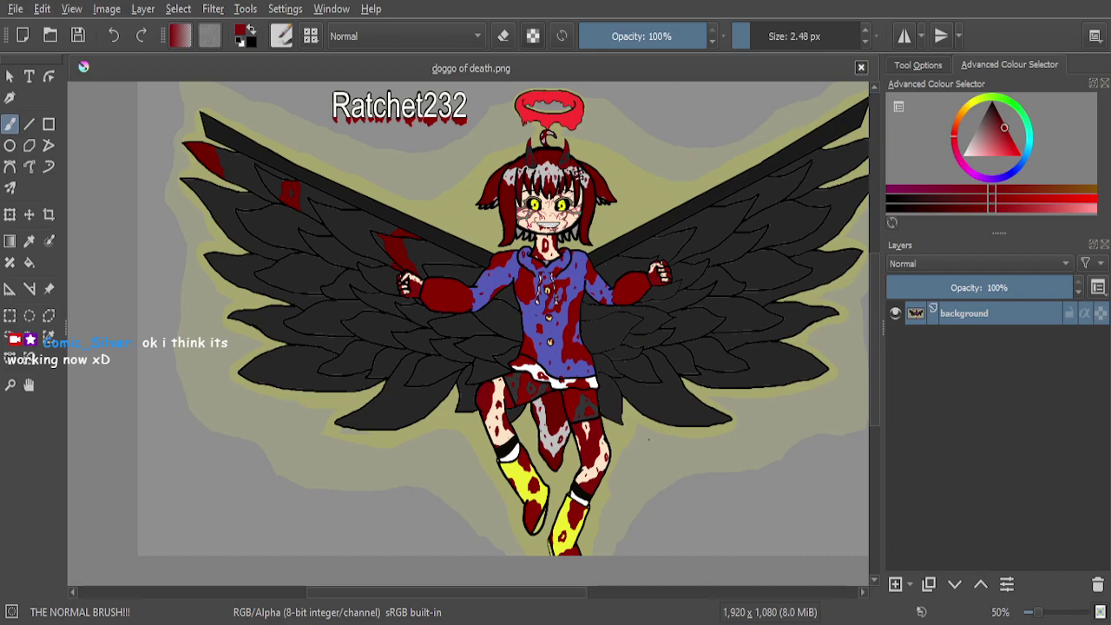
Examine the blood stains across the winged character, from the full figure down to the face and hoodie
scroll(649, 439, down, 2)
scroll(585, 375, up, 2)
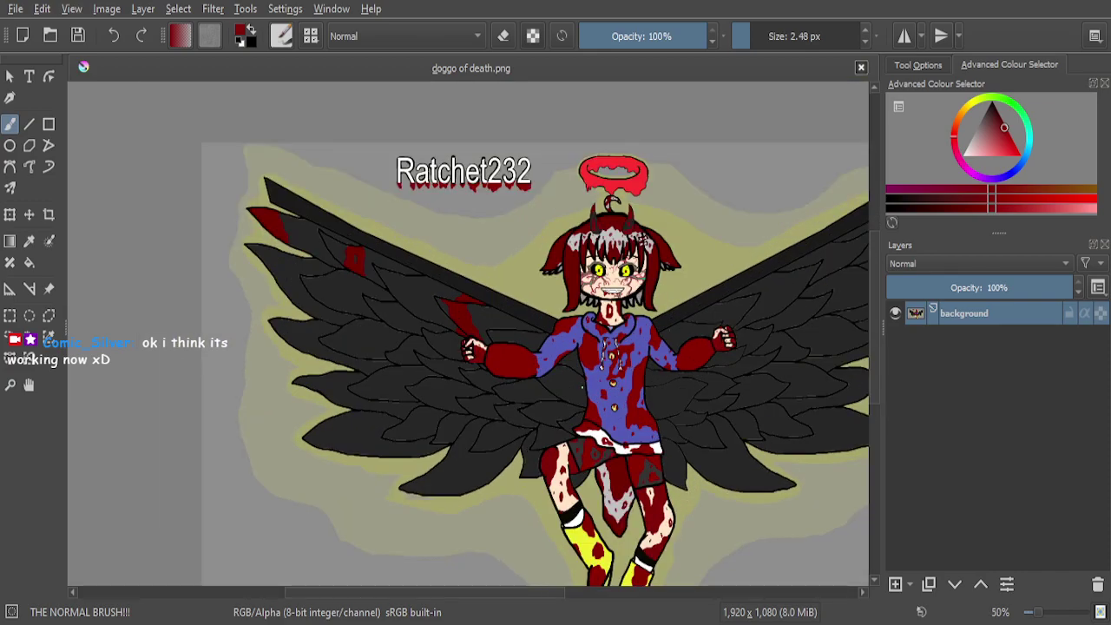
scroll(582, 388, up, 1)
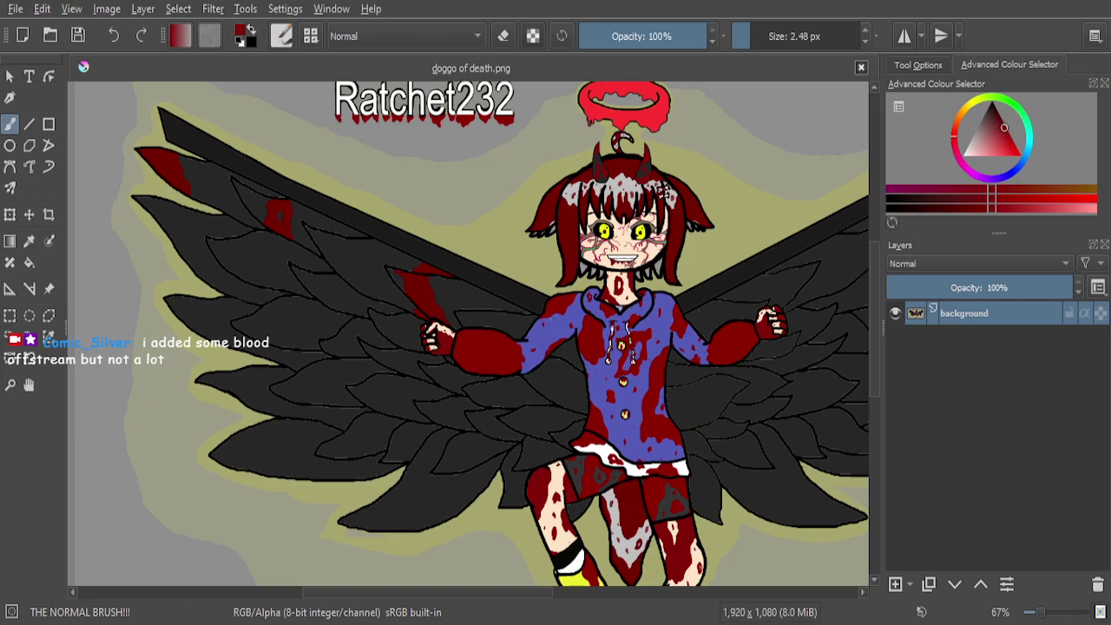
key(minus)
key(minus)
key(plus)
key(plus)
key(plus)
key(plus)
key(plus)
key(plus)
key(plus)
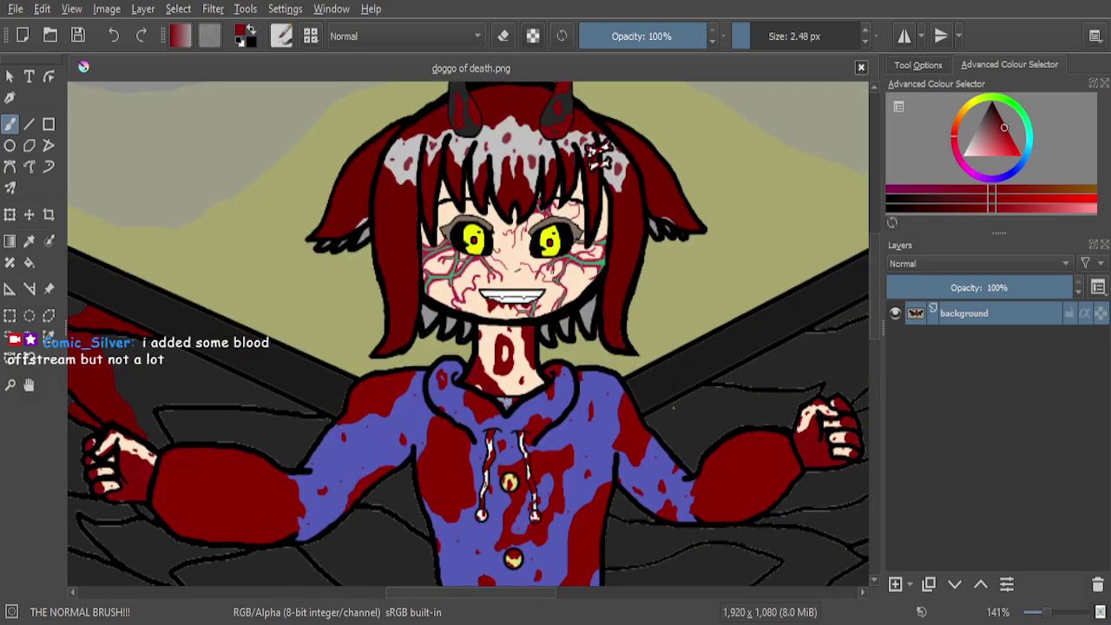
key(minus)
key(minus)
key(minus)
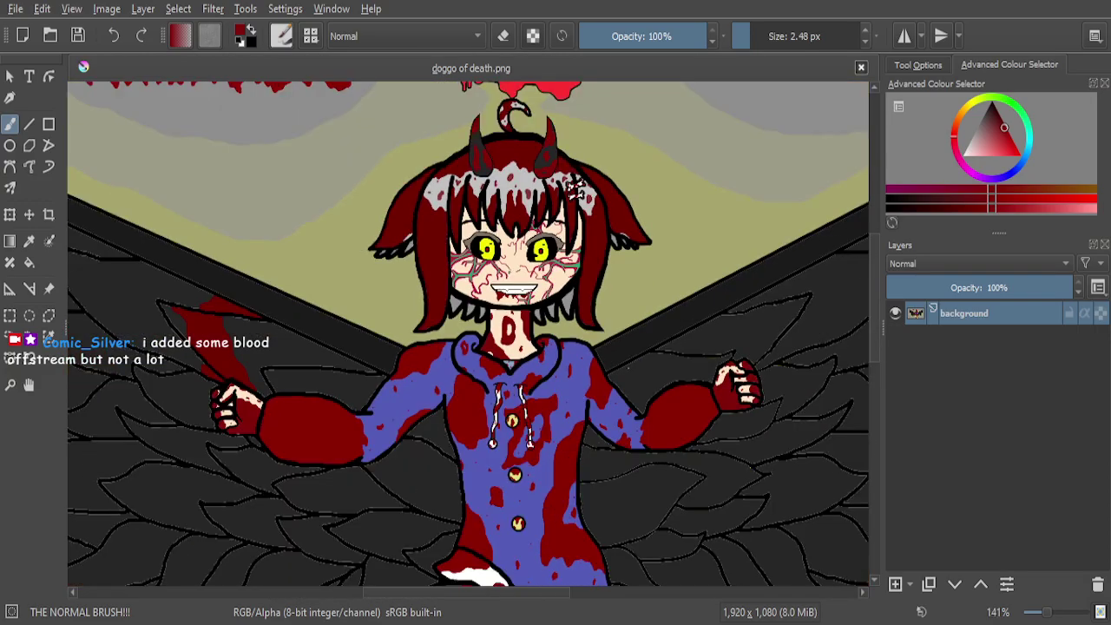
Dab a dark red blood spot near the base of the character's neck with the freehand brush
key(plus)
key(plus)
key(plus)
key(plus)
key(plus)
key(plus)
key(plus)
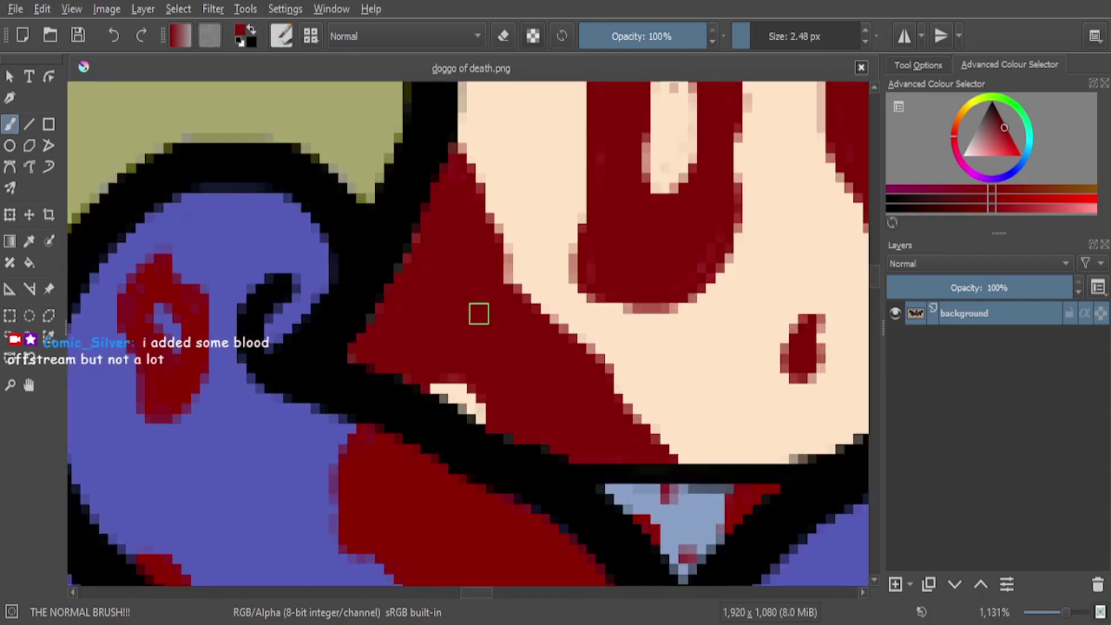
click(28, 240)
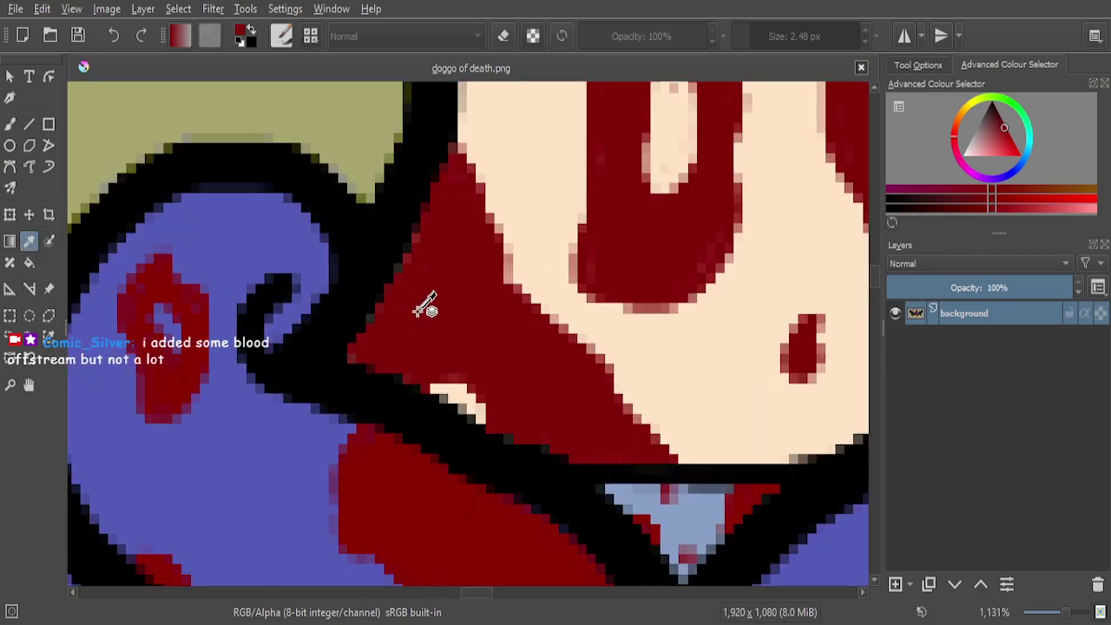
click(9, 124)
key(minus)
key(minus)
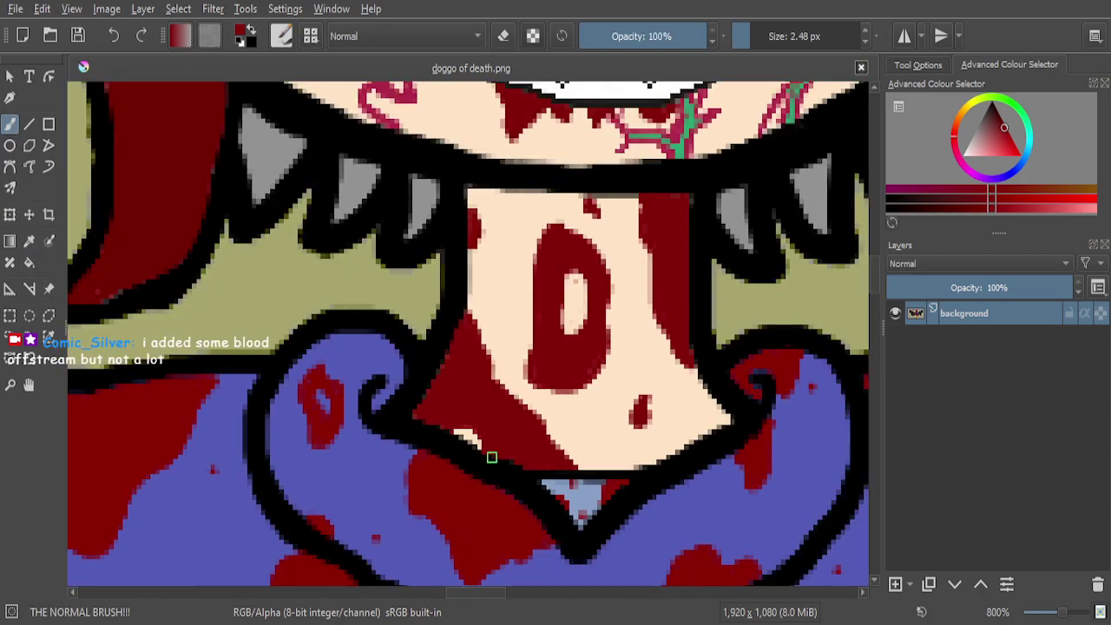
key(plus)
key(plus)
key(plus)
click(589, 497)
Paint a small dark red blood speck on the neck, left of the ring-shaped stain
key(minus)
key(minus)
key(minus)
key(minus)
key(minus)
key(plus)
key(plus)
key(plus)
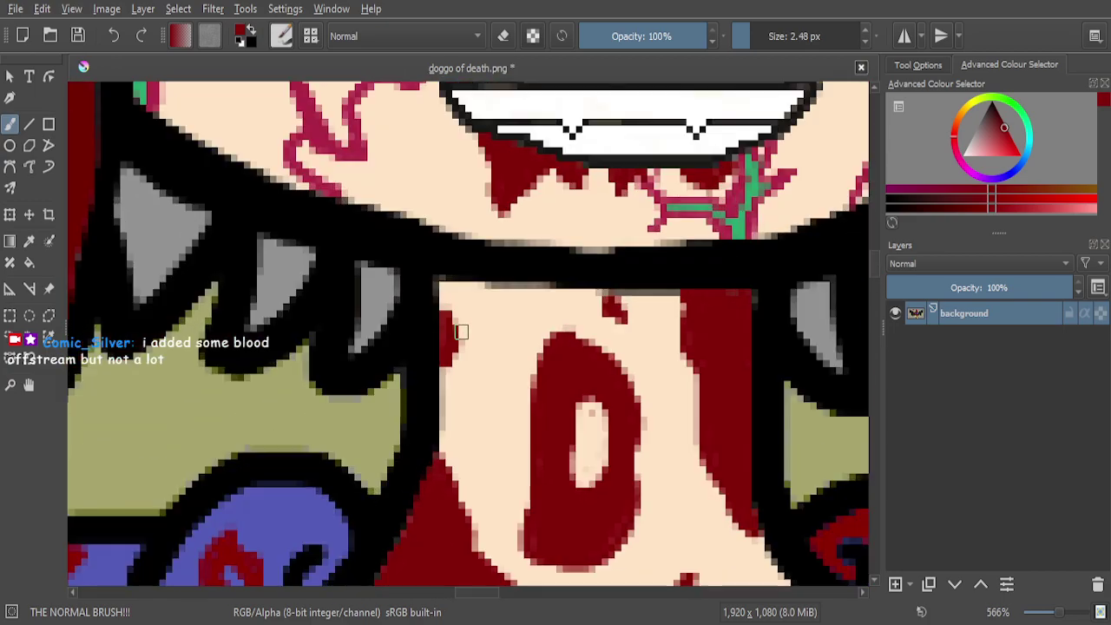
mouse_move(500, 476)
mouse_down()
mouse_move(501, 513)
mouse_move(477, 523)
mouse_up()
Dab dark red blood on the right edge of the neck, just above the hoodie collar
key(minus)
key(minus)
key(minus)
key(minus)
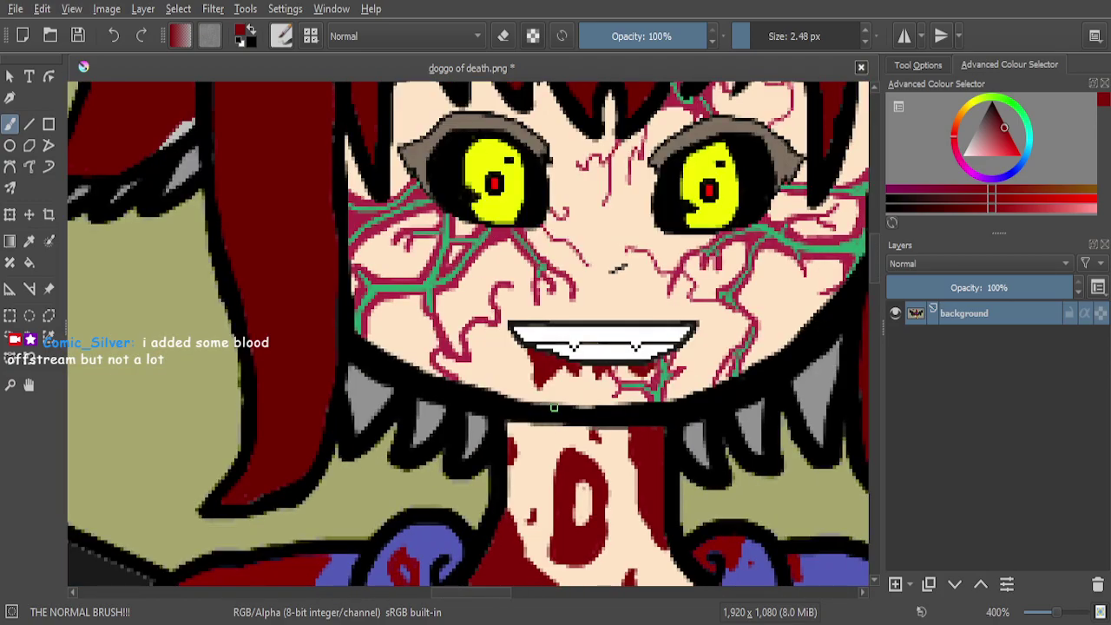
key(minus)
key(plus)
key(plus)
key(plus)
key(plus)
key(plus)
key(plus)
key(plus)
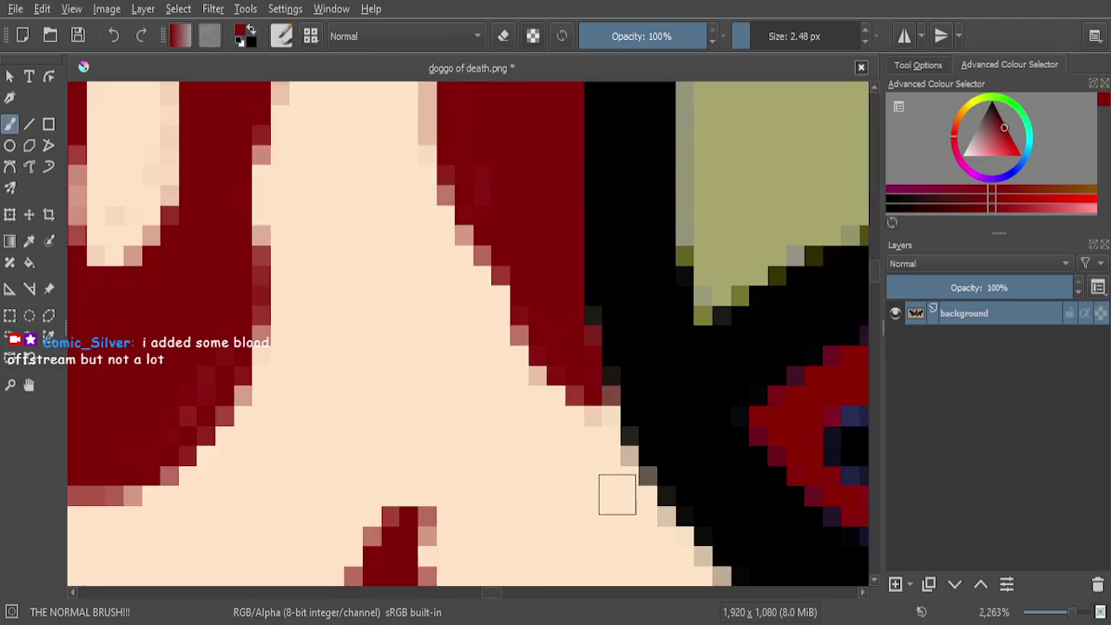
click(652, 515)
Examine the whole figure from the halo to the boots for areas that need more blood
key(minus)
key(minus)
key(minus)
key(minus)
key(minus)
key(minus)
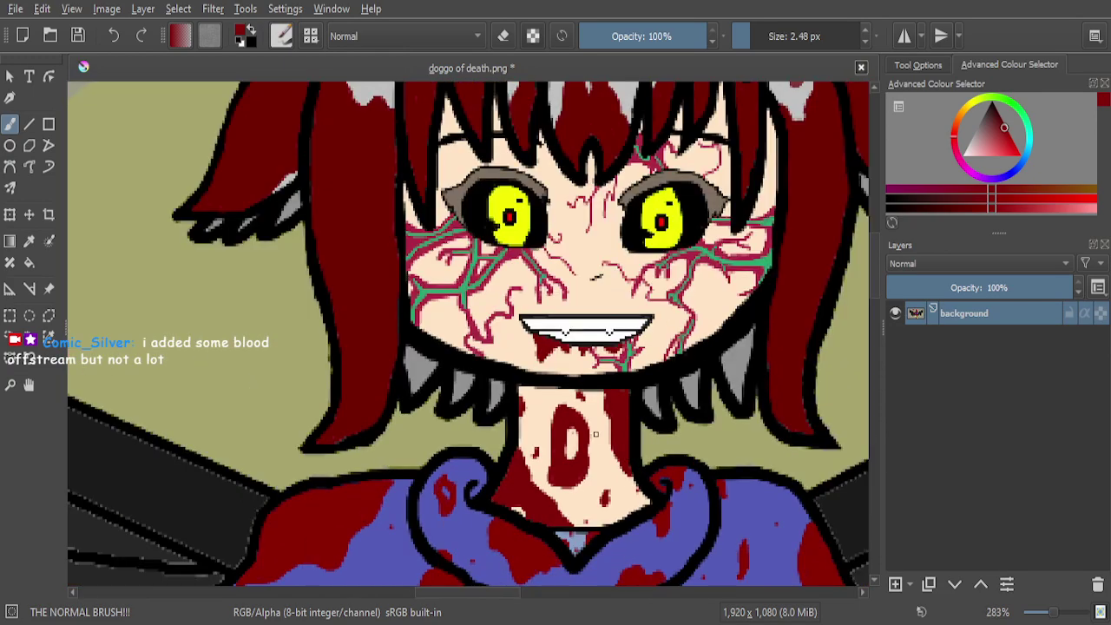
key(minus)
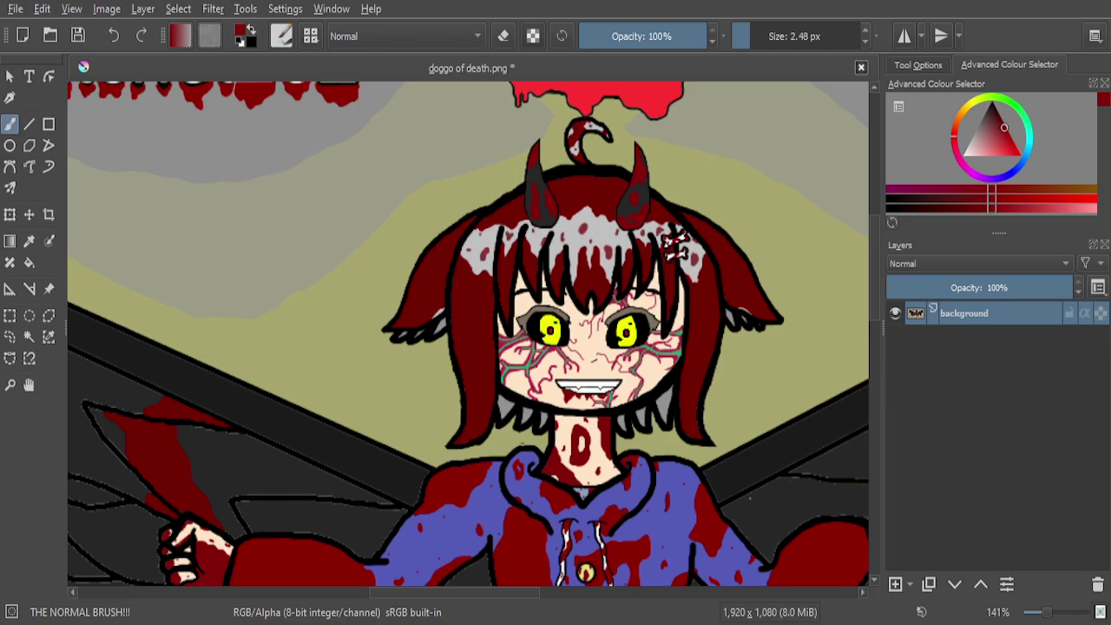
key(1)
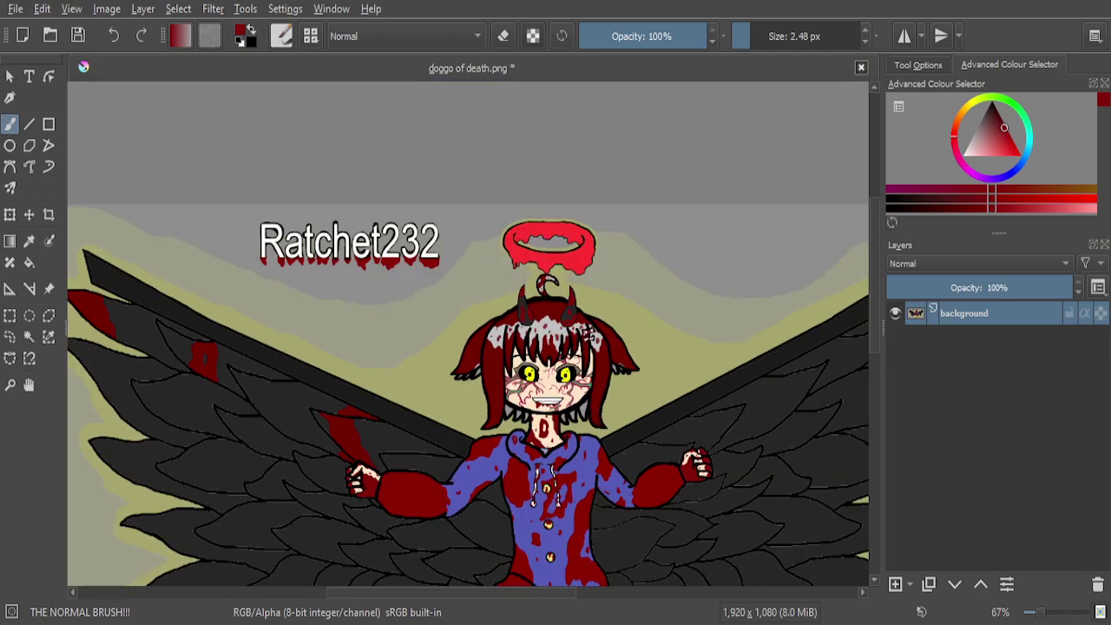
key(minus)
key(minus)
key(plus)
key(plus)
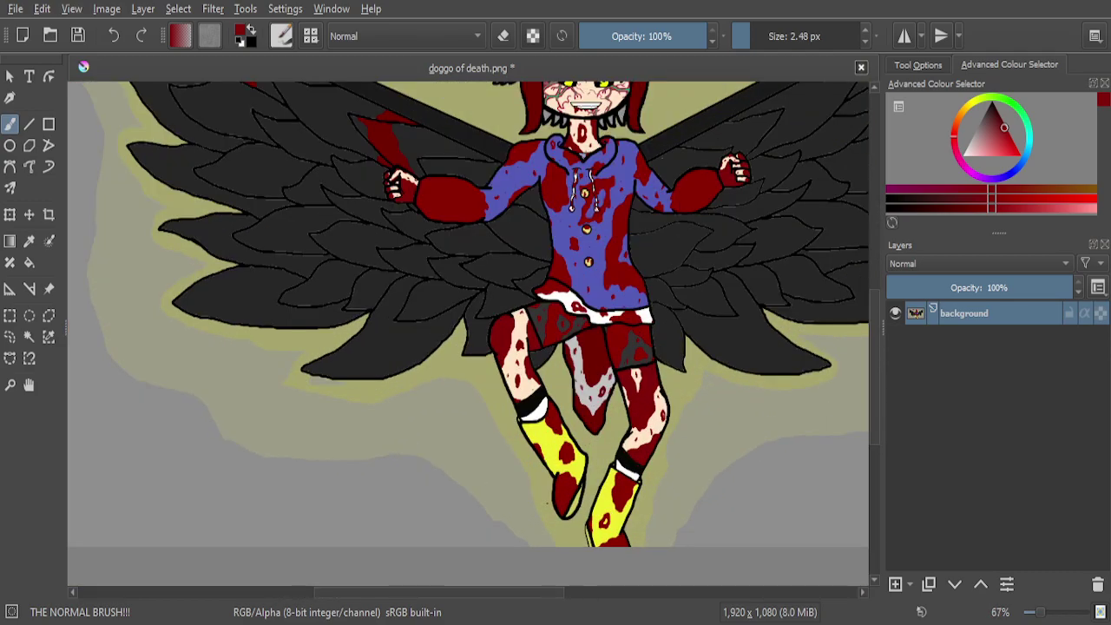
Sample the dark red from the left boot's toe stain and paint a small speck above it, near the ankle
scroll(491, 507, up, 10)
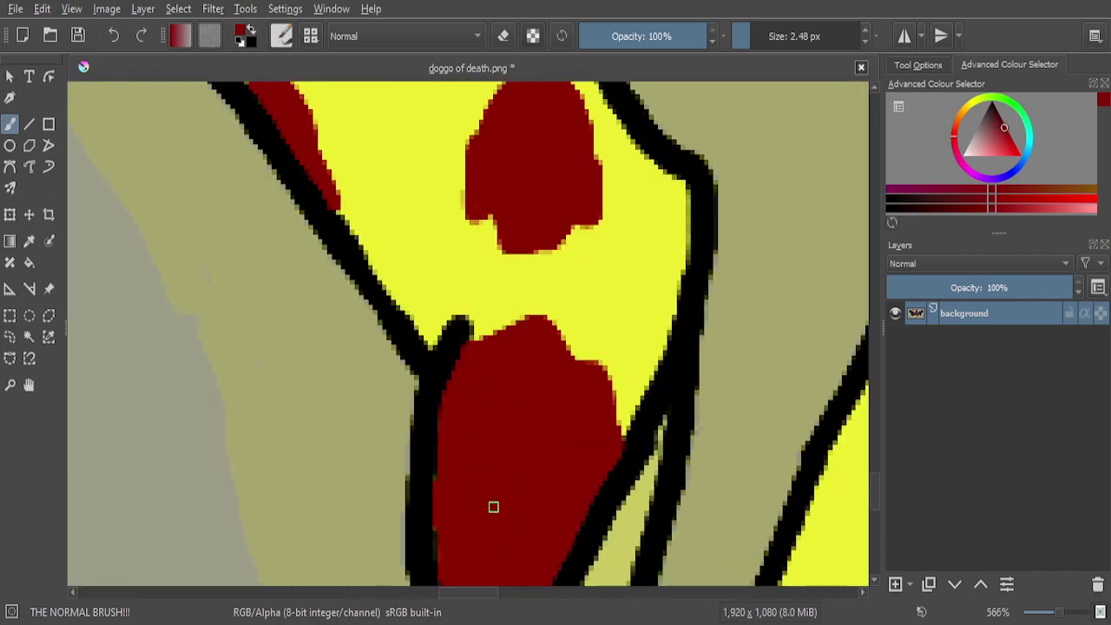
click(29, 241)
click(535, 472)
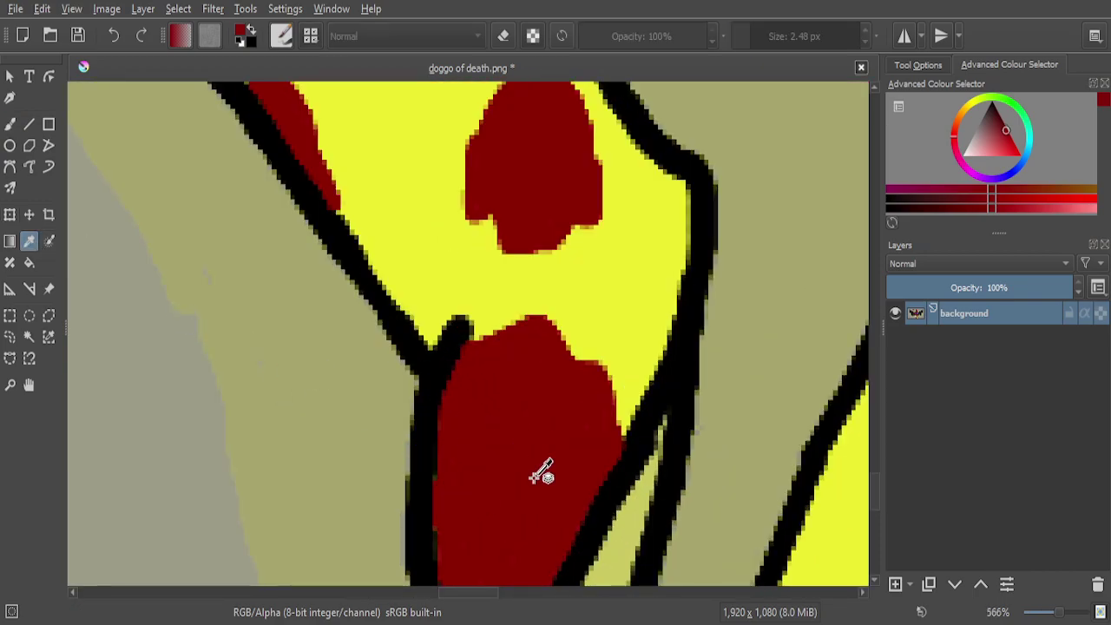
click(10, 124)
scroll(525, 375, down, 1)
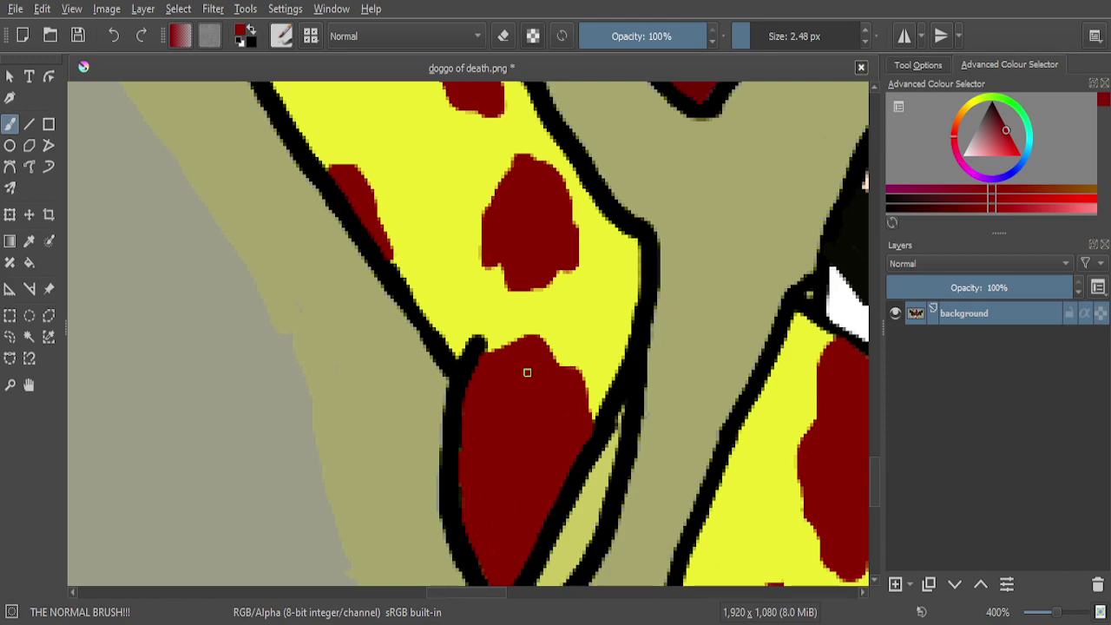
scroll(591, 297, up, 3)
mouse_move(607, 307)
mouse_down()
mouse_move(594, 368)
mouse_move(610, 372)
mouse_move(615, 334)
mouse_move(599, 317)
mouse_move(611, 361)
mouse_move(625, 293)
mouse_move(599, 330)
mouse_up()
scroll(652, 392, down, 6)
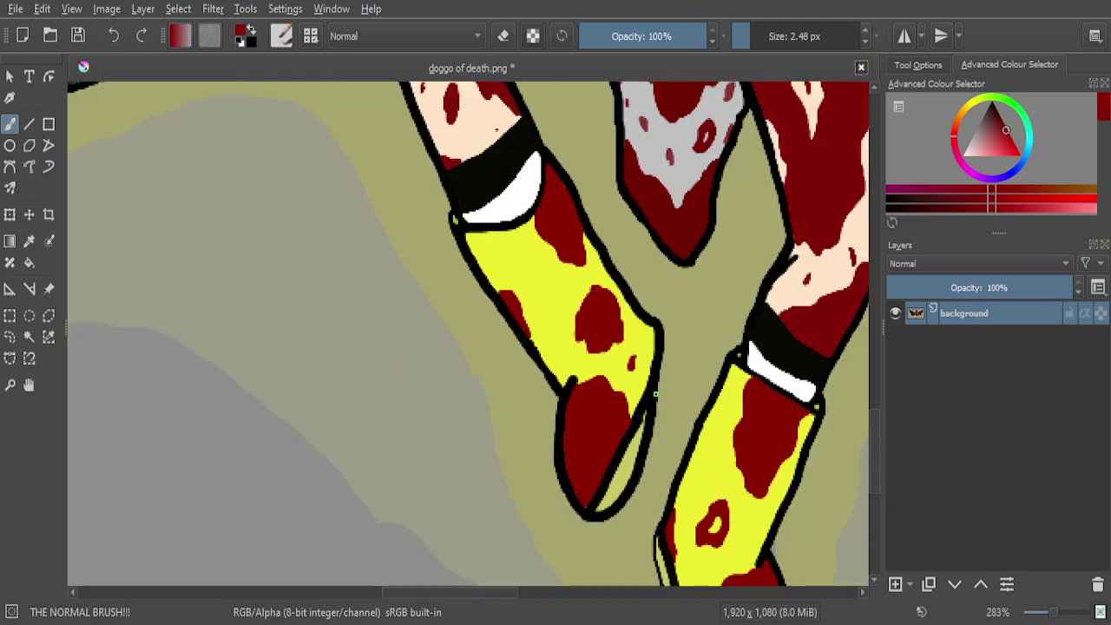
Paint two small blood specks on the left boot, one just below the cuff and one mid-shaft beside the large stain
scroll(570, 292, up, 3)
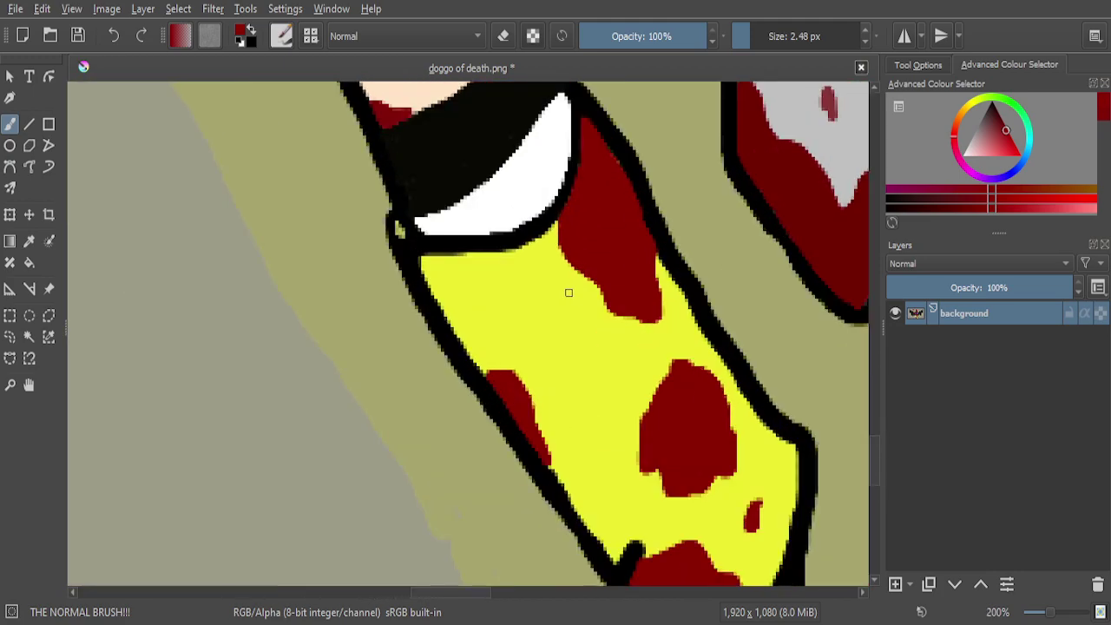
scroll(445, 287, up, 1)
scroll(444, 287, up, 3)
mouse_move(541, 270)
mouse_down()
mouse_move(550, 349)
mouse_move(572, 364)
mouse_move(531, 299)
mouse_up()
scroll(479, 305, down, 3)
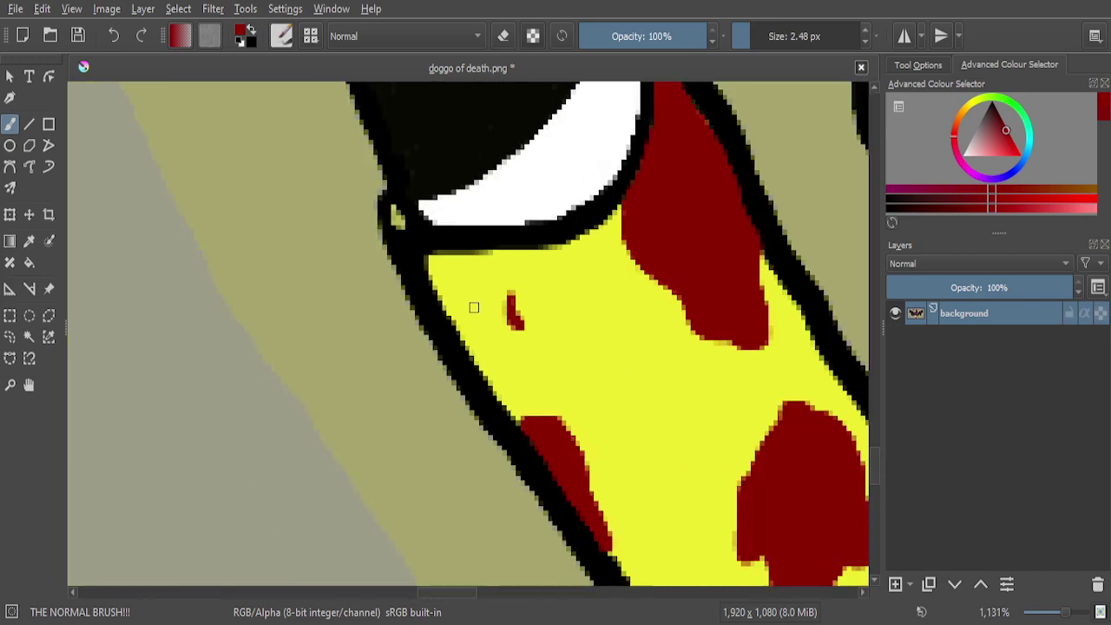
scroll(479, 314, up, 3)
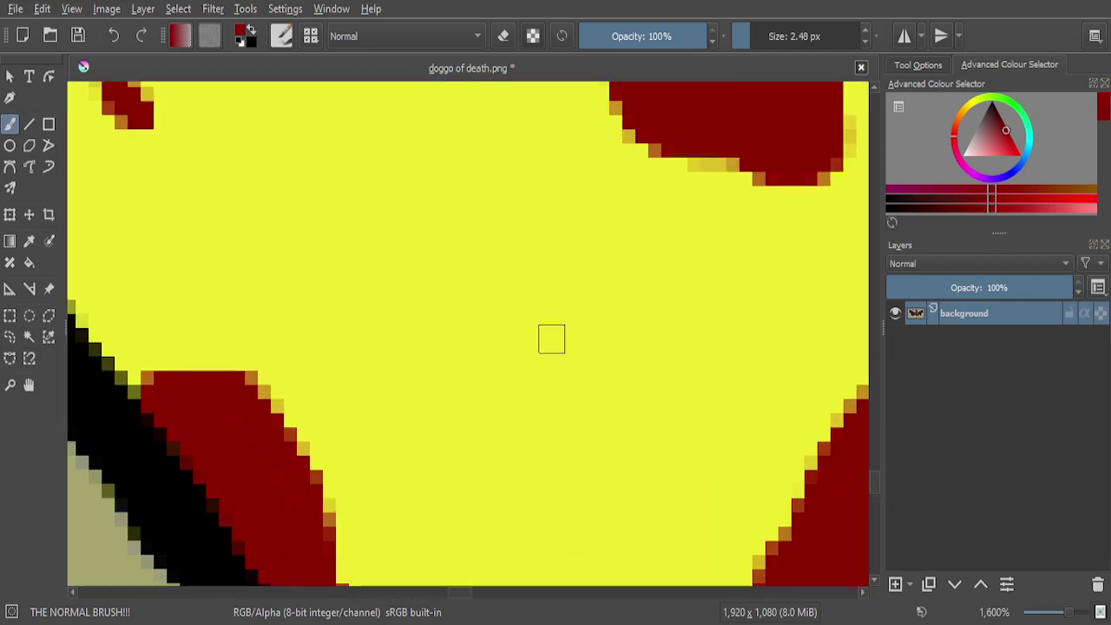
mouse_move(575, 314)
mouse_down()
mouse_move(562, 330)
mouse_move(580, 371)
mouse_move(565, 404)
mouse_move(585, 347)
mouse_move(576, 316)
mouse_up()
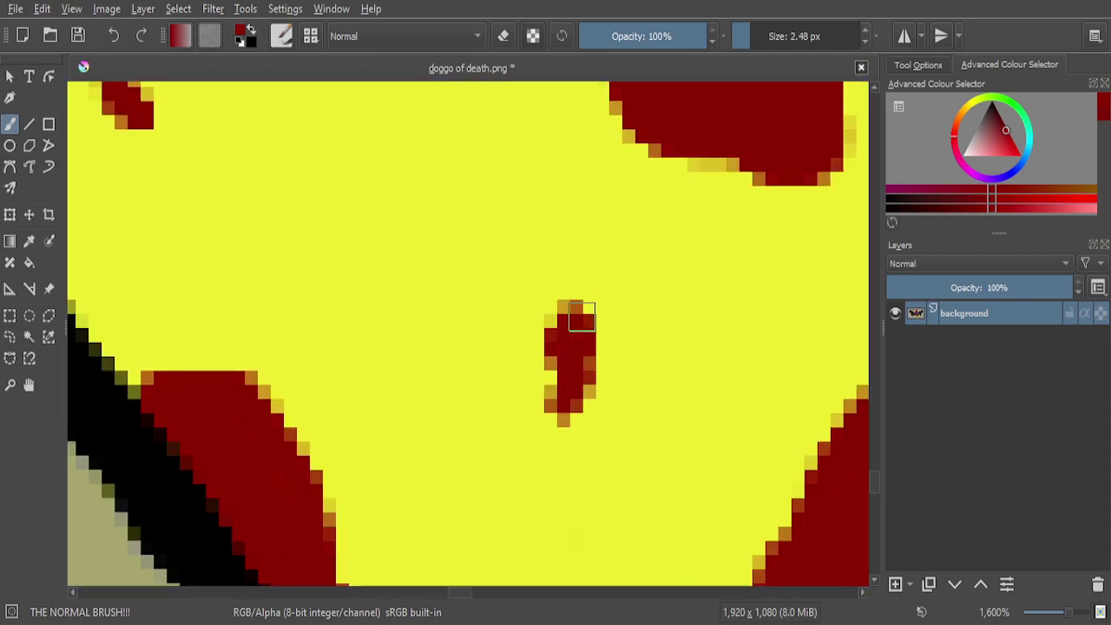
scroll(564, 315, down, 1)
scroll(564, 315, down, 4)
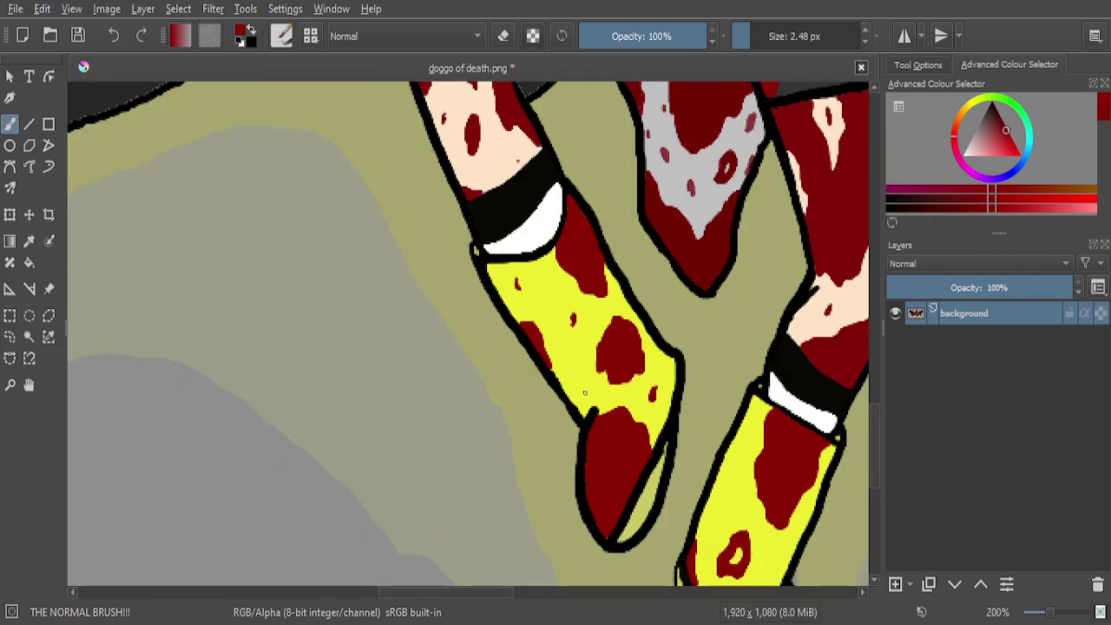
Add two tiny blood specks to the left boot, one above the toe line and one near the right outline below the cuff stain
scroll(584, 390, up, 6)
drag(576, 396, 565, 413)
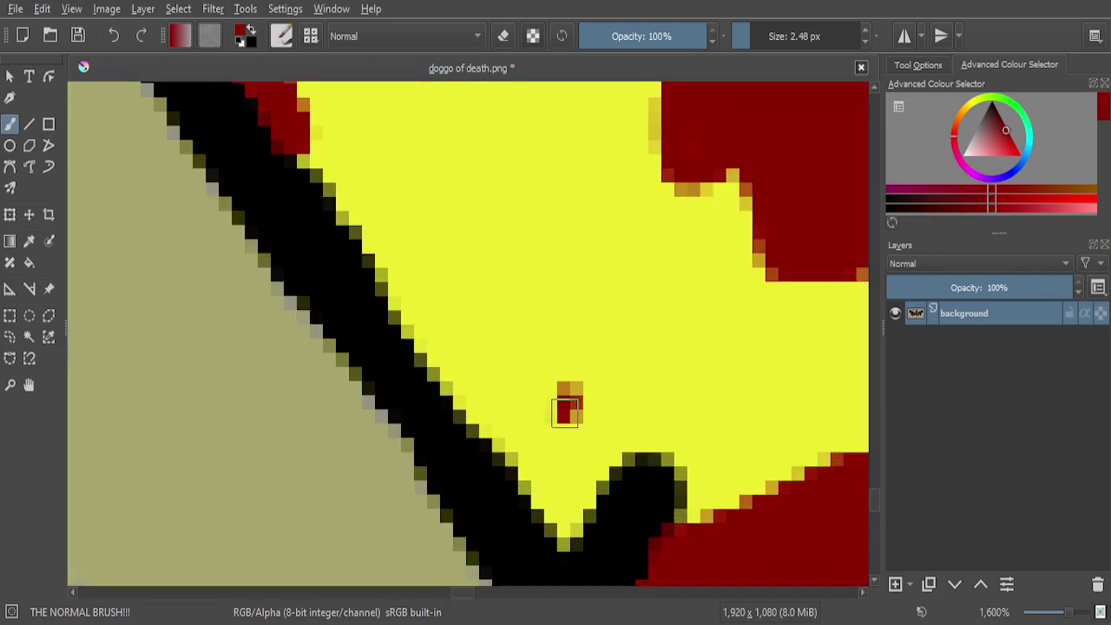
scroll(501, 359, down, 6)
scroll(533, 292, up, 7)
mouse_move(568, 321)
mouse_down()
mouse_move(588, 330)
mouse_move(563, 362)
mouse_up()
scroll(555, 364, down, 5)
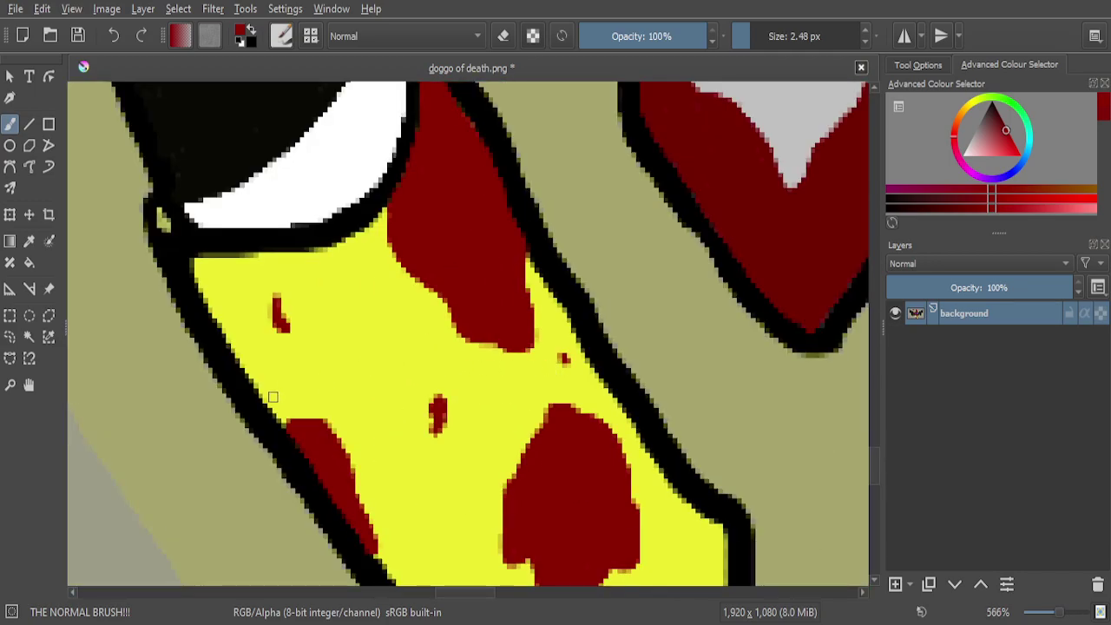
Dab a blood speck above the left boot's edge stain and paint a short streak under its white cuff
scroll(272, 397, up, 4)
click(404, 370)
scroll(422, 389, down, 4)
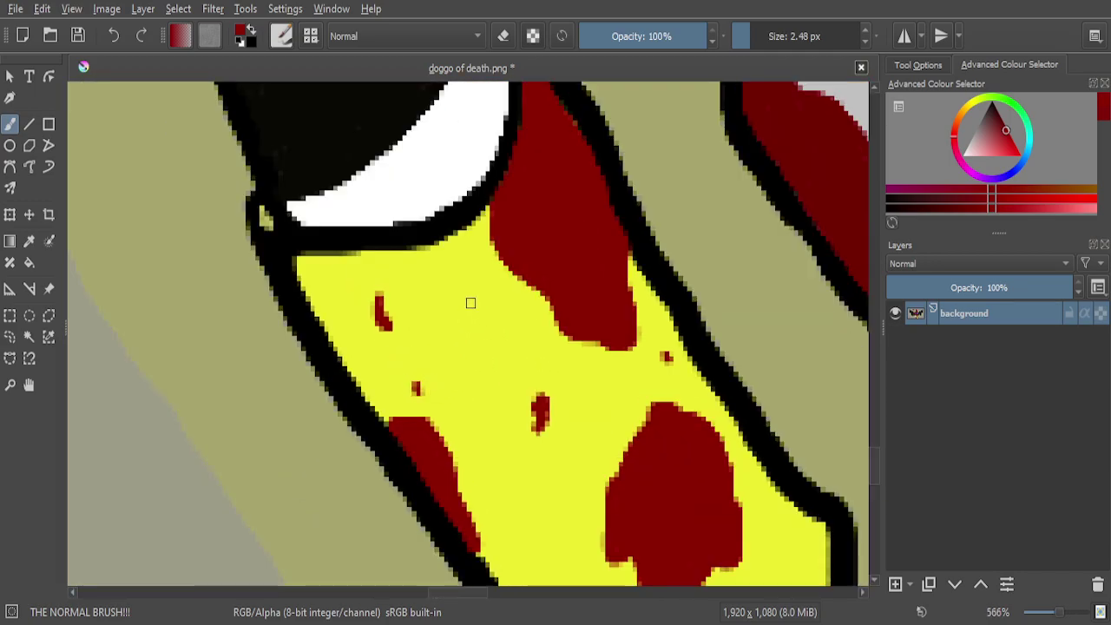
scroll(512, 269, up, 4)
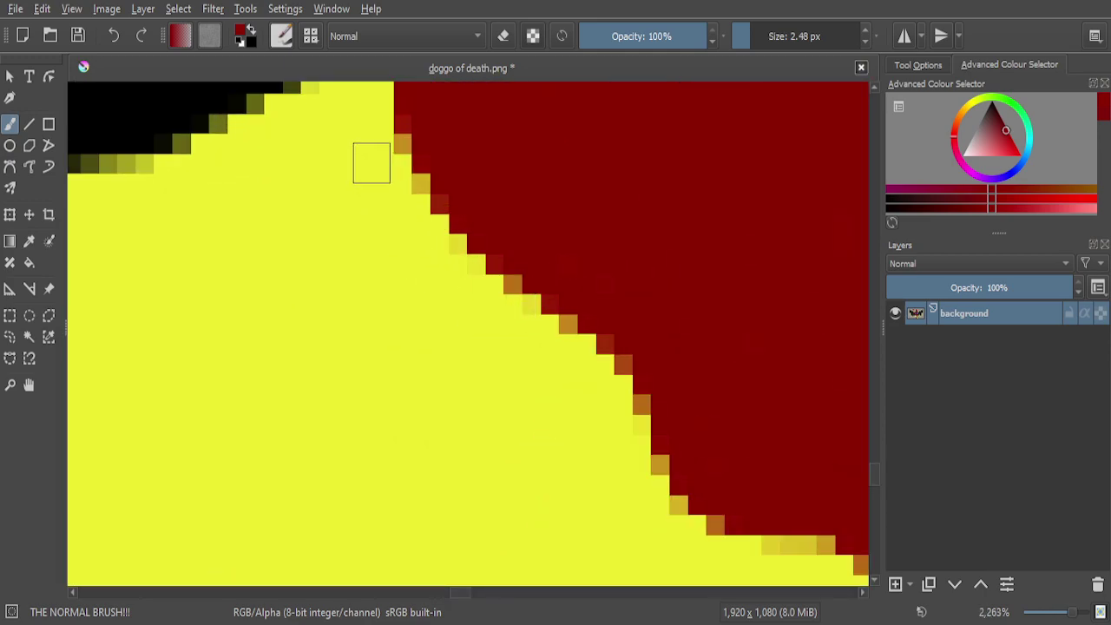
drag(191, 149, 110, 173)
scroll(379, 270, down, 4)
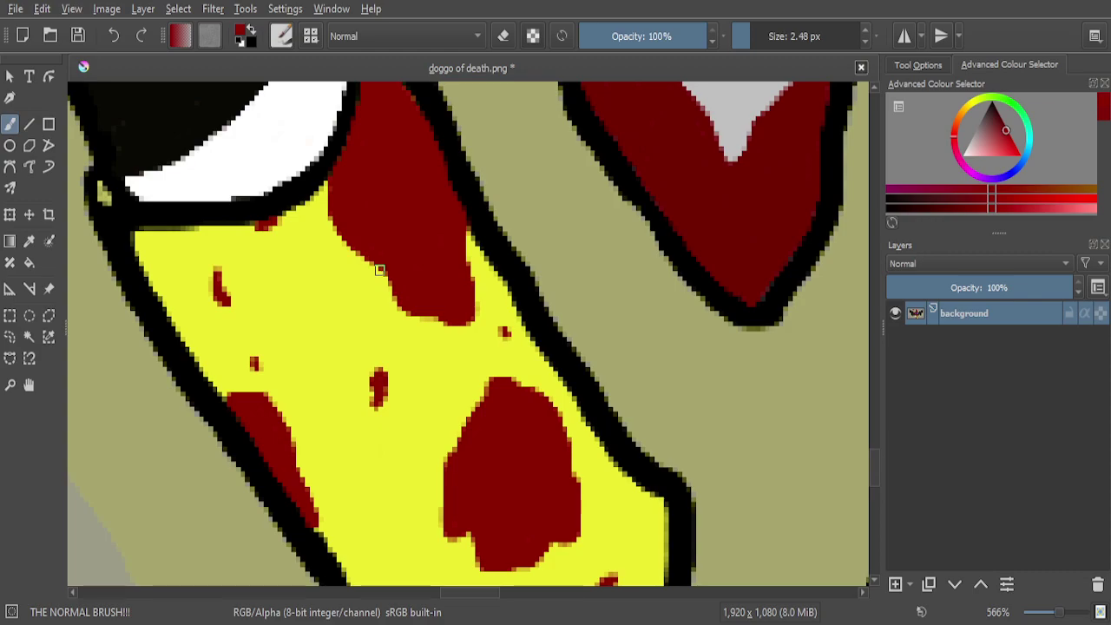
scroll(380, 270, down, 3)
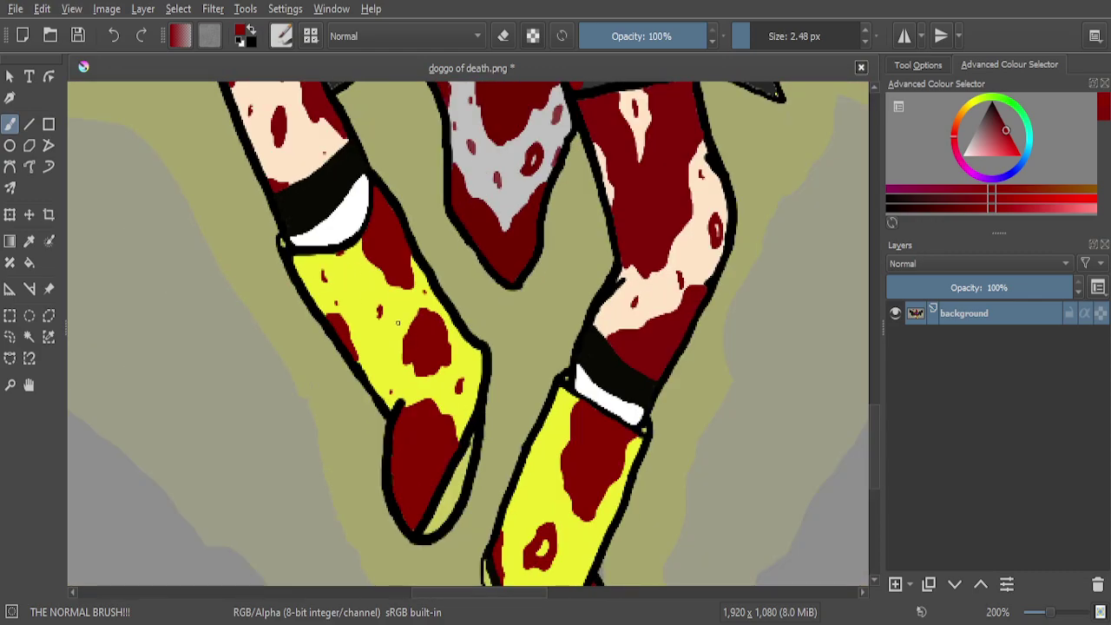
Paint a small blood speck on the left boot's outer edge at the heel bend
scroll(450, 360, up, 3)
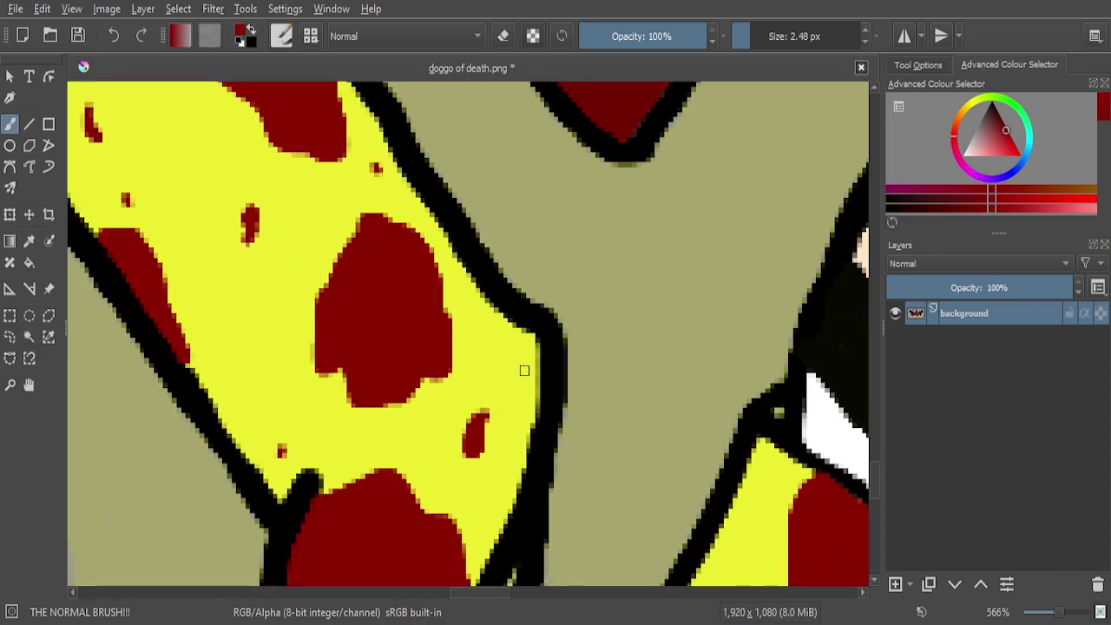
scroll(523, 367, up, 3)
scroll(498, 291, up, 1)
mouse_move(474, 237)
mouse_down()
mouse_move(439, 261)
mouse_move(453, 282)
mouse_up()
scroll(520, 256, down, 8)
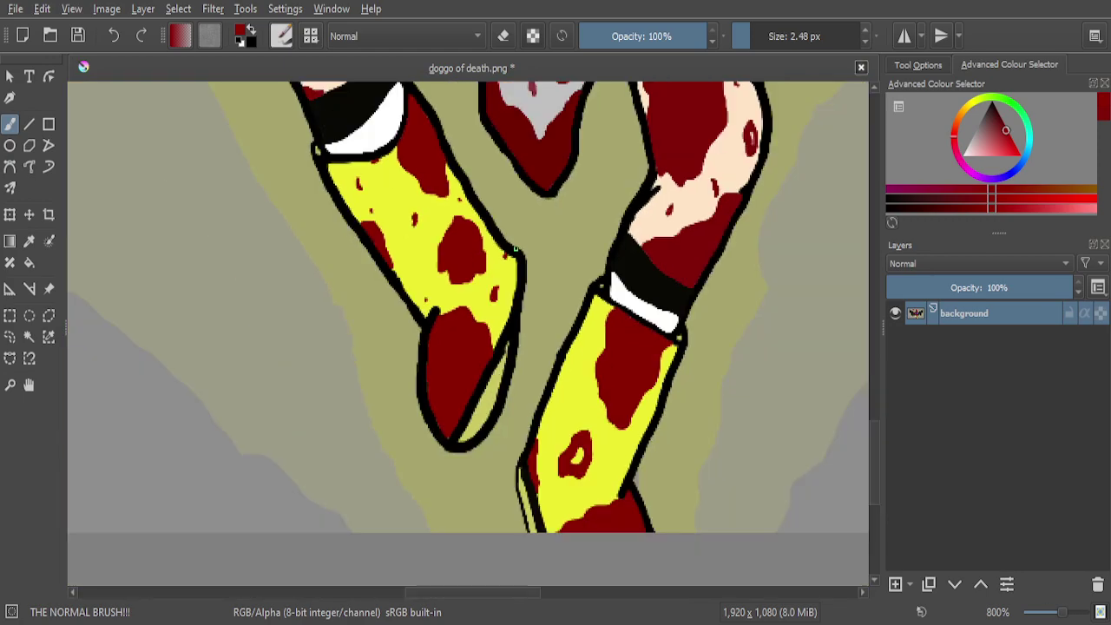
Paint a blood speck on the right boot, just below the ring-shaped stain
scroll(550, 267, down, 1)
scroll(493, 453, up, 3)
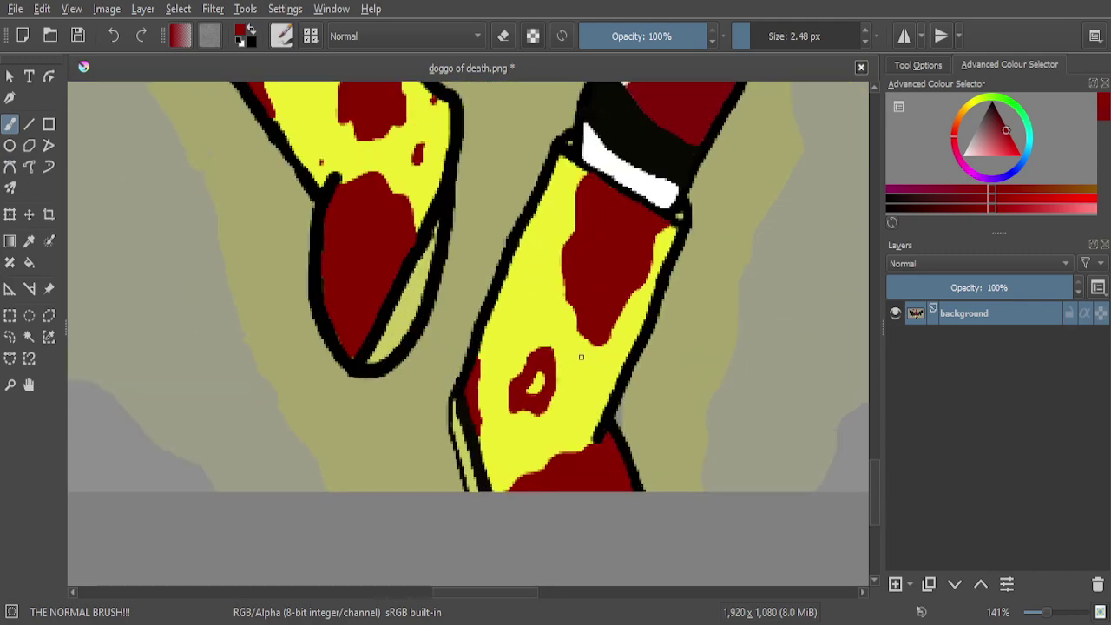
scroll(493, 452, up, 2)
scroll(492, 452, up, 3)
mouse_move(516, 344)
mouse_down()
mouse_move(490, 386)
mouse_move(528, 439)
mouse_move(543, 412)
mouse_move(506, 372)
mouse_move(535, 329)
mouse_move(516, 410)
mouse_up()
scroll(516, 411, down, 6)
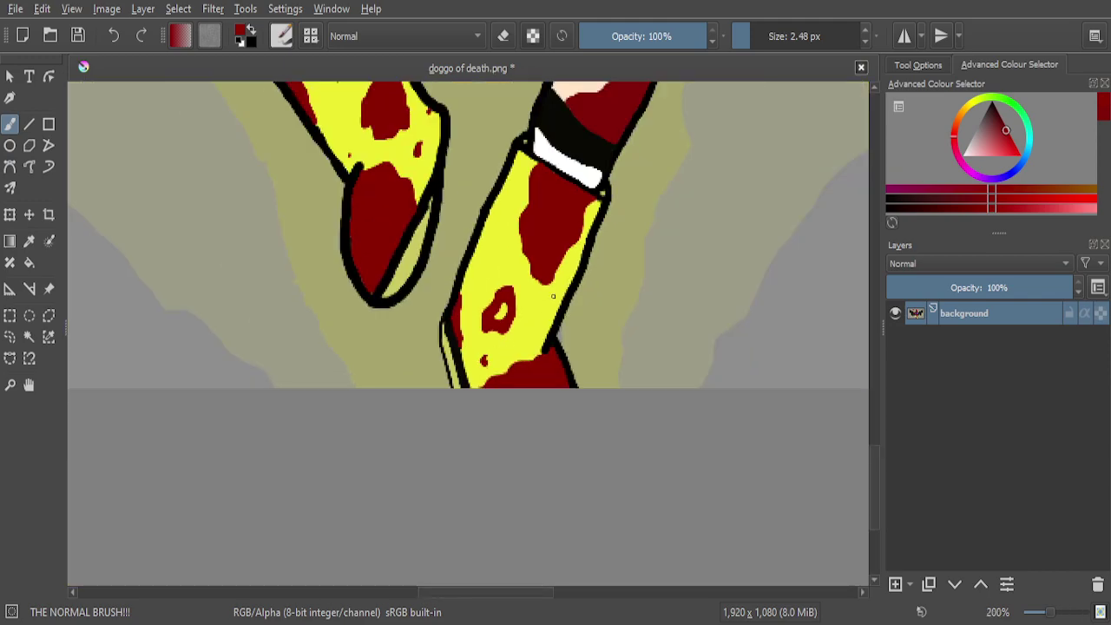
Paint a small blood speck on the right boot's upper shaft, left of the large stain
scroll(514, 202, up, 5)
scroll(513, 176, down, 5)
scroll(474, 220, up, 5)
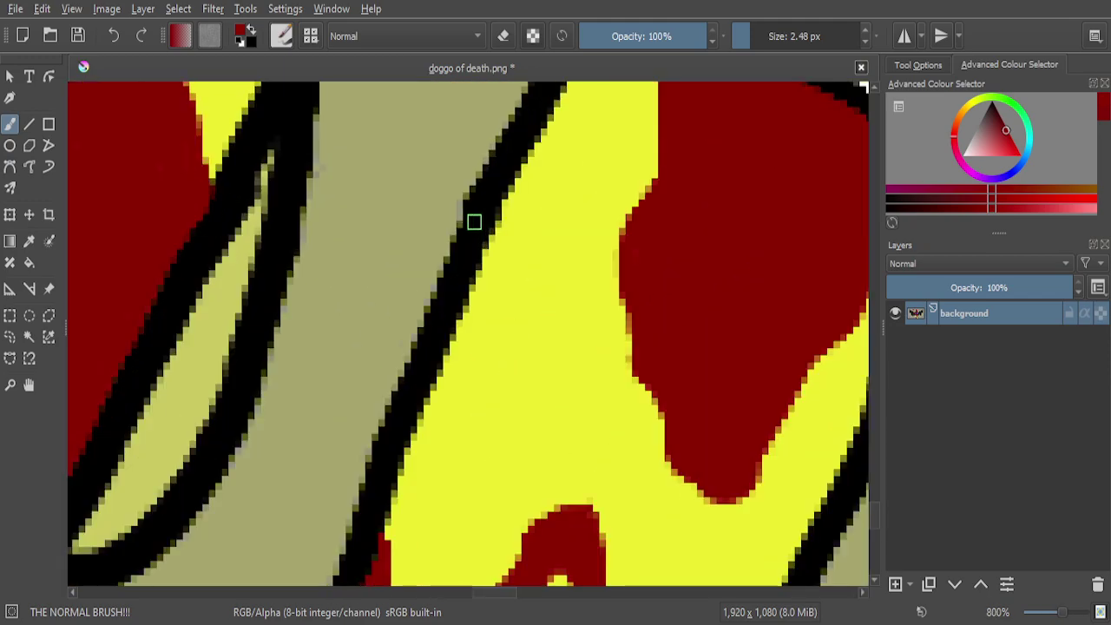
mouse_move(552, 342)
mouse_down()
mouse_move(533, 381)
mouse_move(556, 421)
mouse_move(541, 426)
mouse_move(543, 366)
mouse_up()
scroll(519, 365, down, 7)
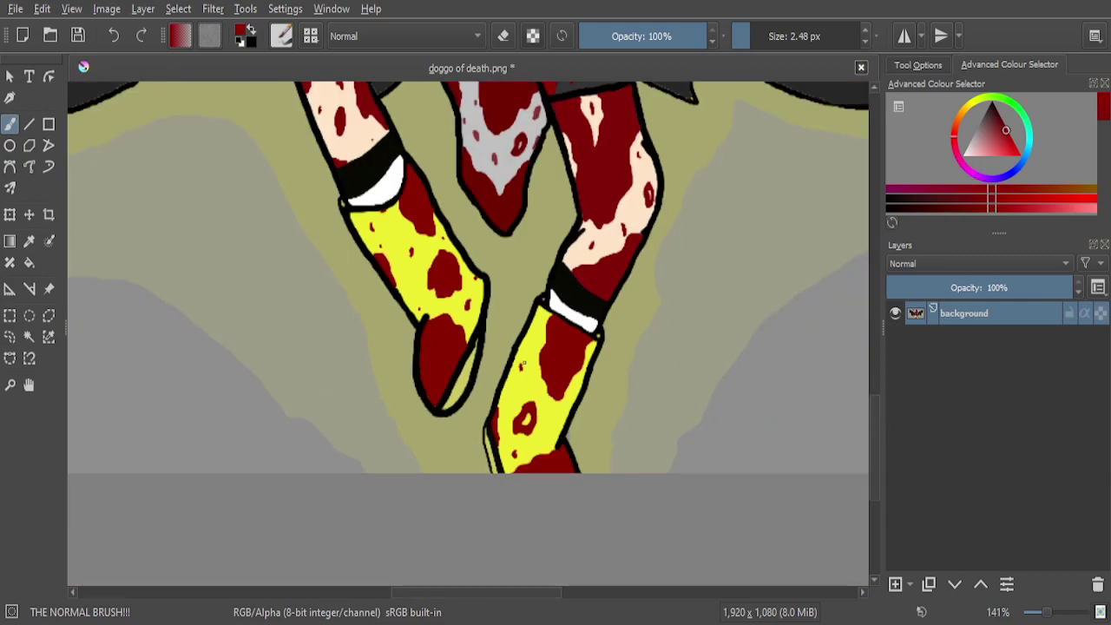
Paint a small blood speck on the right boot between the ring-shaped stain and the boot's right outline
scroll(561, 402, up, 7)
mouse_move(554, 347)
mouse_down()
mouse_move(533, 420)
mouse_move(529, 409)
mouse_move(564, 383)
mouse_move(557, 353)
mouse_move(540, 386)
mouse_up()
scroll(602, 363, down, 5)
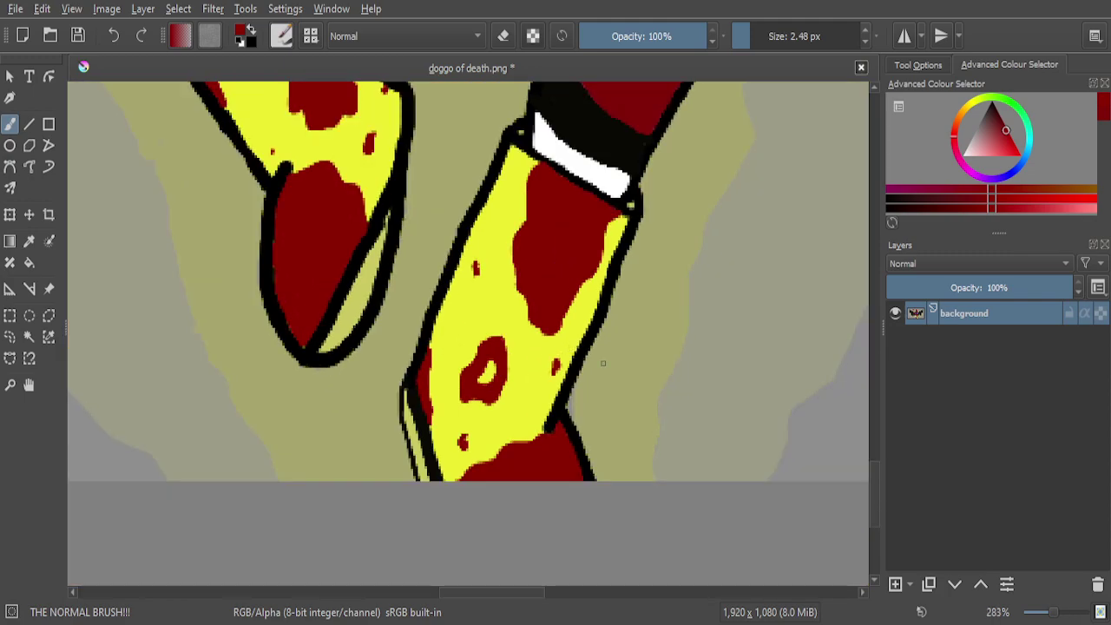
Dab tiny blood specks above and below the ring-shaped stain on the right boot
scroll(603, 363, down, 2)
scroll(530, 391, up, 6)
click(531, 383)
scroll(461, 388, down, 4)
scroll(411, 266, up, 4)
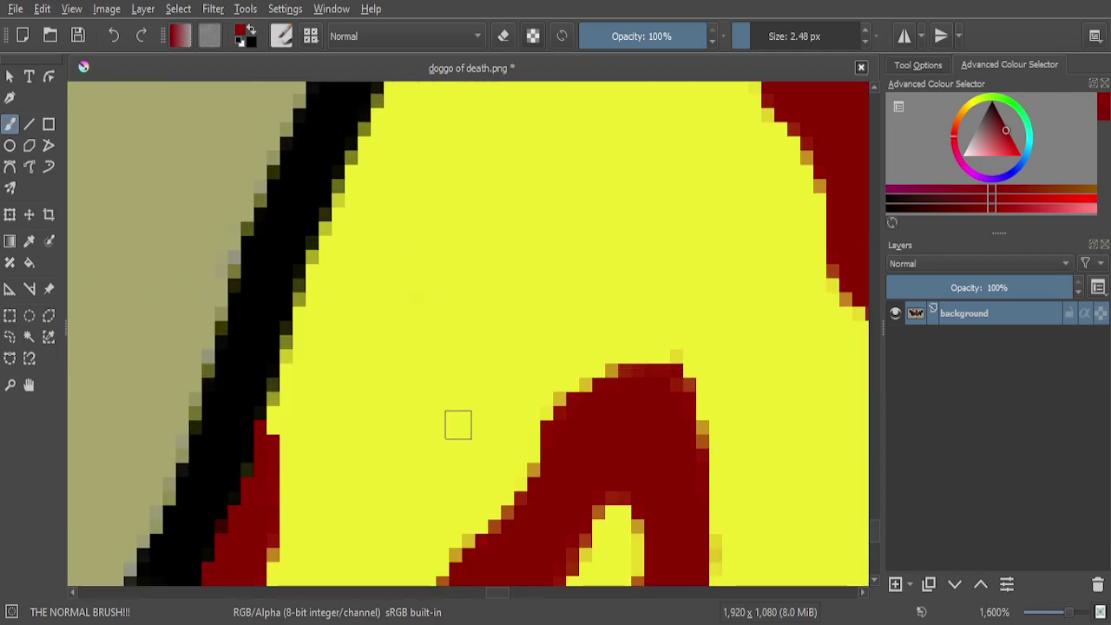
scroll(458, 424, down, 7)
Paint a short blood streak along the right boot's upper left edge, just below the white cuff
scroll(489, 288, up, 1)
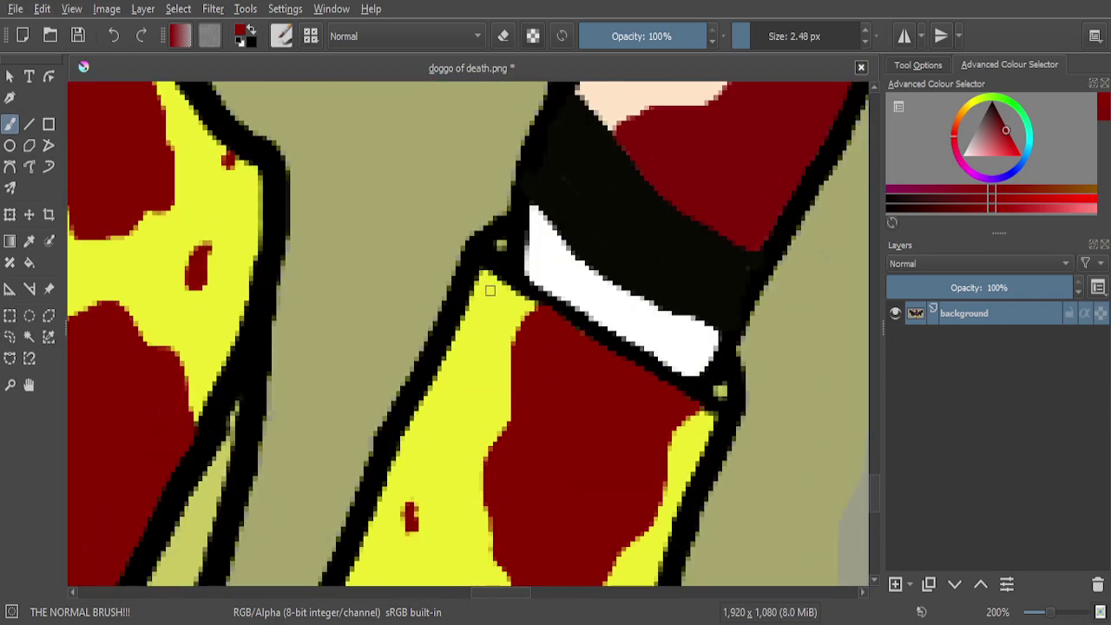
scroll(490, 287, up, 4)
scroll(475, 265, up, 4)
drag(446, 303, 375, 460)
scroll(496, 391, down, 5)
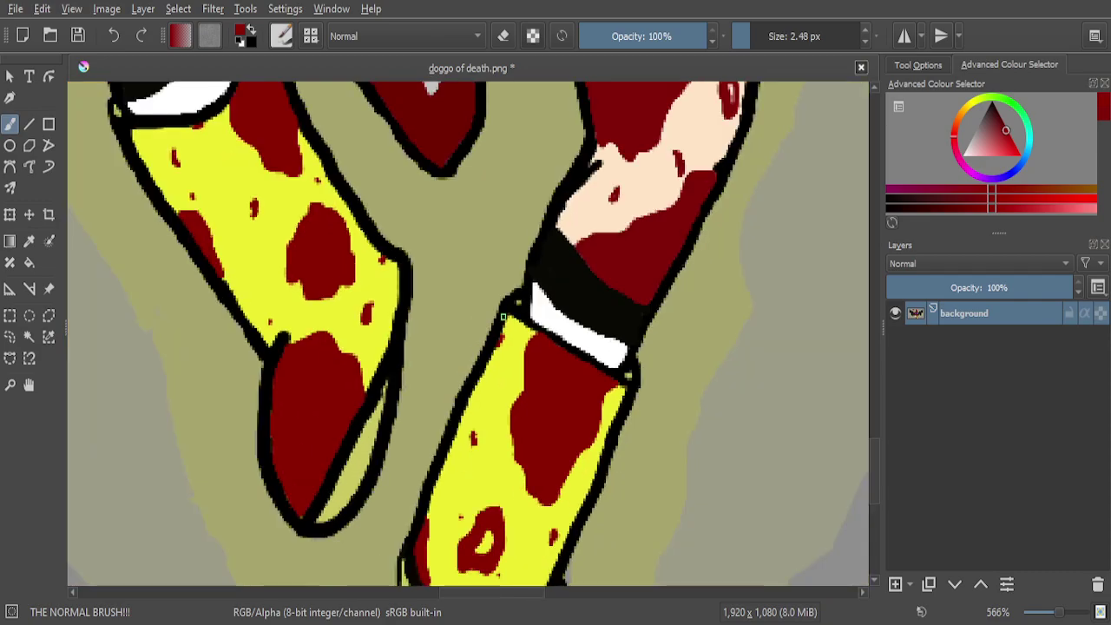
Dab a small blood speck in the yellow strip between the right boot's large stain and its upper right outline
scroll(503, 318, down, 3)
scroll(571, 377, up, 6)
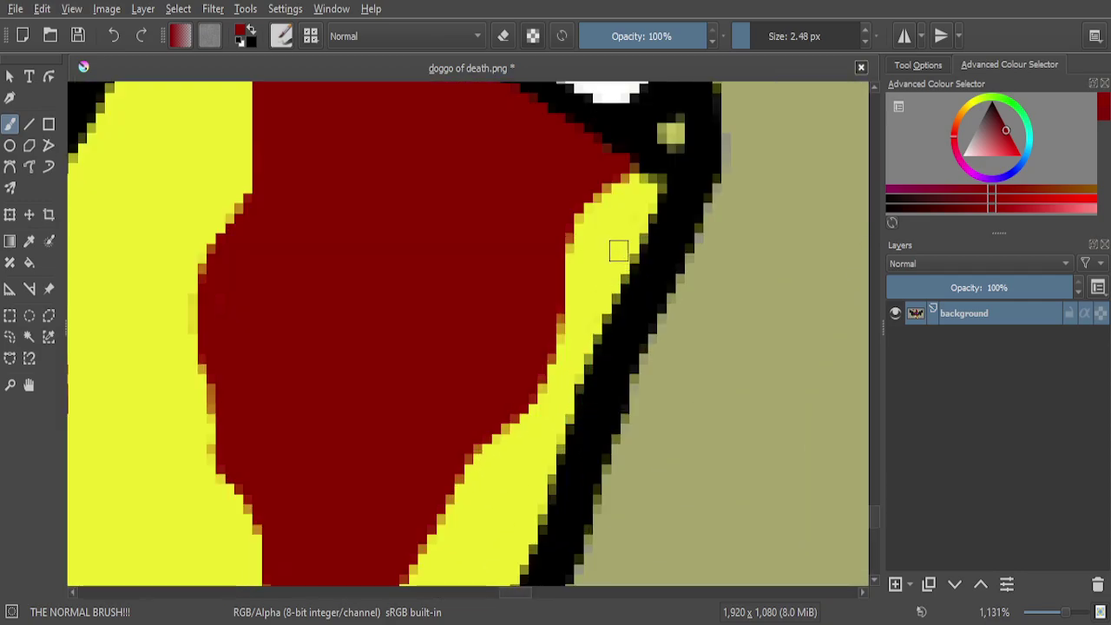
scroll(624, 374, down, 8)
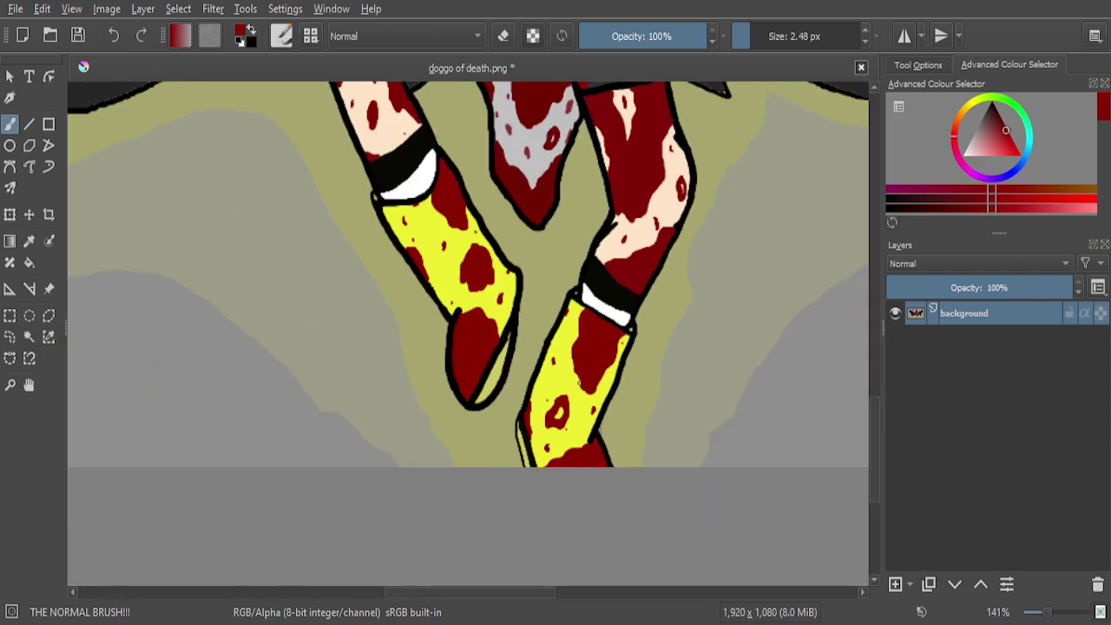
Dab tiny blood specks inside the ring-shaped stain on the right boot and just above its right side
scroll(574, 433, up, 4)
click(520, 507)
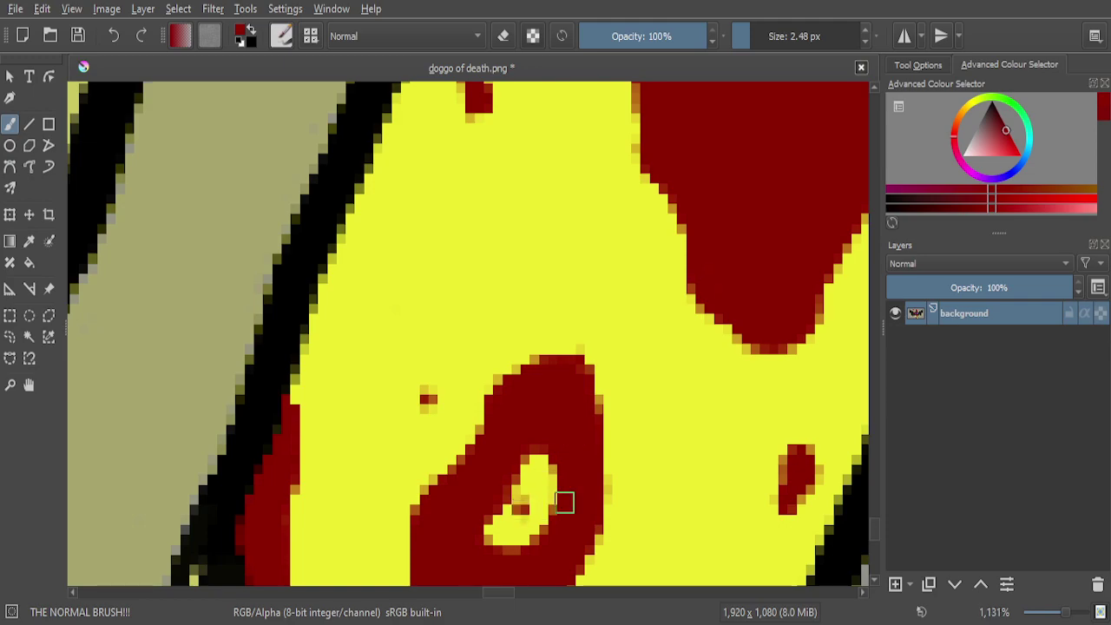
scroll(632, 335, down, 5)
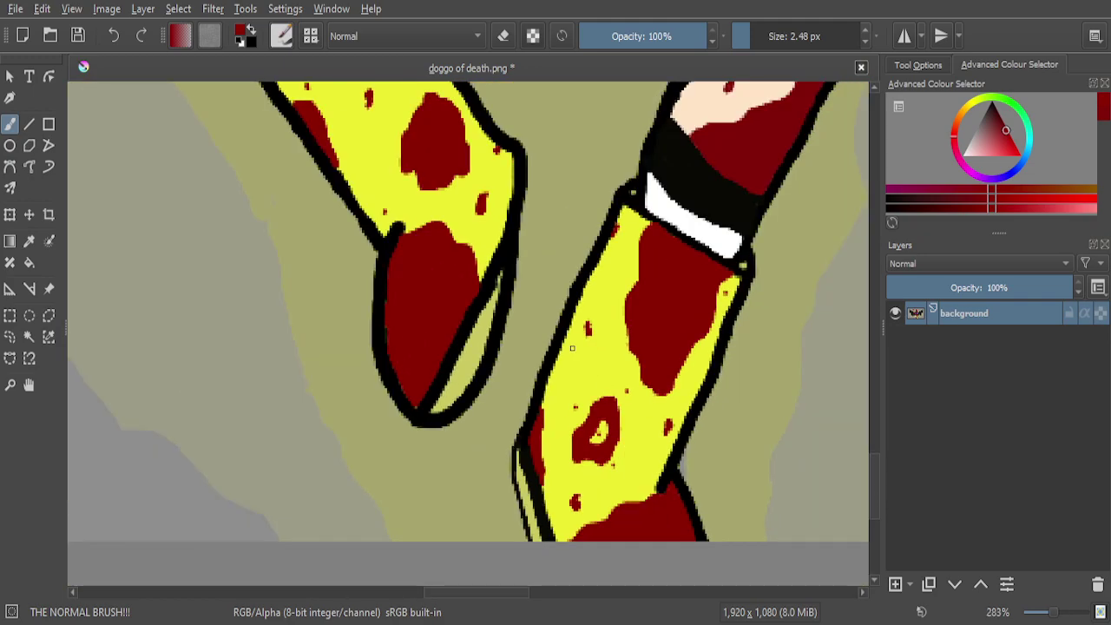
scroll(572, 348, down, 3)
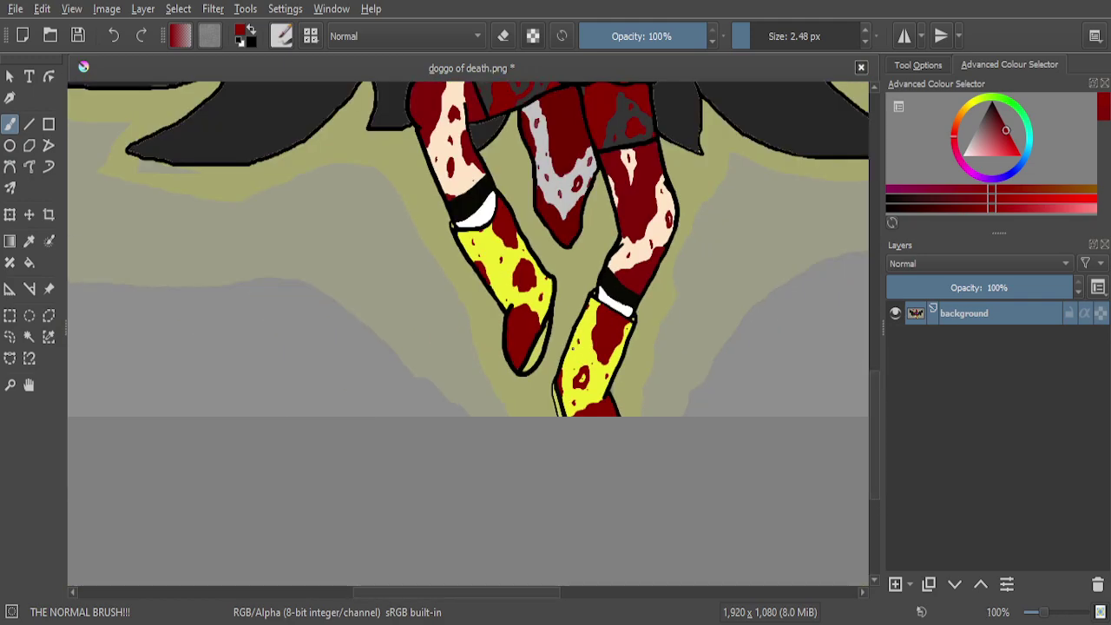
scroll(622, 411, up, 8)
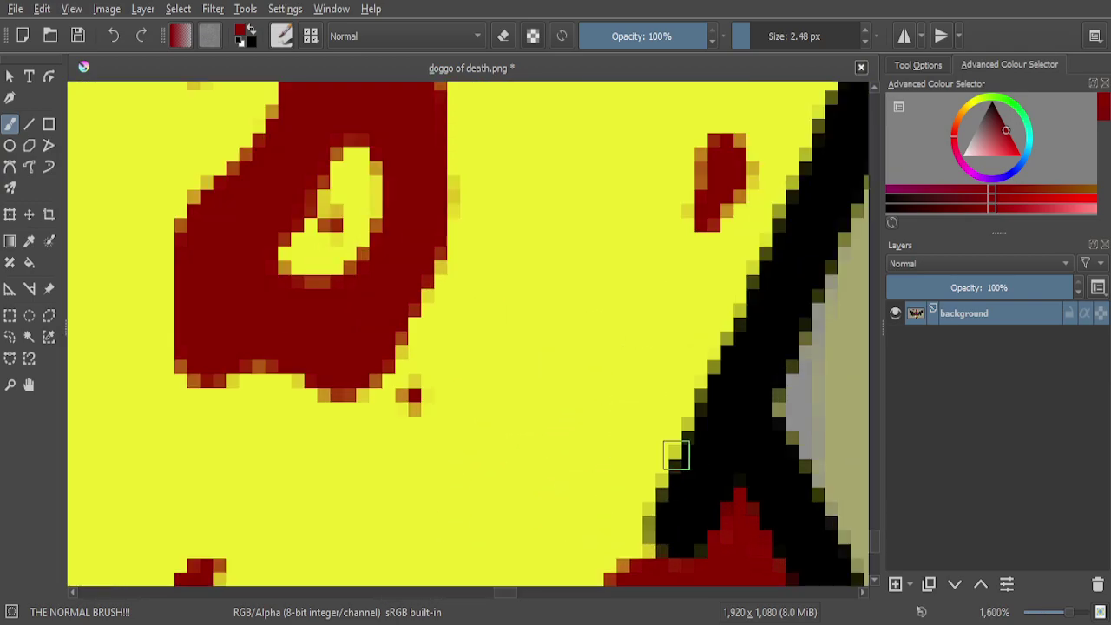
scroll(625, 486, down, 8)
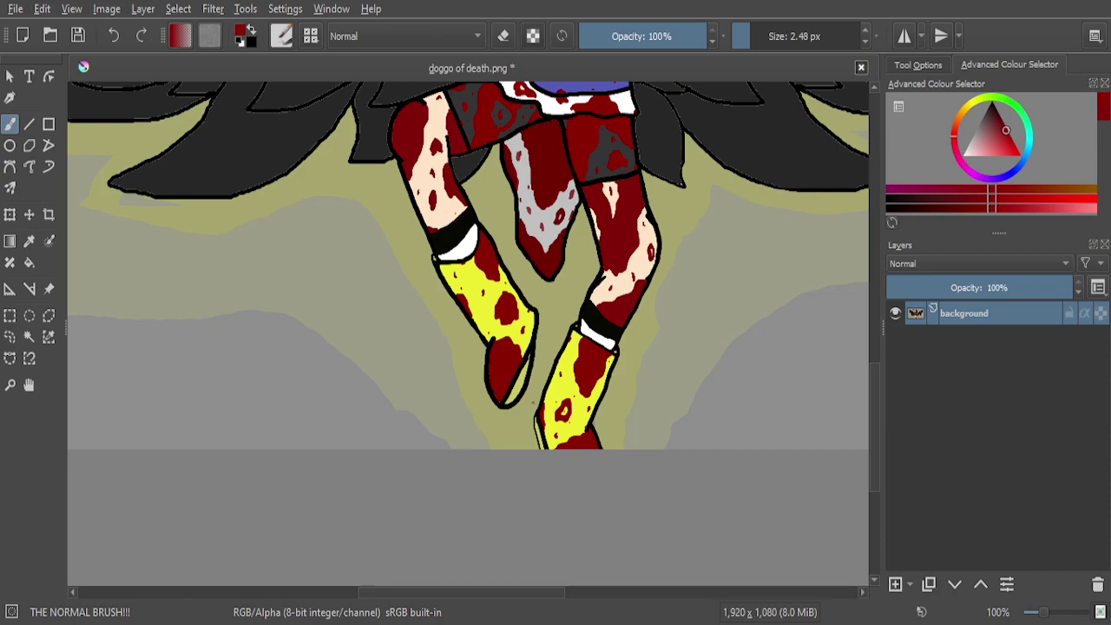
Choose a brighter red and paint a speck at the toe and a streak along the outer edge of the left boot's sole
scroll(488, 374, up, 7)
scroll(487, 375, down, 1)
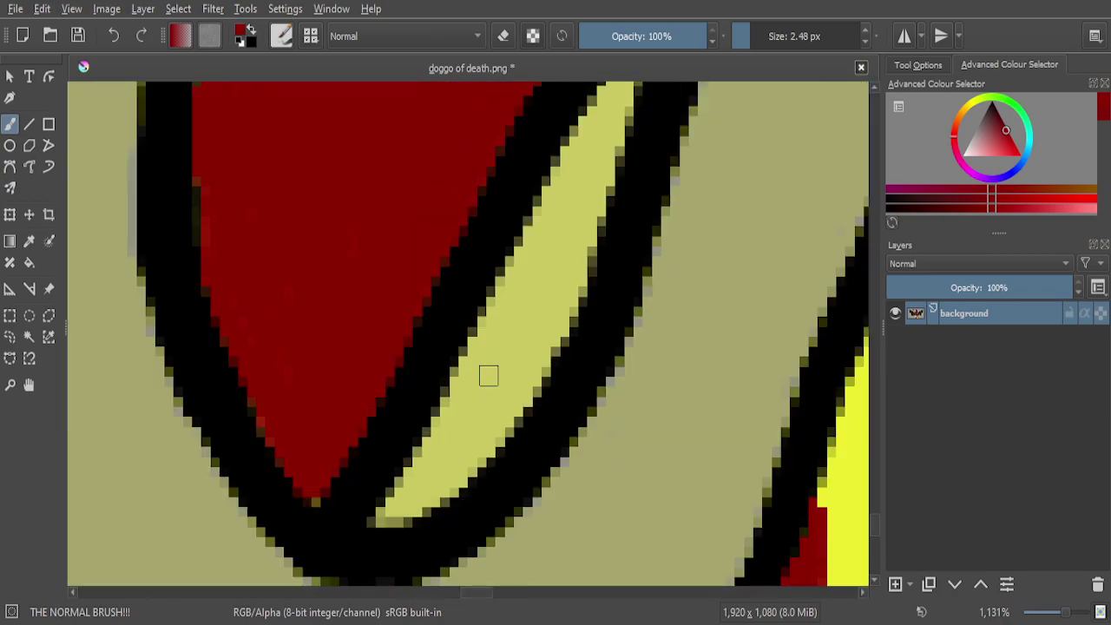
click(1034, 210)
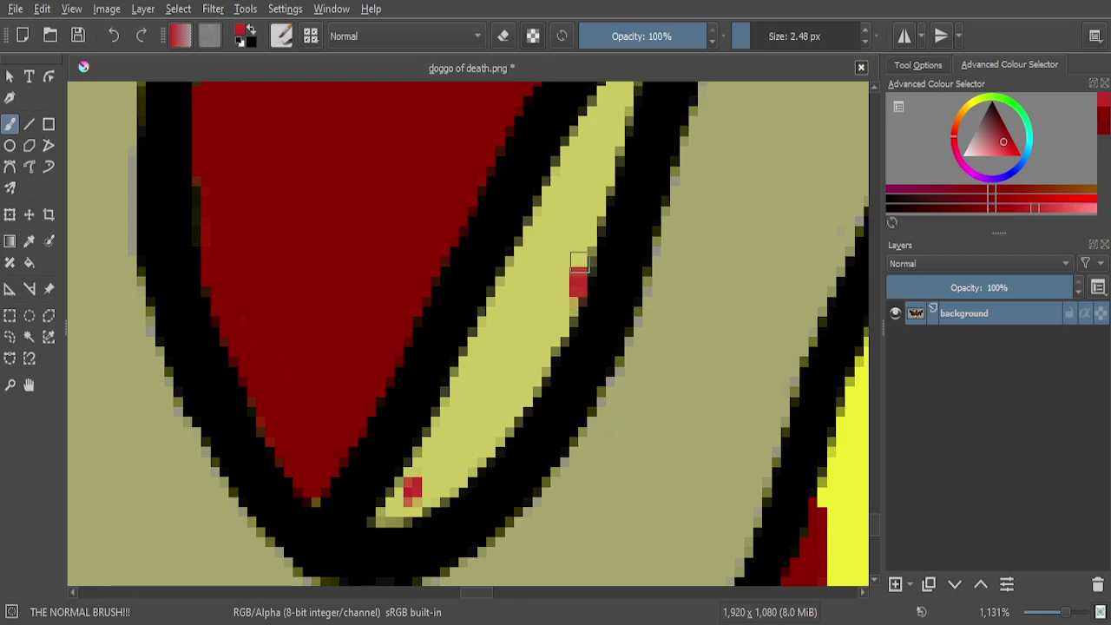
drag(577, 268, 591, 214)
scroll(566, 295, down, 6)
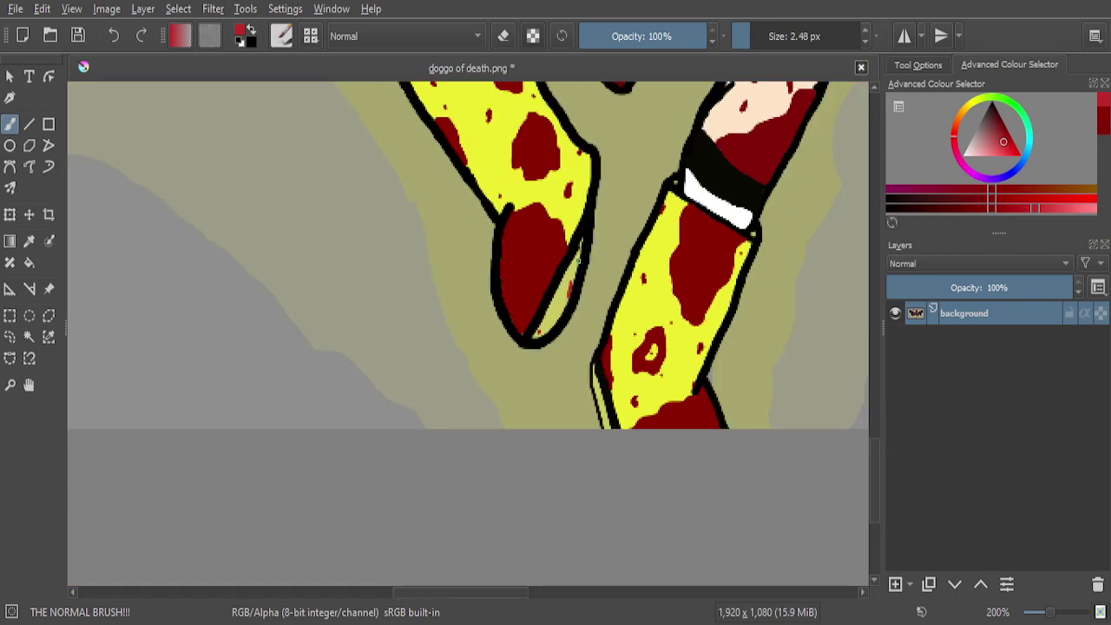
Paint a bright red streak along the inner edge of the left boot's sole and dab small specks around it
scroll(579, 259, up, 6)
drag(467, 405, 453, 432)
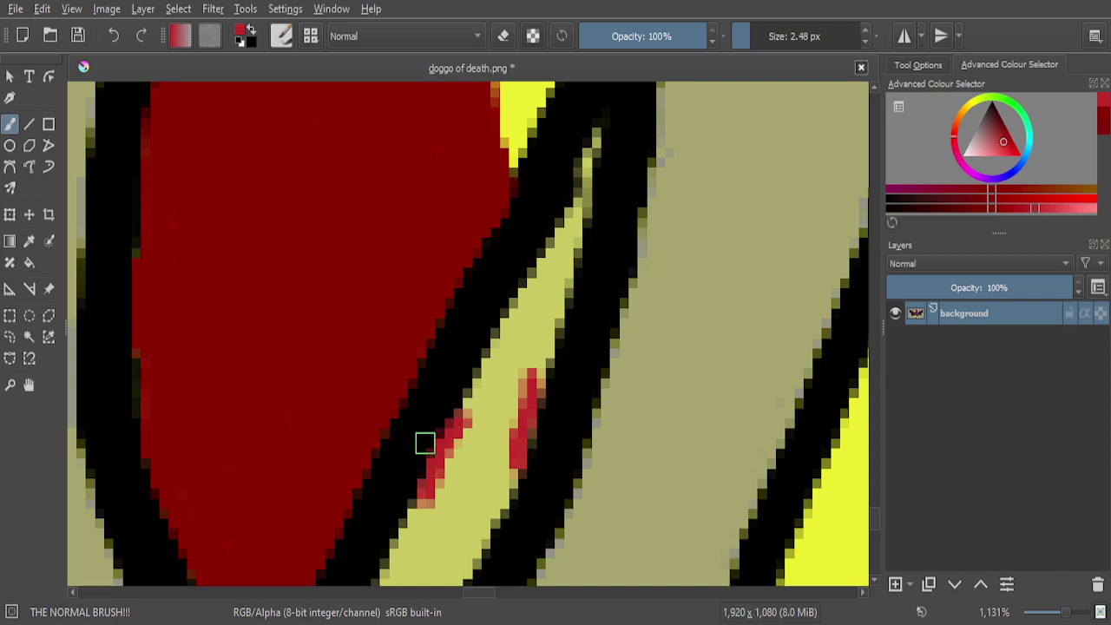
scroll(425, 458, down, 1)
scroll(425, 394, down, 3)
scroll(423, 425, up, 7)
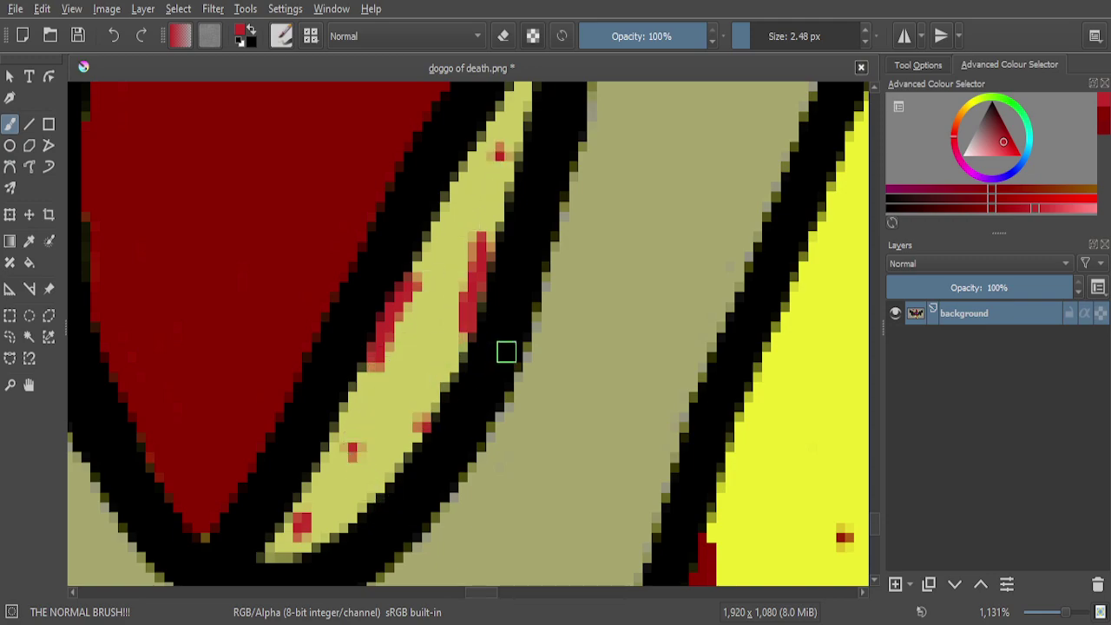
scroll(506, 352, down, 3)
scroll(509, 349, down, 2)
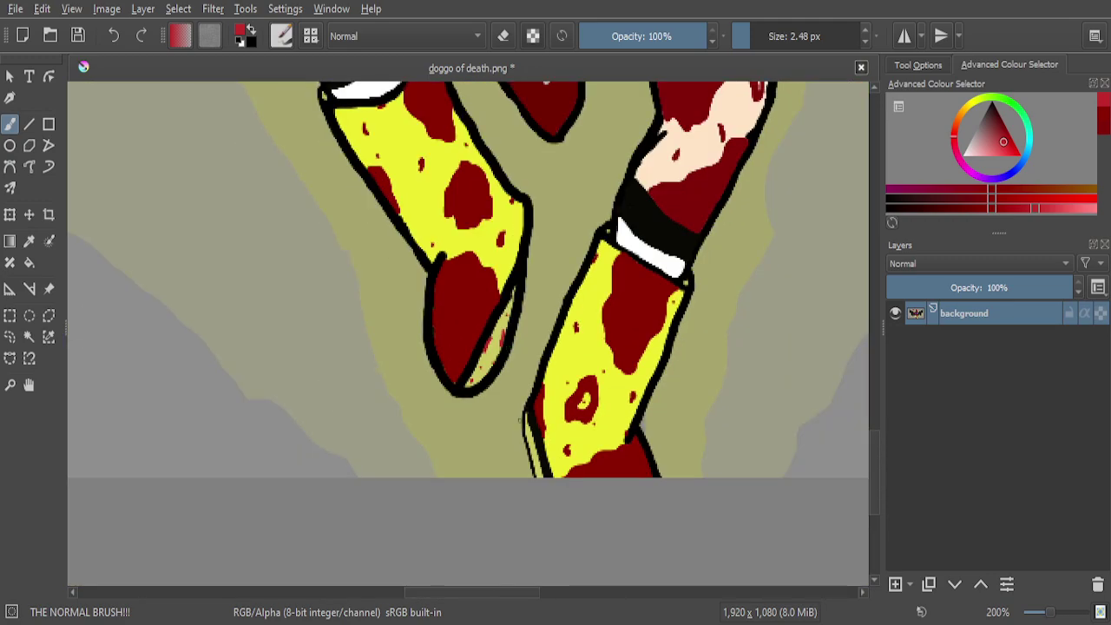
Paint bright red blood marks down the right boot's narrow sole strip, including one at the canvas edge
scroll(534, 441, up, 8)
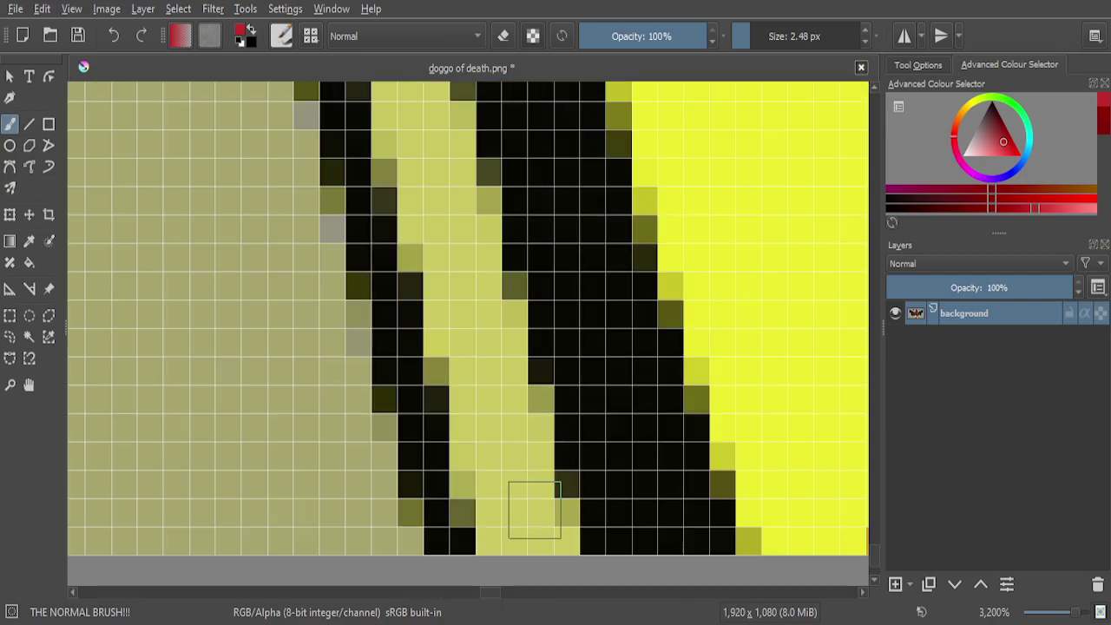
drag(531, 503, 554, 555)
mouse_move(474, 269)
mouse_down()
mouse_move(443, 332)
mouse_move(445, 377)
mouse_move(503, 525)
mouse_up()
scroll(431, 255, down, 6)
scroll(434, 183, up, 3)
scroll(492, 435, down, 3)
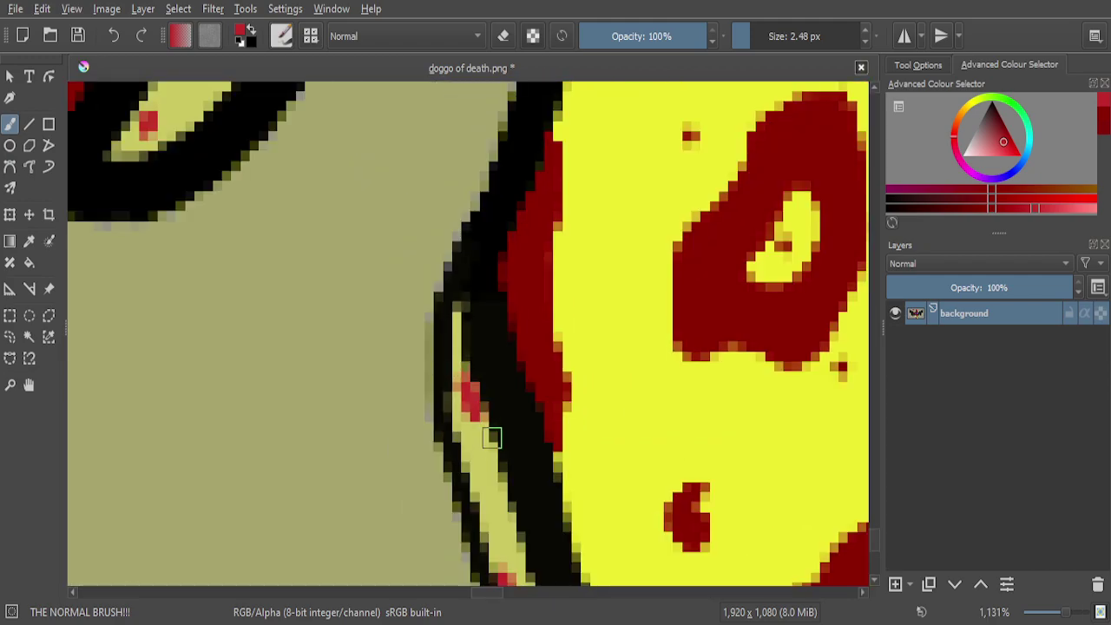
Dab two smaller bright red specks between the larger marks on the right boot's sole strip
scroll(475, 345, down, 1)
scroll(486, 363, up, 3)
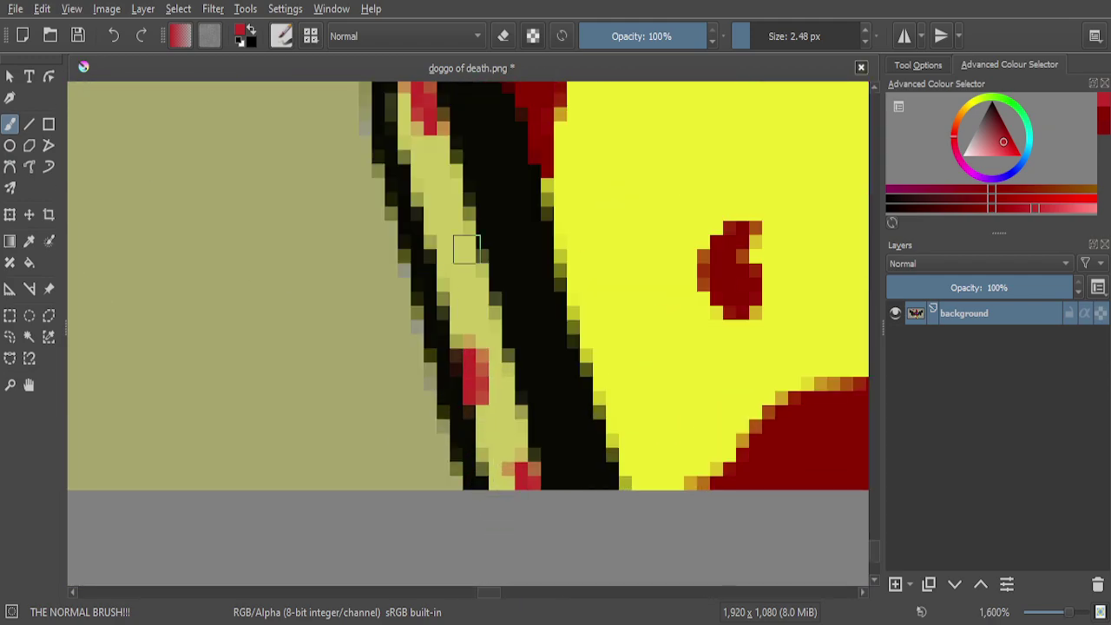
click(463, 227)
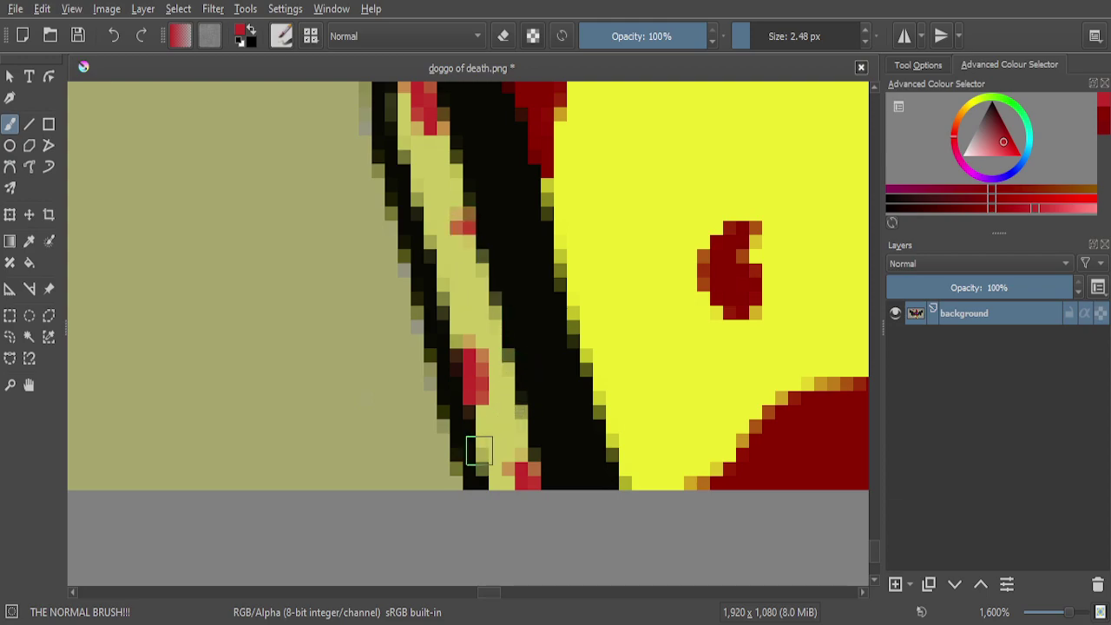
click(442, 282)
scroll(579, 287, down, 3)
scroll(600, 283, down, 6)
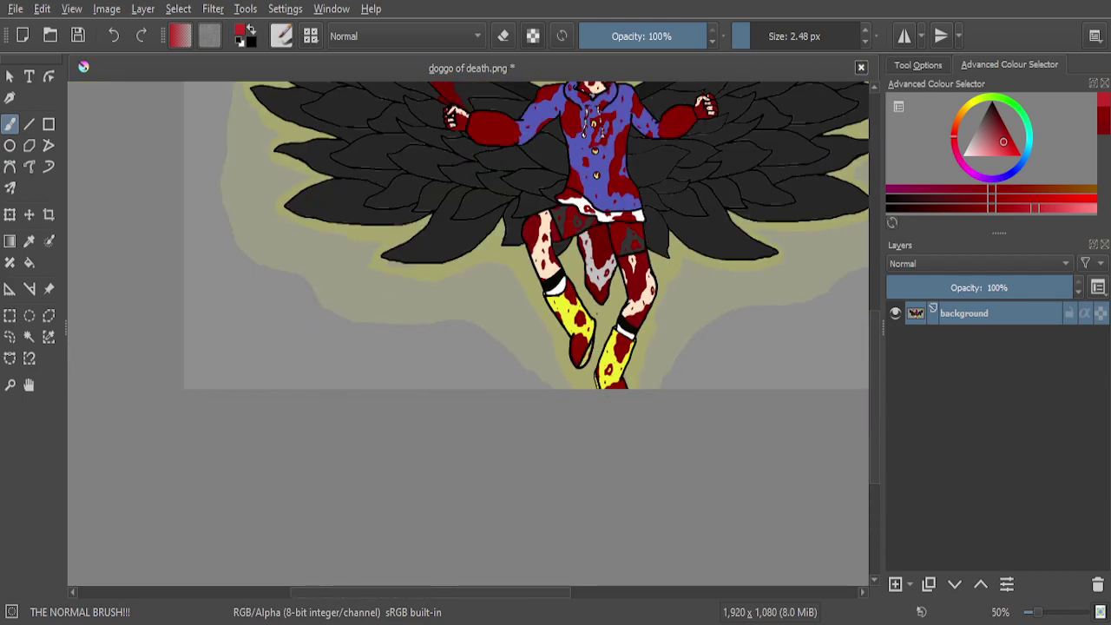
Sample the dark red of the existing bloodstains as the paint colour and return to the freehand brush
scroll(552, 279, up, 6)
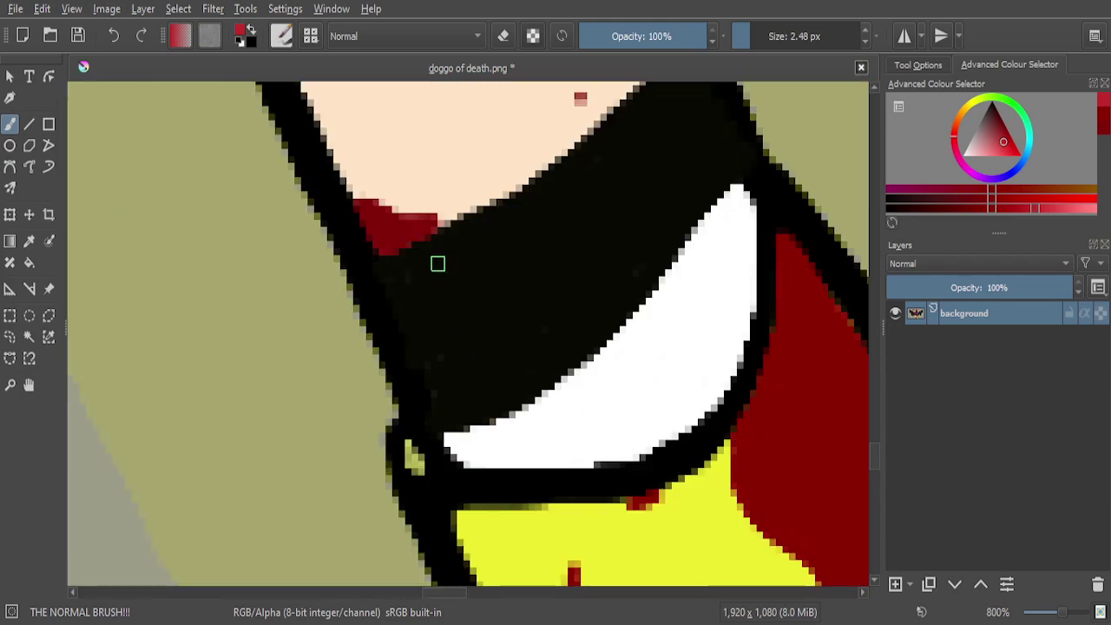
scroll(434, 251, up, 1)
scroll(433, 241, down, 5)
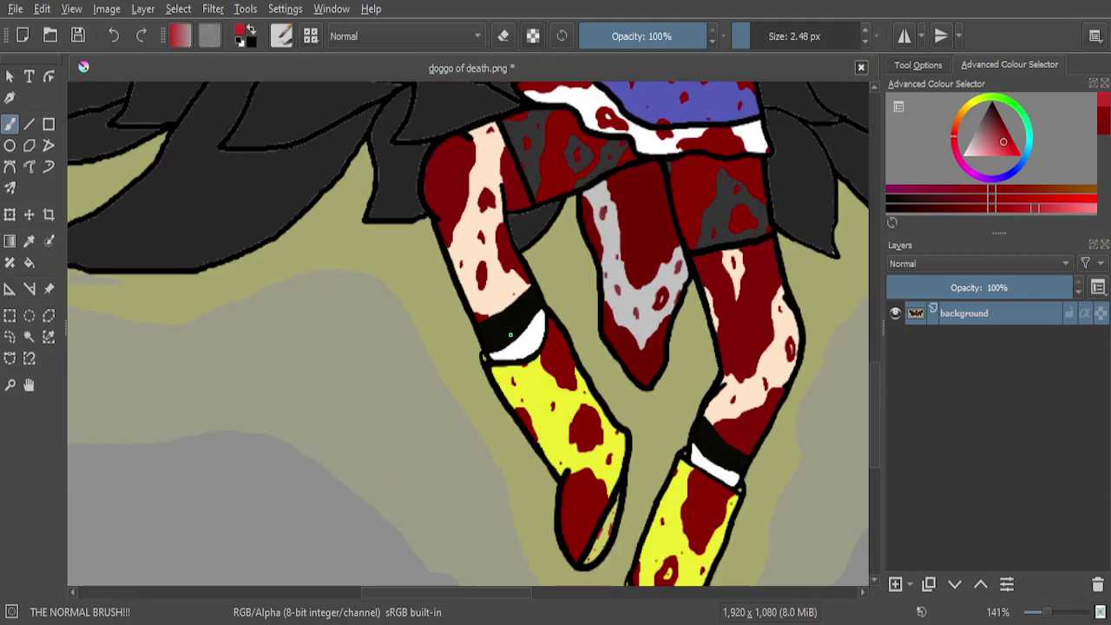
scroll(533, 336, up, 1)
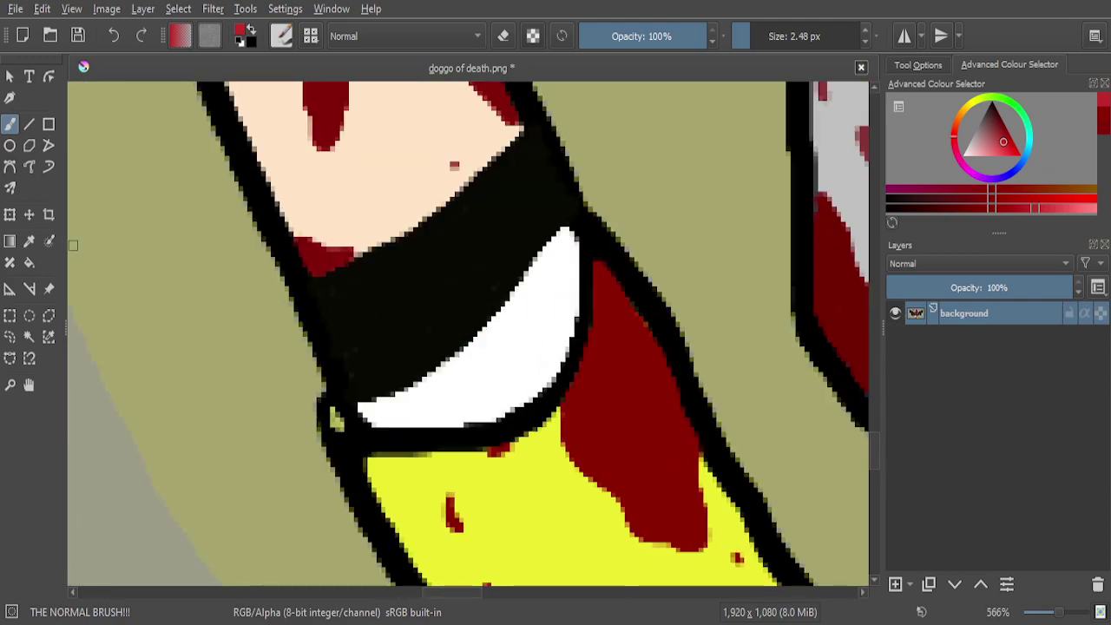
click(28, 242)
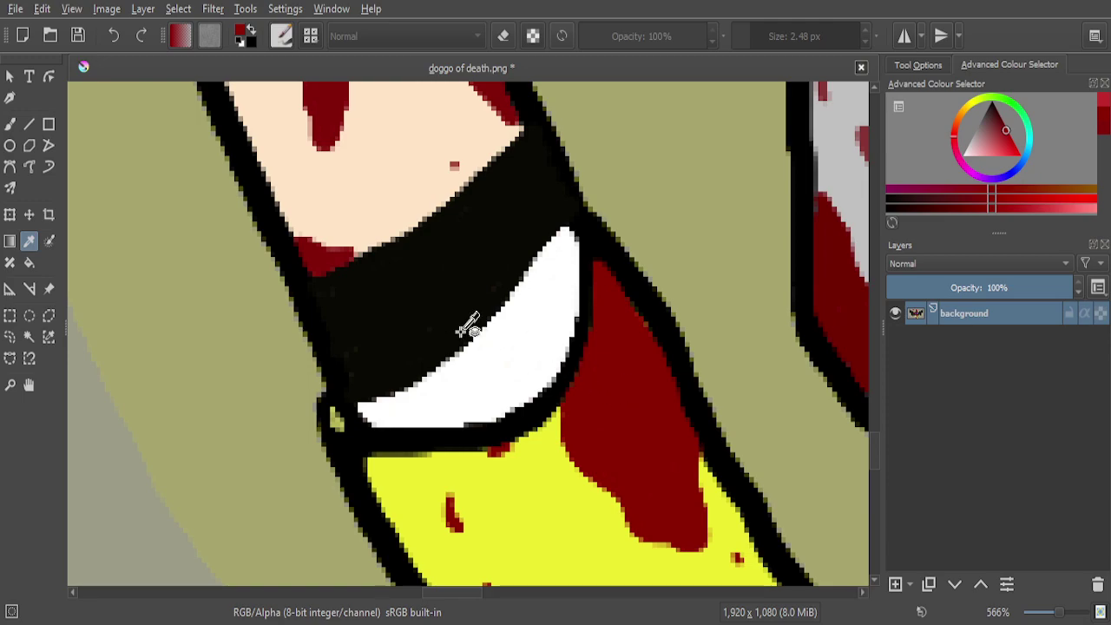
click(10, 125)
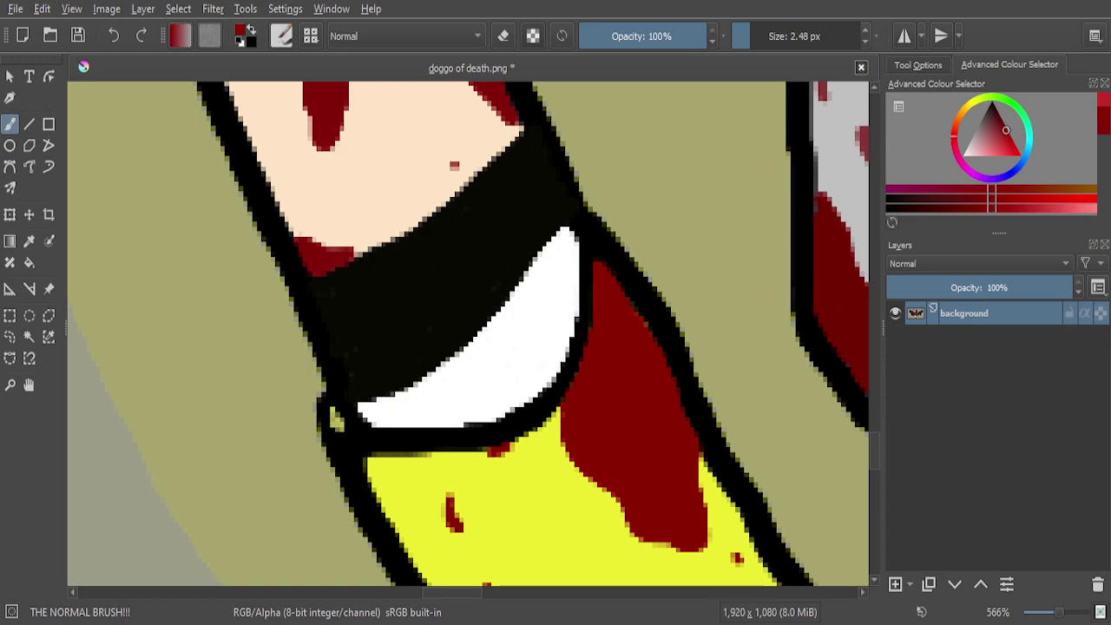
Paint a thin dark red drip onto the left leg's black band, starting just below the stain on the skin
scroll(635, 524, down, 1)
scroll(441, 385, up, 5)
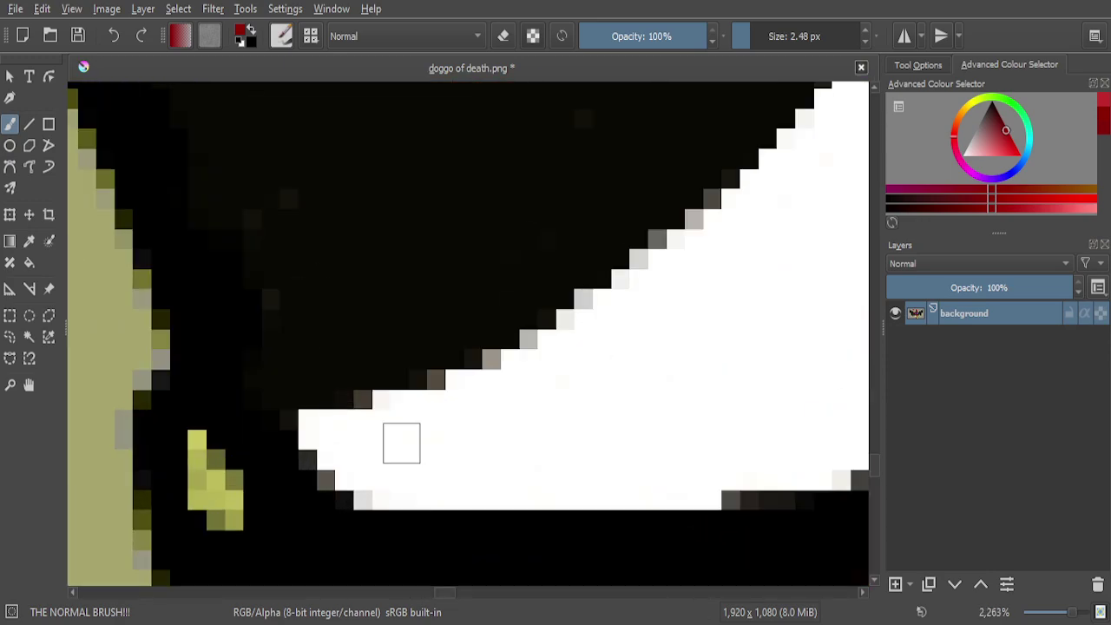
scroll(635, 315, down, 3)
scroll(602, 297, up, 2)
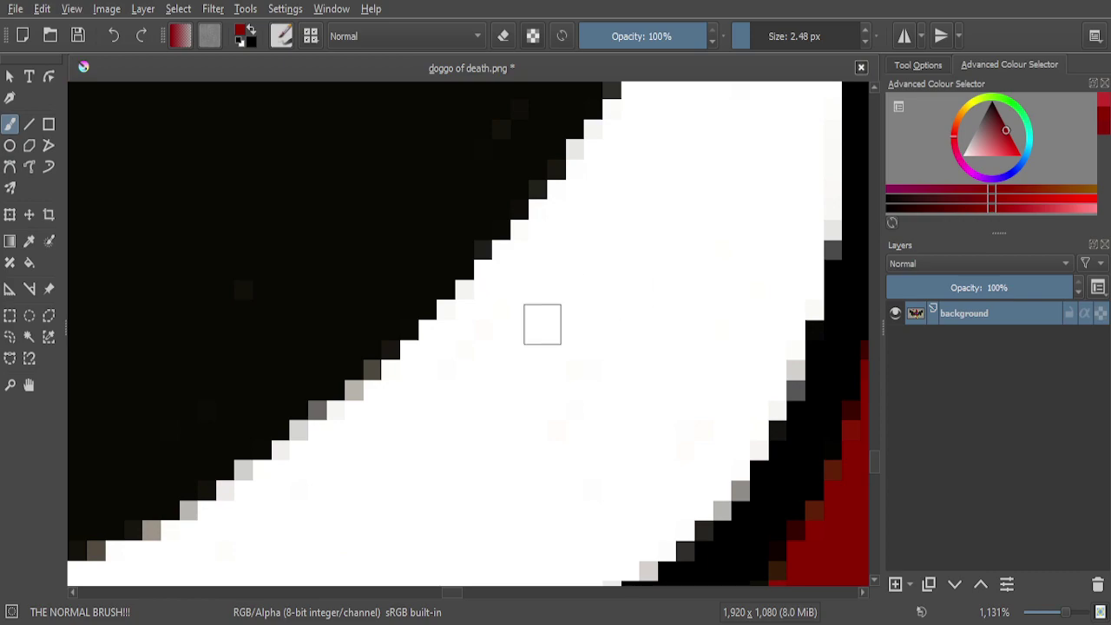
scroll(368, 405, down, 4)
scroll(227, 318, up, 4)
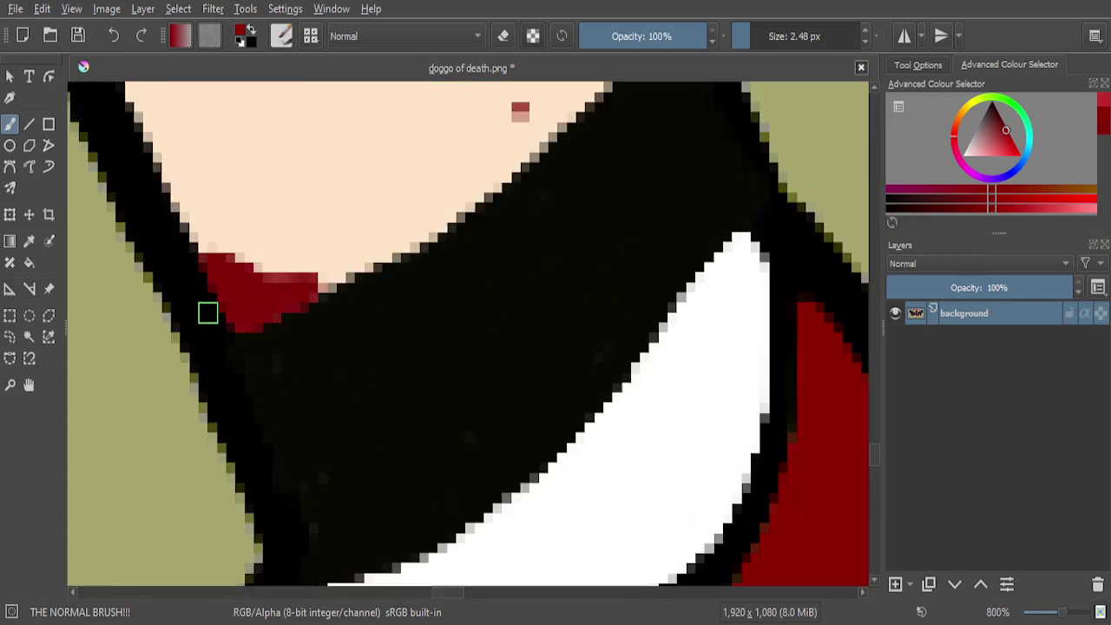
scroll(461, 341, down, 2)
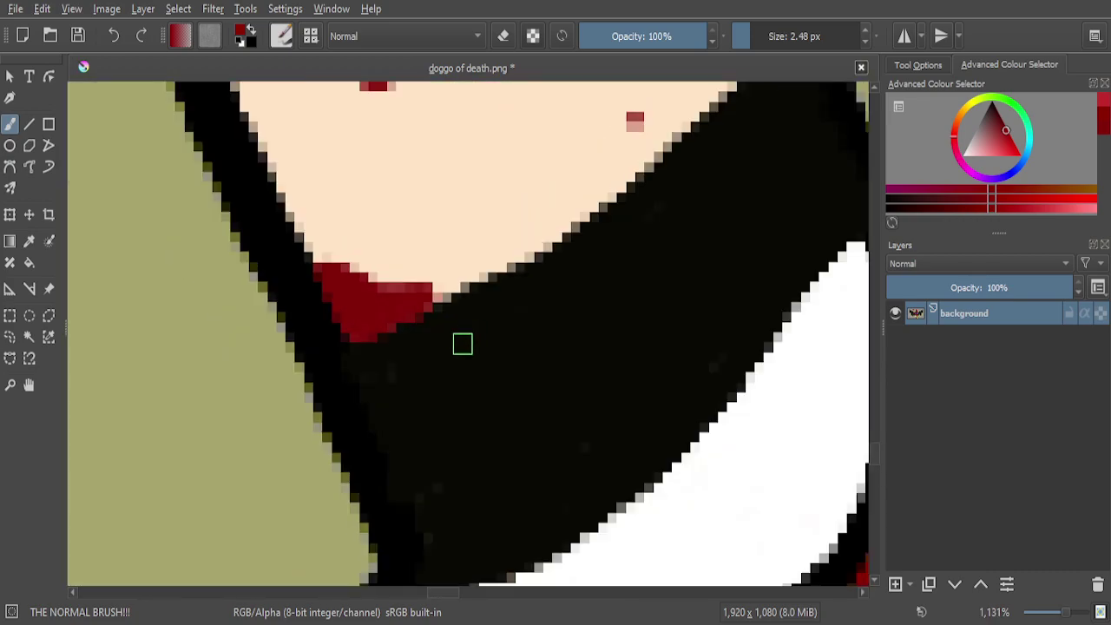
scroll(446, 342, up, 2)
mouse_move(448, 312)
mouse_down()
mouse_move(505, 364)
mouse_move(511, 422)
mouse_move(538, 457)
mouse_move(572, 473)
mouse_up()
scroll(572, 473, down, 4)
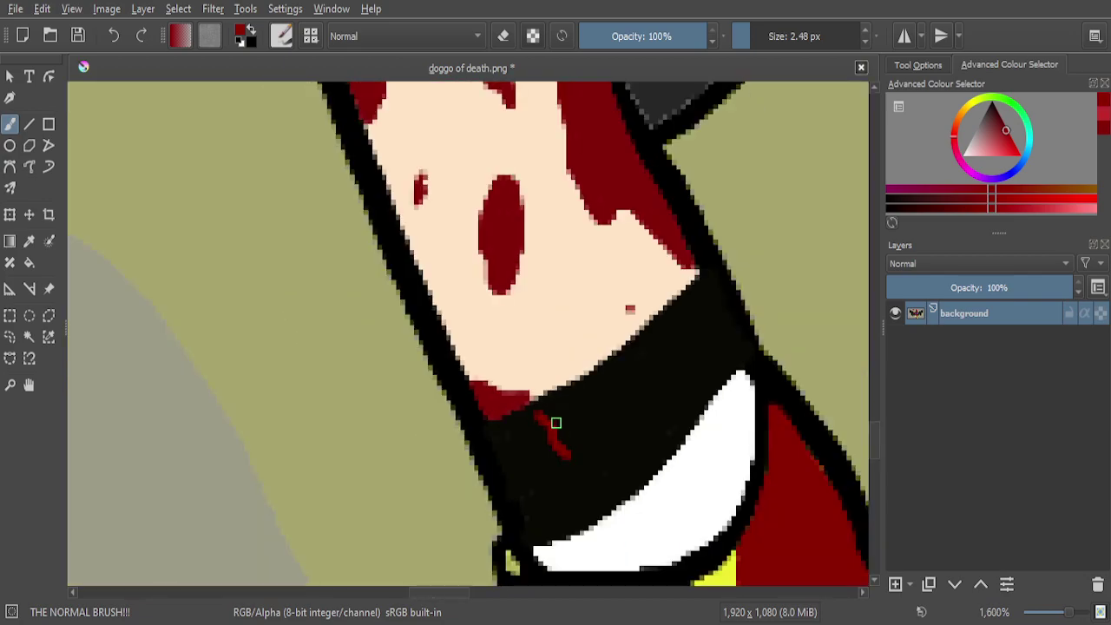
Extend the dark red drip down across the black band to its lower left corner near the white cuff
scroll(555, 469, up, 4)
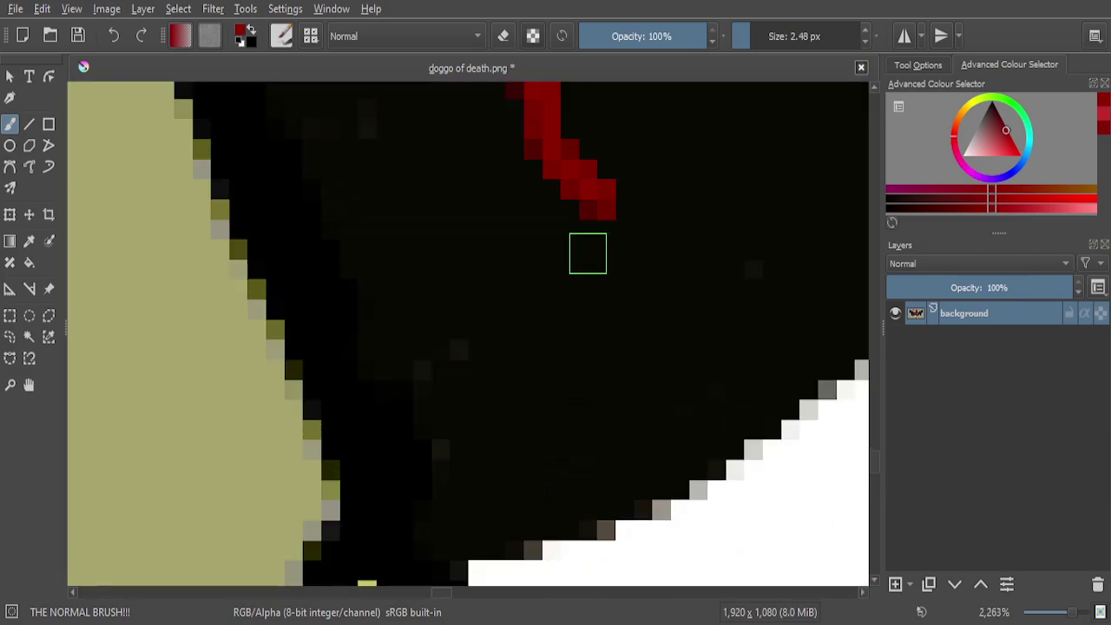
mouse_move(594, 207)
mouse_down()
mouse_move(598, 253)
mouse_move(577, 294)
mouse_move(506, 361)
mouse_move(484, 402)
mouse_move(477, 467)
mouse_move(430, 512)
mouse_up()
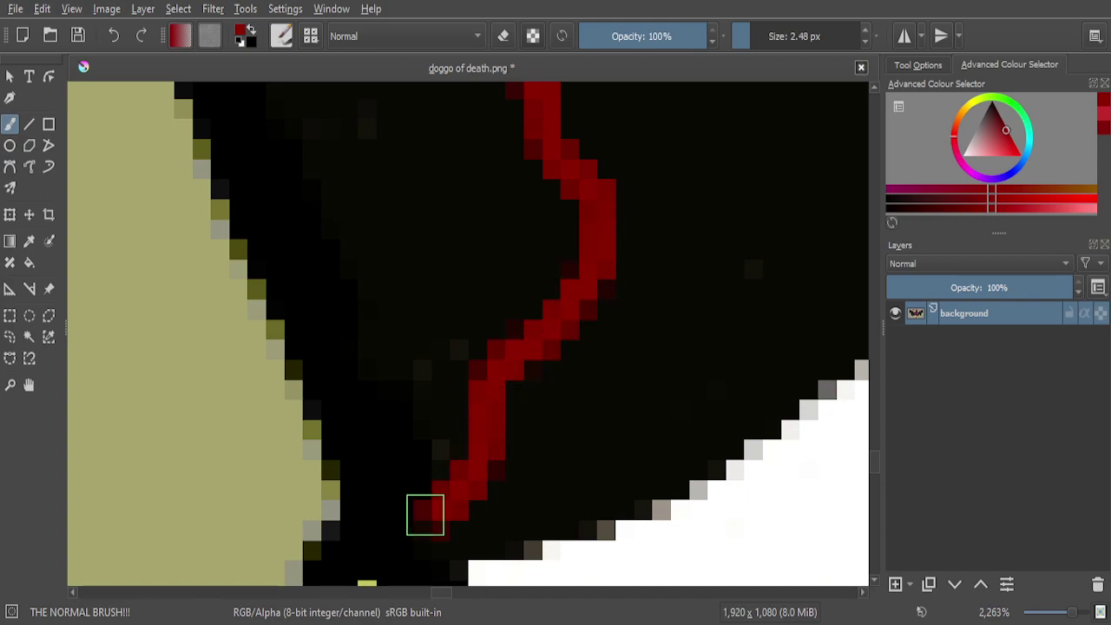
scroll(425, 514, down, 2)
scroll(404, 440, up, 5)
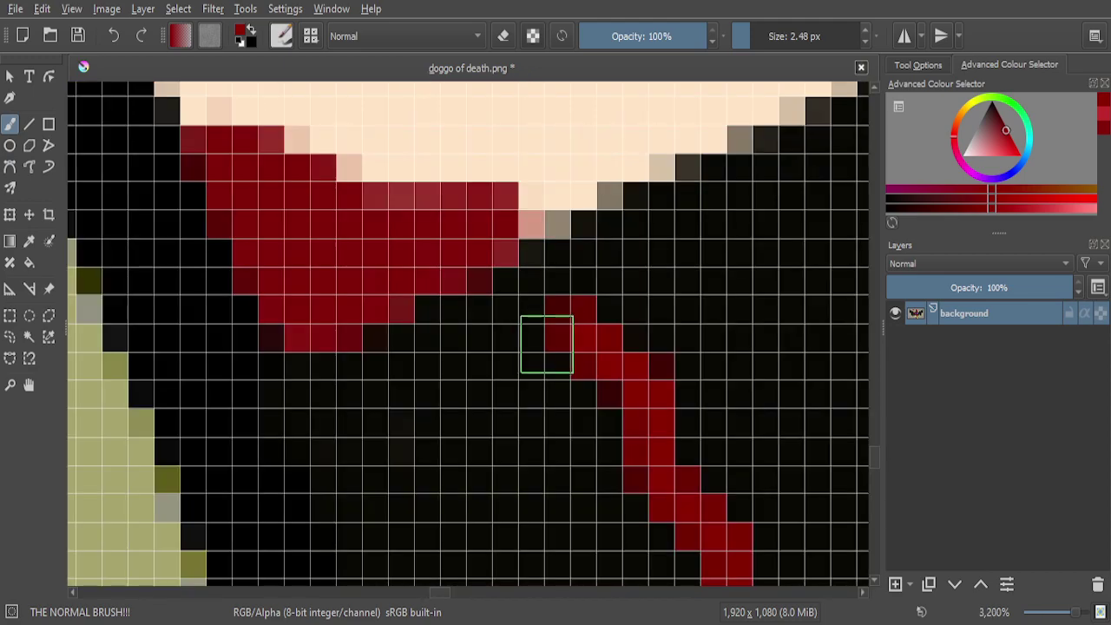
Close the dark red drip into a blot outline on the left leg's black band by painting its upper and left edges
mouse_move(510, 367)
mouse_down()
mouse_move(333, 464)
mouse_move(340, 428)
mouse_up()
scroll(340, 428, down, 6)
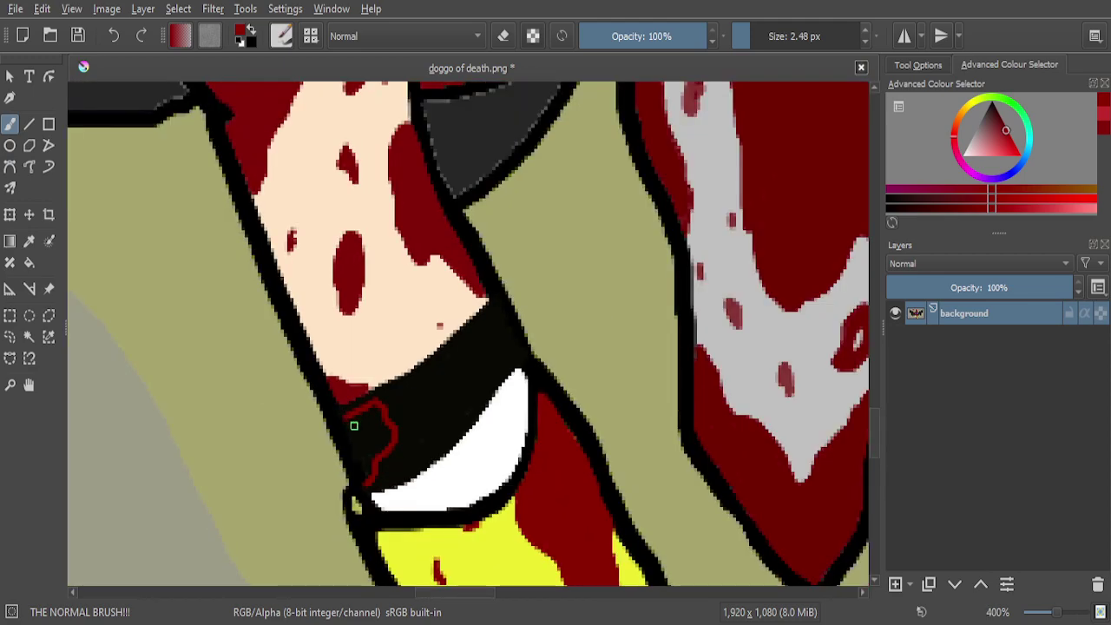
scroll(347, 417, up, 1)
scroll(337, 335, up, 1)
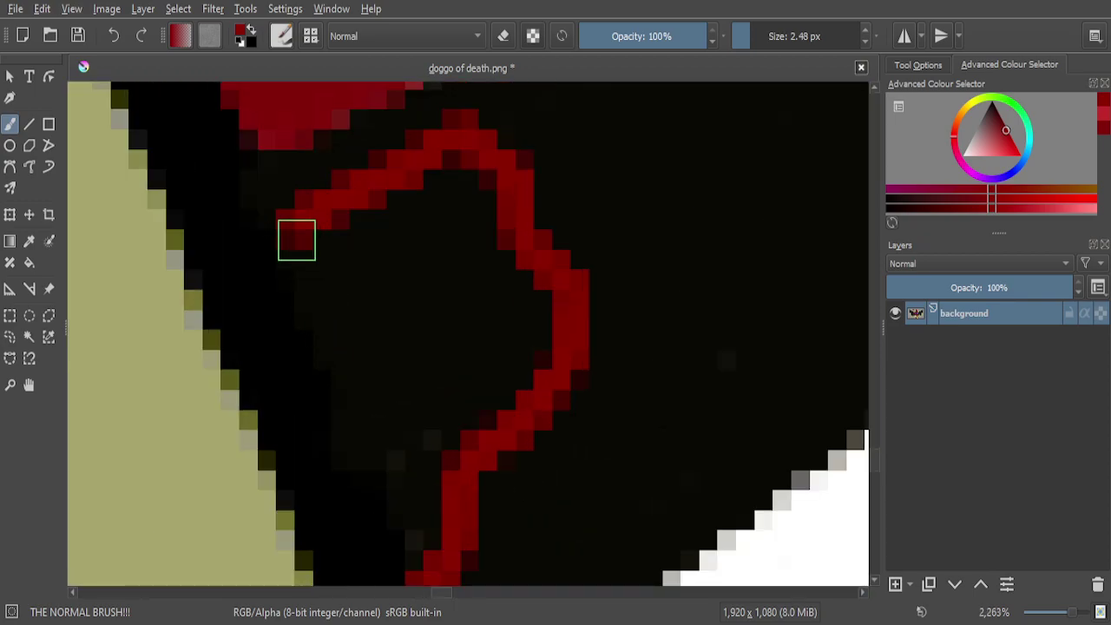
mouse_move(289, 239)
mouse_down()
mouse_move(375, 521)
mouse_move(407, 570)
mouse_up()
scroll(388, 424, down, 3)
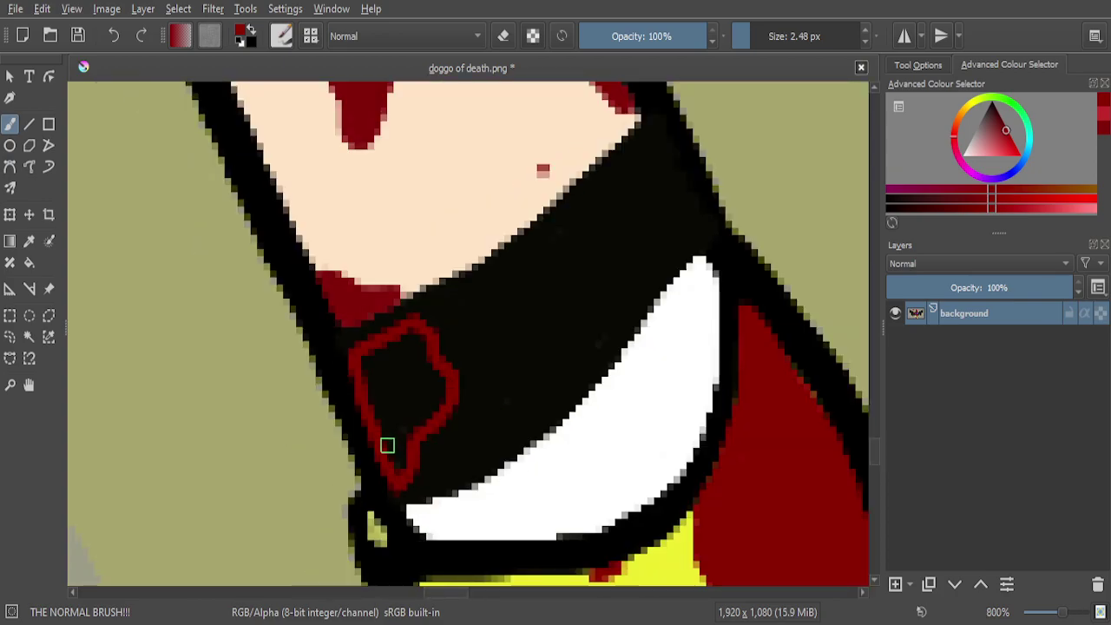
Fill the inside of the blot outline on the left leg's black band with solid dark red
scroll(405, 468, up, 6)
mouse_move(397, 426)
mouse_down()
mouse_move(381, 467)
mouse_move(328, 306)
mouse_move(342, 441)
mouse_up()
scroll(342, 263, down, 8)
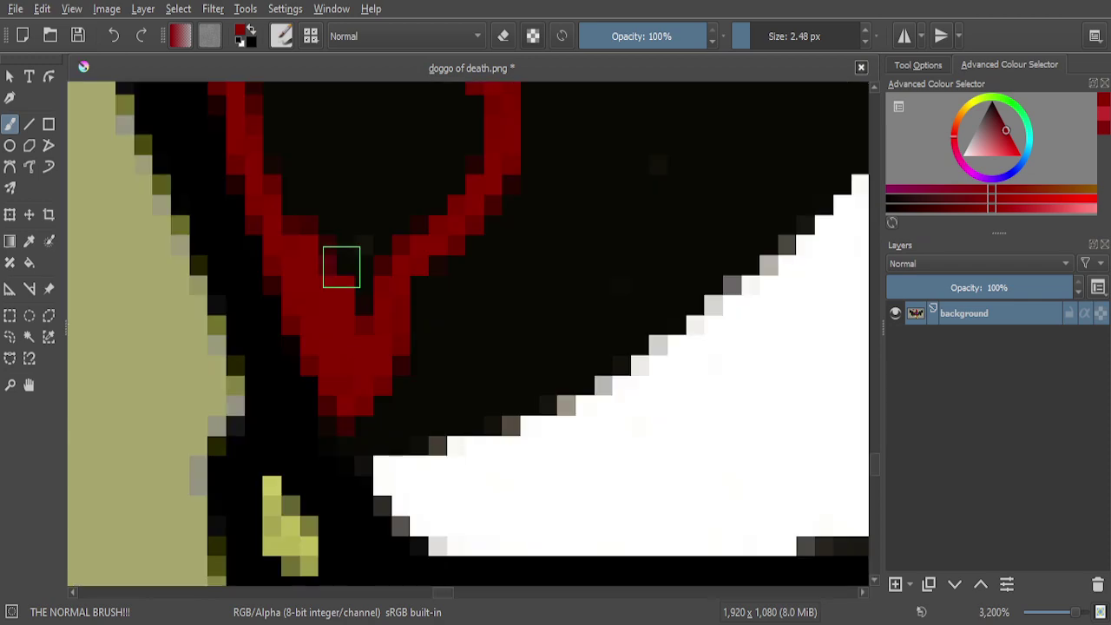
scroll(337, 261, up, 2)
scroll(338, 260, up, 3)
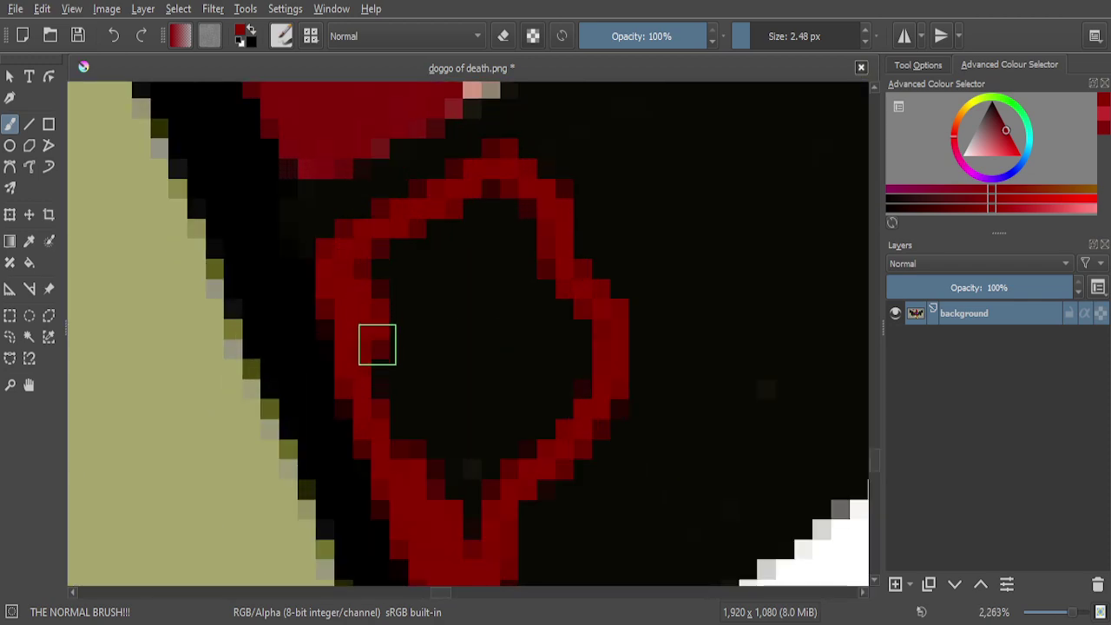
mouse_move(477, 529)
mouse_down()
mouse_move(471, 436)
mouse_move(472, 538)
mouse_move(448, 346)
mouse_move(453, 457)
mouse_move(421, 320)
mouse_move(411, 446)
mouse_move(377, 252)
mouse_move(352, 319)
mouse_move(391, 351)
mouse_move(408, 253)
mouse_move(433, 332)
mouse_move(431, 228)
mouse_move(455, 331)
mouse_move(471, 205)
mouse_move(474, 411)
mouse_move(488, 194)
mouse_move(522, 305)
mouse_move(510, 199)
mouse_move(568, 352)
mouse_move(569, 327)
mouse_move(586, 363)
mouse_move(572, 396)
mouse_move(492, 476)
mouse_move(521, 331)
mouse_move(521, 358)
mouse_move(554, 378)
mouse_up()
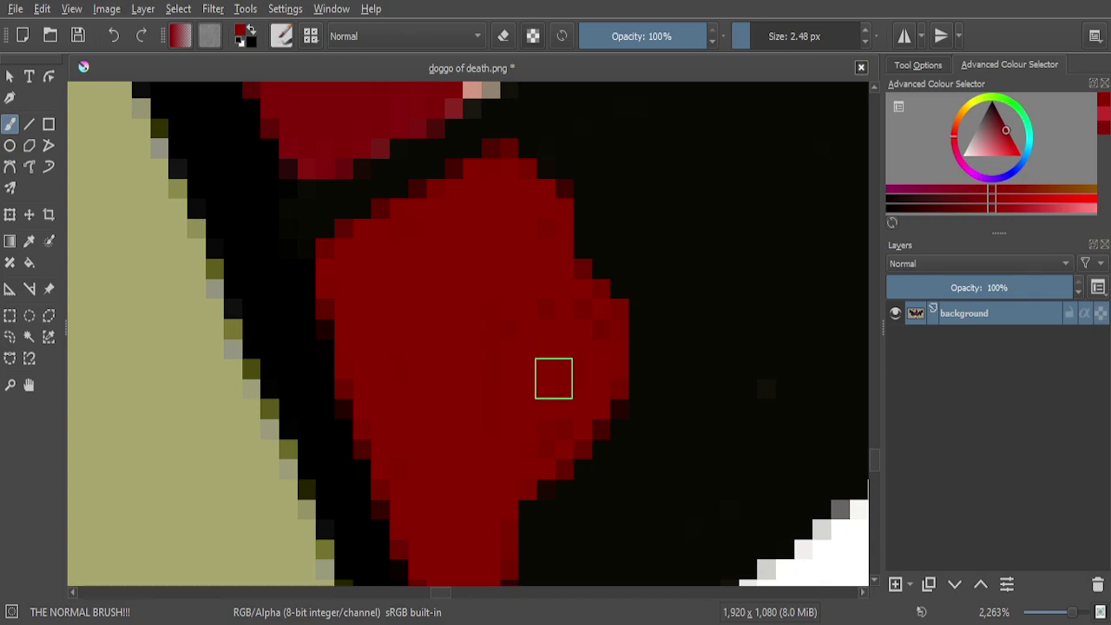
scroll(540, 288, down, 6)
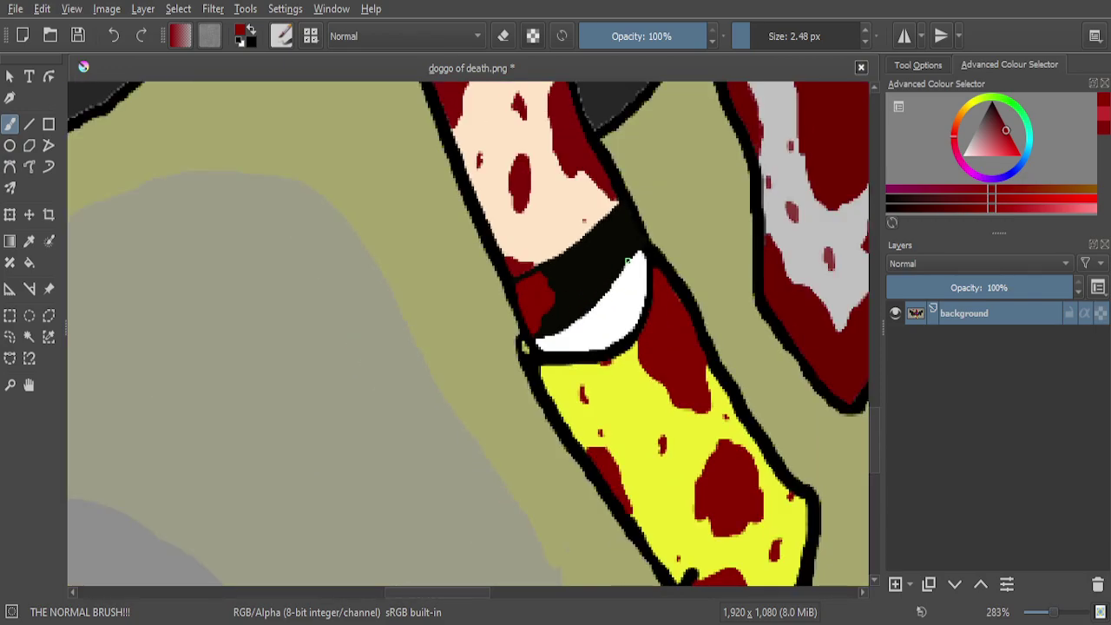
Paint a dark red stain over the upper tip of the left leg's white cuff and a diagonal streak beside it on the black band
scroll(622, 235, up, 6)
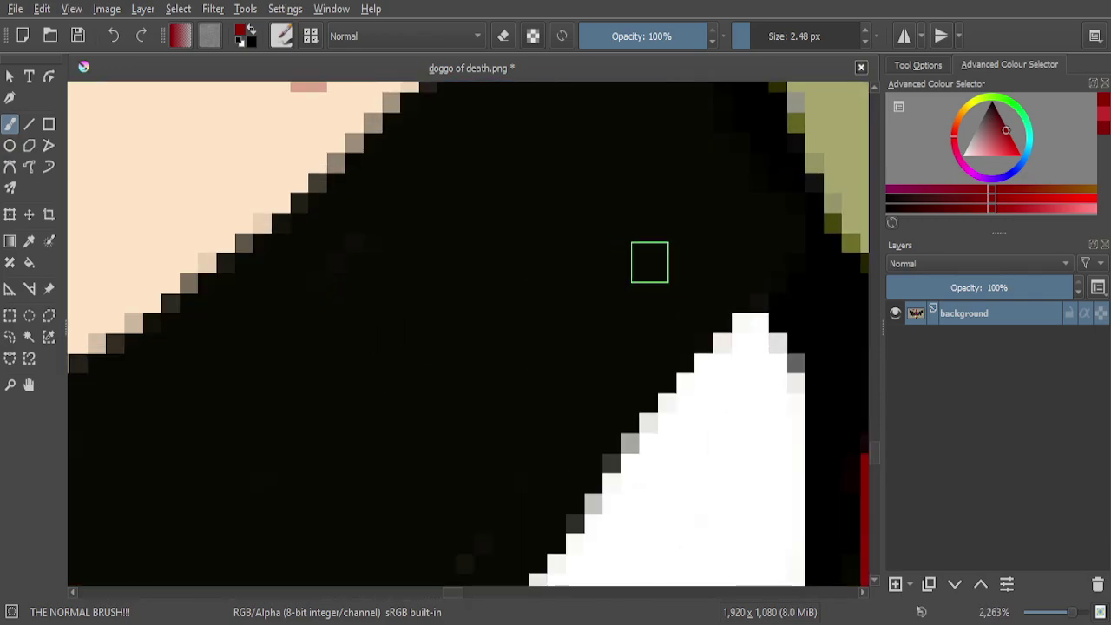
drag(672, 291, 584, 383)
mouse_move(746, 325)
mouse_down()
mouse_move(658, 416)
mouse_move(643, 467)
mouse_move(717, 539)
mouse_move(743, 538)
mouse_move(757, 509)
mouse_move(770, 382)
mouse_move(757, 336)
mouse_move(767, 374)
mouse_move(756, 361)
mouse_move(739, 418)
mouse_move(735, 513)
mouse_move(719, 479)
mouse_move(730, 391)
mouse_move(690, 455)
mouse_move(690, 482)
mouse_move(665, 464)
mouse_move(703, 412)
mouse_move(709, 467)
mouse_up()
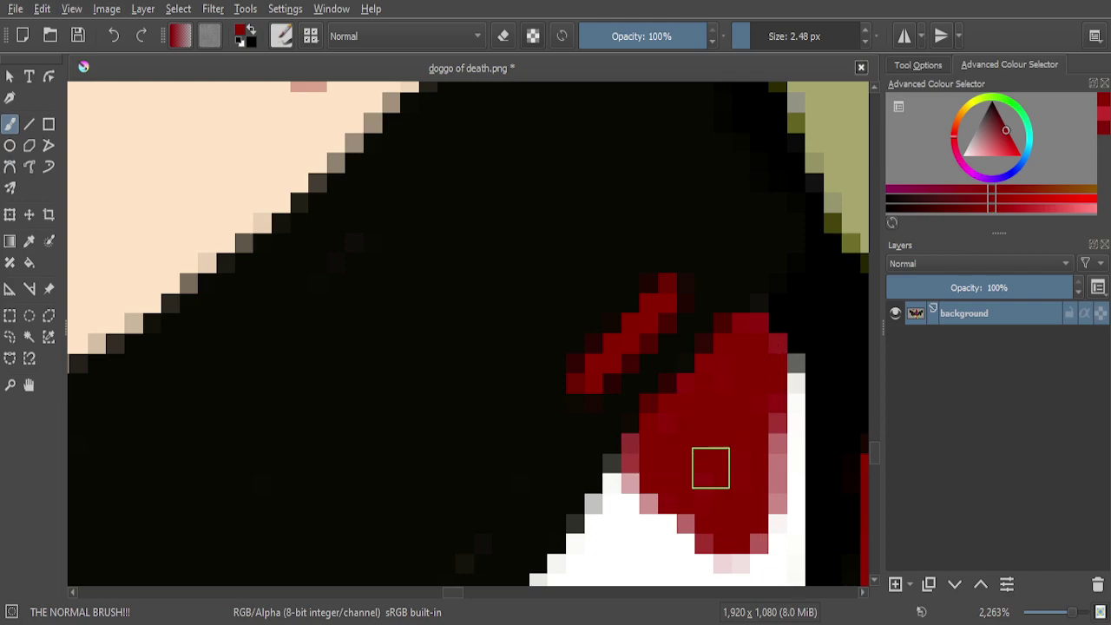
drag(673, 287, 712, 223)
Extend the streak up along the black band's right end and thicken it into a solid dark red stain
scroll(705, 249, down, 1)
scroll(682, 181, up, 3)
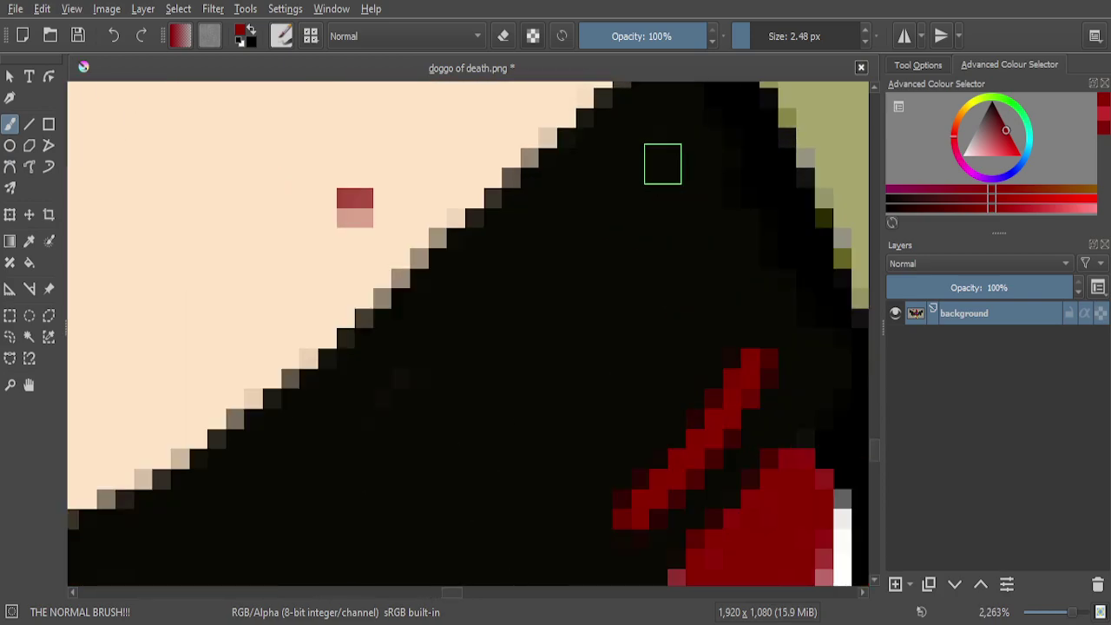
mouse_move(643, 134)
mouse_down()
mouse_move(717, 246)
mouse_move(748, 349)
mouse_up()
scroll(693, 264, down, 1)
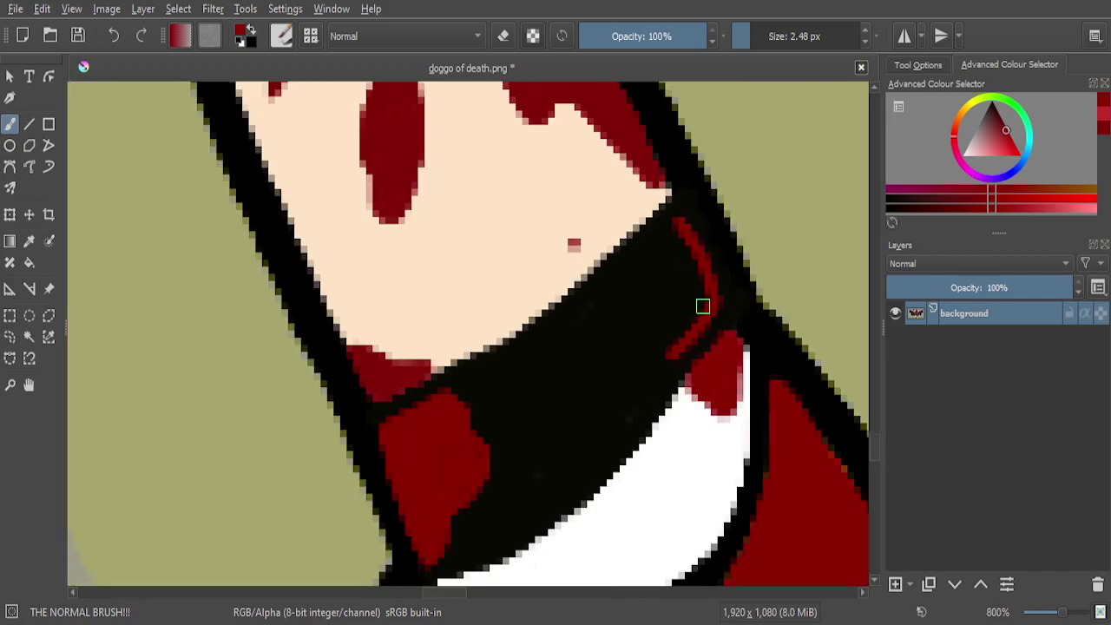
scroll(703, 305, up, 3)
scroll(657, 130, down, 2)
scroll(654, 151, up, 2)
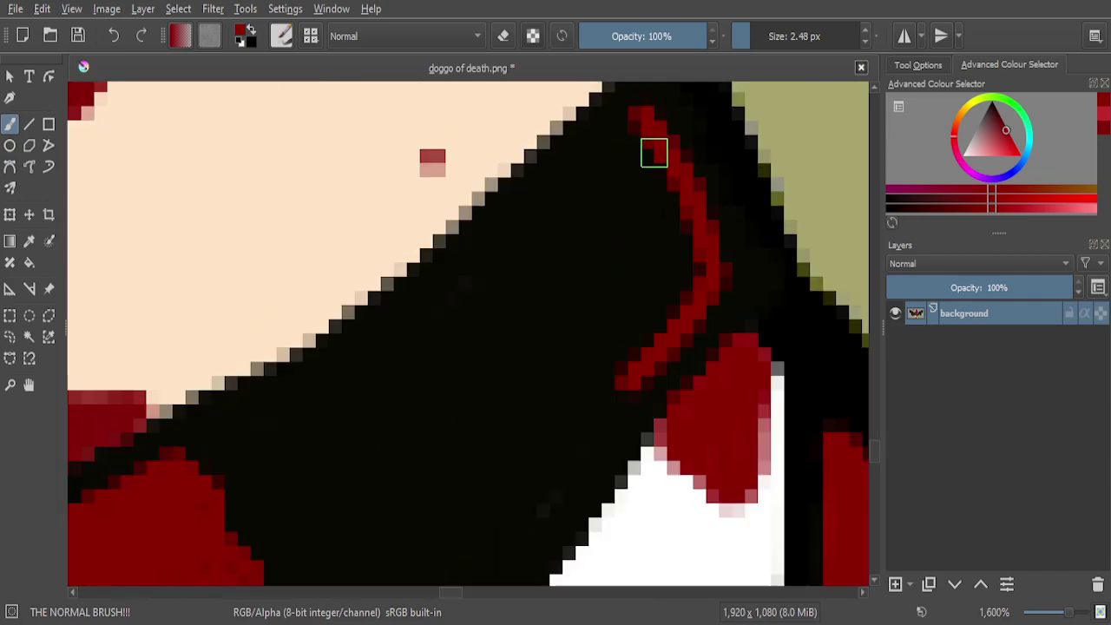
mouse_move(640, 128)
mouse_down()
mouse_move(626, 163)
mouse_move(662, 281)
mouse_move(660, 321)
mouse_move(618, 468)
mouse_move(685, 370)
mouse_move(694, 374)
mouse_move(681, 390)
mouse_move(676, 253)
mouse_move(646, 162)
mouse_move(691, 230)
mouse_move(708, 301)
mouse_move(697, 338)
mouse_up()
scroll(680, 242, down, 4)
scroll(680, 242, down, 1)
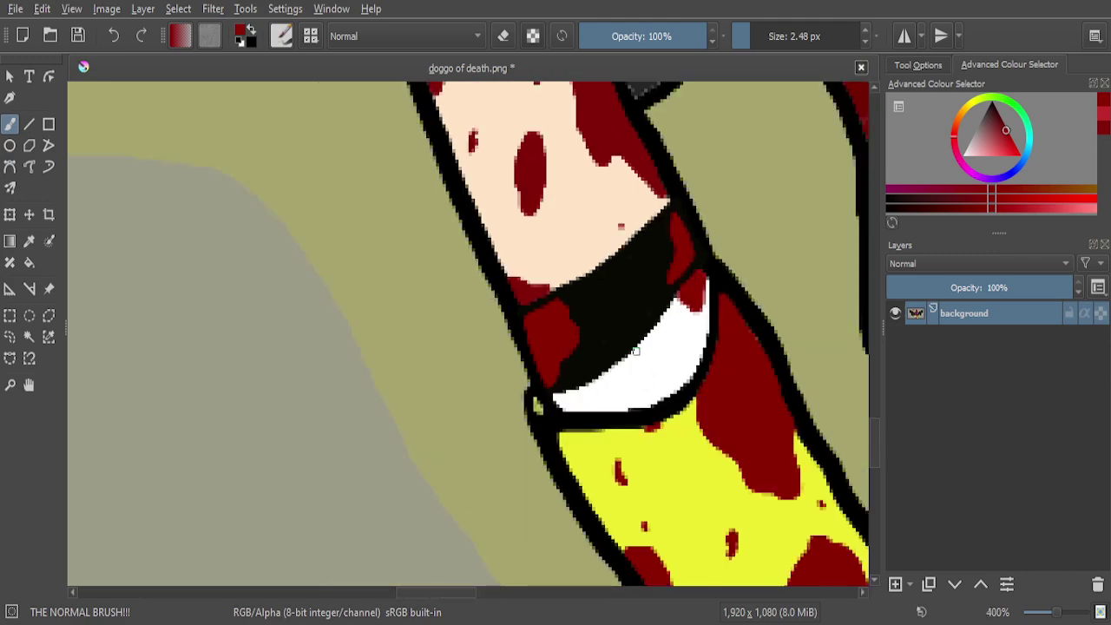
Paint a short diagonal dark red streak on the left leg's black band, alongside the middle of the white cuff's edge
scroll(633, 359, up, 4)
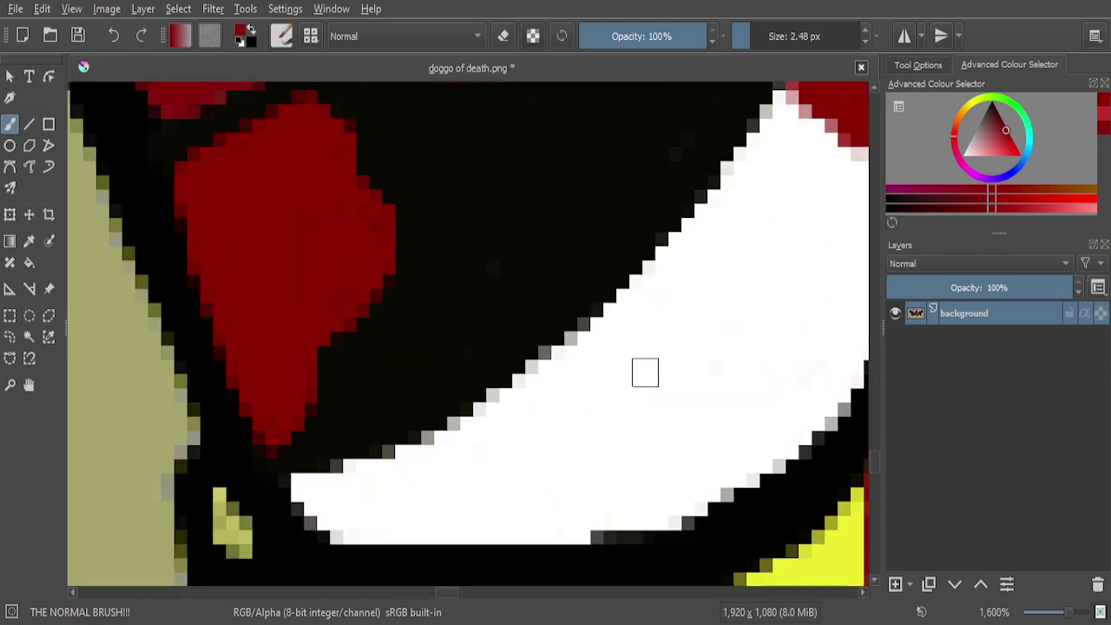
scroll(642, 272, down, 1)
scroll(642, 275, up, 3)
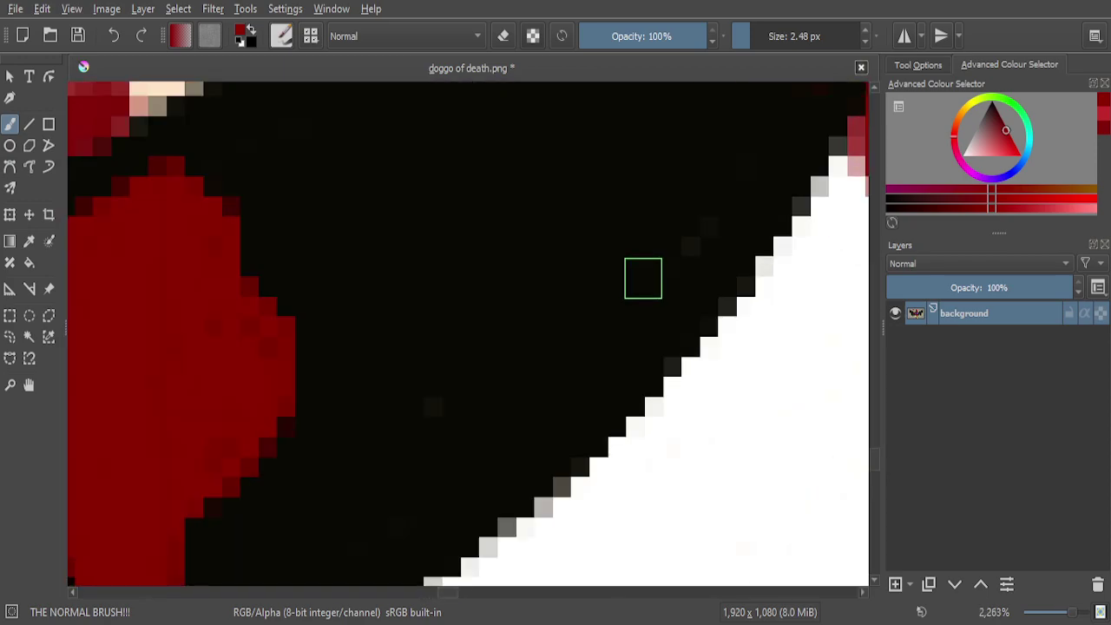
mouse_move(663, 261)
mouse_down()
mouse_move(627, 330)
mouse_move(546, 402)
mouse_up()
scroll(546, 402, down, 4)
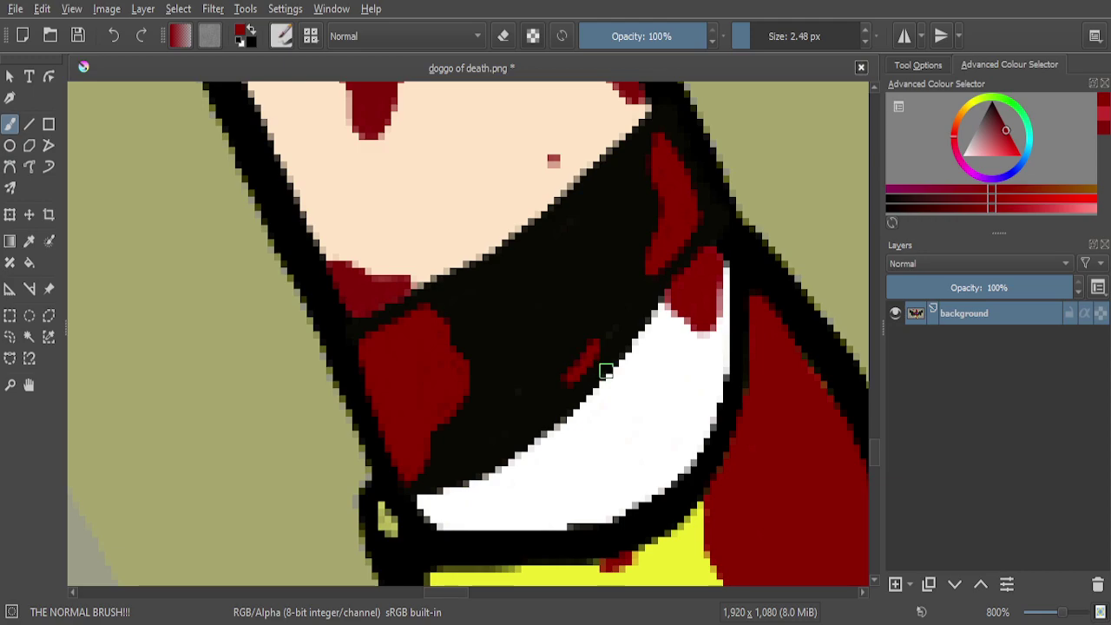
Widen the short streak into a solid blot and continue the stain onto the white cuff just below it
scroll(606, 370, up, 2)
mouse_move(695, 328)
mouse_down()
mouse_move(653, 388)
mouse_move(541, 486)
mouse_move(517, 534)
mouse_move(547, 573)
mouse_move(618, 571)
mouse_move(663, 543)
mouse_move(756, 564)
mouse_move(775, 528)
mouse_move(715, 467)
mouse_move(712, 378)
mouse_move(676, 394)
mouse_move(687, 467)
mouse_move(717, 492)
mouse_move(704, 520)
mouse_move(566, 542)
mouse_move(584, 495)
mouse_move(639, 469)
mouse_move(669, 496)
mouse_up()
mouse_move(585, 280)
mouse_down()
mouse_move(612, 227)
mouse_move(548, 208)
mouse_move(519, 219)
mouse_move(485, 256)
mouse_move(388, 261)
mouse_move(346, 285)
mouse_move(342, 318)
mouse_move(413, 398)
mouse_move(420, 429)
mouse_move(443, 423)
mouse_move(512, 302)
mouse_move(563, 243)
mouse_move(519, 268)
mouse_move(466, 338)
mouse_move(410, 366)
mouse_move(393, 309)
mouse_move(420, 286)
mouse_move(447, 287)
mouse_move(443, 324)
mouse_move(428, 297)
mouse_up()
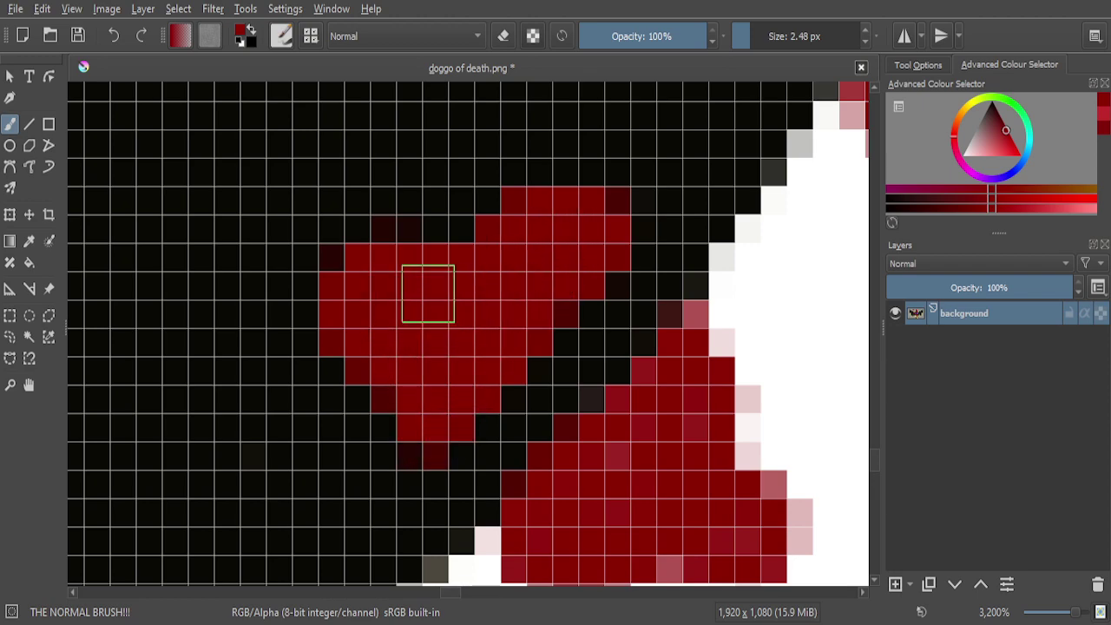
scroll(520, 246, down, 3)
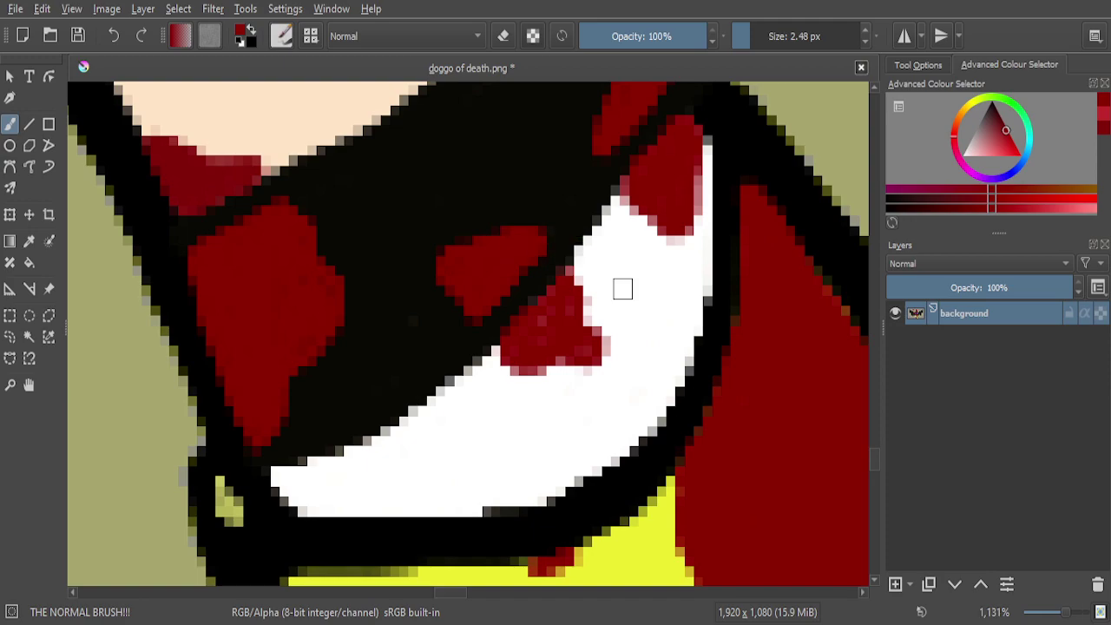
Touch up the upper tip of the middle stain on the left leg's white cuff with dark red
scroll(630, 282, up, 3)
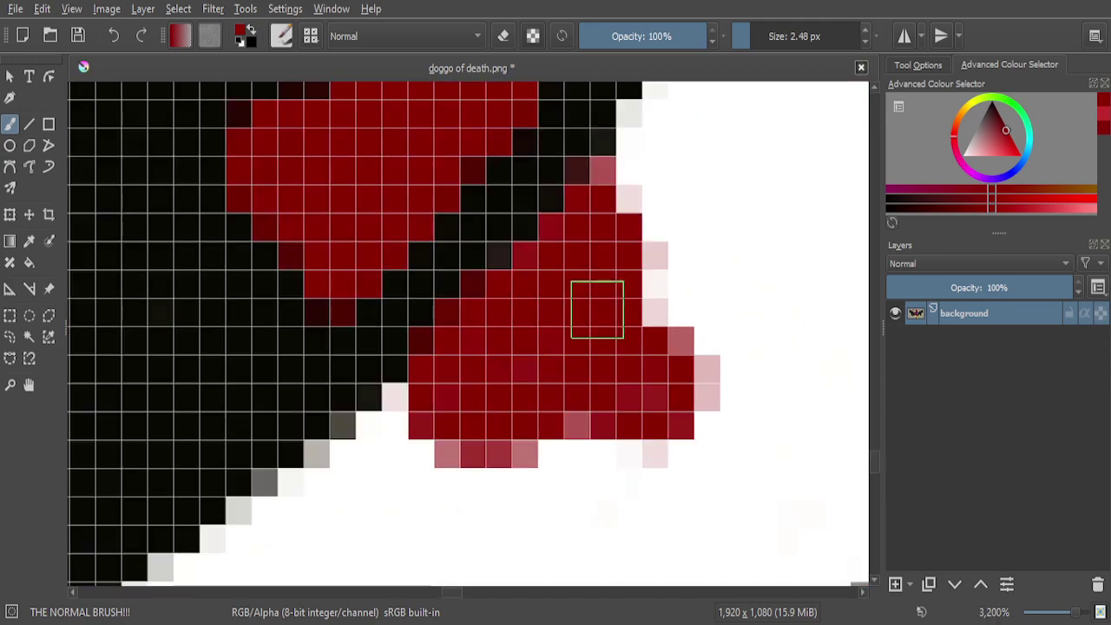
mouse_move(575, 223)
mouse_down()
mouse_move(598, 169)
mouse_move(590, 242)
mouse_up()
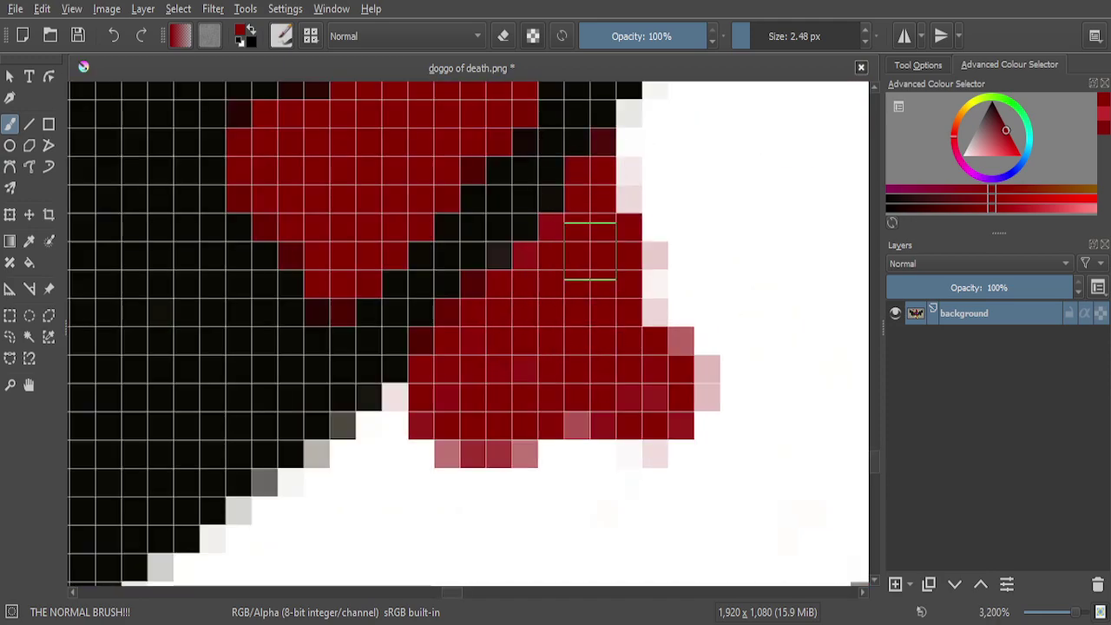
scroll(590, 241, down, 1)
scroll(556, 148, up, 2)
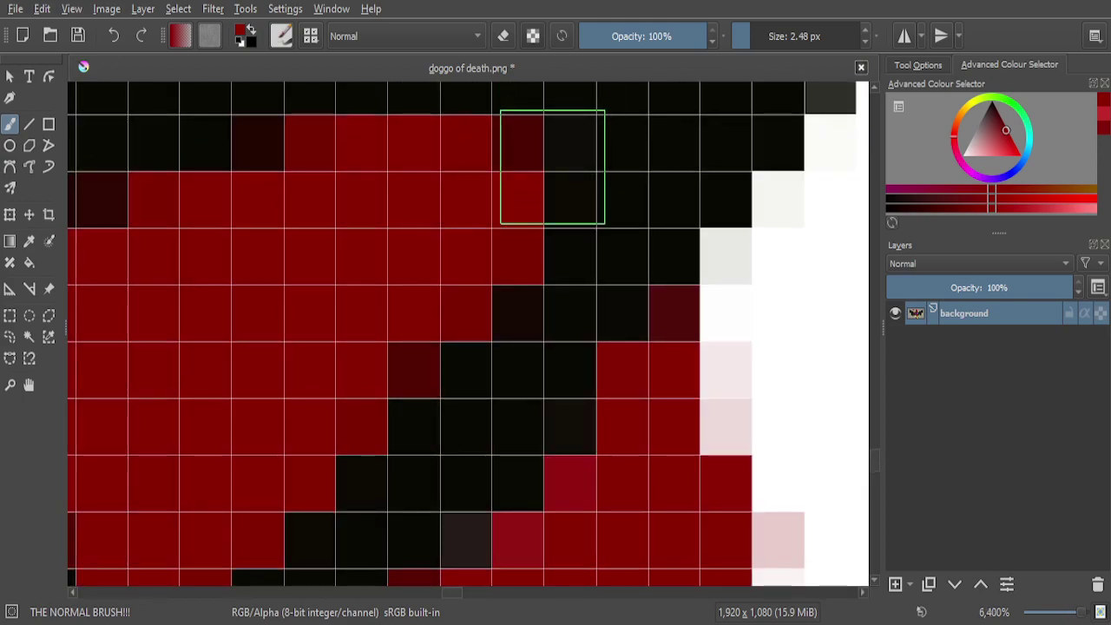
scroll(550, 223, down, 7)
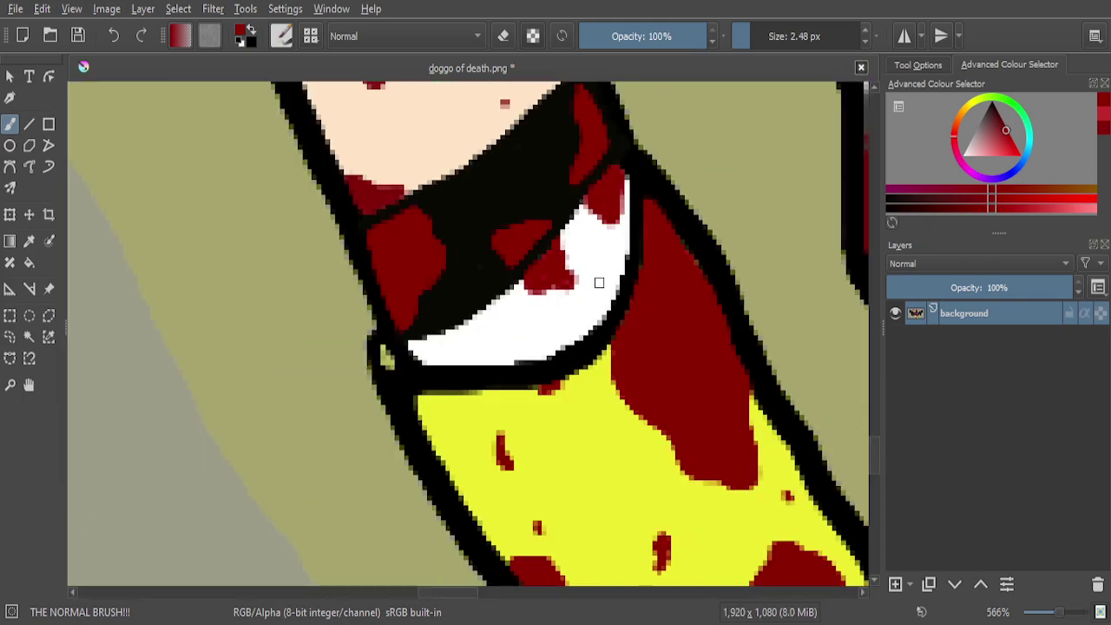
Paint a thin dark red drip down the right leg's black band and continue it across the white cuff
scroll(595, 398, down, 2)
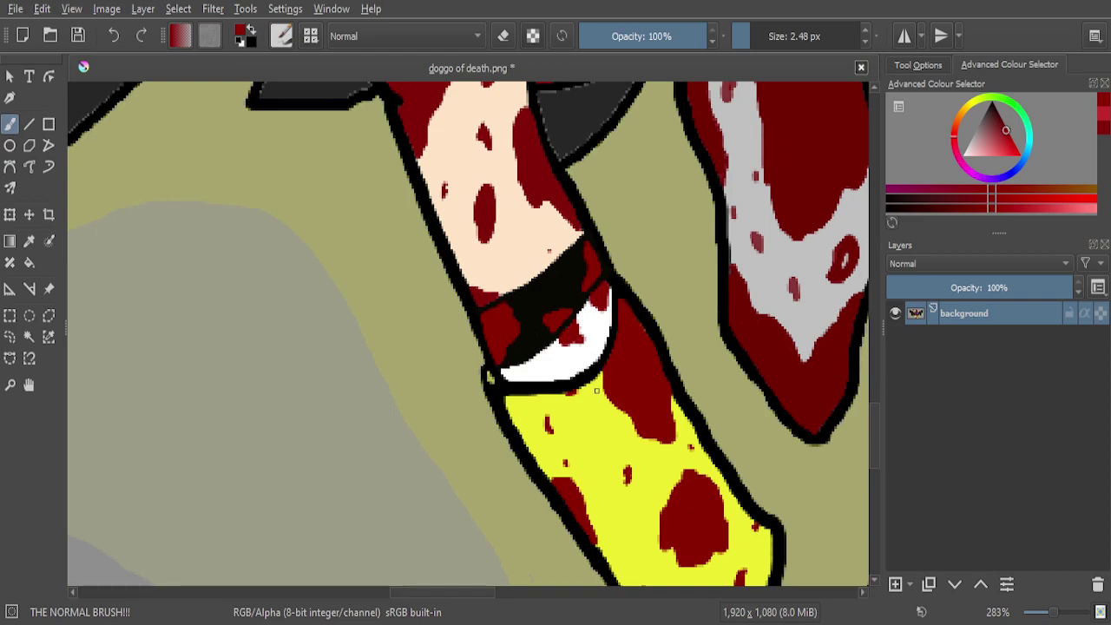
scroll(512, 349, down, 1)
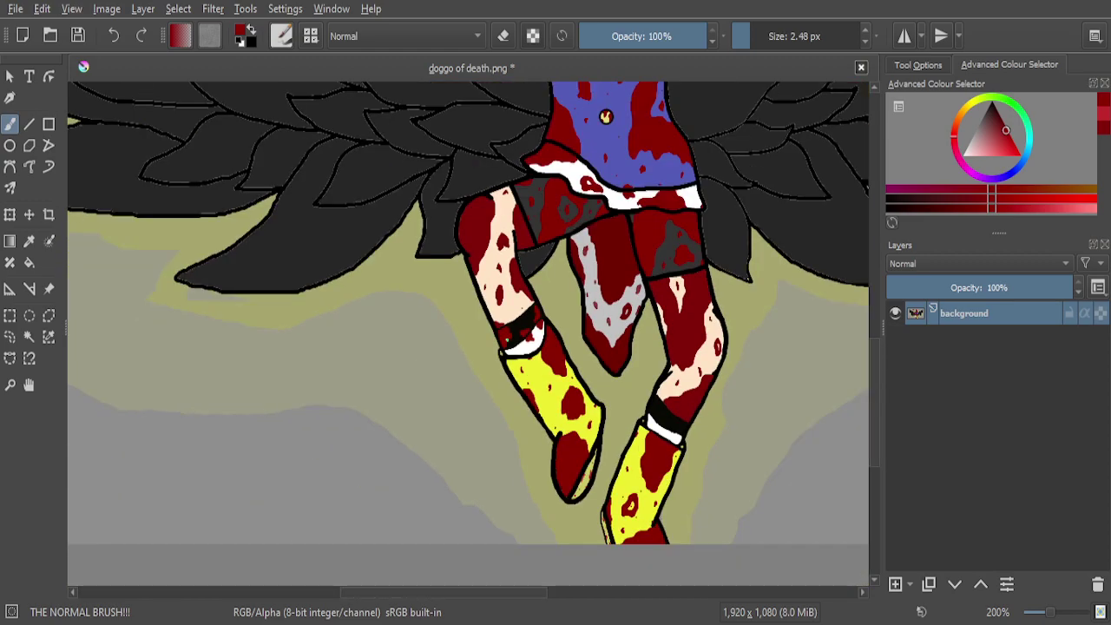
scroll(650, 405, up, 1)
scroll(740, 489, up, 1)
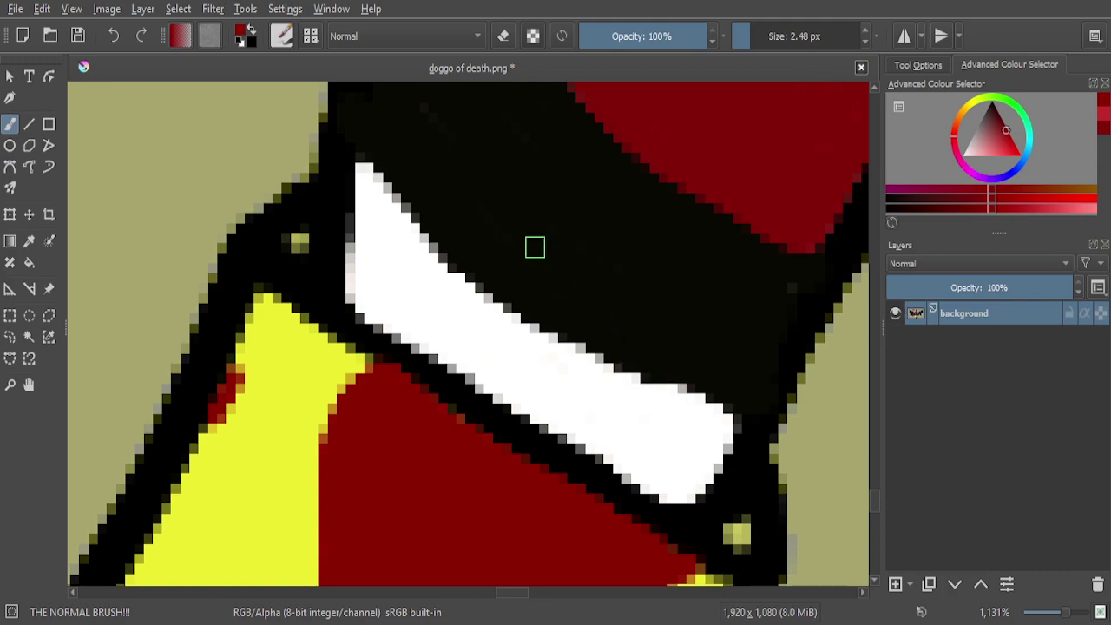
scroll(533, 243, down, 2)
scroll(512, 204, up, 3)
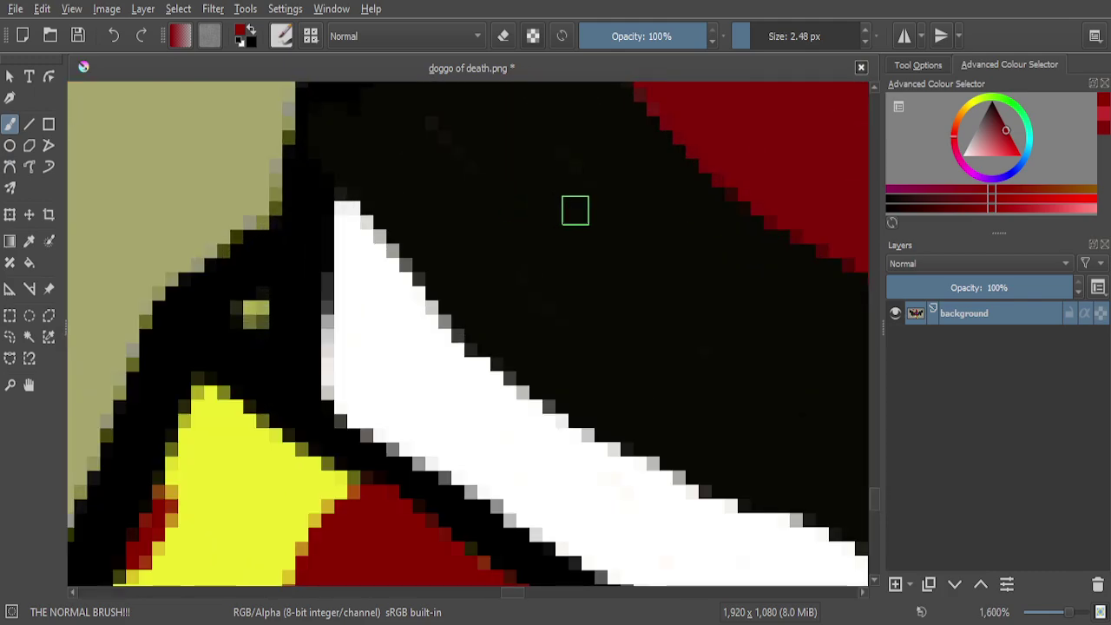
mouse_move(625, 136)
mouse_down()
mouse_move(596, 161)
mouse_move(593, 269)
mouse_move(542, 345)
mouse_up()
mouse_move(522, 392)
mouse_down()
mouse_move(482, 429)
mouse_move(469, 499)
mouse_up()
scroll(527, 387, down, 1)
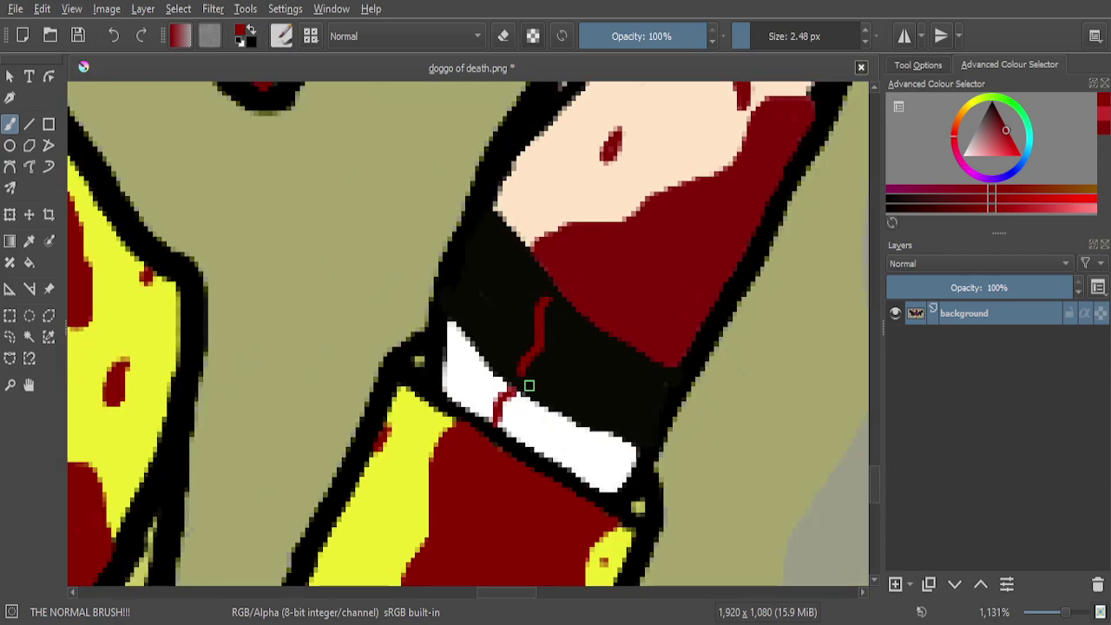
Thicken the thin drip on the right leg's white cuff into a solid dark red stain spanning the cuff's height
scroll(542, 421, up, 4)
mouse_move(532, 350)
mouse_down()
mouse_move(495, 354)
mouse_move(461, 382)
mouse_move(451, 432)
mouse_move(425, 446)
mouse_move(374, 417)
mouse_move(409, 421)
mouse_up()
mouse_move(392, 350)
mouse_down()
mouse_move(421, 414)
mouse_move(443, 343)
mouse_move(433, 313)
mouse_move(423, 349)
mouse_up()
mouse_move(429, 306)
mouse_down()
mouse_move(461, 310)
mouse_move(479, 342)
mouse_move(458, 346)
mouse_move(431, 415)
mouse_up()
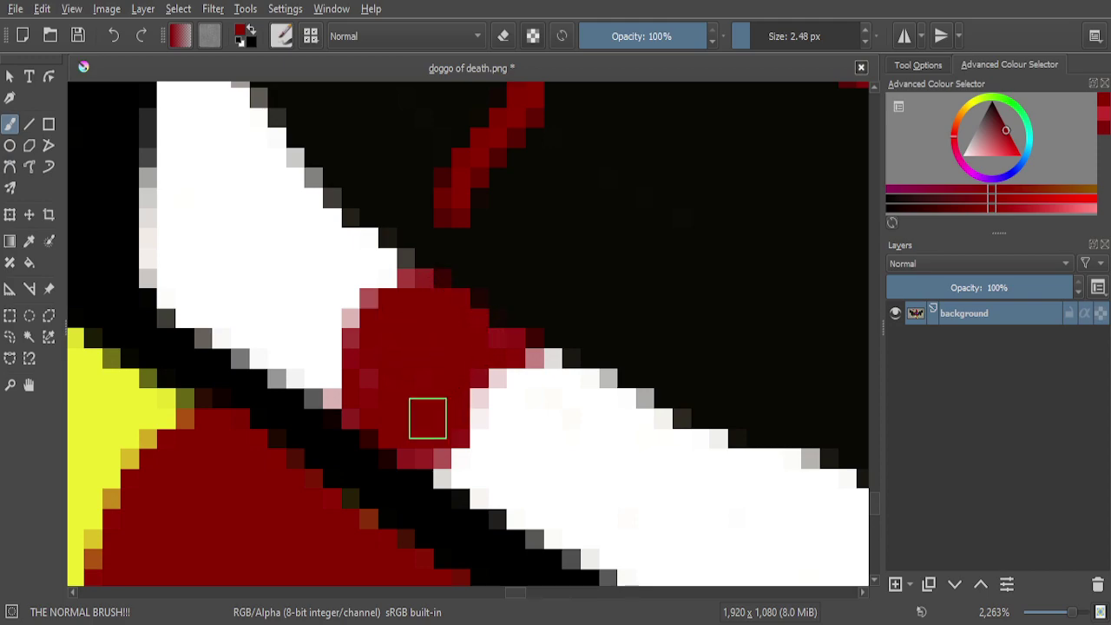
scroll(383, 370, down, 2)
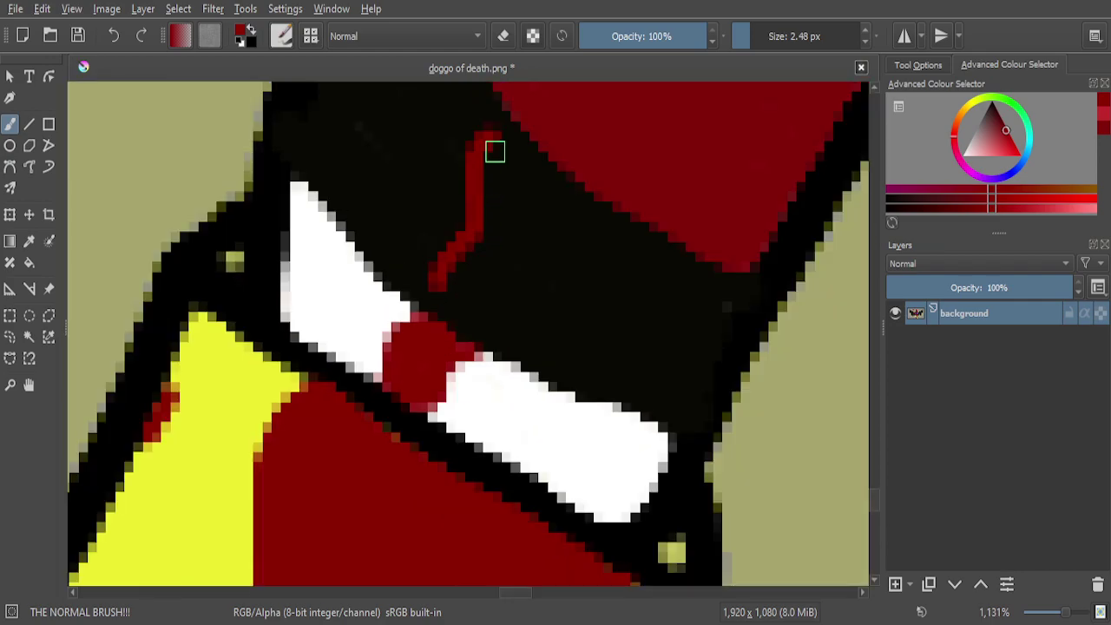
Outline a blot from the thin drip on the right leg's black band and fill it with solid dark red
scroll(491, 160, down, 1)
scroll(478, 141, up, 4)
drag(530, 179, 663, 328)
scroll(548, 246, down, 4)
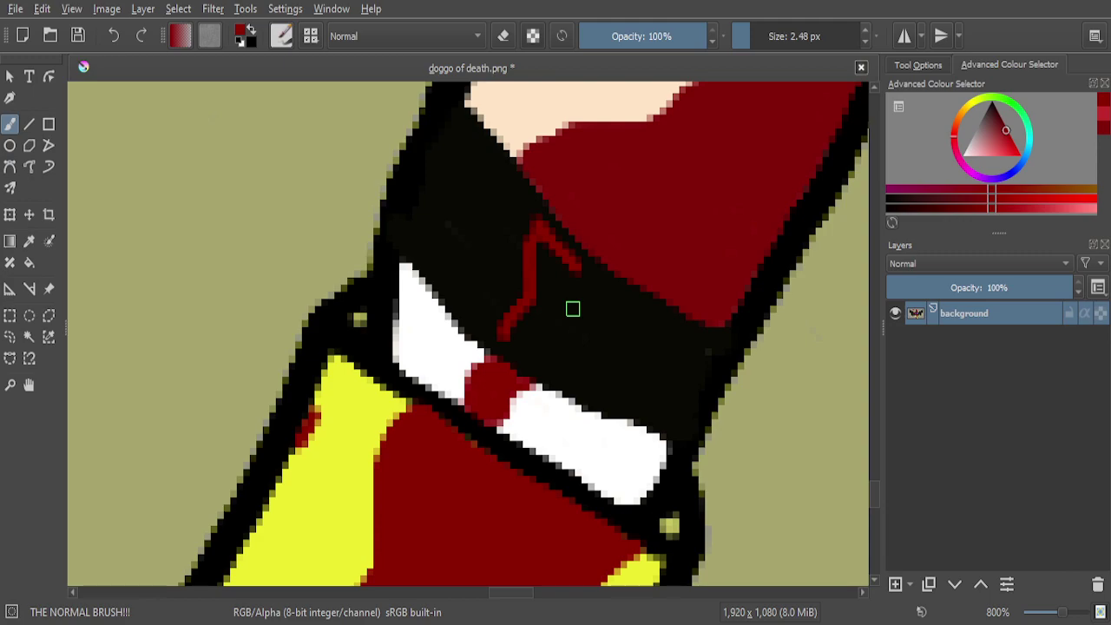
scroll(573, 309, up, 3)
mouse_move(588, 205)
mouse_down()
mouse_move(665, 268)
mouse_move(642, 314)
mouse_move(596, 340)
mouse_move(580, 431)
mouse_move(565, 446)
mouse_move(470, 449)
mouse_move(386, 378)
mouse_move(384, 363)
mouse_move(419, 371)
mouse_move(499, 422)
mouse_move(515, 387)
mouse_move(513, 308)
mouse_move(497, 398)
mouse_move(484, 311)
mouse_move(476, 388)
mouse_move(458, 306)
mouse_move(427, 366)
mouse_move(424, 338)
mouse_move(456, 299)
mouse_move(476, 130)
mouse_move(491, 156)
mouse_move(501, 293)
mouse_move(505, 146)
mouse_move(528, 427)
mouse_move(560, 387)
mouse_move(571, 310)
mouse_move(572, 402)
mouse_move(565, 407)
mouse_move(564, 238)
mouse_move(556, 378)
mouse_move(529, 163)
mouse_move(584, 292)
mouse_move(565, 205)
mouse_move(605, 286)
mouse_move(605, 325)
mouse_move(620, 276)
mouse_move(593, 240)
mouse_up()
scroll(573, 248, down, 1)
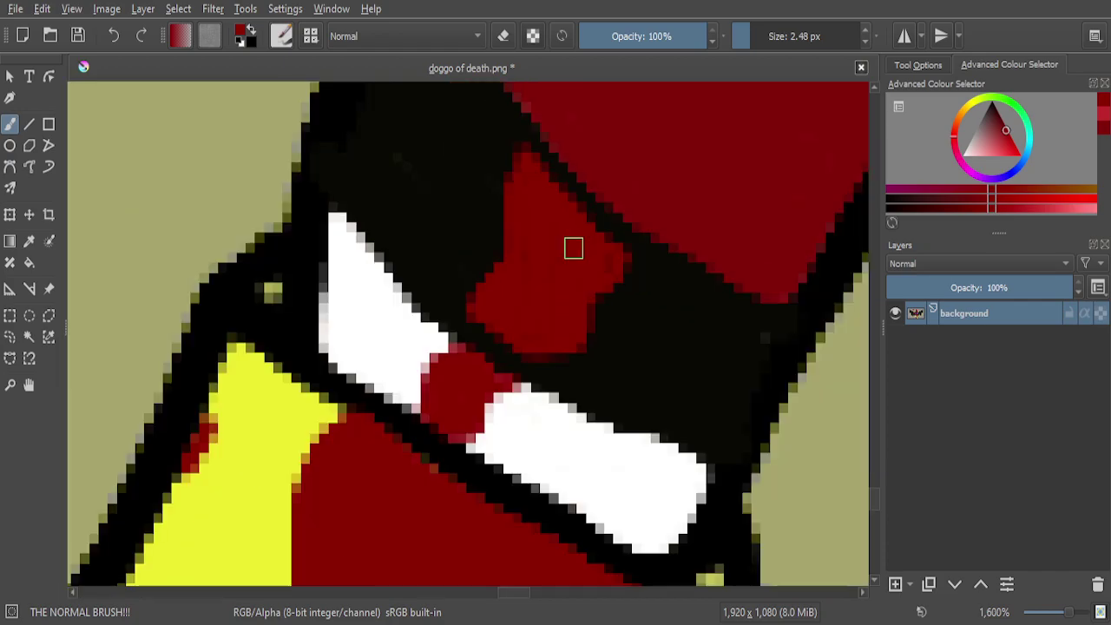
scroll(588, 261, down, 2)
scroll(604, 320, down, 3)
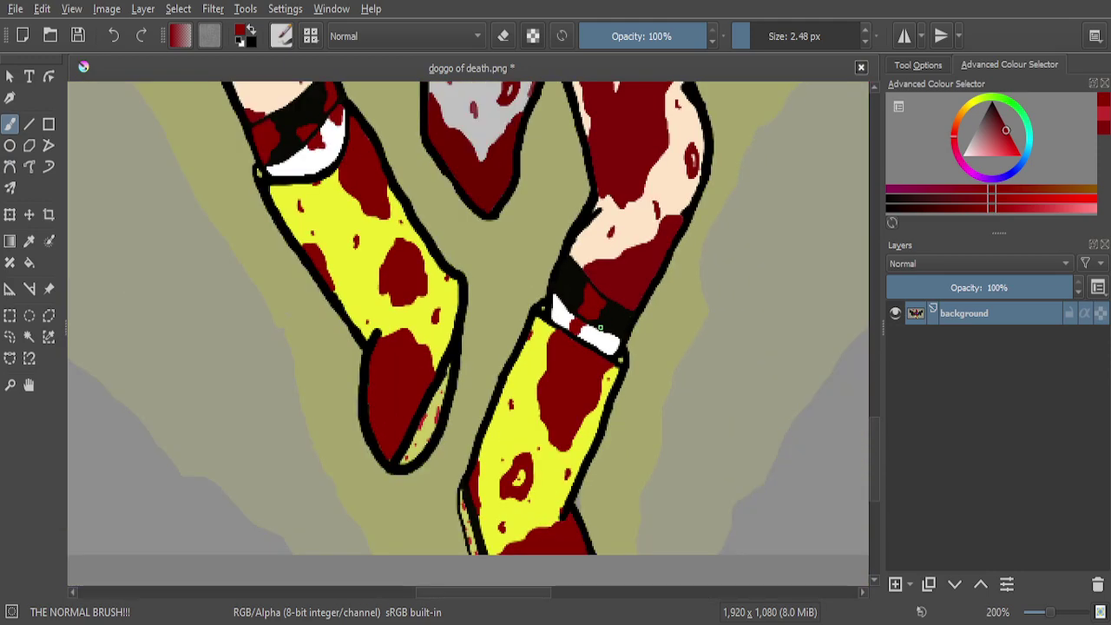
Even out the right edge of the dark red stain on the right leg's white cuff
scroll(607, 308, up, 8)
mouse_move(606, 317)
mouse_down()
mouse_move(571, 376)
mouse_move(573, 447)
mouse_move(543, 481)
mouse_move(506, 490)
mouse_move(489, 469)
mouse_move(538, 411)
mouse_move(547, 503)
mouse_move(543, 496)
mouse_up()
scroll(551, 447, down, 4)
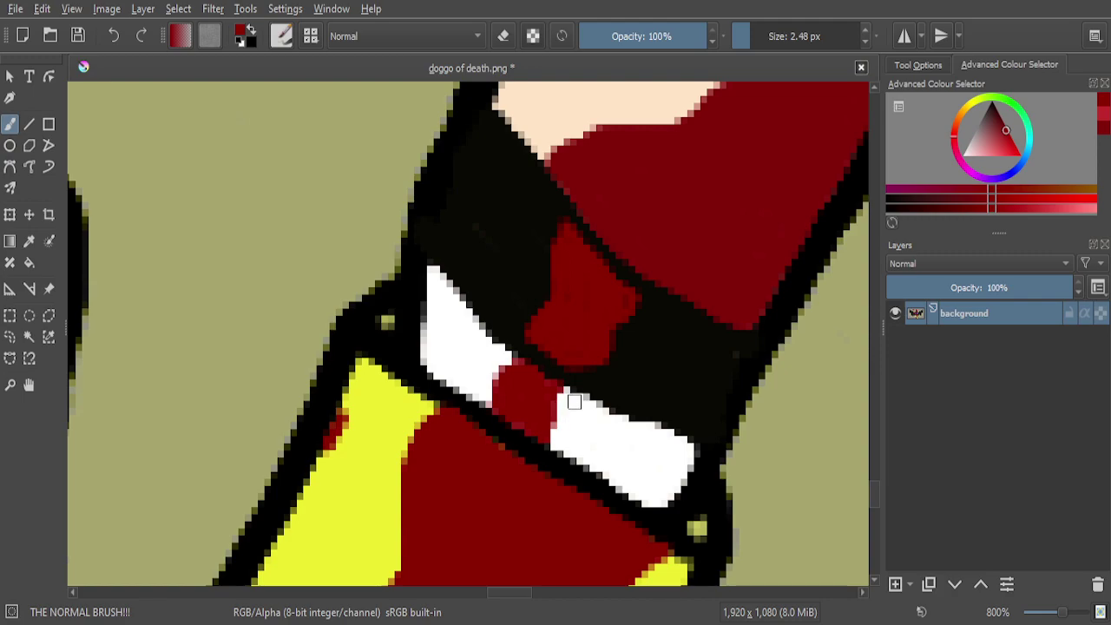
Paint a second dark red streak just right of the cuff stain and fill the white gap between them
scroll(574, 402, up, 4)
mouse_move(642, 273)
mouse_down()
mouse_move(657, 239)
mouse_move(670, 275)
mouse_move(643, 292)
mouse_move(622, 296)
mouse_move(574, 275)
mouse_move(664, 341)
mouse_move(642, 301)
mouse_move(622, 367)
mouse_move(635, 487)
mouse_move(594, 509)
mouse_move(583, 564)
mouse_up()
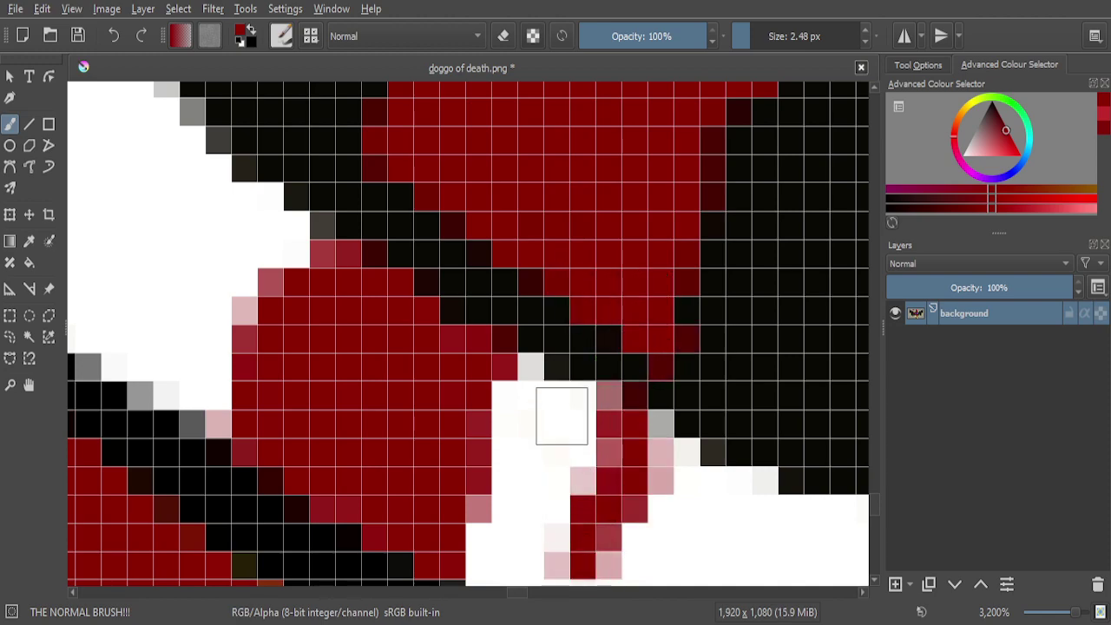
scroll(561, 424, down, 3)
scroll(556, 516, up, 4)
mouse_move(596, 372)
mouse_down()
mouse_move(583, 395)
mouse_move(593, 454)
mouse_move(467, 352)
mouse_move(517, 418)
mouse_move(543, 434)
mouse_move(480, 310)
mouse_move(538, 388)
mouse_move(505, 285)
mouse_move(566, 361)
mouse_move(491, 197)
mouse_move(533, 219)
mouse_move(586, 286)
mouse_move(576, 319)
mouse_move(571, 253)
mouse_move(598, 235)
mouse_move(584, 215)
mouse_move(521, 184)
mouse_up()
mouse_move(568, 262)
mouse_down()
mouse_move(599, 236)
mouse_move(558, 335)
mouse_up()
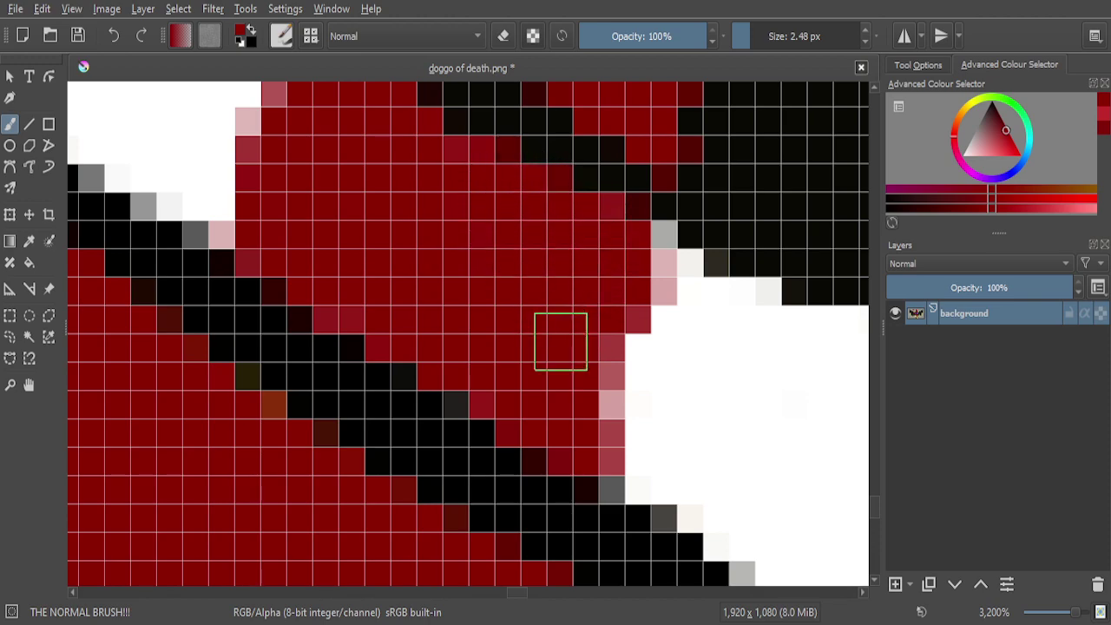
Extend the dark red blot on the right leg's black band up to and along the band's upper edge
scroll(565, 342, down, 5)
scroll(577, 339, down, 1)
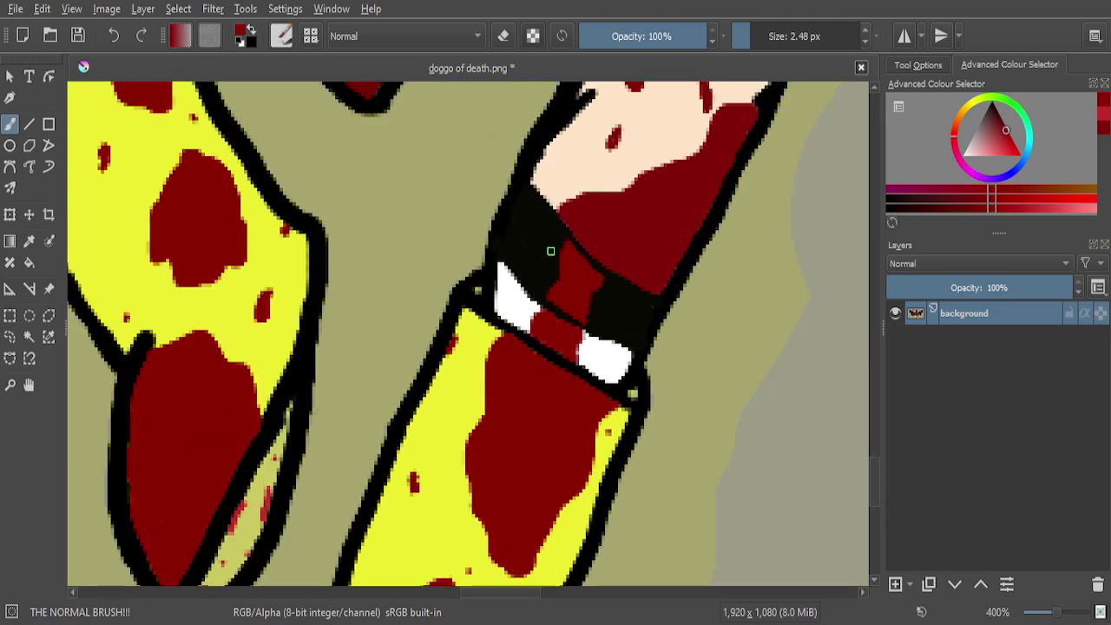
scroll(546, 225, up, 1)
mouse_move(564, 224)
mouse_down()
mouse_move(592, 260)
mouse_move(633, 411)
mouse_move(626, 301)
mouse_move(592, 236)
mouse_move(676, 371)
mouse_up()
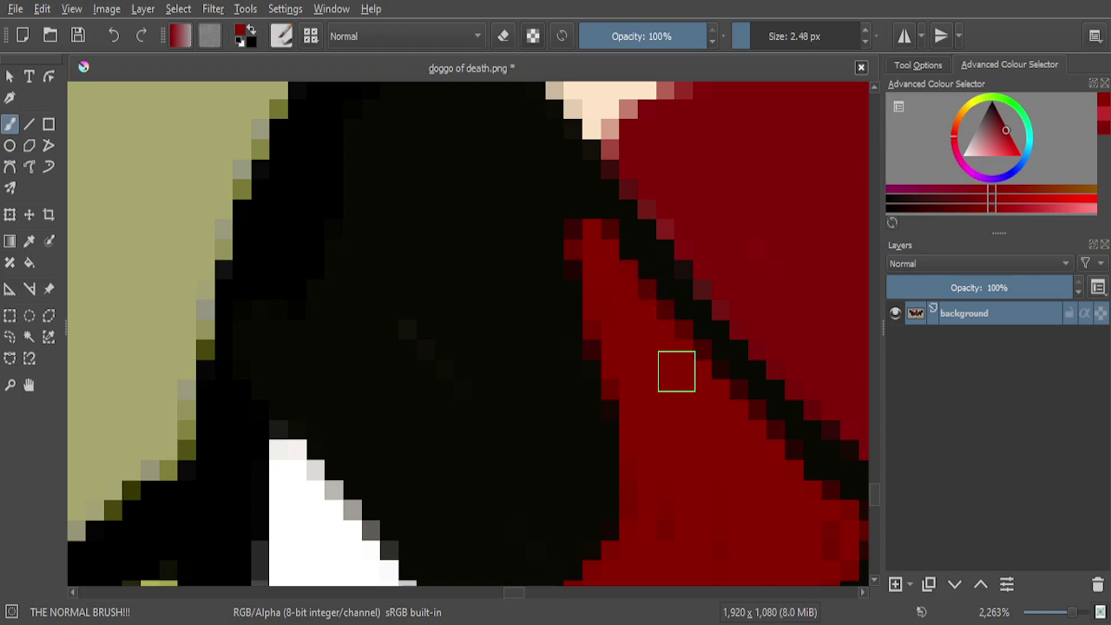
scroll(613, 271, down, 4)
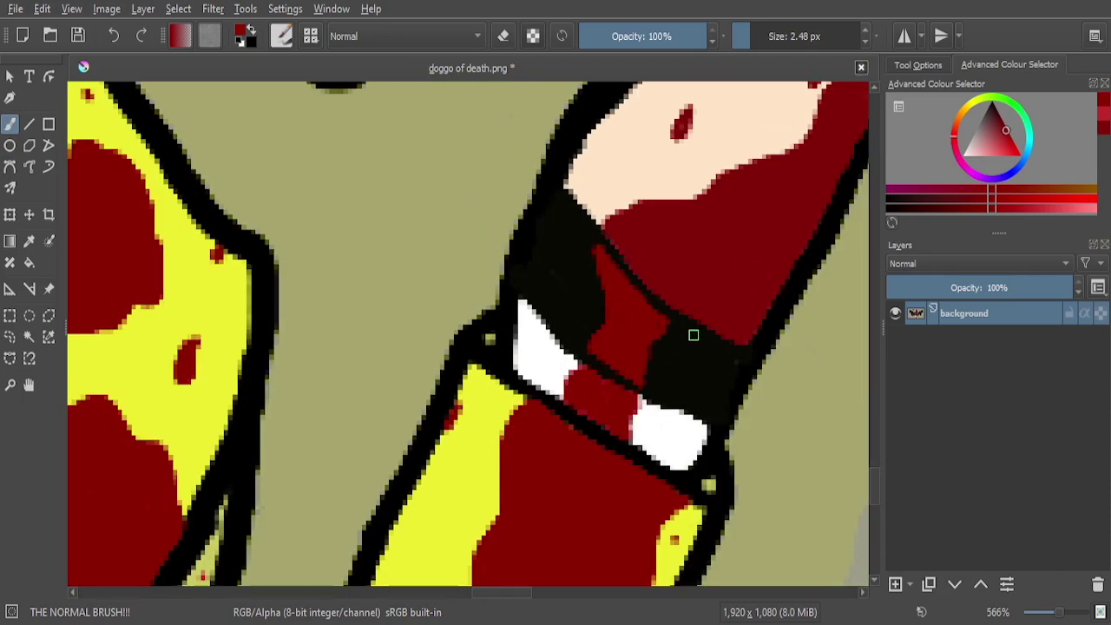
scroll(699, 336, down, 3)
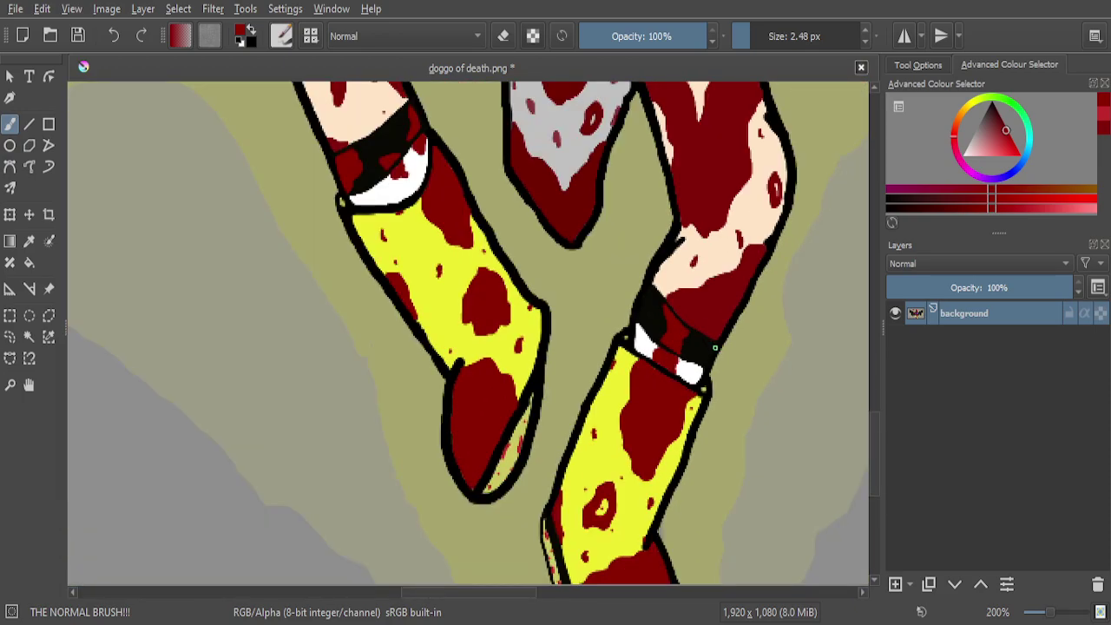
Outline a second drip on the right leg's black band, dipping toward the outer outline and returning along the band's upper edge
scroll(715, 351, up, 7)
mouse_move(603, 257)
mouse_down()
mouse_move(665, 335)
mouse_move(730, 448)
mouse_up()
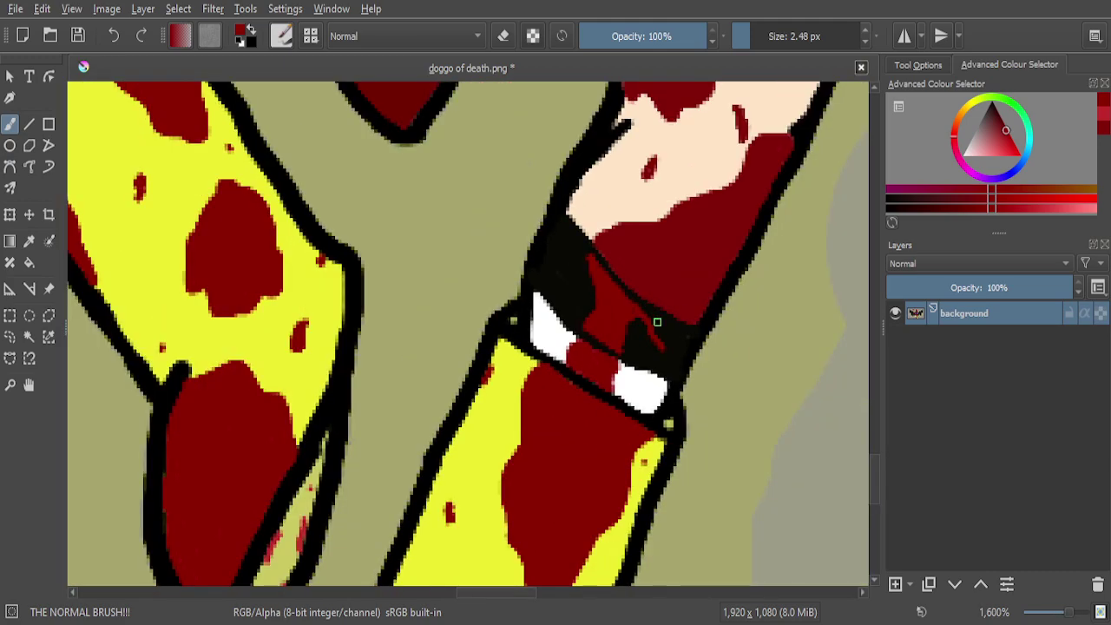
scroll(651, 322, up, 2)
mouse_move(540, 300)
mouse_down()
mouse_move(572, 357)
mouse_move(633, 354)
mouse_move(714, 231)
mouse_up()
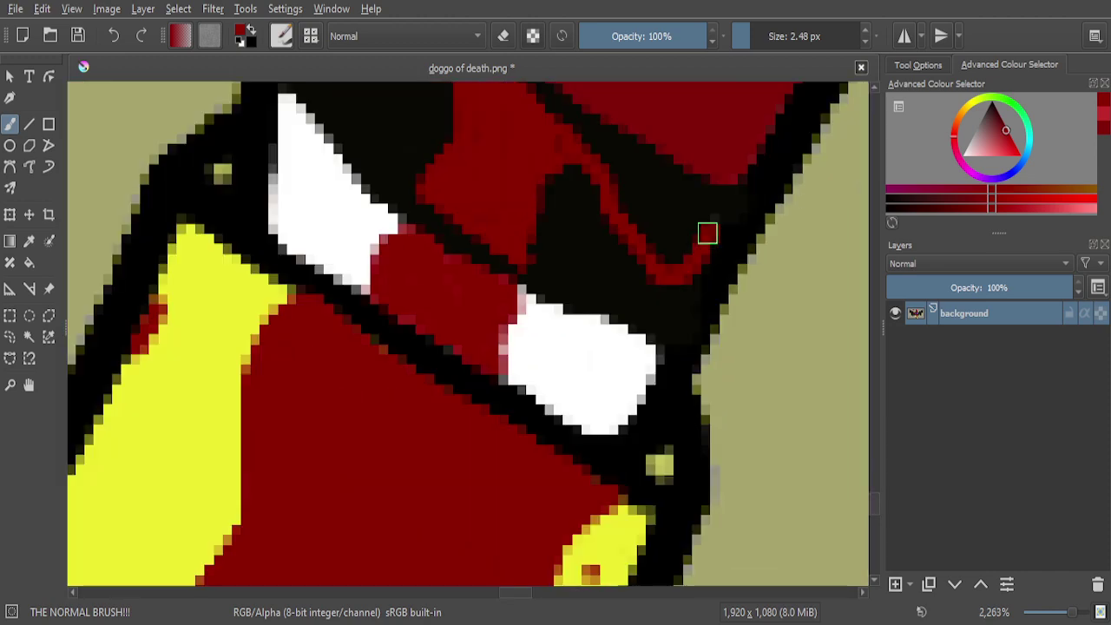
scroll(717, 189, up, 4)
mouse_move(722, 246)
mouse_down()
mouse_move(681, 358)
mouse_move(723, 290)
mouse_up()
scroll(699, 293, down, 4)
scroll(645, 223, up, 3)
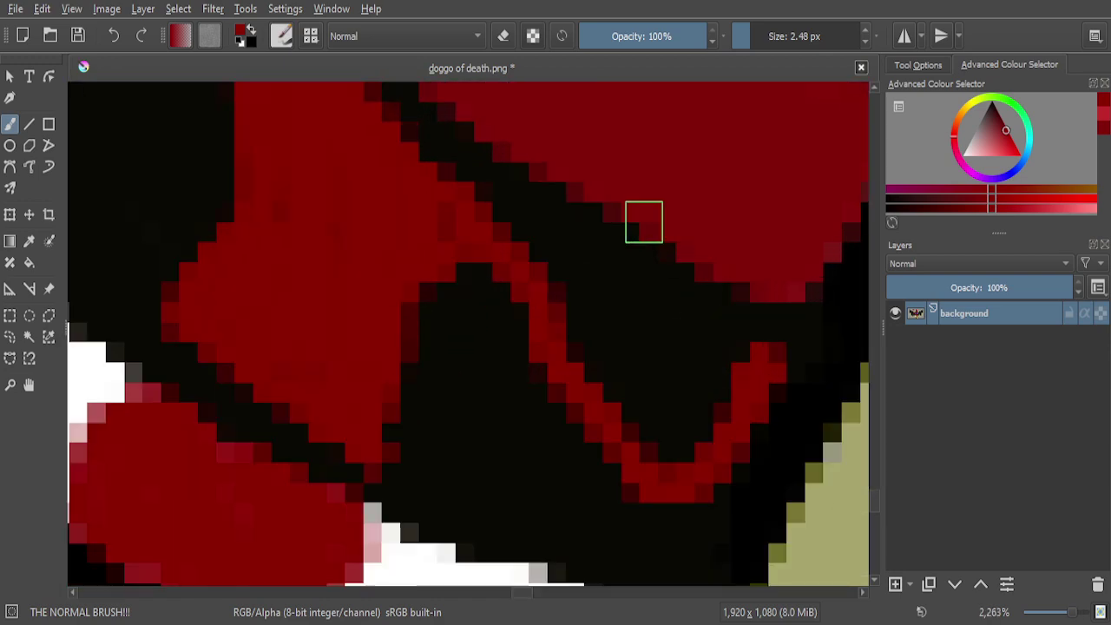
mouse_move(484, 250)
mouse_down()
mouse_move(414, 209)
mouse_move(728, 397)
mouse_move(808, 425)
mouse_up()
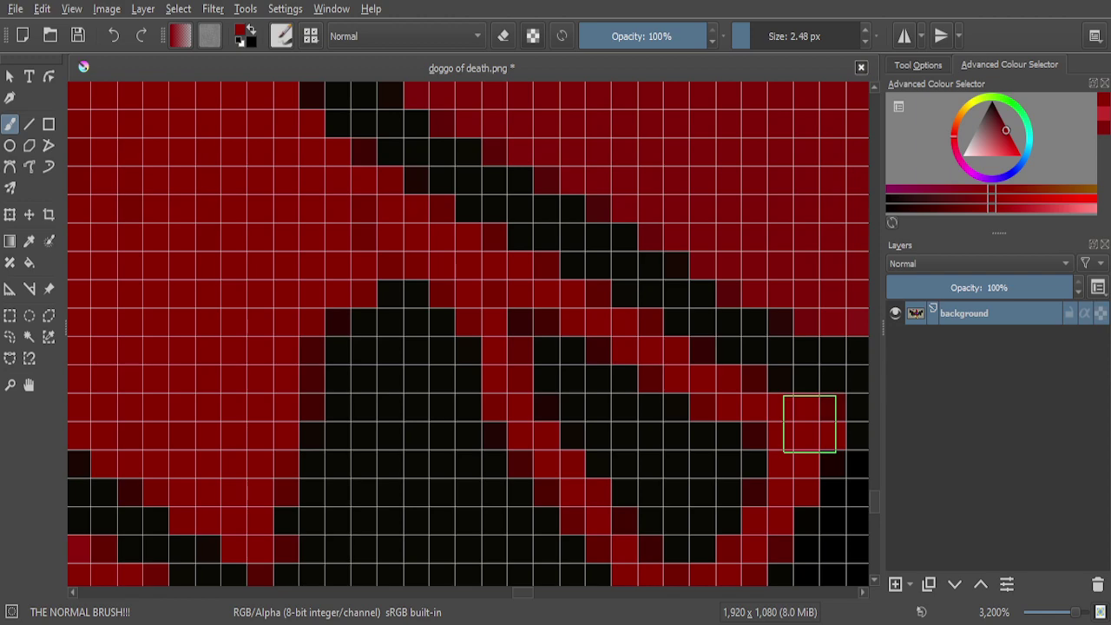
Fill the outlined drip on the right side of the right leg's black band with solid dark red
scroll(711, 379, down, 1)
scroll(711, 380, down, 2)
scroll(712, 404, up, 4)
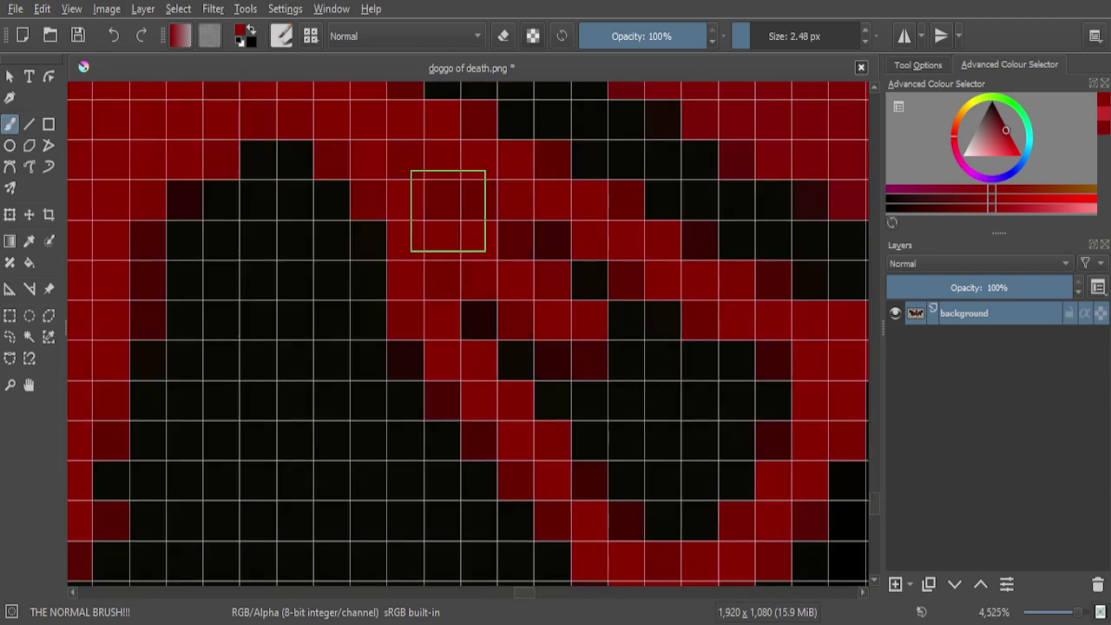
mouse_move(535, 392)
mouse_down()
mouse_move(496, 224)
mouse_move(554, 309)
mouse_move(630, 493)
mouse_move(675, 519)
mouse_move(728, 496)
mouse_move(780, 421)
mouse_move(774, 377)
mouse_move(707, 485)
mouse_move(678, 468)
mouse_move(707, 351)
mouse_move(683, 366)
mouse_move(655, 458)
mouse_move(638, 291)
mouse_move(616, 389)
mouse_move(557, 239)
mouse_up()
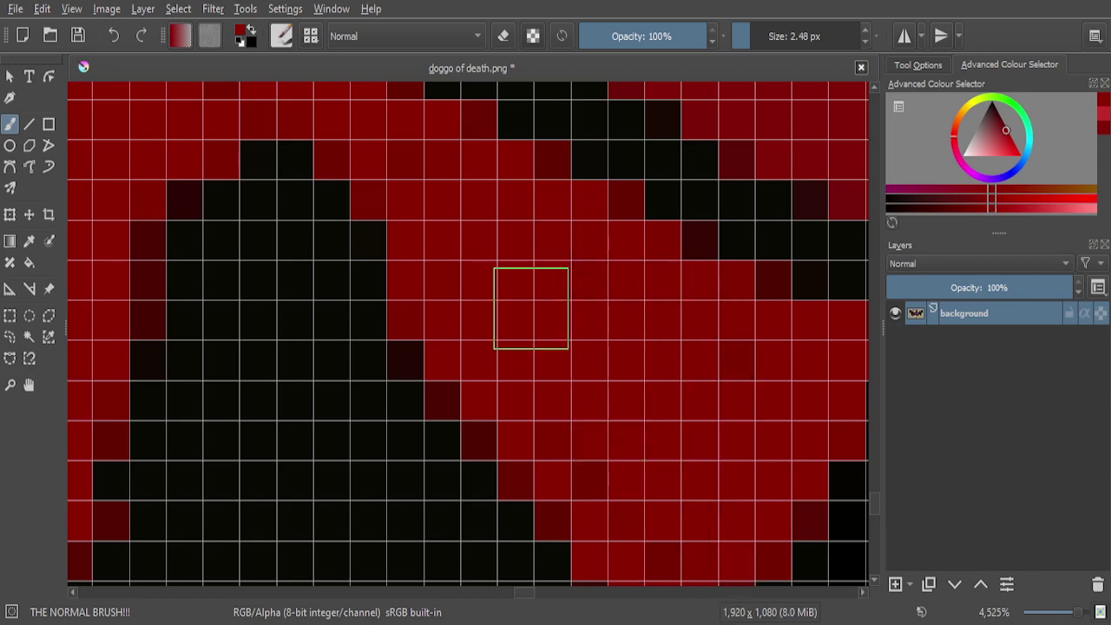
scroll(594, 405, down, 1)
scroll(594, 405, up, 2)
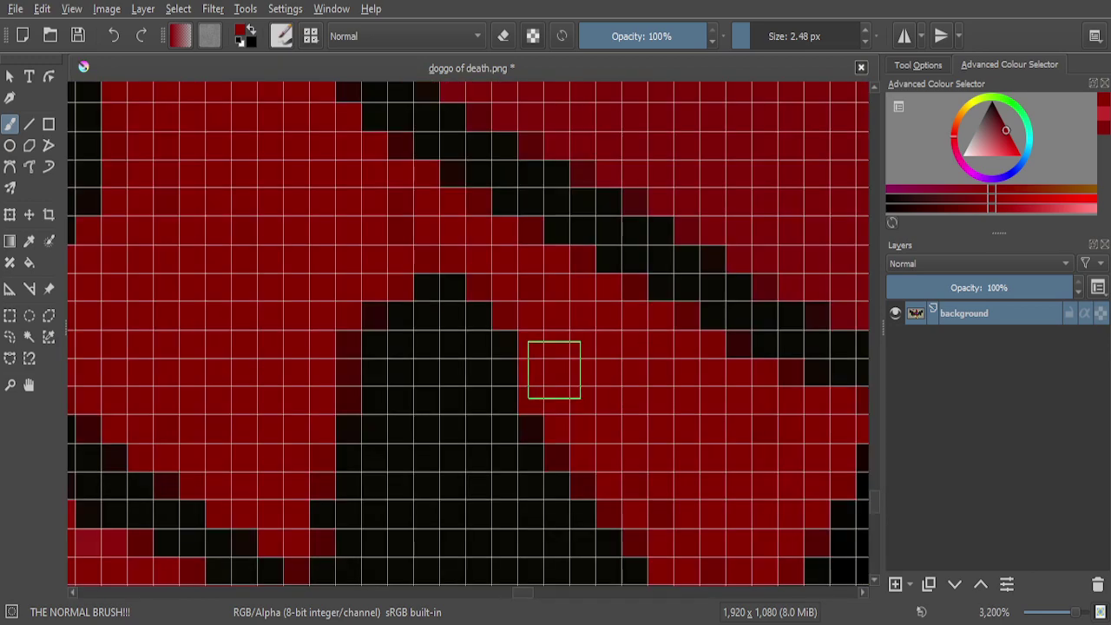
scroll(555, 371, down, 6)
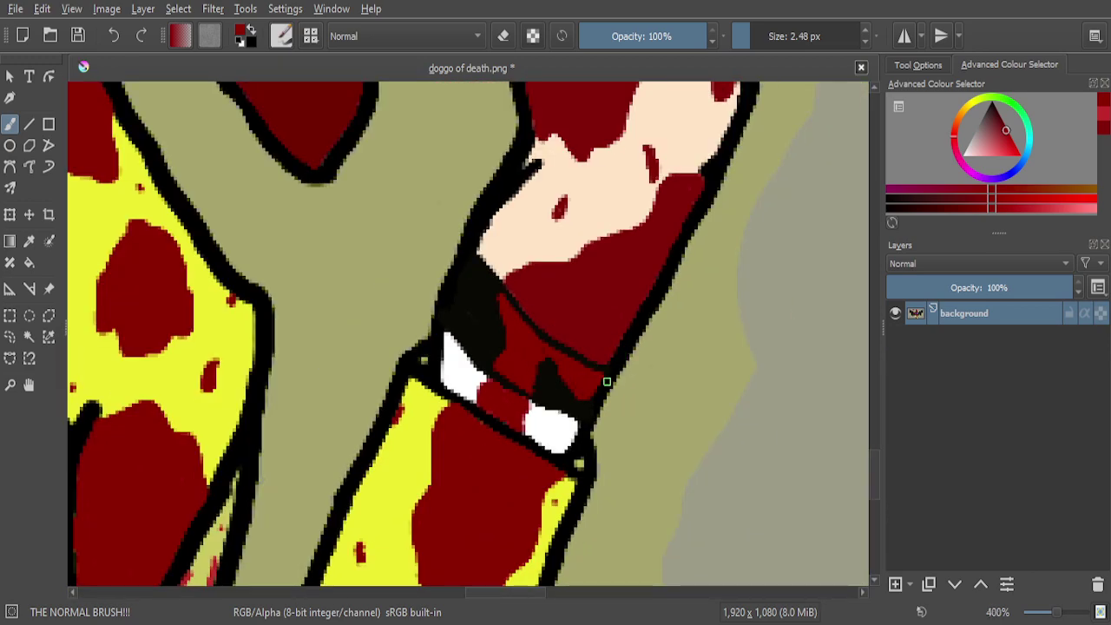
scroll(566, 411, down, 1)
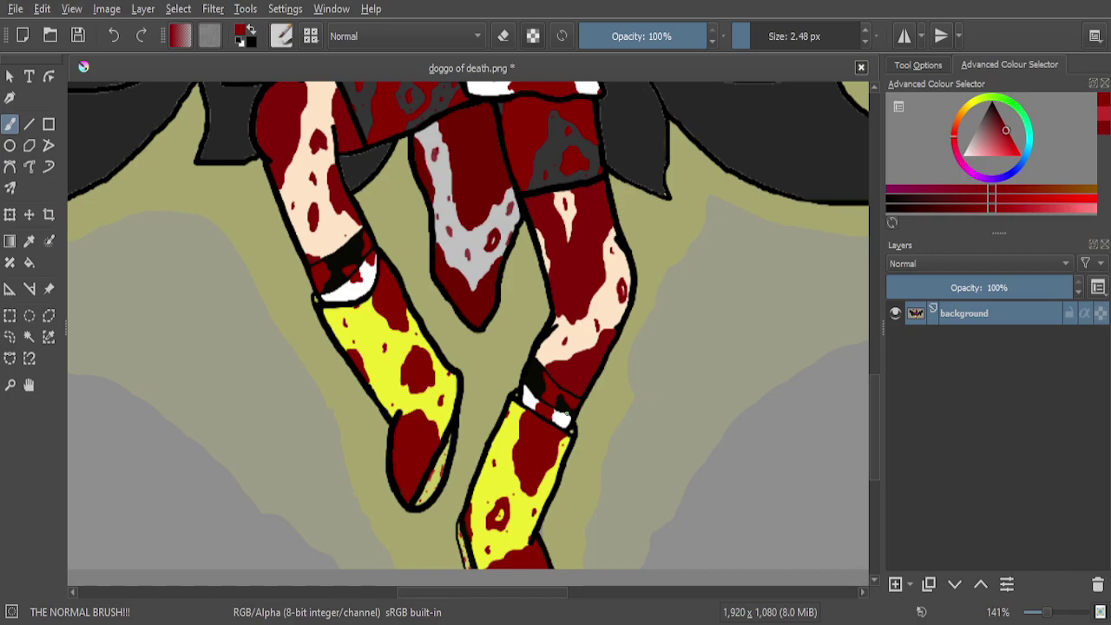
Paint a small dark red speck on the right section of the right leg's white cuff
scroll(566, 417, up, 4)
scroll(561, 447, up, 2)
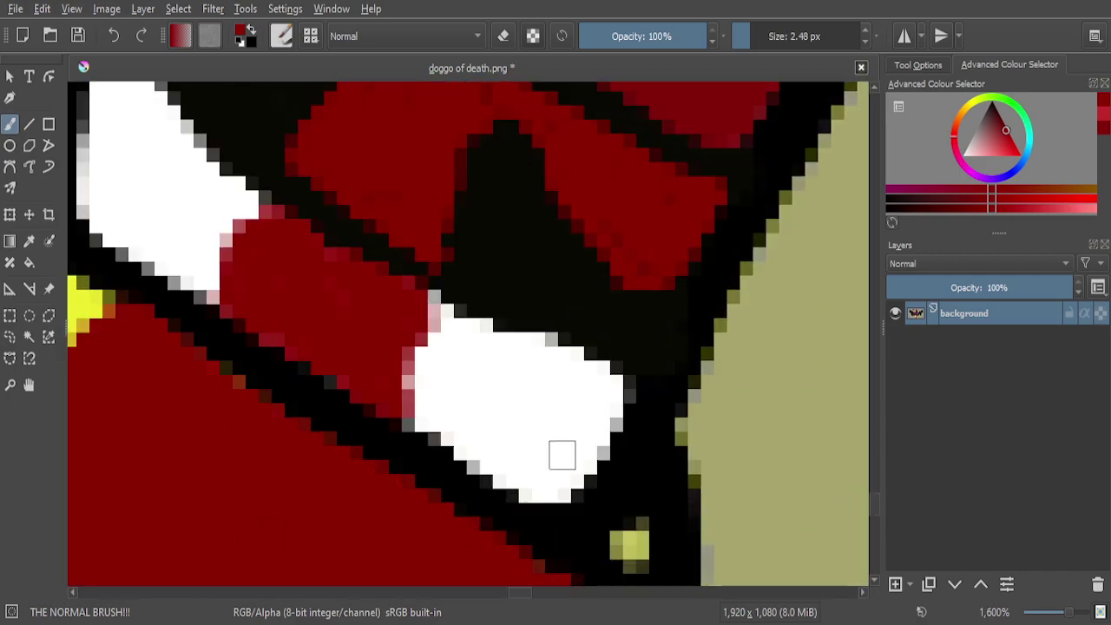
mouse_move(571, 422)
mouse_down()
mouse_move(543, 478)
mouse_move(524, 452)
mouse_move(577, 423)
mouse_up()
scroll(635, 445, down, 1)
scroll(635, 445, down, 2)
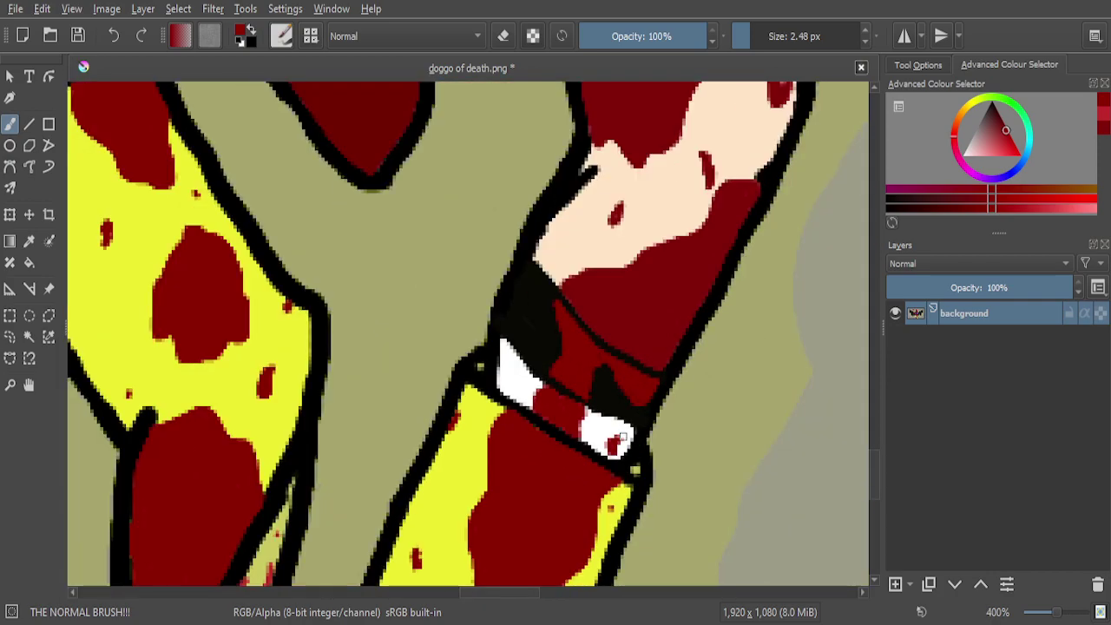
Paint a small slanted dark red blot on the left part of the right leg's black band
scroll(530, 329, up, 4)
drag(526, 310, 525, 346)
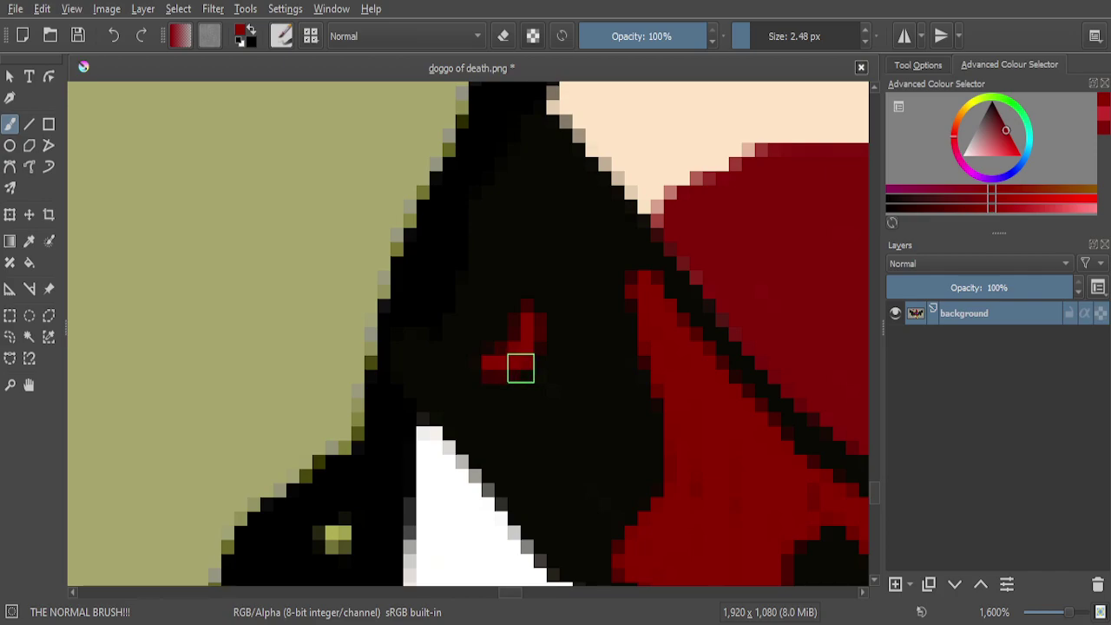
mouse_move(511, 336)
mouse_down()
mouse_move(512, 313)
mouse_move(504, 359)
mouse_up()
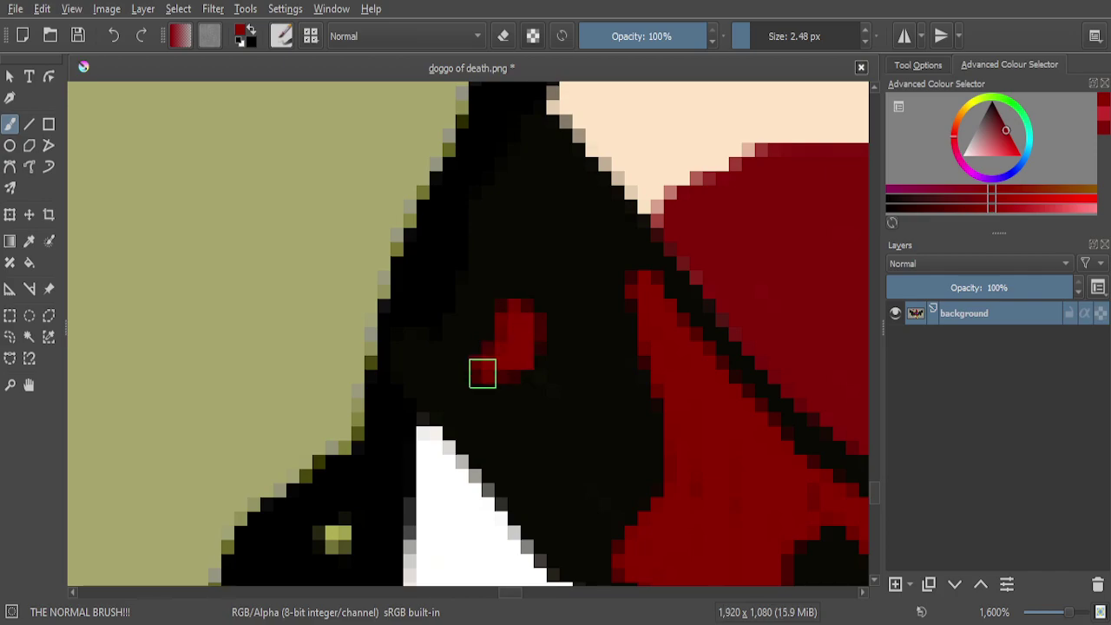
scroll(558, 342, down, 1)
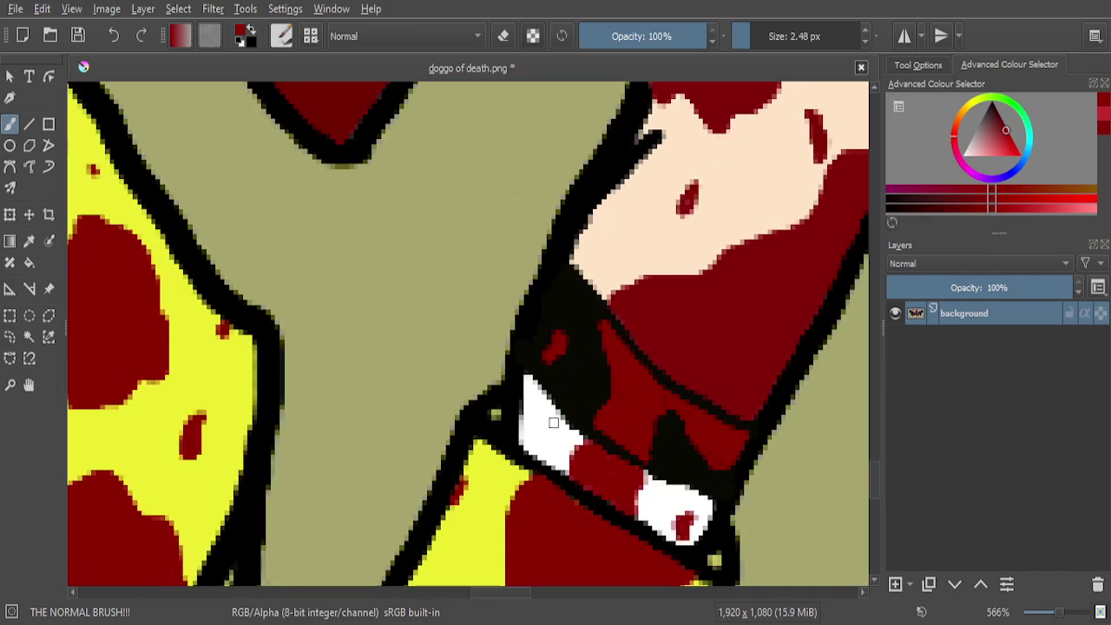
Dot tiny dark red specks onto the right leg's black band and the left section of its white cuff
scroll(554, 420, up, 3)
scroll(569, 401, down, 1)
scroll(592, 303, up, 3)
scroll(573, 486, down, 4)
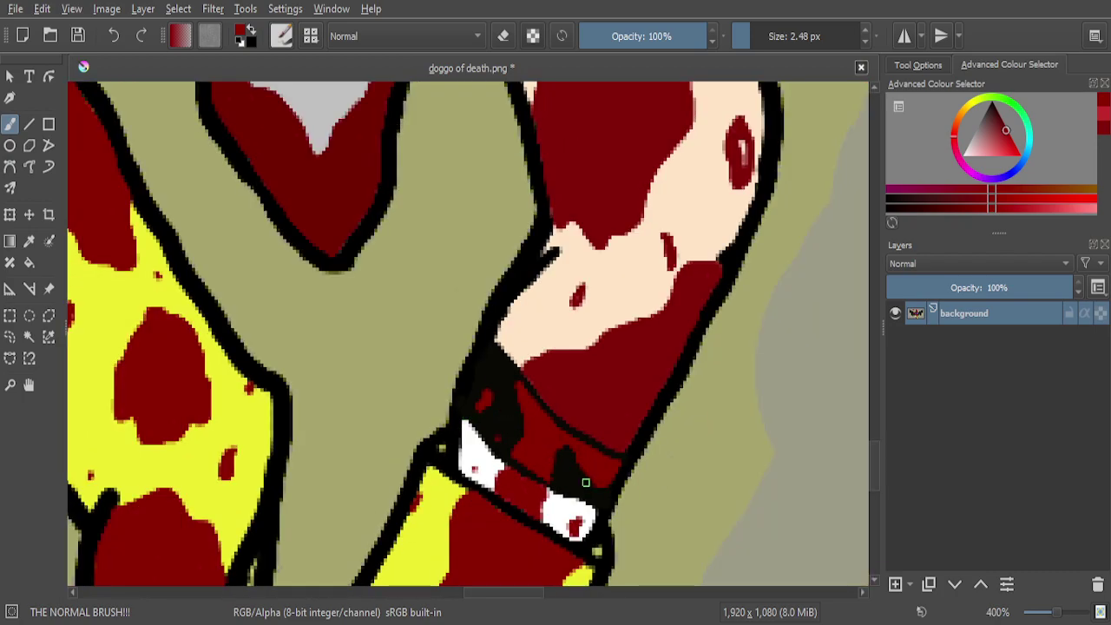
scroll(564, 460, up, 4)
scroll(575, 448, down, 1)
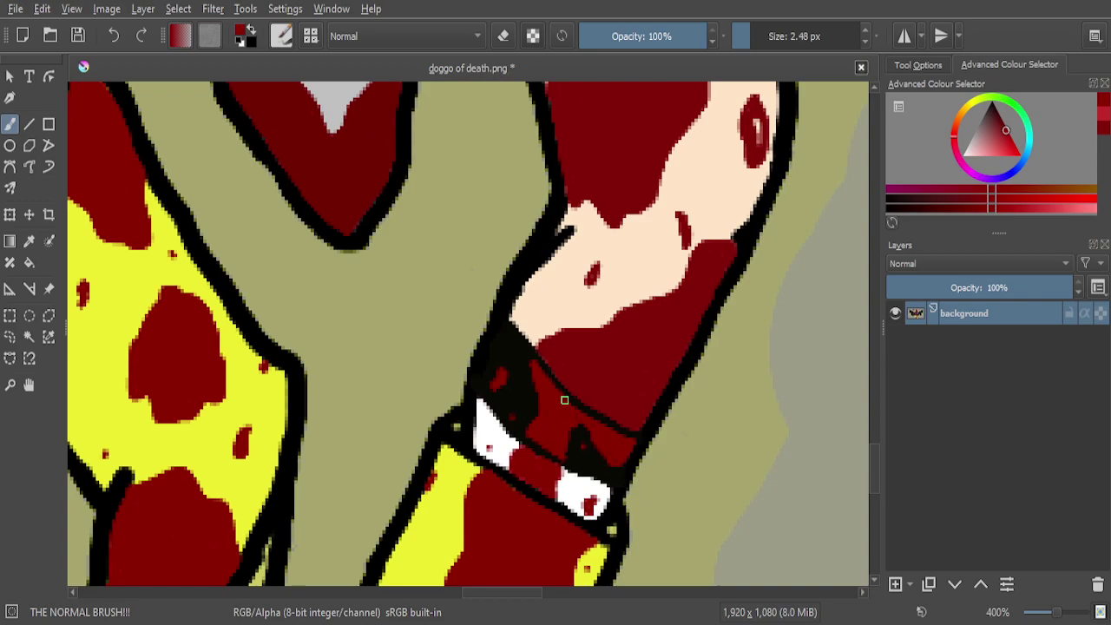
Paint a solid dark red blot on the lower left part of the left leg's white cuff
scroll(564, 402, down, 2)
scroll(582, 395, down, 1)
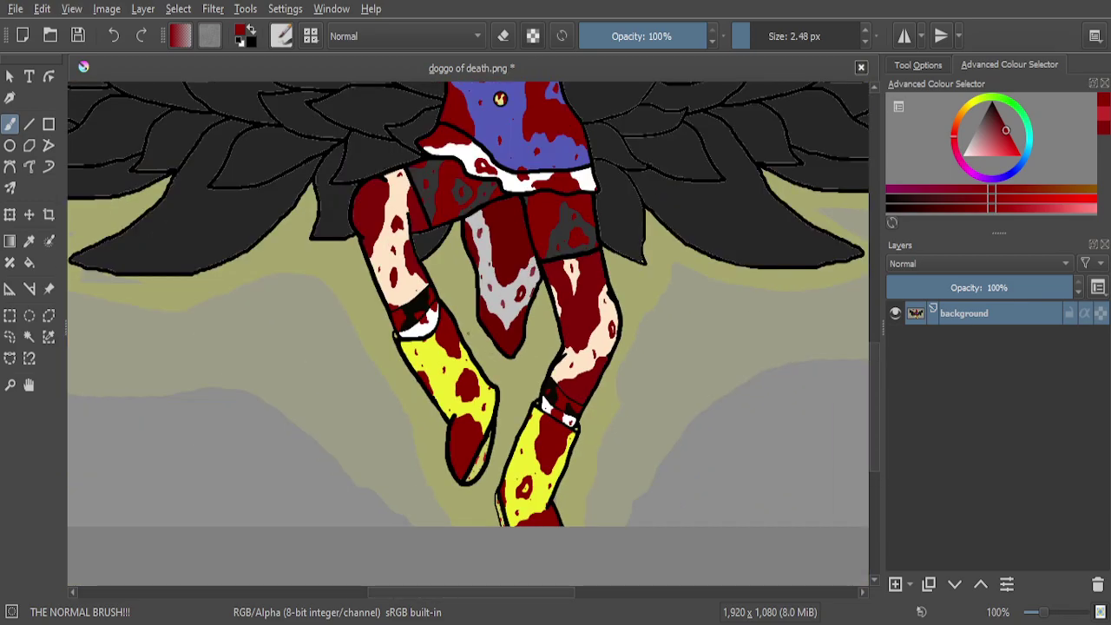
scroll(407, 330, up, 9)
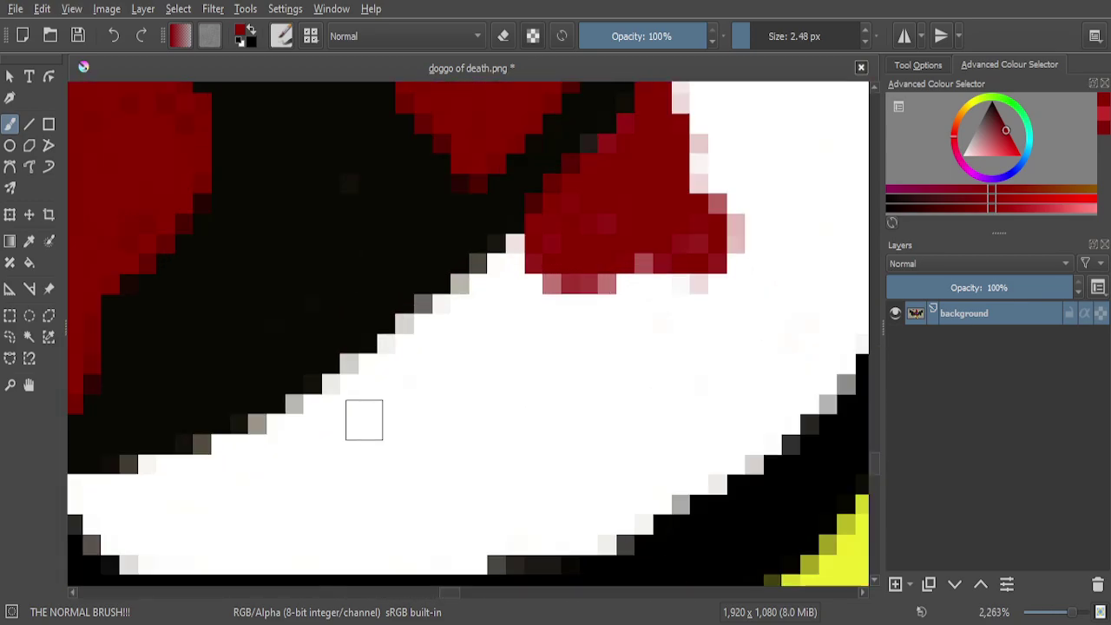
mouse_move(362, 421)
mouse_down()
mouse_move(354, 464)
mouse_move(387, 491)
mouse_move(399, 534)
mouse_move(418, 520)
mouse_move(429, 452)
mouse_move(396, 428)
mouse_move(370, 435)
mouse_move(404, 479)
mouse_up()
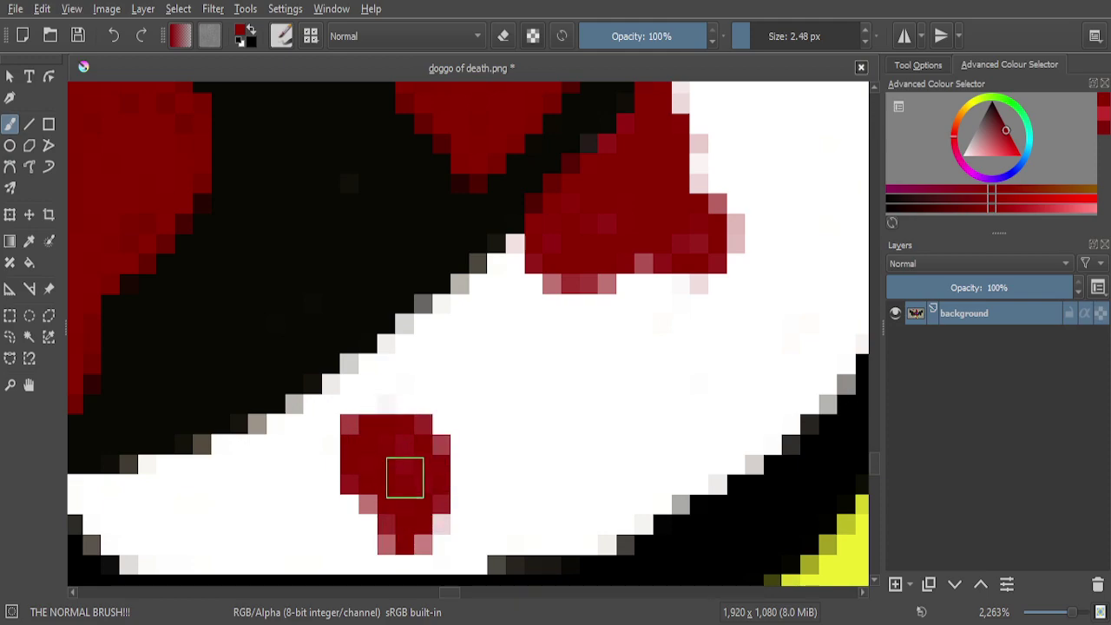
Paint a dark red oval blot in the middle of the left leg's black band and fill it in
scroll(405, 479, down, 3)
scroll(405, 365, up, 3)
scroll(455, 266, up, 1)
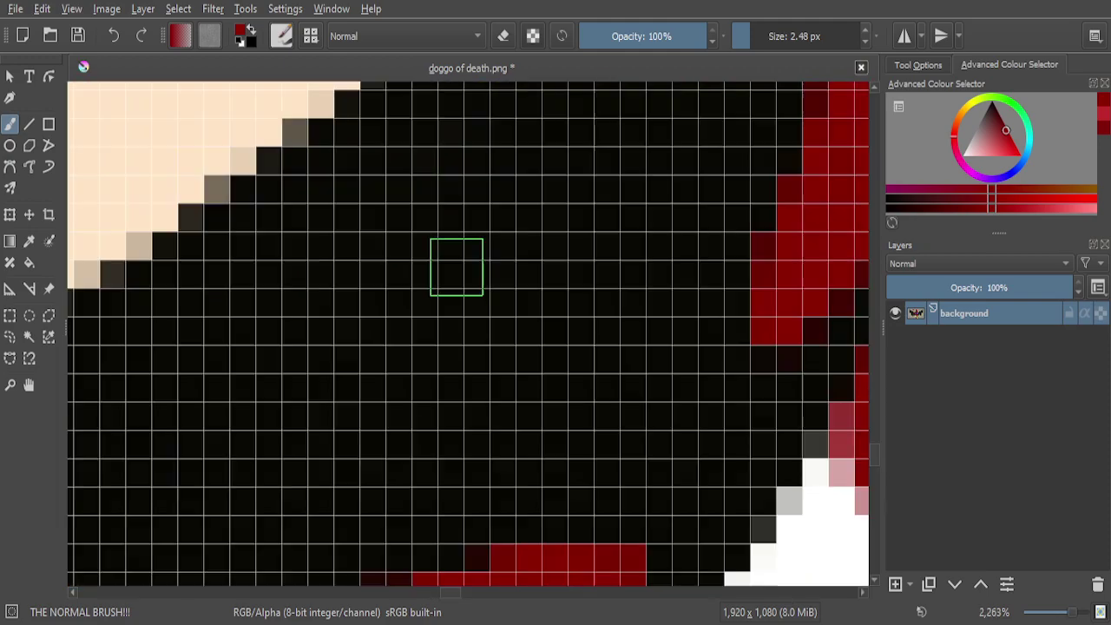
mouse_move(446, 248)
mouse_down()
mouse_move(414, 272)
mouse_move(420, 388)
mouse_move(405, 418)
mouse_move(435, 424)
mouse_move(476, 377)
mouse_move(466, 261)
mouse_move(527, 235)
mouse_move(501, 250)
mouse_move(450, 351)
mouse_move(490, 286)
mouse_move(526, 286)
mouse_move(568, 260)
mouse_move(556, 221)
mouse_move(500, 221)
mouse_move(468, 292)
mouse_up()
scroll(486, 286, down, 1)
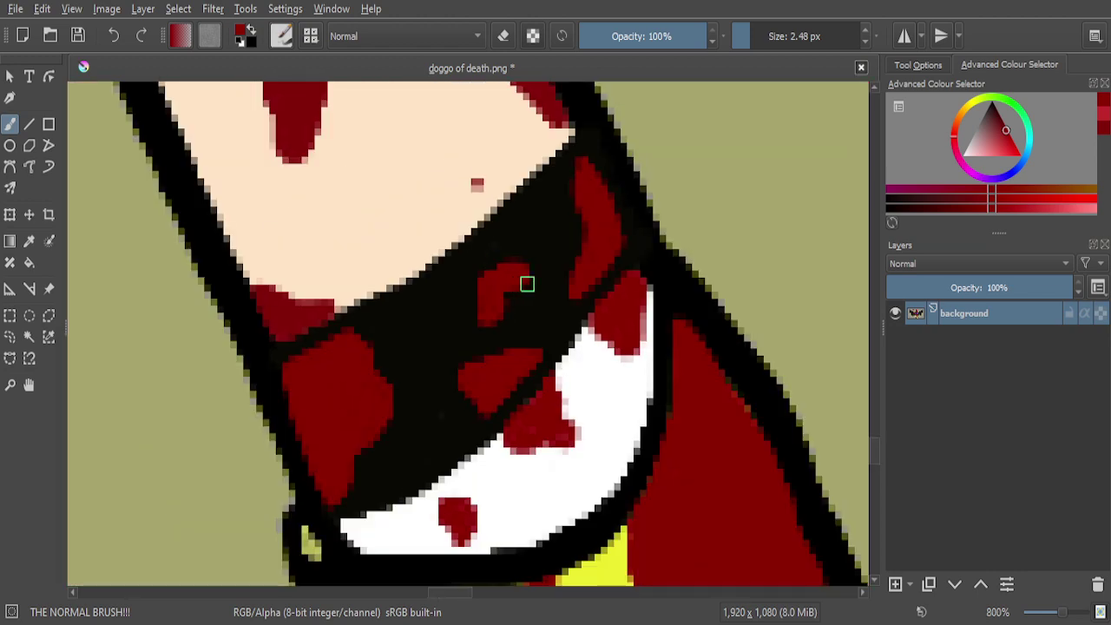
scroll(522, 284, down, 3)
scroll(516, 298, up, 3)
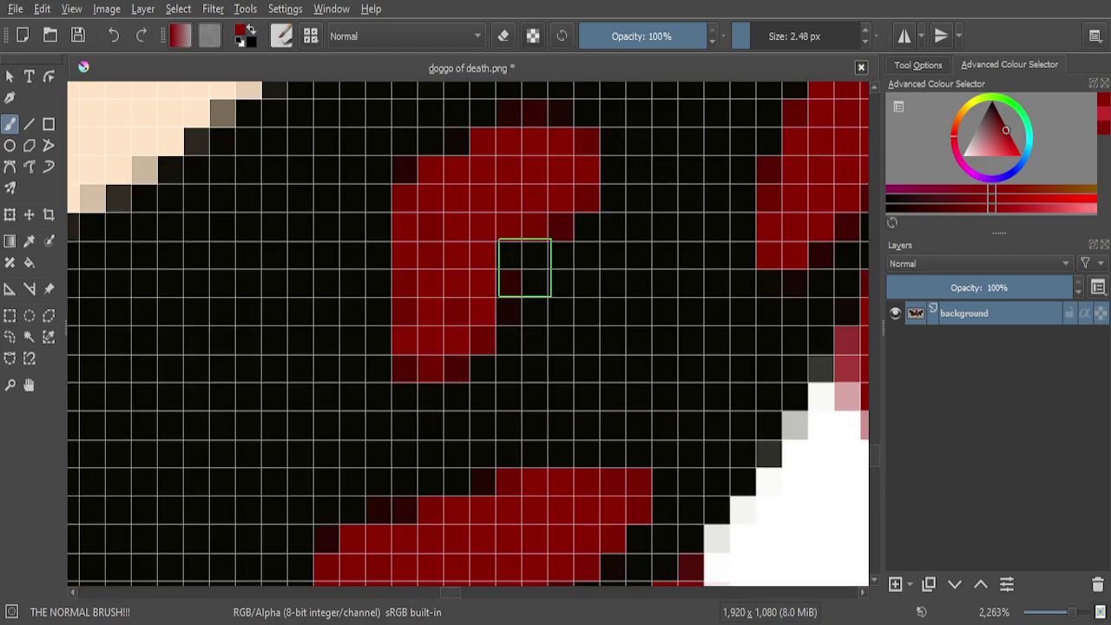
mouse_move(511, 256)
mouse_down()
mouse_move(550, 256)
mouse_move(519, 321)
mouse_move(511, 237)
mouse_up()
Scatter tiny dark red specks across the left leg's black band and white cuff, and save the drawing
scroll(510, 238, down, 5)
scroll(594, 388, up, 1)
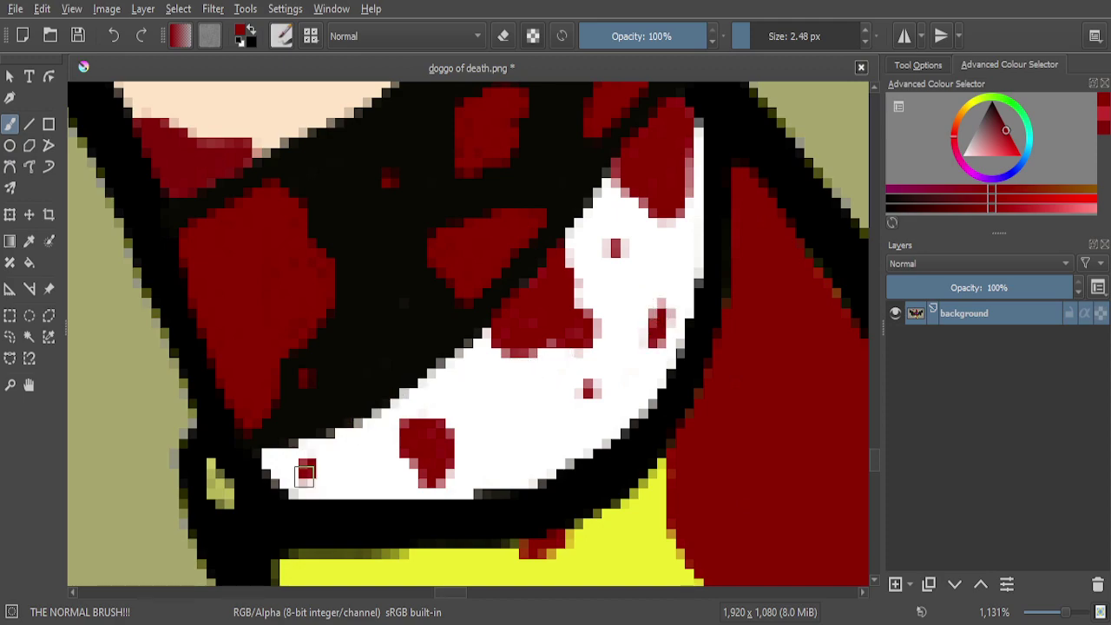
scroll(380, 453, down, 2)
scroll(422, 369, up, 3)
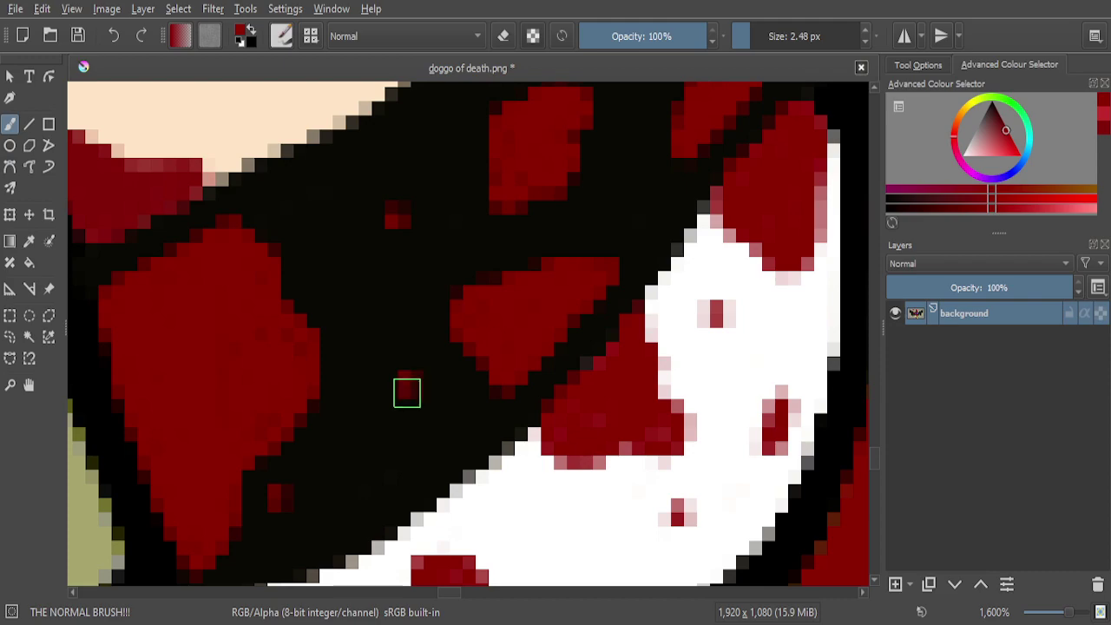
scroll(407, 393, down, 2)
scroll(600, 261, up, 1)
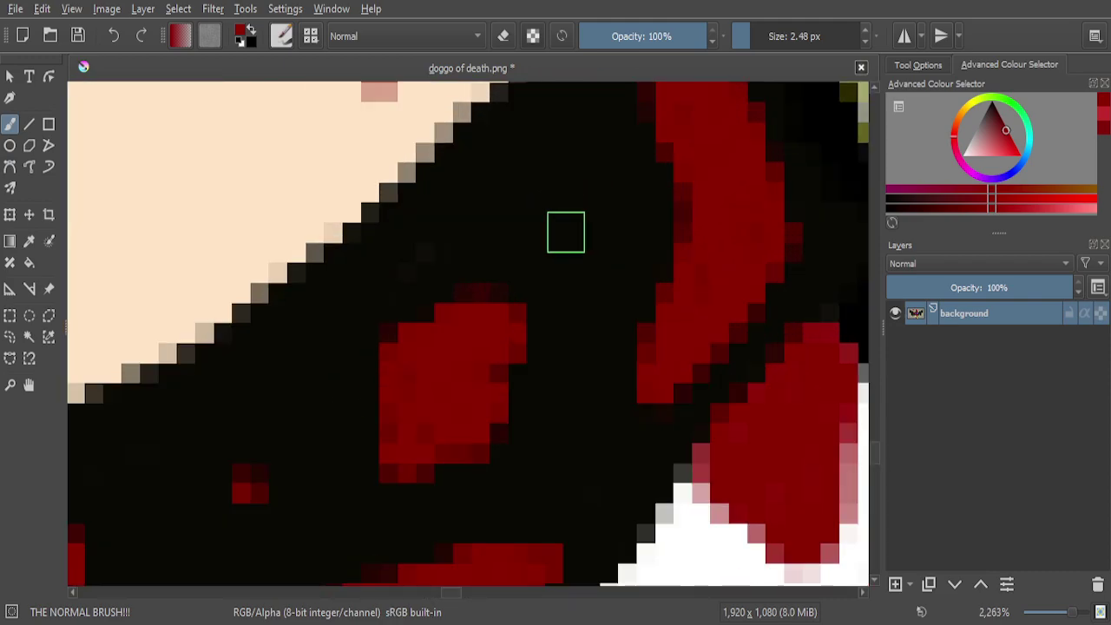
scroll(588, 243, down, 4)
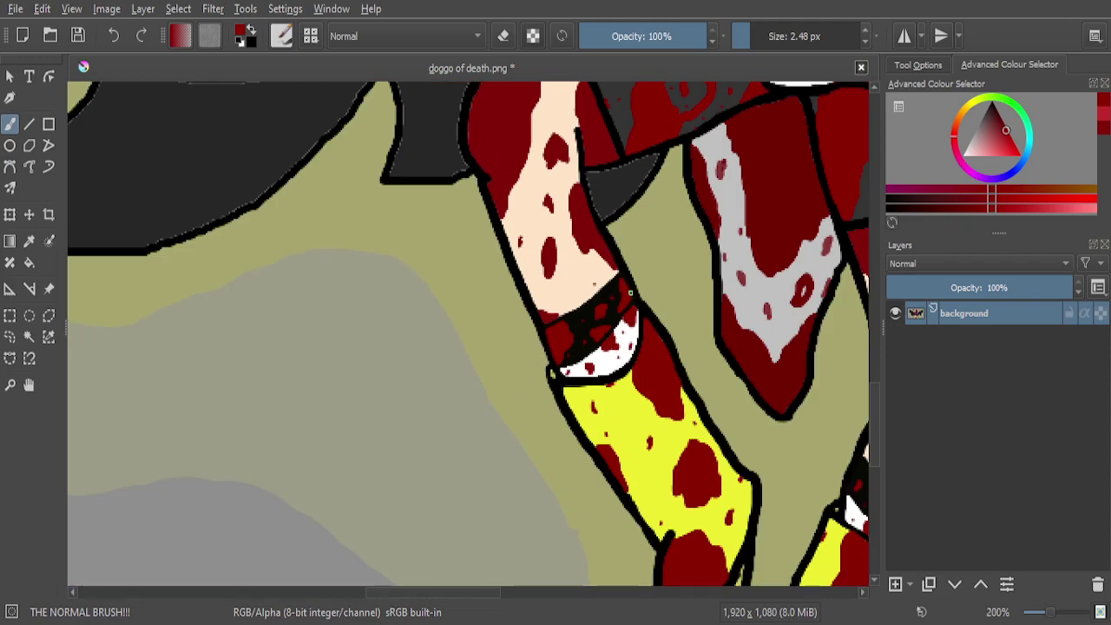
scroll(849, 508, down, 2)
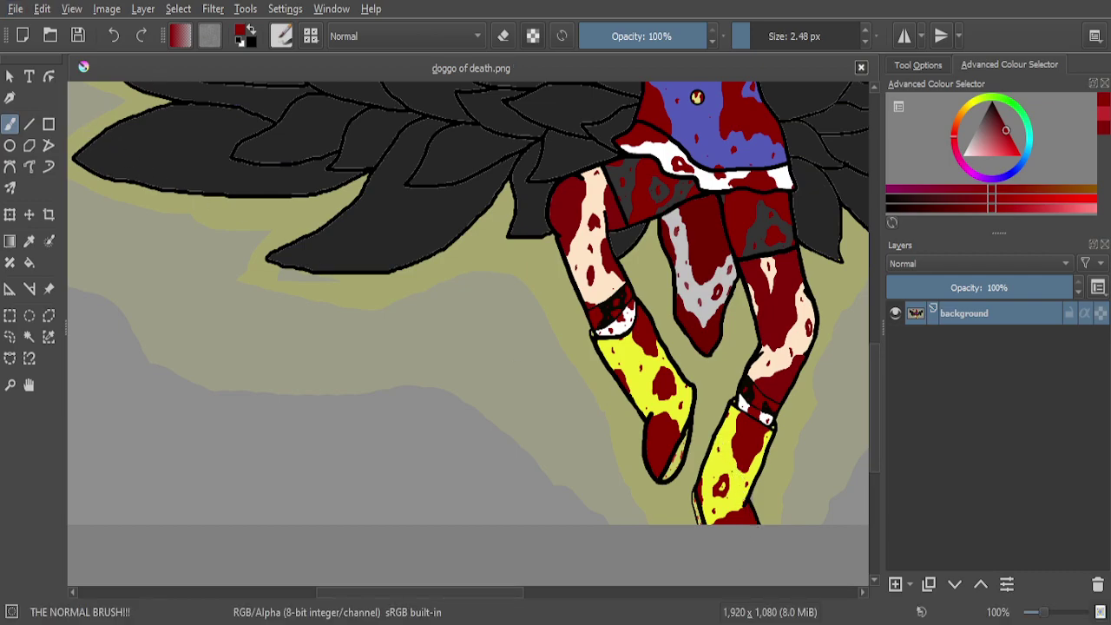
Examine the whole character and the blood stains on the hoodie, white hem and shorts up close
key(minus)
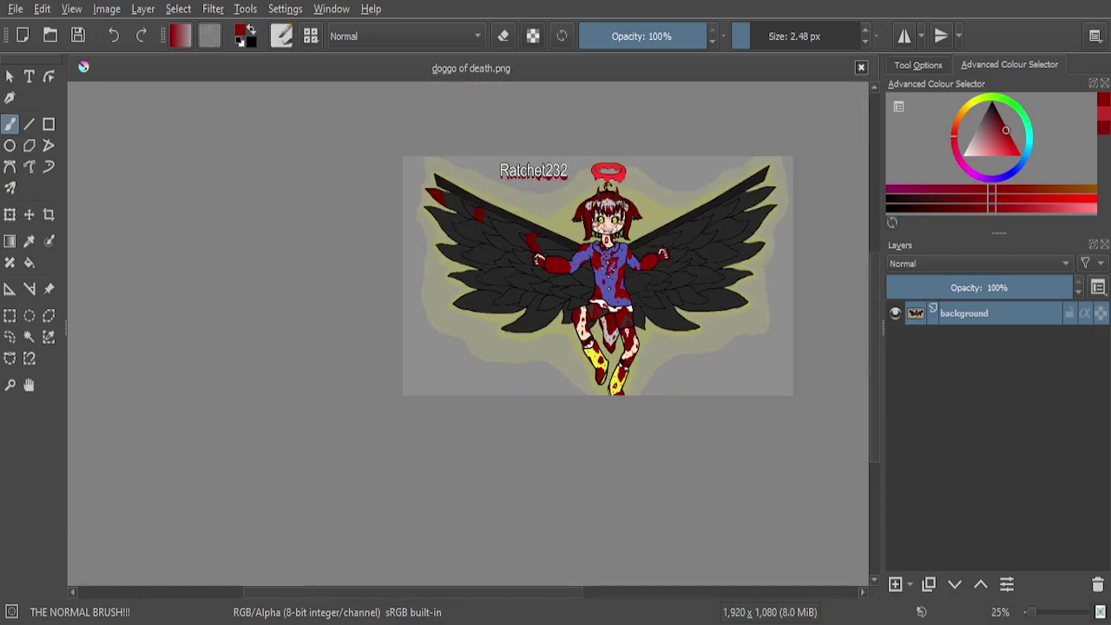
key(plus)
key(plus)
key(plus)
key(plus)
key(plus)
key(minus)
key(minus)
key(minus)
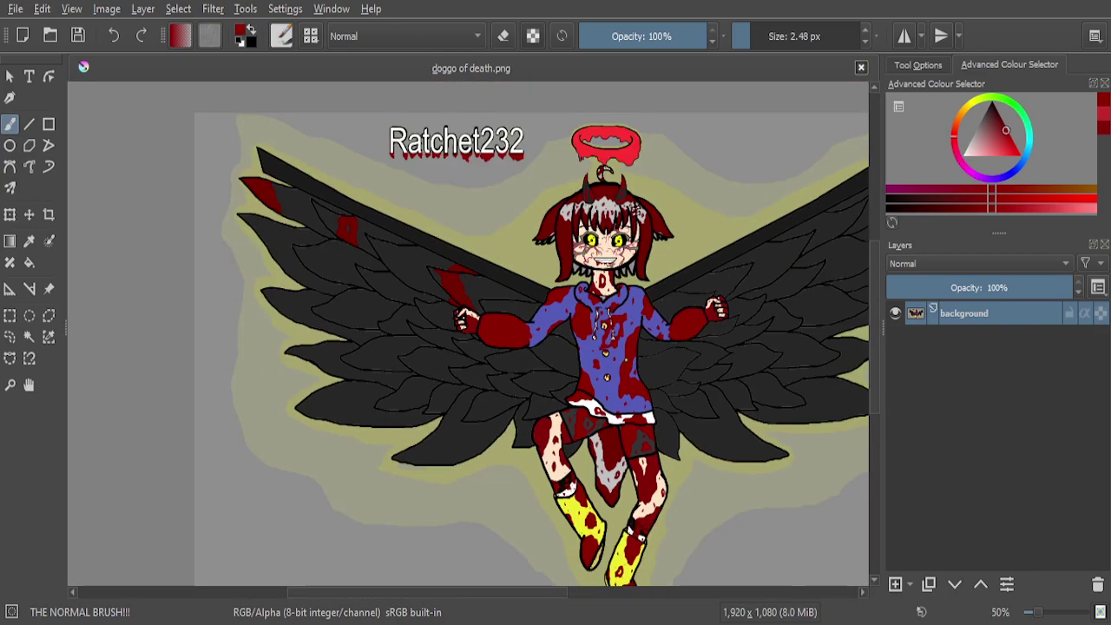
key(plus)
key(plus)
key(plus)
key(plus)
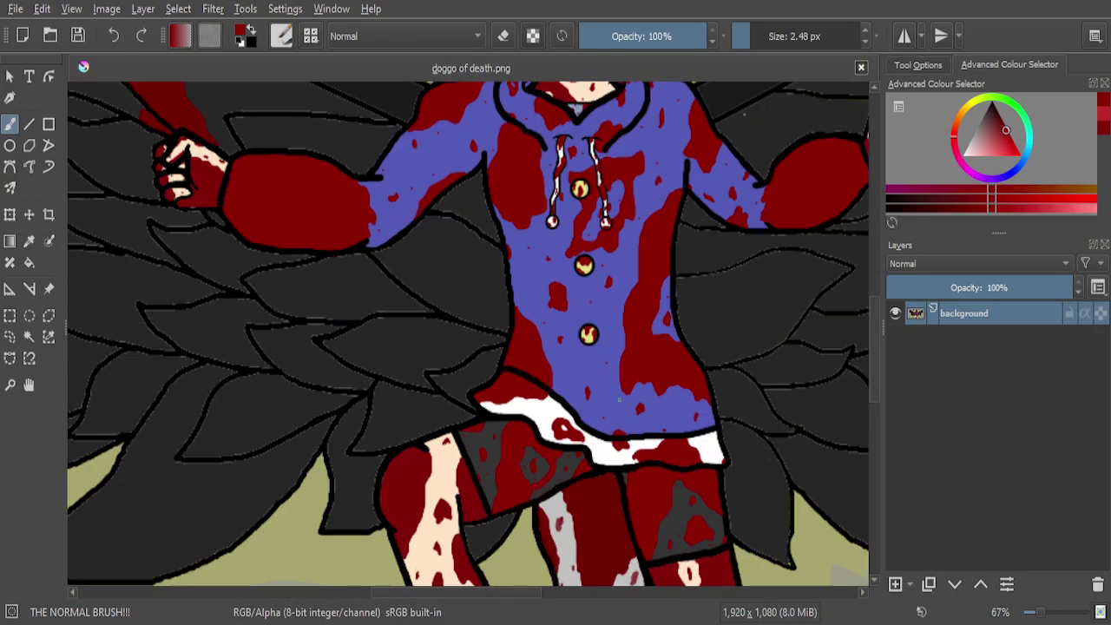
key(minus)
key(minus)
key(minus)
key(minus)
key(plus)
key(plus)
key(plus)
key(plus)
key(plus)
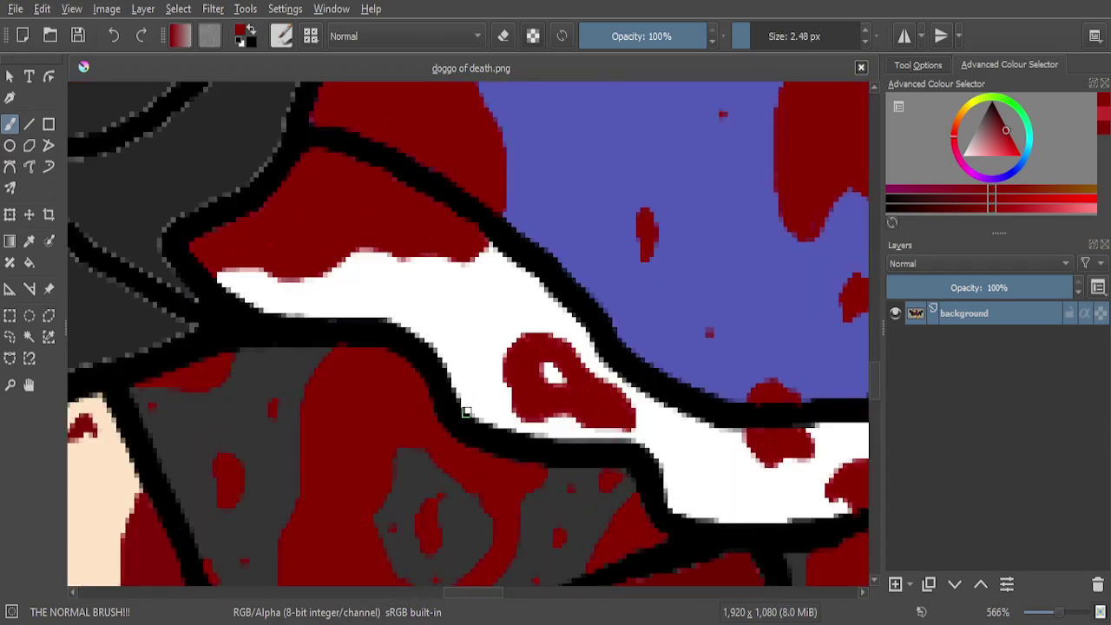
Paint small dark red specks on the left part of the white hem and on its lower middle edge
click(29, 240)
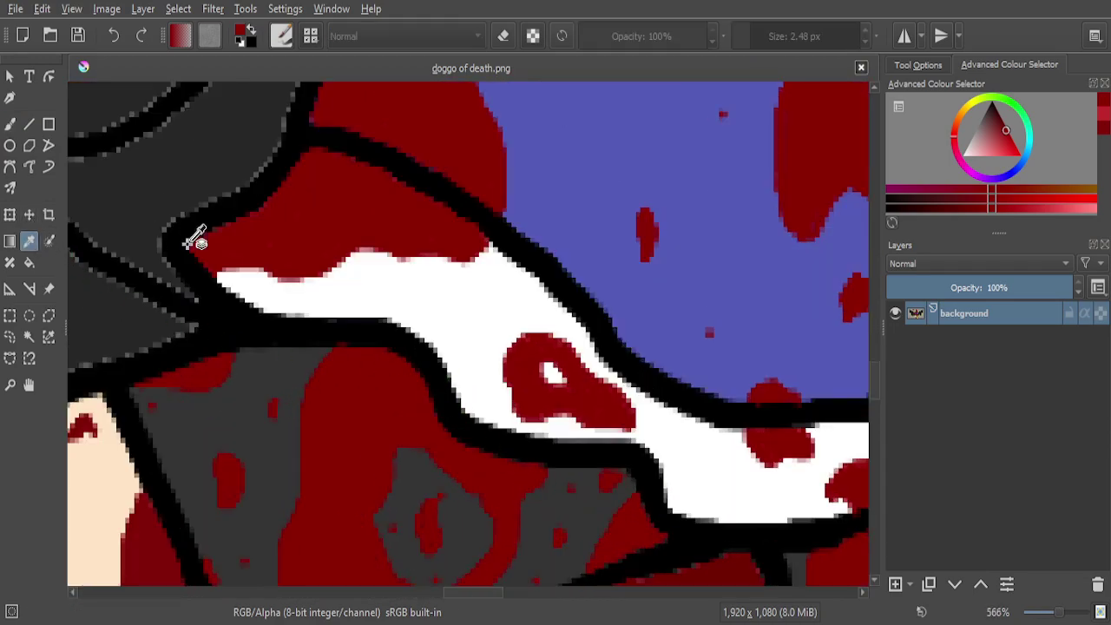
click(9, 125)
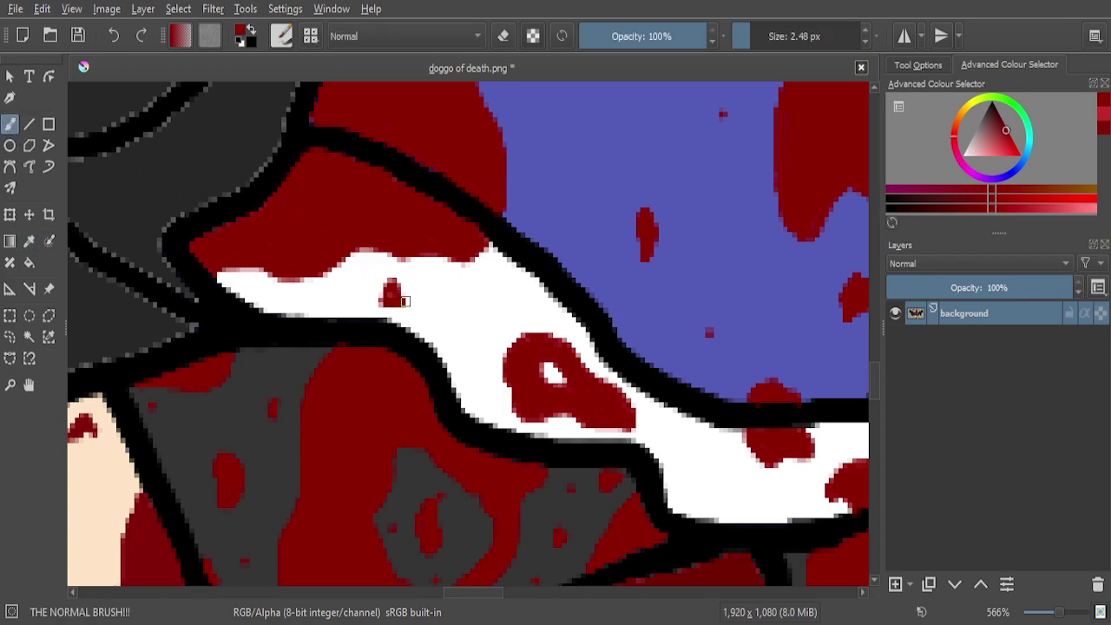
key(minus)
key(minus)
key(minus)
scroll(627, 359, up, 6)
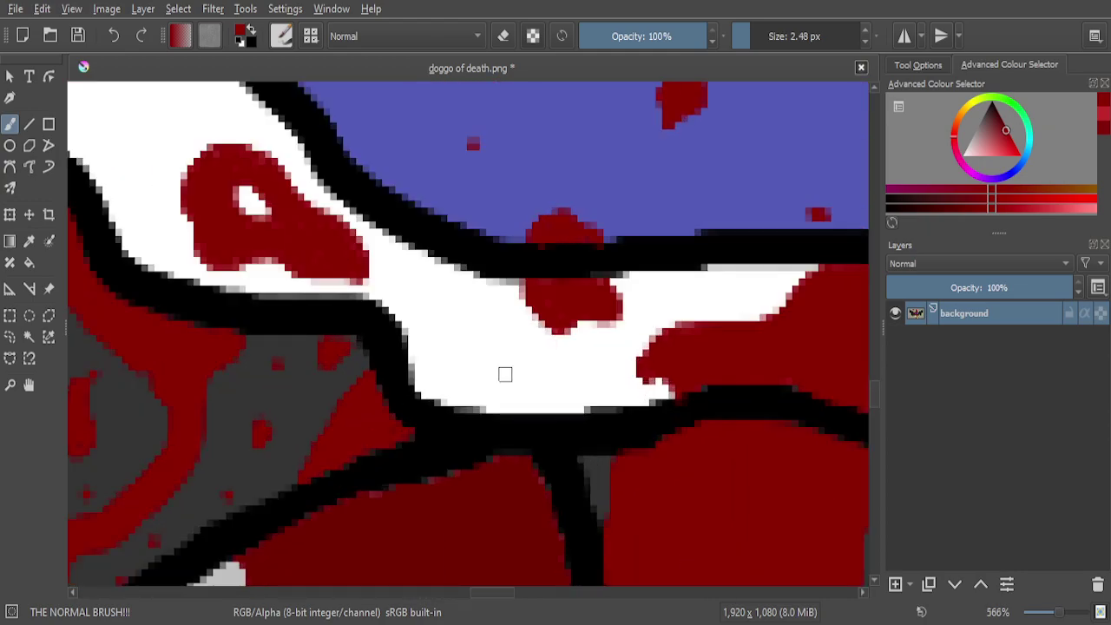
mouse_move(441, 412)
mouse_down()
mouse_move(399, 418)
mouse_move(415, 397)
mouse_up()
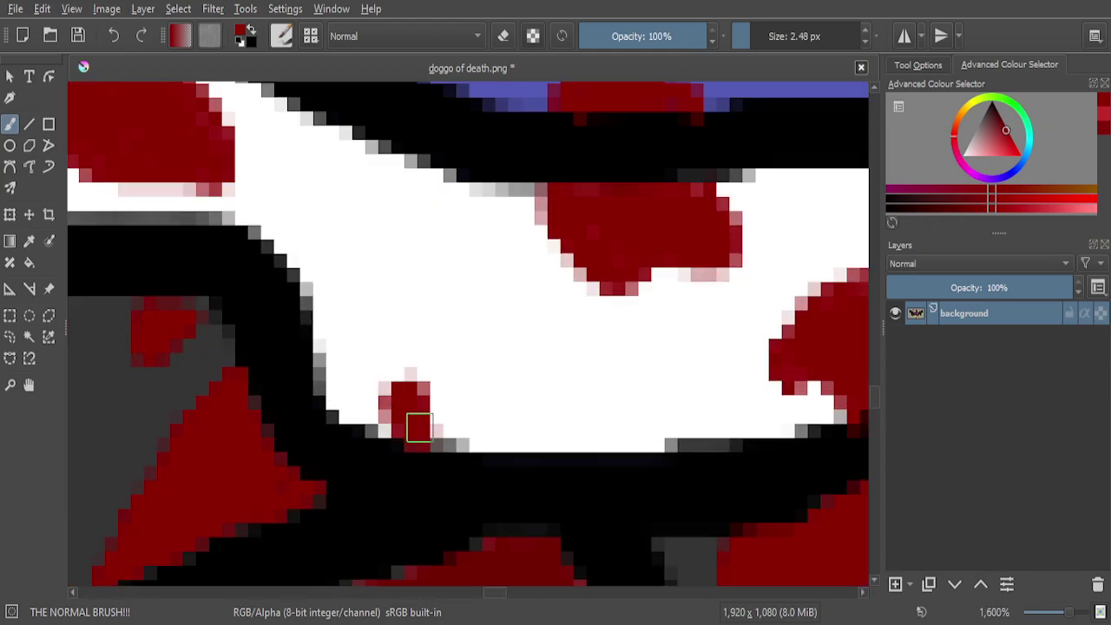
Paint a small elongated dark red drop on the white area at the right end of the hem
scroll(415, 396, down, 6)
scroll(620, 314, up, 1)
scroll(620, 314, up, 4)
drag(589, 388, 593, 421)
scroll(571, 382, down, 3)
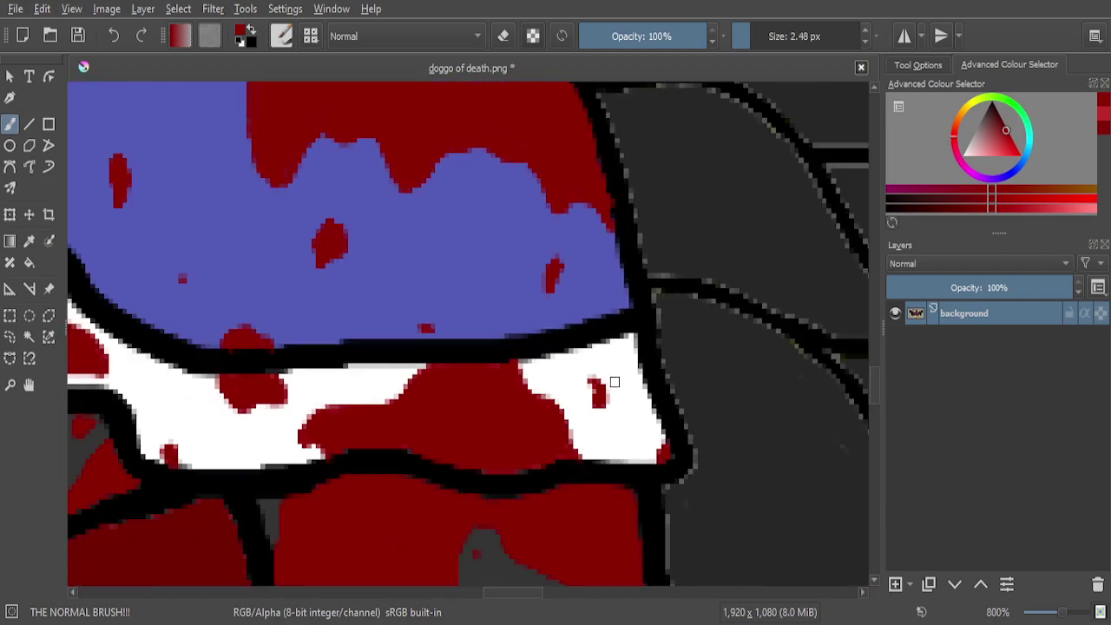
Add a tiny dark red dot near the middle of the white hem and an oval speck beside its ring-shaped stain
scroll(489, 381, up, 6)
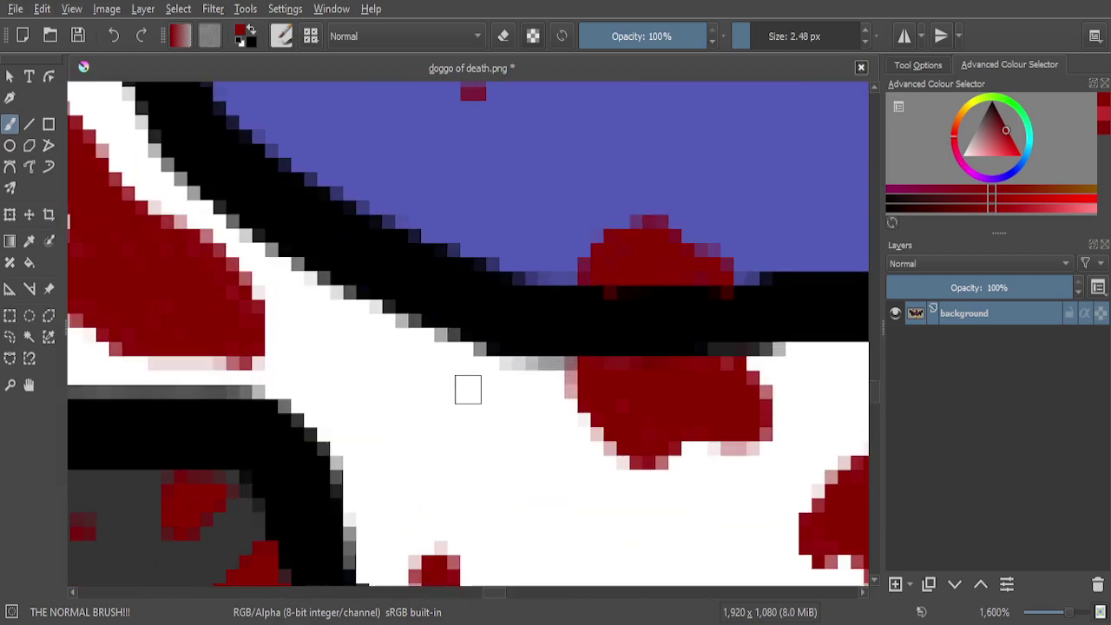
click(473, 400)
scroll(597, 404, down, 4)
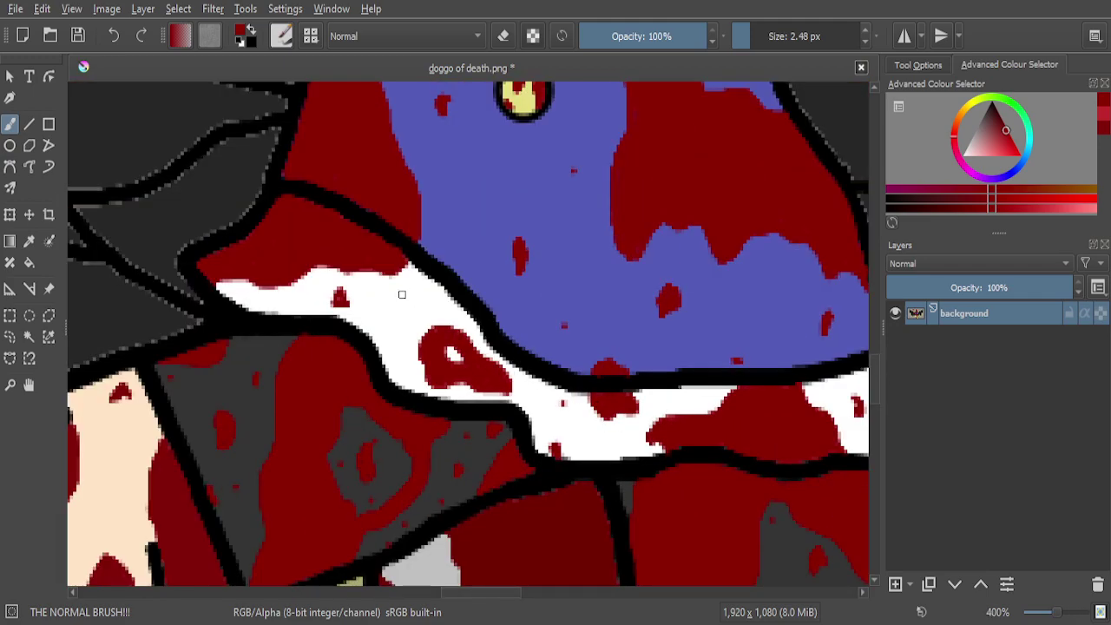
scroll(404, 297, up, 3)
drag(408, 328, 400, 347)
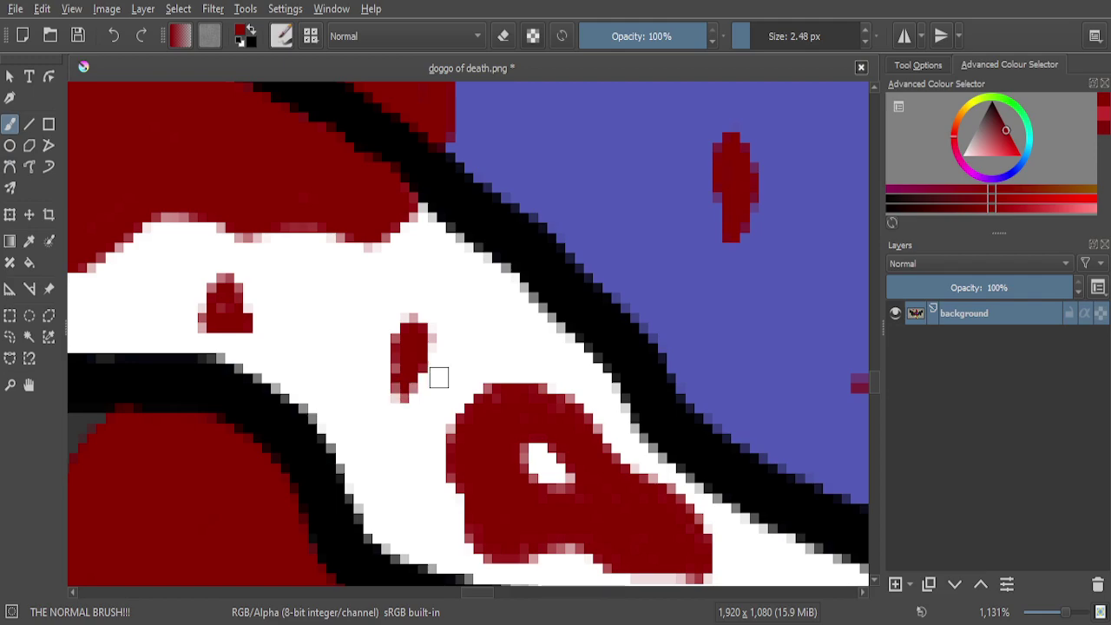
scroll(426, 383, down, 5)
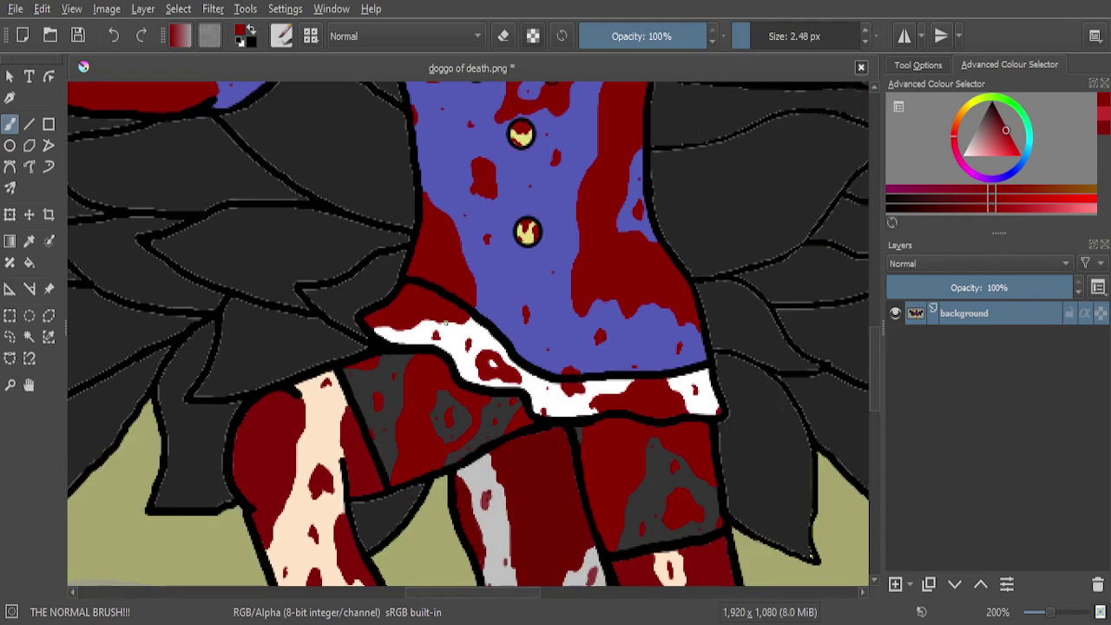
Dot tiny dark red specks on the hem's far left tip, lower curve and upper edge
scroll(449, 323, up, 1)
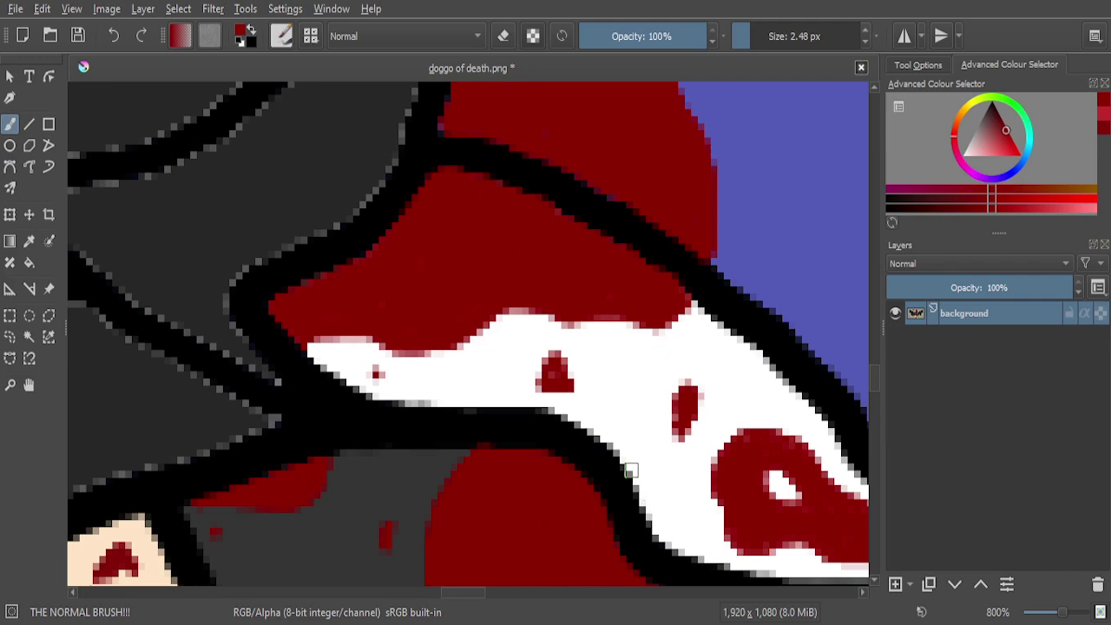
scroll(622, 420, down, 1)
scroll(652, 389, up, 4)
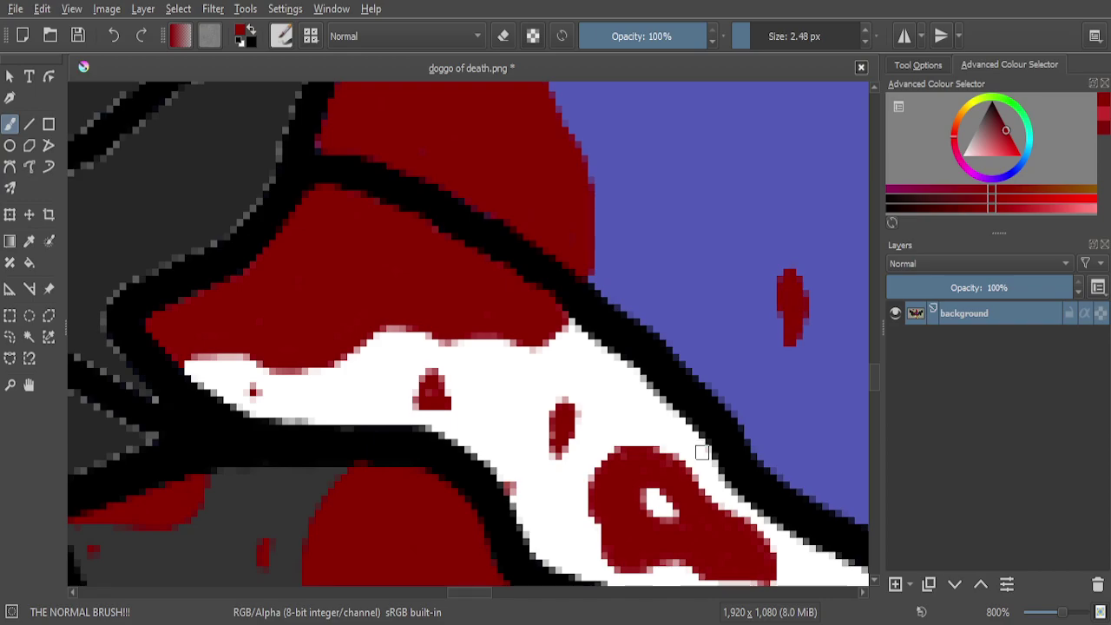
scroll(660, 437, down, 4)
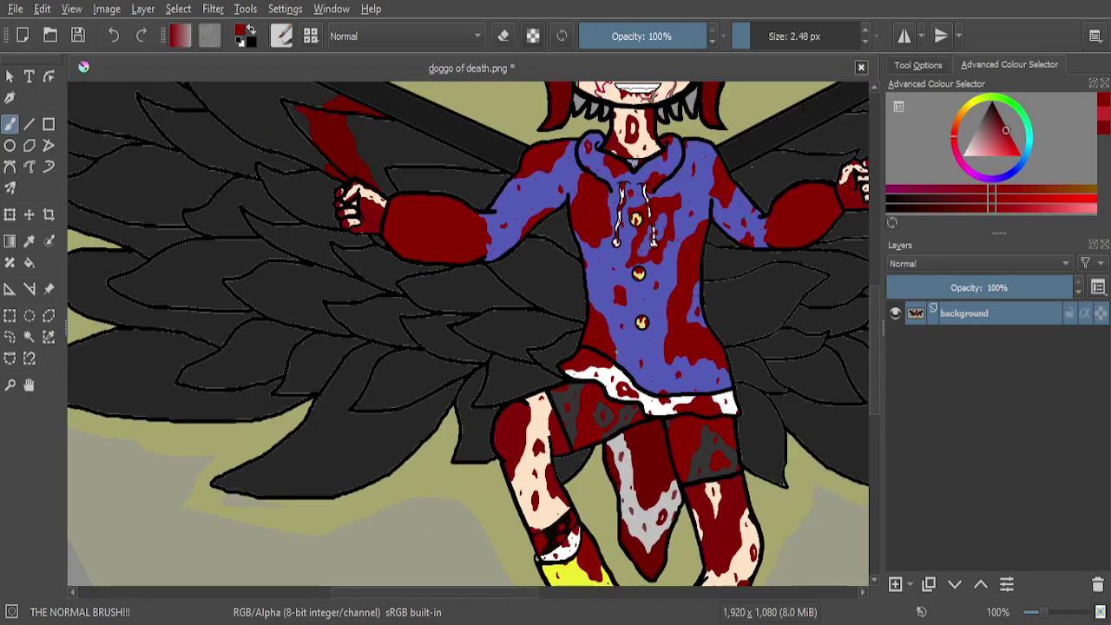
scroll(642, 395, up, 7)
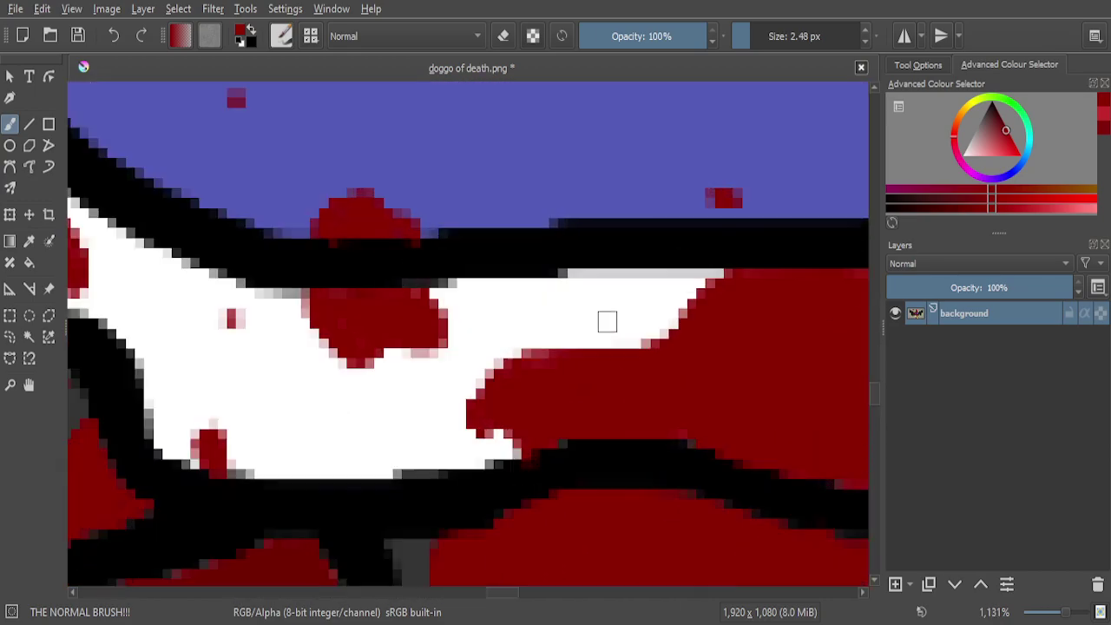
scroll(571, 287, down, 7)
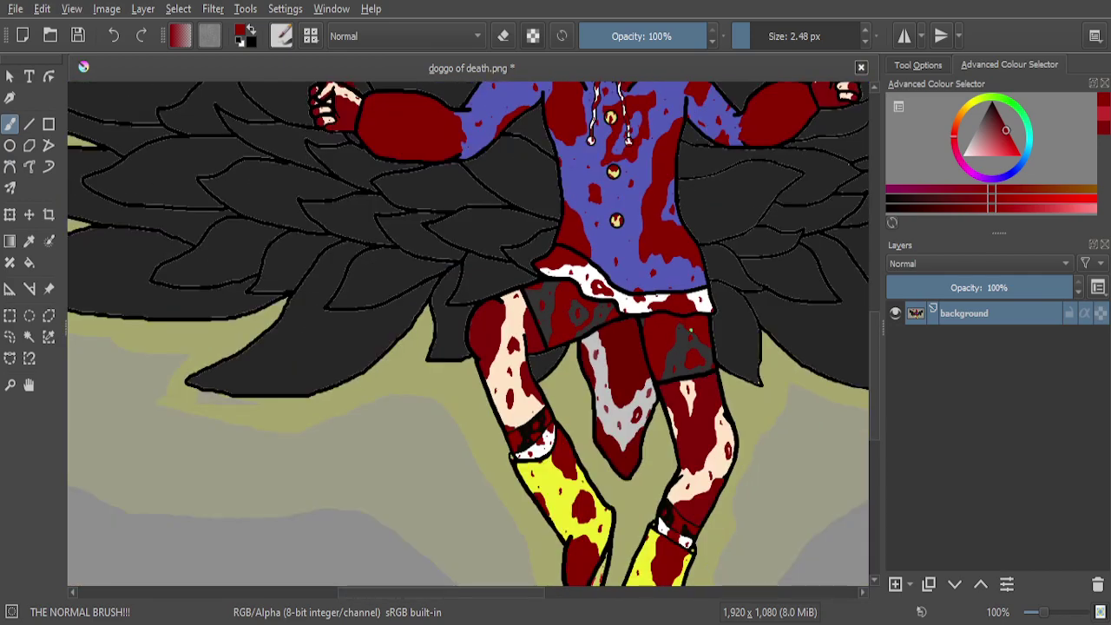
Examine the blood stains on the shorts, legs and hoodie, up close and from a distance
scroll(686, 318, down, 1)
scroll(682, 347, up, 6)
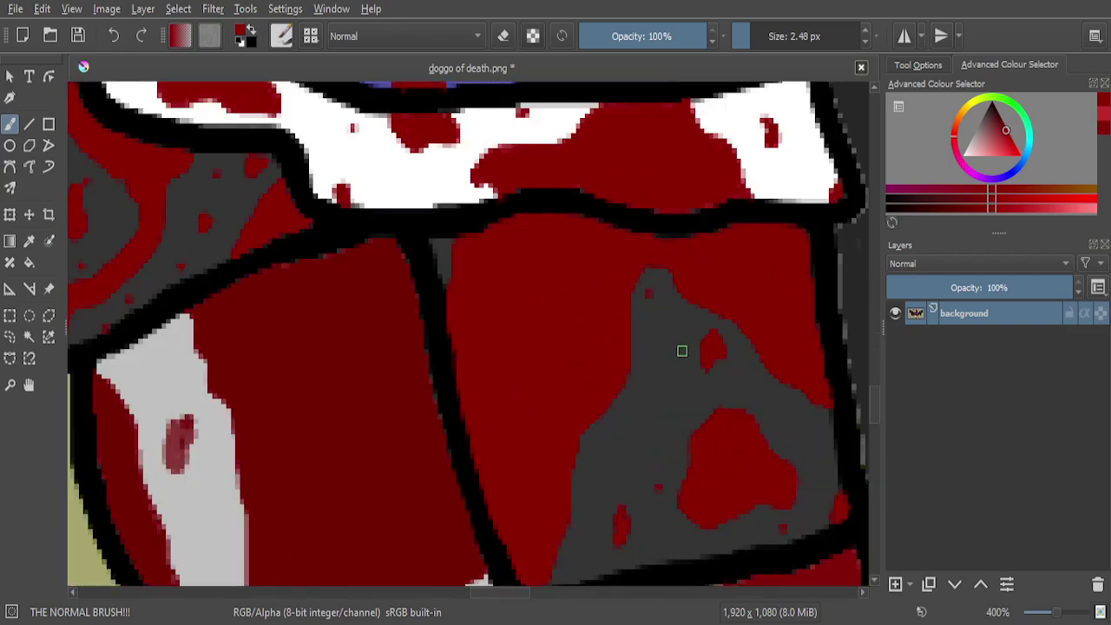
scroll(636, 426, down, 6)
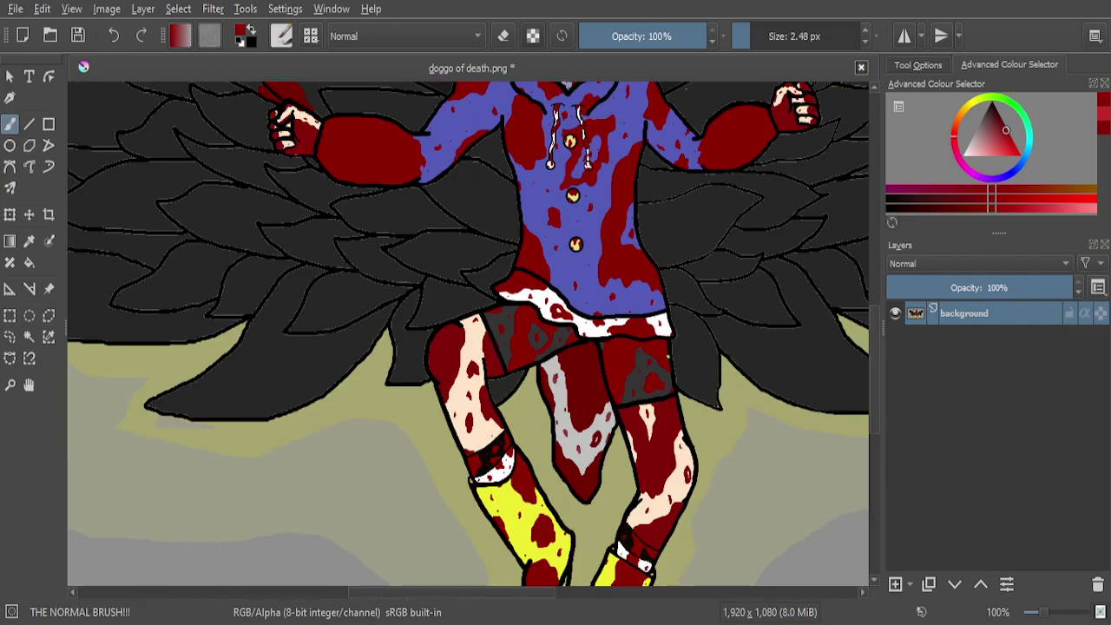
scroll(607, 348, down, 3)
scroll(607, 347, up, 3)
scroll(657, 295, up, 1)
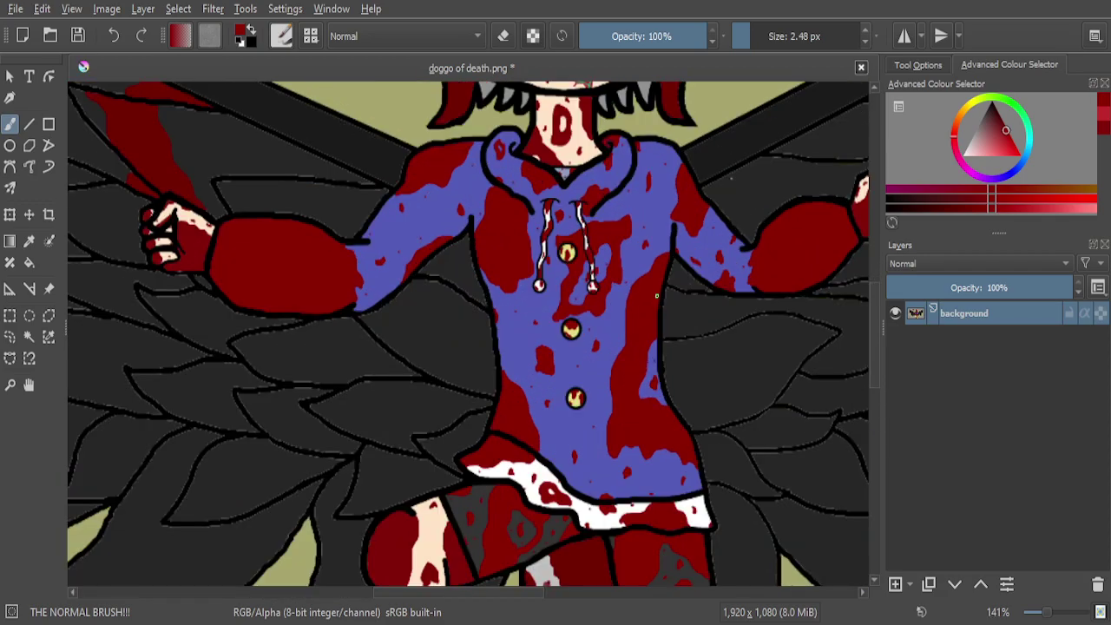
scroll(525, 254, up, 3)
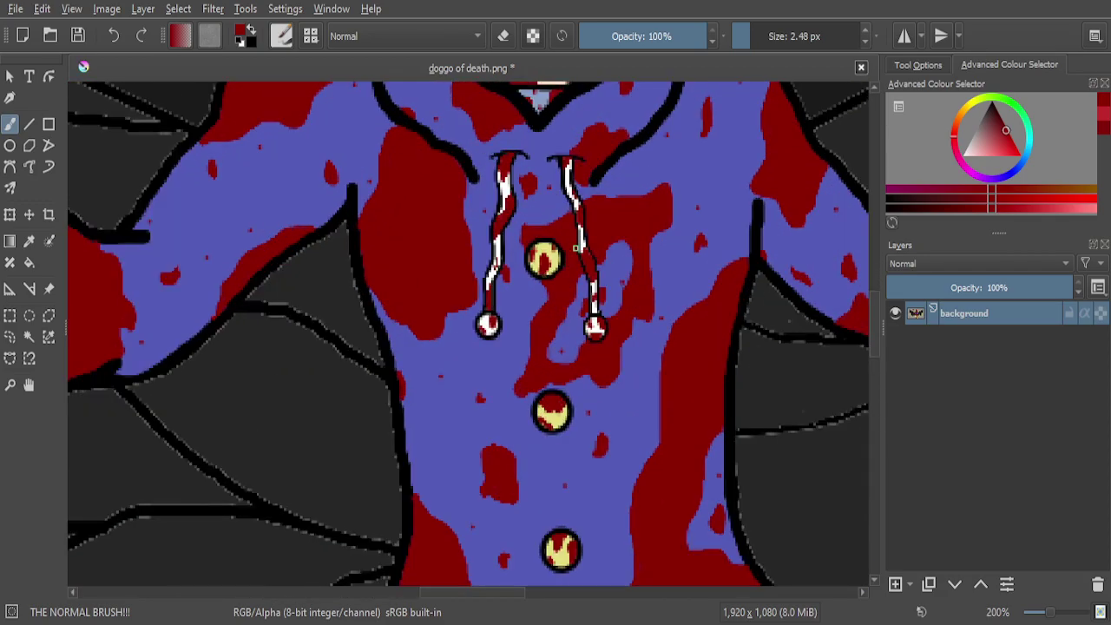
scroll(525, 255, down, 7)
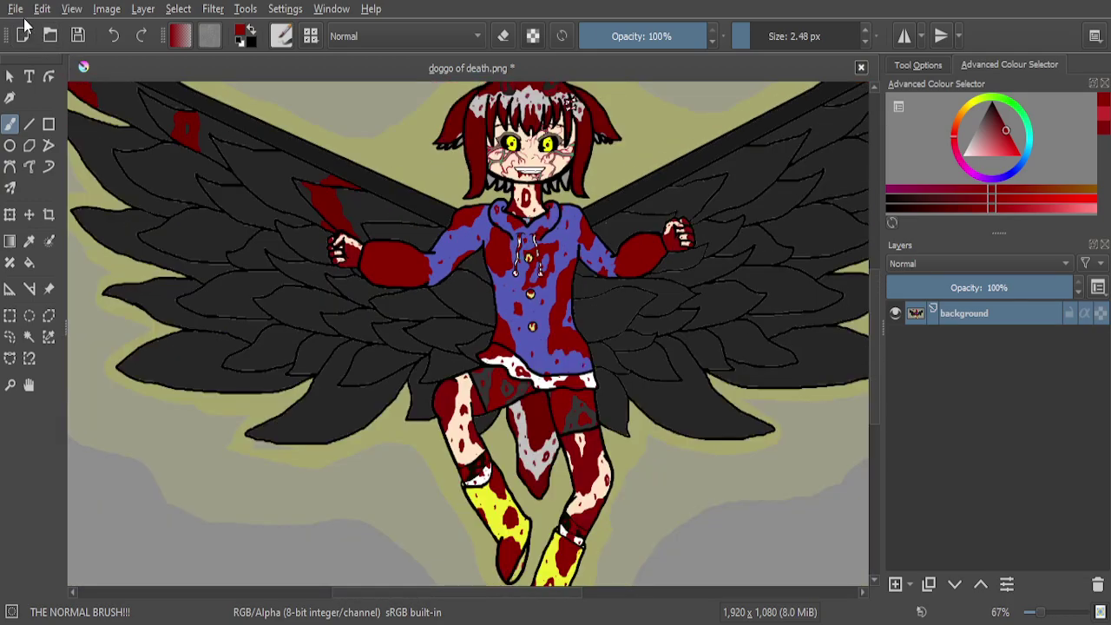
Save the changes to doggo of death.png and check the whole picture
key(ctrl+s)
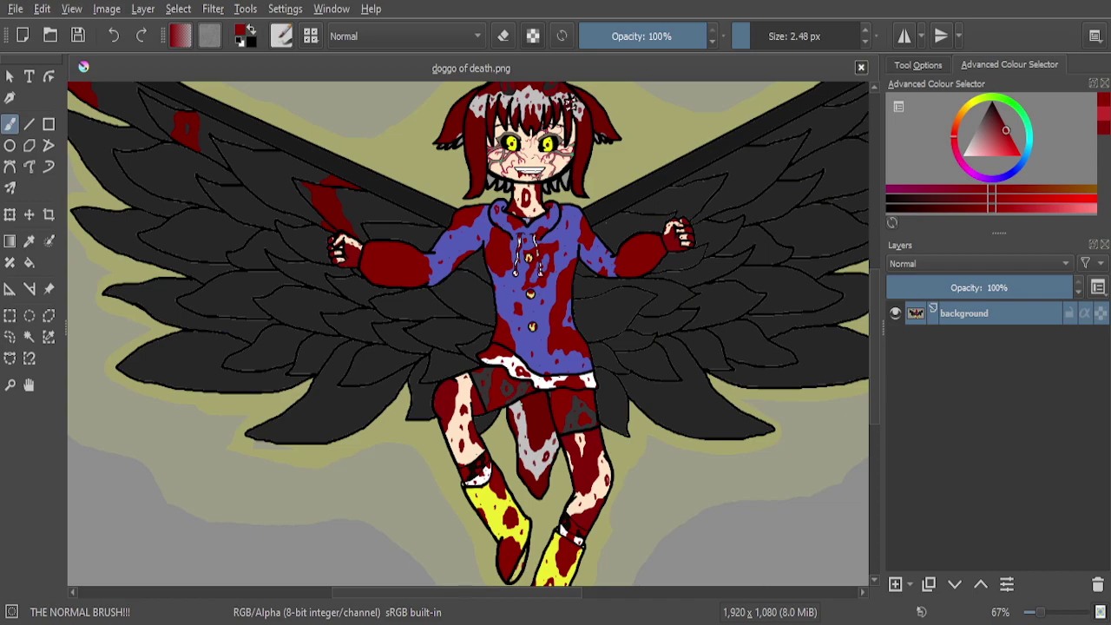
key(minus)
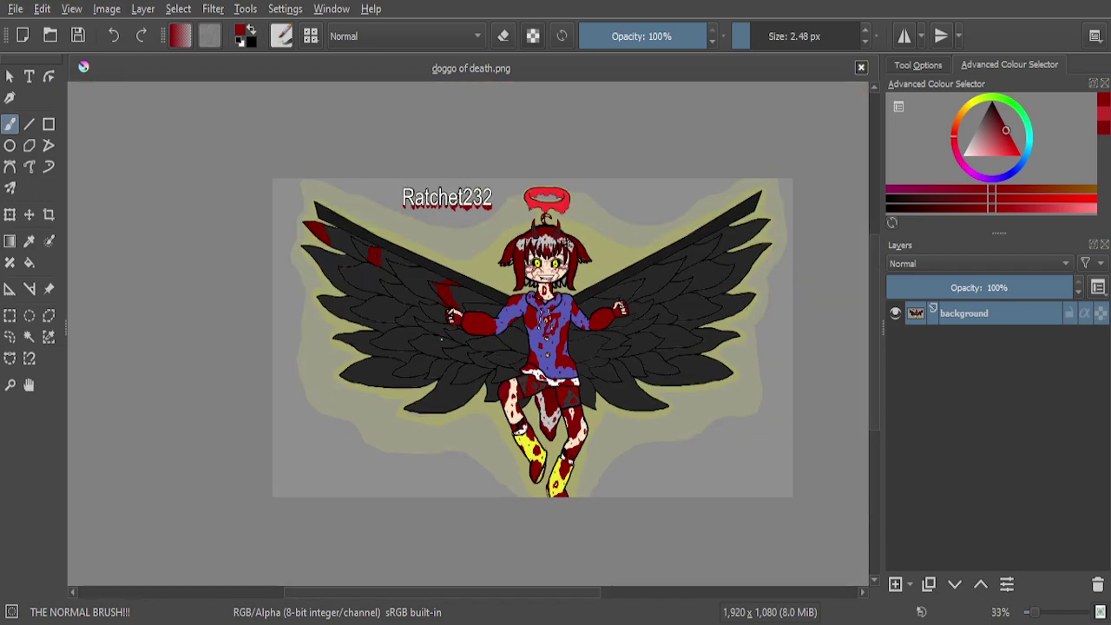
key(plus)
key(plus)
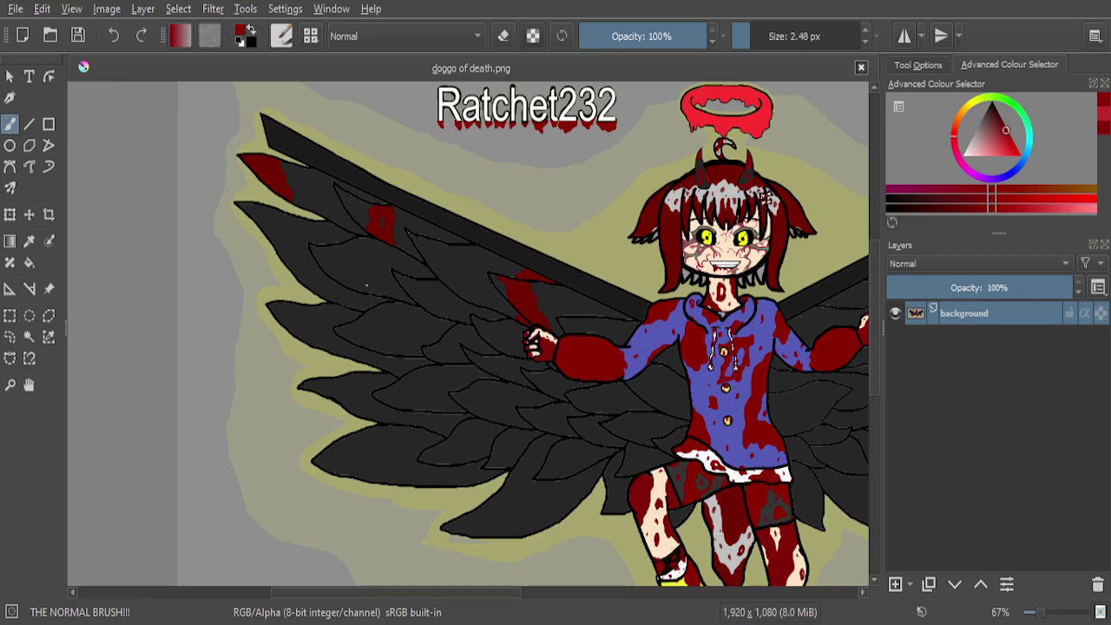
key(minus)
Fill the white letter R of the name lettering above the wing with dark red
scroll(424, 138, up, 8)
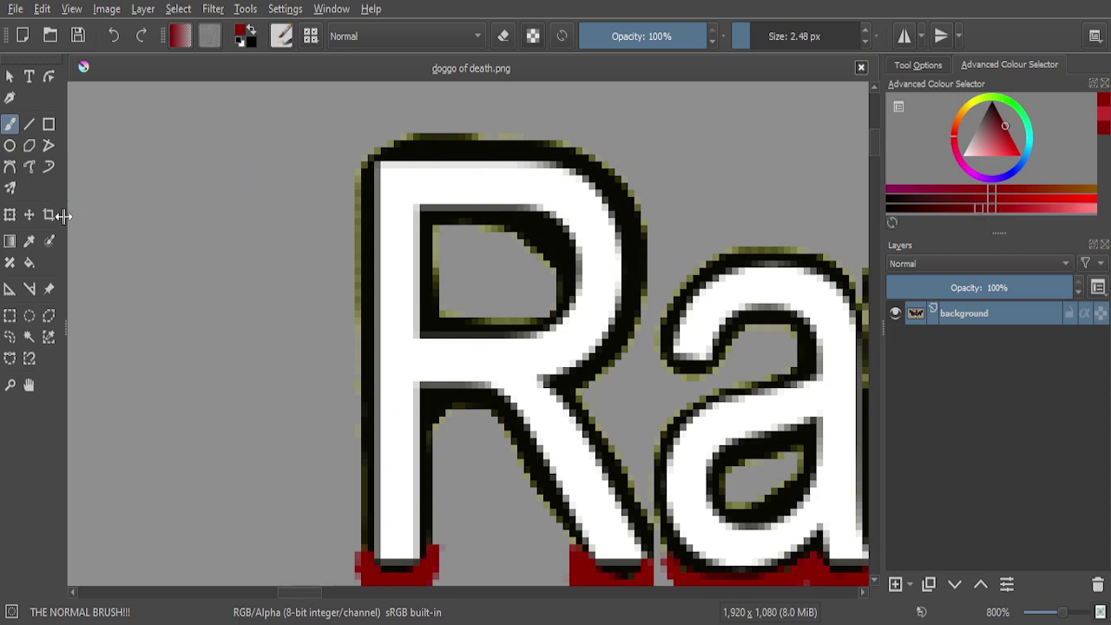
click(400, 358)
scroll(402, 337, down, 5)
scroll(405, 318, up, 5)
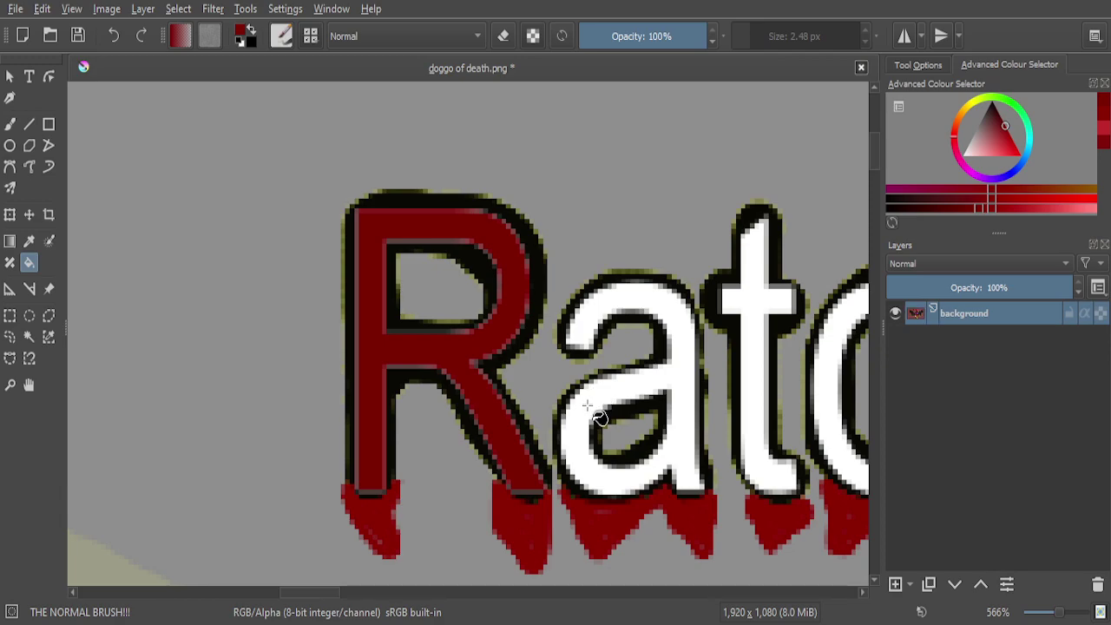
Try to fill the letters a, t and c of the name lettering with dark red, undoing each fill
click(588, 406)
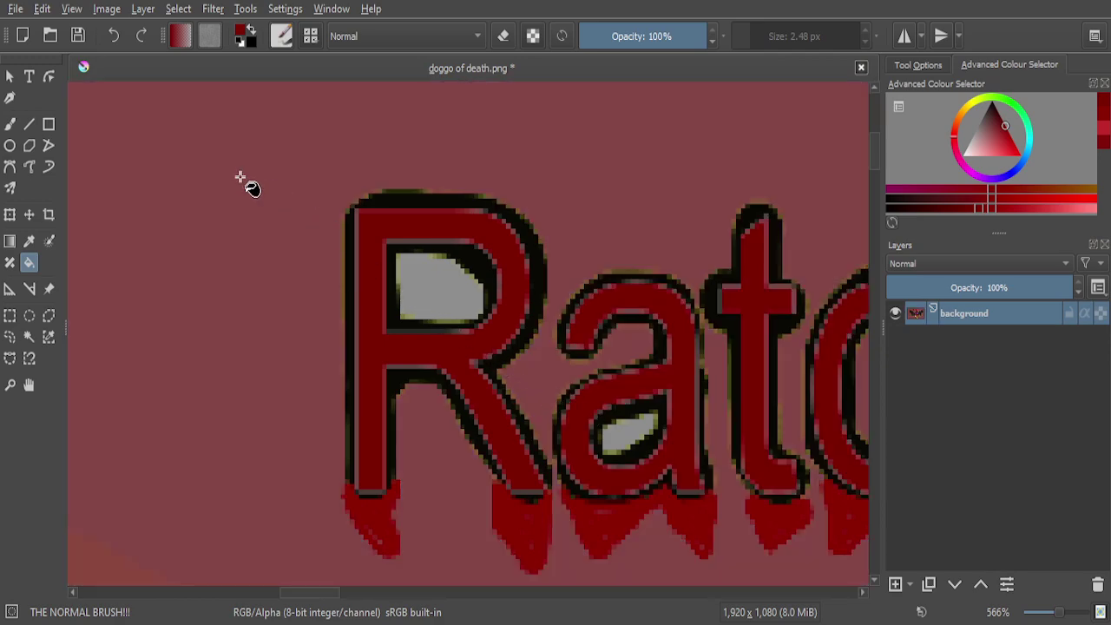
click(114, 34)
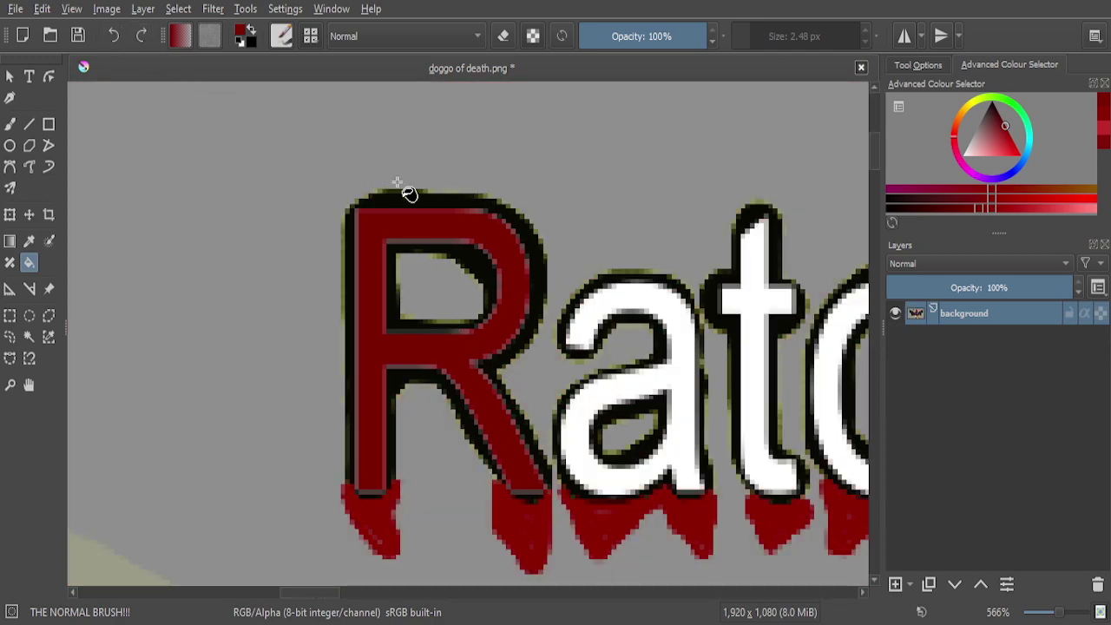
scroll(385, 182, down, 2)
scroll(541, 243, up, 3)
click(620, 296)
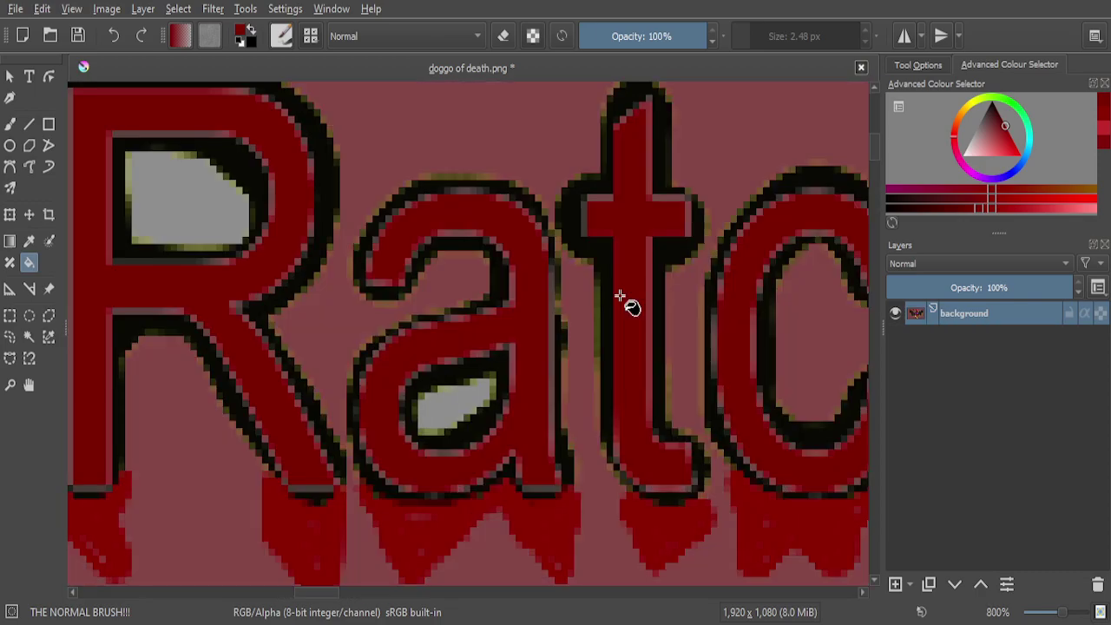
click(114, 33)
scroll(218, 234, down, 3)
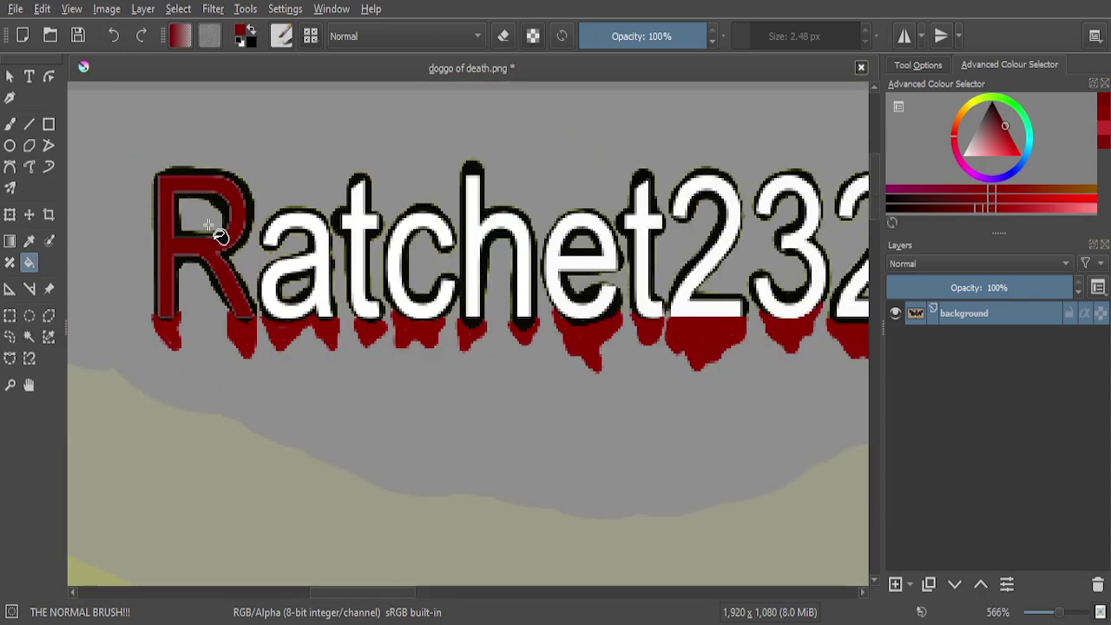
scroll(384, 249, up, 3)
click(215, 269)
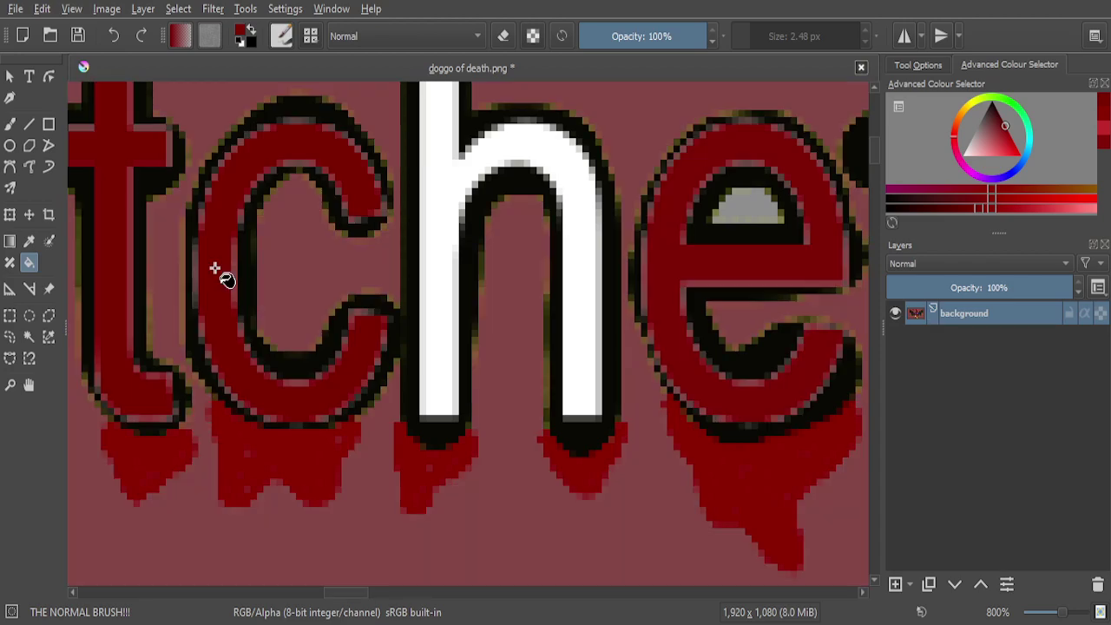
click(114, 34)
Fill the white letter h of the name lettering with dark red
click(431, 196)
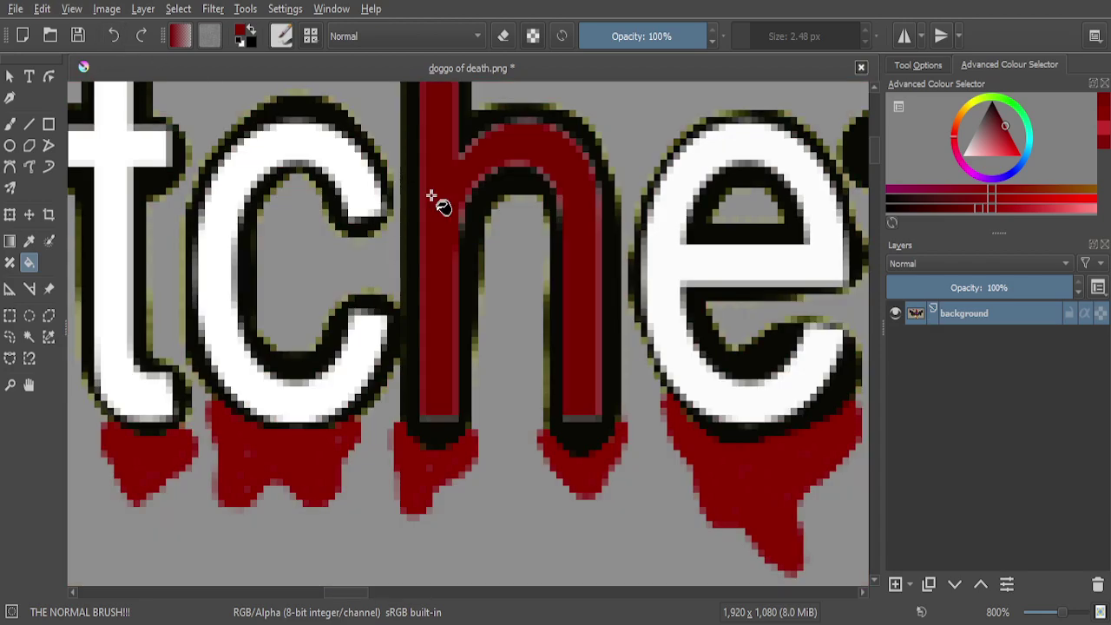
Try to fill the first letter e of the name lettering with dark red, and undo that fill
scroll(380, 268, down, 3)
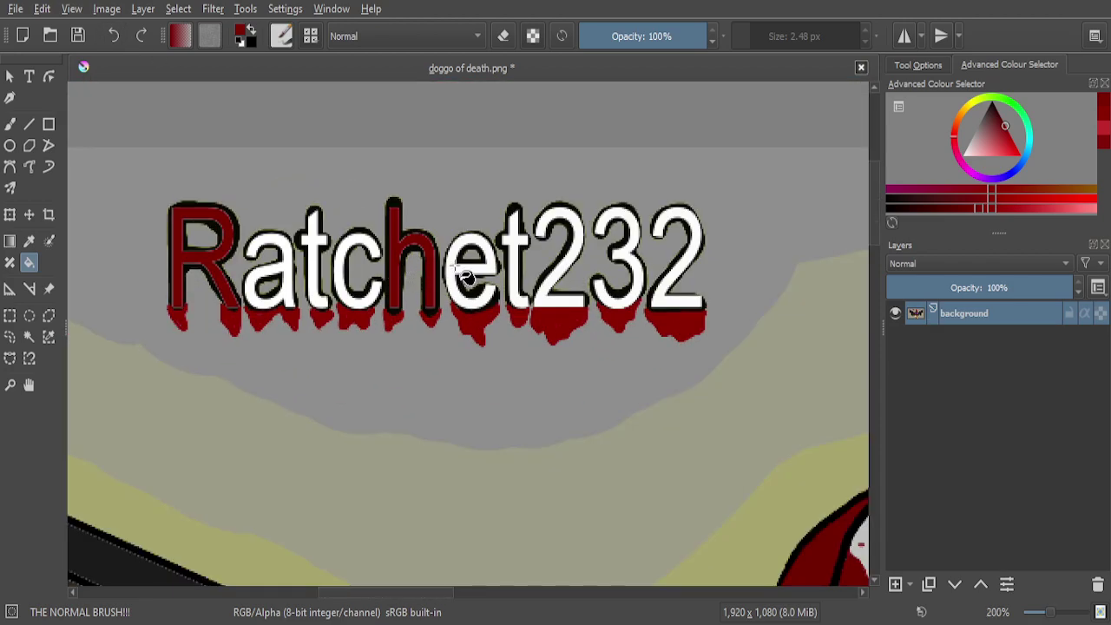
click(455, 268)
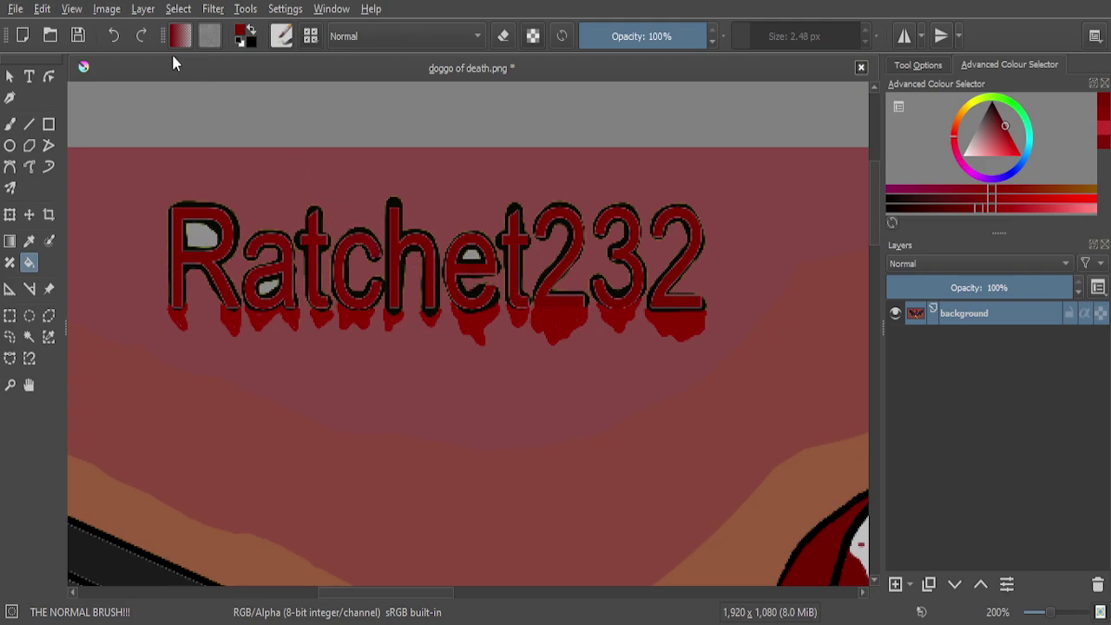
click(113, 35)
With a 5.48 px brush, paint the left side and underside of the letter a's lower bowl dark red
scroll(403, 258, up, 3)
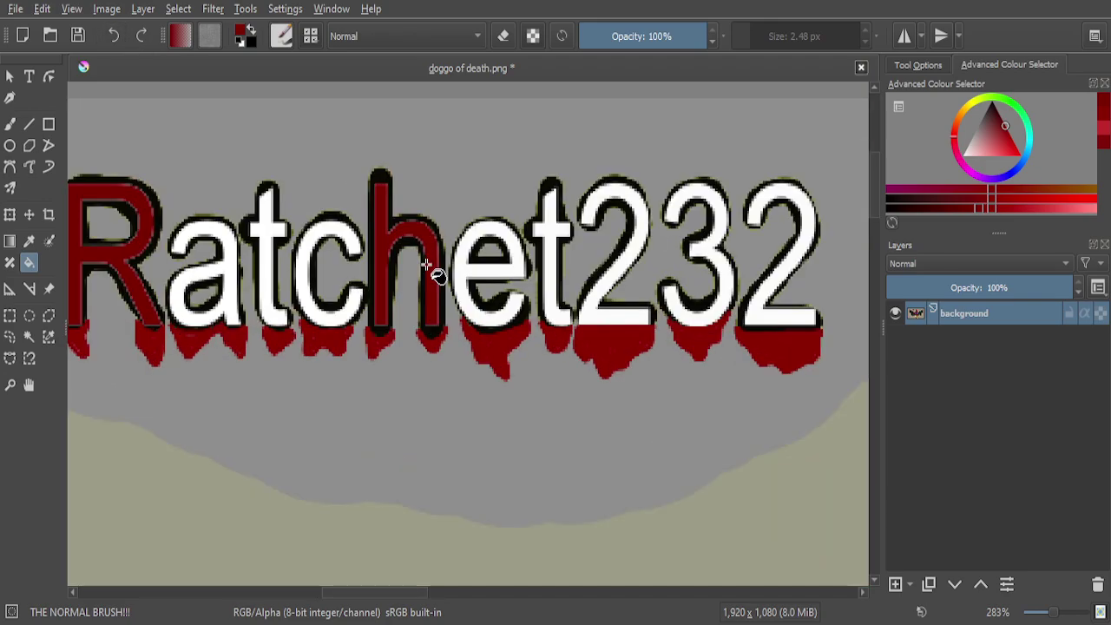
scroll(475, 274, down, 7)
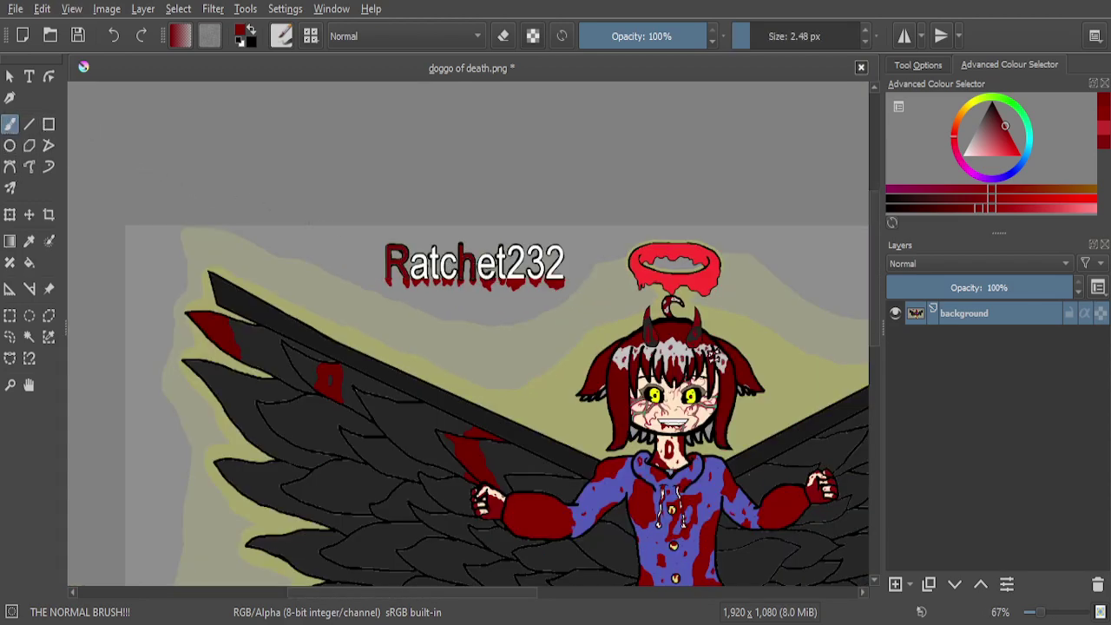
scroll(379, 309, up, 3)
scroll(310, 205, up, 4)
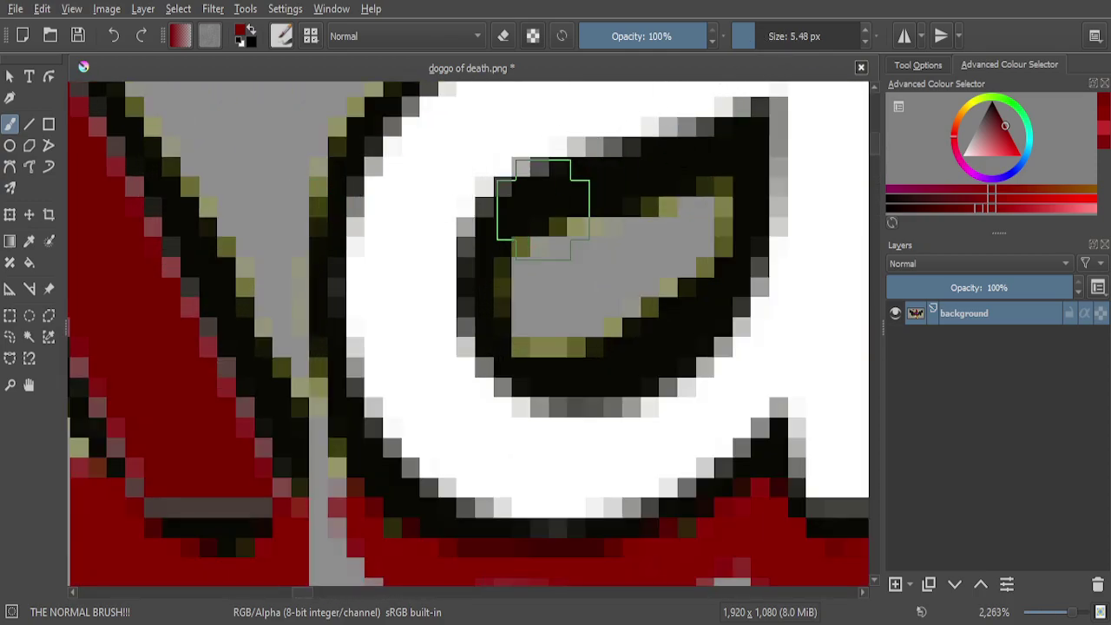
mouse_move(491, 157)
mouse_down()
mouse_move(469, 172)
mouse_move(443, 233)
mouse_move(438, 321)
mouse_move(469, 412)
mouse_move(507, 451)
mouse_move(499, 466)
mouse_move(437, 434)
mouse_move(395, 374)
mouse_move(380, 327)
mouse_move(406, 230)
mouse_up()
drag(439, 143, 379, 218)
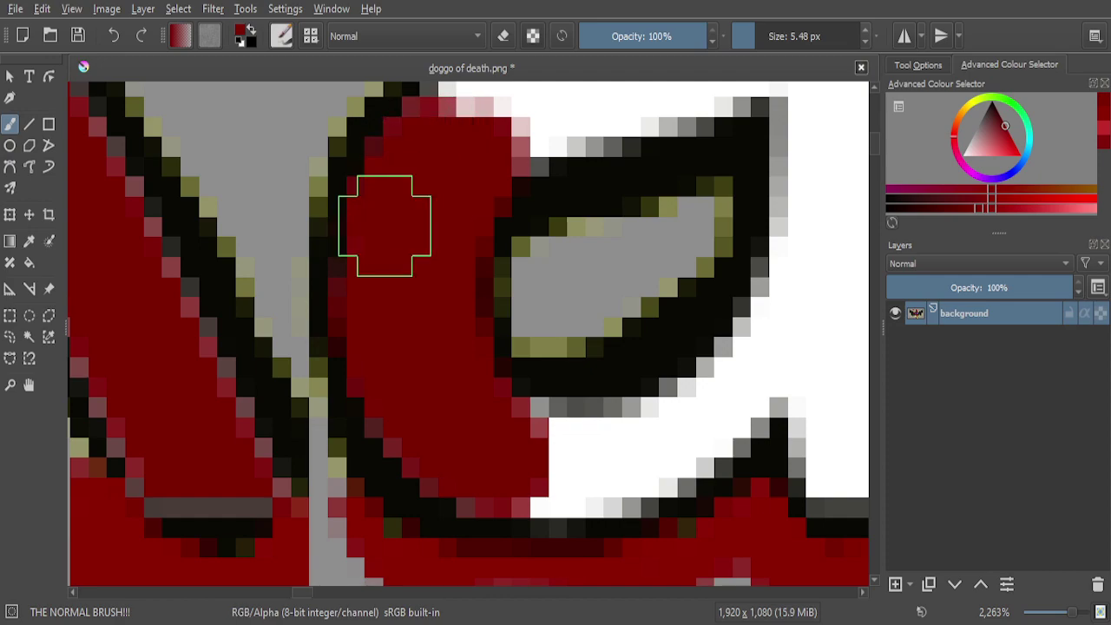
scroll(414, 235, down, 1)
scroll(549, 325, up, 3)
mouse_move(590, 286)
mouse_down()
mouse_move(518, 343)
mouse_move(351, 359)
mouse_move(624, 299)
mouse_move(554, 354)
mouse_move(462, 392)
mouse_move(377, 402)
mouse_move(273, 389)
mouse_move(270, 379)
mouse_move(463, 365)
mouse_move(599, 286)
mouse_move(684, 183)
mouse_move(702, 250)
mouse_move(681, 253)
mouse_move(703, 254)
mouse_move(752, 374)
mouse_move(779, 384)
mouse_up()
Paint the foot and lower stem on the right side of the letter a dark red
scroll(719, 281, down, 5)
scroll(760, 325, up, 3)
scroll(760, 323, up, 4)
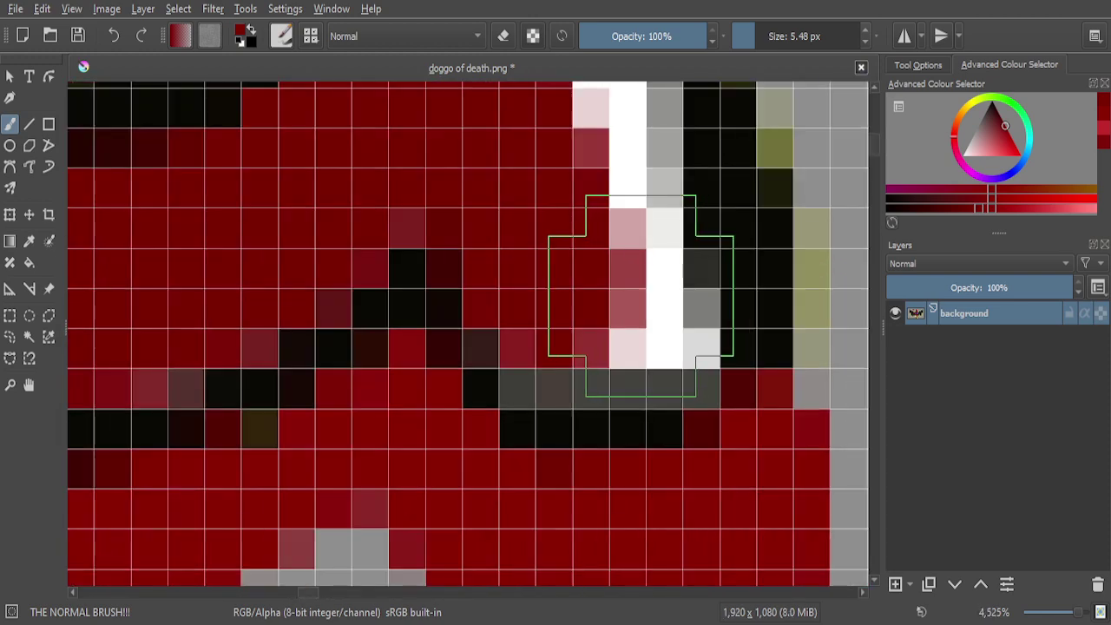
mouse_move(622, 298)
mouse_down()
mouse_move(635, 321)
mouse_move(642, 309)
mouse_move(615, 288)
mouse_move(570, 174)
mouse_up()
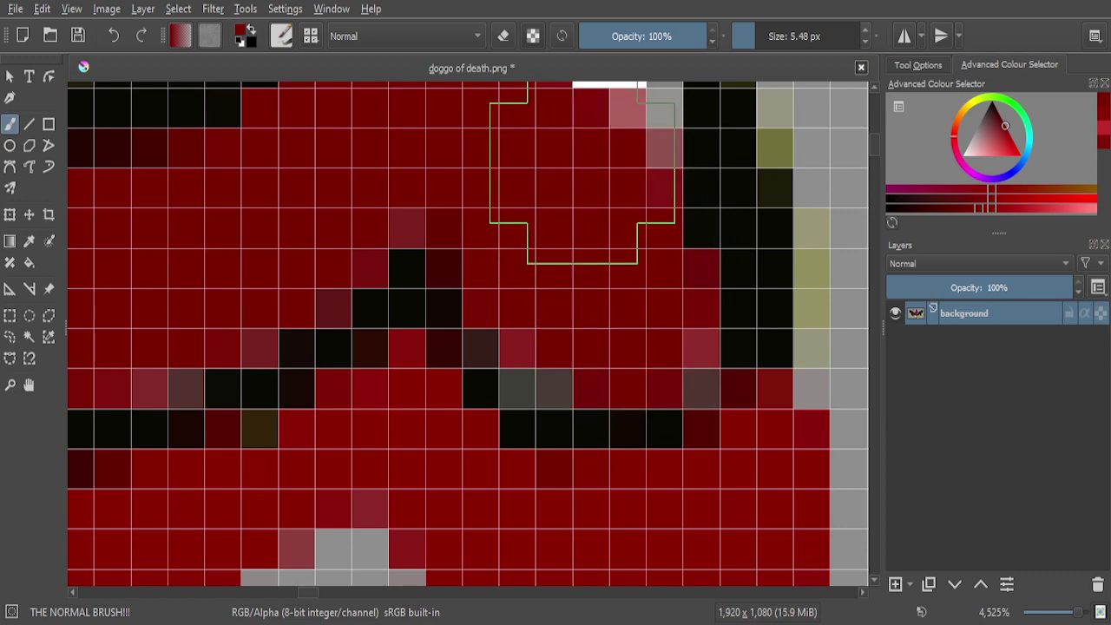
scroll(631, 330, down, 2)
scroll(623, 247, up, 4)
mouse_move(618, 216)
mouse_down()
mouse_move(638, 218)
mouse_move(642, 345)
mouse_move(620, 402)
mouse_move(623, 477)
mouse_move(575, 231)
mouse_move(556, 338)
mouse_up()
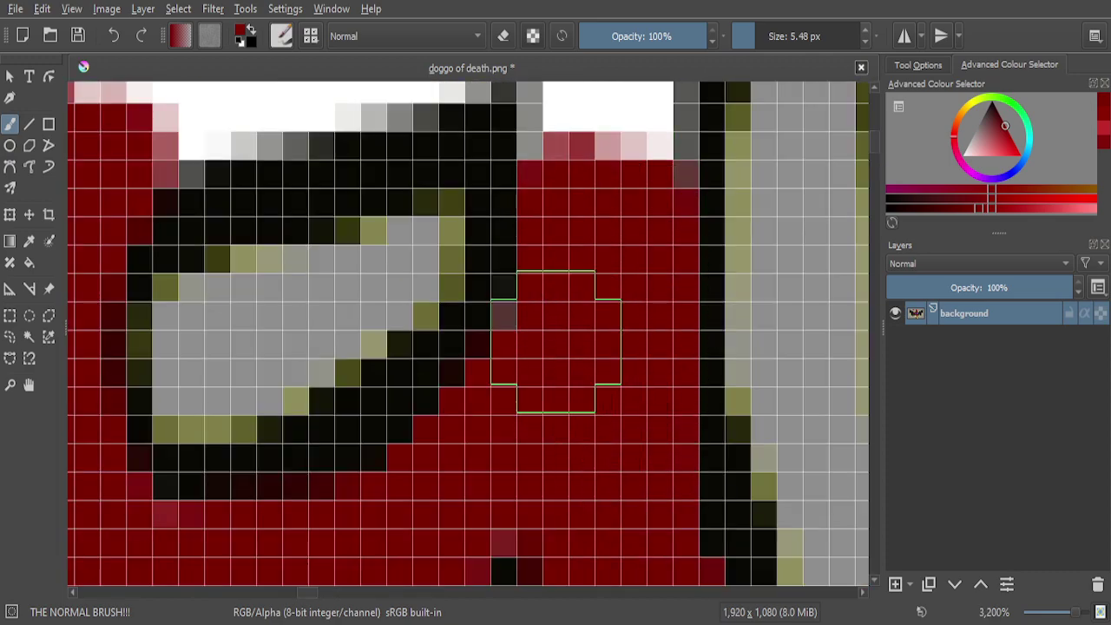
Paint the middle bar above the letter a's enclosed hole and the adjoining stem dark red
scroll(590, 383, down, 3)
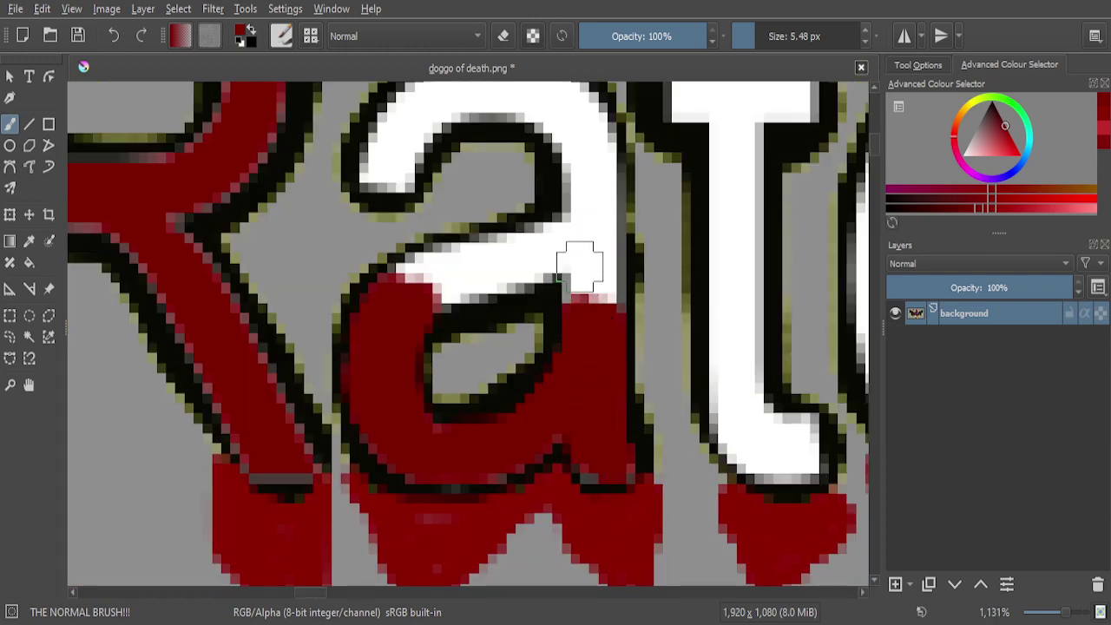
scroll(585, 269, up, 3)
mouse_move(592, 236)
mouse_down()
mouse_move(592, 399)
mouse_move(633, 211)
mouse_move(641, 404)
mouse_move(640, 218)
mouse_move(625, 116)
mouse_move(628, 175)
mouse_move(631, 121)
mouse_move(610, 167)
mouse_move(493, 221)
mouse_move(357, 255)
mouse_move(254, 261)
mouse_move(124, 318)
mouse_up()
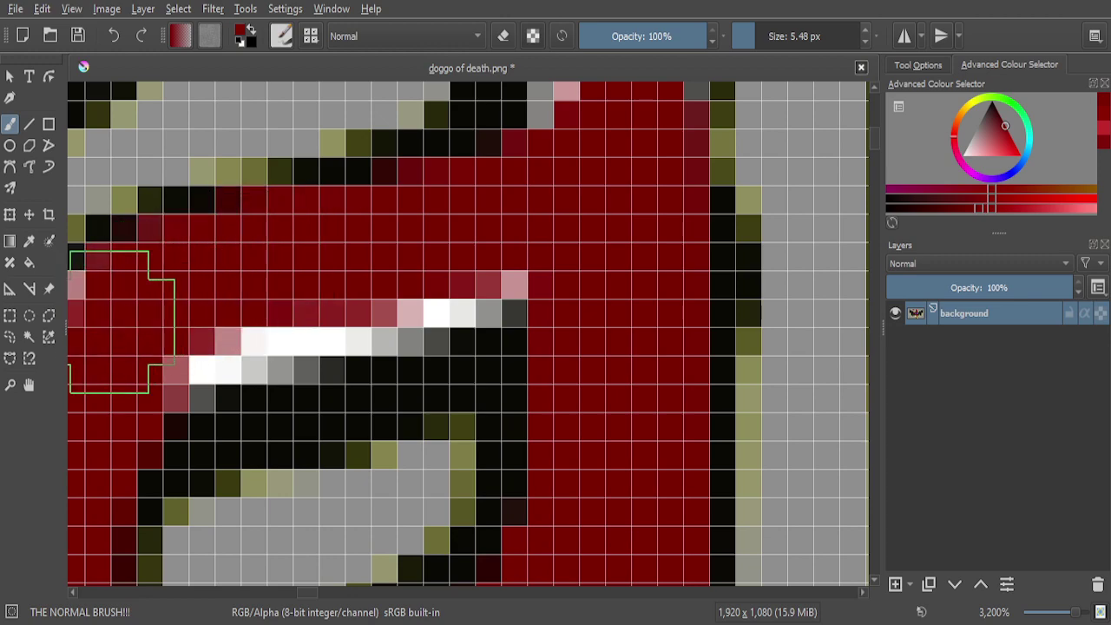
mouse_move(517, 248)
mouse_down()
mouse_move(545, 265)
mouse_move(429, 260)
mouse_move(412, 285)
mouse_move(183, 322)
mouse_move(154, 339)
mouse_up()
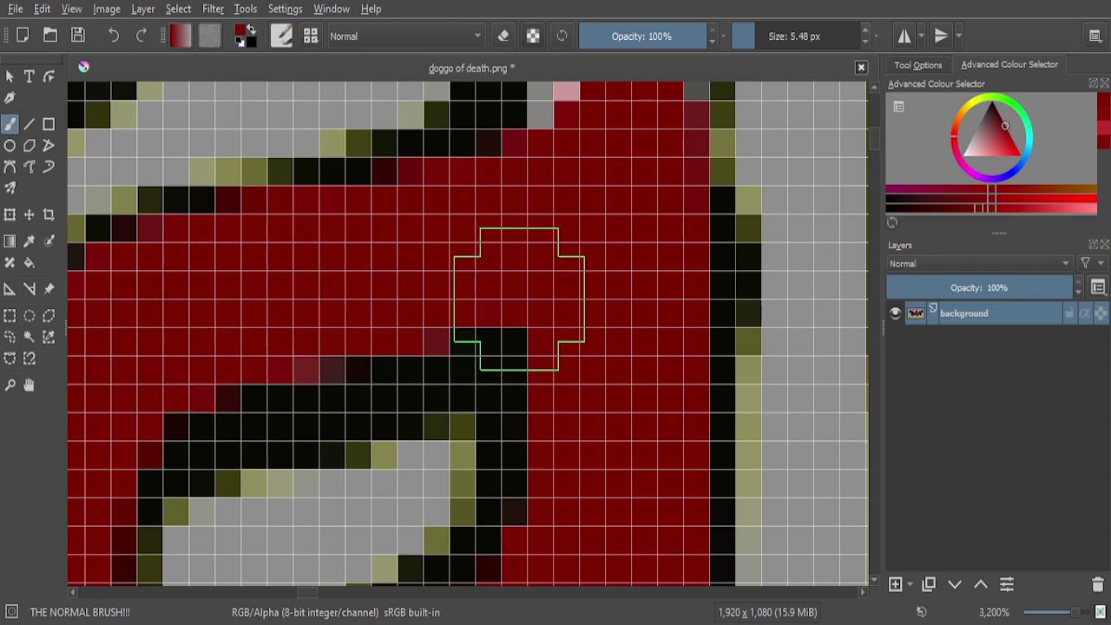
Cover the remaining white of the letter a's upper stem, top arc and curled tip with dark red
scroll(521, 304, down, 4)
scroll(548, 317, down, 1)
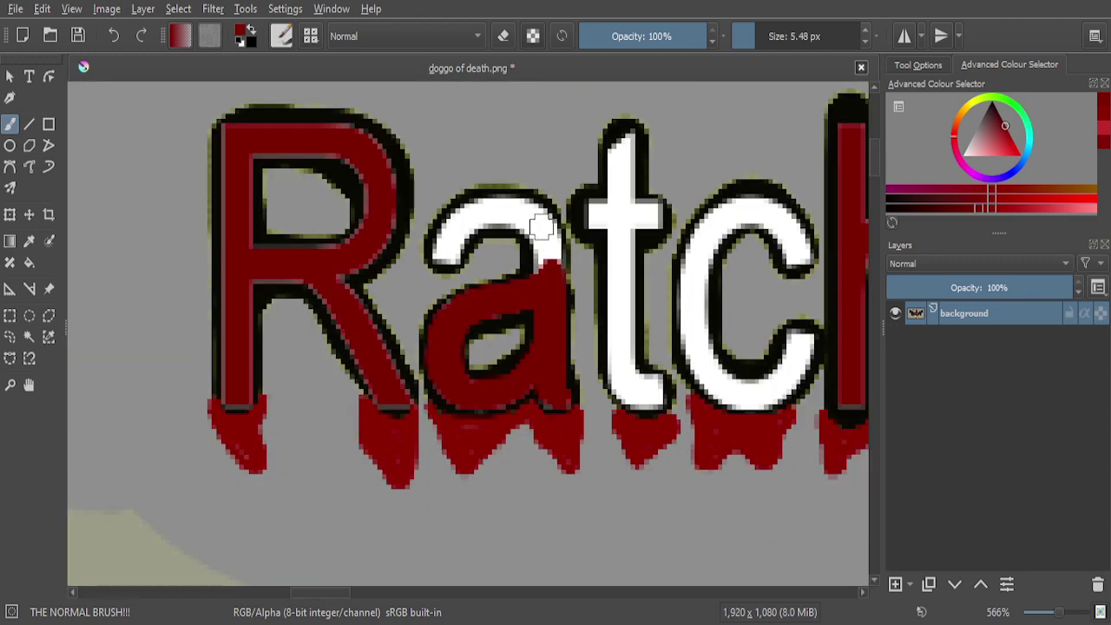
scroll(541, 228, up, 5)
mouse_move(466, 161)
mouse_down()
mouse_move(507, 188)
mouse_move(547, 286)
mouse_move(555, 483)
mouse_move(597, 401)
mouse_move(608, 294)
mouse_move(623, 419)
mouse_move(590, 208)
mouse_move(539, 147)
mouse_move(504, 129)
mouse_move(556, 180)
mouse_up()
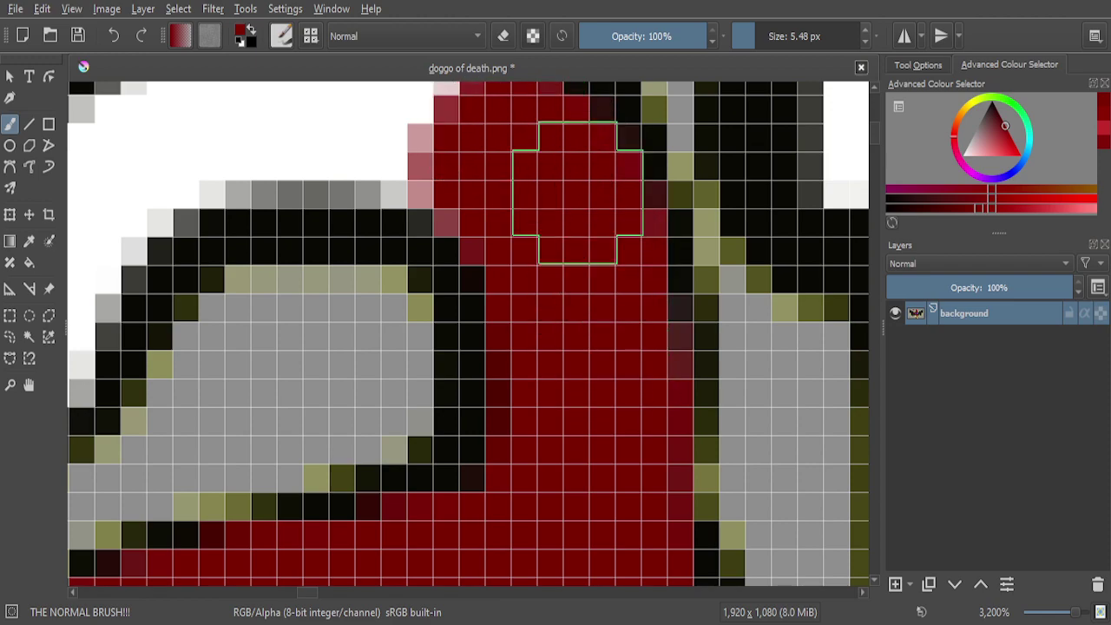
scroll(599, 217, down, 6)
scroll(642, 248, up, 6)
mouse_move(700, 316)
mouse_down()
mouse_move(665, 292)
mouse_move(581, 292)
mouse_move(493, 296)
mouse_move(397, 321)
mouse_move(311, 376)
mouse_move(266, 493)
mouse_up()
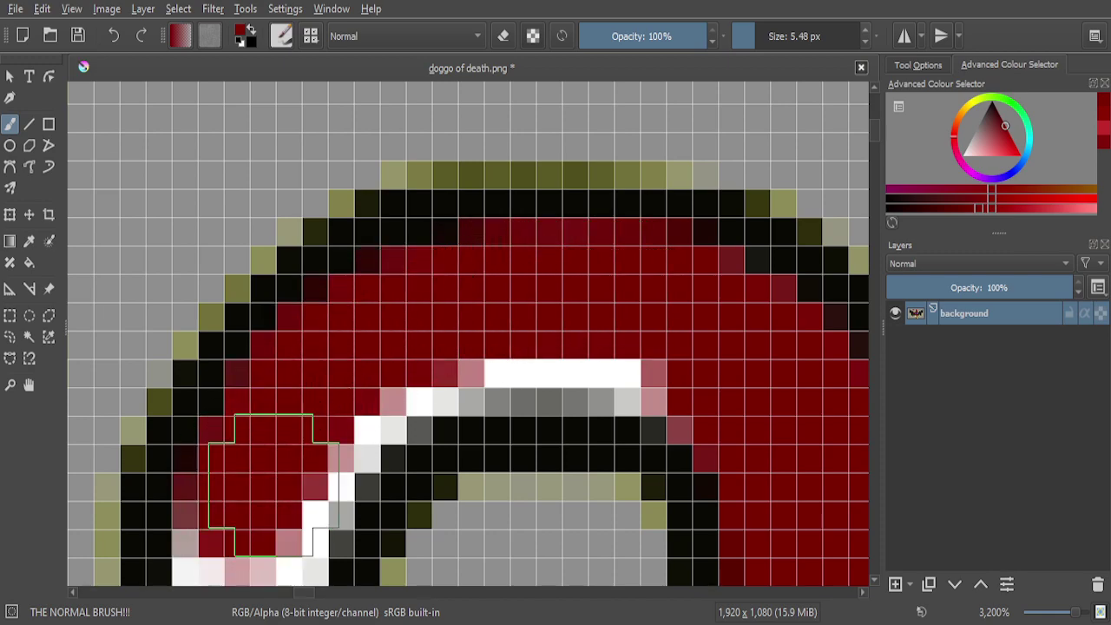
scroll(266, 493, down, 3)
scroll(322, 409, up, 3)
mouse_move(307, 428)
mouse_down()
mouse_move(365, 424)
mouse_move(367, 397)
mouse_move(440, 274)
mouse_move(577, 215)
mouse_move(727, 224)
mouse_move(778, 239)
mouse_move(810, 273)
mouse_up()
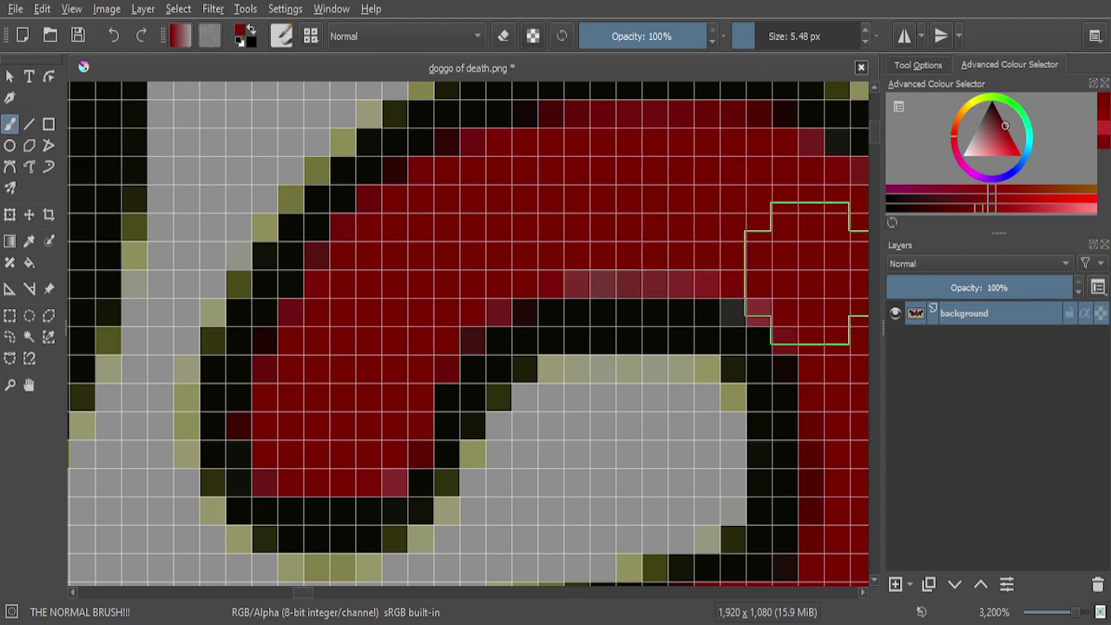
scroll(706, 211, down, 1)
scroll(552, 240, down, 3)
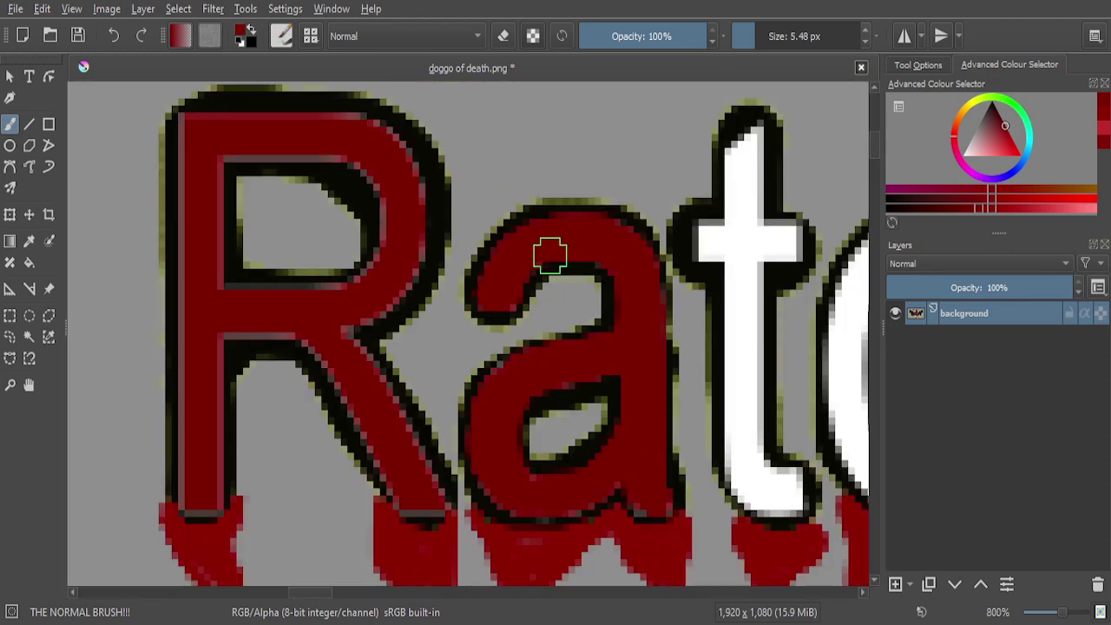
Paint the bottom hook and the stem below the crossbar of the first letter t dark red
scroll(551, 255, down, 3)
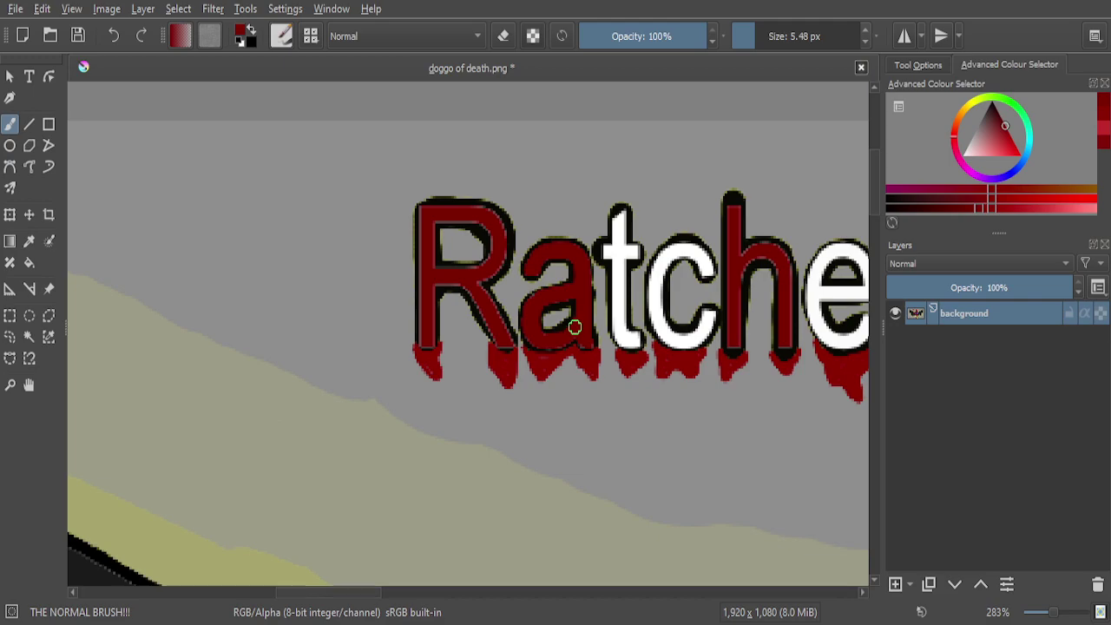
scroll(636, 336, up, 5)
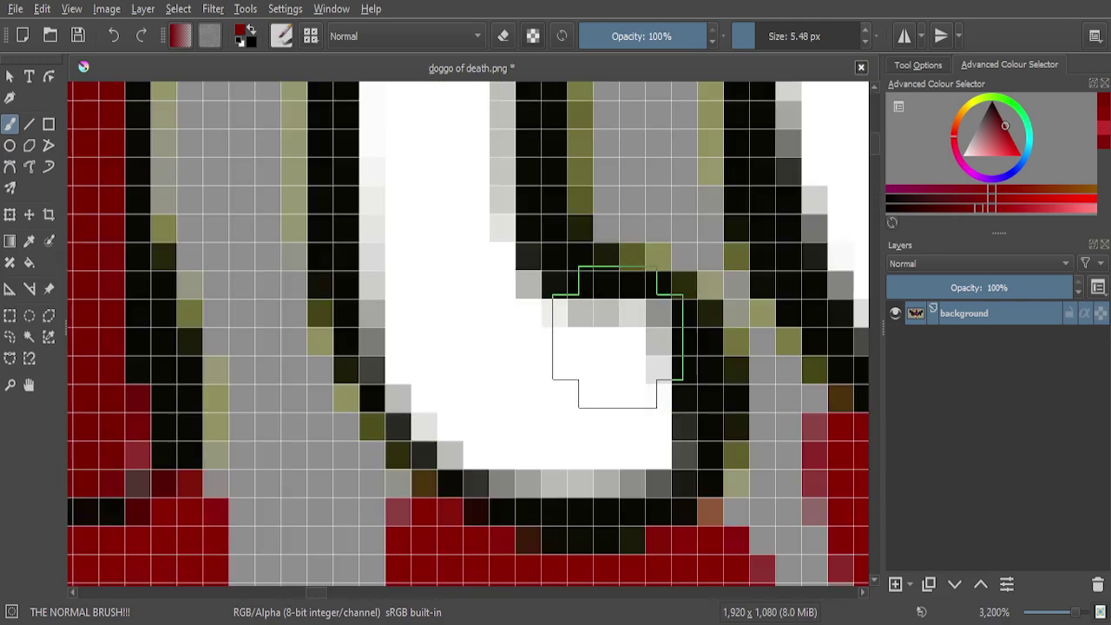
mouse_move(565, 374)
mouse_down()
mouse_move(617, 363)
mouse_move(621, 391)
mouse_move(624, 379)
mouse_move(607, 427)
mouse_move(621, 428)
mouse_move(634, 402)
mouse_move(634, 424)
mouse_move(534, 435)
mouse_move(455, 392)
mouse_move(421, 323)
mouse_move(429, 204)
mouse_move(516, 347)
mouse_up()
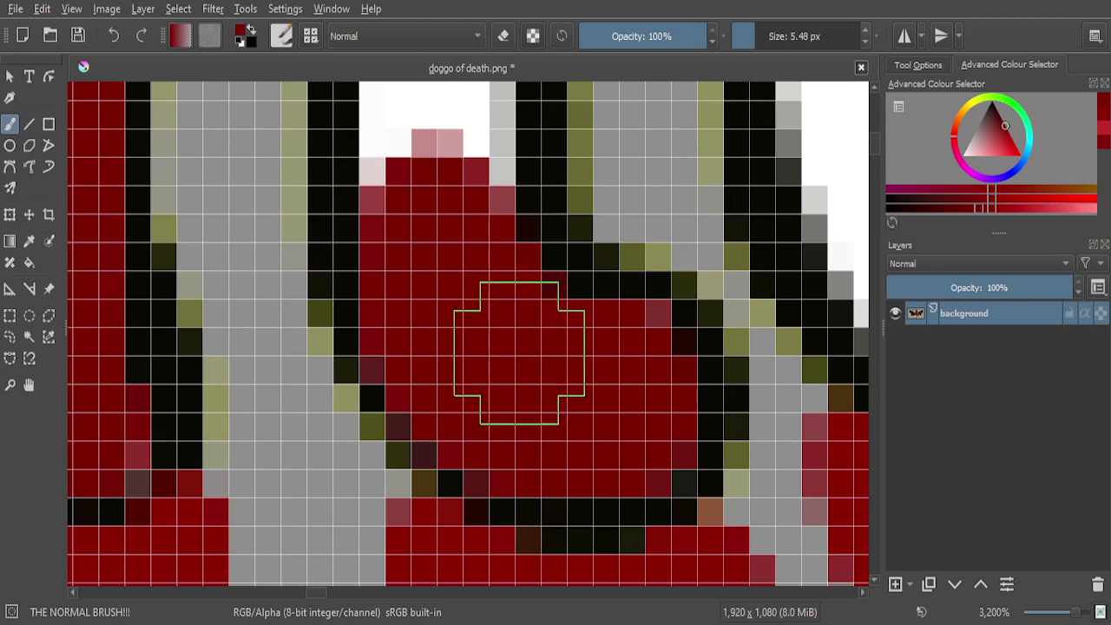
scroll(519, 351, down, 3)
scroll(503, 280, up, 3)
mouse_move(476, 199)
mouse_down()
mouse_move(494, 398)
mouse_move(476, 409)
mouse_move(464, 359)
mouse_move(470, 155)
mouse_move(501, 304)
mouse_move(492, 263)
mouse_move(485, 443)
mouse_move(503, 493)
mouse_move(533, 465)
mouse_move(537, 382)
mouse_move(529, 138)
mouse_move(503, 87)
mouse_up()
key(ctrl+z)
scroll(503, 322, down, 4)
scroll(491, 212, up, 1)
scroll(491, 213, up, 3)
scroll(518, 309, down, 1)
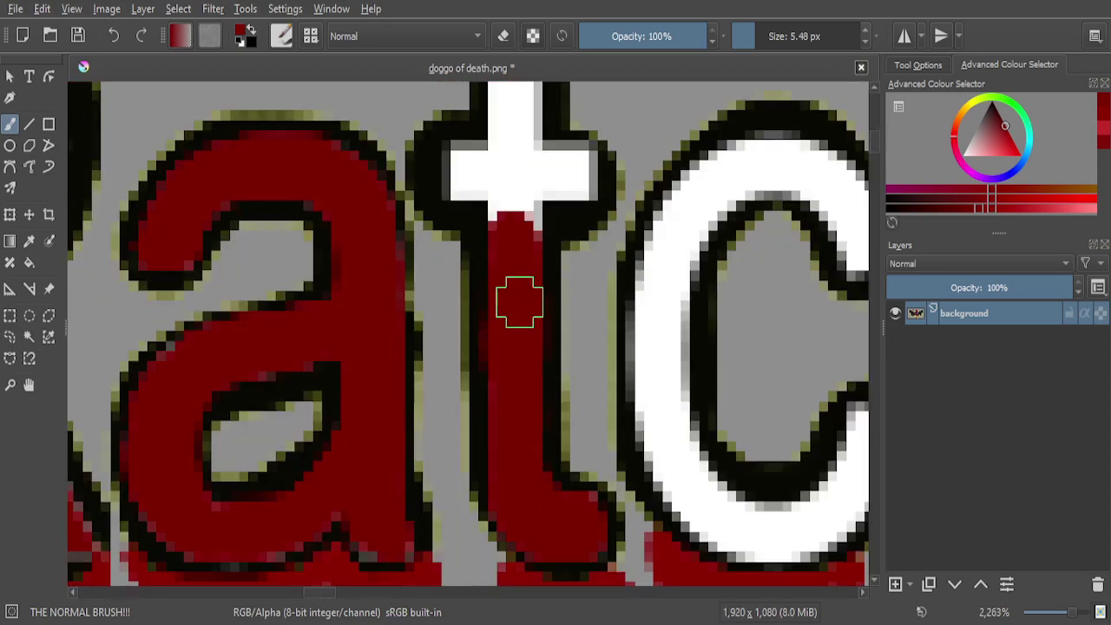
Paint the crossbar of the first letter t dark red out to both ends
scroll(515, 128, up, 3)
mouse_move(503, 182)
mouse_down()
mouse_move(501, 155)
mouse_move(489, 352)
mouse_move(506, 425)
mouse_move(529, 433)
mouse_move(537, 174)
mouse_move(505, 234)
mouse_move(472, 222)
mouse_move(372, 231)
mouse_move(394, 245)
mouse_move(366, 267)
mouse_move(428, 270)
mouse_up()
mouse_move(547, 251)
mouse_down()
mouse_move(588, 258)
mouse_move(657, 235)
mouse_move(687, 204)
mouse_move(632, 268)
mouse_move(683, 268)
mouse_move(651, 264)
mouse_up()
scroll(617, 260, down, 2)
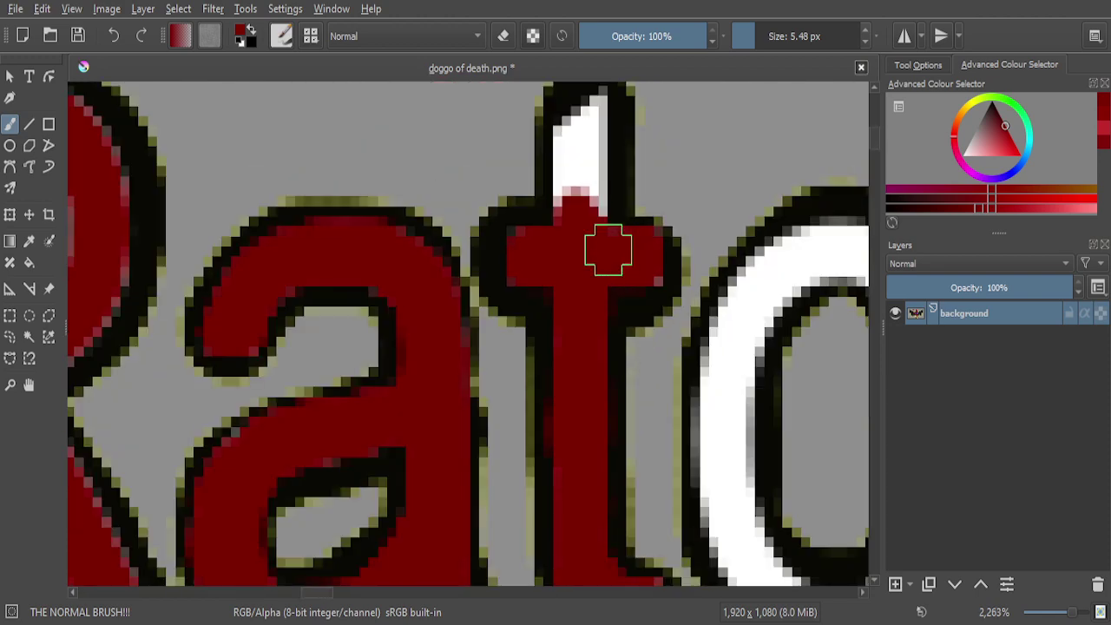
Paint the part of the first letter t above its crossbar dark red, up to the slanted tip
scroll(592, 145, up, 4)
mouse_move(570, 185)
mouse_down()
mouse_move(511, 407)
mouse_move(576, 491)
mouse_move(578, 312)
mouse_up()
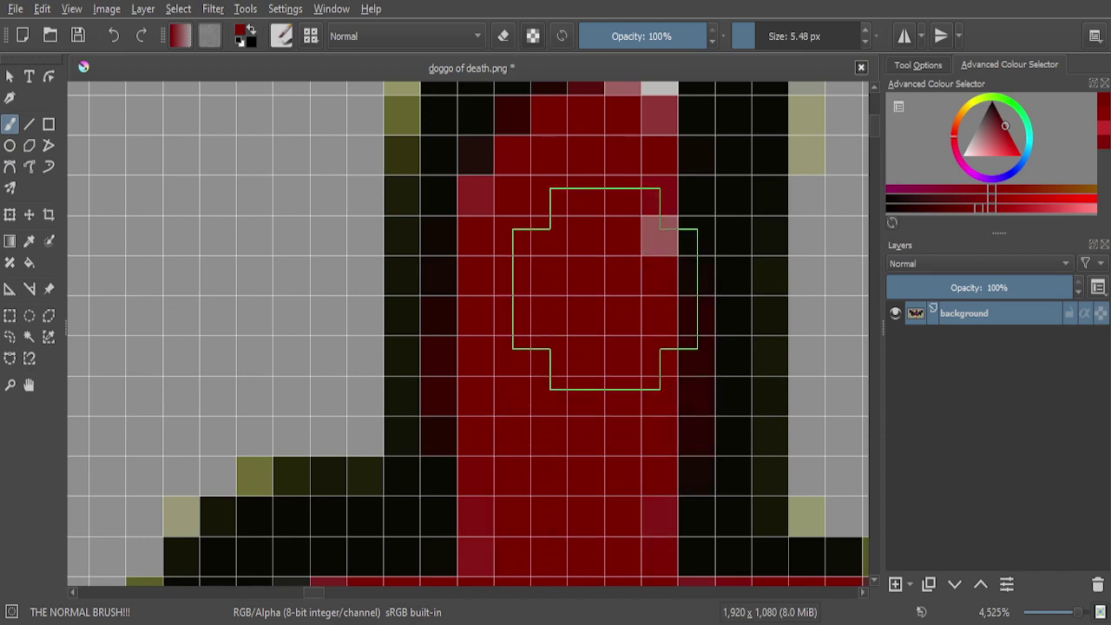
scroll(622, 404, down, 1)
scroll(623, 404, down, 1)
scroll(616, 303, up, 2)
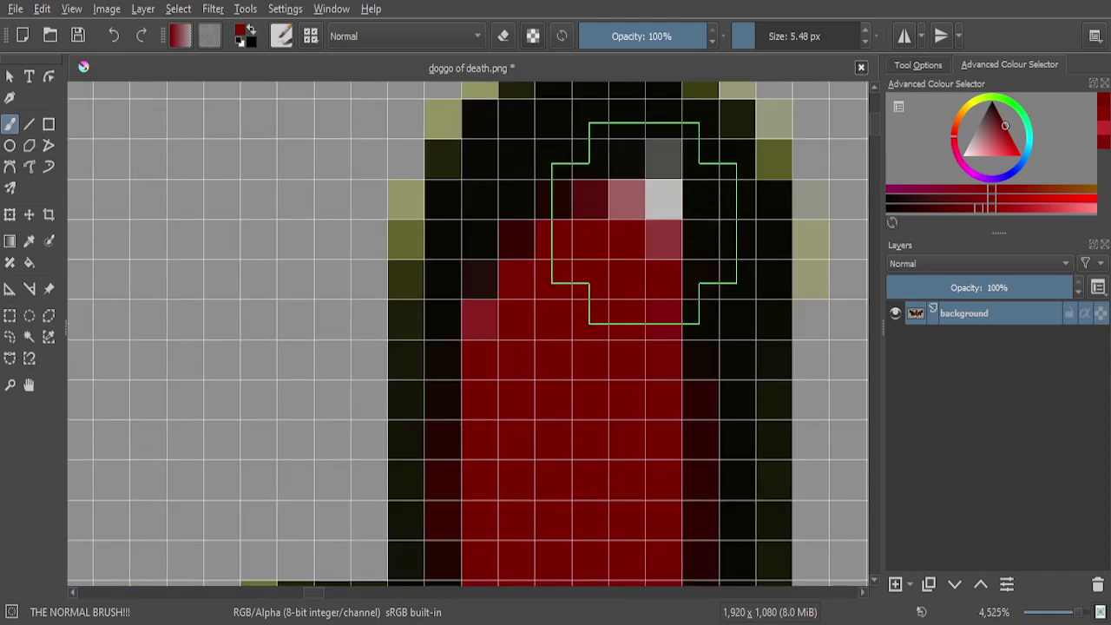
mouse_move(644, 226)
mouse_down()
mouse_move(586, 341)
mouse_move(585, 397)
mouse_up()
mouse_move(615, 328)
mouse_down()
mouse_move(620, 385)
mouse_move(569, 291)
mouse_up()
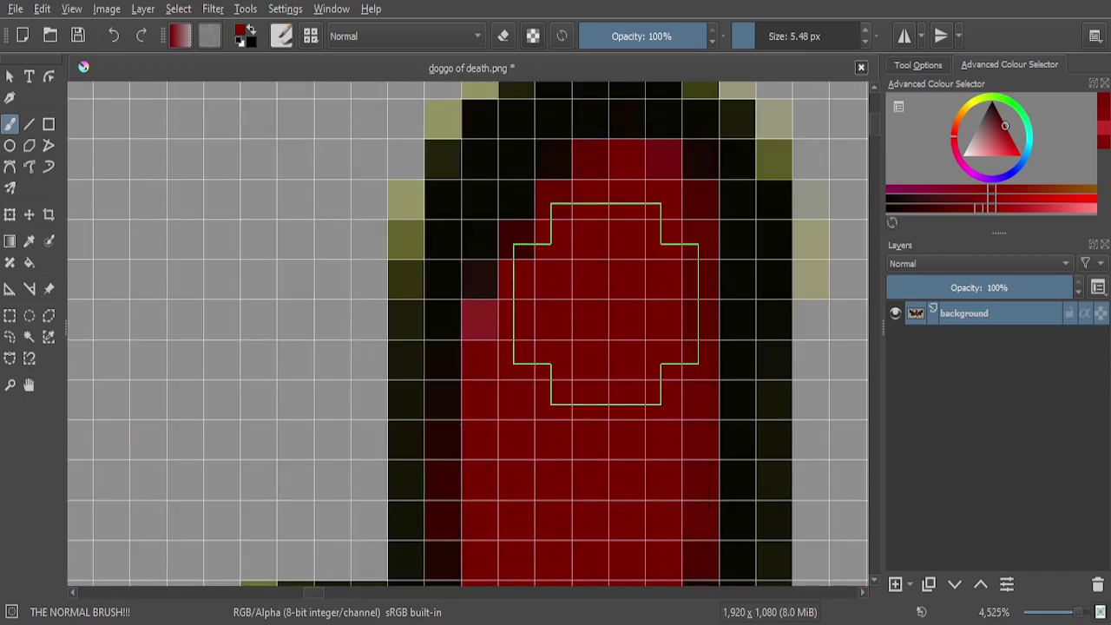
scroll(600, 305, down, 3)
scroll(611, 310, up, 2)
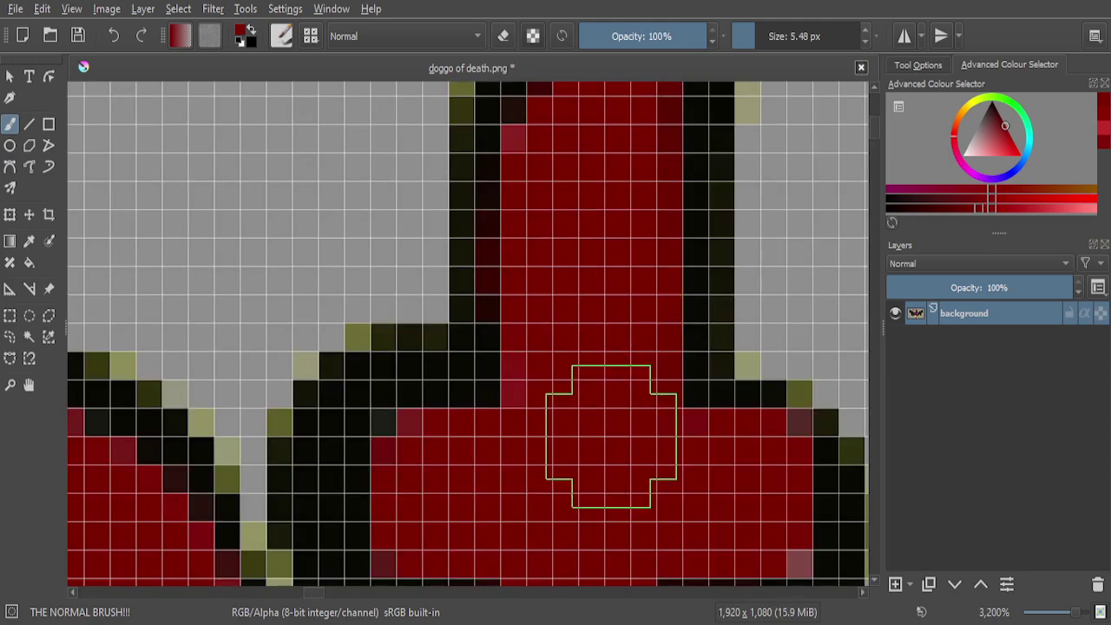
Paint the upper arc and upper end of the letter c dark red
scroll(599, 277, down, 5)
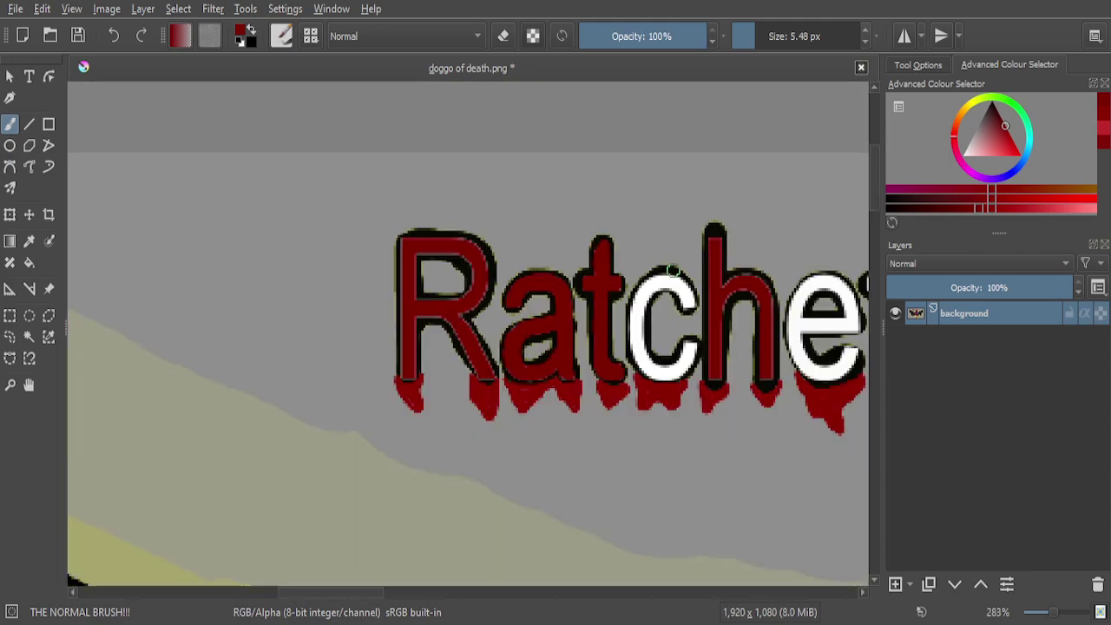
scroll(698, 280, up, 1)
scroll(664, 332, up, 3)
mouse_move(657, 342)
mouse_down()
mouse_move(681, 385)
mouse_move(683, 429)
mouse_move(634, 436)
mouse_move(593, 339)
mouse_move(504, 231)
mouse_move(464, 211)
mouse_move(398, 204)
mouse_move(314, 214)
mouse_move(209, 295)
mouse_move(141, 324)
mouse_move(205, 214)
mouse_move(249, 183)
mouse_move(286, 167)
mouse_move(412, 165)
mouse_move(548, 226)
mouse_move(661, 356)
mouse_up()
mouse_move(647, 306)
mouse_down()
mouse_move(601, 236)
mouse_move(522, 177)
mouse_move(620, 266)
mouse_up()
scroll(620, 265, down, 3)
scroll(586, 191, up, 3)
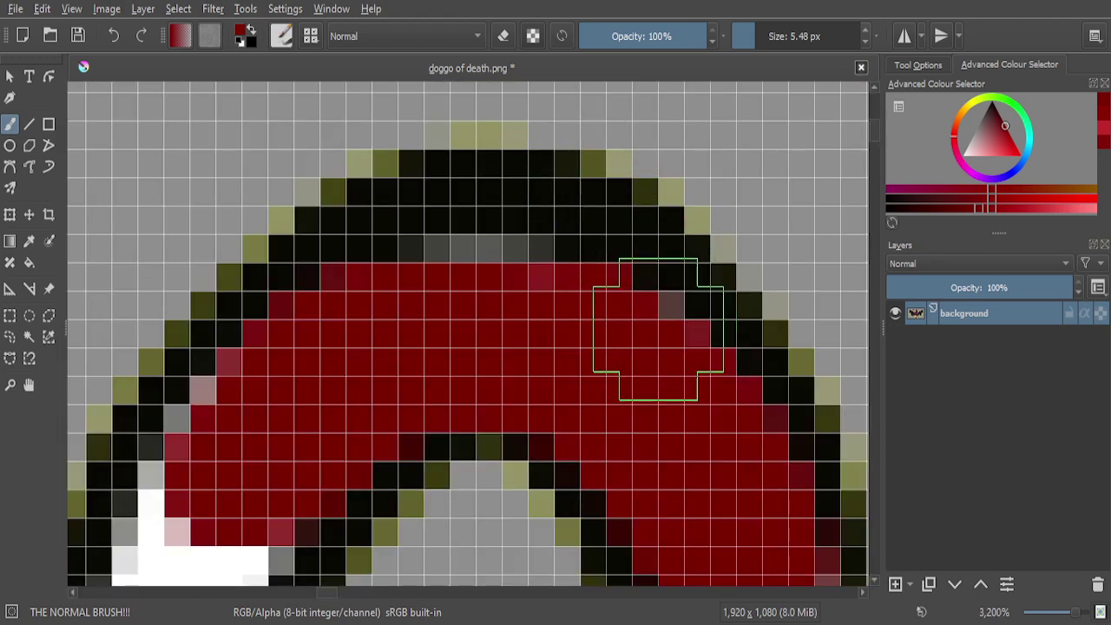
mouse_move(646, 356)
mouse_down()
mouse_move(501, 310)
mouse_move(461, 303)
mouse_move(459, 322)
mouse_up()
Paint the left side of the letter c dark red, down into its lower-left curve
scroll(533, 301, down, 3)
scroll(408, 372, up, 4)
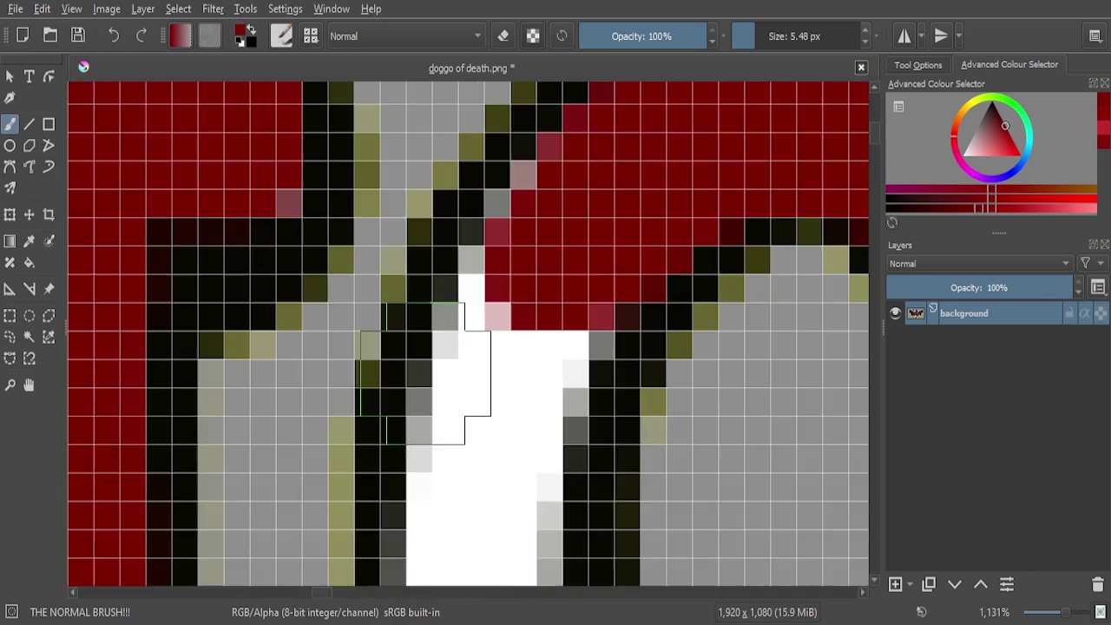
mouse_move(587, 191)
mouse_down()
mouse_move(521, 244)
mouse_move(486, 339)
mouse_move(465, 478)
mouse_move(485, 543)
mouse_move(500, 539)
mouse_move(524, 435)
mouse_move(586, 278)
mouse_up()
scroll(587, 278, down, 1)
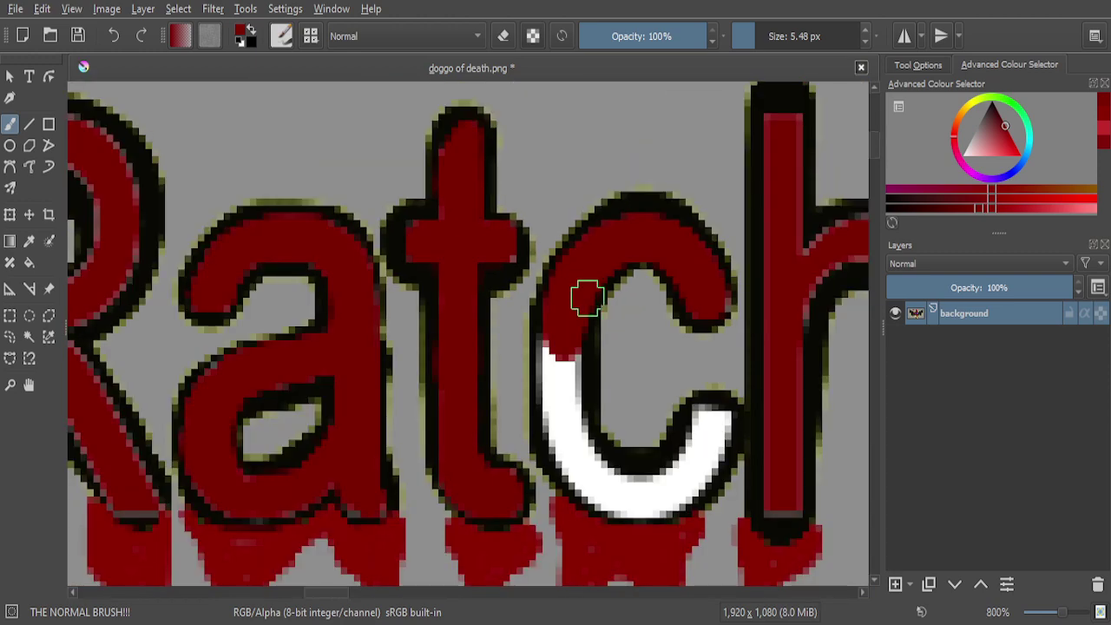
scroll(559, 387, up, 4)
mouse_move(546, 200)
mouse_down()
mouse_move(530, 253)
mouse_move(538, 412)
mouse_move(567, 496)
mouse_move(592, 504)
mouse_move(598, 278)
mouse_move(578, 194)
mouse_up()
scroll(590, 261, down, 4)
scroll(601, 291, up, 2)
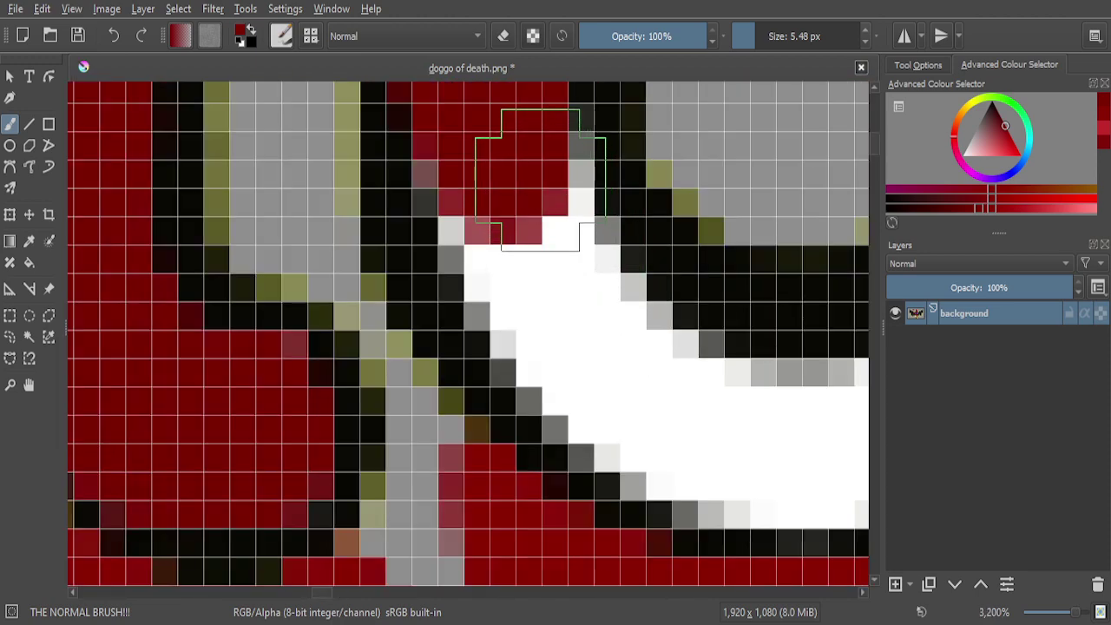
mouse_move(532, 159)
mouse_down()
mouse_move(579, 279)
mouse_move(631, 352)
mouse_move(712, 428)
mouse_move(704, 444)
mouse_move(626, 416)
mouse_move(535, 309)
mouse_move(486, 165)
mouse_up()
scroll(550, 297, down, 4)
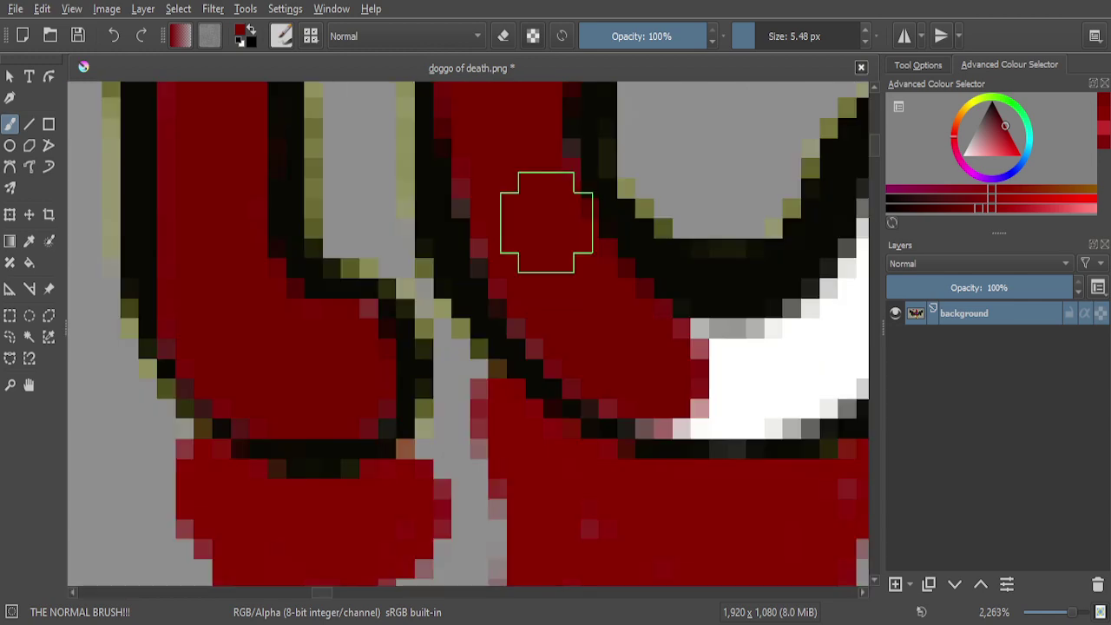
Cover the remaining white of the letter c's bottom curve and lower end with dark red
scroll(657, 277, up, 4)
mouse_move(763, 219)
mouse_down()
mouse_move(734, 273)
mouse_move(675, 323)
mouse_move(509, 335)
mouse_up()
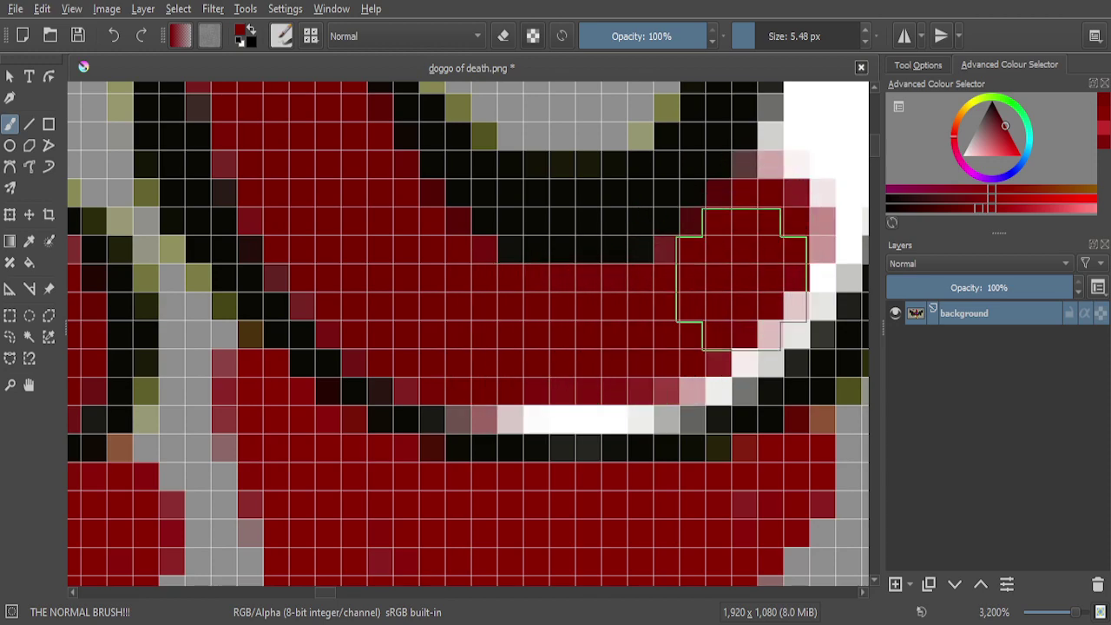
mouse_move(792, 234)
mouse_down()
mouse_move(762, 298)
mouse_move(707, 345)
mouse_move(659, 361)
mouse_move(505, 355)
mouse_up()
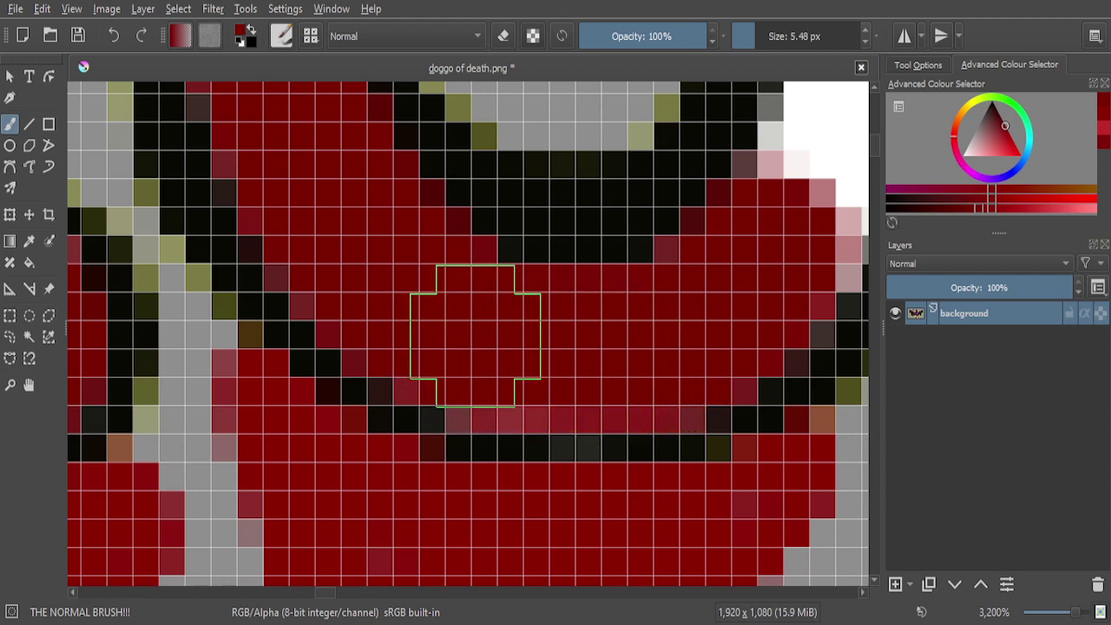
scroll(665, 239, down, 2)
scroll(665, 234, up, 4)
mouse_move(663, 227)
mouse_down()
mouse_move(586, 214)
mouse_move(577, 309)
mouse_move(537, 416)
mouse_move(590, 399)
mouse_move(637, 322)
mouse_move(664, 197)
mouse_move(665, 309)
mouse_move(609, 456)
mouse_move(587, 492)
mouse_move(538, 501)
mouse_up()
scroll(735, 249, down, 3)
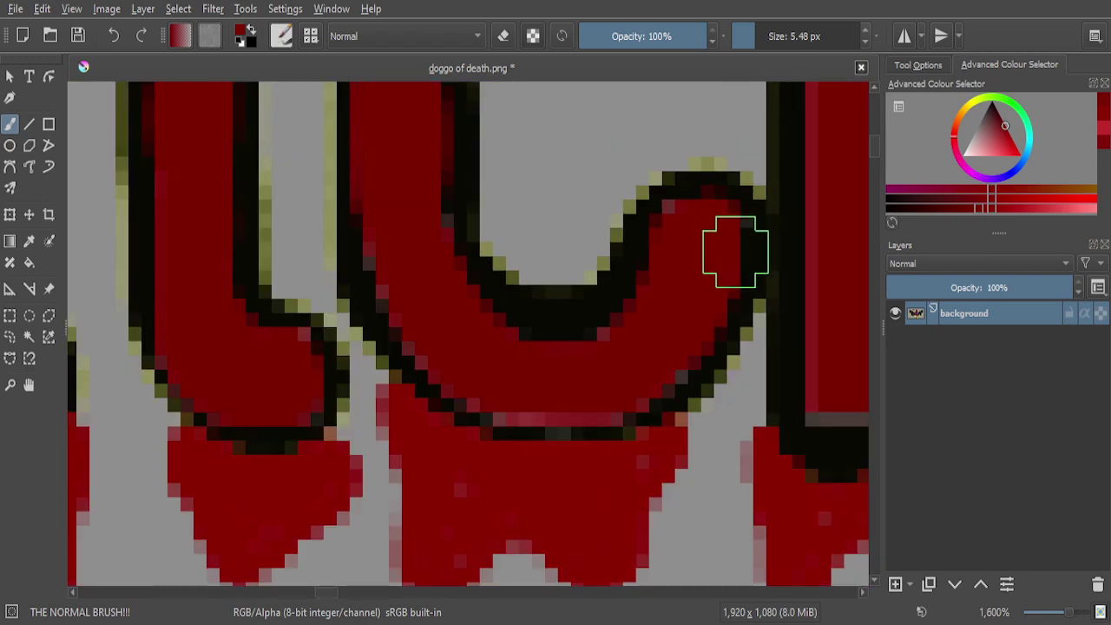
Paint the bottom curve and left side of the letter e dark red, including the upturned lower end
scroll(735, 249, down, 7)
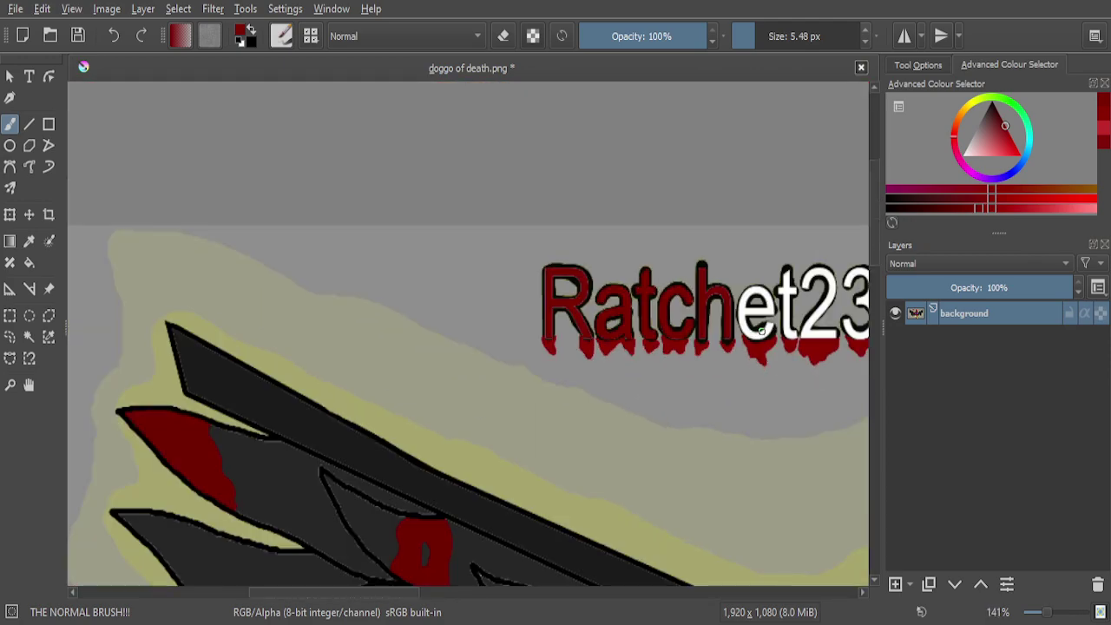
scroll(784, 326, up, 8)
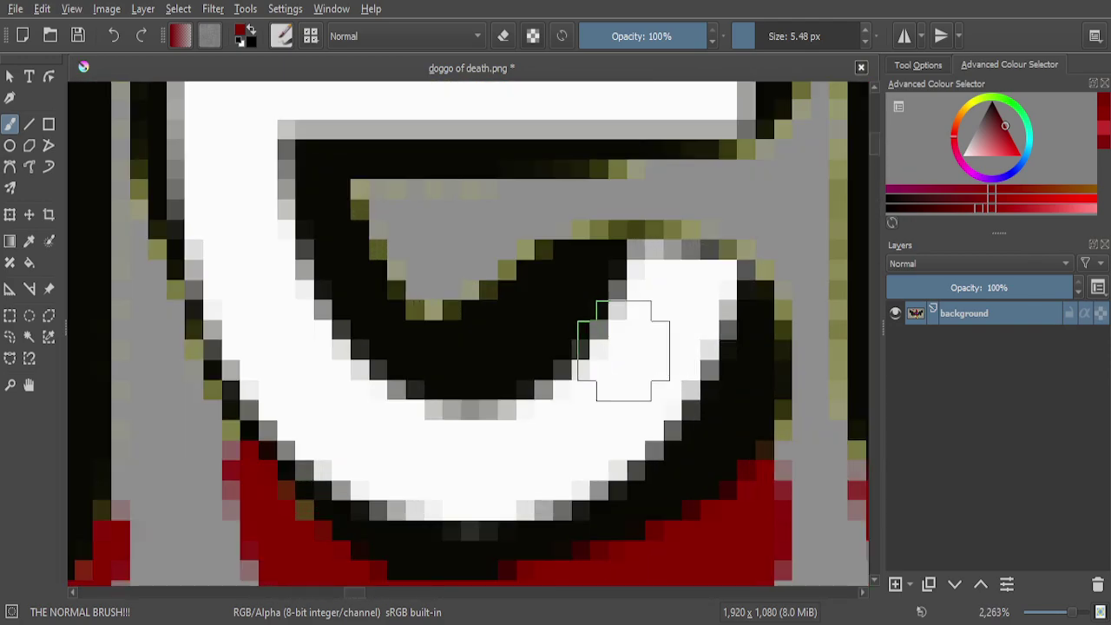
mouse_move(590, 404)
mouse_down()
mouse_move(659, 289)
mouse_move(692, 292)
mouse_move(702, 309)
mouse_move(663, 390)
mouse_move(587, 459)
mouse_move(530, 475)
mouse_move(447, 476)
mouse_move(356, 460)
mouse_move(323, 441)
mouse_move(242, 317)
mouse_move(215, 184)
mouse_move(232, 138)
mouse_move(254, 144)
mouse_move(278, 274)
mouse_move(359, 403)
mouse_move(394, 428)
mouse_move(454, 436)
mouse_move(574, 415)
mouse_up()
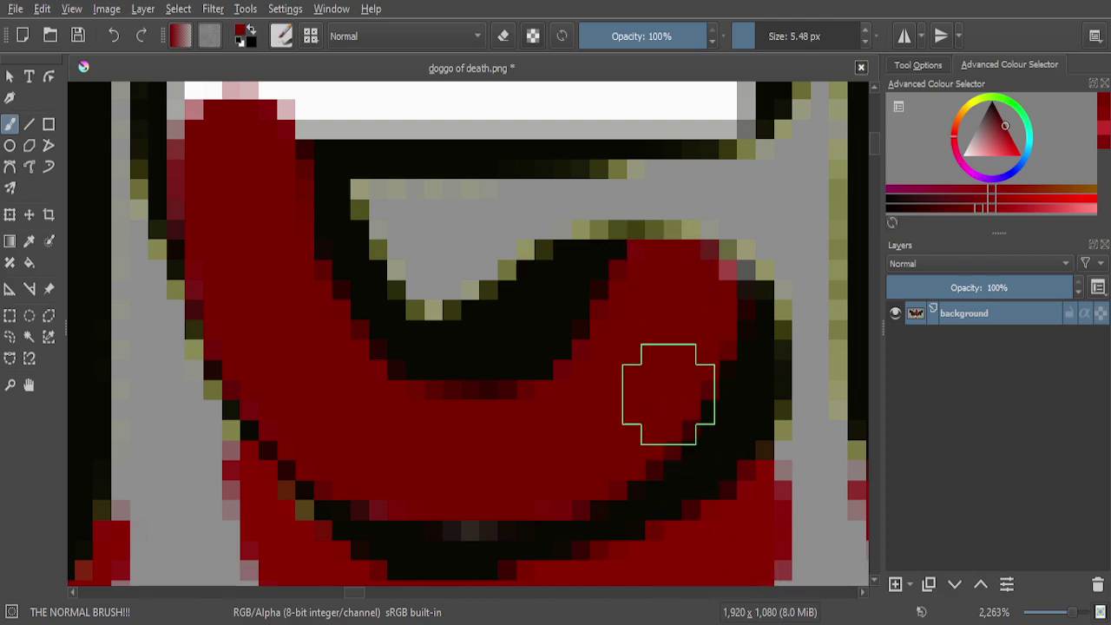
scroll(668, 393, down, 2)
scroll(599, 324, up, 2)
mouse_move(584, 151)
mouse_down()
mouse_move(541, 280)
mouse_move(542, 371)
mouse_move(552, 421)
mouse_move(565, 430)
mouse_move(578, 292)
mouse_up()
Paint the upper-left arc and top of the letter e dark red
scroll(600, 191, down, 3)
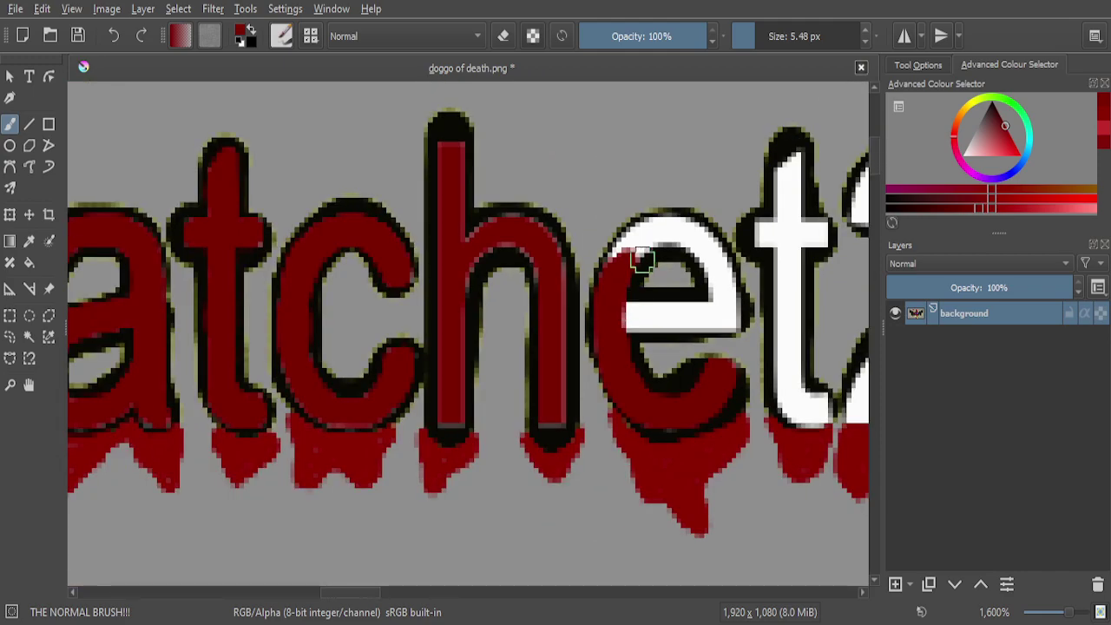
scroll(614, 277, up, 3)
scroll(550, 372, up, 2)
mouse_move(608, 186)
mouse_down()
mouse_move(542, 203)
mouse_move(450, 322)
mouse_move(405, 459)
mouse_move(454, 424)
mouse_move(560, 296)
mouse_move(698, 197)
mouse_up()
scroll(565, 293, down, 2)
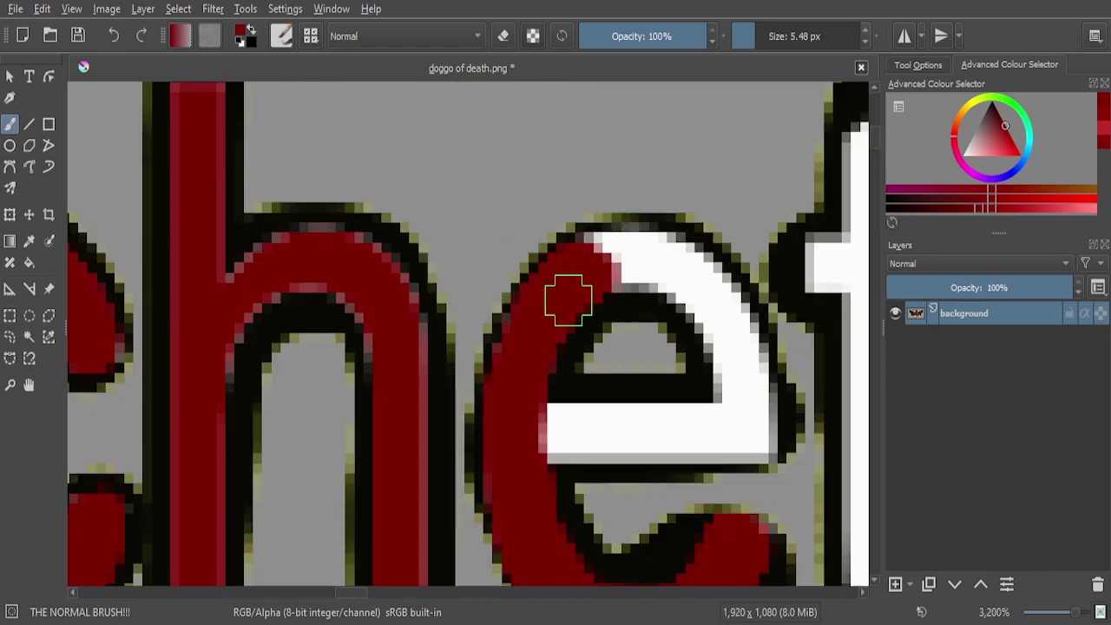
scroll(637, 265, up, 2)
mouse_move(644, 237)
mouse_down()
mouse_move(396, 249)
mouse_move(722, 254)
mouse_move(741, 278)
mouse_move(744, 321)
mouse_move(625, 301)
mouse_move(520, 300)
mouse_move(502, 280)
mouse_up()
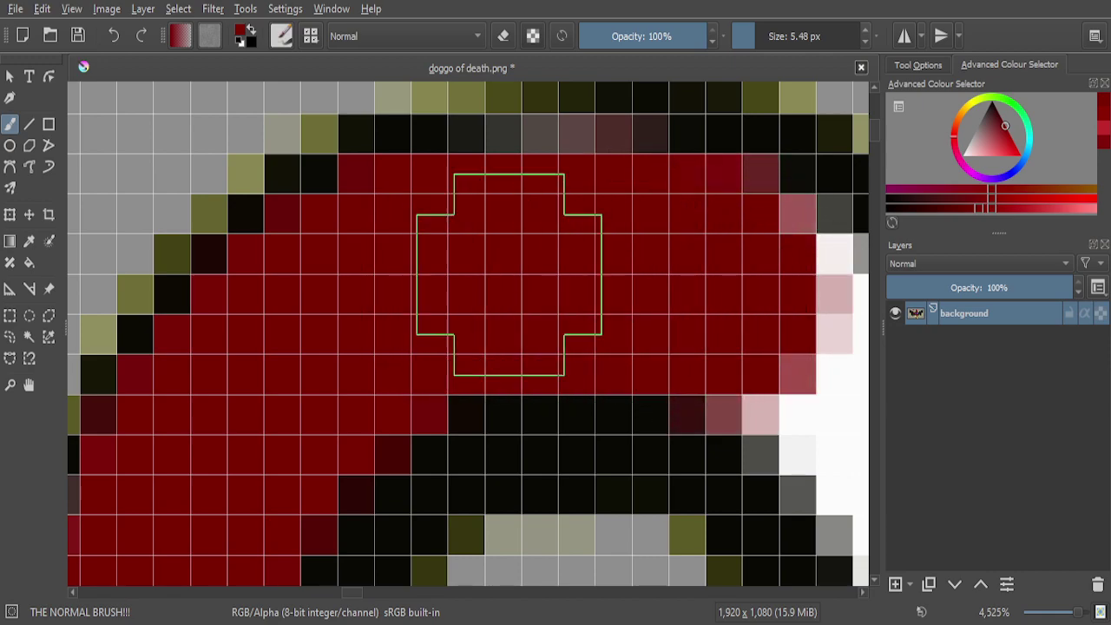
Paint the upper-right curve and right side of the letter e dark red, down to the crossbar's right end
scroll(565, 237, down, 5)
scroll(615, 249, up, 2)
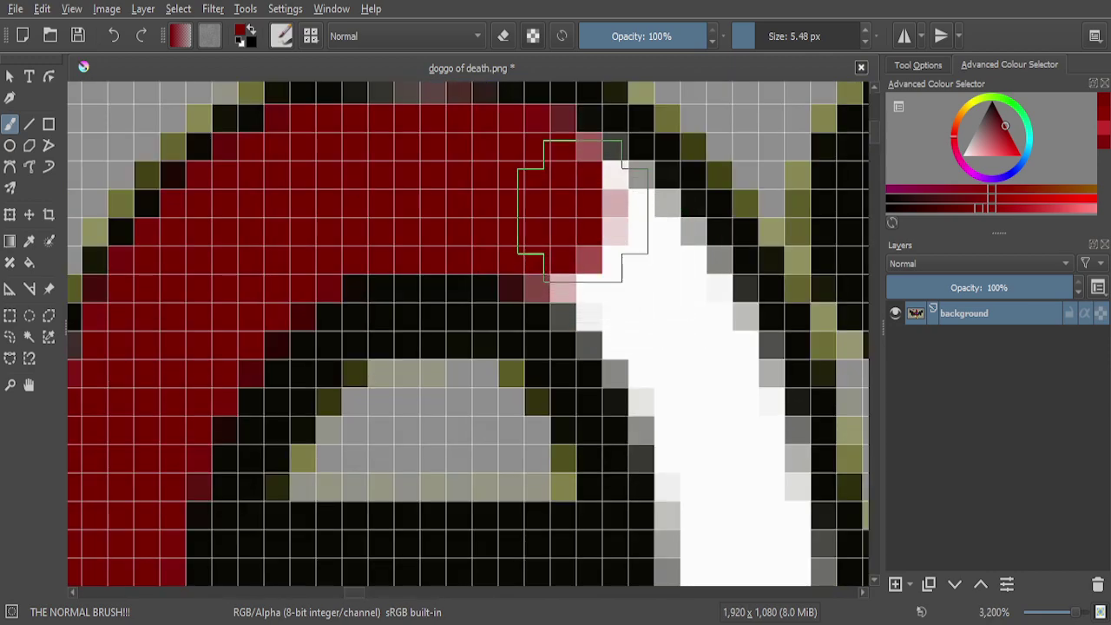
mouse_move(575, 189)
mouse_down()
mouse_move(601, 199)
mouse_move(709, 335)
mouse_move(745, 435)
mouse_move(744, 487)
mouse_move(659, 345)
mouse_move(578, 254)
mouse_up()
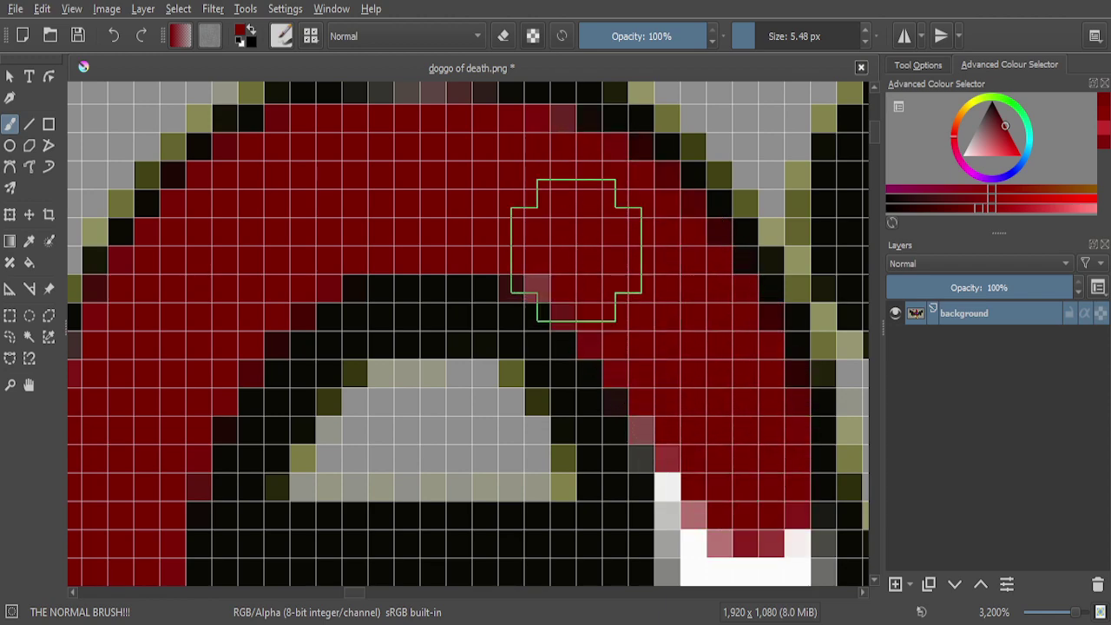
scroll(630, 298, down, 2)
scroll(615, 376, up, 2)
mouse_move(616, 376)
mouse_down()
mouse_move(621, 213)
mouse_move(613, 349)
mouse_move(599, 206)
mouse_up()
mouse_move(600, 160)
mouse_down()
mouse_move(638, 218)
mouse_move(661, 354)
mouse_move(663, 292)
mouse_move(668, 445)
mouse_move(668, 413)
mouse_move(429, 414)
mouse_up()
Fill the white crossbar of the letter e with dark red, including its grey lower edge
scroll(599, 369, down, 3)
scroll(545, 374, up, 1)
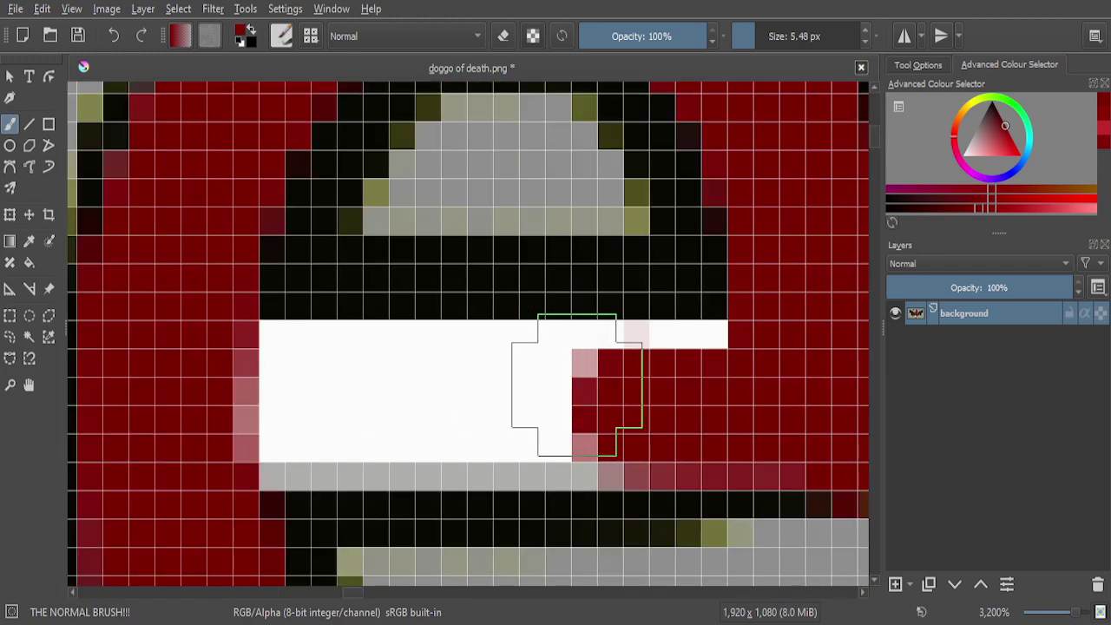
mouse_move(669, 404)
mouse_down()
mouse_move(601, 417)
mouse_move(229, 419)
mouse_up()
drag(280, 395, 751, 386)
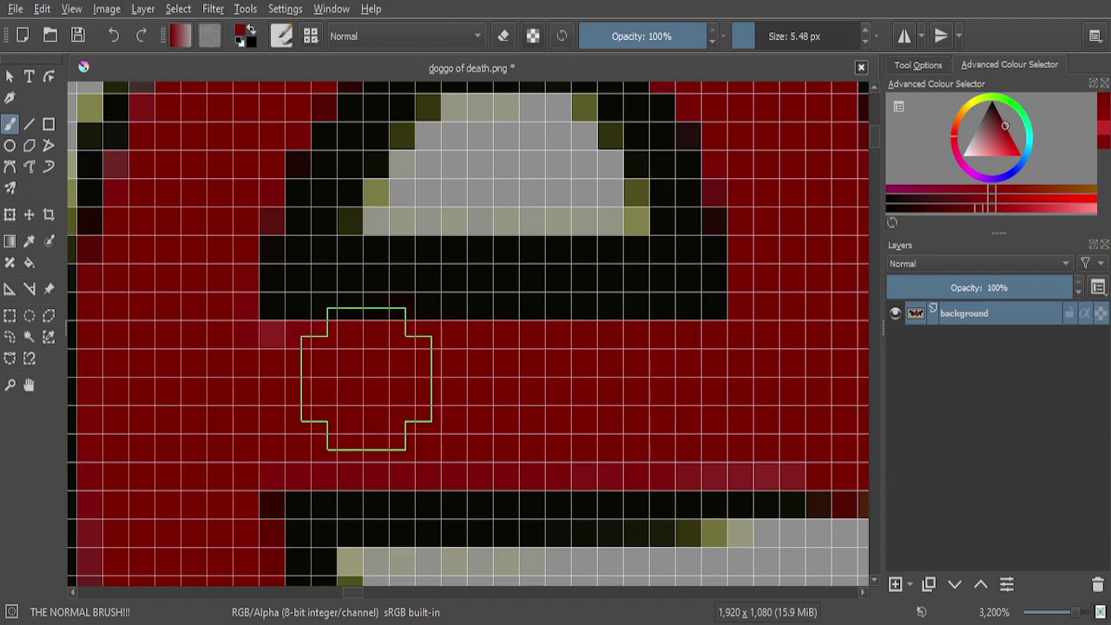
scroll(629, 320, down, 3)
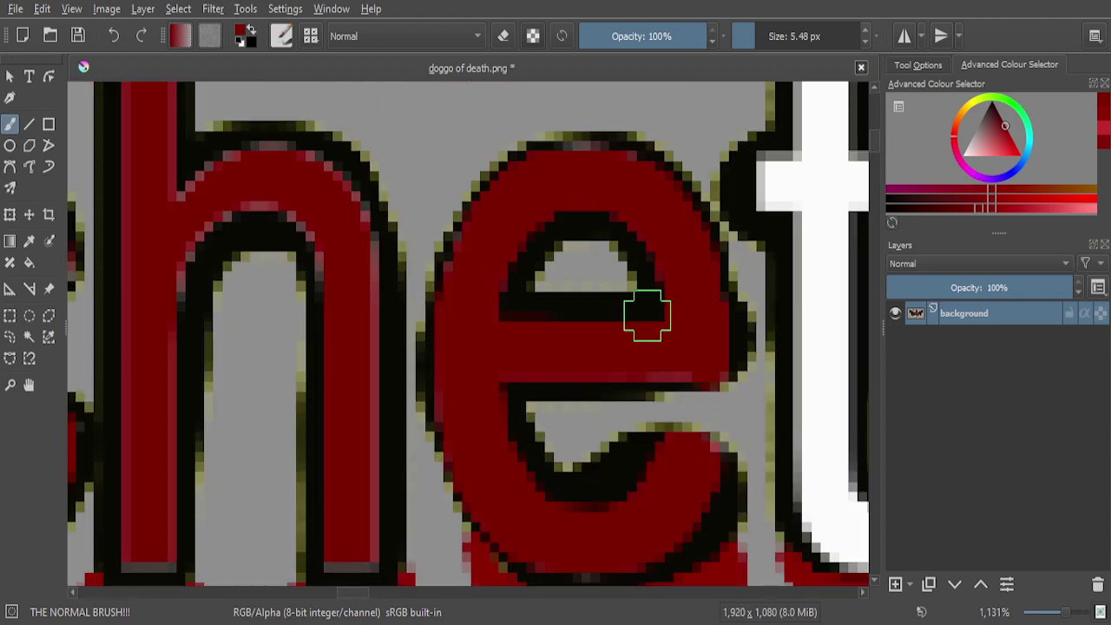
Paint the bottom hook and lower stem of the second letter t dark red
scroll(644, 275, down, 1)
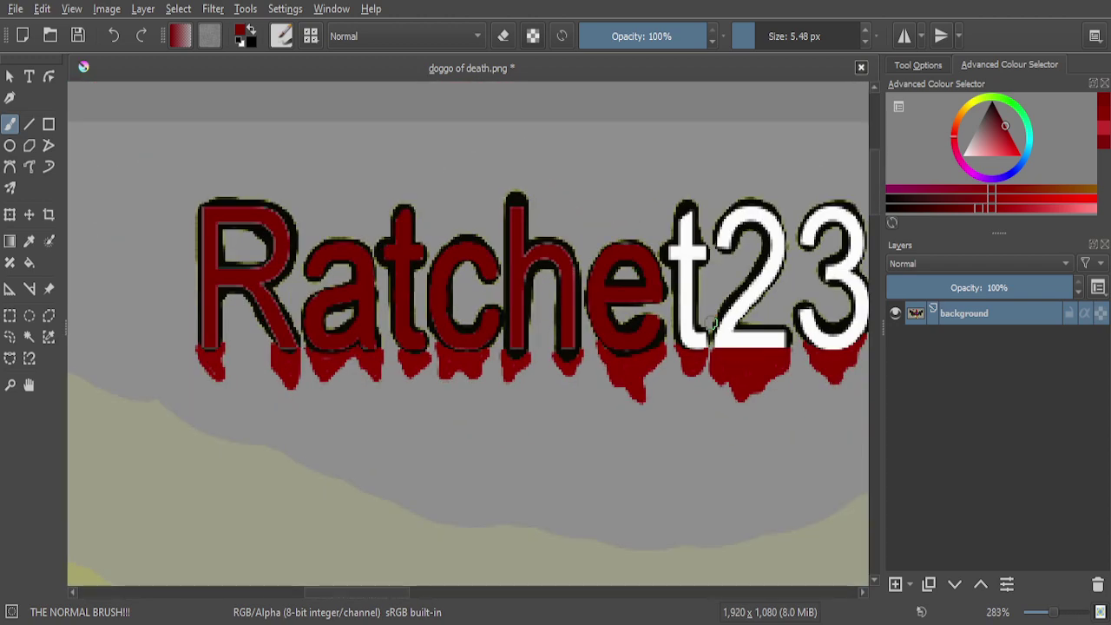
scroll(713, 326, up, 5)
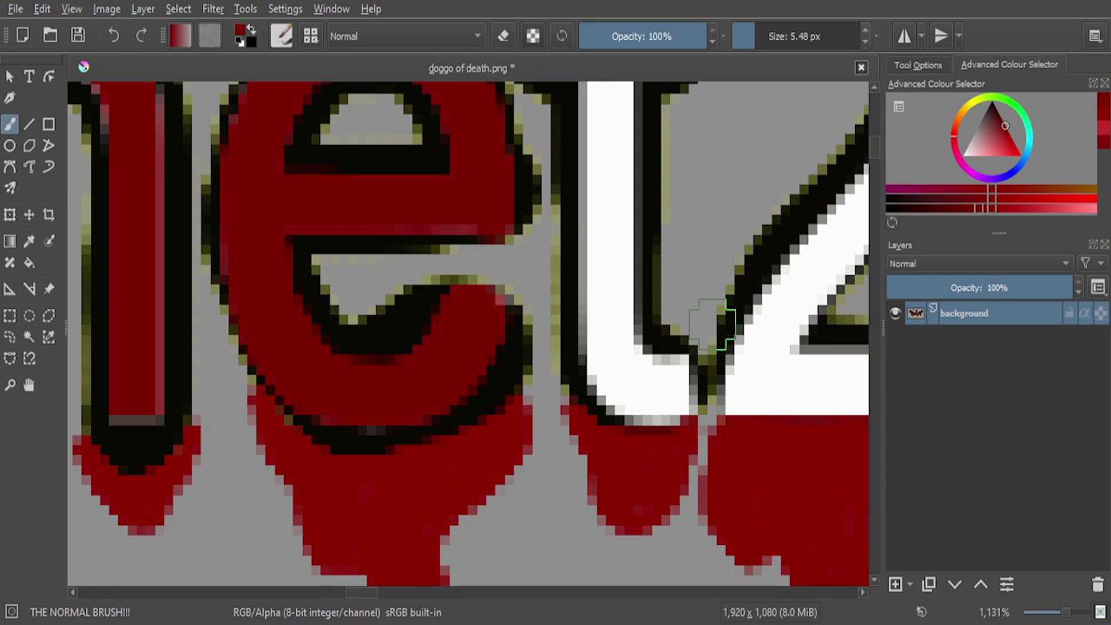
mouse_move(598, 426)
mouse_down()
mouse_move(650, 427)
mouse_move(639, 492)
mouse_move(596, 496)
mouse_move(535, 474)
mouse_move(558, 499)
mouse_move(486, 465)
mouse_move(463, 379)
mouse_move(474, 305)
mouse_move(545, 408)
mouse_up()
scroll(548, 411, down, 4)
scroll(508, 330, up, 3)
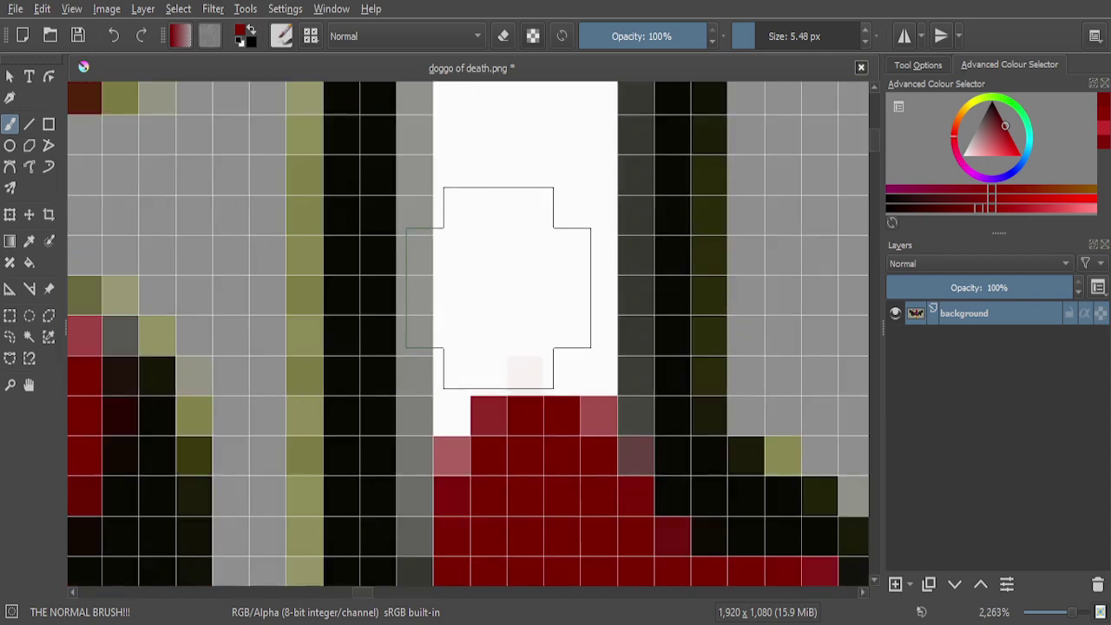
mouse_move(499, 261)
mouse_down()
mouse_move(484, 422)
mouse_move(494, 507)
mouse_up()
mouse_move(502, 230)
mouse_down()
mouse_move(515, 434)
mouse_move(518, 209)
mouse_move(548, 400)
mouse_up()
Paint the part of the second letter t above its crossbar dark red, including the slanted tip
scroll(548, 403, down, 5)
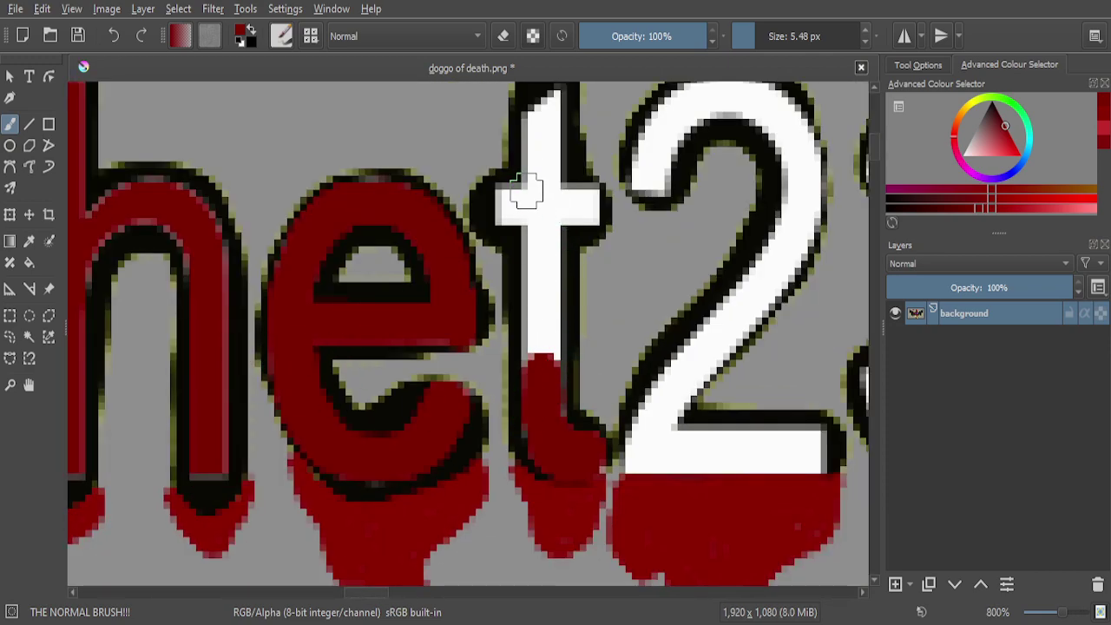
scroll(525, 187, down, 3)
scroll(525, 182, up, 6)
mouse_move(583, 168)
mouse_down()
mouse_move(509, 277)
mouse_move(530, 266)
mouse_move(508, 374)
mouse_move(515, 530)
mouse_move(529, 360)
mouse_move(556, 254)
mouse_up()
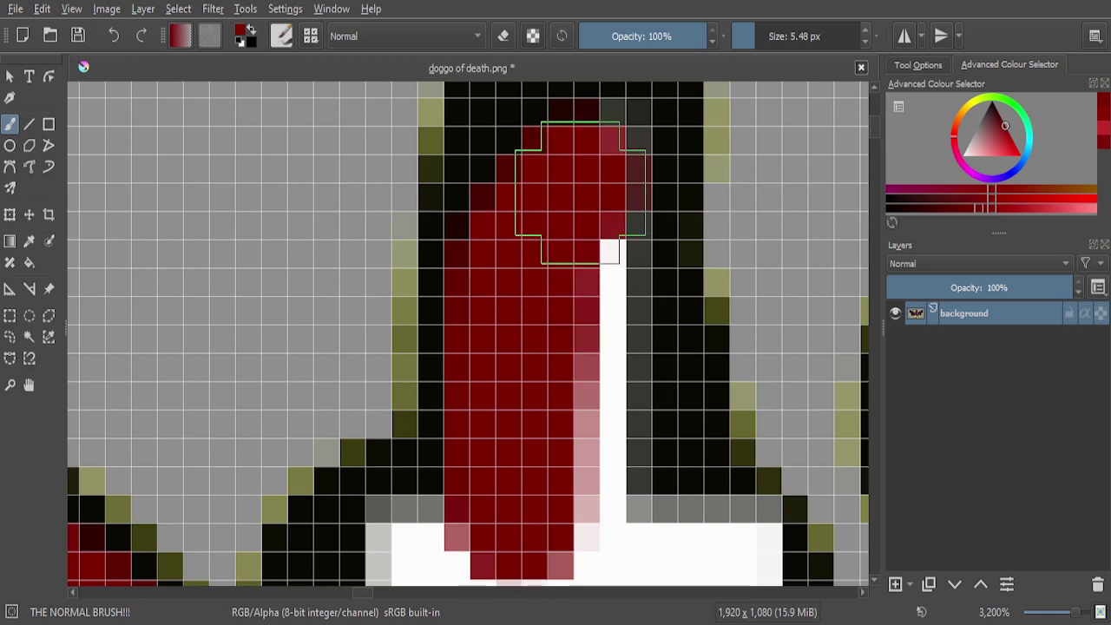
mouse_move(595, 180)
mouse_down()
mouse_move(578, 141)
mouse_move(575, 286)
mouse_move(604, 513)
mouse_up()
Paint the crossbar of the second letter t dark red across its full width
scroll(555, 364, down, 3)
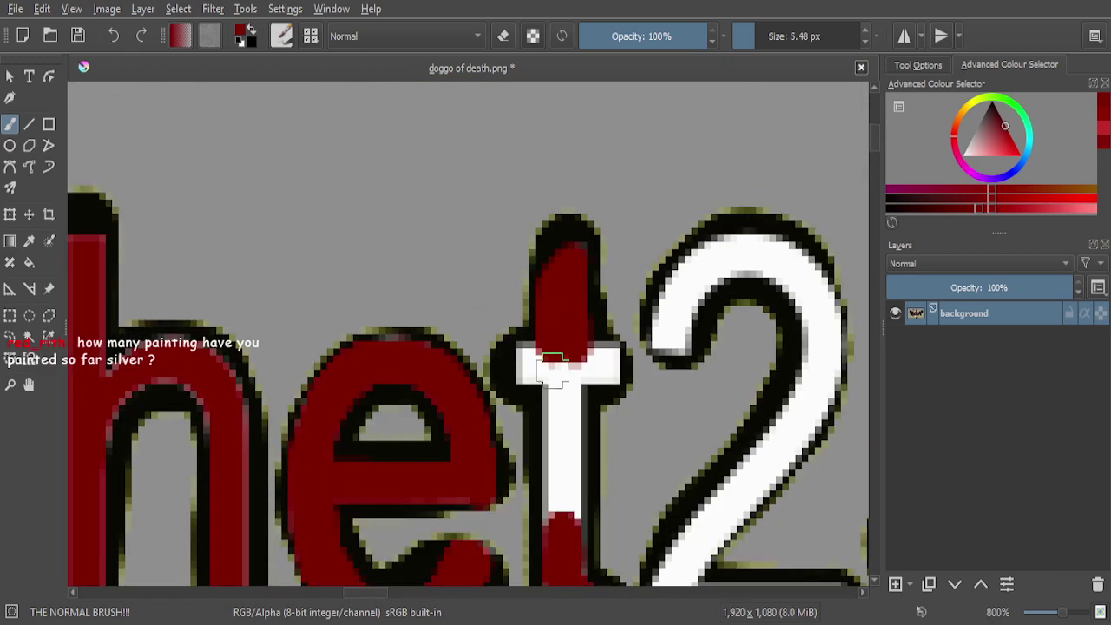
scroll(553, 368, up, 4)
mouse_move(551, 347)
mouse_down()
mouse_move(545, 305)
mouse_move(521, 298)
mouse_move(460, 320)
mouse_move(464, 305)
mouse_move(466, 375)
mouse_move(773, 365)
mouse_move(769, 314)
mouse_move(698, 316)
mouse_up()
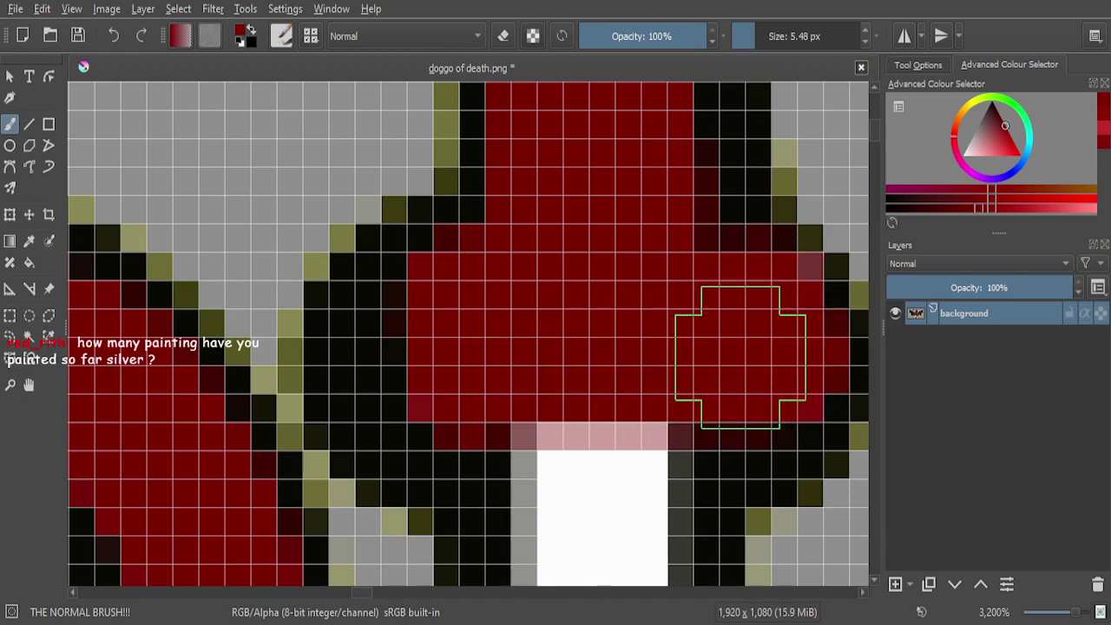
Cover the remaining white stem of the second letter t below its crossbar with dark red
scroll(576, 303, down, 4)
scroll(584, 419, up, 1)
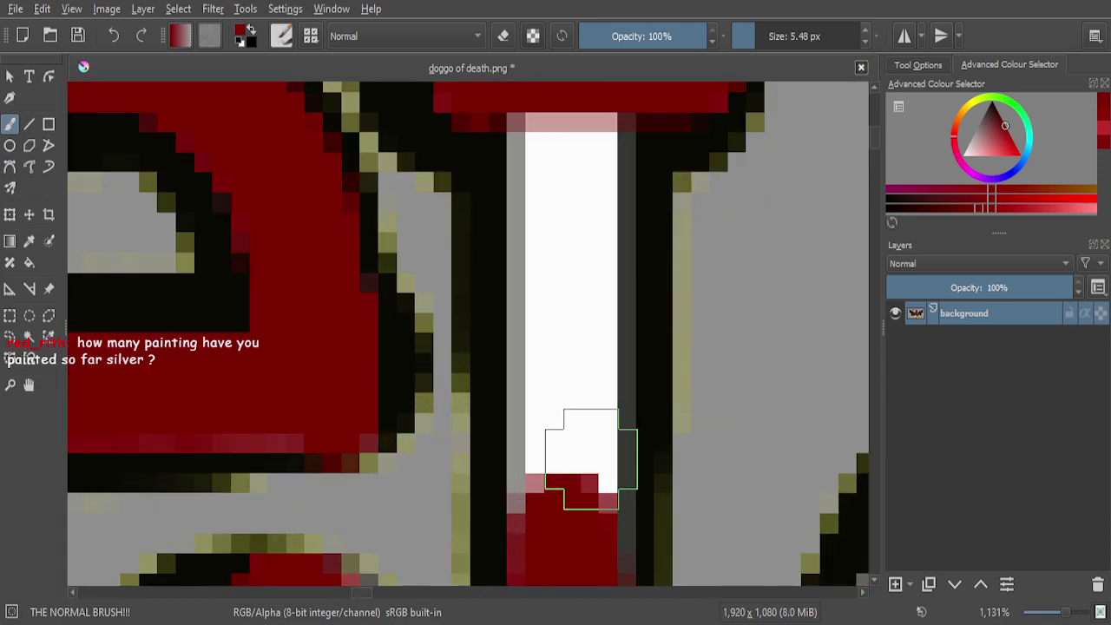
drag(587, 273, 585, 515)
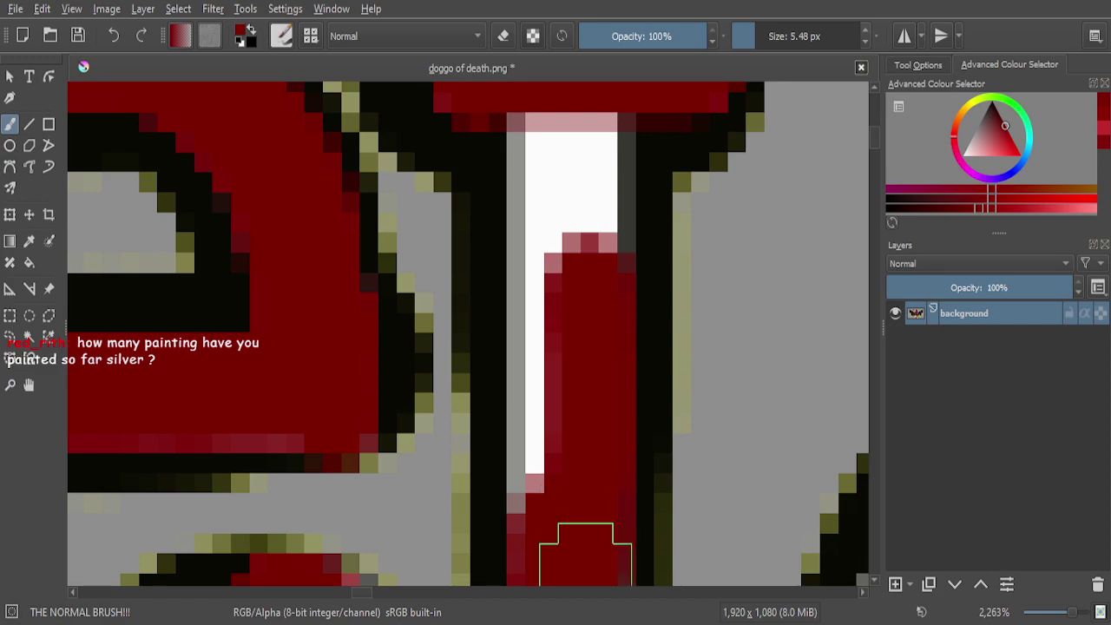
scroll(584, 436, down, 3)
scroll(583, 417, up, 1)
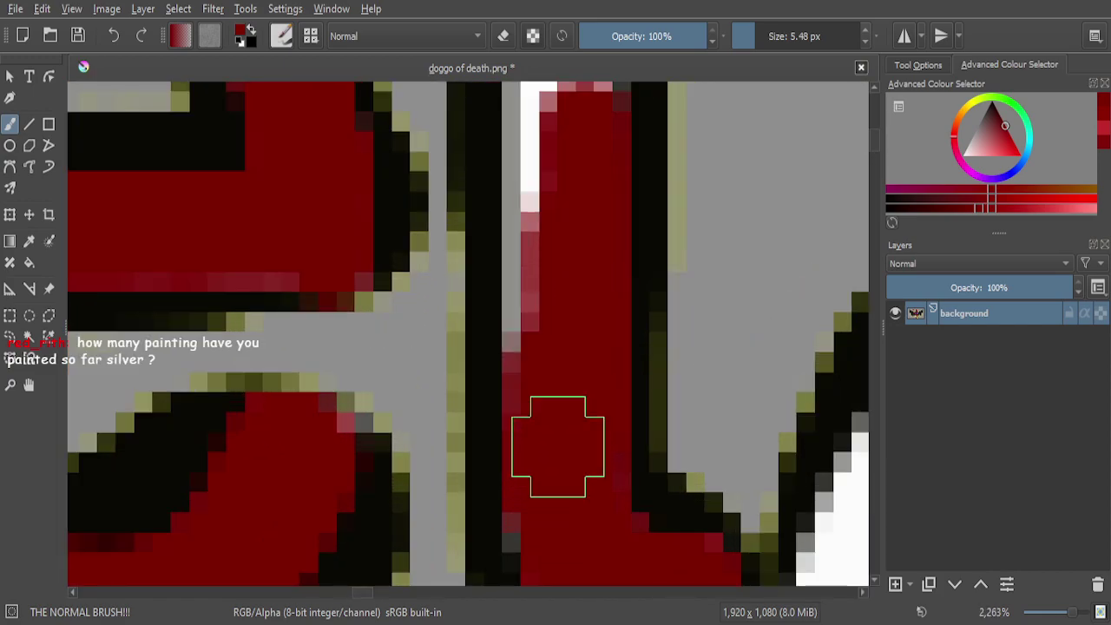
drag(555, 355, 551, 310)
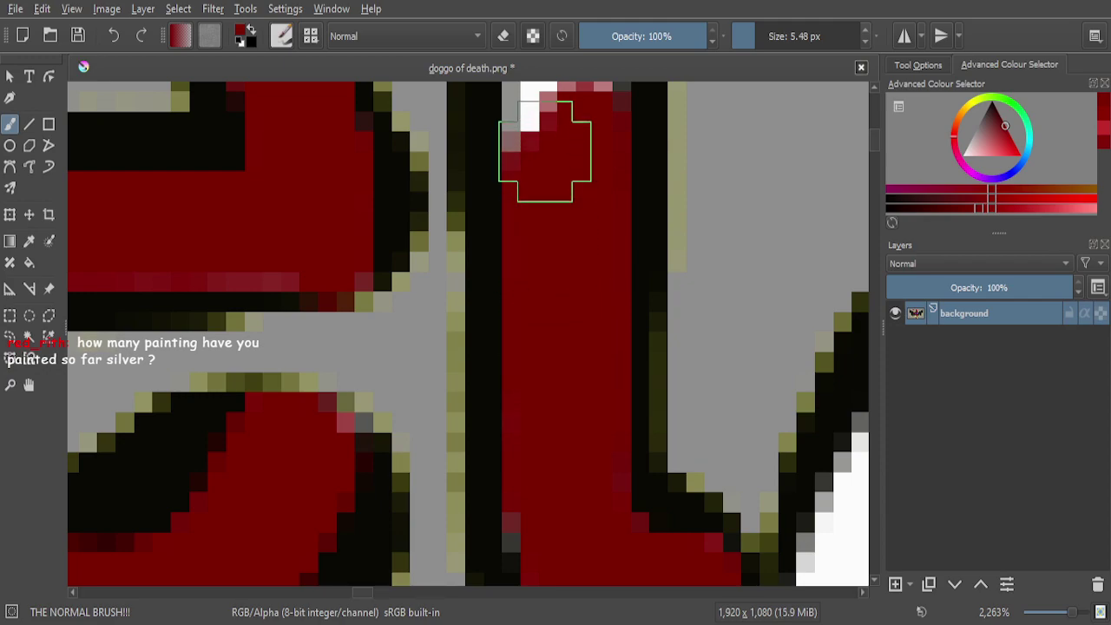
scroll(551, 334, down, 3)
scroll(558, 231, up, 4)
drag(550, 216, 558, 478)
drag(569, 355, 599, 286)
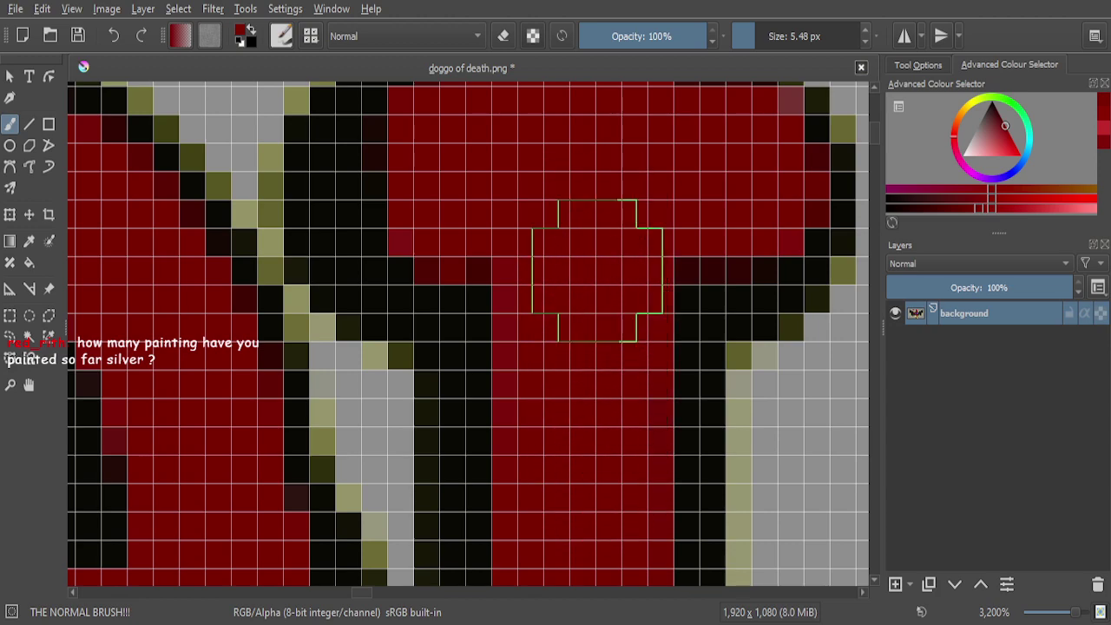
Paint the horizontal base of the first digit 2 dark red, including its lower-left corner
scroll(531, 236, down, 1)
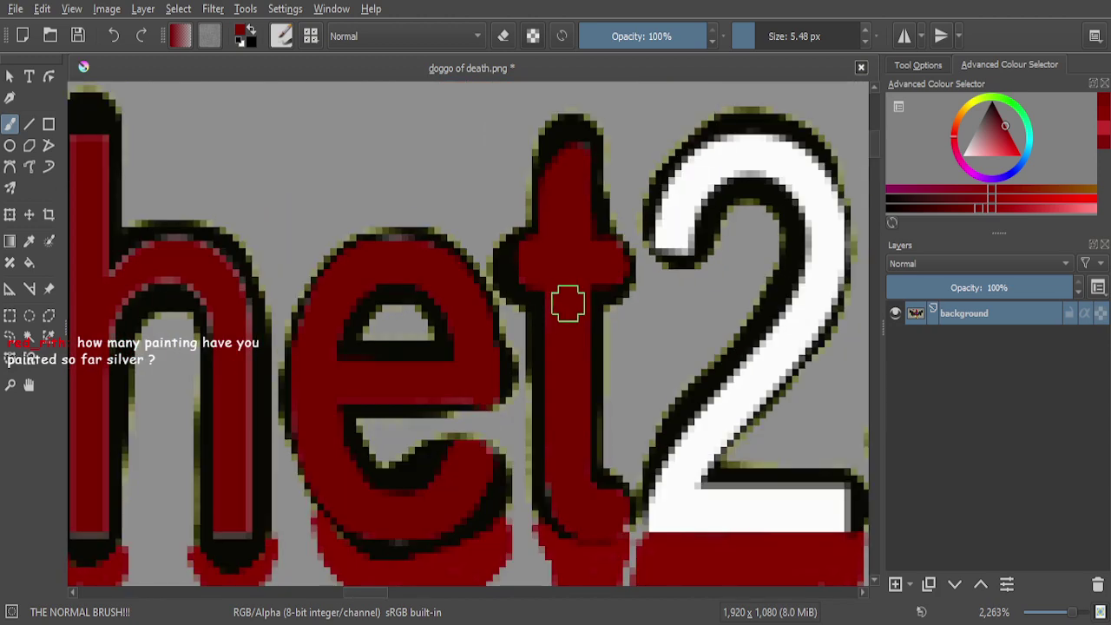
scroll(579, 340, down, 2)
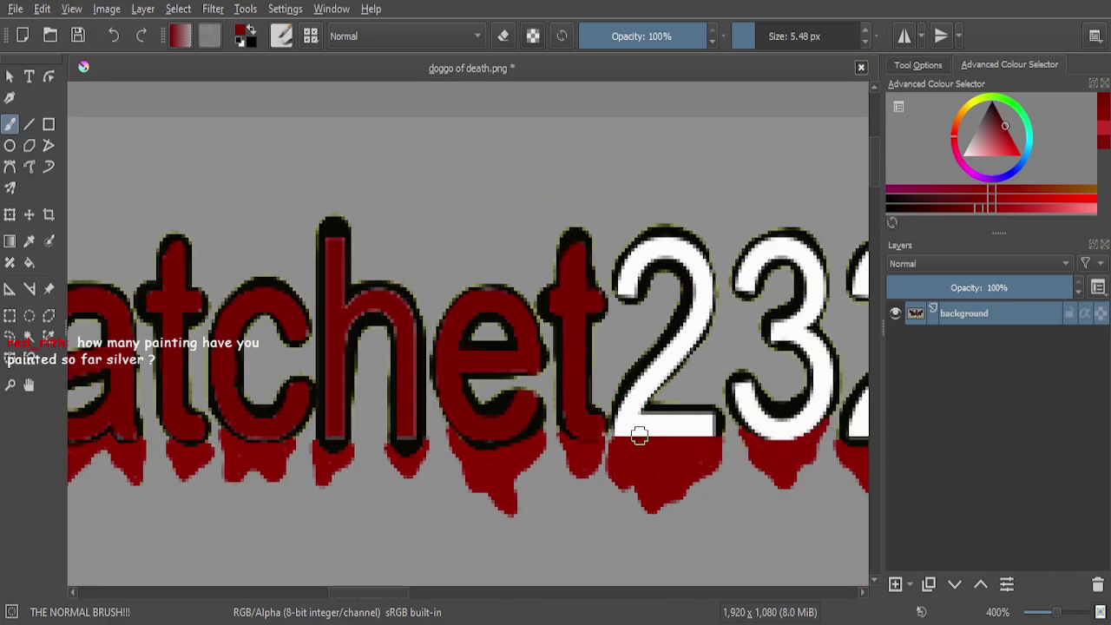
scroll(641, 435, up, 6)
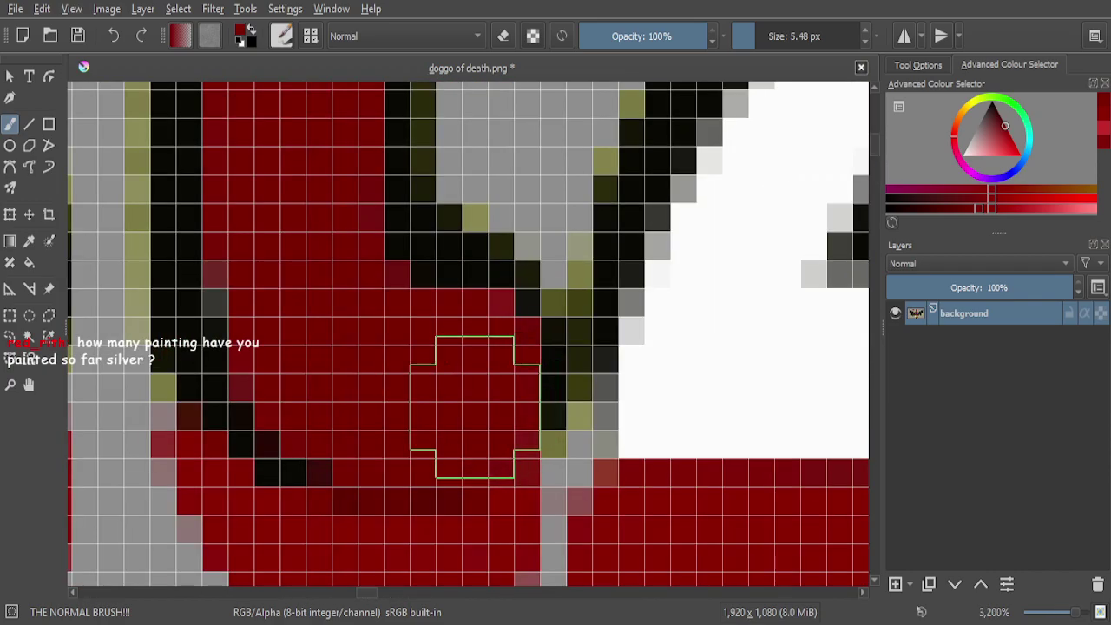
scroll(365, 368, down, 1)
scroll(451, 374, up, 4)
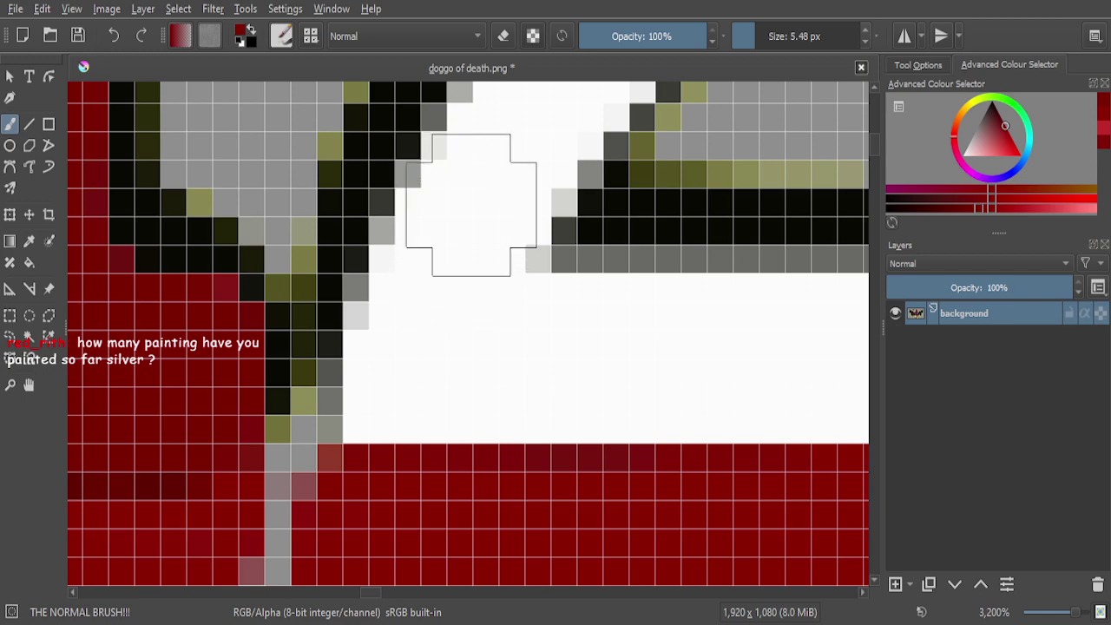
mouse_move(472, 169)
mouse_down()
mouse_move(441, 211)
mouse_move(395, 393)
mouse_move(408, 382)
mouse_move(763, 362)
mouse_move(655, 324)
mouse_move(480, 315)
mouse_up()
scroll(480, 315, down, 3)
scroll(616, 325, up, 1)
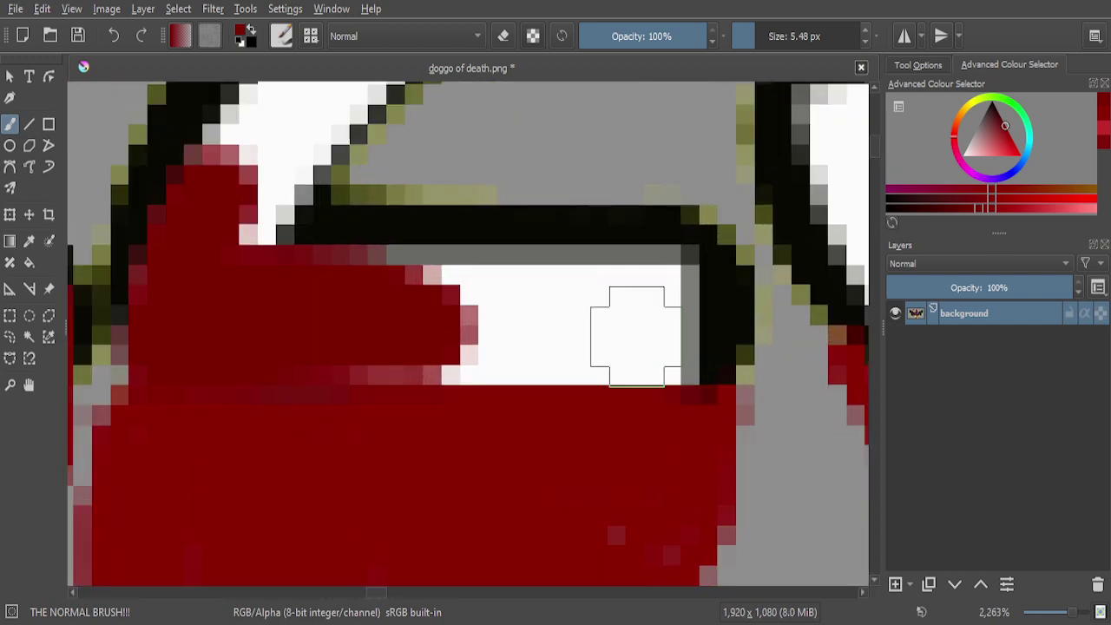
mouse_move(655, 338)
mouse_down()
mouse_move(367, 354)
mouse_move(655, 360)
mouse_move(655, 283)
mouse_move(279, 291)
mouse_move(248, 248)
mouse_up()
Paint the lower and middle diagonal stroke of the first digit 2 dark red, out to both outline edges
scroll(330, 318, down, 3)
scroll(302, 230, up, 4)
mouse_move(459, 178)
mouse_down()
mouse_move(308, 362)
mouse_move(297, 402)
mouse_move(294, 309)
mouse_move(358, 257)
mouse_move(416, 172)
mouse_move(322, 286)
mouse_up()
scroll(315, 318, down, 4)
scroll(365, 236, up, 4)
mouse_move(508, 185)
mouse_down()
mouse_move(383, 281)
mouse_move(298, 393)
mouse_up()
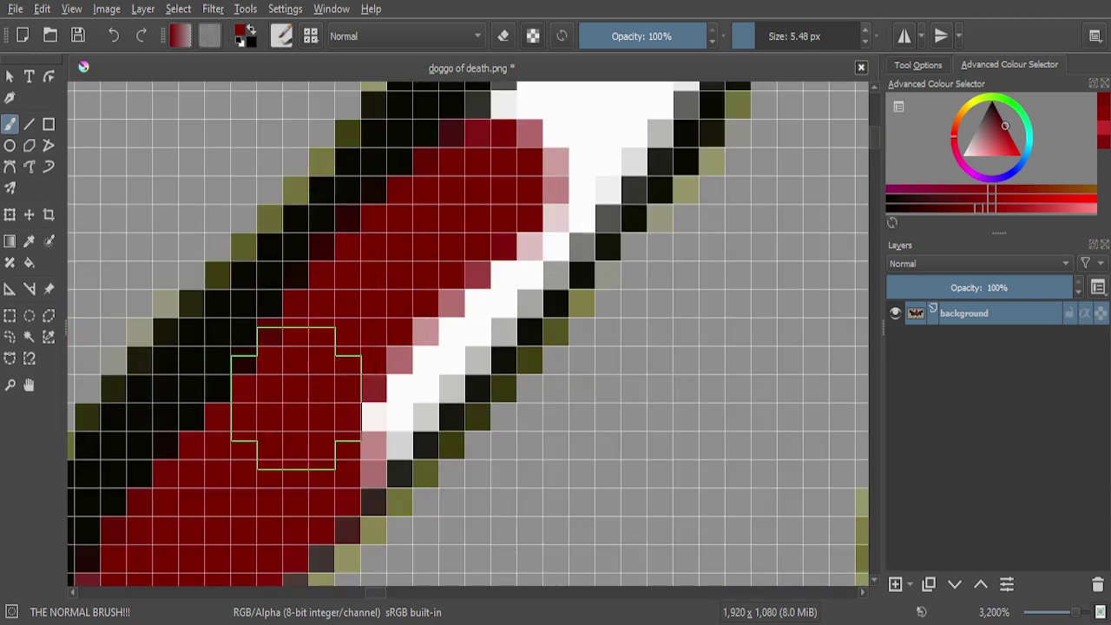
mouse_move(595, 139)
mouse_down()
mouse_move(501, 236)
mouse_move(450, 329)
mouse_move(354, 418)
mouse_up()
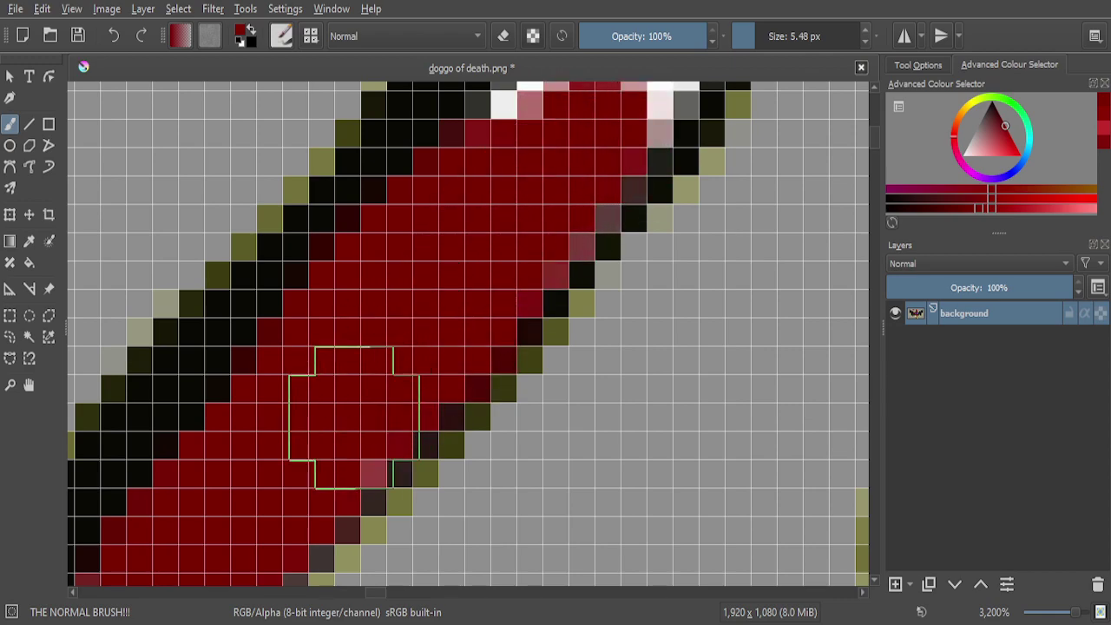
Paint the upper diagonal and right-hand curve of the first digit 2 dark red
scroll(389, 355, down, 4)
scroll(399, 295, up, 4)
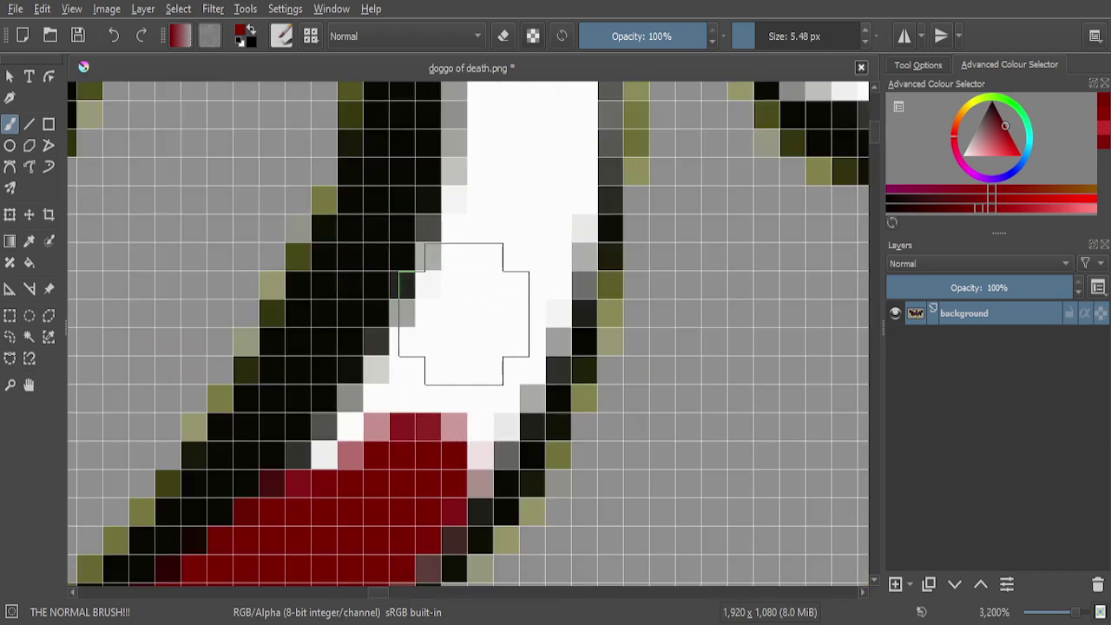
mouse_move(501, 228)
mouse_down()
mouse_move(409, 385)
mouse_move(355, 426)
mouse_move(324, 511)
mouse_up()
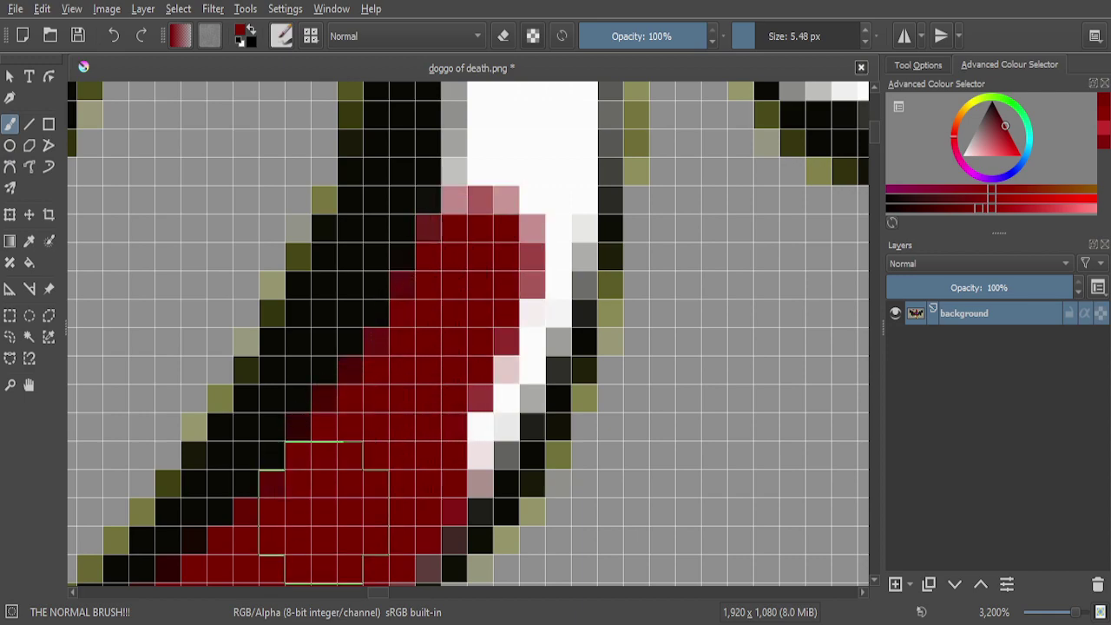
mouse_move(538, 199)
mouse_down()
mouse_move(516, 304)
mouse_move(464, 367)
mouse_move(434, 458)
mouse_move(409, 472)
mouse_up()
scroll(423, 380, down, 1)
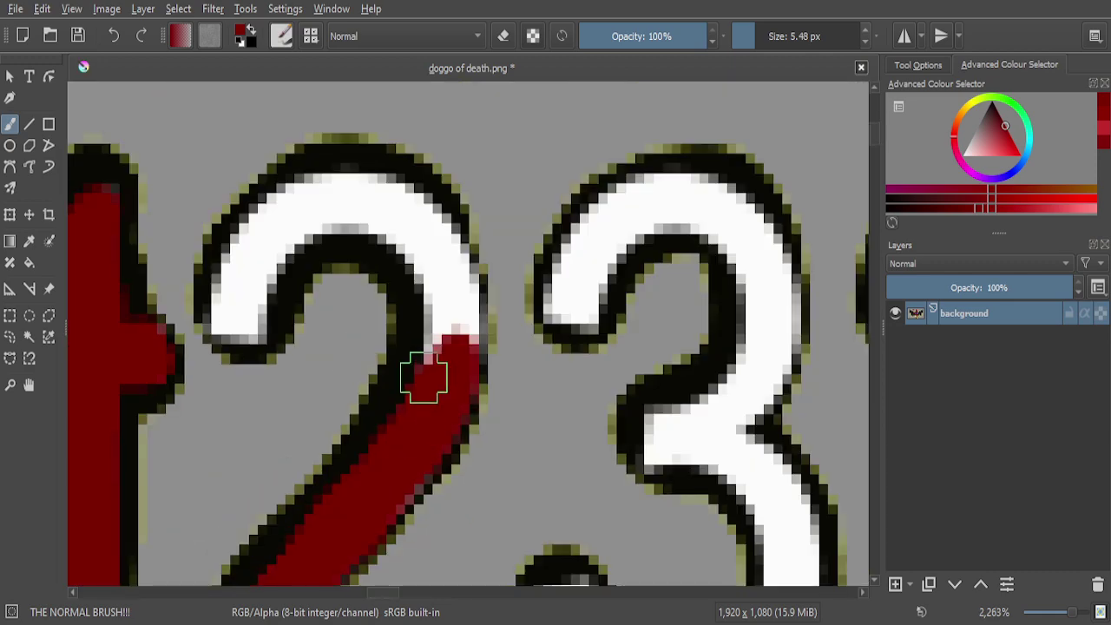
scroll(423, 380, up, 1)
mouse_move(441, 136)
mouse_down()
mouse_move(458, 261)
mouse_move(456, 419)
mouse_move(482, 393)
mouse_move(494, 191)
mouse_move(471, 286)
mouse_up()
Paint the top arc and left end of the first digit 2 dark red
scroll(477, 291, down, 3)
scroll(389, 168, up, 3)
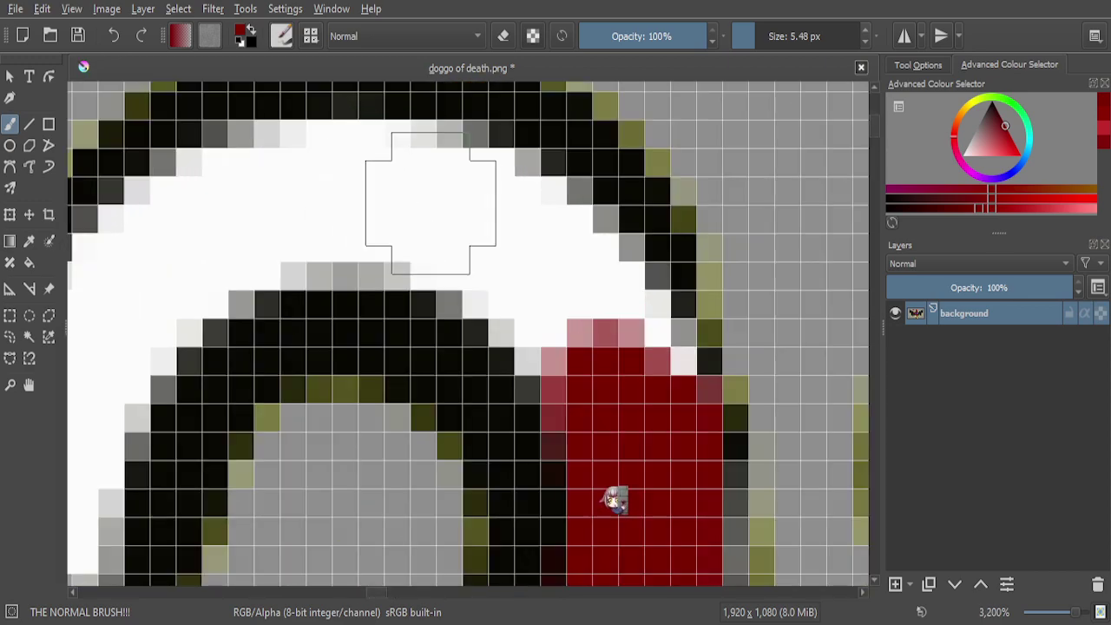
mouse_move(305, 199)
mouse_down()
mouse_move(444, 246)
mouse_move(500, 278)
mouse_move(616, 404)
mouse_move(647, 389)
mouse_move(588, 269)
mouse_move(525, 219)
mouse_move(448, 192)
mouse_move(247, 184)
mouse_up()
scroll(437, 224, down, 1)
scroll(437, 224, up, 2)
mouse_move(509, 194)
mouse_down()
mouse_move(566, 168)
mouse_move(518, 190)
mouse_move(419, 305)
mouse_move(386, 417)
mouse_move(387, 493)
mouse_move(392, 469)
mouse_move(428, 498)
mouse_move(424, 455)
mouse_move(441, 380)
mouse_move(513, 271)
mouse_move(548, 229)
mouse_move(639, 189)
mouse_move(496, 288)
mouse_move(462, 361)
mouse_up()
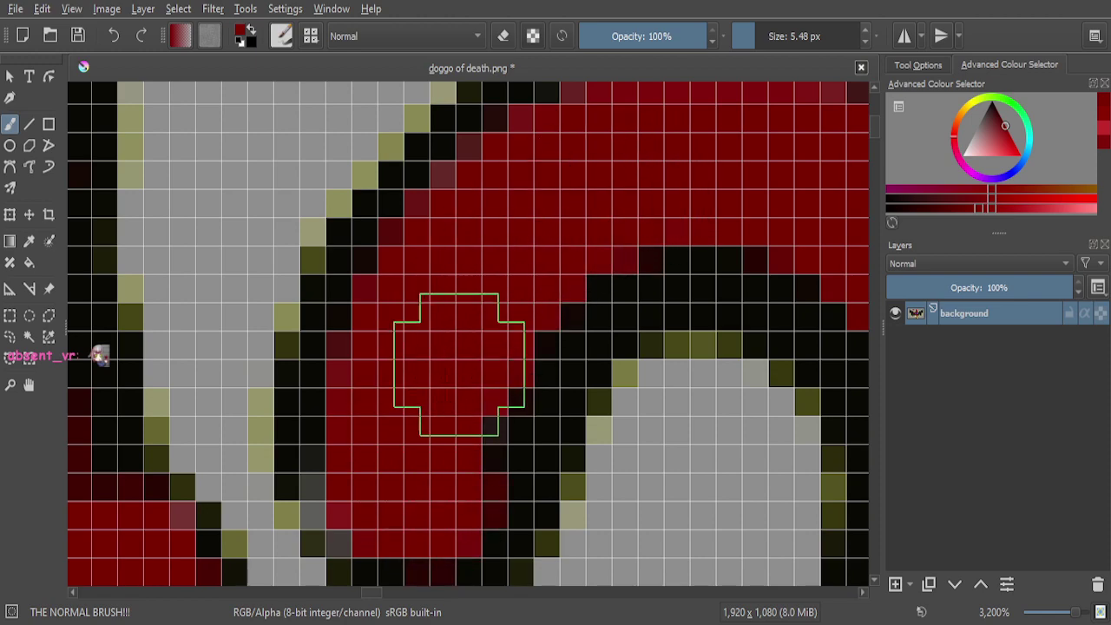
Paint the lower-left hook and bottom curve of the digit 3 dark red, out to the black outline
scroll(432, 375, down, 1)
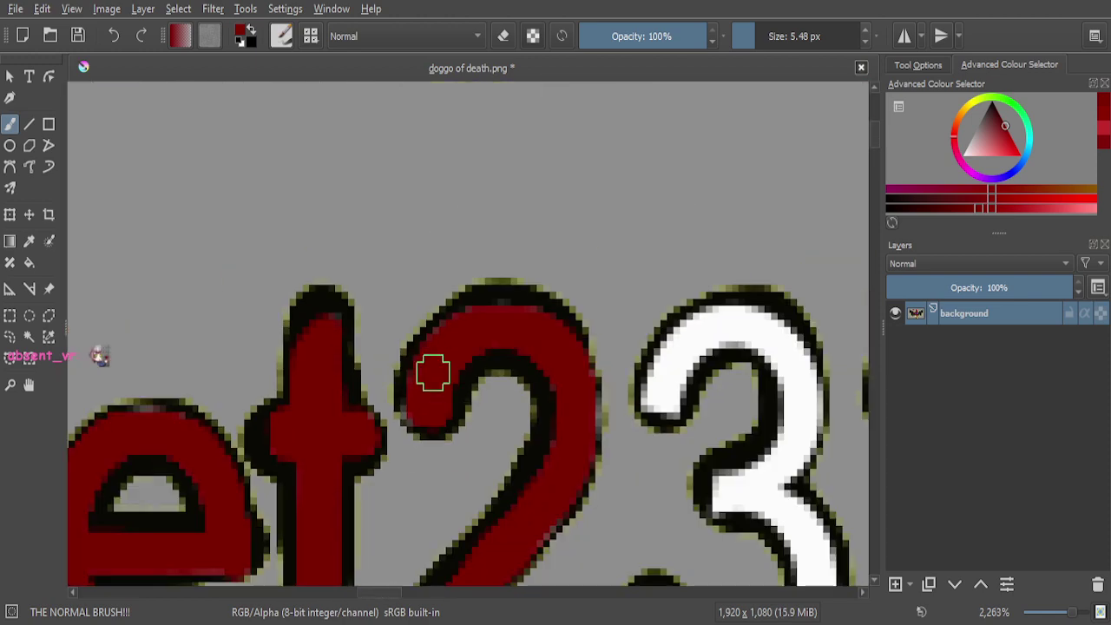
scroll(432, 375, down, 6)
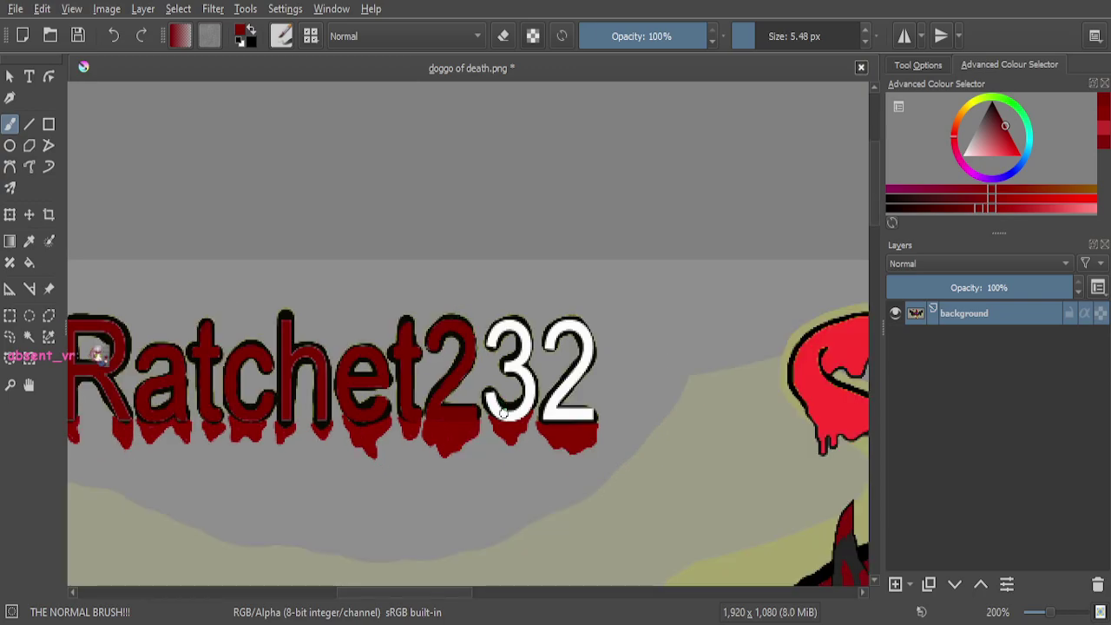
scroll(503, 413, up, 5)
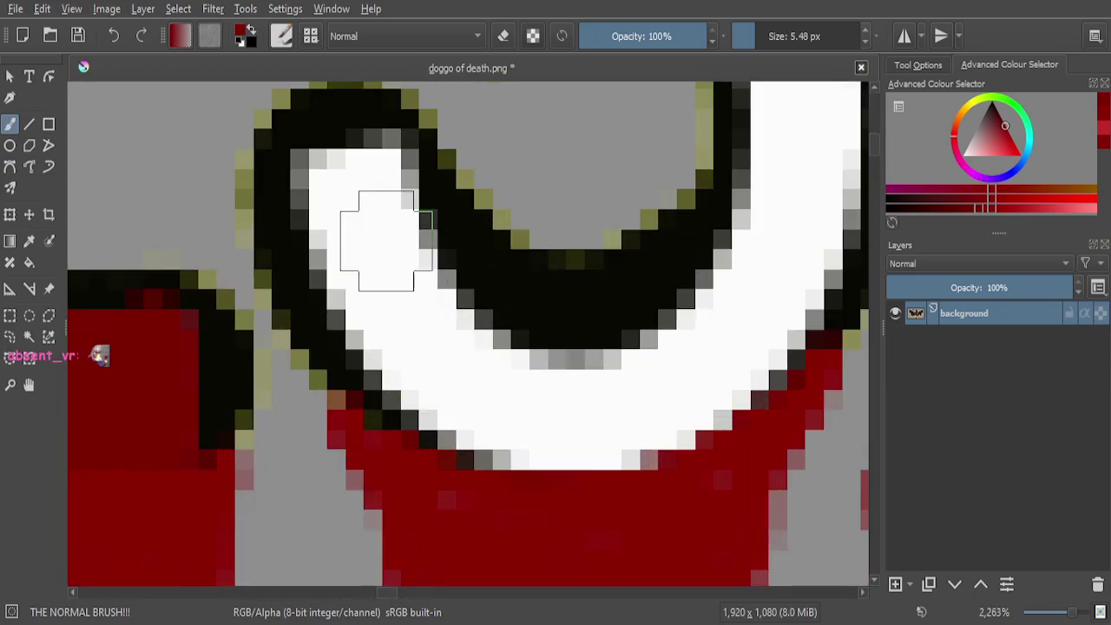
mouse_move(368, 163)
mouse_down()
mouse_move(415, 270)
mouse_move(449, 314)
mouse_move(528, 364)
mouse_move(573, 375)
mouse_move(695, 334)
mouse_move(730, 303)
mouse_move(775, 184)
mouse_up()
mouse_move(332, 178)
mouse_down()
mouse_move(354, 260)
mouse_move(411, 354)
mouse_move(488, 417)
mouse_move(540, 428)
mouse_move(650, 420)
mouse_move(674, 405)
mouse_move(757, 337)
mouse_move(807, 234)
mouse_move(746, 343)
mouse_move(700, 394)
mouse_move(608, 416)
mouse_up()
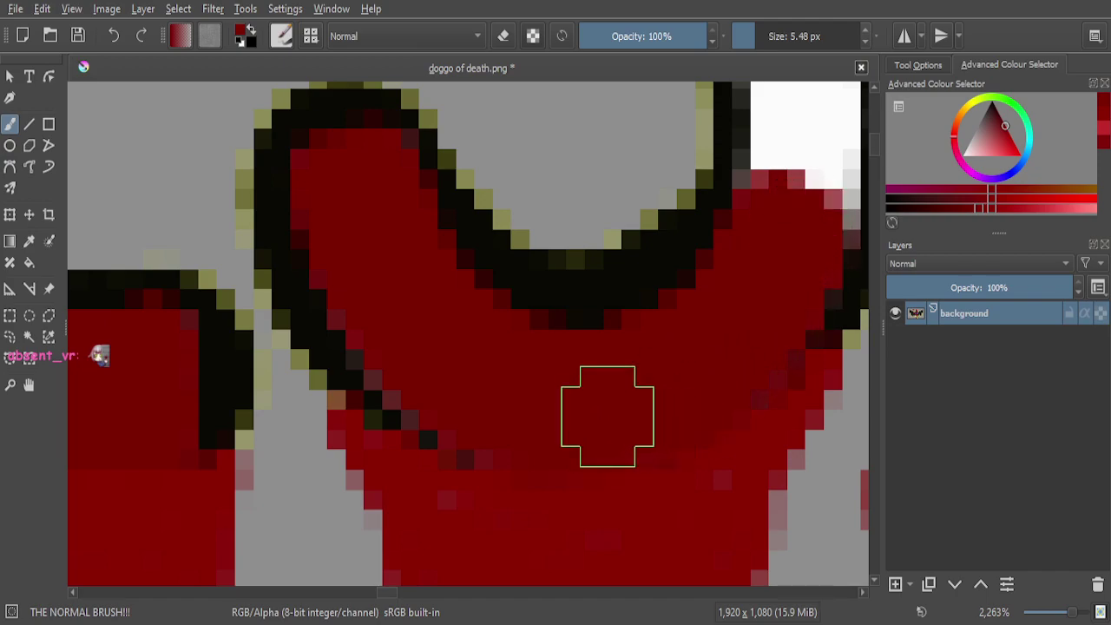
Paint the lower right-hand curve of the digit 3 dark red, up to the base of its middle arm
scroll(608, 417, down, 3)
scroll(670, 293, up, 5)
mouse_move(649, 173)
mouse_down()
mouse_move(669, 322)
mouse_move(665, 447)
mouse_move(702, 469)
mouse_move(719, 321)
mouse_move(723, 476)
mouse_move(706, 162)
mouse_move(670, 178)
mouse_move(694, 218)
mouse_up()
scroll(705, 249, down, 4)
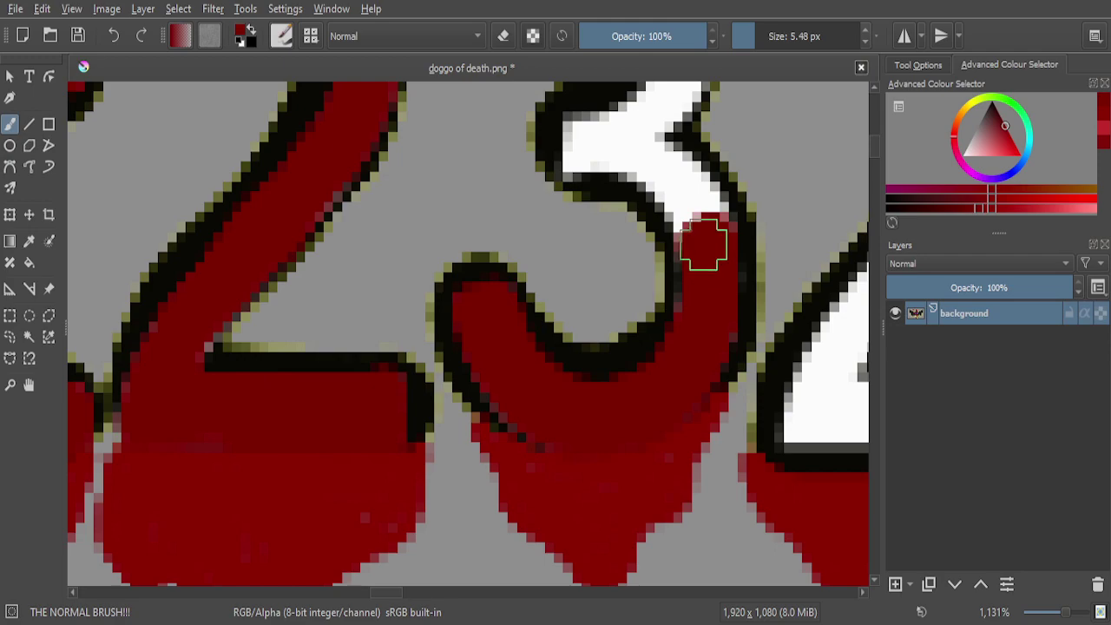
scroll(644, 143, up, 3)
mouse_move(639, 144)
mouse_down()
mouse_move(744, 236)
mouse_move(813, 331)
mouse_move(806, 384)
mouse_move(670, 223)
mouse_move(625, 199)
mouse_move(721, 301)
mouse_move(756, 385)
mouse_move(781, 525)
mouse_up()
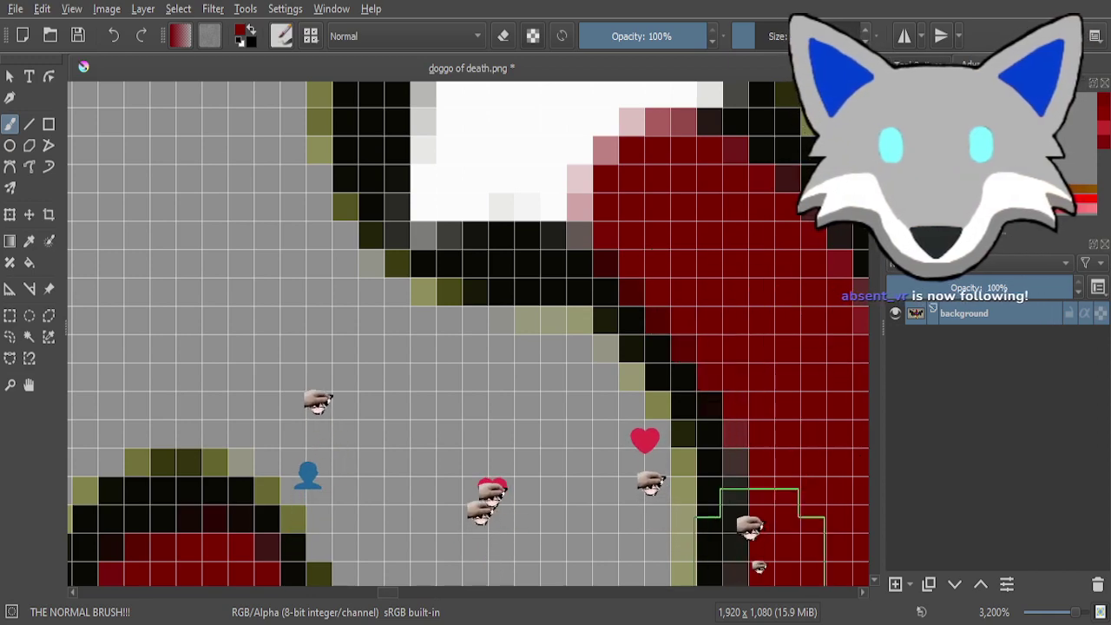
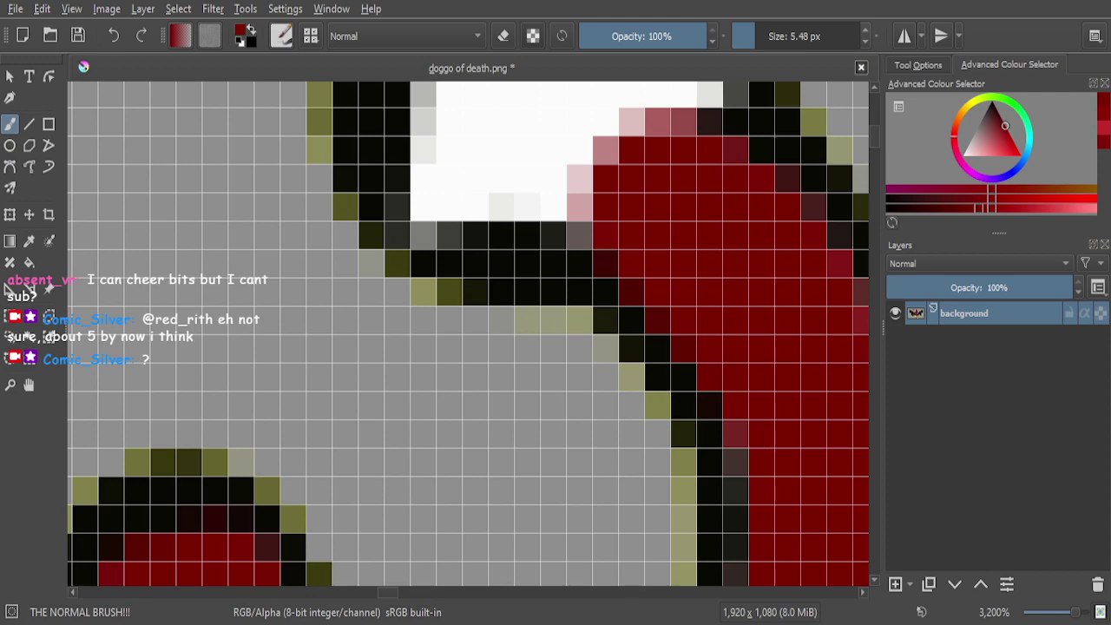
Paint the middle arm of the digit 3 and its junction with the upper curve dark red
scroll(617, 376, down, 5)
scroll(582, 310, up, 6)
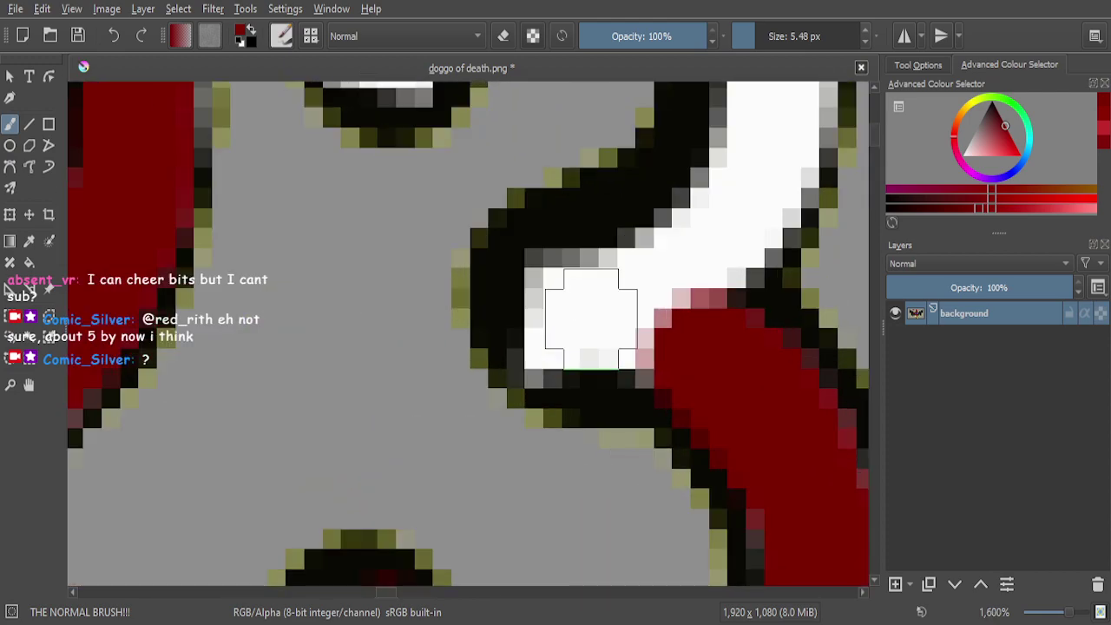
mouse_move(763, 371)
mouse_down()
mouse_move(713, 351)
mouse_move(540, 365)
mouse_move(537, 256)
mouse_move(515, 260)
mouse_move(673, 255)
mouse_move(653, 296)
mouse_move(670, 241)
mouse_move(654, 302)
mouse_move(590, 373)
mouse_up()
scroll(651, 269, down, 5)
scroll(661, 228, up, 4)
mouse_move(517, 423)
mouse_down()
mouse_move(483, 384)
mouse_move(625, 186)
mouse_move(588, 156)
mouse_move(650, 303)
mouse_move(639, 409)
mouse_move(639, 322)
mouse_up()
Paint the upper right-hand curve of the digit 3 dark red
scroll(610, 266, down, 4)
scroll(610, 266, up, 3)
mouse_move(625, 178)
mouse_down()
mouse_move(694, 306)
mouse_move(697, 449)
mouse_up()
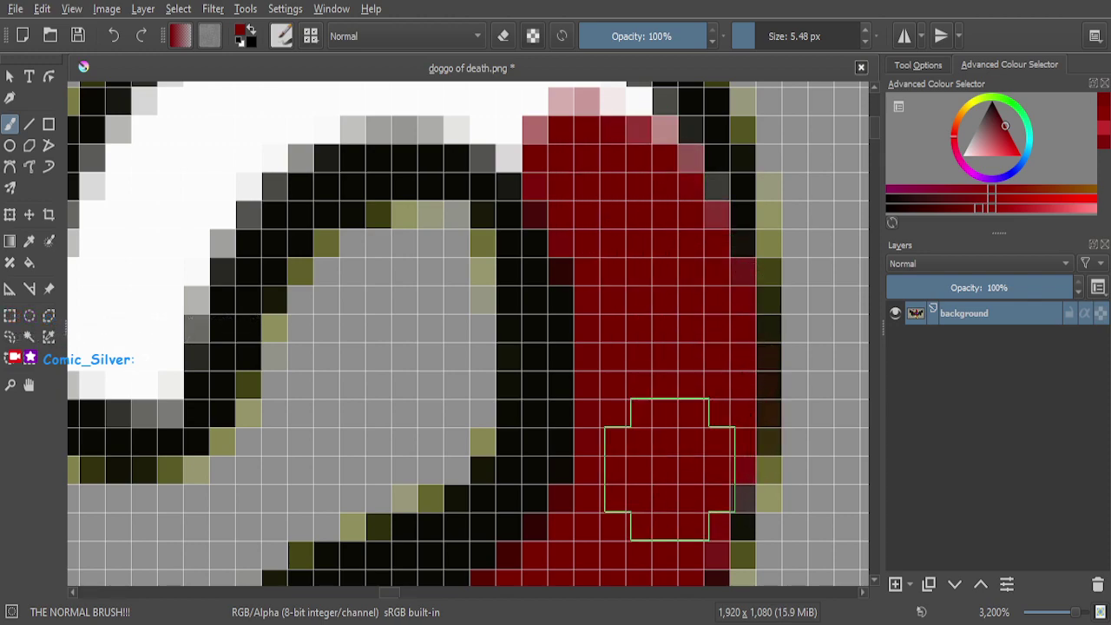
Paint the top arc of the digit 3 dark red, continuing down its upper-left side
scroll(642, 347, down, 1)
scroll(573, 221, up, 3)
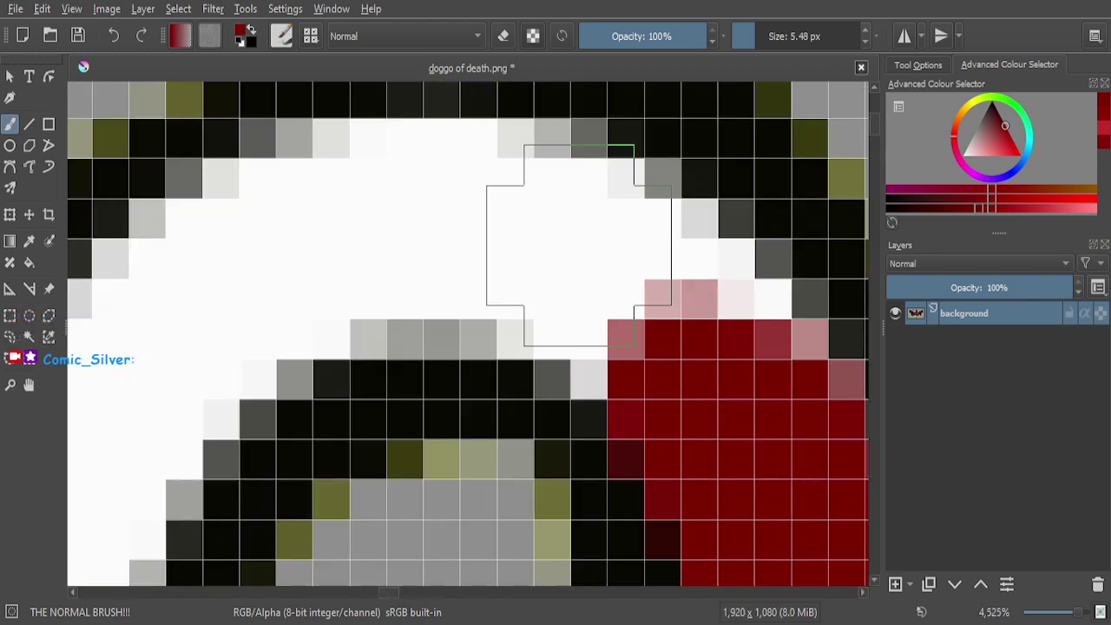
scroll(579, 246, down, 1)
mouse_move(576, 226)
mouse_down()
mouse_move(672, 302)
mouse_move(747, 416)
mouse_move(729, 422)
mouse_move(654, 342)
mouse_move(528, 256)
mouse_move(387, 258)
mouse_up()
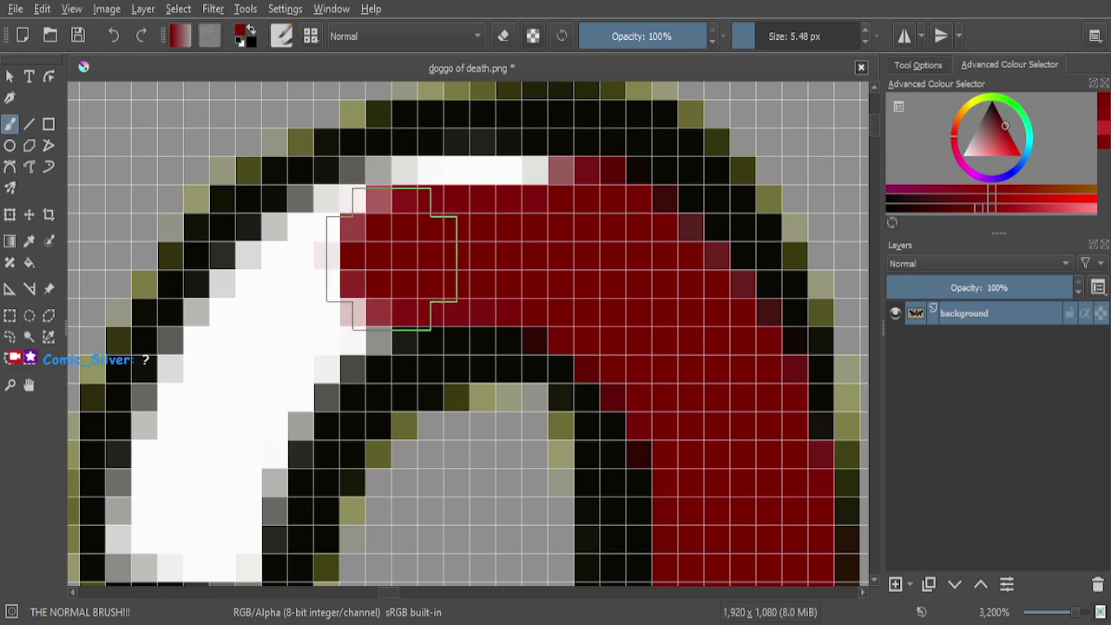
mouse_move(558, 223)
mouse_down()
mouse_move(479, 233)
mouse_move(388, 211)
mouse_move(254, 313)
mouse_move(205, 367)
mouse_move(191, 451)
mouse_up()
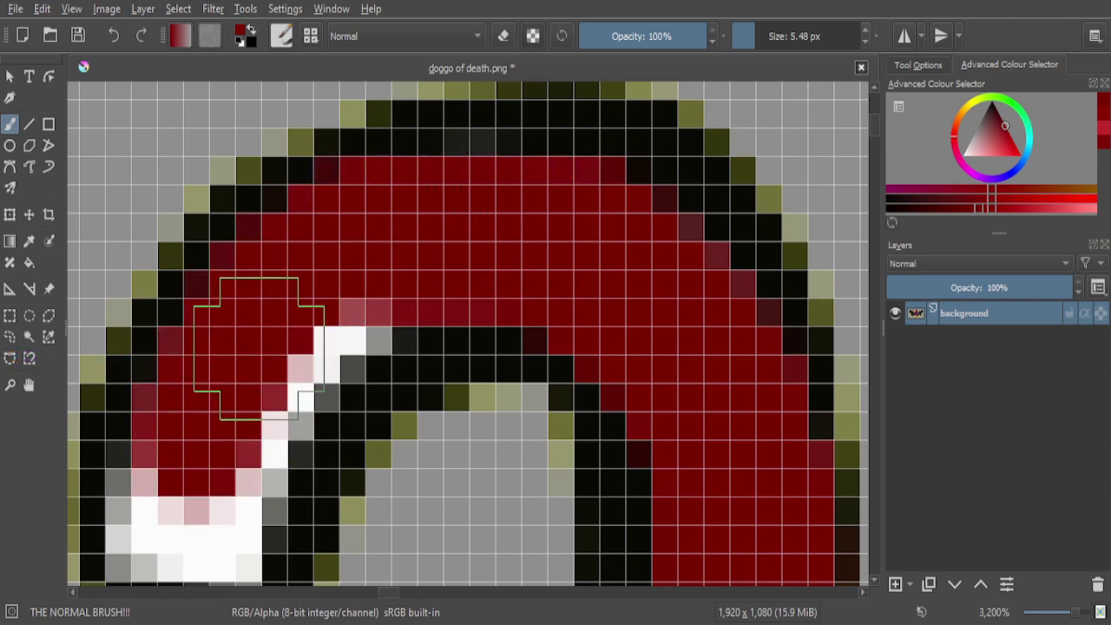
Paint the upper-left end of the digit 3 and the white inner edge of its top arc dark red
scroll(243, 343, down, 4)
scroll(203, 404, up, 5)
mouse_move(309, 286)
mouse_down()
mouse_move(377, 248)
mouse_move(357, 290)
mouse_move(355, 332)
mouse_move(340, 335)
mouse_move(386, 326)
mouse_move(414, 351)
mouse_up()
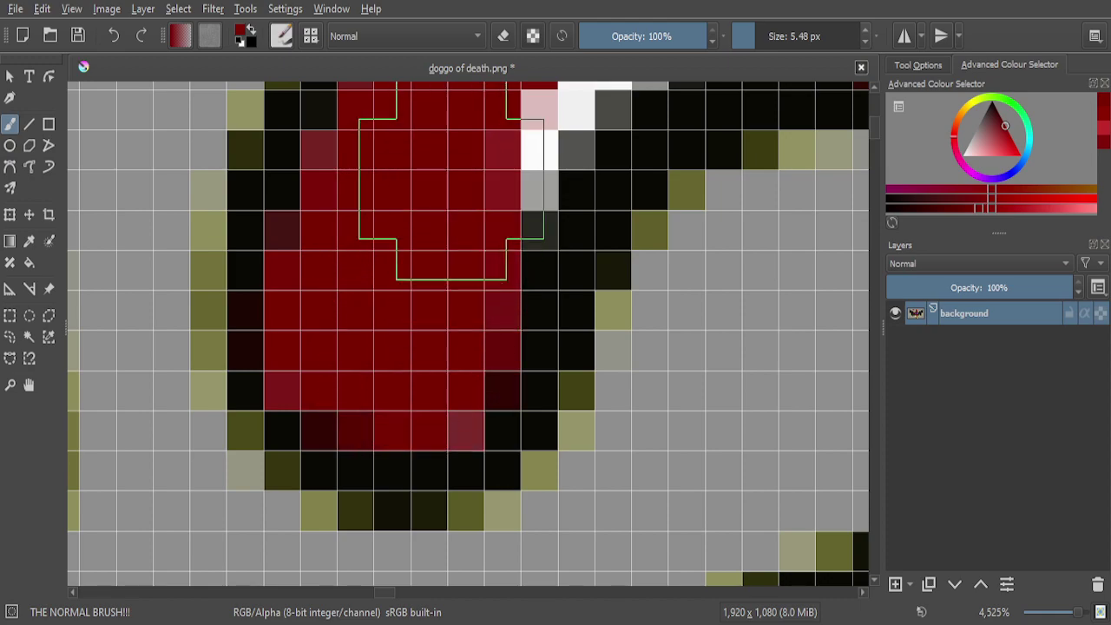
scroll(409, 310, down, 4)
scroll(455, 227, up, 4)
mouse_move(560, 191)
mouse_down()
mouse_move(466, 250)
mouse_move(367, 378)
mouse_up()
scroll(373, 373, down, 5)
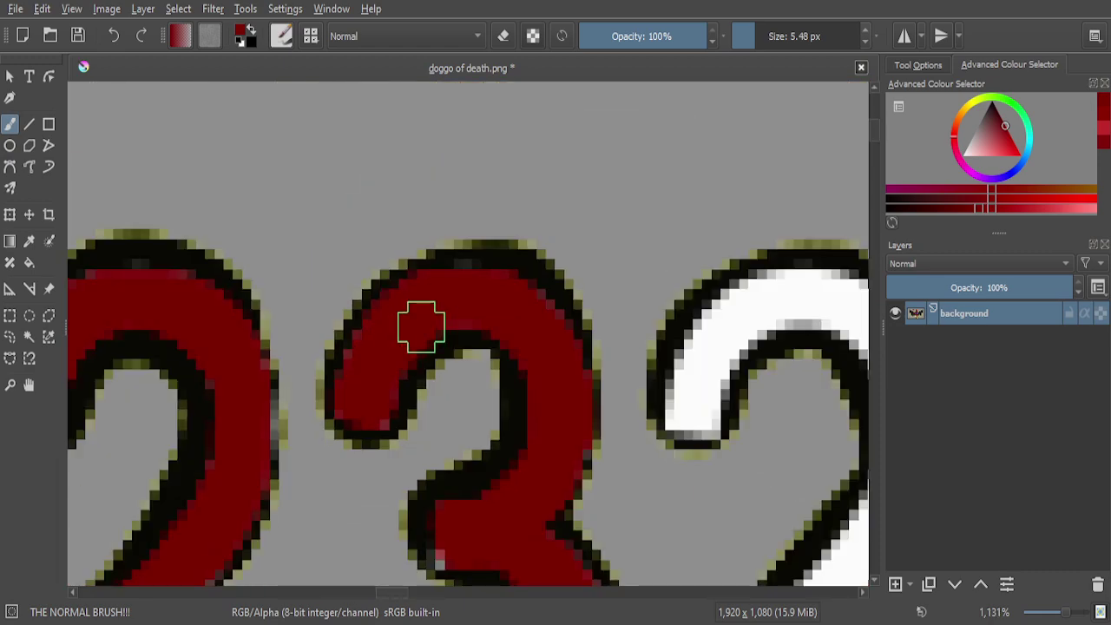
Cover the remaining light pixels at the lower-left corner of the digit 3's middle arm with dark red
scroll(448, 377, up, 3)
scroll(448, 377, up, 3)
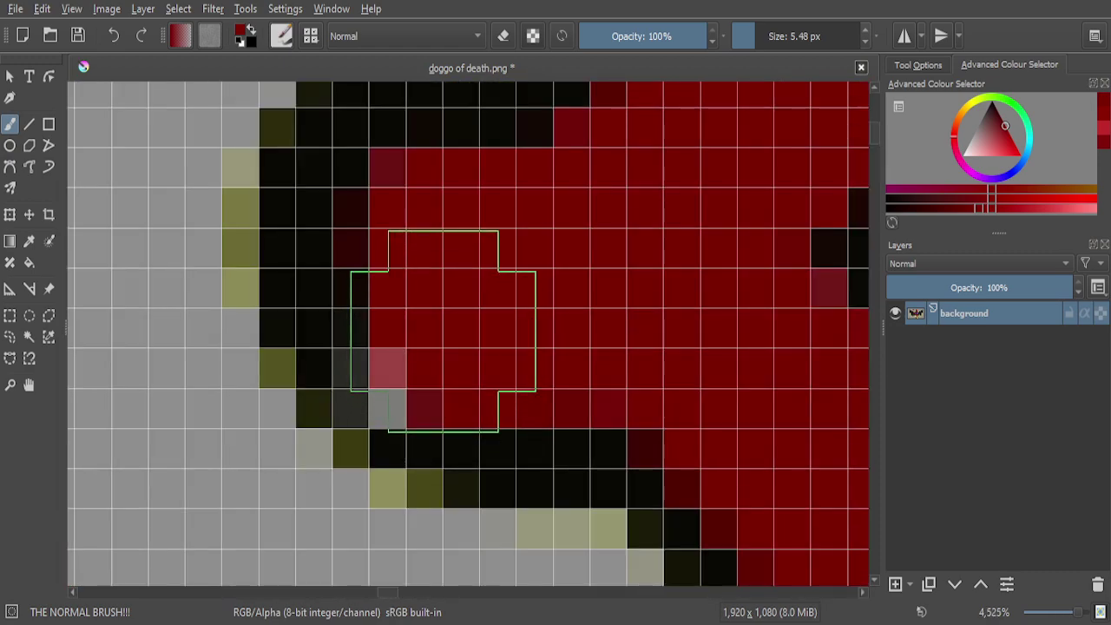
drag(443, 331, 465, 312)
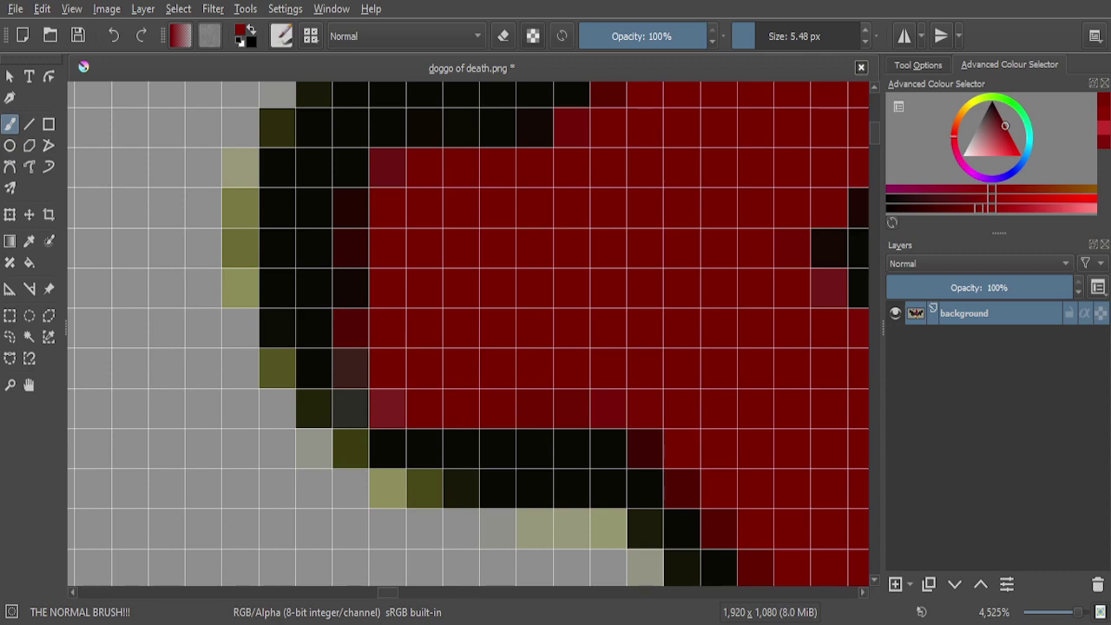
scroll(643, 343, down, 6)
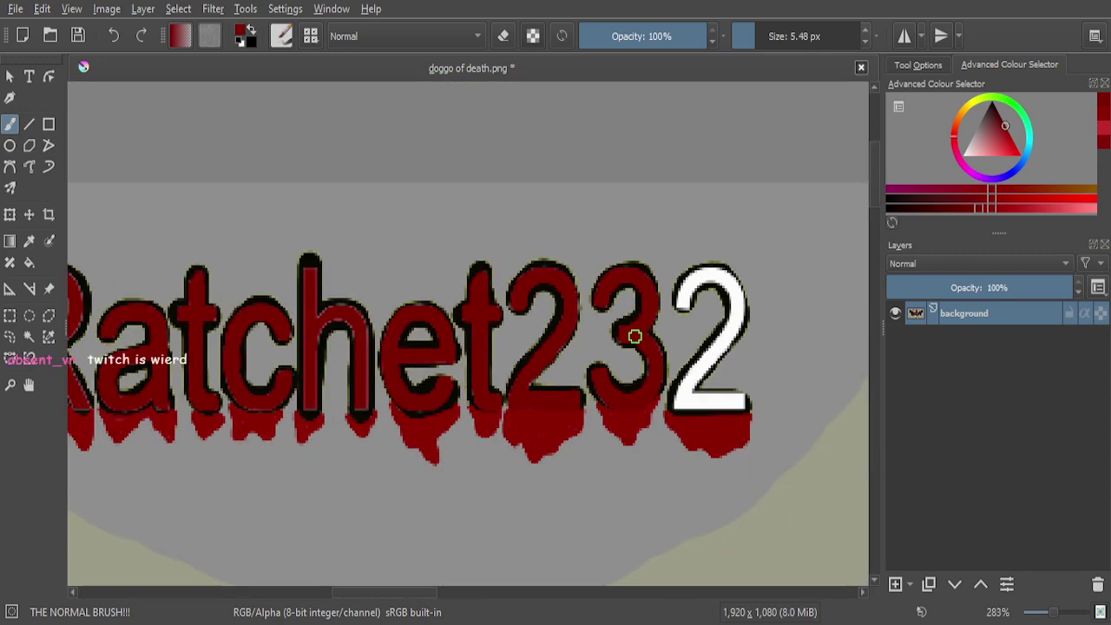
Paint the horizontal base of the last digit 2 dark red, including its grey edge rows
scroll(733, 416, up, 3)
scroll(765, 360, up, 3)
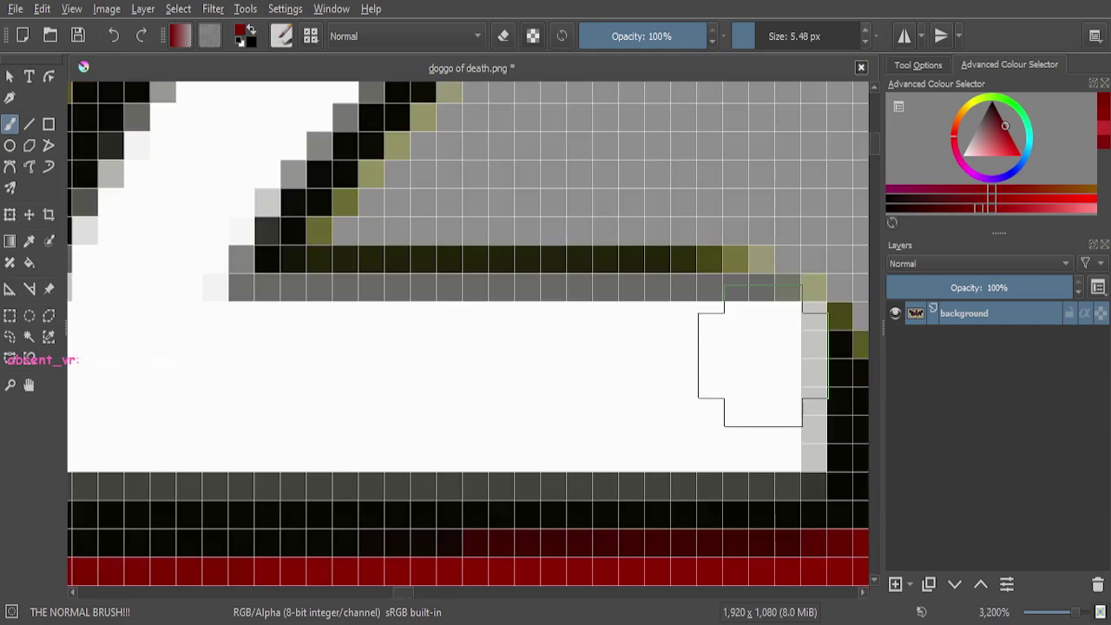
mouse_move(748, 355)
mouse_down()
mouse_move(764, 348)
mouse_move(246, 356)
mouse_move(617, 350)
mouse_move(658, 376)
mouse_up()
mouse_move(752, 417)
mouse_down()
mouse_move(367, 412)
mouse_move(479, 404)
mouse_move(466, 397)
mouse_move(255, 430)
mouse_up()
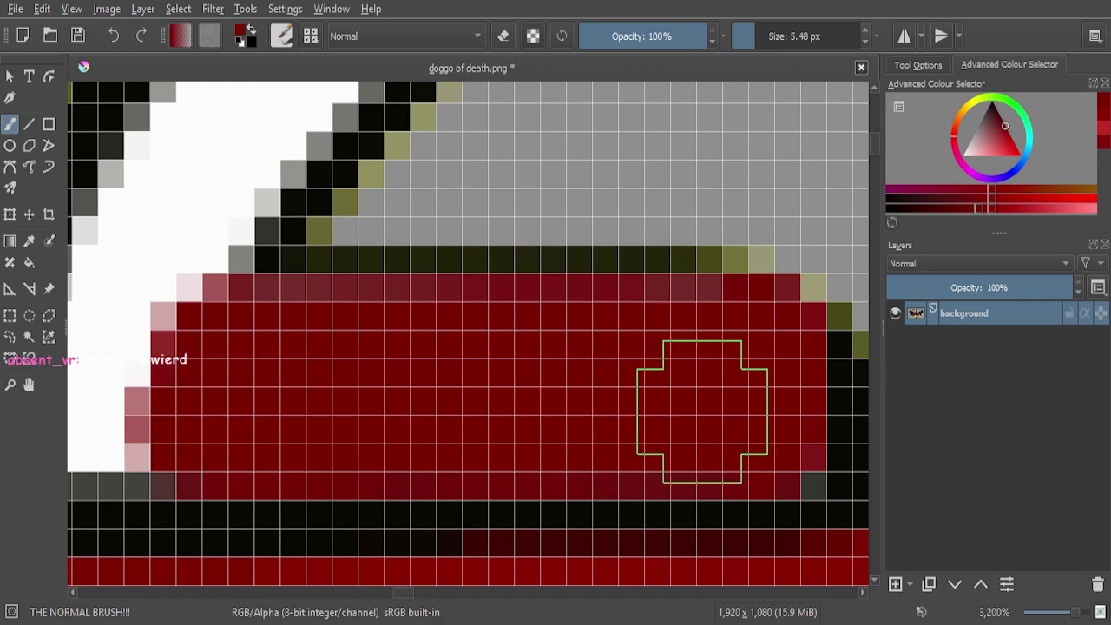
Paint the lower-left corner and lower diagonal stroke of the last digit 2 dark red
scroll(718, 409, down, 3)
scroll(508, 409, up, 5)
mouse_move(533, 399)
mouse_down()
mouse_move(370, 443)
mouse_move(382, 439)
mouse_move(372, 440)
mouse_move(397, 336)
mouse_move(467, 215)
mouse_move(440, 244)
mouse_move(447, 295)
mouse_move(491, 292)
mouse_move(549, 148)
mouse_move(526, 315)
mouse_up()
scroll(550, 236, down, 3)
scroll(549, 234, up, 3)
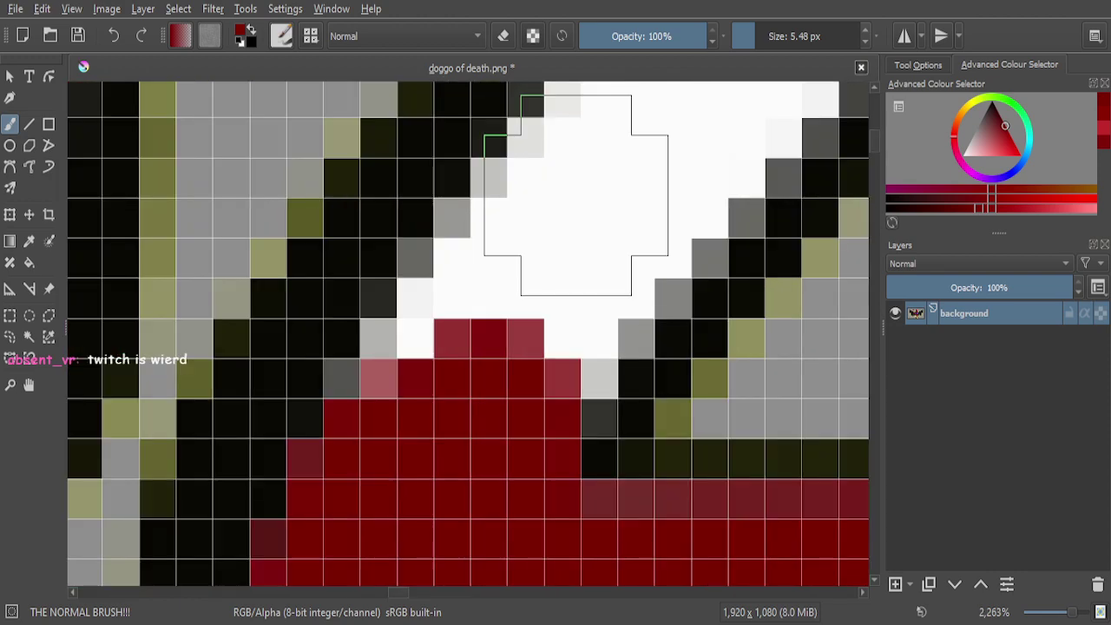
mouse_move(657, 162)
mouse_down()
mouse_move(667, 213)
mouse_move(613, 278)
mouse_move(452, 417)
mouse_move(620, 153)
mouse_move(459, 342)
mouse_move(398, 461)
mouse_up()
scroll(508, 359, down, 3)
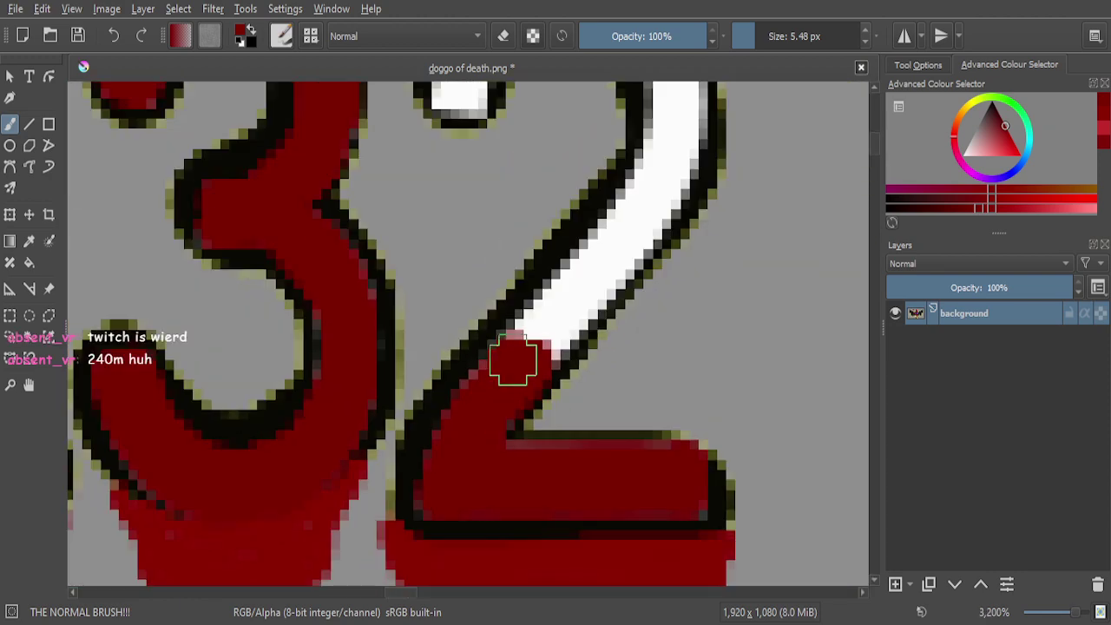
Paint the middle and upper diagonal stroke of the last digit 2 dark red, out to both outline edges
scroll(570, 273, up, 2)
mouse_move(595, 248)
mouse_down()
mouse_move(642, 249)
mouse_move(475, 442)
mouse_move(280, 573)
mouse_move(370, 499)
mouse_move(395, 444)
mouse_move(503, 336)
mouse_move(340, 482)
mouse_move(325, 512)
mouse_move(392, 452)
mouse_move(634, 160)
mouse_move(595, 260)
mouse_up()
scroll(618, 278, down, 3)
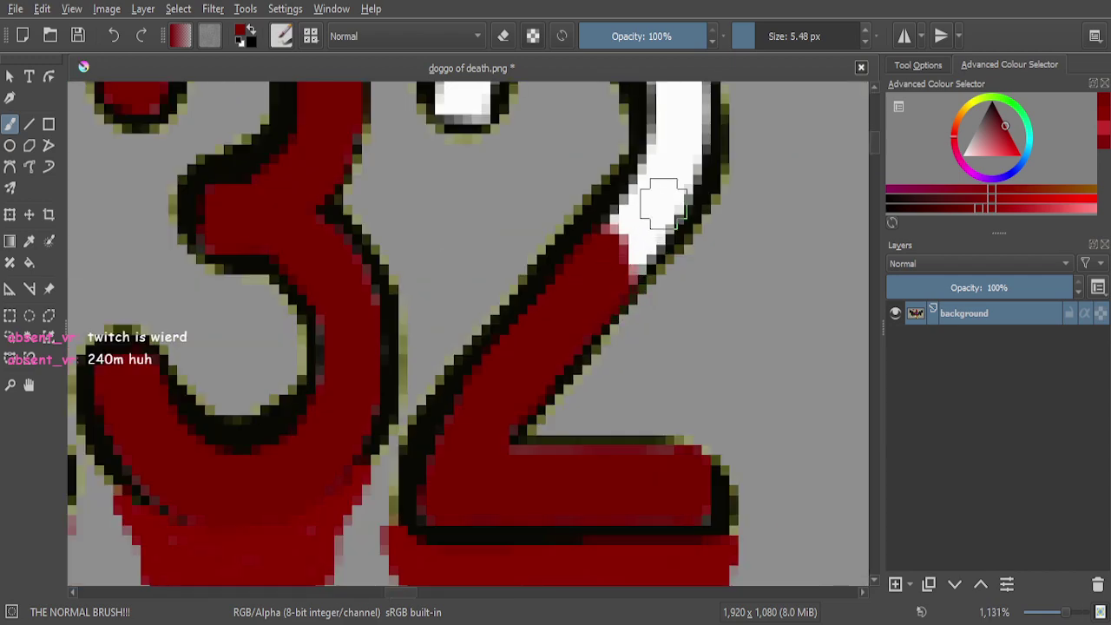
scroll(663, 202, up, 3)
mouse_move(669, 173)
mouse_down()
mouse_move(637, 273)
mouse_move(566, 364)
mouse_move(502, 418)
mouse_move(488, 385)
mouse_move(519, 318)
mouse_move(648, 152)
mouse_up()
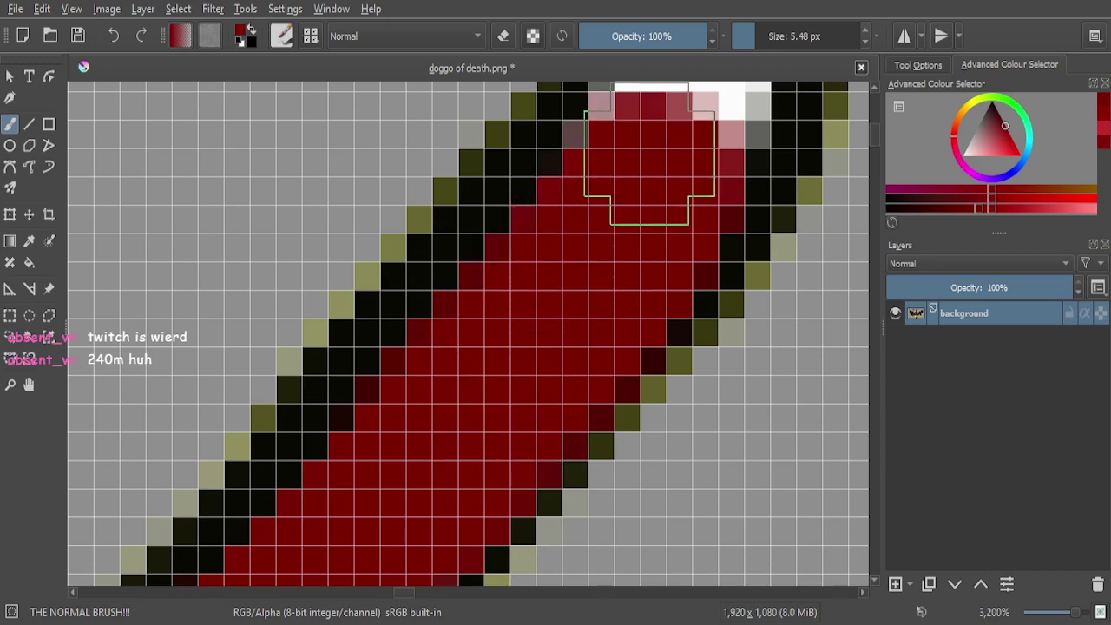
Paint the right-hand curve of the last digit 2 dark red, up to the start of its top arc
scroll(620, 255, down, 3)
scroll(615, 186, up, 3)
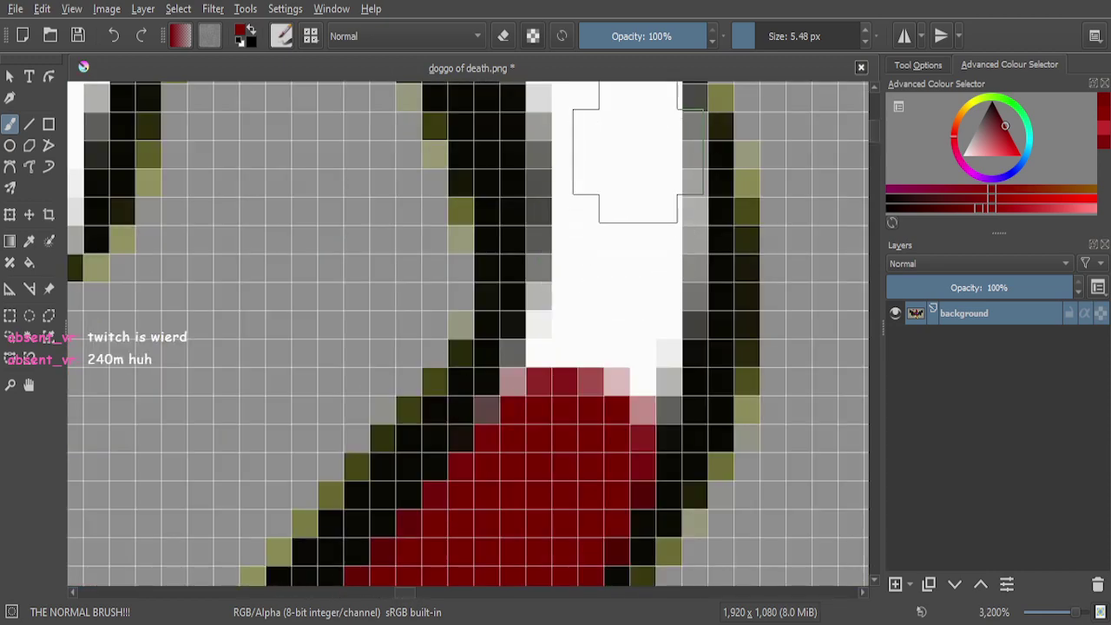
mouse_move(638, 146)
mouse_down()
mouse_move(647, 263)
mouse_move(629, 385)
mouse_move(610, 412)
mouse_move(525, 463)
mouse_move(576, 313)
mouse_move(596, 135)
mouse_move(602, 378)
mouse_up()
scroll(602, 379, down, 3)
scroll(576, 248, up, 4)
mouse_move(501, 199)
mouse_down()
mouse_move(592, 287)
mouse_move(726, 503)
mouse_move(731, 382)
mouse_move(701, 327)
mouse_move(571, 196)
mouse_move(558, 286)
mouse_up()
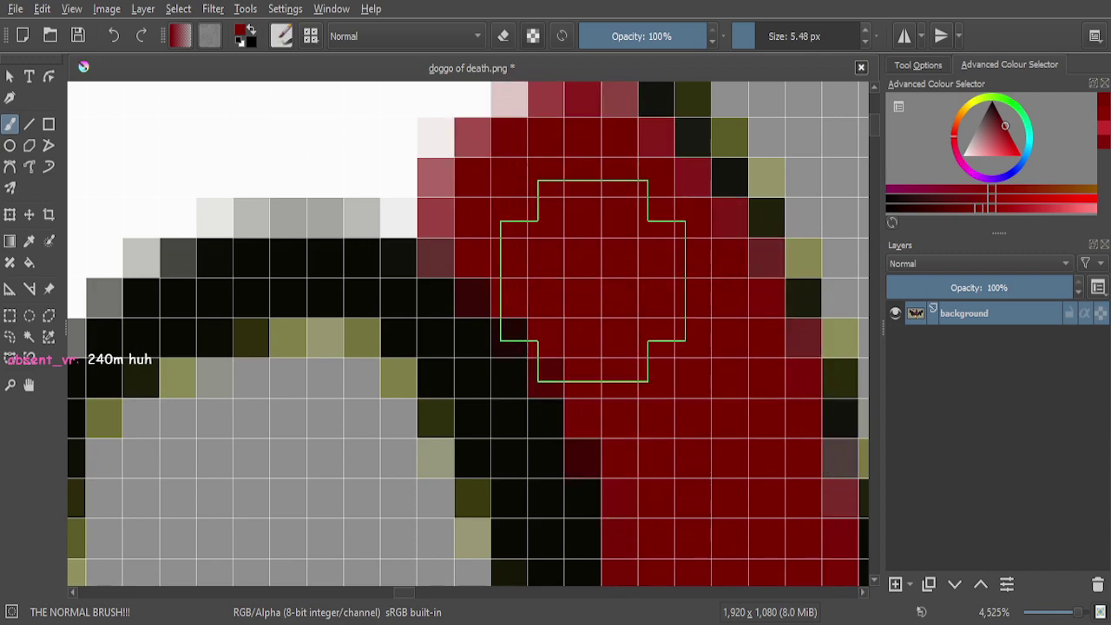
Paint the top arc of the last digit 2 dark red, continuing down its upper-left side
scroll(573, 283, down, 4)
scroll(587, 281, up, 1)
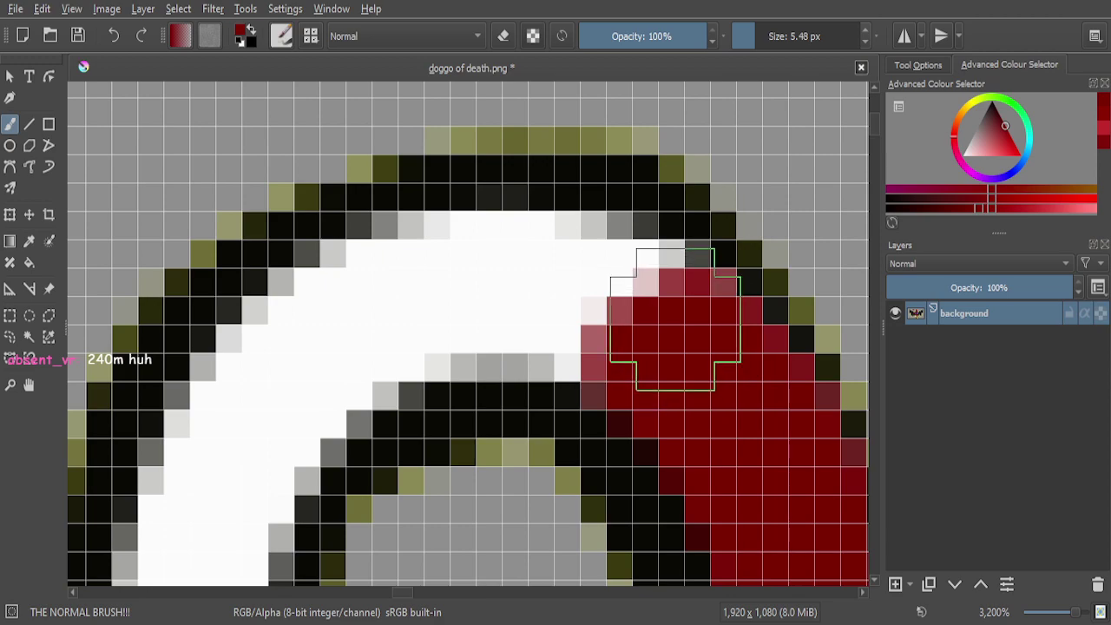
mouse_move(668, 308)
mouse_down()
mouse_move(625, 297)
mouse_move(608, 270)
mouse_move(386, 282)
mouse_up()
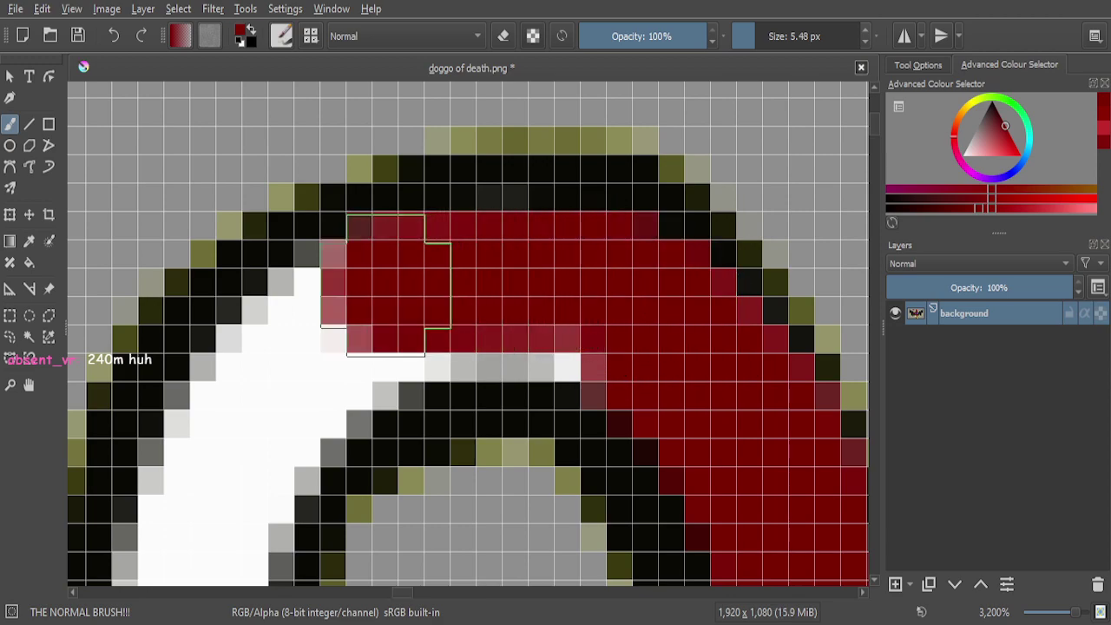
mouse_move(614, 322)
mouse_down()
mouse_move(588, 327)
mouse_move(447, 292)
mouse_move(384, 322)
mouse_move(350, 313)
mouse_move(354, 302)
mouse_move(273, 342)
mouse_move(220, 432)
mouse_move(285, 384)
mouse_move(414, 330)
mouse_move(347, 347)
mouse_move(263, 472)
mouse_move(253, 508)
mouse_up()
Paint the upper-left end of the last digit 2 dark red, filling its corner pixels with a 2.48 px brush
scroll(407, 293, down, 2)
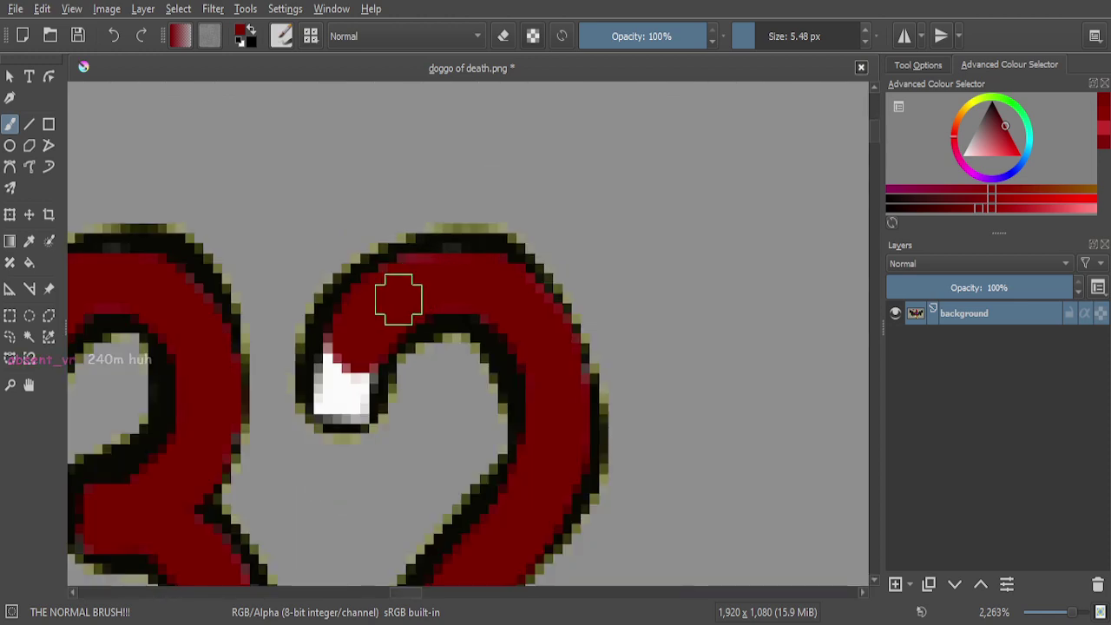
scroll(300, 378, up, 4)
mouse_move(384, 322)
mouse_down()
mouse_move(434, 305)
mouse_move(446, 268)
mouse_move(402, 387)
mouse_move(402, 478)
mouse_move(457, 391)
mouse_move(479, 311)
mouse_move(446, 478)
mouse_move(458, 352)
mouse_up()
scroll(458, 352, down, 3)
scroll(446, 402, up, 3)
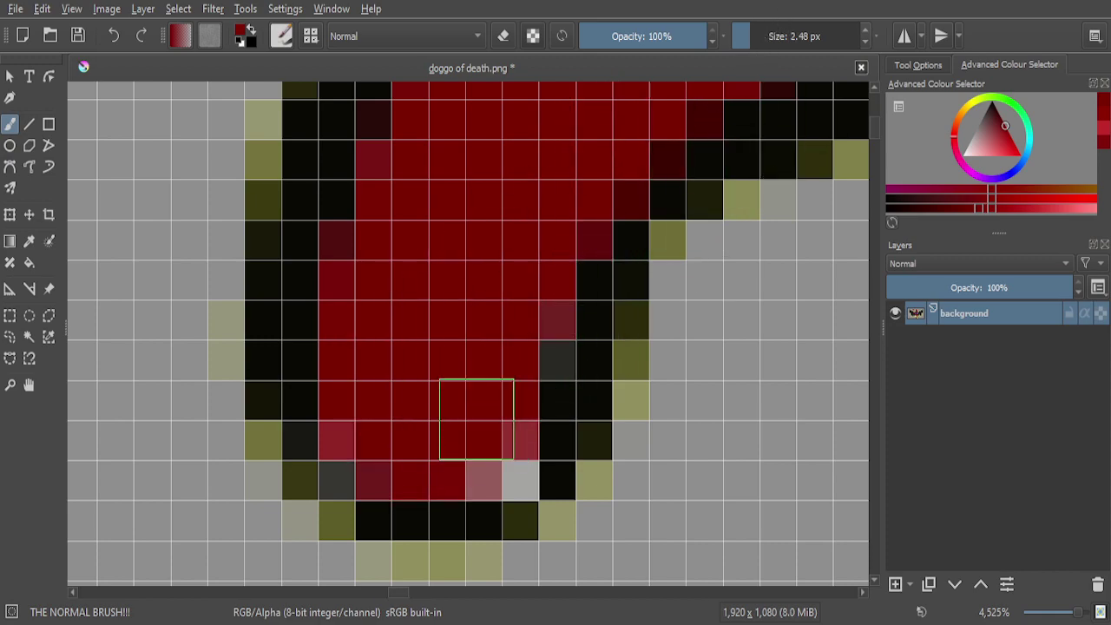
click(503, 460)
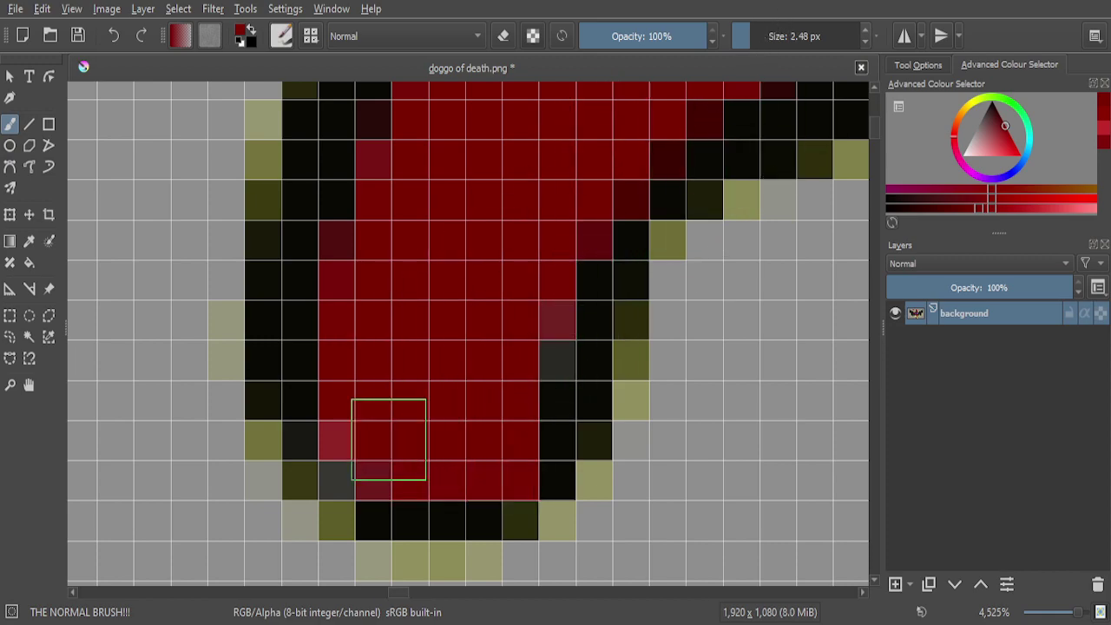
scroll(509, 346, down, 5)
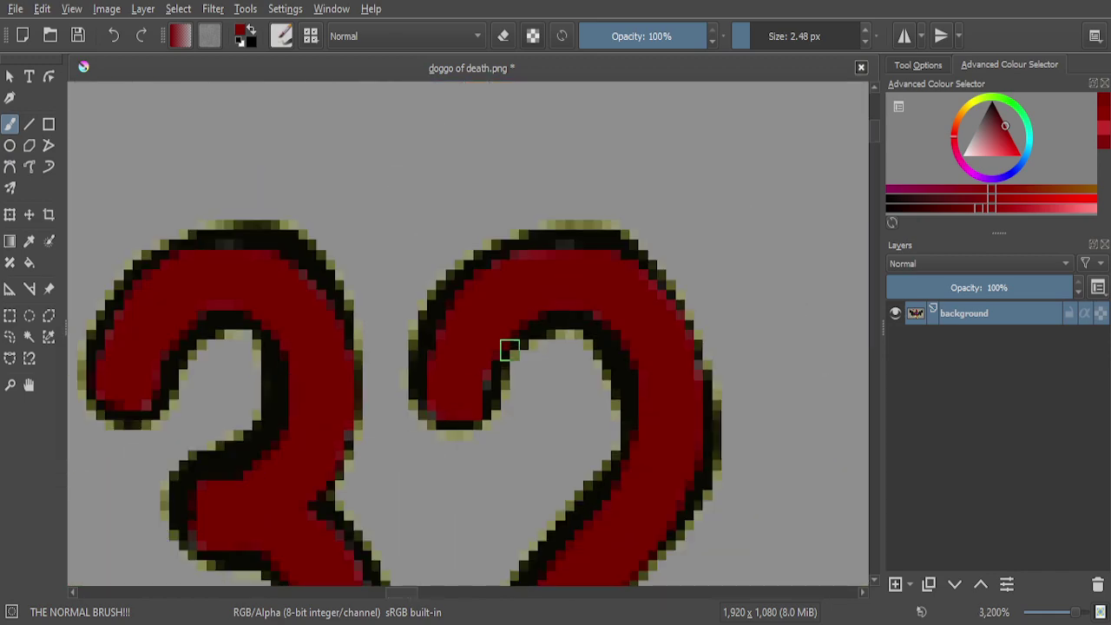
scroll(526, 409, down, 1)
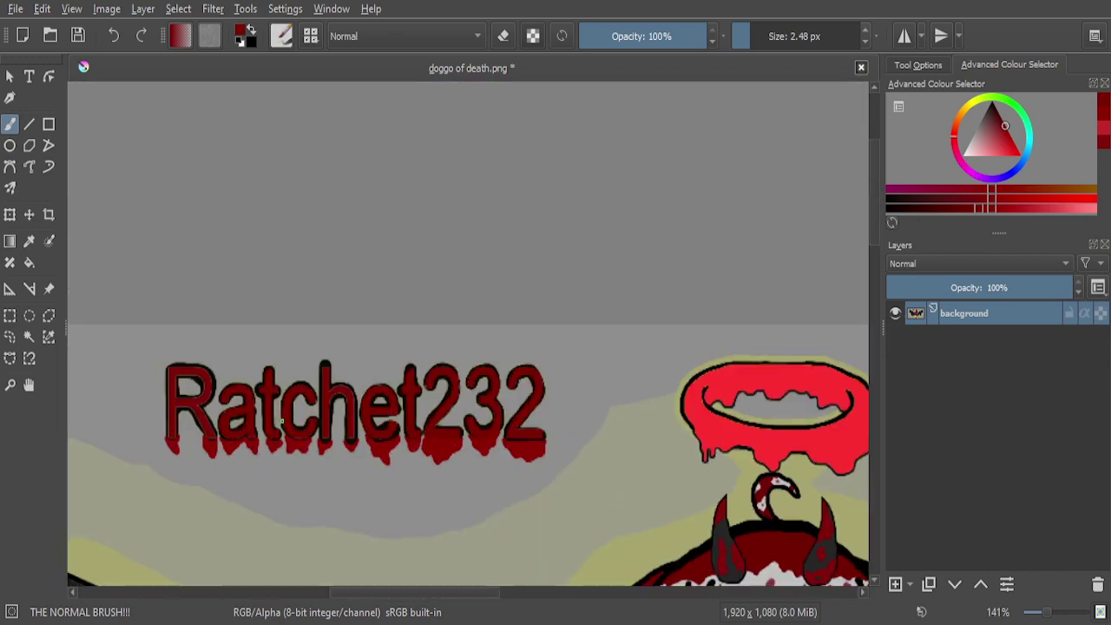
scroll(159, 436, up, 7)
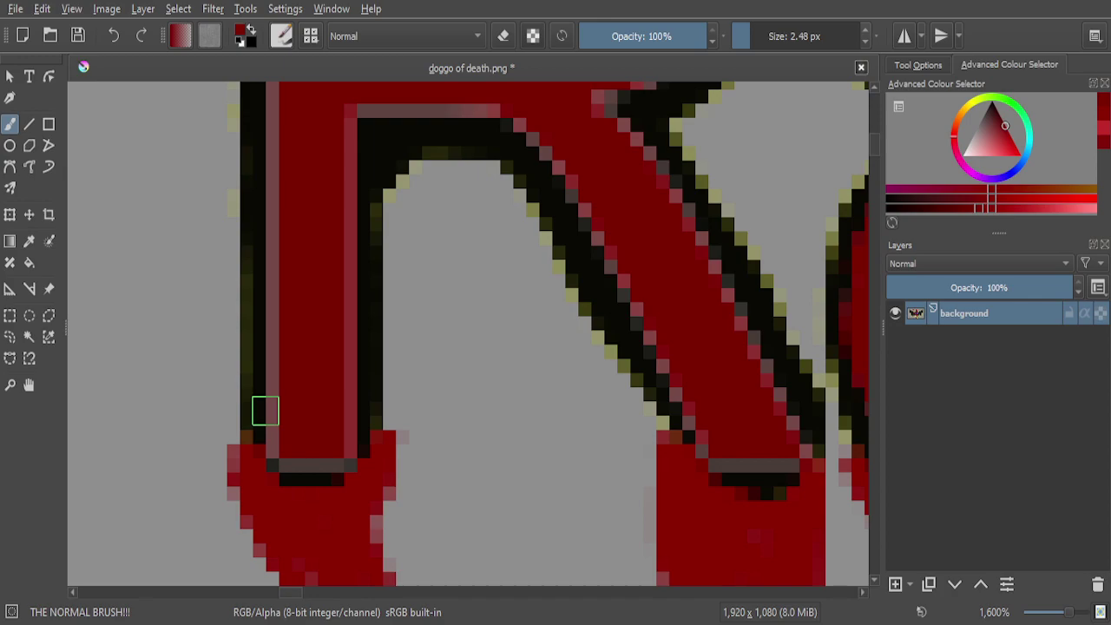
scroll(413, 410, down, 1)
scroll(489, 321, down, 6)
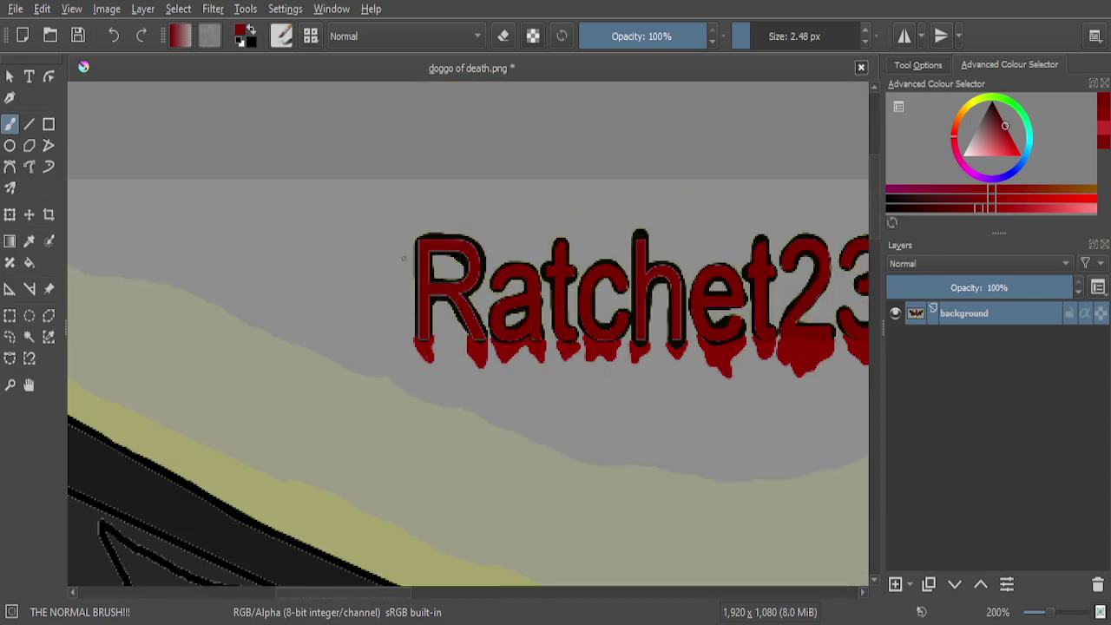
scroll(514, 282, down, 3)
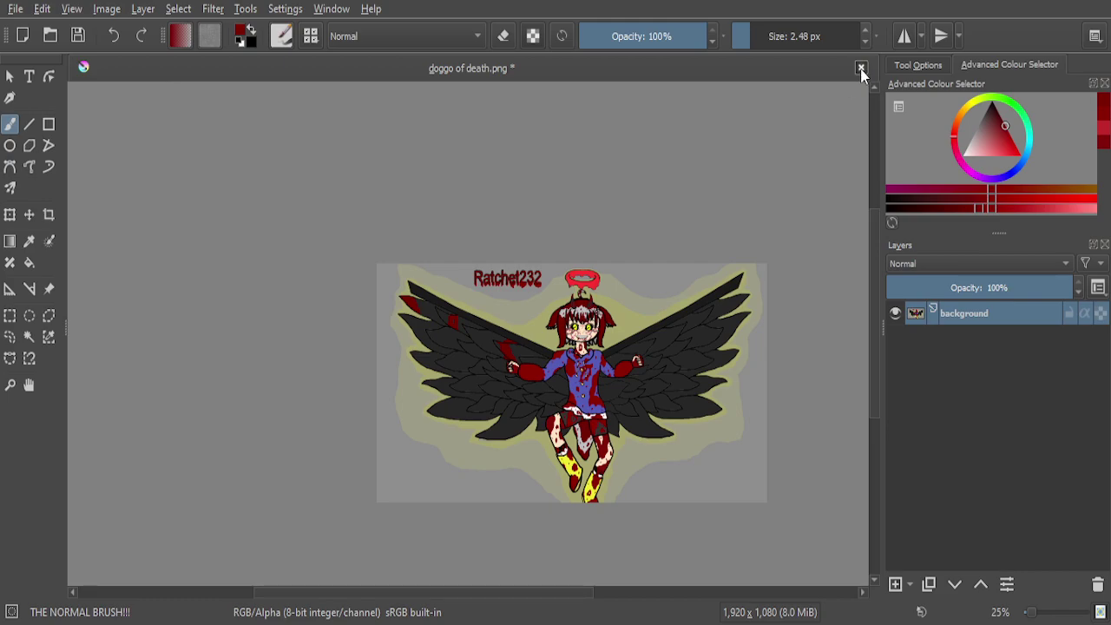
Sample the dark red of the existing blood stain on the wing as the painting colour and return to the brush
scroll(521, 408, up, 9)
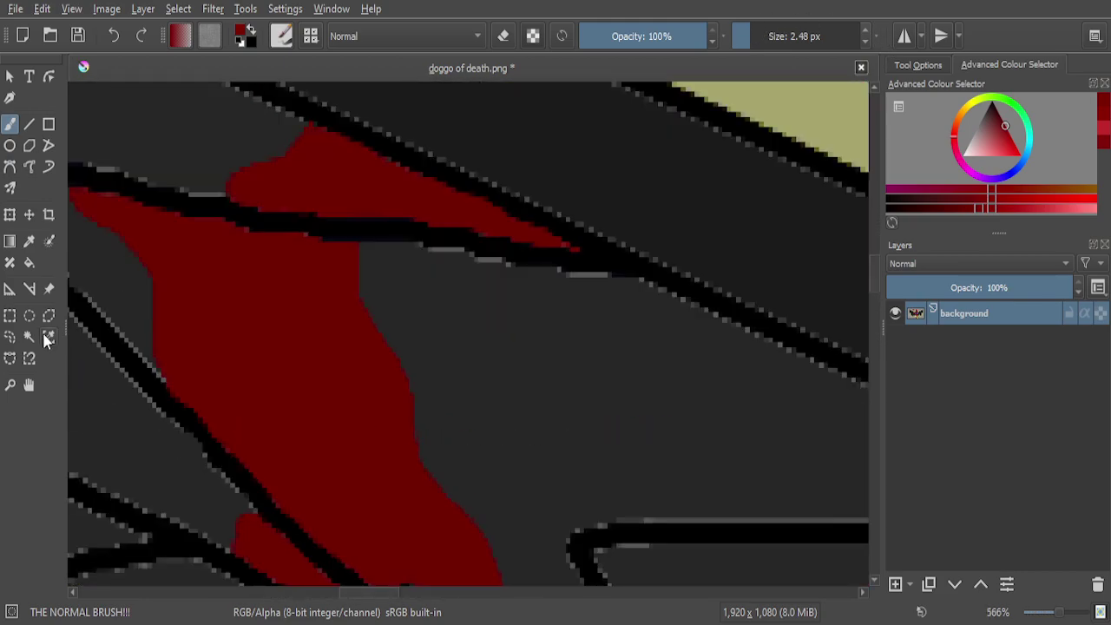
click(28, 242)
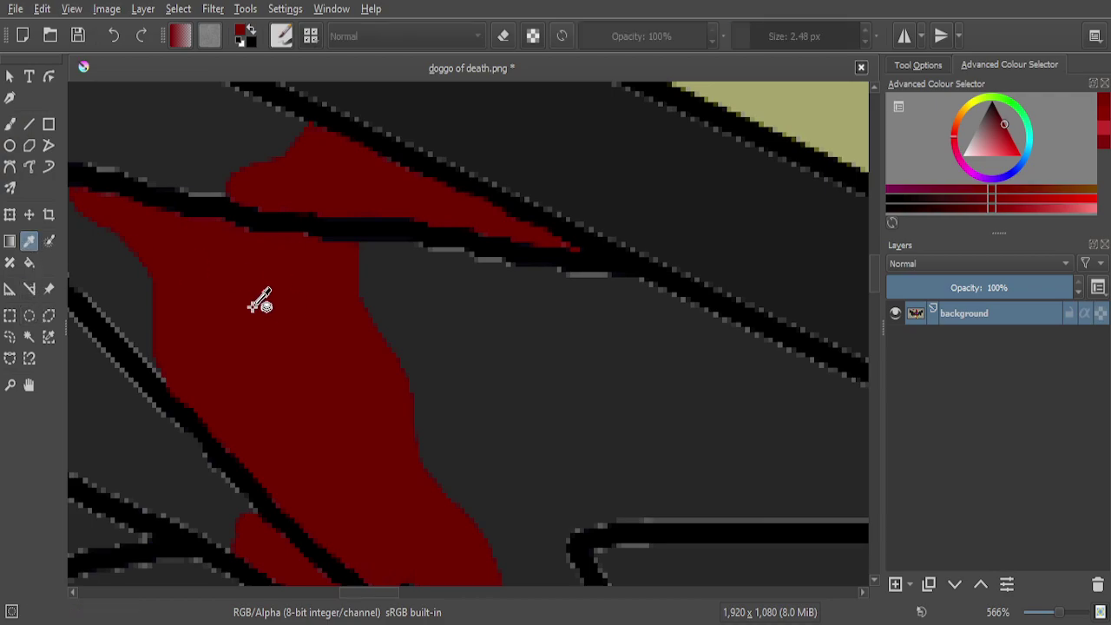
click(10, 124)
Draw a wavy dark red line across the wing's second outer feather, from its upper outline down to its lower outline, with the 2.48 px brush
scroll(305, 223, down, 9)
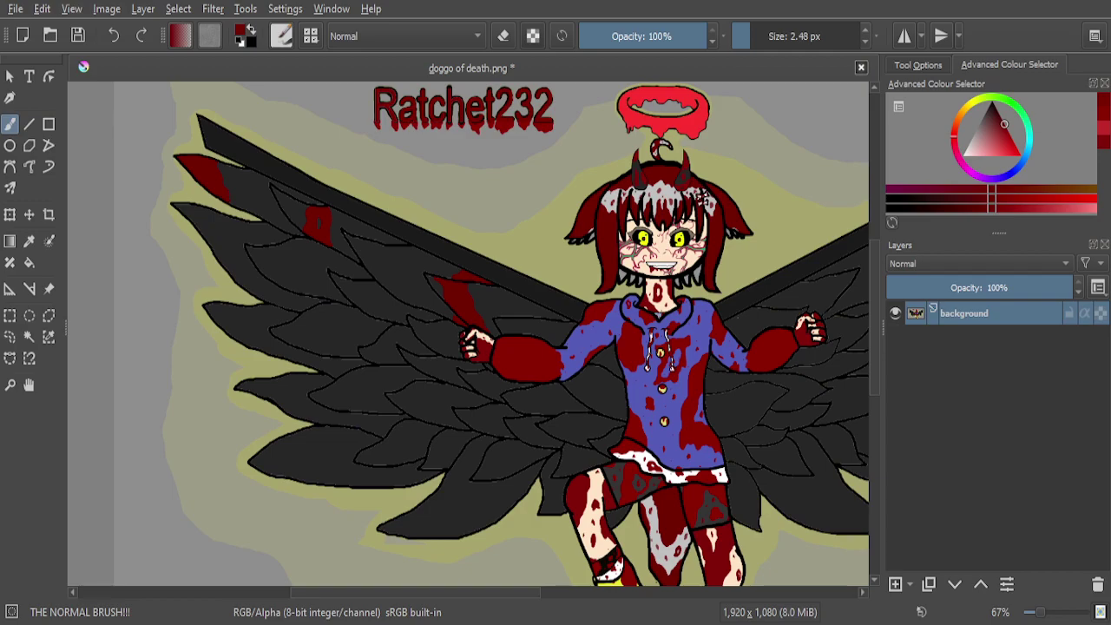
key(minus)
key(minus)
scroll(471, 443, up, 4)
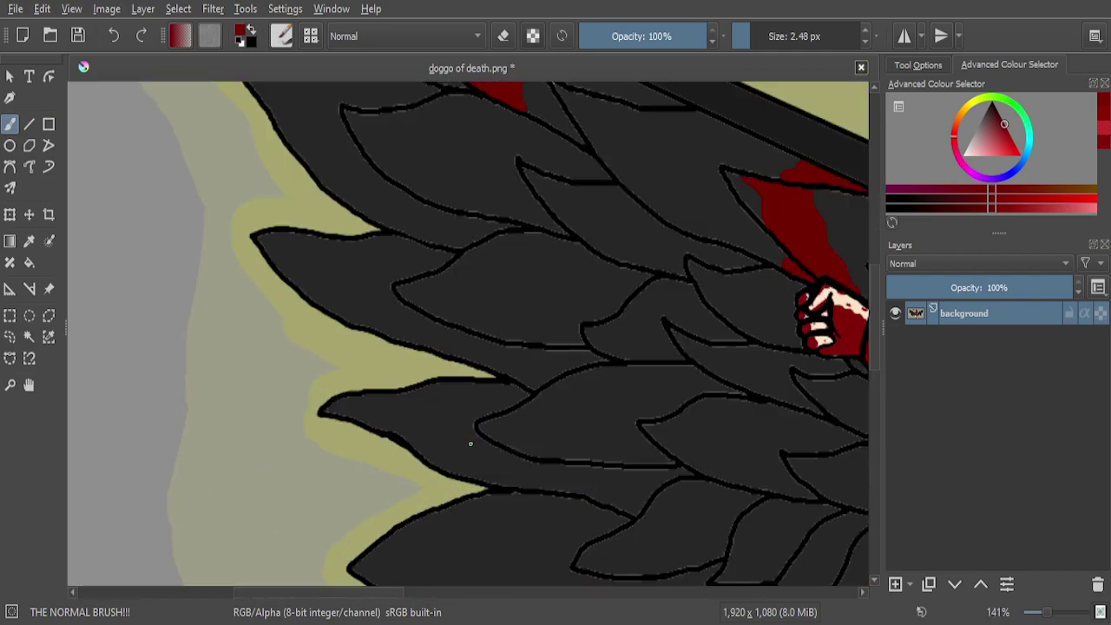
scroll(480, 437, down, 2)
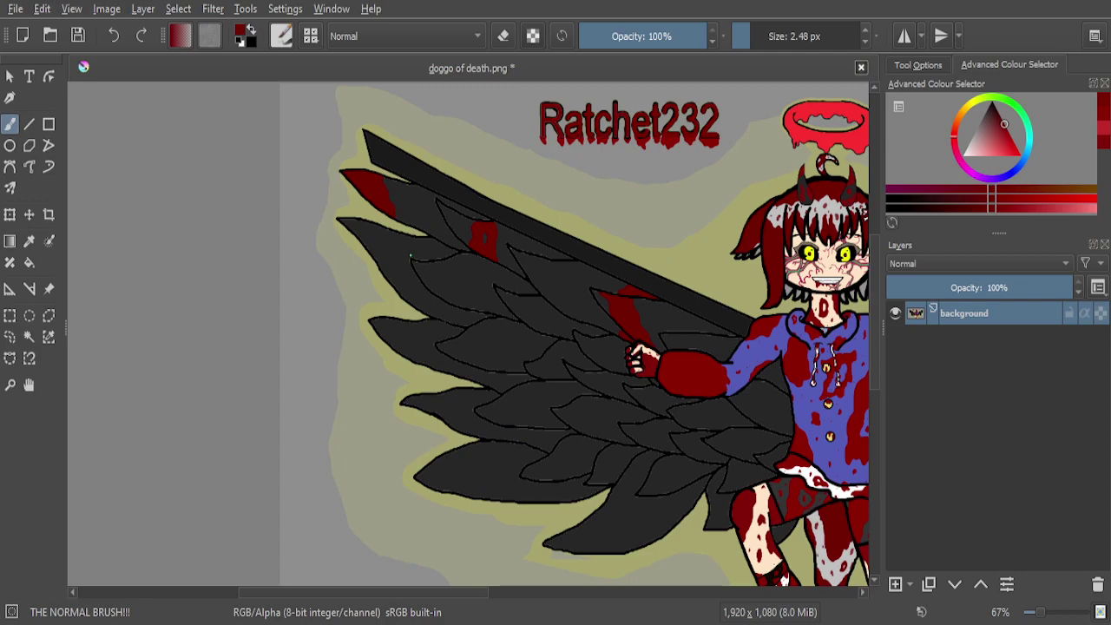
scroll(381, 227, up, 4)
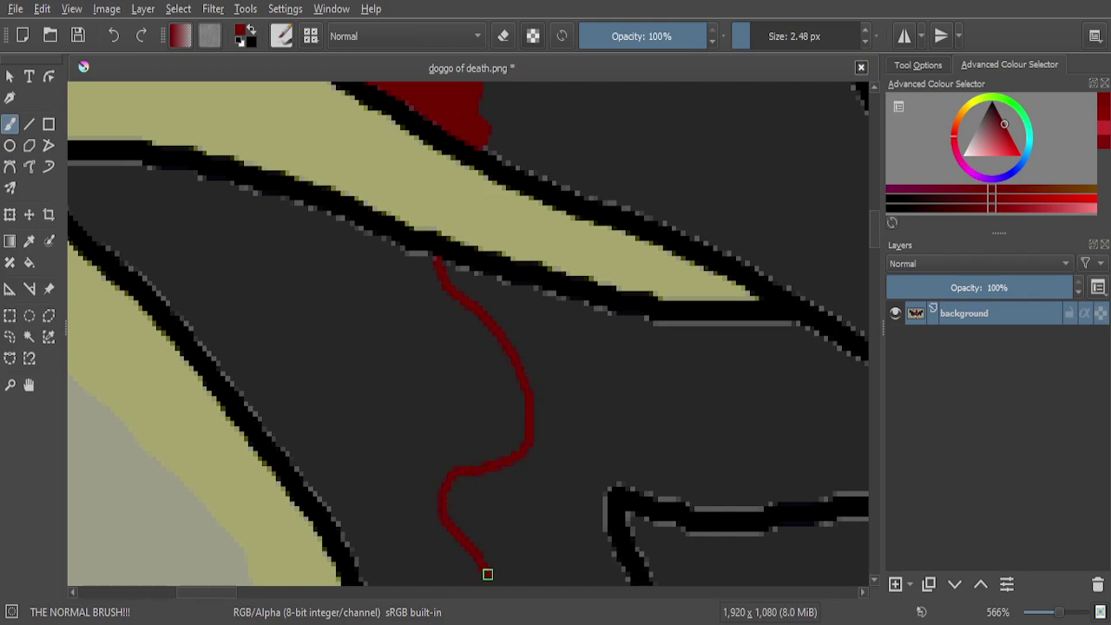
scroll(452, 486, down, 3)
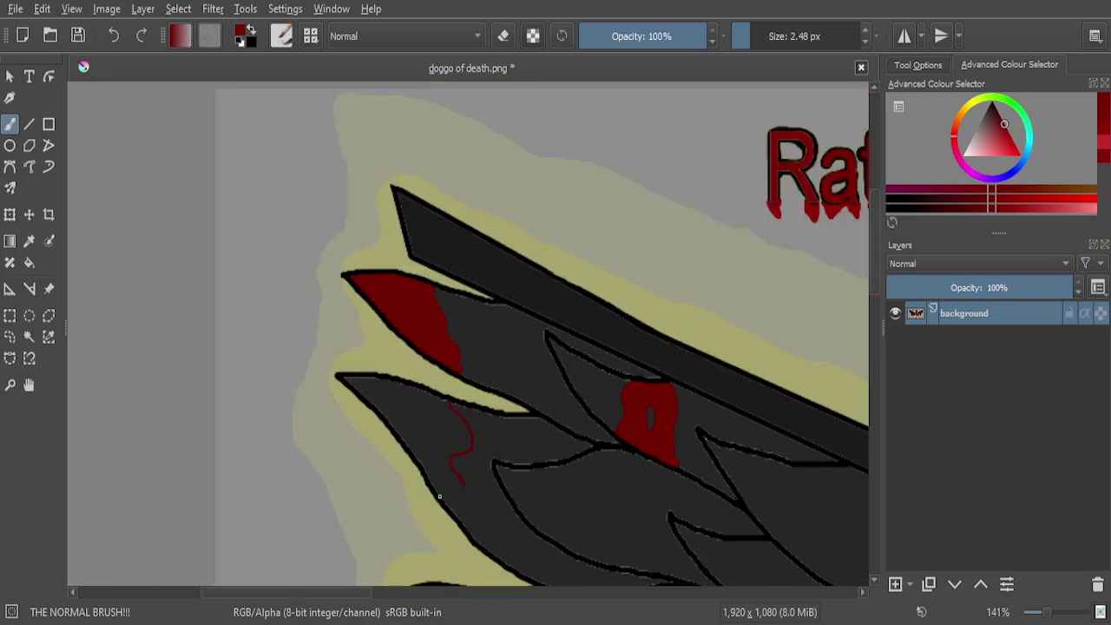
scroll(439, 496, up, 10)
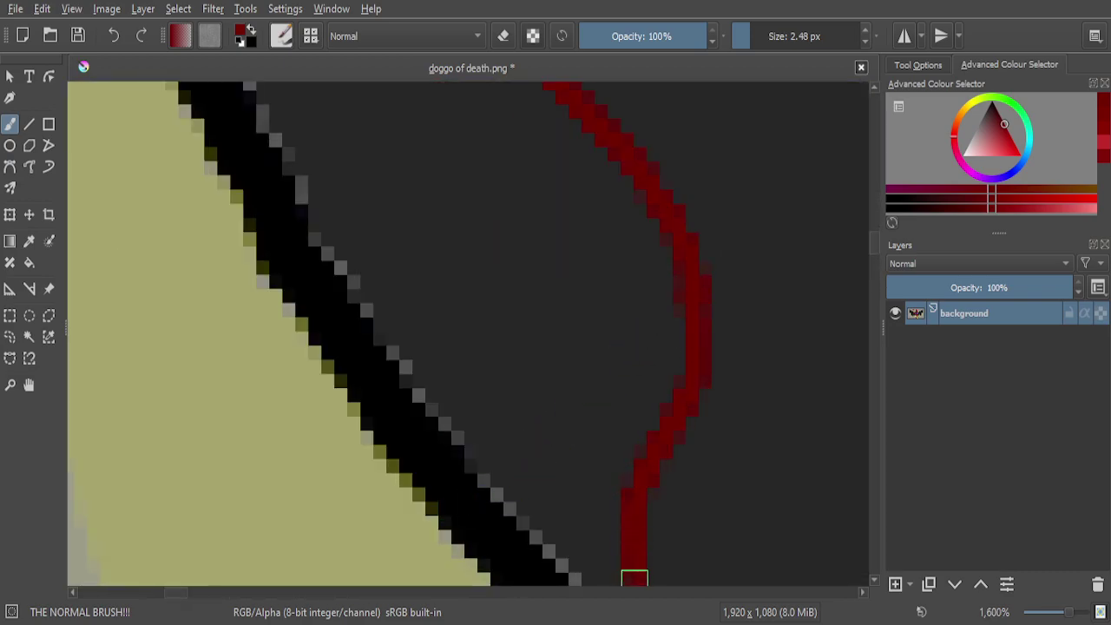
scroll(611, 469, down, 4)
scroll(617, 477, up, 6)
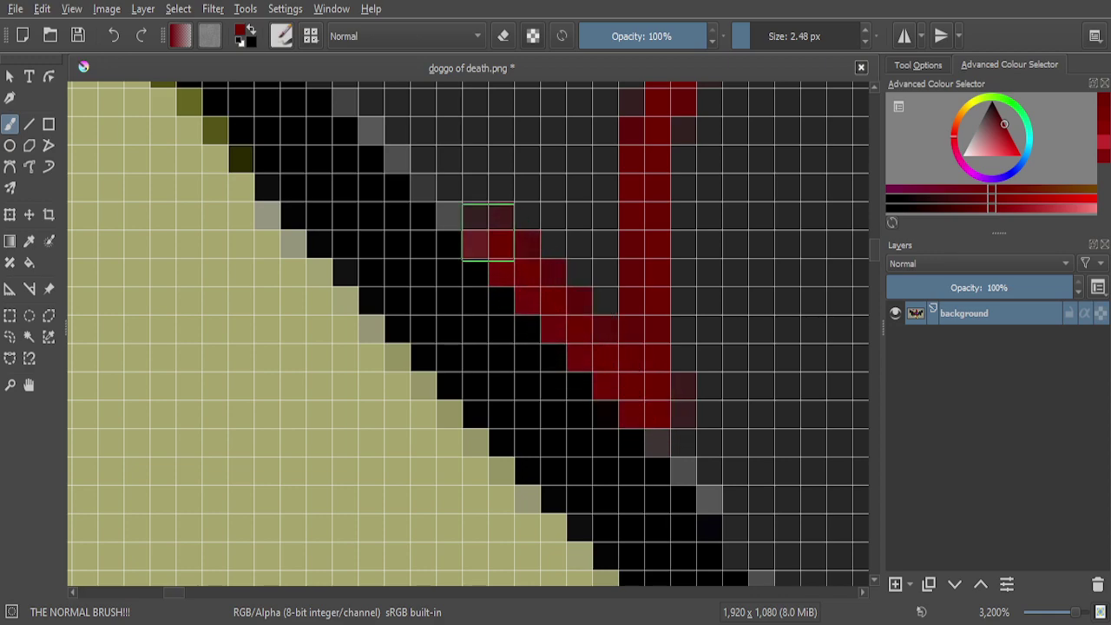
Extend the dark red line along the feather's upper outline towards the tip, and draw a second short wavy line across the tip
scroll(460, 201, down, 5)
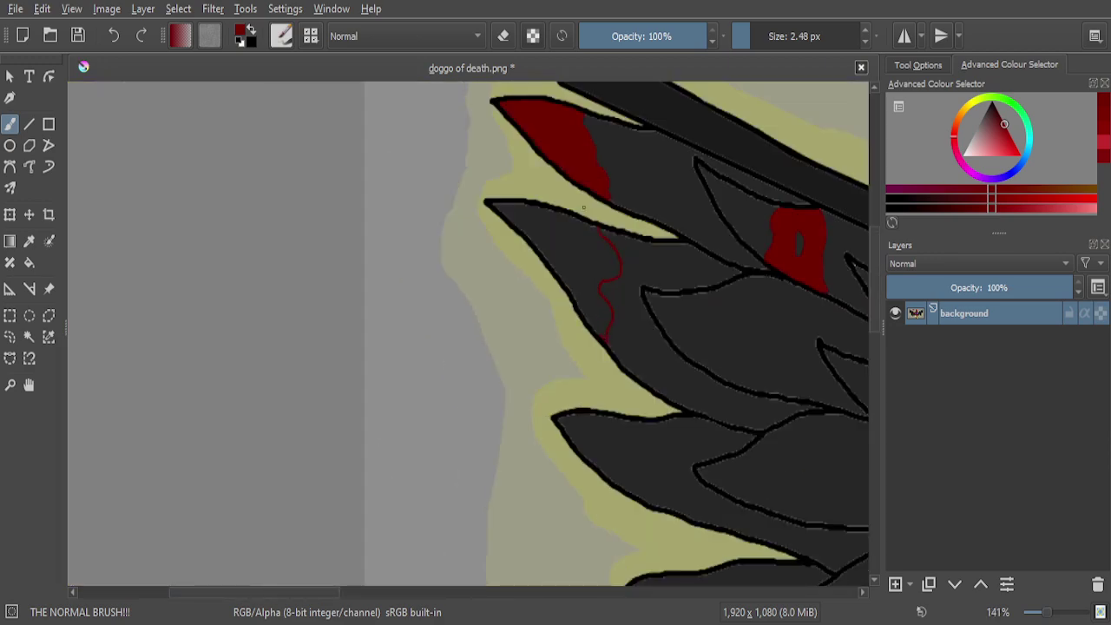
scroll(583, 206, up, 9)
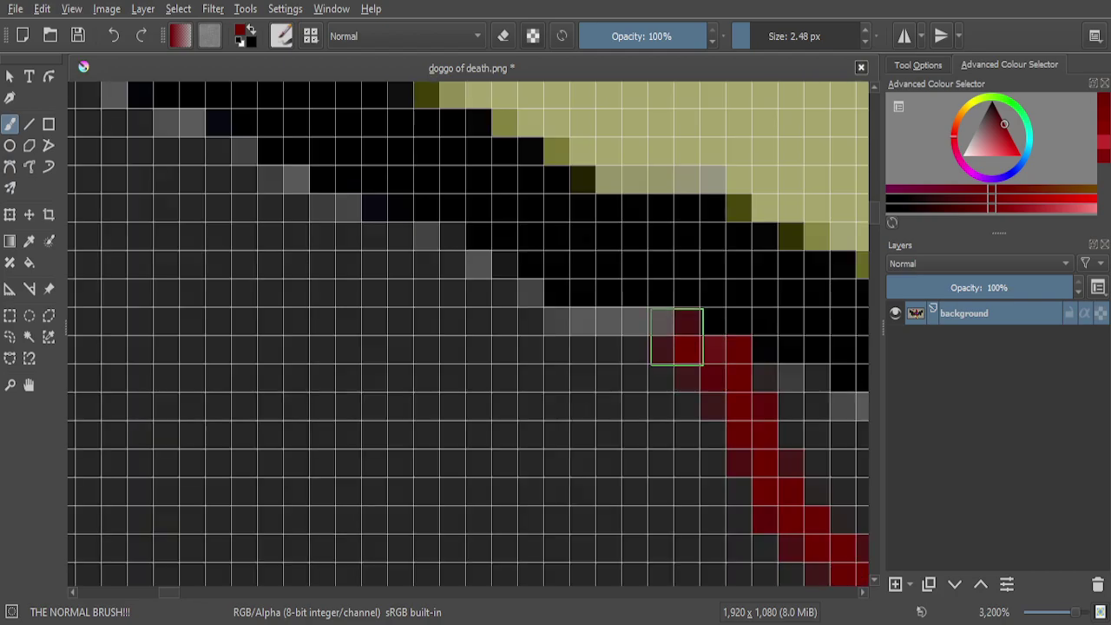
drag(609, 330, 517, 306)
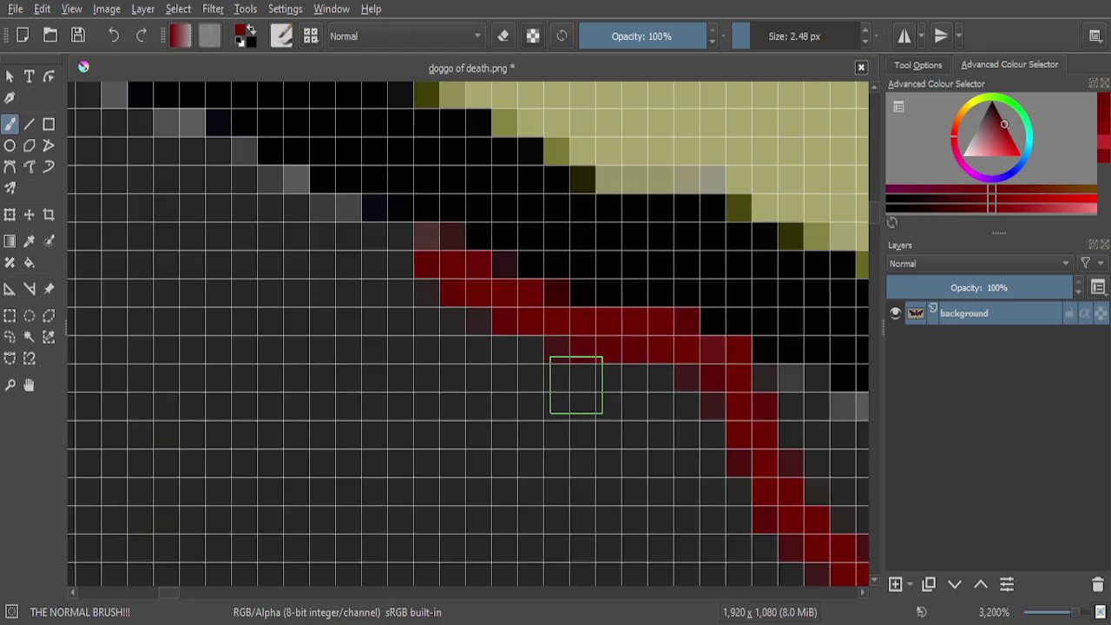
scroll(588, 389, down, 4)
scroll(595, 390, down, 3)
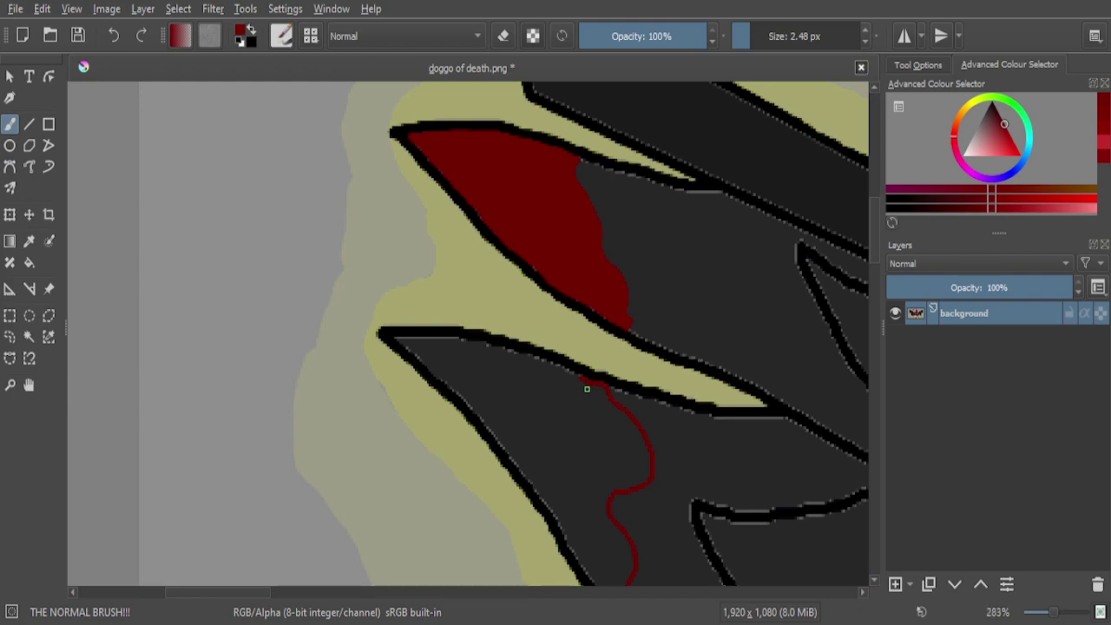
scroll(554, 389, down, 1)
scroll(486, 364, up, 6)
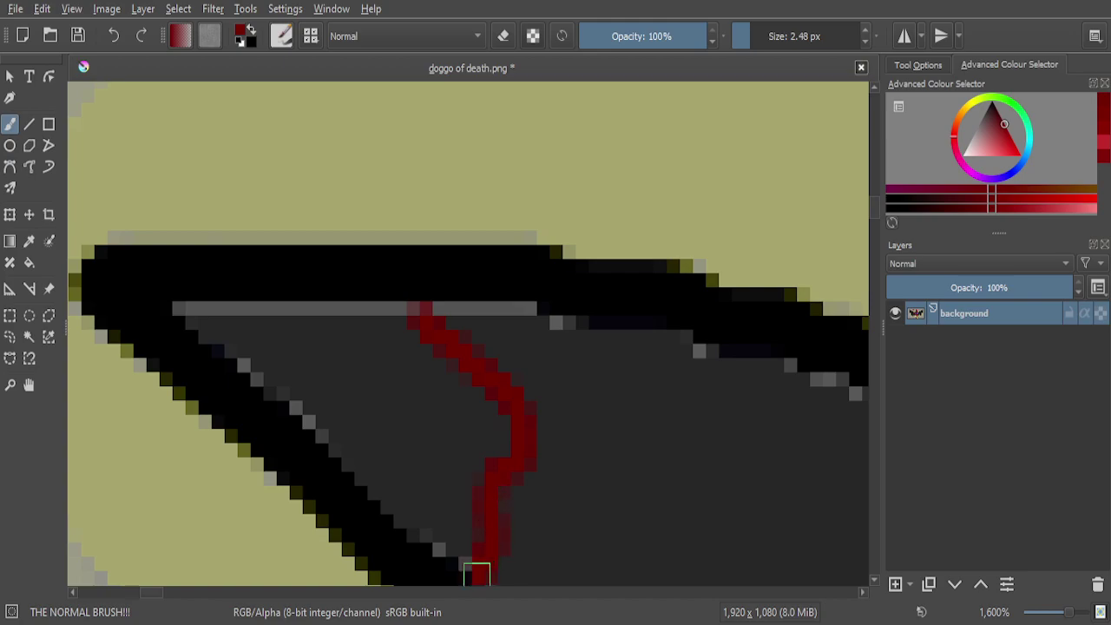
With an 11.48 px brush, paint a dark red band under the feather's upper outline to the tip's wavy line and down to the lower outline
scroll(475, 395, down, 5)
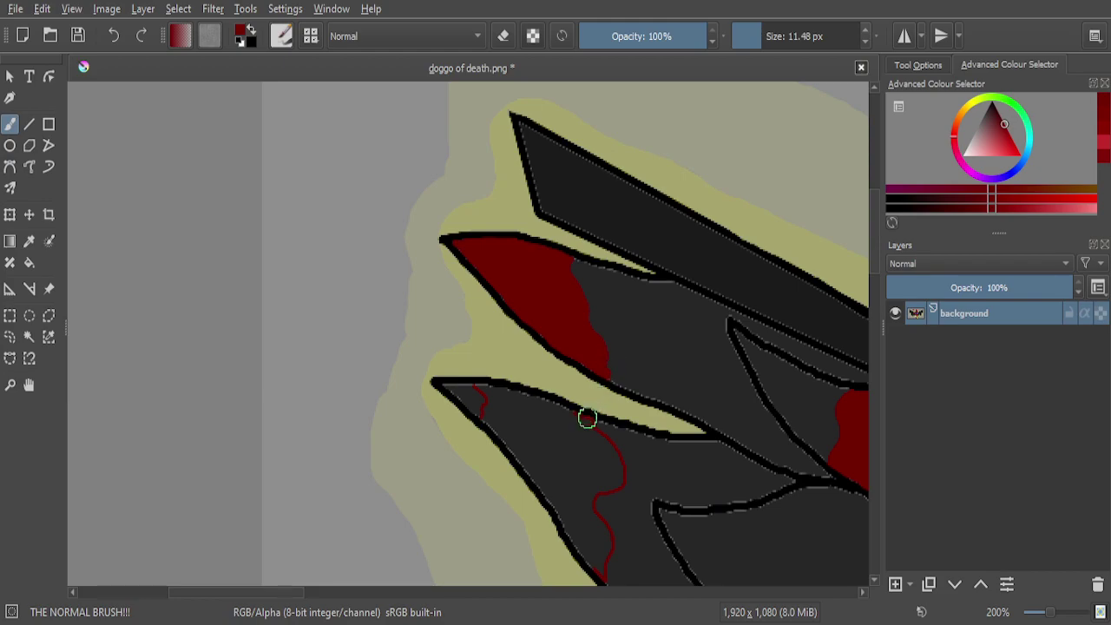
scroll(589, 414, up, 6)
mouse_move(570, 385)
mouse_down()
mouse_move(614, 391)
mouse_move(334, 266)
mouse_move(157, 221)
mouse_up()
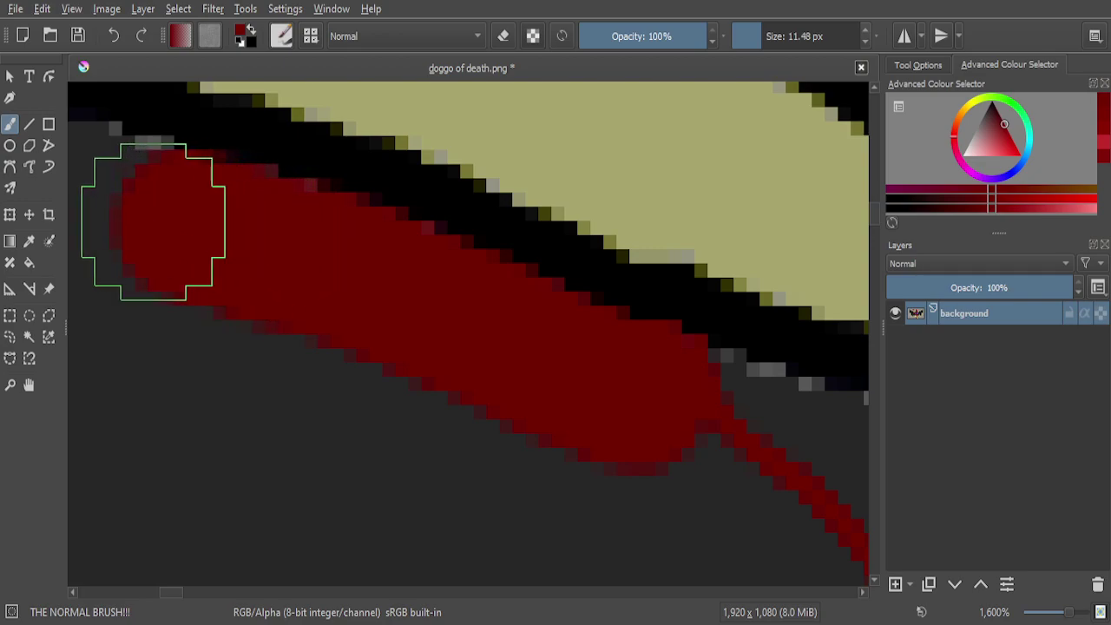
scroll(508, 347, down, 4)
scroll(321, 293, up, 4)
mouse_move(703, 391)
mouse_down()
mouse_move(571, 346)
mouse_move(475, 337)
mouse_up()
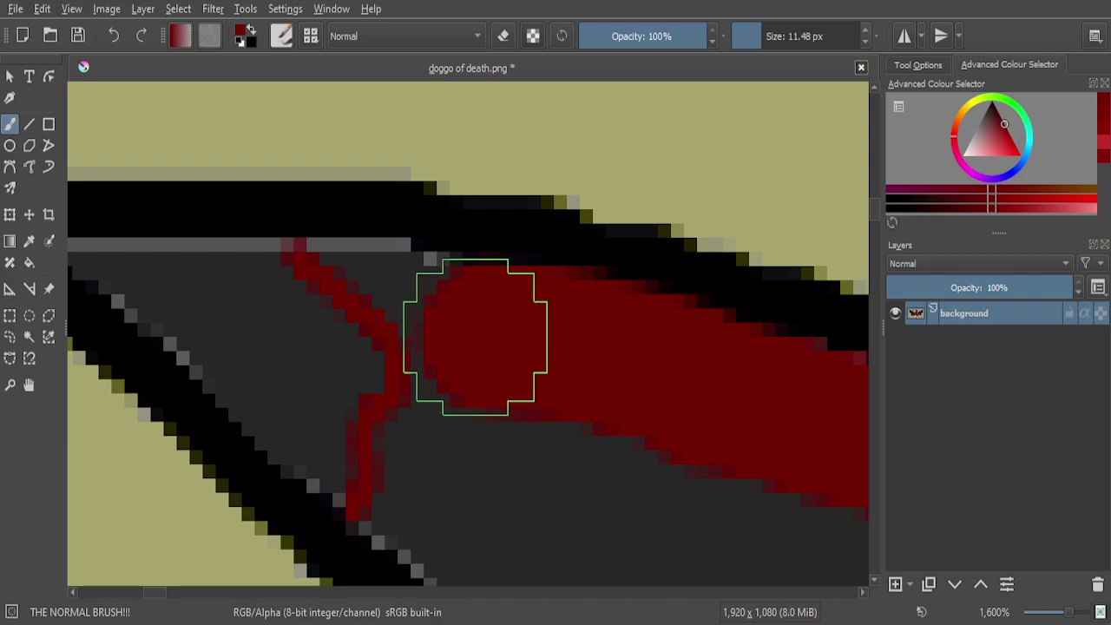
mouse_move(492, 362)
mouse_down()
mouse_move(446, 404)
mouse_move(428, 492)
mouse_up()
Paint a dark red band along the feather's lower outline, starting at the lower end of the long wavy line, undoing a misplaced stroke
scroll(484, 373, down, 8)
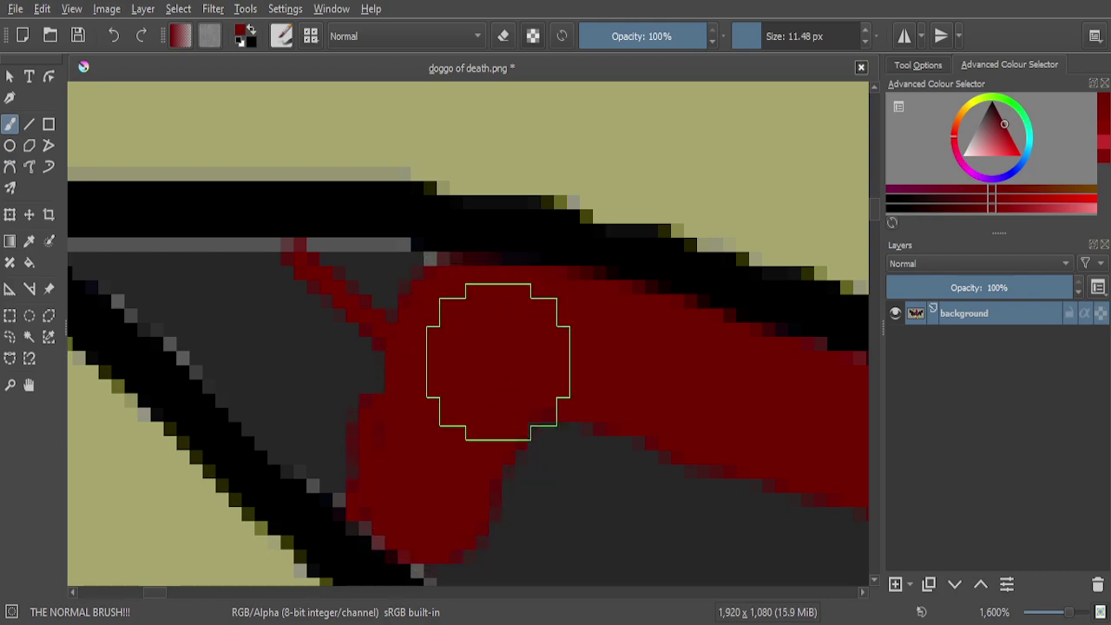
scroll(591, 450, up, 9)
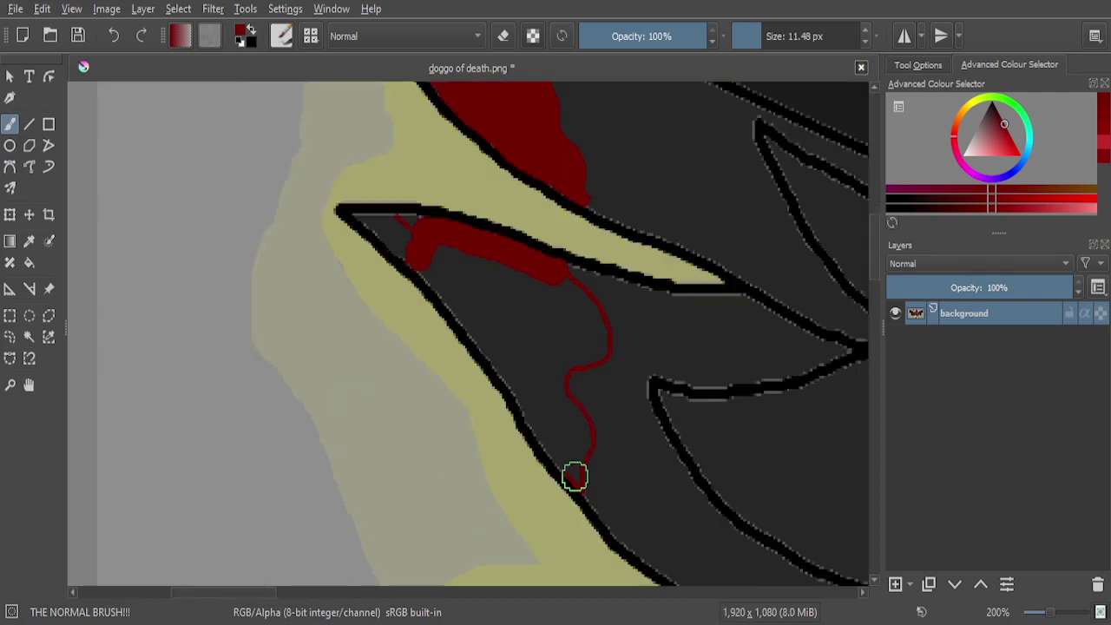
mouse_move(550, 392)
mouse_down()
mouse_move(475, 326)
mouse_move(354, 152)
mouse_move(460, 298)
mouse_move(420, 245)
mouse_move(455, 252)
mouse_move(502, 350)
mouse_move(569, 426)
mouse_up()
key(ctrl+z)
scroll(422, 241, down, 5)
scroll(416, 248, up, 5)
scroll(569, 426, down, 4)
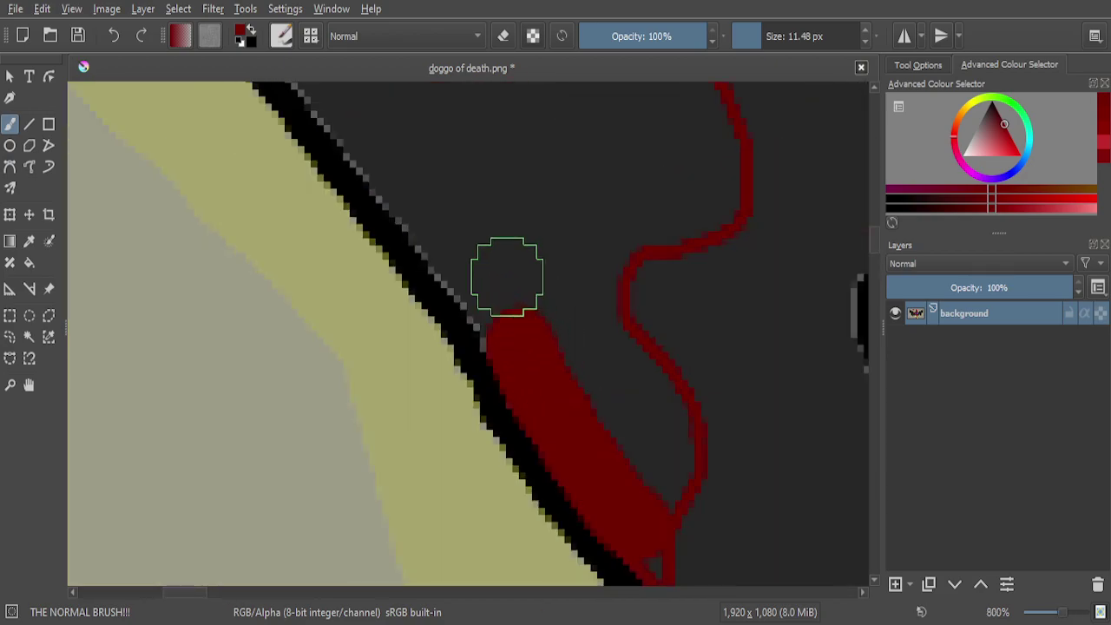
scroll(504, 272, up, 5)
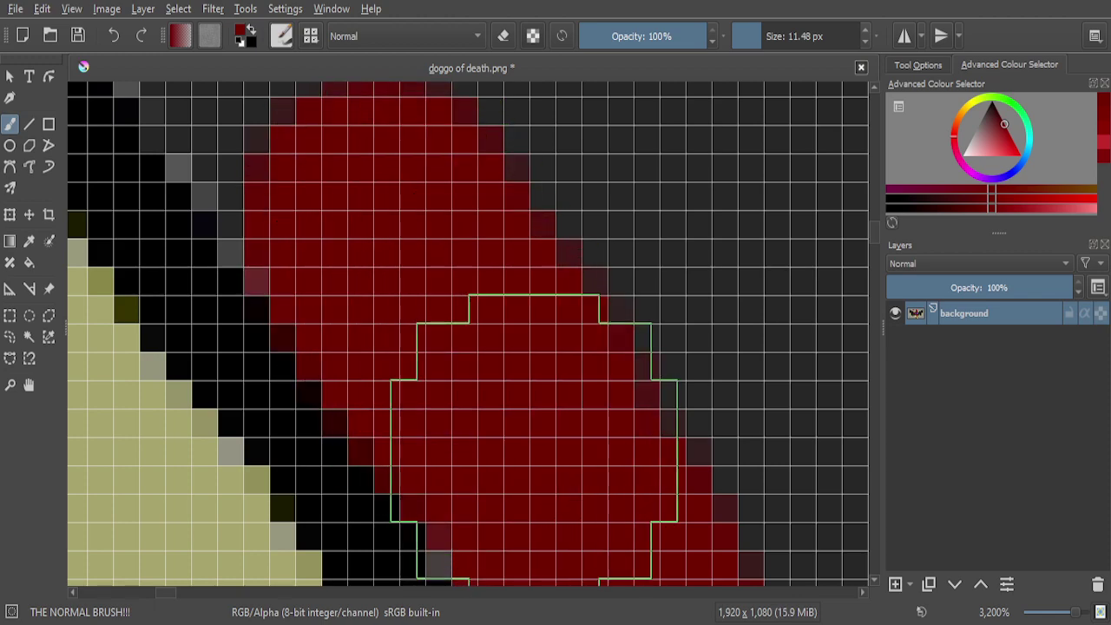
Continue the dark red band up along the feather's lower outline until it joins the painted area near the tip
scroll(621, 408, down, 3)
scroll(555, 331, up, 3)
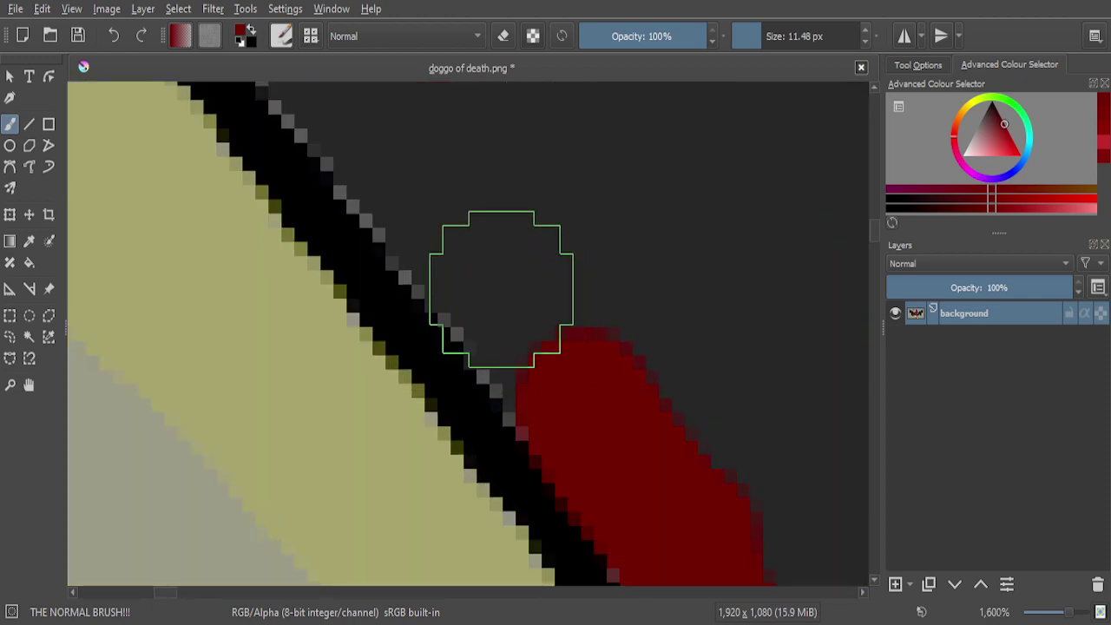
drag(482, 247, 556, 378)
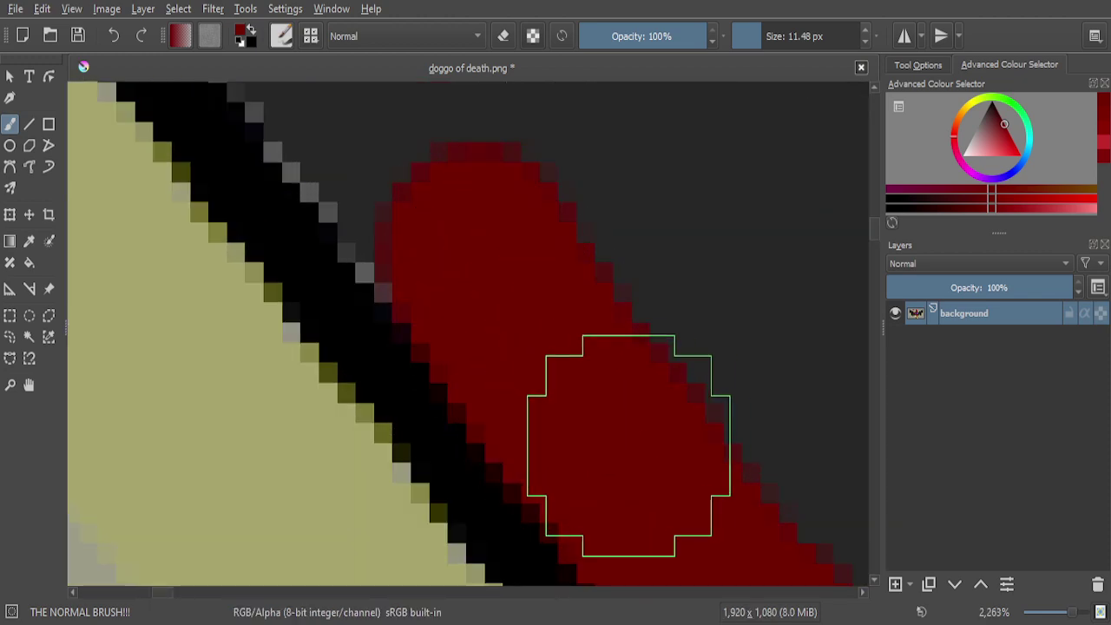
scroll(616, 408, down, 3)
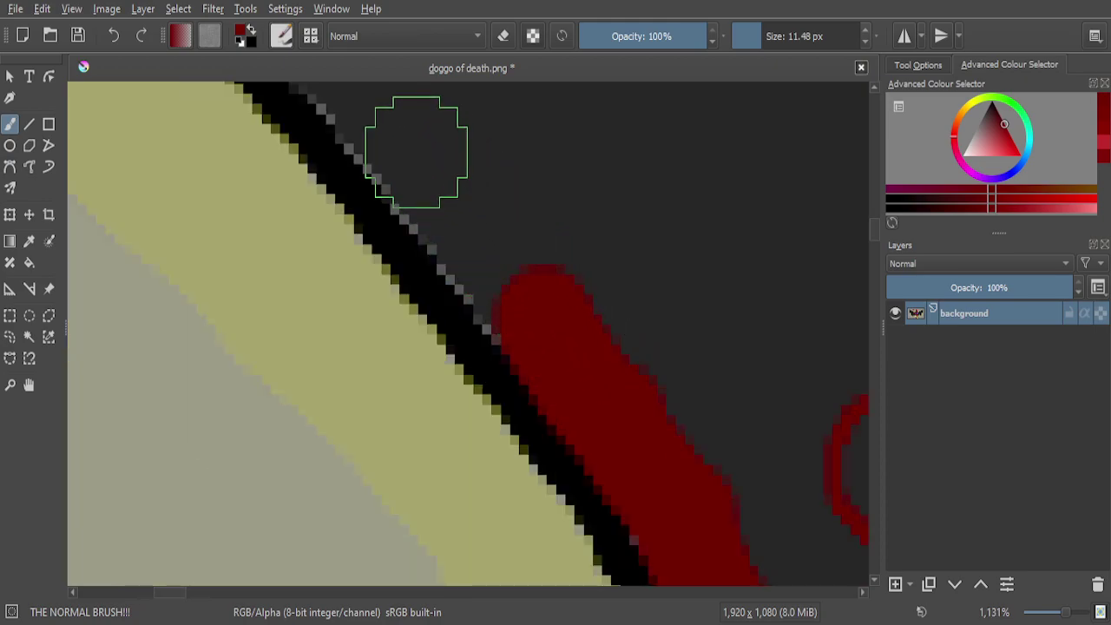
drag(417, 154, 486, 247)
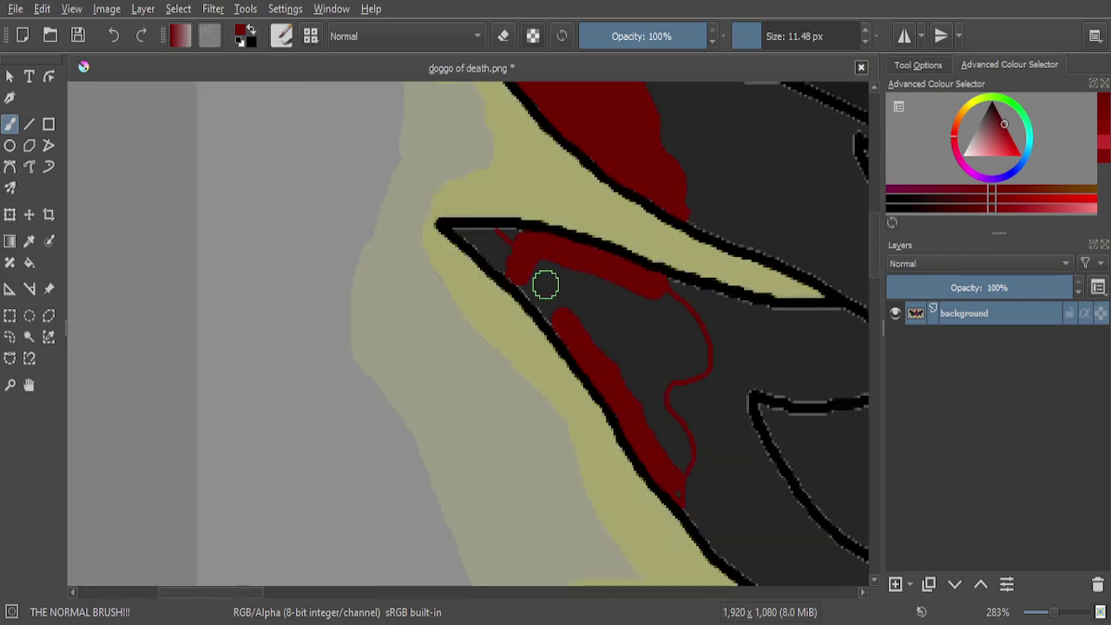
scroll(545, 284, up, 5)
mouse_move(456, 252)
mouse_down()
mouse_move(642, 475)
mouse_move(705, 525)
mouse_move(708, 466)
mouse_move(672, 311)
mouse_move(626, 210)
mouse_move(571, 194)
mouse_move(499, 231)
mouse_up()
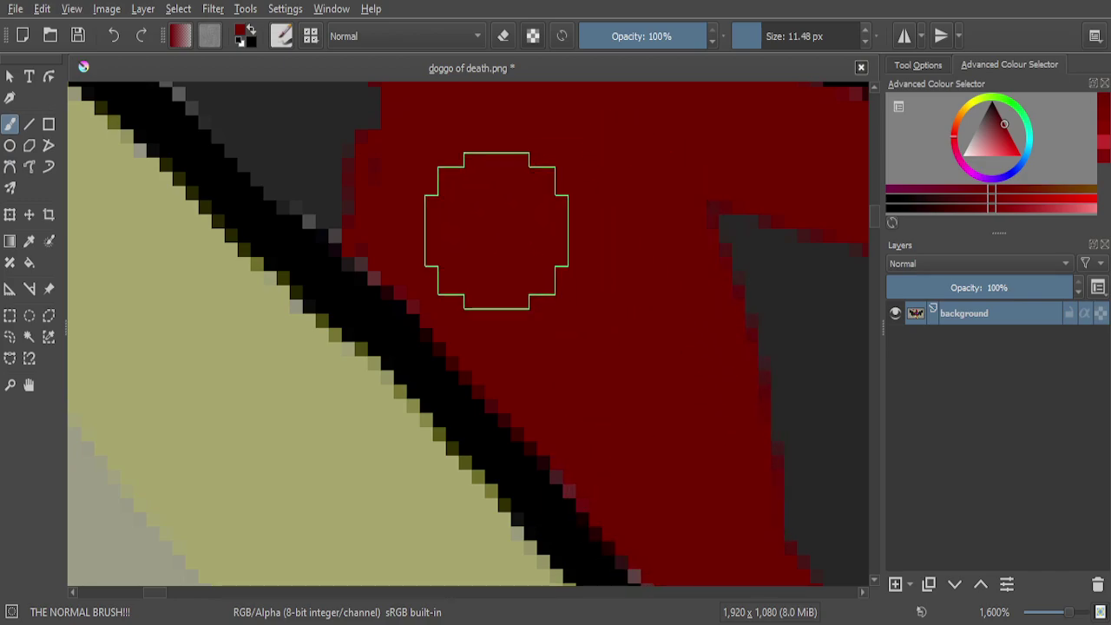
Fill the lower end and most of the middle of the feather's blood patch dark red
scroll(506, 223, down, 6)
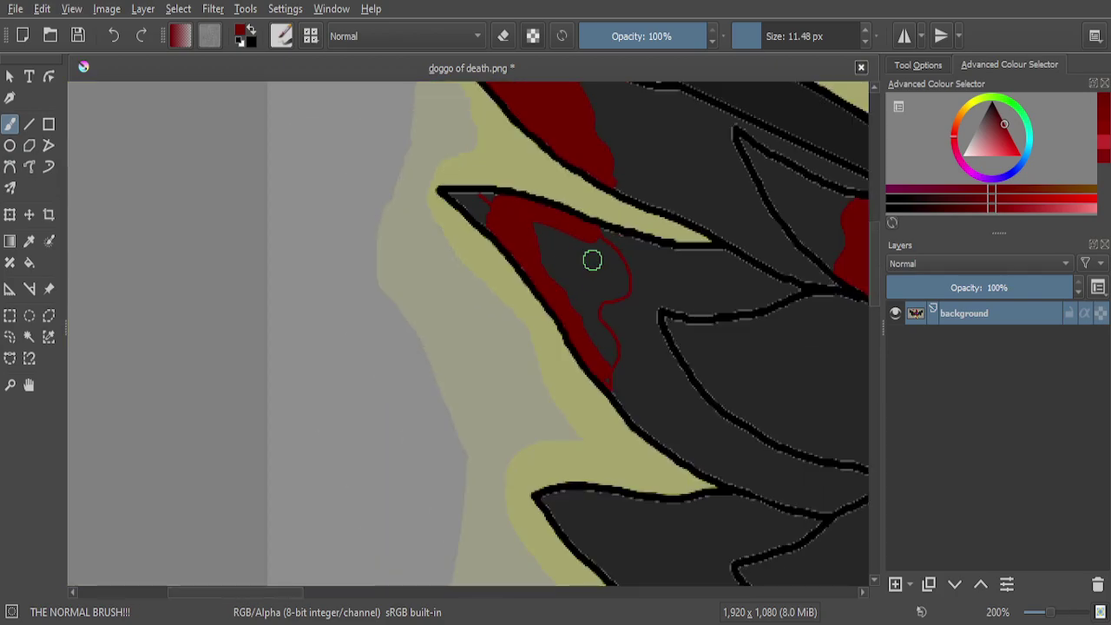
scroll(601, 329, up, 6)
mouse_move(607, 397)
mouse_down()
mouse_move(629, 305)
mouse_move(610, 269)
mouse_move(632, 361)
mouse_move(613, 368)
mouse_move(587, 344)
mouse_move(504, 172)
mouse_move(578, 226)
mouse_move(638, 309)
mouse_move(625, 336)
mouse_move(591, 304)
mouse_move(518, 117)
mouse_move(553, 218)
mouse_up()
scroll(553, 218, down, 4)
scroll(568, 278, up, 3)
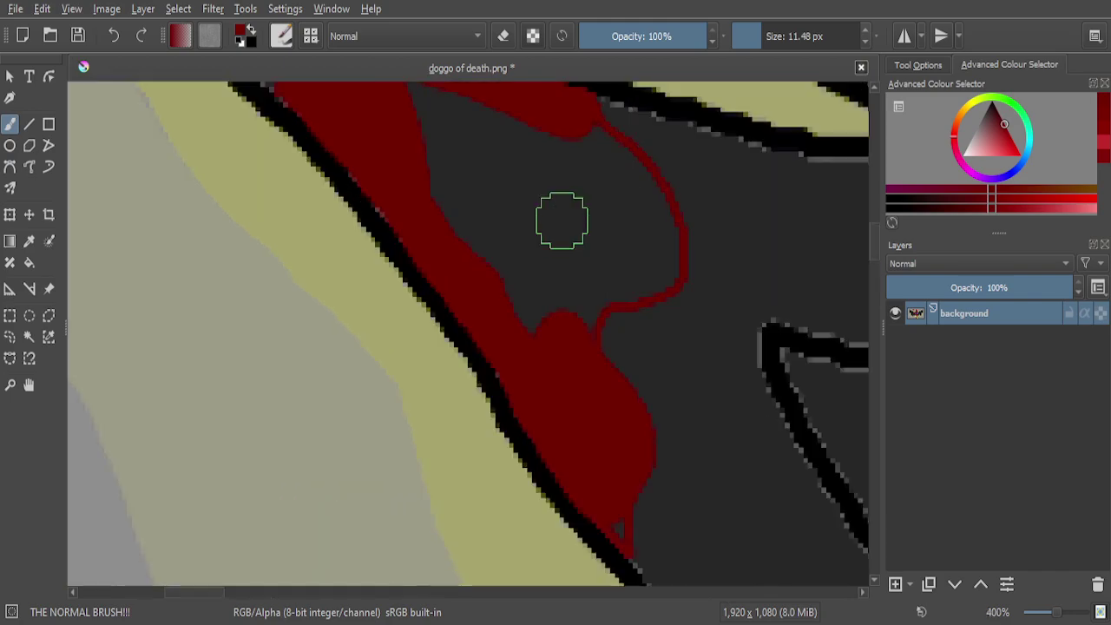
mouse_move(557, 161)
mouse_down()
mouse_move(555, 118)
mouse_move(573, 176)
mouse_move(548, 383)
mouse_move(515, 315)
mouse_move(501, 189)
mouse_move(512, 166)
mouse_move(526, 247)
mouse_move(485, 290)
mouse_move(384, 134)
mouse_move(443, 175)
mouse_up()
scroll(491, 217, down, 3)
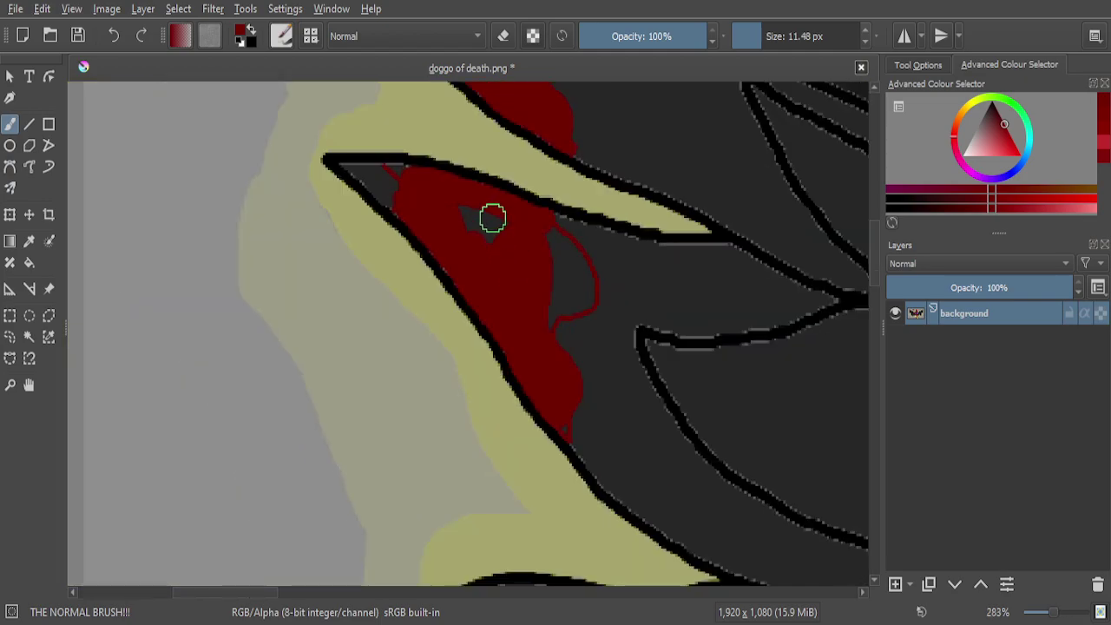
Fill the remaining hole and the rounded bulge of the feather's blood patch dark red, out to the long wavy line
scroll(491, 218, up, 4)
mouse_move(523, 234)
mouse_down()
mouse_move(557, 261)
mouse_move(418, 194)
mouse_move(365, 182)
mouse_move(389, 231)
mouse_move(457, 276)
mouse_move(542, 259)
mouse_up()
scroll(542, 259, down, 3)
scroll(651, 327, up, 3)
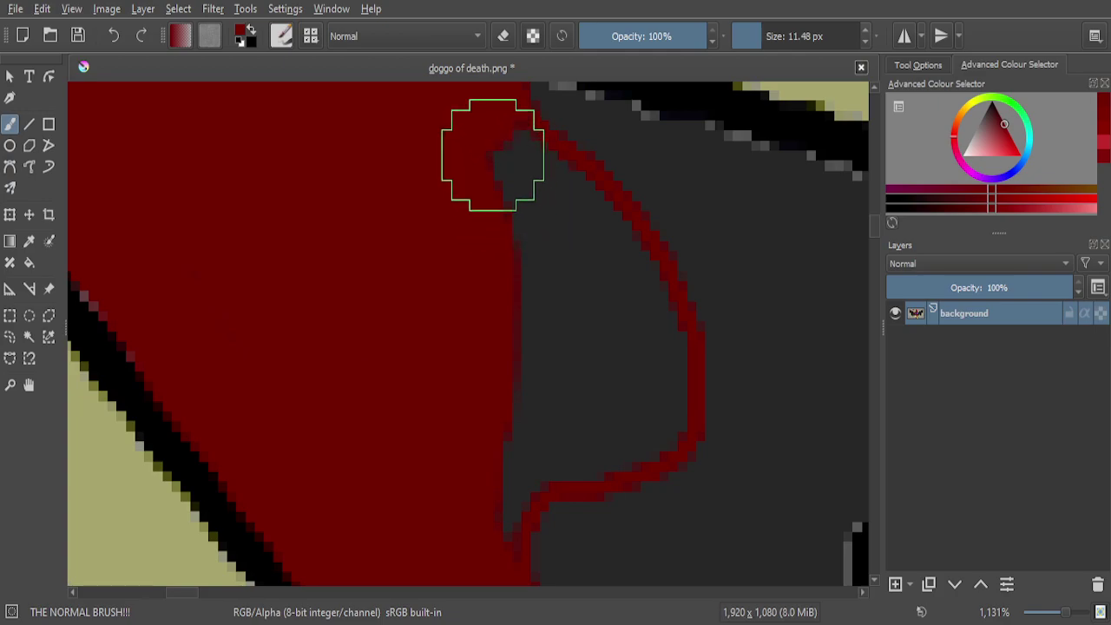
mouse_move(509, 165)
mouse_down()
mouse_move(615, 277)
mouse_move(646, 342)
mouse_move(651, 393)
mouse_move(641, 420)
mouse_move(538, 437)
mouse_move(505, 463)
mouse_move(476, 531)
mouse_move(466, 495)
mouse_move(510, 375)
mouse_move(521, 248)
mouse_move(555, 310)
mouse_move(569, 389)
mouse_up()
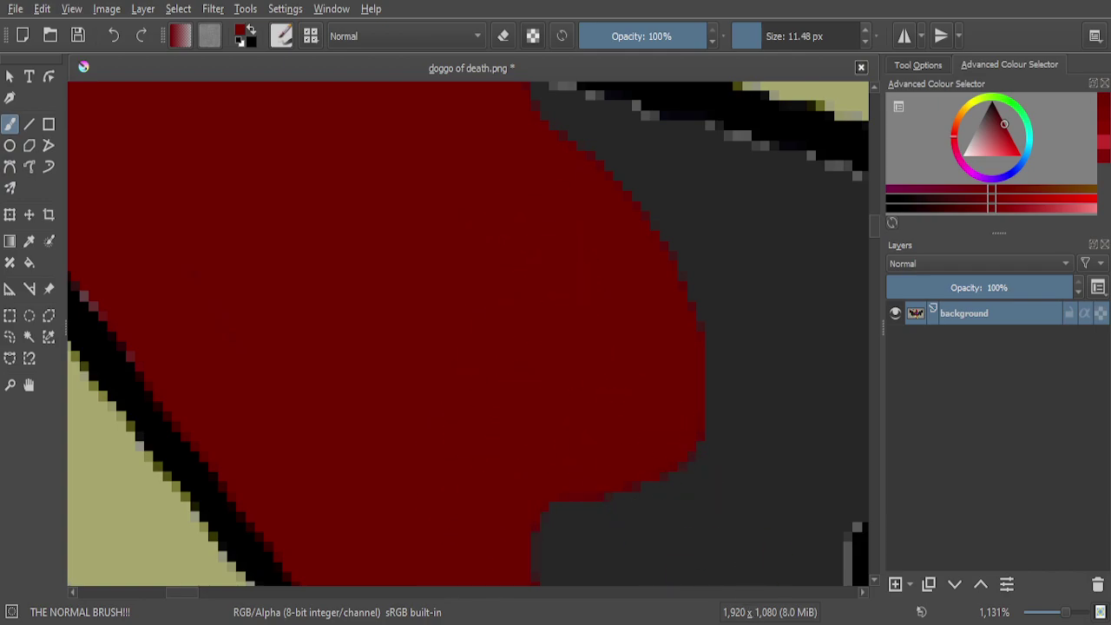
Reduce the brush size to 2.48 px and fill the gaps in the feather's blood patch near the tip, up to the upper outline
scroll(600, 297, down, 1)
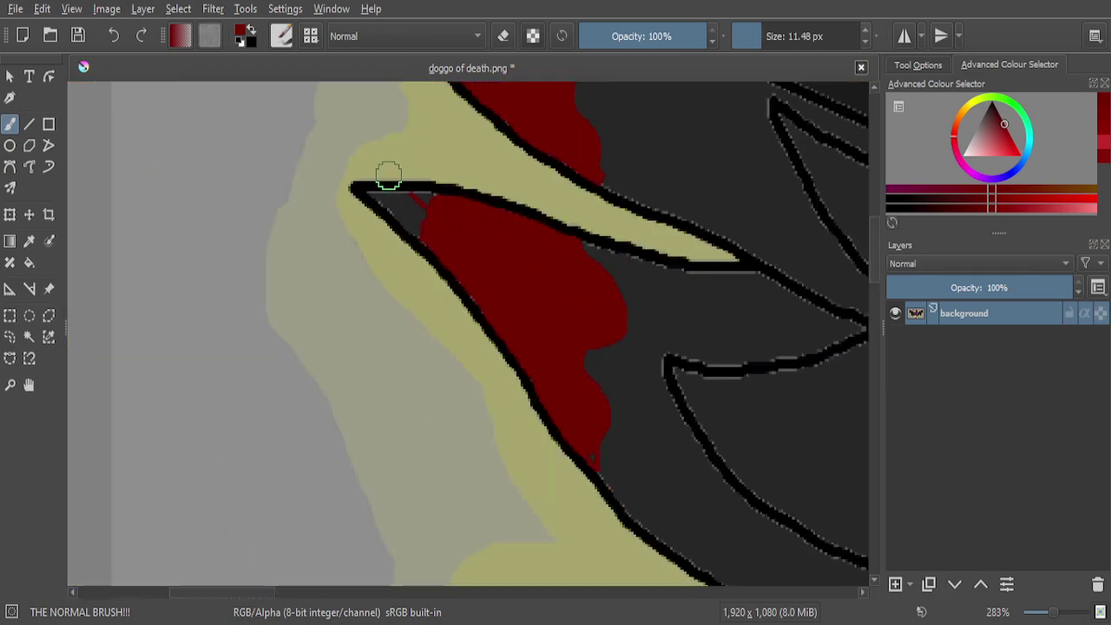
scroll(387, 174, up, 6)
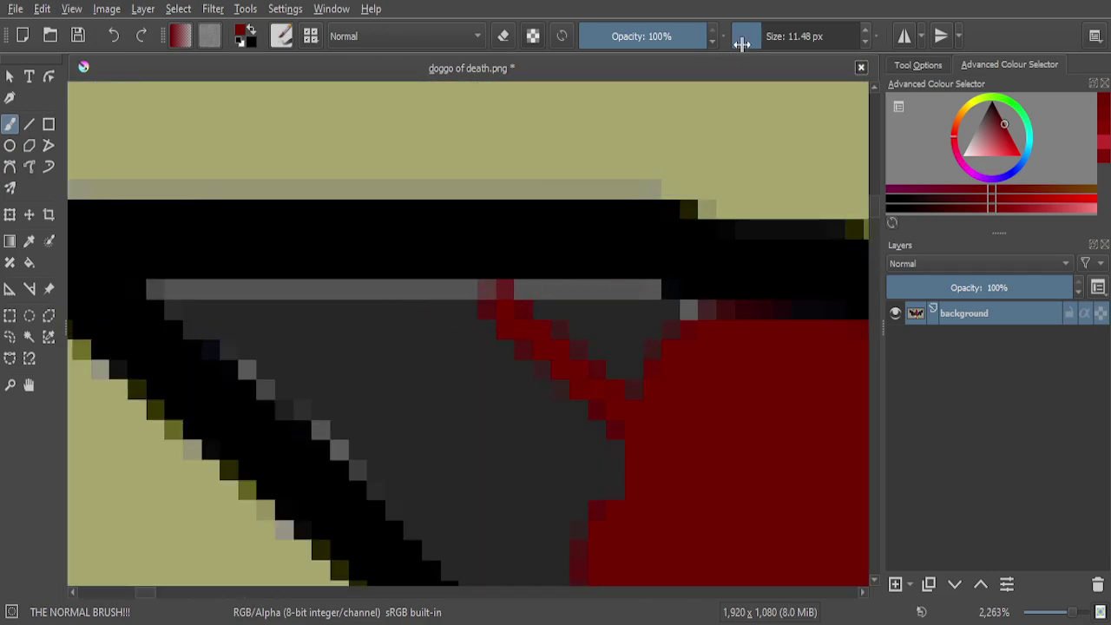
scroll(582, 321, down, 2)
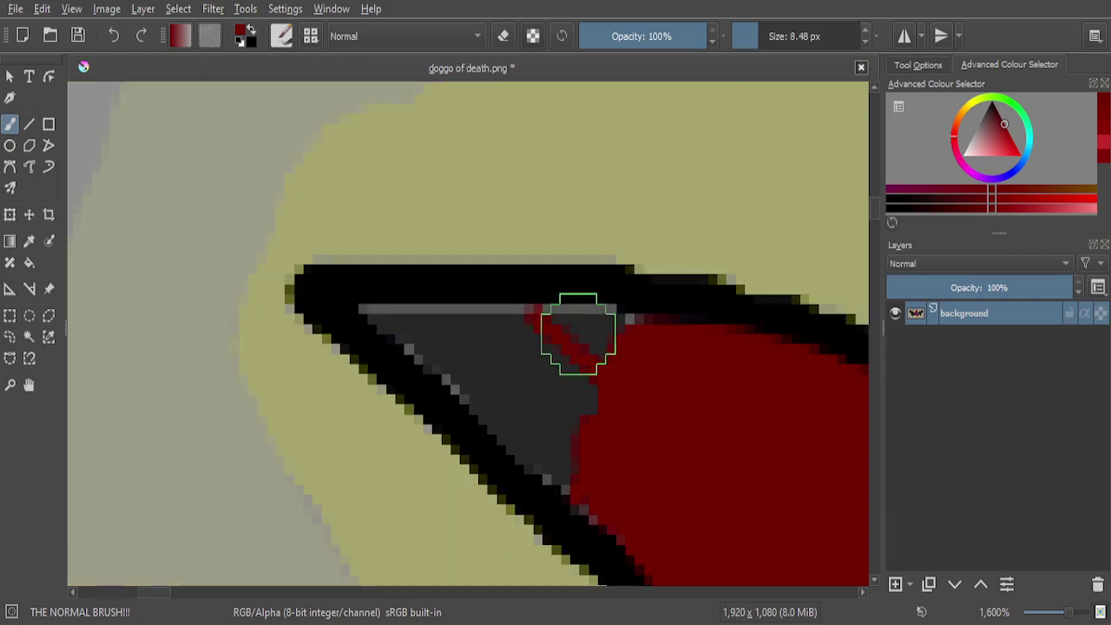
scroll(752, 40, down, 1)
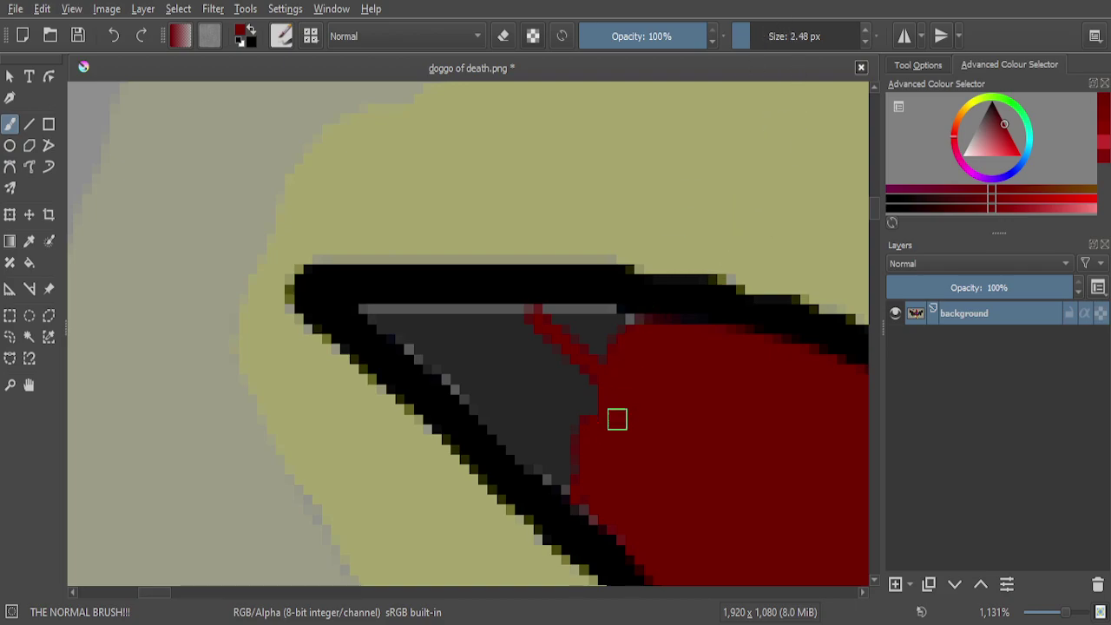
scroll(609, 434, up, 1)
mouse_move(473, 187)
mouse_down()
mouse_move(519, 240)
mouse_move(531, 275)
mouse_move(529, 310)
mouse_move(475, 365)
mouse_up()
mouse_move(444, 402)
mouse_down()
mouse_move(456, 483)
mouse_move(547, 547)
mouse_move(482, 469)
mouse_move(462, 425)
mouse_move(458, 450)
mouse_move(430, 462)
mouse_move(489, 496)
mouse_move(467, 396)
mouse_move(553, 513)
mouse_move(493, 378)
mouse_move(550, 443)
mouse_move(520, 341)
mouse_up()
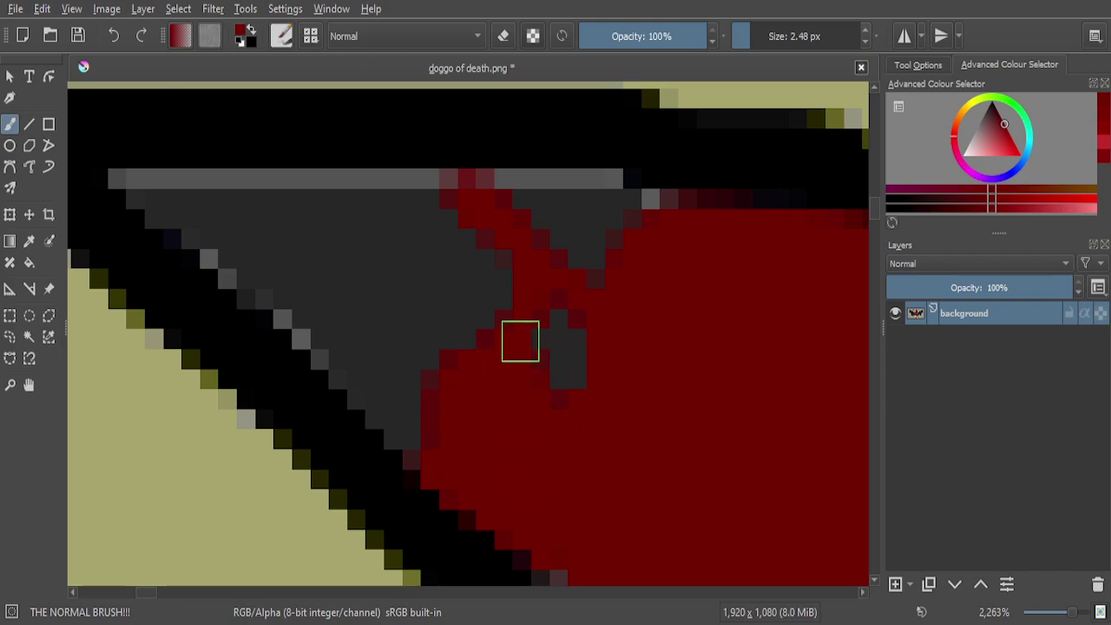
mouse_move(524, 229)
mouse_down()
mouse_move(493, 184)
mouse_move(613, 190)
mouse_move(659, 230)
mouse_move(669, 218)
mouse_move(612, 215)
mouse_up()
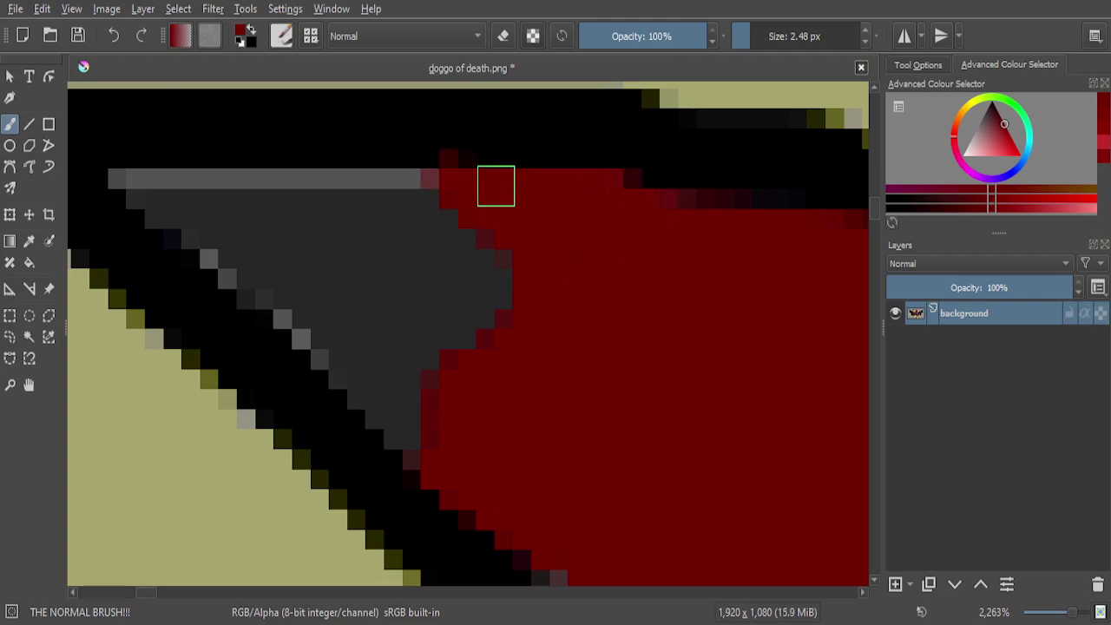
scroll(483, 182, down, 10)
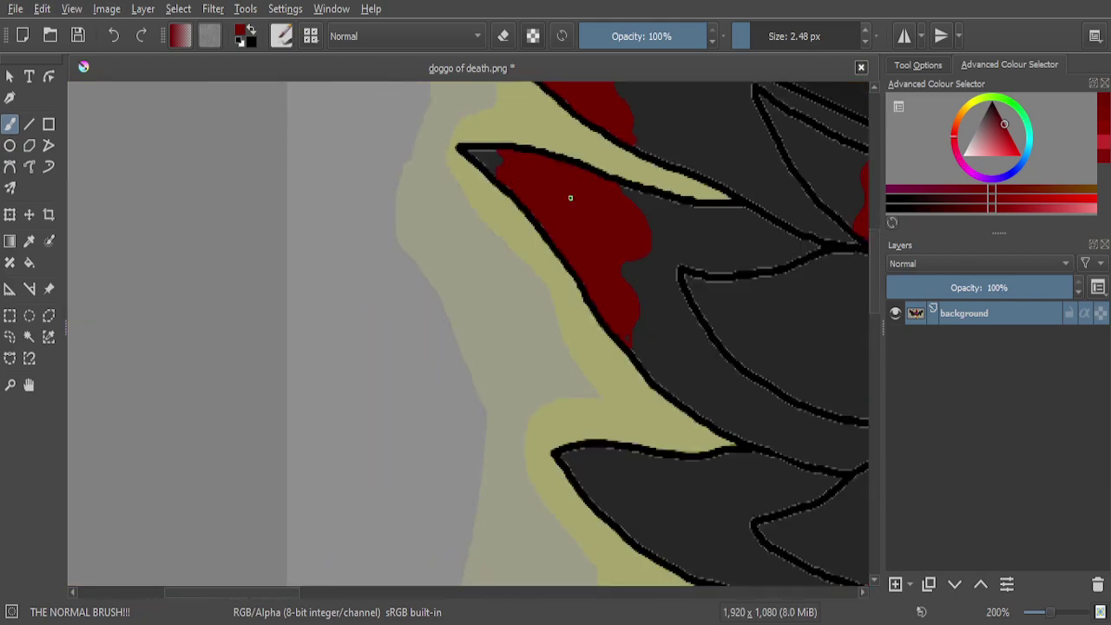
Widen the lower bulge of the feather's blood patch slightly with dark red strokes along its inner edge
scroll(569, 223, up, 10)
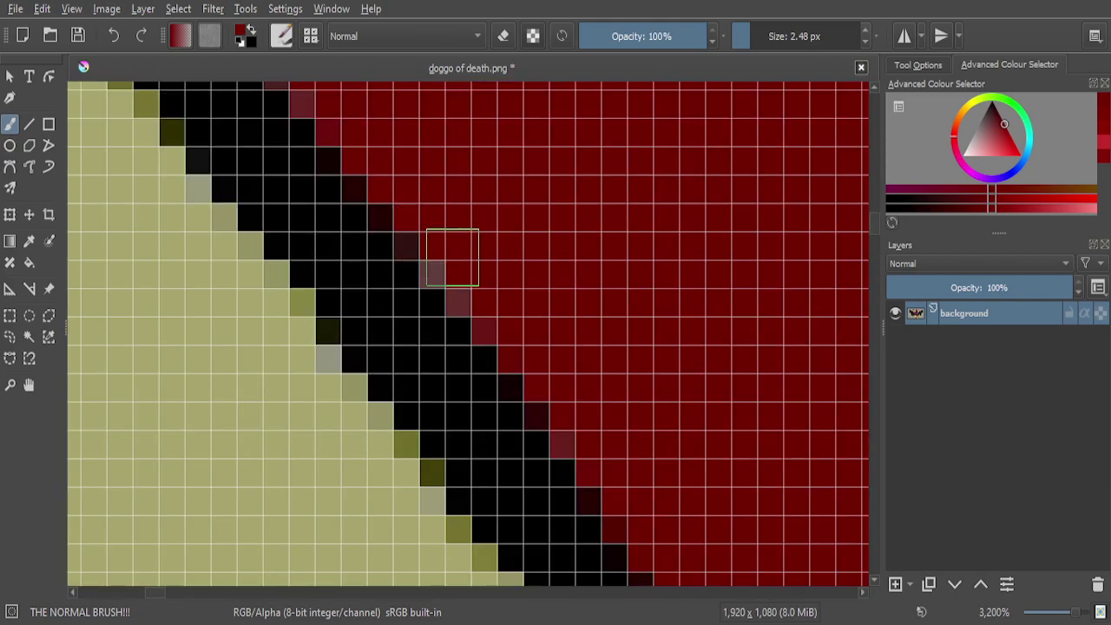
scroll(538, 301, down, 6)
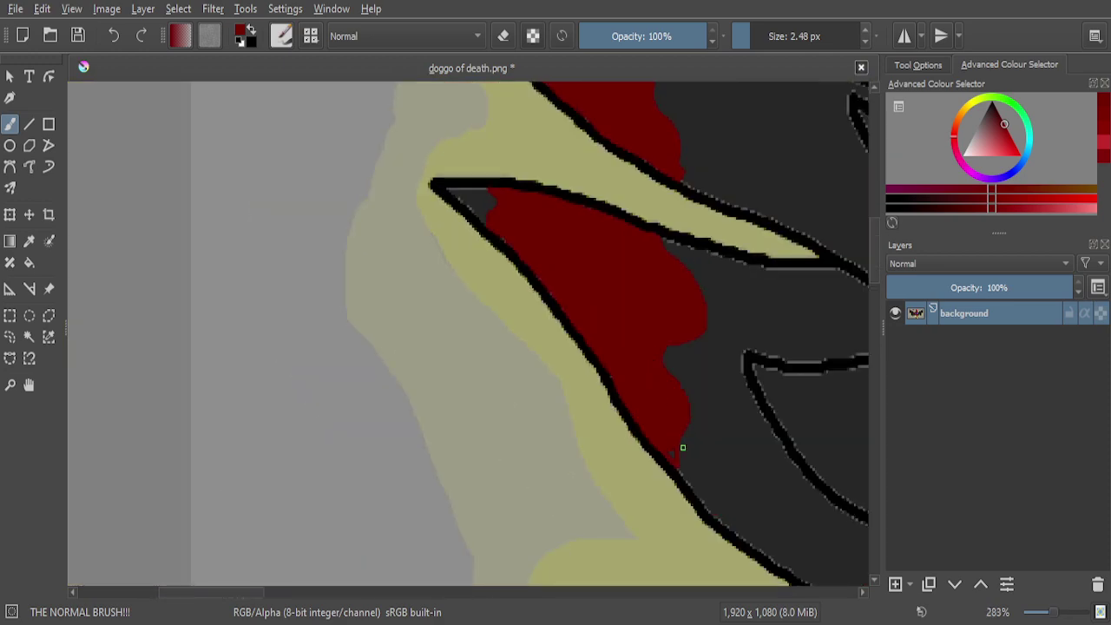
scroll(680, 441, up, 8)
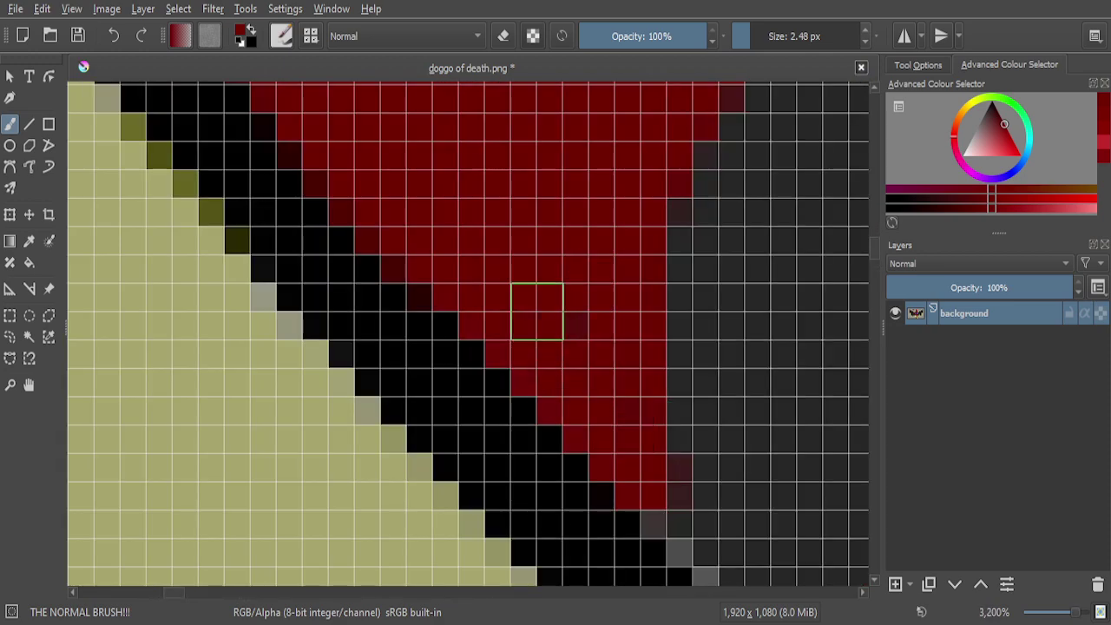
scroll(587, 363, down, 1)
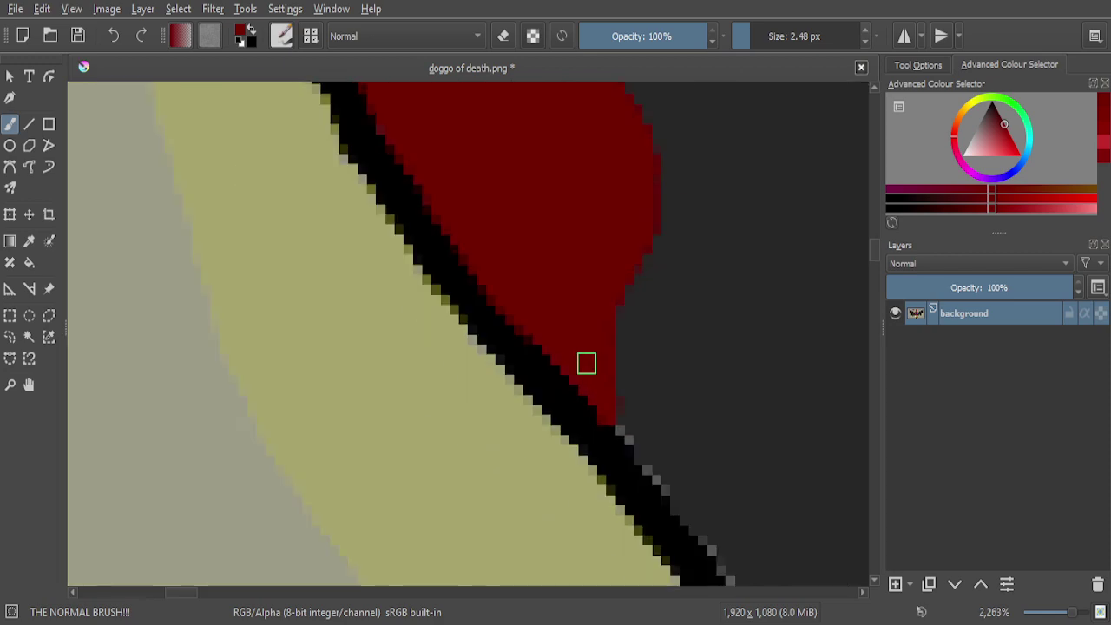
scroll(587, 363, down, 2)
scroll(604, 320, up, 4)
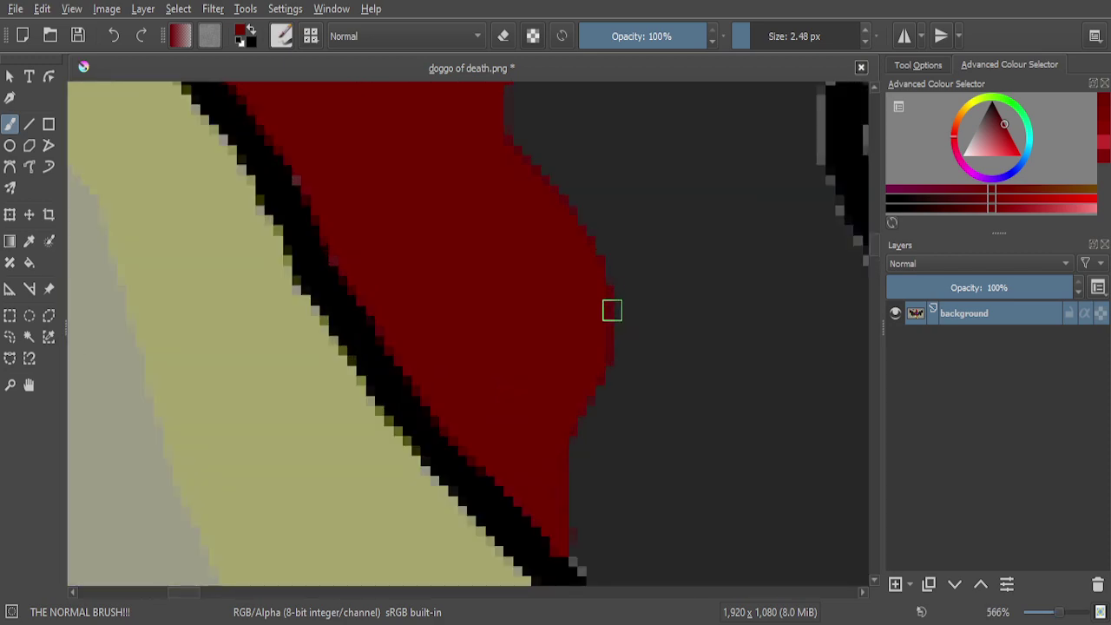
mouse_move(585, 217)
mouse_down()
mouse_move(619, 320)
mouse_move(623, 408)
mouse_move(611, 466)
mouse_move(568, 466)
mouse_up()
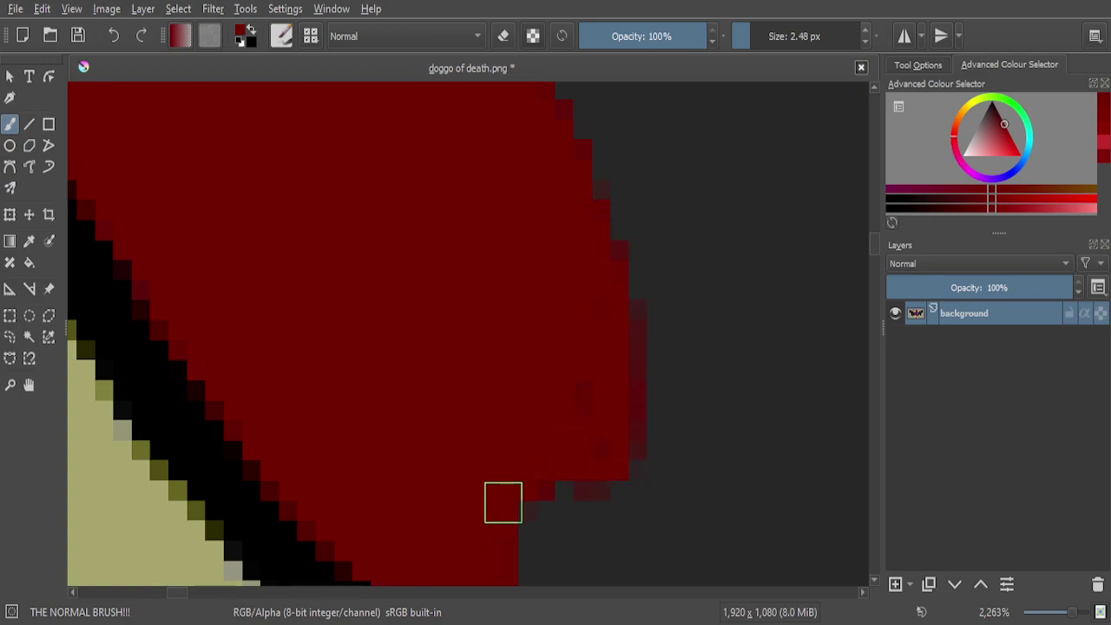
scroll(504, 503, down, 6)
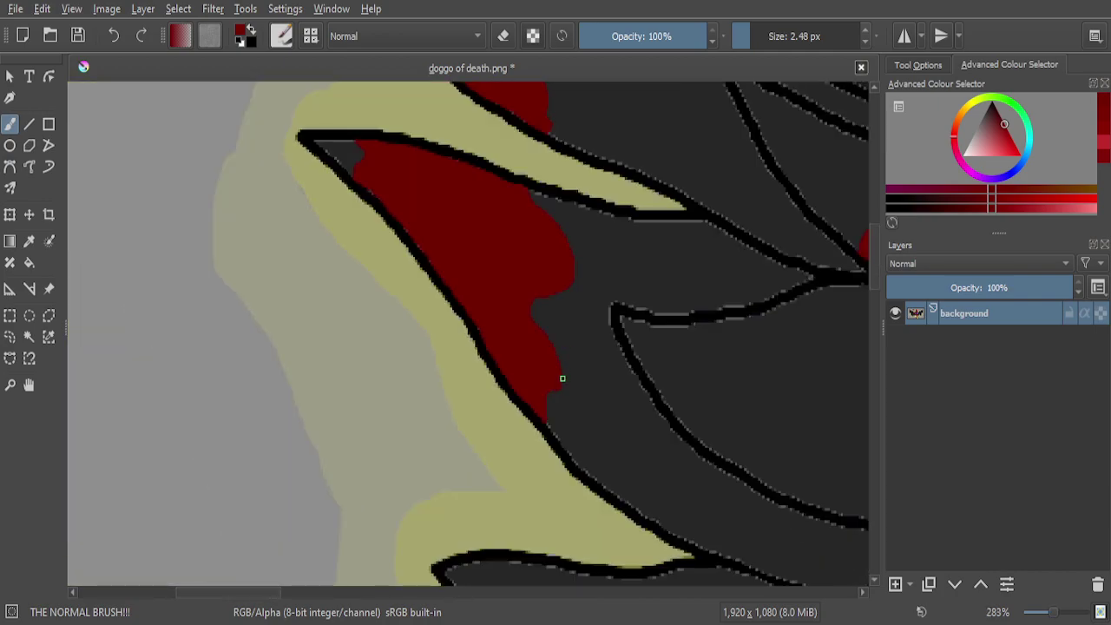
Extend the larger upper bulge of the blood patch outward with dark red strokes along its rounded edge and underside
scroll(563, 317, up, 6)
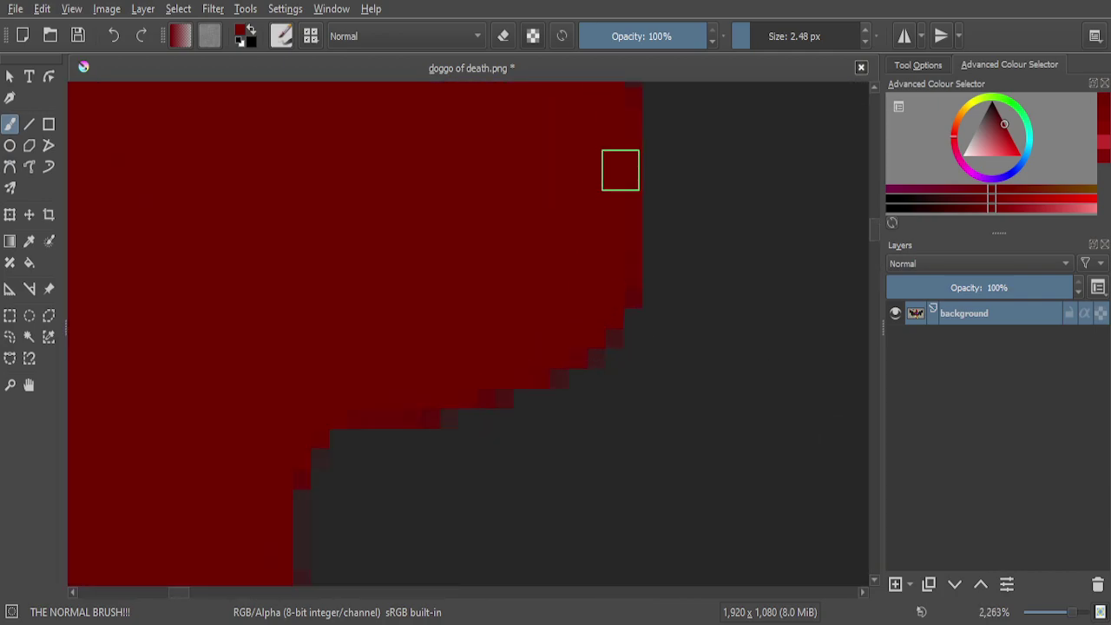
mouse_move(649, 217)
mouse_down()
mouse_move(660, 296)
mouse_move(625, 376)
mouse_up()
drag(567, 404, 483, 404)
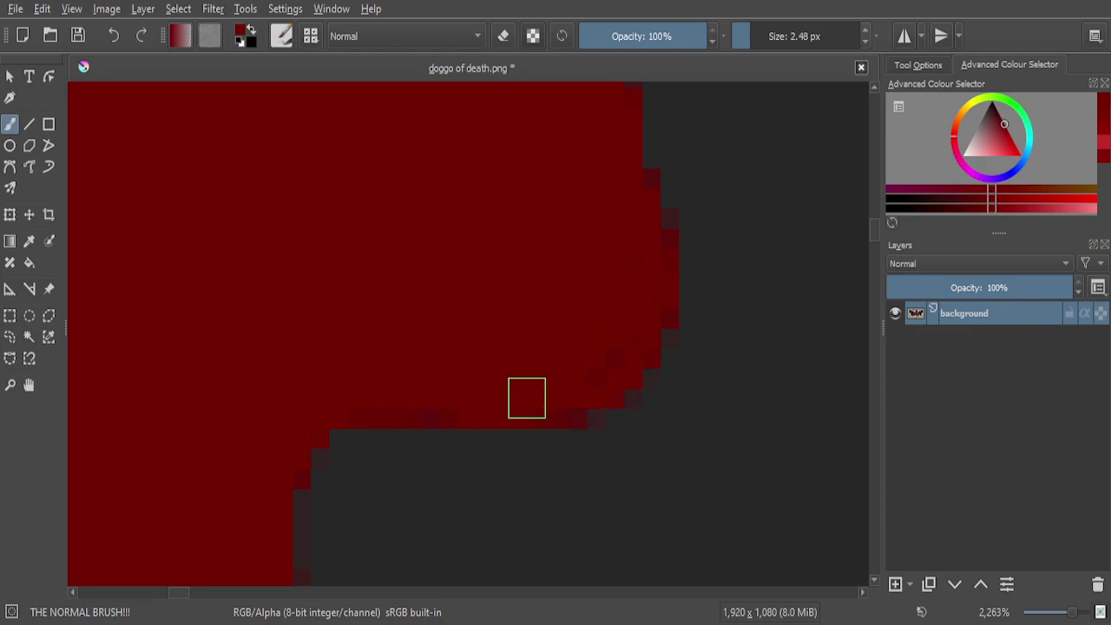
scroll(527, 394, down, 6)
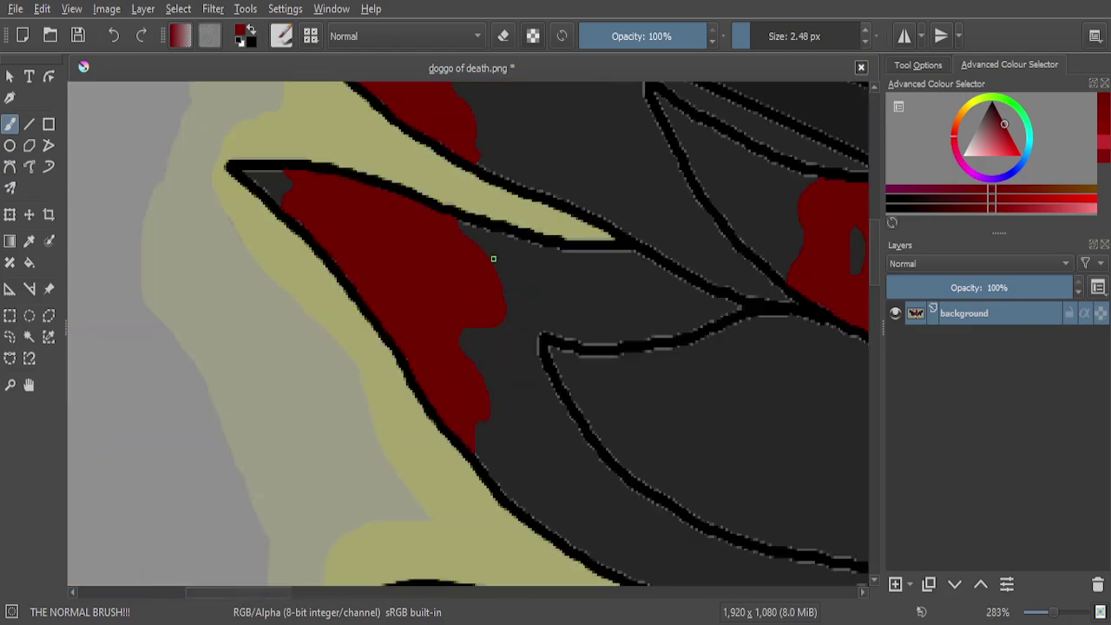
Draw a curved dark red line across the next feather below near its tip, from the upper outline to the lower outline
scroll(503, 258, down, 4)
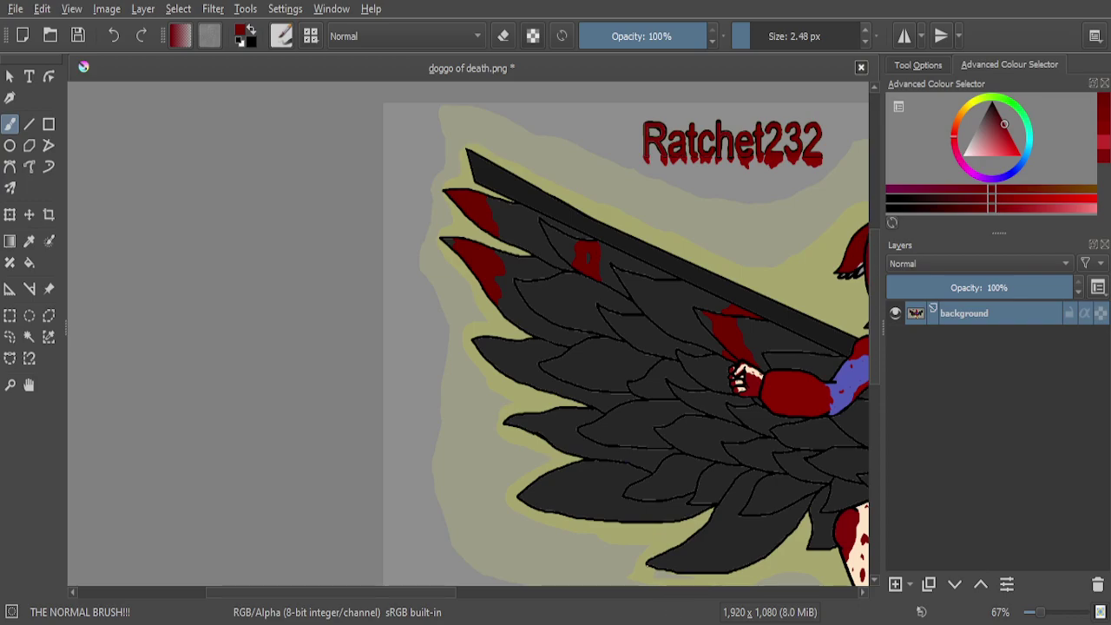
scroll(518, 342, up, 4)
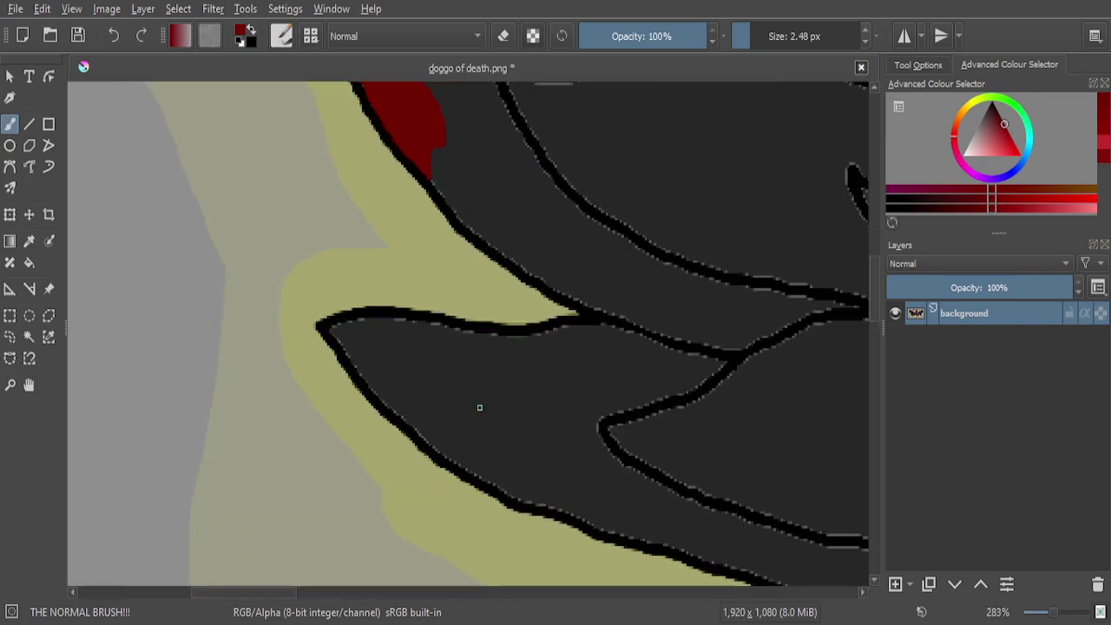
scroll(493, 447, up, 2)
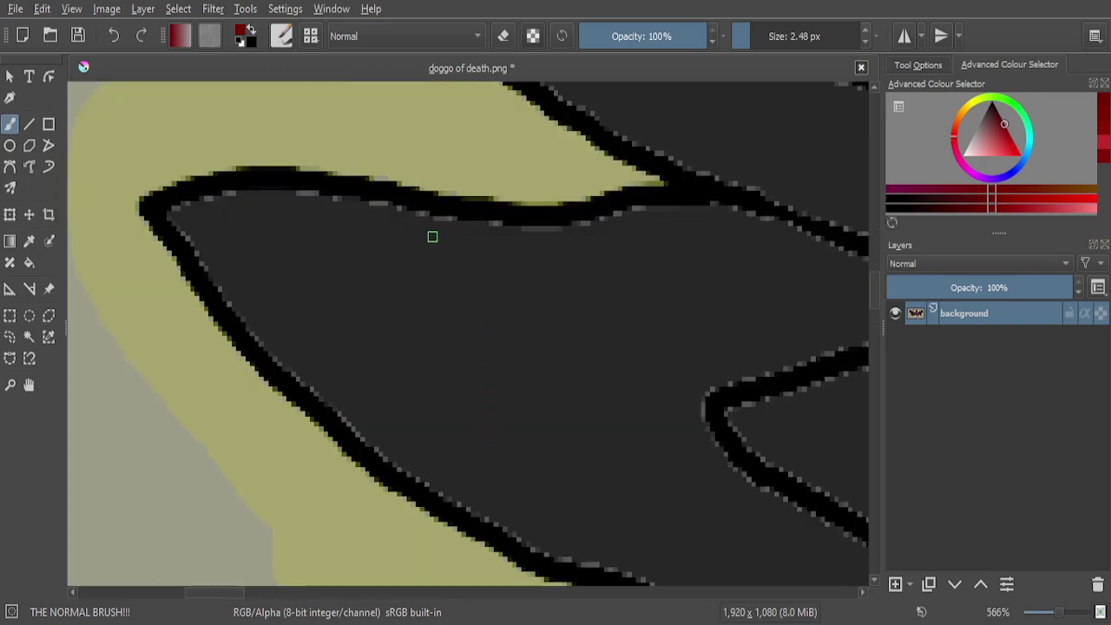
scroll(432, 237, down, 6)
scroll(432, 235, up, 7)
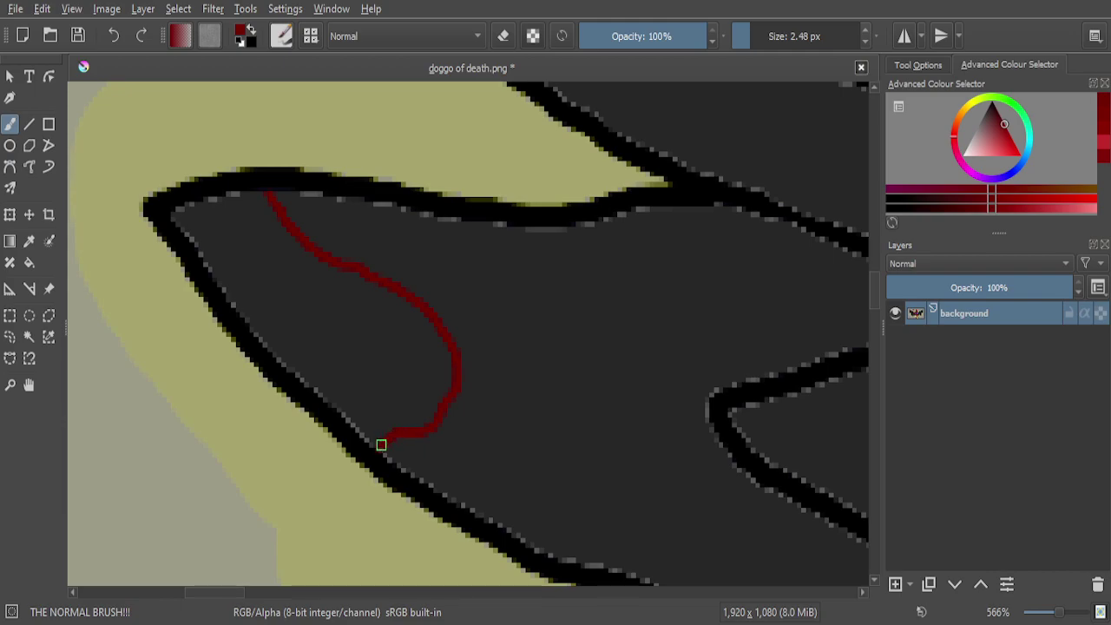
scroll(378, 447, up, 4)
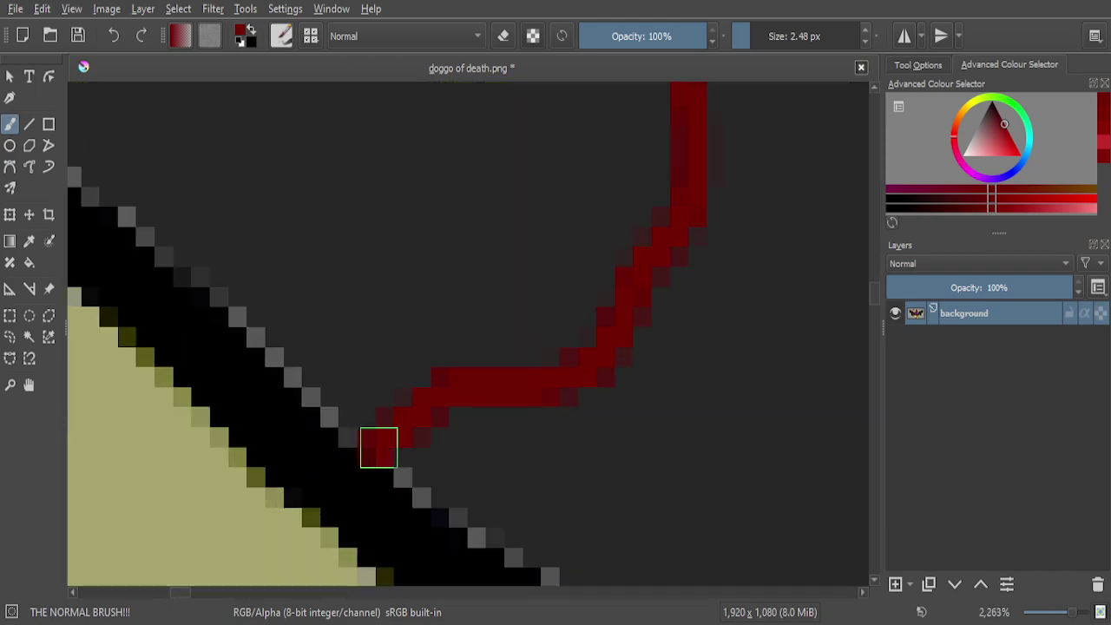
Draw a second wavy dark red line across the same feather, farther from the tip, from the upper to the lower outline
scroll(379, 447, down, 4)
scroll(379, 444, down, 4)
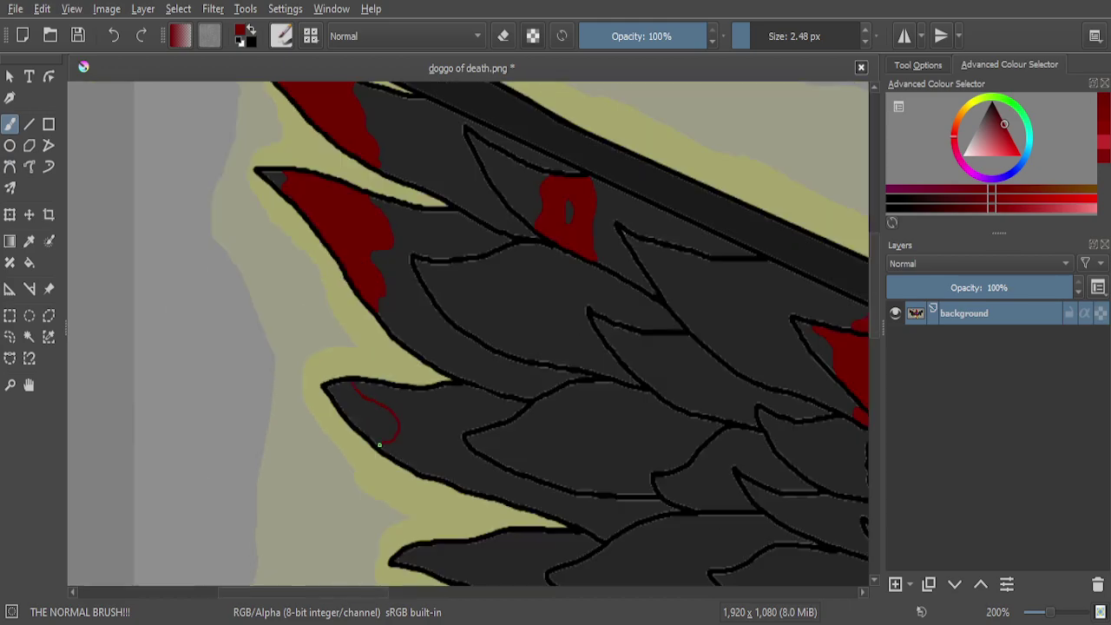
scroll(419, 458, up, 4)
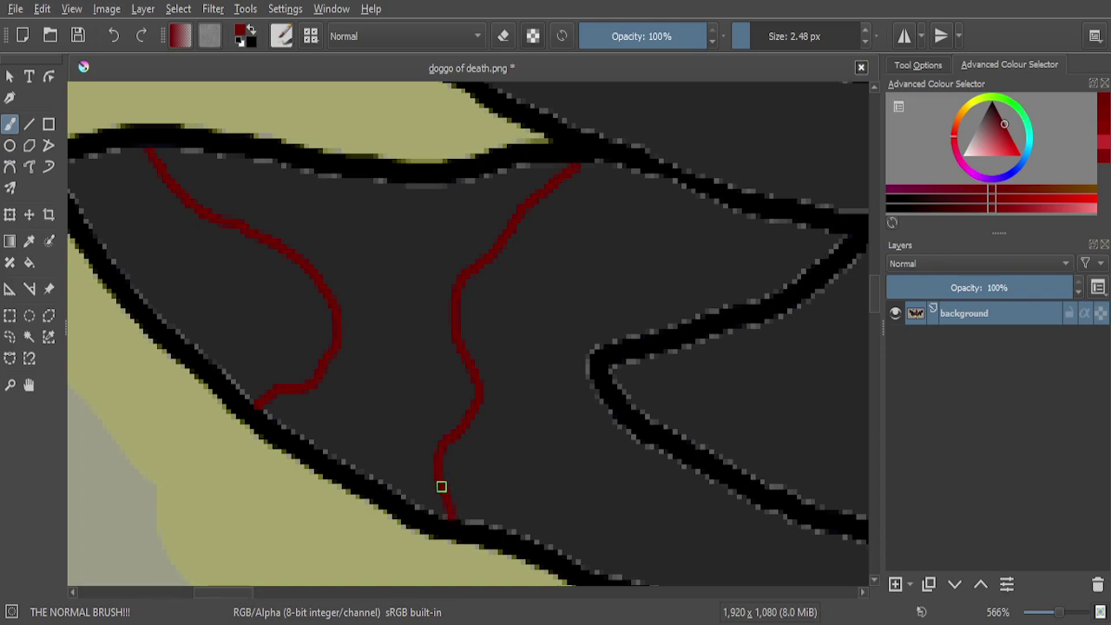
Draw a U-shaped dark red line hanging from the feather's upper outline between the two wavy lines
scroll(400, 432, down, 1)
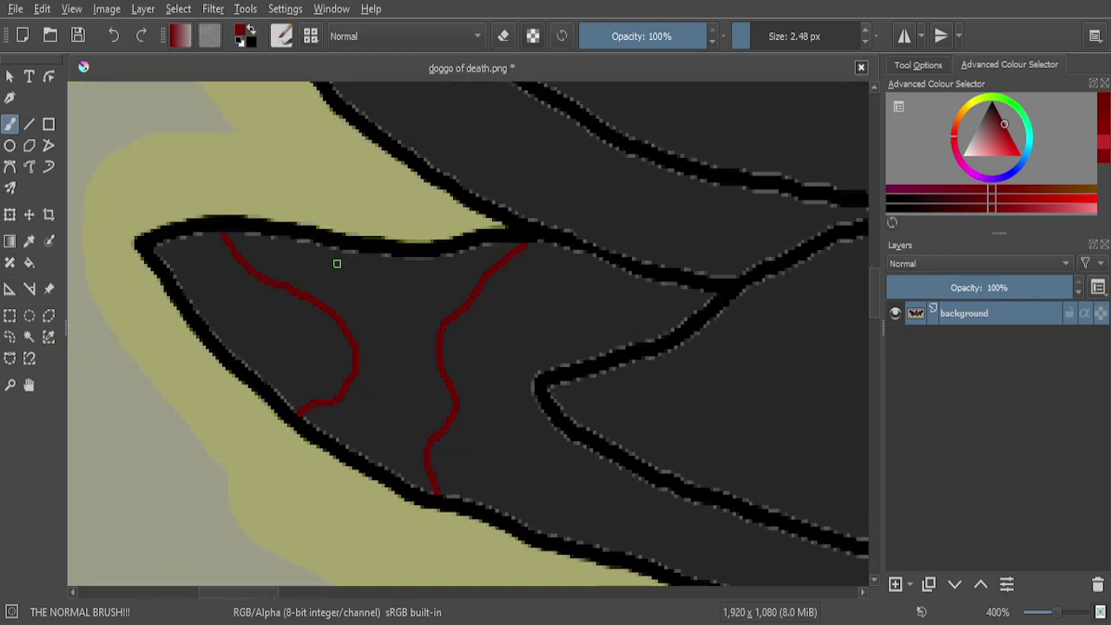
scroll(337, 266, up, 4)
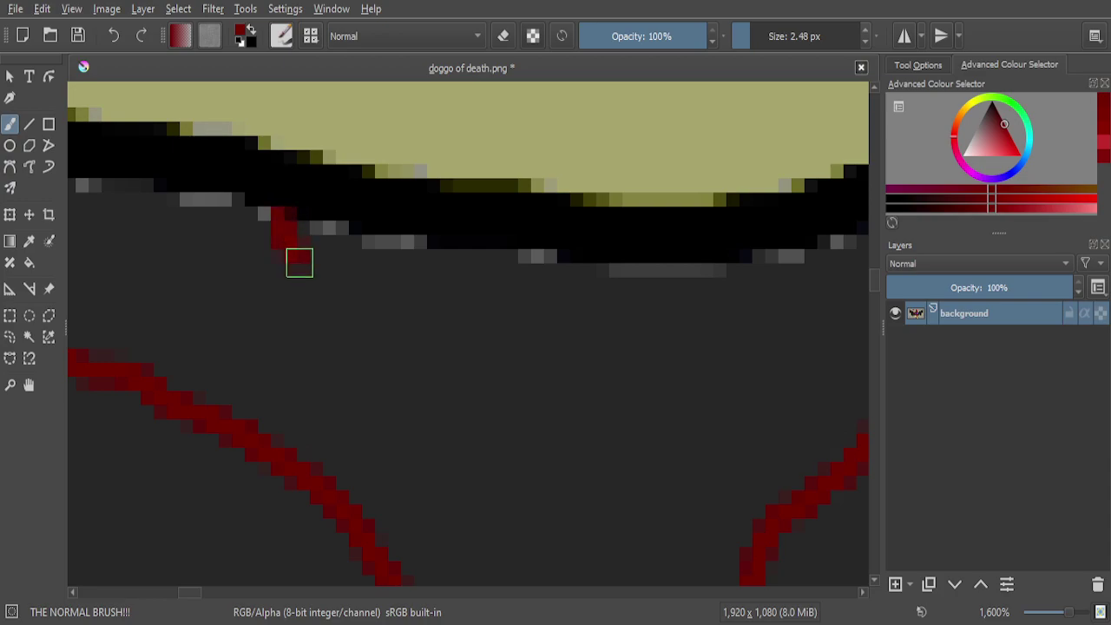
mouse_move(347, 283)
mouse_down()
mouse_move(379, 291)
mouse_move(425, 331)
mouse_up()
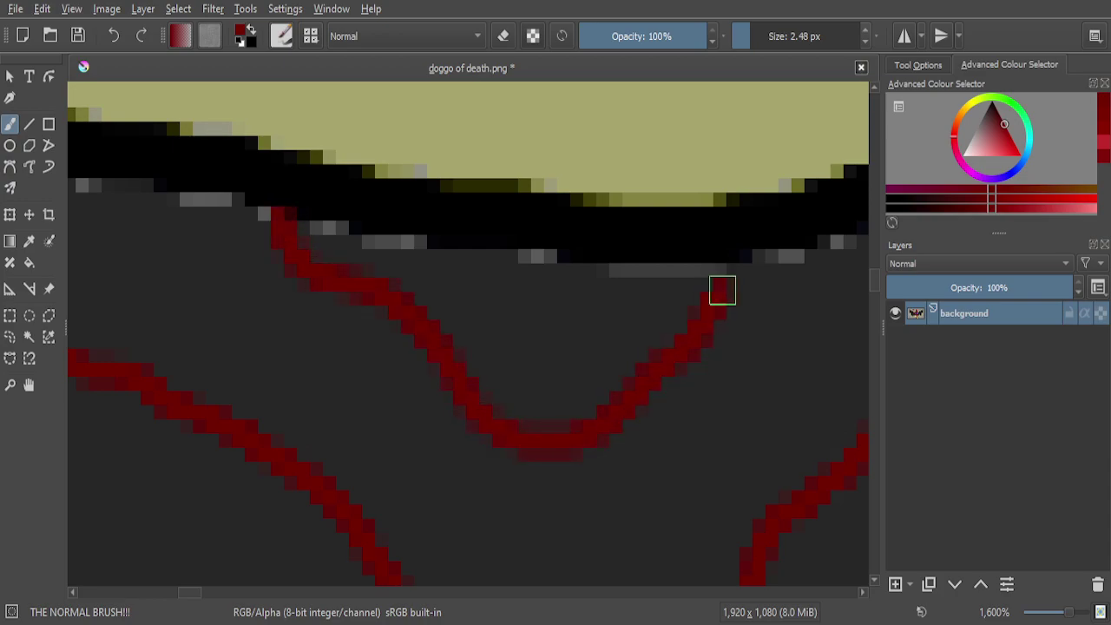
drag(721, 292, 753, 267)
scroll(675, 288, down, 4)
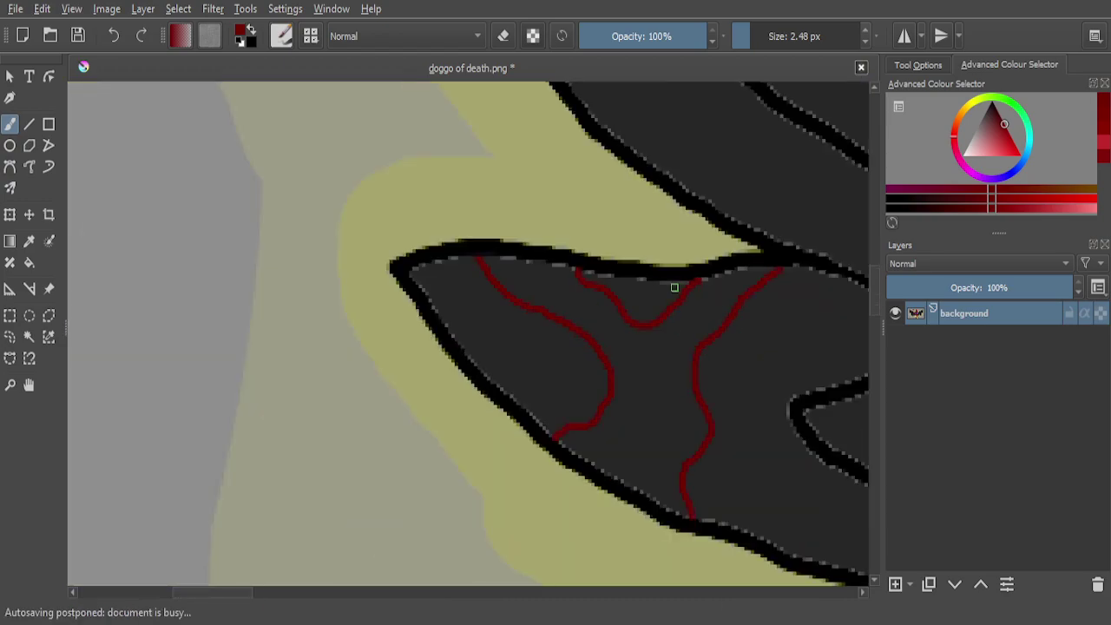
Trace the feather's upper outline in dark red from the U-shaped line back to the wavy line near the tip
scroll(526, 233, up, 6)
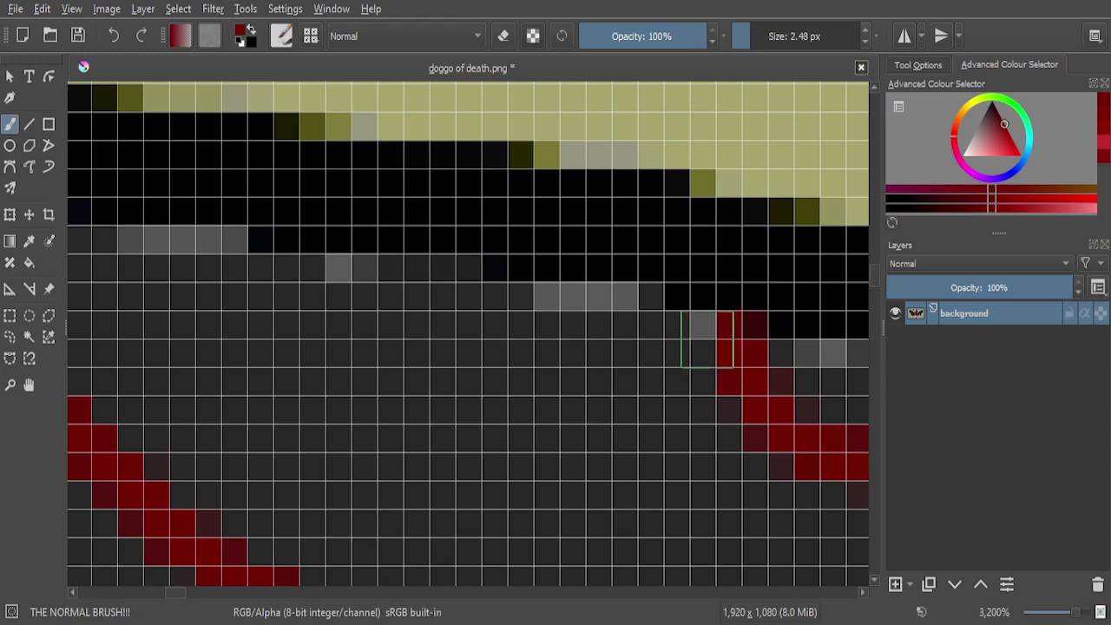
mouse_move(708, 339)
mouse_down()
mouse_move(653, 314)
mouse_move(504, 287)
mouse_move(282, 258)
mouse_move(111, 255)
mouse_up()
scroll(312, 305, down, 4)
scroll(344, 309, up, 5)
mouse_move(344, 309)
mouse_down()
mouse_move(127, 312)
mouse_move(208, 310)
mouse_up()
scroll(248, 294, down, 4)
scroll(269, 286, down, 4)
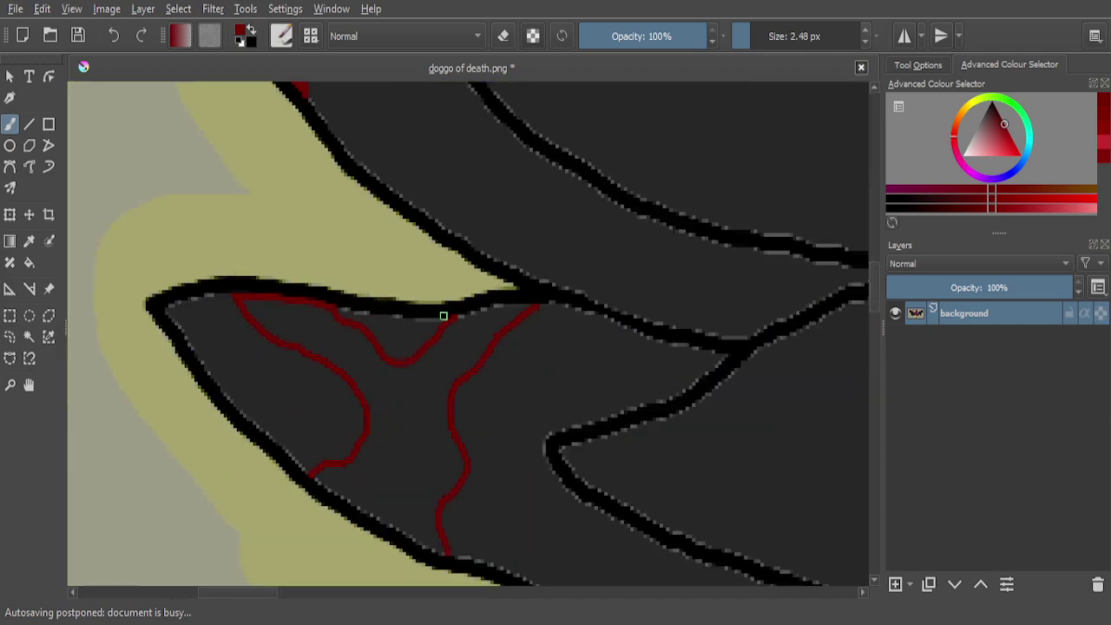
Trace the upper outline in dark red between the inner wavy line and the near end of the U-shaped line
scroll(521, 318, up, 4)
scroll(535, 301, up, 2)
mouse_move(565, 279)
mouse_down()
mouse_move(334, 288)
mouse_move(216, 337)
mouse_move(148, 343)
mouse_up()
scroll(265, 357, down, 4)
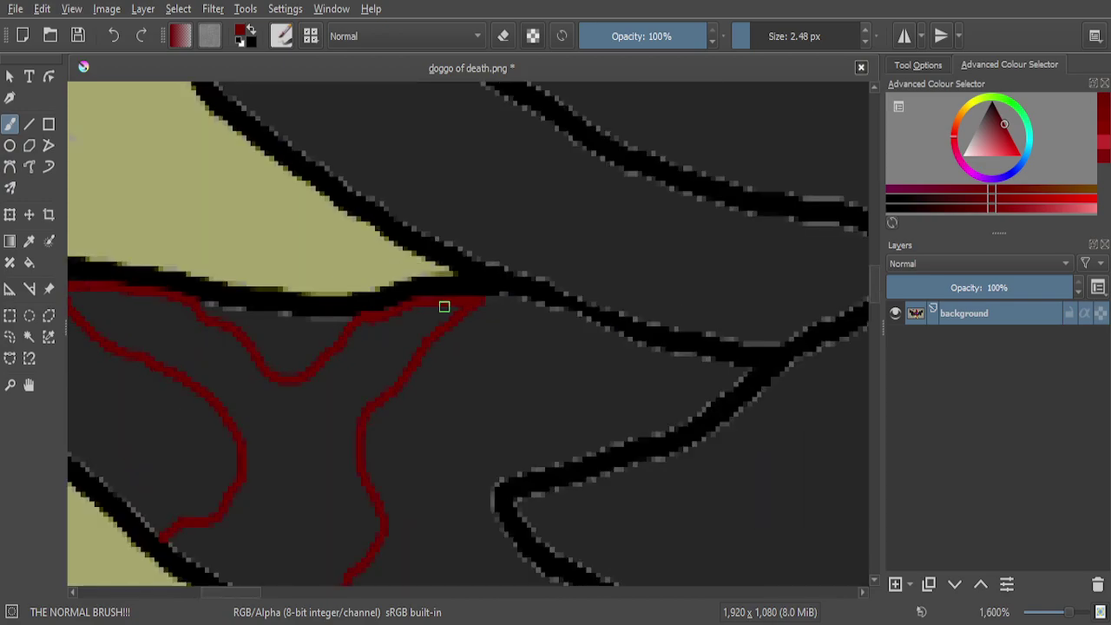
Trace the feather's lower outline in dark red between the lower ends of the two wavy lines, closing the patch
scroll(446, 304, up, 3)
scroll(446, 430, up, 1)
mouse_move(556, 471)
mouse_down()
mouse_move(565, 492)
mouse_move(446, 454)
mouse_move(124, 252)
mouse_up()
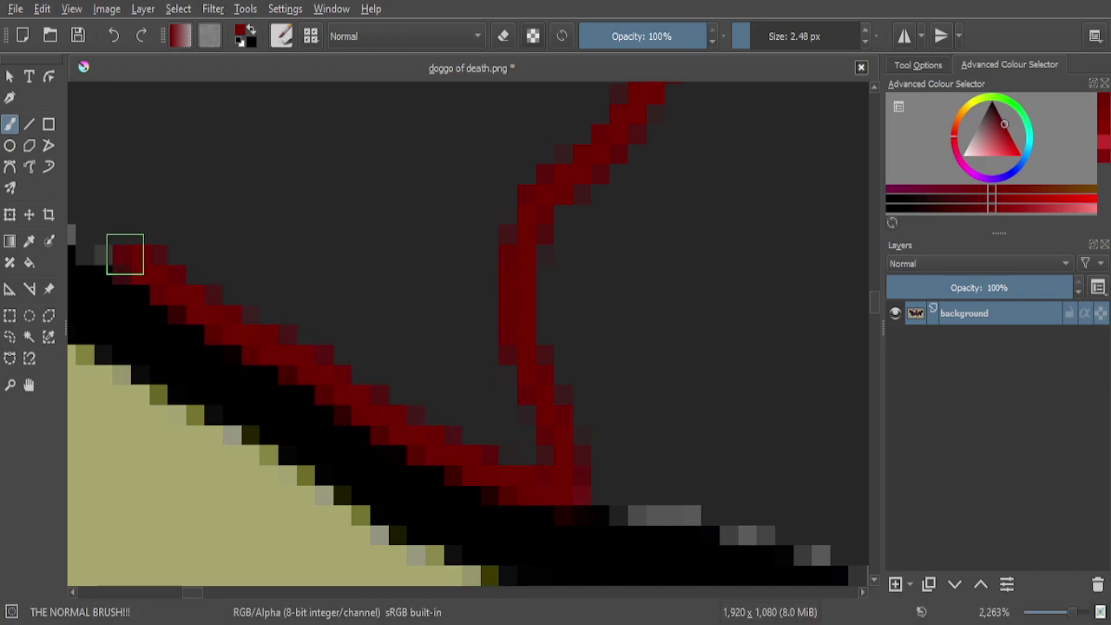
scroll(348, 309, down, 1)
scroll(191, 225, up, 4)
mouse_move(154, 216)
mouse_down()
mouse_move(270, 331)
mouse_move(362, 372)
mouse_move(626, 542)
mouse_up()
scroll(593, 434, down, 8)
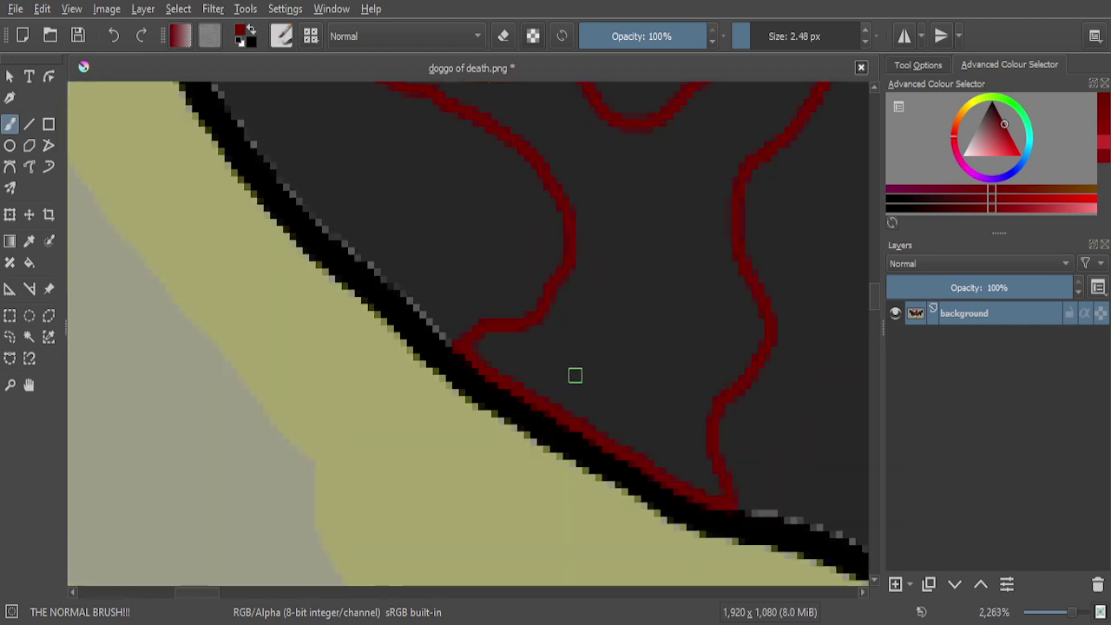
Fill the two upper corners of the outlined patch with dark red, on both sides of the U-shaped line along the feather's upper outline
scroll(591, 373, up, 4)
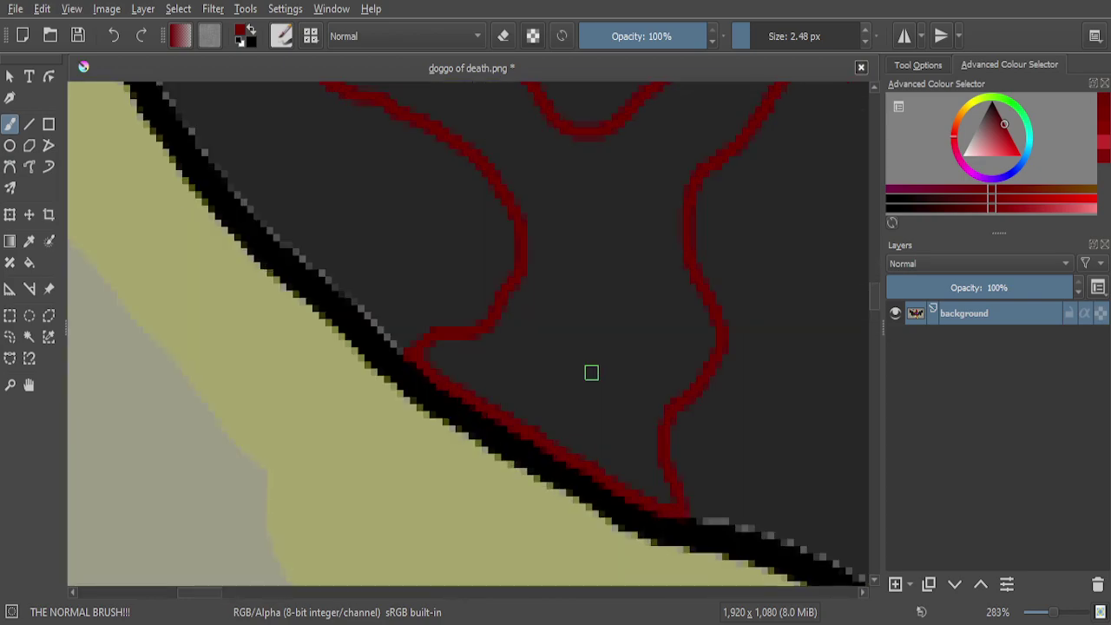
scroll(608, 348, down, 3)
scroll(677, 225, up, 7)
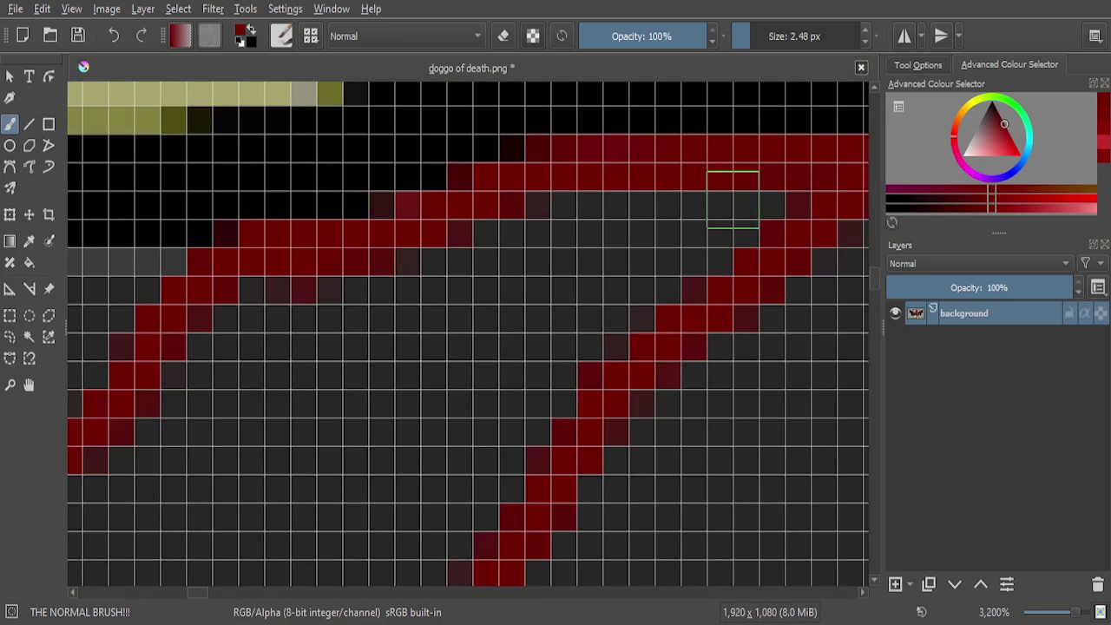
mouse_move(806, 200)
mouse_down()
mouse_move(631, 338)
mouse_move(766, 190)
mouse_move(569, 294)
mouse_move(663, 220)
mouse_move(555, 223)
mouse_move(312, 304)
mouse_move(270, 306)
mouse_up()
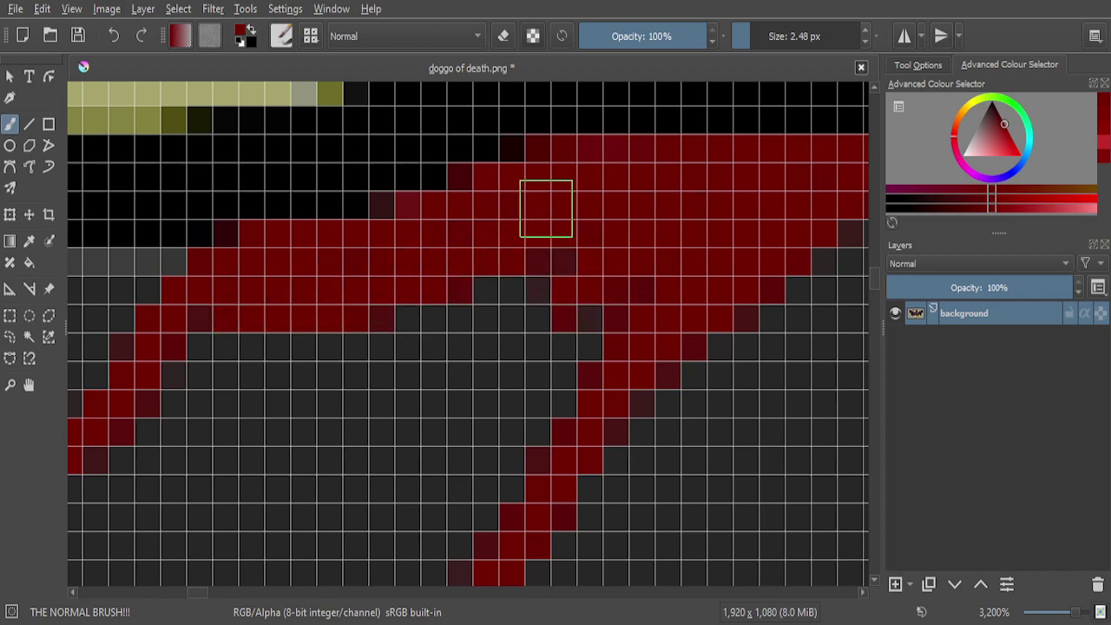
drag(409, 293, 498, 302)
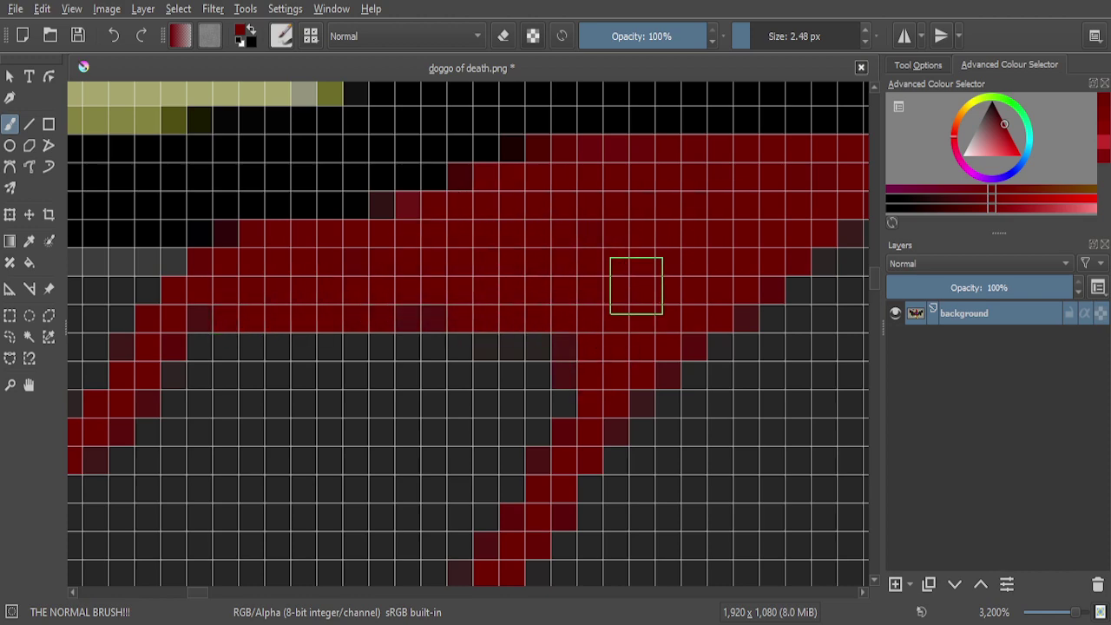
scroll(636, 285, down, 4)
scroll(369, 260, up, 3)
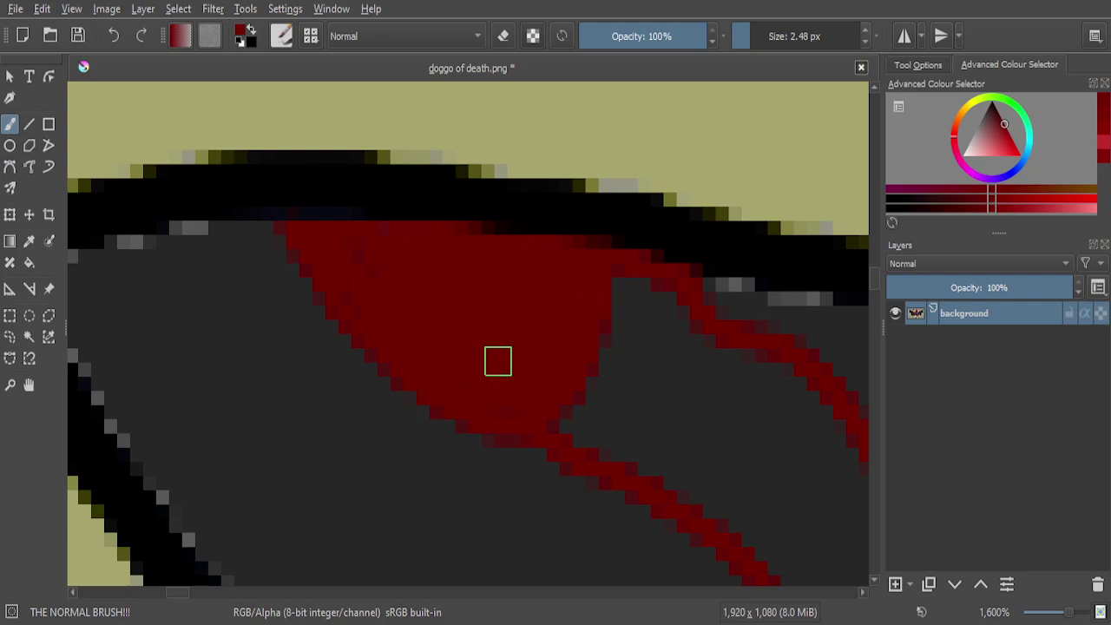
drag(380, 250, 422, 262)
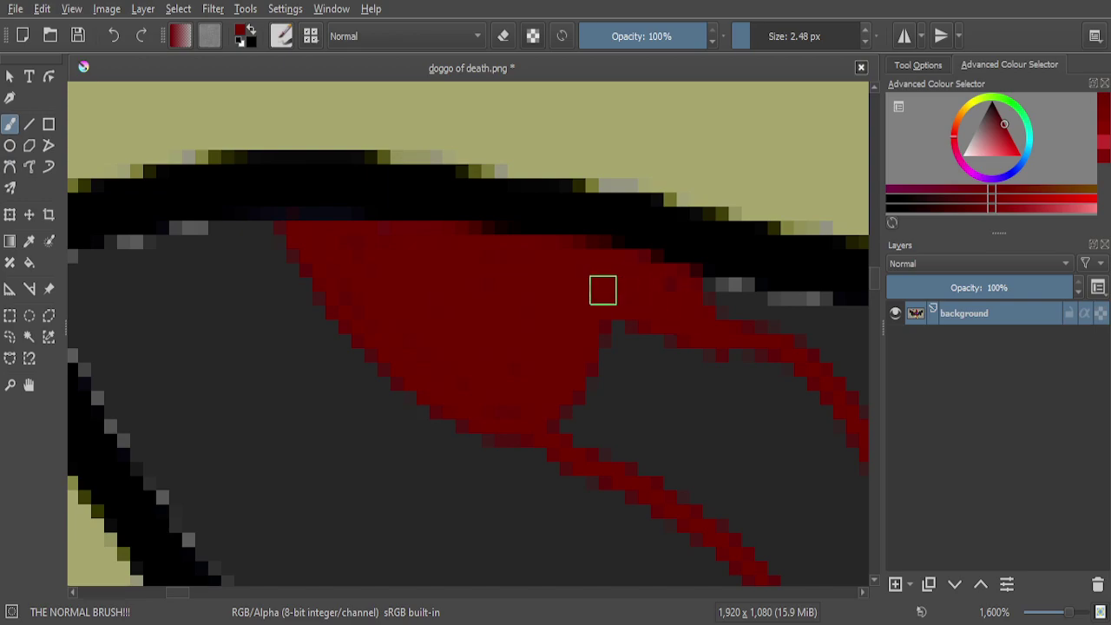
Fill the patch's two lower corners with dark red where the wavy lines meet the feather's lower outline
scroll(603, 290, down, 5)
scroll(665, 404, up, 5)
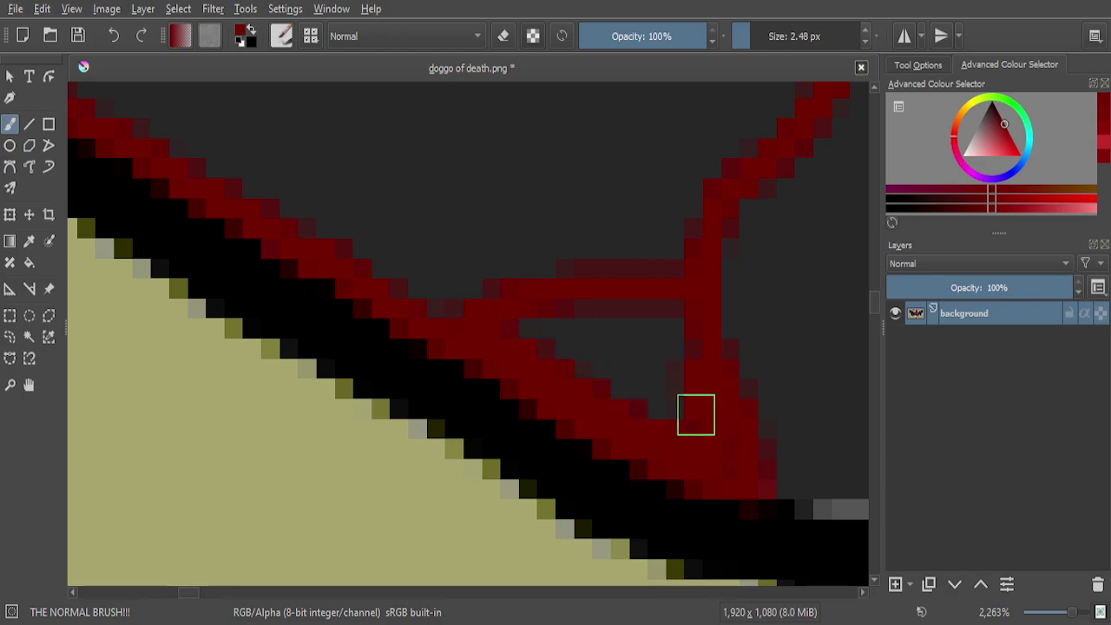
drag(674, 328, 667, 427)
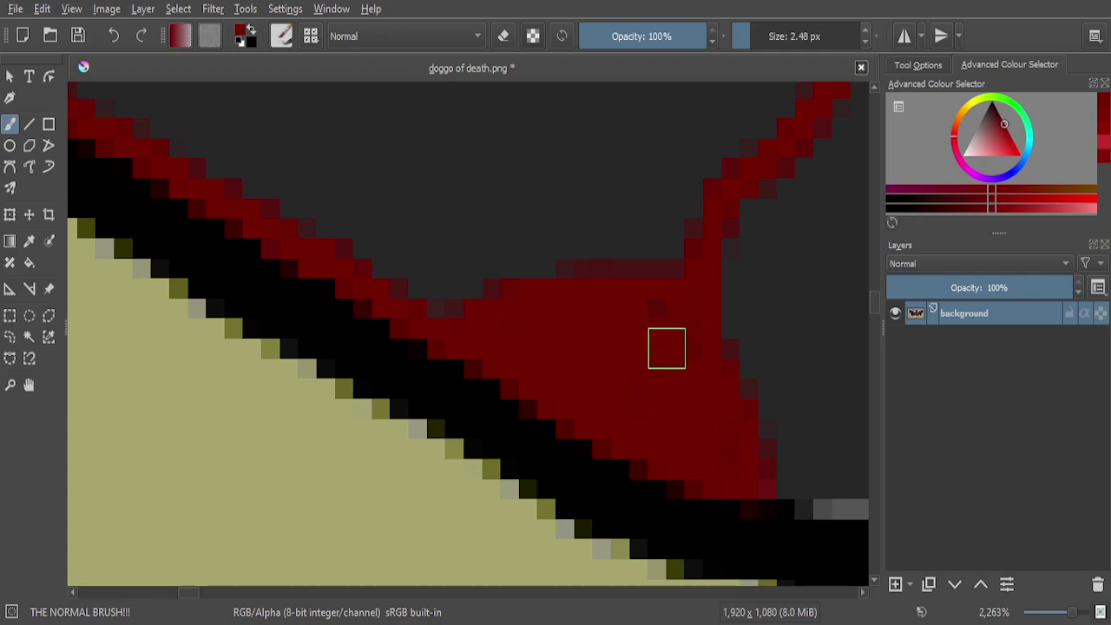
scroll(543, 305, down, 3)
scroll(544, 305, up, 4)
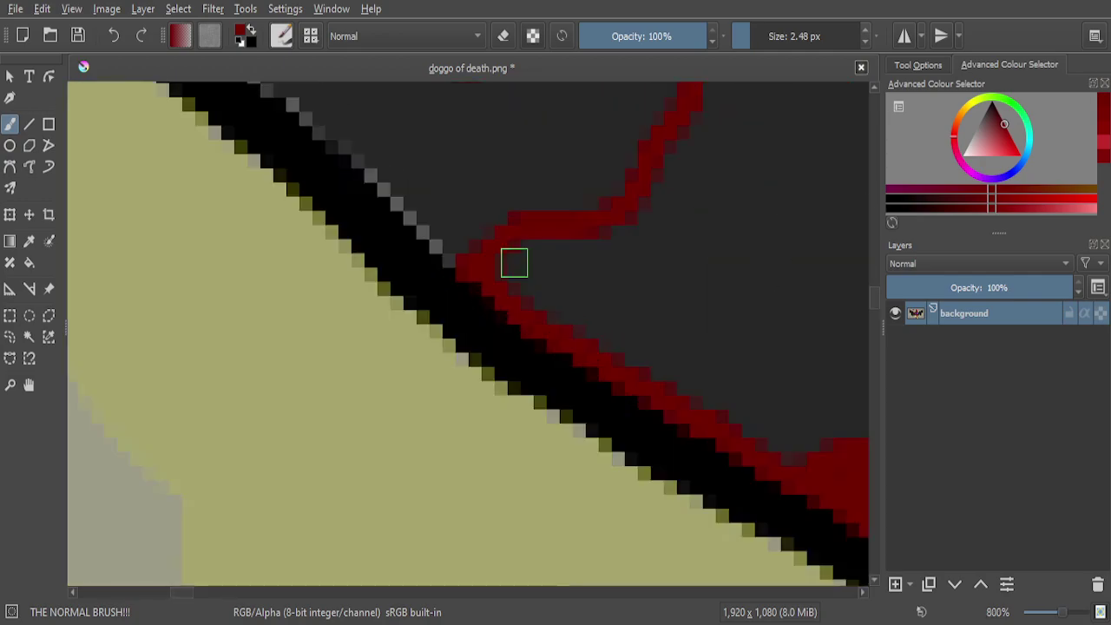
mouse_move(621, 214)
mouse_down()
mouse_move(655, 245)
mouse_move(673, 356)
mouse_move(652, 396)
mouse_move(547, 346)
mouse_move(488, 297)
mouse_move(488, 260)
mouse_move(515, 237)
mouse_move(574, 231)
mouse_move(640, 282)
mouse_move(628, 348)
mouse_up()
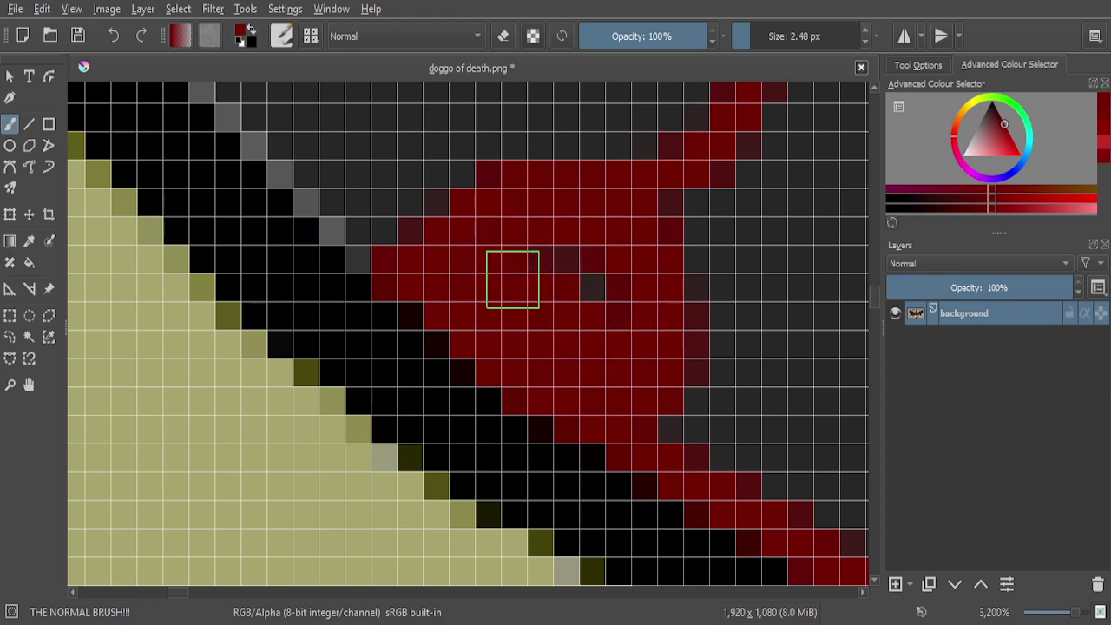
Enlarge the brush to 7.48 px and fill the lower part of the patch with dark red between its two filled corners
scroll(564, 325, down, 6)
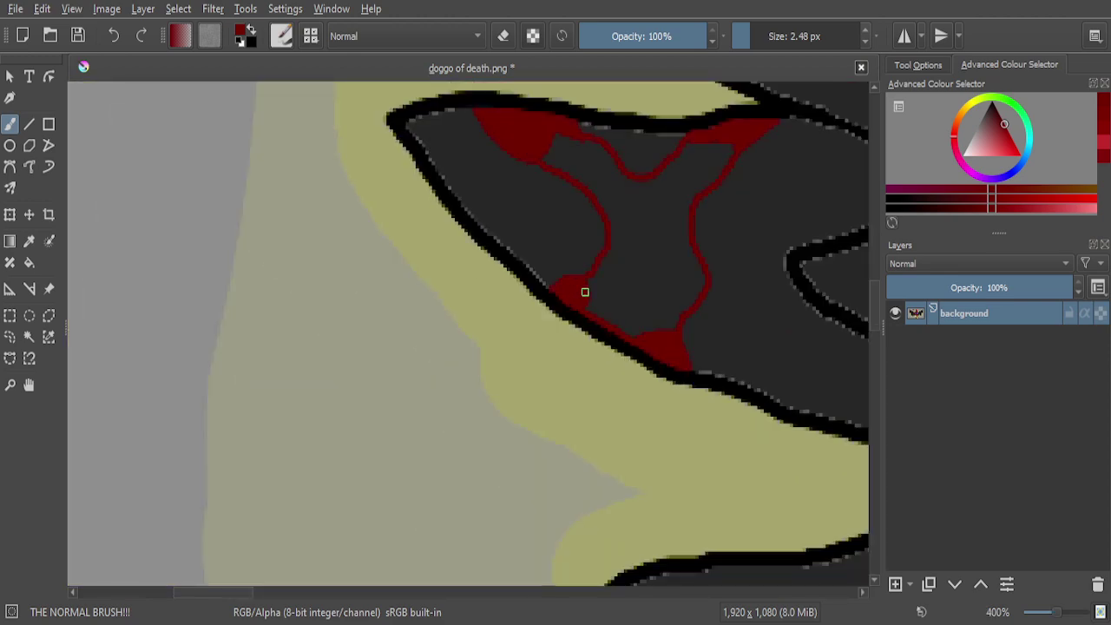
scroll(596, 300, down, 3)
scroll(612, 300, up, 4)
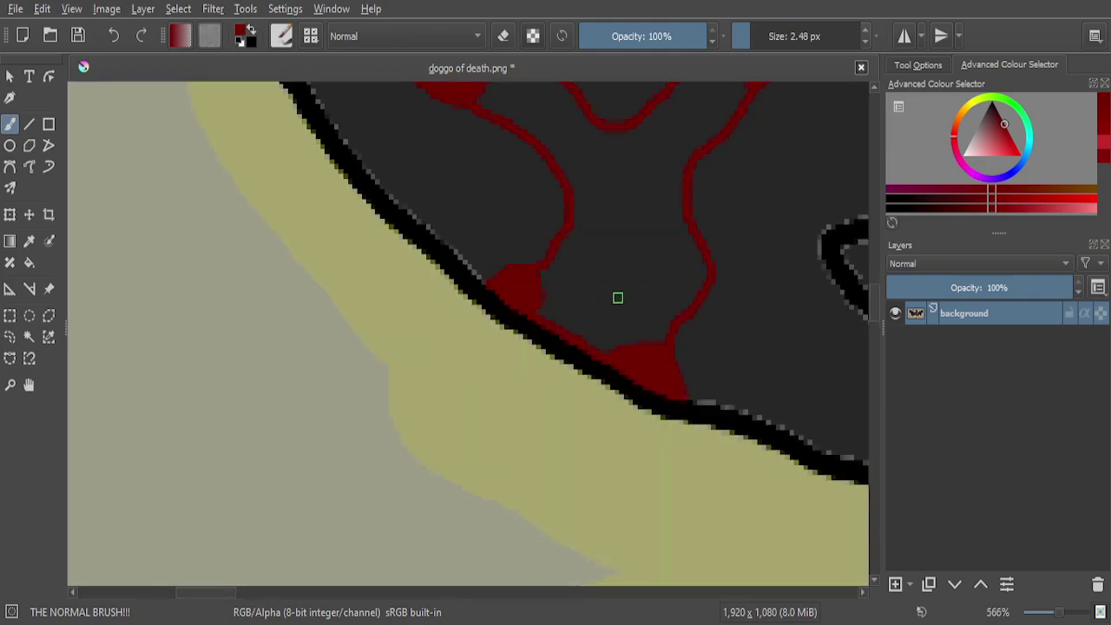
scroll(604, 281, up, 3)
mouse_move(615, 322)
mouse_down()
mouse_move(615, 385)
mouse_move(419, 277)
mouse_move(409, 238)
mouse_move(428, 202)
mouse_move(555, 160)
mouse_move(677, 199)
mouse_move(707, 251)
mouse_move(714, 353)
mouse_move(680, 396)
mouse_move(662, 230)
mouse_move(607, 362)
mouse_move(589, 238)
mouse_move(566, 296)
mouse_move(492, 244)
mouse_up()
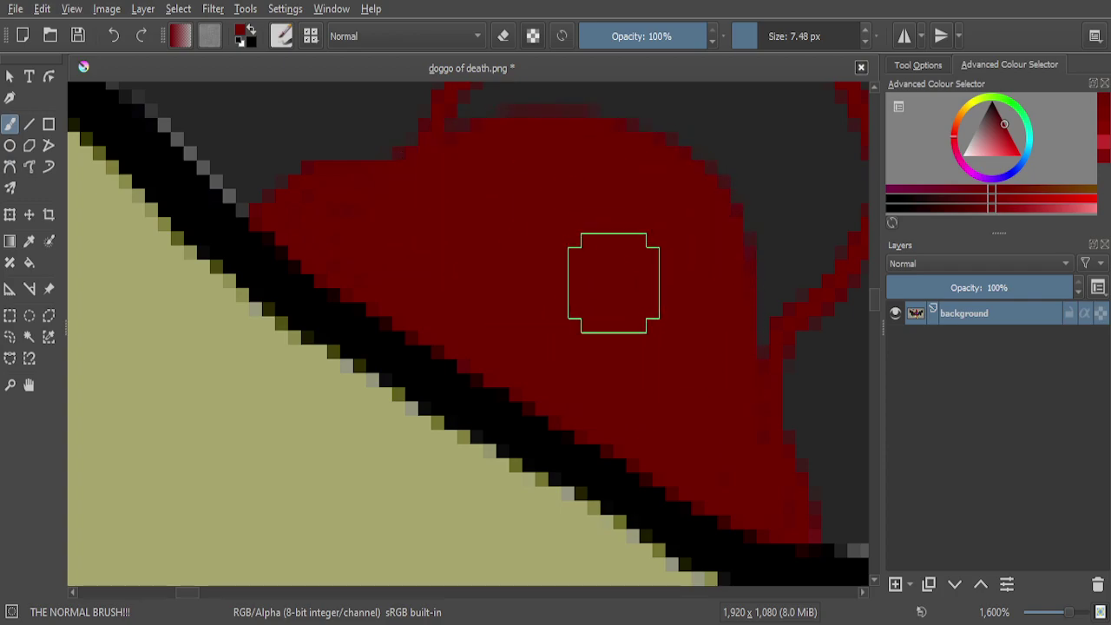
Fill the middle of the patch between the two wavy lines with dark red, including the bulge on its inner side
scroll(657, 240, down, 4)
scroll(691, 224, up, 3)
mouse_move(707, 177)
mouse_down()
mouse_move(602, 192)
mouse_move(528, 272)
mouse_up()
mouse_move(518, 311)
mouse_down()
mouse_move(592, 219)
mouse_move(579, 339)
mouse_move(624, 200)
mouse_move(635, 358)
mouse_move(669, 198)
mouse_move(691, 198)
mouse_move(706, 222)
mouse_move(713, 284)
mouse_up()
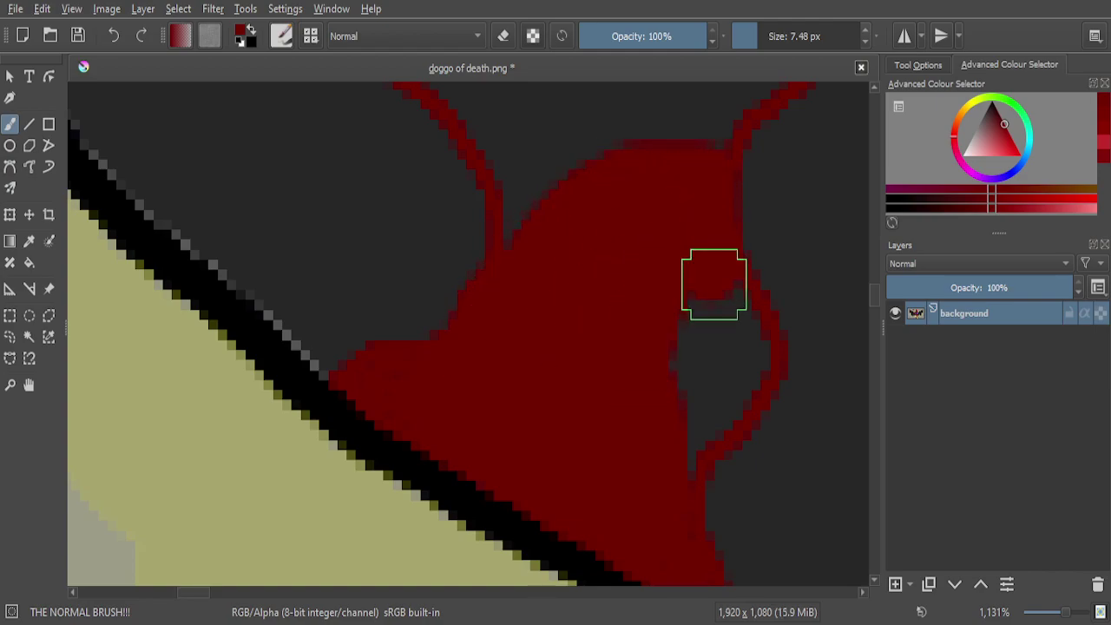
mouse_move(743, 325)
mouse_down()
mouse_move(733, 384)
mouse_move(707, 414)
mouse_up()
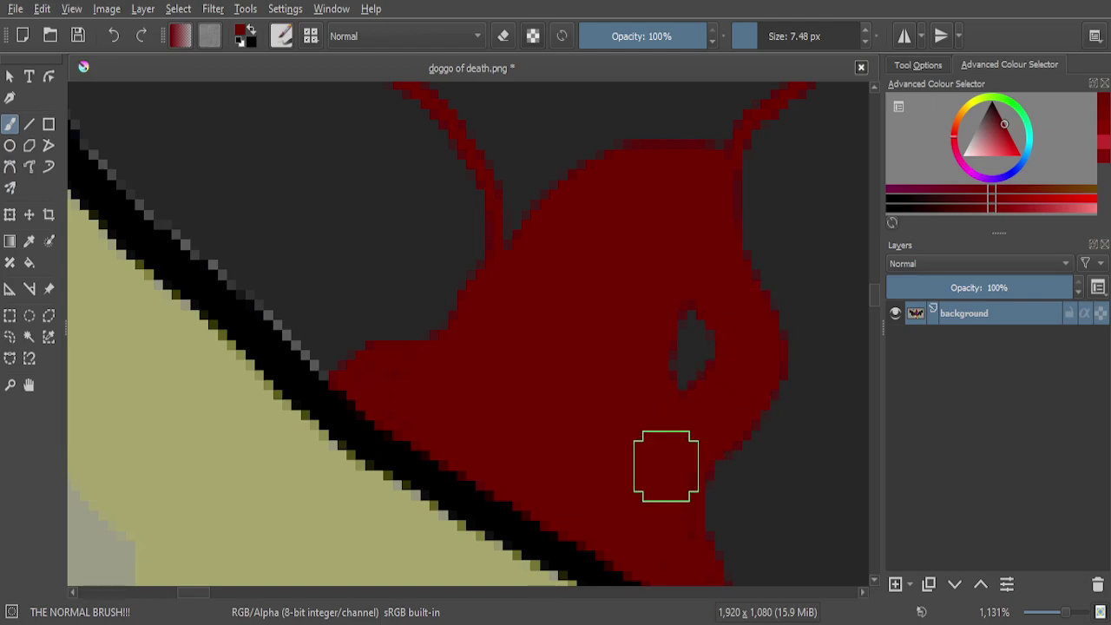
Fill the patch's two upper arms around the U-shaped notch with dark red, completing the patch
scroll(698, 341, down, 3)
scroll(660, 235, up, 3)
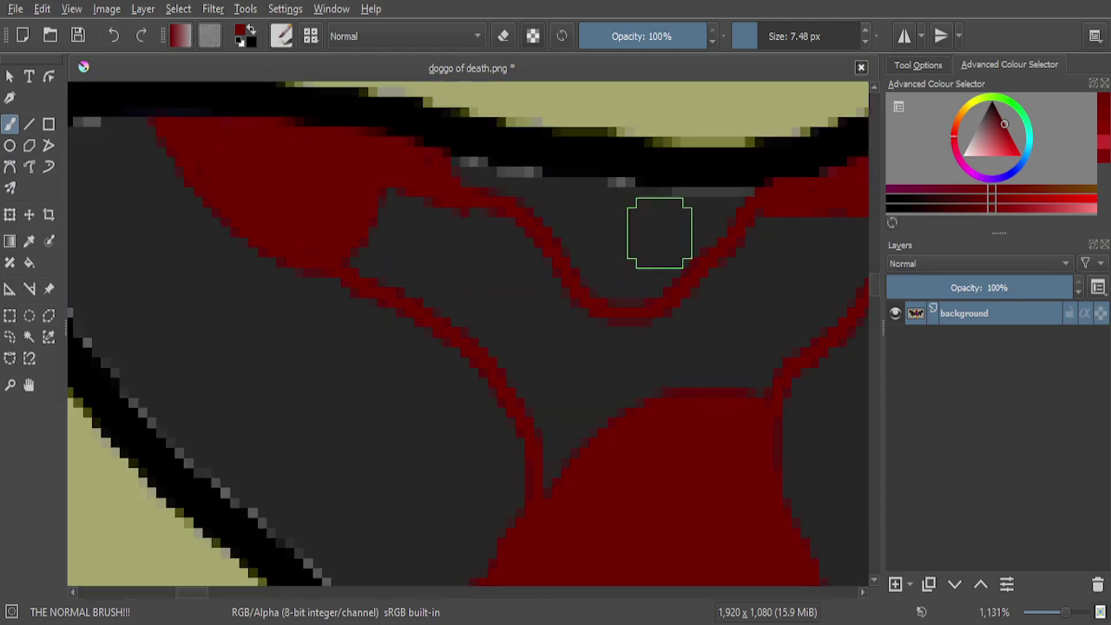
mouse_move(768, 233)
mouse_down()
mouse_move(712, 307)
mouse_move(624, 340)
mouse_move(595, 333)
mouse_move(466, 227)
mouse_move(384, 204)
mouse_move(355, 212)
mouse_move(341, 231)
mouse_move(455, 285)
mouse_move(518, 339)
mouse_move(568, 467)
mouse_up()
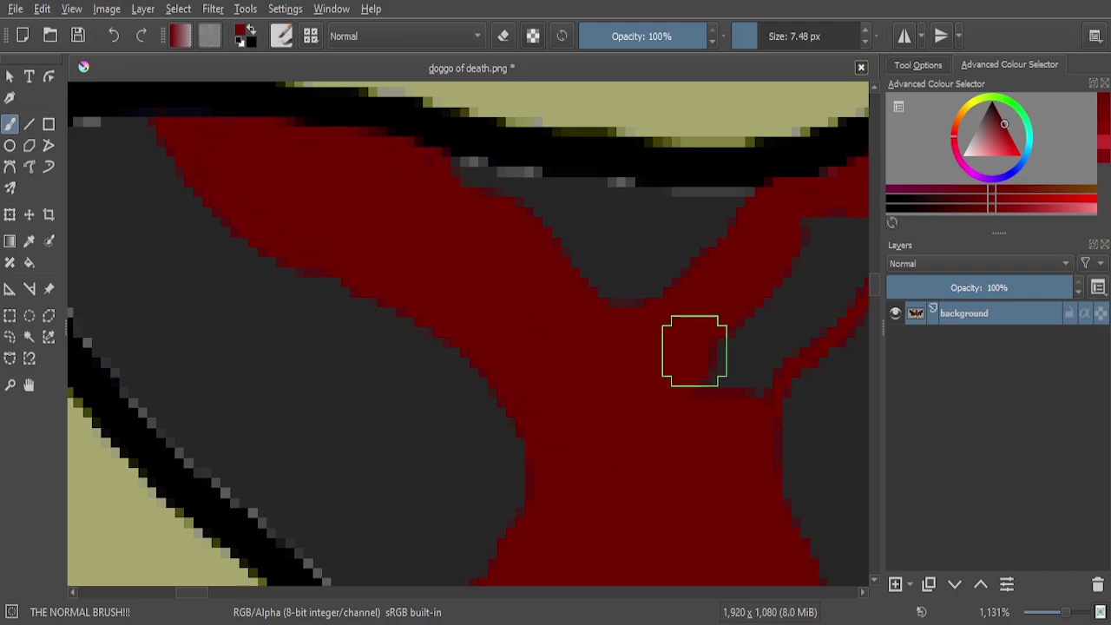
scroll(700, 400, down, 3)
scroll(779, 332, up, 5)
mouse_move(781, 272)
mouse_down()
mouse_move(700, 404)
mouse_move(602, 477)
mouse_move(643, 343)
mouse_move(722, 235)
mouse_move(665, 277)
mouse_up()
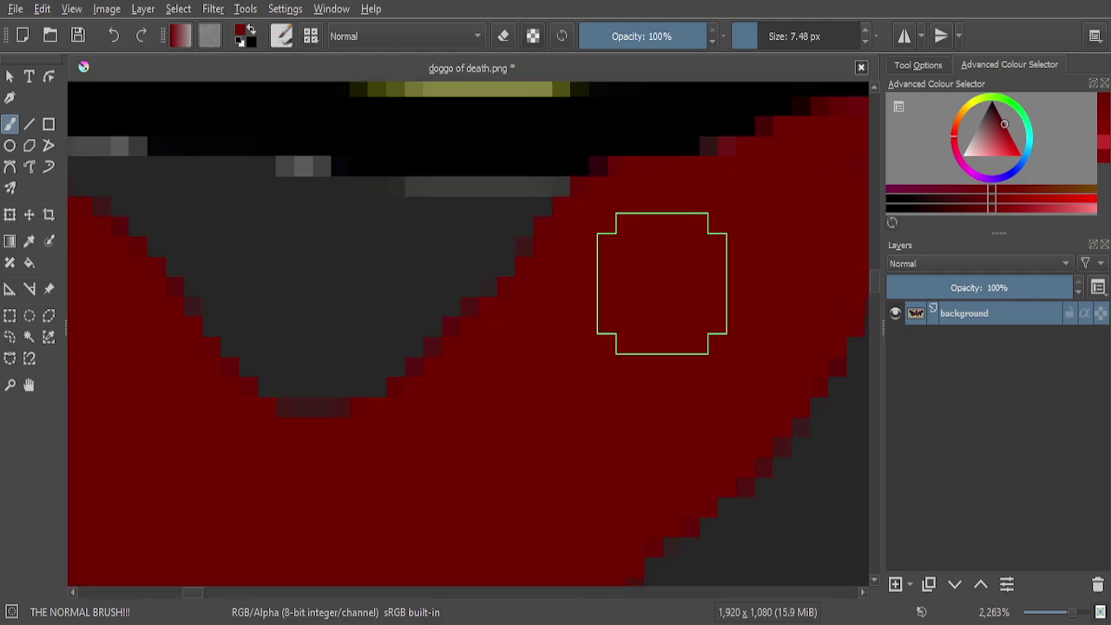
scroll(665, 277, down, 8)
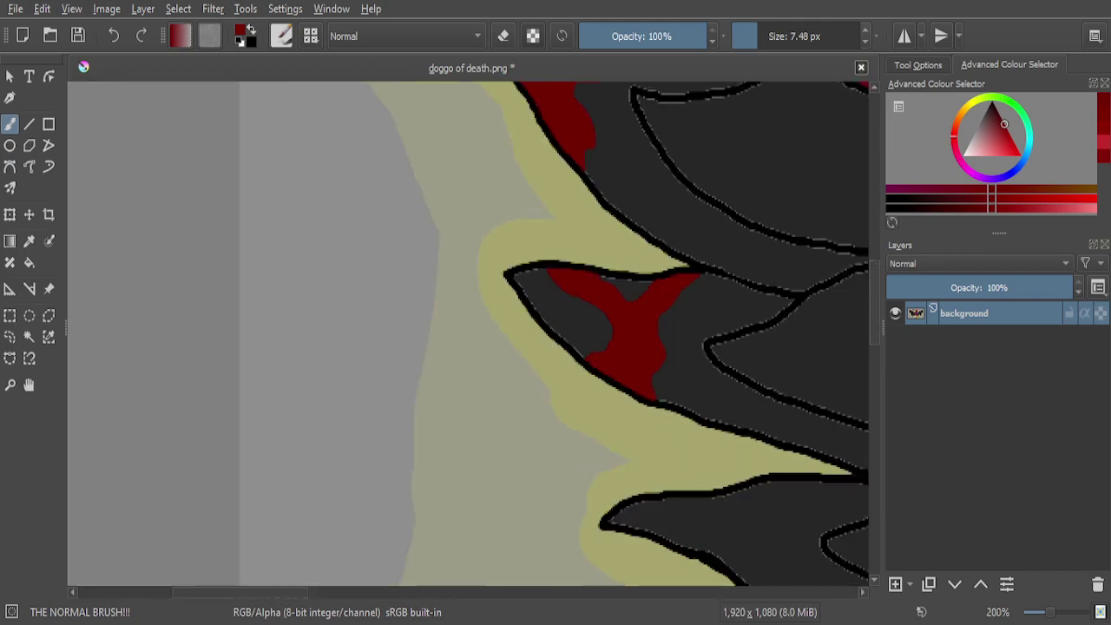
scroll(581, 383, down, 2)
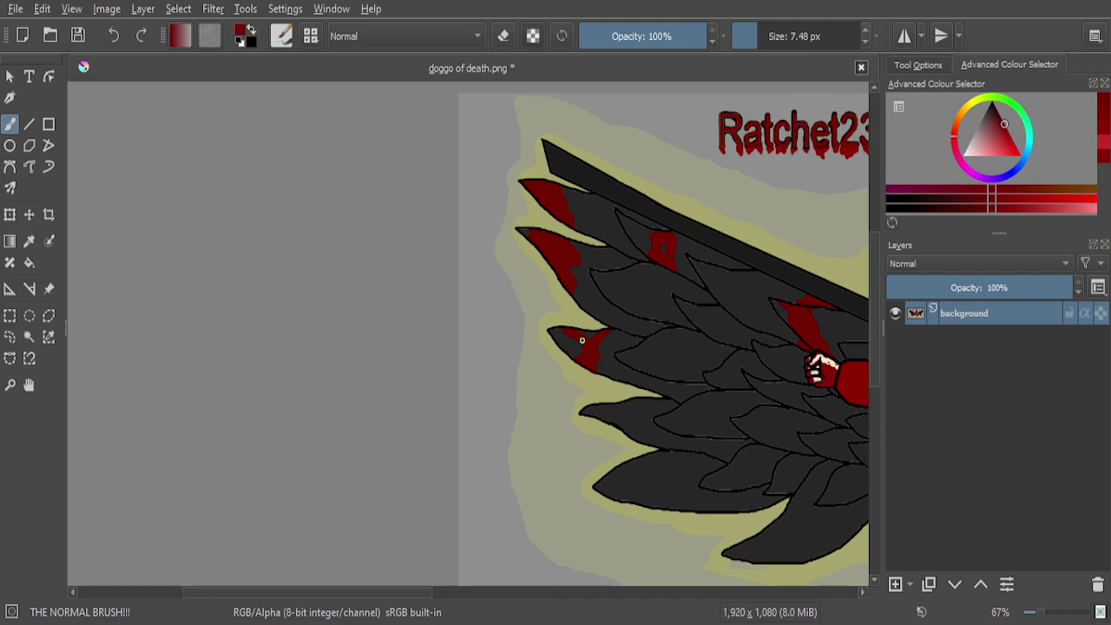
Draw a wavy dark red line across the topmost red-tipped feather, from its upper outline beside the overlapping feather's tip to its lower outline
scroll(618, 351, up, 3)
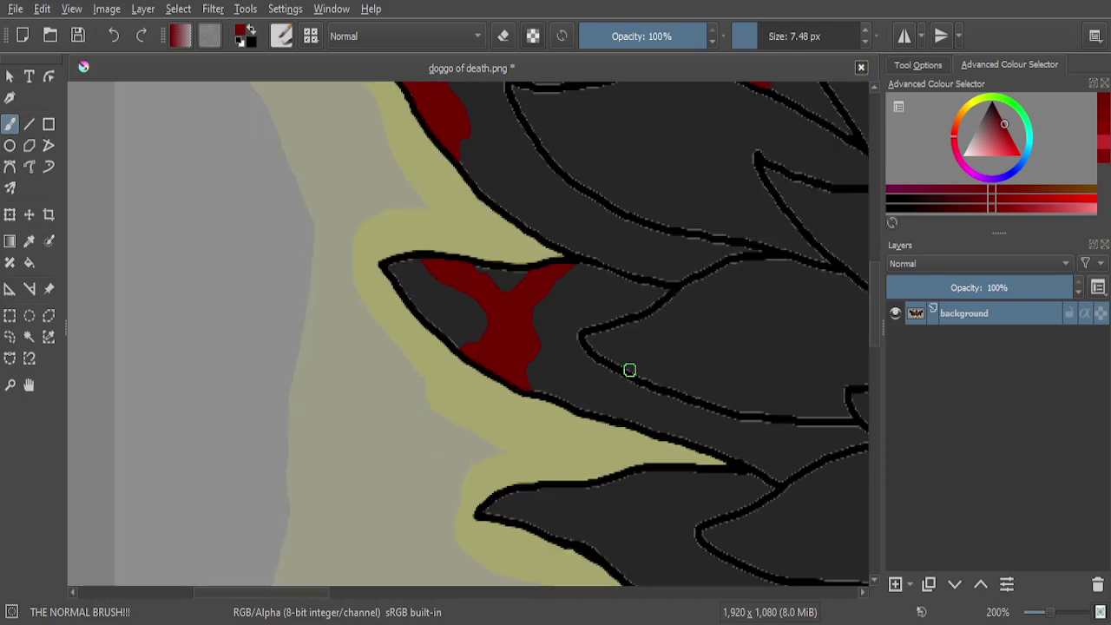
scroll(629, 370, down, 1)
scroll(630, 371, up, 4)
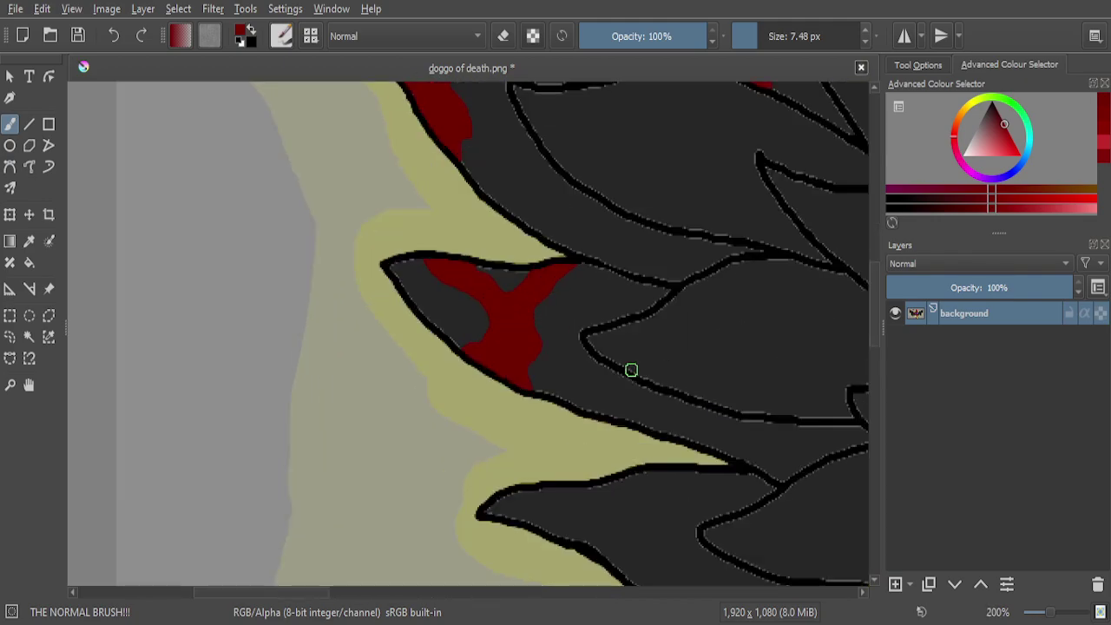
scroll(585, 204, down, 1)
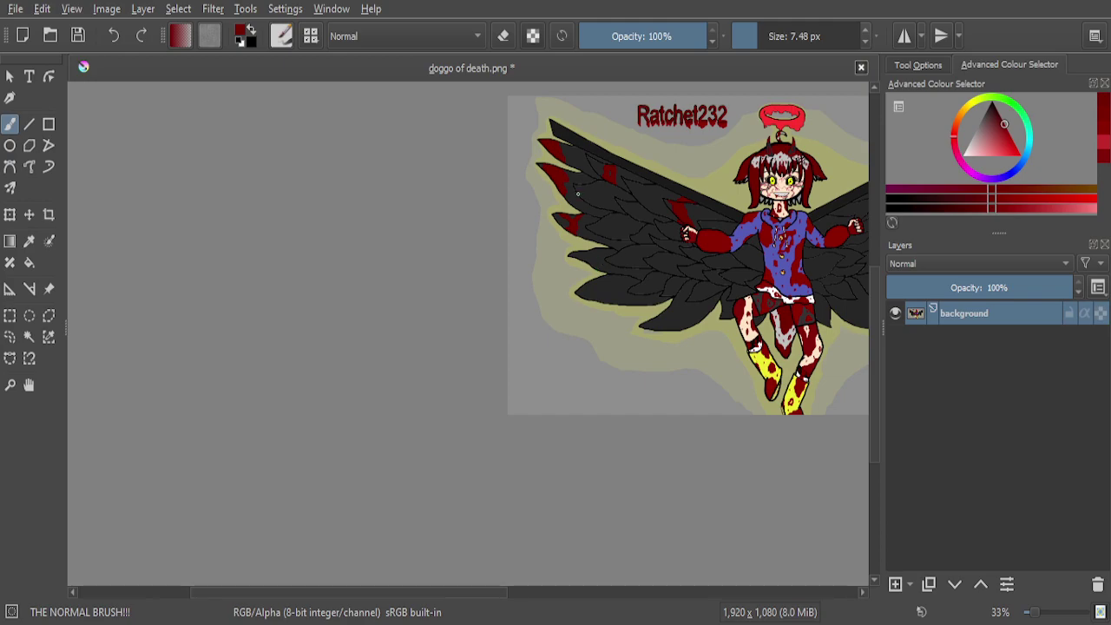
scroll(580, 149, up, 4)
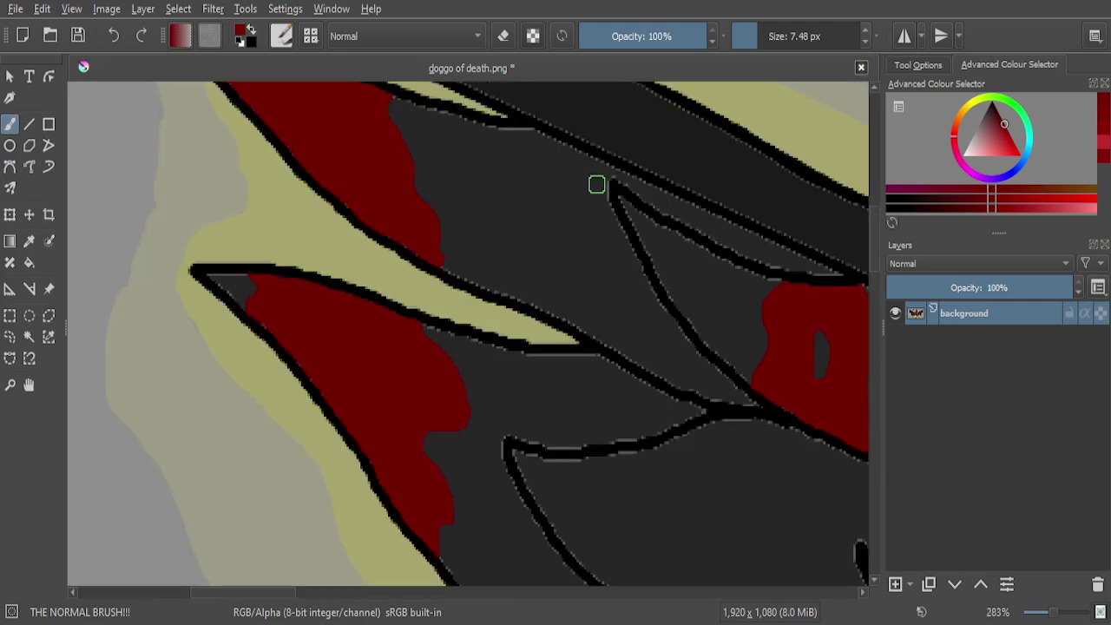
scroll(617, 210, up, 3)
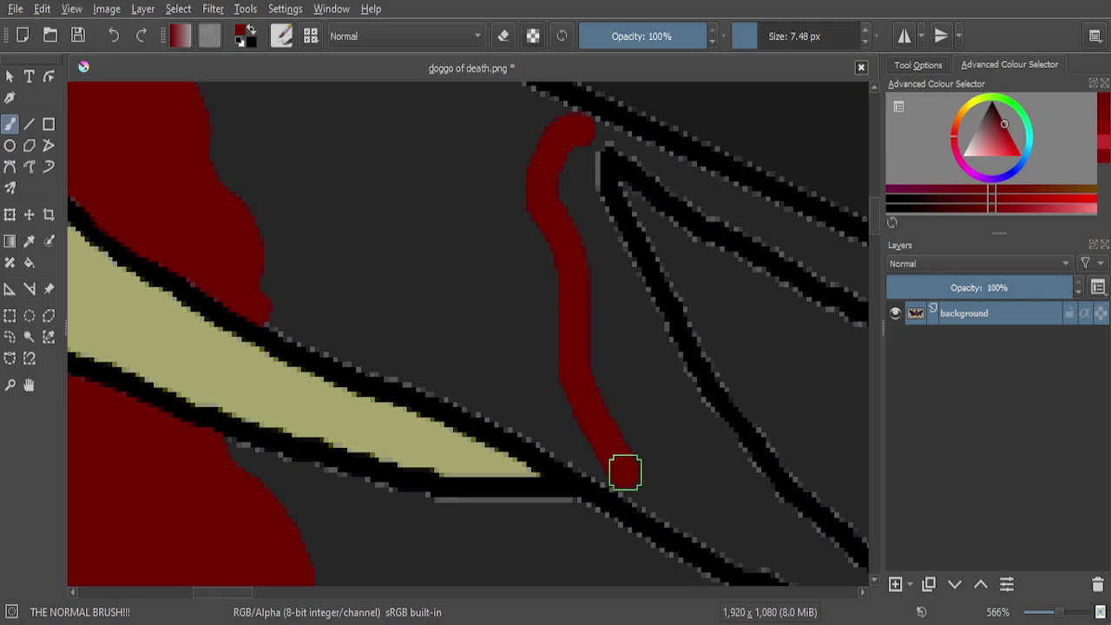
Extend the dark red along the feather's lower outline and fill the narrow corner where it meets the overlapping feather
scroll(610, 349, down, 1)
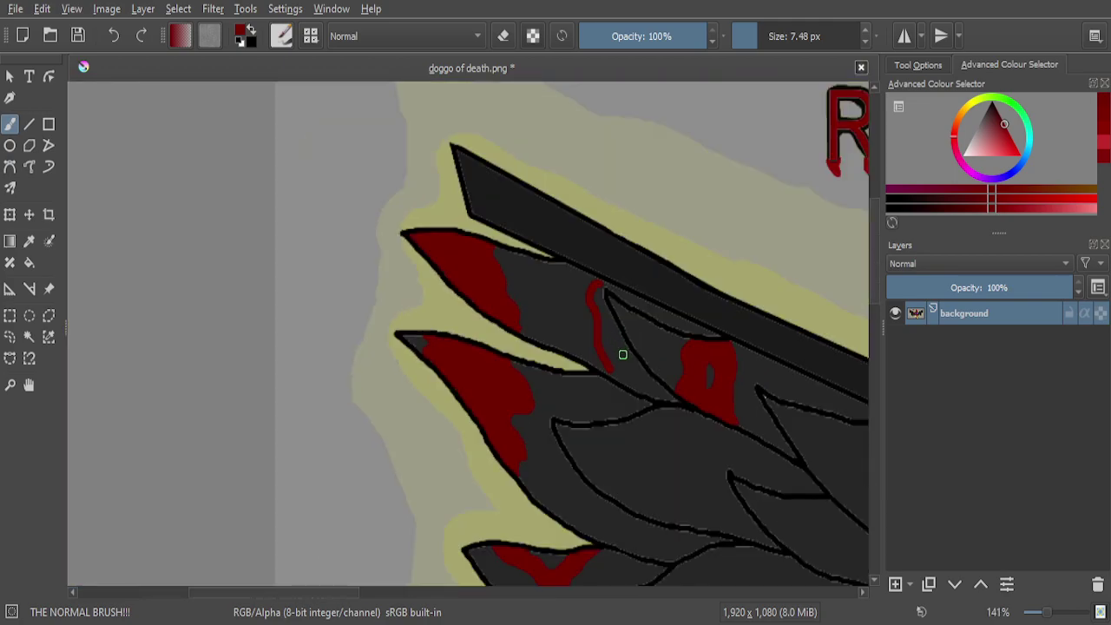
scroll(622, 354, up, 8)
drag(528, 456, 645, 509)
scroll(542, 323, down, 1)
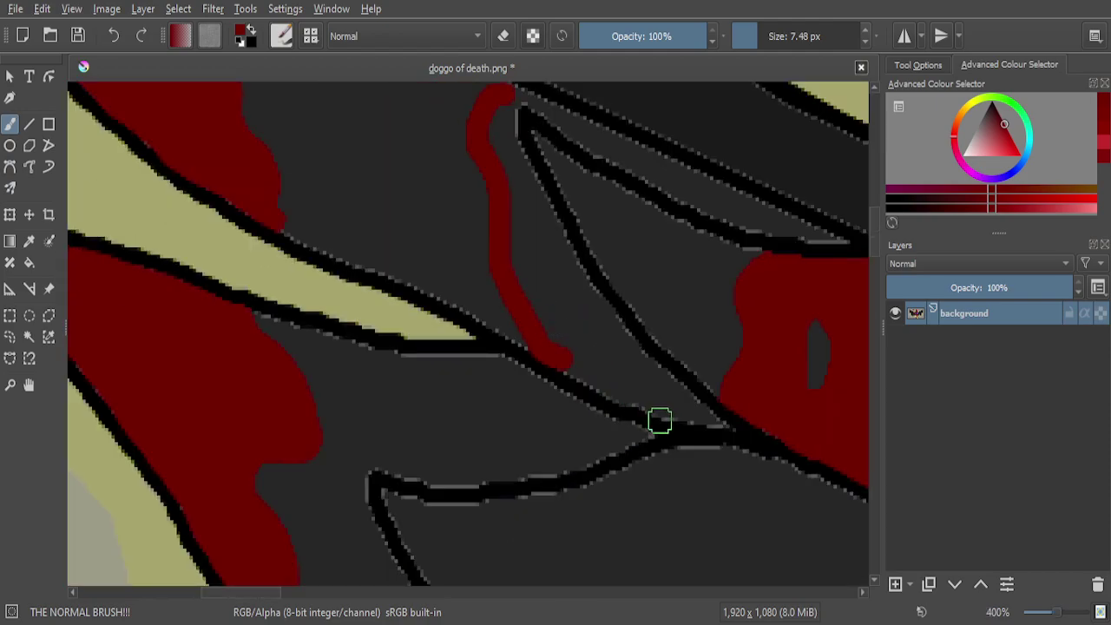
scroll(657, 418, up, 4)
click(733, 443)
mouse_move(734, 443)
mouse_down()
mouse_move(415, 130)
mouse_move(355, 113)
mouse_move(284, 123)
mouse_move(245, 148)
mouse_move(241, 180)
mouse_move(263, 192)
mouse_move(332, 191)
mouse_move(414, 212)
mouse_move(696, 439)
mouse_move(662, 426)
mouse_move(644, 430)
mouse_move(671, 437)
mouse_move(607, 442)
mouse_move(445, 384)
mouse_move(266, 279)
mouse_move(227, 238)
mouse_move(270, 238)
mouse_move(577, 366)
mouse_up()
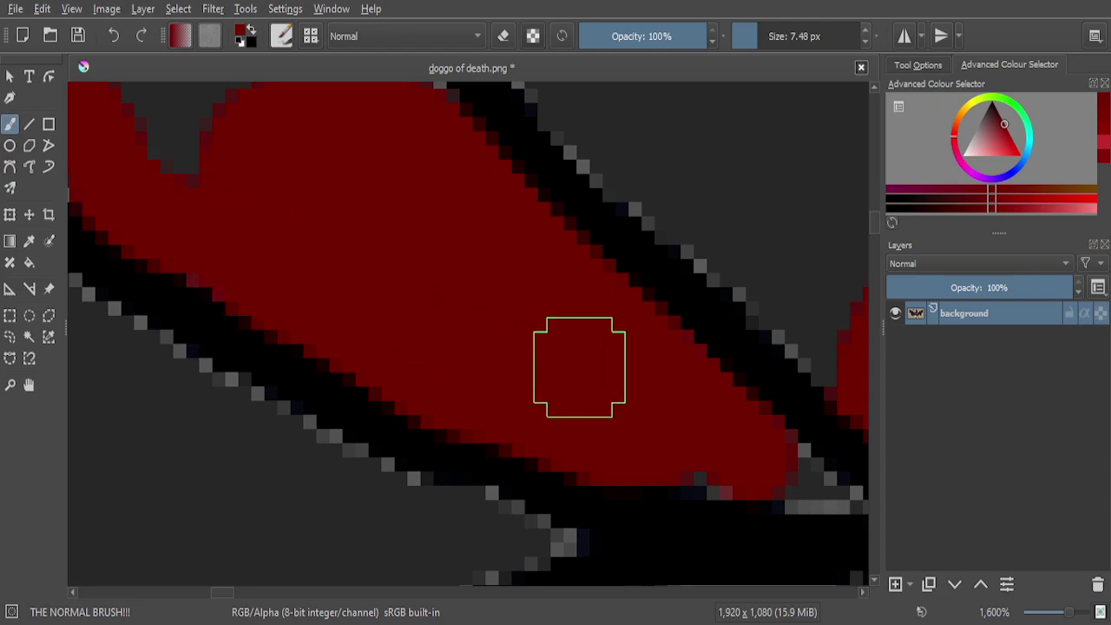
Fill the lower half of the gap between the wavy line and the overlapping feather's outline with dark red
scroll(576, 365, down, 1)
scroll(483, 253, up, 4)
mouse_move(409, 216)
mouse_down()
mouse_move(386, 203)
mouse_move(429, 182)
mouse_move(484, 189)
mouse_move(584, 252)
mouse_move(765, 448)
mouse_move(780, 515)
mouse_move(761, 534)
mouse_move(675, 497)
mouse_move(635, 415)
mouse_move(550, 312)
mouse_move(476, 260)
mouse_move(424, 254)
mouse_move(400, 305)
mouse_move(568, 519)
mouse_move(578, 511)
mouse_move(540, 418)
mouse_move(452, 318)
mouse_move(481, 310)
mouse_up()
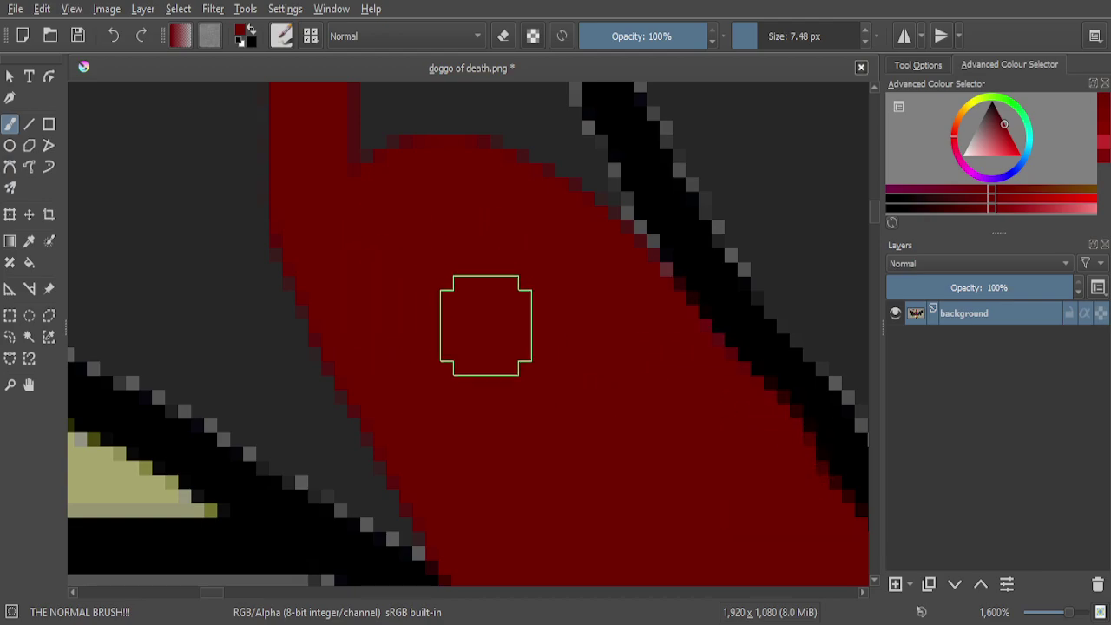
Fill the upper end of the gap between the wavy line and the overlapping feather's tip with dark red
scroll(552, 381, down, 6)
scroll(491, 235, up, 5)
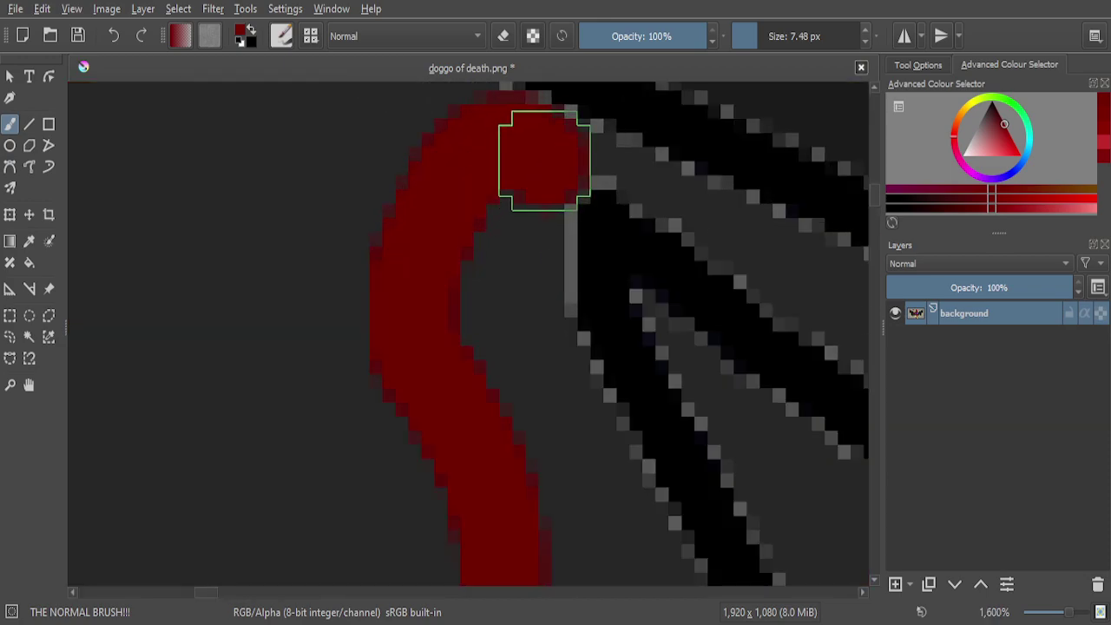
mouse_move(542, 161)
mouse_down()
mouse_move(520, 228)
mouse_move(521, 322)
mouse_move(533, 353)
mouse_move(533, 233)
mouse_move(486, 317)
mouse_move(492, 355)
mouse_up()
scroll(491, 329, down, 4)
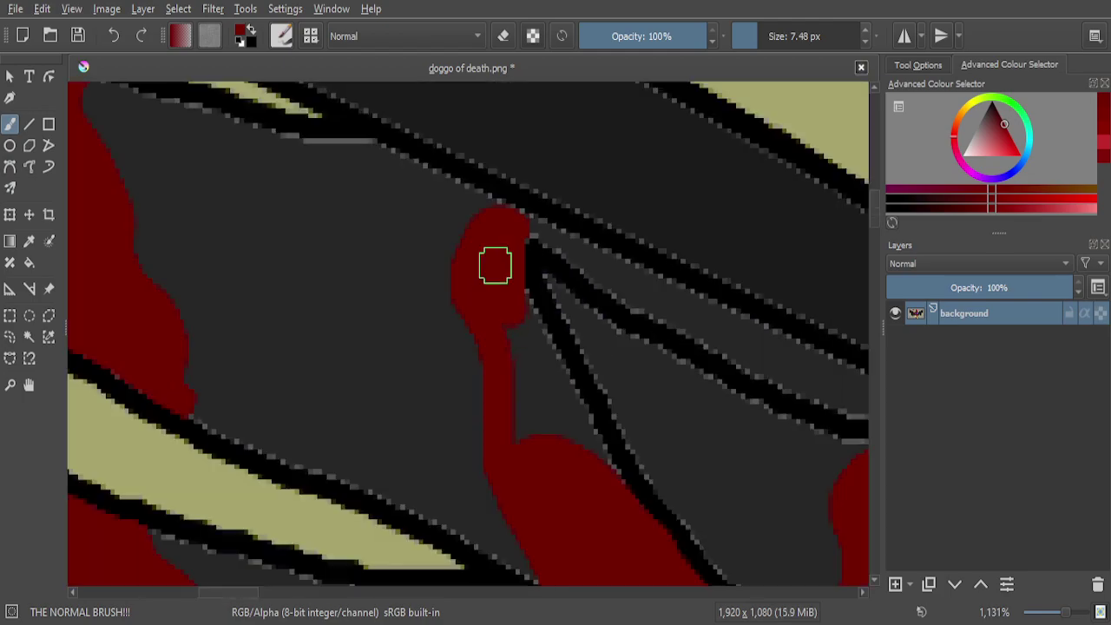
scroll(515, 326, up, 4)
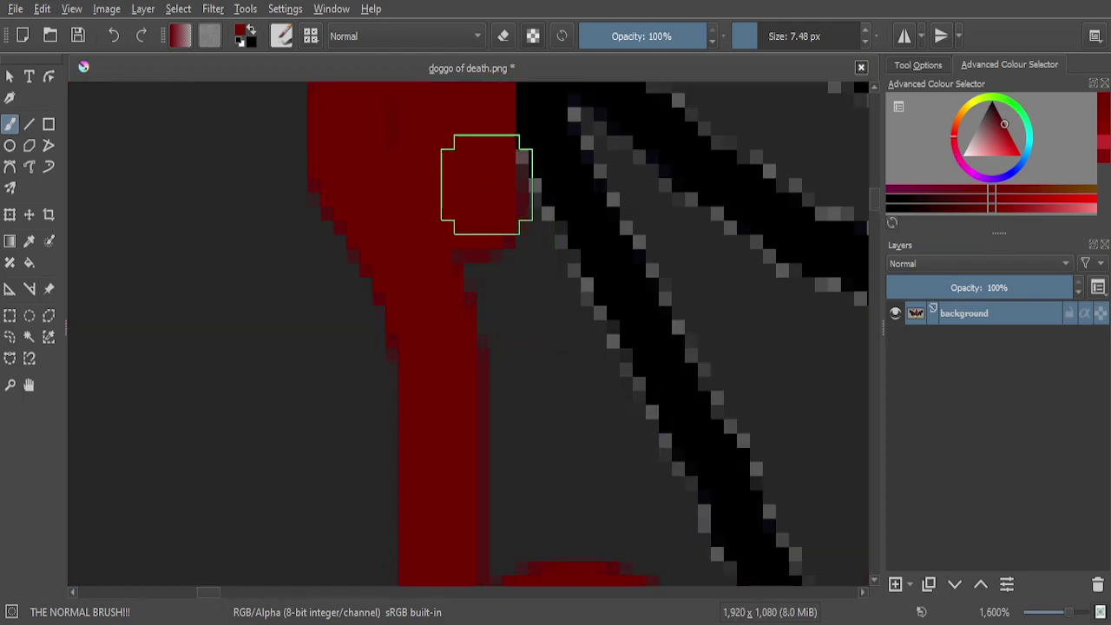
Paint the red band on the upper wing feather dark red up to the neighbouring feather's black outline with the 7.48 px brush
mouse_move(515, 244)
mouse_down()
mouse_move(620, 426)
mouse_move(637, 505)
mouse_move(664, 551)
mouse_up()
scroll(464, 223, down, 4)
scroll(463, 223, up, 4)
mouse_move(488, 315)
mouse_down()
mouse_move(419, 218)
mouse_move(351, 80)
mouse_move(349, 248)
mouse_up()
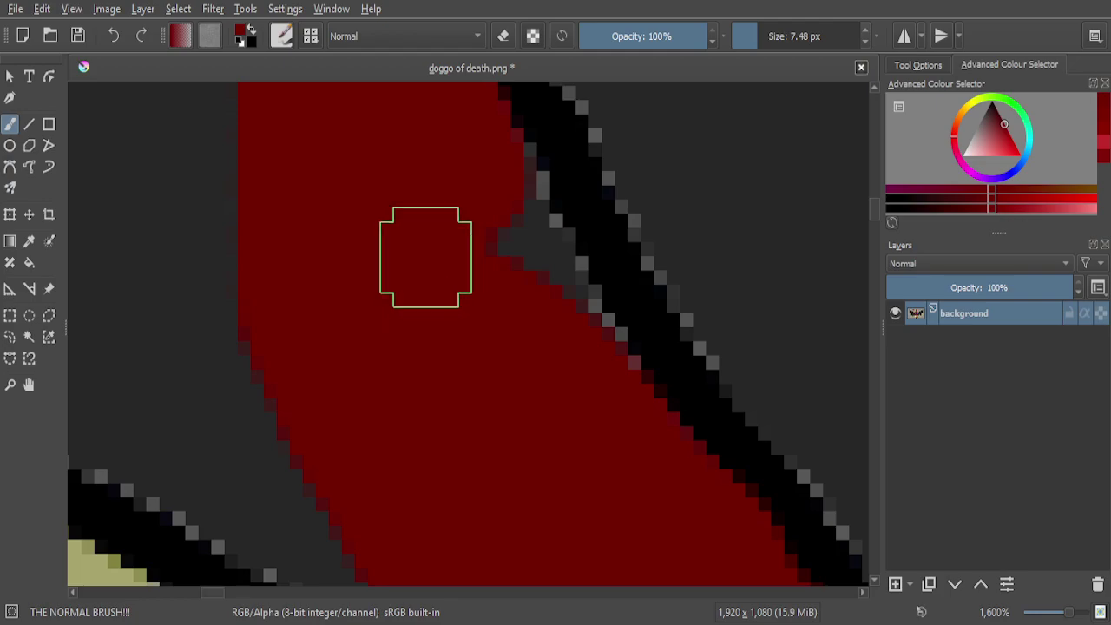
mouse_move(456, 173)
mouse_down()
mouse_move(478, 153)
mouse_move(576, 311)
mouse_move(582, 372)
mouse_move(650, 452)
mouse_up()
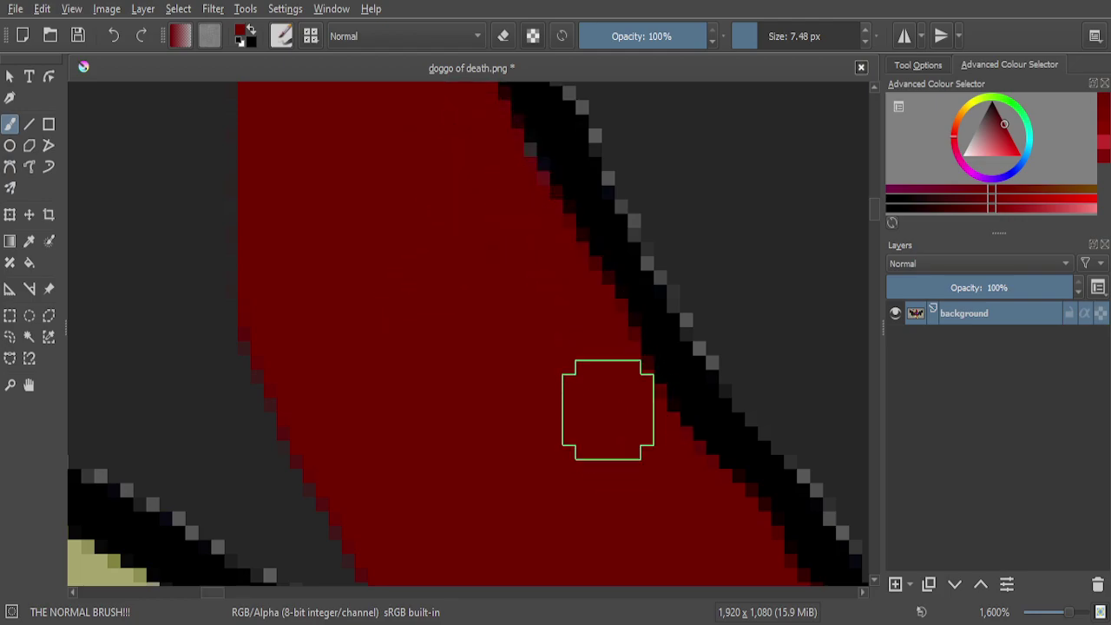
scroll(533, 297, down, 5)
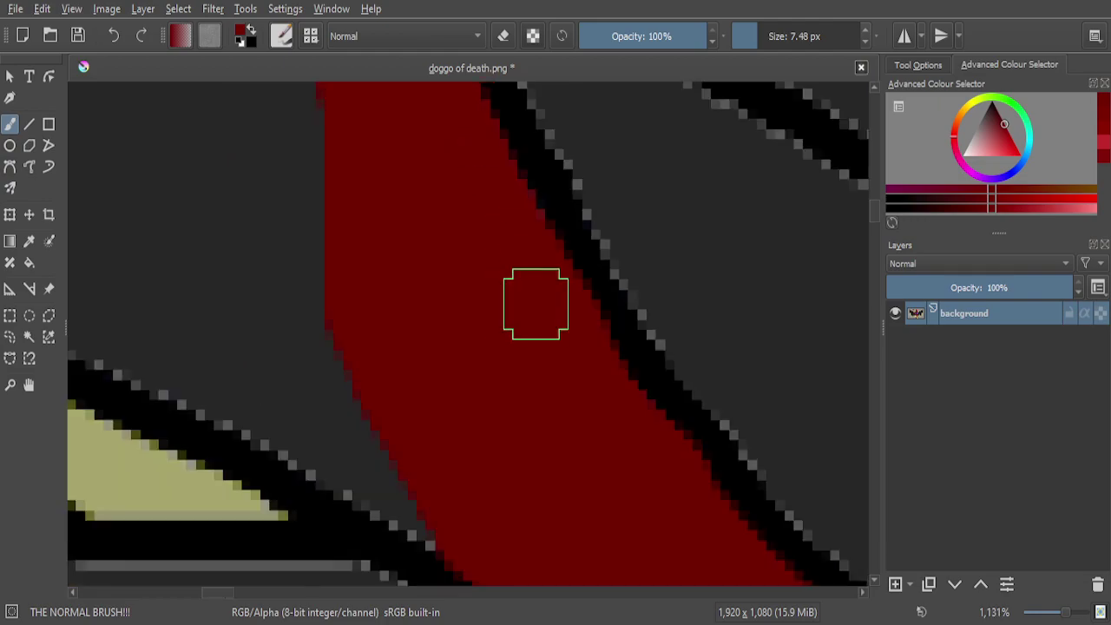
scroll(535, 303, down, 1)
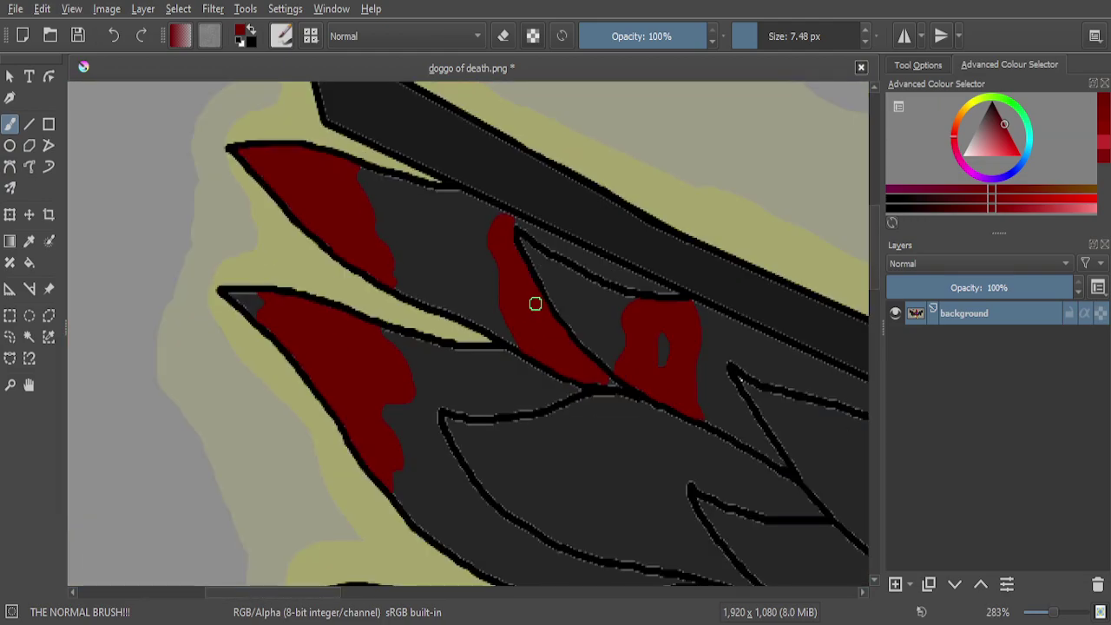
Brush dark red strokes along the upper edge of the narrow feather strip beneath the wing's top bar
scroll(625, 264, up, 4)
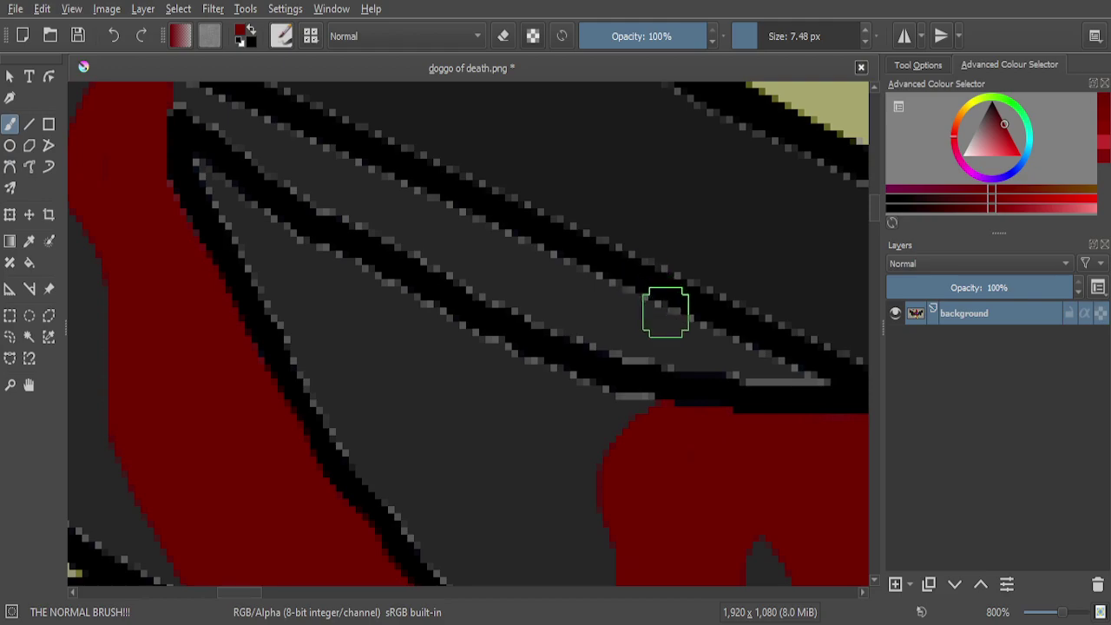
scroll(666, 313, up, 1)
drag(706, 355, 275, 141)
scroll(446, 251, down, 3)
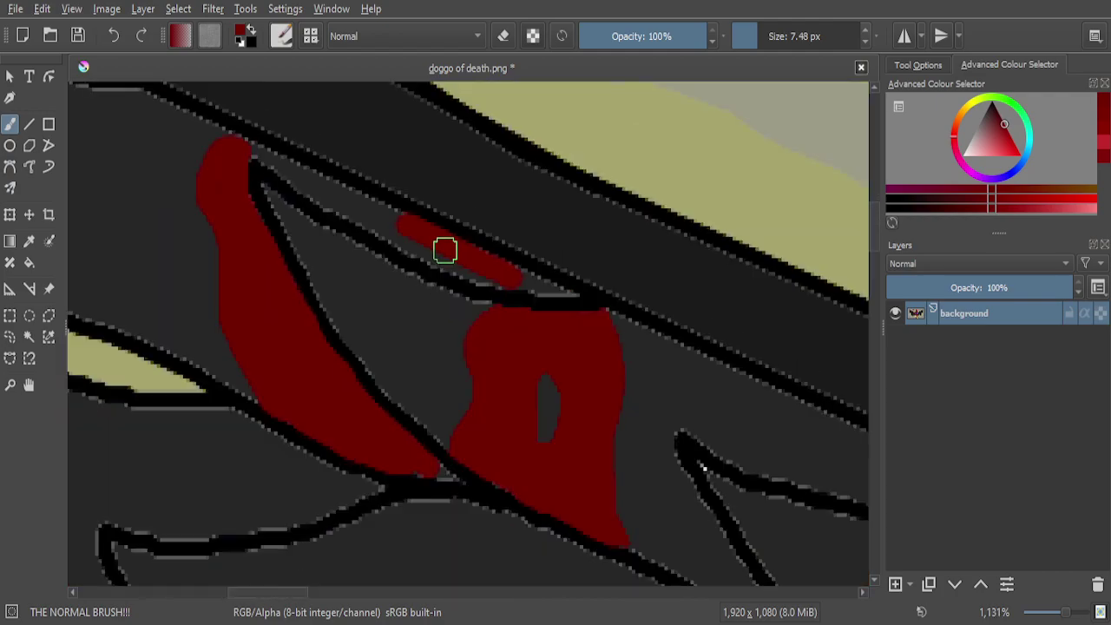
scroll(246, 153, up, 5)
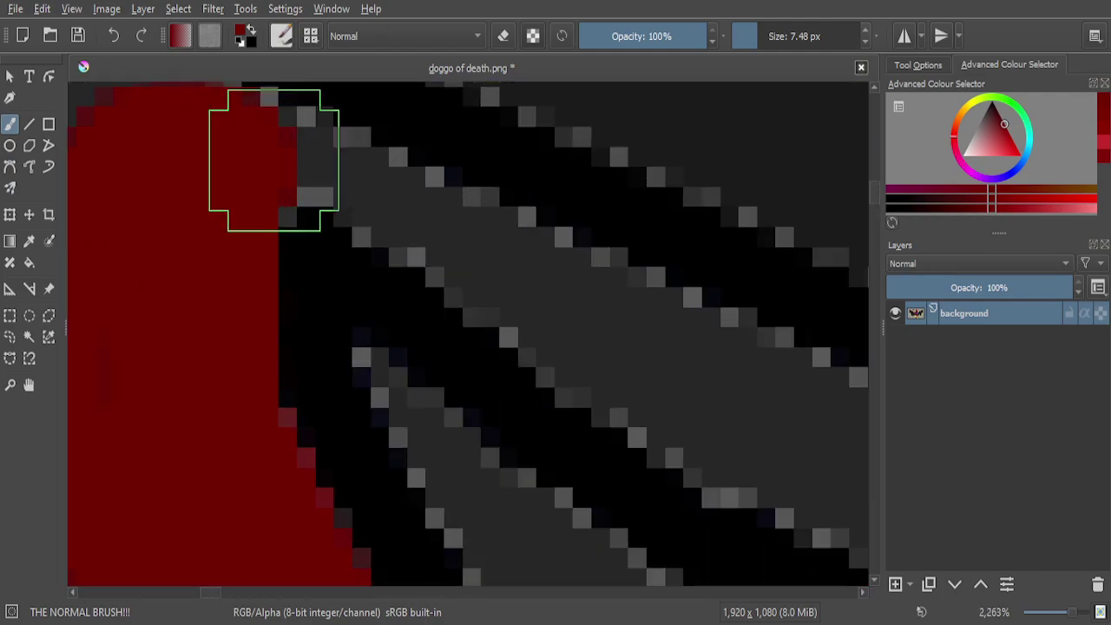
drag(518, 273, 634, 362)
scroll(633, 361, down, 3)
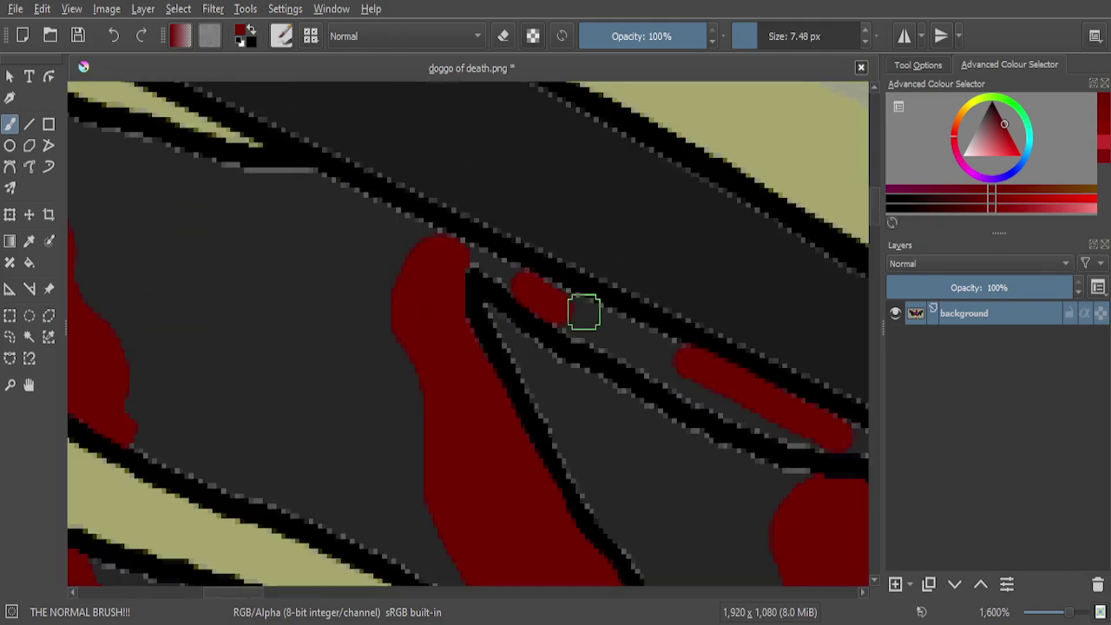
Connect the strokes in the narrow strip beneath the wing's top bar and fill its middle and lower edge with dark red
scroll(576, 305, up, 3)
mouse_move(500, 271)
mouse_down()
mouse_move(366, 192)
mouse_move(408, 224)
mouse_move(597, 297)
mouse_move(722, 366)
mouse_move(771, 414)
mouse_move(705, 410)
mouse_move(550, 356)
mouse_move(388, 243)
mouse_up()
scroll(430, 241, down, 3)
scroll(554, 294, up, 3)
mouse_move(584, 295)
mouse_down()
mouse_move(558, 307)
mouse_move(474, 261)
mouse_move(423, 248)
mouse_move(407, 265)
mouse_move(437, 307)
mouse_move(651, 419)
mouse_move(499, 342)
mouse_up()
scroll(498, 342, down, 1)
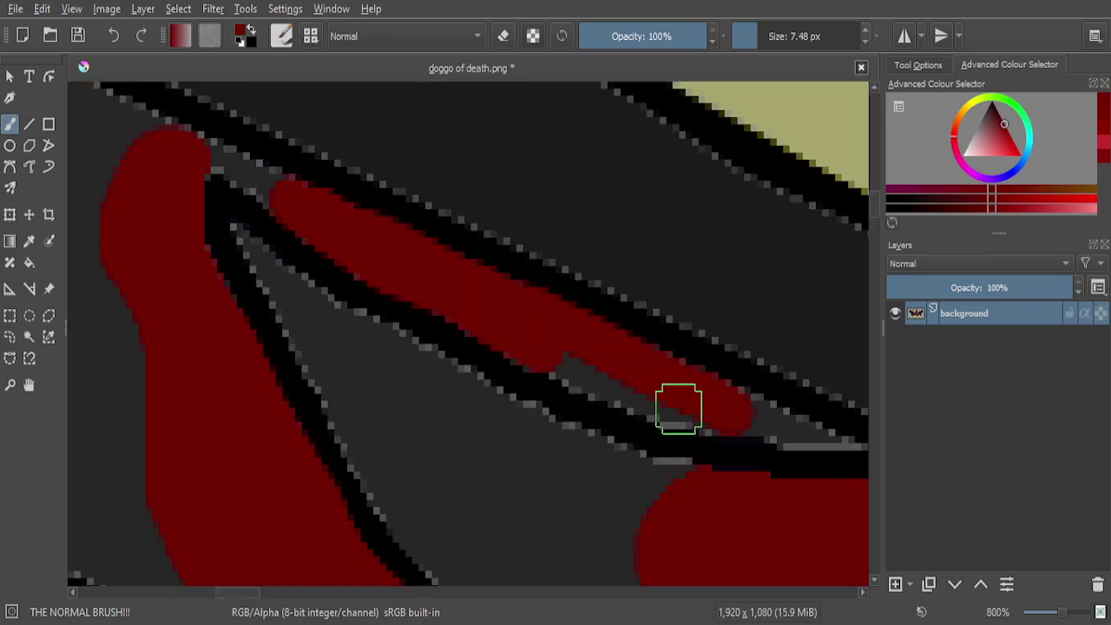
scroll(701, 414, up, 3)
mouse_move(737, 410)
mouse_down()
mouse_move(680, 388)
mouse_move(540, 369)
mouse_move(390, 312)
mouse_move(181, 185)
mouse_up()
Reduce the brush to 3.48 px and fill the narrow strip's pointed lower end with dark red
scroll(639, 365, down, 4)
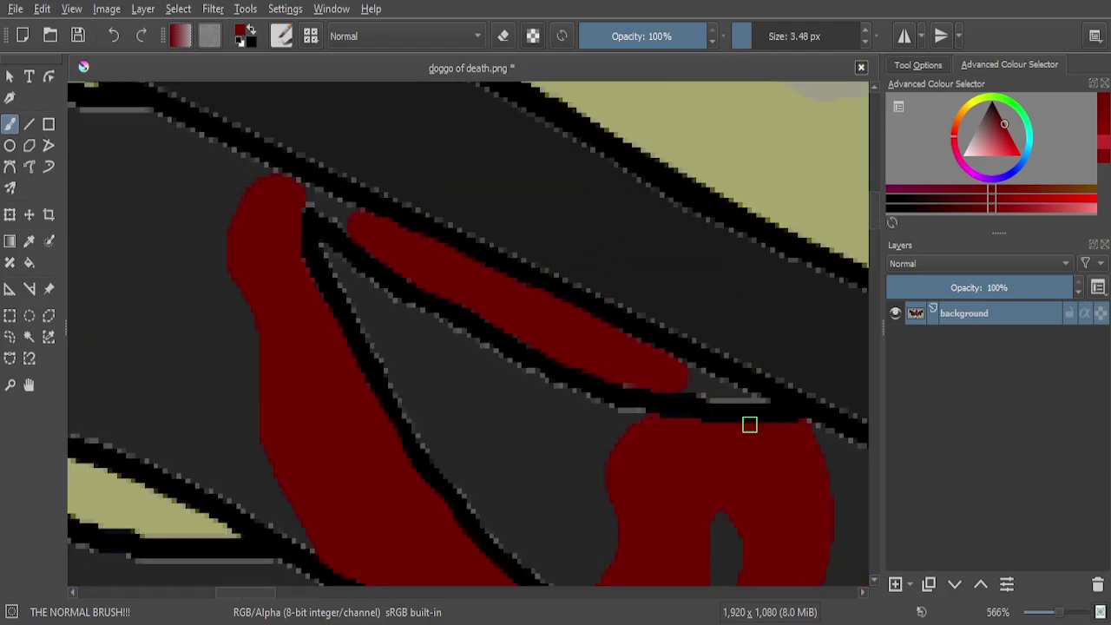
scroll(752, 412, up, 5)
mouse_move(756, 422)
mouse_down()
mouse_move(677, 406)
mouse_move(303, 243)
mouse_up()
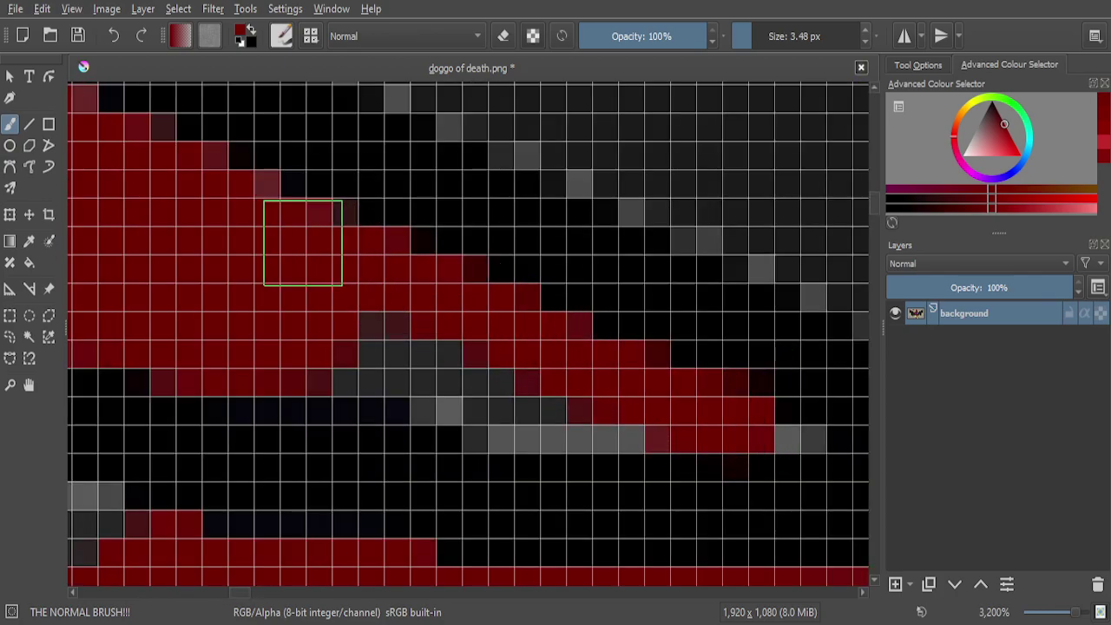
mouse_move(659, 422)
mouse_down()
mouse_move(500, 400)
mouse_move(293, 343)
mouse_move(403, 339)
mouse_move(516, 402)
mouse_up()
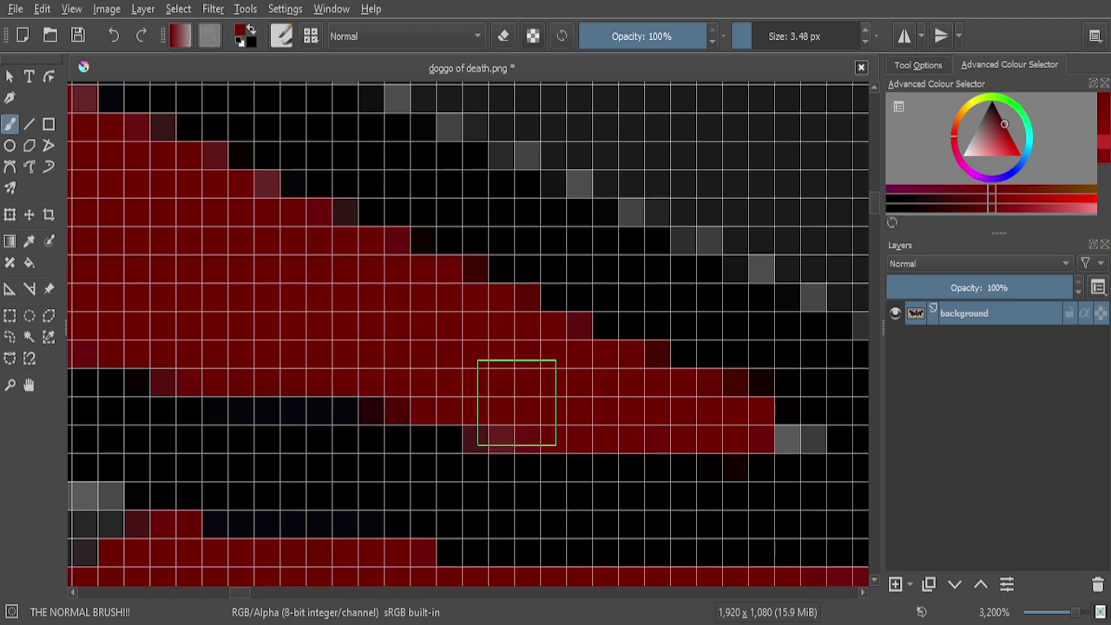
scroll(657, 373, down, 5)
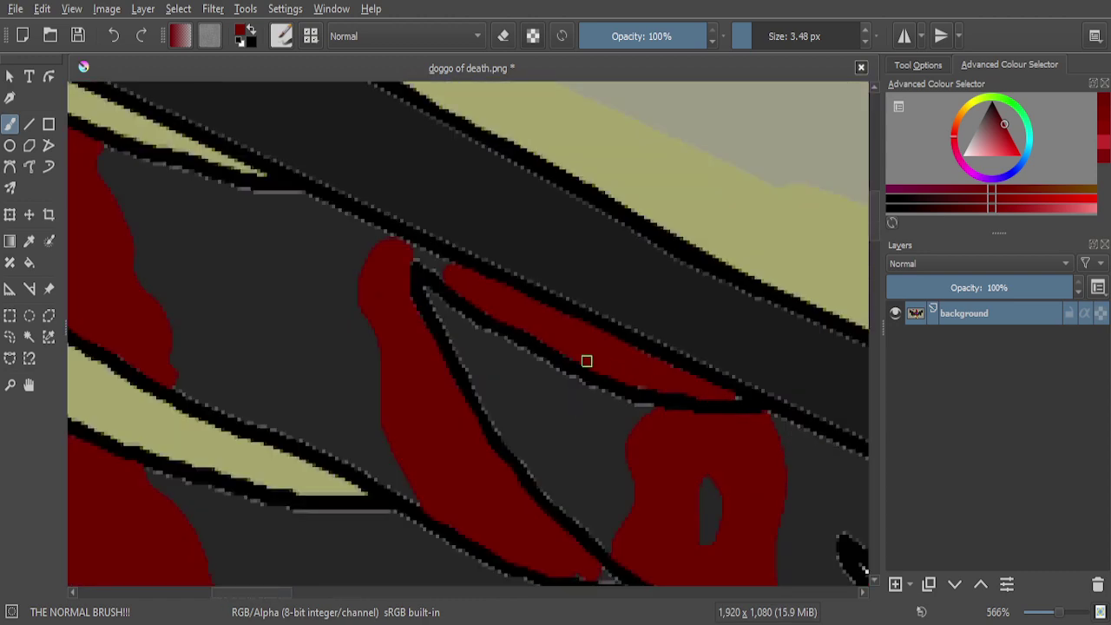
Paint the gap between the strip's upper end and the curved red band dark red, up to both outlines
scroll(426, 255, up, 4)
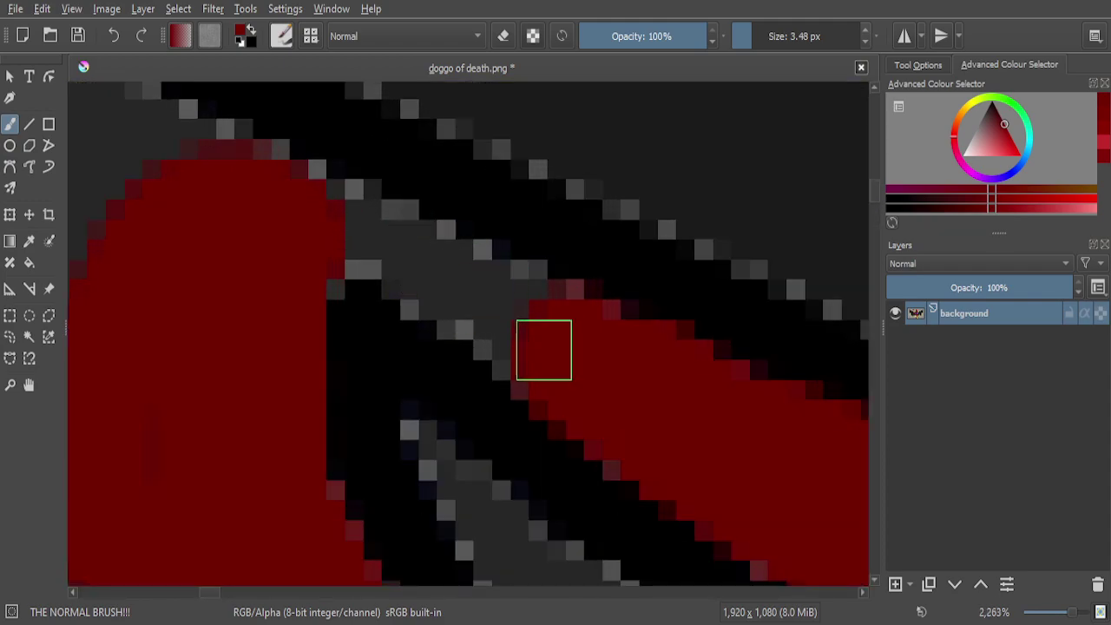
drag(519, 347, 351, 233)
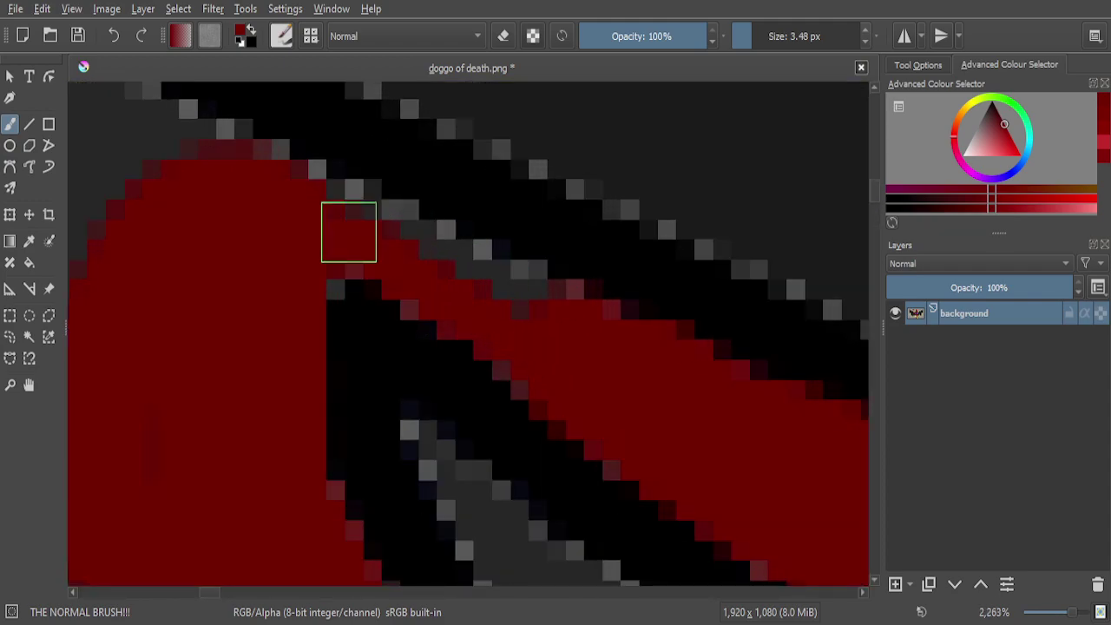
mouse_move(317, 201)
mouse_down()
mouse_move(404, 227)
mouse_move(569, 329)
mouse_up()
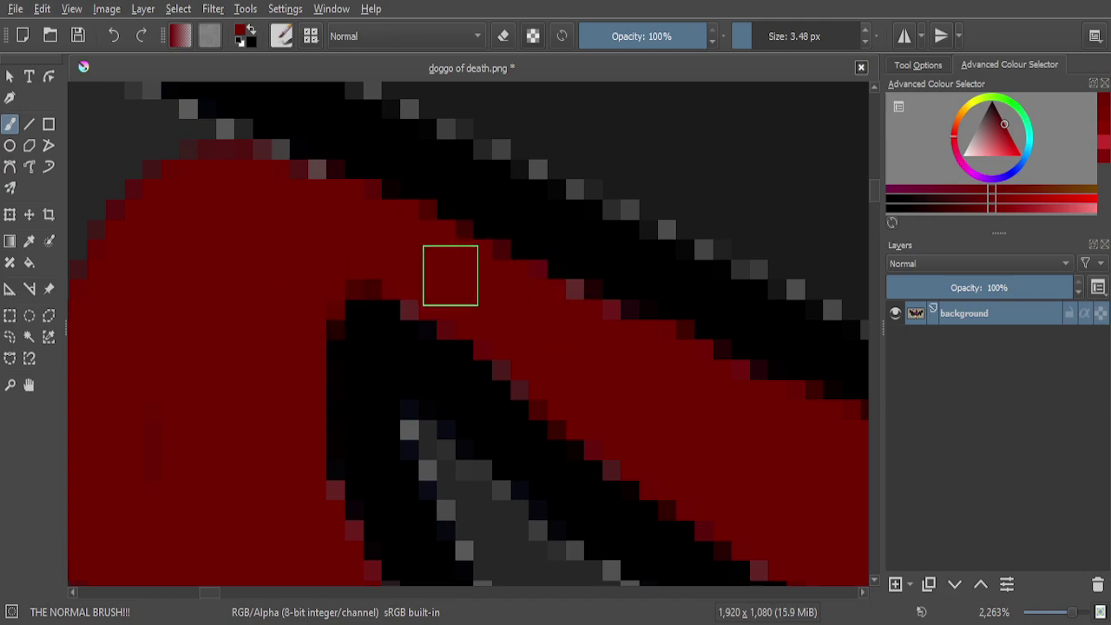
scroll(558, 313, down, 6)
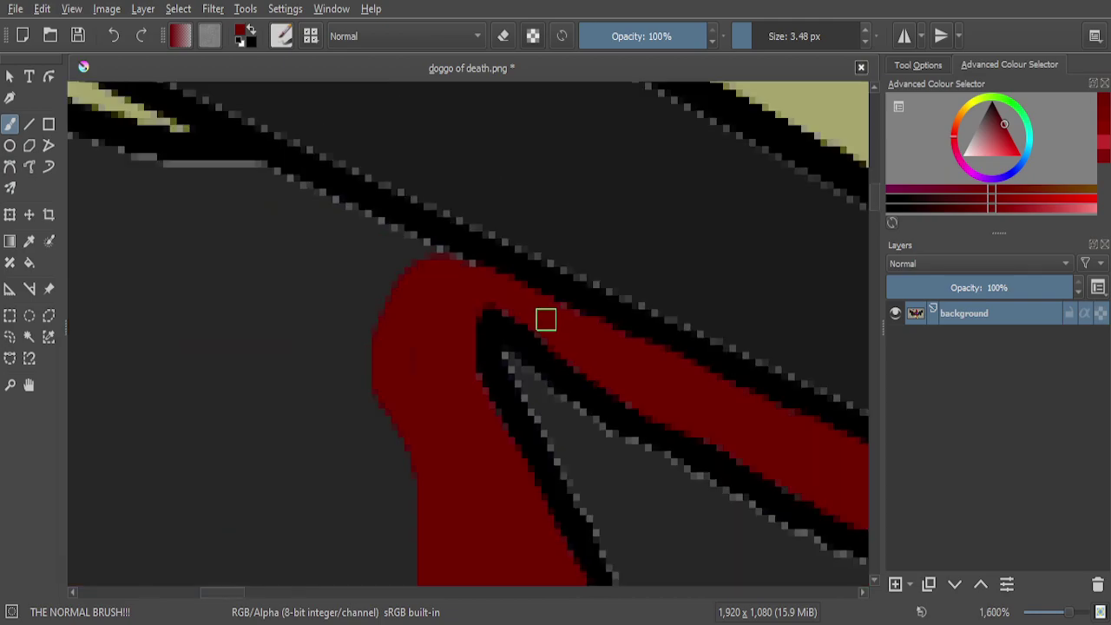
scroll(544, 319, down, 2)
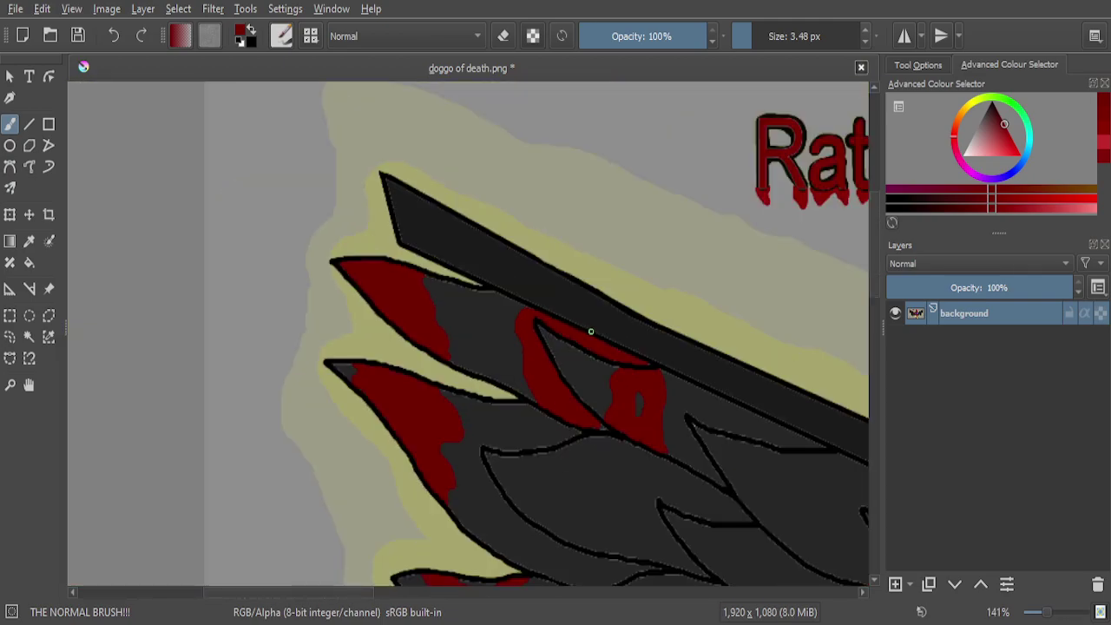
Reduce the brush to 1.48 px and colour the last grey pixels at the strip's pointed tip dark red
scroll(628, 349, up, 8)
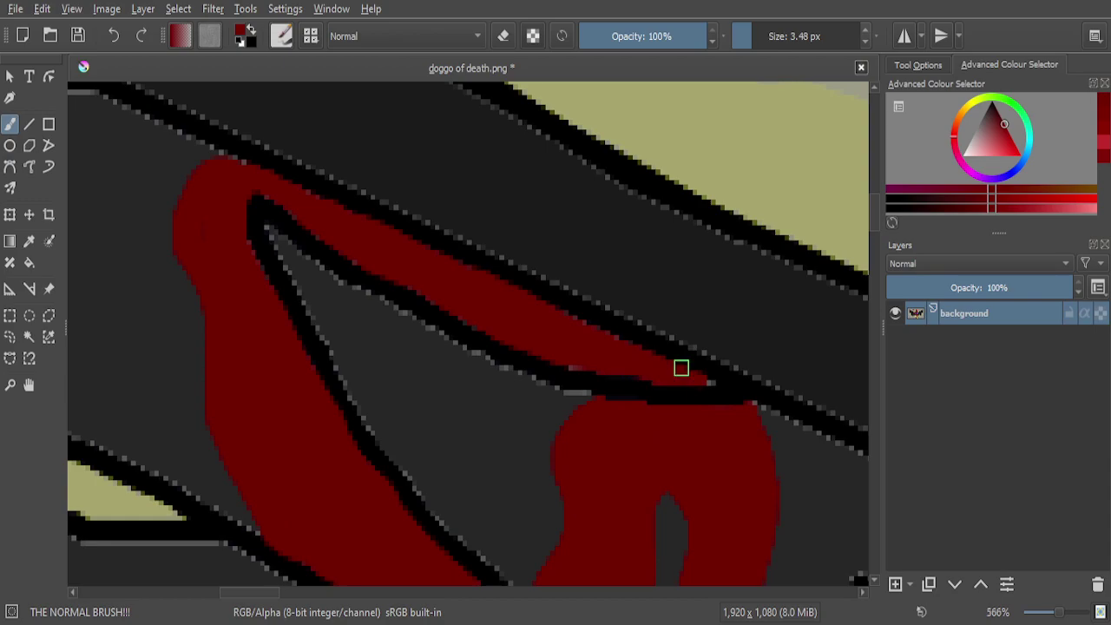
scroll(746, 426, up, 1)
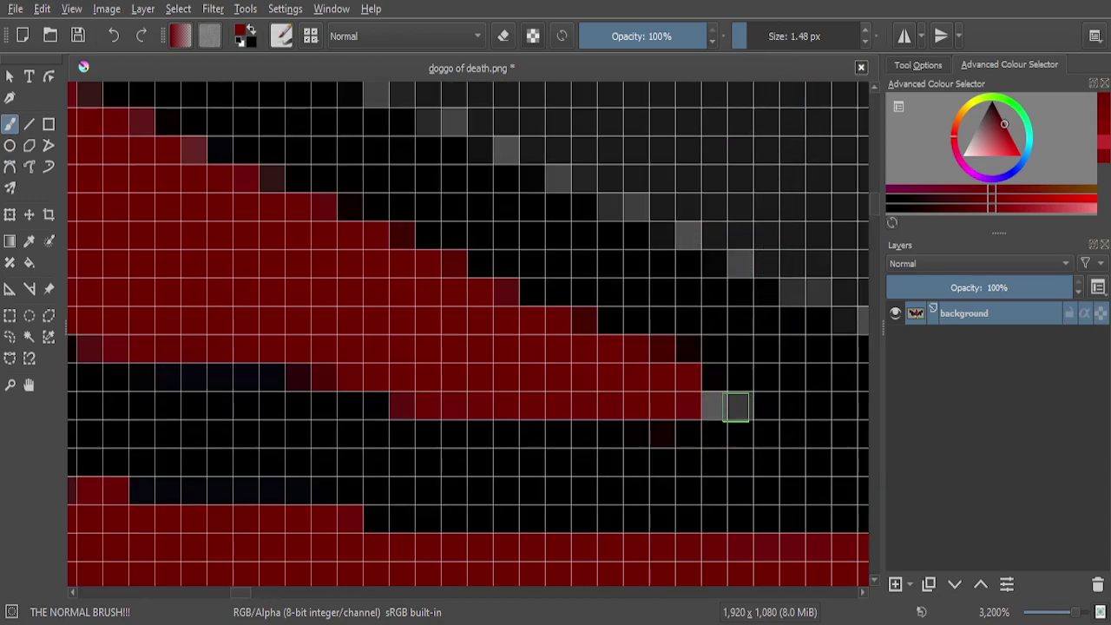
scroll(696, 359, down, 6)
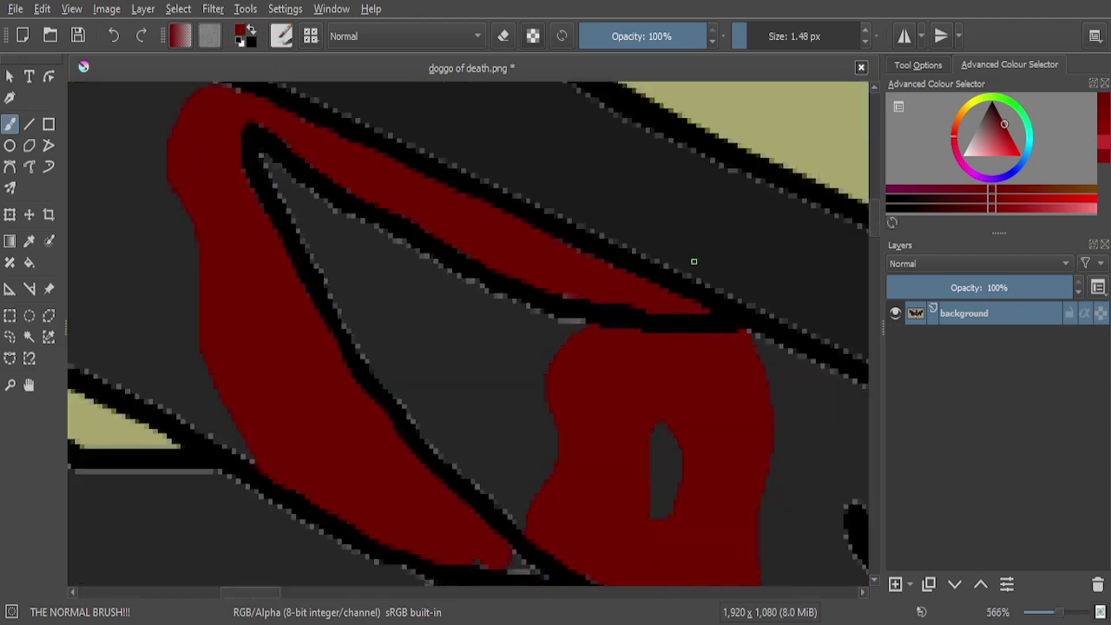
Fill the grey pixels in the curved red band's lower corner, where the feather outlines meet, with dark red
scroll(612, 405, up, 6)
scroll(565, 484, up, 2)
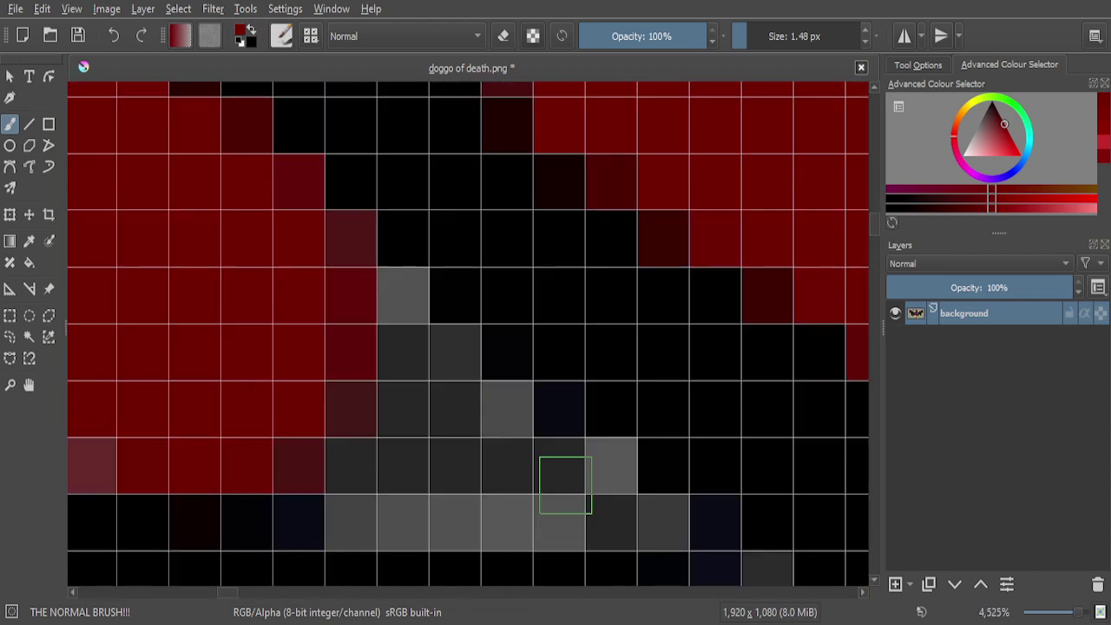
mouse_move(566, 487)
mouse_down()
mouse_move(488, 466)
mouse_move(284, 464)
mouse_up()
mouse_move(452, 454)
mouse_down()
mouse_move(419, 350)
mouse_move(451, 350)
mouse_move(487, 432)
mouse_move(385, 417)
mouse_up()
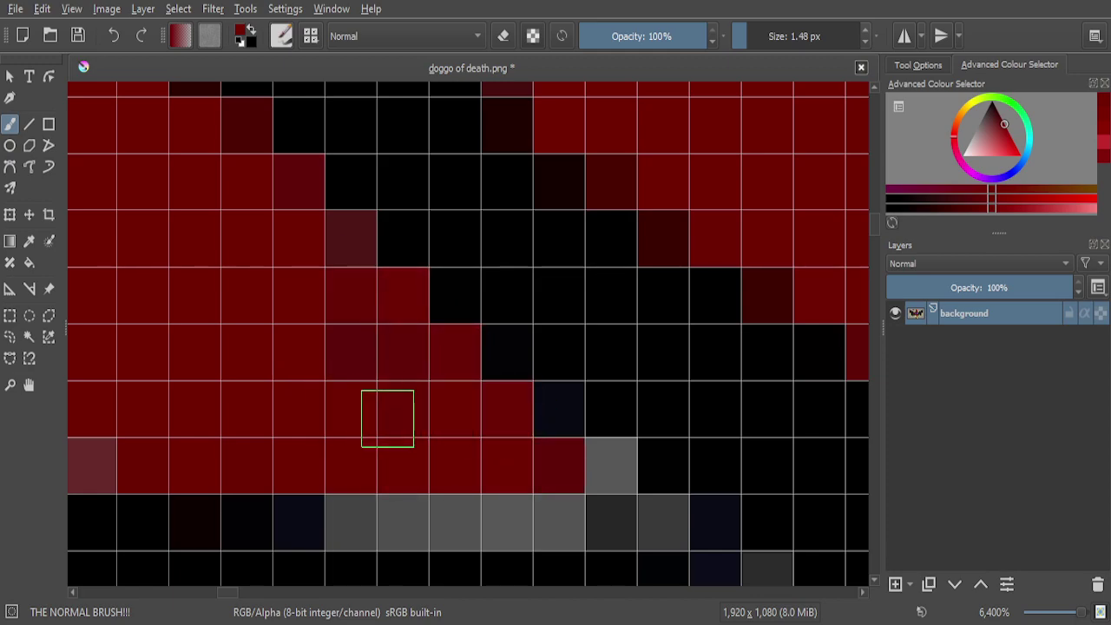
scroll(386, 416, down, 7)
scroll(520, 368, up, 1)
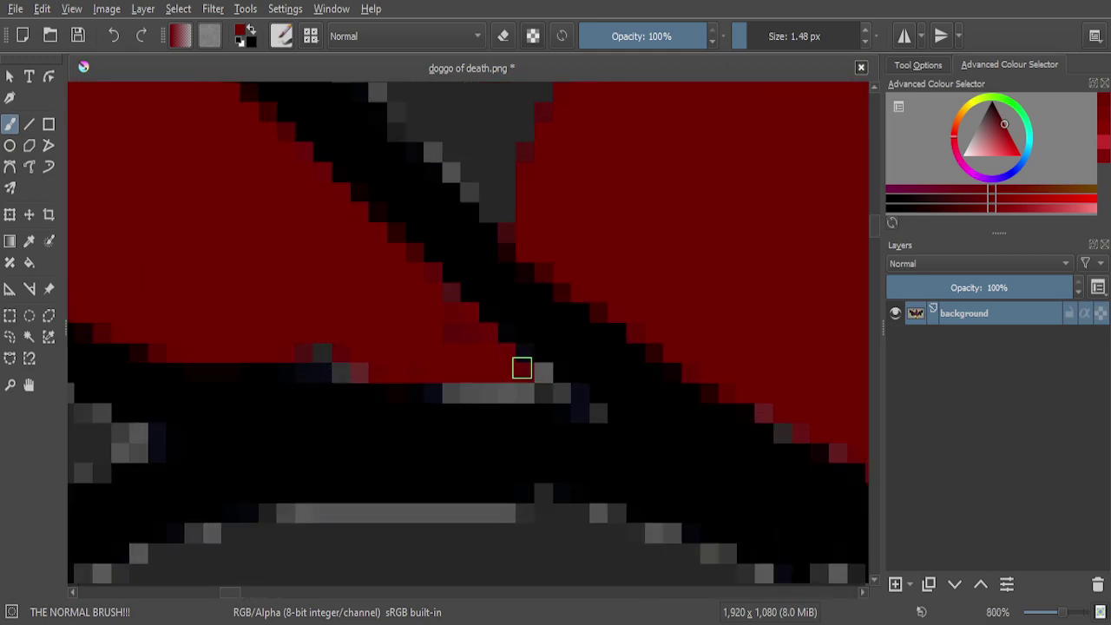
scroll(520, 368, up, 6)
mouse_move(551, 426)
mouse_down()
mouse_move(322, 441)
mouse_move(638, 455)
mouse_move(574, 383)
mouse_move(587, 407)
mouse_up()
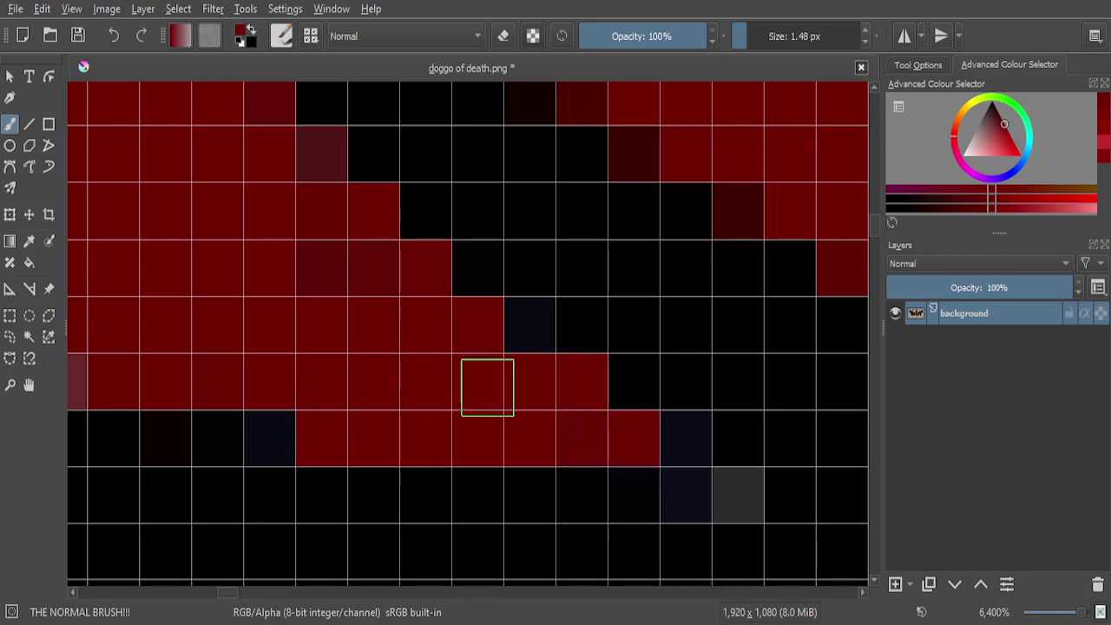
scroll(490, 387, down, 7)
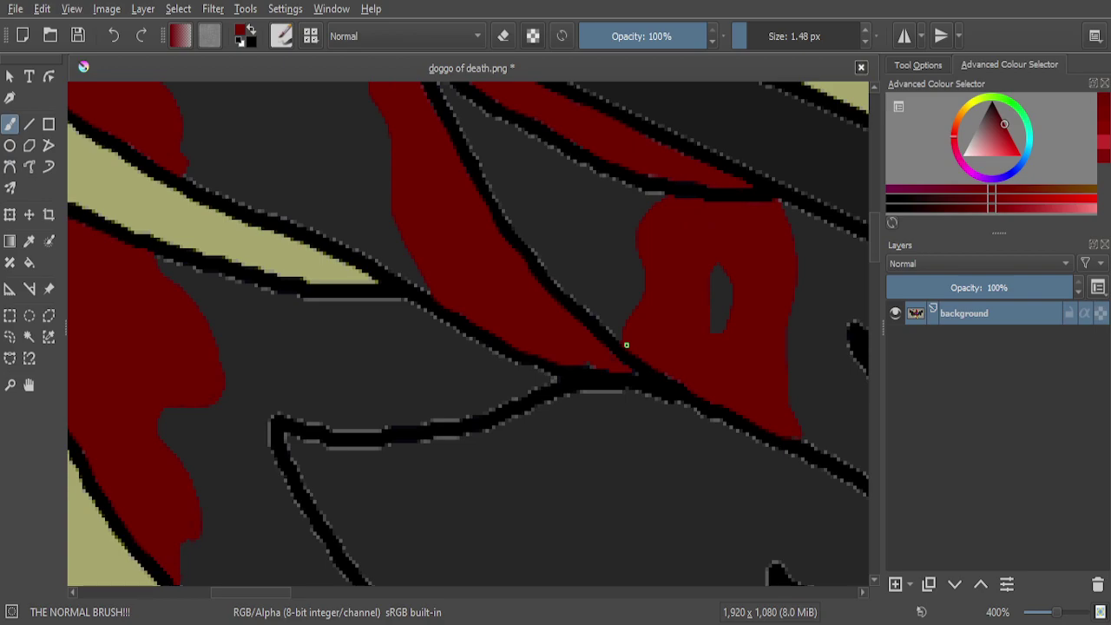
Paint over the stray grey pixels along the curved red band's bottom edge with dark red
scroll(626, 334, down, 3)
scroll(595, 368, up, 7)
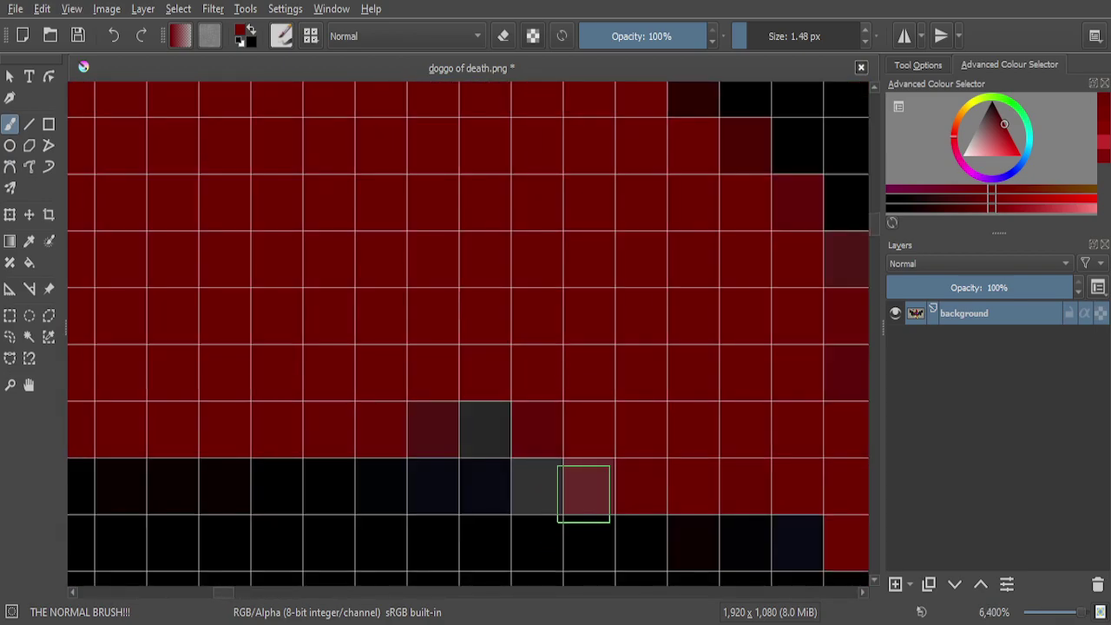
click(540, 483)
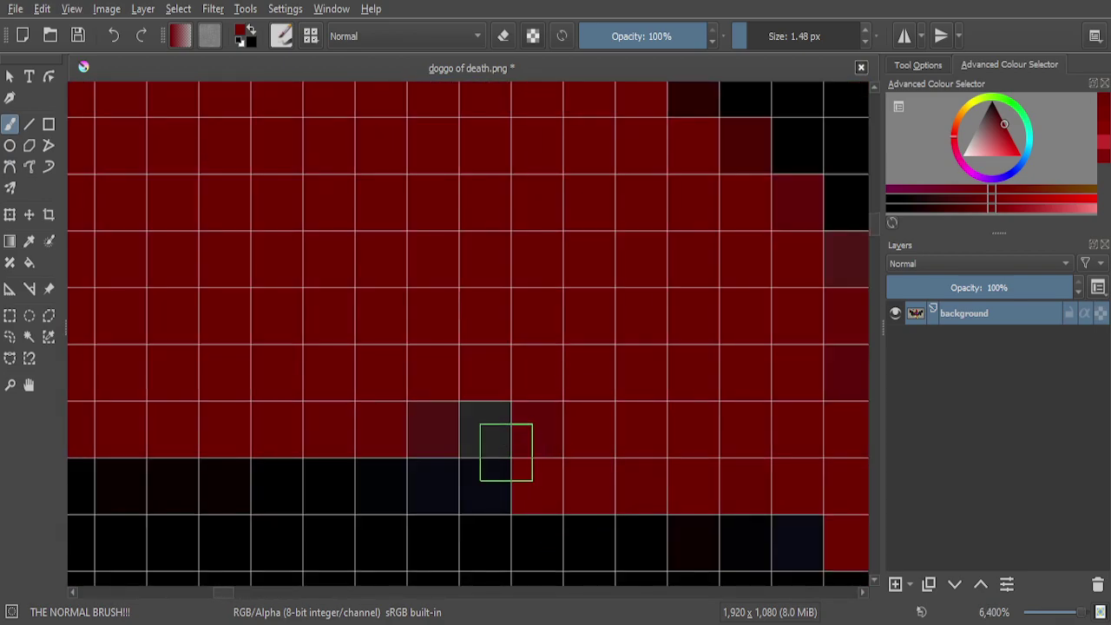
scroll(550, 407, down, 8)
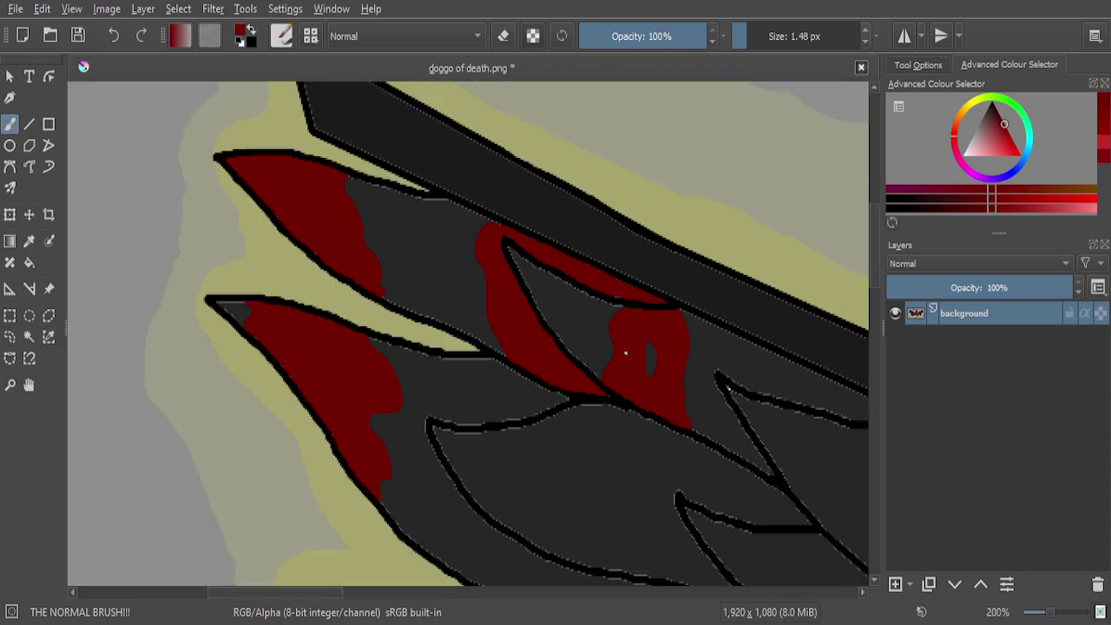
Set the brush to 6.48 px and paint a wavy dark red line across the tip of the fourth outer feather, from outline to outline
scroll(625, 351, down, 3)
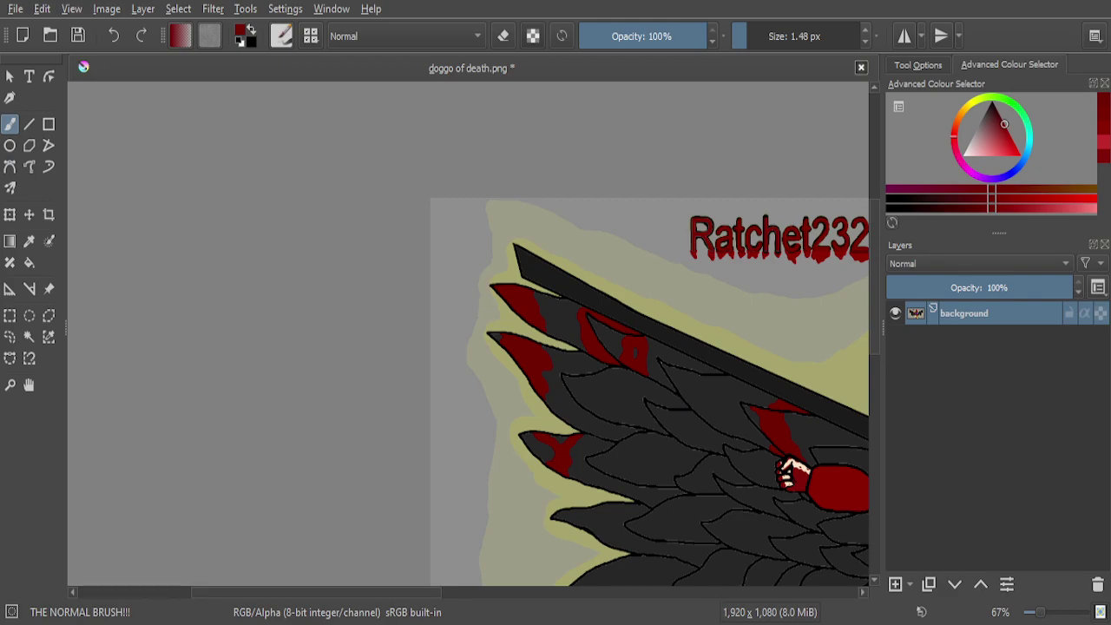
scroll(594, 397, down, 3)
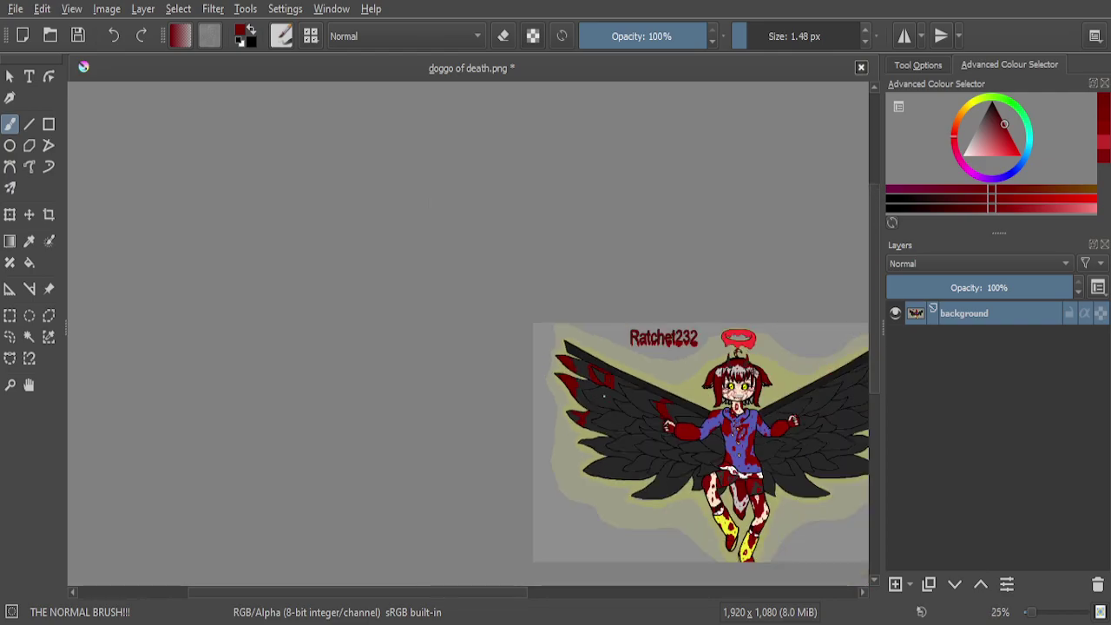
scroll(653, 492, up, 4)
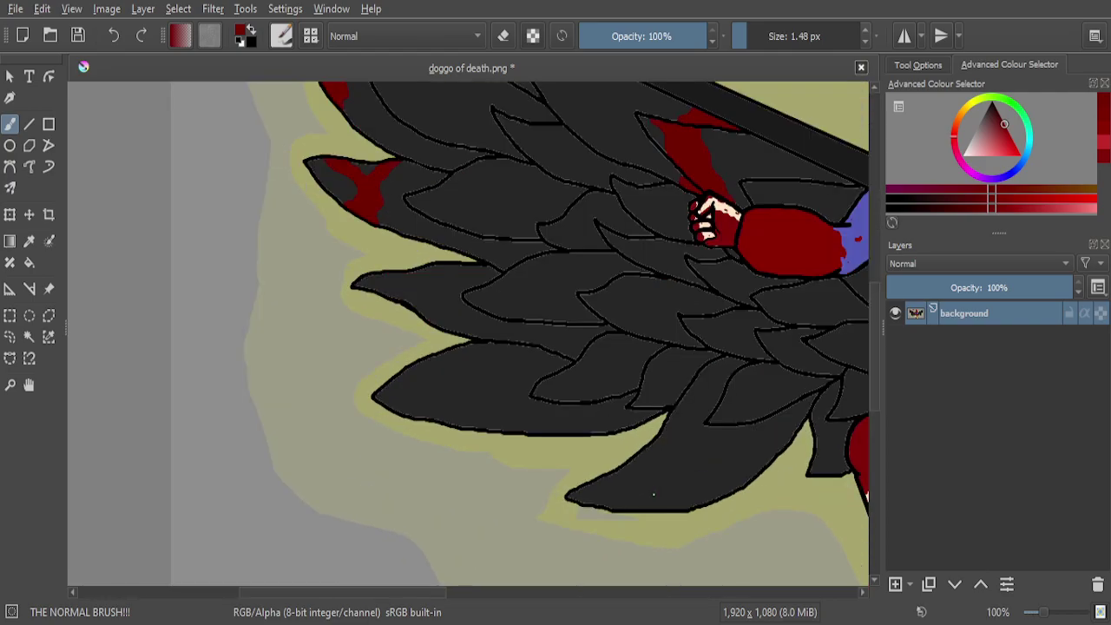
scroll(654, 494, up, 2)
scroll(660, 357, down, 3)
scroll(632, 274, up, 3)
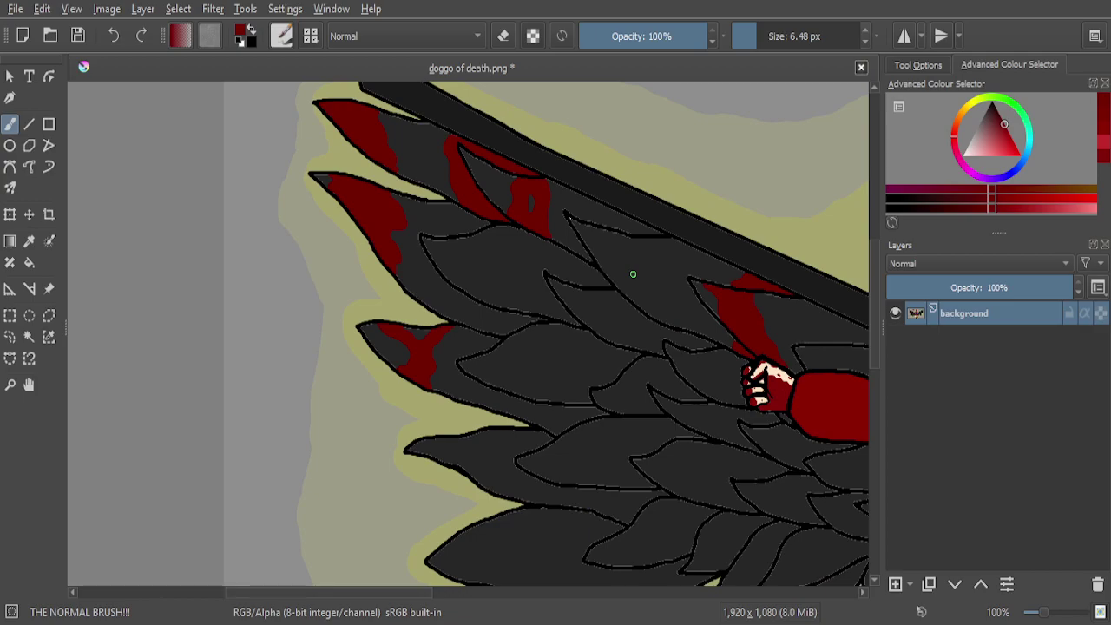
scroll(633, 274, down, 3)
scroll(570, 367, up, 6)
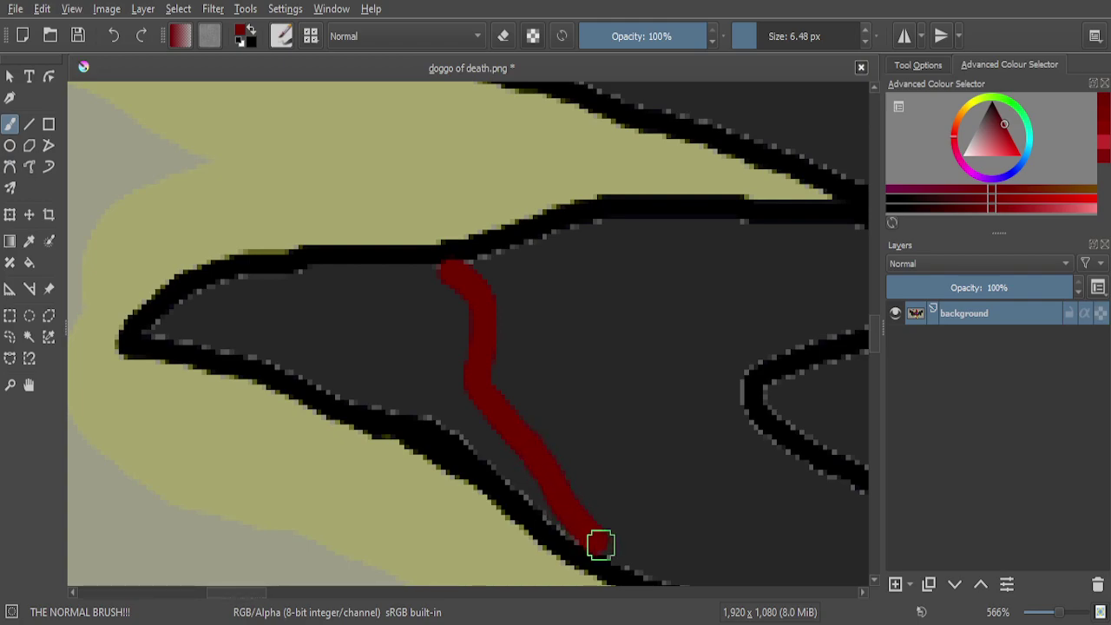
scroll(597, 457, down, 5)
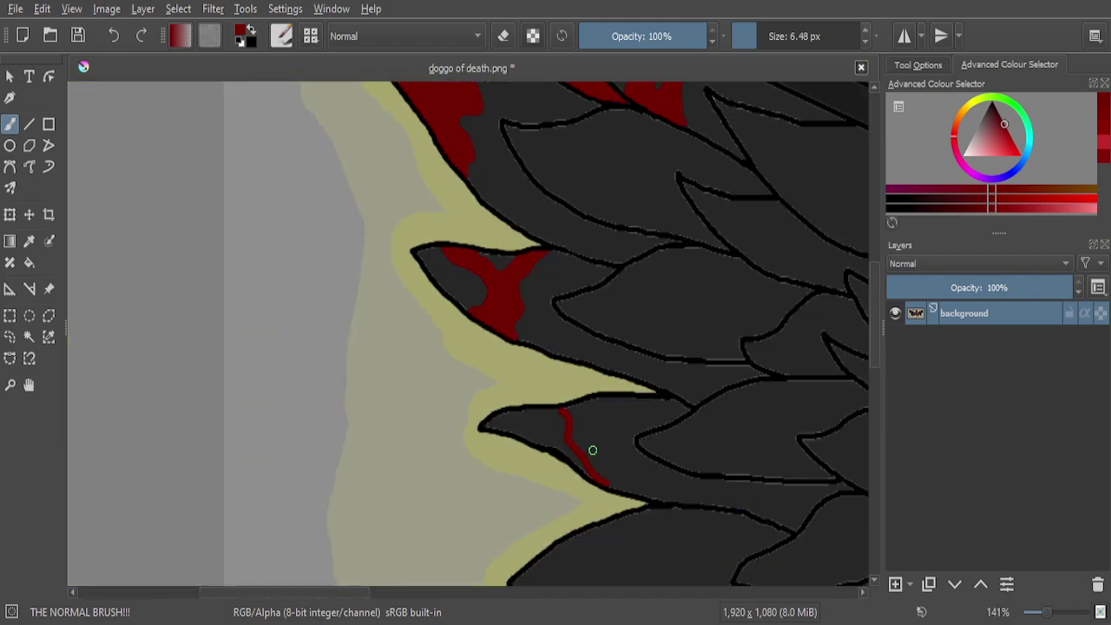
Paint a dark red strip along the fourth outer feather's upper outline, starting from the wavy line near its tip
scroll(610, 400, up, 6)
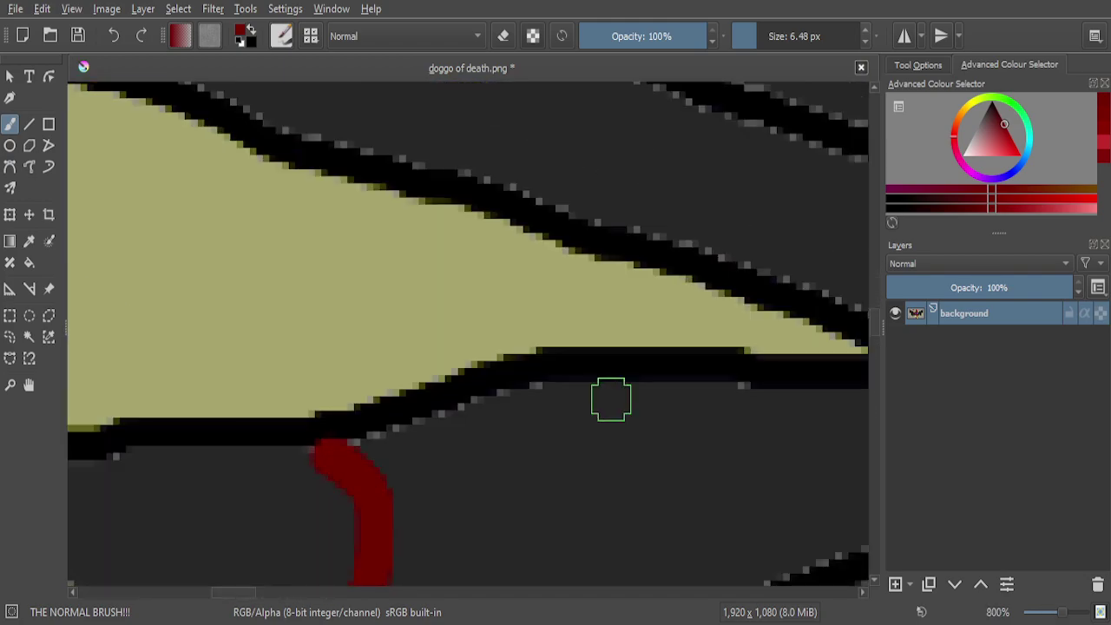
scroll(658, 403, up, 1)
drag(645, 400, 604, 400)
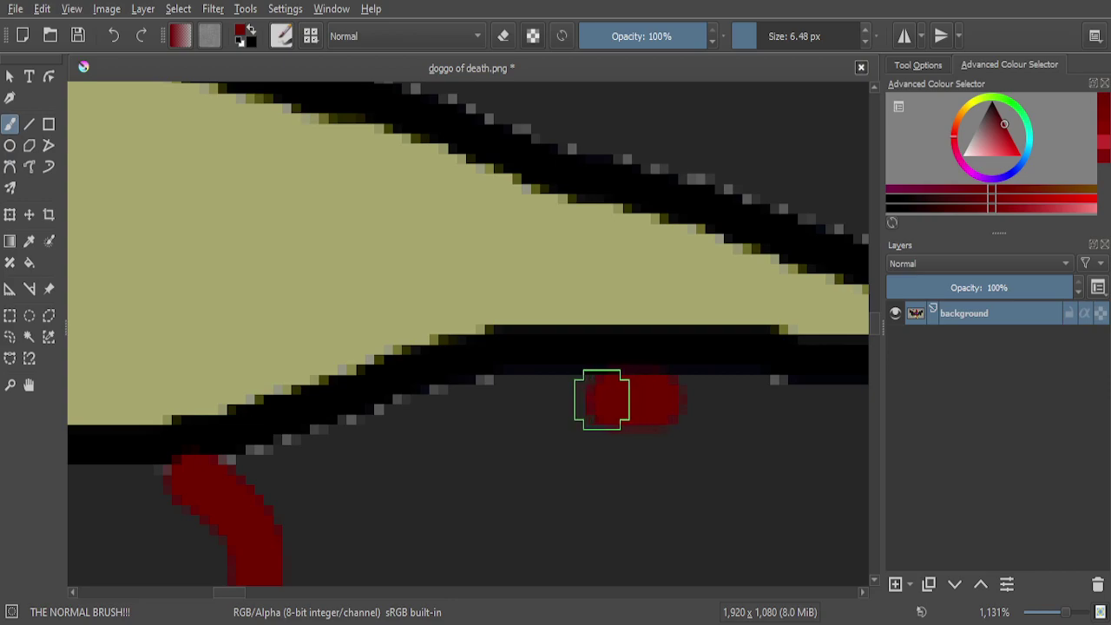
mouse_move(530, 399)
mouse_down()
mouse_move(403, 419)
mouse_move(222, 485)
mouse_move(255, 486)
mouse_move(239, 486)
mouse_move(331, 527)
mouse_move(347, 487)
mouse_move(318, 489)
mouse_move(418, 404)
mouse_up()
scroll(418, 405, down, 8)
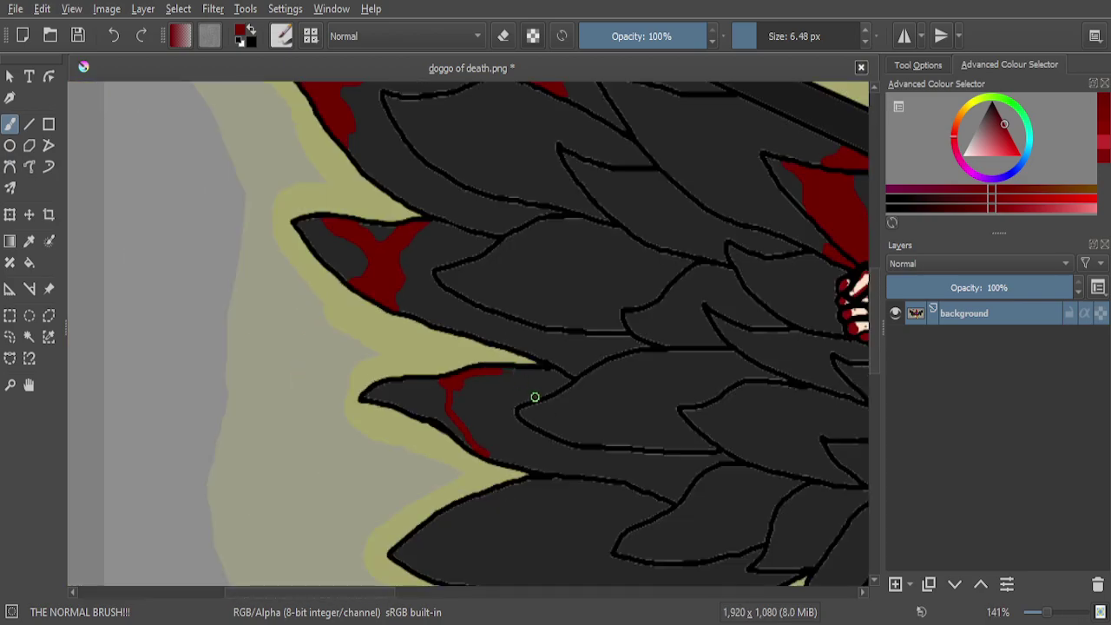
Paint a bent dark red line from the fourth feather's upper outline down along the overlapping feather's edge to that feather's tip
scroll(530, 391, up, 2)
scroll(593, 317, up, 6)
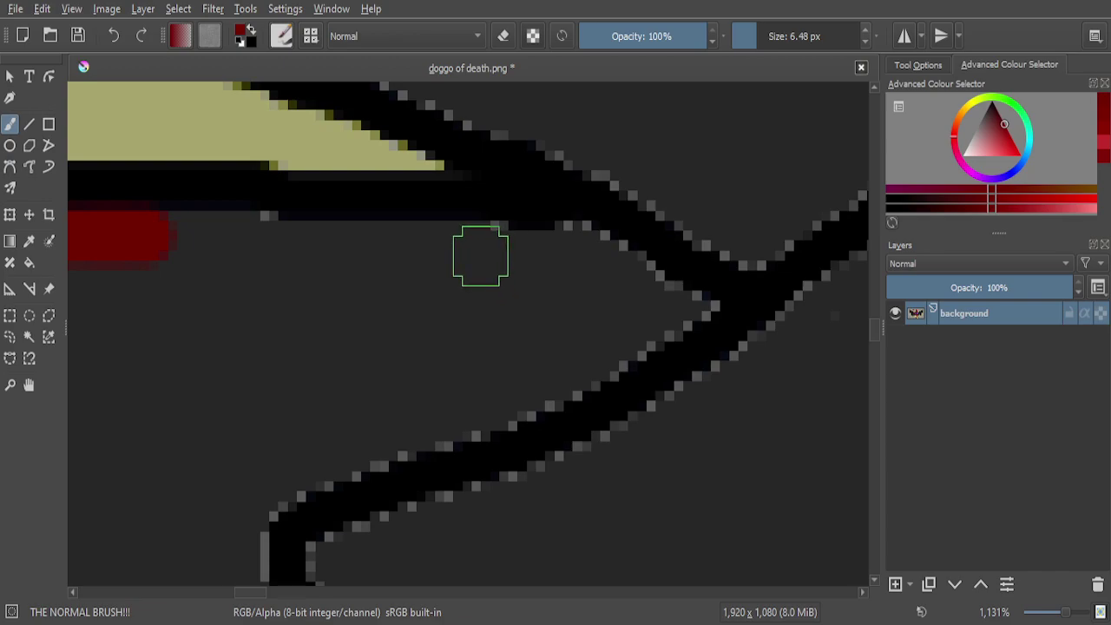
mouse_move(479, 246)
mouse_down()
mouse_move(520, 270)
mouse_move(542, 320)
mouse_move(592, 363)
mouse_move(434, 437)
mouse_move(219, 500)
mouse_up()
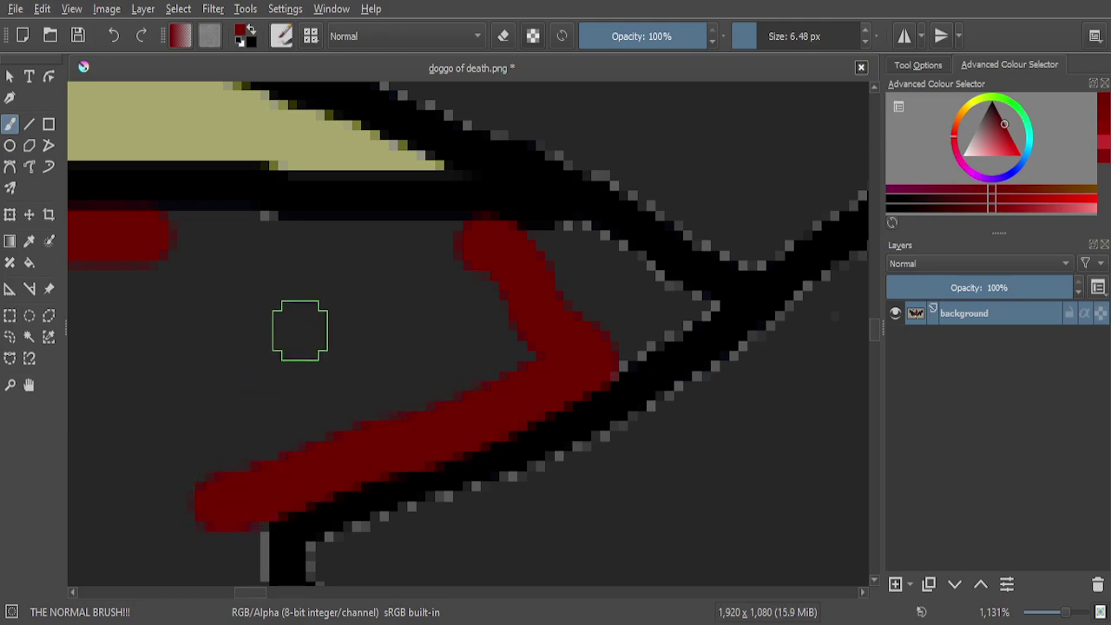
scroll(296, 330, down, 6)
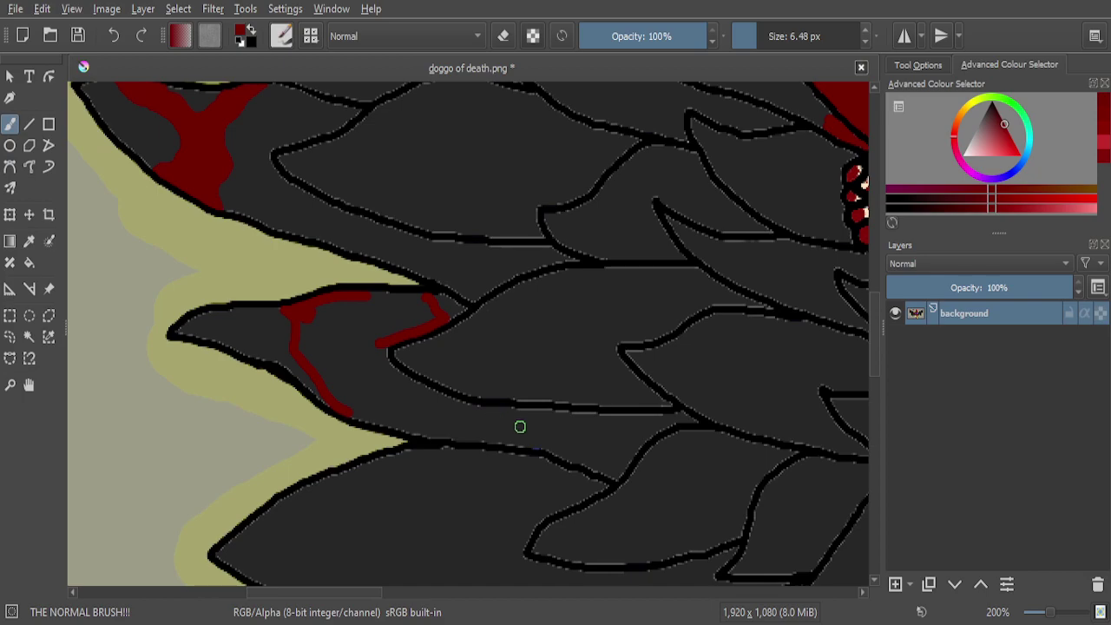
Paint a wavy dark red line below the overlapping feather down to the fourth feather's lower outline, hooking back along that outline
scroll(520, 426, up, 4)
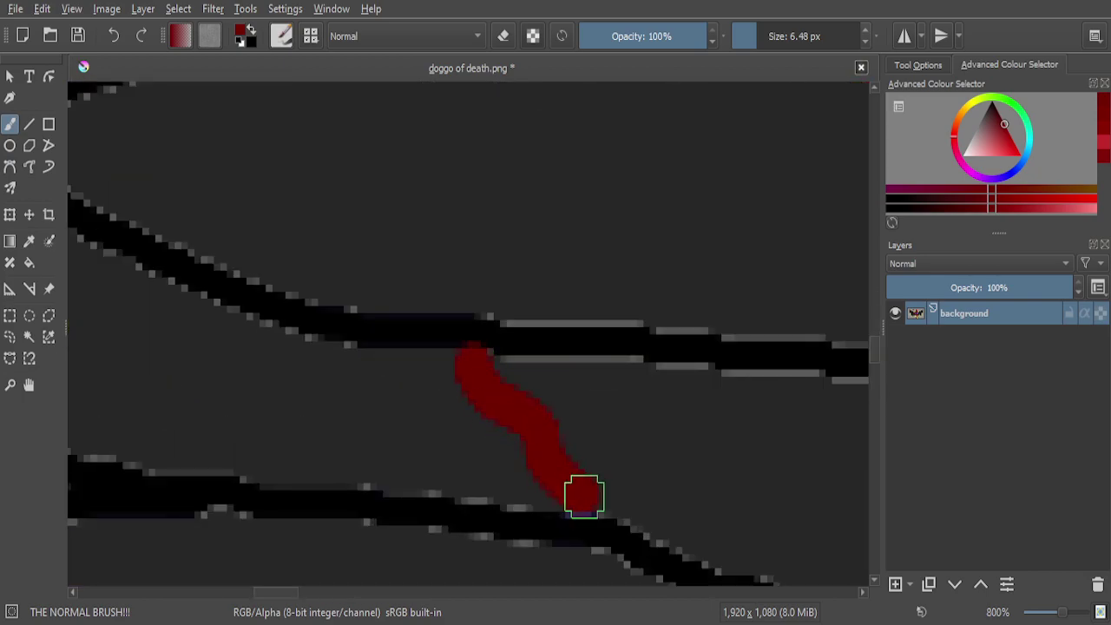
scroll(587, 496, up, 4)
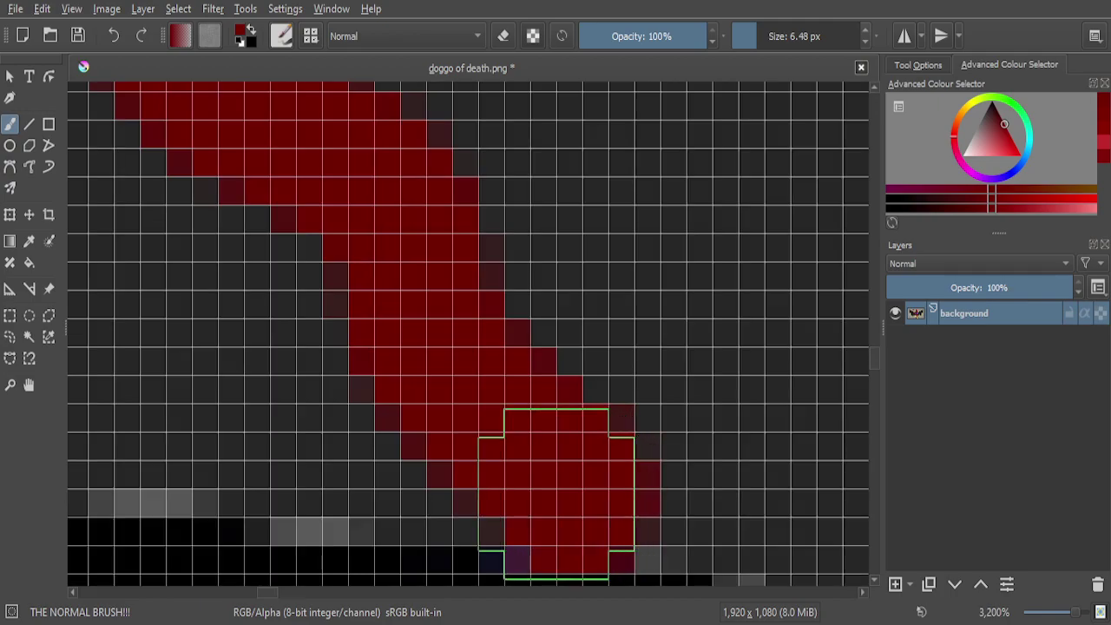
mouse_move(483, 484)
mouse_down()
mouse_move(279, 474)
mouse_move(140, 436)
mouse_move(131, 417)
mouse_move(104, 434)
mouse_up()
scroll(479, 427, down, 6)
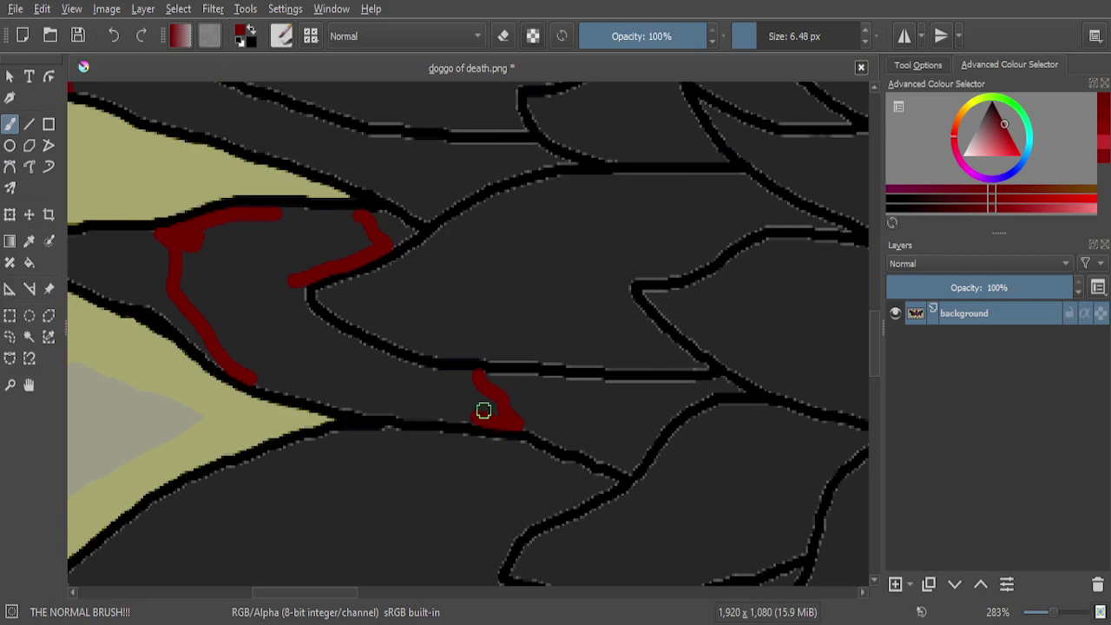
scroll(483, 410, down, 2)
Extend the dark red line around the overlapping feather's tip and onto its lower edge
scroll(345, 322, up, 7)
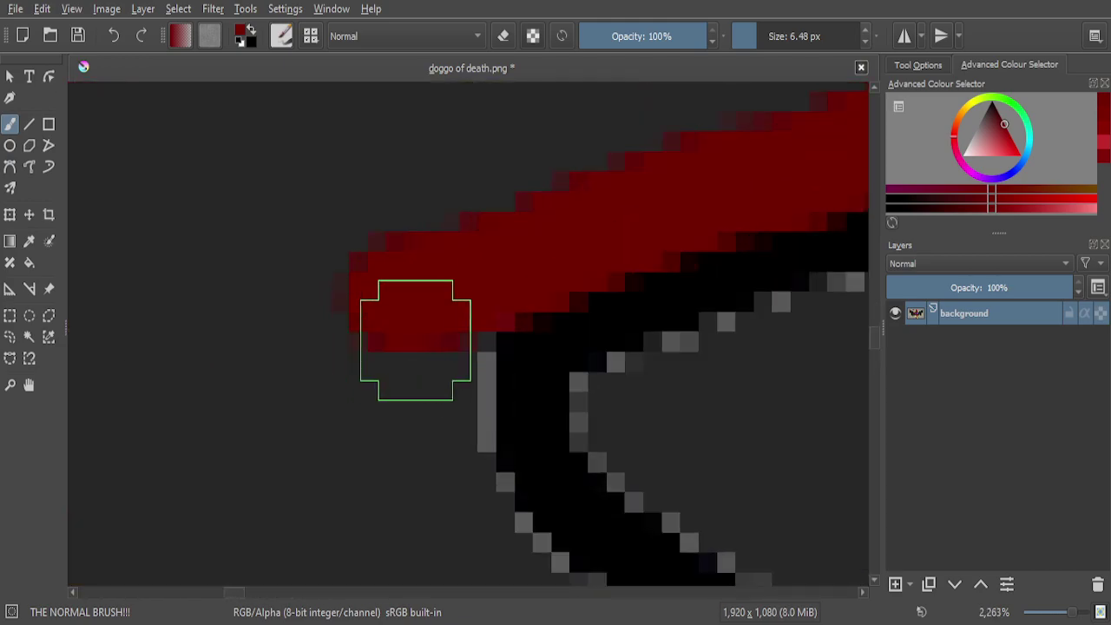
mouse_move(446, 401)
mouse_down()
mouse_move(446, 494)
mouse_move(409, 335)
mouse_move(413, 250)
mouse_up()
scroll(413, 250, down, 7)
scroll(451, 320, up, 7)
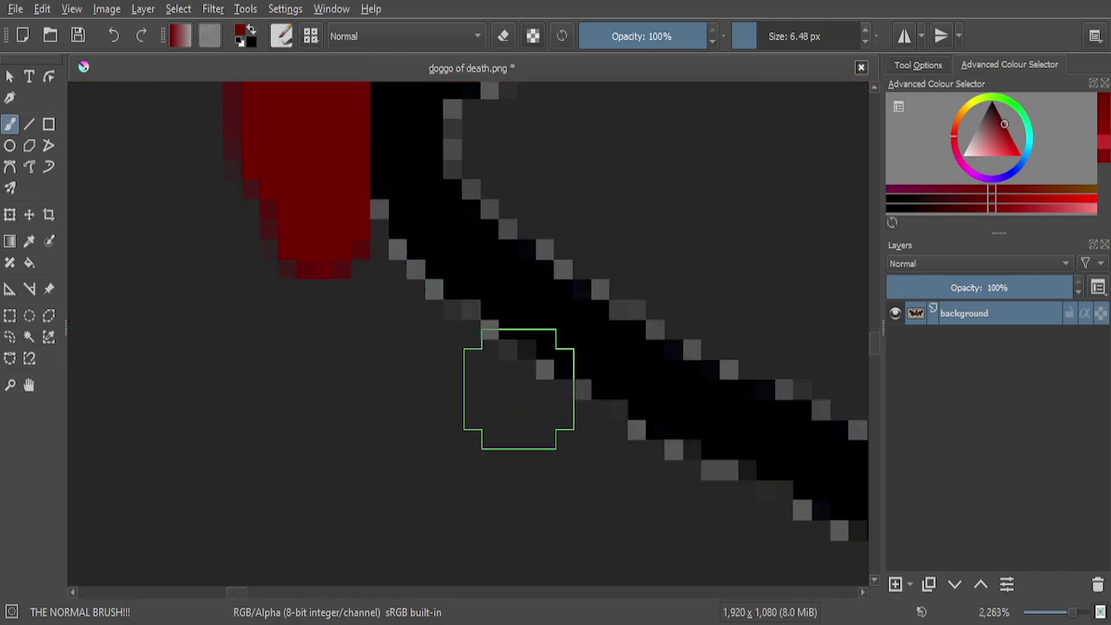
mouse_move(550, 426)
mouse_down()
mouse_move(395, 328)
mouse_move(316, 217)
mouse_move(338, 222)
mouse_move(418, 326)
mouse_move(533, 390)
mouse_move(632, 468)
mouse_move(743, 509)
mouse_up()
scroll(586, 342, down, 2)
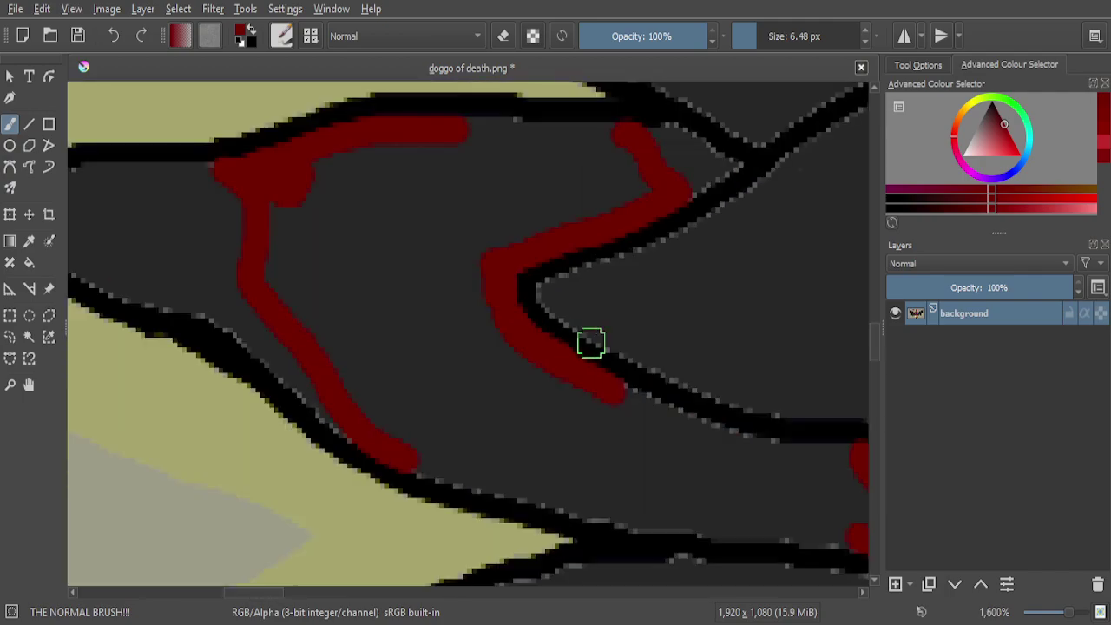
Continue the dark red strip along the overlapping feather's lower edge until it joins the inner wavy line
scroll(738, 450, up, 3)
mouse_move(776, 439)
mouse_down()
mouse_move(717, 405)
mouse_move(362, 273)
mouse_move(744, 416)
mouse_move(833, 429)
mouse_up()
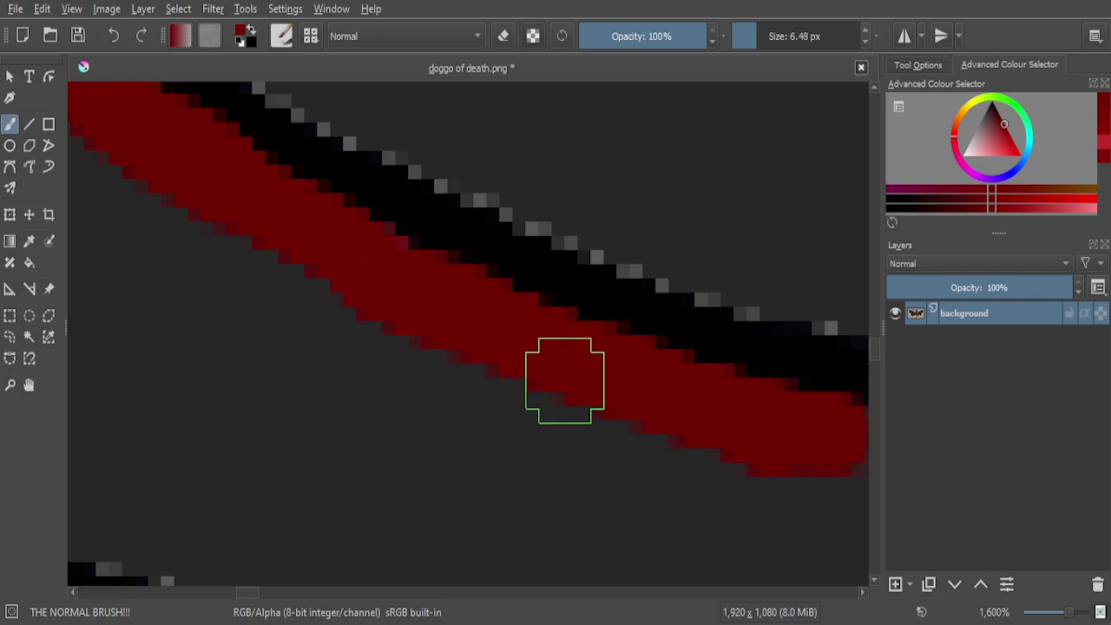
scroll(590, 373, down, 1)
scroll(694, 368, up, 3)
drag(696, 379, 450, 373)
scroll(534, 378, down, 3)
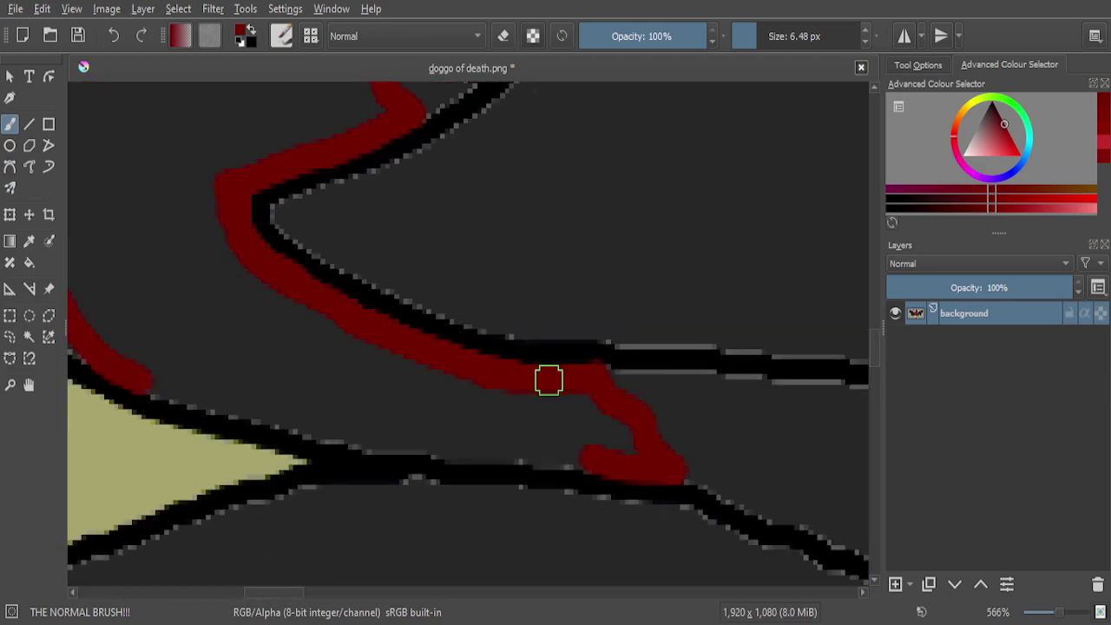
scroll(561, 382, down, 3)
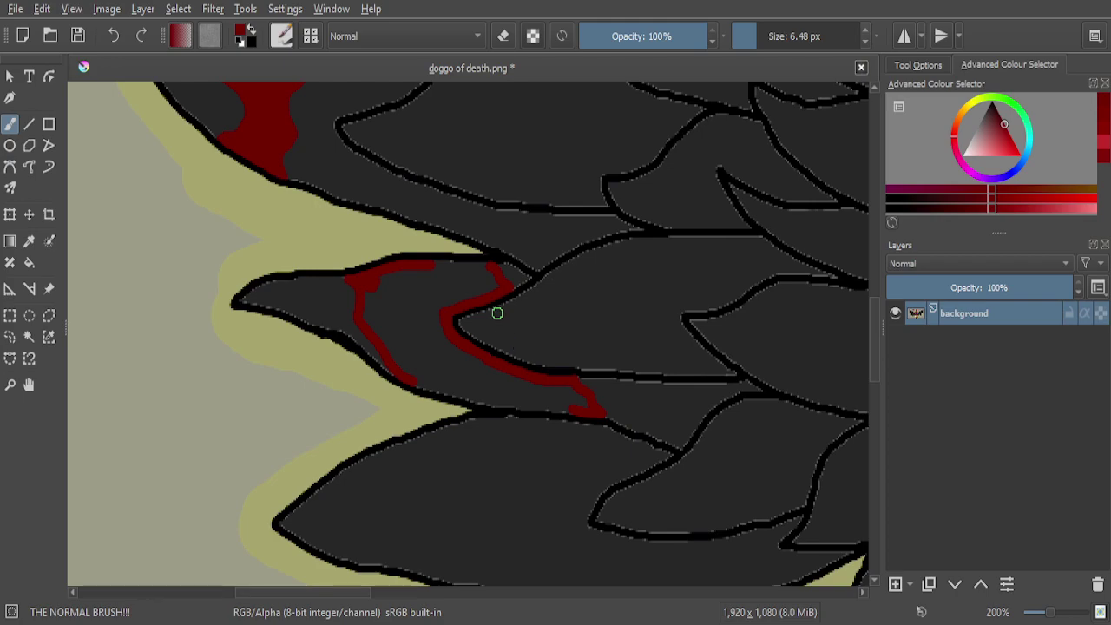
Extend the outer wavy line in dark red along the fourth feather's lower outline towards the notch between the feathers
scroll(452, 420, up, 3)
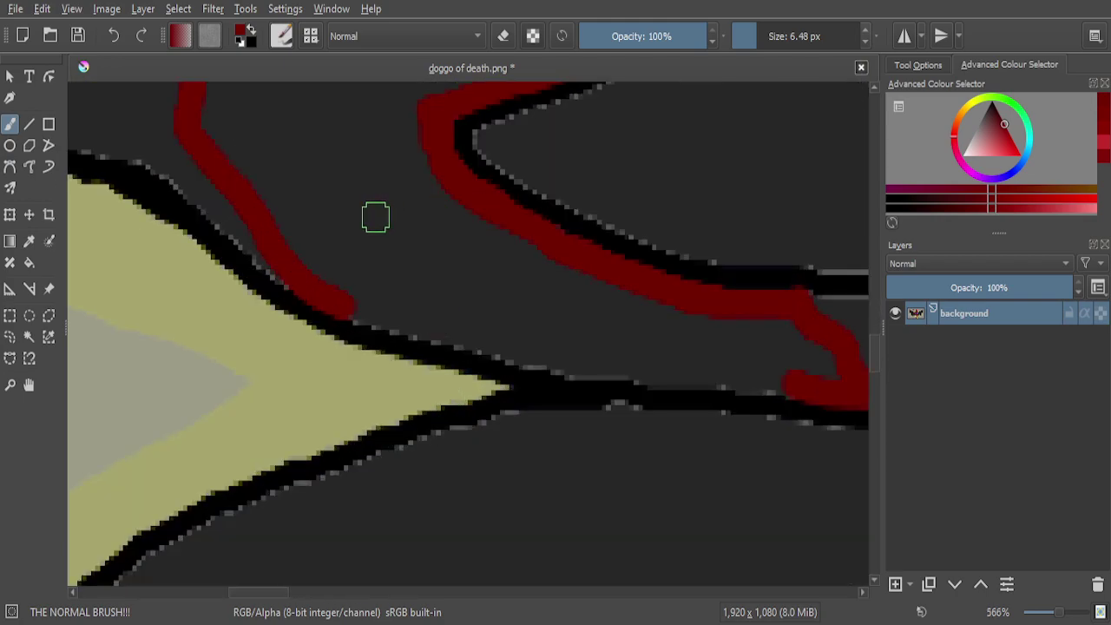
scroll(364, 258, up, 4)
mouse_move(596, 507)
mouse_down()
mouse_move(364, 457)
mouse_move(300, 423)
mouse_up()
scroll(368, 360, down, 3)
scroll(546, 434, up, 3)
drag(575, 421, 265, 326)
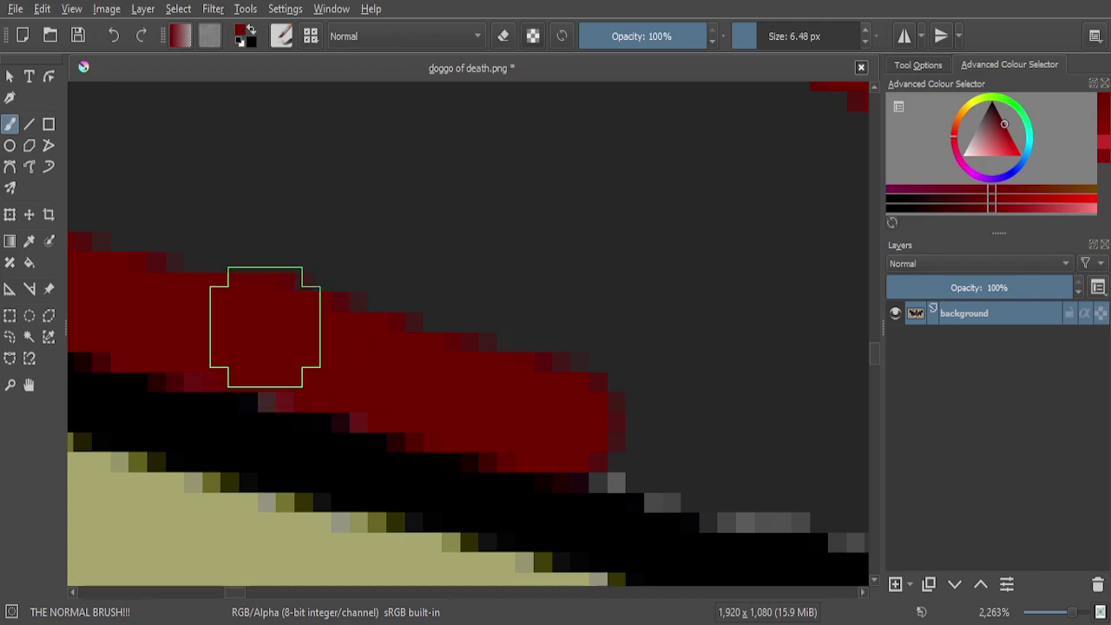
scroll(509, 359, down, 3)
scroll(563, 385, up, 3)
click(612, 387)
mouse_move(613, 387)
mouse_down()
mouse_move(391, 330)
mouse_move(286, 282)
mouse_up()
scroll(464, 298, down, 1)
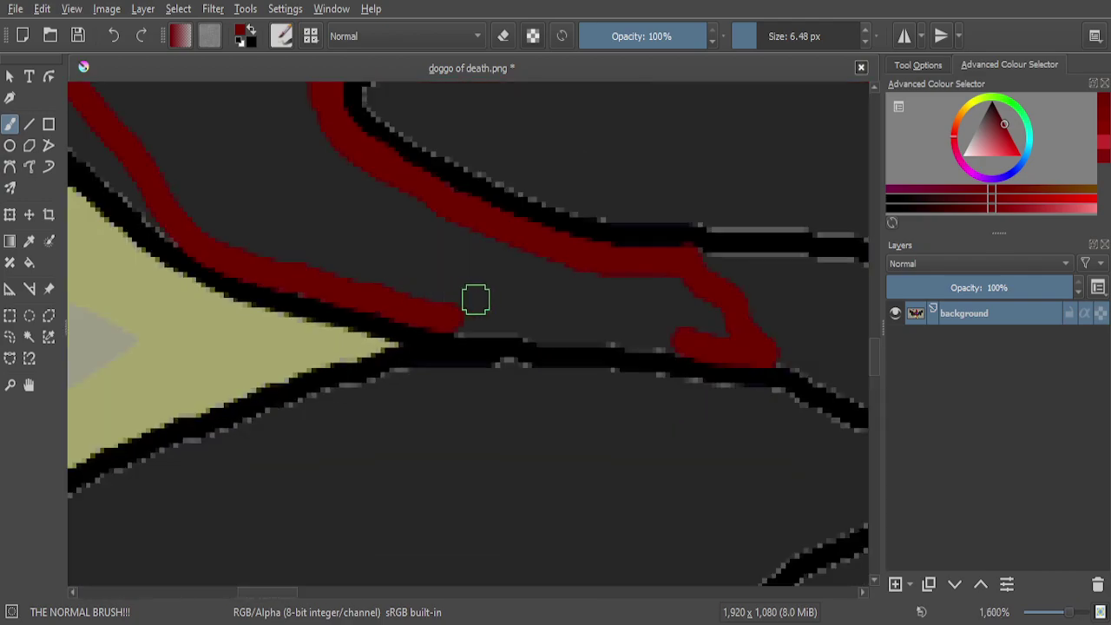
Continue the dark red strip past the notch along the lower outline and join it to the inner wavy line's hooked end
scroll(516, 317, up, 4)
mouse_move(529, 303)
mouse_down()
mouse_move(357, 297)
mouse_move(752, 307)
mouse_up()
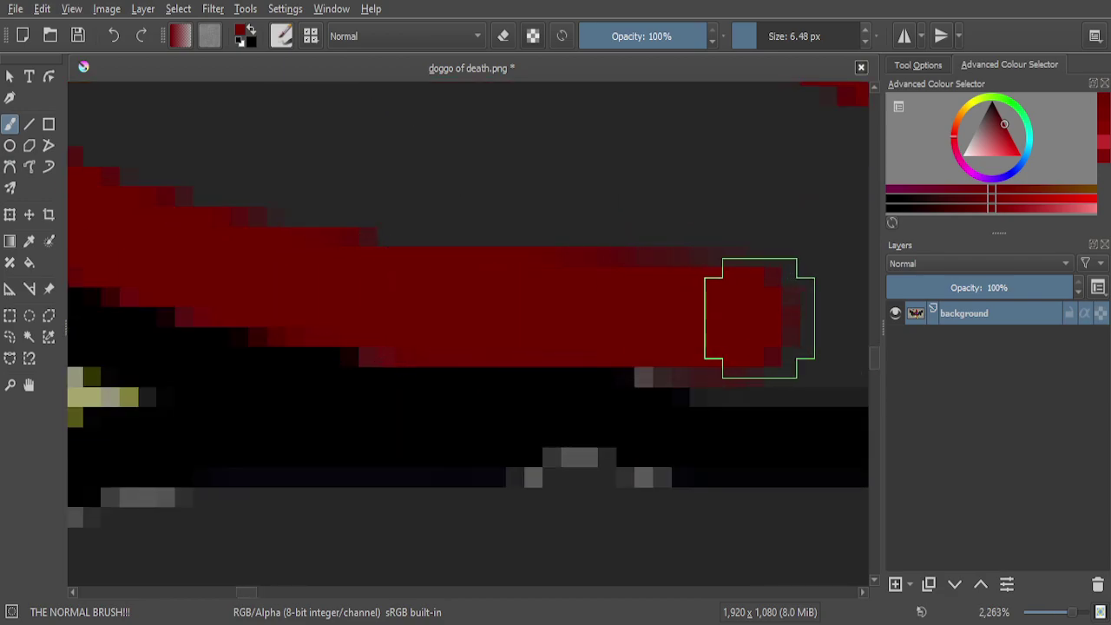
scroll(460, 262, down, 1)
scroll(521, 260, down, 2)
scroll(600, 278, up, 2)
scroll(610, 278, up, 3)
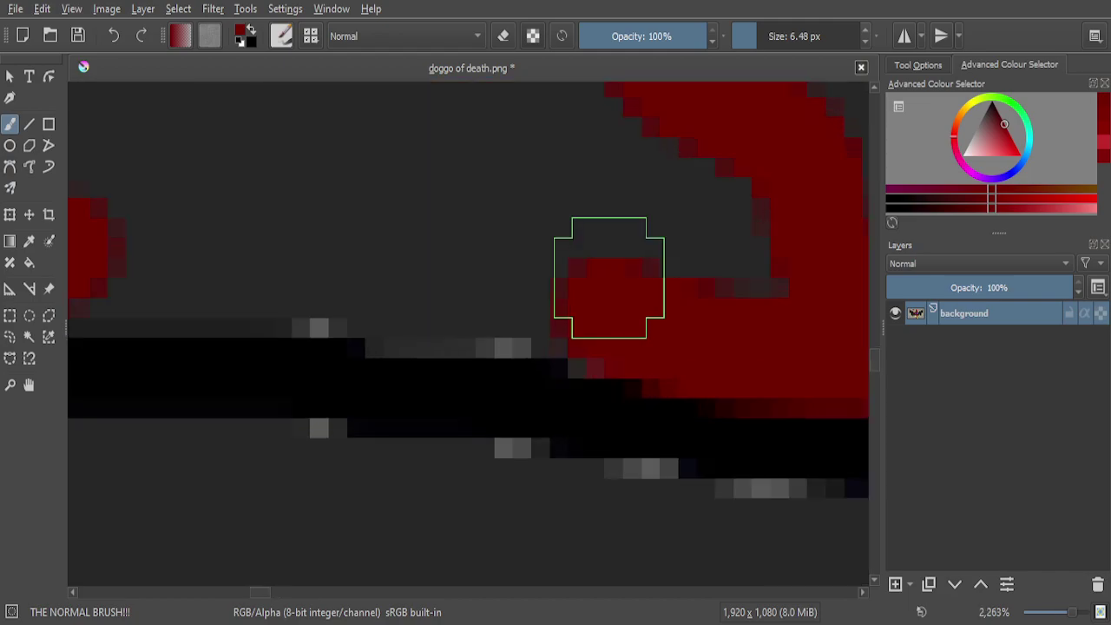
mouse_move(603, 319)
mouse_down()
mouse_move(548, 290)
mouse_move(341, 278)
mouse_move(255, 286)
mouse_move(124, 260)
mouse_move(139, 256)
mouse_up()
scroll(246, 240, down, 3)
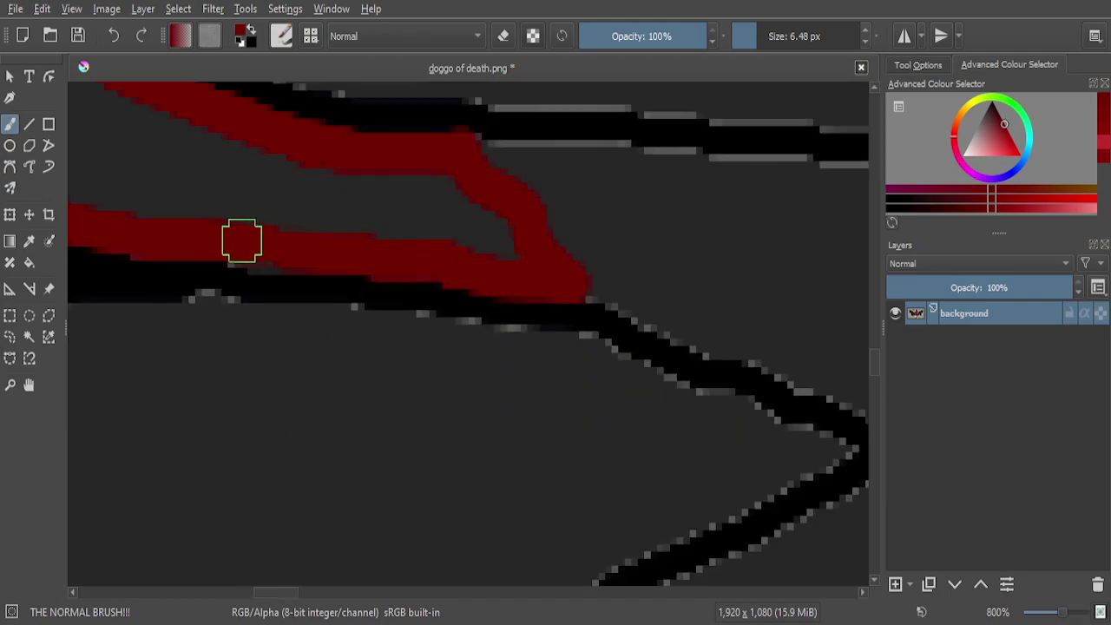
scroll(246, 240, up, 3)
mouse_move(282, 264)
mouse_down()
mouse_move(236, 239)
mouse_move(303, 227)
mouse_move(262, 256)
mouse_up()
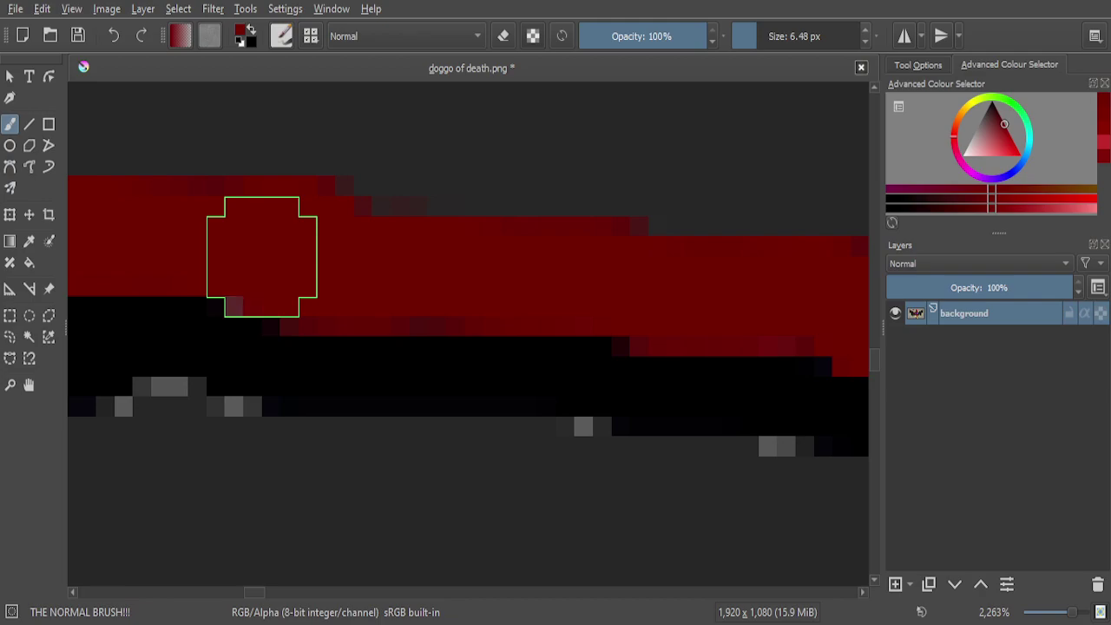
scroll(550, 260, down, 6)
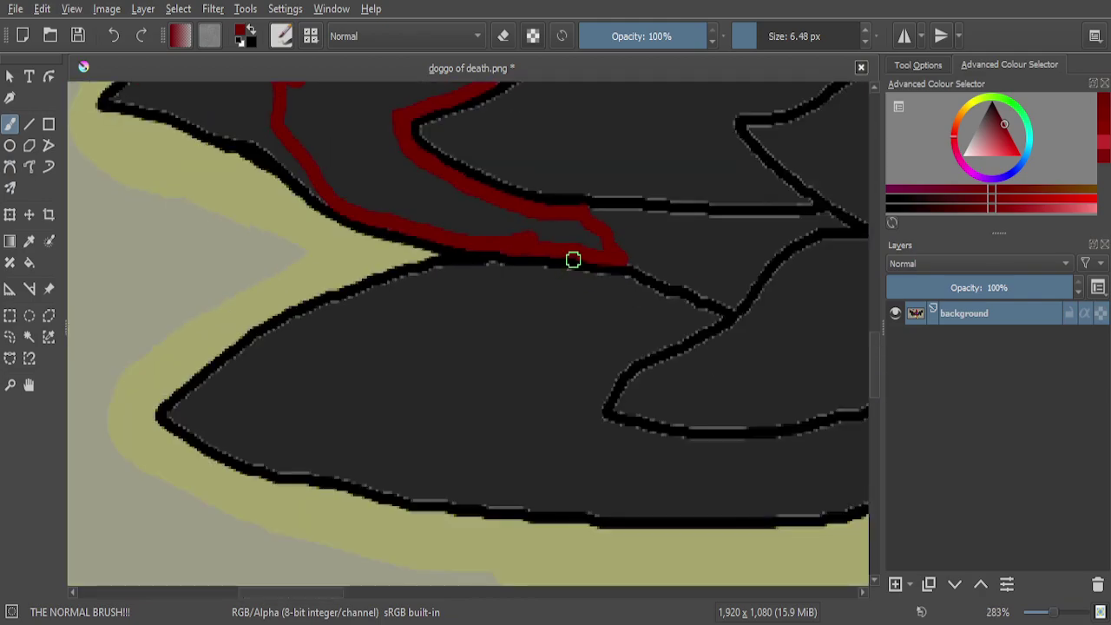
Fill the narrow grey gap at the stain's inner end, between the two strips, with dark red
scroll(572, 262, up, 4)
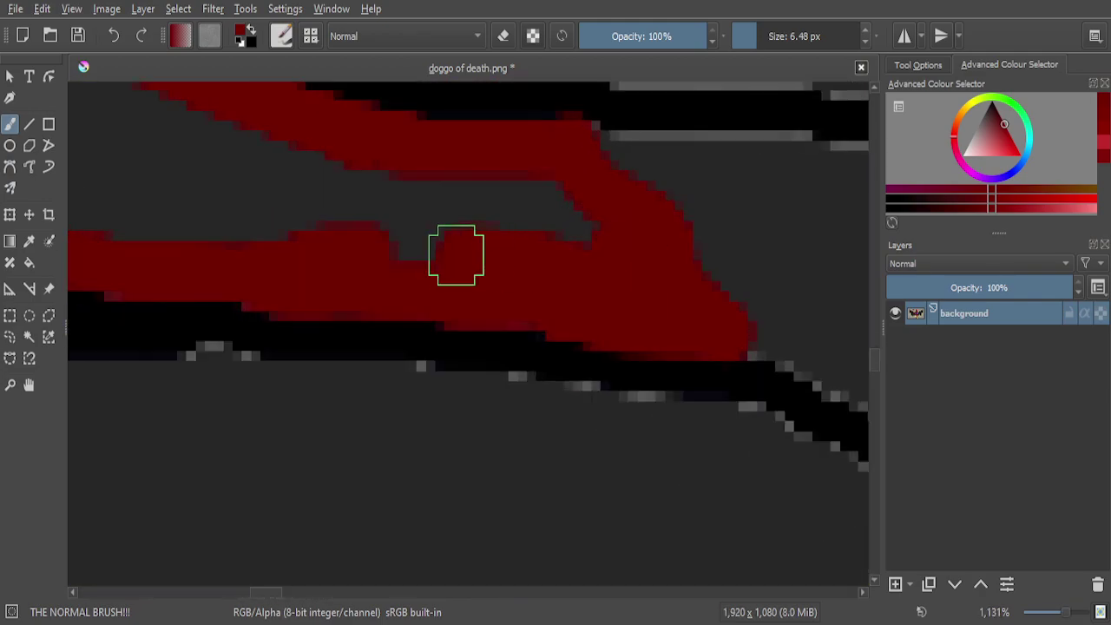
mouse_move(389, 247)
mouse_down()
mouse_move(425, 218)
mouse_move(511, 203)
mouse_up()
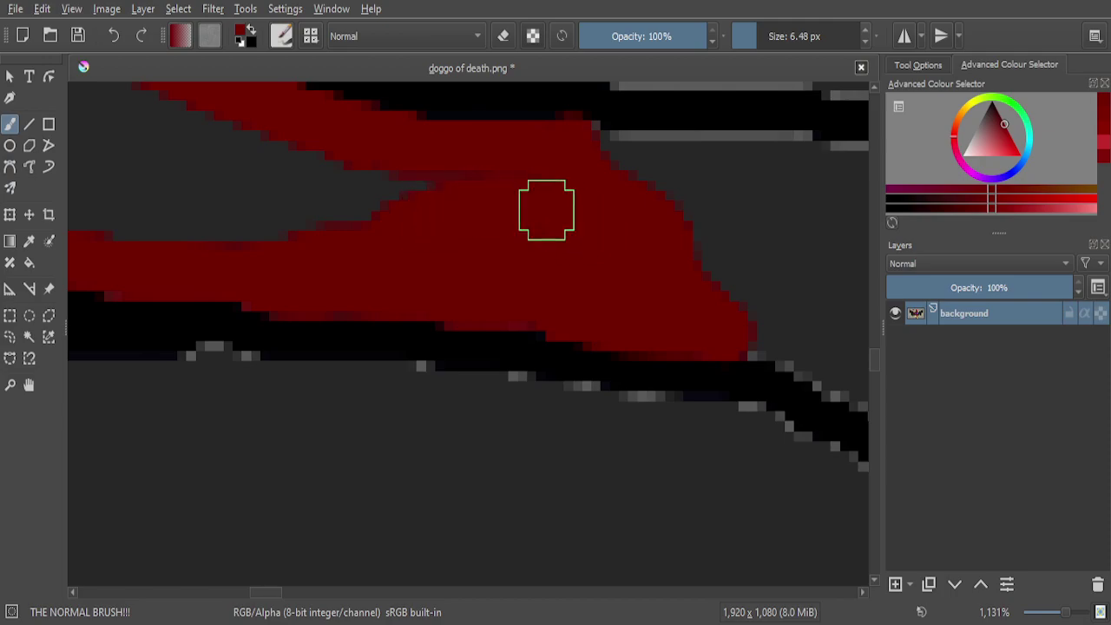
scroll(392, 233, down, 8)
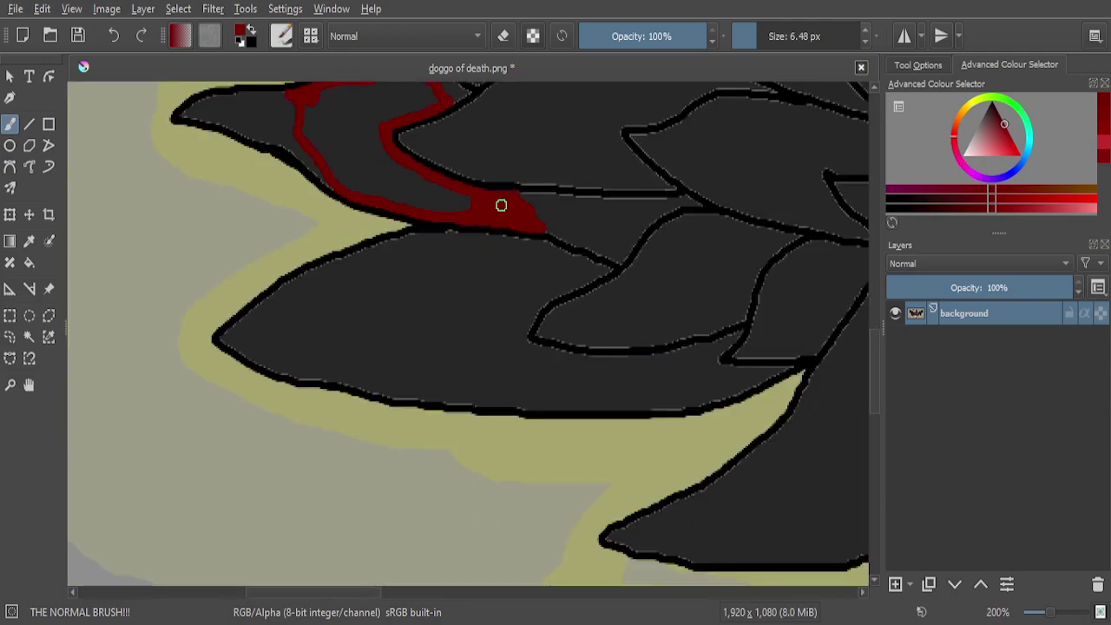
Close the gap along the fourth feather's upper outline with dark red and thicken the strip's inner bend with an 11.48 px brush
scroll(472, 188, up, 1)
scroll(505, 119, up, 1)
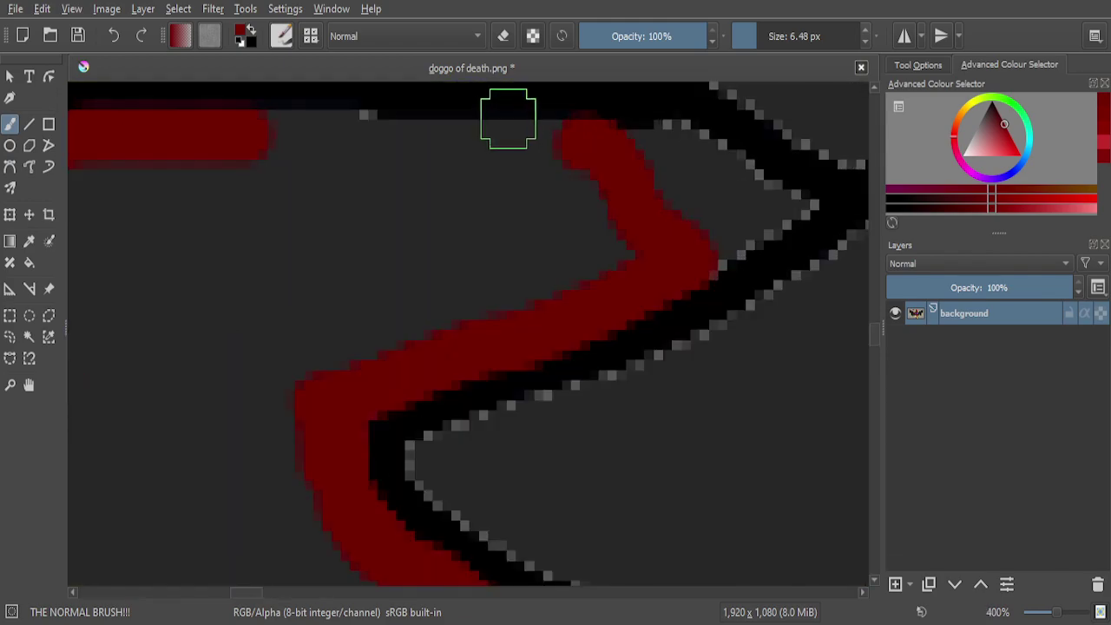
scroll(577, 211, down, 3)
scroll(513, 148, up, 4)
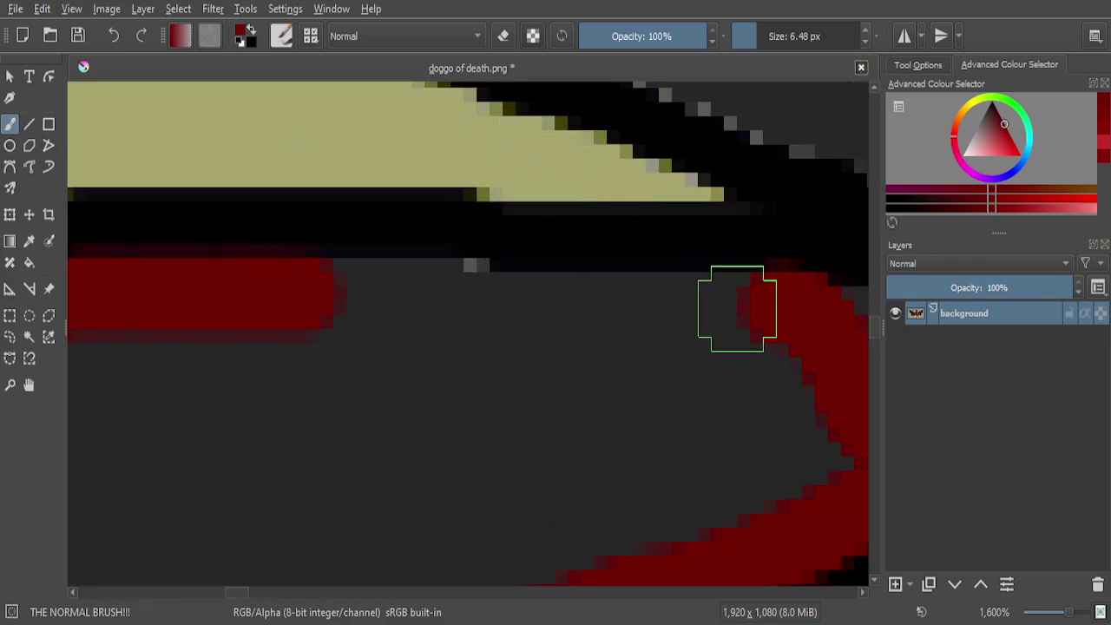
drag(752, 310, 662, 311)
mouse_move(545, 305)
mouse_down()
mouse_move(299, 290)
mouse_move(401, 290)
mouse_move(323, 311)
mouse_move(359, 332)
mouse_move(654, 333)
mouse_move(720, 350)
mouse_move(766, 374)
mouse_move(810, 469)
mouse_up()
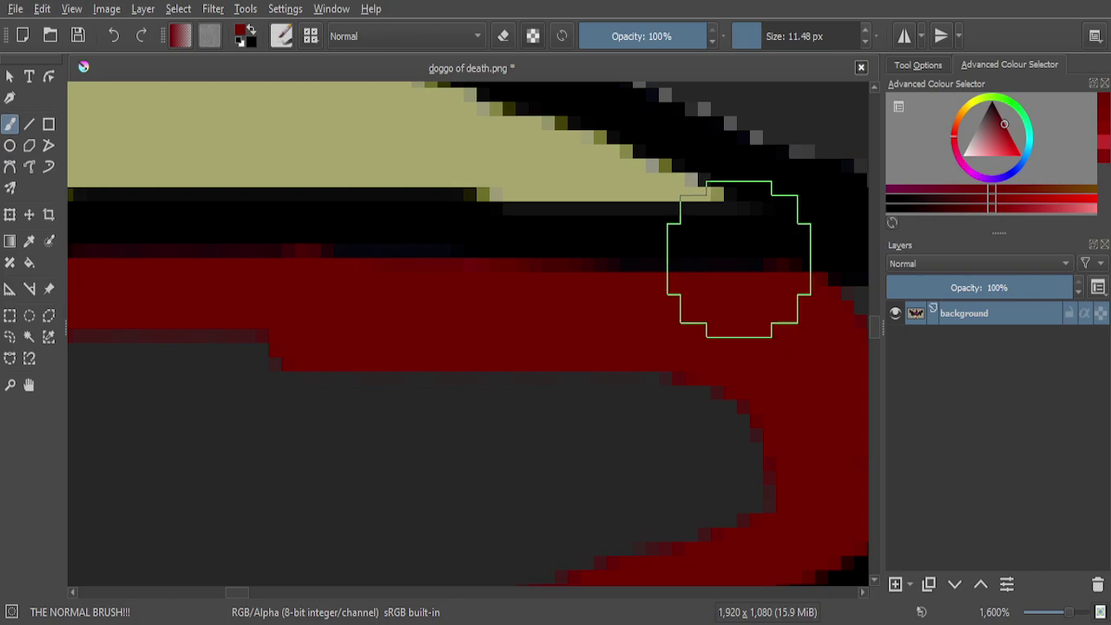
scroll(714, 263, down, 6)
Fill the grey interior of the fourth feather's outlined stain with dark red, enlarging the brush to 16.48 px
scroll(769, 375, up, 4)
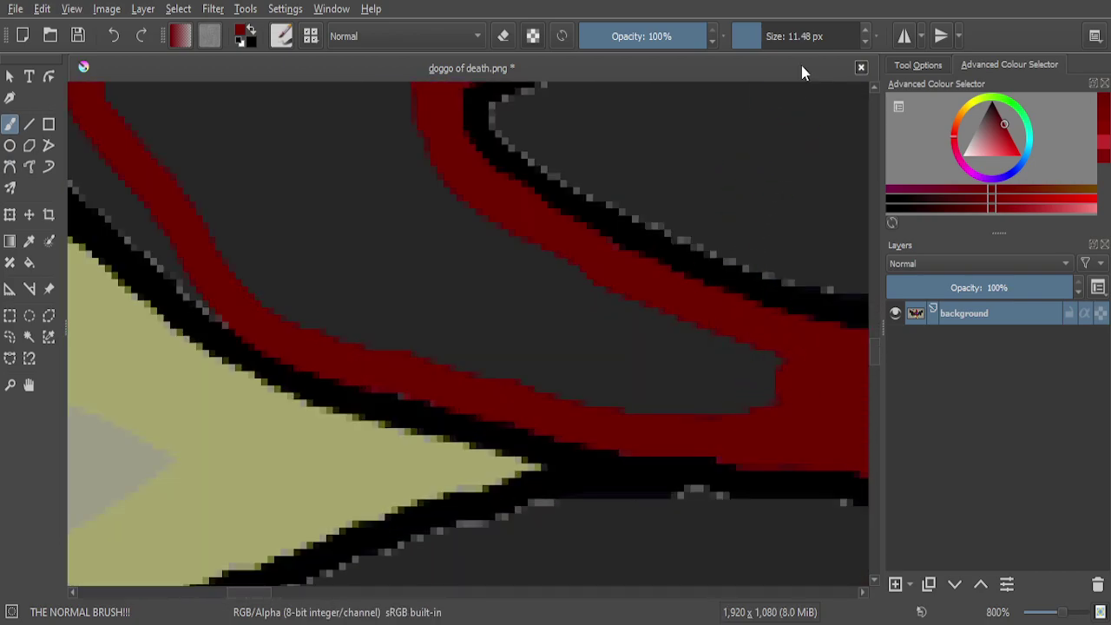
mouse_move(813, 422)
mouse_down()
mouse_move(790, 412)
mouse_move(786, 387)
mouse_move(643, 364)
mouse_move(556, 326)
mouse_move(392, 228)
mouse_move(414, 222)
mouse_move(642, 326)
mouse_move(643, 363)
mouse_move(546, 360)
mouse_move(303, 291)
mouse_move(263, 262)
mouse_move(223, 199)
mouse_up()
scroll(359, 260, down, 6)
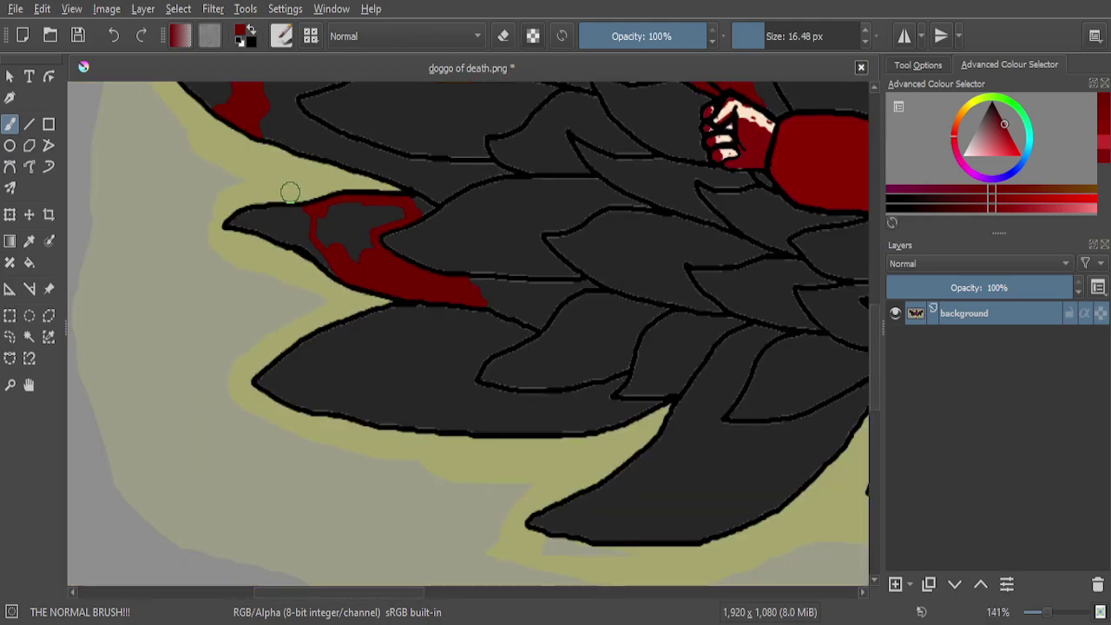
scroll(286, 191, up, 6)
mouse_move(393, 226)
mouse_down()
mouse_move(389, 301)
mouse_move(398, 350)
mouse_move(434, 399)
mouse_move(585, 493)
mouse_move(642, 342)
mouse_move(643, 466)
mouse_move(621, 350)
mouse_move(657, 273)
mouse_move(816, 232)
mouse_move(634, 199)
mouse_move(511, 196)
mouse_move(483, 206)
mouse_move(472, 285)
mouse_move(504, 371)
mouse_move(583, 389)
mouse_move(582, 260)
mouse_move(571, 250)
mouse_move(526, 315)
mouse_up()
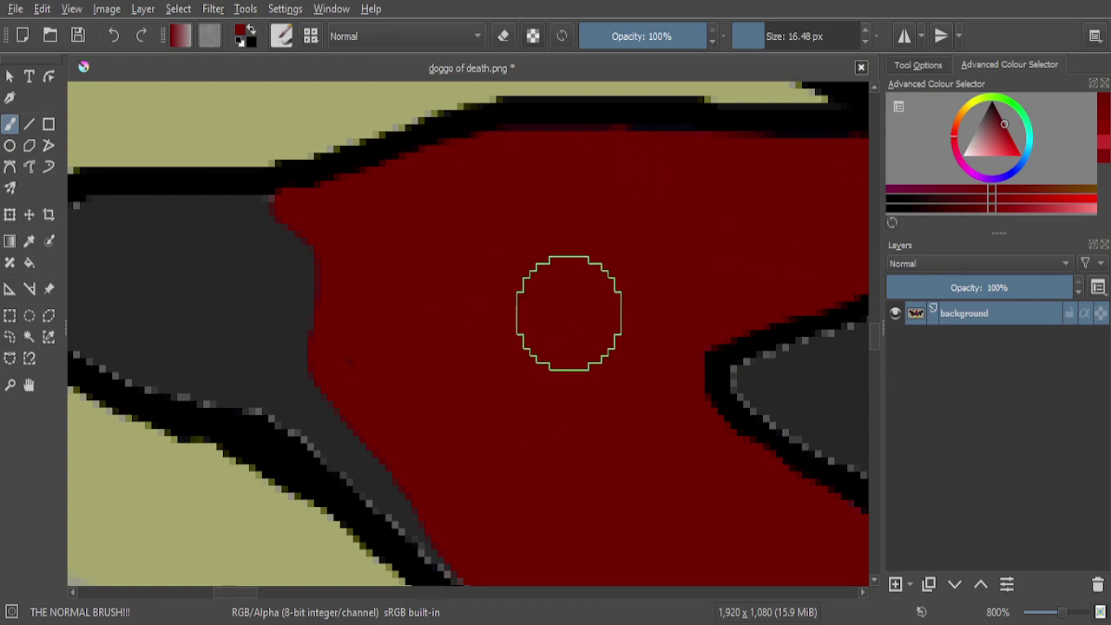
scroll(426, 320, down, 6)
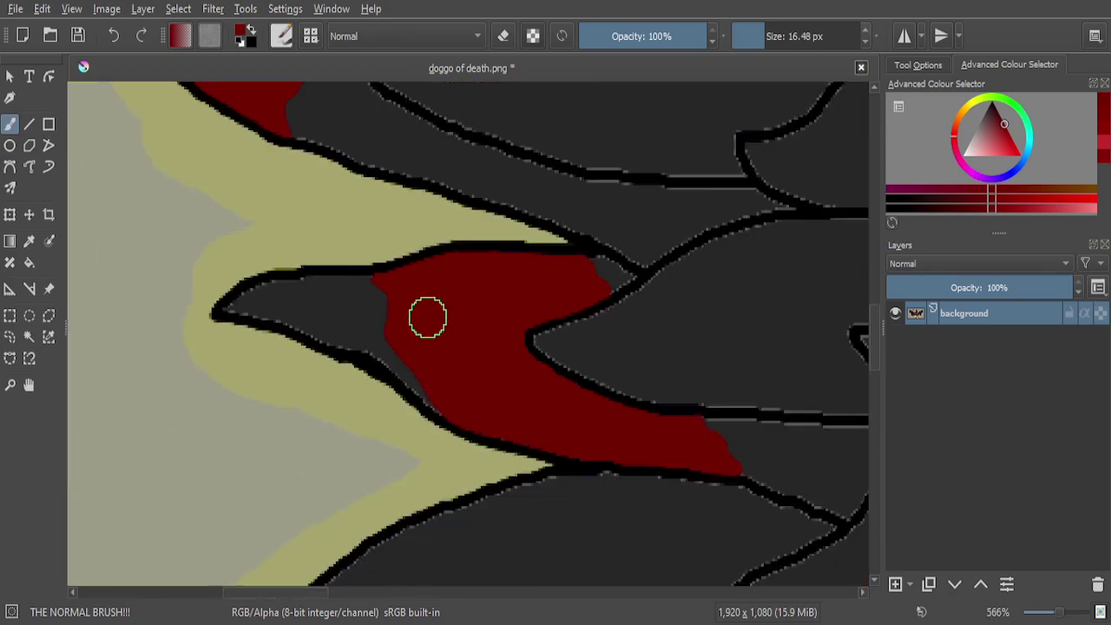
scroll(448, 313, down, 1)
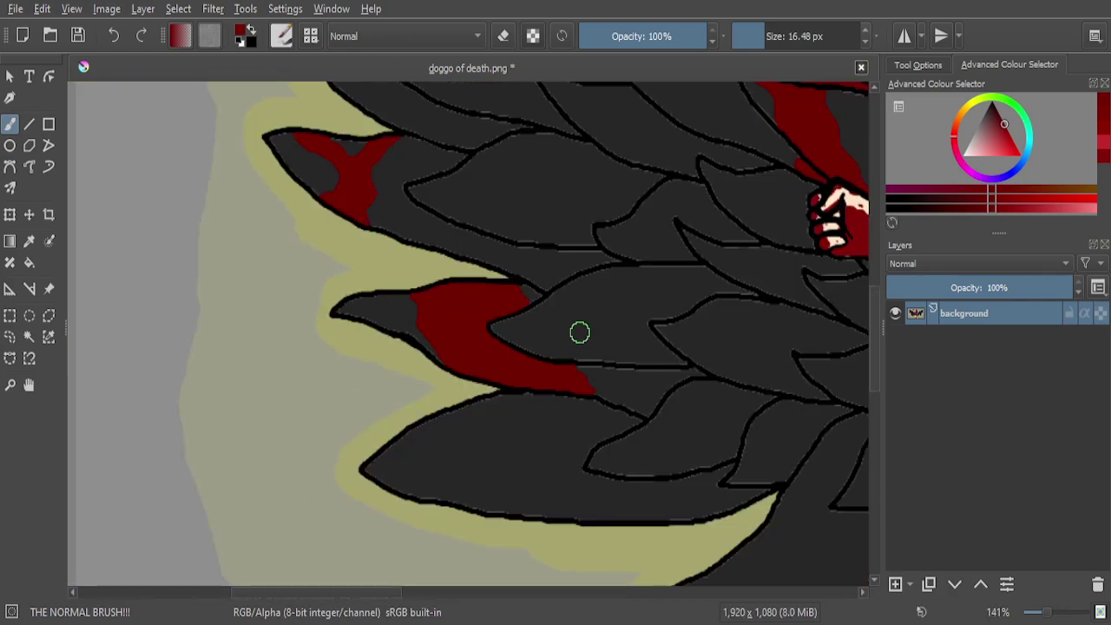
scroll(610, 204, down, 1)
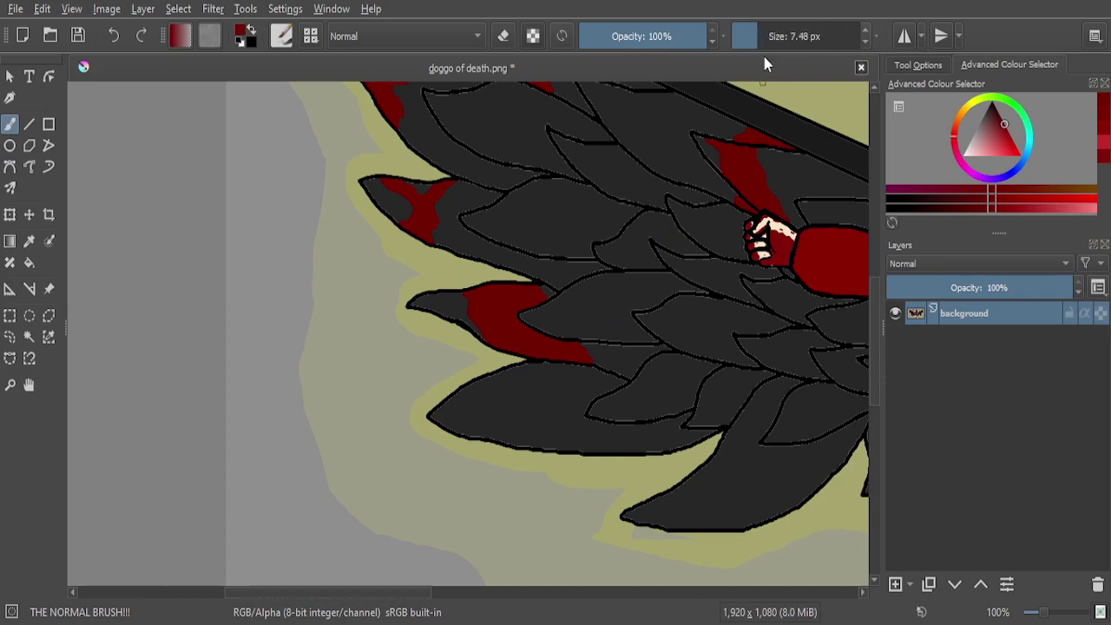
Build up an irregular dark red bump on the inner edge of the fourth feather's lower stain arm with a 2.48 px brush
scroll(598, 315, up, 10)
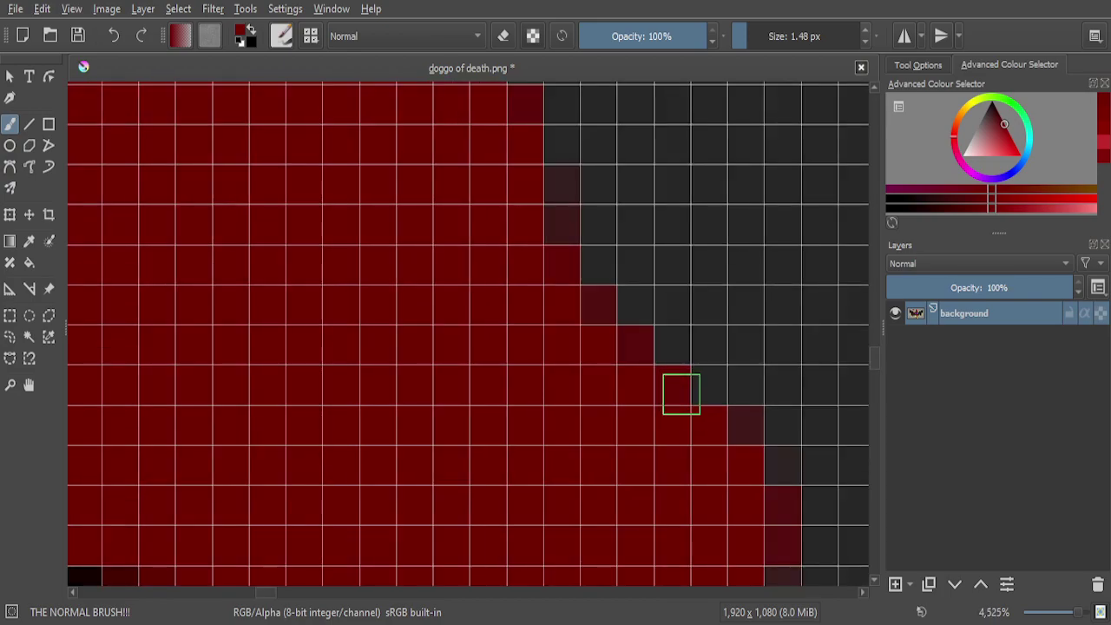
scroll(661, 297, down, 1)
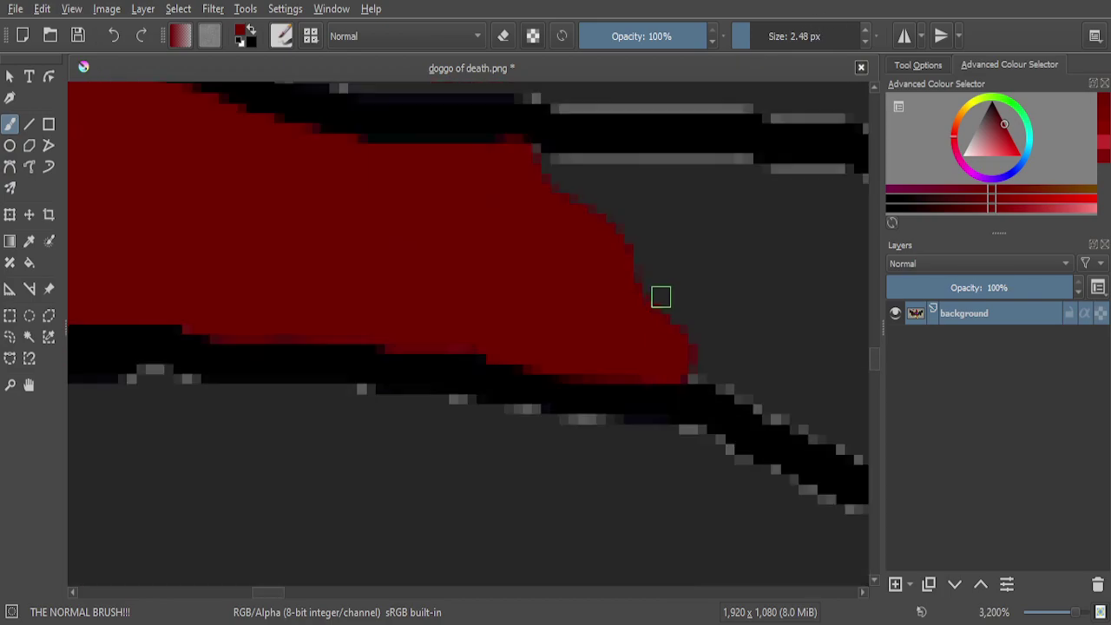
scroll(750, 355, up, 3)
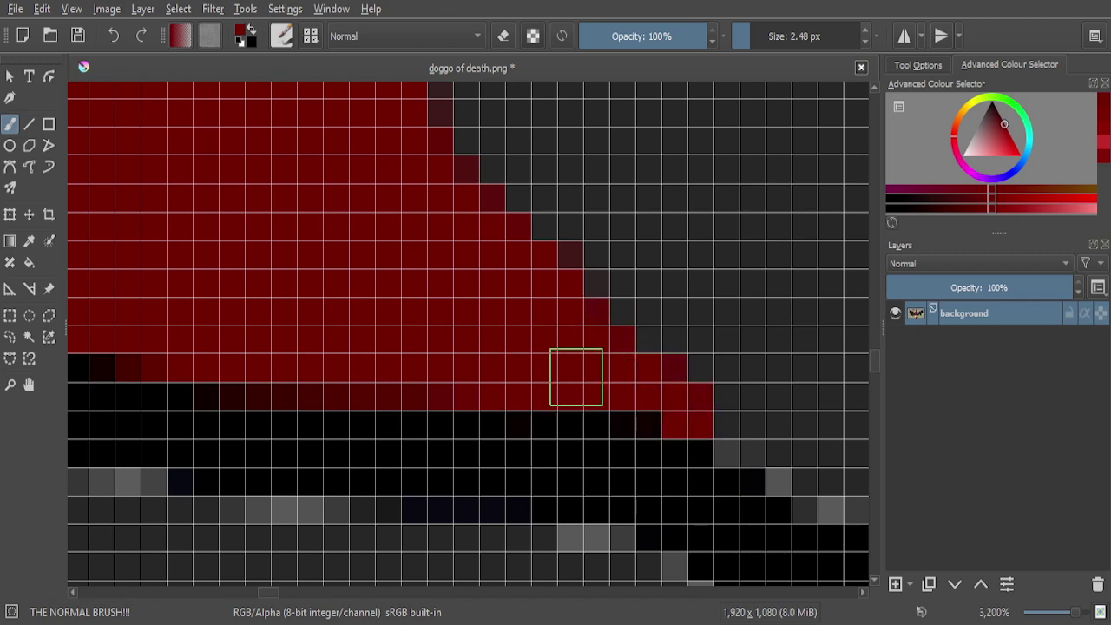
scroll(599, 338, down, 4)
scroll(555, 286, up, 4)
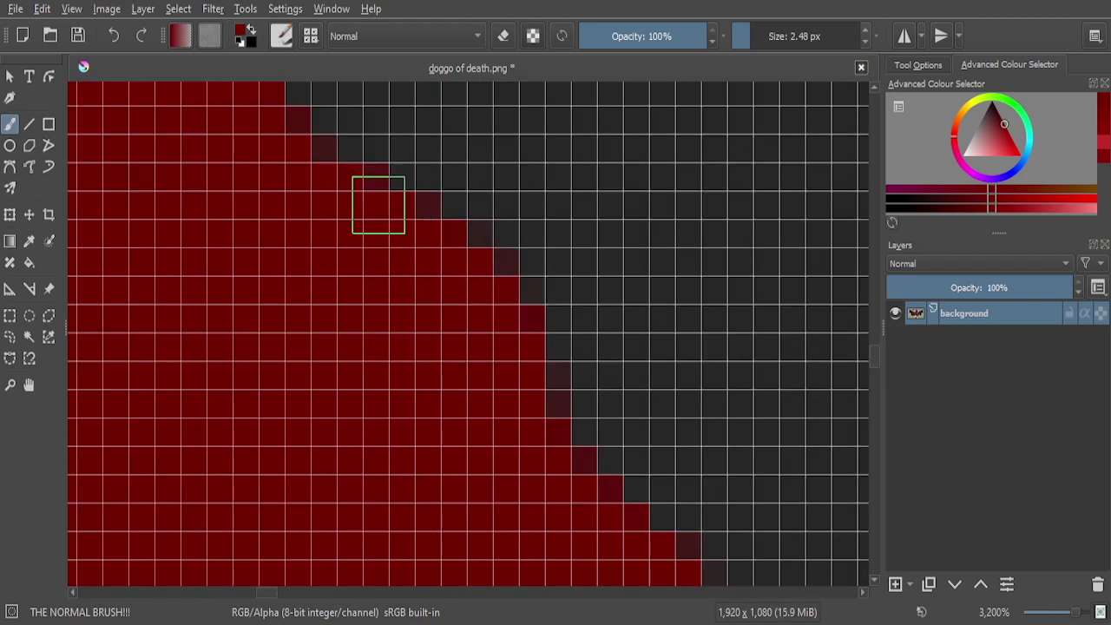
mouse_move(542, 266)
mouse_down()
mouse_move(587, 321)
mouse_move(594, 347)
mouse_move(578, 393)
mouse_up()
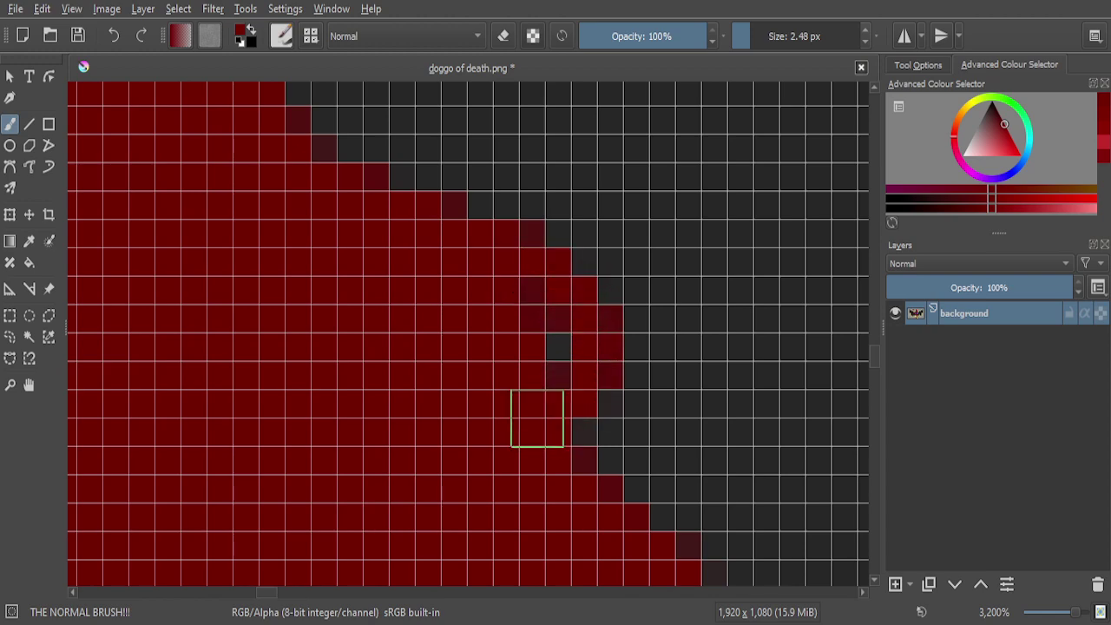
mouse_move(556, 287)
mouse_down()
mouse_move(593, 309)
mouse_move(621, 372)
mouse_up()
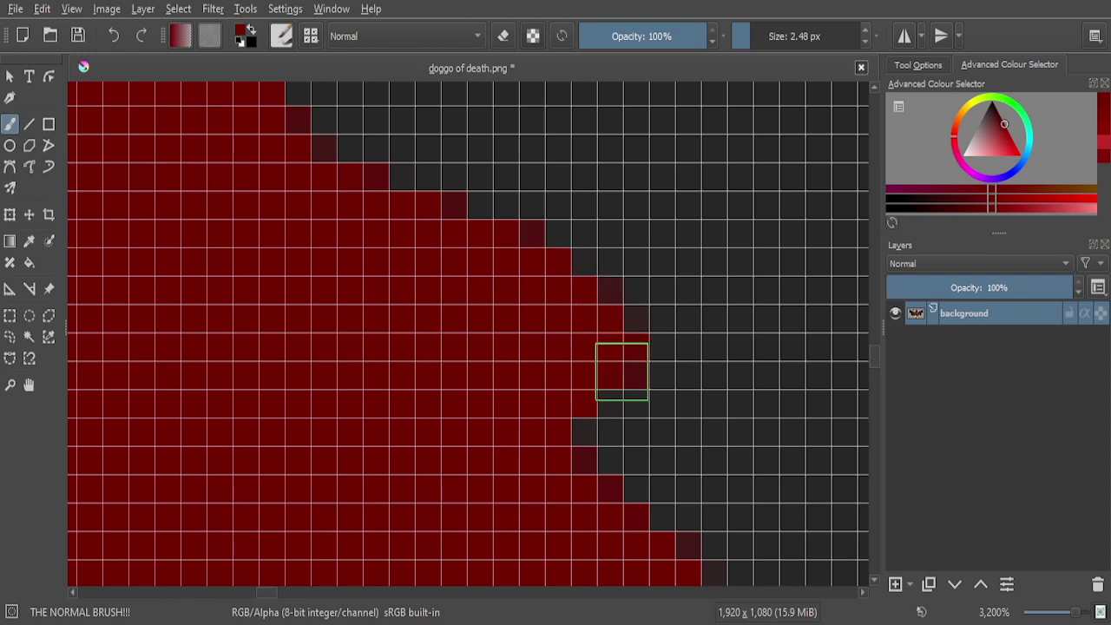
scroll(618, 295, down, 5)
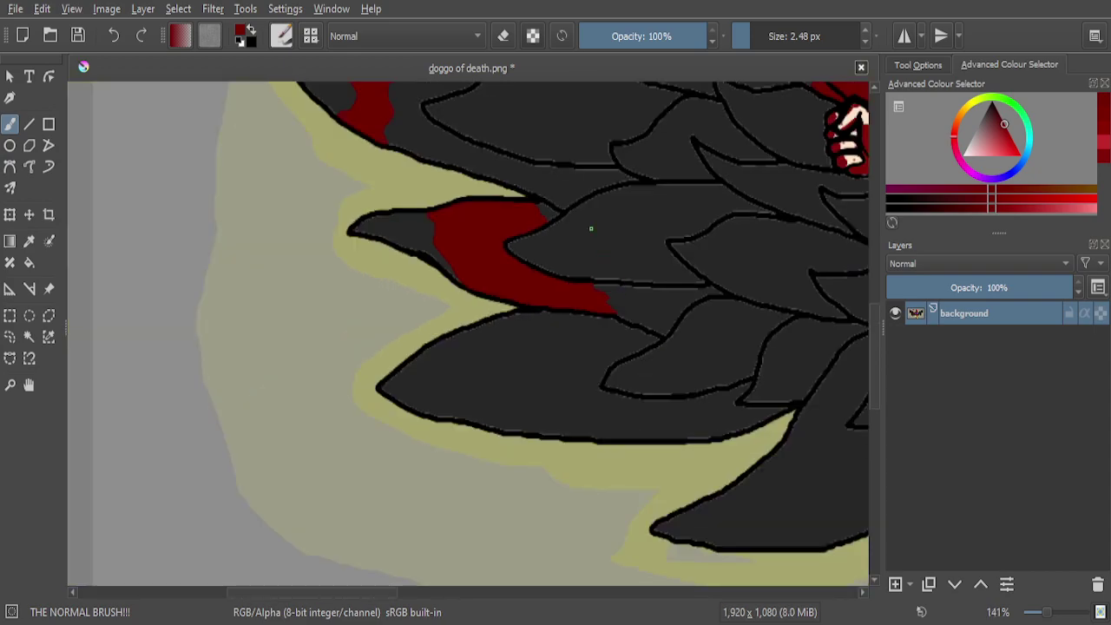
Extend the upper inner end of the fourth feather's stain with dark red toward the junction of the black outlines
scroll(595, 237, up, 8)
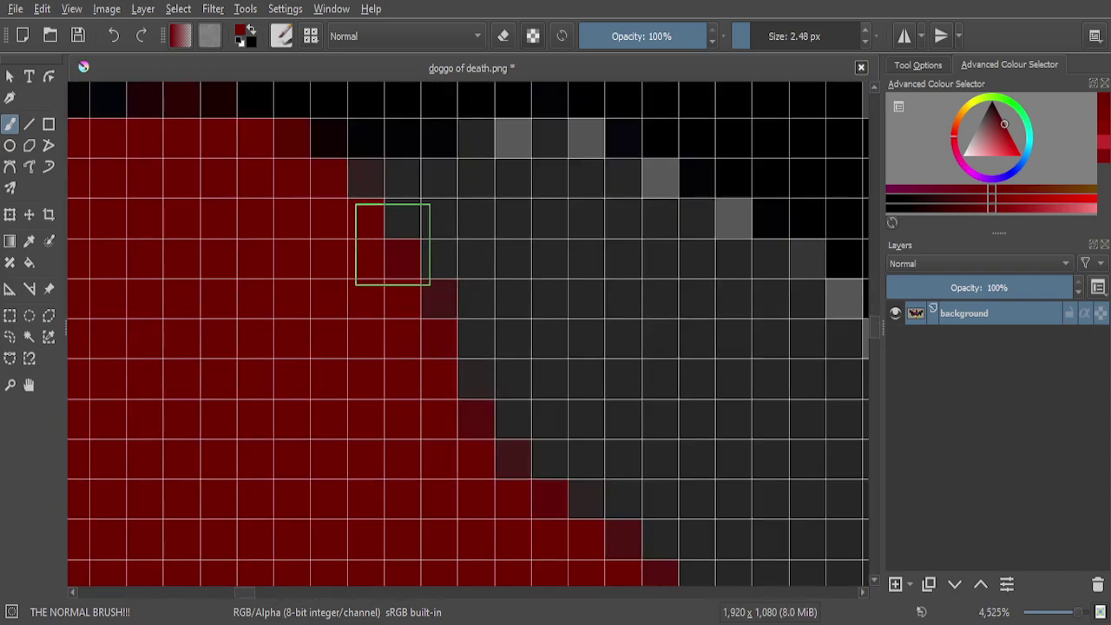
mouse_move(333, 181)
mouse_down()
mouse_move(405, 200)
mouse_move(442, 186)
mouse_move(425, 260)
mouse_move(429, 360)
mouse_up()
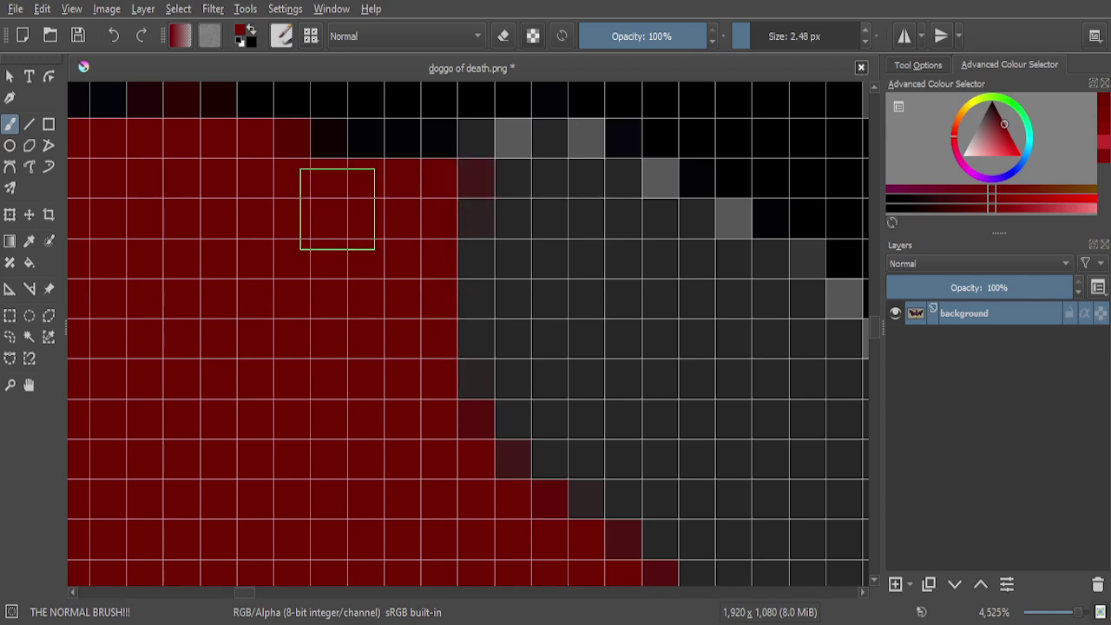
scroll(402, 245, down, 5)
scroll(387, 265, up, 4)
mouse_move(449, 262)
mouse_down()
mouse_move(482, 291)
mouse_move(486, 318)
mouse_up()
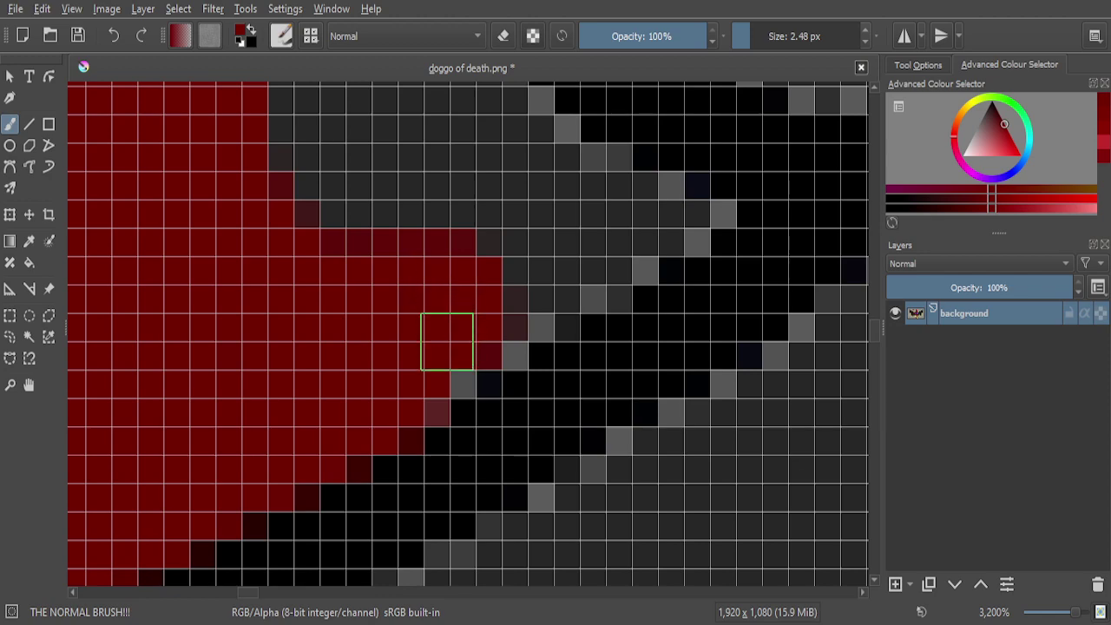
scroll(541, 281, down, 1)
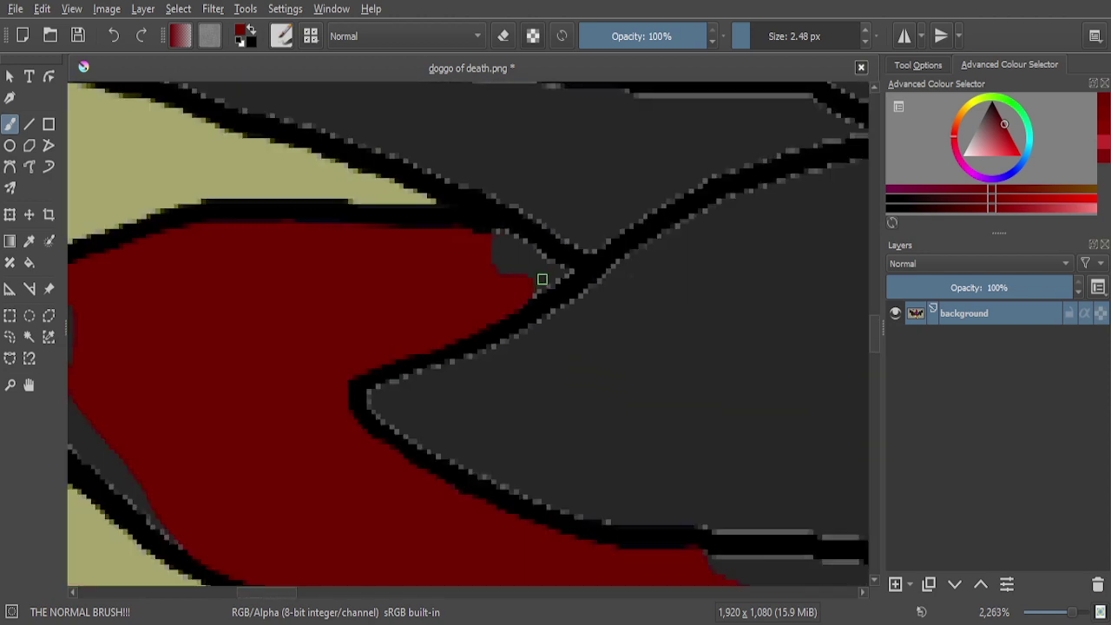
scroll(541, 282, down, 8)
Roughen the tip-facing edge of the fourth feather's stain with small dark red bumps into the grey area
scroll(455, 282, up, 5)
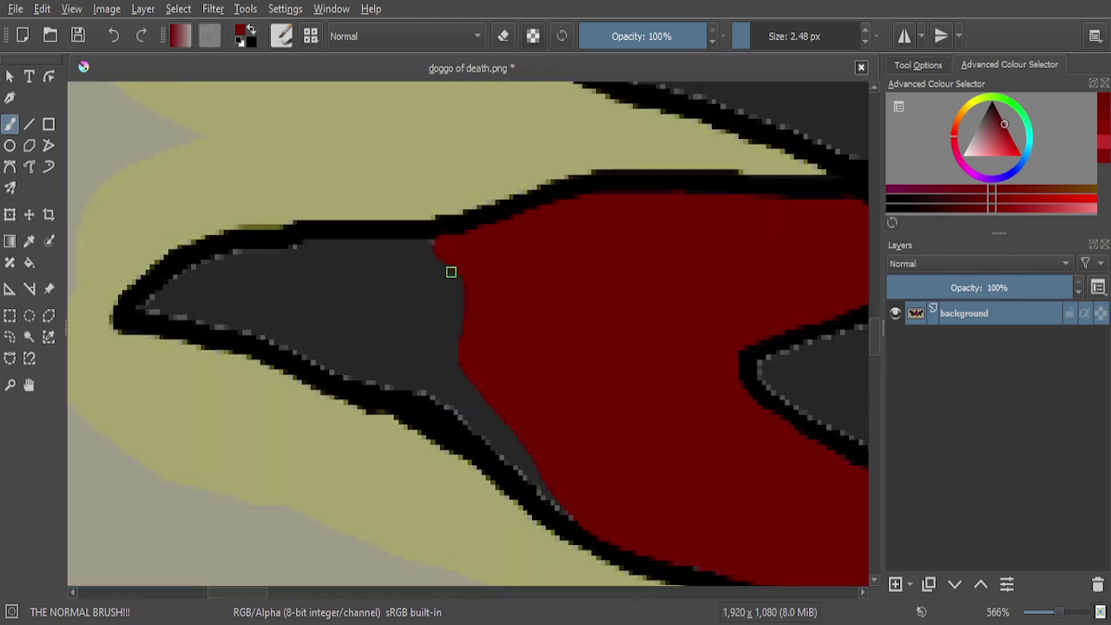
scroll(456, 274, up, 3)
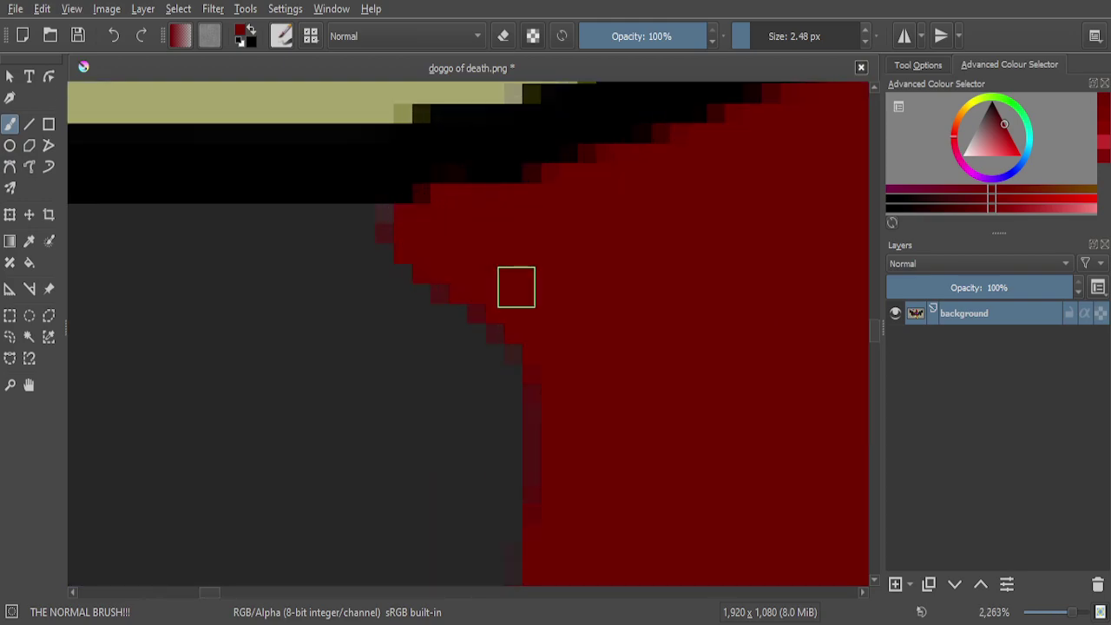
scroll(490, 235, down, 1)
scroll(503, 385, up, 4)
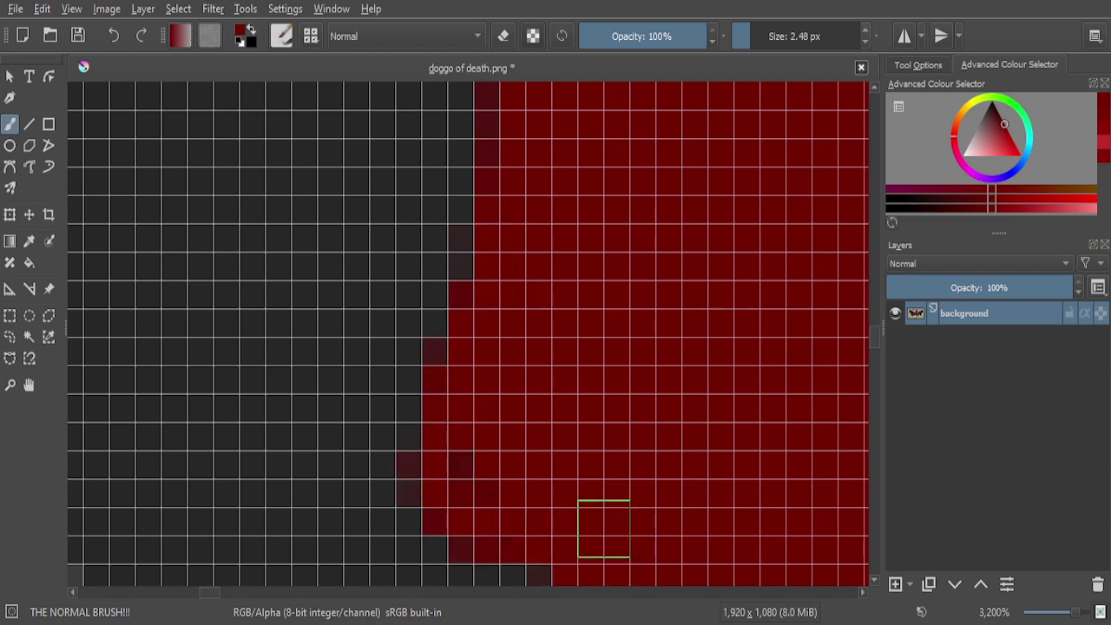
scroll(584, 250, down, 5)
scroll(630, 356, up, 1)
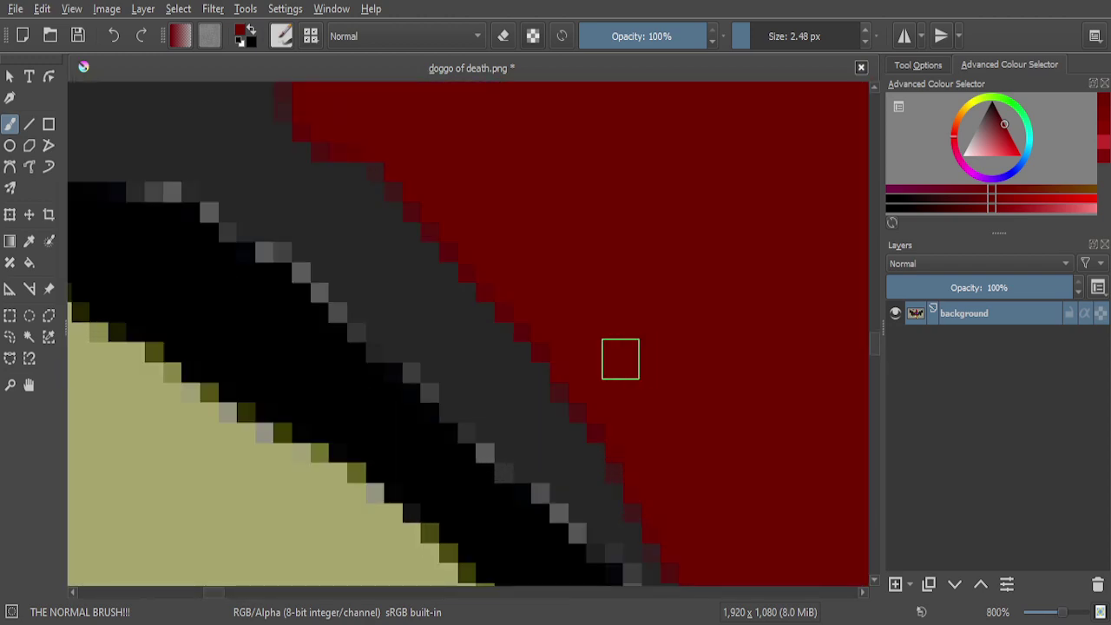
mouse_move(518, 345)
mouse_down()
mouse_move(544, 402)
mouse_move(582, 433)
mouse_up()
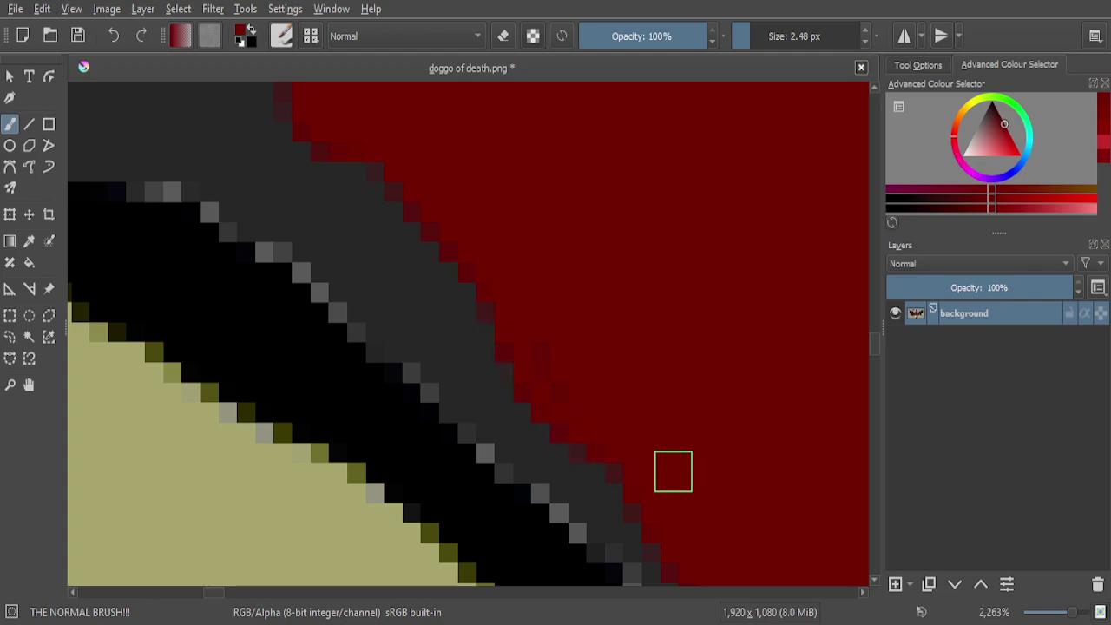
scroll(655, 323, down, 4)
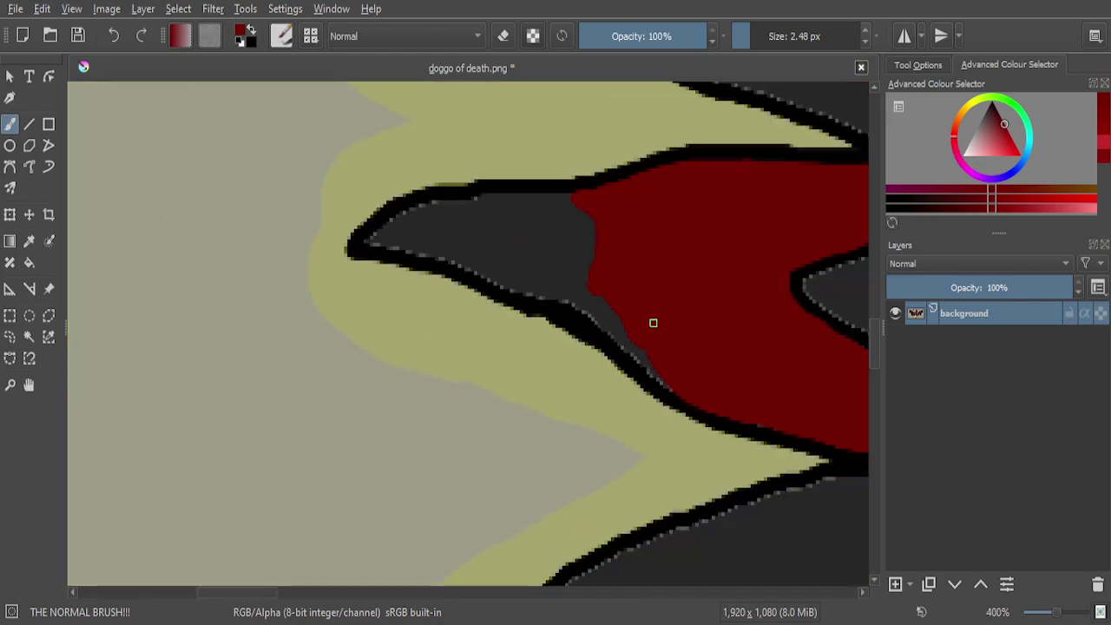
scroll(653, 323, down, 1)
scroll(649, 320, down, 2)
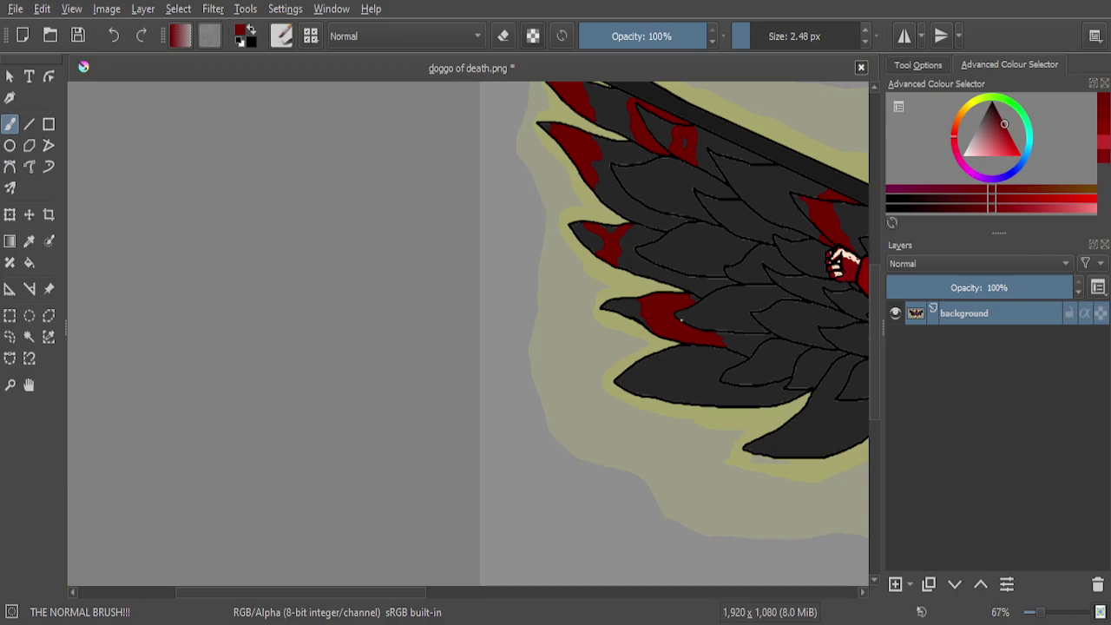
Paint a small dark red patch in the fourth feather's narrow inner corner, between the converging black outlines
scroll(758, 326, up, 5)
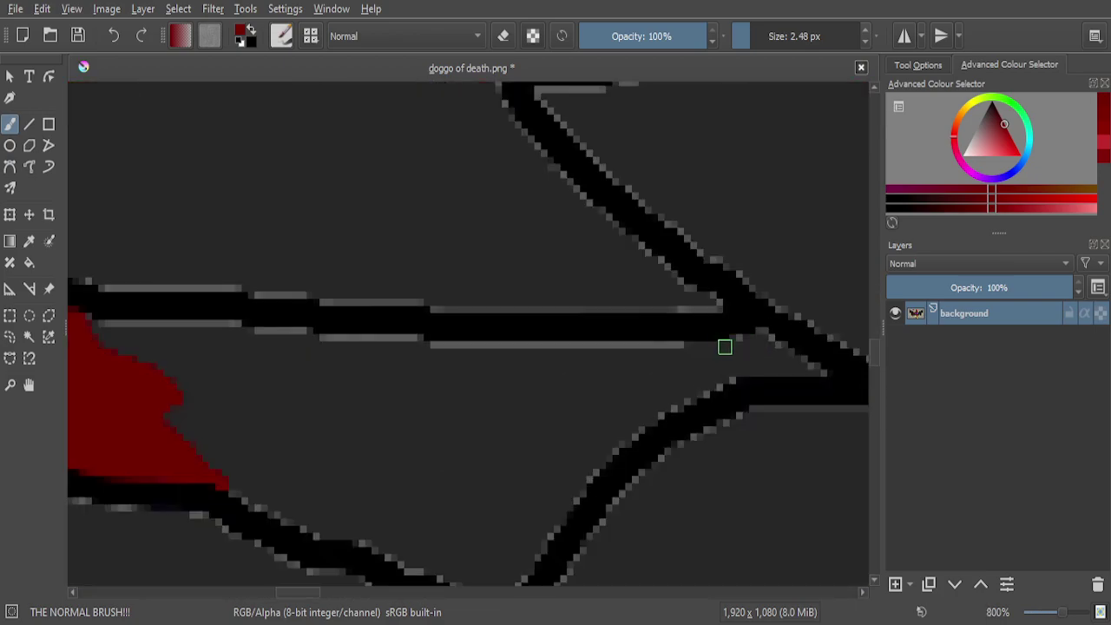
scroll(725, 347, up, 1)
mouse_move(702, 348)
mouse_down()
mouse_move(659, 492)
mouse_move(850, 403)
mouse_move(814, 400)
mouse_move(704, 440)
mouse_move(729, 403)
mouse_up()
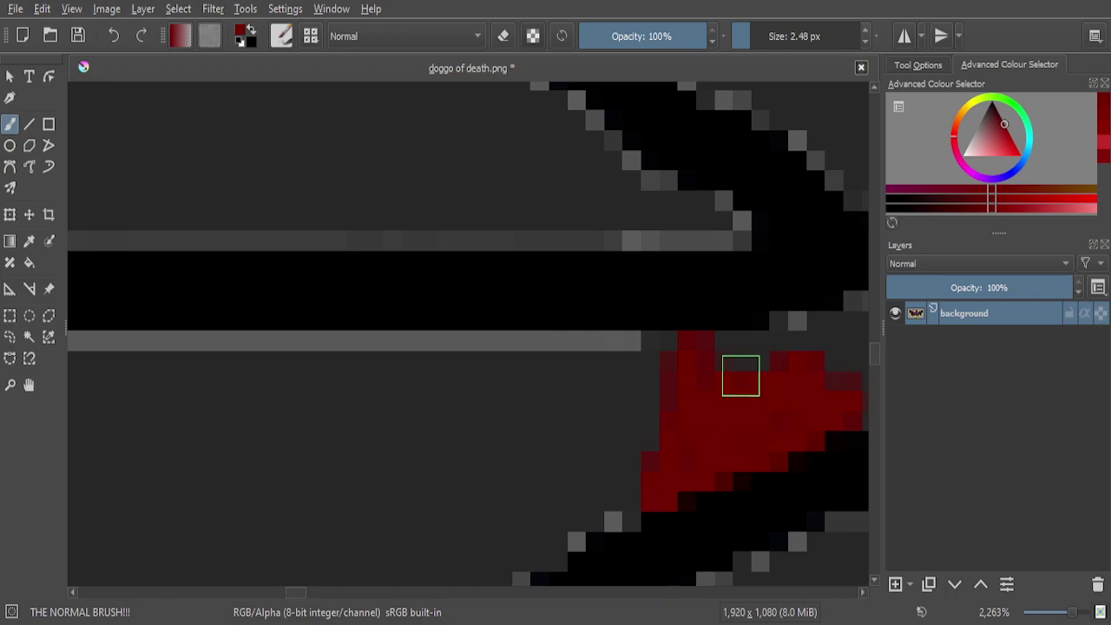
drag(710, 368, 766, 347)
scroll(793, 344, down, 3)
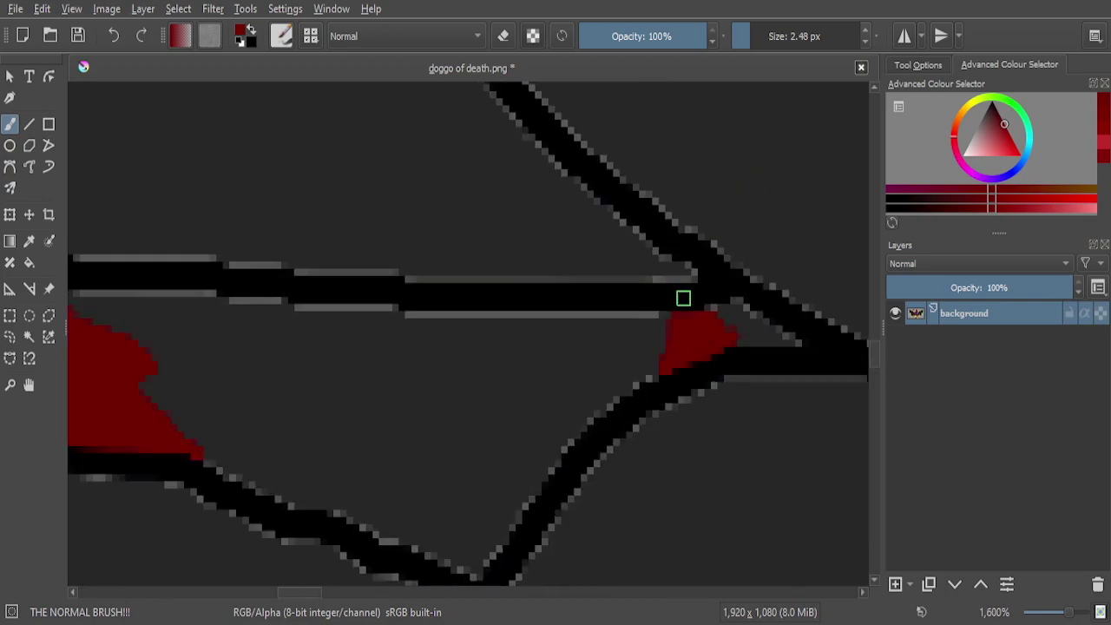
Extend the small corner patch up to the surrounding outlines and fill the corner's pointed end with dark red
scroll(747, 309, up, 4)
mouse_move(702, 287)
mouse_down()
mouse_move(632, 316)
mouse_move(588, 318)
mouse_move(713, 350)
mouse_move(638, 377)
mouse_move(774, 390)
mouse_move(709, 417)
mouse_move(563, 434)
mouse_move(473, 477)
mouse_up()
scroll(603, 374, down, 3)
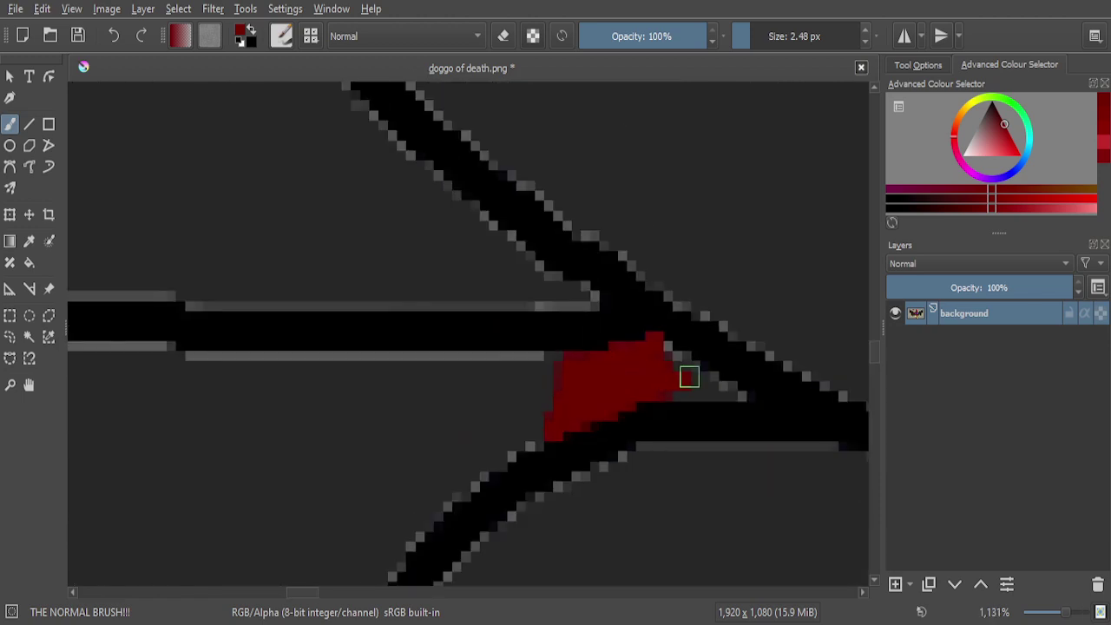
scroll(685, 374, up, 4)
mouse_move(701, 372)
mouse_down()
mouse_move(499, 243)
mouse_move(414, 204)
mouse_move(456, 271)
mouse_move(527, 320)
mouse_move(637, 362)
mouse_move(440, 373)
mouse_move(370, 357)
mouse_move(707, 363)
mouse_up()
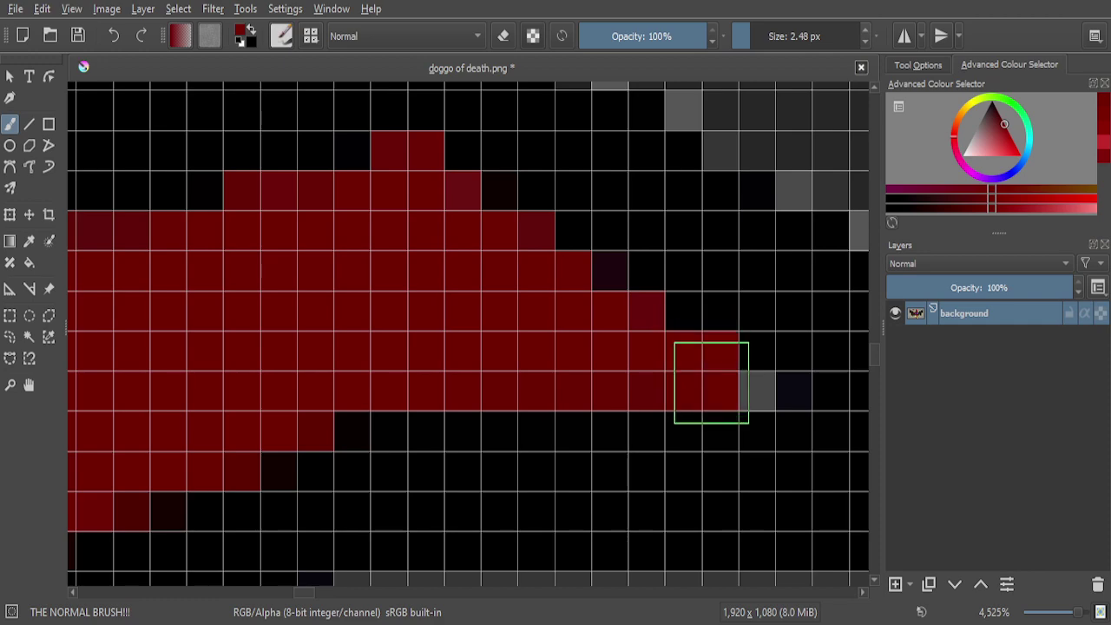
click(719, 384)
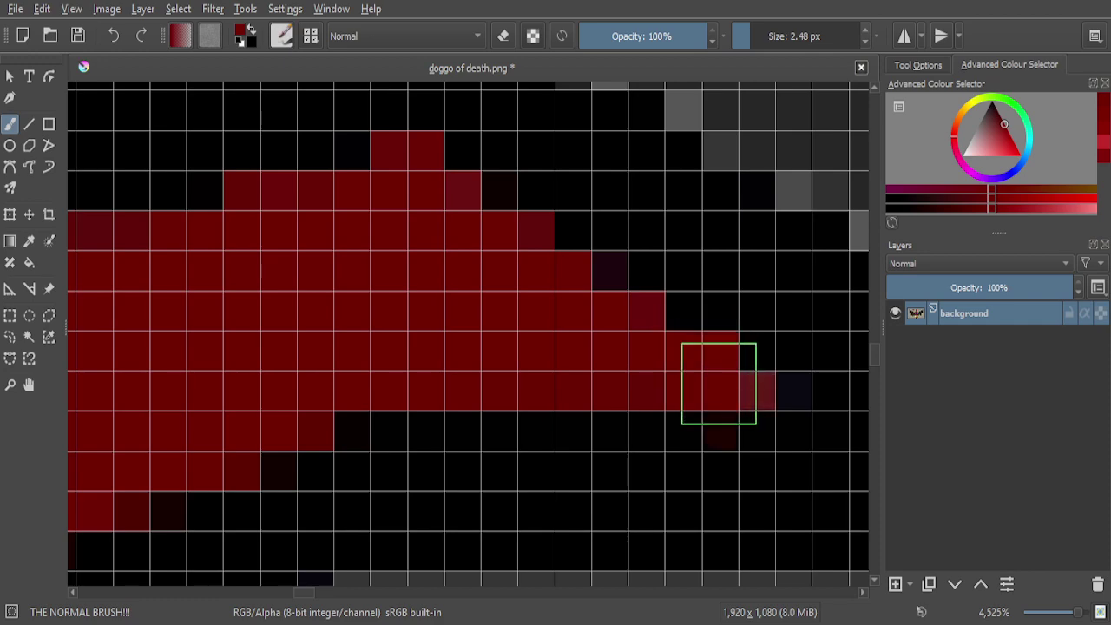
scroll(521, 316, down, 3)
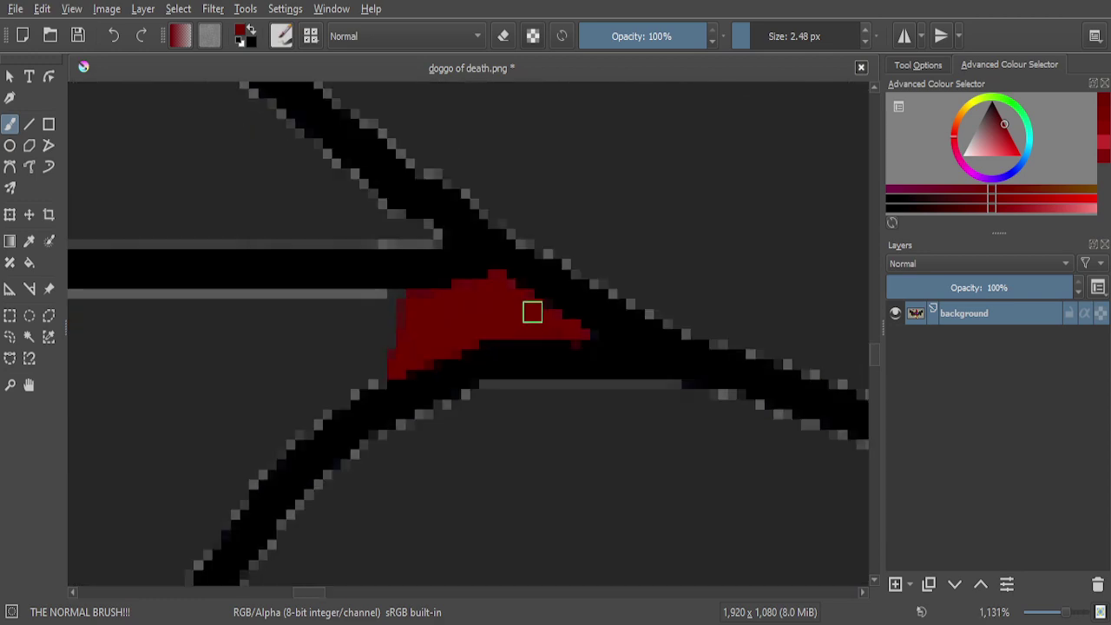
scroll(532, 307, down, 6)
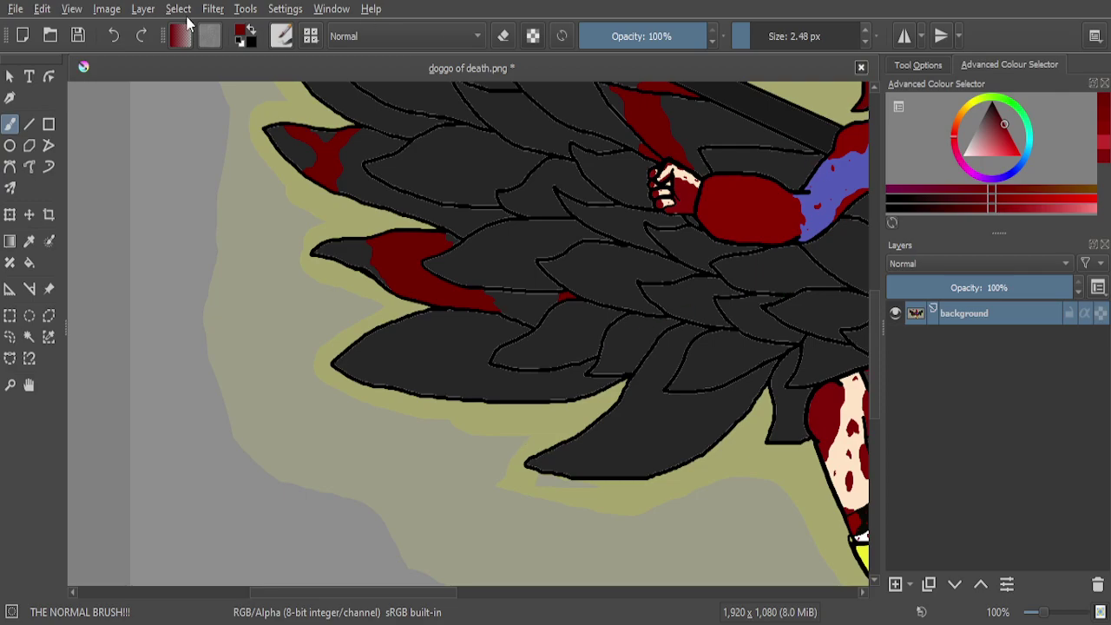
Outline a wavy-edged stain in dark red hanging from the fifth feather's upper outline, just below the fourth feather's stain
scroll(400, 307, up, 3)
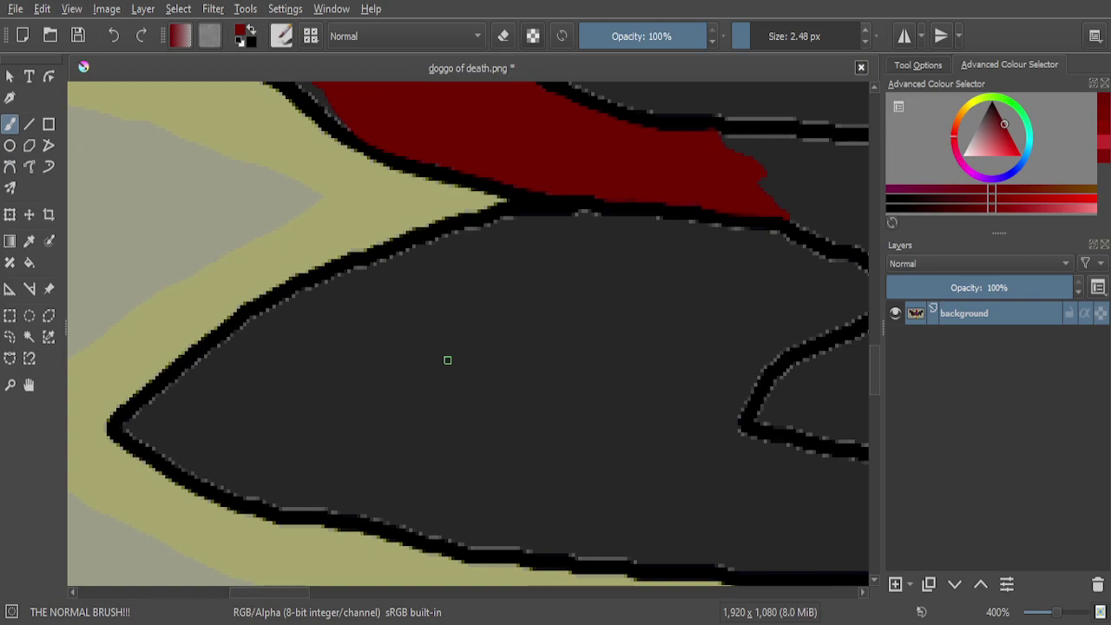
scroll(455, 339, down, 1)
scroll(604, 309, up, 1)
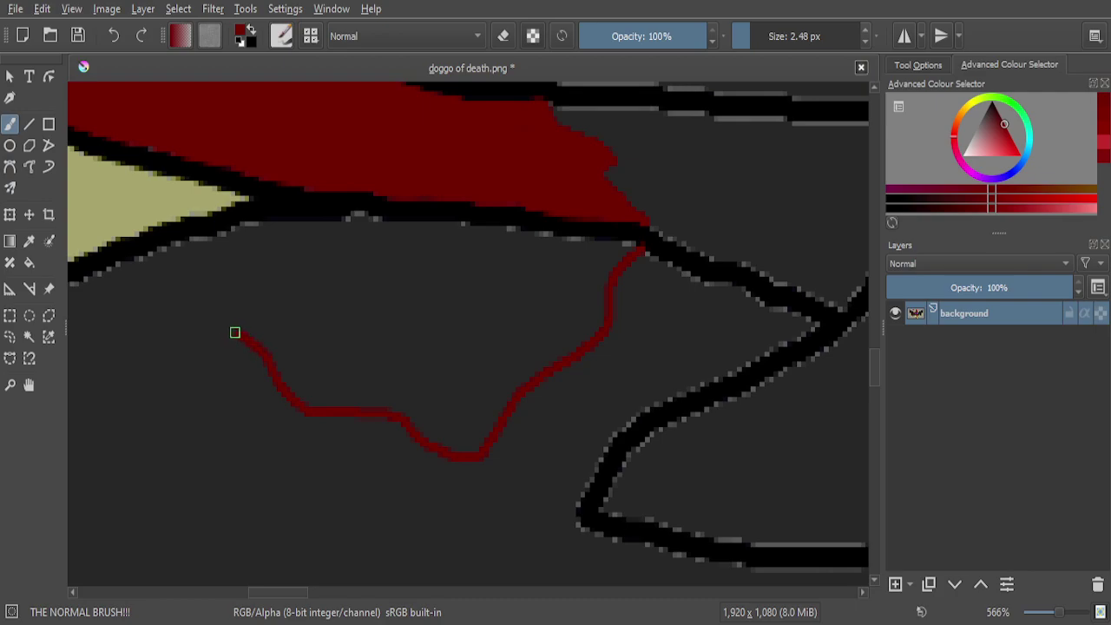
scroll(454, 301, down, 4)
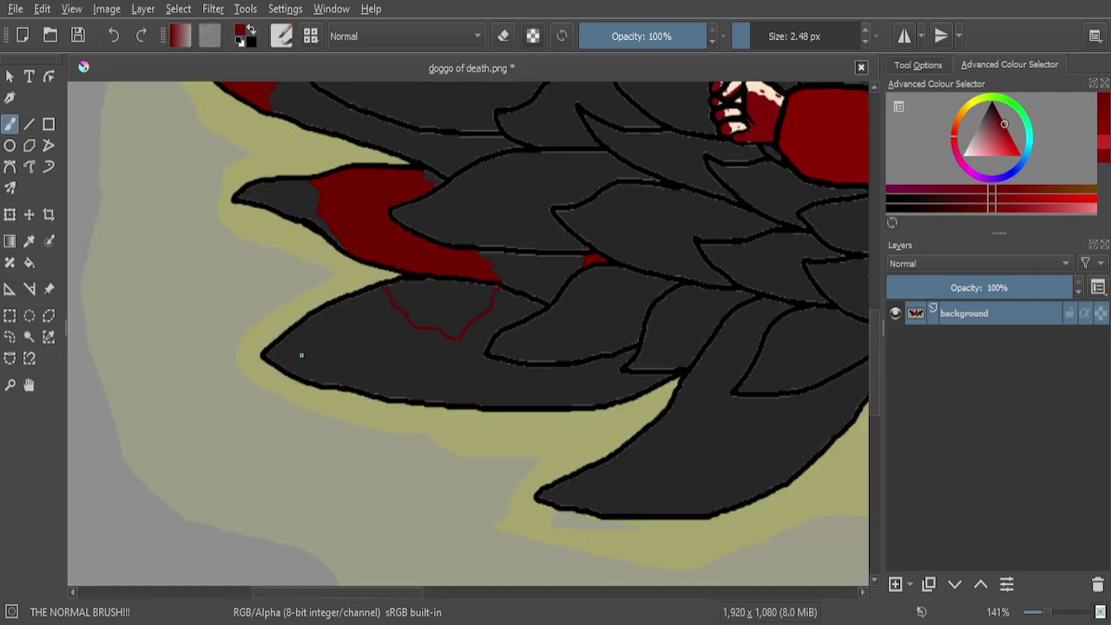
Draw a wavy dark red line from the fifth feather's upper outline near the tip down to its lower outline
scroll(301, 355, up, 5)
scroll(240, 265, up, 2)
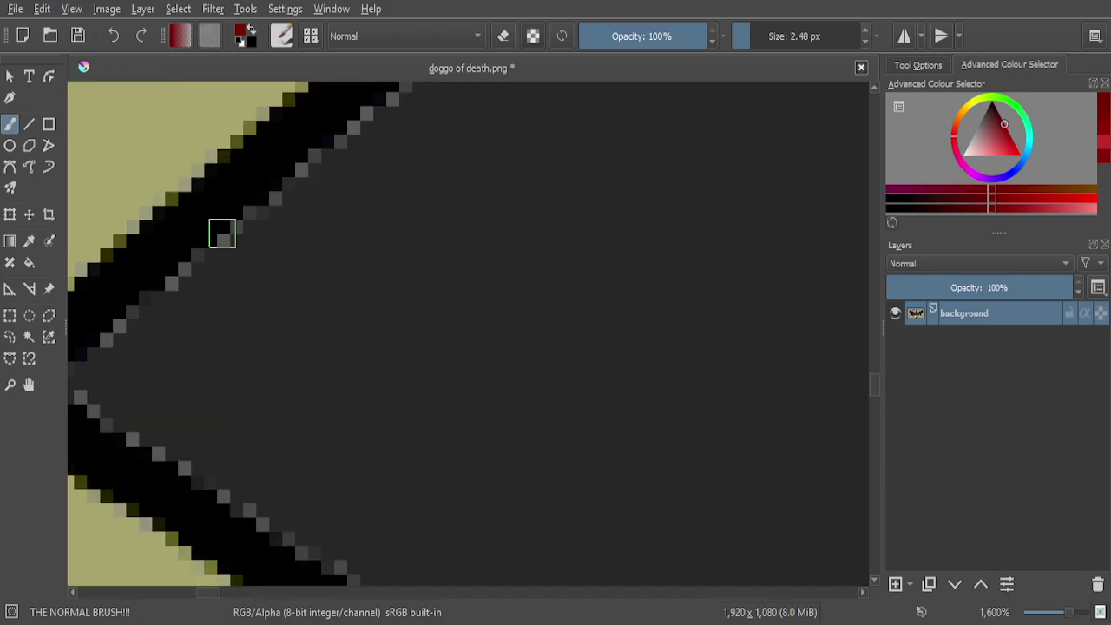
mouse_move(318, 306)
mouse_down()
mouse_move(337, 398)
mouse_move(397, 446)
mouse_move(487, 481)
mouse_up()
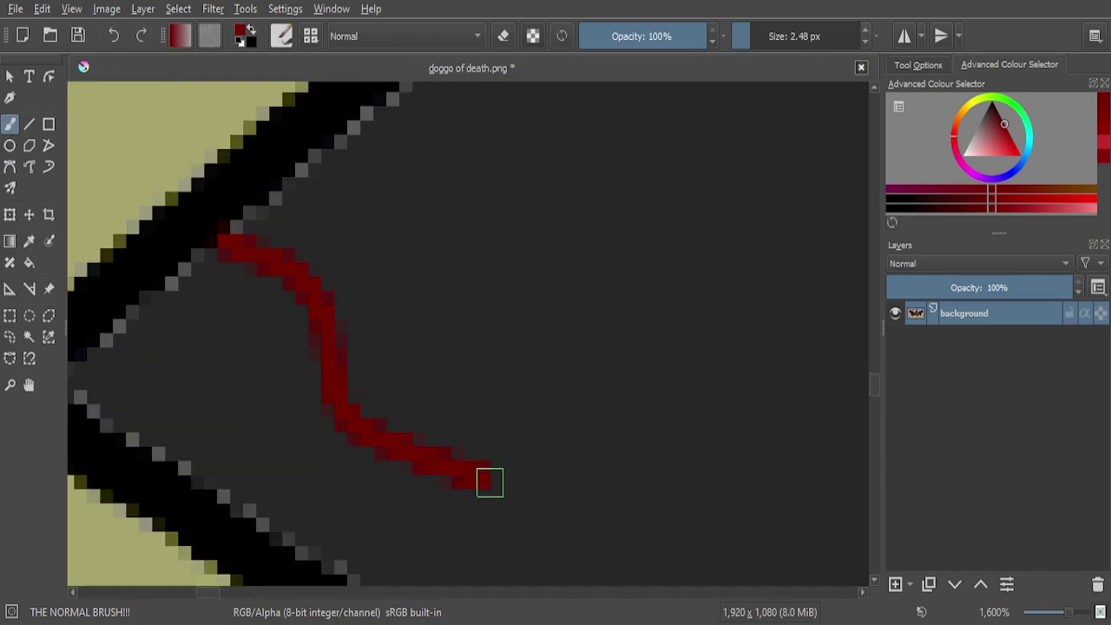
scroll(516, 471, down, 3)
scroll(610, 484, up, 3)
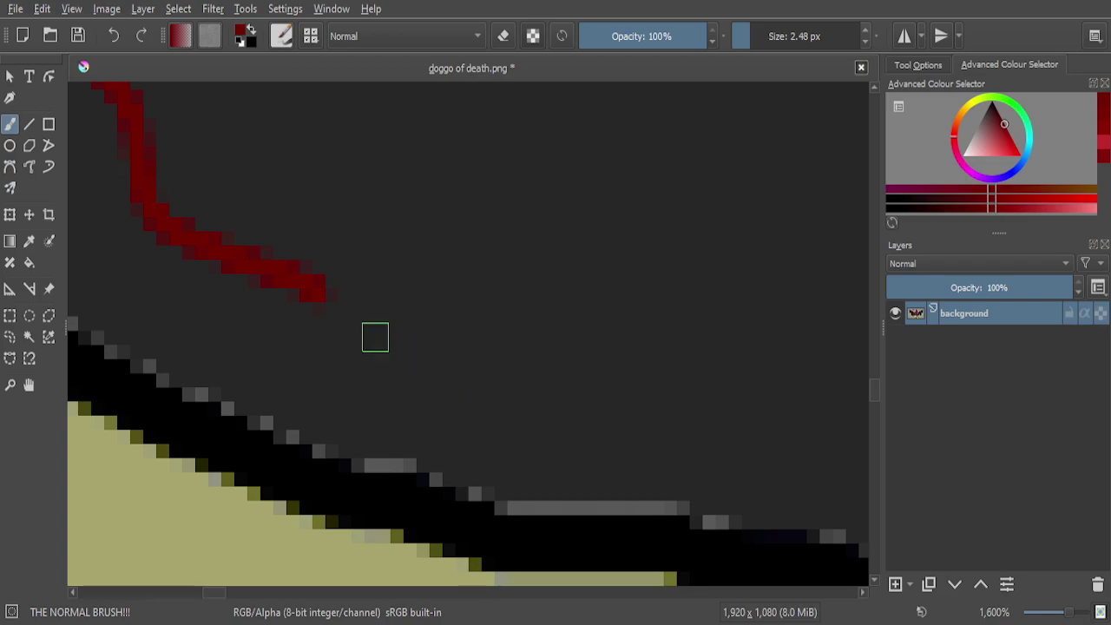
mouse_move(366, 340)
mouse_down()
mouse_move(420, 372)
mouse_move(485, 382)
mouse_up()
mouse_move(562, 402)
mouse_down()
mouse_move(683, 396)
mouse_move(708, 415)
mouse_move(750, 491)
mouse_up()
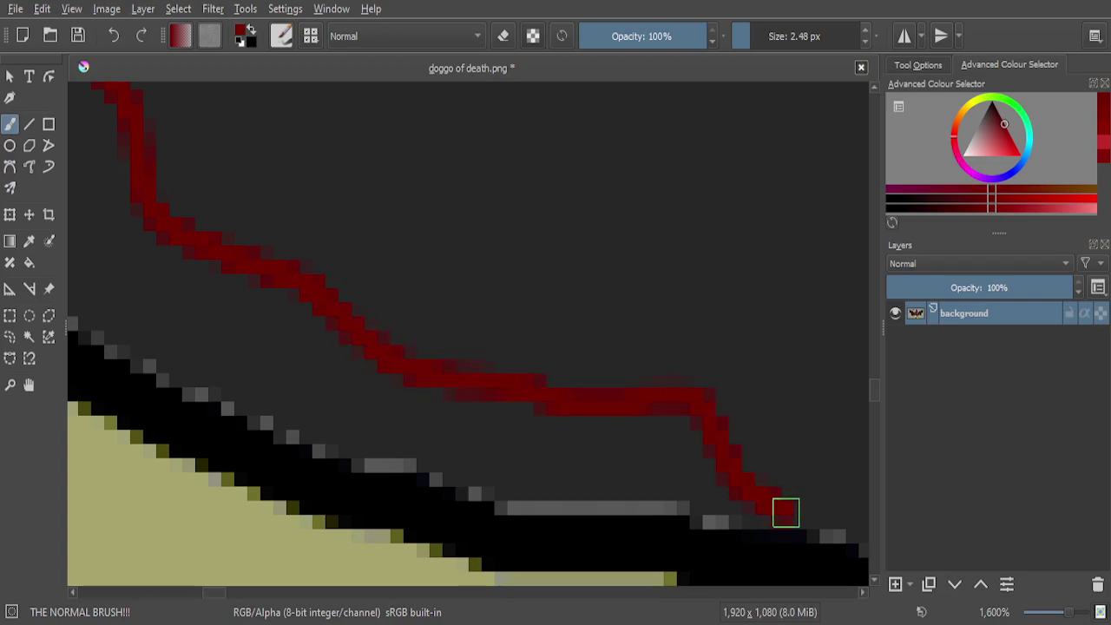
scroll(520, 417, down, 5)
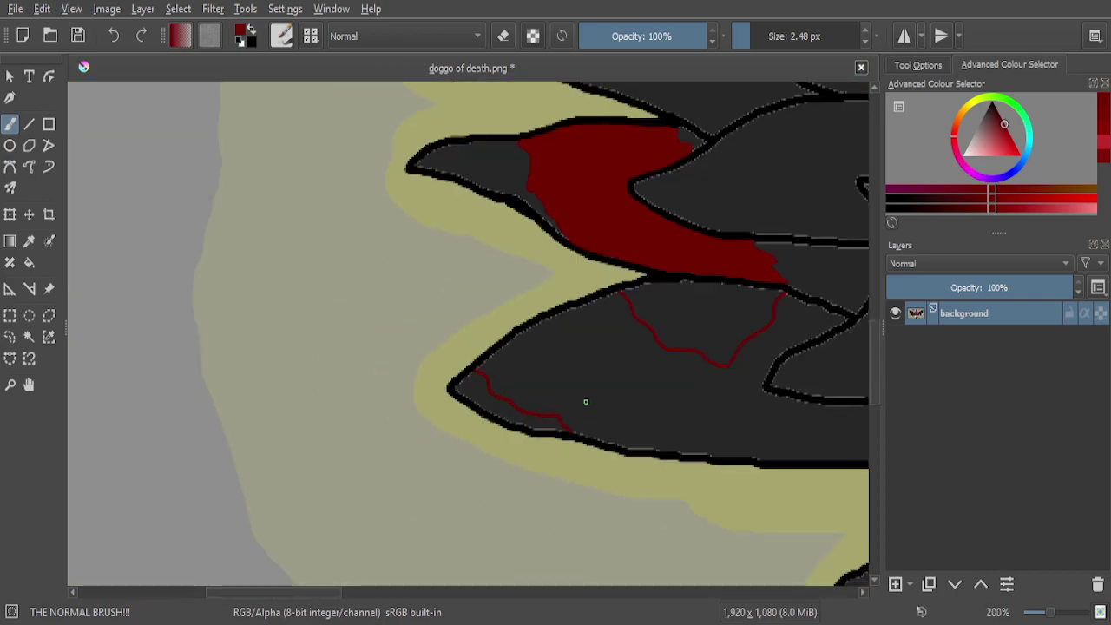
scroll(586, 401, down, 2)
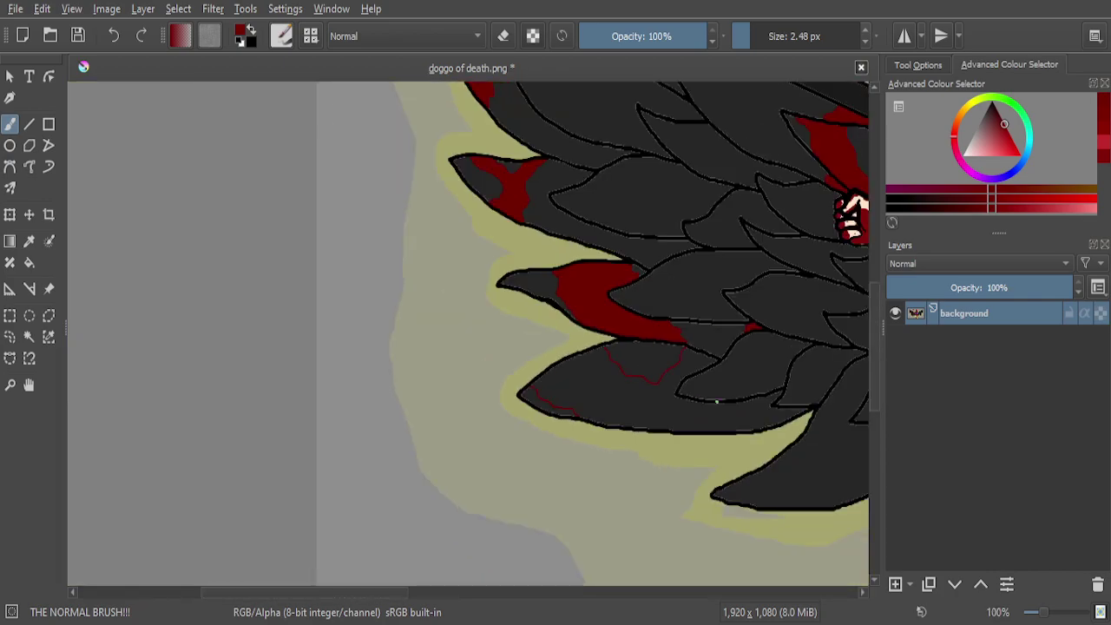
Draw a jagged dark red line from the overlapping feather's lower edge to the fifth feather's lower outline, near the inner end
scroll(717, 401, up, 3)
scroll(717, 399, down, 1)
scroll(835, 433, up, 1)
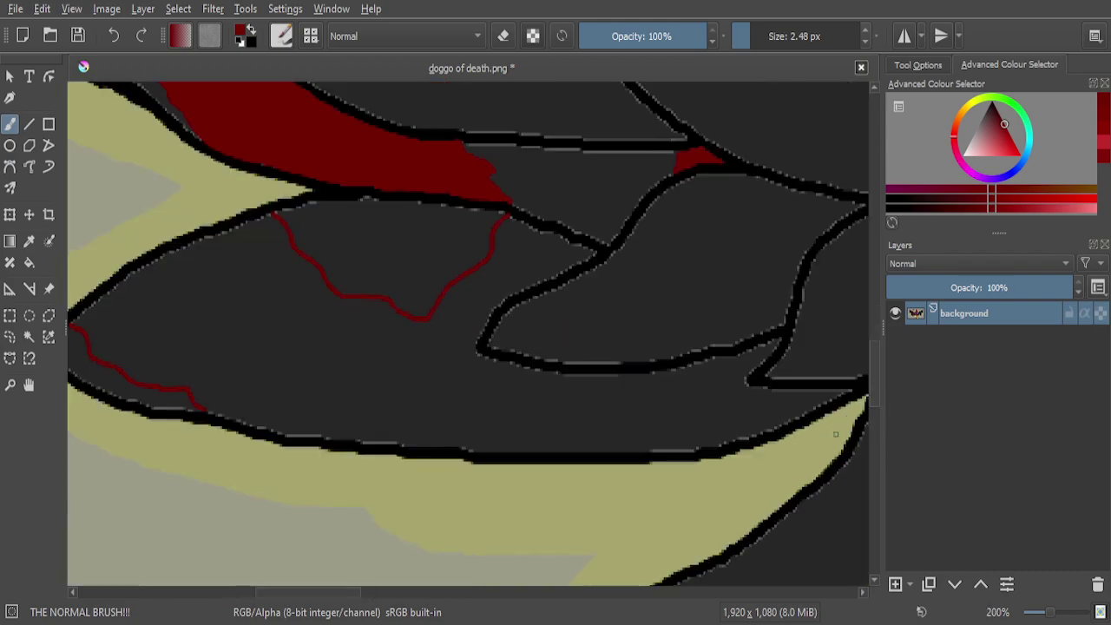
scroll(835, 433, up, 4)
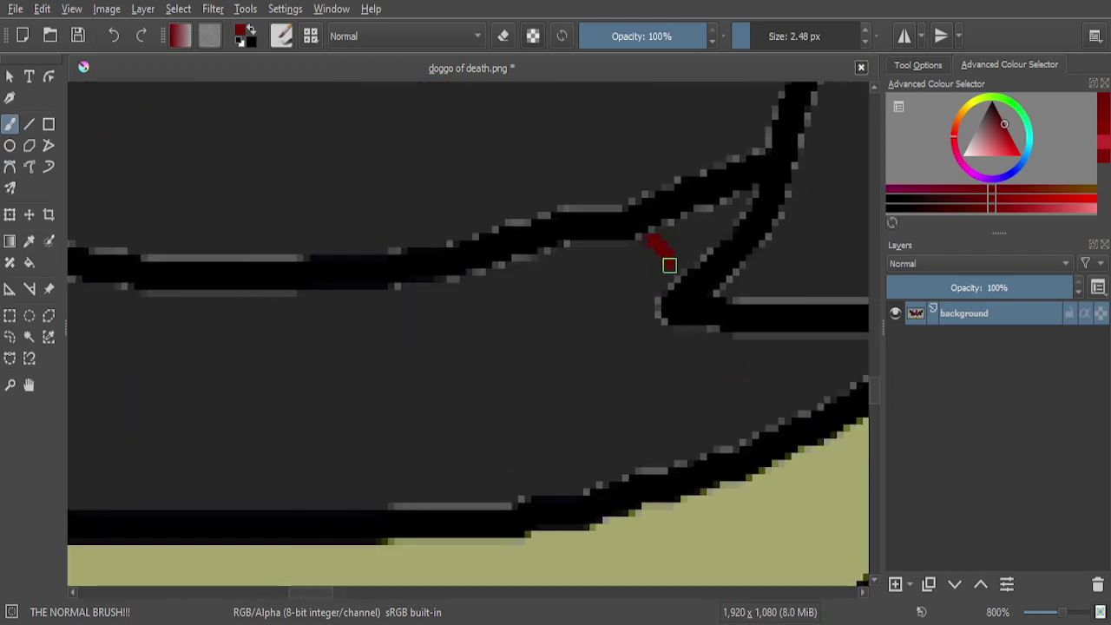
scroll(708, 338, up, 3)
mouse_move(657, 303)
mouse_down()
mouse_move(740, 398)
mouse_move(754, 448)
mouse_move(789, 485)
mouse_move(826, 514)
mouse_up()
scroll(685, 430, down, 4)
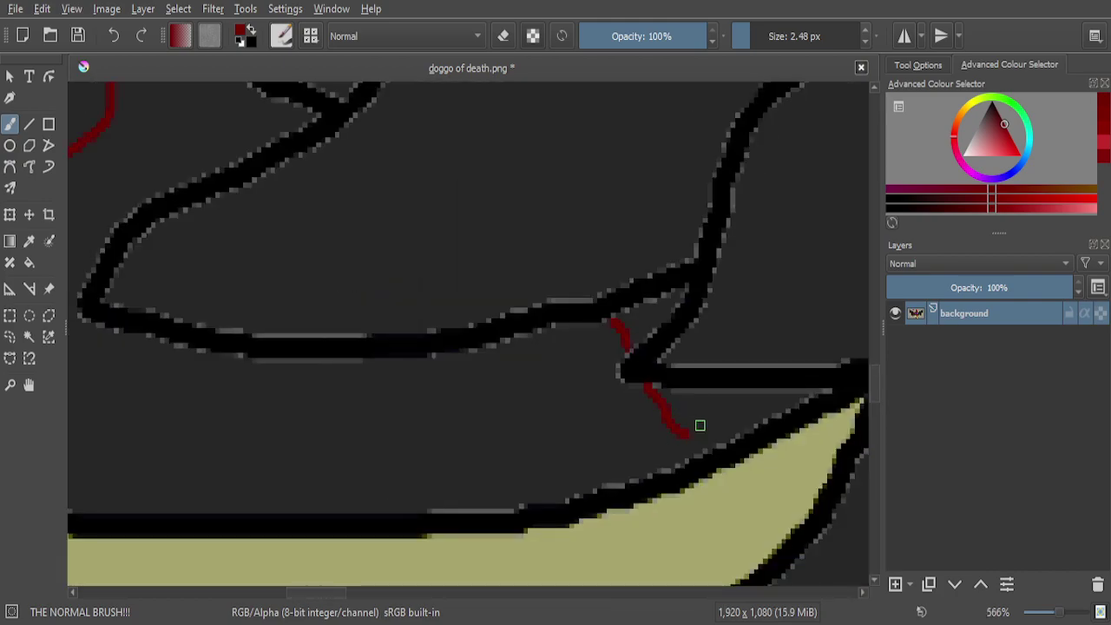
scroll(686, 430, up, 3)
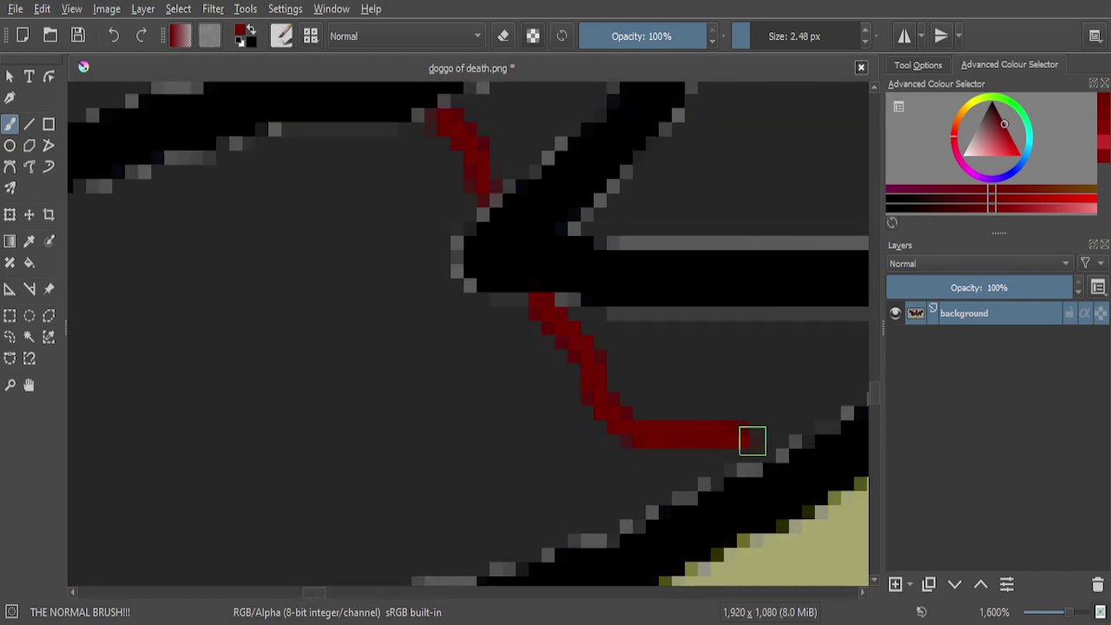
Thicken the jagged line's lower end into a solid dark red wedge against the lower outline, enlarging the brush to 4.48 px
drag(674, 441, 644, 420)
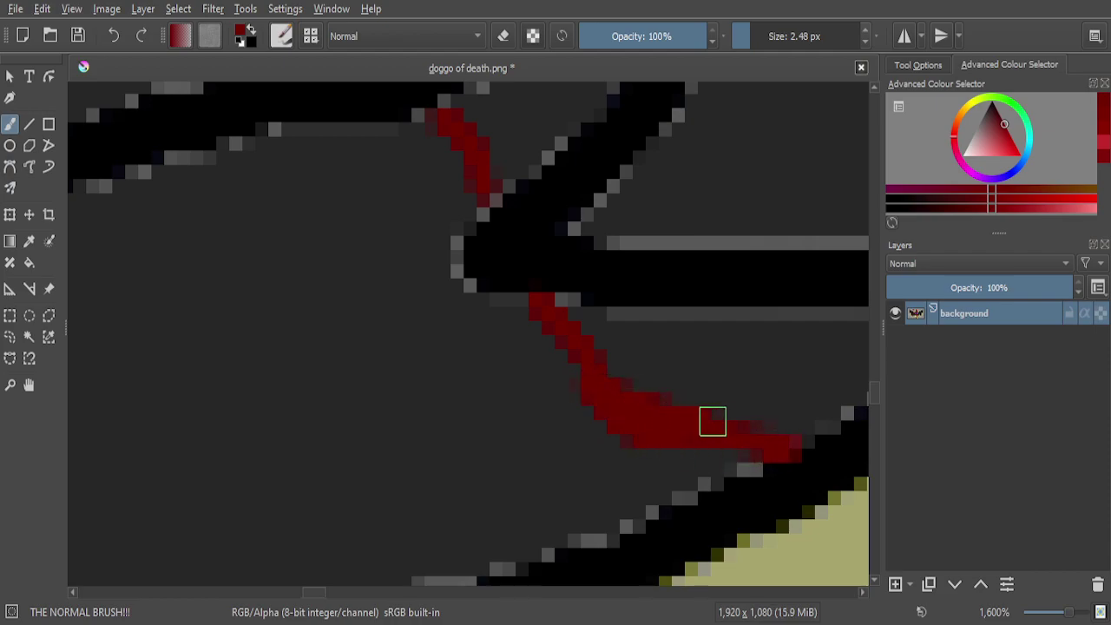
drag(778, 458, 660, 490)
scroll(778, 37, up, 5)
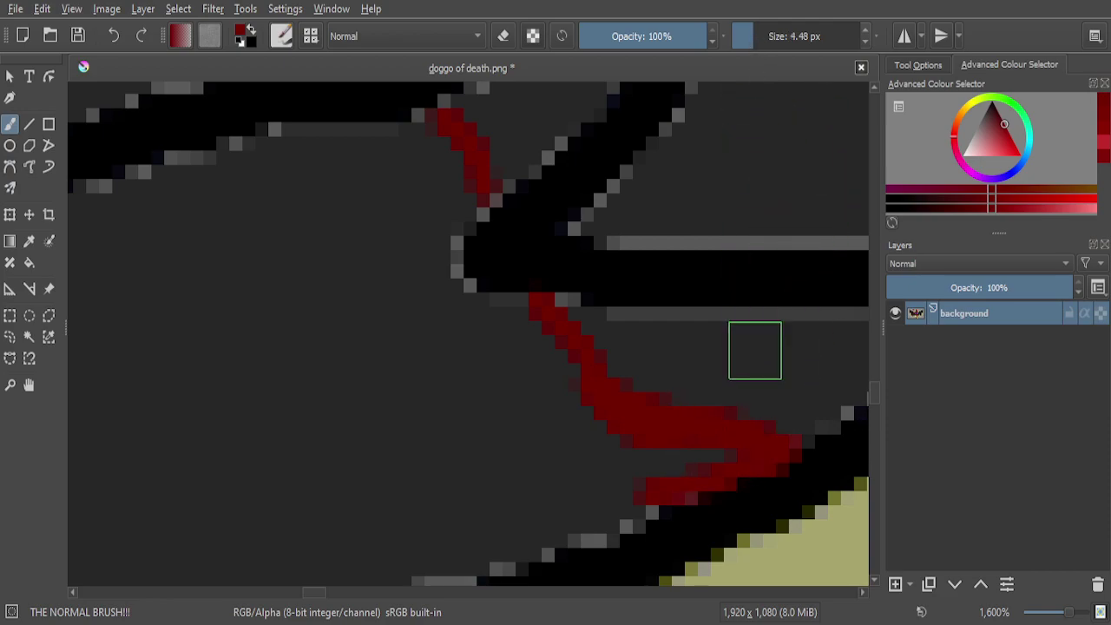
drag(729, 459, 620, 462)
scroll(627, 425, down, 1)
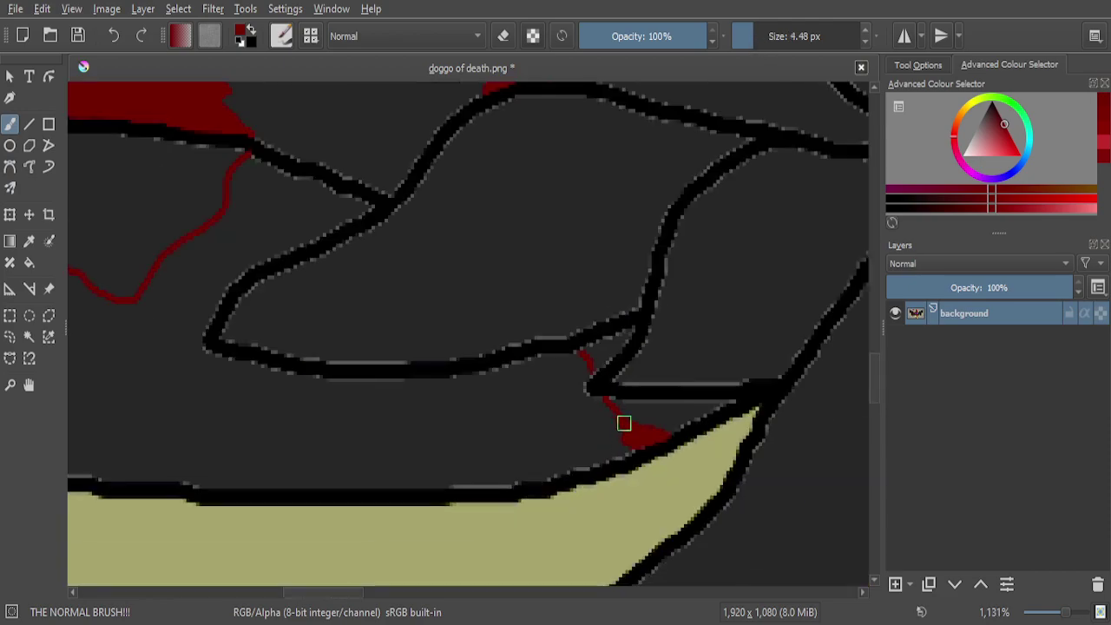
Paint a dark red band along the inside of the fifth feather's upper outline, starting from the wavy line near the tip
scroll(596, 399, down, 3)
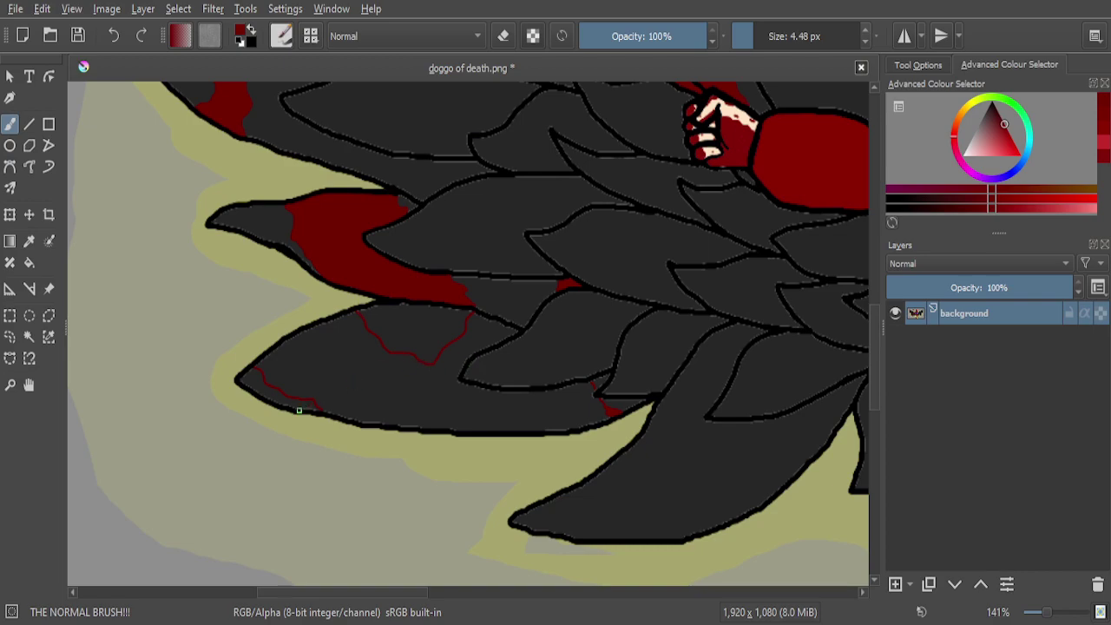
scroll(284, 406, up, 1)
scroll(218, 305, up, 5)
mouse_move(469, 167)
mouse_down()
mouse_move(252, 335)
mouse_move(361, 227)
mouse_move(499, 151)
mouse_up()
scroll(499, 152, down, 3)
scroll(509, 280, up, 3)
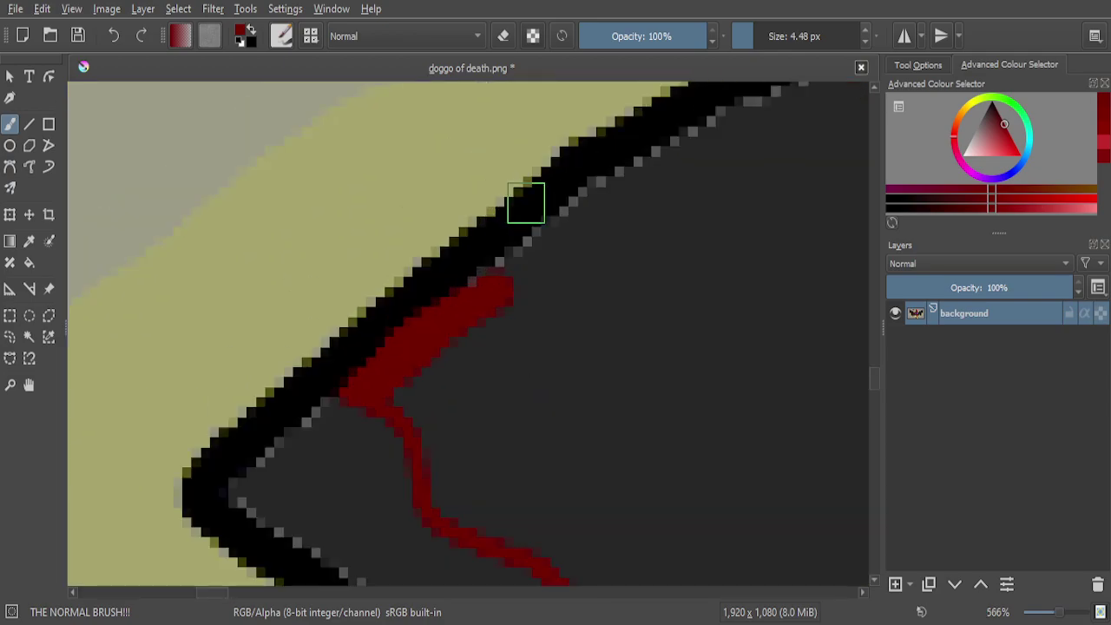
mouse_move(667, 211)
mouse_down()
mouse_move(503, 309)
mouse_move(355, 443)
mouse_move(408, 408)
mouse_up()
scroll(485, 378, down, 1)
scroll(615, 268, down, 2)
scroll(619, 266, up, 3)
mouse_move(620, 265)
mouse_down()
mouse_move(495, 353)
mouse_move(295, 447)
mouse_move(438, 357)
mouse_move(784, 196)
mouse_up()
scroll(657, 354, down, 3)
scroll(783, 280, down, 1)
scroll(757, 278, up, 4)
mouse_move(720, 272)
mouse_down()
mouse_move(417, 396)
mouse_move(584, 314)
mouse_move(800, 246)
mouse_up()
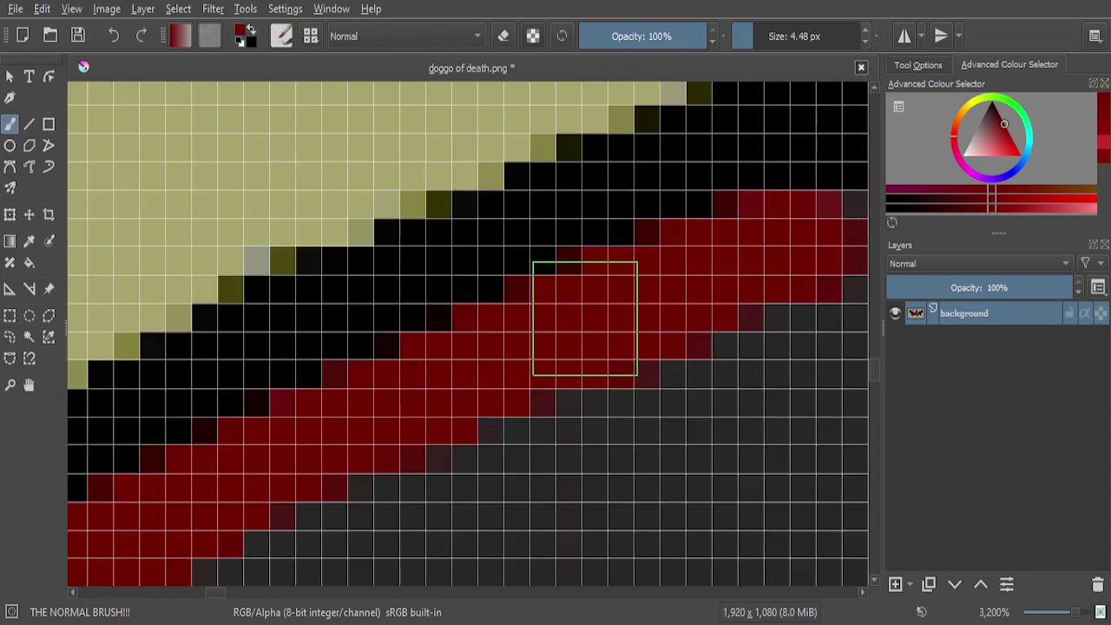
key(ctrl+z)
scroll(732, 286, down, 4)
scroll(699, 270, up, 4)
drag(724, 270, 429, 380)
key(ctrl+z)
Continue the dark red band along the upper outline until it joins the outer start of the hanging stain's outline
scroll(628, 310, down, 4)
scroll(652, 298, up, 5)
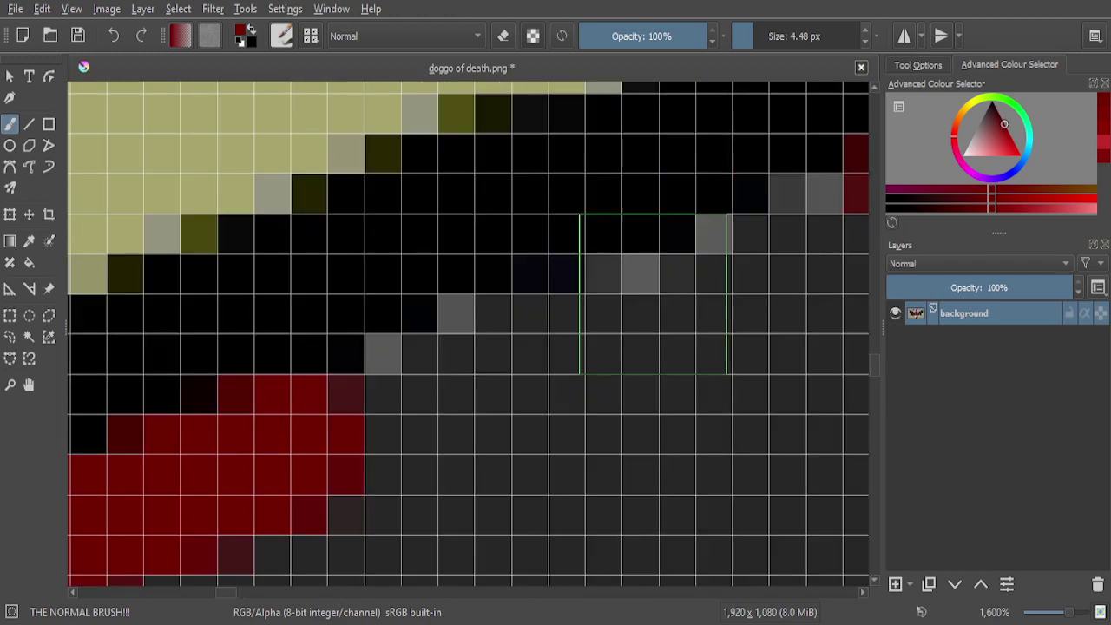
mouse_move(648, 307)
mouse_down()
mouse_move(361, 441)
mouse_move(755, 267)
mouse_move(841, 249)
mouse_up()
scroll(575, 349, down, 1)
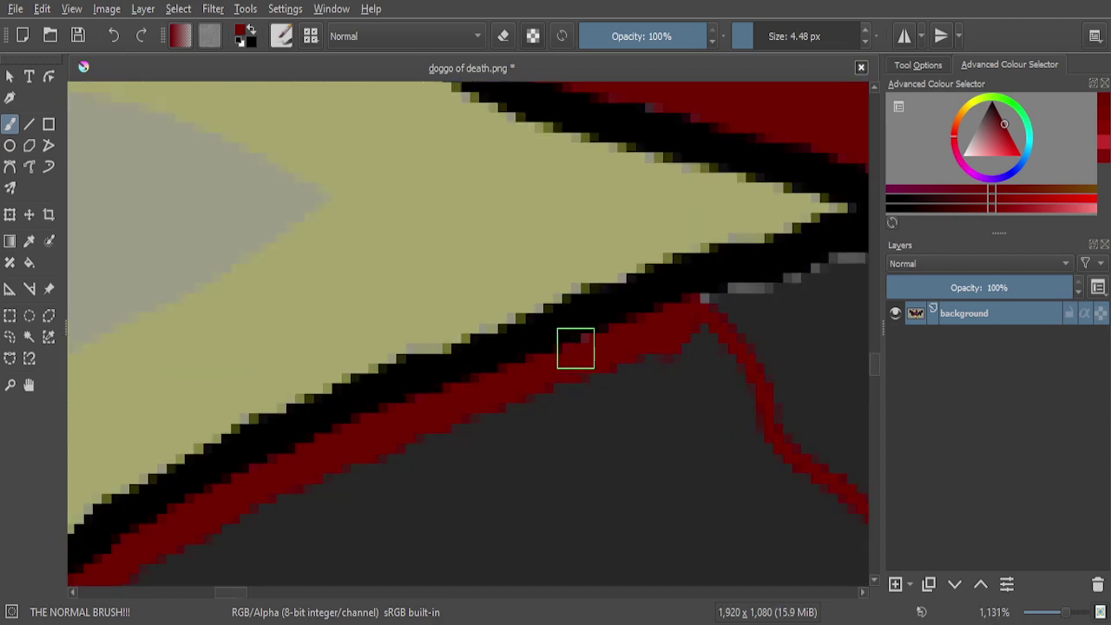
scroll(708, 305, up, 4)
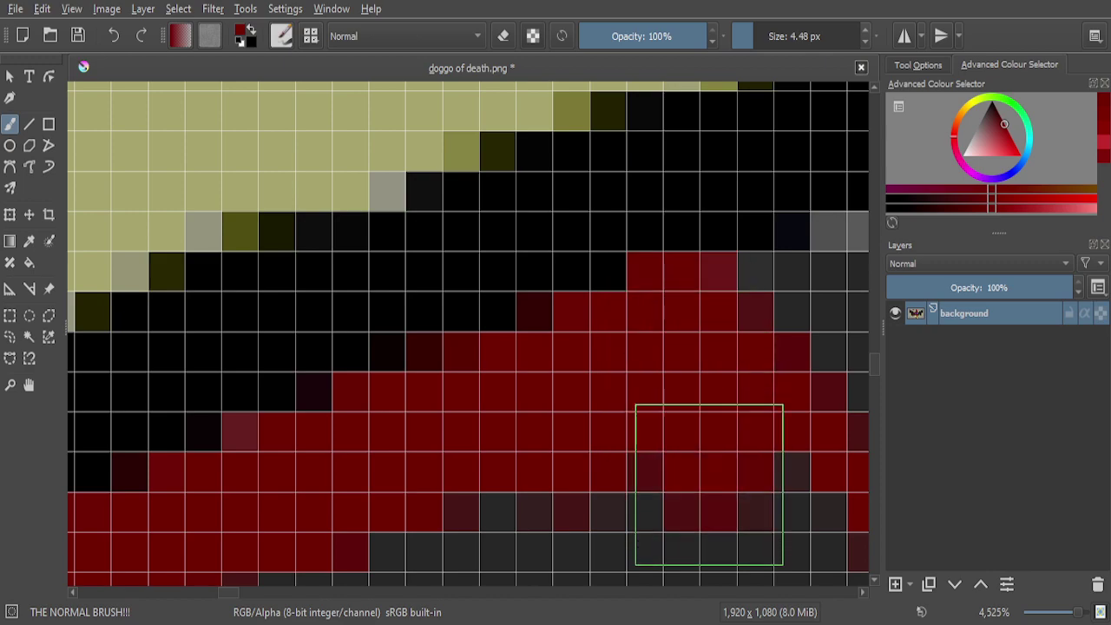
scroll(643, 449, down, 3)
scroll(640, 448, down, 8)
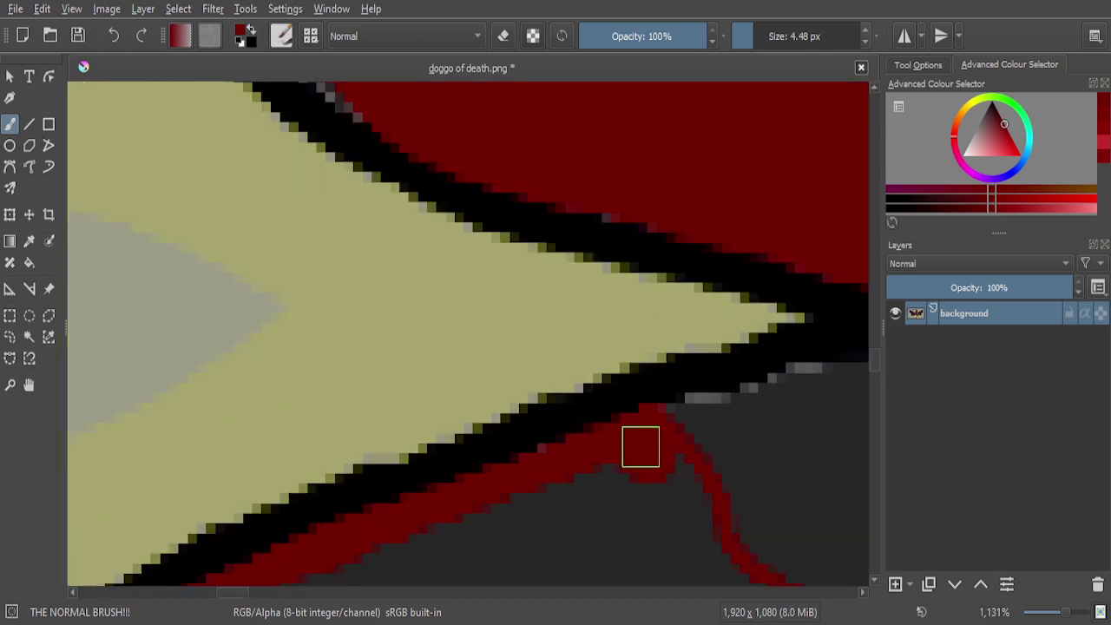
Paint a thick dark red patch where the wavy tip line meets the fifth feather's upper outline
scroll(638, 509, up, 4)
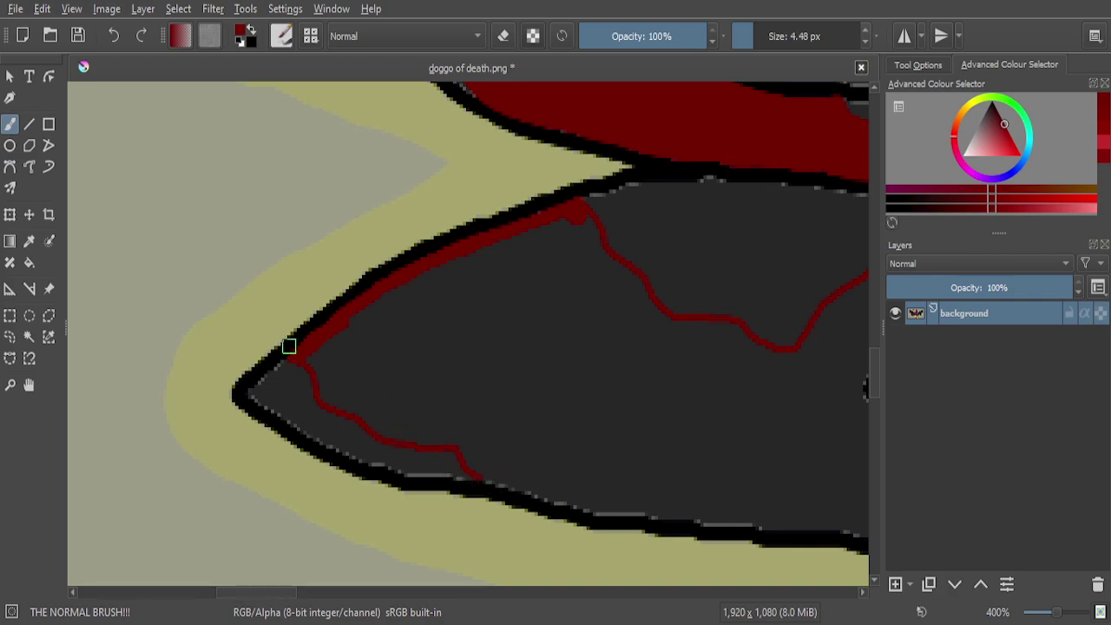
scroll(299, 349, up, 6)
mouse_move(397, 460)
mouse_down()
mouse_move(311, 348)
mouse_move(357, 300)
mouse_up()
scroll(391, 392, down, 3)
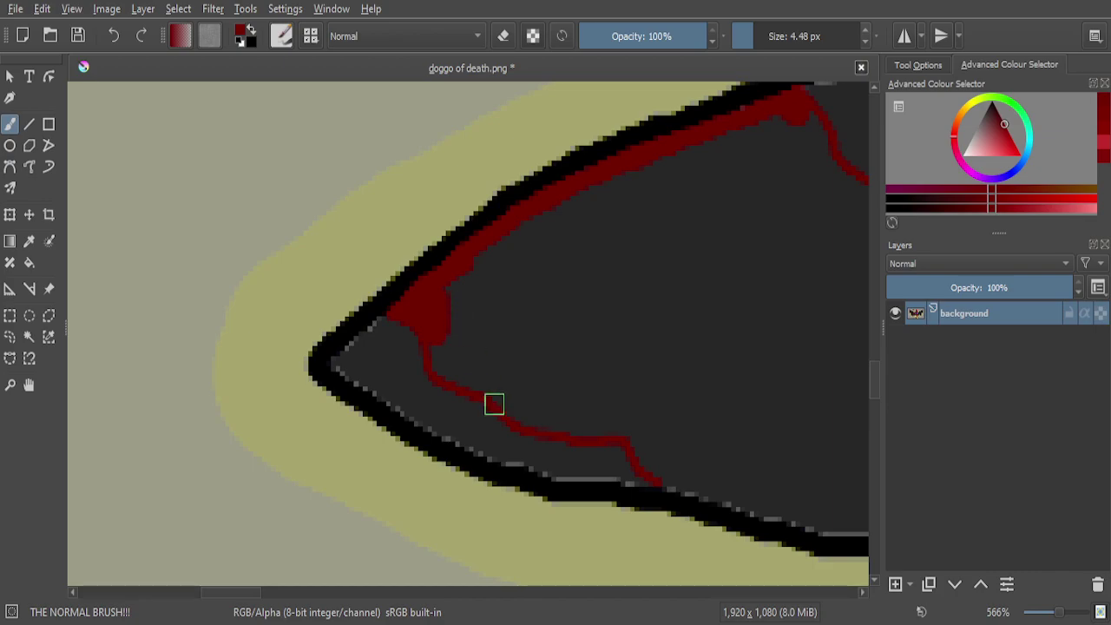
Fill the angle between the upper band and the hanging stain's outer edge with a solid dark red patch
scroll(534, 432, up, 5)
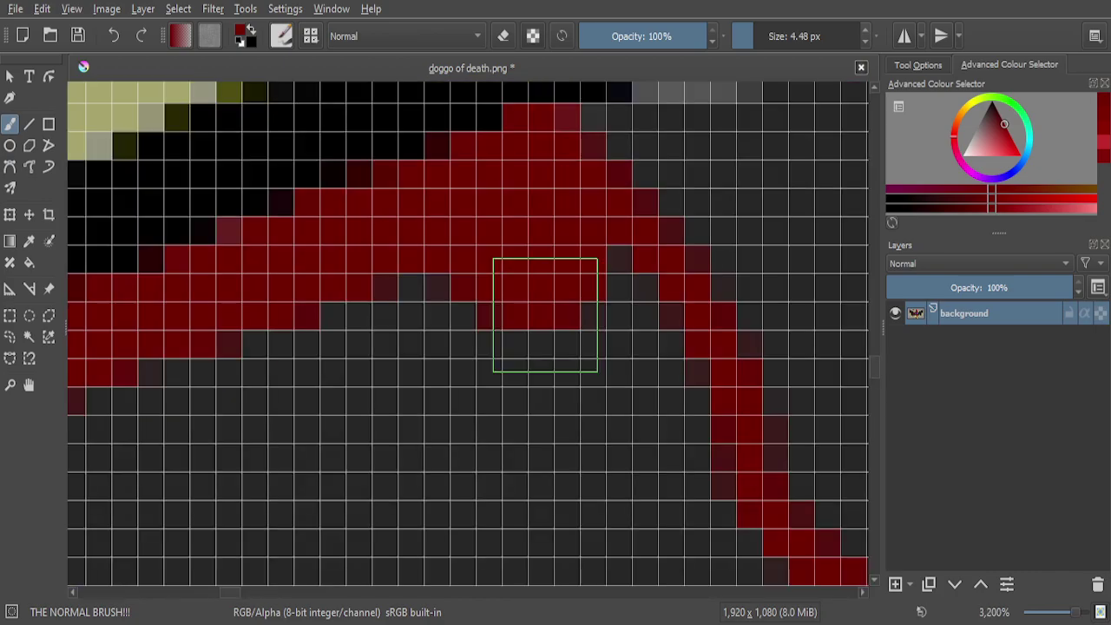
mouse_move(582, 271)
mouse_down()
mouse_move(654, 325)
mouse_move(702, 394)
mouse_move(507, 309)
mouse_move(333, 302)
mouse_move(674, 438)
mouse_up()
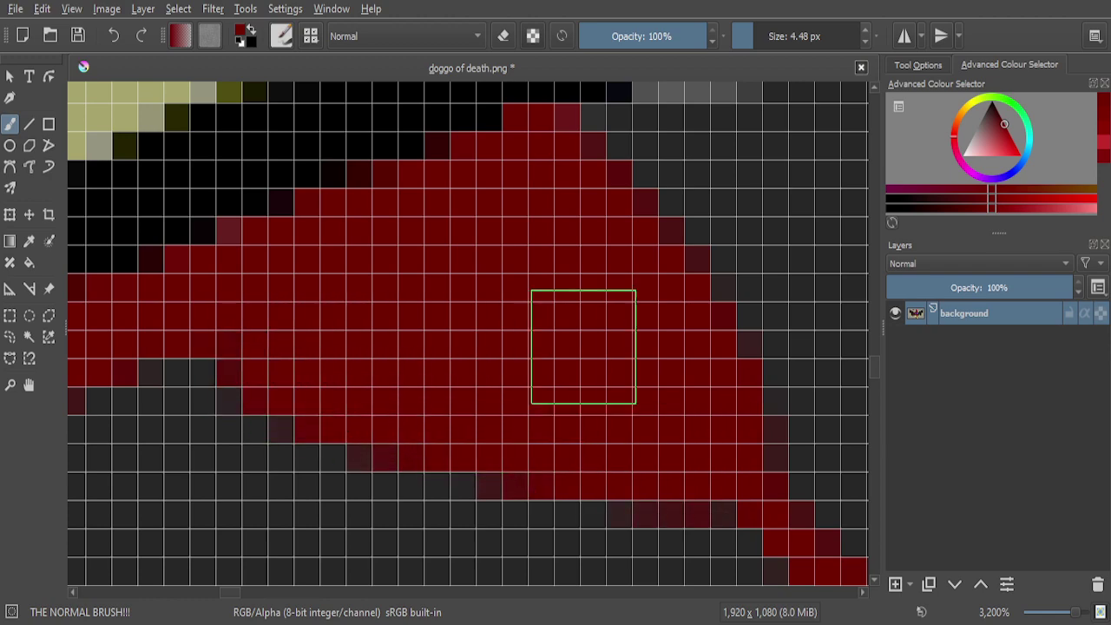
scroll(590, 345, down, 5)
scroll(589, 344, down, 3)
Extend the tip patch down the wavy line and thicken the line's end along the fifth feather's lower outline
scroll(486, 407, up, 5)
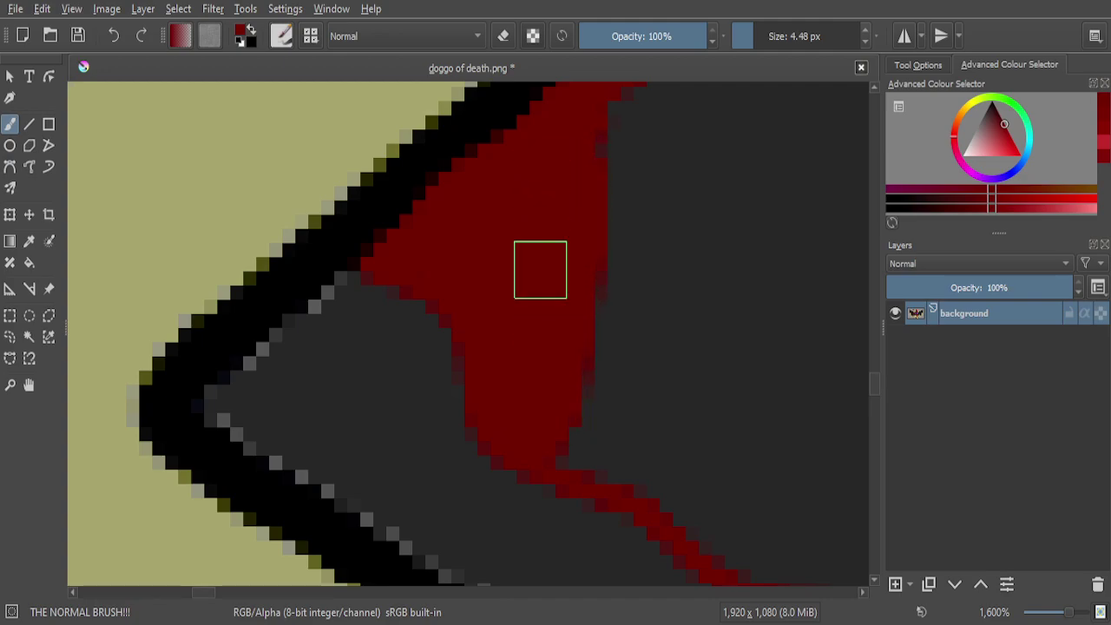
scroll(540, 263, down, 5)
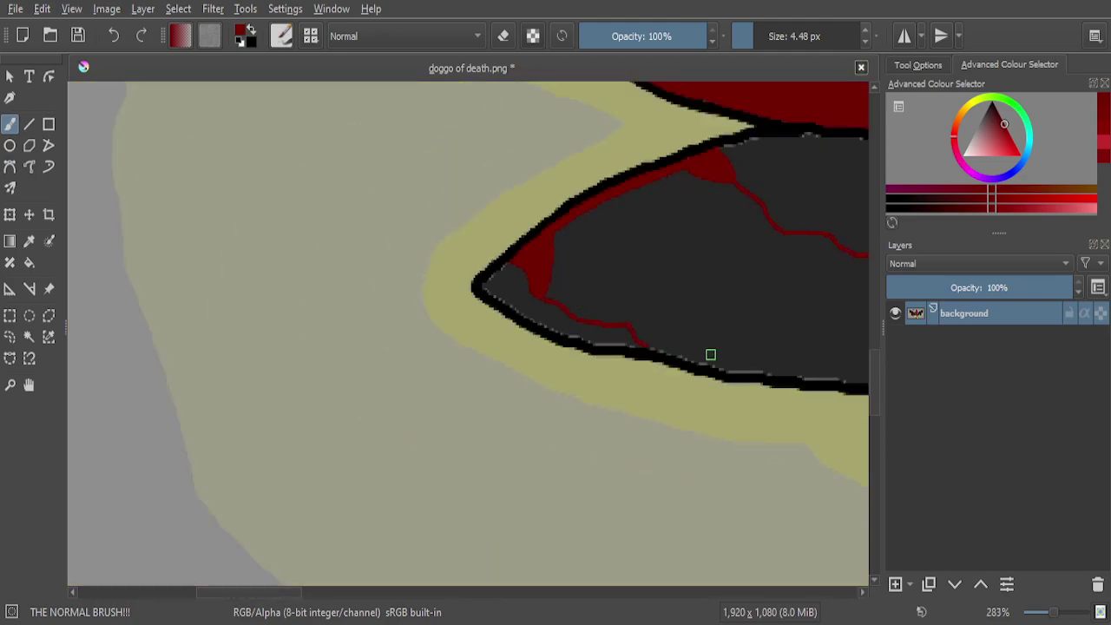
scroll(671, 344, up, 6)
mouse_move(533, 355)
mouse_down()
mouse_move(449, 326)
mouse_move(503, 349)
mouse_move(758, 394)
mouse_move(366, 232)
mouse_move(314, 182)
mouse_move(295, 140)
mouse_move(375, 256)
mouse_move(500, 326)
mouse_move(496, 293)
mouse_up()
scroll(503, 295, down, 6)
scroll(670, 297, down, 3)
Paint a dark red band from the hanging stain's inner end along the upper outline into the corner with the overlapping feather
scroll(672, 294, up, 3)
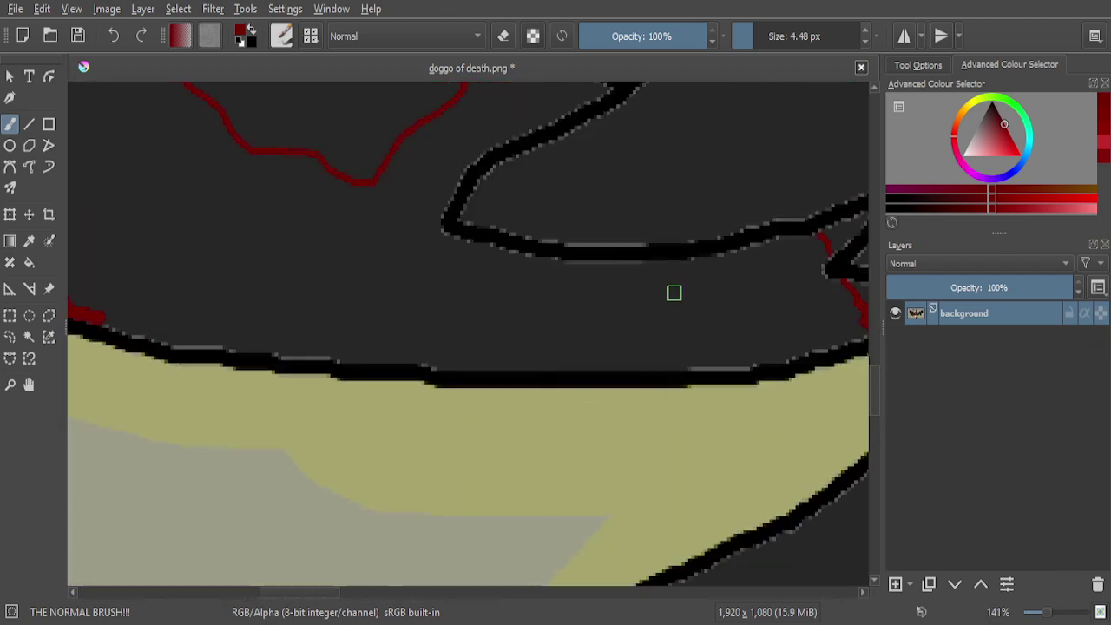
scroll(582, 173, down, 2)
scroll(585, 169, up, 4)
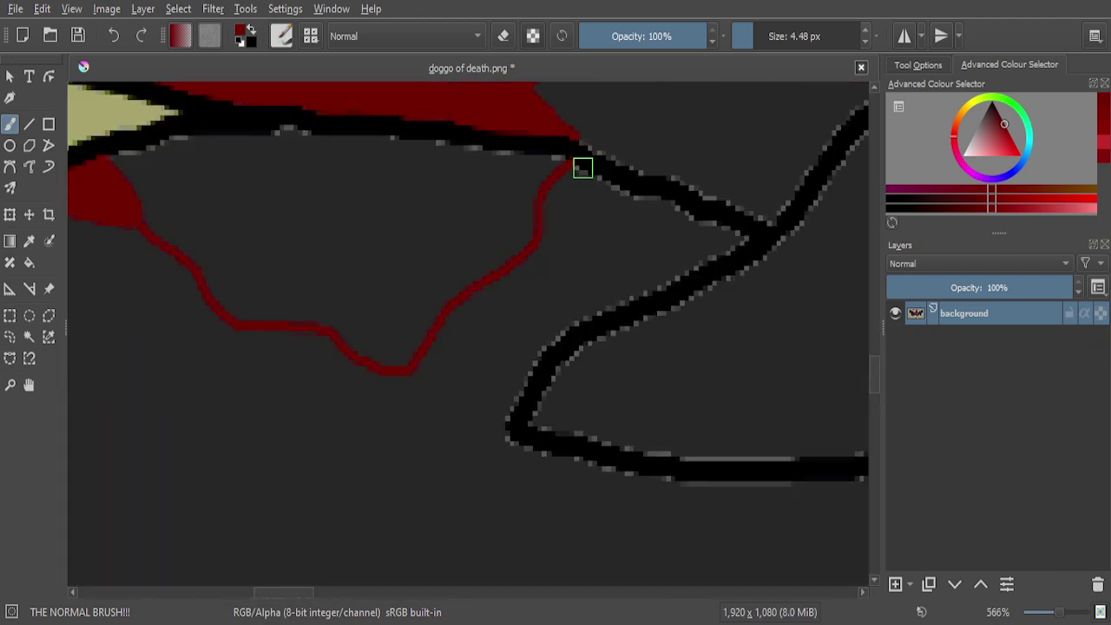
drag(534, 186, 780, 321)
scroll(581, 260, down, 3)
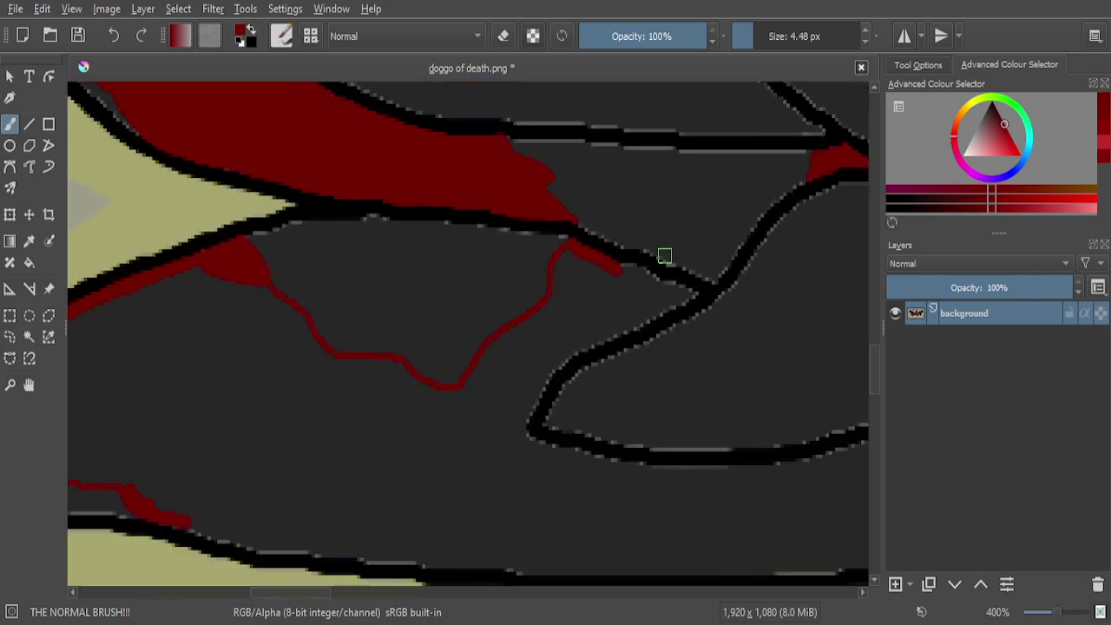
scroll(665, 255, up, 5)
drag(760, 391, 558, 399)
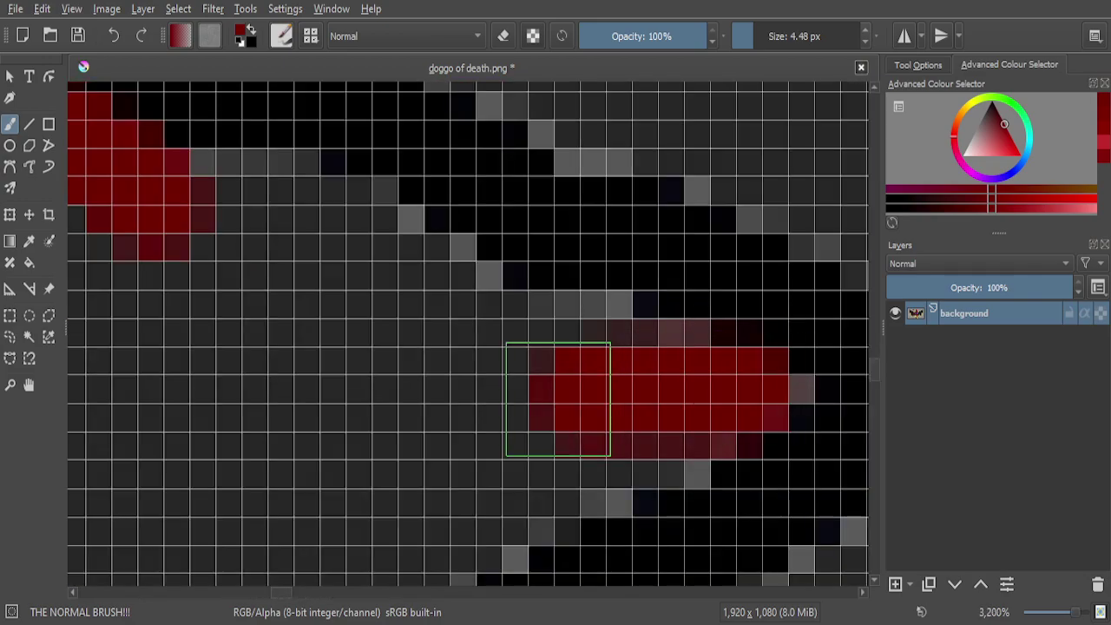
mouse_move(689, 383)
mouse_down()
mouse_move(621, 351)
mouse_move(502, 336)
mouse_move(393, 254)
mouse_move(271, 198)
mouse_move(165, 205)
mouse_move(196, 249)
mouse_up()
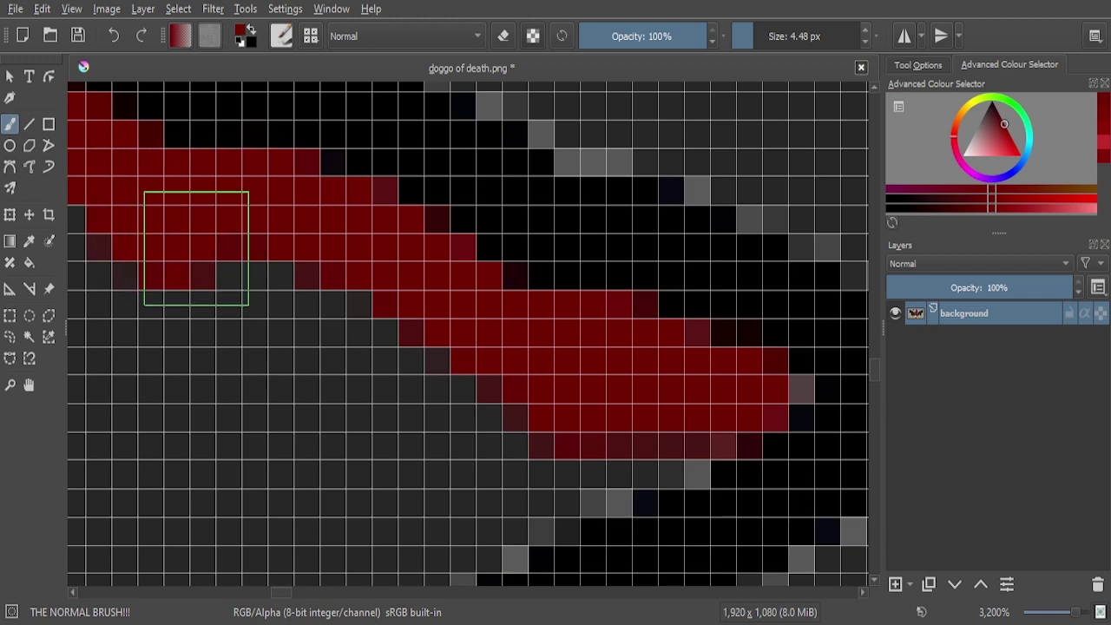
Carry the dark red band out of the corner and down along the overlapping feather's outer edge
scroll(471, 252, down, 3)
scroll(489, 330, up, 4)
mouse_move(526, 322)
mouse_down()
mouse_move(631, 278)
mouse_move(459, 340)
mouse_move(372, 418)
mouse_move(218, 466)
mouse_up()
scroll(518, 276, down, 4)
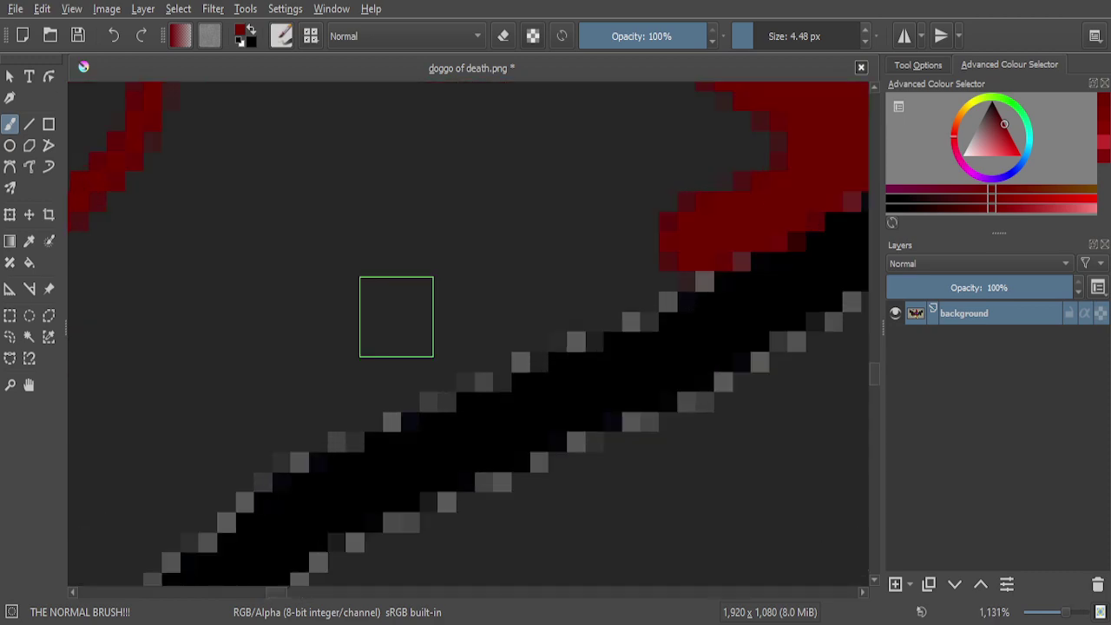
drag(668, 266, 230, 458)
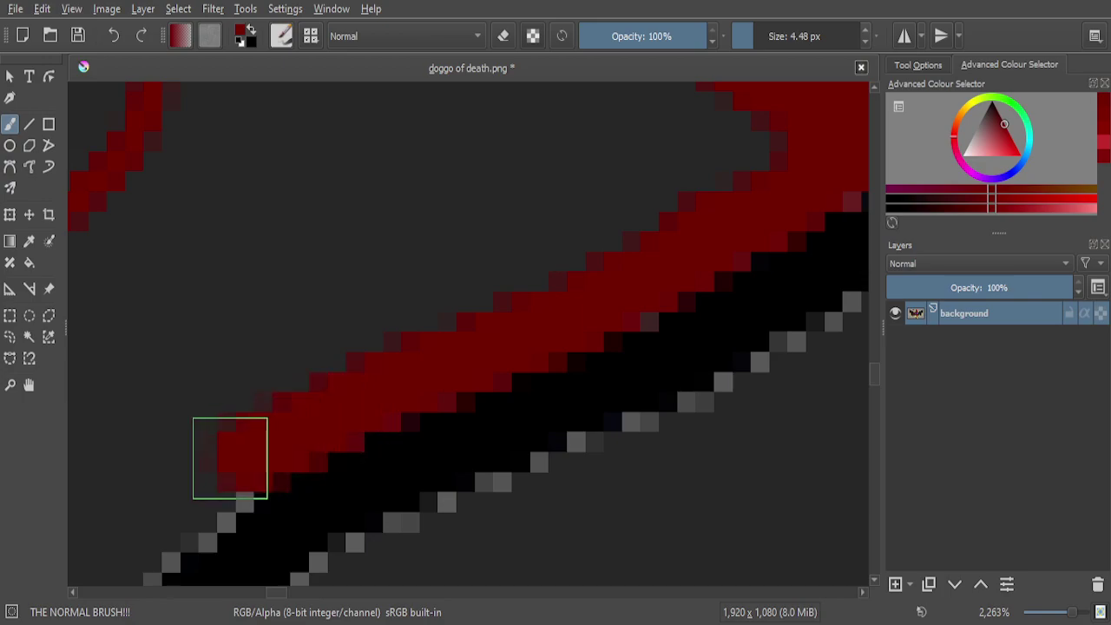
Extend the edge band around the bend and down almost to the overlapping feather's pointed tip
scroll(535, 249, down, 1)
scroll(358, 365, up, 4)
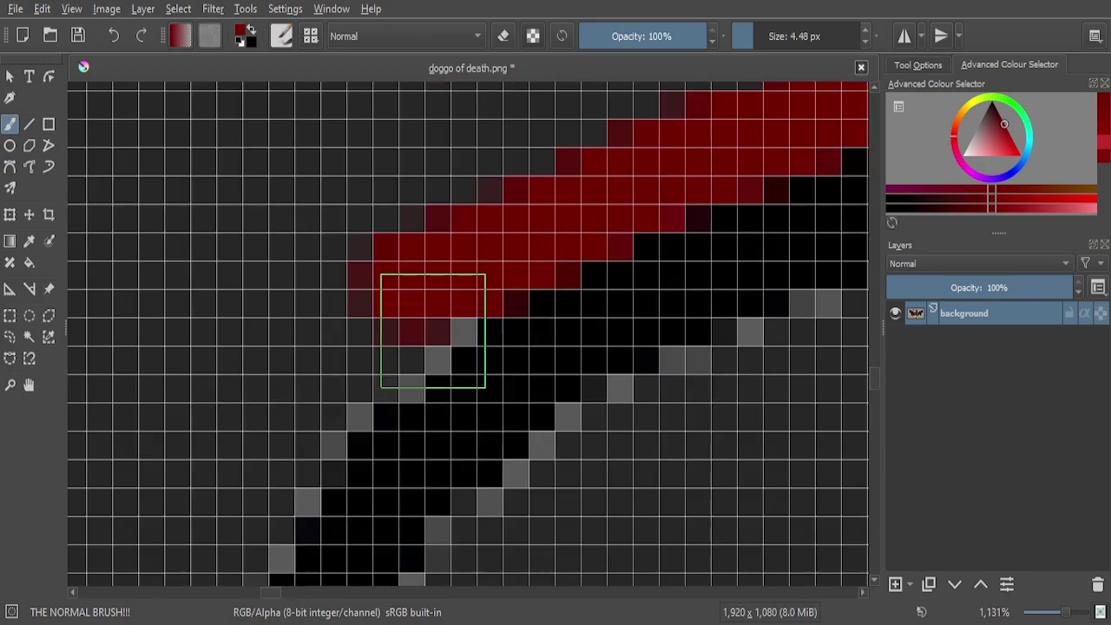
mouse_move(446, 283)
mouse_down()
mouse_move(407, 330)
mouse_move(329, 387)
mouse_move(244, 518)
mouse_up()
scroll(478, 204, down, 4)
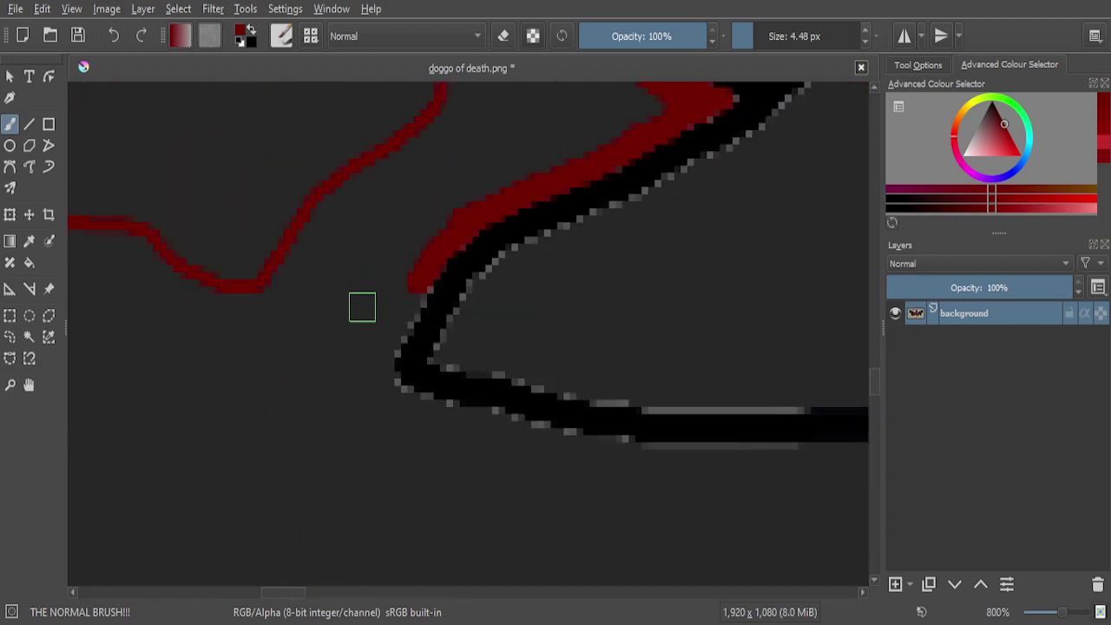
scroll(362, 307, up, 4)
mouse_move(576, 228)
mouse_down()
mouse_move(601, 189)
mouse_move(501, 401)
mouse_move(434, 491)
mouse_move(442, 357)
mouse_move(459, 312)
mouse_move(564, 280)
mouse_up()
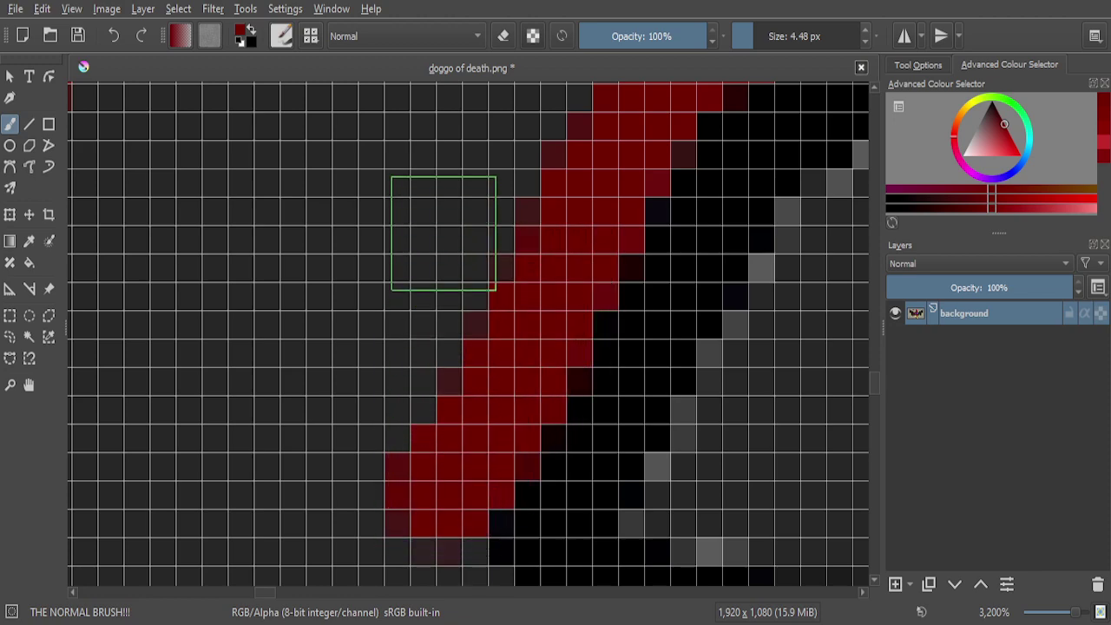
scroll(443, 230, down, 6)
scroll(444, 242, down, 3)
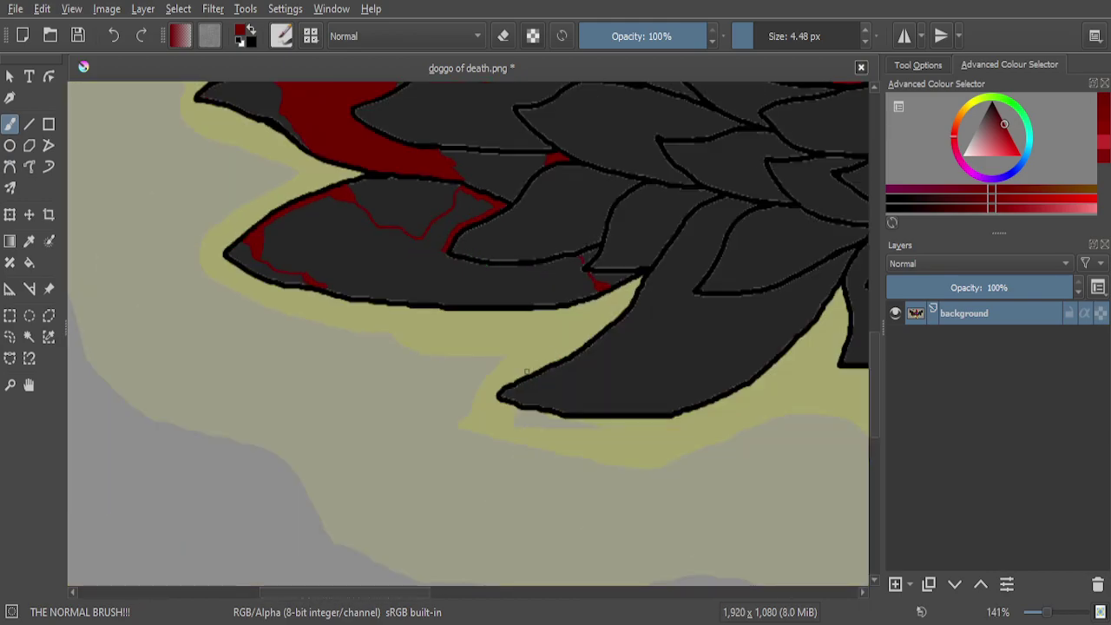
Carry the dark red band around the overlapping feather's pointed tip and inward along the first stretch of its lower outline
scroll(443, 271, up, 9)
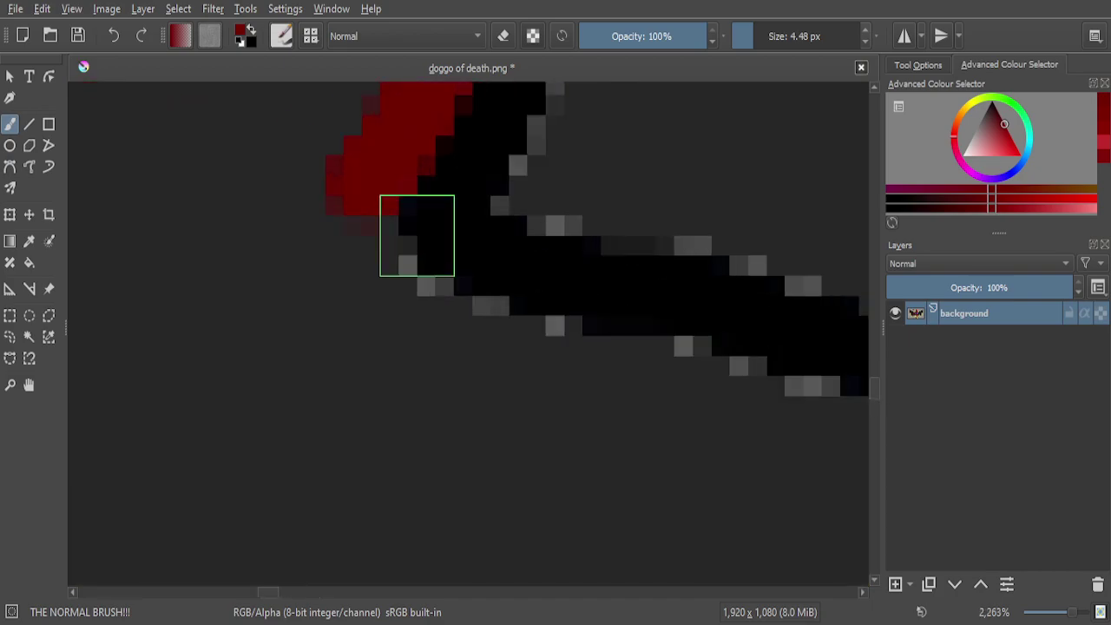
mouse_move(356, 181)
mouse_down()
mouse_move(366, 257)
mouse_move(410, 318)
mouse_move(684, 427)
mouse_move(796, 442)
mouse_up()
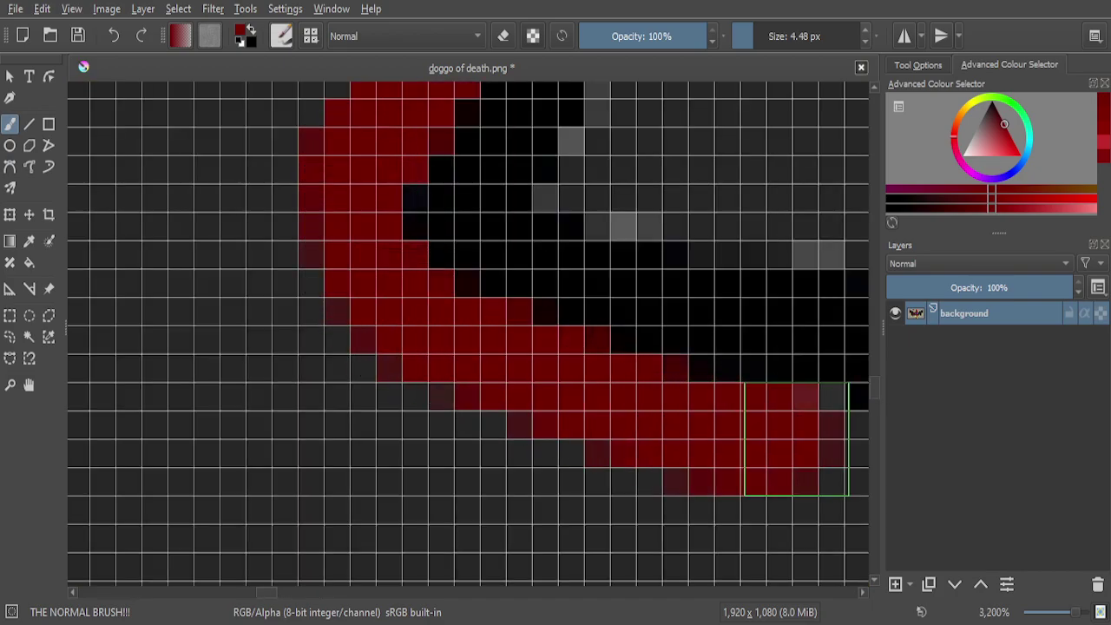
scroll(573, 325, down, 6)
scroll(686, 345, up, 5)
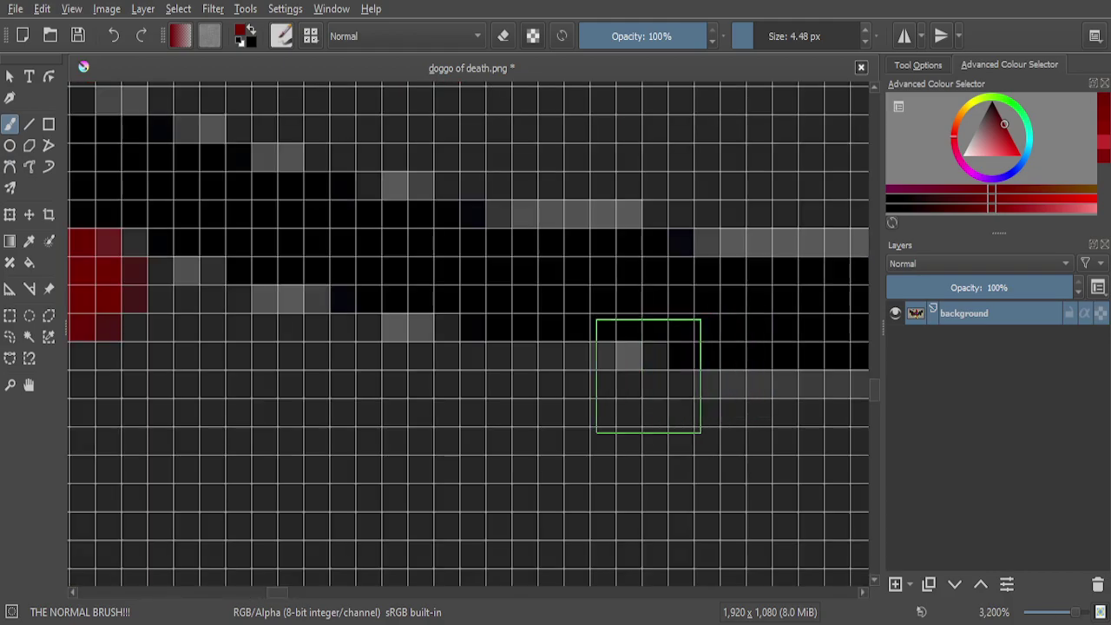
mouse_move(599, 386)
mouse_down()
mouse_move(564, 408)
mouse_move(431, 387)
mouse_move(415, 365)
mouse_move(282, 369)
mouse_move(287, 346)
mouse_move(159, 309)
mouse_up()
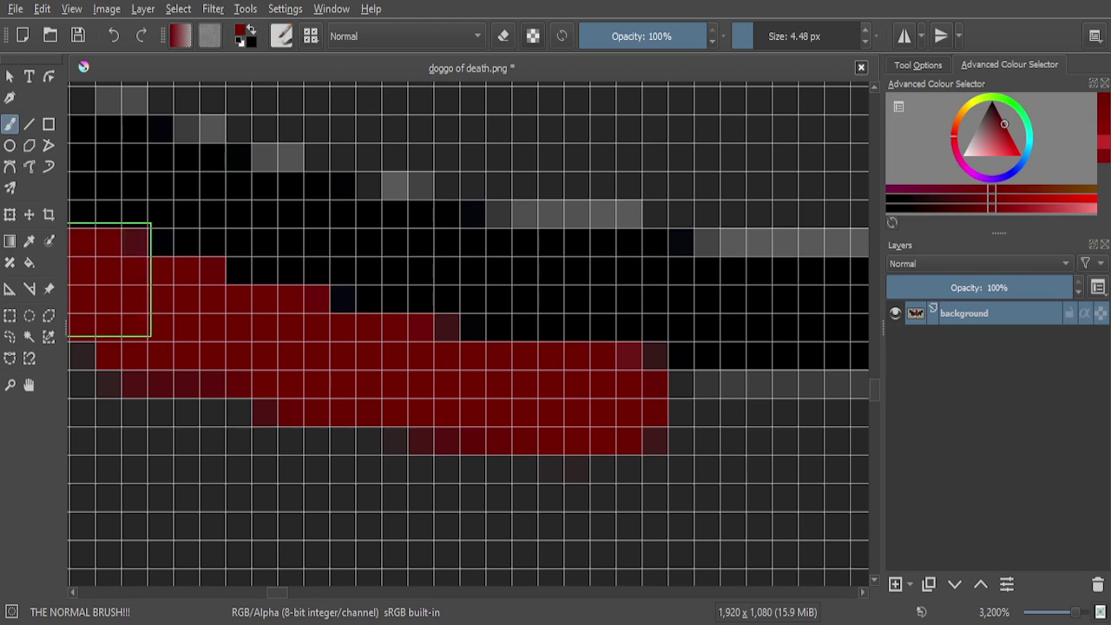
mouse_move(109, 280)
mouse_down()
mouse_move(215, 355)
mouse_move(318, 370)
mouse_up()
drag(404, 382, 413, 370)
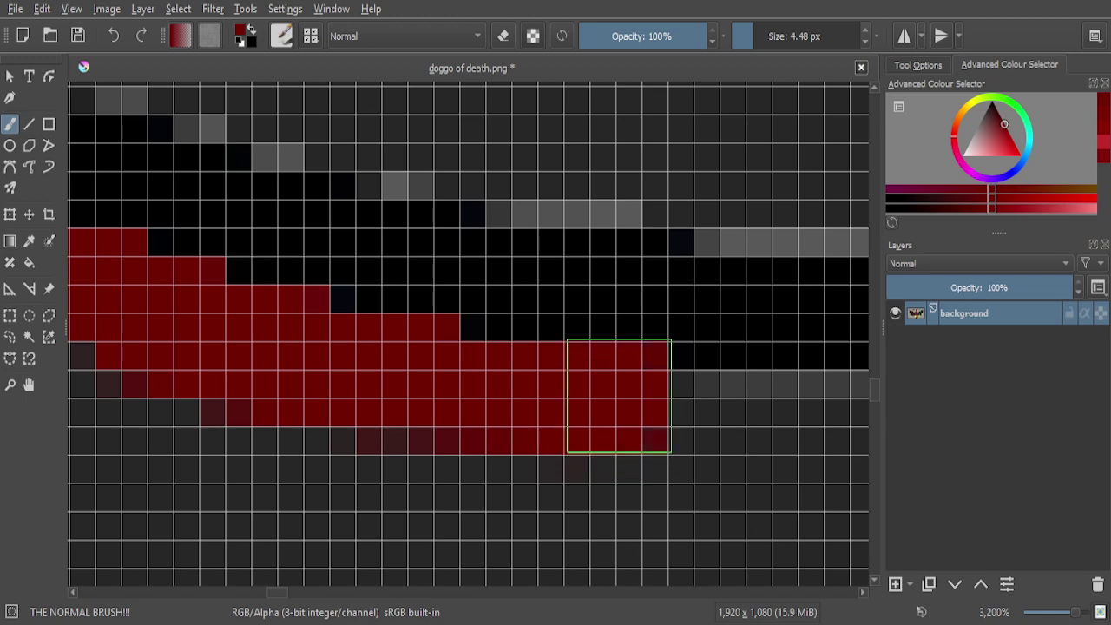
Draw a wavy dark red line with a tall bump on the fifth feather's lower outline and extend its inner end along that outline
scroll(377, 379, down, 9)
scroll(386, 401, up, 5)
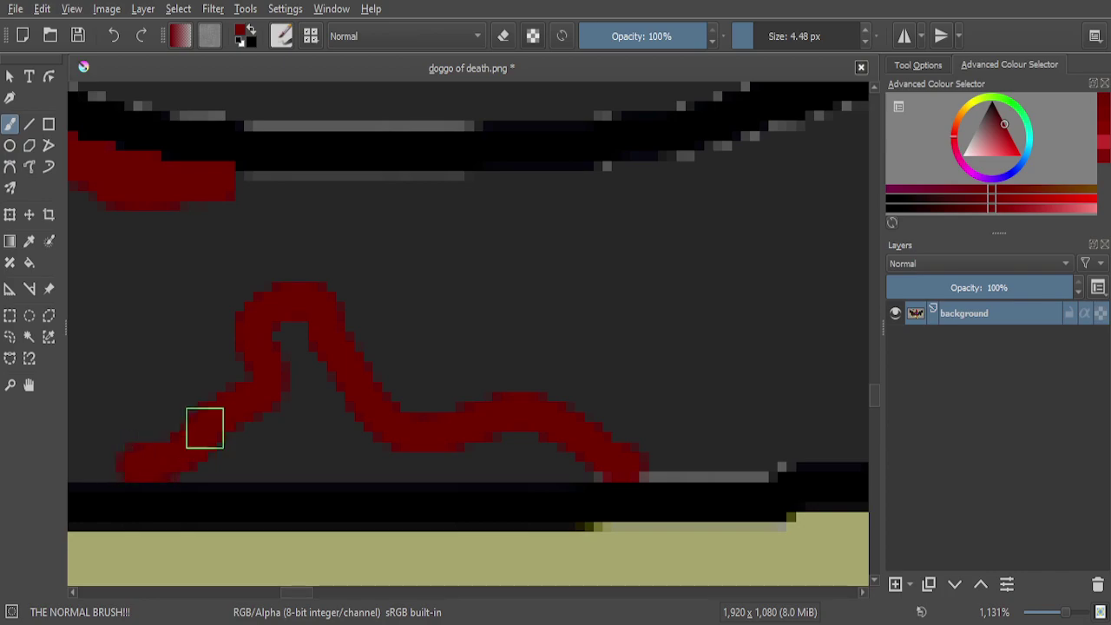
scroll(646, 486, up, 3)
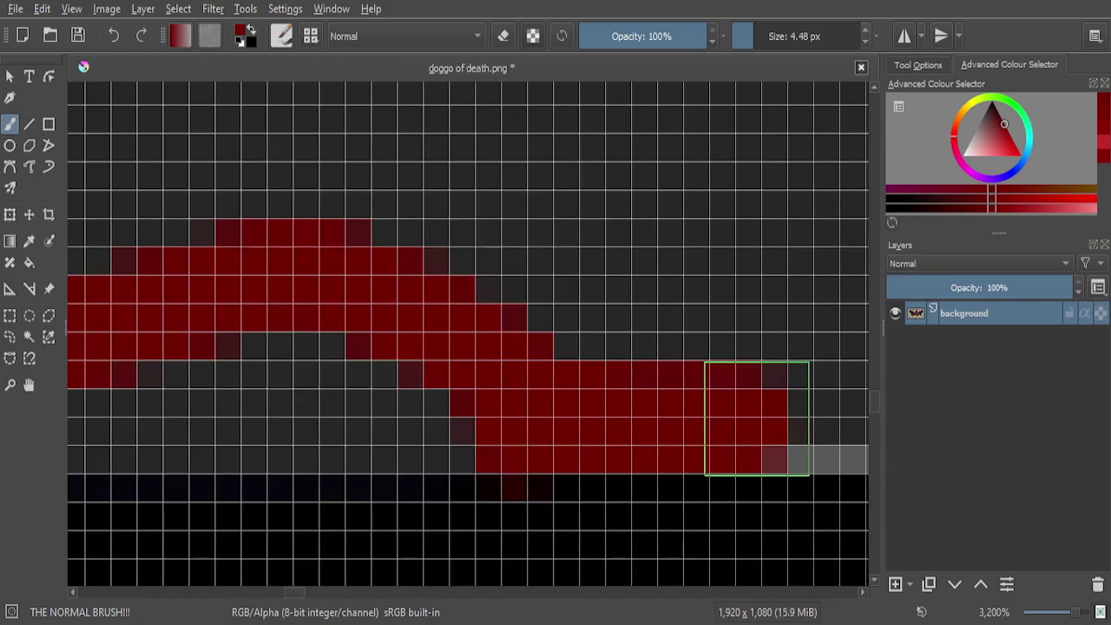
scroll(750, 417, down, 5)
scroll(617, 380, up, 5)
mouse_move(650, 403)
mouse_down()
mouse_move(371, 424)
mouse_move(309, 407)
mouse_move(527, 384)
mouse_move(652, 402)
mouse_move(642, 422)
mouse_move(657, 387)
mouse_move(725, 355)
mouse_move(726, 386)
mouse_up()
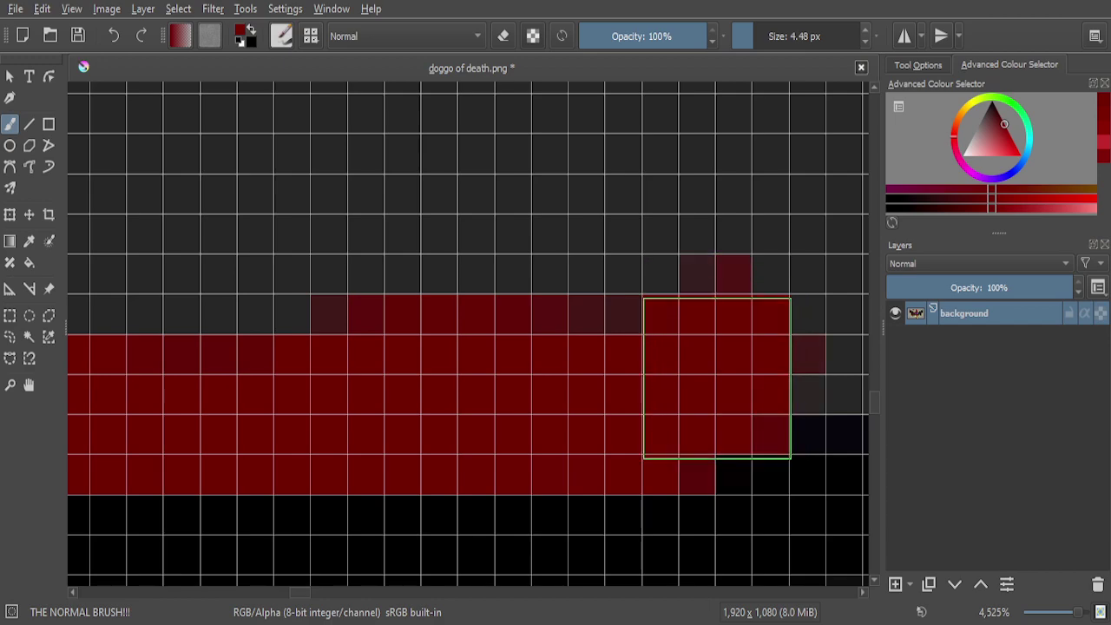
Paint a dark red band from the inner corner's stain along the fifth feather's lower outline to join the wavy line
scroll(593, 313, down, 8)
scroll(712, 308, up, 8)
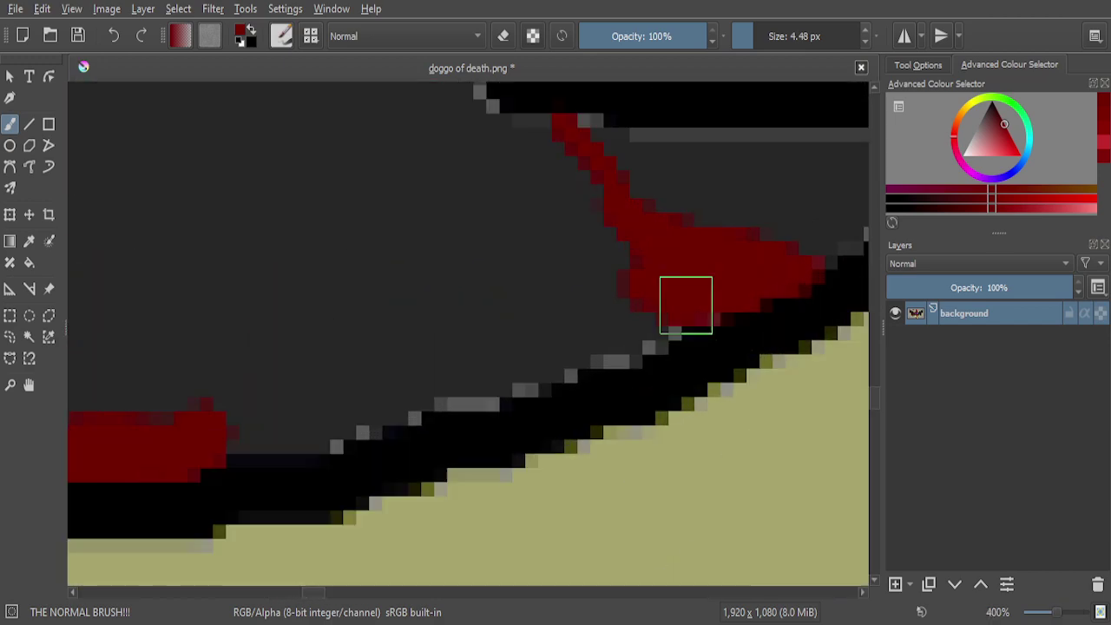
mouse_move(669, 310)
mouse_down()
mouse_move(570, 375)
mouse_move(347, 451)
mouse_move(265, 477)
mouse_move(144, 478)
mouse_up()
scroll(615, 280, down, 5)
scroll(500, 304, up, 5)
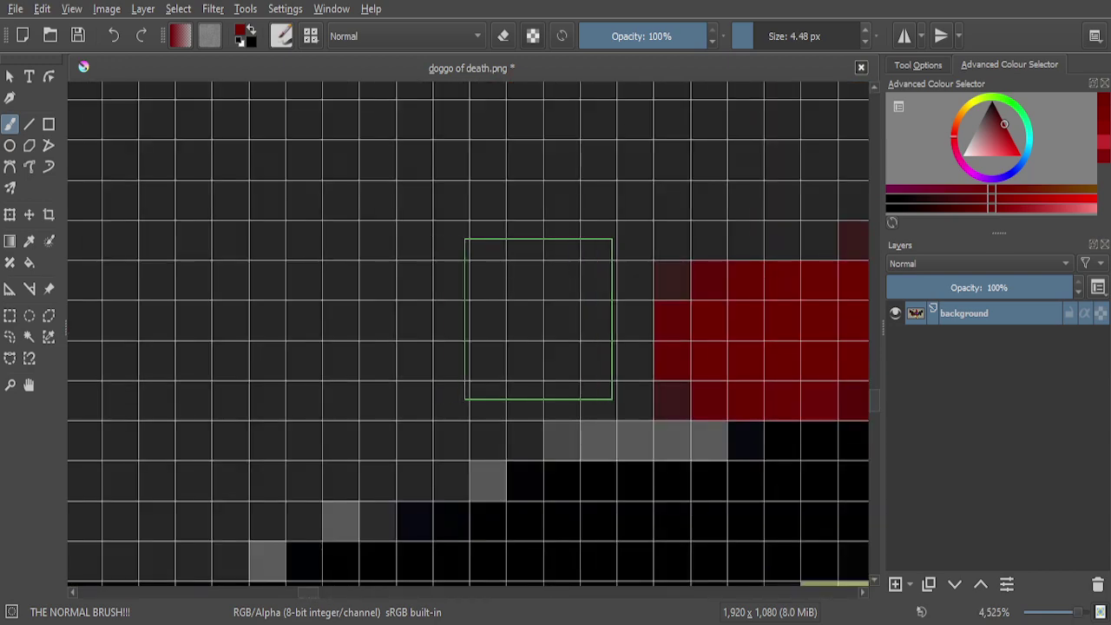
mouse_move(672, 357)
mouse_down()
mouse_move(665, 372)
mouse_move(454, 369)
mouse_up()
drag(454, 428, 265, 412)
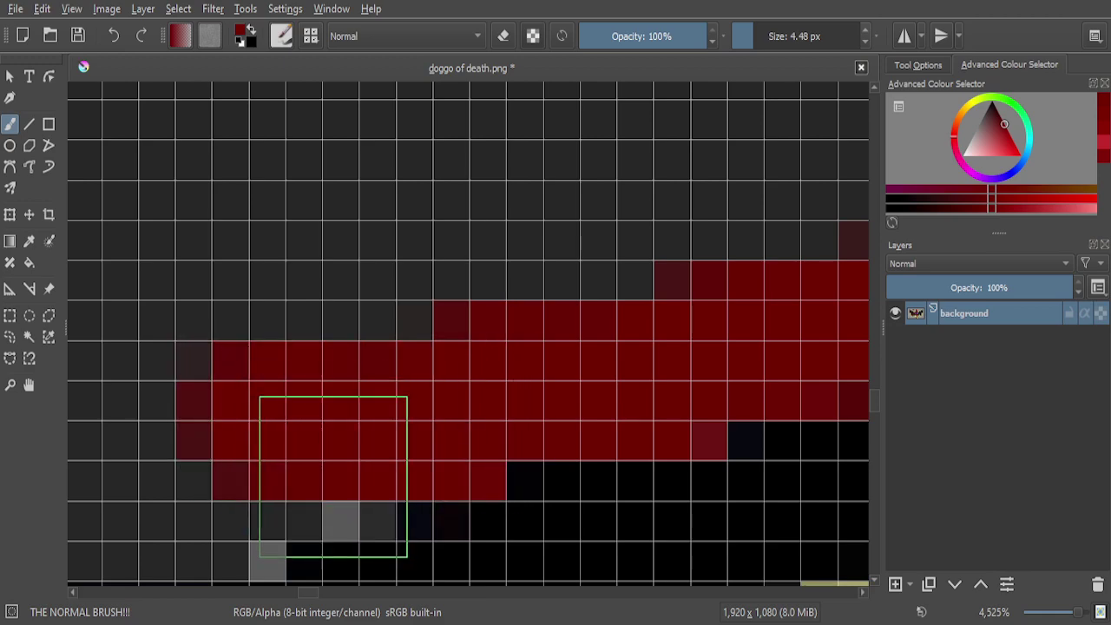
drag(335, 477, 327, 467)
scroll(327, 466, down, 3)
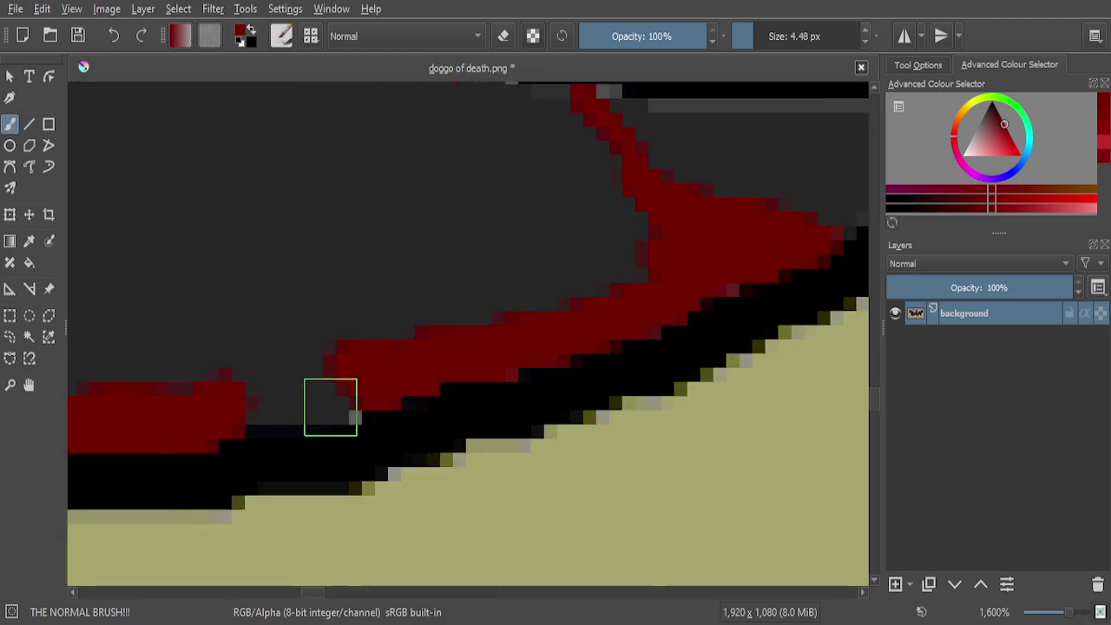
scroll(332, 402, up, 3)
mouse_move(353, 389)
mouse_down()
mouse_move(209, 387)
mouse_move(181, 374)
mouse_move(426, 223)
mouse_move(144, 318)
mouse_move(151, 297)
mouse_move(170, 292)
mouse_up()
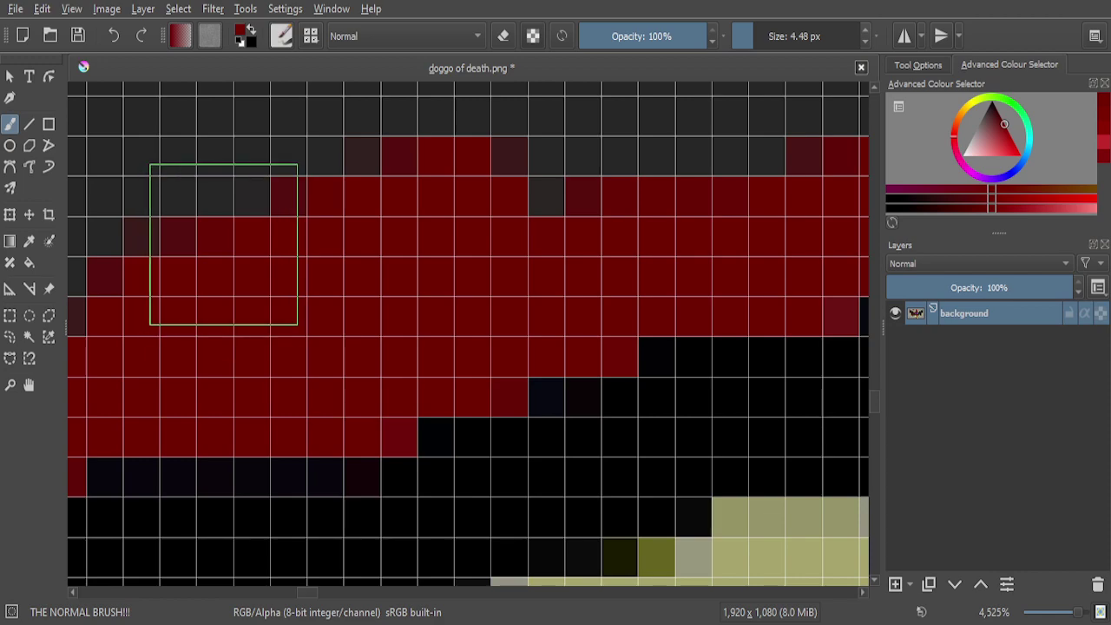
Thicken the thin blood line above the inner corner's stain, wrapping it around the small feather's tip up to the outline above
scroll(224, 244, down, 6)
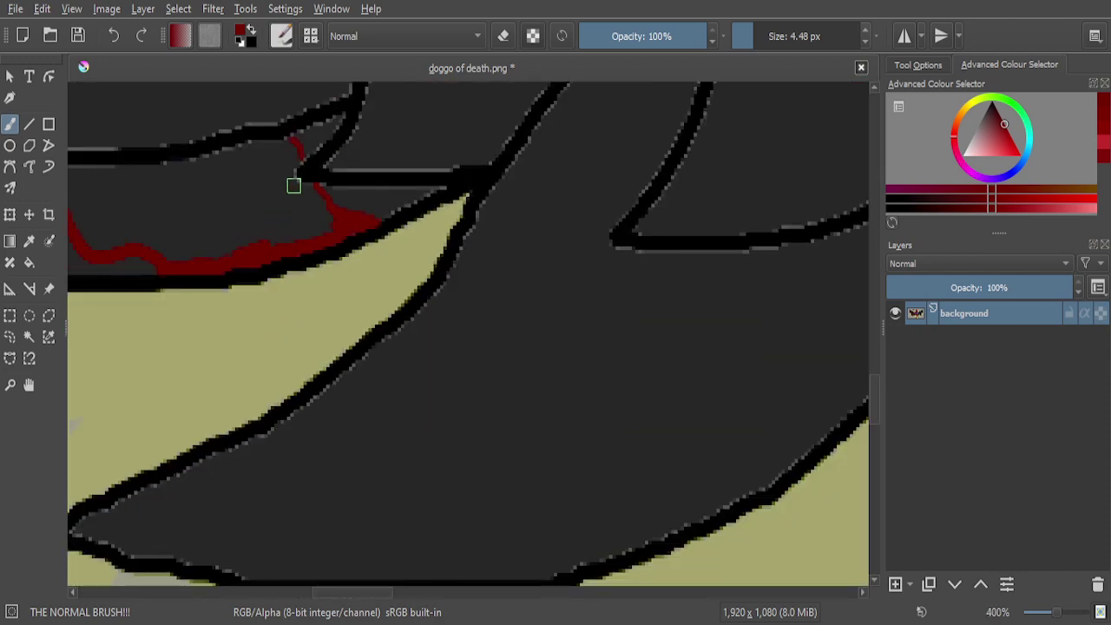
scroll(293, 187, up, 6)
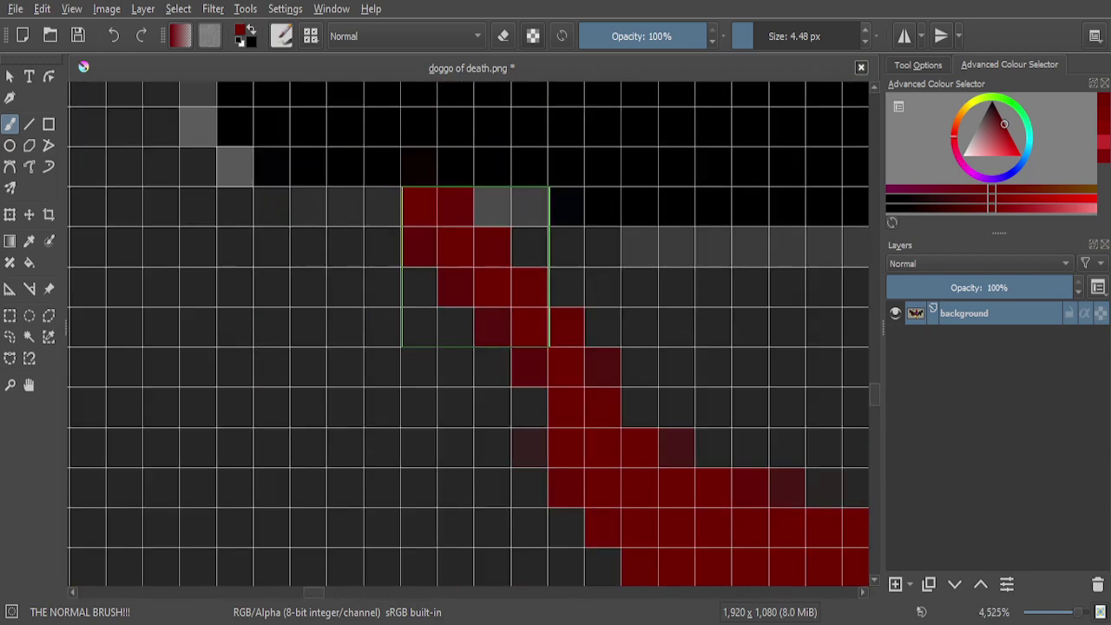
click(476, 267)
mouse_move(475, 267)
mouse_down()
mouse_move(188, 246)
mouse_move(188, 219)
mouse_move(151, 162)
mouse_up()
scroll(400, 394, down, 3)
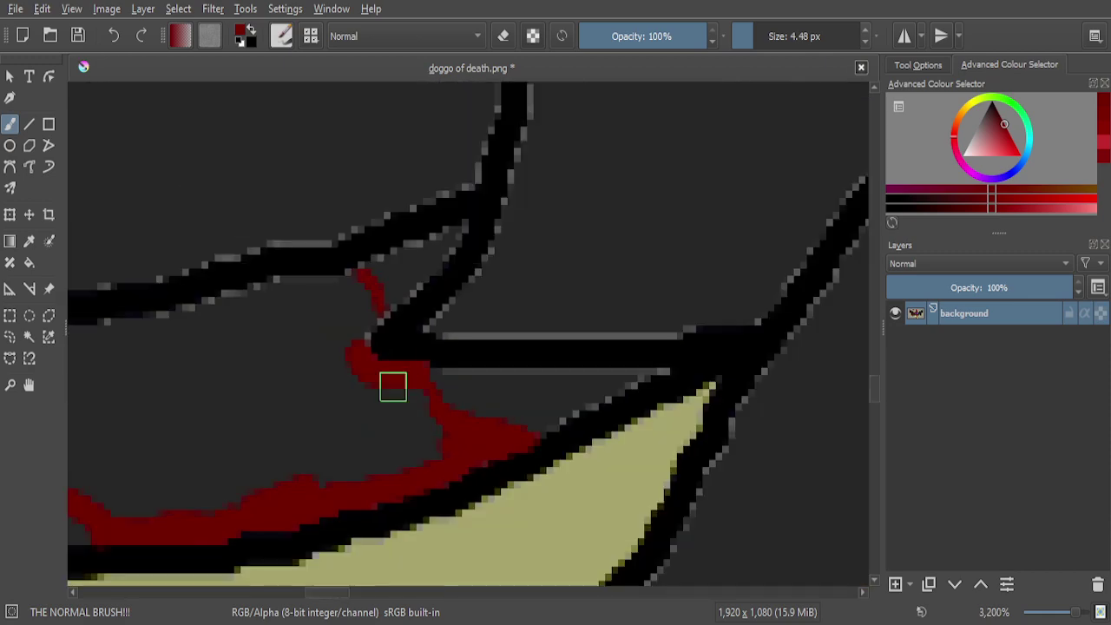
scroll(318, 315, up, 3)
mouse_move(525, 446)
mouse_down()
mouse_move(526, 402)
mouse_move(564, 329)
mouse_move(569, 347)
mouse_up()
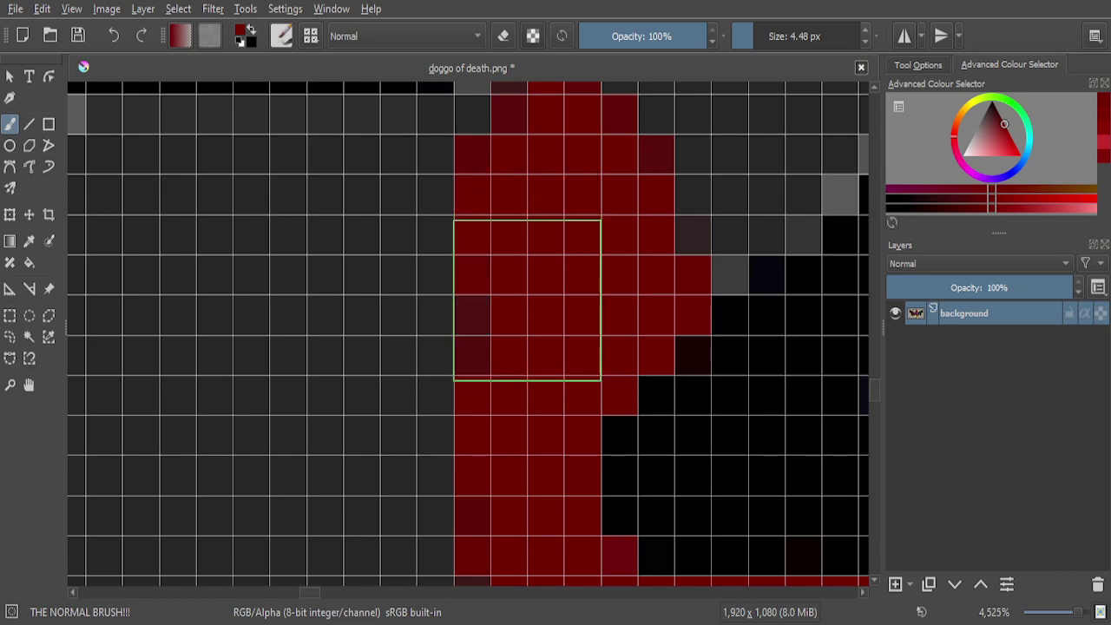
Paint a dark red band outward from the thickened line along the underside of the overlapping feather's outline
scroll(520, 235, down, 3)
scroll(530, 234, up, 4)
mouse_move(530, 233)
mouse_down()
mouse_move(553, 223)
mouse_move(374, 310)
mouse_move(174, 332)
mouse_up()
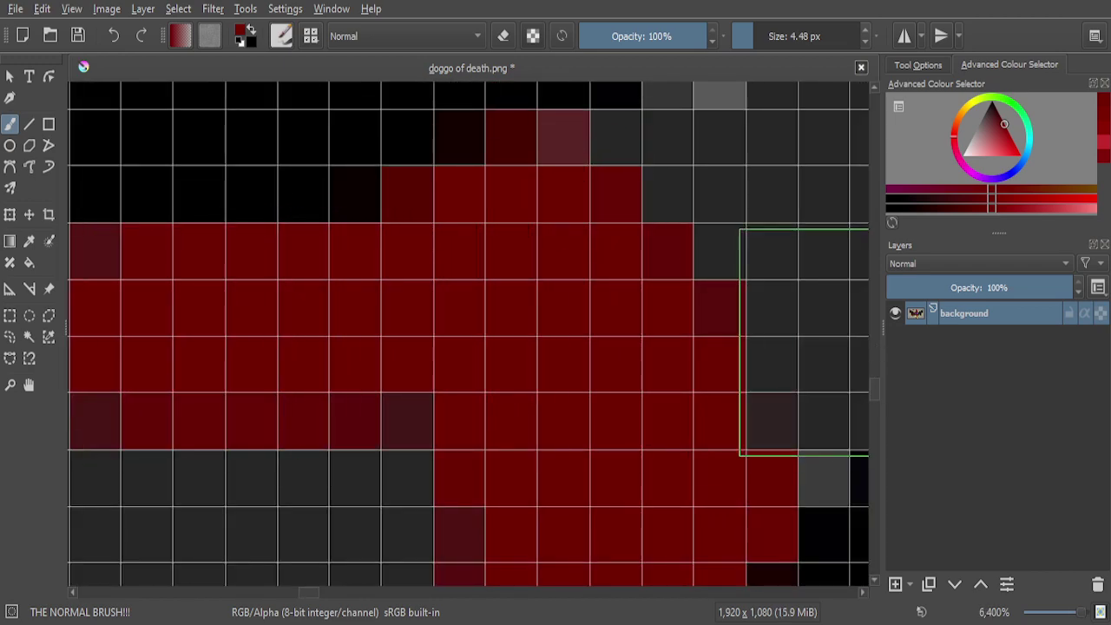
scroll(807, 339, down, 3)
scroll(683, 335, up, 3)
mouse_move(595, 333)
mouse_down()
mouse_move(528, 328)
mouse_move(476, 340)
mouse_move(177, 438)
mouse_up()
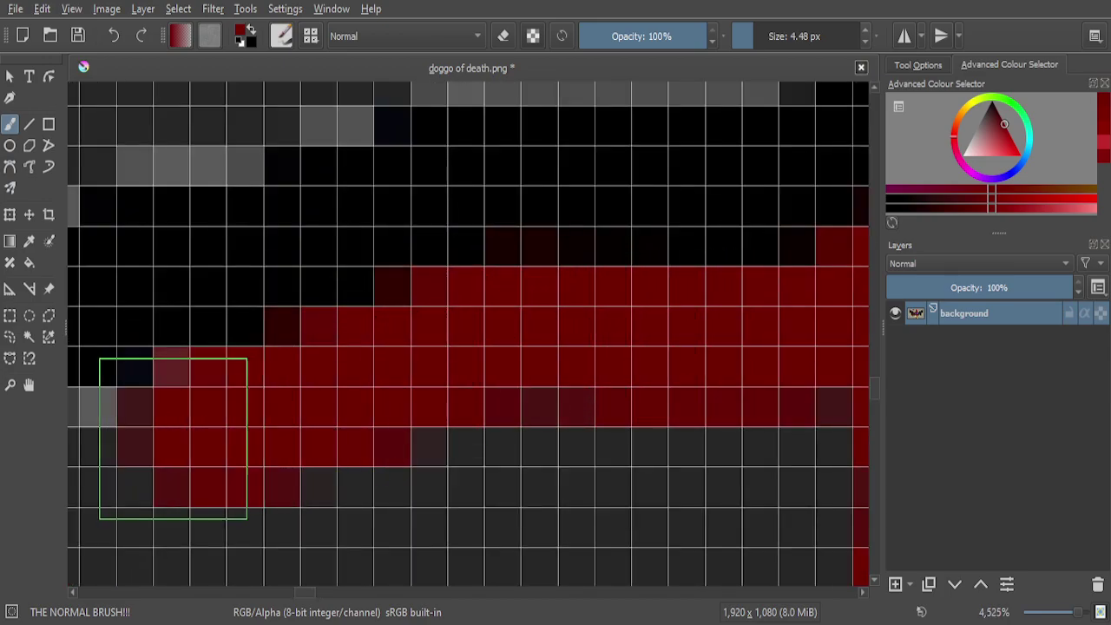
scroll(681, 343, down, 6)
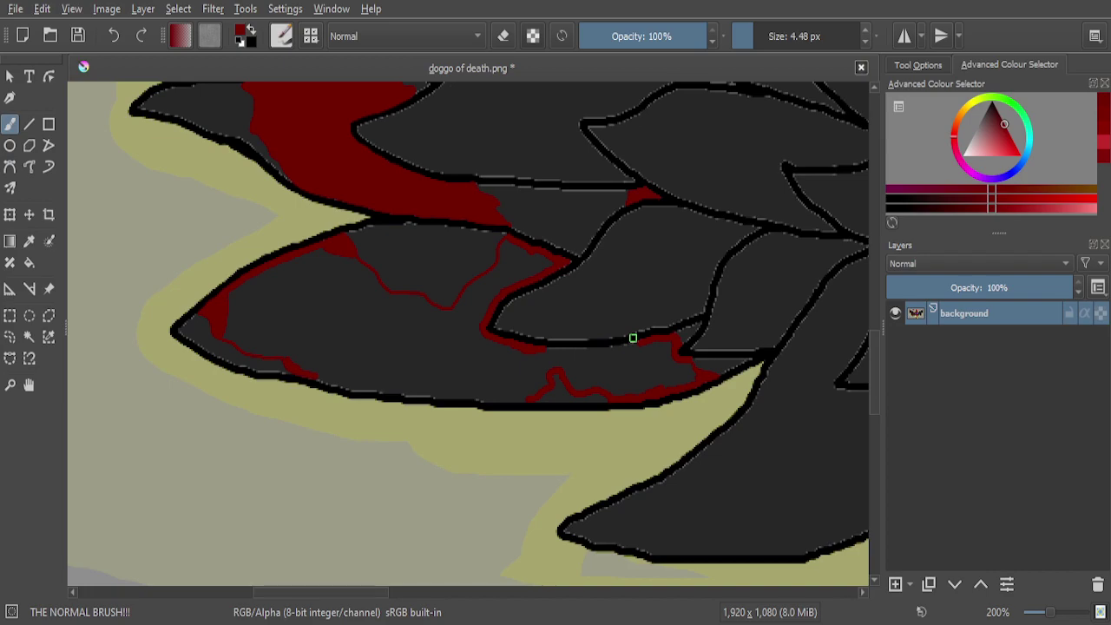
scroll(633, 338, up, 9)
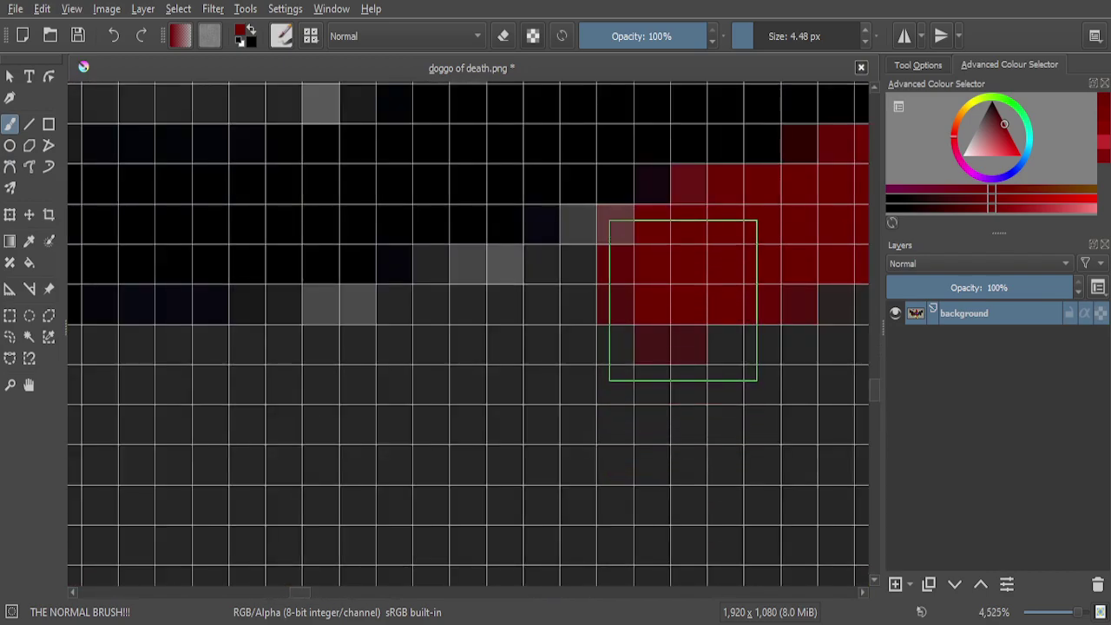
mouse_move(684, 300)
mouse_down()
mouse_move(590, 282)
mouse_move(426, 345)
mouse_move(140, 390)
mouse_up()
Extend the underside band along the flat stretch of the overlapping feather's outline to meet the band from its pointed tip
scroll(714, 318, down, 4)
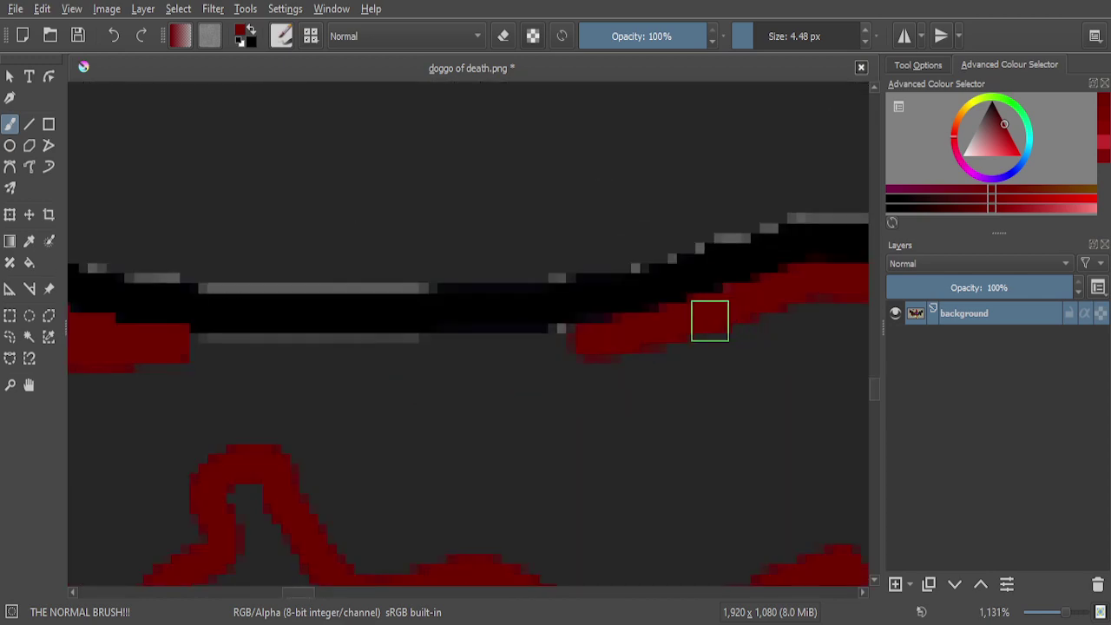
scroll(524, 346, up, 3)
mouse_move(669, 335)
mouse_down()
mouse_move(579, 359)
mouse_move(328, 348)
mouse_move(148, 363)
mouse_up()
scroll(732, 319, down, 3)
scroll(496, 347, up, 3)
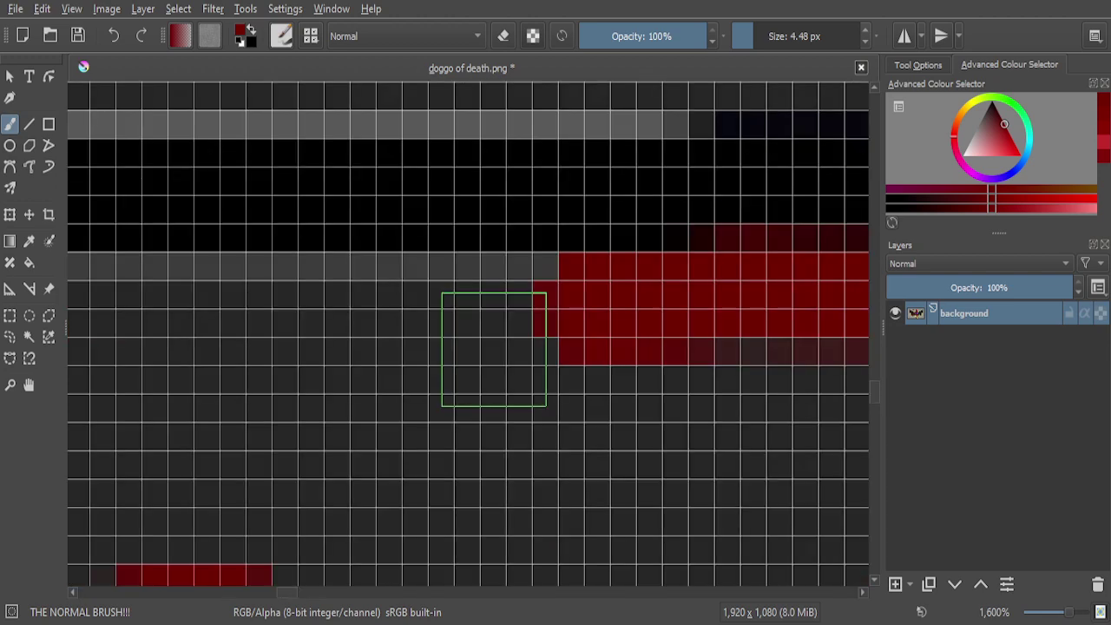
scroll(496, 348, up, 1)
drag(585, 298, 524, 291)
drag(352, 292, 136, 295)
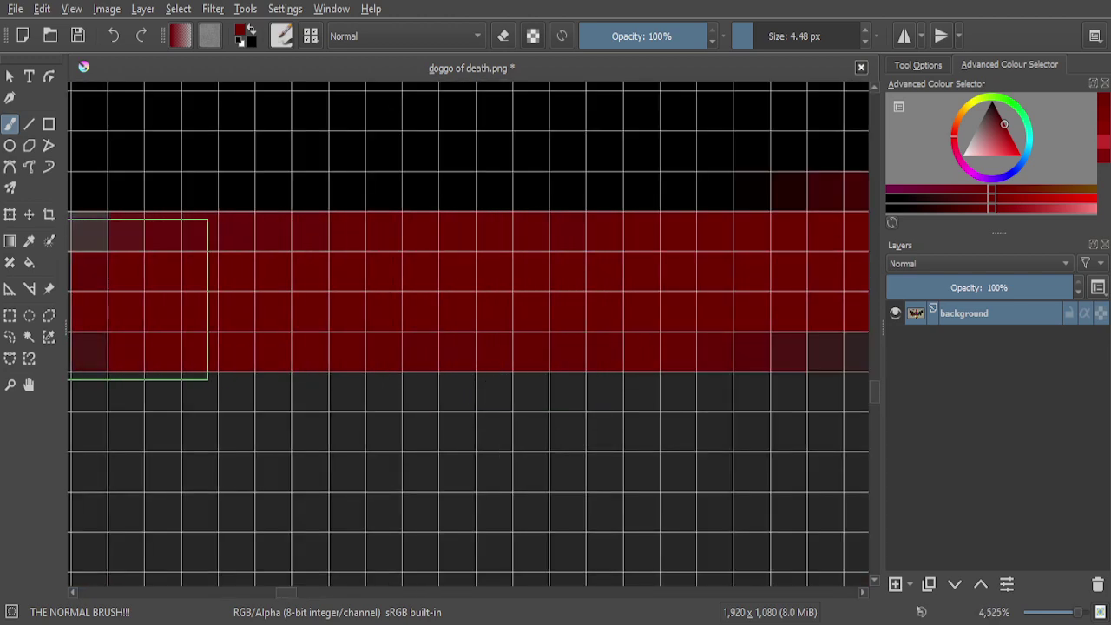
scroll(477, 330, down, 4)
scroll(420, 314, up, 1)
drag(513, 322, 243, 326)
Paint a solid dark red patch at the wavy line's outer end, filling up from the lower outline towards the bump
scroll(589, 306, down, 9)
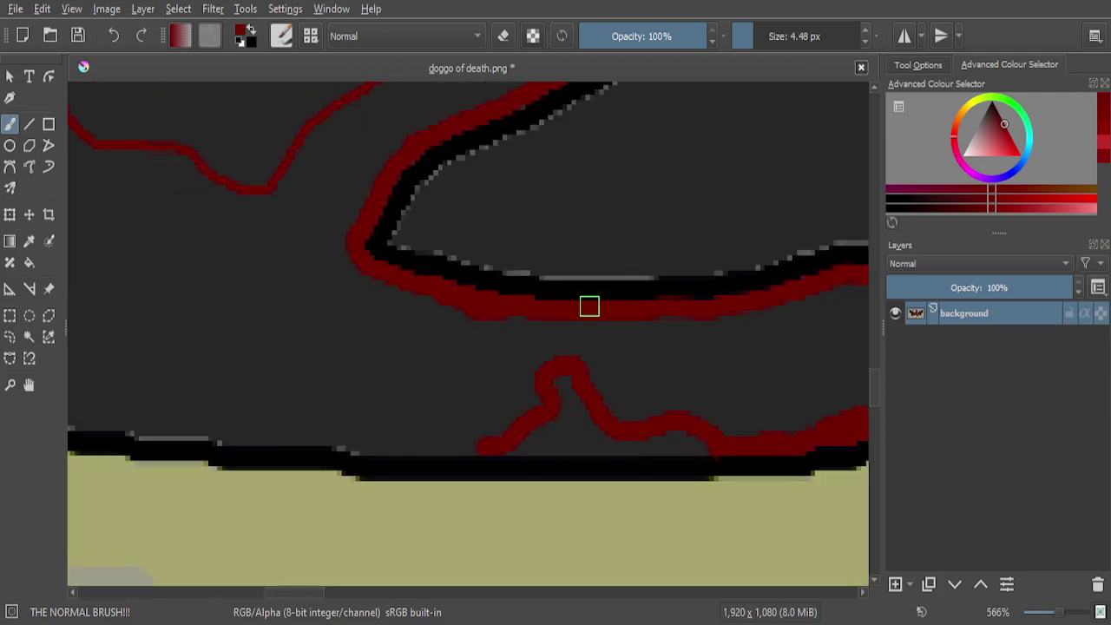
scroll(540, 364, up, 2)
scroll(539, 364, up, 6)
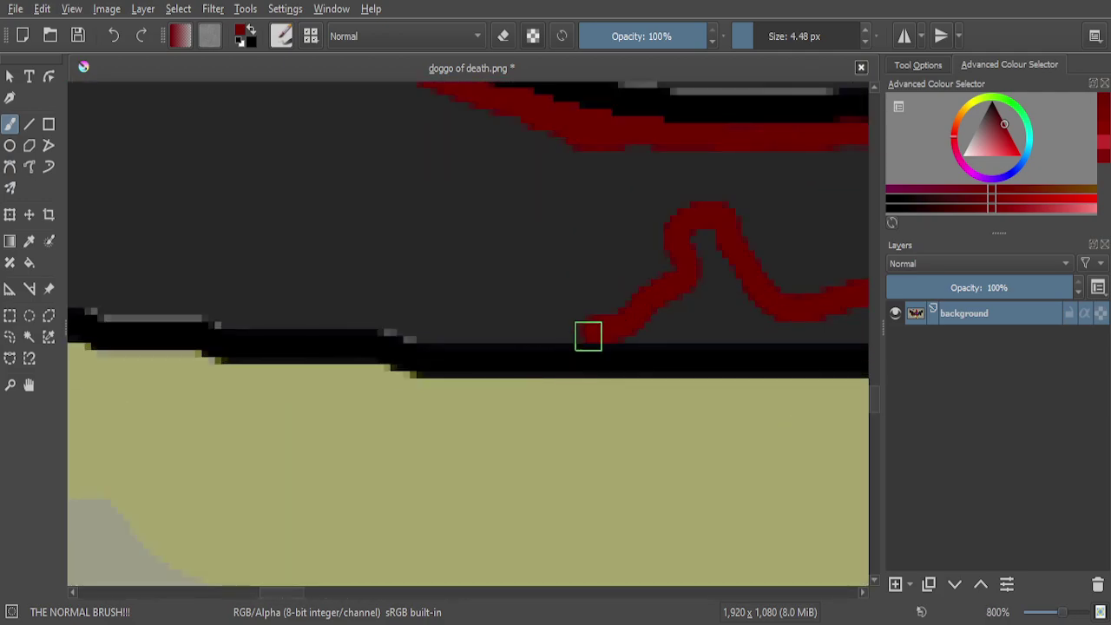
mouse_move(552, 326)
mouse_down()
mouse_move(332, 318)
mouse_move(426, 312)
mouse_move(348, 313)
mouse_move(362, 246)
mouse_move(500, 184)
mouse_move(532, 146)
mouse_move(527, 215)
mouse_move(441, 276)
mouse_move(395, 279)
mouse_move(593, 157)
mouse_move(642, 280)
mouse_move(588, 236)
mouse_move(536, 296)
mouse_move(567, 239)
mouse_up()
scroll(567, 239, down, 4)
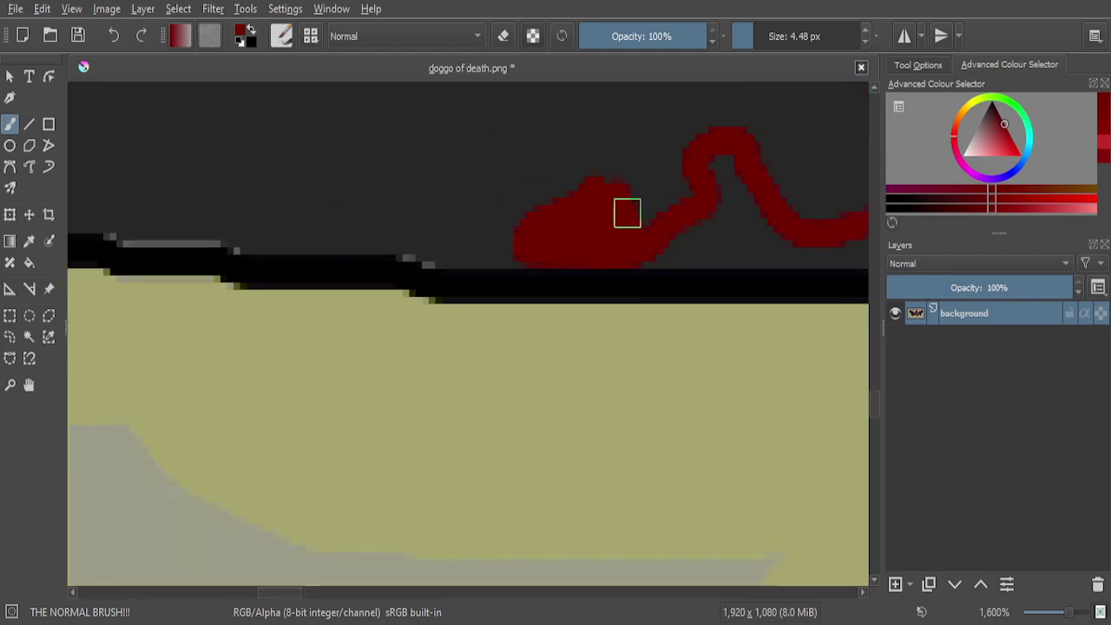
scroll(664, 193, up, 5)
mouse_move(669, 164)
mouse_down()
mouse_move(548, 205)
mouse_move(499, 298)
mouse_move(576, 298)
mouse_move(673, 213)
mouse_up()
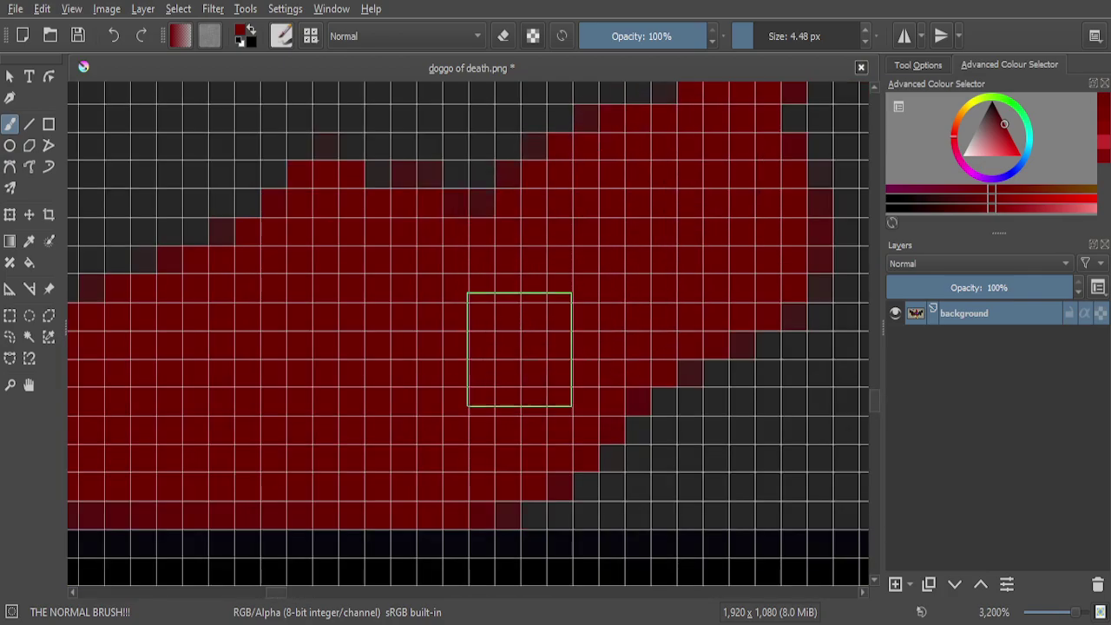
Extend the patch outward into a tapering stain along the fifth feather's lower outline
scroll(661, 252, down, 6)
scroll(552, 265, up, 6)
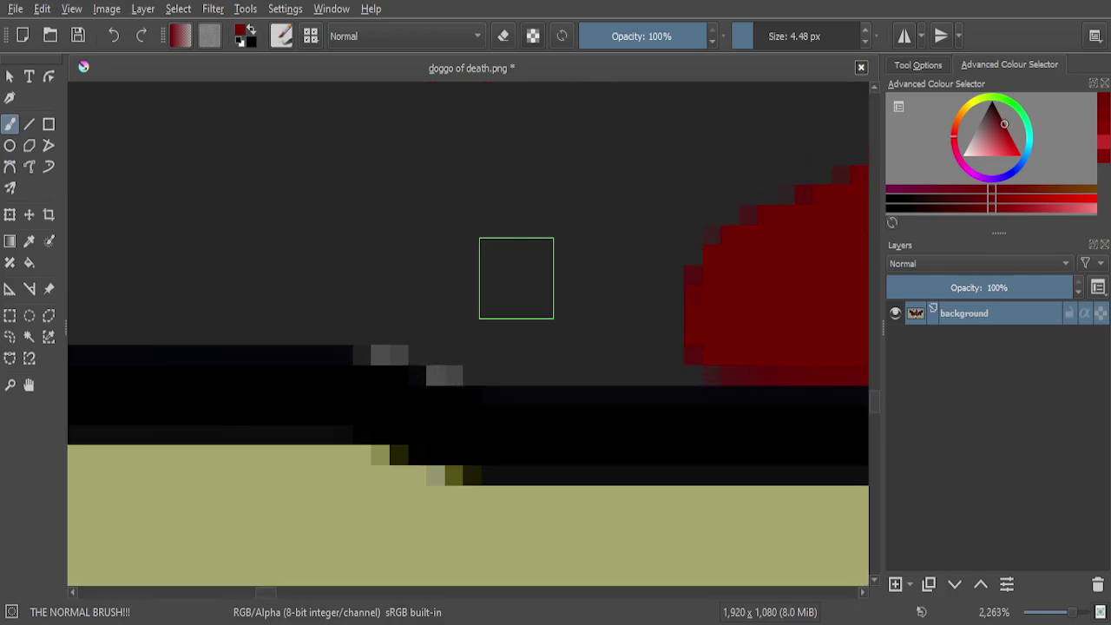
mouse_move(372, 326)
mouse_down()
mouse_move(457, 333)
mouse_move(452, 364)
mouse_move(607, 349)
mouse_move(801, 355)
mouse_move(760, 364)
mouse_move(469, 359)
mouse_move(480, 307)
mouse_move(604, 283)
mouse_move(798, 282)
mouse_up()
scroll(685, 302, down, 8)
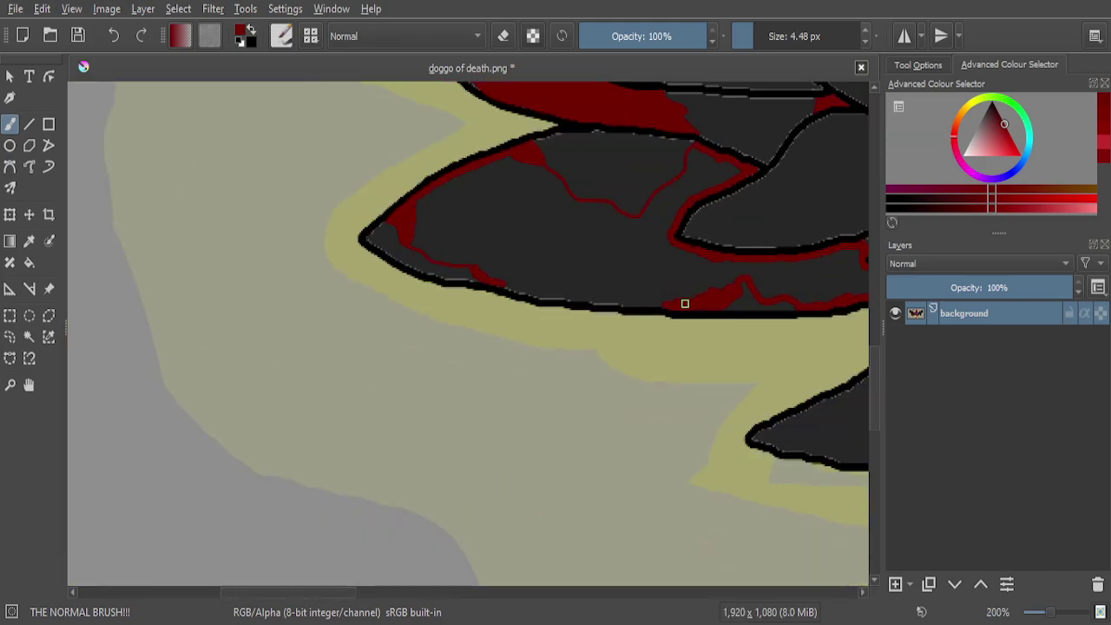
Fill the fifth feather's inner end with dark red between the upper and lower bands, giving the stain a rounded outer edge
scroll(685, 303, down, 3)
scroll(726, 287, up, 8)
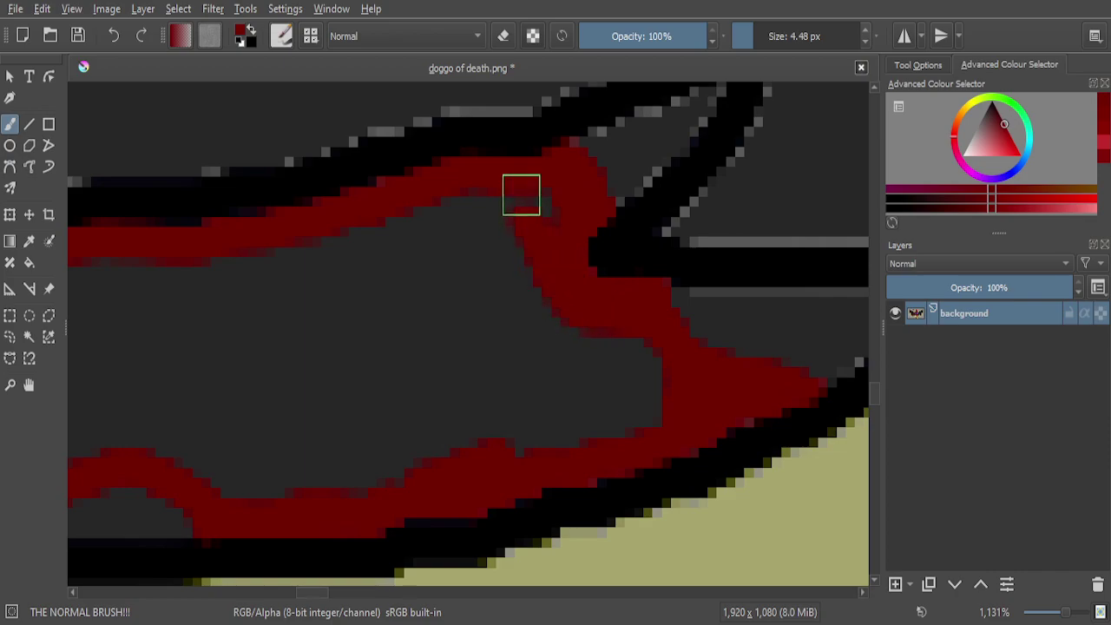
drag(549, 197, 549, 269)
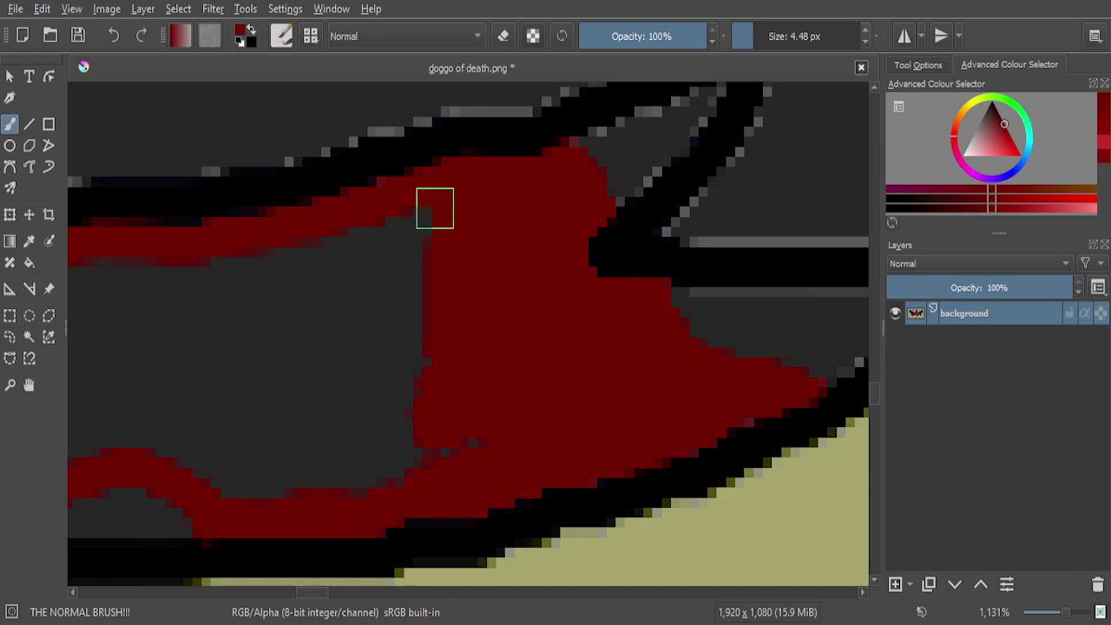
mouse_move(312, 296)
mouse_down()
mouse_move(295, 373)
mouse_move(319, 442)
mouse_up()
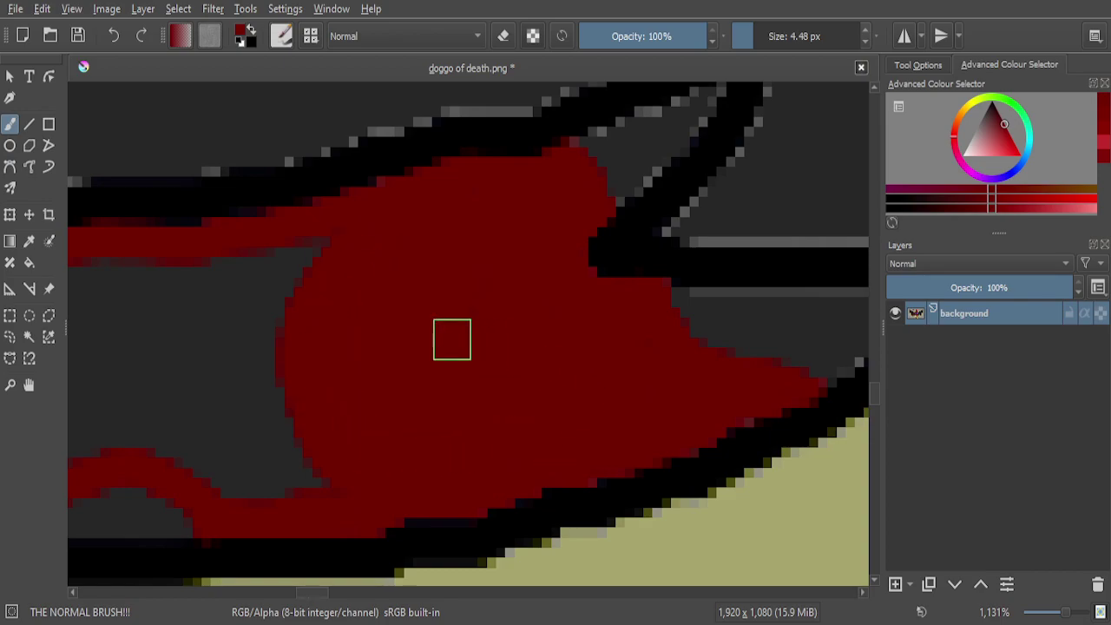
Arch a dark red line from the large stain to the wavy line and fill the surrounding gaps with an 11.48 px brush
scroll(460, 334, down, 4)
scroll(373, 356, up, 4)
mouse_move(361, 359)
mouse_down()
mouse_move(394, 296)
mouse_move(522, 246)
mouse_up()
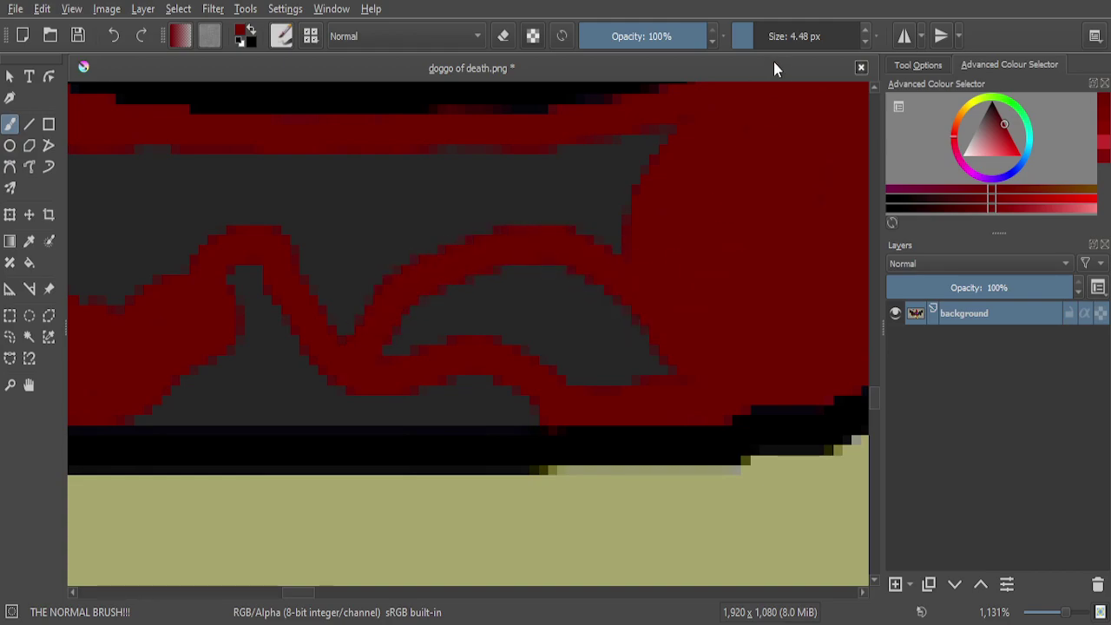
mouse_move(718, 260)
mouse_down()
mouse_move(659, 353)
mouse_move(570, 350)
mouse_move(529, 315)
mouse_move(479, 301)
mouse_move(388, 319)
mouse_move(430, 271)
mouse_move(515, 266)
mouse_move(586, 287)
mouse_move(644, 234)
mouse_move(680, 147)
mouse_move(618, 180)
mouse_move(367, 210)
mouse_move(434, 190)
mouse_move(566, 179)
mouse_move(716, 192)
mouse_up()
scroll(715, 193, down, 3)
scroll(622, 206, up, 4)
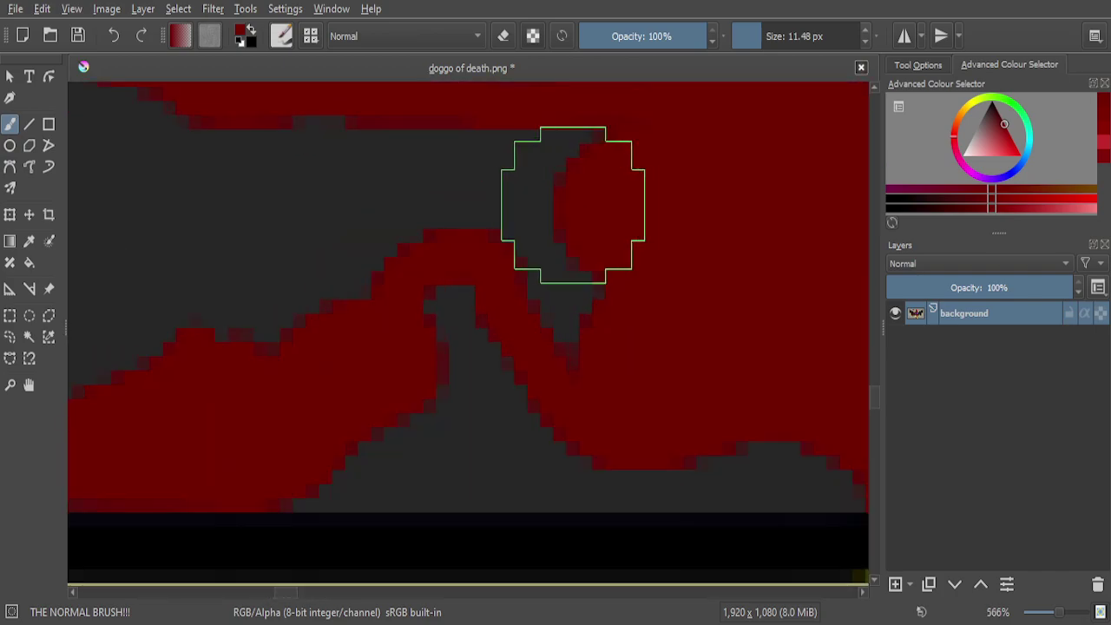
Fill the dark gap between the upper band and the arched line at the fifth feather's inner end with dark red
mouse_move(597, 299)
mouse_down()
mouse_move(662, 278)
mouse_move(610, 326)
mouse_move(604, 271)
mouse_move(624, 210)
mouse_move(584, 188)
mouse_move(330, 199)
mouse_up()
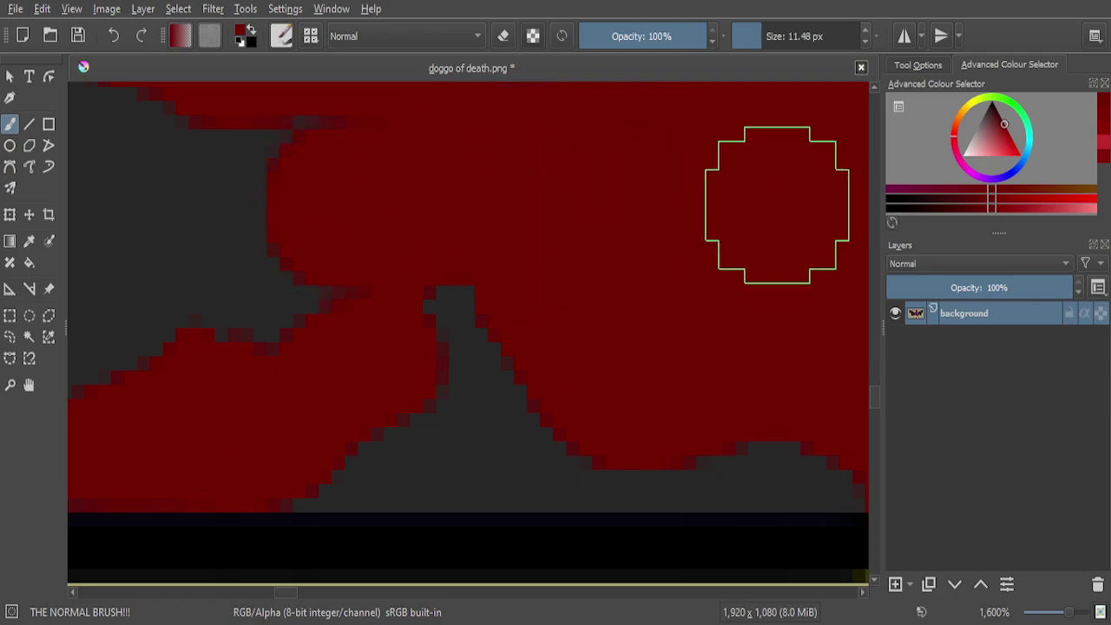
scroll(691, 191, down, 1)
scroll(691, 191, down, 3)
scroll(600, 188, up, 4)
mouse_move(590, 193)
mouse_down()
mouse_move(681, 211)
mouse_move(557, 217)
mouse_move(500, 306)
mouse_move(511, 356)
mouse_move(569, 363)
mouse_move(628, 315)
mouse_move(630, 268)
mouse_move(615, 290)
mouse_up()
scroll(625, 269, down, 4)
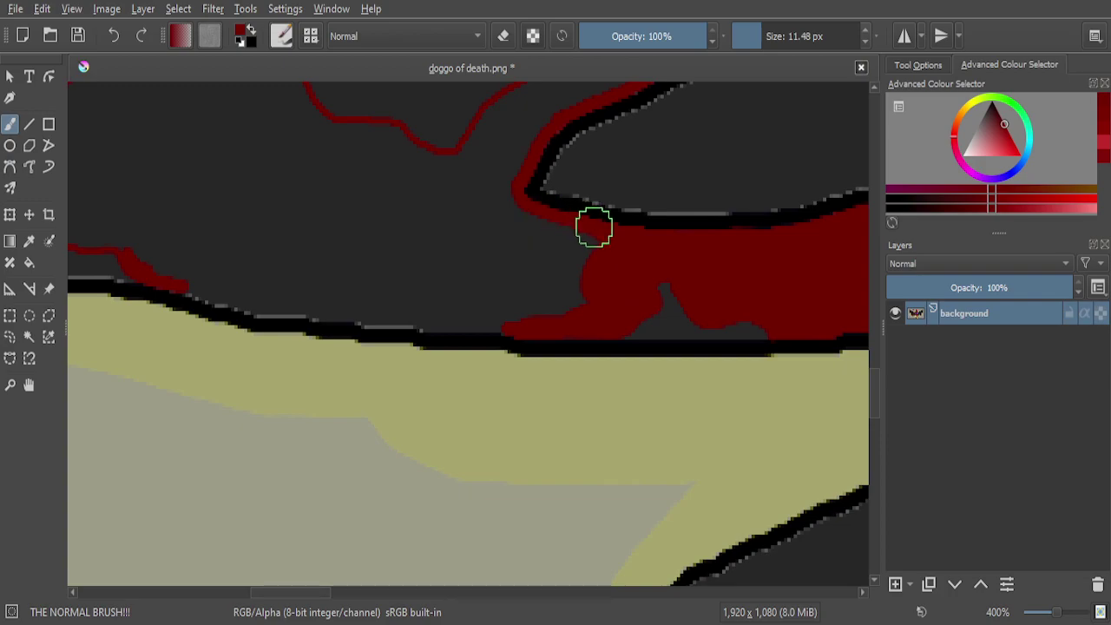
scroll(593, 227, down, 1)
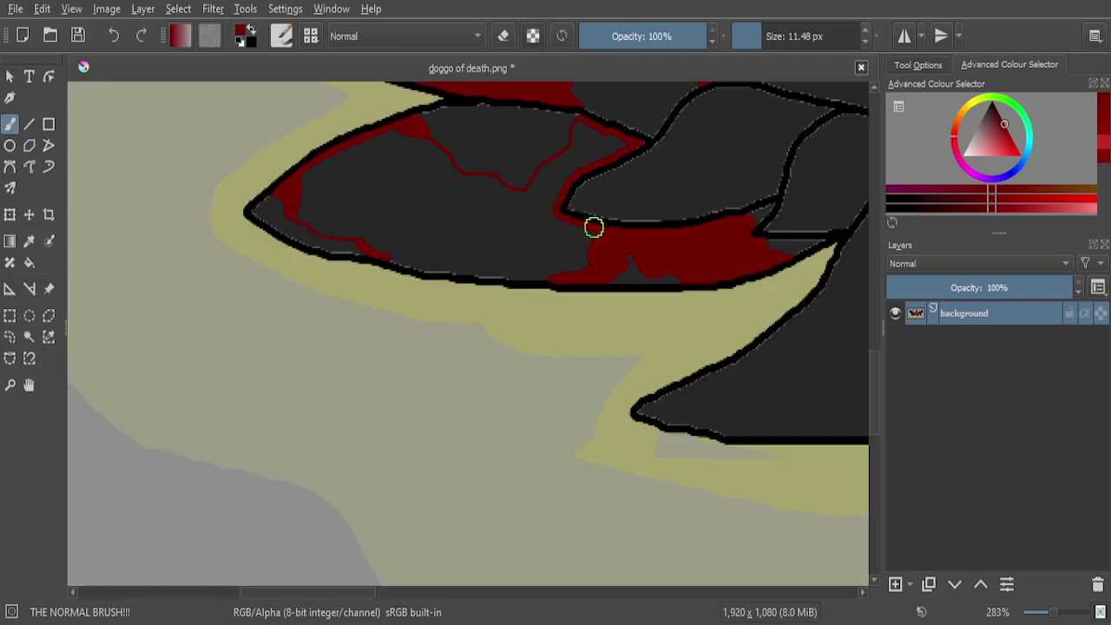
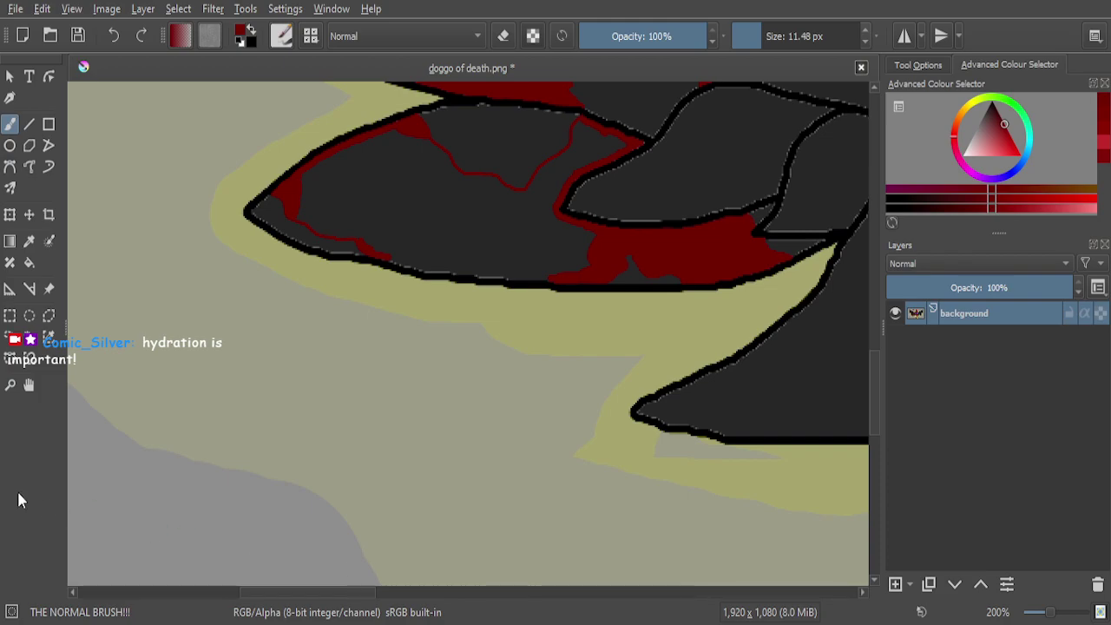
Paint a broad dark red patch near the fifth feather's tip, running from the upper band down to the lower outline
scroll(394, 393, down, 1)
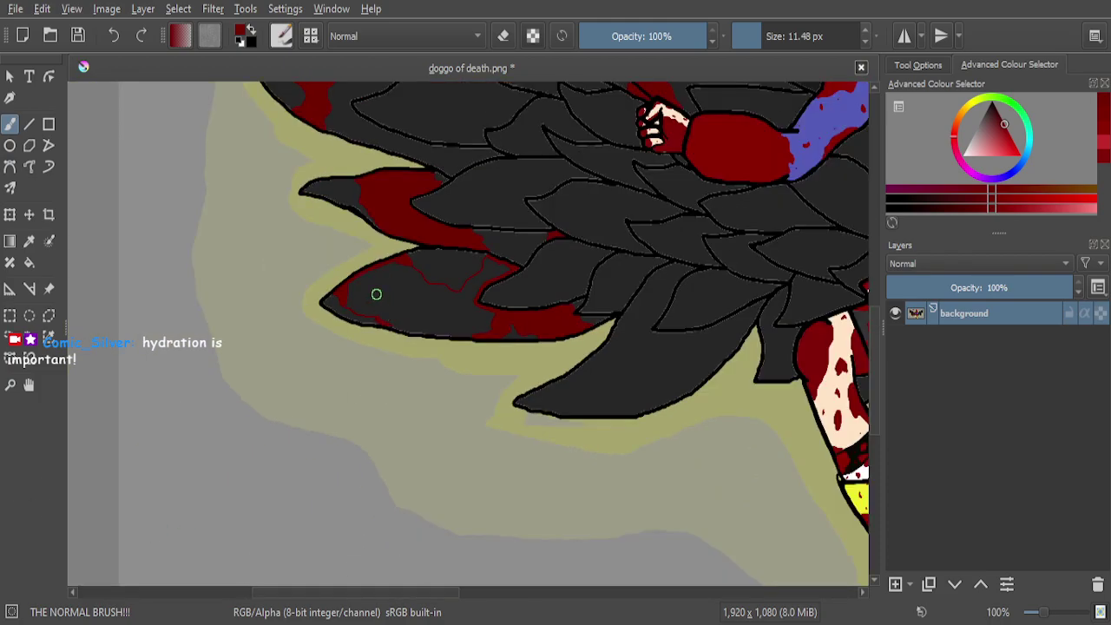
scroll(376, 294, down, 3)
scroll(407, 347, up, 12)
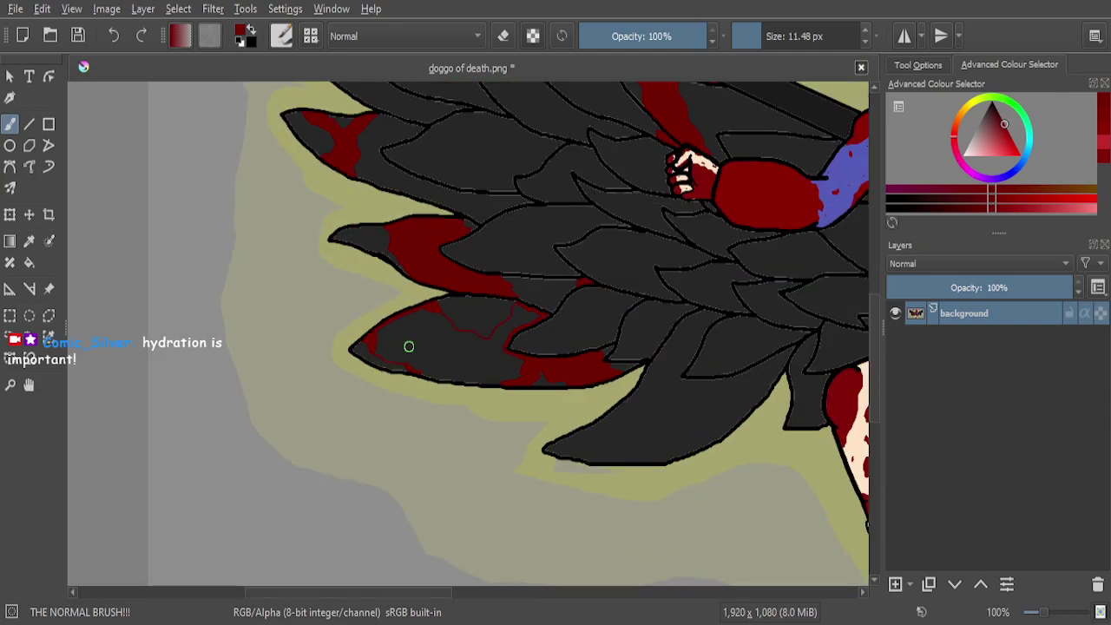
mouse_move(313, 348)
mouse_down()
mouse_move(510, 478)
mouse_move(812, 498)
mouse_move(806, 478)
mouse_move(704, 412)
mouse_move(567, 383)
mouse_move(429, 296)
mouse_move(350, 210)
mouse_move(408, 171)
mouse_move(692, 324)
mouse_move(778, 356)
mouse_move(466, 311)
mouse_up()
scroll(478, 317, down, 4)
scroll(580, 350, up, 4)
mouse_move(600, 385)
mouse_down()
mouse_move(652, 423)
mouse_move(721, 439)
mouse_move(729, 413)
mouse_move(631, 296)
mouse_move(537, 219)
mouse_move(533, 249)
mouse_move(650, 327)
mouse_up()
scroll(668, 353, down, 2)
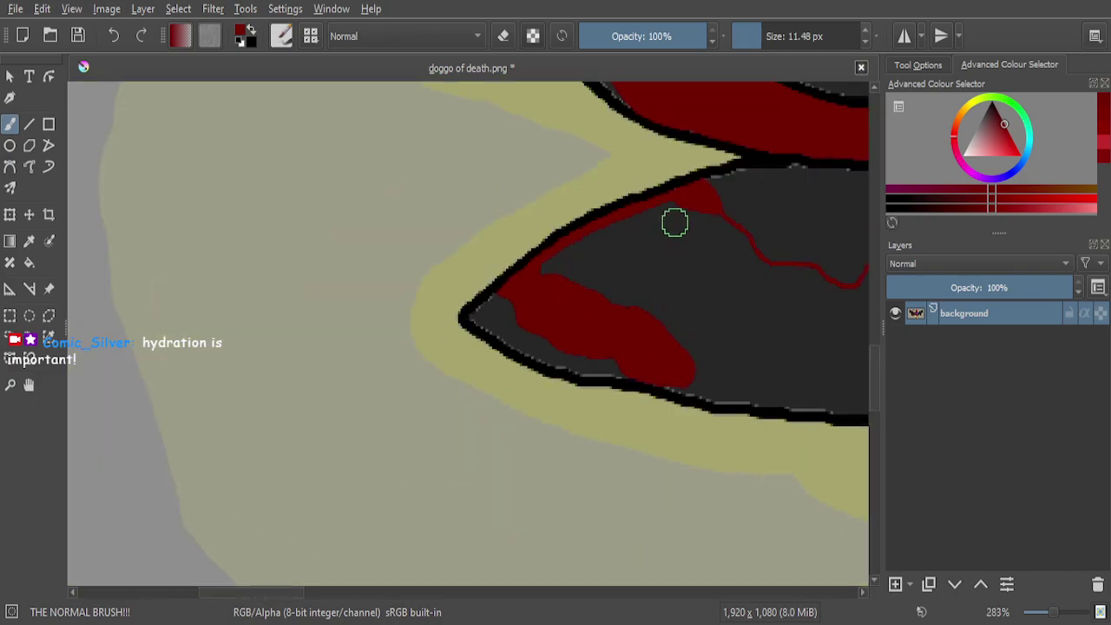
Thicken the wavy dark red line across the fifth feather with the 11.48 px brush, from the upper bump to the inner corner
scroll(681, 209, up, 5)
mouse_move(689, 162)
mouse_down()
mouse_move(620, 173)
mouse_move(467, 237)
mouse_move(152, 430)
mouse_move(232, 400)
mouse_up()
scroll(414, 367, down, 3)
scroll(550, 350, up, 3)
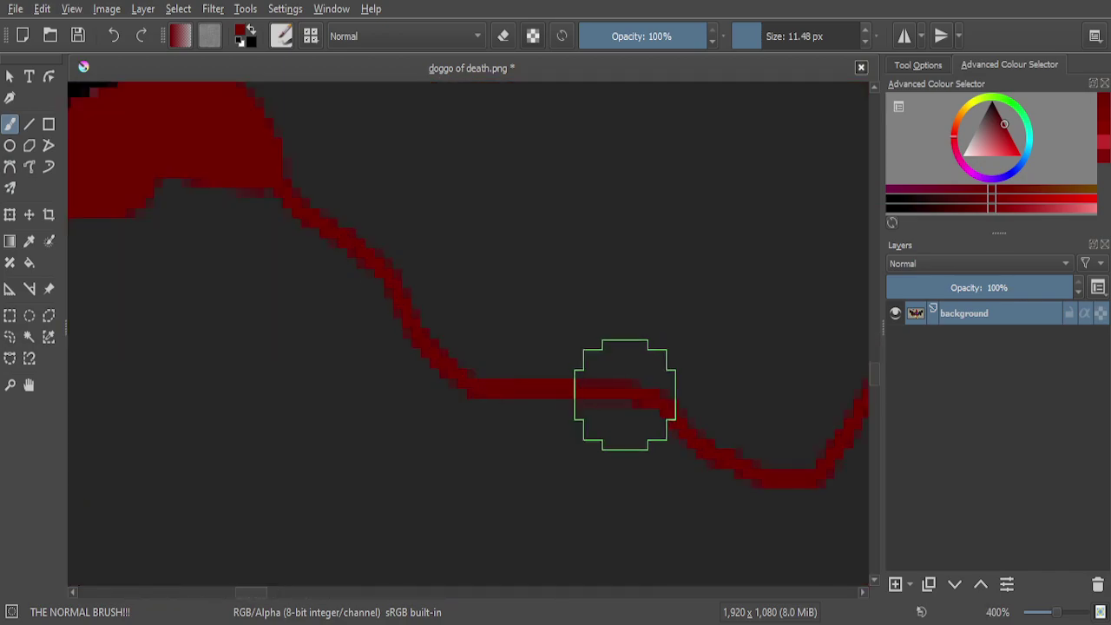
mouse_move(625, 437)
mouse_down()
mouse_move(468, 437)
mouse_move(434, 417)
mouse_move(341, 290)
mouse_move(278, 258)
mouse_move(236, 207)
mouse_move(293, 270)
mouse_move(508, 431)
mouse_move(661, 467)
mouse_move(742, 512)
mouse_up()
key(minus)
scroll(643, 383, up, 4)
mouse_move(616, 318)
mouse_down()
mouse_move(486, 489)
mouse_move(638, 325)
mouse_move(701, 280)
mouse_move(763, 290)
mouse_up()
scroll(754, 303, down, 2)
scroll(791, 237, up, 3)
mouse_move(709, 210)
mouse_down()
mouse_move(677, 213)
mouse_move(680, 319)
mouse_move(634, 409)
mouse_move(608, 409)
mouse_up()
scroll(608, 409, down, 1)
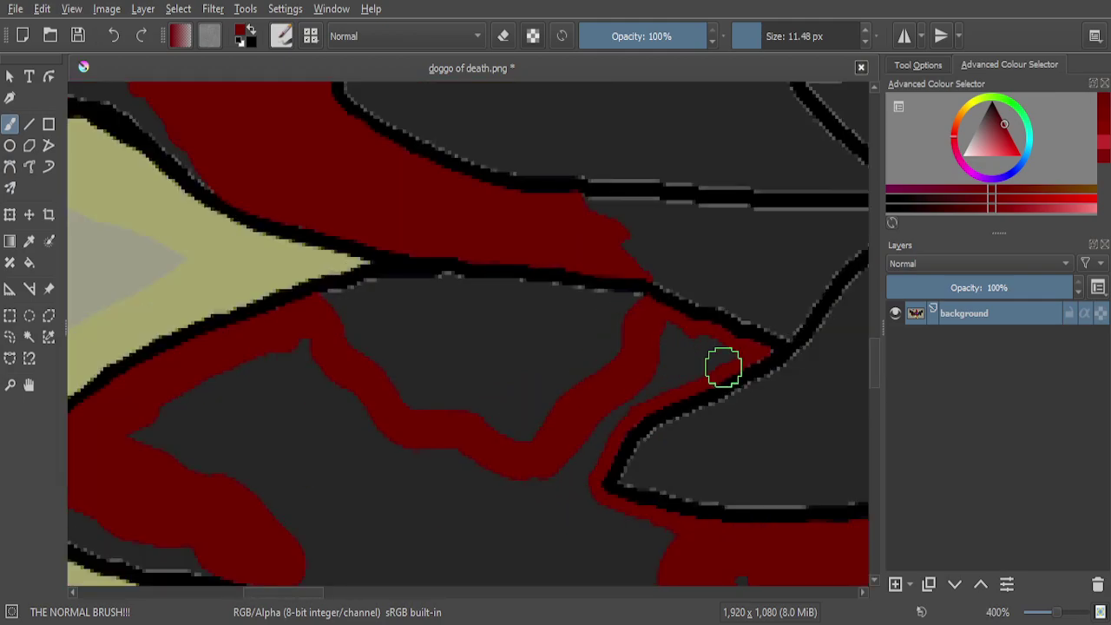
Fill the fifth feather's inner corner and the gap between the wavy line and the neighbouring feather's outline with dark red
scroll(723, 367, up, 4)
mouse_move(720, 347)
mouse_down()
mouse_move(679, 314)
mouse_move(446, 413)
mouse_move(377, 460)
mouse_move(346, 472)
mouse_move(337, 463)
mouse_move(447, 343)
mouse_move(469, 288)
mouse_move(460, 221)
mouse_move(551, 272)
mouse_move(642, 278)
mouse_up()
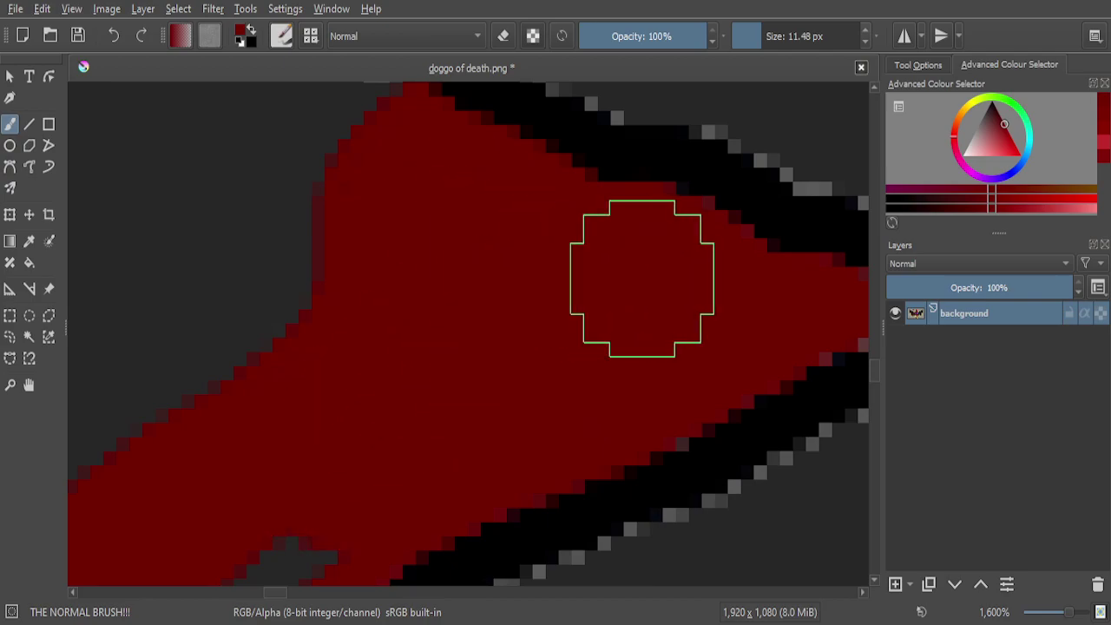
scroll(588, 291, down, 5)
scroll(539, 373, up, 5)
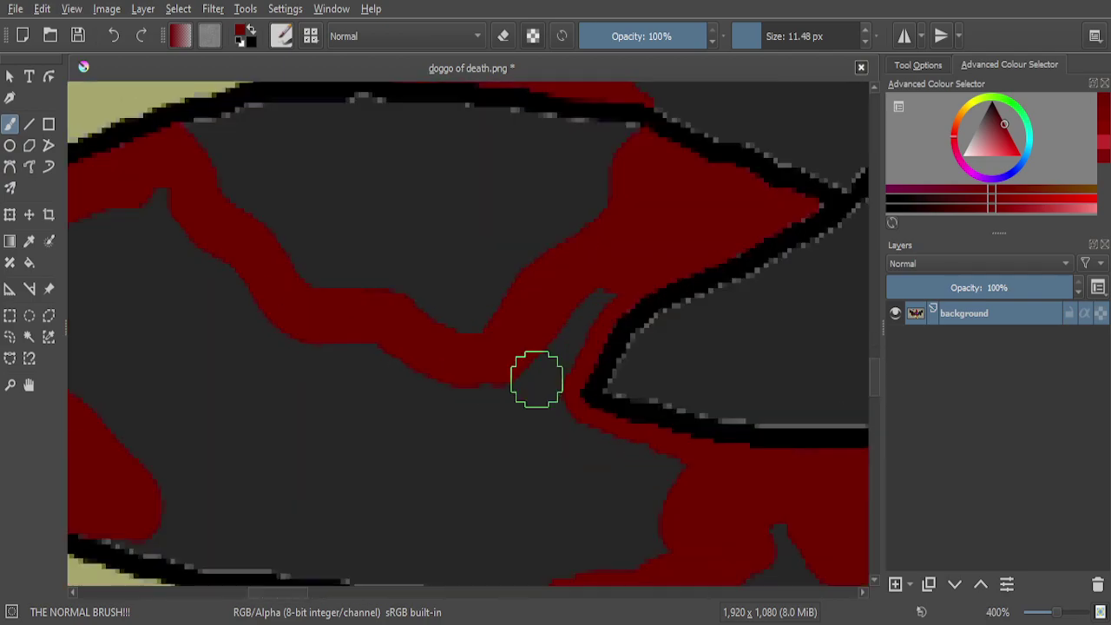
mouse_move(618, 273)
mouse_down()
mouse_move(531, 422)
mouse_move(449, 387)
mouse_move(360, 386)
mouse_move(782, 538)
mouse_up()
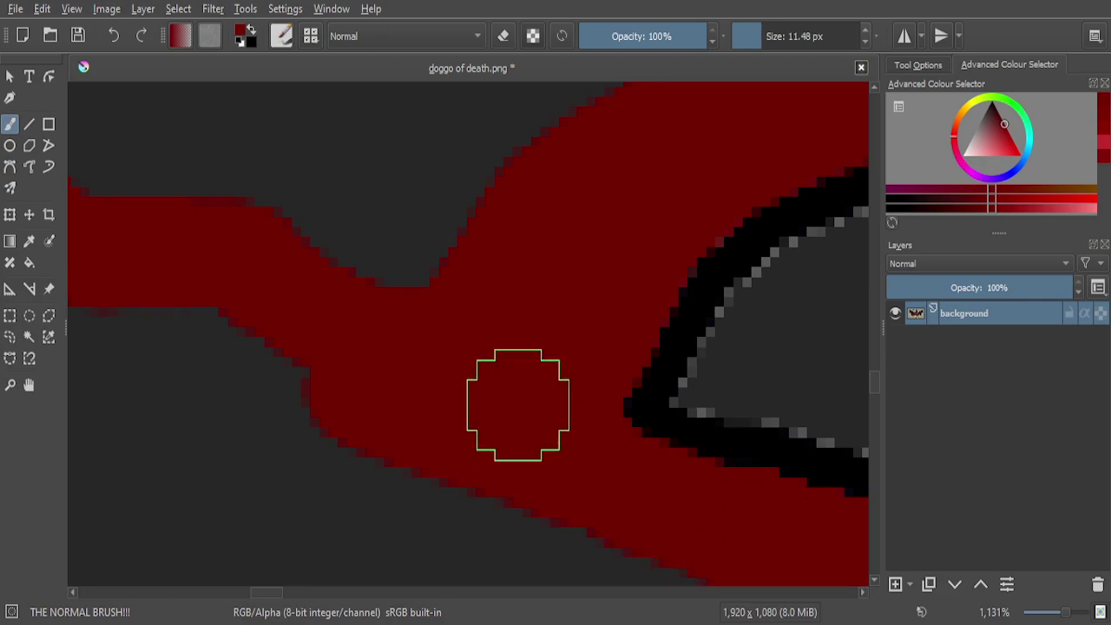
scroll(517, 407, down, 6)
Fill the area between the upper outline, the tip patch and the wavy line's outer end with dark red
scroll(351, 368, up, 4)
mouse_move(347, 418)
mouse_down()
mouse_move(456, 400)
mouse_move(493, 316)
mouse_move(526, 188)
mouse_move(337, 420)
mouse_move(358, 418)
mouse_move(465, 305)
mouse_move(447, 298)
mouse_move(357, 394)
mouse_move(284, 427)
mouse_move(160, 366)
mouse_move(322, 276)
mouse_move(477, 218)
mouse_move(383, 326)
mouse_move(305, 374)
mouse_move(252, 388)
mouse_move(301, 333)
mouse_move(556, 244)
mouse_move(604, 341)
mouse_move(602, 391)
mouse_move(559, 451)
mouse_move(472, 493)
mouse_move(437, 482)
mouse_move(534, 395)
mouse_move(578, 239)
mouse_move(538, 300)
mouse_move(525, 363)
mouse_move(648, 360)
mouse_move(656, 315)
mouse_move(631, 293)
mouse_move(681, 373)
mouse_move(638, 433)
mouse_up()
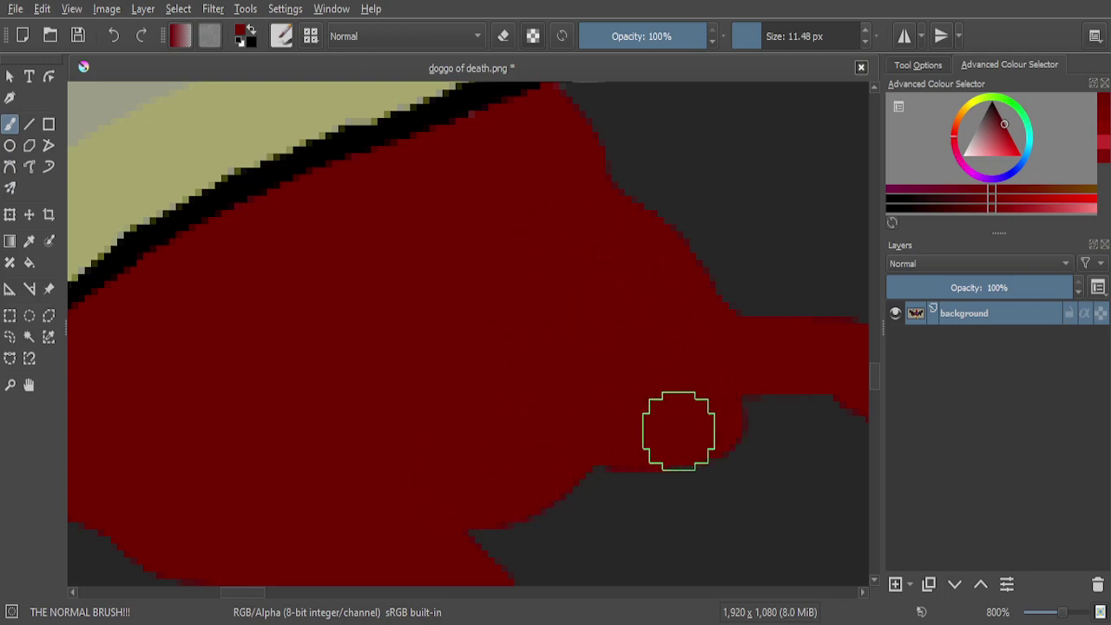
scroll(574, 351, down, 3)
scroll(578, 405, up, 2)
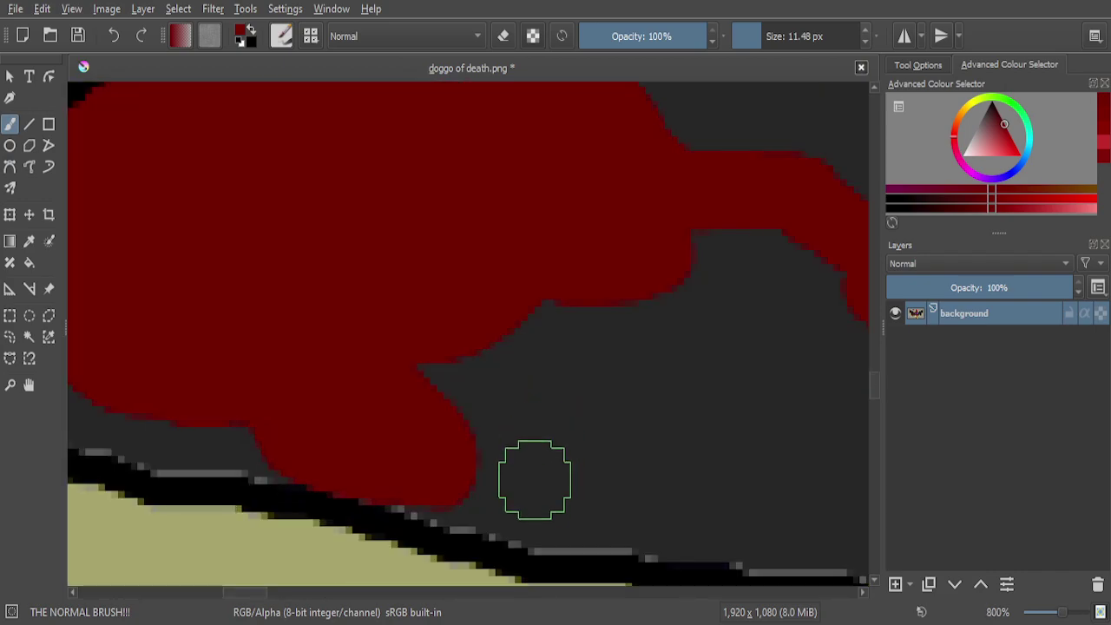
Extend the tip patch inward as a dark red band along the fifth feather's lower outline
scroll(523, 516, up, 2)
mouse_move(515, 496)
mouse_down()
mouse_move(498, 476)
mouse_move(323, 447)
mouse_up()
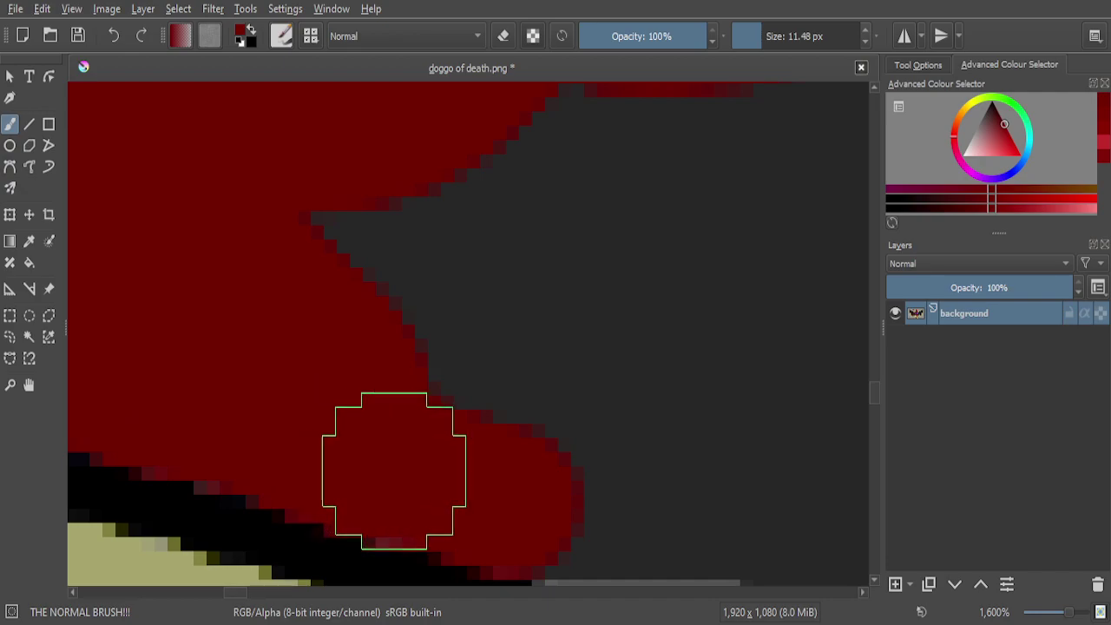
mouse_move(500, 468)
mouse_down()
mouse_move(397, 240)
mouse_move(372, 260)
mouse_up()
scroll(503, 359, down, 2)
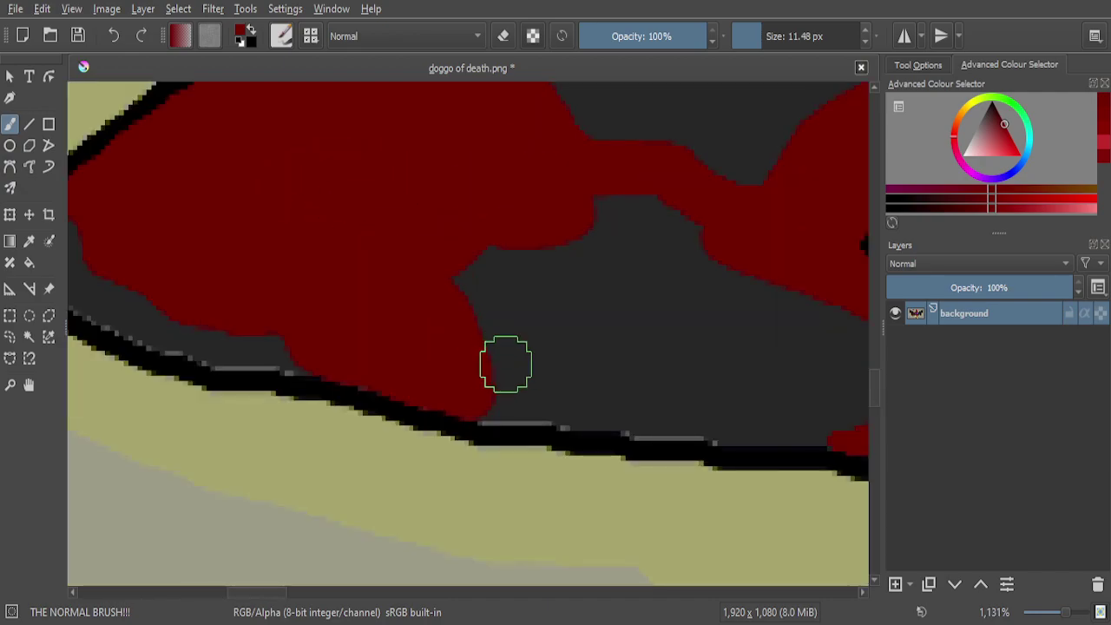
scroll(530, 397, up, 3)
mouse_move(626, 401)
mouse_down()
mouse_move(374, 397)
mouse_move(327, 388)
mouse_move(279, 342)
mouse_move(452, 316)
mouse_move(578, 329)
mouse_move(674, 360)
mouse_move(717, 404)
mouse_move(663, 408)
mouse_move(717, 408)
mouse_up()
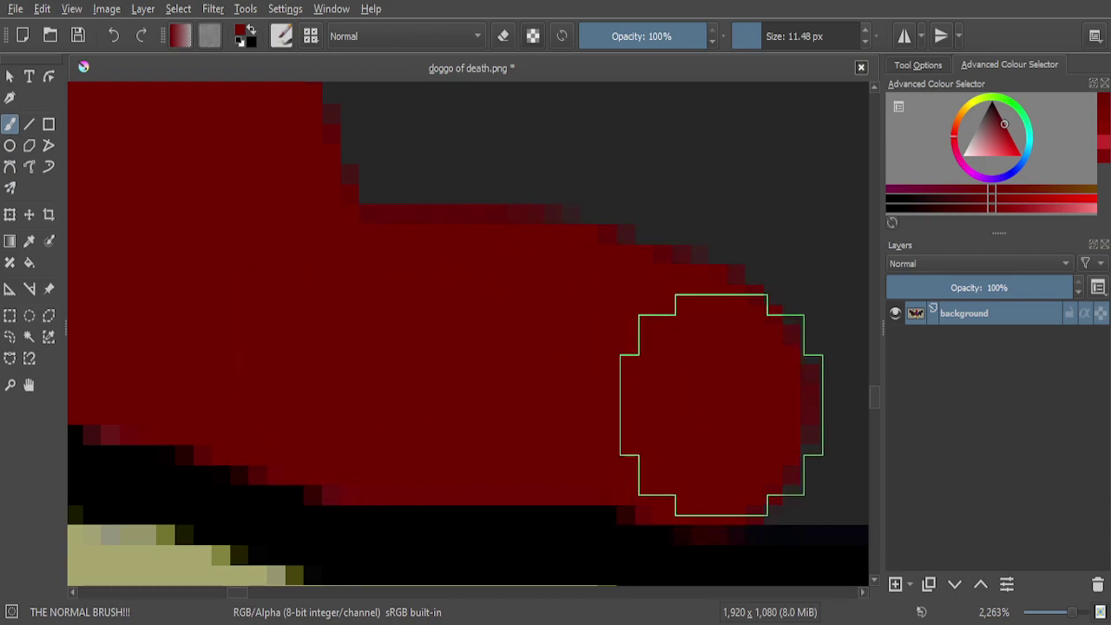
scroll(584, 329, down, 1)
scroll(667, 348, up, 3)
mouse_move(667, 357)
mouse_down()
mouse_move(531, 355)
mouse_move(525, 346)
mouse_up()
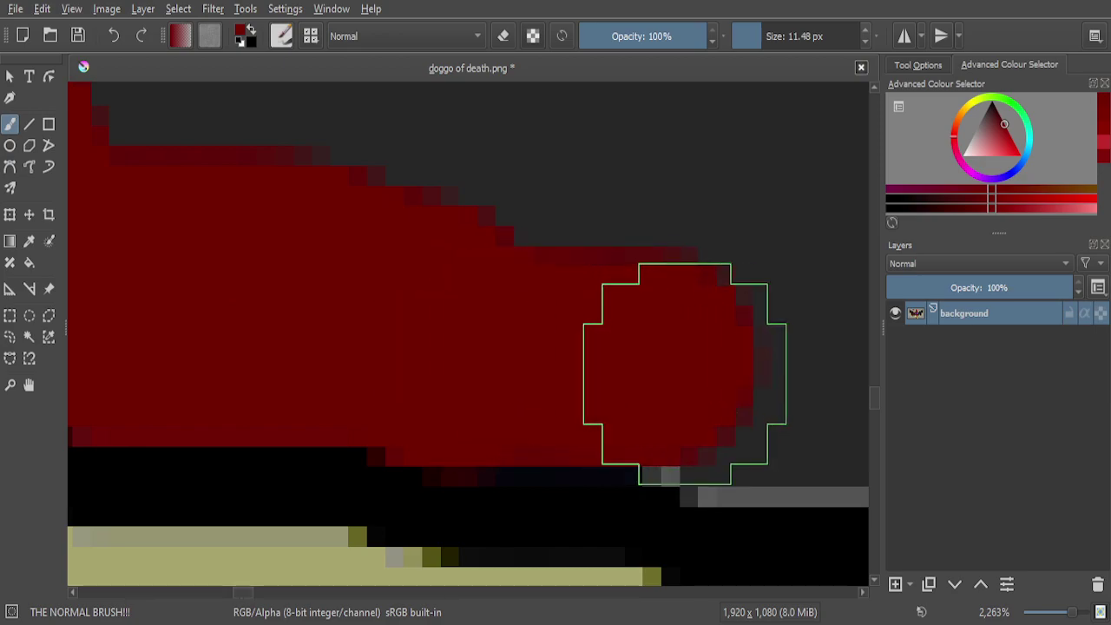
Continue the dark red band along the lower outline until it joins the large stain at the fifth feather's inner end
scroll(694, 333, down, 4)
scroll(699, 313, up, 5)
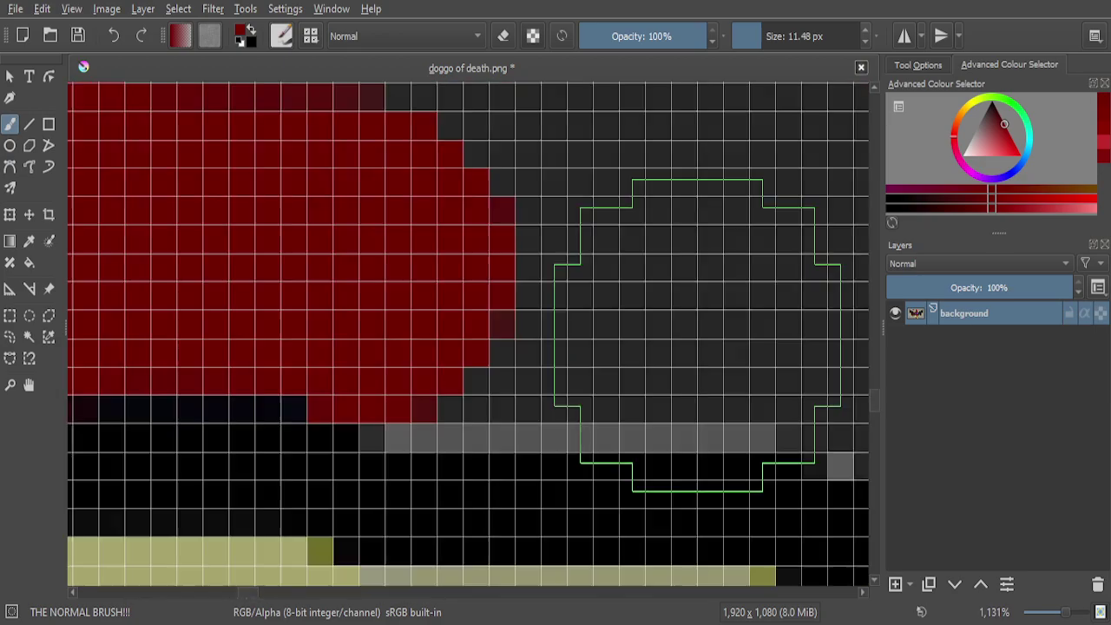
drag(746, 317, 401, 295)
scroll(401, 295, down, 5)
scroll(599, 290, up, 2)
scroll(607, 290, up, 3)
drag(607, 290, 443, 278)
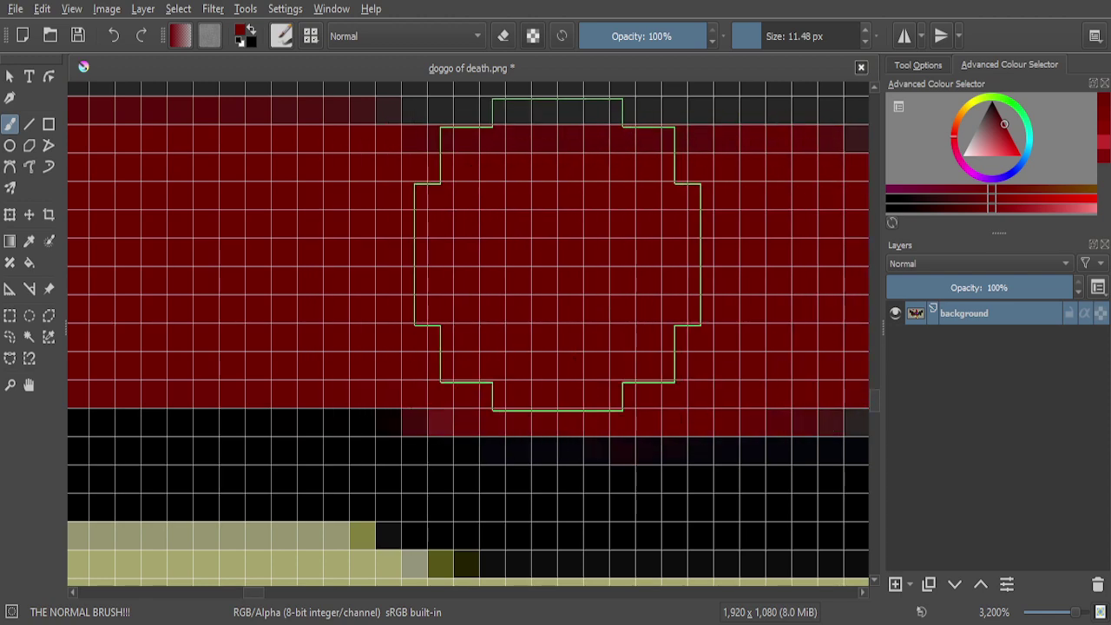
scroll(555, 260, down, 5)
scroll(670, 254, up, 6)
click(635, 315)
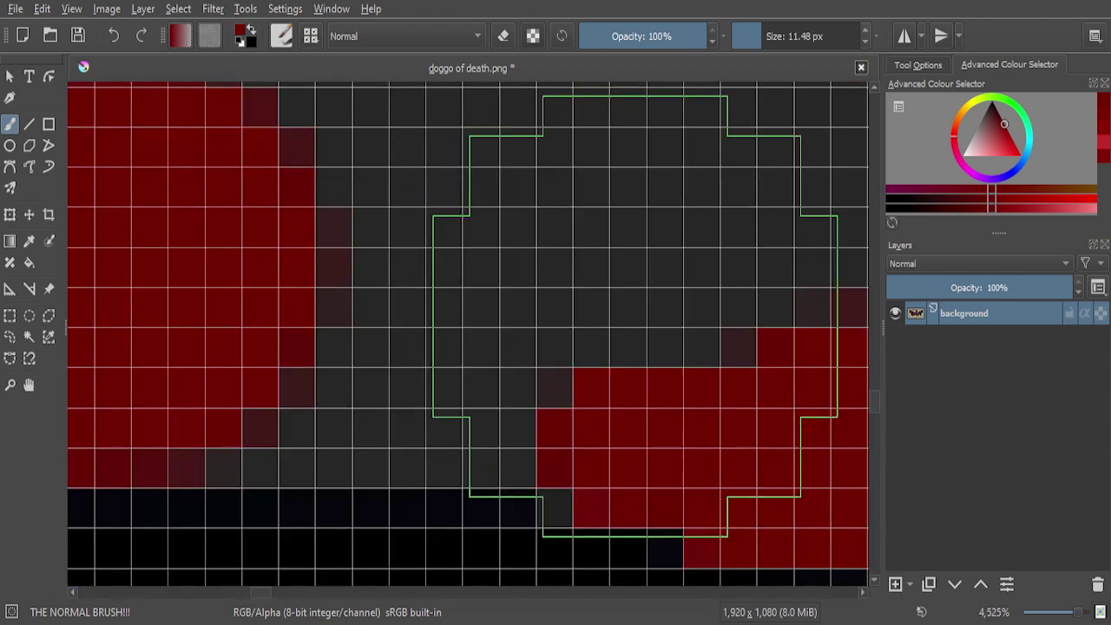
mouse_move(634, 316)
mouse_down()
mouse_move(631, 290)
mouse_move(584, 280)
mouse_move(234, 263)
mouse_move(309, 286)
mouse_up()
scroll(576, 300, down, 8)
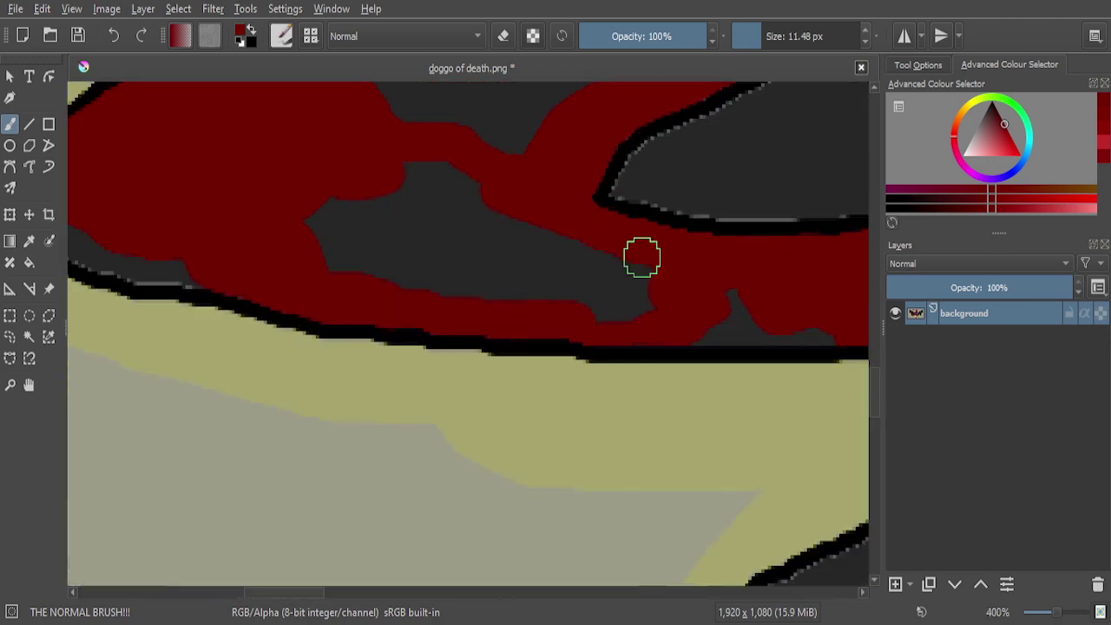
Paint over the inner end of the enclosed bare area in the fifth feather, widening the surrounding stain
scroll(656, 381, up, 4)
scroll(656, 382, up, 3)
scroll(620, 273, down, 3)
scroll(642, 379, up, 3)
mouse_move(654, 354)
mouse_down()
mouse_move(489, 323)
mouse_move(639, 305)
mouse_move(610, 248)
mouse_move(434, 253)
mouse_up()
scroll(769, 330, down, 6)
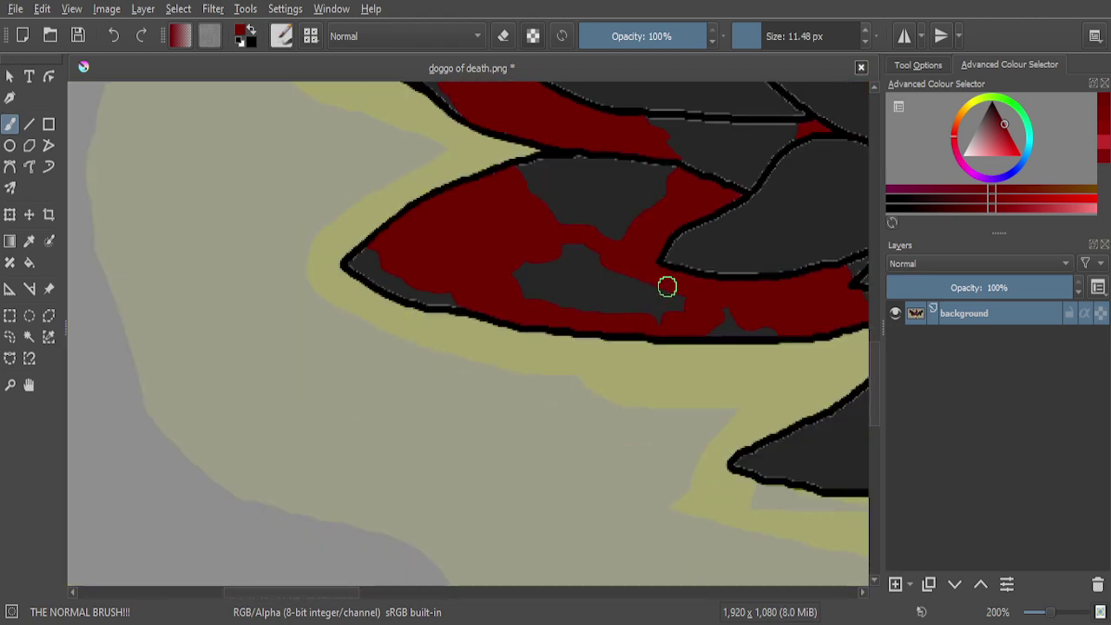
scroll(667, 287, up, 4)
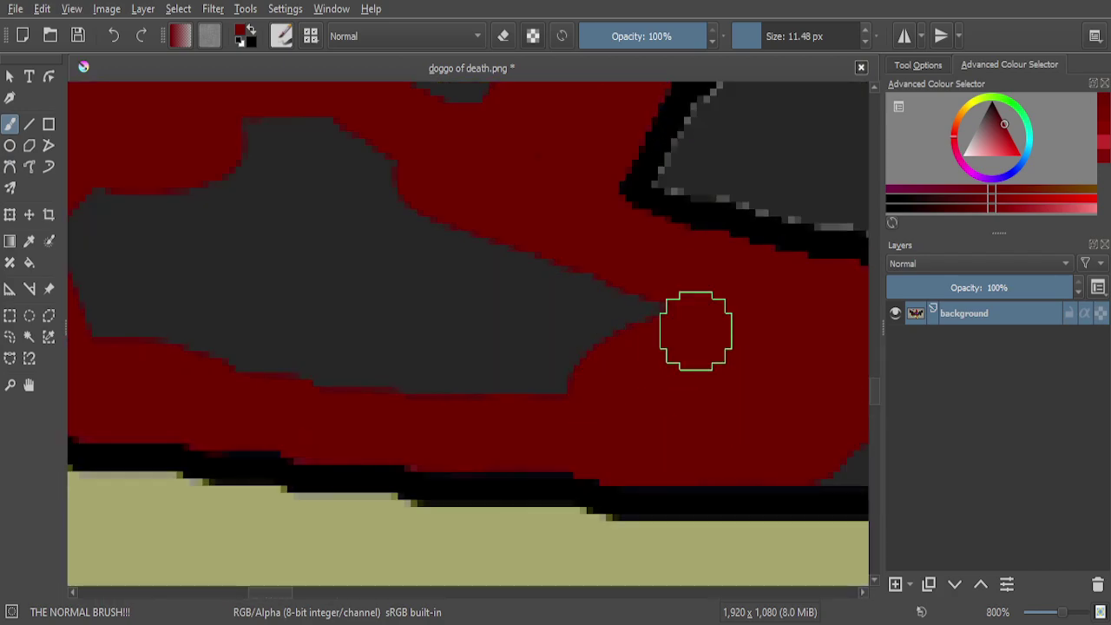
mouse_move(597, 317)
mouse_down()
mouse_move(507, 328)
mouse_move(530, 379)
mouse_up()
scroll(589, 252, down, 1)
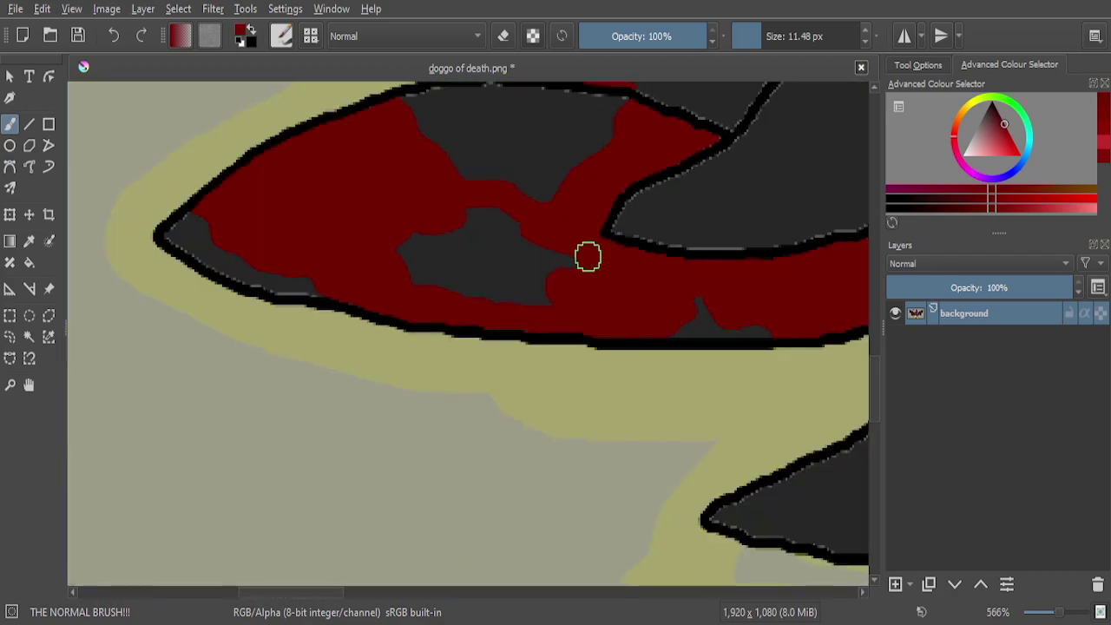
Cover the rest of the enclosed bare area in the middle of the fifth feather with dark red
scroll(697, 276, up, 4)
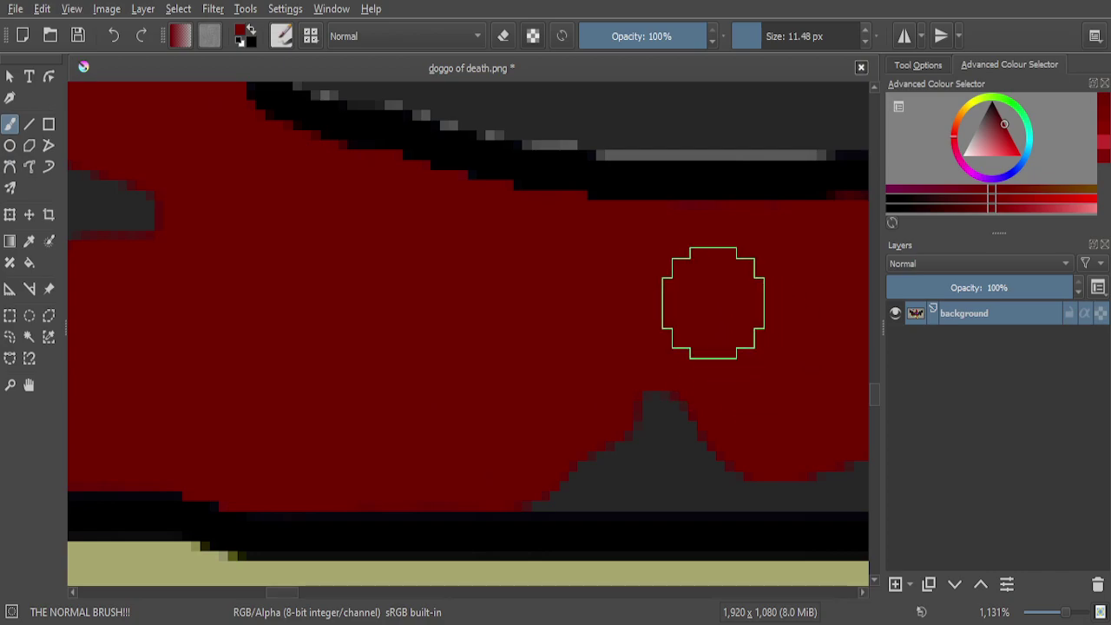
scroll(620, 293, down, 4)
scroll(621, 293, up, 3)
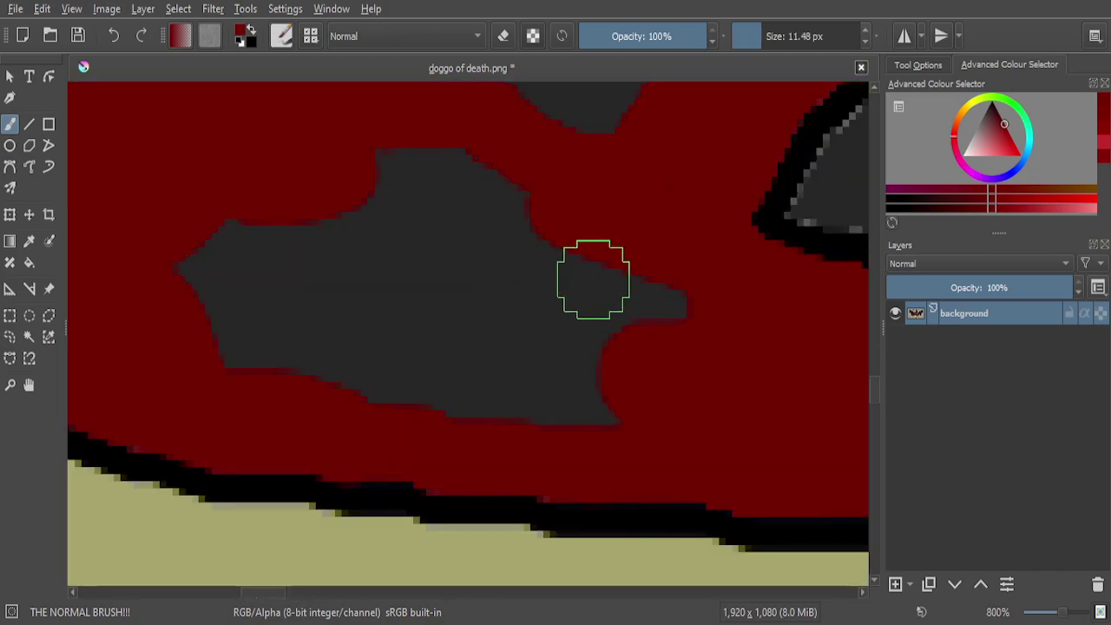
mouse_move(599, 258)
mouse_down()
mouse_move(532, 278)
mouse_move(484, 326)
mouse_move(440, 337)
mouse_move(385, 327)
mouse_move(342, 287)
mouse_move(323, 235)
mouse_up()
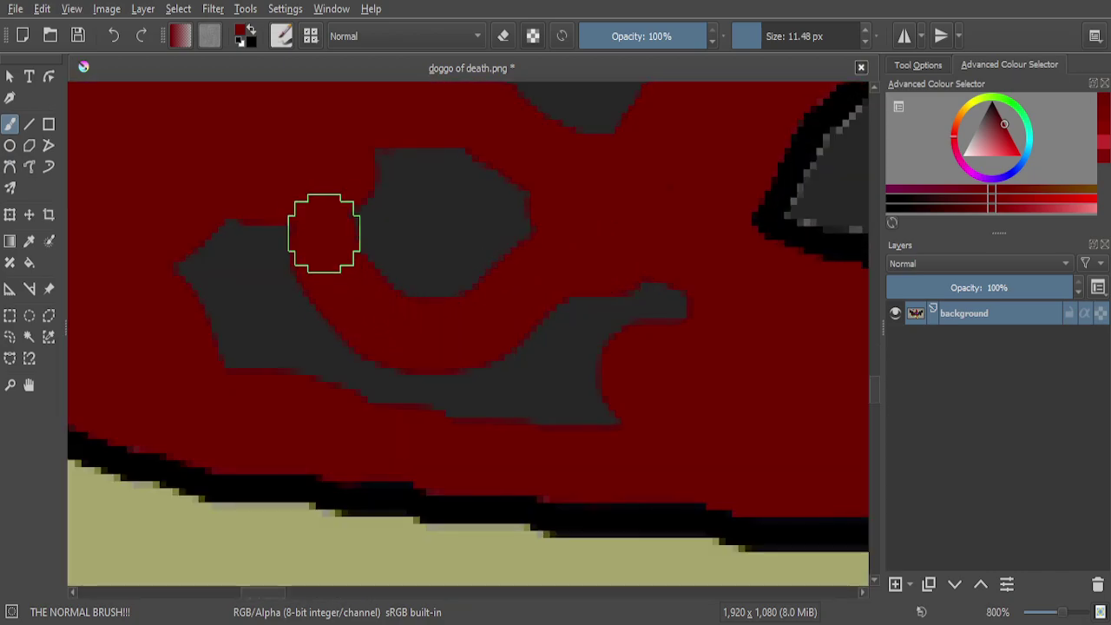
drag(492, 237, 368, 240)
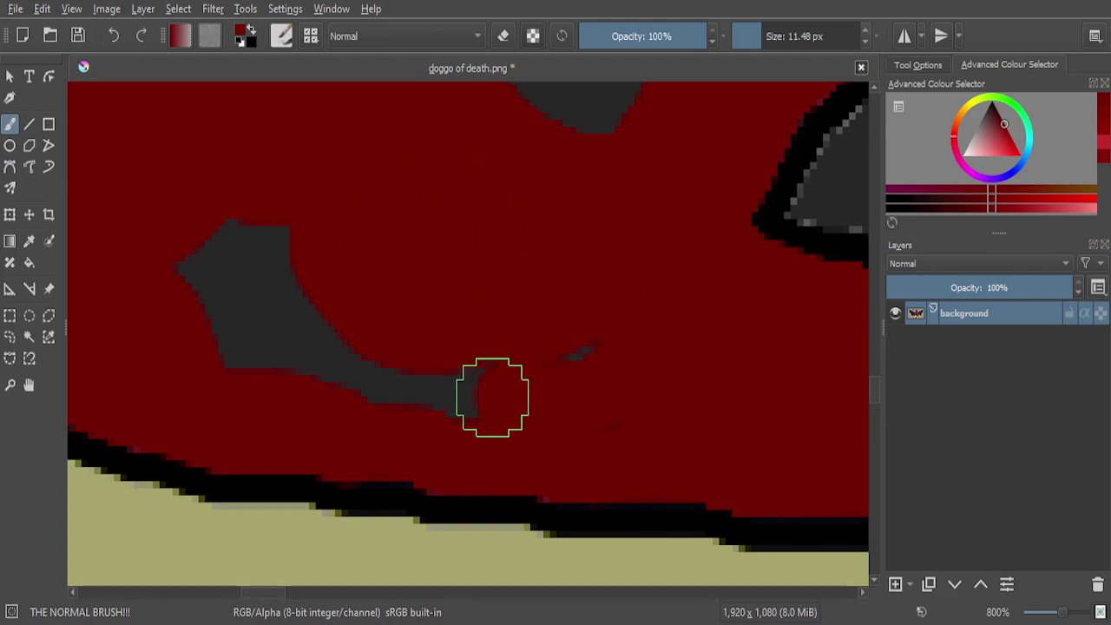
drag(336, 372, 209, 323)
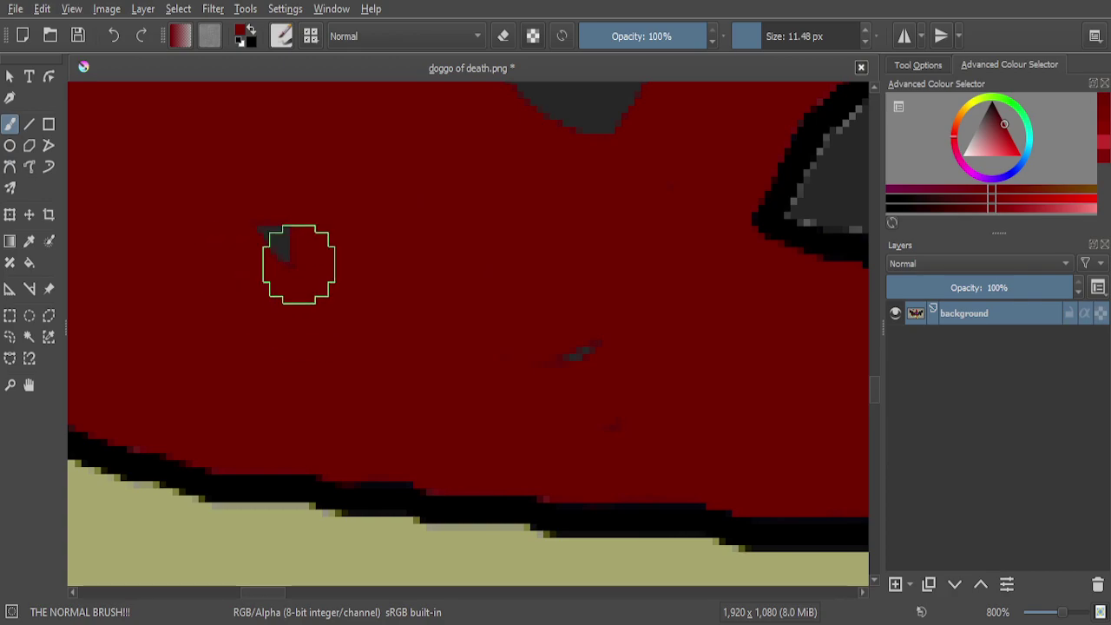
scroll(595, 365, down, 8)
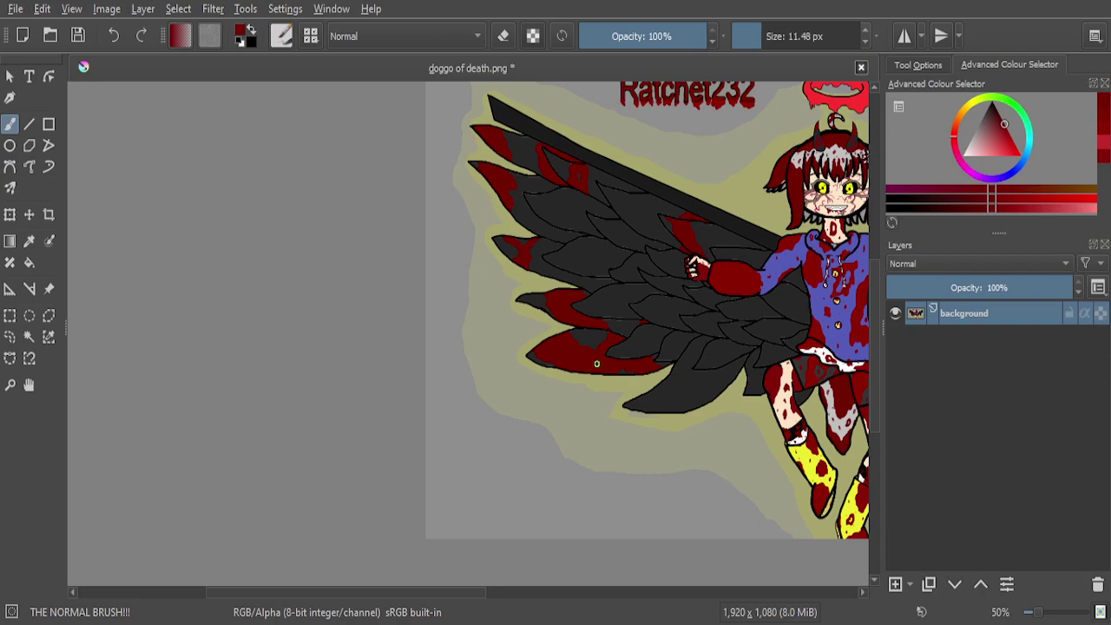
scroll(596, 364, down, 2)
scroll(597, 363, down, 2)
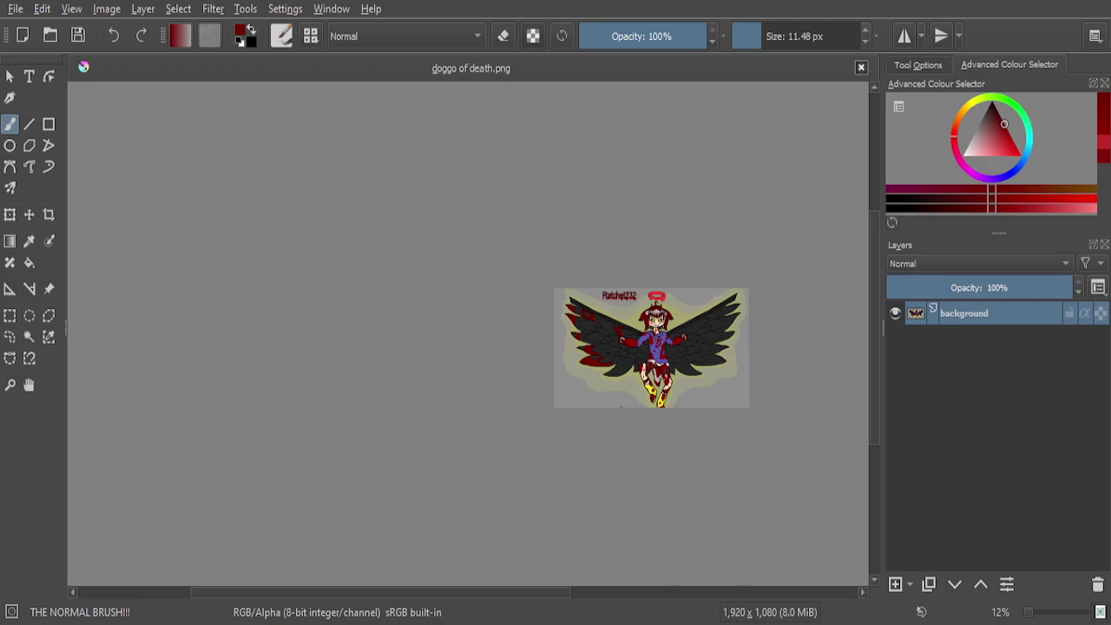
scroll(624, 399, up, 3)
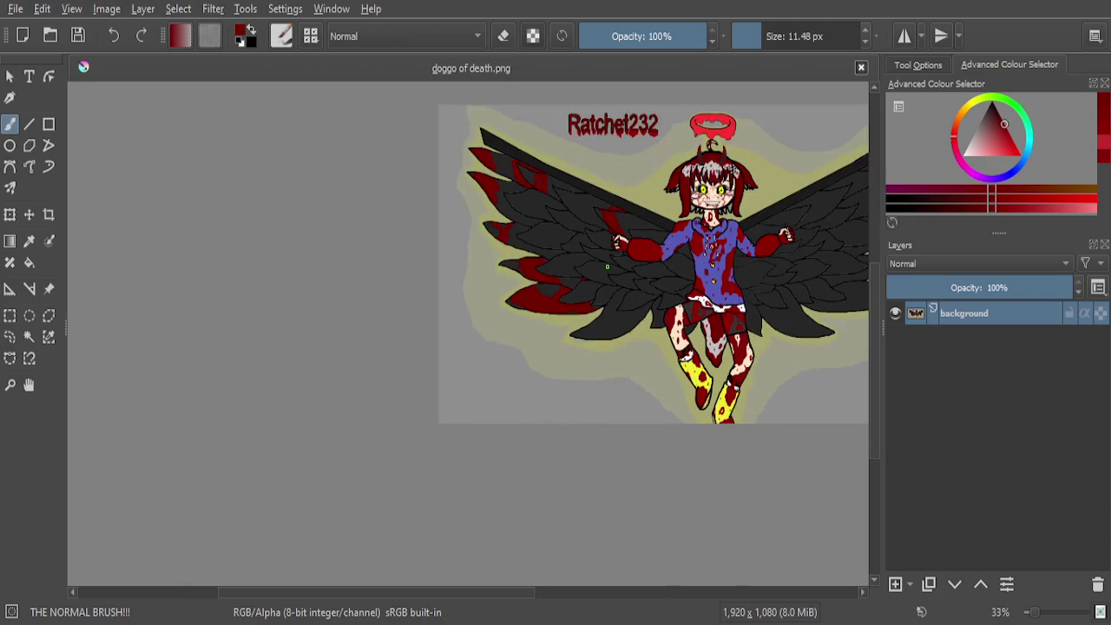
scroll(611, 271, up, 2)
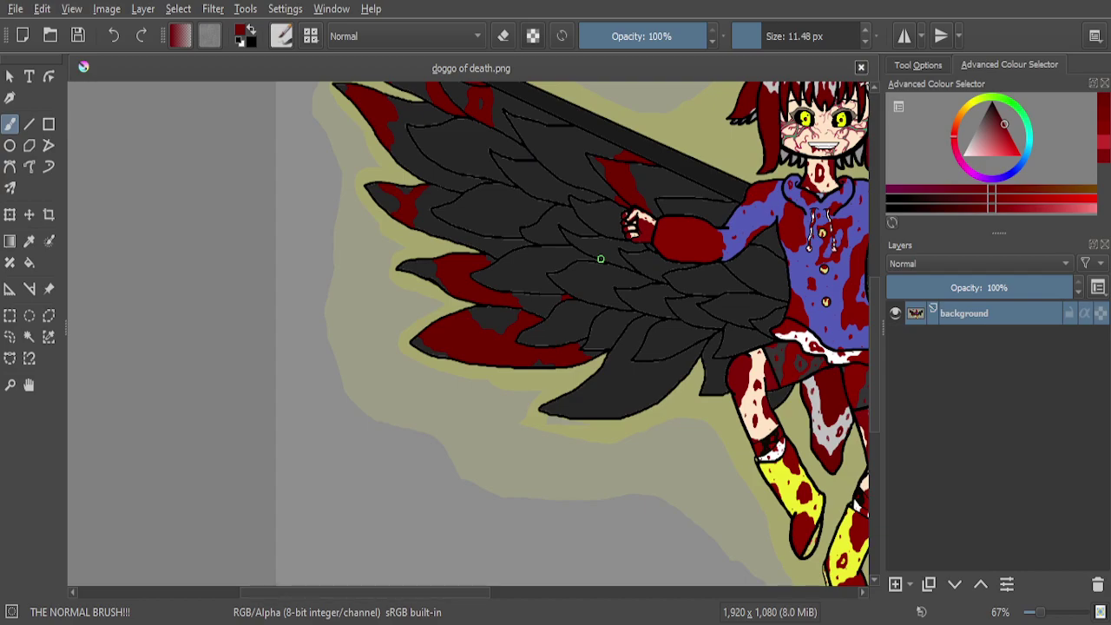
scroll(598, 258, down, 1)
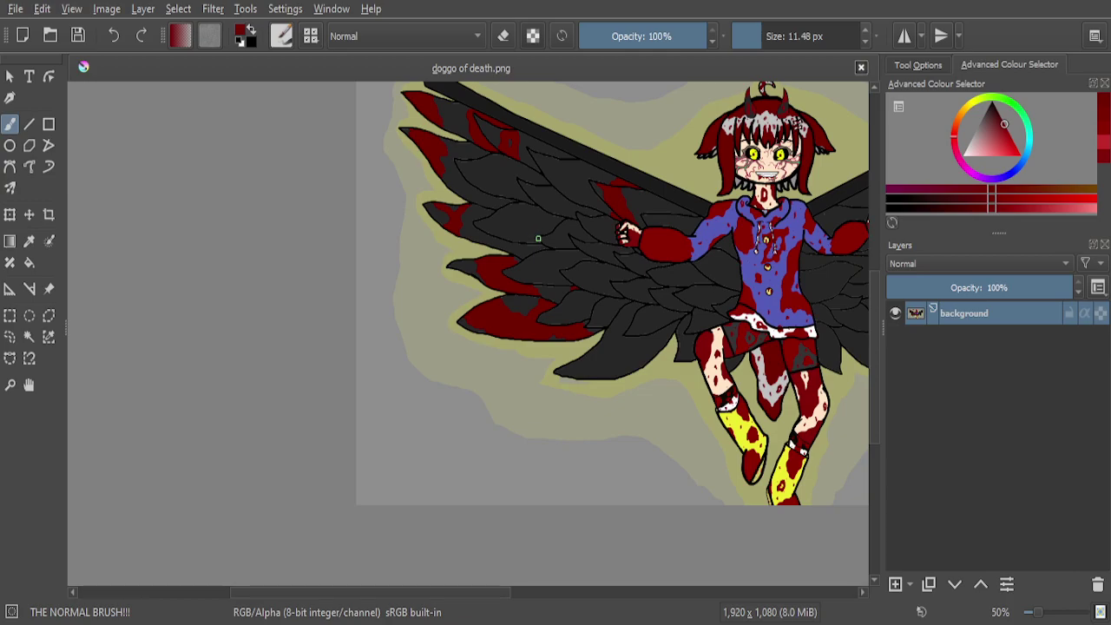
Paint a dark red stain across the third feather's narrow inner end, extending its outer edge with 2.48 px and 4.48 px brush strokes
scroll(542, 243, up, 1)
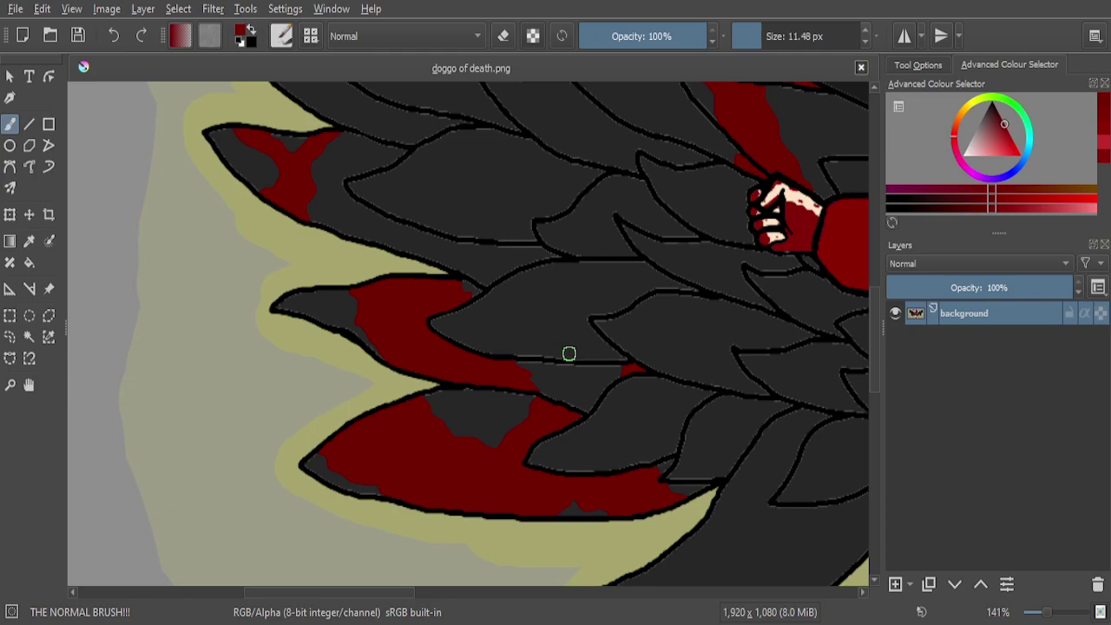
scroll(589, 377, up, 3)
scroll(590, 380, down, 4)
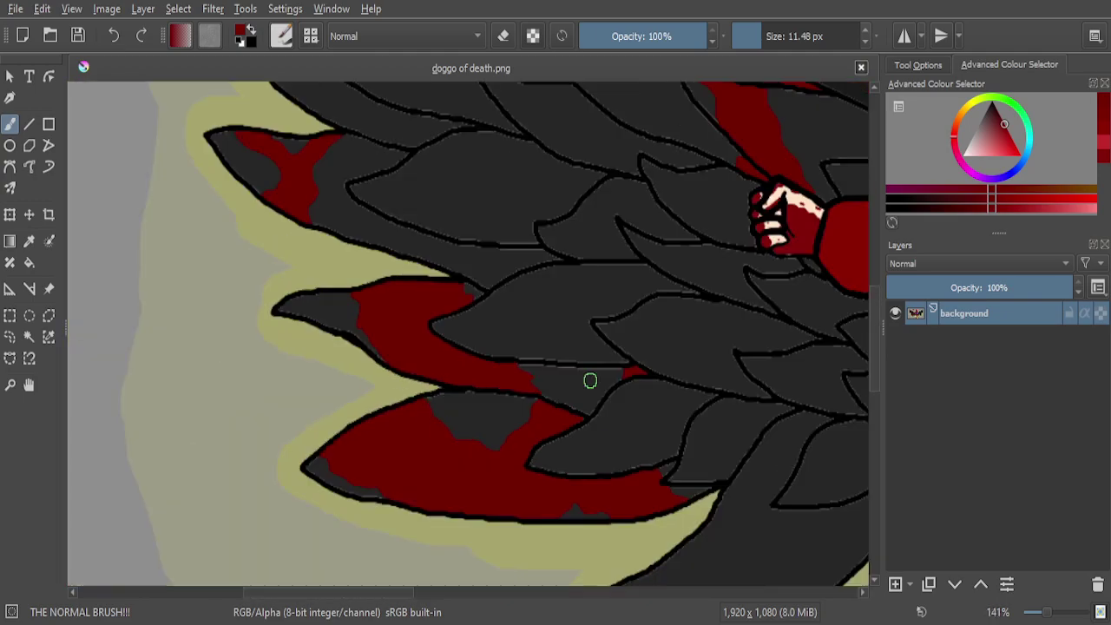
scroll(500, 274, up, 1)
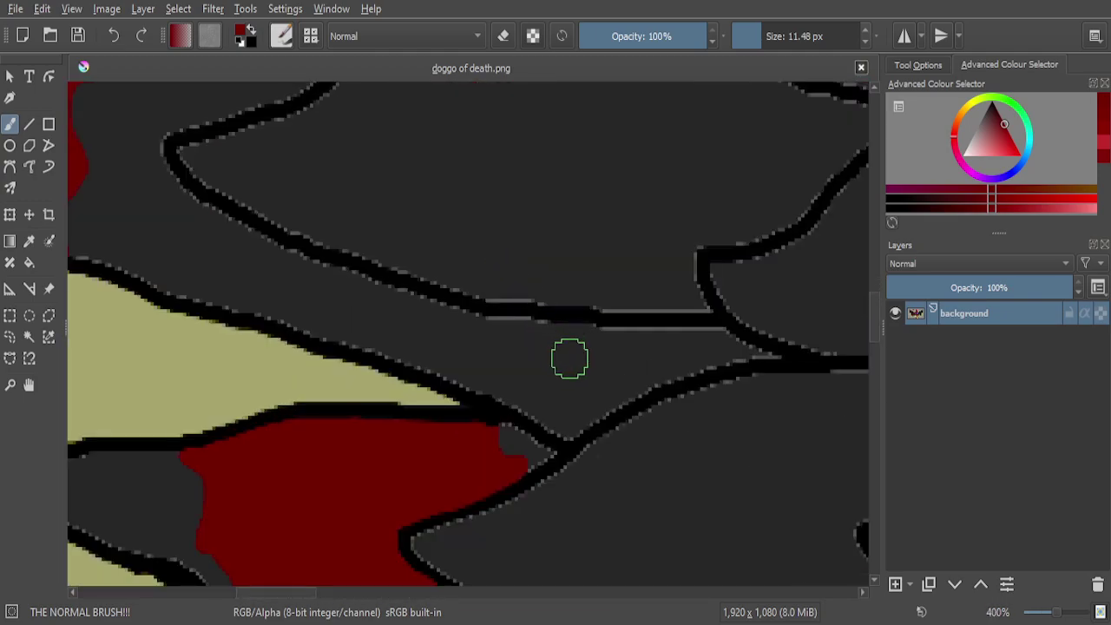
scroll(564, 354, up, 3)
mouse_move(574, 300)
mouse_down()
mouse_move(536, 316)
mouse_move(538, 436)
mouse_move(519, 463)
mouse_move(469, 475)
mouse_up()
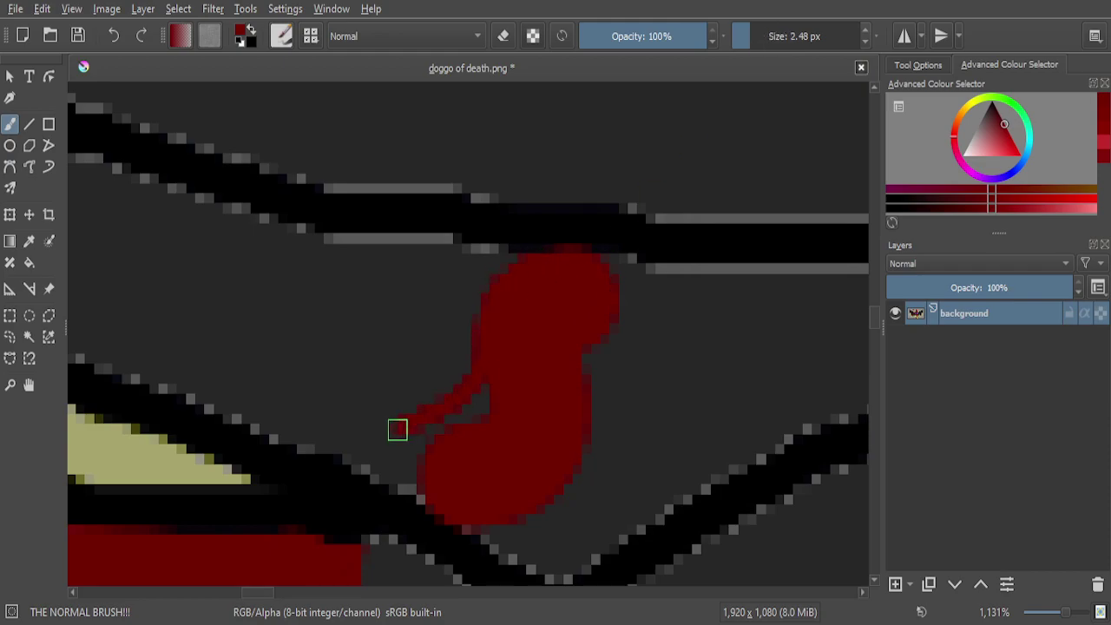
scroll(402, 472, down, 1)
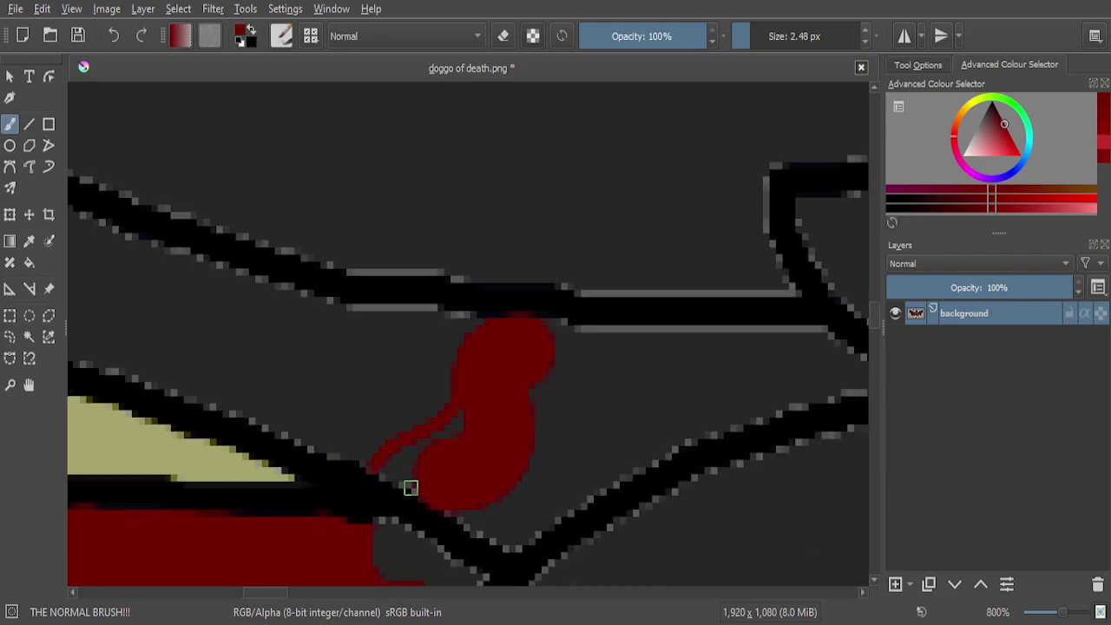
scroll(405, 478, up, 5)
mouse_move(439, 494)
mouse_down()
mouse_move(235, 402)
mouse_move(375, 320)
mouse_move(266, 346)
mouse_up()
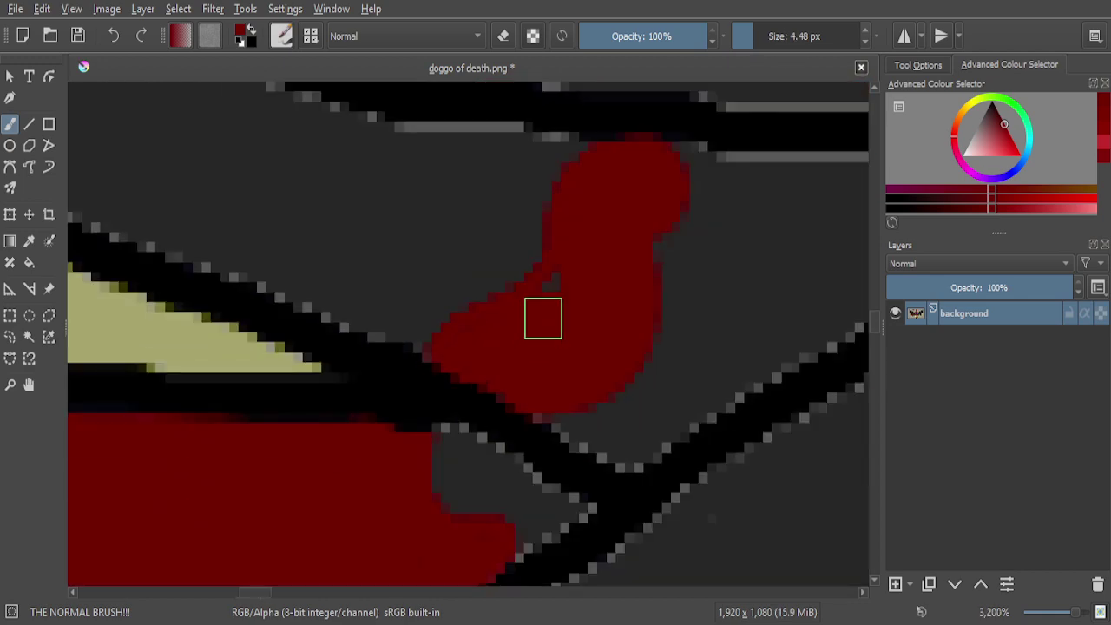
scroll(540, 322, up, 3)
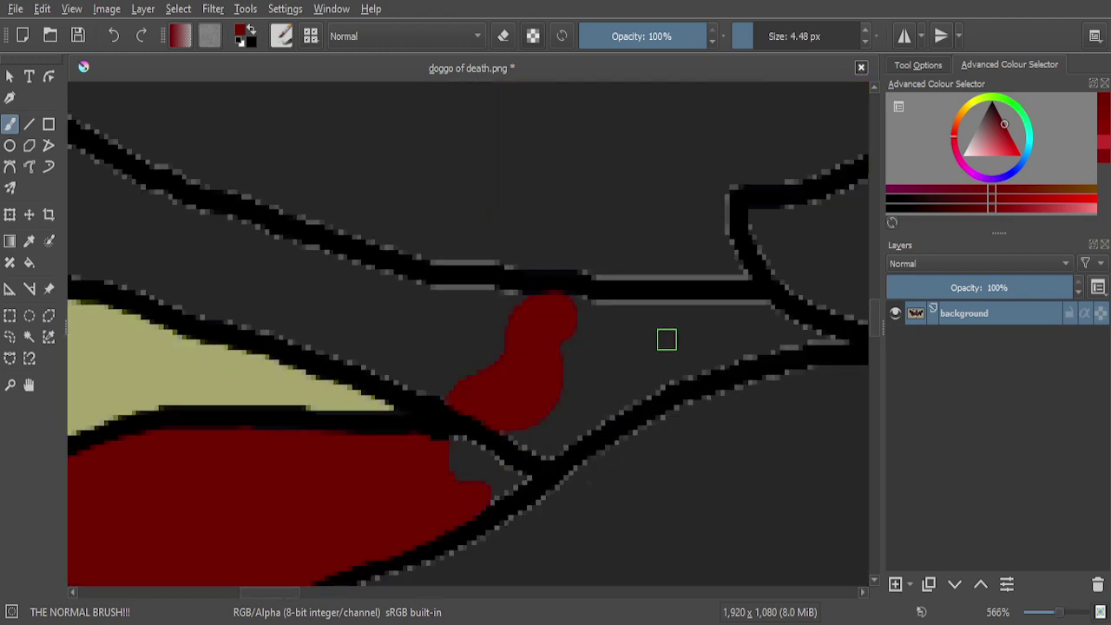
Run a dark red band along the upper outline from the third feather's pointed inner corner to the new stain
scroll(823, 334, up, 4)
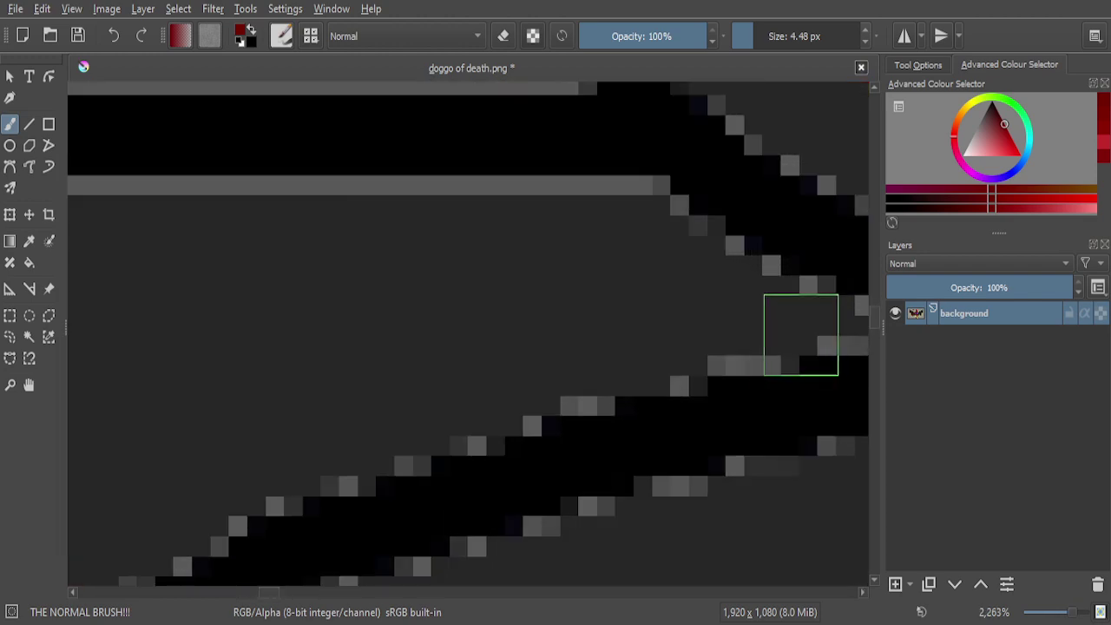
mouse_move(814, 315)
mouse_down()
mouse_move(689, 248)
mouse_move(657, 218)
mouse_move(334, 217)
mouse_up()
scroll(598, 322, down, 6)
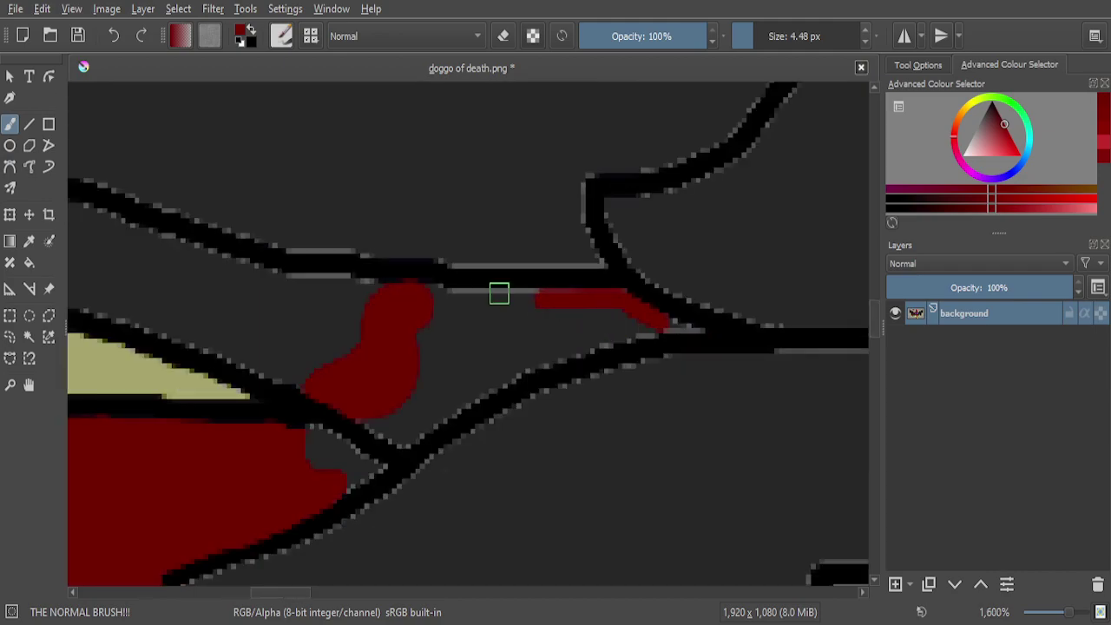
scroll(501, 293, up, 5)
drag(656, 317, 377, 311)
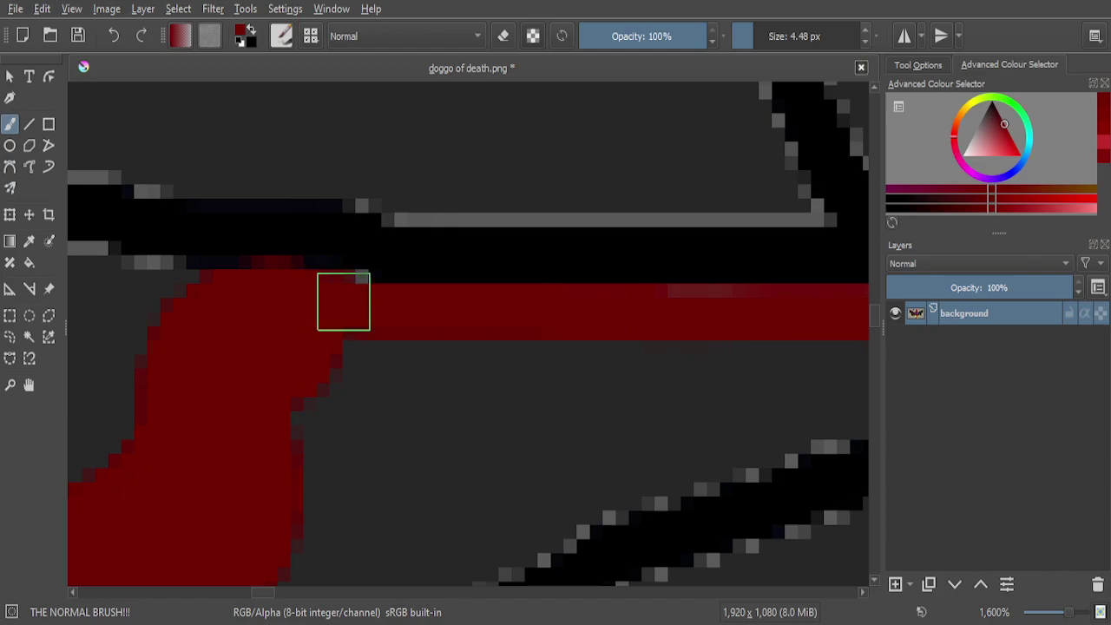
scroll(387, 304, down, 8)
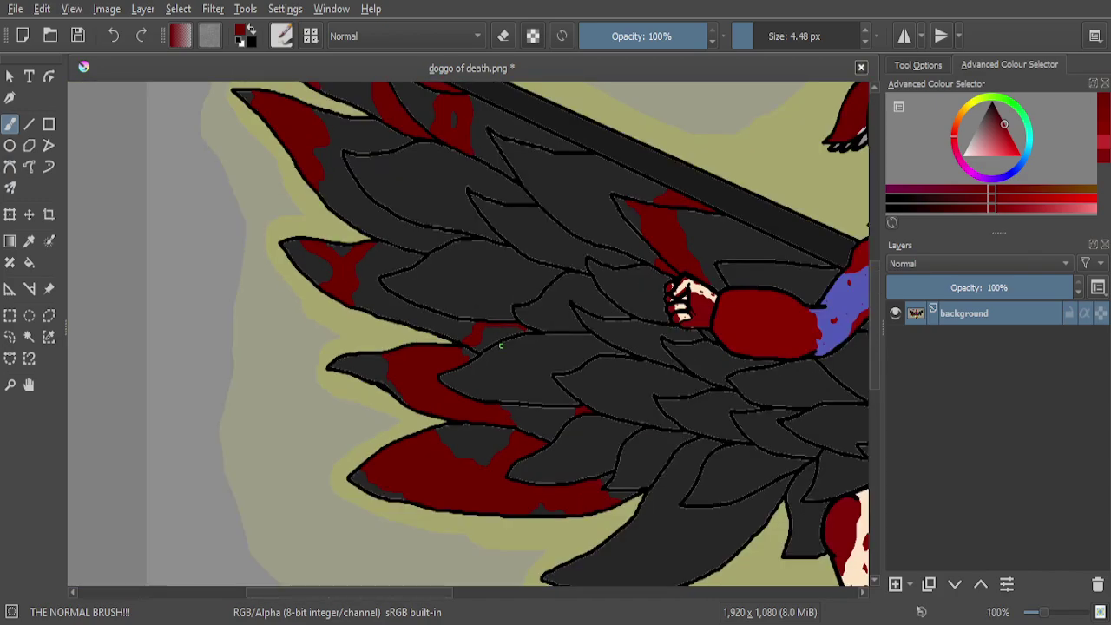
Extend the stain down into the corner where the third feather's lower outlines meet and widen it inward
scroll(489, 348, up, 10)
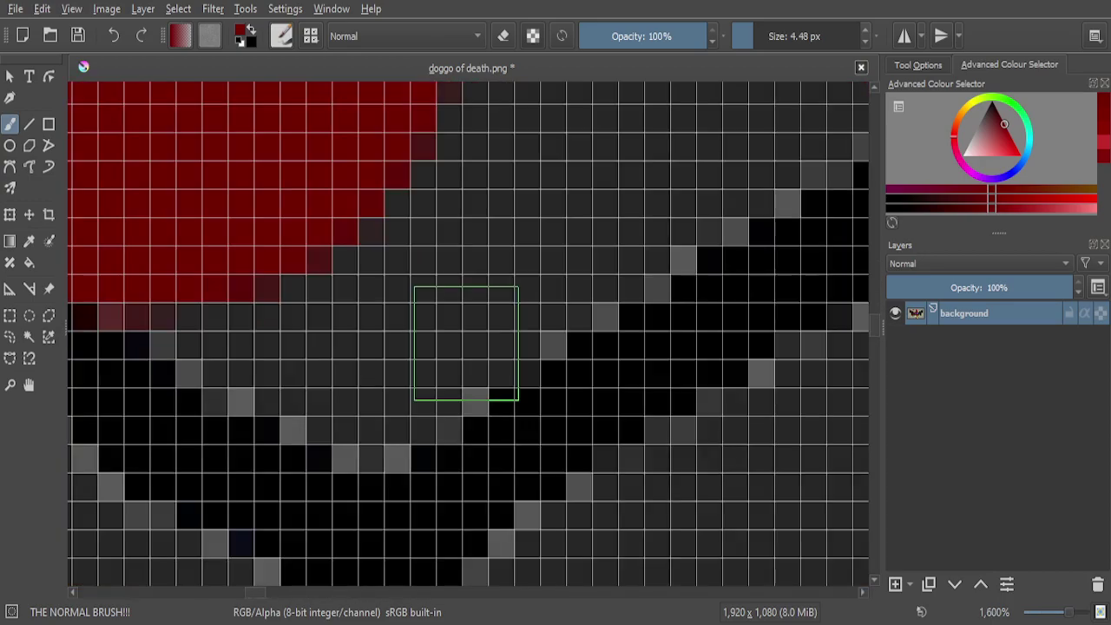
mouse_move(145, 283)
mouse_down()
mouse_move(161, 275)
mouse_move(258, 362)
mouse_move(362, 407)
mouse_move(548, 330)
mouse_move(729, 192)
mouse_move(498, 281)
mouse_move(282, 290)
mouse_up()
scroll(552, 260, down, 2)
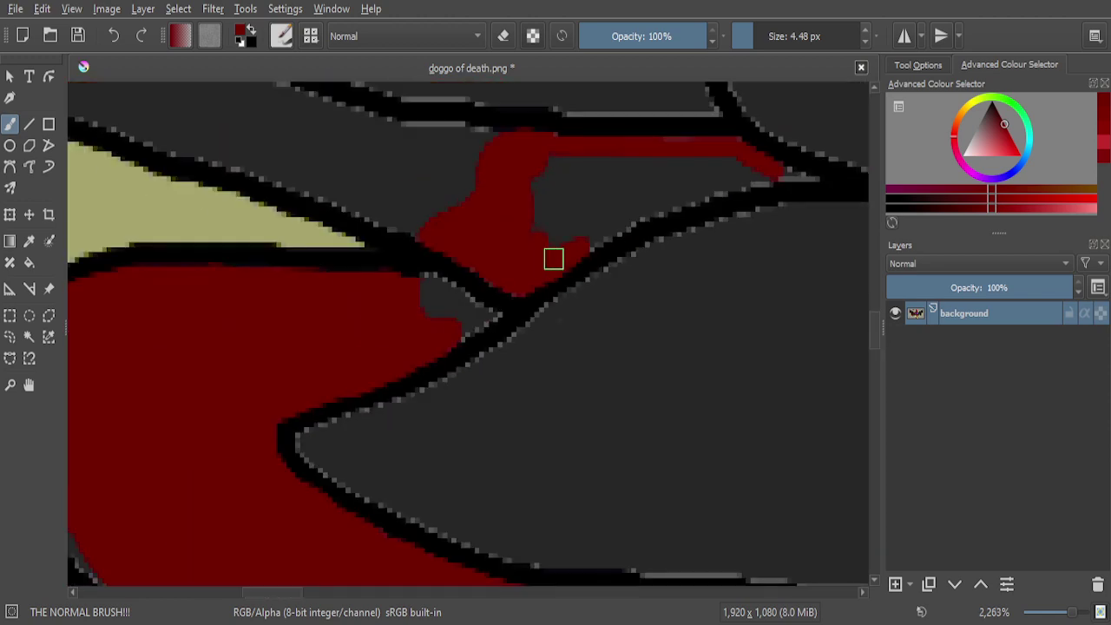
scroll(598, 206, up, 4)
mouse_move(593, 198)
mouse_down()
mouse_move(513, 342)
mouse_move(424, 414)
mouse_move(478, 317)
mouse_move(394, 292)
mouse_up()
mouse_move(297, 406)
mouse_down()
mouse_move(371, 113)
mouse_move(426, 304)
mouse_move(400, 168)
mouse_move(373, 313)
mouse_move(427, 194)
mouse_move(494, 230)
mouse_up()
mouse_move(515, 188)
mouse_down()
mouse_move(557, 277)
mouse_move(623, 156)
mouse_move(593, 343)
mouse_move(538, 396)
mouse_move(741, 284)
mouse_move(740, 303)
mouse_move(704, 337)
mouse_move(545, 411)
mouse_up()
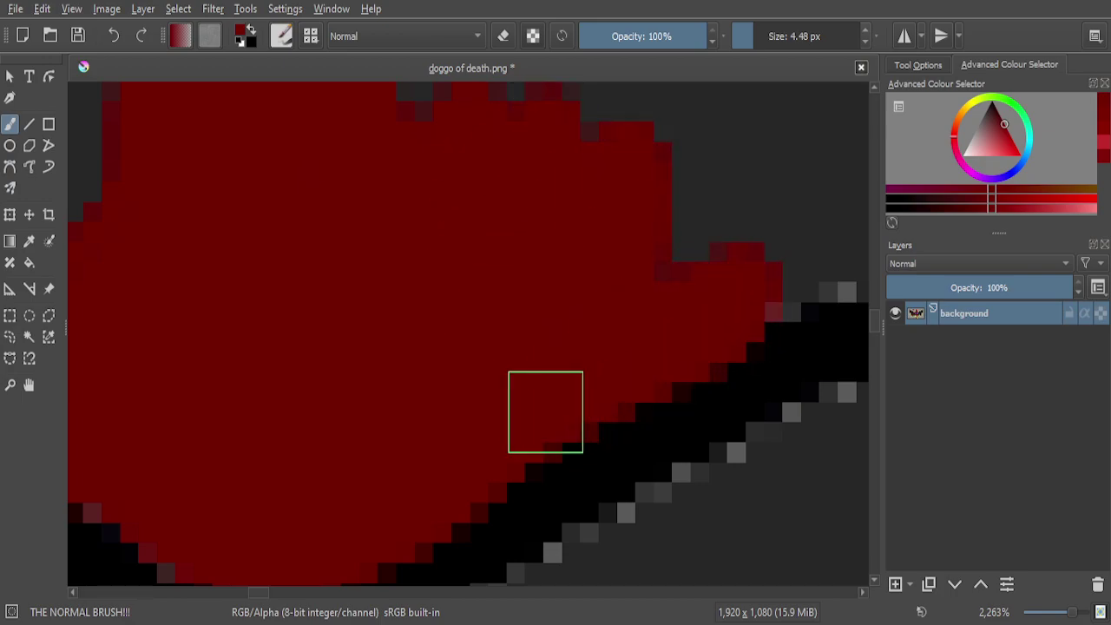
scroll(506, 388, down, 2)
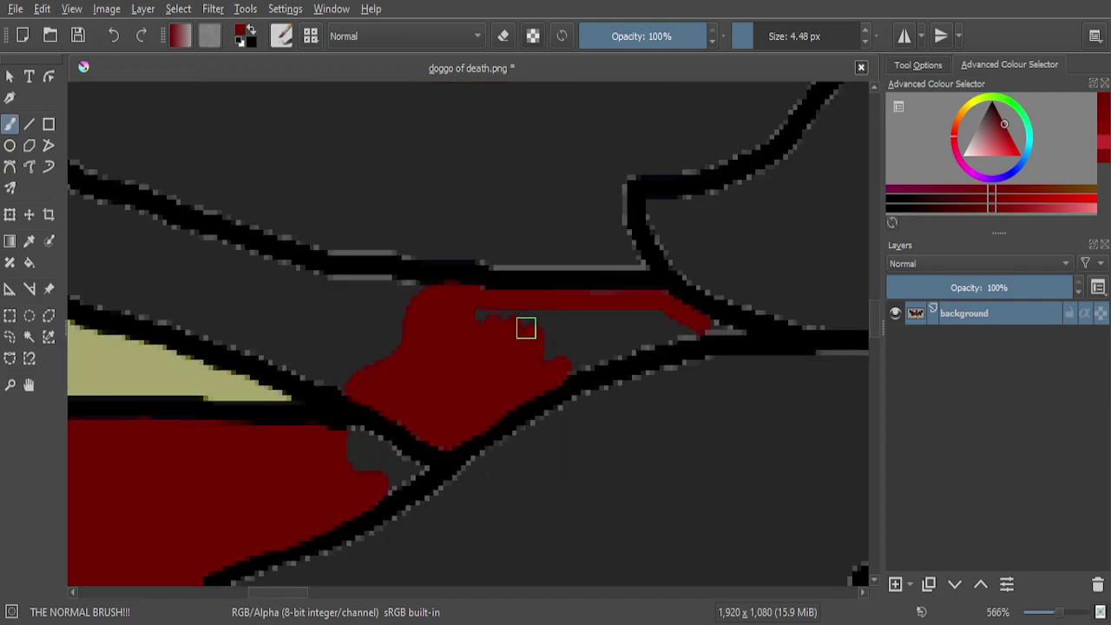
Fill the remaining bare area between the stain, the upper band and the lower outline with dark red
scroll(525, 330, up, 5)
mouse_move(523, 318)
mouse_down()
mouse_move(303, 308)
mouse_move(244, 286)
mouse_move(262, 257)
mouse_move(413, 307)
mouse_move(531, 377)
mouse_move(570, 375)
mouse_move(598, 286)
mouse_move(610, 405)
mouse_move(693, 359)
mouse_move(631, 363)
mouse_up()
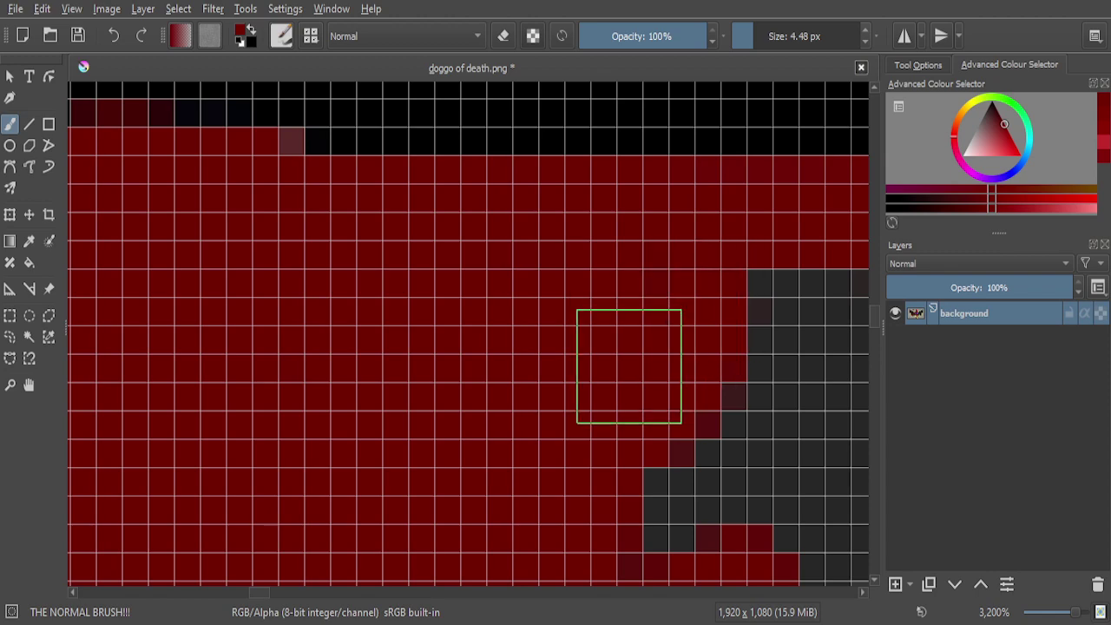
scroll(591, 348, down, 5)
scroll(703, 348, up, 3)
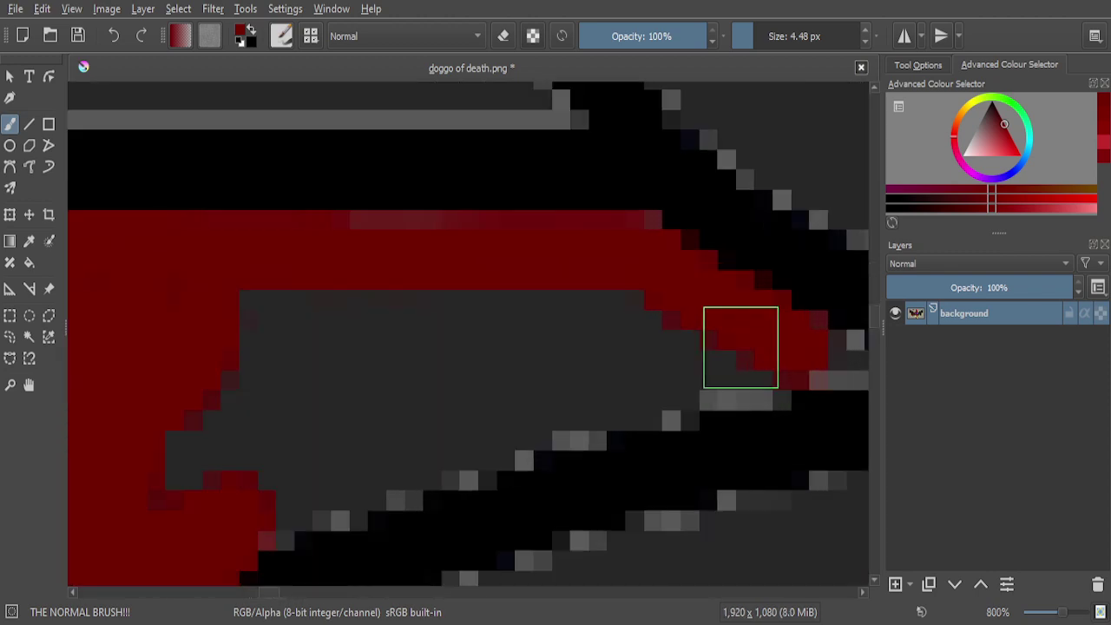
scroll(801, 354, up, 2)
mouse_move(688, 388)
mouse_down()
mouse_move(295, 486)
mouse_move(316, 446)
mouse_move(425, 390)
mouse_move(621, 328)
mouse_move(479, 310)
mouse_move(287, 399)
mouse_move(359, 292)
mouse_move(627, 310)
mouse_up()
scroll(531, 325, down, 5)
scroll(442, 383, up, 3)
mouse_move(441, 383)
mouse_down()
mouse_move(563, 382)
mouse_move(468, 419)
mouse_move(338, 448)
mouse_move(360, 421)
mouse_move(354, 380)
mouse_move(231, 404)
mouse_move(276, 300)
mouse_move(336, 285)
mouse_move(346, 343)
mouse_move(376, 176)
mouse_move(415, 170)
mouse_move(425, 337)
mouse_move(492, 175)
mouse_move(492, 357)
mouse_move(581, 223)
mouse_move(605, 153)
mouse_move(529, 181)
mouse_move(638, 291)
mouse_move(701, 327)
mouse_move(693, 352)
mouse_move(448, 434)
mouse_move(318, 464)
mouse_up()
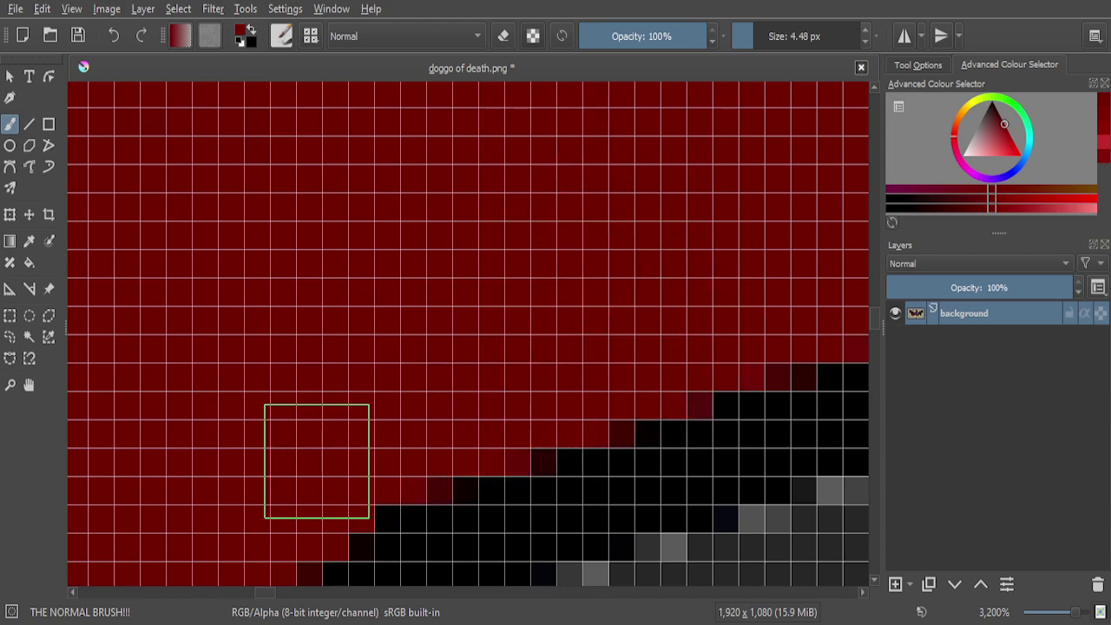
scroll(575, 355, down, 1)
scroll(520, 302, up, 1)
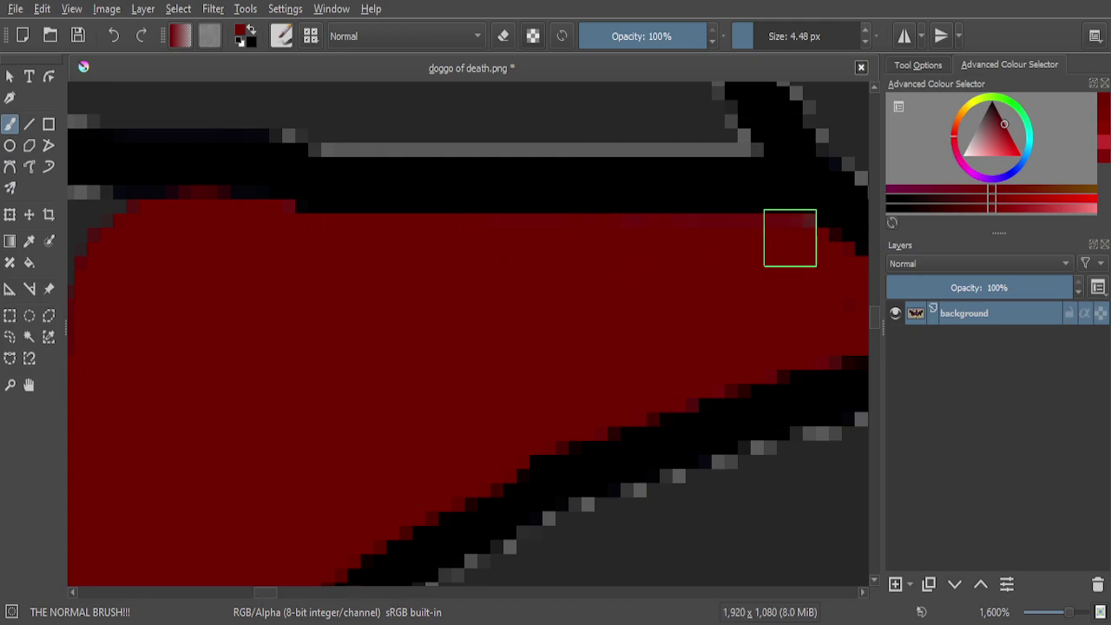
Fill the last grey pixels in the stain's pointed inner corner with dark red using a 1.48 px brush
scroll(725, 290, down, 3)
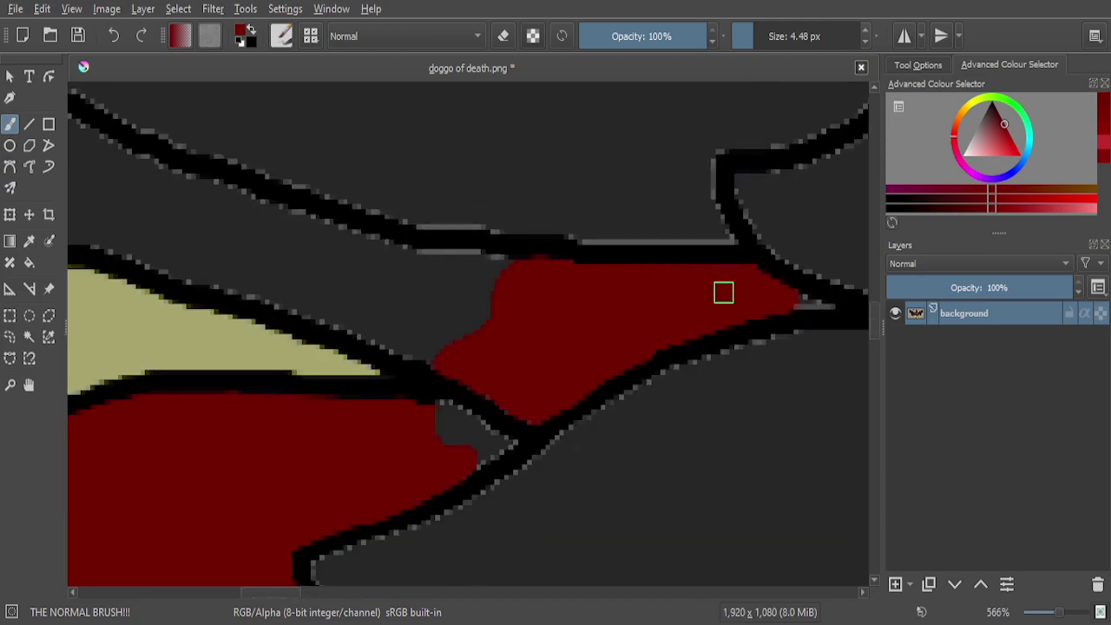
scroll(778, 293, up, 3)
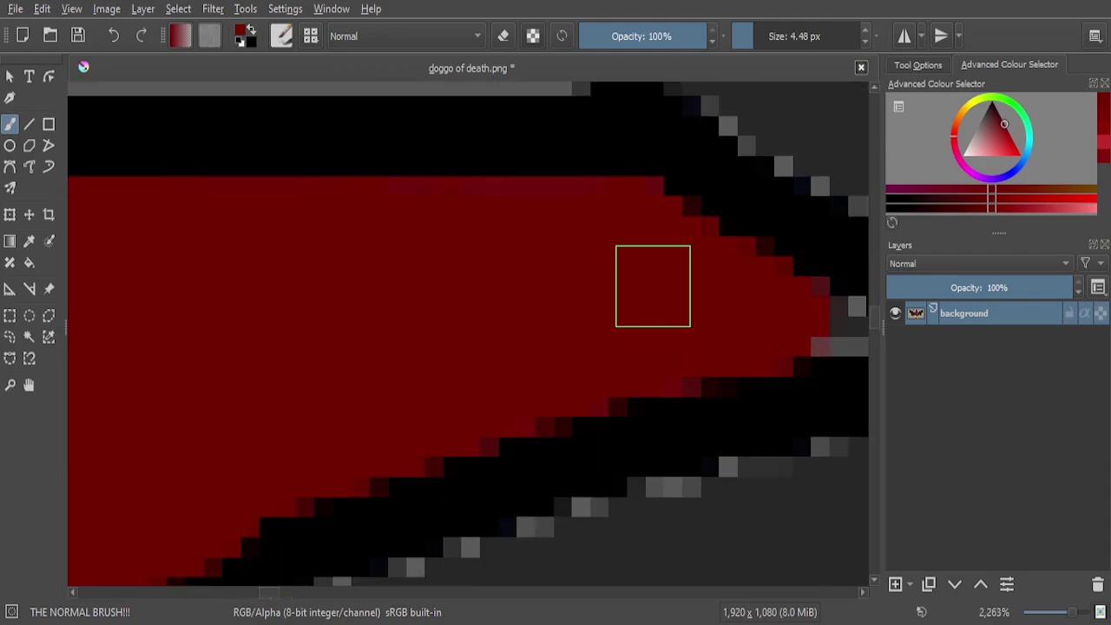
scroll(716, 306, down, 1)
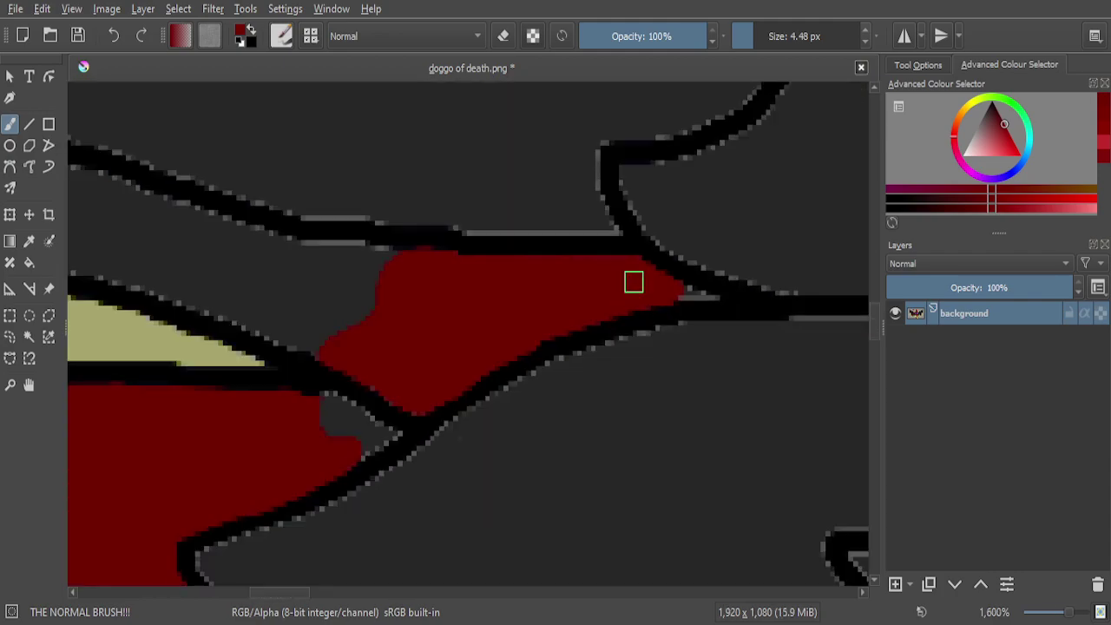
scroll(634, 281, down, 2)
scroll(662, 280, up, 6)
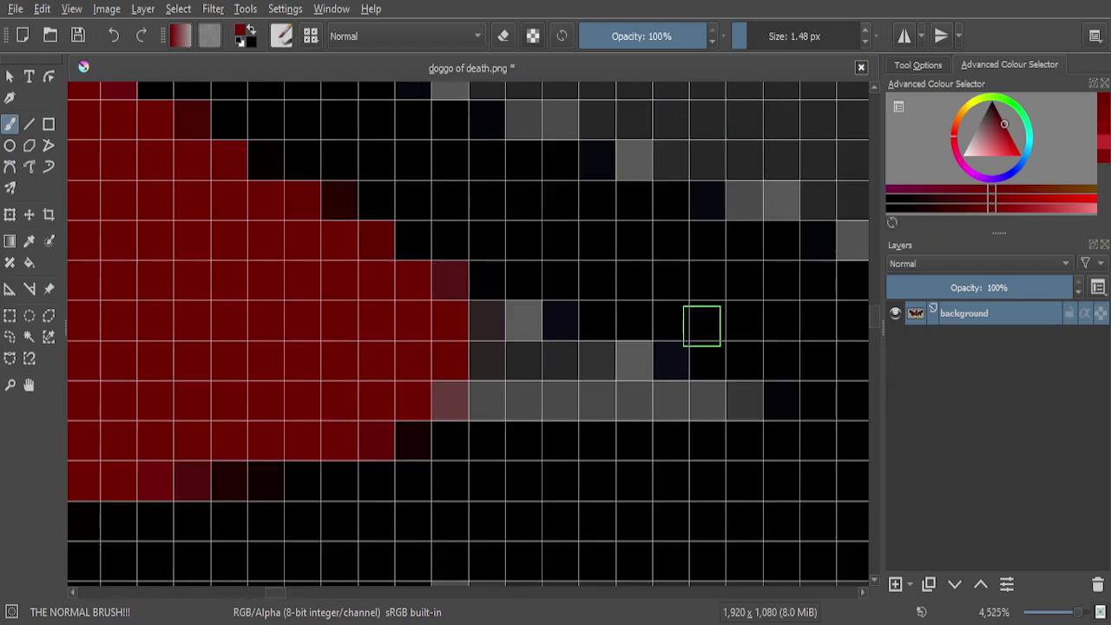
drag(756, 400, 417, 393)
drag(598, 369, 630, 367)
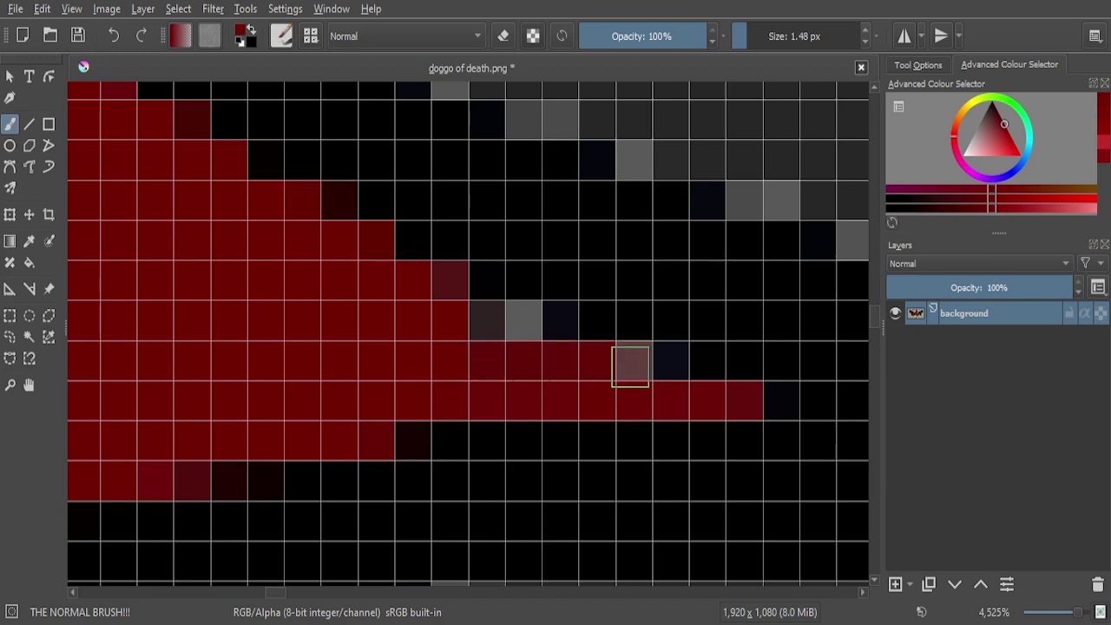
click(516, 335)
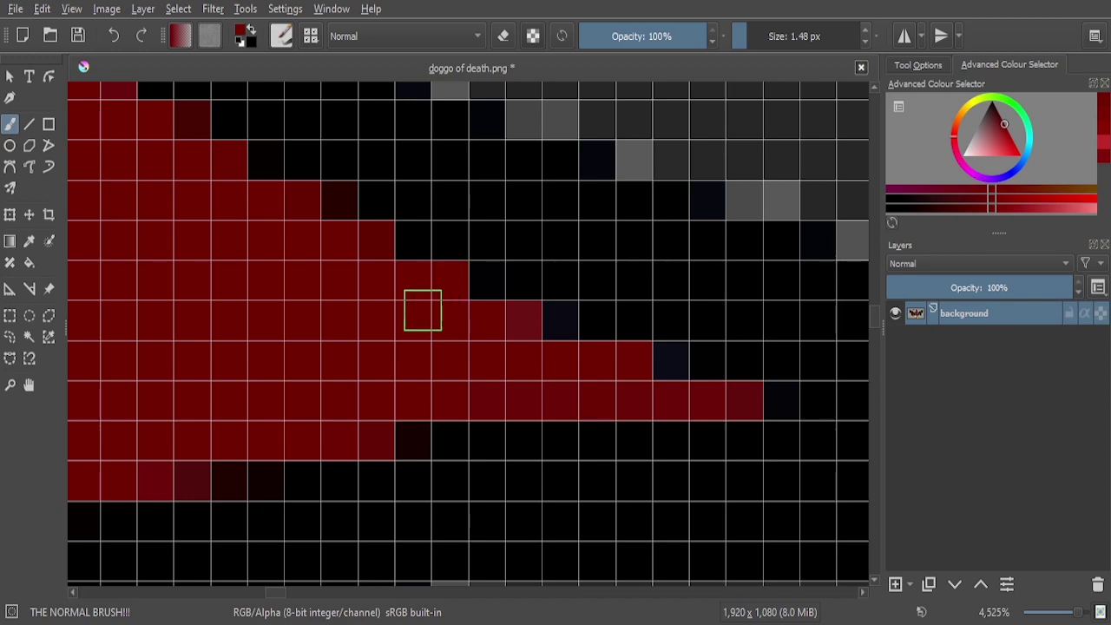
scroll(431, 344, down, 9)
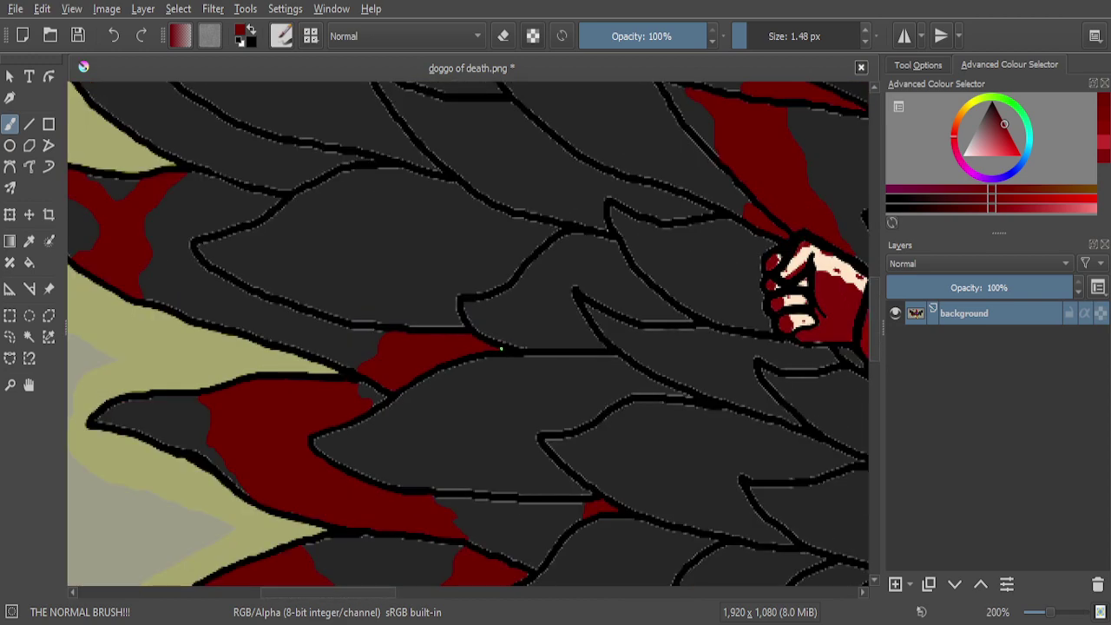
Touch up the stain's outer edge pixels where it meets the third feather's lower outline
scroll(358, 372, up, 9)
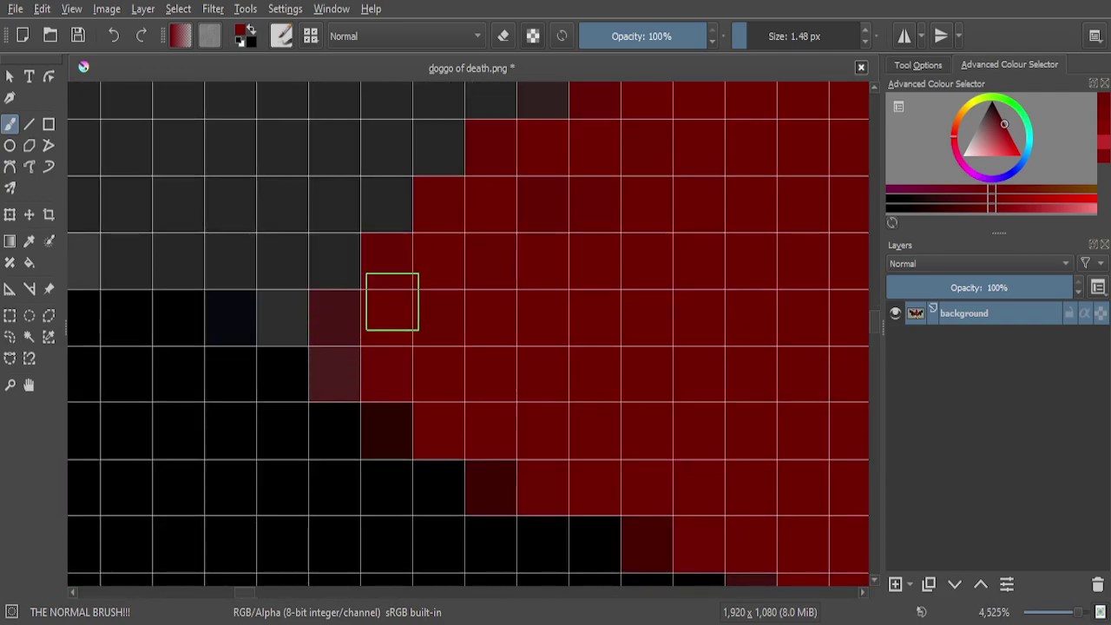
drag(389, 262, 263, 312)
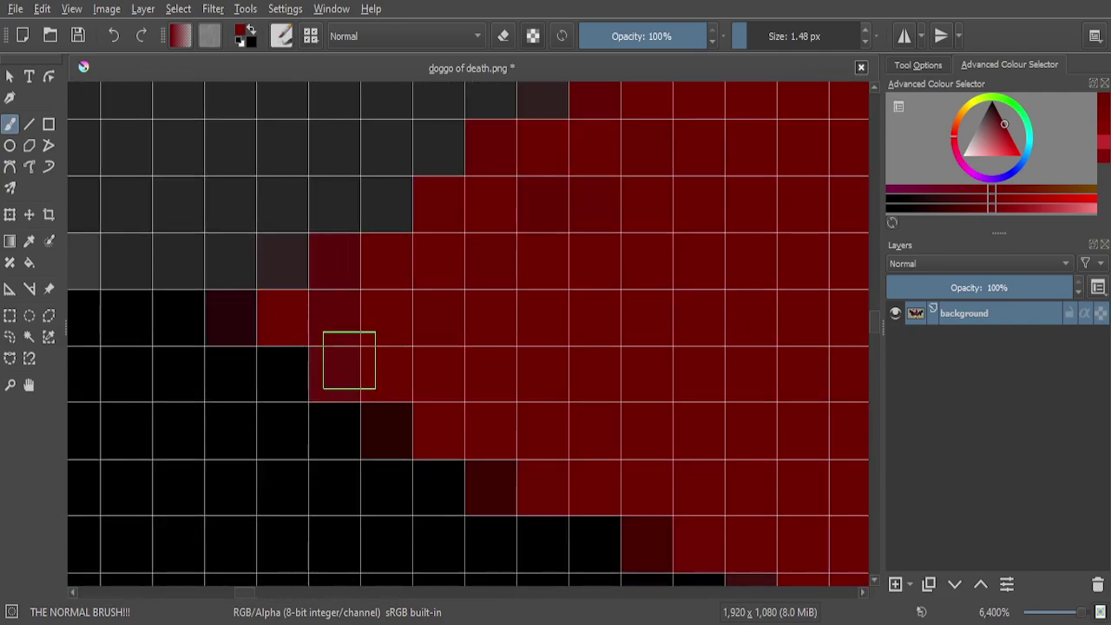
drag(377, 413, 516, 452)
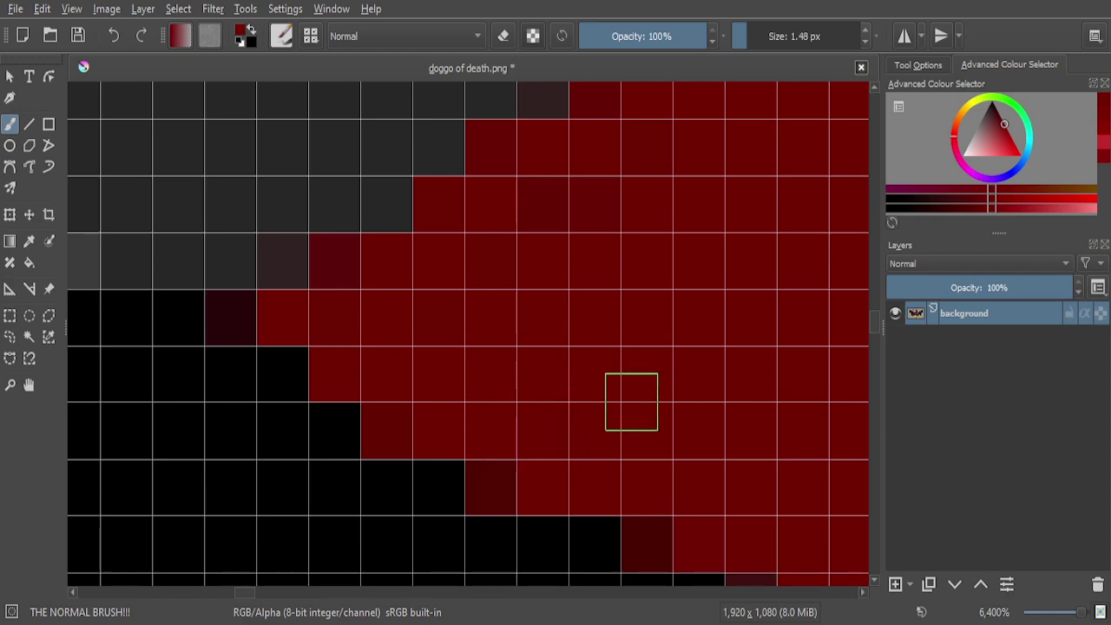
scroll(621, 400, down, 6)
Draw the edge line of a new dark red stain across the inner corner of the X-stained feather and thicken its lower end
scroll(738, 282, down, 1)
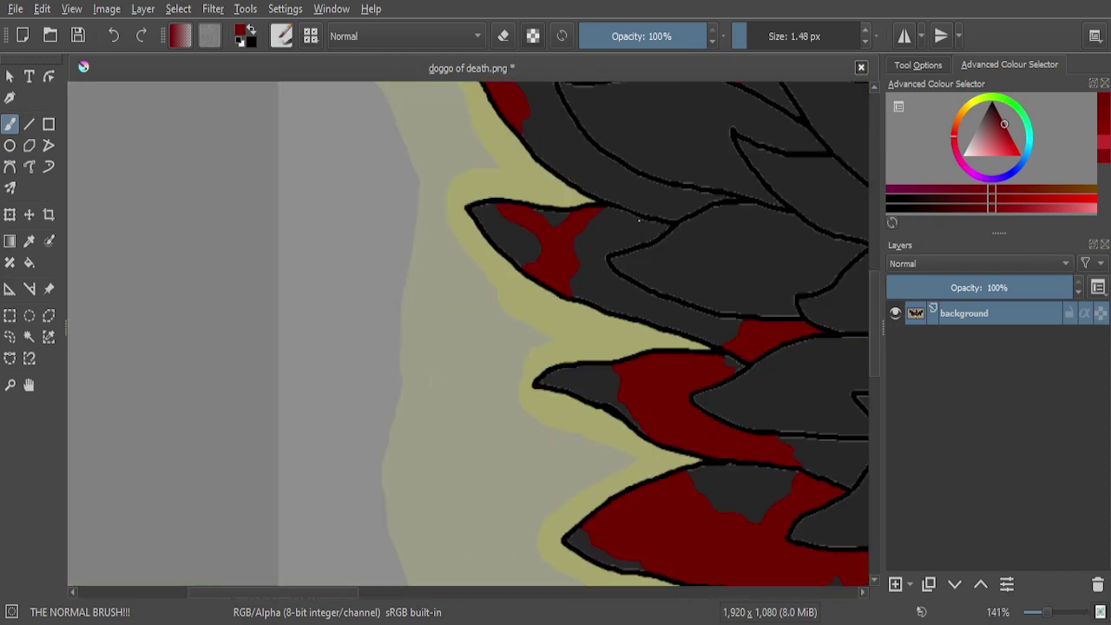
scroll(640, 221, up, 5)
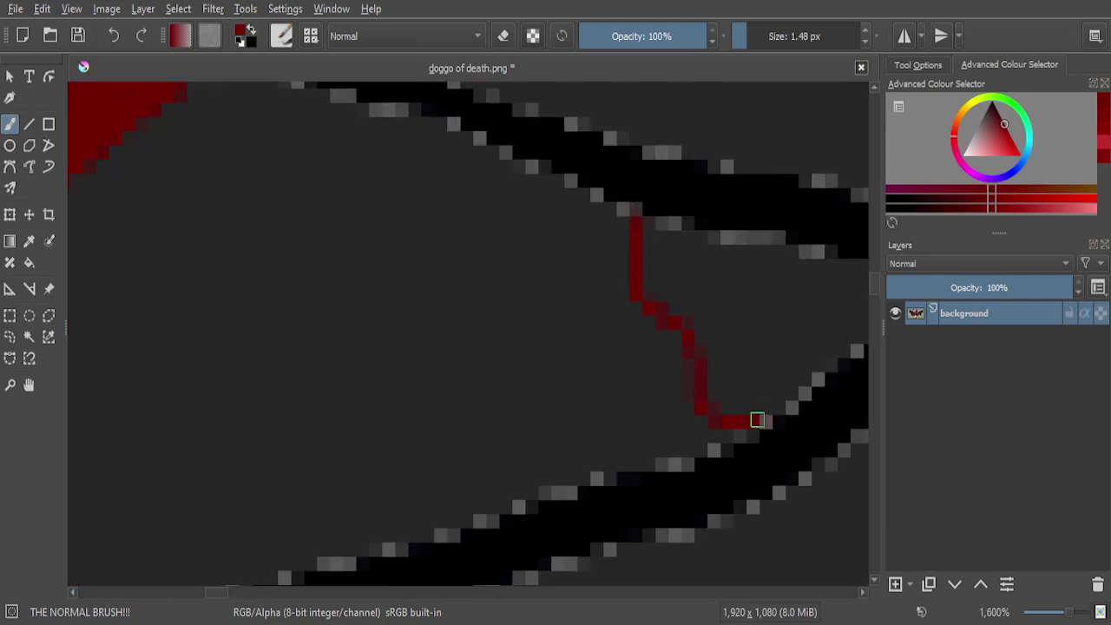
scroll(752, 400, up, 4)
click(740, 436)
click(752, 436)
drag(753, 431, 701, 375)
drag(649, 431, 649, 319)
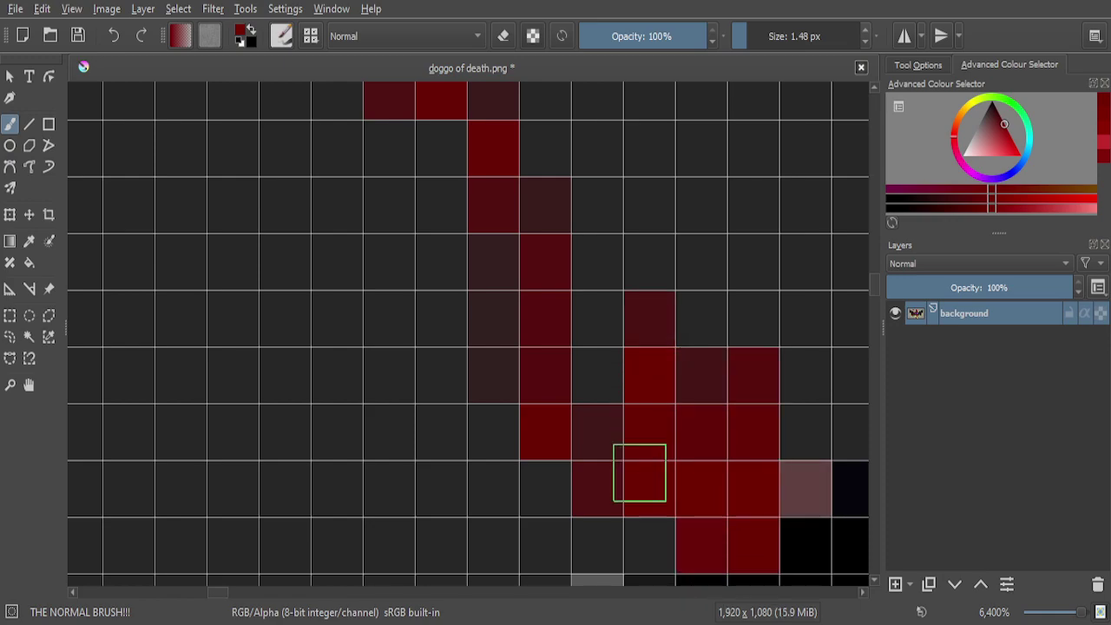
drag(596, 417, 604, 289)
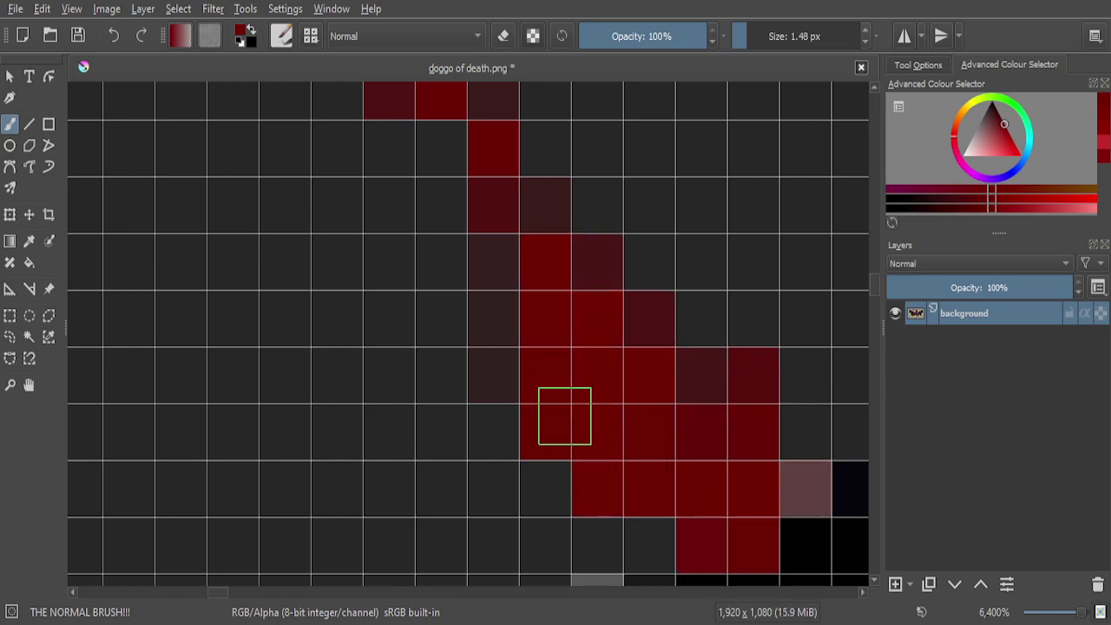
scroll(735, 452, down, 5)
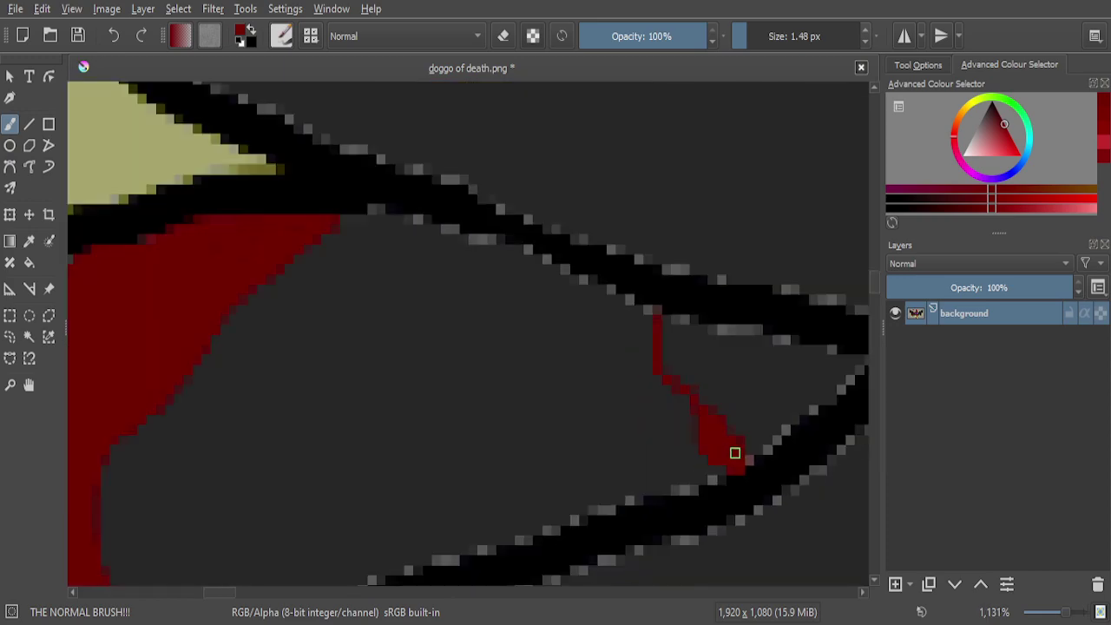
Fill the tip of the corner where the X-stained feather's upper outline meets the overlapping feather's outline with dark red
scroll(763, 408, down, 4)
scroll(820, 395, up, 8)
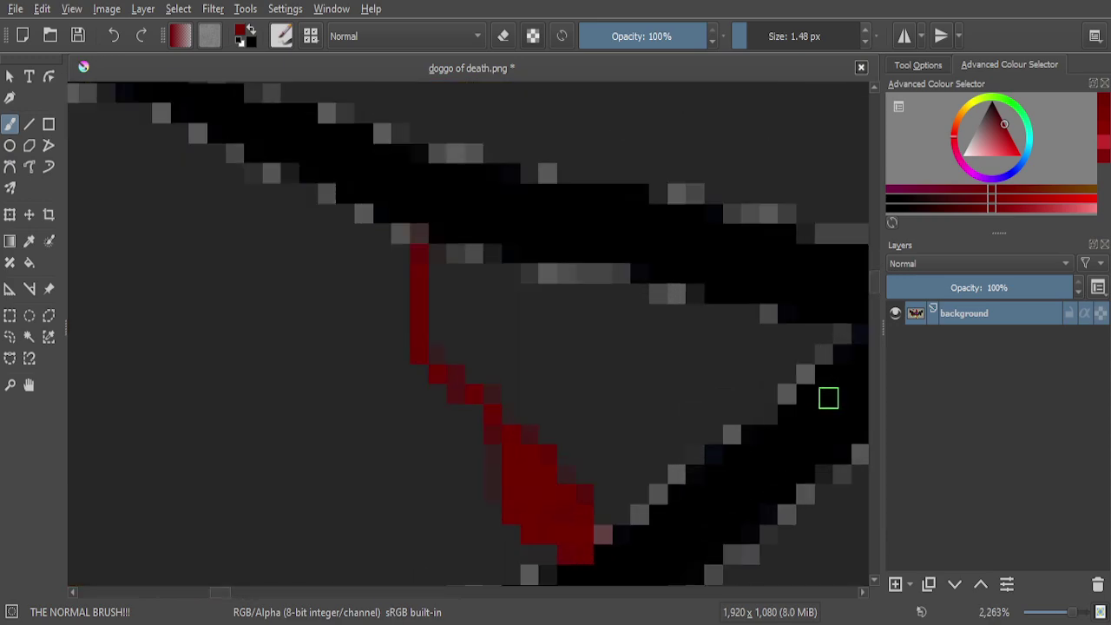
scroll(723, 275, up, 2)
mouse_move(716, 251)
mouse_down()
mouse_move(720, 419)
mouse_move(713, 298)
mouse_up()
mouse_move(713, 250)
mouse_down()
mouse_move(740, 349)
mouse_move(760, 266)
mouse_move(768, 375)
mouse_up()
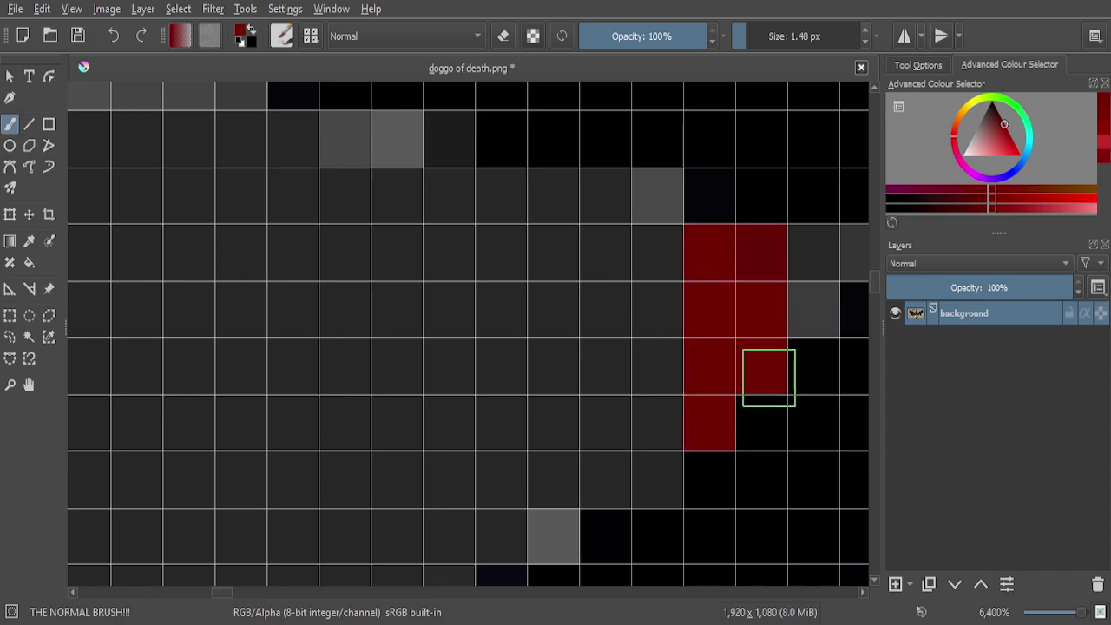
drag(776, 269, 815, 335)
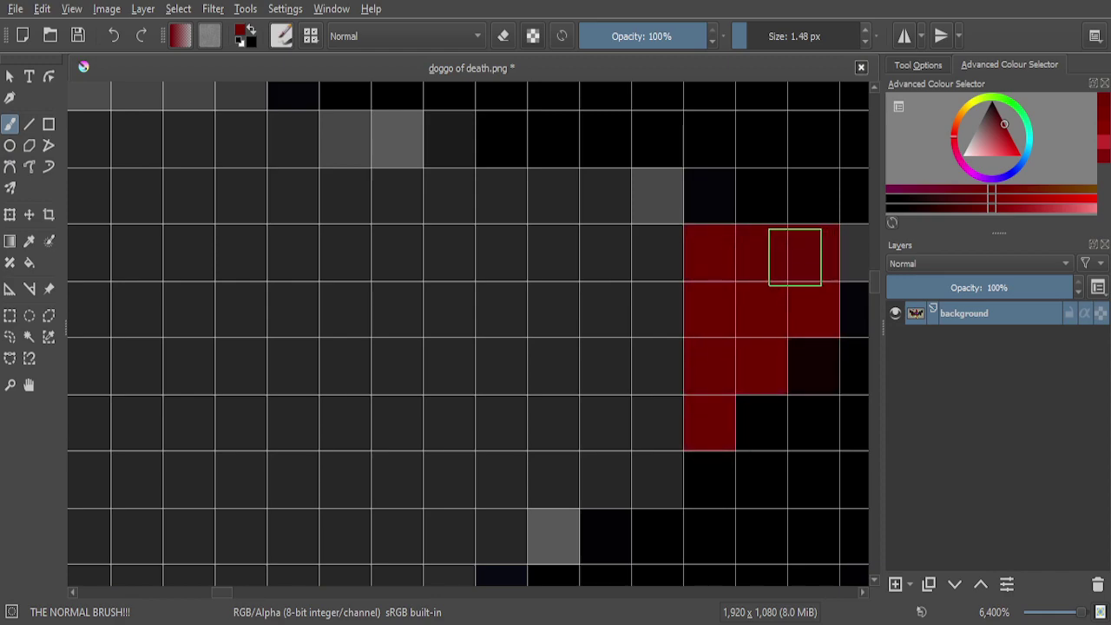
scroll(746, 280, down, 5)
scroll(784, 278, up, 5)
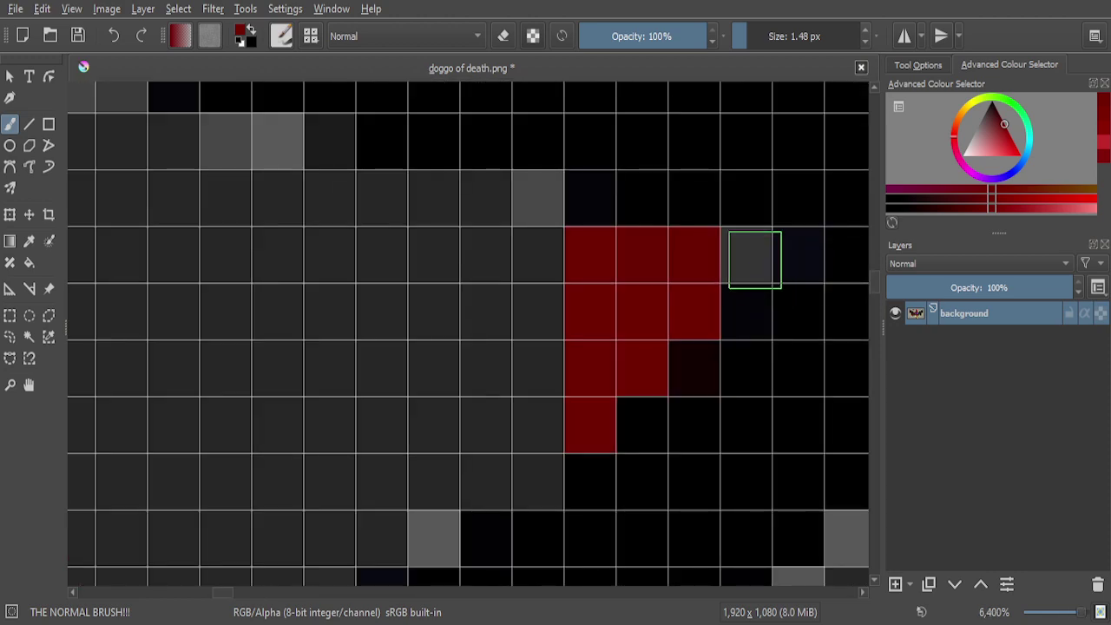
click(753, 258)
Paint a dark red band along the underside of the upper outline, from the corner tip back to the stain's edge line
drag(556, 256, 339, 257)
mouse_move(396, 237)
mouse_down()
mouse_move(534, 211)
mouse_move(325, 221)
mouse_up()
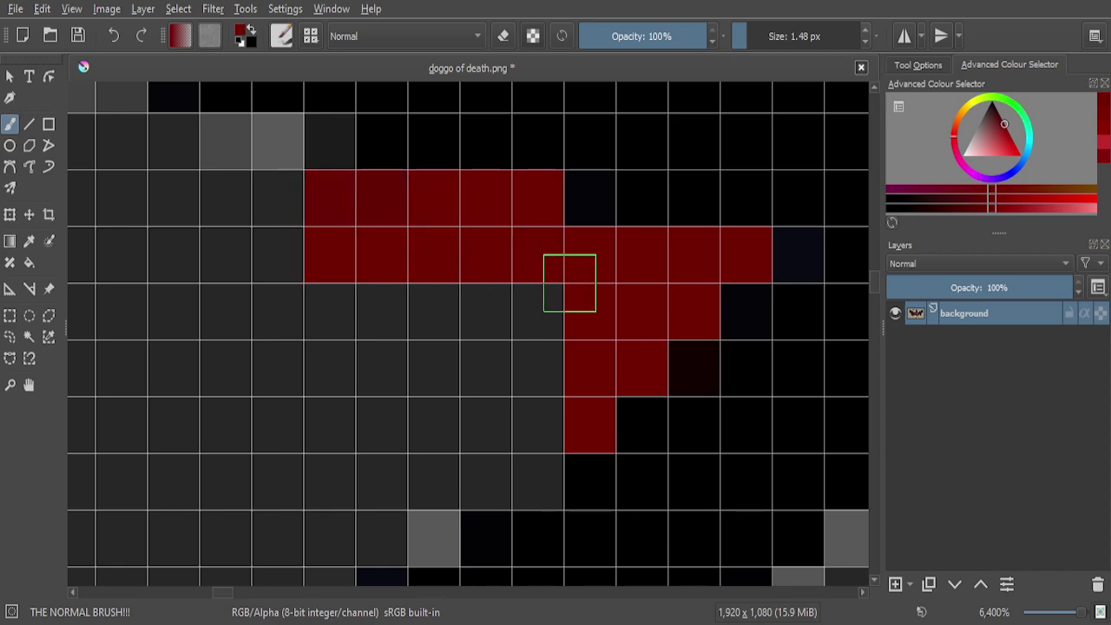
scroll(570, 283, down, 3)
scroll(454, 240, up, 4)
mouse_move(494, 280)
mouse_down()
mouse_move(404, 282)
mouse_move(518, 282)
mouse_move(298, 288)
mouse_move(284, 263)
mouse_move(318, 246)
mouse_move(234, 232)
mouse_move(307, 229)
mouse_move(137, 231)
mouse_up()
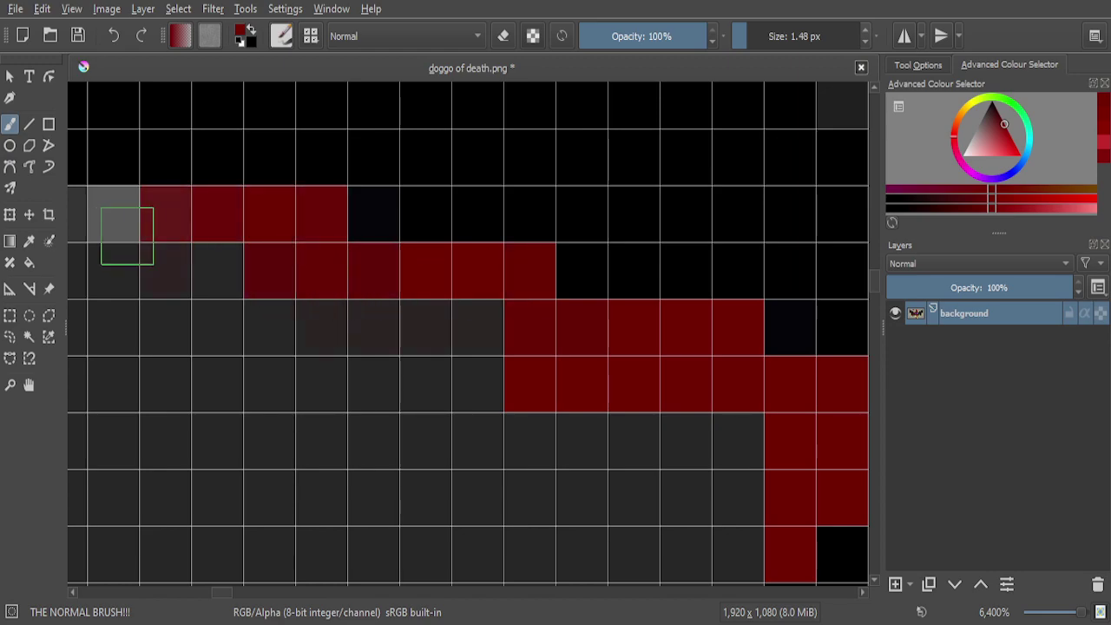
scroll(529, 339, down, 4)
scroll(420, 293, up, 4)
mouse_move(513, 340)
mouse_down()
mouse_move(462, 361)
mouse_move(373, 358)
mouse_move(497, 379)
mouse_move(192, 333)
mouse_move(331, 326)
mouse_move(216, 335)
mouse_up()
scroll(246, 344, down, 1)
scroll(246, 344, down, 2)
scroll(226, 332, up, 4)
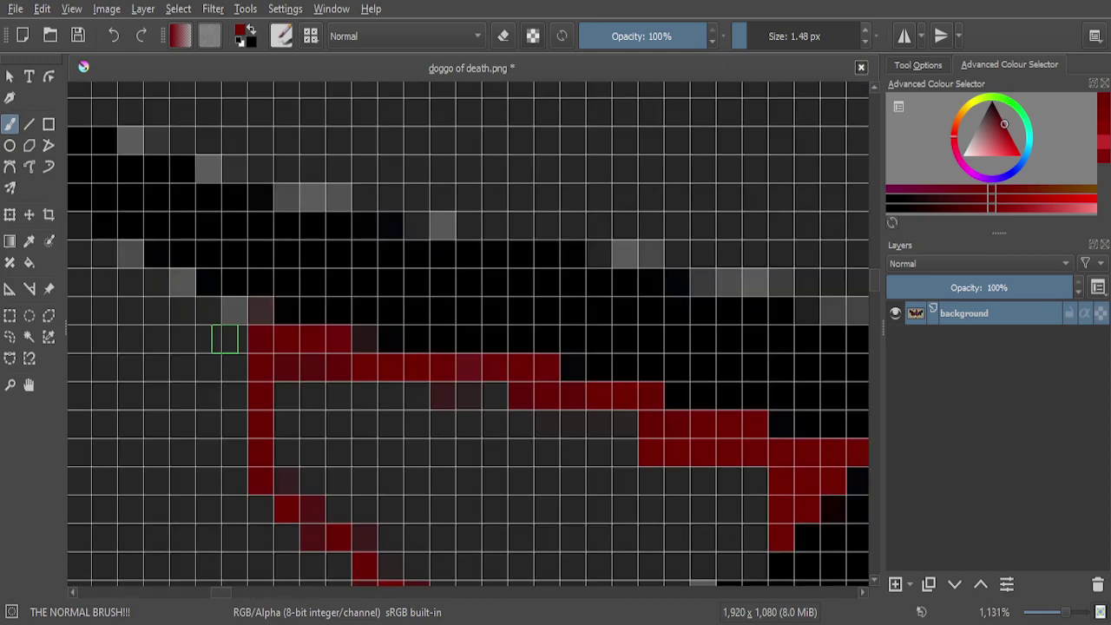
Thicken the upper end of the stain's edge line and cover the grey pixels where it meets the upper outline
mouse_move(154, 250)
mouse_down()
mouse_move(332, 463)
mouse_move(225, 278)
mouse_up()
mouse_move(304, 316)
mouse_down()
mouse_move(181, 269)
mouse_move(143, 239)
mouse_move(177, 304)
mouse_move(286, 426)
mouse_move(266, 318)
mouse_up()
scroll(263, 313, down, 5)
scroll(263, 312, up, 5)
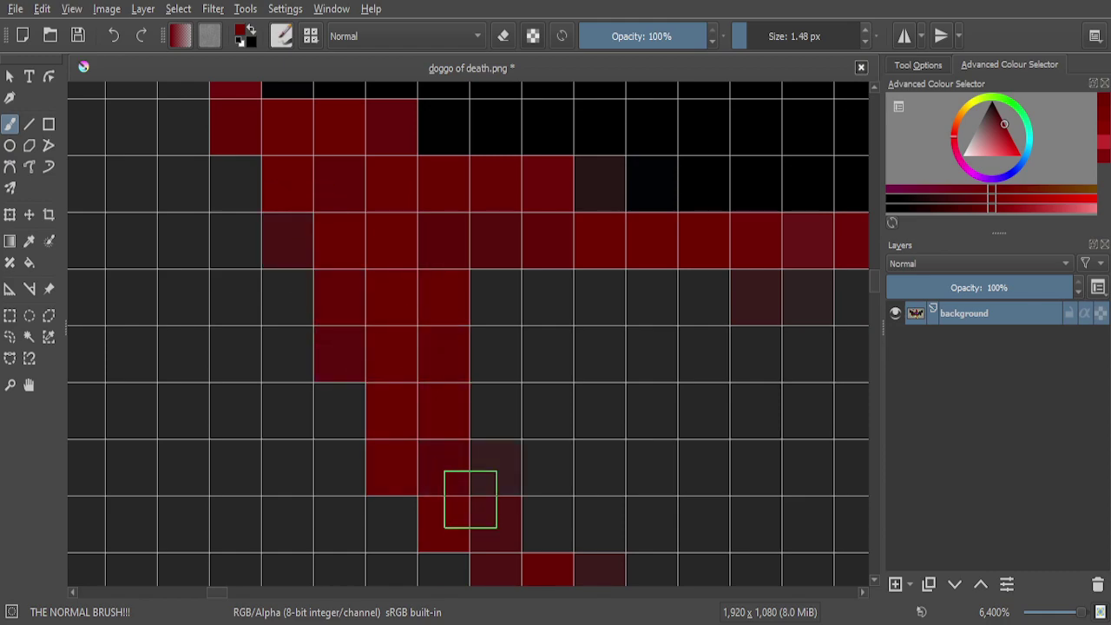
drag(459, 243, 520, 416)
scroll(502, 340, down, 1)
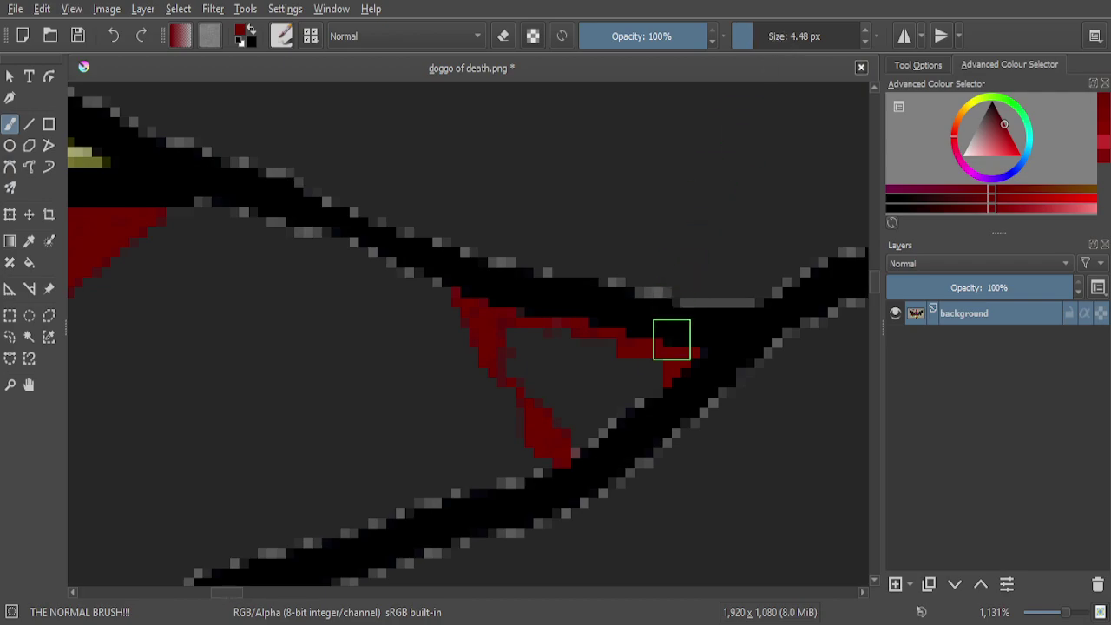
Paint dark red along the lower outline from the corner tip to the edge line's lower end with a 2.48 px brush
scroll(712, 287, up, 4)
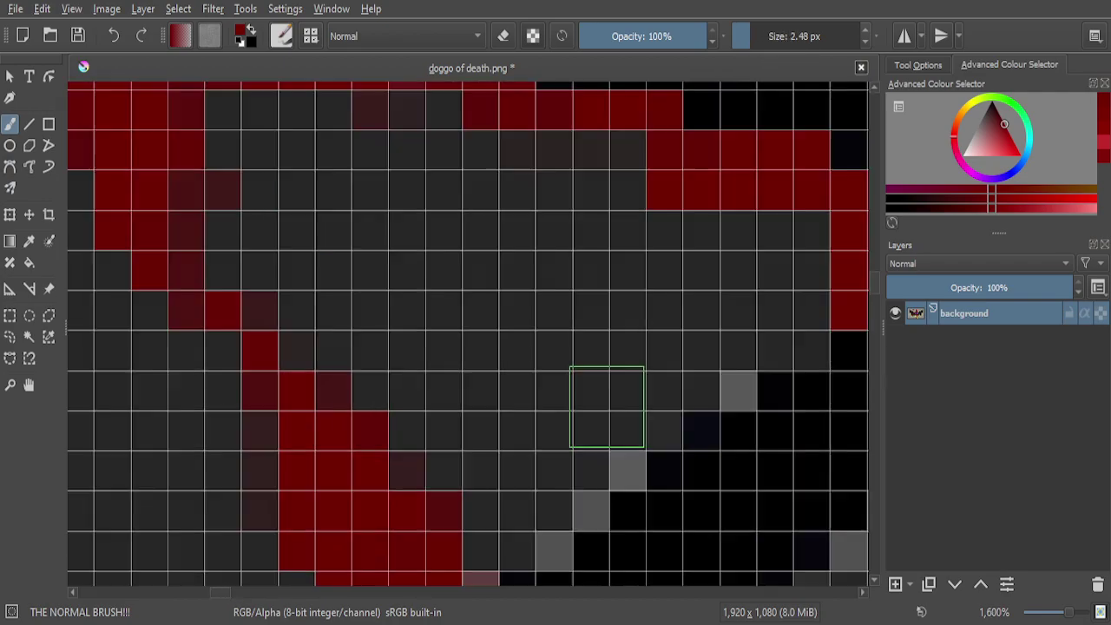
mouse_move(740, 373)
mouse_down()
mouse_move(601, 468)
mouse_move(509, 549)
mouse_move(463, 431)
mouse_up()
scroll(499, 361, down, 3)
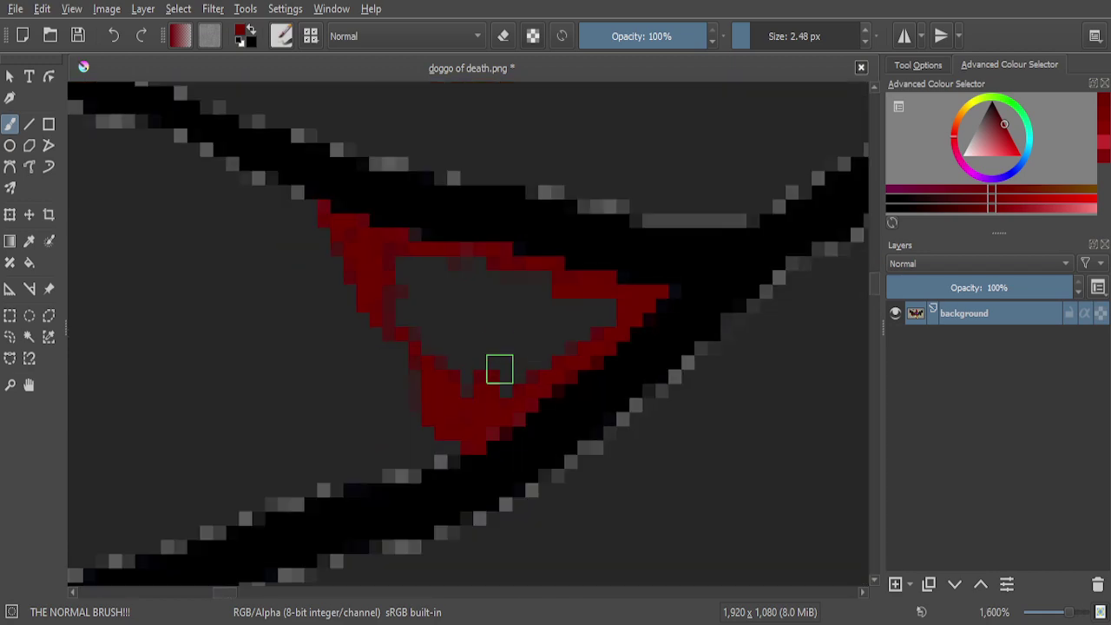
Fill the remaining bare grey area enclosed by the corner stain's borders with dark red
scroll(411, 331, up, 3)
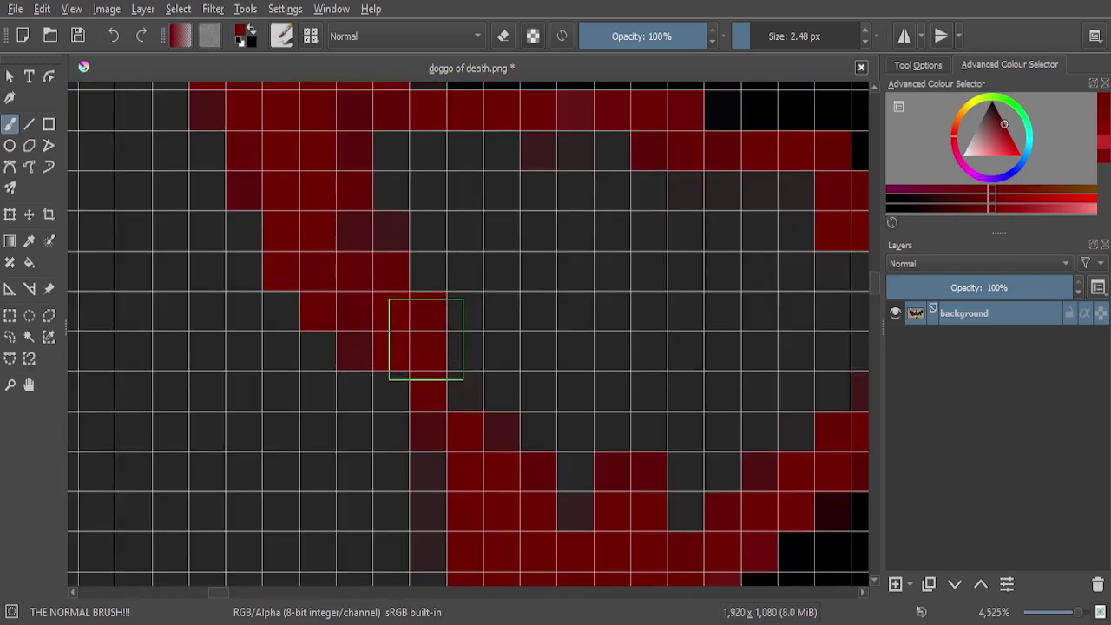
mouse_move(458, 263)
mouse_down()
mouse_move(410, 196)
mouse_move(472, 322)
mouse_move(394, 156)
mouse_move(563, 328)
mouse_move(539, 247)
mouse_move(484, 162)
mouse_move(467, 174)
mouse_move(641, 175)
mouse_move(537, 220)
mouse_move(602, 264)
mouse_move(665, 214)
mouse_move(609, 222)
mouse_move(593, 318)
mouse_move(605, 339)
mouse_move(685, 234)
mouse_move(634, 438)
mouse_move(579, 405)
mouse_move(615, 398)
mouse_move(656, 501)
mouse_move(699, 499)
mouse_move(787, 411)
mouse_move(705, 526)
mouse_move(728, 360)
mouse_move(702, 414)
mouse_move(755, 179)
mouse_move(713, 271)
mouse_move(773, 258)
mouse_up()
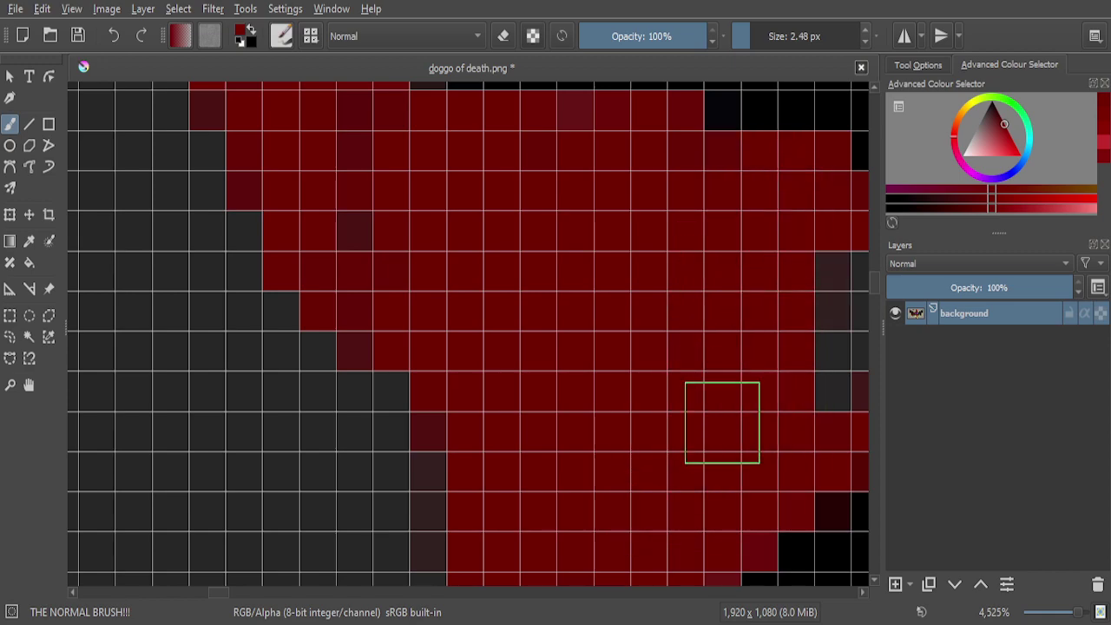
scroll(591, 379, down, 1)
scroll(788, 339, up, 3)
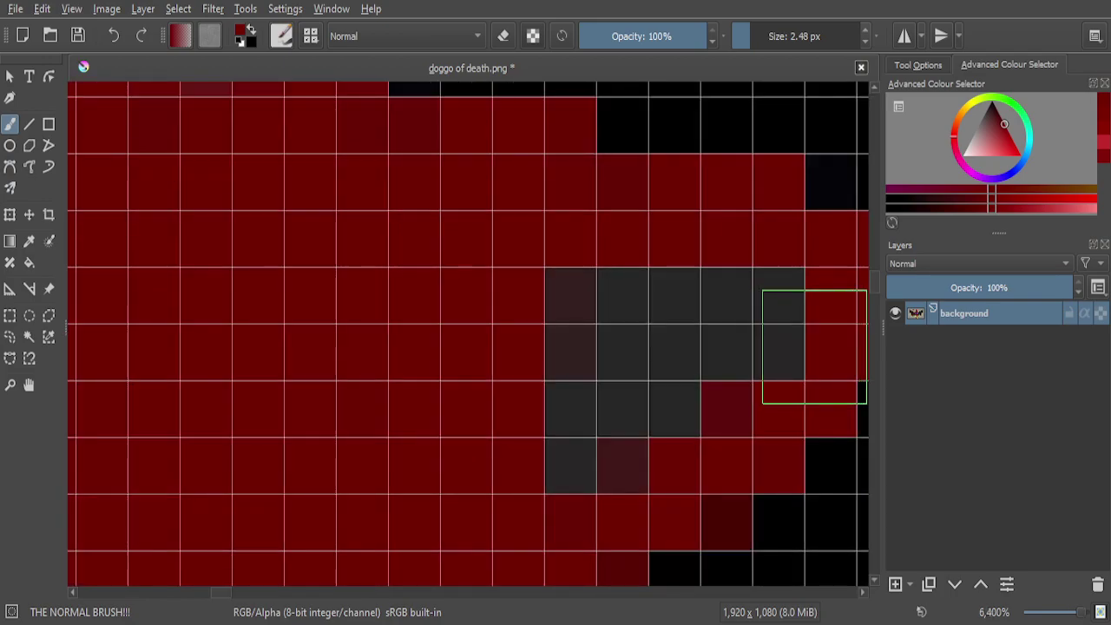
mouse_move(585, 476)
mouse_down()
mouse_move(816, 336)
mouse_move(772, 311)
mouse_move(525, 392)
mouse_move(631, 287)
mouse_up()
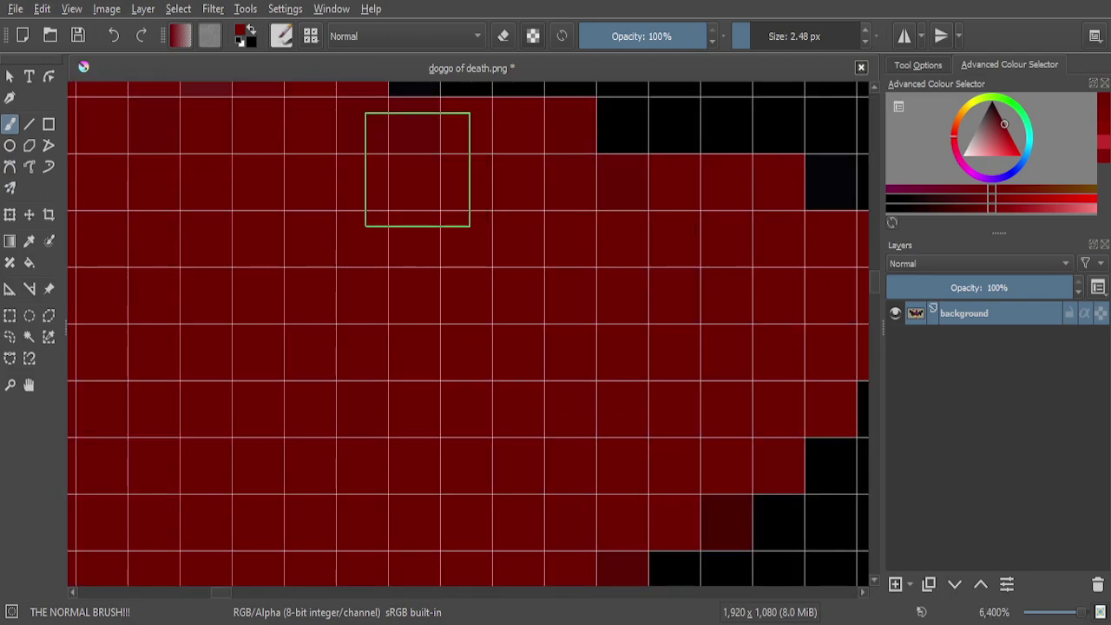
scroll(579, 347, down, 4)
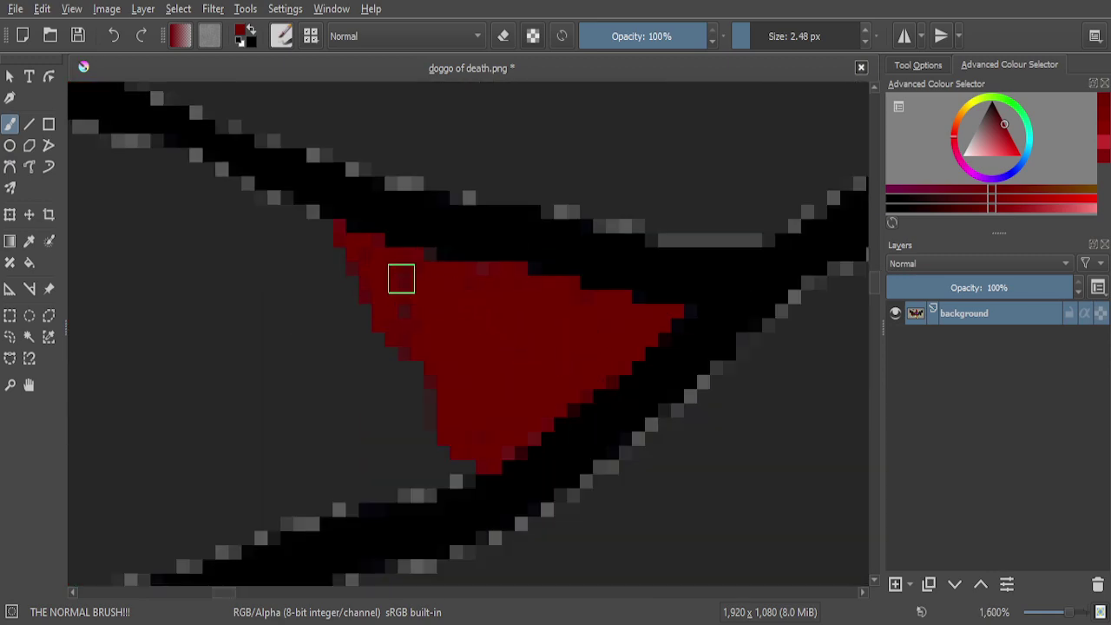
scroll(401, 278, up, 3)
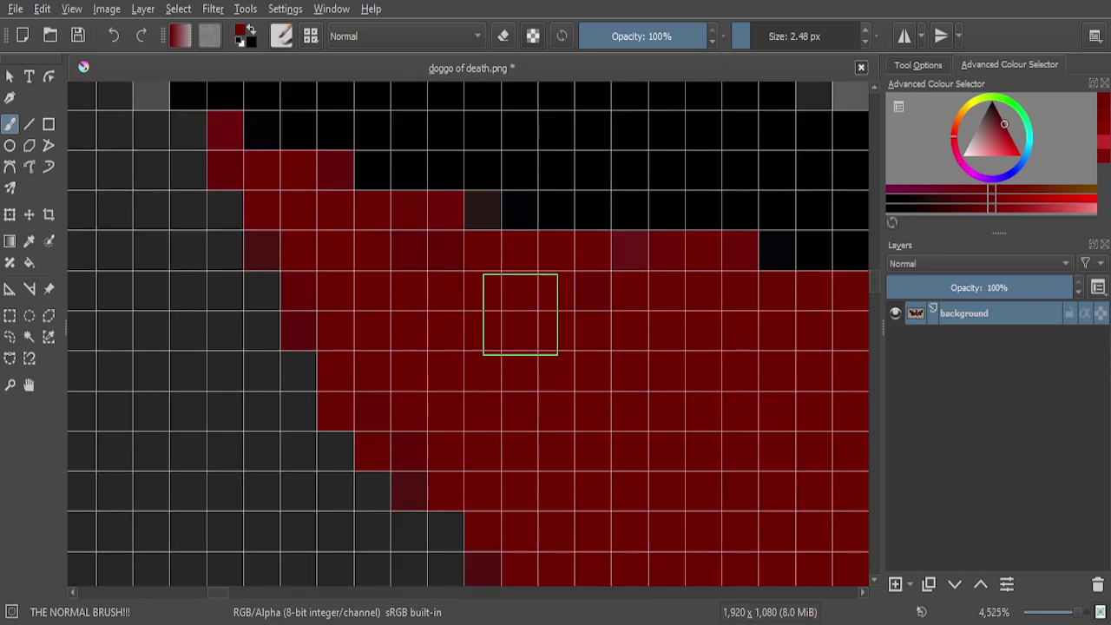
scroll(541, 359, down, 1)
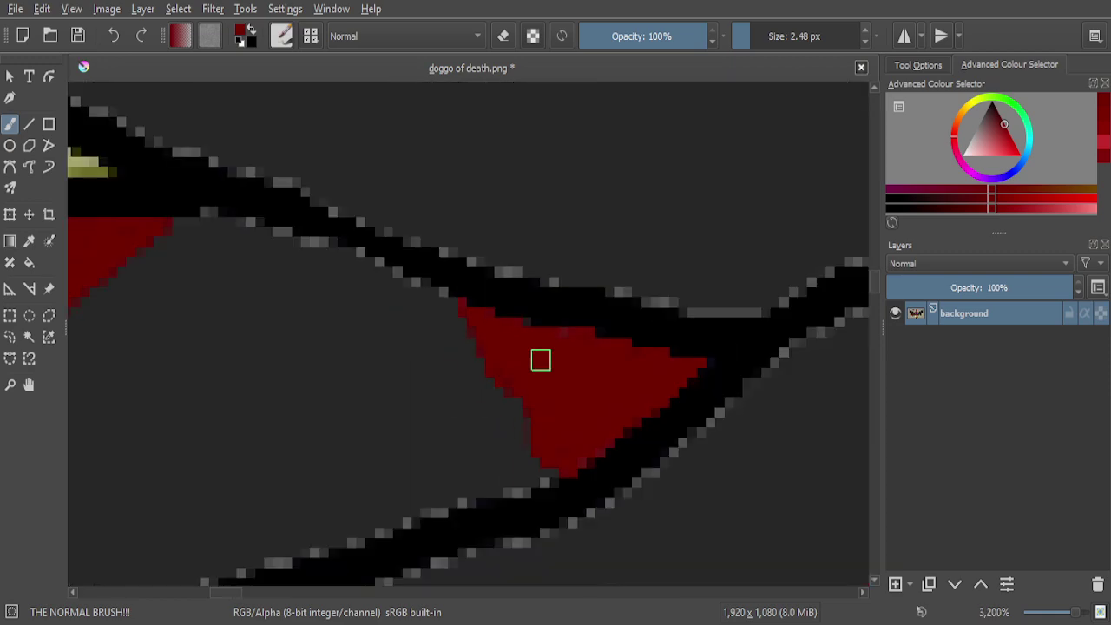
Draw two curved dark red edge lines across the lower inner part of the feather above, and thicken the one nearer the inner corner
scroll(541, 359, down, 7)
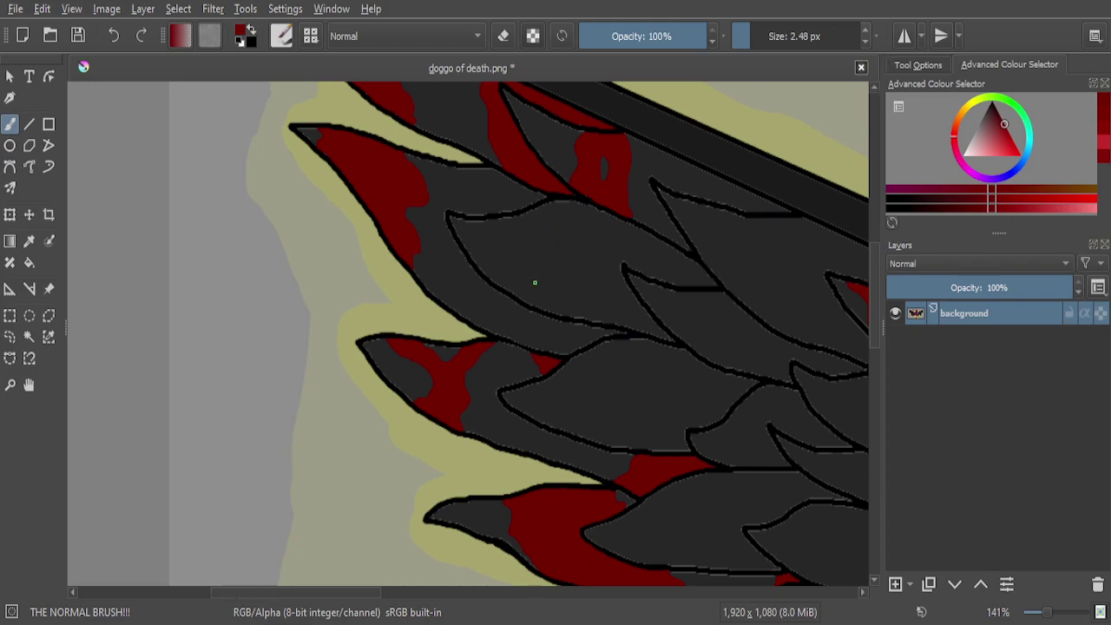
scroll(518, 313, up, 6)
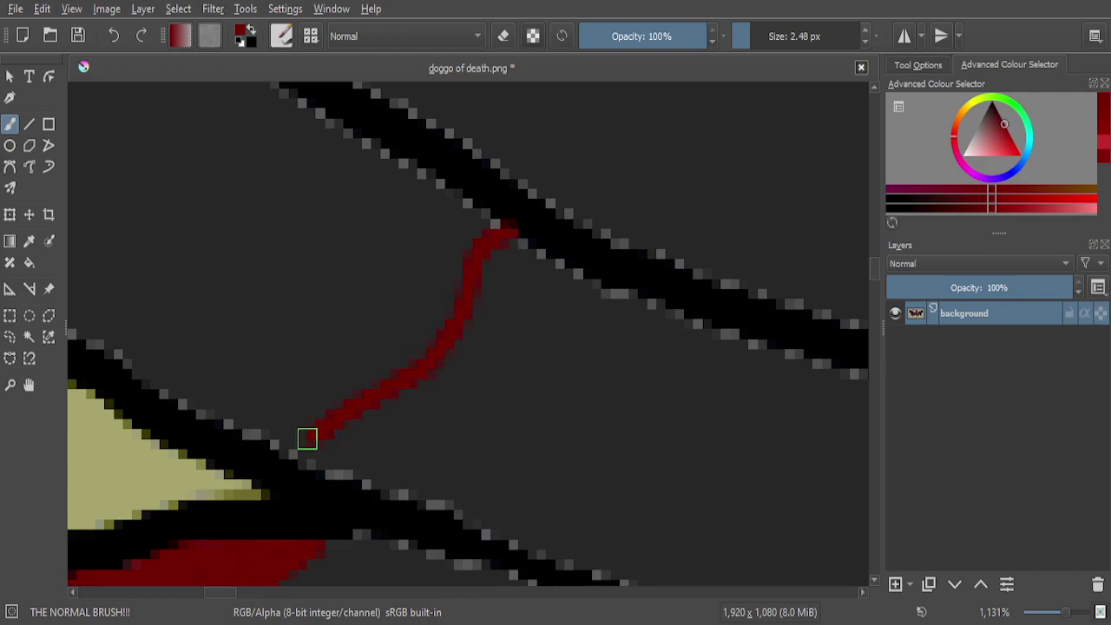
scroll(350, 313, down, 2)
scroll(483, 425, up, 1)
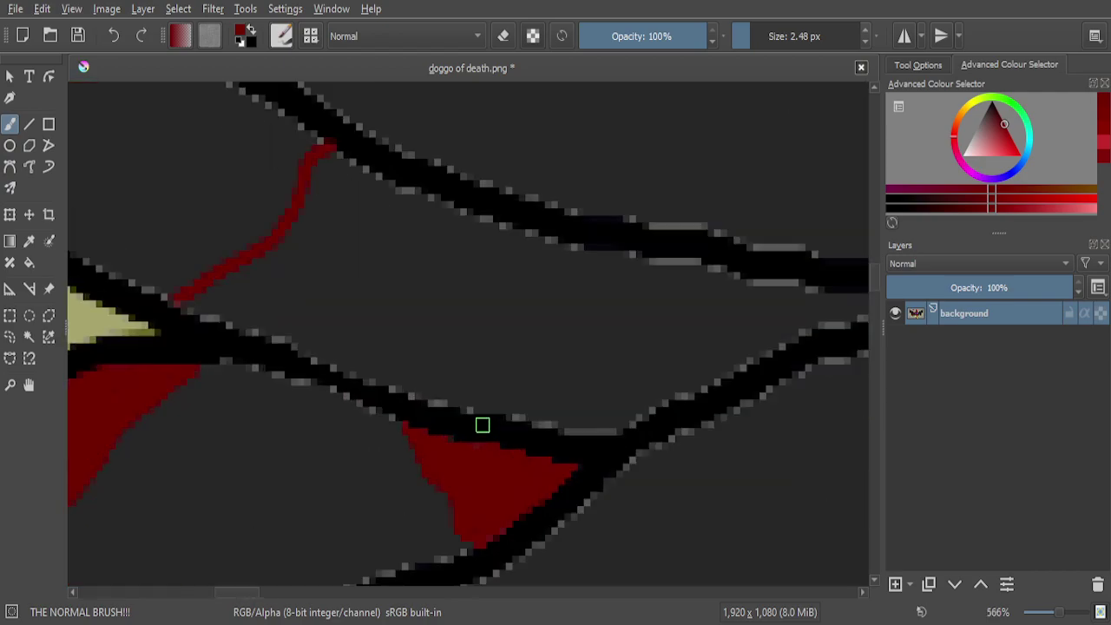
scroll(475, 417, up, 1)
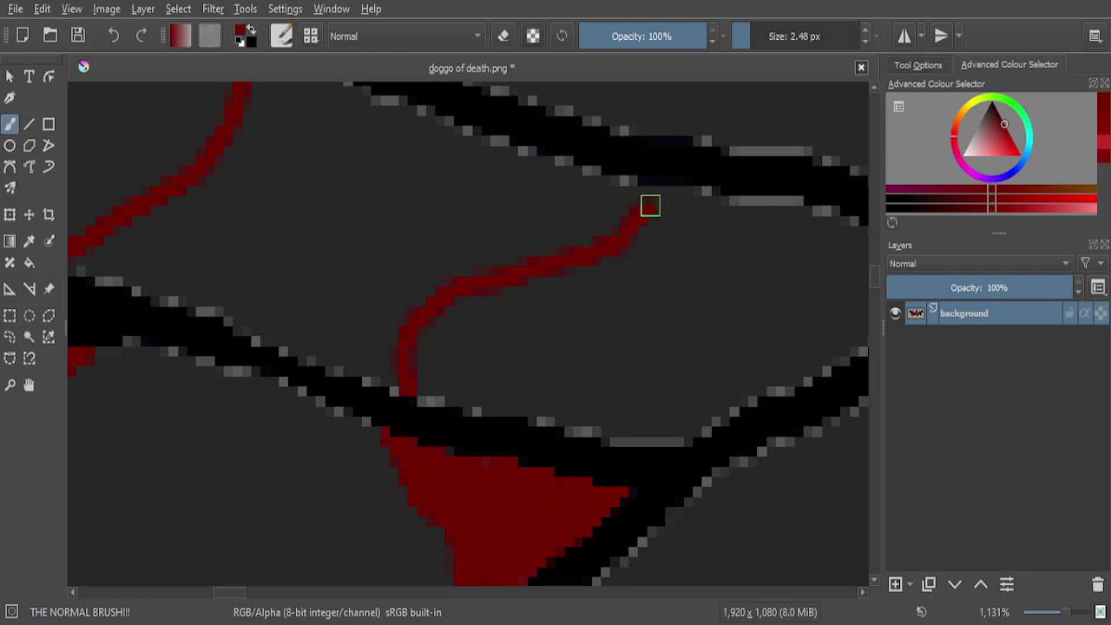
scroll(635, 205, down, 3)
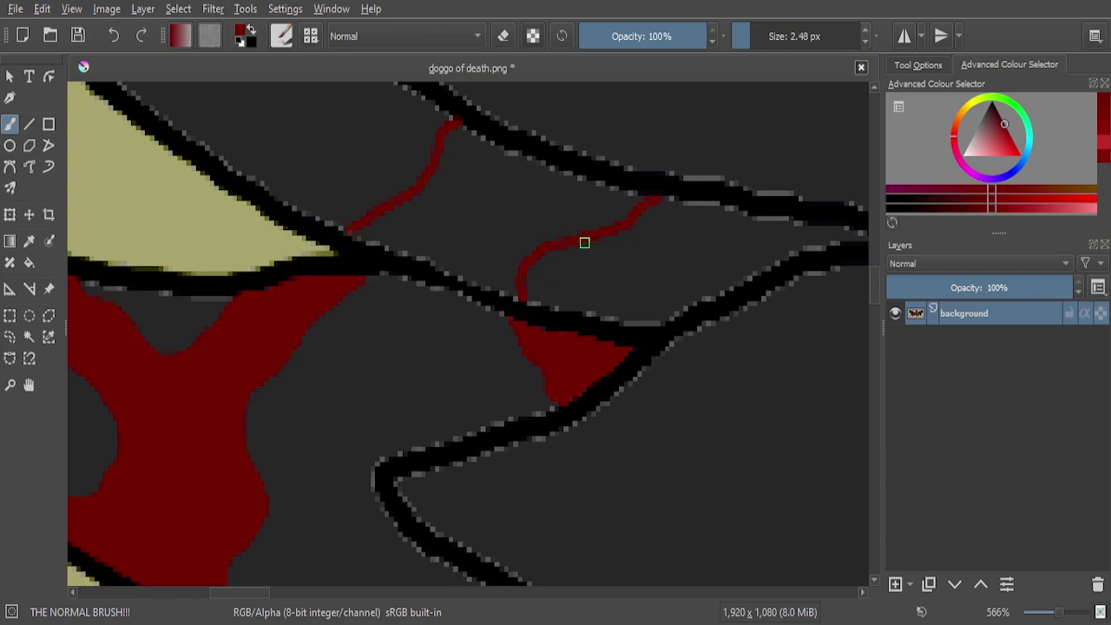
scroll(588, 238, up, 2)
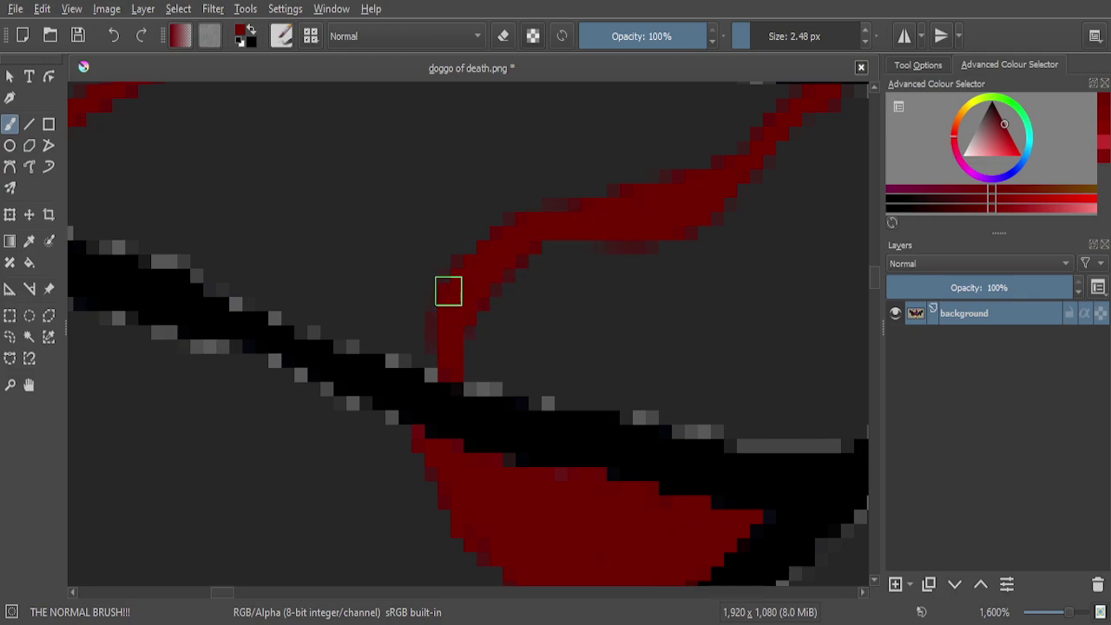
scroll(453, 253, down, 4)
Paint a dark red band along the feather's lower outline, joining the lower ends of the two curved edge lines
scroll(294, 236, up, 6)
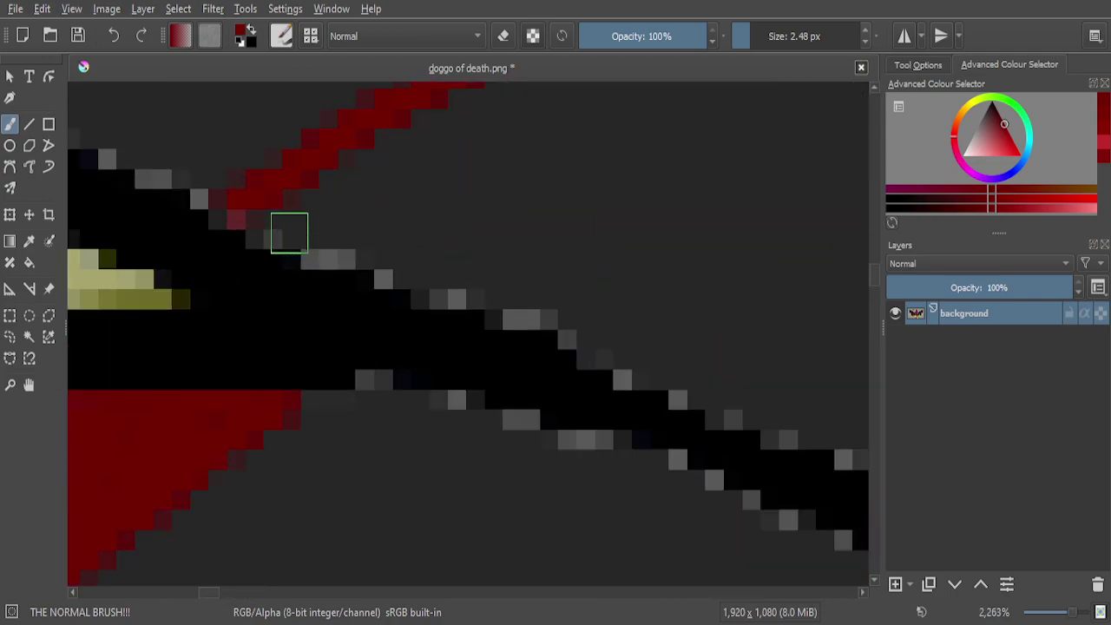
mouse_move(217, 212)
mouse_down()
mouse_move(348, 265)
mouse_move(759, 395)
mouse_up()
scroll(189, 177, down, 1)
scroll(407, 235, down, 3)
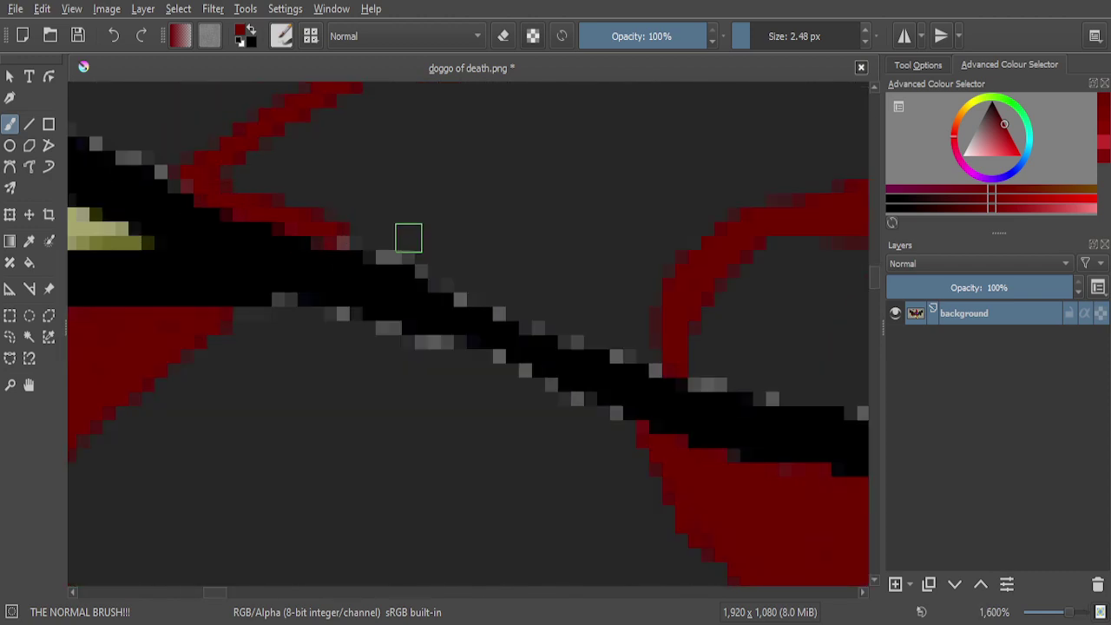
scroll(322, 235, up, 4)
mouse_move(304, 252)
mouse_down()
mouse_move(480, 308)
mouse_move(729, 433)
mouse_up()
scroll(372, 258, down, 1)
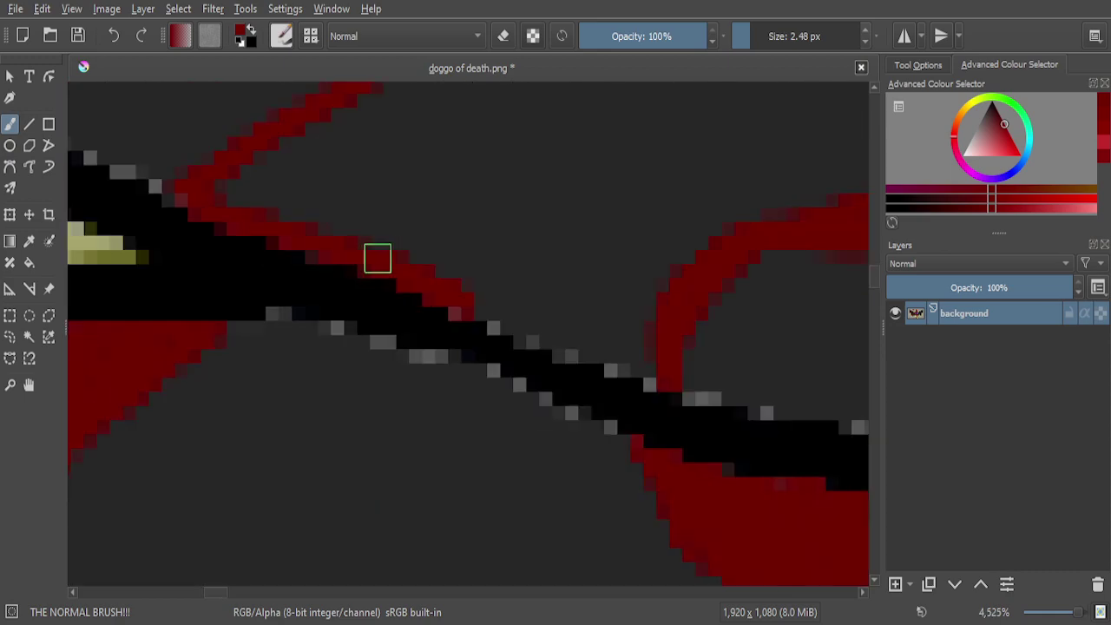
scroll(566, 330, up, 3)
mouse_move(538, 335)
mouse_down()
mouse_move(477, 342)
mouse_move(421, 321)
mouse_move(258, 232)
mouse_move(595, 388)
mouse_move(811, 466)
mouse_move(789, 387)
mouse_up()
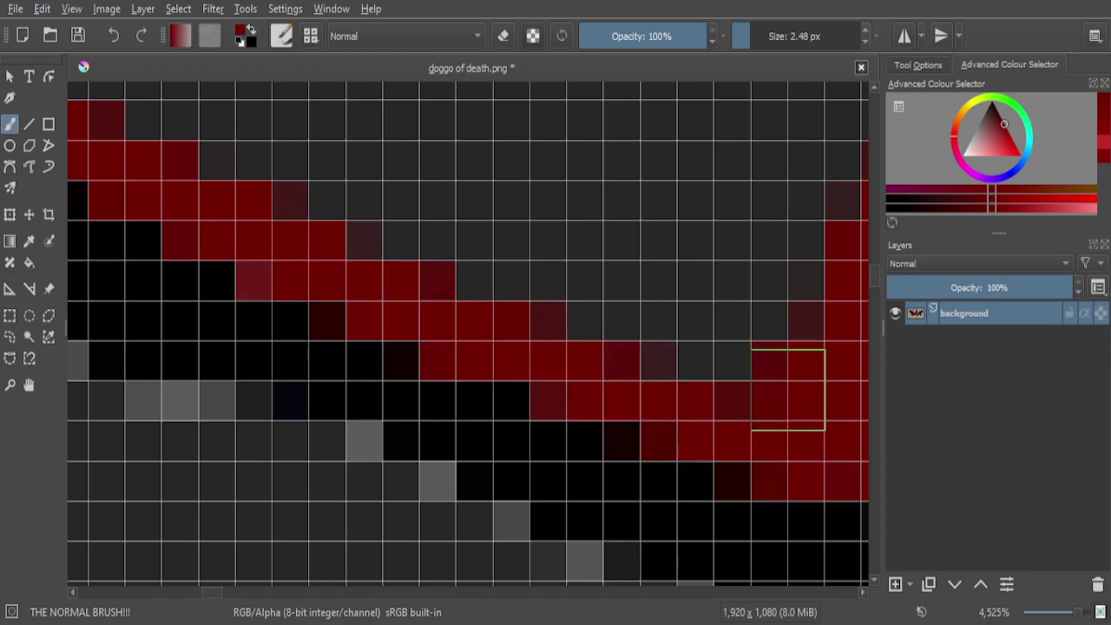
scroll(631, 348, down, 4)
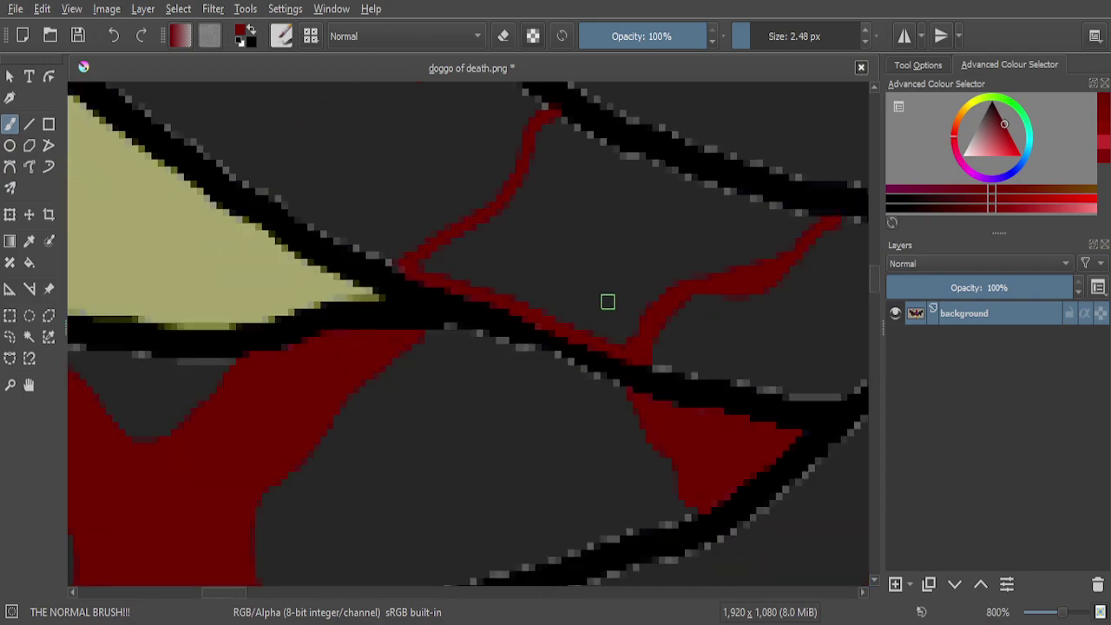
Fill the notches where the outer edge line meets the dark red band along the feather's lower outline
scroll(607, 302, up, 6)
mouse_move(566, 437)
mouse_down()
mouse_move(627, 489)
mouse_move(554, 434)
mouse_up()
drag(630, 485, 638, 501)
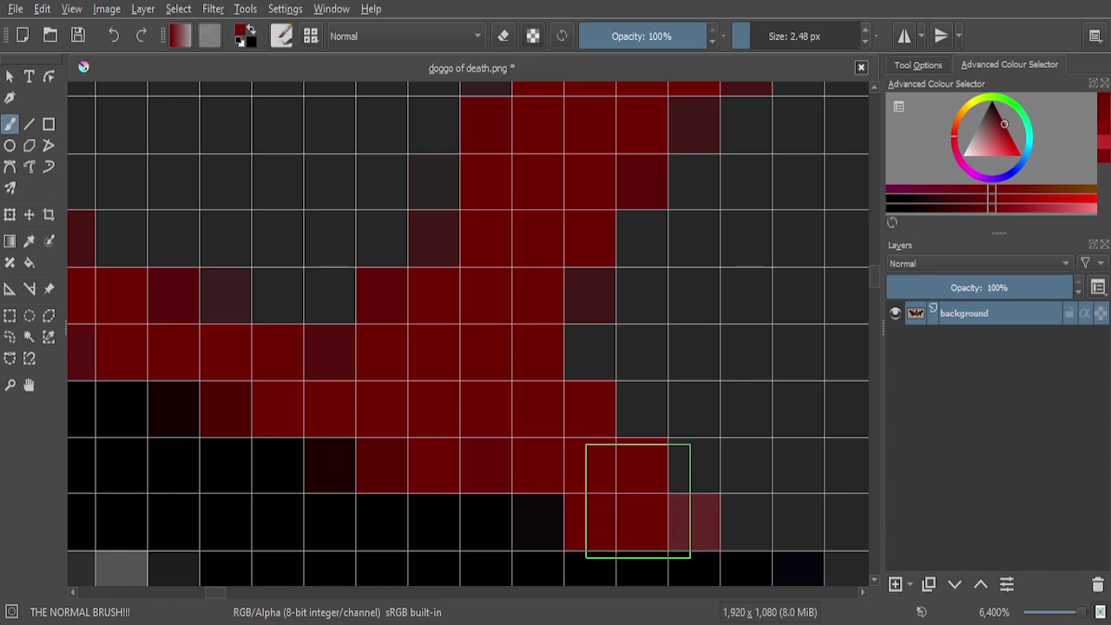
mouse_move(639, 499)
mouse_down()
mouse_move(595, 463)
mouse_move(505, 347)
mouse_move(569, 217)
mouse_move(529, 172)
mouse_move(397, 237)
mouse_move(335, 329)
mouse_up()
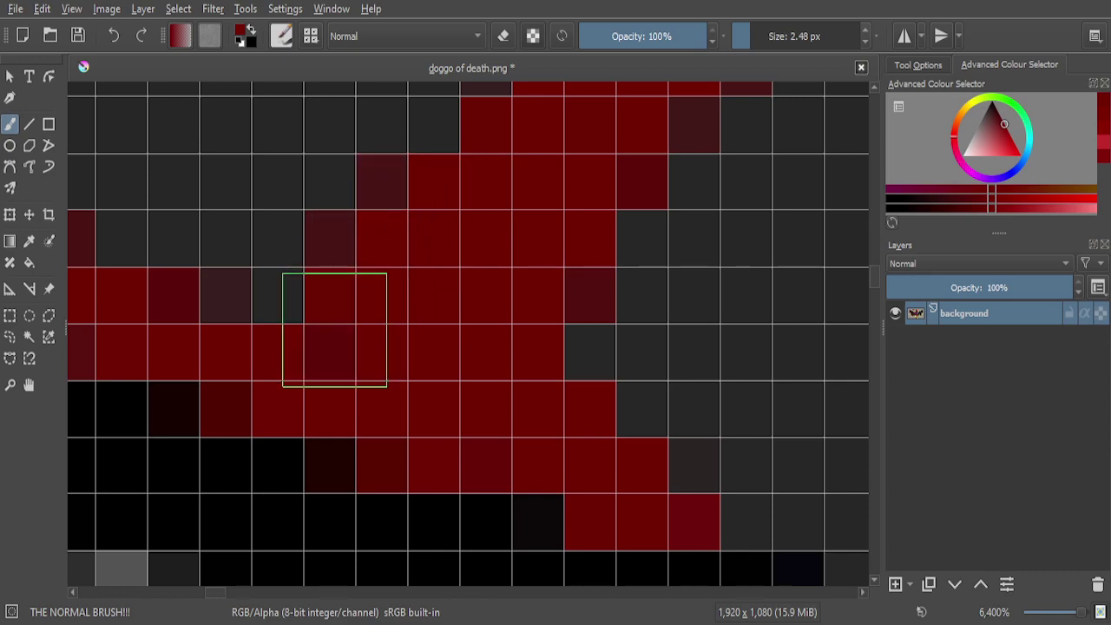
scroll(427, 284, down, 1)
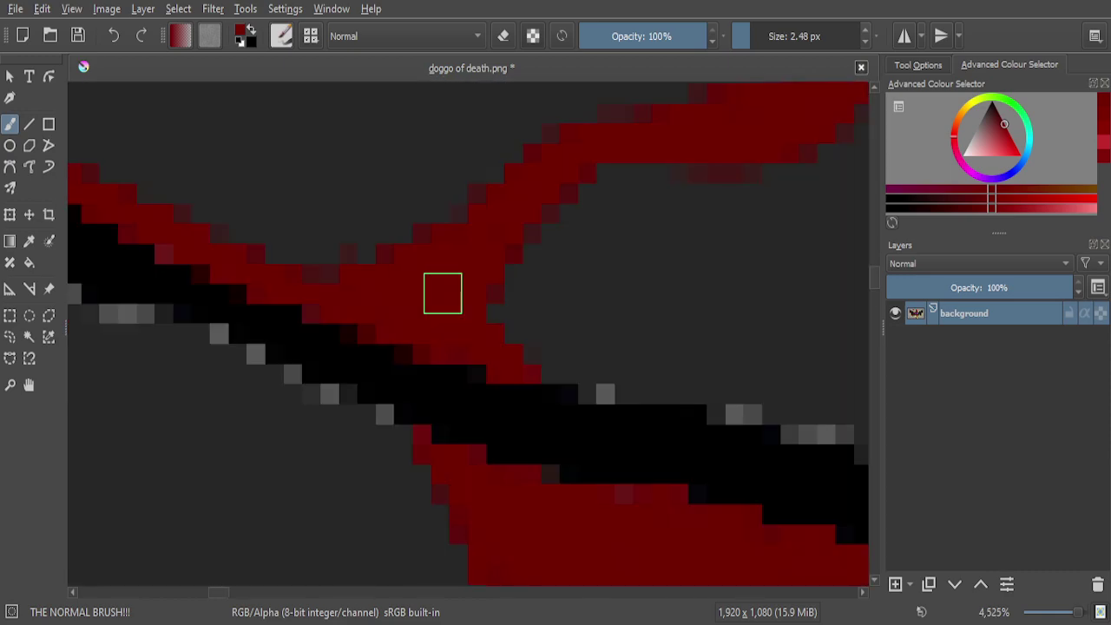
scroll(442, 293, down, 5)
scroll(429, 278, down, 1)
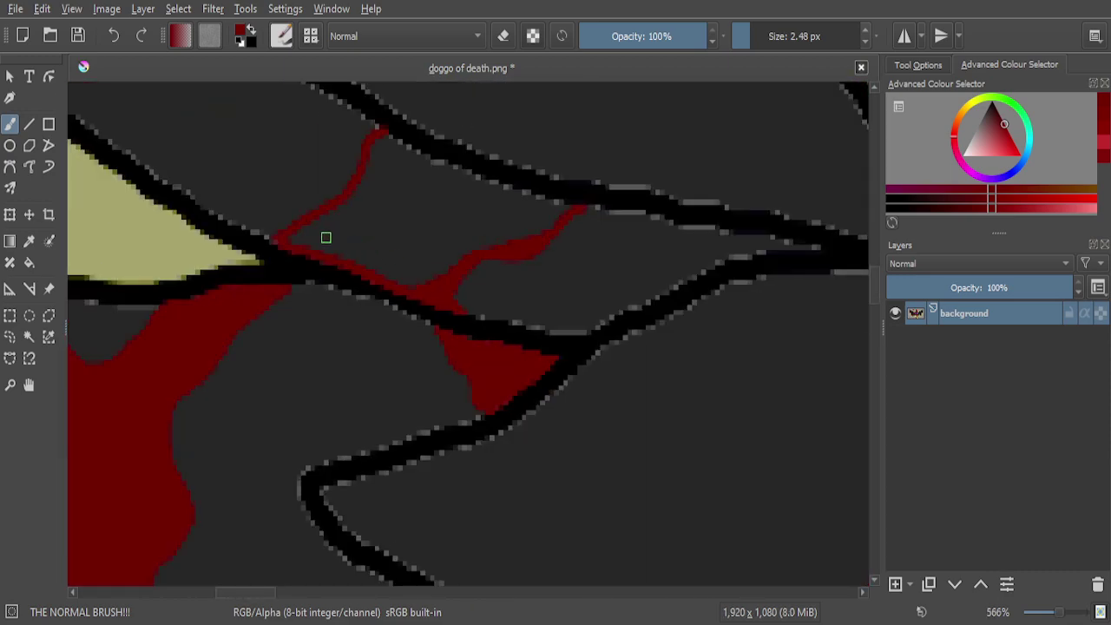
Flare both ends of the inner edge line in dark red where they meet the feather's lower and upper outlines
scroll(328, 237, up, 5)
scroll(315, 249, down, 3)
scroll(427, 282, up, 5)
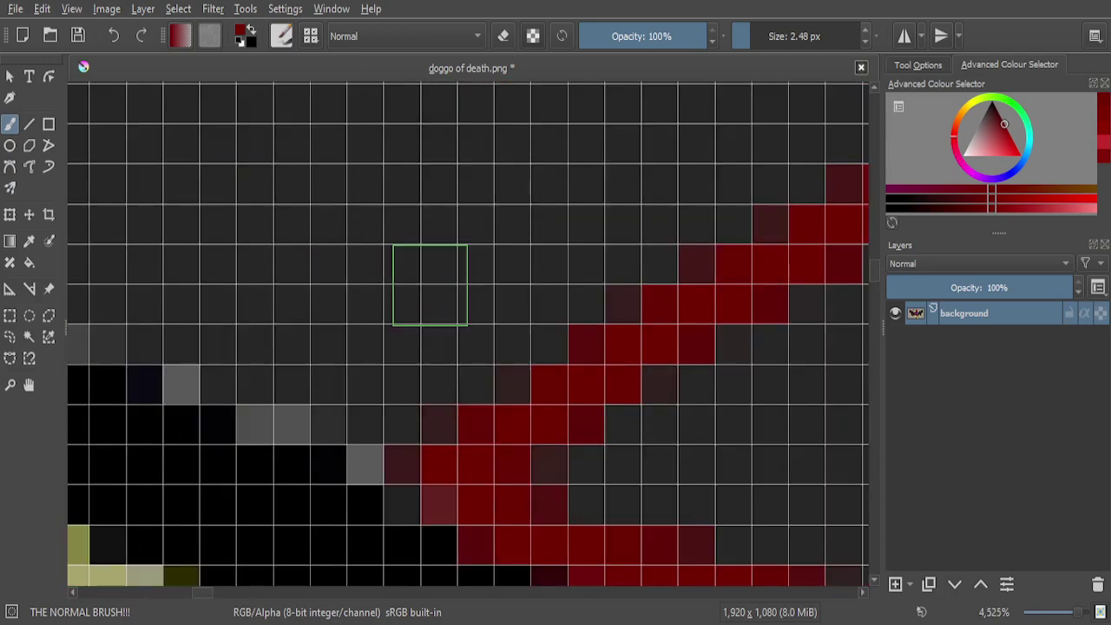
mouse_move(560, 363)
mouse_down()
mouse_move(206, 377)
mouse_move(374, 436)
mouse_move(466, 486)
mouse_move(412, 485)
mouse_move(392, 443)
mouse_move(431, 435)
mouse_move(454, 377)
mouse_move(521, 330)
mouse_move(753, 243)
mouse_move(591, 296)
mouse_move(182, 371)
mouse_move(531, 357)
mouse_move(430, 346)
mouse_move(280, 356)
mouse_up()
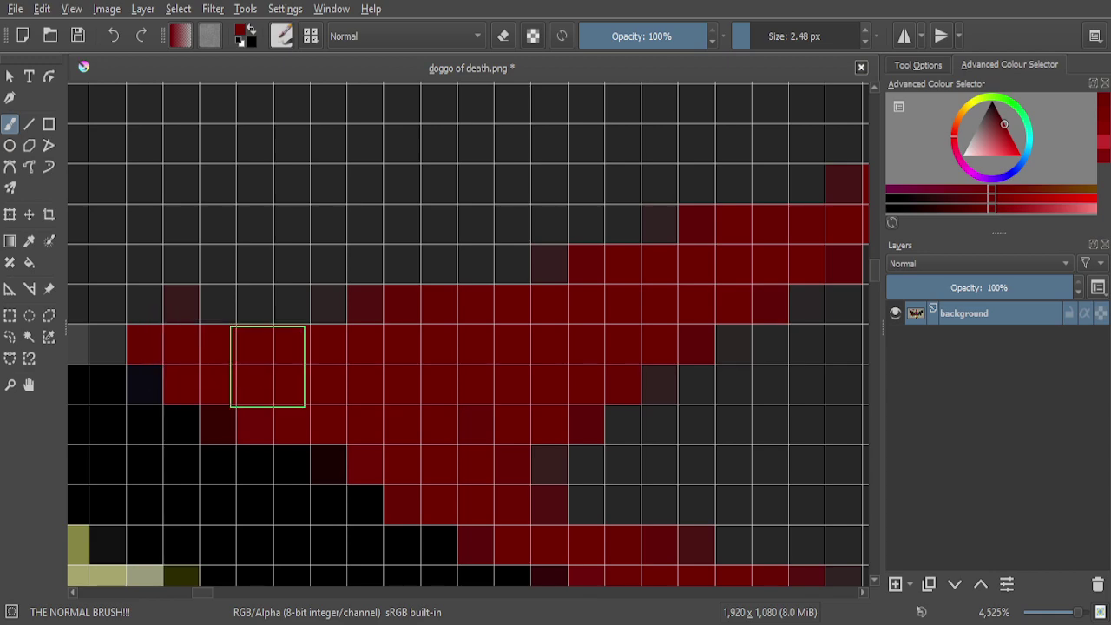
scroll(484, 397, down, 3)
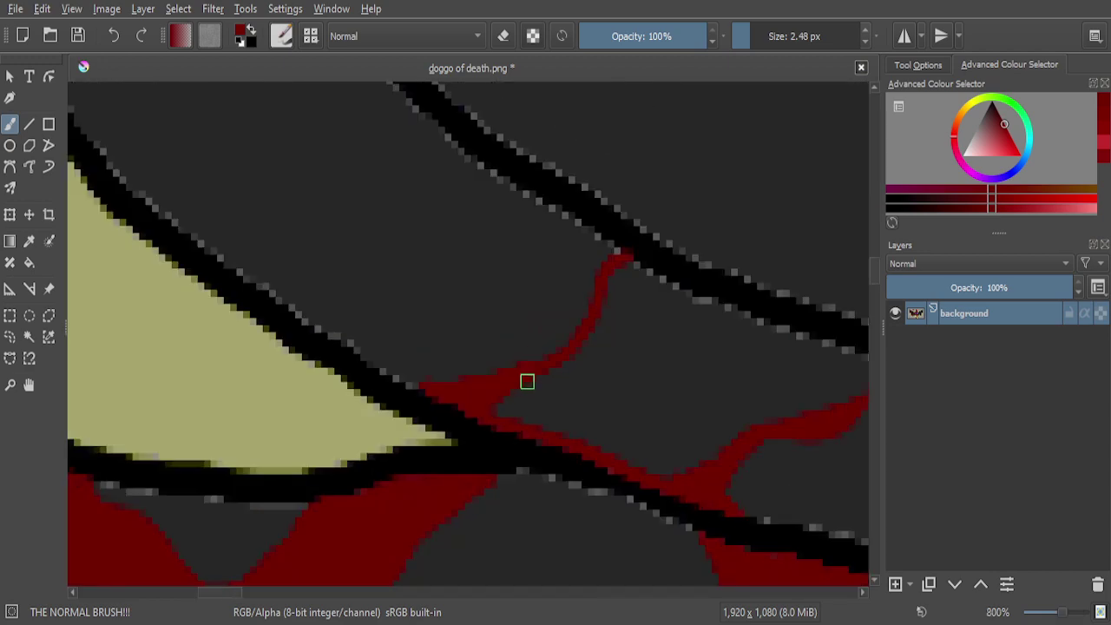
scroll(610, 256, up, 4)
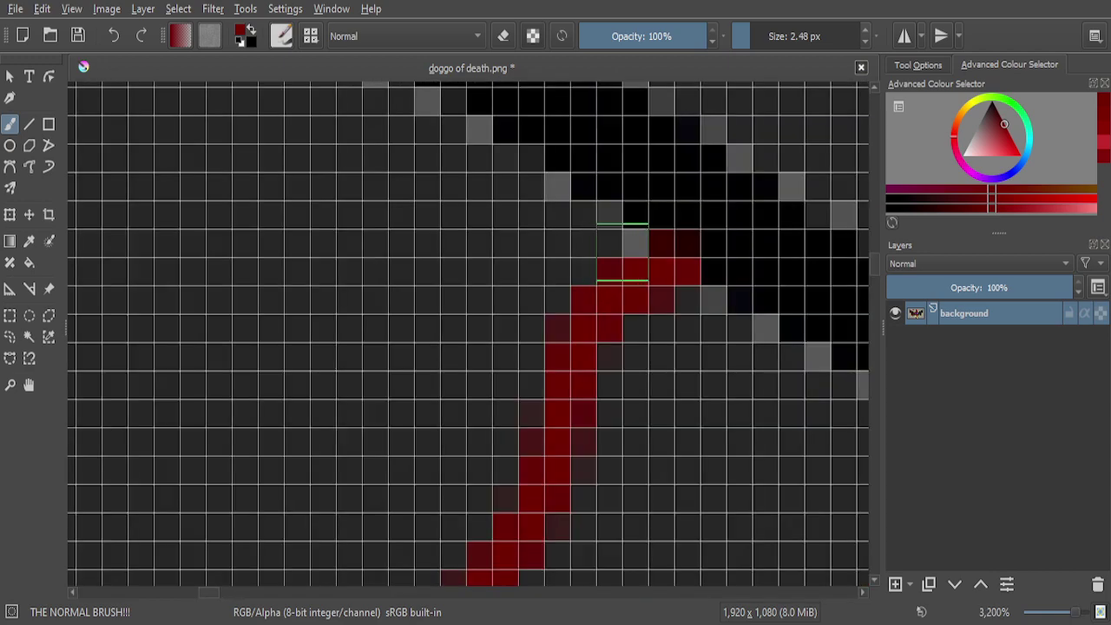
drag(635, 252, 708, 314)
scroll(642, 288, down, 1)
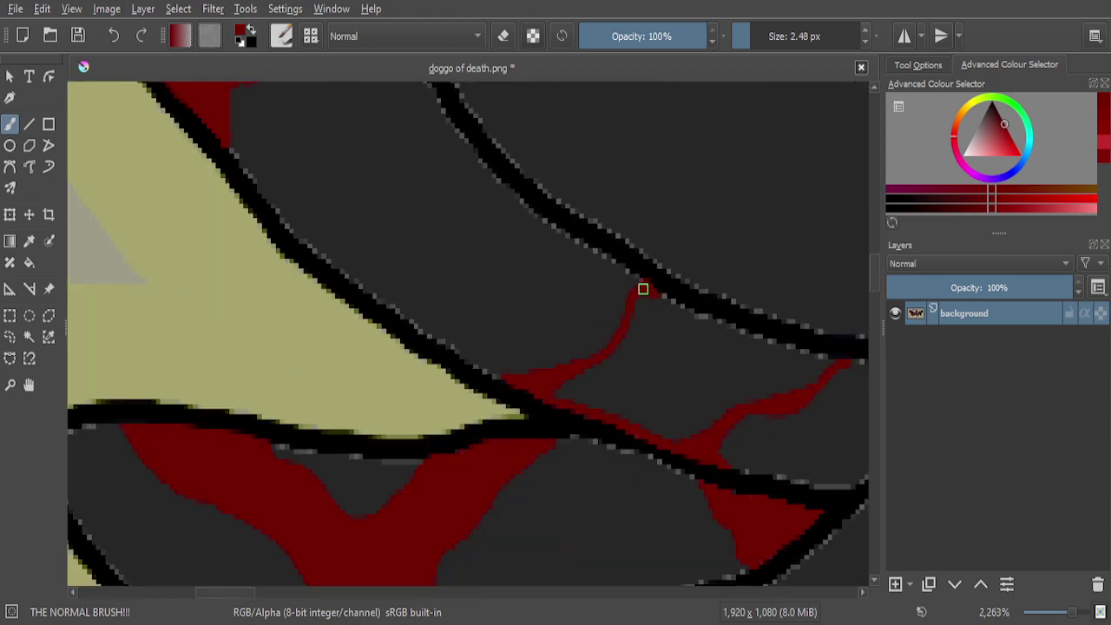
Paint a dark red band along the feather's upper outline, from the outer edge line's upper end toward the inner one
scroll(774, 328, up, 6)
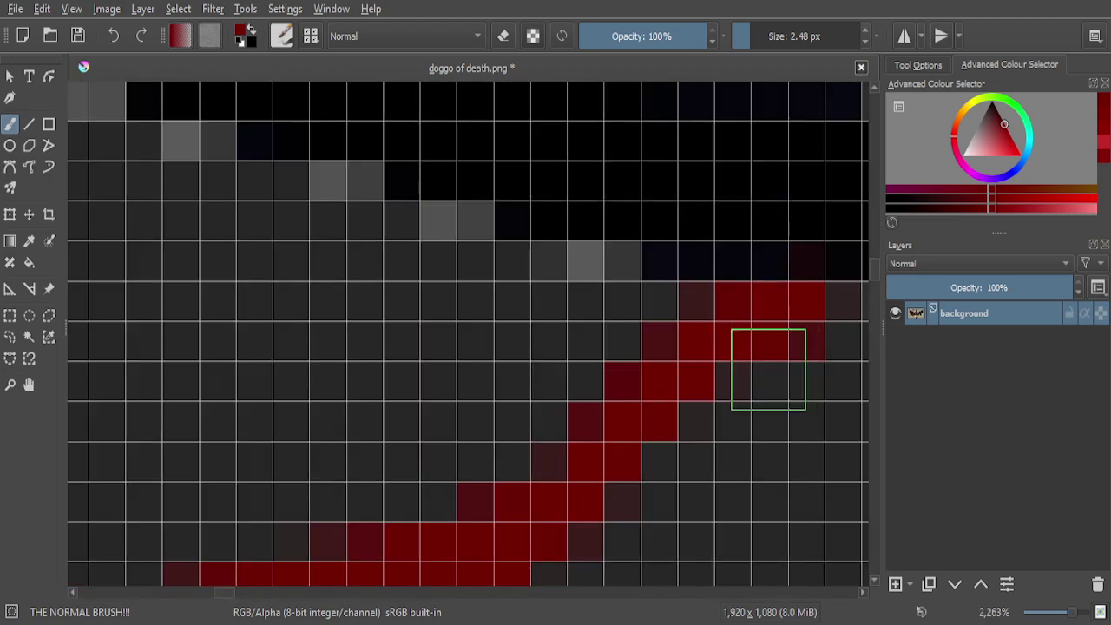
mouse_move(719, 342)
mouse_down()
mouse_move(547, 327)
mouse_move(694, 327)
mouse_move(558, 326)
mouse_move(341, 301)
mouse_move(616, 293)
mouse_move(380, 286)
mouse_move(472, 252)
mouse_move(272, 233)
mouse_move(298, 218)
mouse_move(352, 215)
mouse_move(171, 195)
mouse_move(196, 166)
mouse_up()
scroll(422, 248, down, 5)
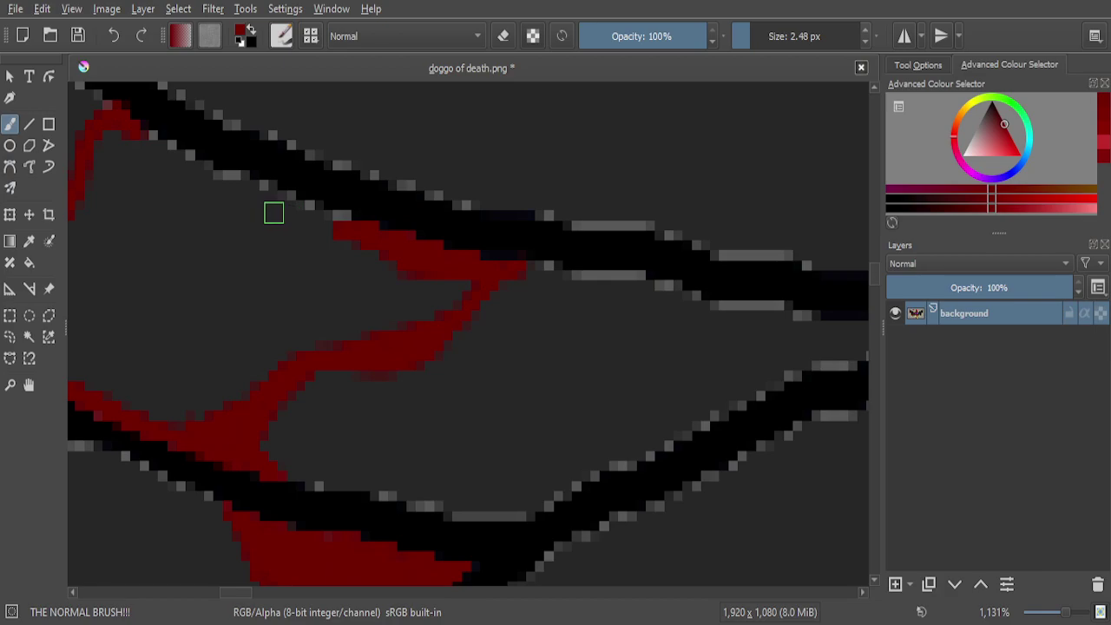
scroll(527, 246, up, 6)
mouse_move(652, 258)
mouse_down()
mouse_move(401, 256)
mouse_move(404, 241)
mouse_move(449, 204)
mouse_move(222, 203)
mouse_up()
scroll(515, 244, up, 3)
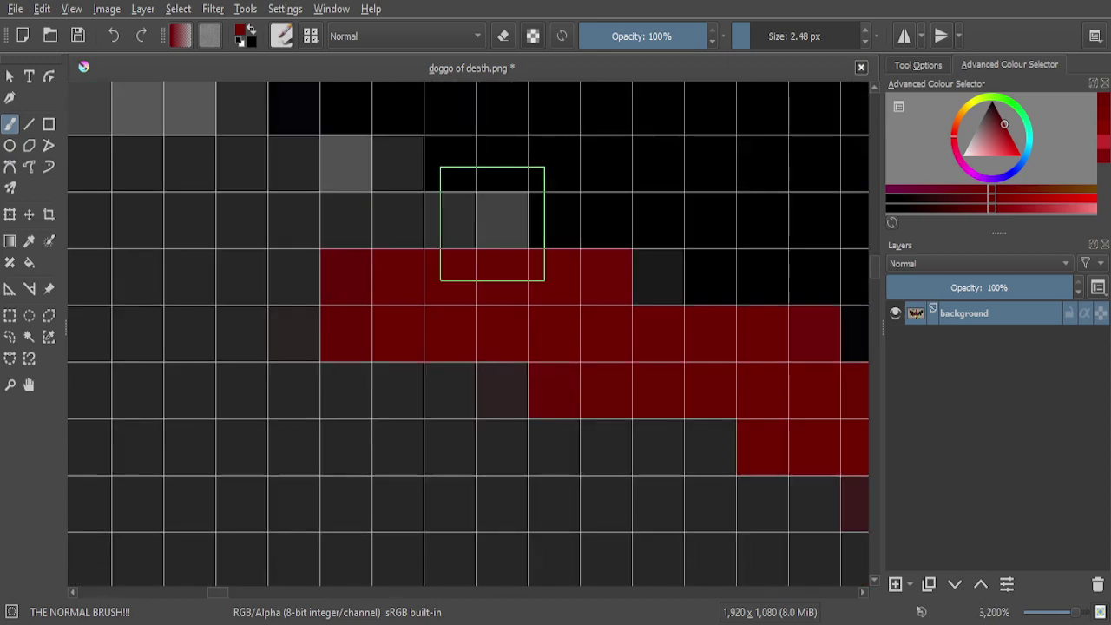
mouse_move(481, 253)
mouse_down()
mouse_move(319, 235)
mouse_move(369, 214)
mouse_move(370, 196)
mouse_move(245, 180)
mouse_up()
scroll(483, 266, down, 3)
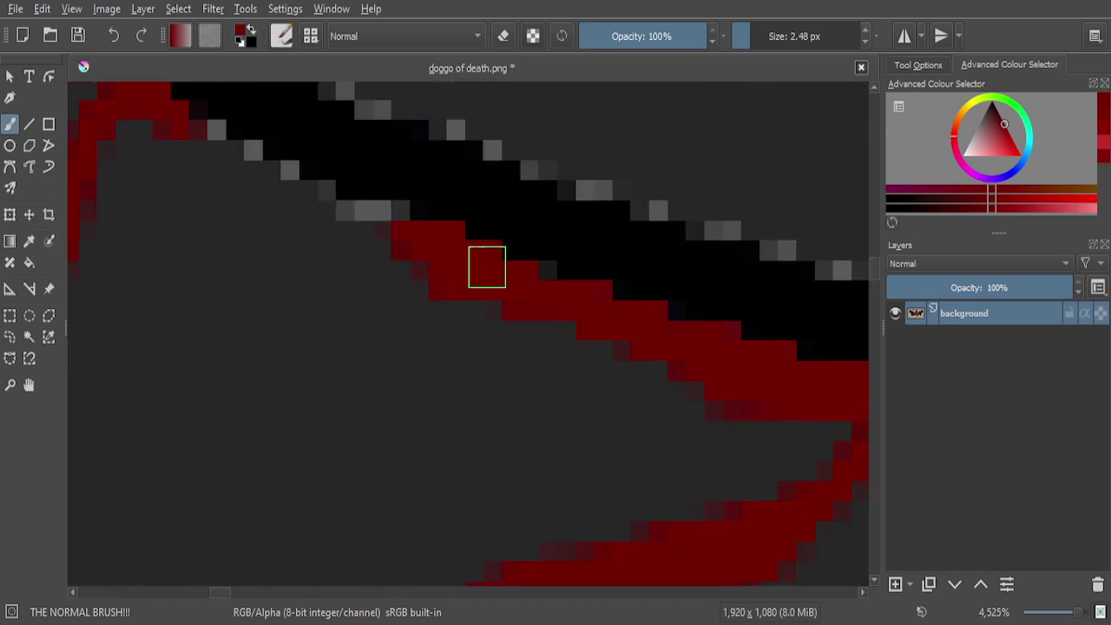
Extend the upper outline's dark red band until it joins the upper end of the other curved edge line
scroll(478, 258, up, 3)
mouse_move(454, 252)
mouse_down()
mouse_move(262, 248)
mouse_move(215, 212)
mouse_up()
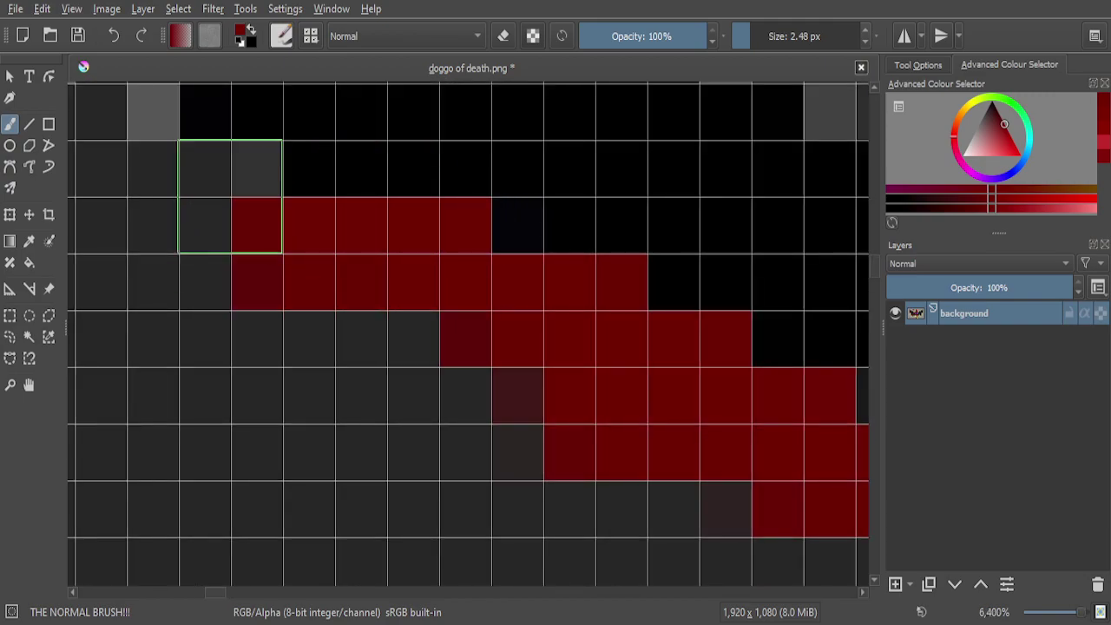
click(231, 194)
scroll(531, 330, down, 3)
scroll(530, 330, up, 2)
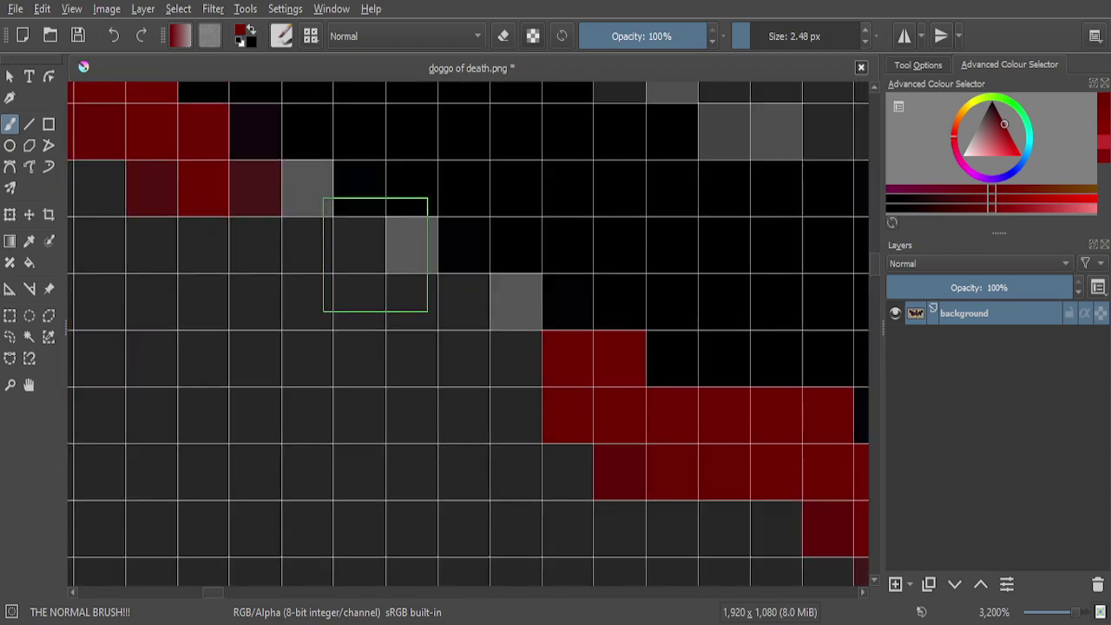
click(504, 327)
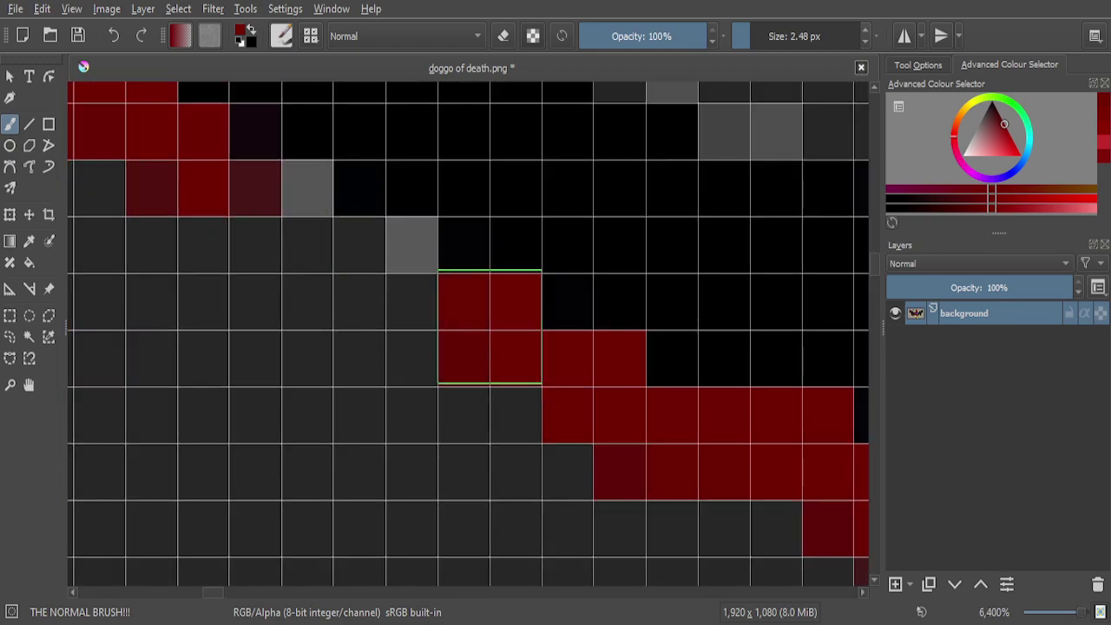
click(387, 271)
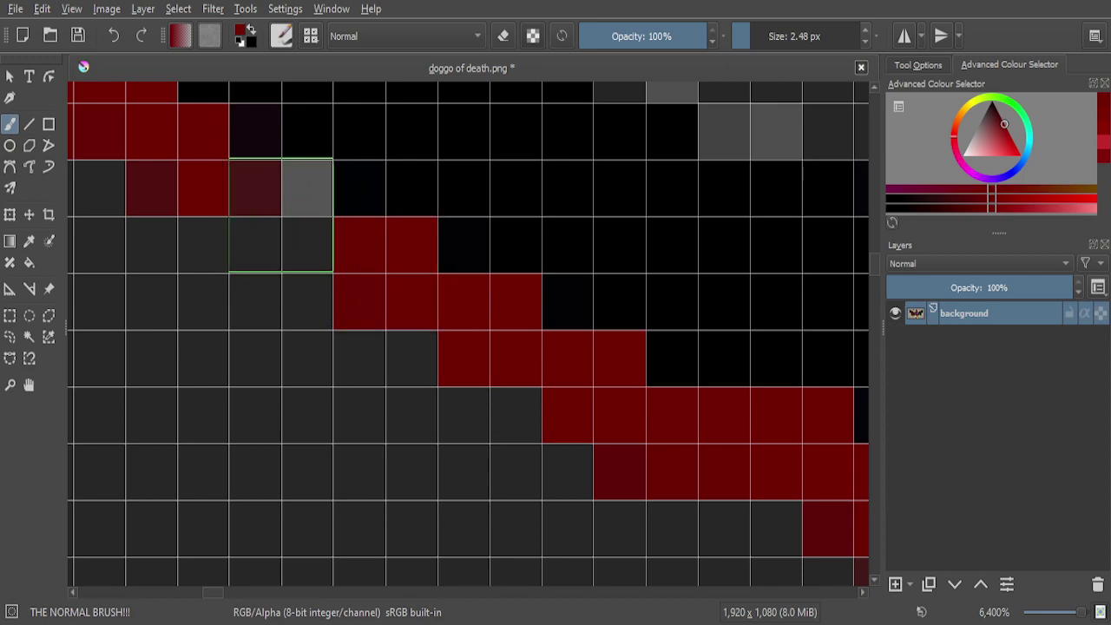
click(281, 216)
scroll(417, 296, down, 4)
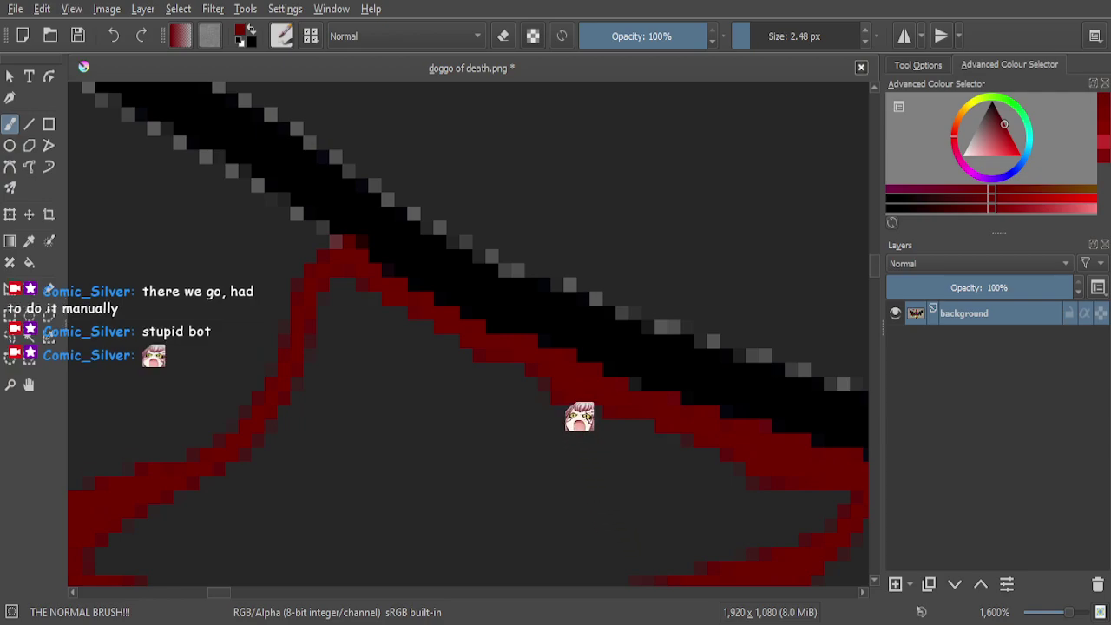
Set the brush size to 7.48 px and fill the lower part of the enclosed grey area with dark red
scroll(551, 379, down, 4)
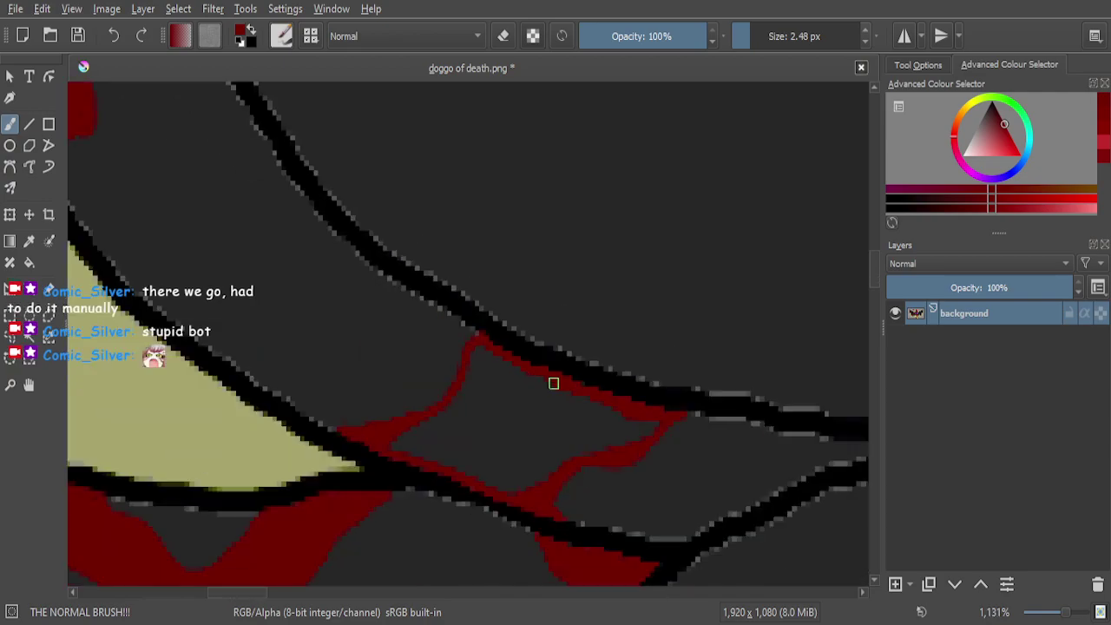
scroll(462, 415, up, 4)
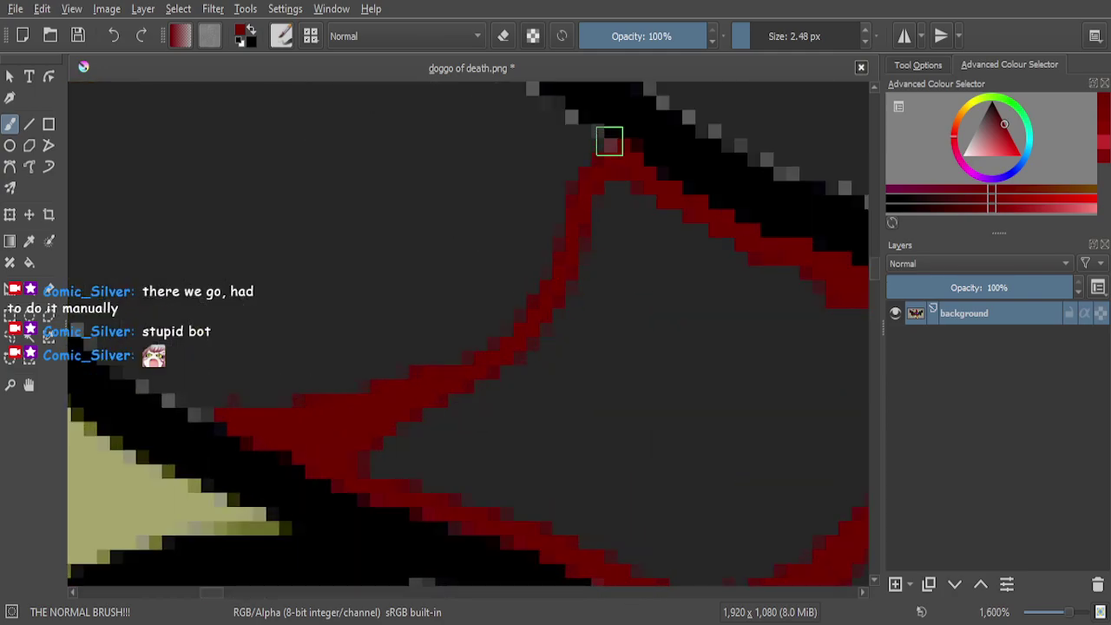
drag(739, 37, 767, 33)
scroll(645, 368, down, 5)
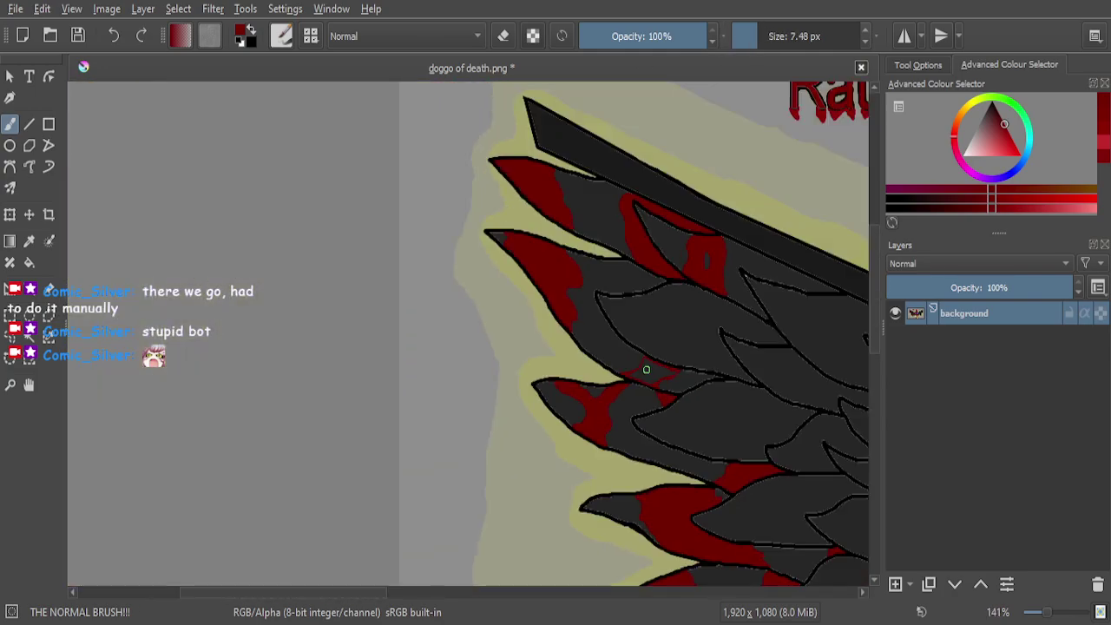
scroll(657, 403, up, 3)
scroll(611, 390, up, 5)
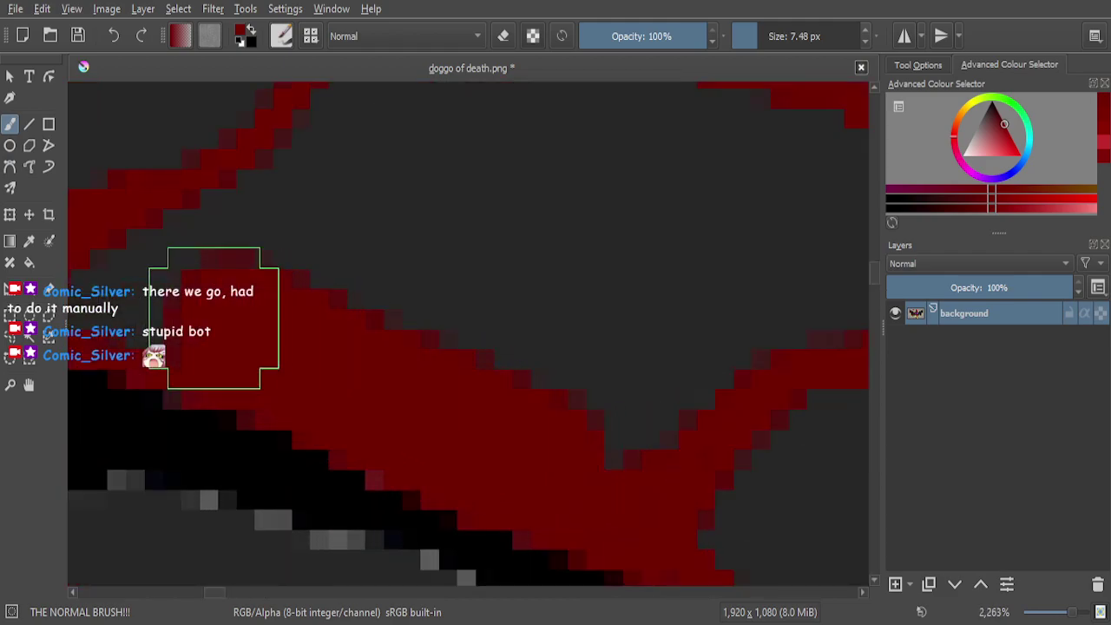
scroll(252, 317, down, 1)
scroll(167, 286, up, 2)
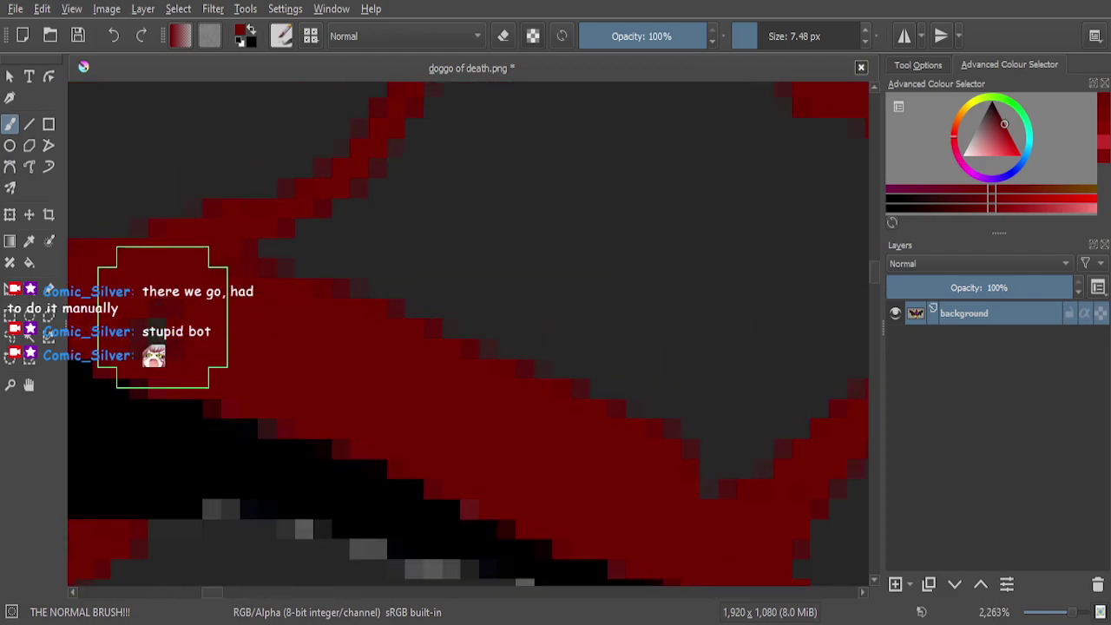
mouse_move(172, 320)
mouse_down()
mouse_move(206, 320)
mouse_move(275, 264)
mouse_move(465, 171)
mouse_move(425, 245)
mouse_move(355, 306)
mouse_move(477, 319)
mouse_move(646, 360)
mouse_move(688, 403)
mouse_move(705, 460)
mouse_move(722, 451)
mouse_move(757, 347)
mouse_move(730, 278)
mouse_move(497, 246)
mouse_move(545, 329)
mouse_up()
Fill the remaining grey area beneath the upper band and between the two edge lines with dark red
scroll(729, 315, down, 4)
scroll(764, 330, up, 4)
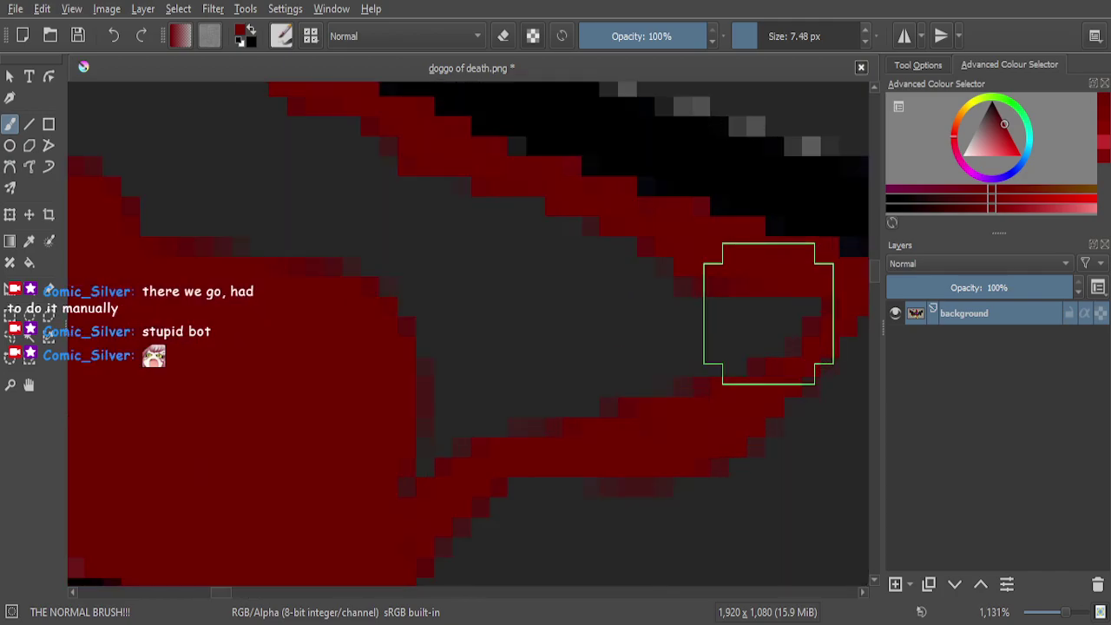
mouse_move(778, 312)
mouse_down()
mouse_move(639, 375)
mouse_move(487, 408)
mouse_move(381, 449)
mouse_move(391, 380)
mouse_move(468, 307)
mouse_move(564, 275)
mouse_move(651, 290)
mouse_move(338, 173)
mouse_move(203, 235)
mouse_move(289, 258)
mouse_move(502, 278)
mouse_move(512, 321)
mouse_up()
scroll(515, 325, down, 2)
scroll(392, 218, up, 4)
mouse_move(340, 243)
mouse_down()
mouse_move(313, 401)
mouse_move(332, 414)
mouse_move(404, 329)
mouse_move(411, 291)
mouse_move(490, 304)
mouse_move(539, 360)
mouse_move(493, 451)
mouse_move(437, 494)
mouse_move(446, 414)
mouse_up()
scroll(446, 415, down, 9)
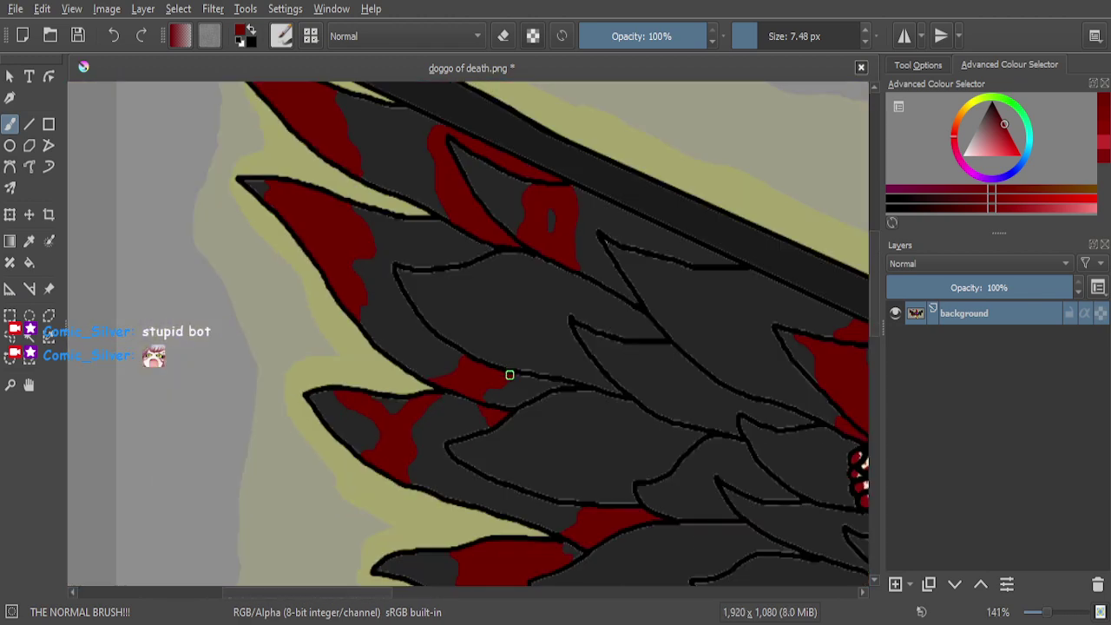
With a 5.48 px brush, paint a winding dark red edge across the next feather's inner corner and thicken its lower end
scroll(459, 241, up, 8)
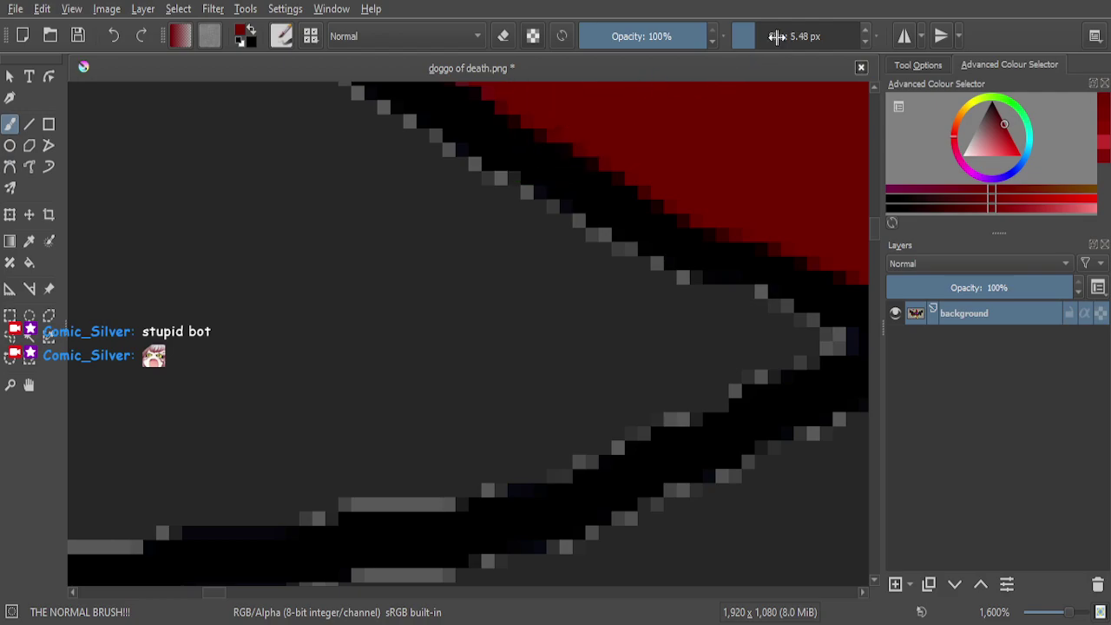
mouse_move(466, 179)
mouse_down()
mouse_move(405, 185)
mouse_move(397, 234)
mouse_move(458, 306)
mouse_move(460, 355)
mouse_move(392, 446)
mouse_move(344, 477)
mouse_move(450, 469)
mouse_up()
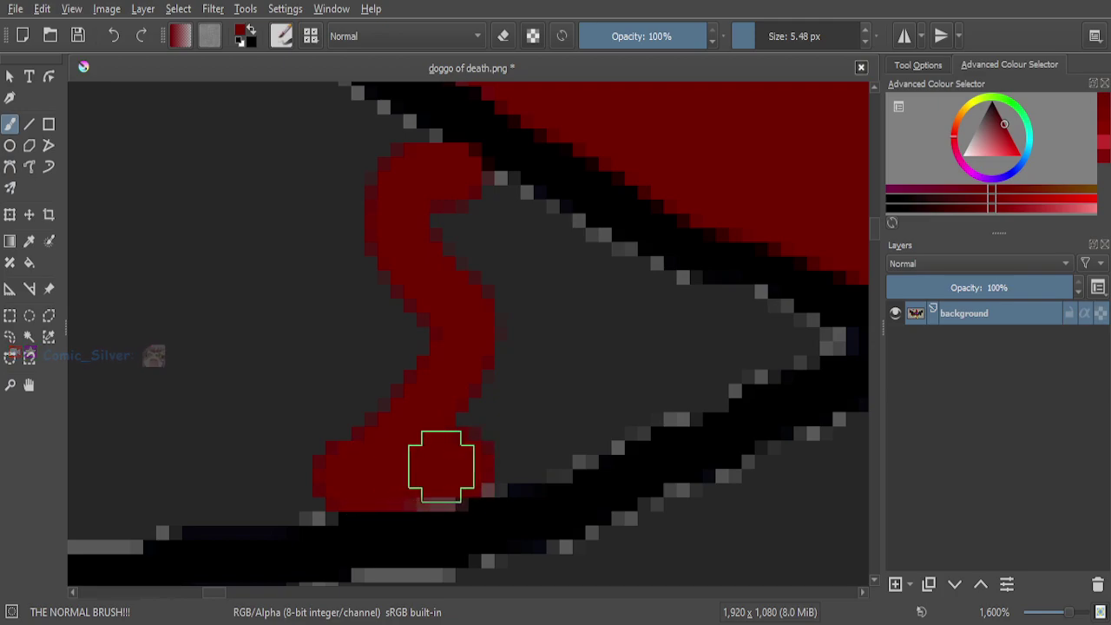
scroll(365, 467, up, 2)
mouse_move(499, 471)
mouse_down()
mouse_move(496, 489)
mouse_move(446, 472)
mouse_move(575, 459)
mouse_move(647, 407)
mouse_move(720, 426)
mouse_move(608, 349)
mouse_move(532, 355)
mouse_move(669, 322)
mouse_up()
scroll(655, 388, down, 8)
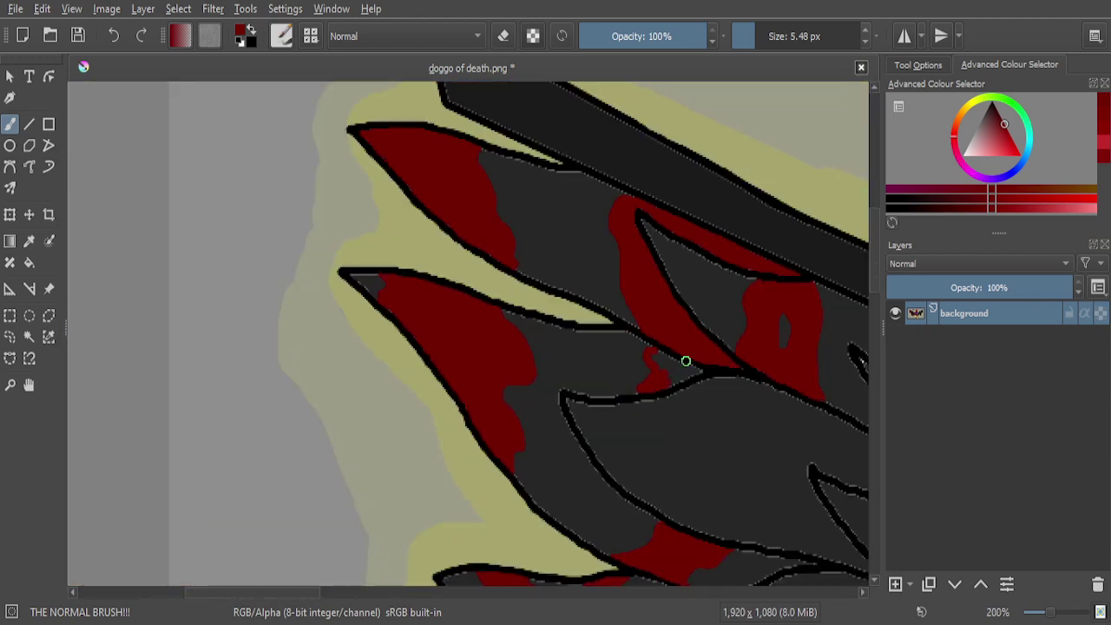
Fill the grey area between the winding edge and the feather's inner corner with dark red, up to both outlines
scroll(686, 361, up, 8)
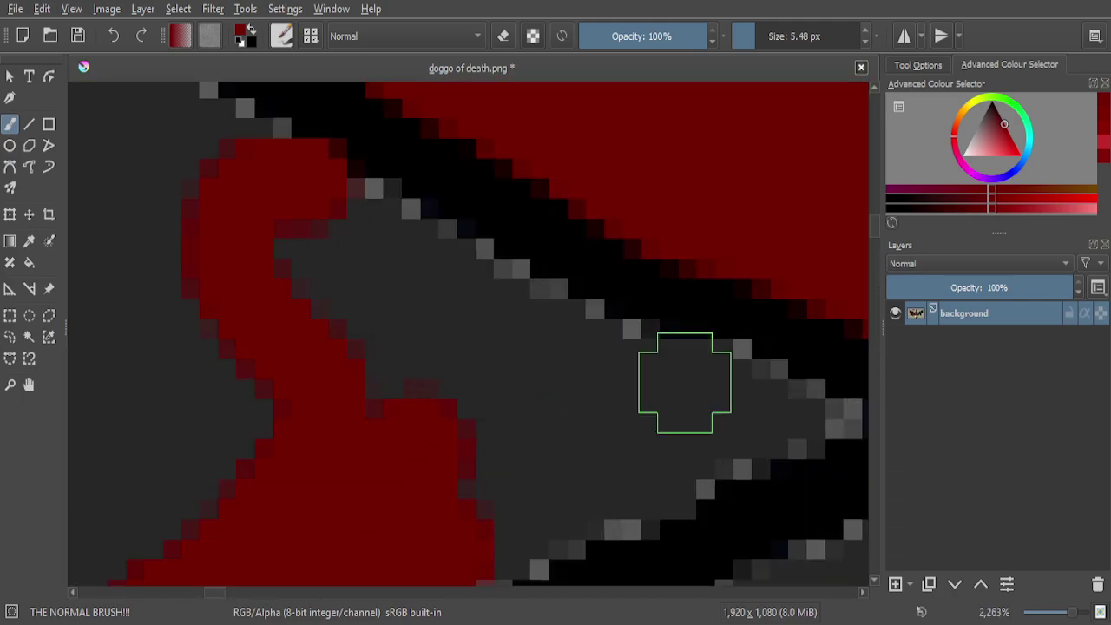
mouse_move(686, 376)
mouse_down()
mouse_move(594, 359)
mouse_move(320, 223)
mouse_move(381, 224)
mouse_move(492, 294)
mouse_move(477, 363)
mouse_move(346, 305)
mouse_move(288, 261)
mouse_move(396, 446)
mouse_move(446, 463)
mouse_move(561, 385)
mouse_move(505, 496)
mouse_up()
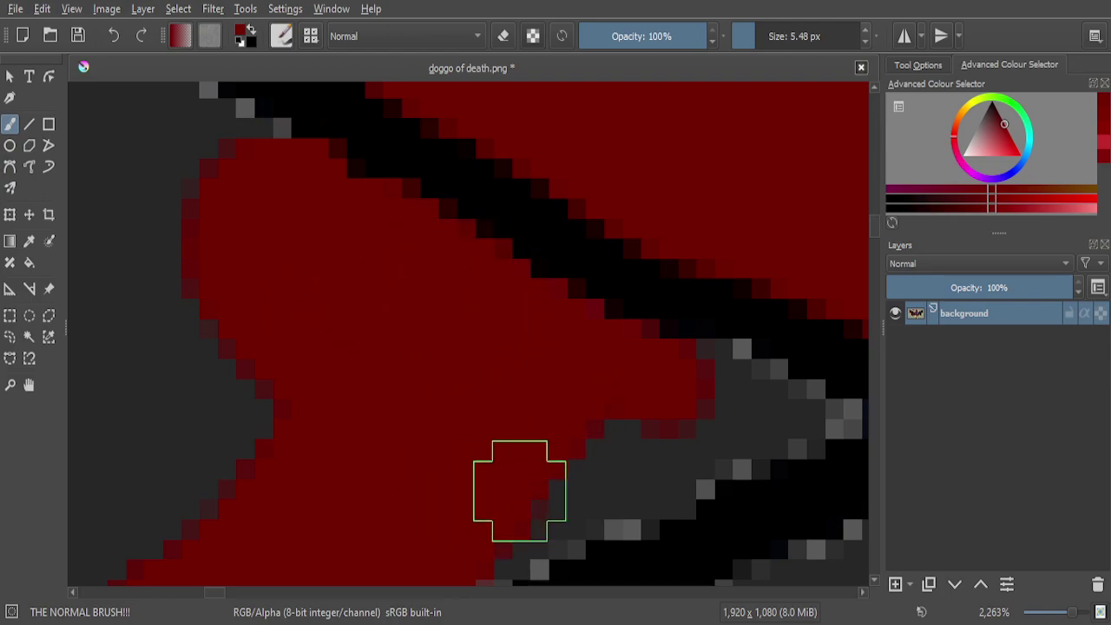
scroll(642, 408, down, 1)
scroll(610, 464, up, 2)
mouse_move(678, 334)
mouse_down()
mouse_move(603, 354)
mouse_move(397, 459)
mouse_move(387, 448)
mouse_up()
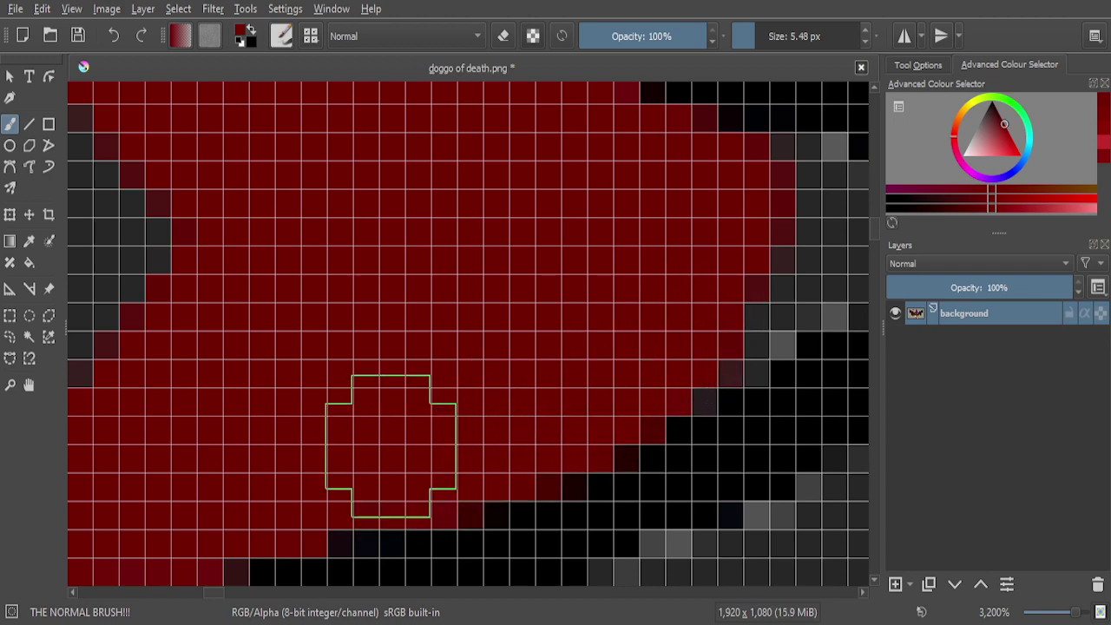
scroll(480, 400, down, 1)
Fill the corner's narrow tip with dark red using a 2.48 px brush, and extend the stain's lower end along the outline
scroll(547, 379, up, 4)
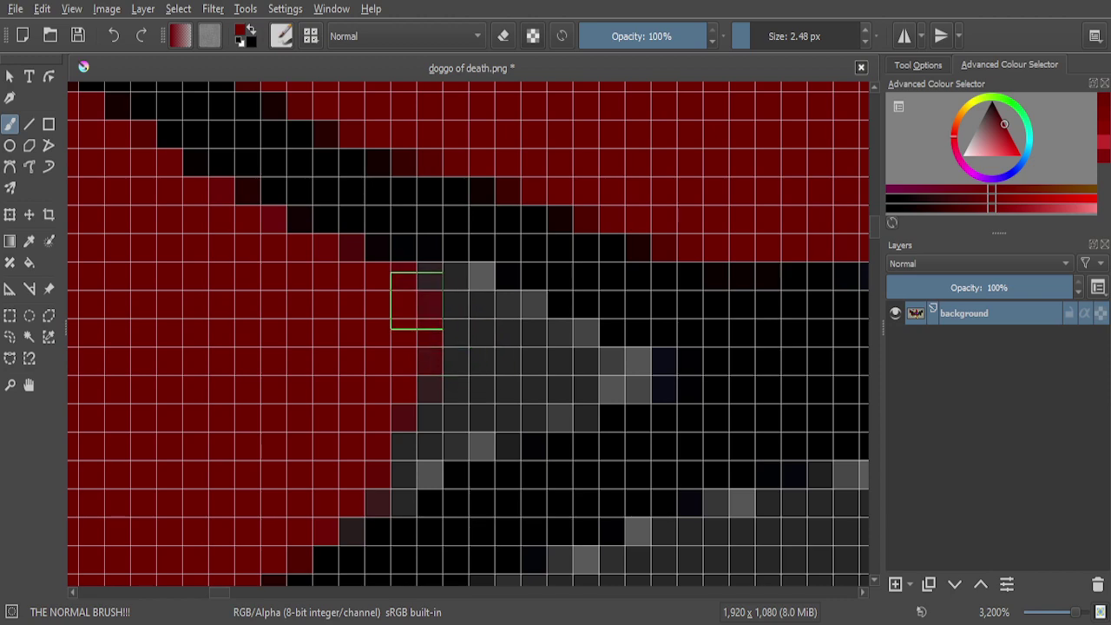
mouse_move(462, 295)
mouse_down()
mouse_move(545, 314)
mouse_move(631, 363)
mouse_move(621, 381)
mouse_move(386, 490)
mouse_up()
mouse_move(305, 522)
mouse_down()
mouse_move(383, 455)
mouse_move(548, 382)
mouse_move(399, 430)
mouse_move(544, 356)
mouse_move(369, 371)
mouse_up()
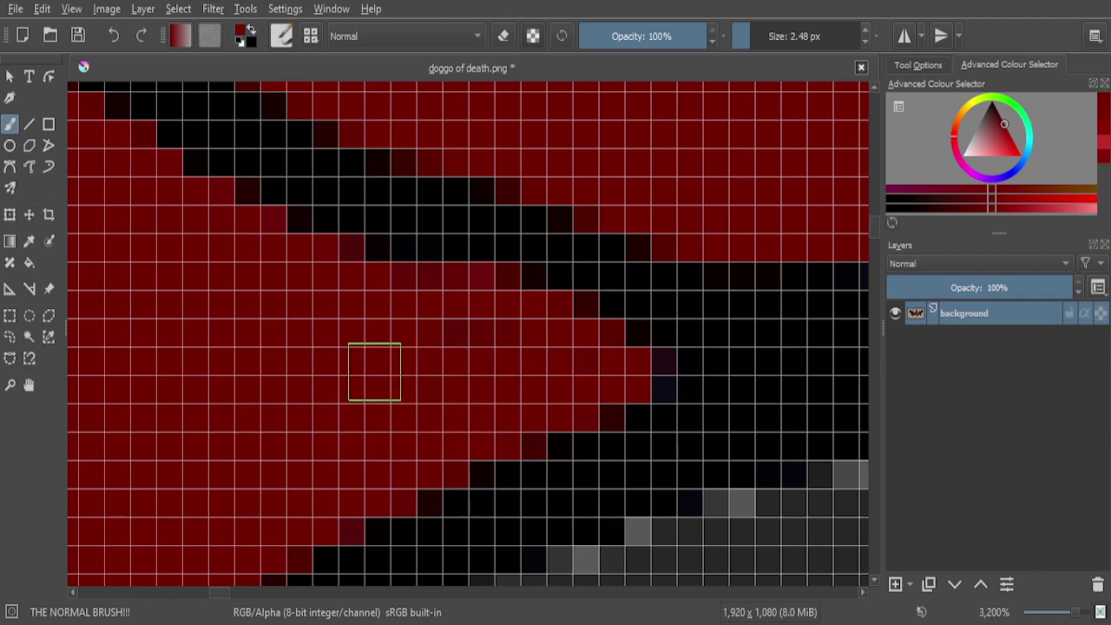
scroll(655, 314, down, 1)
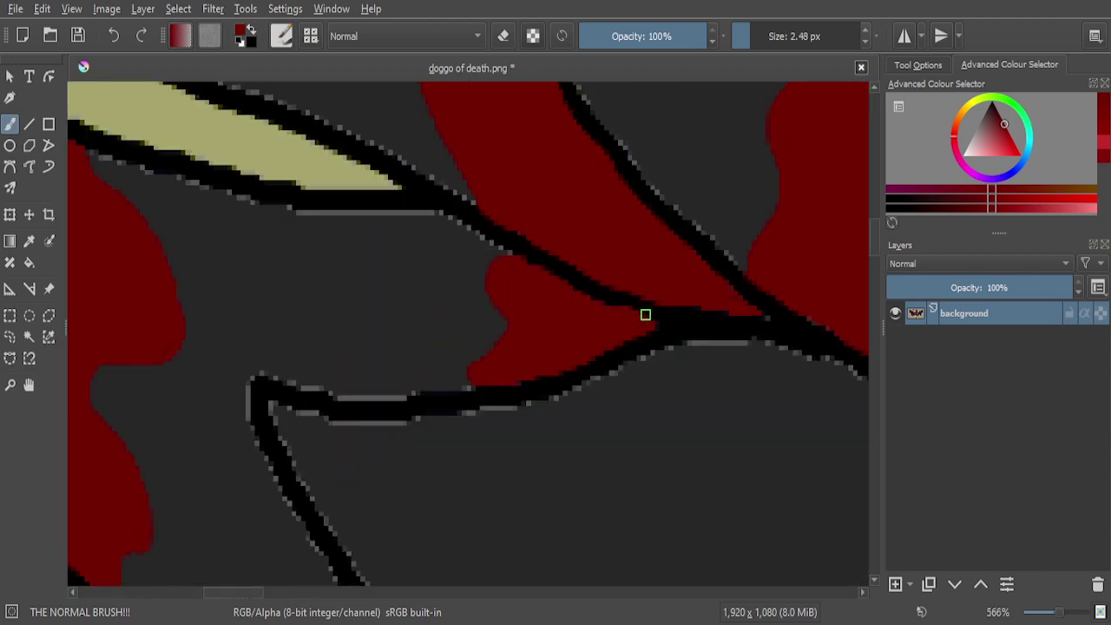
scroll(458, 385, up, 7)
mouse_move(523, 297)
mouse_down()
mouse_move(476, 326)
mouse_move(409, 395)
mouse_move(534, 365)
mouse_move(388, 411)
mouse_up()
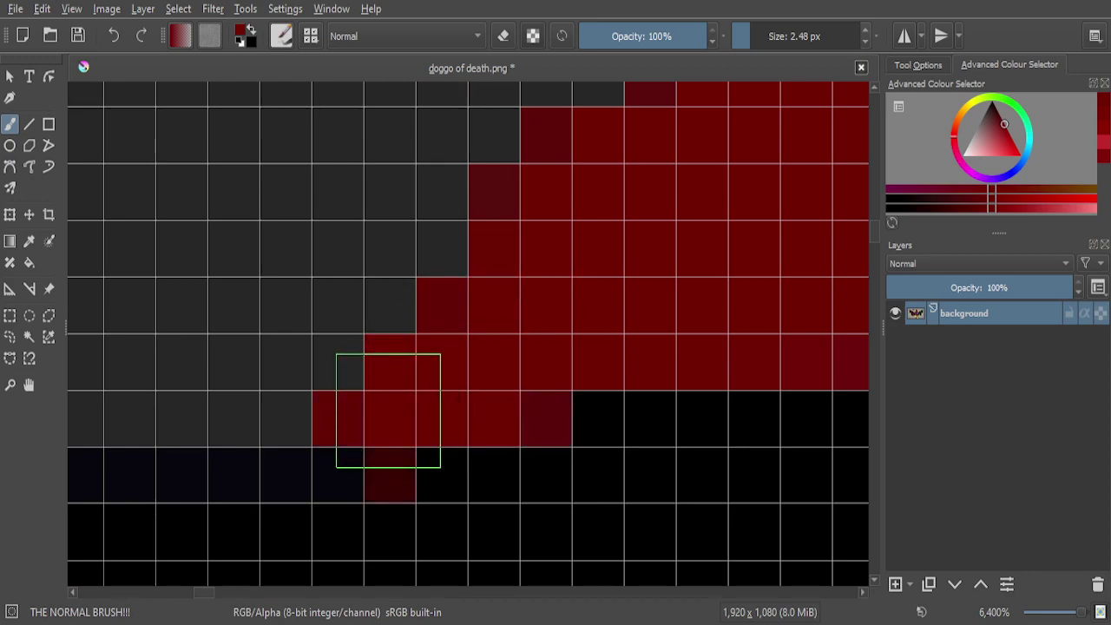
Touch up the stain's lower edge along the black outline with dark red and save the image
scroll(504, 383, down, 7)
scroll(515, 434, up, 7)
mouse_move(501, 421)
mouse_down()
mouse_move(449, 311)
mouse_move(417, 278)
mouse_move(560, 352)
mouse_move(659, 451)
mouse_move(557, 352)
mouse_up()
scroll(558, 353, down, 10)
scroll(626, 394, down, 1)
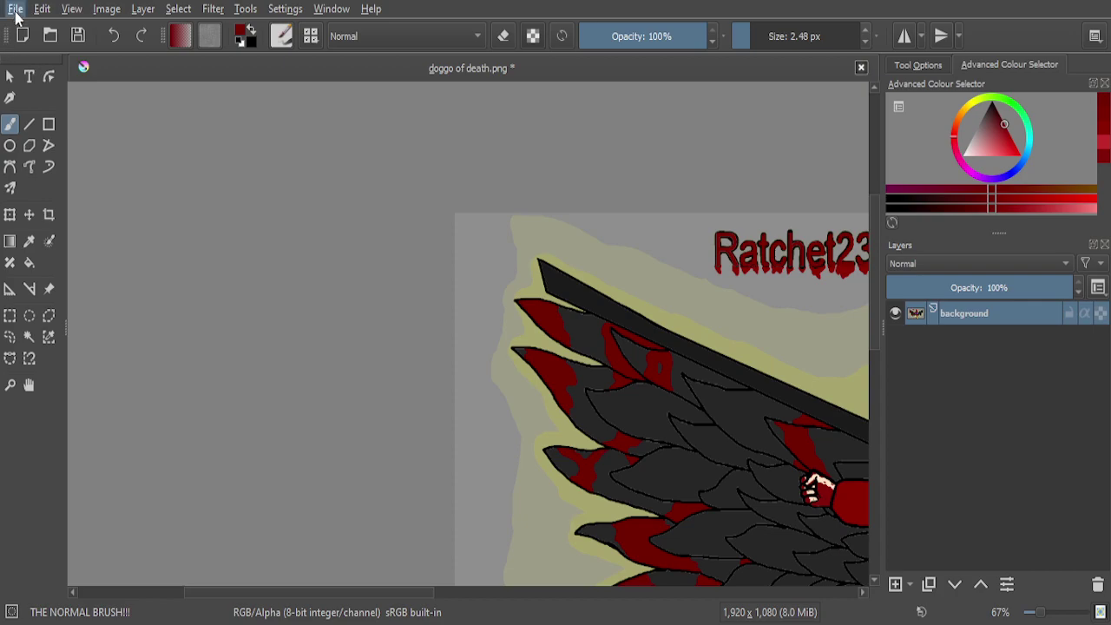
key(ctrl+s)
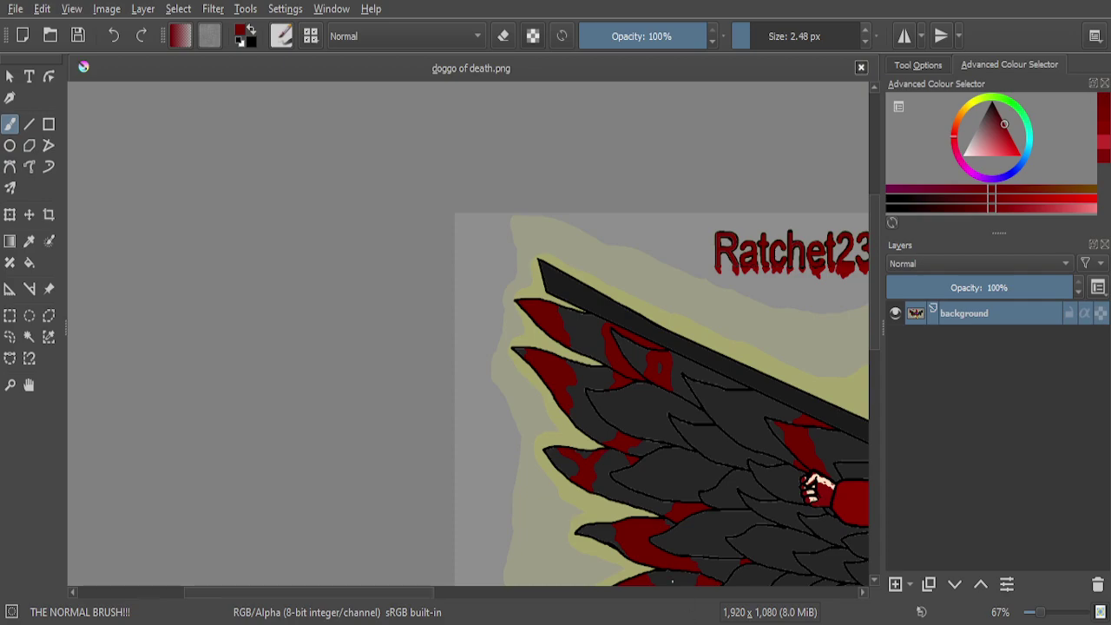
Paint a thin winding dark red edge with the 2.48 px brush across the next feather, from the wing's upper band to the outline below
scroll(678, 599, down, 3)
scroll(679, 599, up, 2)
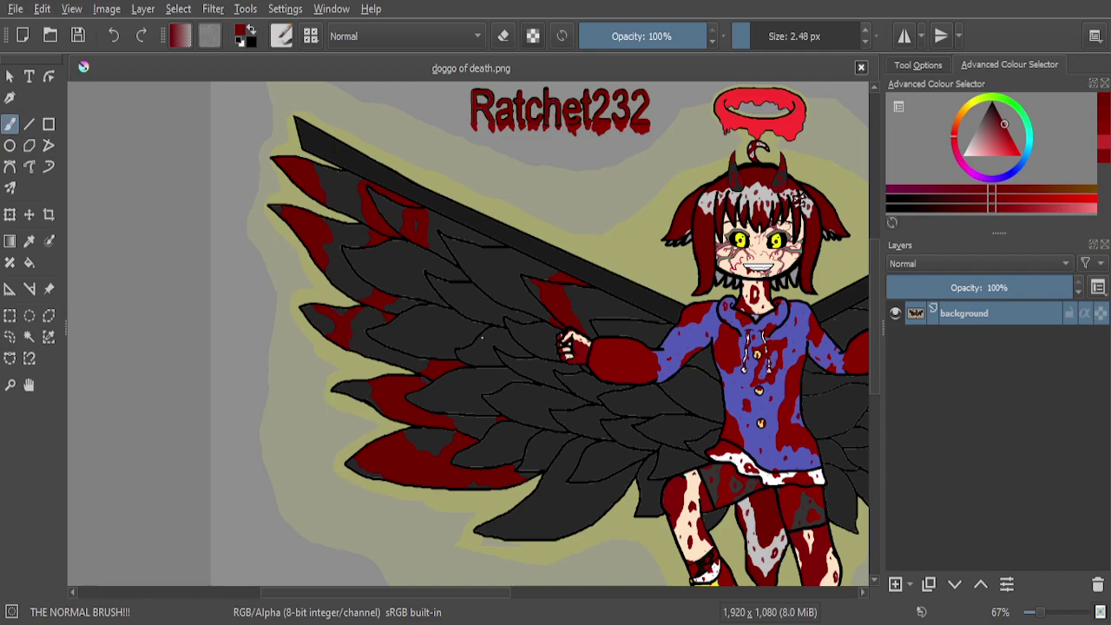
scroll(481, 338, up, 4)
scroll(296, 316, down, 1)
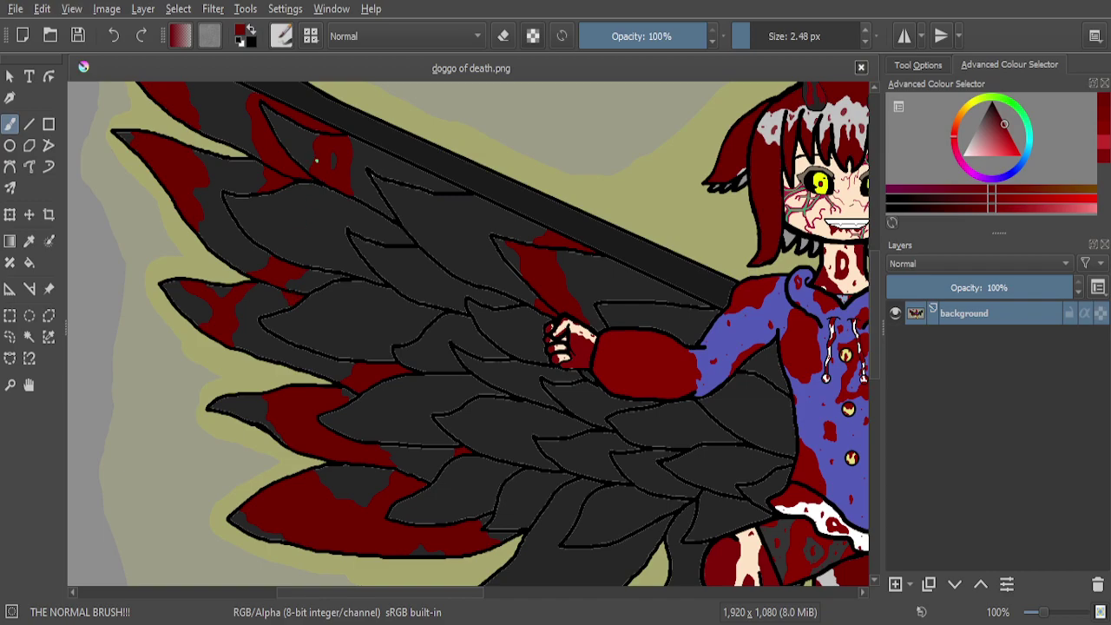
scroll(304, 105, up, 1)
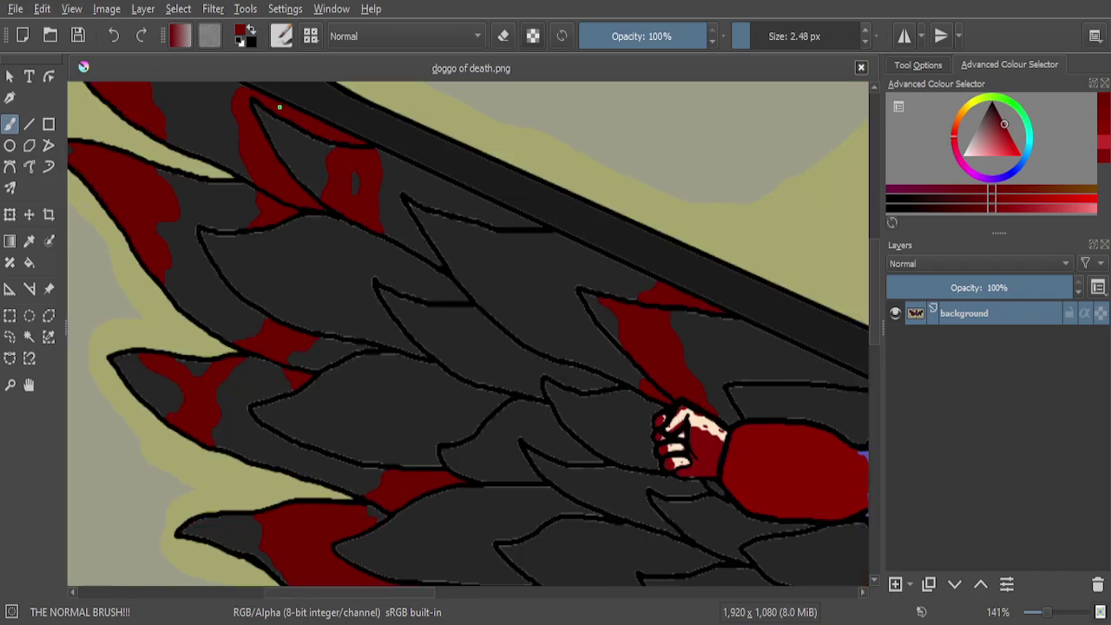
scroll(308, 156, down, 2)
scroll(397, 168, up, 8)
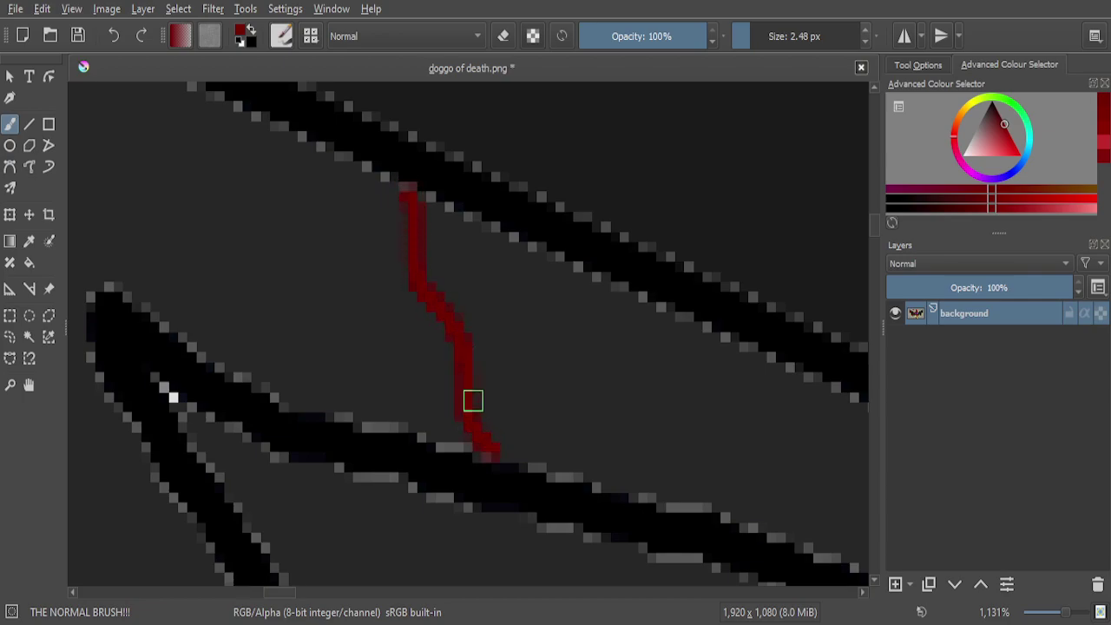
Fill the narrow corner where the two feather outlines meet below the winding edge with dark red
scroll(475, 408, down, 5)
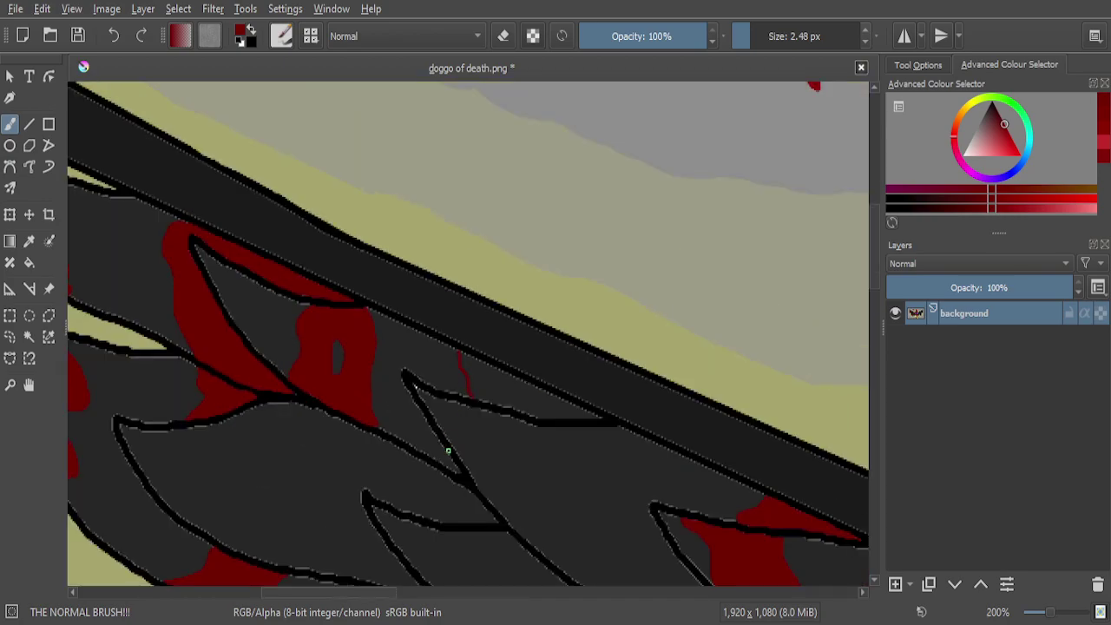
scroll(448, 448, up, 7)
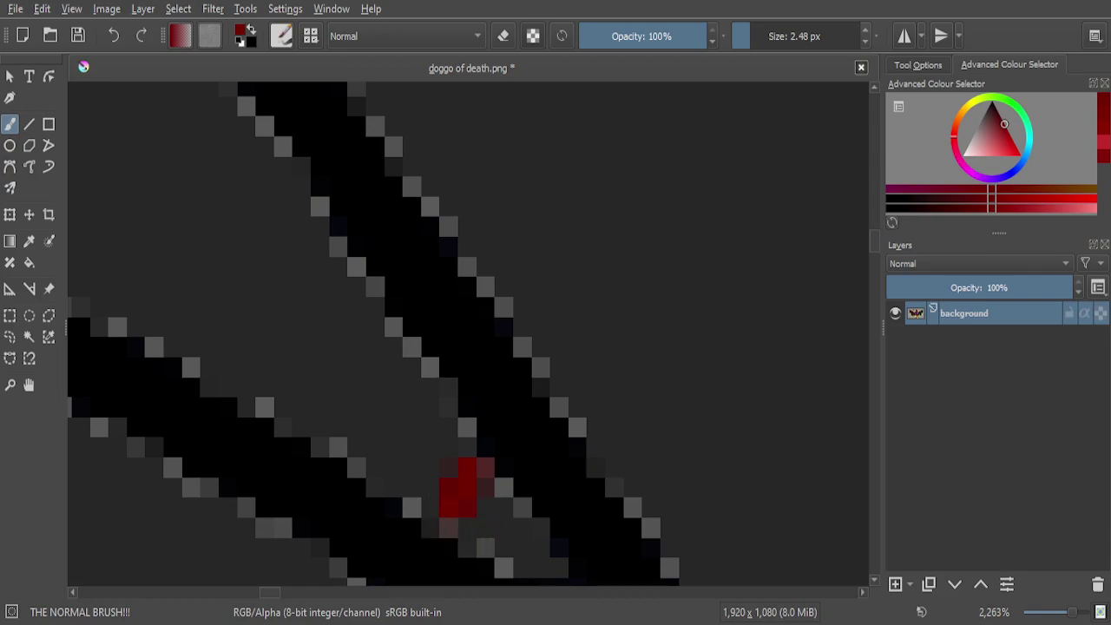
scroll(480, 473, down, 1)
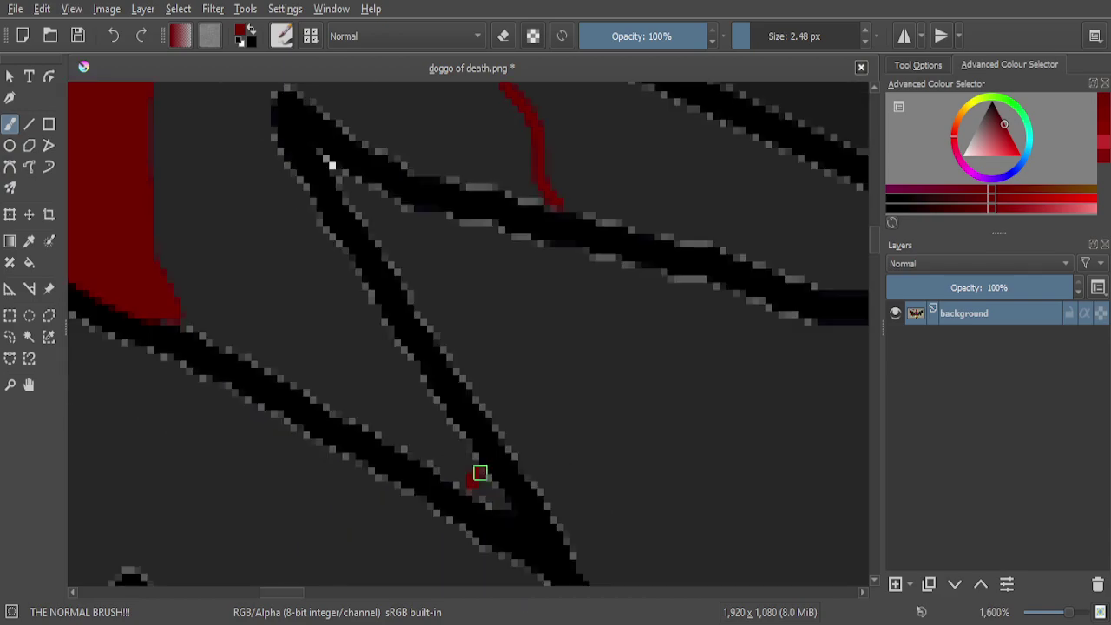
scroll(484, 495, up, 1)
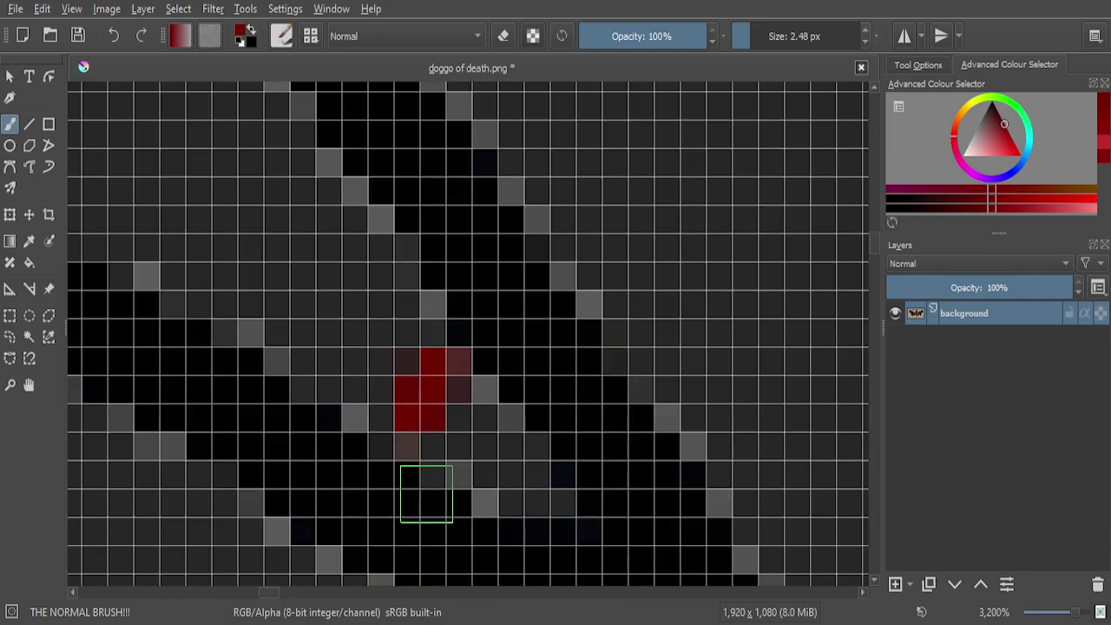
scroll(429, 496, up, 2)
mouse_move(399, 458)
mouse_down()
mouse_move(397, 406)
mouse_move(437, 422)
mouse_move(537, 515)
mouse_move(628, 539)
mouse_move(612, 494)
mouse_move(539, 395)
mouse_move(502, 289)
mouse_move(647, 418)
mouse_move(688, 476)
mouse_move(704, 533)
mouse_move(519, 388)
mouse_move(536, 365)
mouse_move(649, 514)
mouse_move(426, 346)
mouse_move(483, 372)
mouse_up()
scroll(508, 317, down, 3)
scroll(535, 380, down, 5)
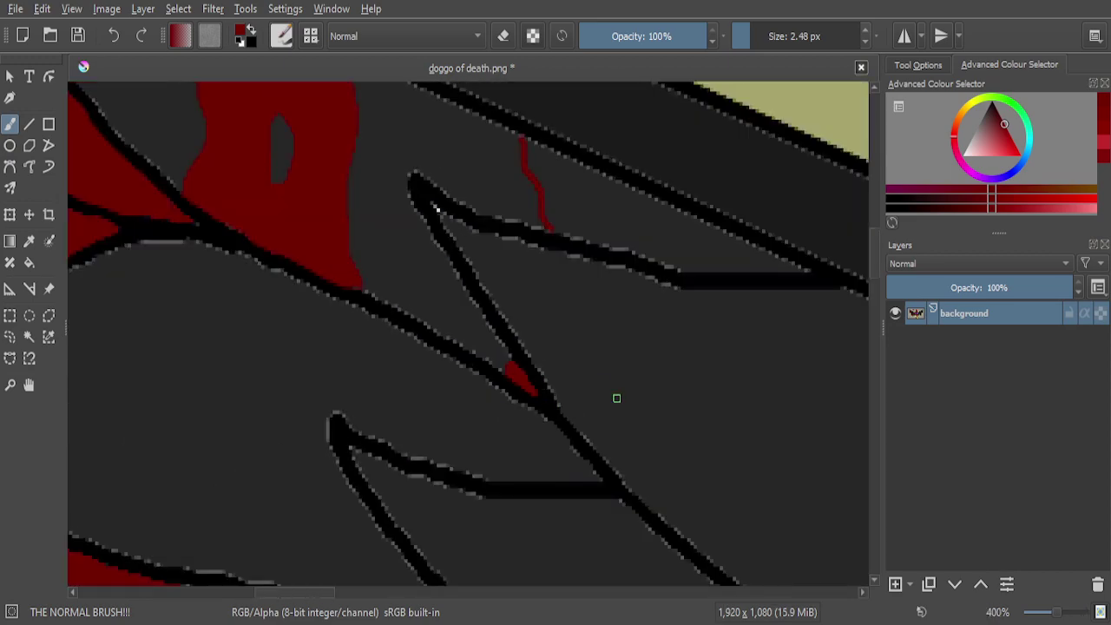
Extend the small corner stain's open end with dark red until it reaches both outlines
scroll(504, 360, up, 8)
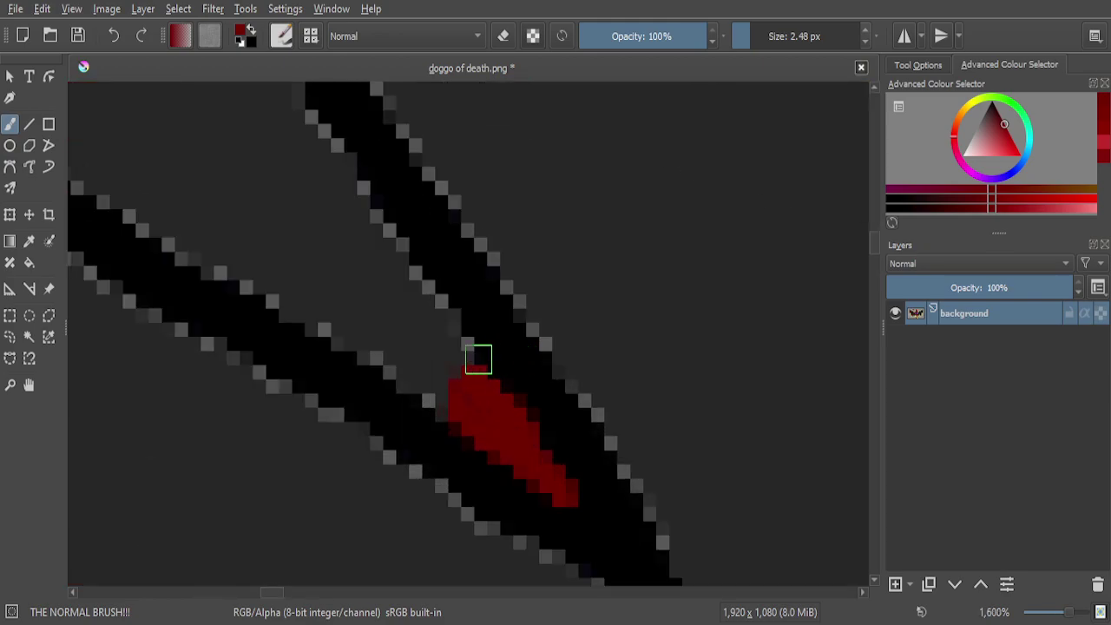
mouse_move(456, 390)
mouse_down()
mouse_move(433, 334)
mouse_move(433, 462)
mouse_move(414, 438)
mouse_move(382, 435)
mouse_move(349, 470)
mouse_move(346, 507)
mouse_move(424, 496)
mouse_up()
scroll(342, 347, down, 5)
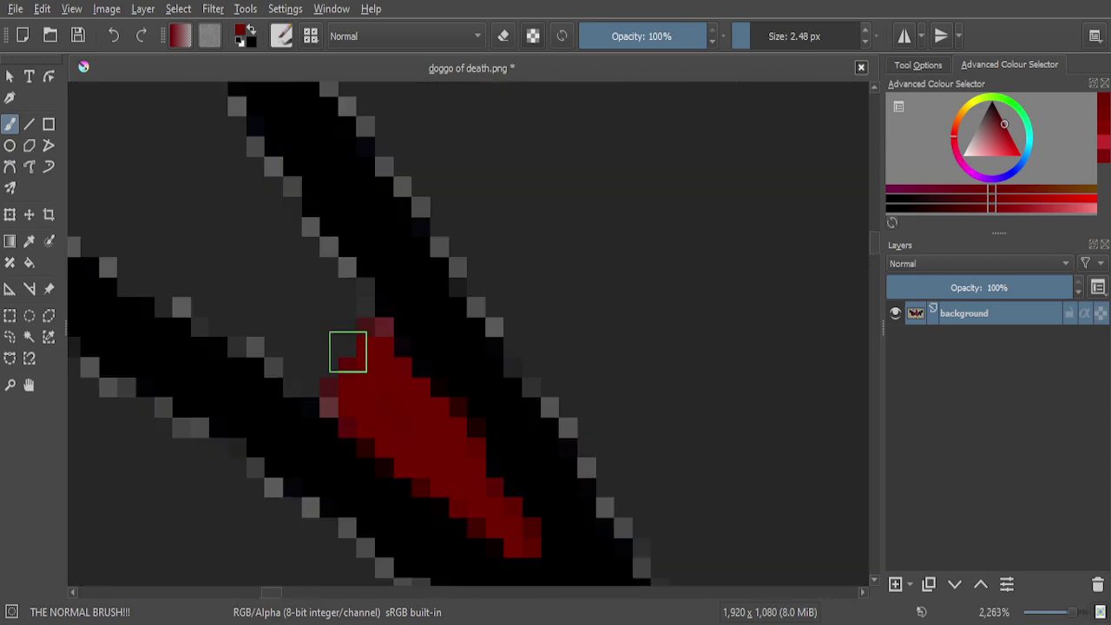
scroll(337, 397, up, 5)
click(335, 396)
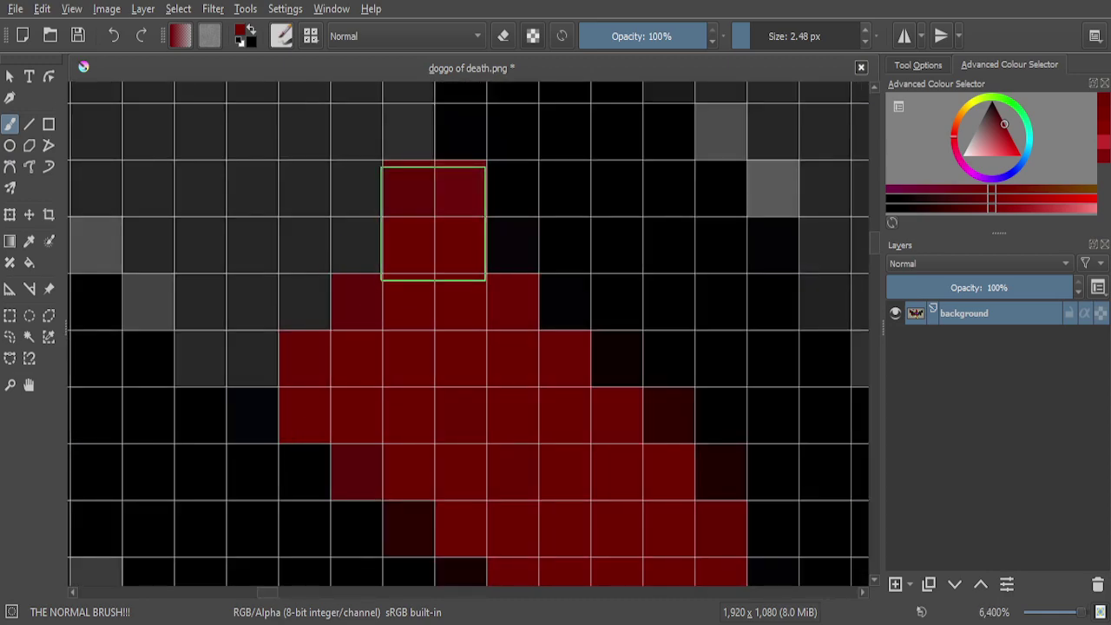
scroll(389, 388, down, 8)
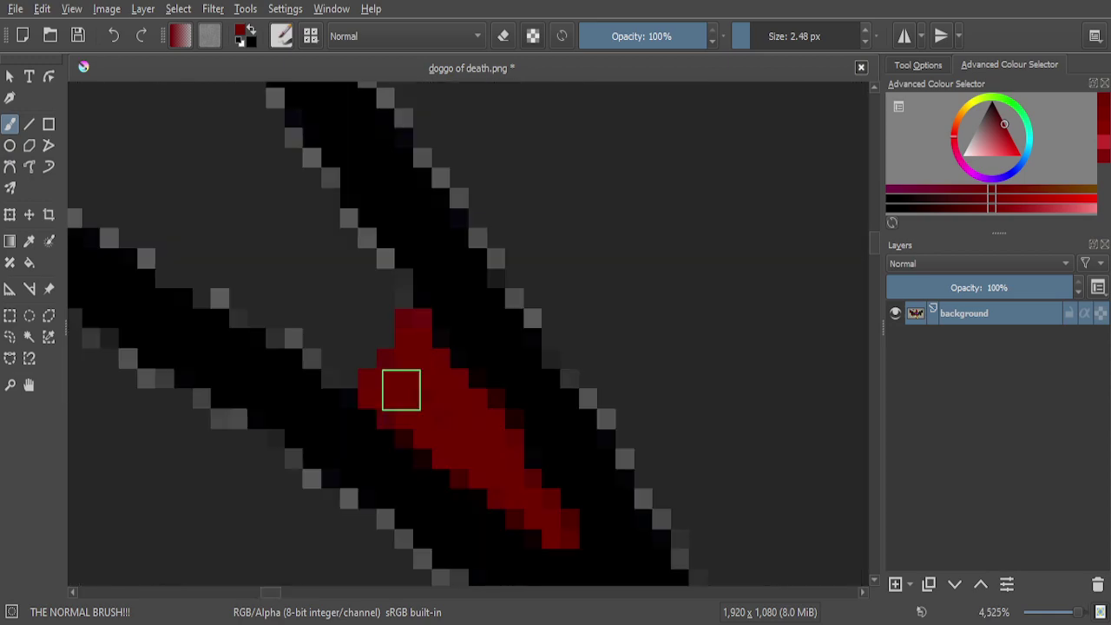
Paint dark red in the feather's pointed inner corner and start a line from it along the underside of the upper band
scroll(553, 309, up, 6)
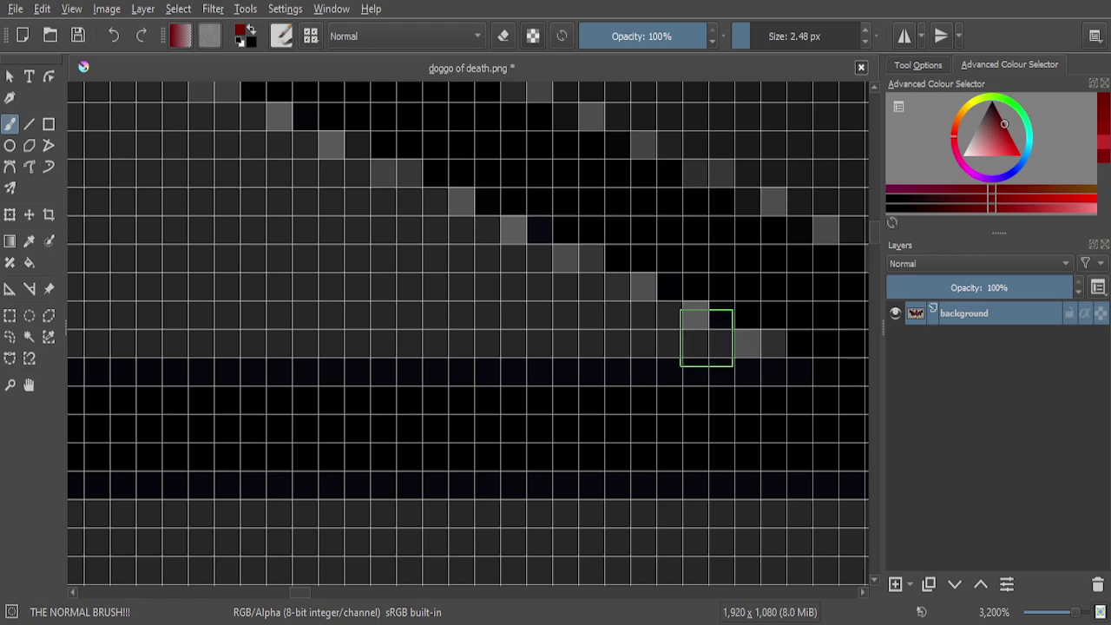
mouse_move(707, 338)
mouse_down()
mouse_move(554, 321)
mouse_move(630, 322)
mouse_move(594, 297)
mouse_move(631, 299)
mouse_move(596, 295)
mouse_move(566, 267)
mouse_move(317, 161)
mouse_move(399, 233)
mouse_move(646, 371)
mouse_up()
scroll(494, 284, down, 3)
scroll(367, 201, up, 3)
scroll(647, 371, down, 3)
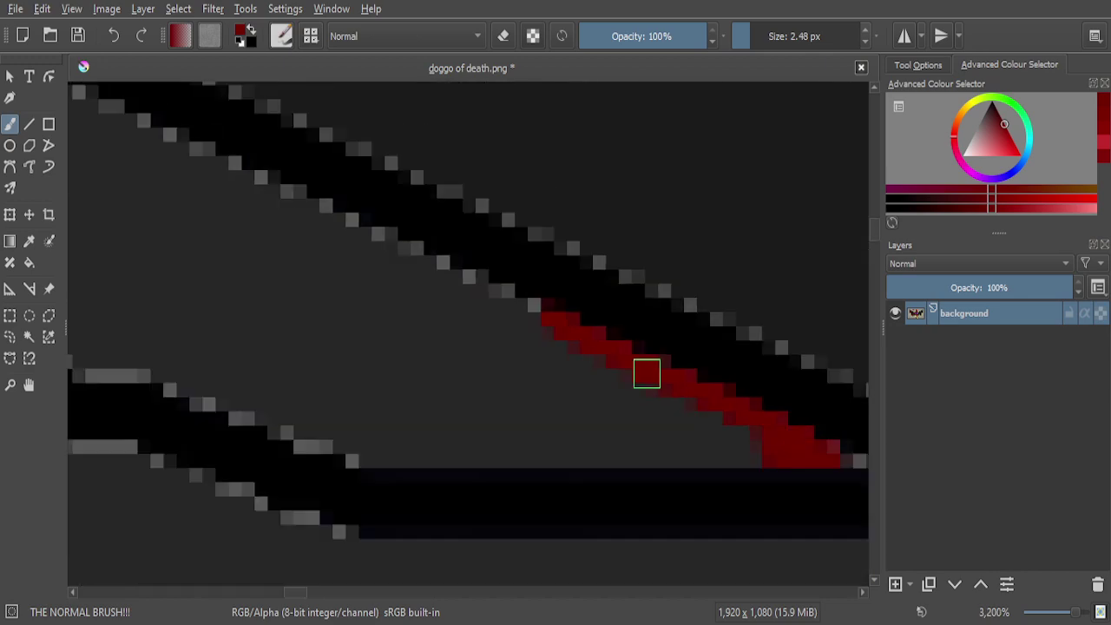
scroll(493, 280, up, 3)
drag(375, 262, 610, 377)
drag(386, 261, 141, 158)
scroll(455, 334, down, 3)
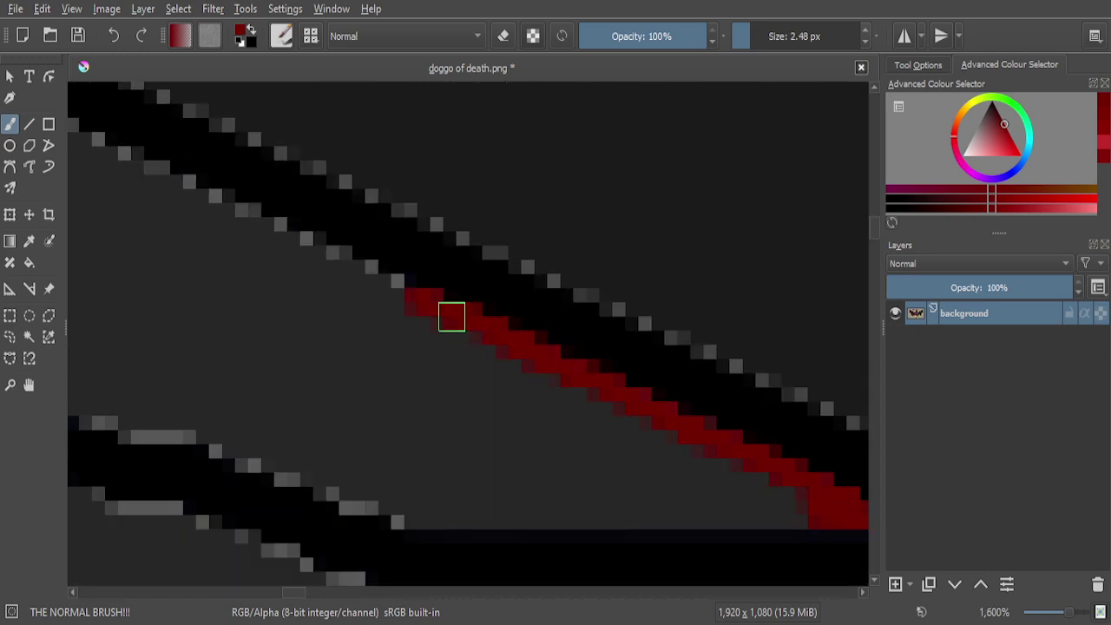
scroll(460, 321, up, 3)
mouse_move(372, 263)
mouse_down()
mouse_move(446, 310)
mouse_move(662, 402)
mouse_move(541, 318)
mouse_move(416, 270)
mouse_move(223, 166)
mouse_move(153, 146)
mouse_up()
scroll(439, 275, down, 4)
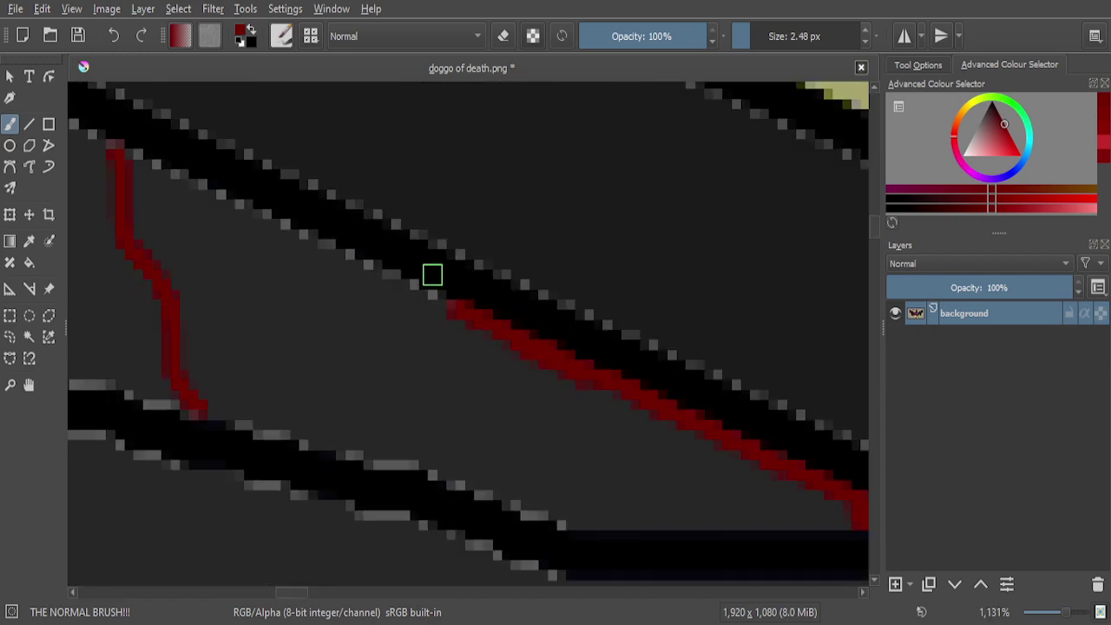
Continue the dark red line along the underside of the upper band until it joins the winding edge
scroll(439, 275, up, 4)
drag(218, 252, 604, 443)
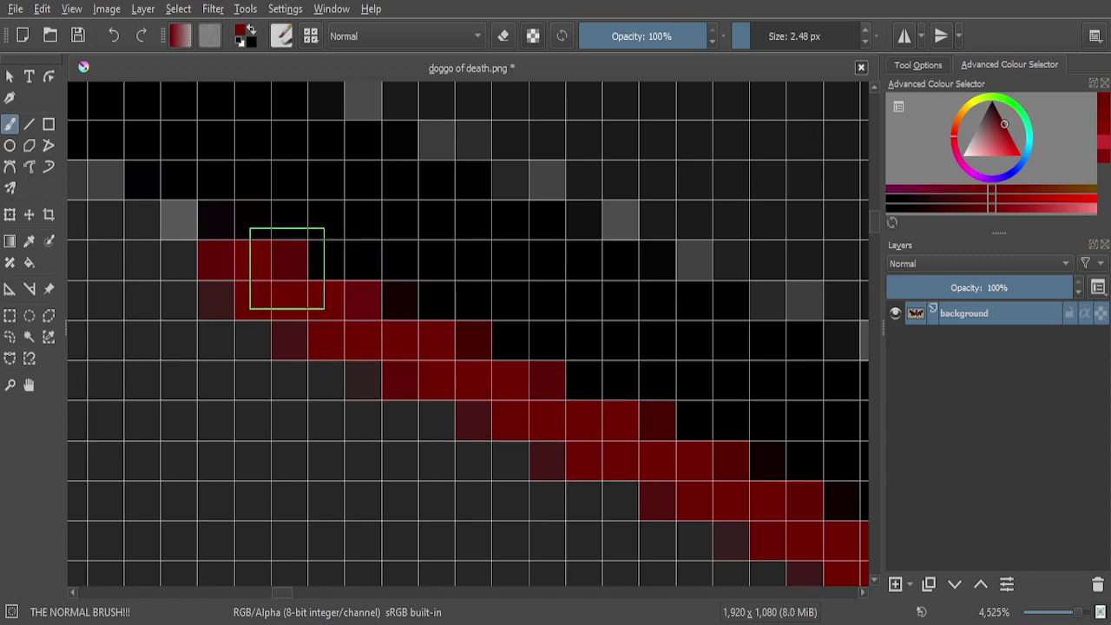
drag(205, 262, 92, 216)
scroll(367, 373, down, 4)
scroll(249, 307, up, 2)
mouse_move(118, 229)
mouse_down()
mouse_move(375, 355)
mouse_move(486, 422)
mouse_up()
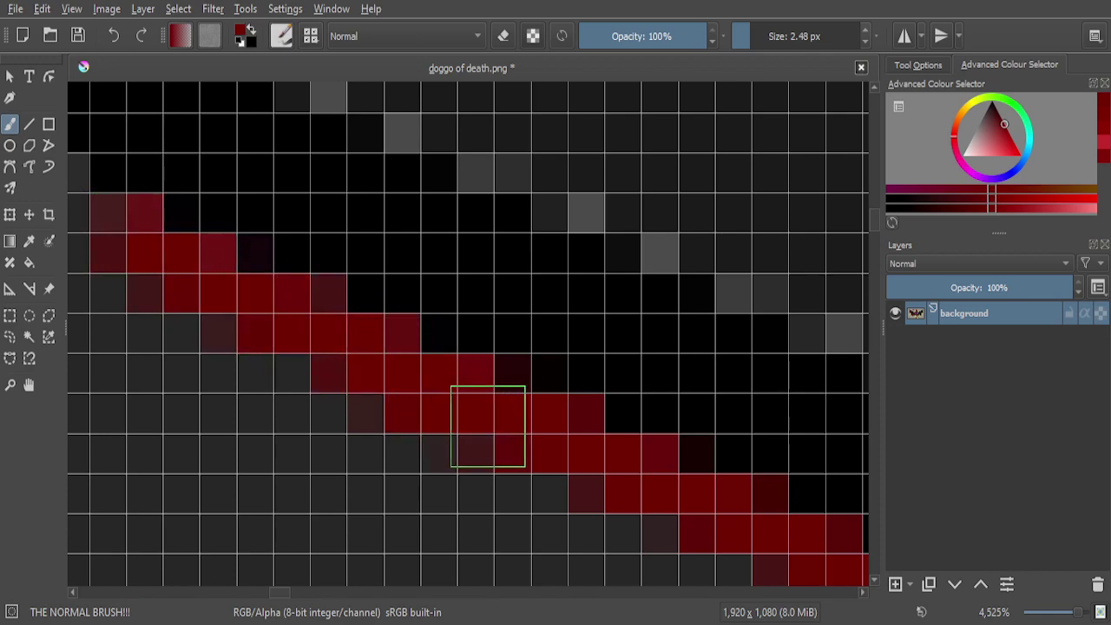
scroll(442, 388, down, 1)
scroll(325, 330, up, 3)
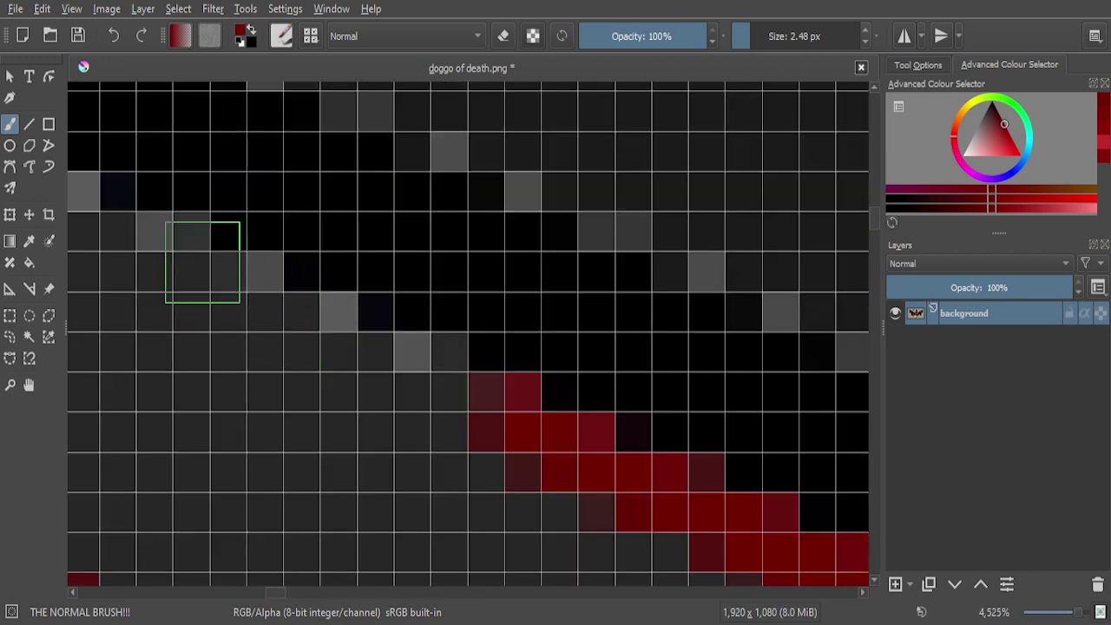
mouse_move(164, 248)
mouse_down()
mouse_move(252, 307)
mouse_move(482, 408)
mouse_up()
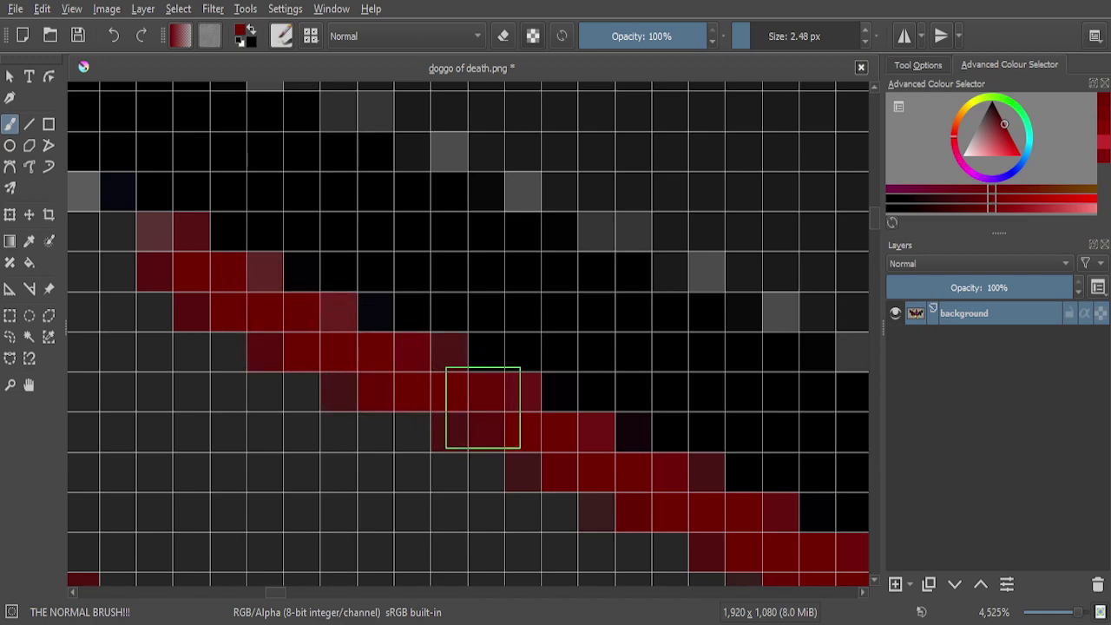
scroll(483, 405, down, 2)
scroll(210, 290, up, 3)
mouse_move(267, 305)
mouse_down()
mouse_move(196, 283)
mouse_move(501, 453)
mouse_up()
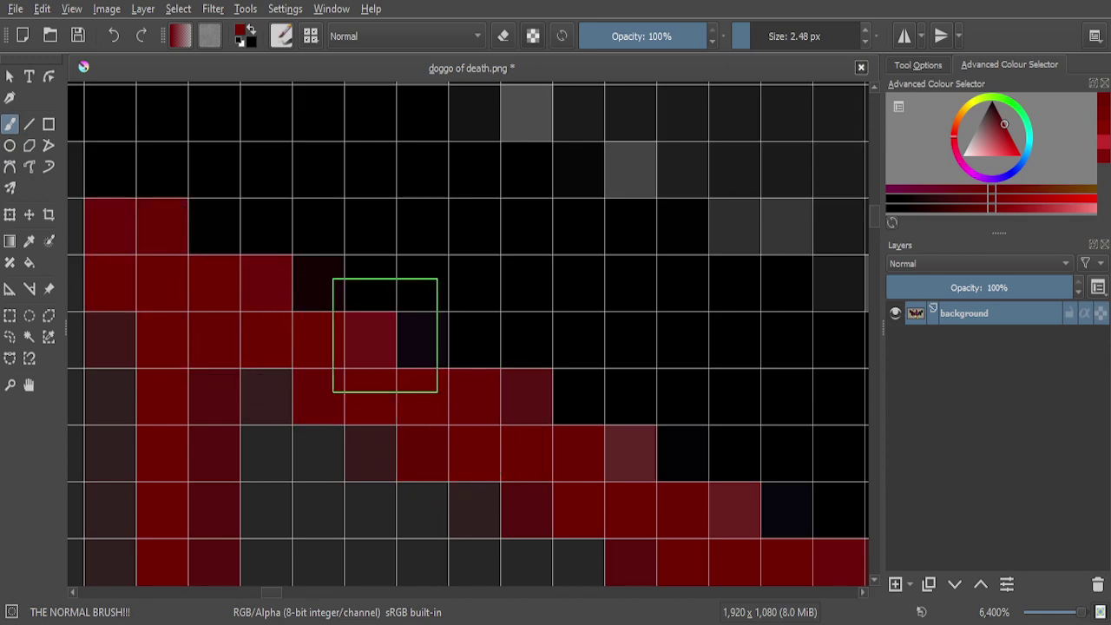
scroll(390, 334, down, 4)
scroll(390, 336, down, 4)
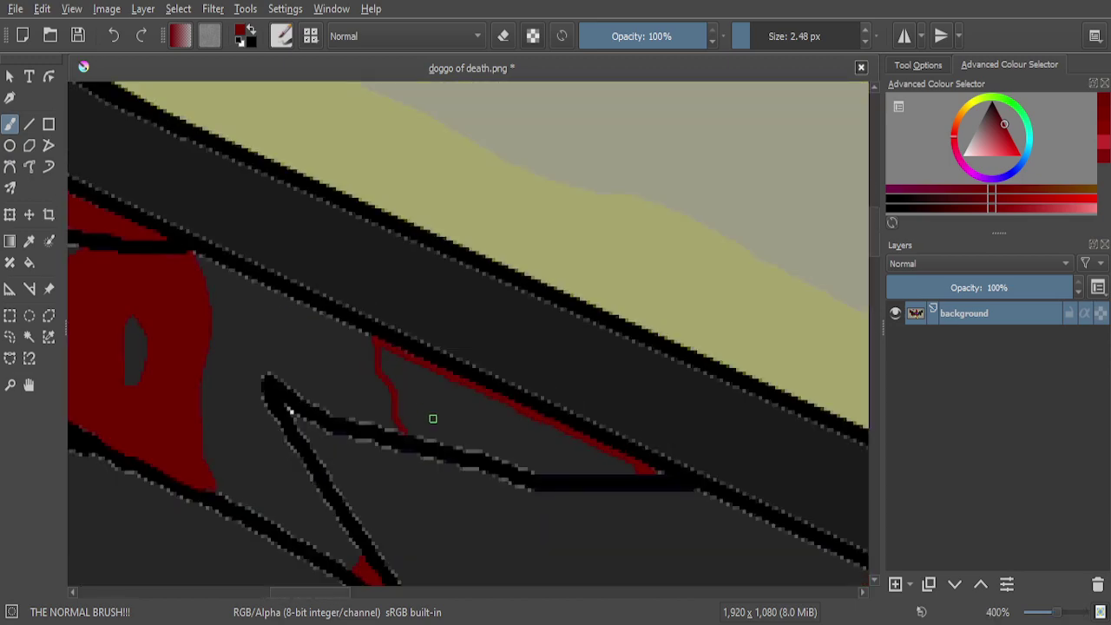
Widen the dark red patch in the inner corner and paint a strip along the straight lower outline
scroll(636, 481, up, 5)
scroll(651, 449, up, 4)
mouse_move(640, 442)
mouse_down()
mouse_move(294, 430)
mouse_move(396, 406)
mouse_move(608, 402)
mouse_move(588, 385)
mouse_move(504, 360)
mouse_move(334, 350)
mouse_move(362, 317)
mouse_move(403, 312)
mouse_move(435, 370)
mouse_move(329, 407)
mouse_move(214, 417)
mouse_move(300, 433)
mouse_move(77, 438)
mouse_move(305, 426)
mouse_move(193, 391)
mouse_move(153, 391)
mouse_move(220, 398)
mouse_move(234, 322)
mouse_move(263, 272)
mouse_move(291, 263)
mouse_move(328, 318)
mouse_move(304, 272)
mouse_move(299, 357)
mouse_move(509, 356)
mouse_up()
scroll(508, 356, down, 8)
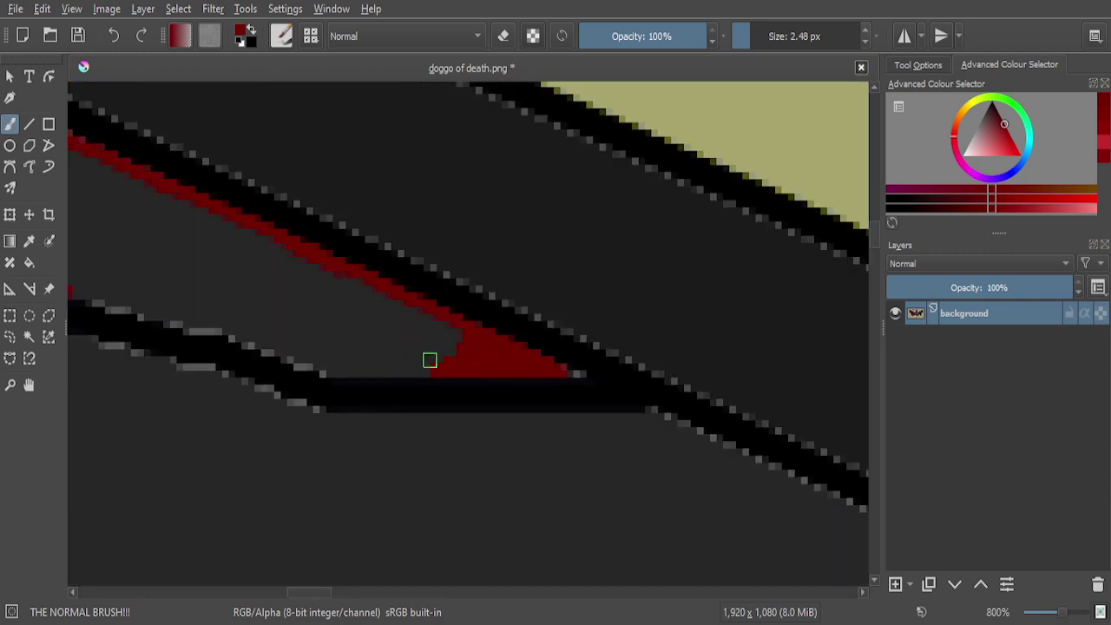
scroll(441, 360, up, 8)
mouse_move(295, 376)
mouse_down()
mouse_move(762, 387)
mouse_move(694, 363)
mouse_move(496, 350)
mouse_up()
scroll(598, 350, down, 5)
scroll(605, 352, up, 2)
mouse_move(604, 352)
mouse_down()
mouse_move(477, 382)
mouse_move(415, 369)
mouse_move(592, 331)
mouse_move(782, 324)
mouse_move(686, 325)
mouse_up()
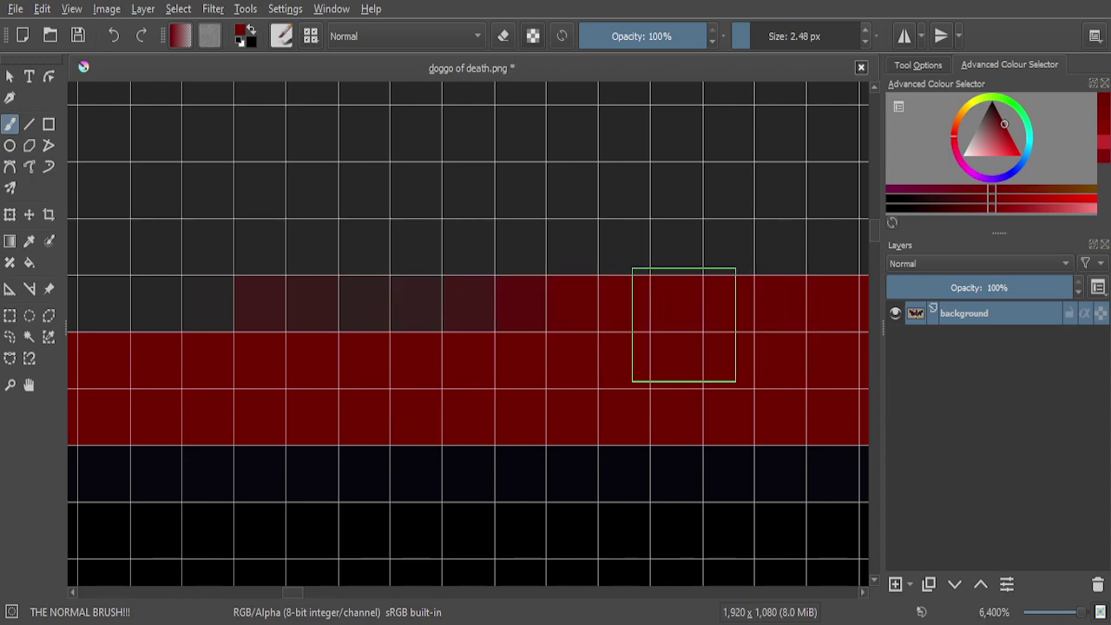
scroll(521, 315, down, 5)
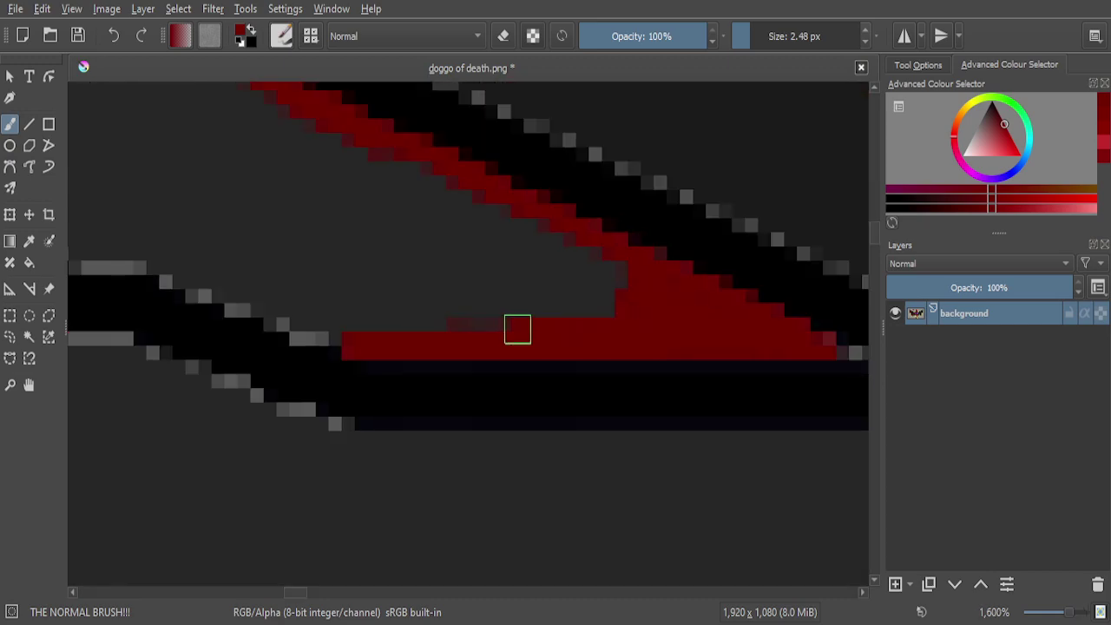
Paint dark red along the sloping lower outline from the winding edge to the strip on the straight outline, closing the stain's border
scroll(329, 246, up, 6)
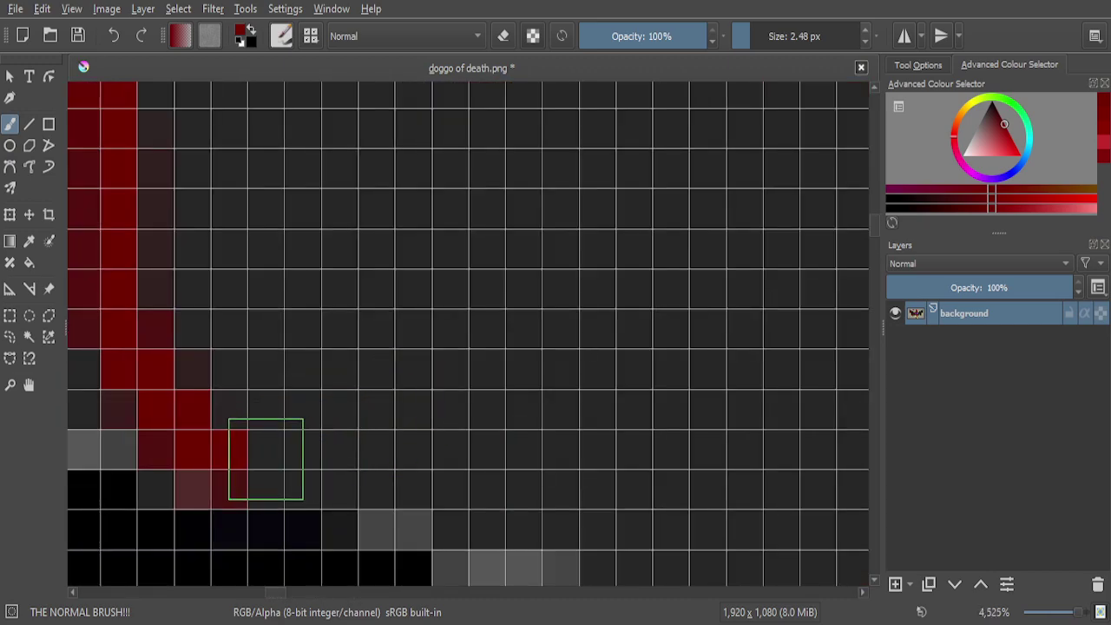
mouse_move(265, 459)
mouse_down()
mouse_move(213, 464)
mouse_move(368, 484)
mouse_move(464, 513)
mouse_move(498, 449)
mouse_move(416, 450)
mouse_move(638, 493)
mouse_move(650, 465)
mouse_move(461, 445)
mouse_move(322, 376)
mouse_move(635, 450)
mouse_move(439, 357)
mouse_up()
scroll(469, 455, down, 4)
scroll(483, 461, up, 4)
scroll(471, 396, down, 1)
scroll(471, 396, up, 2)
scroll(555, 379, down, 4)
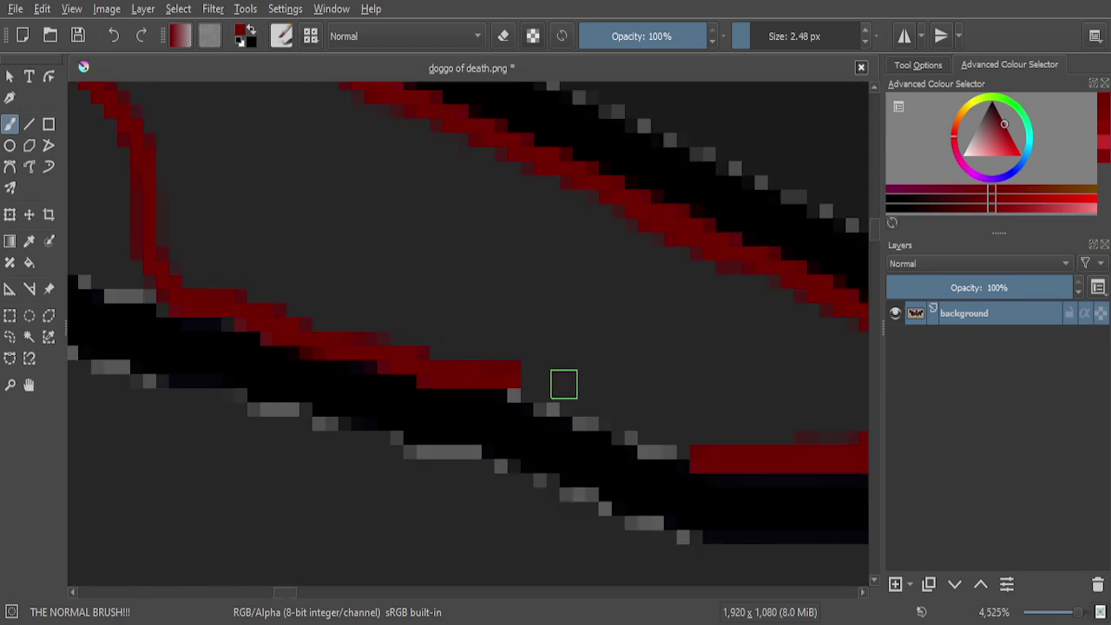
scroll(561, 391, up, 4)
mouse_move(519, 422)
mouse_down()
mouse_move(431, 421)
mouse_move(344, 397)
mouse_move(598, 489)
mouse_move(684, 501)
mouse_up()
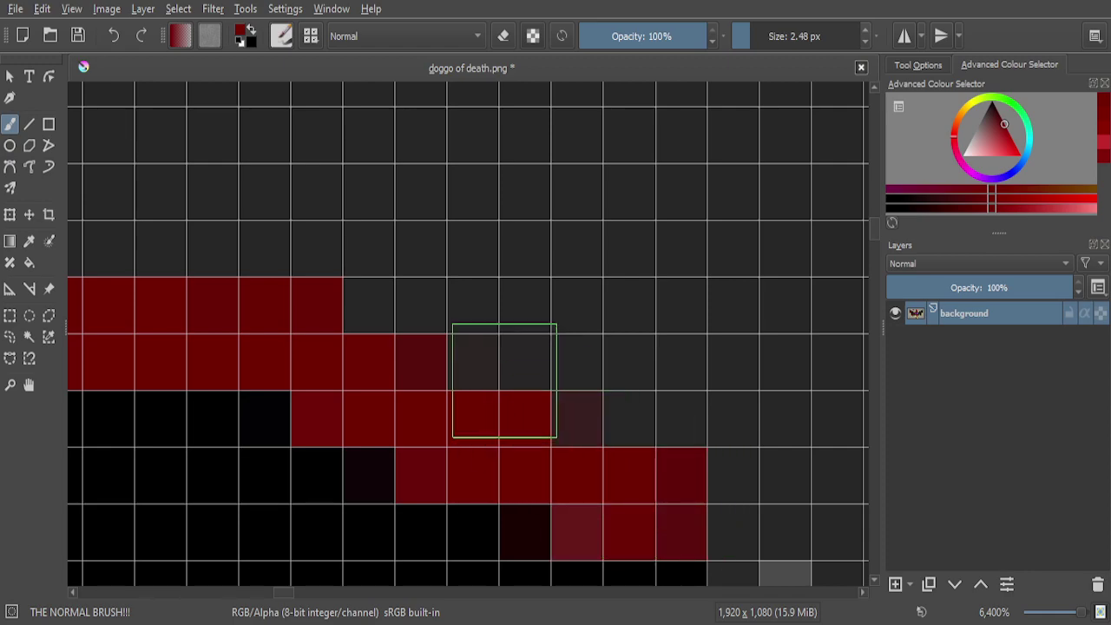
scroll(560, 382, down, 5)
scroll(632, 443, up, 5)
mouse_move(638, 423)
mouse_down()
mouse_move(593, 408)
mouse_move(470, 406)
mouse_move(431, 366)
mouse_move(360, 343)
mouse_move(344, 285)
mouse_up()
scroll(471, 325, down, 4)
Set the brush size to 6.48 px and fill a broad dark red band inside the border along the upper outline
scroll(500, 327, down, 8)
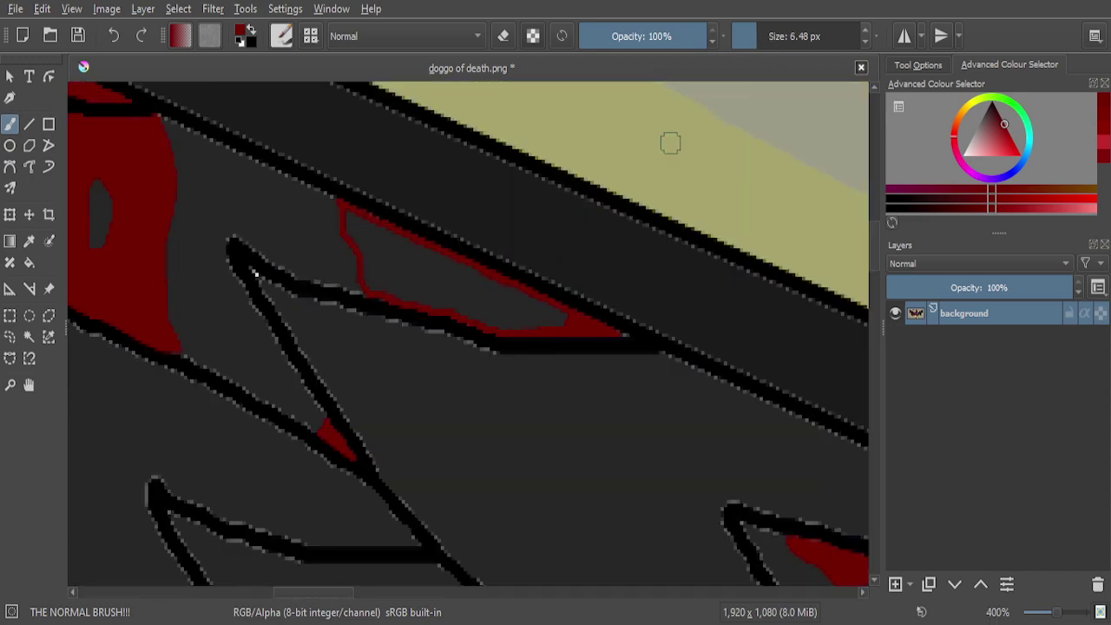
scroll(563, 315, up, 6)
drag(592, 333, 211, 161)
scroll(471, 281, down, 4)
scroll(339, 218, up, 4)
mouse_move(345, 246)
mouse_down()
mouse_move(506, 305)
mouse_move(719, 412)
mouse_move(780, 474)
mouse_move(518, 377)
mouse_move(181, 191)
mouse_move(382, 256)
mouse_up()
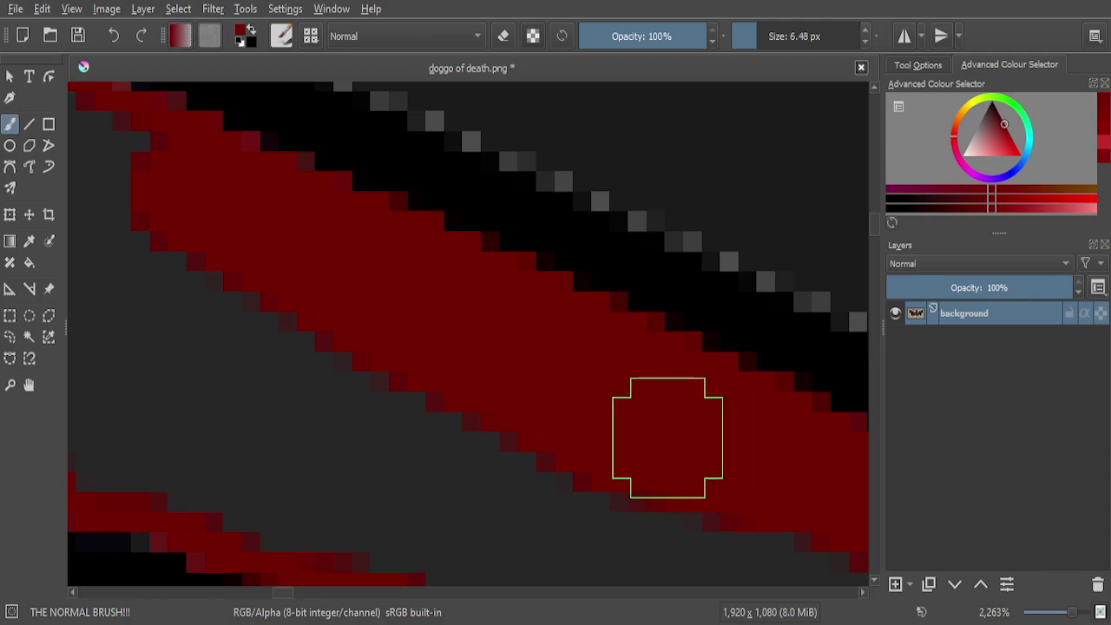
Fill the grey area beside the winding edge with dark red, from the upper band down to the lower outline
scroll(670, 422, down, 4)
scroll(409, 302, up, 4)
mouse_move(372, 286)
mouse_down()
mouse_move(581, 373)
mouse_move(527, 413)
mouse_up()
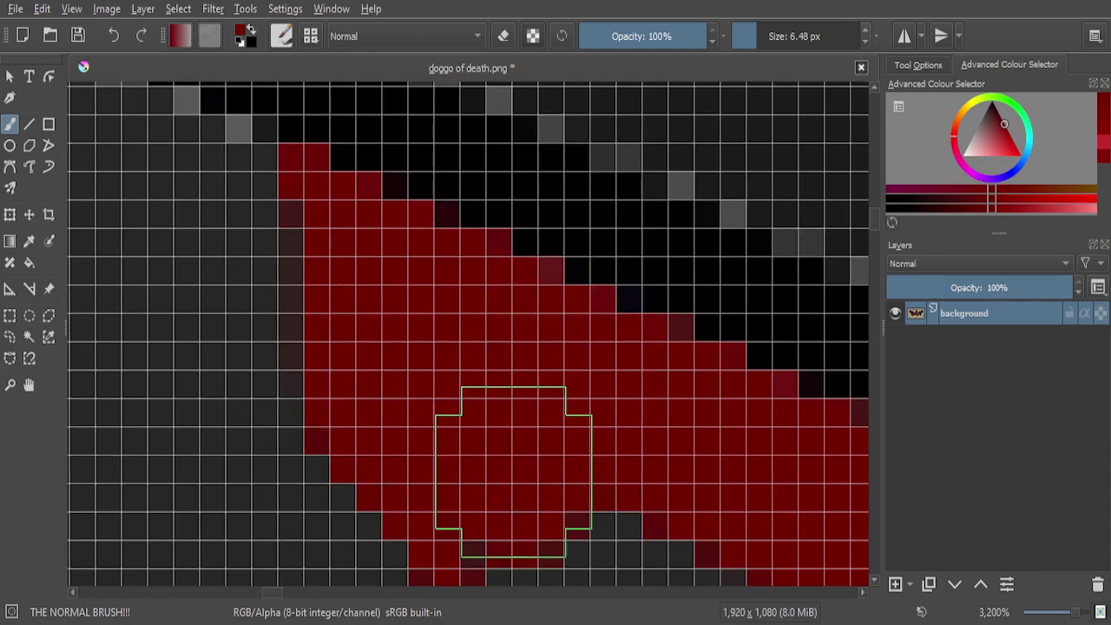
scroll(486, 434, down, 4)
scroll(498, 422, up, 4)
mouse_move(490, 444)
mouse_down()
mouse_move(425, 498)
mouse_move(369, 485)
mouse_move(345, 462)
mouse_move(300, 258)
mouse_move(417, 243)
mouse_move(502, 268)
mouse_move(491, 373)
mouse_move(421, 357)
mouse_move(446, 319)
mouse_move(619, 340)
mouse_move(649, 365)
mouse_move(493, 408)
mouse_move(278, 175)
mouse_move(409, 222)
mouse_move(538, 304)
mouse_move(579, 367)
mouse_move(592, 420)
mouse_move(562, 459)
mouse_move(483, 454)
mouse_move(422, 397)
mouse_up()
scroll(477, 337, down, 1)
scroll(477, 337, down, 1)
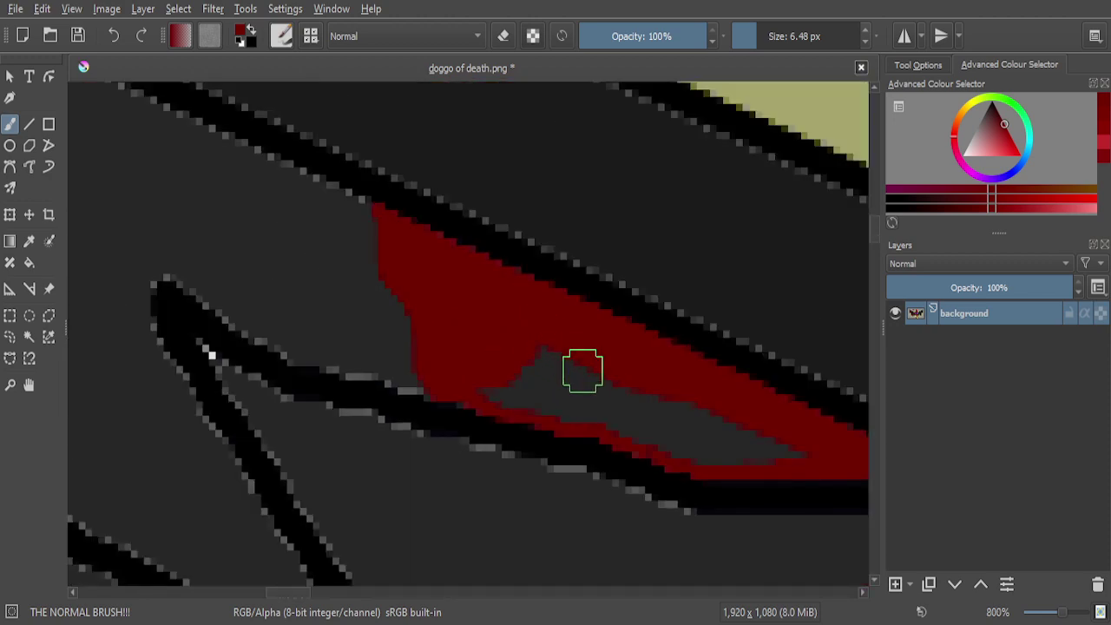
Fill the remaining grey gap inside the stain with dark red and save the image
scroll(582, 370, up, 3)
mouse_move(557, 434)
mouse_down()
mouse_move(555, 451)
mouse_move(451, 424)
mouse_move(367, 422)
mouse_move(313, 377)
mouse_move(453, 359)
mouse_move(528, 318)
mouse_move(566, 348)
mouse_move(540, 385)
mouse_move(477, 311)
mouse_up()
scroll(547, 313, down, 3)
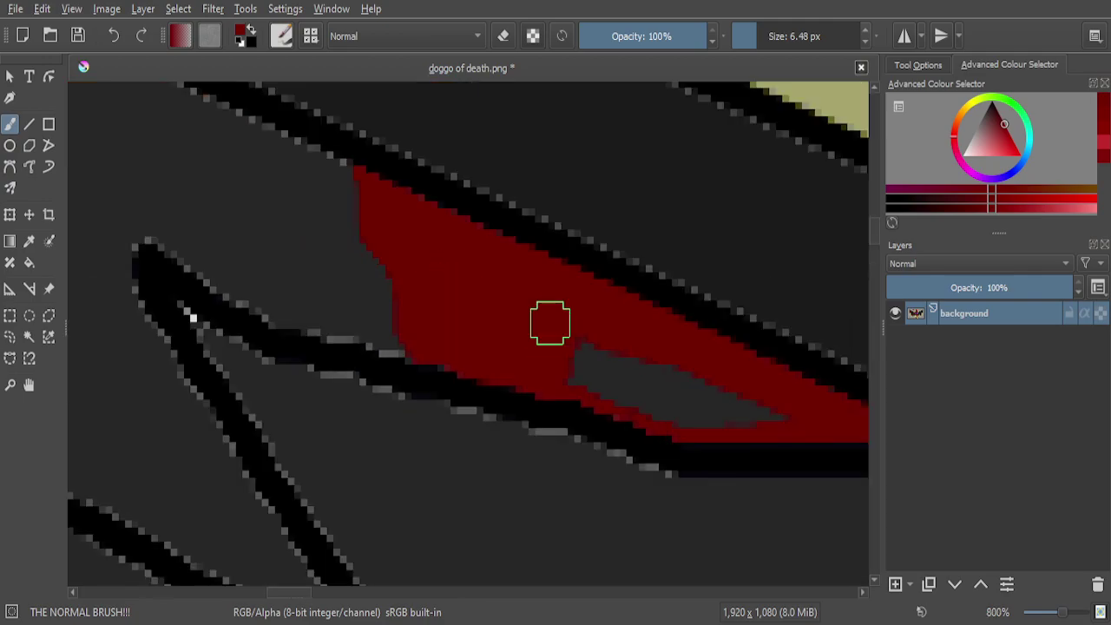
scroll(573, 348, down, 3)
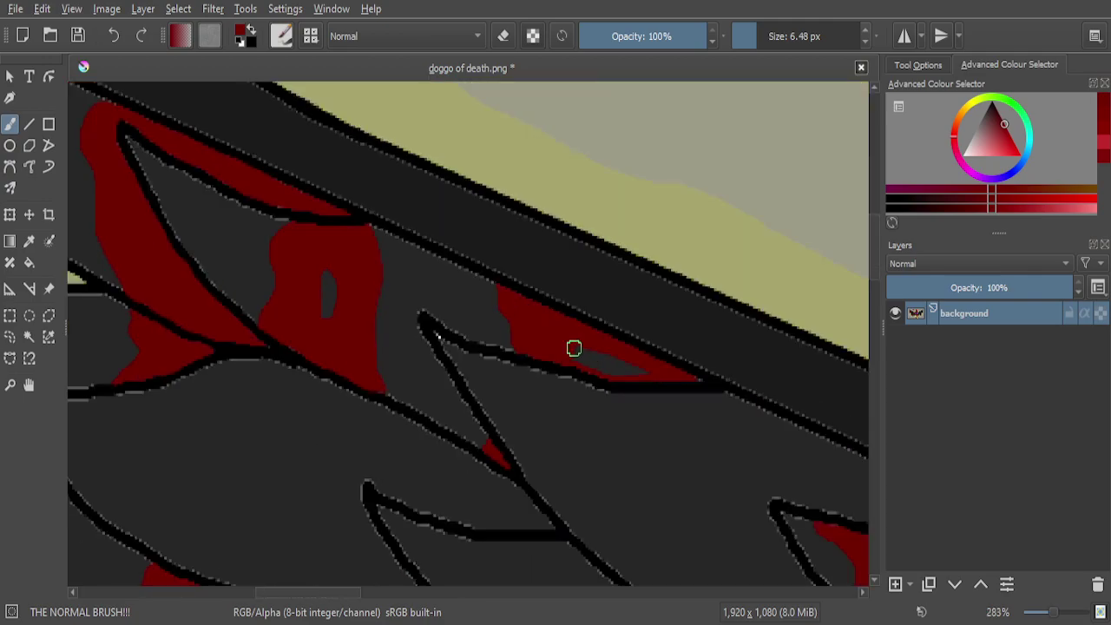
scroll(574, 348, down, 1)
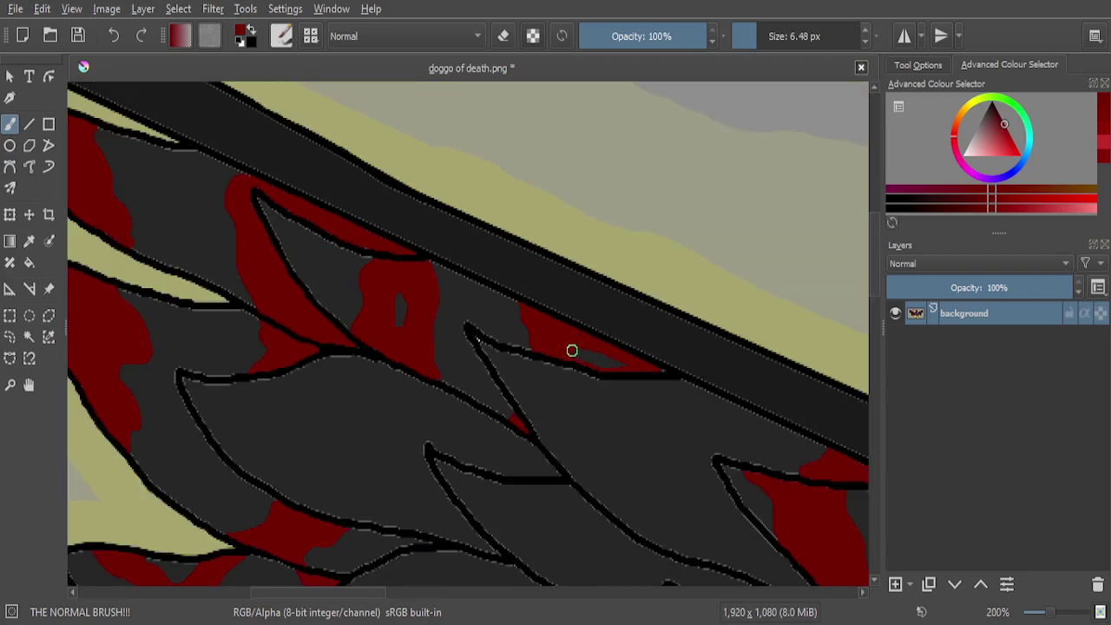
scroll(572, 349, up, 7)
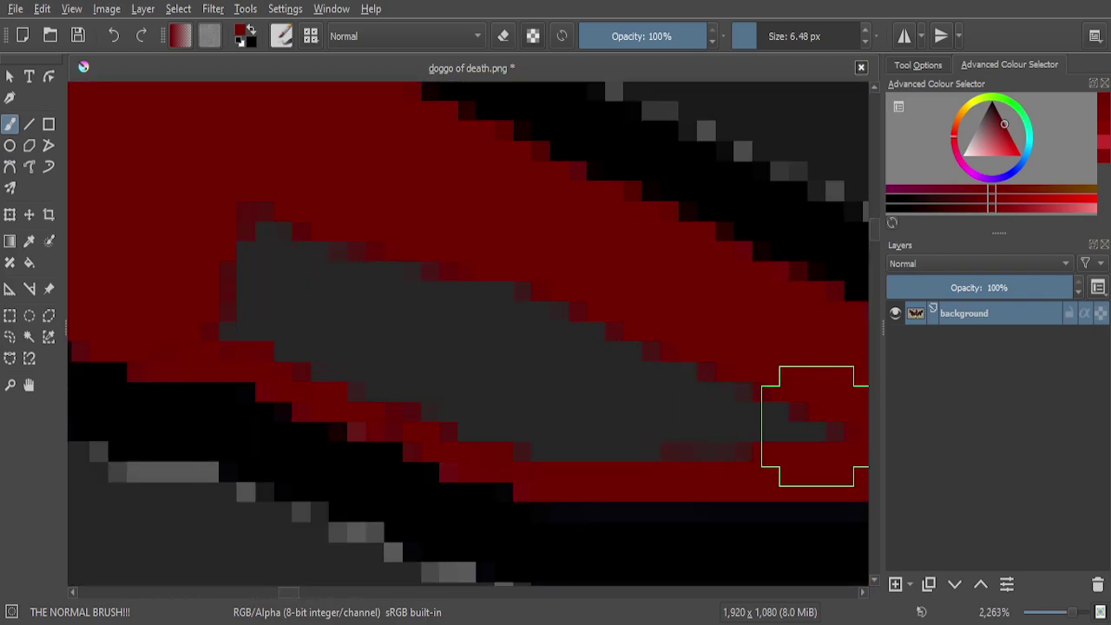
mouse_move(815, 426)
mouse_down()
mouse_move(609, 432)
mouse_move(495, 402)
mouse_move(268, 328)
mouse_move(233, 309)
mouse_move(230, 271)
mouse_move(281, 265)
mouse_move(674, 352)
mouse_move(564, 302)
mouse_up()
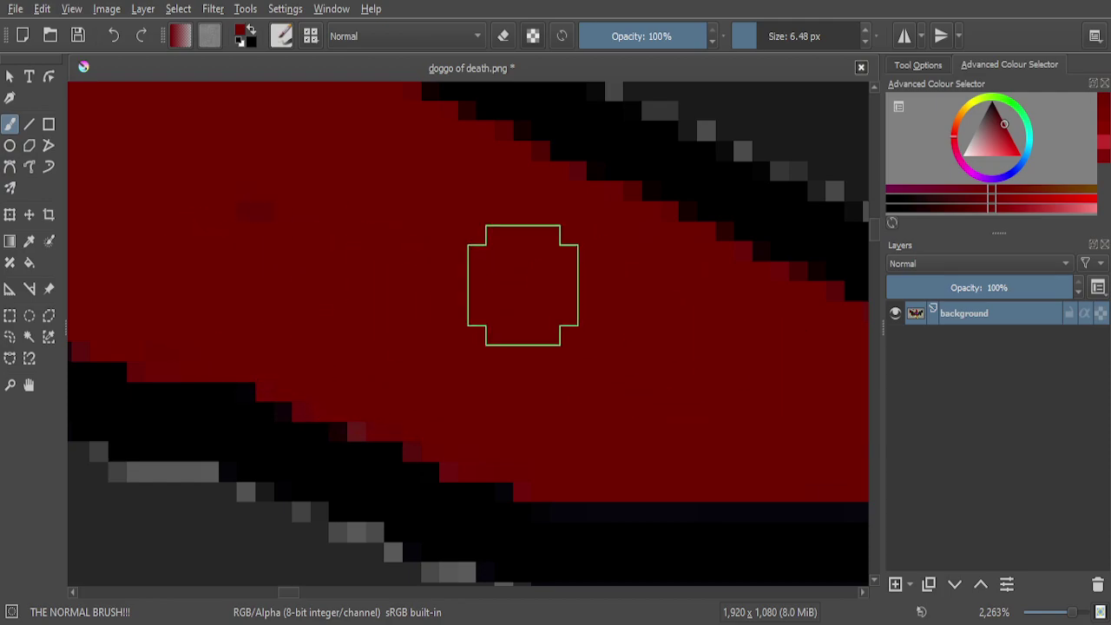
scroll(615, 355, down, 8)
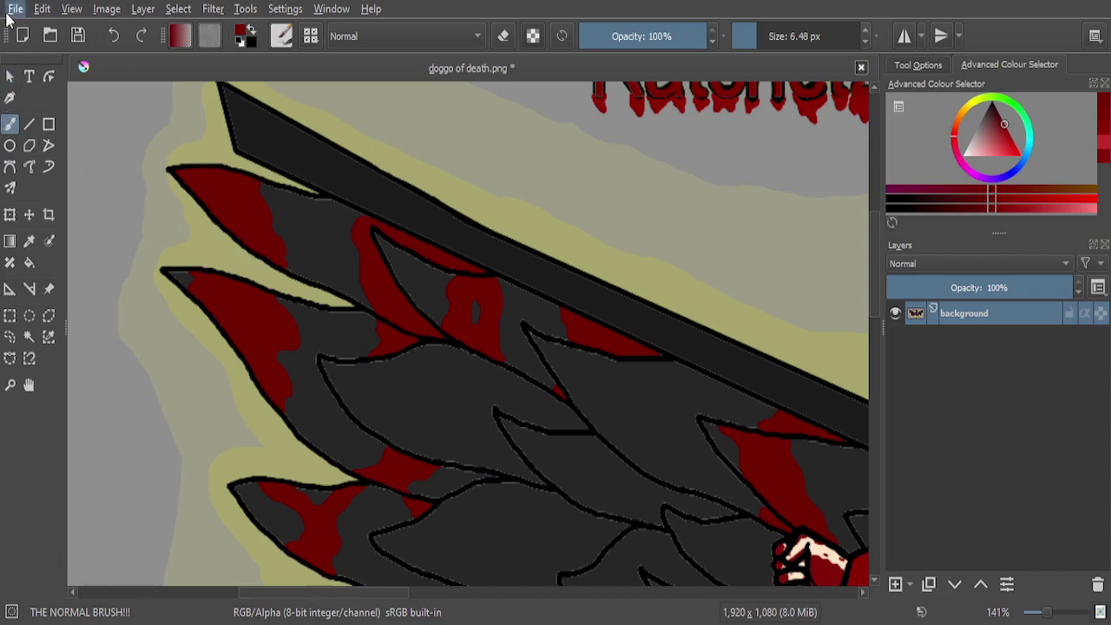
key(ctrl+s)
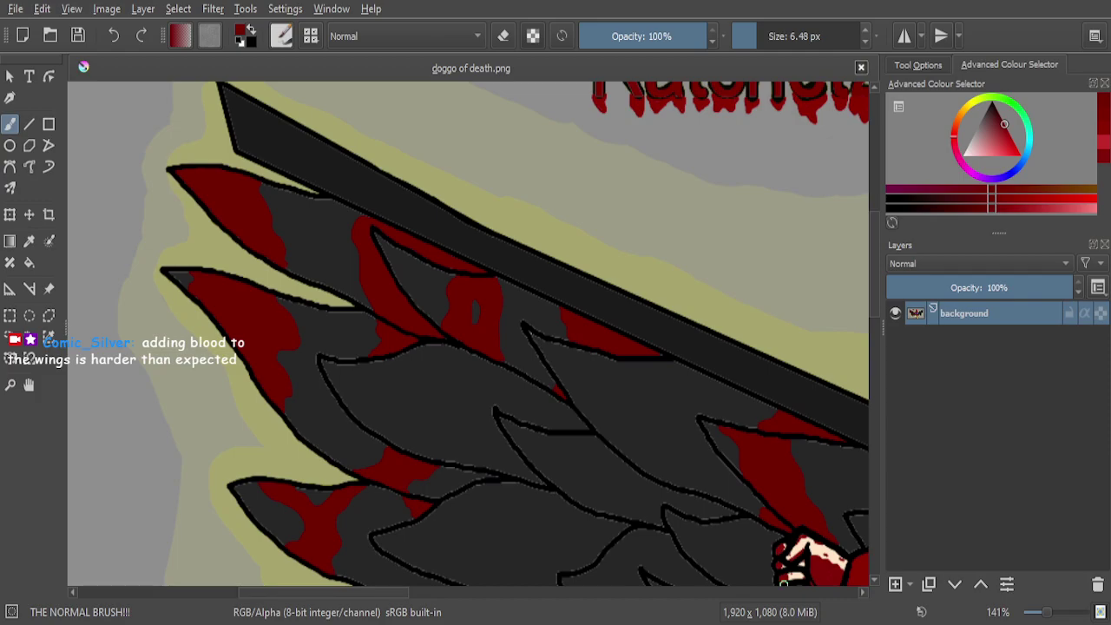
Paint the curved dark red border of a new stain in the middle of the large feather below
scroll(624, 474, down, 5)
scroll(584, 465, up, 5)
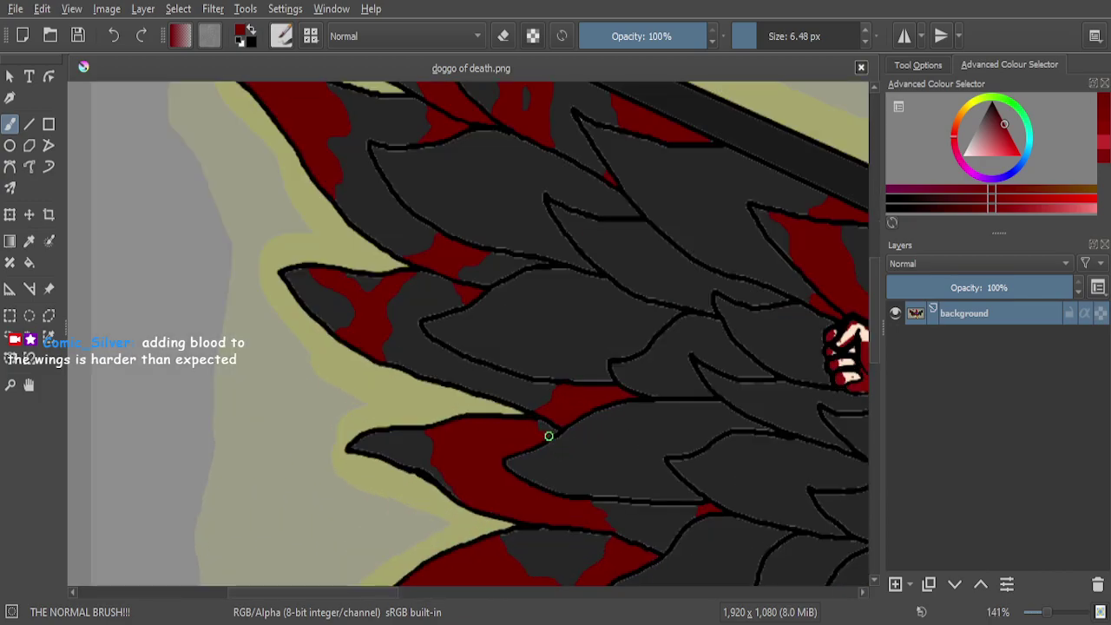
scroll(538, 409, down, 3)
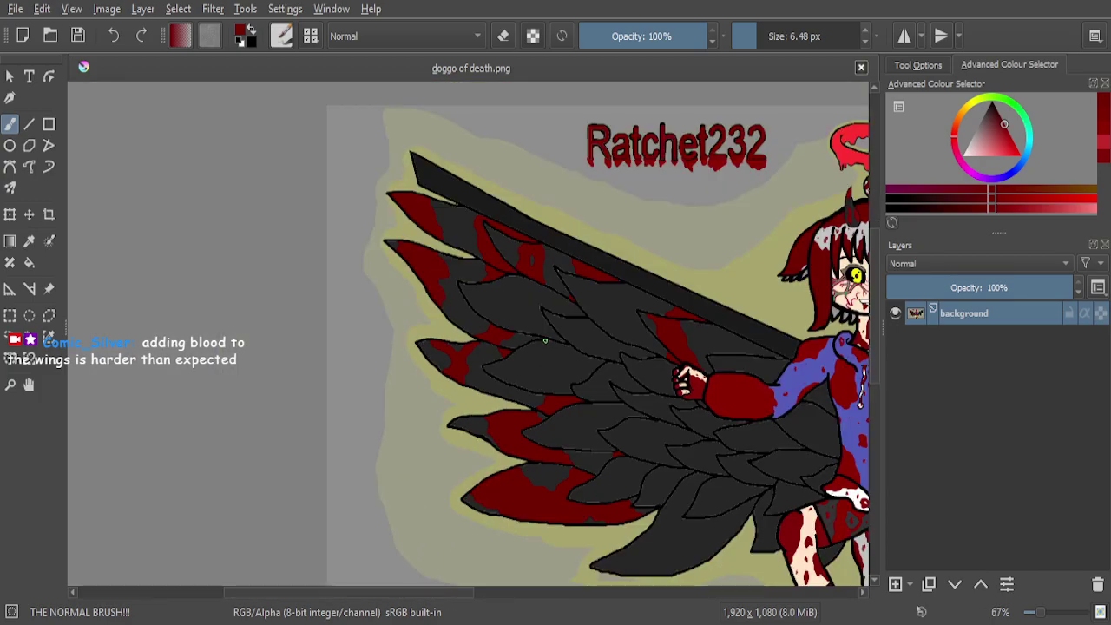
scroll(504, 278, up, 4)
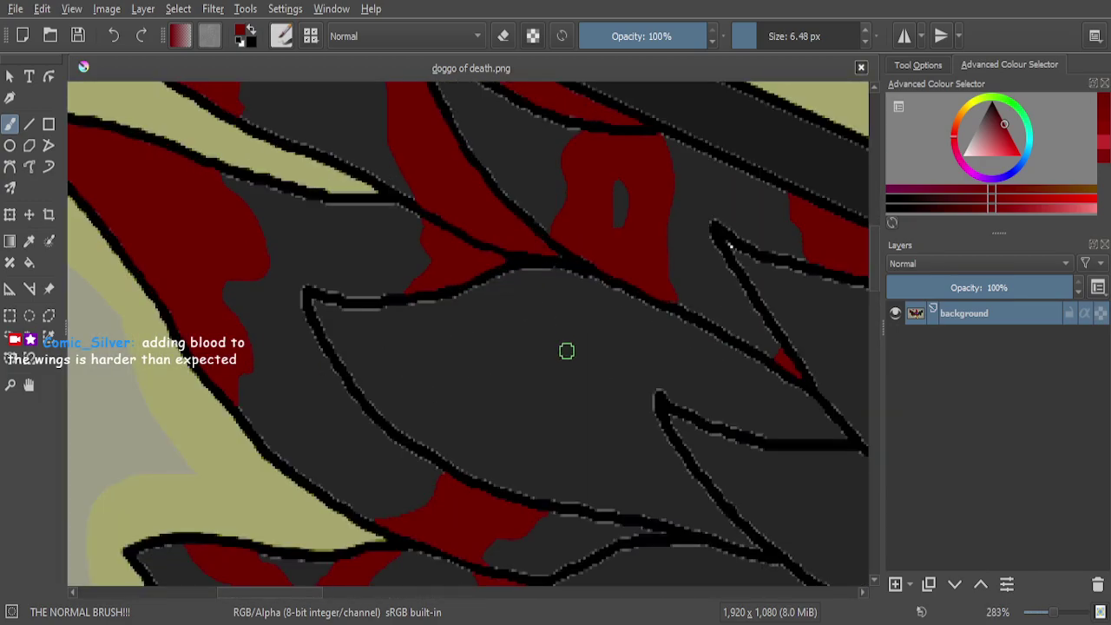
scroll(566, 351, down, 4)
scroll(568, 354, up, 5)
mouse_move(670, 334)
mouse_down()
mouse_move(552, 325)
mouse_move(497, 364)
mouse_move(409, 380)
mouse_move(392, 402)
mouse_move(425, 469)
mouse_move(491, 498)
mouse_move(543, 503)
mouse_move(657, 546)
mouse_move(762, 559)
mouse_move(747, 547)
mouse_up()
scroll(798, 564, up, 1)
scroll(797, 565, down, 1)
mouse_move(452, 204)
mouse_down()
mouse_move(615, 256)
mouse_move(672, 323)
mouse_move(721, 419)
mouse_move(794, 488)
mouse_up()
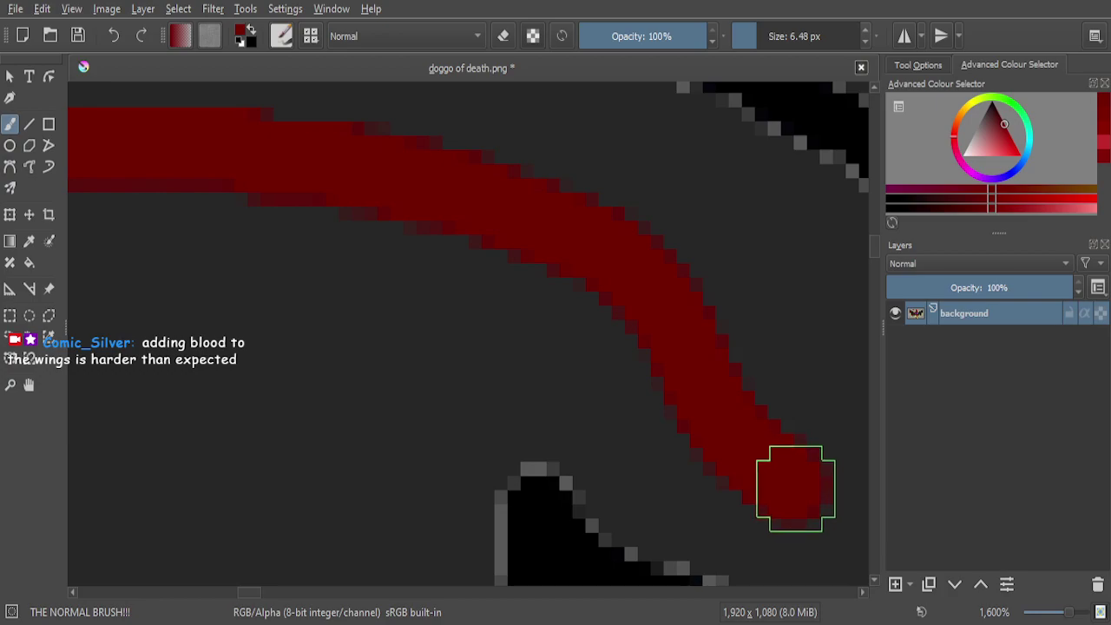
Extend the upper arm of the border down to the overlapping feather and along its upper outline
scroll(535, 287, down, 6)
scroll(527, 288, up, 2)
scroll(527, 288, up, 4)
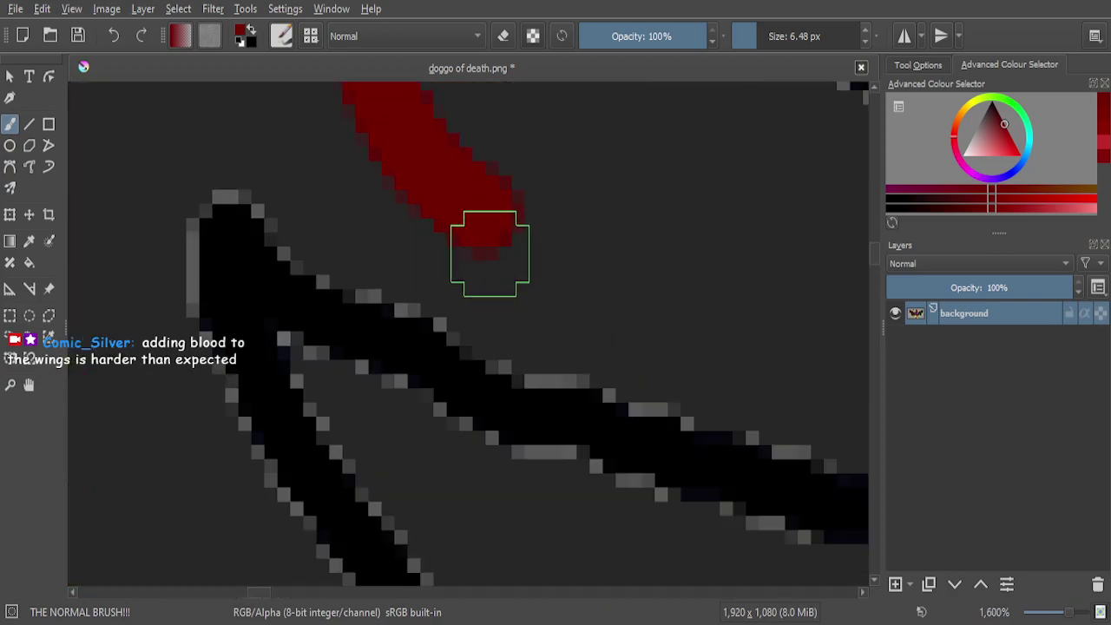
mouse_move(491, 216)
mouse_down()
mouse_move(557, 251)
mouse_move(638, 364)
mouse_move(692, 397)
mouse_move(816, 441)
mouse_up()
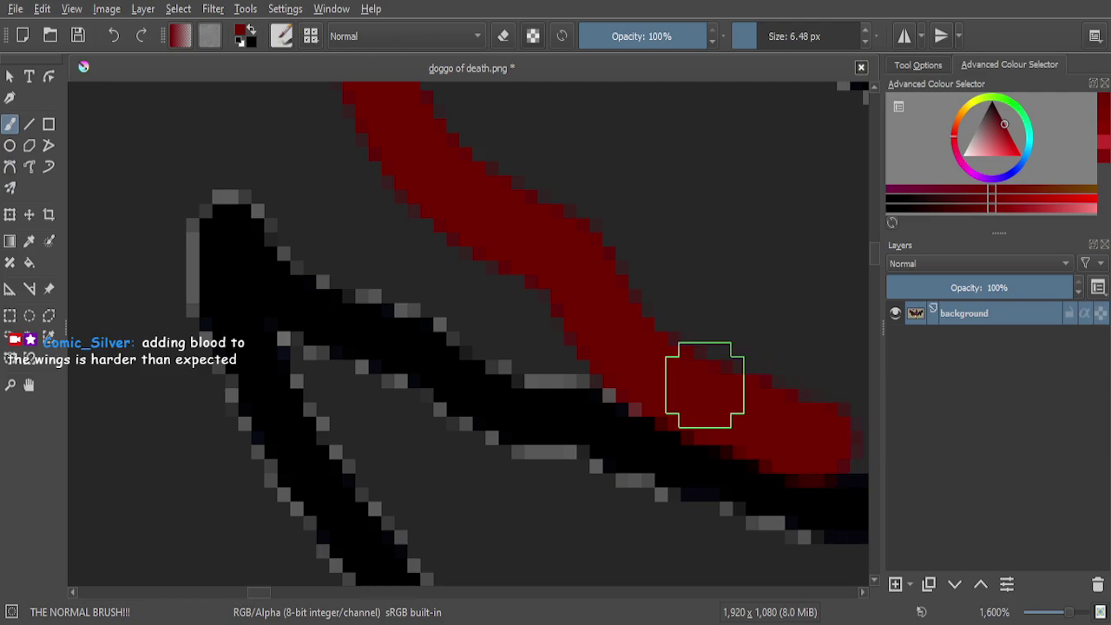
scroll(659, 365, down, 5)
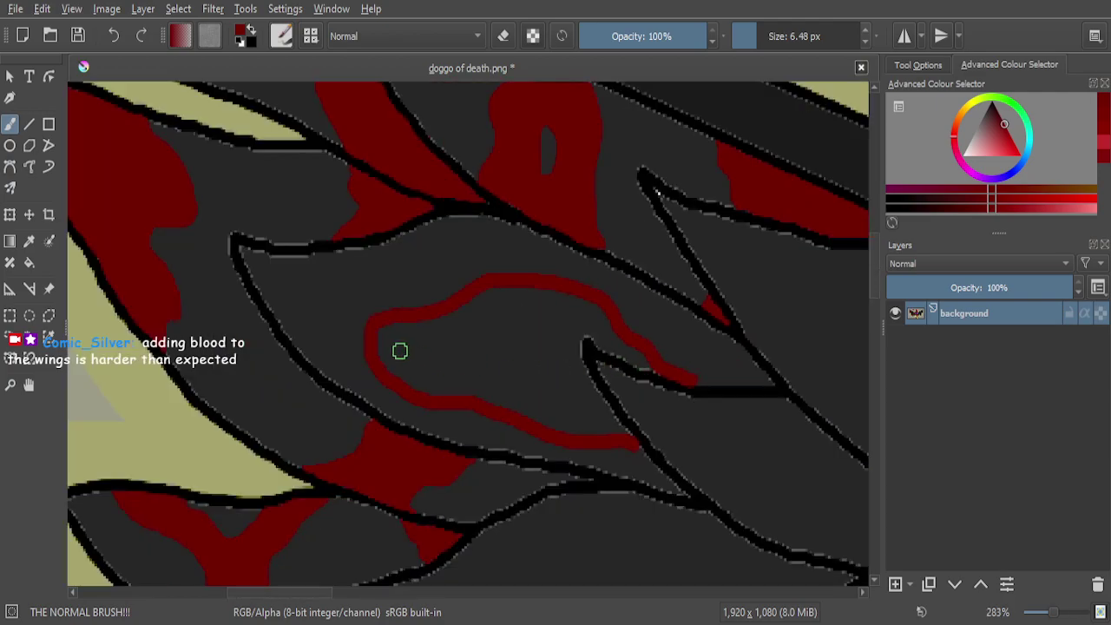
Set the brush size to 18.48 px and fill most of the new stain's interior with dark red
scroll(397, 350, up, 4)
scroll(801, 36, up, 6)
scroll(777, 39, up, 6)
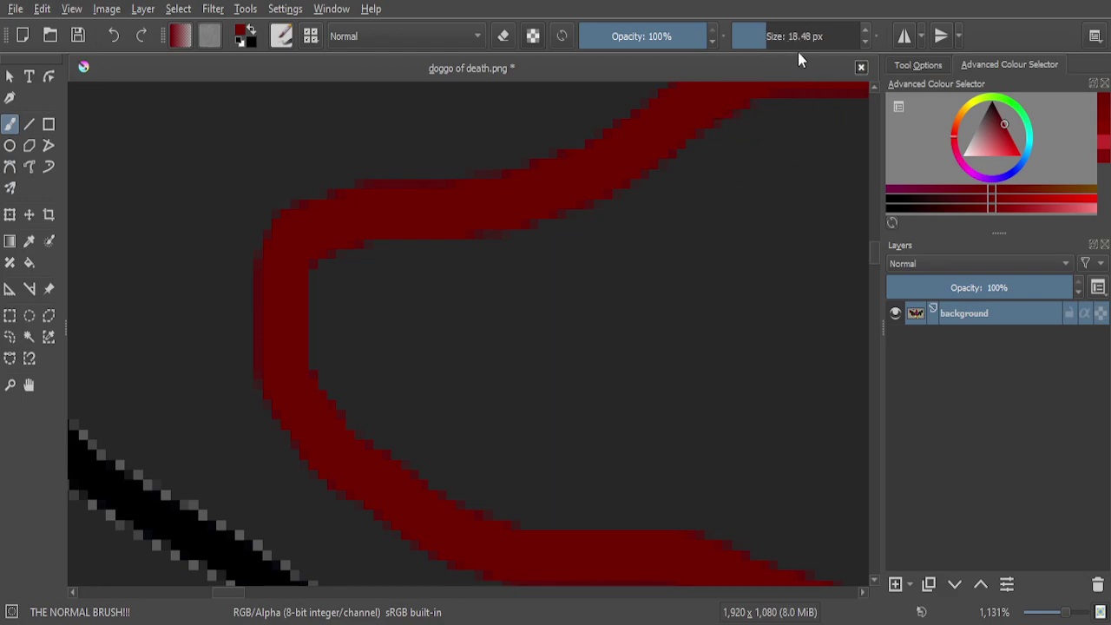
mouse_move(764, 167)
mouse_down()
mouse_move(545, 270)
mouse_move(361, 309)
mouse_move(374, 380)
mouse_move(452, 457)
mouse_move(583, 503)
mouse_move(701, 499)
mouse_move(671, 401)
mouse_move(488, 387)
mouse_move(397, 322)
mouse_up()
scroll(434, 313, down, 6)
scroll(581, 342, up, 6)
mouse_move(516, 405)
mouse_down()
mouse_move(490, 412)
mouse_move(310, 341)
mouse_move(511, 176)
mouse_move(282, 230)
mouse_move(242, 205)
mouse_move(327, 164)
mouse_move(477, 275)
mouse_up()
scroll(479, 231, down, 6)
scroll(479, 232, up, 6)
mouse_move(446, 194)
mouse_down()
mouse_move(563, 213)
mouse_move(407, 192)
mouse_move(344, 215)
mouse_move(448, 266)
mouse_move(698, 219)
mouse_move(627, 321)
mouse_move(616, 473)
mouse_move(567, 458)
mouse_move(491, 387)
mouse_move(460, 248)
mouse_up()
scroll(460, 248, down, 1)
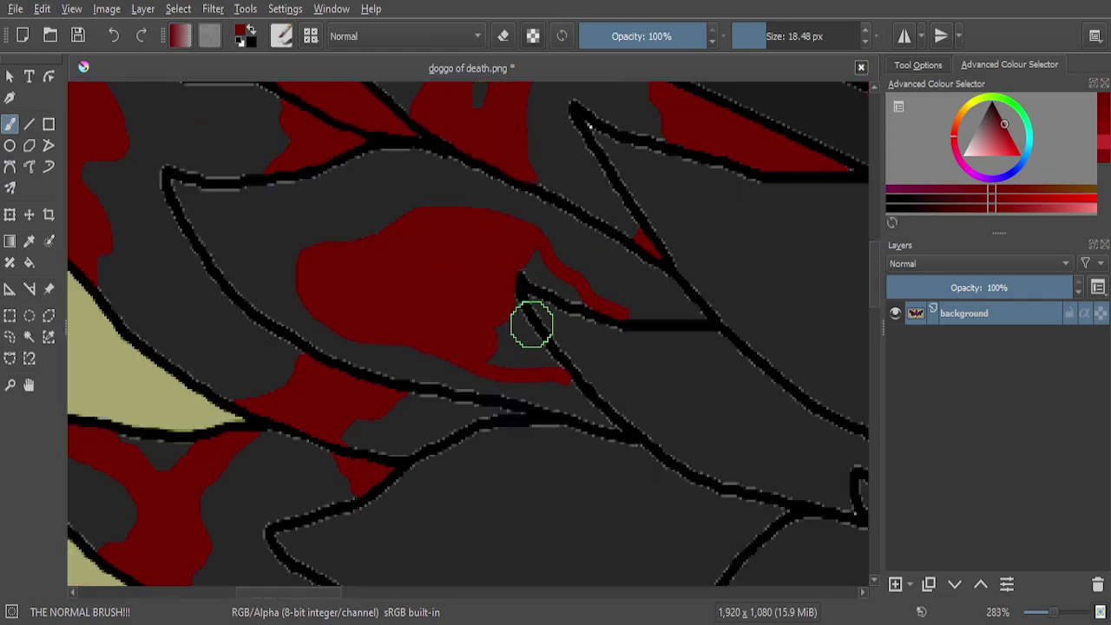
Fill the grey area in the stain's lower corner up to the overlapping feather's outline
scroll(528, 320, up, 1)
mouse_move(489, 330)
mouse_down()
mouse_move(404, 261)
mouse_move(389, 203)
mouse_move(487, 367)
mouse_move(525, 405)
mouse_move(392, 387)
mouse_move(373, 307)
mouse_up()
scroll(417, 296, down, 3)
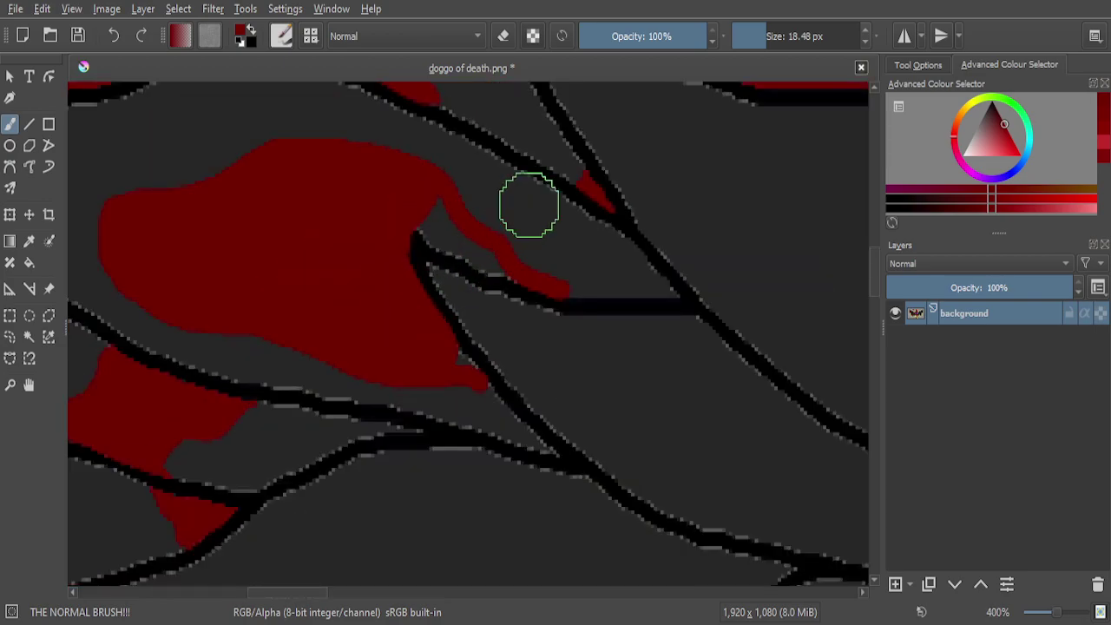
Set the brush size to 7.48 px and fill the grey gap between the stain's upper arm and the overlapping feather's tip
scroll(491, 186, up, 2)
scroll(760, 35, down, 11)
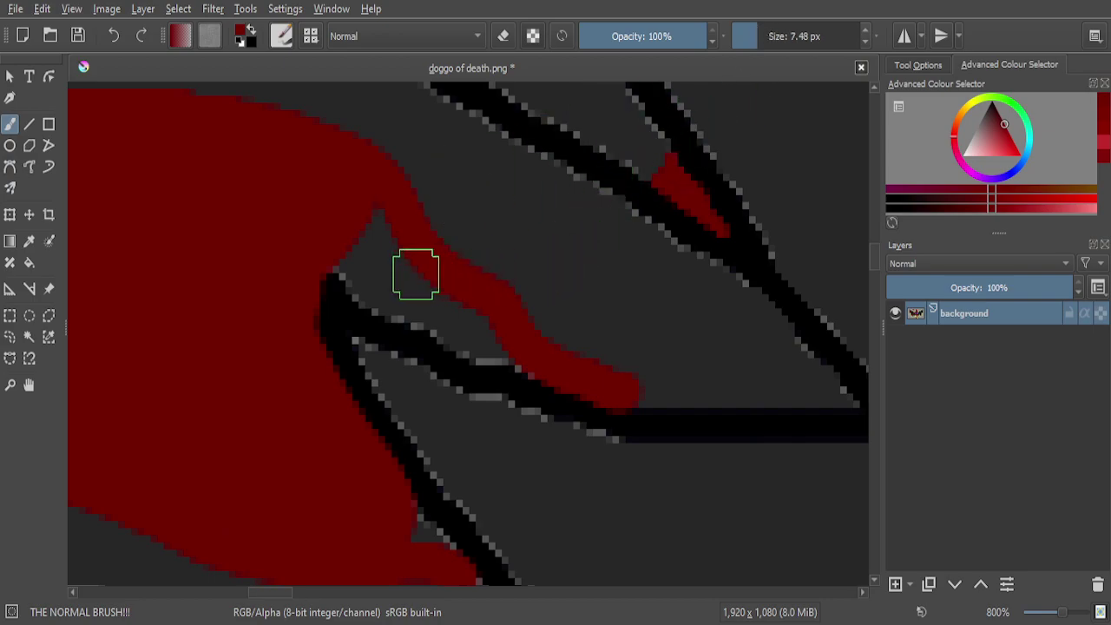
scroll(348, 223, up, 3)
mouse_move(387, 288)
mouse_down()
mouse_move(342, 325)
mouse_move(310, 301)
mouse_move(263, 228)
mouse_move(224, 203)
mouse_move(497, 338)
mouse_move(652, 434)
mouse_move(700, 483)
mouse_move(620, 476)
mouse_move(434, 387)
mouse_move(406, 353)
mouse_up()
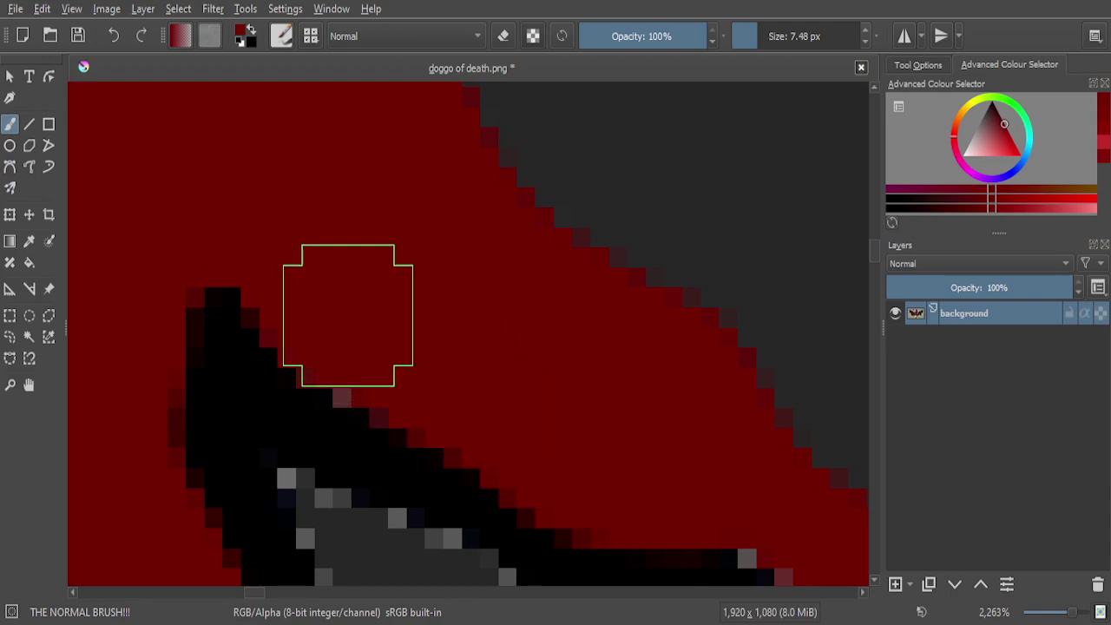
scroll(330, 272, down, 5)
scroll(397, 295, up, 3)
mouse_move(434, 298)
mouse_down()
mouse_move(523, 328)
mouse_move(498, 330)
mouse_move(353, 247)
mouse_up()
scroll(523, 298, down, 2)
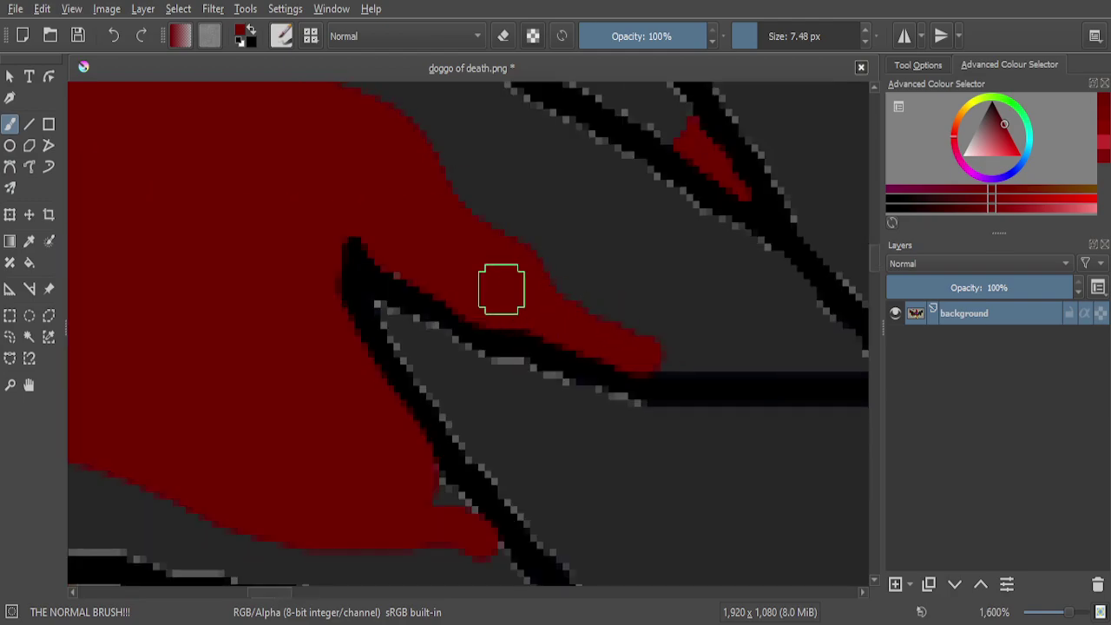
scroll(384, 240, up, 4)
click(468, 286)
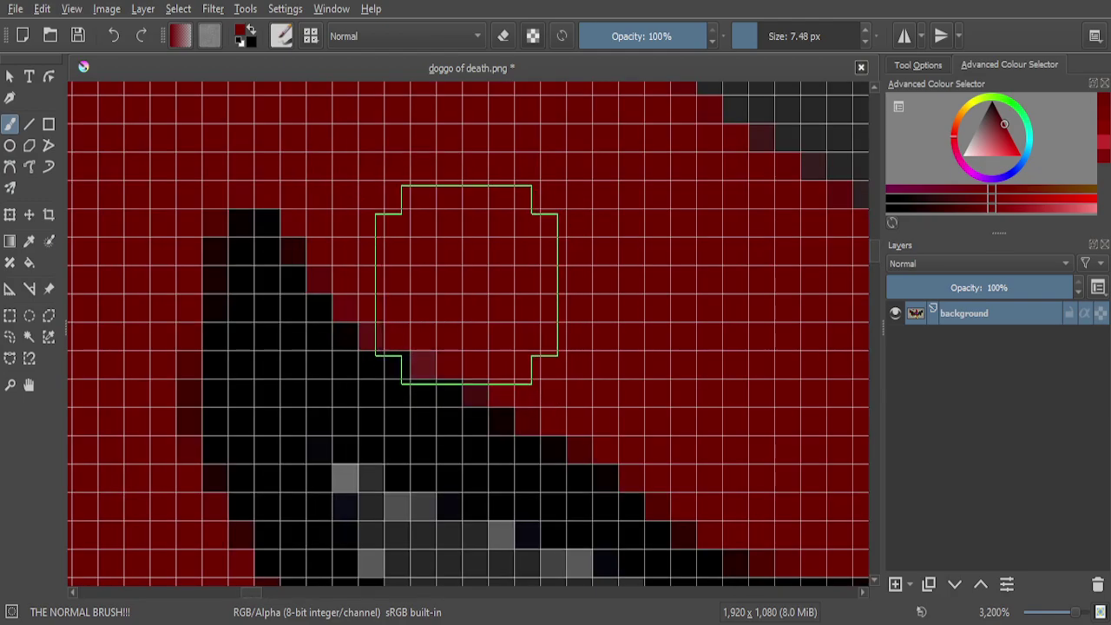
scroll(468, 286, down, 5)
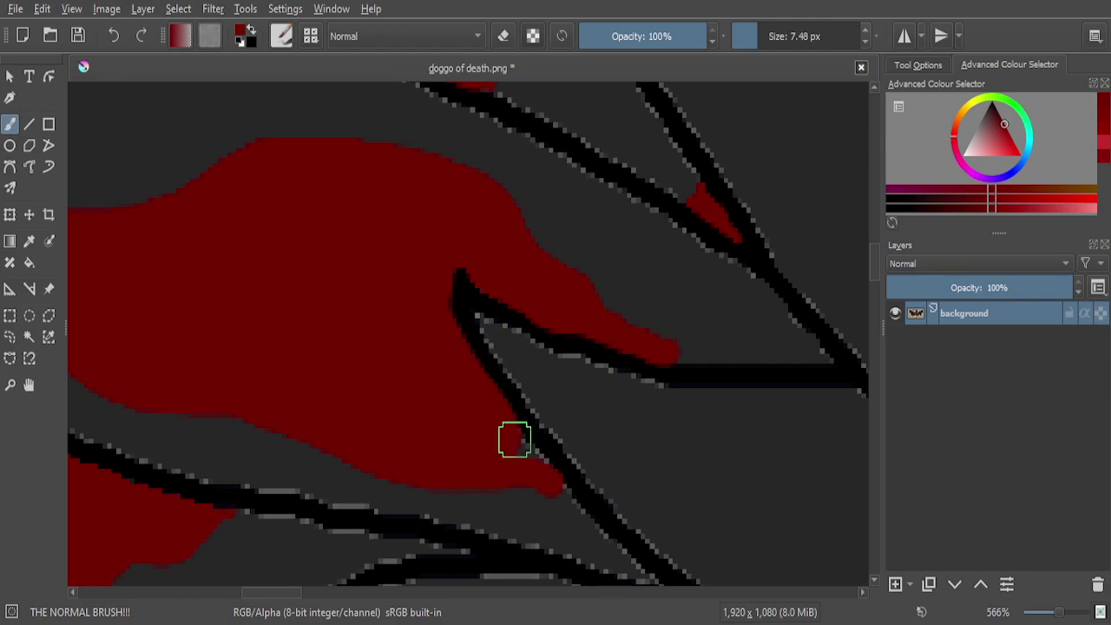
Inspect the stain's edges beside the overlapping feather and save the image
scroll(506, 436, up, 4)
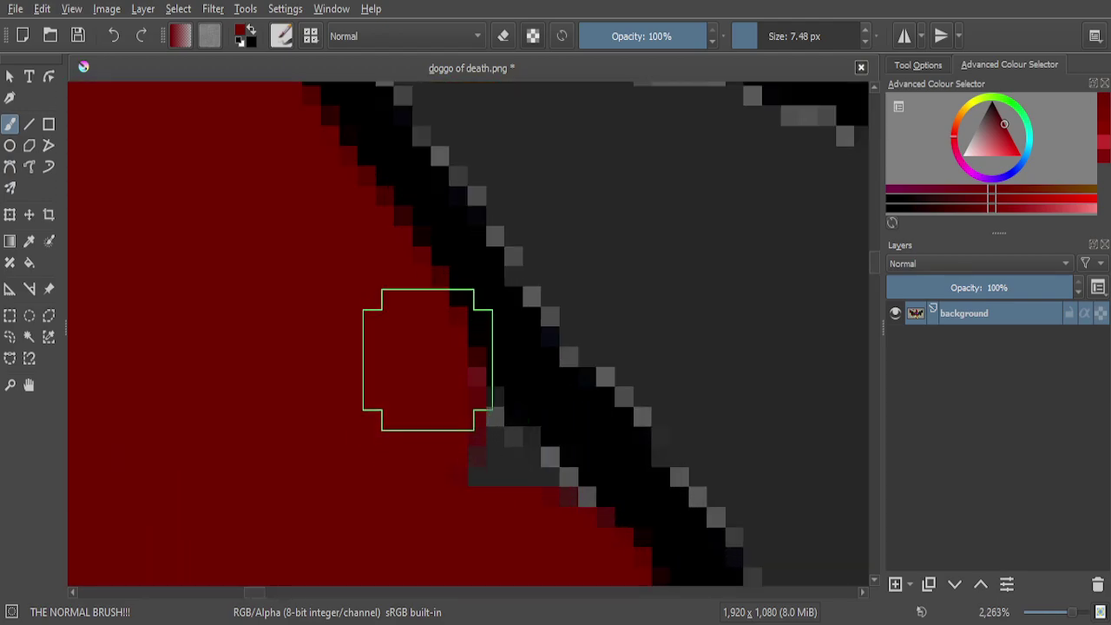
scroll(397, 148, down, 5)
scroll(425, 200, down, 5)
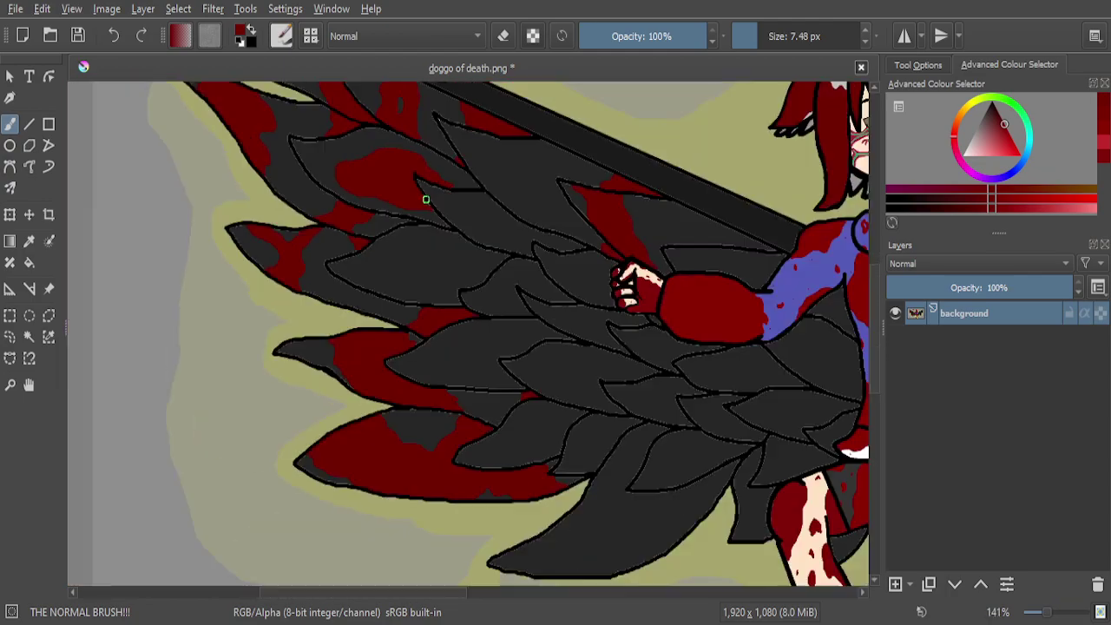
scroll(437, 200, up, 5)
scroll(338, 149, down, 3)
scroll(372, 270, up, 1)
scroll(607, 357, up, 2)
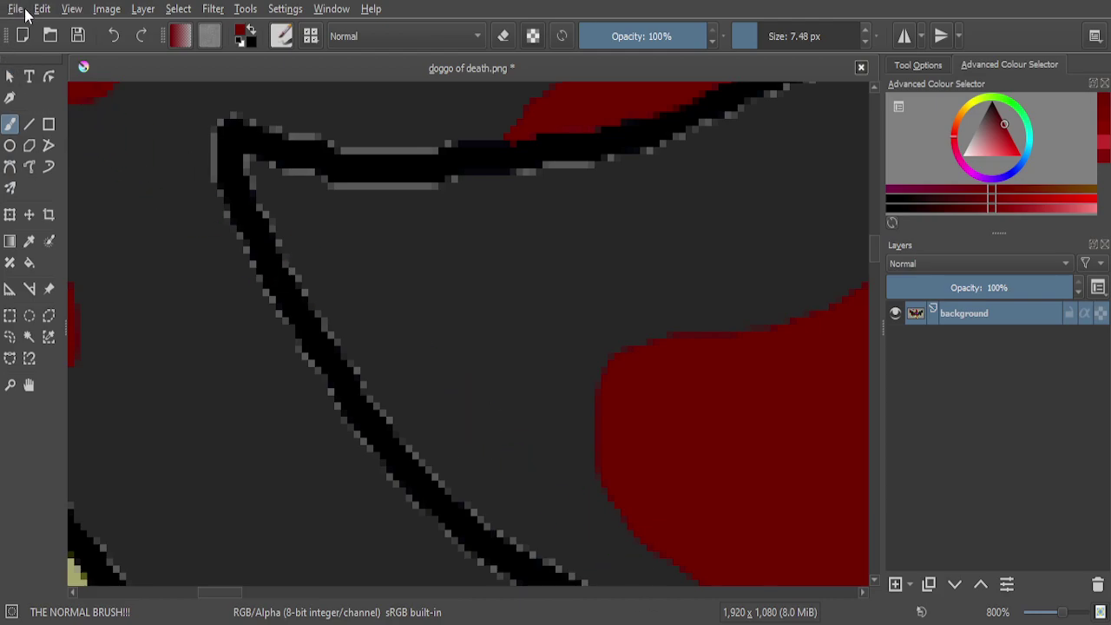
key(ctrl+s)
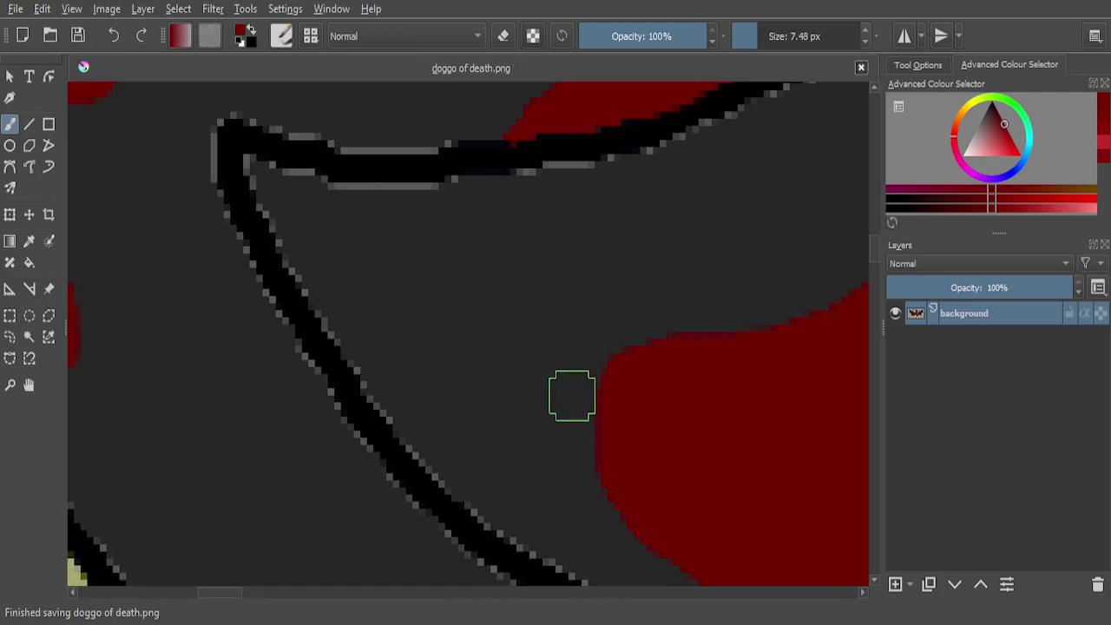
Reshape the stain's lower edge with rounded dark red bulges reaching toward the feather's lower outline
scroll(570, 387, down, 5)
scroll(644, 378, down, 1)
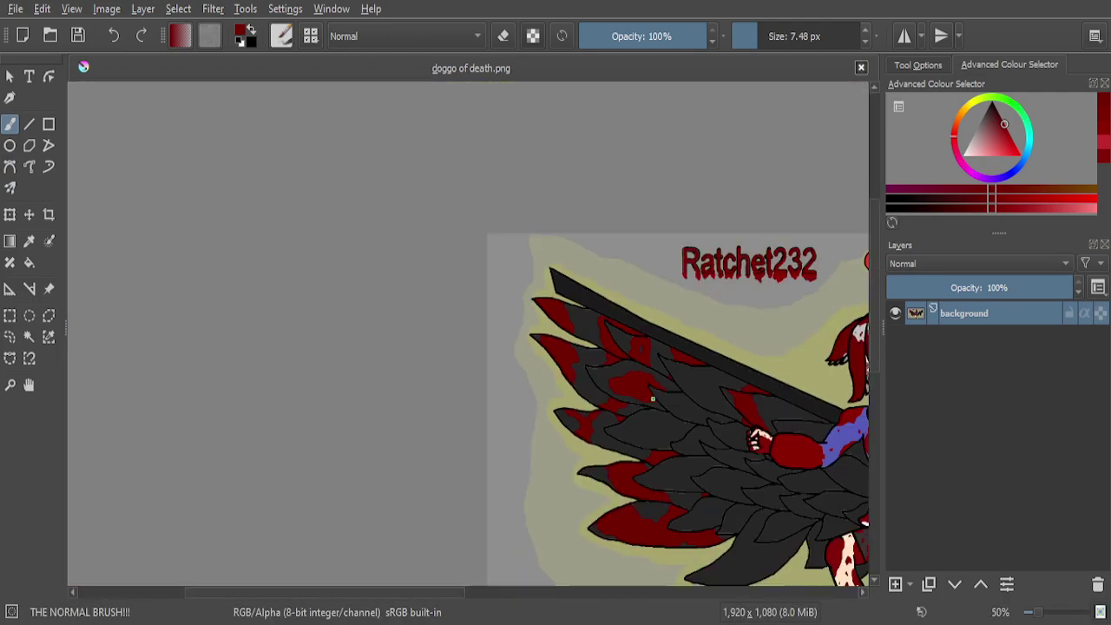
scroll(652, 398, up, 2)
scroll(655, 404, up, 3)
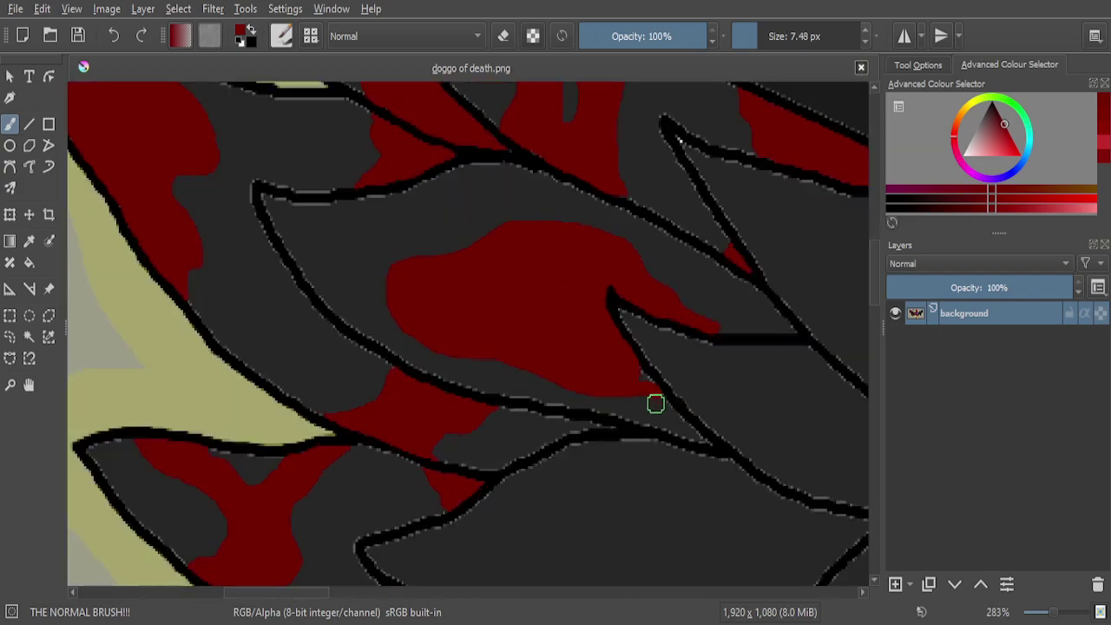
scroll(655, 404, down, 2)
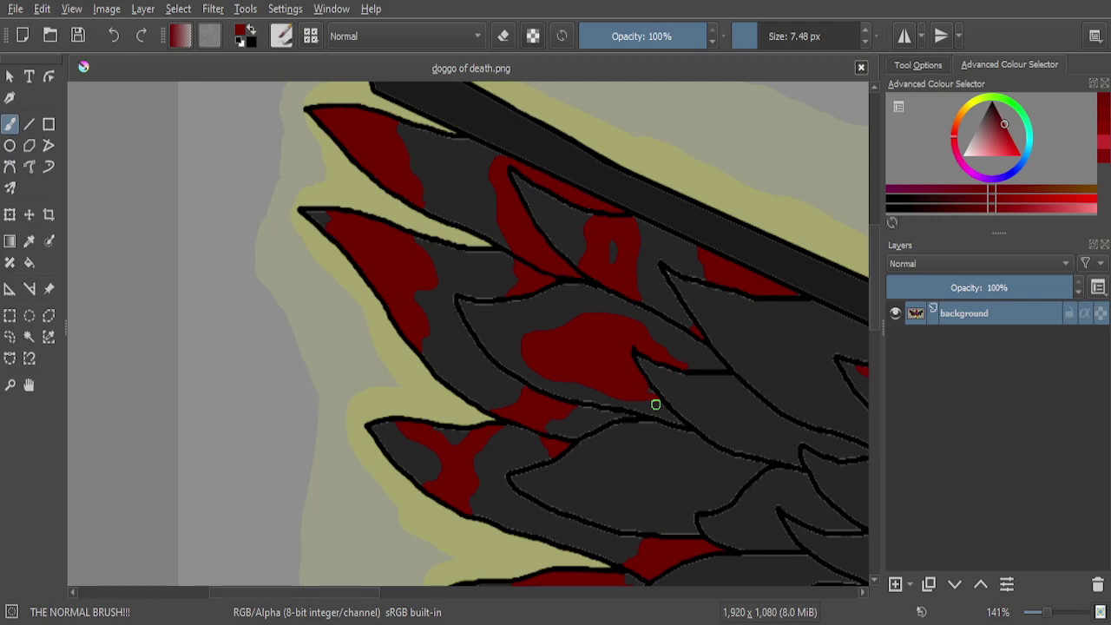
scroll(655, 404, down, 1)
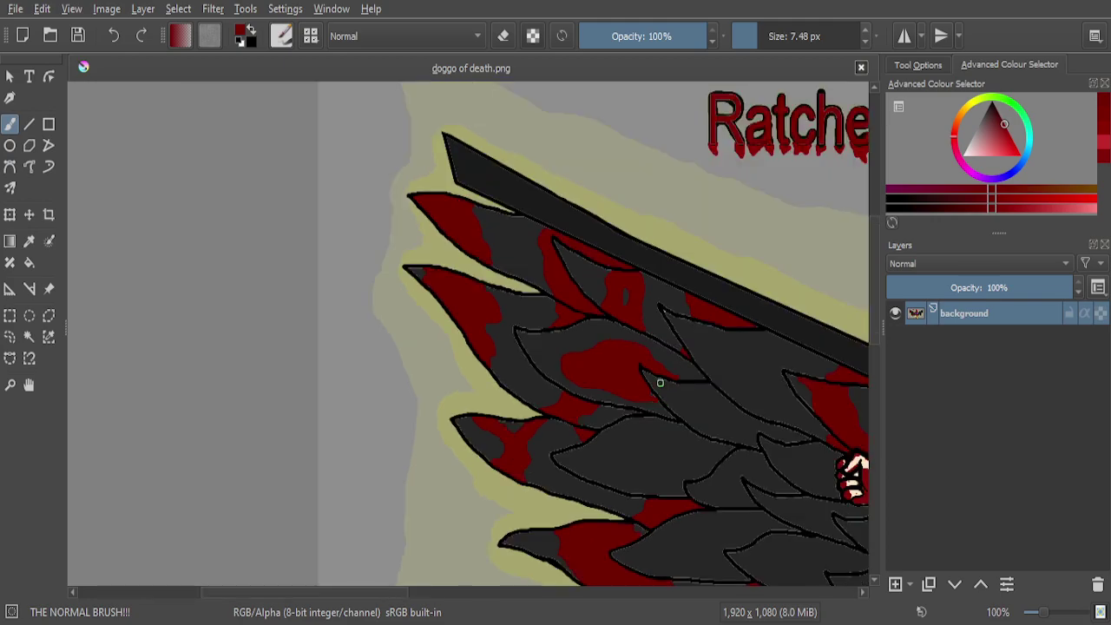
scroll(662, 387, up, 8)
mouse_move(548, 428)
mouse_down()
mouse_move(671, 383)
mouse_move(406, 469)
mouse_move(330, 448)
mouse_move(243, 373)
mouse_up()
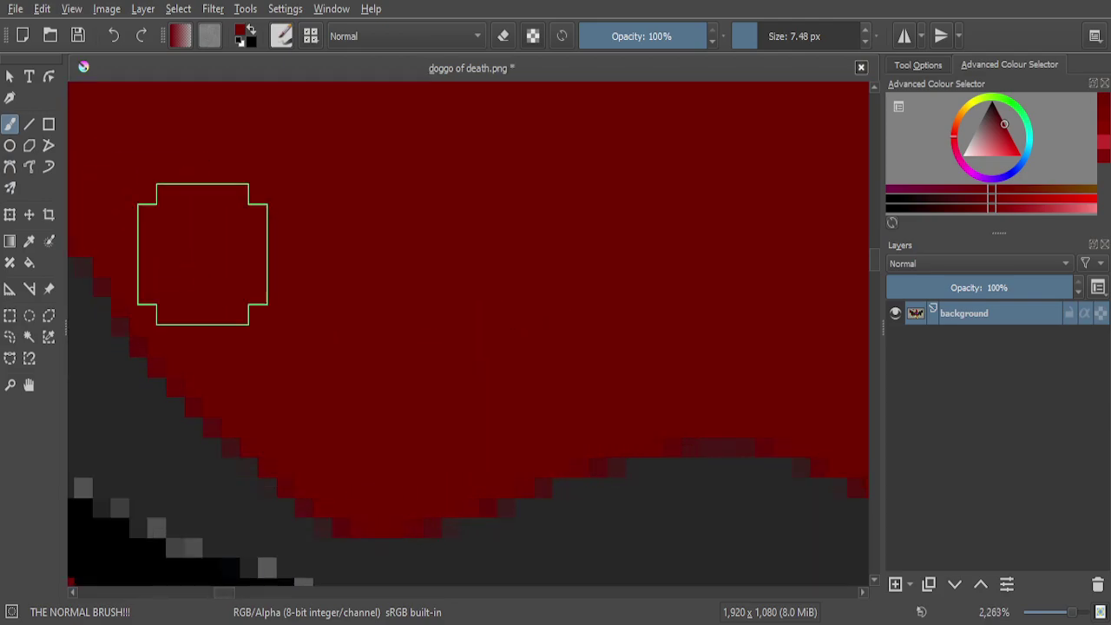
scroll(526, 400, down, 6)
scroll(669, 422, up, 6)
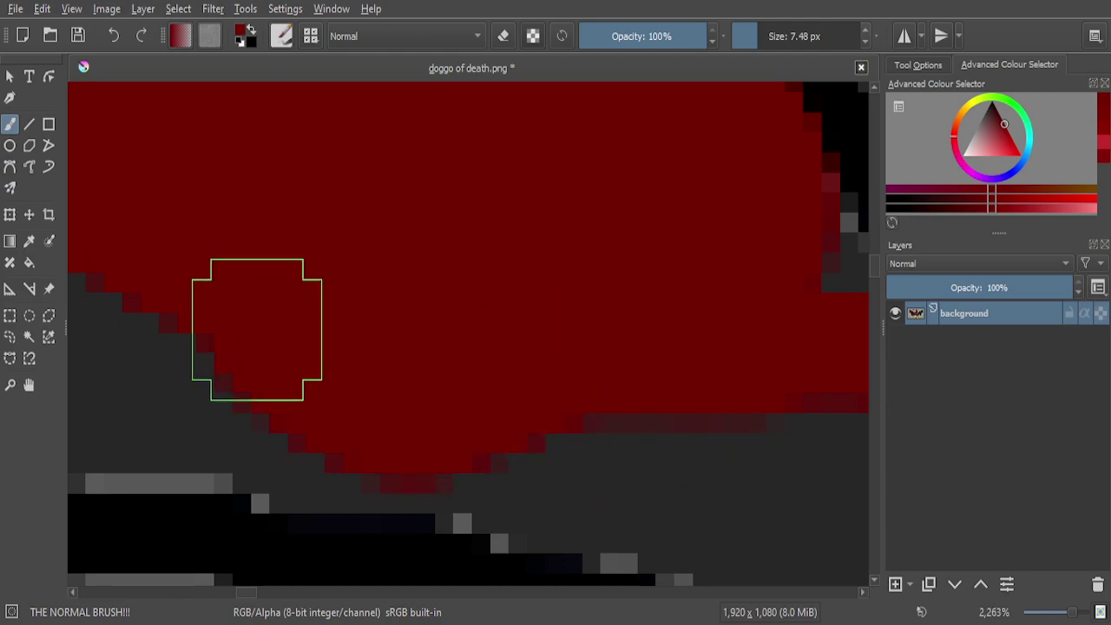
Touch up the large dark red patch in the middle of the upper wing feather with solid brush strokes
scroll(588, 390, down, 1)
scroll(588, 390, down, 6)
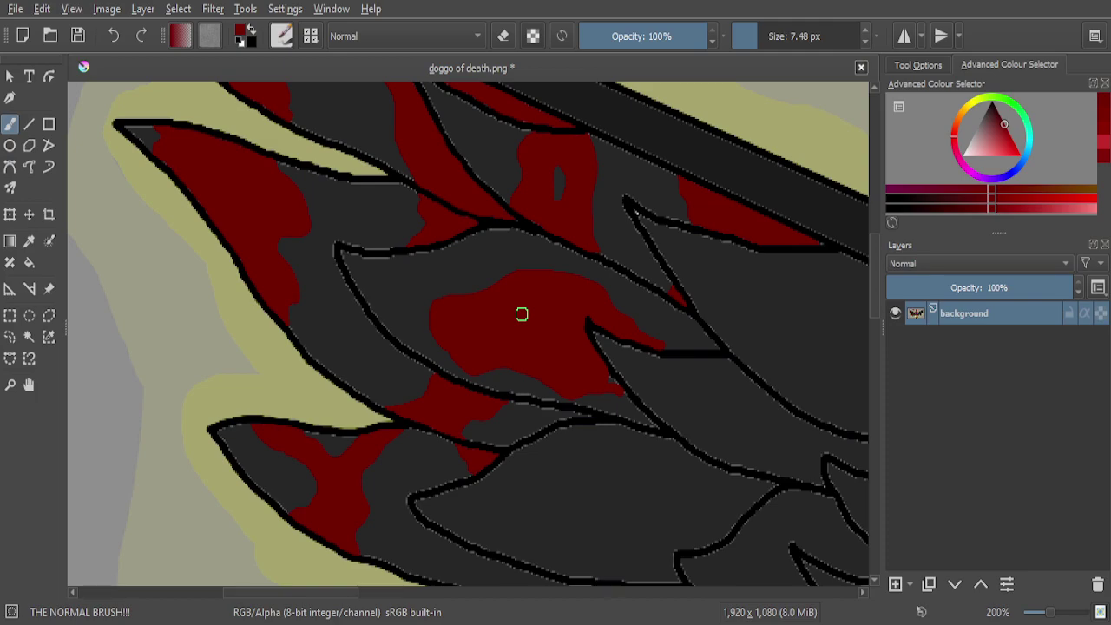
scroll(443, 291, up, 6)
mouse_move(411, 312)
mouse_down()
mouse_move(337, 321)
mouse_move(311, 356)
mouse_move(311, 411)
mouse_move(379, 475)
mouse_move(440, 487)
mouse_up()
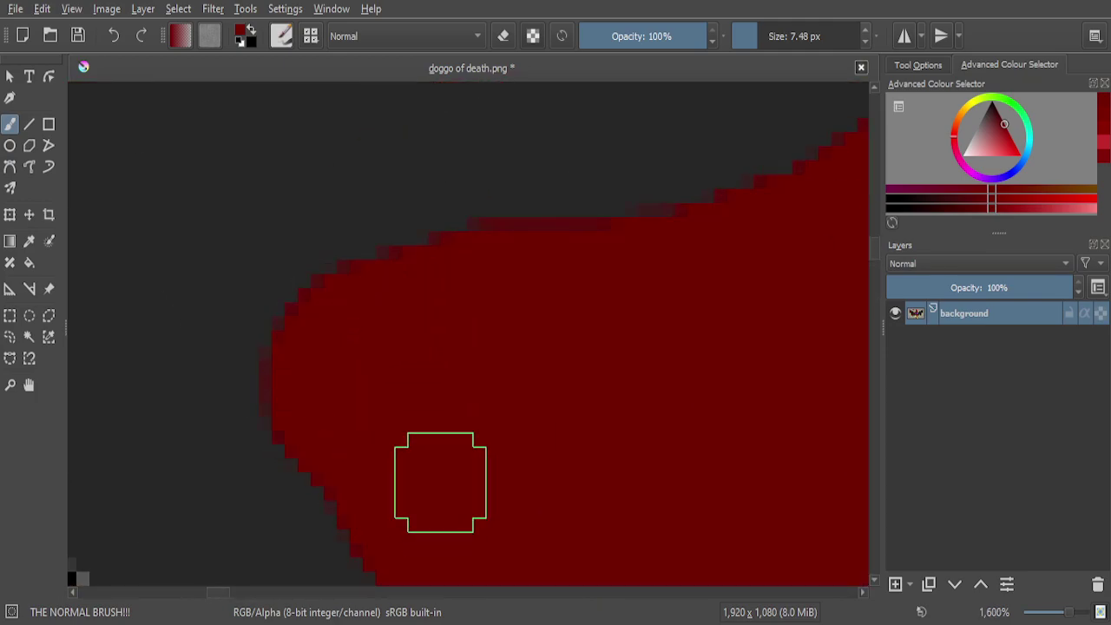
scroll(422, 401, down, 5)
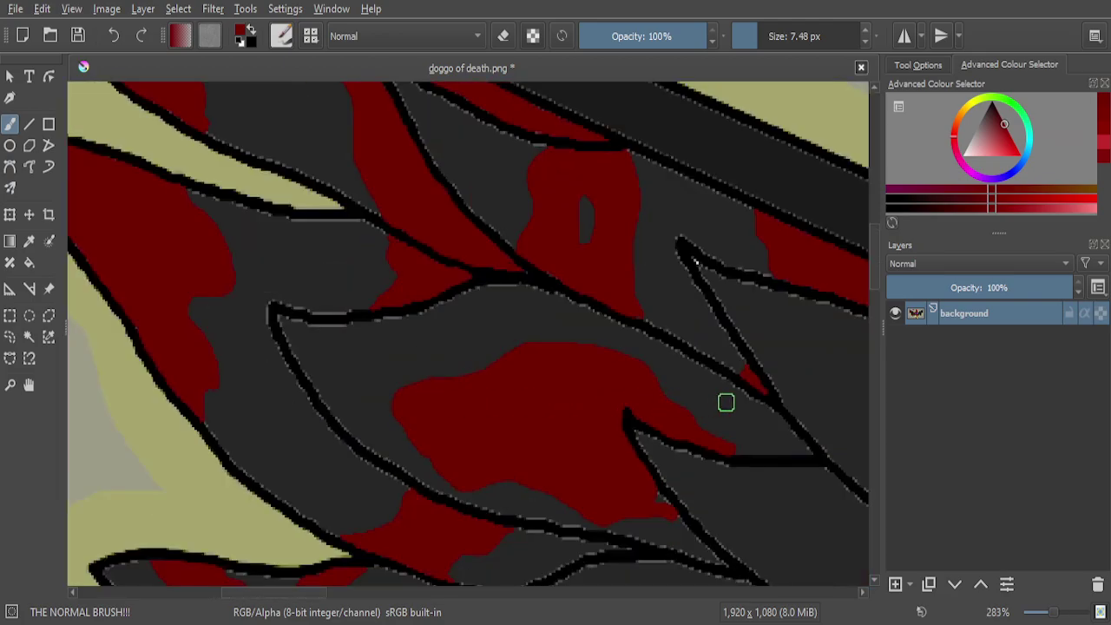
Reduce the brush size to 1.48 px and recolour the stray edge pixel at the red patch's narrow tip
drag(780, 39, 776, 39)
scroll(726, 478, up, 5)
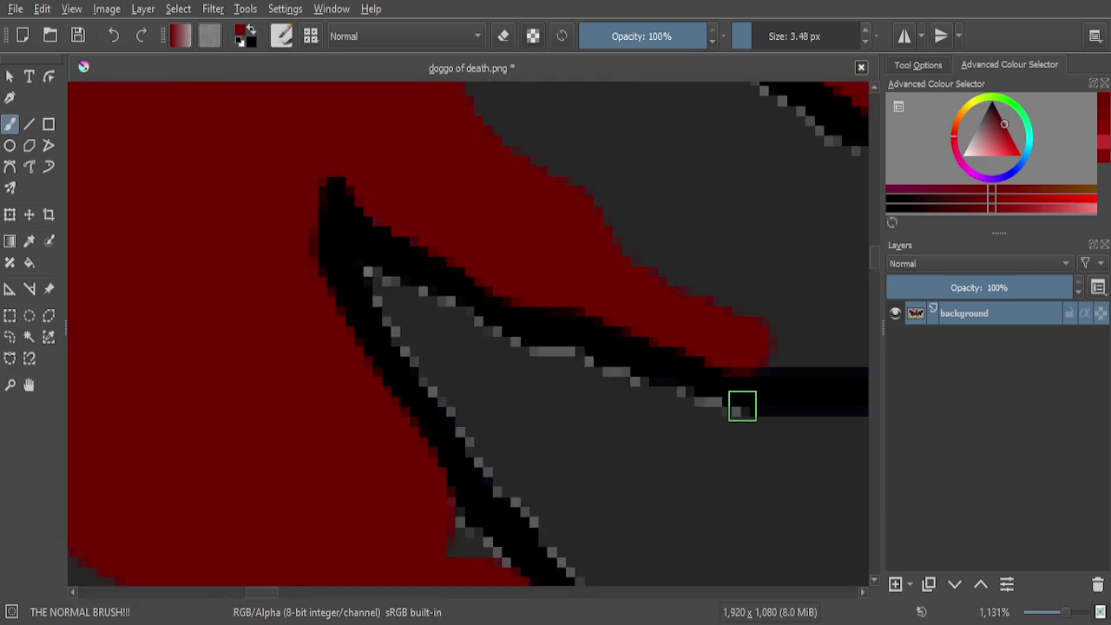
drag(750, 35, 747, 36)
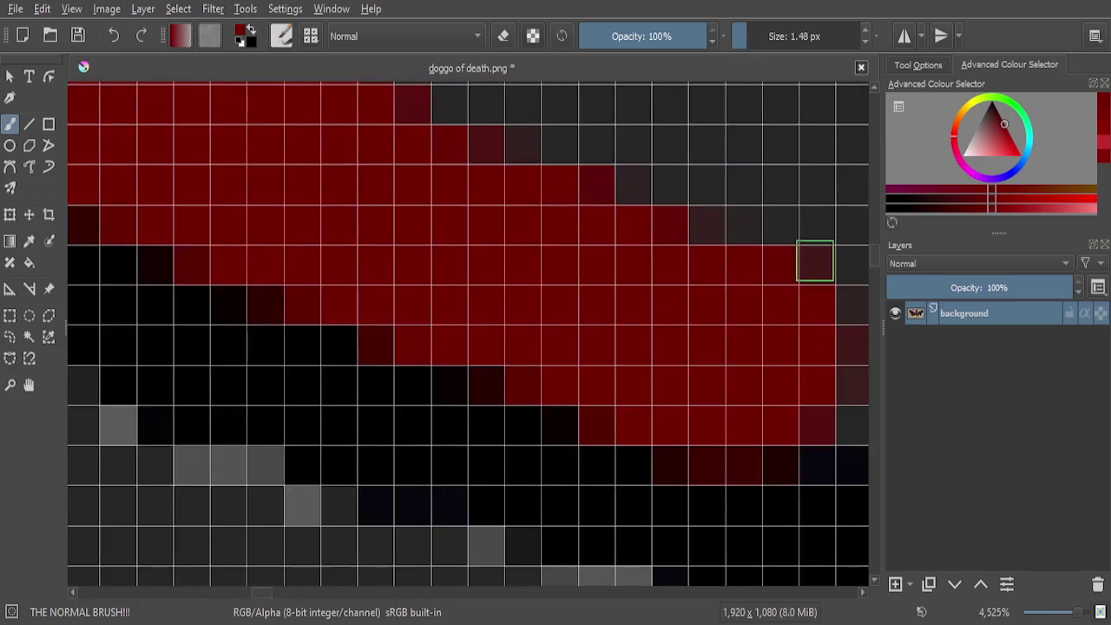
click(816, 423)
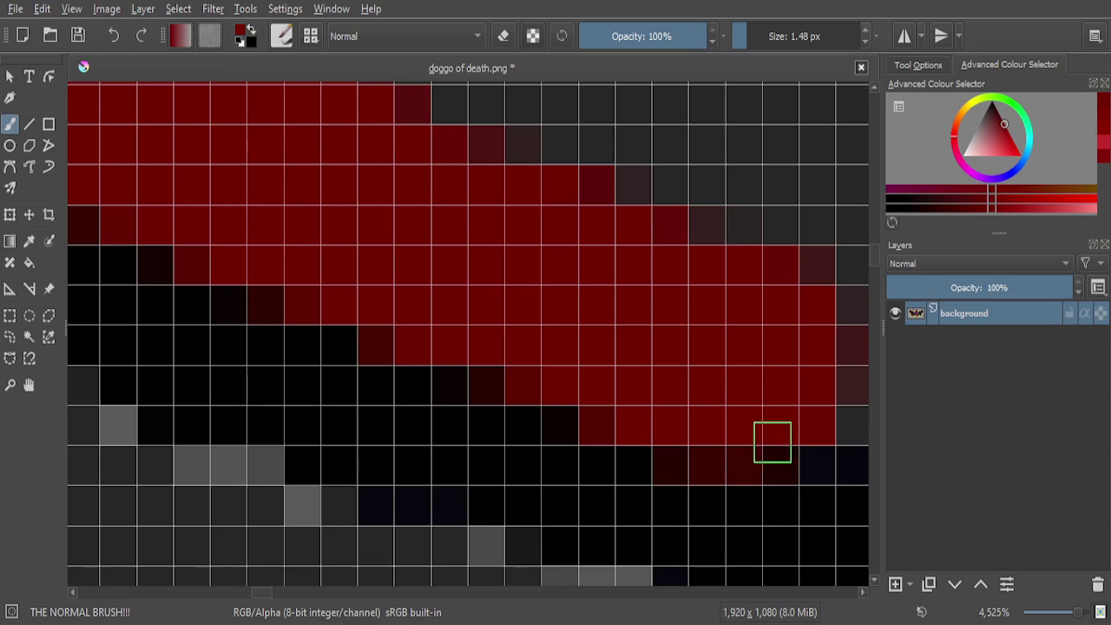
scroll(783, 426, down, 4)
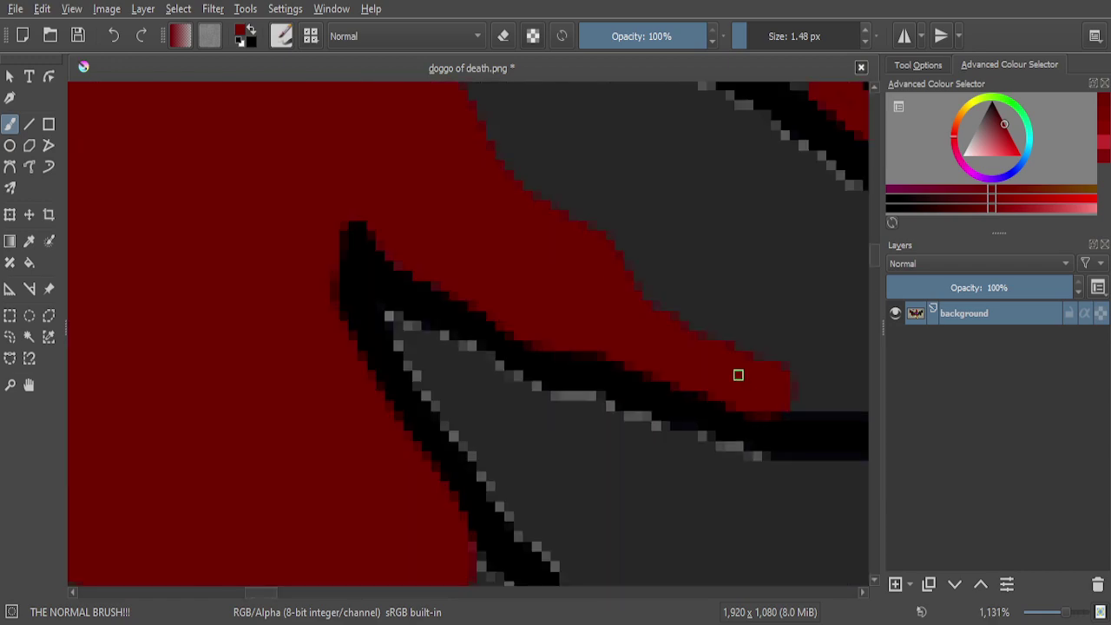
Save the painting
scroll(637, 342, down, 6)
scroll(638, 341, down, 2)
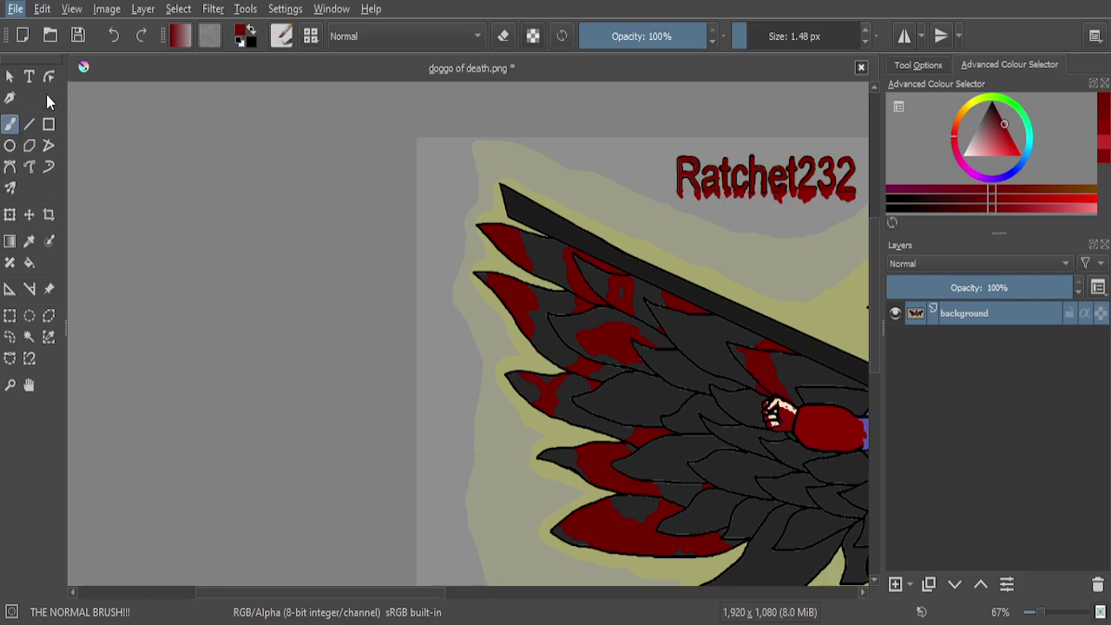
key(ctrl+s)
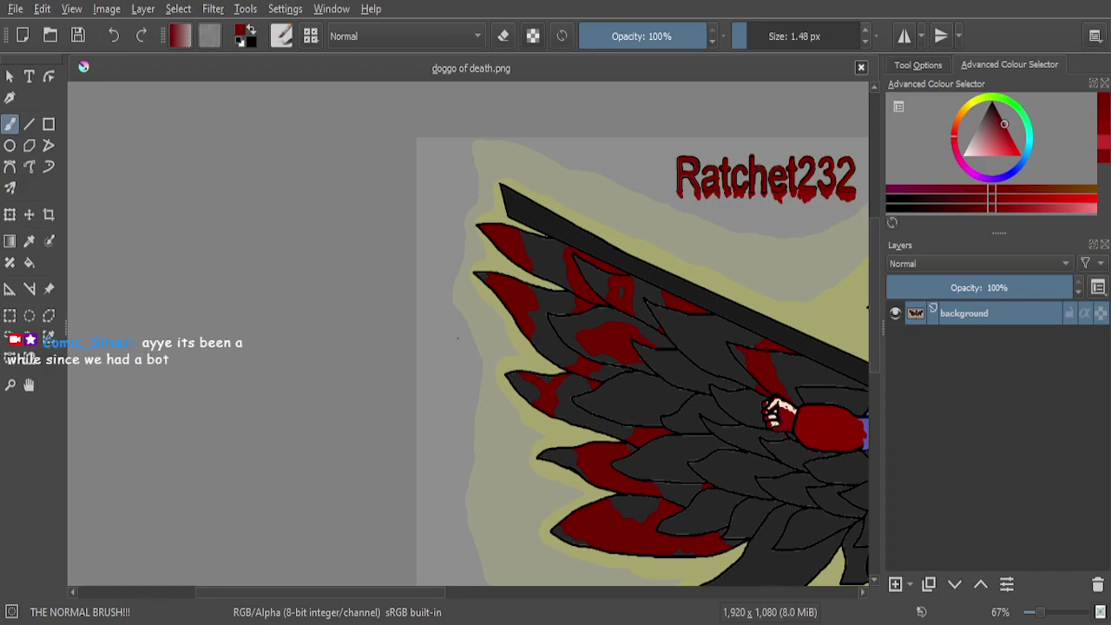
With a 3.48 px brush, draw a wavy dark red line across the plain grey feather, from its upper outline to its lower one
scroll(495, 533, down, 1)
scroll(568, 417, up, 3)
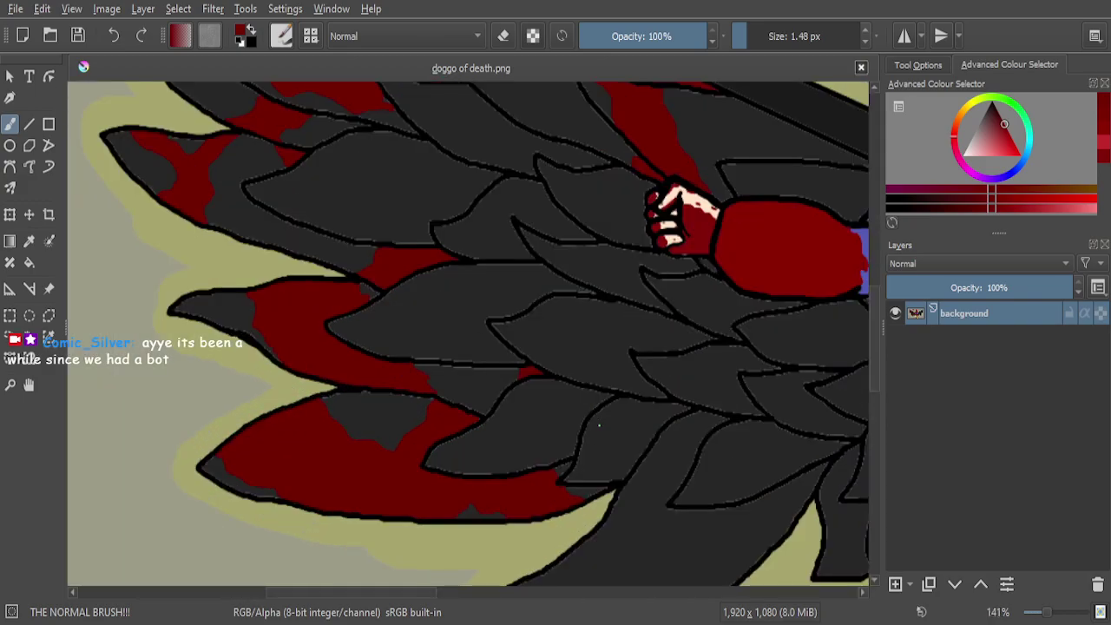
scroll(598, 424, down, 2)
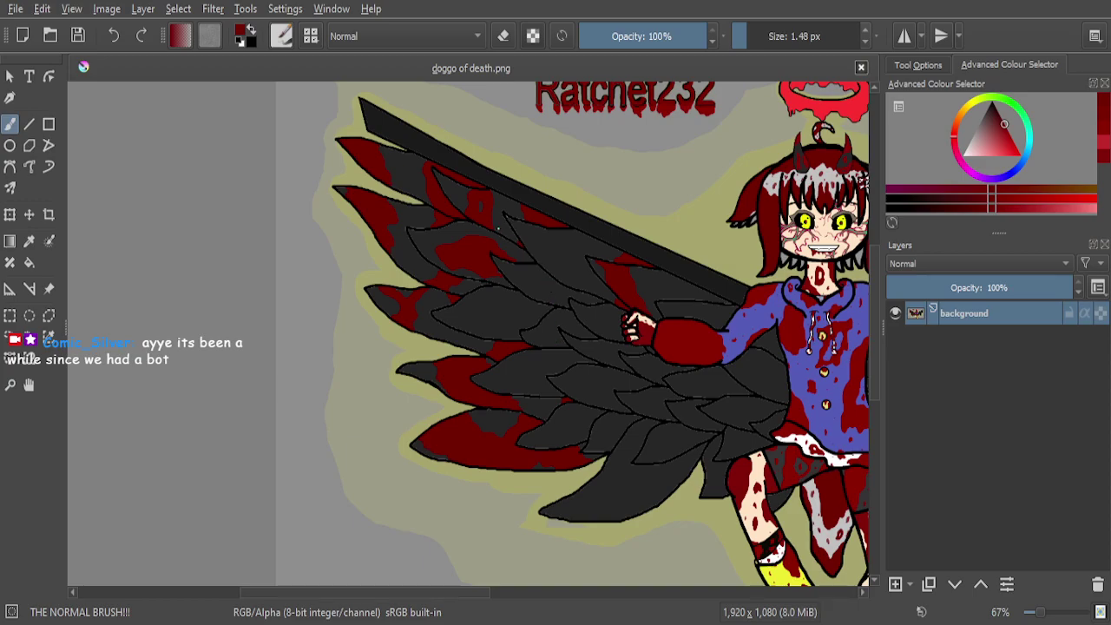
scroll(497, 227, up, 3)
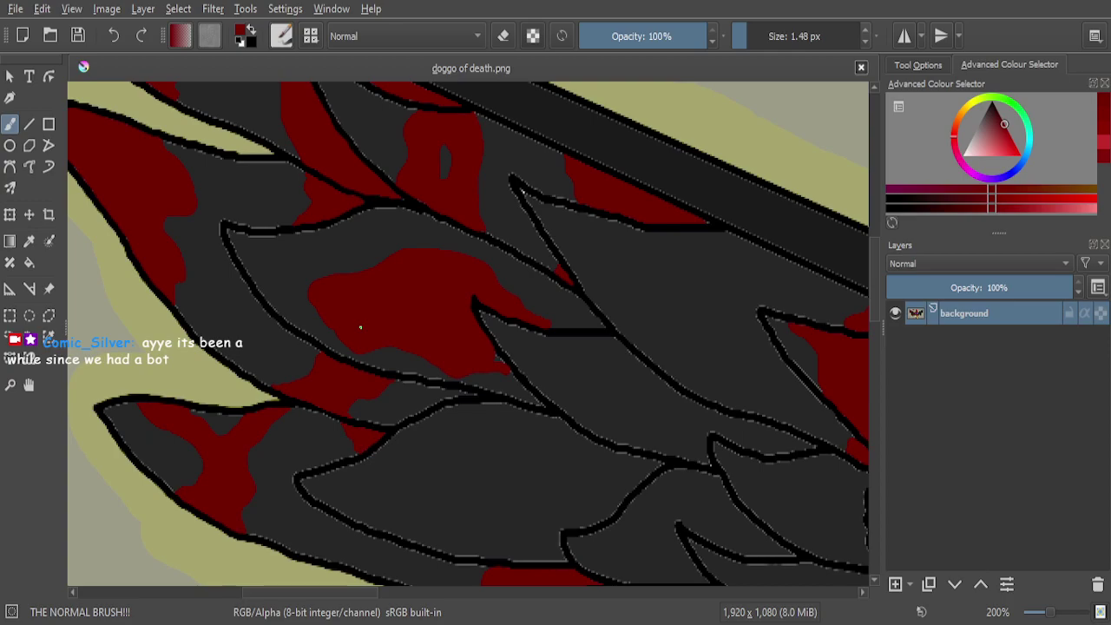
scroll(360, 327, down, 1)
scroll(397, 349, up, 3)
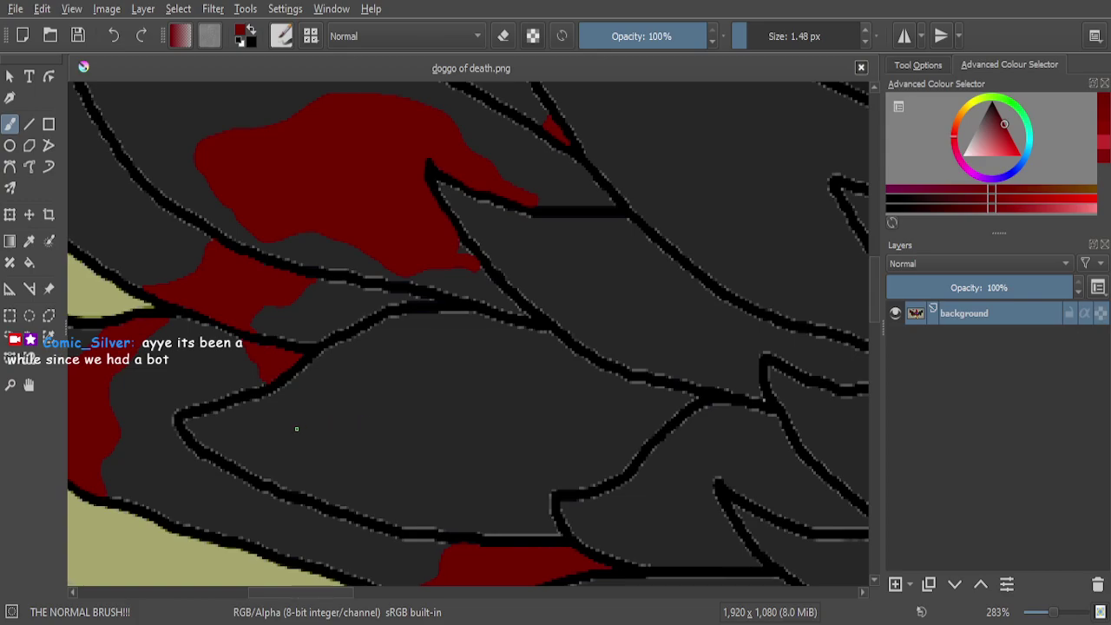
scroll(296, 427, down, 1)
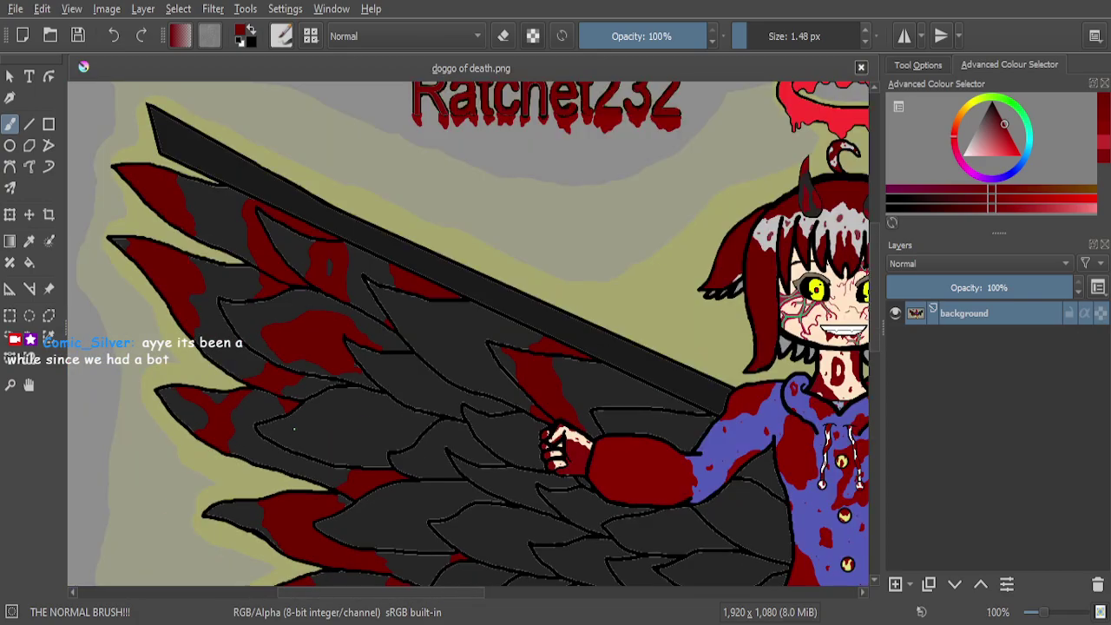
scroll(294, 428, up, 3)
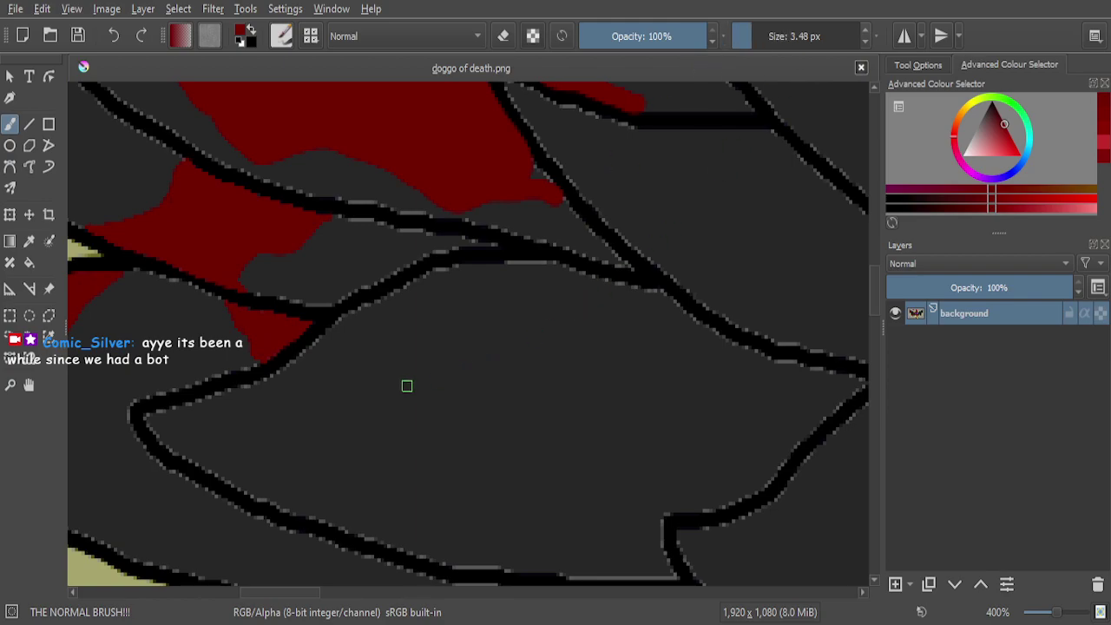
scroll(283, 470, down, 1)
scroll(330, 520, up, 1)
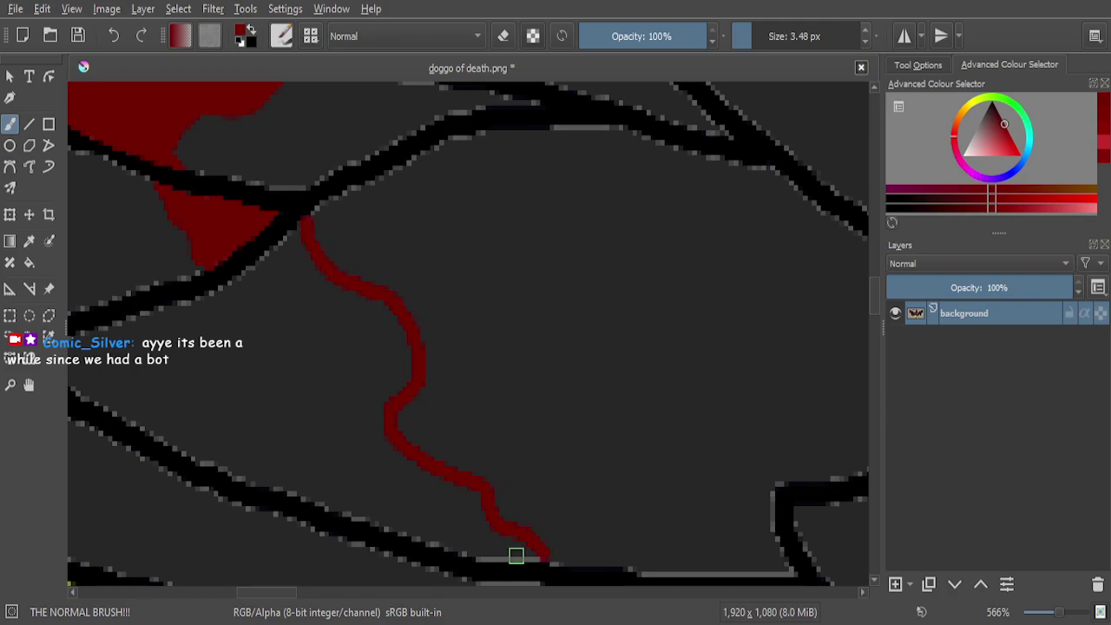
Paint a small dark red blob where the wavy line's lower end meets the feather's outline
scroll(516, 555, up, 5)
mouse_move(596, 482)
mouse_down()
mouse_move(253, 479)
mouse_move(233, 455)
mouse_move(146, 443)
mouse_move(162, 355)
mouse_move(231, 324)
mouse_move(341, 411)
mouse_move(438, 416)
mouse_move(486, 434)
mouse_move(327, 373)
mouse_move(228, 362)
mouse_up()
scroll(227, 361, down, 10)
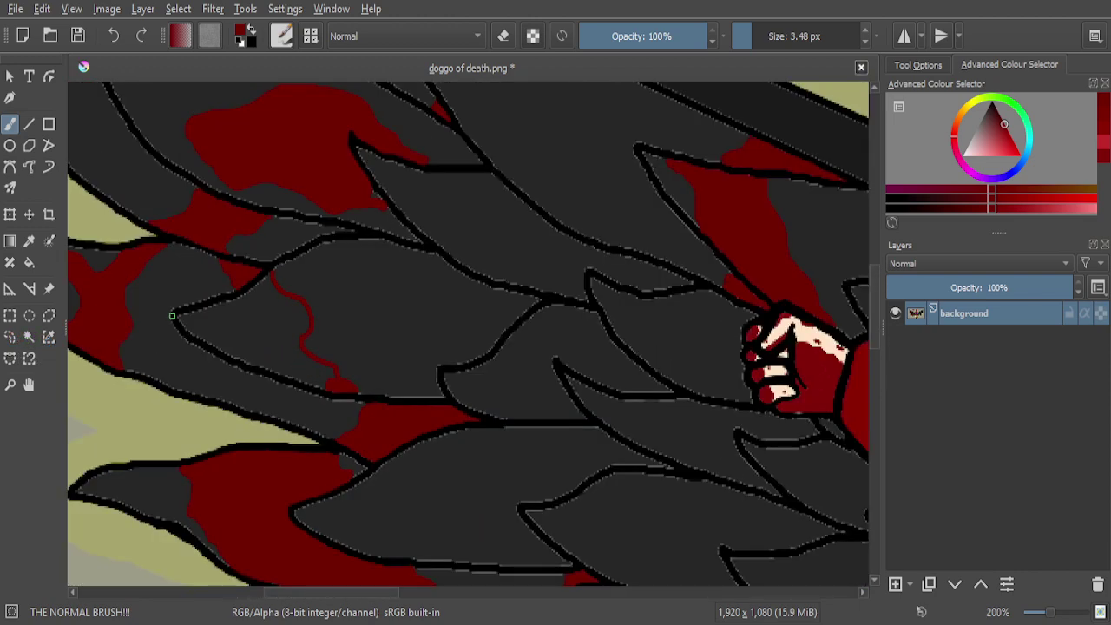
Paint the feather's pointed tip dark red and extend the colour a short way along the upper and lower outlines
scroll(176, 319, up, 10)
mouse_move(232, 343)
mouse_down()
mouse_move(352, 483)
mouse_move(400, 518)
mouse_move(322, 465)
mouse_move(233, 339)
mouse_move(625, 236)
mouse_move(759, 181)
mouse_move(585, 232)
mouse_move(294, 358)
mouse_move(404, 398)
mouse_move(535, 311)
mouse_move(340, 368)
mouse_move(335, 396)
mouse_move(435, 476)
mouse_move(366, 443)
mouse_move(327, 377)
mouse_up()
scroll(372, 434, down, 8)
scroll(383, 440, up, 5)
scroll(382, 440, up, 4)
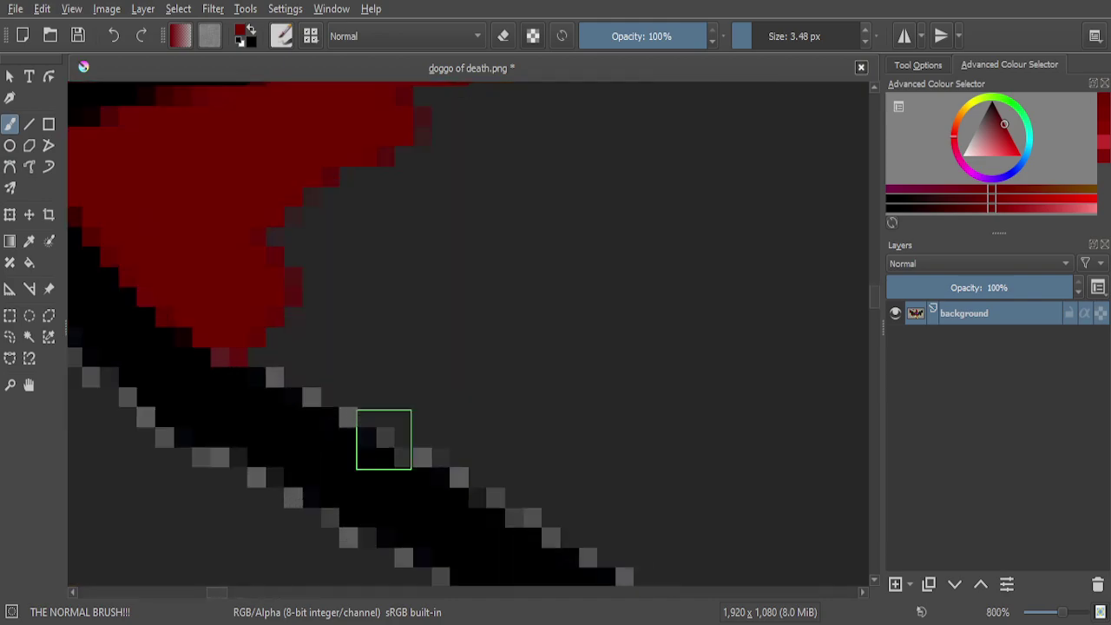
mouse_move(565, 509)
mouse_down()
mouse_move(534, 510)
mouse_move(451, 468)
mouse_move(231, 333)
mouse_move(206, 293)
mouse_up()
scroll(311, 330, down, 1)
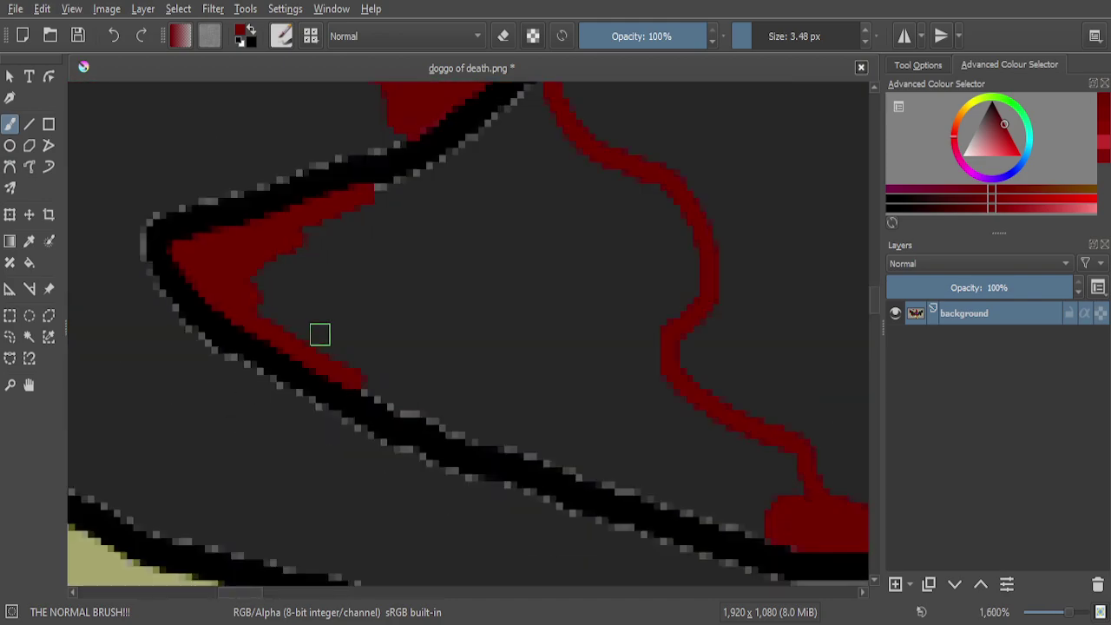
Continue the dark red border along the feather's lower outline, from the painted tip towards the wavy line
scroll(422, 405, up, 4)
mouse_move(570, 477)
mouse_down()
mouse_move(490, 458)
mouse_move(417, 410)
mouse_move(343, 403)
mouse_move(190, 292)
mouse_up()
scroll(413, 372, down, 1)
scroll(581, 448, up, 1)
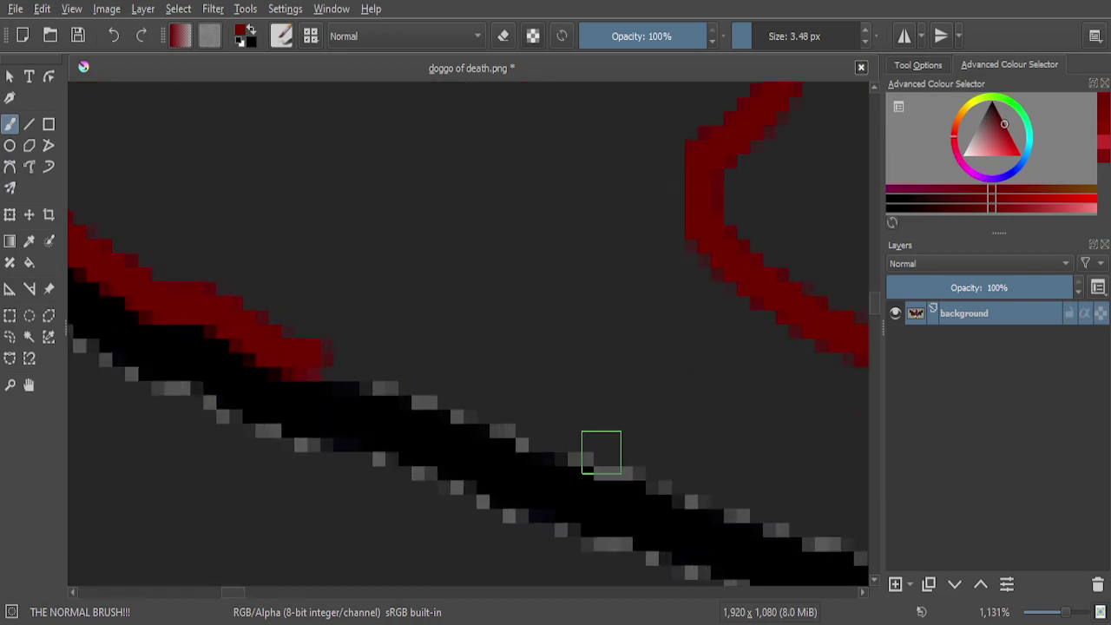
drag(643, 461, 393, 376)
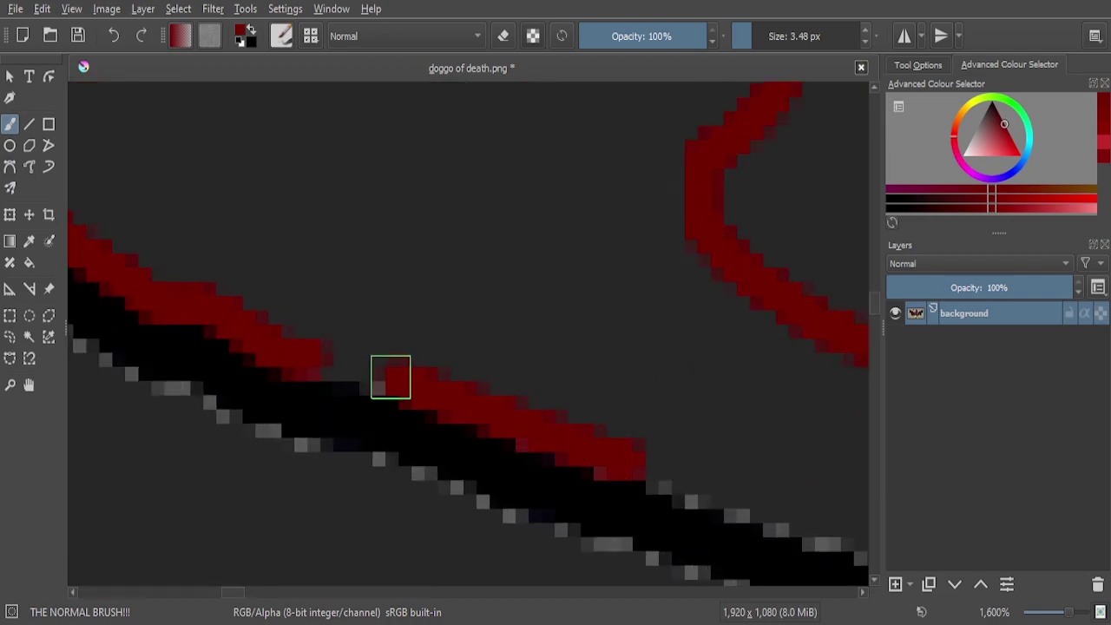
Join the lower dark red border to the blob at the wavy line's lower end
scroll(448, 370, down, 3)
scroll(606, 423, up, 4)
mouse_move(680, 471)
mouse_down()
mouse_move(395, 387)
mouse_move(283, 336)
mouse_move(744, 276)
mouse_move(754, 386)
mouse_move(710, 361)
mouse_move(707, 313)
mouse_move(681, 371)
mouse_move(623, 429)
mouse_move(673, 325)
mouse_move(472, 378)
mouse_move(388, 361)
mouse_move(646, 343)
mouse_up()
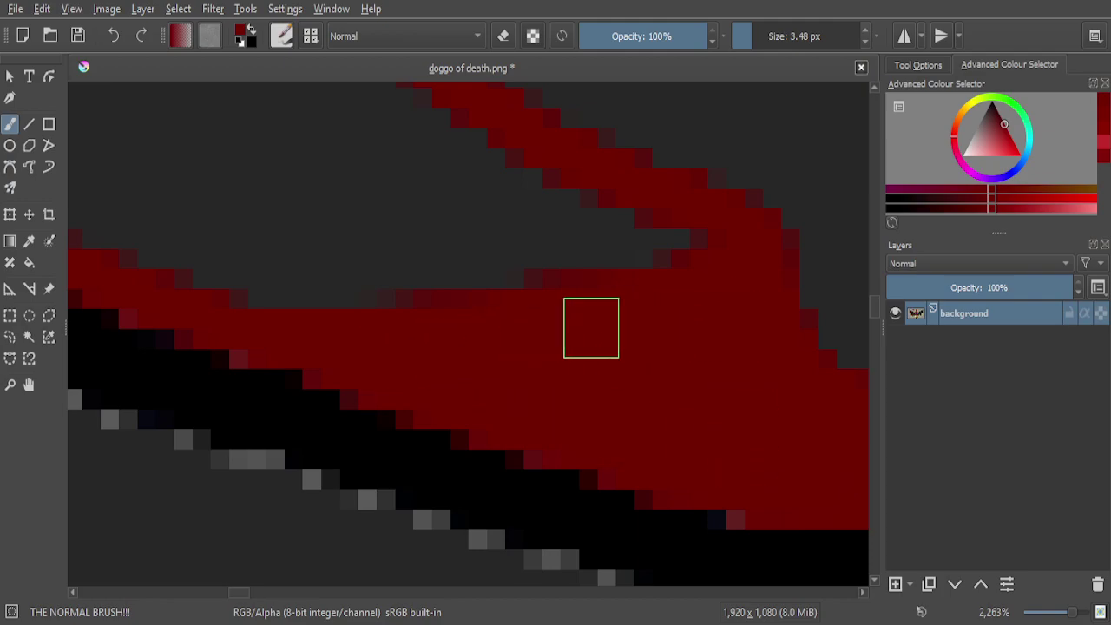
scroll(600, 325, down, 1)
scroll(553, 325, down, 4)
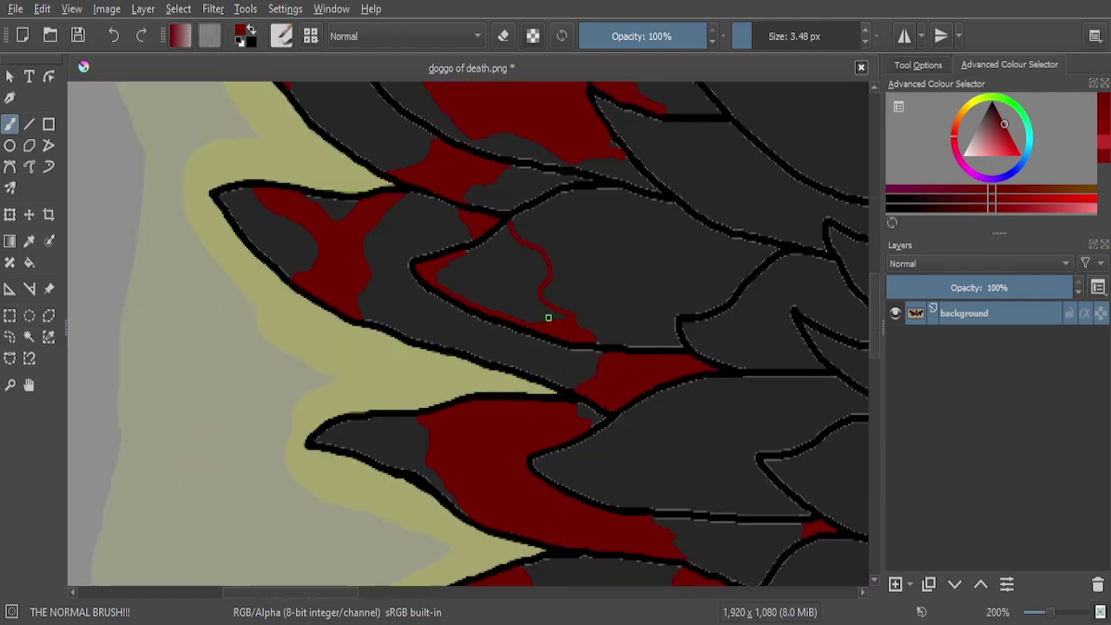
Paint a dark red border along the feather's upper outline, from the wavy line's top end to the painted tip
scroll(494, 245, up, 8)
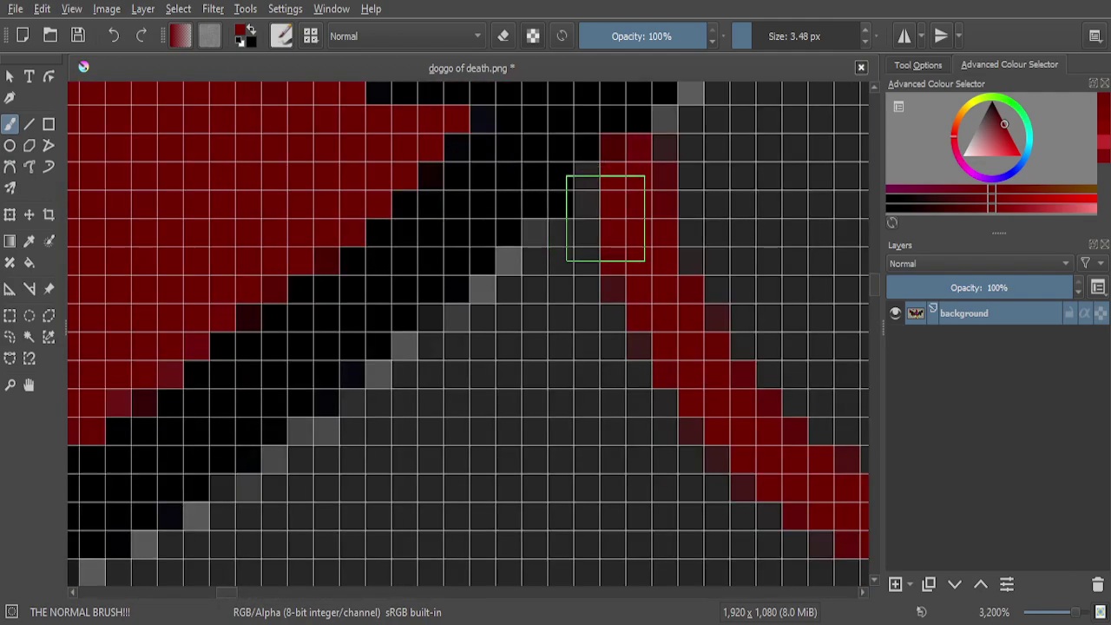
mouse_move(608, 188)
mouse_down()
mouse_move(555, 220)
mouse_move(209, 533)
mouse_up()
scroll(474, 318, down, 4)
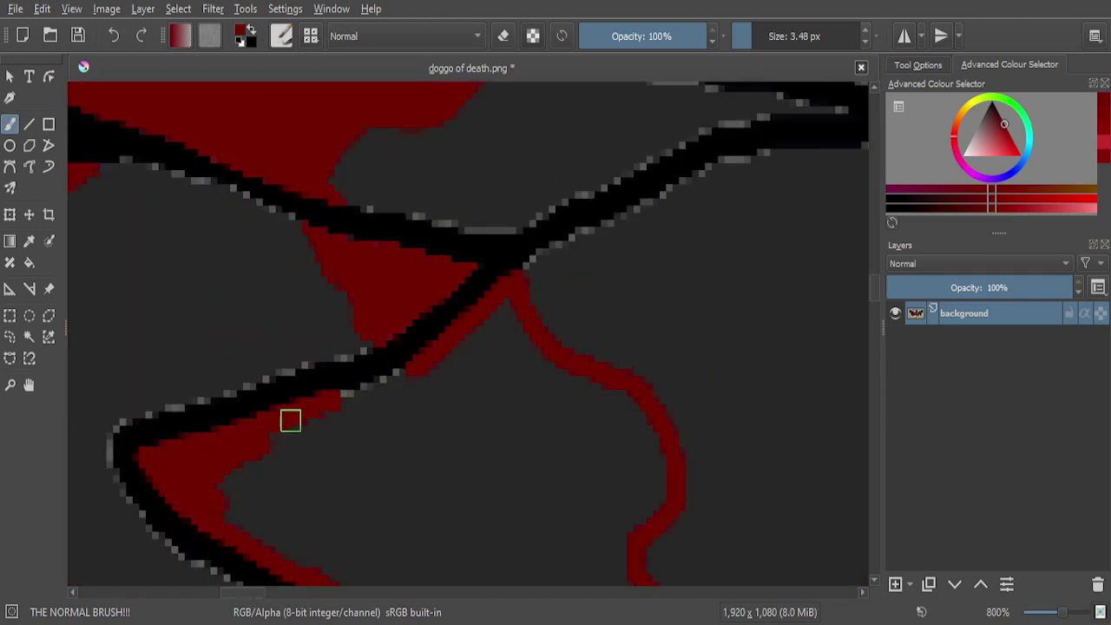
scroll(408, 401, up, 4)
mouse_move(434, 277)
mouse_down()
mouse_move(385, 278)
mouse_move(304, 343)
mouse_move(124, 422)
mouse_up()
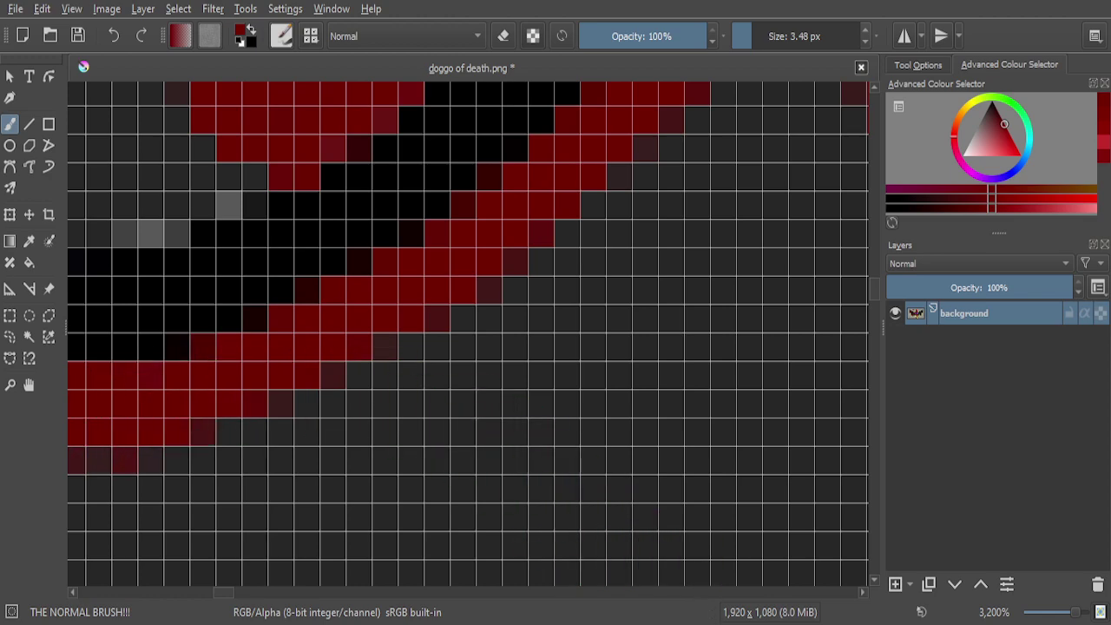
Enlarge the brush to 13.48 px and fill the lower part of the bordered area beside the wavy line with dark red
scroll(625, 397, down, 5)
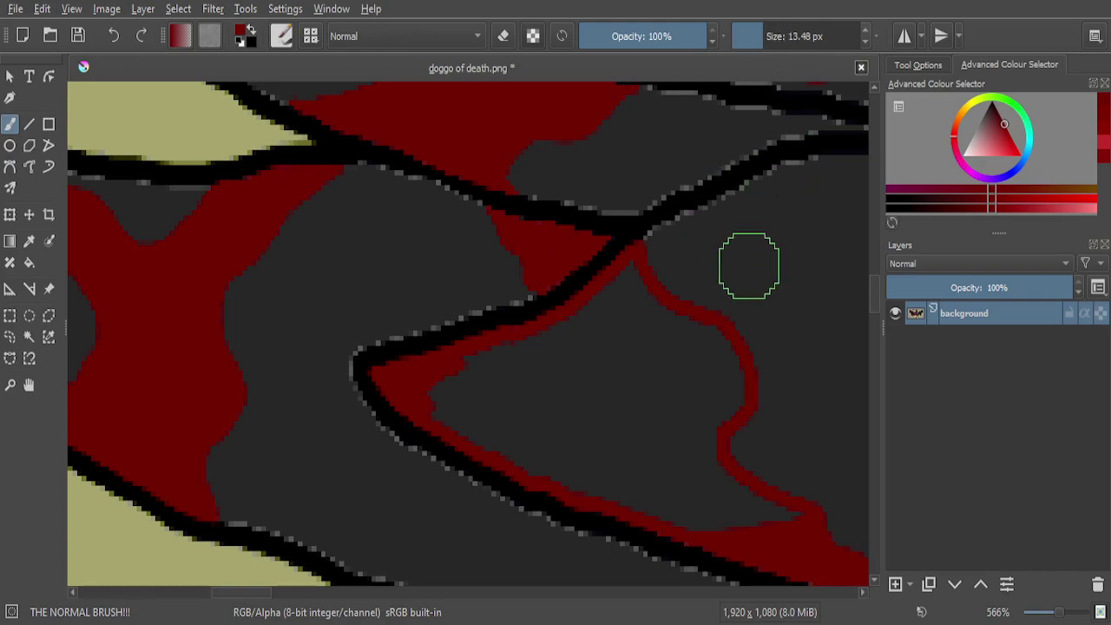
scroll(786, 521, up, 3)
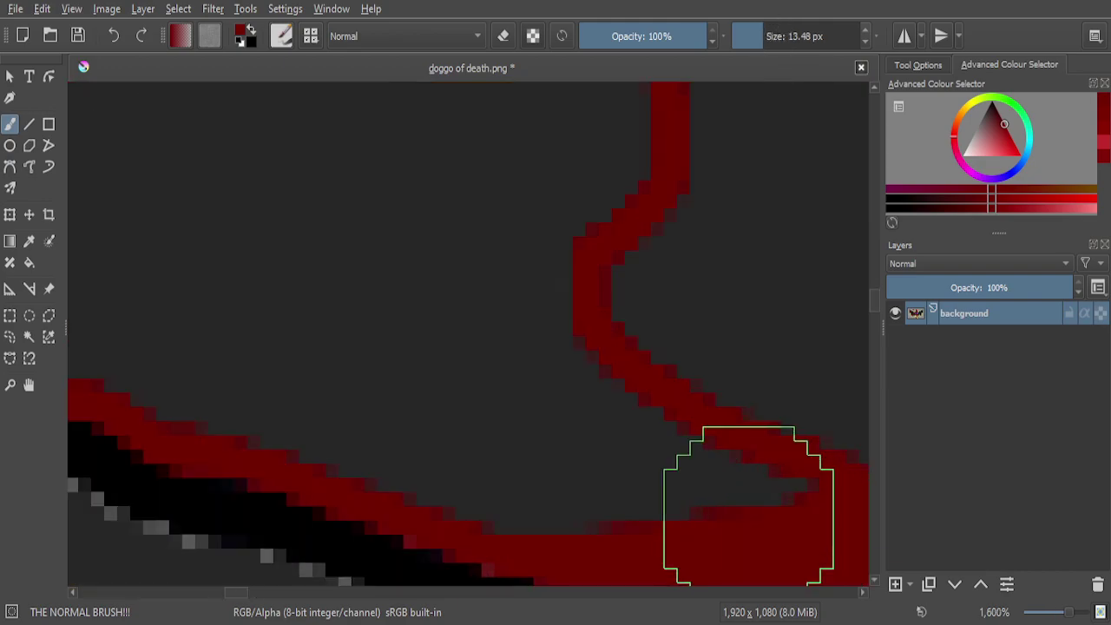
mouse_move(778, 520)
mouse_down()
mouse_move(611, 459)
mouse_move(561, 402)
mouse_up()
scroll(524, 356, down, 3)
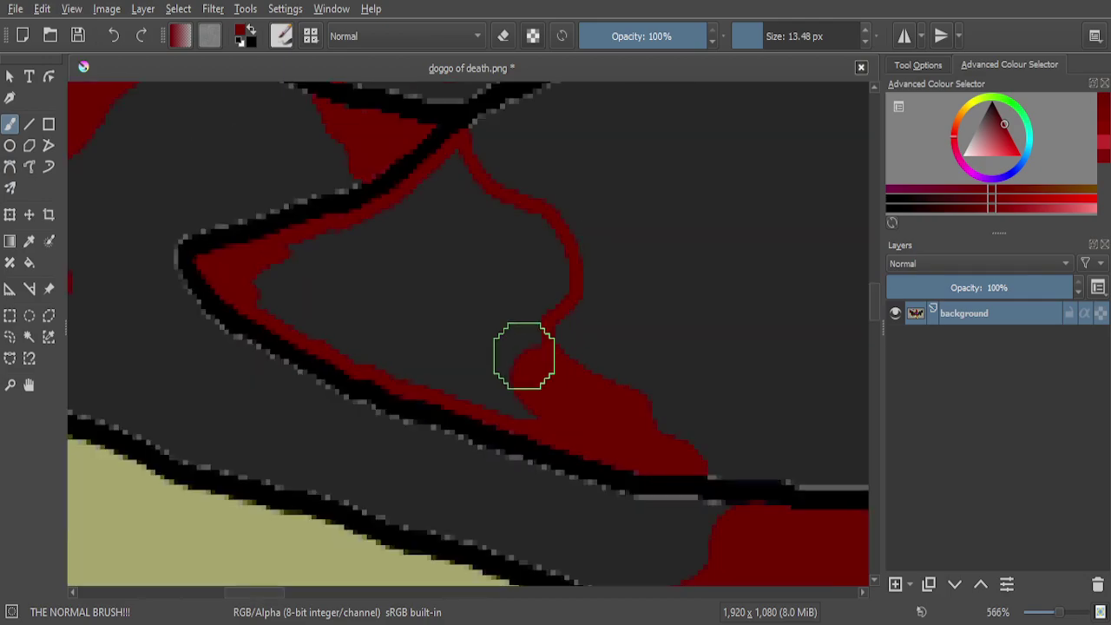
scroll(536, 378, up, 3)
click(544, 407)
mouse_move(425, 392)
mouse_down()
mouse_move(321, 334)
mouse_move(299, 225)
mouse_move(381, 194)
mouse_move(481, 192)
mouse_move(490, 302)
mouse_up()
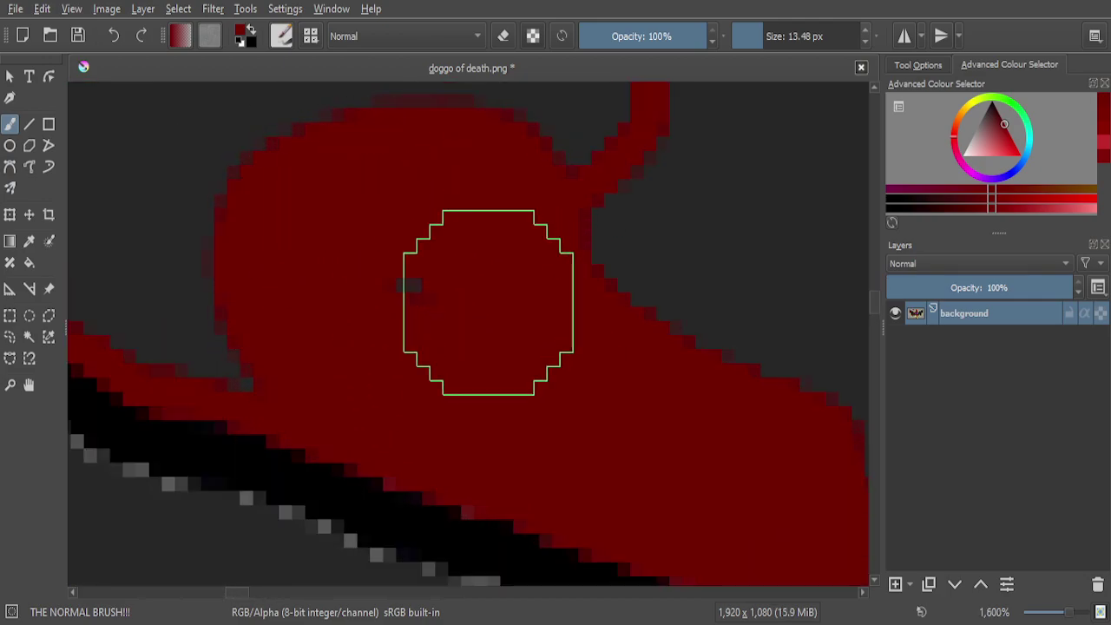
Fill the area inside the wavy line's upper bend and the corner below the feather's upper outline with dark red
scroll(509, 292, down, 4)
scroll(486, 218, up, 3)
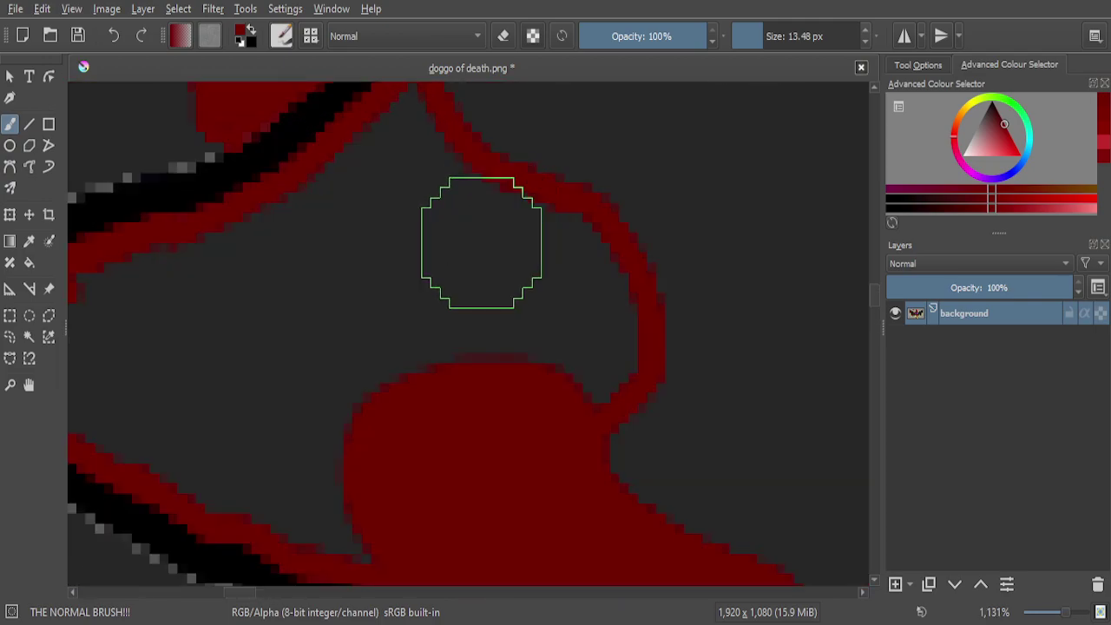
mouse_move(483, 240)
mouse_down()
mouse_move(506, 236)
mouse_move(583, 284)
mouse_move(573, 349)
mouse_move(521, 384)
mouse_move(457, 228)
mouse_move(451, 285)
mouse_up()
scroll(434, 225, down, 2)
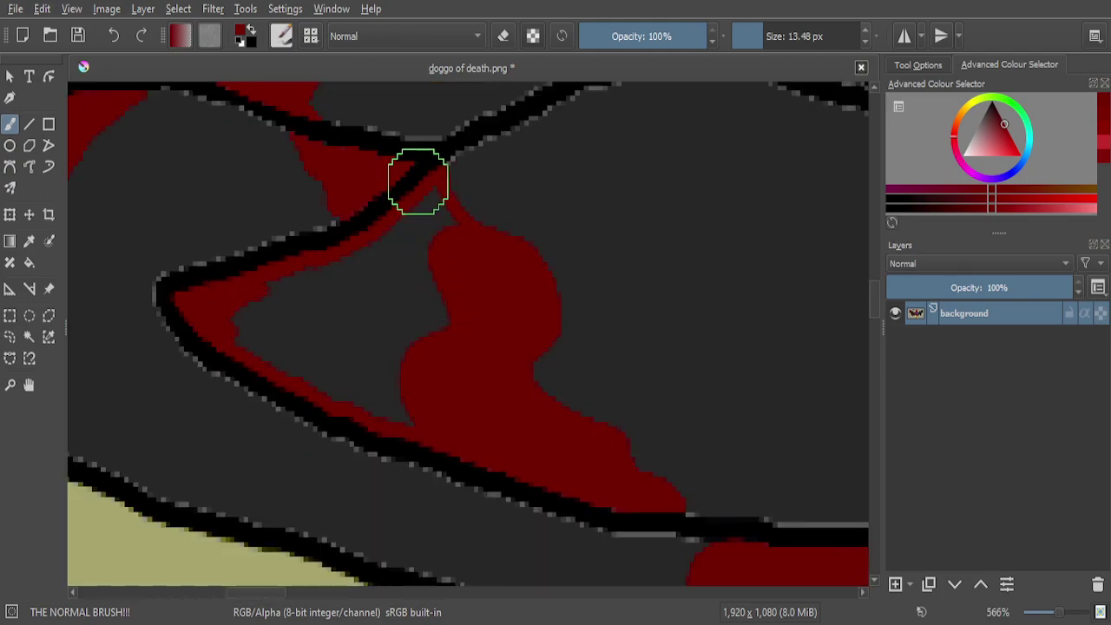
scroll(418, 181, up, 4)
mouse_move(465, 325)
mouse_down()
mouse_move(396, 411)
mouse_move(405, 439)
mouse_move(487, 391)
mouse_up()
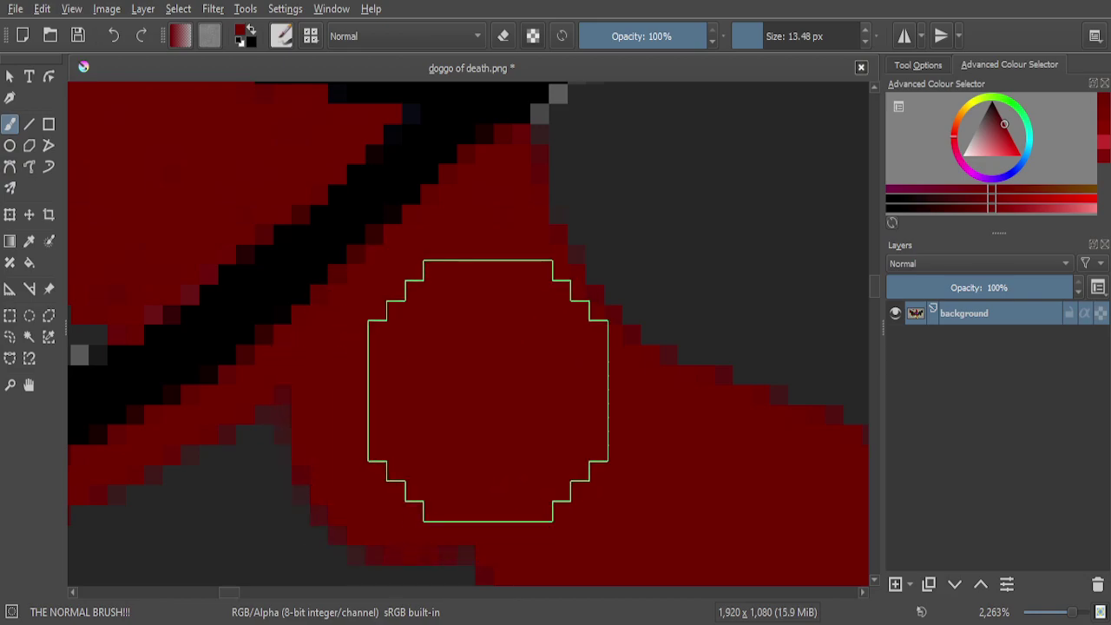
Fill the remaining grey area between the feather's tip and its lower outline with dark red
scroll(486, 364, down, 5)
scroll(391, 325, up, 4)
mouse_move(638, 244)
mouse_down()
mouse_move(692, 195)
mouse_move(581, 271)
mouse_move(396, 322)
mouse_move(308, 380)
mouse_move(281, 374)
mouse_move(324, 422)
mouse_move(416, 461)
mouse_move(488, 475)
mouse_move(778, 296)
mouse_move(806, 379)
mouse_move(599, 354)
mouse_up()
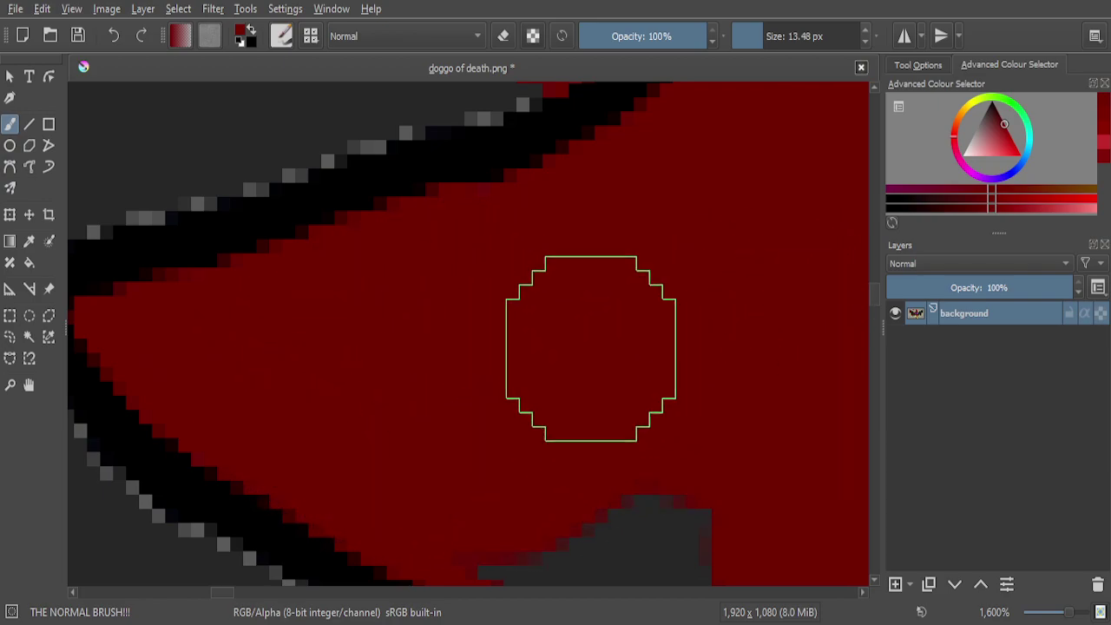
scroll(585, 359, down, 3)
scroll(657, 397, up, 3)
mouse_move(657, 397)
mouse_down()
mouse_move(573, 397)
mouse_move(385, 317)
mouse_move(332, 267)
mouse_move(335, 224)
mouse_up()
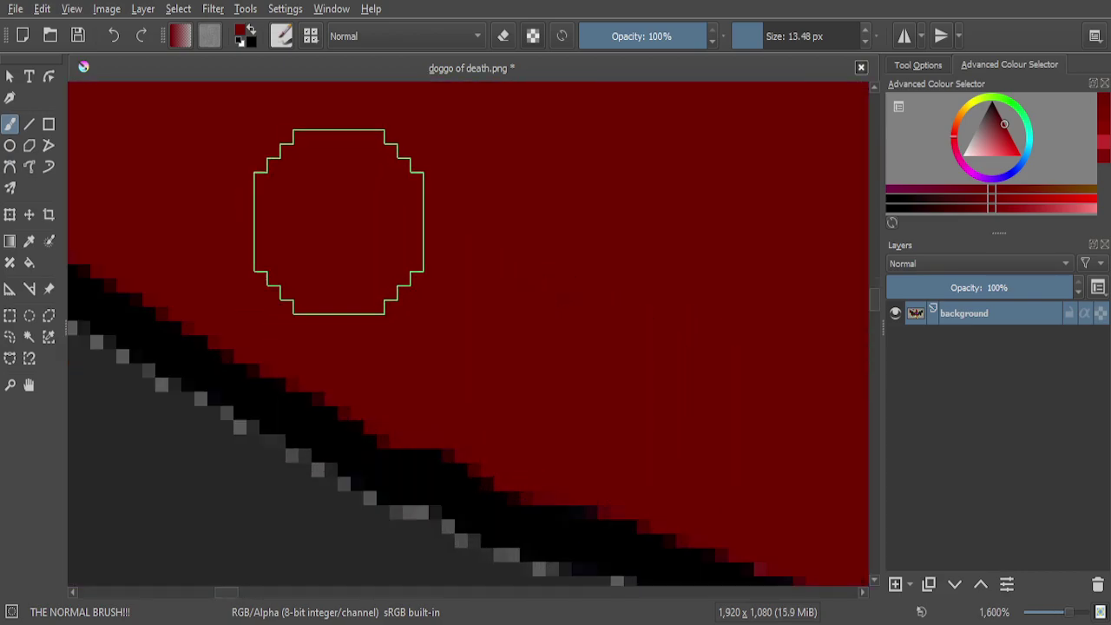
Reduce the brush to 2.81 px and draw a wavy dark red U-shaped outline hanging from the pointed middle feather's upper edge
scroll(524, 286, down, 10)
scroll(526, 289, down, 3)
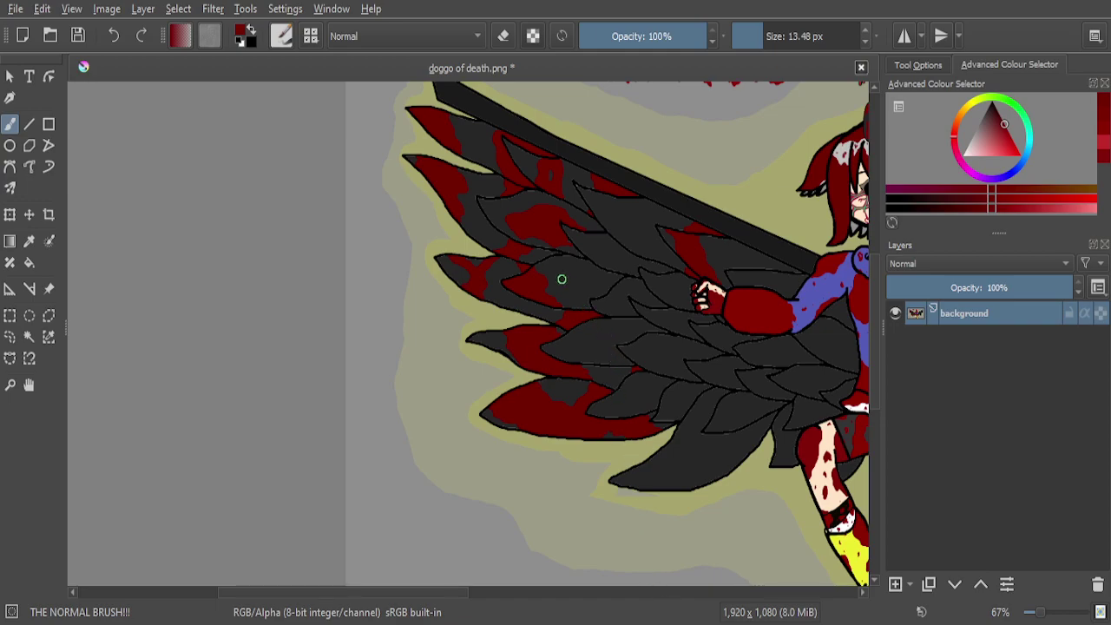
scroll(563, 280, up, 4)
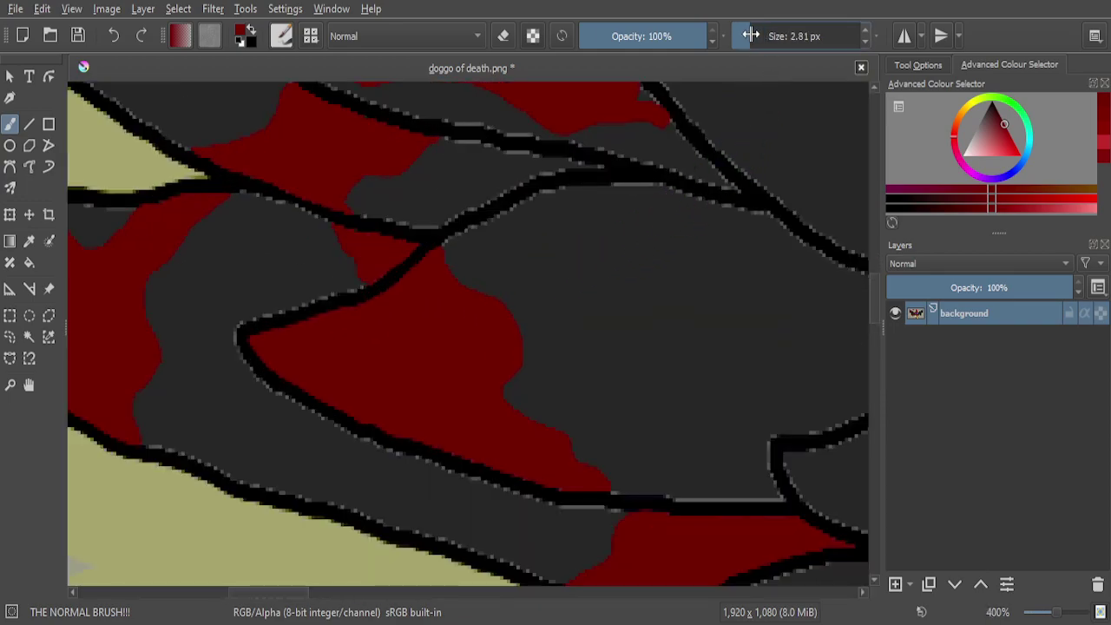
scroll(727, 258, down, 2)
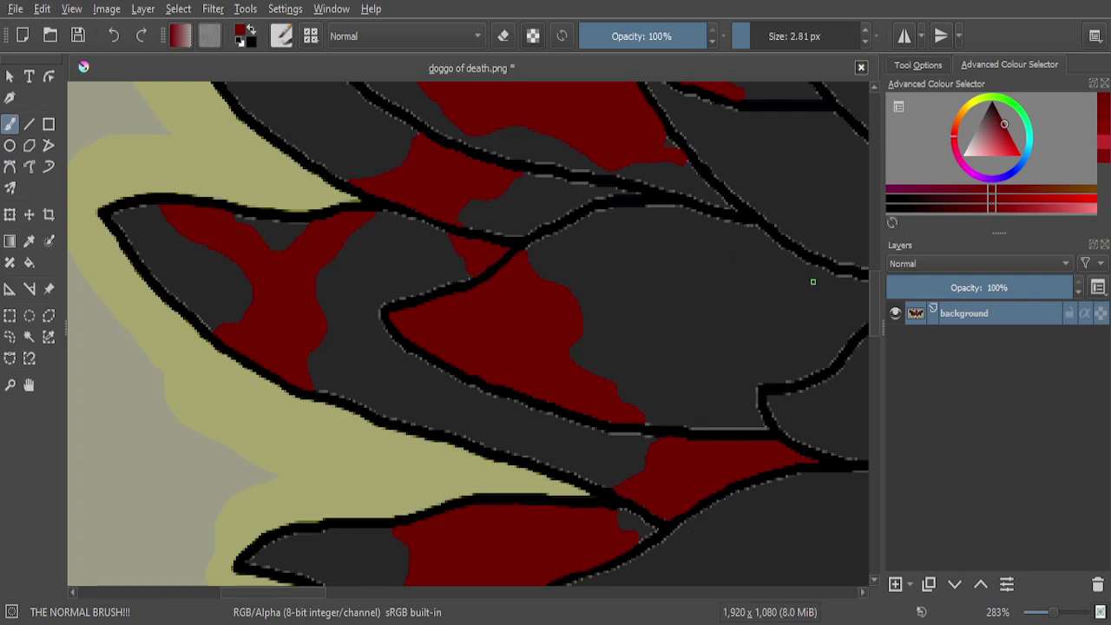
scroll(808, 278, up, 2)
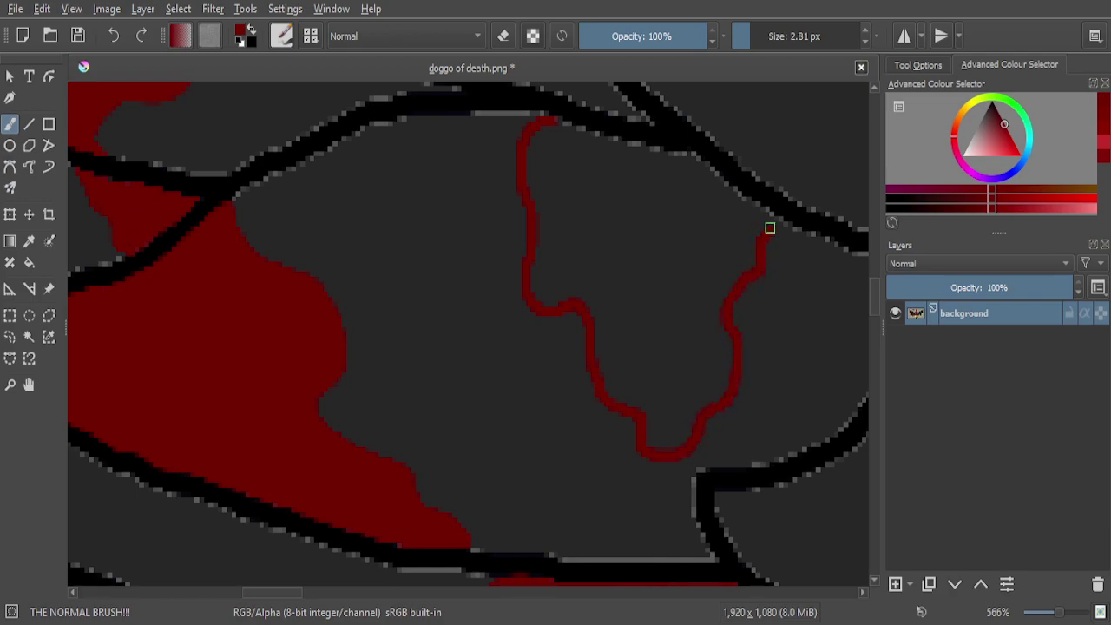
Extend the dark red line from the U shape's right end along the feather's upper outline to just below the outline junction
scroll(774, 218, up, 3)
mouse_move(771, 231)
mouse_down()
mouse_move(700, 151)
mouse_move(603, 91)
mouse_up()
scroll(743, 244, down, 2)
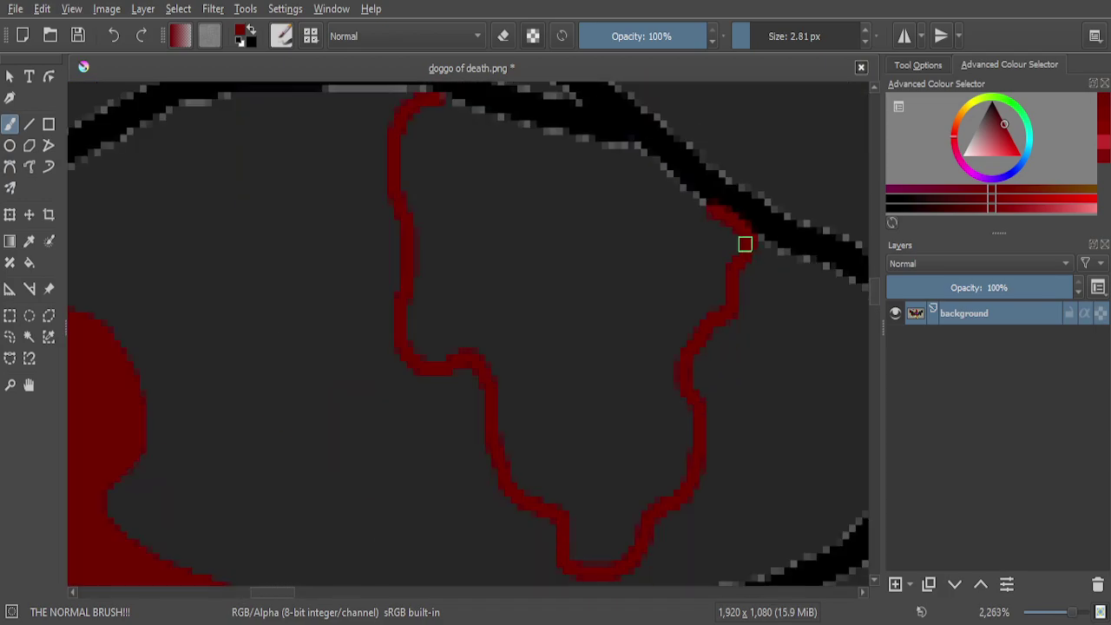
scroll(692, 181, up, 4)
drag(764, 302, 550, 117)
scroll(642, 269, down, 1)
scroll(640, 267, up, 1)
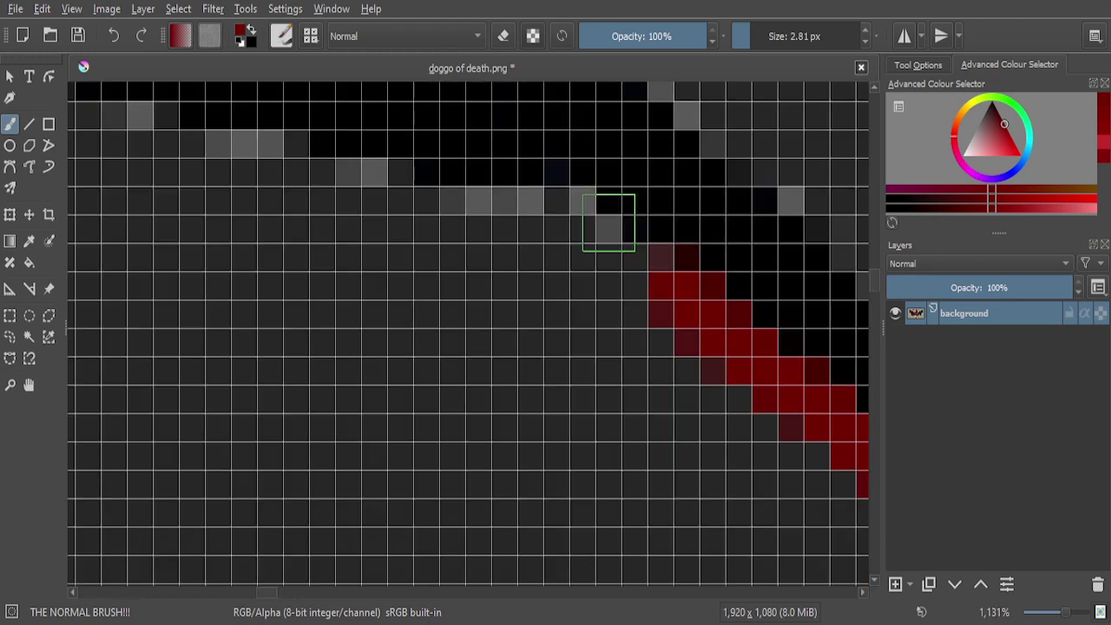
mouse_move(665, 292)
mouse_down()
mouse_move(592, 221)
mouse_move(343, 215)
mouse_up()
scroll(594, 282, down, 1)
scroll(593, 282, down, 1)
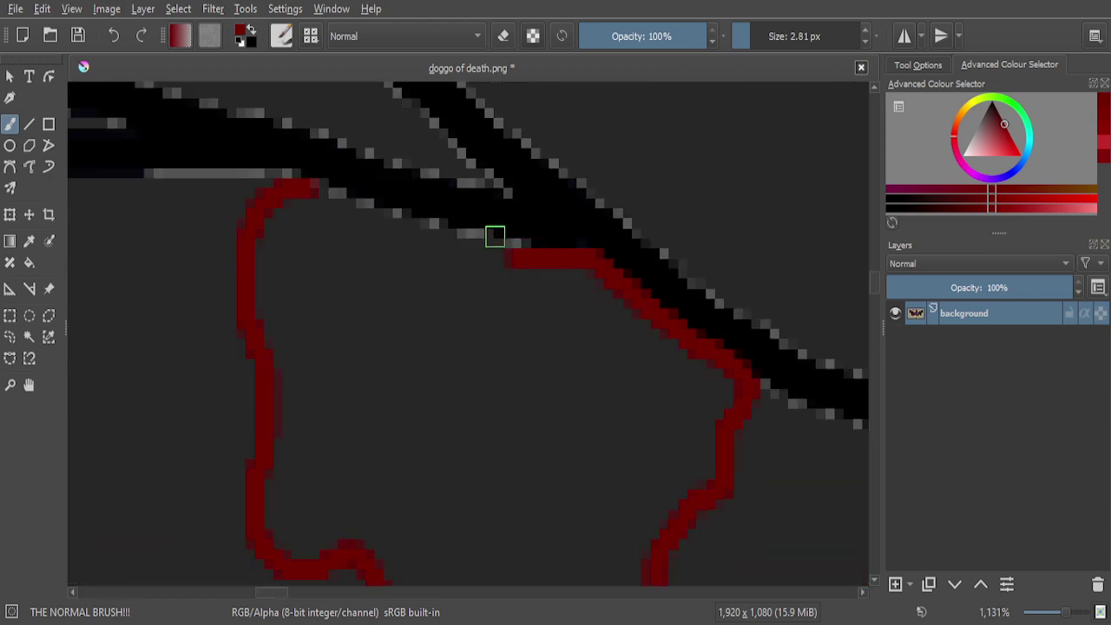
Close the patch by continuing the dark red line along the feather's upper outline to the U shape's left end
scroll(495, 240, up, 3)
mouse_move(566, 283)
mouse_down()
mouse_move(486, 289)
mouse_move(471, 265)
mouse_move(318, 260)
mouse_move(313, 228)
mouse_move(221, 217)
mouse_up()
scroll(558, 310, down, 3)
scroll(391, 241, up, 2)
mouse_move(625, 359)
mouse_down()
mouse_move(702, 405)
mouse_move(562, 387)
mouse_move(591, 369)
mouse_move(458, 357)
mouse_move(448, 341)
mouse_move(500, 322)
mouse_move(344, 299)
mouse_move(411, 281)
mouse_move(284, 279)
mouse_move(320, 238)
mouse_up()
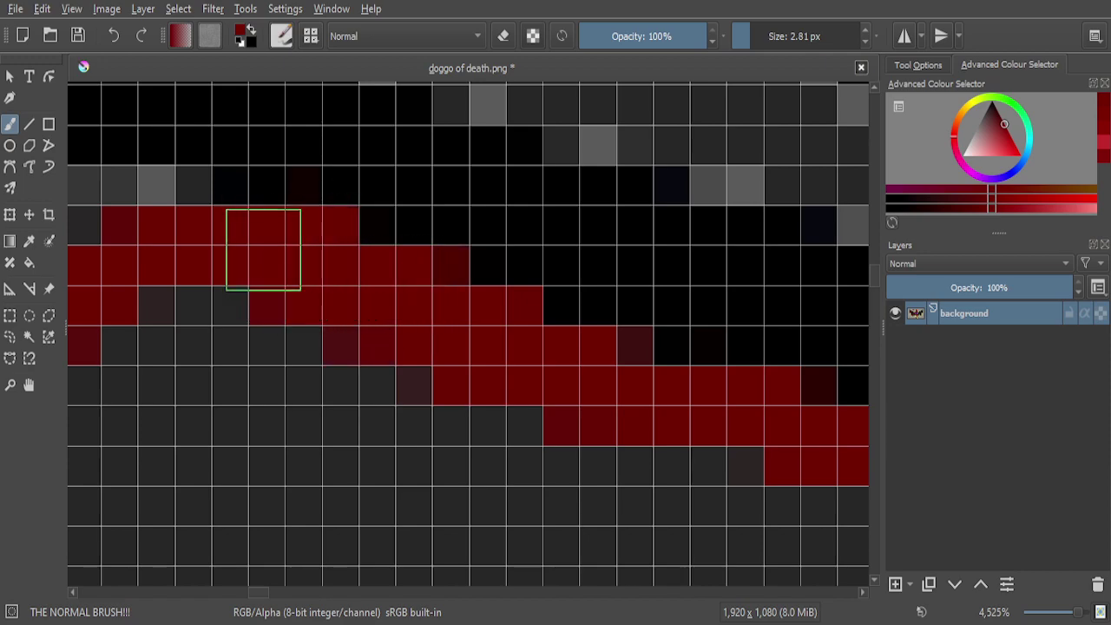
Enlarge the brush to 5.81 px and fill the closed patch's upper-right corner and the start of its right side
scroll(344, 248, down, 8)
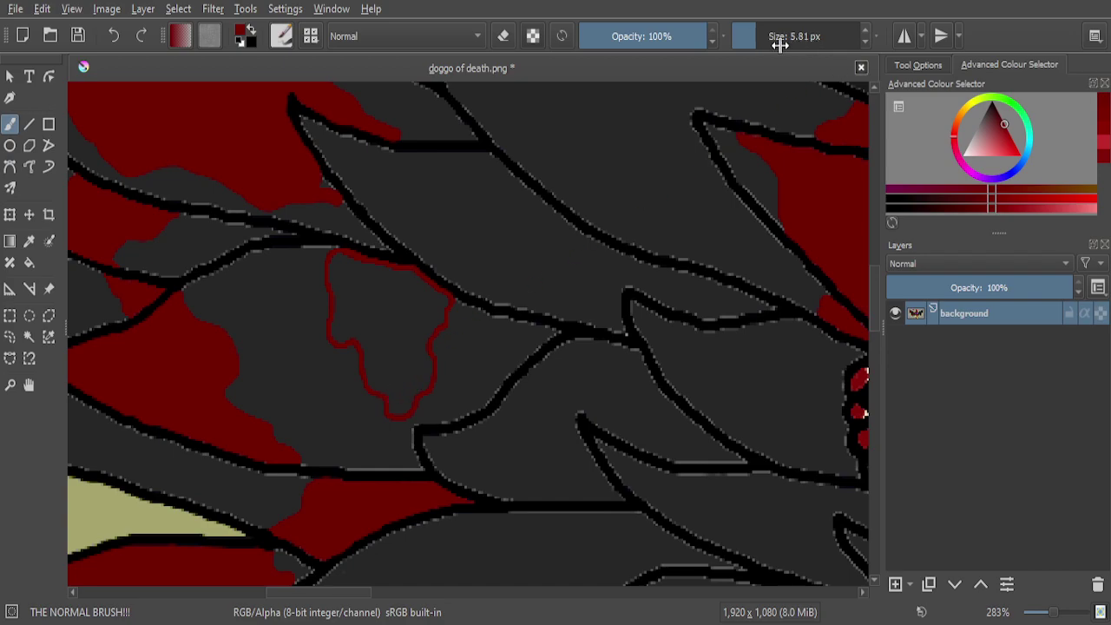
scroll(390, 332, up, 3)
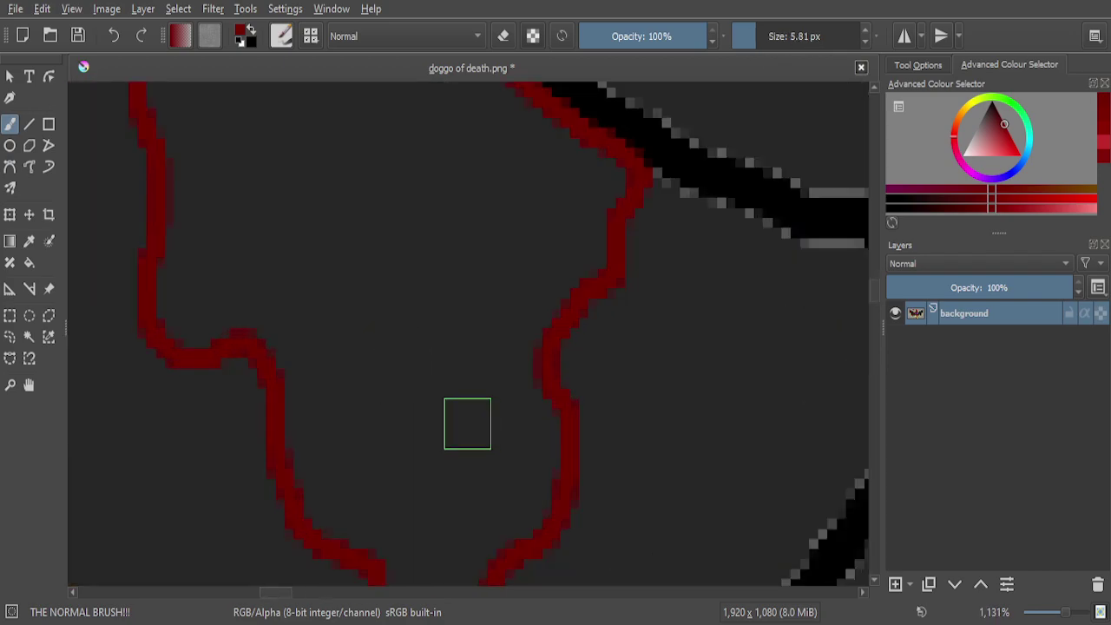
scroll(599, 187, up, 2)
scroll(609, 178, up, 1)
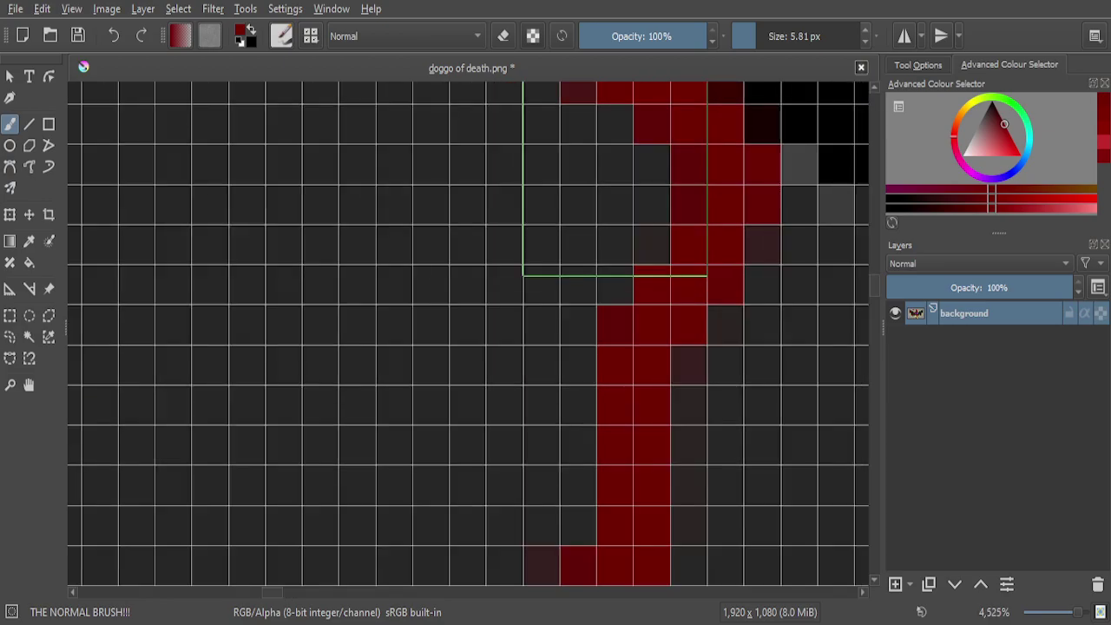
click(621, 175)
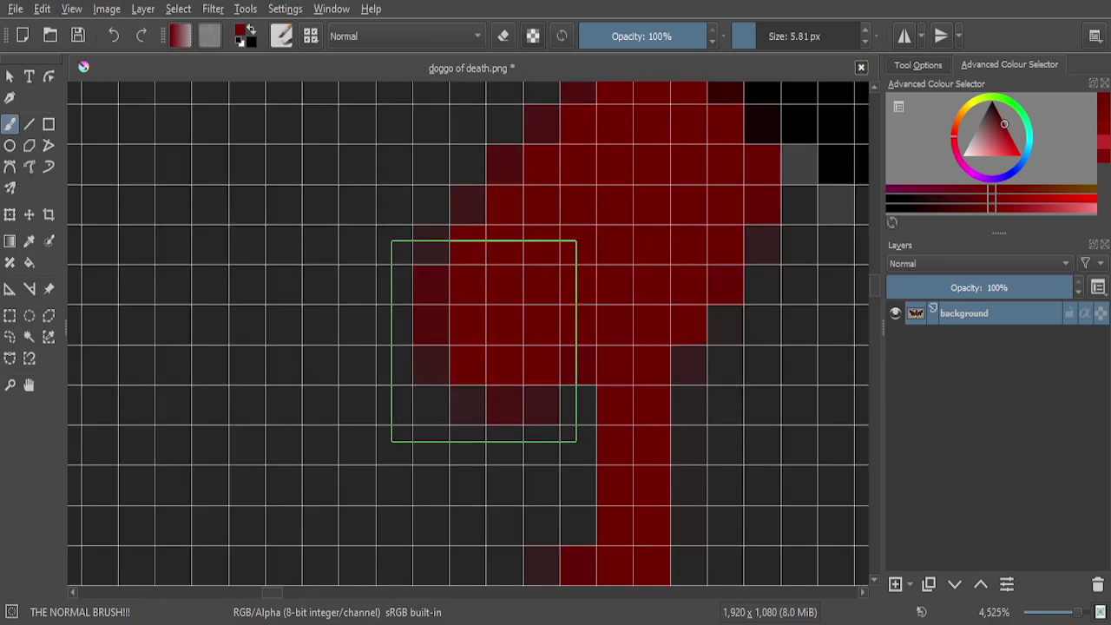
scroll(484, 335, down, 2)
scroll(432, 329, up, 1)
mouse_move(432, 328)
mouse_down()
mouse_move(402, 296)
mouse_move(420, 383)
mouse_move(462, 377)
mouse_move(474, 355)
mouse_move(434, 341)
mouse_up()
scroll(434, 341, down, 3)
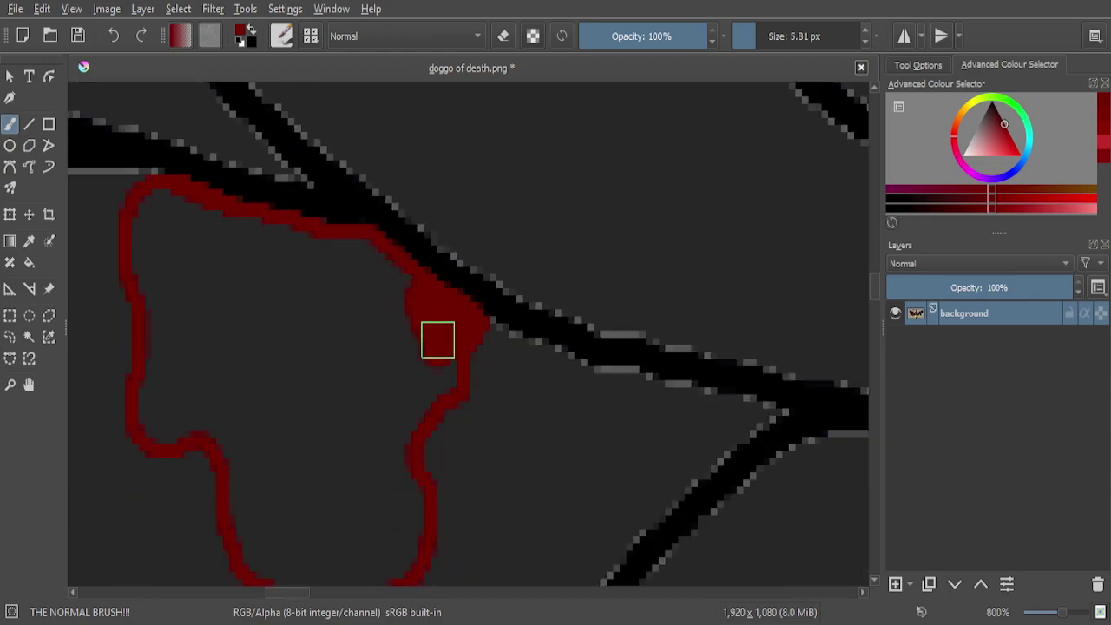
scroll(440, 338, up, 4)
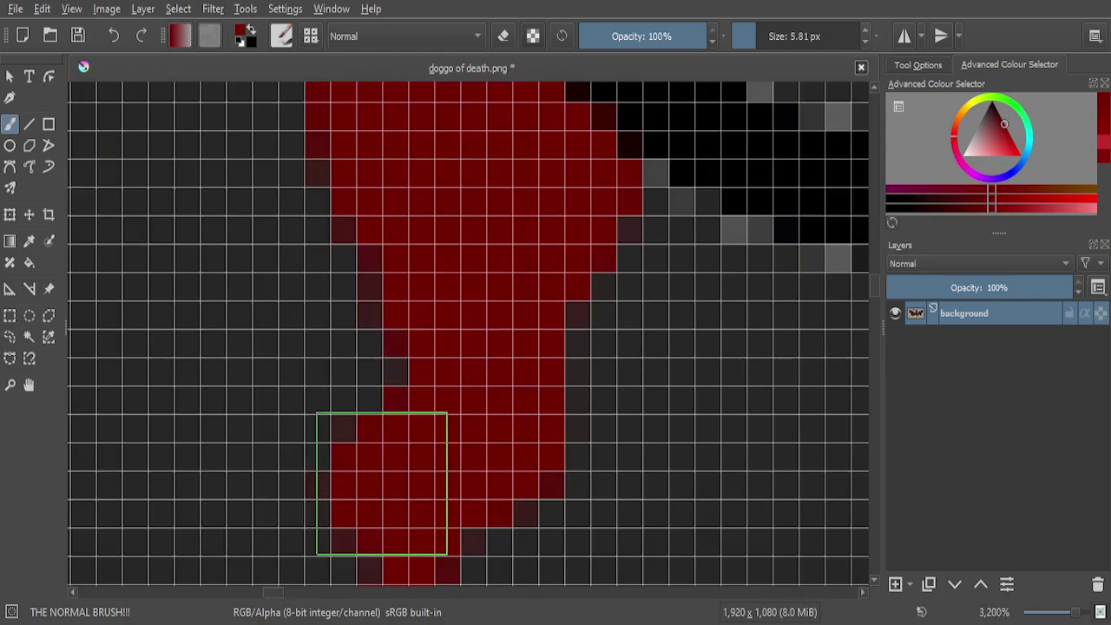
Fill the patch's narrow bottom tip with dark red
scroll(426, 389, down, 8)
scroll(389, 420, up, 7)
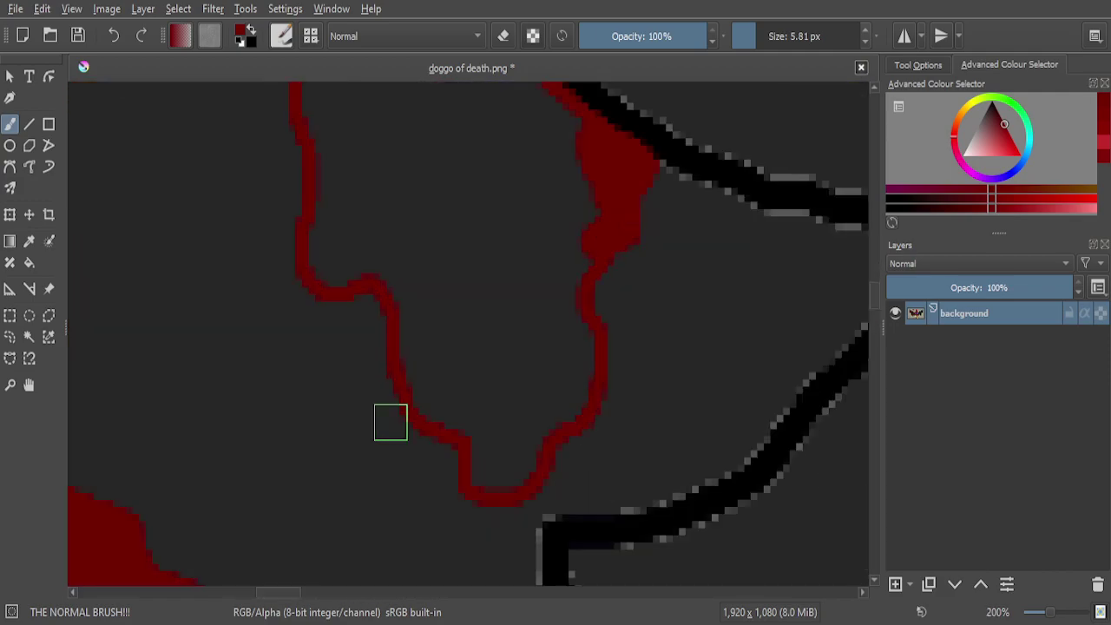
mouse_move(504, 404)
mouse_down()
mouse_move(518, 476)
mouse_move(541, 508)
mouse_move(621, 490)
mouse_move(660, 447)
mouse_move(669, 381)
mouse_move(615, 415)
mouse_move(576, 471)
mouse_move(547, 372)
mouse_up()
scroll(547, 371, down, 6)
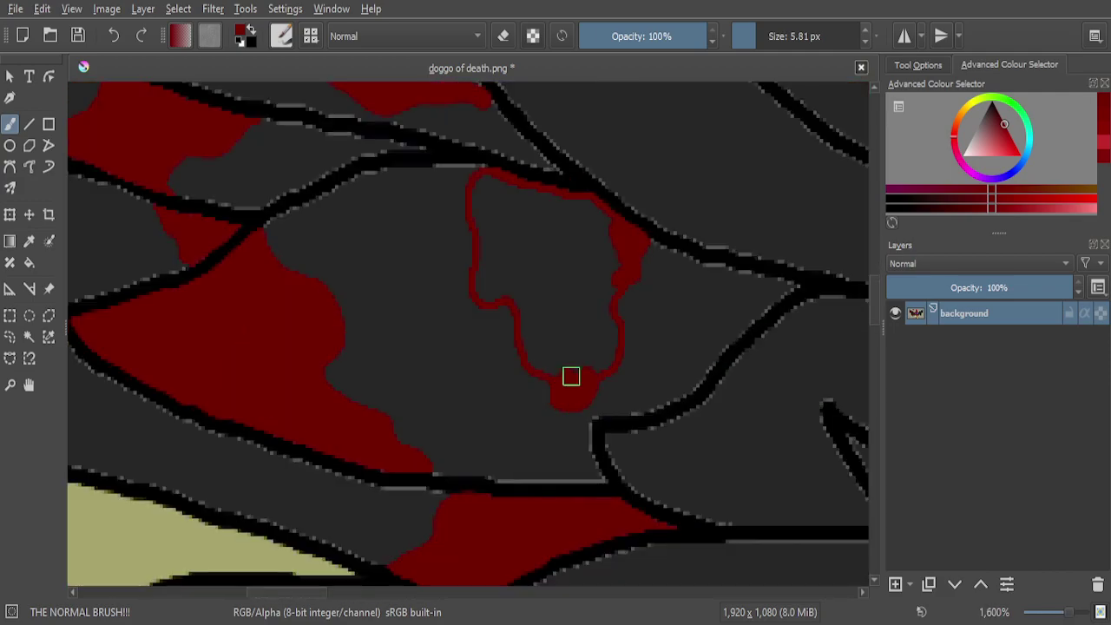
Fill the patch's upper-left corner and thicken the dark red band along its upper edge
scroll(549, 298, up, 8)
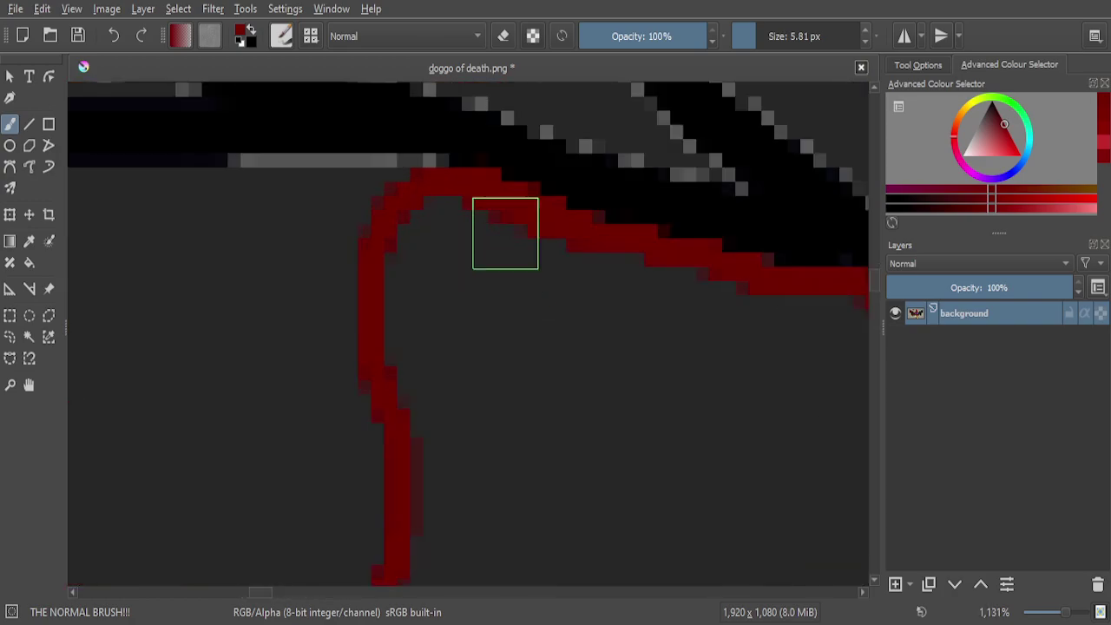
mouse_move(506, 236)
mouse_down()
mouse_move(321, 355)
mouse_move(307, 338)
mouse_move(330, 265)
mouse_move(395, 210)
mouse_move(346, 330)
mouse_up()
scroll(345, 330, down, 1)
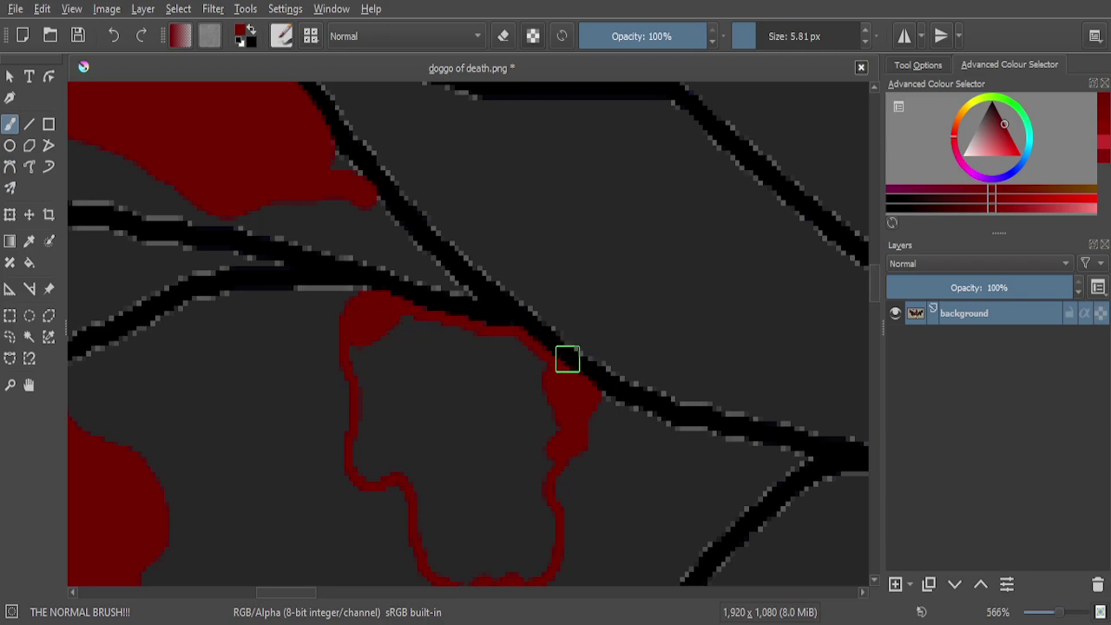
scroll(571, 354, up, 6)
mouse_move(296, 239)
mouse_down()
mouse_move(168, 199)
mouse_move(384, 303)
mouse_up()
scroll(548, 335, down, 4)
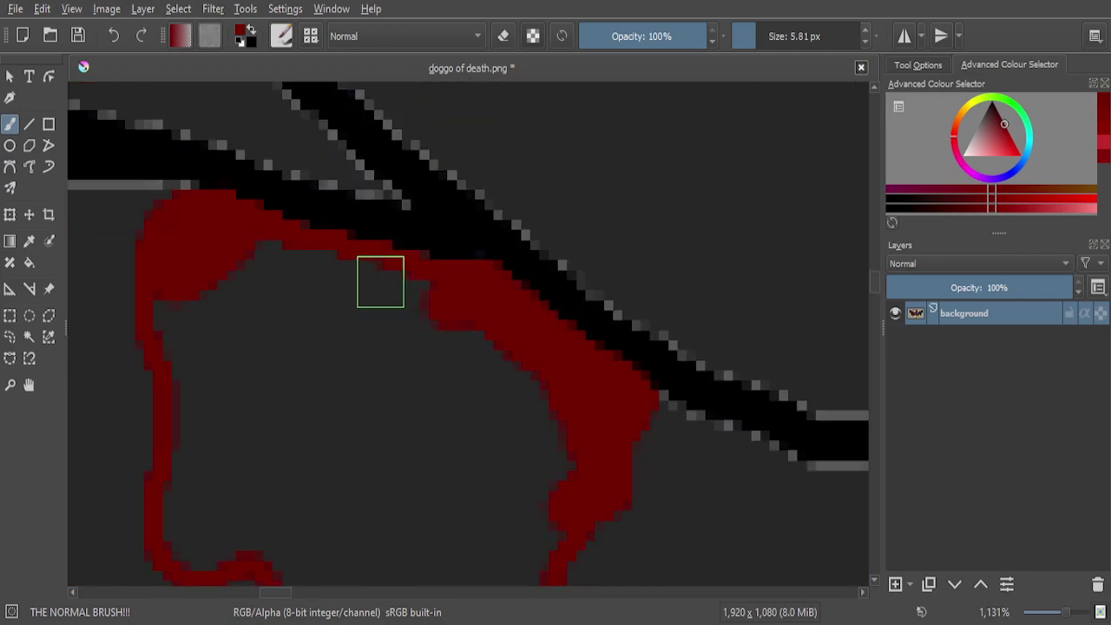
scroll(385, 282, up, 4)
drag(546, 335, 283, 268)
scroll(393, 324, down, 3)
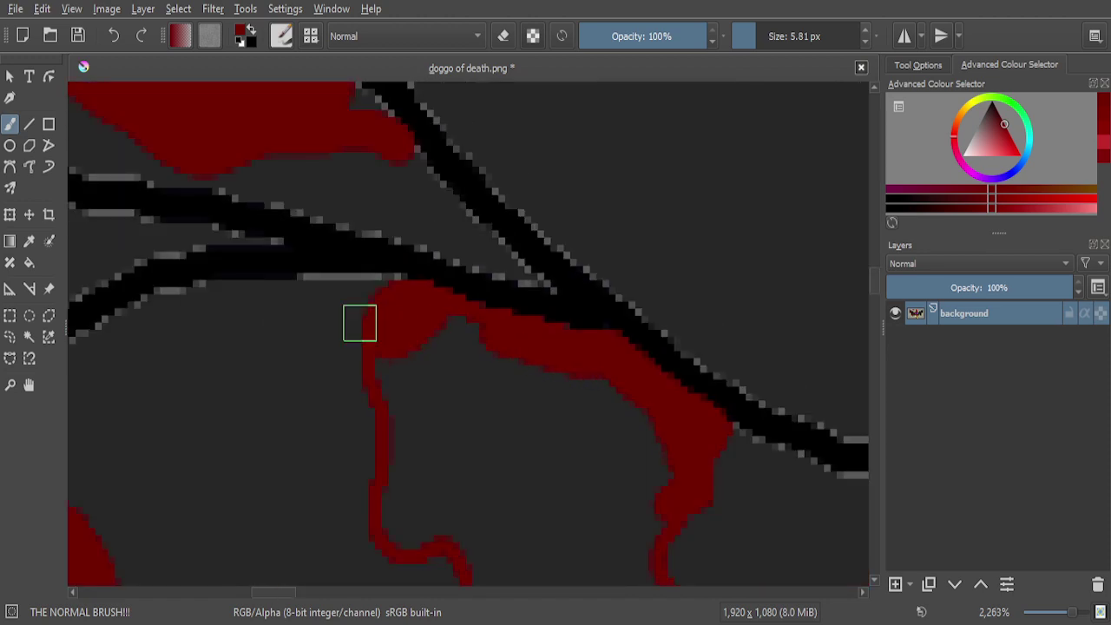
Fill the grey notch between the patch's upper-left corner and the thickened upper band with dark red
scroll(342, 315, up, 3)
scroll(633, 352, down, 4)
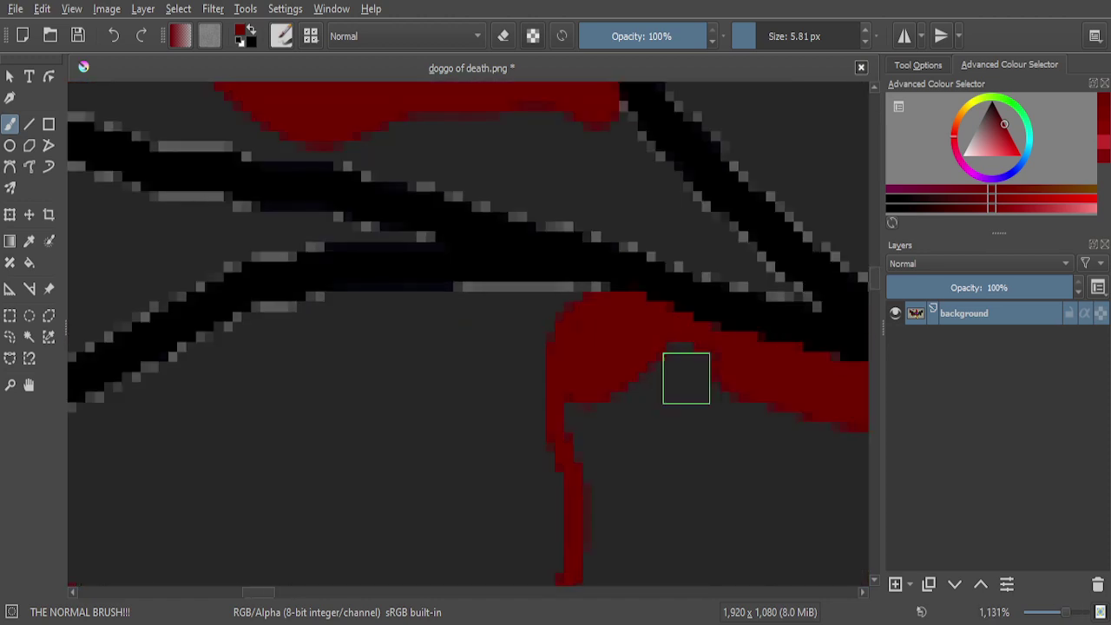
scroll(685, 377, up, 4)
mouse_move(756, 360)
mouse_down()
mouse_move(600, 338)
mouse_move(429, 370)
mouse_move(350, 350)
mouse_move(453, 330)
mouse_move(568, 280)
mouse_move(495, 342)
mouse_move(353, 419)
mouse_move(339, 448)
mouse_move(386, 441)
mouse_up()
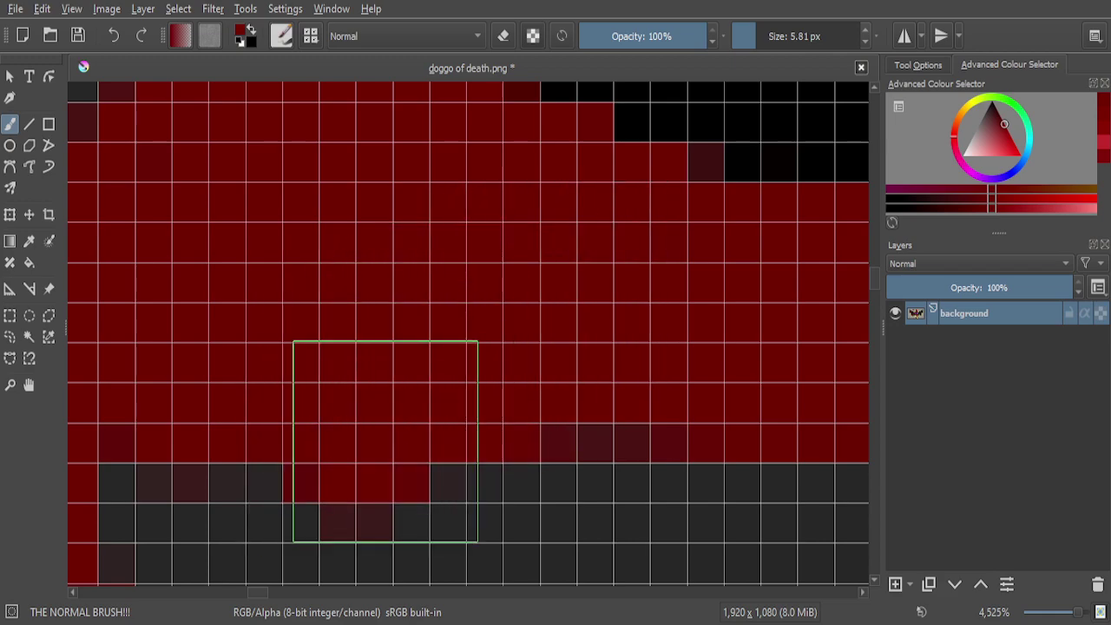
Enlarge the brush to 16.81 px and fill the patch's lower lobe above the bottom tip
drag(740, 28, 764, 36)
scroll(573, 276, down, 9)
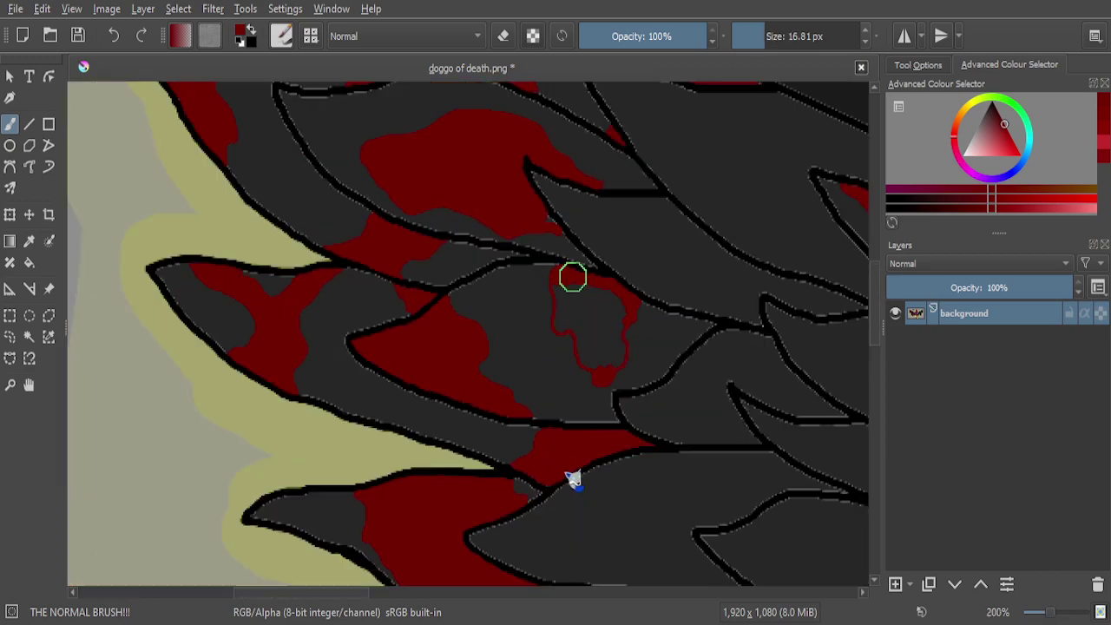
scroll(615, 377, up, 4)
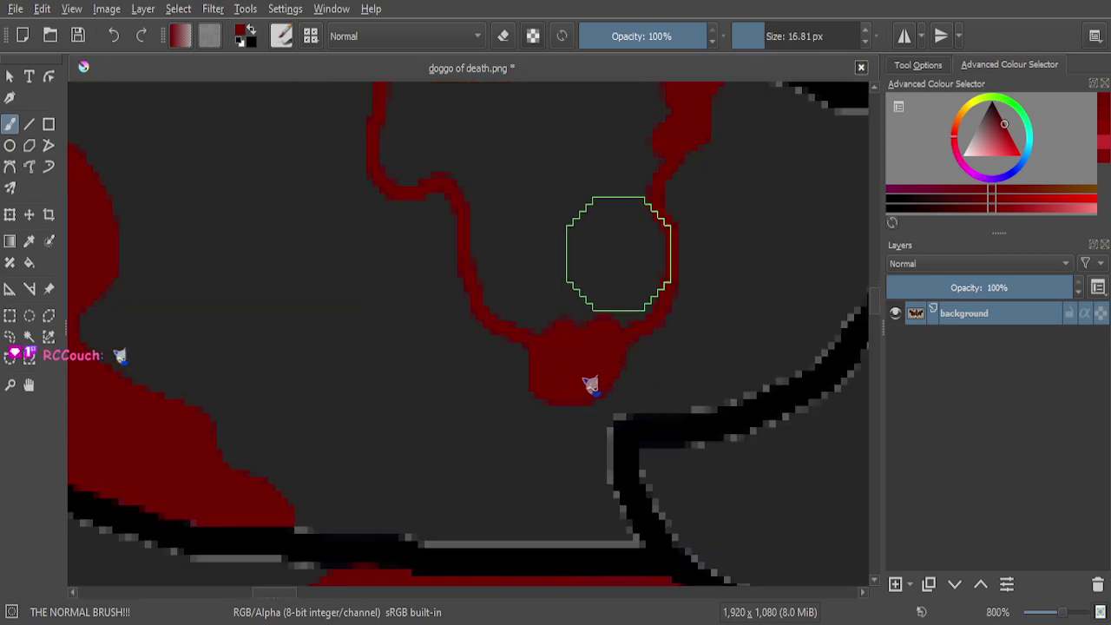
scroll(617, 256, up, 2)
mouse_move(620, 260)
mouse_down()
mouse_move(503, 344)
mouse_move(441, 324)
mouse_move(391, 248)
mouse_move(545, 343)
mouse_up()
scroll(547, 339, down, 4)
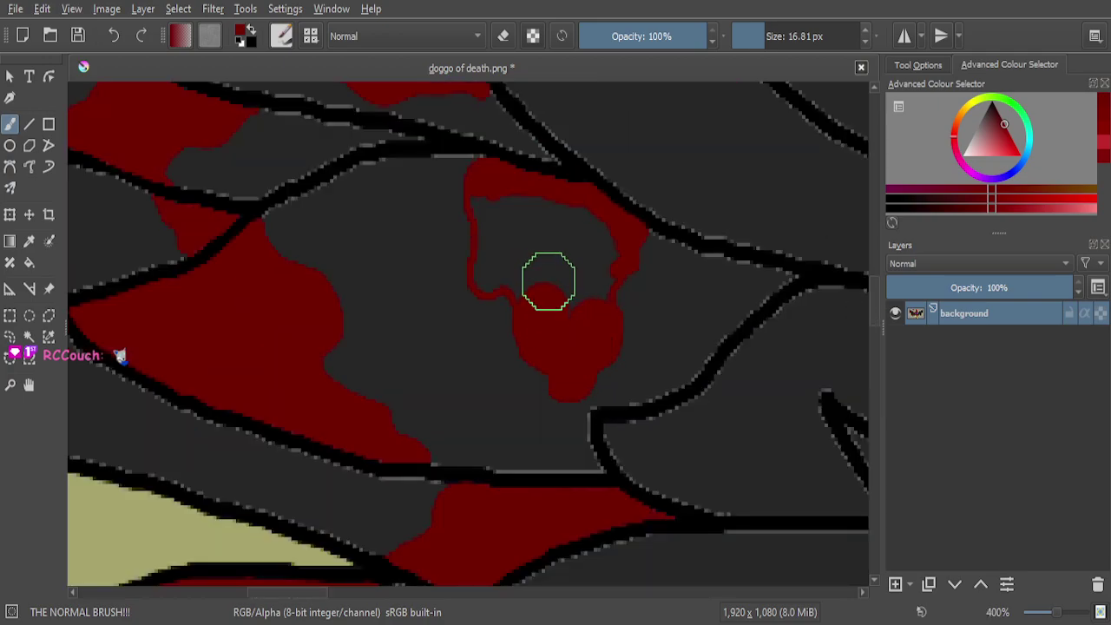
Fill the patch's remaining grey middle and upper-left area with dark red
scroll(547, 286, up, 3)
mouse_move(533, 272)
mouse_down()
mouse_move(491, 284)
mouse_move(547, 351)
mouse_move(581, 353)
mouse_move(689, 240)
mouse_move(651, 345)
mouse_up()
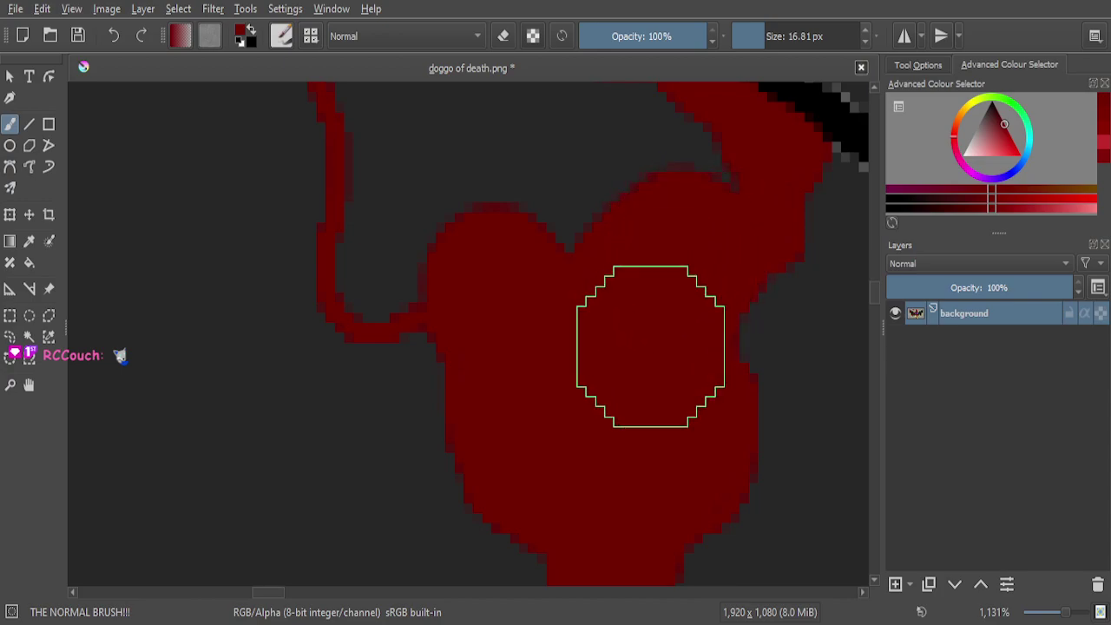
scroll(620, 343, down, 3)
scroll(642, 287, up, 3)
mouse_move(646, 287)
mouse_down()
mouse_move(687, 293)
mouse_move(618, 263)
mouse_move(428, 269)
mouse_move(390, 190)
mouse_move(413, 184)
mouse_move(501, 205)
mouse_move(585, 316)
mouse_move(551, 357)
mouse_move(403, 366)
mouse_move(395, 350)
mouse_move(411, 301)
mouse_move(438, 265)
mouse_up()
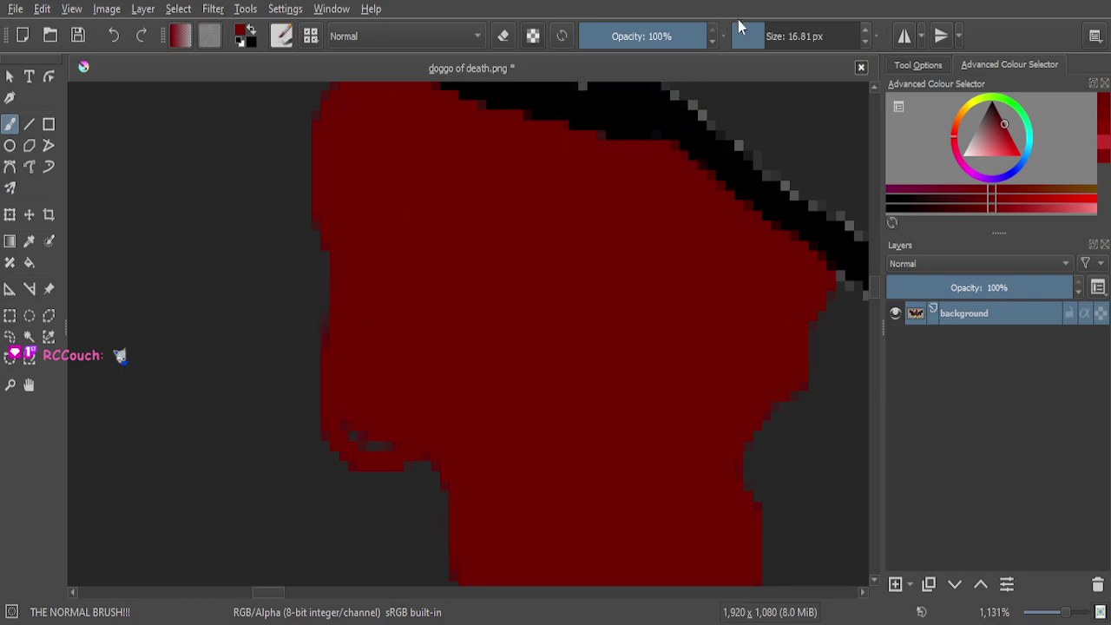
Reduce the brush to 5.81 px, cover the grey specks left in the patch's lower-left bend and save the document
scroll(374, 381, up, 3)
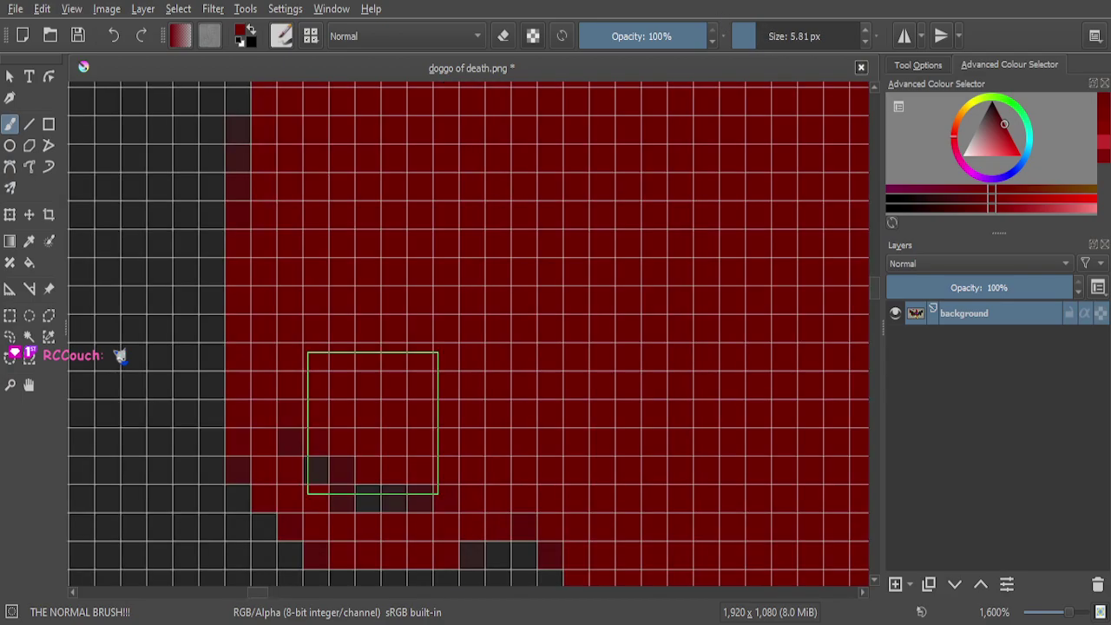
scroll(465, 308, down, 7)
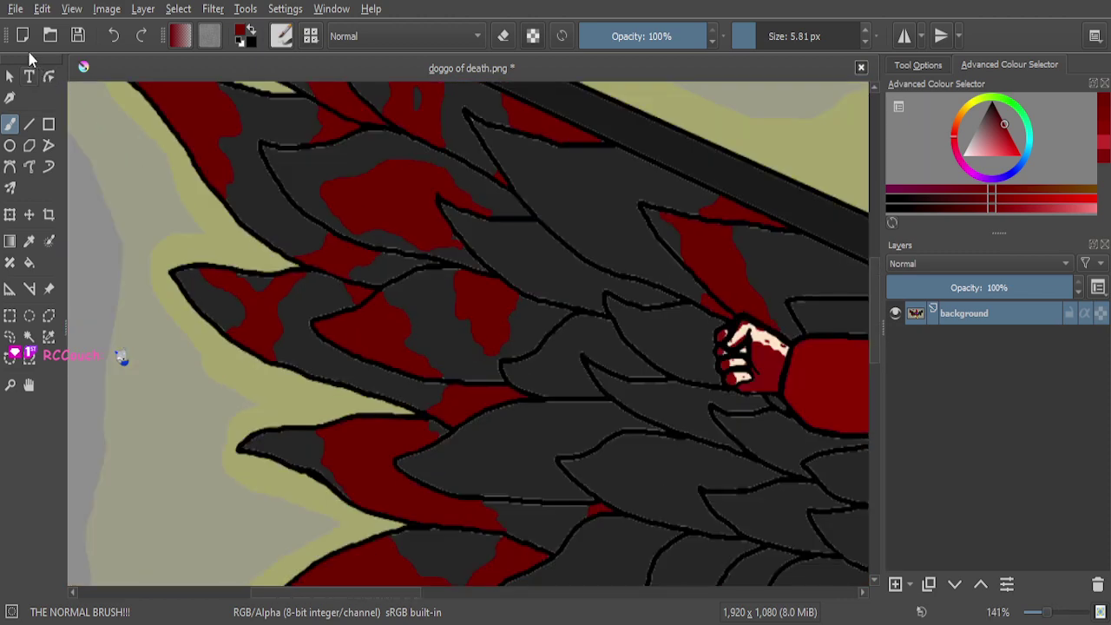
key(ctrl+s)
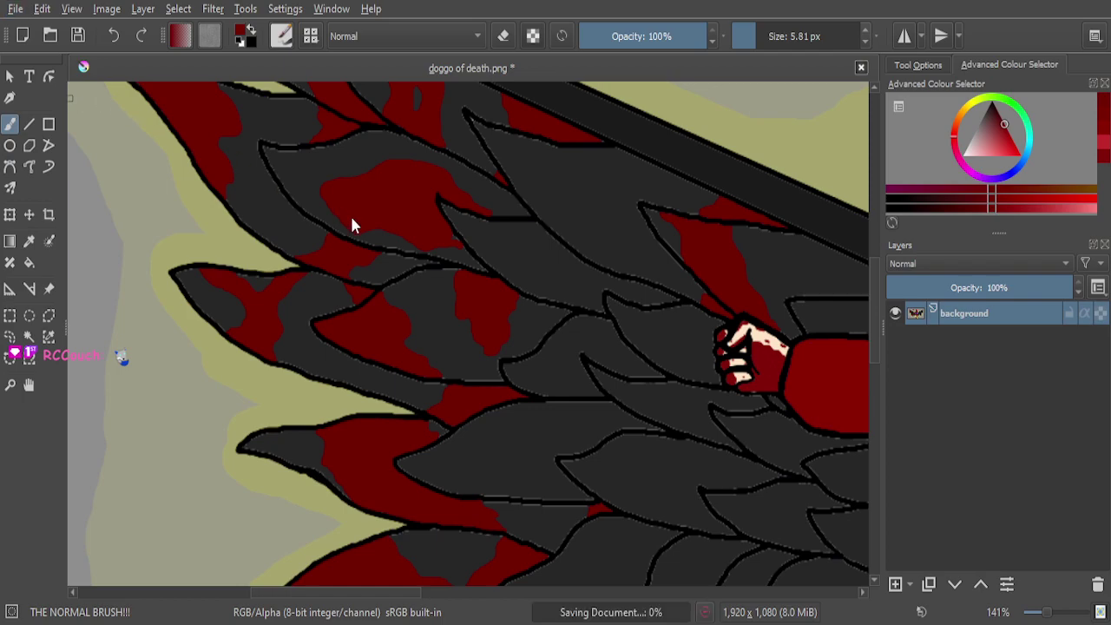
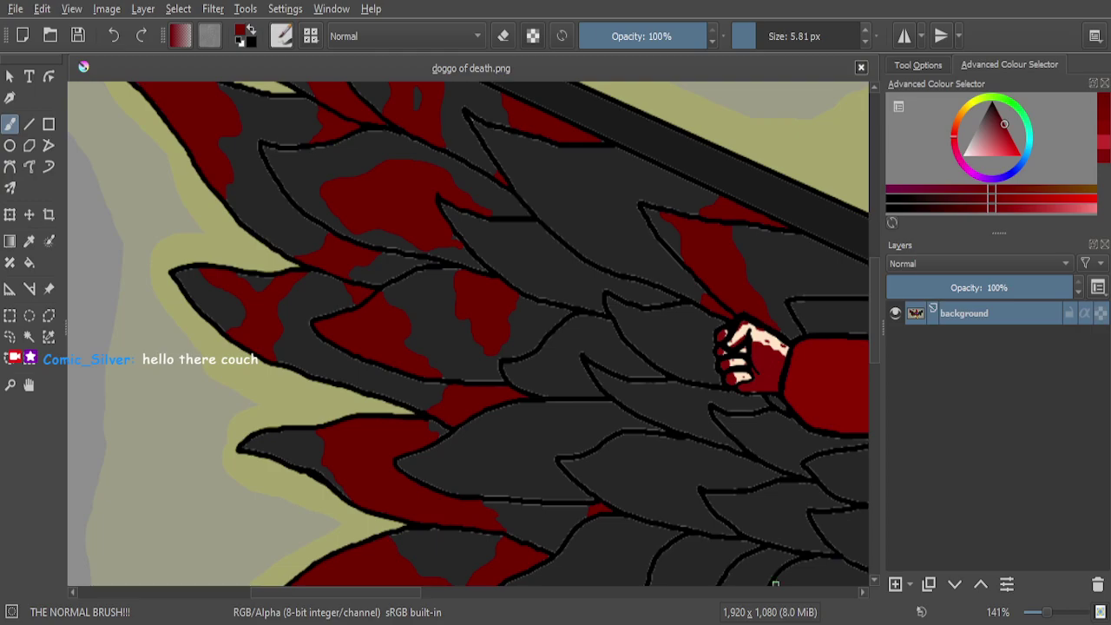
Paint a small dark red spot in the grey corner where the feather outlines meet above the large bottom red feather
scroll(659, 427, down, 3)
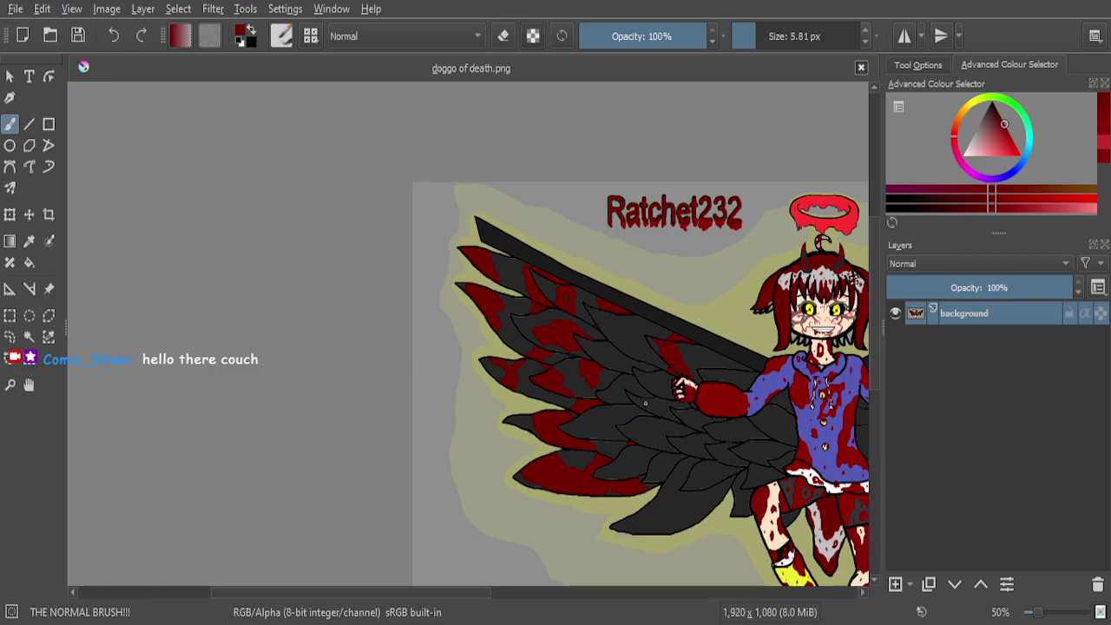
scroll(636, 479, up, 4)
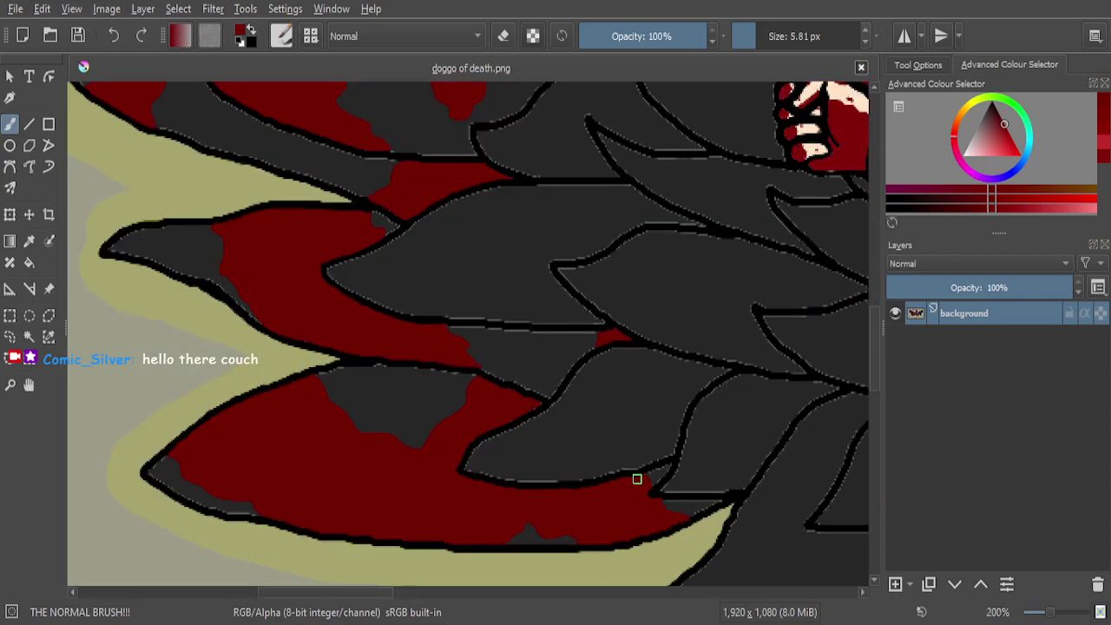
scroll(549, 394, up, 7)
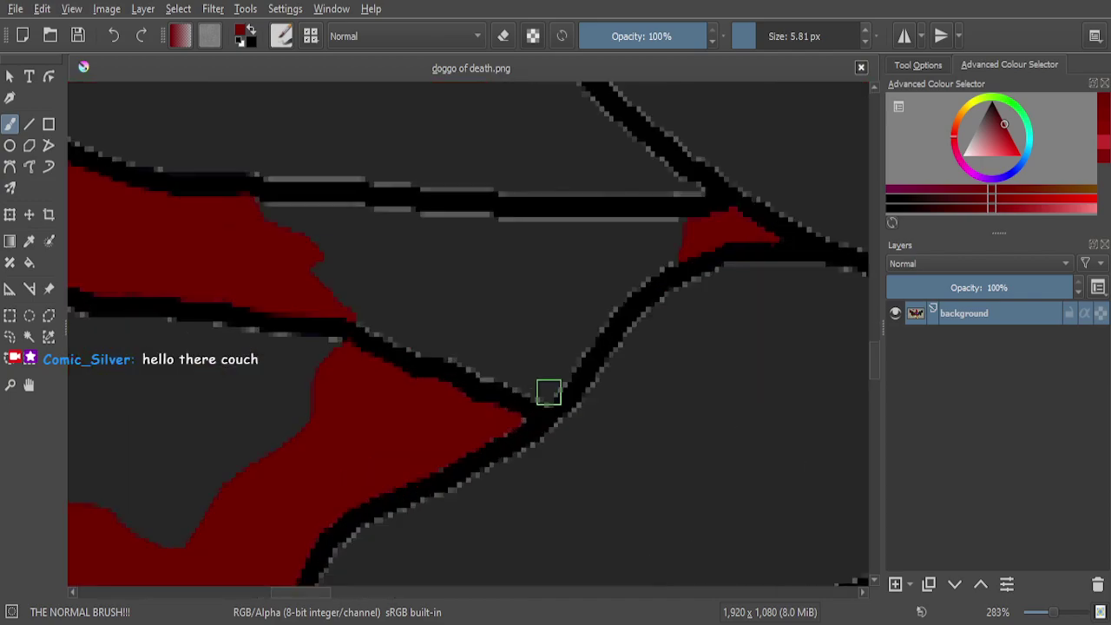
mouse_move(632, 280)
mouse_down()
mouse_move(541, 415)
mouse_move(480, 389)
mouse_move(481, 374)
mouse_move(517, 347)
mouse_move(581, 320)
mouse_up()
scroll(563, 385, down, 4)
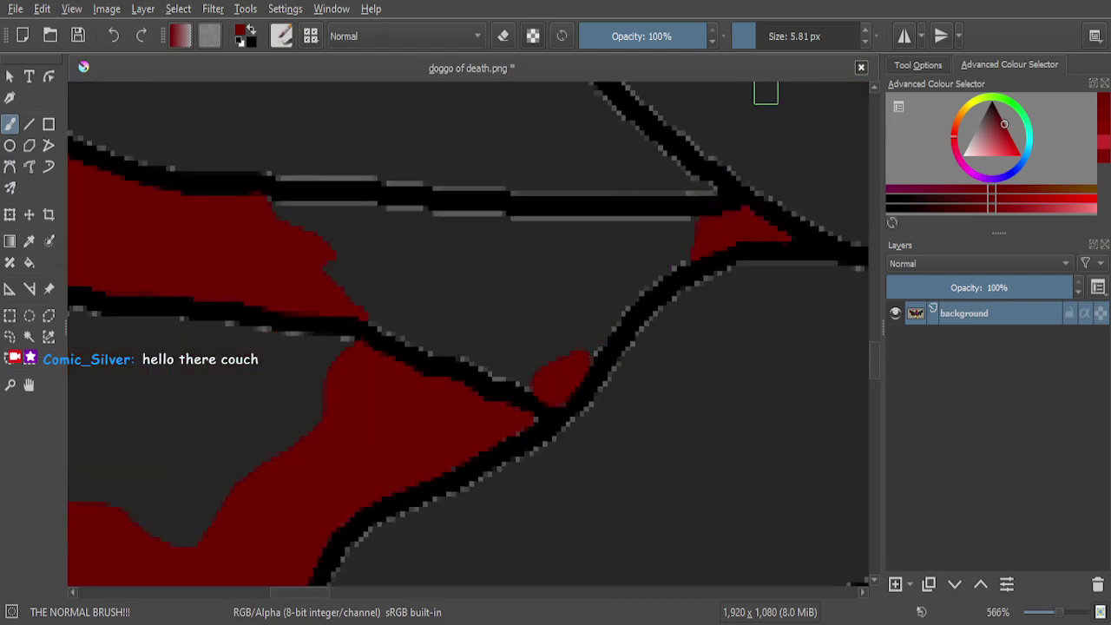
Reduce the brush to 1.81 px and extend the small red spot into a pointed tip up along the black feather outline
scroll(616, 293, up, 6)
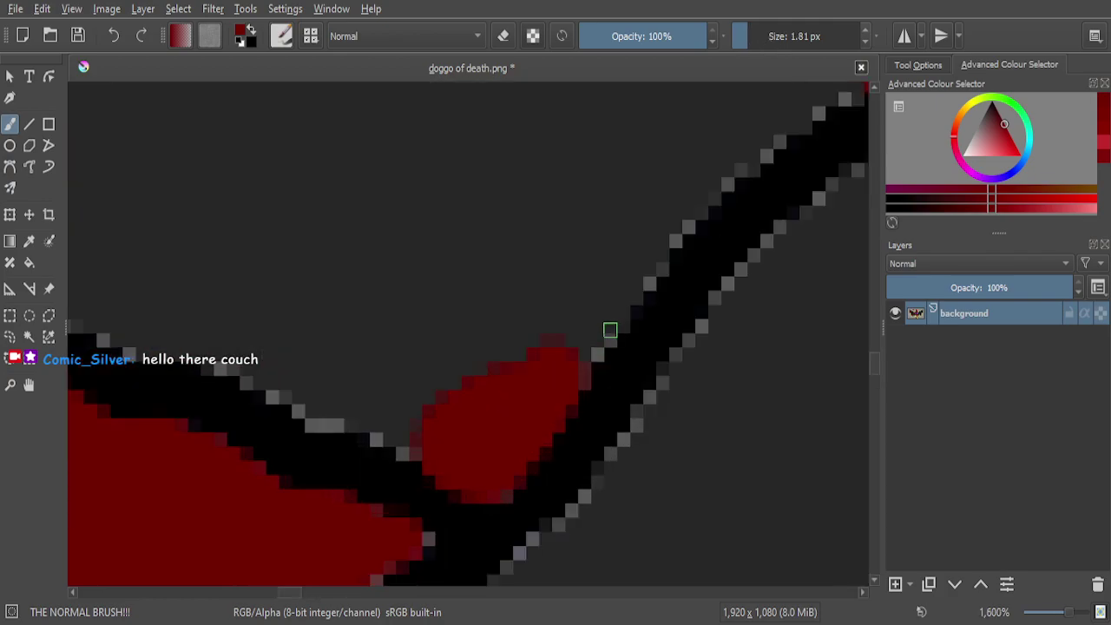
mouse_move(622, 309)
mouse_down()
mouse_move(467, 380)
mouse_move(476, 389)
mouse_move(576, 366)
mouse_move(632, 328)
mouse_move(547, 408)
mouse_move(502, 503)
mouse_up()
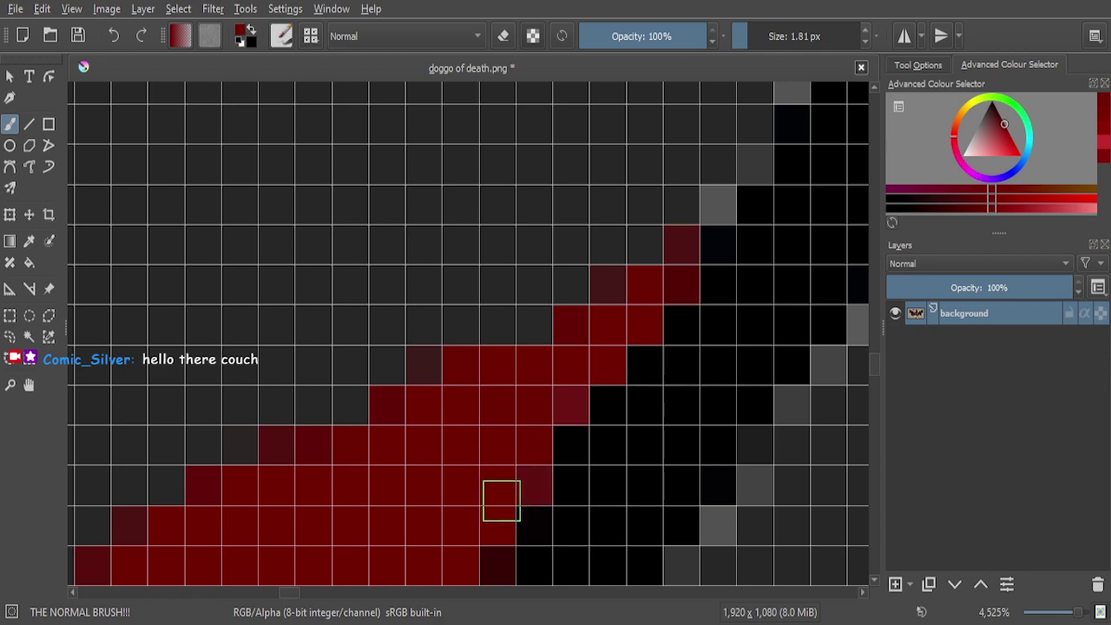
scroll(582, 359, down, 2)
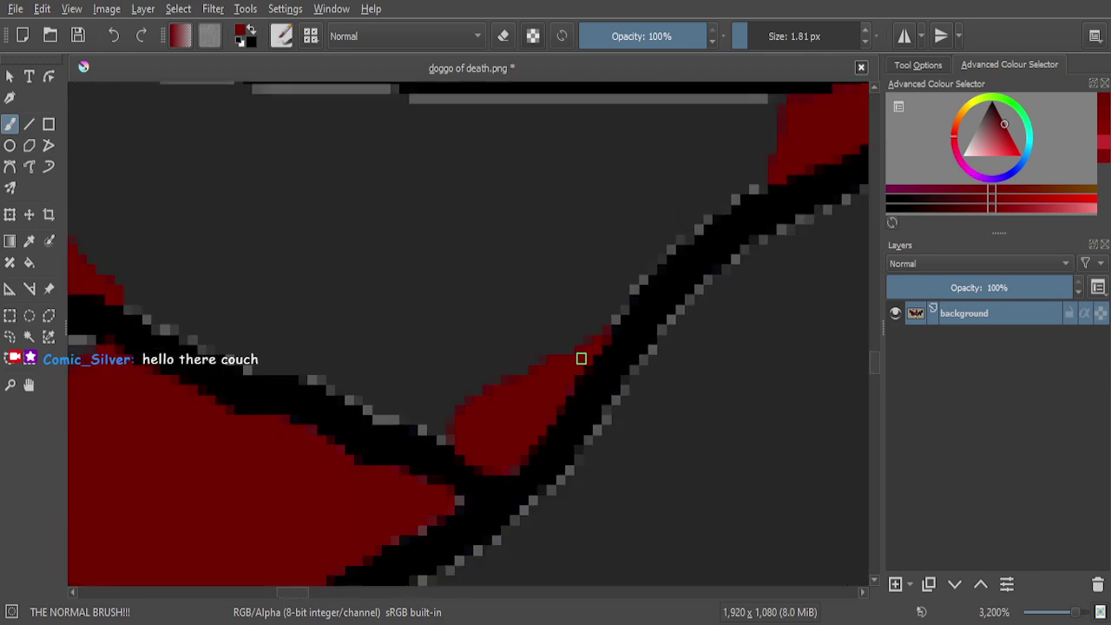
scroll(580, 359, down, 5)
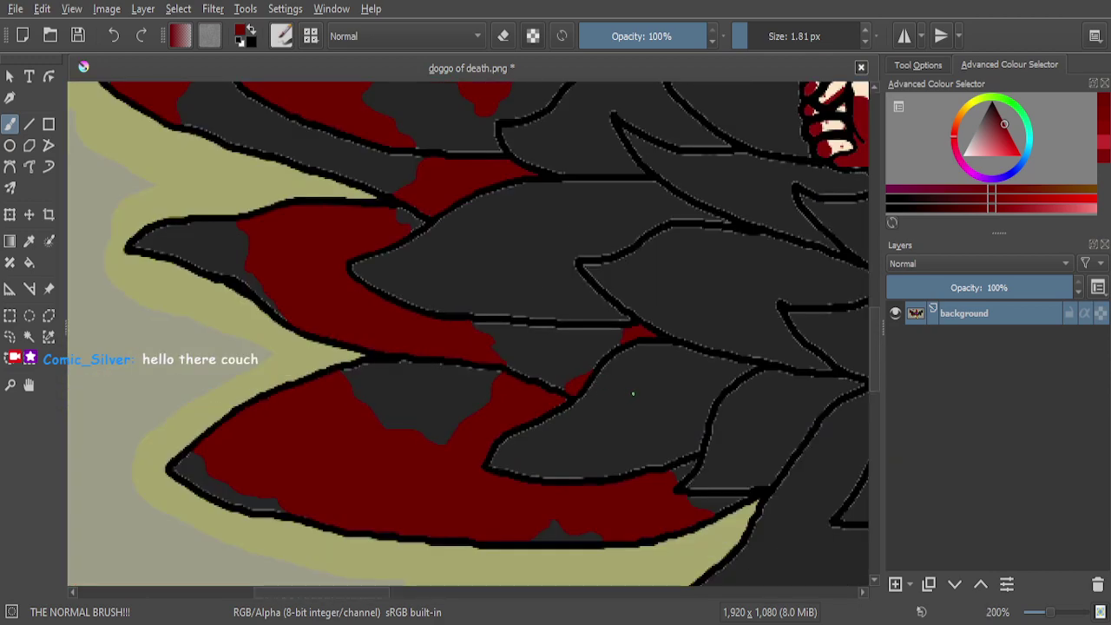
Enlarge the brush to 3.81 px and draw two dark red lines across the grey middle feather, wavy near its tip and curved near its inner end
scroll(633, 394, down, 1)
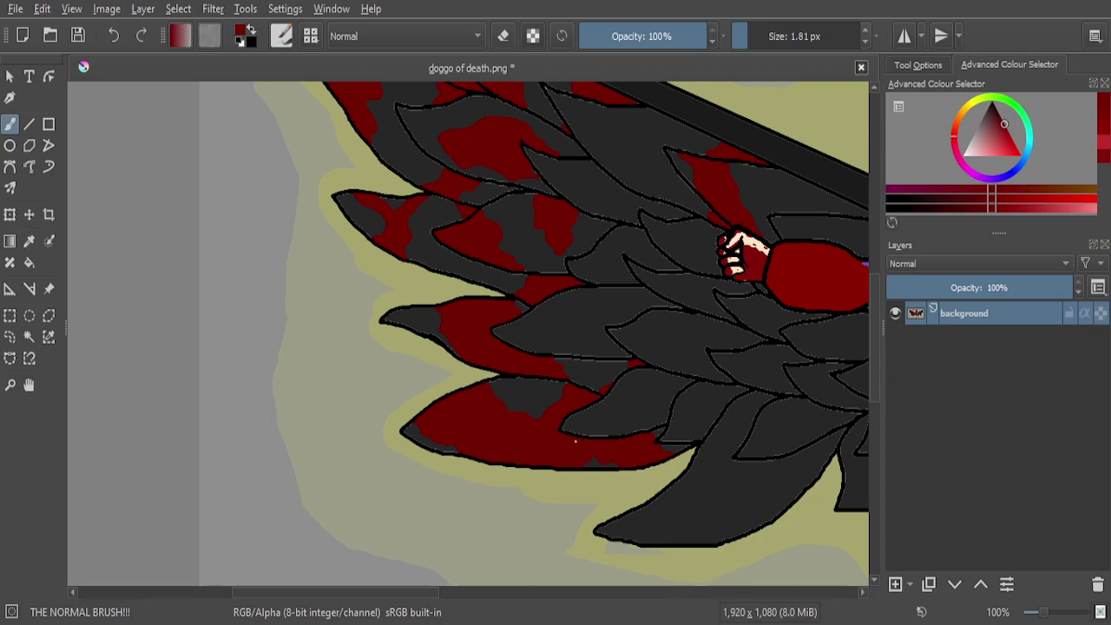
scroll(579, 446, down, 2)
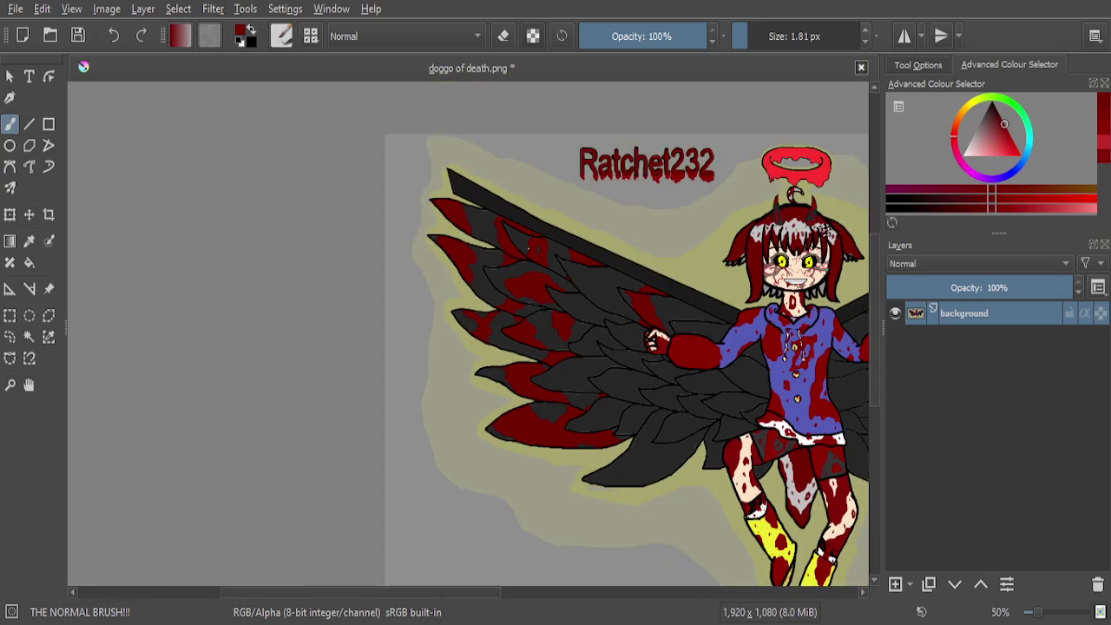
scroll(528, 248, up, 3)
scroll(576, 254, down, 3)
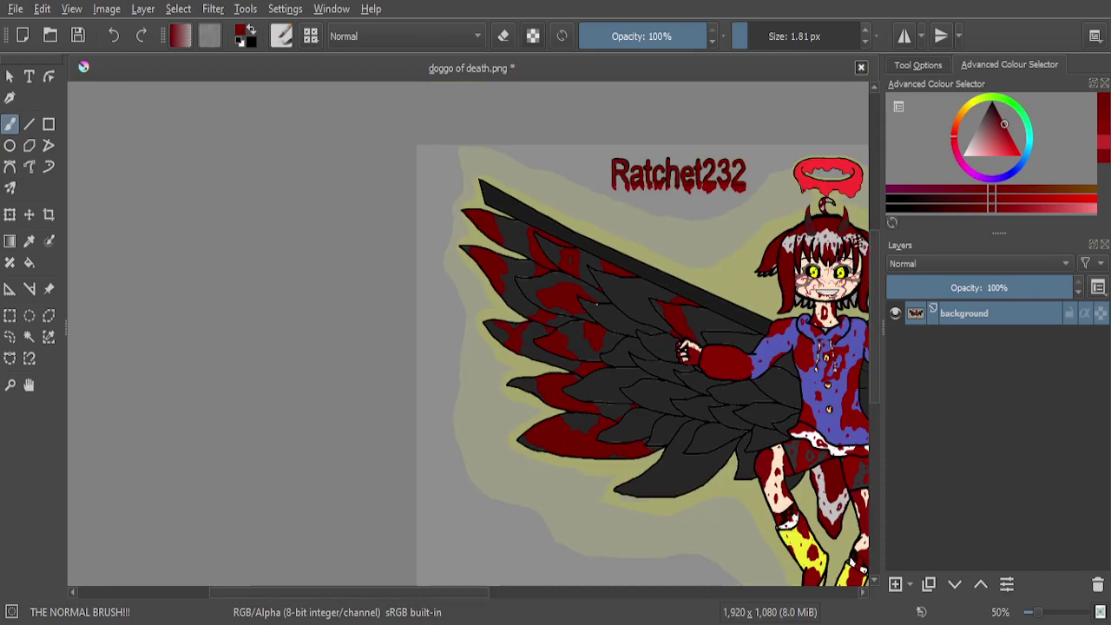
scroll(614, 400, up, 4)
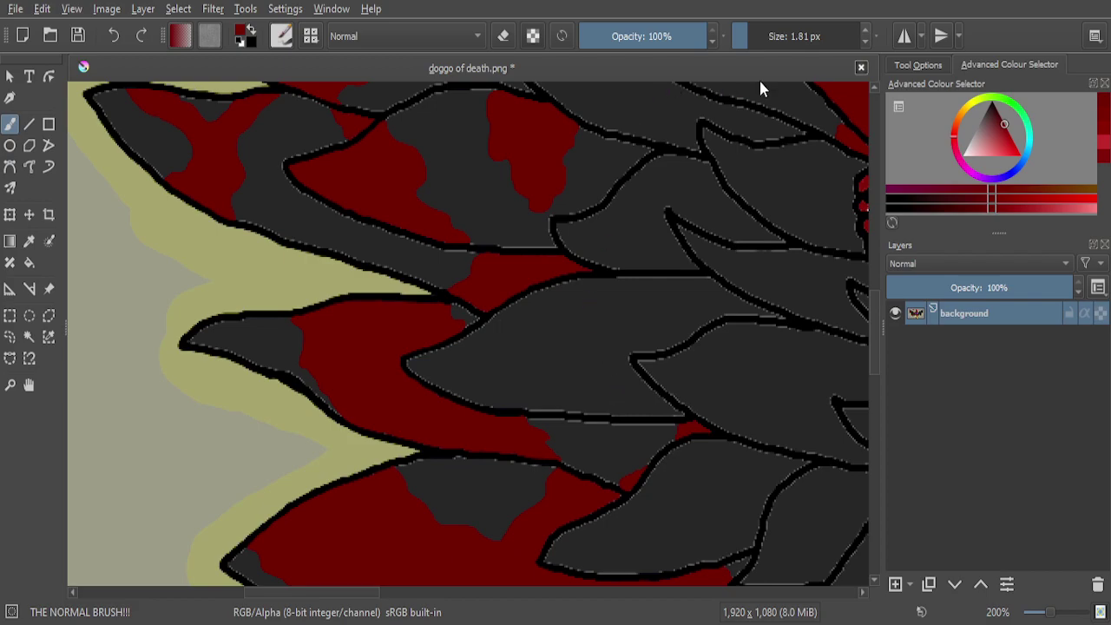
scroll(562, 332, up, 3)
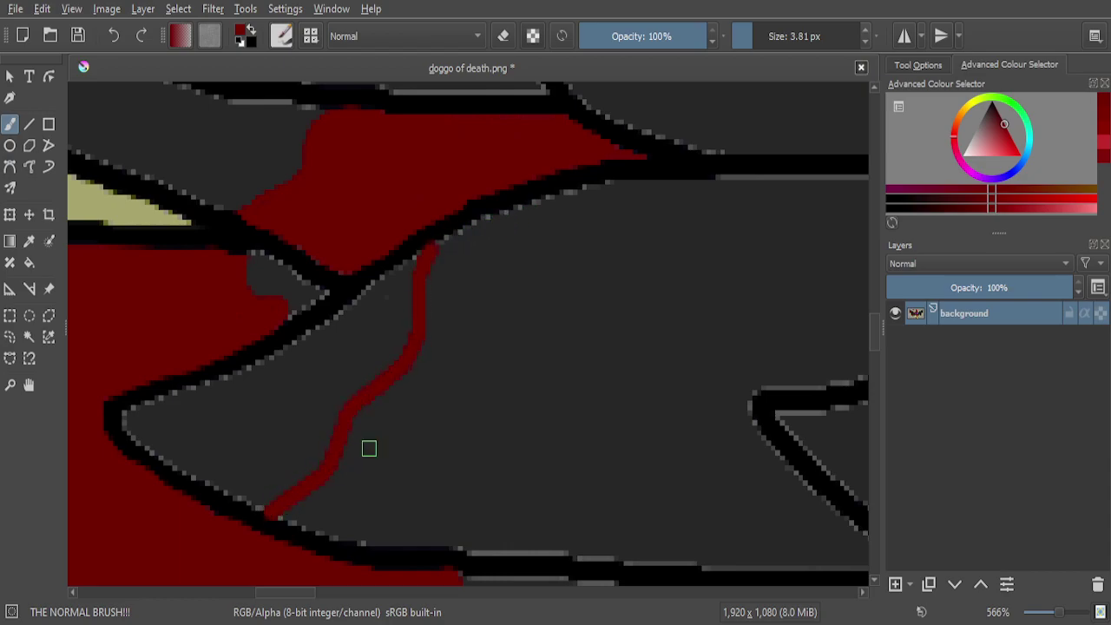
scroll(582, 325, down, 5)
scroll(669, 318, up, 4)
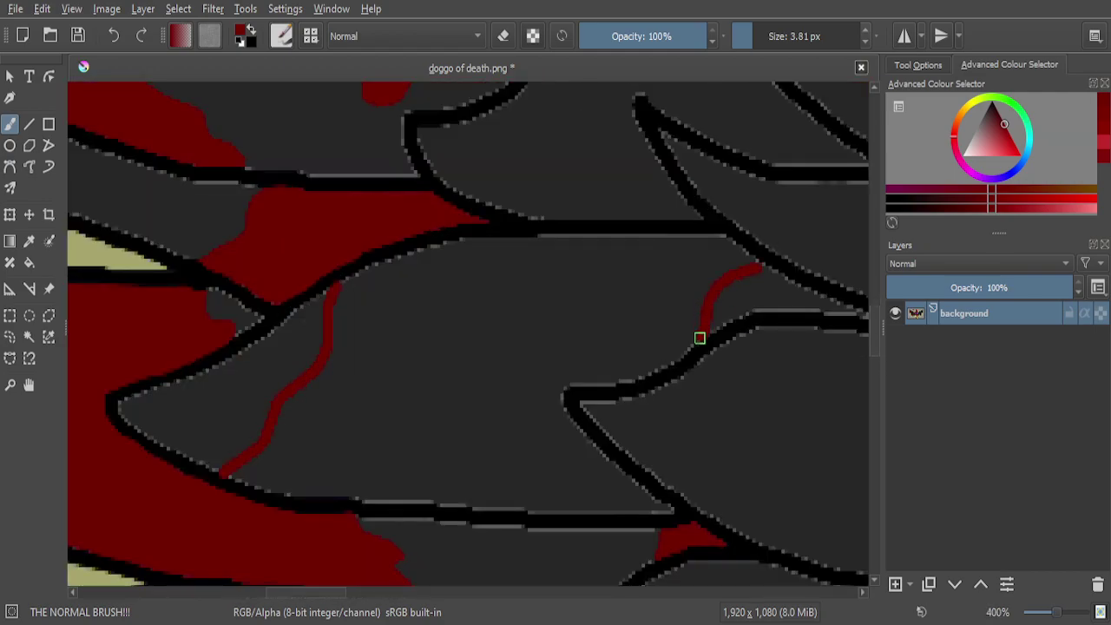
Paint a rounded dark red patch in the feather's lower corner, between its bottom outline and the diagonal outline
scroll(642, 506, up, 4)
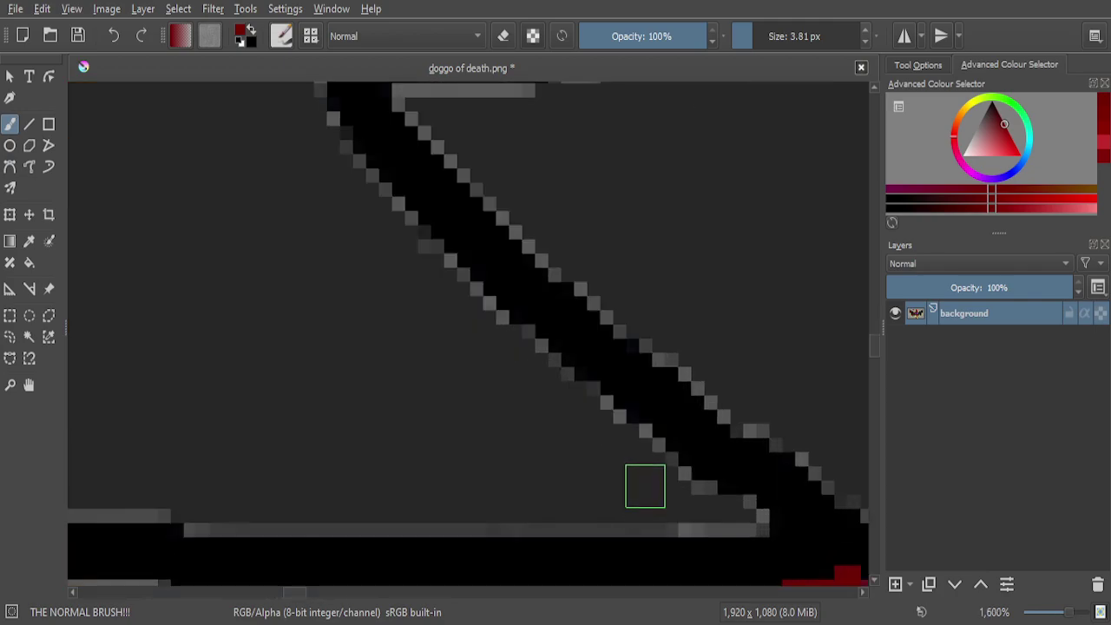
mouse_move(642, 433)
mouse_down()
mouse_move(595, 478)
mouse_move(506, 490)
mouse_move(463, 514)
mouse_move(481, 513)
mouse_move(188, 515)
mouse_move(191, 367)
mouse_move(205, 320)
mouse_move(219, 286)
mouse_move(271, 254)
mouse_move(326, 250)
mouse_move(404, 268)
mouse_move(564, 380)
mouse_move(611, 427)
mouse_move(438, 487)
mouse_move(225, 495)
mouse_move(225, 335)
mouse_move(229, 426)
mouse_move(247, 493)
mouse_move(257, 324)
mouse_move(282, 465)
mouse_move(293, 381)
mouse_move(324, 424)
mouse_move(331, 495)
mouse_move(307, 412)
mouse_move(354, 507)
mouse_move(356, 368)
mouse_move(401, 529)
mouse_move(402, 444)
mouse_move(428, 489)
mouse_move(454, 419)
mouse_move(466, 454)
mouse_move(469, 375)
mouse_move(531, 399)
mouse_move(574, 437)
mouse_up()
mouse_move(493, 429)
mouse_down()
mouse_move(512, 390)
mouse_move(479, 352)
mouse_move(380, 301)
mouse_move(304, 286)
mouse_move(245, 297)
mouse_move(232, 314)
mouse_move(275, 331)
mouse_move(394, 330)
mouse_move(461, 406)
mouse_move(348, 334)
mouse_up()
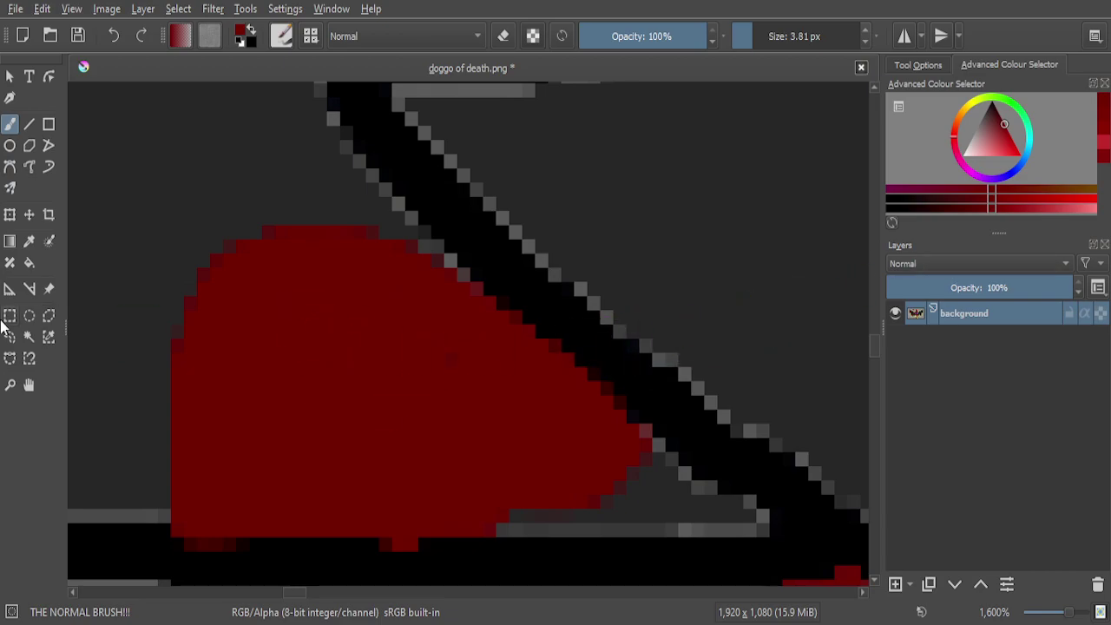
Sample black from the outline and paint over the red that spilled onto the feather's bottom outline beneath the patch
click(31, 242)
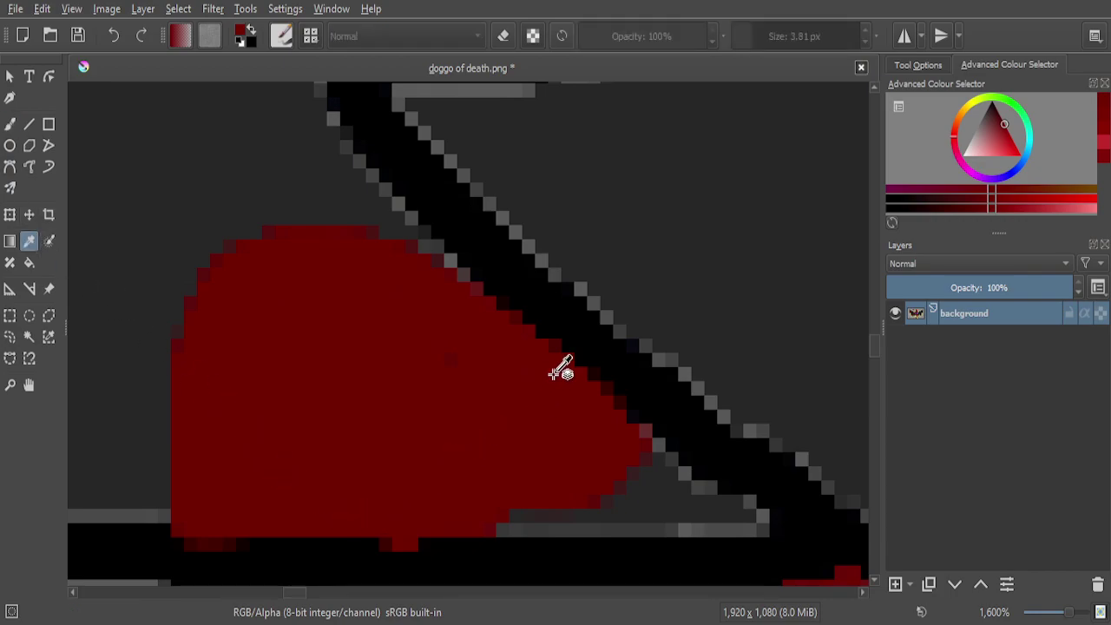
click(549, 300)
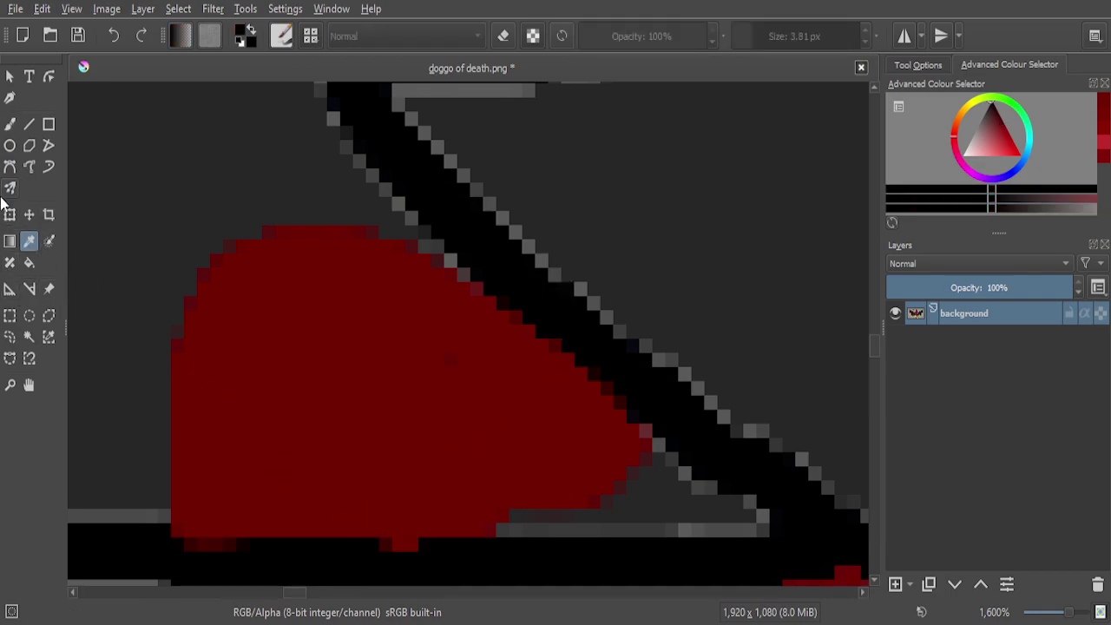
click(8, 125)
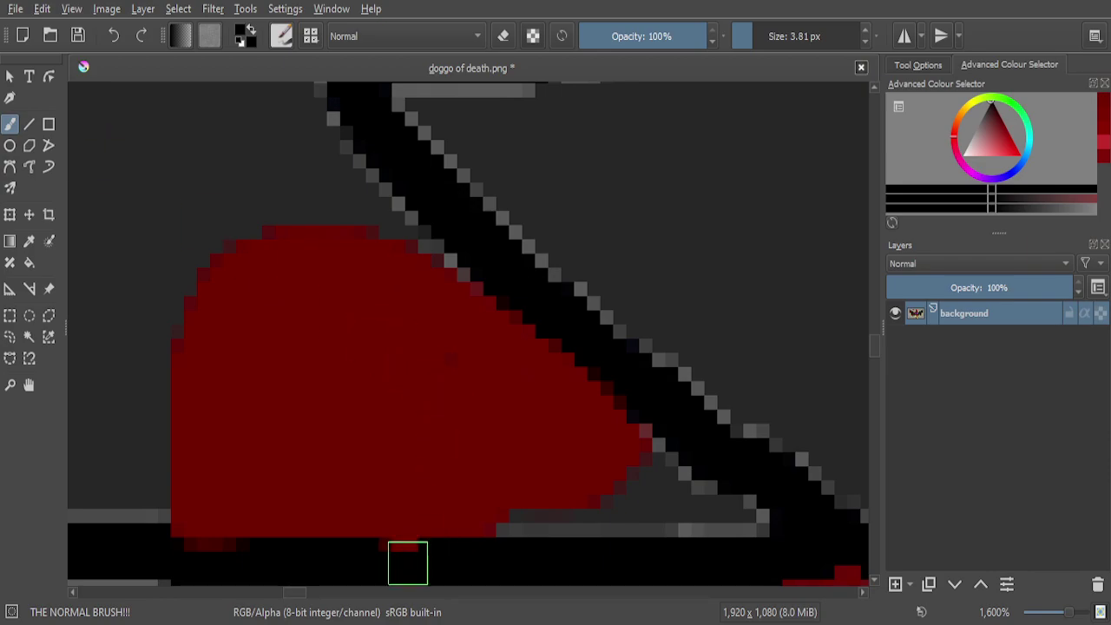
scroll(404, 559, up, 3)
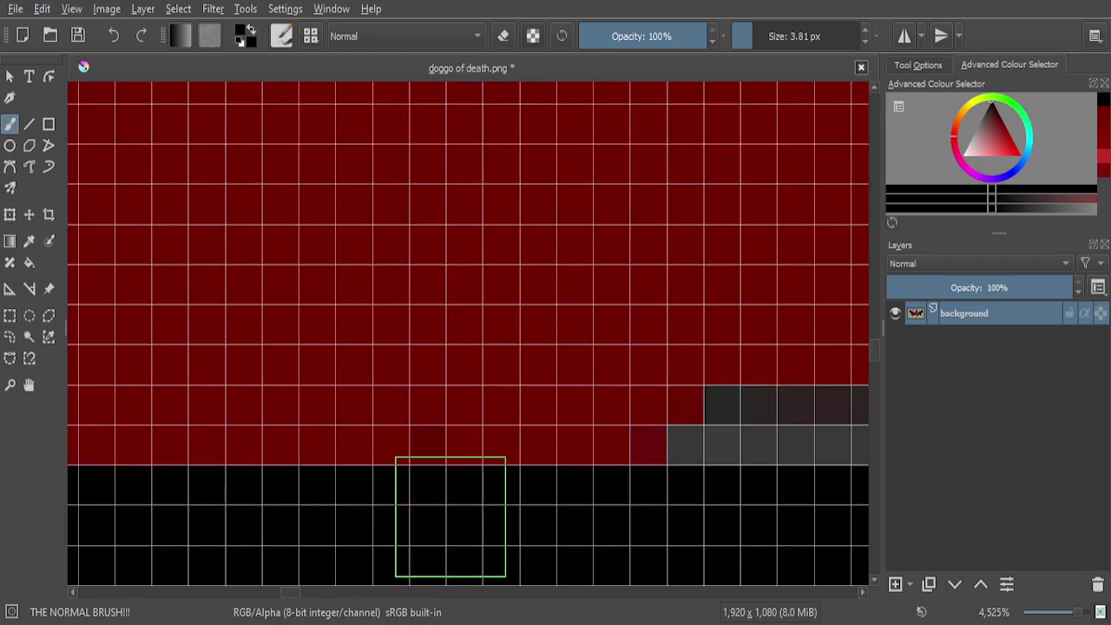
scroll(466, 478, down, 1)
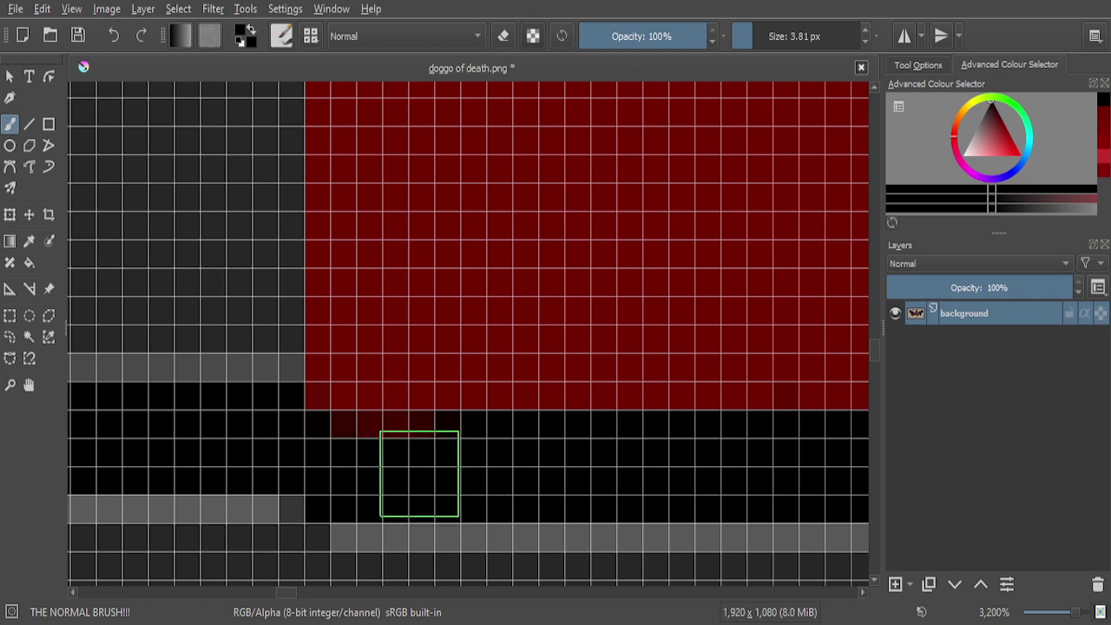
scroll(308, 462, up, 2)
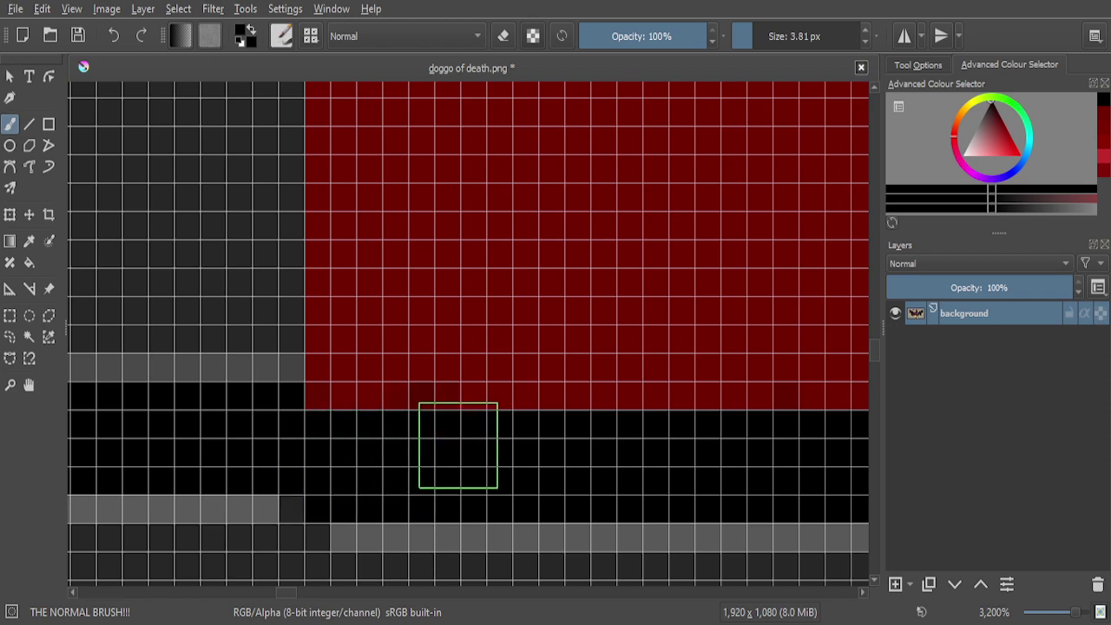
scroll(459, 445, down, 5)
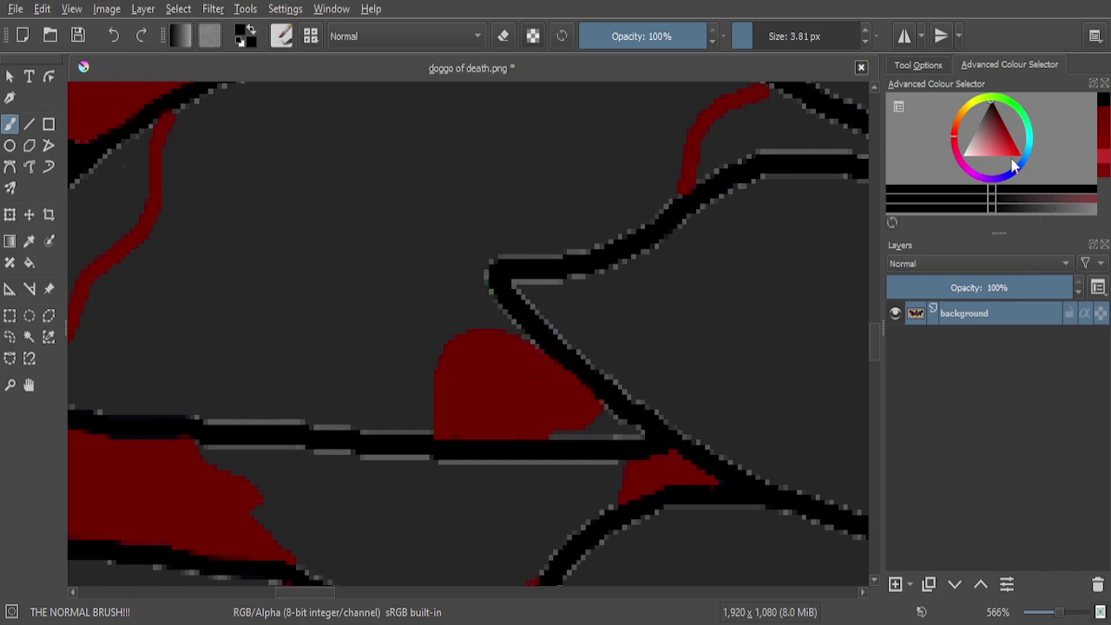
Sample the patch's dark red again and fill the grey corner beside it up to where the outlines meet
click(31, 243)
click(512, 372)
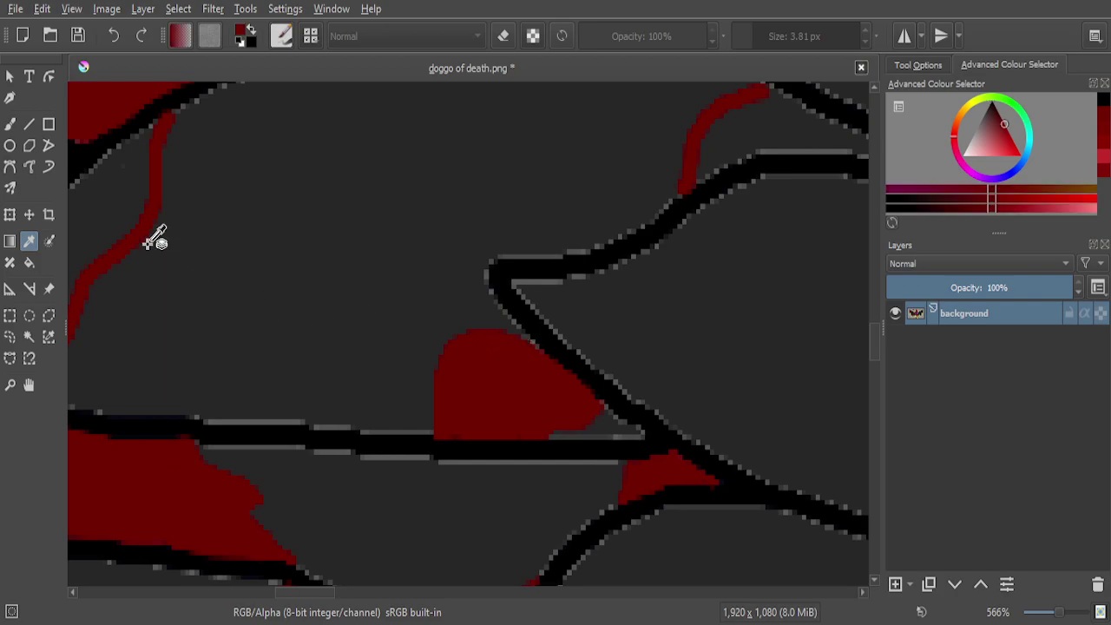
click(10, 124)
scroll(565, 356, down, 4)
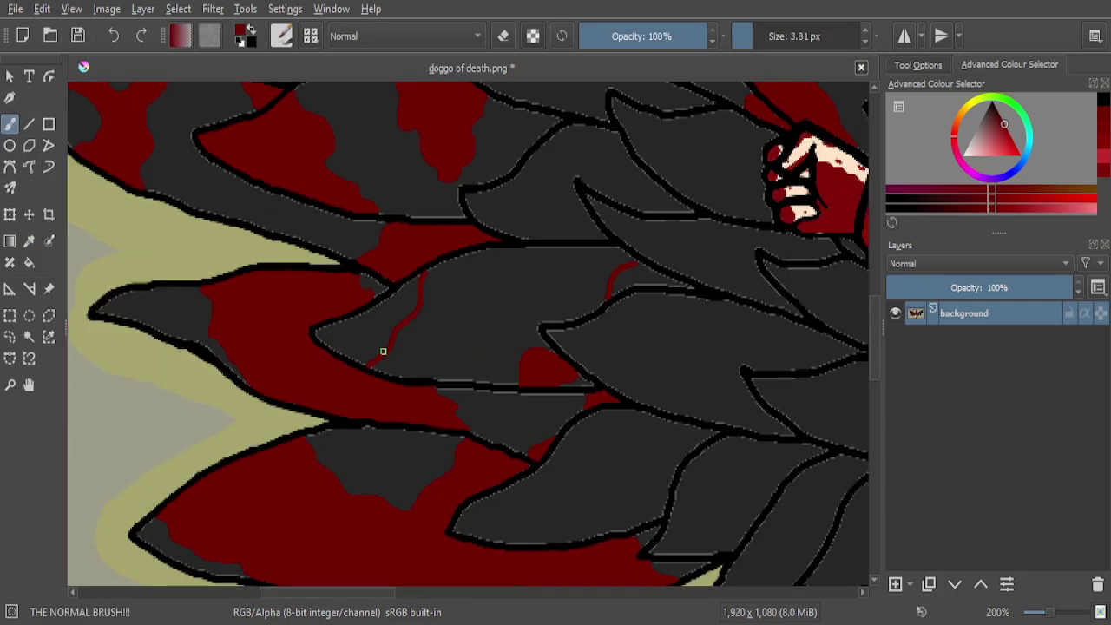
scroll(385, 350, up, 3)
scroll(355, 354, down, 4)
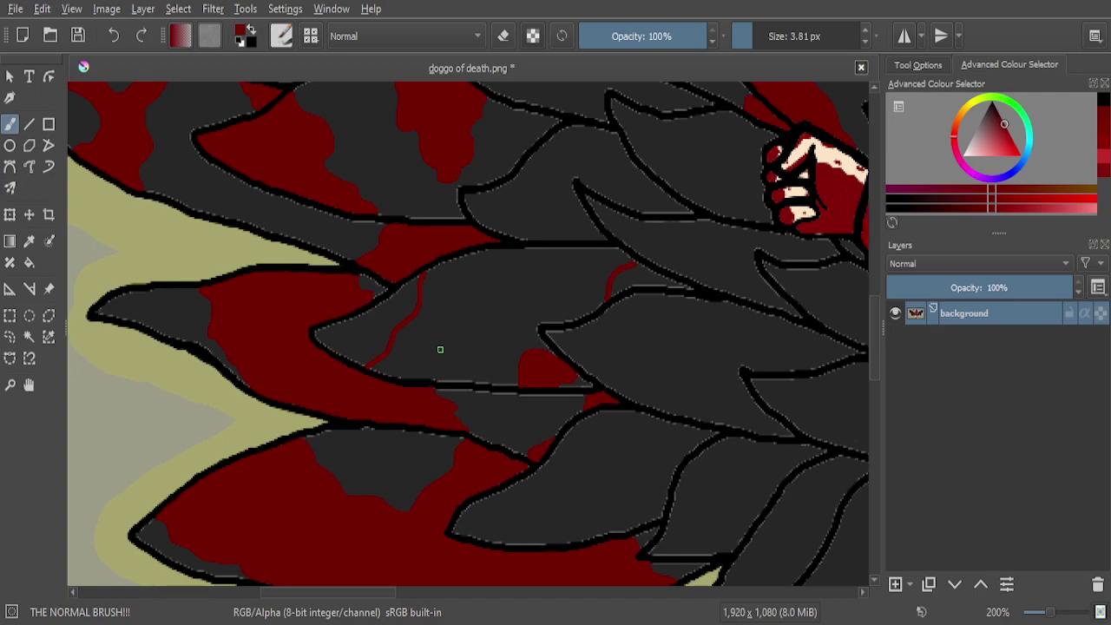
scroll(440, 349, down, 1)
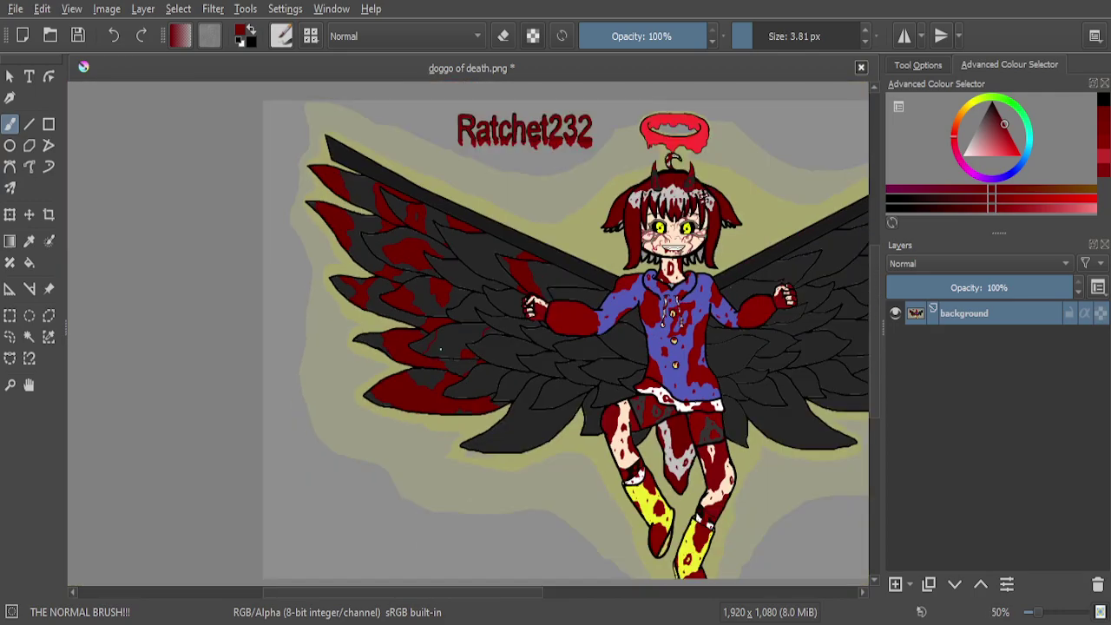
scroll(440, 348, up, 6)
scroll(727, 406, up, 1)
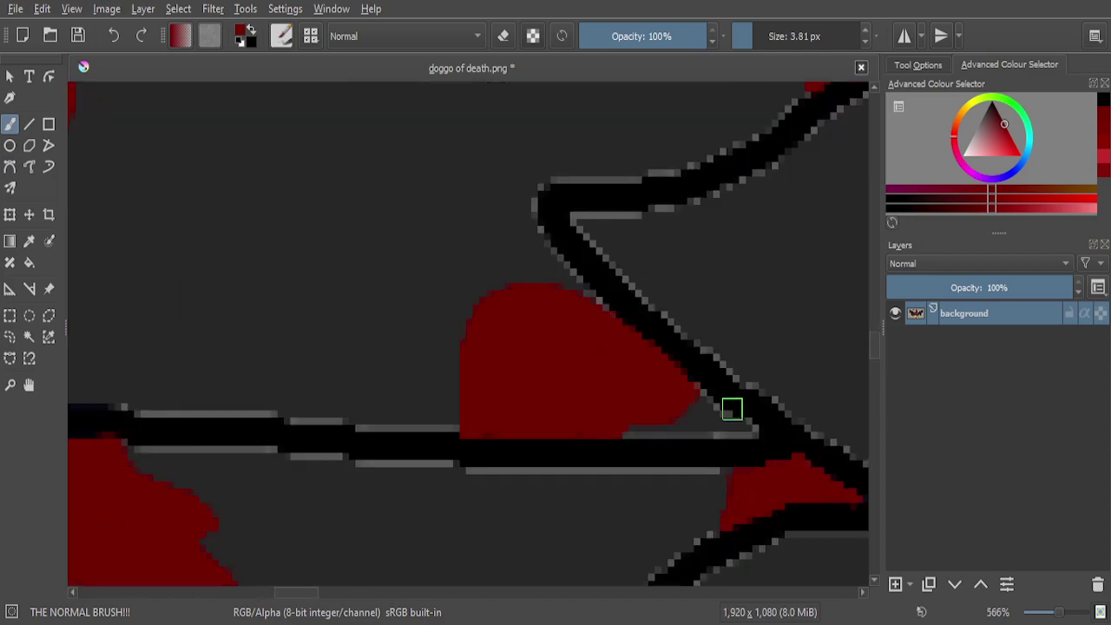
scroll(732, 407, down, 2)
scroll(735, 411, up, 8)
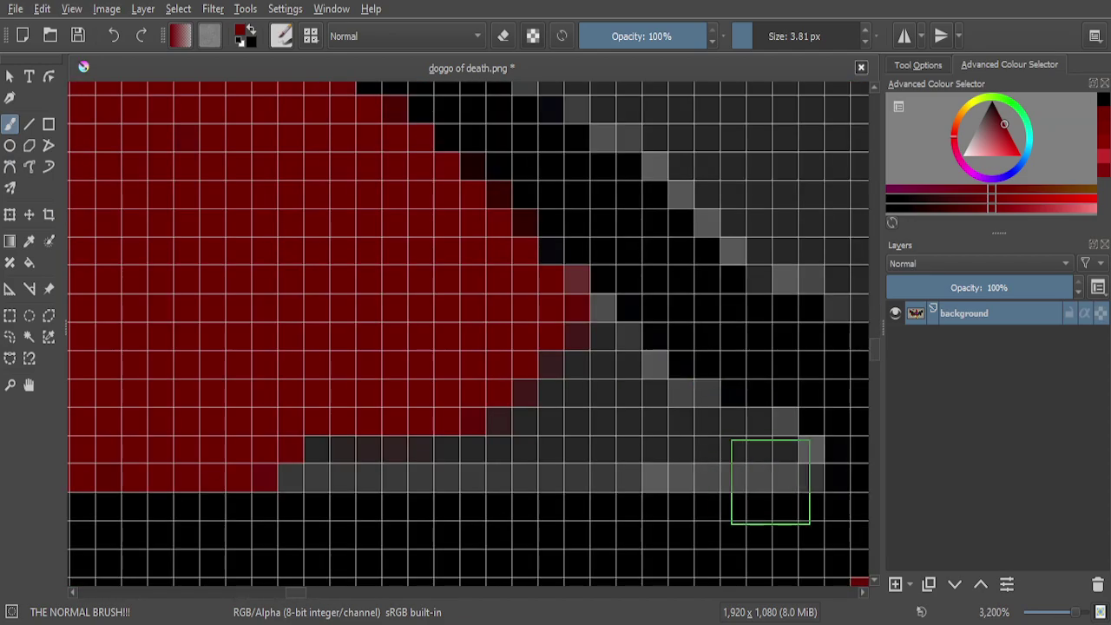
mouse_move(799, 466)
mouse_down()
mouse_move(296, 464)
mouse_move(507, 415)
mouse_move(598, 411)
mouse_move(692, 429)
mouse_move(620, 369)
mouse_up()
scroll(515, 389, down, 5)
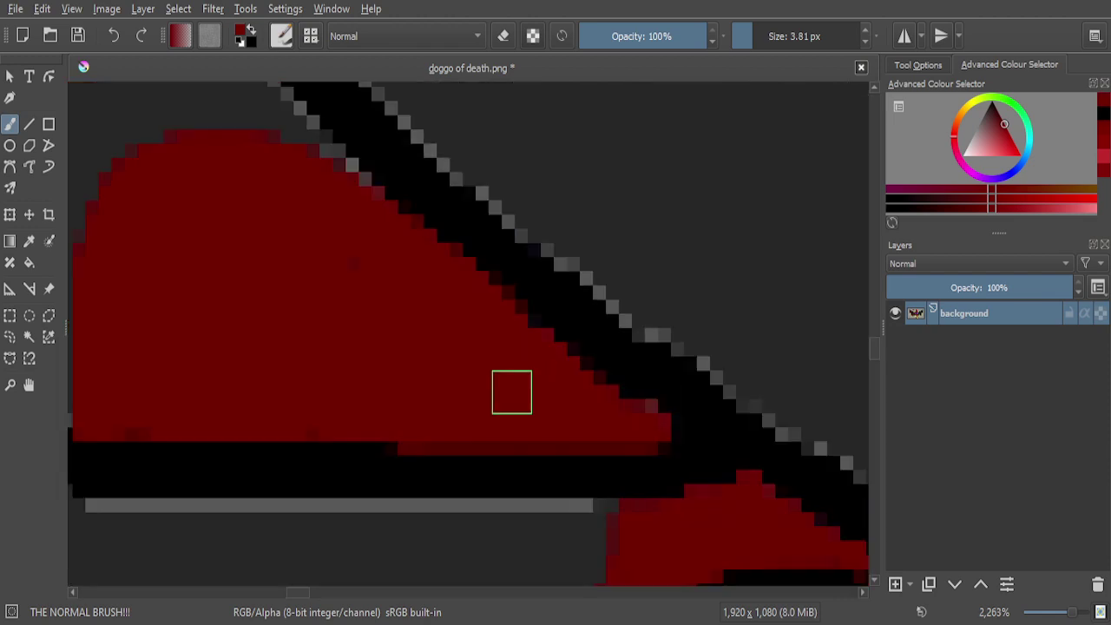
Extend the curved dark red line near the feather's inner end up to the feather's upper outline
scroll(492, 383, down, 3)
scroll(547, 296, up, 6)
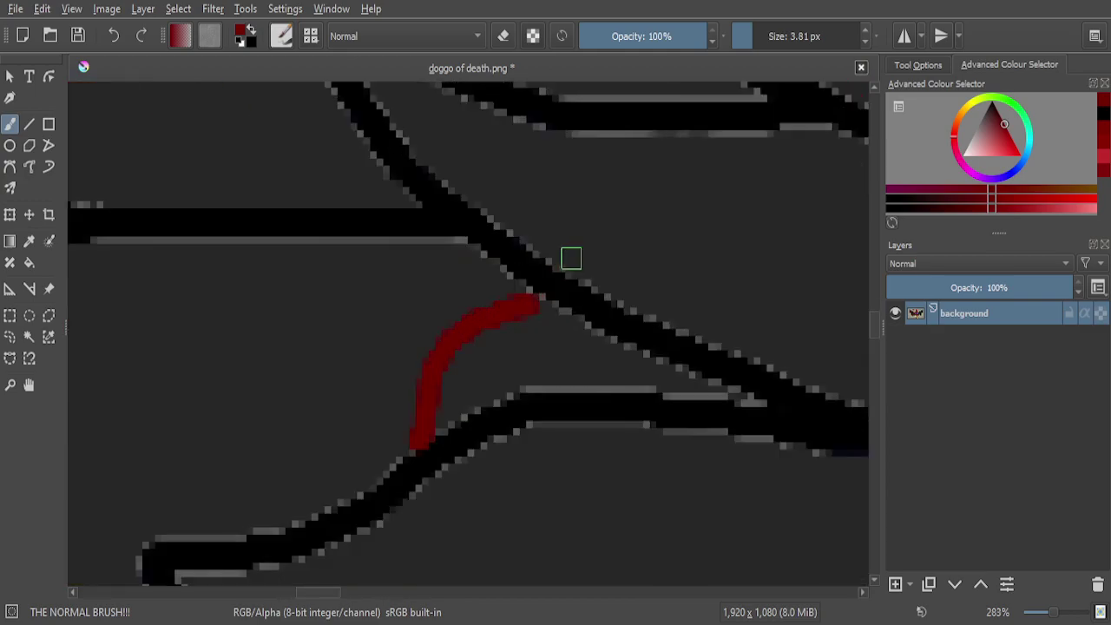
mouse_move(485, 239)
mouse_down()
mouse_move(526, 243)
mouse_move(725, 379)
mouse_move(499, 296)
mouse_up()
scroll(461, 387, down, 4)
scroll(422, 436, up, 5)
mouse_move(422, 436)
mouse_down()
mouse_move(562, 371)
mouse_move(484, 380)
mouse_move(323, 481)
mouse_move(343, 448)
mouse_move(515, 292)
mouse_move(198, 401)
mouse_move(273, 378)
mouse_move(340, 309)
mouse_up()
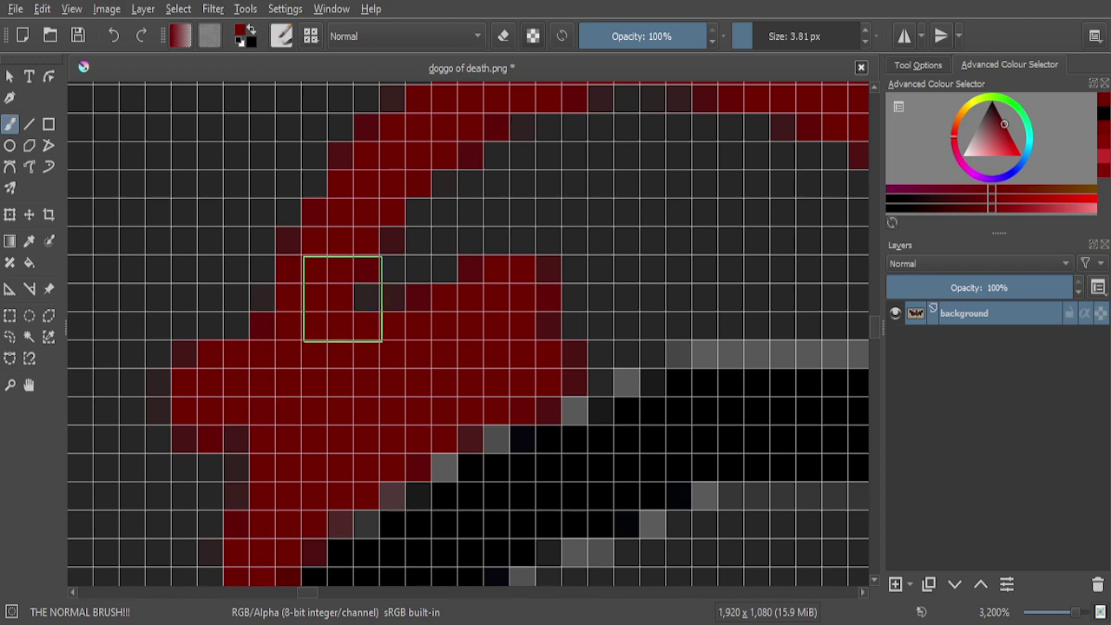
click(114, 36)
click(114, 35)
click(113, 35)
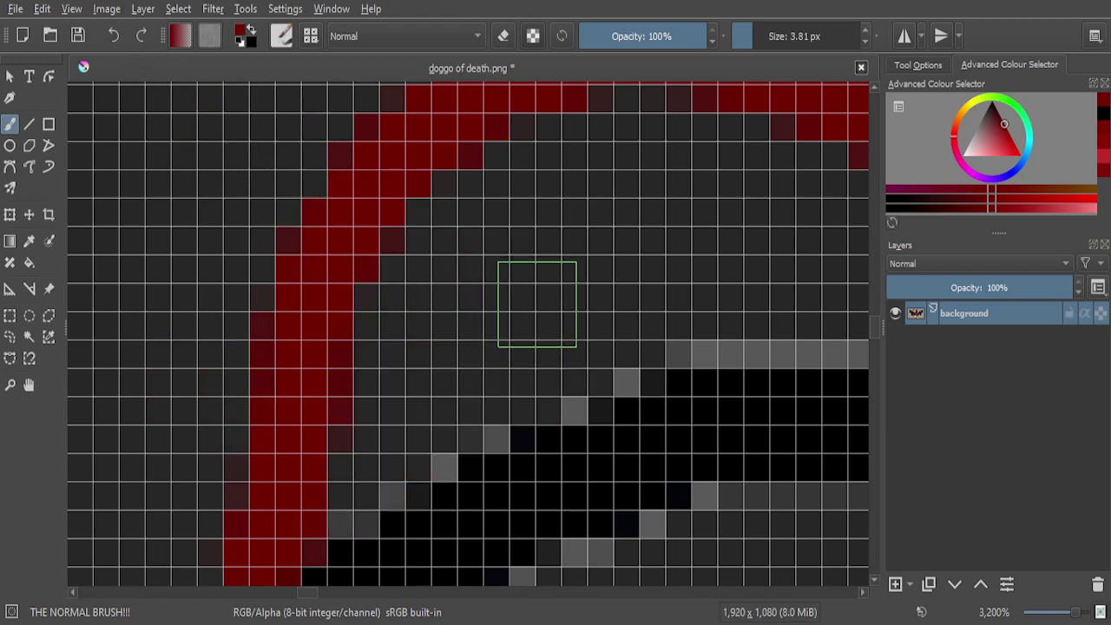
Fill the area between the curved line and the surrounding feather outlines with dark red, including the grey notch on its inner side
mouse_move(610, 322)
mouse_down()
mouse_move(556, 380)
mouse_move(329, 498)
mouse_move(396, 318)
mouse_move(418, 293)
mouse_move(360, 376)
mouse_move(420, 271)
mouse_move(469, 343)
mouse_move(451, 382)
mouse_move(497, 303)
mouse_move(595, 275)
mouse_move(450, 344)
mouse_move(558, 219)
mouse_move(463, 221)
mouse_move(397, 250)
mouse_move(482, 161)
mouse_move(553, 148)
mouse_move(704, 272)
mouse_move(741, 322)
mouse_move(750, 377)
mouse_move(734, 398)
mouse_move(693, 410)
mouse_move(503, 419)
mouse_move(507, 405)
mouse_move(712, 331)
mouse_move(615, 309)
mouse_move(501, 317)
mouse_move(616, 276)
mouse_move(596, 245)
mouse_move(510, 245)
mouse_move(638, 217)
mouse_move(540, 197)
mouse_up()
scroll(549, 285, down, 1)
scroll(620, 223, up, 2)
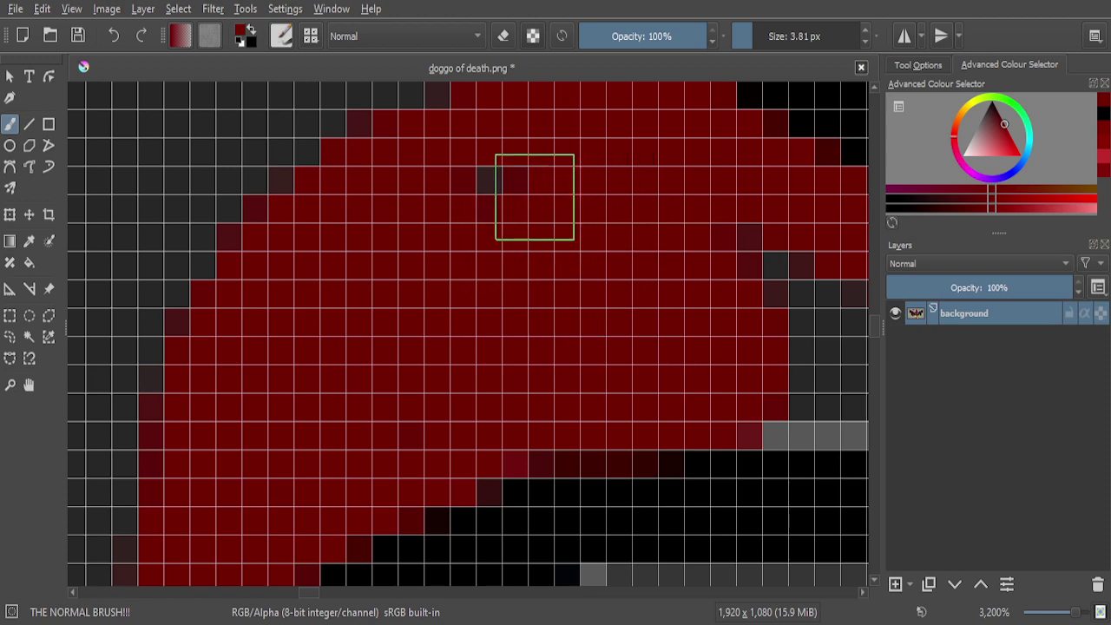
scroll(455, 255, down, 1)
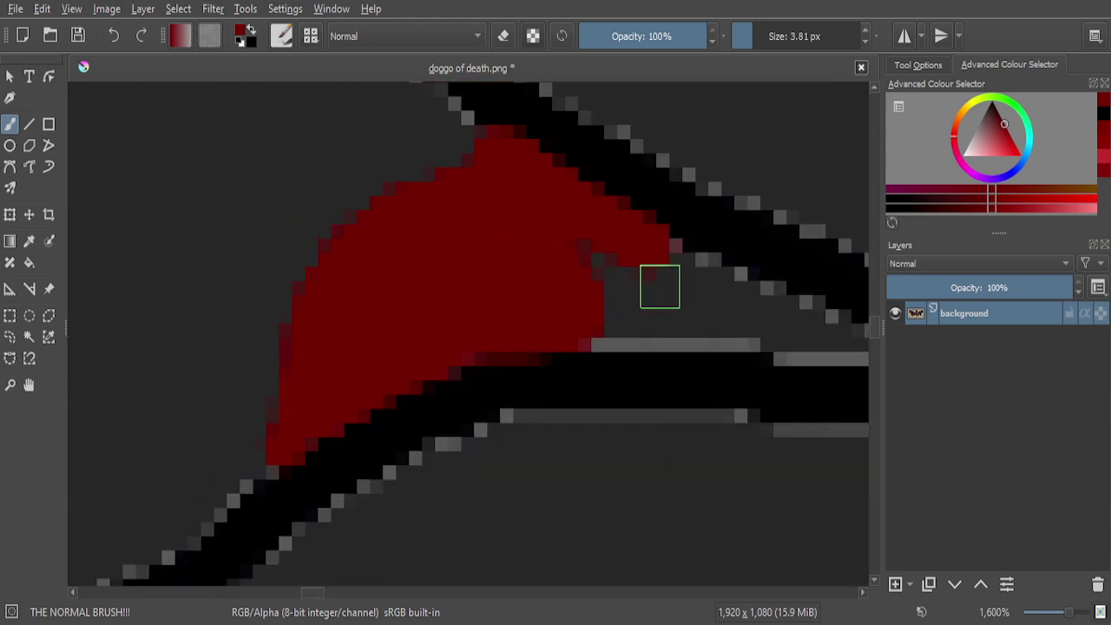
scroll(659, 286, up, 1)
mouse_move(618, 201)
mouse_down()
mouse_move(794, 284)
mouse_move(818, 319)
mouse_move(819, 358)
mouse_move(789, 375)
mouse_move(650, 387)
mouse_move(504, 363)
mouse_move(557, 340)
mouse_move(739, 309)
mouse_move(559, 240)
mouse_up()
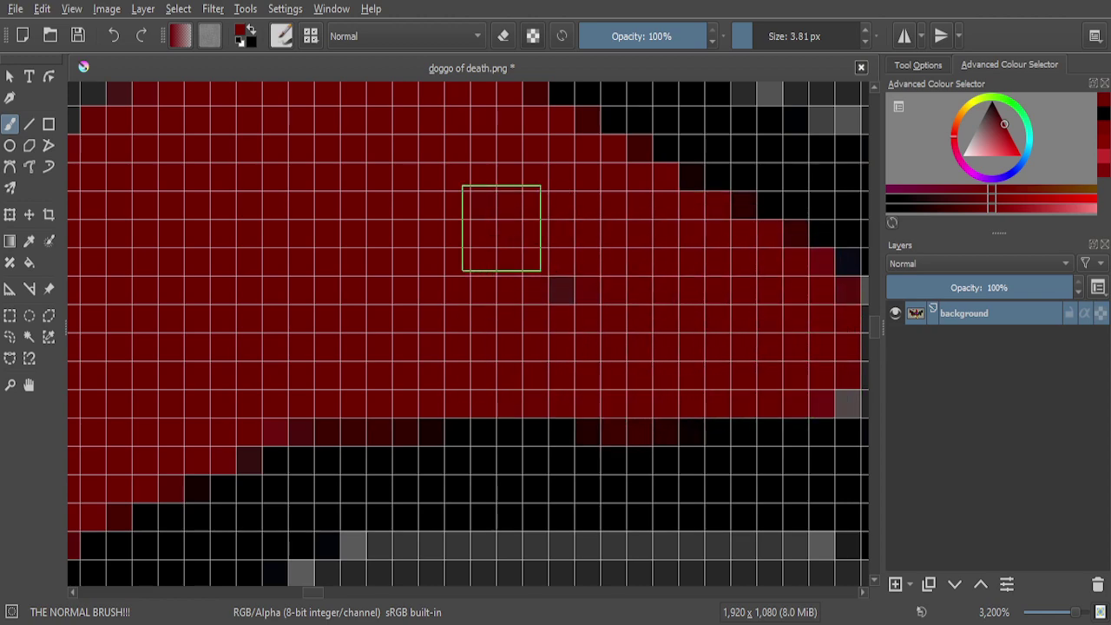
scroll(449, 223, down, 3)
Paint dark red over the grey edge pixels where the blood patch narrows between the feather's upper and lower outlines
scroll(662, 274, up, 2)
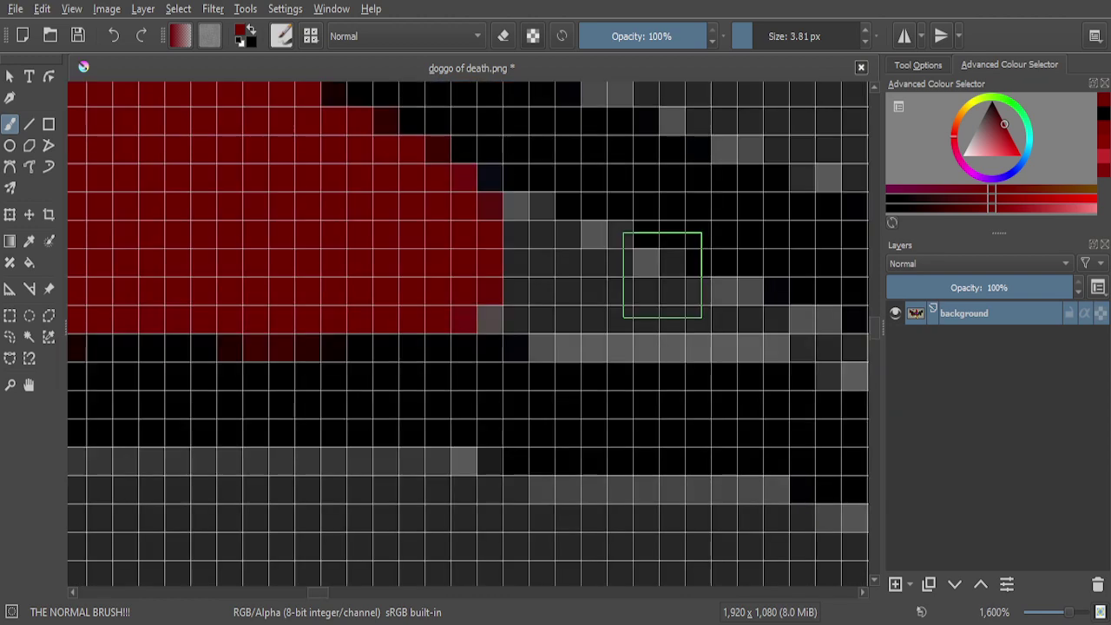
scroll(662, 274, up, 3)
mouse_move(704, 318)
mouse_down()
mouse_move(491, 258)
mouse_move(518, 243)
mouse_move(483, 238)
mouse_move(534, 228)
mouse_move(295, 209)
mouse_move(459, 262)
mouse_up()
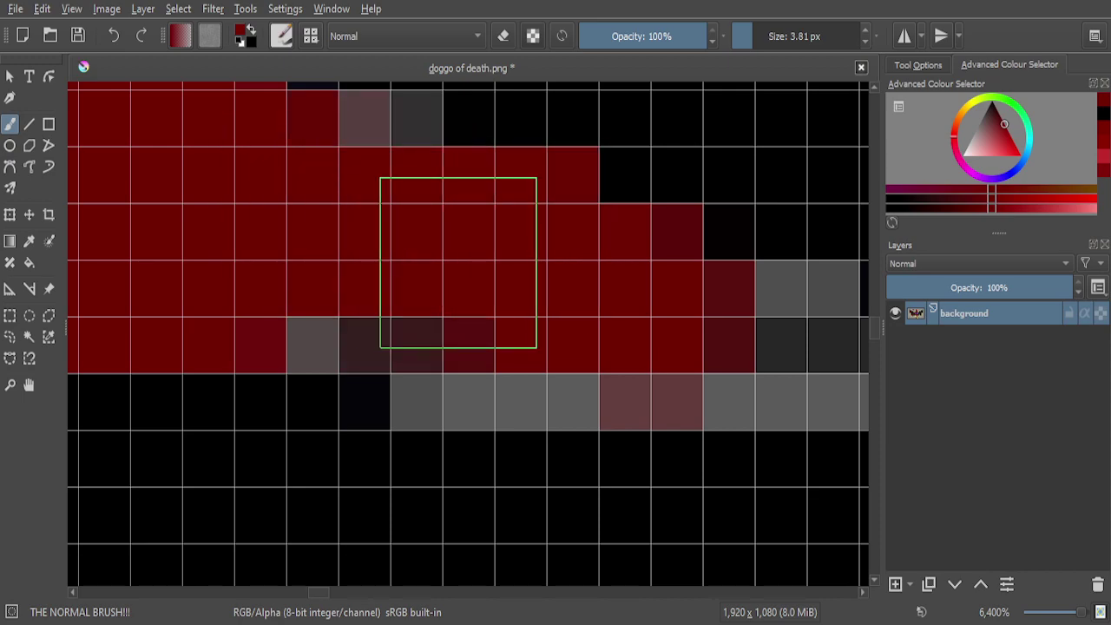
scroll(459, 263, down, 3)
scroll(414, 211, up, 3)
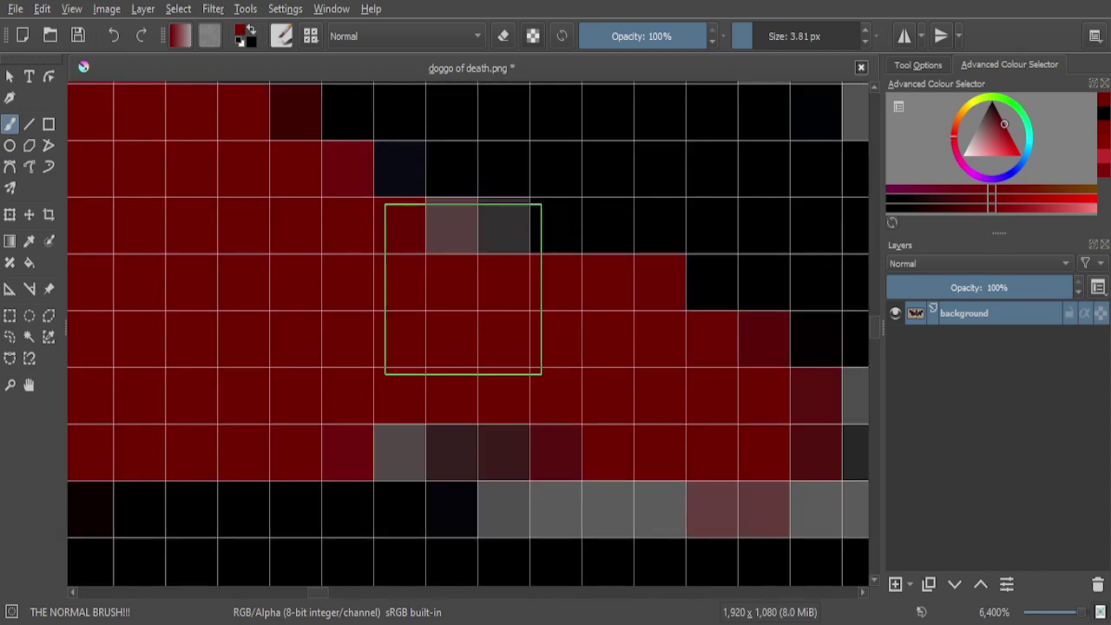
click(463, 289)
click(459, 390)
click(458, 391)
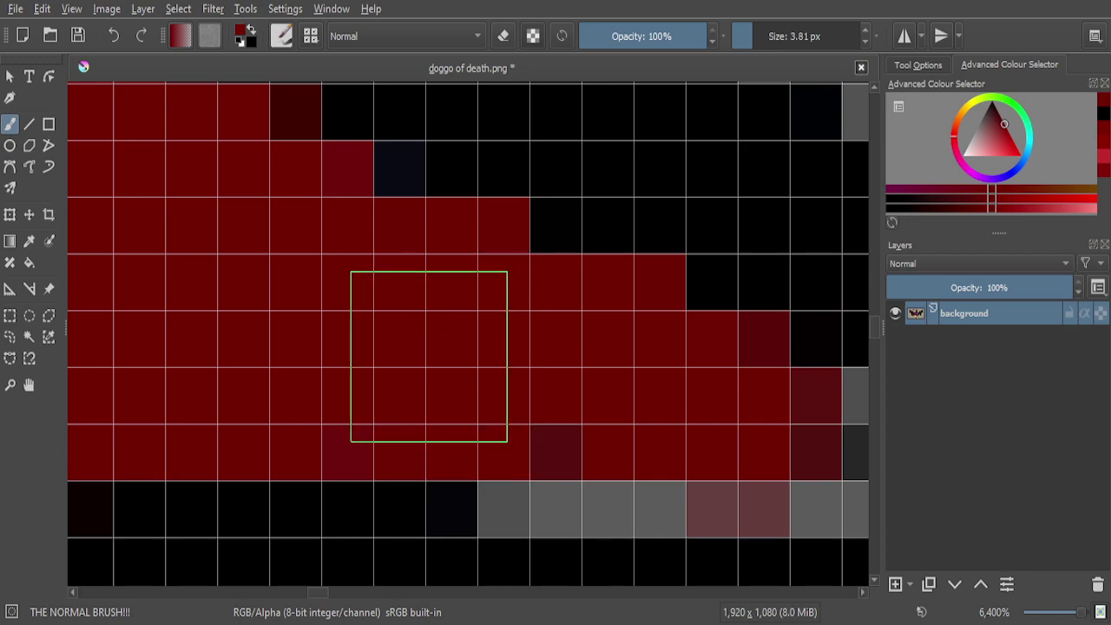
Continue the dark red along the narrowing strip between the two black outlines towards its pointed end
scroll(434, 321, down, 3)
scroll(466, 359, up, 3)
mouse_move(507, 357)
mouse_down()
mouse_move(448, 362)
mouse_move(487, 357)
mouse_move(456, 351)
mouse_move(506, 338)
mouse_move(470, 332)
mouse_move(540, 346)
mouse_move(750, 344)
mouse_up()
scroll(469, 260, down, 2)
scroll(607, 295, up, 2)
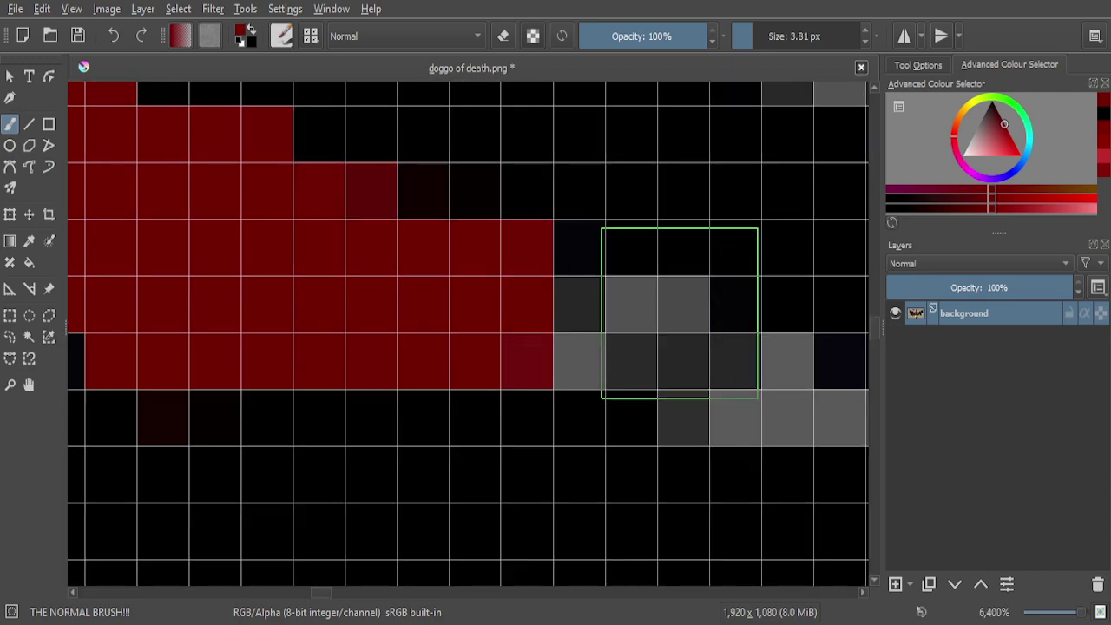
mouse_move(664, 326)
mouse_down()
mouse_move(591, 335)
mouse_move(694, 334)
mouse_move(683, 328)
mouse_up()
mouse_move(706, 373)
mouse_down()
mouse_move(715, 397)
mouse_move(787, 399)
mouse_move(750, 400)
mouse_up()
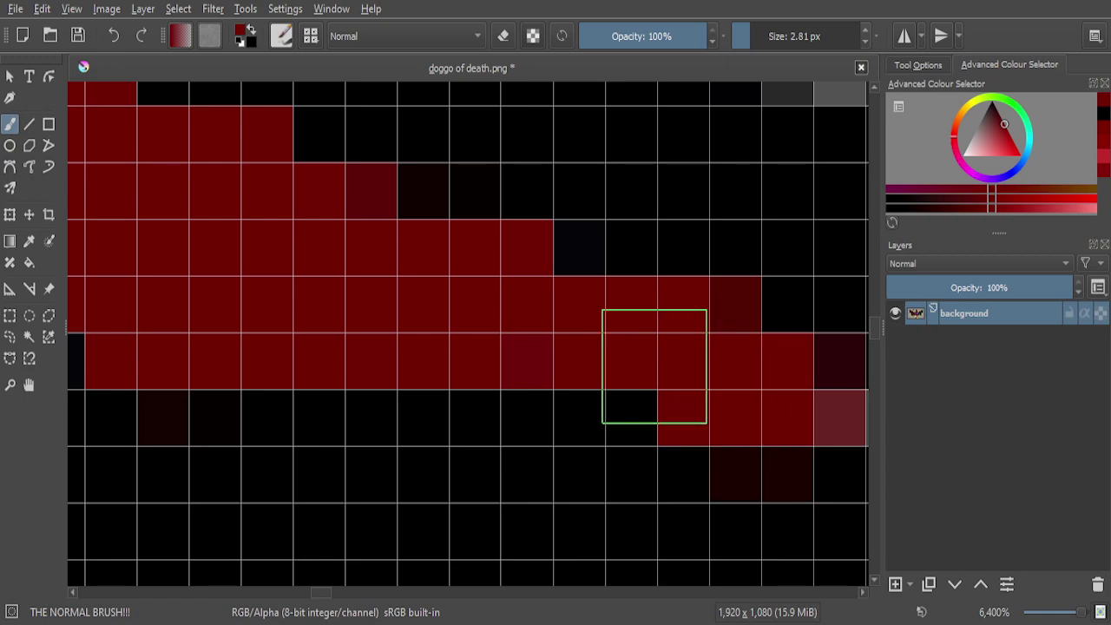
Reduce the brush size to 1.81 px and fill the last grey pixels at the strip's pointed end with dark red
scroll(667, 351, down, 1)
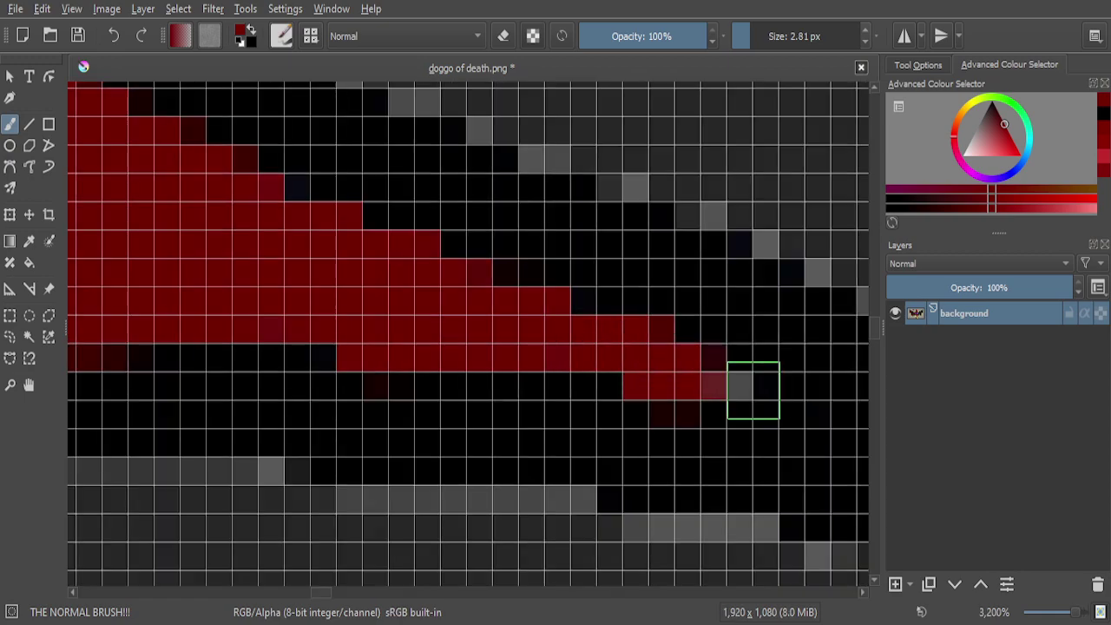
scroll(754, 390, up, 2)
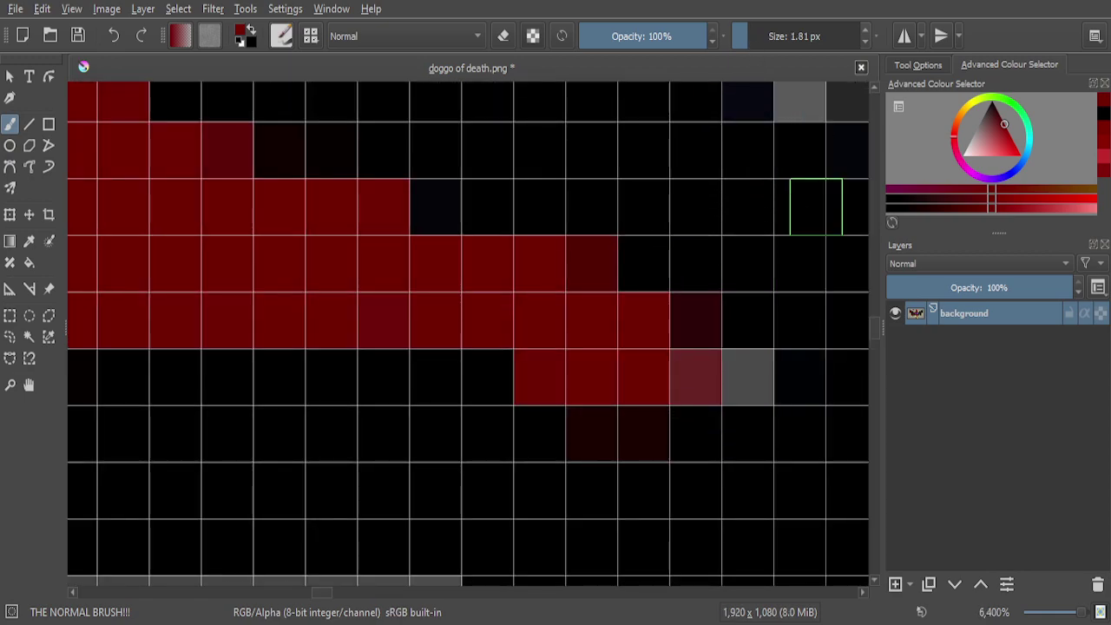
click(749, 374)
click(687, 371)
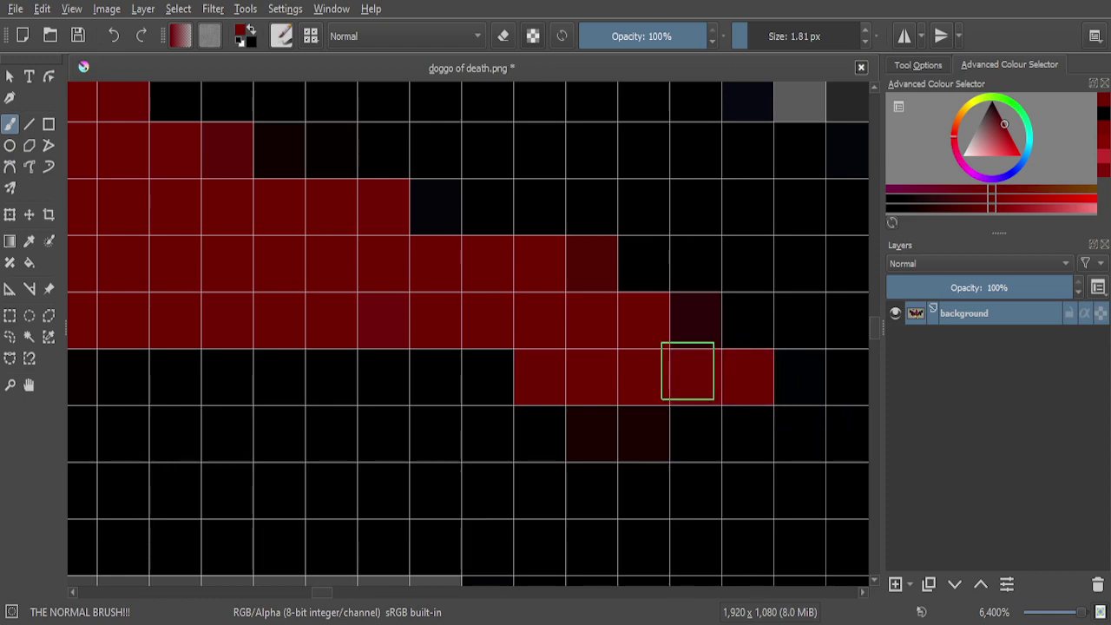
scroll(687, 372, down, 1)
scroll(680, 326, down, 2)
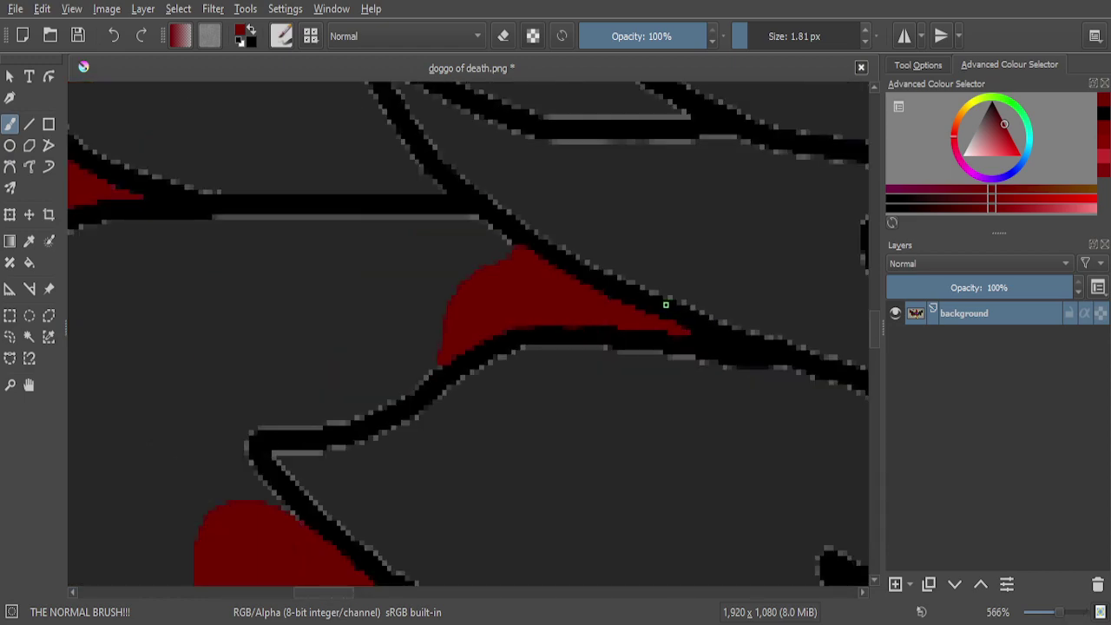
With a 3.81 px brush, paint dark red along the inside of the outline at the pointed tip of the feather with the curved line
scroll(670, 308, down, 2)
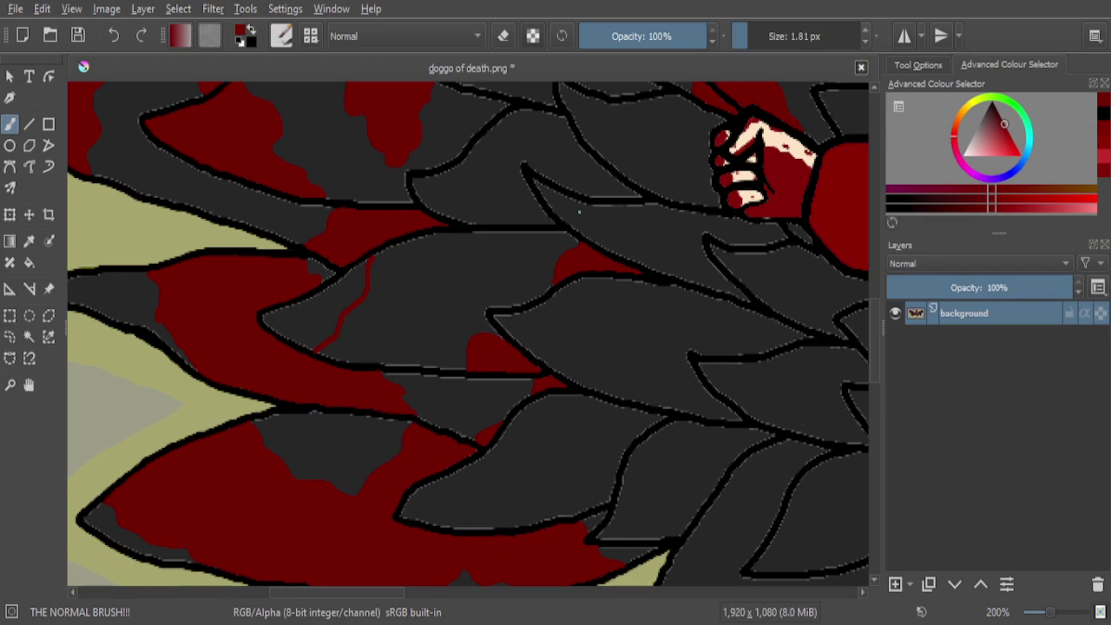
scroll(579, 212, down, 1)
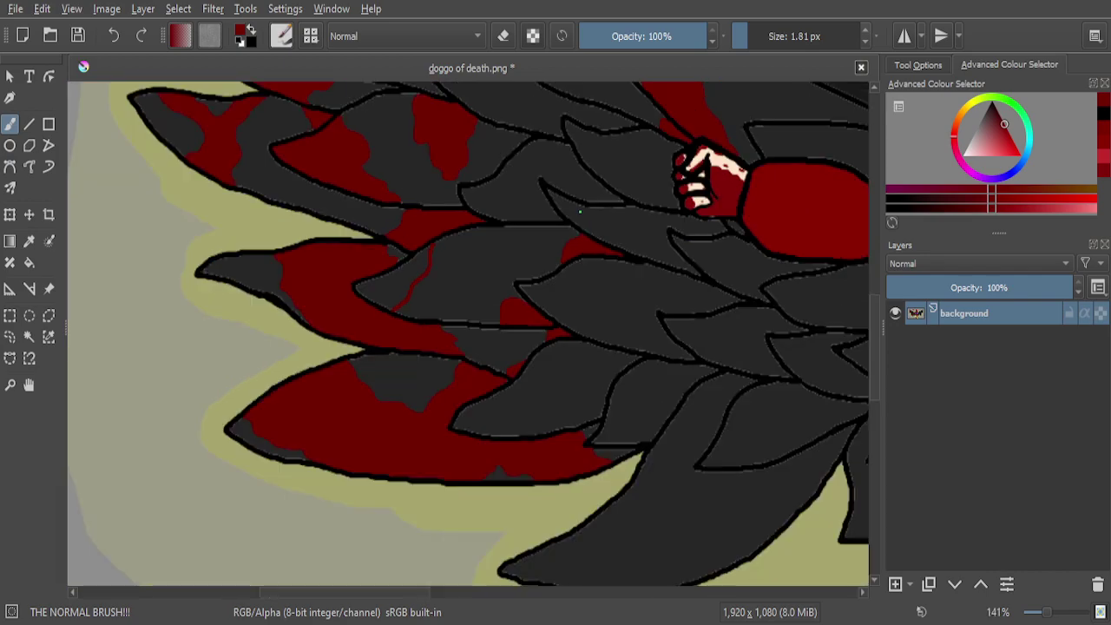
scroll(580, 211, down, 1)
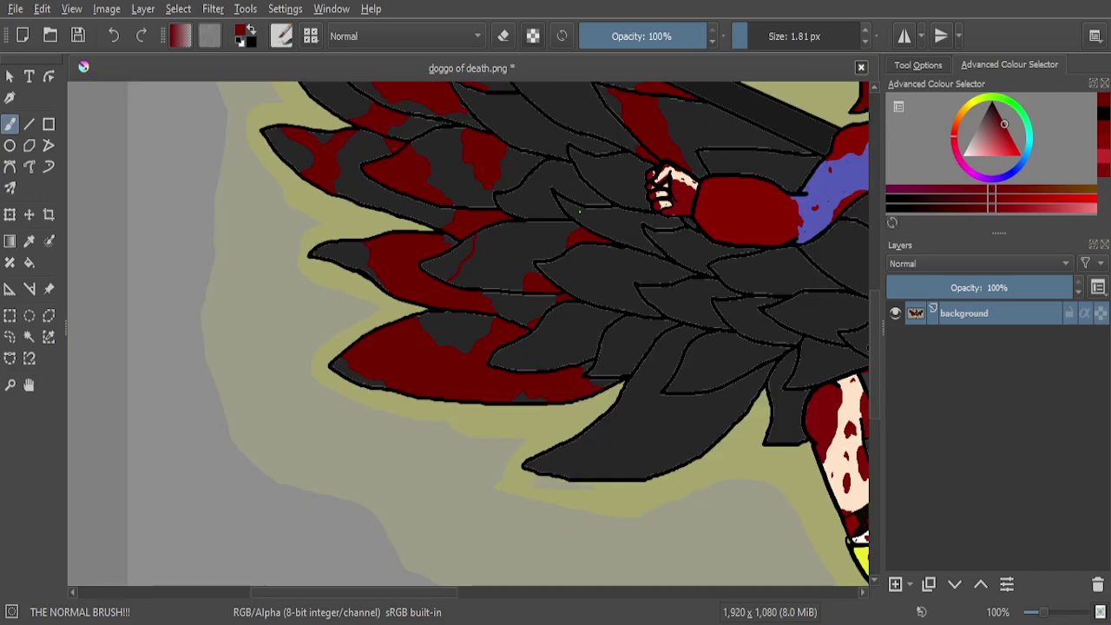
scroll(441, 268, up, 3)
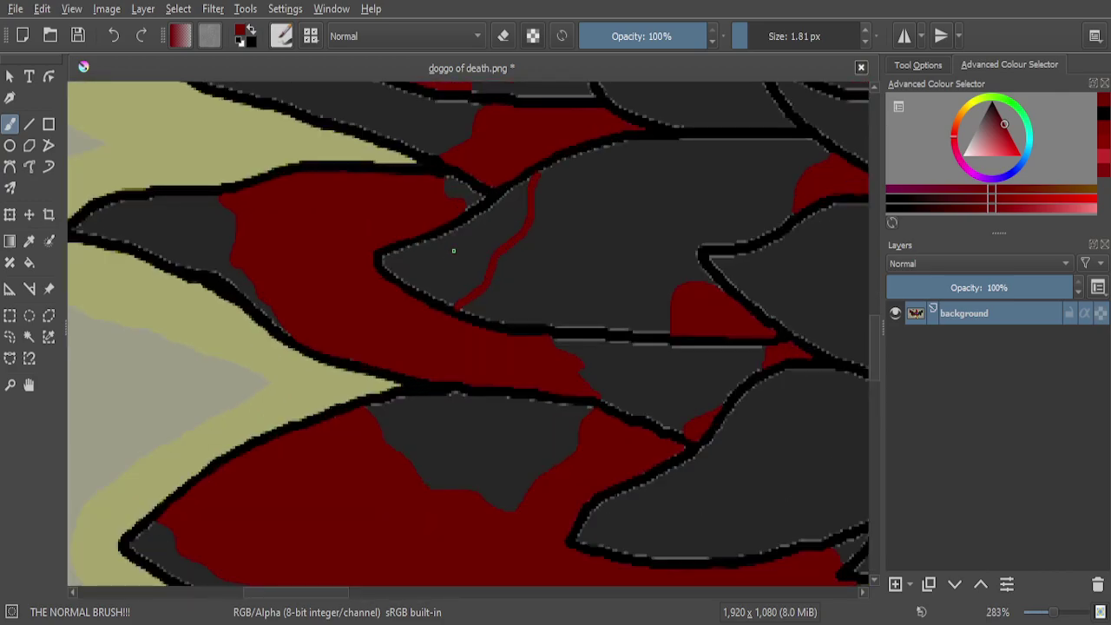
scroll(453, 250, up, 6)
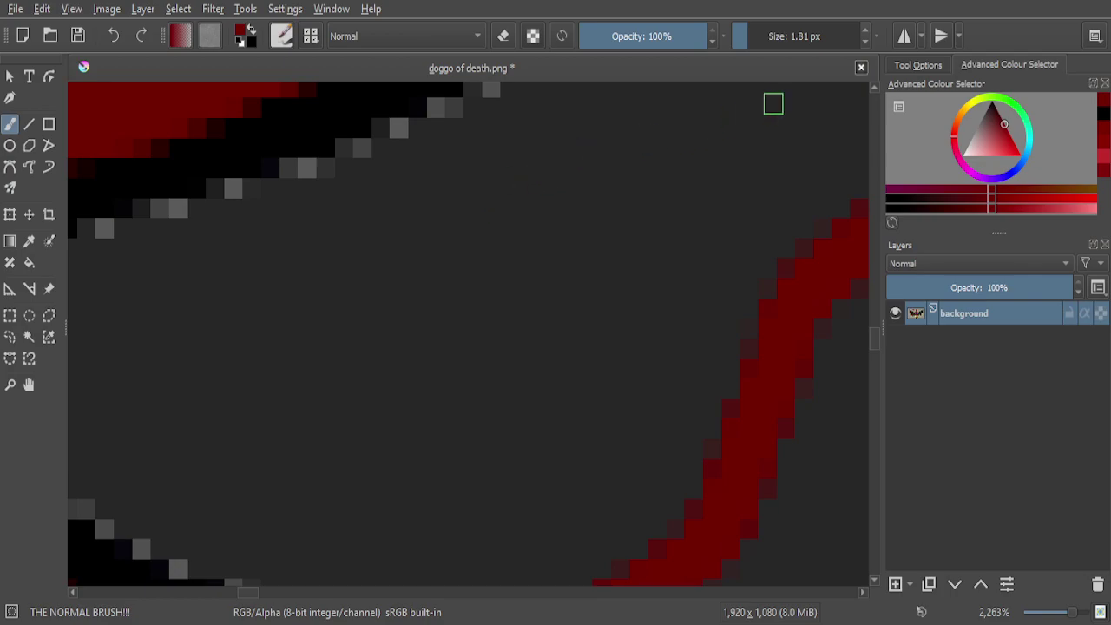
scroll(714, 255, down, 3)
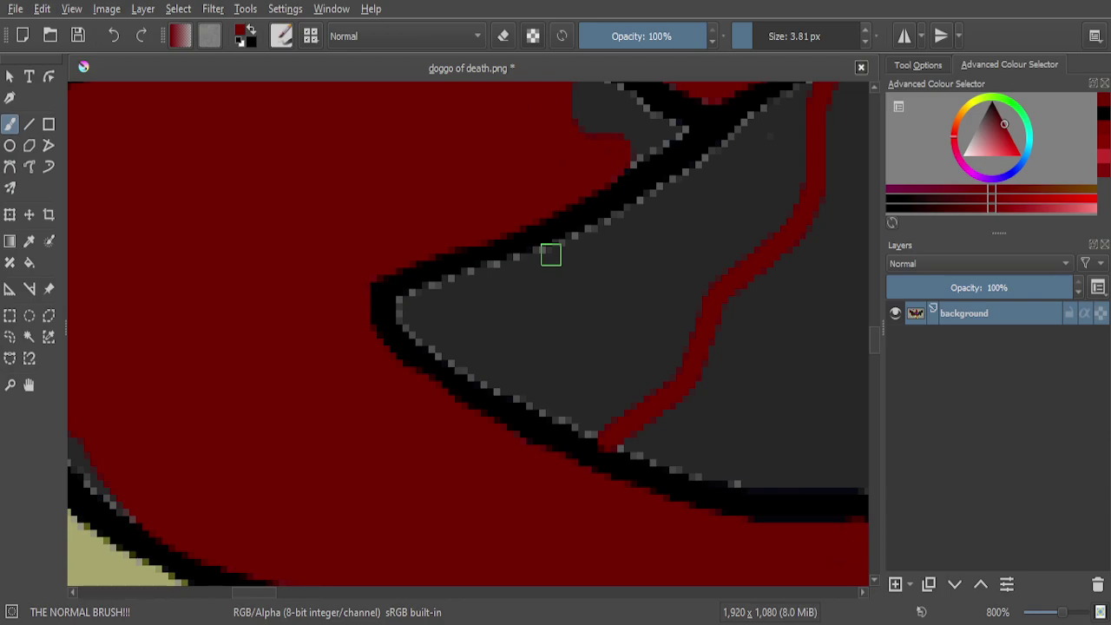
scroll(550, 255, up, 4)
mouse_move(521, 286)
mouse_down()
mouse_move(495, 272)
mouse_move(260, 382)
mouse_move(256, 410)
mouse_move(303, 488)
mouse_move(391, 528)
mouse_up()
scroll(381, 367, down, 4)
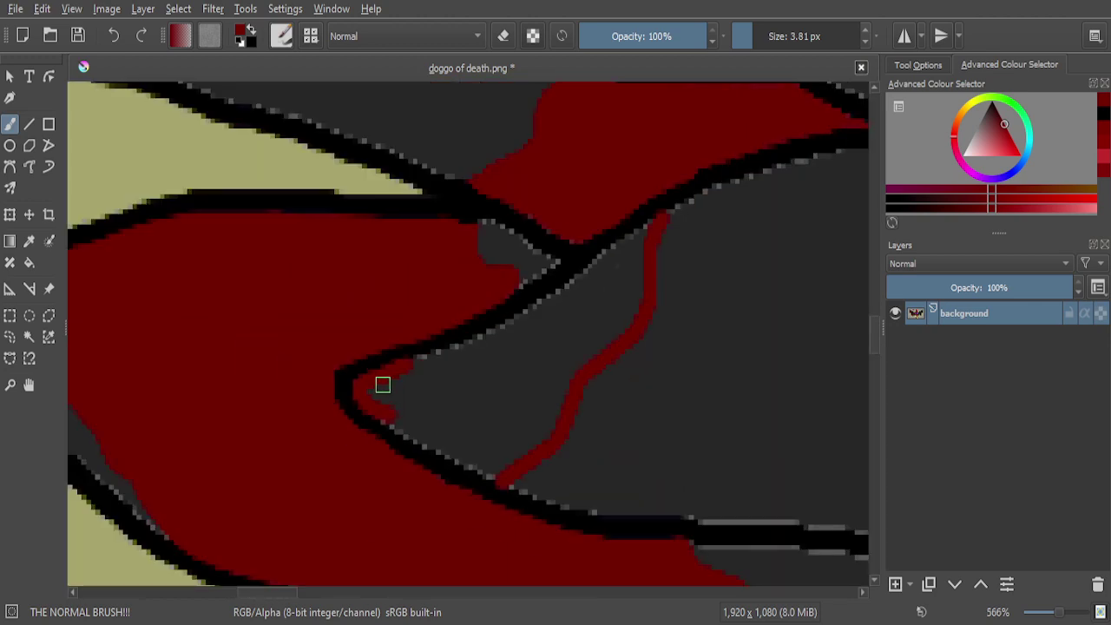
Extend the dark red edge from the feather's tip along its lower outline until it meets the curved line
scroll(443, 436, up, 5)
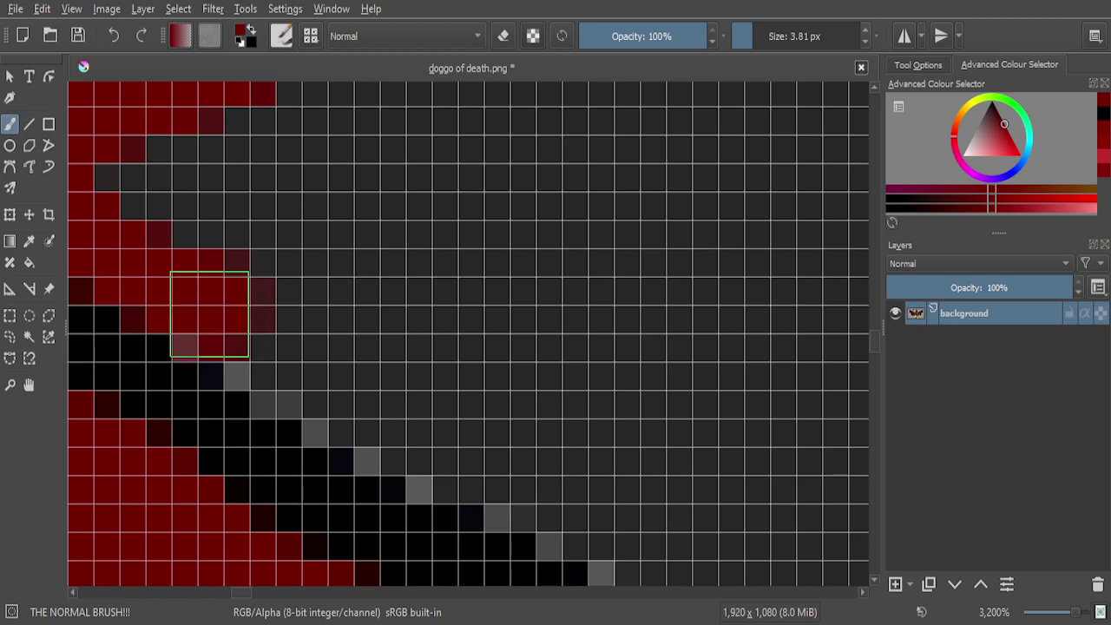
mouse_move(208, 315)
mouse_down()
mouse_move(381, 449)
mouse_move(539, 516)
mouse_move(591, 491)
mouse_up()
scroll(592, 427, down, 1)
scroll(705, 540, up, 2)
mouse_move(695, 533)
mouse_down()
mouse_move(596, 505)
mouse_move(434, 406)
mouse_up()
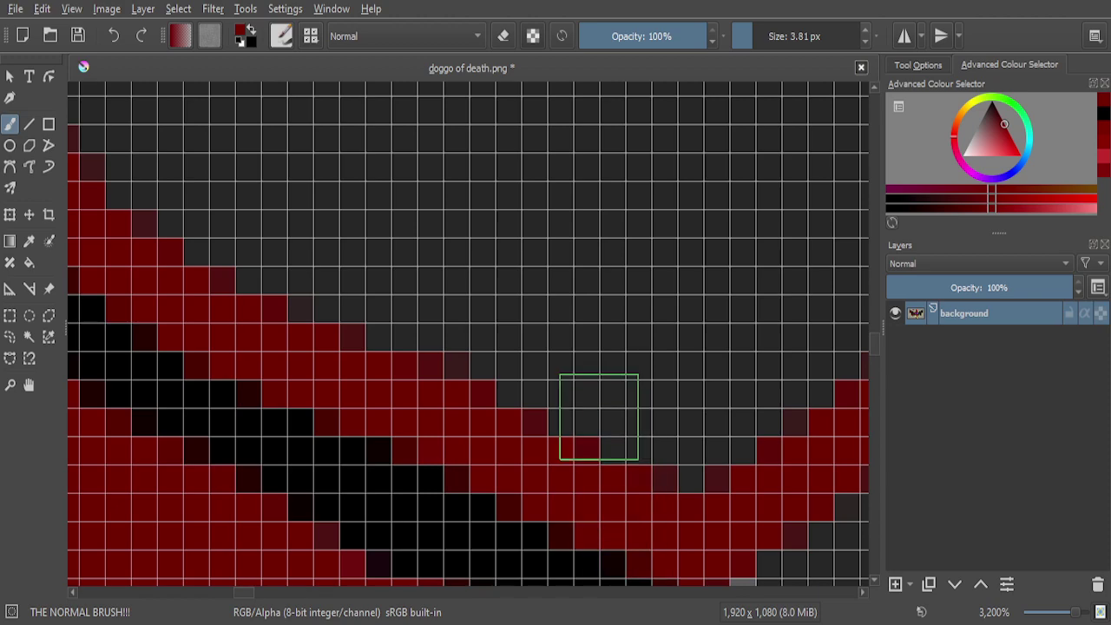
scroll(599, 416, down, 1)
scroll(599, 417, down, 3)
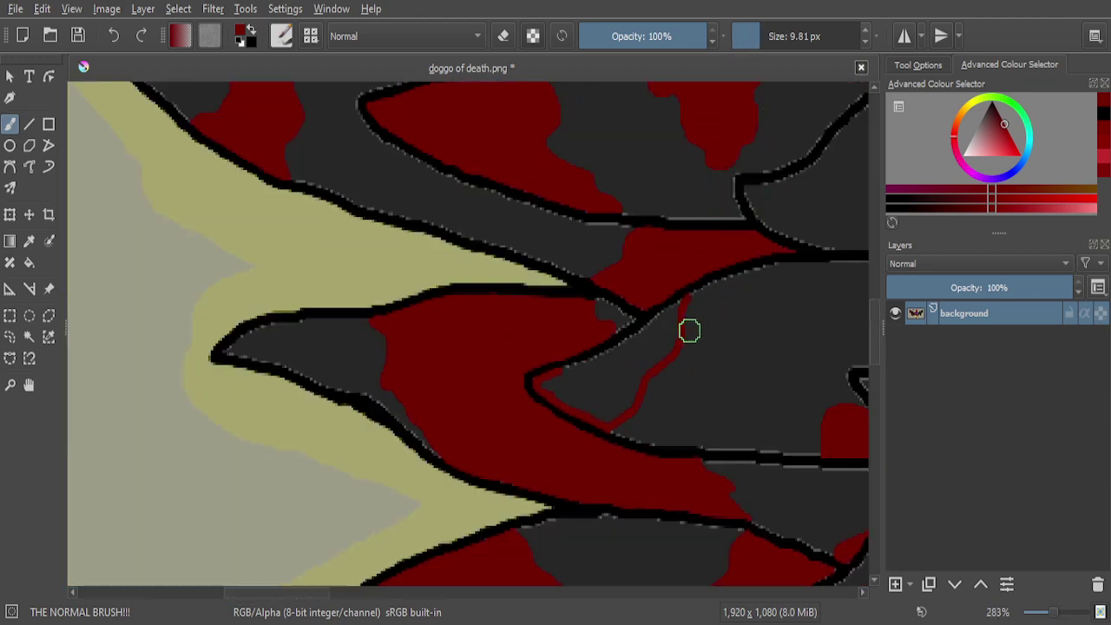
With a 9.81 px brush, fill the inside of the feather's tip with dark red down to the lower end of the curved line
scroll(605, 409, up, 5)
mouse_move(603, 436)
mouse_down()
mouse_move(513, 409)
mouse_move(256, 260)
mouse_move(374, 210)
mouse_move(567, 166)
mouse_move(601, 179)
mouse_move(627, 277)
mouse_move(624, 320)
mouse_move(559, 325)
mouse_move(444, 295)
mouse_move(439, 273)
mouse_move(608, 298)
mouse_up()
scroll(610, 303, down, 1)
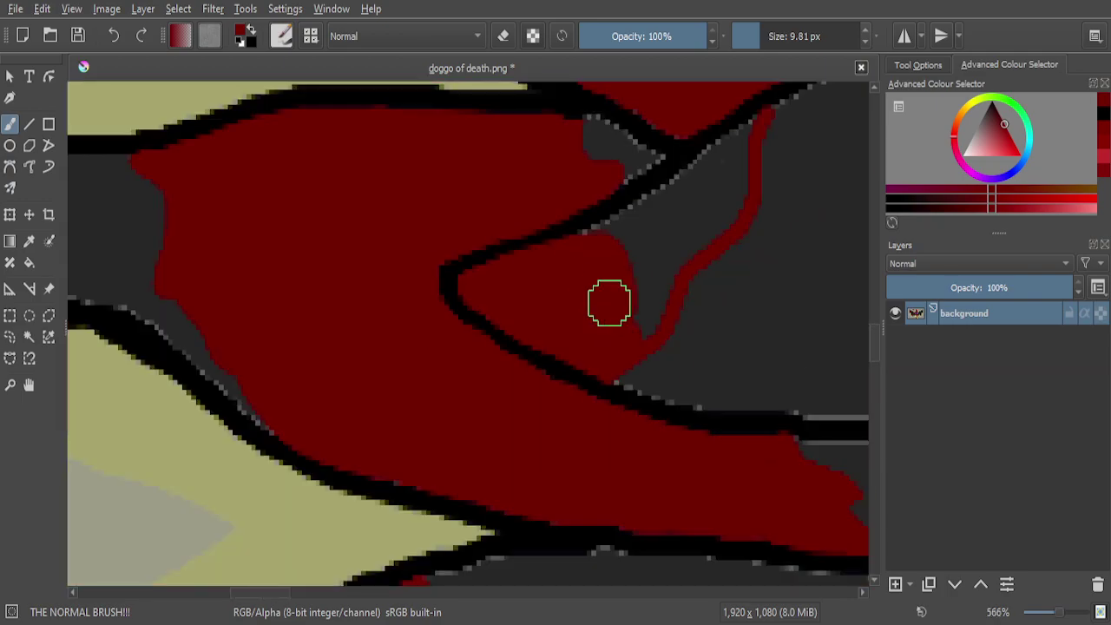
Paint dark red along the underside of the feather's upper outline and join it to the filled tip
scroll(667, 219, up, 4)
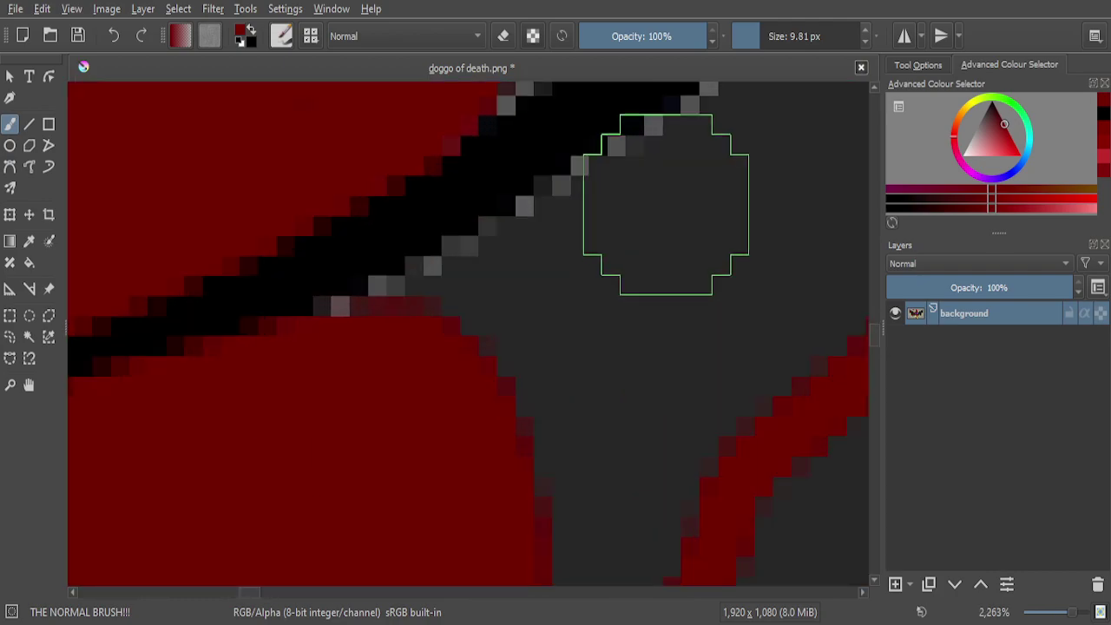
mouse_move(672, 188)
mouse_down()
mouse_move(603, 241)
mouse_move(599, 261)
mouse_up()
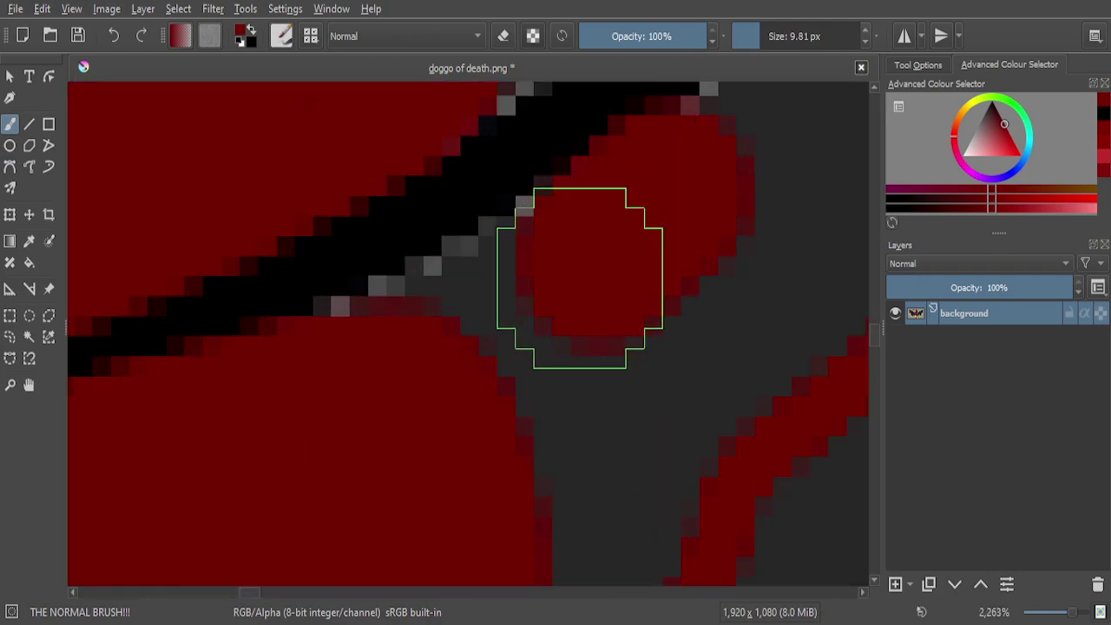
scroll(579, 277, down, 1)
scroll(579, 278, up, 3)
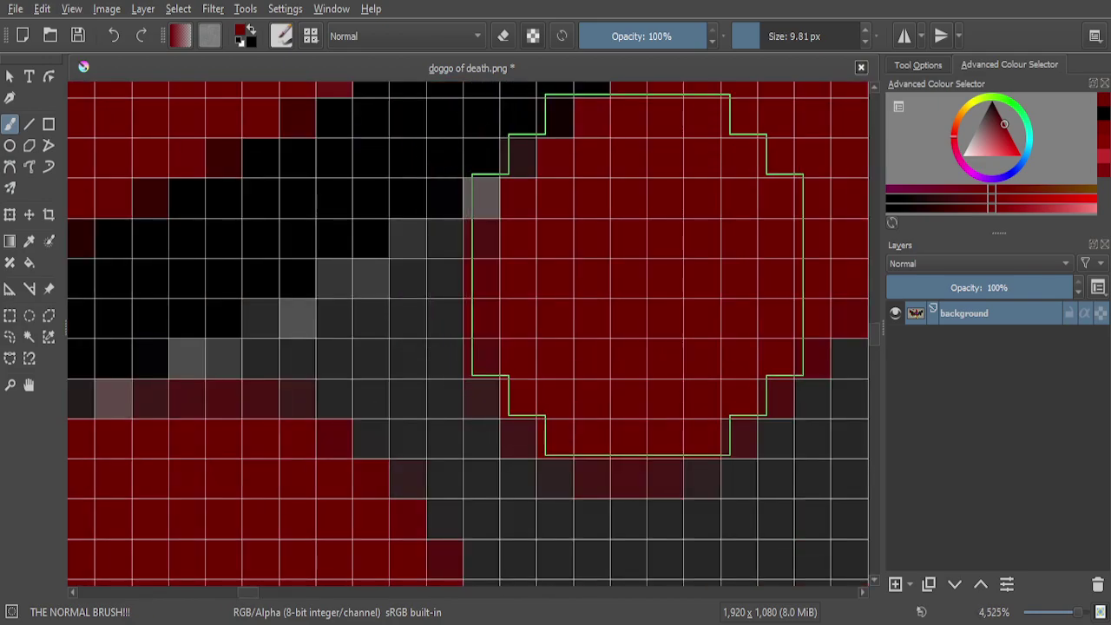
mouse_move(596, 312)
mouse_down()
mouse_move(394, 402)
mouse_move(292, 480)
mouse_move(157, 551)
mouse_up()
scroll(477, 413, down, 6)
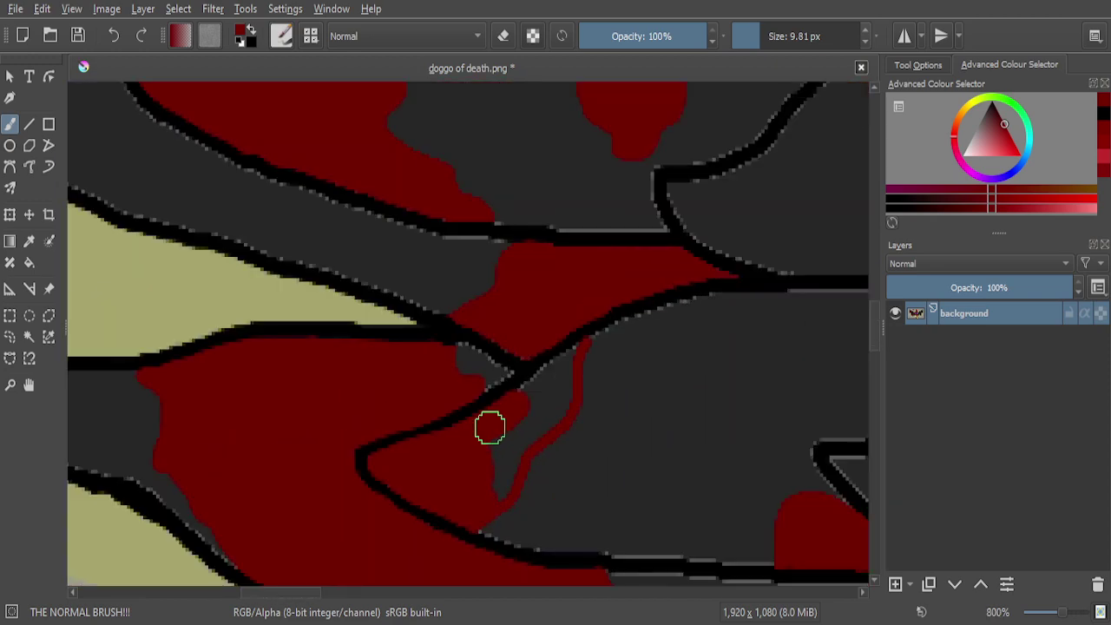
Fill the grey gap between the filled tip and the lower half of the curved line with dark red
scroll(493, 493, up, 5)
mouse_move(503, 495)
mouse_down()
mouse_move(569, 392)
mouse_move(595, 263)
mouse_move(590, 238)
mouse_move(554, 226)
mouse_up()
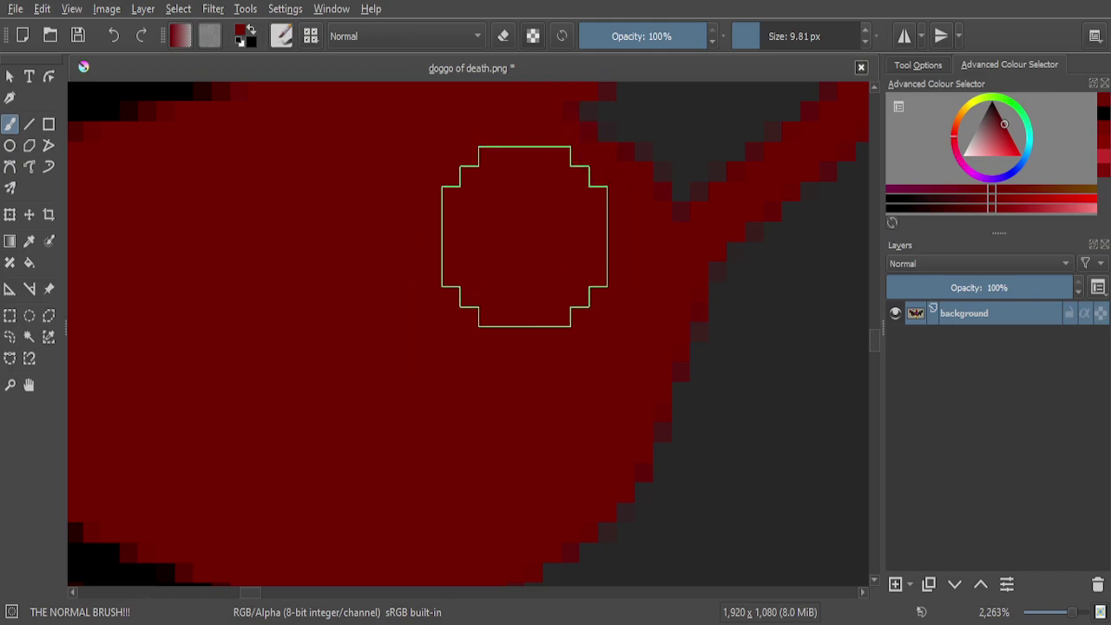
scroll(550, 277, down, 3)
scroll(596, 198, up, 4)
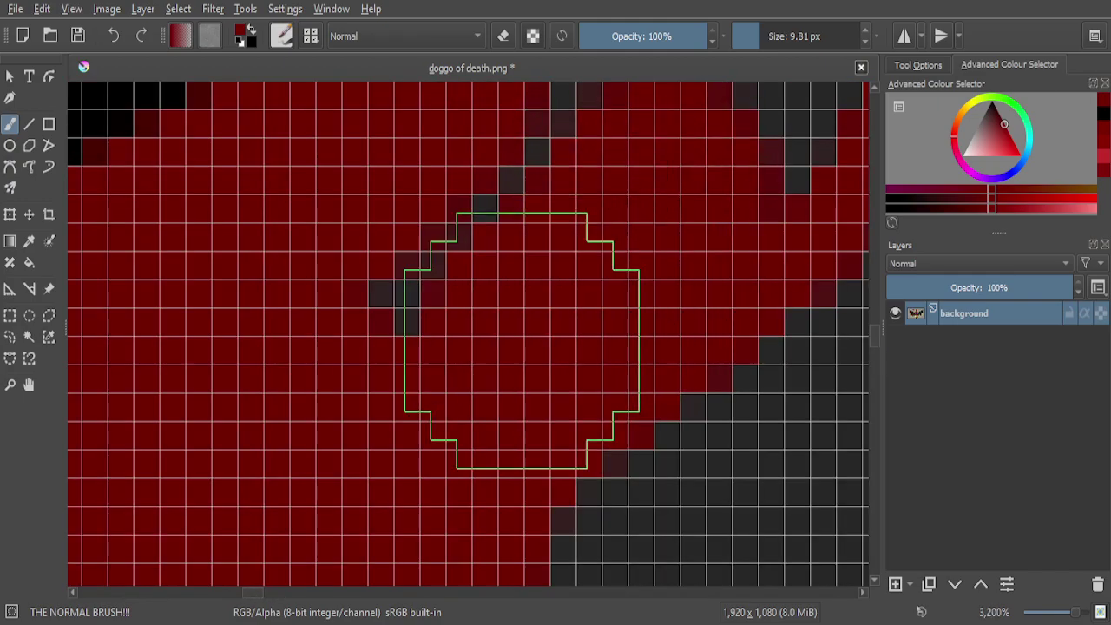
scroll(538, 199, down, 7)
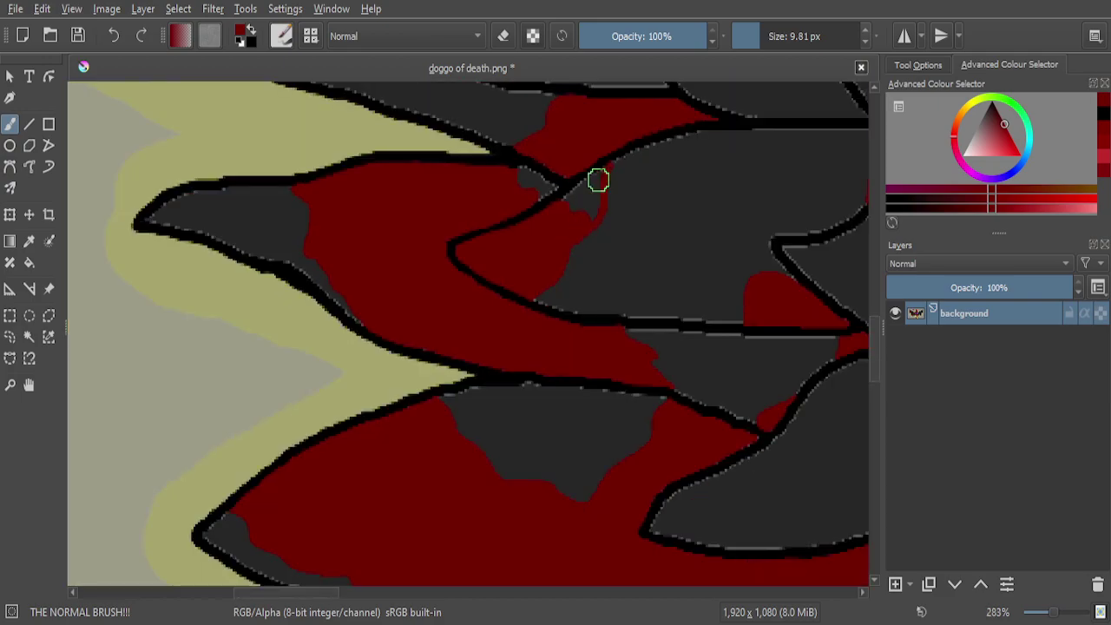
Fill the grey area between the upper half of the curved line and the feather's upper outline with dark red
scroll(598, 179, up, 4)
scroll(599, 176, up, 4)
mouse_move(605, 216)
mouse_down()
mouse_move(500, 249)
mouse_move(308, 446)
mouse_move(320, 456)
mouse_move(449, 414)
mouse_move(569, 312)
mouse_move(599, 272)
mouse_move(583, 437)
mouse_up()
scroll(539, 302, down, 1)
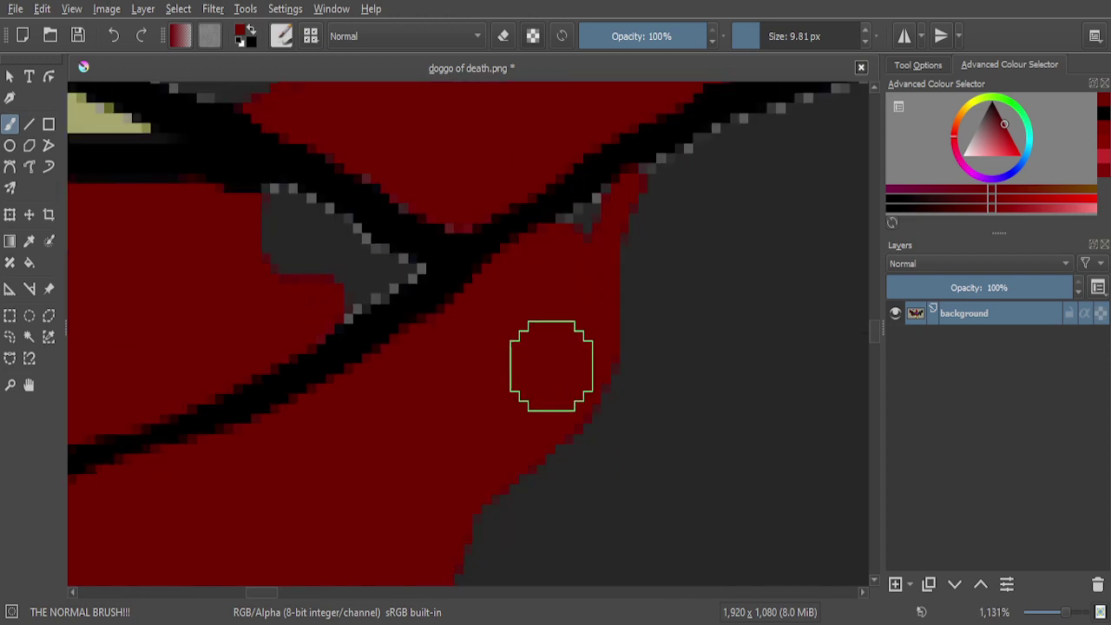
Reduce the brush size to 6.81 px and fill the small grey notch where the patch meets the upper outline
scroll(551, 363, up, 2)
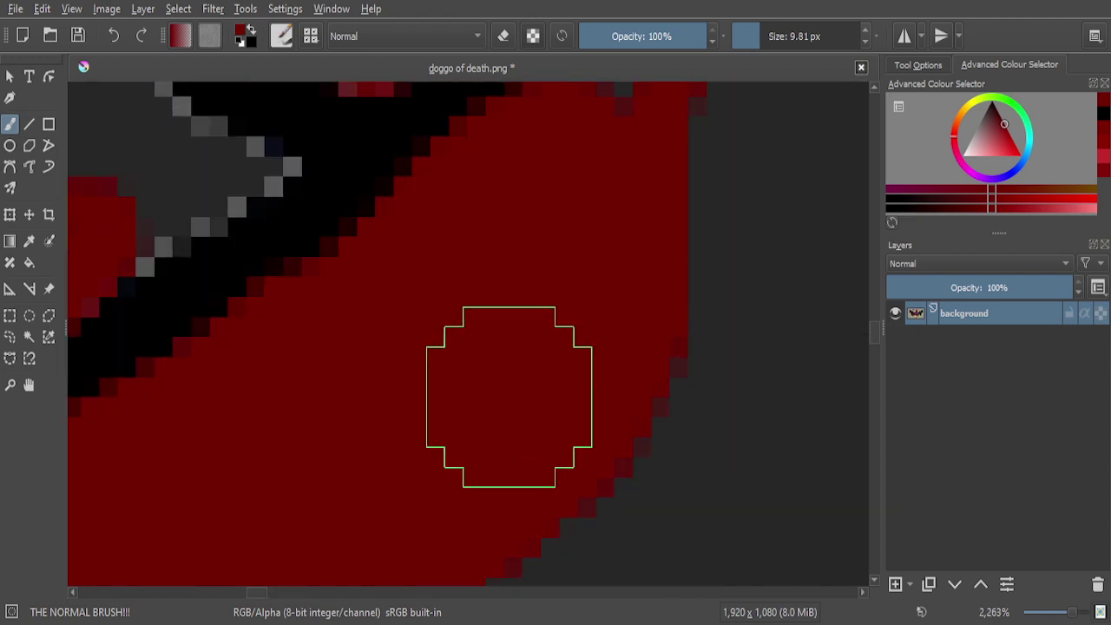
scroll(512, 395, down, 4)
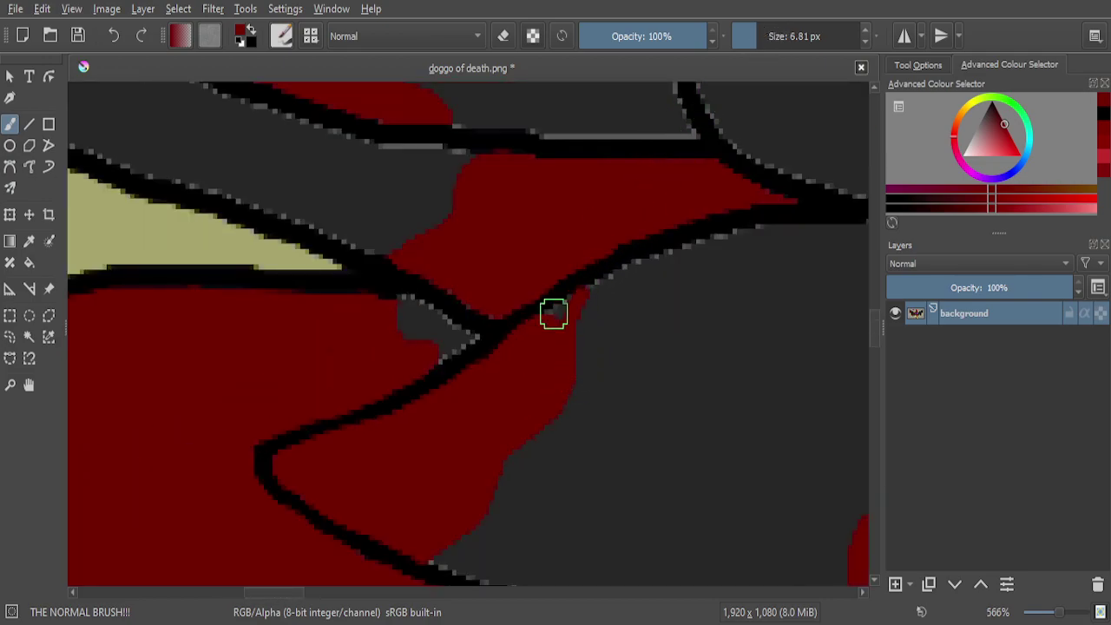
scroll(554, 314, up, 6)
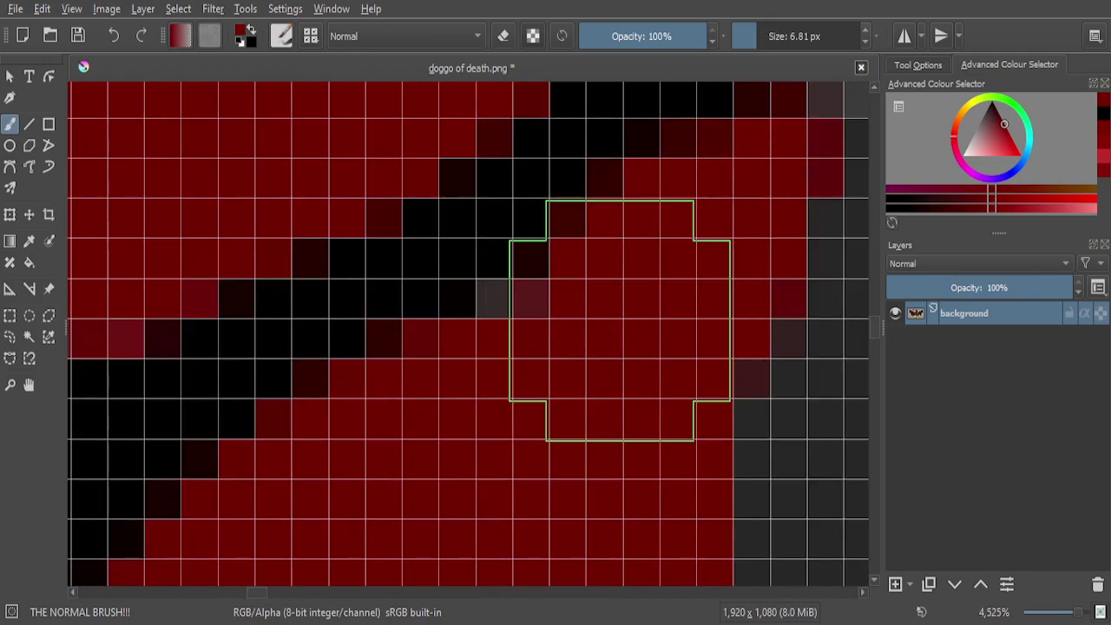
scroll(538, 340, down, 8)
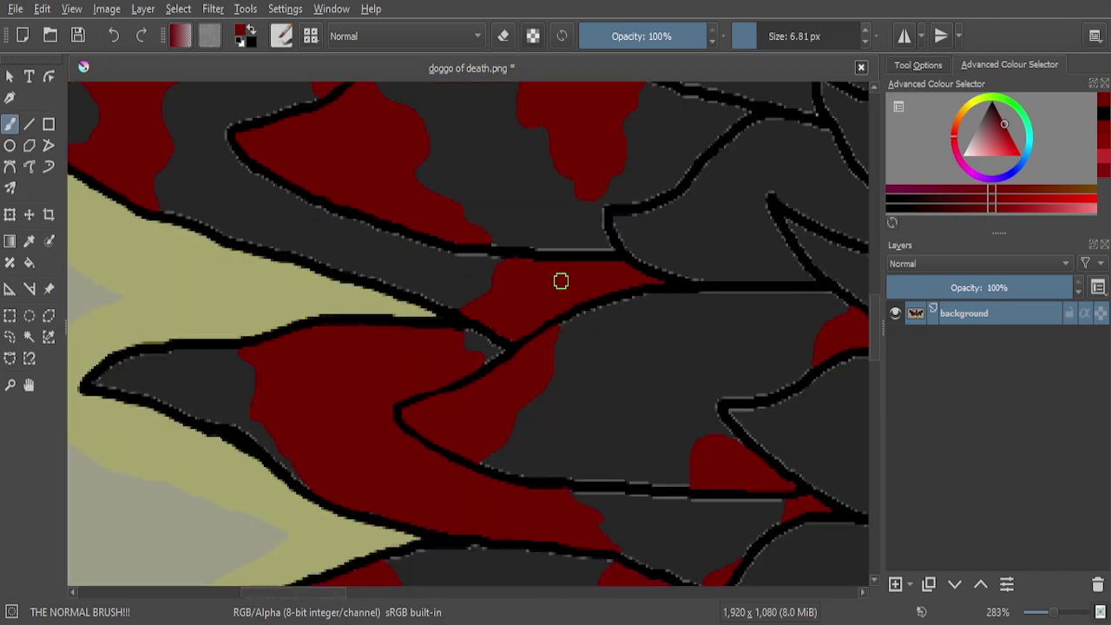
scroll(563, 278, down, 2)
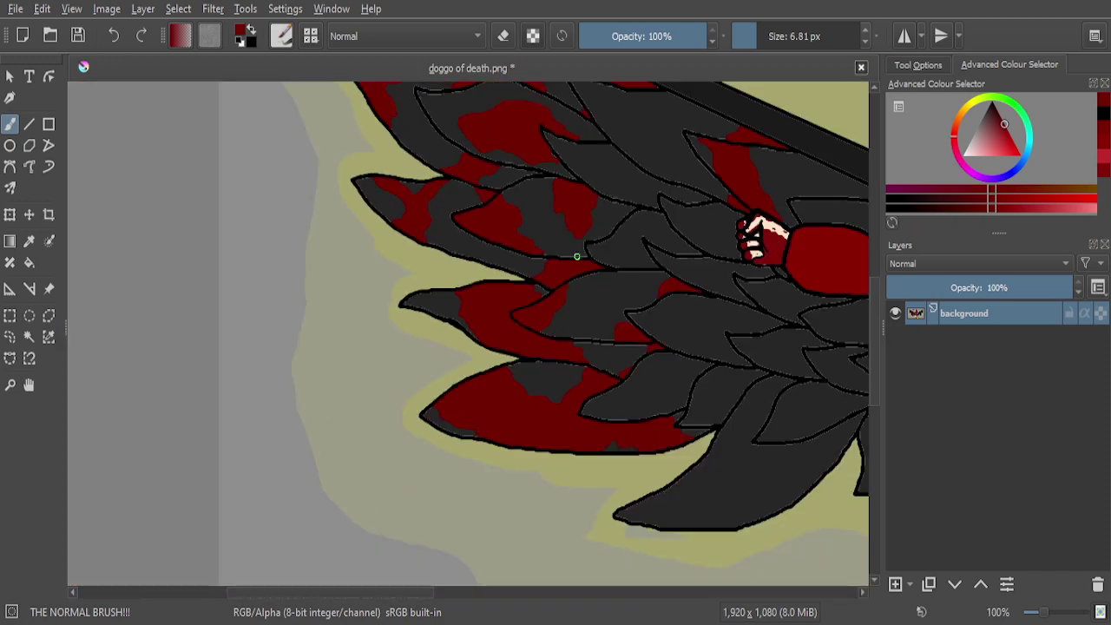
scroll(609, 285, up, 7)
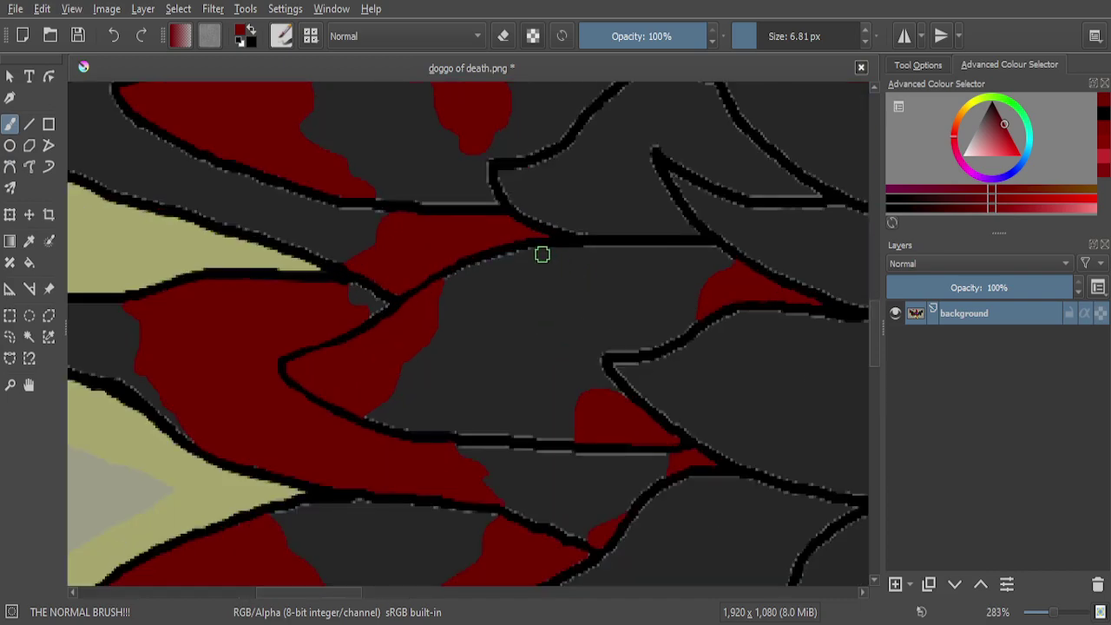
Reduce the brush size to 3.81 px and outline a hanging dark red drip beneath the middle feather's upper outline
scroll(788, 36, down, 3)
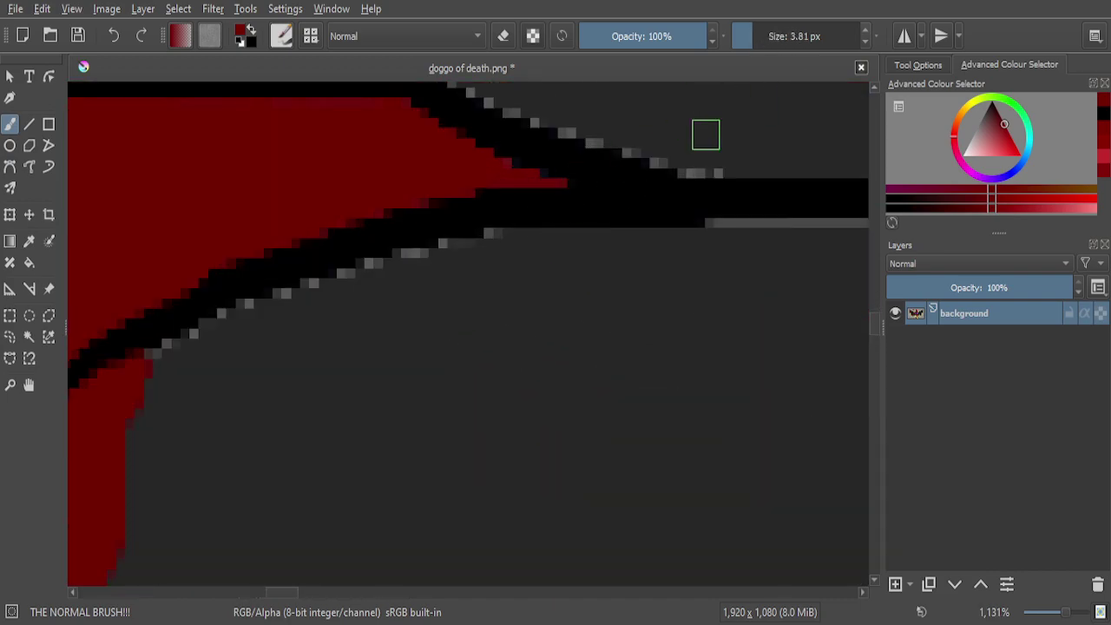
mouse_move(519, 234)
mouse_down()
mouse_move(516, 265)
mouse_move(532, 299)
mouse_move(584, 347)
mouse_move(601, 469)
mouse_move(625, 515)
mouse_up()
scroll(630, 425, down, 5)
scroll(640, 419, up, 5)
mouse_move(511, 461)
mouse_down()
mouse_move(526, 492)
mouse_move(571, 485)
mouse_move(590, 419)
mouse_move(638, 375)
mouse_move(624, 347)
mouse_move(652, 331)
mouse_move(661, 268)
mouse_move(708, 219)
mouse_move(709, 171)
mouse_move(667, 194)
mouse_move(398, 189)
mouse_move(493, 187)
mouse_move(245, 219)
mouse_move(504, 226)
mouse_up()
Paint dark red along the underside of the black outline to close the top of the hanging drip
scroll(707, 174, up, 3)
scroll(504, 226, down, 3)
scroll(479, 223, up, 4)
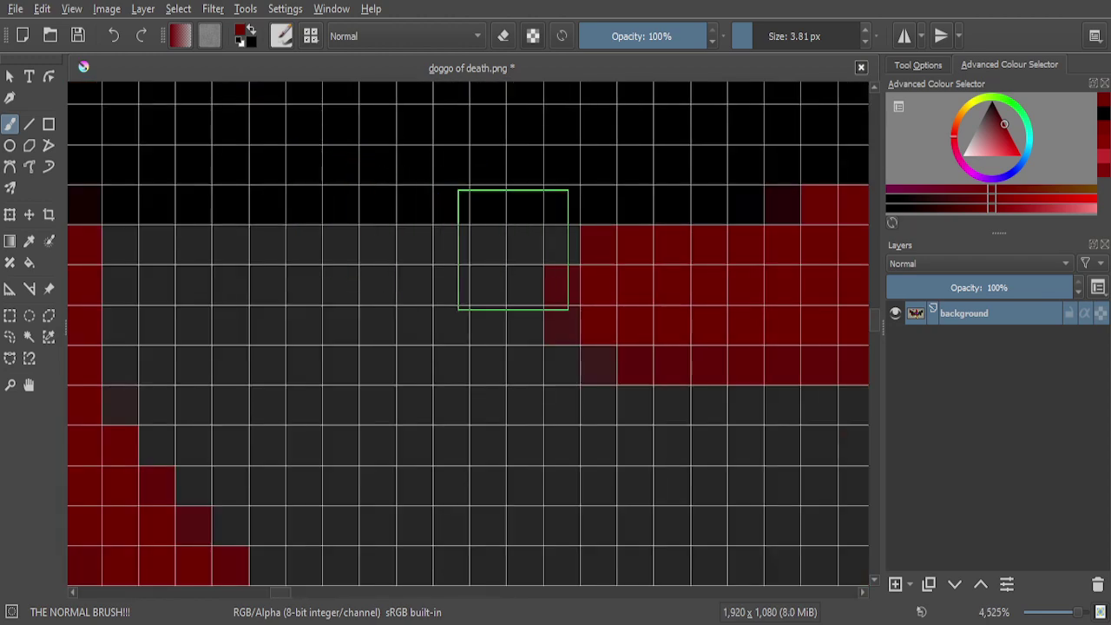
drag(598, 274, 318, 278)
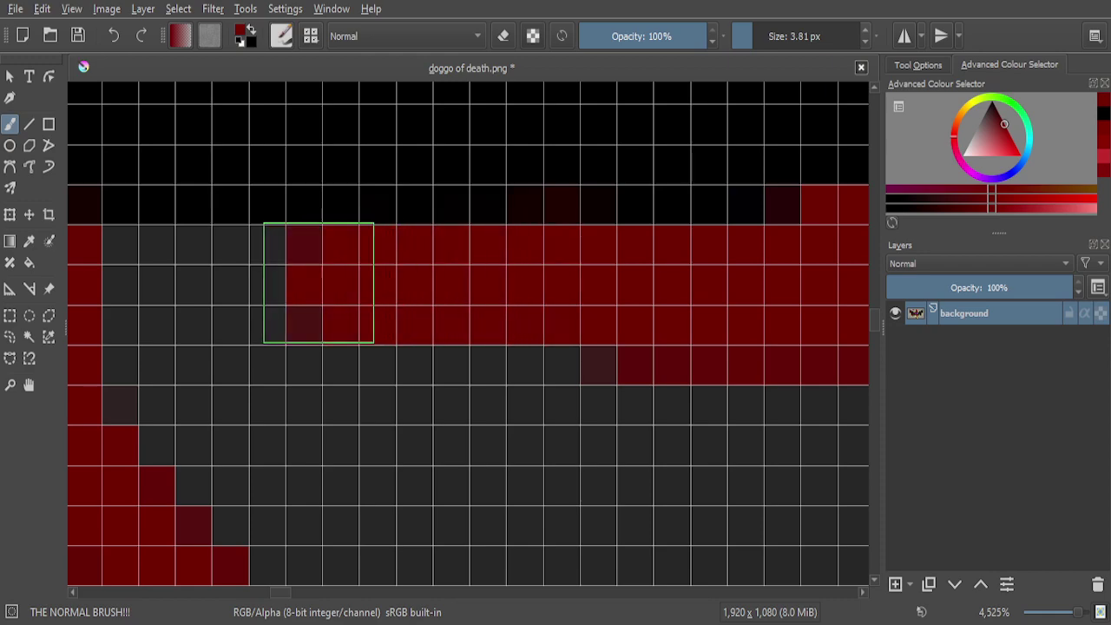
scroll(507, 263, down, 1)
scroll(390, 256, up, 2)
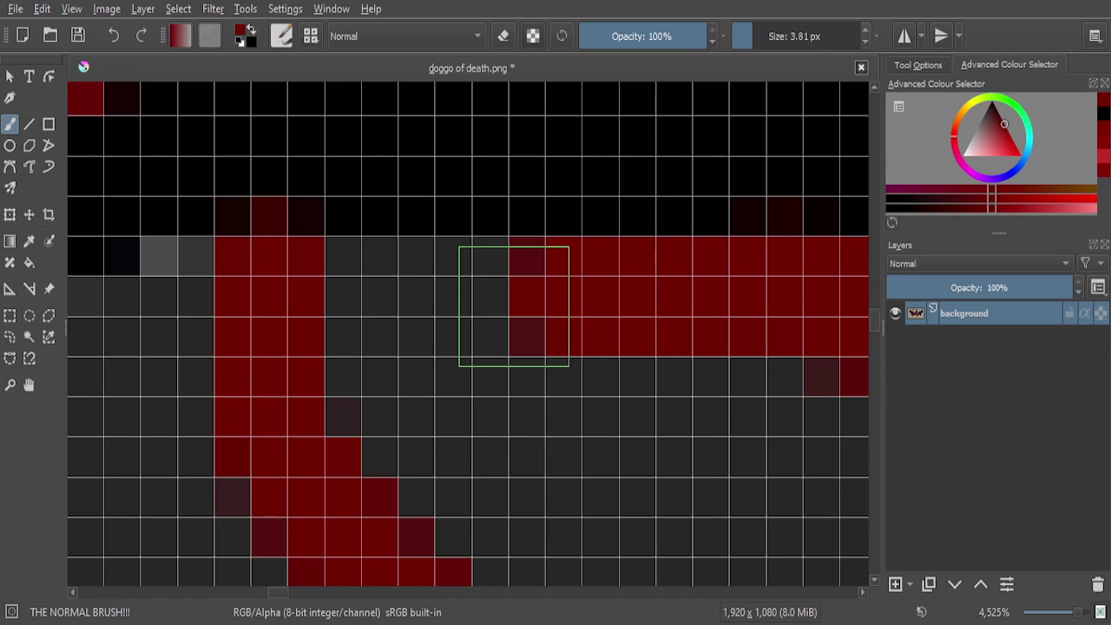
drag(521, 306, 233, 299)
mouse_move(307, 317)
mouse_down()
mouse_move(227, 296)
mouse_move(444, 400)
mouse_move(340, 366)
mouse_move(463, 504)
mouse_move(378, 458)
mouse_move(304, 368)
mouse_up()
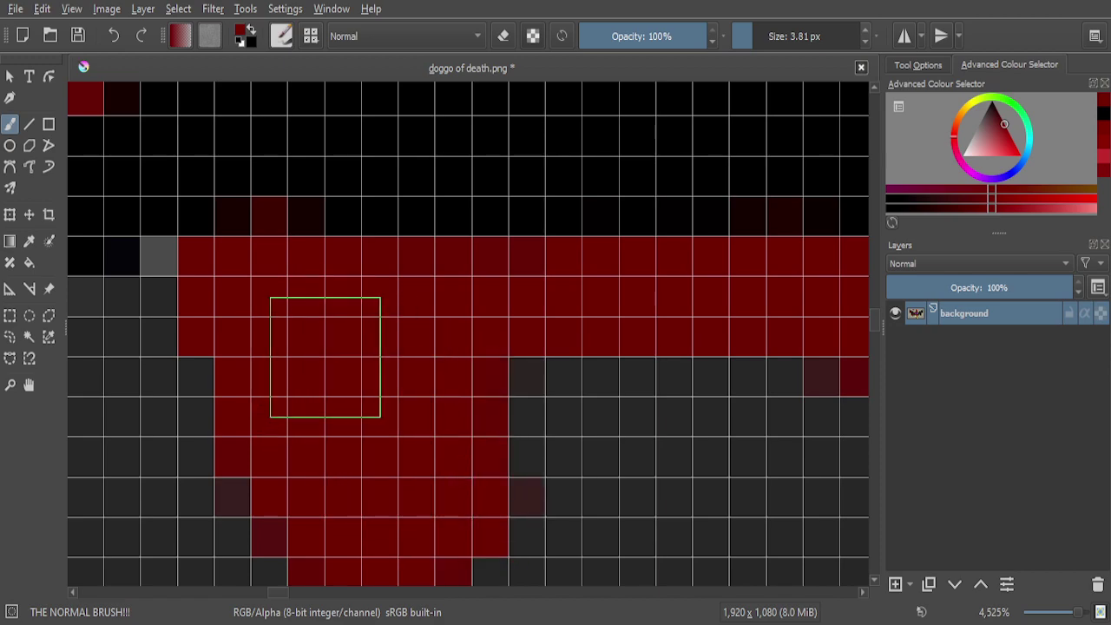
Fill the remaining grey inside the hanging drip with dark red
scroll(323, 360, down, 6)
scroll(563, 374, up, 6)
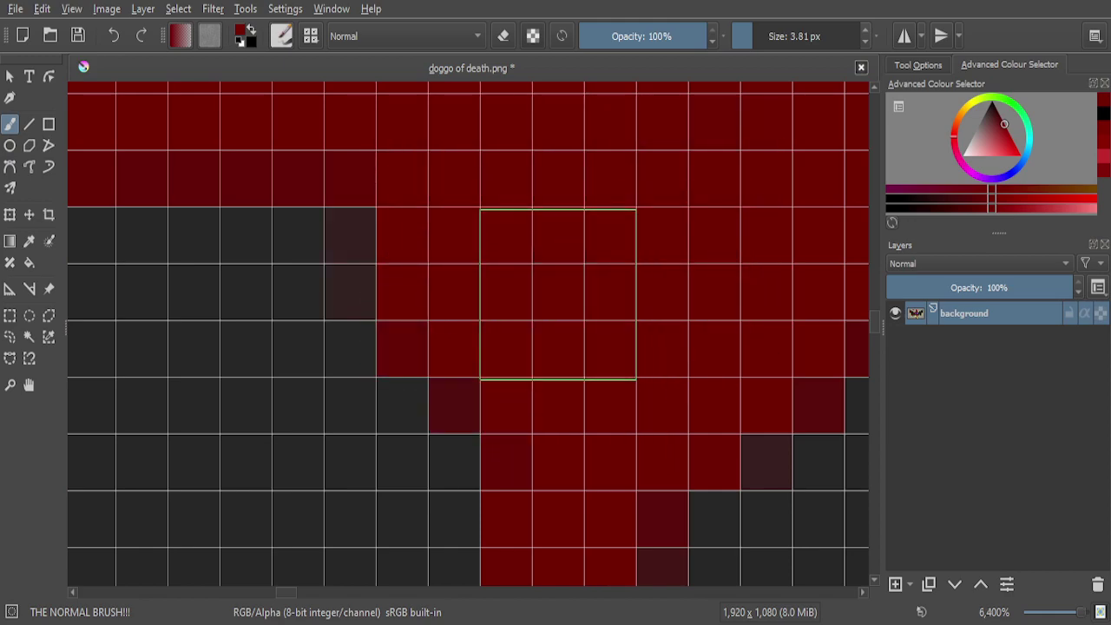
scroll(558, 290, down, 5)
mouse_move(484, 401)
mouse_down()
mouse_move(498, 491)
mouse_move(487, 533)
mouse_move(453, 562)
mouse_move(437, 551)
mouse_move(429, 479)
mouse_move(454, 521)
mouse_move(470, 436)
mouse_move(475, 469)
mouse_move(440, 376)
mouse_move(450, 492)
mouse_move(423, 425)
mouse_move(405, 499)
mouse_move(388, 346)
mouse_move(423, 437)
mouse_move(420, 332)
mouse_move(462, 470)
mouse_move(464, 345)
mouse_move(487, 374)
mouse_move(497, 435)
mouse_move(515, 358)
mouse_move(527, 444)
mouse_move(597, 229)
mouse_move(603, 300)
mouse_move(582, 369)
mouse_move(576, 186)
mouse_move(549, 342)
mouse_move(535, 293)
mouse_move(544, 181)
mouse_move(494, 342)
mouse_move(491, 289)
mouse_move(523, 179)
mouse_move(338, 185)
mouse_move(420, 218)
mouse_move(507, 226)
mouse_move(337, 249)
mouse_move(422, 345)
mouse_move(391, 250)
mouse_move(439, 327)
mouse_move(473, 308)
mouse_up()
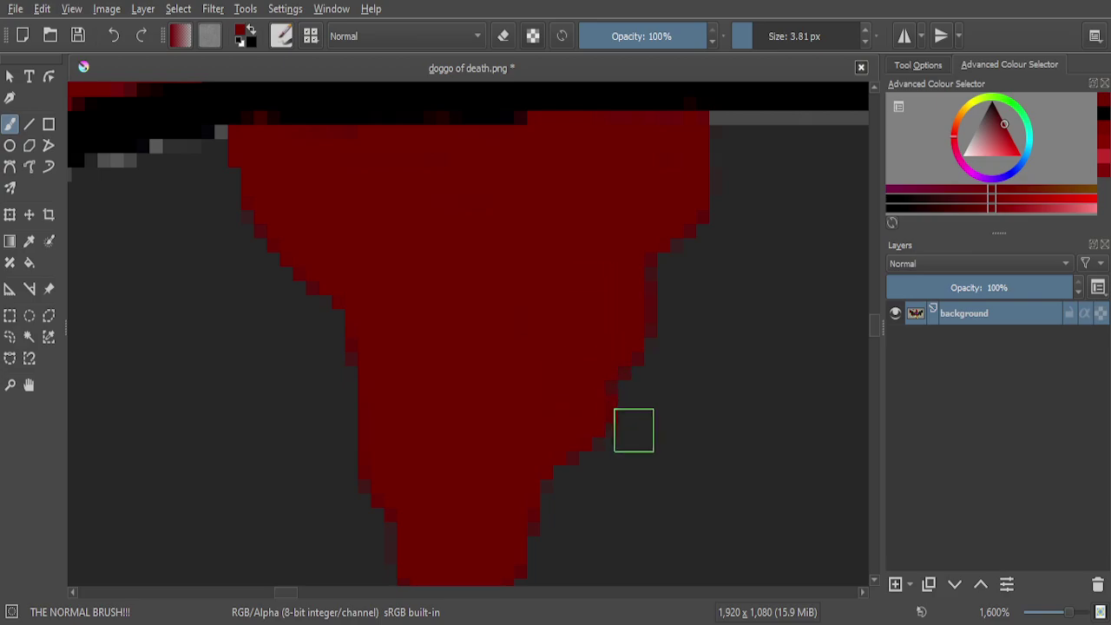
Save the picture with the finished drip
scroll(635, 433, down, 1)
scroll(634, 432, down, 7)
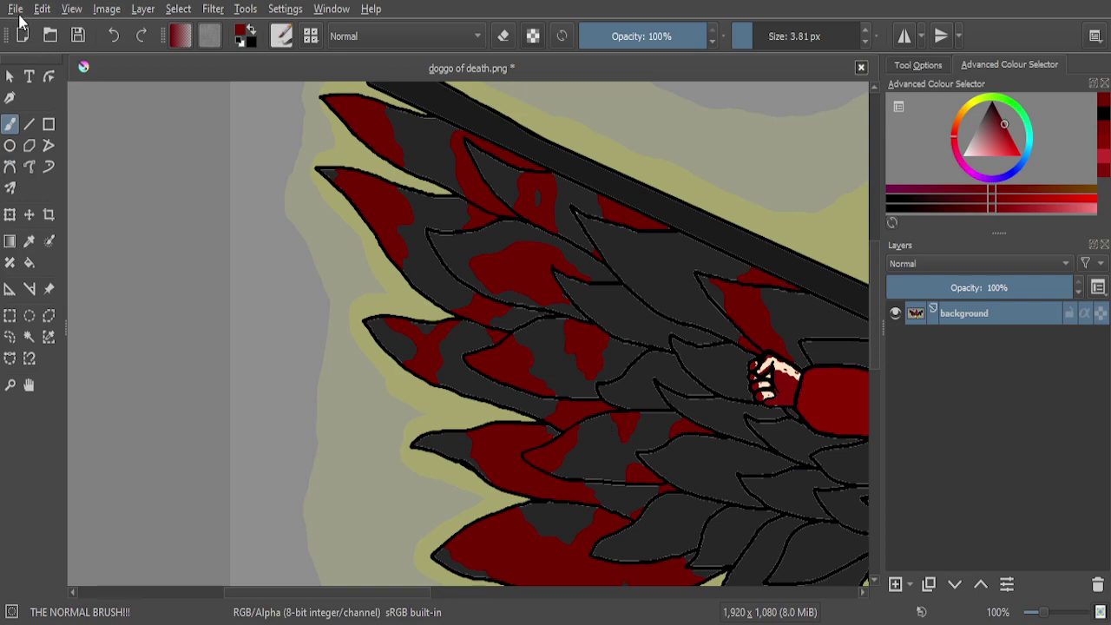
key(ctrl+s)
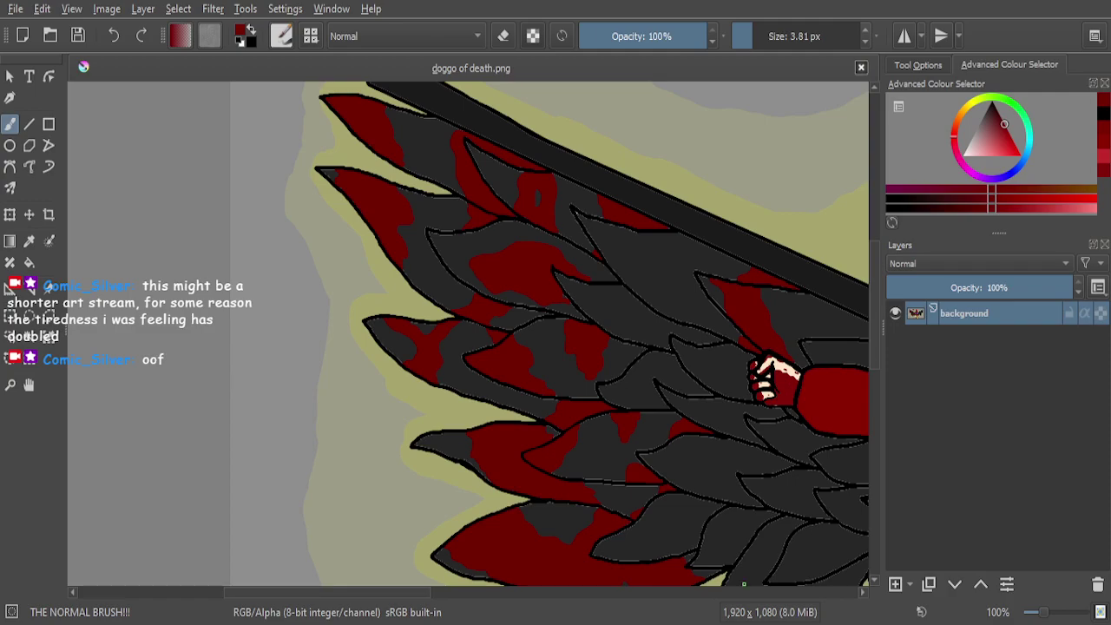
Paint a wavy dark red edge inside the tip of the grey feather overlapping the lowest bloodied feather, starting at its upper outline
ctrl+scroll(677, 366, down, 4)
ctrl+scroll(677, 365, up, 2)
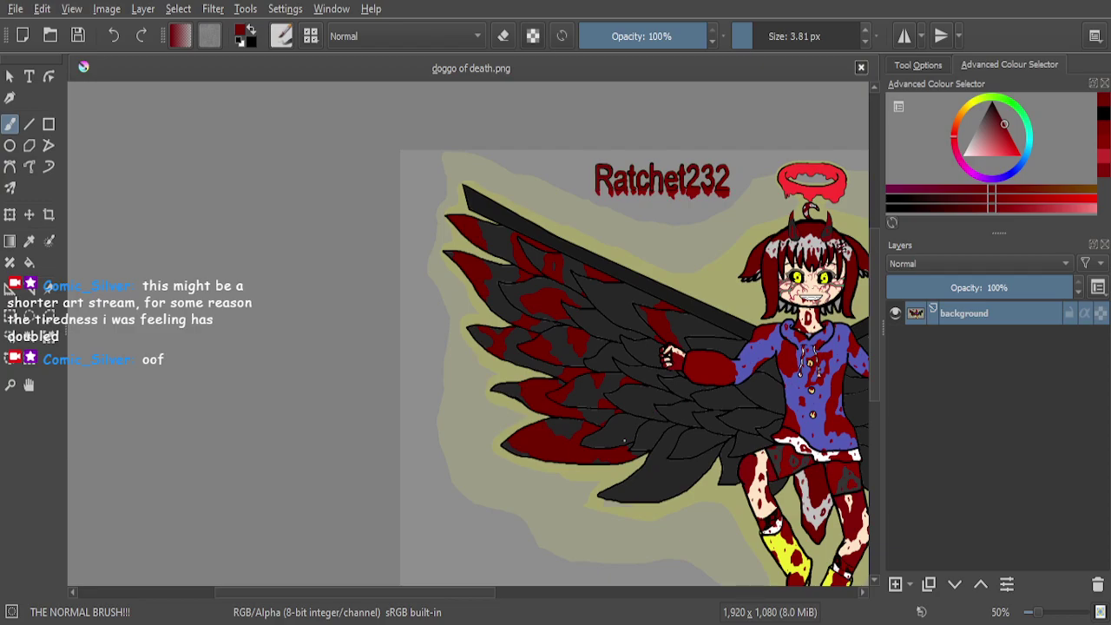
ctrl+scroll(623, 440, up, 7)
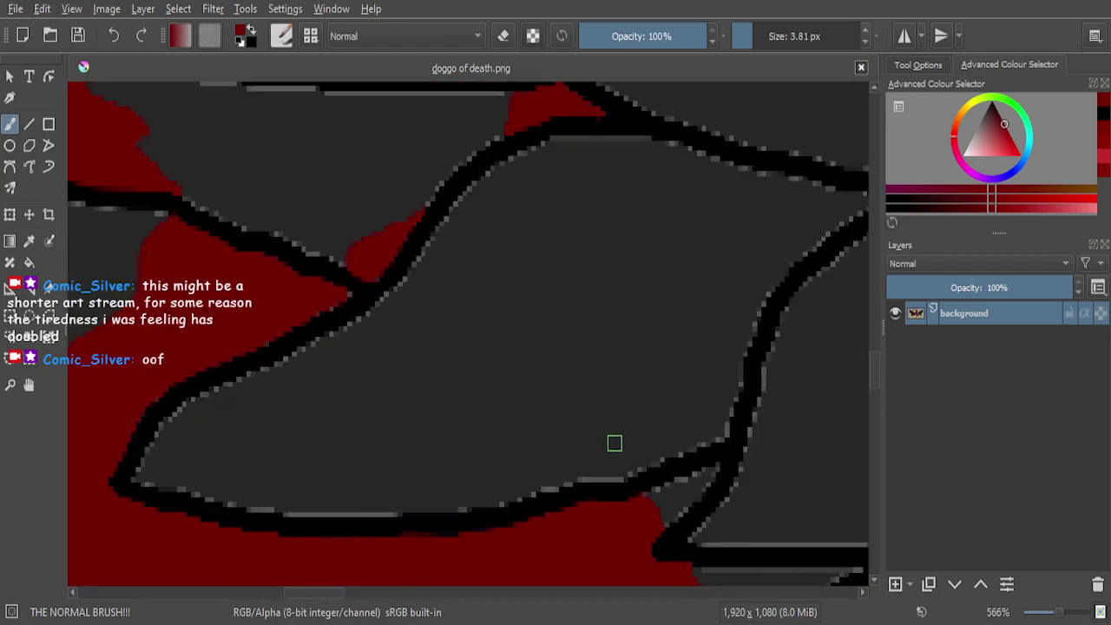
ctrl+scroll(128, 467, up, 3)
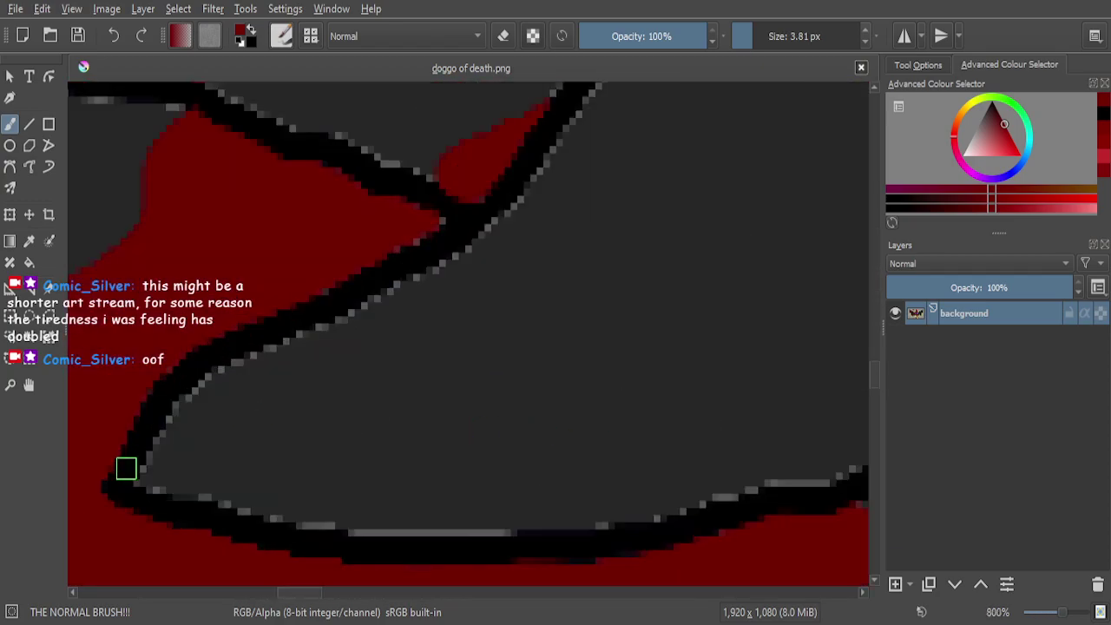
ctrl+scroll(151, 457, up, 1)
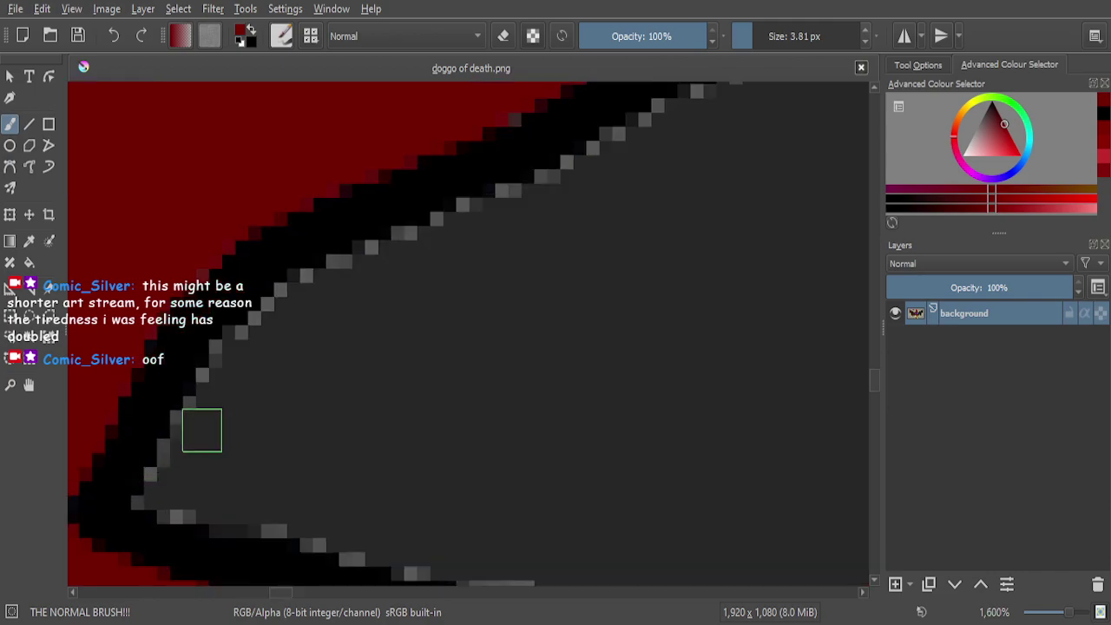
mouse_move(238, 329)
mouse_down()
mouse_move(251, 363)
mouse_move(284, 384)
mouse_move(460, 396)
mouse_move(483, 436)
mouse_move(490, 491)
mouse_move(532, 545)
mouse_up()
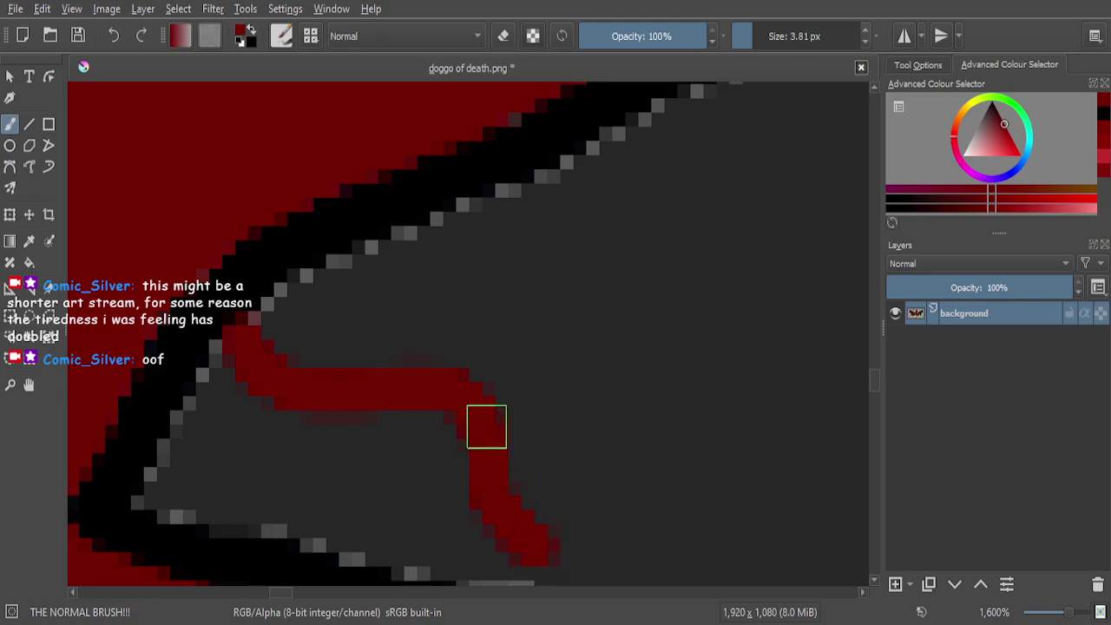
Fill the area between the wavy edge and the feather's lower outline with dark red
ctrl+scroll(486, 426, down, 3)
ctrl+scroll(516, 491, up, 4)
mouse_move(460, 375)
mouse_down()
mouse_move(488, 421)
mouse_move(534, 435)
mouse_move(377, 424)
mouse_move(253, 380)
mouse_move(195, 374)
mouse_move(105, 336)
mouse_move(189, 336)
mouse_move(433, 393)
mouse_move(294, 319)
mouse_move(132, 287)
mouse_move(160, 234)
mouse_move(194, 208)
mouse_move(201, 255)
mouse_move(232, 203)
mouse_move(253, 264)
mouse_move(265, 205)
mouse_move(294, 296)
mouse_move(300, 204)
mouse_move(357, 324)
mouse_move(357, 265)
mouse_move(332, 208)
mouse_up()
scroll(332, 208, down, 4)
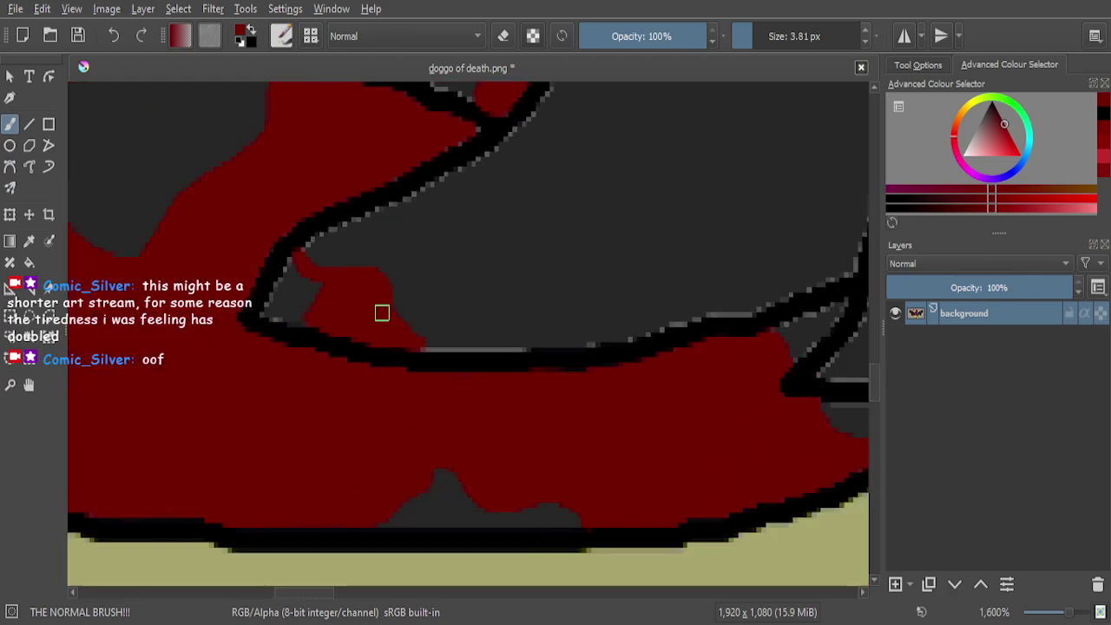
Extend the dark red along the lower outline to the feather's point and fill the grey corner there
scroll(285, 298, up, 4)
scroll(325, 332, up, 2)
mouse_move(412, 399)
mouse_down()
mouse_move(373, 414)
mouse_move(203, 371)
mouse_move(197, 358)
mouse_up()
scroll(350, 302, down, 2)
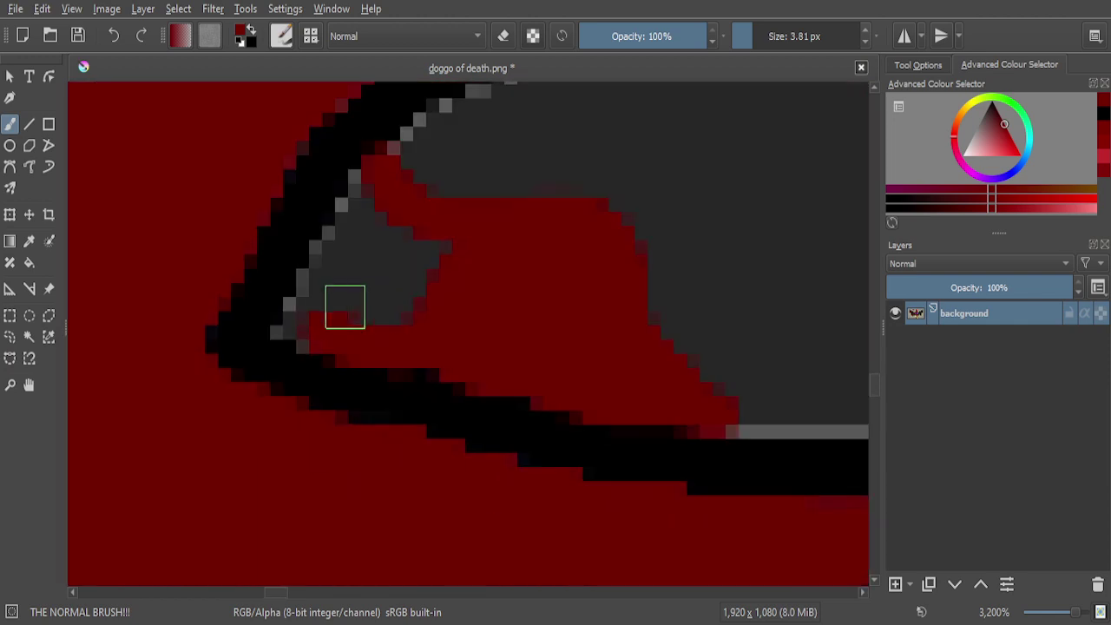
scroll(293, 303, up, 2)
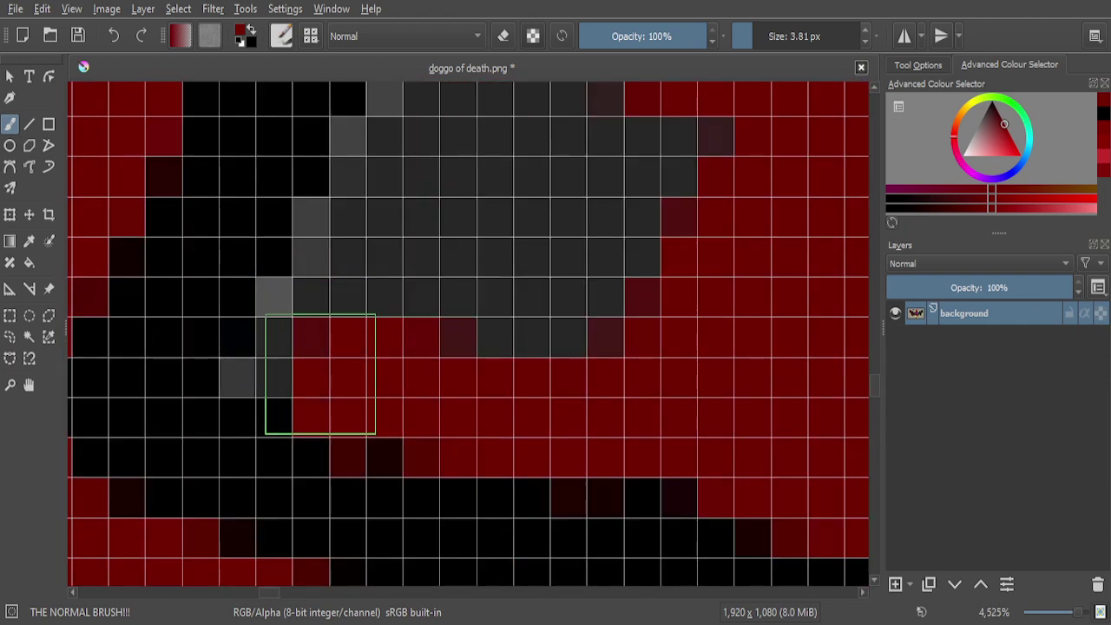
mouse_move(261, 347)
mouse_down()
mouse_move(346, 304)
mouse_move(374, 227)
mouse_move(352, 240)
mouse_move(349, 267)
mouse_move(380, 225)
mouse_move(385, 176)
mouse_move(431, 314)
mouse_move(457, 209)
mouse_move(499, 364)
mouse_move(632, 199)
mouse_move(643, 306)
mouse_move(609, 349)
mouse_move(689, 249)
mouse_move(731, 167)
mouse_up()
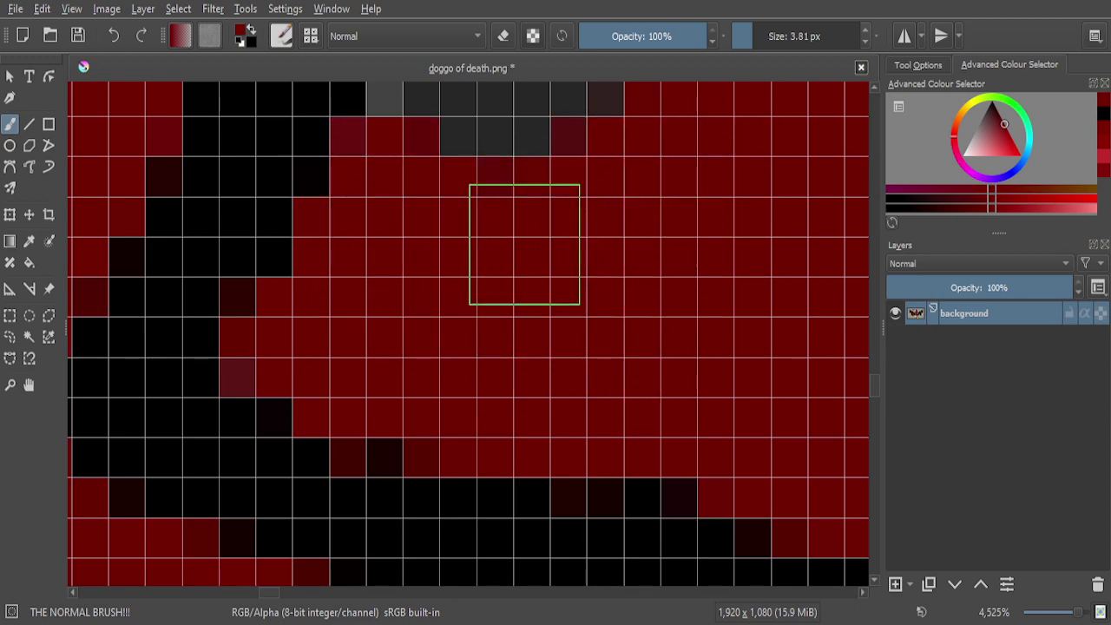
Fill the last grey gap between the tip patch and the feather's upper outline with dark red
scroll(526, 235, down, 4)
scroll(575, 237, up, 2)
mouse_move(578, 195)
mouse_down()
mouse_move(581, 253)
mouse_move(511, 373)
mouse_move(480, 499)
mouse_move(496, 511)
mouse_move(578, 464)
mouse_move(620, 417)
mouse_up()
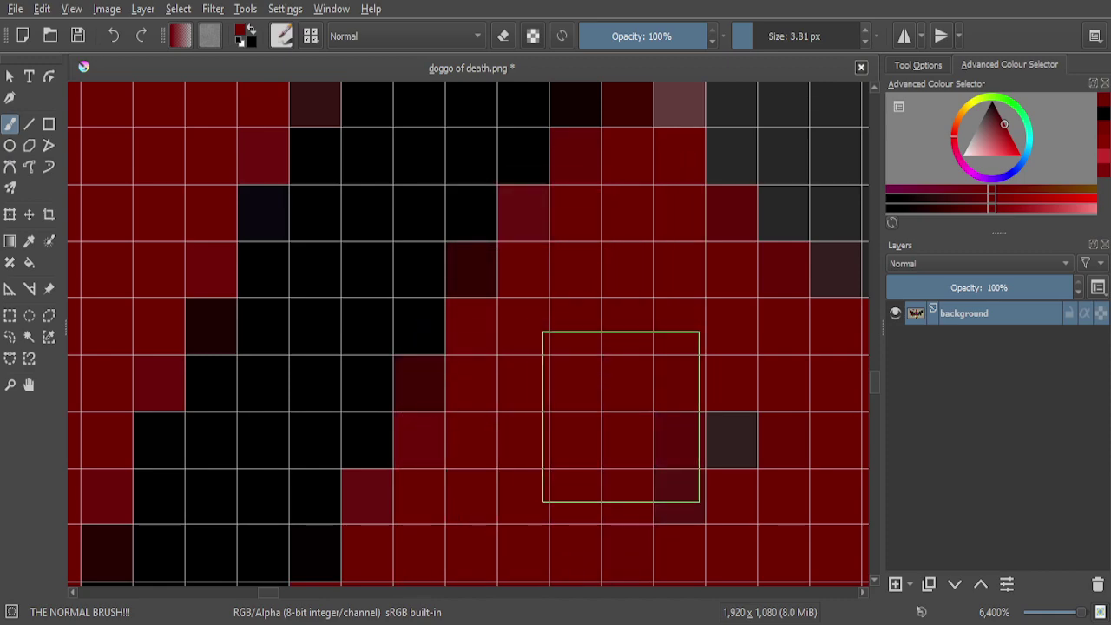
scroll(566, 383, down, 5)
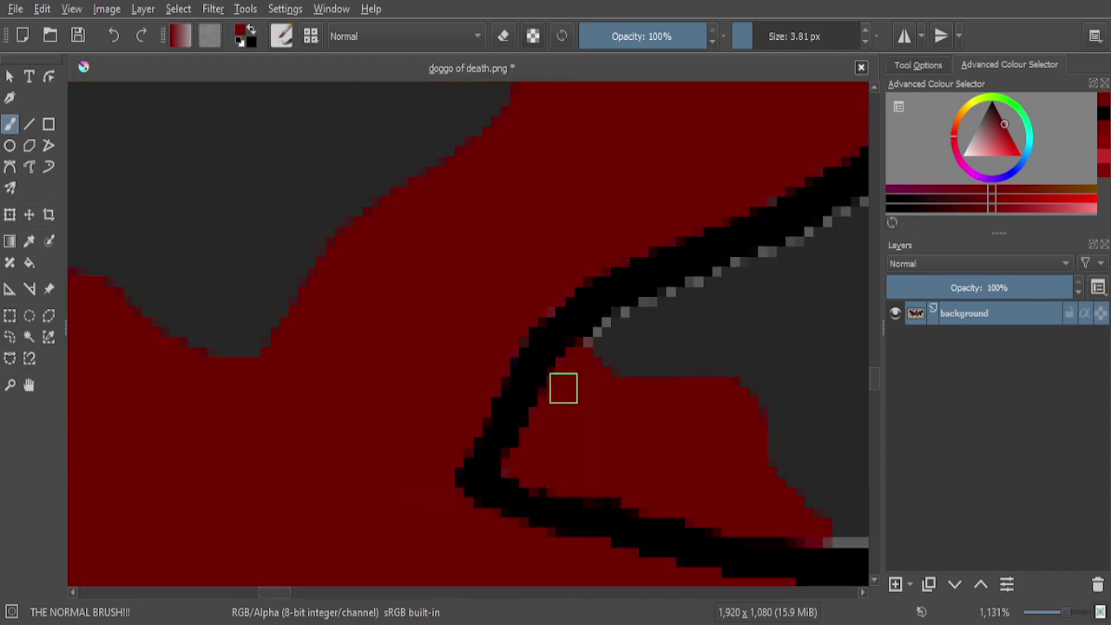
Paint a narrow wavy dark red strip across the tip of the upper feather containing the large red patch, joining its two outlines
scroll(563, 388, down, 5)
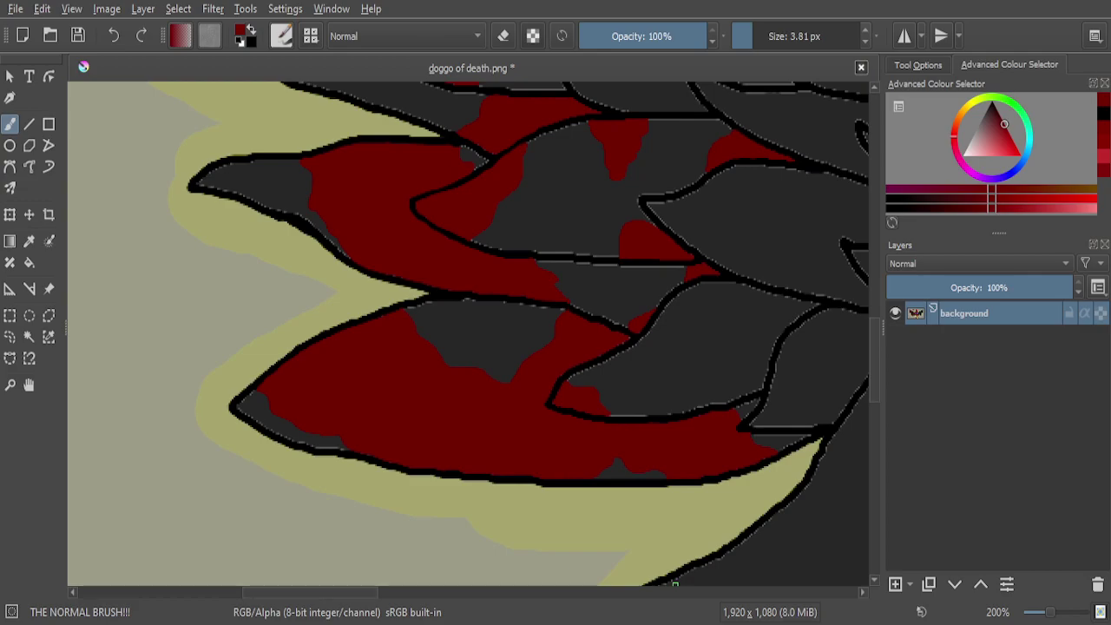
scroll(550, 414, down, 4)
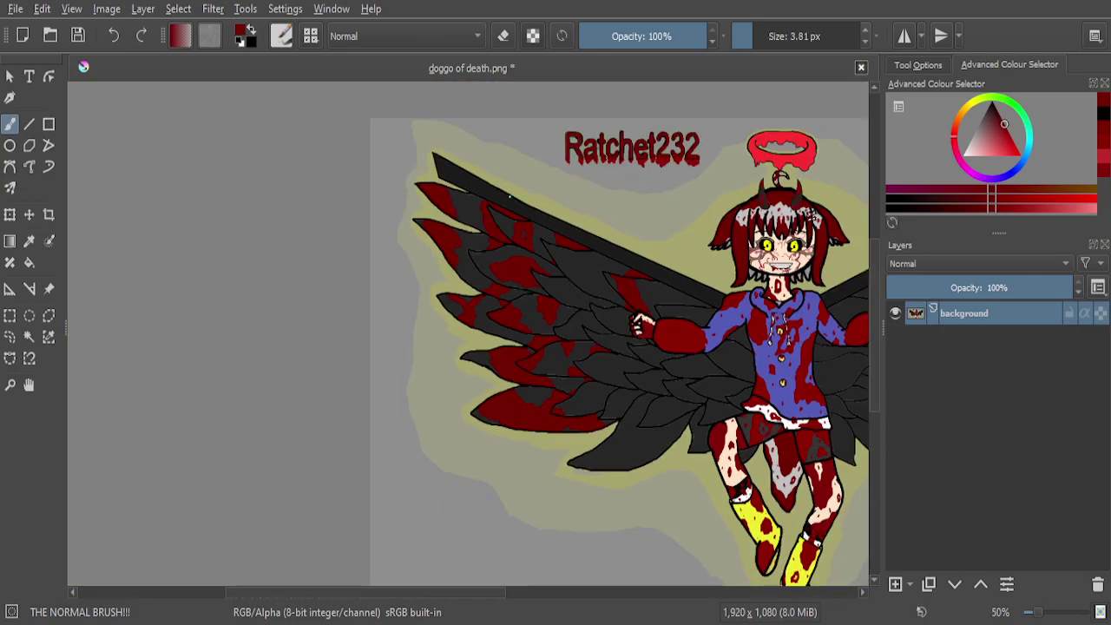
scroll(509, 198, up, 3)
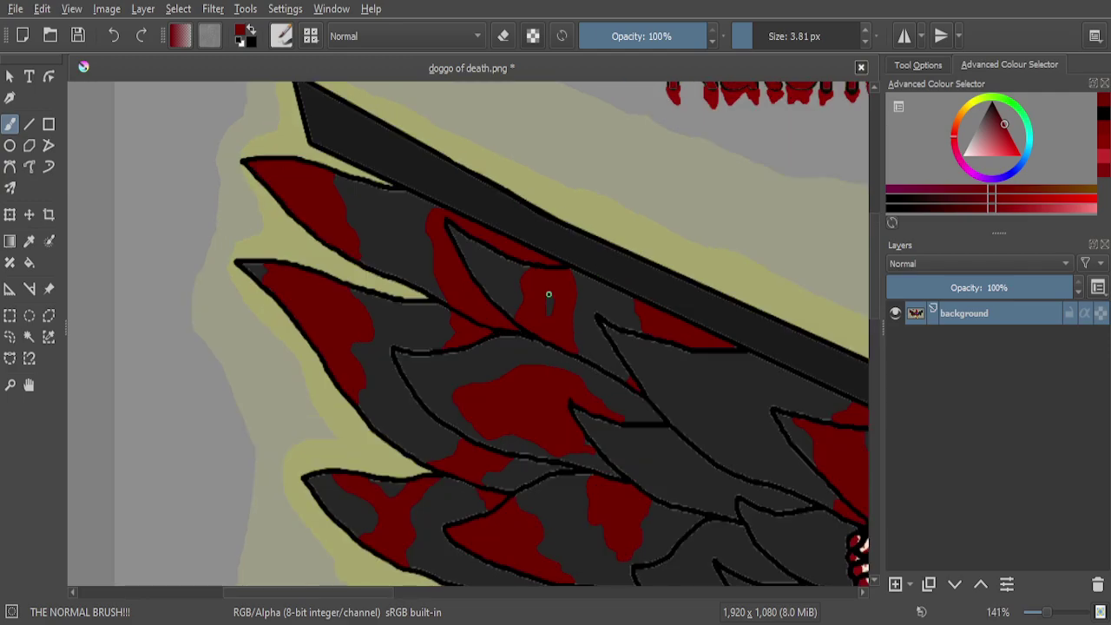
scroll(565, 285, up, 2)
scroll(308, 413, up, 2)
scroll(263, 503, up, 2)
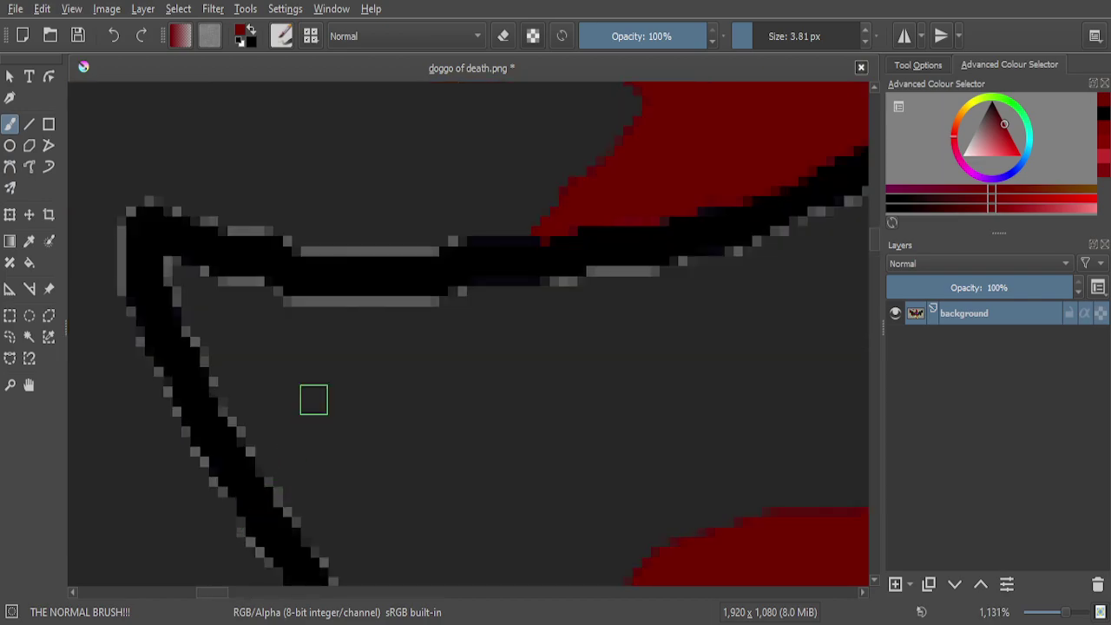
mouse_move(339, 299)
mouse_down()
mouse_move(296, 354)
mouse_move(326, 431)
mouse_move(320, 541)
mouse_up()
scroll(325, 461, down, 2)
scroll(321, 501, up, 5)
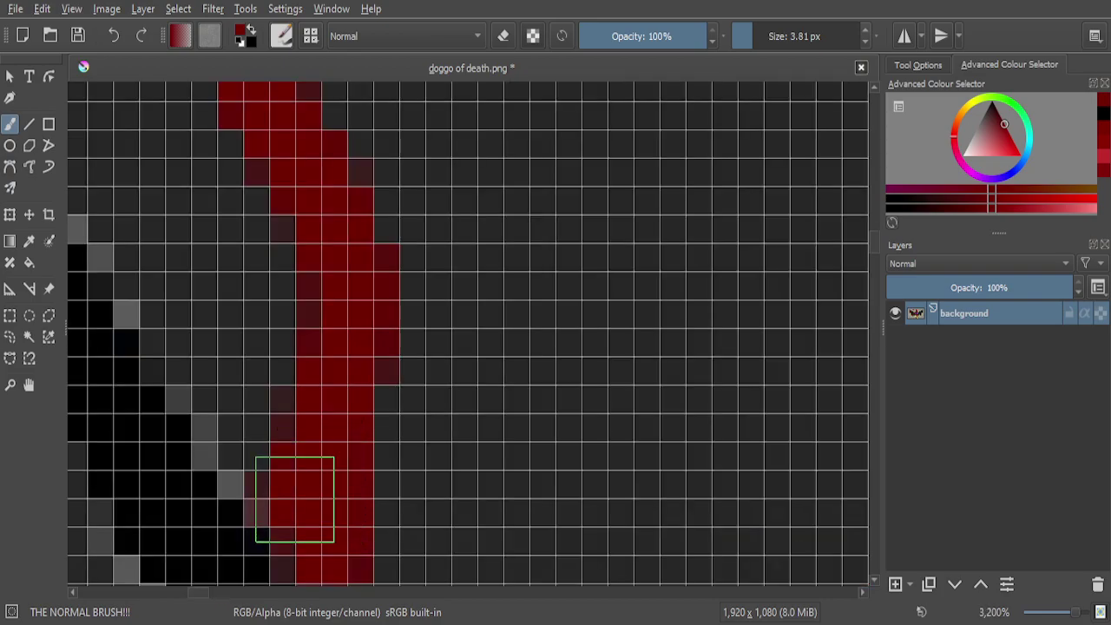
drag(295, 495, 304, 536)
scroll(274, 476, down, 4)
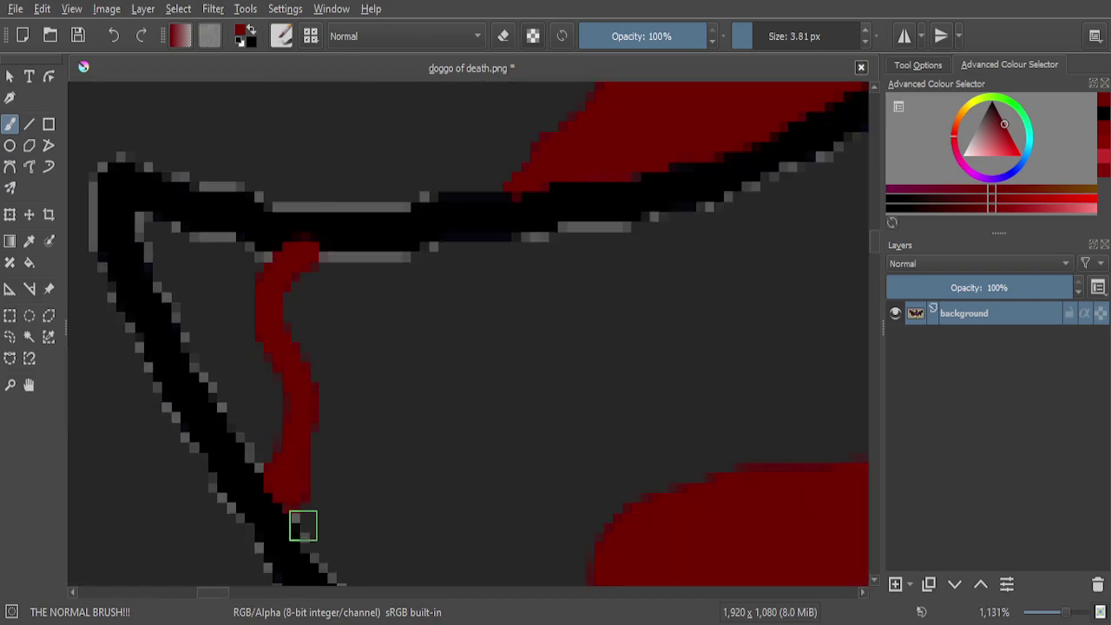
Widen the lower part of the strip with dark red beside the feather's lower outline
scroll(303, 526, up, 4)
mouse_move(301, 469)
mouse_down()
mouse_move(340, 554)
mouse_move(373, 523)
mouse_move(385, 399)
mouse_move(374, 294)
mouse_move(354, 260)
mouse_move(350, 433)
mouse_up()
scroll(367, 412, down, 1)
scroll(367, 411, down, 1)
scroll(367, 370, up, 2)
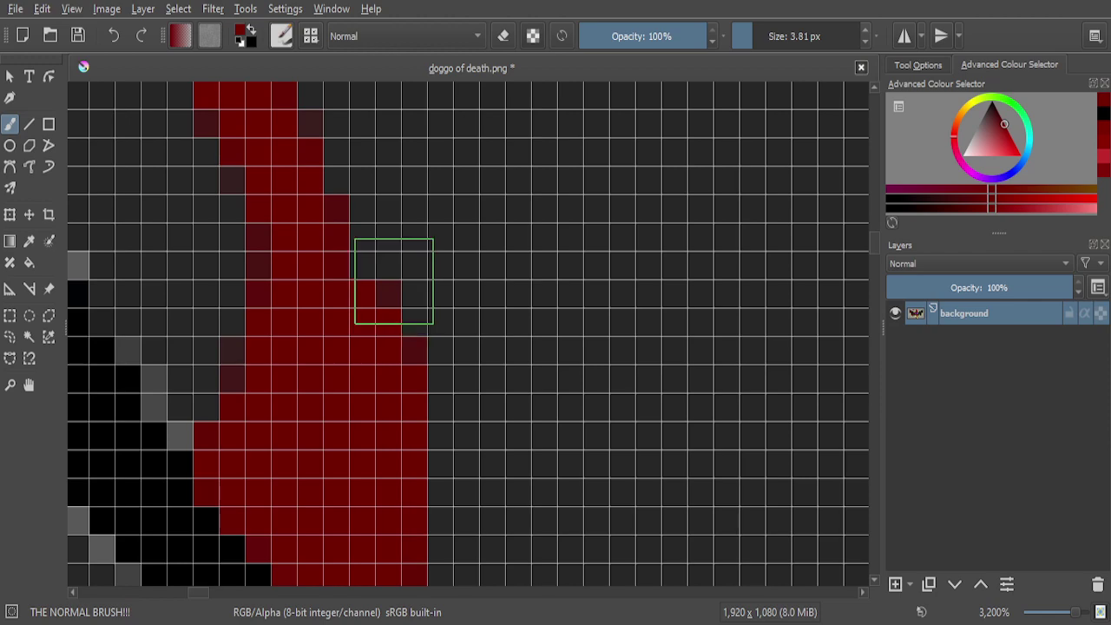
mouse_move(397, 273)
mouse_down()
mouse_move(383, 343)
mouse_move(376, 217)
mouse_move(388, 287)
mouse_up()
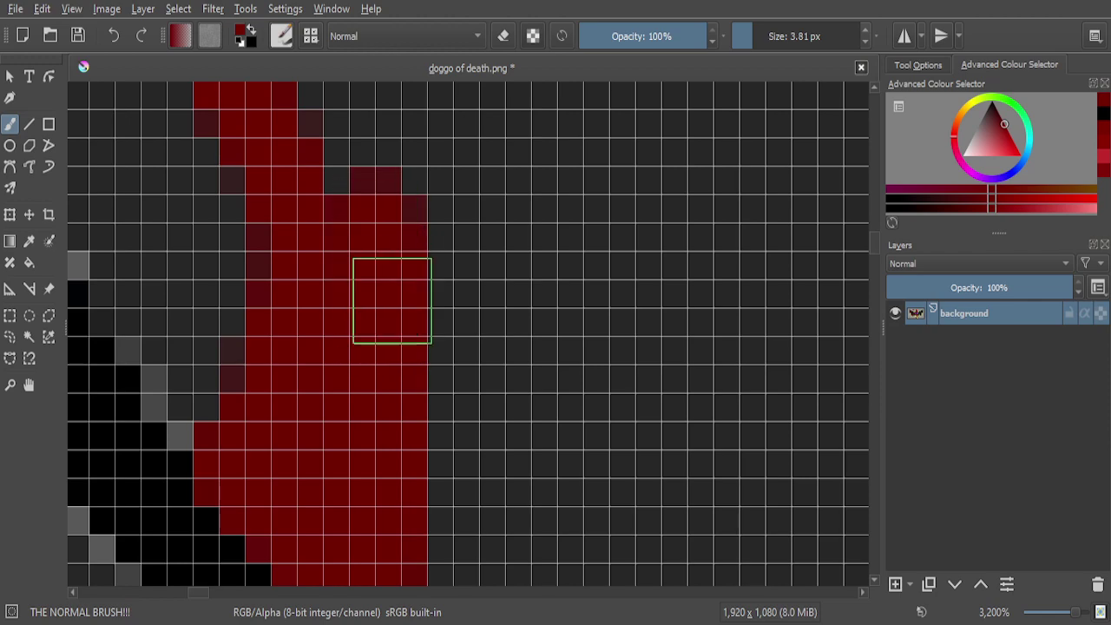
Thicken the upper part of the strip with dark red up to the feather's upper outline
scroll(391, 304, down, 4)
scroll(387, 230, up, 4)
mouse_move(369, 170)
mouse_down()
mouse_move(433, 263)
mouse_move(436, 424)
mouse_move(456, 459)
mouse_move(449, 523)
mouse_move(408, 553)
mouse_move(397, 332)
mouse_move(393, 407)
mouse_move(363, 465)
mouse_move(317, 353)
mouse_move(300, 264)
mouse_move(309, 232)
mouse_move(342, 235)
mouse_move(394, 335)
mouse_up()
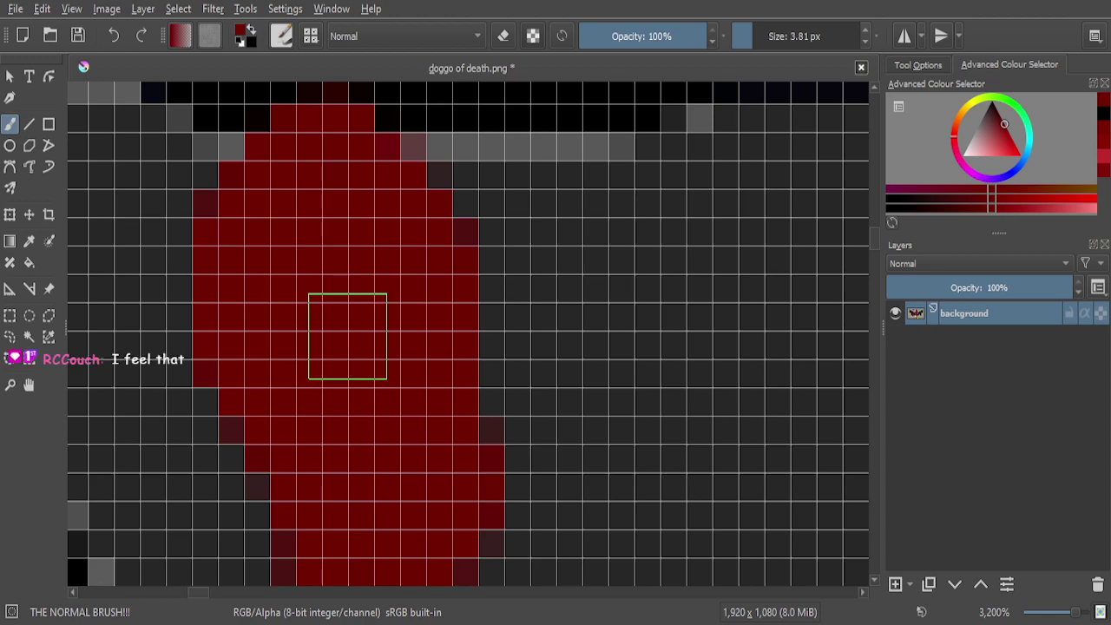
scroll(347, 335, down, 10)
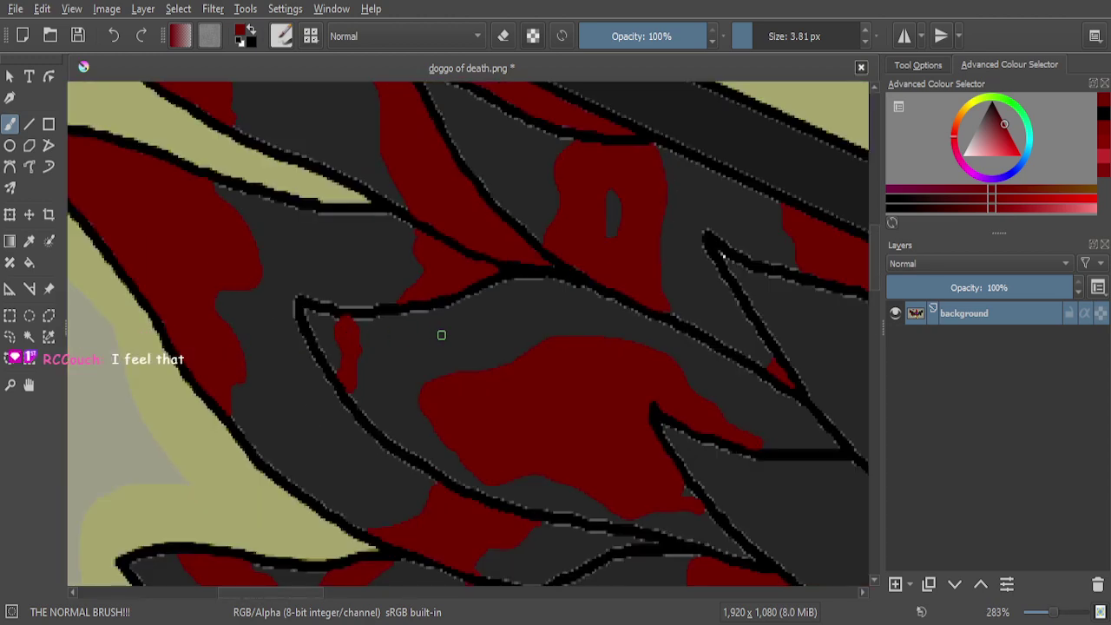
Save the picture with the new feather patches
scroll(441, 335, down, 5)
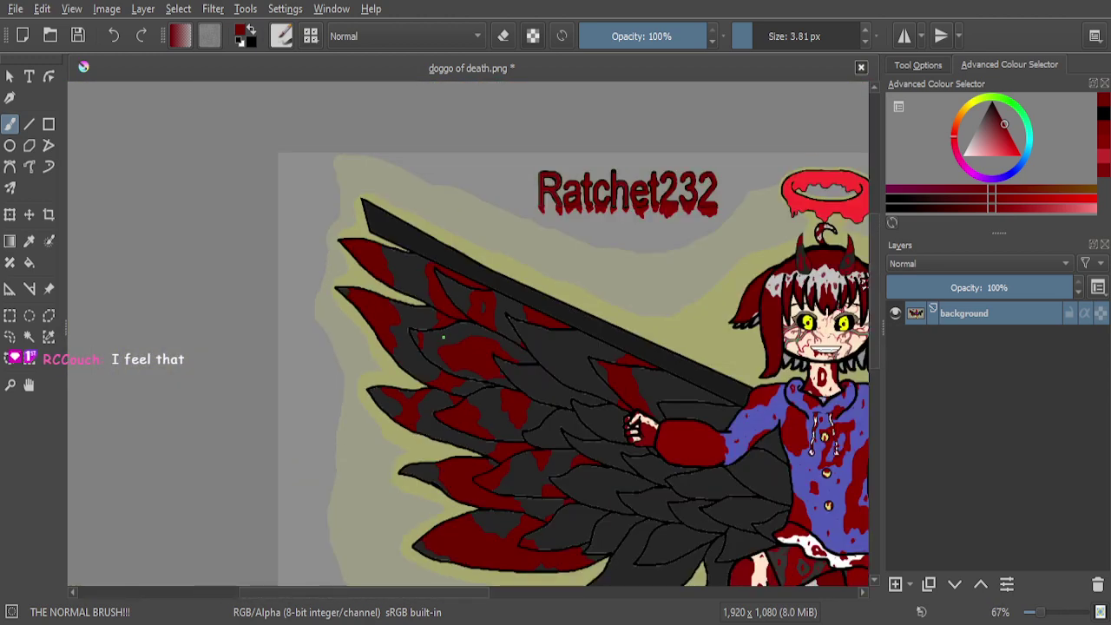
scroll(442, 336, up, 1)
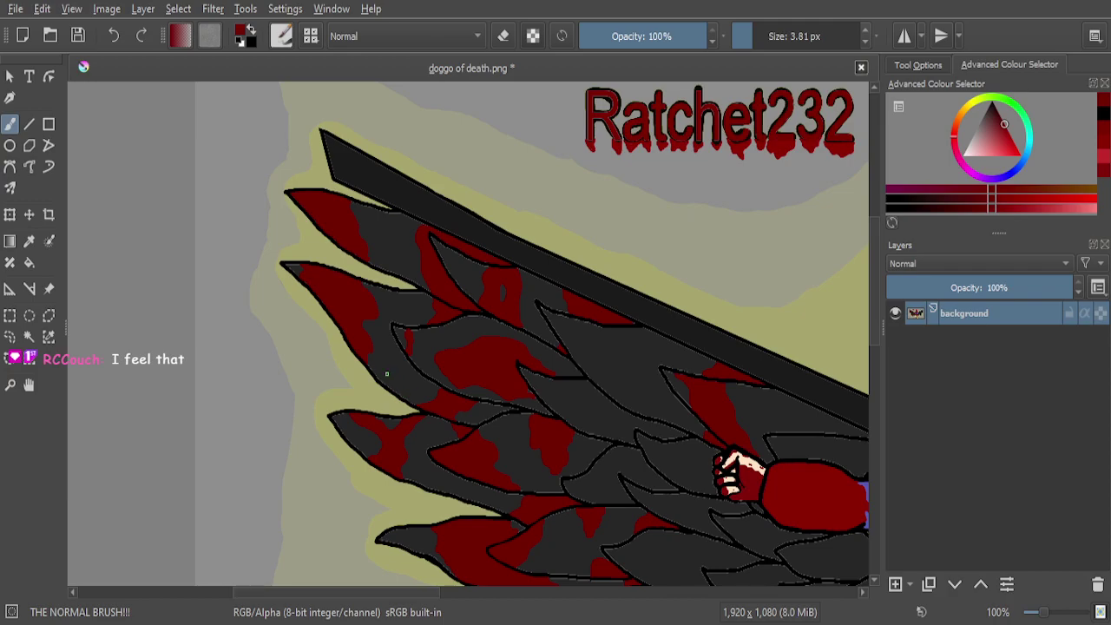
scroll(388, 375, down, 2)
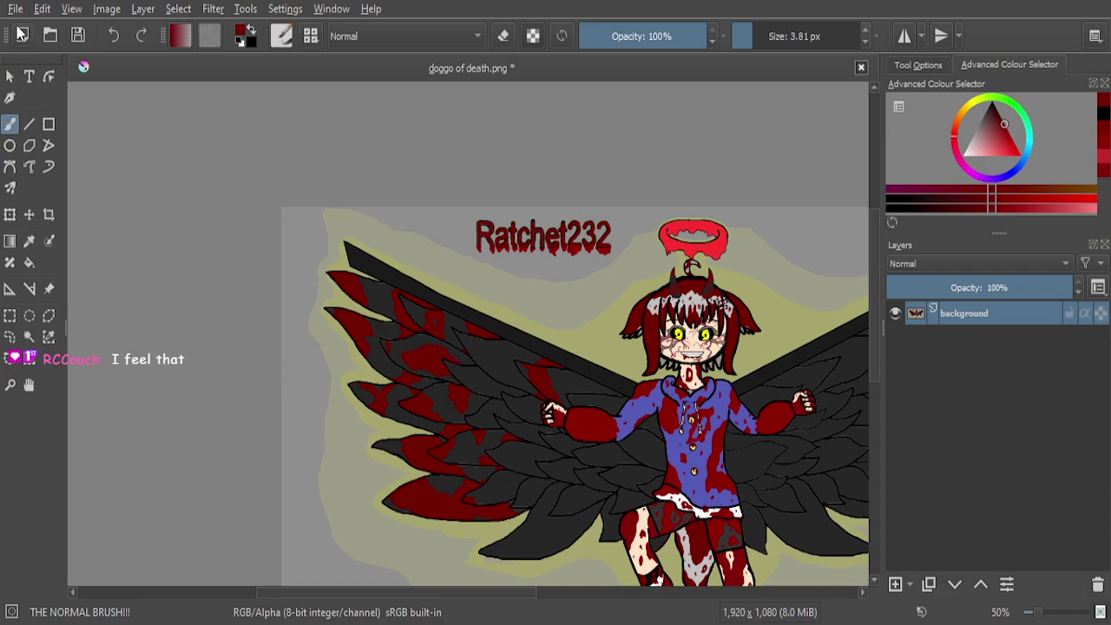
key(ctrl+s)
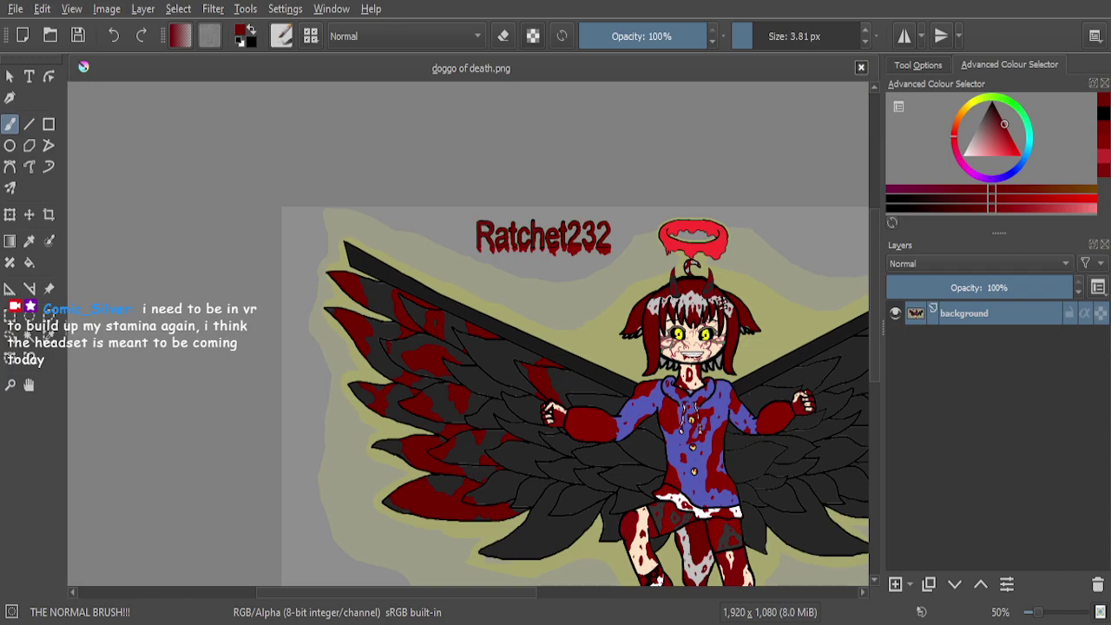
scroll(469, 383, up, 3)
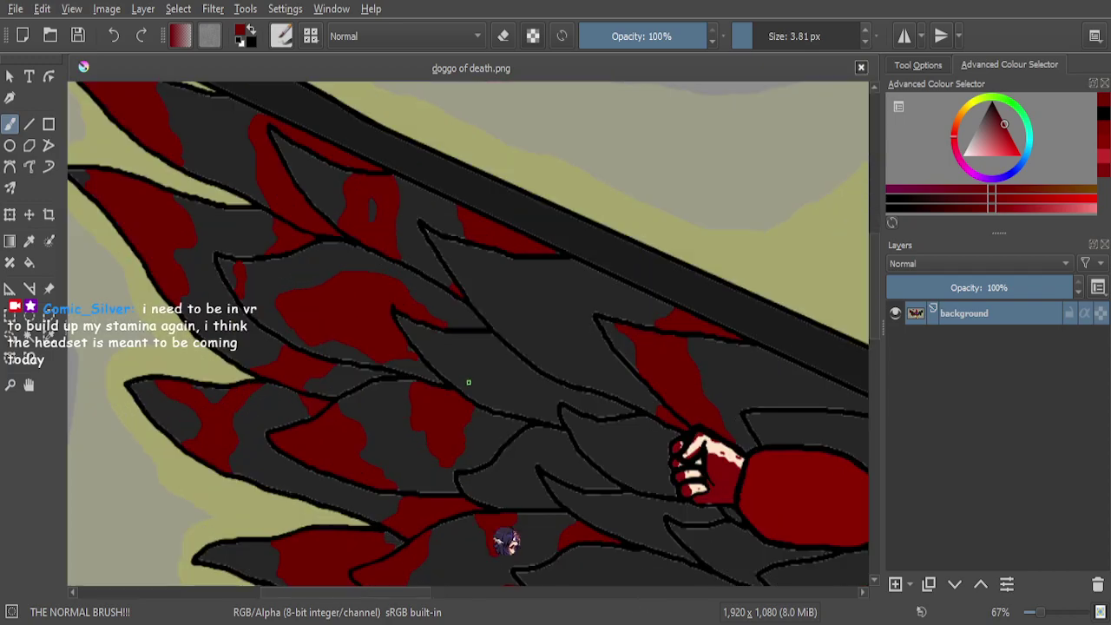
Paint the upper part of a wavy dark red line down into the grey feather below the small red patch beside the wing bone
scroll(468, 382, down, 5)
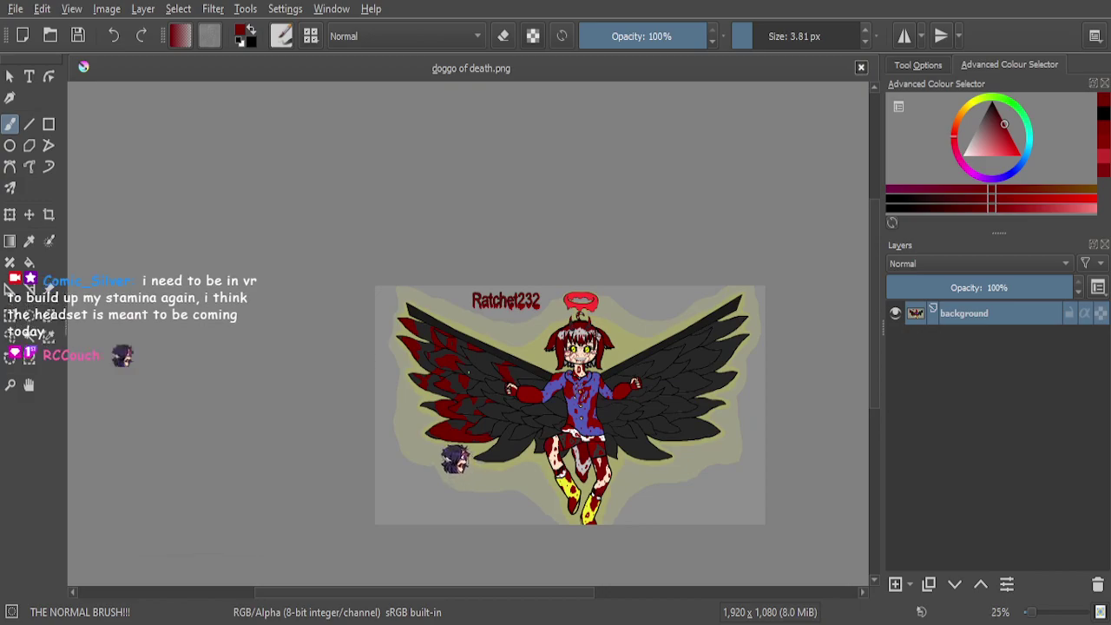
scroll(452, 421, up, 5)
scroll(451, 416, down, 3)
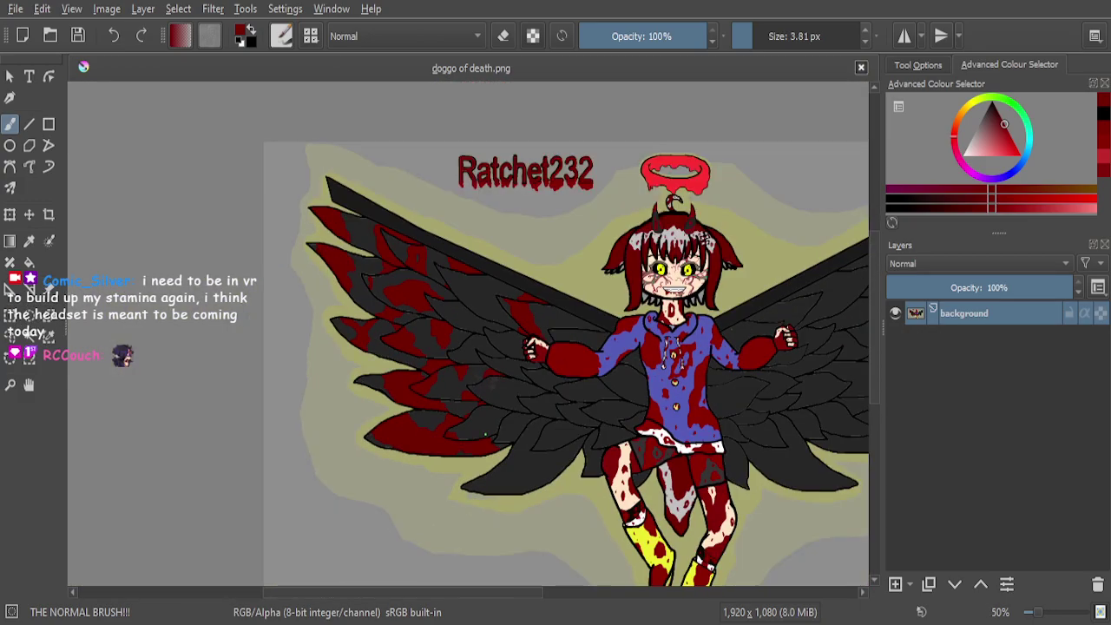
scroll(429, 258, up, 4)
scroll(426, 260, down, 3)
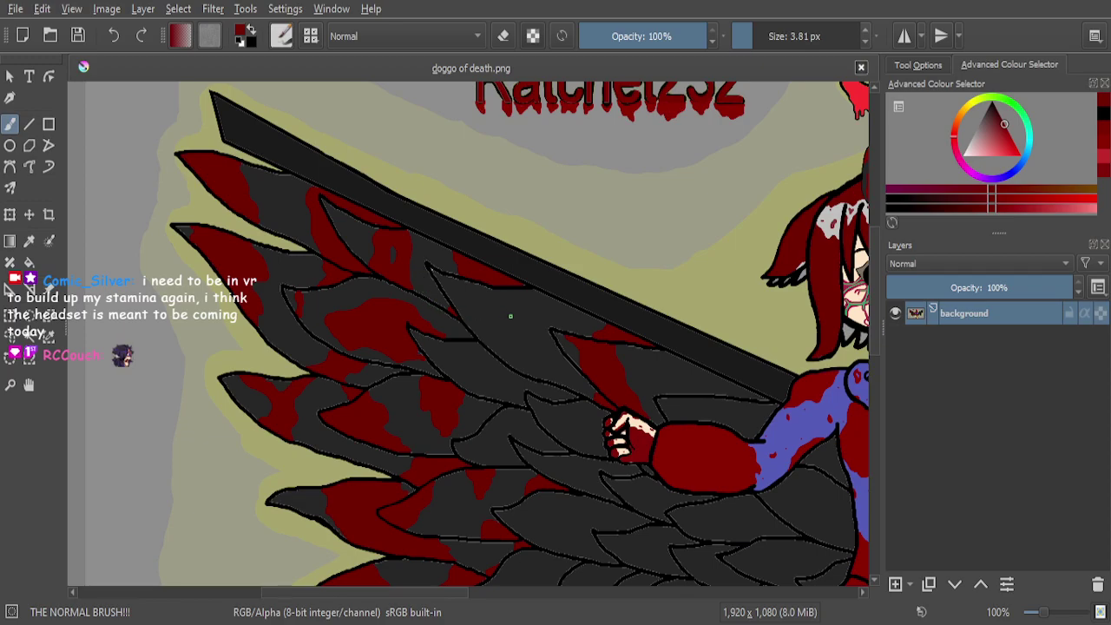
scroll(508, 316, up, 5)
scroll(419, 240, up, 1)
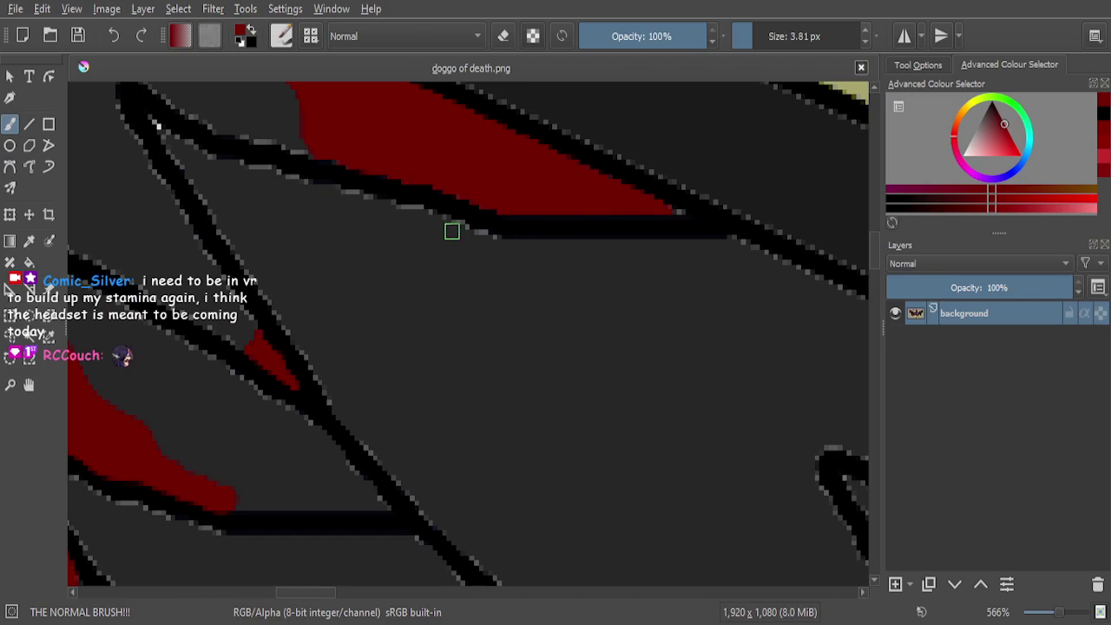
mouse_move(490, 234)
mouse_down()
mouse_move(519, 283)
mouse_move(519, 370)
mouse_move(561, 445)
mouse_move(540, 470)
mouse_move(505, 482)
mouse_move(509, 505)
mouse_move(552, 544)
mouse_up()
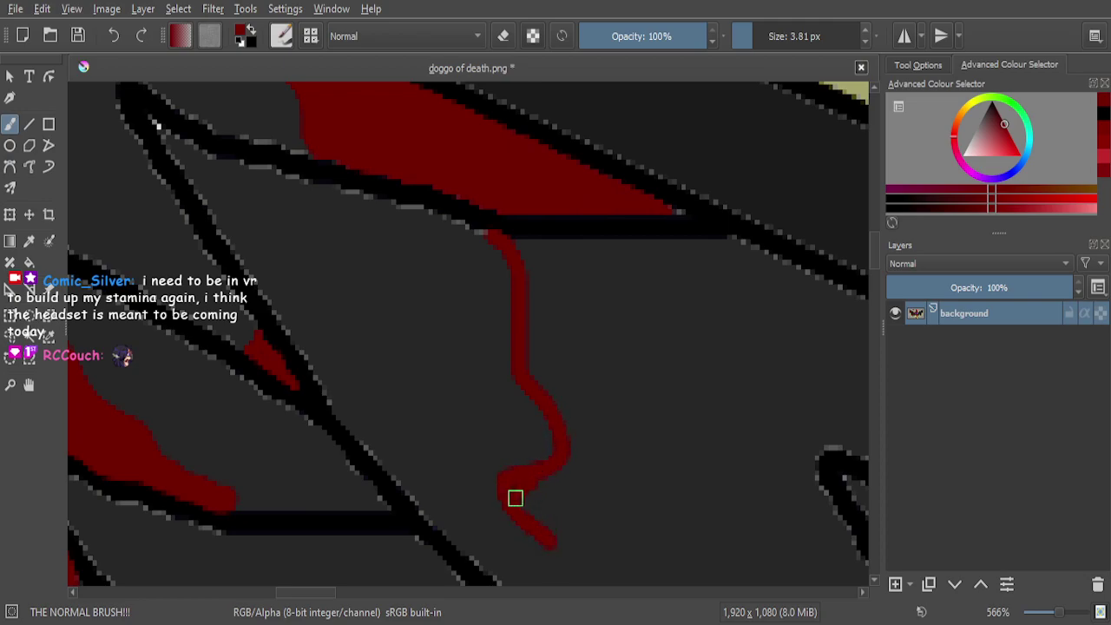
Extend the wavy dark red line down to the feather's lower outline and thicken its end there
scroll(521, 462, up, 4)
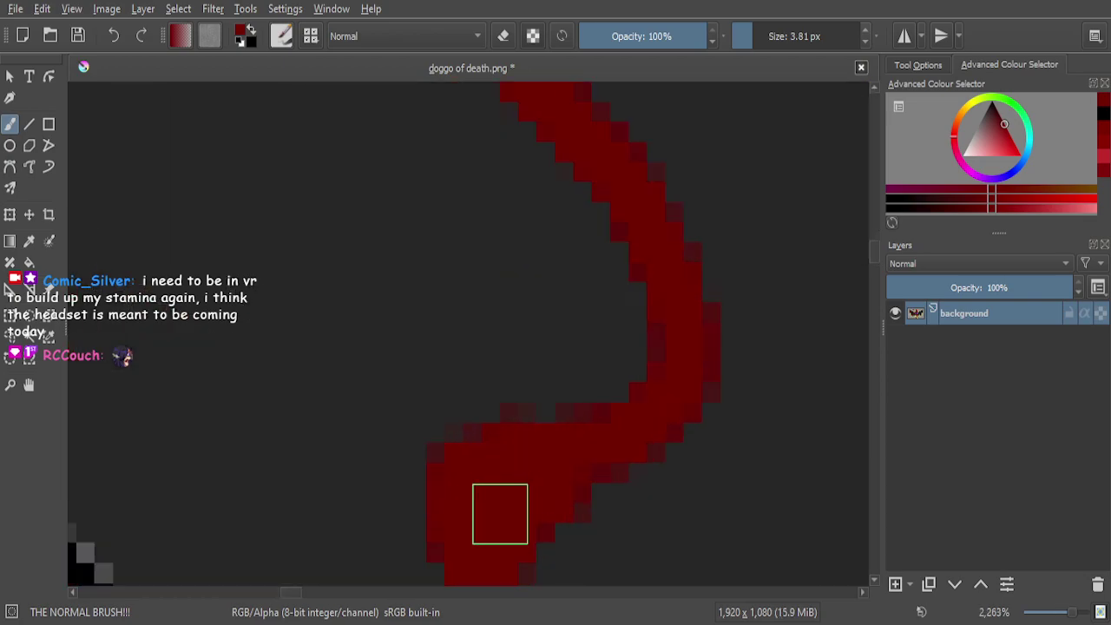
scroll(512, 486, down, 5)
scroll(556, 442, up, 3)
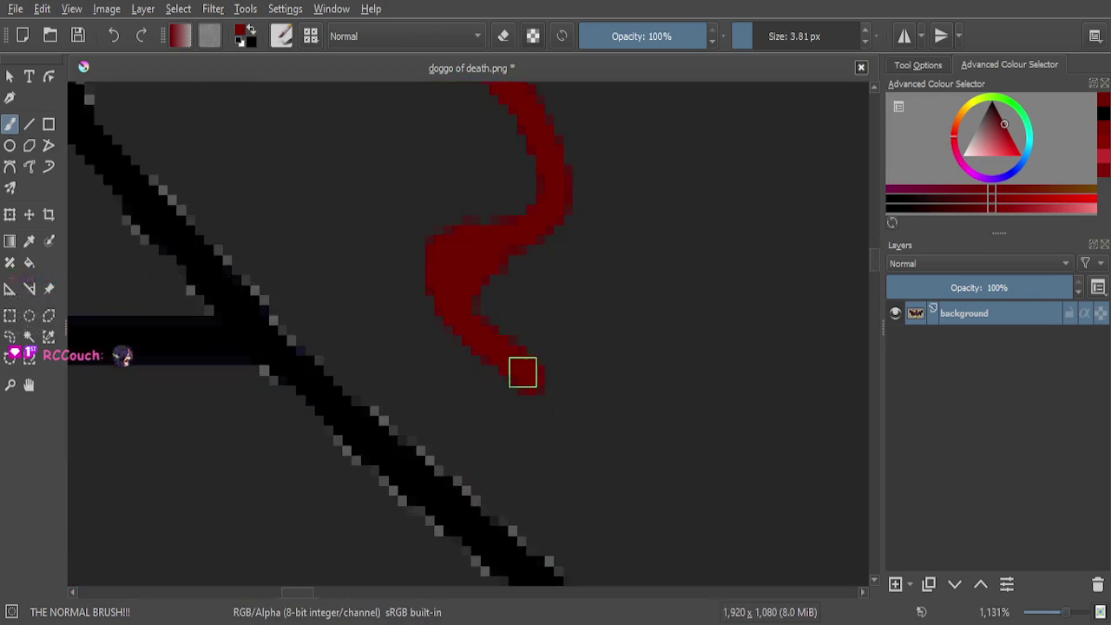
mouse_move(526, 367)
mouse_down()
mouse_move(571, 423)
mouse_move(596, 542)
mouse_move(618, 577)
mouse_up()
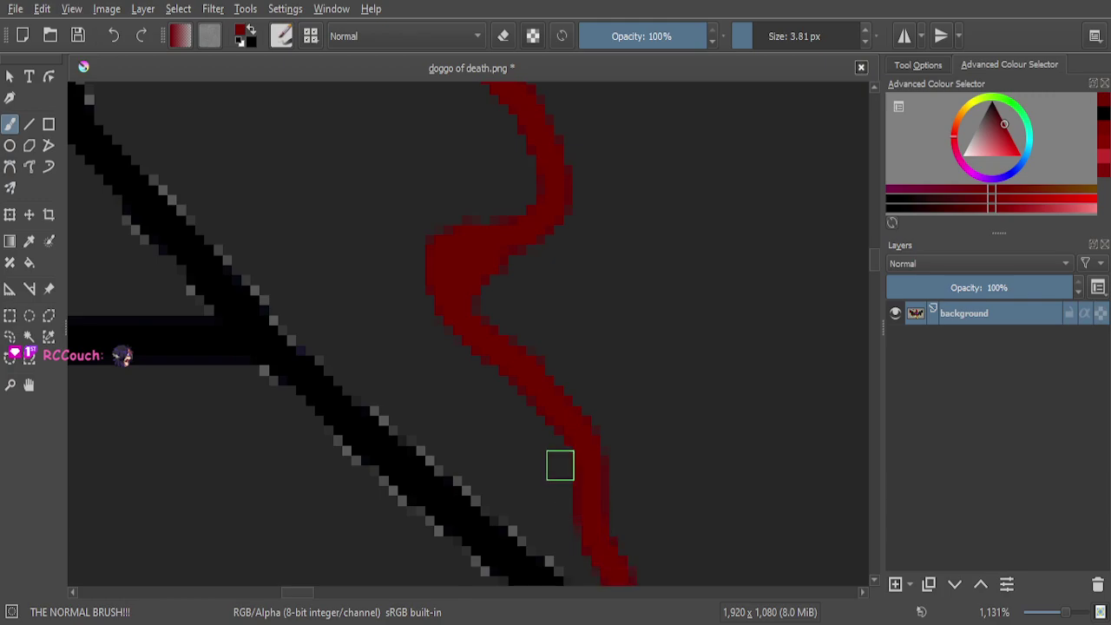
scroll(556, 478, down, 4)
scroll(565, 496, up, 7)
mouse_move(504, 309)
mouse_down()
mouse_move(584, 417)
mouse_move(657, 486)
mouse_up()
mouse_move(535, 390)
mouse_down()
mouse_move(453, 335)
mouse_move(257, 153)
mouse_up()
scroll(493, 384, down, 8)
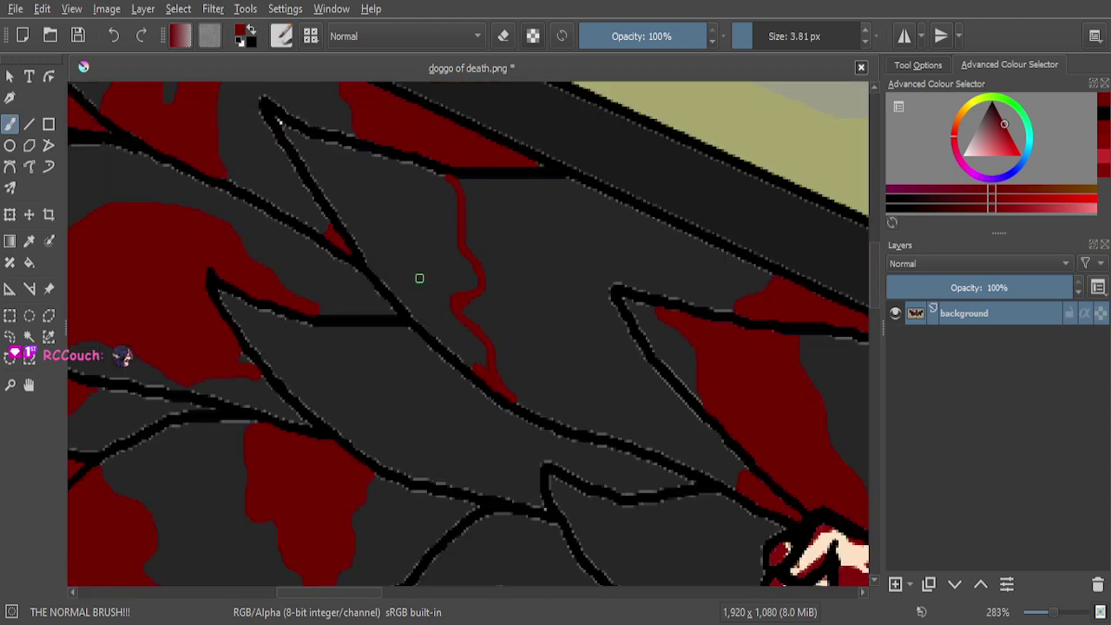
Fill the pointed tip of the same feather with dark red inside its two outlines
scroll(272, 109, up, 8)
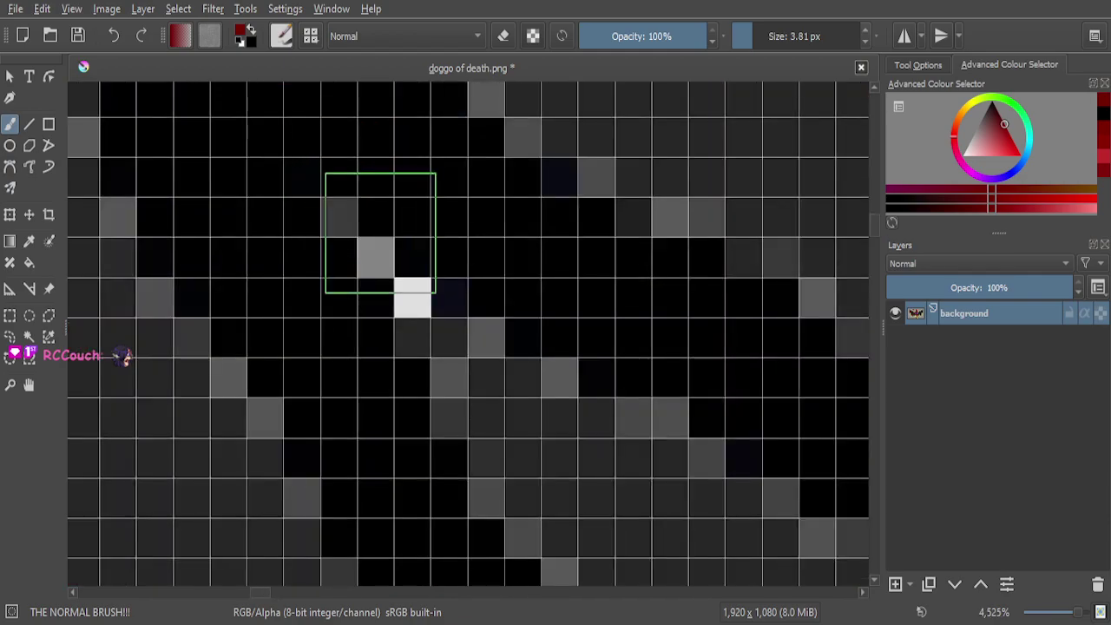
drag(436, 333, 709, 558)
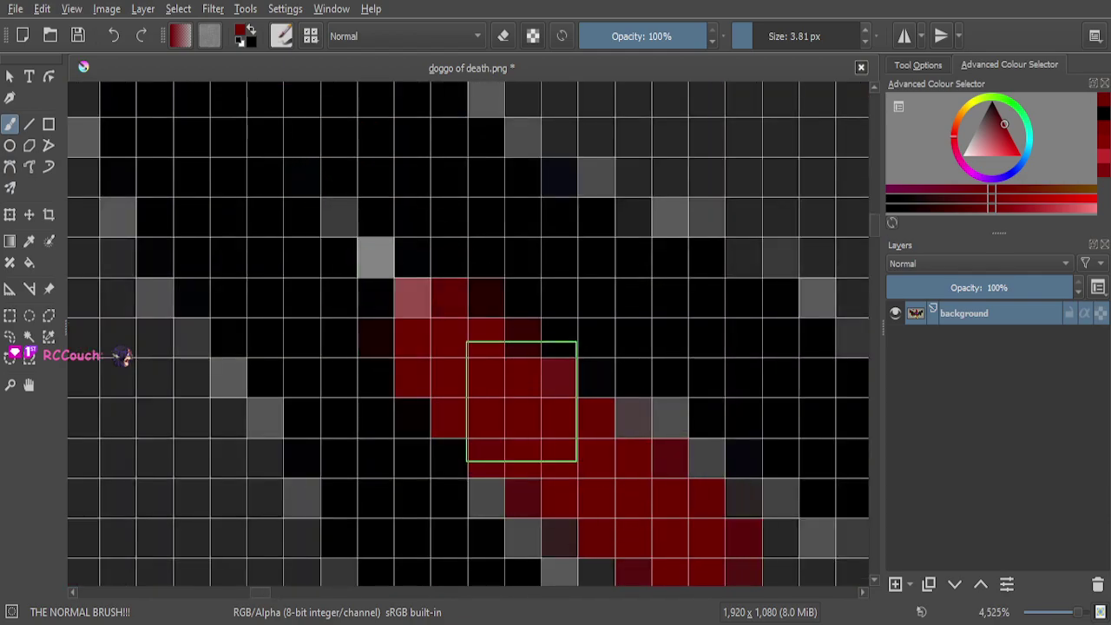
drag(481, 367, 741, 516)
scroll(482, 360, down, 5)
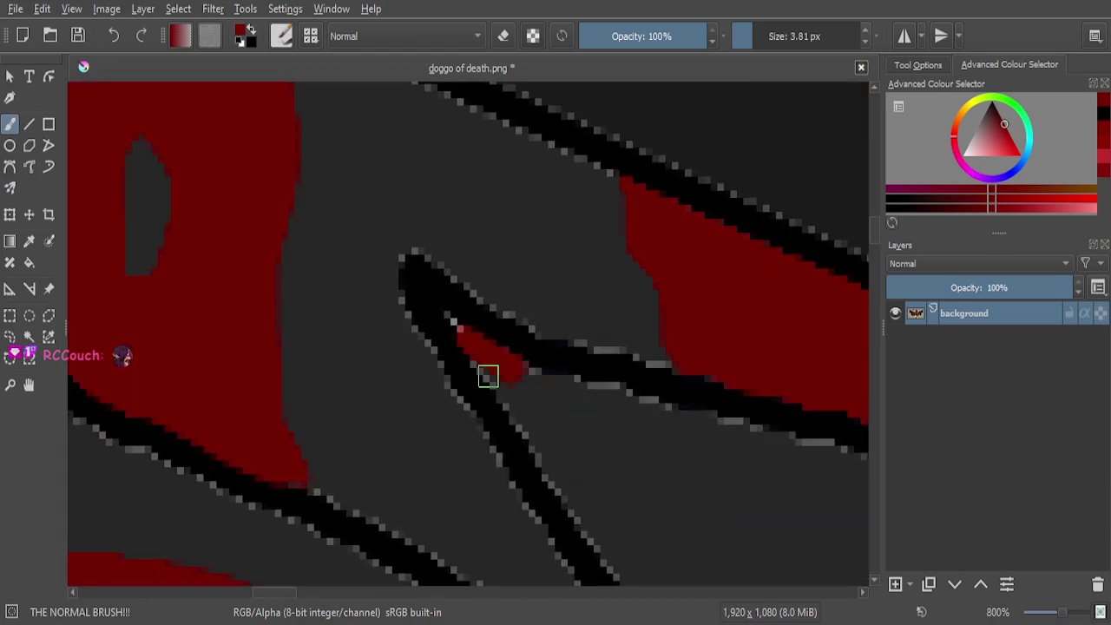
scroll(487, 373, up, 5)
mouse_move(421, 260)
mouse_down()
mouse_move(507, 367)
mouse_move(605, 522)
mouse_move(657, 345)
mouse_move(749, 399)
mouse_move(632, 399)
mouse_up()
scroll(516, 340, down, 8)
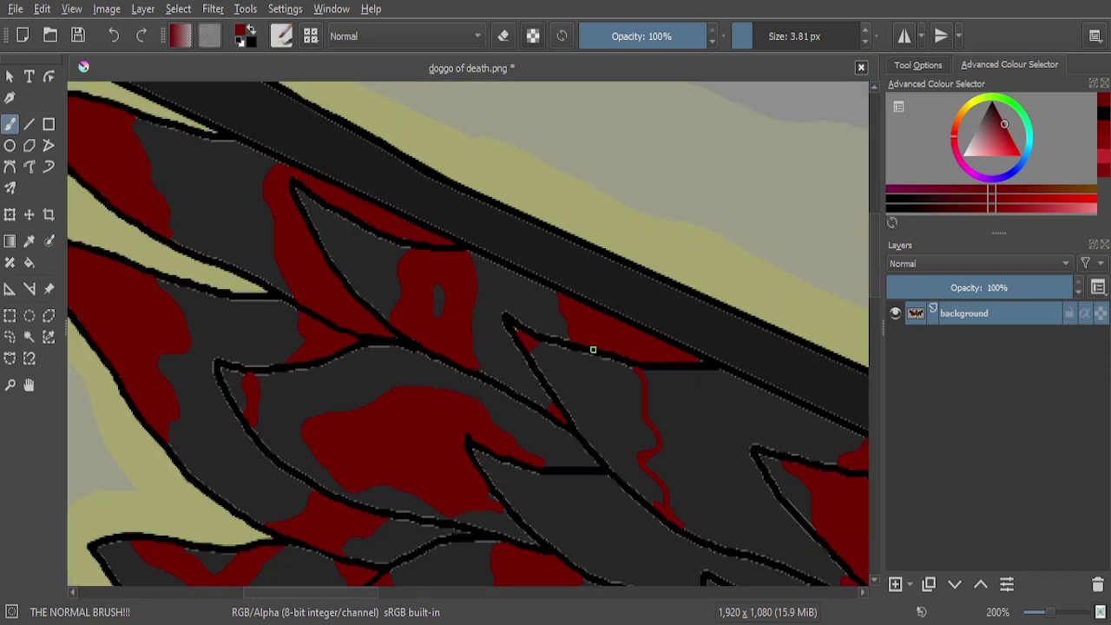
Paint a dark red border beneath the feather's upper outline, from the top of the wavy line towards the tip
scroll(617, 369, up, 8)
mouse_move(721, 417)
mouse_down()
mouse_move(607, 421)
mouse_move(425, 402)
mouse_move(497, 377)
mouse_move(390, 374)
mouse_move(484, 337)
mouse_move(324, 341)
mouse_move(339, 296)
mouse_move(198, 304)
mouse_move(263, 303)
mouse_move(236, 263)
mouse_move(191, 255)
mouse_move(327, 304)
mouse_up()
scroll(388, 313, down, 4)
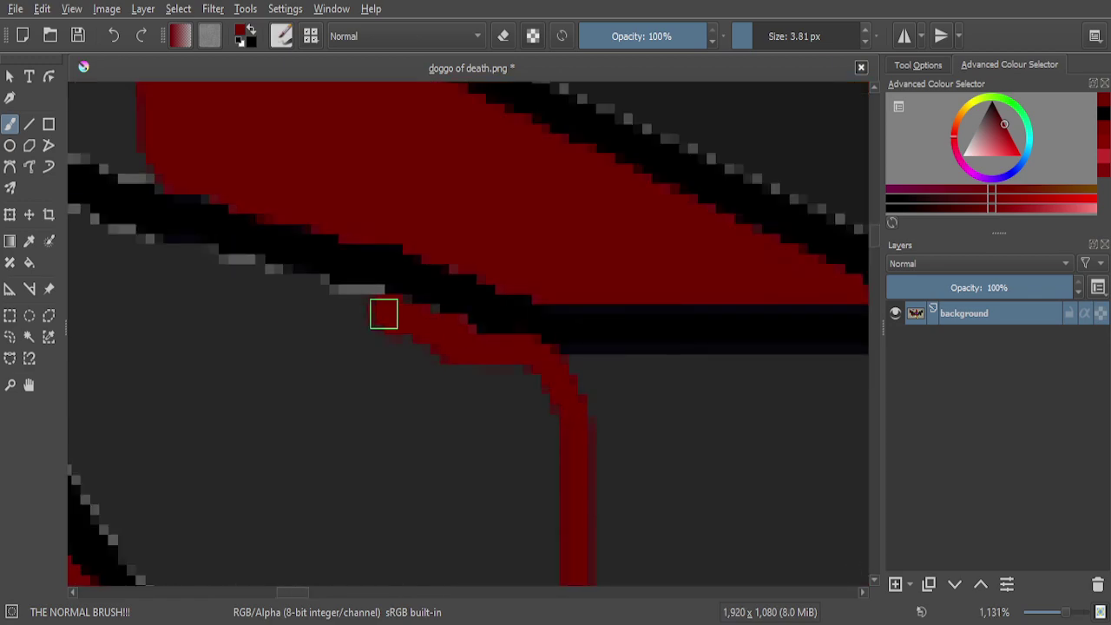
scroll(388, 313, up, 4)
mouse_move(539, 328)
mouse_down()
mouse_move(300, 312)
mouse_move(330, 291)
mouse_move(518, 316)
mouse_up()
scroll(518, 316, down, 4)
scroll(388, 291, up, 1)
scroll(640, 322, up, 4)
scroll(630, 324, down, 3)
scroll(708, 327, up, 2)
mouse_move(730, 356)
mouse_down()
mouse_move(668, 373)
mouse_move(603, 372)
mouse_move(624, 341)
mouse_move(453, 334)
mouse_move(471, 285)
mouse_move(308, 296)
mouse_up()
scroll(436, 283, down, 3)
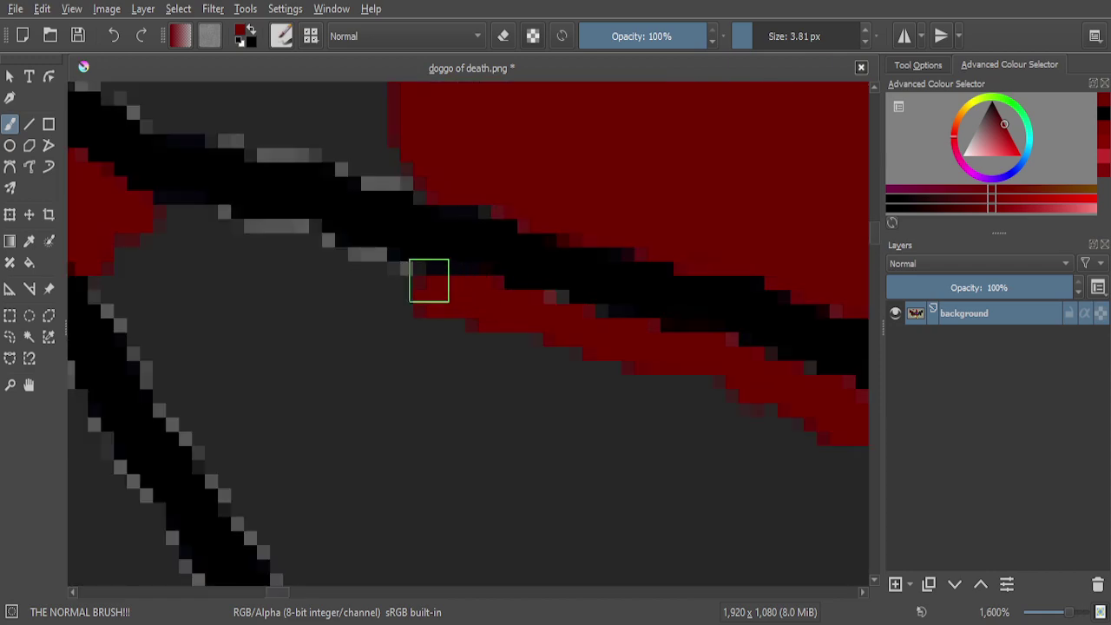
Continue the border beneath the upper outline until it joins the red tip, covering the light edge pixels
scroll(436, 283, up, 3)
mouse_move(449, 330)
mouse_down()
mouse_move(400, 291)
mouse_move(313, 273)
mouse_up()
scroll(453, 319, down, 2)
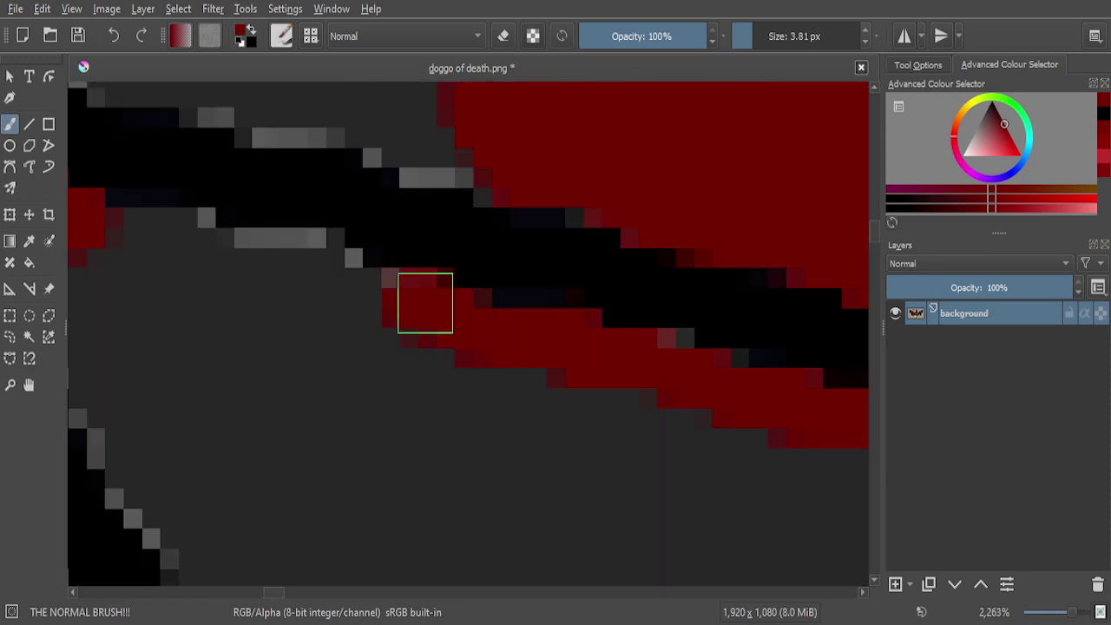
scroll(306, 256, up, 2)
mouse_move(283, 258)
mouse_down()
mouse_move(321, 261)
mouse_move(414, 322)
mouse_move(542, 371)
mouse_up()
scroll(542, 371, down, 3)
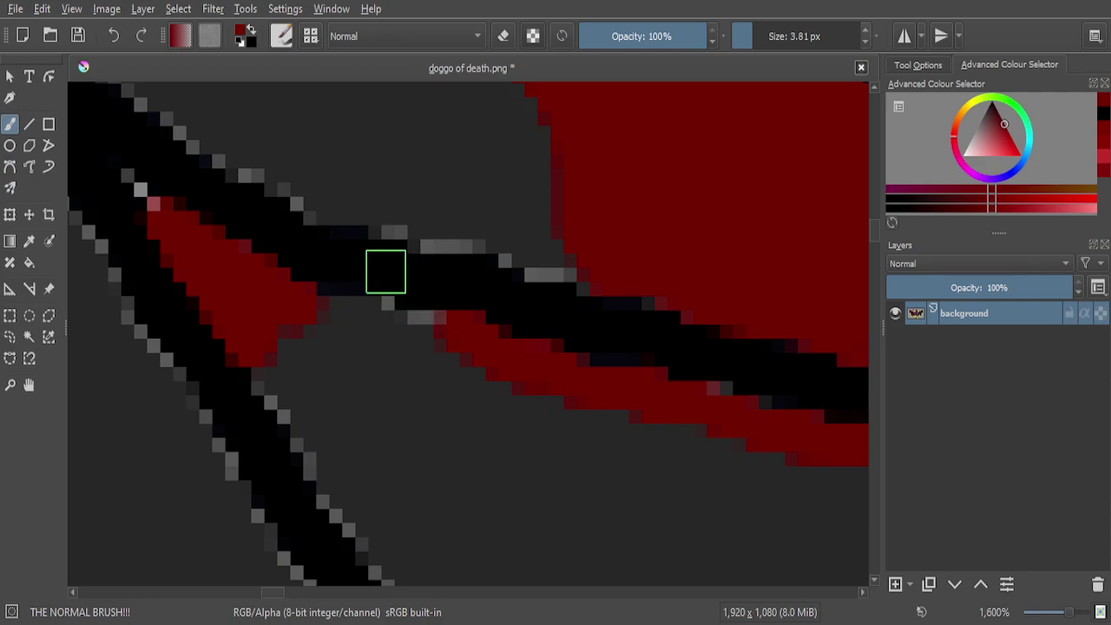
scroll(387, 272, up, 3)
mouse_move(570, 426)
mouse_down()
mouse_move(415, 443)
mouse_move(362, 420)
mouse_move(375, 384)
mouse_move(245, 396)
mouse_up()
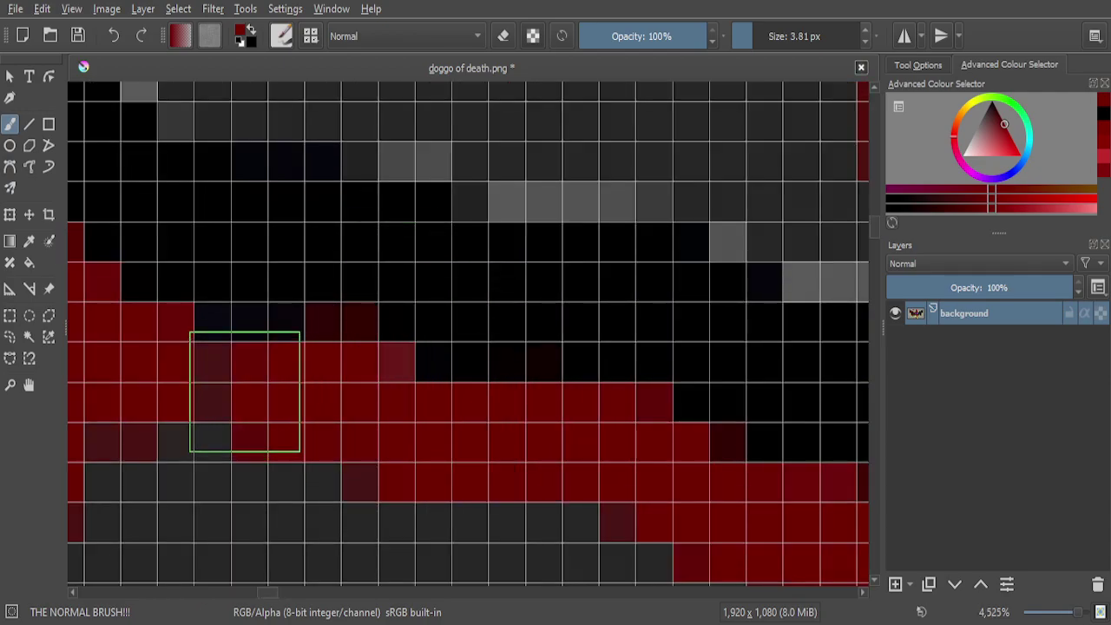
scroll(245, 395, down, 3)
scroll(315, 313, up, 4)
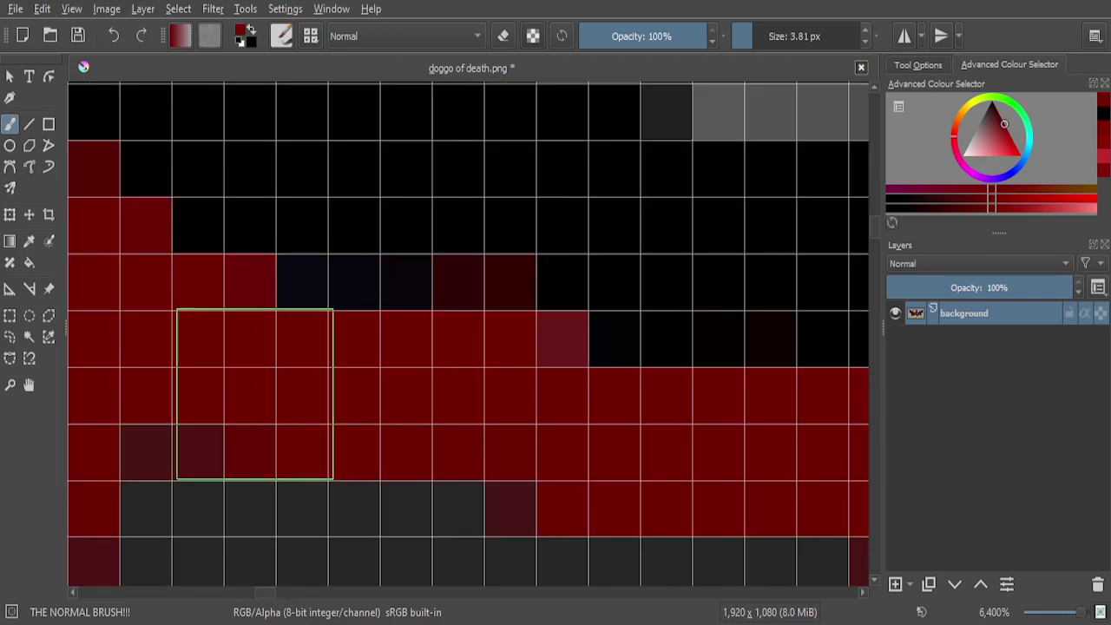
Start a dark red border along the inside of the feather's lower outline, running down from the red tip
scroll(506, 305, down, 5)
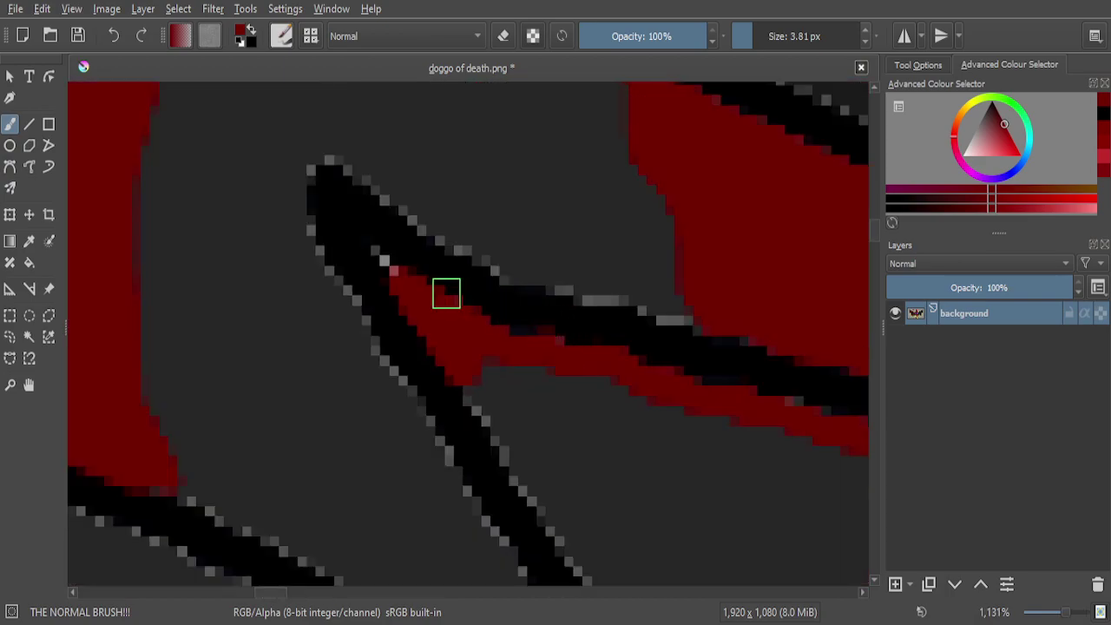
scroll(417, 289, up, 3)
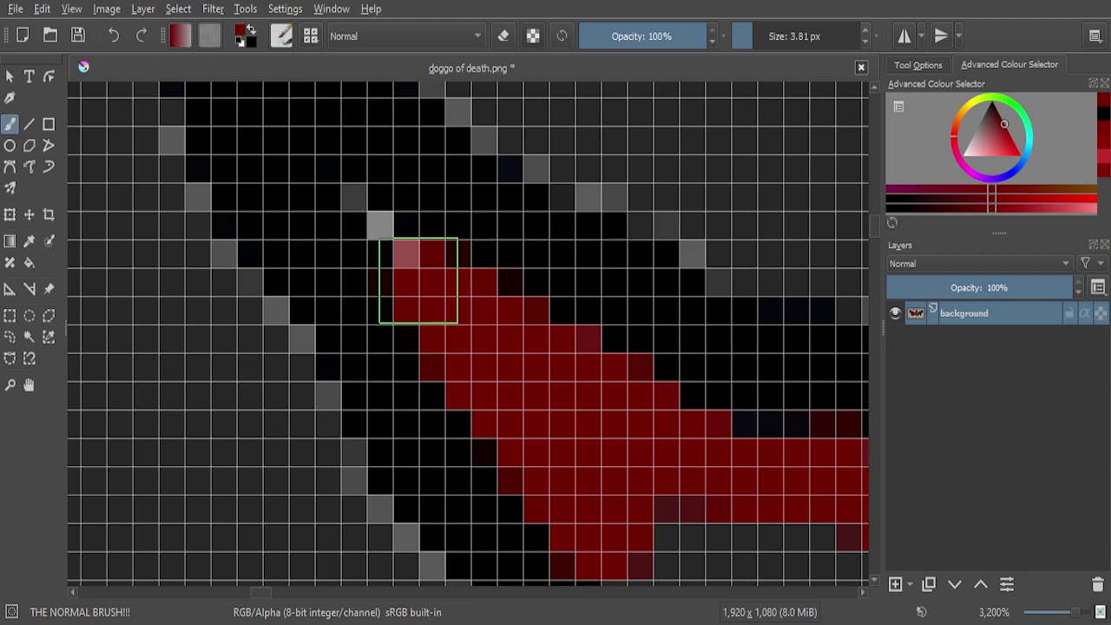
scroll(496, 342, down, 3)
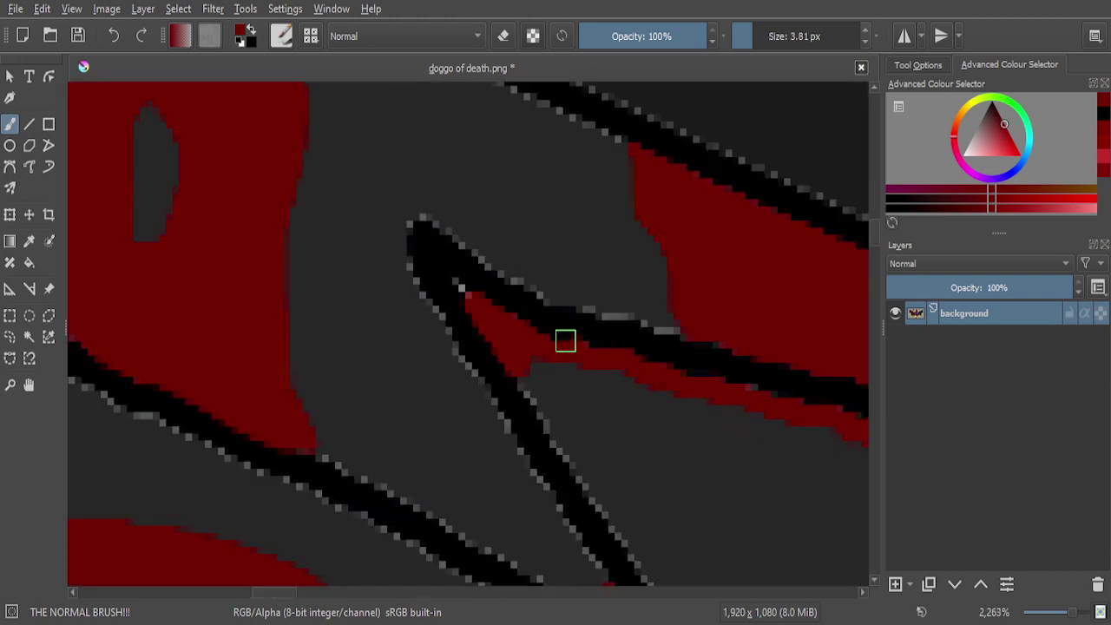
scroll(570, 412, up, 3)
mouse_move(400, 255)
mouse_down()
mouse_move(531, 429)
mouse_move(460, 307)
mouse_move(538, 483)
mouse_move(575, 531)
mouse_move(533, 419)
mouse_up()
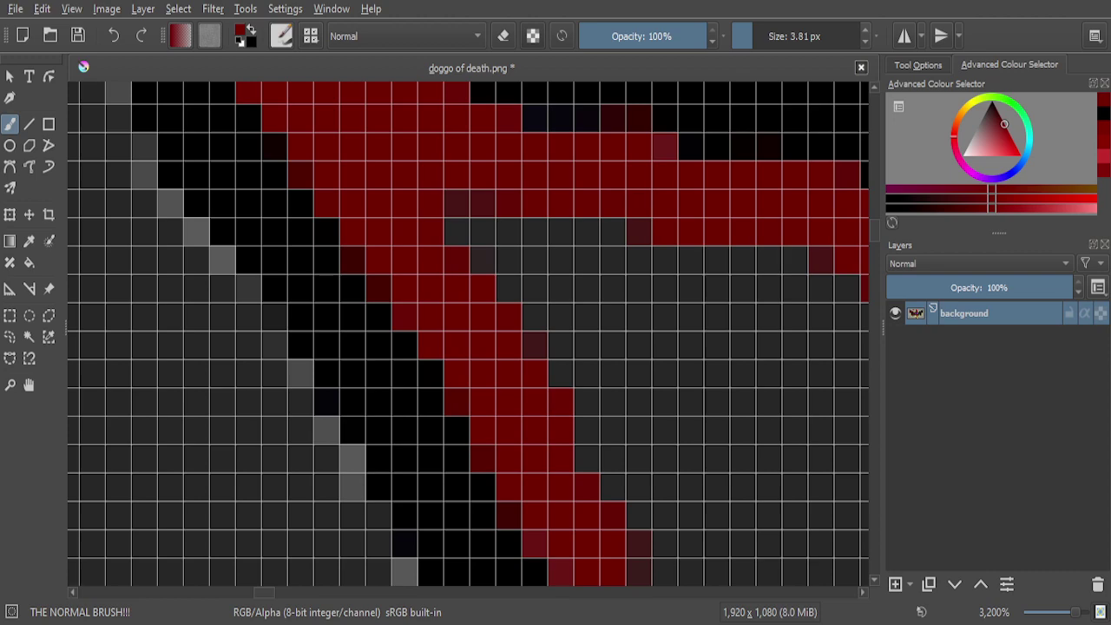
scroll(491, 355, down, 4)
scroll(494, 362, up, 4)
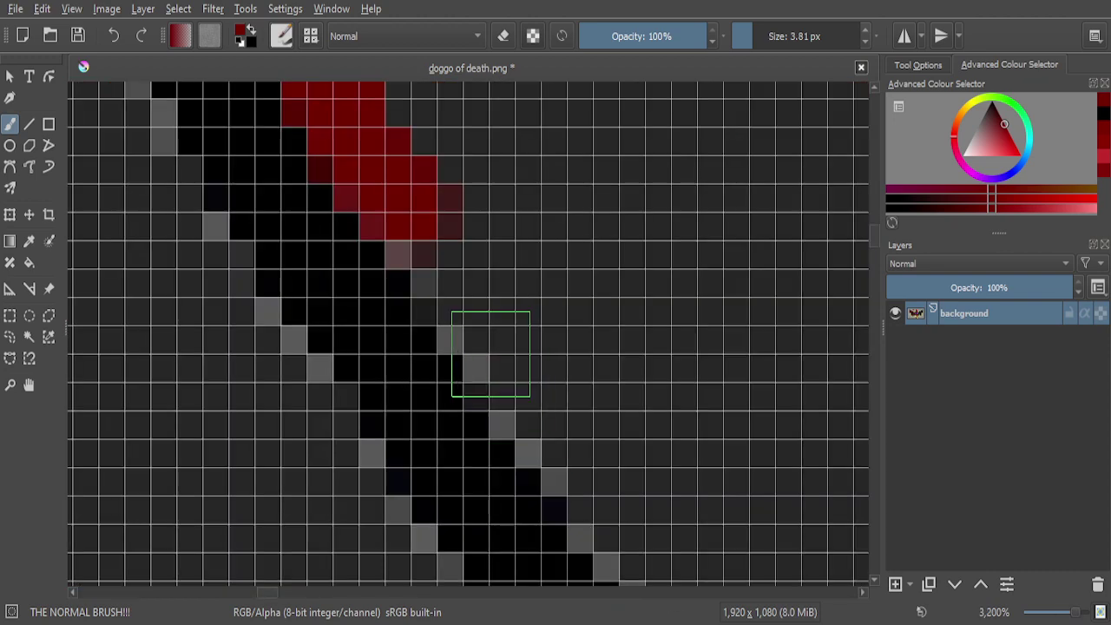
drag(411, 216, 607, 521)
scroll(521, 347, down, 5)
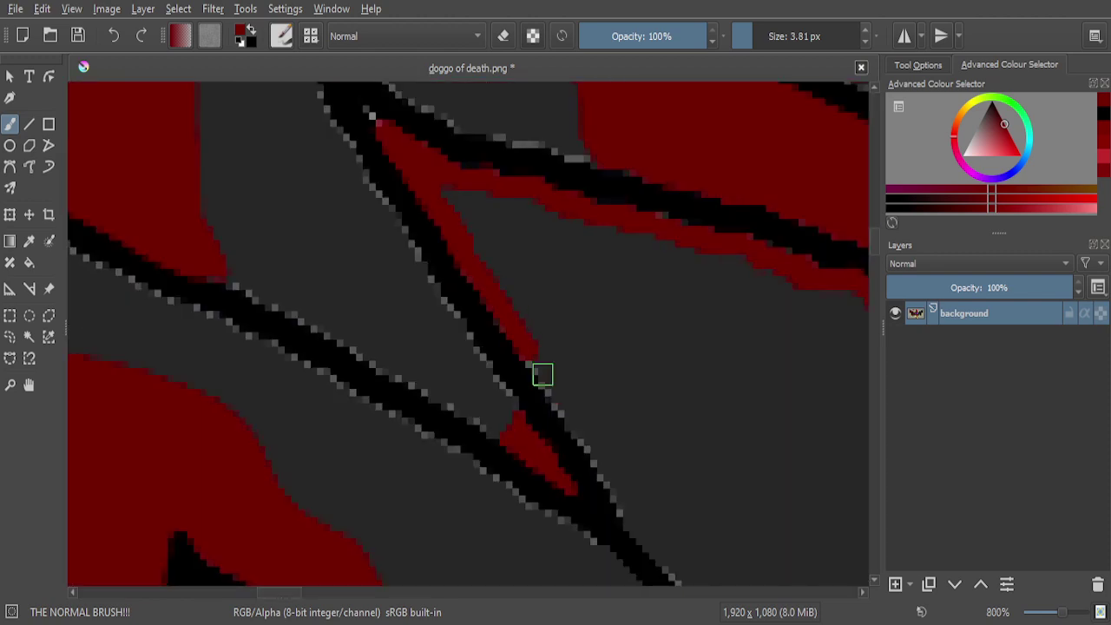
Continue the lower border past the small red wedge to just beyond the point where the two feather outlines meet
scroll(561, 391, up, 3)
drag(446, 255, 637, 511)
scroll(543, 322, down, 5)
scroll(580, 382, up, 4)
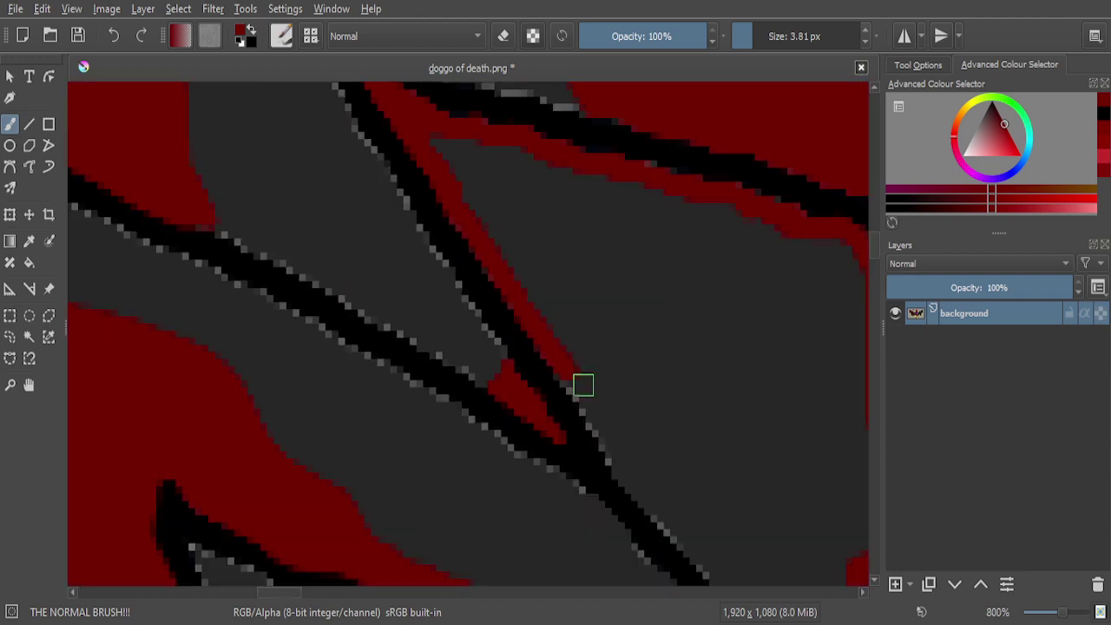
drag(486, 243, 635, 454)
mouse_move(605, 402)
mouse_down()
mouse_move(625, 470)
mouse_move(661, 527)
mouse_up()
scroll(661, 527, down, 6)
scroll(619, 431, up, 7)
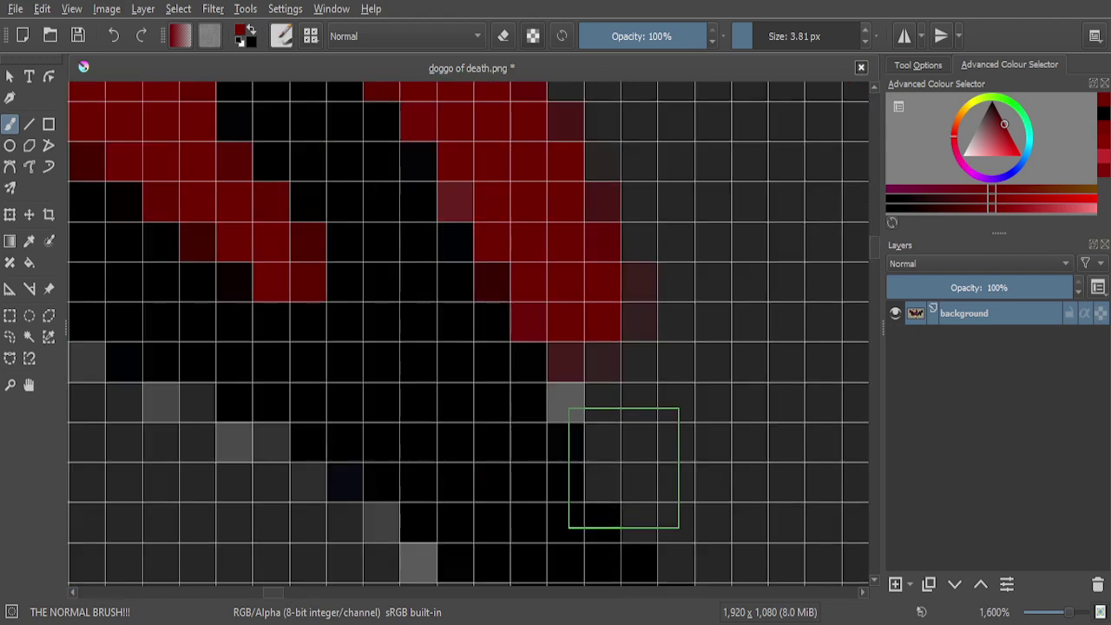
mouse_move(581, 345)
mouse_down()
mouse_move(608, 374)
mouse_move(648, 491)
mouse_move(726, 564)
mouse_up()
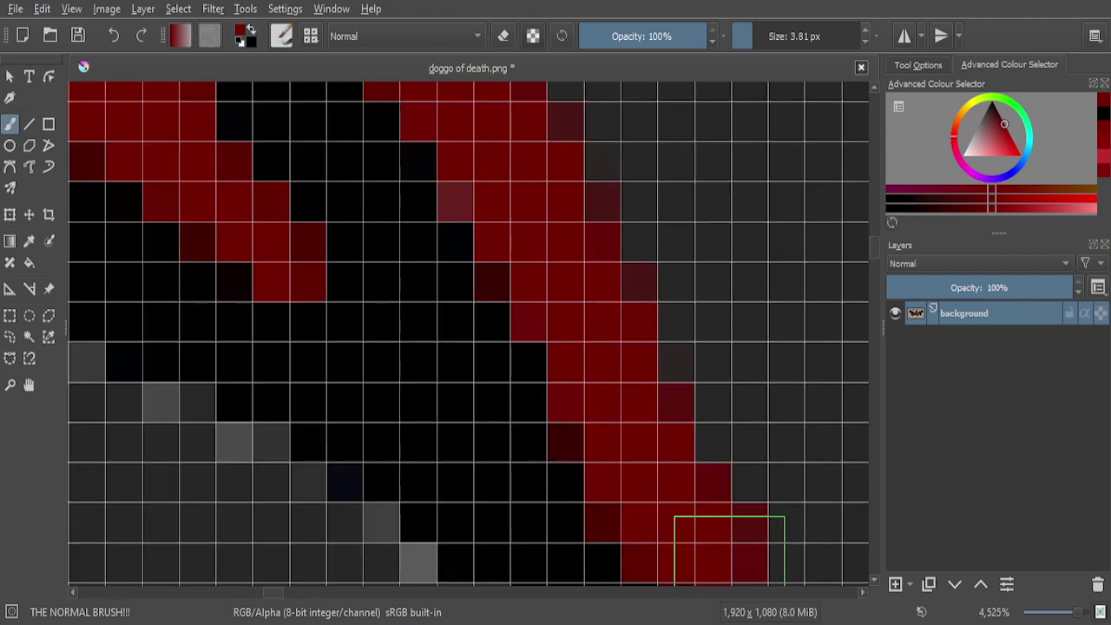
Extend the lower border along the outline past its junction with the thick horizontal outline of the feather below
scroll(597, 327, down, 1)
scroll(597, 328, down, 2)
scroll(665, 379, up, 3)
mouse_move(650, 402)
mouse_down()
mouse_move(563, 367)
mouse_move(607, 450)
mouse_move(707, 533)
mouse_up()
key(ctrl+z)
scroll(571, 364, down, 3)
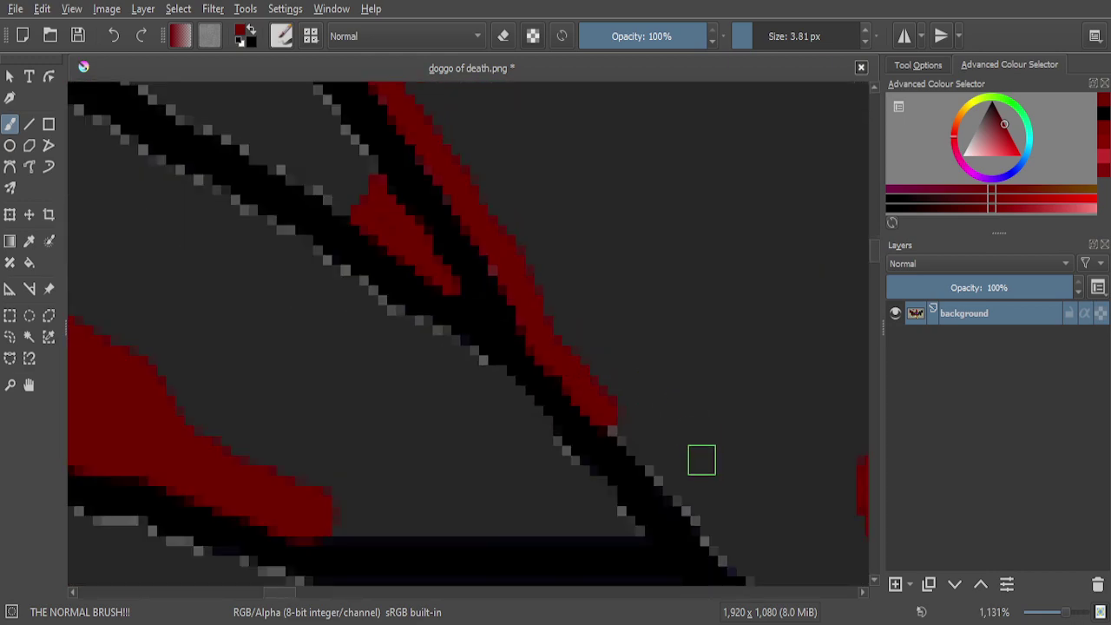
scroll(619, 431, up, 2)
mouse_move(460, 295)
mouse_down()
mouse_move(573, 422)
mouse_move(531, 375)
mouse_move(515, 330)
mouse_move(662, 526)
mouse_up()
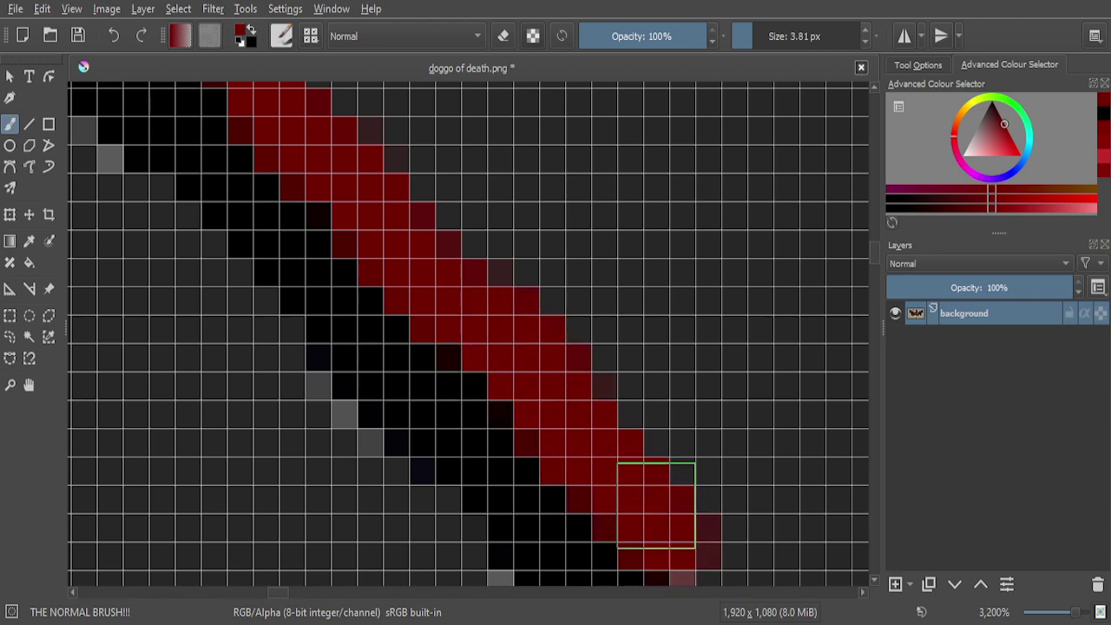
scroll(522, 323, down, 3)
scroll(611, 410, up, 4)
mouse_move(479, 328)
mouse_down()
mouse_move(414, 288)
mouse_move(483, 395)
mouse_move(630, 525)
mouse_up()
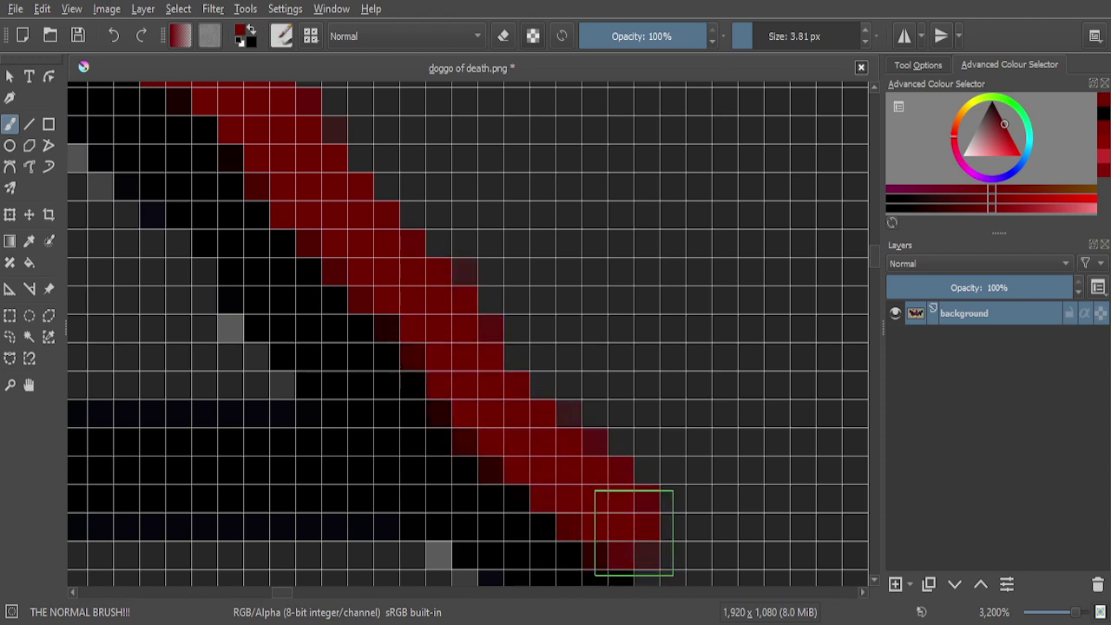
Join the lower border to the bottom end of the wavy line, closing the red contour of the new patch
scroll(555, 391, down, 4)
scroll(613, 432, up, 4)
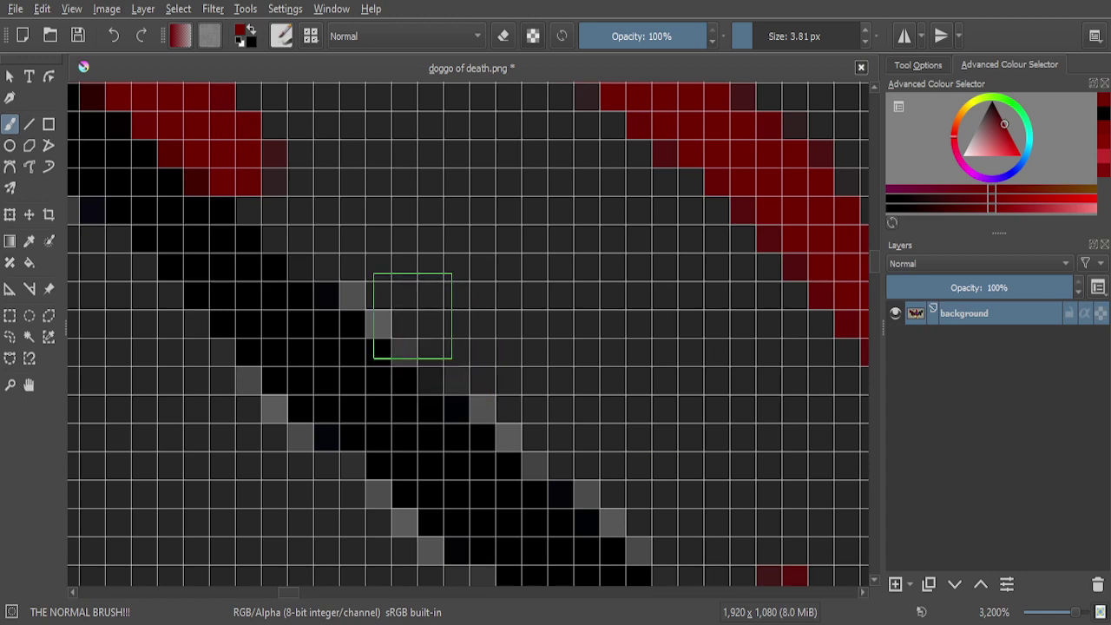
mouse_move(265, 191)
mouse_down()
mouse_move(604, 467)
mouse_move(651, 478)
mouse_up()
scroll(523, 328, down, 4)
scroll(523, 328, up, 4)
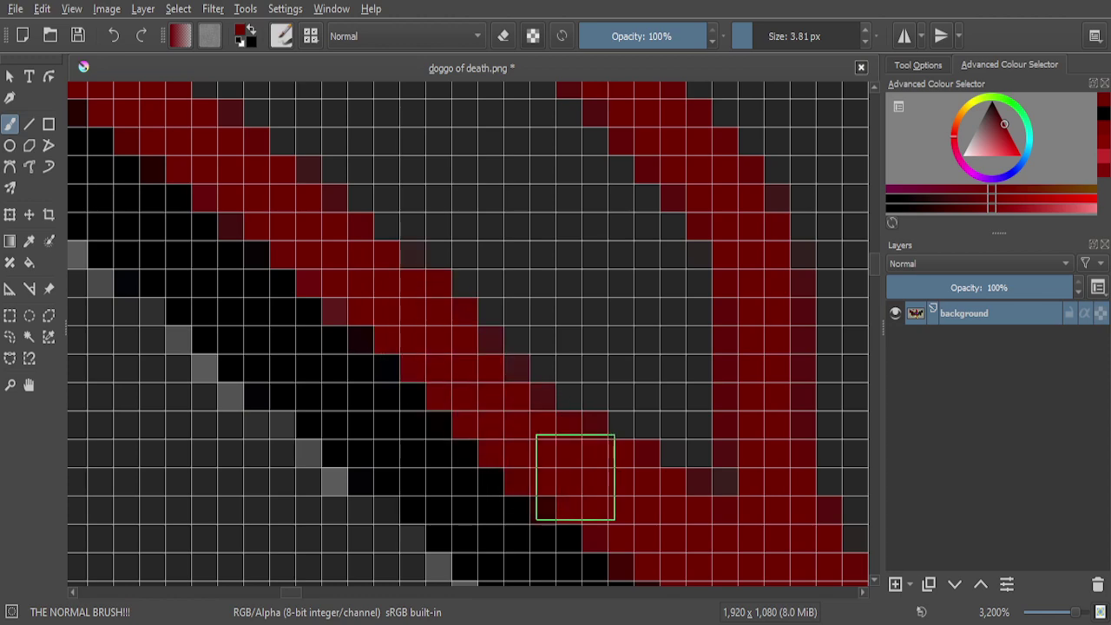
scroll(586, 438, down, 1)
scroll(586, 439, down, 4)
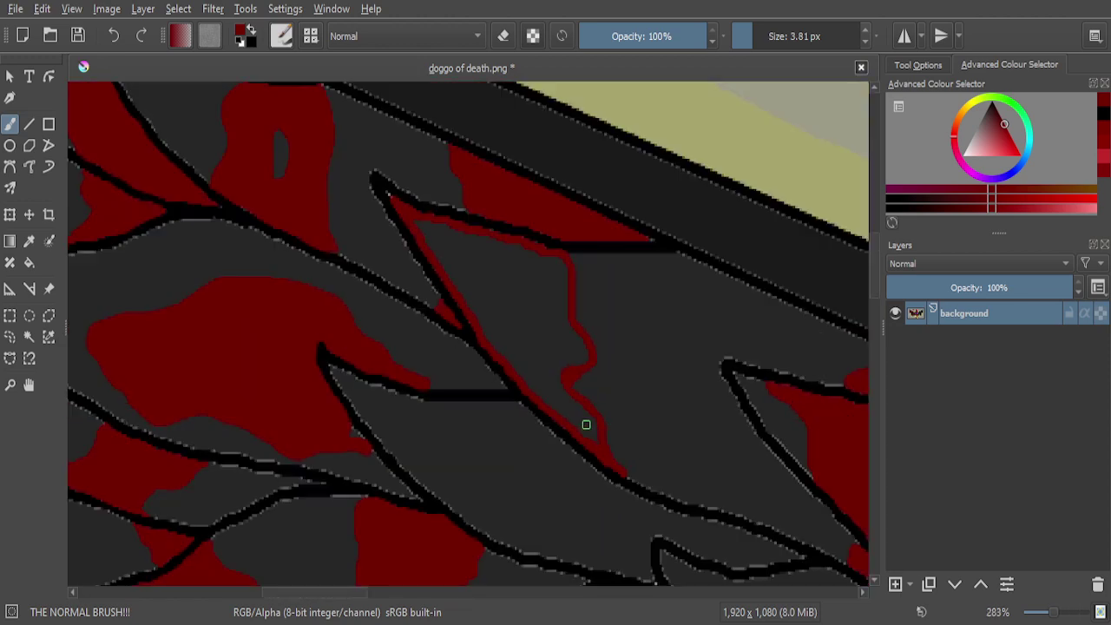
scroll(585, 416, up, 5)
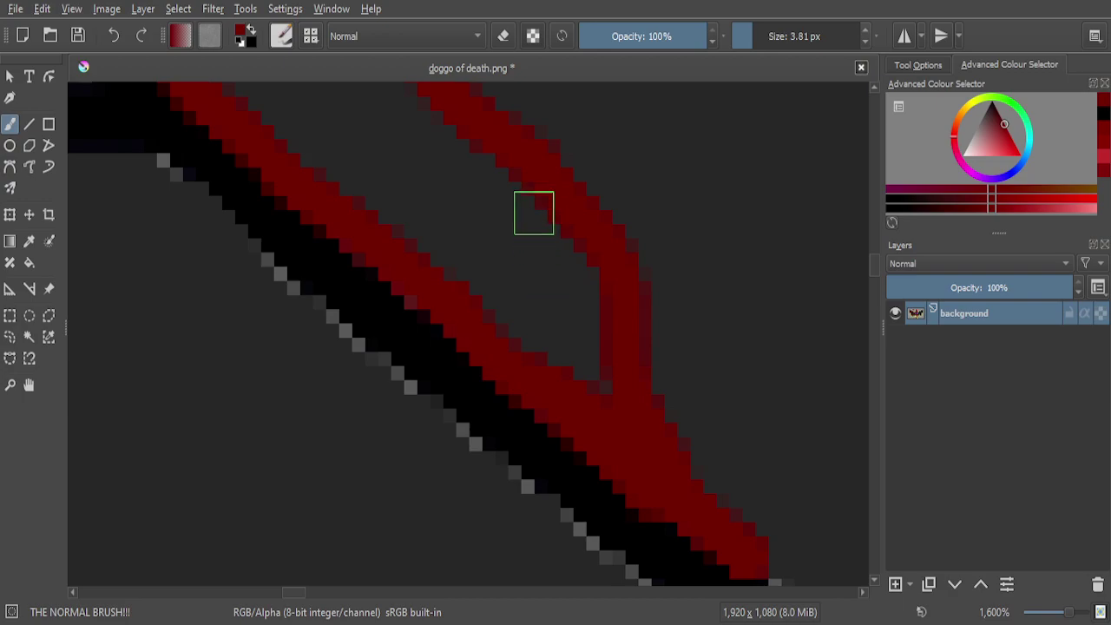
Fill the narrow lower end of the outlined feather patch with dark red
mouse_move(531, 189)
mouse_down()
mouse_move(427, 184)
mouse_move(381, 195)
mouse_move(560, 353)
mouse_up()
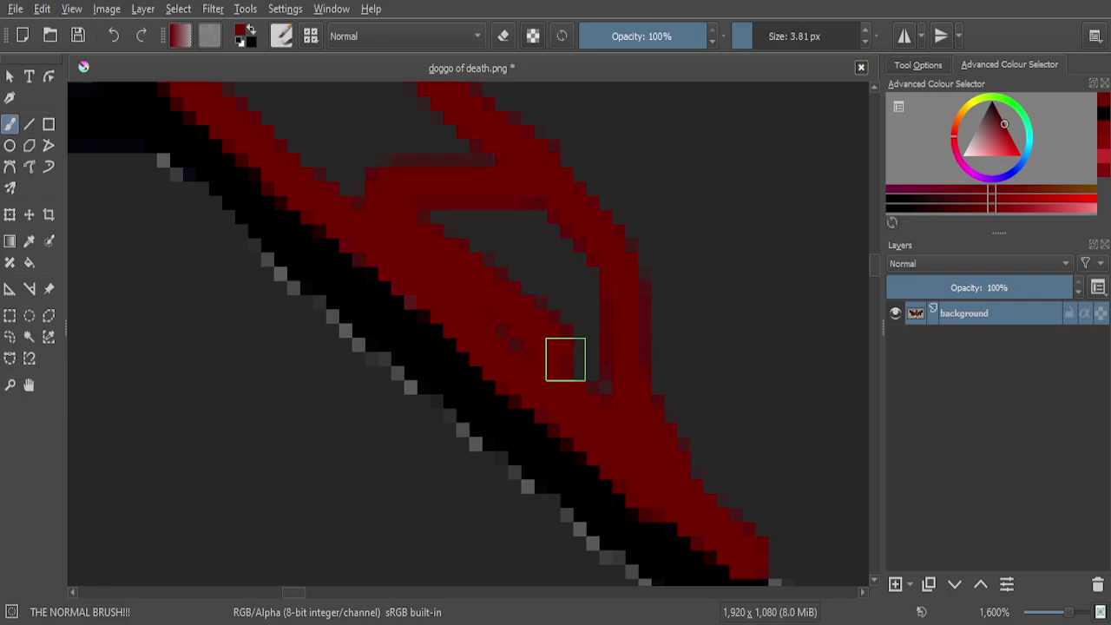
drag(540, 211, 556, 307)
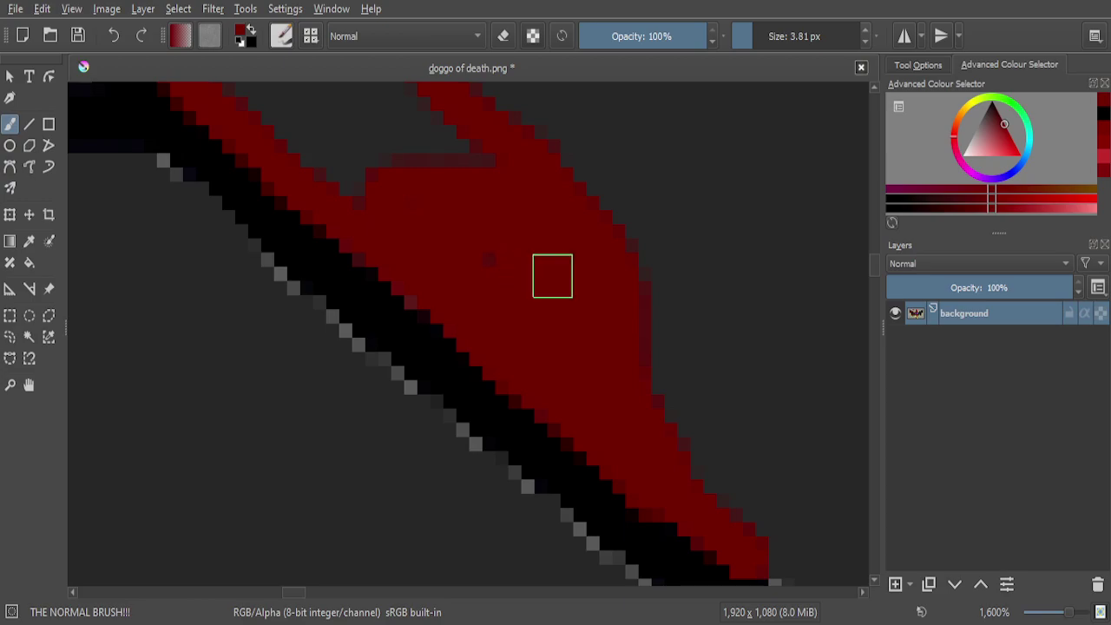
scroll(588, 278, down, 9)
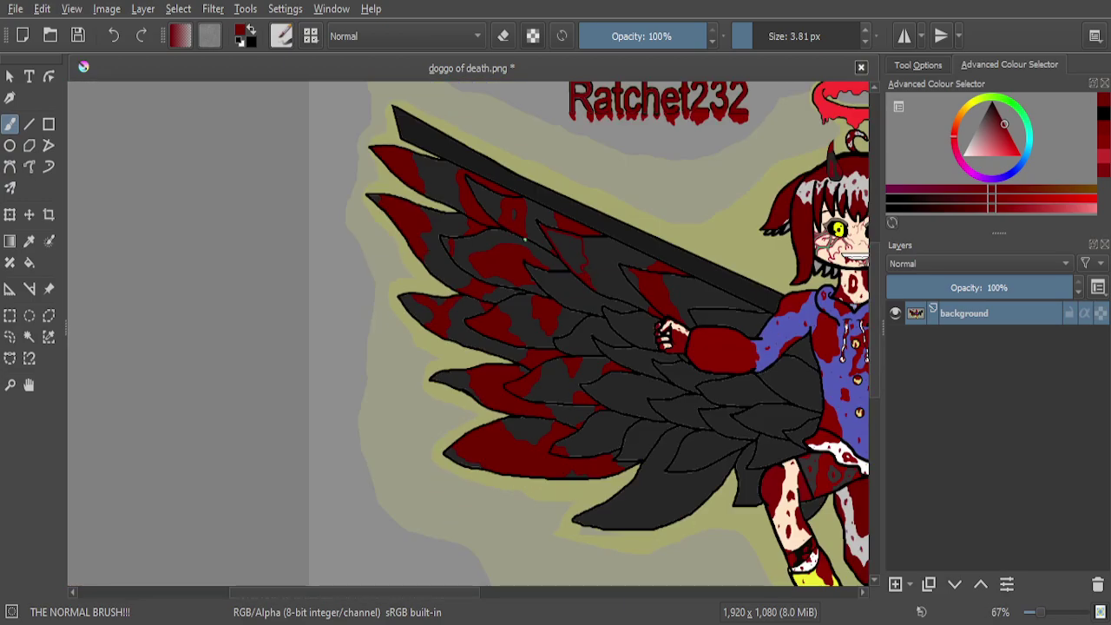
Fill the upper corner of the patch with dark red where its borders meet at the feather's tip
scroll(503, 192, up, 4)
scroll(503, 191, down, 2)
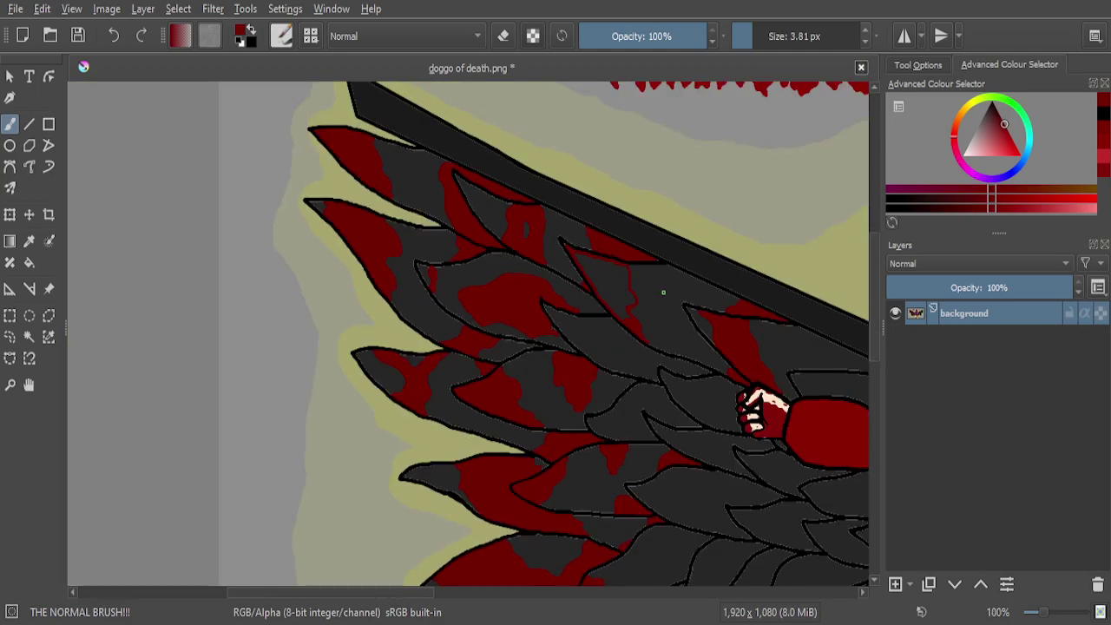
scroll(659, 307, up, 4)
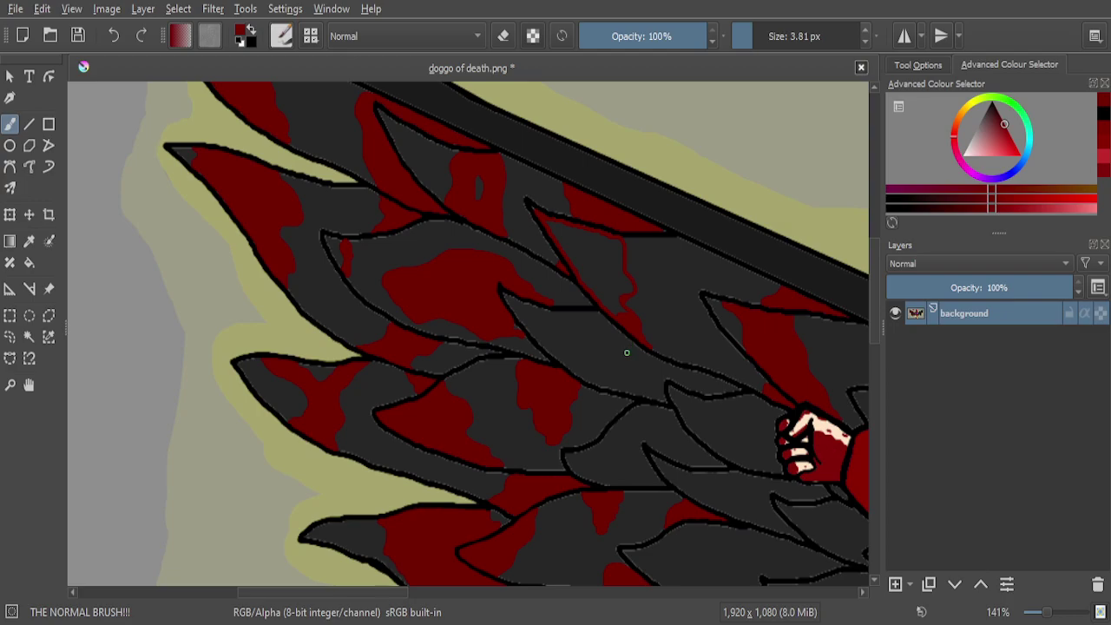
scroll(622, 288, down, 3)
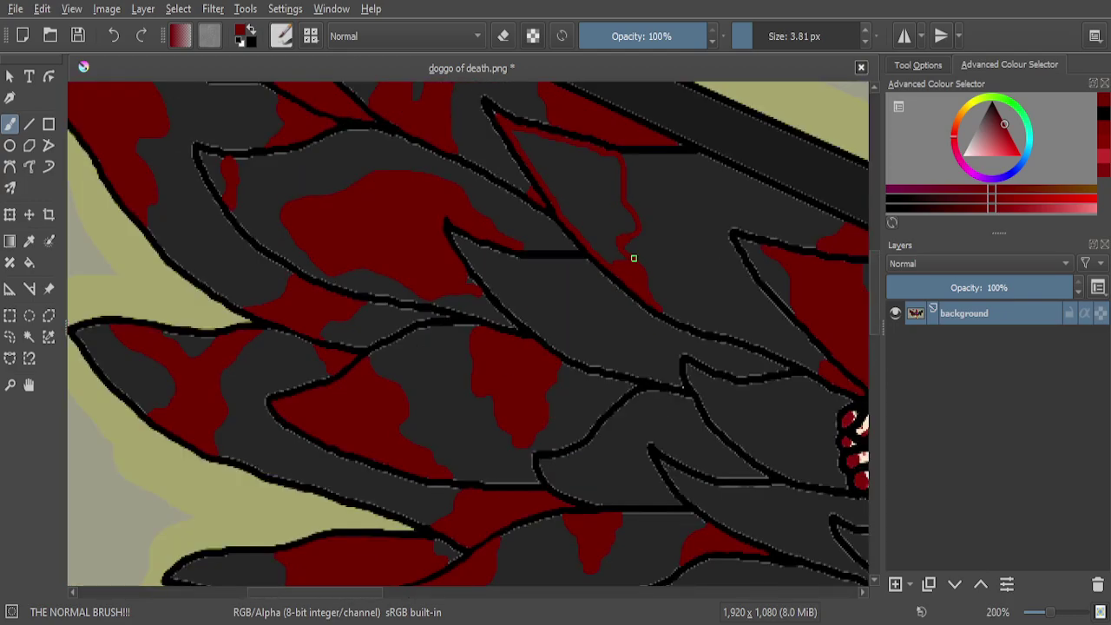
scroll(633, 255, up, 7)
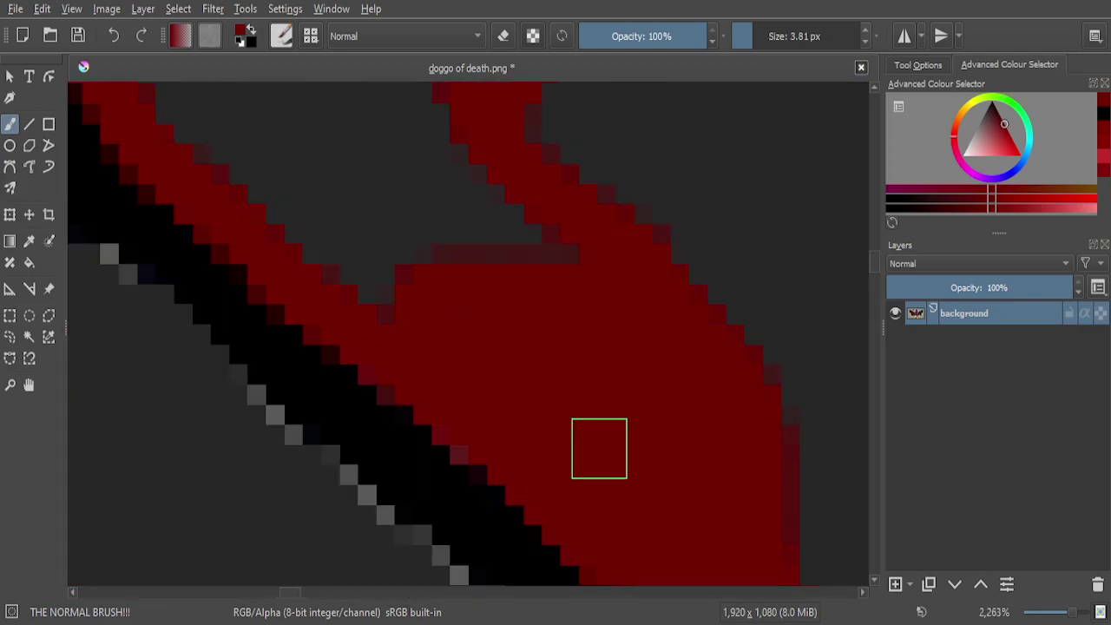
scroll(599, 442, down, 6)
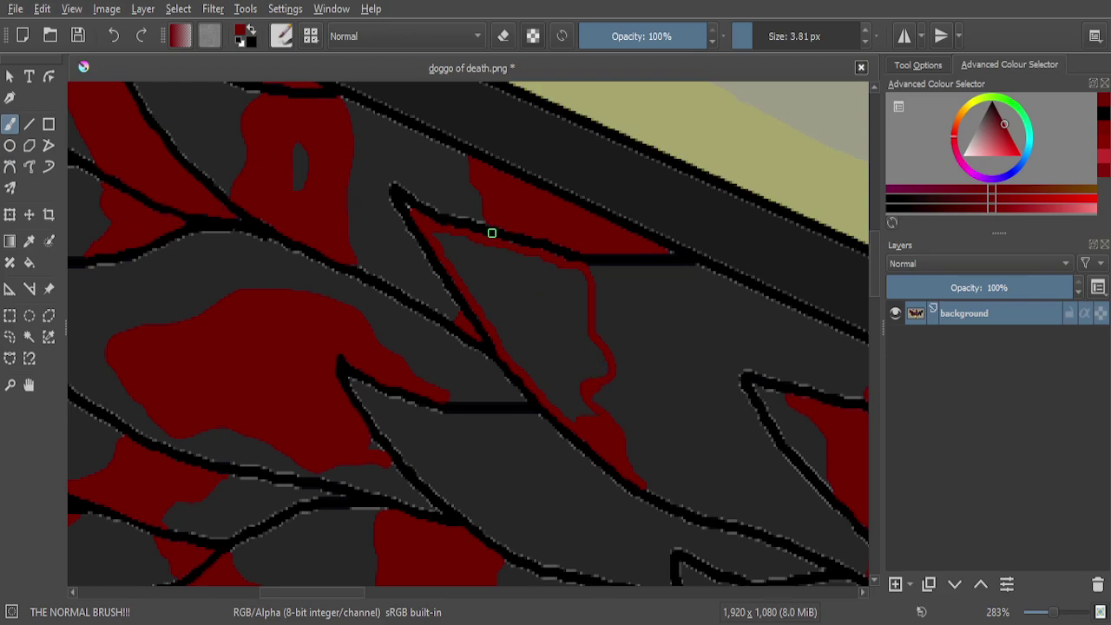
scroll(494, 235, up, 8)
mouse_move(434, 278)
mouse_down()
mouse_move(403, 365)
mouse_move(332, 460)
mouse_move(278, 469)
mouse_move(241, 461)
mouse_move(107, 259)
mouse_move(112, 244)
mouse_move(222, 337)
mouse_move(272, 427)
mouse_move(191, 236)
mouse_move(210, 236)
mouse_move(319, 336)
mouse_move(345, 387)
mouse_move(368, 314)
mouse_up()
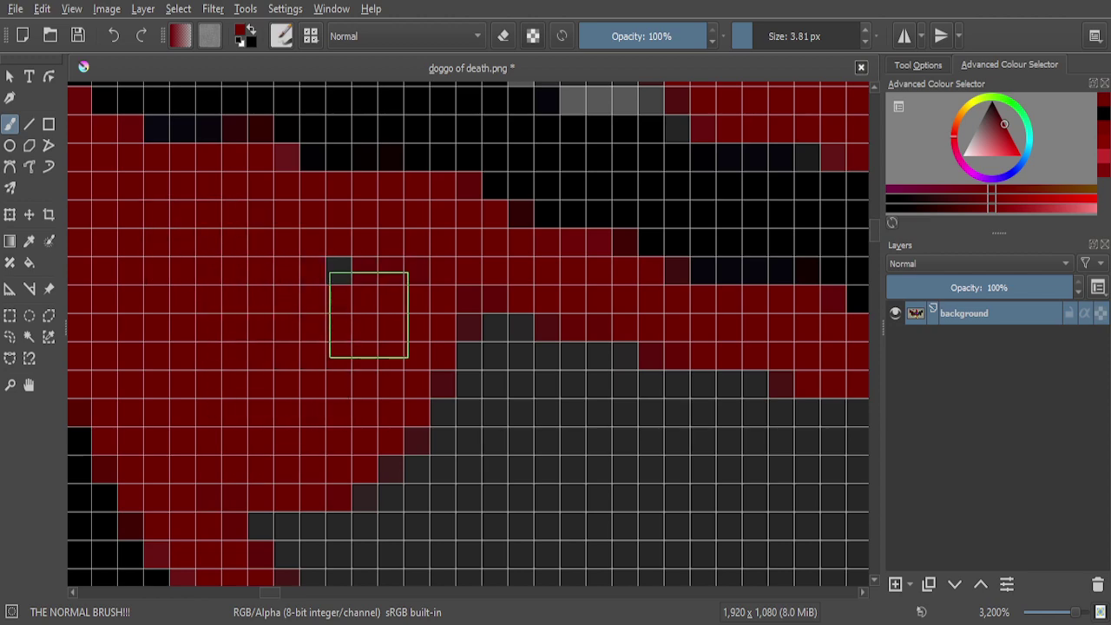
scroll(391, 292, down, 1)
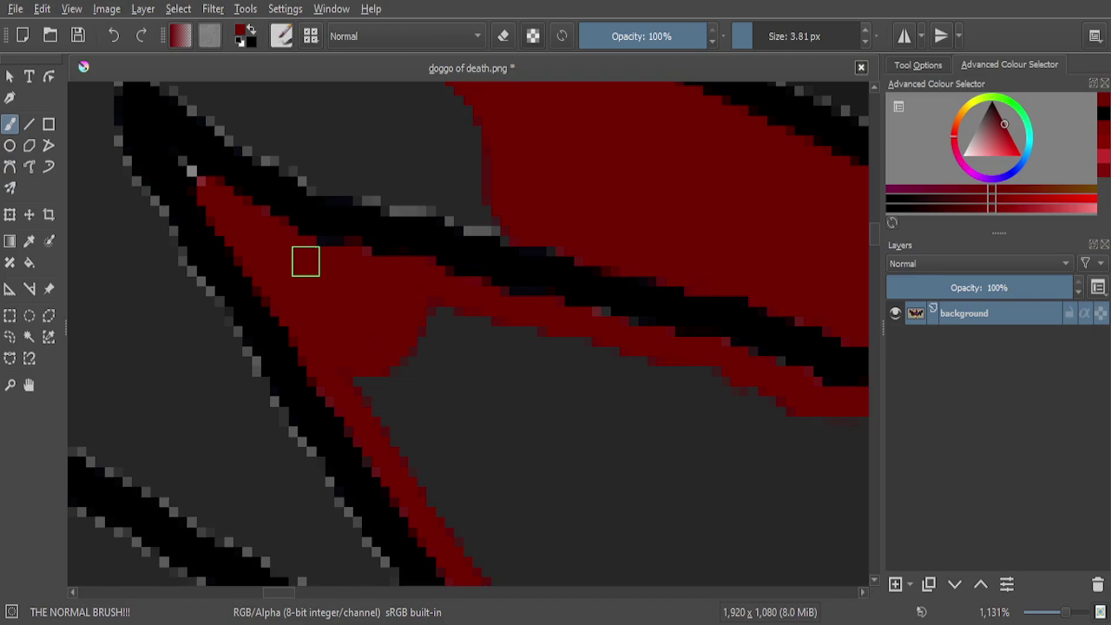
scroll(306, 261, down, 4)
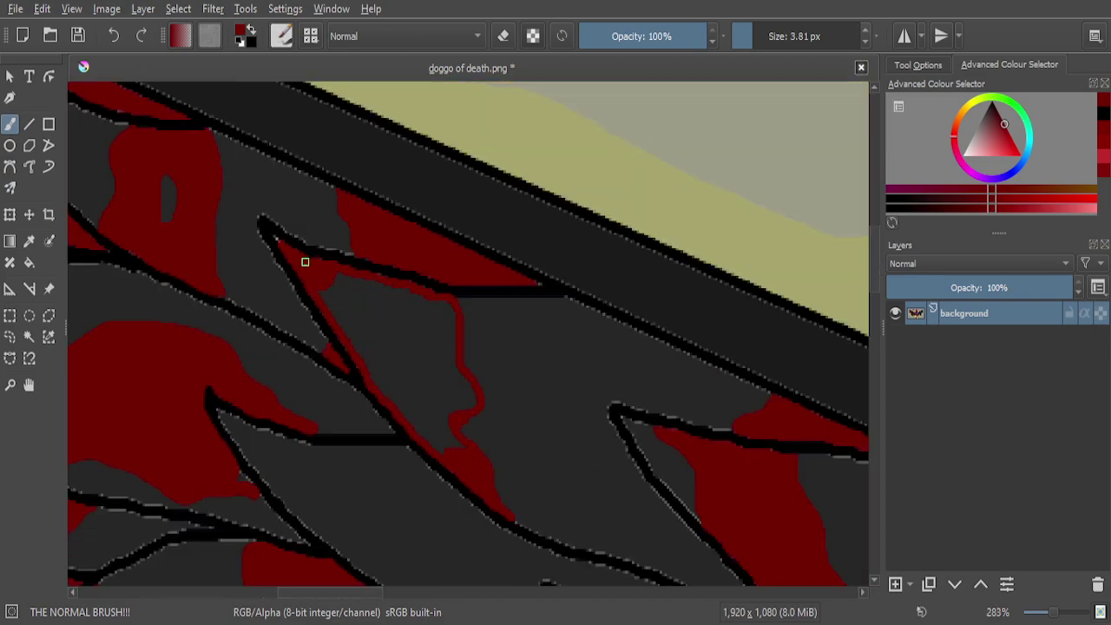
Set the brush size to 11.81 px and fill the bulging lower section of the patch with dark red
scroll(305, 261, up, 1)
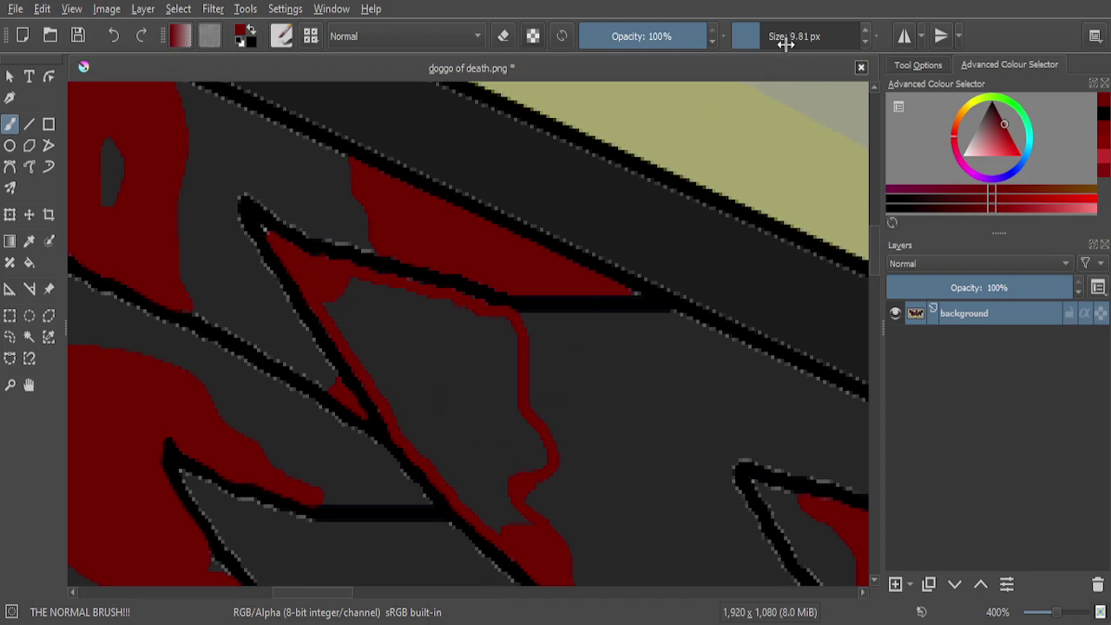
scroll(497, 511, up, 4)
mouse_move(536, 551)
mouse_down()
mouse_move(597, 548)
mouse_move(415, 443)
mouse_move(533, 529)
mouse_move(501, 475)
mouse_move(496, 319)
mouse_move(523, 283)
mouse_move(623, 266)
mouse_up()
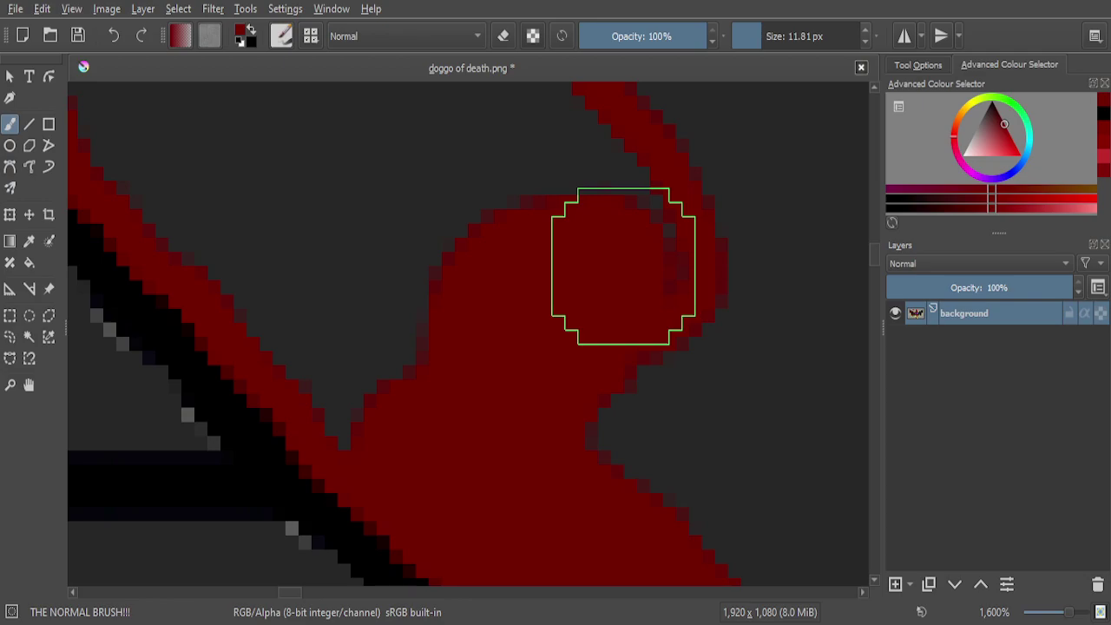
mouse_move(625, 266)
mouse_down()
mouse_move(567, 158)
mouse_move(495, 143)
mouse_move(443, 223)
mouse_move(440, 341)
mouse_move(421, 383)
mouse_move(397, 398)
mouse_move(213, 208)
mouse_move(255, 179)
mouse_move(449, 350)
mouse_up()
scroll(448, 350, down, 1)
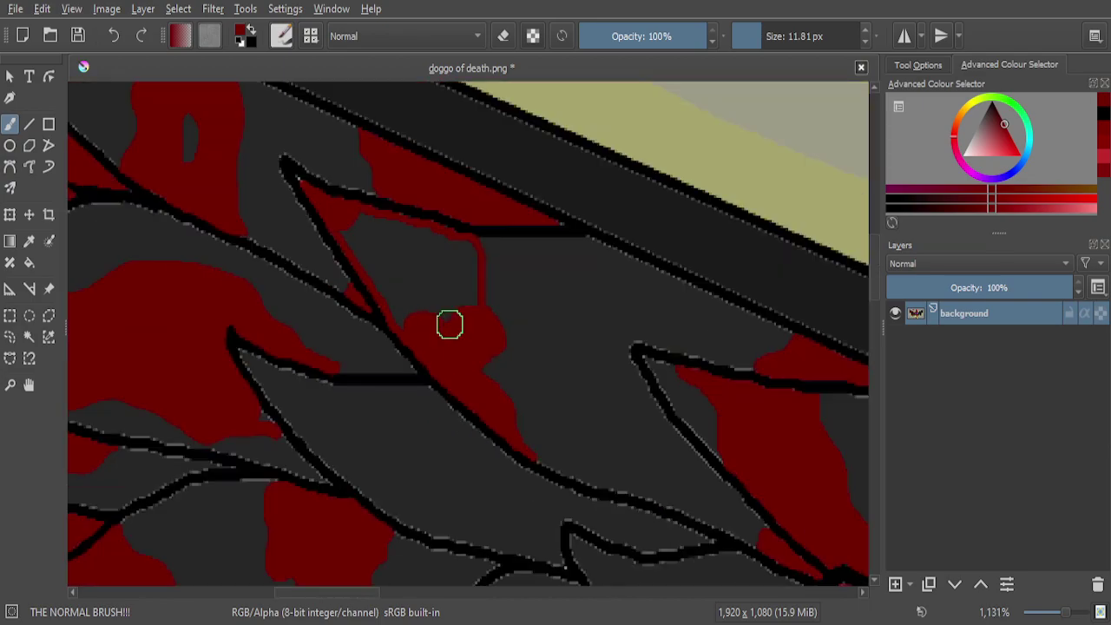
Fill the remaining grey interior of the patch with dark red, including the small leftover gap beside the lower outline
scroll(417, 141, up, 4)
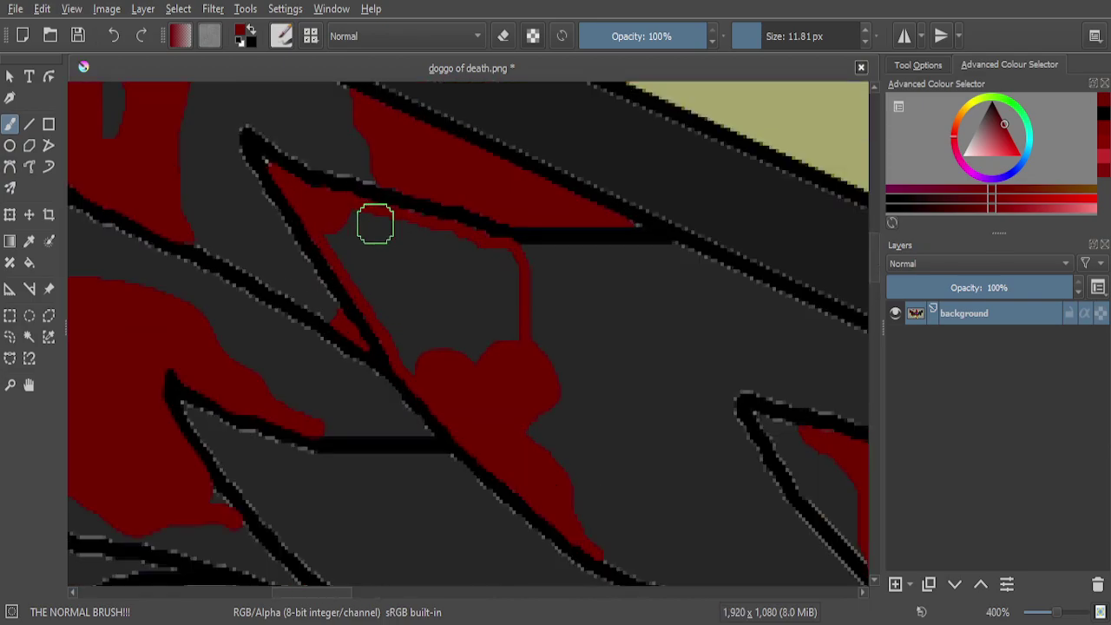
mouse_move(334, 352)
mouse_down()
mouse_move(478, 535)
mouse_move(479, 438)
mouse_move(440, 336)
mouse_move(378, 244)
mouse_move(302, 209)
mouse_move(729, 332)
mouse_move(753, 388)
mouse_move(763, 542)
mouse_move(753, 549)
mouse_move(648, 396)
mouse_move(515, 345)
mouse_move(618, 523)
mouse_move(607, 446)
mouse_up()
scroll(500, 290, down, 1)
scroll(520, 330, down, 1)
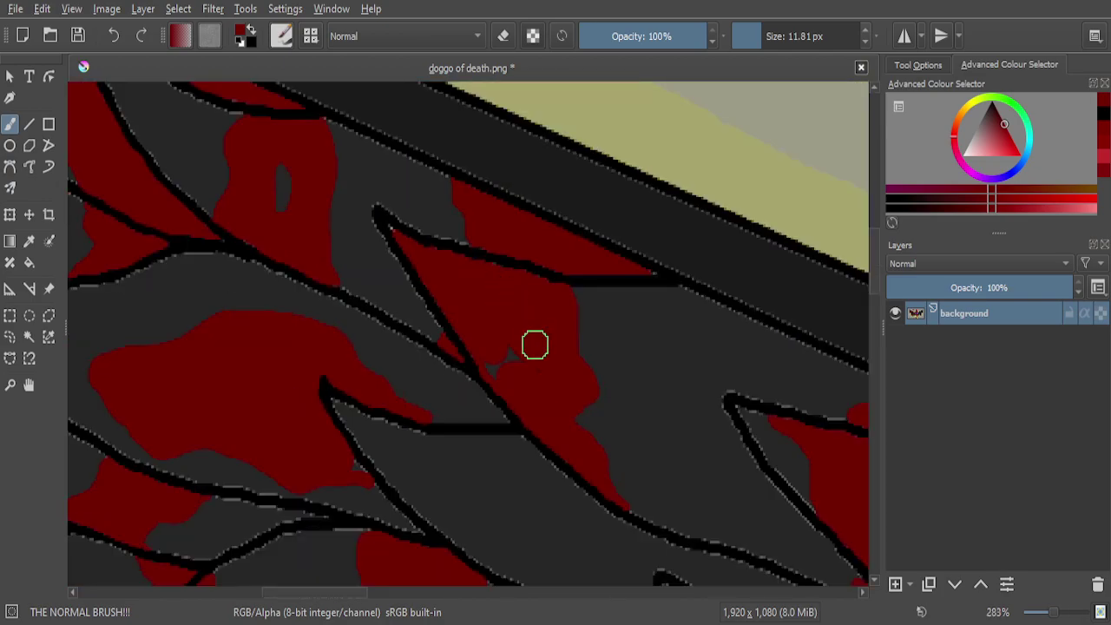
scroll(516, 359, up, 3)
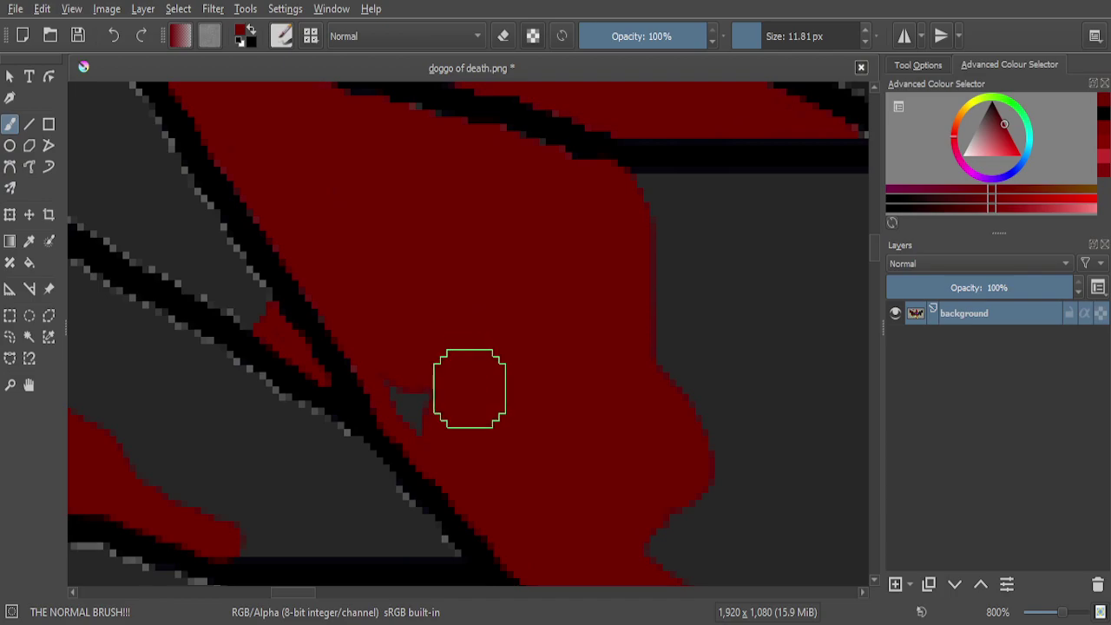
mouse_move(426, 365)
mouse_down()
mouse_move(409, 365)
mouse_move(453, 440)
mouse_up()
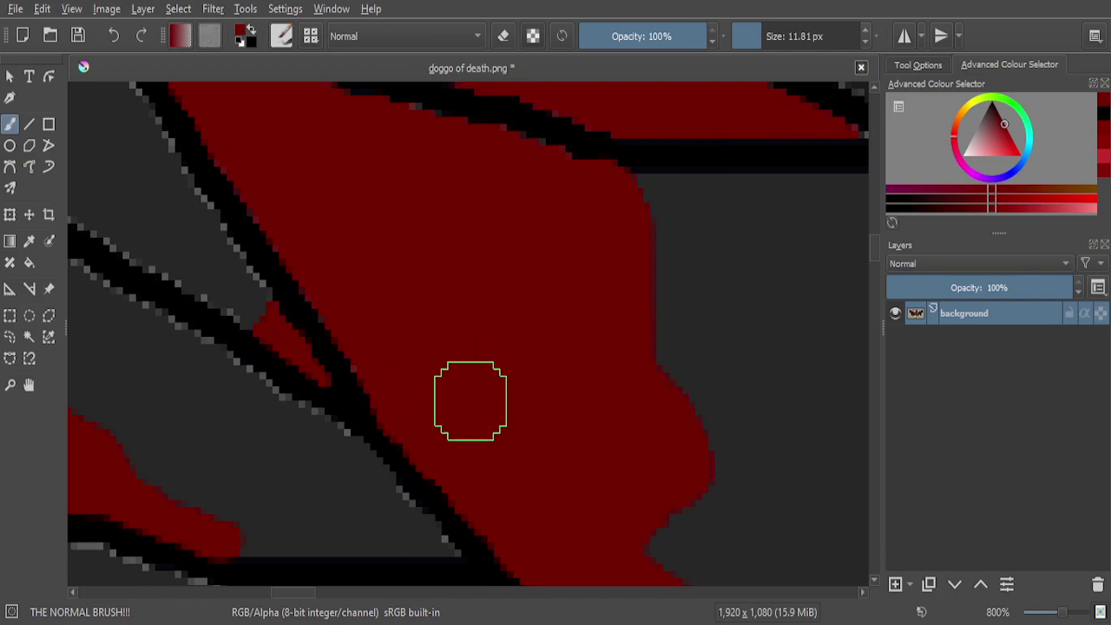
Set the brush size to 1.01 px and paint the stray grey and neighbouring dark pixels at the patch's upper tip dark red
scroll(470, 382, down, 1)
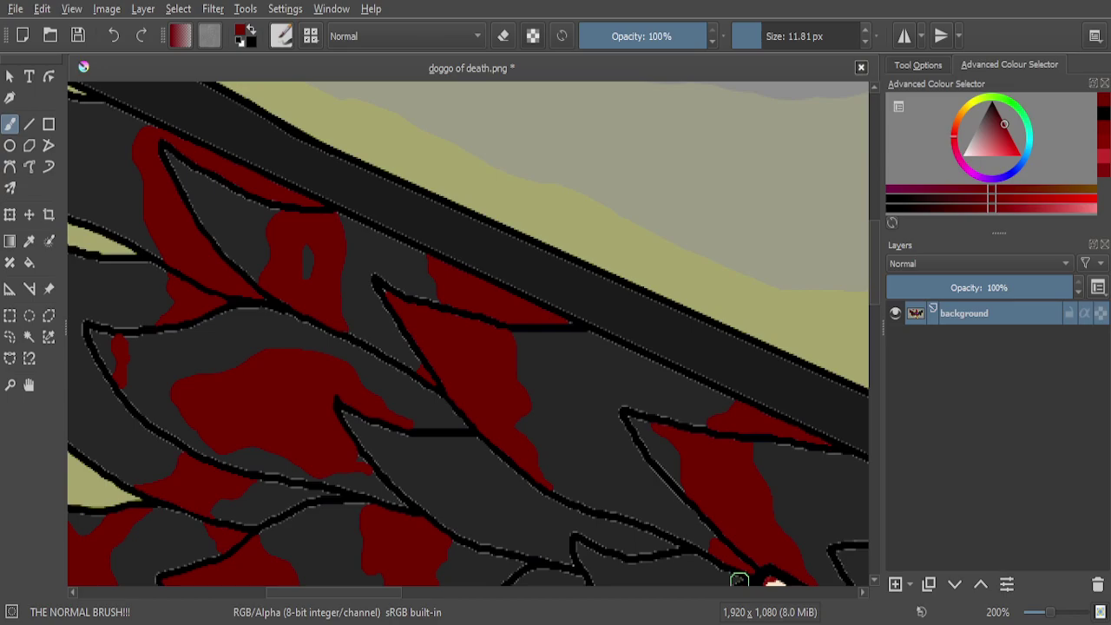
scroll(520, 429, down, 2)
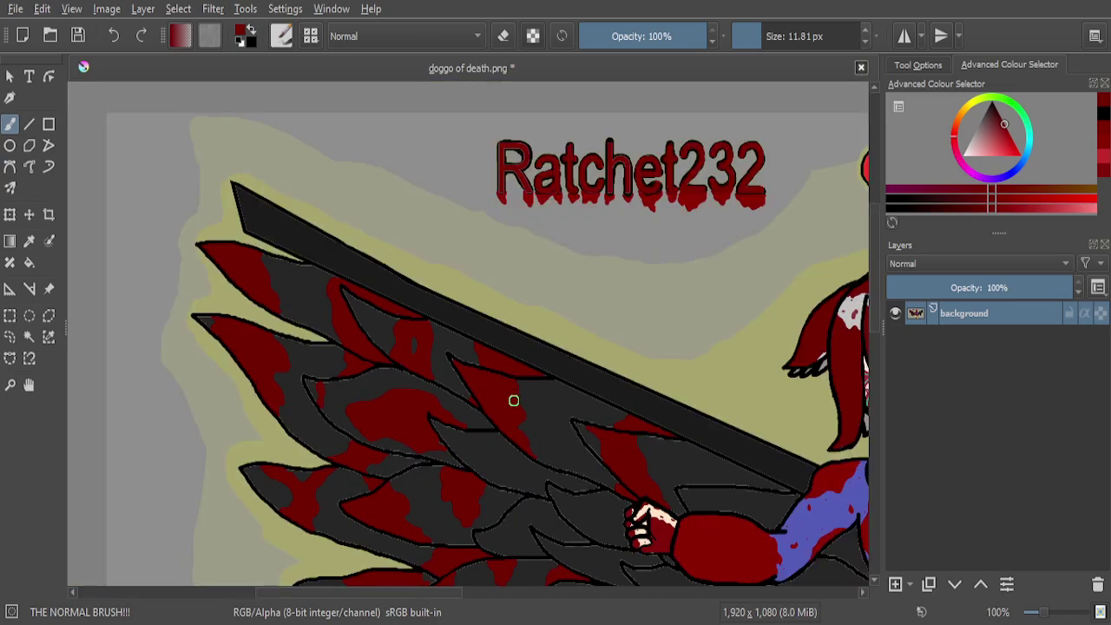
scroll(539, 429, up, 7)
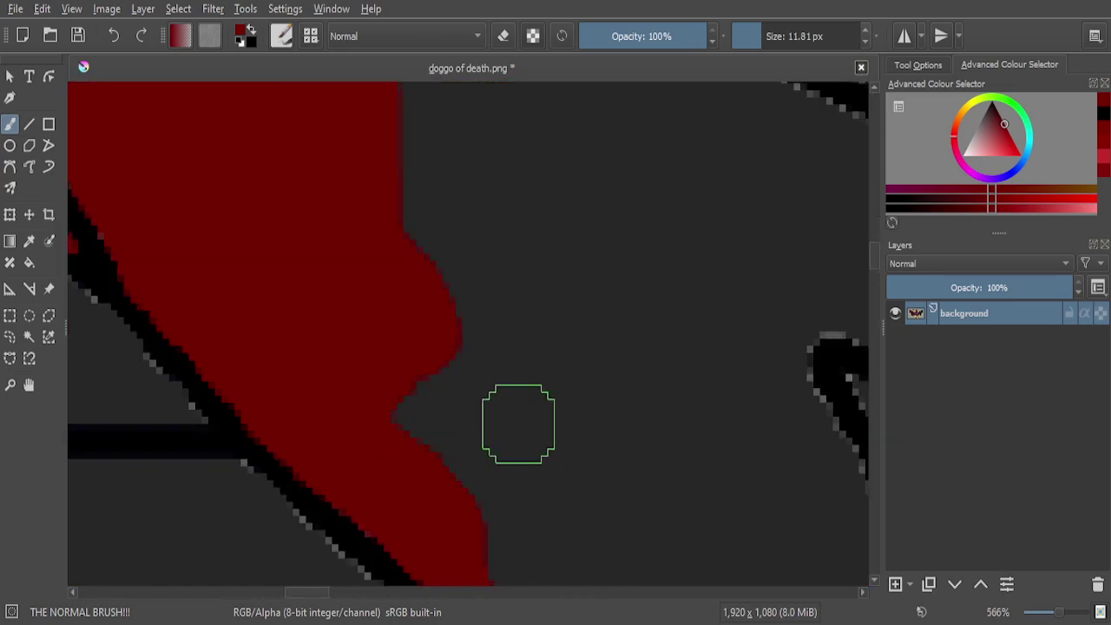
scroll(342, 413, up, 2)
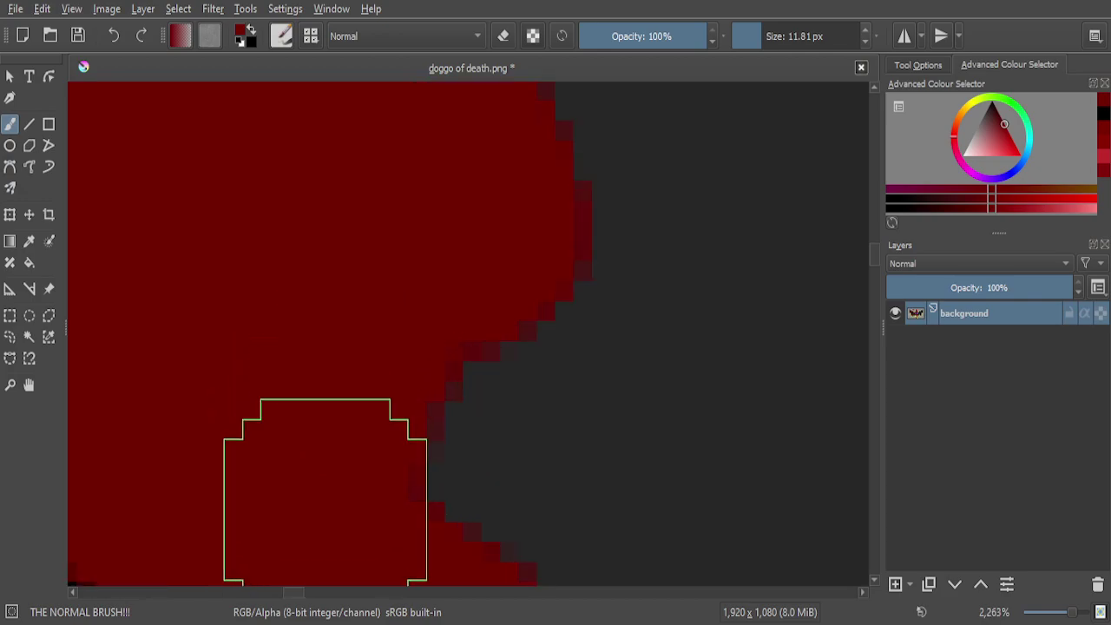
scroll(347, 434, down, 5)
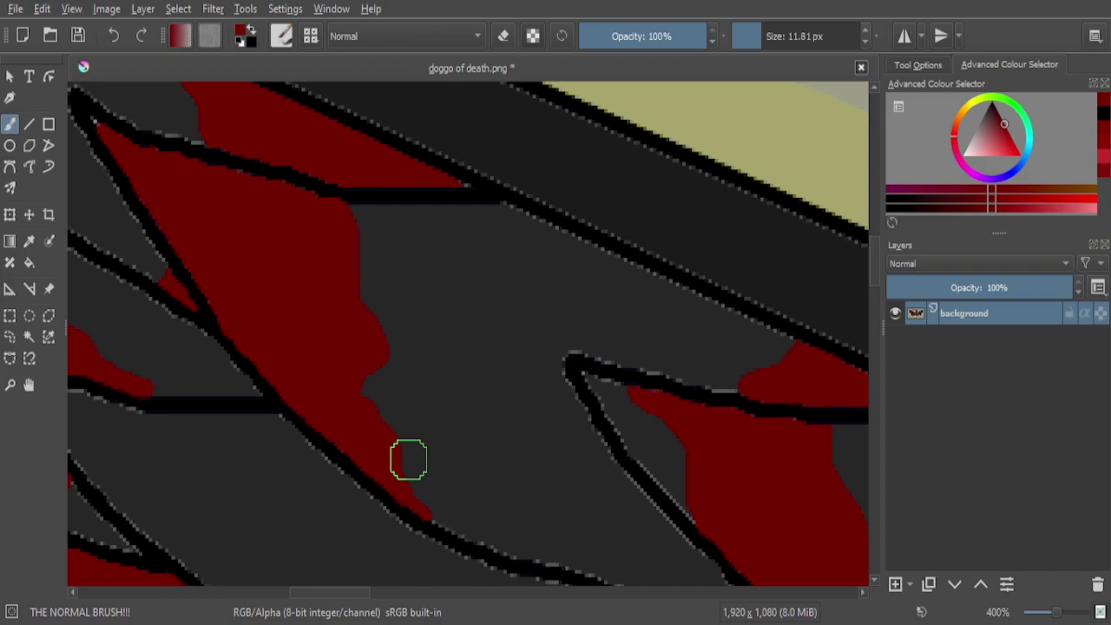
scroll(467, 484, up, 5)
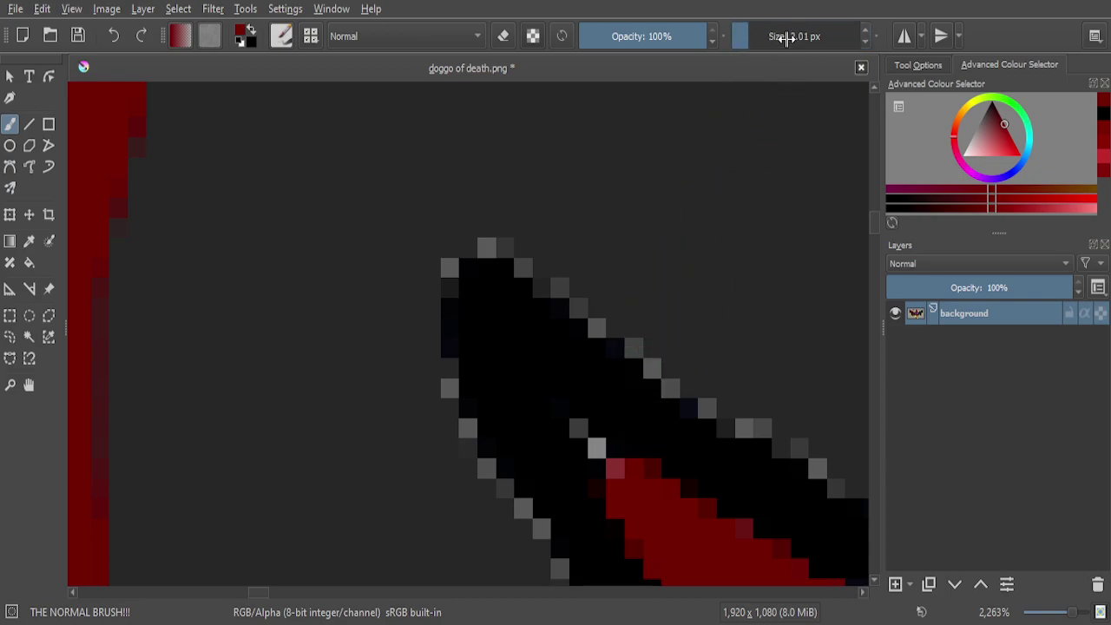
scroll(632, 478, up, 3)
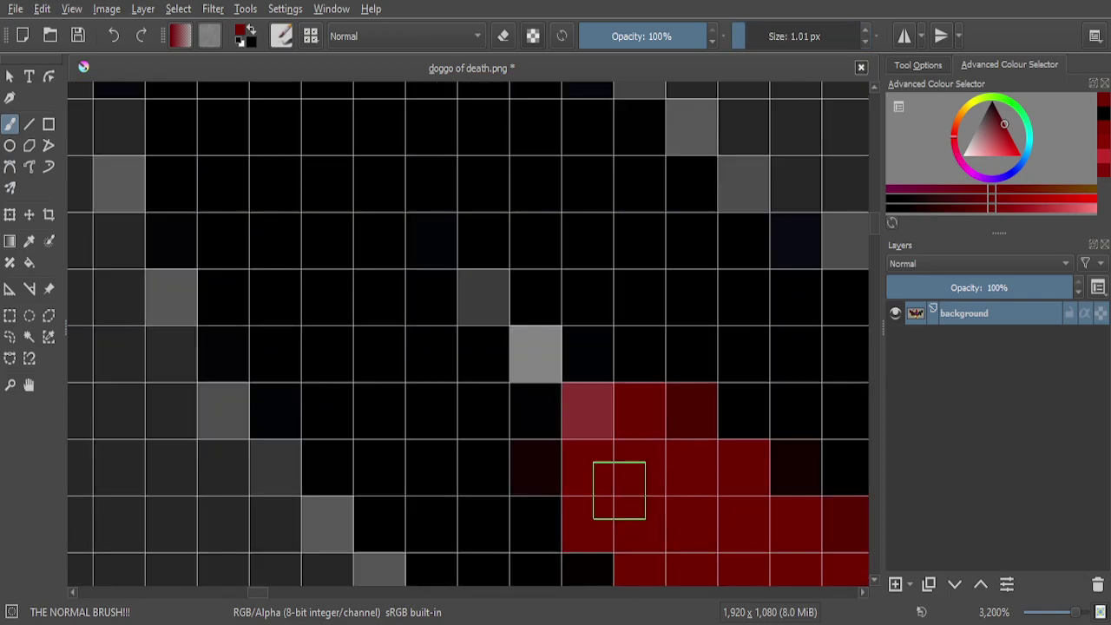
click(536, 363)
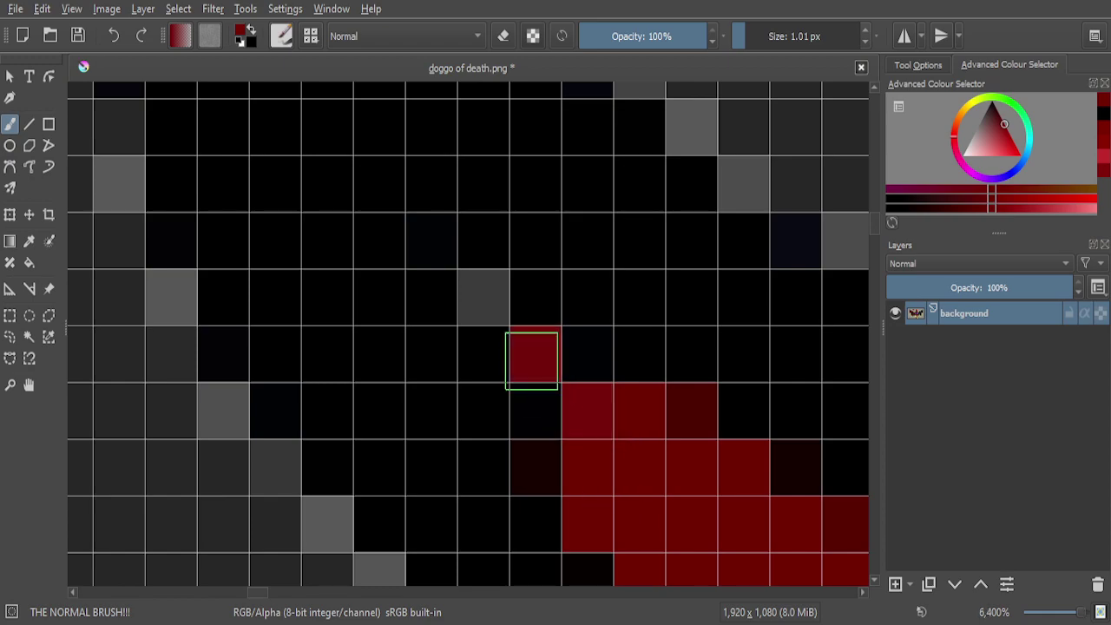
click(485, 296)
click(535, 415)
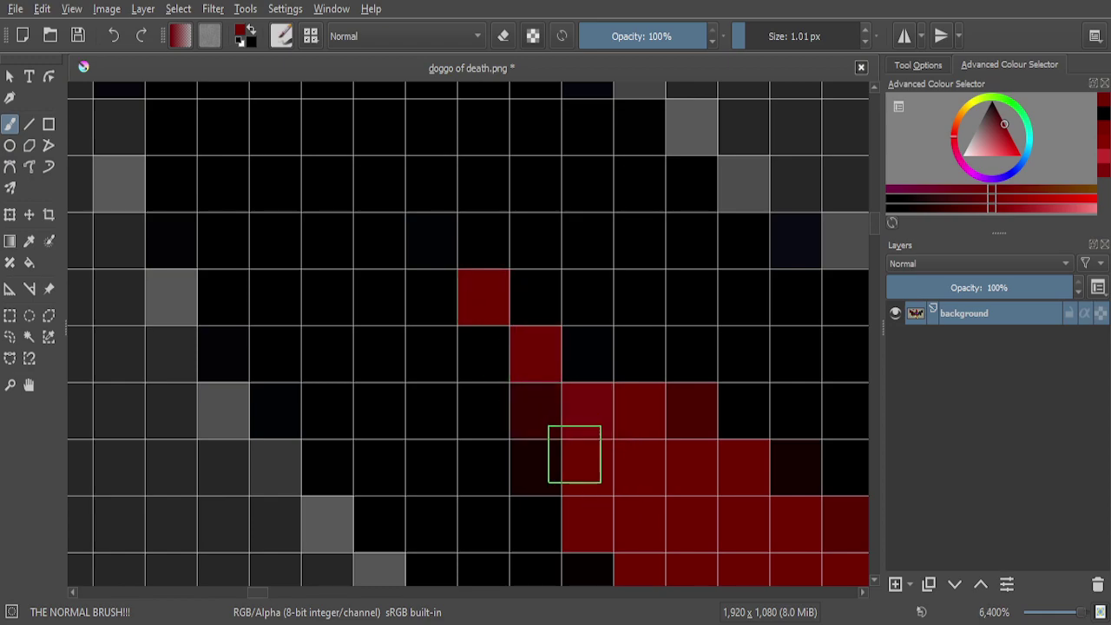
click(480, 323)
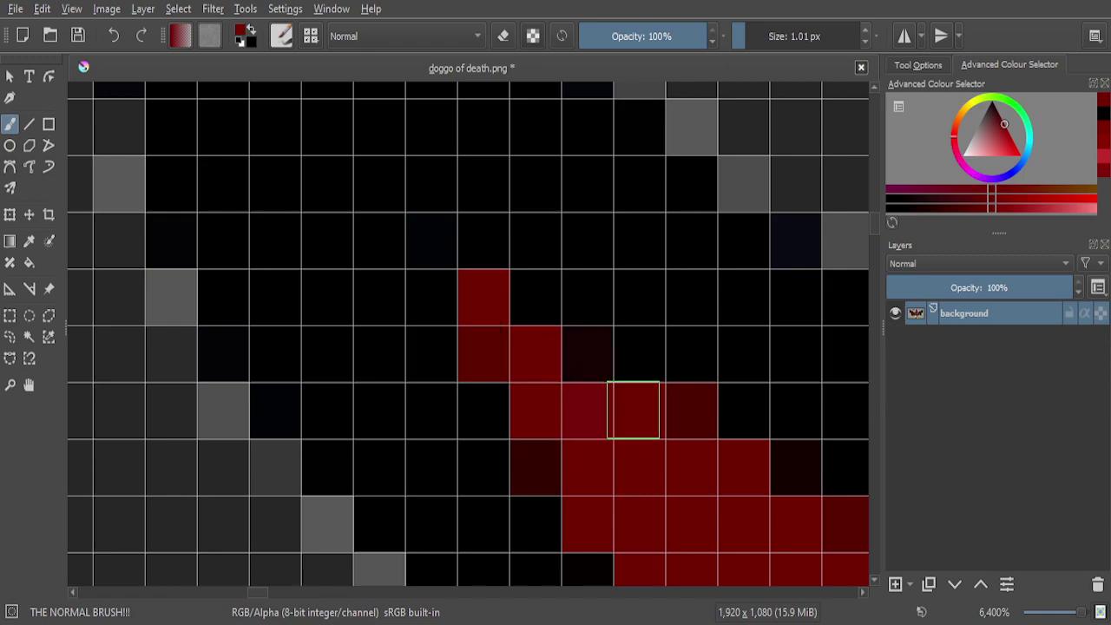
click(586, 351)
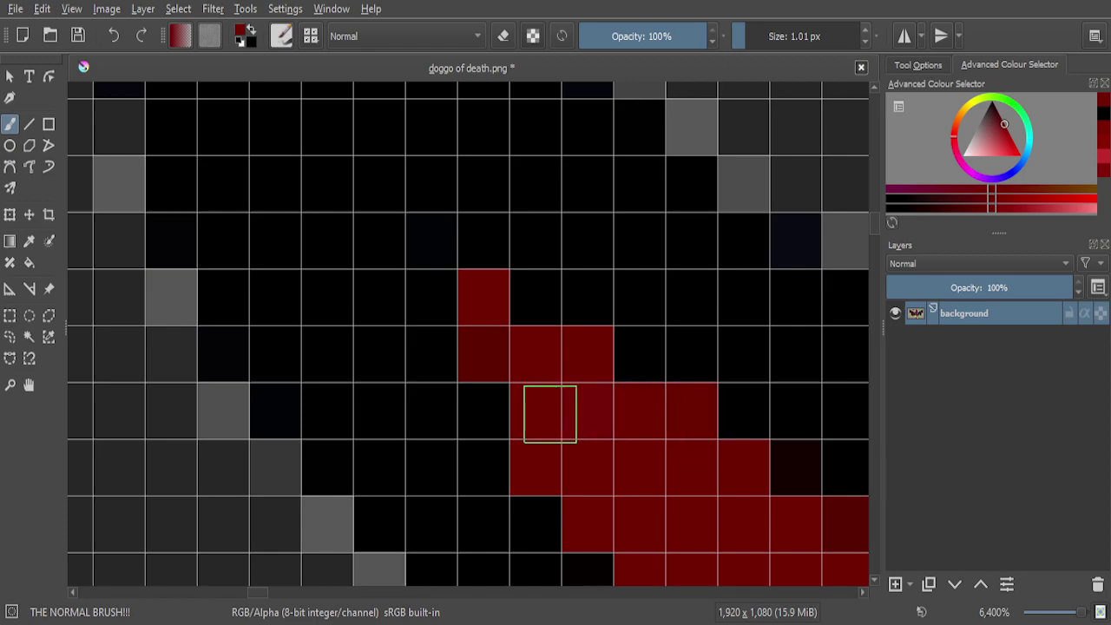
scroll(486, 357, down, 8)
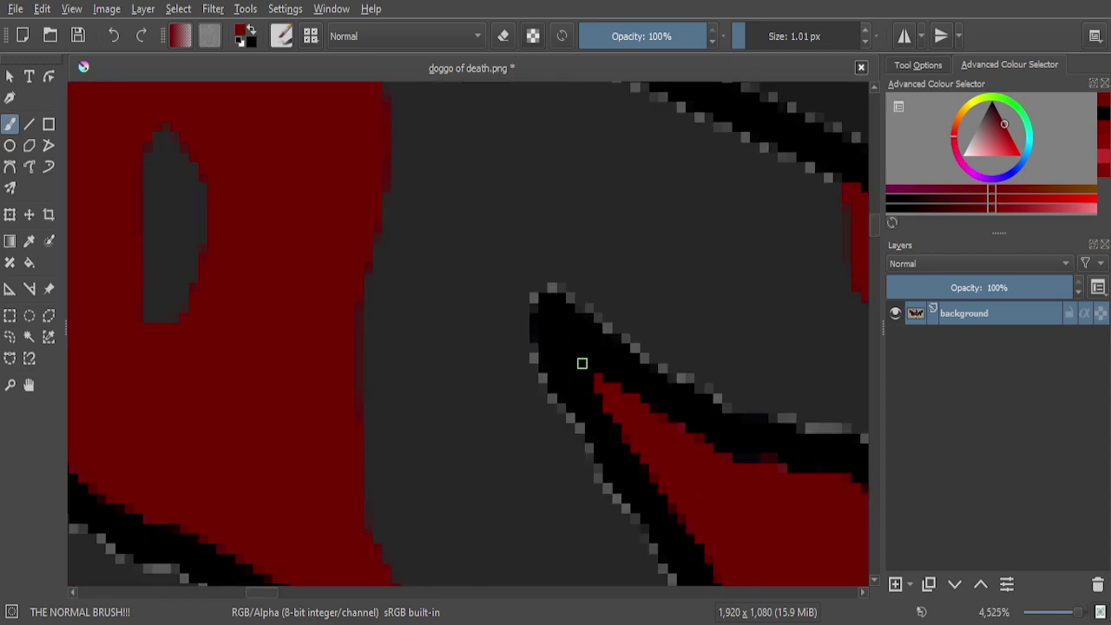
Set the brush size to 2.01 px and outline a dark red patch's wavy edge from the upper feather line to the small feather's tip
scroll(467, 192, down, 1)
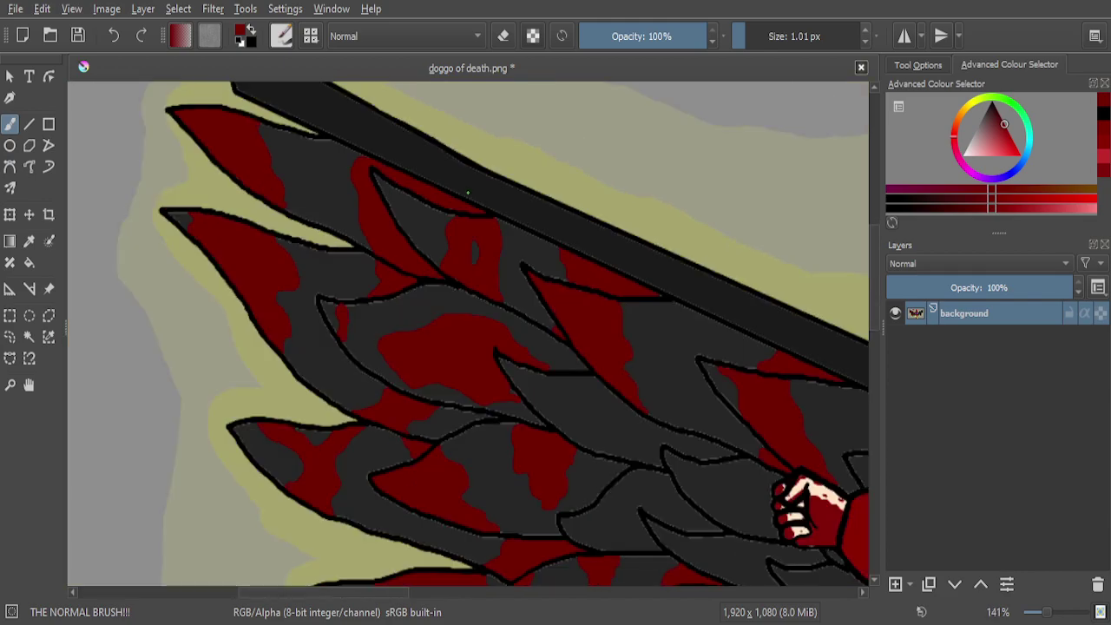
scroll(479, 193, down, 1)
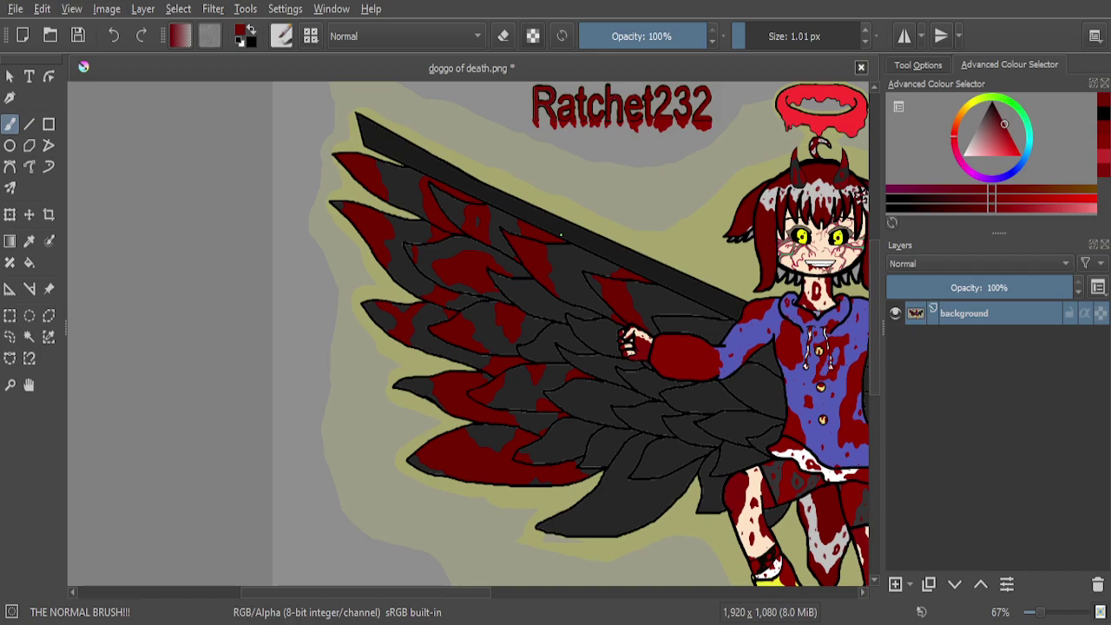
scroll(562, 287, up, 3)
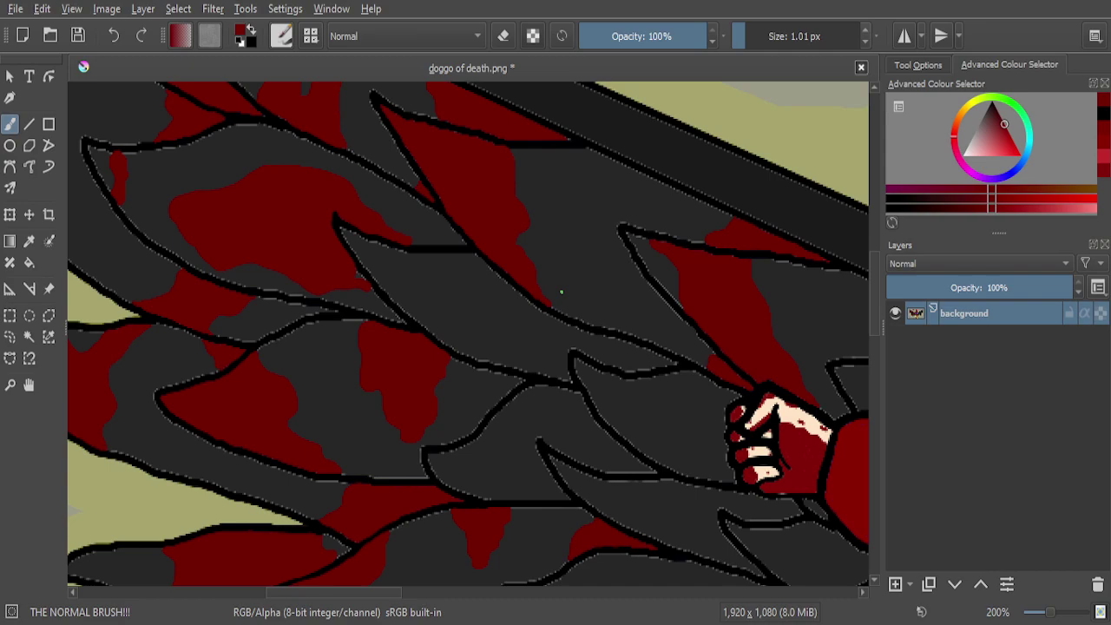
scroll(471, 288, up, 1)
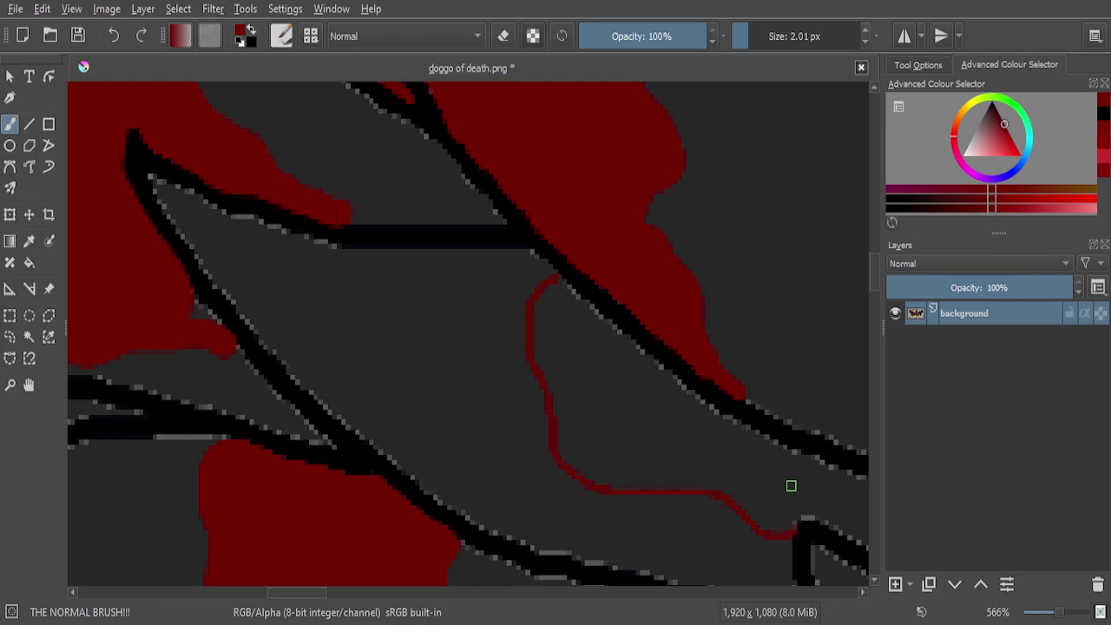
scroll(791, 503, up, 1)
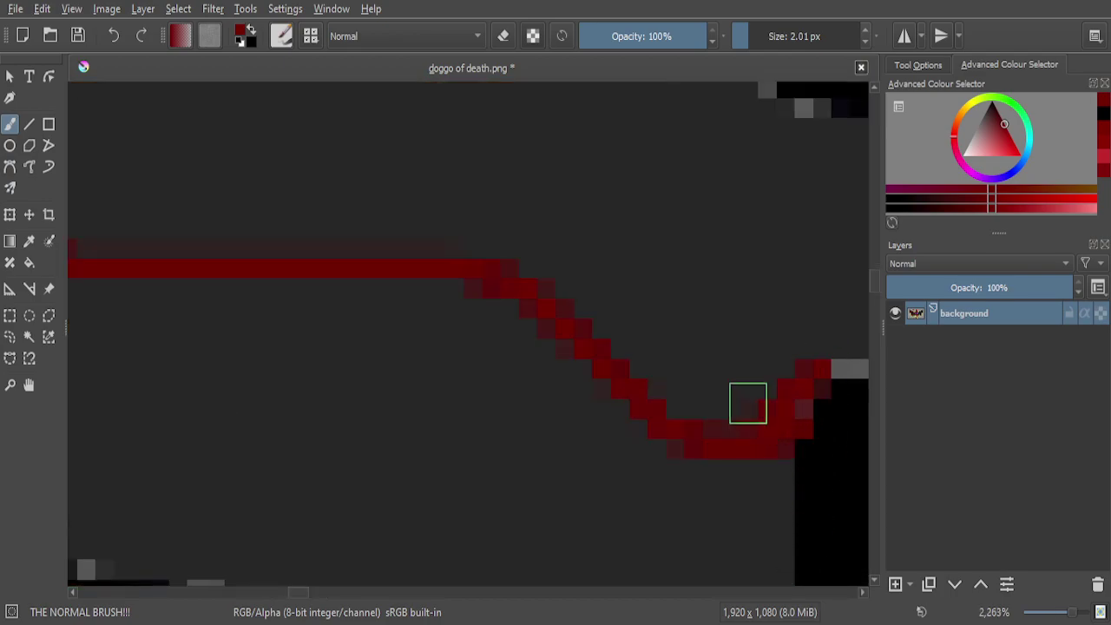
scroll(747, 403, down, 6)
scroll(758, 386, up, 3)
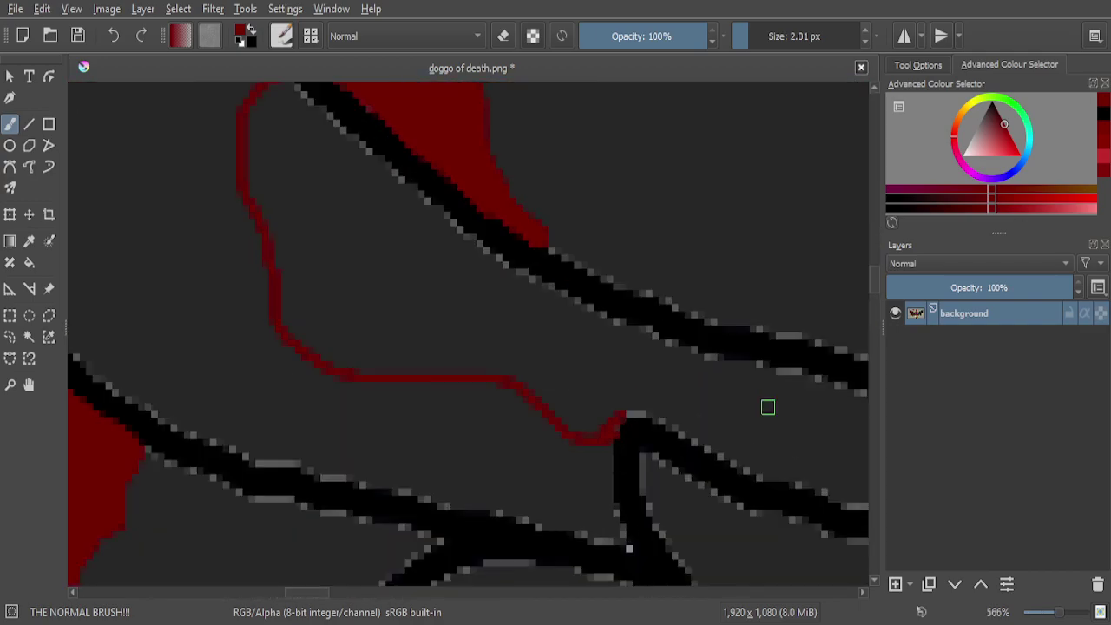
Outline the patch's forked far end in dark red, starting at the small feather's upper edge and reaching toward the black line above
scroll(768, 407, up, 2)
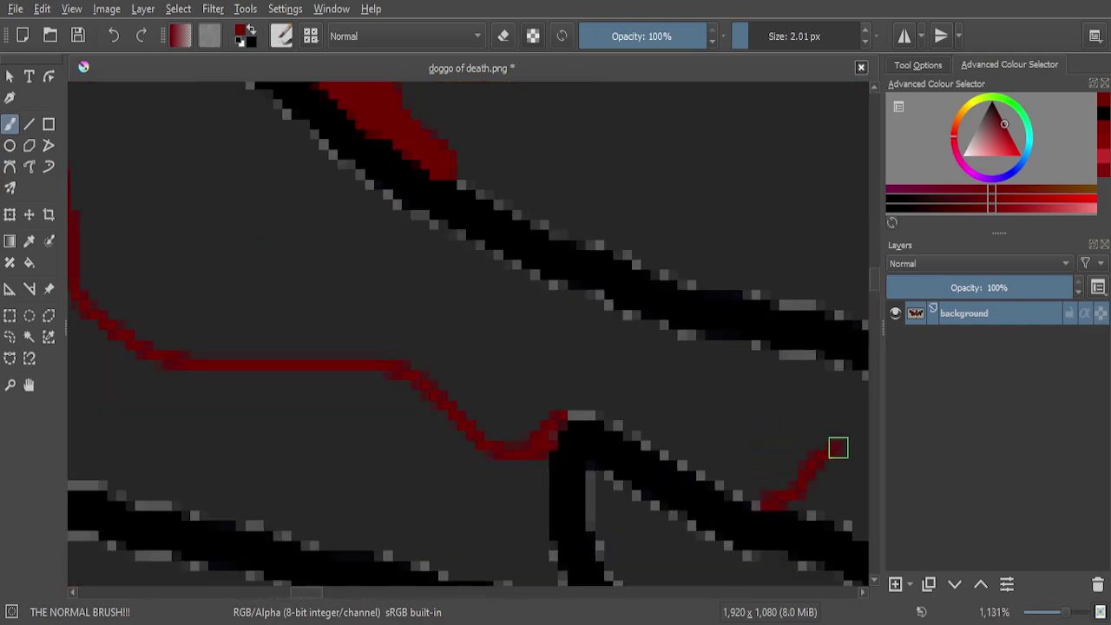
scroll(679, 361, down, 6)
scroll(754, 391, up, 4)
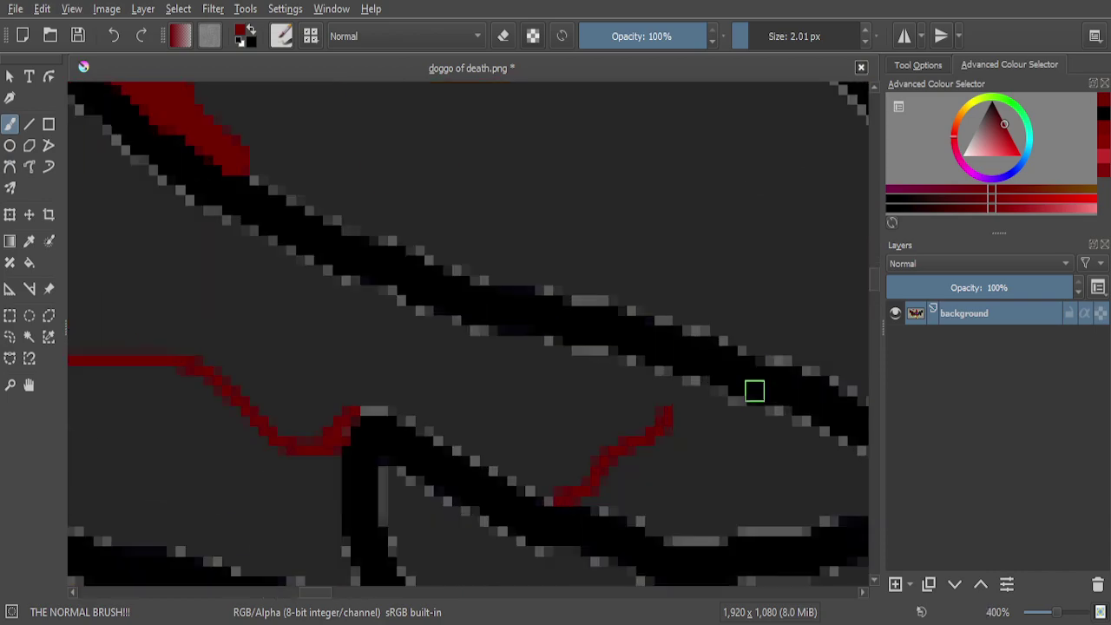
scroll(663, 453, up, 2)
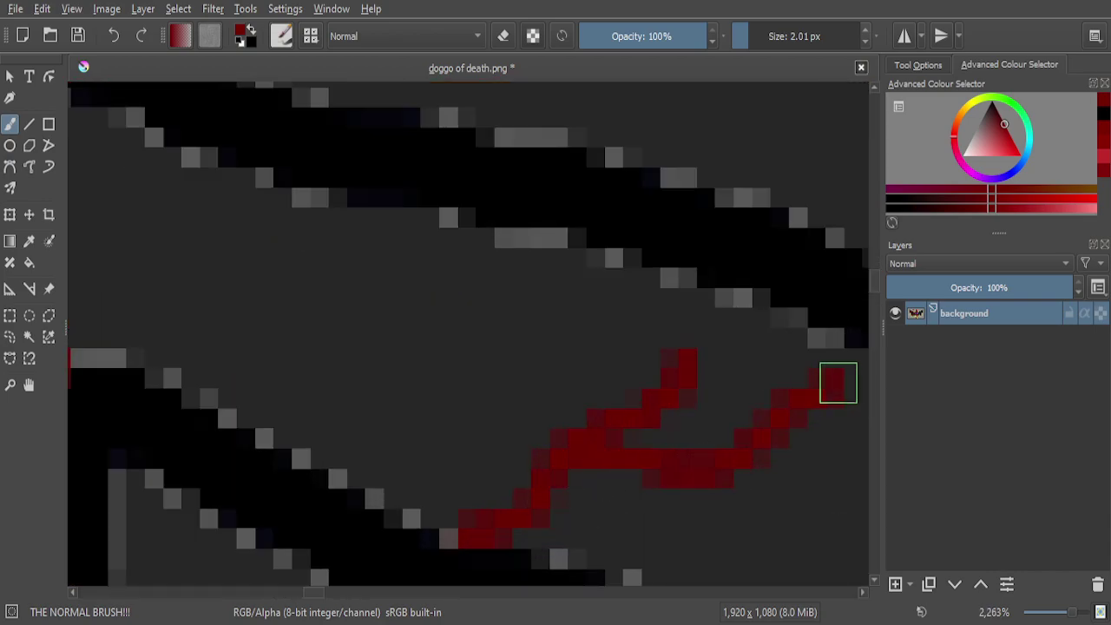
Join the forked end to the black line above and paint dark red along its underside, covering the grey edge pixels
drag(825, 350, 783, 346)
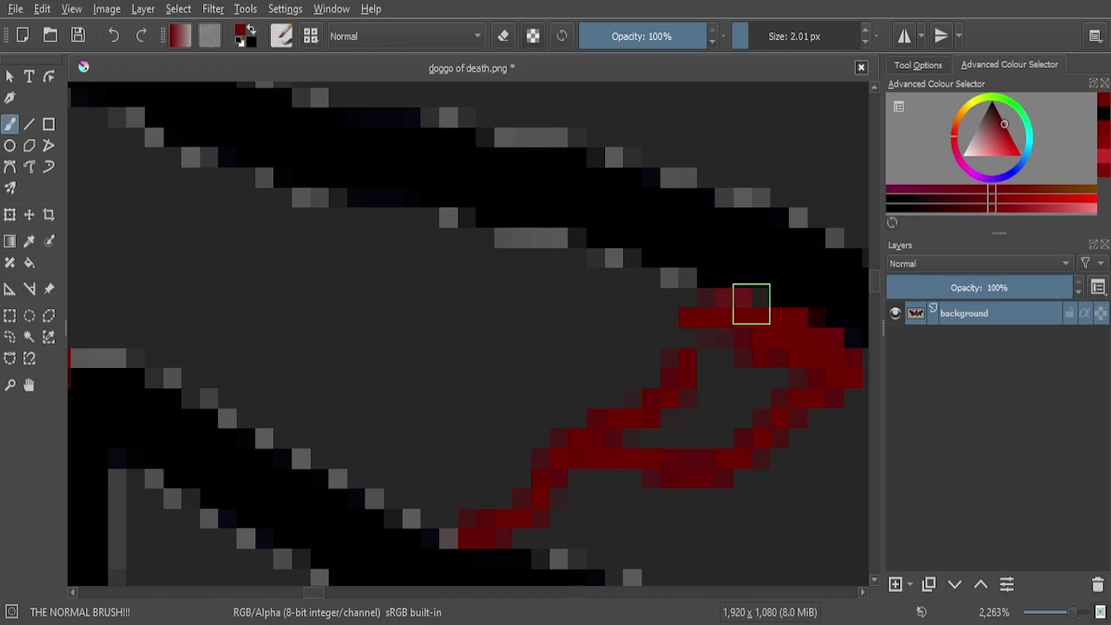
mouse_move(646, 291)
mouse_down()
mouse_move(608, 289)
mouse_move(573, 266)
mouse_up()
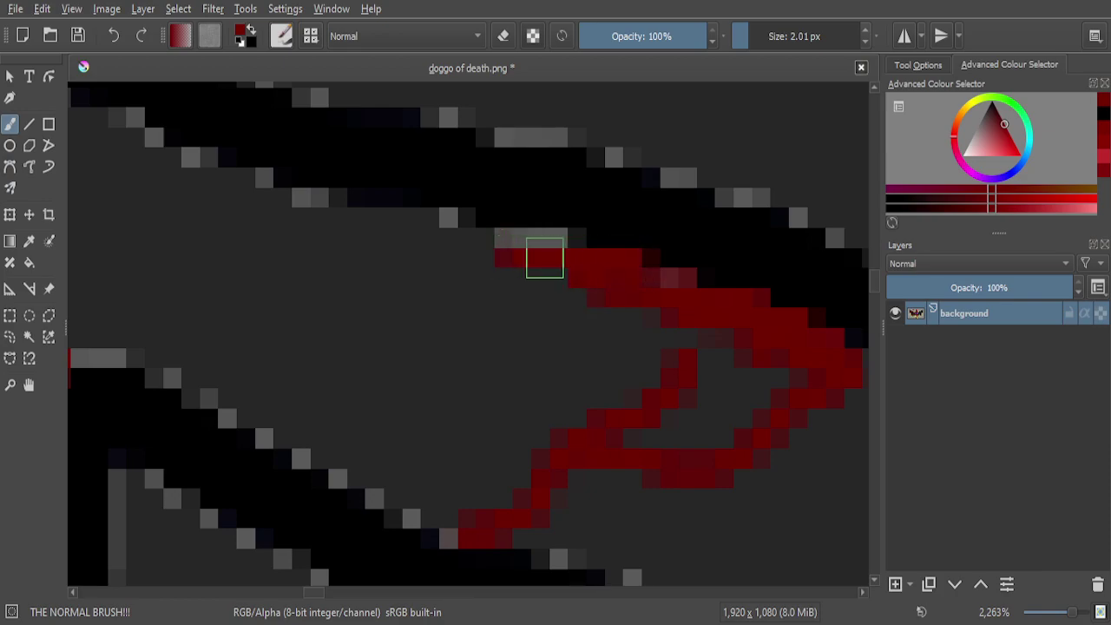
scroll(541, 258, down, 3)
scroll(557, 219, up, 5)
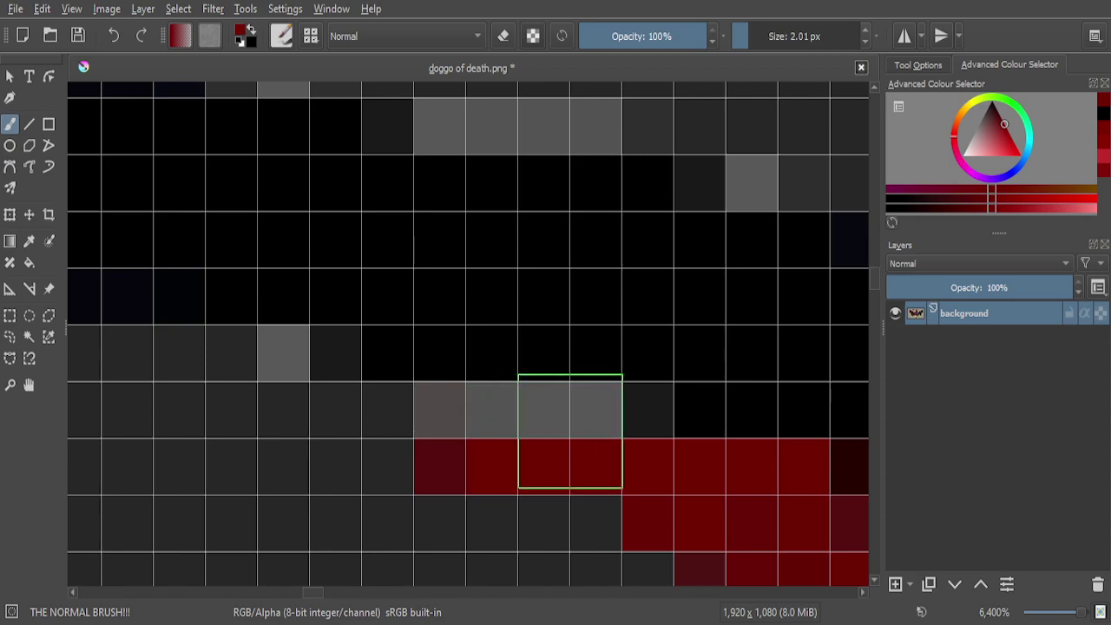
mouse_move(569, 432)
mouse_down()
mouse_move(459, 431)
mouse_move(583, 436)
mouse_move(437, 434)
mouse_up()
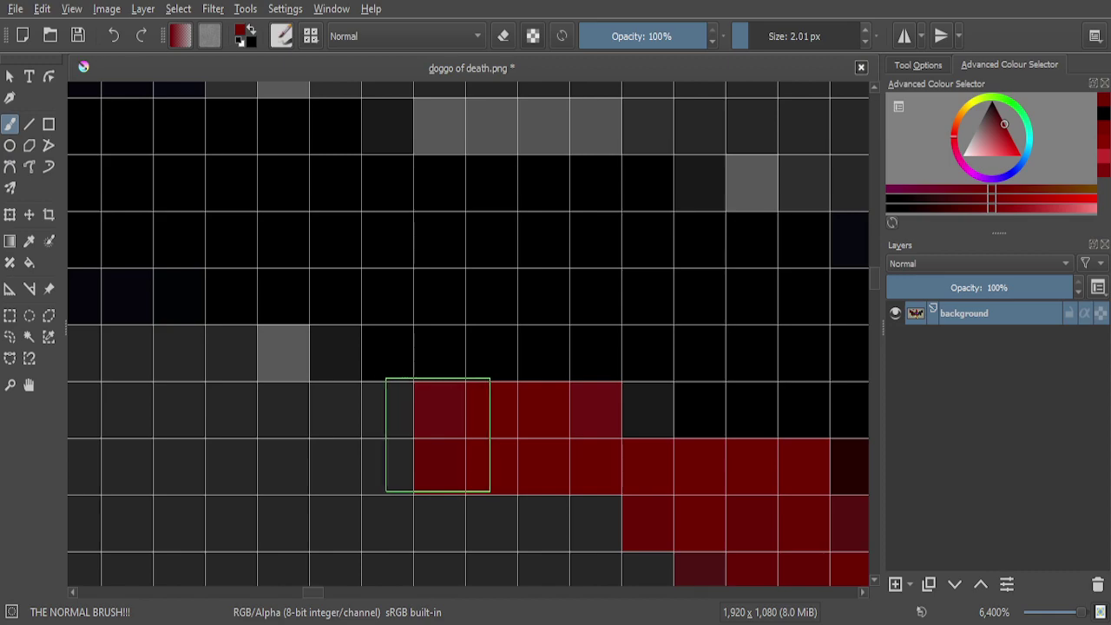
scroll(587, 406, down, 5)
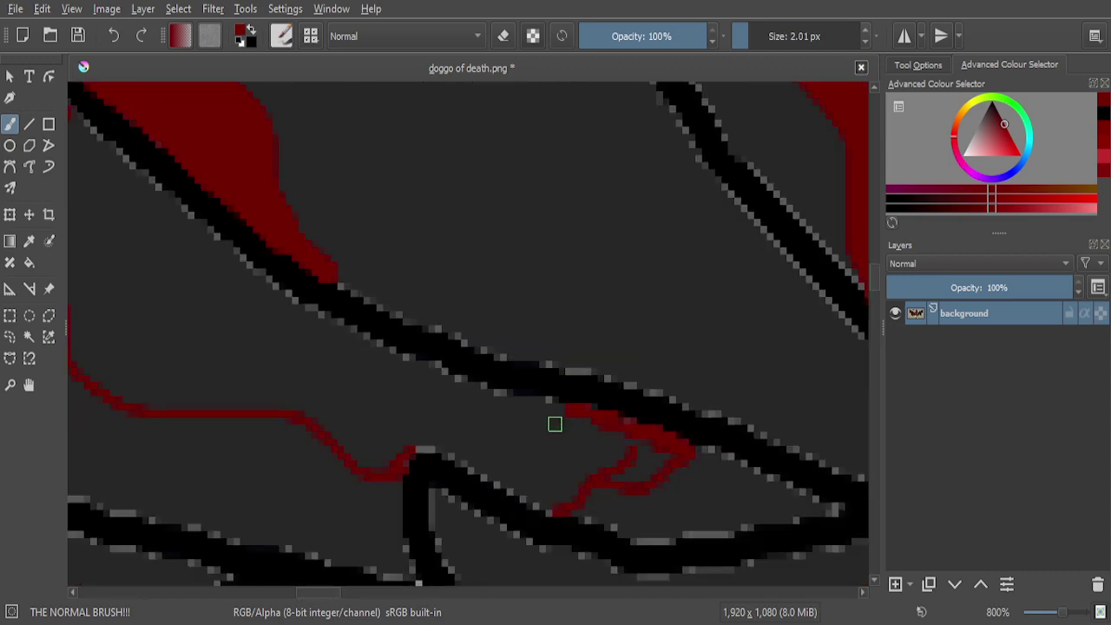
Extend the dark red border from the forked end further up along the underside of the black feather line
scroll(555, 424, up, 5)
drag(619, 372, 314, 268)
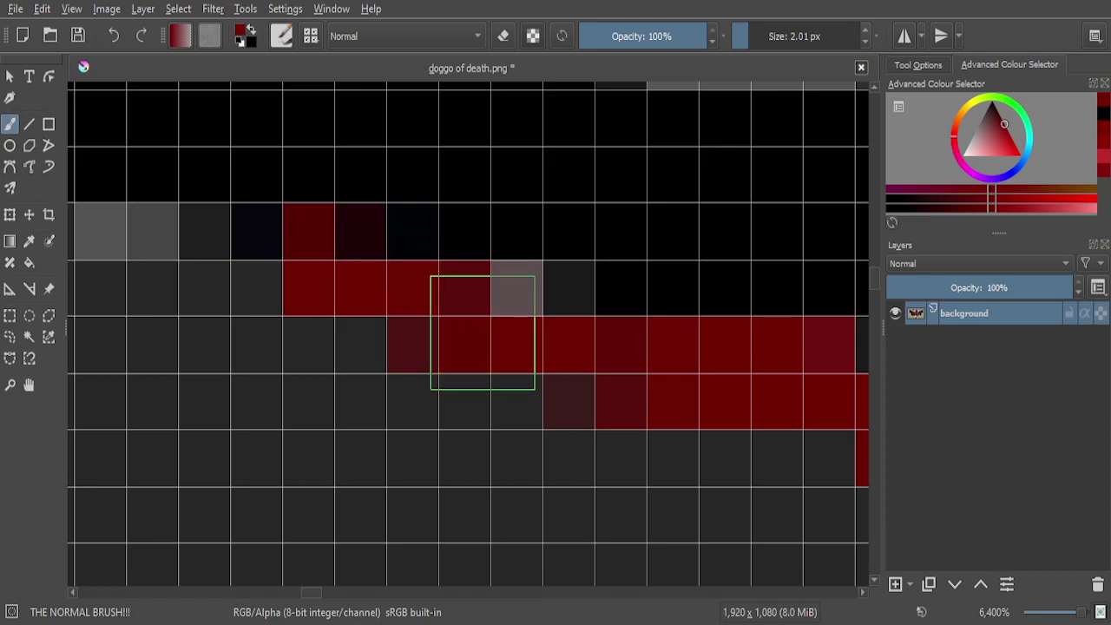
click(493, 312)
scroll(404, 315, down, 4)
scroll(376, 318, up, 3)
mouse_move(376, 318)
mouse_down()
mouse_move(397, 290)
mouse_move(236, 288)
mouse_move(165, 251)
mouse_move(174, 258)
mouse_up()
scroll(502, 386, down, 4)
scroll(502, 386, down, 3)
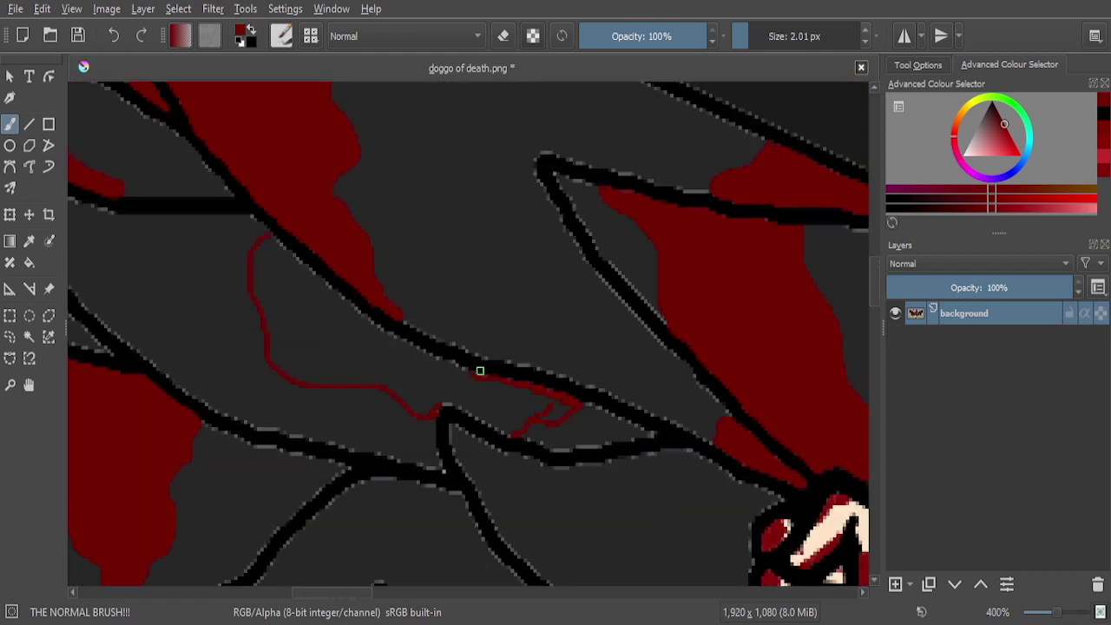
Continue the dark red border along the line's underside up to below the pointed end of the neighbouring blood patch
scroll(443, 365, up, 7)
drag(595, 417, 706, 472)
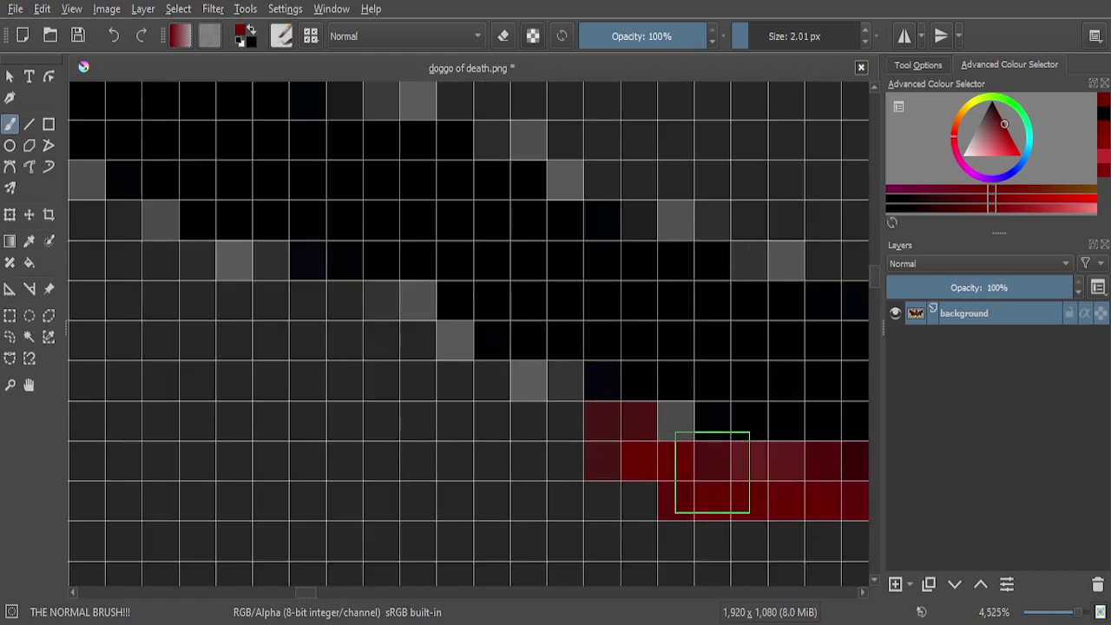
mouse_move(596, 427)
mouse_down()
mouse_move(278, 290)
mouse_move(288, 321)
mouse_up()
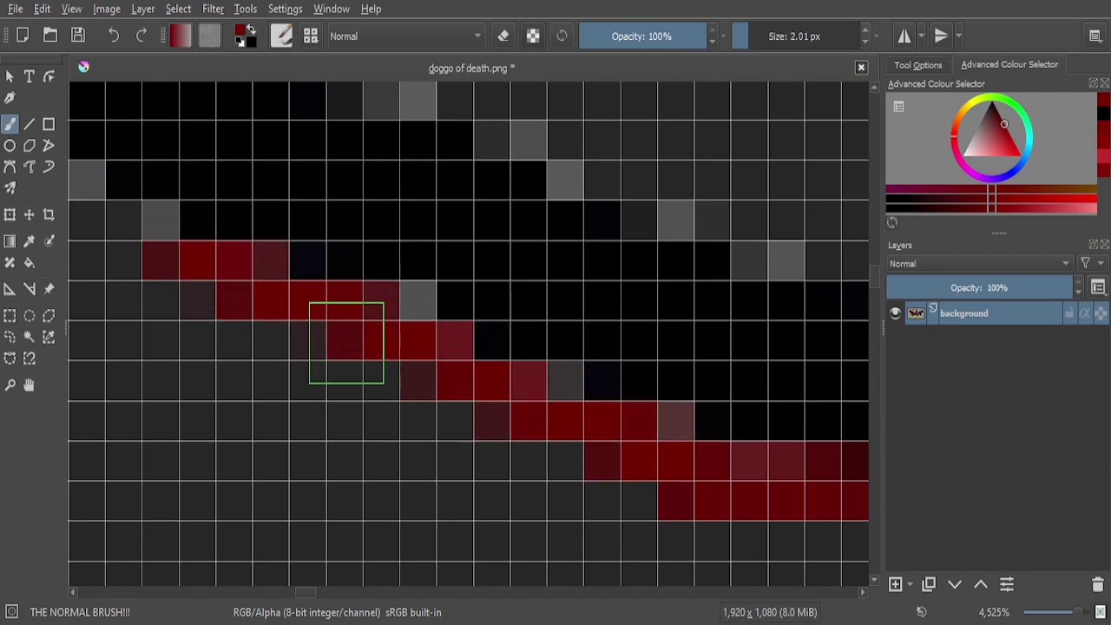
scroll(549, 417, down, 4)
scroll(549, 416, up, 4)
mouse_move(538, 431)
mouse_down()
mouse_move(332, 339)
mouse_move(139, 209)
mouse_up()
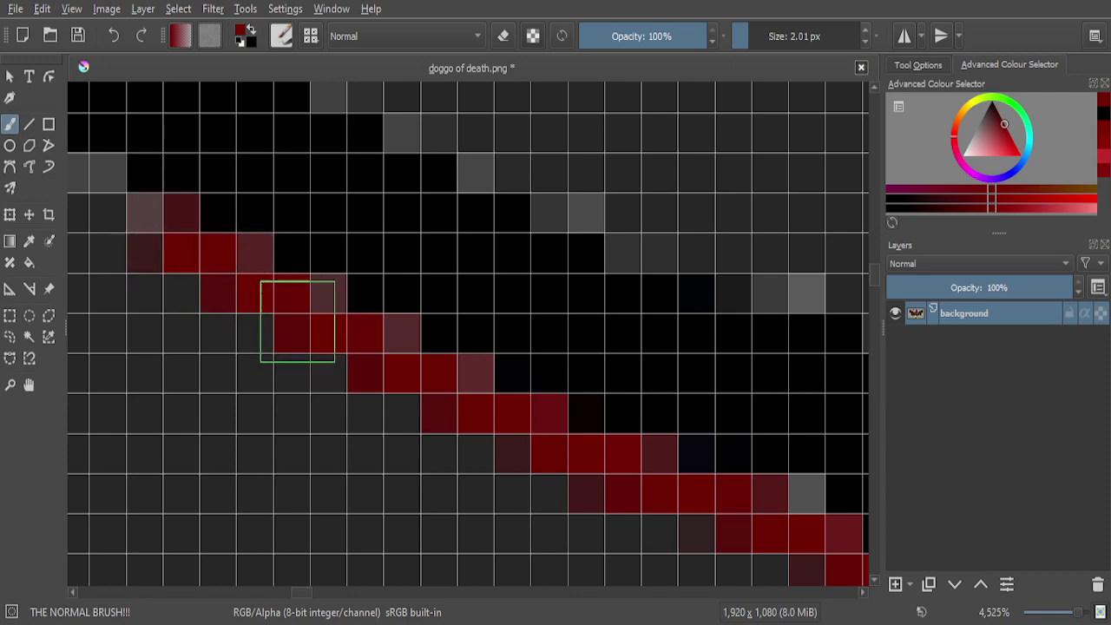
scroll(468, 442, down, 1)
scroll(351, 364, up, 3)
drag(198, 256, 487, 456)
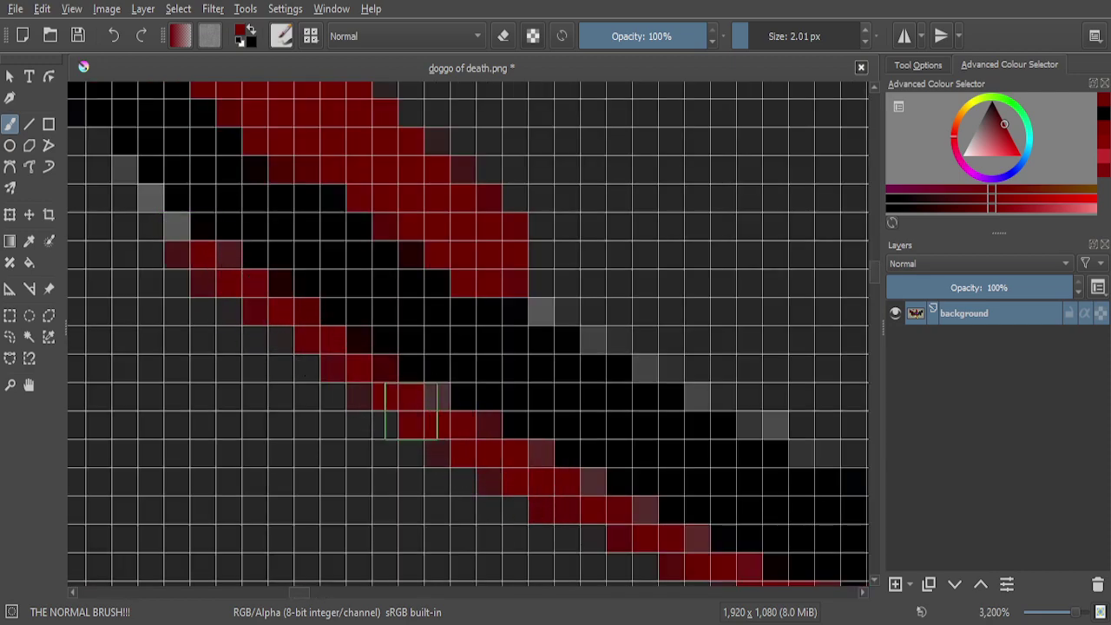
Paint the dark red border down the black line from the patch's upper corner toward the section already painted
scroll(566, 424, down, 4)
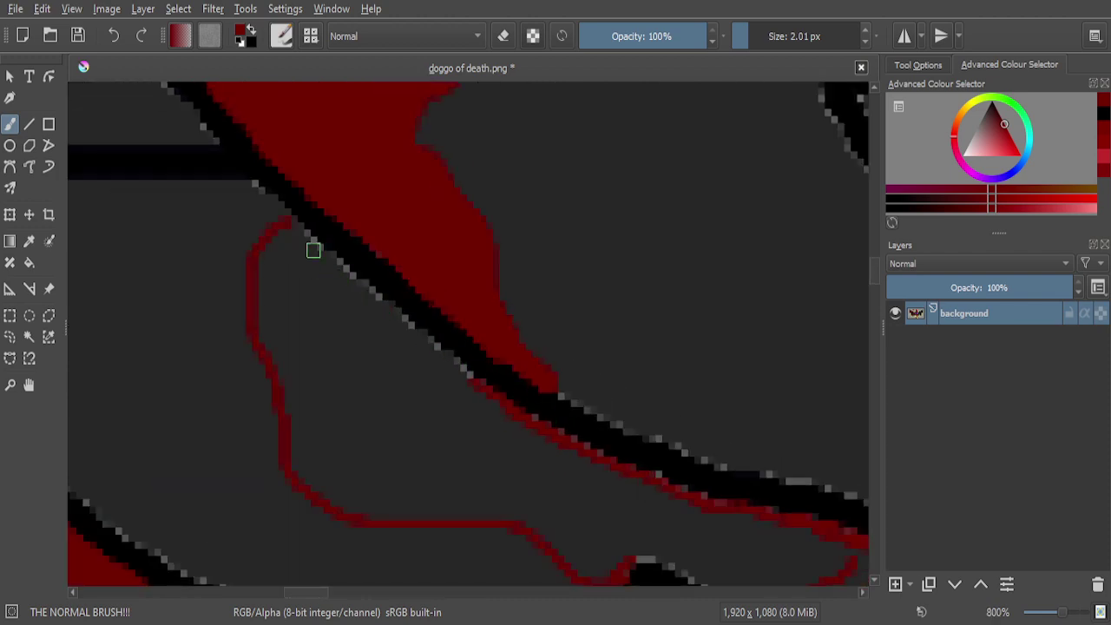
scroll(286, 224, up, 5)
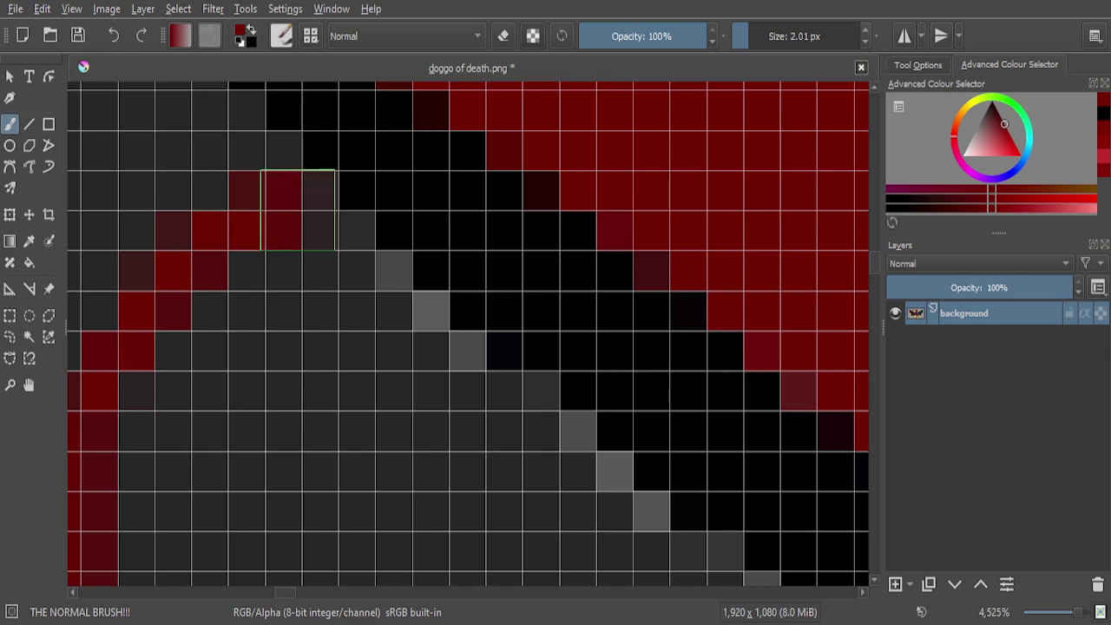
mouse_move(297, 210)
mouse_down()
mouse_move(359, 242)
mouse_move(543, 418)
mouse_up()
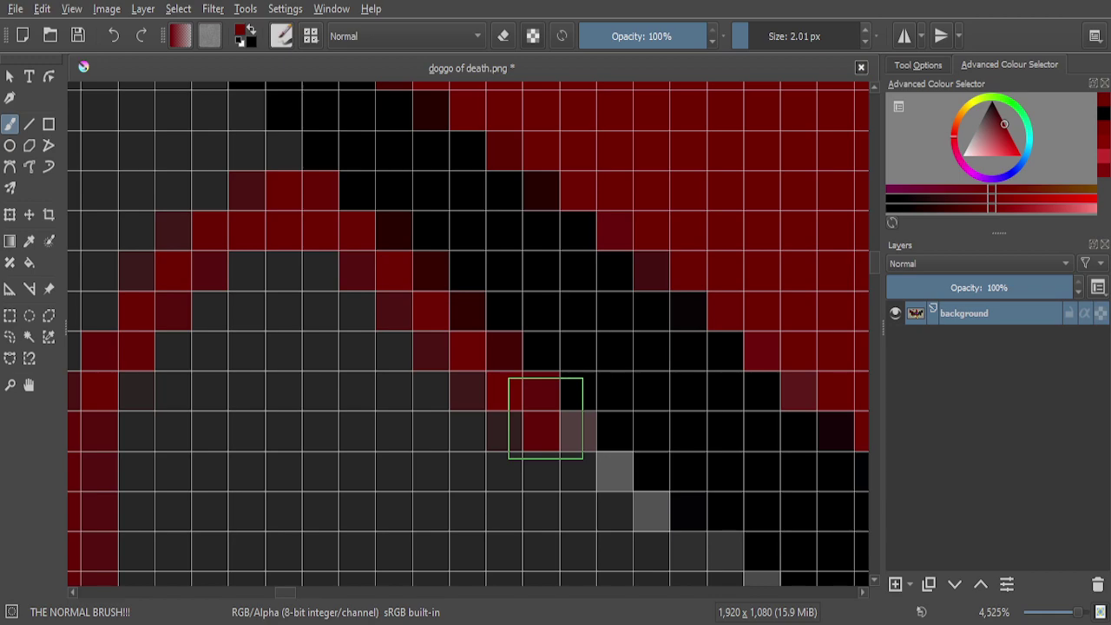
mouse_move(535, 424)
mouse_down()
mouse_move(645, 513)
mouse_move(699, 570)
mouse_up()
scroll(565, 425, down, 4)
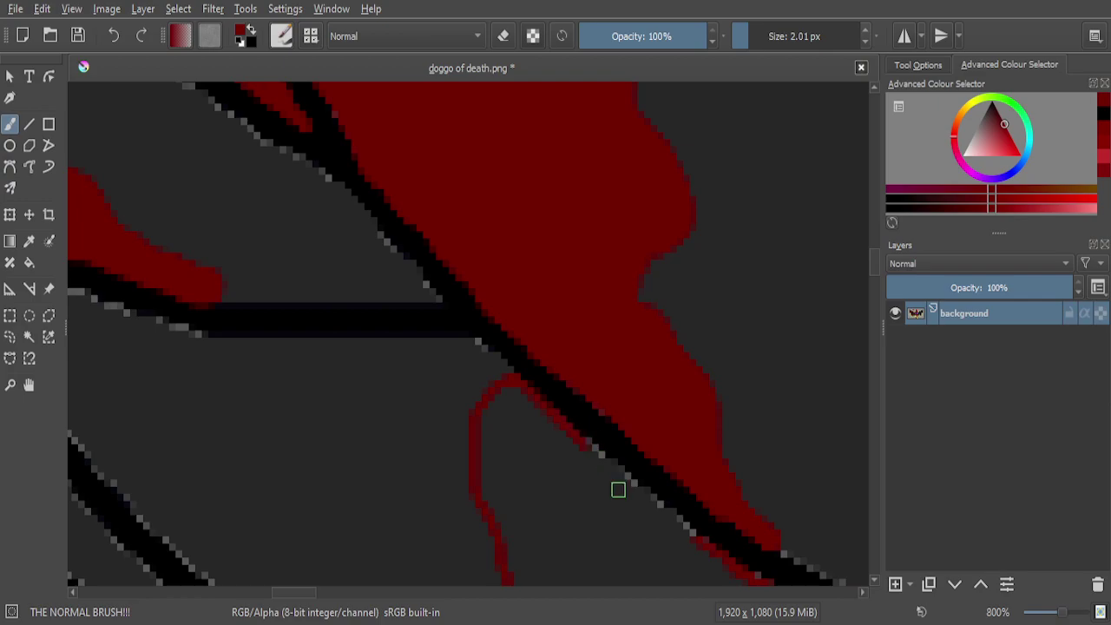
scroll(618, 489, up, 4)
drag(471, 293, 762, 550)
scroll(577, 363, down, 4)
Cover the leftover grey pixels between the dark red border and the black feather line
scroll(651, 428, up, 5)
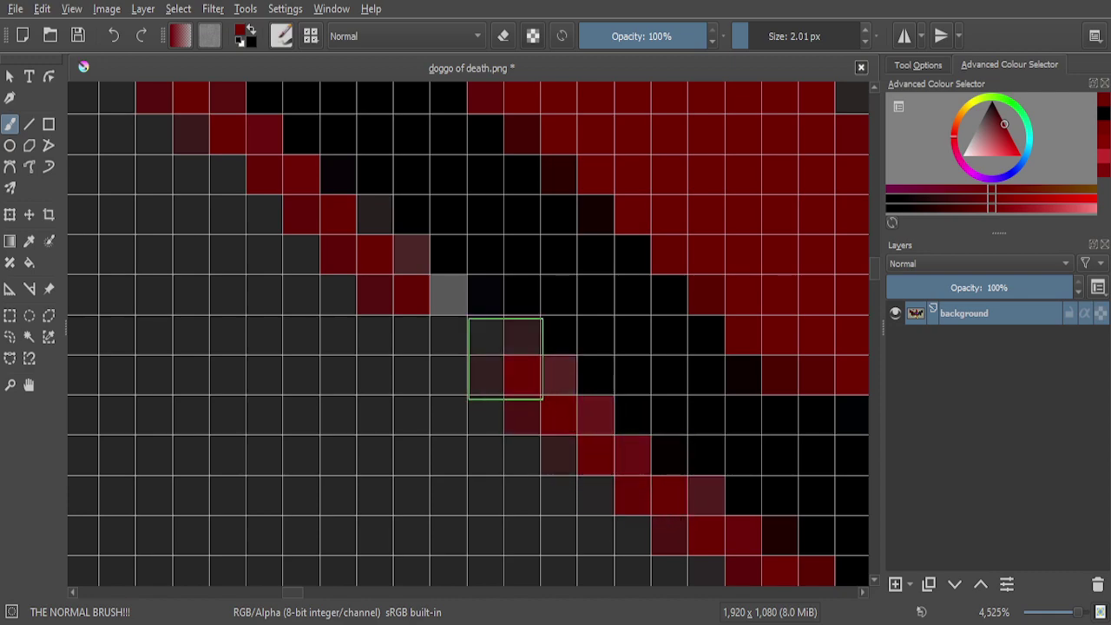
scroll(421, 288, down, 1)
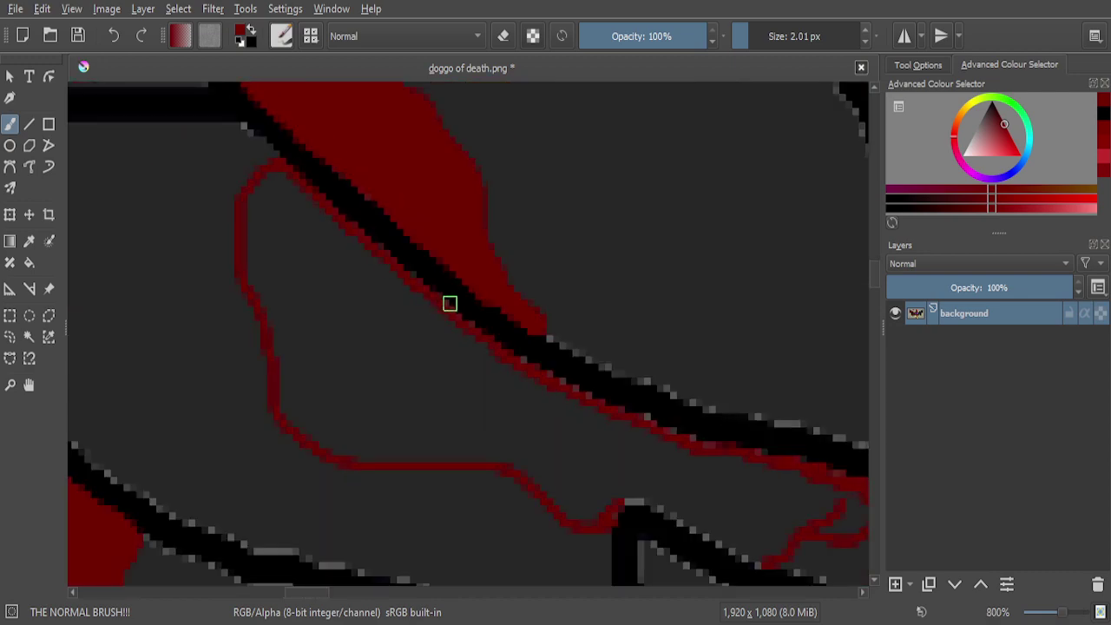
scroll(686, 430, up, 4)
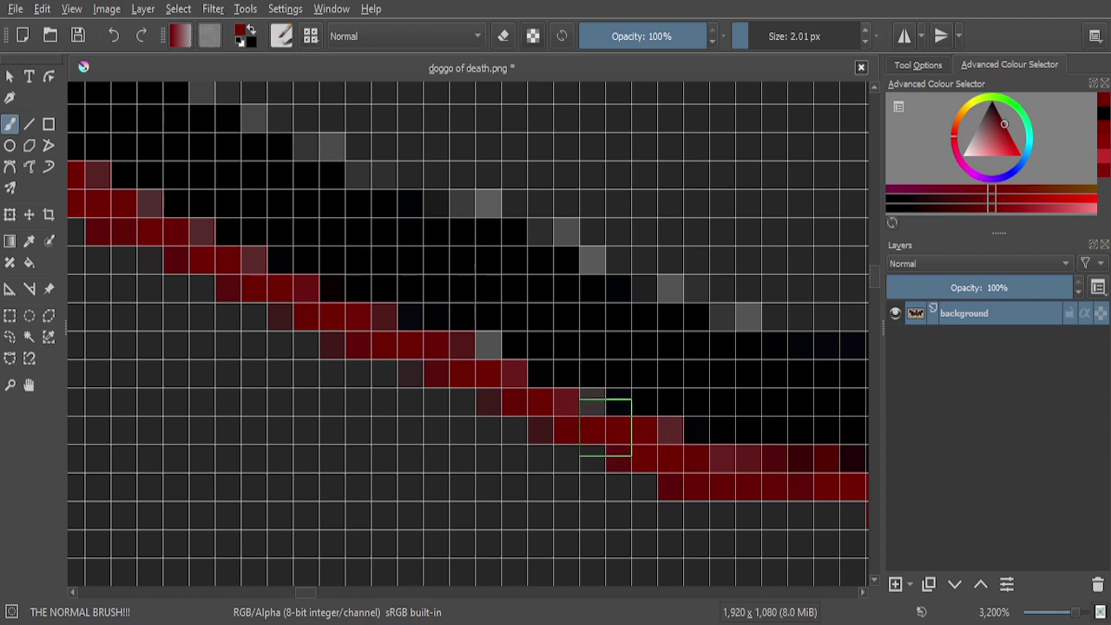
drag(535, 394, 437, 346)
scroll(439, 349, down, 6)
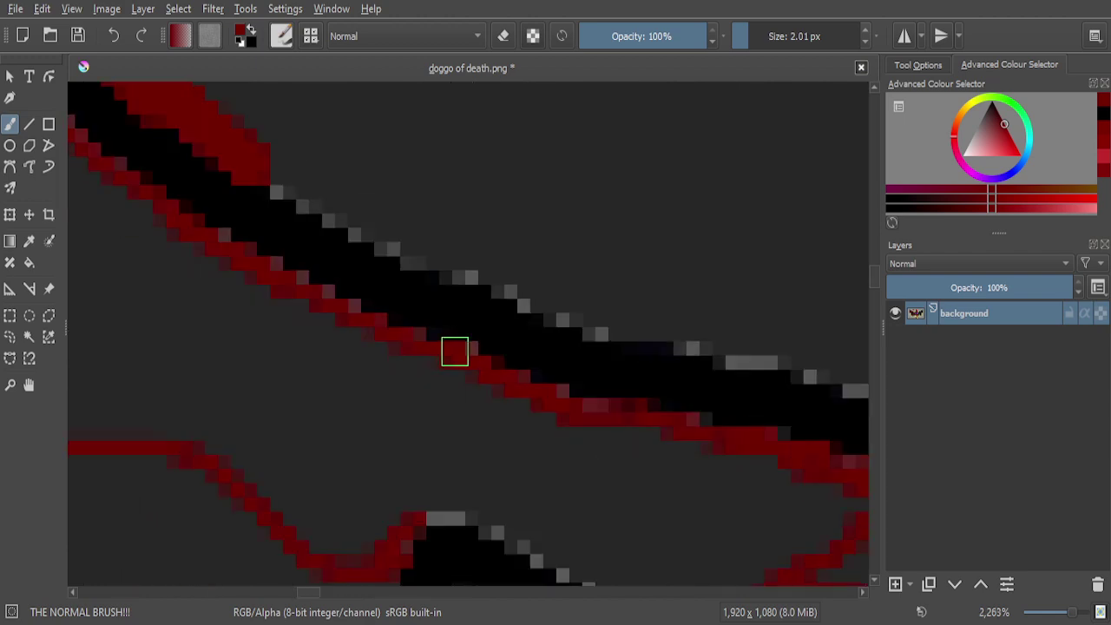
Fill the small grey gaps inside the patch's forked end with dark red
scroll(603, 420, up, 1)
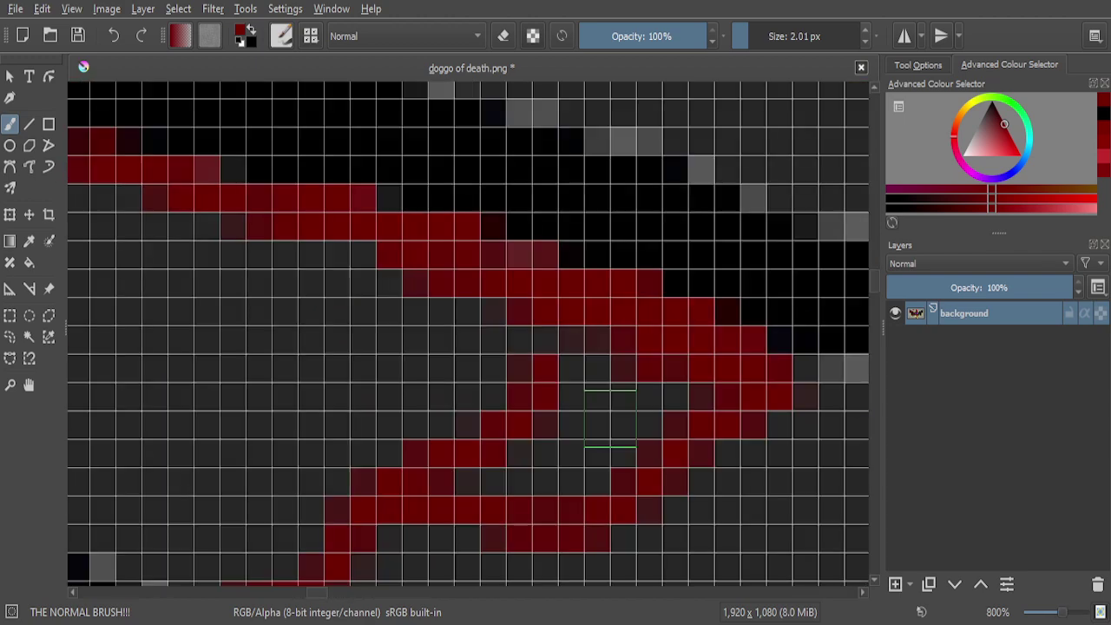
mouse_move(632, 448)
mouse_down()
mouse_move(575, 473)
mouse_move(480, 473)
mouse_up()
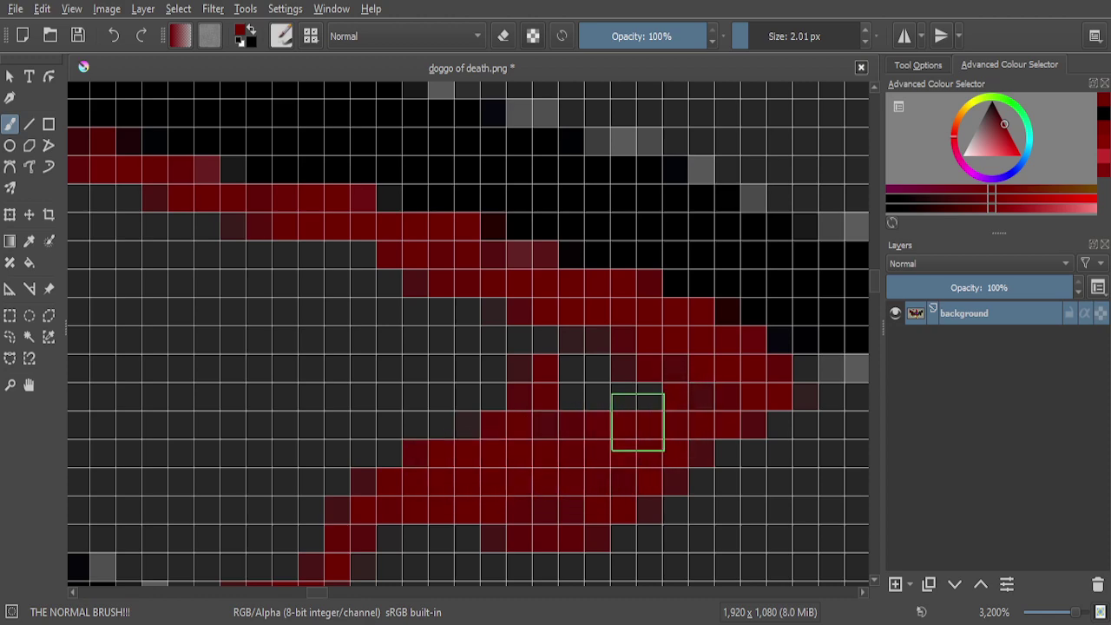
drag(636, 399, 522, 419)
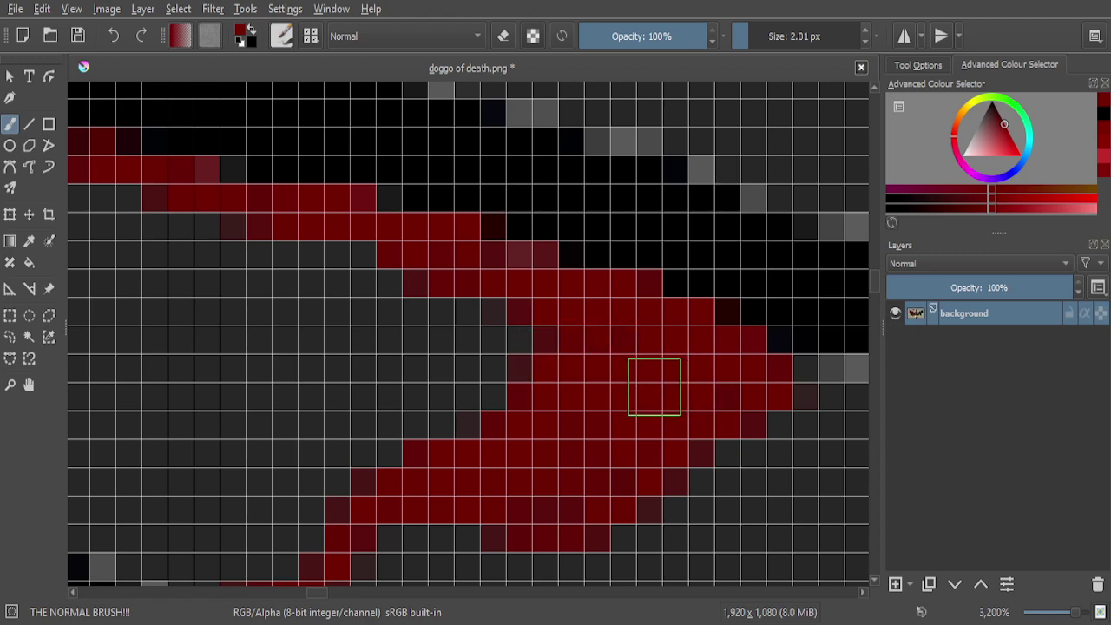
scroll(634, 343, down, 4)
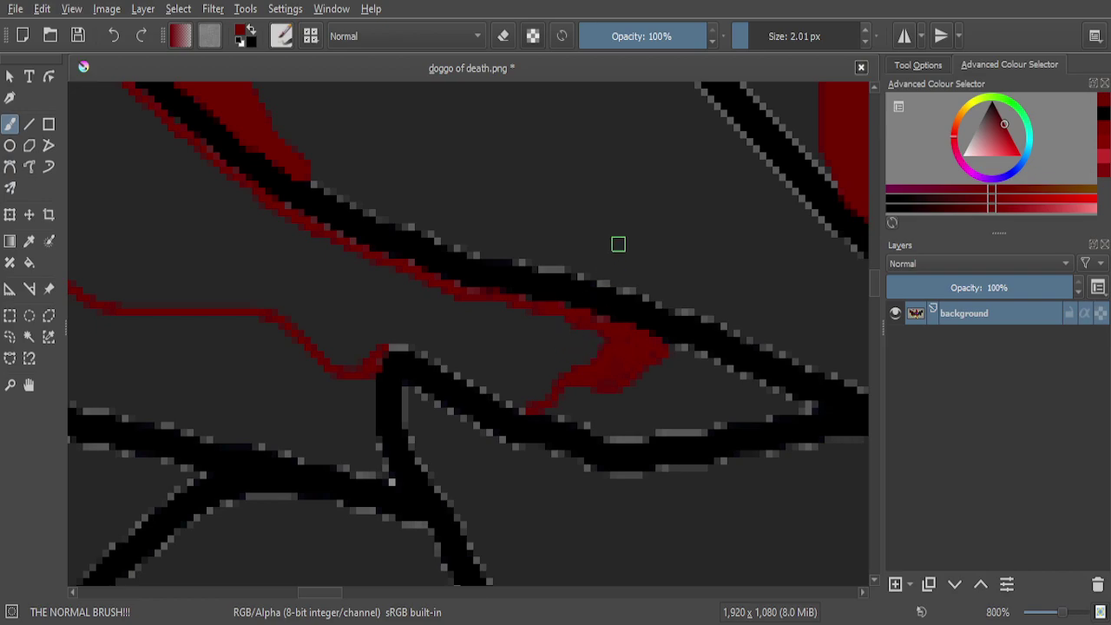
With a 7.01 px brush, paint a thick dark red band along the black line from the patch's forked end to the feather's tip
scroll(511, 346, up, 5)
mouse_move(483, 372)
mouse_down()
mouse_move(550, 414)
mouse_move(538, 458)
mouse_move(409, 372)
mouse_up()
scroll(612, 408, down, 1)
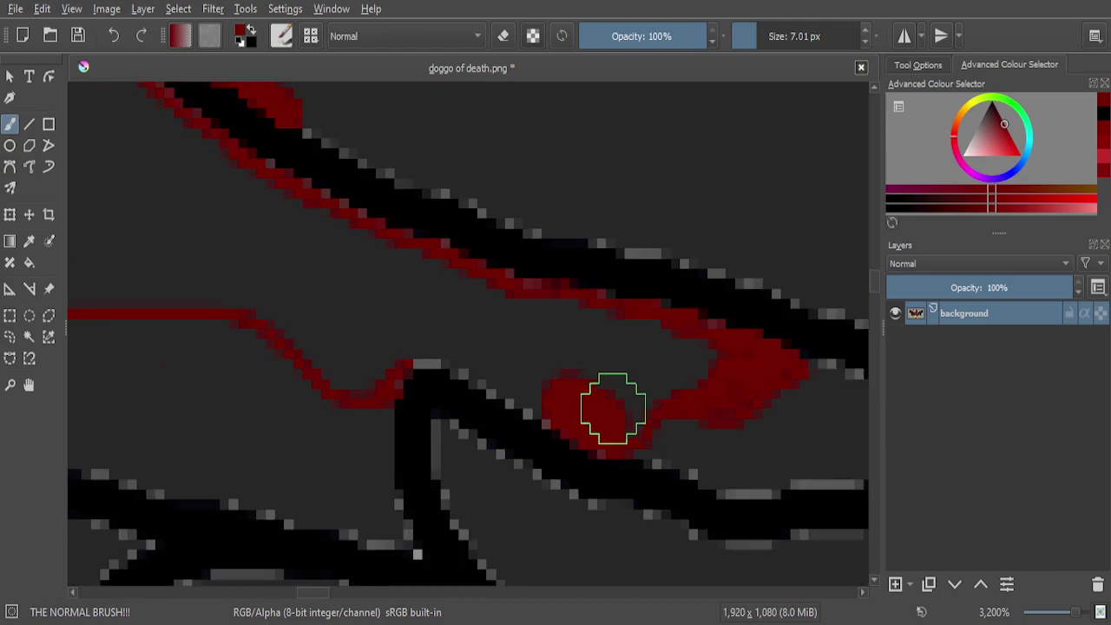
scroll(514, 397, up, 4)
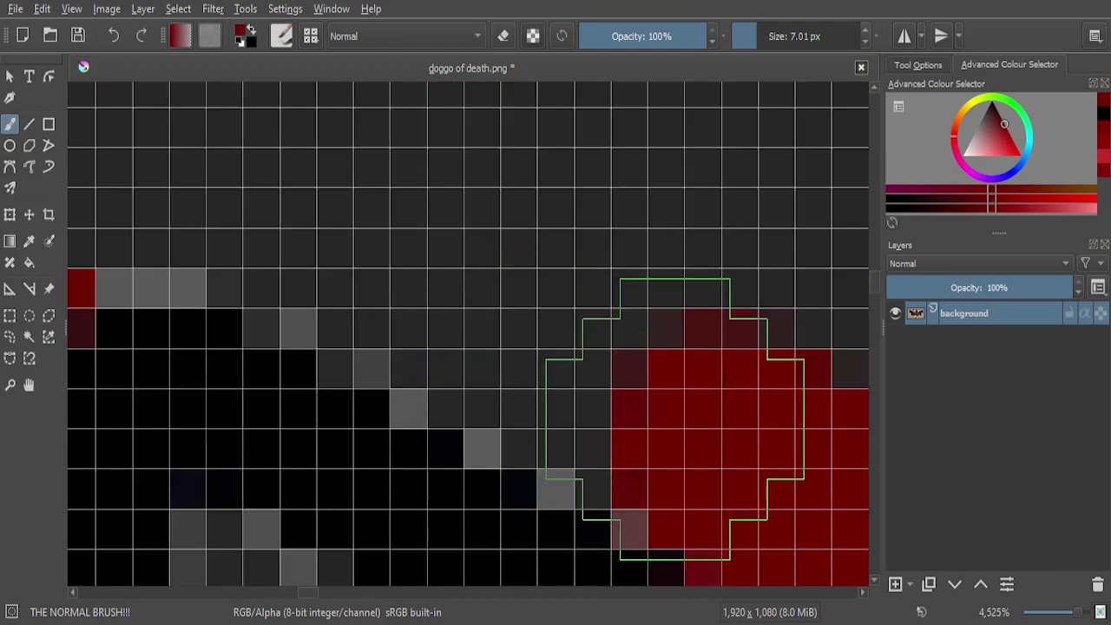
mouse_move(644, 409)
mouse_down()
mouse_move(596, 354)
mouse_move(443, 273)
mouse_move(362, 253)
mouse_move(469, 257)
mouse_move(415, 246)
mouse_up()
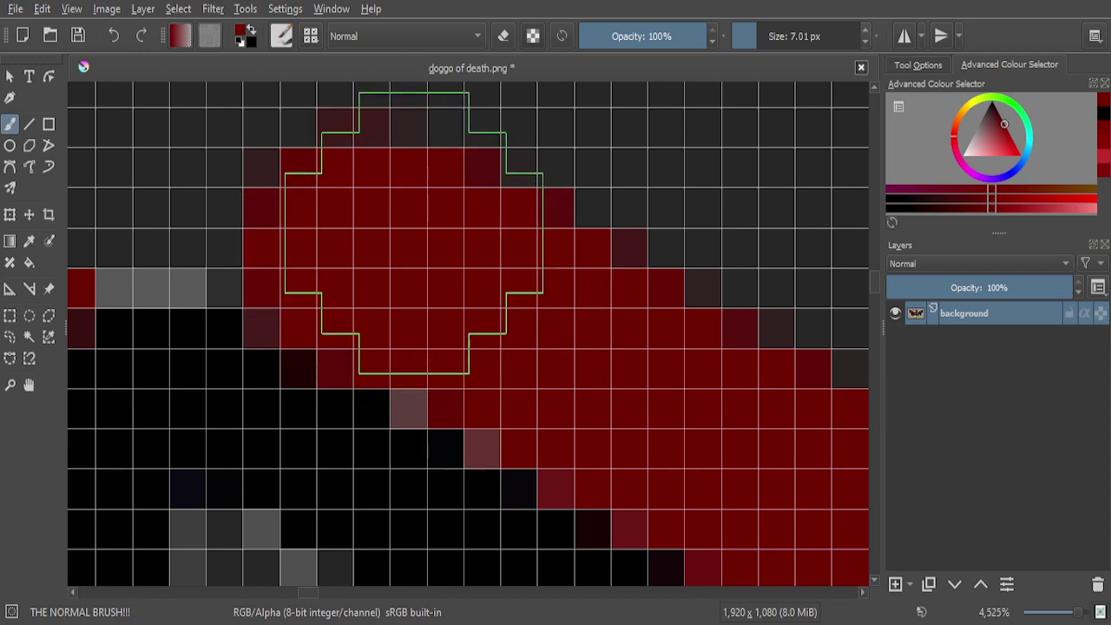
scroll(413, 233, down, 1)
scroll(414, 233, down, 1)
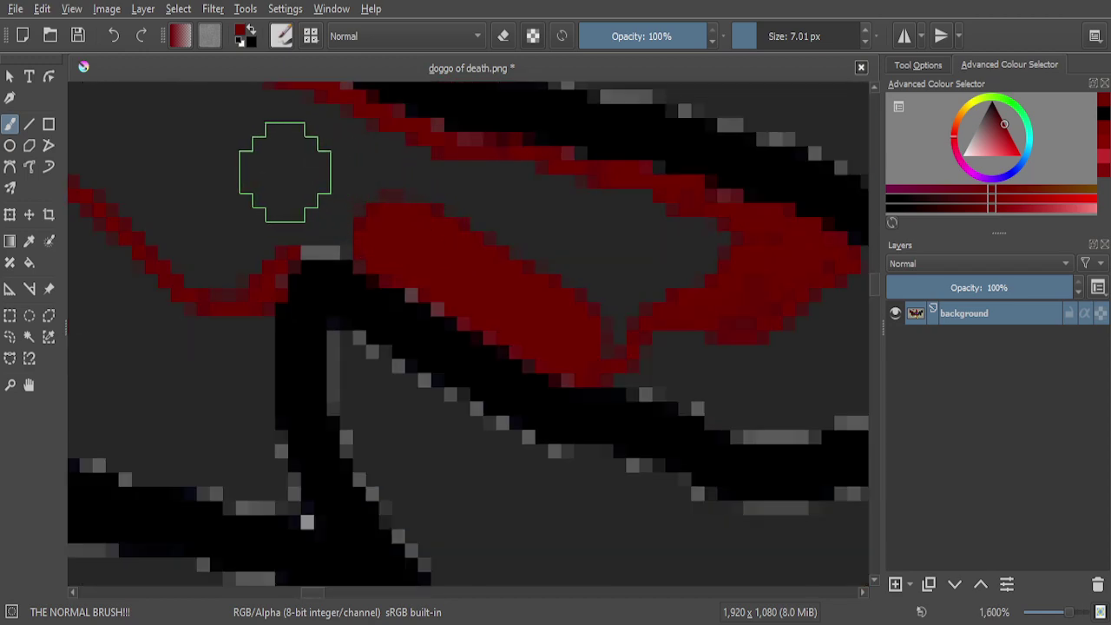
Fill the rounded upper end of the outlined patch with dark red, up to its border along the black feather line
scroll(318, 208, down, 5)
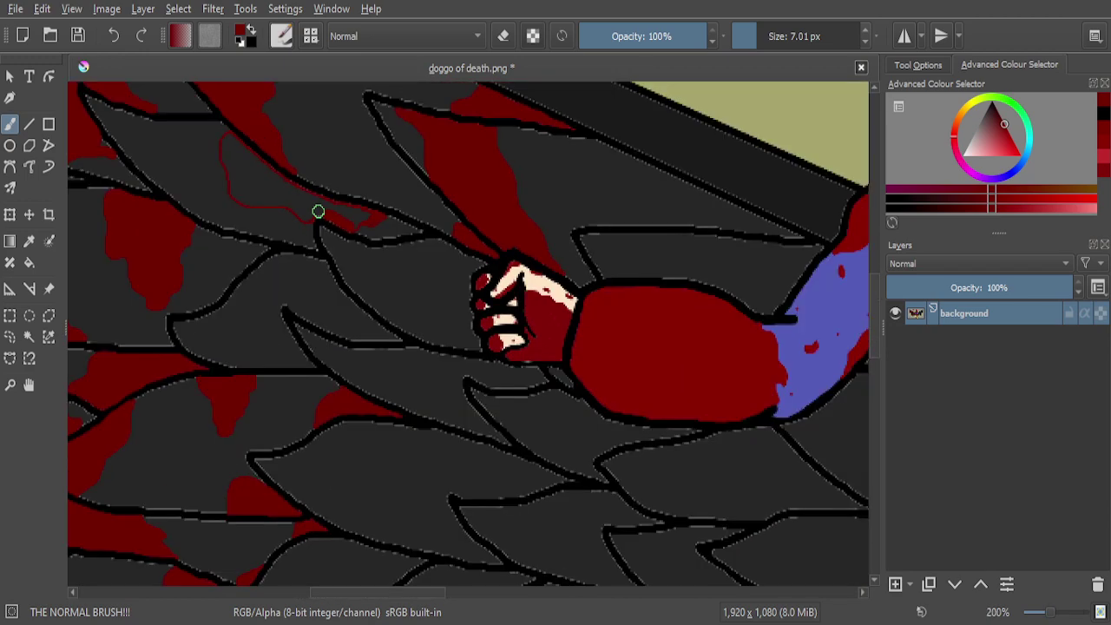
scroll(318, 211, down, 3)
scroll(317, 211, up, 8)
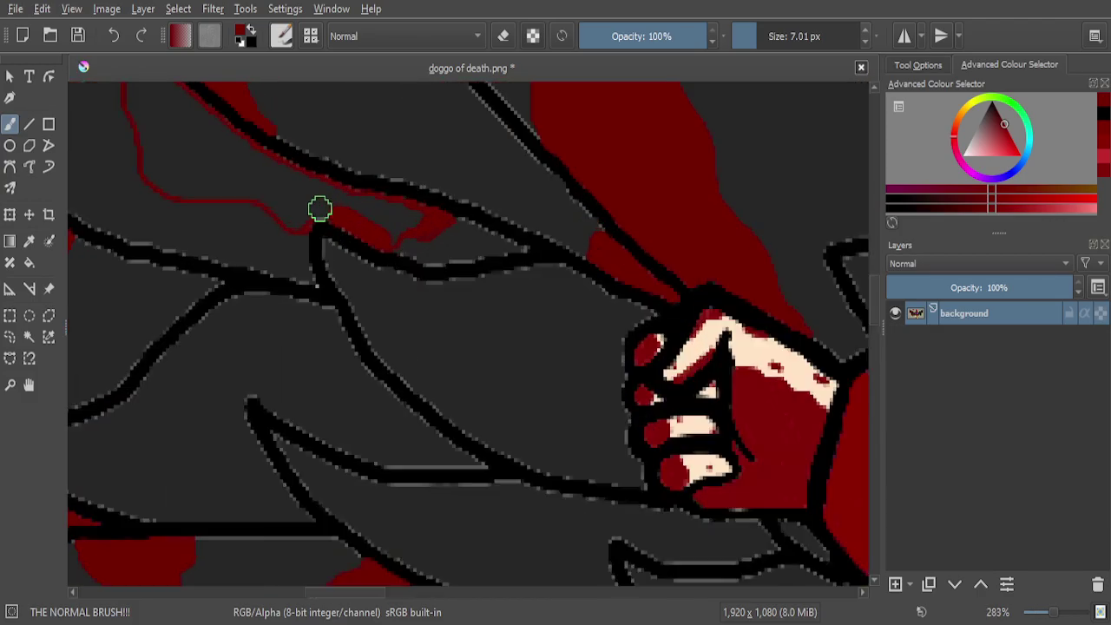
scroll(318, 199, down, 4)
scroll(319, 210, down, 2)
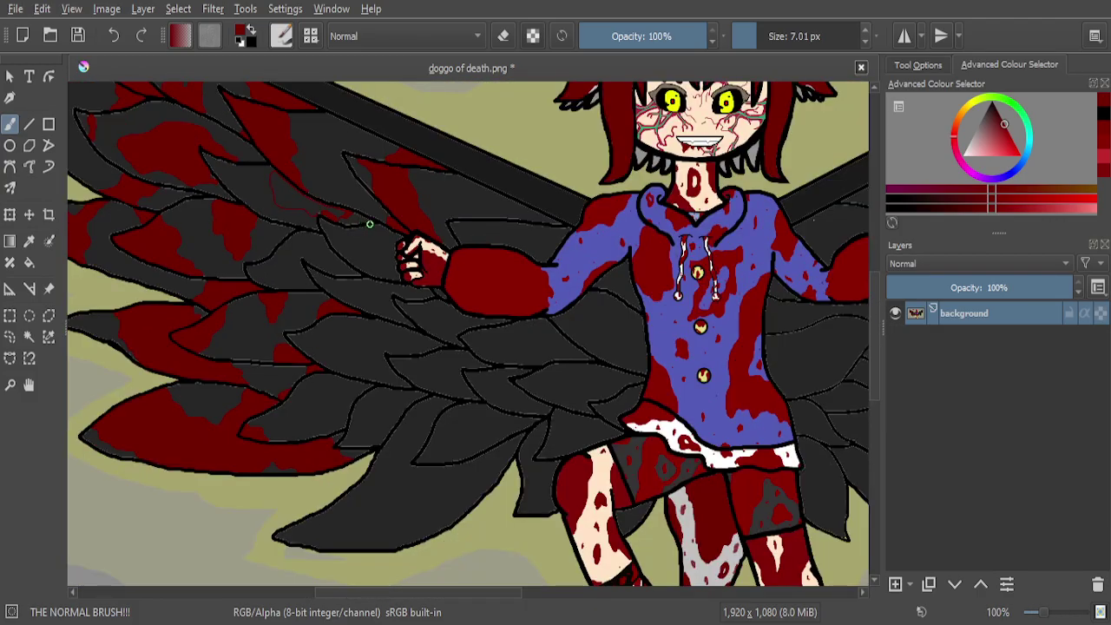
scroll(367, 224, down, 3)
scroll(369, 194, up, 8)
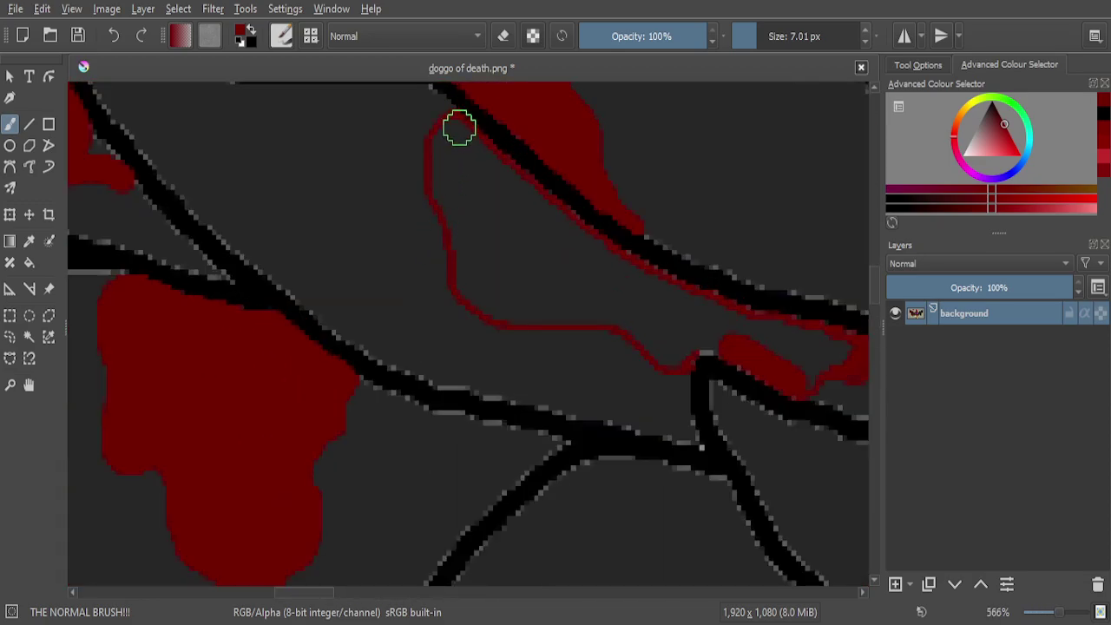
scroll(459, 128, up, 5)
scroll(496, 248, down, 5)
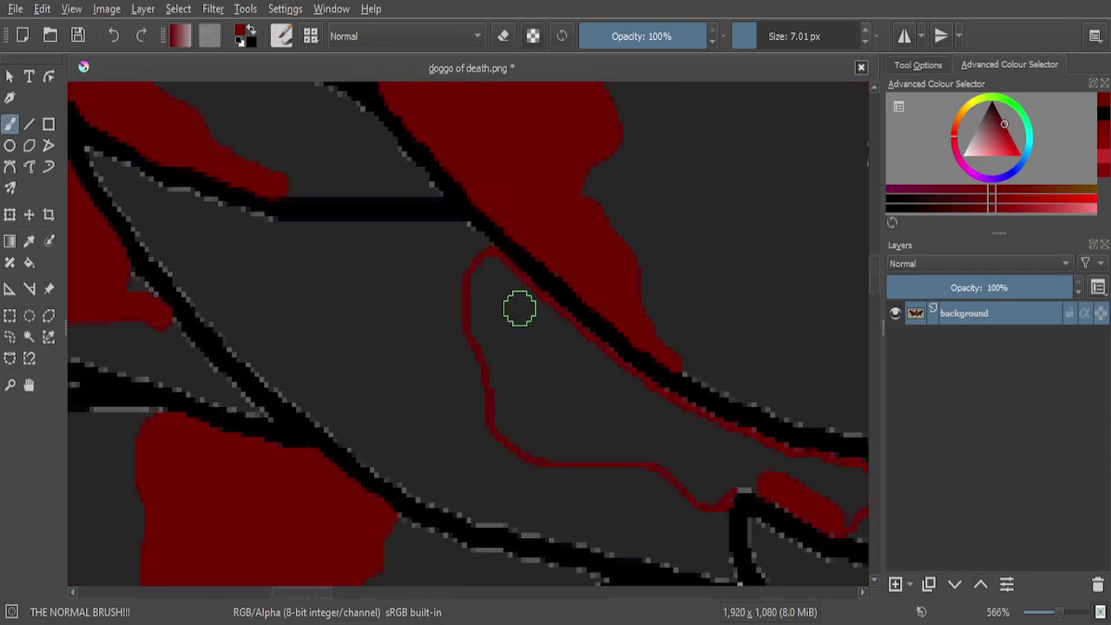
scroll(518, 304, up, 4)
scroll(509, 303, down, 2)
scroll(491, 218, up, 2)
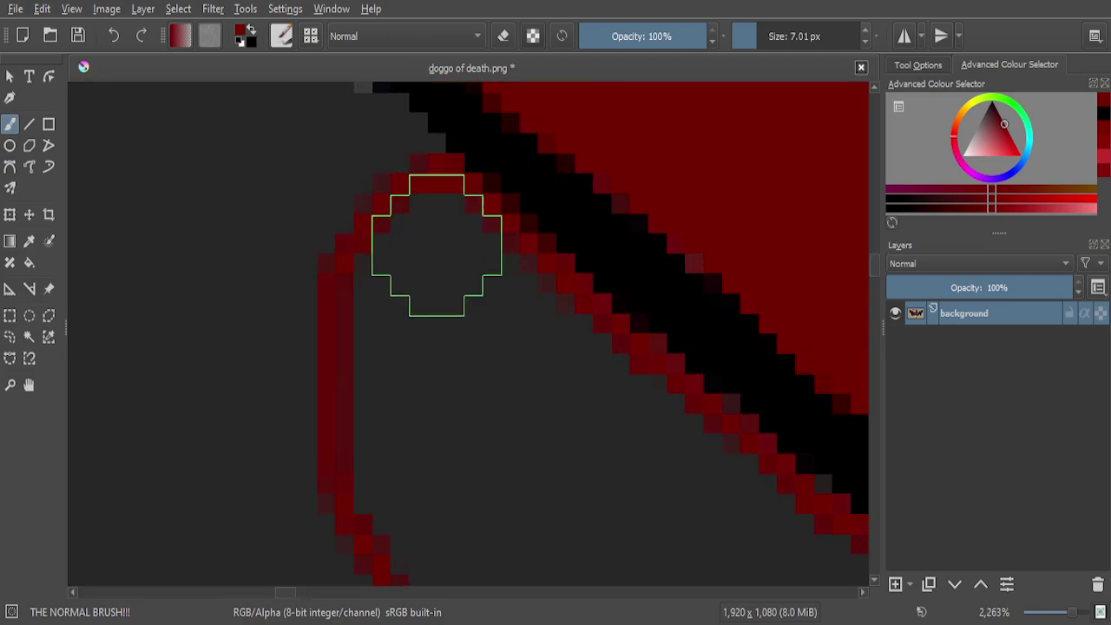
mouse_move(436, 248)
mouse_down()
mouse_move(643, 423)
mouse_move(606, 440)
mouse_move(532, 428)
mouse_move(457, 319)
mouse_move(432, 249)
mouse_move(416, 246)
mouse_move(403, 304)
mouse_move(406, 466)
mouse_move(464, 564)
mouse_move(461, 434)
mouse_up()
scroll(439, 347, down, 7)
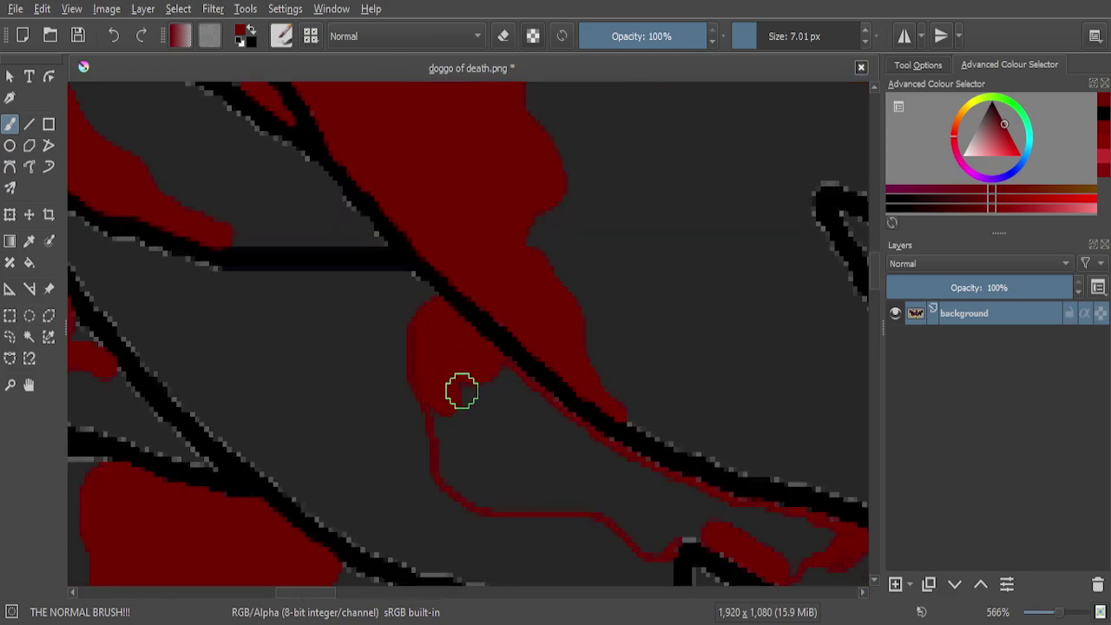
Thicken the patch's outer side border inward with dark red, from the filled upper end around the lower curve
scroll(441, 447, up, 5)
mouse_move(426, 253)
mouse_down()
mouse_move(478, 466)
mouse_move(505, 328)
mouse_up()
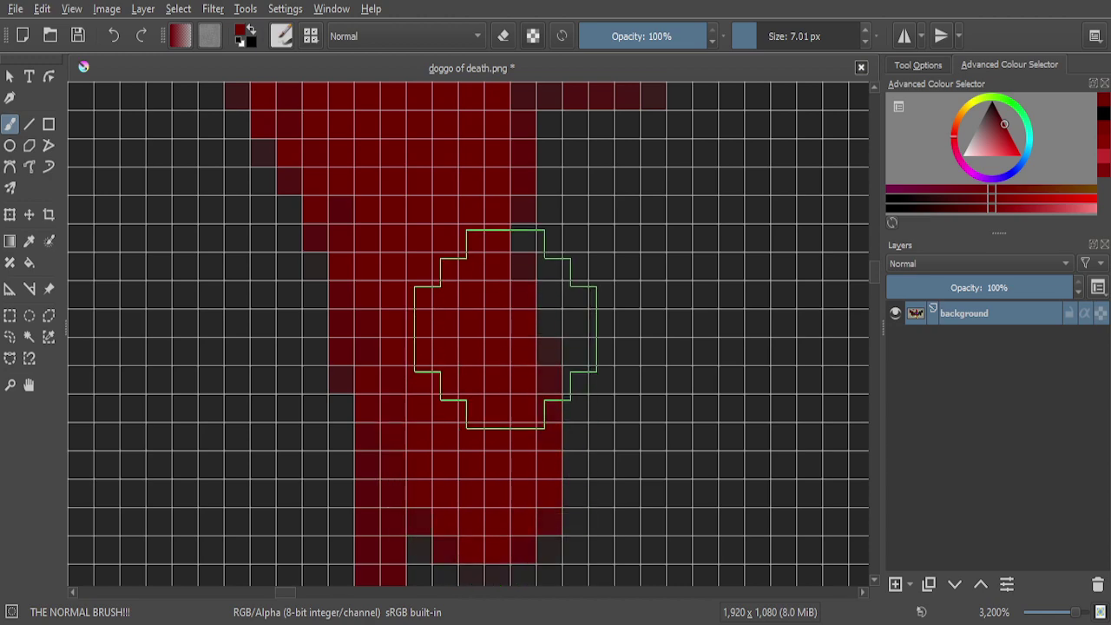
scroll(505, 329, down, 8)
scroll(526, 385, up, 8)
mouse_move(521, 409)
mouse_down()
mouse_move(424, 338)
mouse_move(382, 267)
mouse_move(440, 279)
mouse_up()
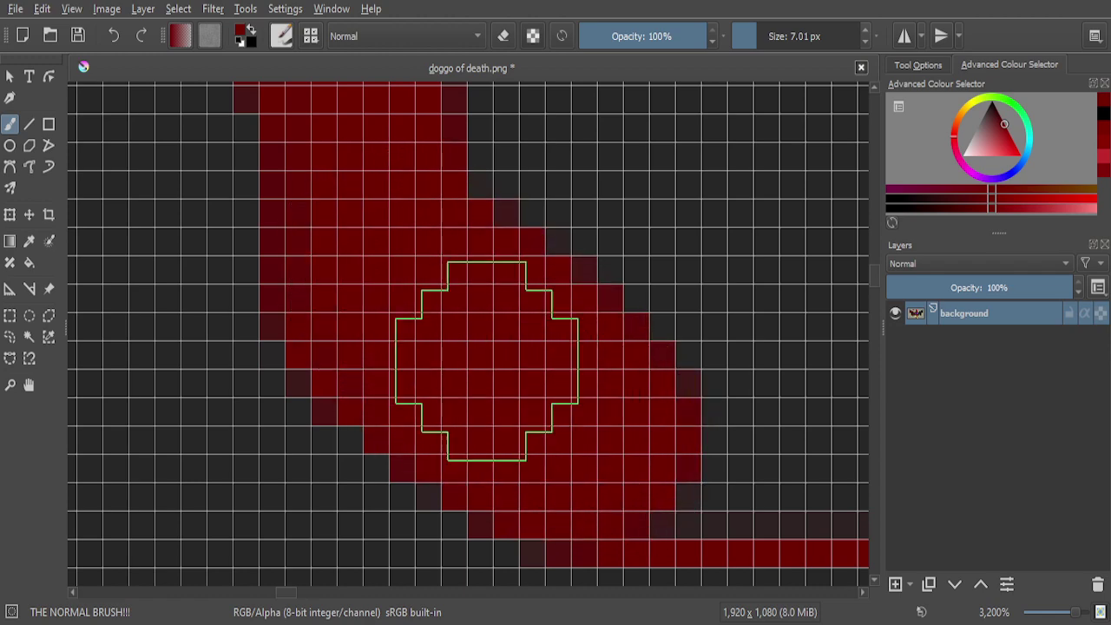
Thicken the straight stretch of the patch's lower border with a dark red band and smooth its inner edge
scroll(550, 356, down, 4)
scroll(550, 356, up, 4)
mouse_move(645, 347)
mouse_down()
mouse_move(483, 372)
mouse_move(286, 350)
mouse_move(338, 396)
mouse_move(459, 409)
mouse_move(719, 372)
mouse_up()
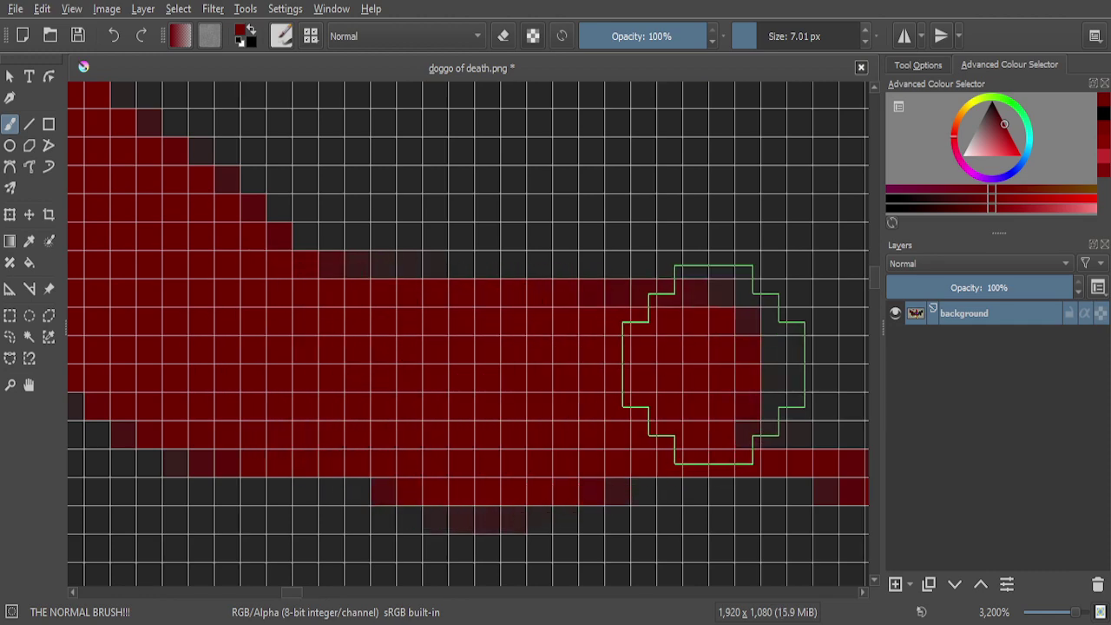
mouse_move(568, 301)
mouse_down()
mouse_move(720, 286)
mouse_move(404, 283)
mouse_move(295, 269)
mouse_move(305, 276)
mouse_up()
scroll(320, 276, down, 5)
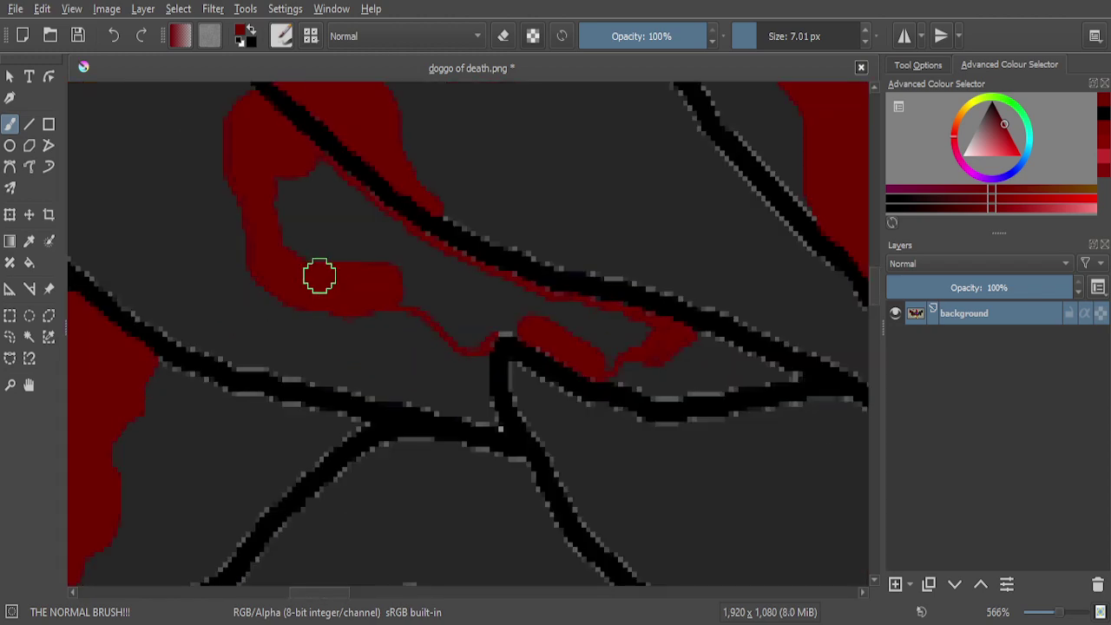
Fill the dip of the lower border around the small feather's tip and join the band to the forked end in dark red
scroll(467, 326, up, 5)
mouse_move(456, 335)
mouse_down()
mouse_move(469, 368)
mouse_move(440, 381)
mouse_move(422, 374)
mouse_move(295, 218)
mouse_move(416, 219)
mouse_move(499, 241)
mouse_move(720, 263)
mouse_move(582, 275)
mouse_move(703, 271)
mouse_move(622, 275)
mouse_up()
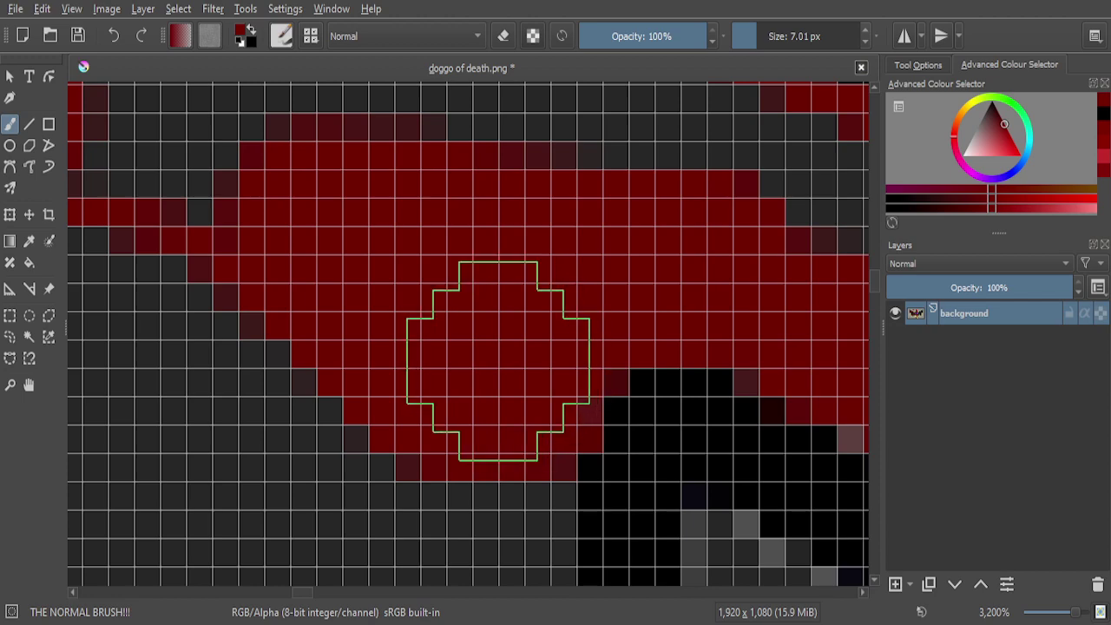
scroll(494, 290, down, 5)
scroll(483, 290, up, 4)
mouse_move(483, 273)
mouse_down()
mouse_move(593, 361)
mouse_move(396, 273)
mouse_move(412, 261)
mouse_move(698, 314)
mouse_move(708, 298)
mouse_move(665, 253)
mouse_move(572, 196)
mouse_move(746, 263)
mouse_move(707, 271)
mouse_move(672, 261)
mouse_move(672, 233)
mouse_move(599, 188)
mouse_move(551, 218)
mouse_up()
scroll(564, 217, down, 1)
scroll(773, 278, up, 5)
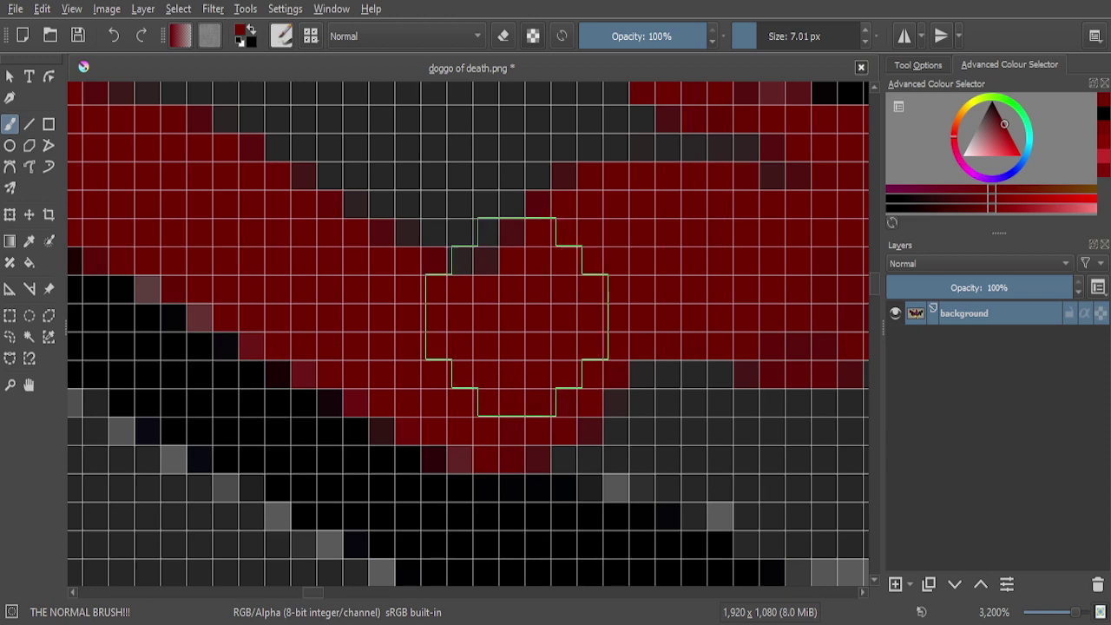
Fill the grey gaps in the patch's pointed end and the strip beneath the long black feather line with dark red
scroll(550, 264, down, 1)
scroll(590, 226, up, 5)
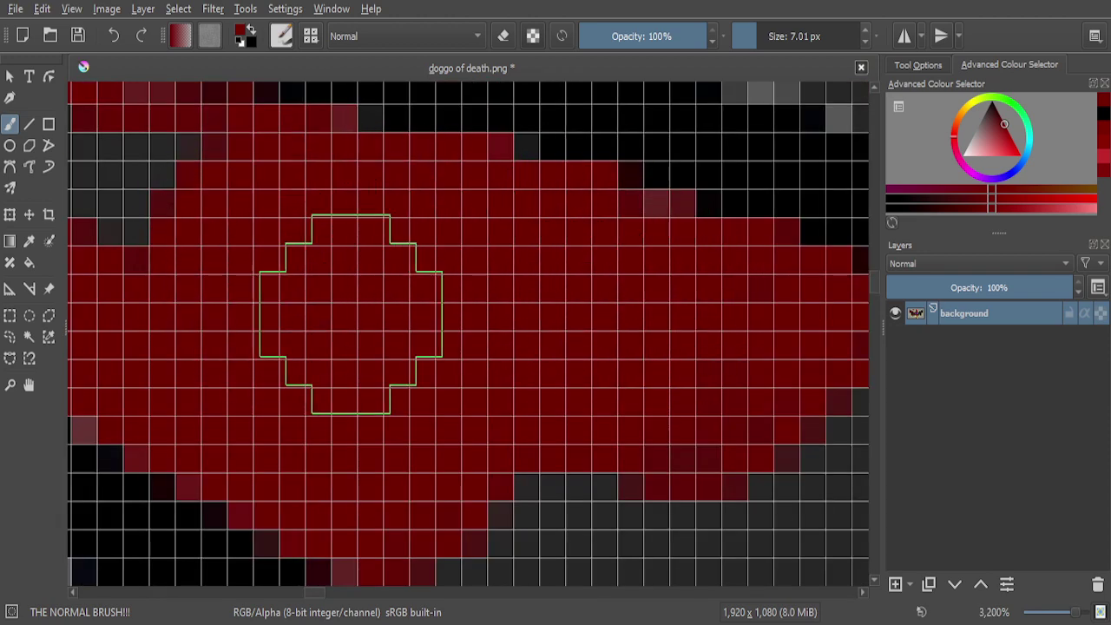
scroll(317, 302, down, 3)
scroll(301, 240, up, 2)
mouse_move(298, 247)
mouse_down()
mouse_move(441, 283)
mouse_move(652, 362)
mouse_move(791, 381)
mouse_move(802, 350)
mouse_up()
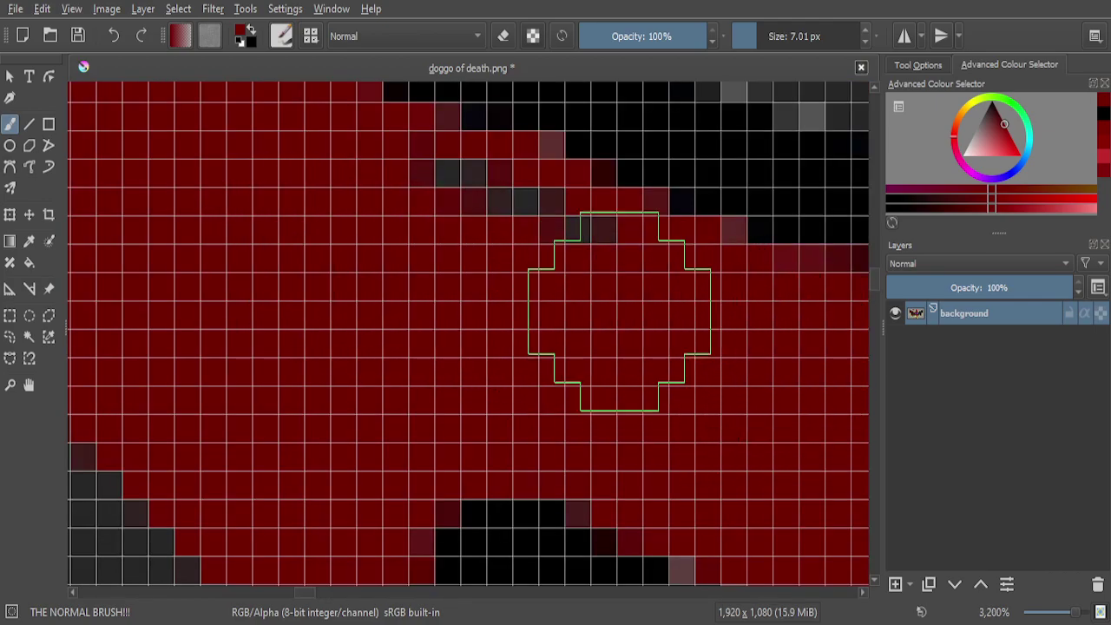
scroll(670, 347, down, 1)
scroll(633, 325, down, 4)
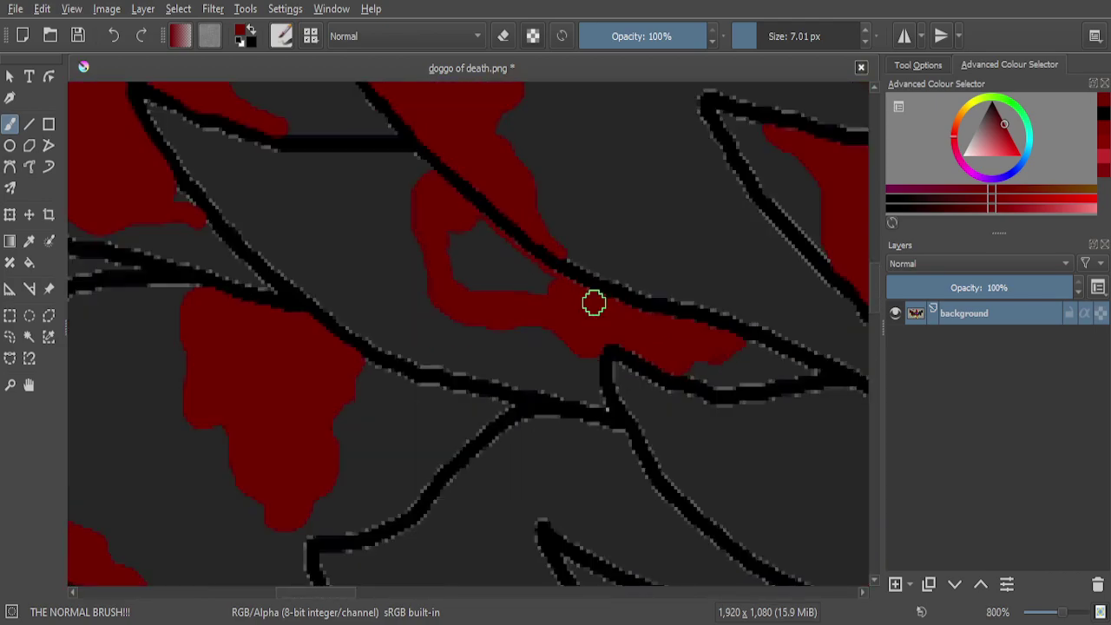
Fill the remaining grey hole in the middle of the patch with dark red and save the picture
scroll(497, 276, up, 3)
mouse_move(461, 186)
mouse_down()
mouse_move(470, 233)
mouse_move(553, 408)
mouse_move(480, 258)
mouse_move(475, 202)
mouse_move(470, 289)
mouse_move(515, 401)
mouse_move(532, 354)
mouse_move(508, 177)
mouse_move(545, 133)
mouse_move(570, 142)
mouse_move(835, 386)
mouse_move(830, 409)
mouse_move(795, 394)
mouse_move(564, 183)
mouse_move(673, 342)
mouse_move(732, 405)
mouse_move(583, 284)
mouse_move(647, 407)
mouse_up()
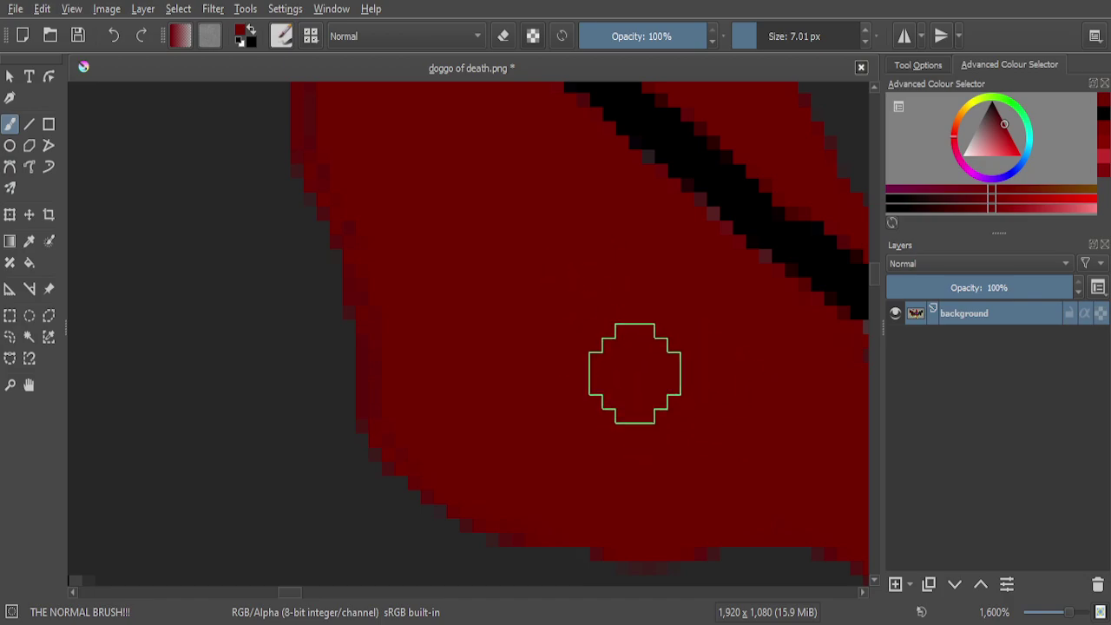
scroll(565, 252, down, 3)
scroll(565, 252, up, 4)
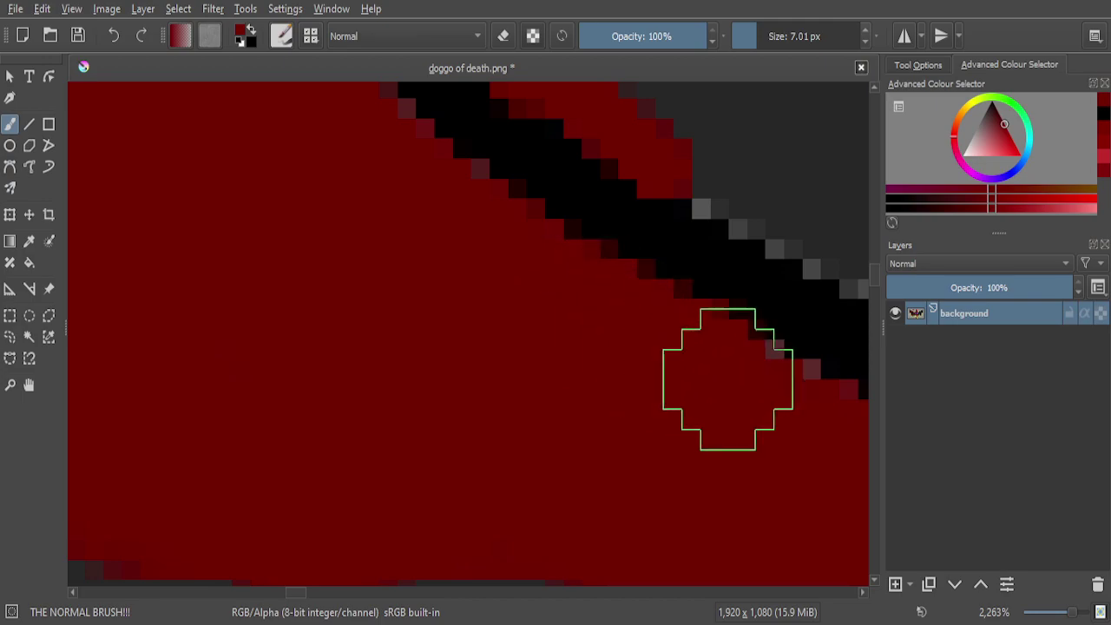
scroll(522, 317, down, 1)
scroll(521, 316, down, 3)
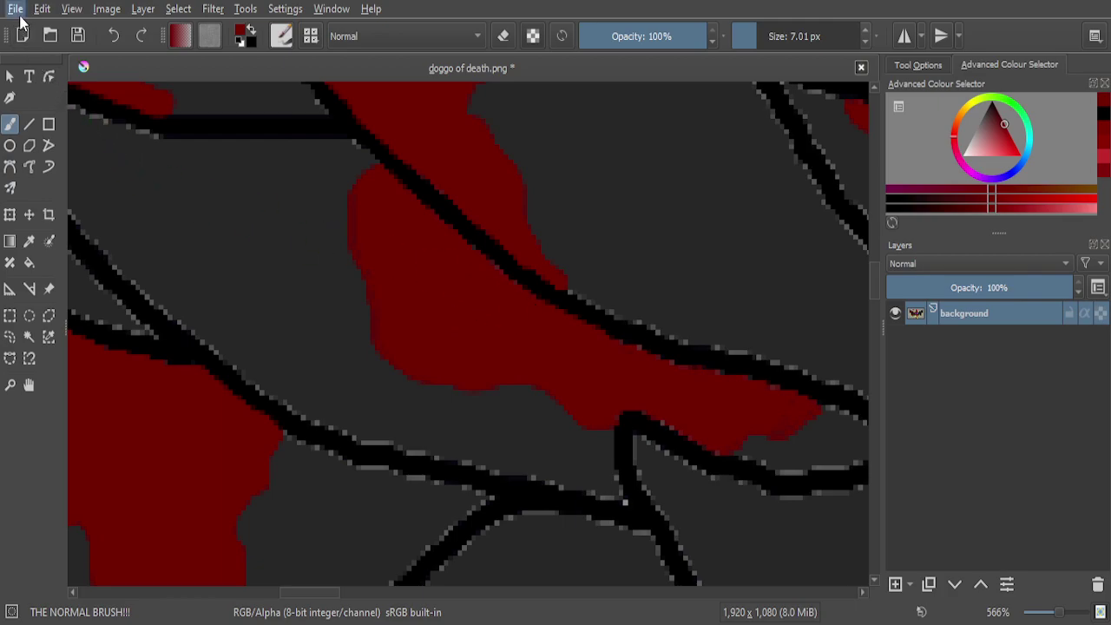
key(ctrl+s)
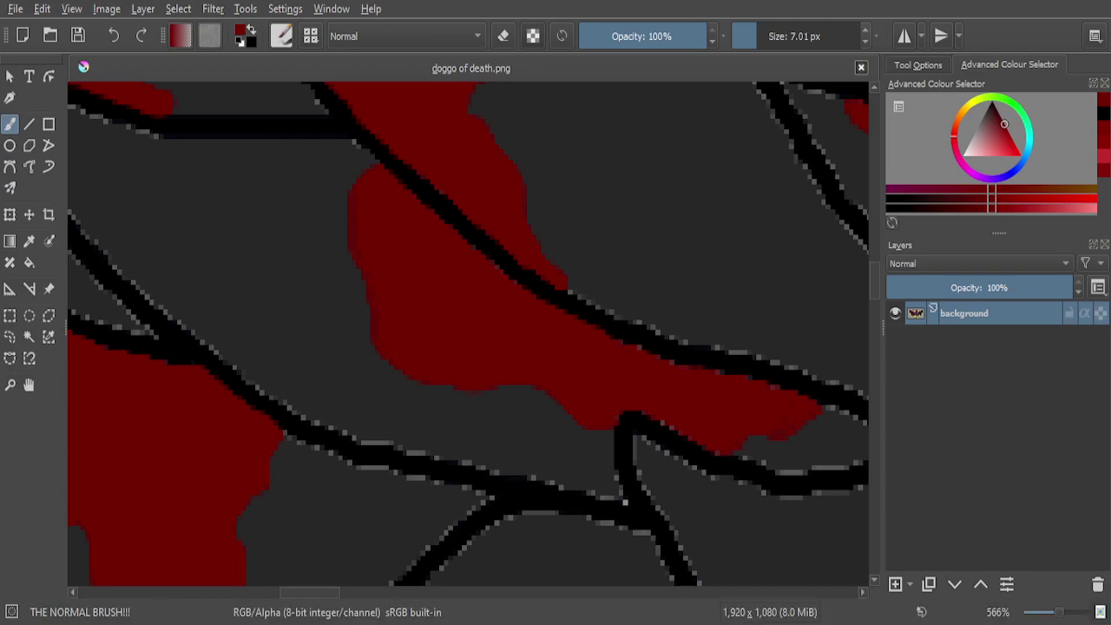
Examine the blood patches on the wing's feathers and the whole picture for places still to paint
scroll(555, 338, down, 10)
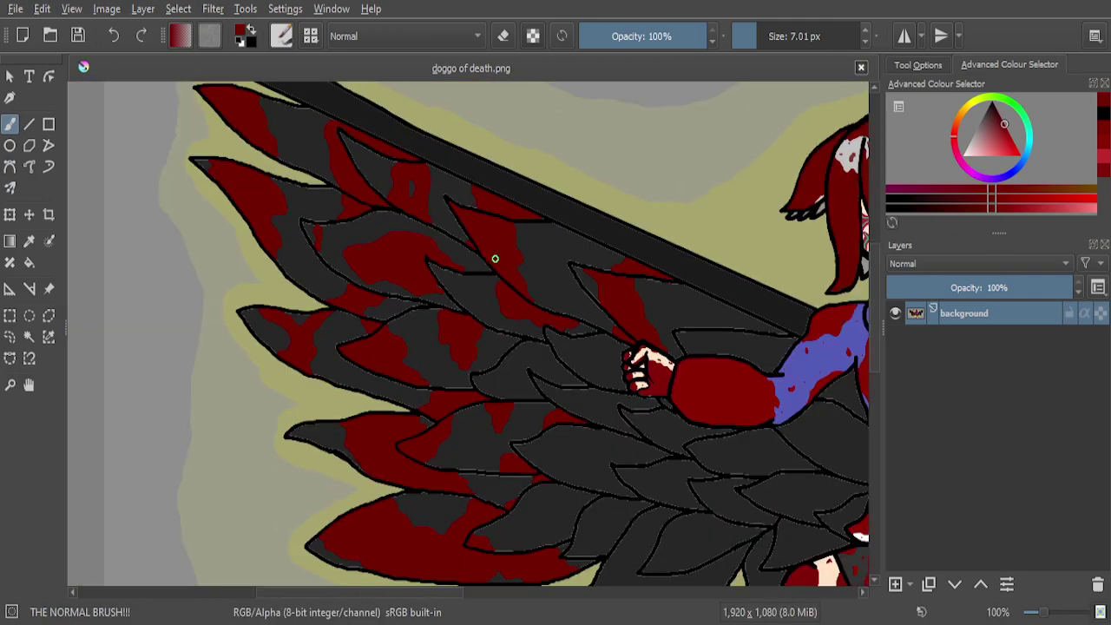
scroll(495, 259, down, 1)
scroll(498, 262, up, 4)
scroll(565, 355, up, 2)
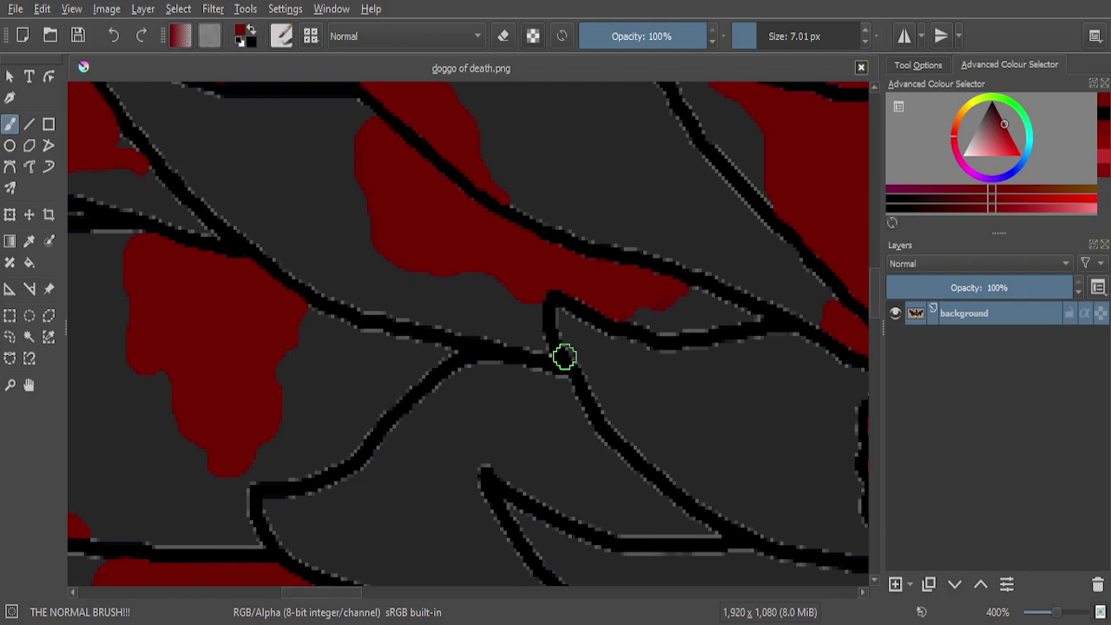
scroll(562, 369, down, 4)
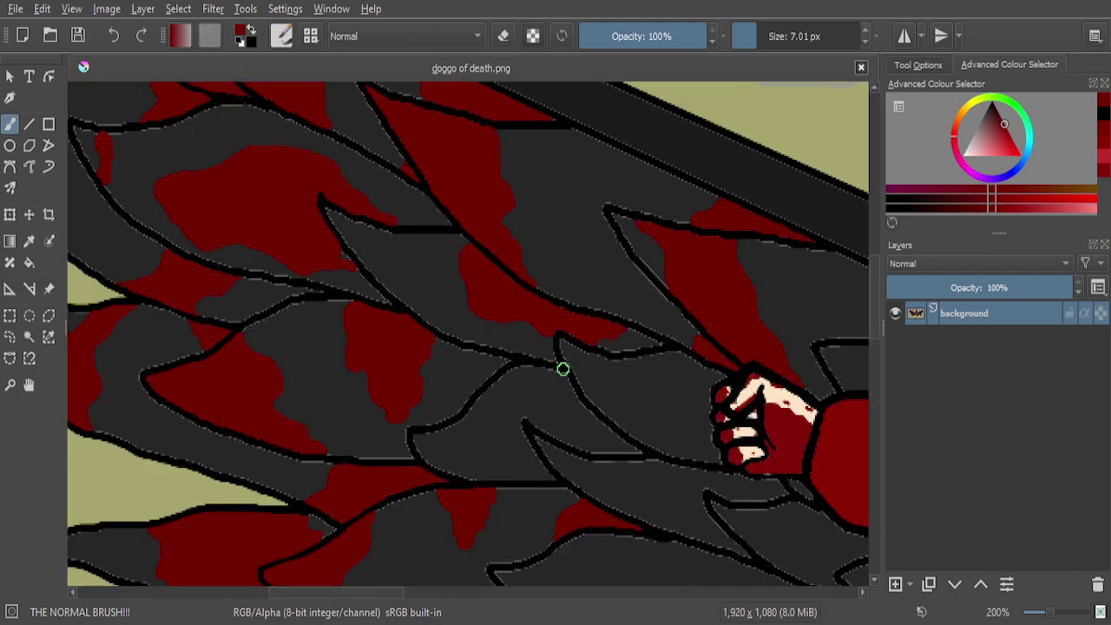
scroll(472, 290, up, 7)
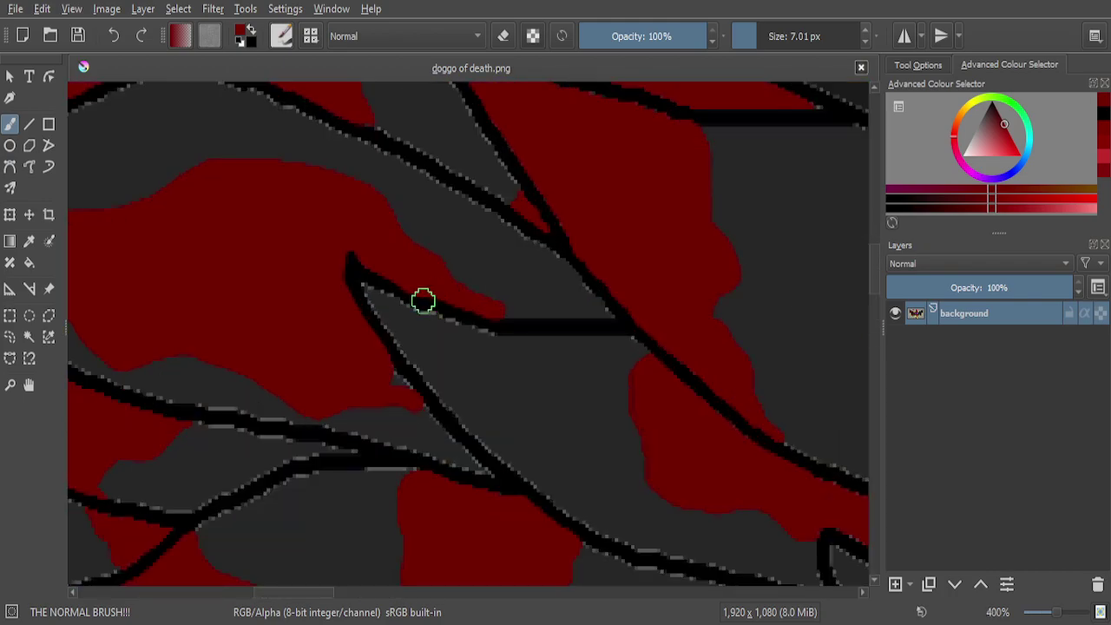
scroll(405, 310, down, 1)
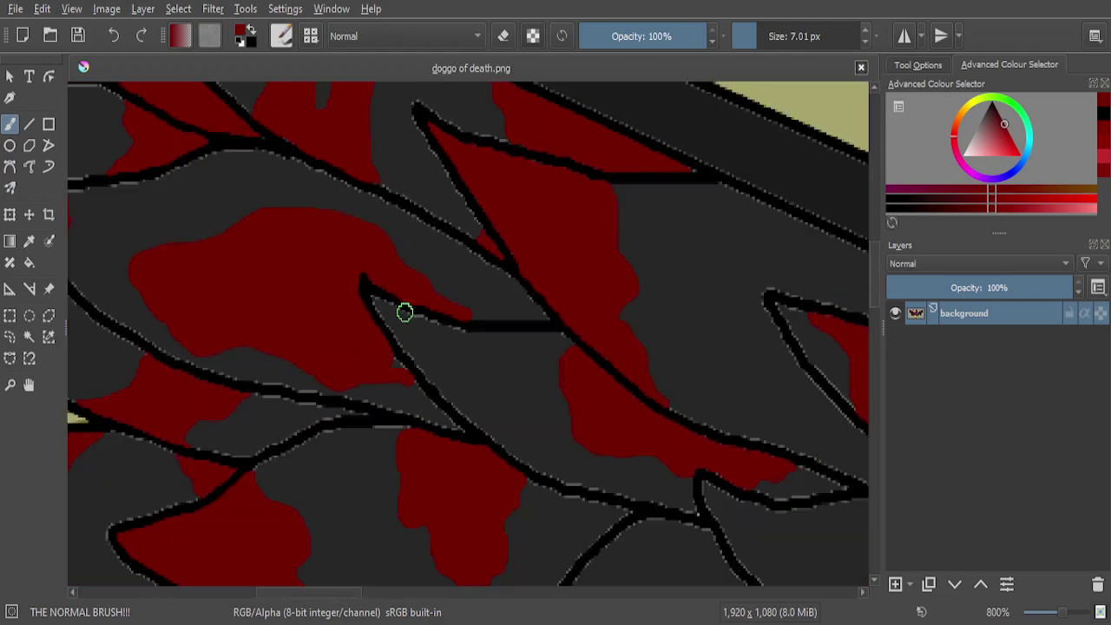
scroll(405, 311, down, 3)
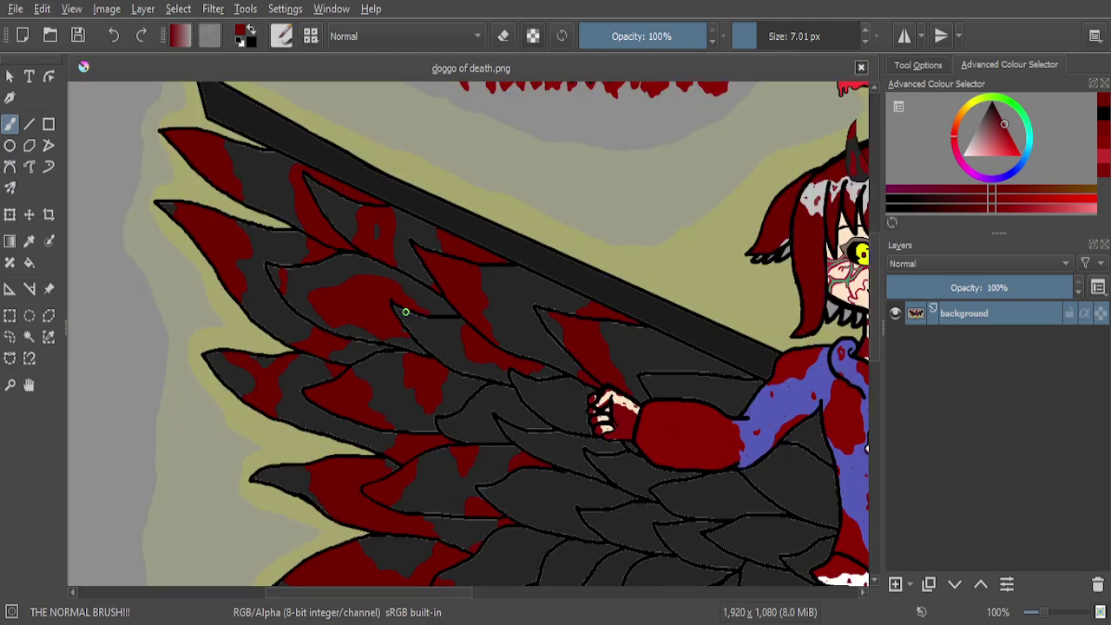
scroll(405, 311, down, 2)
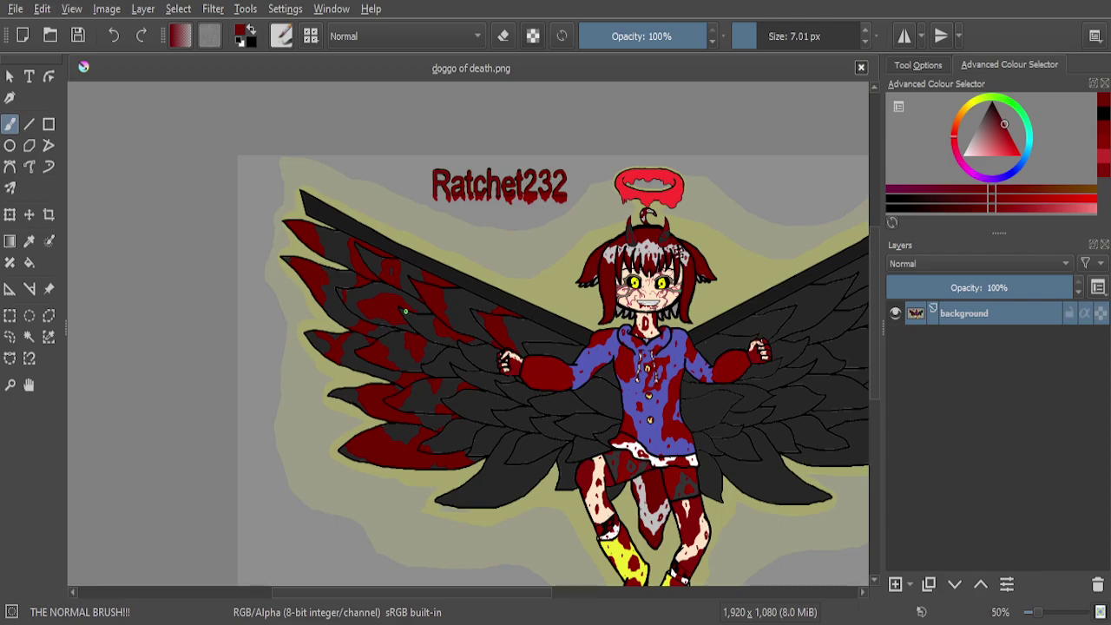
With a 2.01 px brush, outline a narrow dark red patch across the pointed feather tip beside the large blood patch
scroll(432, 323, up, 4)
scroll(370, 285, up, 5)
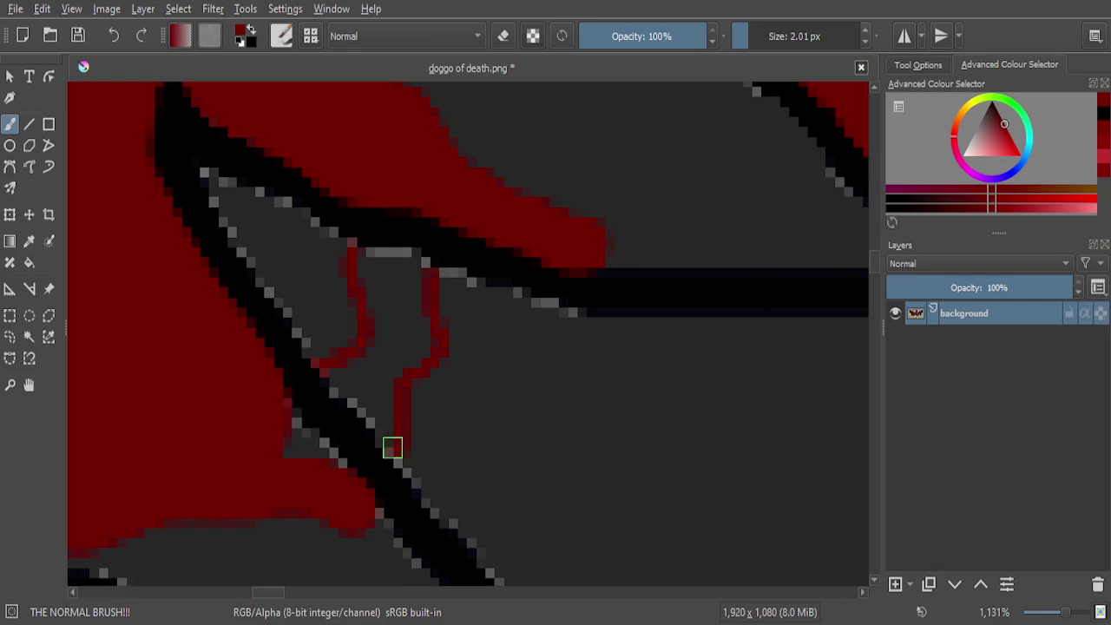
scroll(355, 373, up, 3)
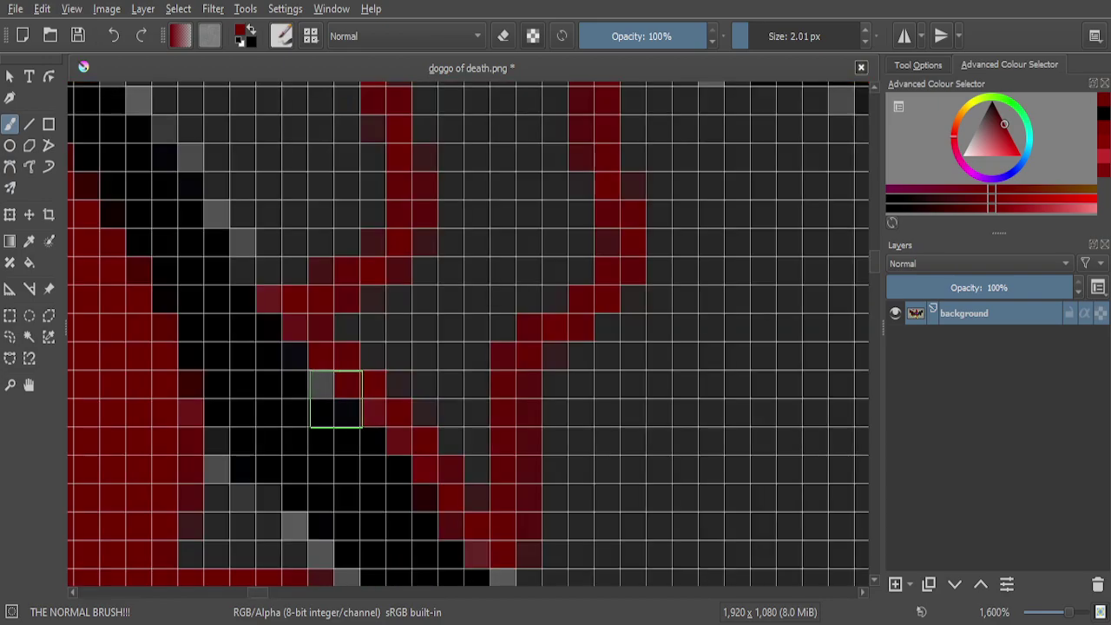
Fill the narrow outlined patch with dark red between the feather's two black lines, covering the grey edge pixels
mouse_move(332, 370)
mouse_down()
mouse_move(375, 308)
mouse_move(338, 355)
mouse_move(395, 386)
mouse_move(485, 493)
mouse_move(474, 352)
mouse_move(471, 456)
mouse_move(446, 330)
mouse_move(435, 421)
mouse_move(431, 298)
mouse_move(393, 384)
mouse_move(419, 259)
mouse_move(424, 335)
mouse_move(461, 164)
mouse_move(478, 319)
mouse_move(477, 345)
mouse_move(461, 237)
mouse_move(464, 399)
mouse_move(547, 236)
mouse_move(511, 332)
mouse_move(552, 295)
mouse_move(580, 217)
mouse_move(588, 263)
mouse_move(593, 230)
mouse_move(573, 162)
mouse_move(506, 226)
mouse_move(497, 268)
mouse_move(557, 172)
mouse_move(519, 211)
mouse_move(513, 195)
mouse_move(543, 232)
mouse_up()
scroll(543, 232, down, 4)
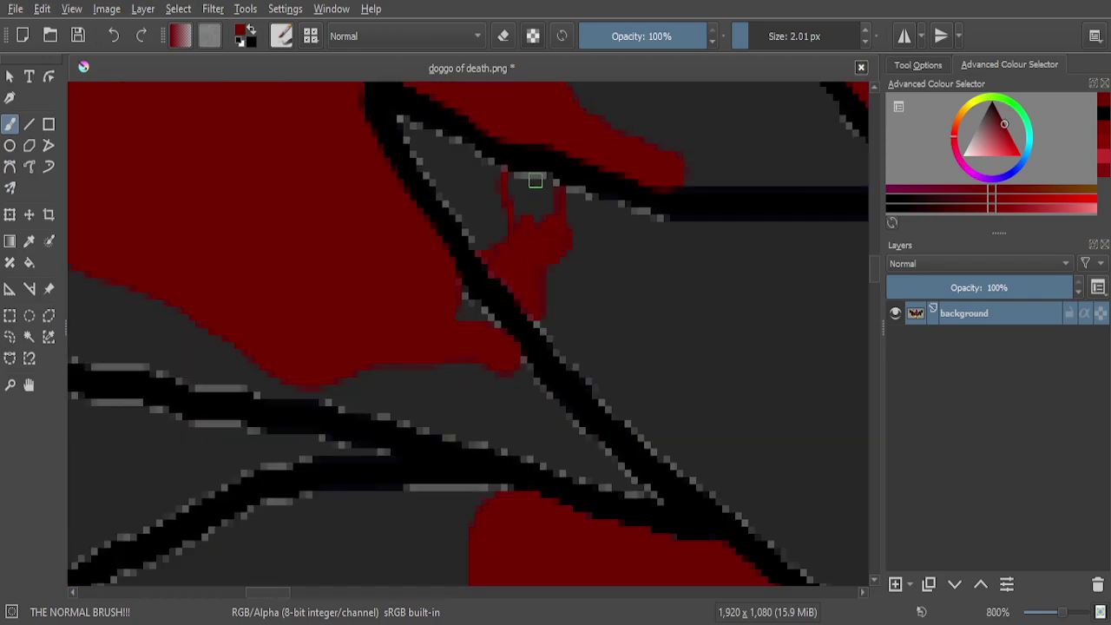
scroll(535, 183, up, 5)
mouse_move(571, 248)
mouse_down()
mouse_move(382, 241)
mouse_move(346, 188)
mouse_move(408, 374)
mouse_move(388, 288)
mouse_move(430, 485)
mouse_move(451, 276)
mouse_move(490, 495)
mouse_move(508, 475)
mouse_move(517, 310)
mouse_move(537, 414)
mouse_move(565, 475)
mouse_move(576, 297)
mouse_move(624, 457)
mouse_move(623, 349)
mouse_move(603, 346)
mouse_move(598, 315)
mouse_move(609, 276)
mouse_move(582, 304)
mouse_move(521, 309)
mouse_move(491, 301)
mouse_move(477, 250)
mouse_move(491, 236)
mouse_move(552, 234)
mouse_move(346, 237)
mouse_move(541, 237)
mouse_up()
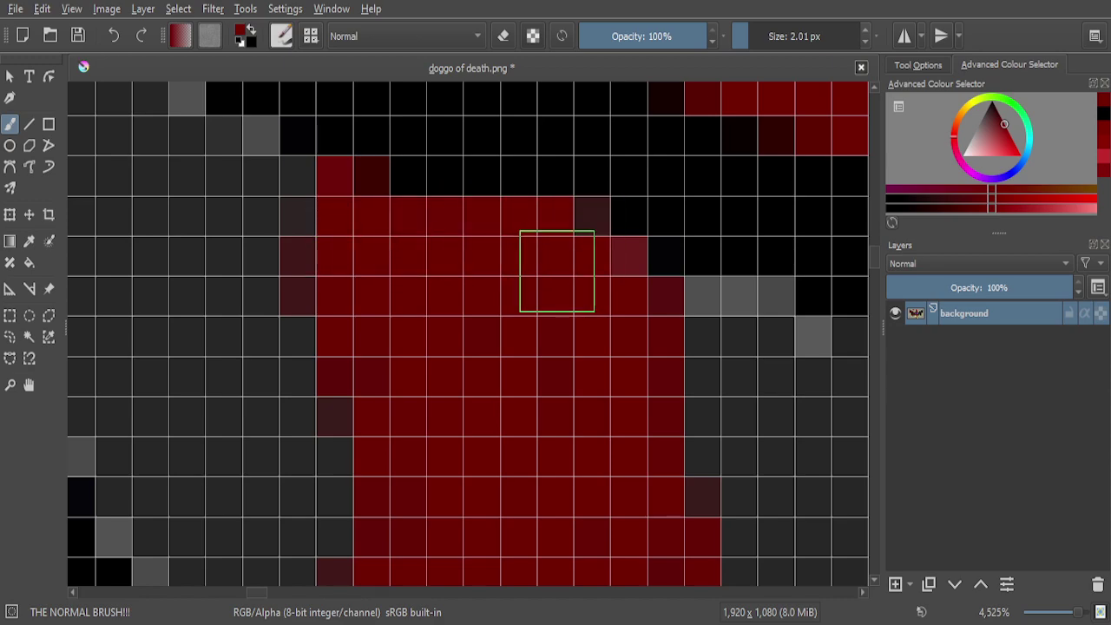
Examine the wing's painted feathers and the whole picture for the next bare feather to cover with blood
scroll(556, 271, down, 6)
scroll(552, 271, up, 4)
scroll(566, 369, up, 1)
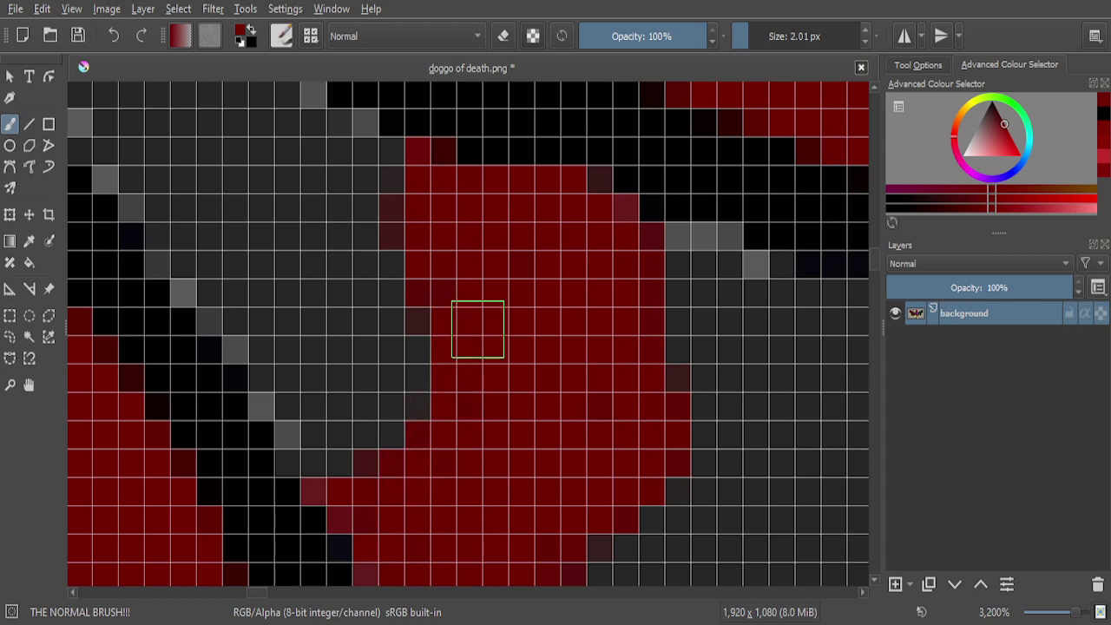
scroll(480, 312, down, 10)
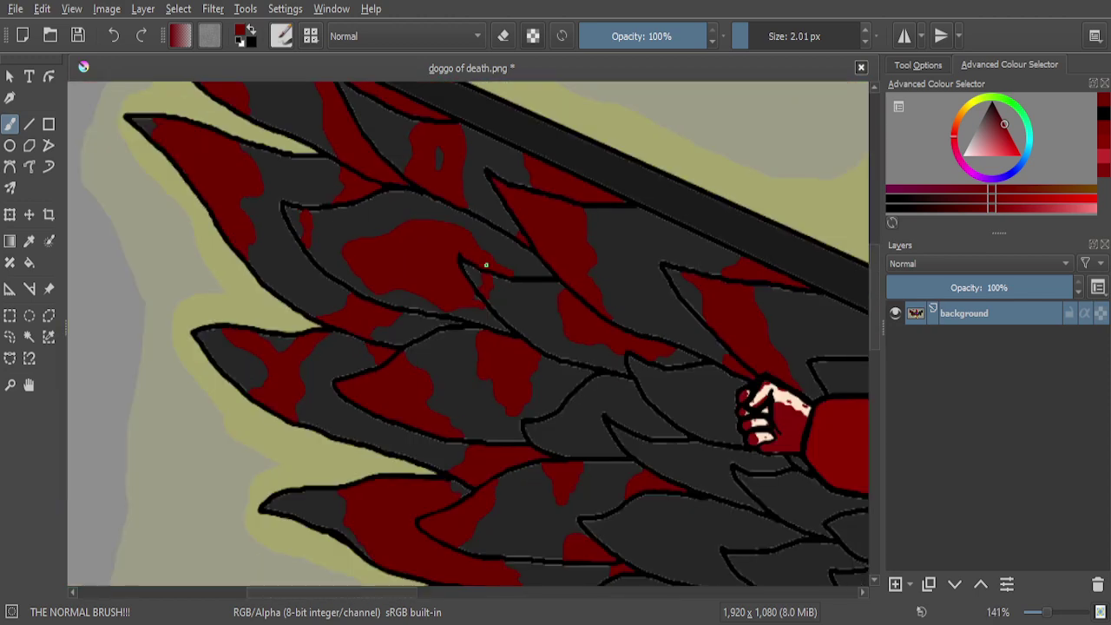
scroll(486, 265, down, 3)
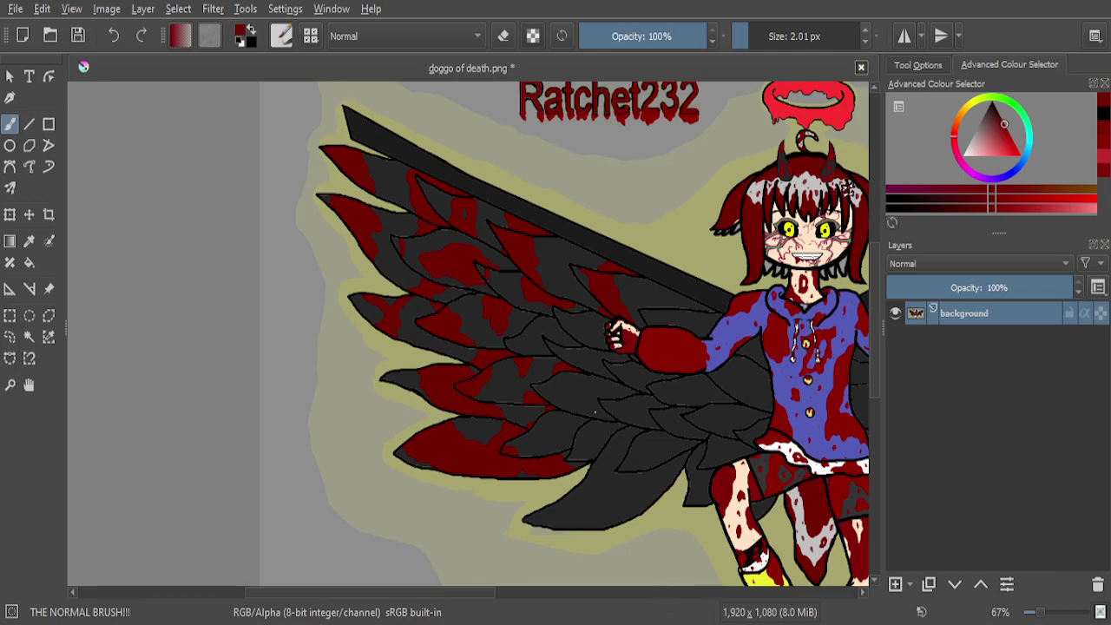
scroll(595, 409, up, 1)
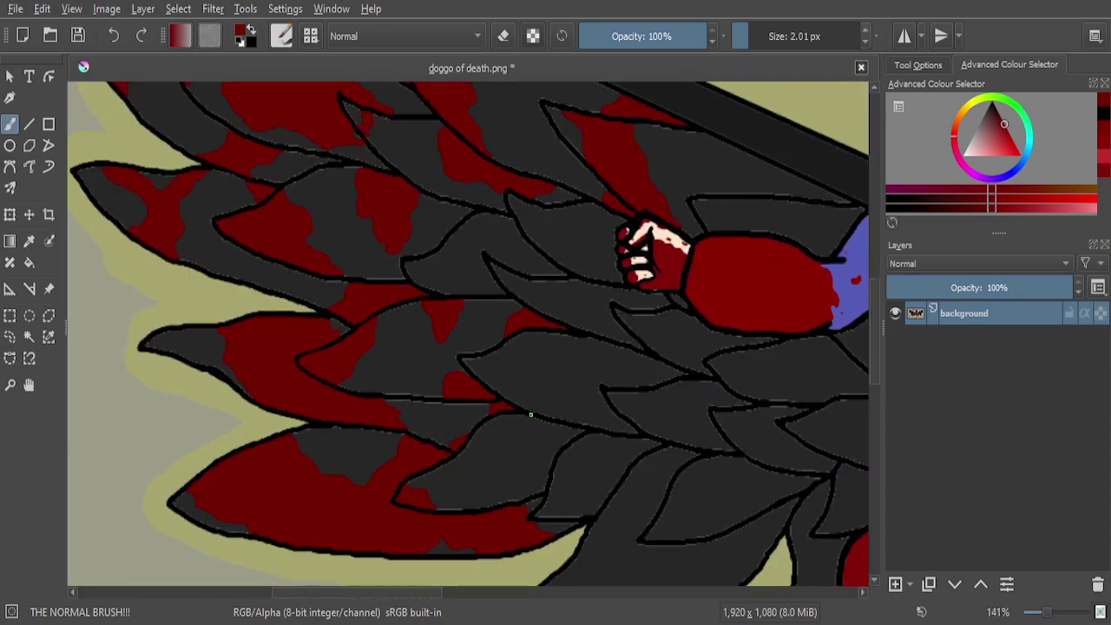
scroll(530, 414, down, 3)
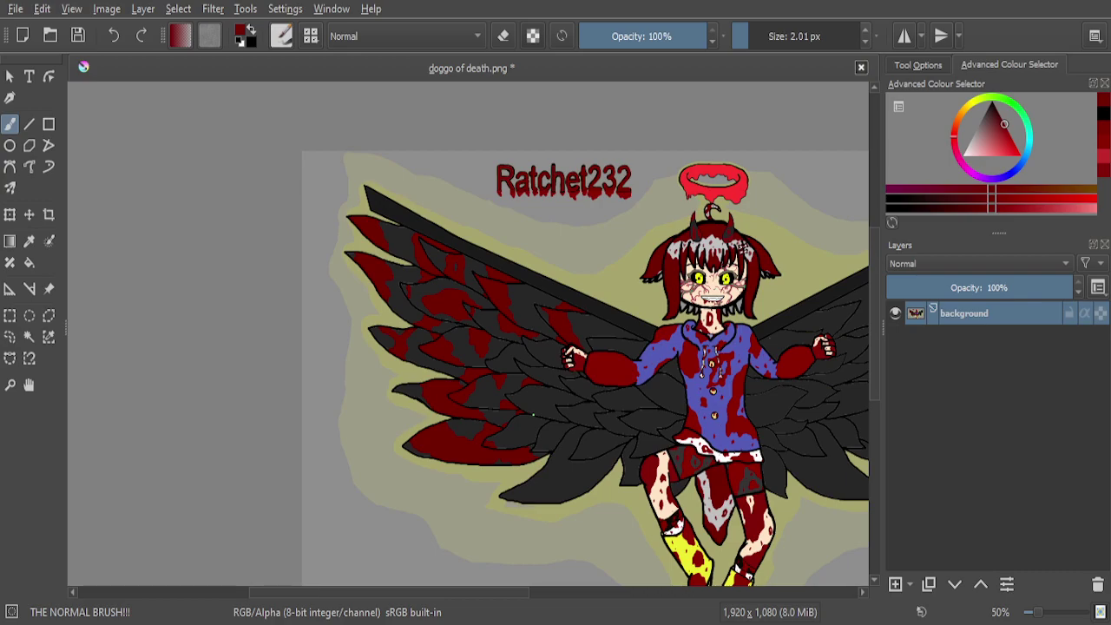
With a 2.01 px dark red brush, draw a wavy patch edge across the bare middle feather's tip, widening it along the lower black line
scroll(503, 368, up, 8)
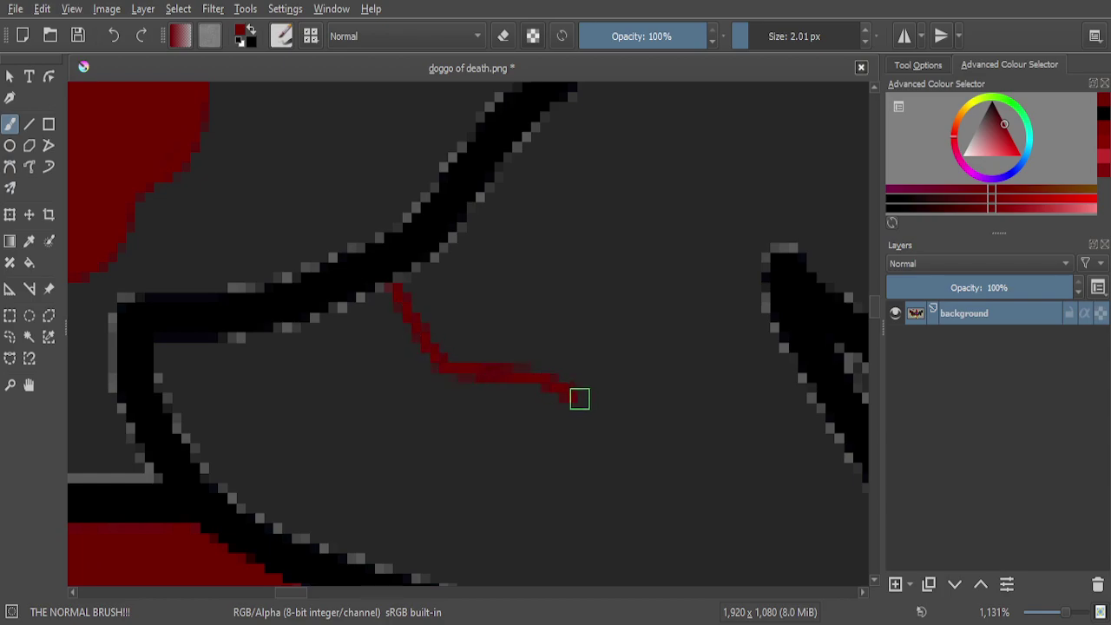
scroll(701, 498, down, 1)
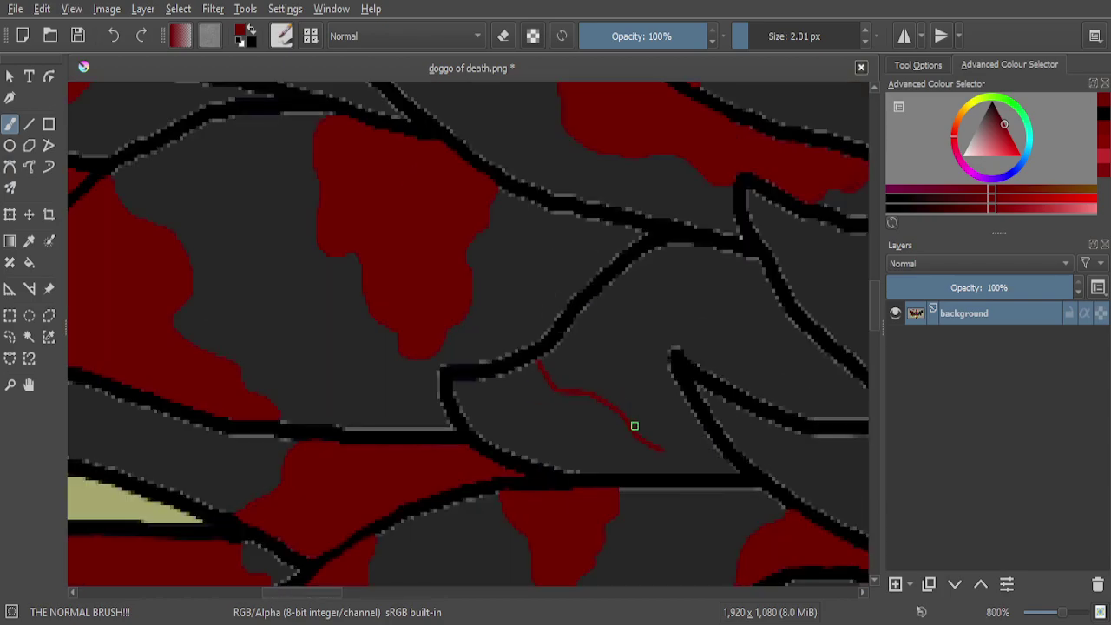
scroll(643, 449, up, 5)
mouse_move(499, 398)
mouse_down()
mouse_move(604, 453)
mouse_move(738, 469)
mouse_move(789, 506)
mouse_move(531, 498)
mouse_move(741, 496)
mouse_move(457, 478)
mouse_move(559, 468)
mouse_move(468, 410)
mouse_move(537, 450)
mouse_up()
drag(447, 448, 485, 447)
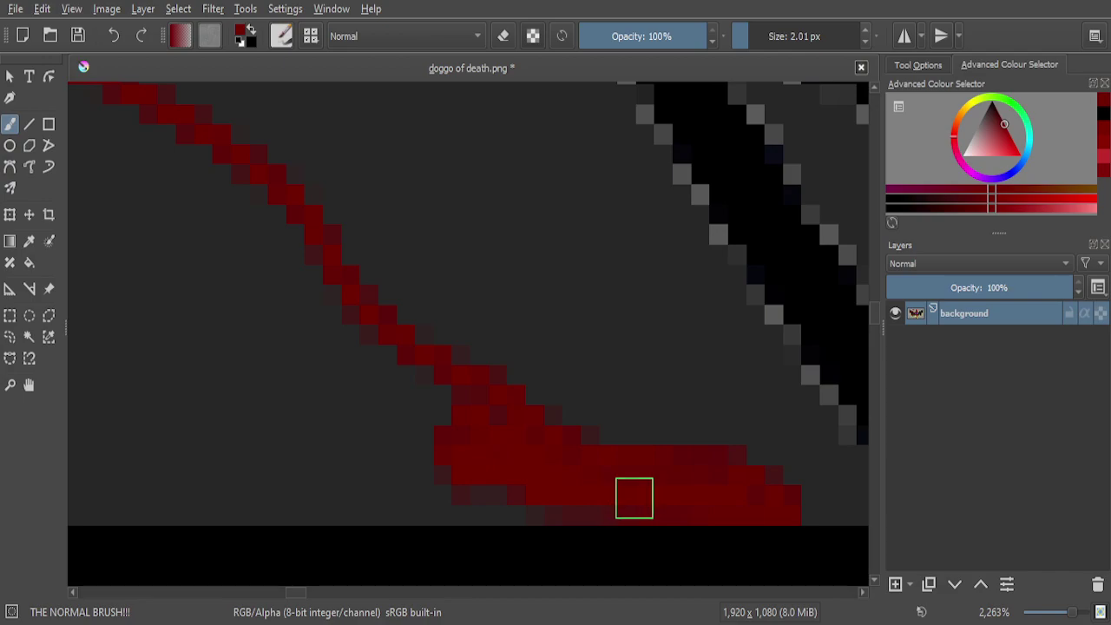
mouse_move(505, 497)
mouse_down()
mouse_move(418, 484)
mouse_move(483, 484)
mouse_move(579, 510)
mouse_move(494, 510)
mouse_move(361, 482)
mouse_move(473, 501)
mouse_move(320, 504)
mouse_up()
scroll(526, 457, down, 4)
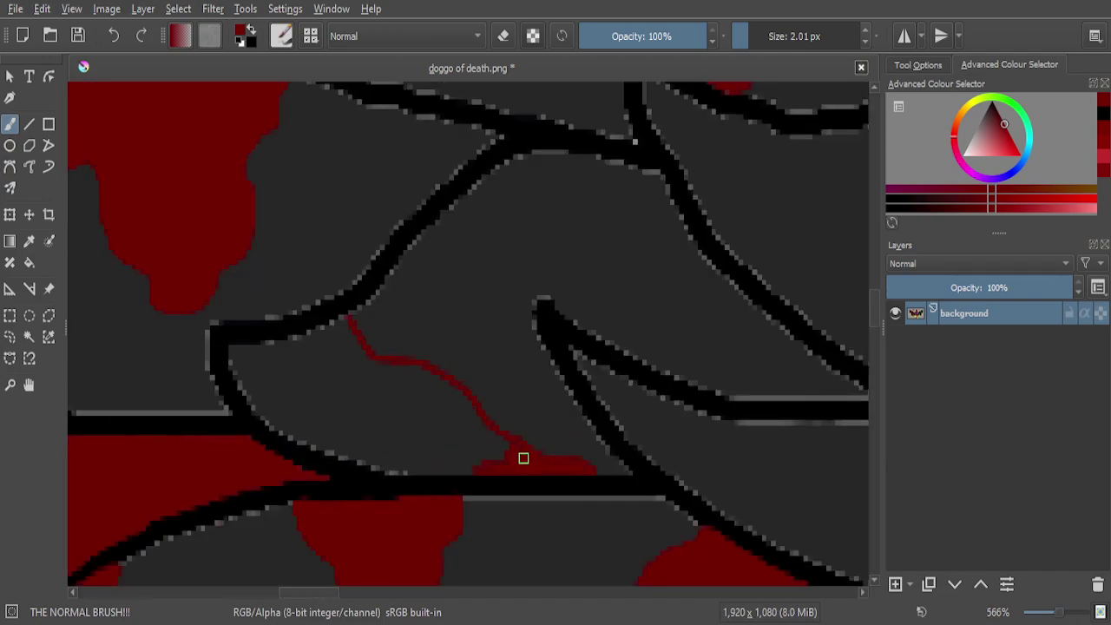
Outline the patch in dark red inside the feather tip's corner and along its upper black line to the wavy edge
scroll(222, 352, up, 6)
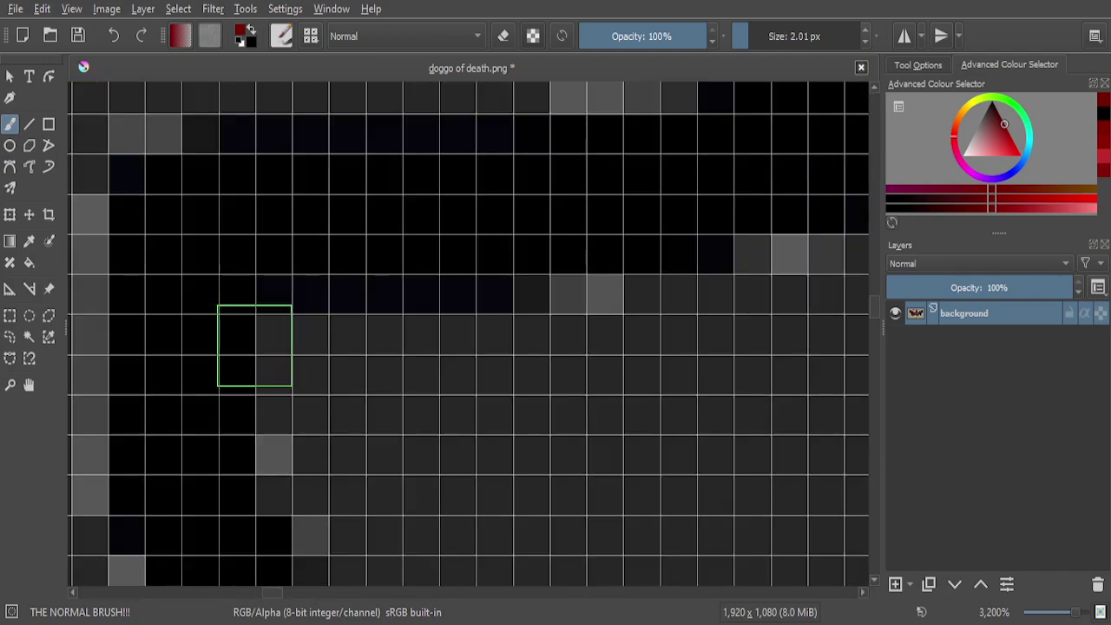
mouse_move(293, 353)
mouse_down()
mouse_move(291, 494)
mouse_move(297, 452)
mouse_move(323, 532)
mouse_move(355, 364)
mouse_move(415, 359)
mouse_move(311, 365)
mouse_move(608, 373)
mouse_move(356, 378)
mouse_move(342, 446)
mouse_move(372, 449)
mouse_up()
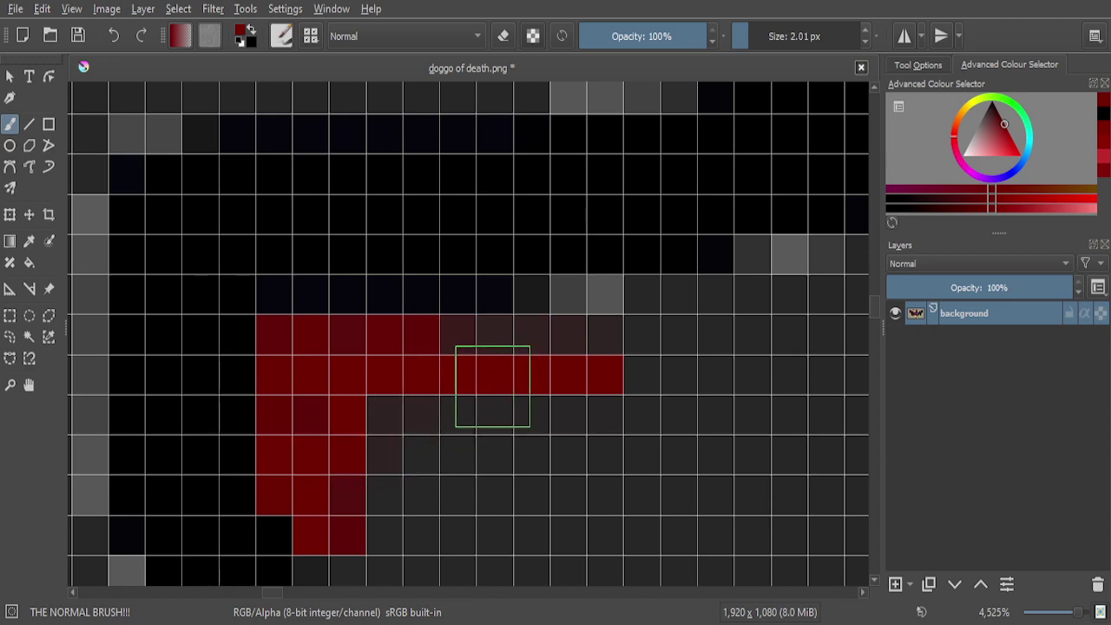
mouse_move(440, 369)
mouse_down()
mouse_move(669, 361)
mouse_move(375, 360)
mouse_up()
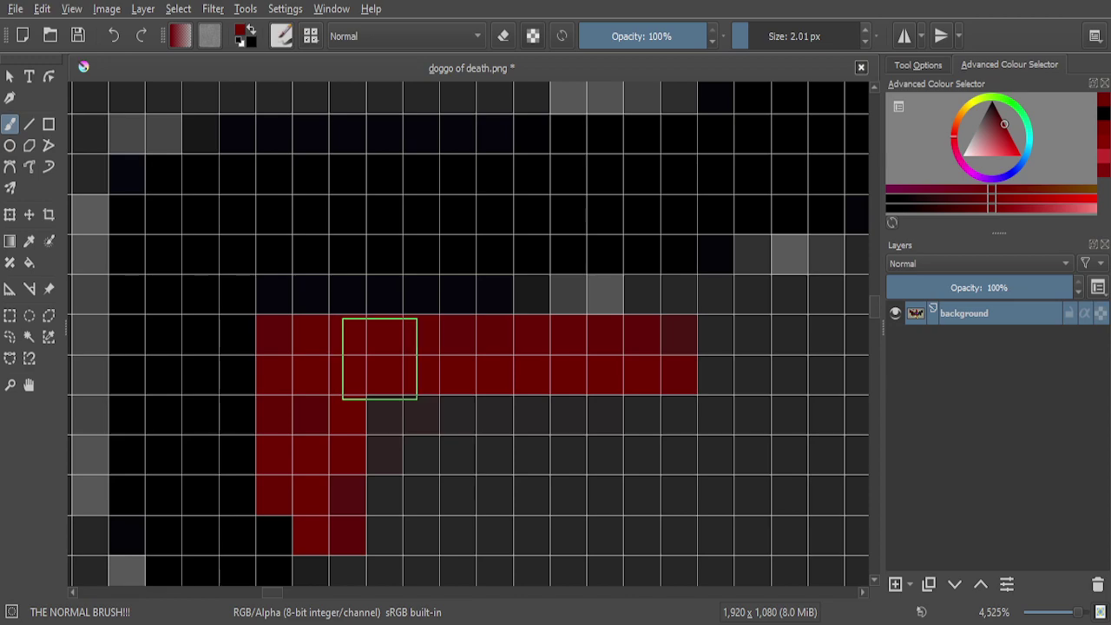
scroll(502, 358, down, 1)
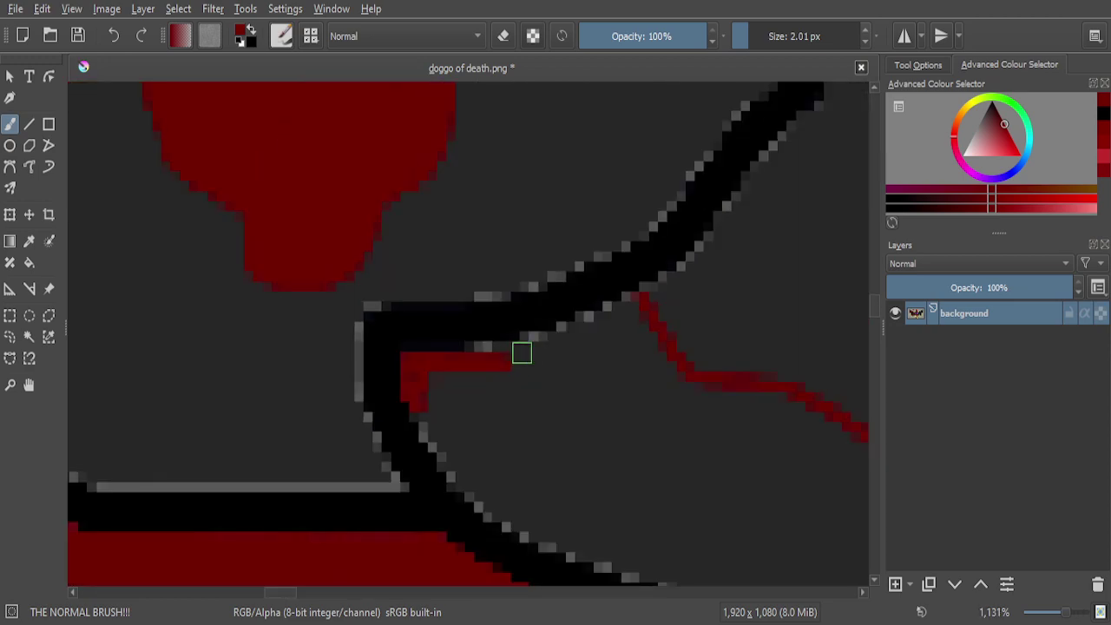
scroll(645, 311, up, 4)
mouse_move(620, 303)
mouse_down()
mouse_move(501, 312)
mouse_move(326, 401)
mouse_move(90, 493)
mouse_up()
scroll(318, 418, down, 3)
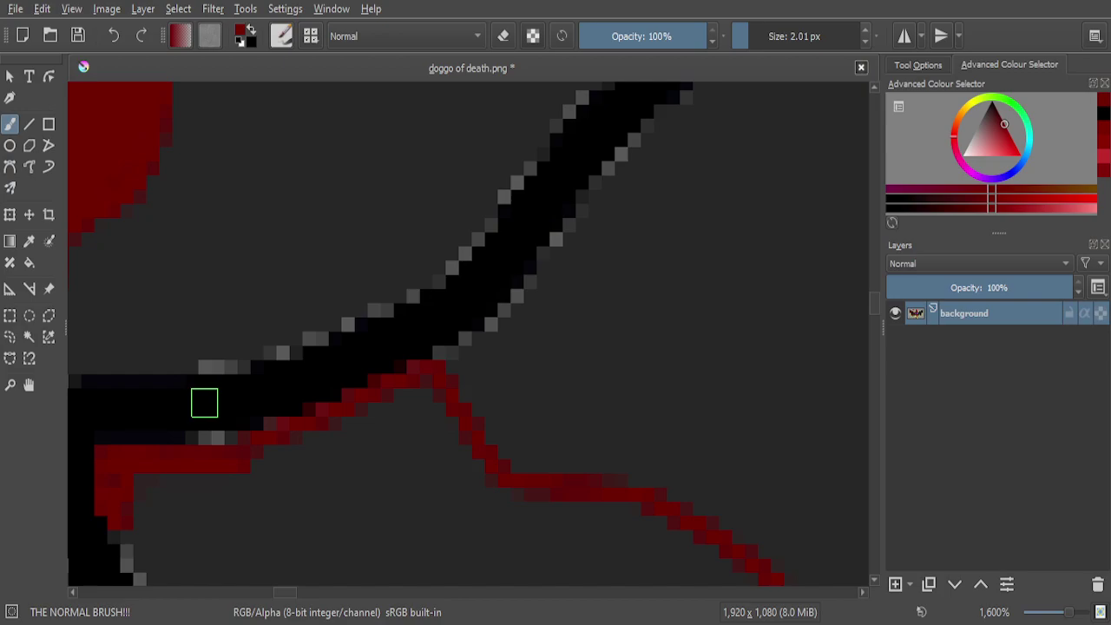
scroll(175, 431, down, 2)
scroll(169, 473, down, 1)
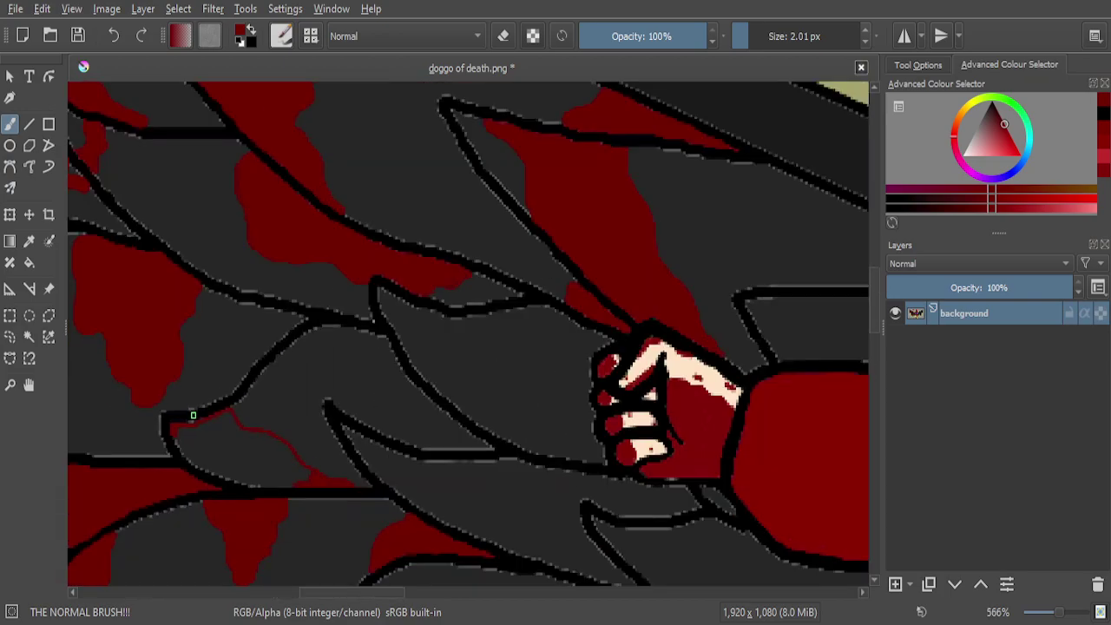
Trace dark red down the inside of the feather tip's curved black line, starting from the painted corner
scroll(188, 454, up, 7)
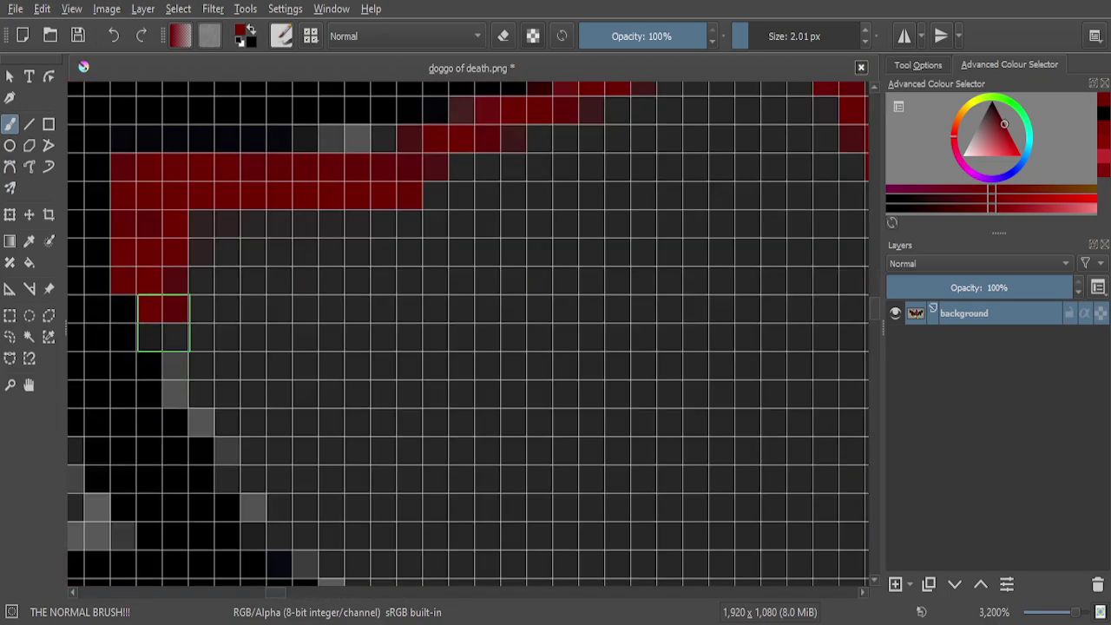
mouse_move(160, 327)
mouse_down()
mouse_move(226, 445)
mouse_move(265, 493)
mouse_move(328, 536)
mouse_move(248, 476)
mouse_move(187, 401)
mouse_up()
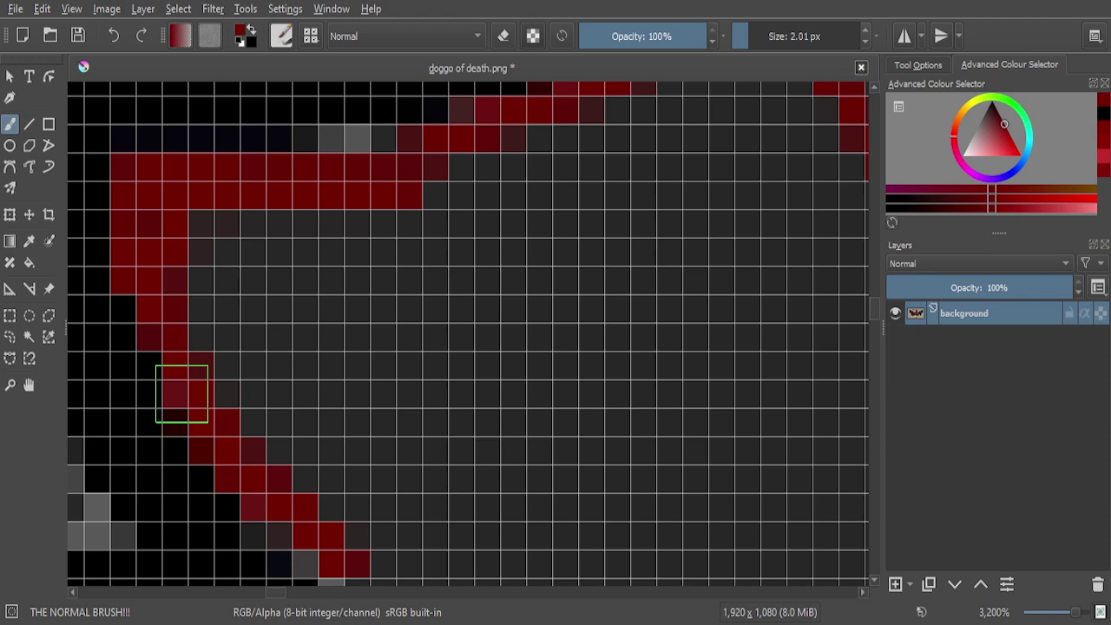
scroll(256, 367, down, 1)
scroll(295, 458, up, 4)
mouse_move(242, 429)
mouse_down()
mouse_move(194, 370)
mouse_move(307, 456)
mouse_move(424, 507)
mouse_move(602, 530)
mouse_up()
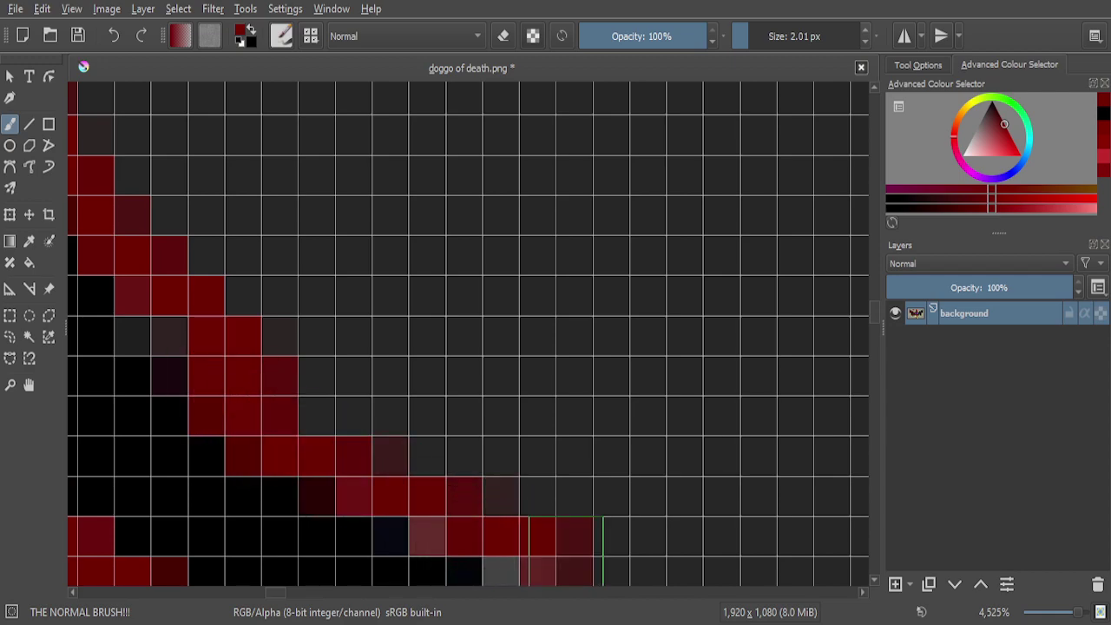
scroll(501, 434, down, 4)
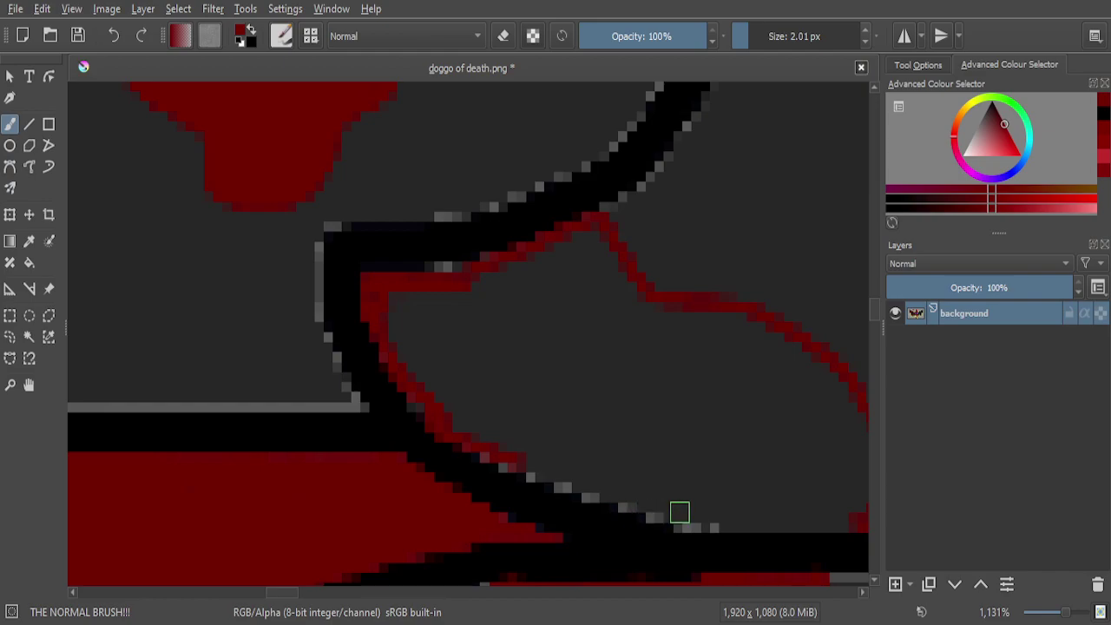
scroll(685, 513, up, 1)
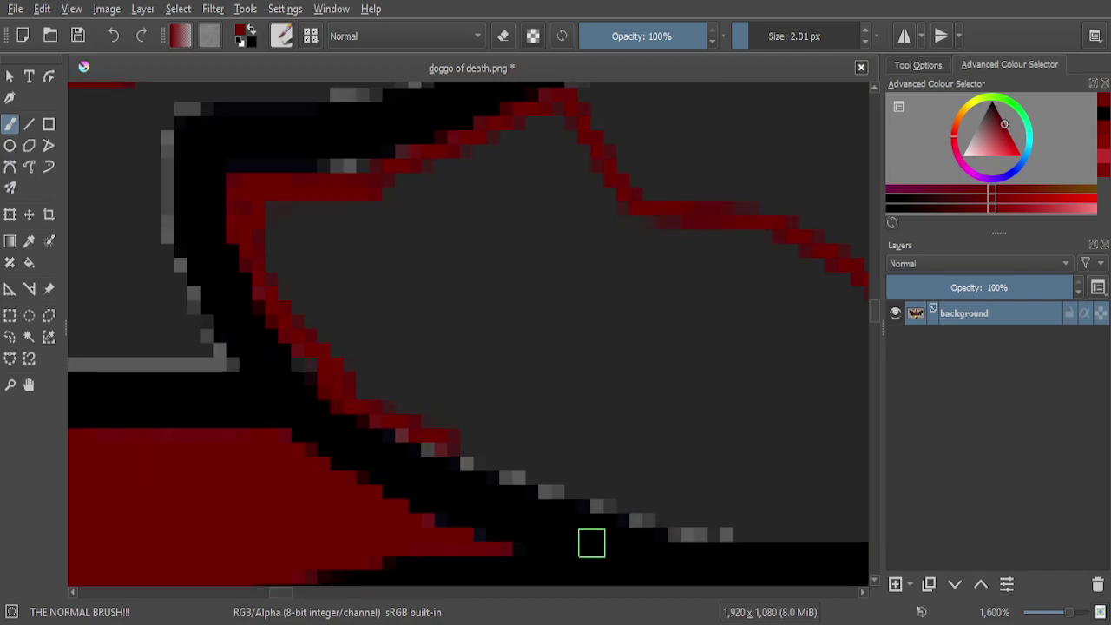
Extend the dark red outline along the rest of the curved black line to the feather's straight lower line, covering the grey edge pixels
scroll(581, 491, up, 4)
mouse_move(580, 490)
mouse_down()
mouse_move(399, 441)
mouse_move(131, 322)
mouse_up()
scroll(400, 370, down, 1)
scroll(400, 370, down, 1)
scroll(400, 370, down, 2)
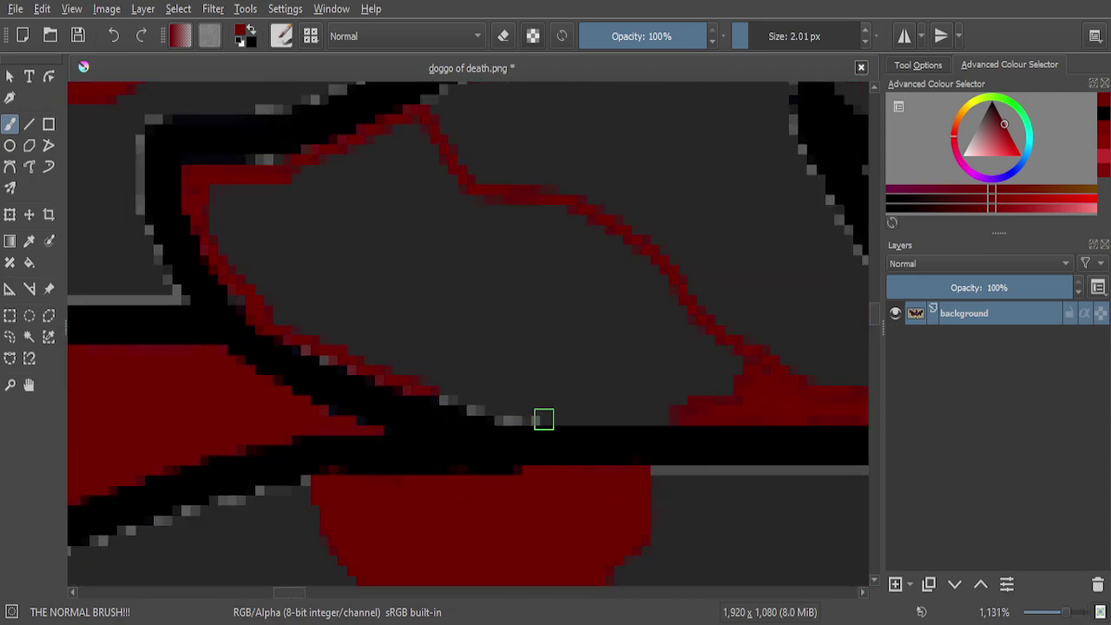
scroll(541, 420, up, 4)
mouse_move(561, 394)
mouse_down()
mouse_move(399, 408)
mouse_move(389, 390)
mouse_move(346, 388)
mouse_move(348, 368)
mouse_move(315, 354)
mouse_move(244, 343)
mouse_move(490, 350)
mouse_up()
scroll(491, 352, down, 3)
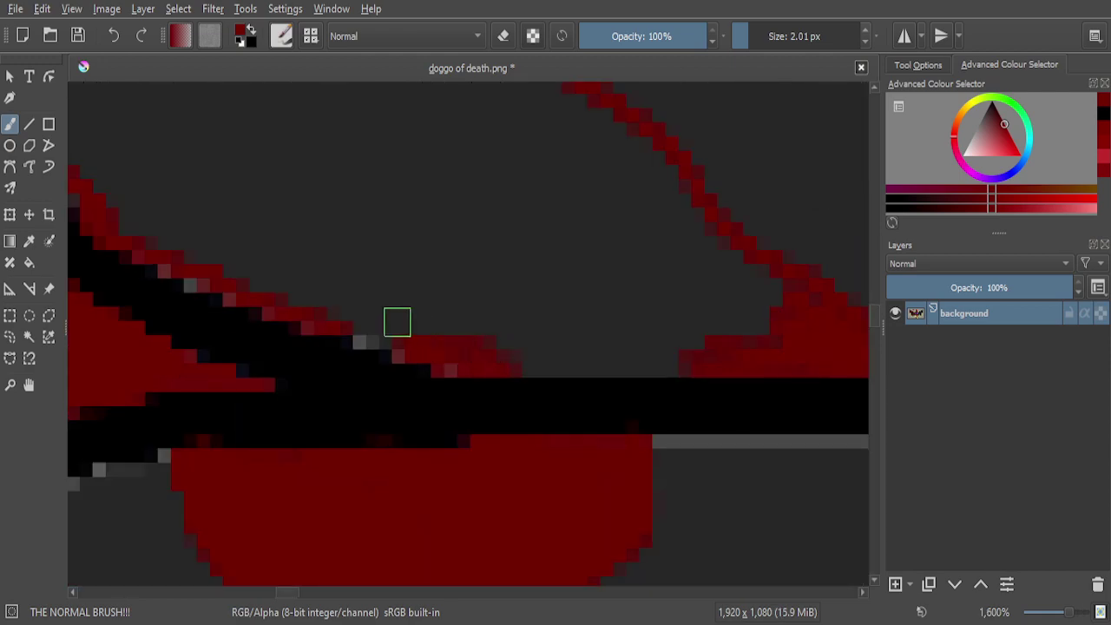
scroll(399, 324, up, 3)
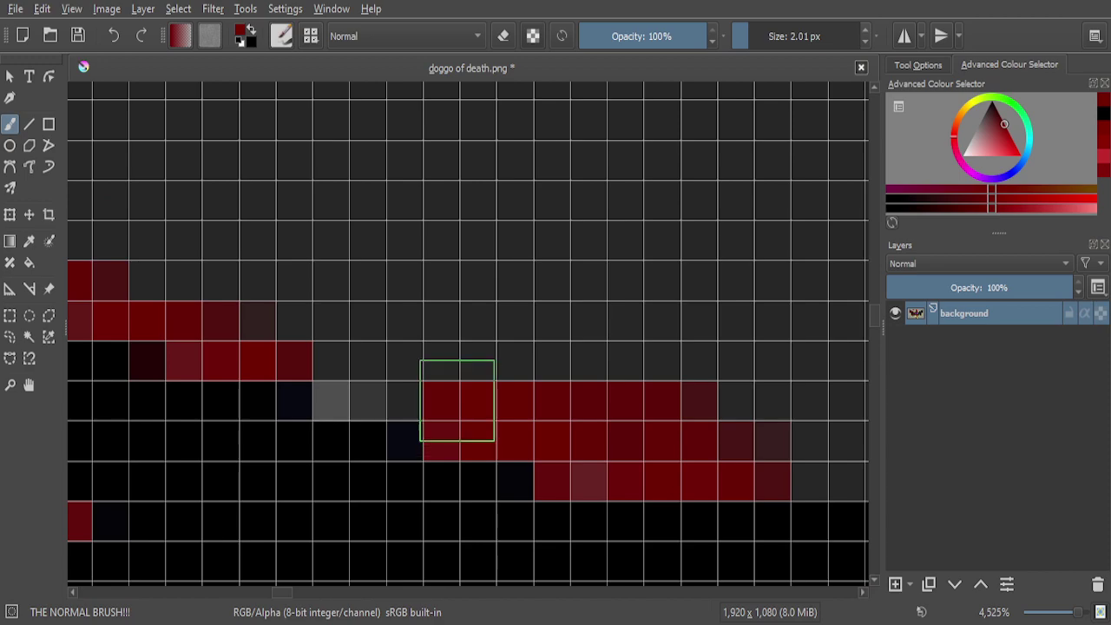
mouse_move(426, 388)
mouse_down()
mouse_move(328, 383)
mouse_move(408, 366)
mouse_move(471, 376)
mouse_move(627, 452)
mouse_up()
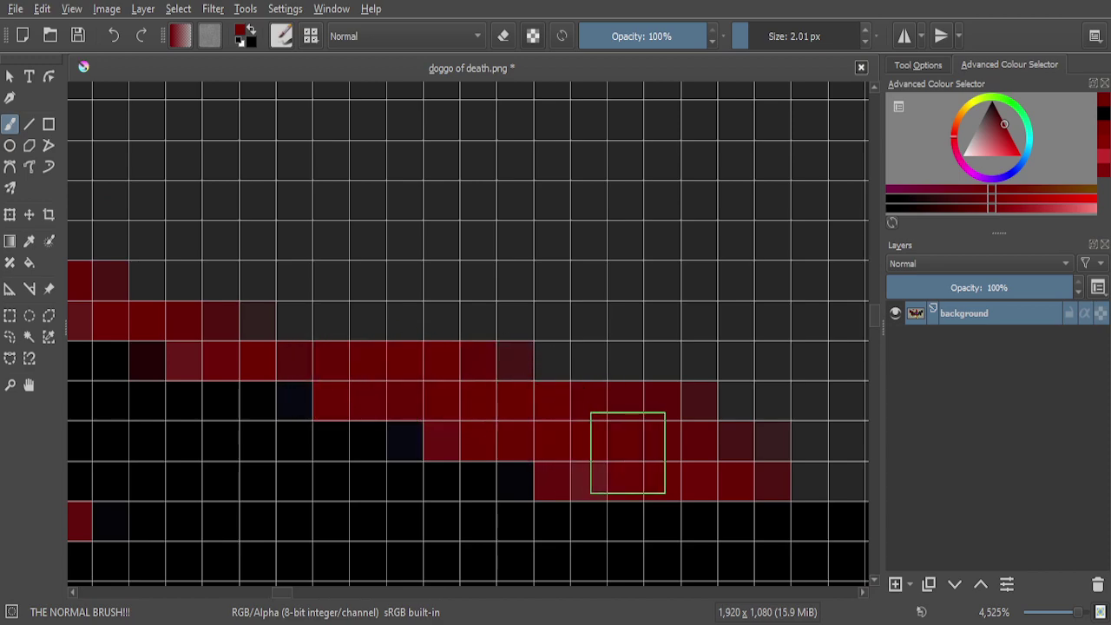
Fill the feather tip's side of the outlined patch with dark red using a 6.01 px brush
scroll(590, 379, down, 7)
scroll(793, 35, up, 4)
scroll(560, 268, up, 5)
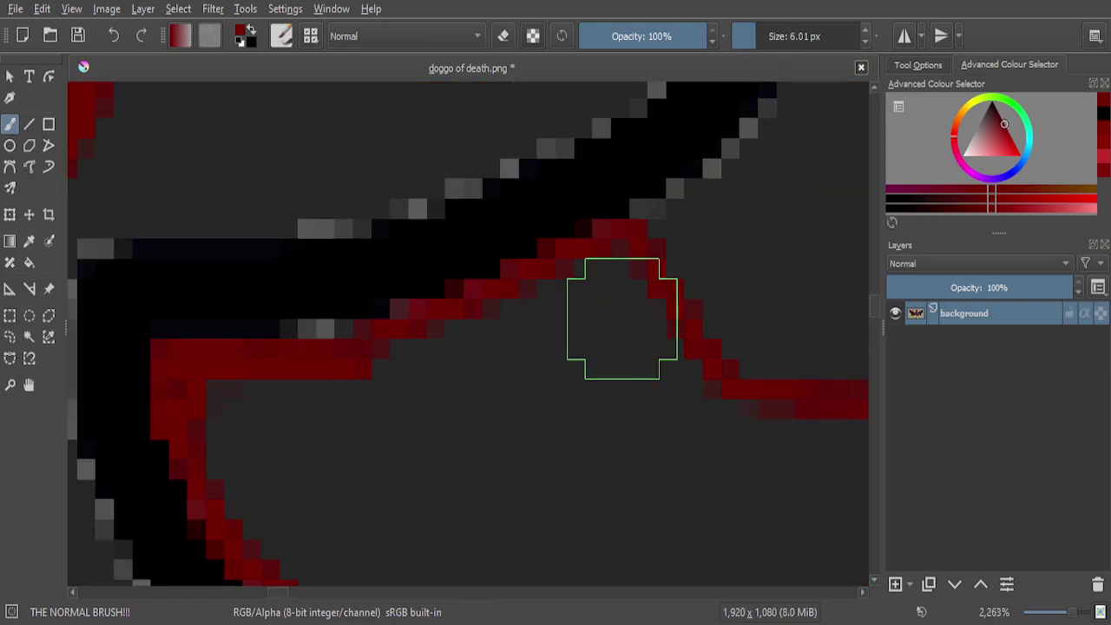
mouse_move(602, 273)
mouse_down()
mouse_move(705, 410)
mouse_move(660, 391)
mouse_move(641, 345)
mouse_move(789, 423)
mouse_move(755, 387)
mouse_move(688, 363)
mouse_move(667, 364)
mouse_move(652, 422)
mouse_move(611, 368)
mouse_move(598, 314)
mouse_move(577, 312)
mouse_move(535, 312)
mouse_move(354, 385)
mouse_move(472, 362)
mouse_move(574, 374)
mouse_move(450, 411)
mouse_move(217, 403)
mouse_move(358, 382)
mouse_move(298, 382)
mouse_move(348, 382)
mouse_up()
scroll(348, 382, down, 8)
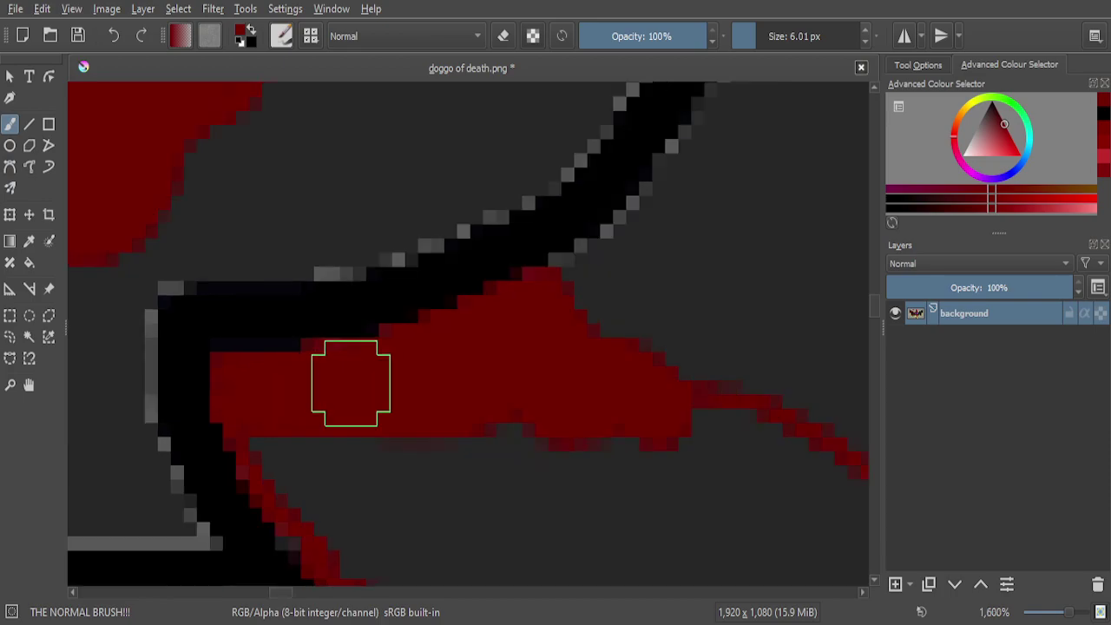
scroll(359, 429, up, 2)
mouse_move(360, 434)
mouse_down()
mouse_move(230, 288)
mouse_move(228, 270)
mouse_move(290, 283)
mouse_move(348, 331)
mouse_move(412, 417)
mouse_move(395, 284)
mouse_move(436, 352)
mouse_move(474, 299)
mouse_move(471, 283)
mouse_move(478, 366)
mouse_move(504, 381)
mouse_move(504, 365)
mouse_move(596, 472)
mouse_move(524, 481)
mouse_move(391, 422)
mouse_move(377, 380)
mouse_move(405, 300)
mouse_move(456, 255)
mouse_move(504, 407)
mouse_move(536, 434)
mouse_move(433, 365)
mouse_move(553, 307)
mouse_move(569, 384)
mouse_move(601, 364)
mouse_move(689, 492)
mouse_move(633, 495)
mouse_move(587, 465)
mouse_move(584, 335)
mouse_move(613, 322)
mouse_move(644, 330)
mouse_up()
scroll(543, 268, down, 2)
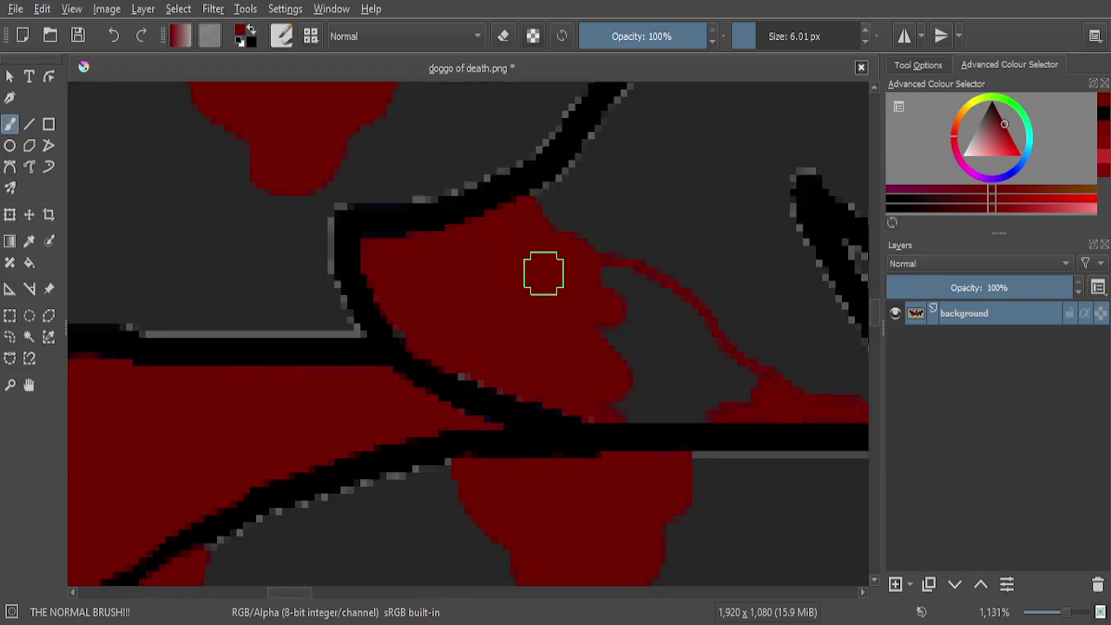
Fill the patch's lower part with dark red, joining the filled tip to the widened end of the wavy edge
scroll(778, 391, up, 4)
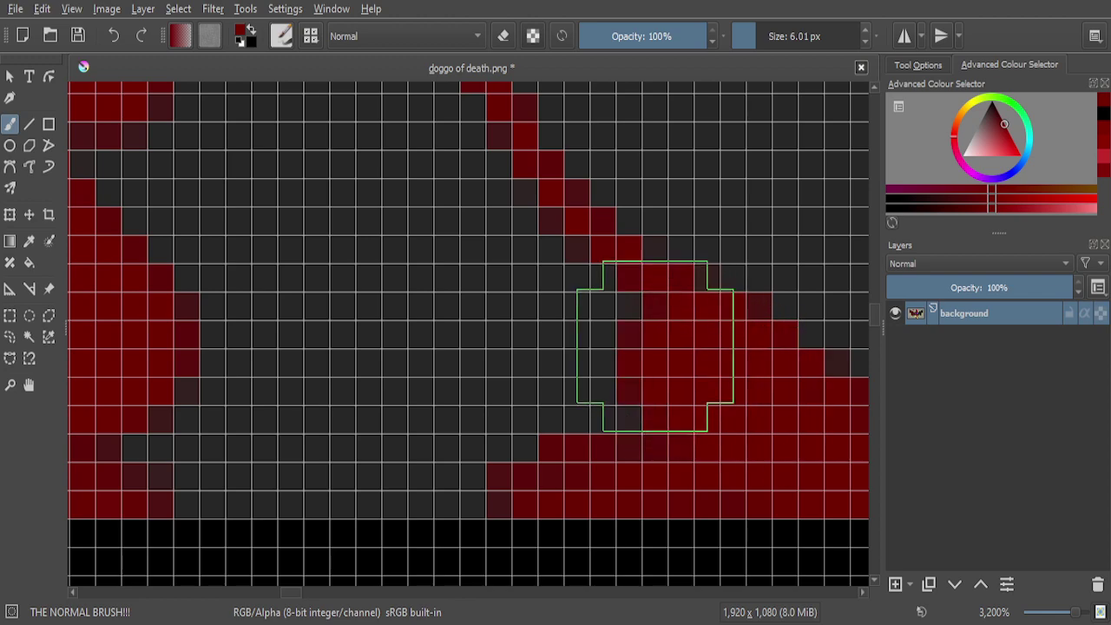
mouse_move(543, 256)
mouse_down()
mouse_move(471, 190)
mouse_move(362, 198)
mouse_move(226, 265)
mouse_move(293, 310)
mouse_move(404, 313)
mouse_move(586, 398)
mouse_move(673, 420)
mouse_move(486, 416)
mouse_move(280, 386)
mouse_move(152, 375)
mouse_up()
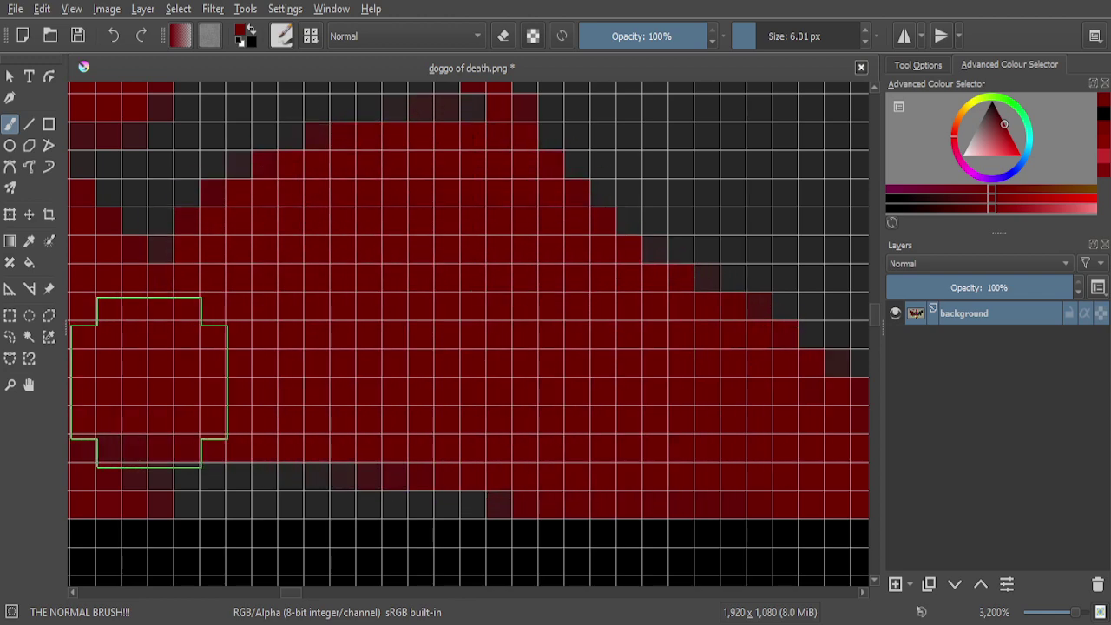
scroll(464, 343, down, 1)
scroll(342, 362, up, 2)
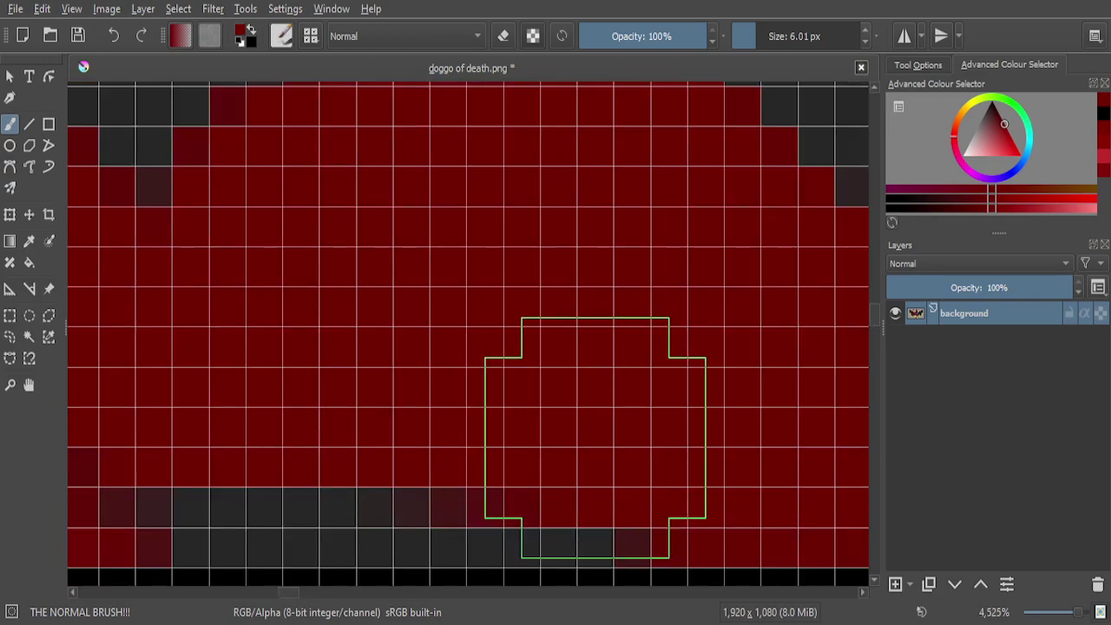
mouse_move(673, 452)
mouse_down()
mouse_move(405, 425)
mouse_move(139, 426)
mouse_move(432, 400)
mouse_up()
scroll(430, 397, down, 3)
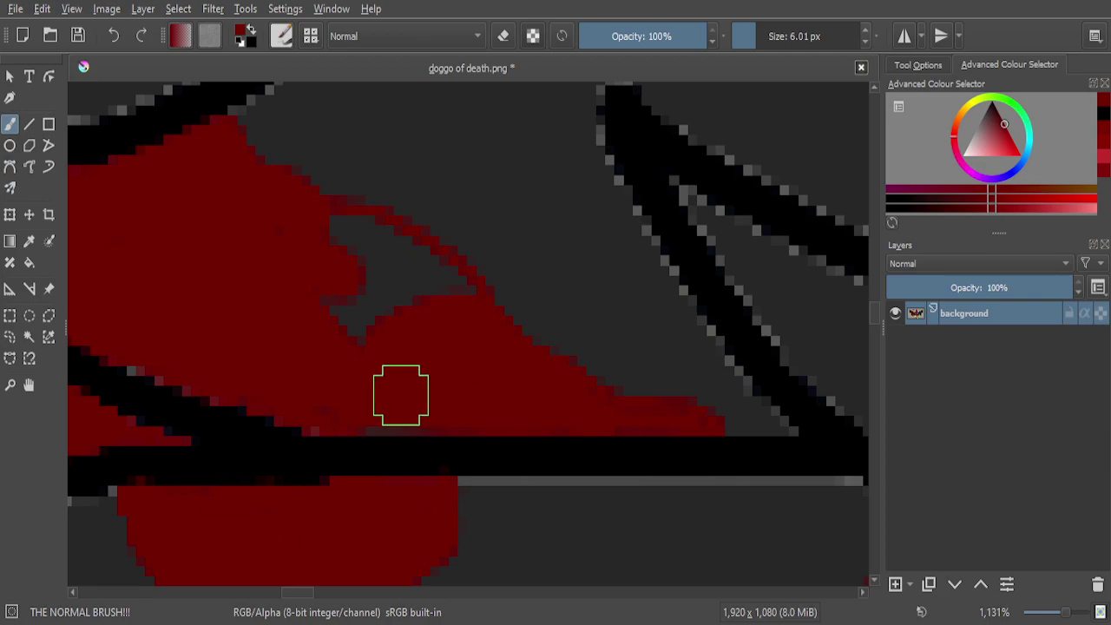
Touch up the dark red fill along the feather's lower black line and around the small grey gap inside the patch
scroll(395, 397, up, 3)
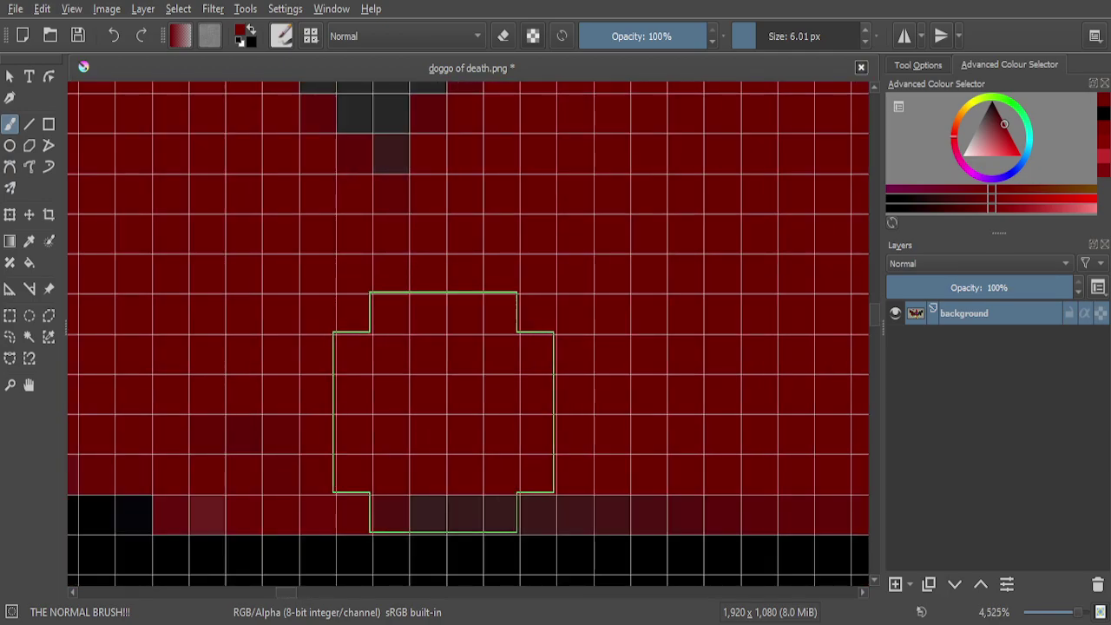
scroll(460, 412, down, 6)
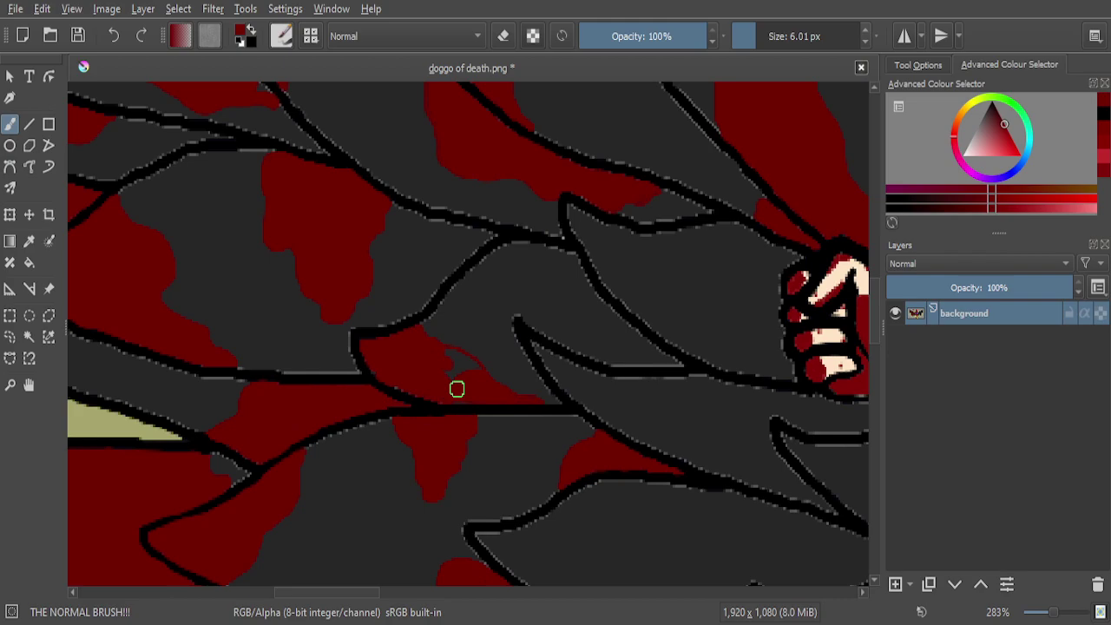
drag(457, 389, 483, 357)
click(482, 353)
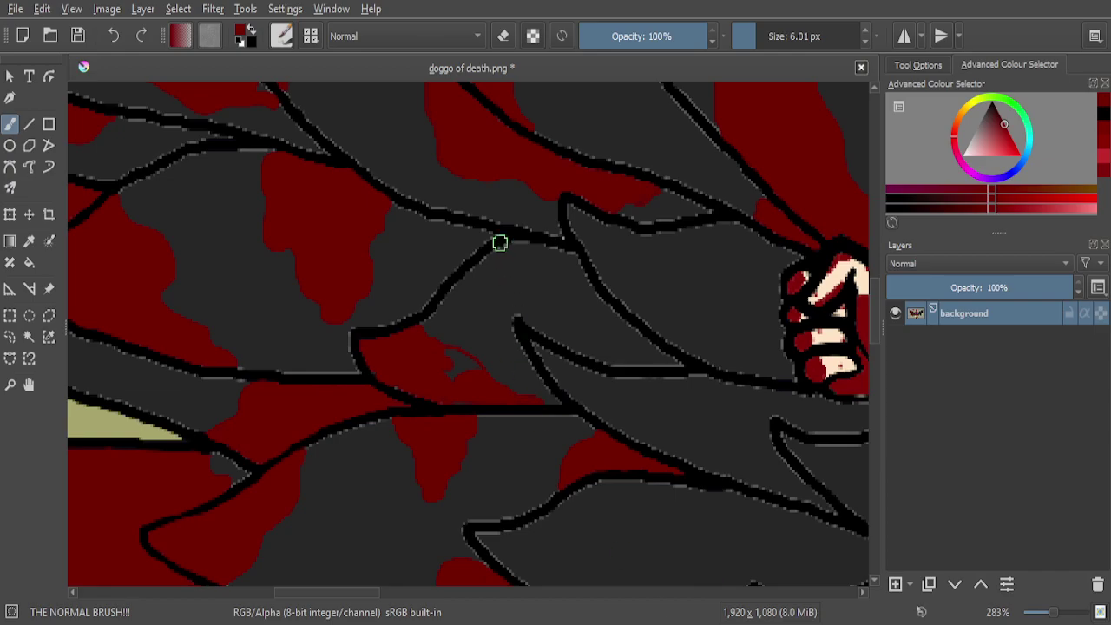
scroll(499, 241, down, 6)
scroll(477, 273, up, 6)
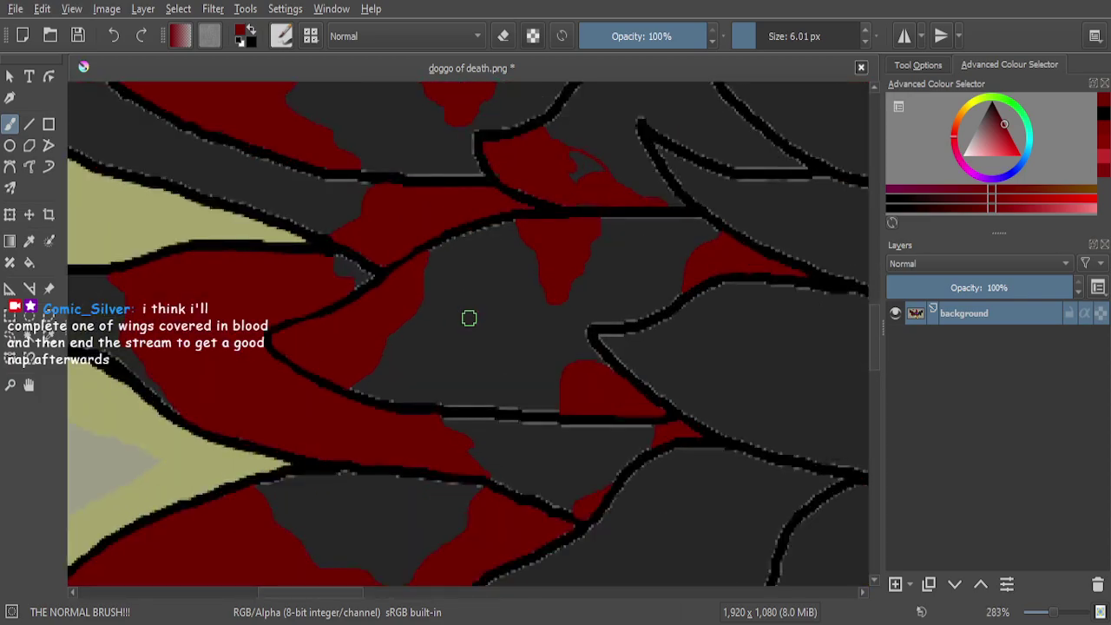
Paint a wavy dark red line across the large lowest feather with a 4.01 px brush, from the neighbouring feather's tip to the lower outline
scroll(469, 318, down, 5)
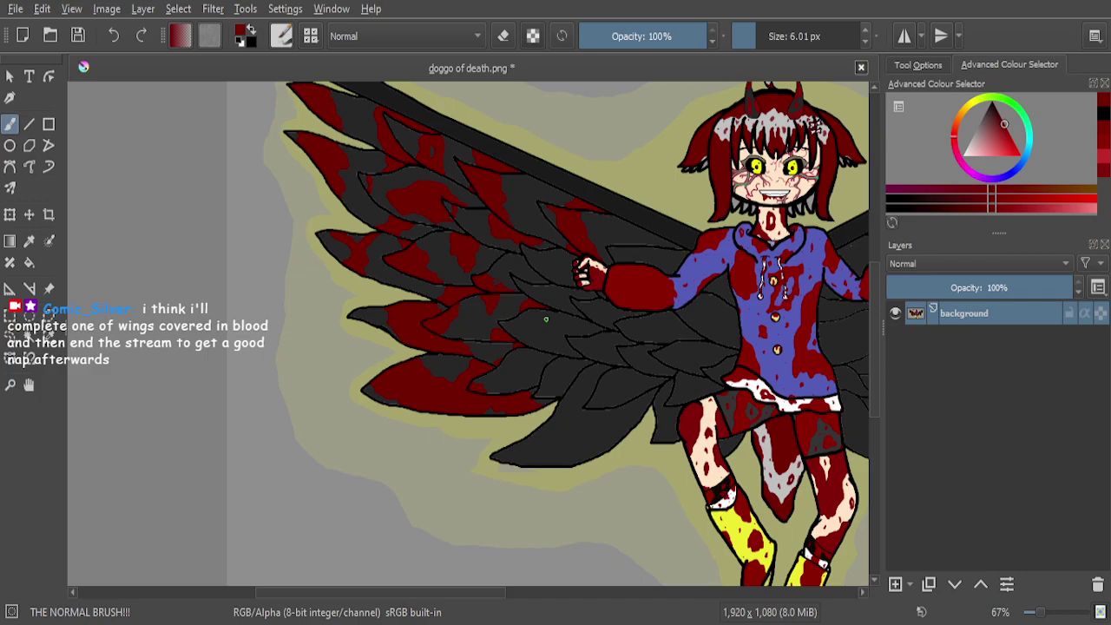
scroll(564, 427, up, 5)
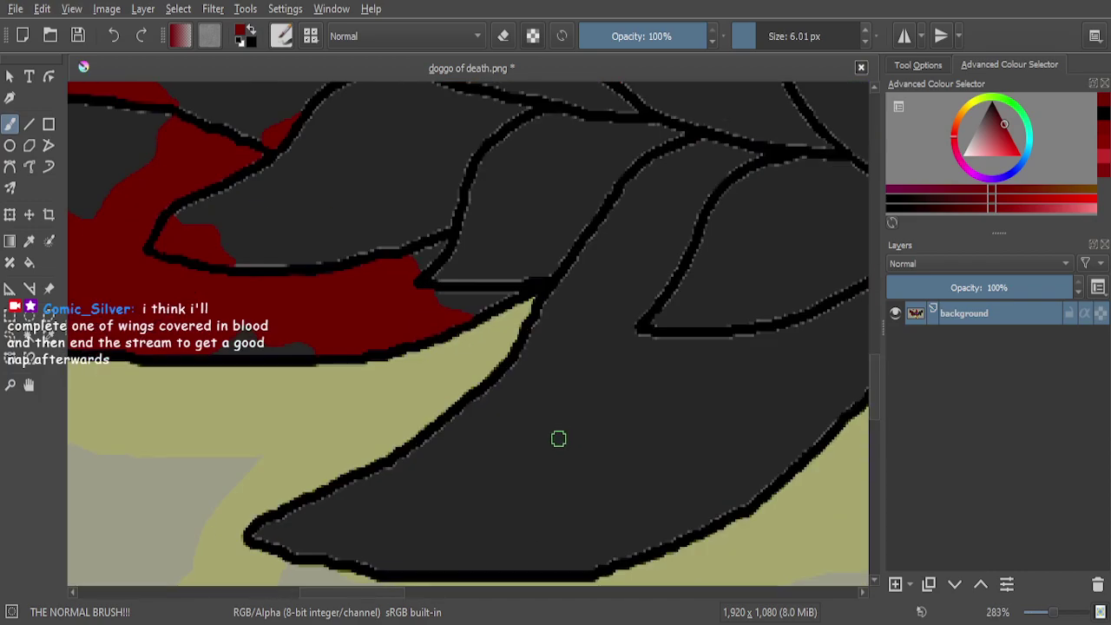
scroll(447, 518, up, 1)
scroll(675, 423, down, 1)
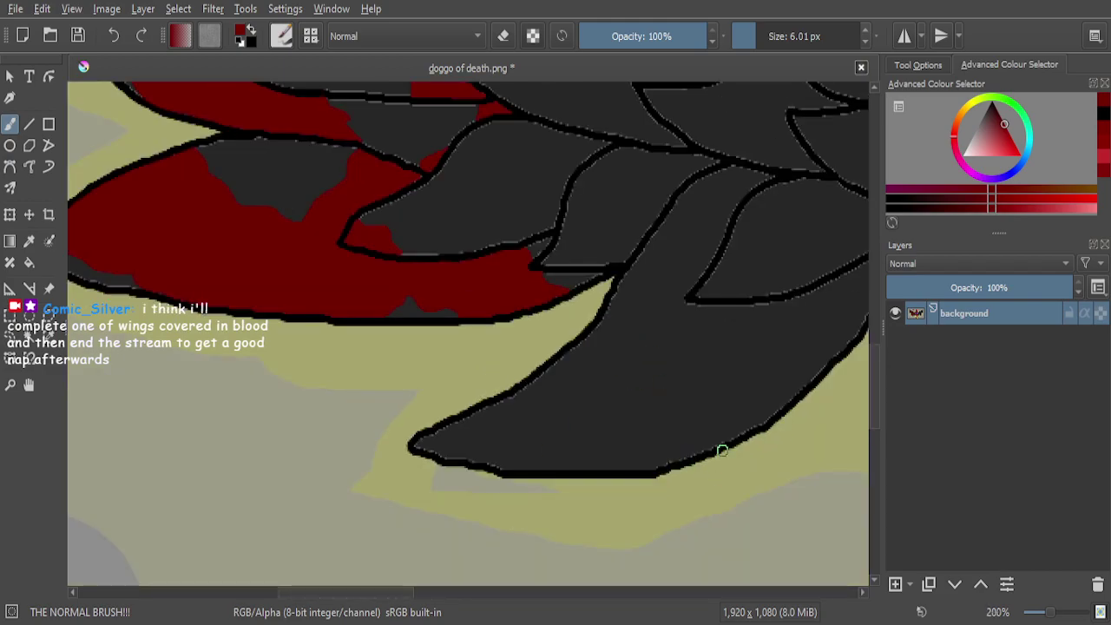
scroll(719, 451, up, 2)
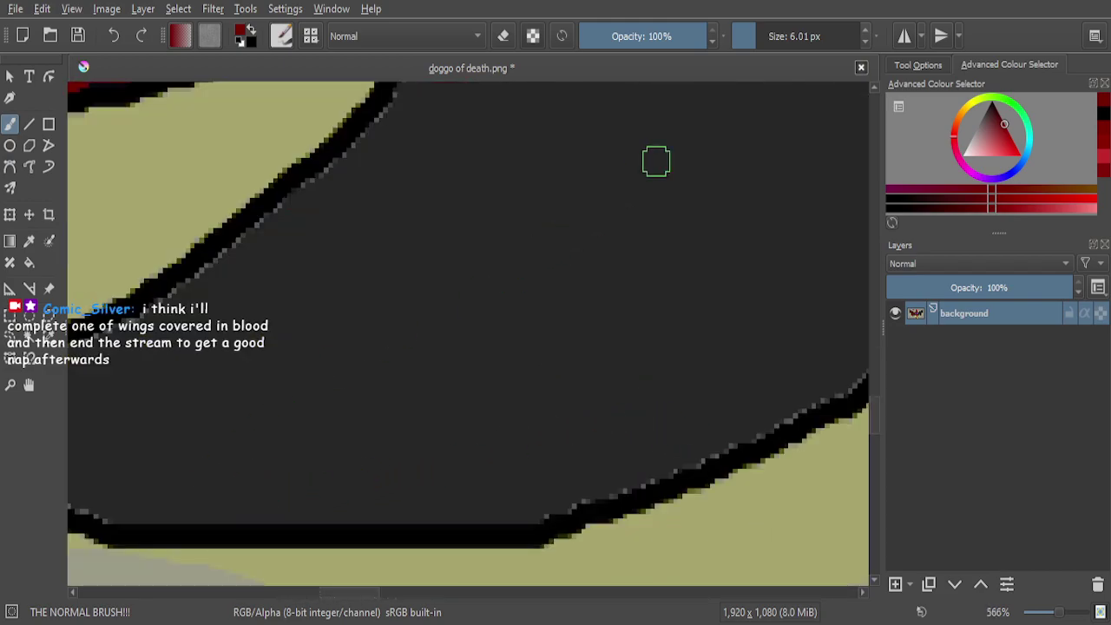
click(752, 38)
scroll(650, 310, down, 4)
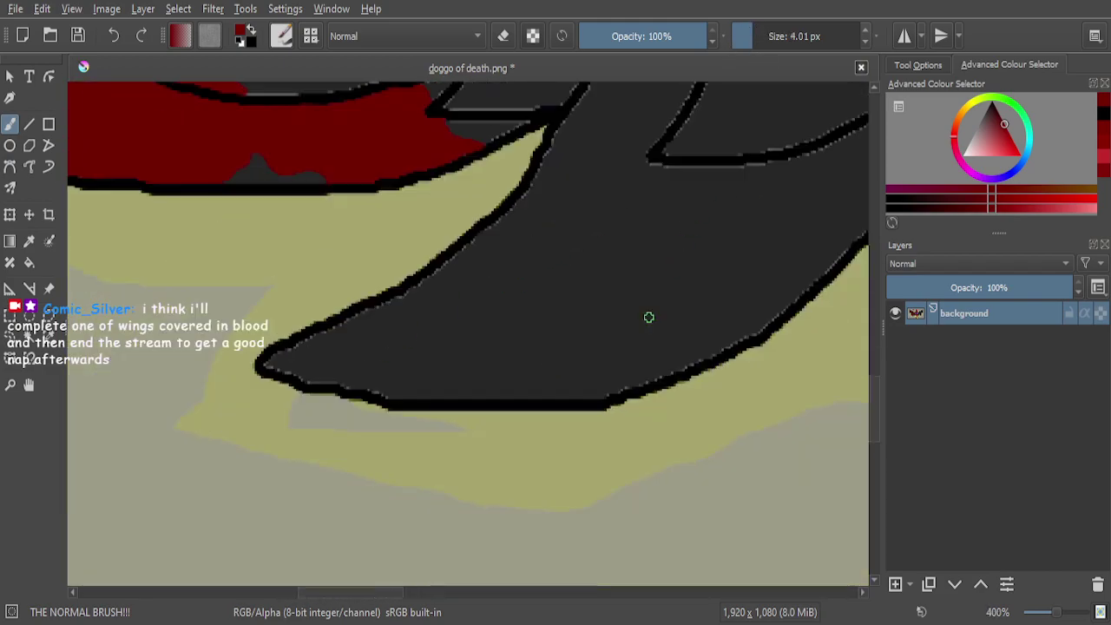
scroll(657, 268, up, 3)
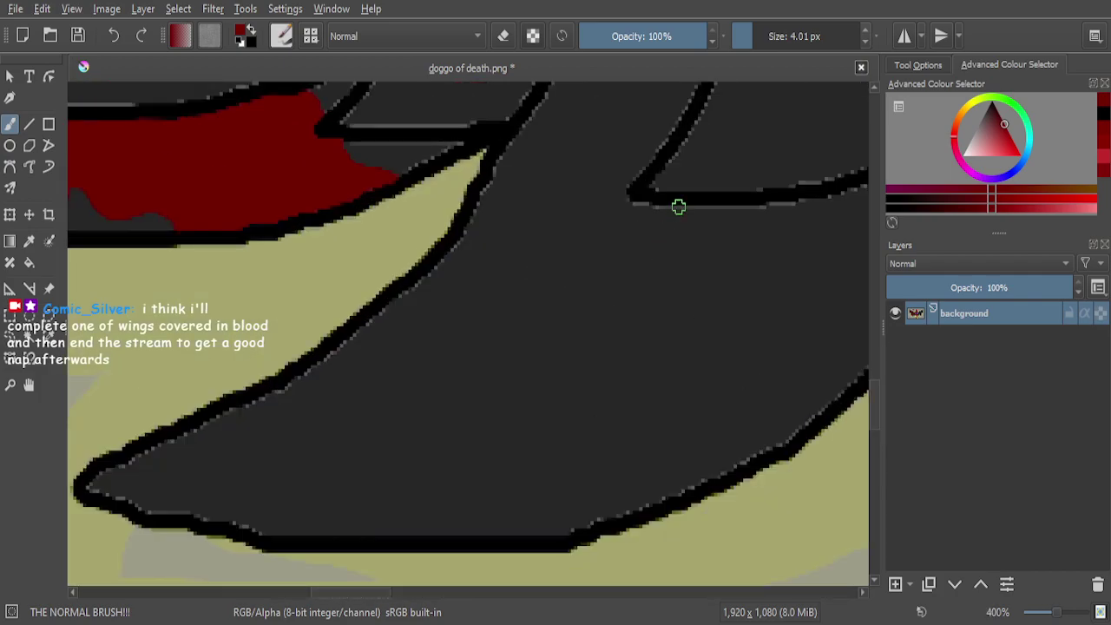
mouse_move(679, 207)
mouse_down()
mouse_move(625, 247)
mouse_move(623, 320)
mouse_move(585, 378)
mouse_move(564, 472)
mouse_move(548, 486)
mouse_move(493, 493)
mouse_move(422, 542)
mouse_move(434, 500)
mouse_move(463, 486)
mouse_move(409, 500)
mouse_up()
Widen the wavy line's lower end with dark red where it meets the feather's straight lower black line
scroll(427, 528, up, 6)
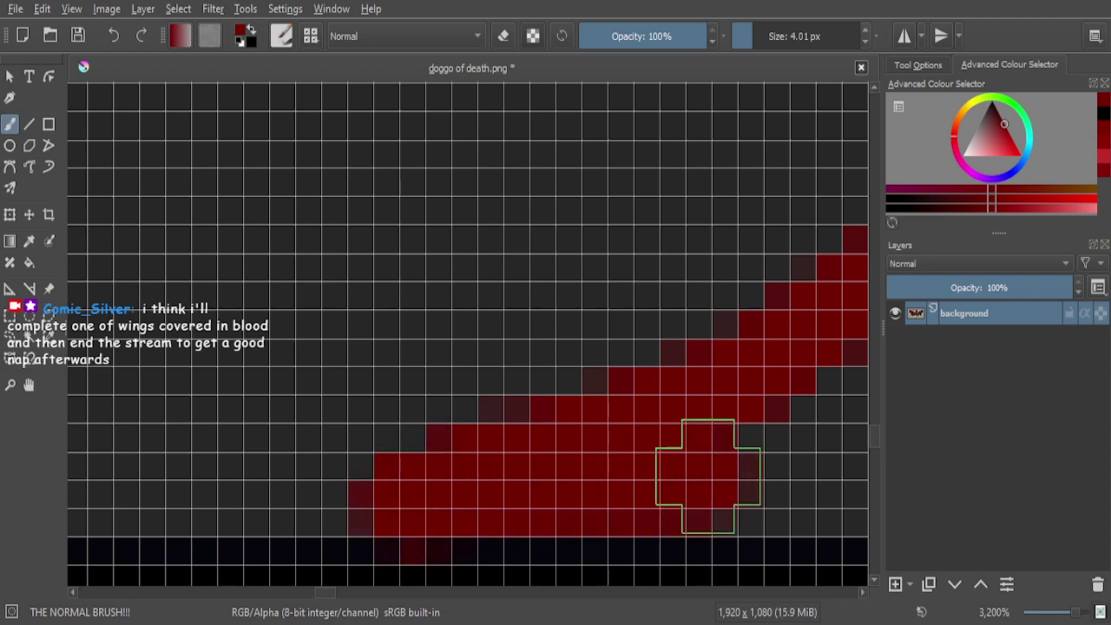
drag(700, 481, 864, 482)
drag(657, 473, 857, 402)
scroll(570, 447, down, 8)
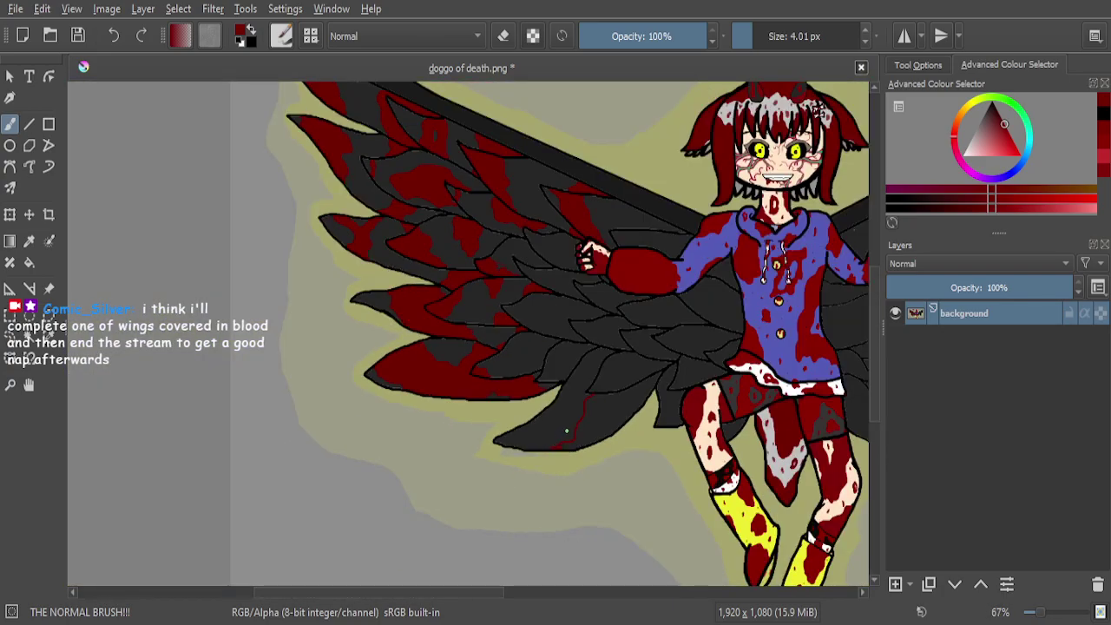
Fill the narrow corner where the large feather's two black lines converge with a small dark red patch
scroll(643, 343, up, 5)
scroll(665, 474, up, 8)
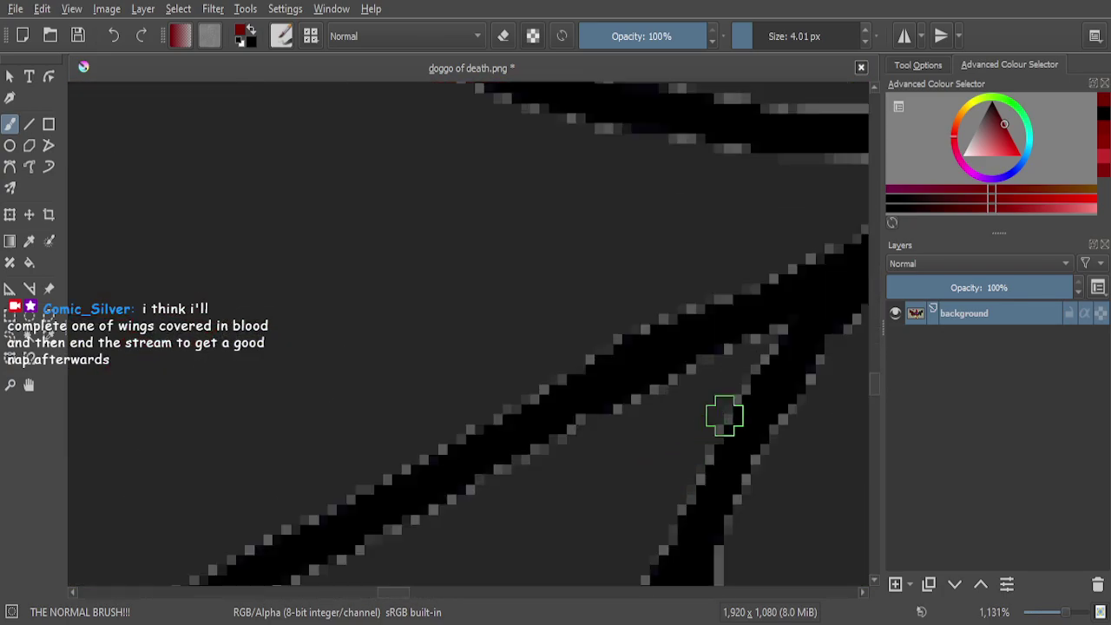
mouse_move(804, 273)
mouse_down()
mouse_move(563, 415)
mouse_move(678, 333)
mouse_move(363, 505)
mouse_move(265, 541)
mouse_move(761, 311)
mouse_move(615, 511)
mouse_move(576, 539)
mouse_move(617, 430)
mouse_move(503, 499)
mouse_up()
Extend dark red from the corner patch along the underside of the curved black line, covering the grey edge pixels
scroll(756, 318, down, 5)
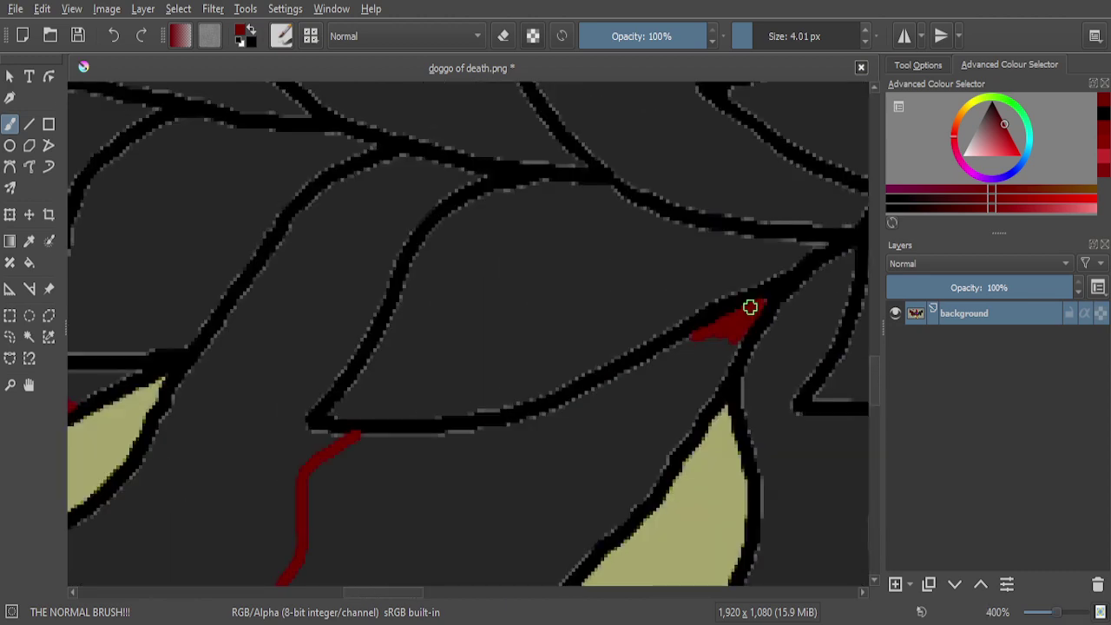
scroll(691, 351, up, 6)
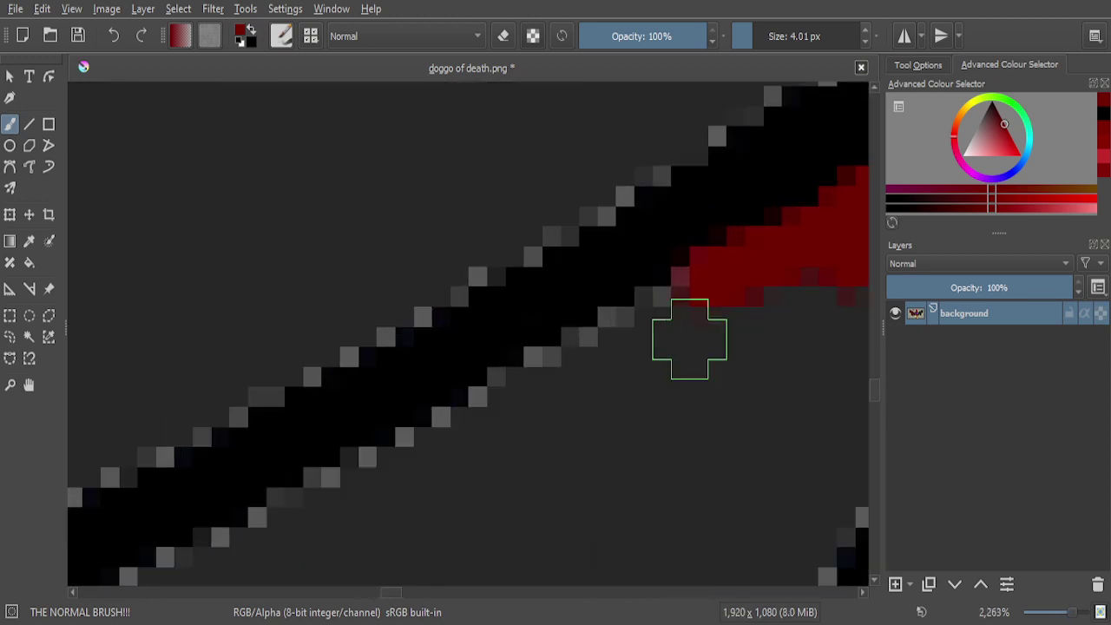
mouse_move(698, 291)
mouse_down()
mouse_move(432, 454)
mouse_move(282, 520)
mouse_move(212, 563)
mouse_up()
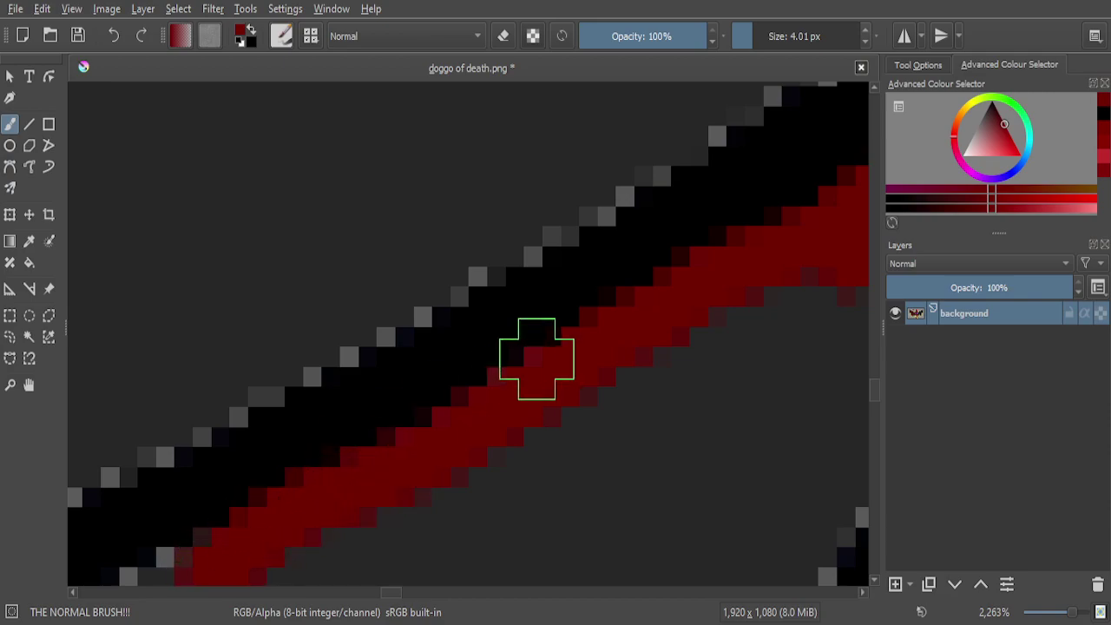
scroll(537, 358, down, 5)
scroll(416, 399, up, 7)
mouse_move(748, 327)
mouse_down()
mouse_move(739, 355)
mouse_move(313, 547)
mouse_move(261, 539)
mouse_up()
Continue the dark red edge along the flatter stretch of the black line towards the neighbouring feather's tip
scroll(706, 285, down, 5)
scroll(543, 354, up, 3)
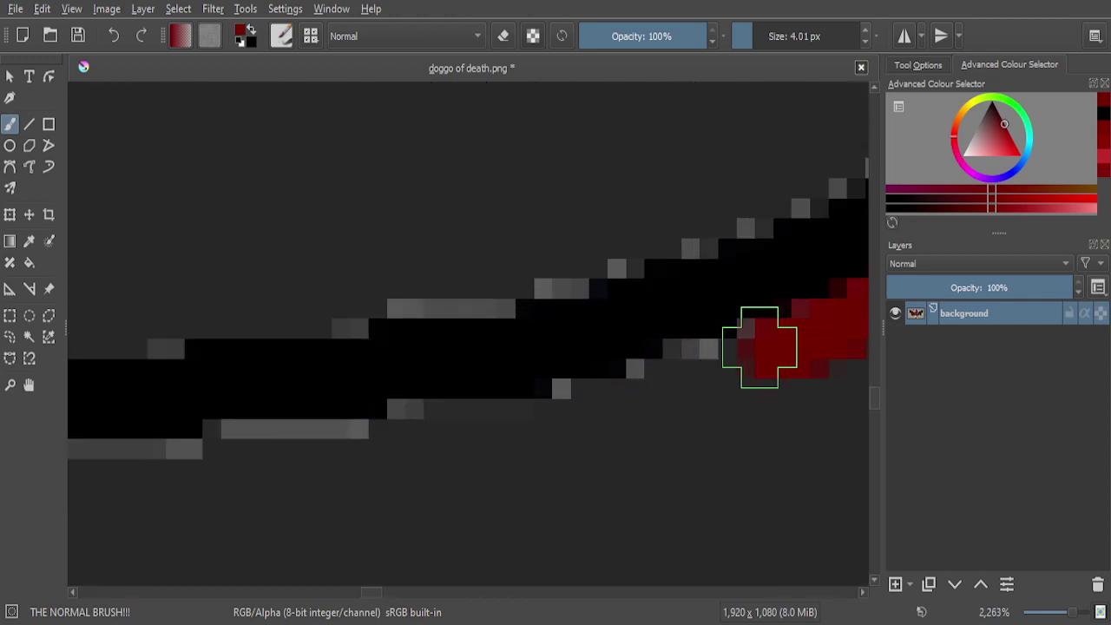
scroll(752, 347, up, 2)
mouse_move(772, 328)
mouse_down()
mouse_move(517, 438)
mouse_move(236, 520)
mouse_move(148, 516)
mouse_up()
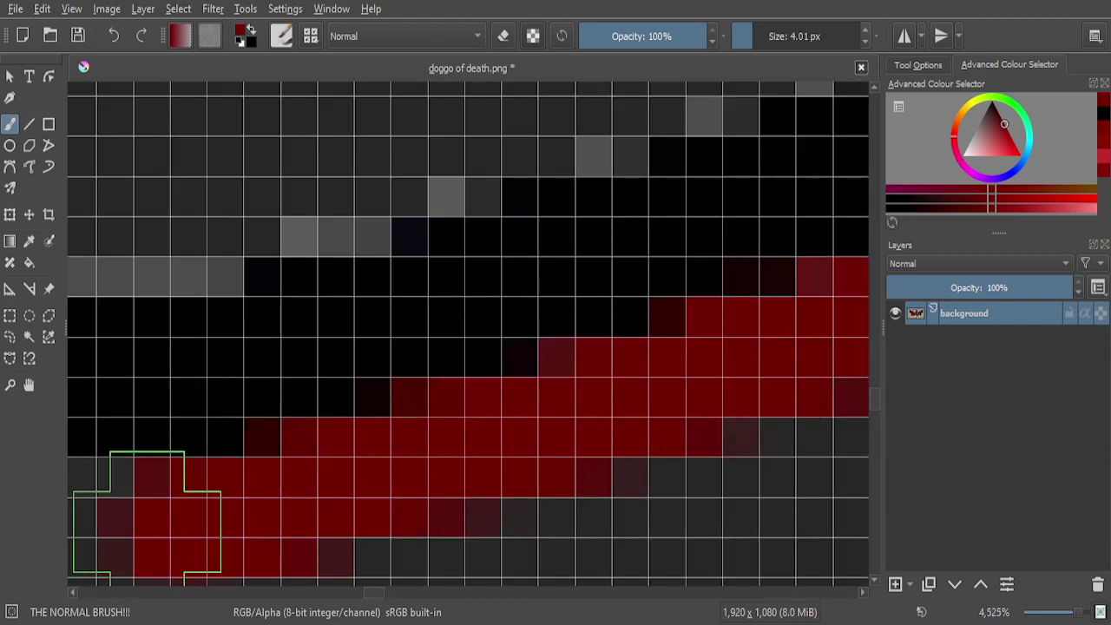
scroll(702, 298, down, 5)
scroll(591, 334, up, 4)
mouse_move(711, 322)
mouse_down()
mouse_move(665, 322)
mouse_move(409, 379)
mouse_move(359, 372)
mouse_move(405, 370)
mouse_move(376, 358)
mouse_up()
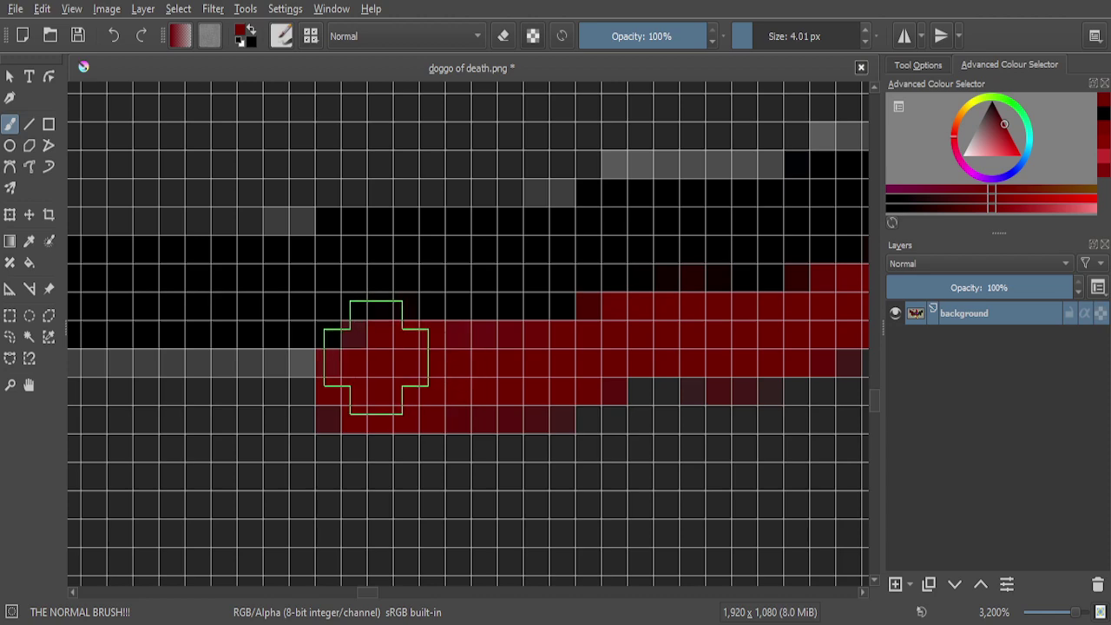
Complete the dark red edge under the straight end of the black line, joining it to the start of the wavy line
scroll(576, 324, down, 4)
scroll(442, 322, up, 4)
drag(596, 373, 291, 384)
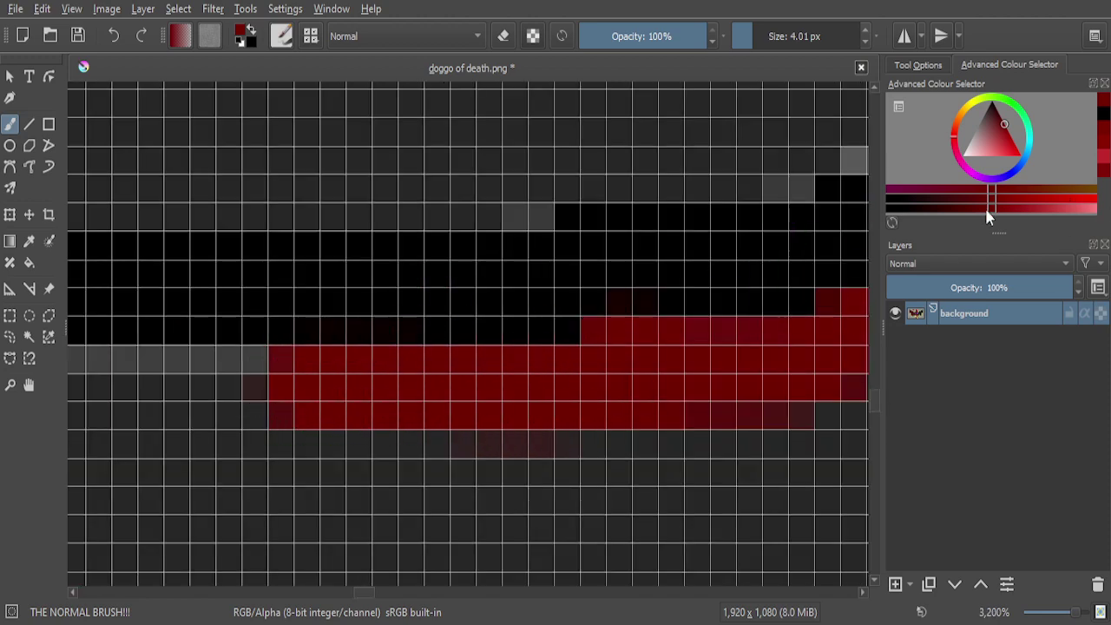
scroll(495, 322, down, 3)
scroll(488, 348, up, 4)
mouse_move(556, 357)
mouse_down()
mouse_move(670, 387)
mouse_move(464, 409)
mouse_move(403, 409)
mouse_move(478, 391)
mouse_move(612, 389)
mouse_move(116, 397)
mouse_up()
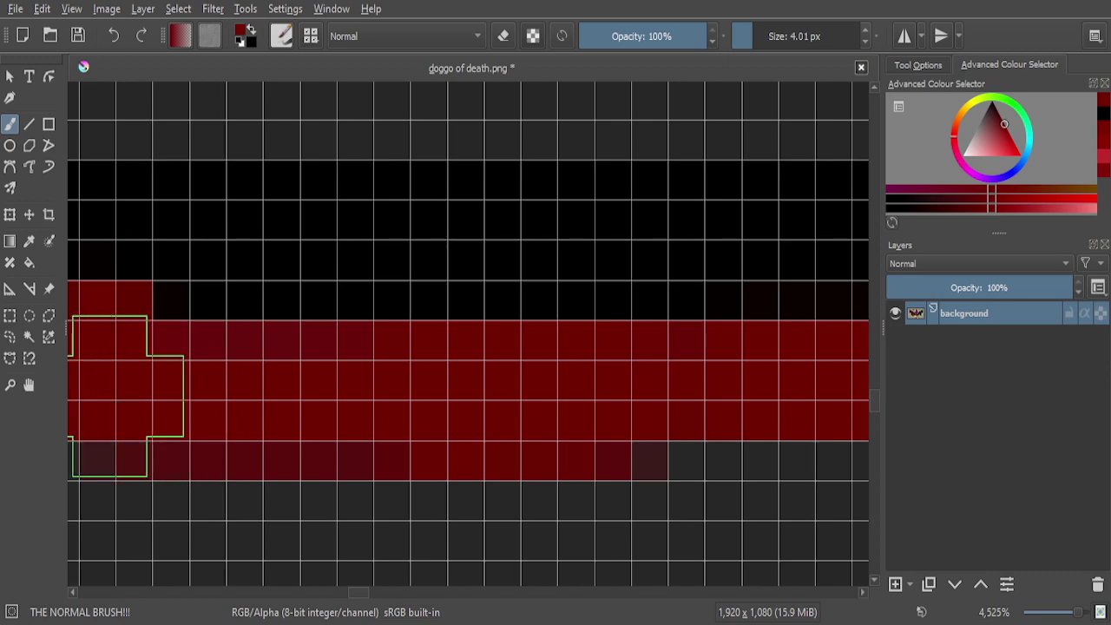
scroll(412, 362, down, 3)
scroll(412, 362, down, 3)
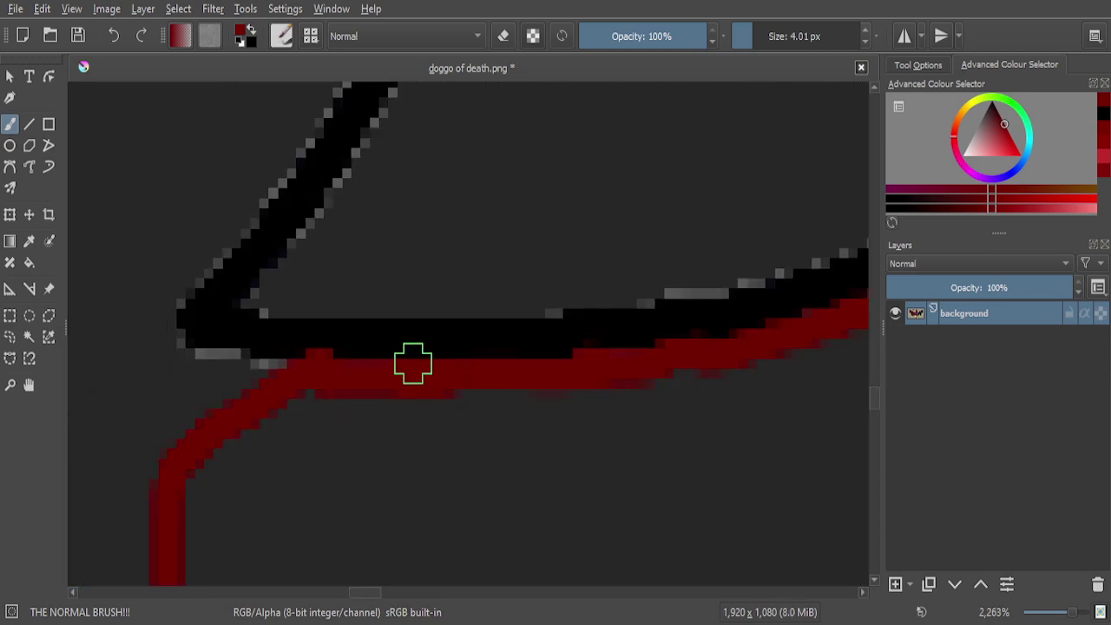
Cover the red bump on the black line with black sampled from the outline, and restore dark red as the brush colour
scroll(411, 361, up, 7)
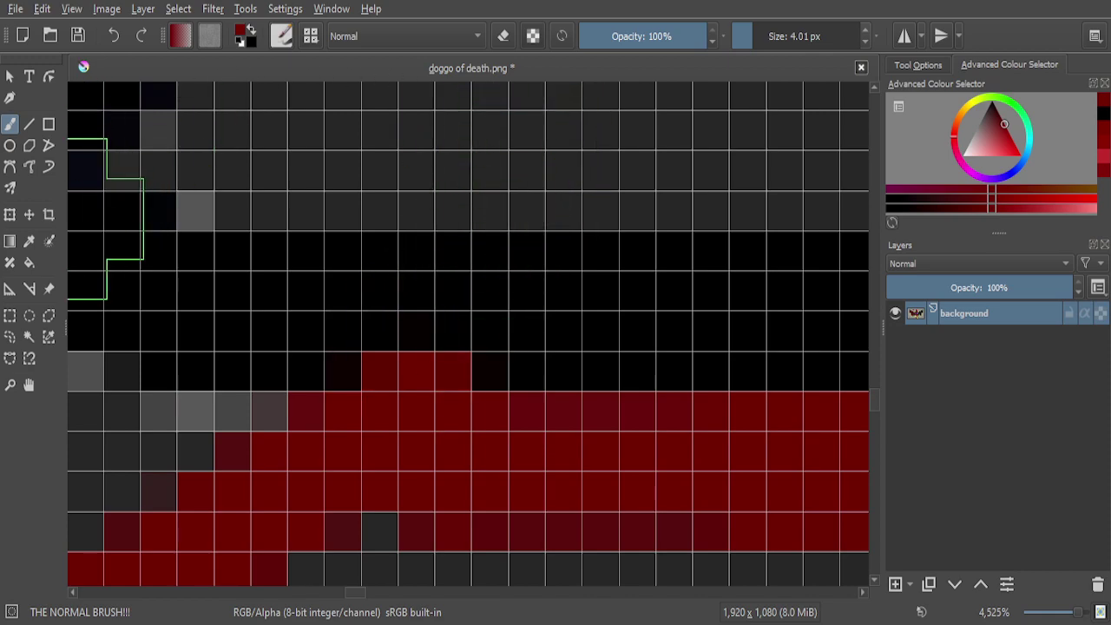
click(28, 244)
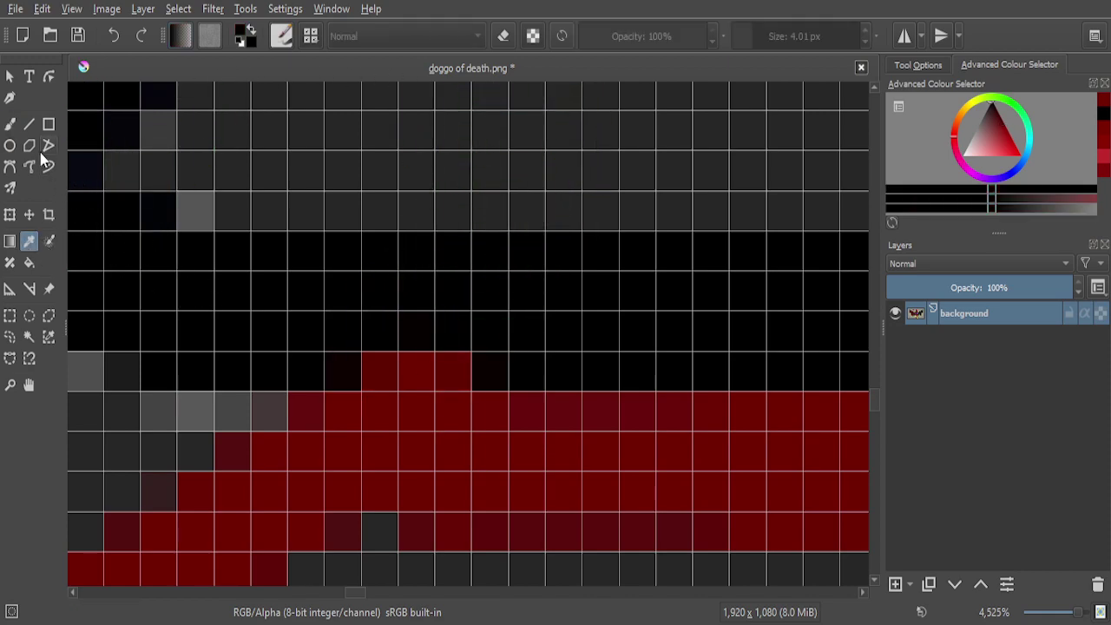
click(9, 124)
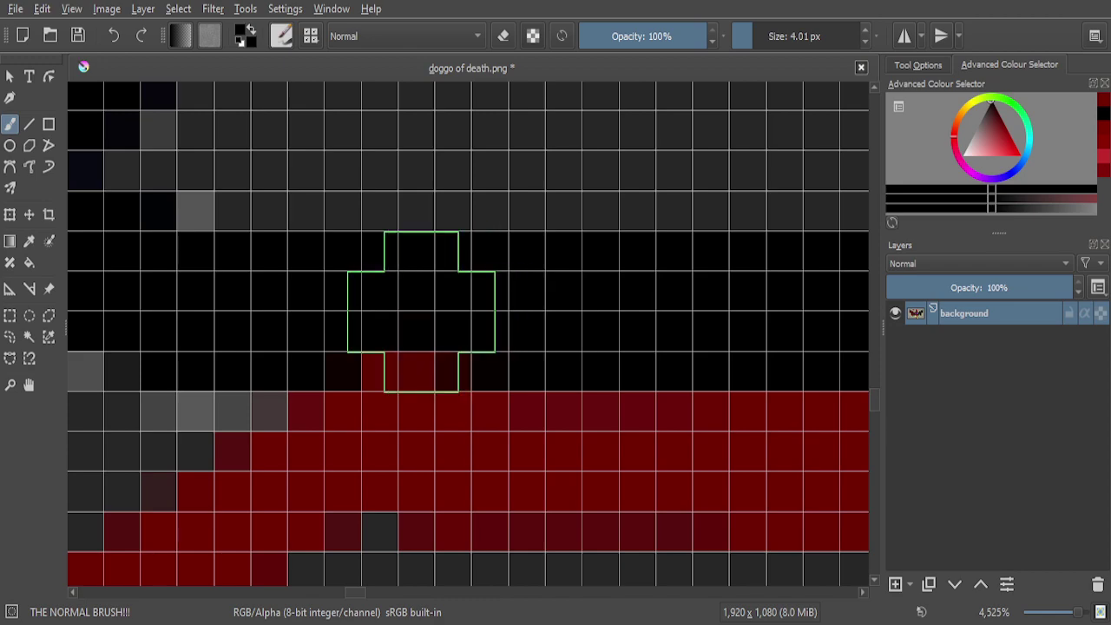
scroll(520, 308, down, 3)
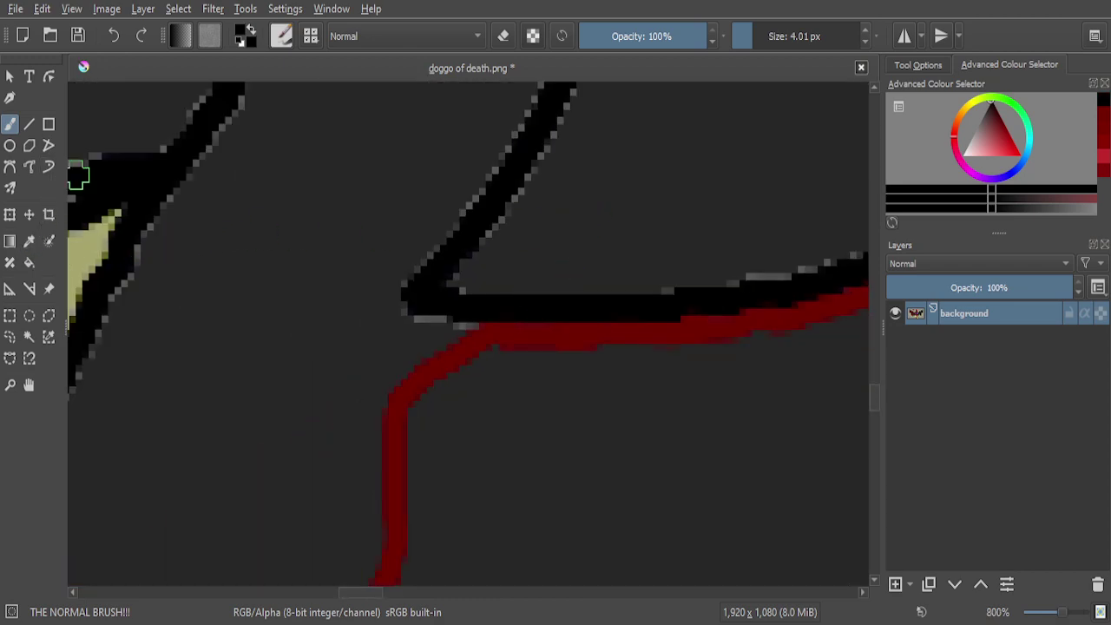
click(1104, 117)
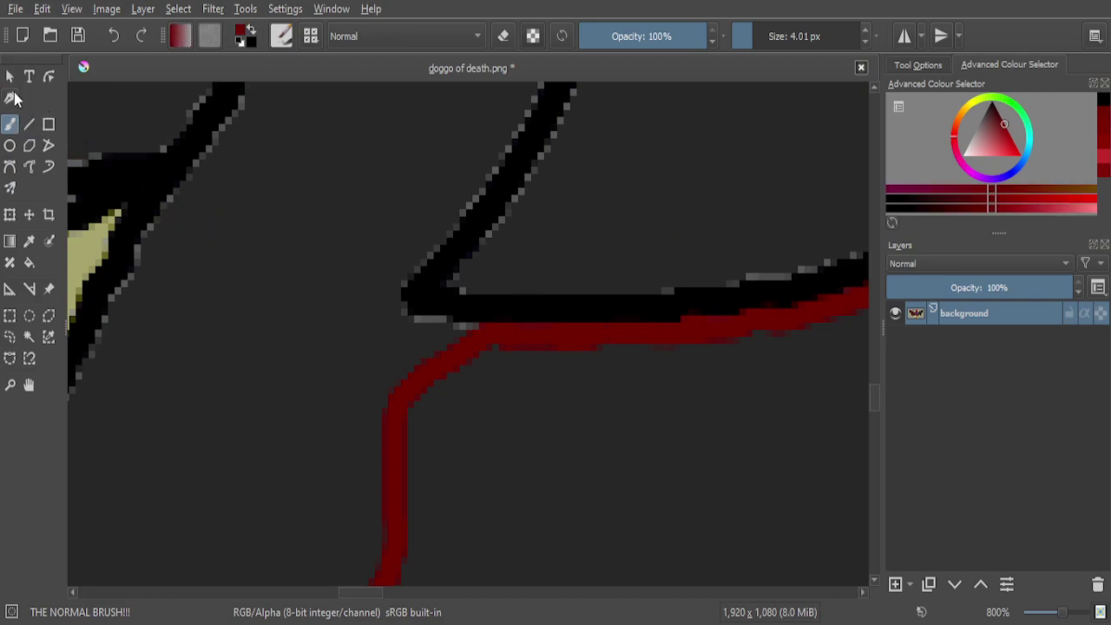
click(11, 78)
scroll(340, 258, down, 5)
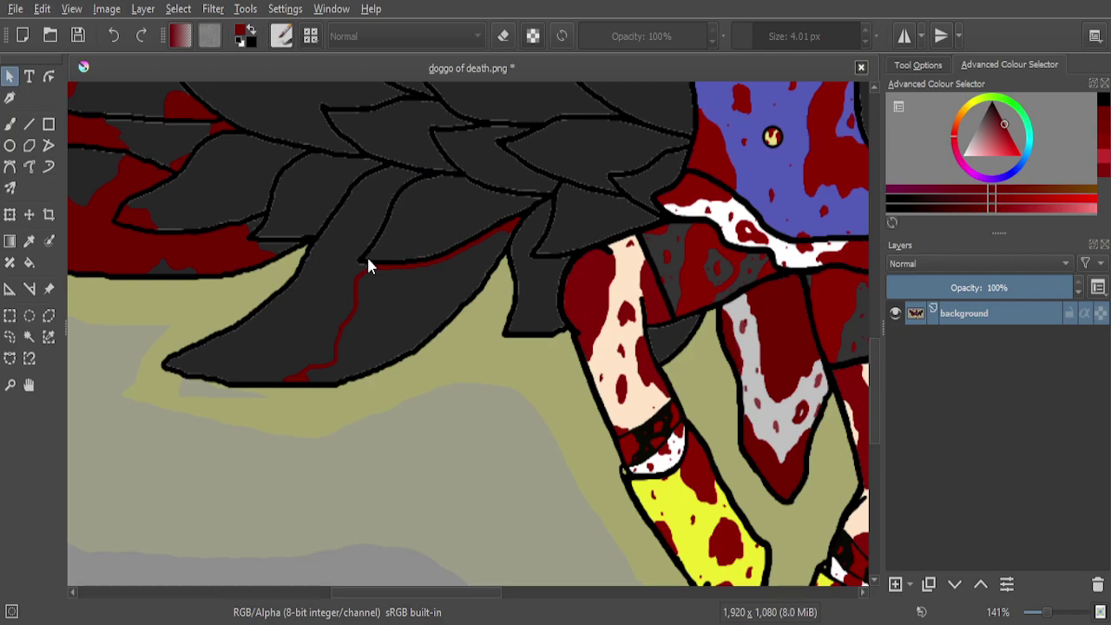
scroll(368, 259, down, 2)
scroll(368, 259, up, 7)
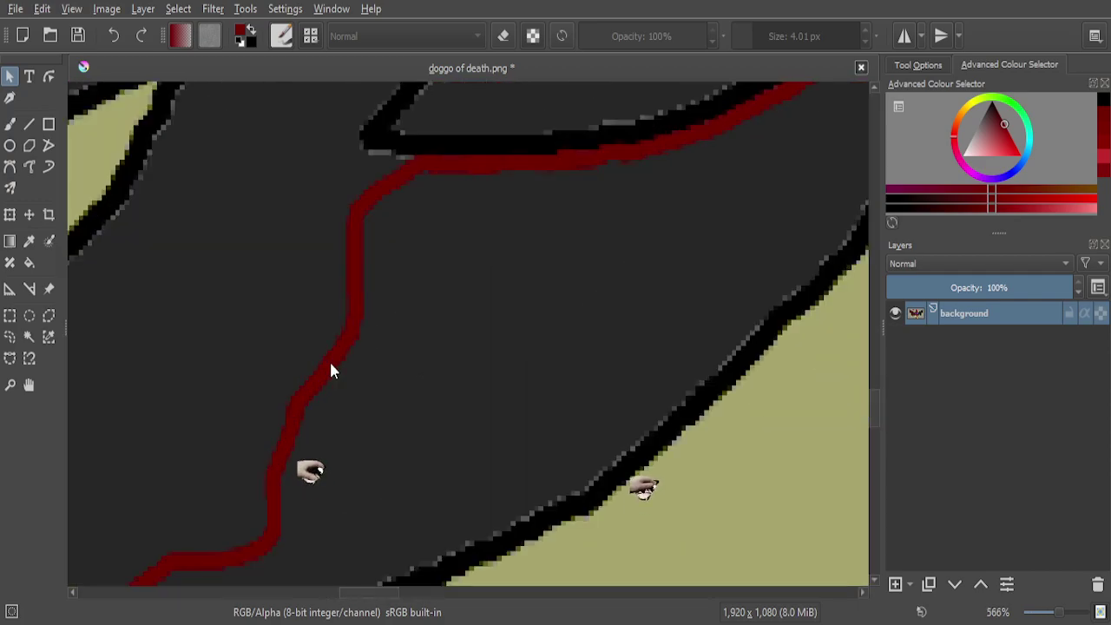
scroll(331, 366, down, 2)
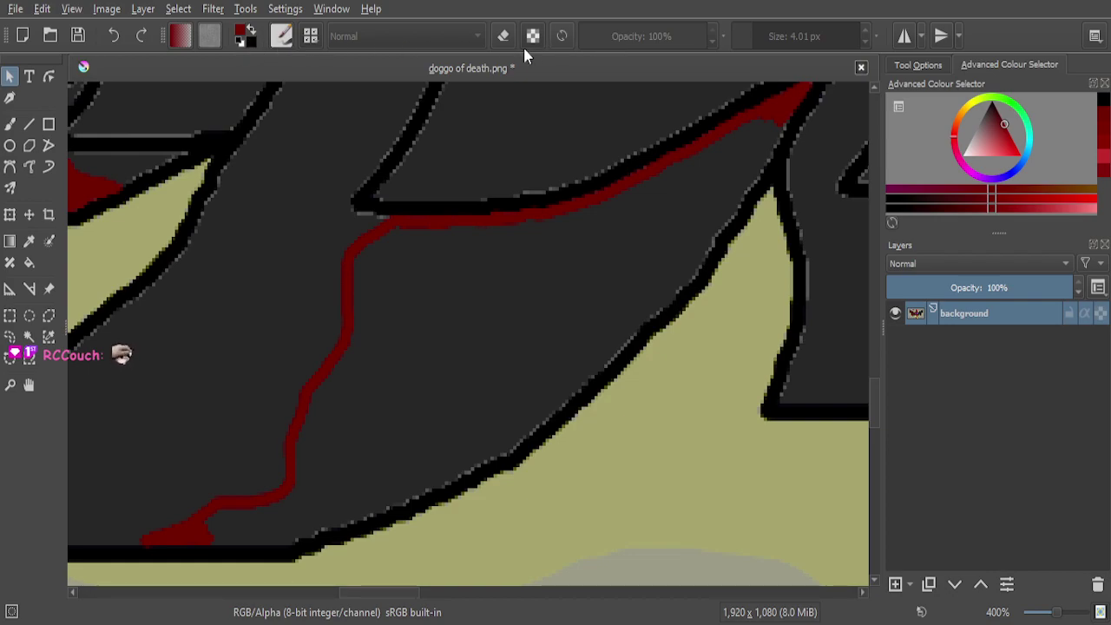
Try erasing the grey area beside the dark red corner patch with an 18.16 px brush in eraser mode, and undo the stroke
click(13, 125)
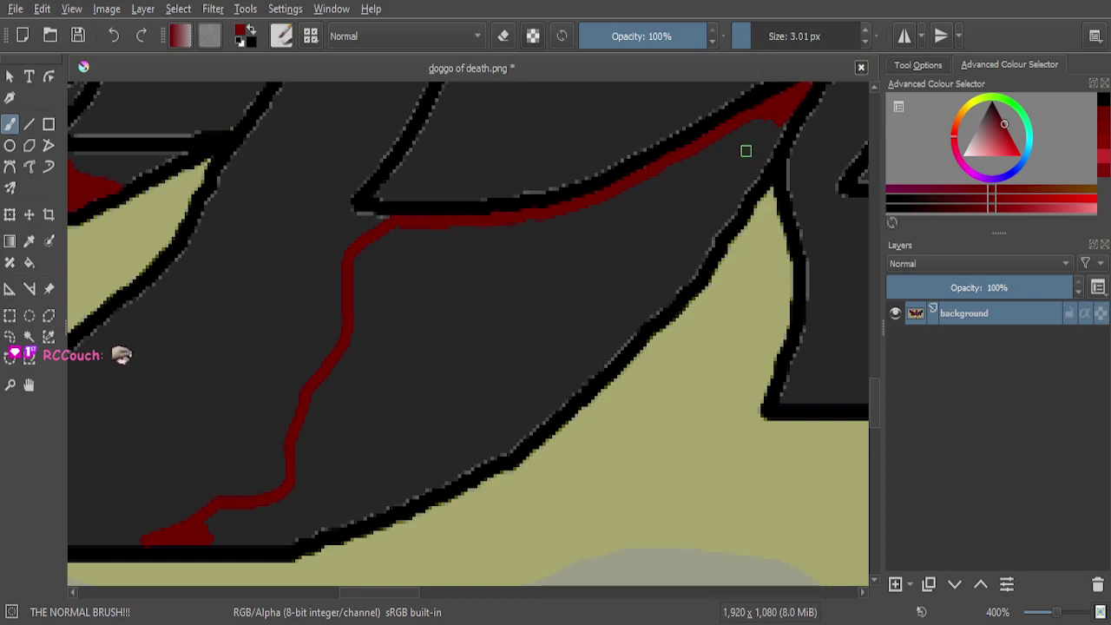
scroll(745, 151, down, 2)
scroll(541, 246, up, 2)
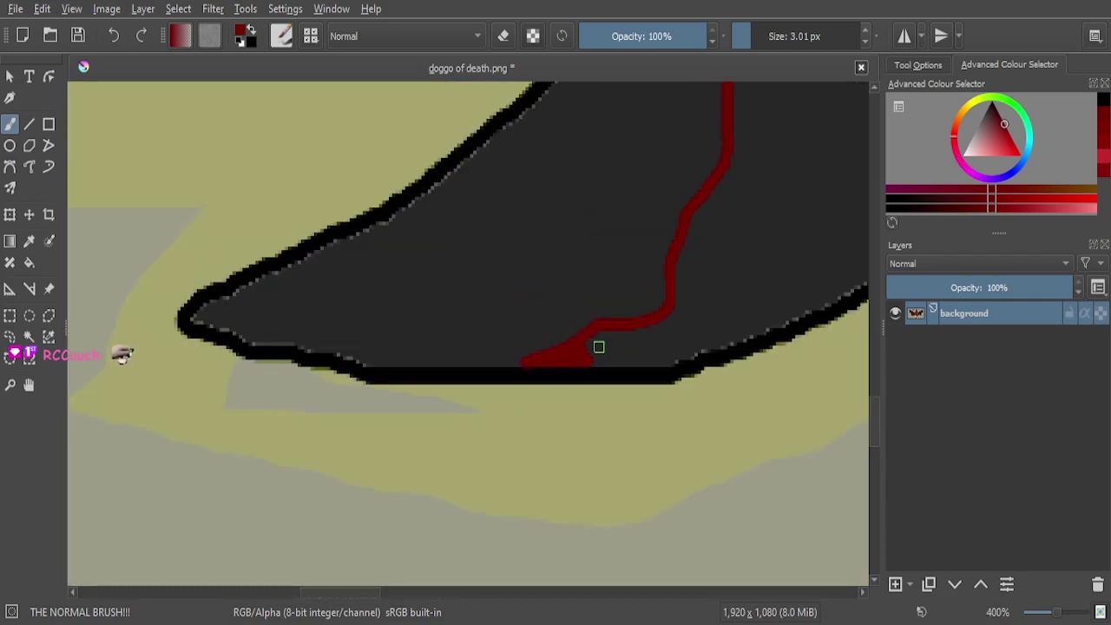
scroll(599, 348, up, 3)
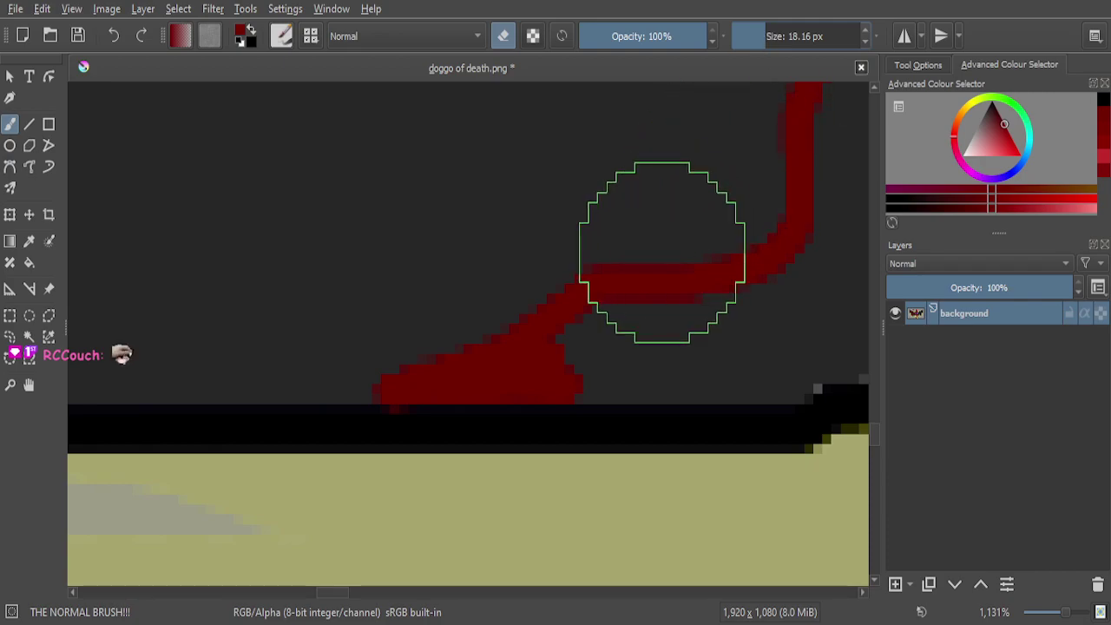
scroll(652, 213, down, 7)
scroll(716, 217, up, 6)
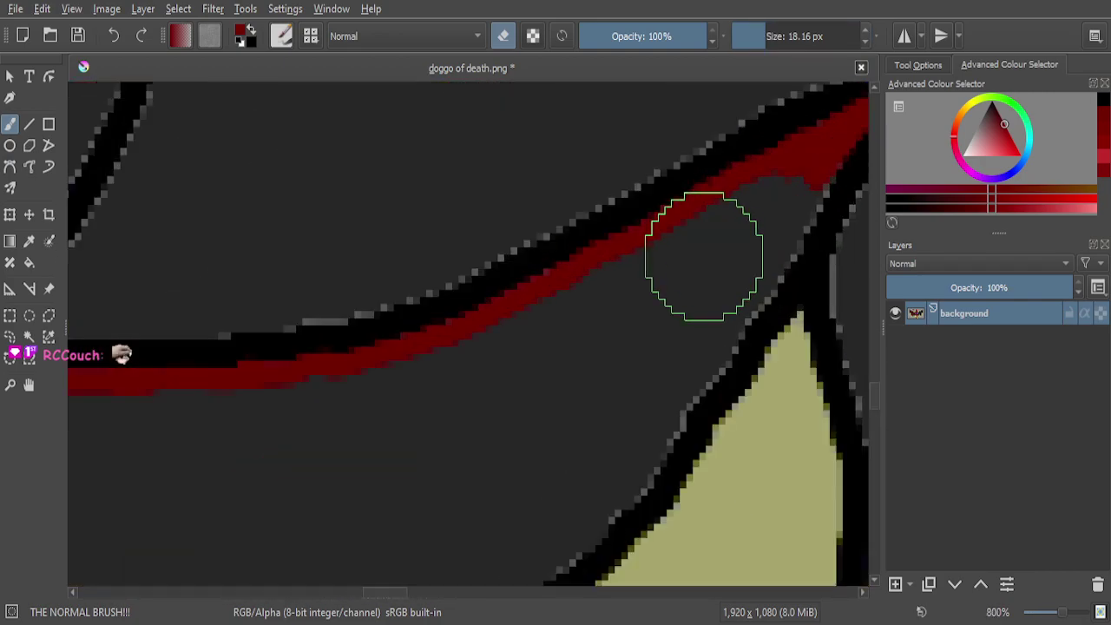
drag(743, 229, 717, 267)
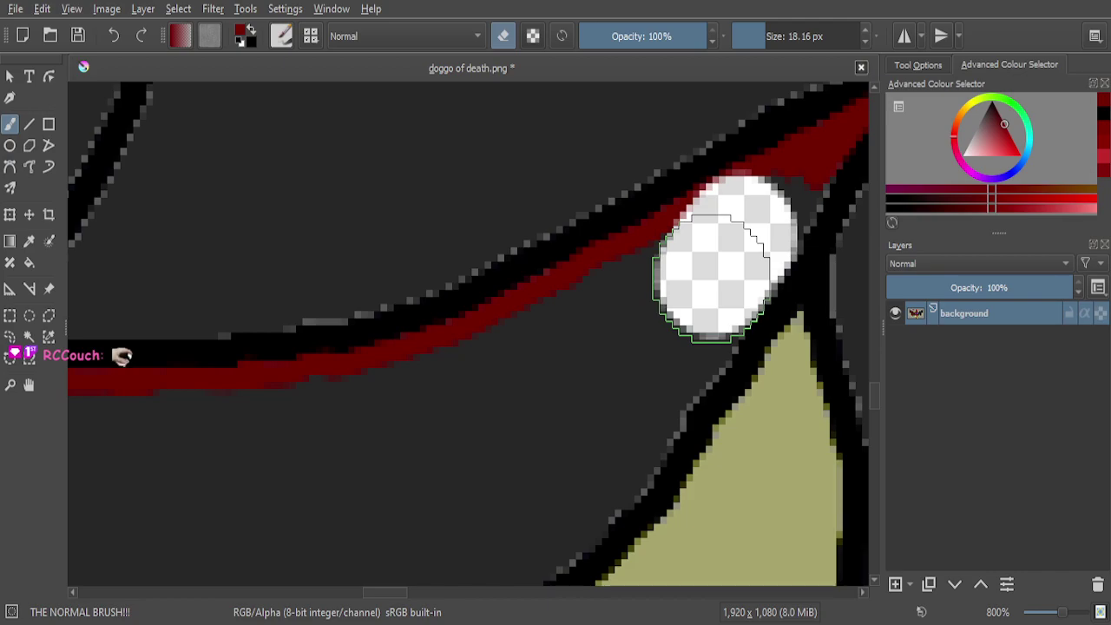
click(111, 37)
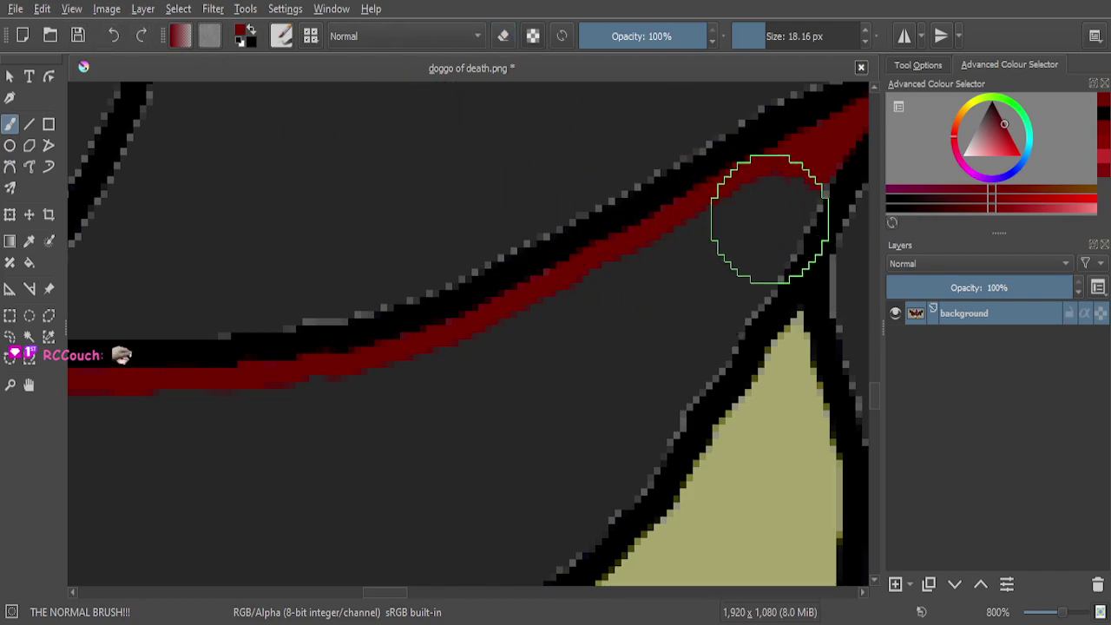
Paint the upper part of the lower wing feather dark red, filling between the overlapping feather's edge and the thin drip outline
click(742, 239)
mouse_move(742, 240)
mouse_down()
mouse_move(632, 439)
mouse_move(512, 535)
mouse_move(523, 467)
mouse_move(573, 388)
mouse_move(703, 247)
mouse_move(637, 301)
mouse_move(385, 410)
mouse_move(323, 427)
mouse_move(164, 433)
mouse_move(204, 497)
mouse_move(368, 484)
mouse_move(490, 433)
mouse_up()
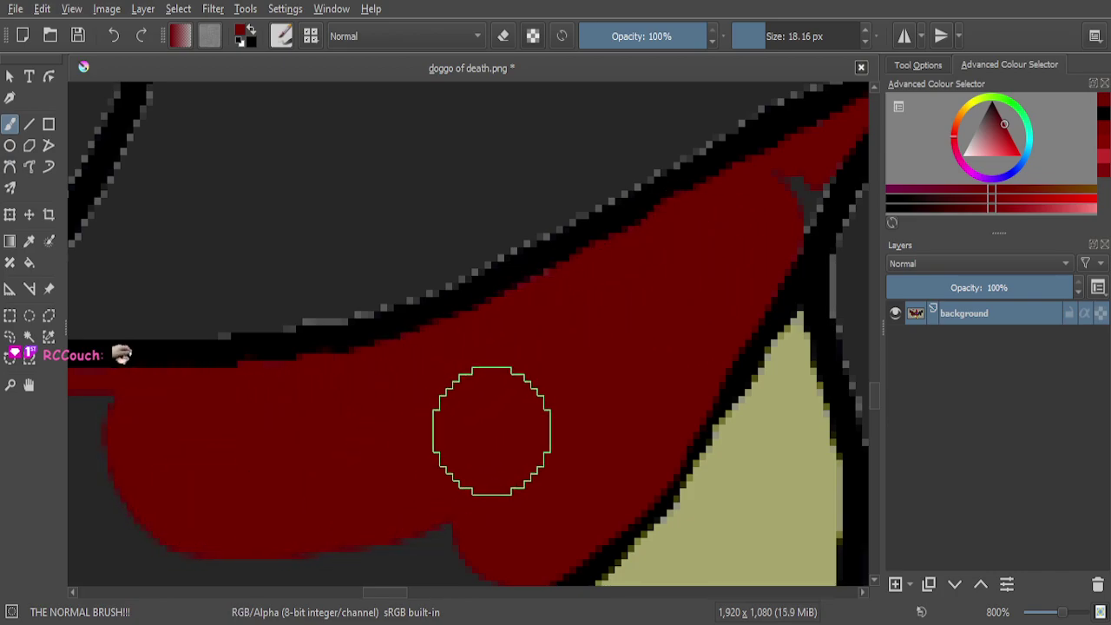
scroll(540, 390, down, 3)
drag(540, 389, 315, 389)
scroll(322, 396, up, 4)
scroll(518, 373, up, 1)
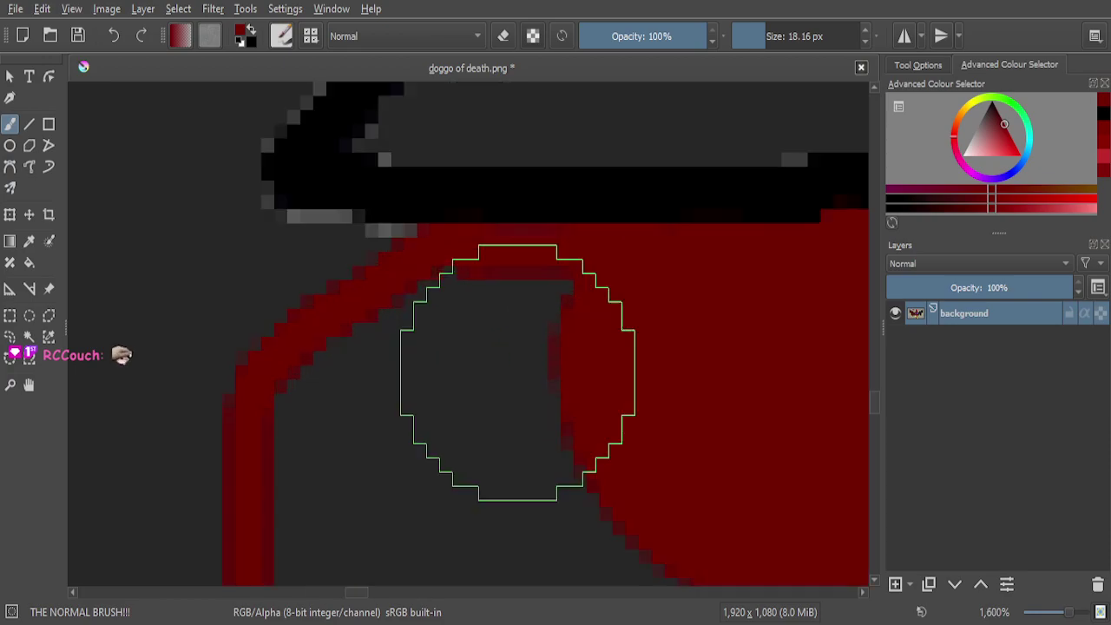
mouse_move(564, 347)
mouse_down()
mouse_move(459, 359)
mouse_move(421, 384)
mouse_up()
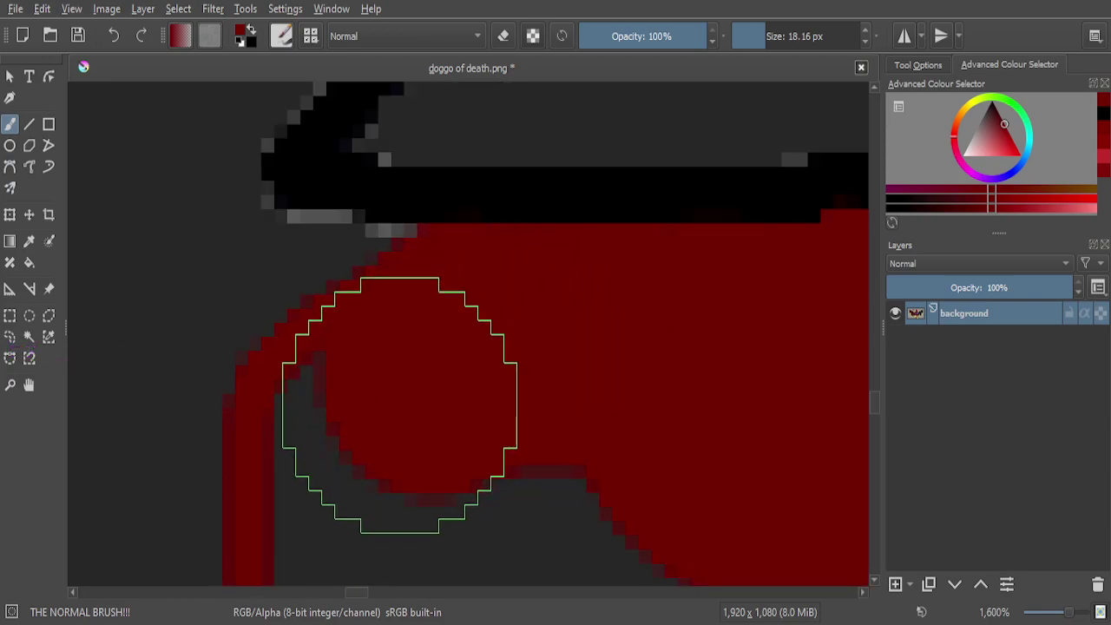
mouse_move(399, 406)
mouse_down()
mouse_move(359, 438)
mouse_move(351, 474)
mouse_move(367, 523)
mouse_move(392, 394)
mouse_up()
scroll(391, 365, down, 4)
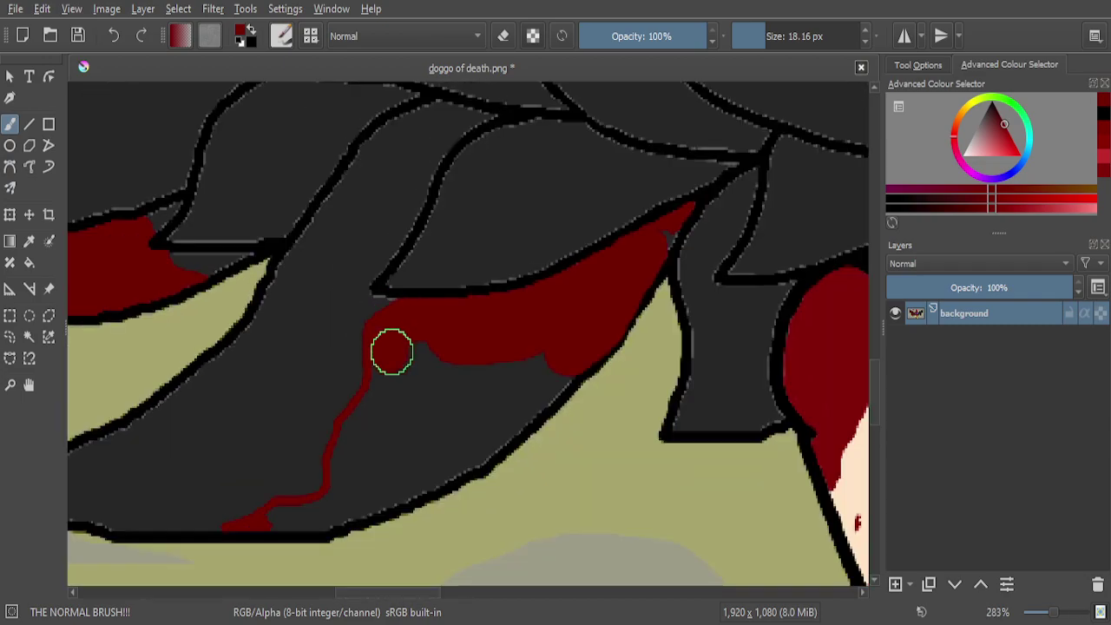
Extend the dark red fill down along the thin drip line and smooth its inner edge toward the feather's middle
scroll(375, 442, up, 4)
scroll(472, 308, down, 1)
scroll(472, 217, up, 3)
mouse_move(471, 211)
mouse_down()
mouse_move(428, 420)
mouse_move(461, 431)
mouse_move(565, 279)
mouse_move(680, 174)
mouse_move(617, 158)
mouse_move(539, 267)
mouse_move(581, 330)
mouse_move(651, 325)
mouse_move(624, 393)
mouse_move(584, 436)
mouse_move(523, 442)
mouse_up()
scroll(521, 303, down, 4)
scroll(476, 373, up, 4)
mouse_move(590, 193)
mouse_down()
mouse_move(570, 176)
mouse_move(515, 278)
mouse_move(486, 382)
mouse_up()
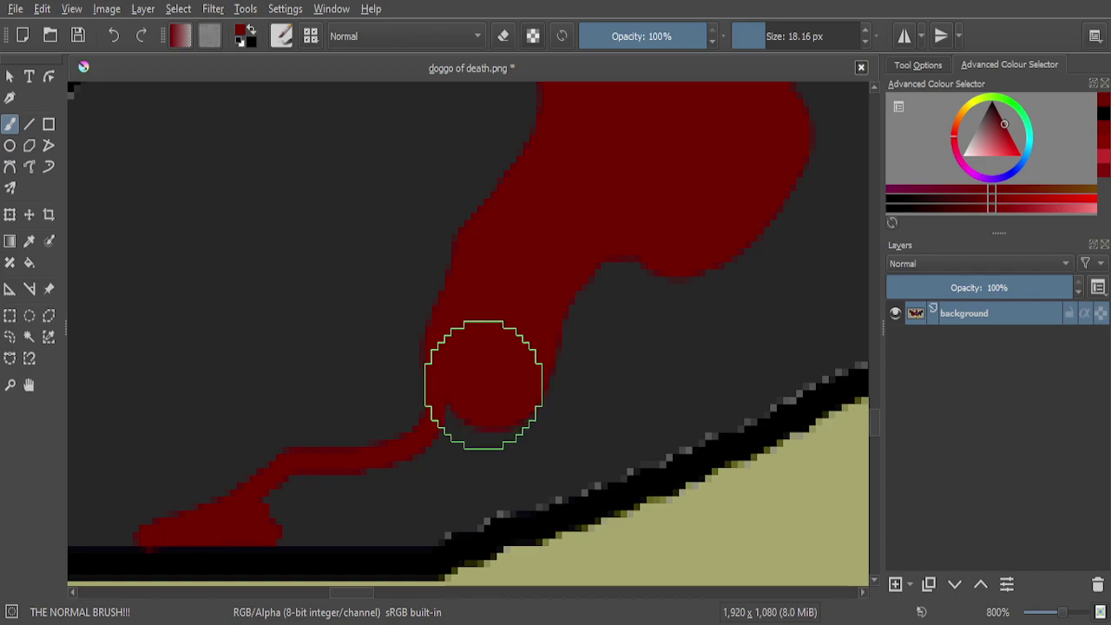
drag(517, 318, 662, 235)
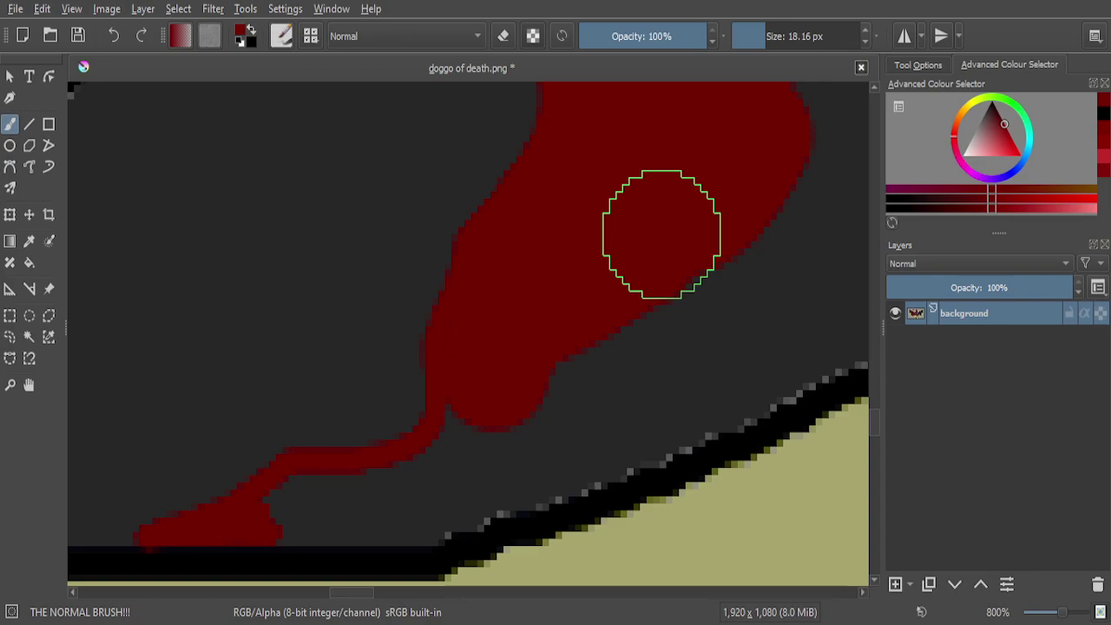
scroll(632, 325, down, 3)
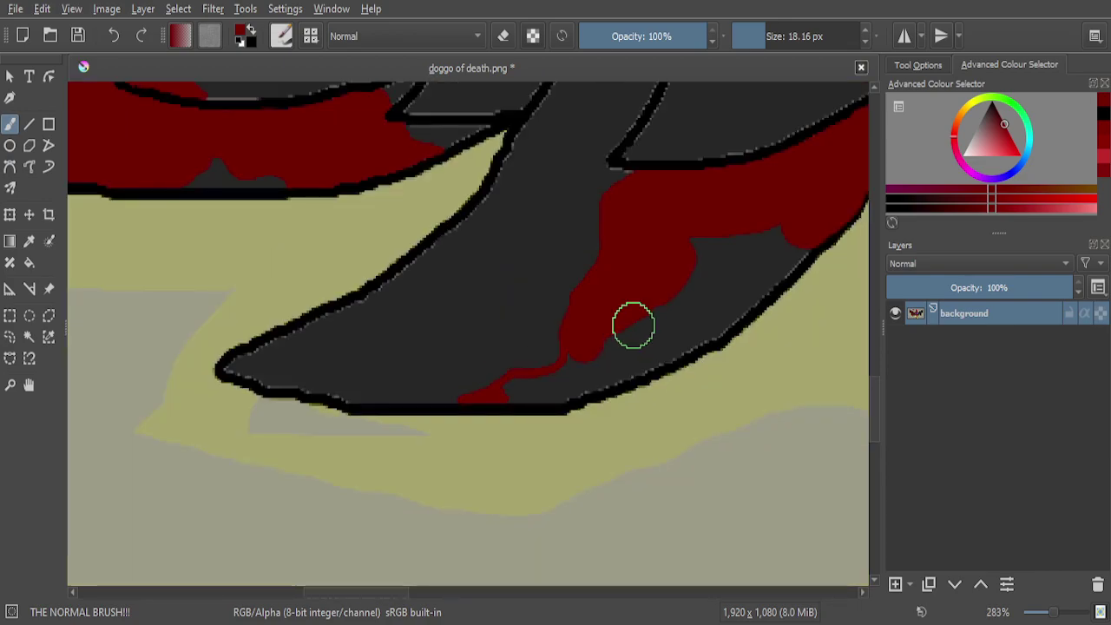
Widen the lower end of the red drip down to the feather's black bottom outline
scroll(571, 352, up, 8)
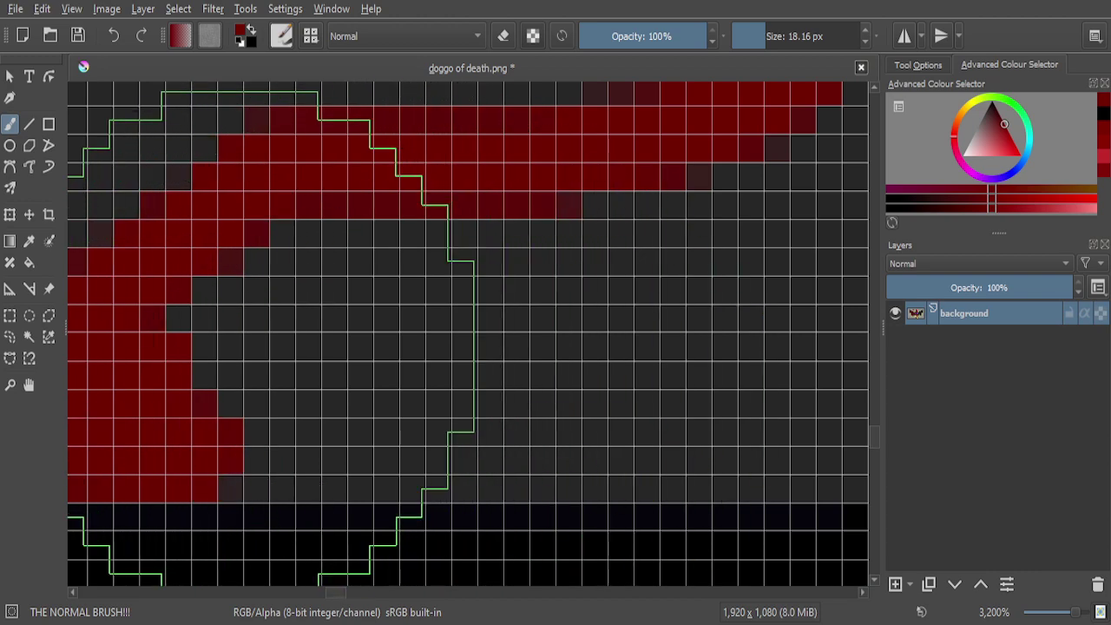
right_click(240, 348)
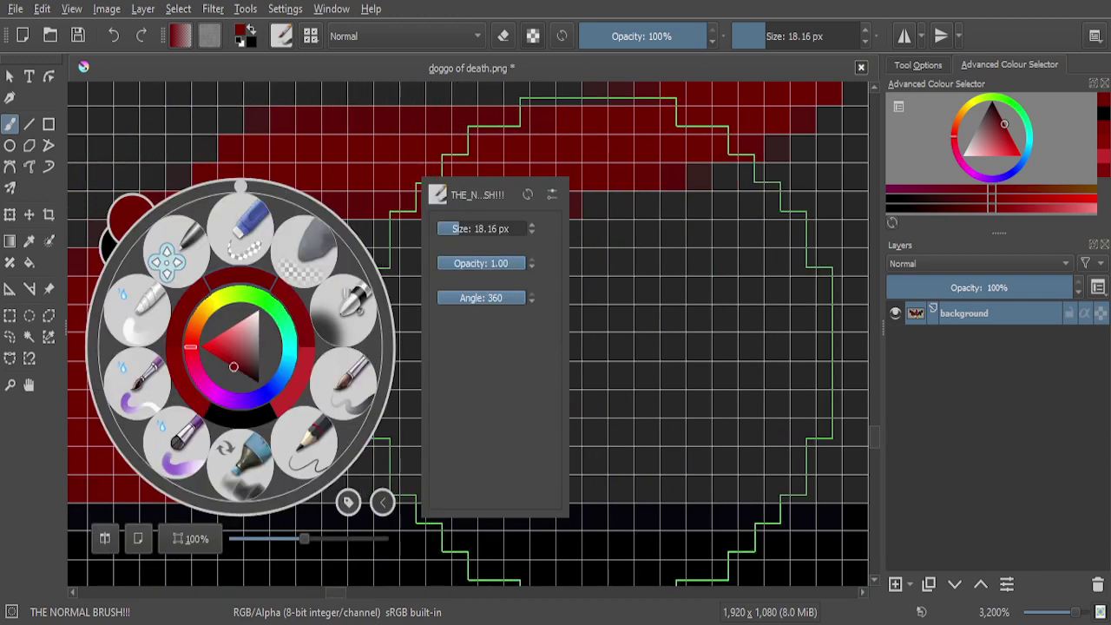
click(601, 340)
scroll(600, 340, down, 1)
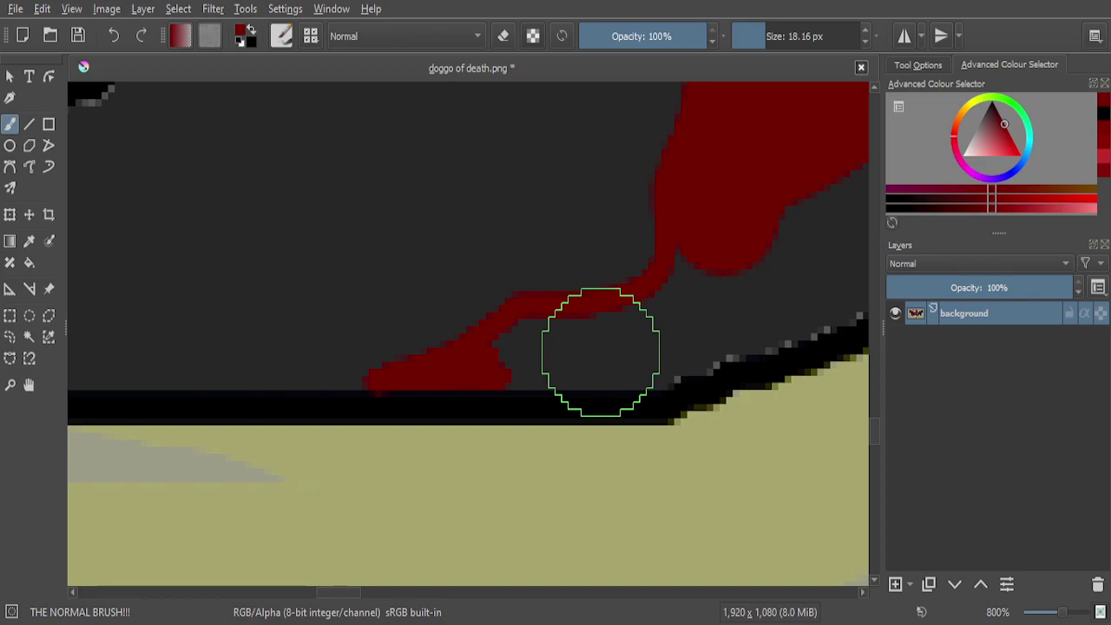
scroll(709, 272, up, 3)
drag(674, 113, 676, 286)
mouse_move(666, 335)
mouse_down()
mouse_move(666, 378)
mouse_move(735, 316)
mouse_move(700, 316)
mouse_move(677, 374)
mouse_up()
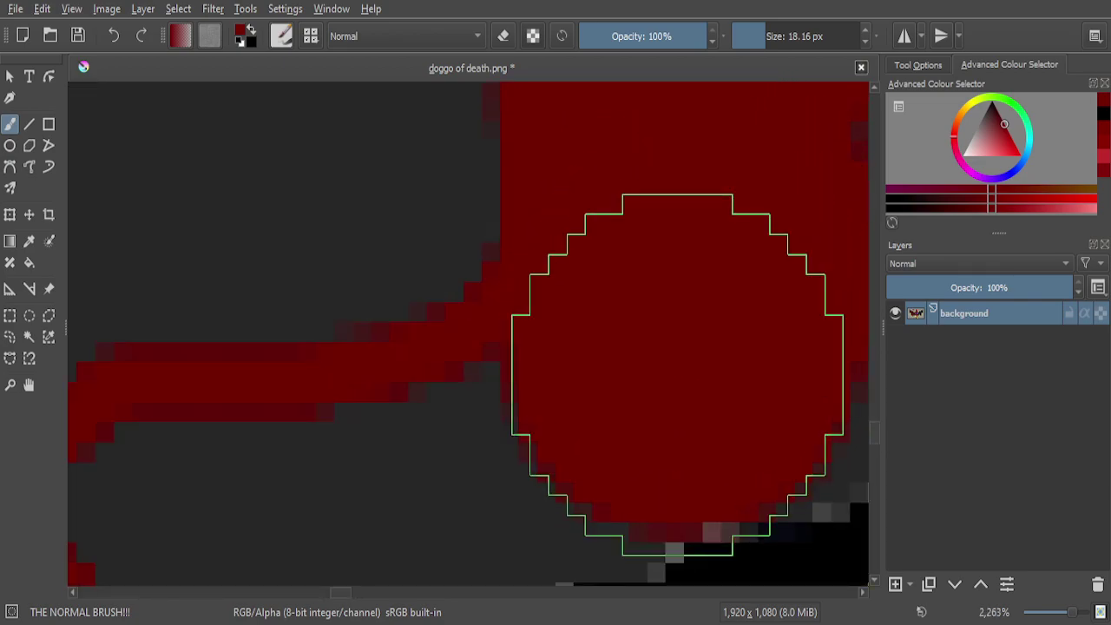
scroll(677, 374, down, 6)
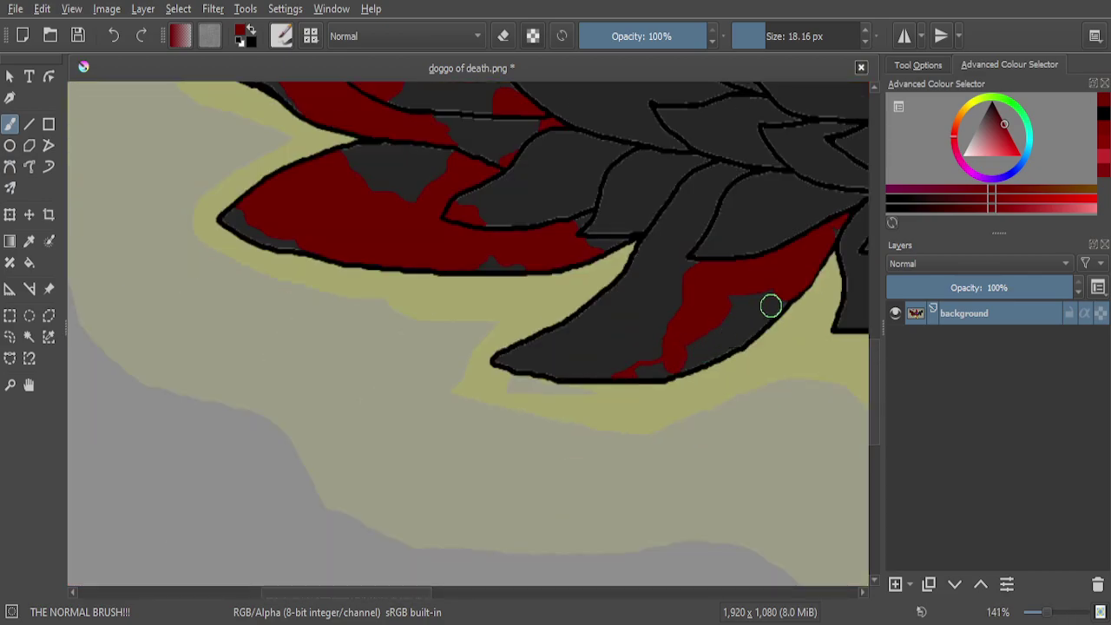
Fill dark red across the feather's middle and down along its outer black outline
scroll(773, 295, up, 8)
mouse_move(752, 273)
mouse_down()
mouse_move(664, 403)
mouse_move(562, 454)
mouse_move(552, 412)
mouse_move(632, 282)
mouse_move(457, 331)
mouse_move(217, 343)
mouse_up()
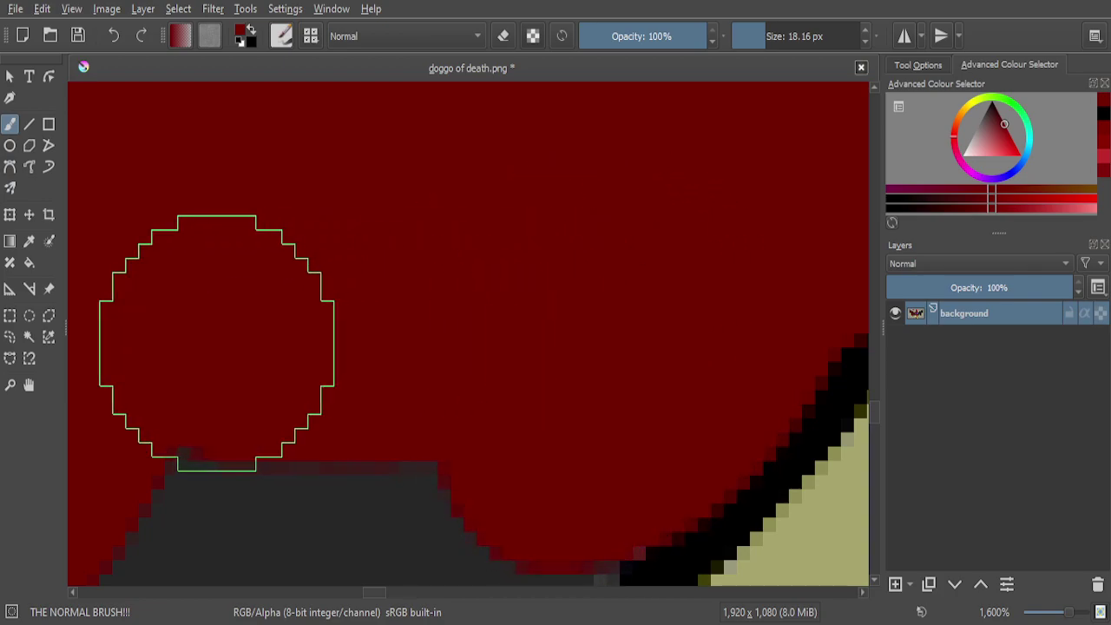
scroll(456, 335, down, 4)
scroll(471, 396, up, 6)
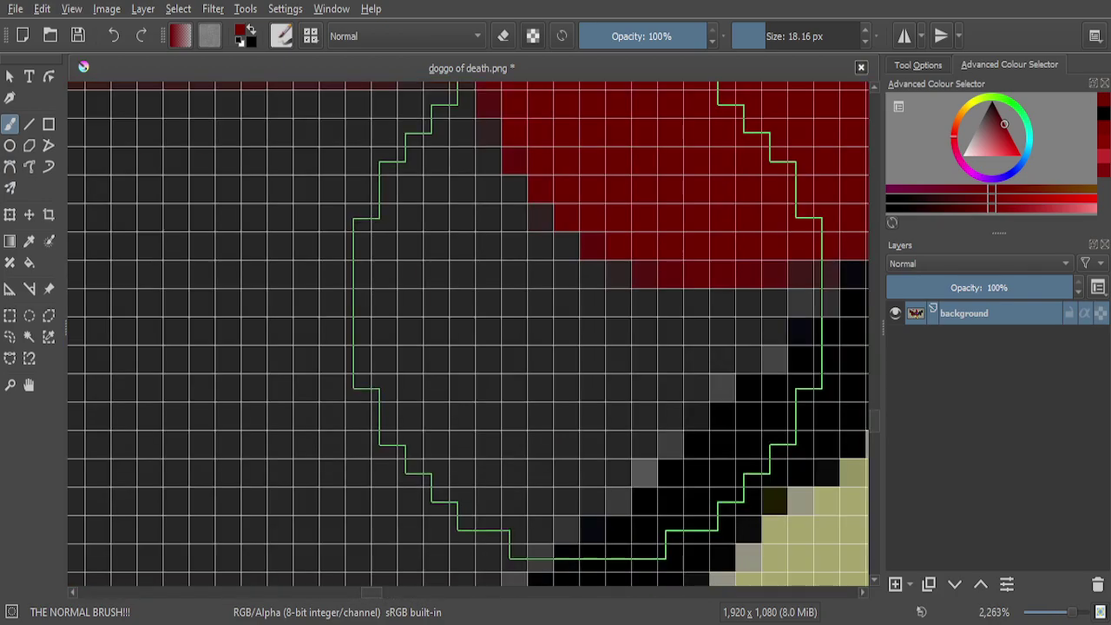
drag(542, 252, 595, 243)
scroll(500, 332, up, 1)
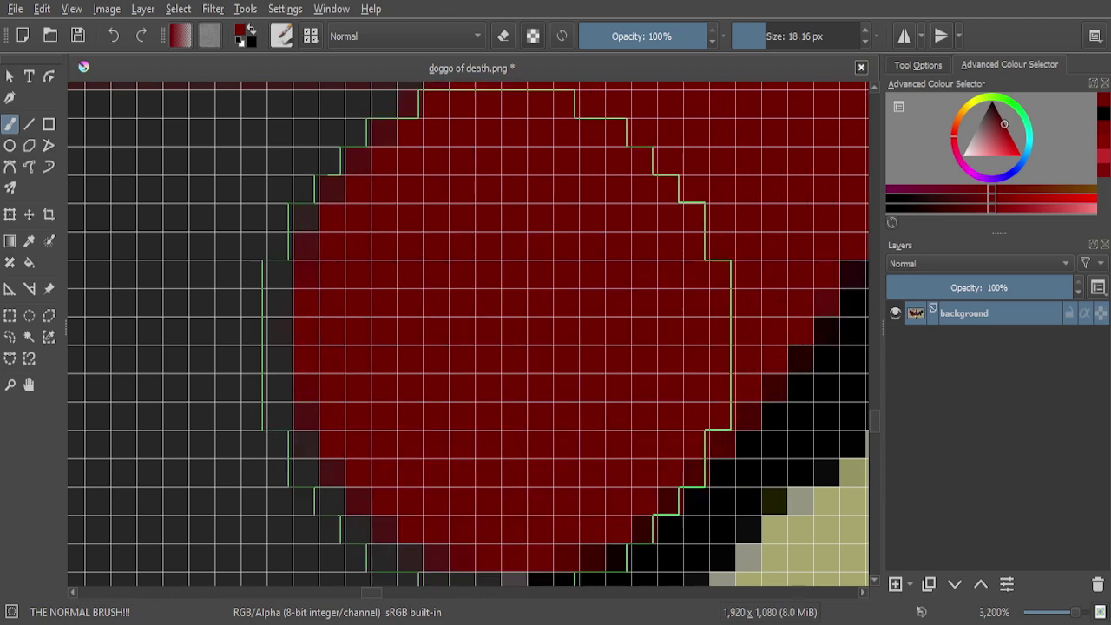
scroll(500, 331, down, 4)
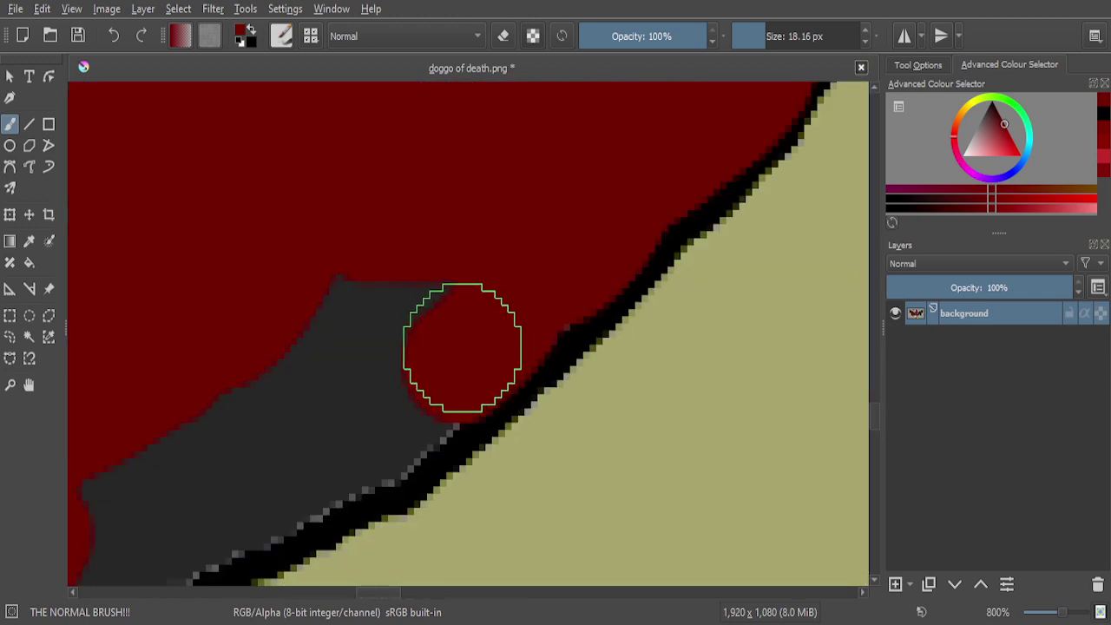
scroll(443, 336, down, 2)
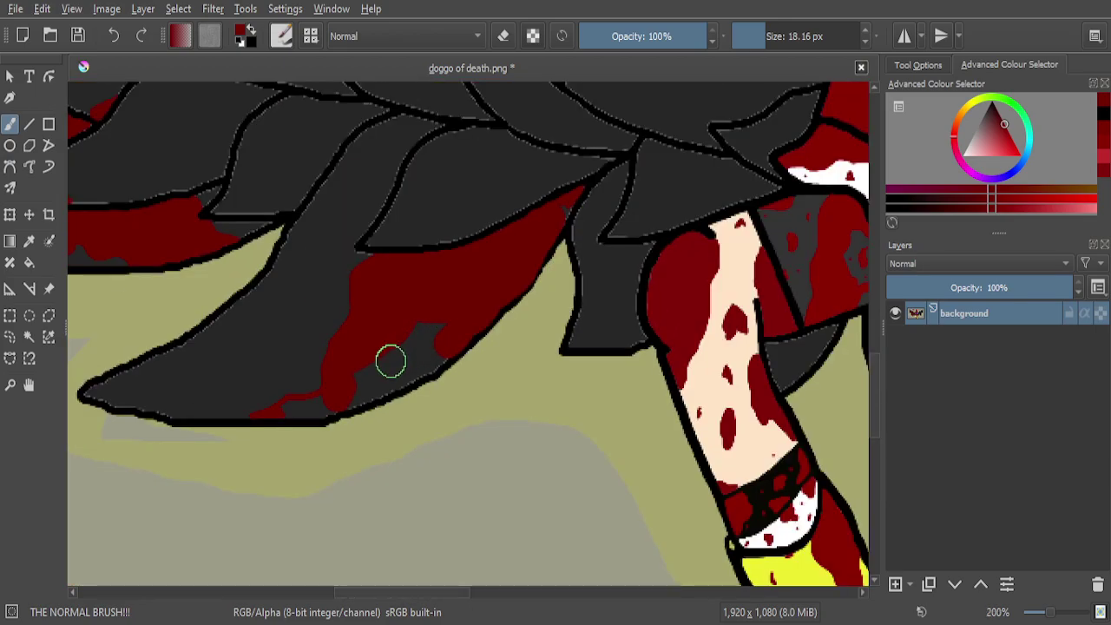
Paint over the remaining grey gap between the red drip and the feather's outer edge in dark red
scroll(394, 356, up, 4)
mouse_move(310, 373)
mouse_down()
mouse_move(284, 355)
mouse_move(474, 273)
mouse_move(577, 256)
mouse_move(570, 223)
mouse_move(475, 254)
mouse_move(455, 239)
mouse_up()
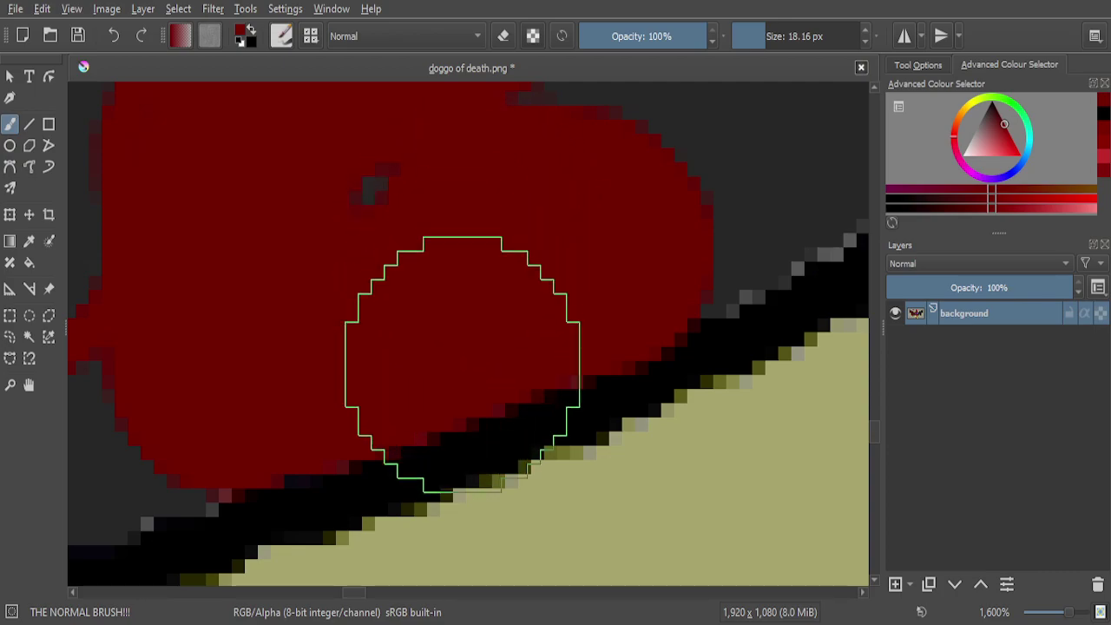
right_click(531, 353)
click(420, 488)
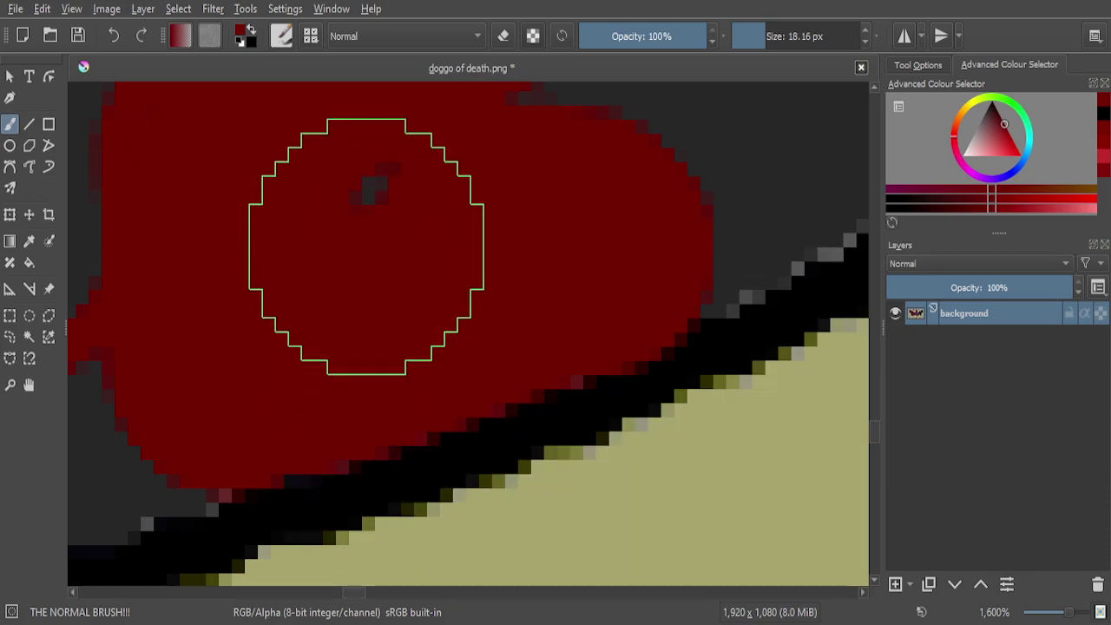
scroll(468, 265, down, 5)
scroll(538, 197, up, 5)
mouse_move(541, 173)
mouse_down()
mouse_move(463, 248)
mouse_move(278, 384)
mouse_move(567, 310)
mouse_move(553, 327)
mouse_move(486, 401)
mouse_move(446, 397)
mouse_move(397, 442)
mouse_move(310, 486)
mouse_move(266, 484)
mouse_move(495, 326)
mouse_move(719, 211)
mouse_move(693, 211)
mouse_up()
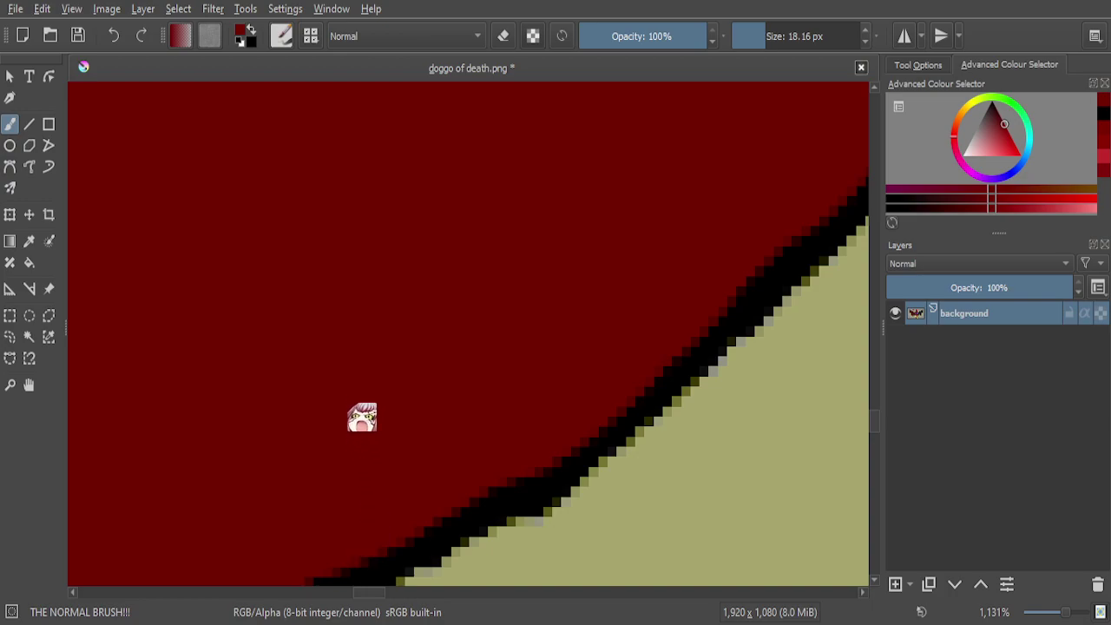
scroll(542, 347, down, 6)
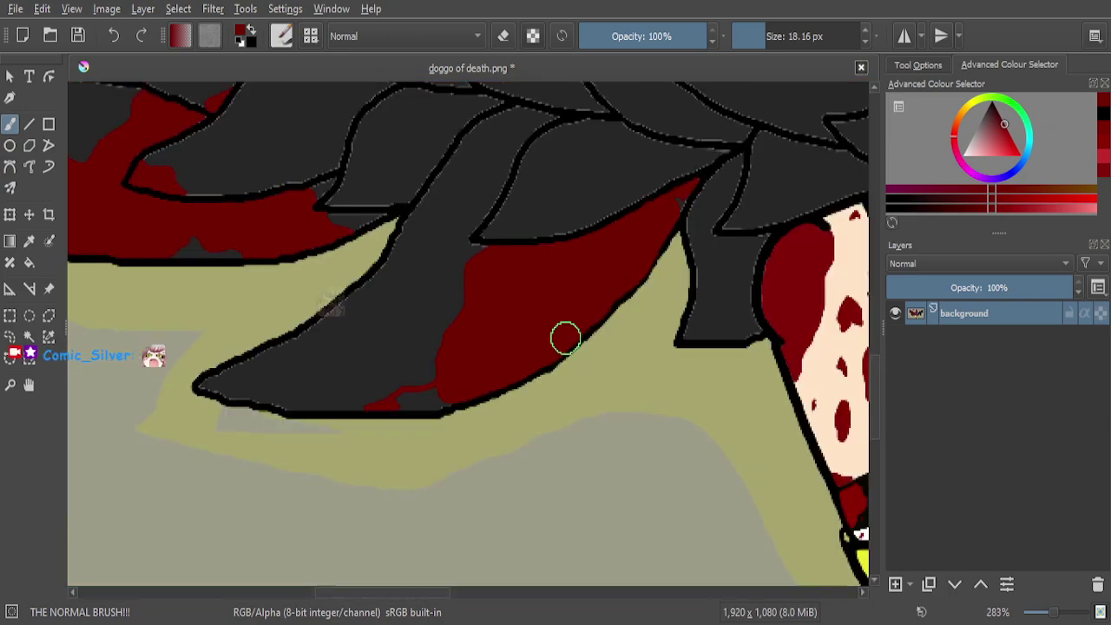
Reduce the brush size to 10.16 px and fill the small grey gap under the drip along the feather's bottom outline
scroll(458, 397, up, 5)
scroll(448, 346, up, 2)
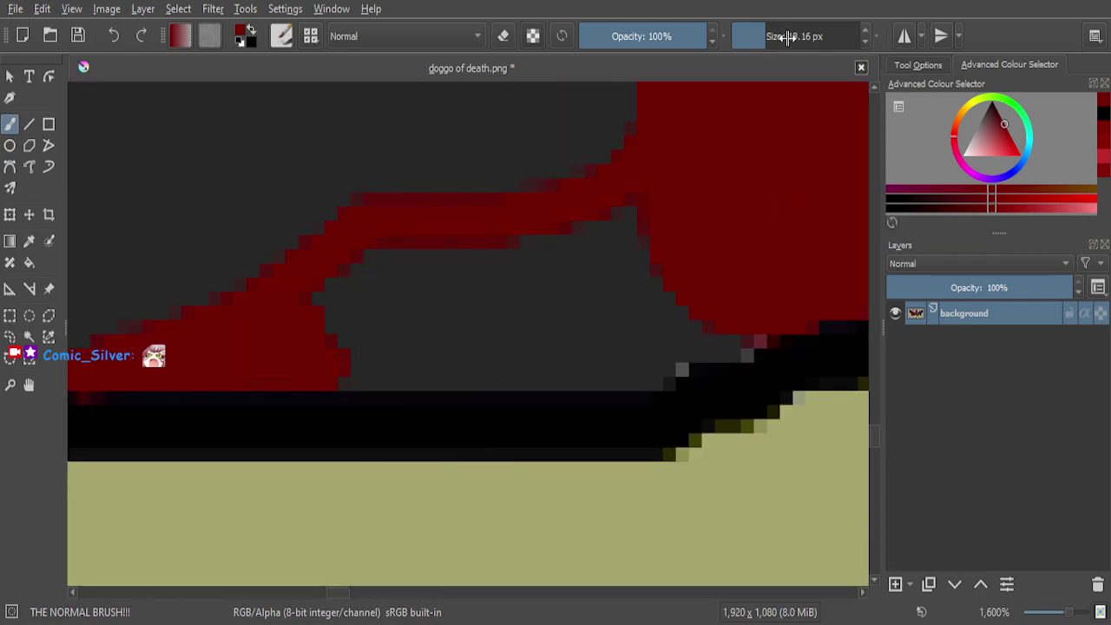
click(765, 24)
mouse_move(745, 99)
mouse_down()
mouse_move(662, 218)
mouse_move(523, 263)
mouse_move(382, 272)
mouse_move(349, 295)
mouse_up()
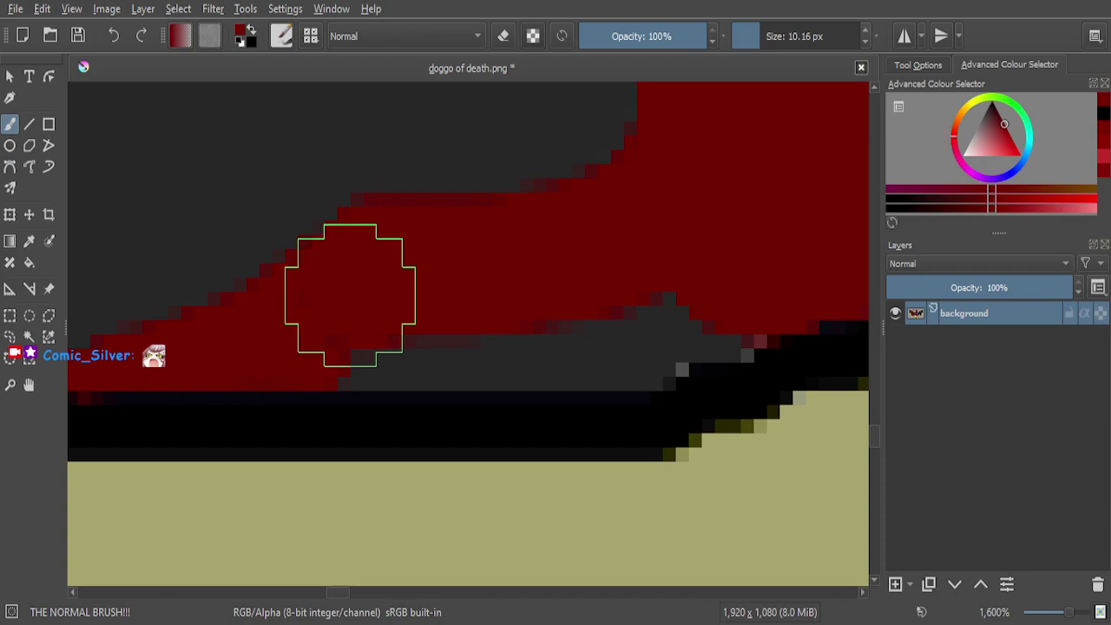
mouse_move(758, 278)
mouse_down()
mouse_move(709, 307)
mouse_move(654, 316)
mouse_move(335, 314)
mouse_up()
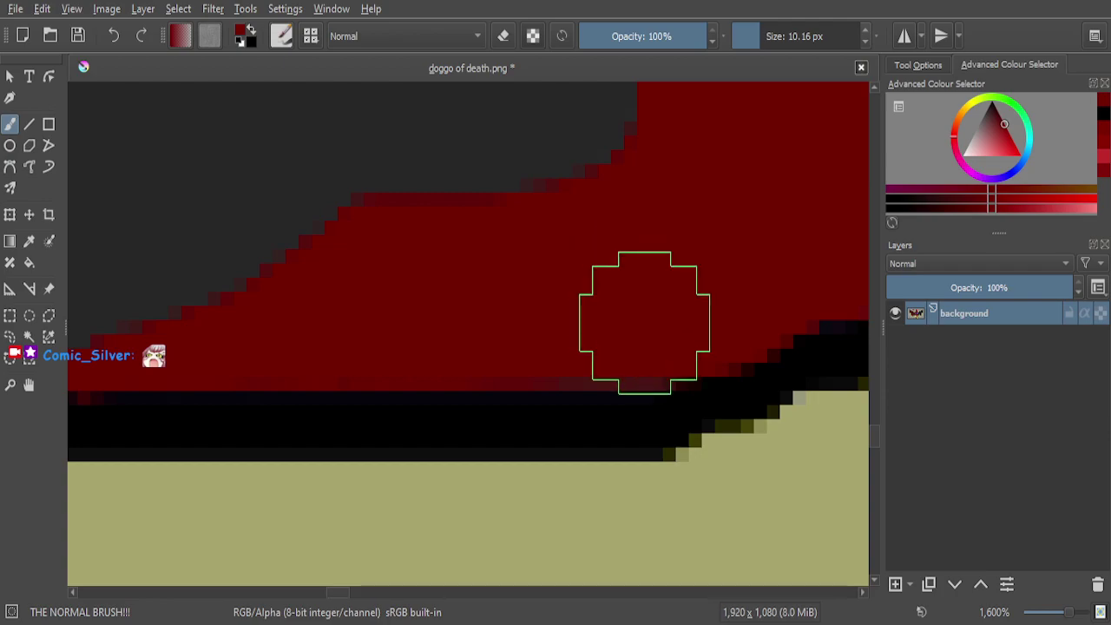
scroll(521, 304, down, 8)
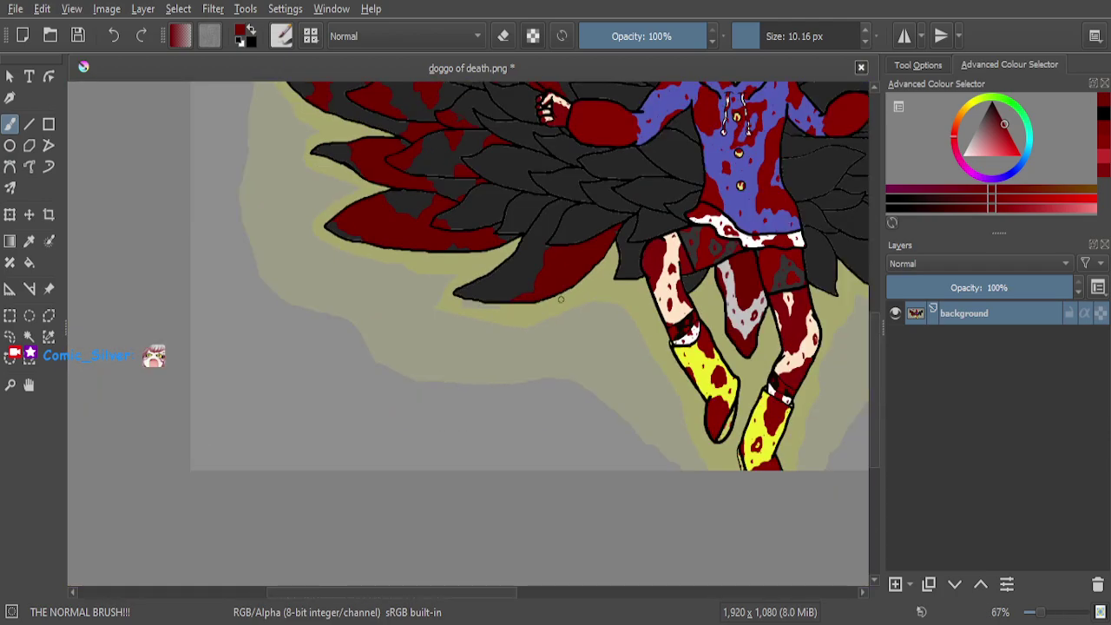
scroll(609, 297, down, 1)
Set the brush size to 2.16 px and draw a thin wavy red line from the overlapping feather's outline down to the red area
scroll(550, 257, up, 8)
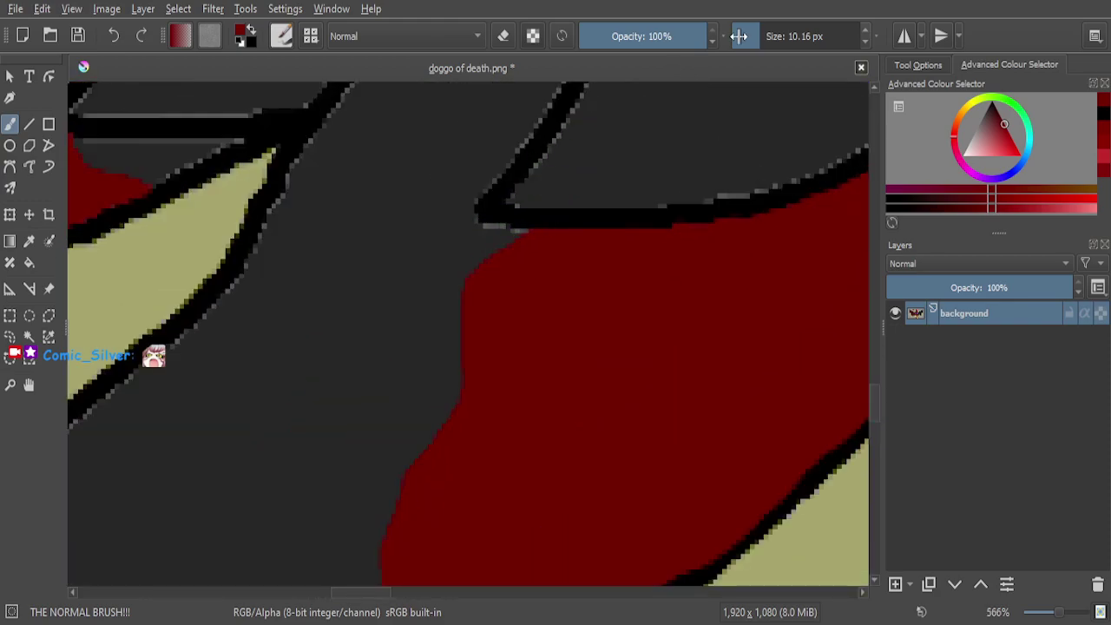
scroll(574, 209, down, 1)
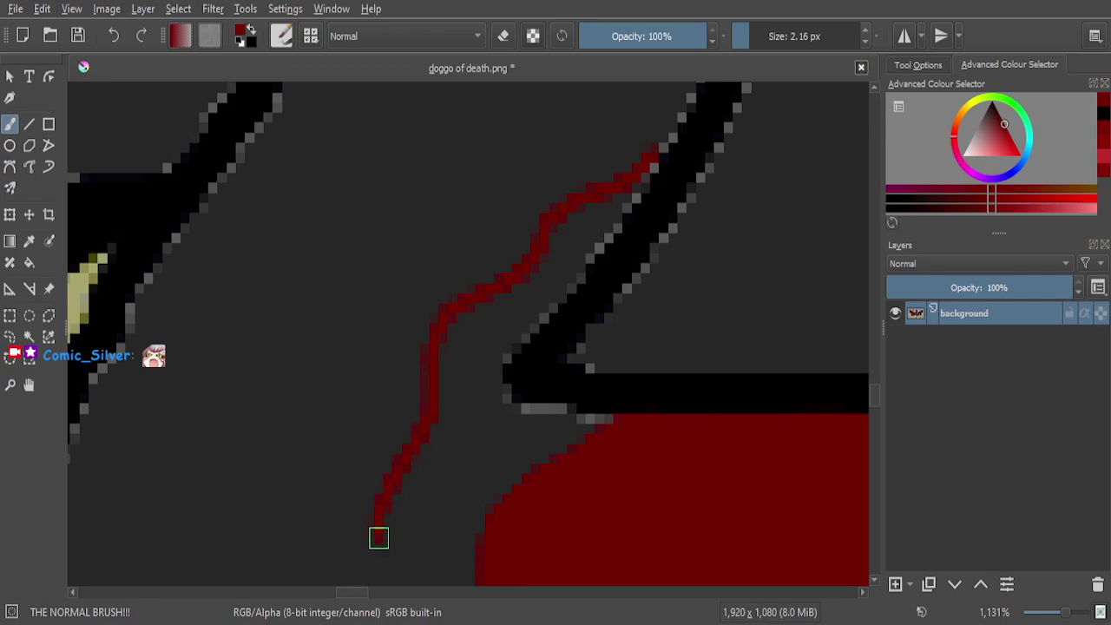
scroll(391, 388, down, 1)
scroll(402, 423, up, 5)
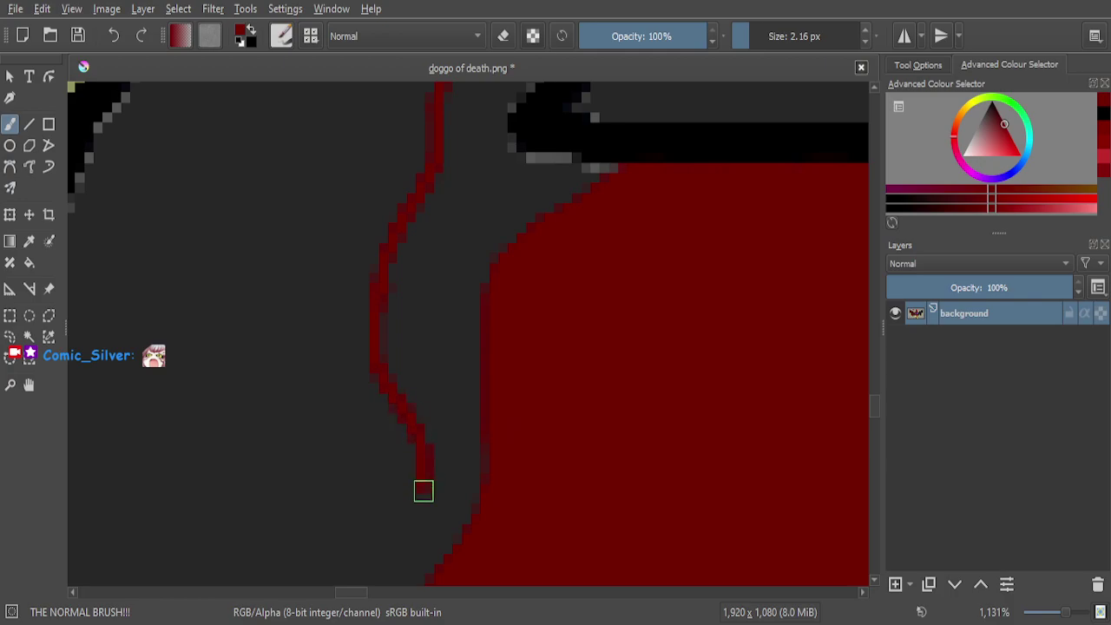
scroll(428, 366, down, 1)
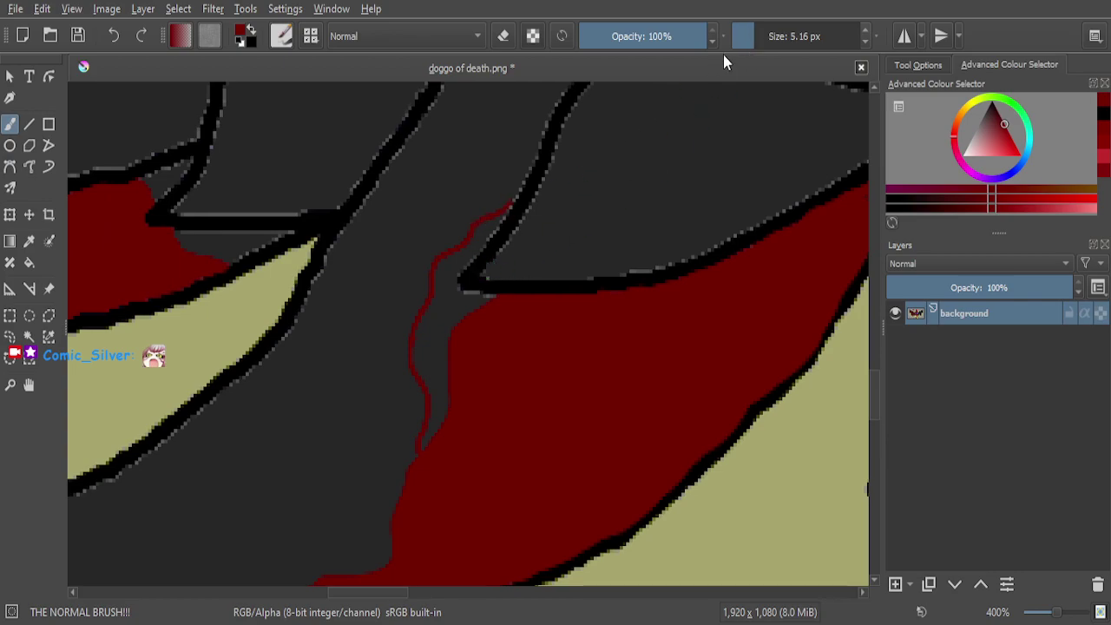
Set the brush size to 3.16 px and fill between the upper part of the wavy line and the overlapping feather's black outline
scroll(491, 201, up, 6)
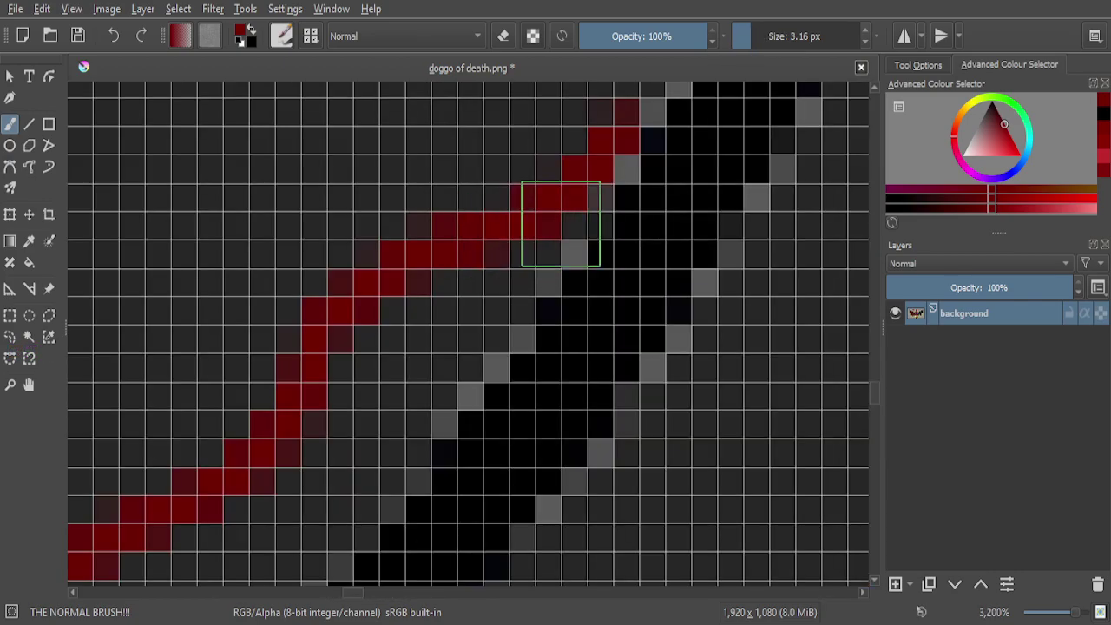
drag(545, 240, 459, 373)
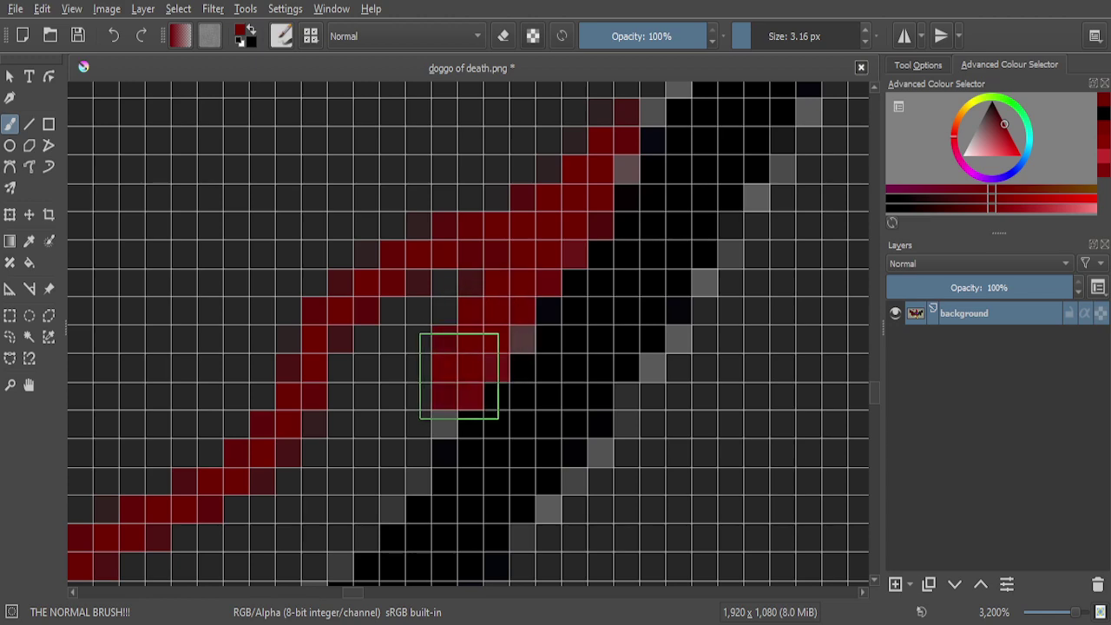
mouse_move(608, 173)
mouse_down()
mouse_move(437, 395)
mouse_move(350, 473)
mouse_move(454, 297)
mouse_move(440, 290)
mouse_move(345, 377)
mouse_move(402, 391)
mouse_up()
scroll(401, 391, down, 3)
scroll(429, 352, up, 6)
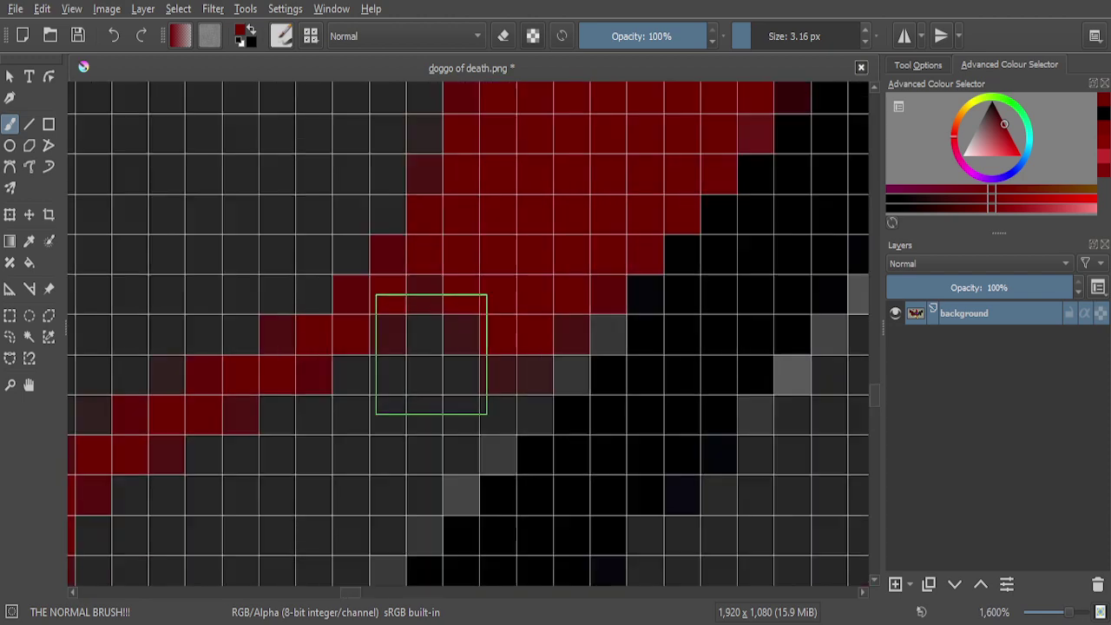
mouse_move(601, 279)
mouse_down()
mouse_move(450, 445)
mouse_move(356, 520)
mouse_move(441, 351)
mouse_move(447, 313)
mouse_move(362, 401)
mouse_up()
scroll(550, 248, down, 3)
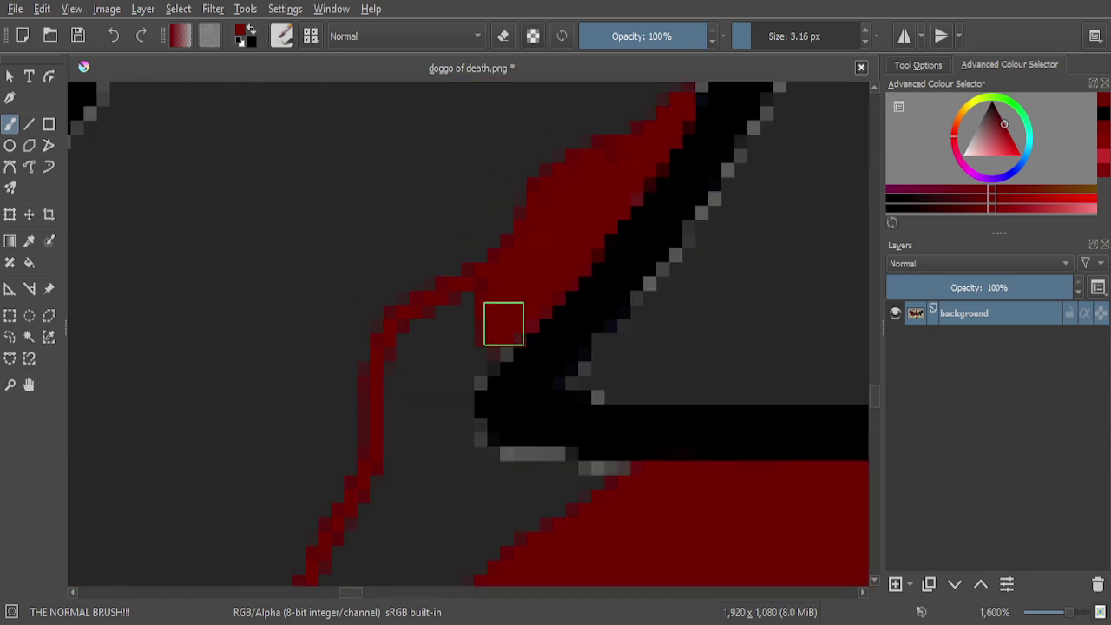
Fill the grey area between the wavy red line and the tip of the overlapping feather in dark red
scroll(503, 322, up, 8)
mouse_move(511, 347)
mouse_down()
mouse_move(465, 418)
mouse_move(399, 452)
mouse_move(475, 171)
mouse_move(388, 192)
mouse_move(275, 269)
mouse_move(237, 347)
mouse_up()
scroll(478, 198, down, 5)
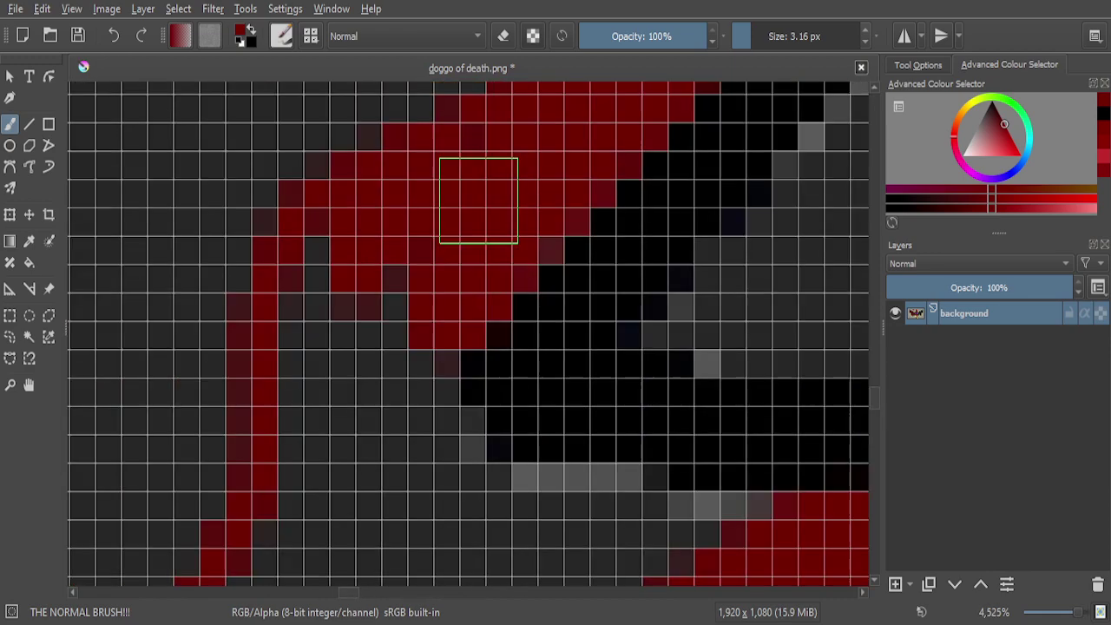
scroll(442, 202, up, 4)
mouse_move(431, 243)
mouse_down()
mouse_move(408, 148)
mouse_move(364, 270)
mouse_move(372, 458)
mouse_move(392, 459)
mouse_move(479, 248)
mouse_move(532, 174)
mouse_move(506, 348)
mouse_move(506, 362)
mouse_move(519, 249)
mouse_move(529, 422)
mouse_move(502, 291)
mouse_move(480, 446)
mouse_up()
scroll(474, 218, down, 4)
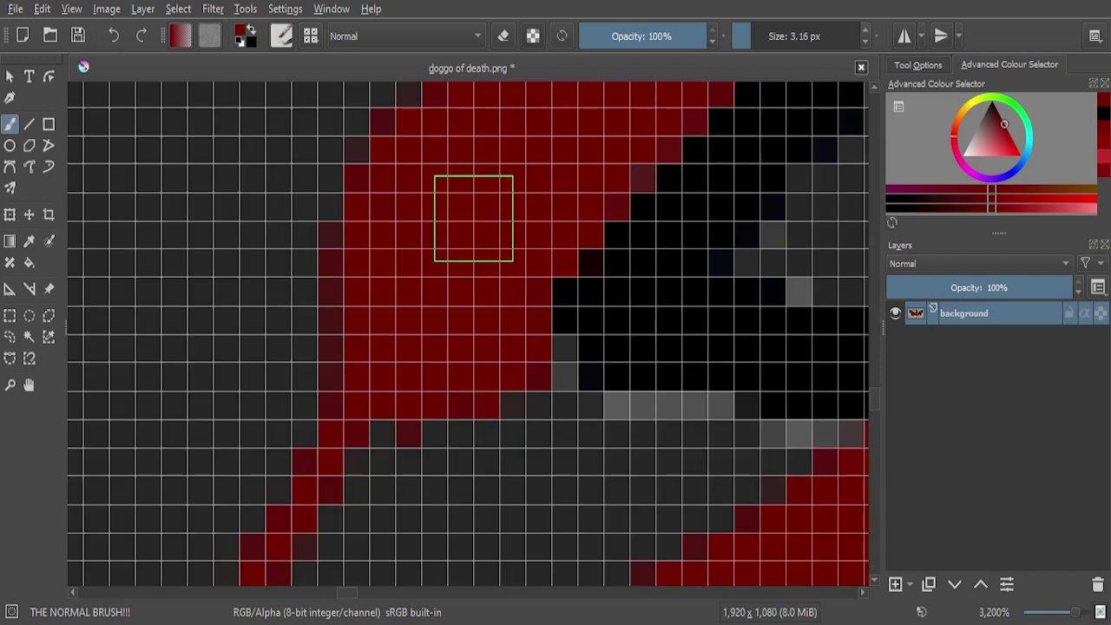
Paint over the grey strip beneath the overlapping feather's lower outline and the stray pixels at its tip in dark red
scroll(600, 294, up, 4)
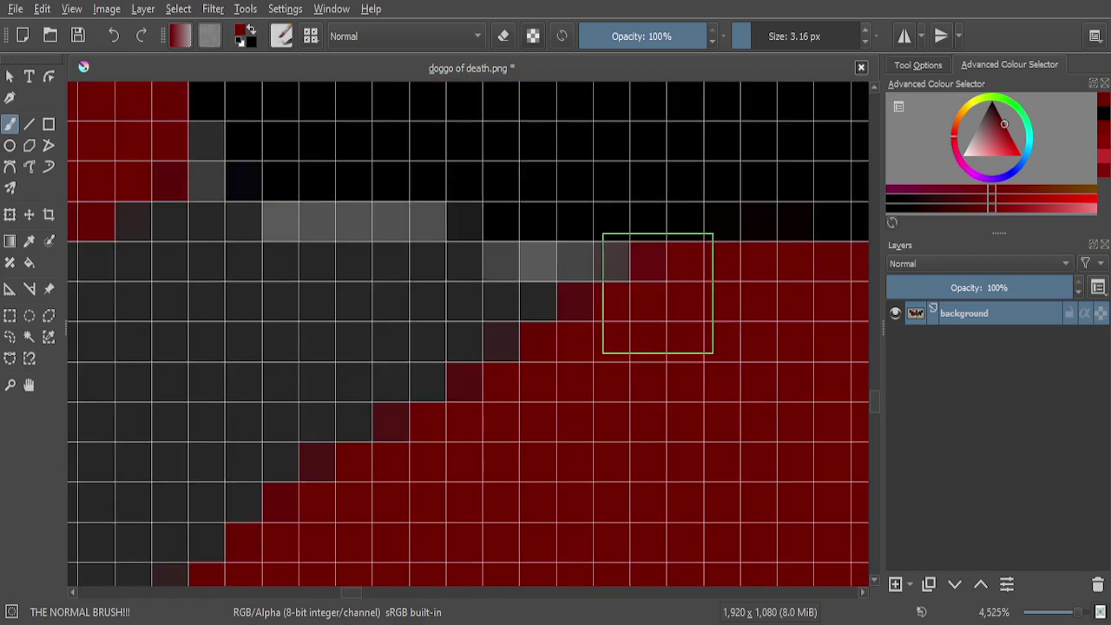
mouse_move(487, 304)
mouse_down()
mouse_move(404, 288)
mouse_move(400, 263)
mouse_move(204, 274)
mouse_move(441, 343)
mouse_move(459, 371)
mouse_move(280, 411)
mouse_move(287, 421)
mouse_move(325, 399)
mouse_move(346, 447)
mouse_up()
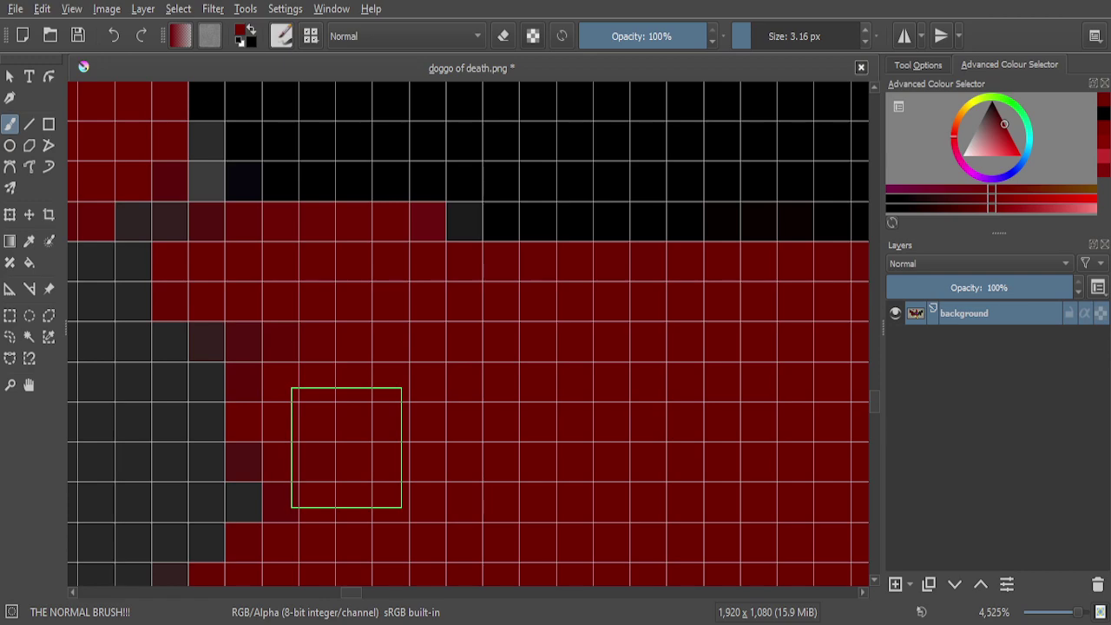
scroll(347, 447, down, 6)
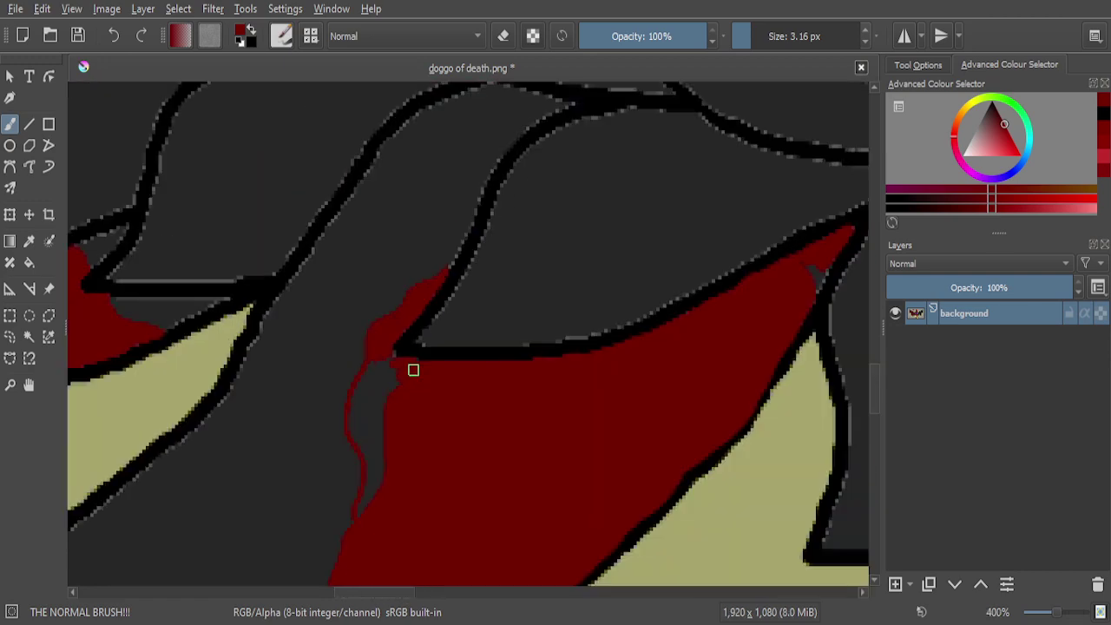
scroll(411, 369, up, 5)
scroll(419, 309, up, 3)
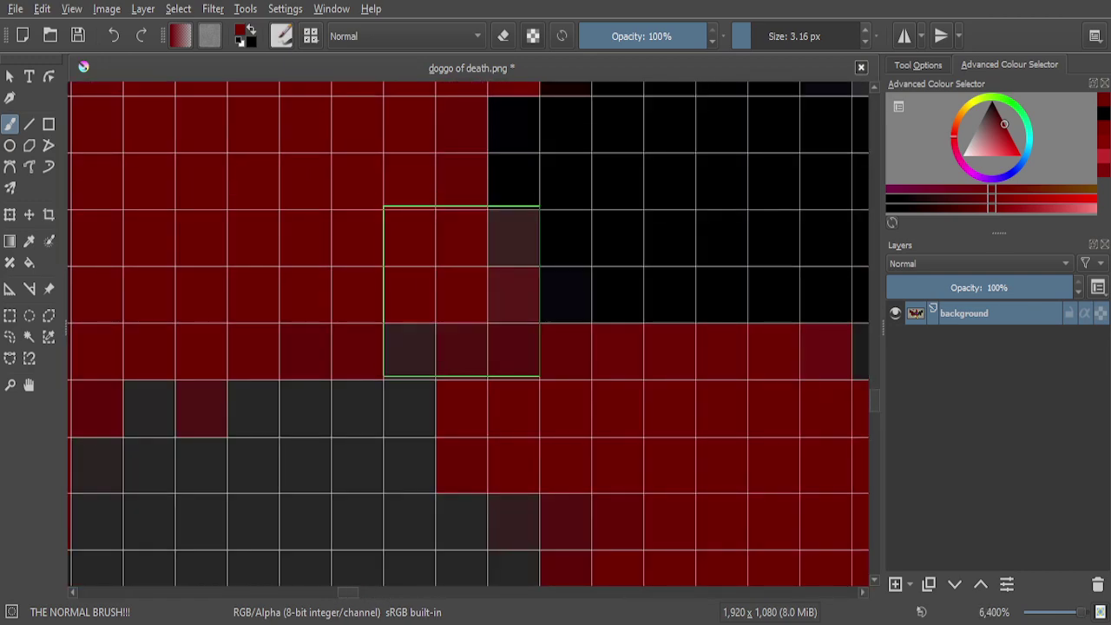
scroll(371, 289, down, 1)
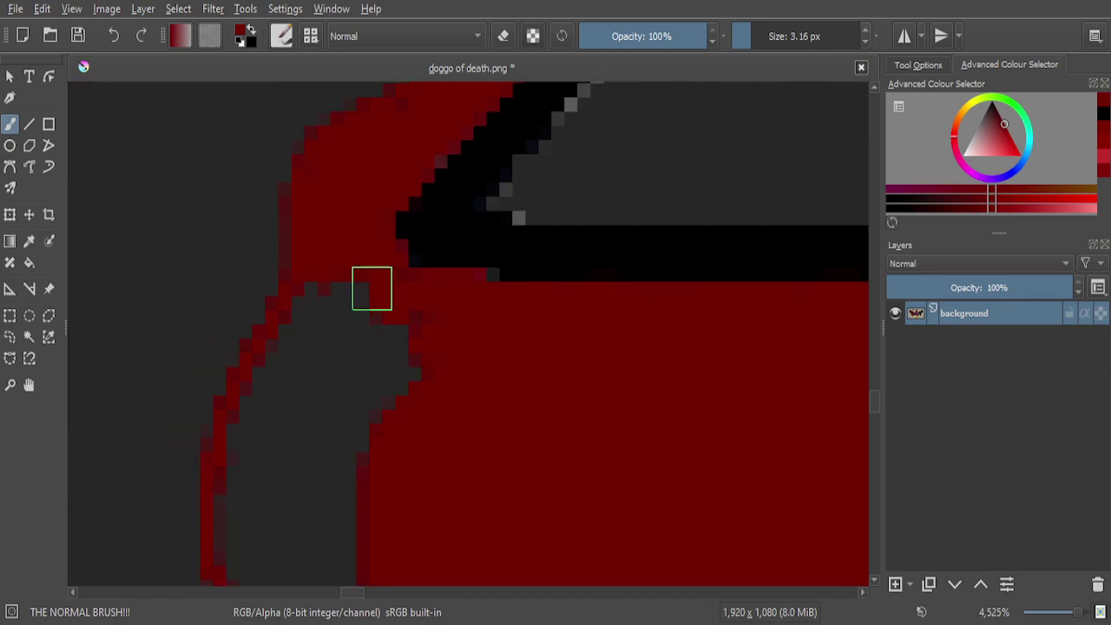
Fill the top of the grey gap between the wavy line and the large red area just below the feather tip
scroll(374, 299, up, 3)
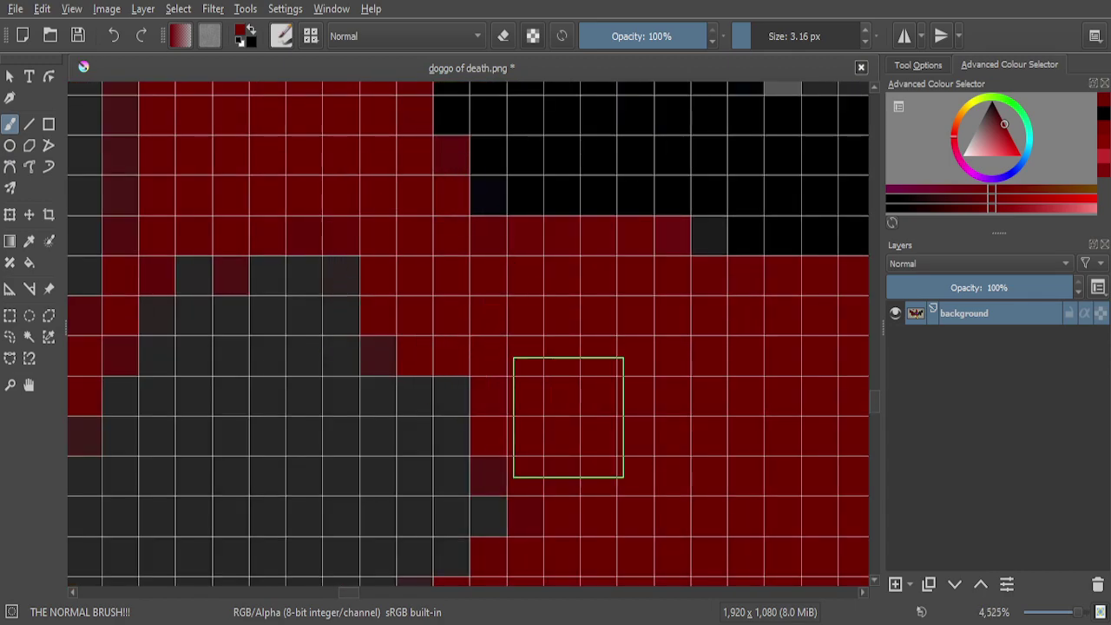
mouse_move(471, 386)
mouse_down()
mouse_move(512, 553)
mouse_move(452, 491)
mouse_move(344, 283)
mouse_move(453, 598)
mouse_move(261, 264)
mouse_move(369, 623)
mouse_move(334, 570)
mouse_move(246, 279)
mouse_move(231, 375)
mouse_move(259, 562)
mouse_move(208, 450)
mouse_up()
scroll(434, 304, down, 5)
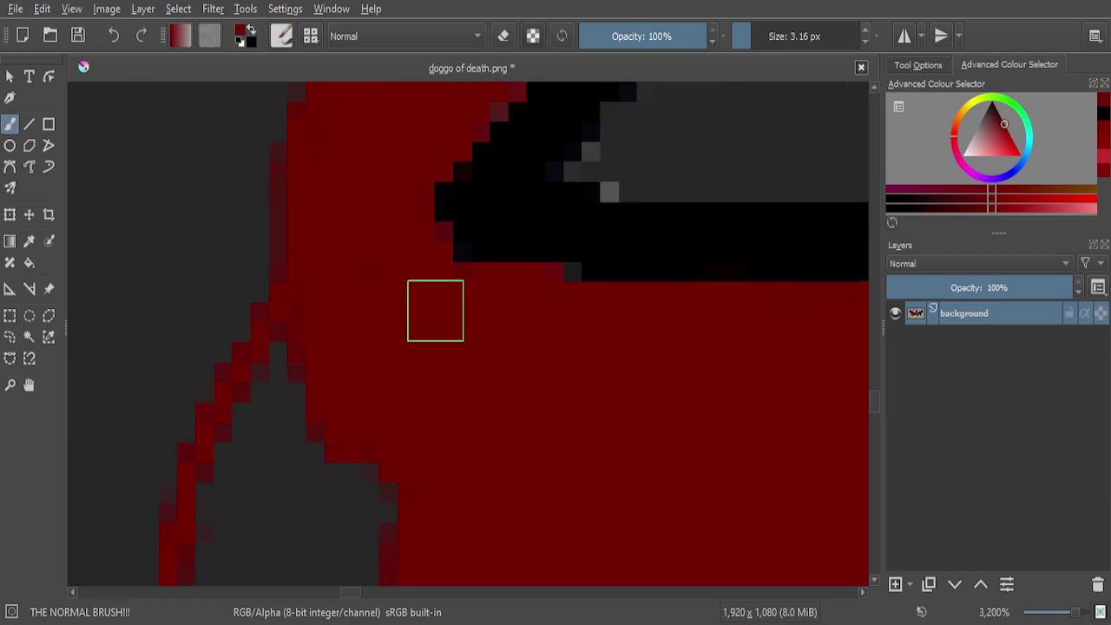
Fill the narrow lower end of the grey gap where the wavy line meets the large red area
scroll(433, 315, down, 2)
scroll(412, 428, up, 7)
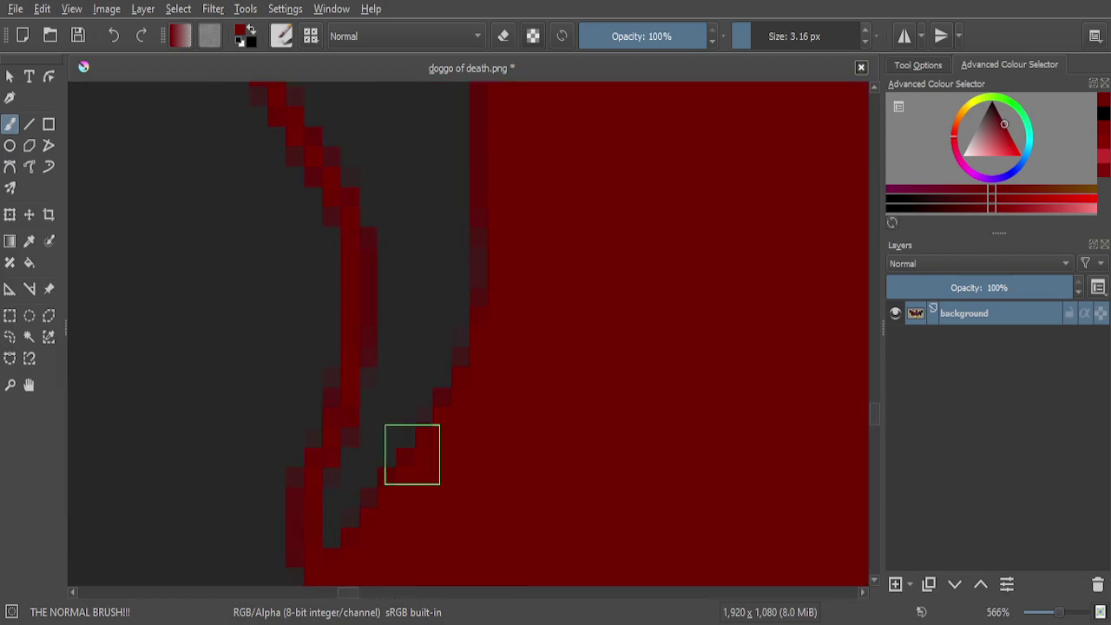
drag(365, 414, 334, 538)
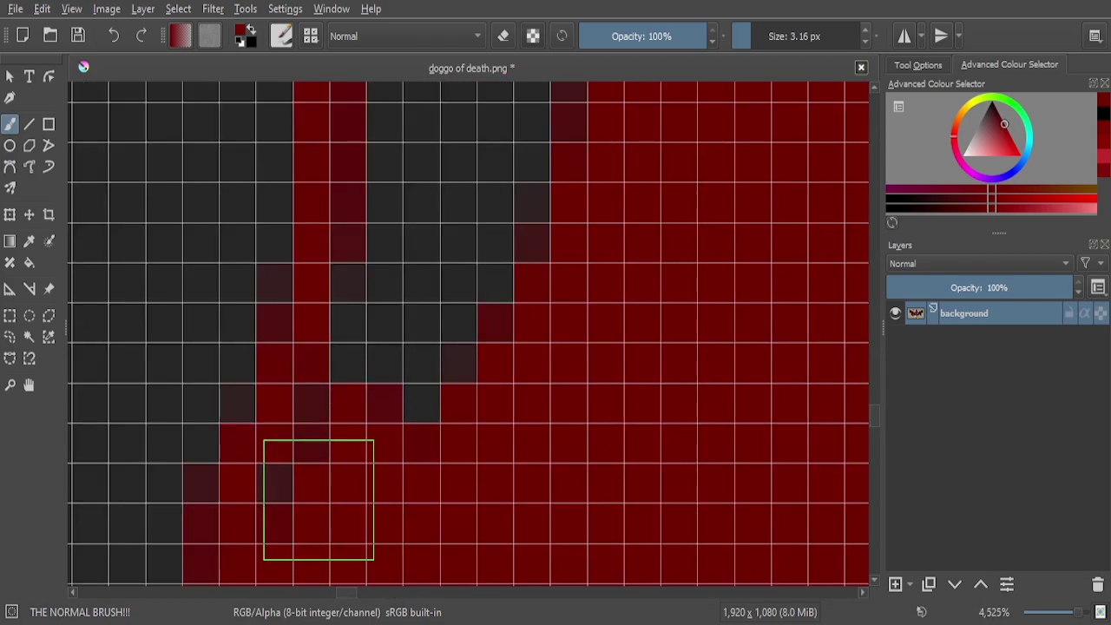
drag(310, 518, 324, 406)
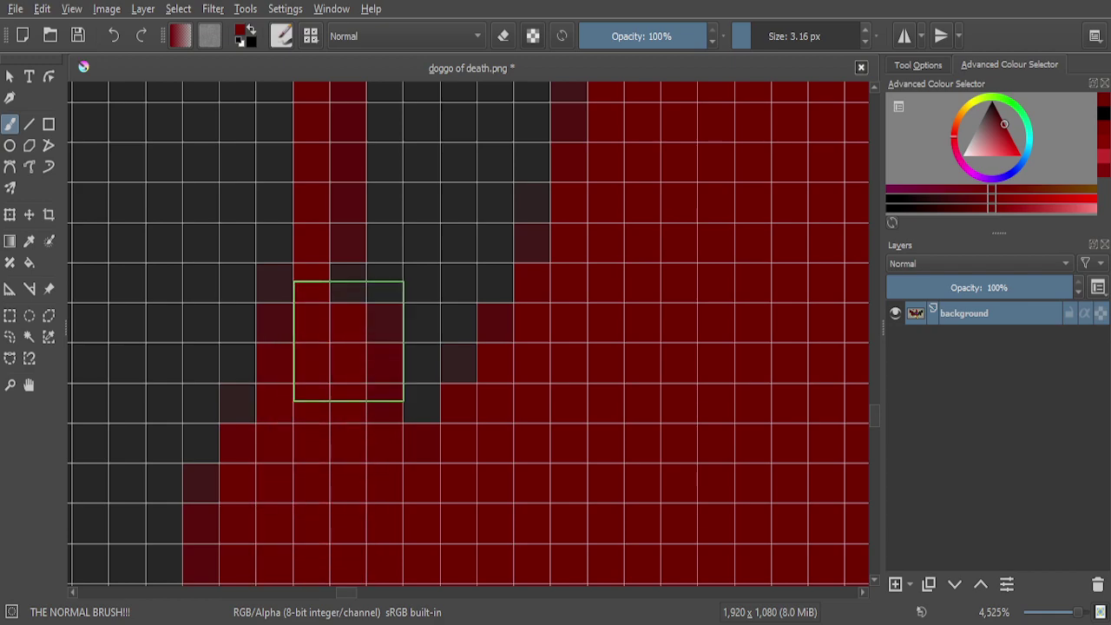
scroll(446, 383, down, 5)
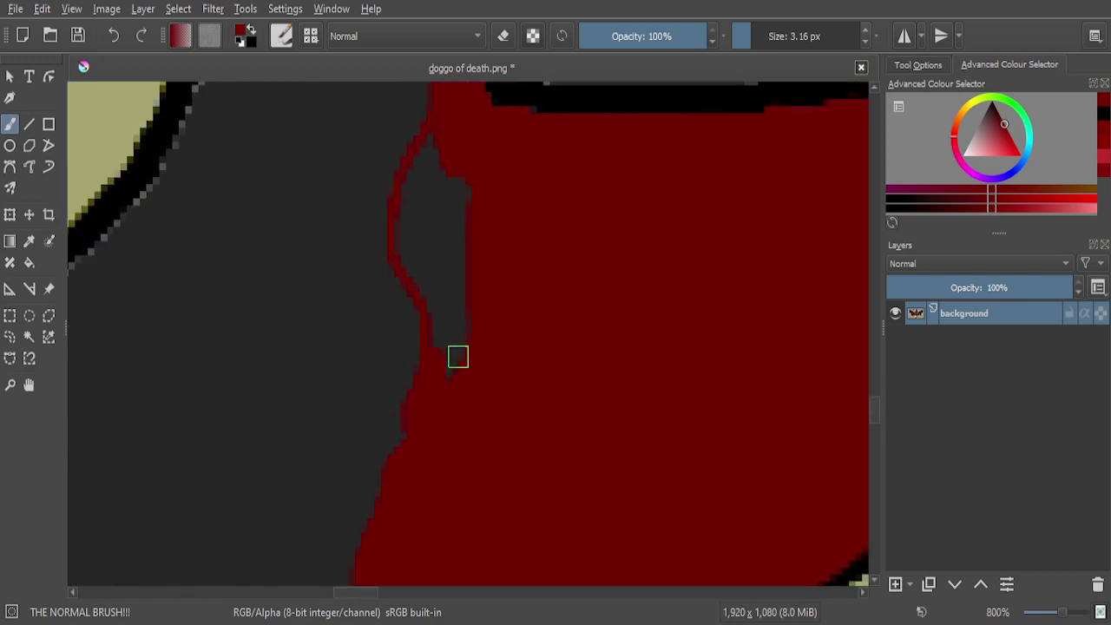
scroll(462, 360, up, 4)
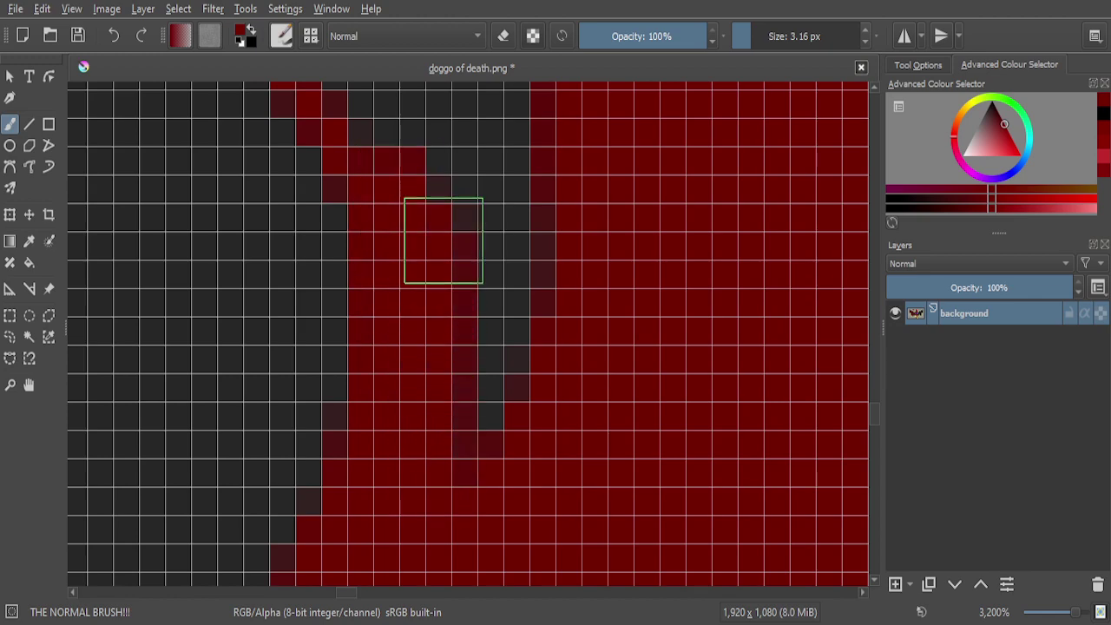
drag(494, 469, 530, 142)
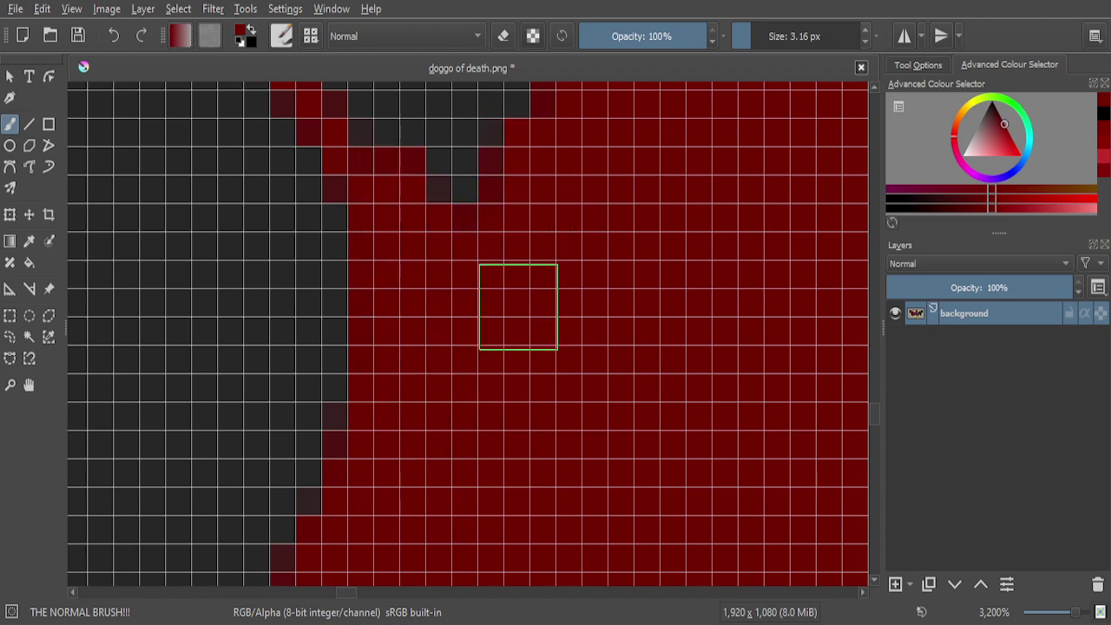
Continue filling the grey gap upward from its lower end, including the thin sliver beside the large red area
scroll(506, 274, down, 1)
scroll(492, 199, up, 4)
mouse_move(489, 179)
mouse_down()
mouse_move(499, 114)
mouse_move(494, 457)
mouse_move(463, 345)
mouse_move(457, 159)
mouse_move(450, 363)
mouse_move(429, 409)
mouse_move(376, 316)
mouse_move(311, 154)
mouse_up()
drag(361, 220, 414, 322)
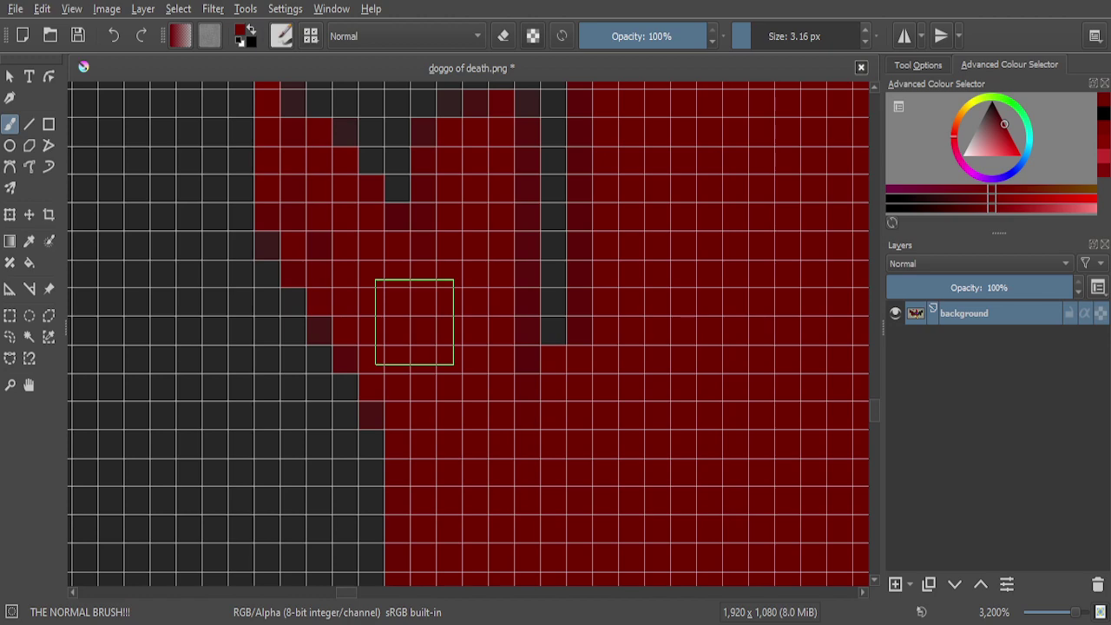
mouse_move(403, 266)
mouse_down()
mouse_move(547, 366)
mouse_move(528, 201)
mouse_move(578, 414)
mouse_up()
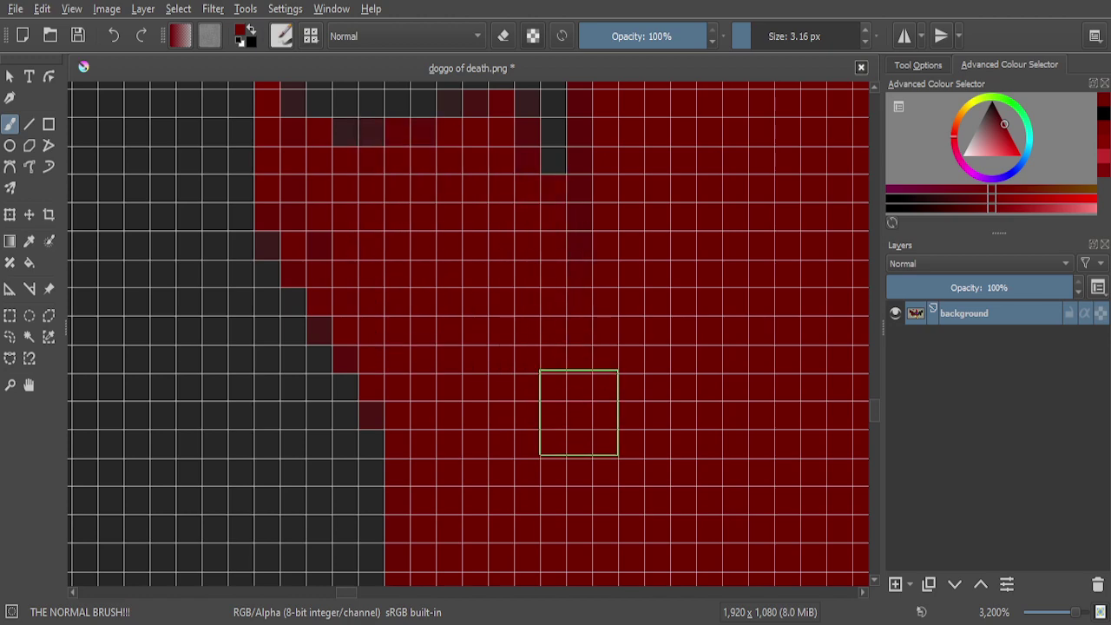
Paint over the last grey remnants inside the wavy line so the area joins the large red patch
scroll(549, 275, down, 3)
scroll(549, 274, up, 1)
mouse_move(517, 111)
mouse_down()
mouse_move(493, 140)
mouse_move(454, 243)
mouse_up()
mouse_move(420, 342)
mouse_down()
mouse_move(443, 243)
mouse_move(464, 344)
mouse_up()
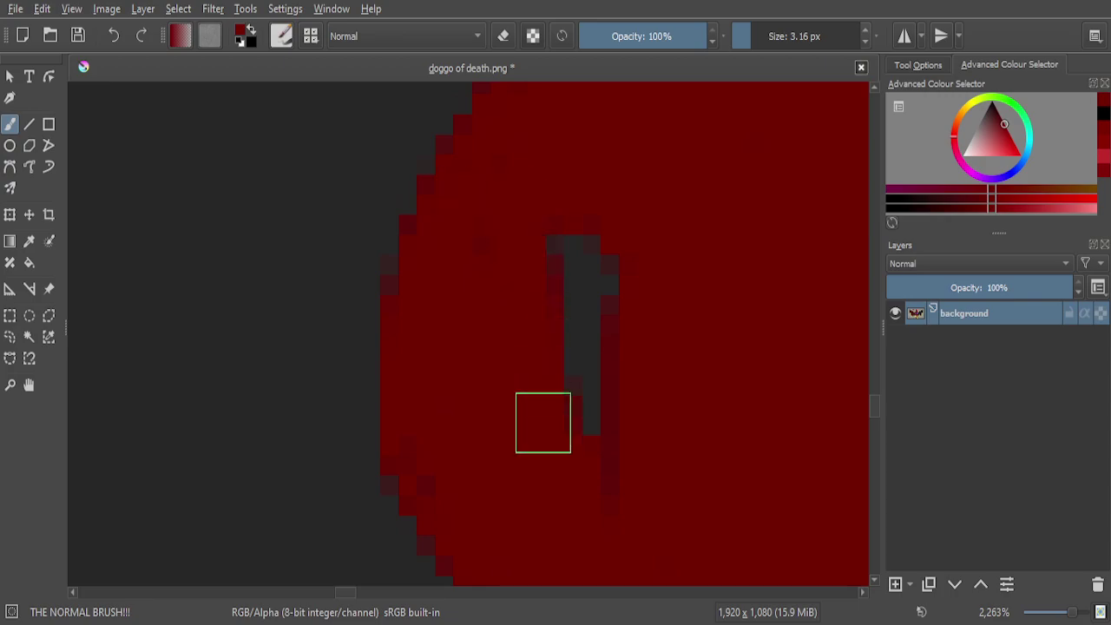
mouse_move(544, 234)
mouse_down()
mouse_move(565, 295)
mouse_move(576, 441)
mouse_up()
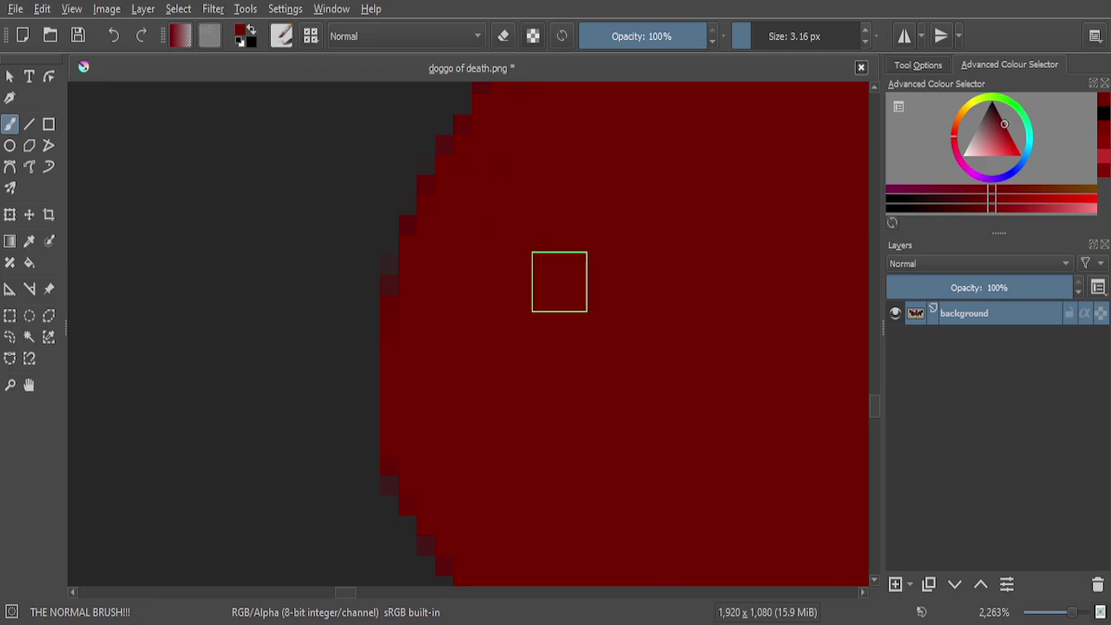
scroll(559, 282, down, 4)
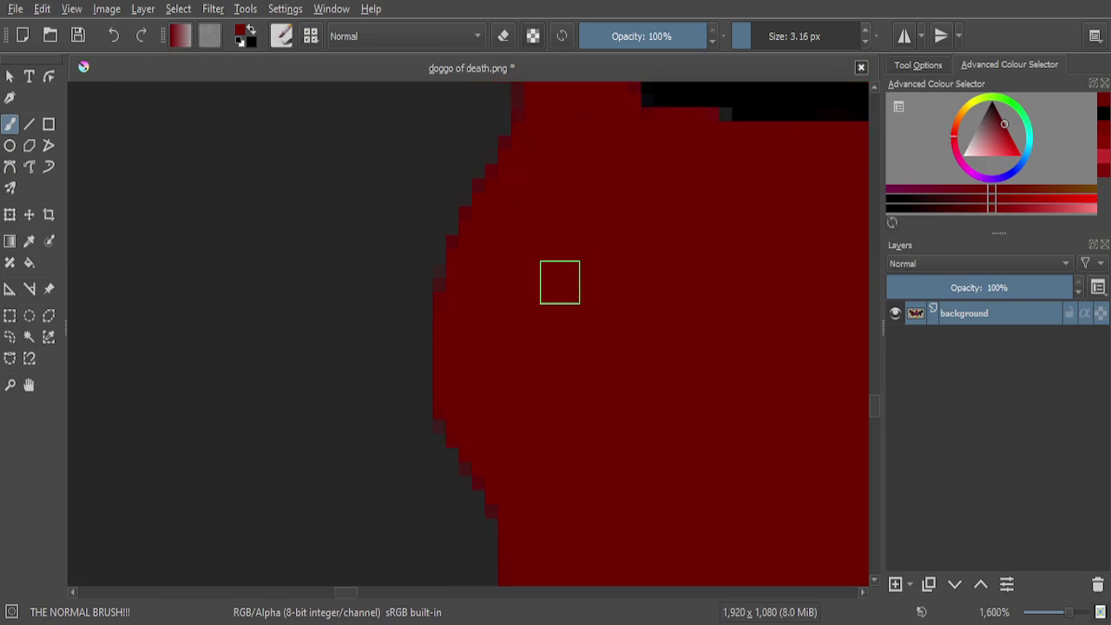
Draw the wavy outline of a new small blood patch along the same feather's upper edge near its pointed end
scroll(559, 283, down, 10)
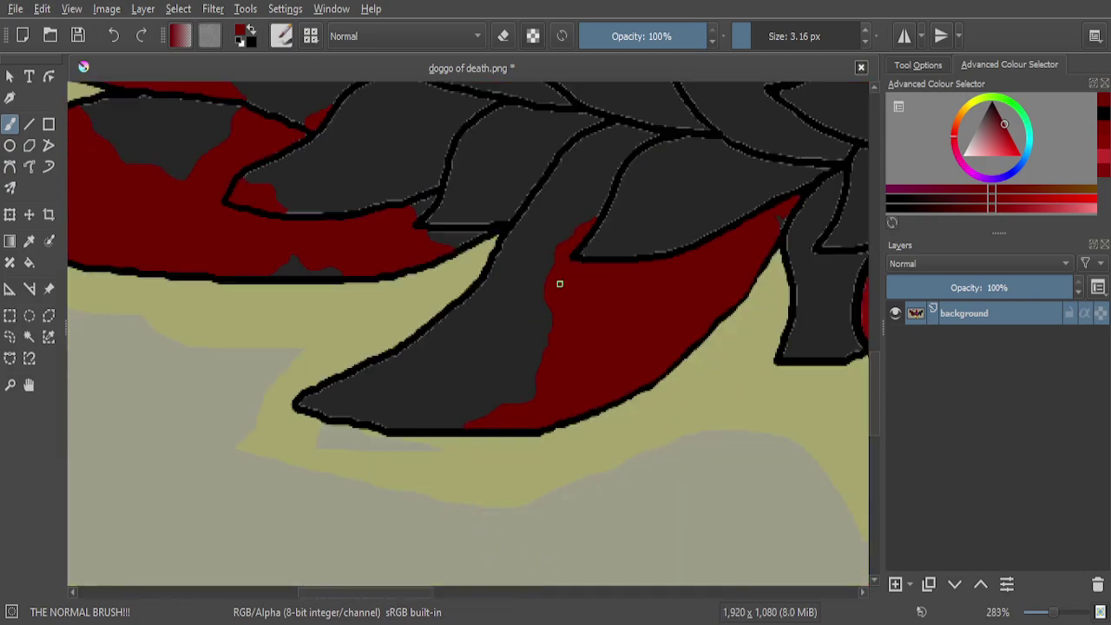
scroll(568, 286, down, 2)
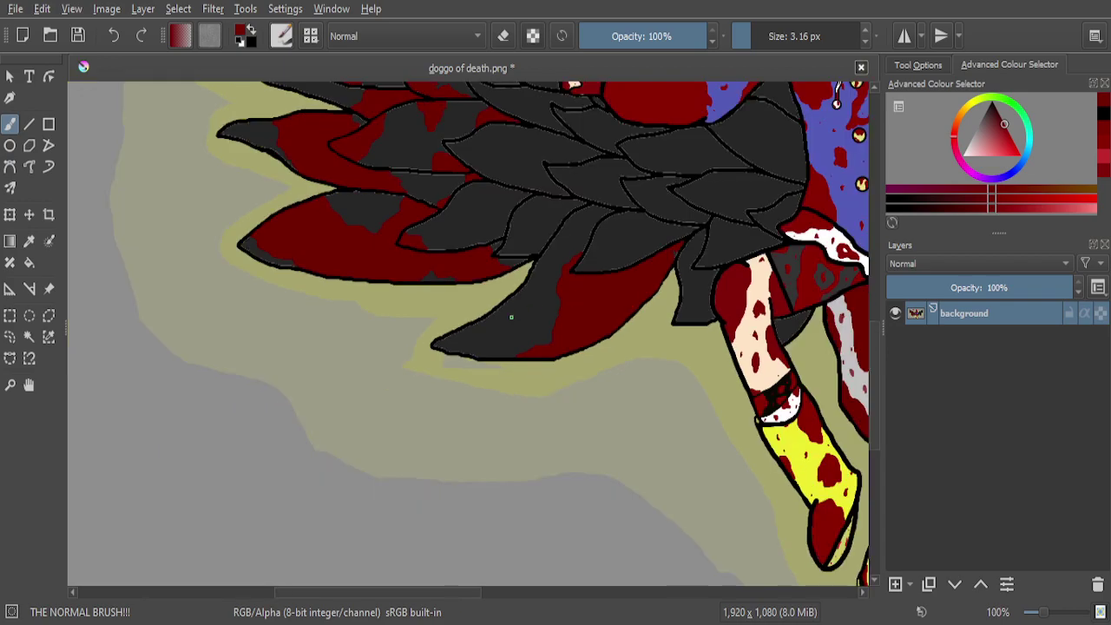
scroll(452, 344, up, 8)
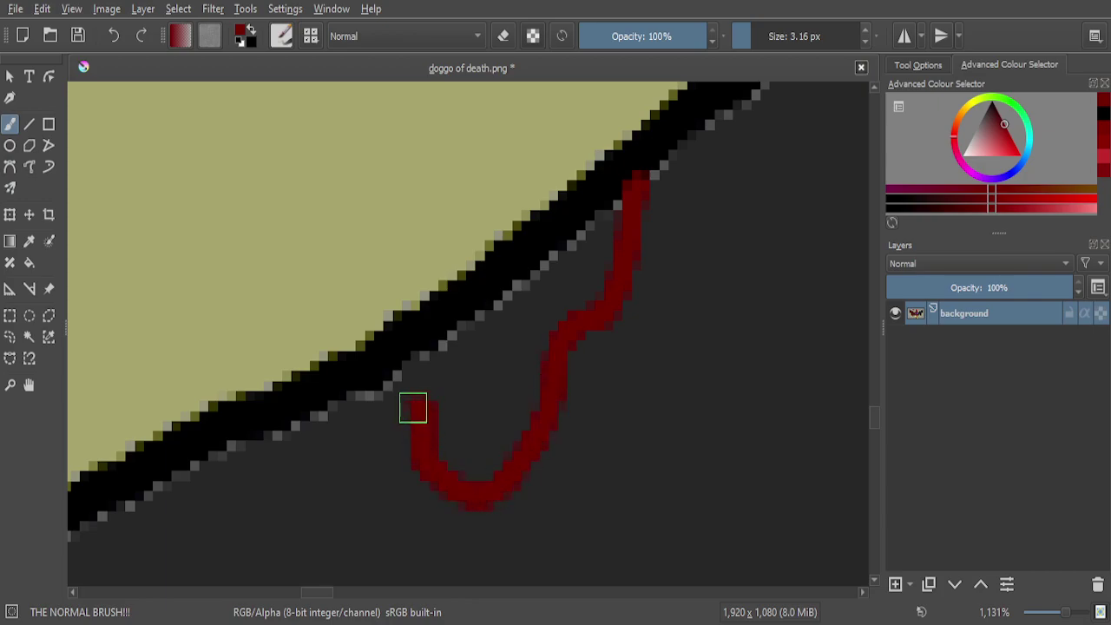
drag(364, 423, 333, 424)
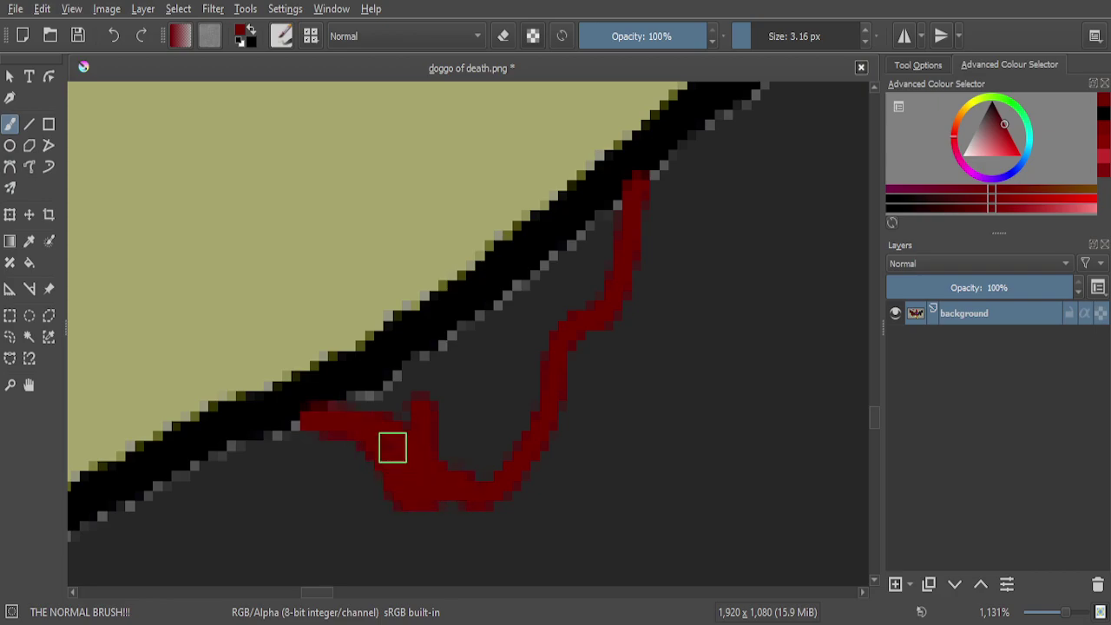
Fill the new patch in dark red along the feather's black outline up to its upper end
scroll(403, 459, up, 5)
mouse_move(471, 235)
mouse_down()
mouse_move(422, 322)
mouse_move(325, 381)
mouse_move(290, 370)
mouse_move(498, 255)
mouse_move(617, 164)
mouse_move(461, 372)
mouse_move(391, 432)
mouse_up()
scroll(418, 380, down, 1)
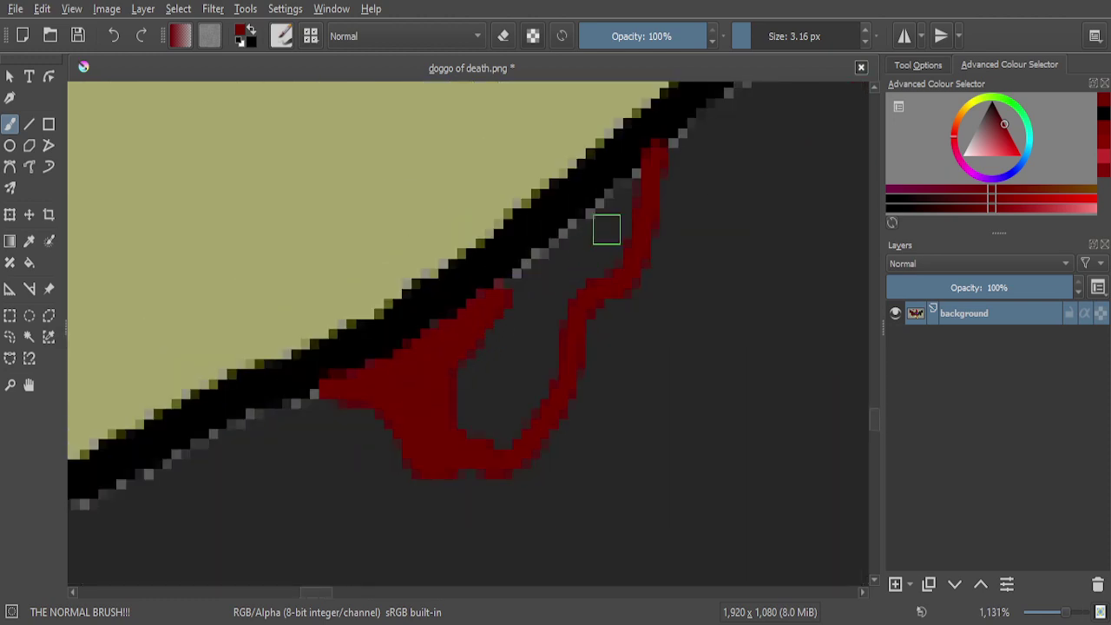
scroll(641, 171, up, 3)
mouse_move(646, 190)
mouse_down()
mouse_move(271, 541)
mouse_move(315, 467)
mouse_move(505, 322)
mouse_move(599, 228)
mouse_move(611, 234)
mouse_move(574, 396)
mouse_move(537, 460)
mouse_move(512, 470)
mouse_move(560, 303)
mouse_move(544, 337)
mouse_move(412, 479)
mouse_up()
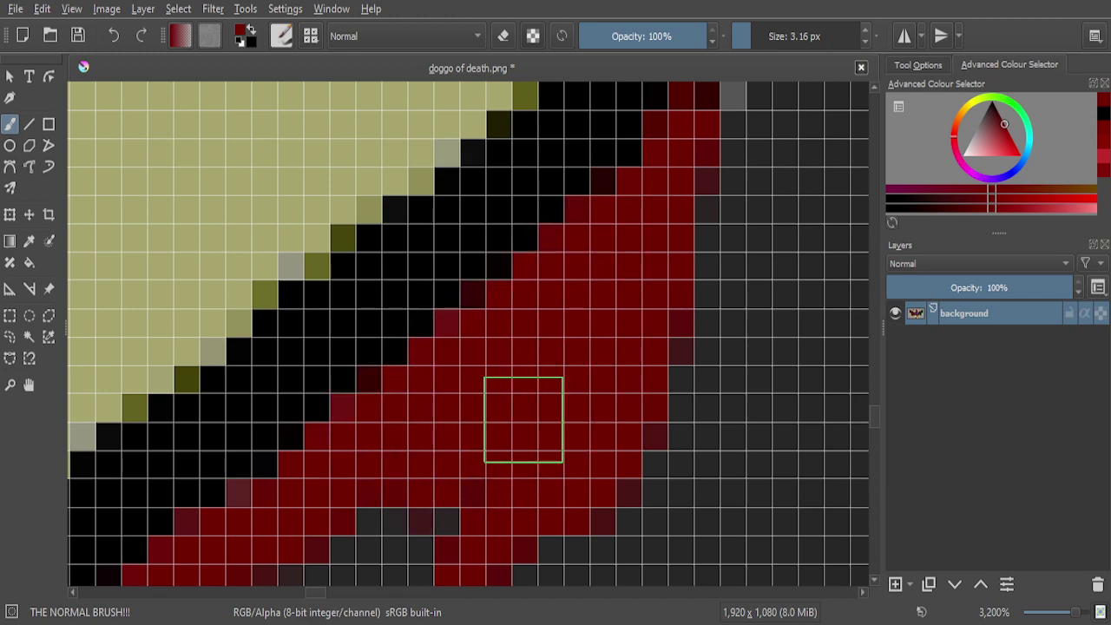
Paint over the remaining grey interior of the small patch in dark red
scroll(578, 324, down, 3)
scroll(492, 524, up, 4)
mouse_move(486, 533)
mouse_down()
mouse_move(519, 413)
mouse_move(392, 585)
mouse_move(270, 486)
mouse_move(226, 395)
mouse_move(272, 550)
mouse_move(234, 376)
mouse_move(256, 251)
mouse_move(350, 518)
mouse_move(373, 424)
mouse_move(346, 238)
mouse_move(328, 201)
mouse_move(378, 175)
mouse_move(442, 369)
mouse_move(441, 437)
mouse_move(518, 268)
mouse_move(565, 418)
mouse_up()
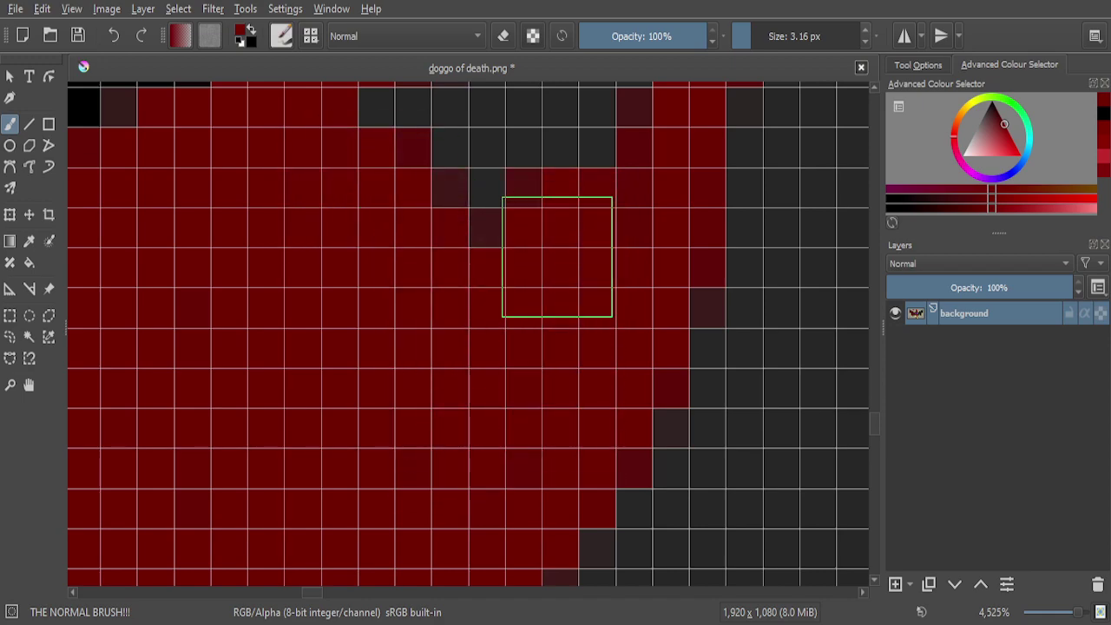
scroll(580, 248, down, 3)
scroll(582, 226, up, 1)
mouse_move(578, 218)
mouse_down()
mouse_move(478, 505)
mouse_move(485, 269)
mouse_move(511, 176)
mouse_move(366, 493)
mouse_move(368, 337)
mouse_move(410, 252)
mouse_move(275, 345)
mouse_move(256, 288)
mouse_move(286, 209)
mouse_move(321, 265)
mouse_move(413, 271)
mouse_up()
scroll(413, 271, down, 1)
scroll(413, 271, down, 3)
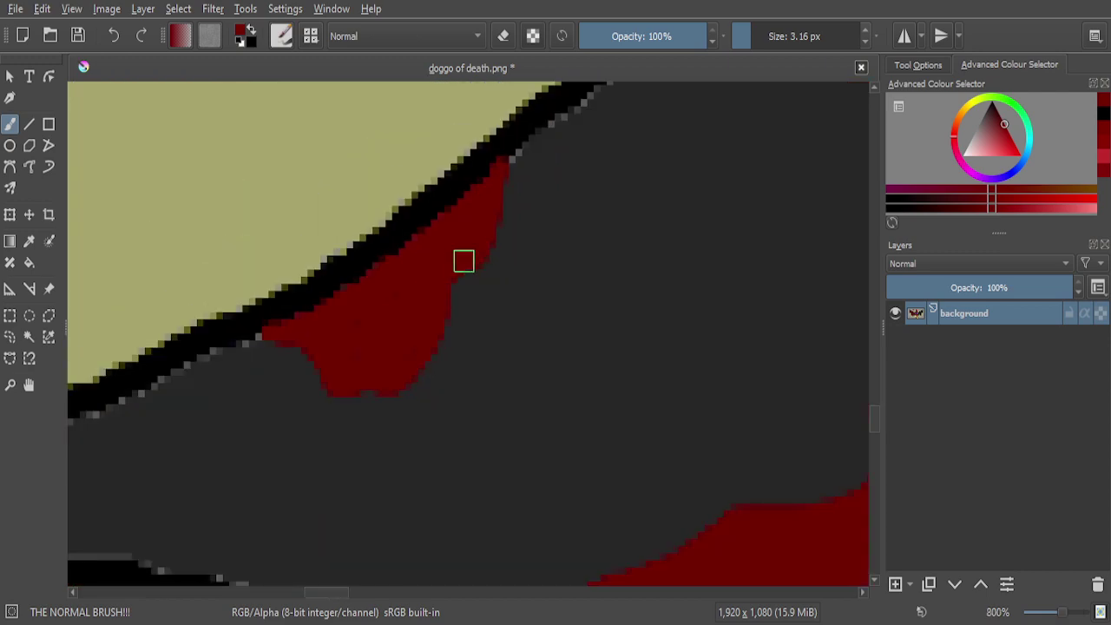
Set the brush size to 1.16 px and touch up the dark pixels where the patch's lower end meets the black outline
scroll(347, 362, up, 2)
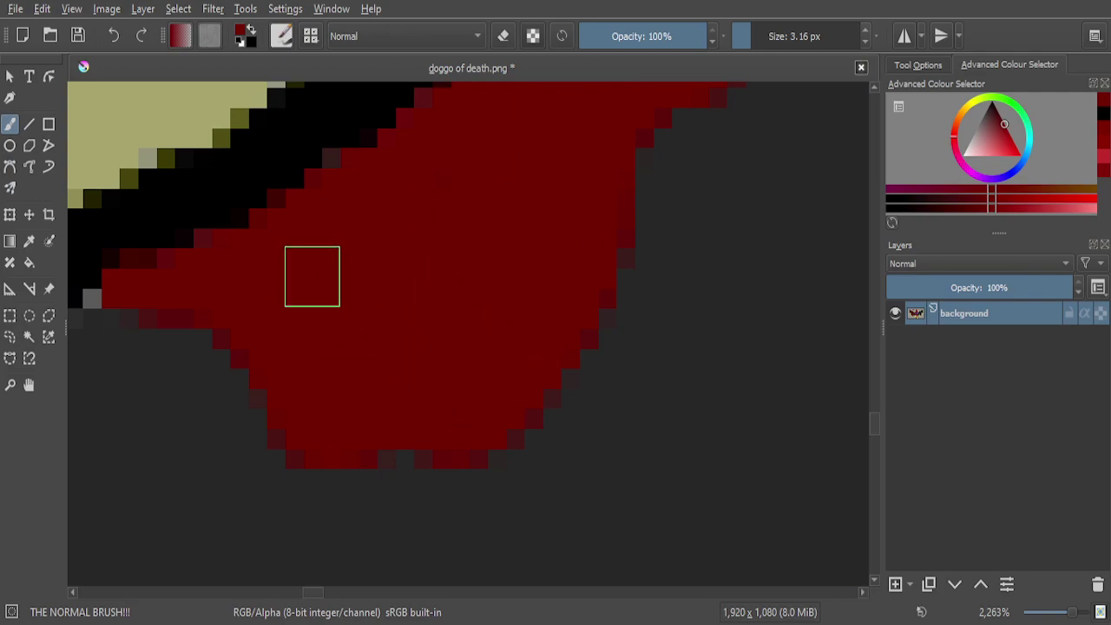
scroll(374, 270, down, 1)
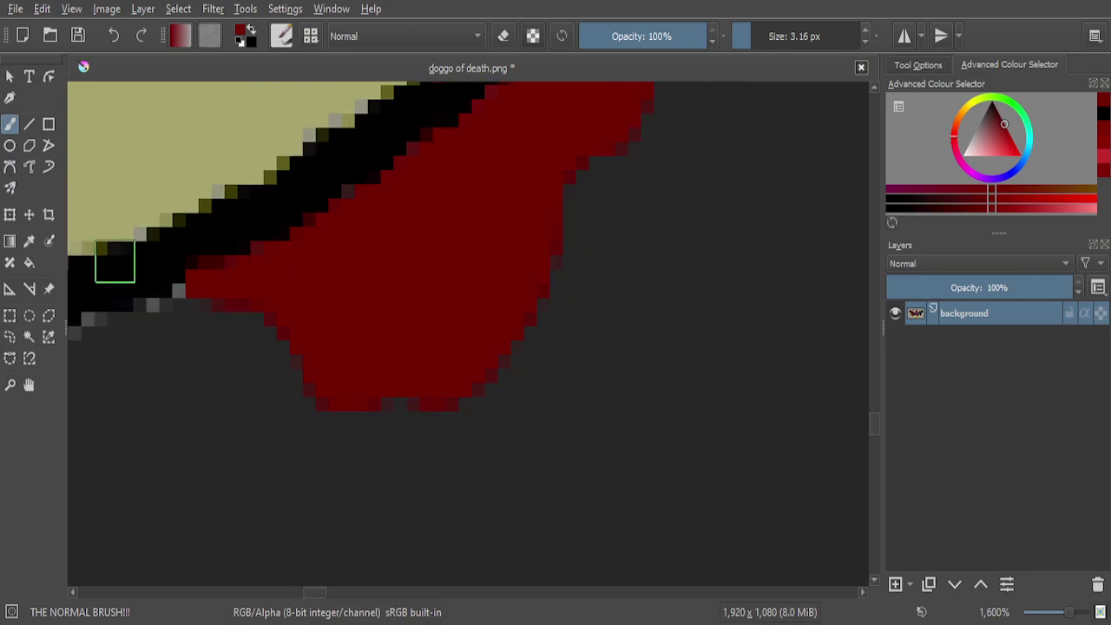
scroll(126, 262, up, 3)
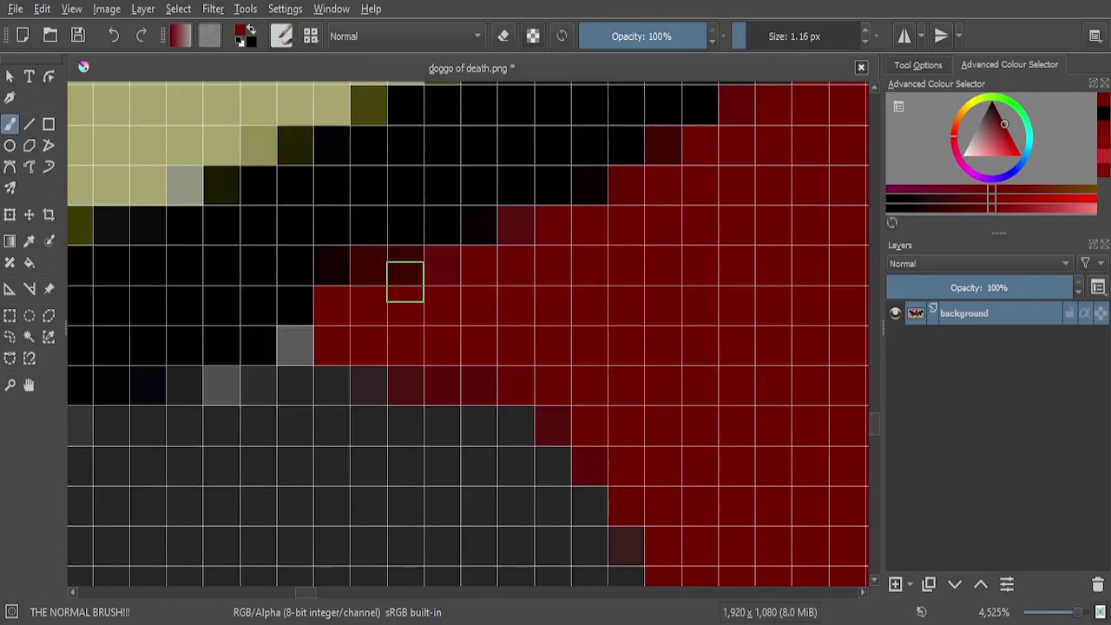
drag(376, 265, 487, 253)
scroll(452, 270, down, 8)
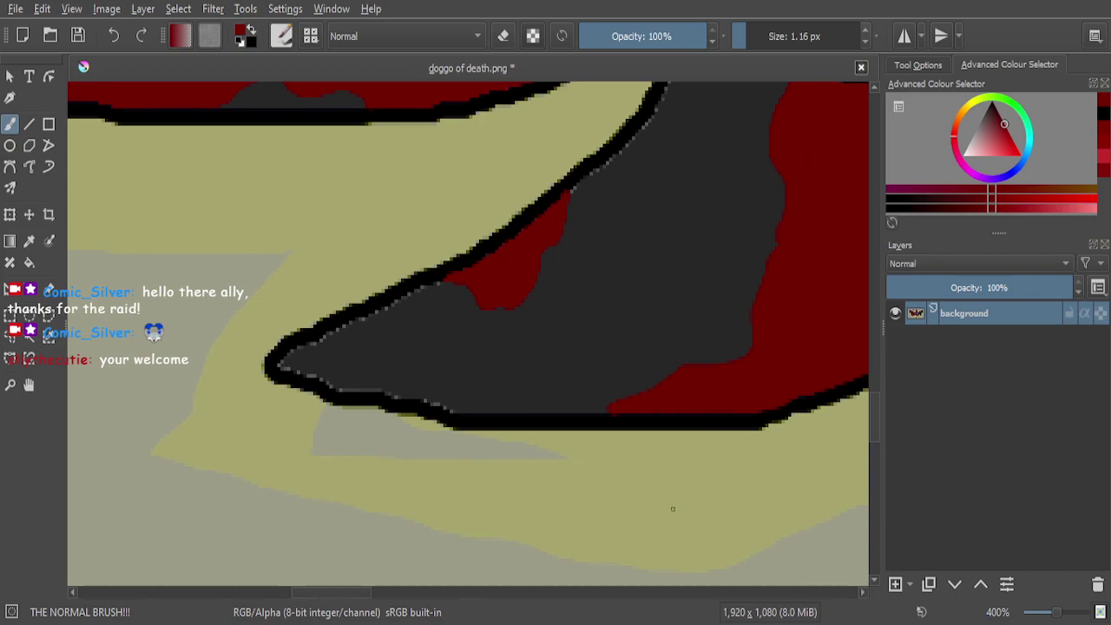
scroll(673, 508, down, 5)
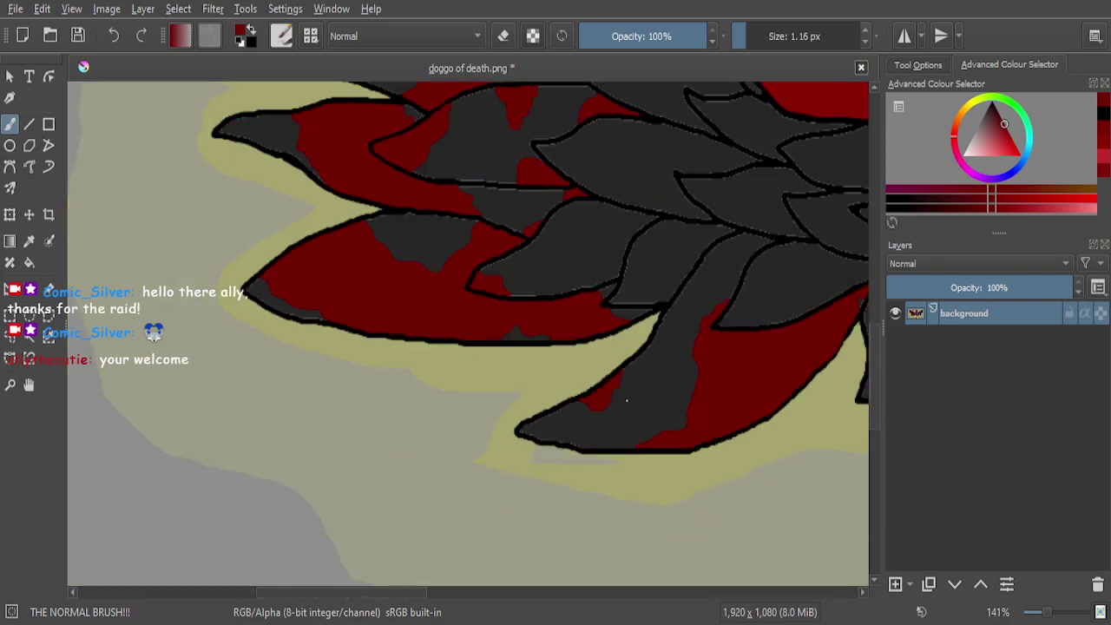
scroll(626, 399, up, 5)
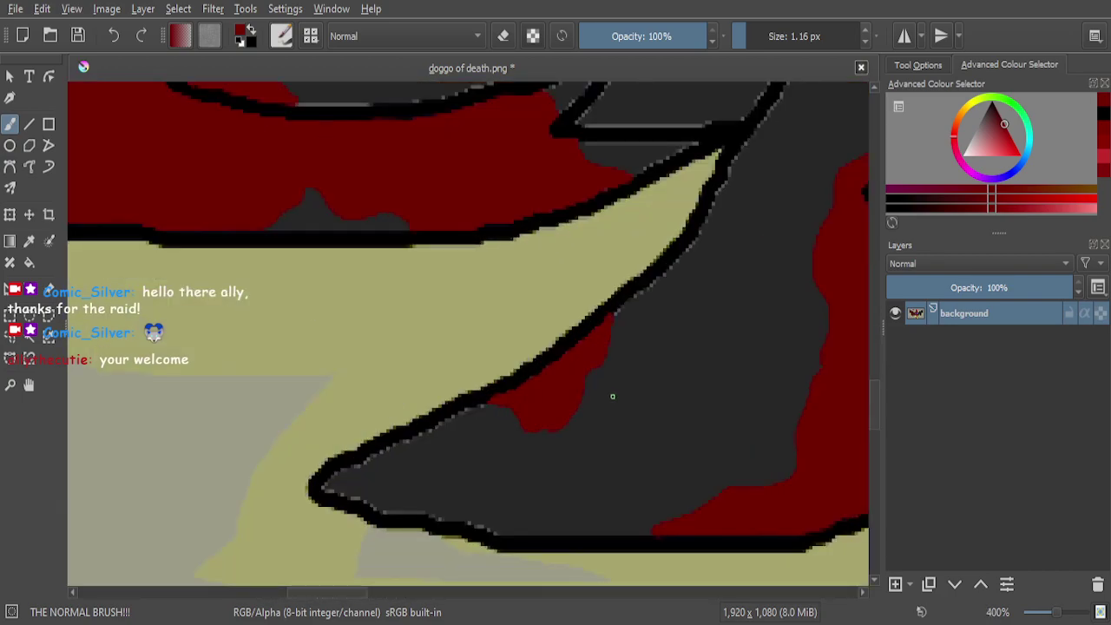
scroll(612, 397, down, 4)
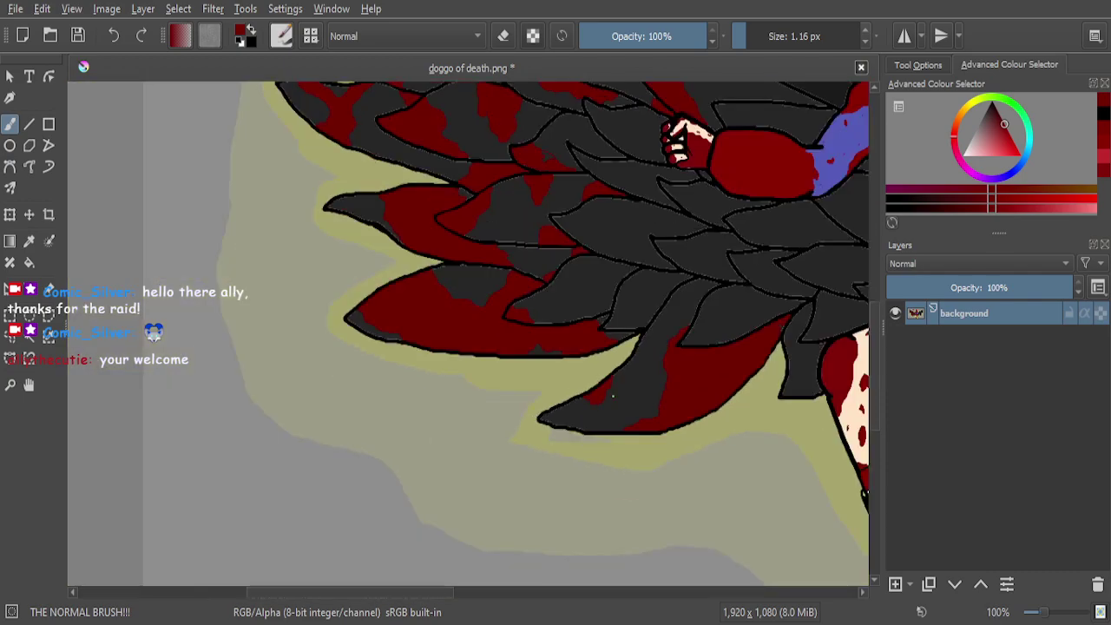
Set the brush size to 3.16 px and draw the wavy edge of a new blood patch down from the neighbouring grey feather's upper outline
scroll(612, 397, down, 1)
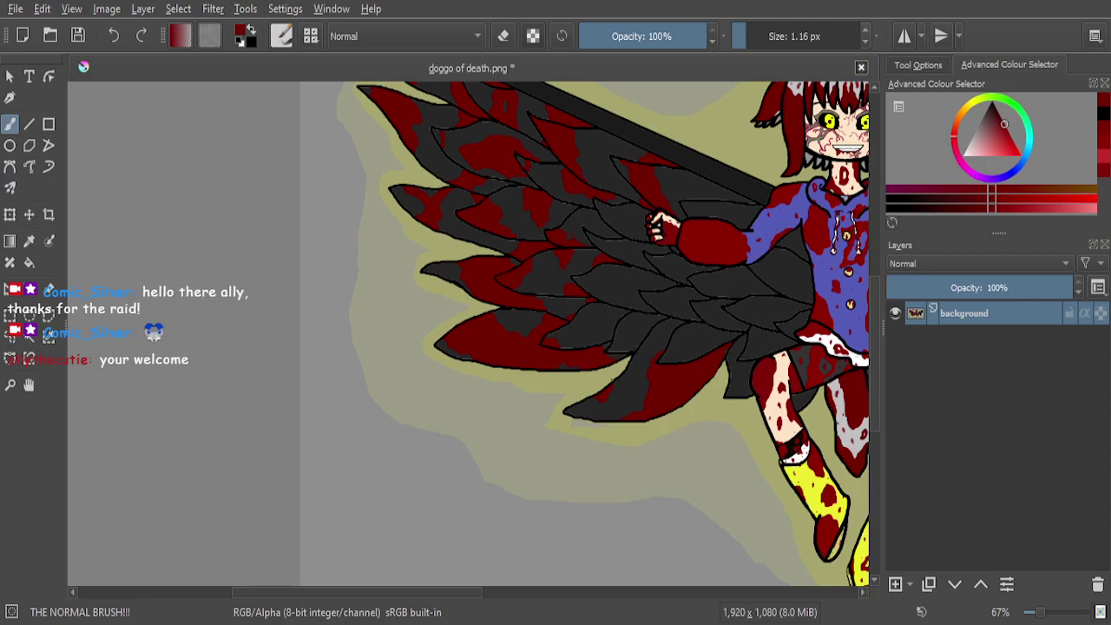
scroll(595, 316, up, 3)
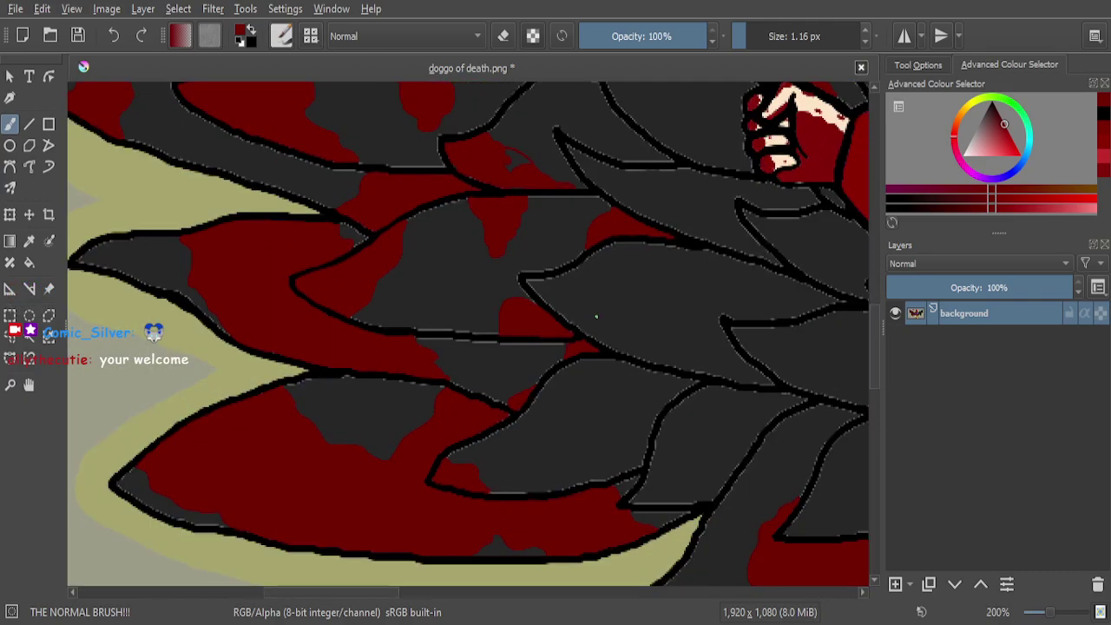
scroll(593, 407, up, 3)
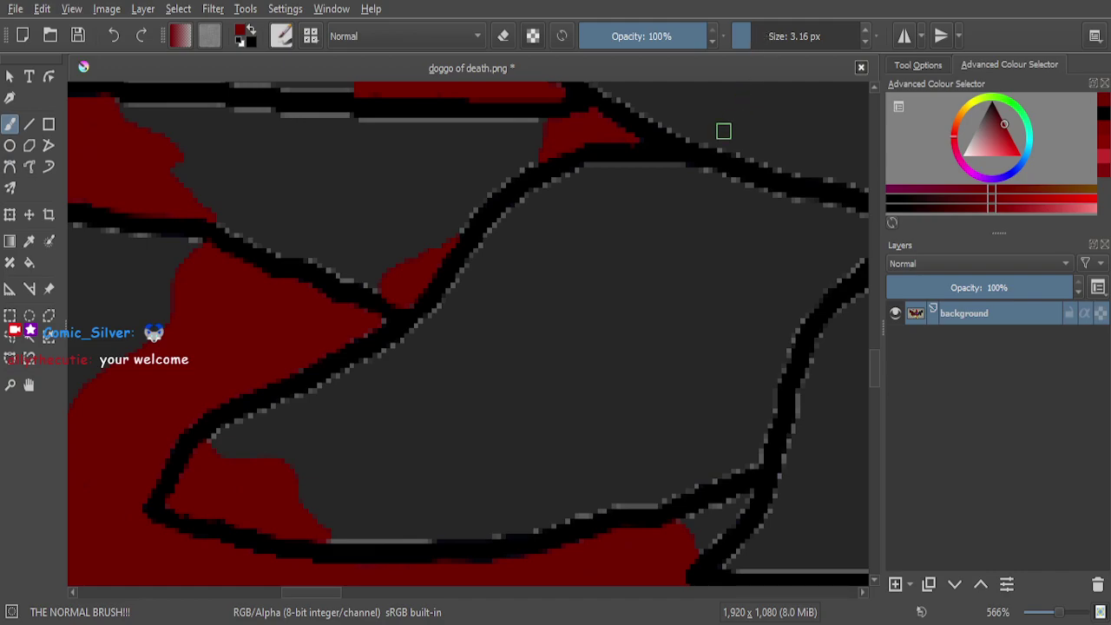
mouse_move(693, 171)
mouse_down()
mouse_move(673, 193)
mouse_move(675, 273)
mouse_up()
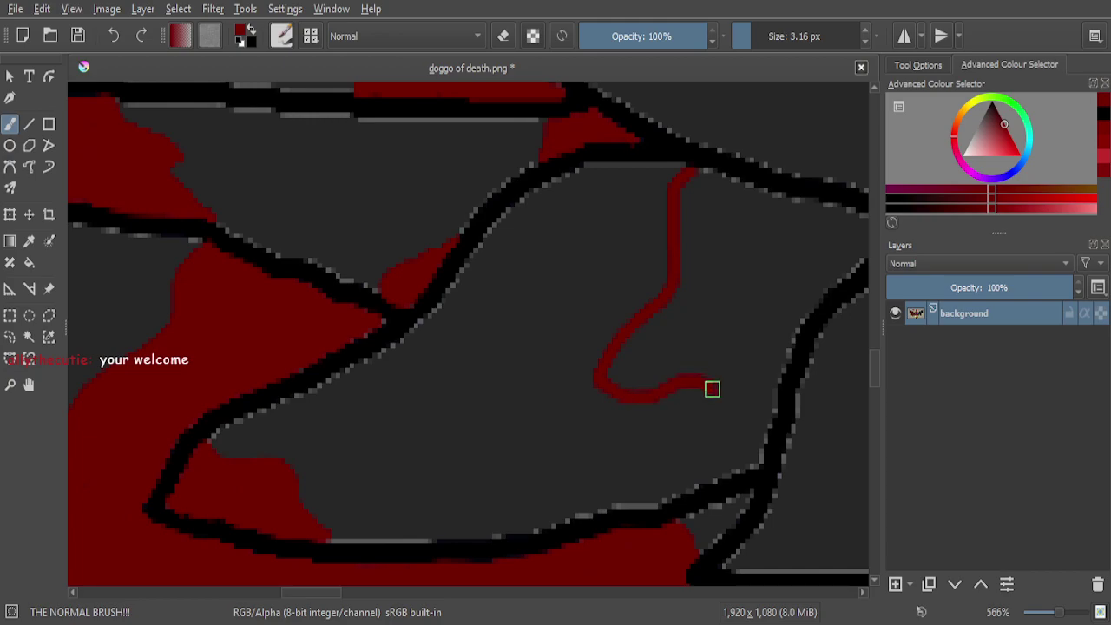
Thicken the rounded lower end of the new patch in dark red and extend it across to the feather's right black outline
scroll(686, 391, up, 1)
drag(540, 367, 537, 394)
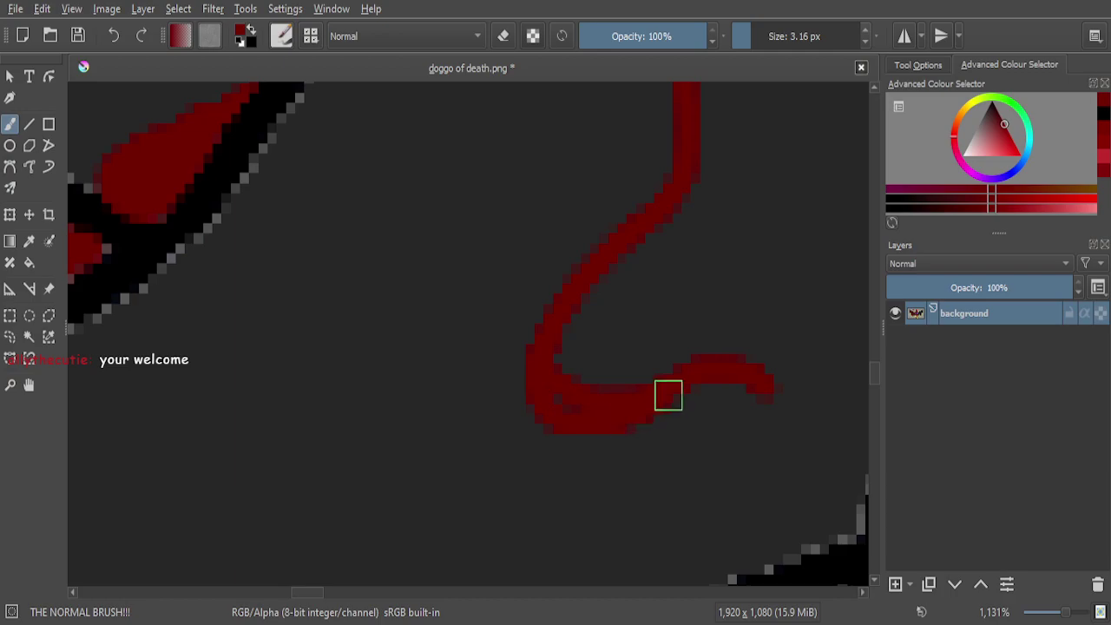
scroll(686, 382, up, 3)
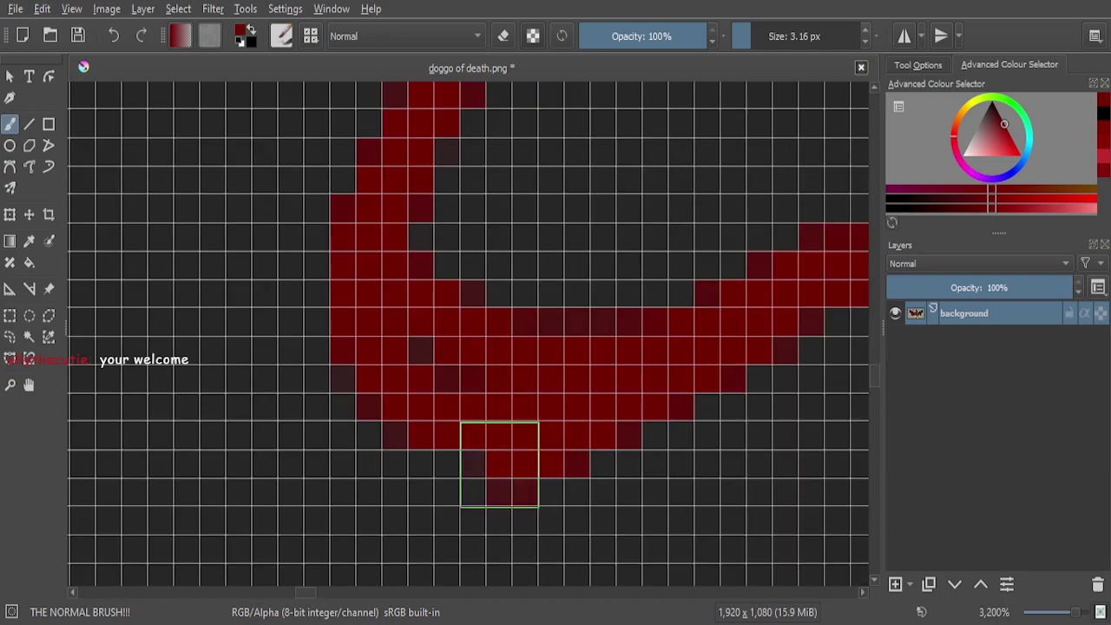
mouse_move(460, 376)
mouse_down()
mouse_move(442, 325)
mouse_move(484, 366)
mouse_move(448, 201)
mouse_move(410, 290)
mouse_move(469, 128)
mouse_move(534, 340)
mouse_move(543, 154)
mouse_move(581, 185)
mouse_move(600, 321)
mouse_move(677, 256)
mouse_move(667, 320)
mouse_up()
scroll(591, 302, down, 1)
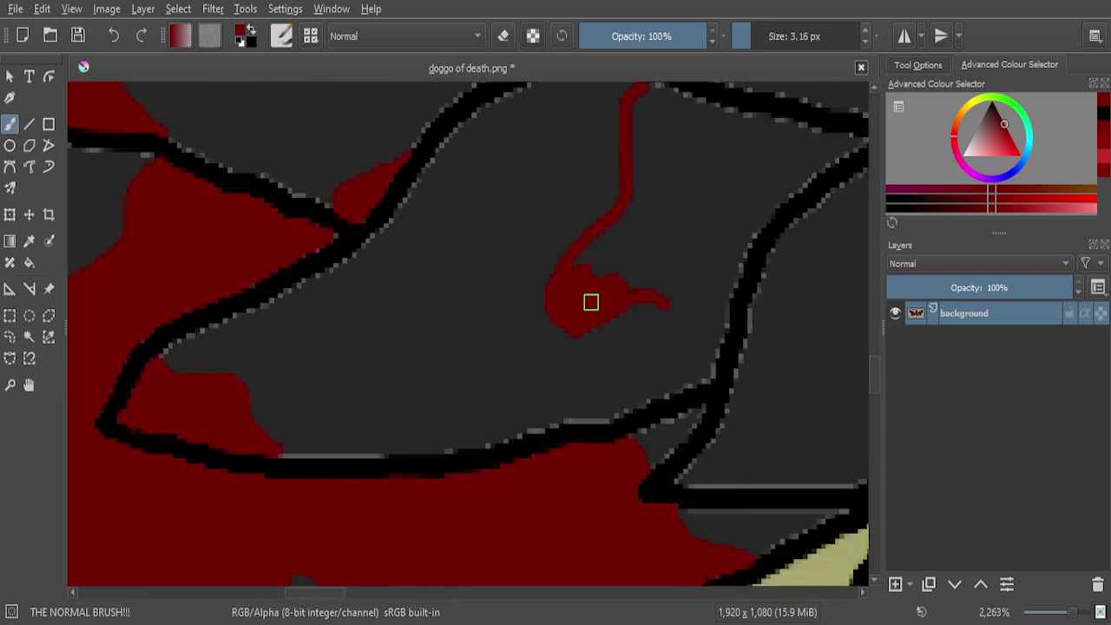
scroll(682, 301, up, 3)
mouse_move(572, 237)
mouse_down()
mouse_move(606, 269)
mouse_move(693, 290)
mouse_move(724, 341)
mouse_move(737, 266)
mouse_move(740, 294)
mouse_move(738, 239)
mouse_move(740, 286)
mouse_move(717, 227)
mouse_move(716, 284)
mouse_move(649, 235)
mouse_up()
drag(666, 274, 558, 187)
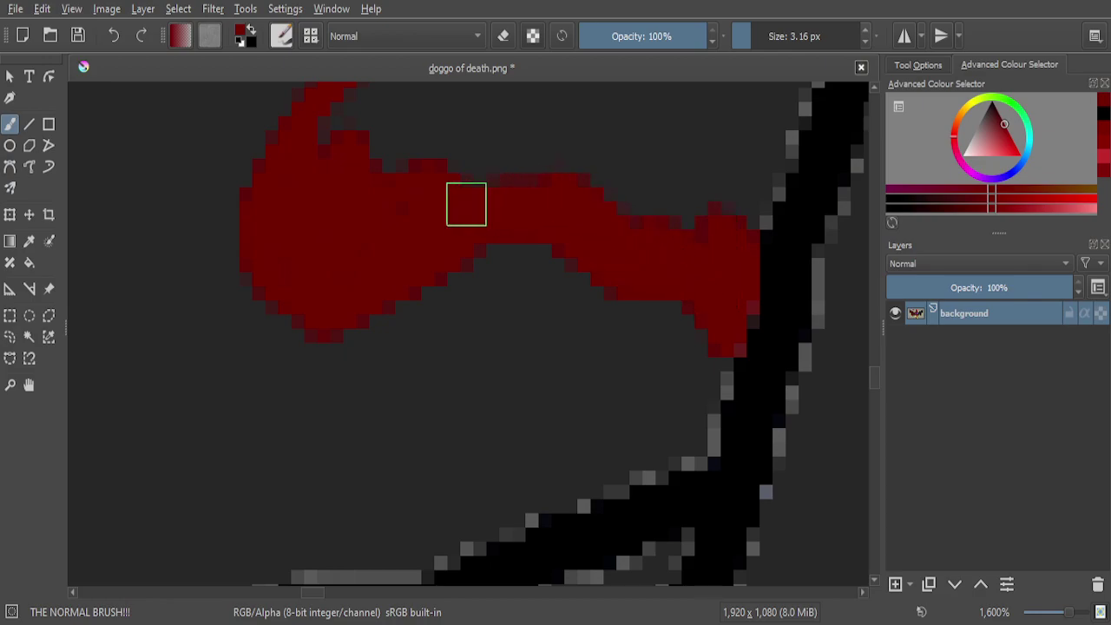
Paint a dark red band along the underside of the feather's upper black outline, from its inner corner to the patch's left edge
scroll(394, 219, down, 6)
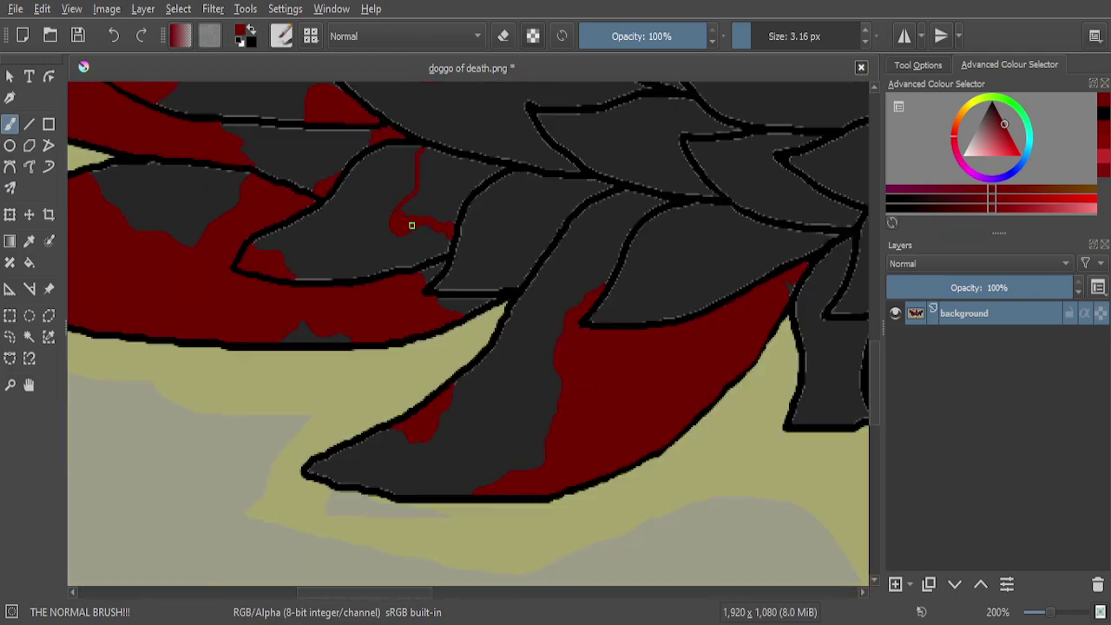
scroll(432, 182, up, 5)
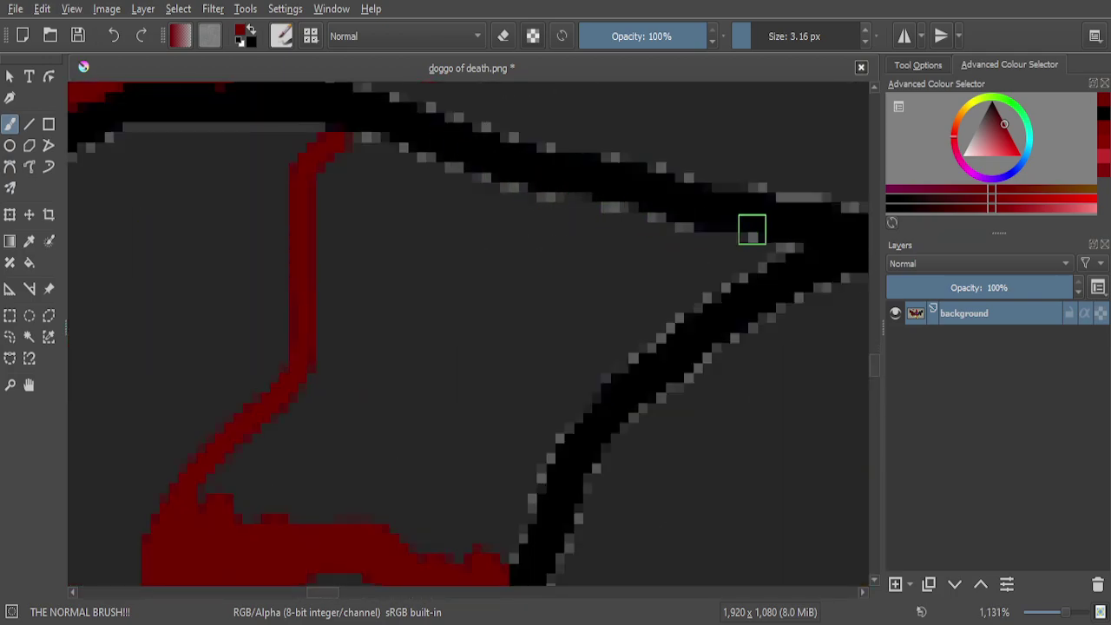
scroll(749, 229, up, 3)
drag(793, 261, 409, 255)
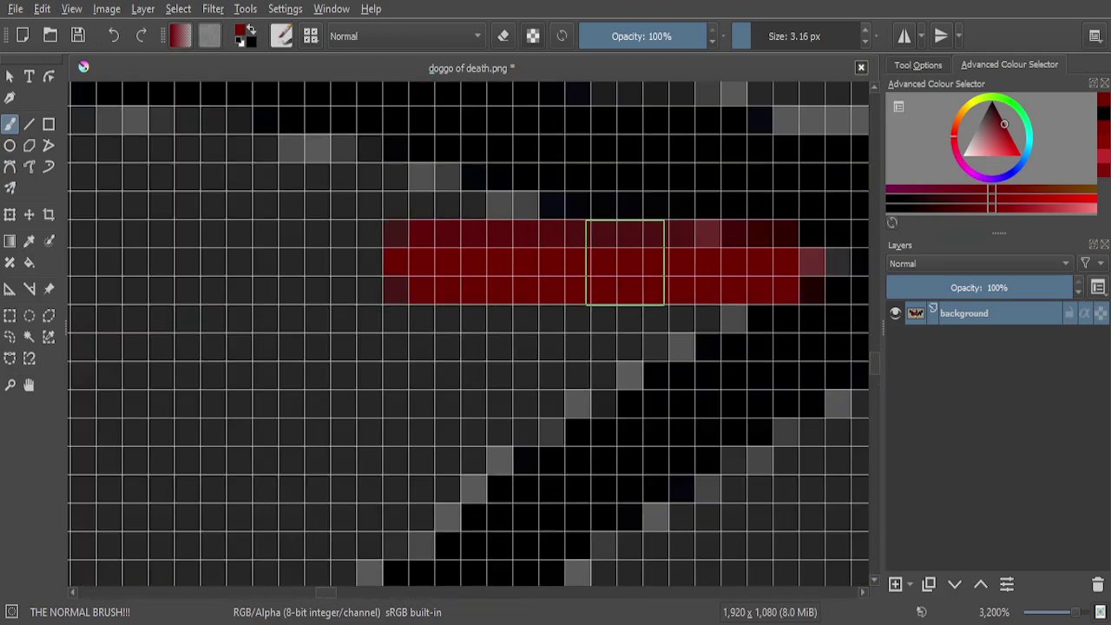
drag(561, 240, 218, 147)
scroll(412, 226, down, 3)
scroll(391, 221, up, 3)
mouse_move(610, 327)
mouse_down()
mouse_move(455, 306)
mouse_move(109, 203)
mouse_up()
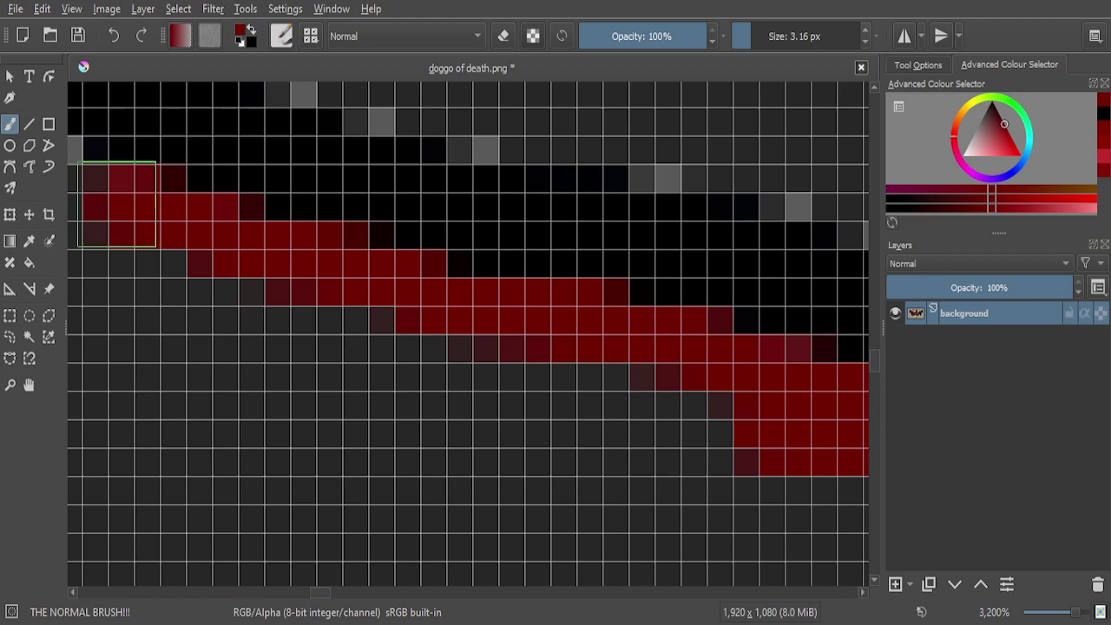
scroll(255, 253, down, 3)
scroll(151, 231, up, 3)
mouse_move(390, 308)
mouse_down()
mouse_move(237, 282)
mouse_move(184, 480)
mouse_move(176, 460)
mouse_move(217, 339)
mouse_move(288, 337)
mouse_move(231, 476)
mouse_move(281, 373)
mouse_move(309, 360)
mouse_move(327, 368)
mouse_move(346, 443)
mouse_move(316, 343)
mouse_move(330, 317)
mouse_move(476, 492)
mouse_move(406, 421)
mouse_move(300, 385)
mouse_up()
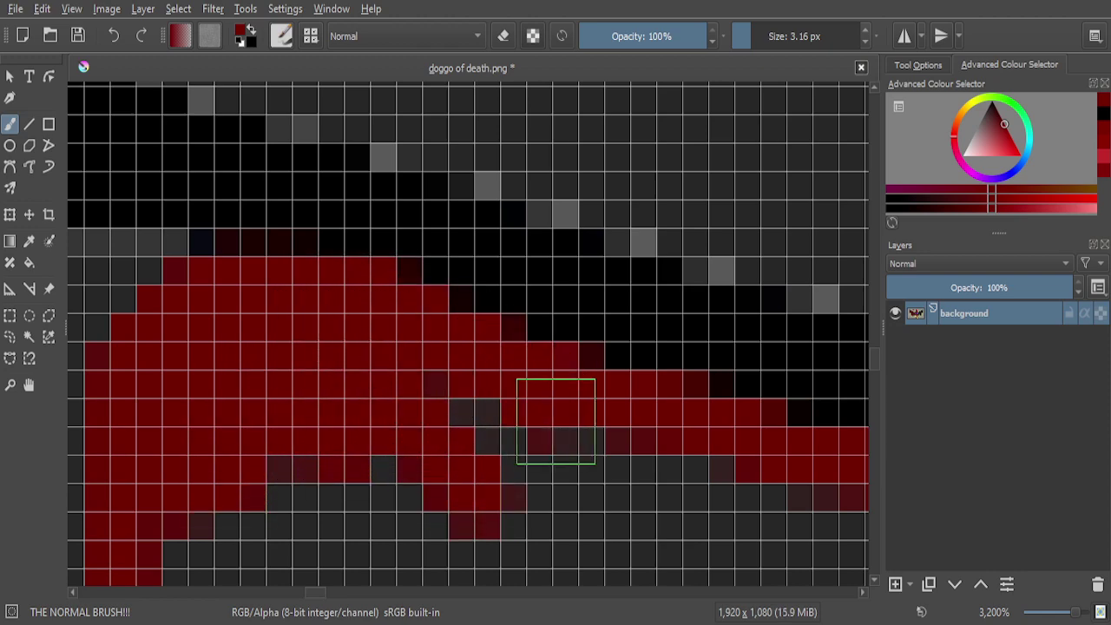
scroll(474, 371, down, 5)
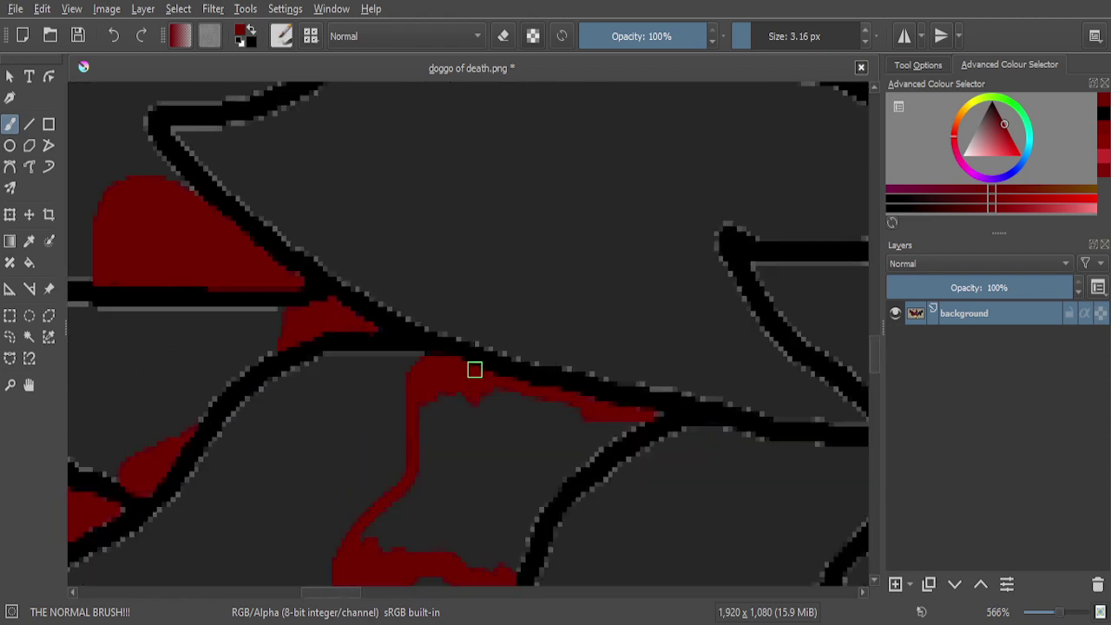
Widen the inner side of the patch's rounded lower end and fill the enclosed grey gap in dark red
scroll(475, 371, down, 1)
scroll(475, 414, up, 6)
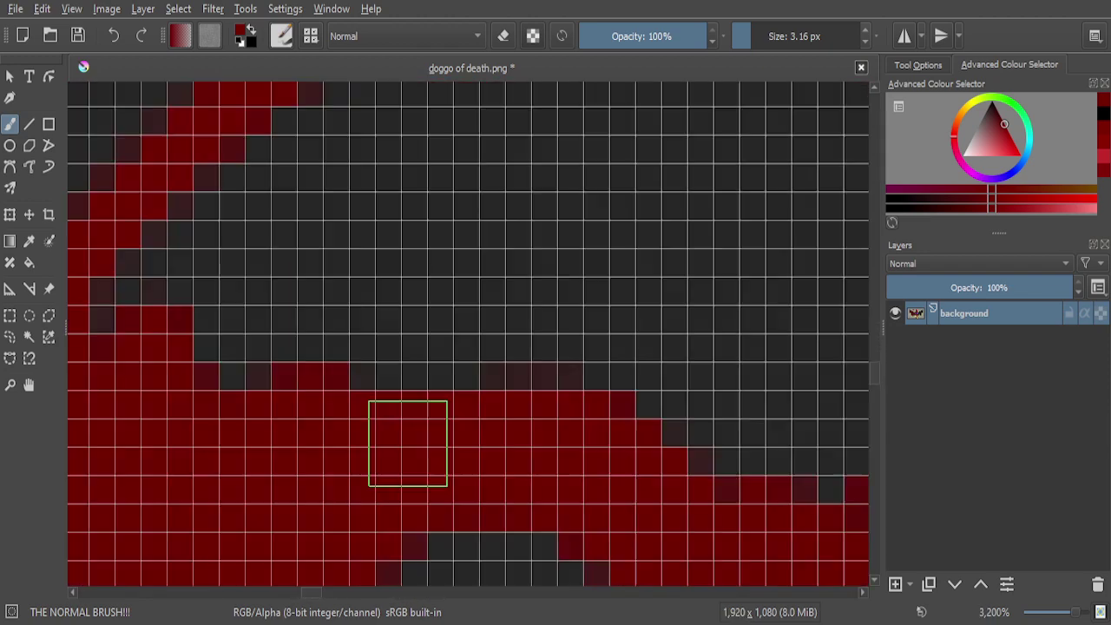
mouse_move(347, 220)
mouse_down()
mouse_move(310, 183)
mouse_move(269, 176)
mouse_move(156, 246)
mouse_up()
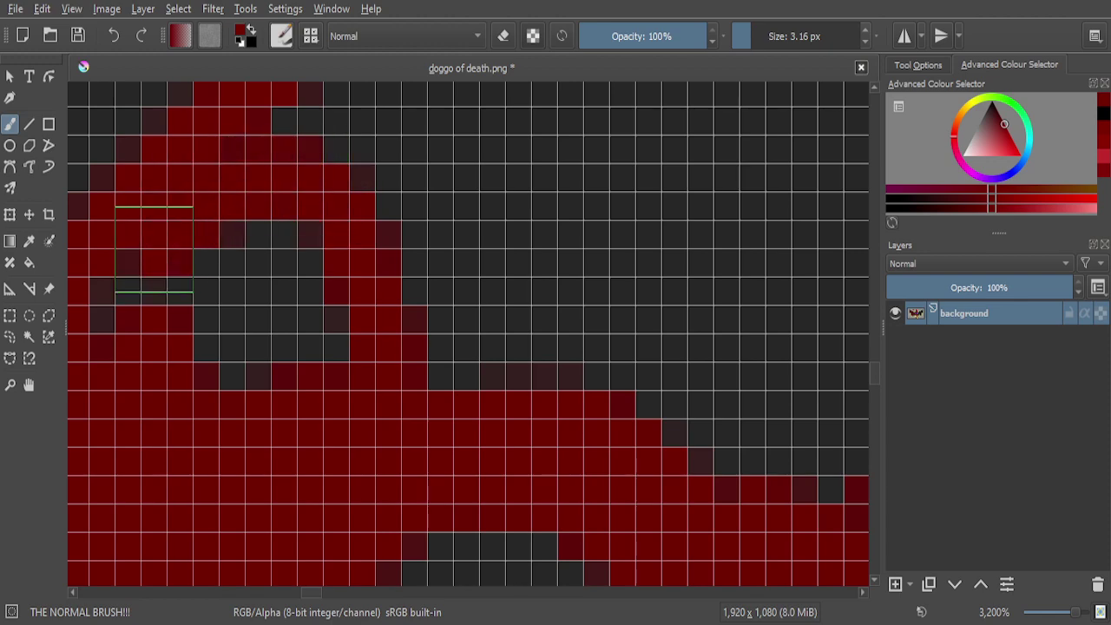
mouse_move(224, 214)
mouse_down()
mouse_move(221, 386)
mouse_move(234, 322)
mouse_move(308, 261)
mouse_move(325, 404)
mouse_move(291, 281)
mouse_move(269, 417)
mouse_move(242, 337)
mouse_up()
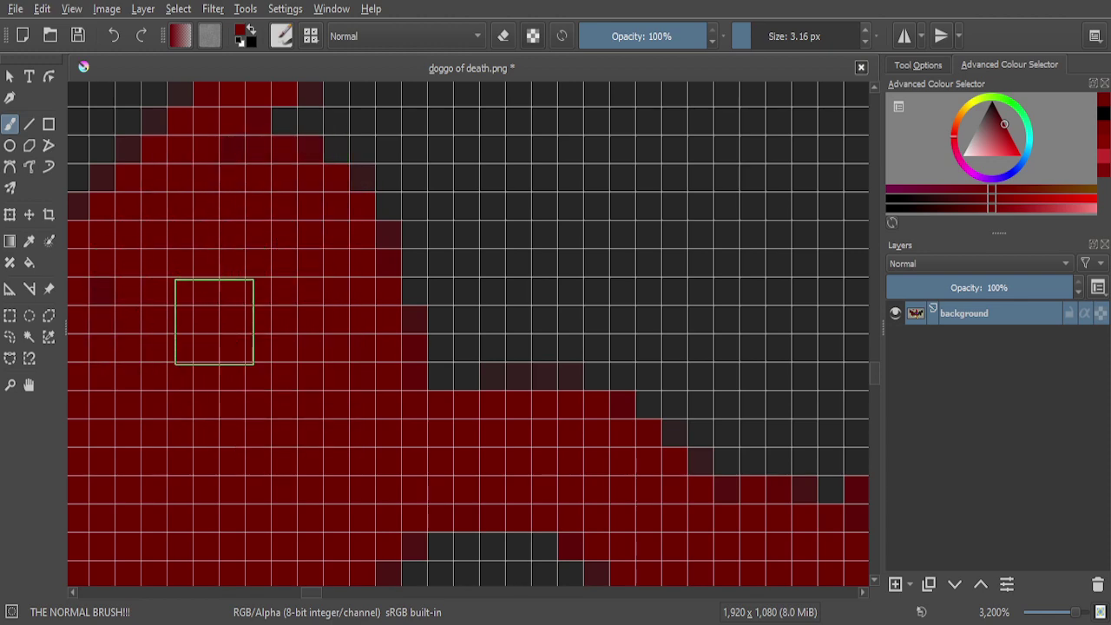
scroll(309, 345, down, 1)
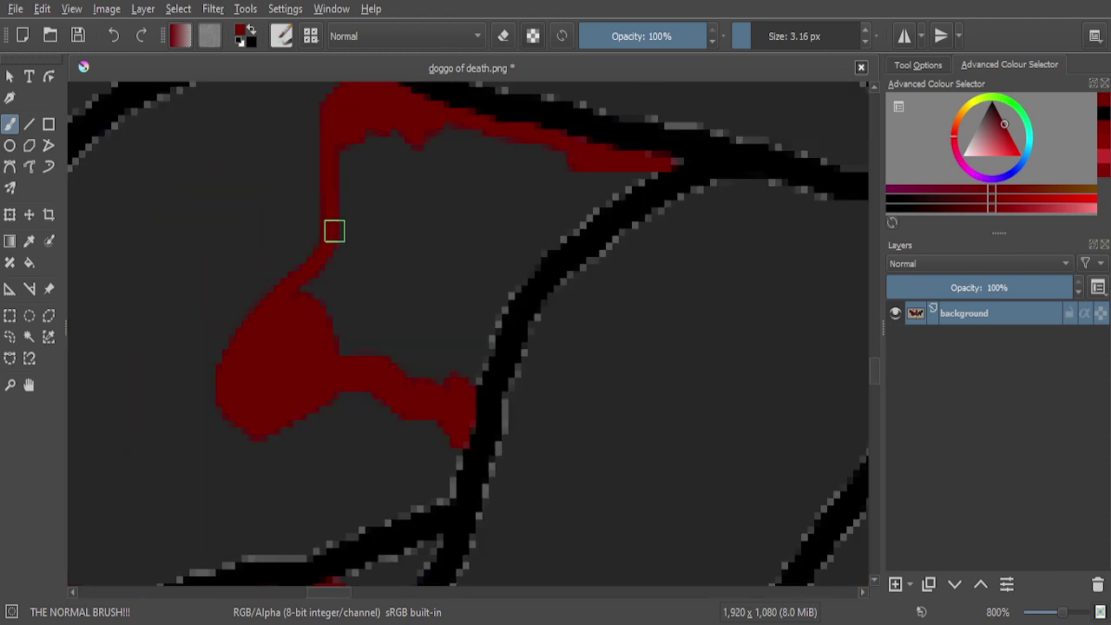
Thicken the narrow left strip of the patch and fill the grey notch where it meets the upper band
scroll(334, 239, up, 3)
mouse_move(284, 437)
mouse_down()
mouse_move(184, 544)
mouse_move(331, 364)
mouse_move(297, 451)
mouse_move(250, 519)
mouse_move(300, 485)
mouse_move(348, 407)
mouse_move(333, 528)
mouse_move(450, 405)
mouse_move(429, 351)
mouse_move(430, 289)
mouse_move(403, 455)
mouse_move(360, 305)
mouse_move(388, 404)
mouse_move(392, 135)
mouse_move(456, 334)
mouse_move(447, 207)
mouse_move(465, 334)
mouse_up()
scroll(465, 335, down, 3)
scroll(461, 303, up, 6)
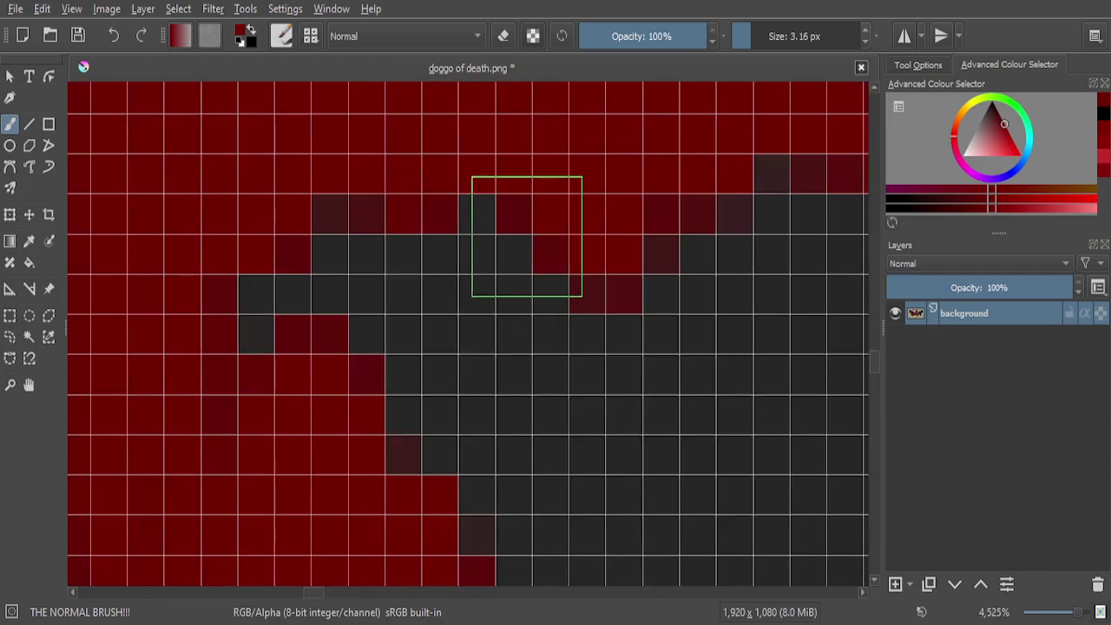
mouse_move(527, 236)
mouse_down()
mouse_move(523, 421)
mouse_move(442, 528)
mouse_move(506, 197)
mouse_move(390, 466)
mouse_move(384, 280)
mouse_move(298, 489)
mouse_move(300, 421)
mouse_move(346, 299)
mouse_up()
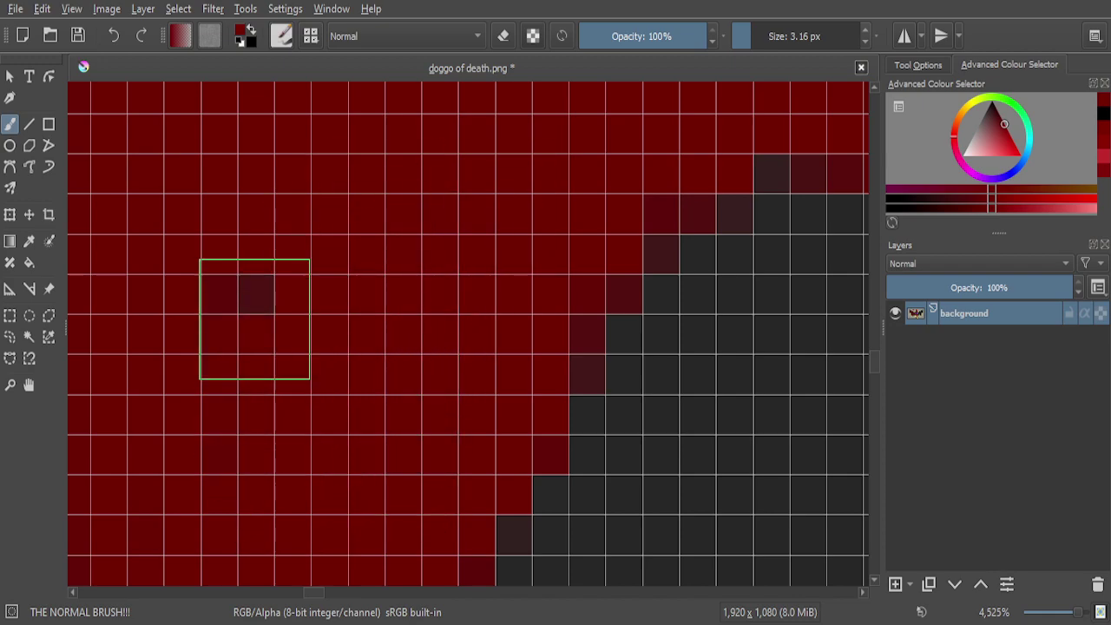
scroll(430, 395, down, 3)
scroll(448, 388, down, 5)
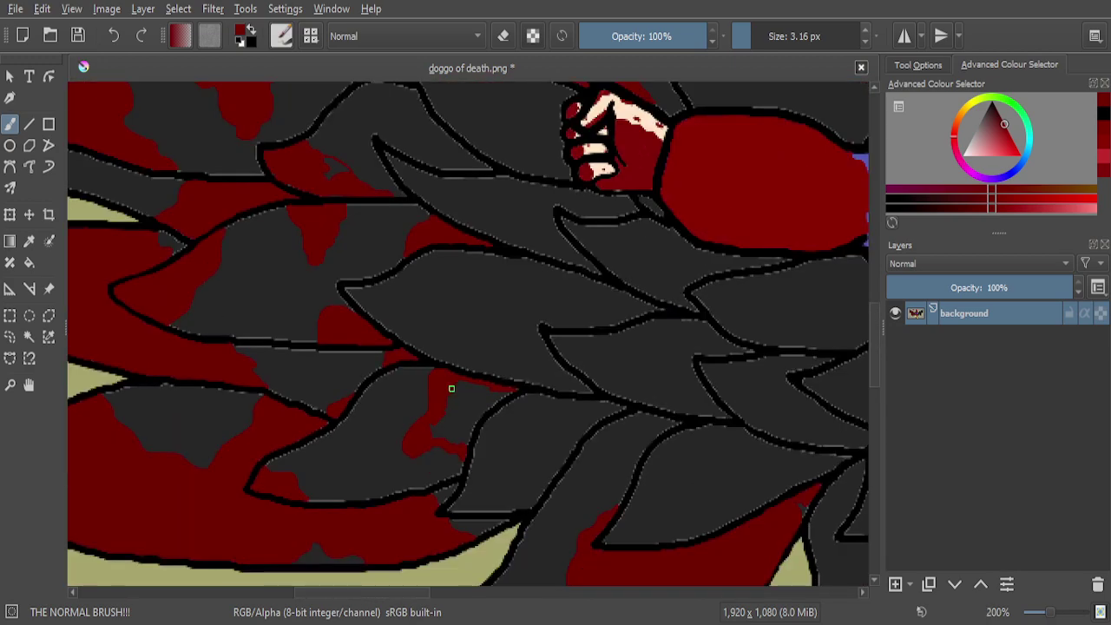
Paint a dark red border upward along the inside of the feather's right black outline, starting from the patch's lower end
scroll(453, 459, up, 6)
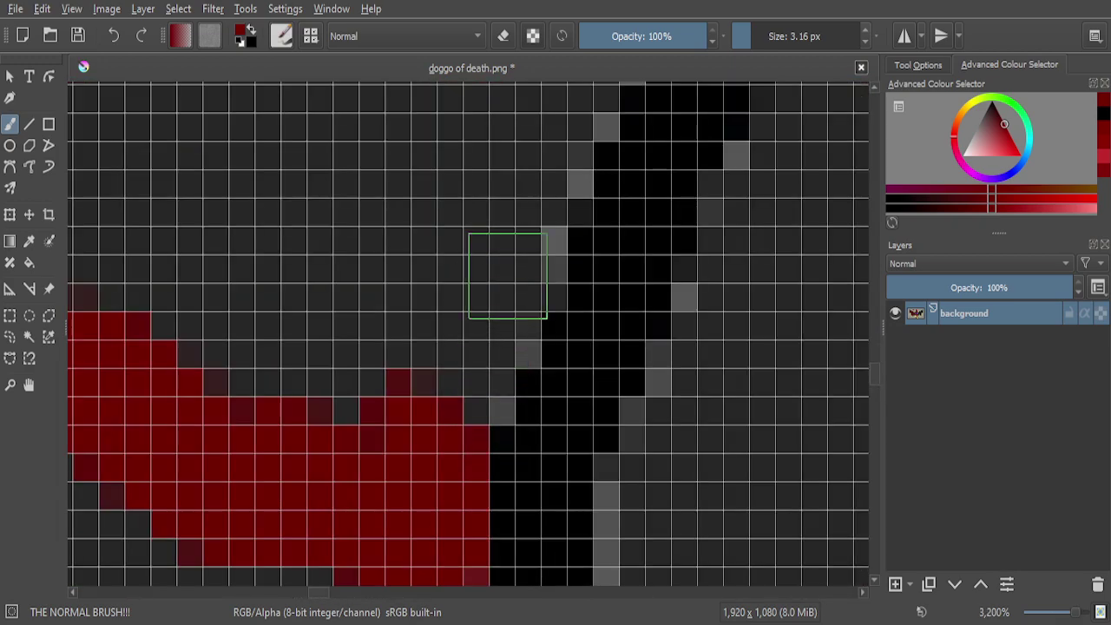
mouse_move(560, 139)
mouse_down()
mouse_move(519, 323)
mouse_move(458, 433)
mouse_move(425, 453)
mouse_up()
scroll(486, 365, down, 2)
scroll(560, 204, up, 3)
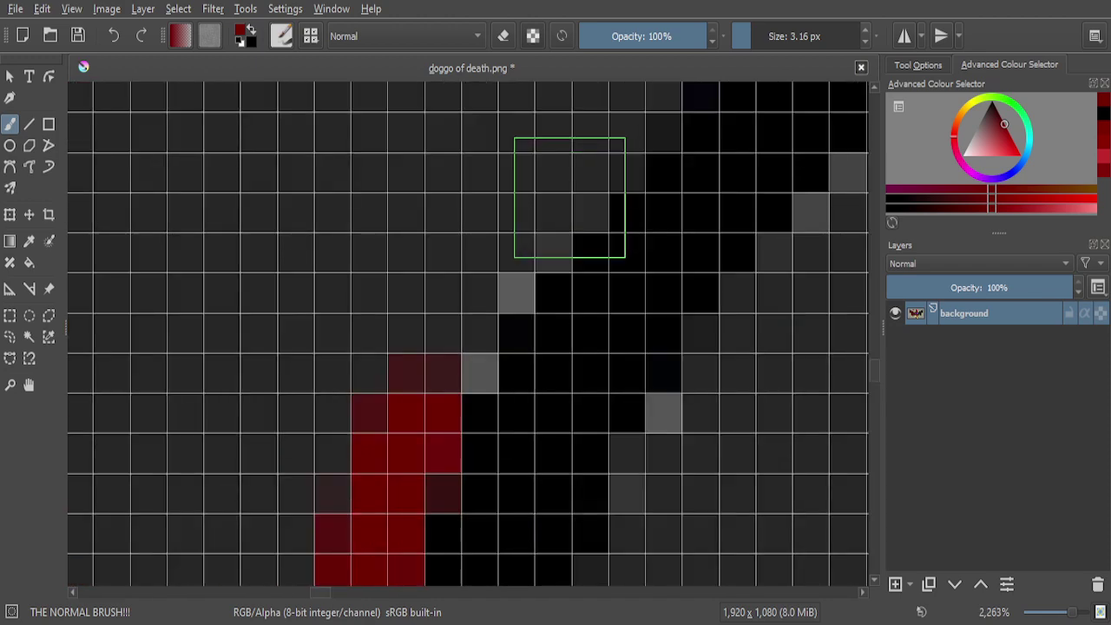
mouse_move(577, 178)
mouse_down()
mouse_move(409, 335)
mouse_move(347, 422)
mouse_up()
scroll(421, 390, down, 2)
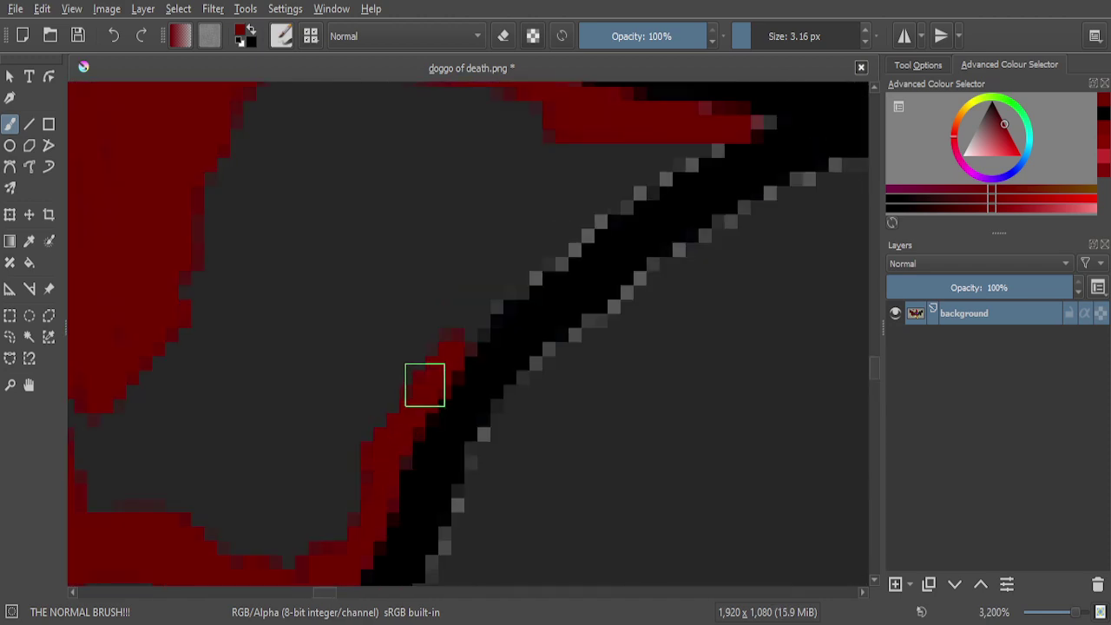
scroll(490, 280, up, 1)
scroll(490, 280, up, 1)
mouse_move(575, 258)
mouse_down()
mouse_move(568, 307)
mouse_move(347, 495)
mouse_up()
mouse_move(472, 364)
mouse_down()
mouse_move(656, 160)
mouse_move(711, 132)
mouse_move(668, 219)
mouse_up()
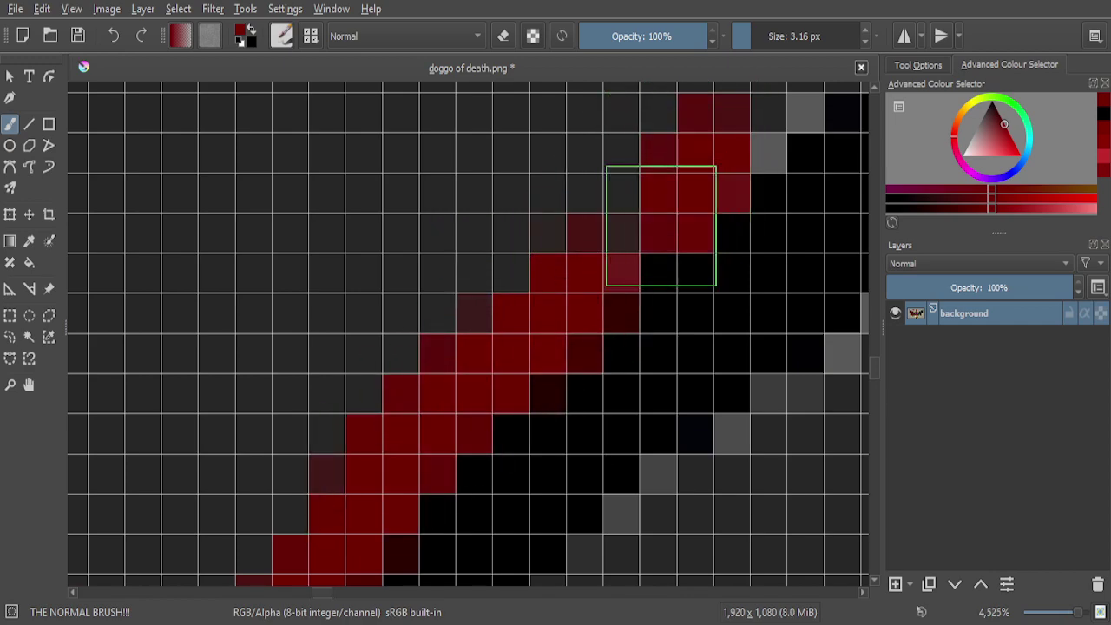
Continue the dark red border along the right outline until it joins the upper band at the feather's inner corner
scroll(637, 231, down, 3)
scroll(650, 214, up, 4)
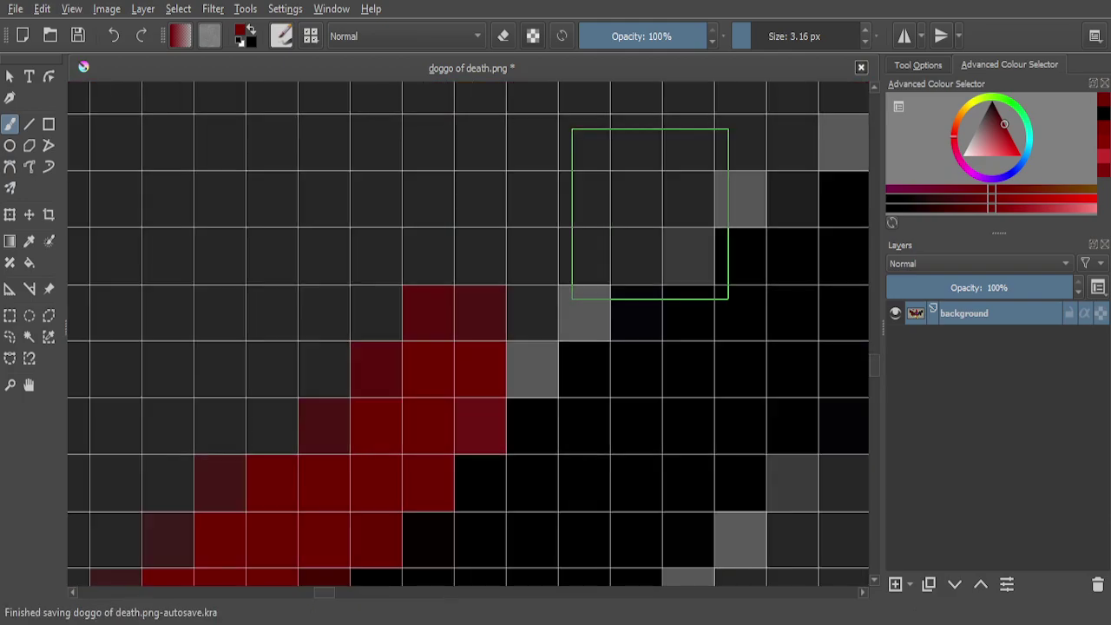
drag(719, 165, 414, 374)
scroll(423, 356, down, 3)
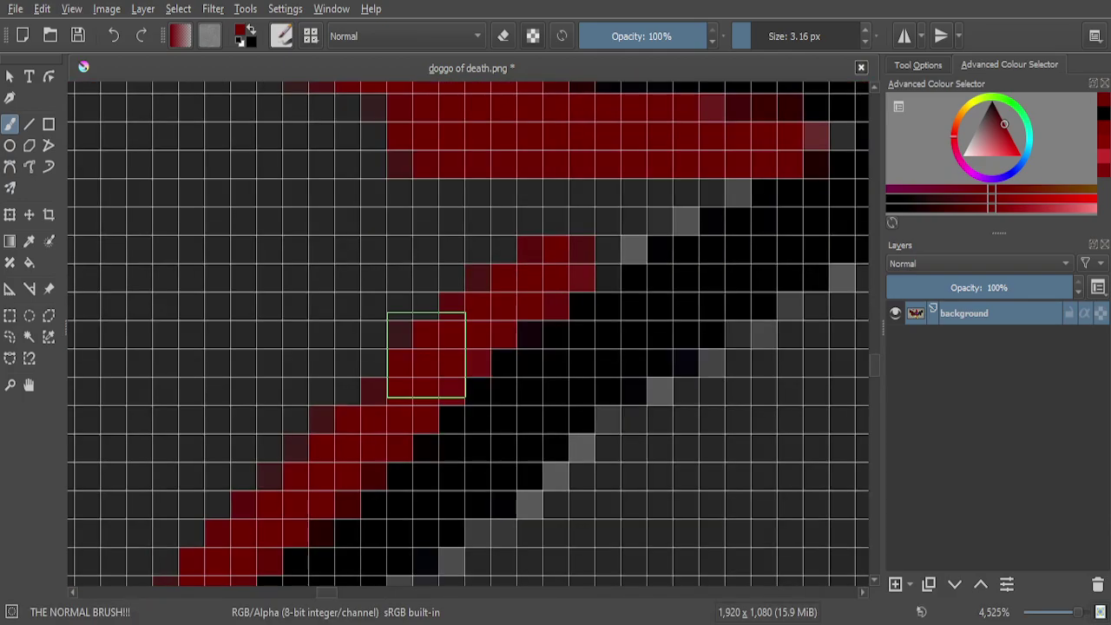
scroll(560, 258, up, 3)
mouse_move(666, 220)
mouse_down()
mouse_move(500, 342)
mouse_move(385, 380)
mouse_up()
mouse_move(777, 156)
mouse_down()
mouse_move(704, 214)
mouse_move(585, 274)
mouse_up()
scroll(580, 278, down, 1)
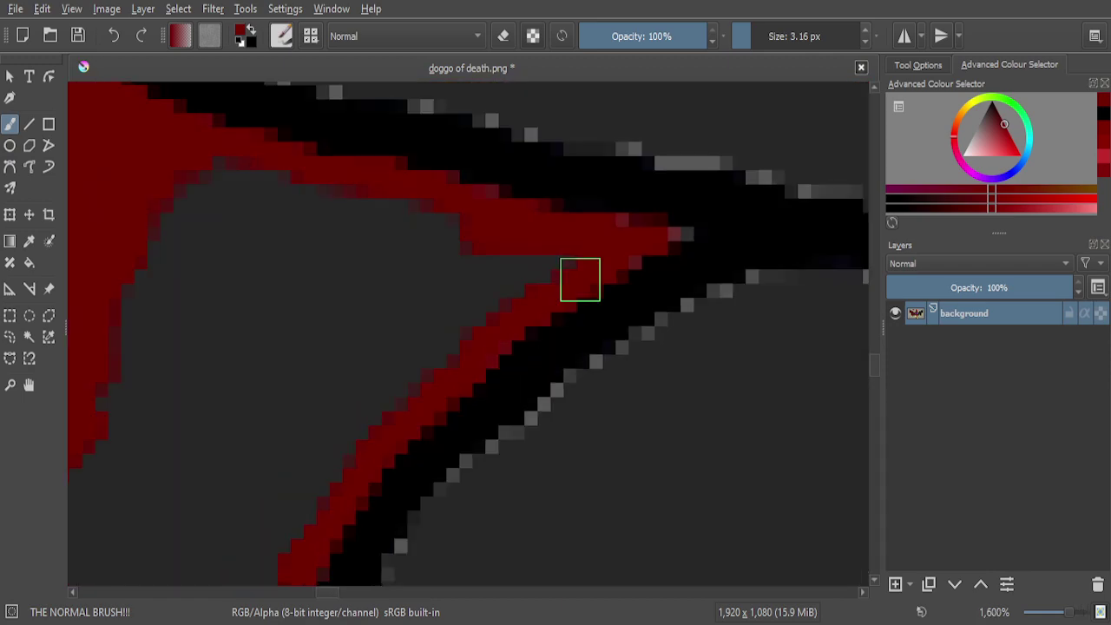
Set the brush size to 12.16 px and fill the grey interior of the outlined patch in dark red
scroll(580, 278, down, 3)
scroll(486, 333, up, 4)
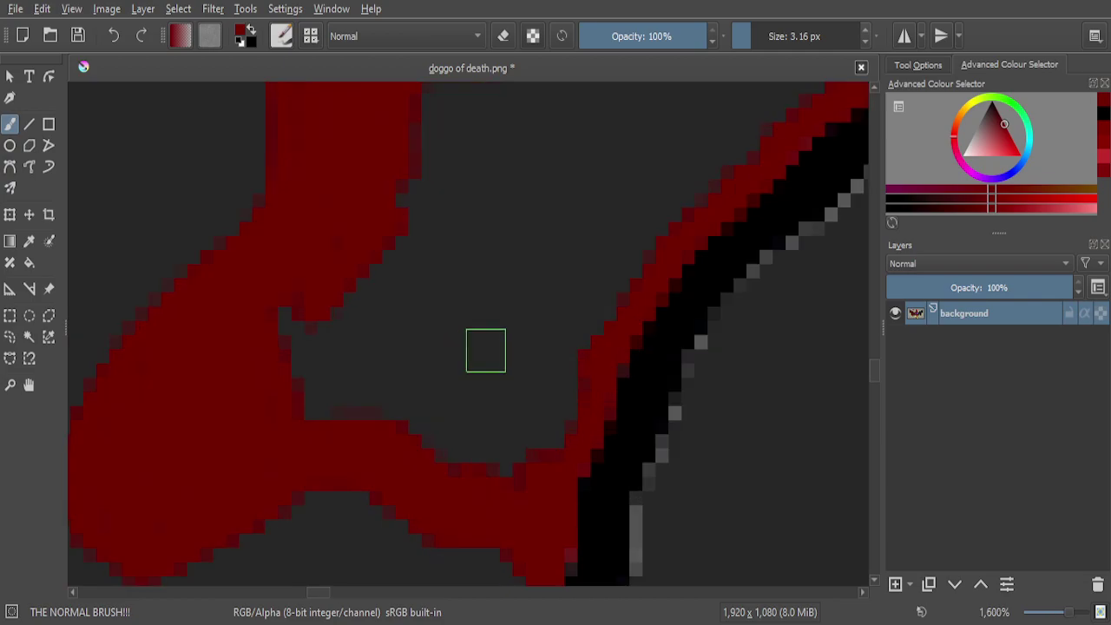
click(760, 36)
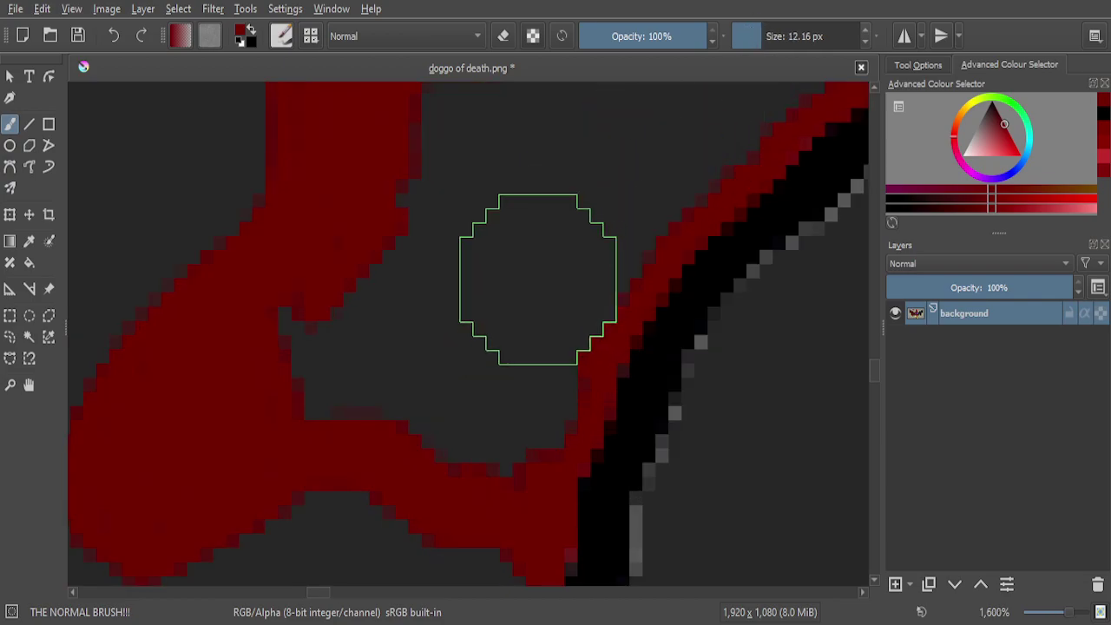
click(529, 307)
mouse_move(530, 307)
mouse_down()
mouse_move(504, 412)
mouse_move(481, 422)
mouse_move(364, 389)
mouse_move(322, 348)
mouse_move(424, 187)
mouse_move(464, 176)
mouse_move(457, 354)
mouse_move(499, 347)
mouse_move(419, 344)
mouse_move(288, 297)
mouse_move(234, 295)
mouse_move(213, 383)
mouse_move(292, 424)
mouse_move(433, 415)
mouse_move(474, 395)
mouse_move(359, 495)
mouse_up()
scroll(476, 376, down, 3)
scroll(556, 290, up, 3)
click(499, 347)
scroll(367, 385, down, 3)
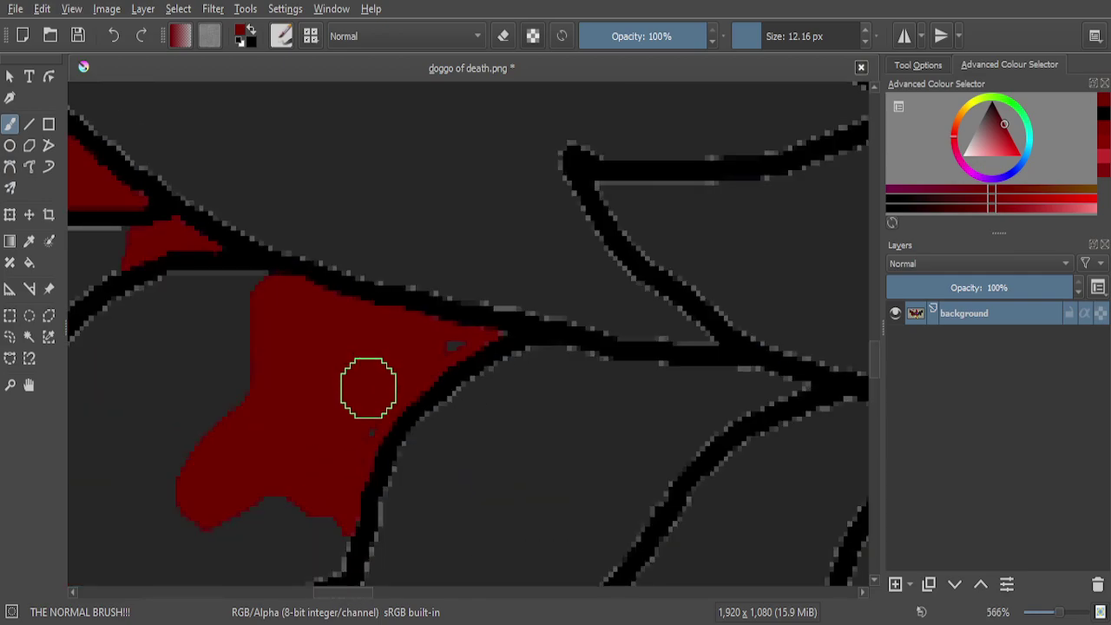
Paint over the small grey speck left inside the patch beside the feather's right black outline
right_click(372, 351)
click(371, 447)
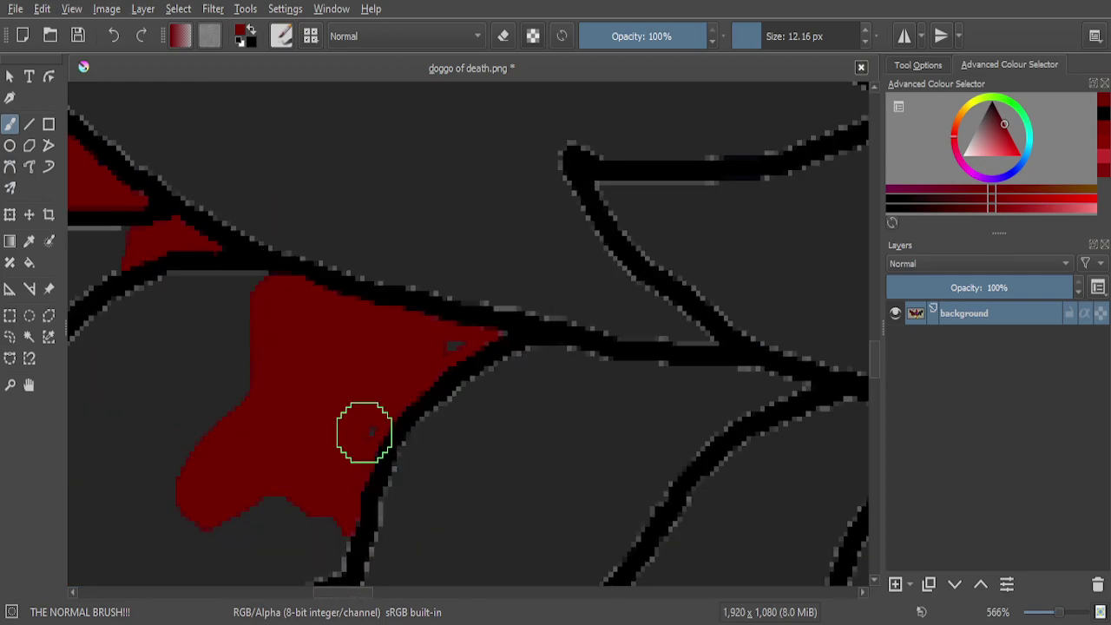
scroll(365, 431, up, 4)
drag(360, 387, 322, 422)
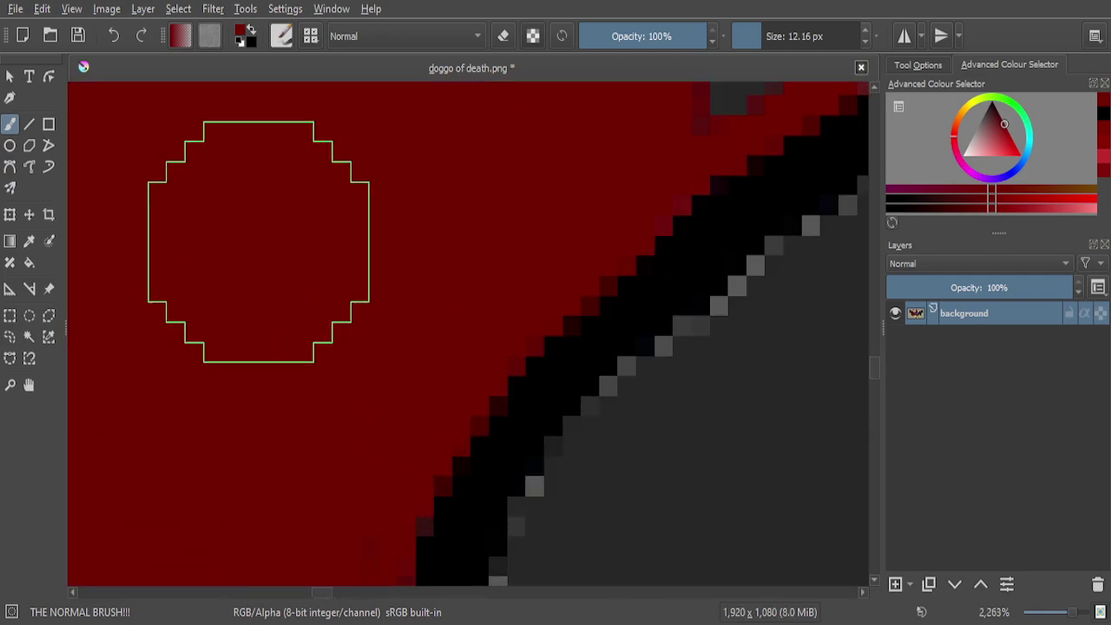
Set the brush size to 4.16 px and paint the leftover grey speck near the patch's inner corner dark red
scroll(764, 39, down, 3)
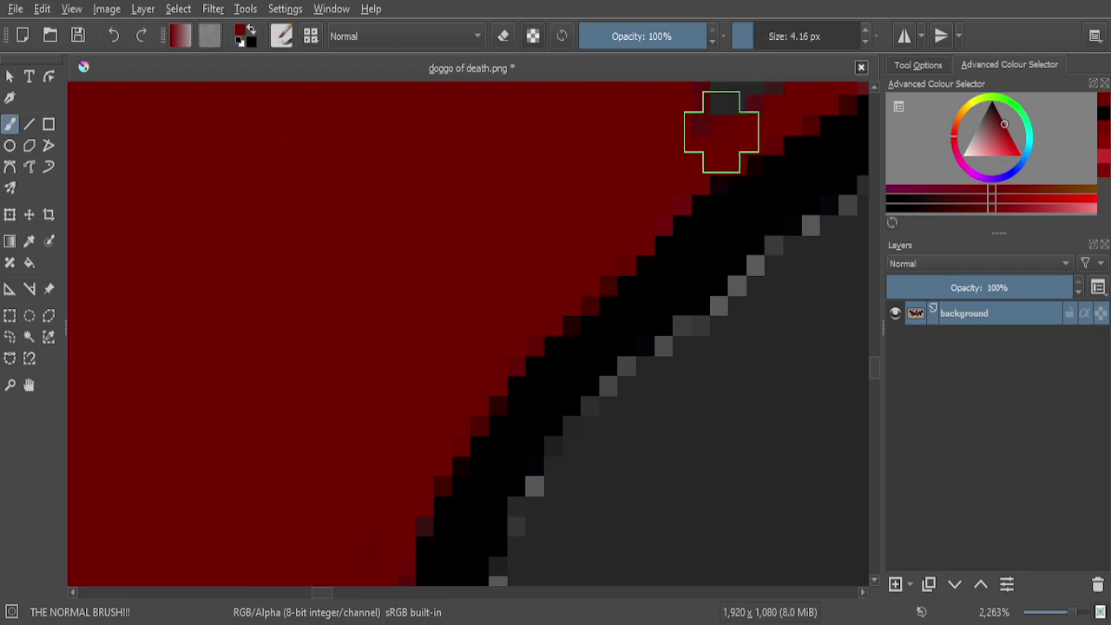
scroll(660, 287, down, 4)
scroll(624, 342, up, 3)
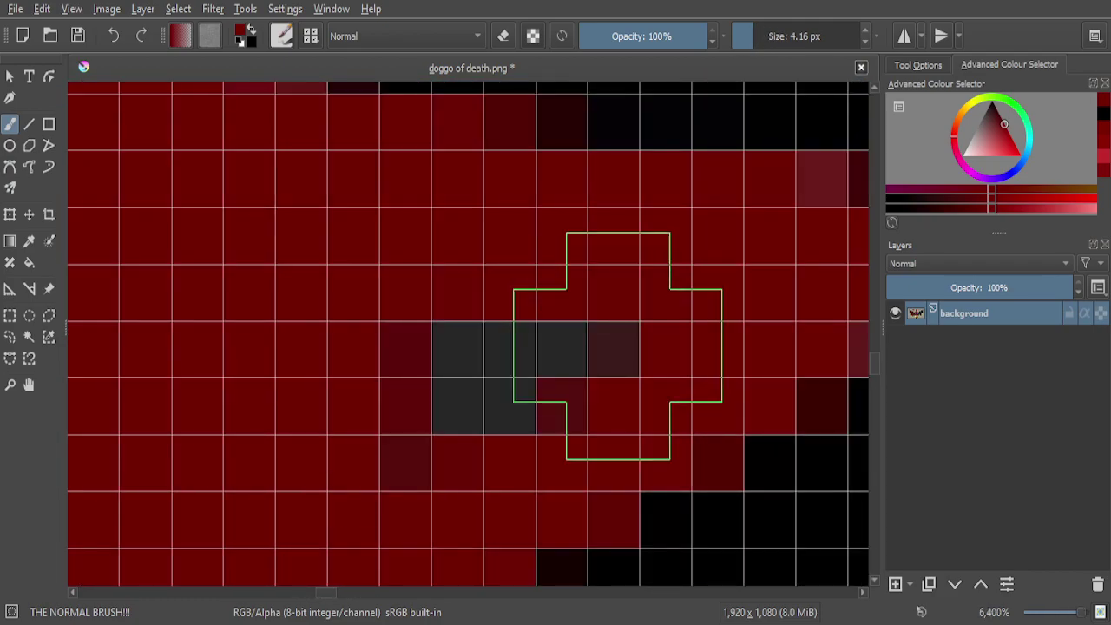
scroll(420, 308, down, 8)
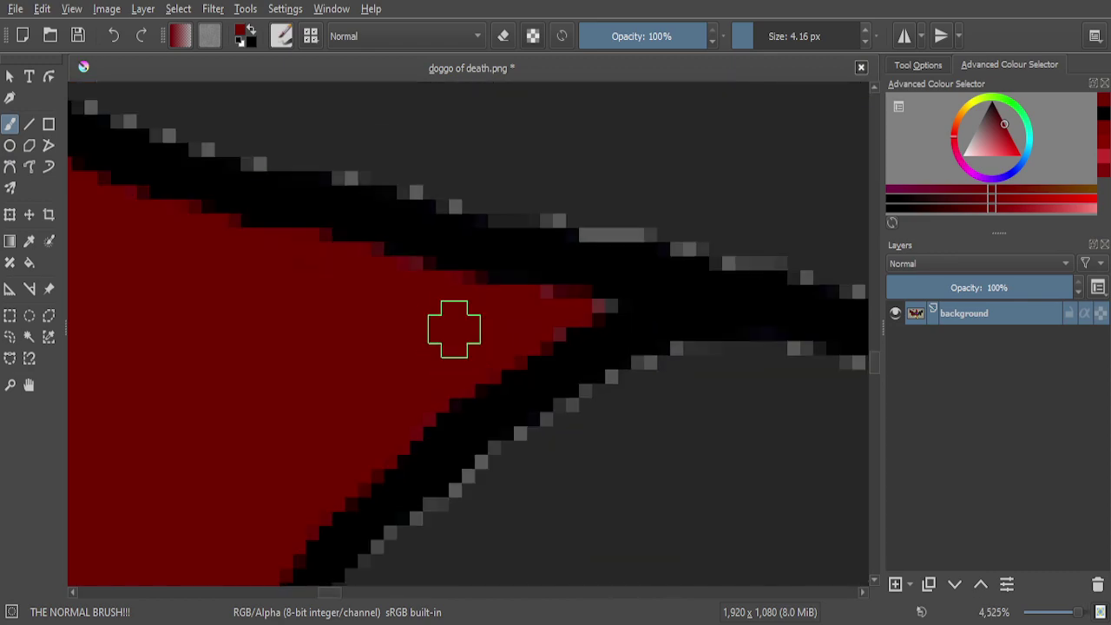
Set the brush size to 1.16 px and paint the stray grey and pinkish pixels at the patch's pointed tip dark red
scroll(517, 332, up, 7)
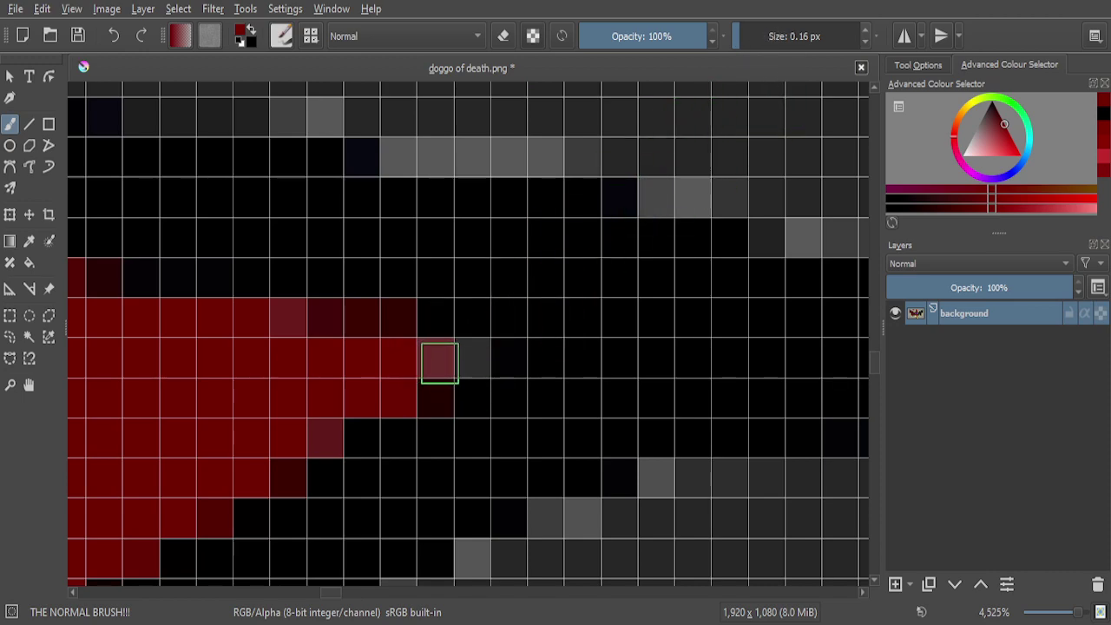
click(743, 36)
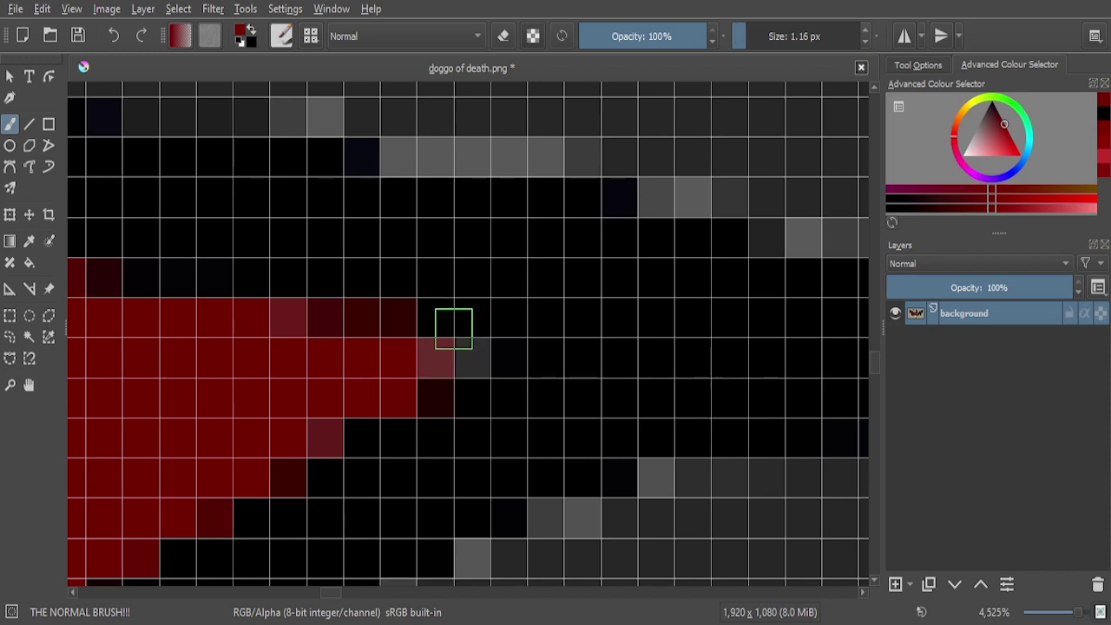
click(439, 366)
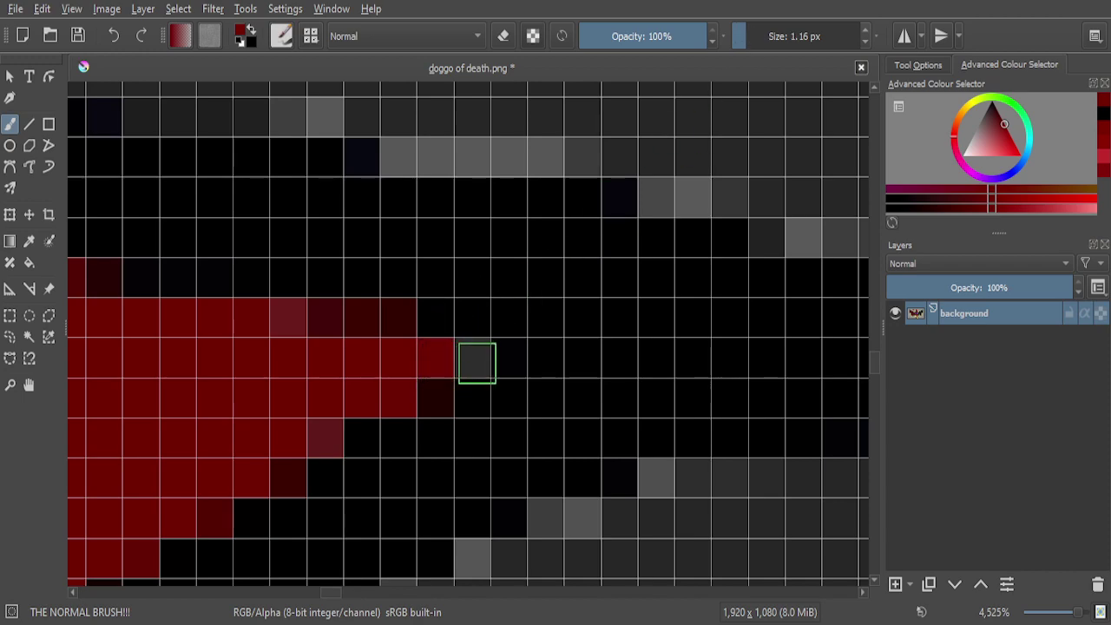
click(477, 362)
click(324, 438)
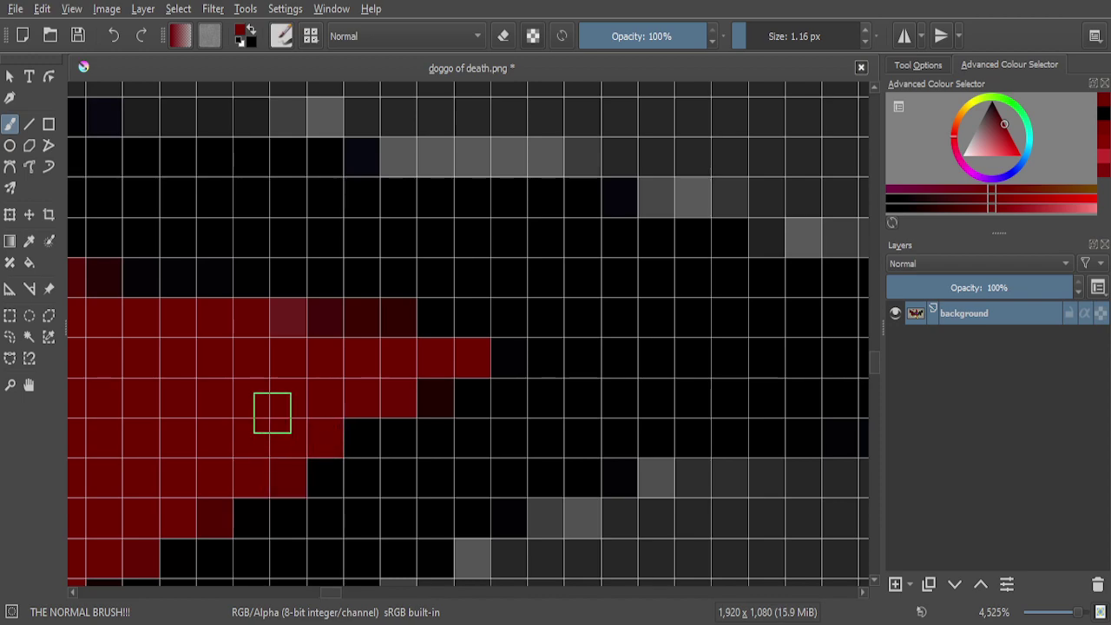
Save the painted image
scroll(287, 404, down, 2)
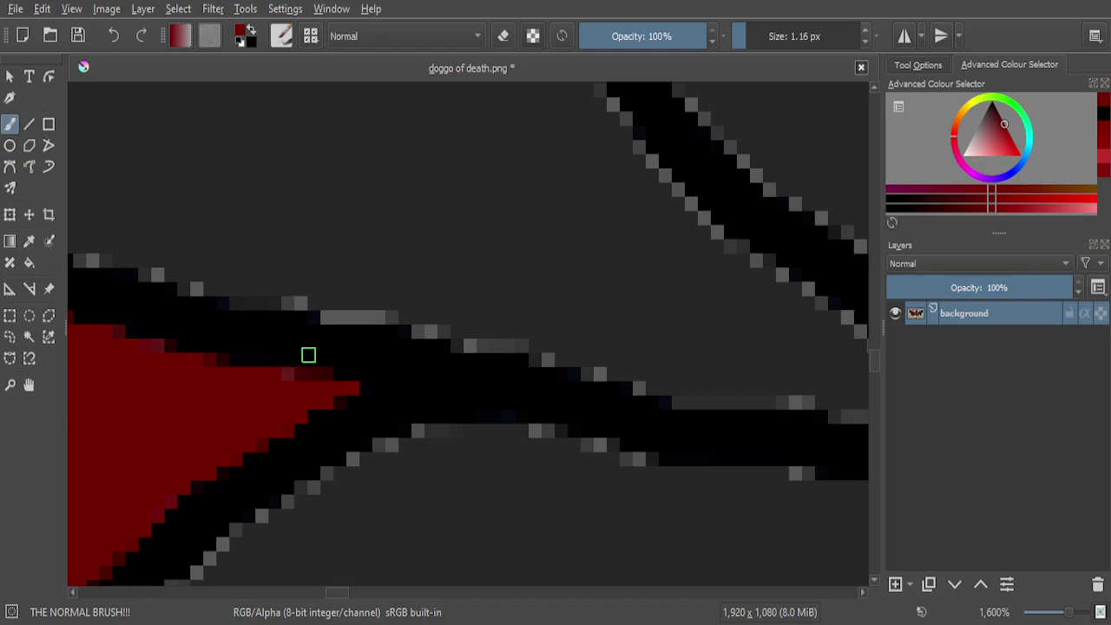
scroll(308, 355, down, 8)
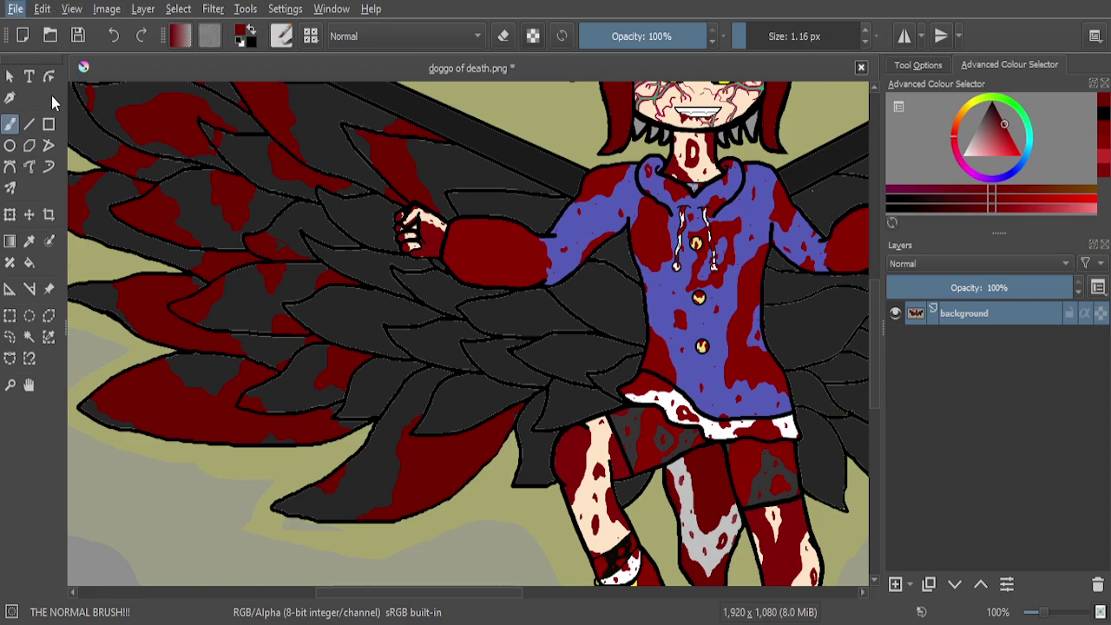
key(ctrl+s)
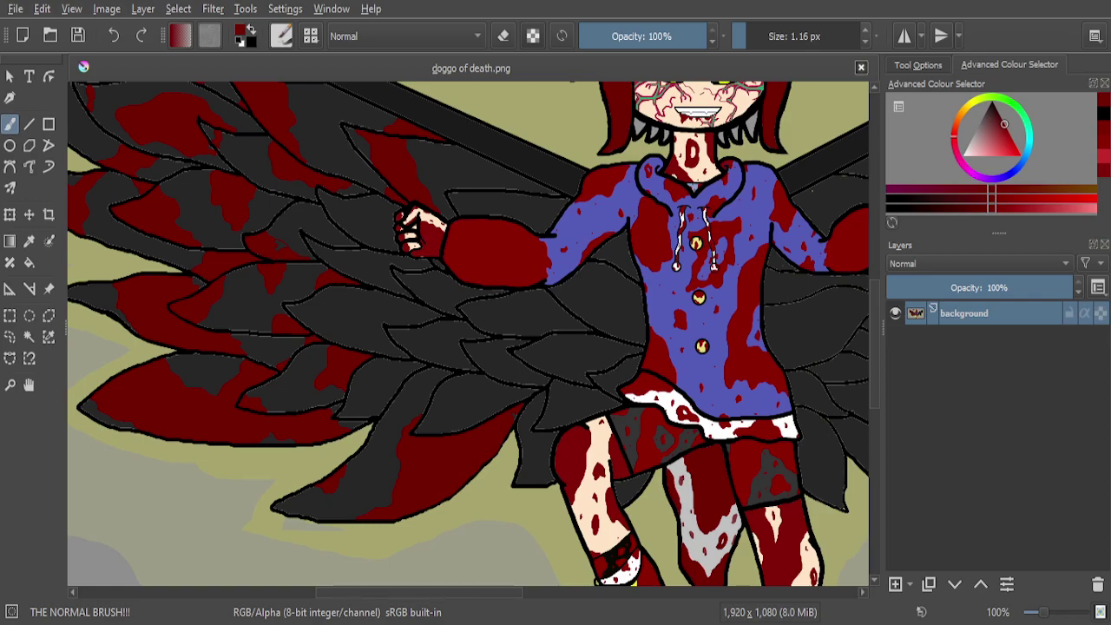
Set the brush size to 3.16 px and draw the wavy dark red left, upper and lower edges of a new patch on the unpainted lower feather
key(minus)
key(minus)
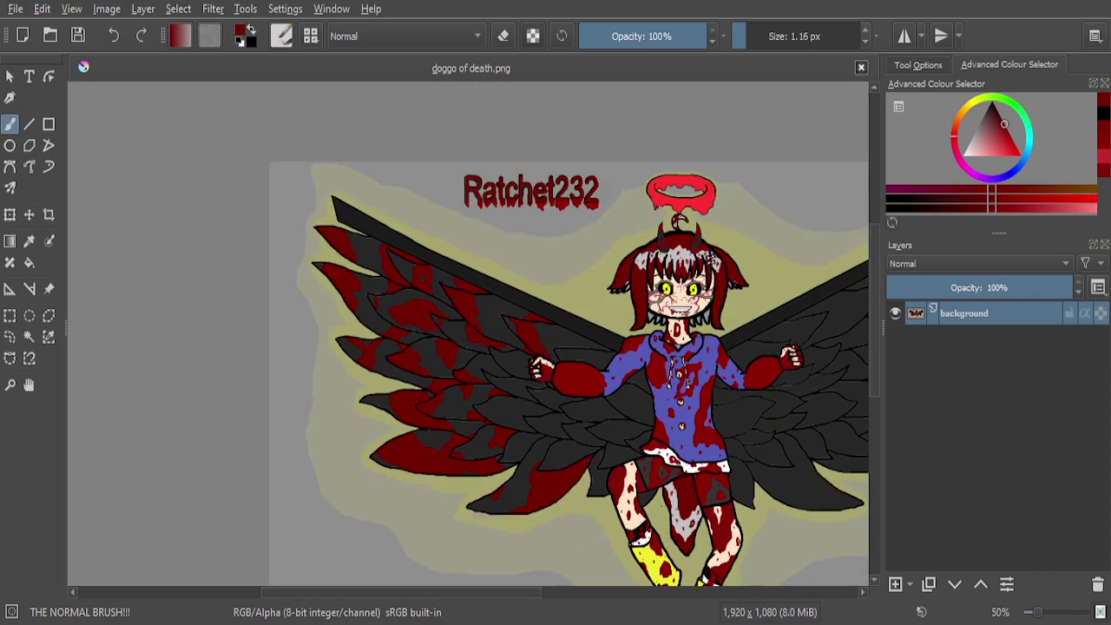
scroll(509, 389, up, 3)
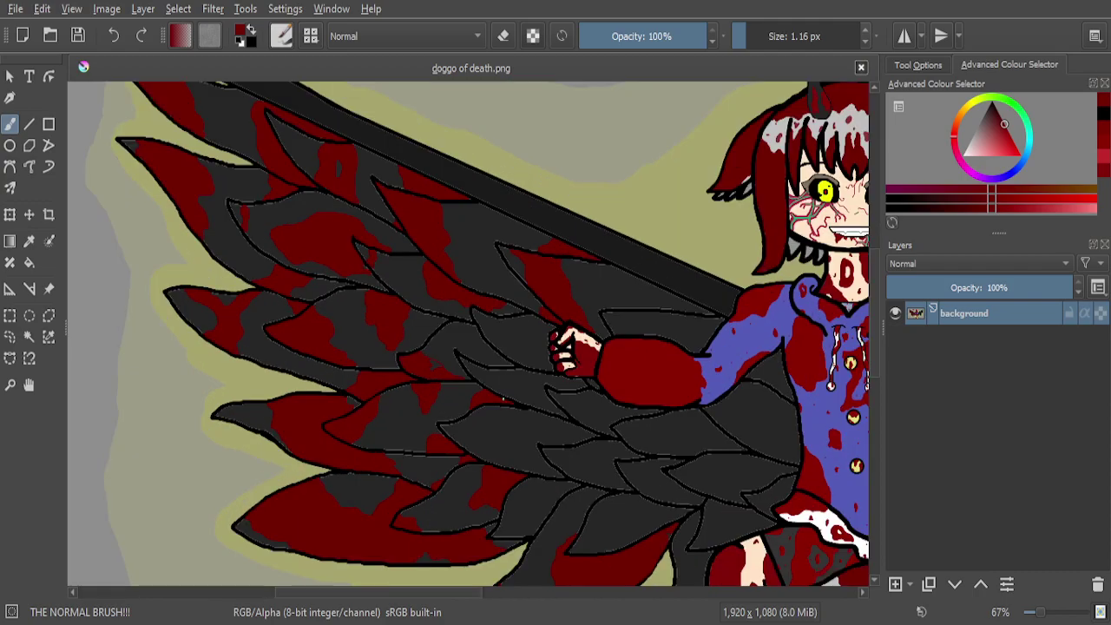
scroll(530, 537, down, 3)
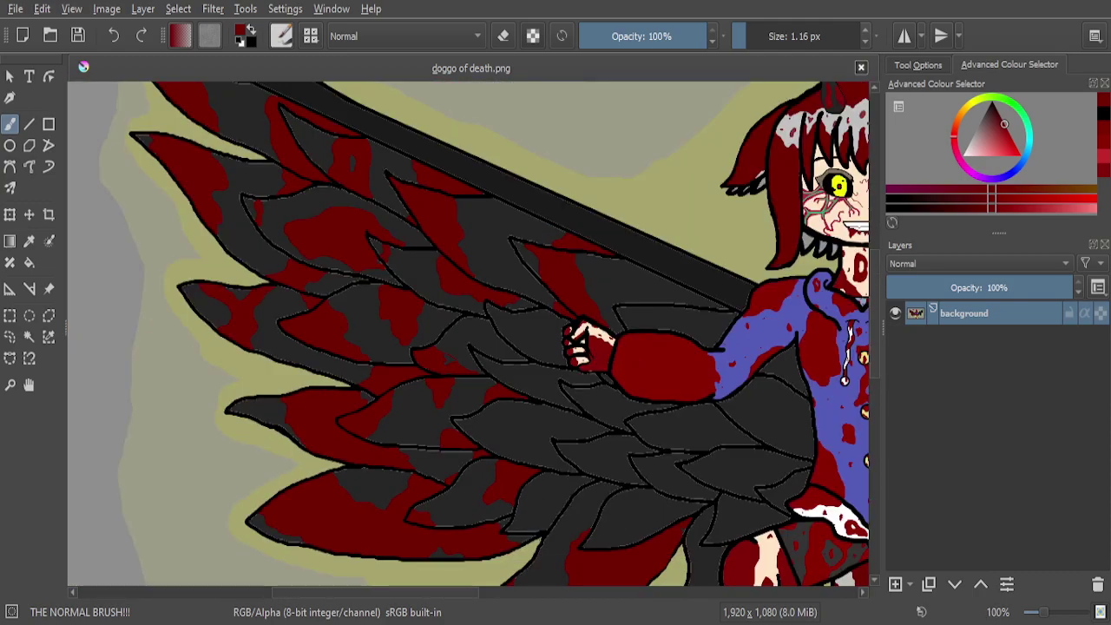
scroll(518, 545, up, 5)
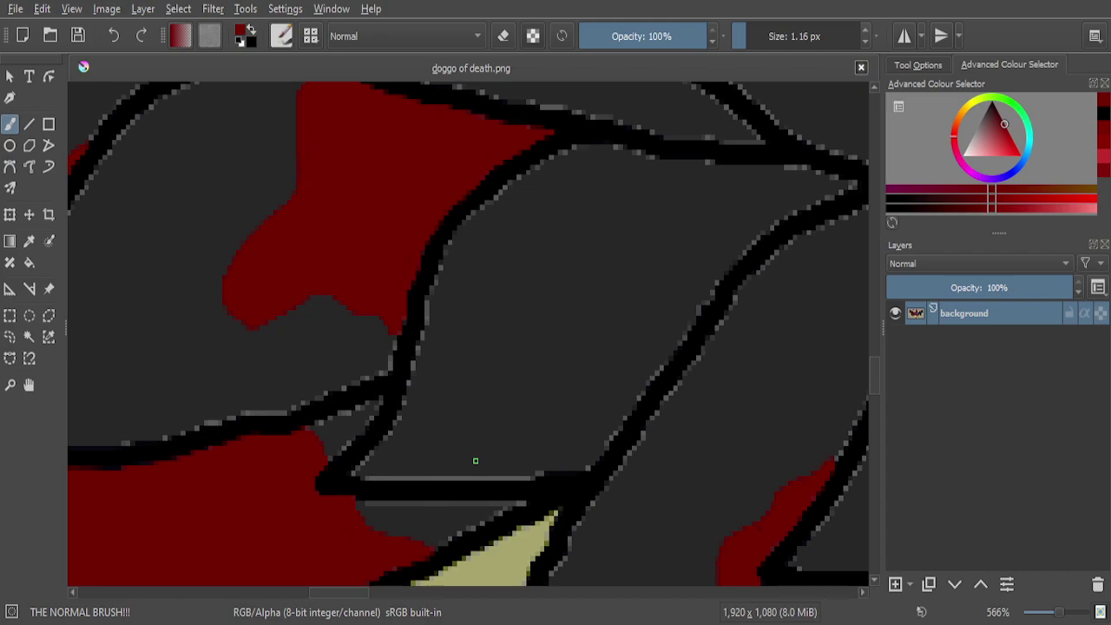
scroll(497, 320, up, 1)
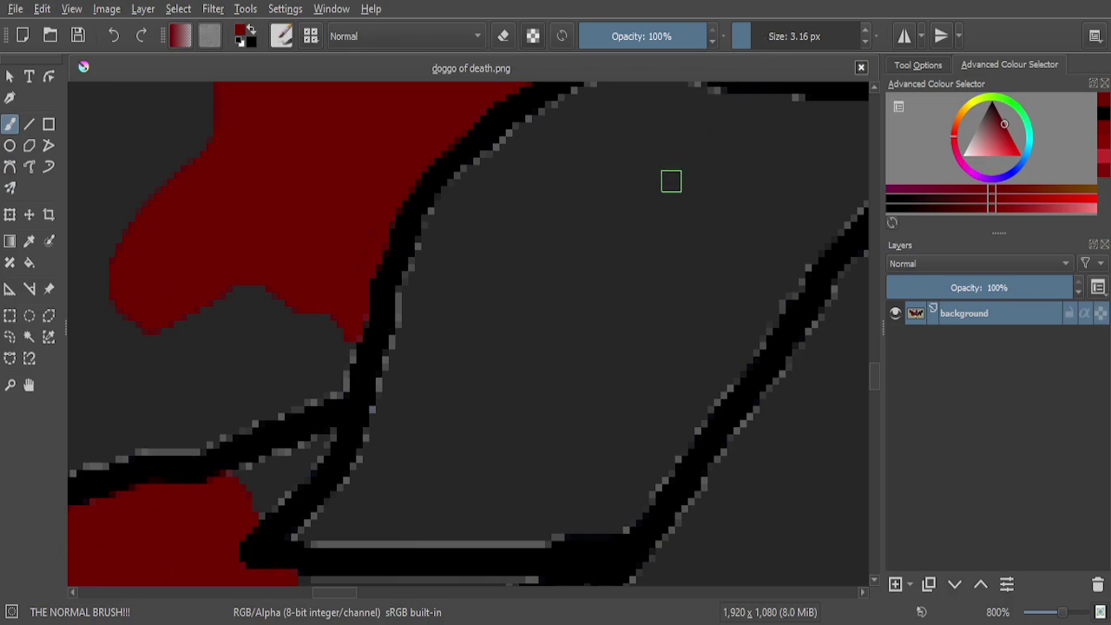
mouse_move(605, 244)
mouse_down()
mouse_move(579, 292)
mouse_move(542, 325)
mouse_up()
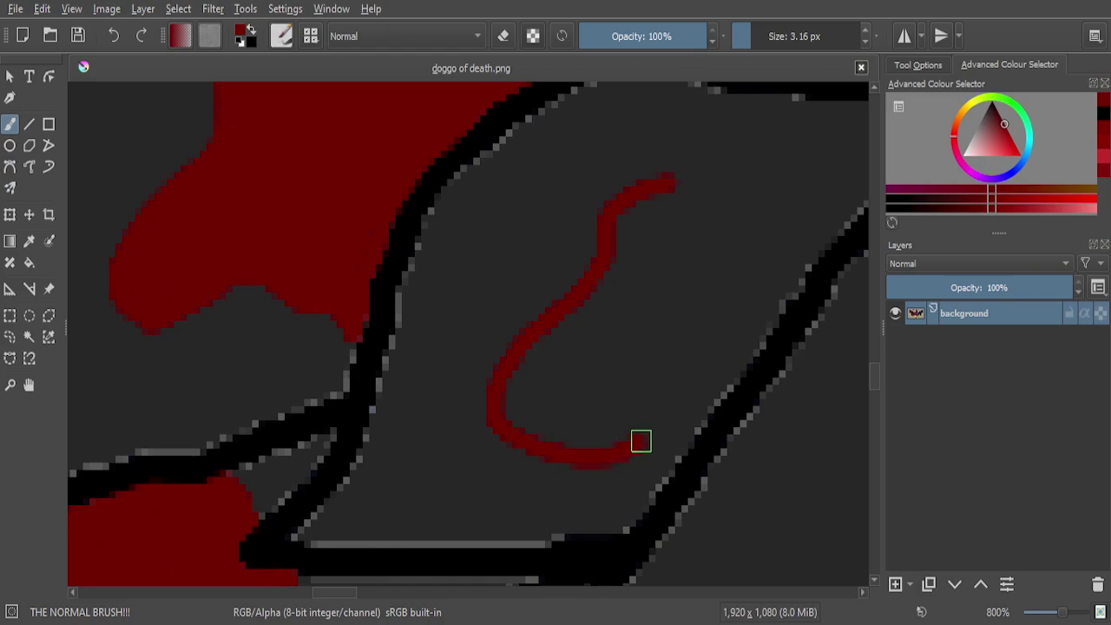
drag(694, 425, 704, 415)
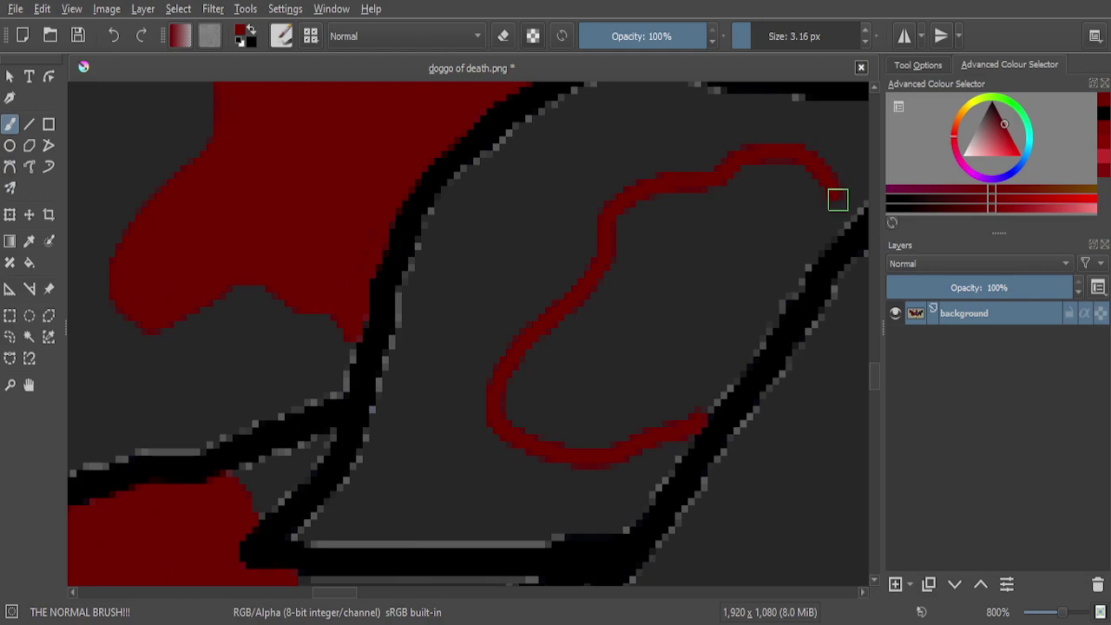
Join the new patch's upper edge to the feather's right black outline and start a dark red border down along its inside
scroll(740, 242, down, 1)
scroll(806, 223, up, 3)
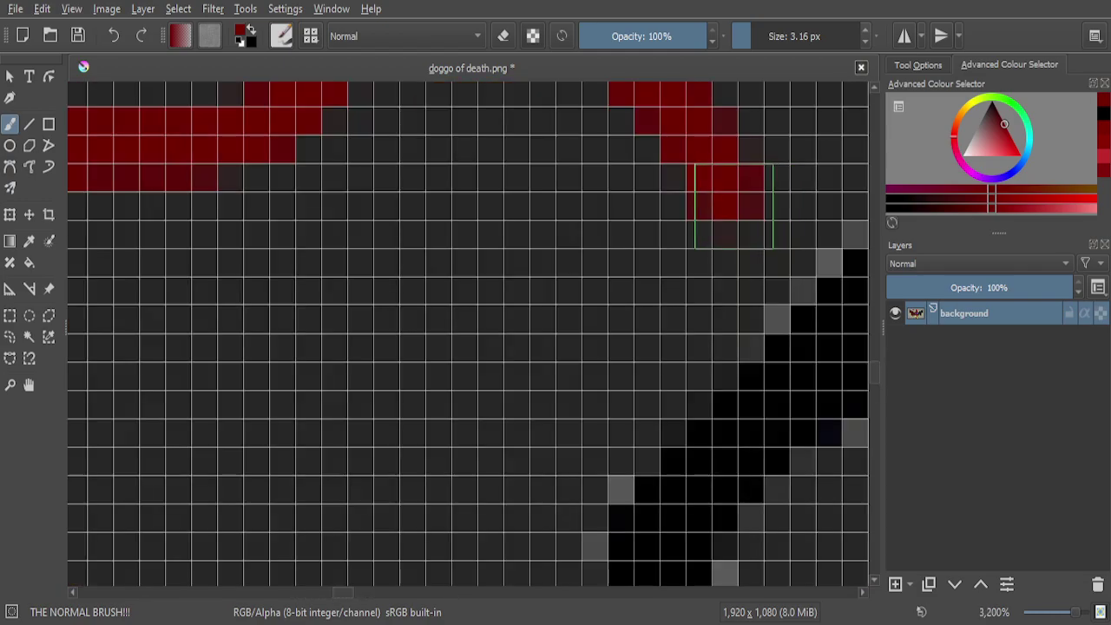
mouse_move(786, 206)
mouse_down()
mouse_move(815, 215)
mouse_move(810, 243)
mouse_move(761, 313)
mouse_move(675, 376)
mouse_move(585, 474)
mouse_move(661, 307)
mouse_move(727, 247)
mouse_move(687, 316)
mouse_up()
scroll(653, 302, down, 3)
scroll(639, 322, up, 3)
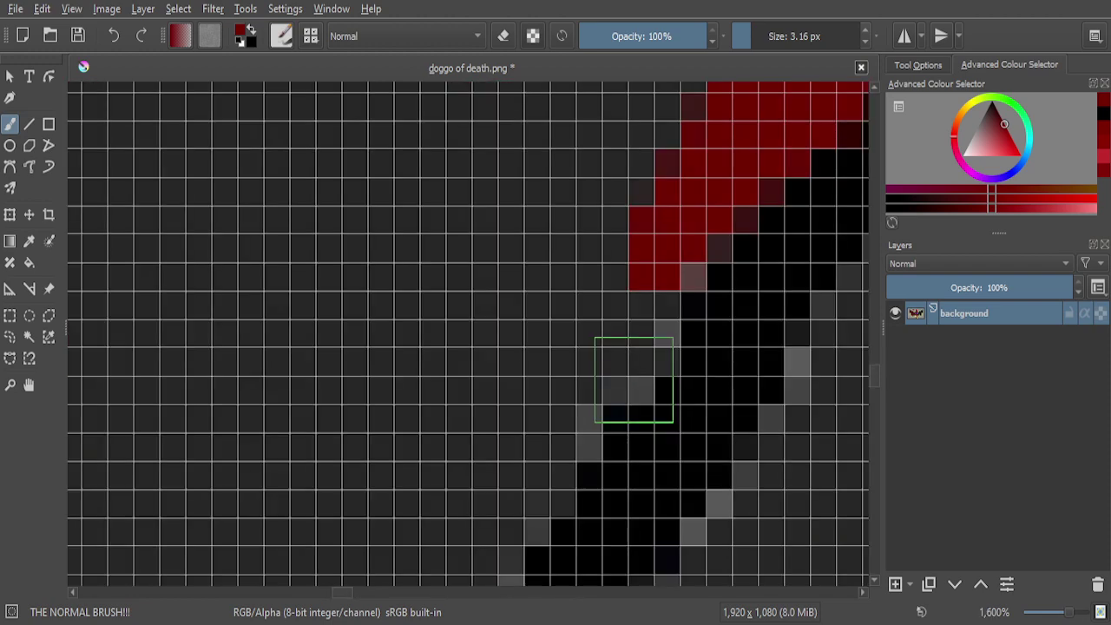
mouse_move(689, 221)
mouse_down()
mouse_move(634, 348)
mouse_move(553, 440)
mouse_move(528, 505)
mouse_up()
scroll(573, 382, down, 3)
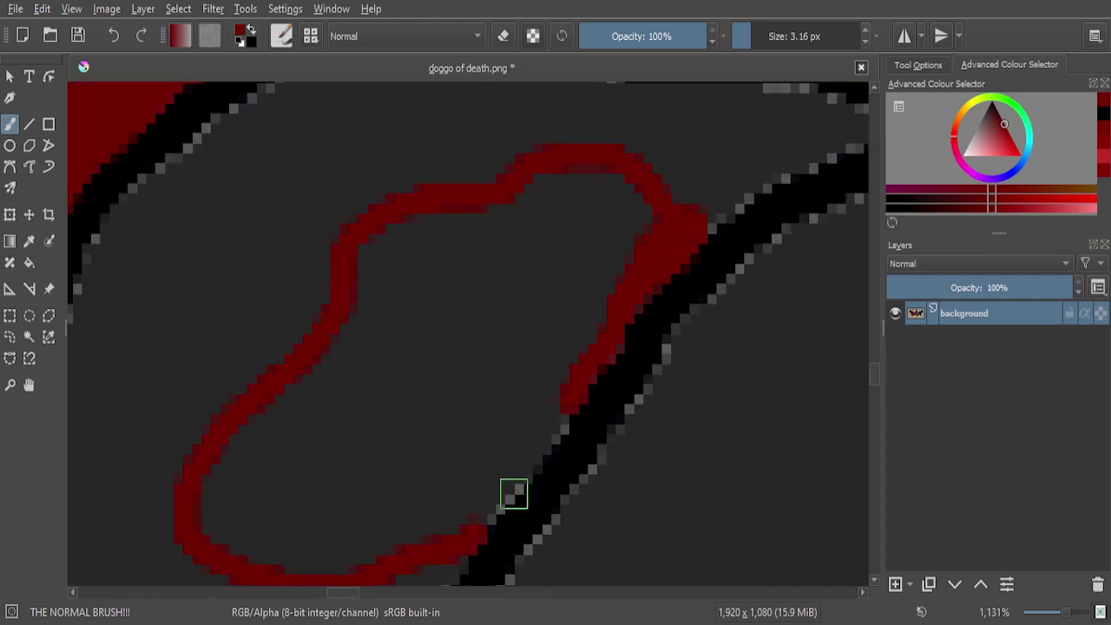
Continue the dark red border down the right outline to the patch's lower edge and thicken the corner where they meet
scroll(513, 496, up, 4)
mouse_move(732, 131)
mouse_down()
mouse_move(686, 218)
mouse_move(543, 397)
mouse_move(518, 408)
mouse_up()
scroll(518, 408, down, 3)
scroll(555, 367, up, 3)
mouse_move(657, 248)
mouse_down()
mouse_move(490, 429)
mouse_move(541, 258)
mouse_move(375, 457)
mouse_move(389, 401)
mouse_move(543, 238)
mouse_move(319, 439)
mouse_move(466, 198)
mouse_up()
scroll(425, 295, down, 4)
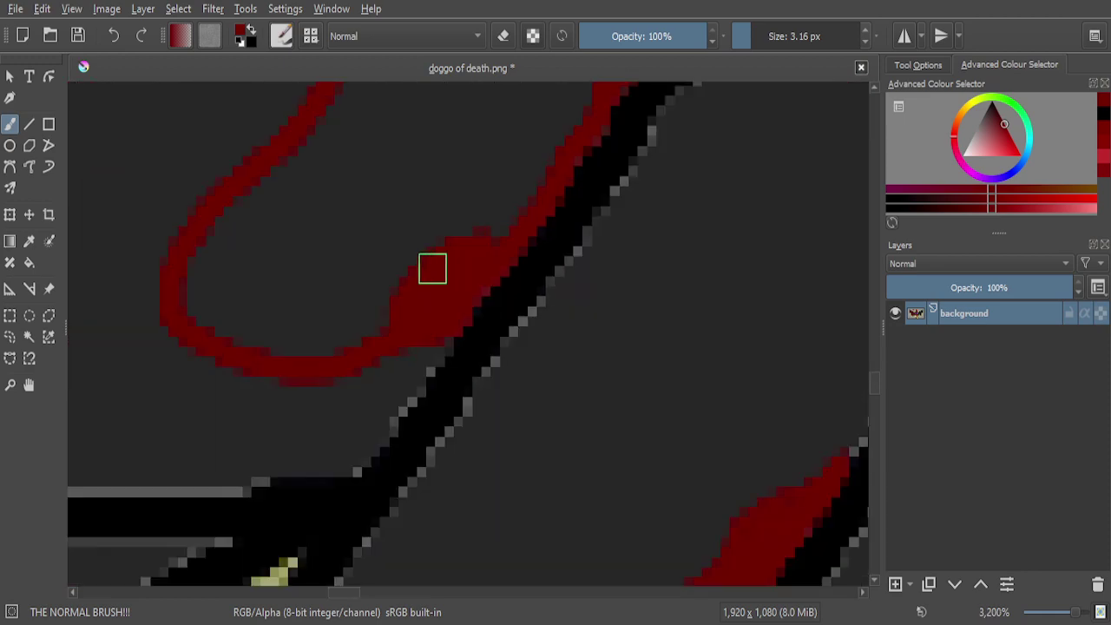
Fill the grey area just above the patch's curved lower edge in dark red, across to the right corner
scroll(207, 317, up, 4)
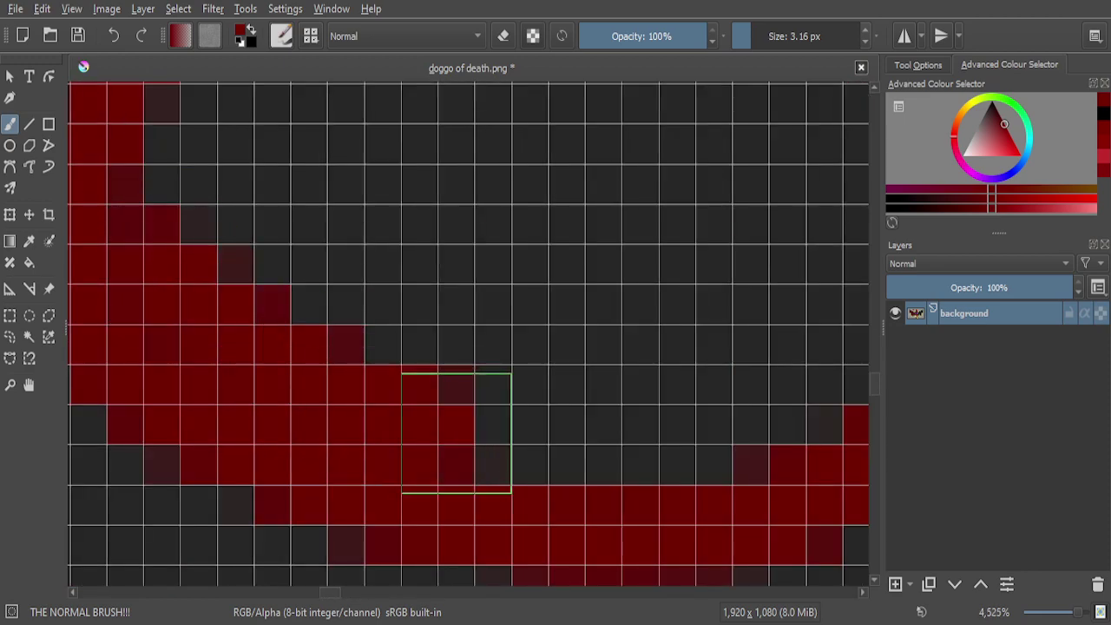
mouse_move(702, 417)
mouse_down()
mouse_move(694, 373)
mouse_move(468, 393)
mouse_move(365, 351)
mouse_move(315, 283)
mouse_move(187, 190)
mouse_move(217, 374)
mouse_up()
scroll(425, 390, down, 3)
scroll(543, 362, up, 2)
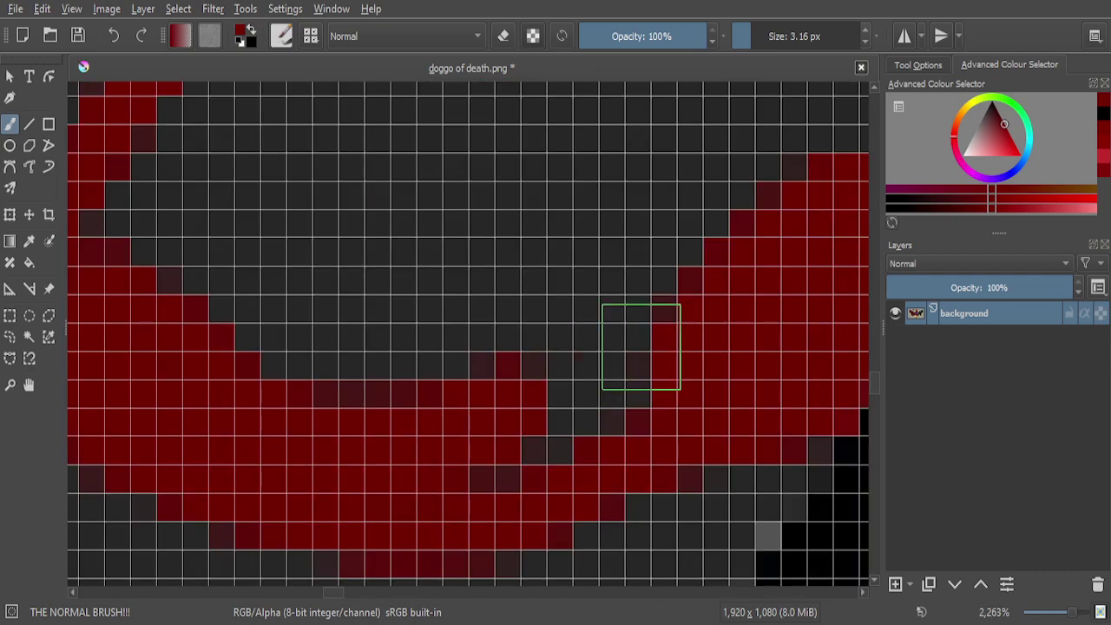
mouse_move(543, 405)
mouse_down()
mouse_move(457, 471)
mouse_move(582, 433)
mouse_move(636, 390)
mouse_move(655, 353)
mouse_move(449, 307)
mouse_move(214, 213)
mouse_move(110, 212)
mouse_move(136, 280)
mouse_move(306, 360)
mouse_move(459, 368)
mouse_move(452, 337)
mouse_move(171, 245)
mouse_move(362, 328)
mouse_move(516, 361)
mouse_move(594, 363)
mouse_move(671, 322)
mouse_up()
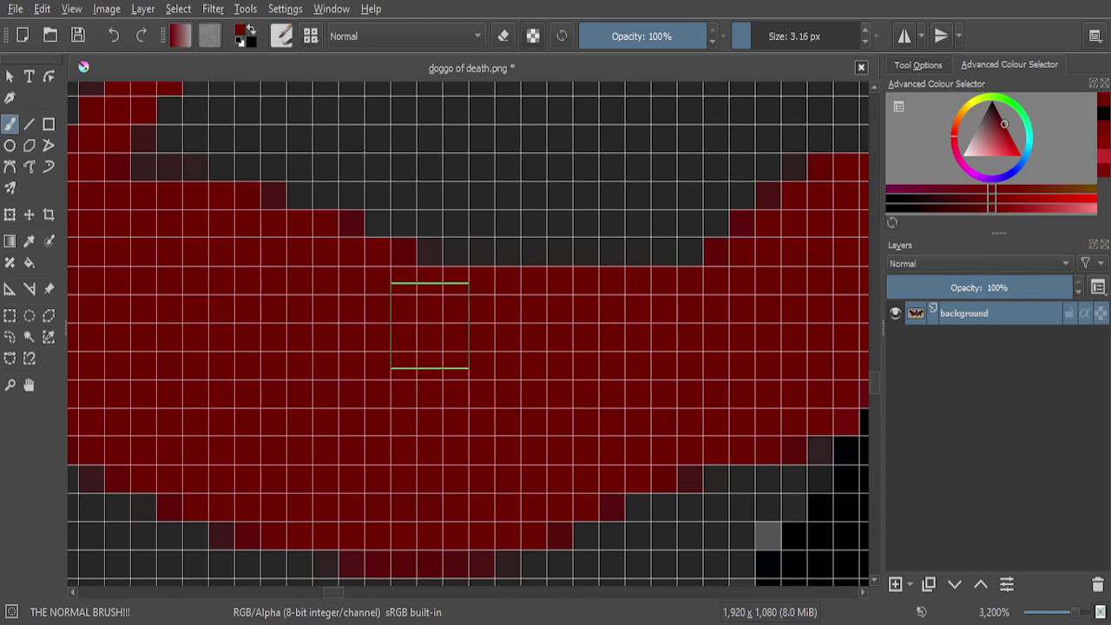
scroll(428, 326, down, 4)
Fill the lower left part of the patch in dark red up to the narrowing between its side edges
scroll(461, 293, up, 2)
mouse_move(549, 112)
mouse_down()
mouse_move(478, 181)
mouse_move(377, 322)
mouse_up()
mouse_move(429, 260)
mouse_down()
mouse_move(333, 332)
mouse_move(392, 294)
mouse_move(432, 248)
mouse_move(338, 314)
mouse_move(396, 229)
mouse_move(308, 324)
mouse_move(364, 253)
mouse_move(309, 292)
mouse_up()
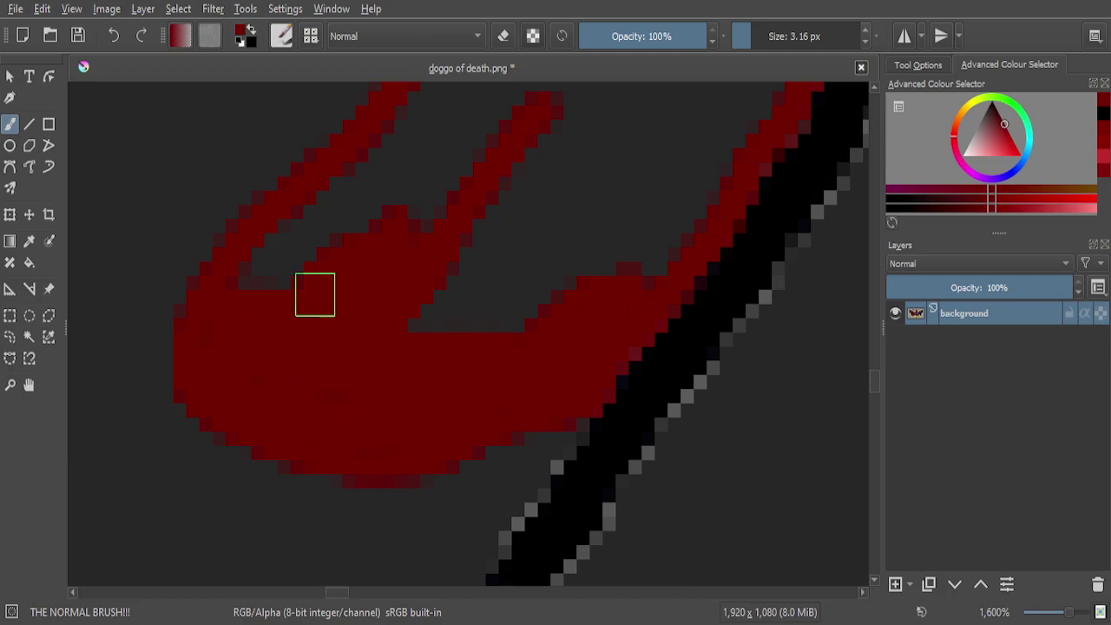
mouse_move(412, 258)
mouse_down()
mouse_move(453, 279)
mouse_move(373, 370)
mouse_up()
mouse_move(222, 351)
mouse_down()
mouse_move(218, 317)
mouse_move(247, 261)
mouse_move(309, 201)
mouse_move(250, 305)
mouse_move(330, 216)
mouse_up()
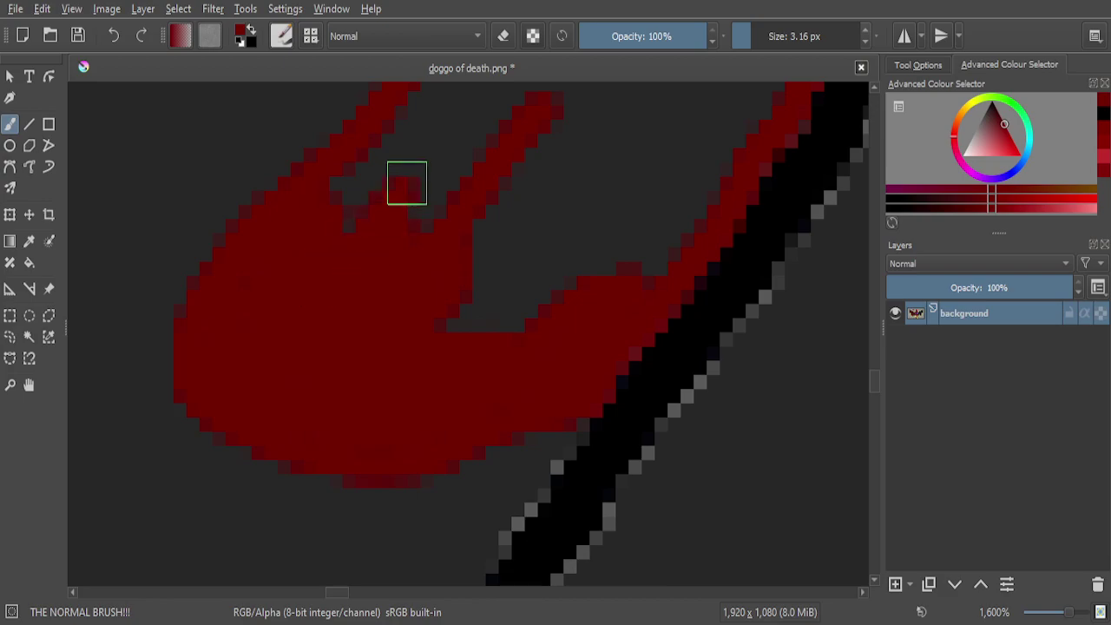
mouse_move(339, 223)
mouse_down()
mouse_move(389, 166)
mouse_move(326, 204)
mouse_move(320, 220)
mouse_move(460, 169)
mouse_move(420, 270)
mouse_up()
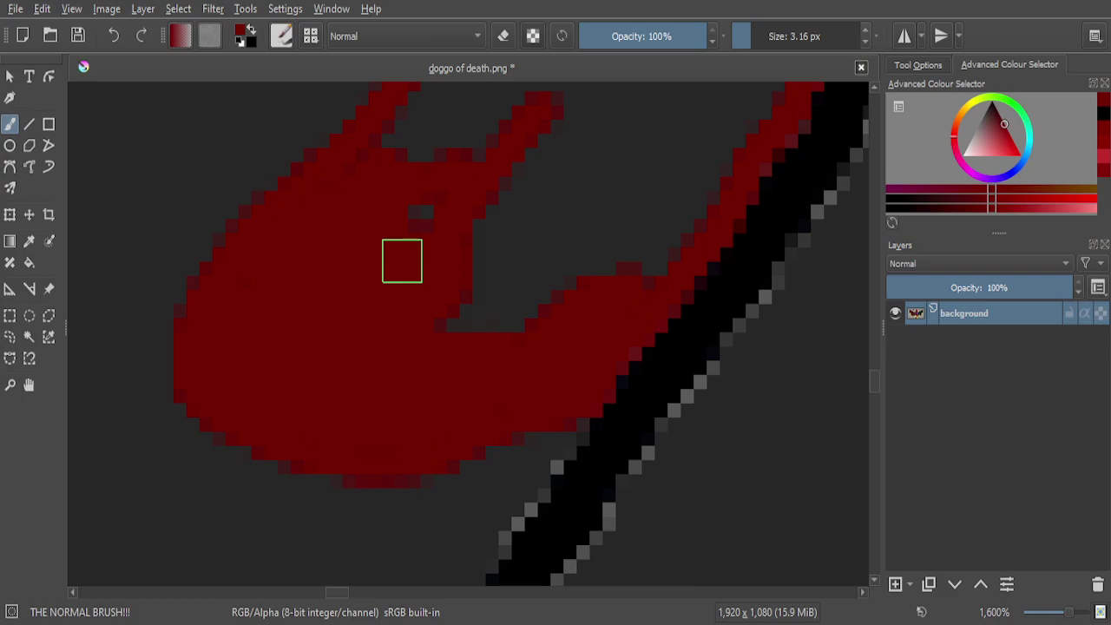
mouse_move(394, 252)
mouse_down()
mouse_move(439, 194)
mouse_move(362, 307)
mouse_up()
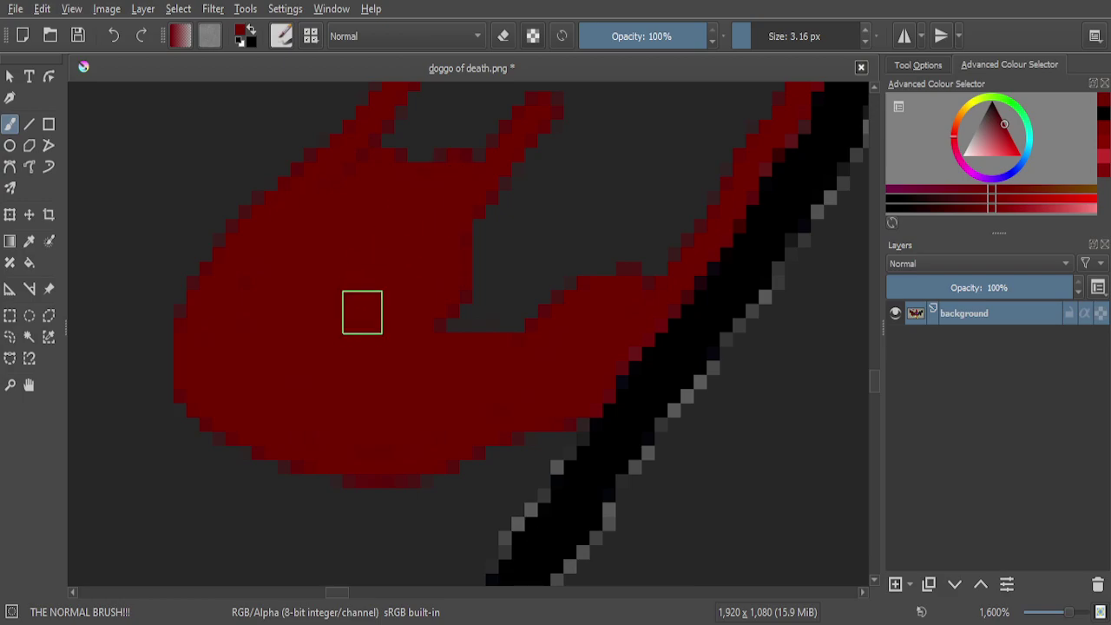
scroll(495, 306, down, 1)
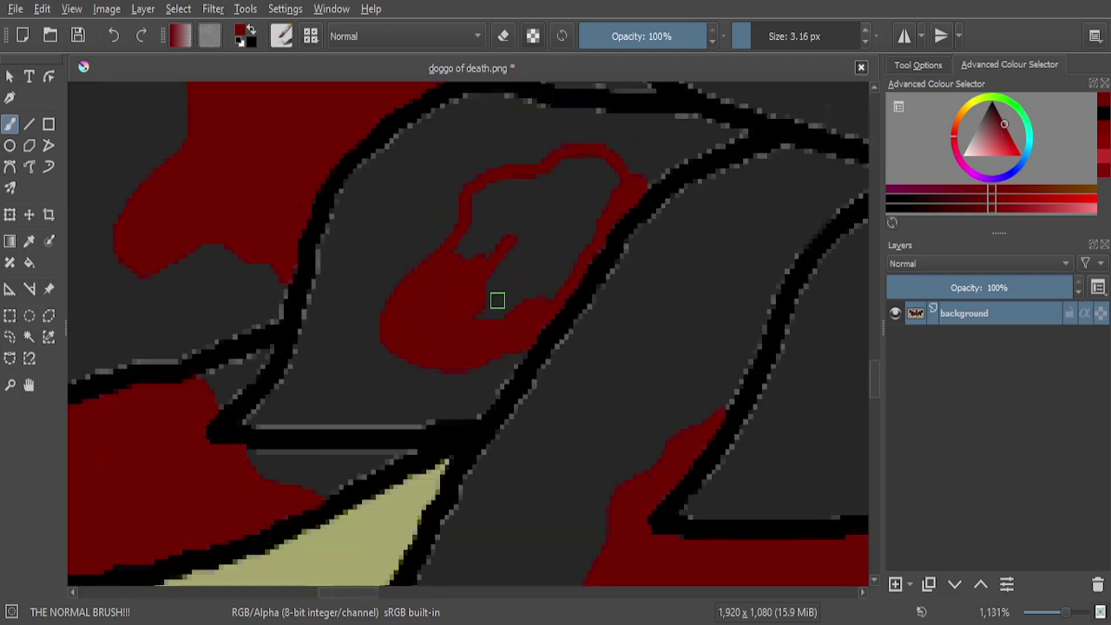
Fill the grey notch between the patch's lower left fill and its right border in dark red
scroll(510, 258, up, 4)
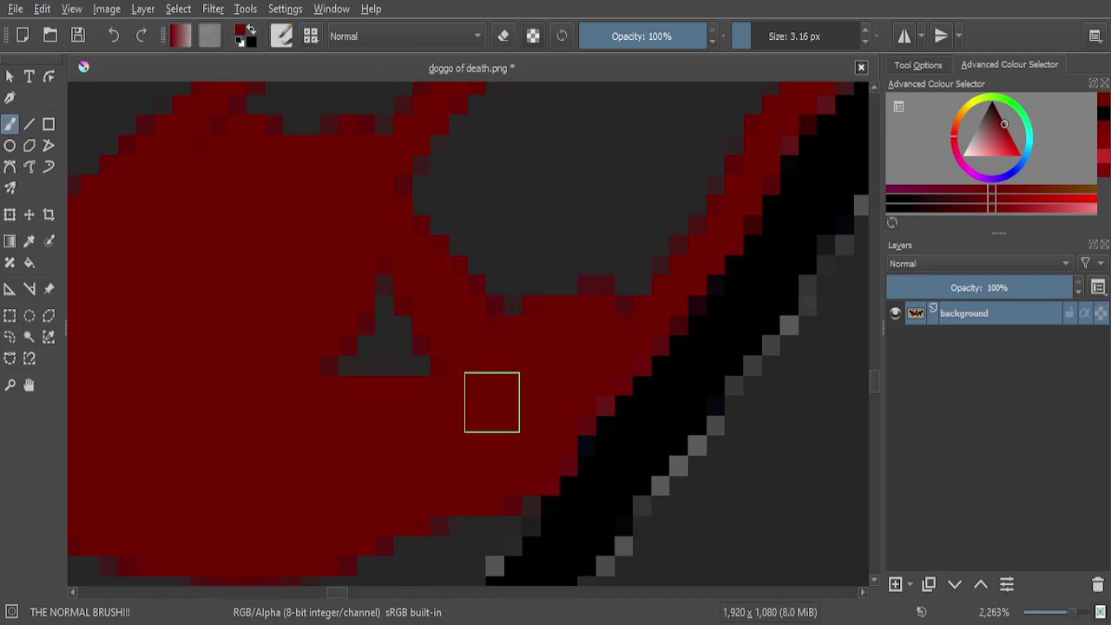
mouse_move(367, 355)
mouse_down()
mouse_move(510, 278)
mouse_move(681, 230)
mouse_move(604, 260)
mouse_move(492, 238)
mouse_move(454, 279)
mouse_move(456, 313)
mouse_move(576, 317)
mouse_move(656, 268)
mouse_move(353, 341)
mouse_move(429, 278)
mouse_move(512, 171)
mouse_move(400, 220)
mouse_move(475, 193)
mouse_move(362, 298)
mouse_move(448, 137)
mouse_up()
scroll(481, 287, down, 3)
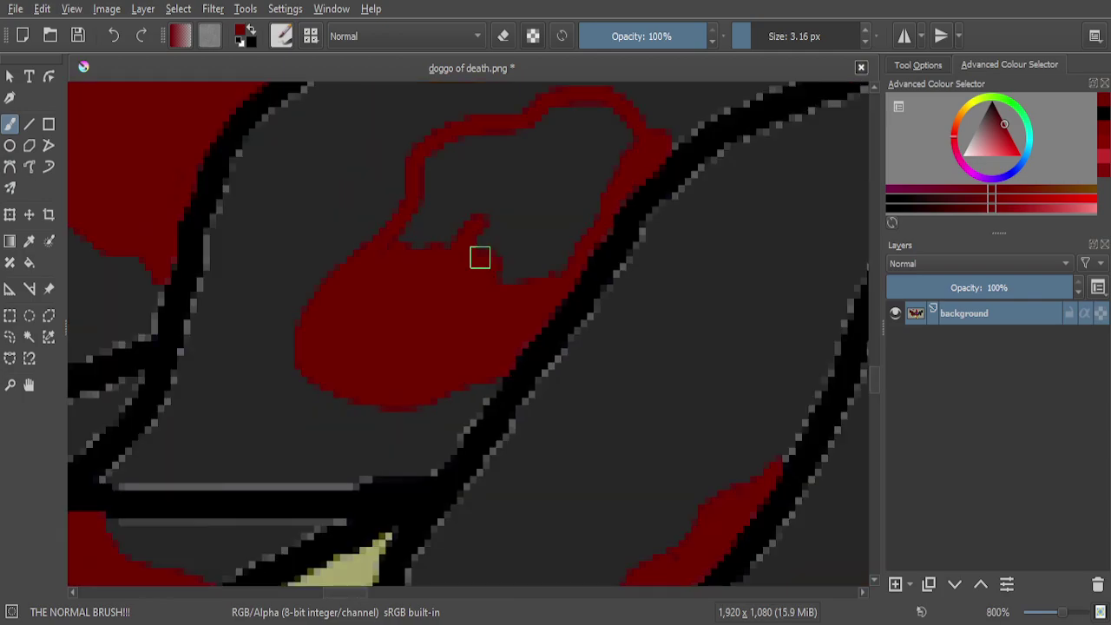
Set the brush size to 8.16 px and extend the dark red fill across the middle of the patch
scroll(756, 35, up, 5)
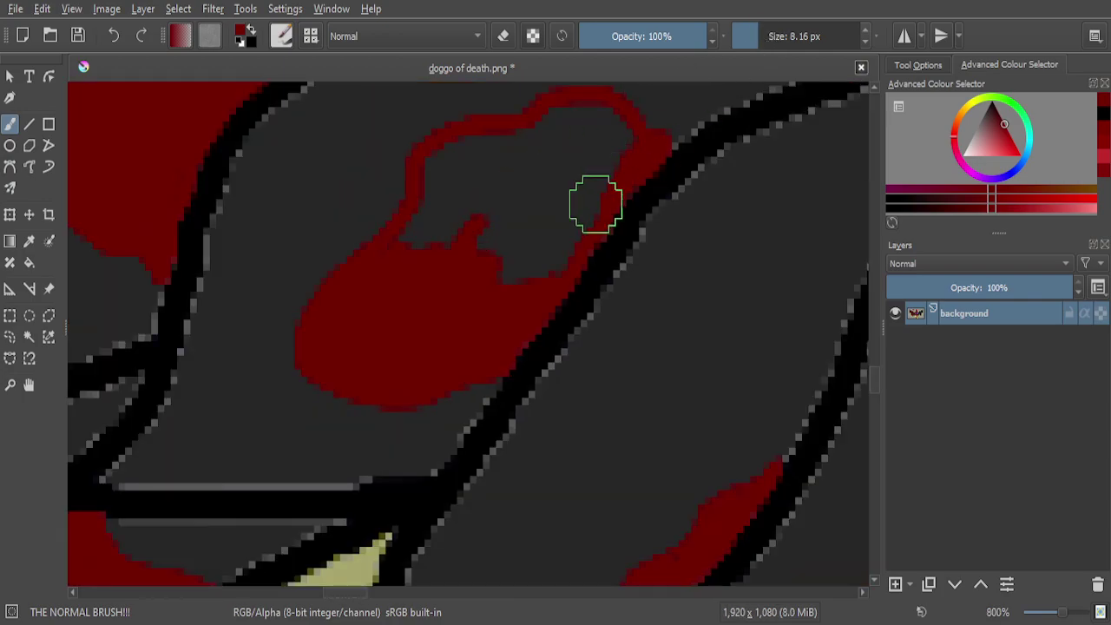
scroll(605, 193, up, 3)
mouse_move(652, 184)
mouse_down()
mouse_move(579, 289)
mouse_move(519, 333)
mouse_move(418, 374)
mouse_move(353, 382)
mouse_move(308, 281)
mouse_move(581, 186)
mouse_move(590, 228)
mouse_move(348, 299)
mouse_move(284, 361)
mouse_move(237, 436)
mouse_move(272, 451)
mouse_move(439, 365)
mouse_move(508, 265)
mouse_up()
key(ctrl+z)
scroll(422, 248, down, 3)
scroll(395, 224, up, 2)
key(ctrl+z)
scroll(506, 265, down, 3)
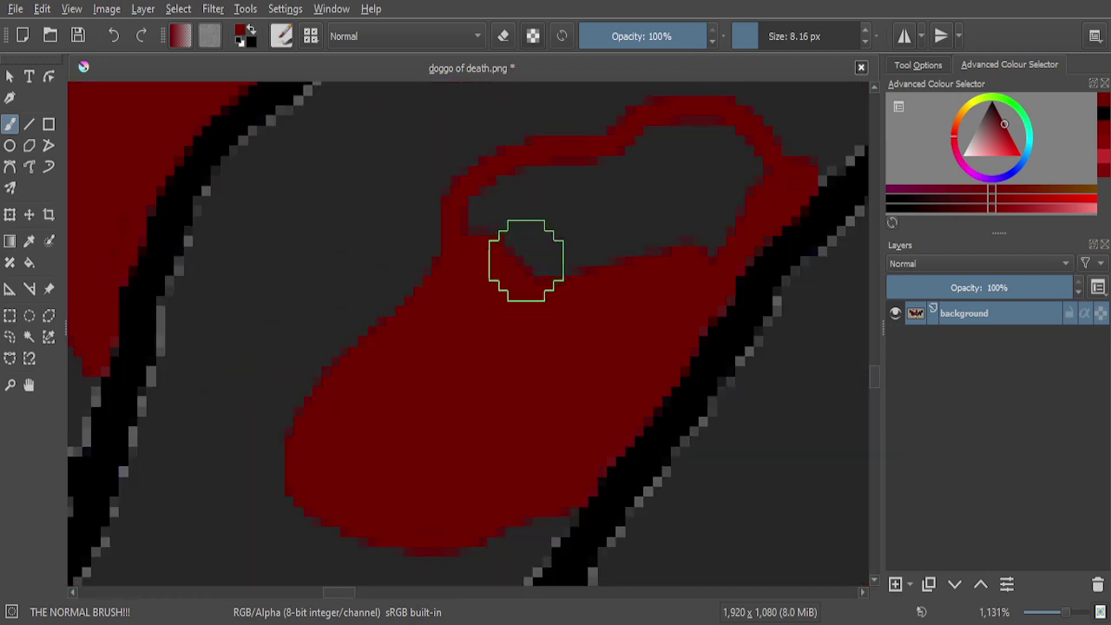
Fill the remaining grey interior at the patch's upper end in dark red
scroll(540, 193, up, 2)
mouse_move(573, 190)
mouse_down()
mouse_move(495, 198)
mouse_move(392, 276)
mouse_move(434, 363)
mouse_move(525, 401)
mouse_move(597, 323)
mouse_up()
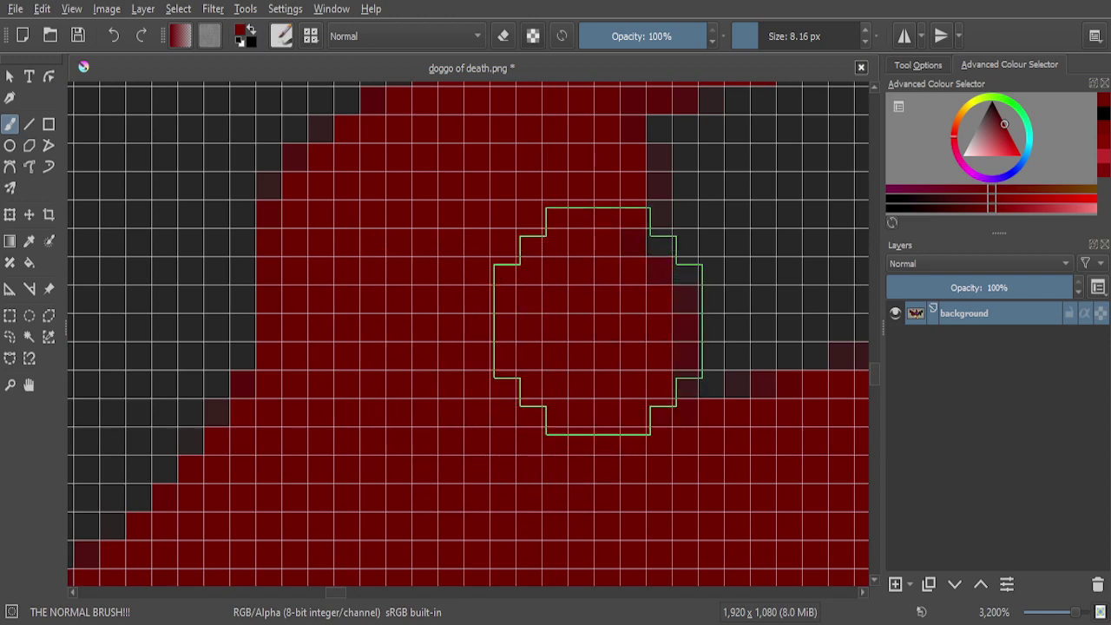
key(ctrl+z)
scroll(588, 297, down, 4)
scroll(671, 298, up, 1)
mouse_move(688, 295)
mouse_down()
mouse_move(741, 240)
mouse_move(703, 274)
mouse_move(633, 285)
mouse_move(574, 333)
mouse_move(551, 332)
mouse_move(618, 242)
mouse_move(524, 239)
mouse_move(579, 226)
mouse_move(651, 184)
mouse_move(731, 175)
mouse_move(782, 219)
mouse_move(733, 292)
mouse_move(681, 302)
mouse_up()
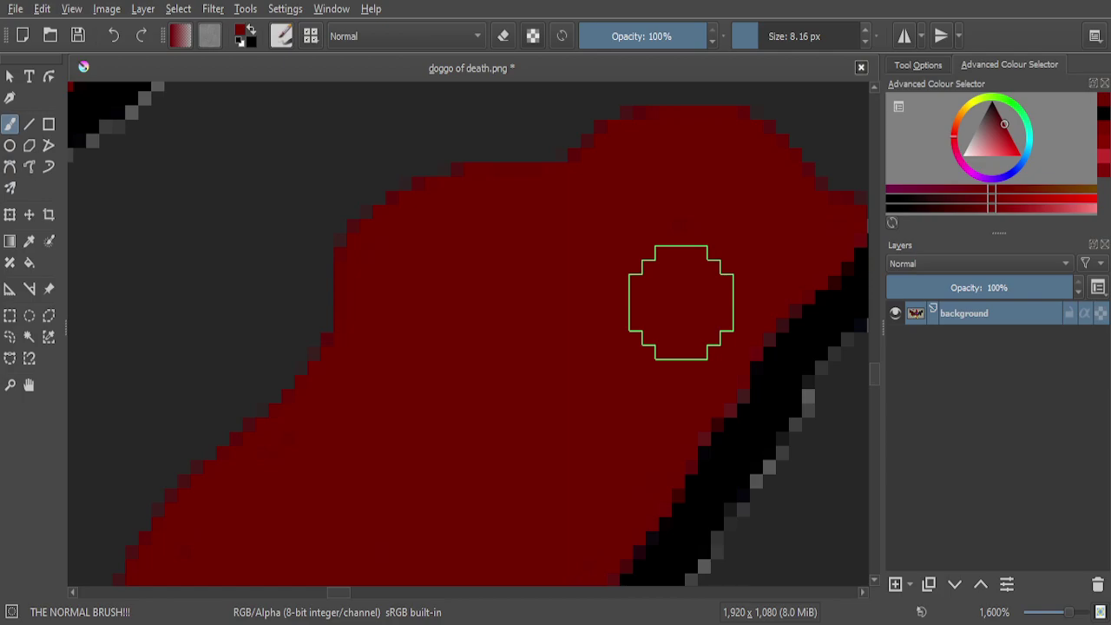
Set the brush size to 2.16 px and outline a wavy dark red patch along the upper edge of the bare feather above the finished patch
scroll(681, 302, down, 5)
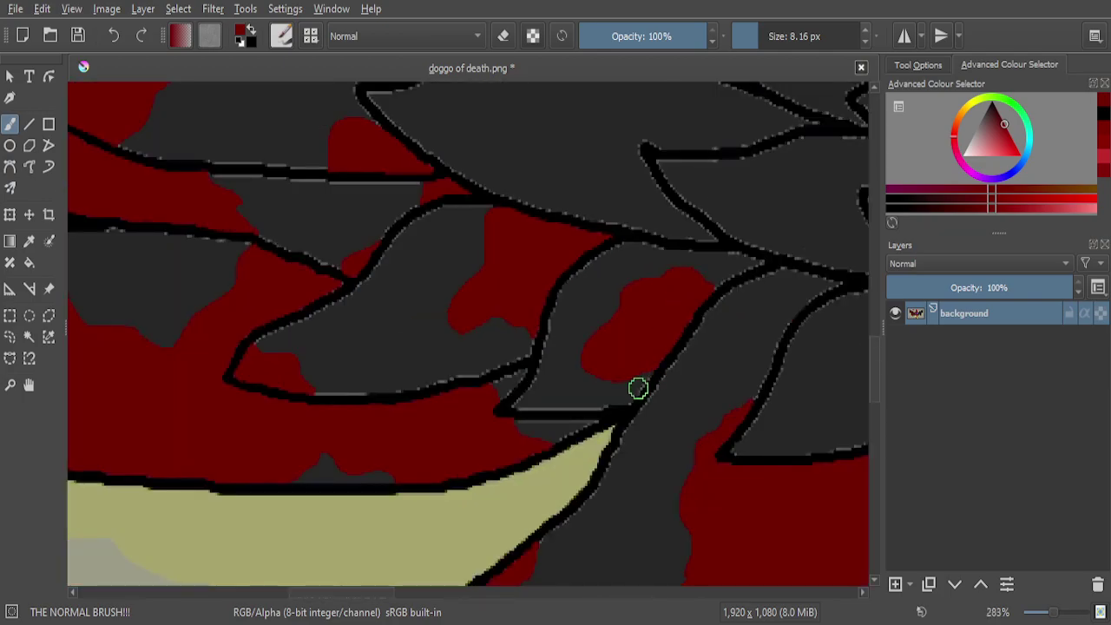
scroll(630, 384, down, 2)
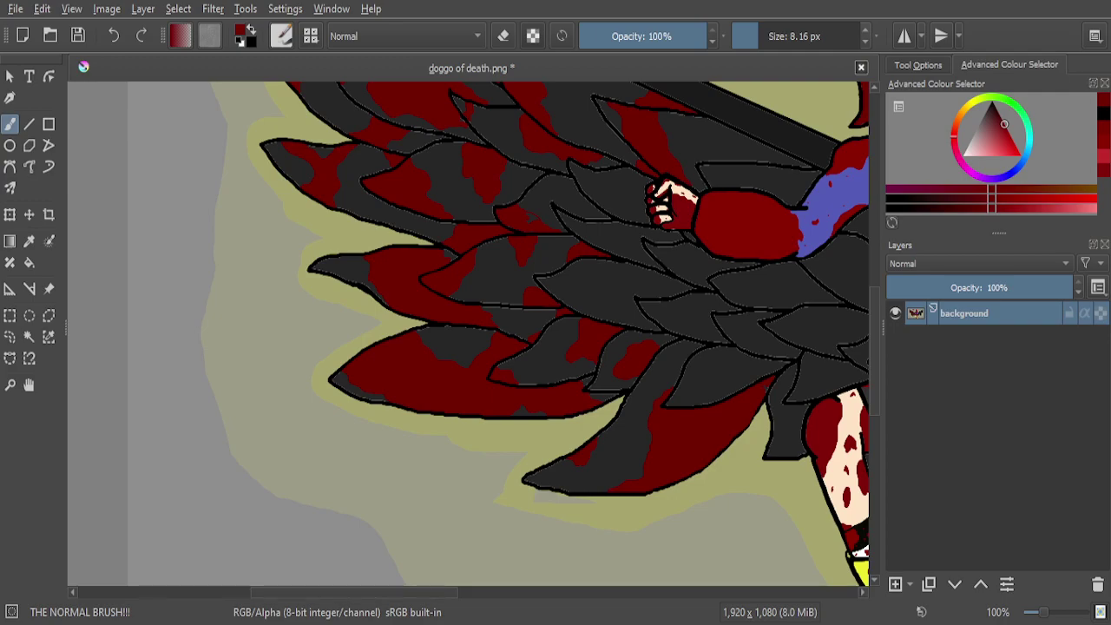
scroll(521, 488, down, 1)
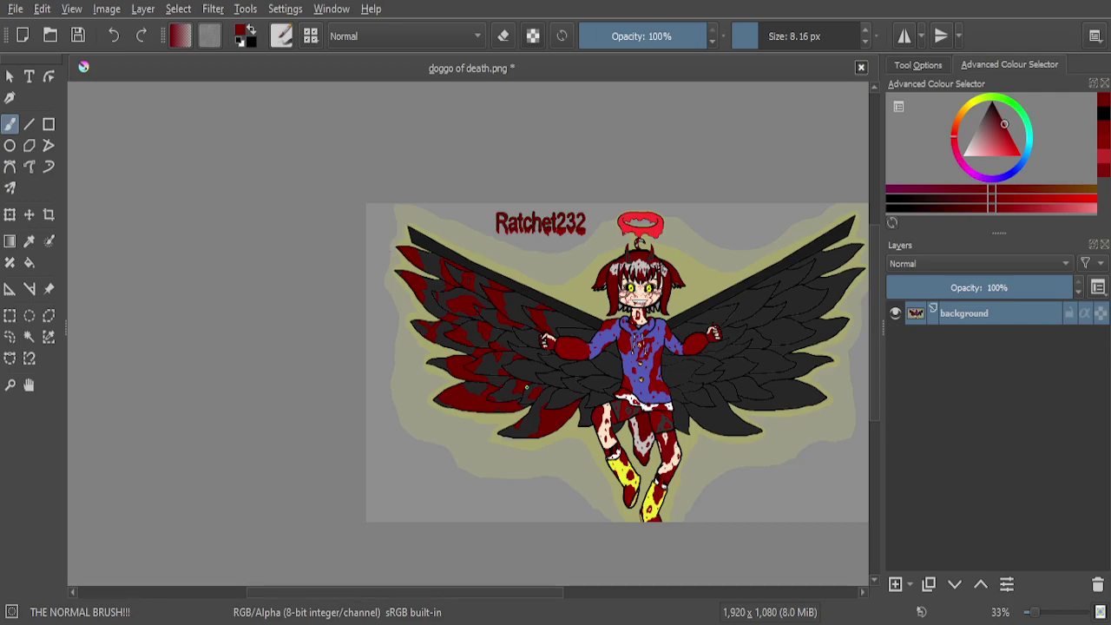
scroll(526, 387, up, 4)
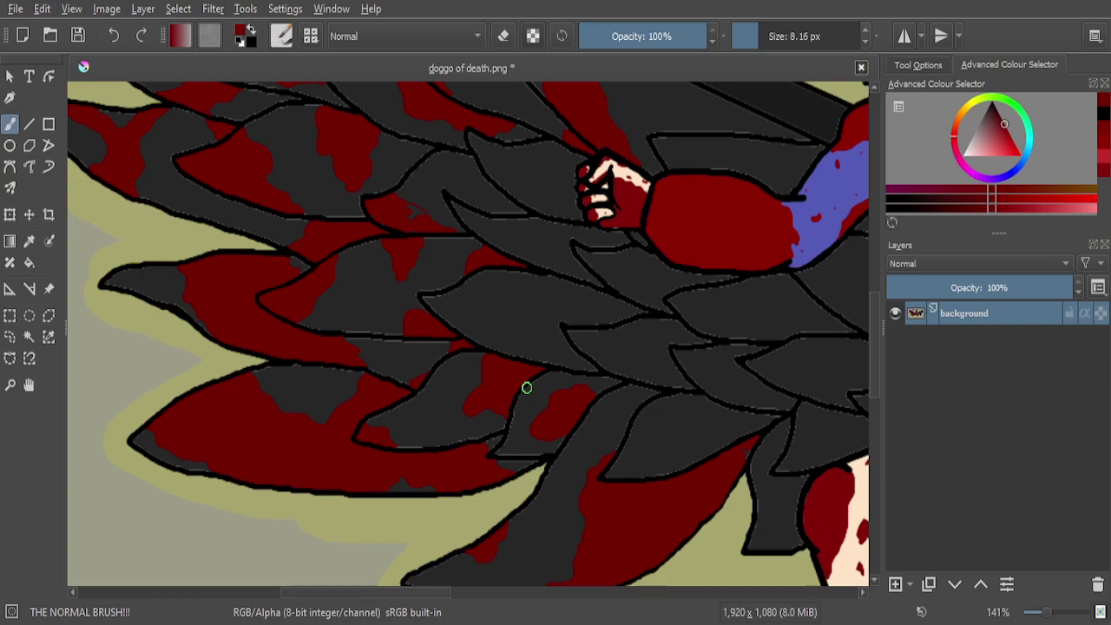
scroll(526, 387, up, 3)
scroll(530, 370, down, 3)
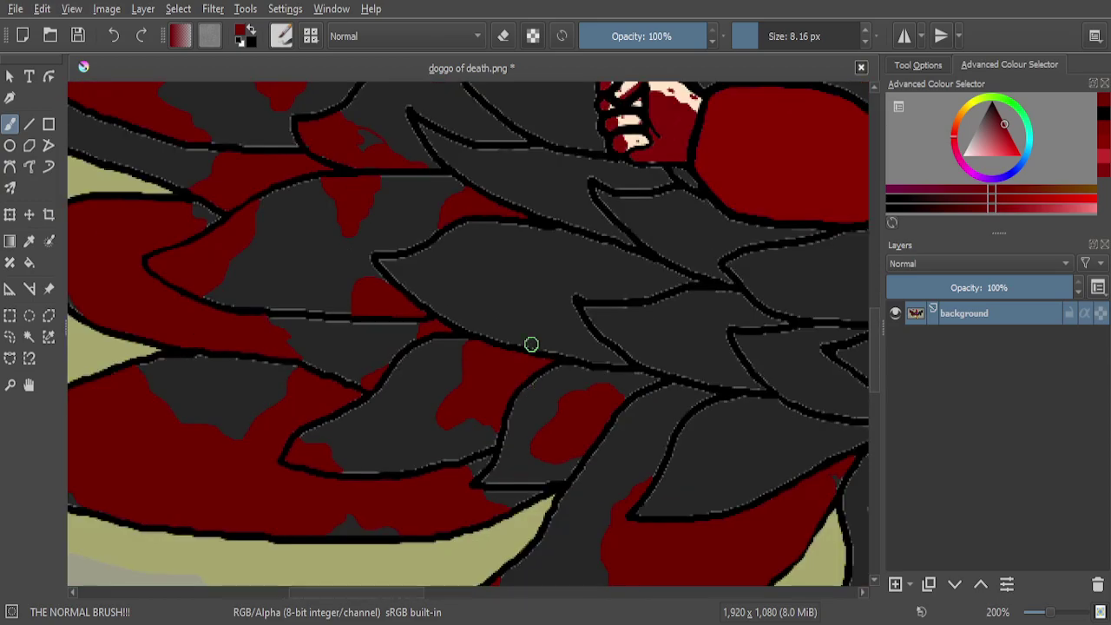
scroll(504, 228, up, 1)
scroll(401, 262, up, 3)
scroll(401, 262, up, 1)
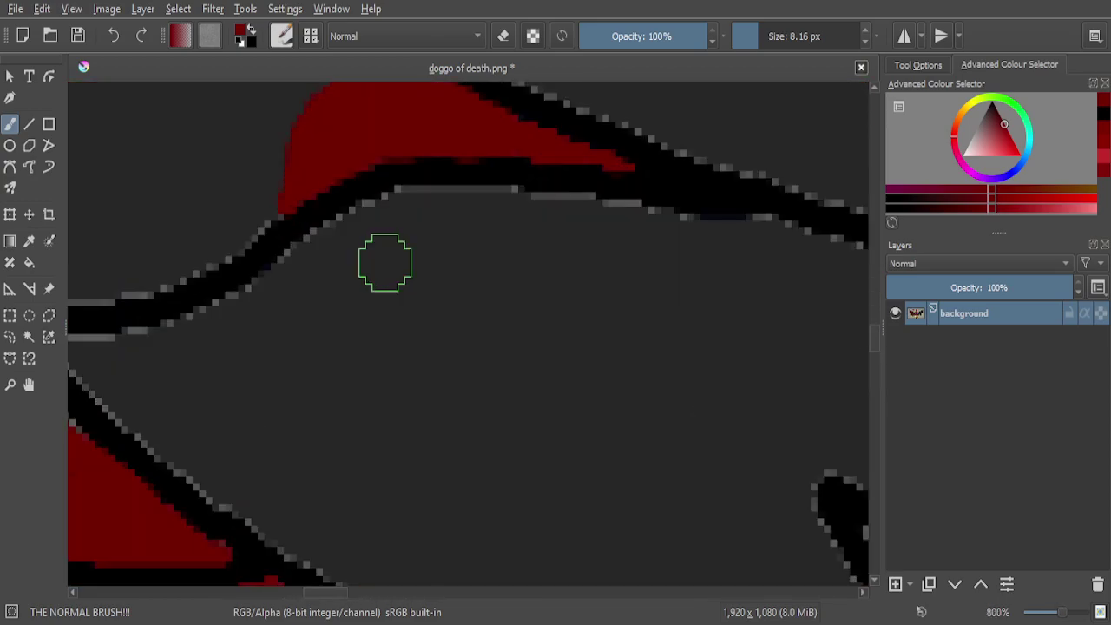
drag(271, 284, 294, 336)
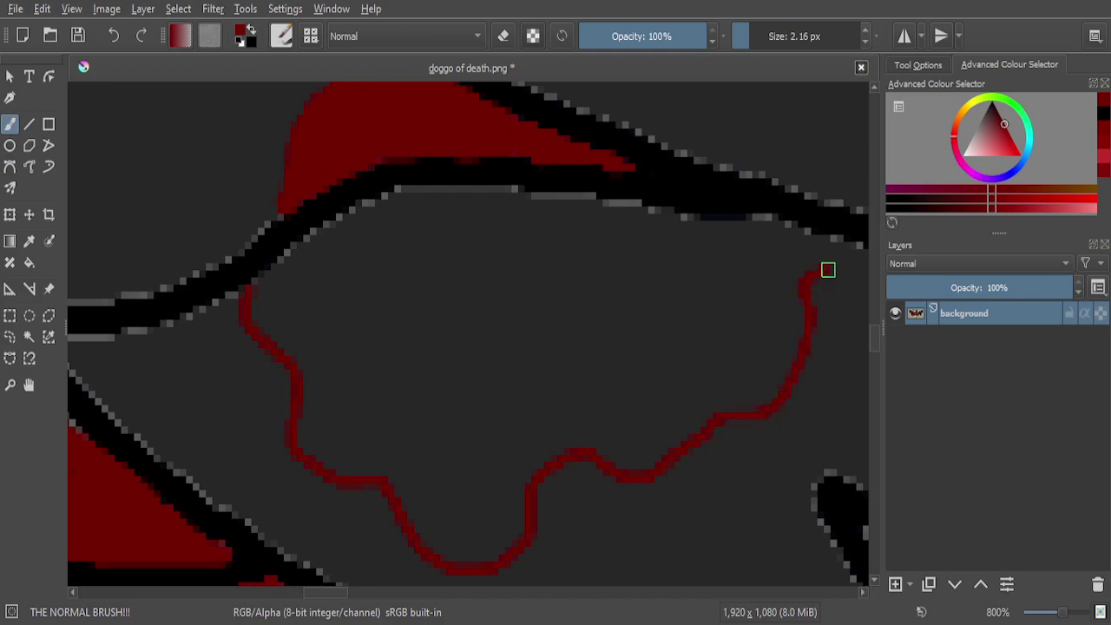
Extend the patch outline with a second thin dark red line running from its right side to the feather's upper edge
scroll(689, 215, down, 5)
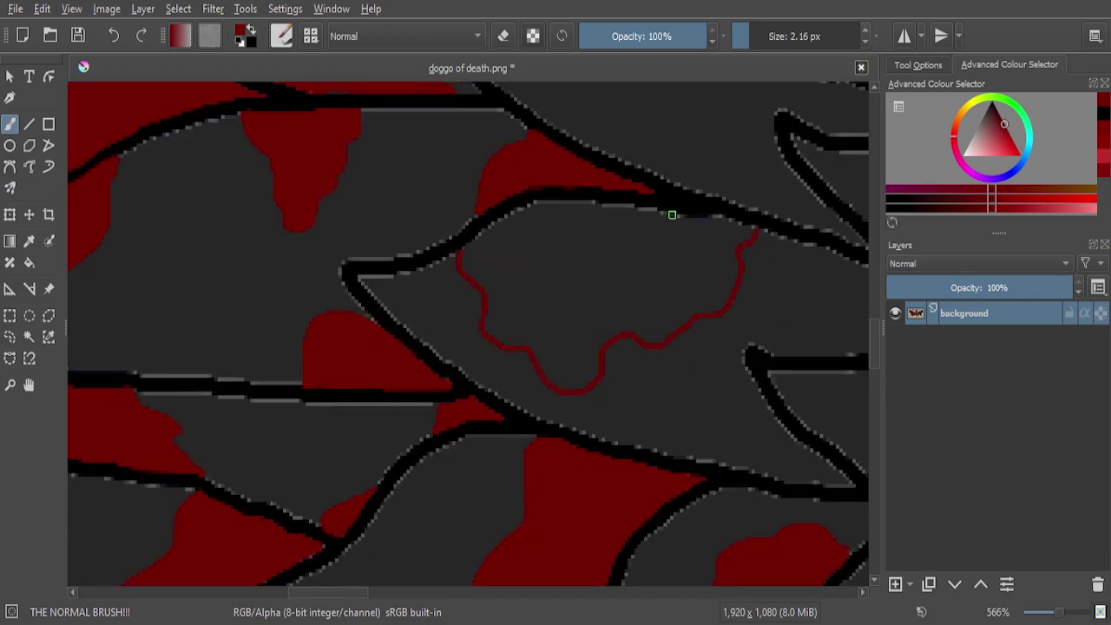
scroll(702, 223, up, 7)
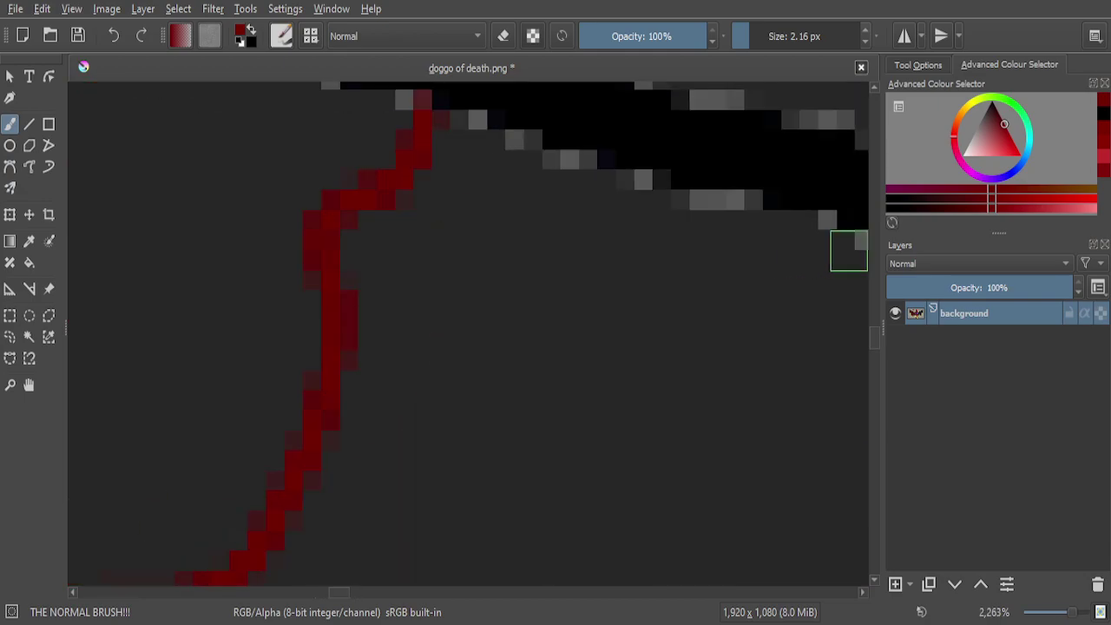
mouse_move(839, 252)
mouse_down()
mouse_move(789, 283)
mouse_move(775, 337)
mouse_move(704, 378)
mouse_move(619, 382)
mouse_up()
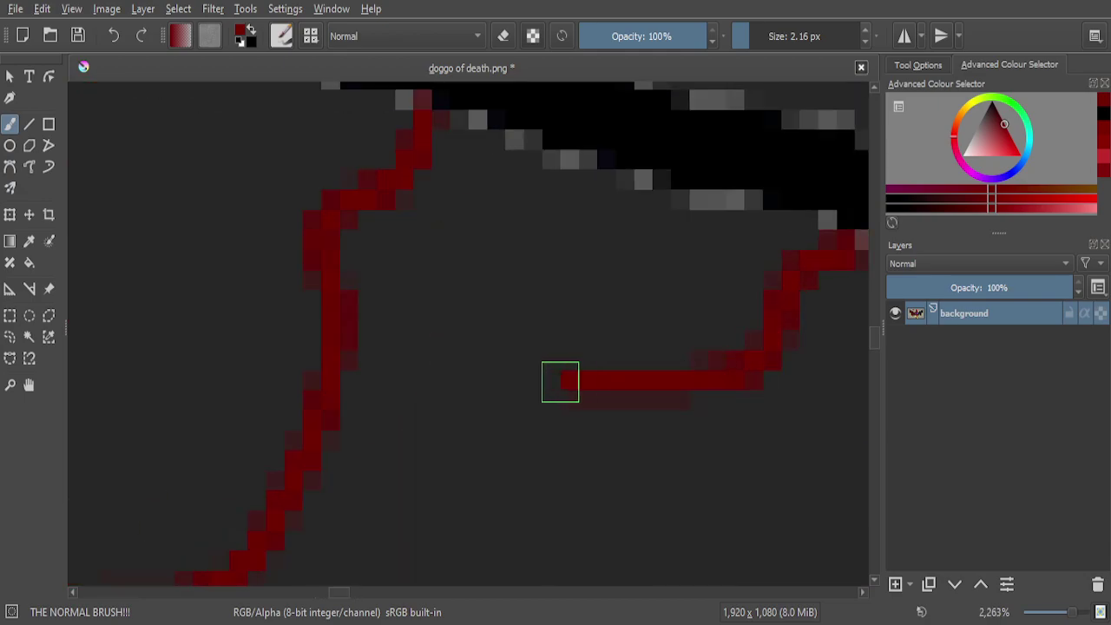
mouse_move(478, 424)
mouse_down()
mouse_move(396, 435)
mouse_move(338, 470)
mouse_up()
scroll(236, 405, down, 8)
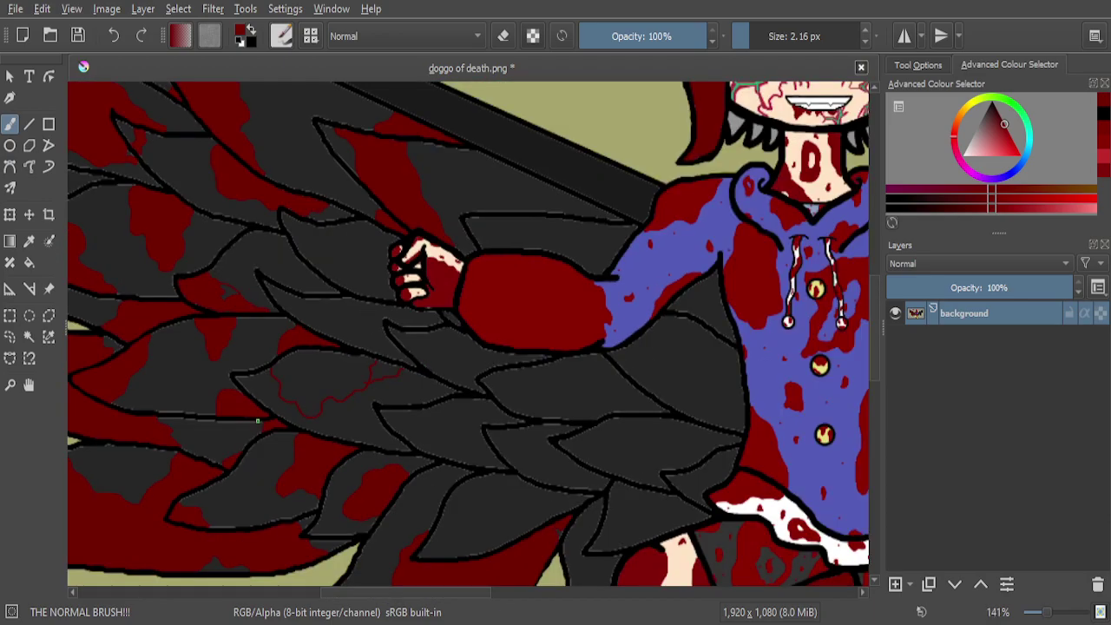
scroll(262, 419, up, 1)
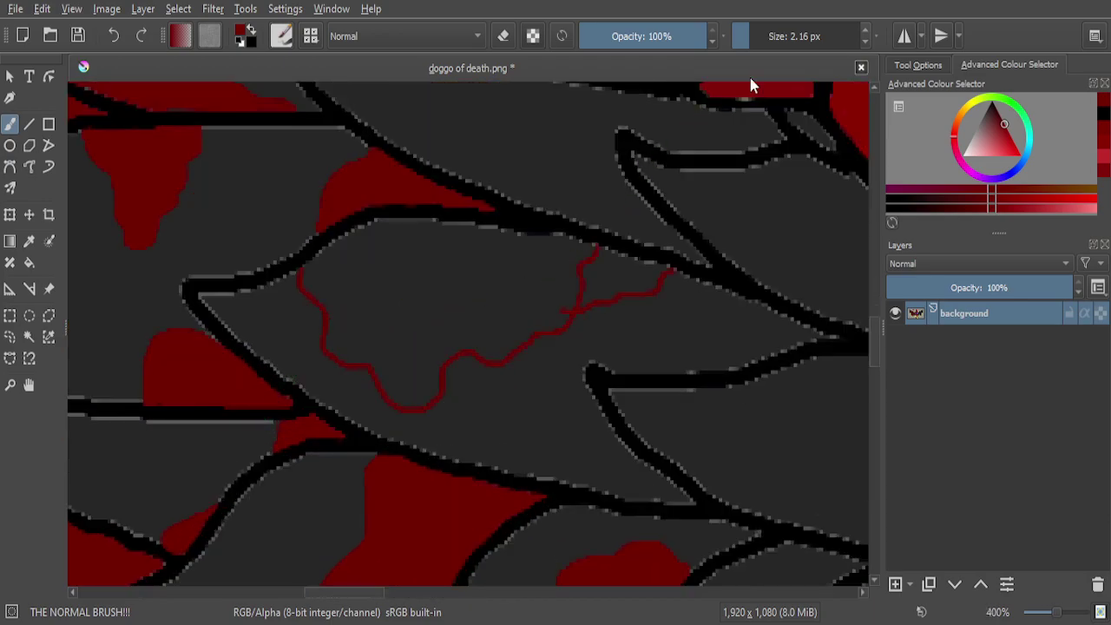
Set the brush size to 18.16 px and fill the lower lobes of the outlined patch in dark red
scroll(398, 318, up, 4)
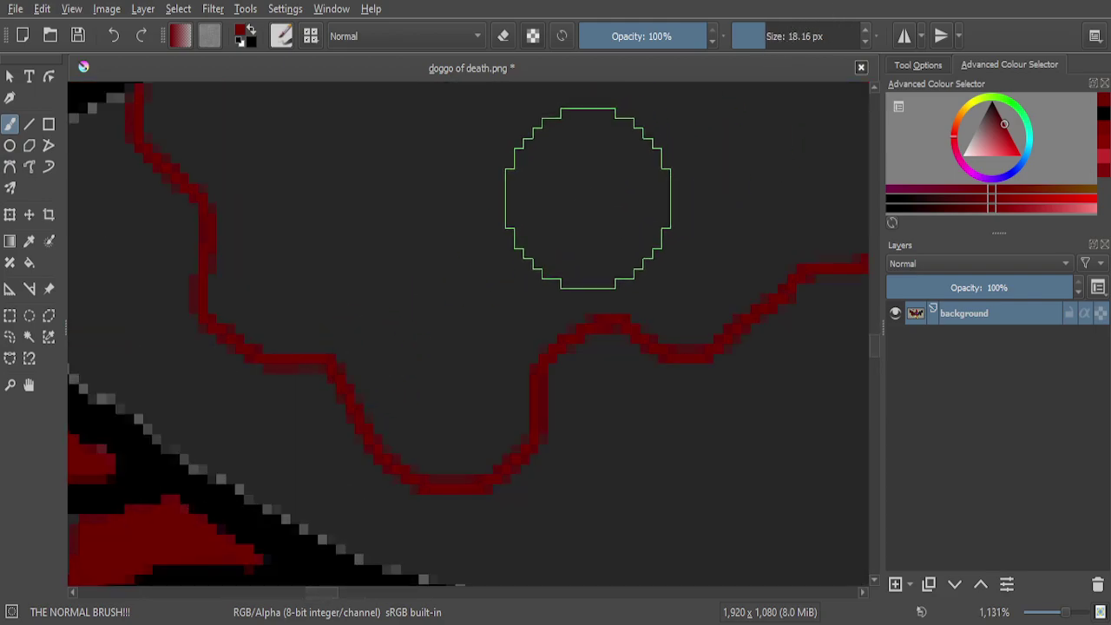
click(555, 245)
mouse_move(532, 269)
mouse_down()
mouse_move(497, 311)
mouse_move(469, 391)
mouse_move(411, 397)
mouse_move(325, 303)
mouse_move(289, 293)
mouse_move(279, 276)
mouse_move(285, 218)
mouse_move(368, 311)
mouse_up()
scroll(369, 311, down, 3)
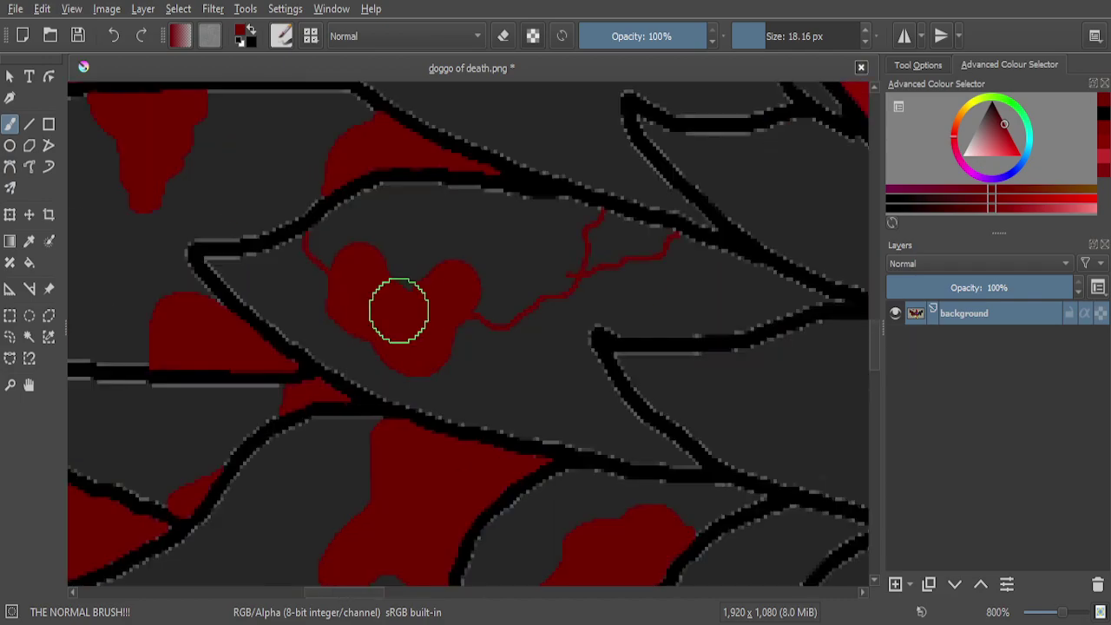
Fill the patch's left part in dark red up to the feather's black upper line
scroll(397, 310, up, 5)
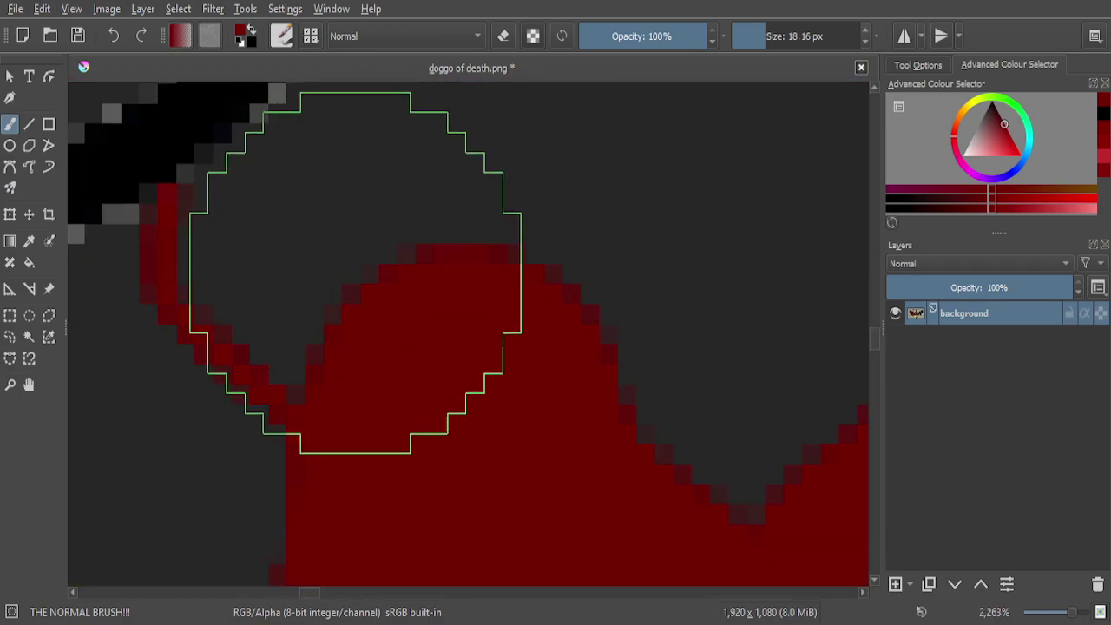
scroll(558, 335, down, 3)
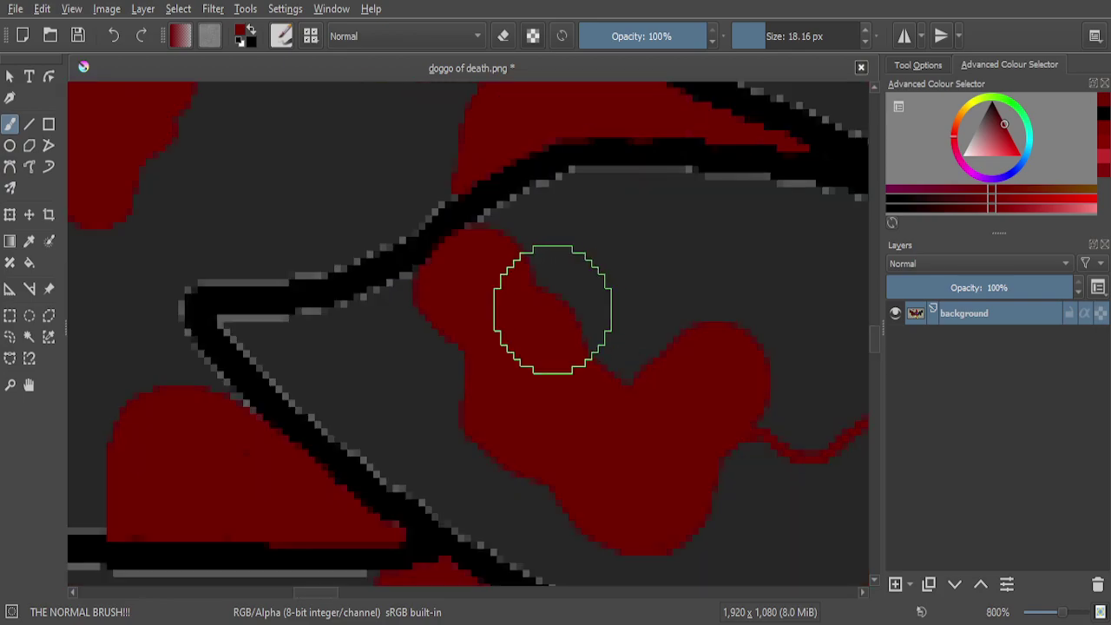
scroll(543, 268, up, 1)
scroll(551, 241, up, 1)
mouse_move(571, 235)
mouse_down()
mouse_move(546, 253)
mouse_move(484, 260)
mouse_move(444, 294)
mouse_up()
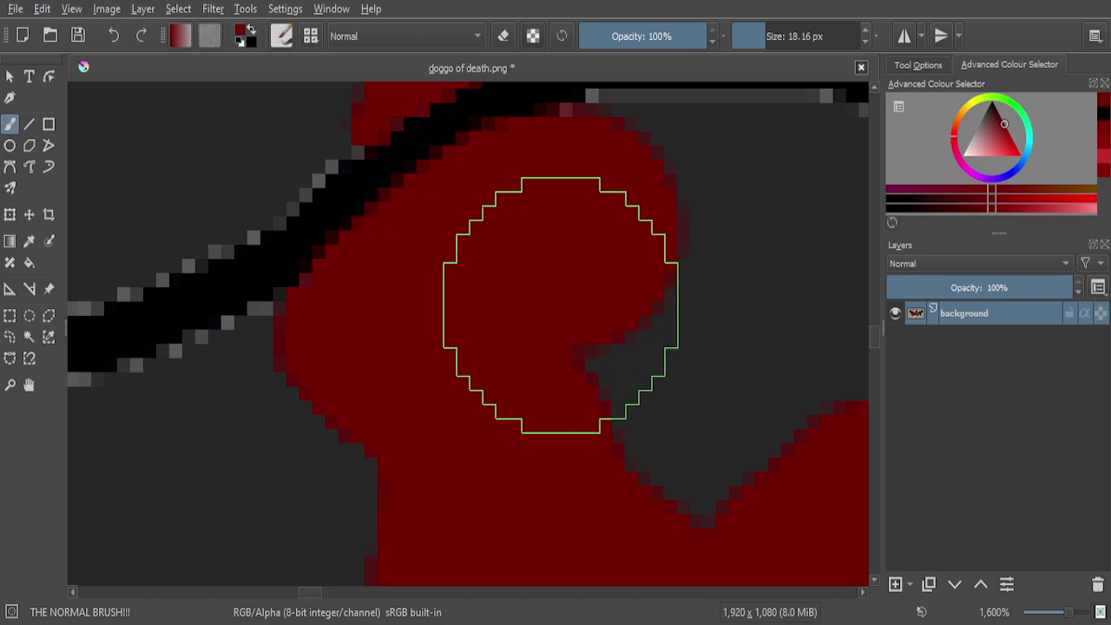
scroll(556, 272, down, 4)
scroll(627, 272, up, 4)
mouse_move(657, 285)
mouse_down()
mouse_move(442, 281)
mouse_move(416, 307)
mouse_move(446, 396)
mouse_move(563, 472)
mouse_move(555, 325)
mouse_up()
scroll(555, 325, down, 5)
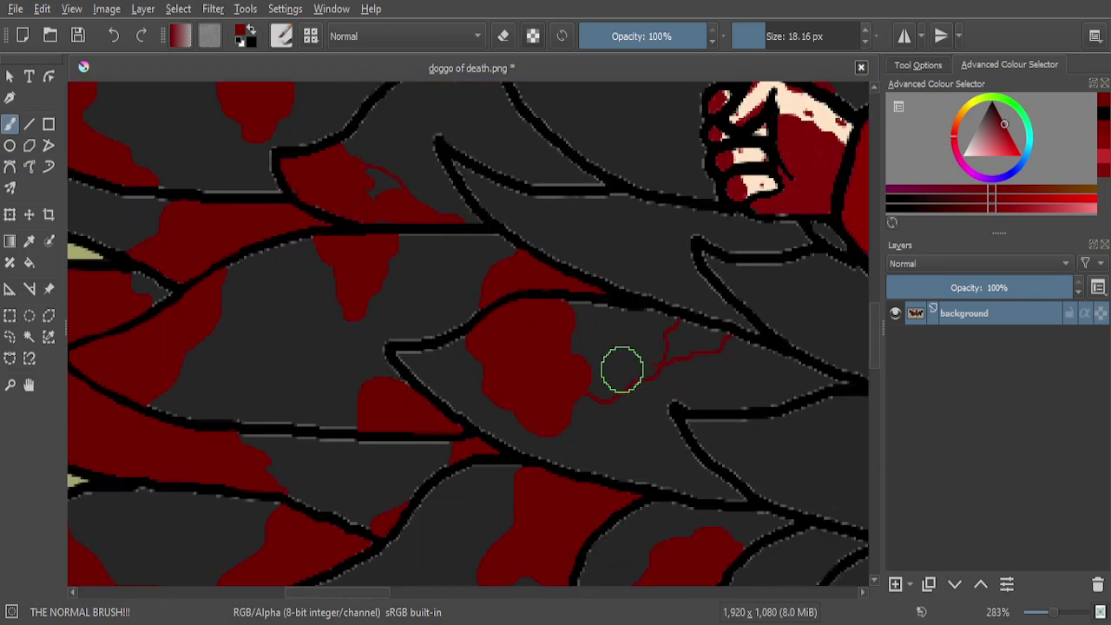
Extend the dark red fill across the middle of the patch to where the two thin outline branches start
scroll(622, 369, up, 5)
click(607, 373)
mouse_move(601, 373)
mouse_down()
mouse_move(529, 372)
mouse_move(476, 339)
mouse_move(413, 262)
mouse_move(616, 255)
mouse_move(734, 266)
mouse_move(744, 287)
mouse_up()
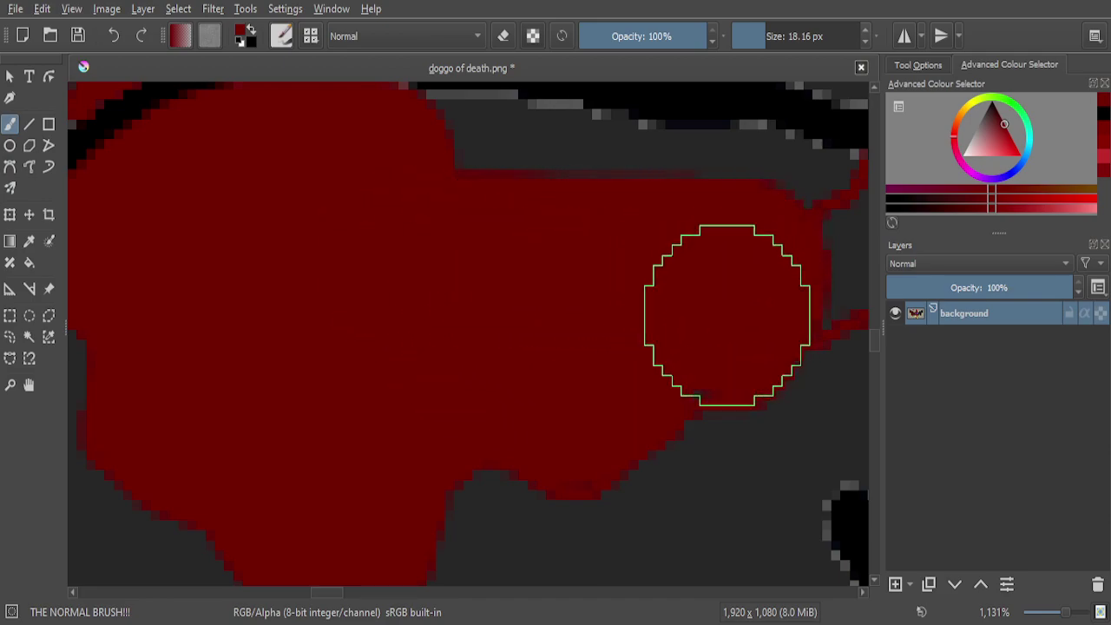
scroll(550, 266, down, 5)
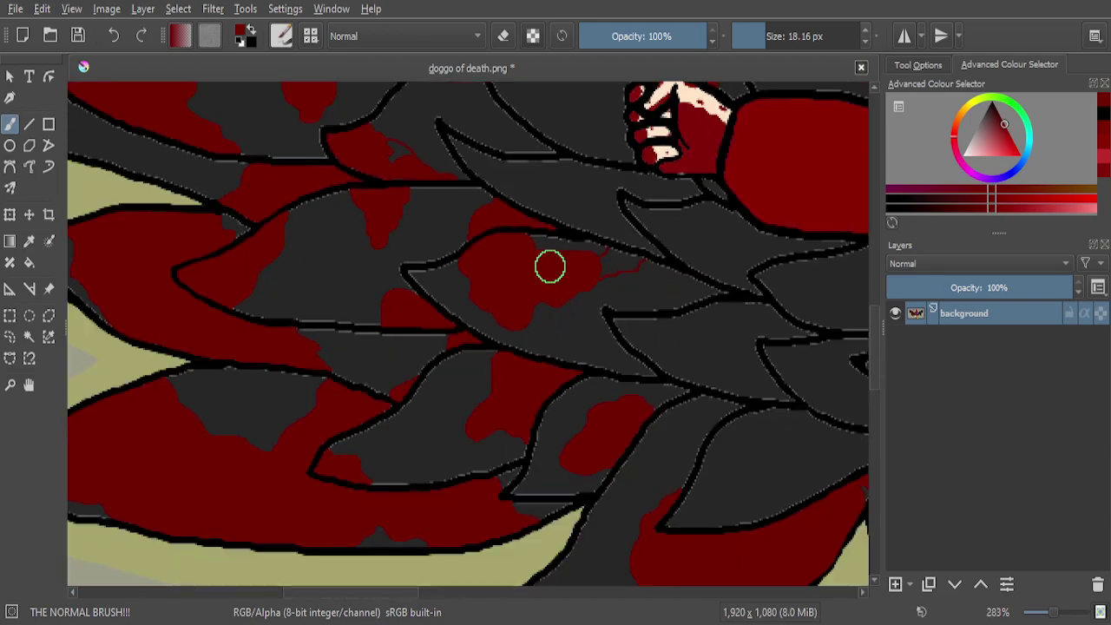
scroll(578, 228, up, 5)
scroll(588, 230, down, 5)
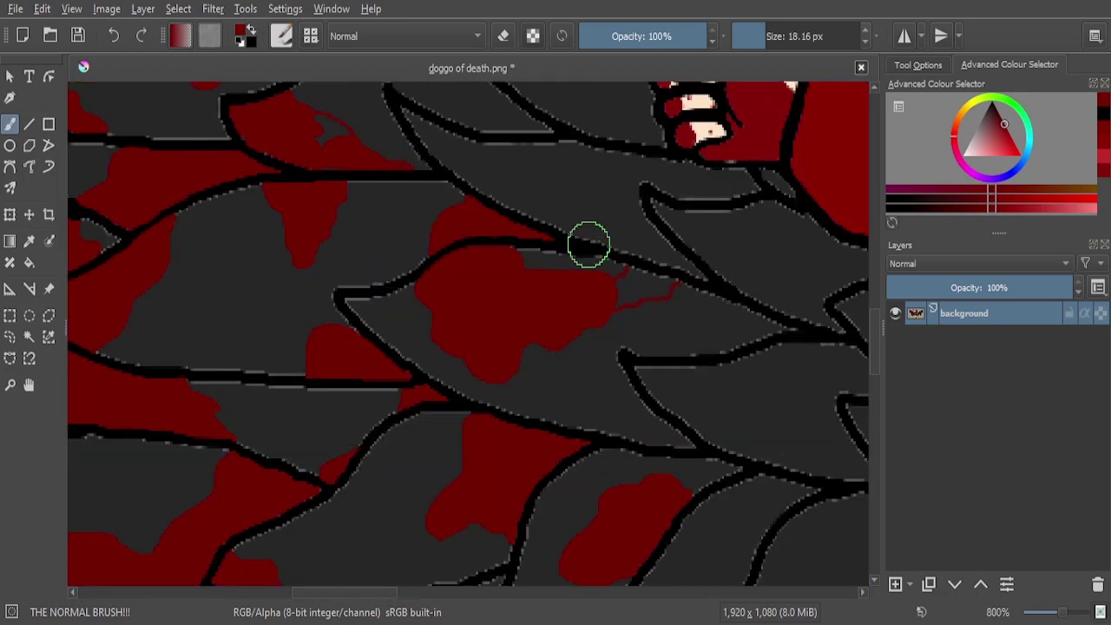
Set the brush size to 9.16 px and fill the start of the gap between the two outline branches in dark red
scroll(623, 265, up, 4)
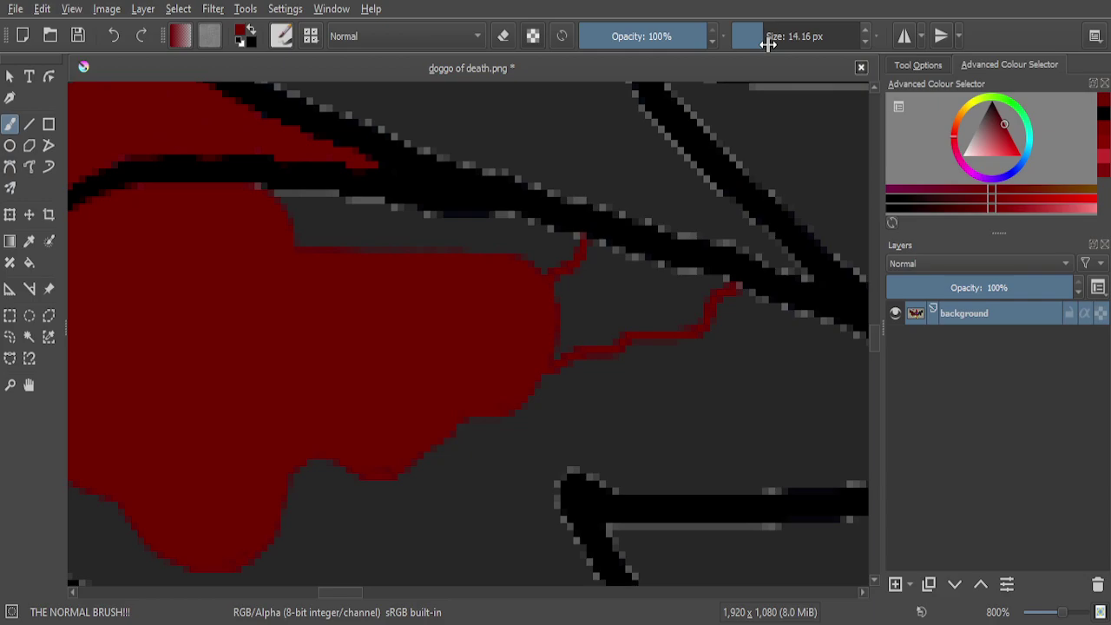
scroll(672, 258, up, 3)
scroll(659, 265, down, 1)
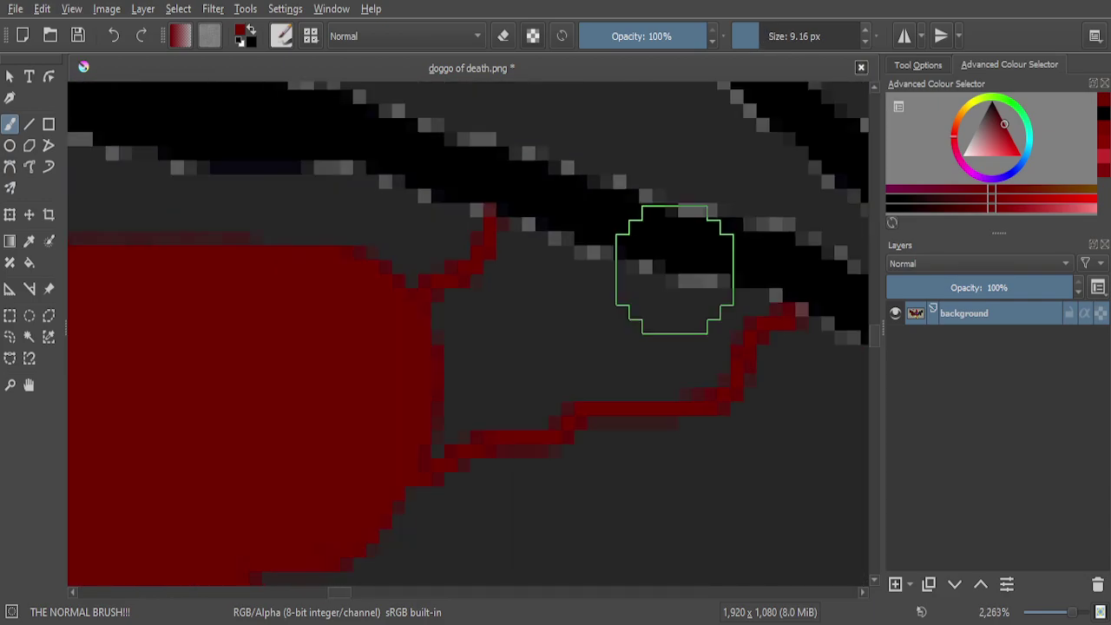
scroll(527, 393, up, 3)
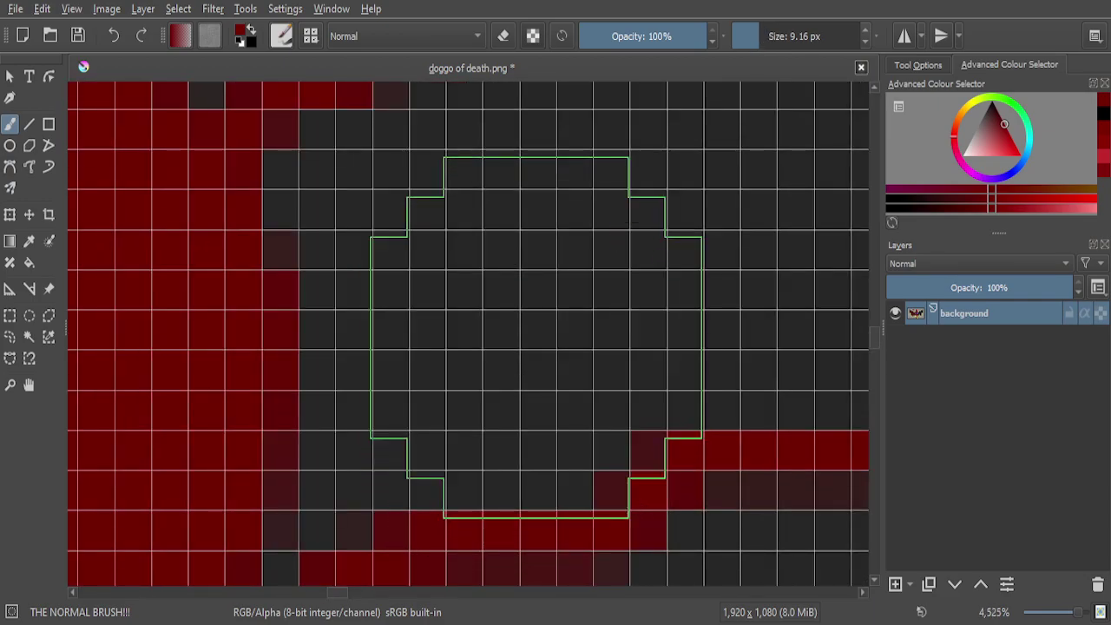
drag(517, 339, 224, 412)
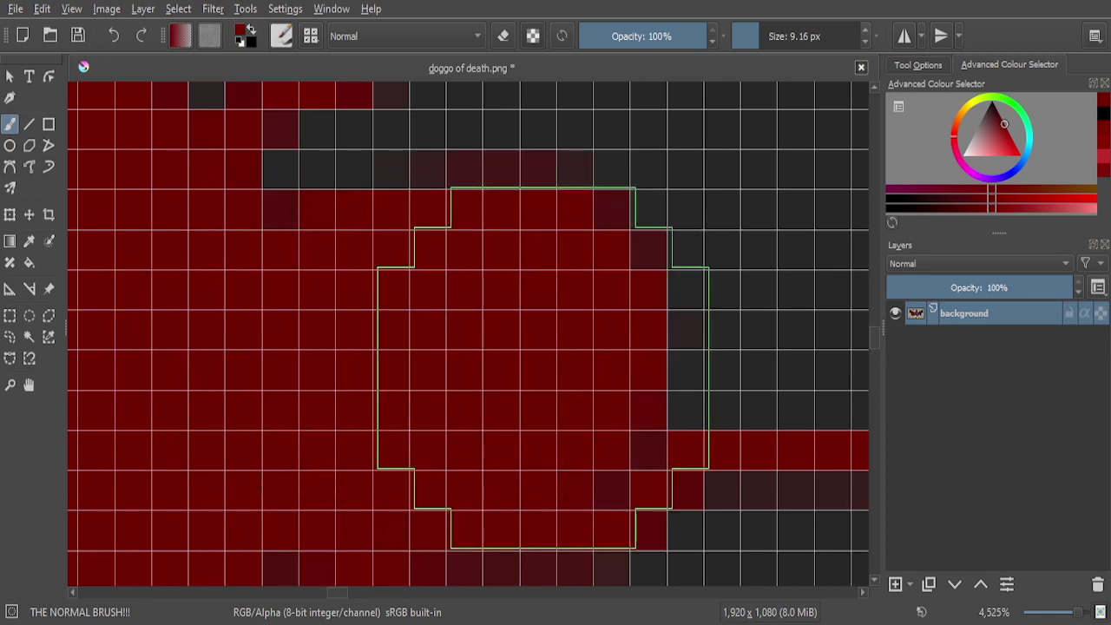
scroll(546, 305, down, 3)
scroll(527, 314, up, 3)
mouse_move(471, 362)
mouse_down()
mouse_move(486, 331)
mouse_move(394, 339)
mouse_up()
scroll(475, 302, down, 3)
scroll(496, 252, up, 3)
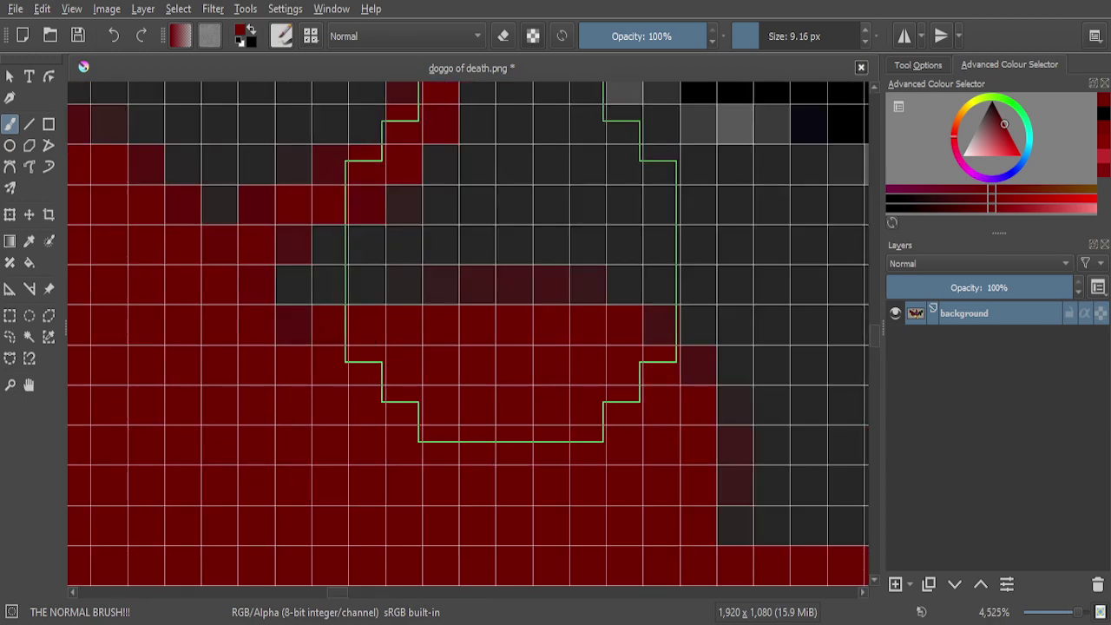
scroll(374, 366, down, 3)
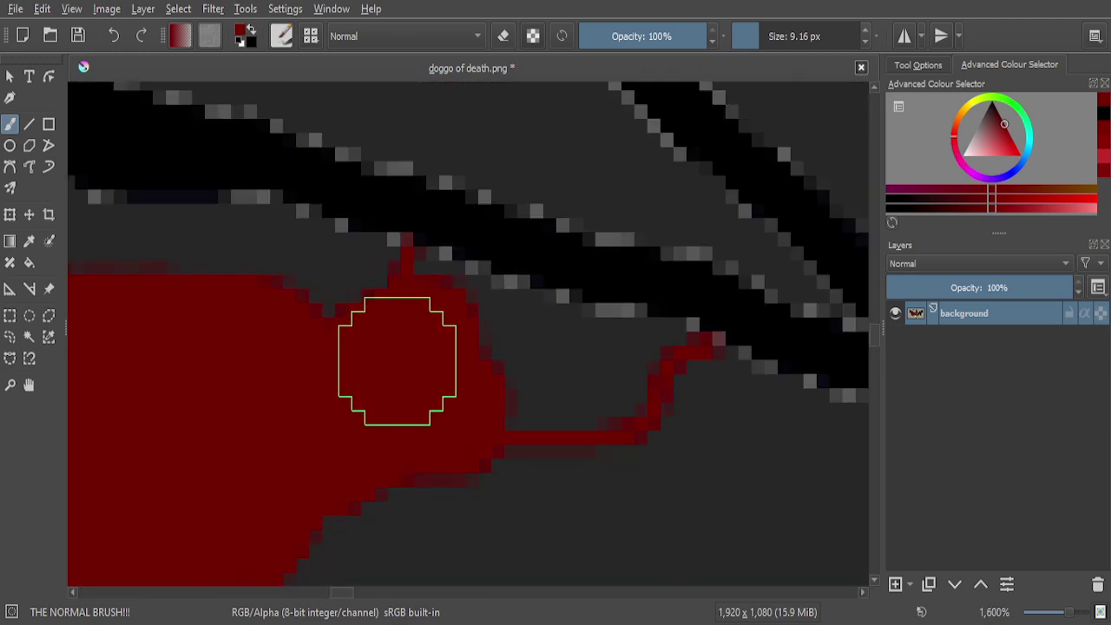
Fill the rest of the patch's narrow right end in dark red along the feather's black line
scroll(475, 315, up, 3)
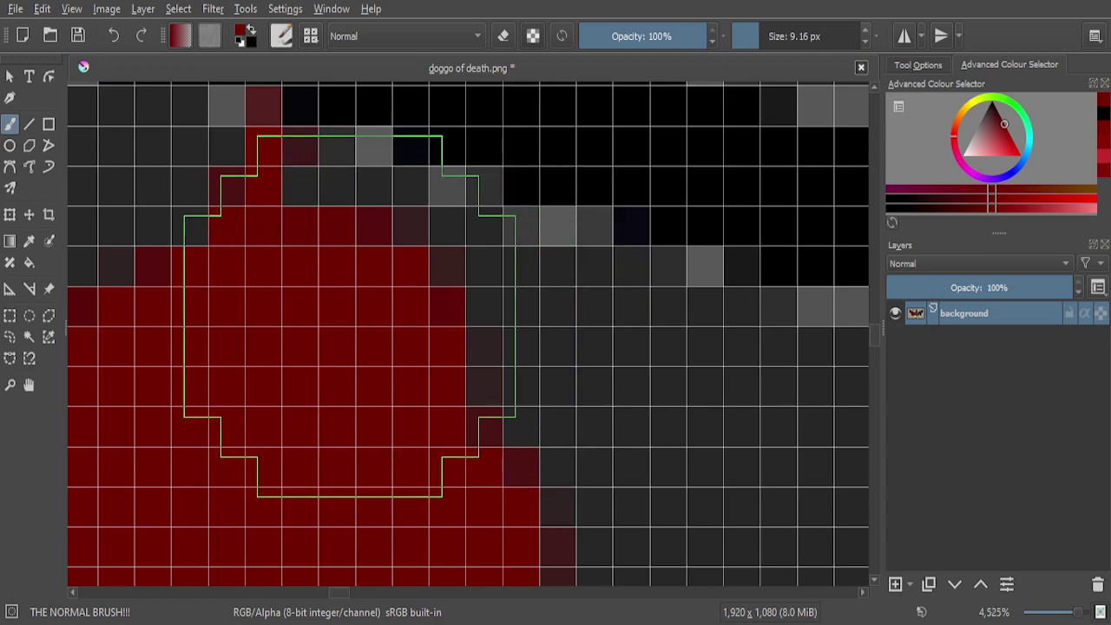
drag(337, 263, 509, 378)
scroll(495, 371, down, 3)
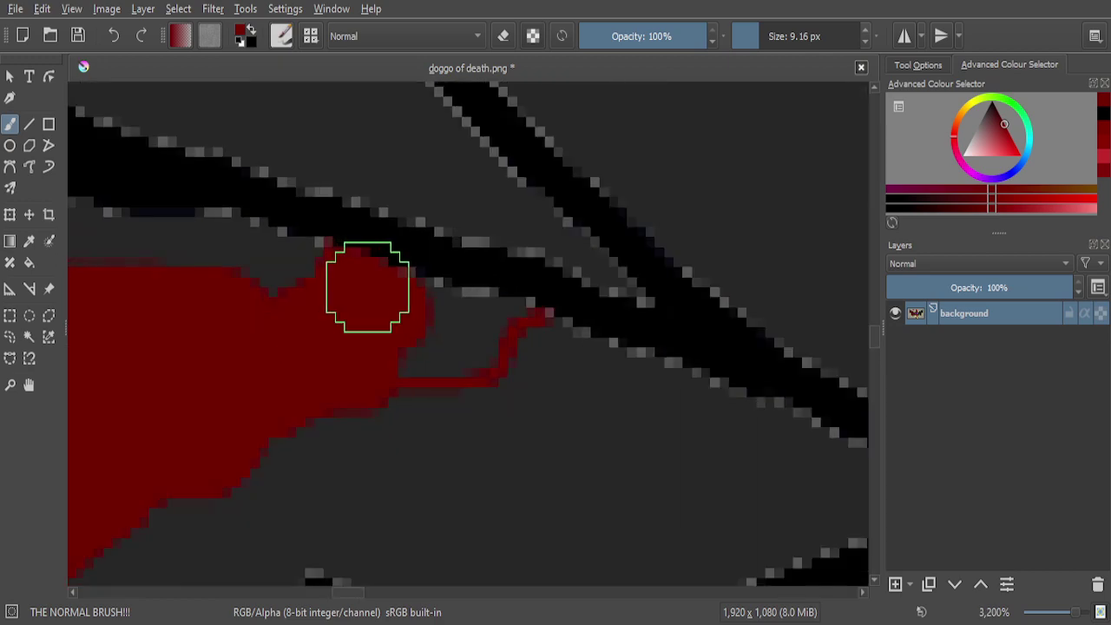
scroll(477, 318, up, 2)
mouse_move(446, 328)
mouse_down()
mouse_move(290, 272)
mouse_move(472, 317)
mouse_up()
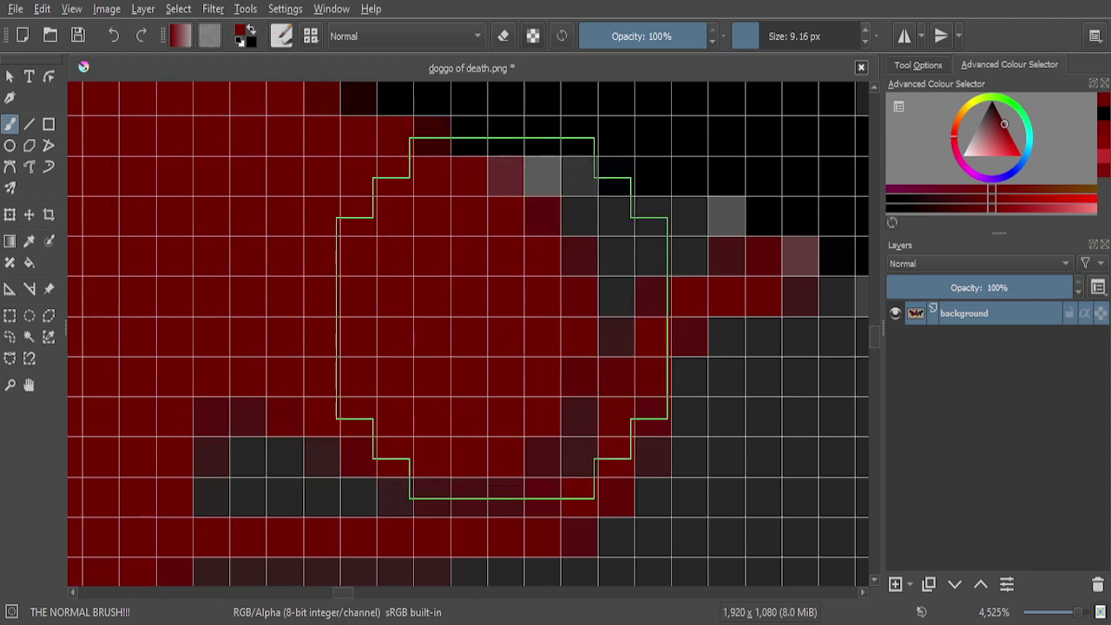
scroll(552, 350, down, 4)
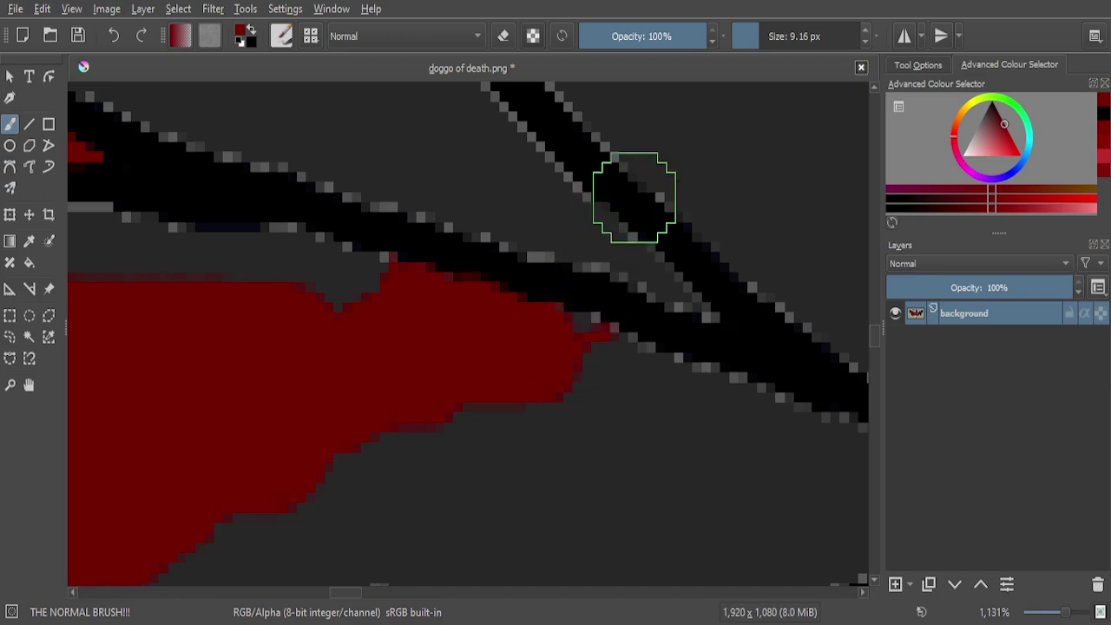
Set the brush size to 1.16 px and touch up the leftover grey pixels around the patch's pointed right tip in dark red
scroll(780, 42, down, 6)
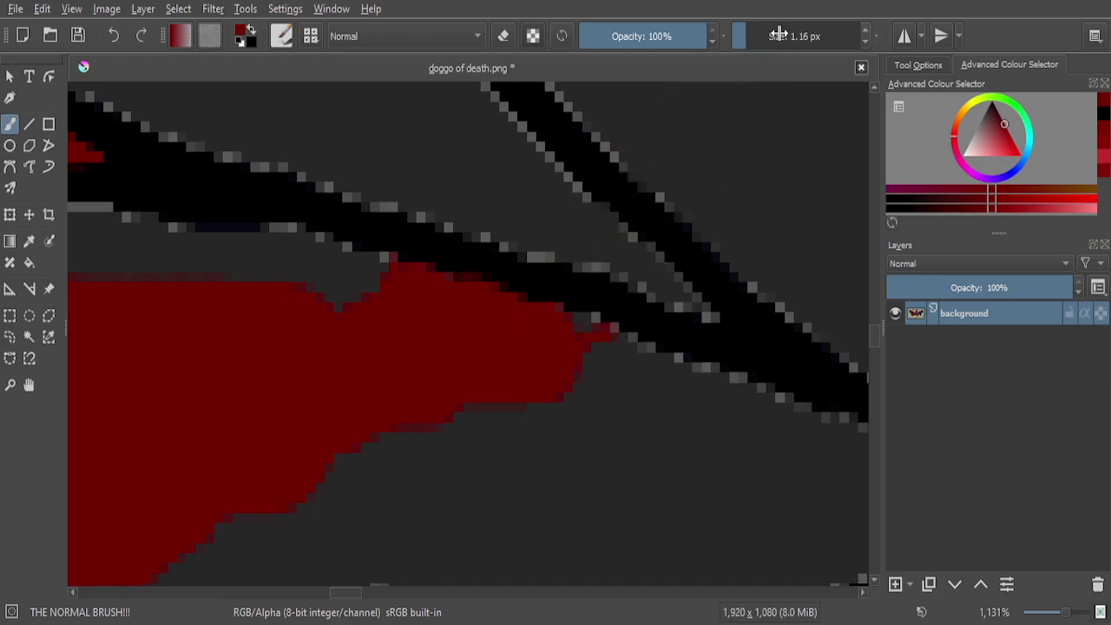
scroll(590, 330, up, 5)
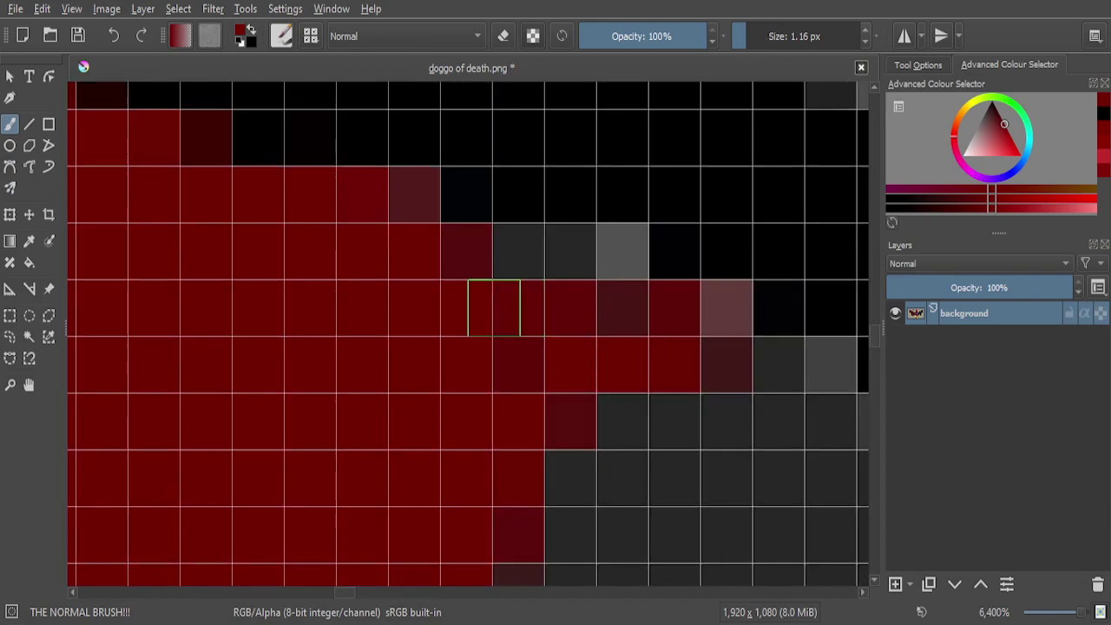
mouse_move(551, 280)
mouse_down()
mouse_move(571, 261)
mouse_move(605, 262)
mouse_up()
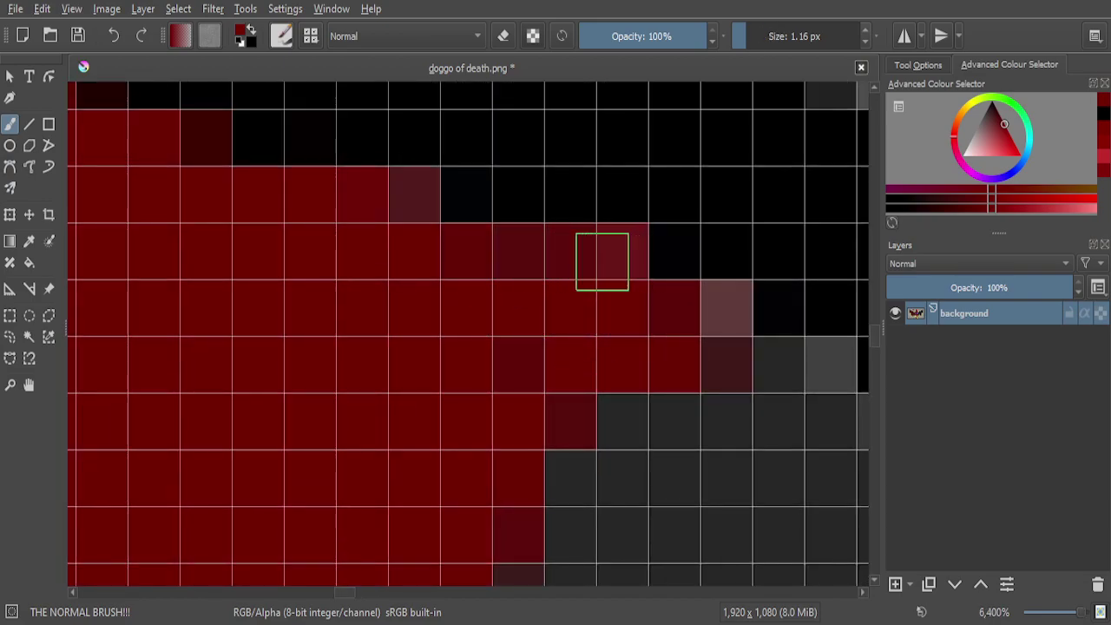
drag(712, 319, 716, 333)
drag(763, 359, 813, 365)
mouse_move(643, 398)
mouse_down()
mouse_move(603, 419)
mouse_move(656, 431)
mouse_up()
drag(575, 447, 538, 484)
scroll(536, 377, down, 4)
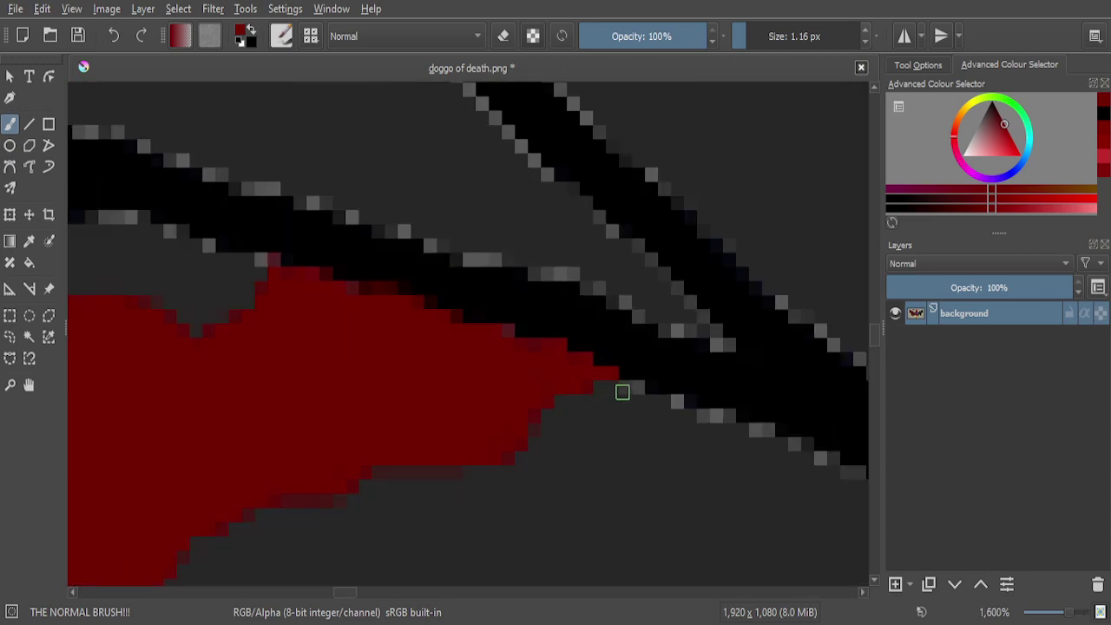
Save the painted progress to doggo of death.png
scroll(622, 392, down, 1)
scroll(623, 392, down, 4)
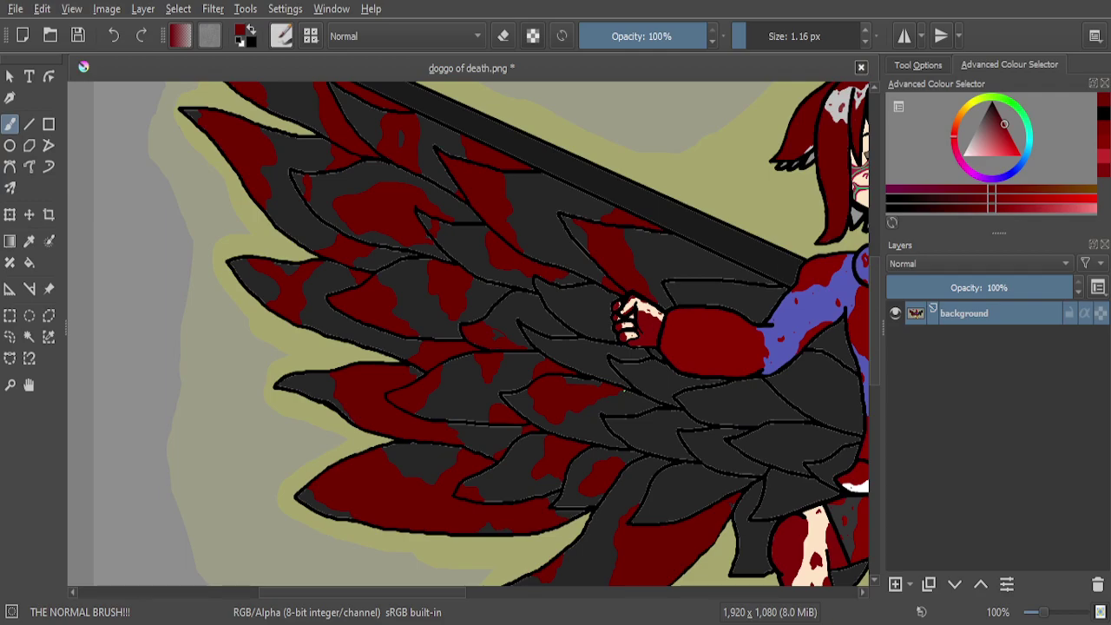
scroll(624, 392, down, 1)
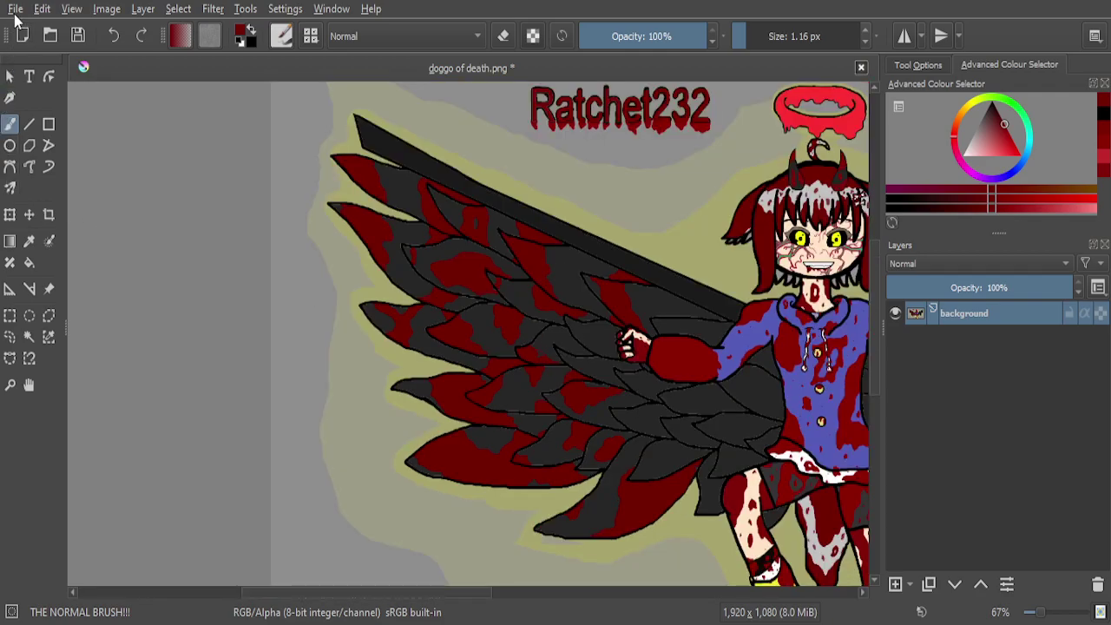
key(ctrl+s)
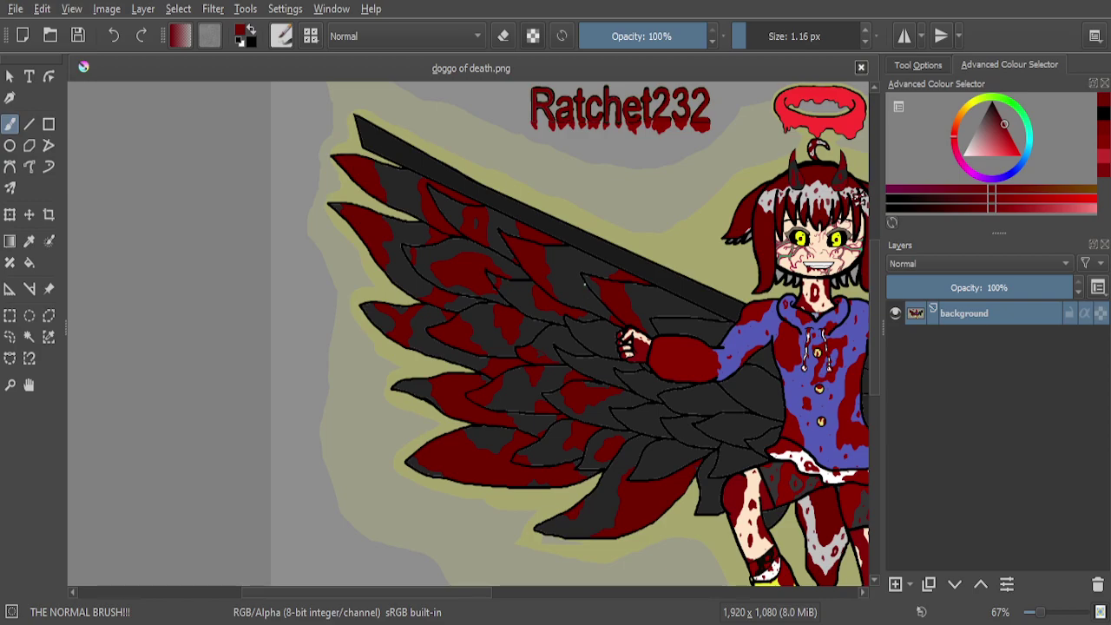
Outline a dark red patch across the bottom of the short square-ended feather beside the character's leg, using the 1.16 px brush
key(minus)
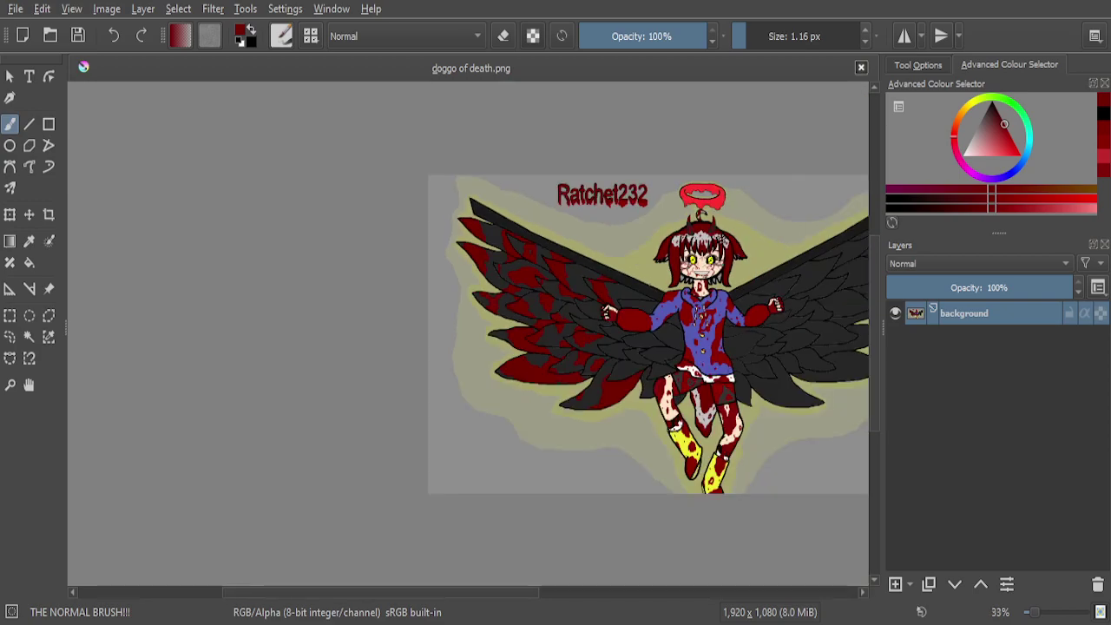
key(plus)
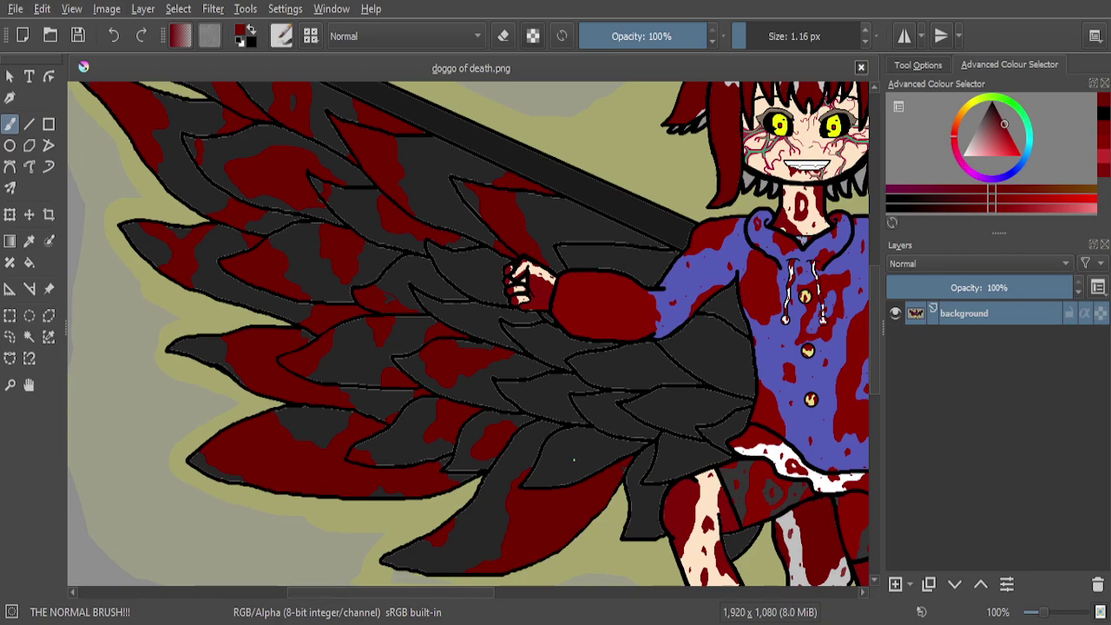
scroll(644, 510, up, 10)
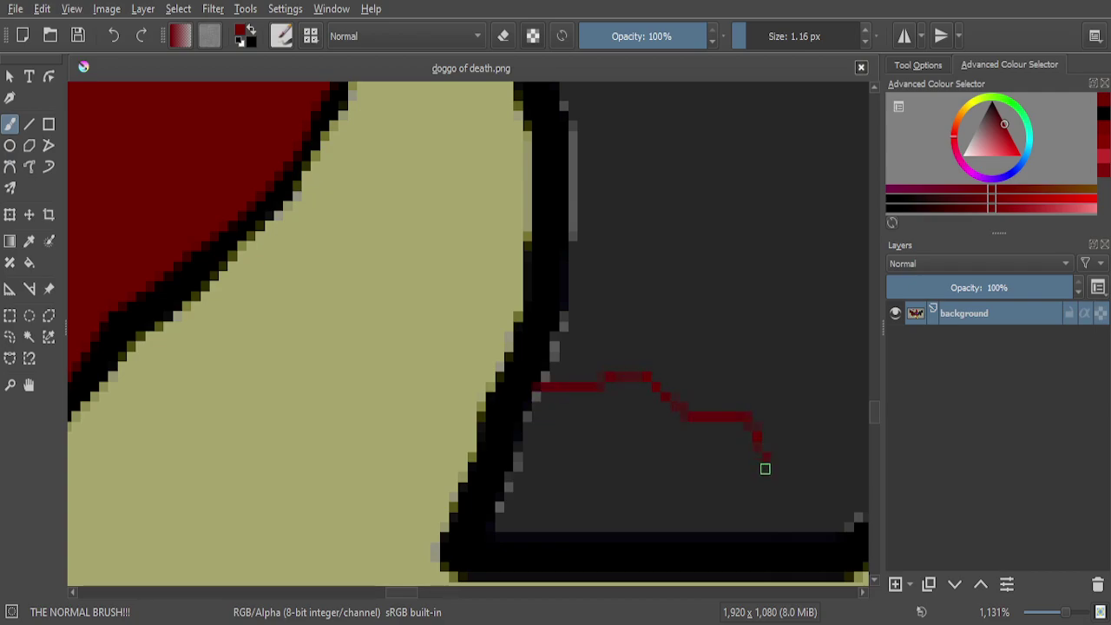
scroll(792, 519, up, 5)
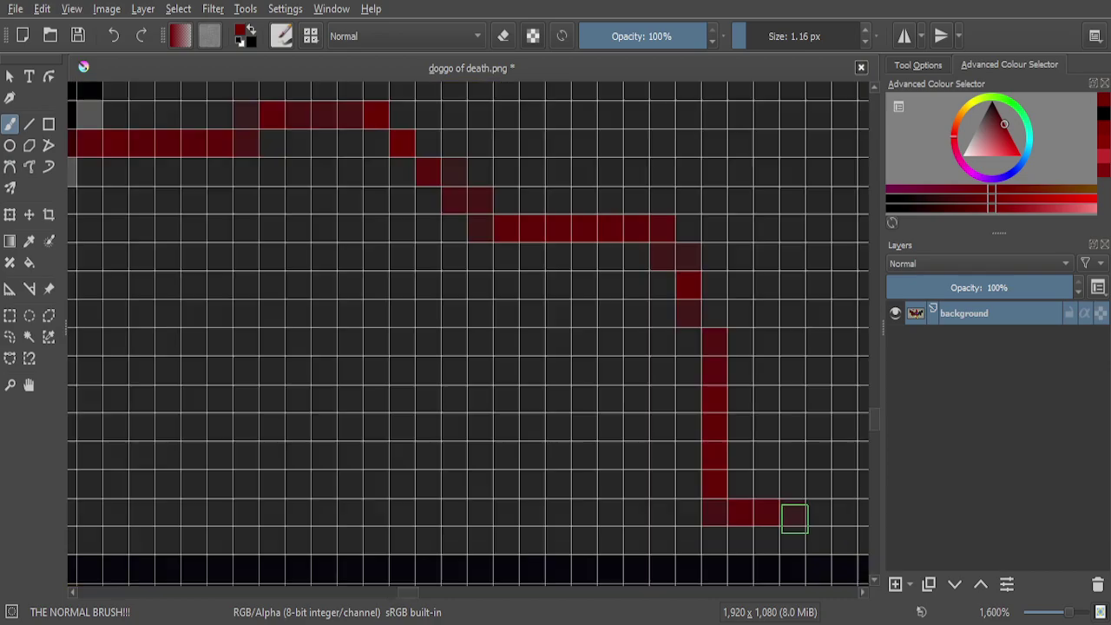
click(819, 493)
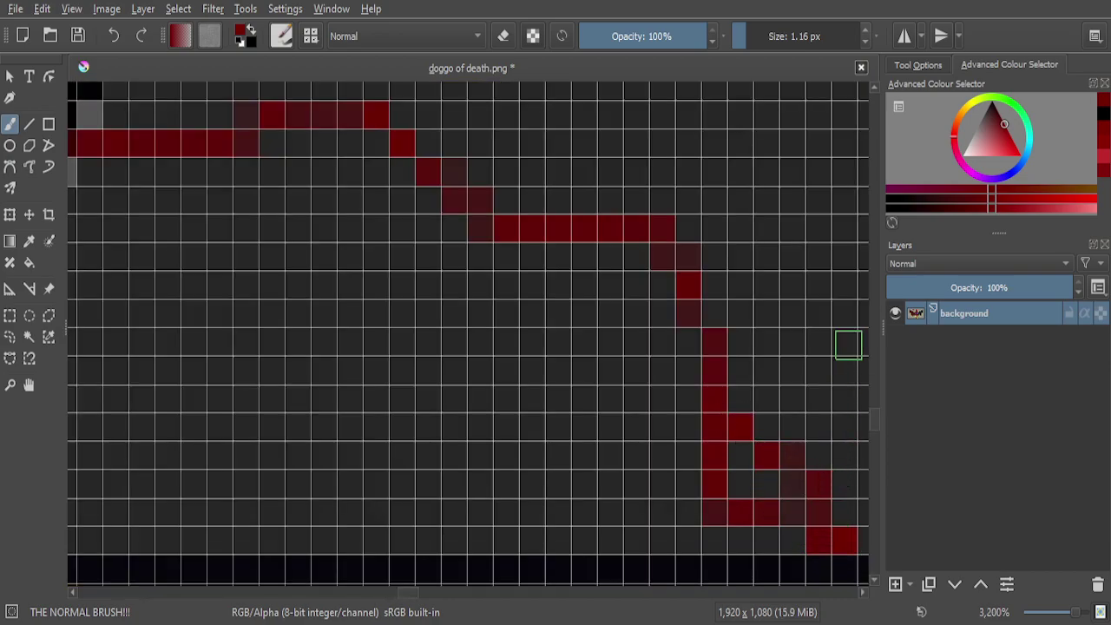
Set the brush size to 3.16 px and thicken the patch's outline inward, continuing in dark red down the feather's left black line
mouse_move(764, 490)
mouse_down()
mouse_move(797, 514)
mouse_move(681, 496)
mouse_move(748, 502)
mouse_move(642, 267)
mouse_move(512, 279)
mouse_move(408, 261)
mouse_move(388, 188)
mouse_move(351, 147)
mouse_move(547, 340)
mouse_move(493, 279)
mouse_up()
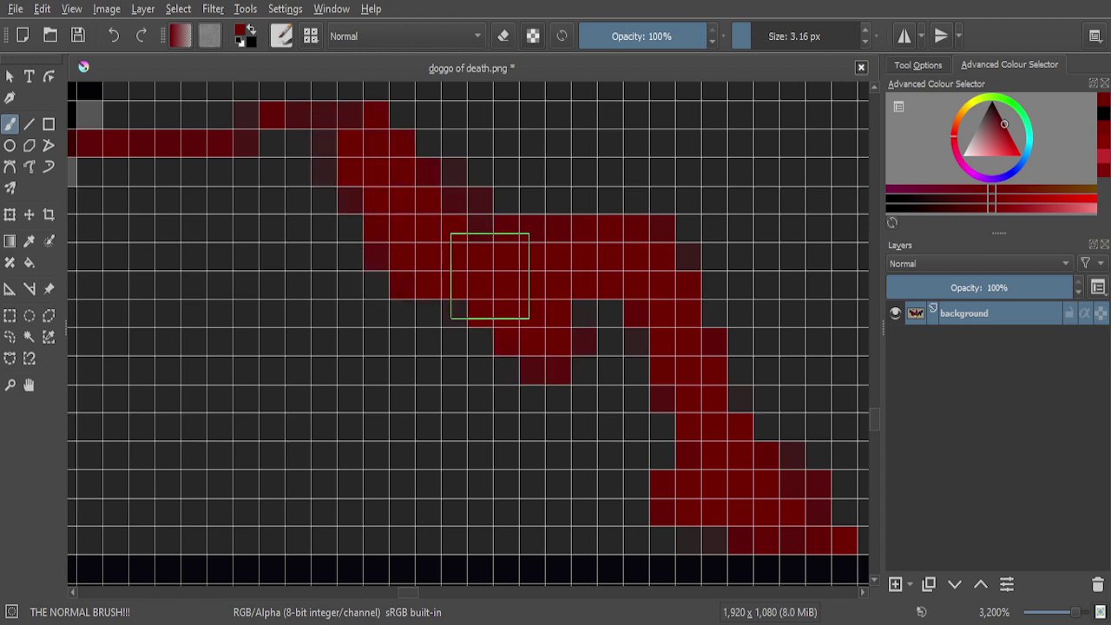
scroll(498, 312, down, 2)
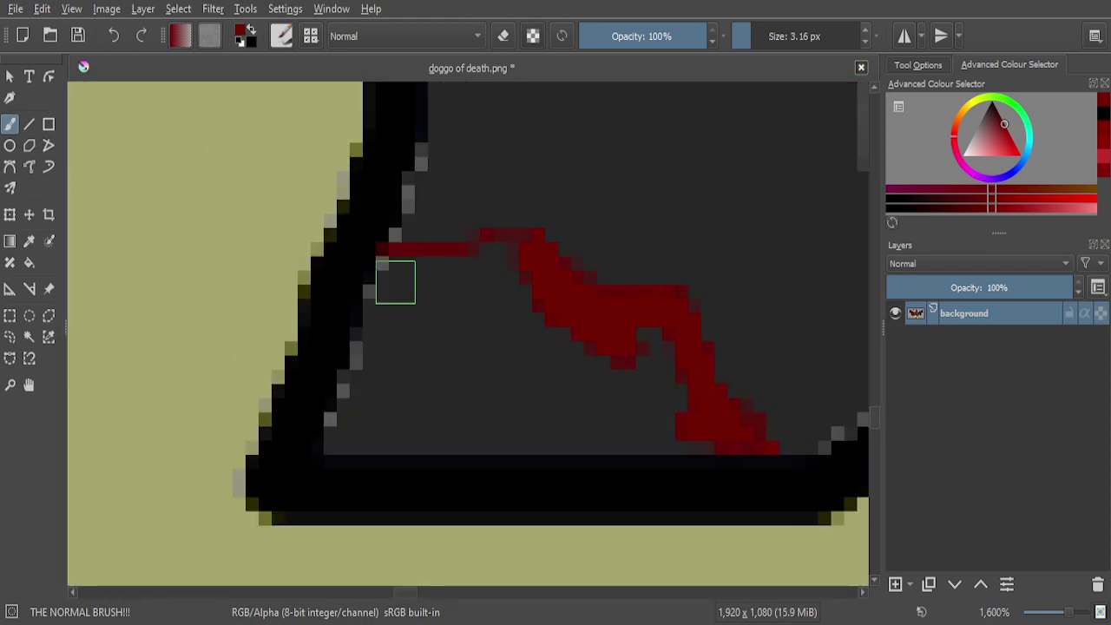
scroll(395, 282, up, 2)
mouse_move(416, 223)
mouse_down()
mouse_move(353, 351)
mouse_move(316, 486)
mouse_up()
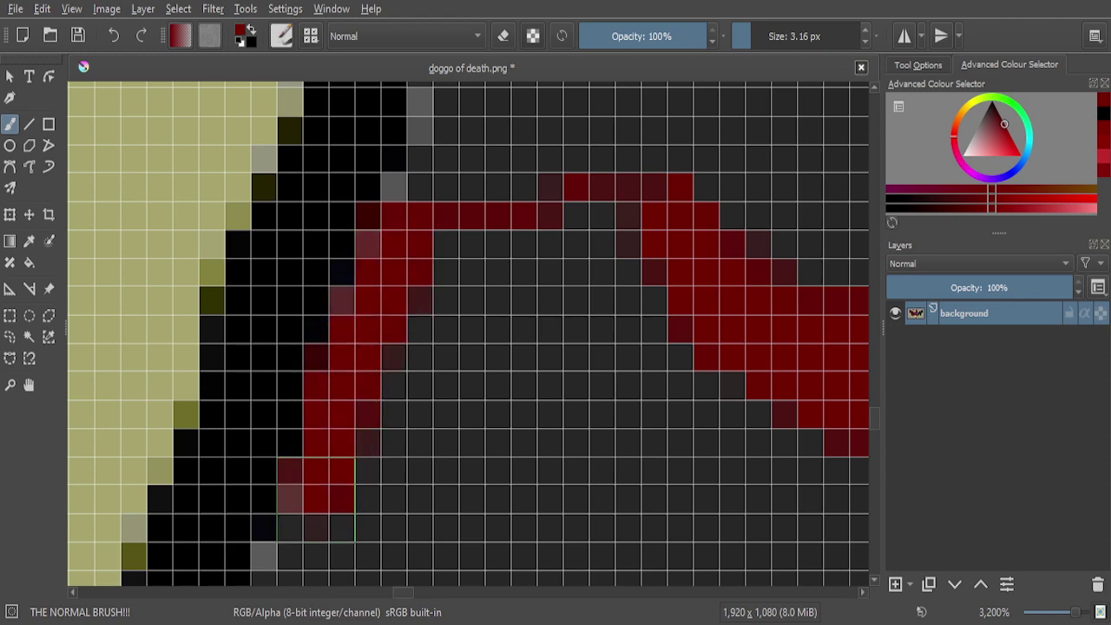
Fill the lower part of the patch in dark red along the feather's bottom line, from its left corner to the patch's right end
scroll(316, 486, down, 3)
scroll(335, 446, up, 4)
mouse_move(335, 422)
mouse_down()
mouse_move(304, 471)
mouse_move(510, 454)
mouse_move(747, 465)
mouse_move(671, 436)
mouse_move(417, 397)
mouse_move(557, 338)
mouse_move(510, 340)
mouse_move(447, 371)
mouse_move(502, 183)
mouse_move(537, 248)
mouse_move(516, 304)
mouse_move(504, 168)
mouse_move(567, 167)
mouse_move(616, 372)
mouse_move(642, 365)
mouse_move(675, 201)
mouse_move(724, 344)
mouse_move(536, 357)
mouse_up()
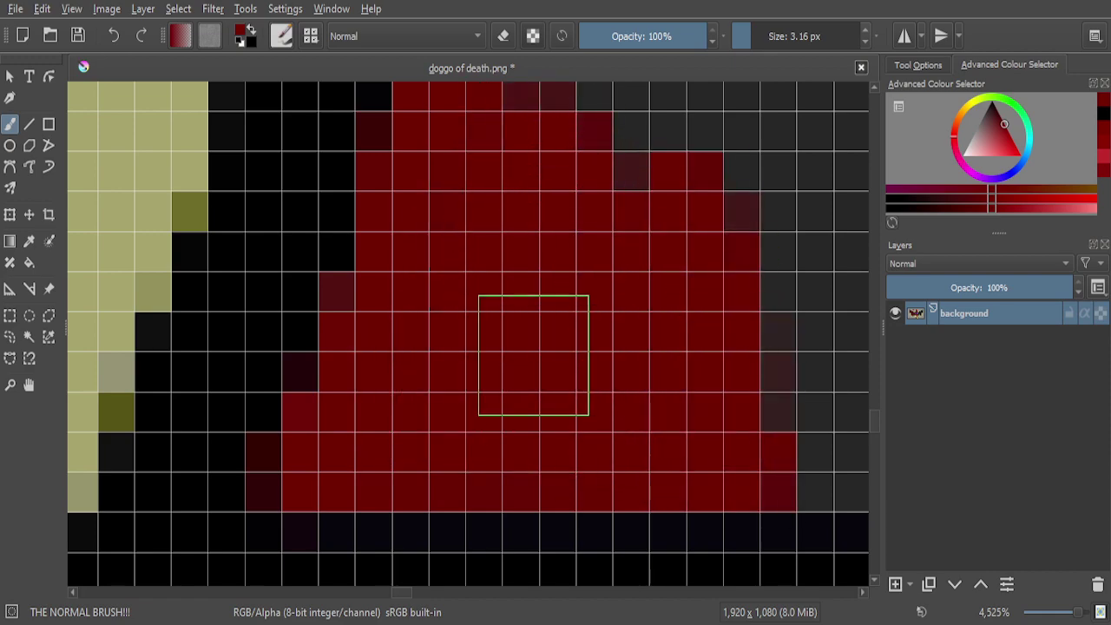
scroll(536, 357, down, 4)
scroll(730, 366, up, 3)
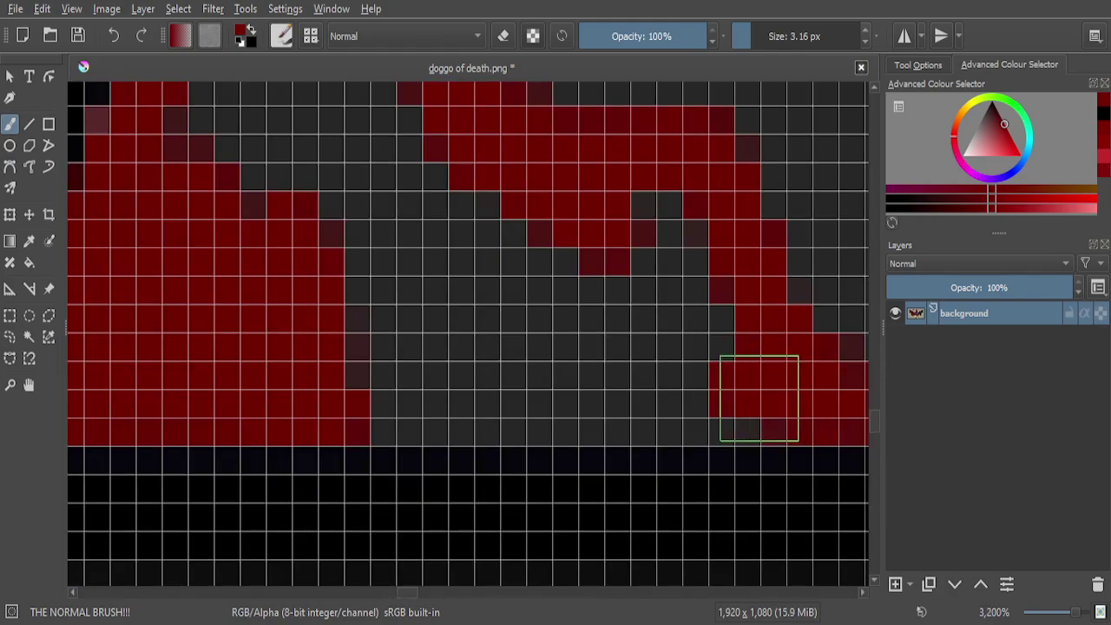
mouse_move(696, 397)
mouse_down()
mouse_move(499, 399)
mouse_move(696, 410)
mouse_move(330, 392)
mouse_up()
mouse_move(414, 393)
mouse_down()
mouse_move(487, 390)
mouse_move(377, 350)
mouse_move(501, 322)
mouse_move(341, 322)
mouse_move(552, 237)
mouse_move(555, 334)
mouse_move(543, 325)
mouse_move(565, 237)
mouse_move(593, 318)
mouse_move(586, 334)
mouse_move(626, 221)
mouse_move(647, 214)
mouse_move(626, 338)
mouse_move(664, 242)
mouse_move(705, 293)
mouse_move(698, 353)
mouse_move(661, 316)
mouse_move(686, 307)
mouse_up()
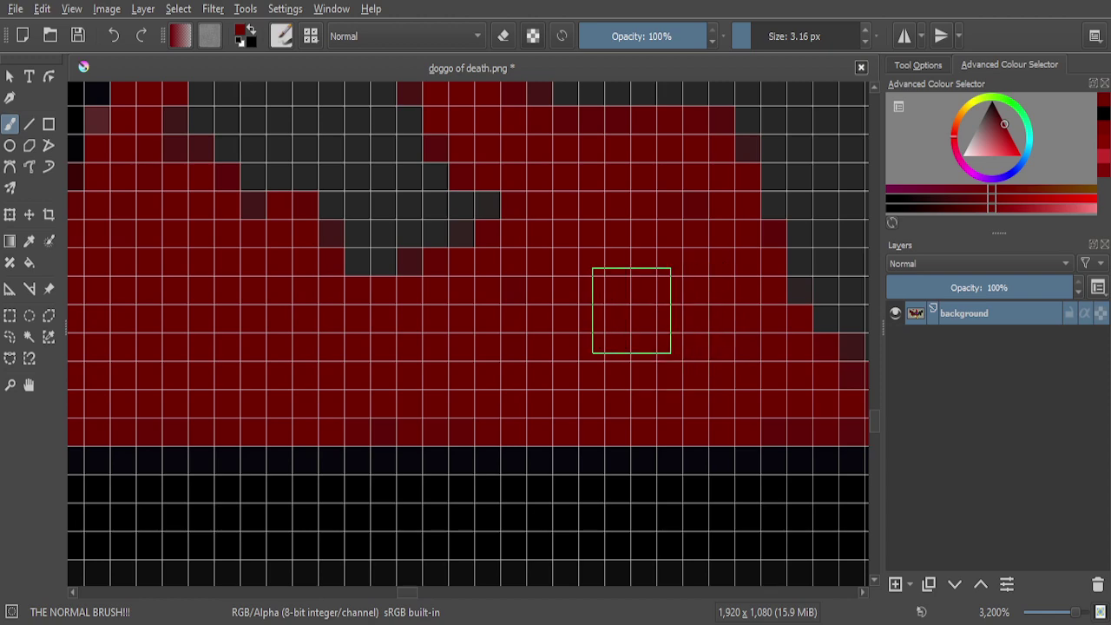
Fill the remaining gap under the patch's upper outline in dark red and cover the leftover grey pixels inside it
scroll(558, 248, down, 2)
scroll(528, 203, up, 3)
mouse_move(573, 229)
mouse_down()
mouse_move(557, 200)
mouse_move(516, 215)
mouse_move(495, 269)
mouse_move(457, 304)
mouse_move(307, 306)
mouse_move(276, 339)
mouse_move(292, 426)
mouse_move(375, 387)
mouse_move(384, 267)
mouse_move(500, 226)
mouse_move(447, 263)
mouse_move(395, 428)
mouse_move(547, 326)
mouse_move(472, 488)
mouse_move(571, 395)
mouse_move(503, 553)
mouse_move(621, 525)
mouse_move(650, 436)
mouse_move(584, 514)
mouse_move(722, 524)
mouse_move(681, 439)
mouse_move(555, 344)
mouse_move(471, 478)
mouse_move(386, 434)
mouse_move(333, 323)
mouse_move(307, 303)
mouse_move(208, 437)
mouse_move(182, 395)
mouse_move(225, 307)
mouse_up()
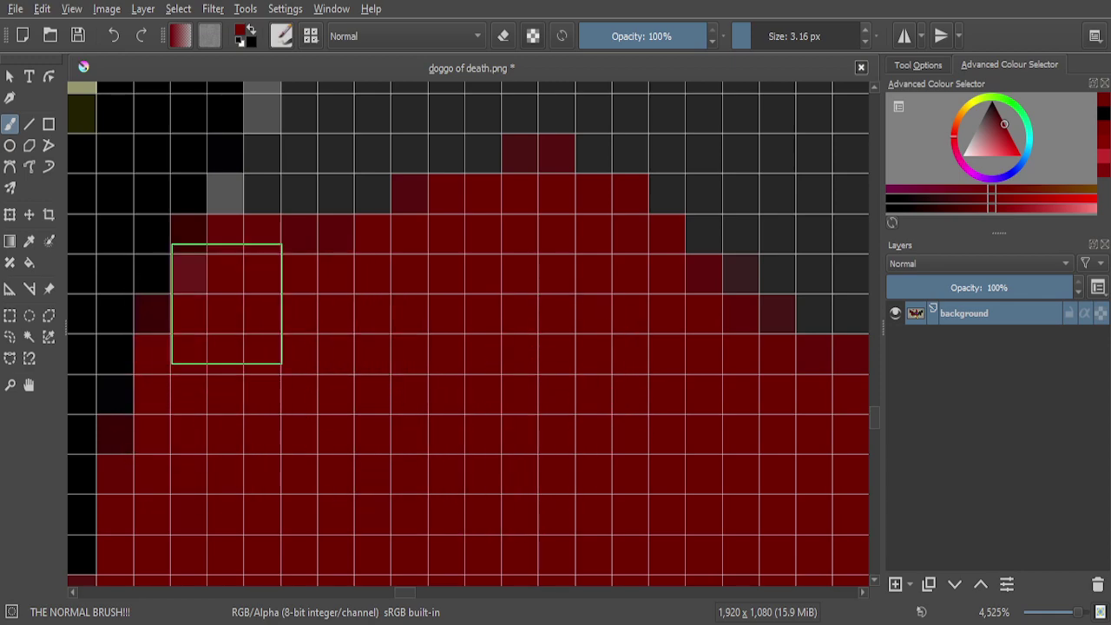
scroll(460, 335, down, 1)
scroll(525, 404, up, 4)
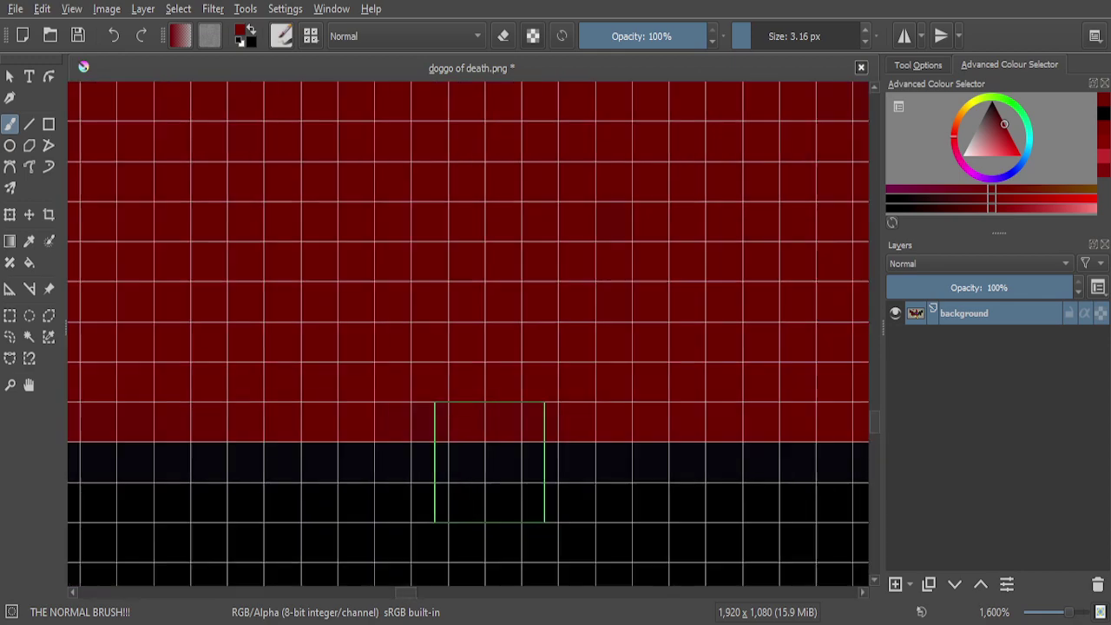
scroll(612, 361, down, 4)
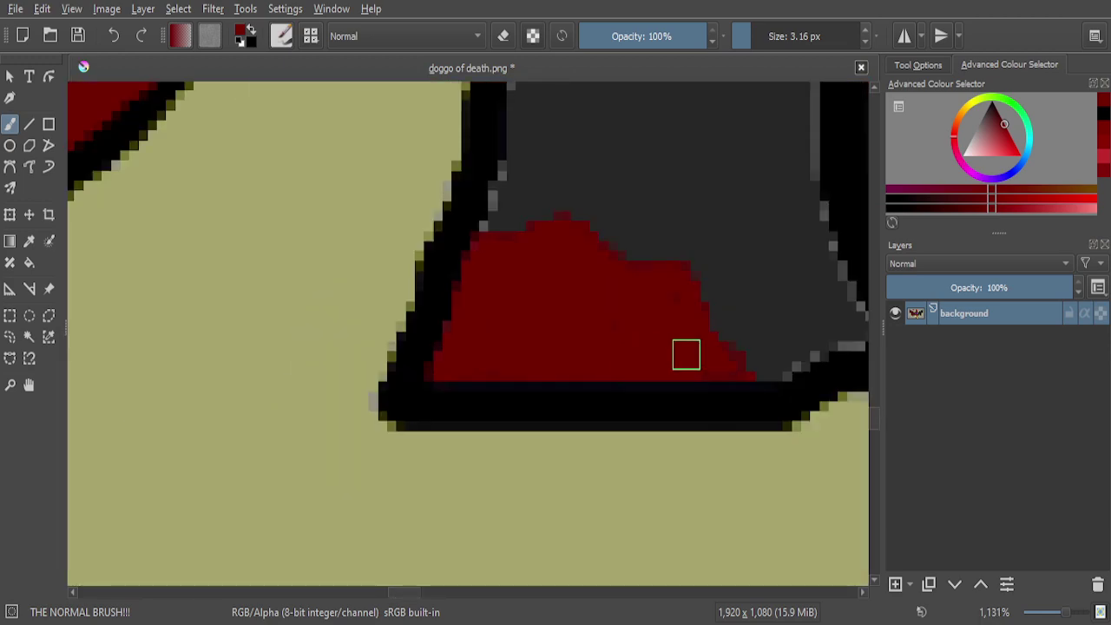
scroll(686, 354, up, 3)
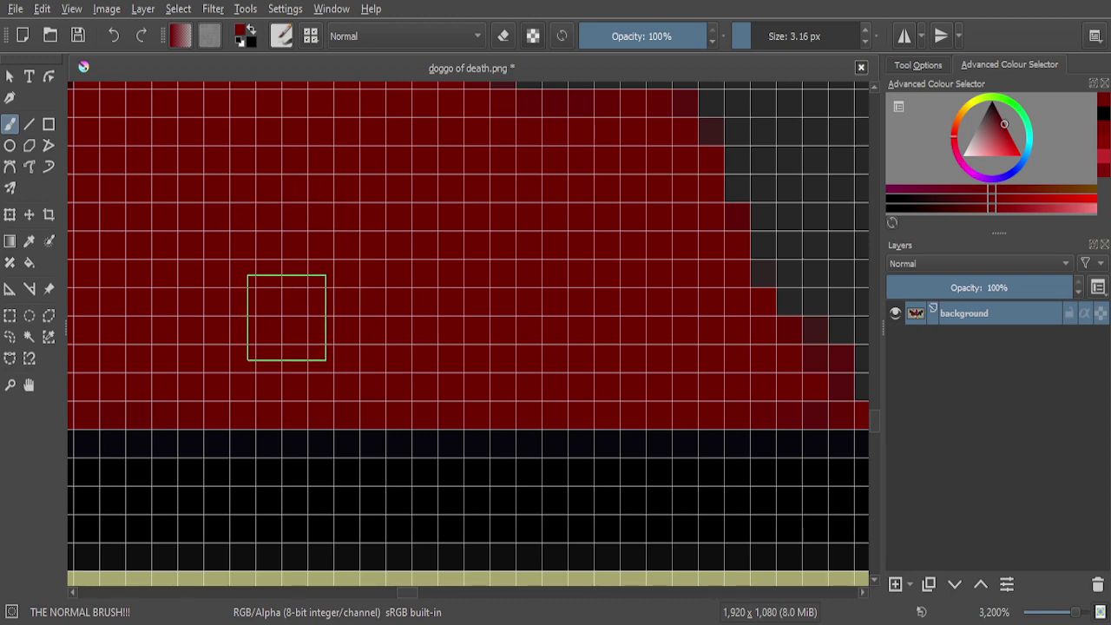
scroll(605, 413, down, 2)
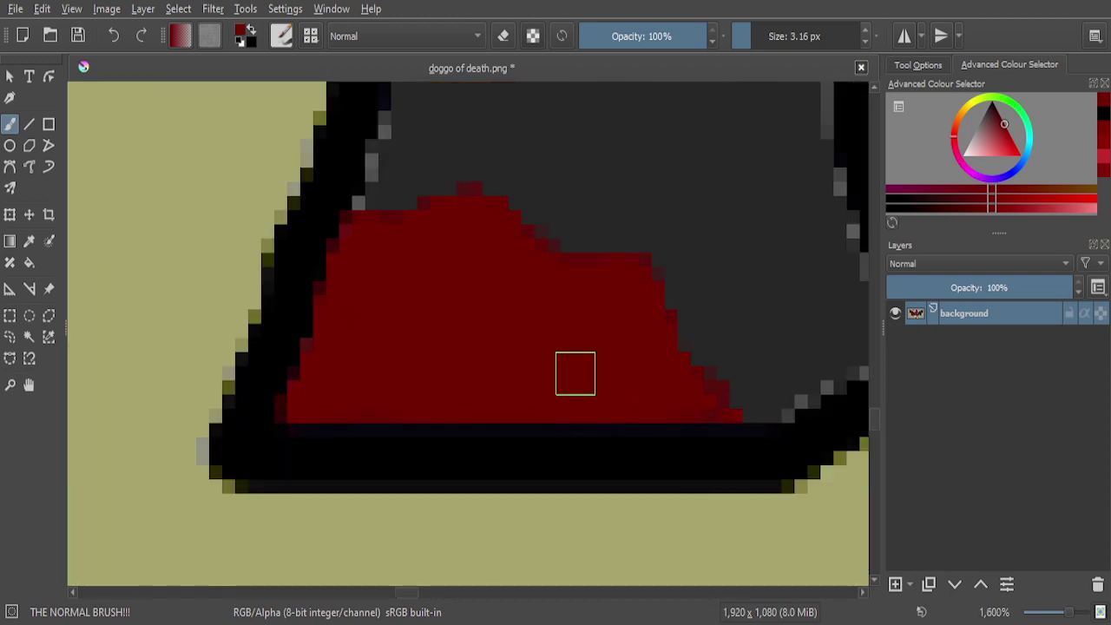
scroll(347, 330, up, 2)
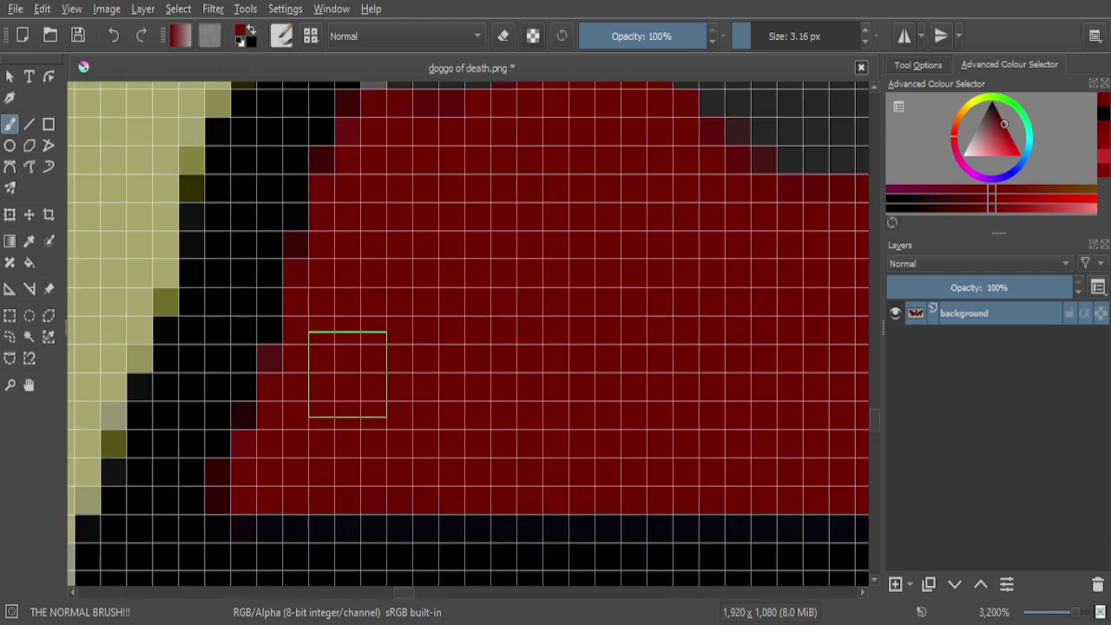
scroll(432, 347, down, 5)
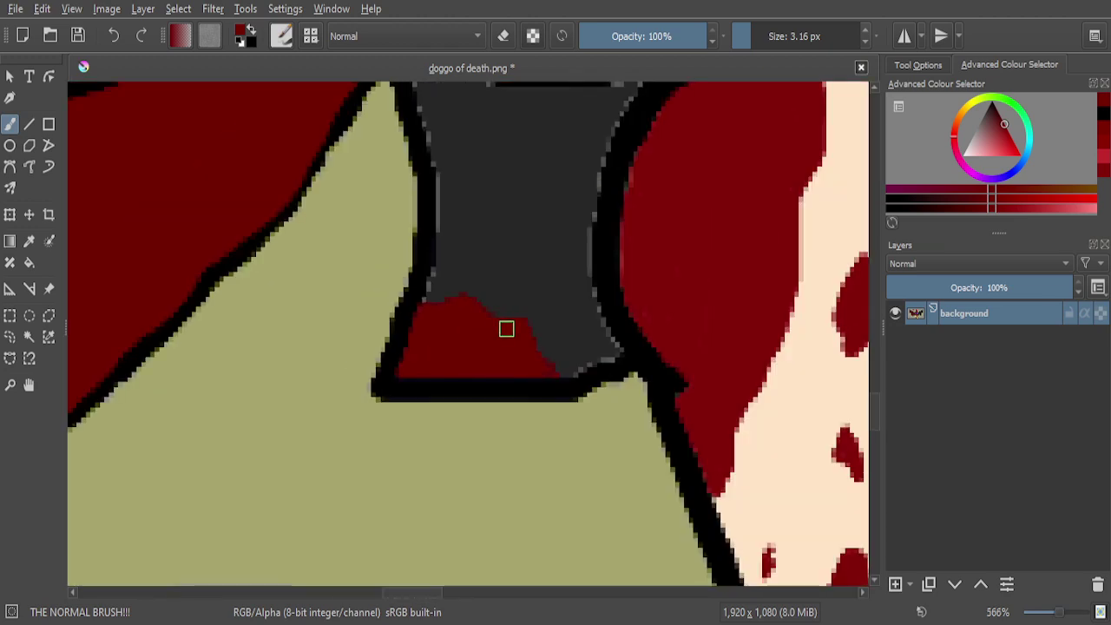
scroll(506, 328, down, 4)
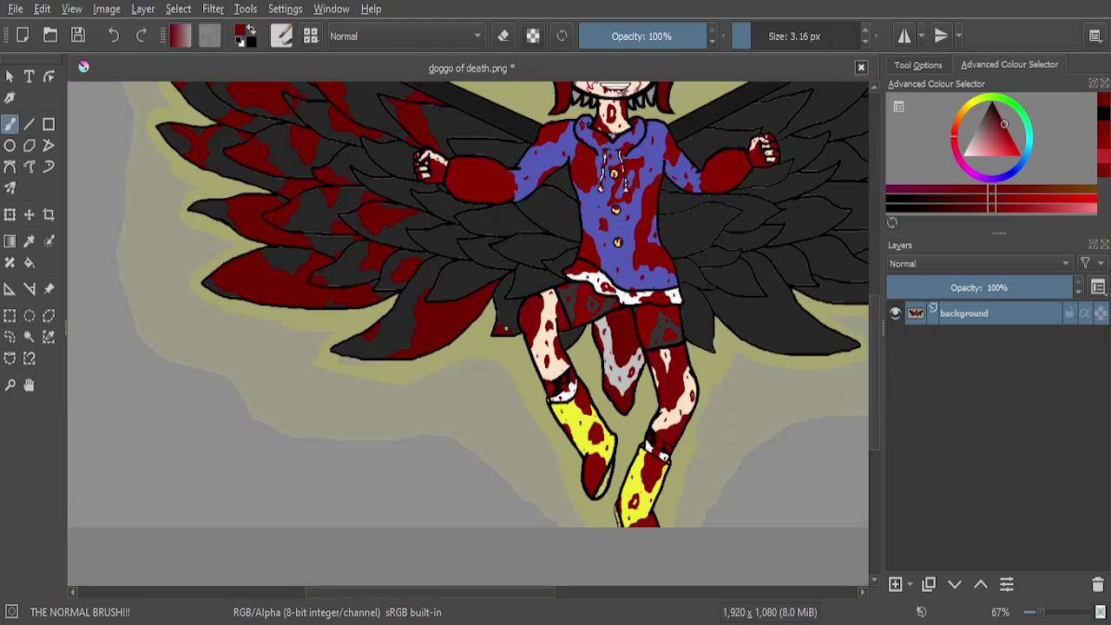
scroll(503, 302, up, 6)
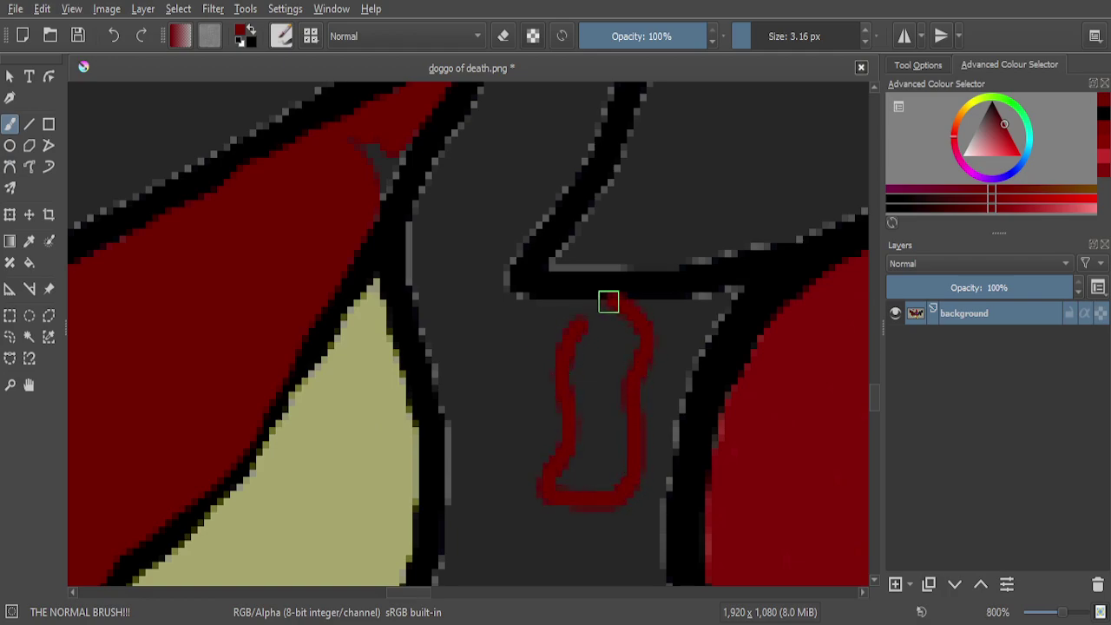
scroll(561, 331, up, 3)
drag(586, 332, 644, 289)
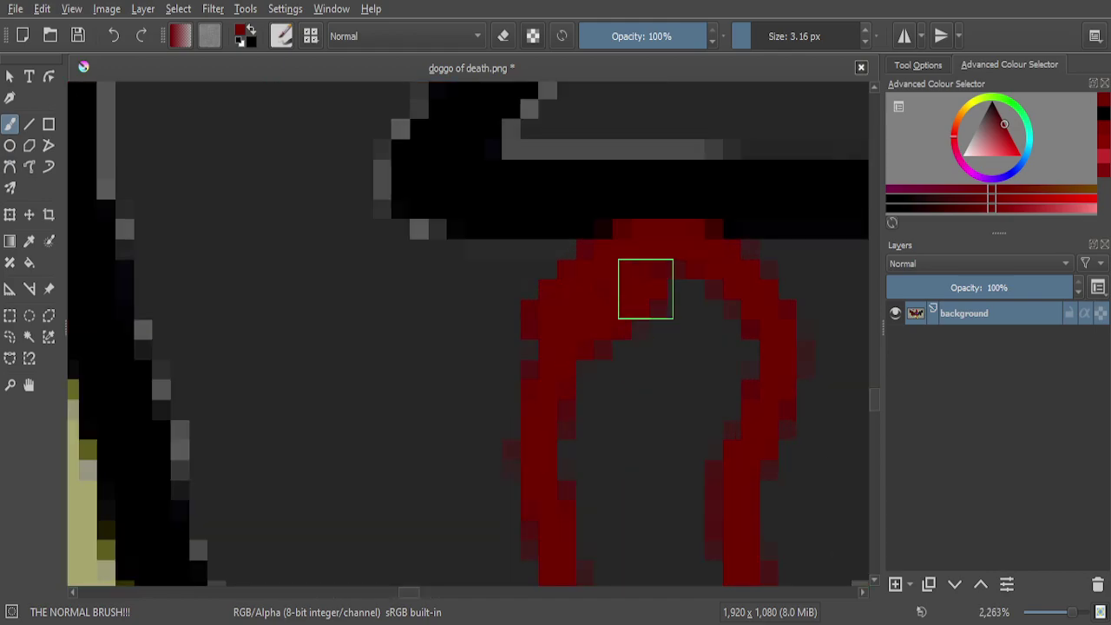
click(112, 30)
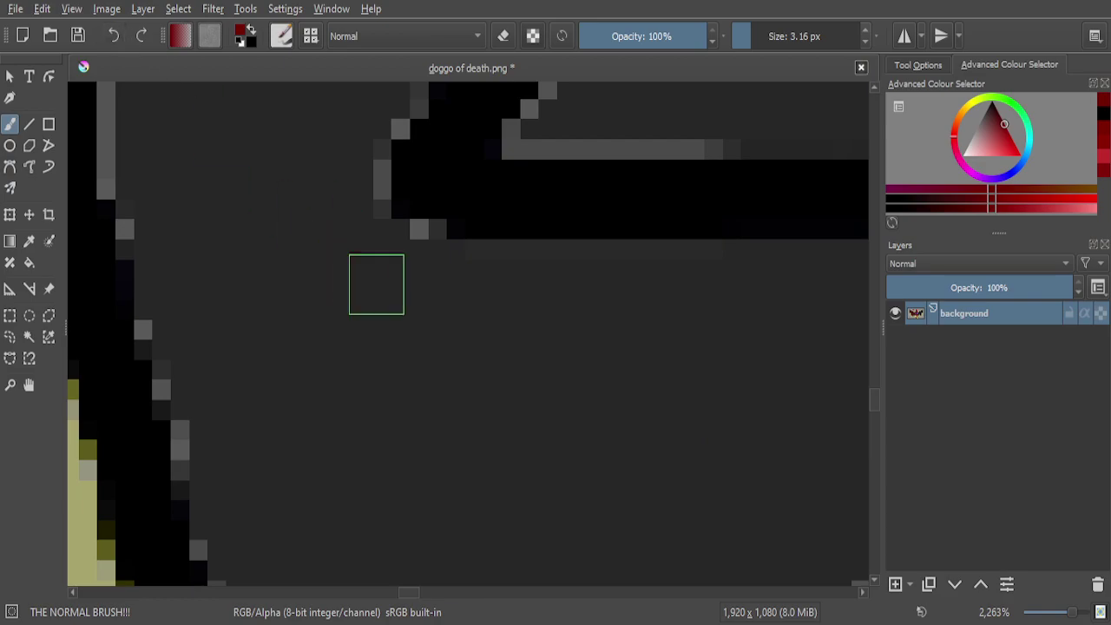
Outline a second dark red patch against the short feather's right edge next to the leg and fill its wide lower part
scroll(499, 338, down, 6)
scroll(527, 404, up, 2)
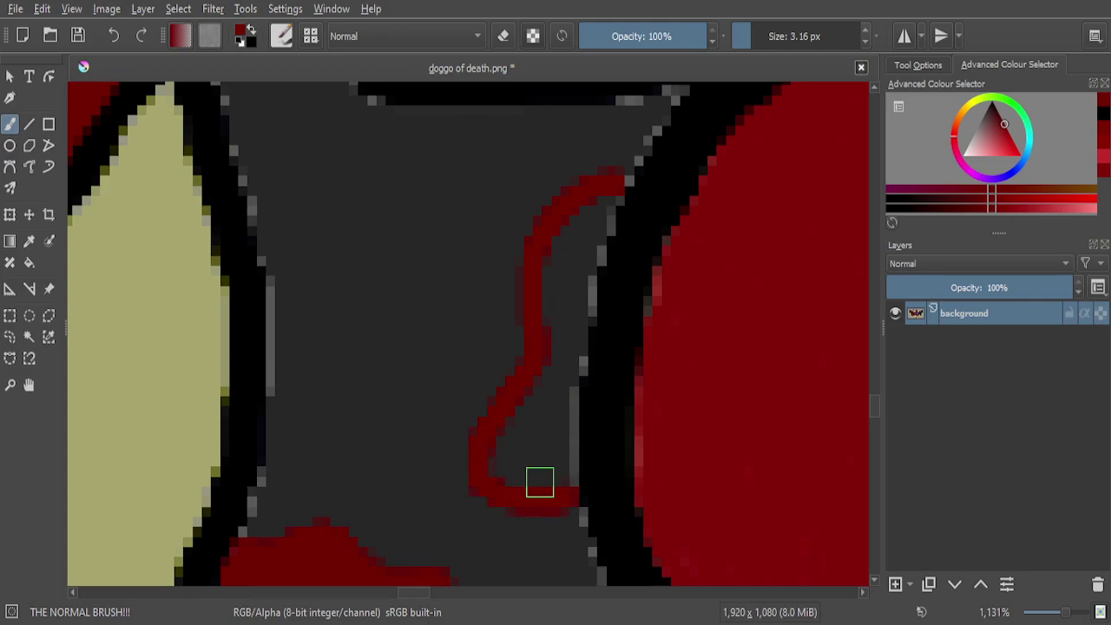
scroll(539, 479, up, 4)
mouse_move(595, 491)
mouse_down()
mouse_move(616, 301)
mouse_move(634, 431)
mouse_move(628, 488)
mouse_move(617, 244)
mouse_move(595, 471)
mouse_move(557, 263)
mouse_move(509, 493)
mouse_move(485, 255)
mouse_move(478, 495)
mouse_move(412, 327)
mouse_move(422, 426)
mouse_move(385, 453)
mouse_move(329, 346)
mouse_move(358, 440)
mouse_move(359, 296)
mouse_move(418, 355)
mouse_up()
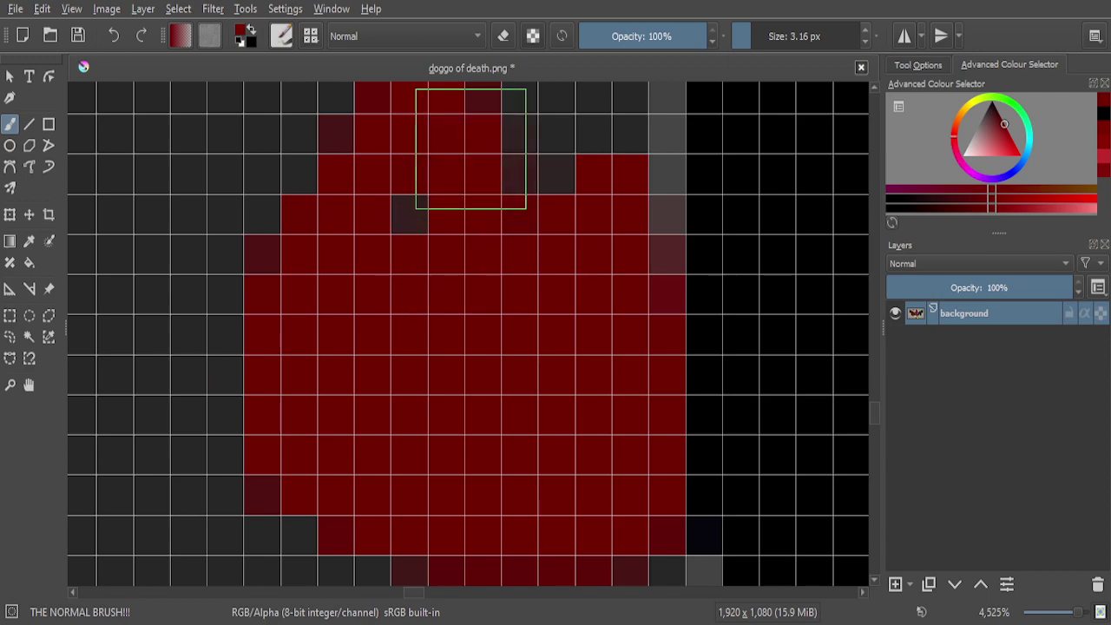
scroll(451, 338, down, 3)
scroll(495, 310, up, 1)
mouse_move(513, 253)
mouse_down()
mouse_move(527, 403)
mouse_move(544, 374)
mouse_move(554, 227)
mouse_move(577, 365)
mouse_move(570, 469)
mouse_move(506, 225)
mouse_move(445, 373)
mouse_move(432, 271)
mouse_move(494, 399)
mouse_up()
Fill the narrow upper part of this second patch in dark red up to the black line bordering the leg
scroll(518, 327, down, 8)
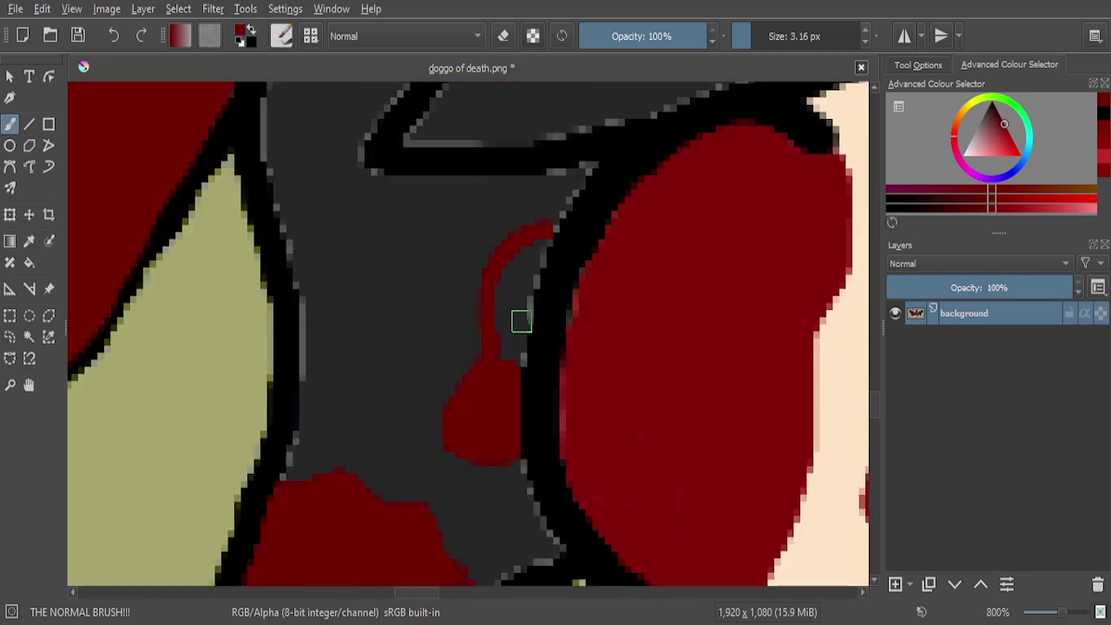
scroll(488, 315, up, 8)
scroll(526, 217, down, 2)
scroll(528, 236, up, 3)
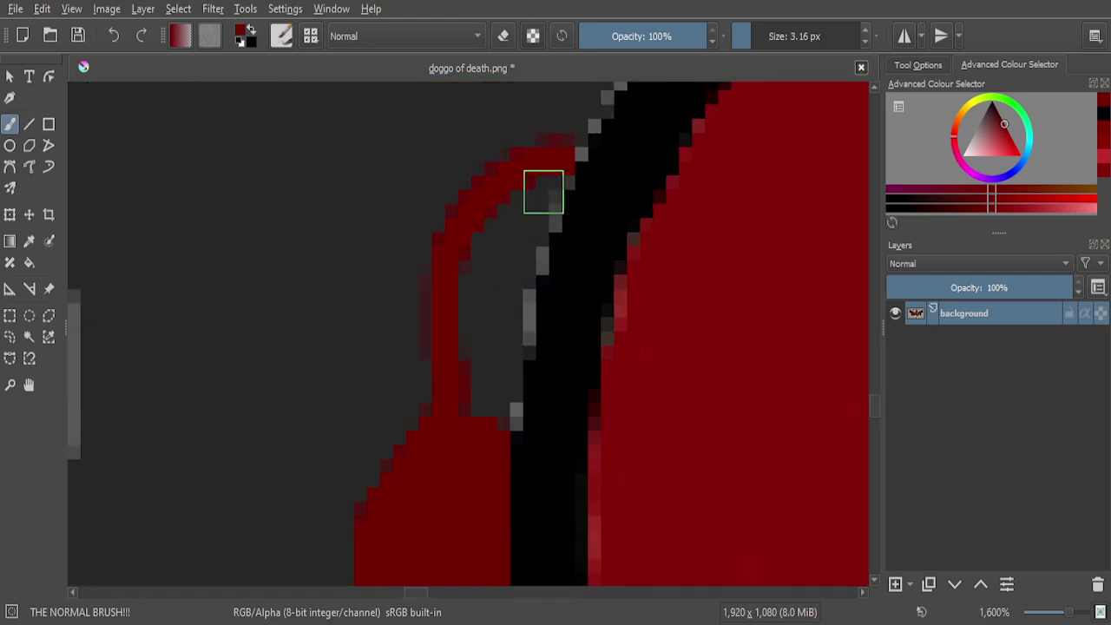
mouse_move(558, 194)
mouse_down()
mouse_move(584, 158)
mouse_move(499, 387)
mouse_move(480, 484)
mouse_move(462, 511)
mouse_move(453, 449)
mouse_move(474, 342)
mouse_move(411, 516)
mouse_move(414, 336)
mouse_move(424, 389)
mouse_move(412, 424)
mouse_move(451, 277)
mouse_move(527, 181)
mouse_move(471, 373)
mouse_up()
scroll(468, 307, down, 5)
scroll(454, 319, up, 6)
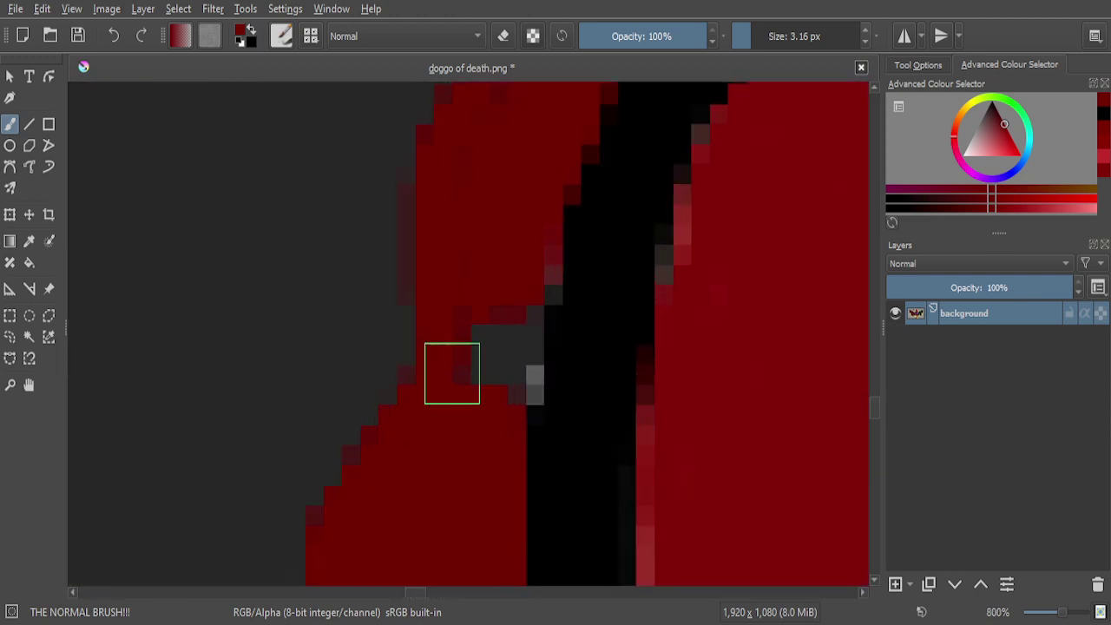
mouse_move(588, 195)
mouse_down()
mouse_move(549, 383)
mouse_move(558, 344)
mouse_move(558, 396)
mouse_move(530, 262)
mouse_move(500, 366)
mouse_move(470, 317)
mouse_move(469, 210)
mouse_move(469, 292)
mouse_up()
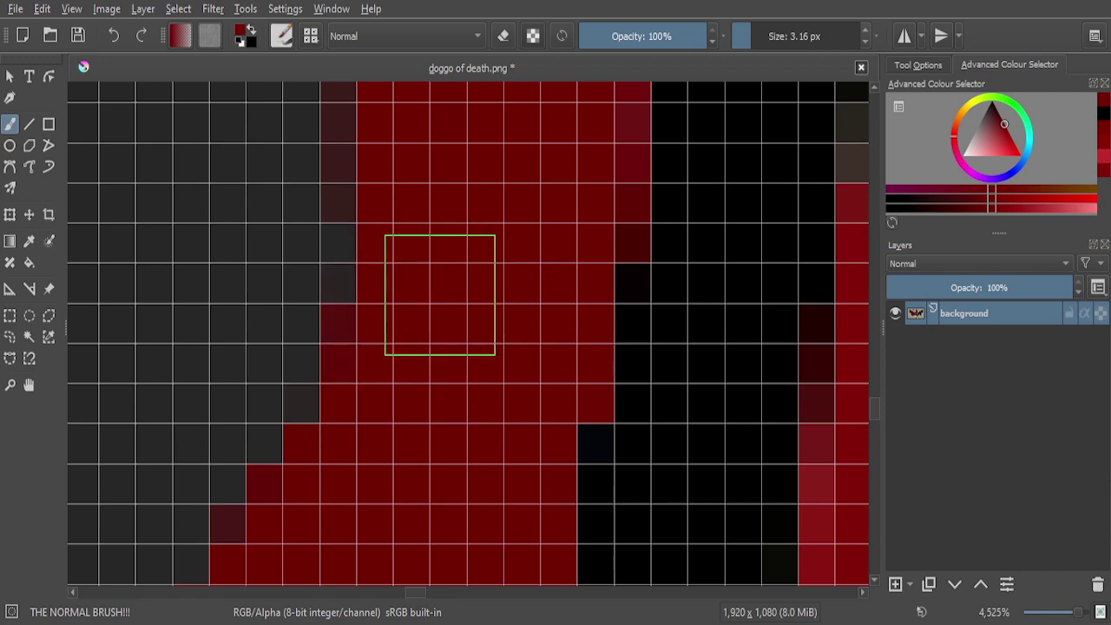
Paint a small solid dark red oval blood spot in the narrow upper part of the same short feather
scroll(462, 311, down, 1)
scroll(481, 312, down, 4)
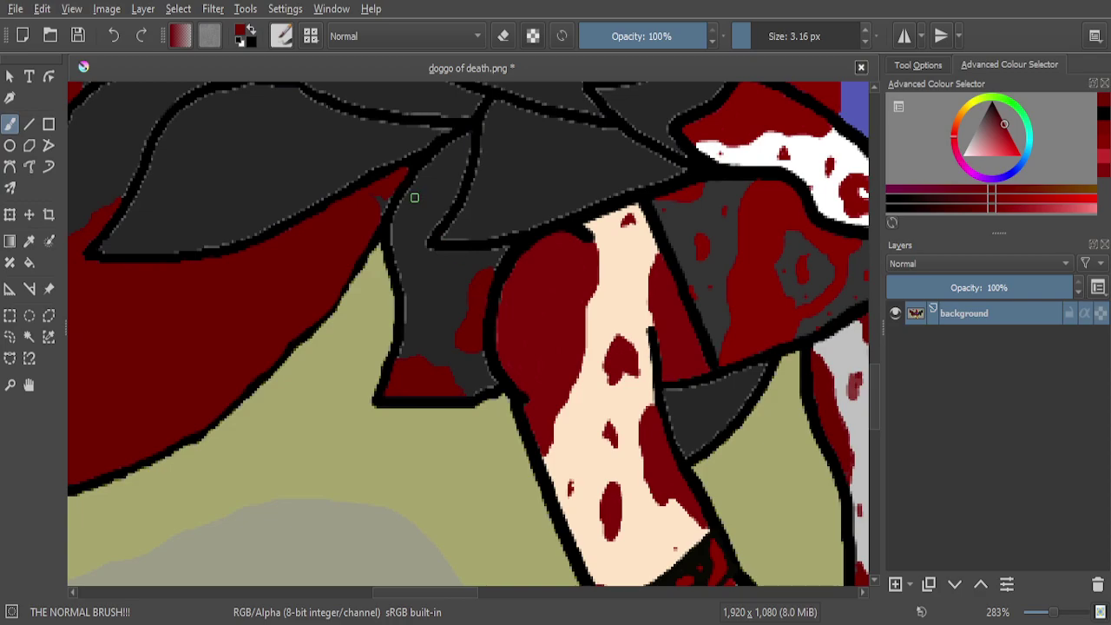
scroll(417, 200, up, 5)
click(507, 238)
mouse_move(494, 256)
mouse_down()
mouse_move(450, 342)
mouse_move(442, 504)
mouse_move(489, 521)
mouse_move(566, 493)
mouse_move(597, 415)
mouse_move(599, 353)
mouse_move(556, 215)
mouse_move(566, 189)
mouse_move(537, 288)
mouse_move(521, 462)
mouse_up()
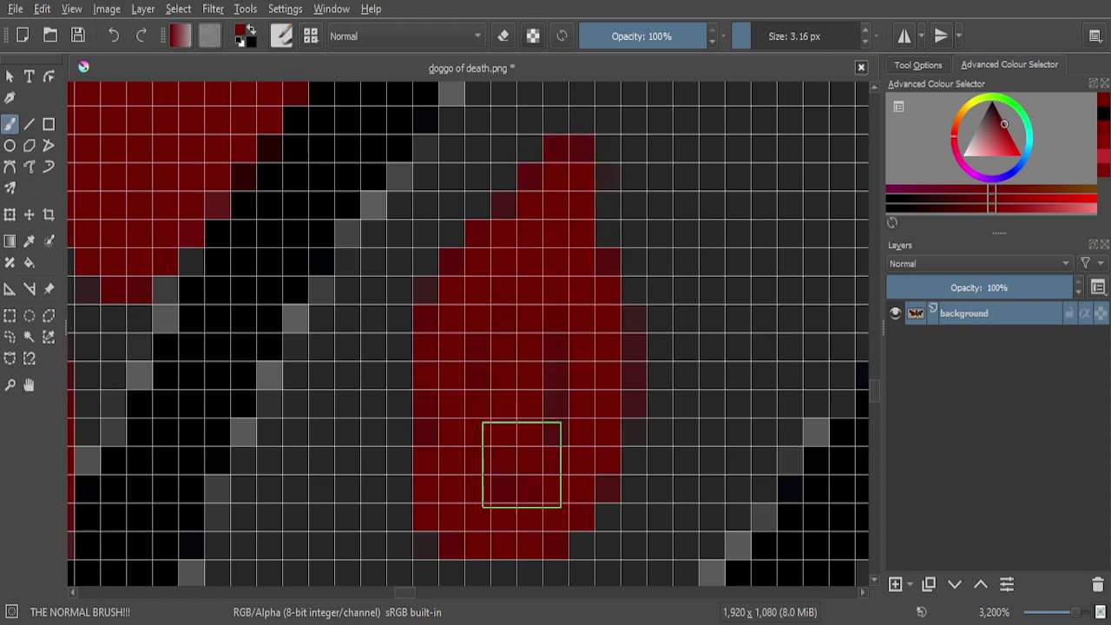
scroll(508, 339, down, 10)
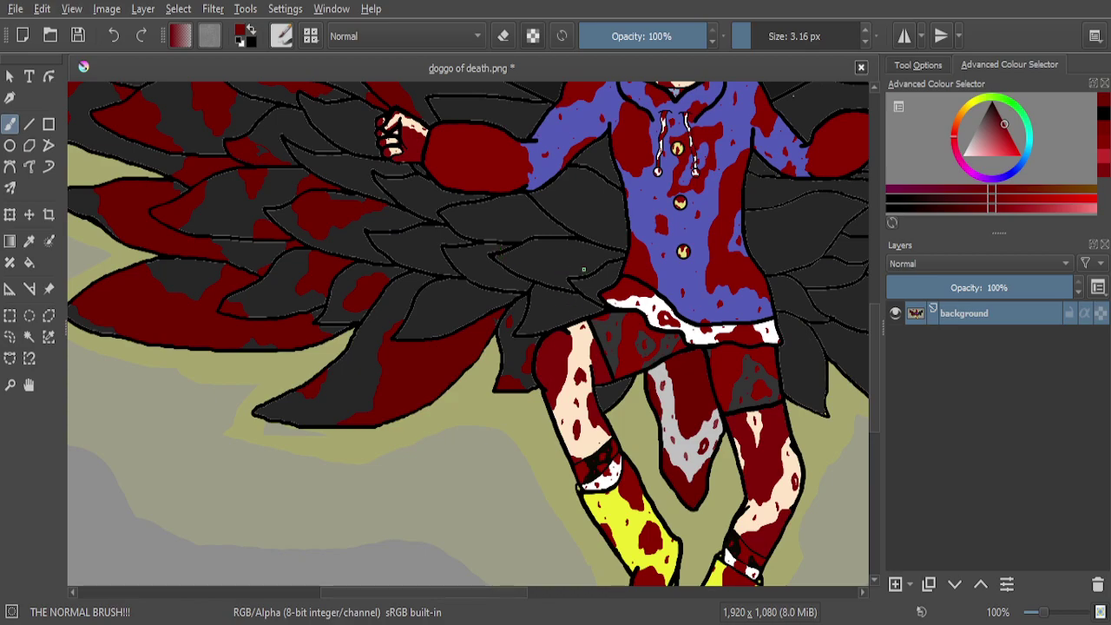
scroll(442, 275, up, 1)
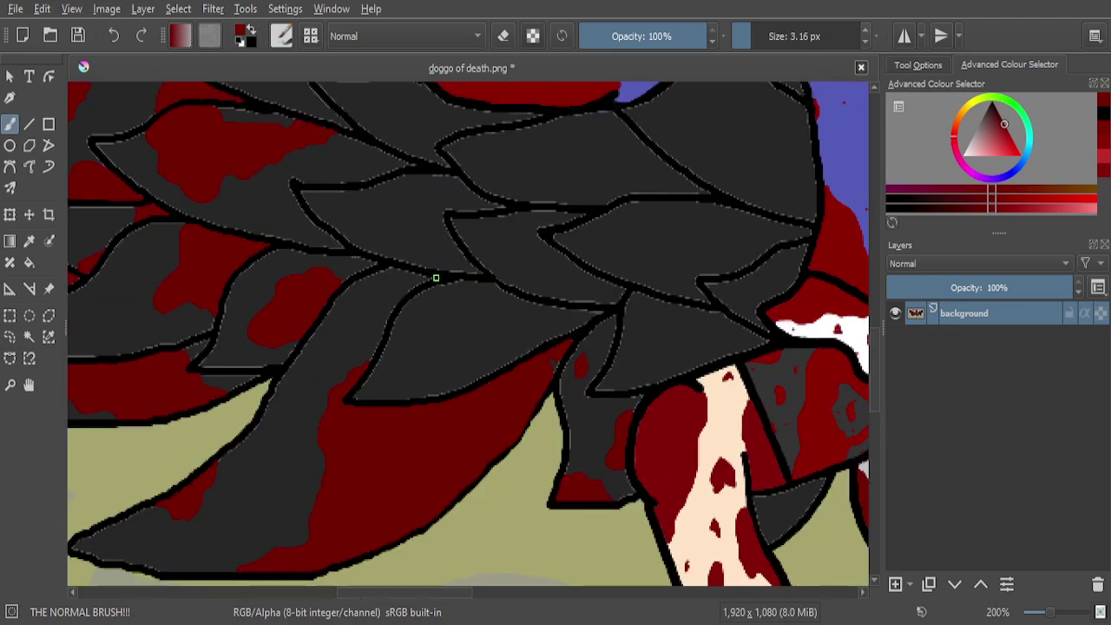
Outline a dark red patch on the short feather above the large blood-covered feather, with wavy sides and a top edge along the black line
scroll(414, 317, up, 1)
scroll(457, 308, up, 1)
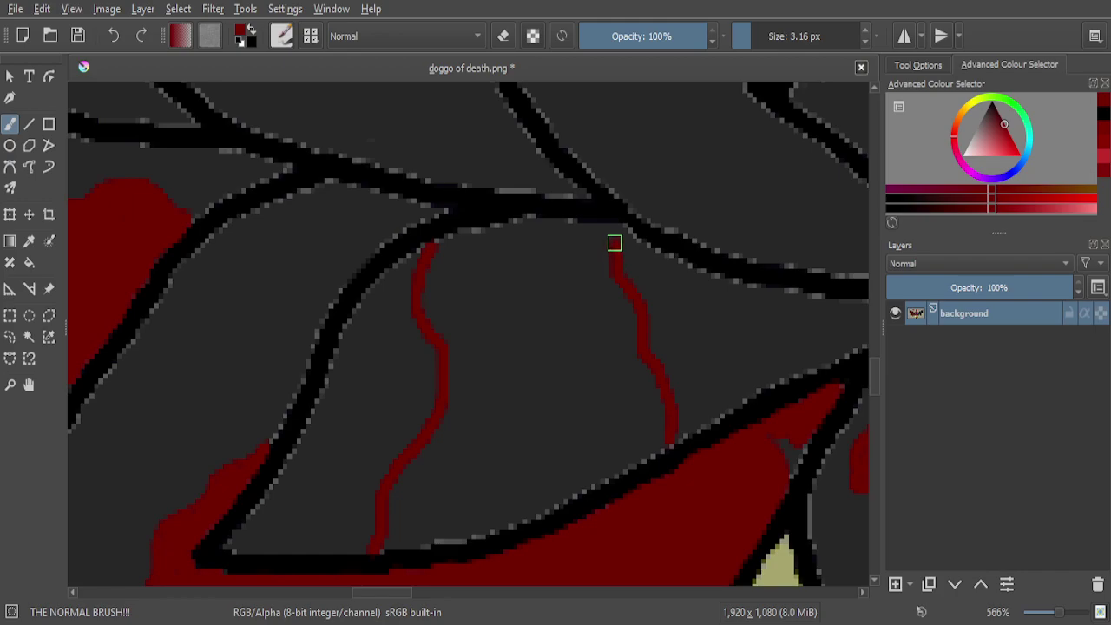
scroll(612, 225, up, 3)
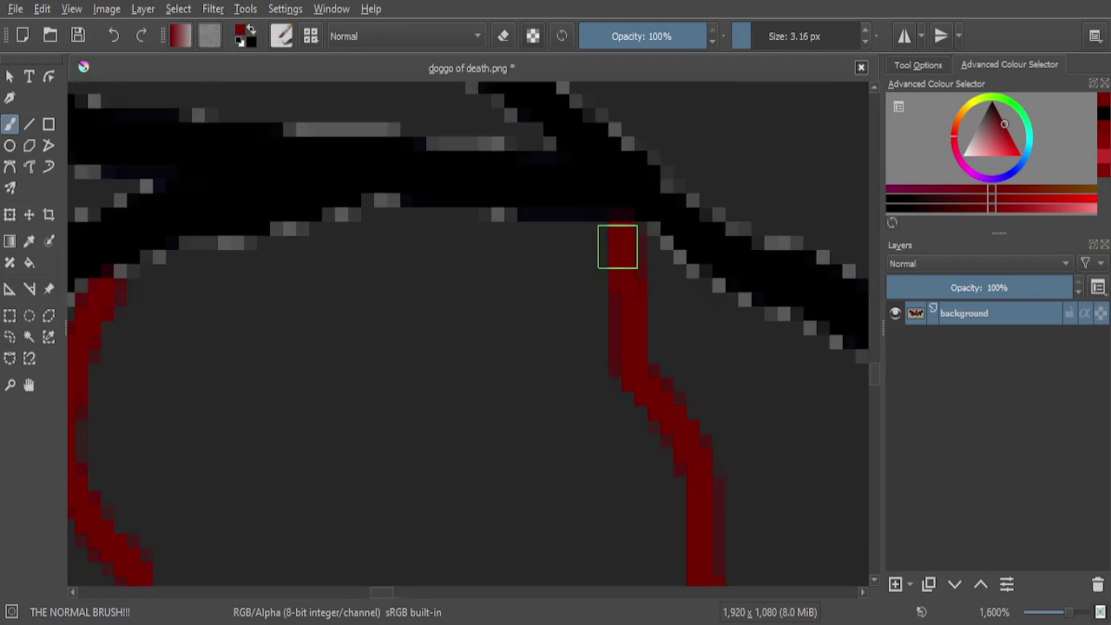
drag(596, 238, 498, 247)
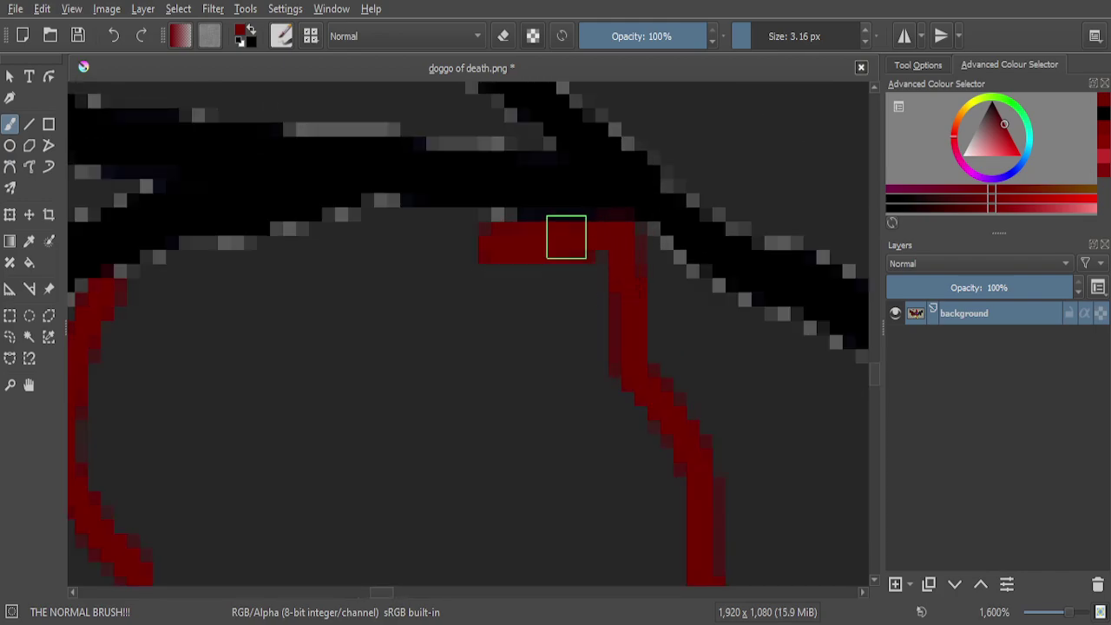
drag(490, 228, 377, 233)
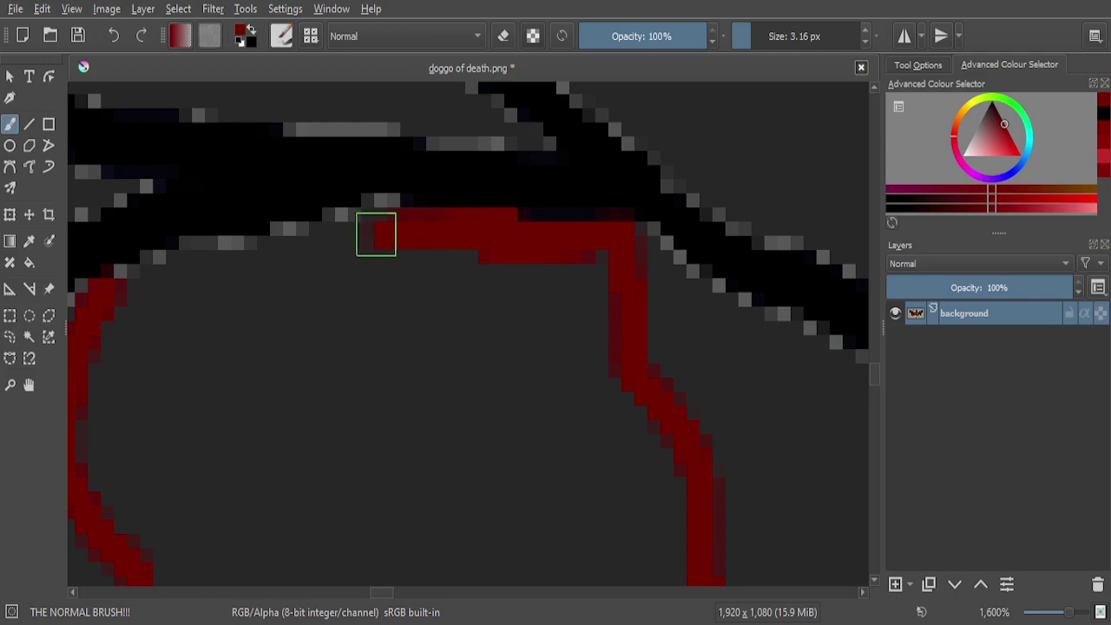
scroll(478, 255, down, 1)
scroll(394, 262, up, 5)
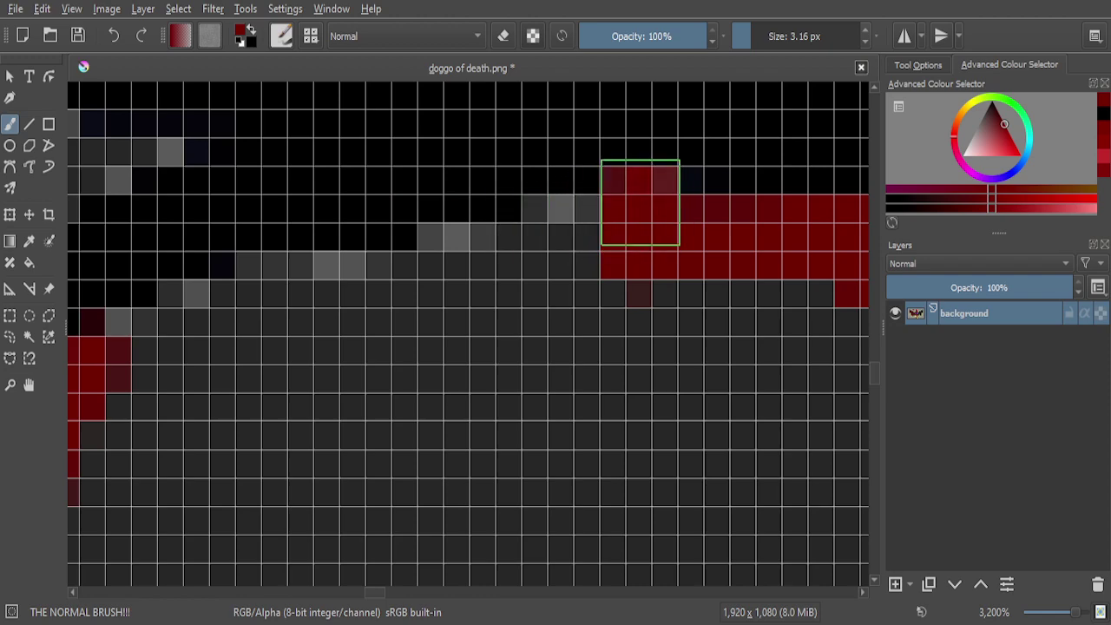
mouse_move(640, 202)
mouse_down()
mouse_move(369, 294)
mouse_move(281, 299)
mouse_move(144, 345)
mouse_move(248, 284)
mouse_up()
scroll(452, 320, down, 6)
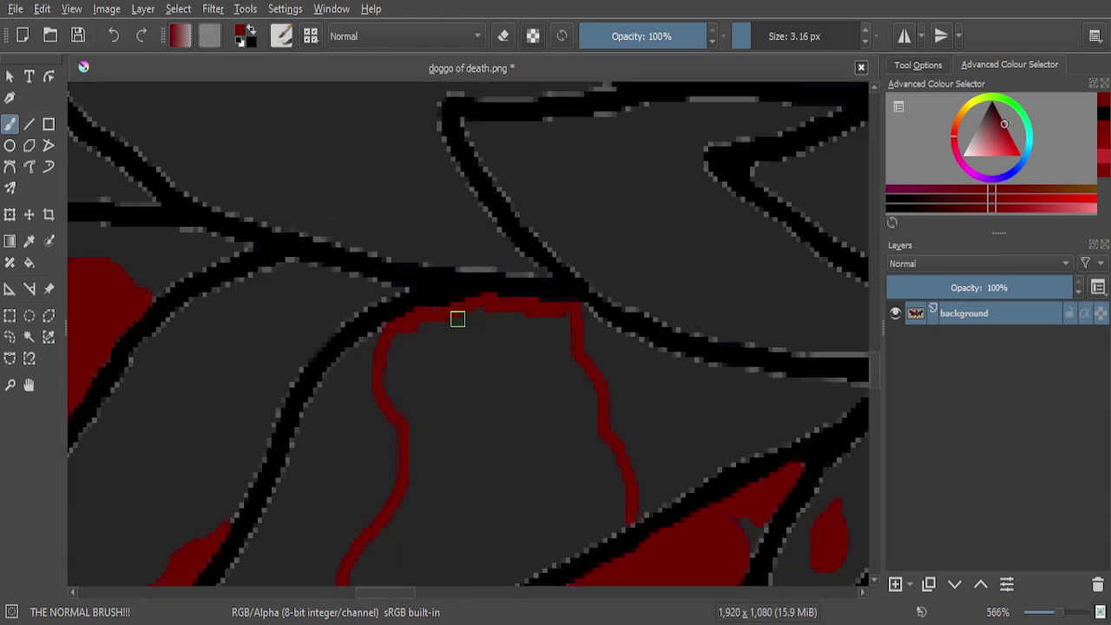
Paint dark red along the black line at the patch's lower left corner, covering the grey pixels there
scroll(400, 406, down, 1)
scroll(431, 488, up, 7)
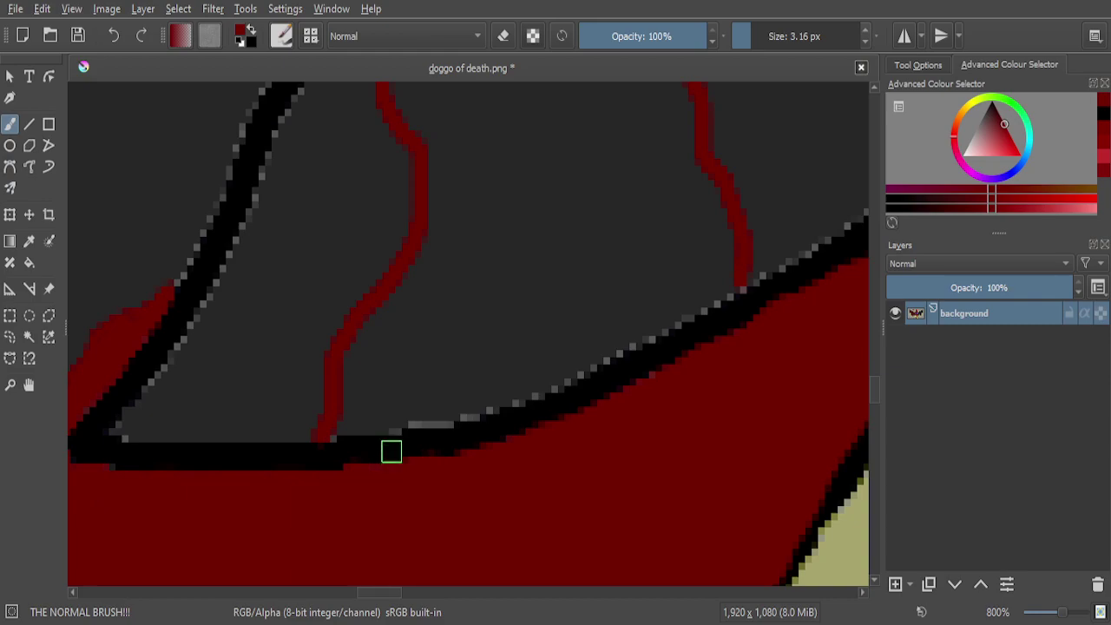
mouse_move(624, 332)
mouse_down()
mouse_move(453, 350)
mouse_move(380, 380)
mouse_move(170, 383)
mouse_move(146, 416)
mouse_move(226, 313)
mouse_move(248, 161)
mouse_move(258, 317)
mouse_move(327, 232)
mouse_up()
scroll(347, 260, down, 2)
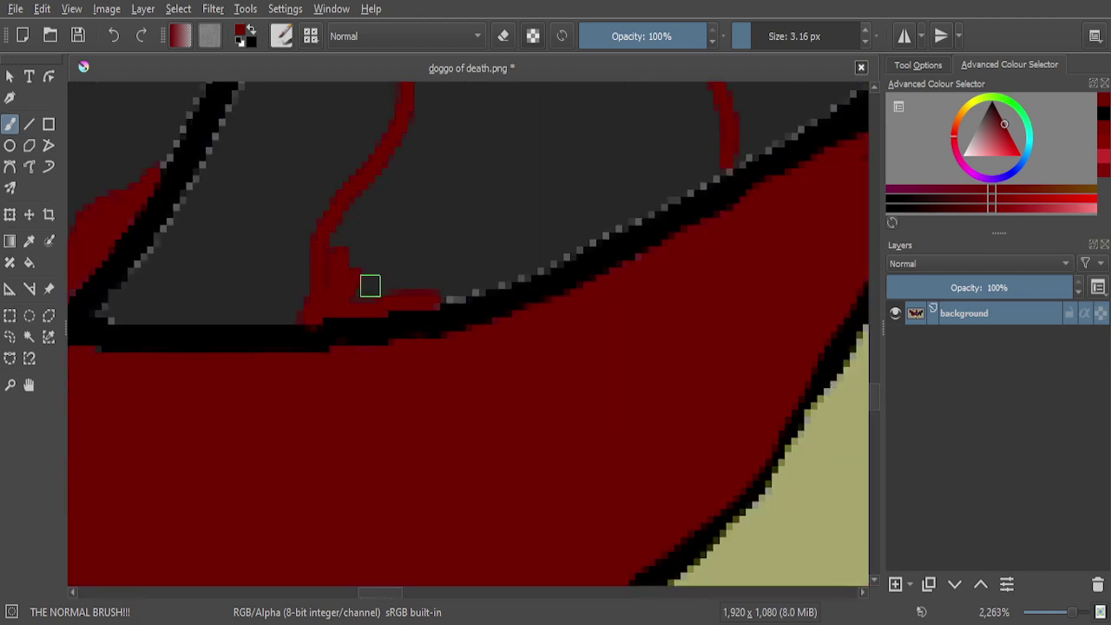
Set the brush size to 12.16 px and fill the patch's lower left corner in dark red
drag(751, 42, 763, 41)
scroll(383, 245, up, 3)
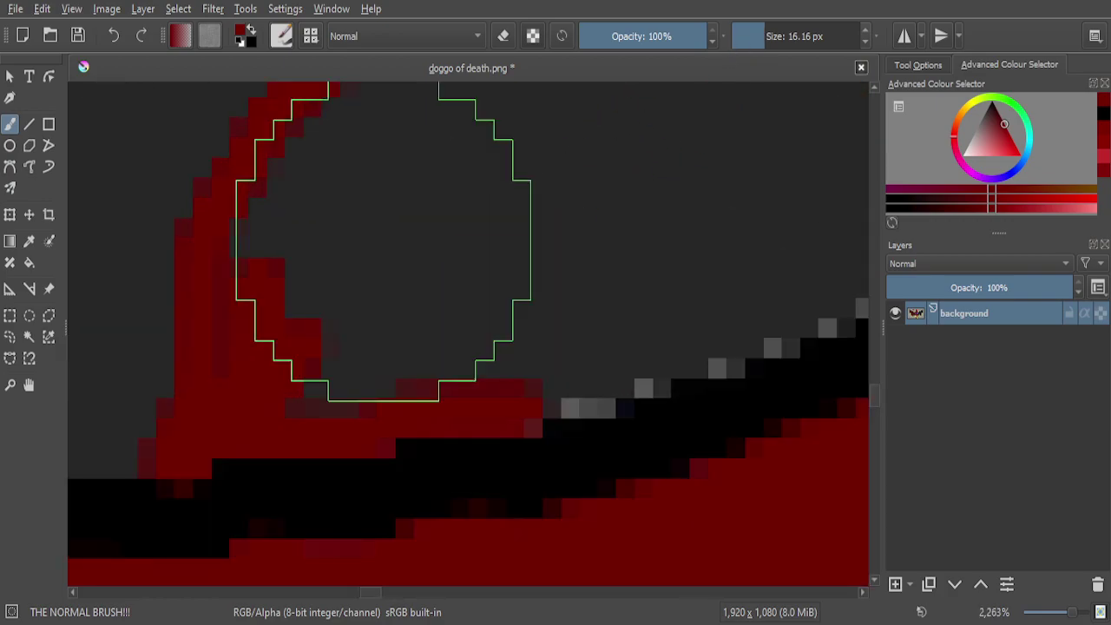
drag(769, 37, 760, 36)
mouse_move(521, 230)
mouse_down()
mouse_move(516, 259)
mouse_move(343, 326)
mouse_move(319, 312)
mouse_move(313, 274)
mouse_move(348, 225)
mouse_move(402, 211)
mouse_move(351, 261)
mouse_move(316, 330)
mouse_move(308, 320)
mouse_move(421, 261)
mouse_up()
scroll(434, 263, down, 7)
scroll(445, 198, up, 4)
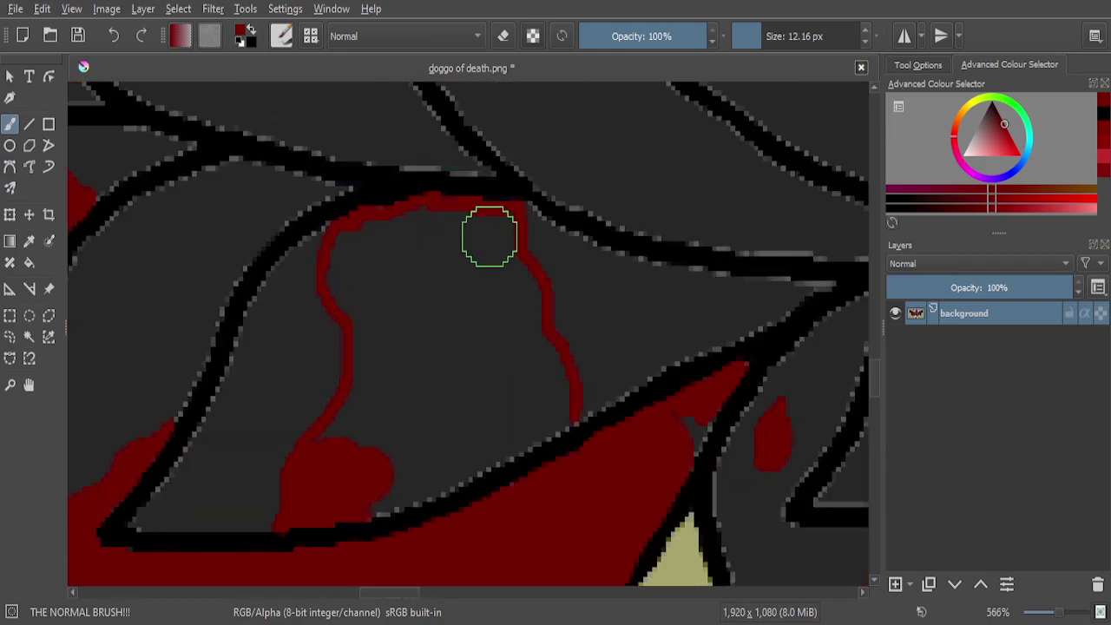
Fill the patch's upper right part in dark red beneath its top edge and along its right outline
scroll(484, 236, up, 4)
drag(461, 223, 463, 266)
mouse_move(464, 322)
mouse_down()
mouse_move(529, 469)
mouse_move(503, 467)
mouse_move(438, 336)
mouse_move(376, 257)
mouse_move(273, 244)
mouse_move(161, 199)
mouse_up()
scroll(359, 298, down, 4)
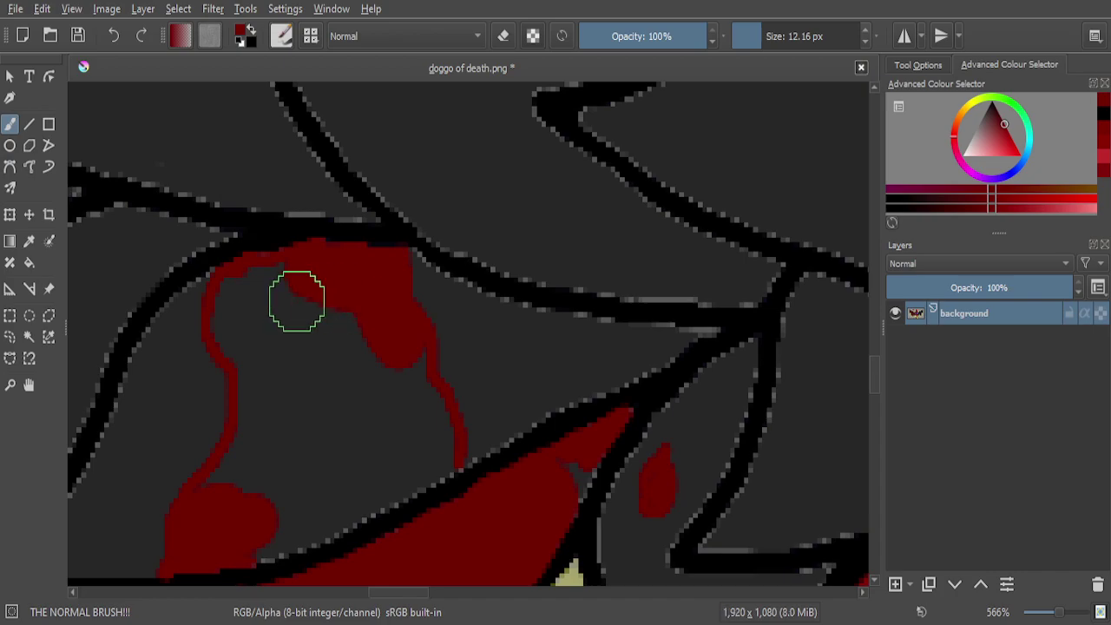
scroll(297, 301, up, 1)
scroll(295, 302, up, 1)
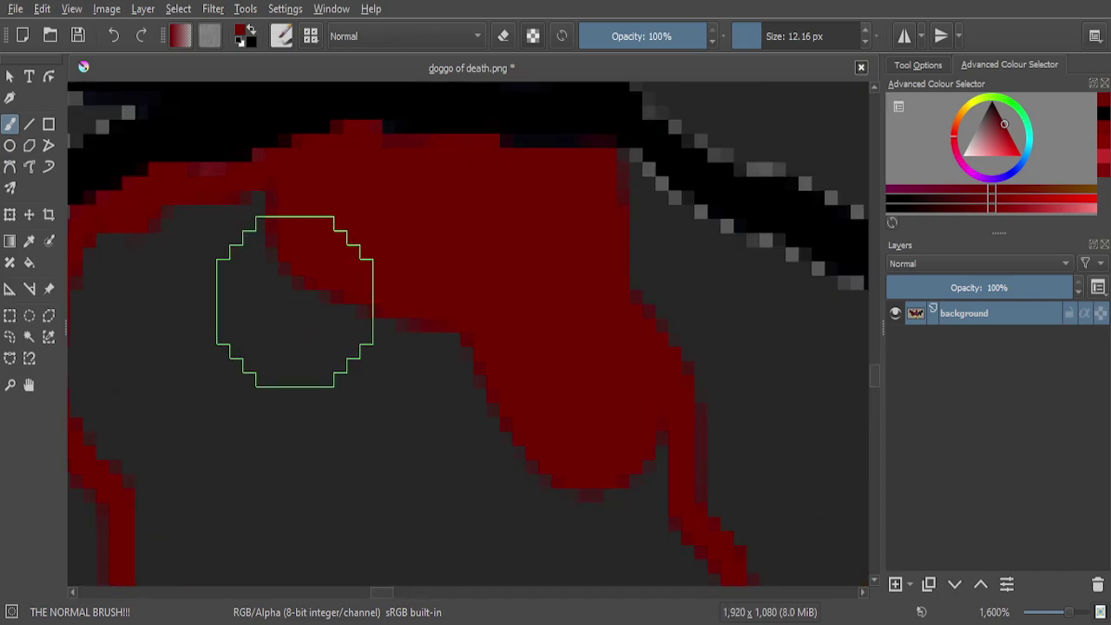
scroll(296, 302, down, 5)
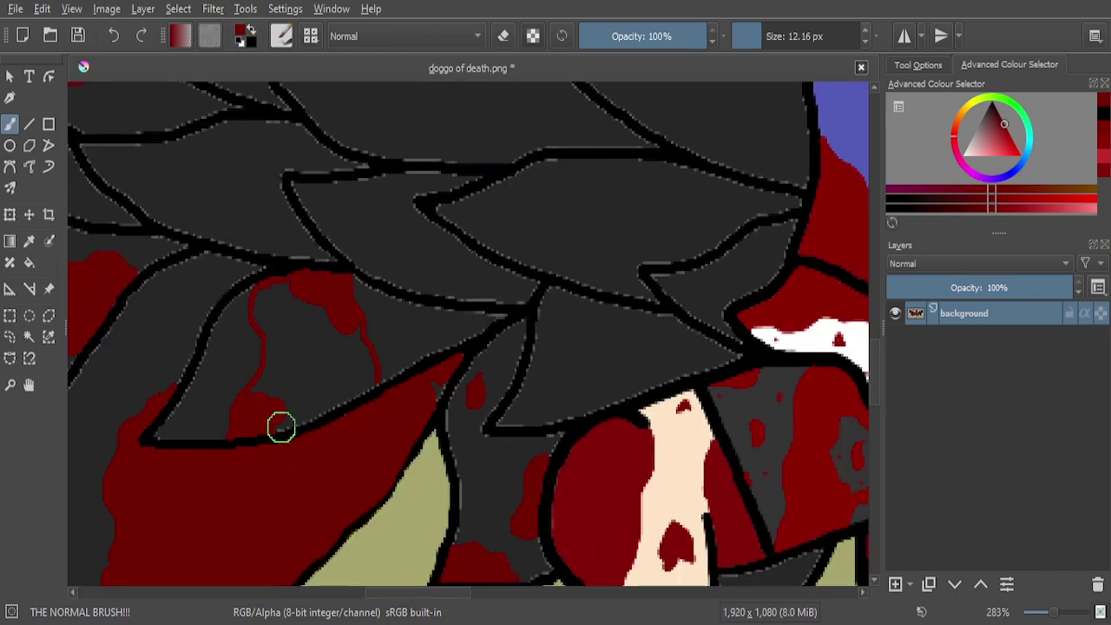
scroll(281, 426, up, 6)
mouse_move(715, 209)
mouse_down()
mouse_move(812, 178)
mouse_move(655, 236)
mouse_move(365, 408)
mouse_up()
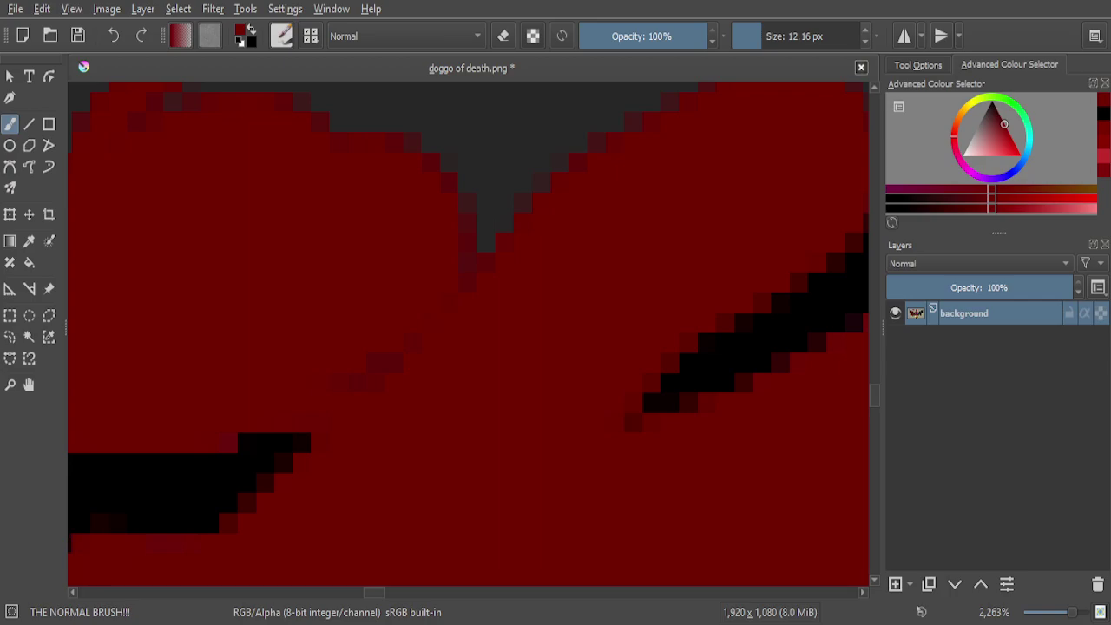
scroll(199, 509, down, 4)
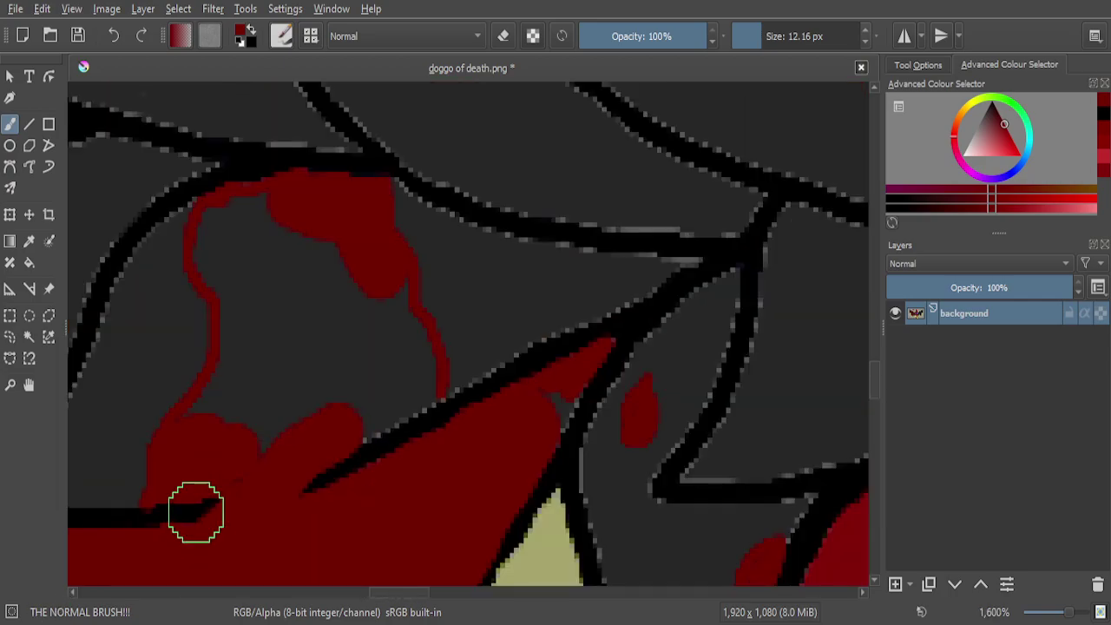
click(113, 36)
Fill the patch's lower part in dark red along the black line and up its right outline, keeping the line intact
scroll(218, 506, up, 4)
mouse_move(720, 153)
mouse_down()
mouse_move(594, 209)
mouse_move(506, 265)
mouse_move(409, 300)
mouse_move(268, 324)
mouse_move(384, 364)
mouse_up()
scroll(436, 333, down, 5)
scroll(471, 310, up, 4)
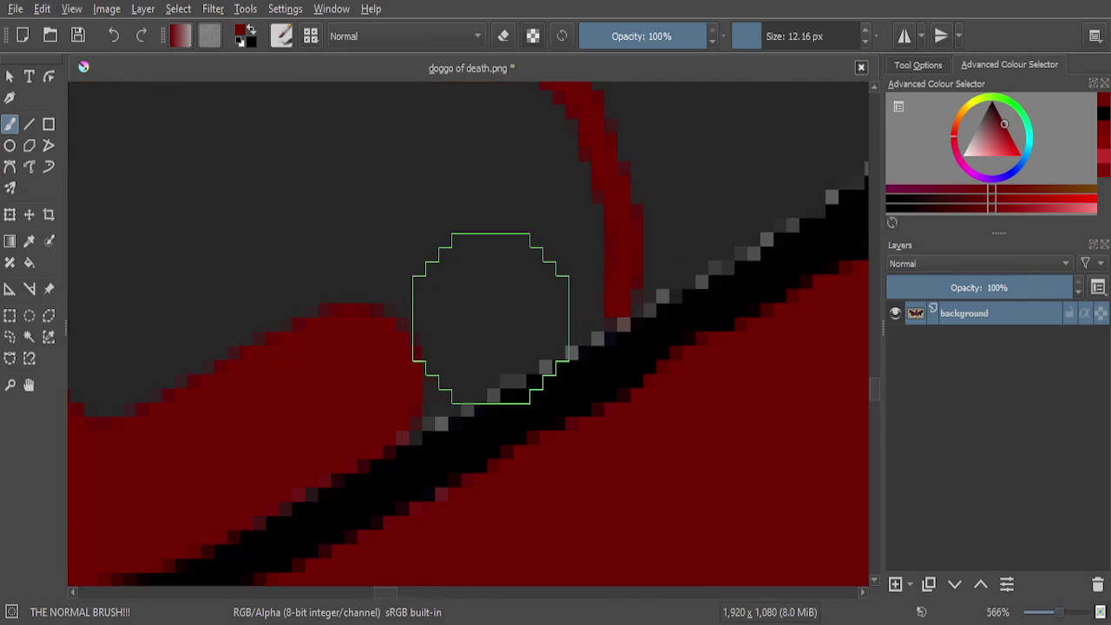
mouse_move(564, 261)
mouse_down()
mouse_move(496, 328)
mouse_move(340, 385)
mouse_move(465, 245)
mouse_move(515, 208)
mouse_move(542, 221)
mouse_move(596, 407)
mouse_up()
scroll(578, 318, down, 3)
scroll(529, 231, up, 4)
scroll(544, 340, down, 5)
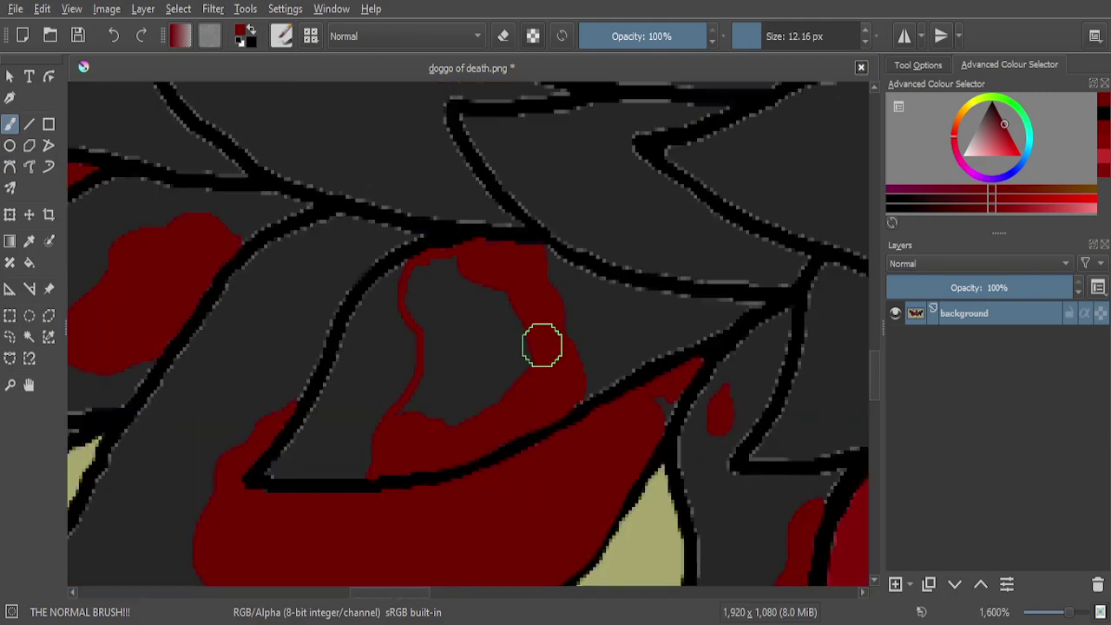
Fill the remaining grey centre of the patch in dark red and save the document
scroll(479, 259, up, 4)
mouse_move(479, 259)
mouse_down()
mouse_move(492, 213)
mouse_move(352, 254)
mouse_move(338, 306)
mouse_move(355, 362)
mouse_move(439, 467)
mouse_move(443, 271)
mouse_move(524, 327)
mouse_move(566, 387)
mouse_move(606, 267)
mouse_move(670, 398)
mouse_move(579, 260)
mouse_up()
scroll(578, 260, down, 4)
scroll(608, 352, up, 3)
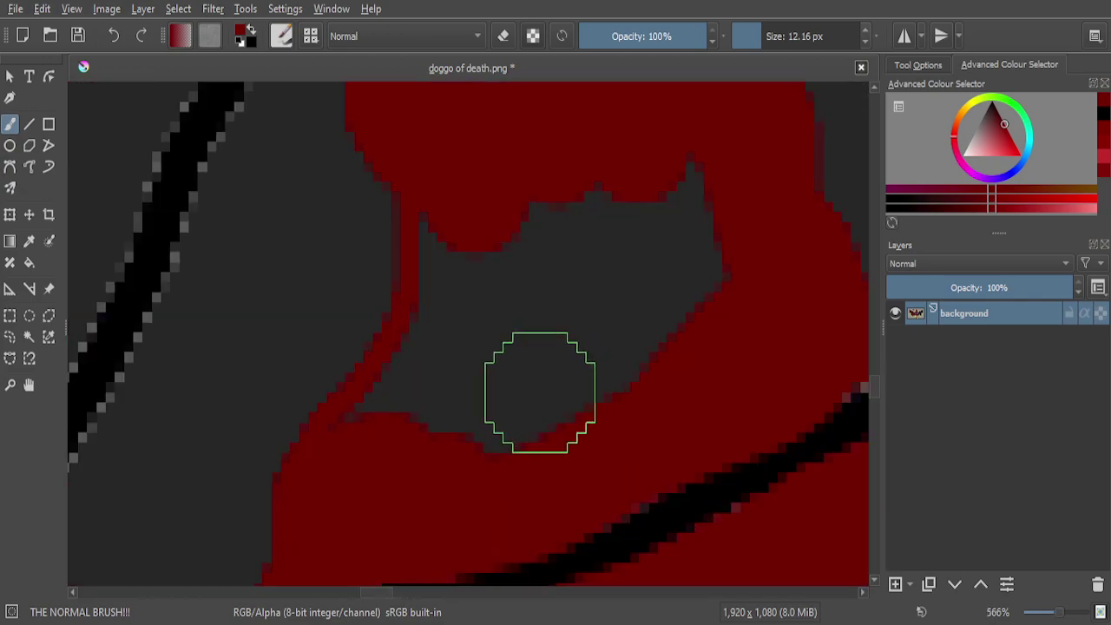
mouse_move(377, 452)
mouse_down()
mouse_move(445, 305)
mouse_move(451, 230)
mouse_move(498, 434)
mouse_move(544, 234)
mouse_move(576, 423)
mouse_move(617, 277)
mouse_move(610, 127)
mouse_move(666, 345)
mouse_move(704, 238)
mouse_move(703, 180)
mouse_up()
scroll(598, 300, down, 1)
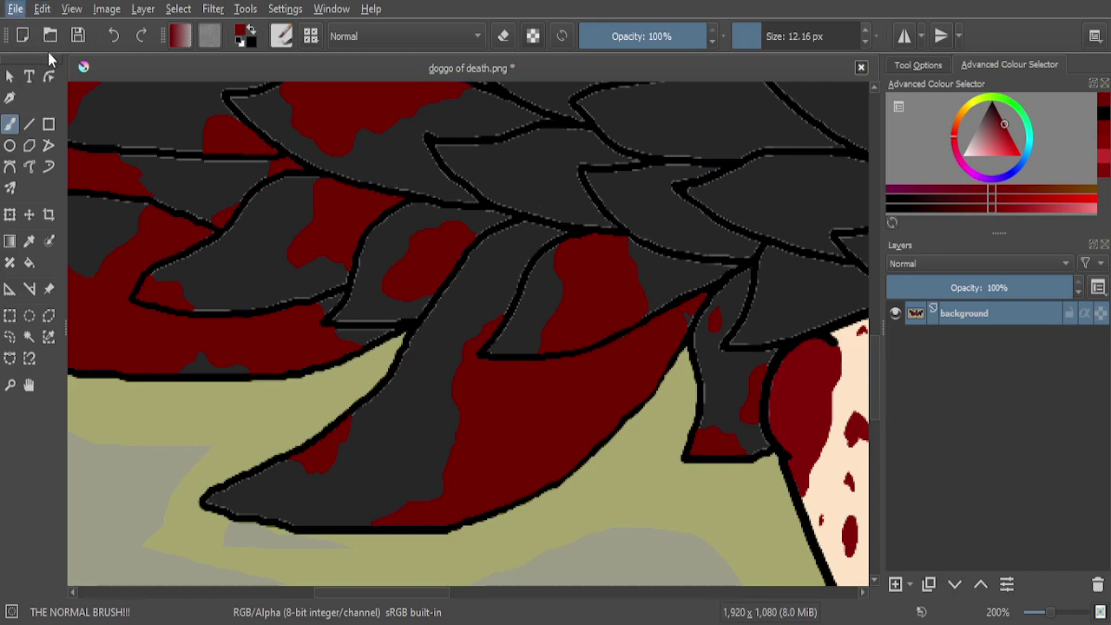
key(ctrl+s)
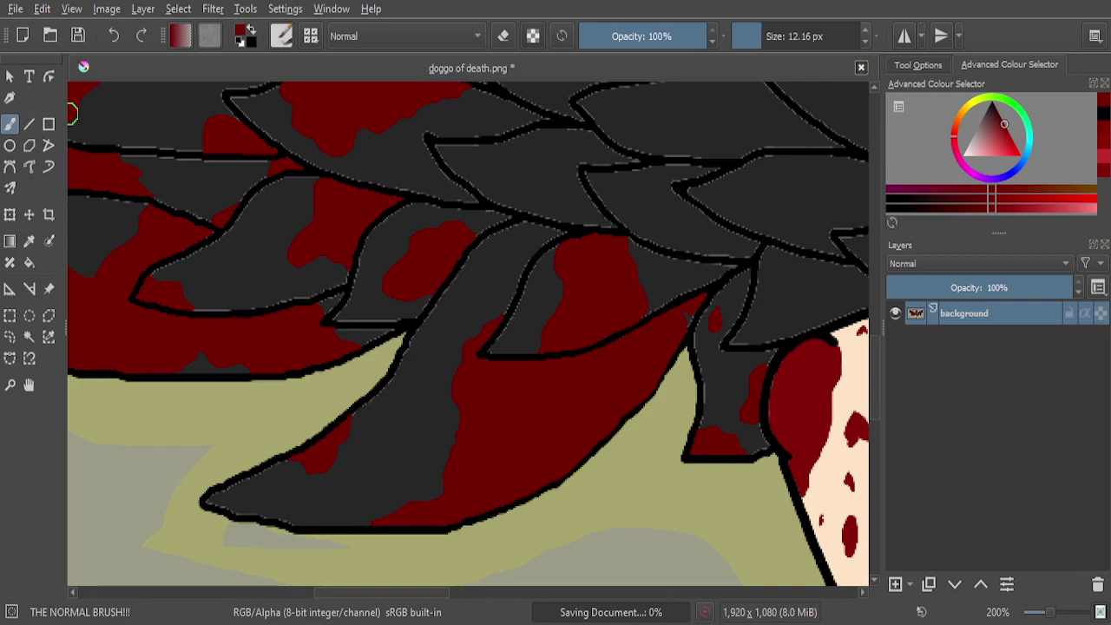
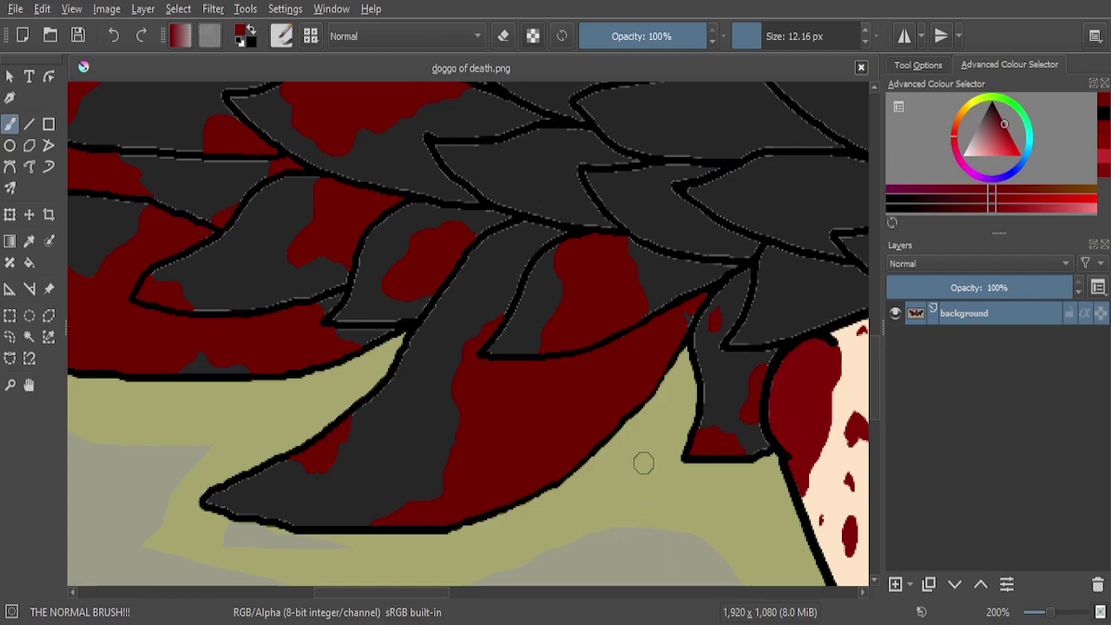
Set the brush size to 3.16 px and outline a small dark red bulge from the patch's upper right corner along the black line
scroll(632, 414, down, 1)
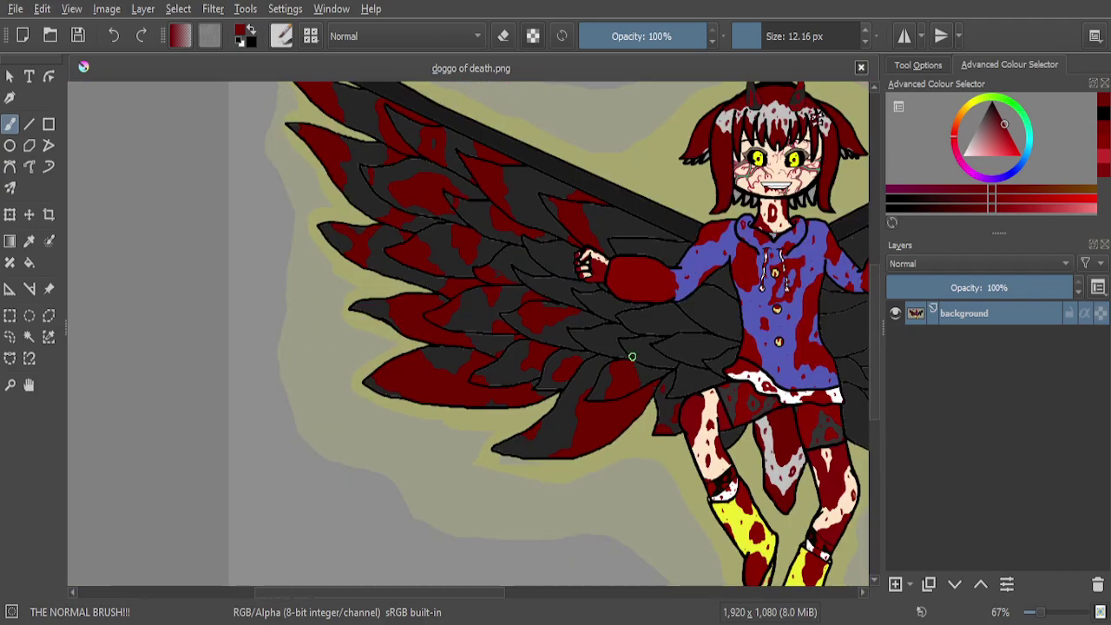
scroll(632, 357, up, 3)
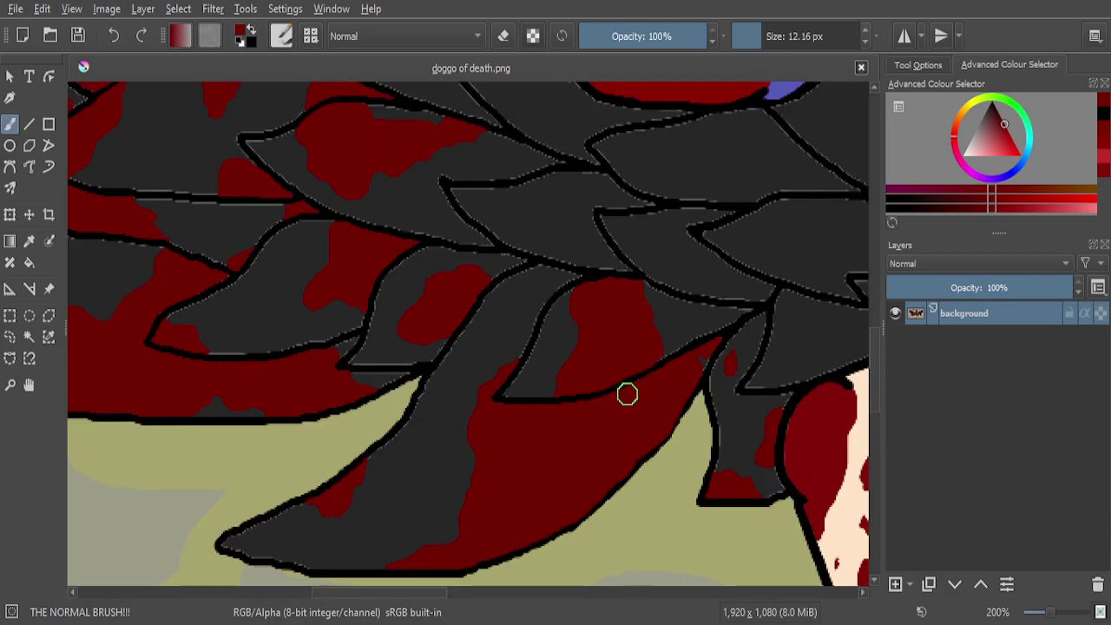
scroll(695, 334, up, 6)
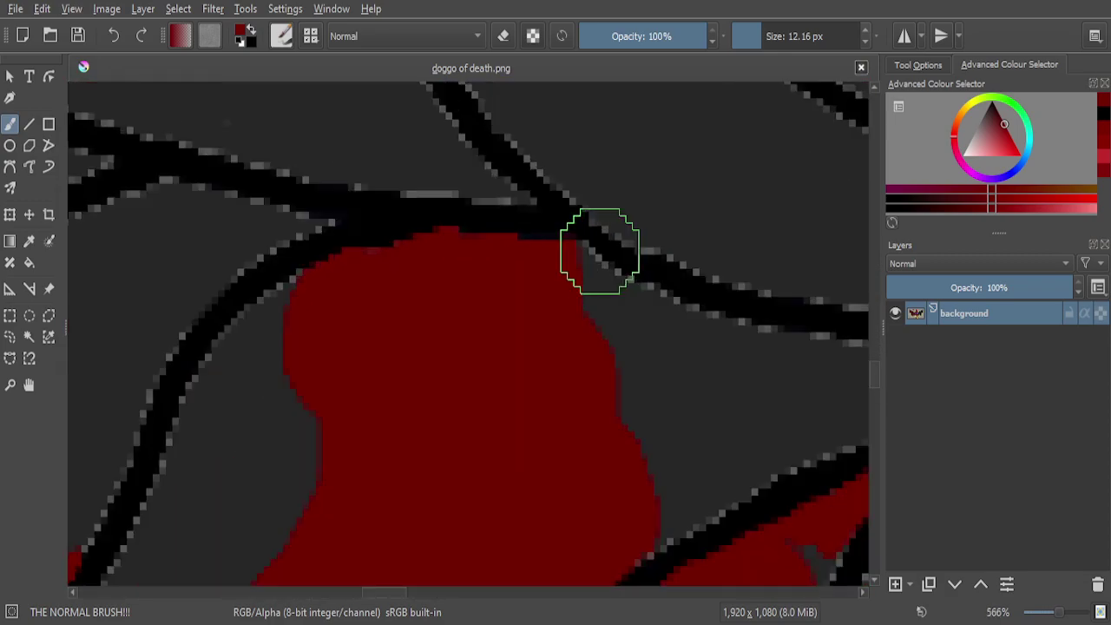
click(743, 37)
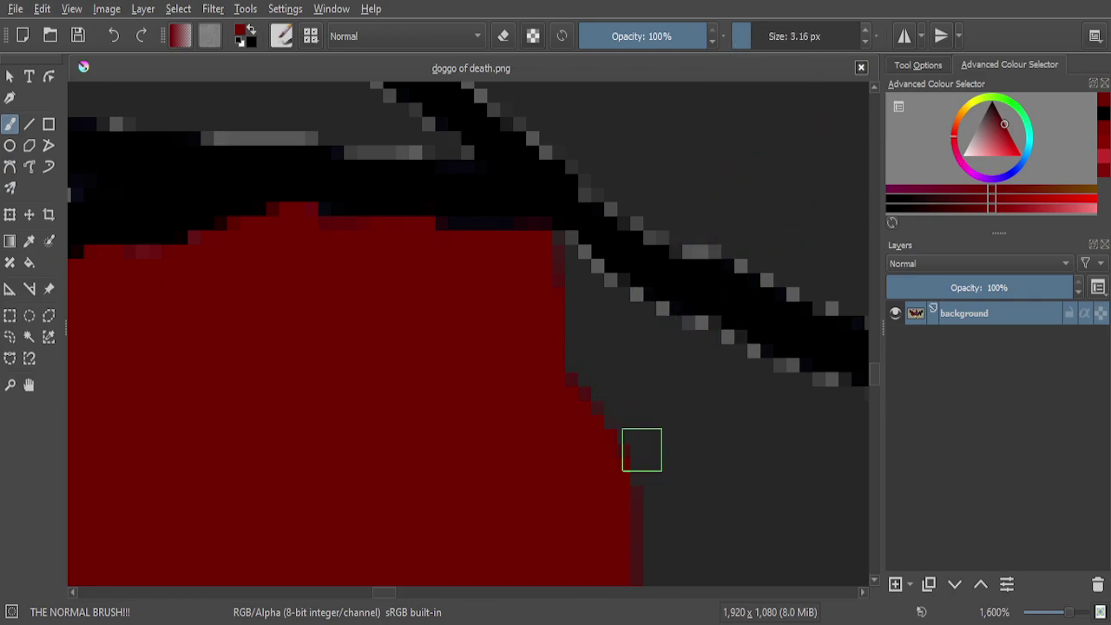
drag(627, 405, 665, 375)
click(665, 338)
scroll(669, 330, up, 3)
mouse_move(642, 298)
mouse_down()
mouse_move(448, 179)
mouse_move(483, 242)
mouse_move(545, 302)
mouse_move(458, 199)
mouse_move(422, 195)
mouse_move(447, 206)
mouse_move(528, 341)
mouse_move(447, 270)
mouse_move(465, 258)
mouse_move(629, 437)
mouse_move(630, 403)
mouse_move(572, 324)
mouse_move(633, 394)
mouse_move(656, 356)
mouse_move(664, 393)
mouse_move(628, 391)
mouse_move(592, 338)
mouse_move(593, 316)
mouse_move(566, 413)
mouse_move(548, 298)
mouse_up()
scroll(546, 300, down, 2)
scroll(422, 196, up, 2)
scroll(558, 395, down, 4)
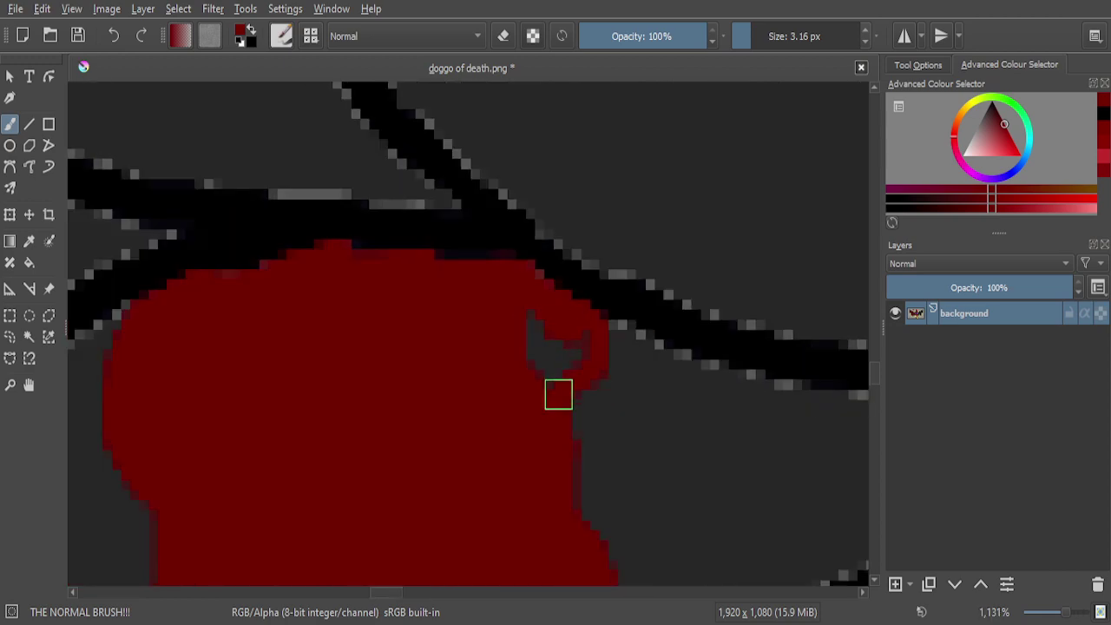
Fill the grey gap inside the small bulge with dark red
scroll(558, 395, up, 4)
mouse_move(598, 261)
mouse_down()
mouse_move(546, 459)
mouse_move(487, 450)
mouse_move(465, 285)
mouse_move(428, 390)
mouse_move(410, 217)
mouse_up()
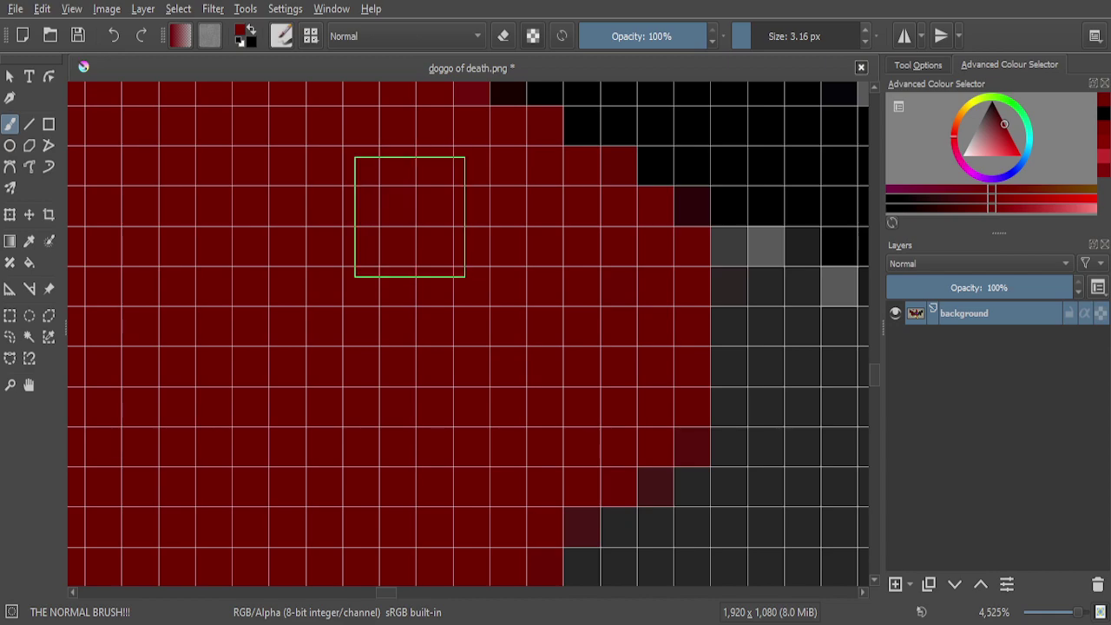
scroll(410, 217, down, 10)
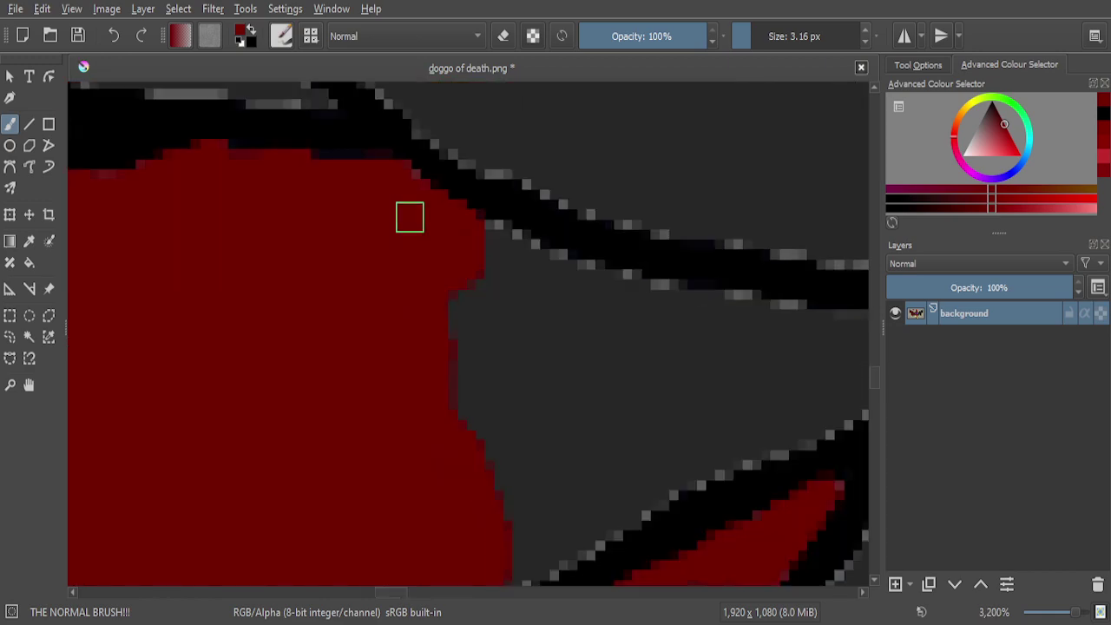
Touch up the patch's right edge in dark red just below the bulge
scroll(451, 278, up, 5)
scroll(450, 278, up, 5)
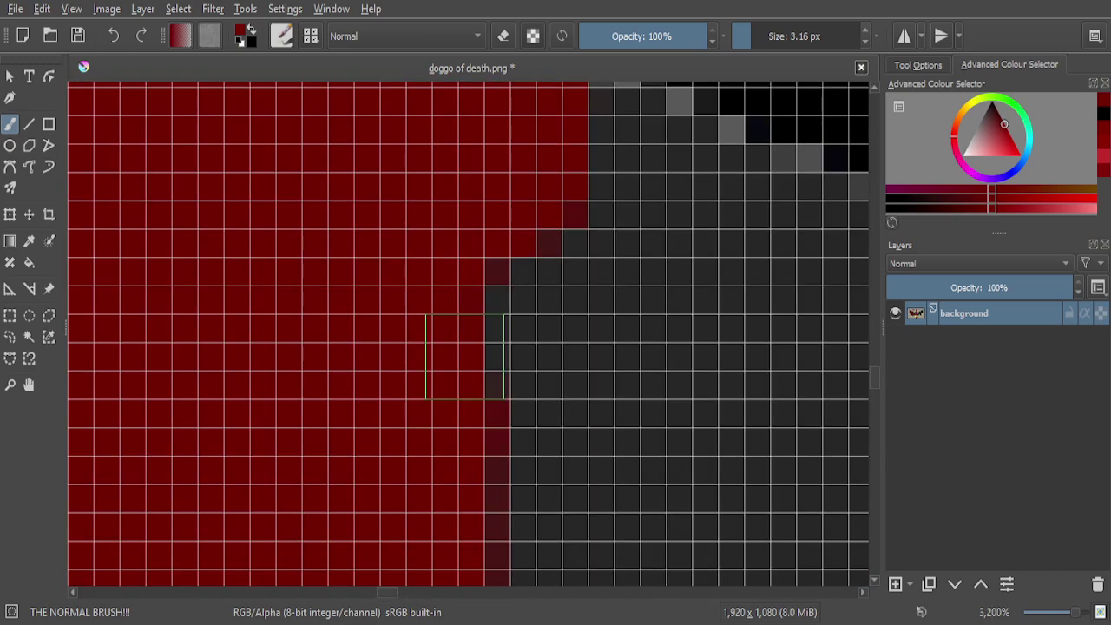
scroll(458, 255, down, 4)
scroll(481, 322, up, 4)
mouse_move(473, 191)
mouse_down()
mouse_move(457, 212)
mouse_move(424, 323)
mouse_up()
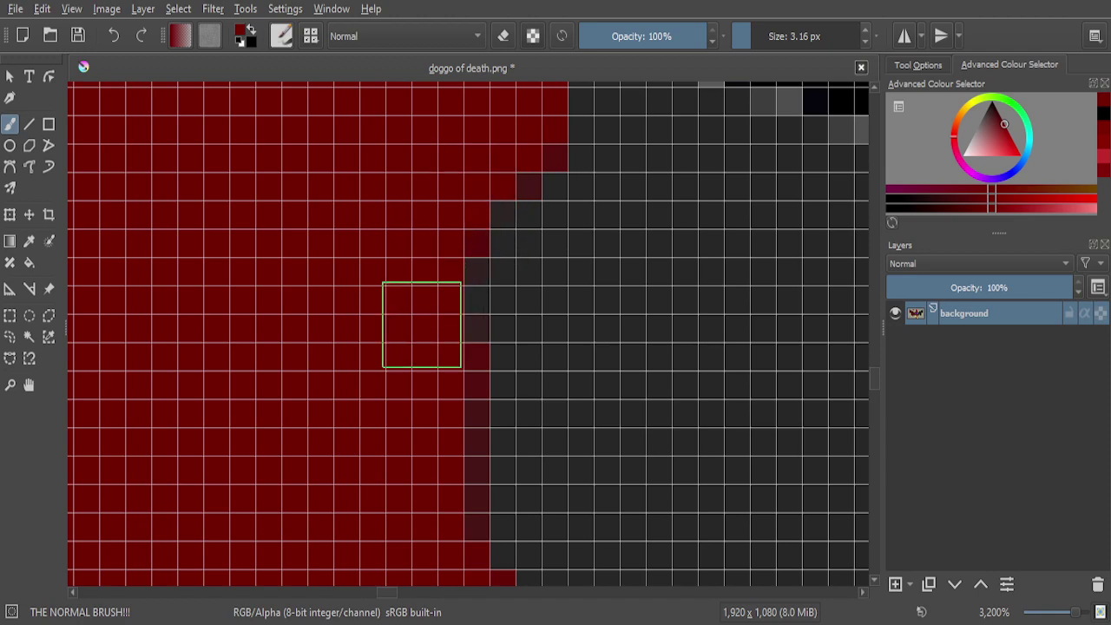
scroll(414, 244, down, 5)
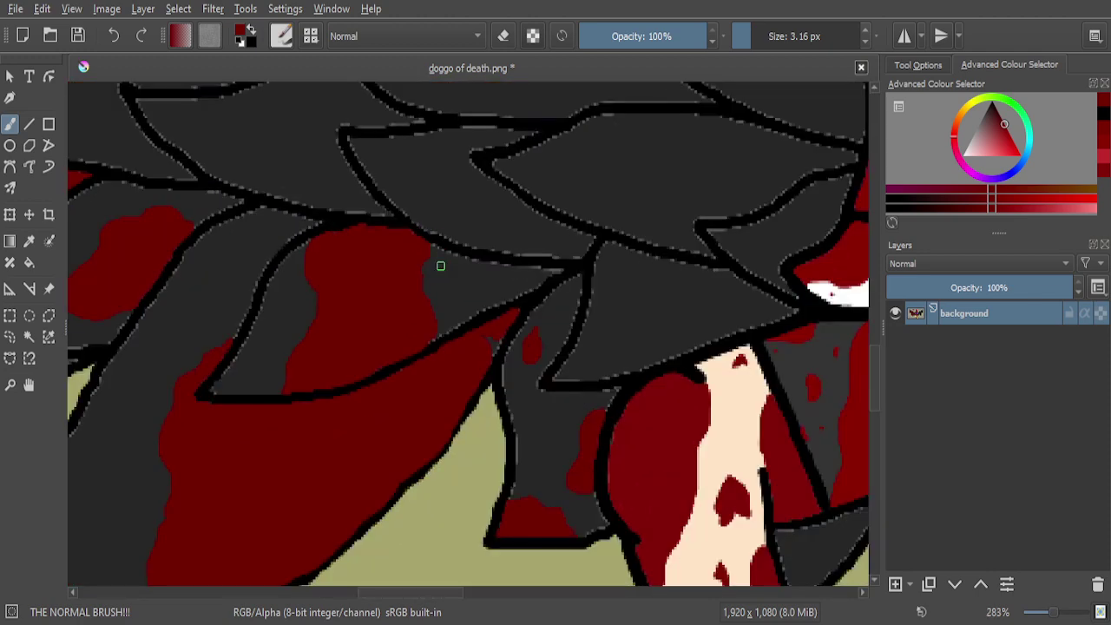
Cover the grey pixels at the patch's lower right corner in dark red where it meets the black line
scroll(440, 266, up, 5)
scroll(440, 159, up, 4)
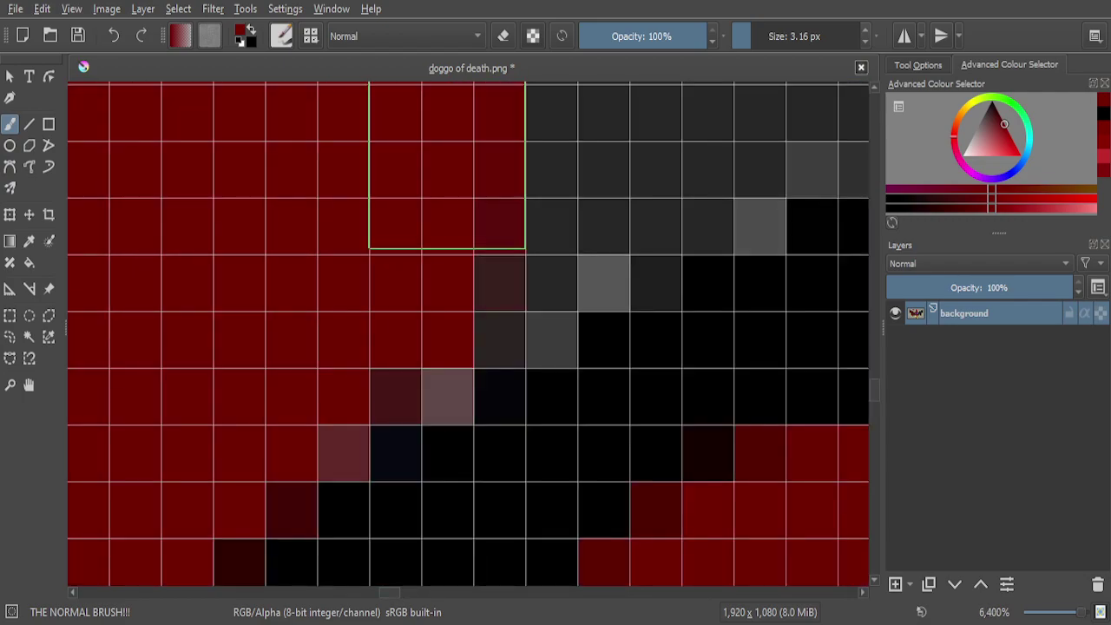
mouse_move(458, 177)
mouse_down()
mouse_move(472, 179)
mouse_move(457, 191)
mouse_up()
drag(509, 292, 237, 426)
scroll(446, 303, down, 9)
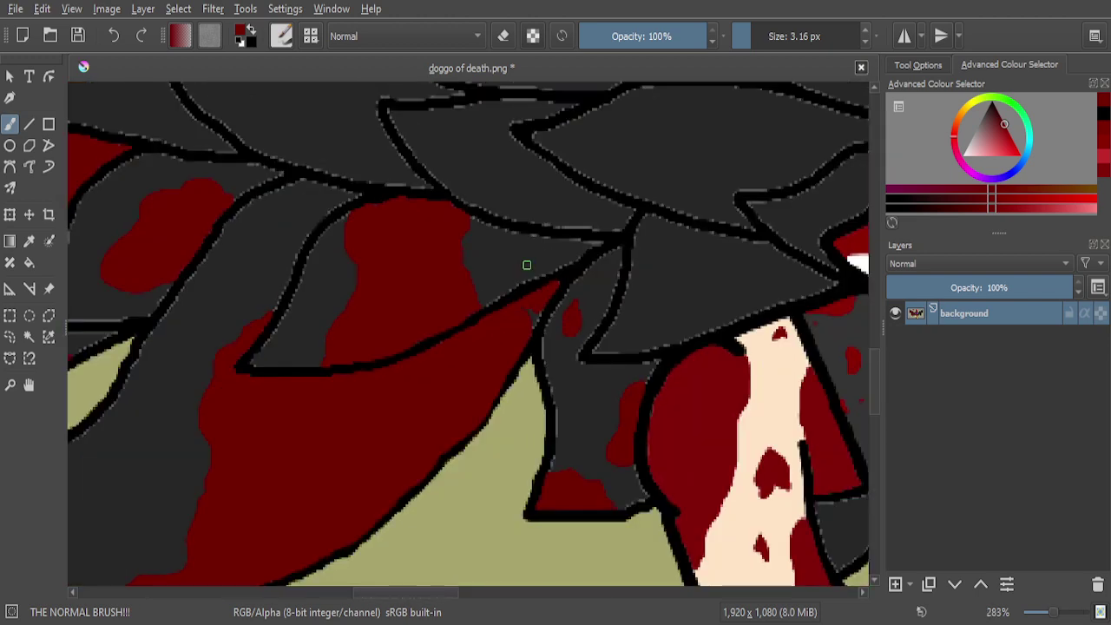
Cover the grey gap near the pointed upper tip of the large lower feather's blood patch in dark red
scroll(527, 264, up, 10)
scroll(533, 339, down, 2)
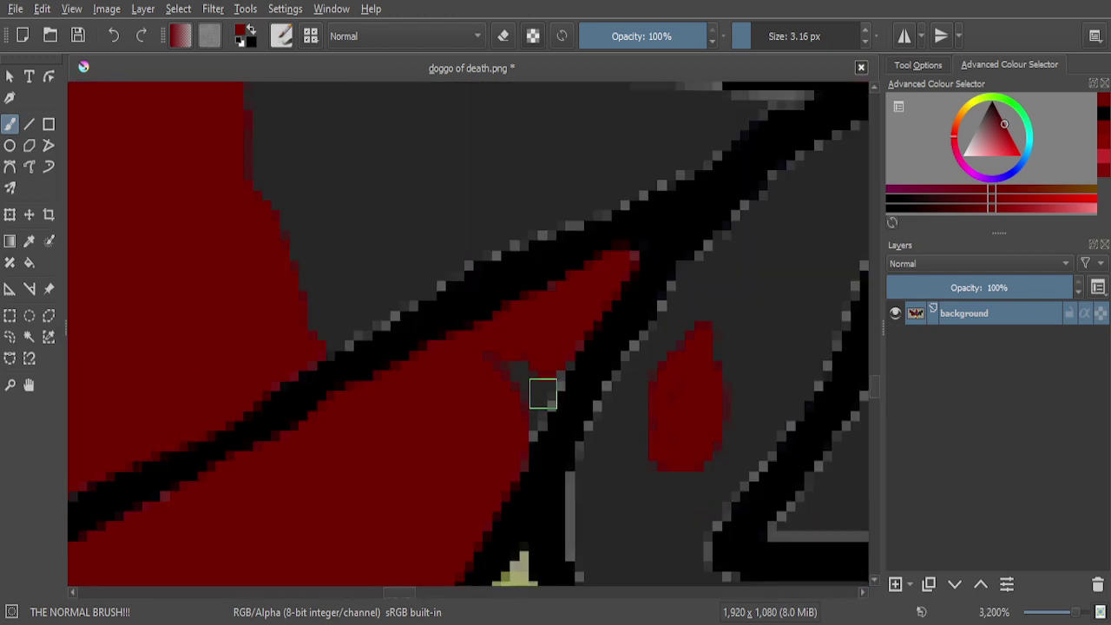
scroll(542, 391, up, 1)
mouse_move(528, 384)
mouse_down()
mouse_move(565, 295)
mouse_move(496, 460)
mouse_move(465, 508)
mouse_move(435, 509)
mouse_move(547, 278)
mouse_move(539, 254)
mouse_move(438, 359)
mouse_move(546, 191)
mouse_up()
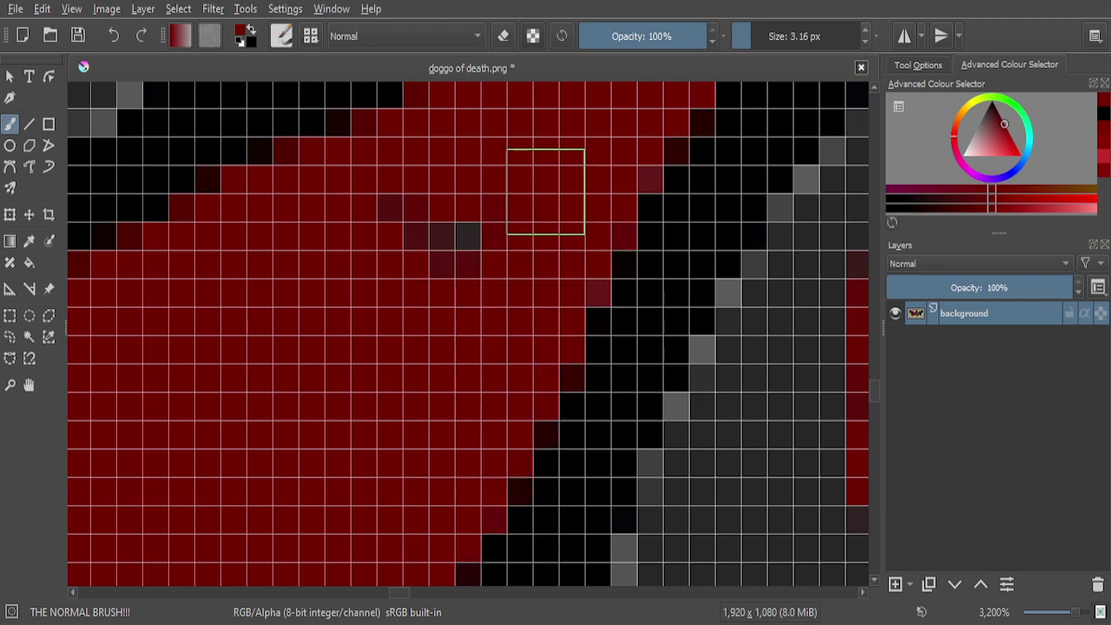
scroll(499, 226, down, 1)
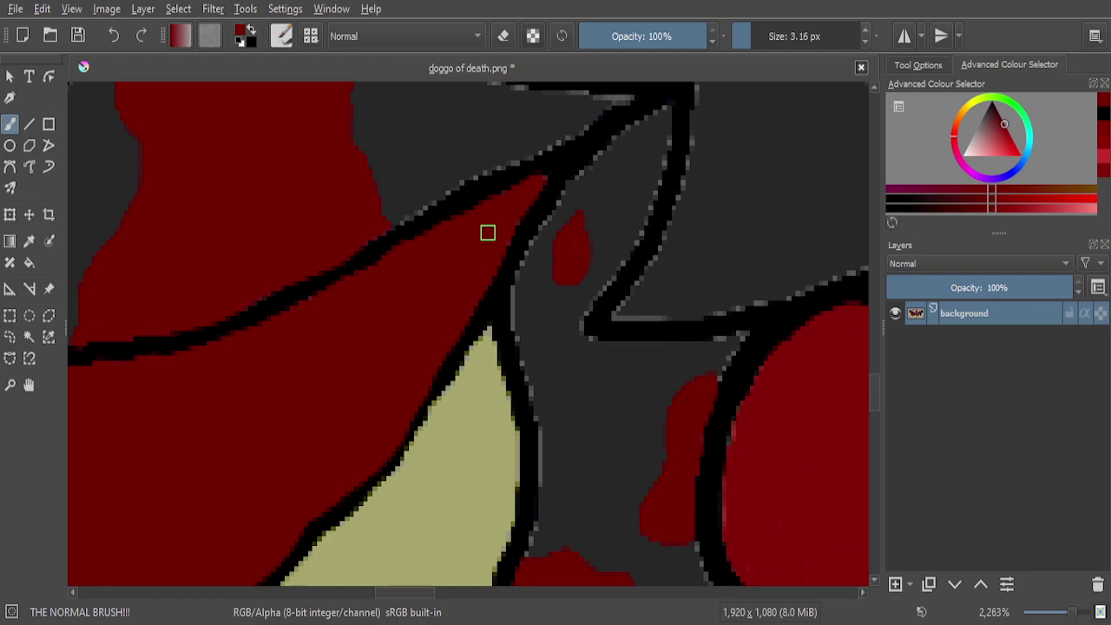
scroll(488, 233, down, 10)
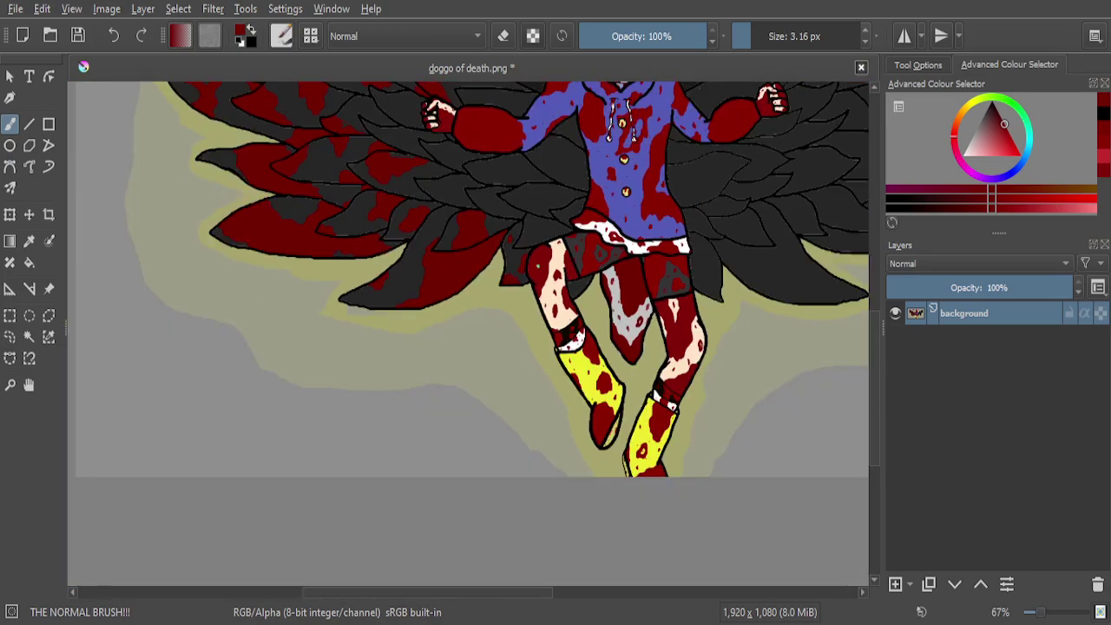
scroll(511, 240, up, 6)
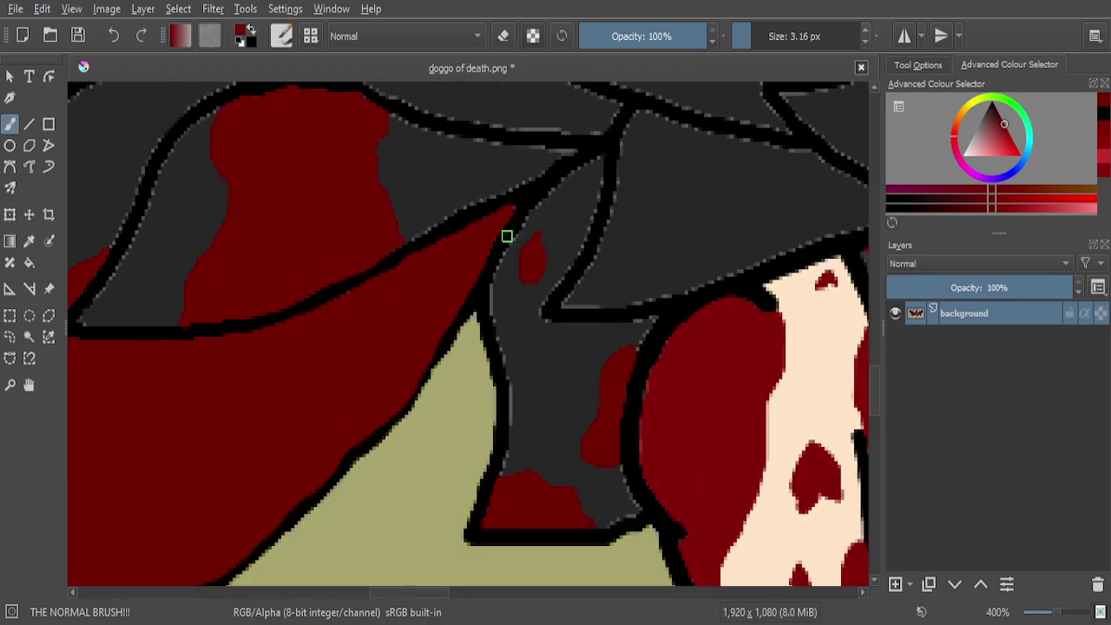
scroll(562, 251, down, 5)
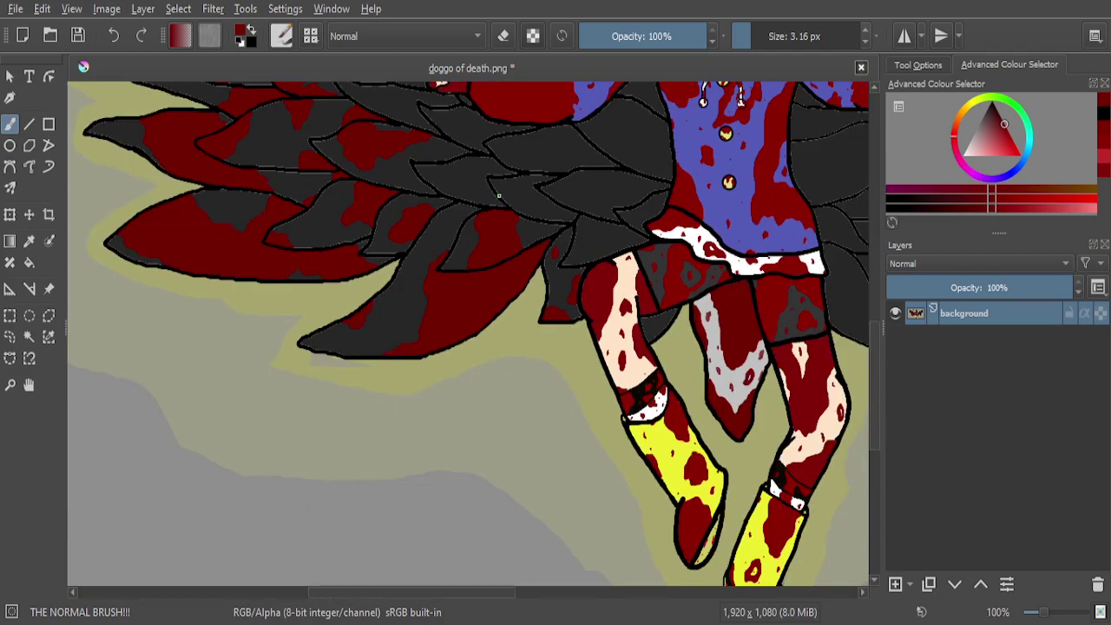
Outline and fill a dark red patch in the upper right corner of the small feather piece below the shorts
scroll(652, 295, up, 7)
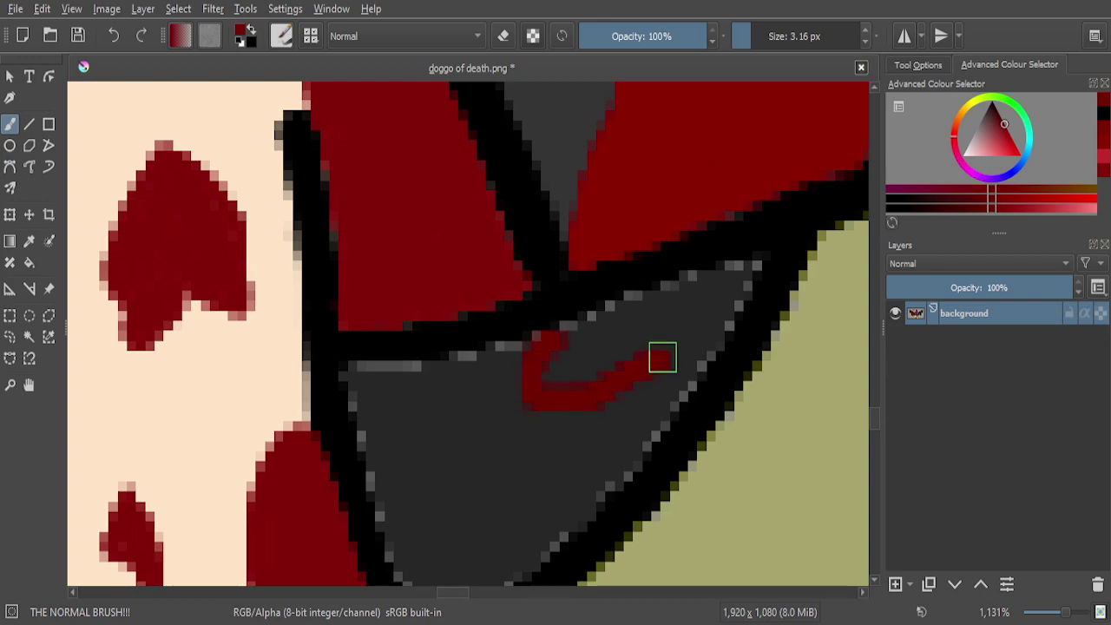
scroll(709, 343, up, 3)
mouse_move(710, 345)
mouse_down()
mouse_move(721, 287)
mouse_move(782, 194)
mouse_move(741, 249)
mouse_move(218, 466)
mouse_move(168, 479)
mouse_move(94, 475)
mouse_move(78, 435)
mouse_move(205, 313)
mouse_move(170, 309)
mouse_move(135, 332)
mouse_move(231, 261)
mouse_move(309, 229)
mouse_move(477, 177)
mouse_move(478, 232)
mouse_move(434, 244)
mouse_move(268, 343)
mouse_move(139, 386)
mouse_move(314, 346)
mouse_move(491, 245)
mouse_move(477, 302)
mouse_move(516, 300)
mouse_move(588, 229)
mouse_move(550, 202)
mouse_move(519, 272)
mouse_up()
scroll(585, 243, down, 5)
scroll(590, 244, up, 3)
mouse_move(590, 244)
mouse_down()
mouse_move(610, 284)
mouse_move(643, 283)
mouse_move(670, 237)
mouse_move(715, 201)
mouse_move(667, 200)
mouse_move(419, 266)
mouse_move(340, 330)
mouse_move(372, 346)
mouse_move(533, 263)
mouse_move(481, 355)
mouse_move(611, 243)
mouse_move(613, 201)
mouse_move(444, 301)
mouse_move(373, 314)
mouse_up()
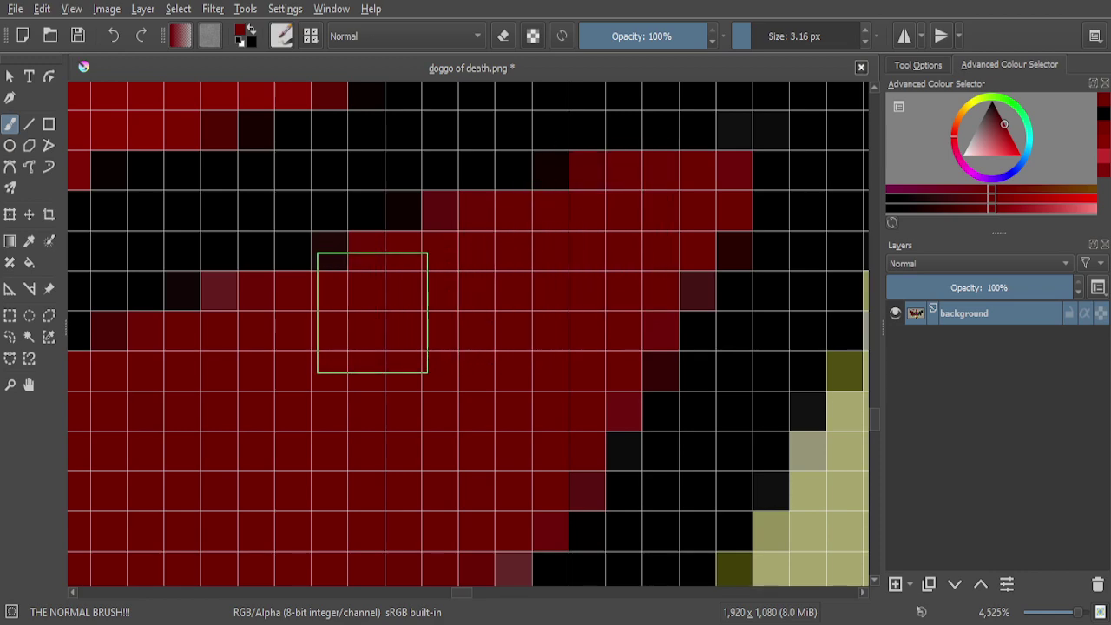
scroll(480, 288, down, 4)
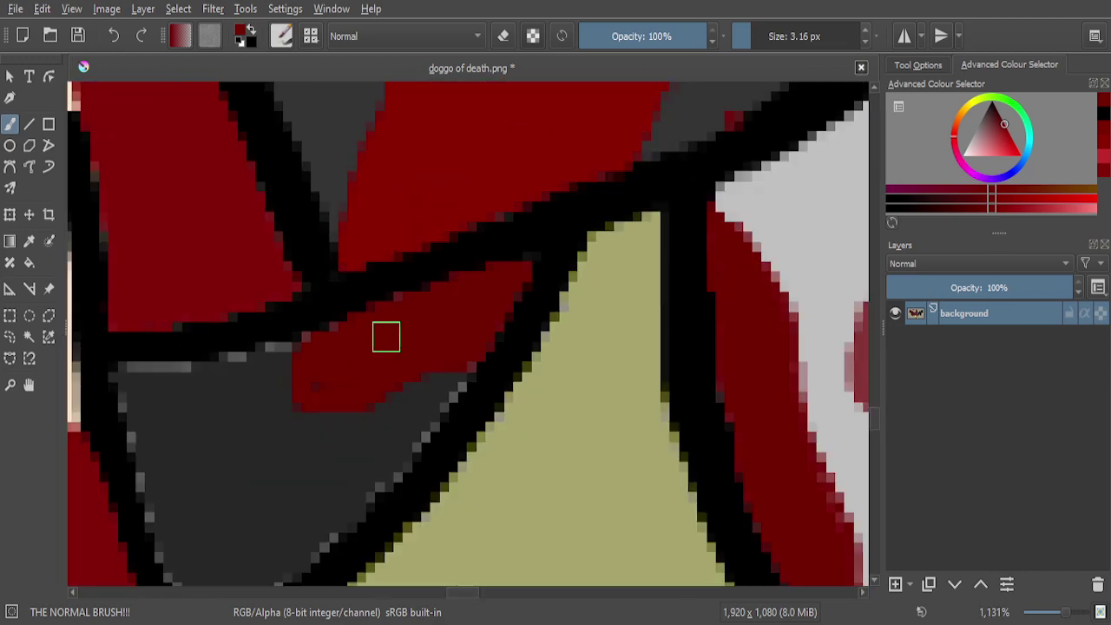
Round off the left end of the new patch below the shorts in dark red
scroll(388, 336, up, 4)
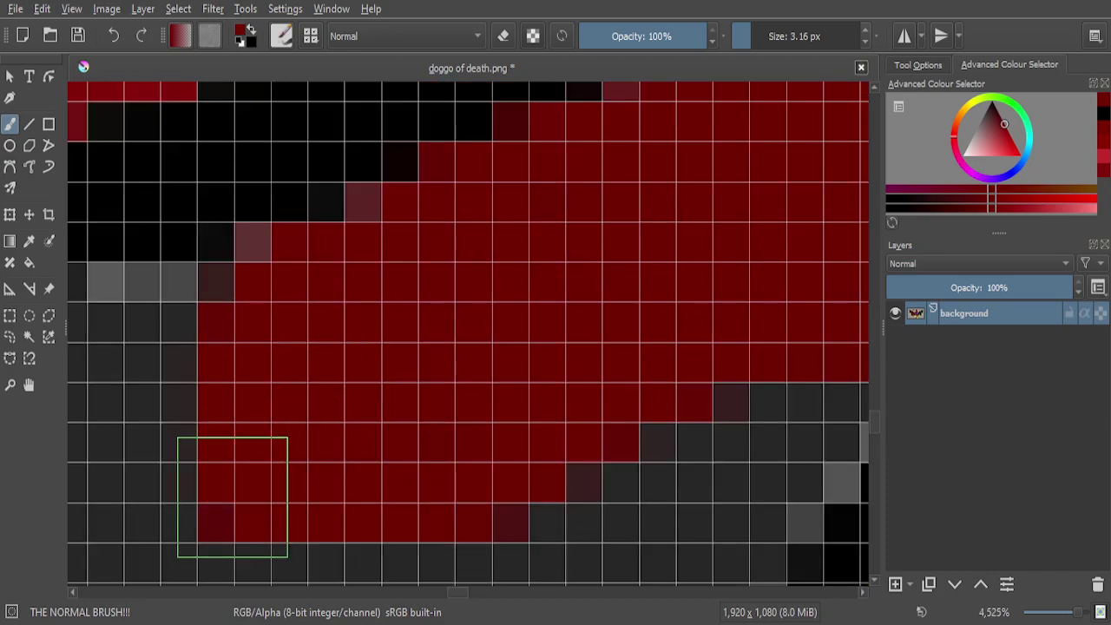
scroll(478, 357, down, 1)
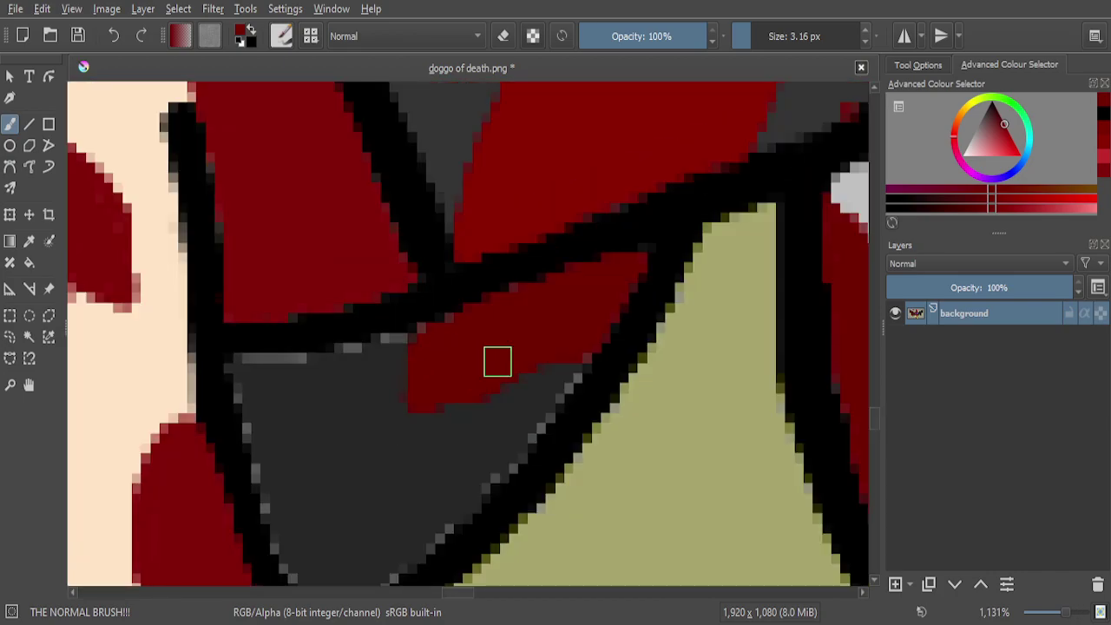
scroll(497, 361, down, 3)
scroll(460, 356, up, 6)
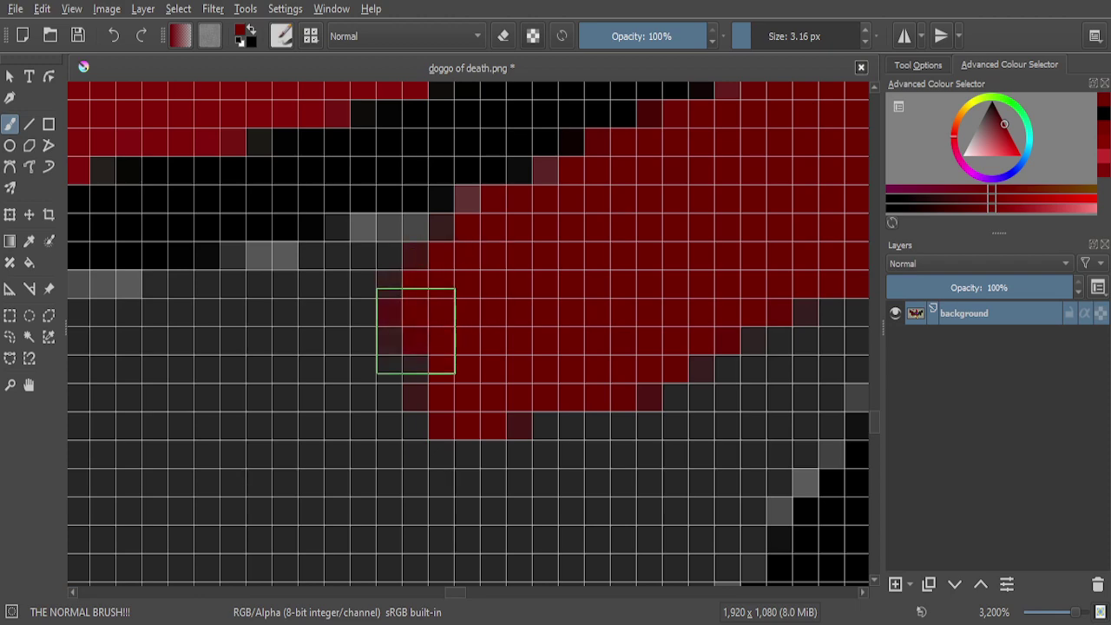
scroll(512, 360, down, 4)
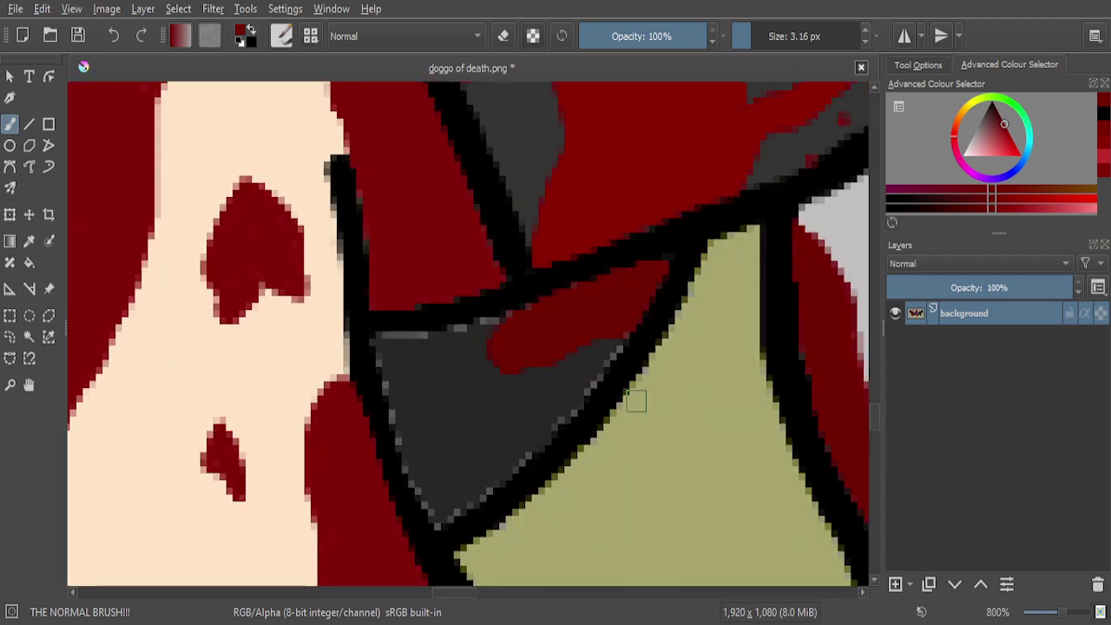
scroll(635, 400, down, 3)
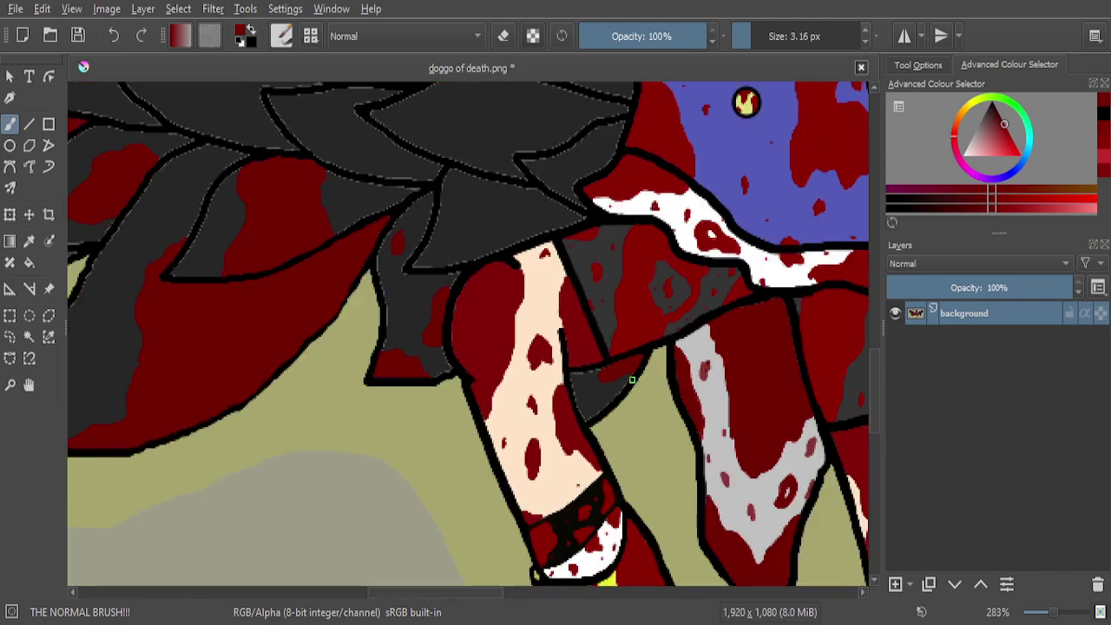
Paint a small dark red spot against the left outline of the same feather piece, beside the leg
scroll(600, 388, up, 8)
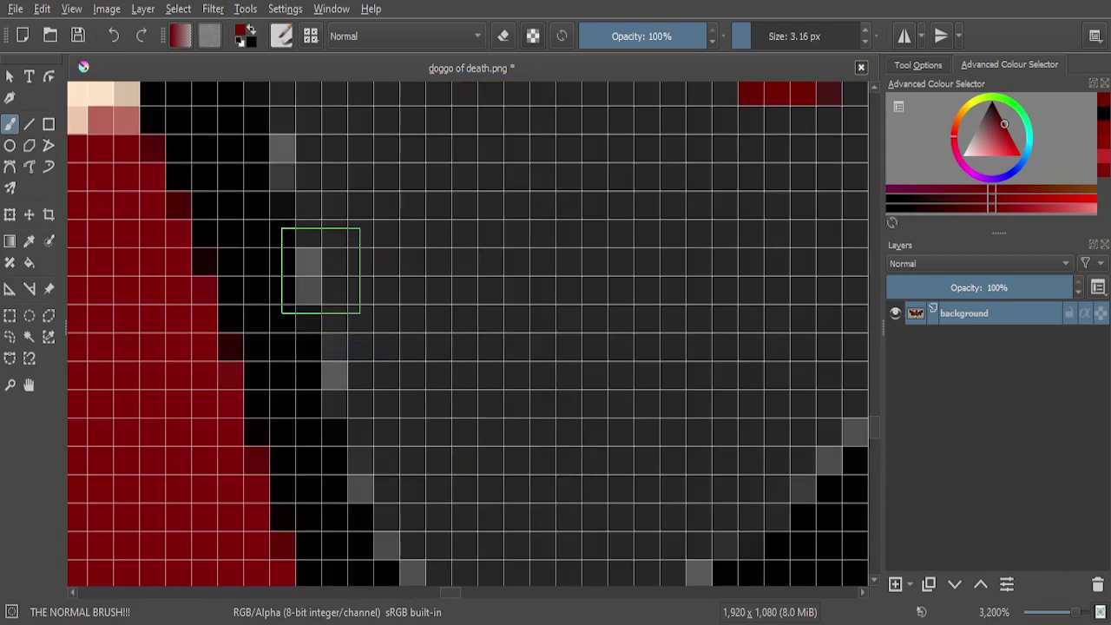
mouse_move(308, 197)
mouse_down()
mouse_move(361, 359)
mouse_move(397, 412)
mouse_move(422, 371)
mouse_move(421, 278)
mouse_move(444, 250)
mouse_move(426, 216)
mouse_move(366, 205)
mouse_move(379, 262)
mouse_move(437, 322)
mouse_up()
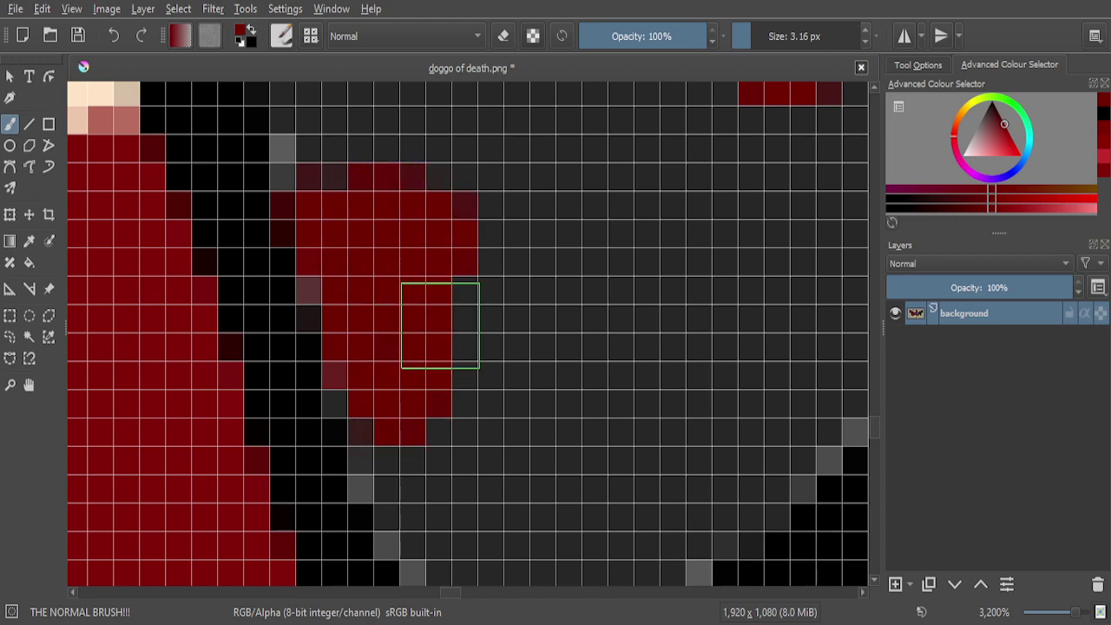
scroll(504, 326, down, 3)
scroll(589, 365, down, 5)
scroll(581, 360, down, 4)
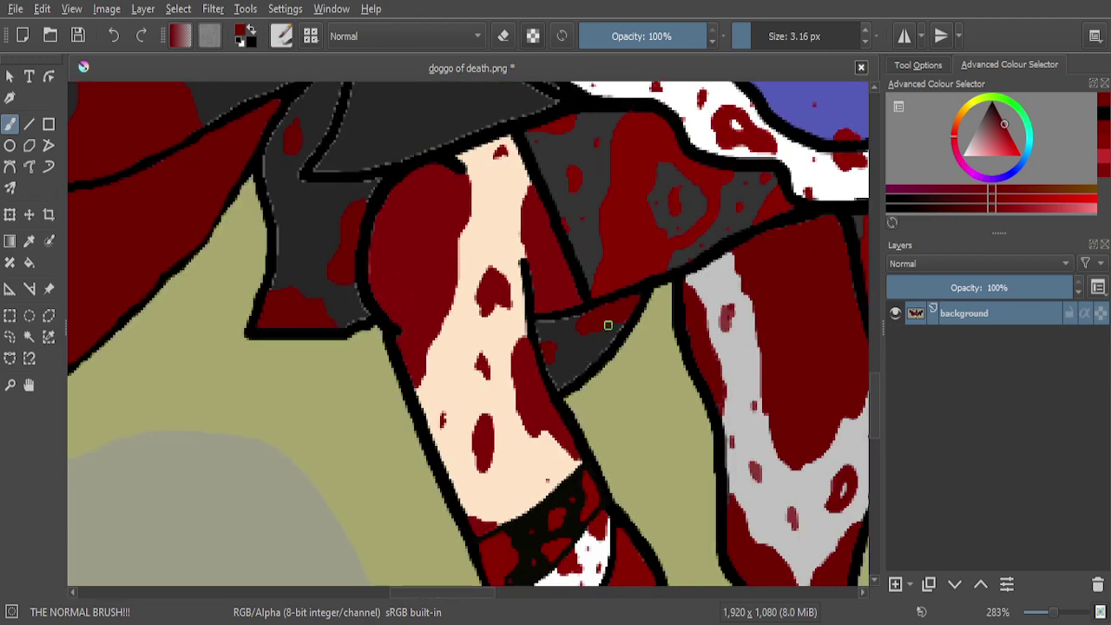
scroll(612, 325, down, 2)
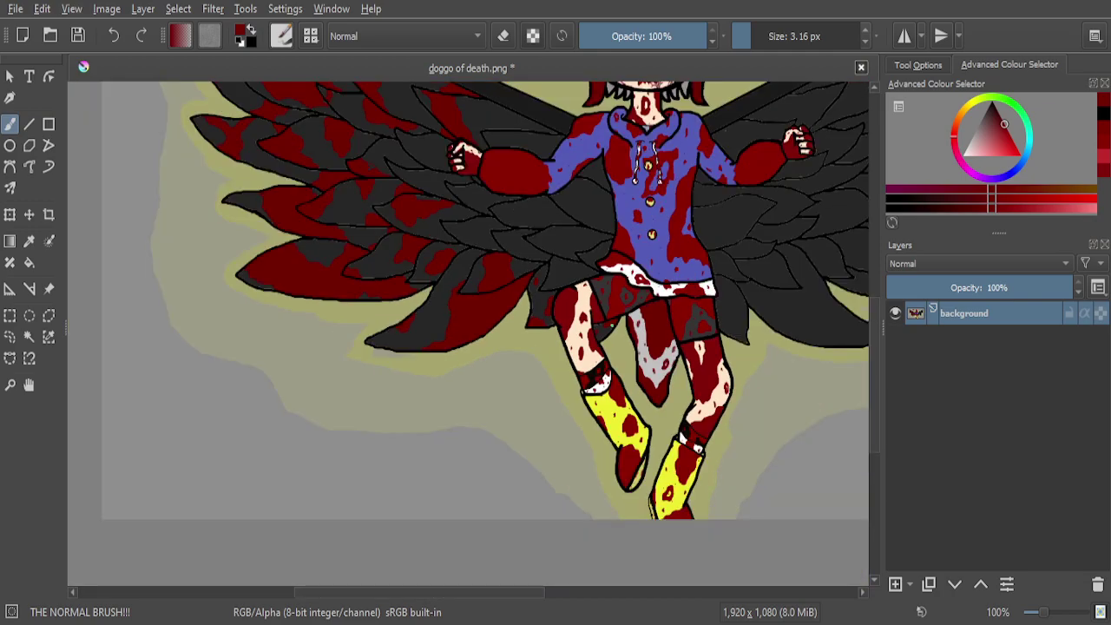
scroll(491, 300, down, 1)
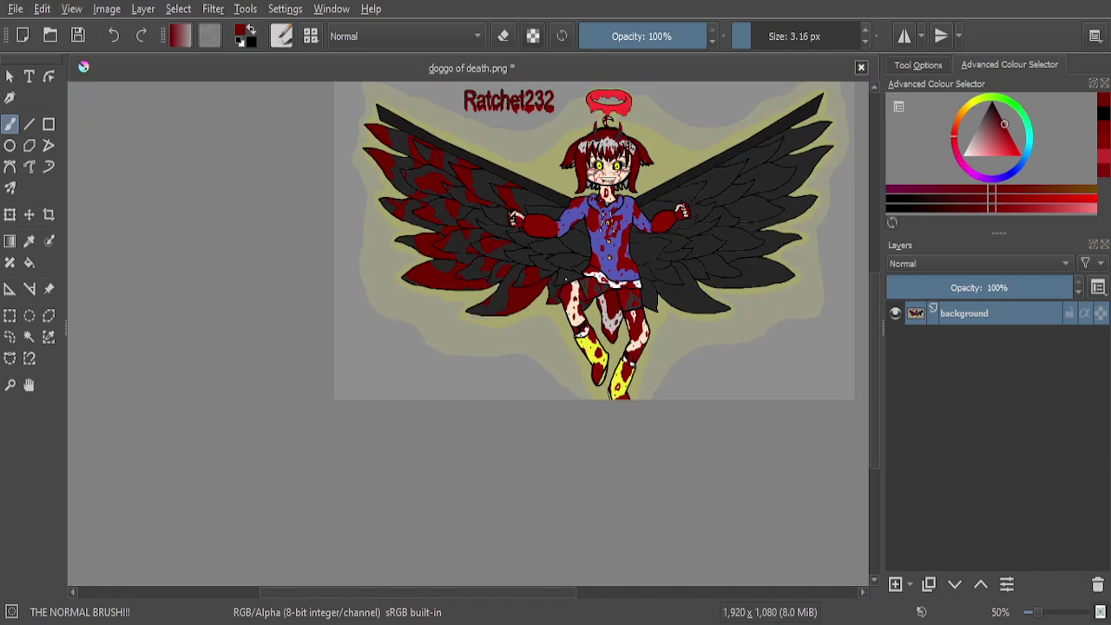
Draw a thin wavy dark red line across the feather above the forearm, from its upper outline down to the arm
scroll(516, 195, up, 3)
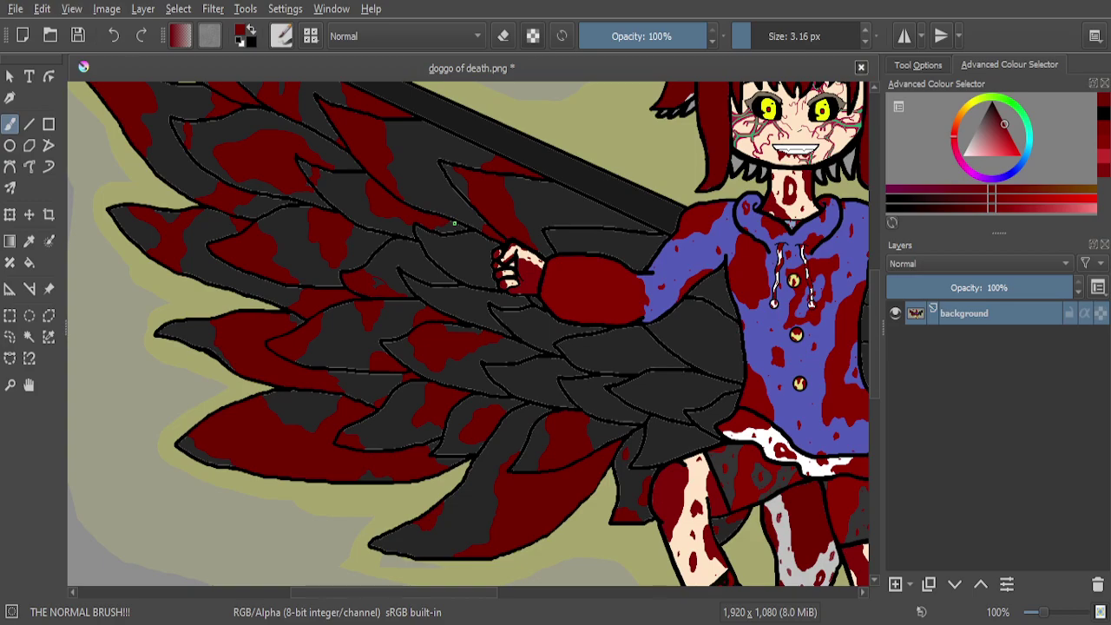
scroll(614, 228, up, 3)
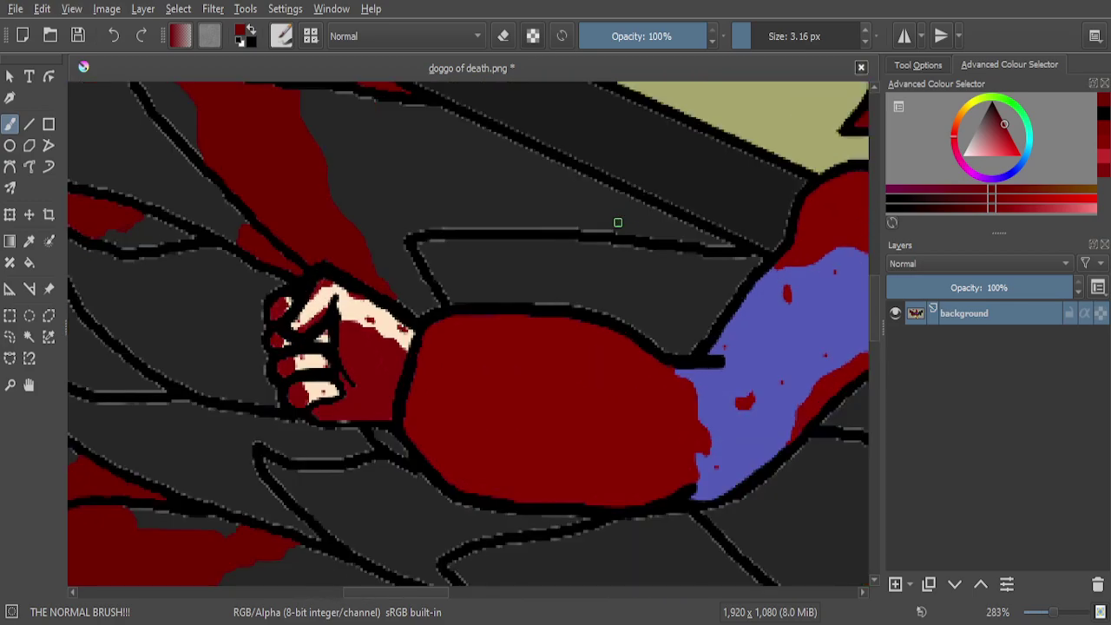
scroll(615, 223, down, 4)
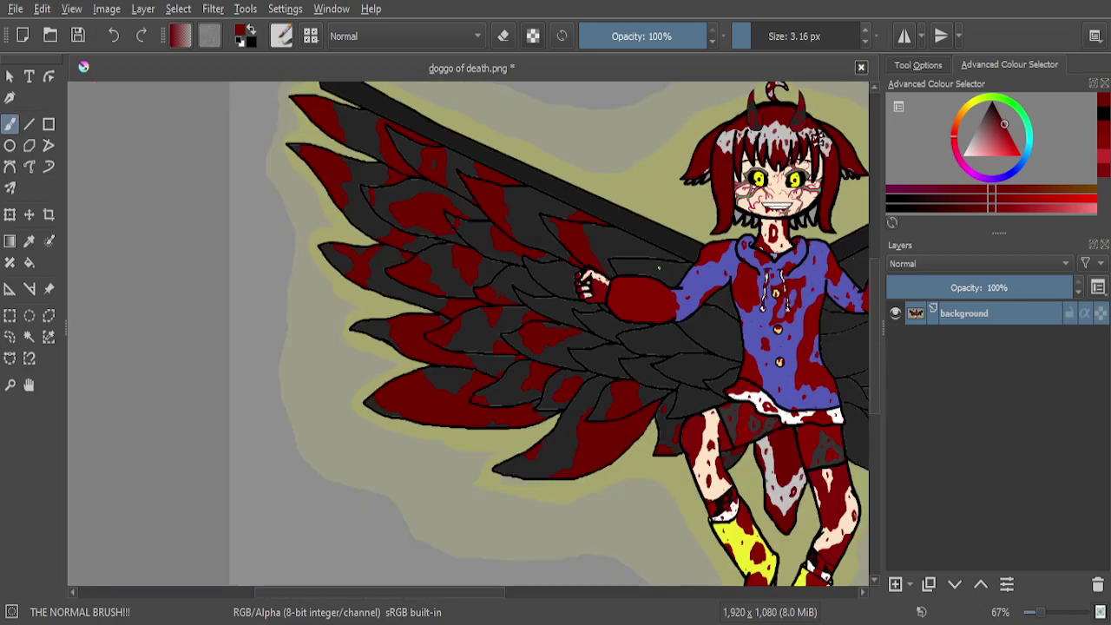
scroll(658, 266, up, 7)
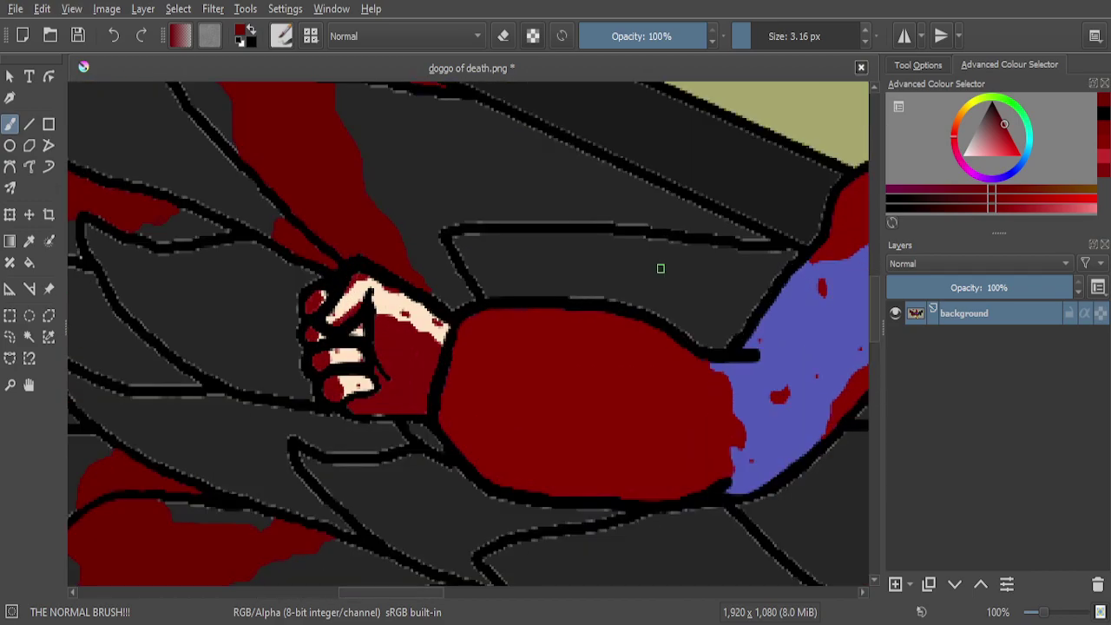
scroll(658, 266, down, 3)
scroll(668, 260, up, 1)
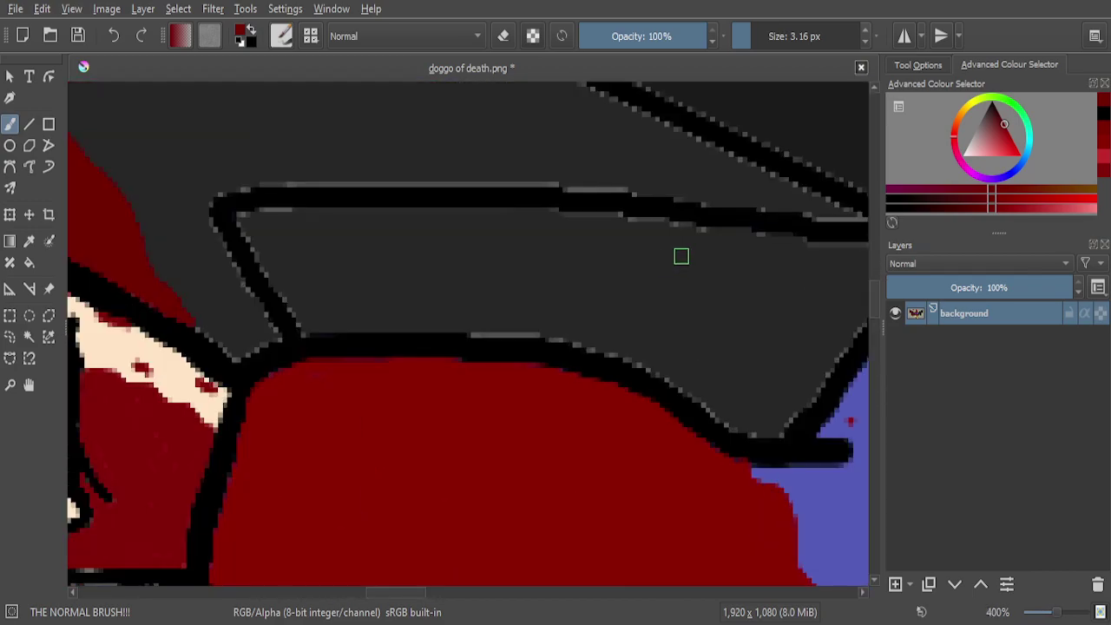
scroll(704, 225, up, 2)
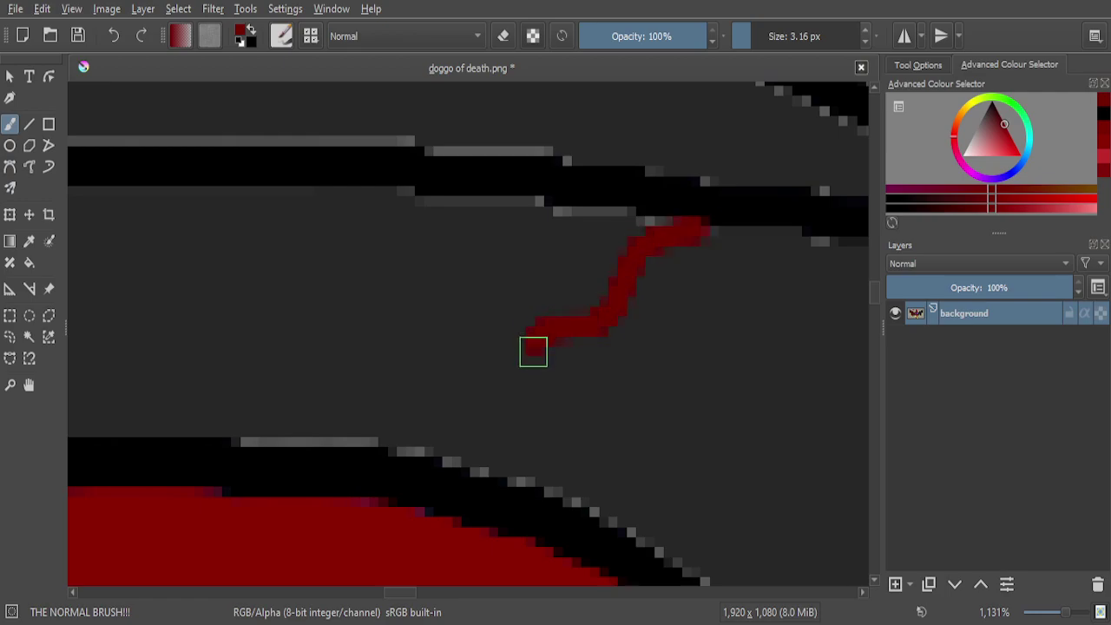
scroll(451, 308, down, 6)
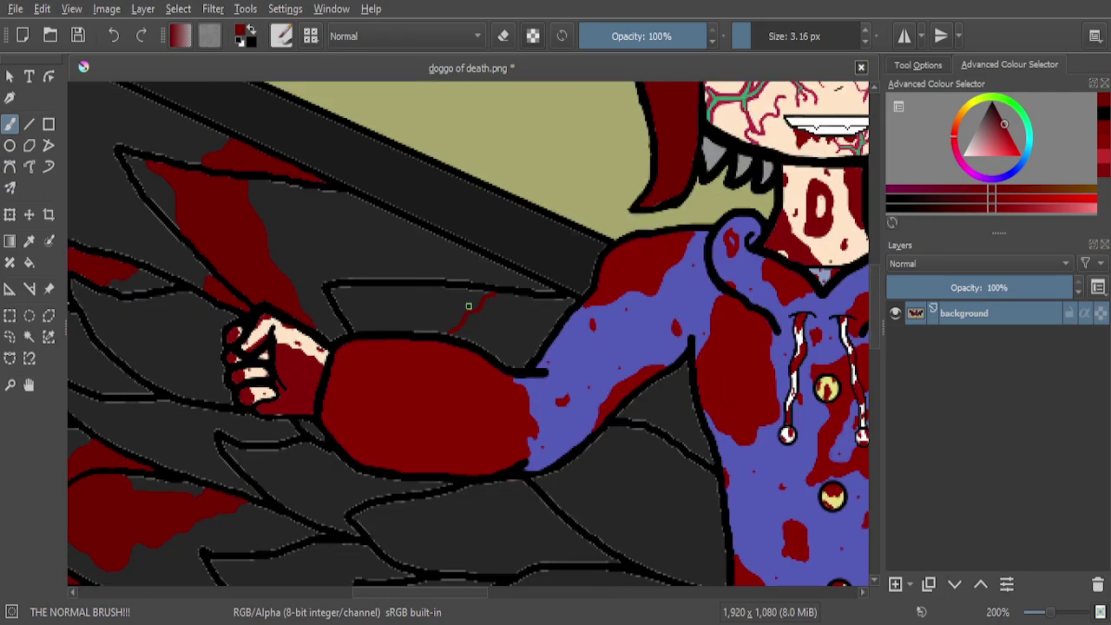
scroll(486, 315, up, 4)
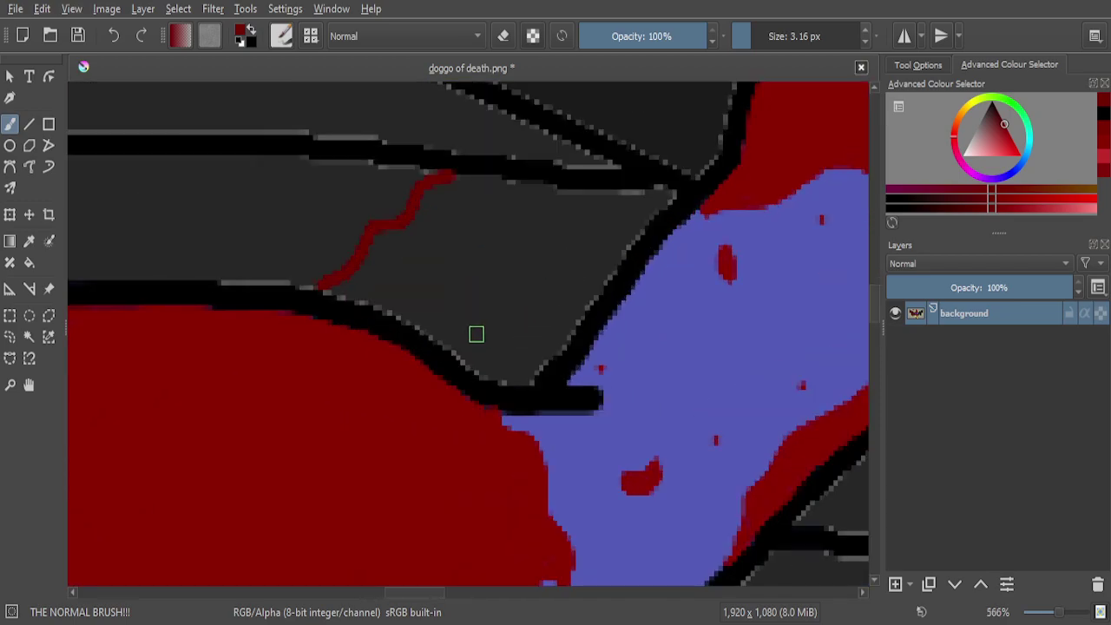
scroll(335, 271, down, 3)
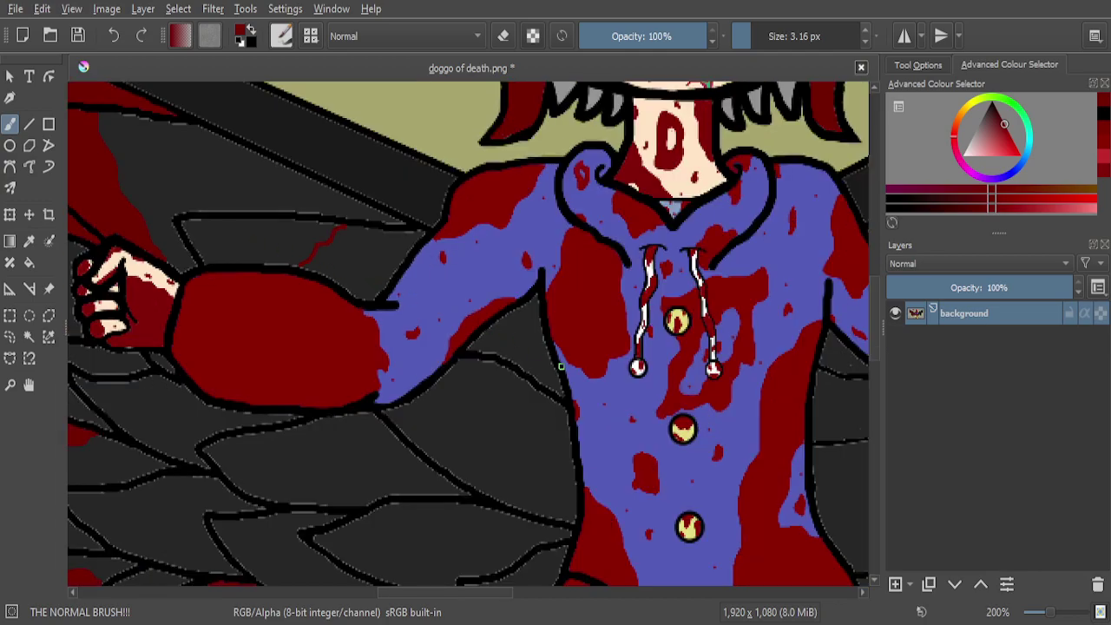
scroll(401, 331, down, 3)
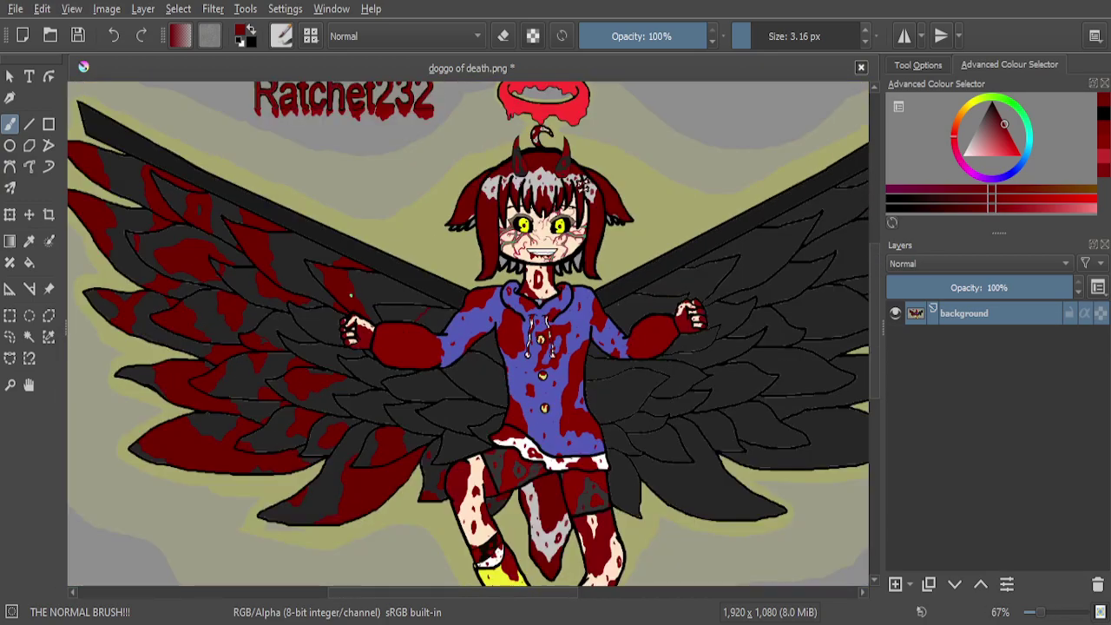
Set the brush size to 4.16 px and widen the wavy line into a solid dark red patch reaching the forearm outline
scroll(351, 295, up, 4)
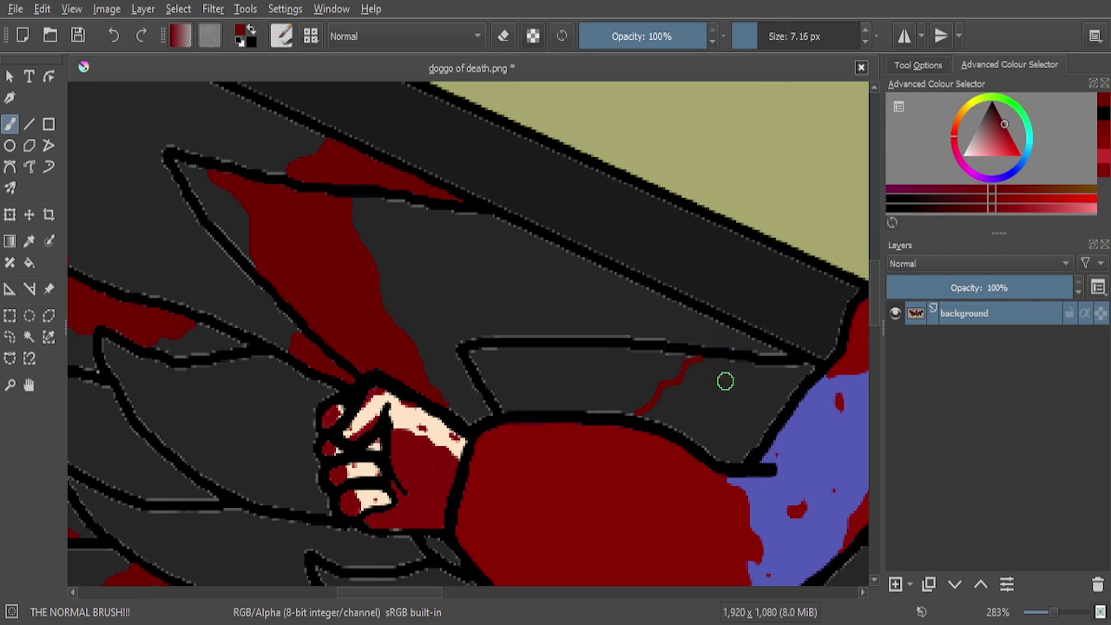
scroll(726, 381, up, 4)
scroll(694, 310, up, 2)
mouse_move(686, 310)
mouse_down()
mouse_move(515, 311)
mouse_move(496, 346)
mouse_move(409, 391)
mouse_move(416, 365)
mouse_move(454, 336)
mouse_move(388, 449)
mouse_move(452, 372)
mouse_up()
scroll(460, 365, down, 3)
scroll(434, 422, up, 3)
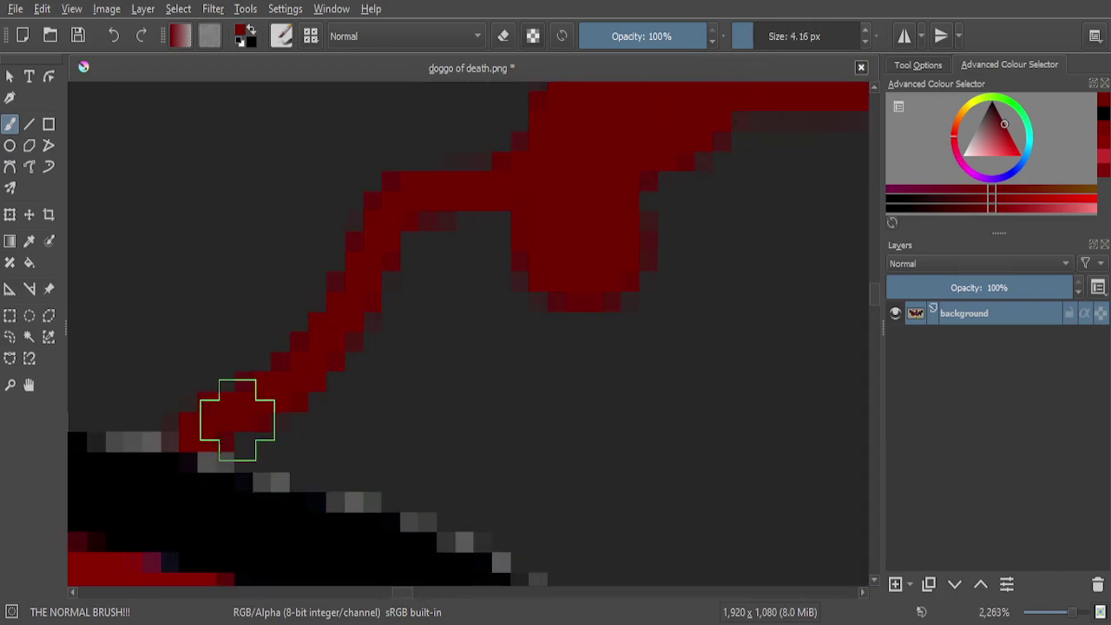
mouse_move(211, 442)
mouse_down()
mouse_move(423, 501)
mouse_move(584, 580)
mouse_move(494, 491)
mouse_move(415, 455)
mouse_move(282, 428)
mouse_move(363, 360)
mouse_move(440, 210)
mouse_move(410, 318)
mouse_move(355, 440)
mouse_move(498, 231)
mouse_move(536, 145)
mouse_move(496, 160)
mouse_move(408, 242)
mouse_move(397, 315)
mouse_move(402, 393)
mouse_move(545, 221)
mouse_move(495, 359)
mouse_move(437, 426)
mouse_move(472, 372)
mouse_move(582, 279)
mouse_move(532, 455)
mouse_move(490, 440)
mouse_move(510, 408)
mouse_move(520, 418)
mouse_move(544, 310)
mouse_move(666, 474)
mouse_move(555, 486)
mouse_up()
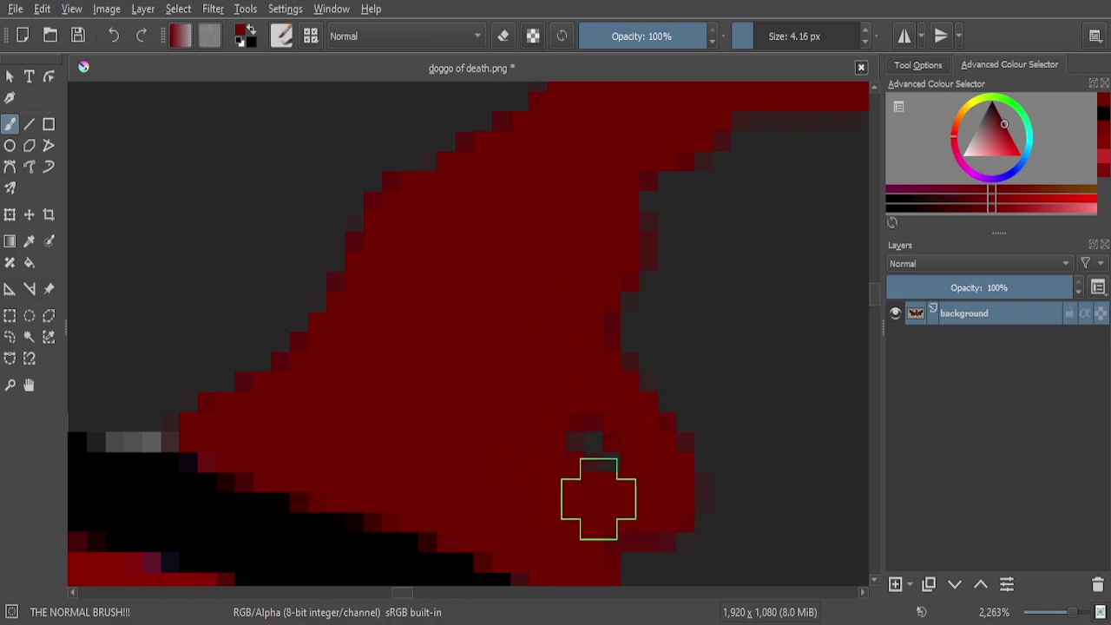
scroll(590, 399, down, 4)
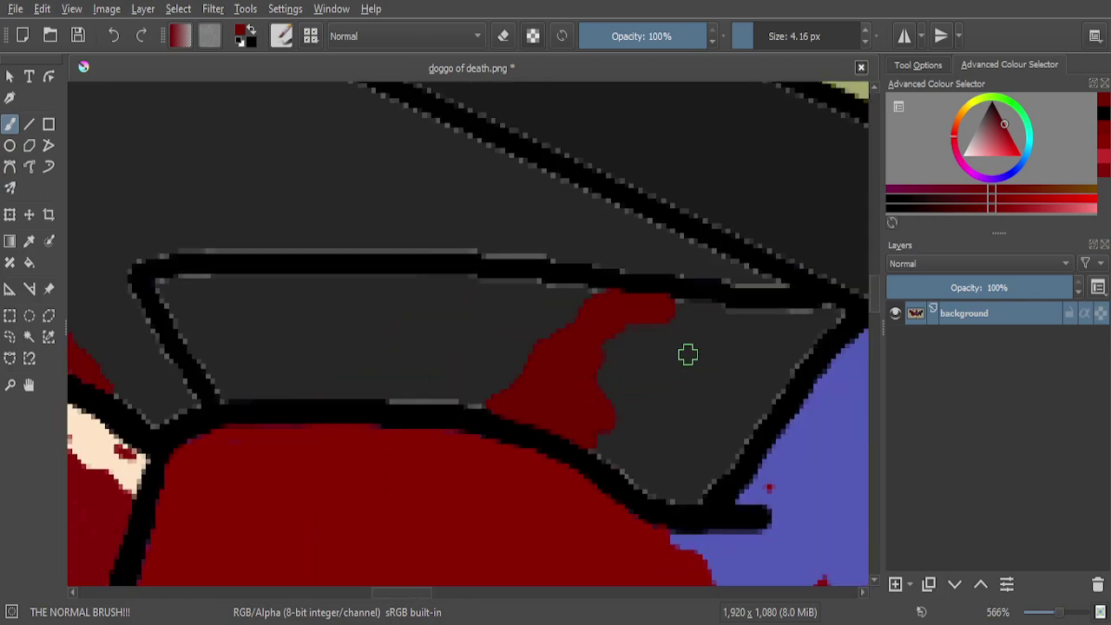
Extend the patch in dark red along the feather's upper outline toward the shoulder and fill the extension
scroll(774, 319, up, 4)
mouse_move(774, 317)
mouse_down()
mouse_move(365, 316)
mouse_move(330, 275)
mouse_move(490, 268)
mouse_move(527, 298)
mouse_move(564, 299)
mouse_move(532, 295)
mouse_move(325, 342)
mouse_move(446, 369)
mouse_move(598, 375)
mouse_move(478, 393)
mouse_up()
mouse_move(463, 408)
mouse_down()
mouse_move(381, 469)
mouse_move(313, 471)
mouse_move(411, 393)
mouse_move(438, 392)
mouse_move(315, 412)
mouse_move(257, 448)
mouse_move(249, 441)
mouse_move(293, 381)
mouse_move(258, 365)
mouse_move(65, 375)
mouse_move(254, 427)
mouse_move(347, 363)
mouse_up()
scroll(346, 364, down, 4)
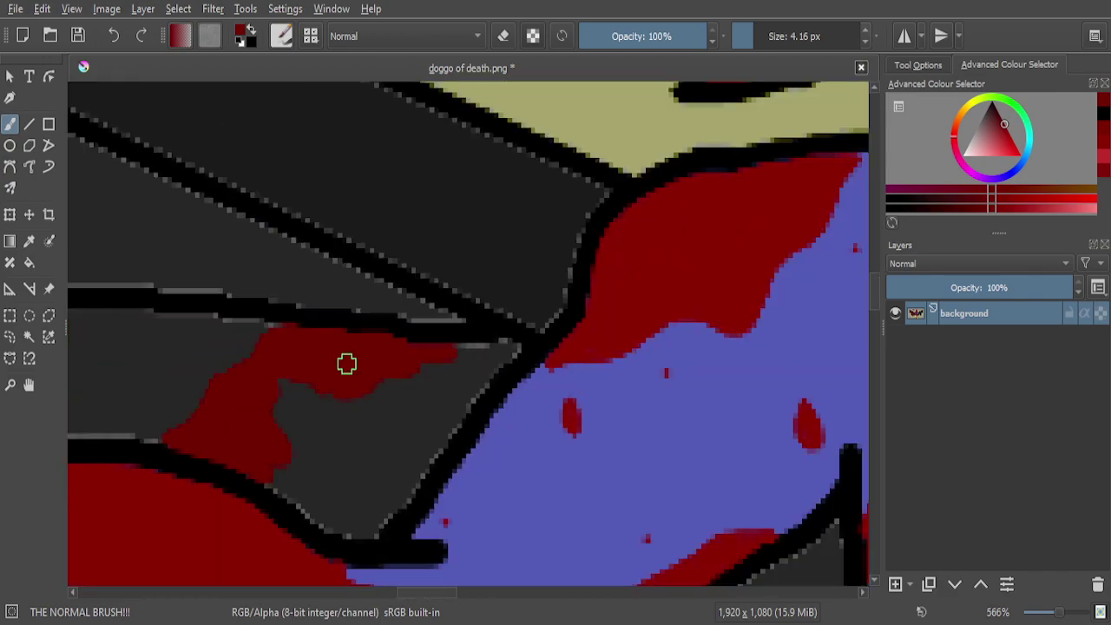
scroll(313, 516, up, 6)
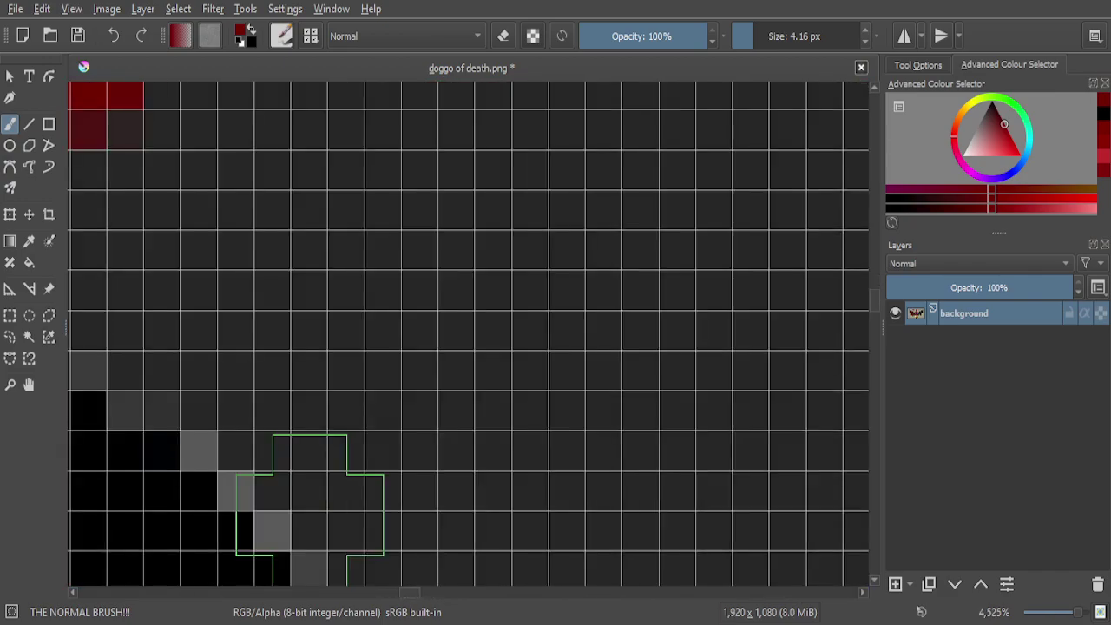
Extend the dark red patch along the forearm outline down to the feather's lower corner near the sleeve
scroll(377, 346, down, 4)
scroll(339, 392, up, 4)
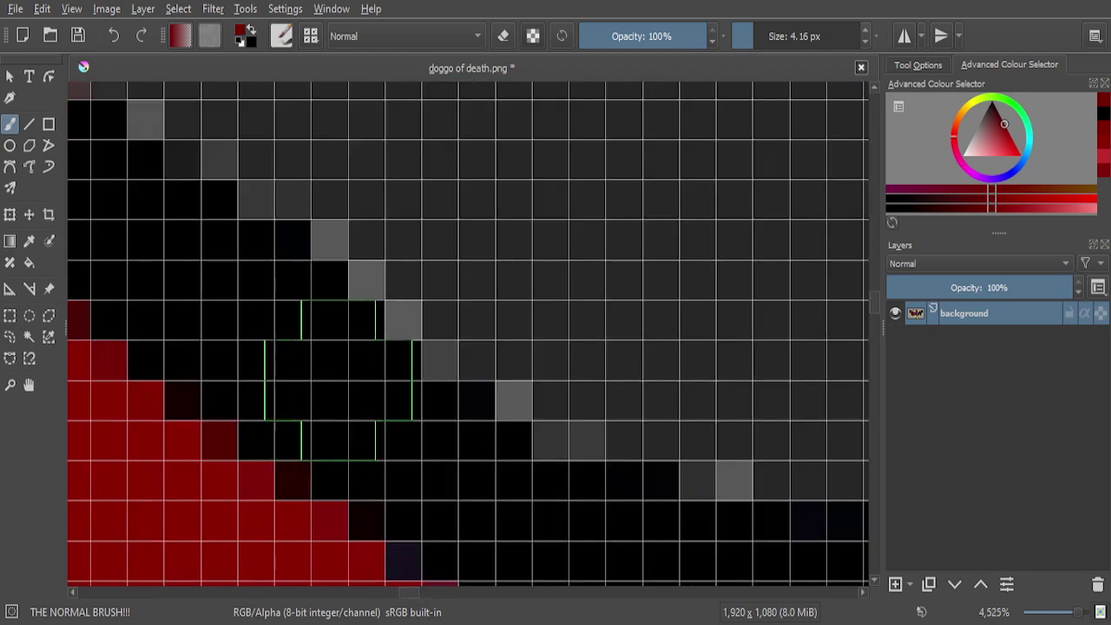
mouse_move(482, 219)
mouse_down()
mouse_move(563, 263)
mouse_move(528, 260)
mouse_up()
mouse_move(373, 206)
mouse_down()
mouse_move(493, 319)
mouse_move(624, 399)
mouse_move(731, 434)
mouse_move(714, 398)
mouse_up()
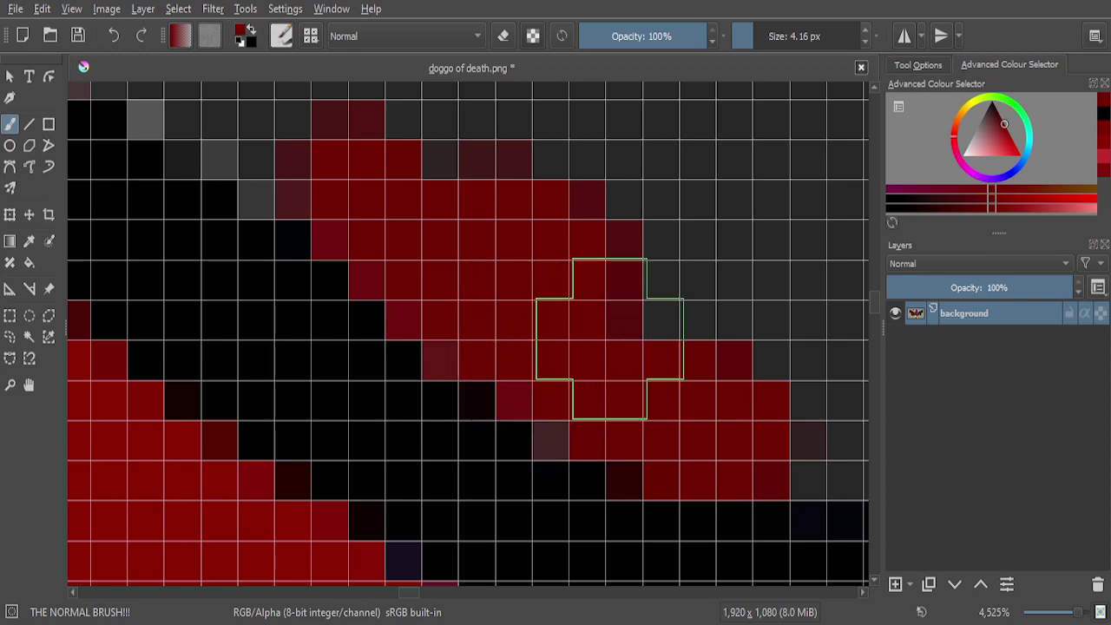
scroll(615, 335, down, 4)
scroll(536, 284, up, 3)
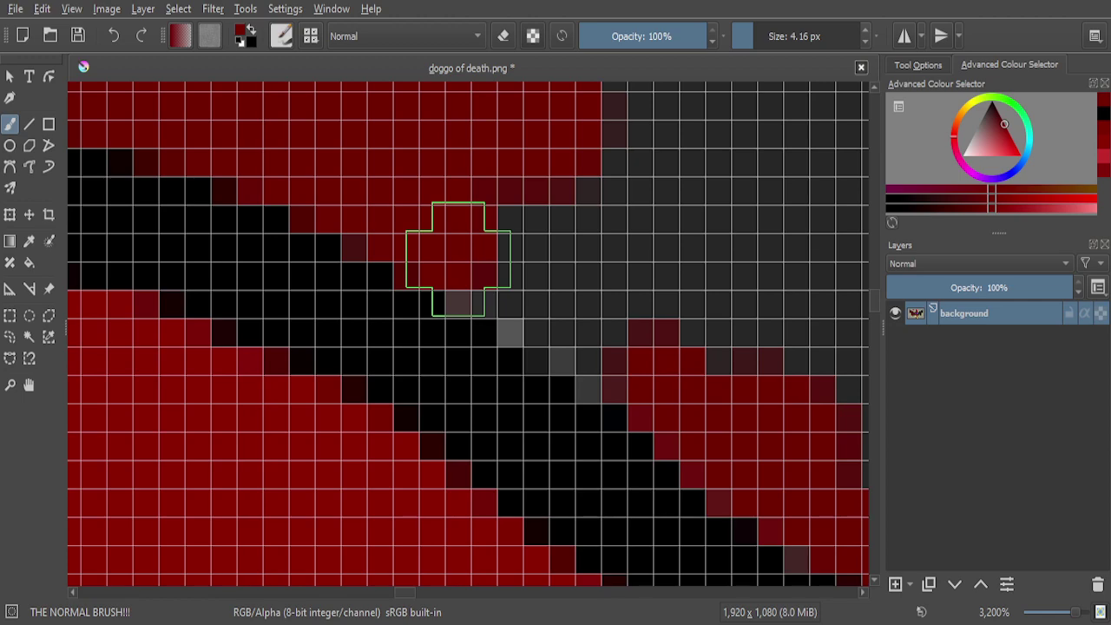
mouse_move(583, 335)
mouse_down()
mouse_move(651, 383)
mouse_move(512, 189)
mouse_move(535, 192)
mouse_move(717, 369)
mouse_up()
scroll(717, 369, down, 5)
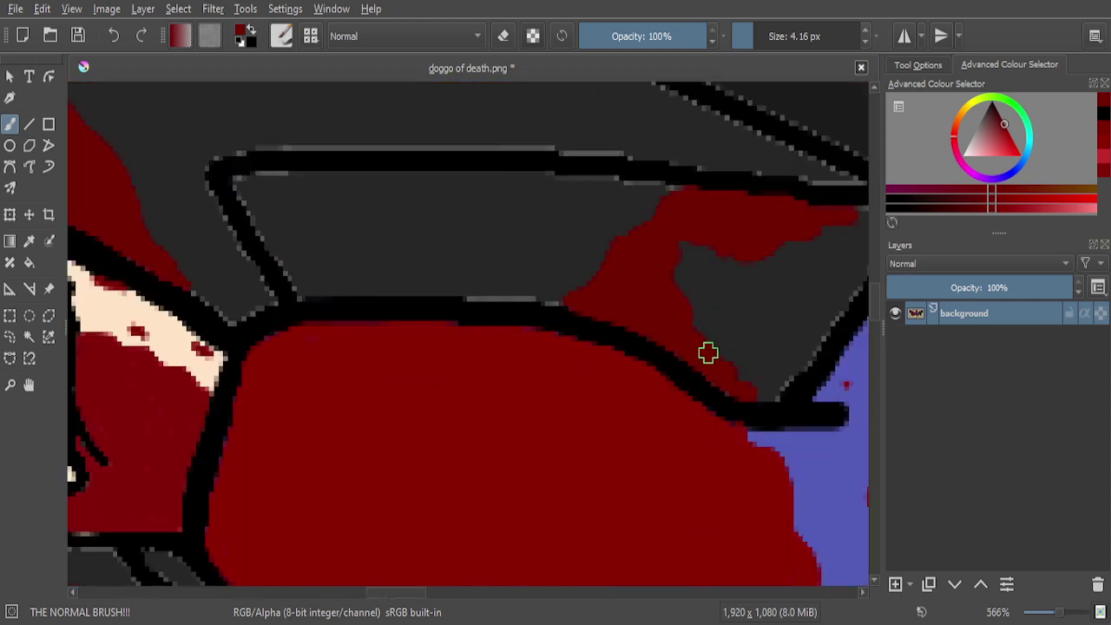
scroll(757, 379, up, 6)
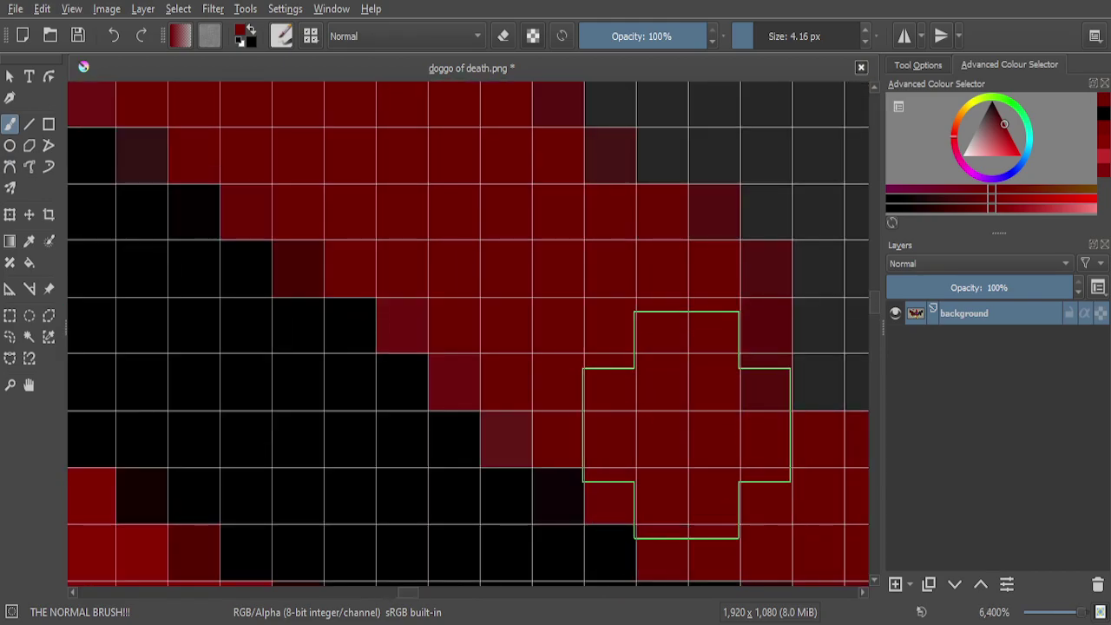
scroll(660, 422, down, 7)
Extend the patch in dark red along the feather's upper outline into the corner at the shoulder
scroll(777, 340, up, 8)
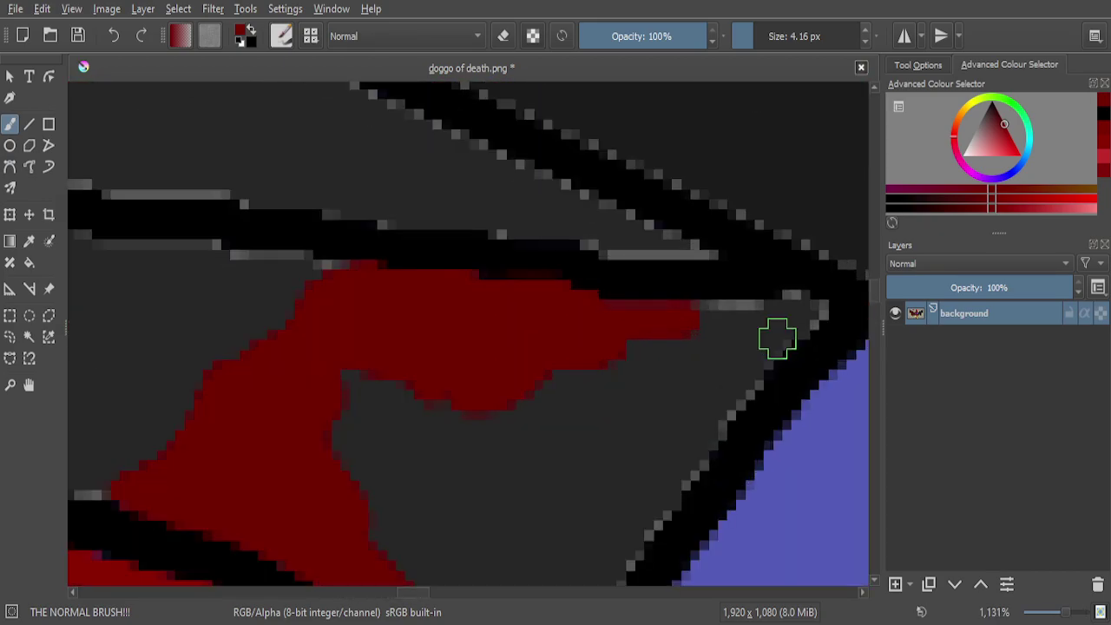
mouse_move(748, 267)
mouse_down()
mouse_move(617, 246)
mouse_move(376, 243)
mouse_move(687, 311)
mouse_move(744, 275)
mouse_move(694, 357)
mouse_move(693, 430)
mouse_move(669, 468)
mouse_move(612, 471)
mouse_move(578, 497)
mouse_move(564, 456)
mouse_move(526, 422)
mouse_move(208, 441)
mouse_move(338, 394)
mouse_up()
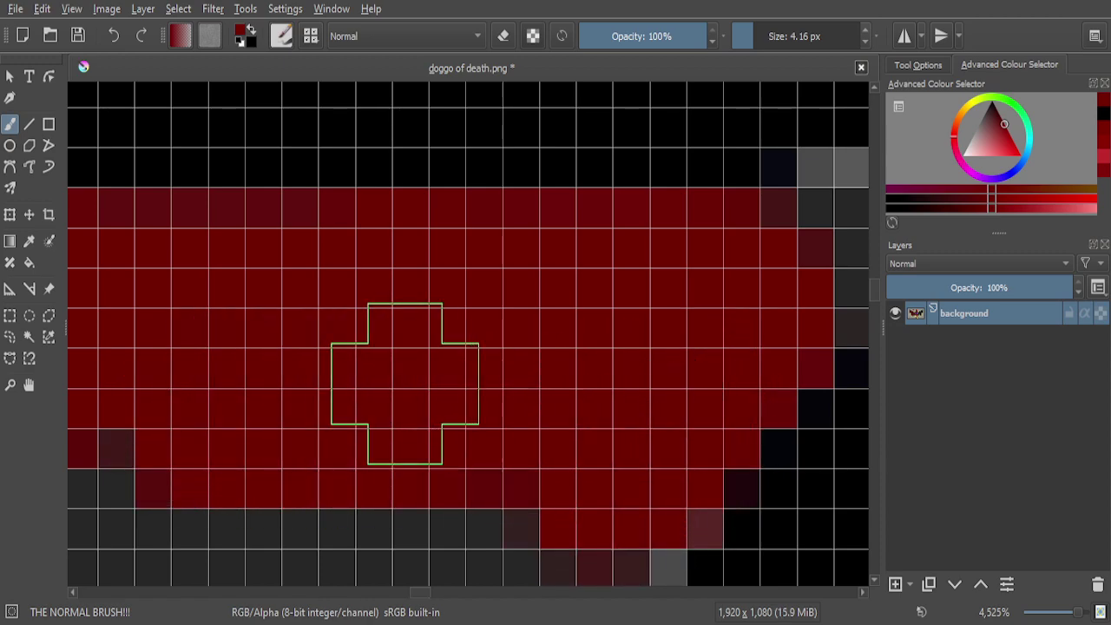
scroll(434, 385, down, 5)
Paint a dark red band down the feather's edge along the blue sleeve outline, starting from the shoulder corner
scroll(462, 435, up, 4)
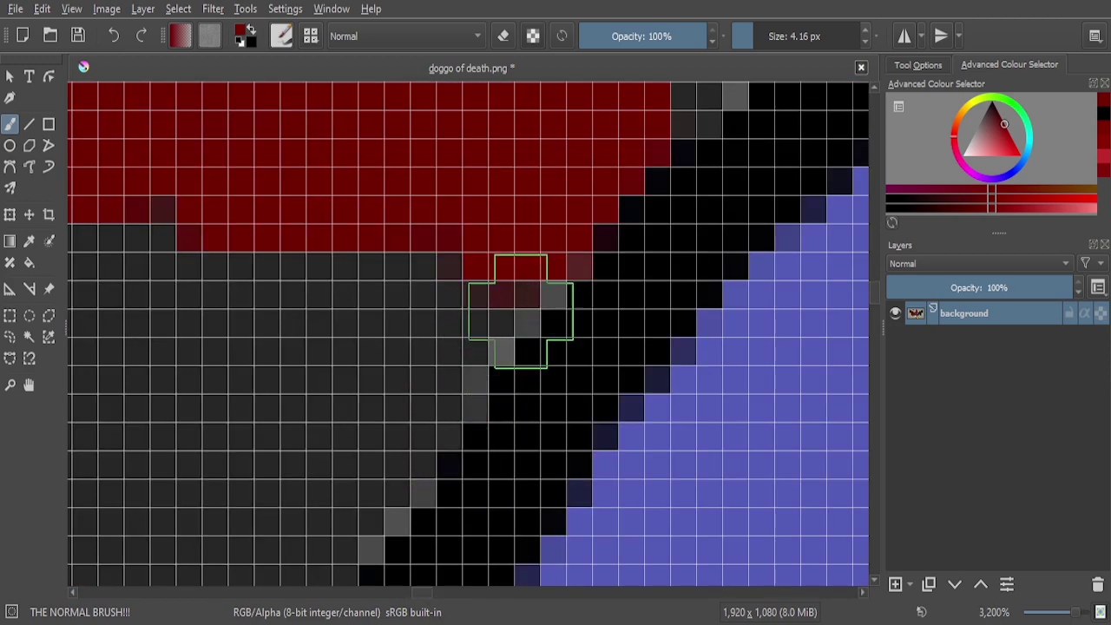
mouse_move(552, 252)
mouse_down()
mouse_move(480, 335)
mouse_move(397, 486)
mouse_move(325, 545)
mouse_up()
scroll(408, 373, down, 6)
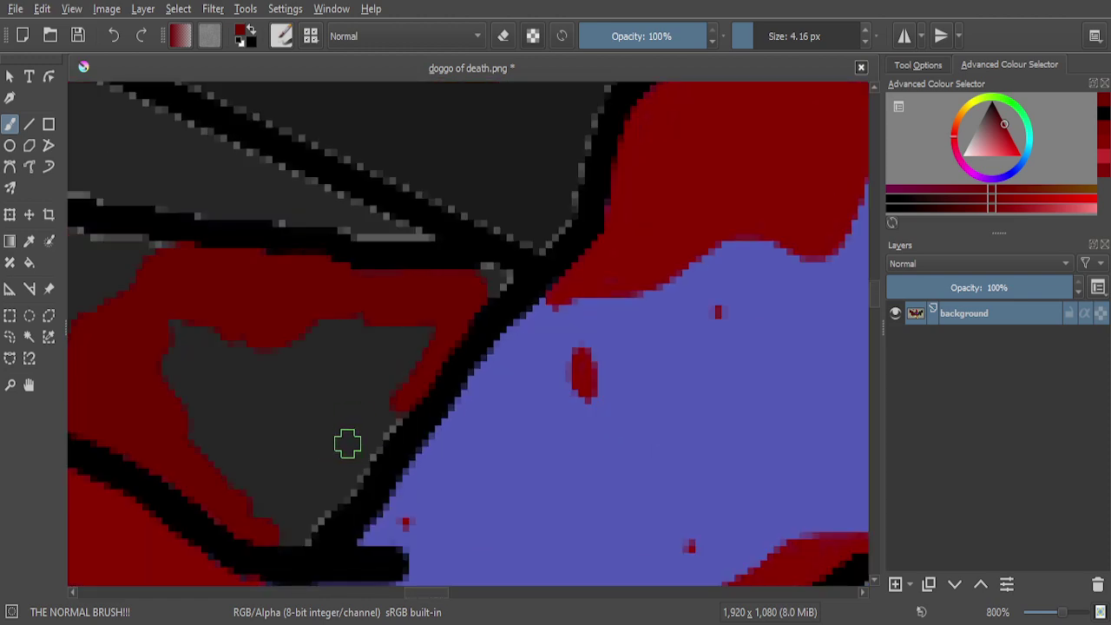
scroll(404, 404, up, 6)
mouse_move(545, 272)
mouse_down()
mouse_move(447, 409)
mouse_move(434, 457)
mouse_move(360, 520)
mouse_up()
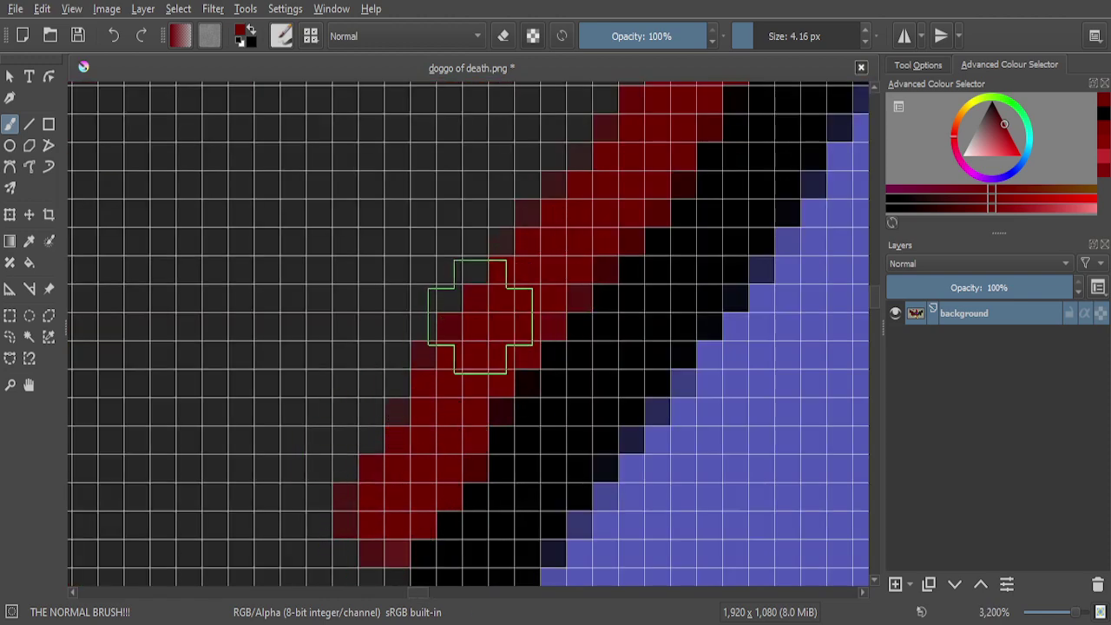
scroll(446, 318, down, 6)
scroll(397, 385, up, 5)
mouse_move(550, 322)
mouse_down()
mouse_move(533, 408)
mouse_move(408, 476)
mouse_up()
Join the sleeve-side band to the forearm-side patch by filling the feather's lower corner with dark red
scroll(408, 476, down, 5)
scroll(439, 376, up, 6)
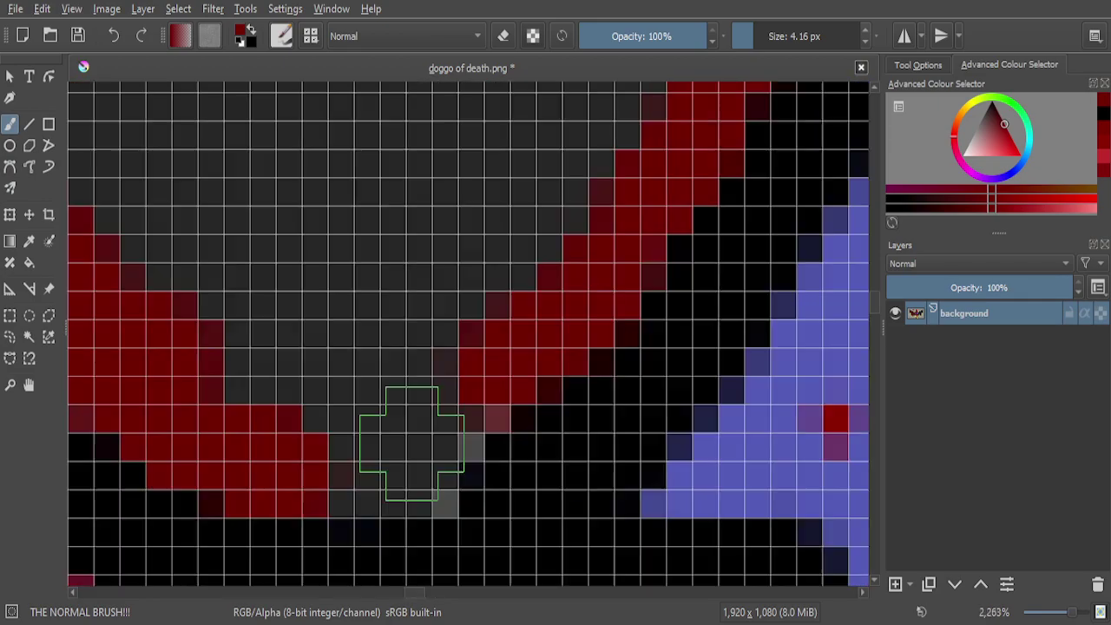
mouse_move(453, 444)
mouse_down()
mouse_move(419, 497)
mouse_move(282, 497)
mouse_move(422, 456)
mouse_move(435, 479)
mouse_up()
scroll(396, 404, down, 3)
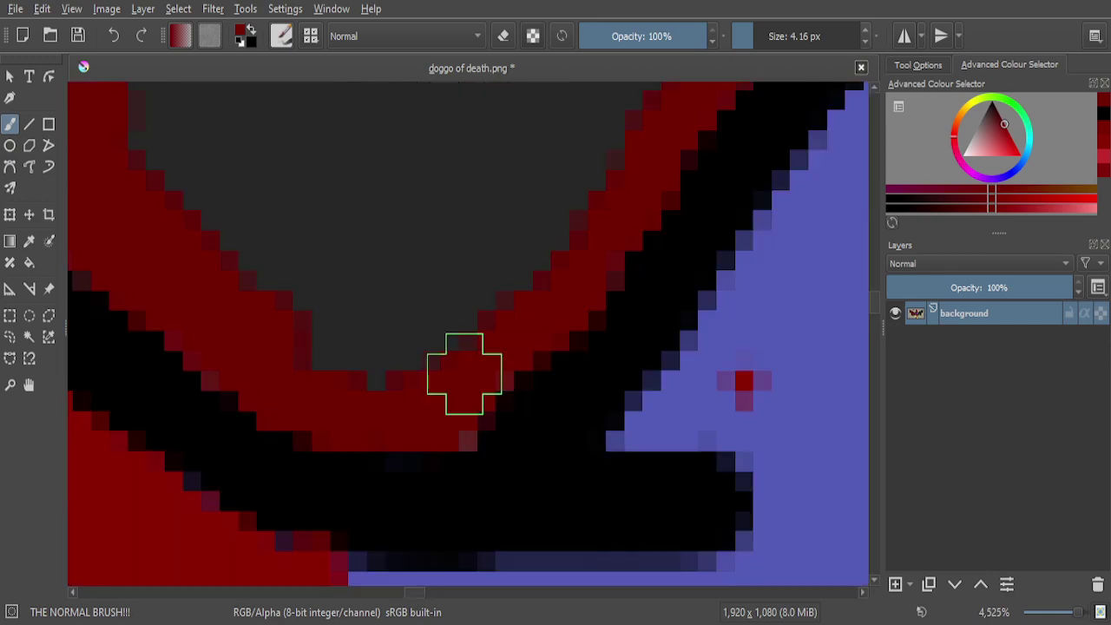
mouse_move(444, 404)
mouse_down()
mouse_move(299, 358)
mouse_move(291, 326)
mouse_move(482, 309)
mouse_up()
scroll(459, 365, down, 4)
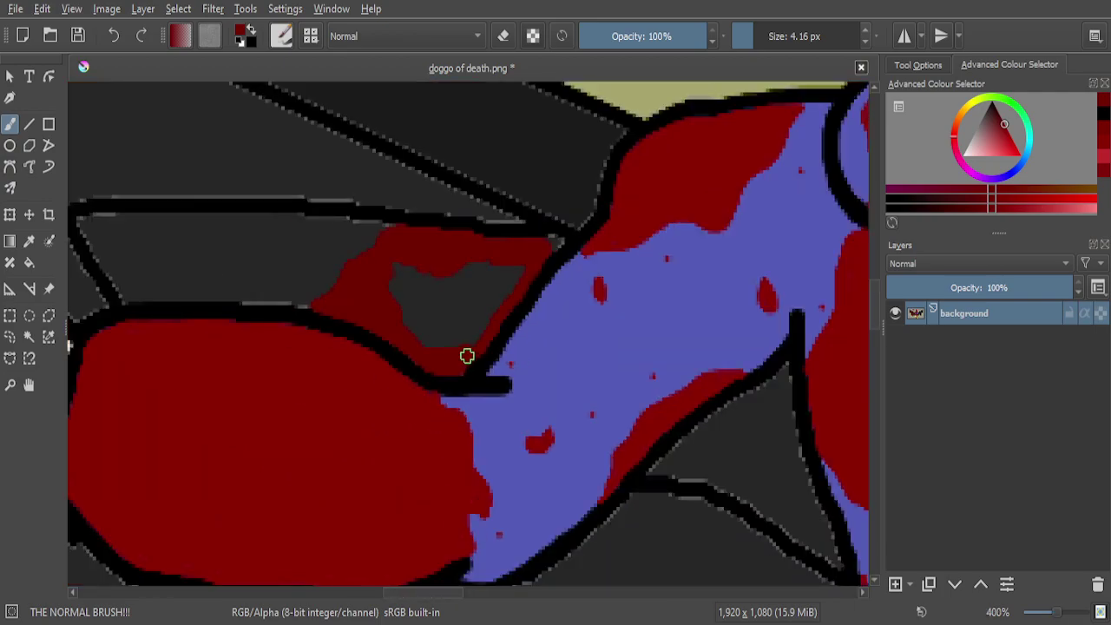
Smooth the notch at the upper end of the enclosed dark gap with dark red
scroll(421, 265, up, 1)
mouse_move(396, 263)
mouse_down()
mouse_move(311, 385)
mouse_move(354, 261)
mouse_up()
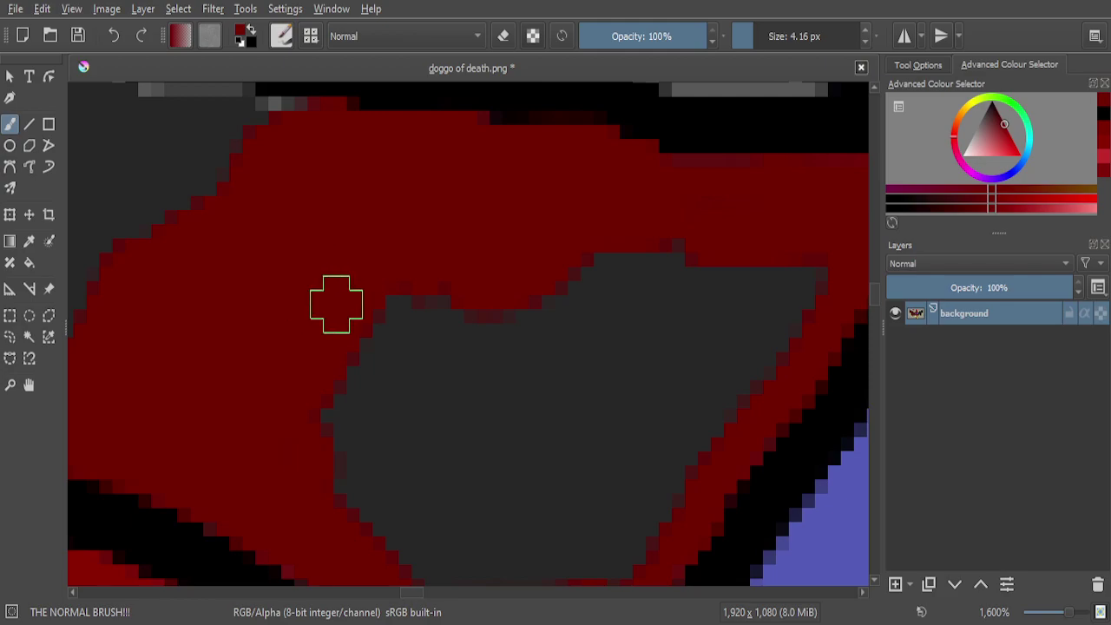
scroll(334, 304, down, 4)
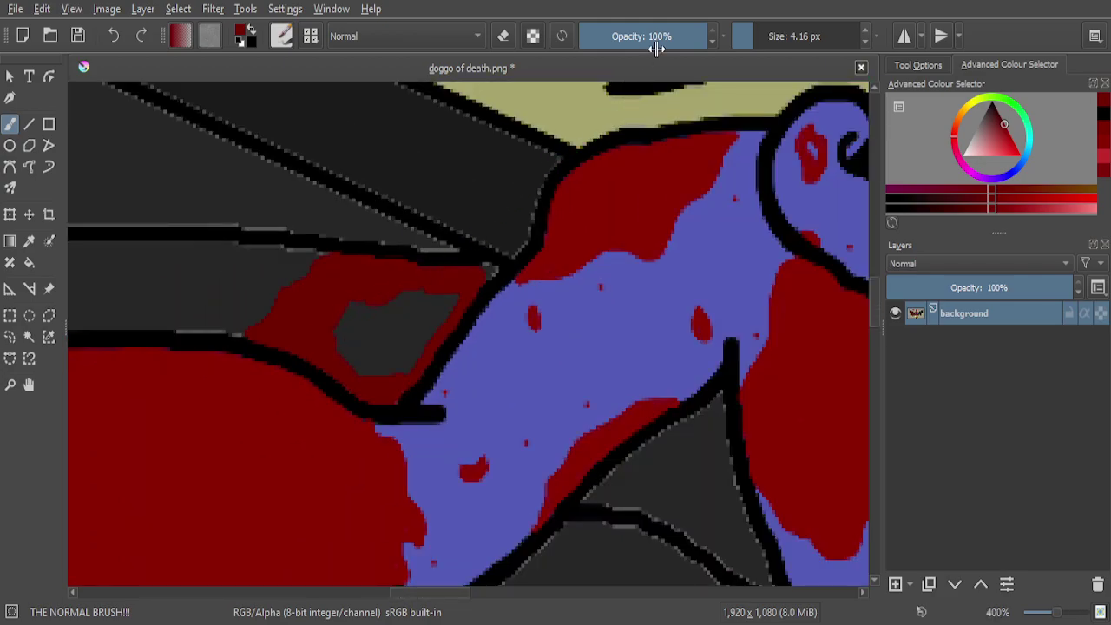
Try a dark red stroke along the enclosed gap's upper edge at 60% opacity with a 9.16 px brush
scroll(602, 248, down, 4)
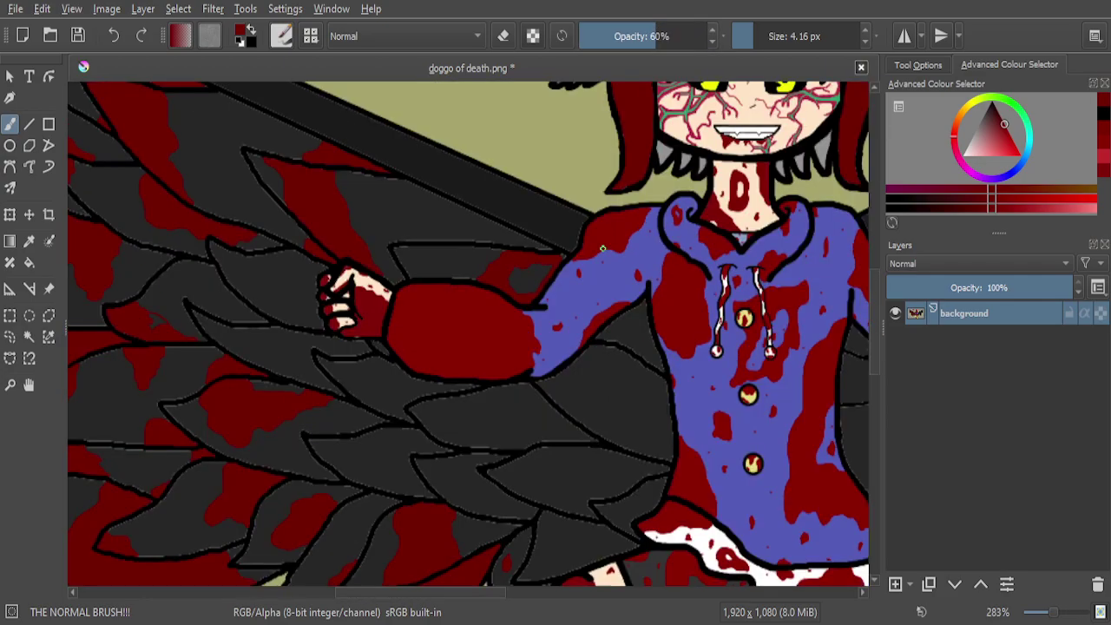
scroll(565, 270, up, 4)
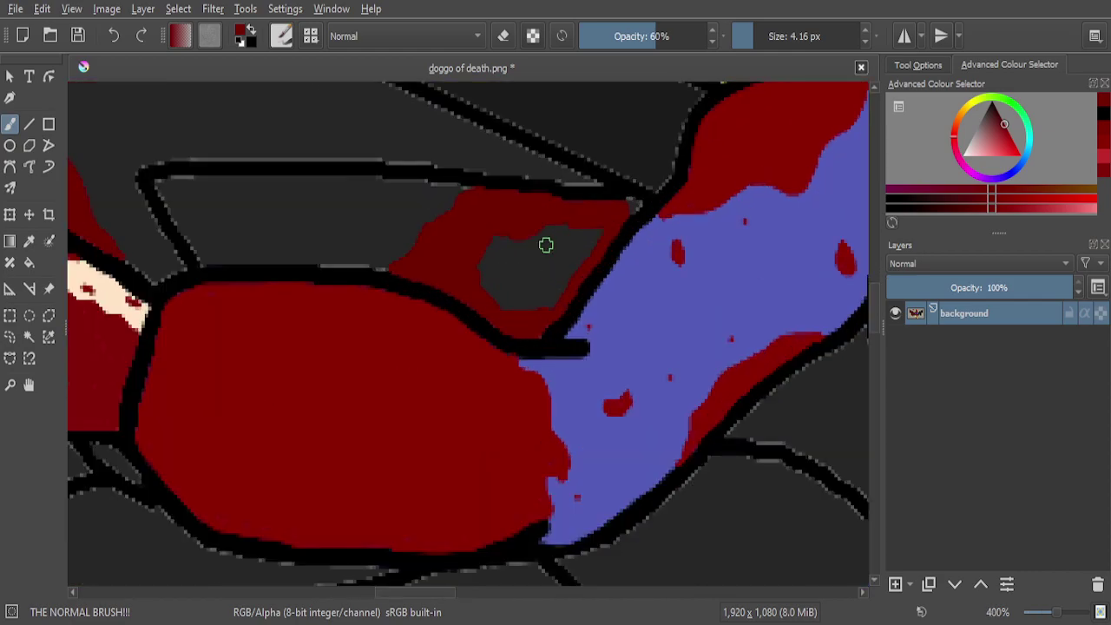
scroll(545, 245, up, 3)
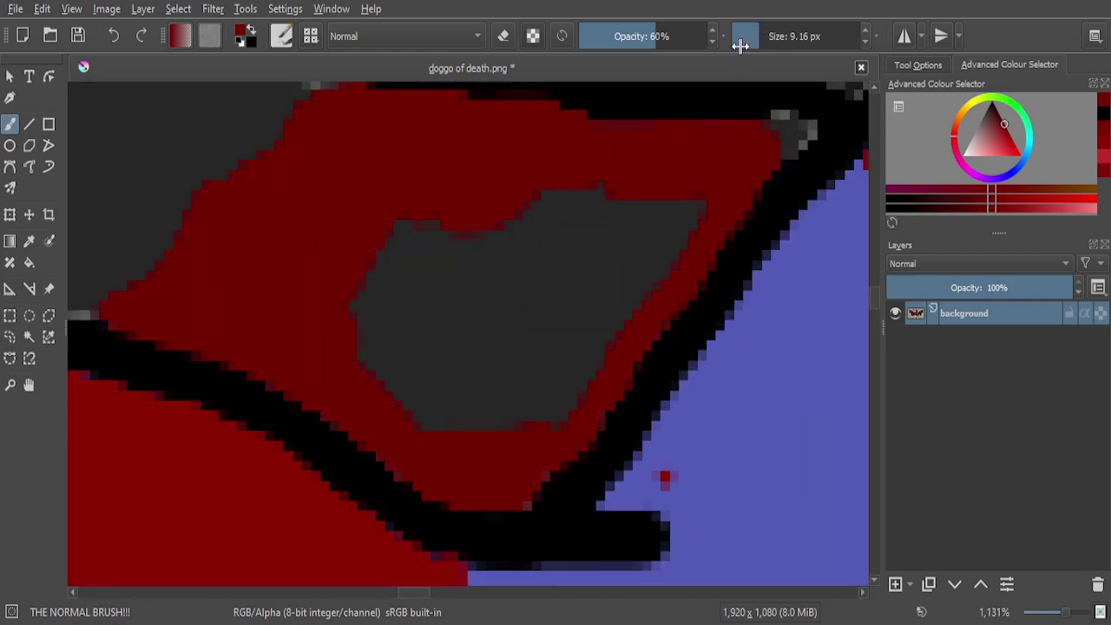
drag(639, 185, 526, 228)
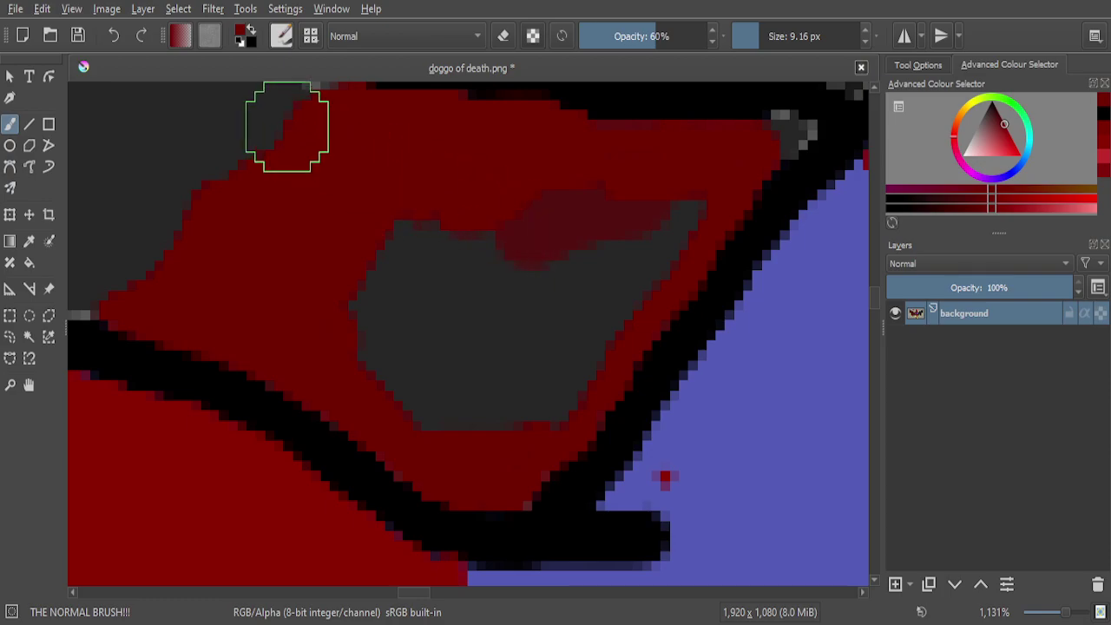
click(116, 35)
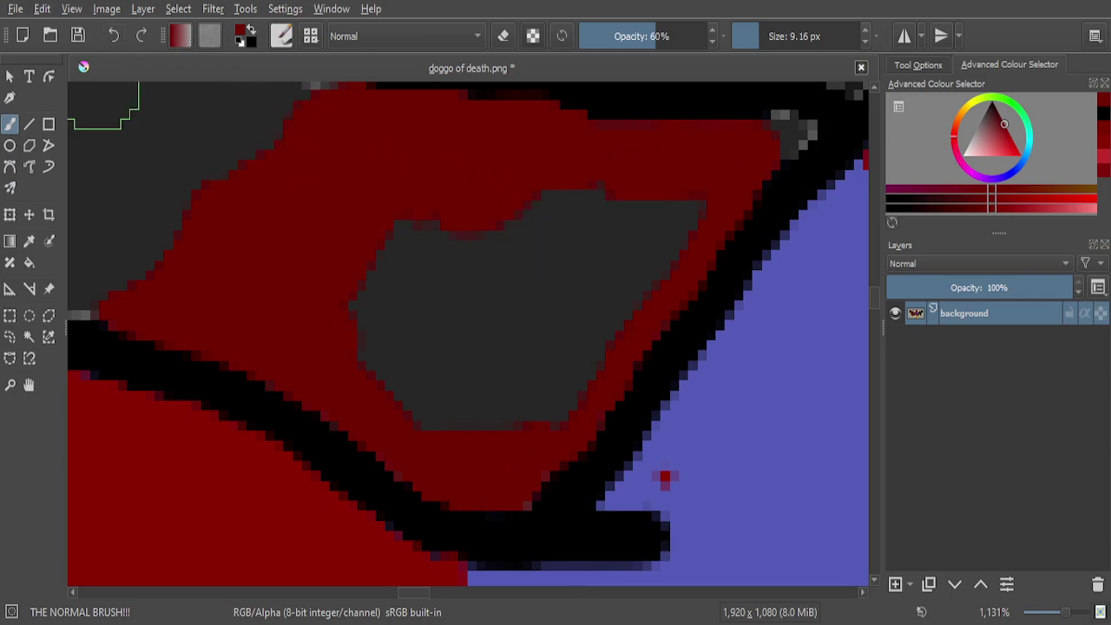
Paint a 60% opacity dark red stroke over the hand-side edge of the enclosed gap
click(29, 242)
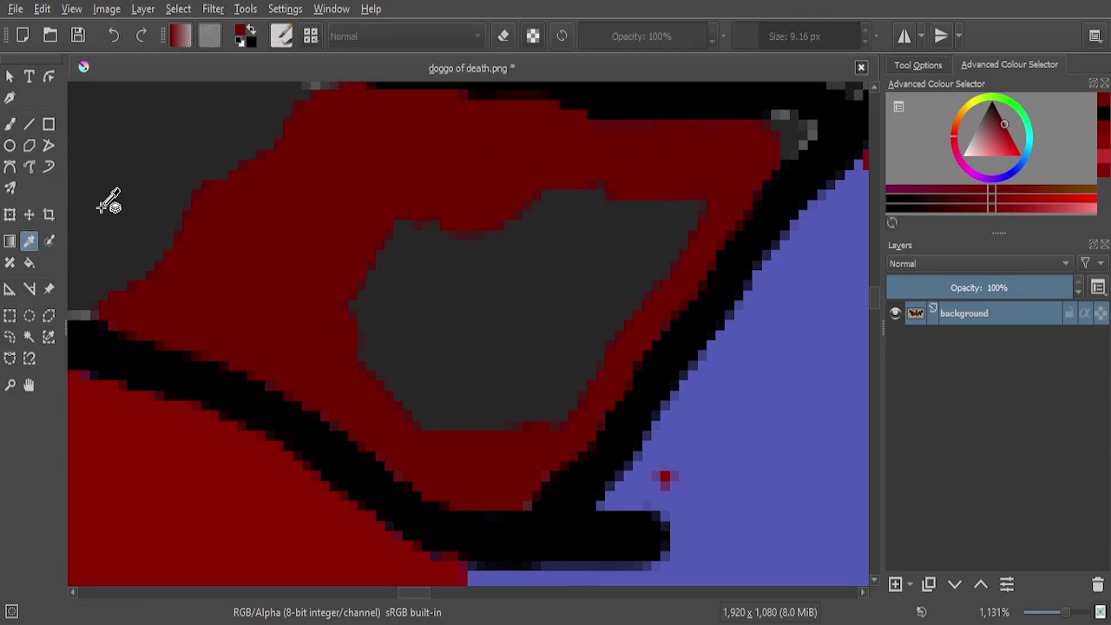
click(10, 127)
click(417, 257)
mouse_move(418, 258)
mouse_down()
mouse_move(369, 326)
mouse_move(375, 235)
mouse_move(392, 217)
mouse_move(331, 282)
mouse_move(379, 289)
mouse_up()
scroll(379, 289, down, 3)
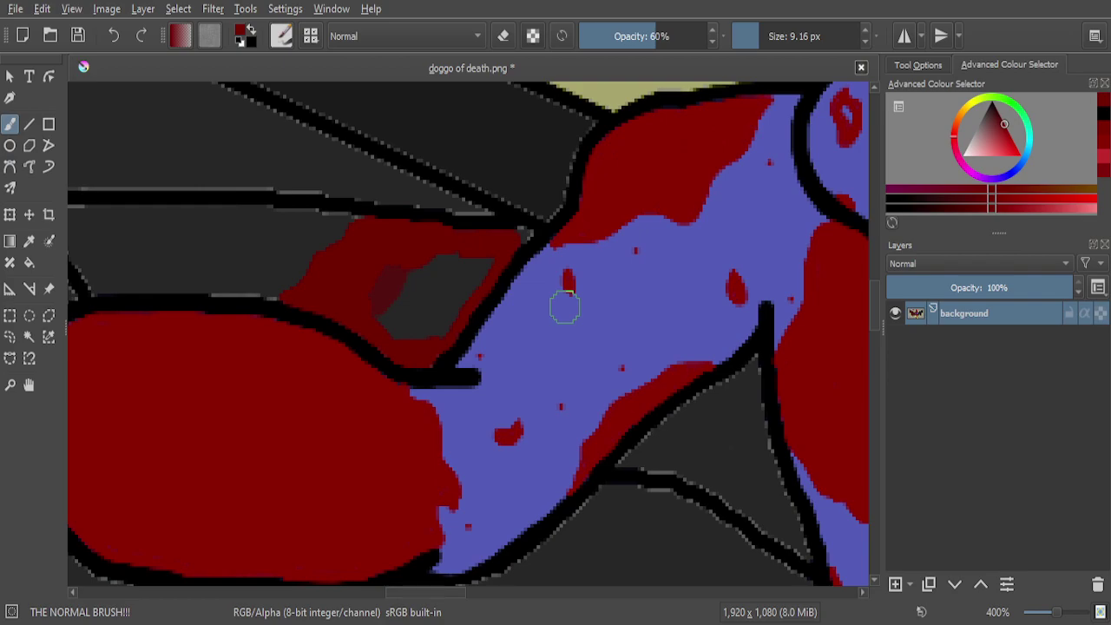
Set the brush to 100% opacity and 14.16 px, and fill the enclosed gap in the feather patch with solid dark red
scroll(564, 306, down, 1)
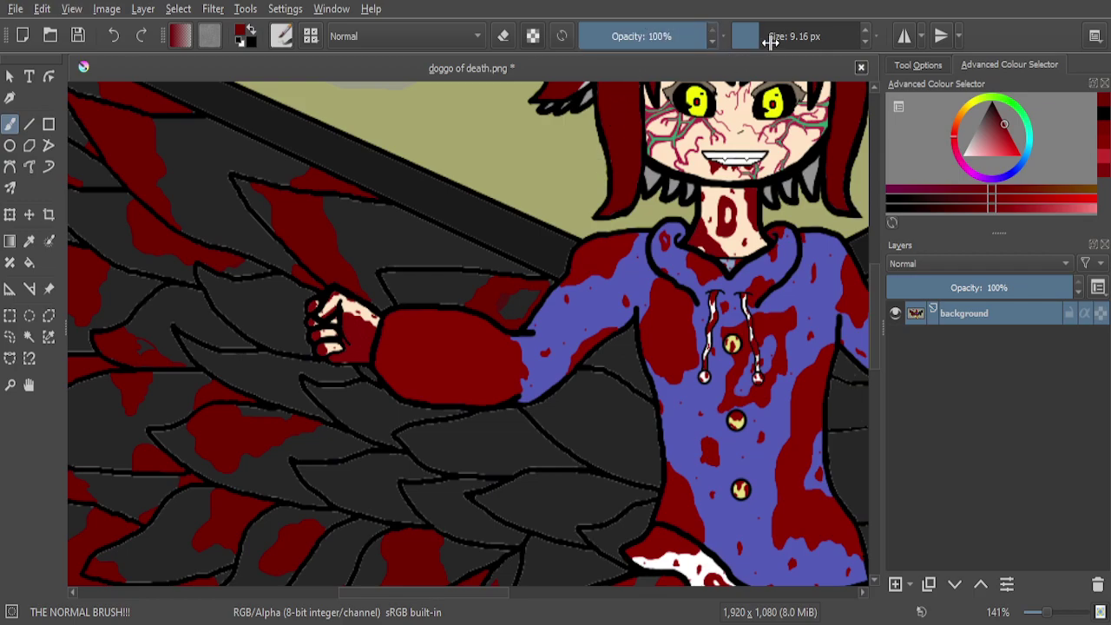
scroll(539, 270, up, 5)
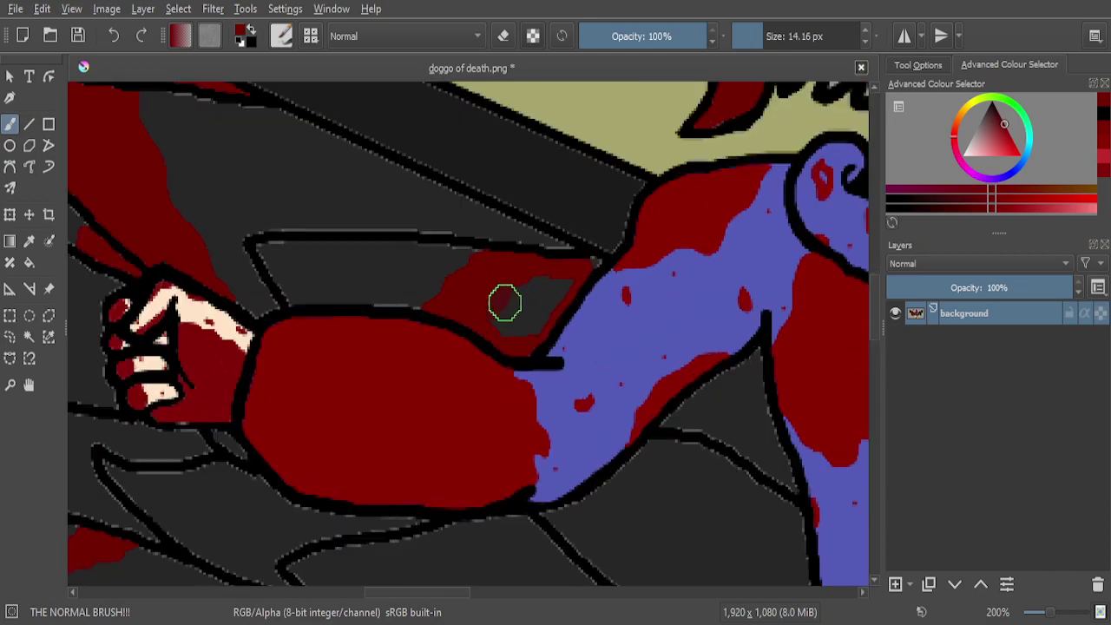
mouse_move(503, 297)
mouse_down()
mouse_move(534, 267)
mouse_move(471, 323)
mouse_move(474, 261)
mouse_move(517, 270)
mouse_move(529, 299)
mouse_move(510, 344)
mouse_move(475, 316)
mouse_up()
scroll(475, 315, up, 5)
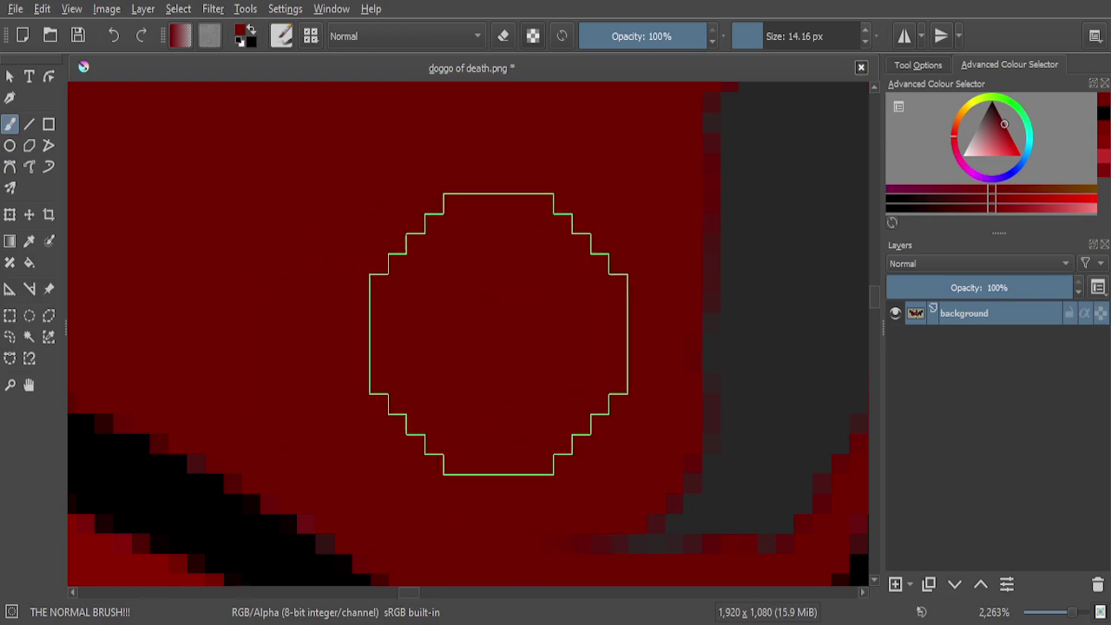
scroll(553, 328, down, 1)
scroll(670, 282, up, 3)
mouse_move(634, 250)
mouse_down()
mouse_move(399, 293)
mouse_move(364, 323)
mouse_move(378, 362)
mouse_move(528, 365)
mouse_move(589, 323)
mouse_move(563, 334)
mouse_move(501, 422)
mouse_move(442, 426)
mouse_up()
scroll(461, 299, down, 1)
scroll(457, 356, down, 2)
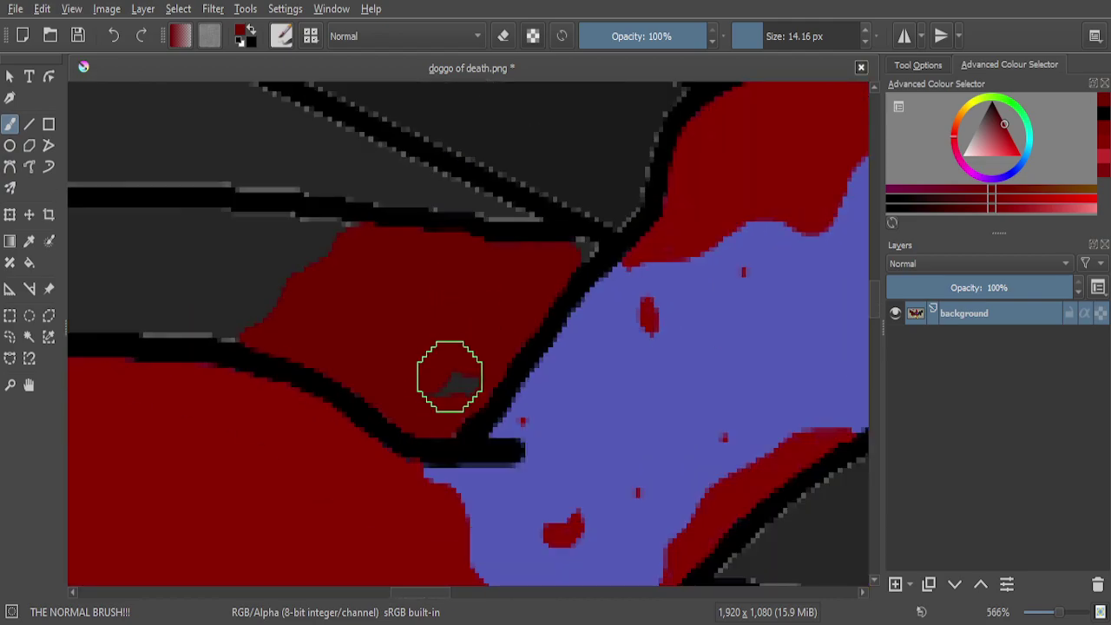
scroll(449, 375, up, 4)
mouse_move(471, 347)
mouse_down()
mouse_move(469, 379)
mouse_move(347, 384)
mouse_up()
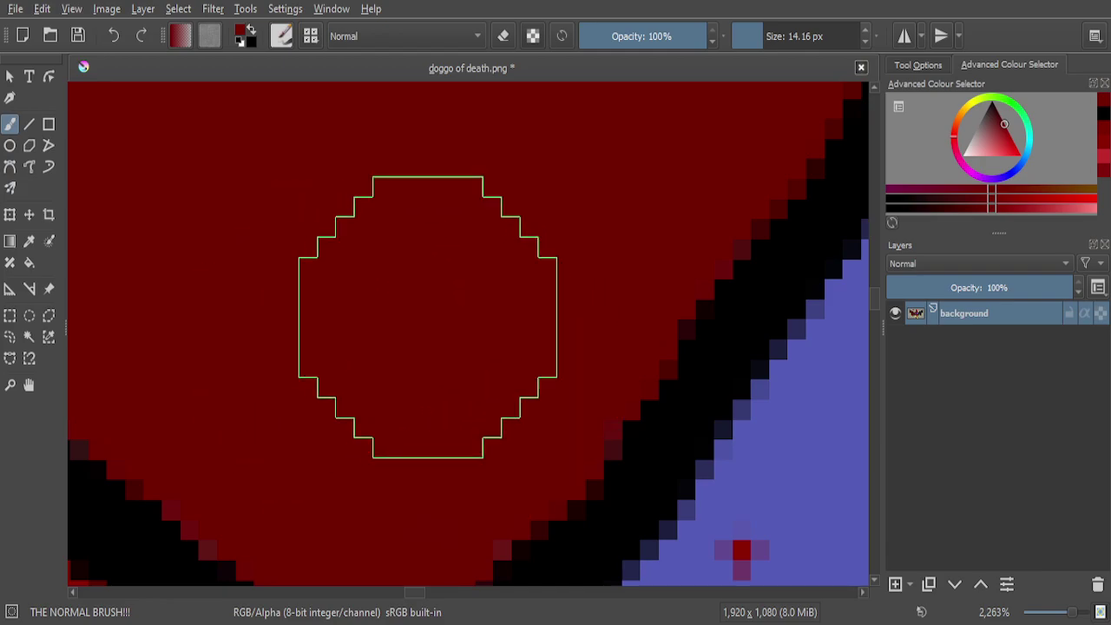
scroll(536, 315, down, 9)
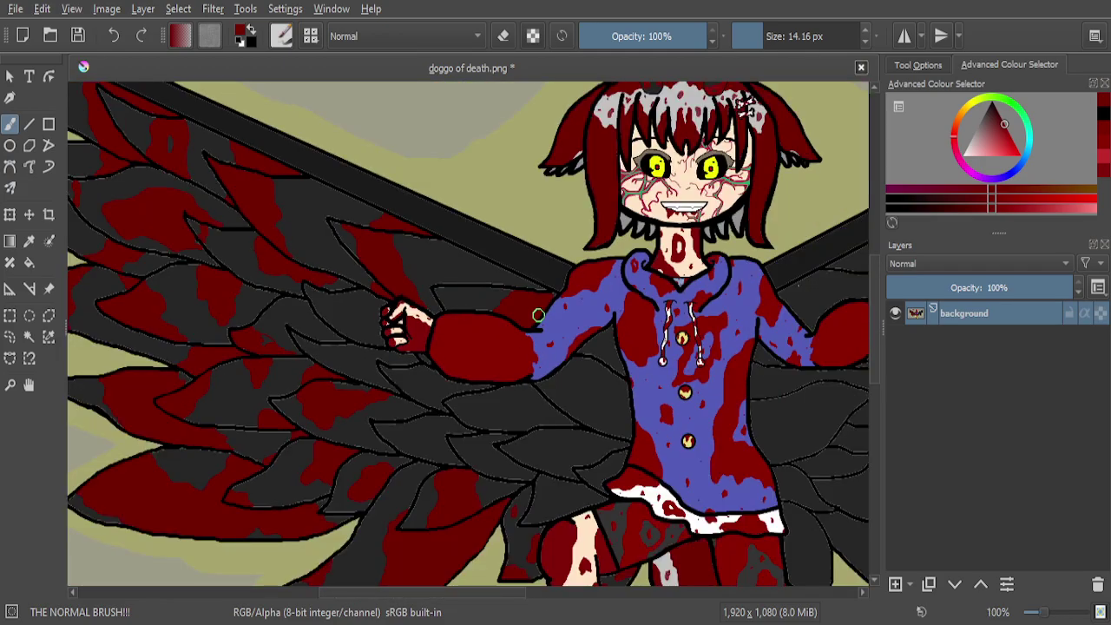
Try a short curved dark red stroke with a 6.16 px brush in the feather beneath the armpit
scroll(538, 315, down, 2)
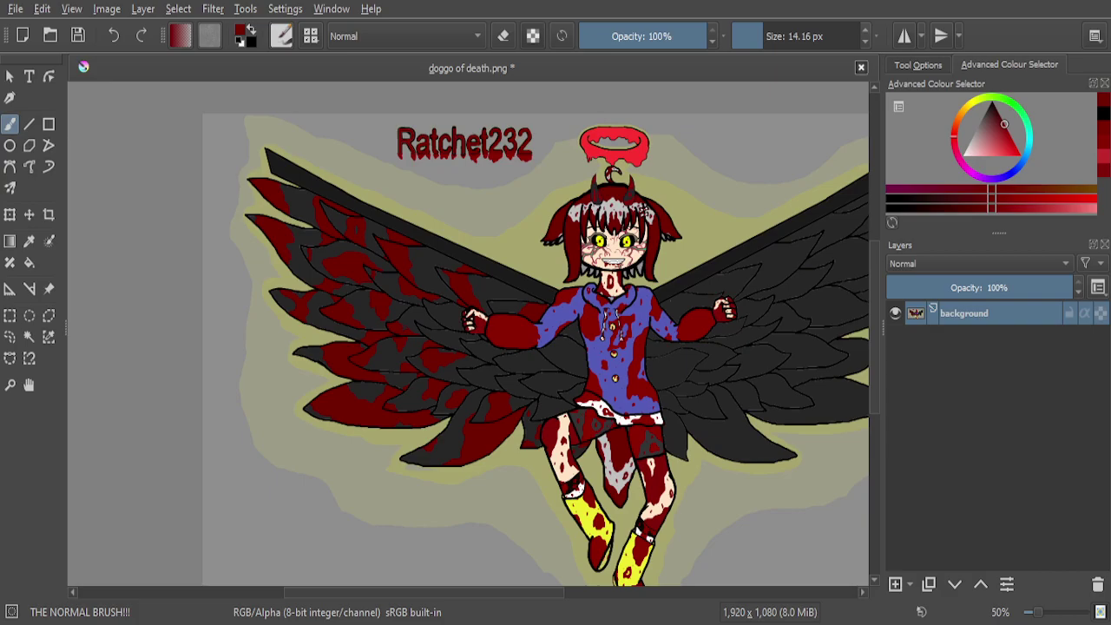
scroll(549, 402, up, 5)
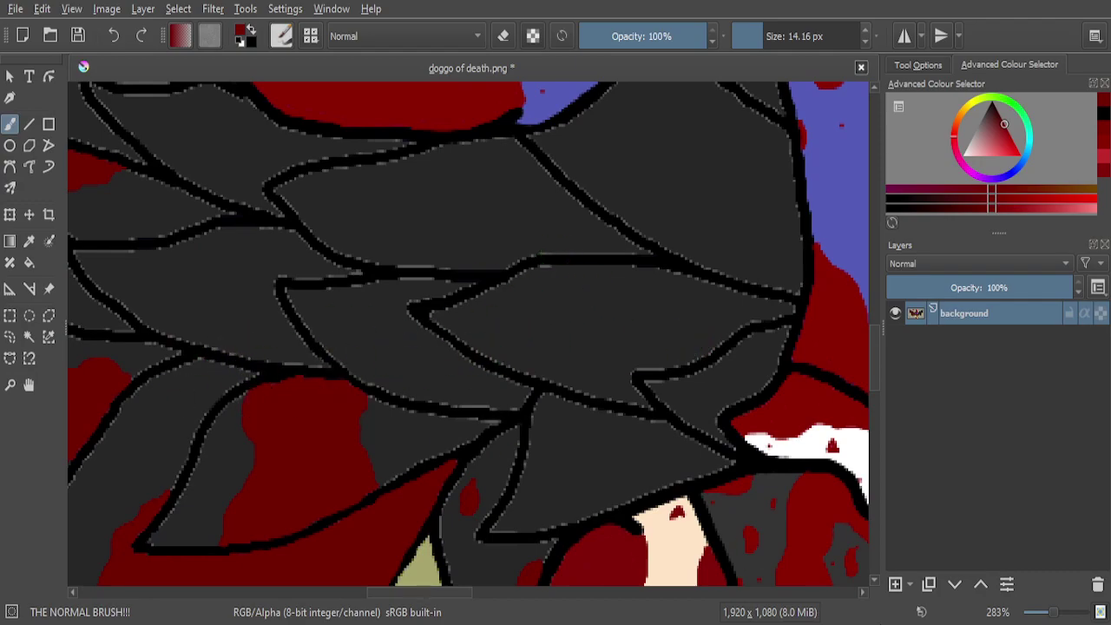
scroll(346, 314, down, 5)
scroll(258, 260, up, 3)
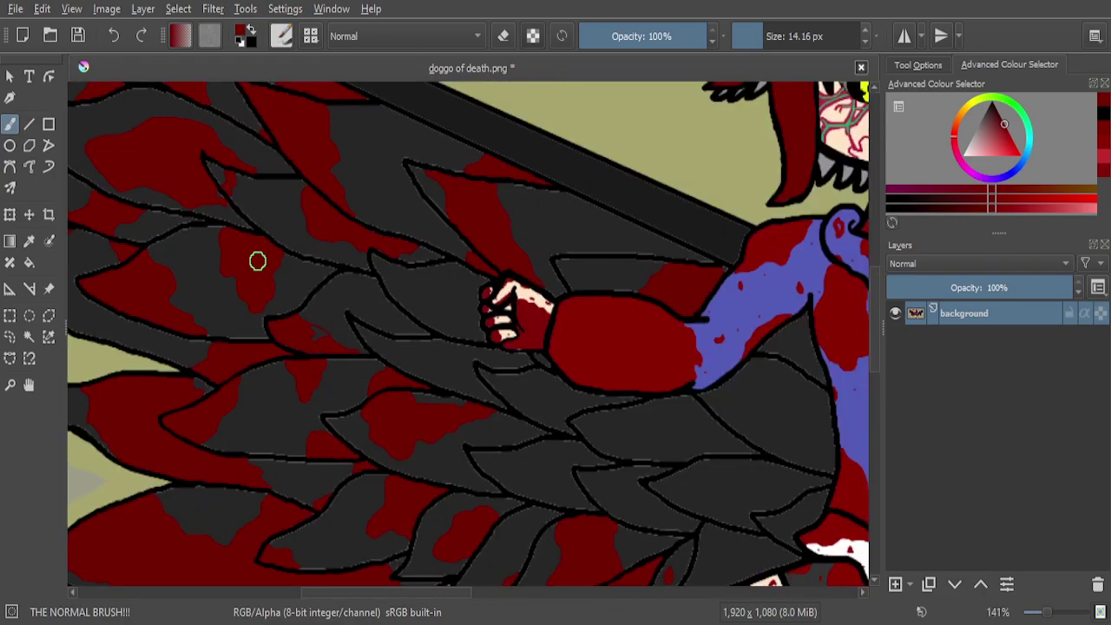
scroll(257, 261, down, 1)
scroll(578, 250, up, 2)
scroll(650, 329, up, 3)
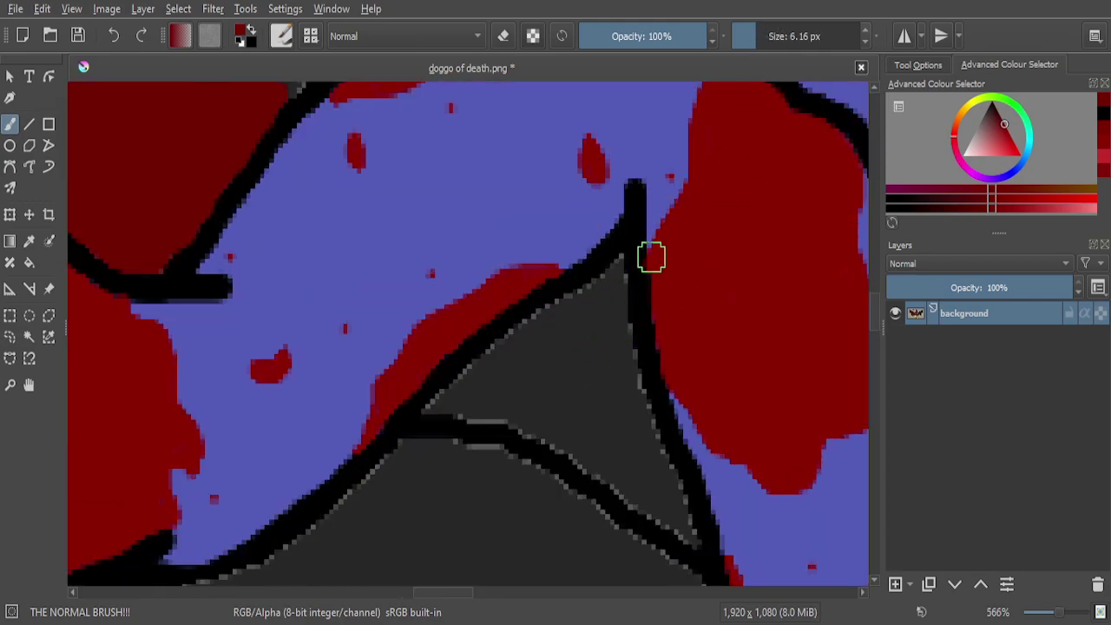
scroll(544, 354, up, 1)
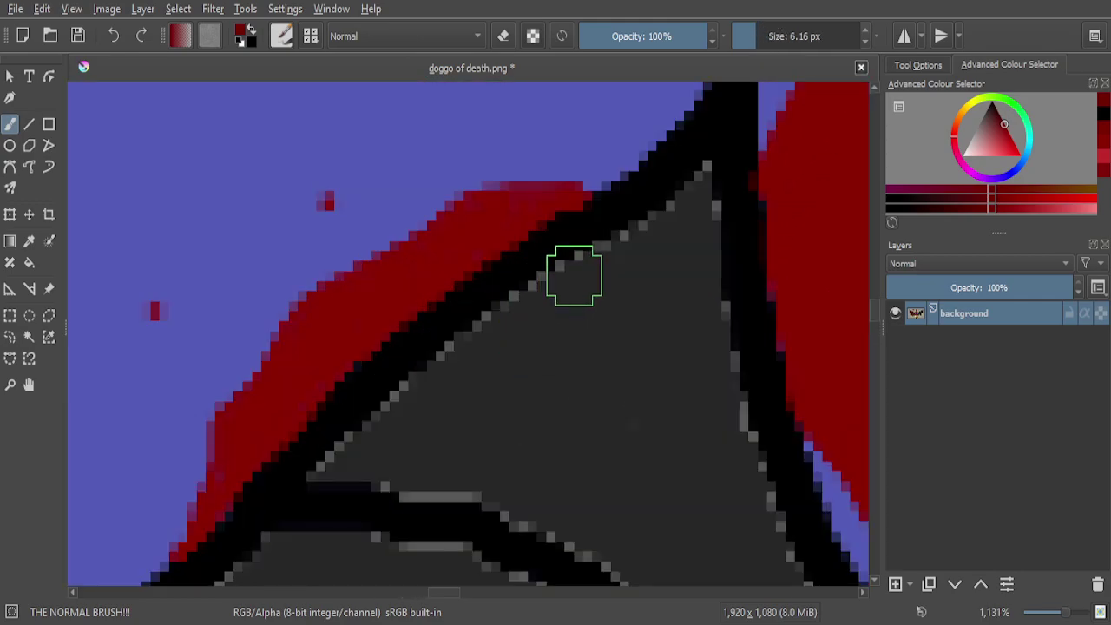
drag(623, 355, 614, 427)
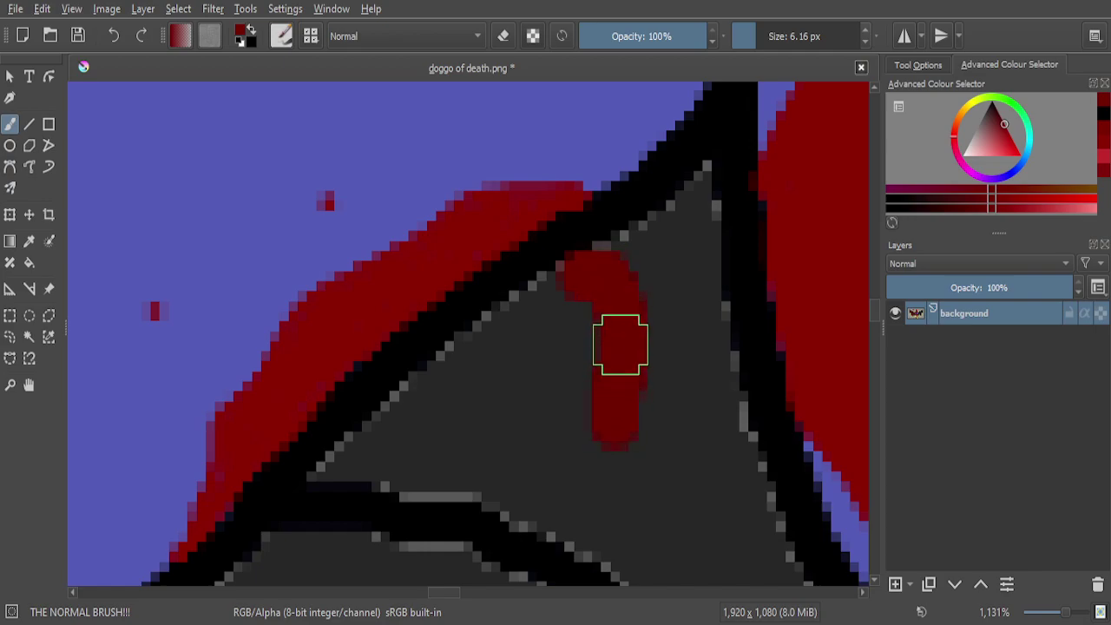
click(116, 38)
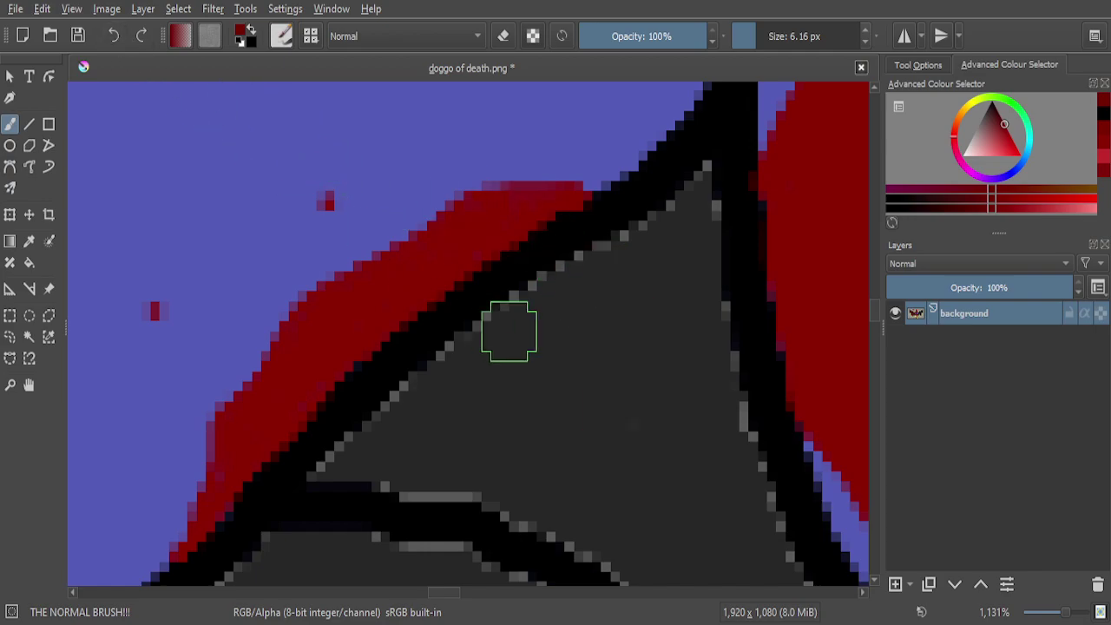
Paint a dark red boundary stroke with the 6.16 px brush down the dark feather beneath the armpit
mouse_move(512, 322)
mouse_down()
mouse_move(526, 322)
mouse_move(569, 396)
mouse_up()
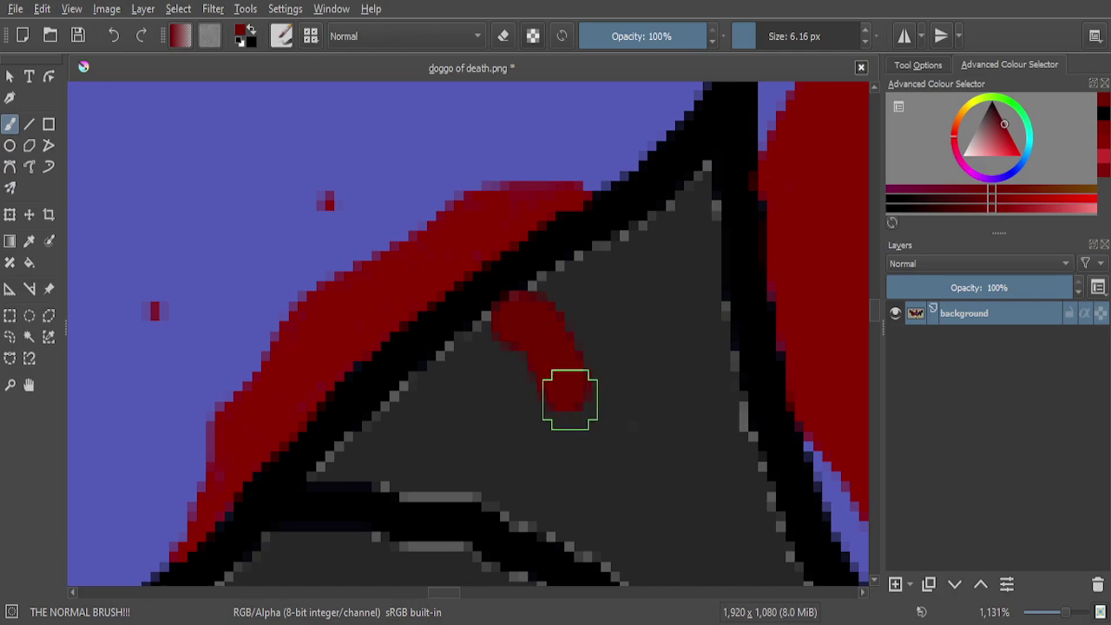
drag(605, 465, 659, 510)
scroll(643, 365, down, 1)
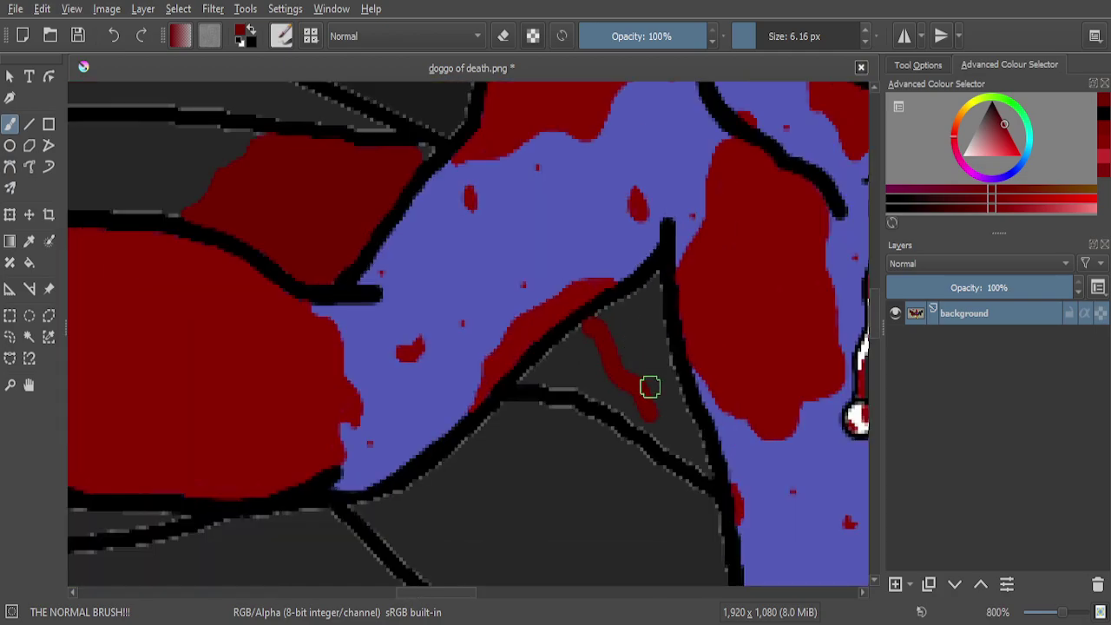
Fill the armpit feather with solid dark red between the boundary stroke and the black outlines
scroll(670, 471, up, 4)
mouse_move(588, 273)
mouse_down()
mouse_move(644, 323)
mouse_move(615, 322)
mouse_move(500, 267)
mouse_move(354, 175)
mouse_move(402, 147)
mouse_move(573, 268)
mouse_up()
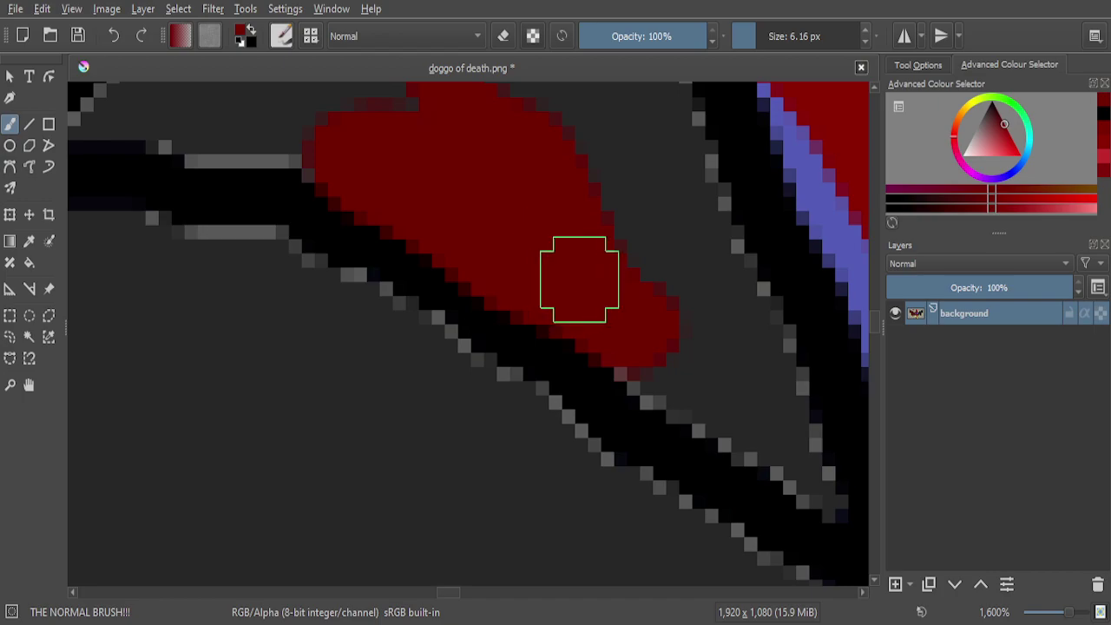
scroll(519, 194, down, 1)
scroll(520, 194, up, 1)
mouse_move(495, 174)
mouse_down()
mouse_move(565, 238)
mouse_move(449, 315)
mouse_move(373, 411)
mouse_move(381, 424)
mouse_move(424, 426)
mouse_move(454, 452)
mouse_move(561, 464)
mouse_move(555, 446)
mouse_move(454, 401)
mouse_move(573, 298)
mouse_move(626, 387)
mouse_move(565, 386)
mouse_up()
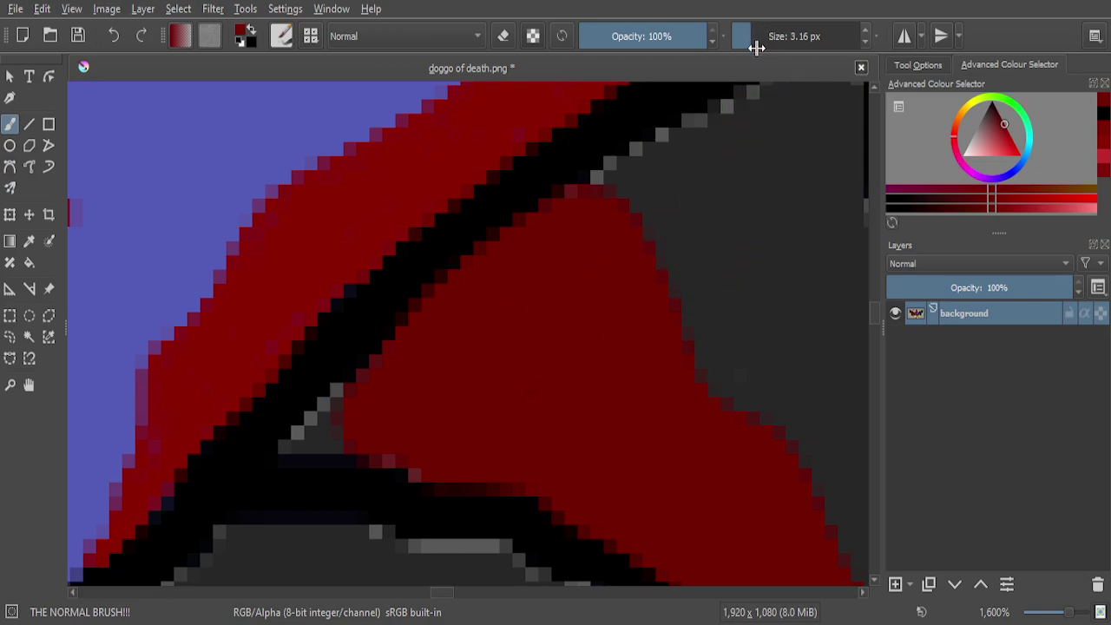
Set the brush to 1.16 px and cover the leftover grey pixels in the armpit patch's sleeve-side corner with dark red
scroll(334, 462, up, 4)
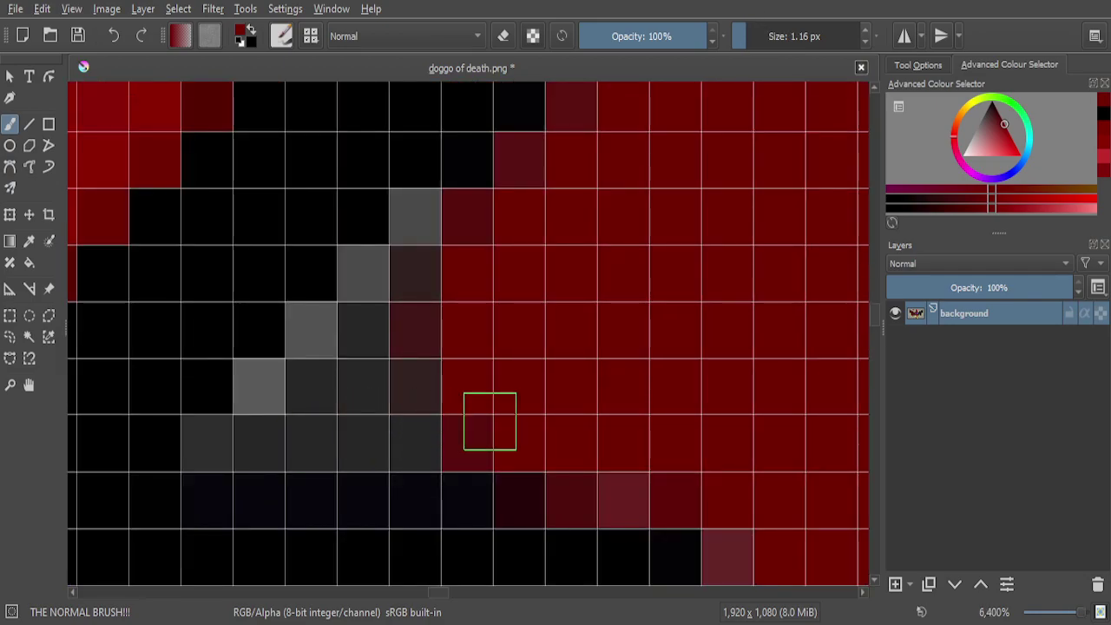
drag(222, 450, 366, 432)
mouse_move(293, 422)
mouse_down()
mouse_move(319, 377)
mouse_move(275, 393)
mouse_move(329, 349)
mouse_move(320, 383)
mouse_move(324, 328)
mouse_move(369, 415)
mouse_move(371, 273)
mouse_move(422, 400)
mouse_move(430, 221)
mouse_move(400, 347)
mouse_move(379, 282)
mouse_up()
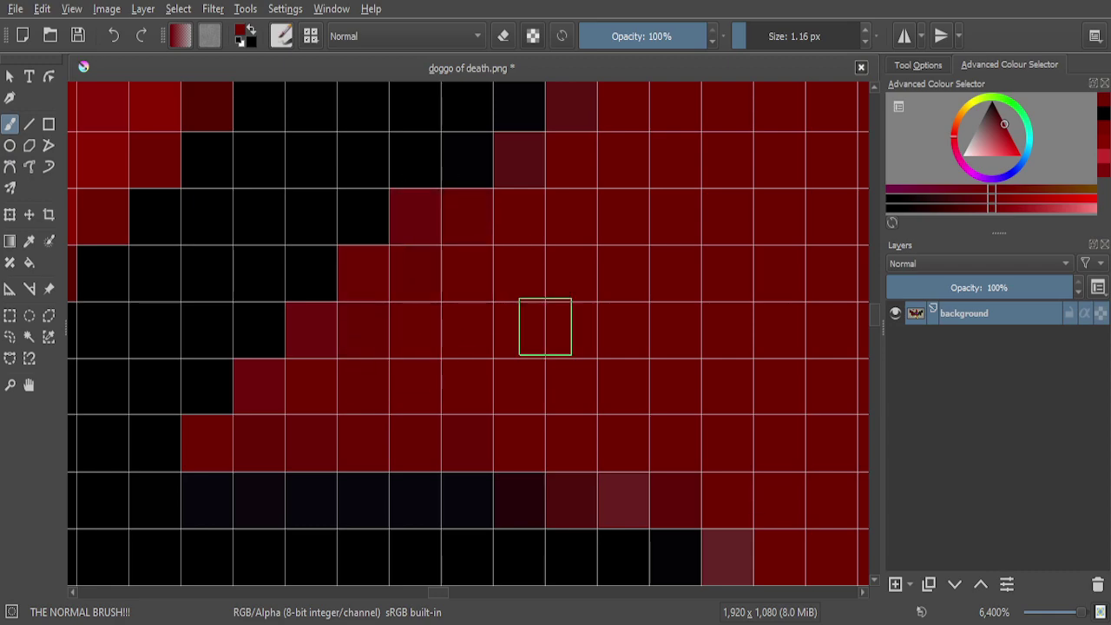
drag(630, 490, 598, 483)
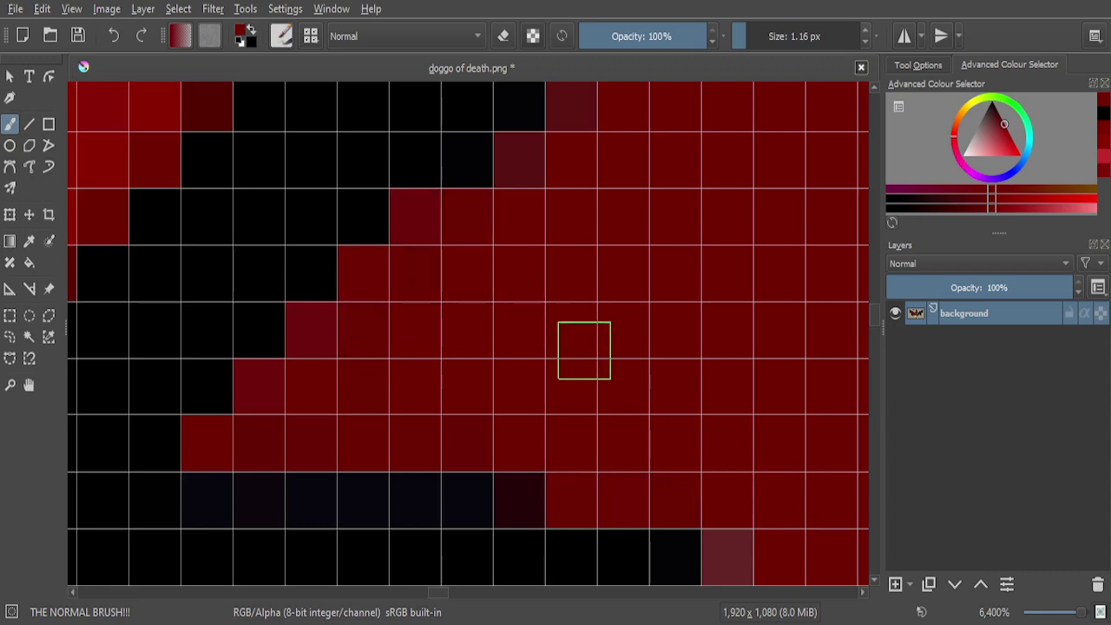
Extend the armpit patch's lower tip along the black outline and fill its leftover grey pixels with the 1.16 px brush
scroll(584, 350, down, 8)
scroll(709, 403, up, 1)
scroll(819, 468, up, 6)
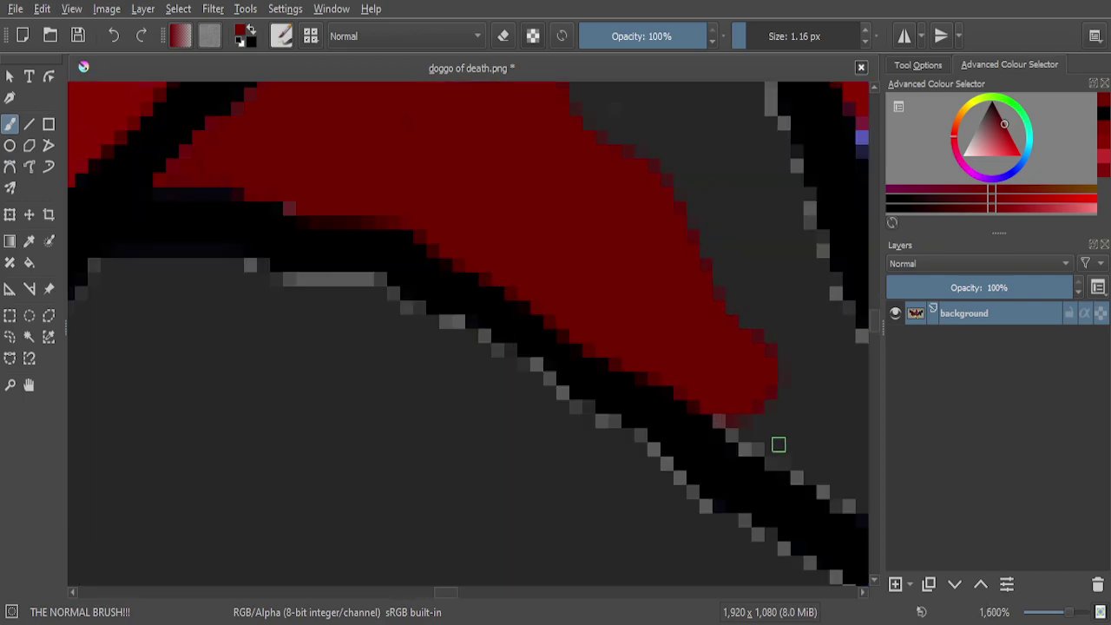
drag(733, 377, 768, 463)
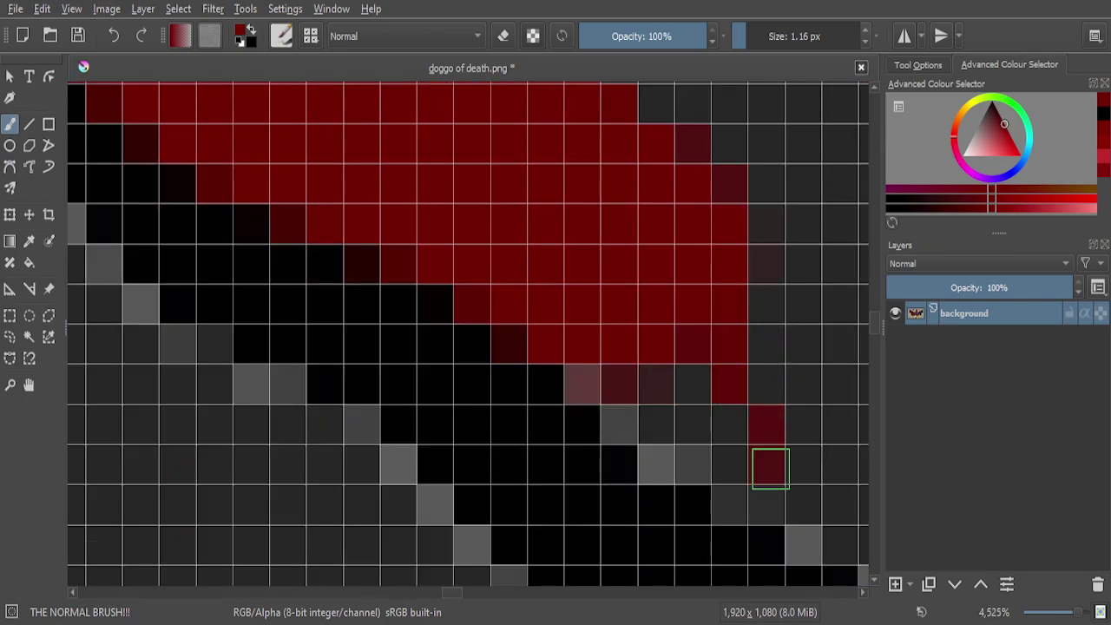
mouse_move(793, 526)
mouse_down()
mouse_move(737, 477)
mouse_move(812, 554)
mouse_up()
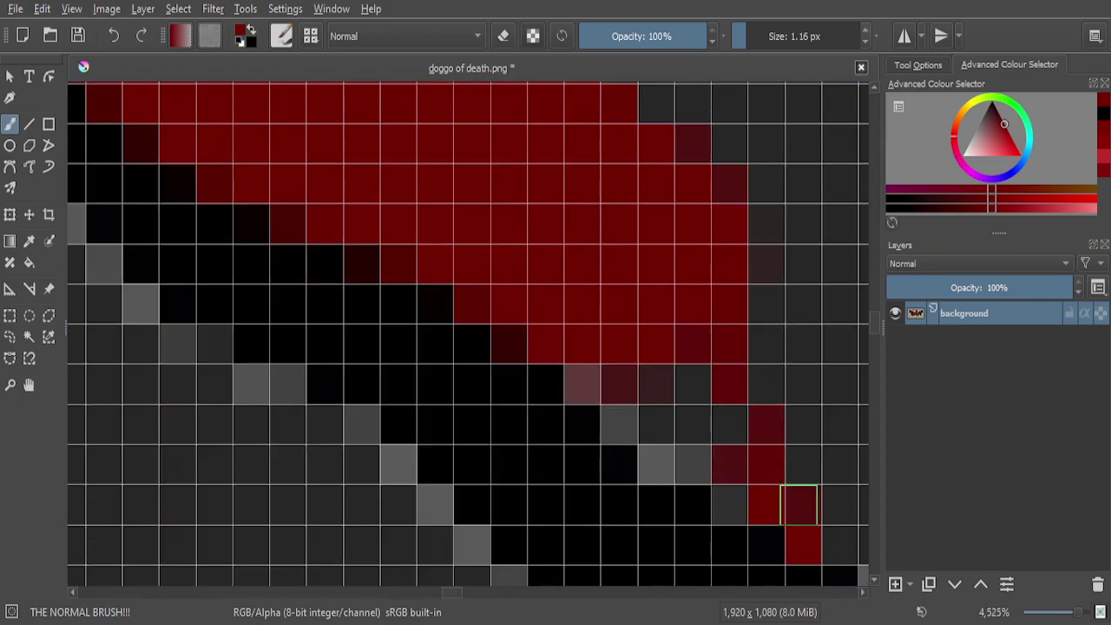
mouse_move(764, 520)
mouse_down()
mouse_move(702, 461)
mouse_move(721, 478)
mouse_move(638, 440)
mouse_move(688, 481)
mouse_up()
drag(641, 422, 583, 370)
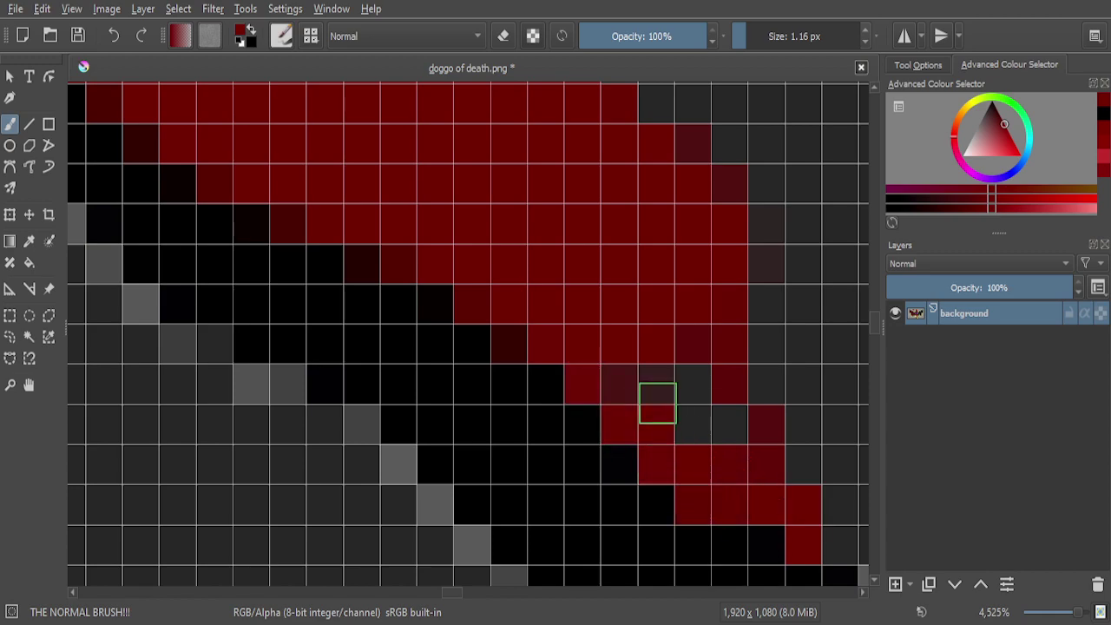
mouse_move(655, 424)
mouse_down()
mouse_move(684, 437)
mouse_move(683, 340)
mouse_move(733, 445)
mouse_move(710, 345)
mouse_up()
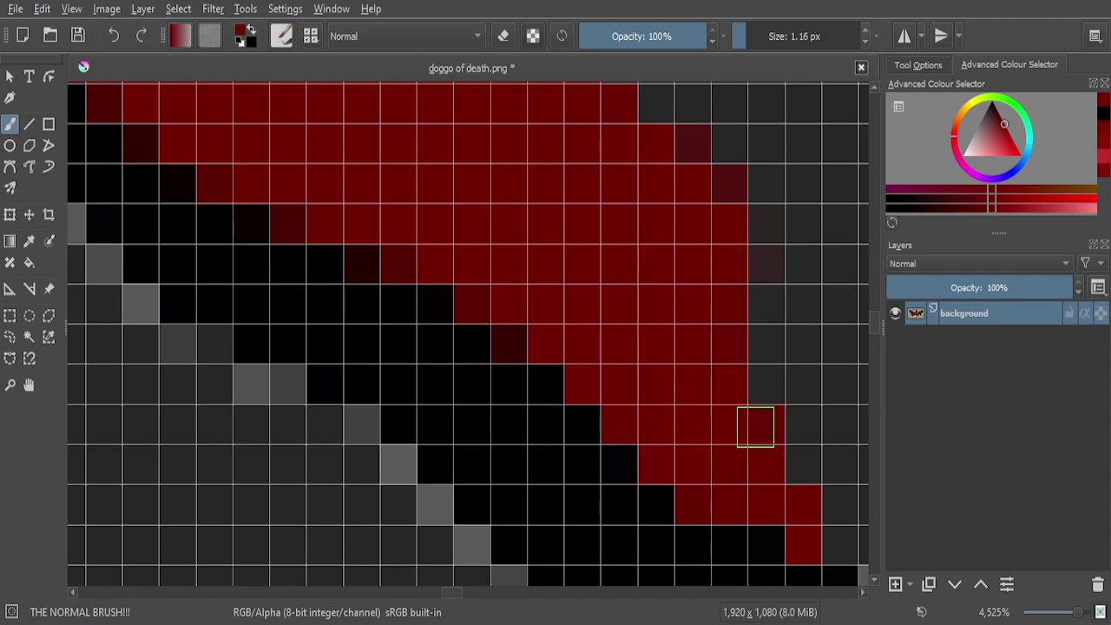
scroll(650, 332, down, 6)
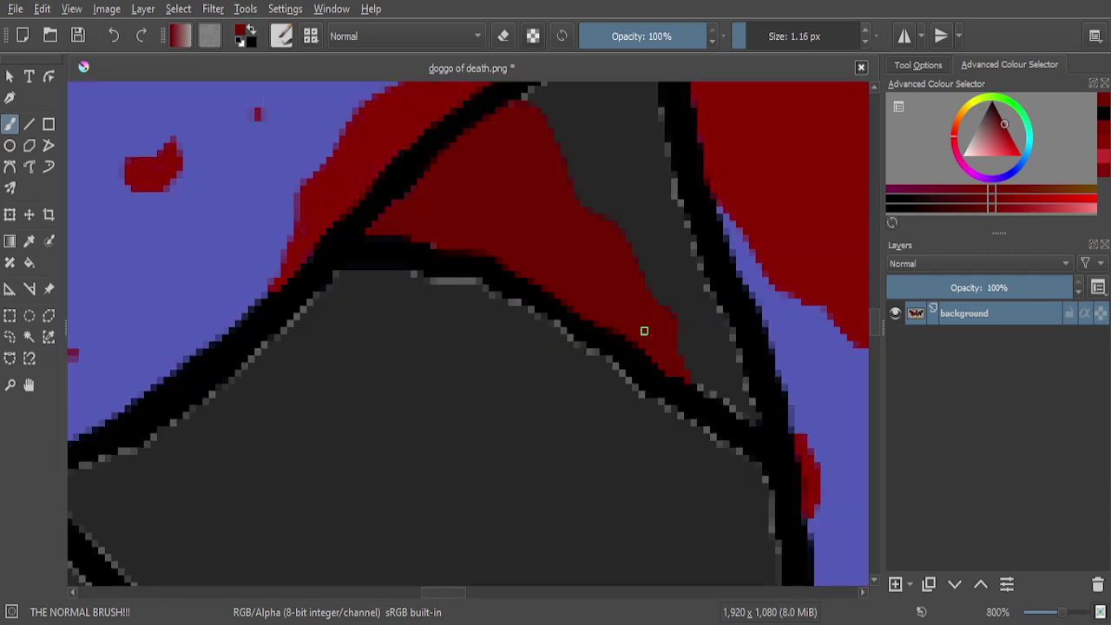
Extend the armpit patch's upper tip to the sleeve outline and cover the grey edge pixels with dark red
scroll(644, 330, down, 3)
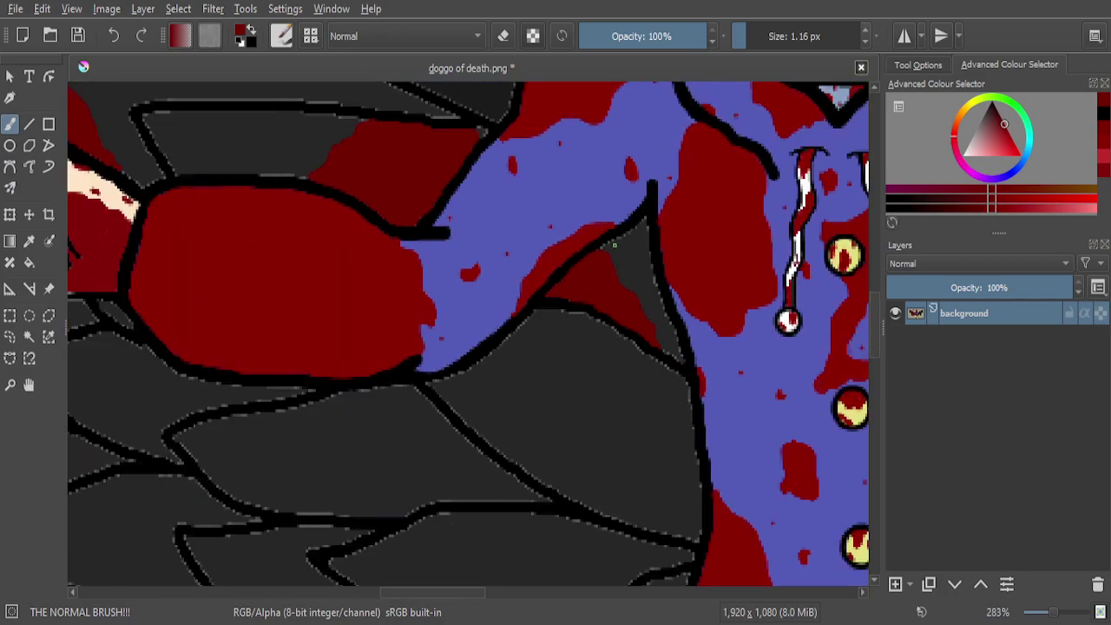
scroll(617, 253, up, 9)
drag(530, 261, 605, 394)
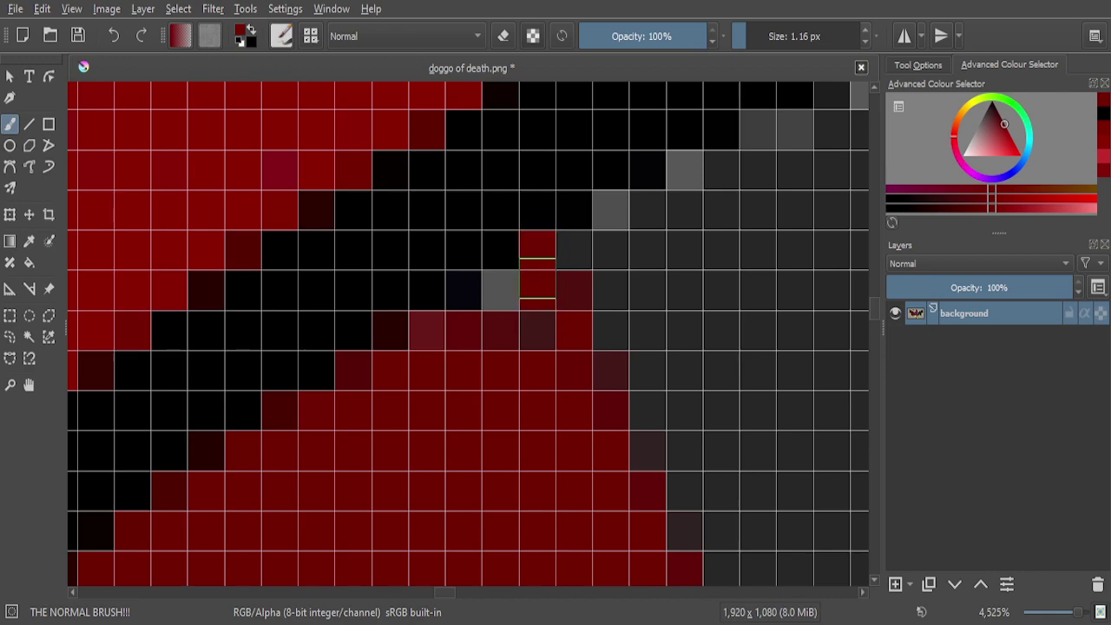
click(502, 292)
scroll(445, 340, down, 10)
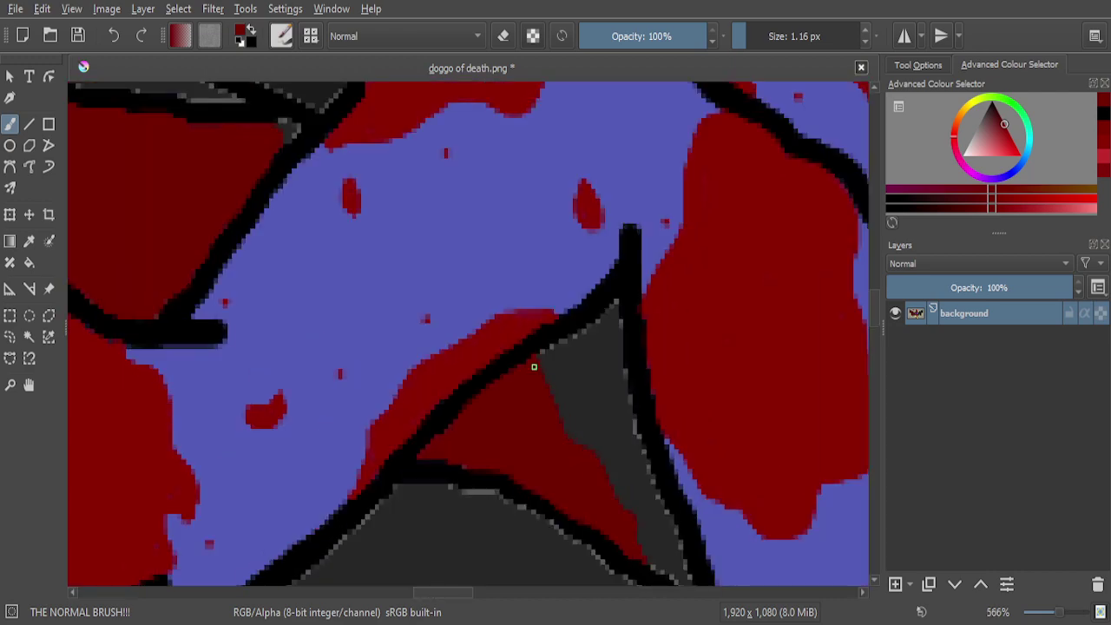
Examine the blood-stained wing and the area around the fist for feathers that still lack blood patches
scroll(534, 366, down, 3)
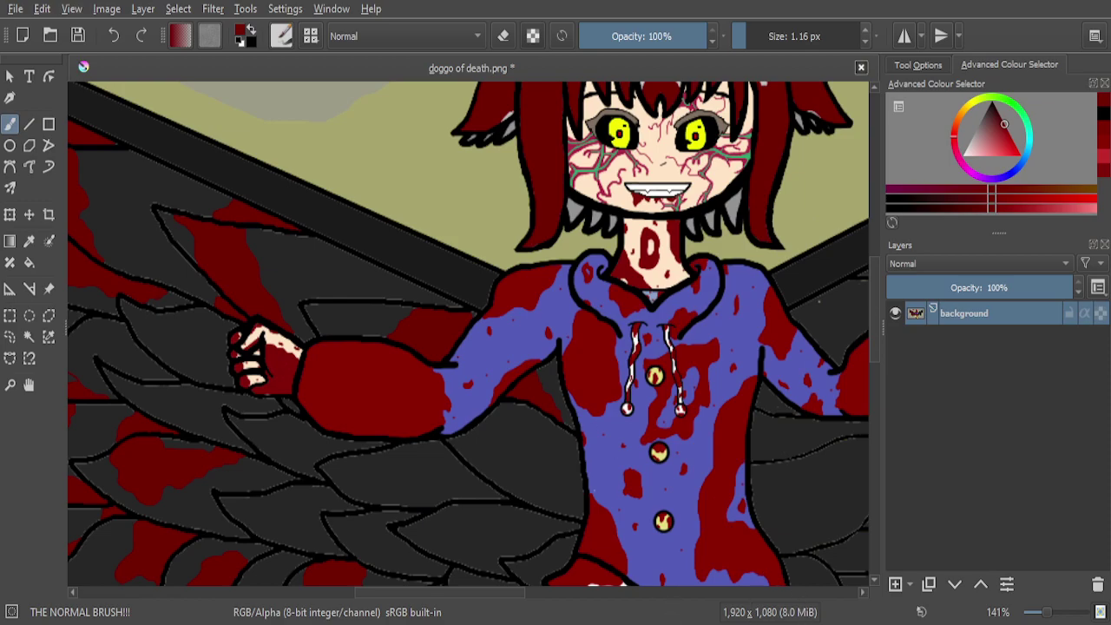
scroll(536, 426, down, 3)
scroll(432, 436, up, 3)
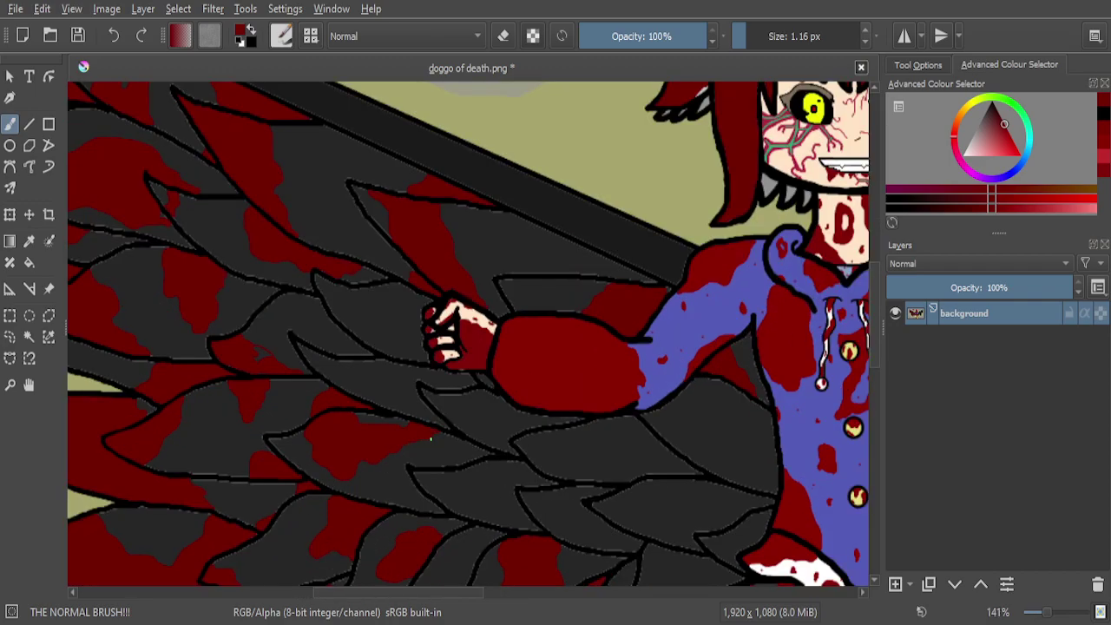
scroll(432, 436, down, 1)
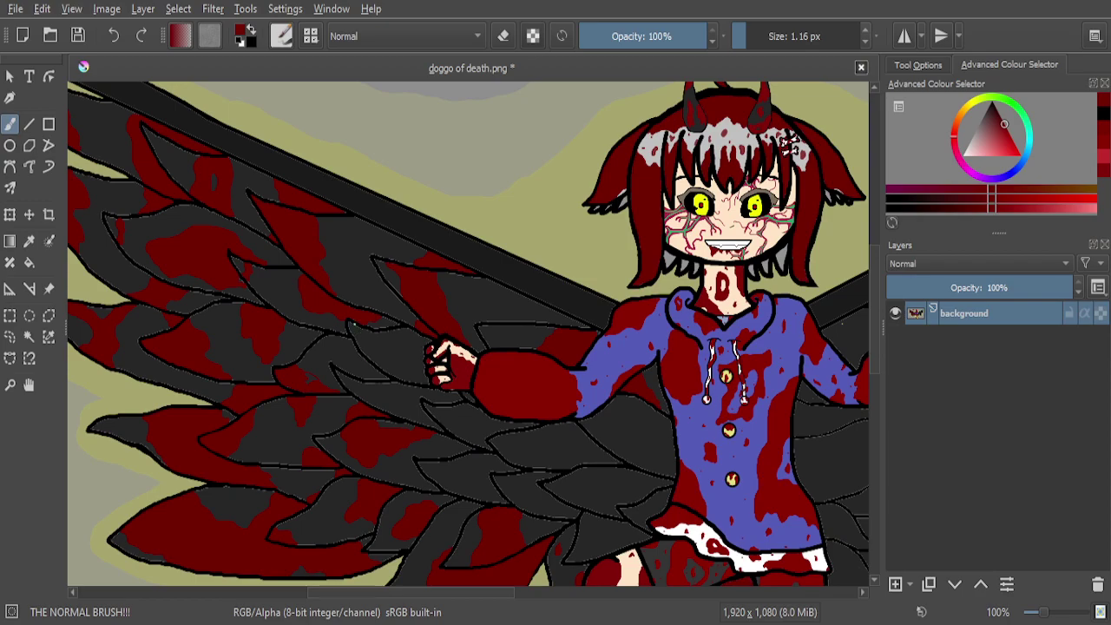
scroll(349, 321, up, 2)
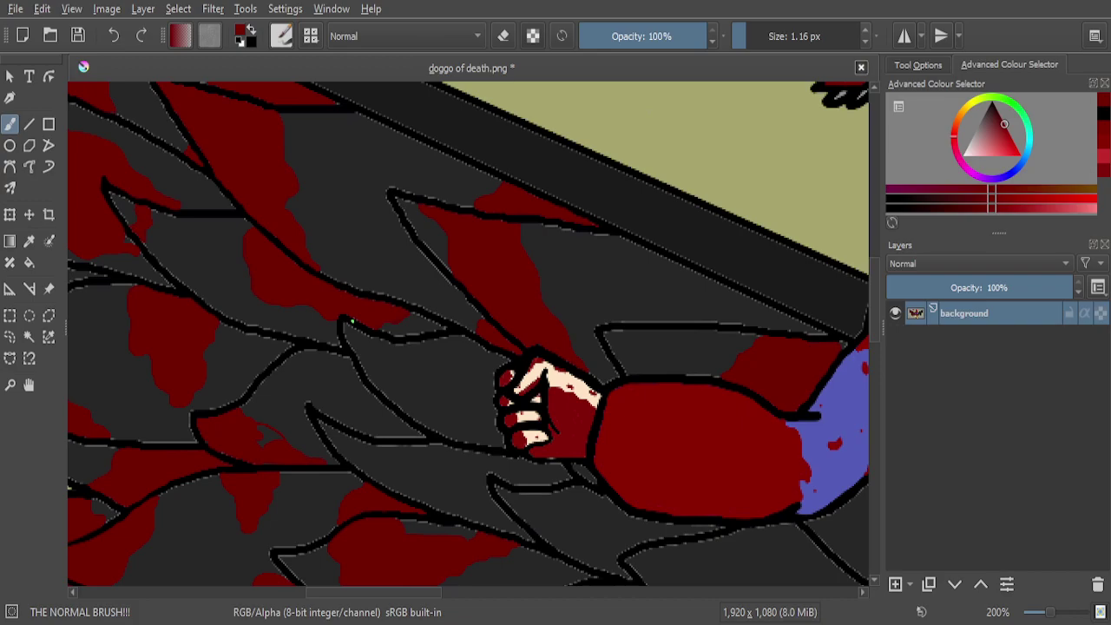
scroll(351, 321, down, 4)
scroll(350, 320, up, 1)
scroll(408, 347, up, 3)
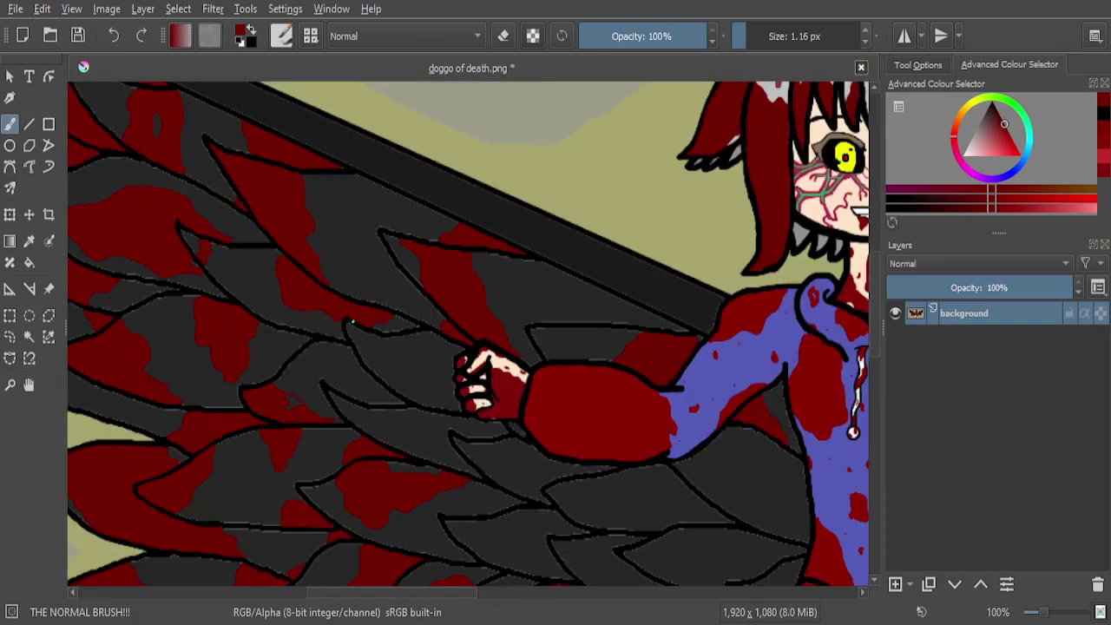
scroll(408, 347, down, 4)
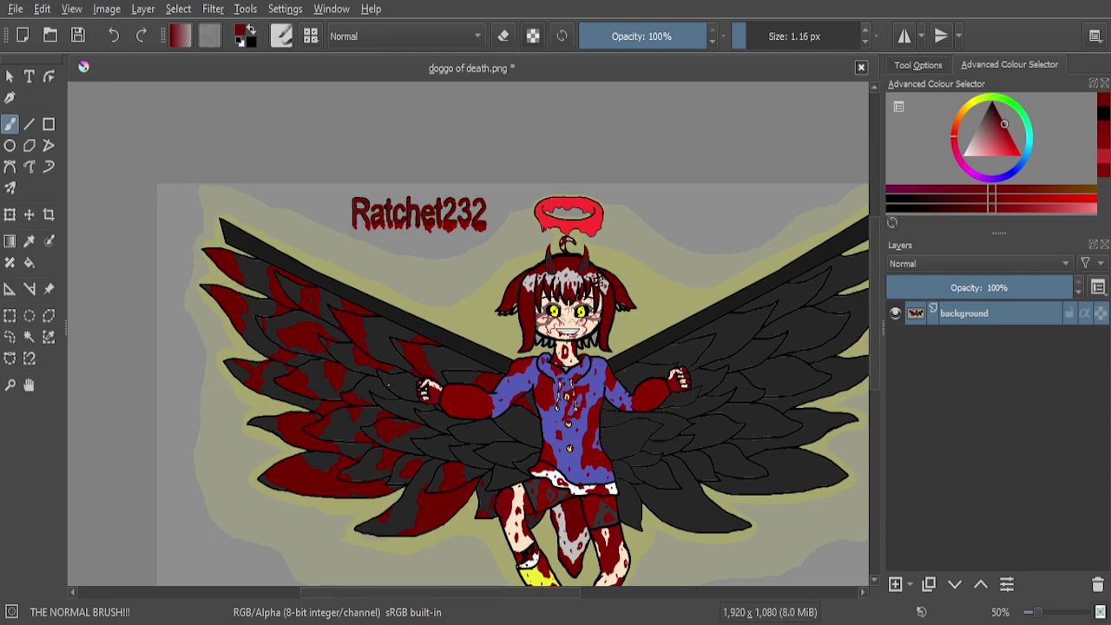
scroll(388, 387, up, 2)
scroll(414, 401, up, 4)
scroll(413, 401, down, 4)
With a 2.16 px brush, outline both sides of a dark red patch on the feather beside the fist and fill its lower fist-side corner
scroll(413, 401, up, 2)
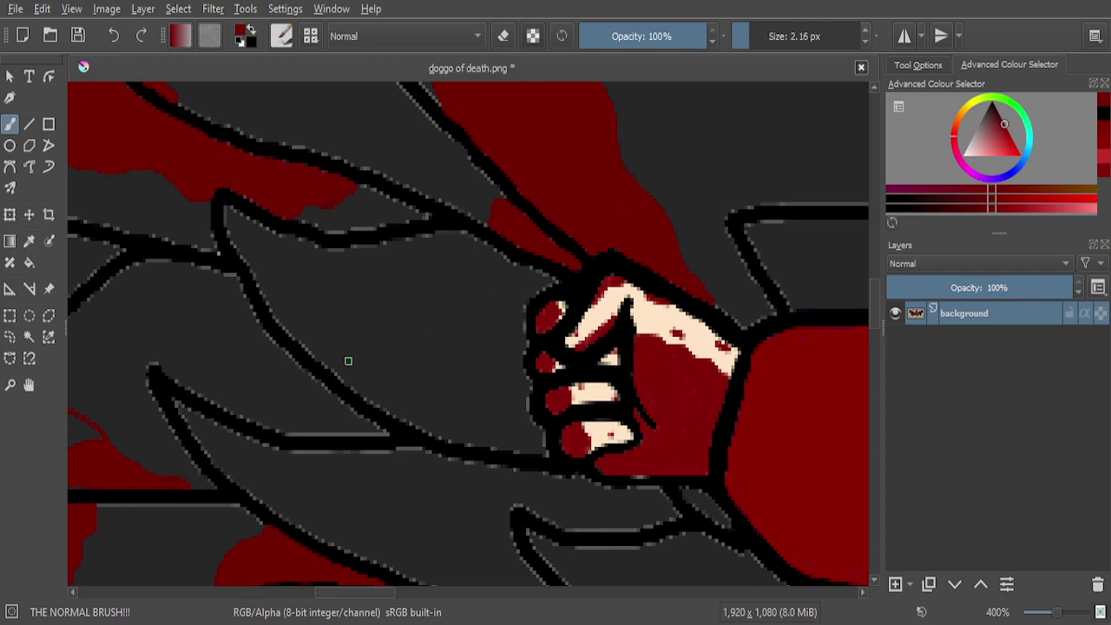
scroll(348, 360, up, 1)
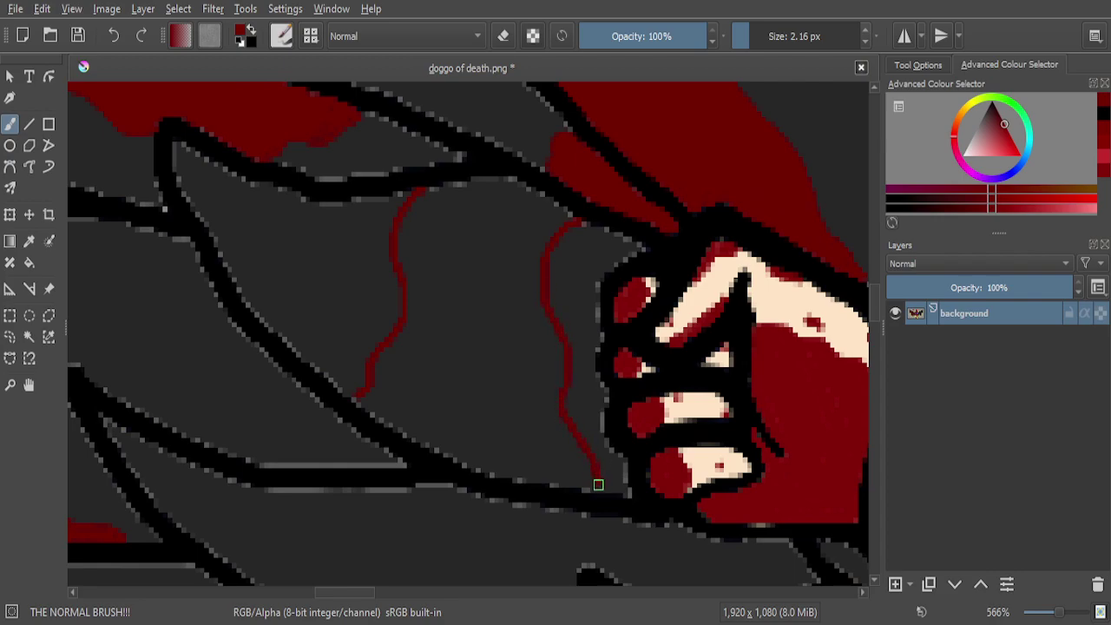
scroll(598, 487, up, 5)
mouse_move(598, 487)
mouse_down()
mouse_move(521, 488)
mouse_move(481, 459)
mouse_move(335, 447)
mouse_move(392, 282)
mouse_move(437, 213)
mouse_move(502, 280)
mouse_move(538, 351)
mouse_move(559, 450)
mouse_up()
mouse_move(534, 412)
mouse_down()
mouse_move(511, 333)
mouse_move(485, 408)
mouse_move(384, 417)
mouse_move(394, 359)
mouse_move(439, 268)
mouse_move(450, 259)
mouse_move(409, 418)
mouse_move(464, 283)
mouse_up()
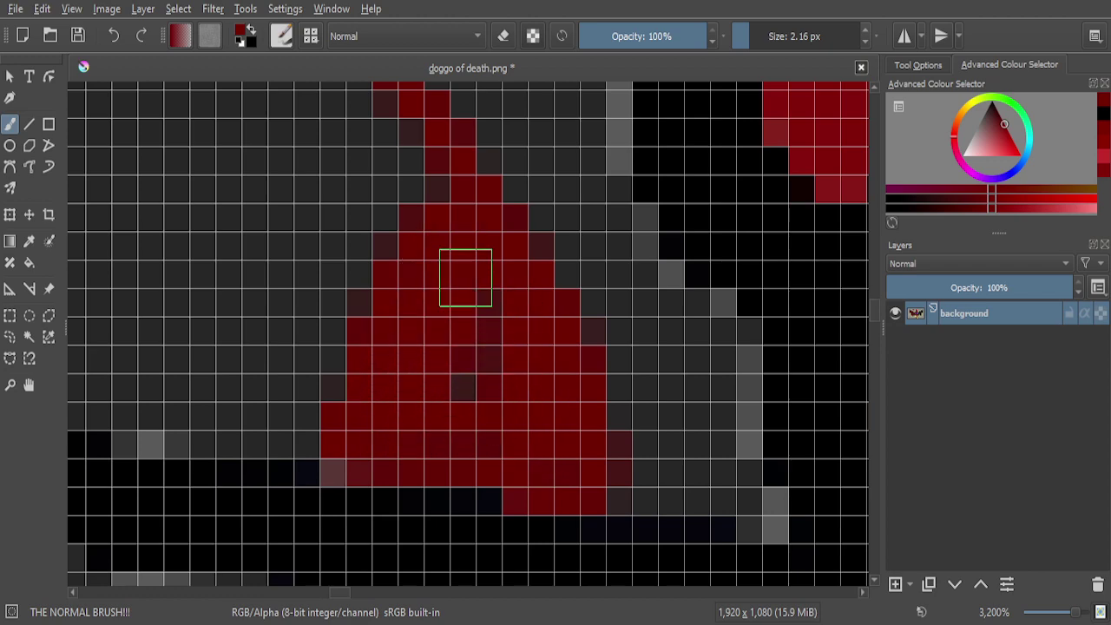
mouse_move(483, 445)
mouse_down()
mouse_move(312, 451)
mouse_move(275, 435)
mouse_move(131, 421)
mouse_move(174, 343)
mouse_move(276, 261)
mouse_move(323, 250)
mouse_move(381, 268)
mouse_move(365, 387)
mouse_move(249, 407)
mouse_move(187, 396)
mouse_move(192, 367)
mouse_move(299, 307)
mouse_move(370, 295)
mouse_move(299, 379)
mouse_move(268, 371)
mouse_move(380, 300)
mouse_move(268, 329)
mouse_up()
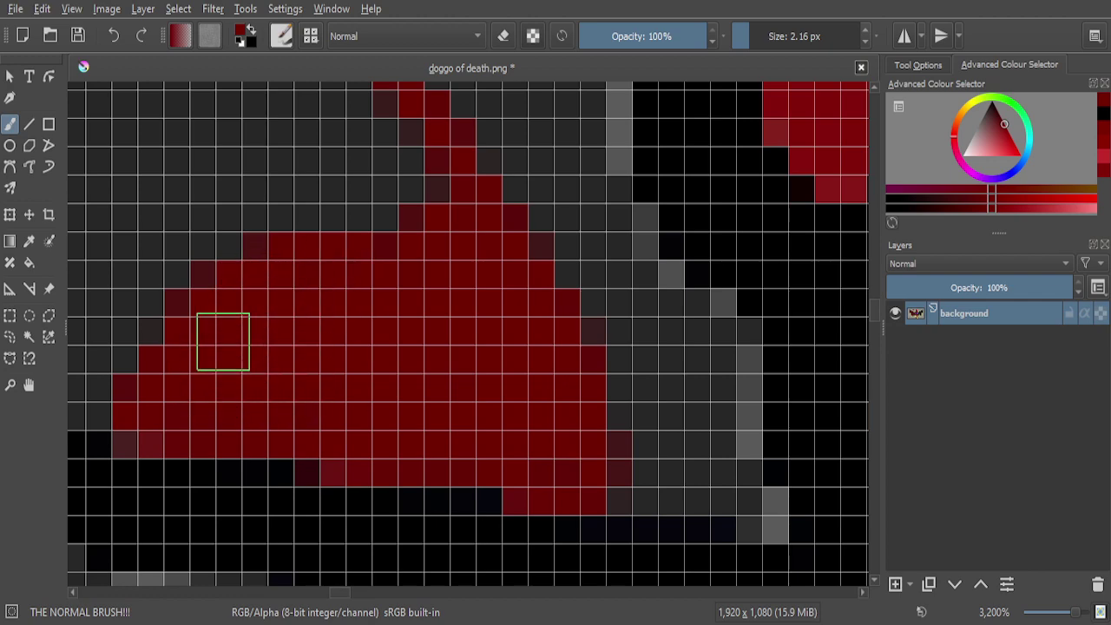
Set the brush to 8.16 px and paint dark red along the upper edge of the outlined patch beside the fist
scroll(387, 393, down, 12)
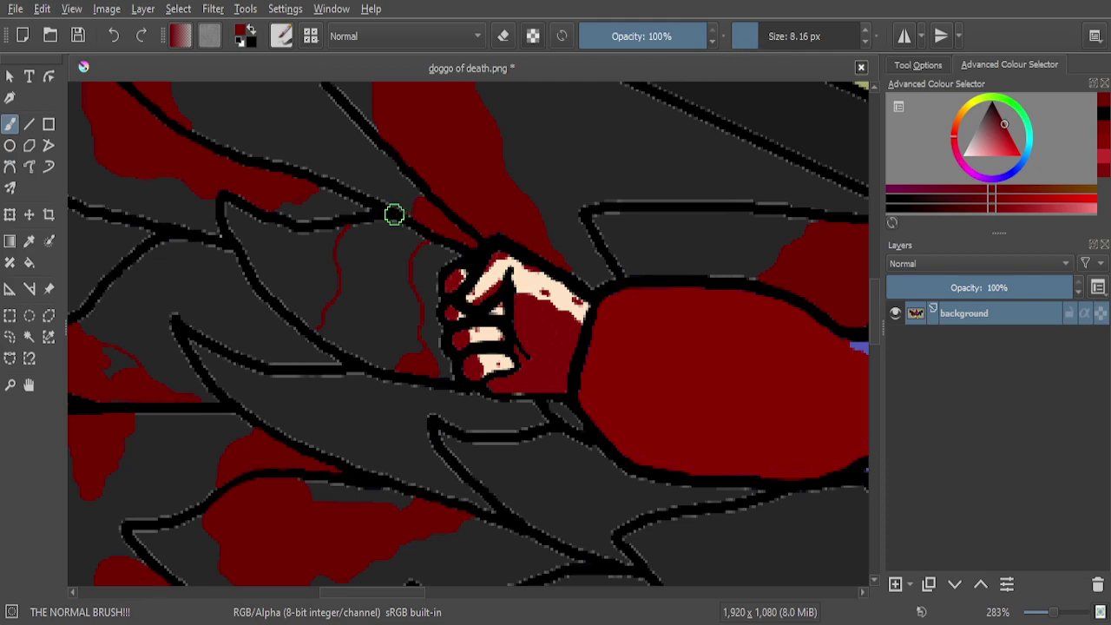
scroll(394, 215, up, 9)
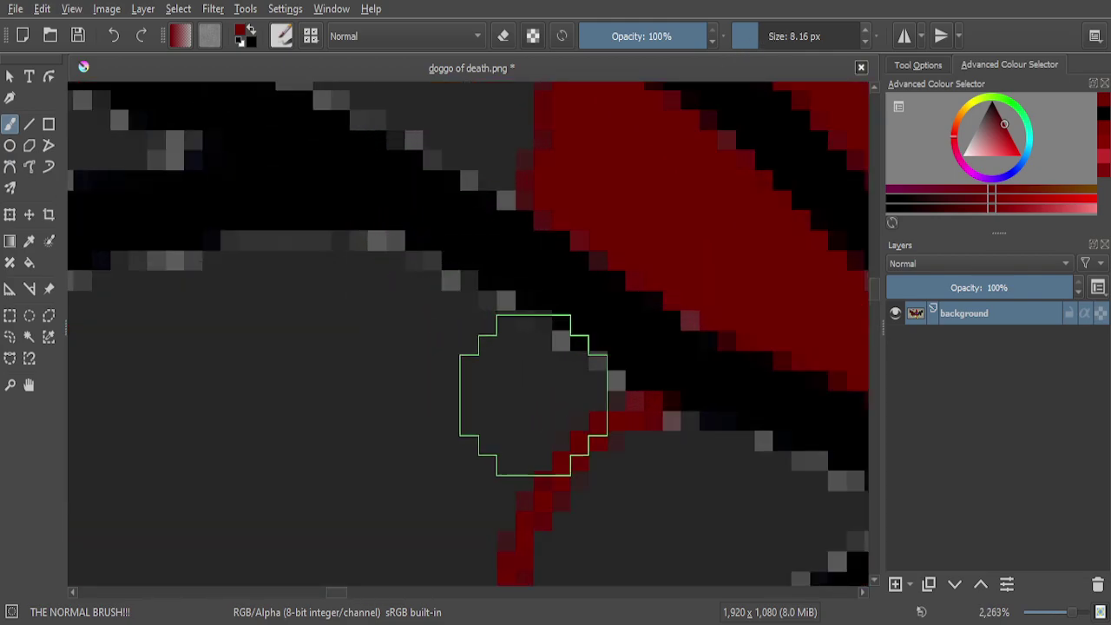
mouse_move(528, 390)
mouse_down()
mouse_move(365, 300)
mouse_move(326, 293)
mouse_move(190, 298)
mouse_move(135, 320)
mouse_up()
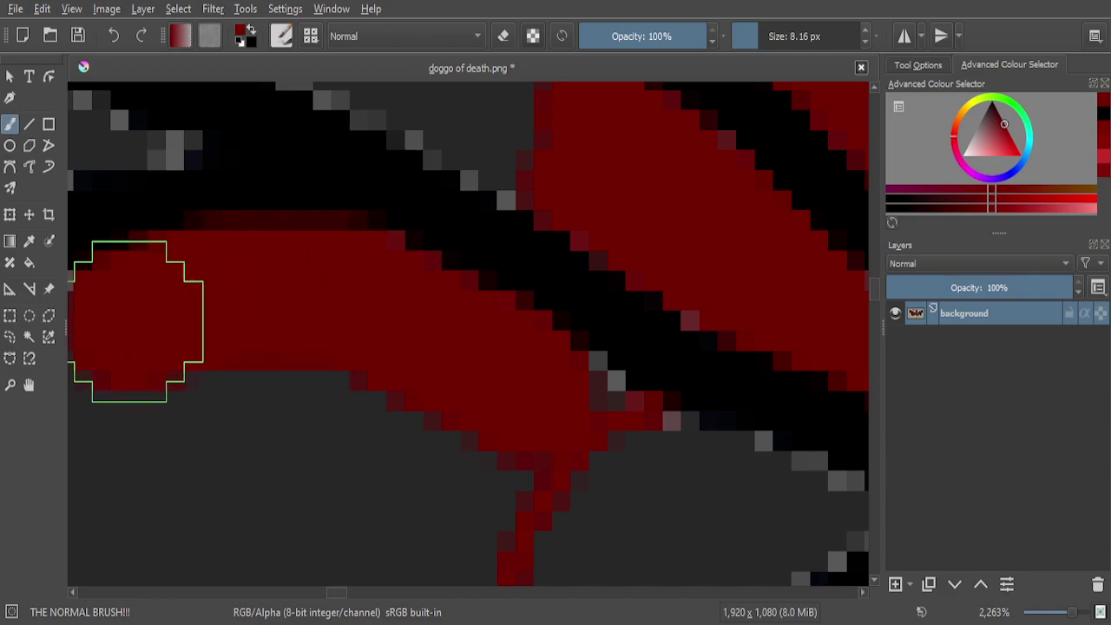
scroll(531, 311, down, 1)
scroll(356, 320, up, 5)
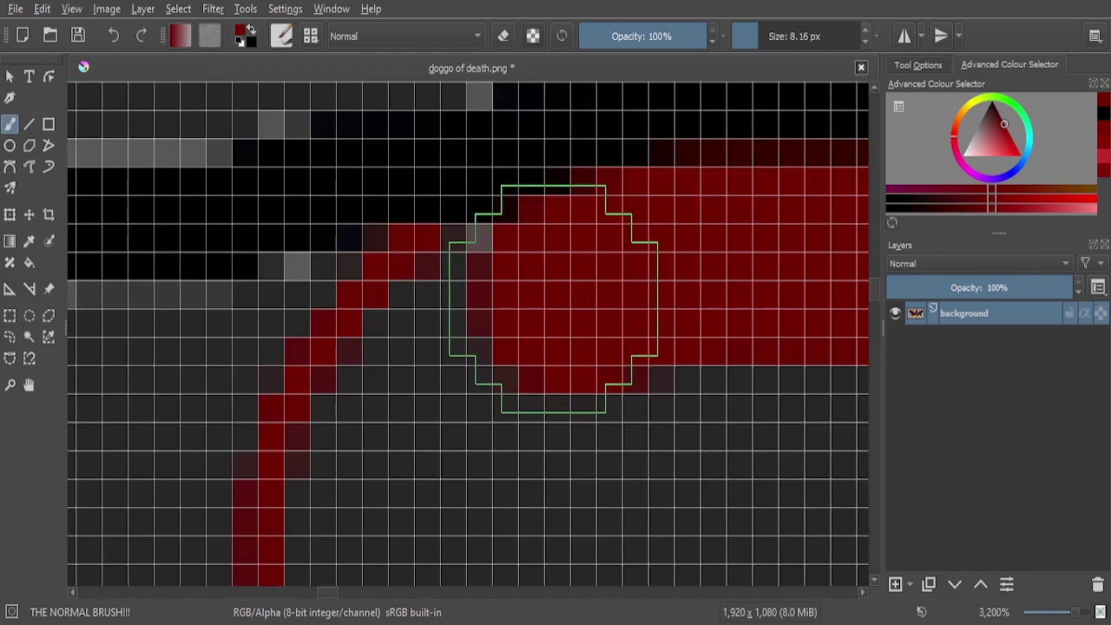
mouse_move(445, 369)
mouse_down()
mouse_move(394, 442)
mouse_move(409, 372)
mouse_move(353, 526)
mouse_move(403, 372)
mouse_up()
scroll(404, 373, down, 1)
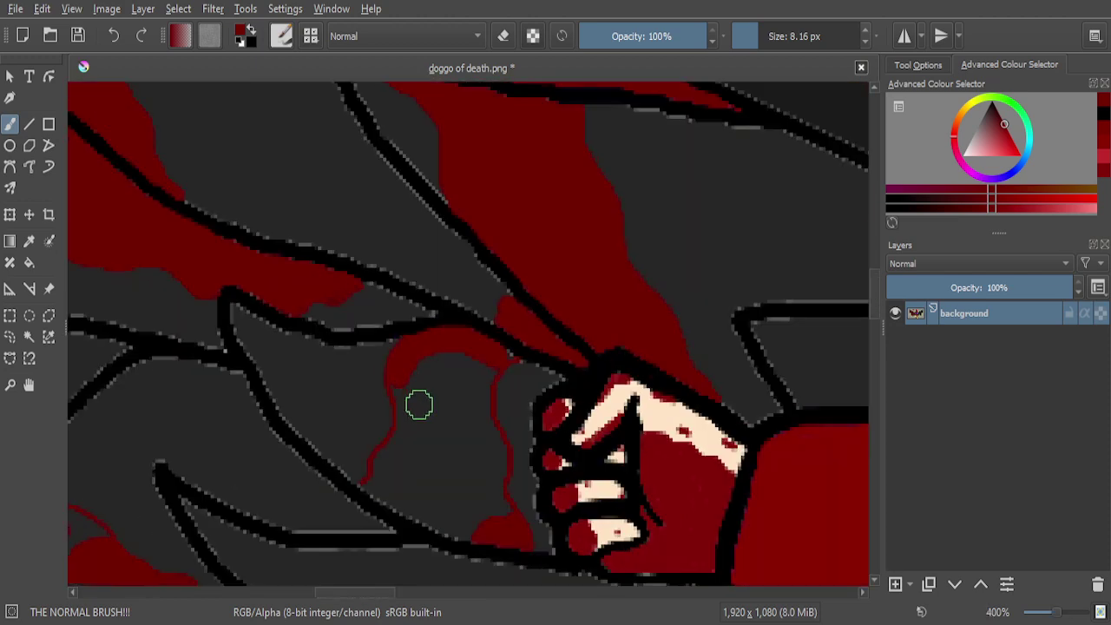
Paint a dark red band with the 8.16 px brush along the lower edge of the outlined patch, joining its two sides
scroll(391, 497, up, 6)
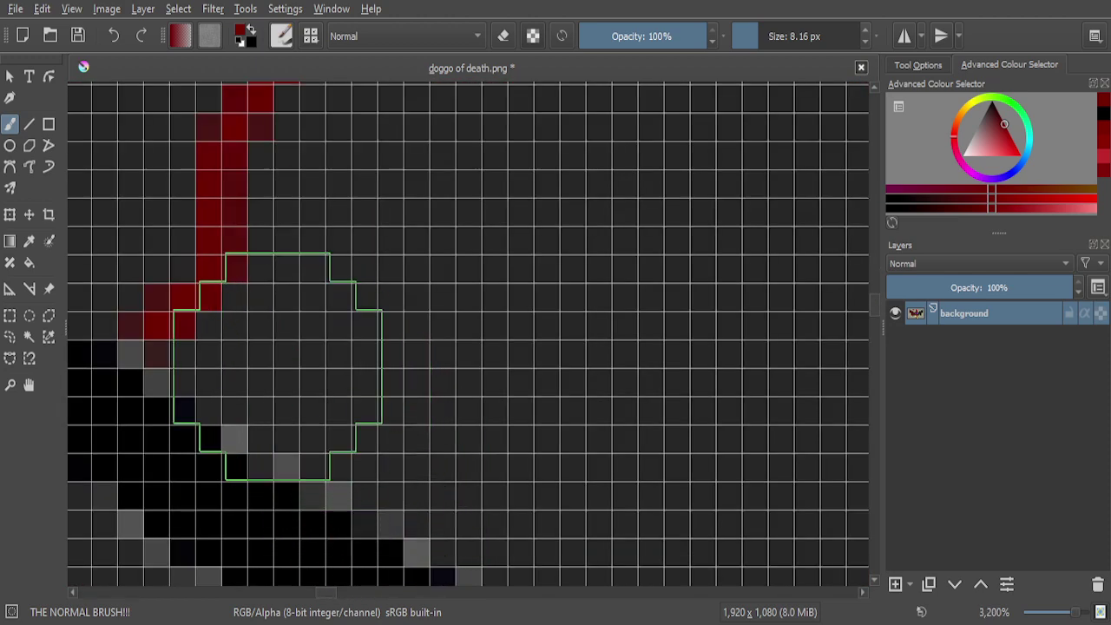
mouse_move(258, 356)
mouse_down()
mouse_move(298, 318)
mouse_move(330, 359)
mouse_move(501, 451)
mouse_up()
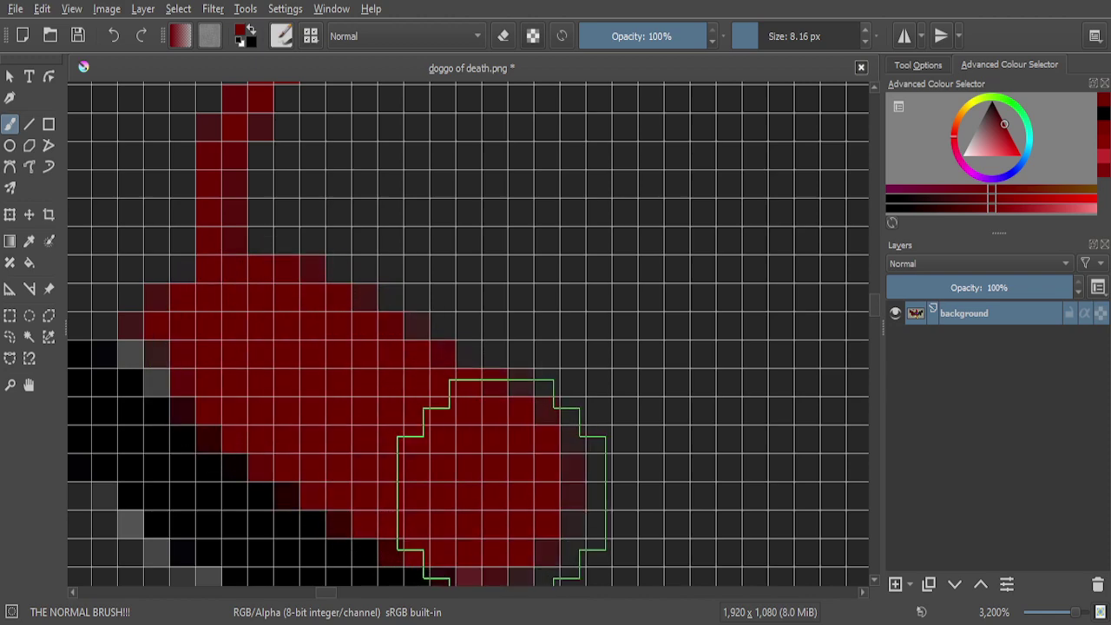
scroll(413, 330, down, 1)
scroll(414, 330, down, 3)
scroll(496, 391, up, 4)
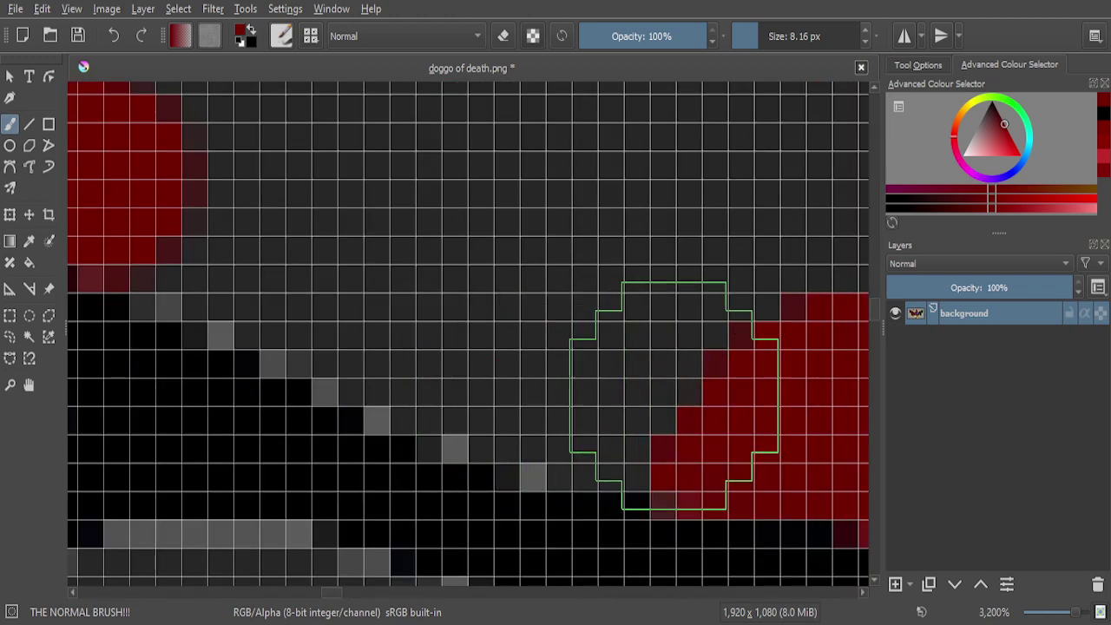
mouse_move(677, 403)
mouse_down()
mouse_move(521, 376)
mouse_move(349, 309)
mouse_move(227, 257)
mouse_move(174, 205)
mouse_up()
scroll(481, 345, down, 3)
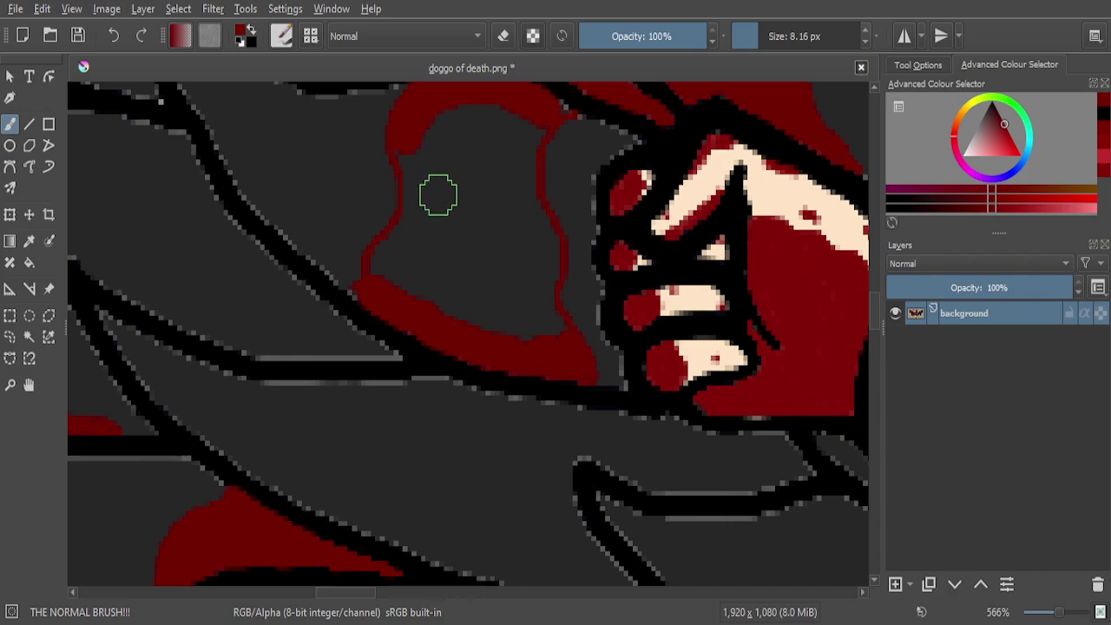
Fill the lower half of the outlined patch beside the fist with dark red using the 8.16 px brush
scroll(455, 112, up, 4)
mouse_move(380, 179)
mouse_down()
mouse_move(318, 161)
mouse_move(347, 230)
mouse_move(356, 369)
mouse_move(390, 407)
mouse_up()
scroll(451, 256, down, 1)
scroll(452, 256, up, 1)
mouse_move(389, 332)
mouse_down()
mouse_move(454, 246)
mouse_move(389, 371)
mouse_move(387, 407)
mouse_move(437, 405)
mouse_move(552, 219)
mouse_move(407, 339)
mouse_move(383, 394)
mouse_move(397, 338)
mouse_move(488, 290)
mouse_move(478, 460)
mouse_move(507, 473)
mouse_move(567, 271)
mouse_move(591, 385)
mouse_move(630, 499)
mouse_move(651, 523)
mouse_move(643, 195)
mouse_move(600, 248)
mouse_up()
scroll(625, 255, down, 1)
scroll(712, 310, up, 2)
mouse_move(650, 339)
mouse_down()
mouse_move(575, 188)
mouse_move(541, 166)
mouse_move(575, 330)
mouse_move(568, 364)
mouse_move(482, 222)
mouse_move(482, 304)
mouse_move(442, 327)
mouse_move(308, 267)
mouse_move(282, 195)
mouse_move(459, 179)
mouse_up()
scroll(515, 317, down, 1)
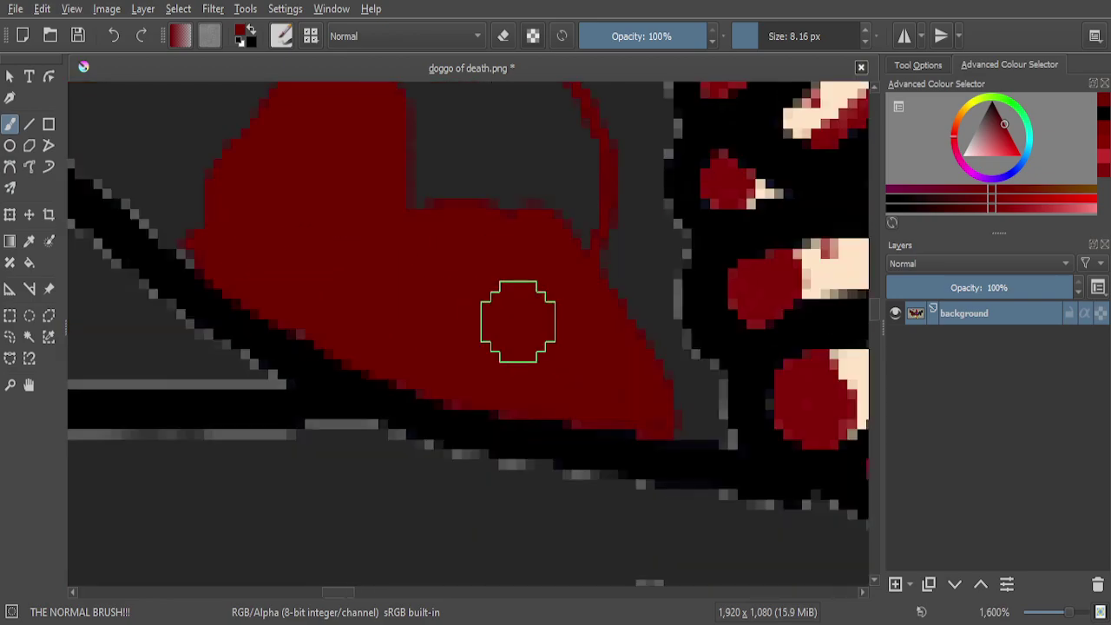
Fill the remaining upper interior of the patch beside the fist with dark red, up to its top band
scroll(528, 225, down, 2)
scroll(494, 255, up, 1)
scroll(526, 312, up, 2)
mouse_move(528, 228)
mouse_down()
mouse_move(595, 385)
mouse_move(593, 497)
mouse_move(557, 548)
mouse_move(511, 287)
mouse_move(453, 429)
mouse_move(436, 223)
mouse_move(361, 435)
mouse_move(344, 394)
mouse_move(361, 215)
mouse_move(308, 433)
mouse_move(314, 199)
mouse_up()
scroll(387, 254, down, 1)
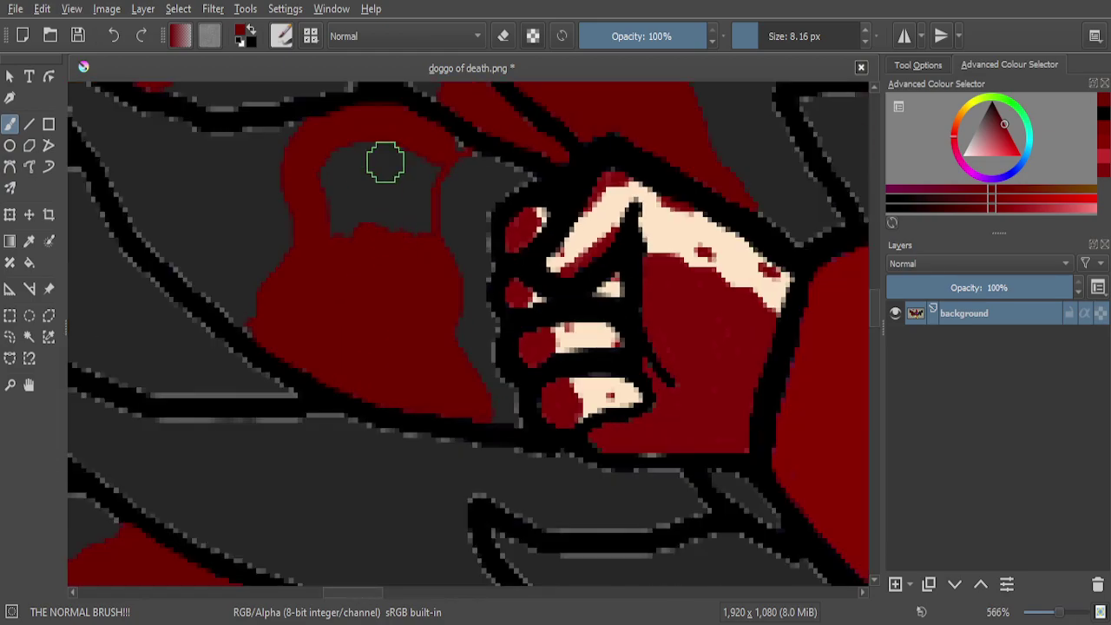
scroll(385, 162, up, 4)
mouse_move(446, 154)
mouse_down()
mouse_move(566, 166)
mouse_move(542, 229)
mouse_move(537, 414)
mouse_move(520, 486)
mouse_move(485, 342)
mouse_move(498, 162)
mouse_move(538, 308)
mouse_move(565, 511)
mouse_move(554, 512)
mouse_move(503, 361)
mouse_move(467, 145)
mouse_move(415, 313)
mouse_move(408, 451)
mouse_move(384, 221)
mouse_move(366, 379)
mouse_move(337, 407)
mouse_move(314, 347)
mouse_move(281, 466)
mouse_move(245, 265)
mouse_move(219, 470)
mouse_move(159, 168)
mouse_up()
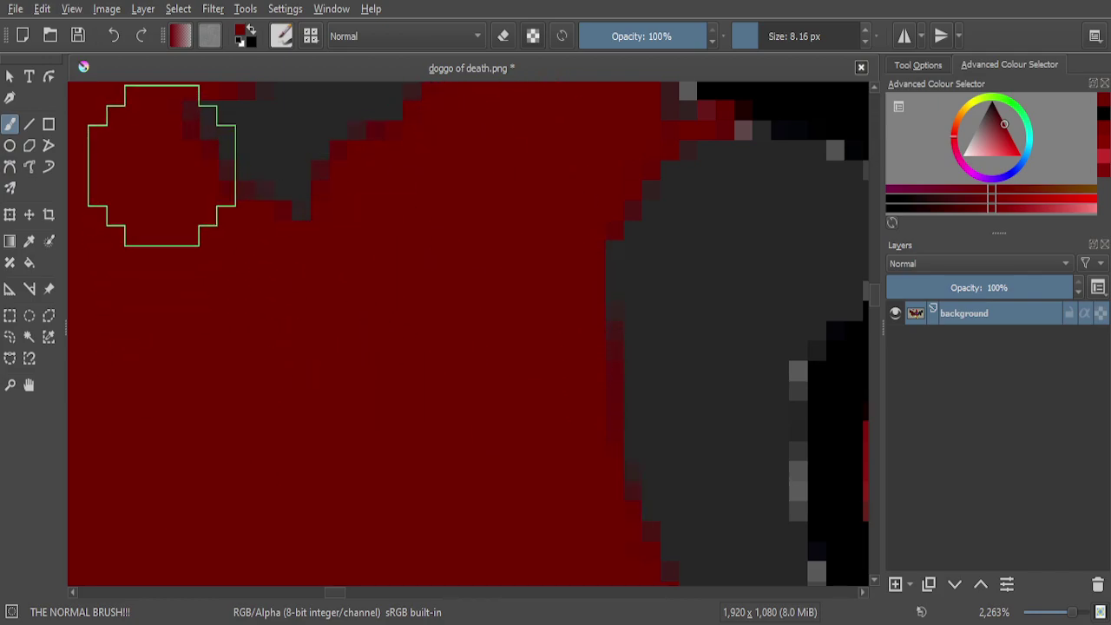
scroll(322, 307, down, 5)
scroll(342, 344, up, 5)
mouse_move(471, 409)
mouse_down()
mouse_move(316, 411)
mouse_move(275, 429)
mouse_up()
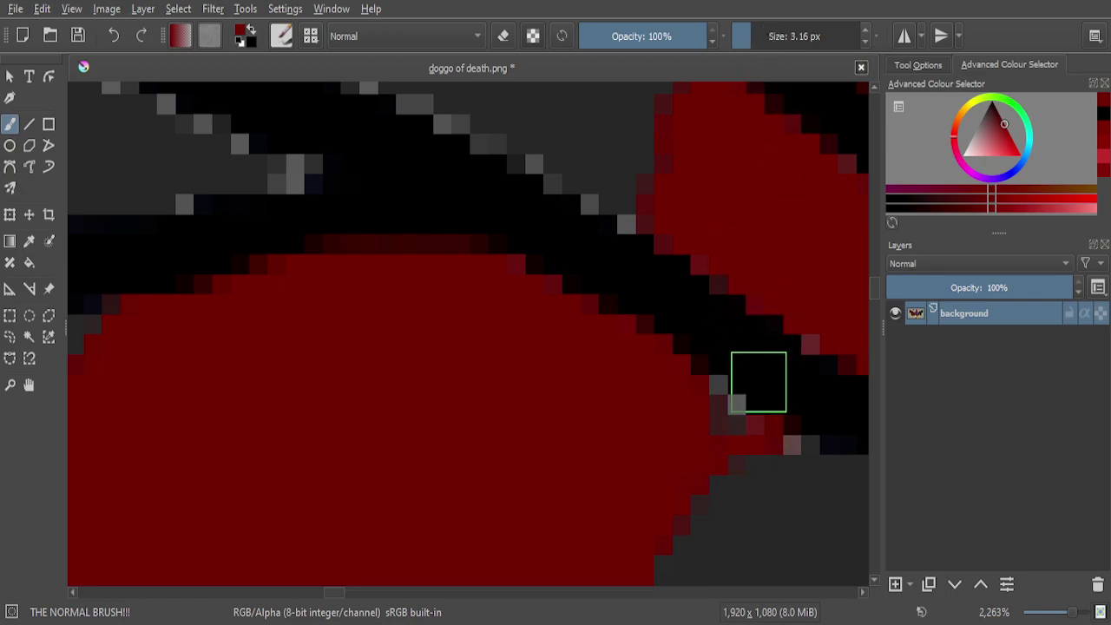
With a 3.16 px brush, paint dark red over the leftover grey pixels at the patch's upper fist-side corner
scroll(714, 442, up, 3)
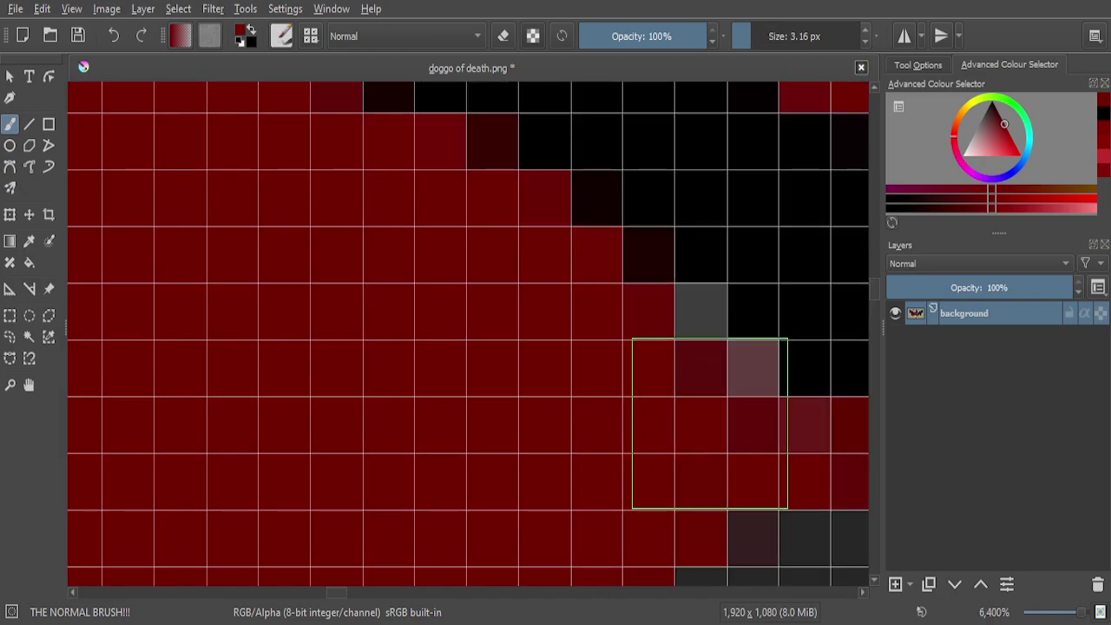
click(721, 409)
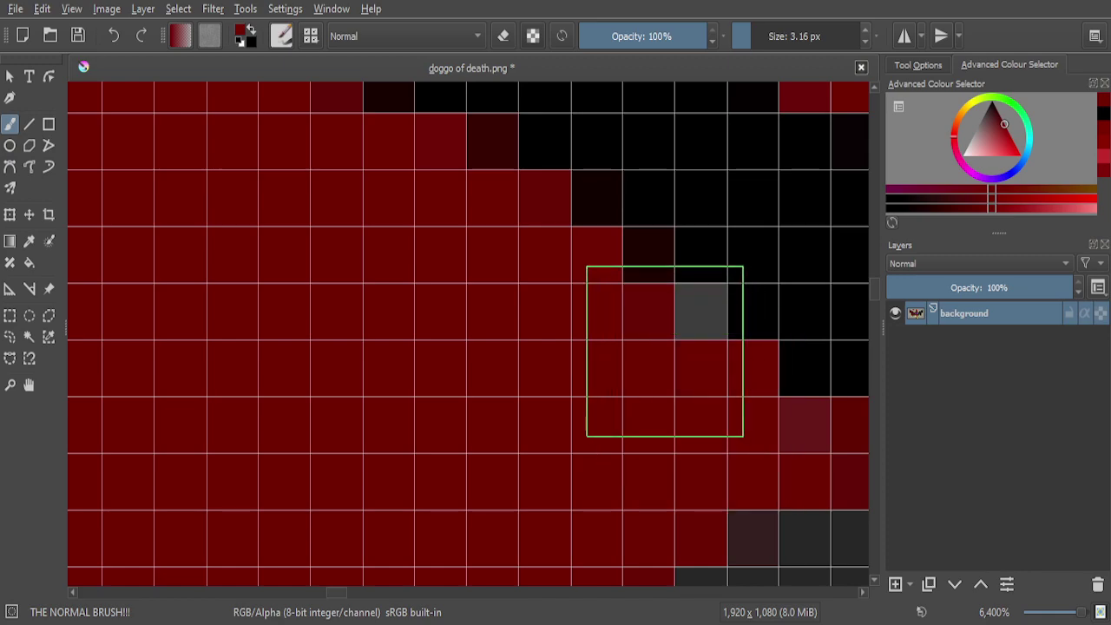
click(665, 352)
scroll(665, 351, down, 1)
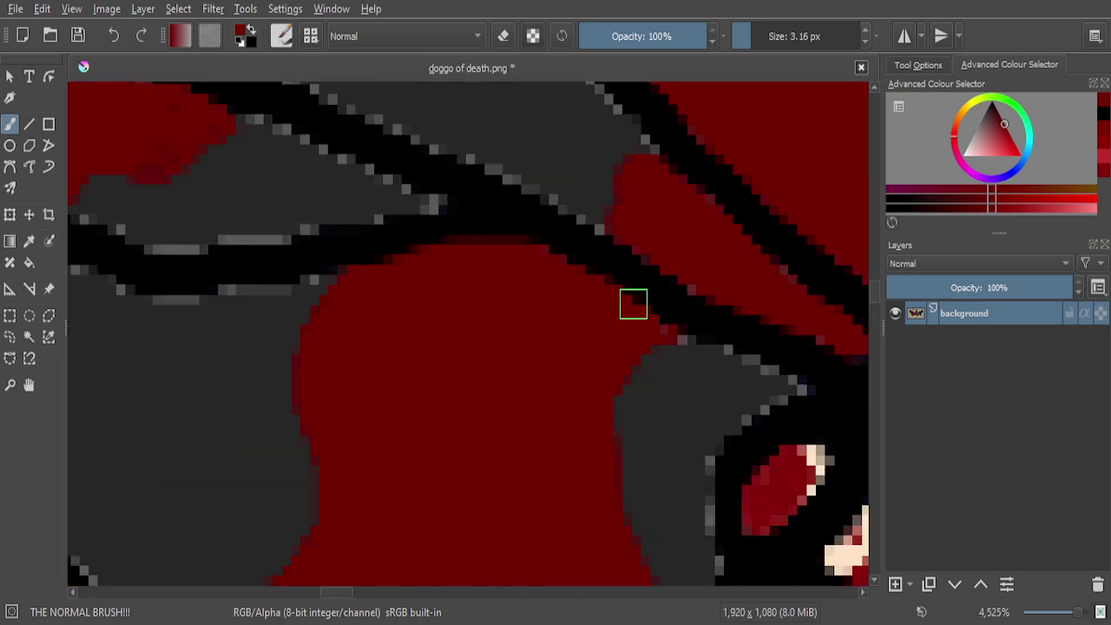
scroll(634, 304, down, 1)
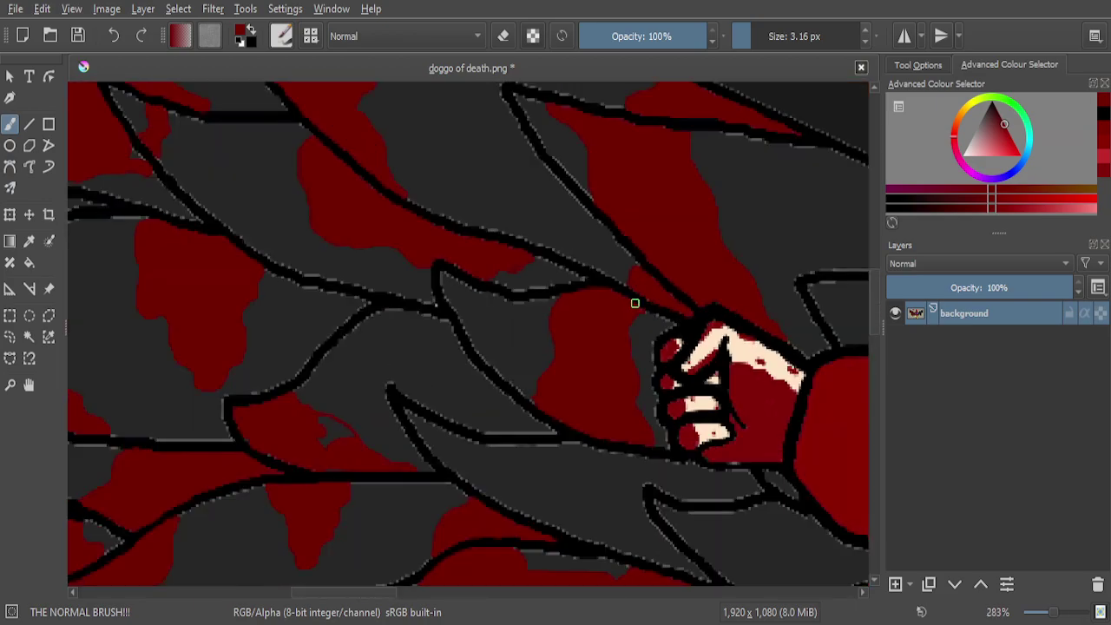
Outline a dark red patch at the tip of the unstained feather below the fist with the 3.16 px brush
scroll(635, 303, down, 3)
scroll(643, 308, down, 2)
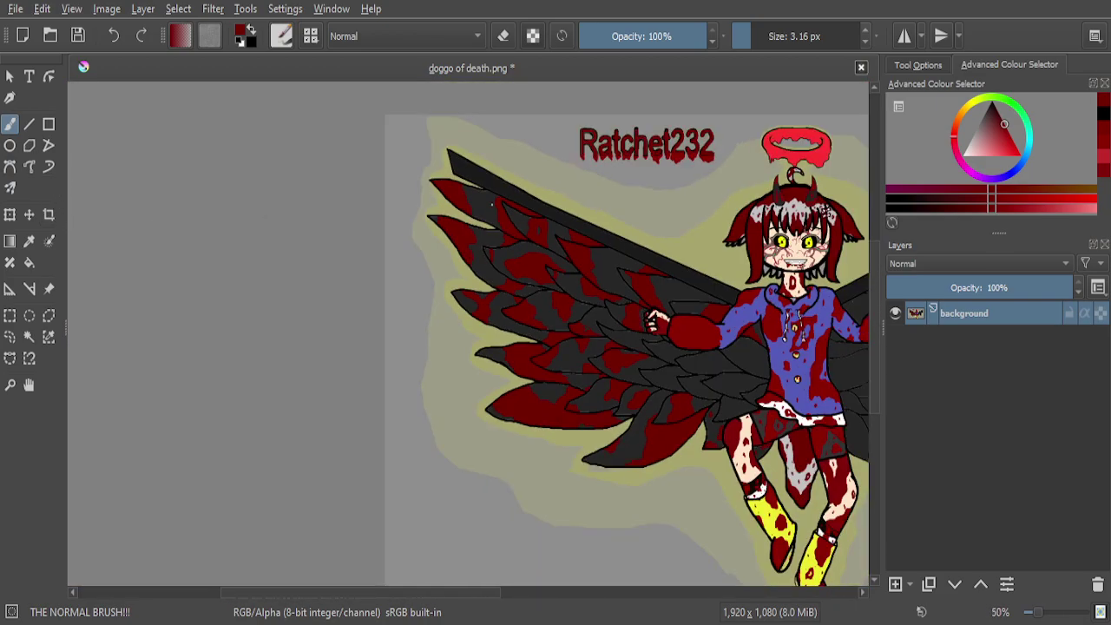
scroll(603, 323, up, 1)
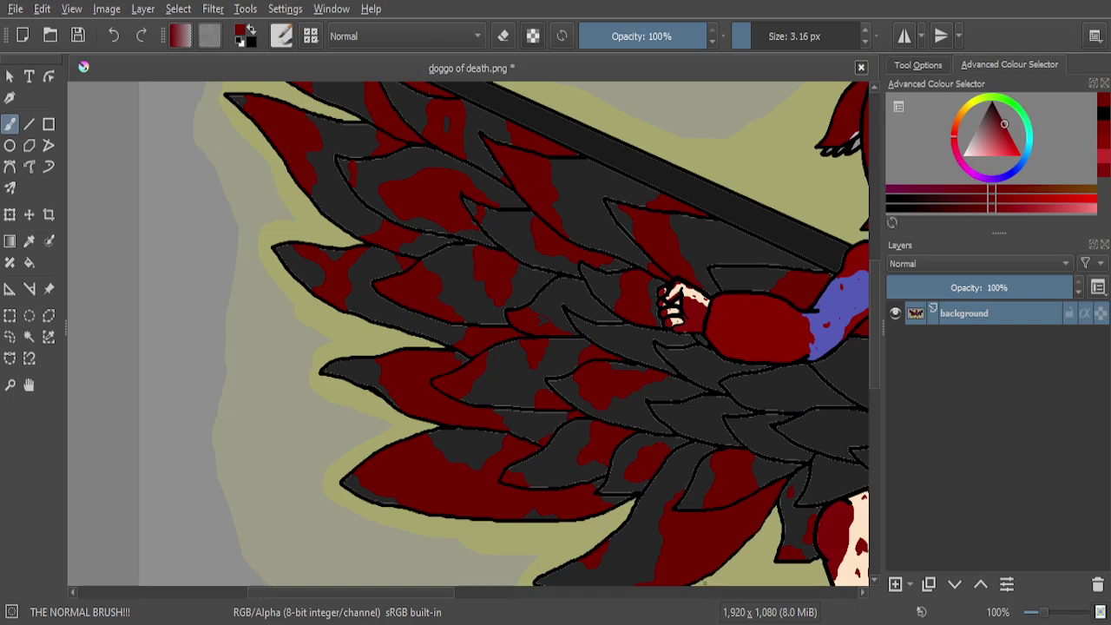
scroll(677, 405, down, 2)
scroll(718, 431, up, 4)
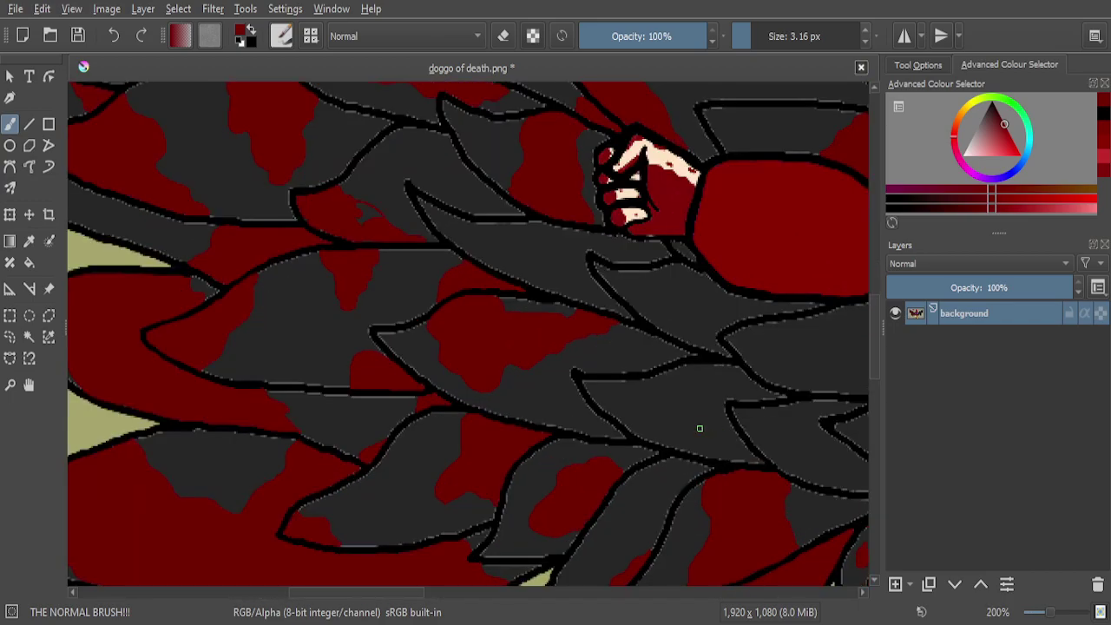
scroll(665, 422, down, 1)
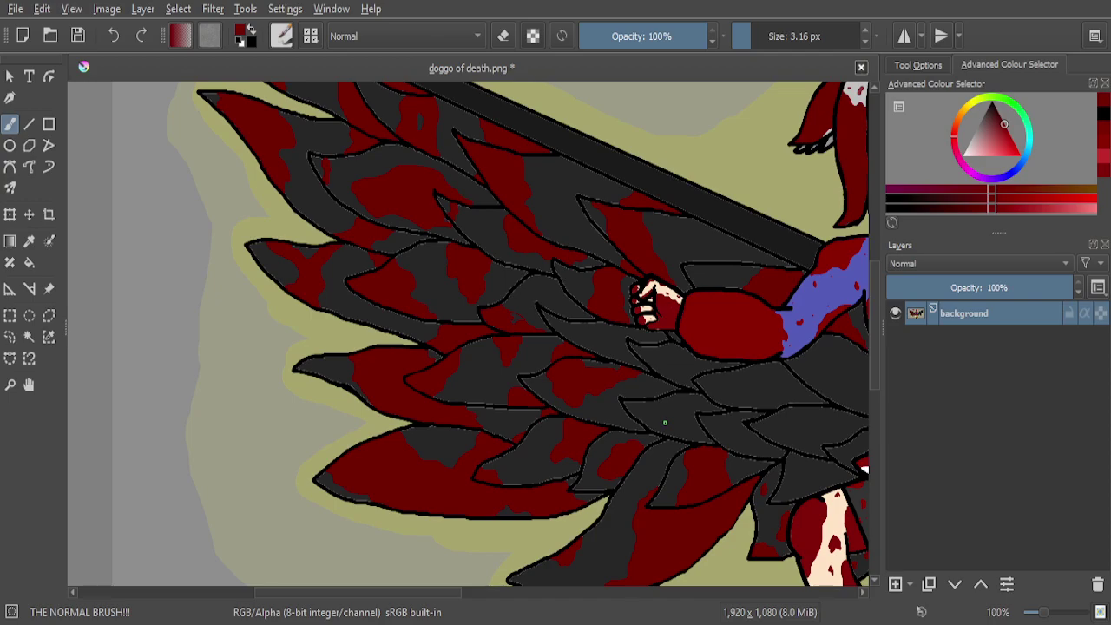
scroll(665, 422, up, 8)
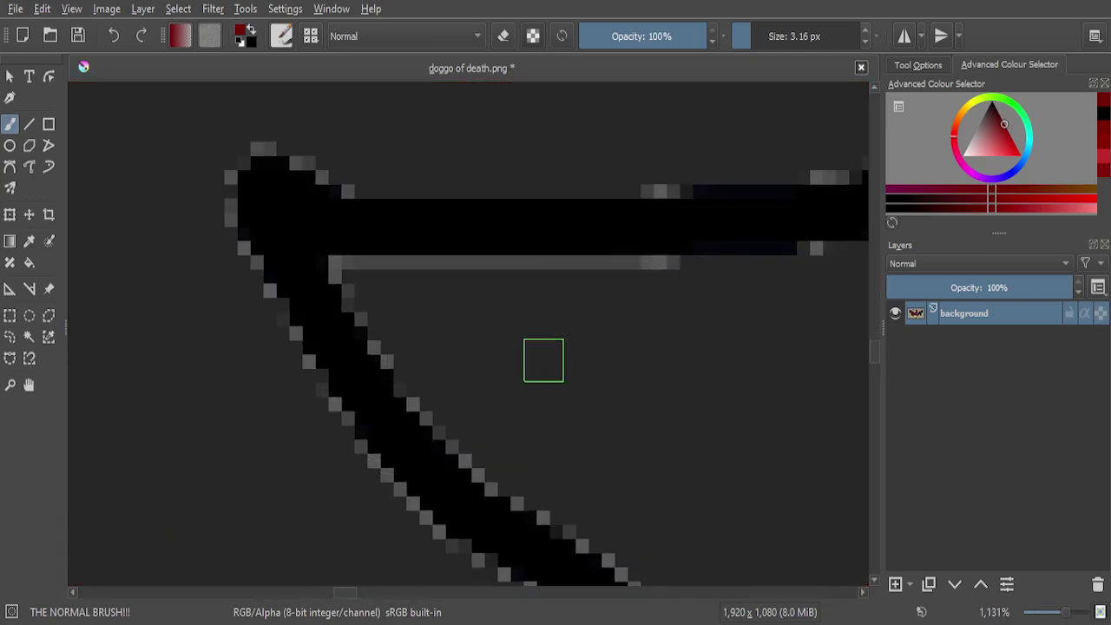
mouse_move(523, 272)
mouse_down()
mouse_move(559, 308)
mouse_move(576, 435)
mouse_up()
drag(620, 466, 638, 500)
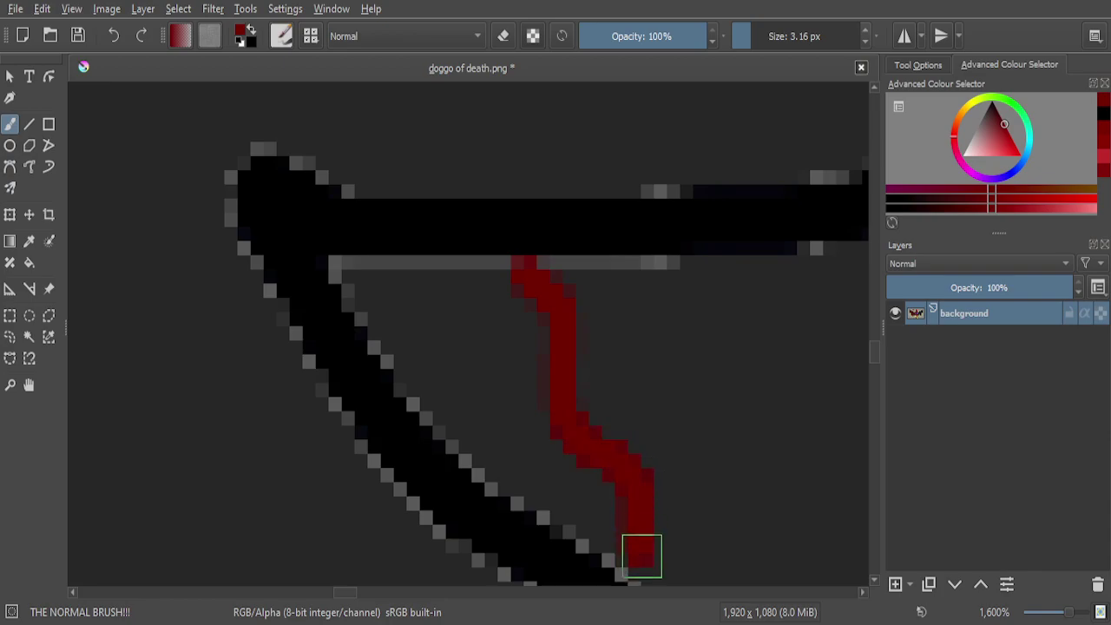
mouse_move(649, 568)
mouse_down()
mouse_move(623, 562)
mouse_move(483, 467)
mouse_move(390, 358)
mouse_move(343, 274)
mouse_move(576, 350)
mouse_up()
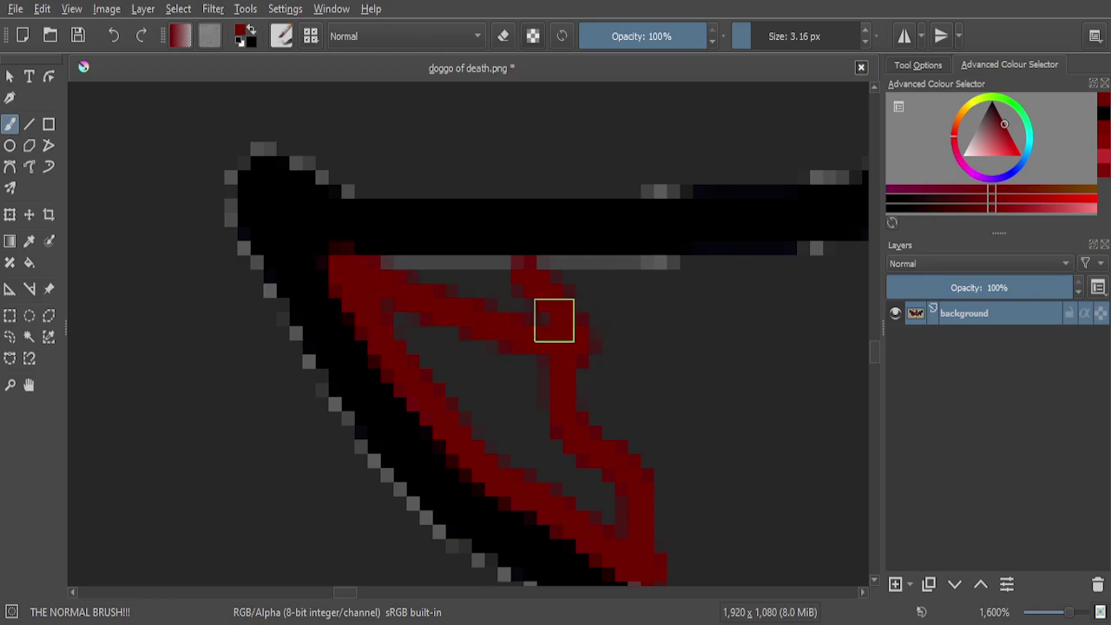
Fill the outlined patch at the feather tip with dark red, from the top edge to its narrow lower end
scroll(553, 320, up, 2)
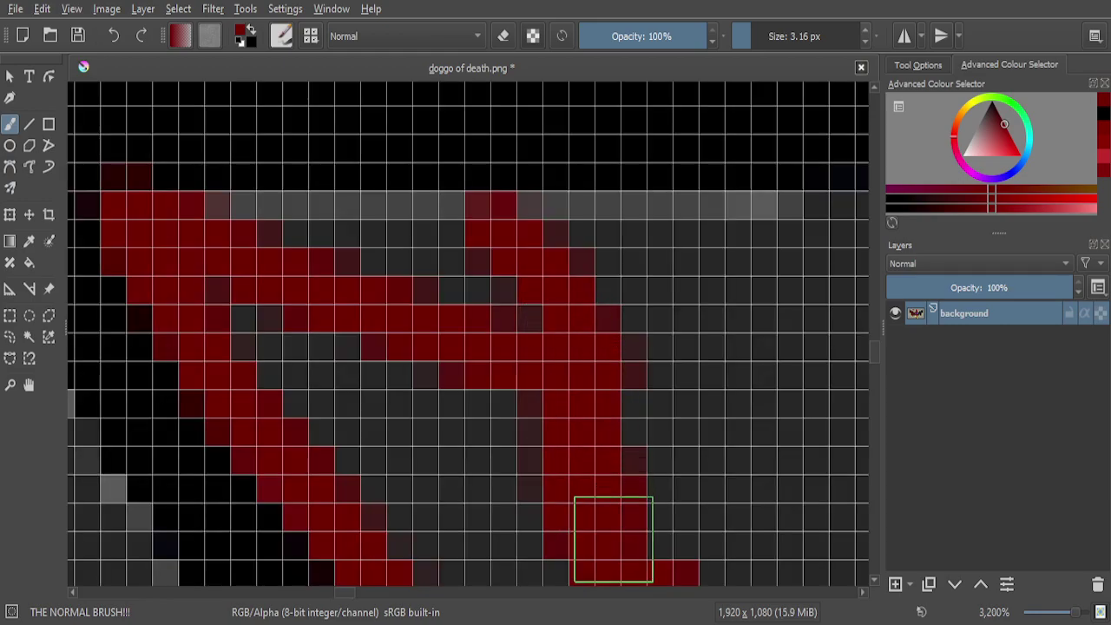
scroll(566, 422, down, 2)
scroll(566, 370, up, 2)
mouse_move(594, 354)
mouse_down()
mouse_move(525, 253)
mouse_move(472, 208)
mouse_move(289, 191)
mouse_up()
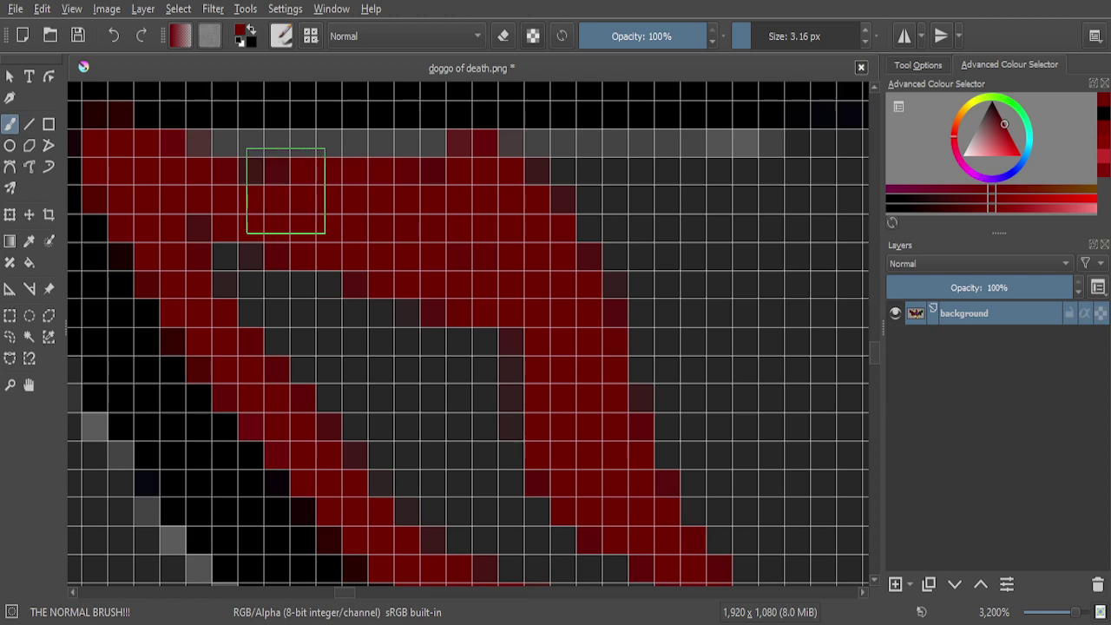
mouse_move(439, 161)
mouse_down()
mouse_move(174, 158)
mouse_move(355, 345)
mouse_move(243, 239)
mouse_move(251, 310)
mouse_move(315, 401)
mouse_move(220, 225)
mouse_move(302, 384)
mouse_move(376, 450)
mouse_move(492, 509)
mouse_move(351, 255)
mouse_move(394, 389)
mouse_move(446, 482)
mouse_move(316, 293)
mouse_move(554, 483)
mouse_up()
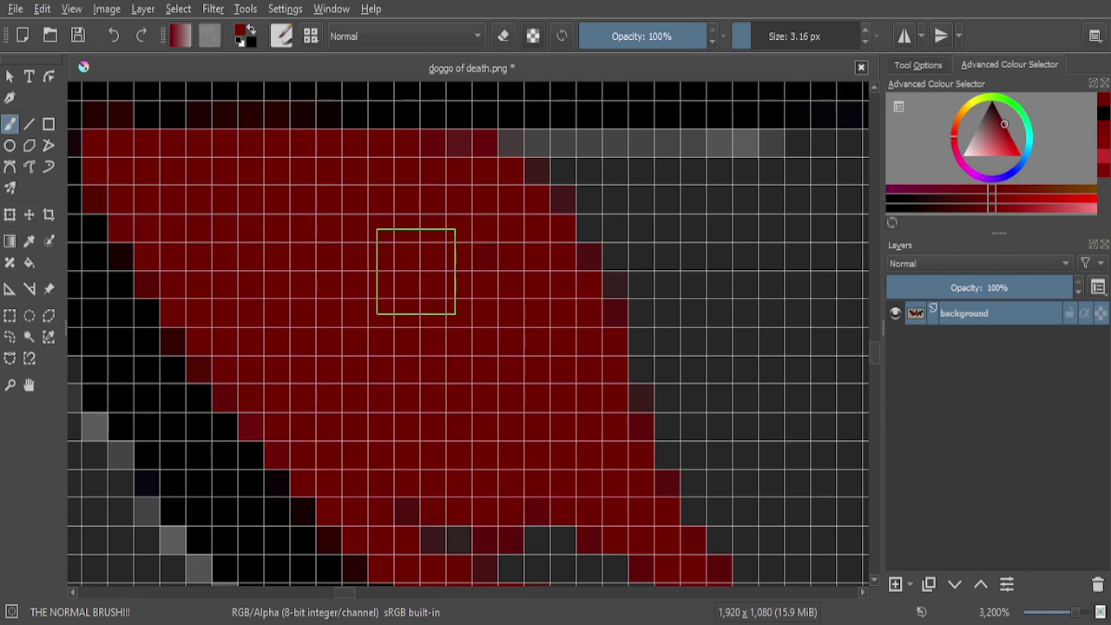
scroll(458, 291, down, 3)
scroll(525, 409, up, 3)
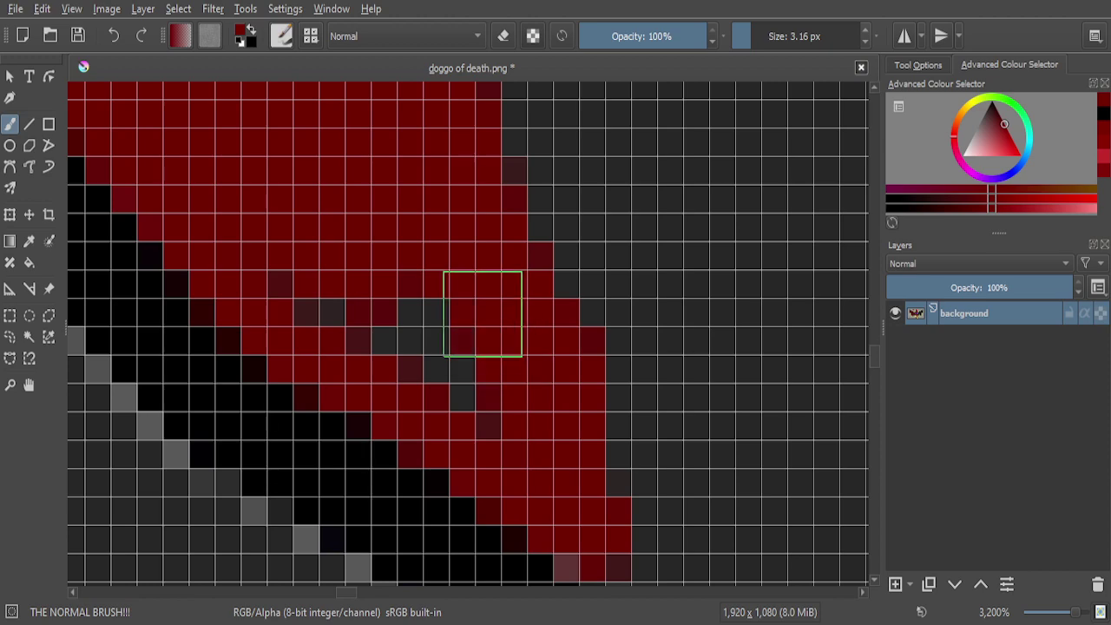
scroll(436, 282, down, 1)
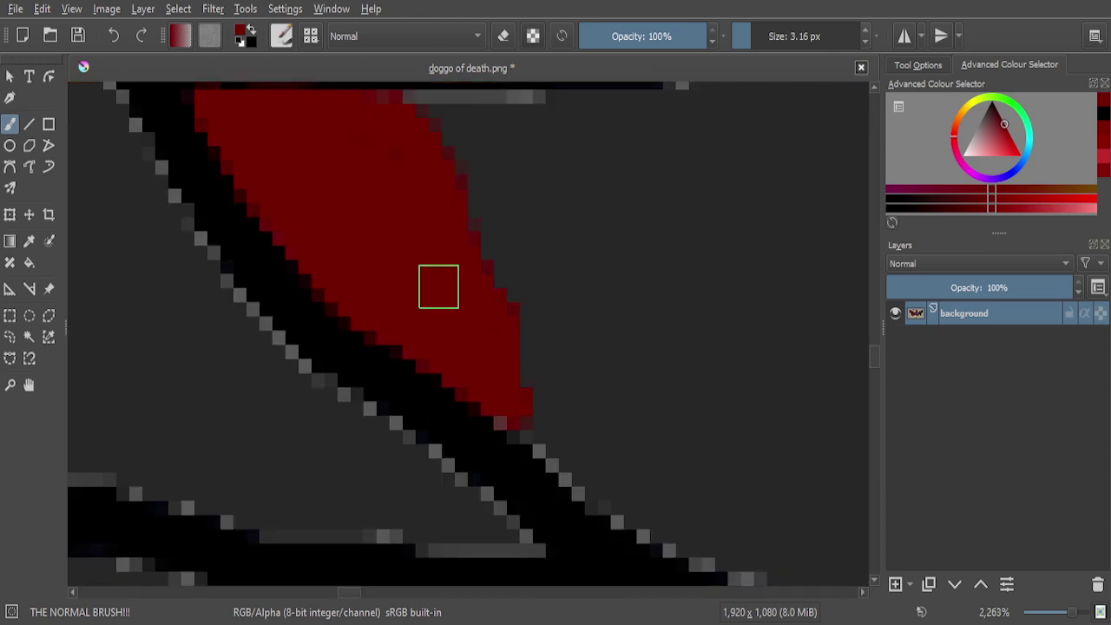
scroll(504, 395, up, 2)
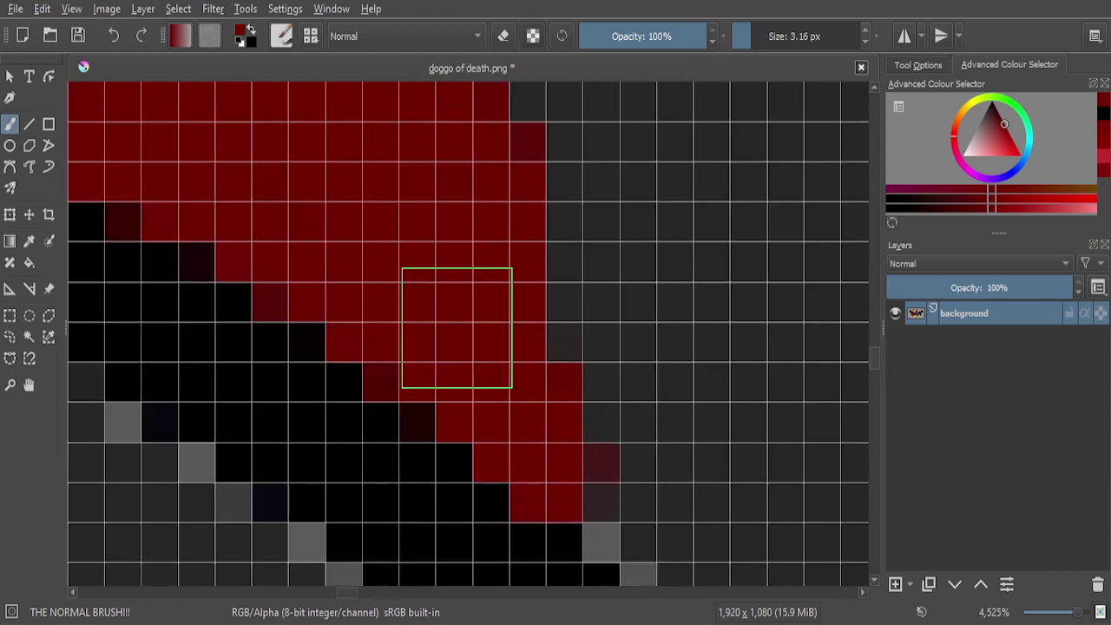
Extend the tip patch along the feather's upper outline with the 3.16 px brush, giving it a slanted inner edge
scroll(455, 322, down, 6)
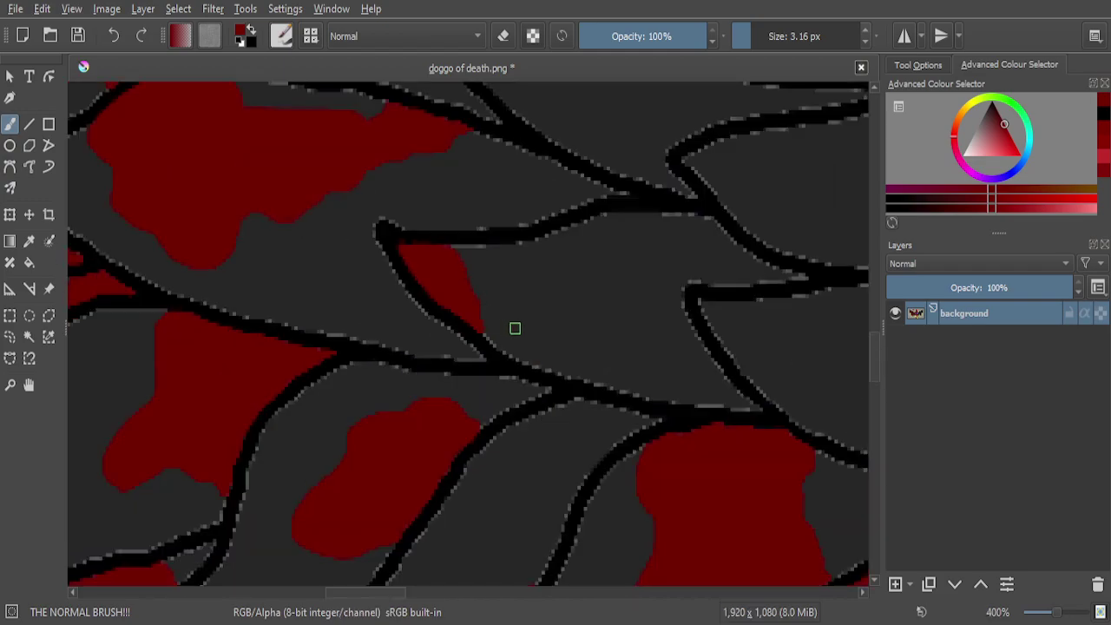
scroll(461, 240, up, 7)
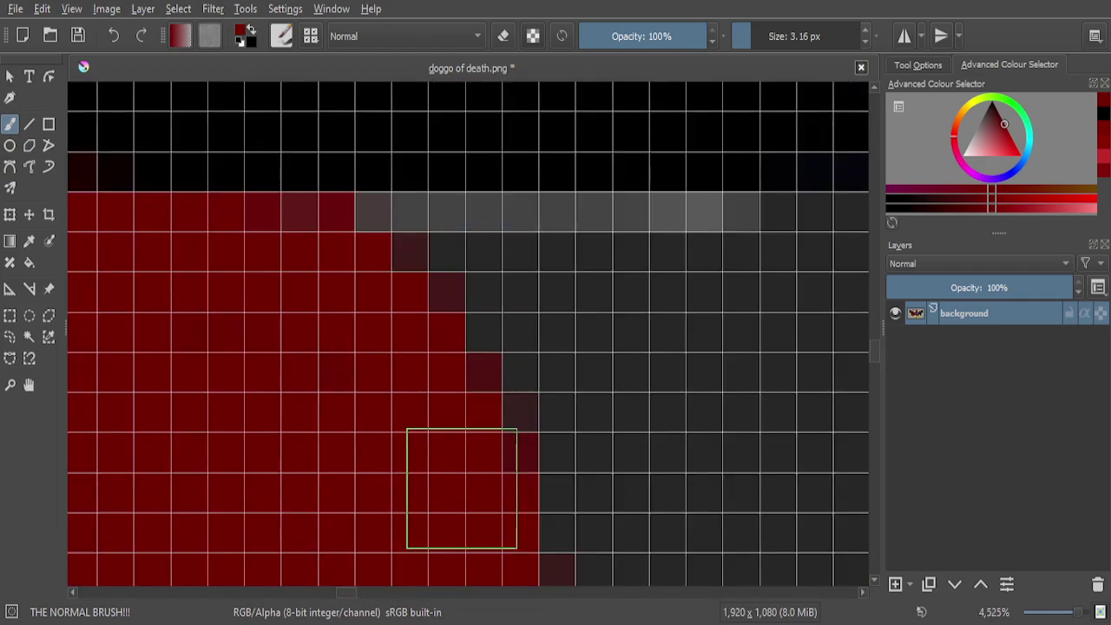
mouse_move(513, 325)
mouse_down()
mouse_move(533, 255)
mouse_move(325, 251)
mouse_move(642, 246)
mouse_move(589, 297)
mouse_move(515, 449)
mouse_move(441, 498)
mouse_up()
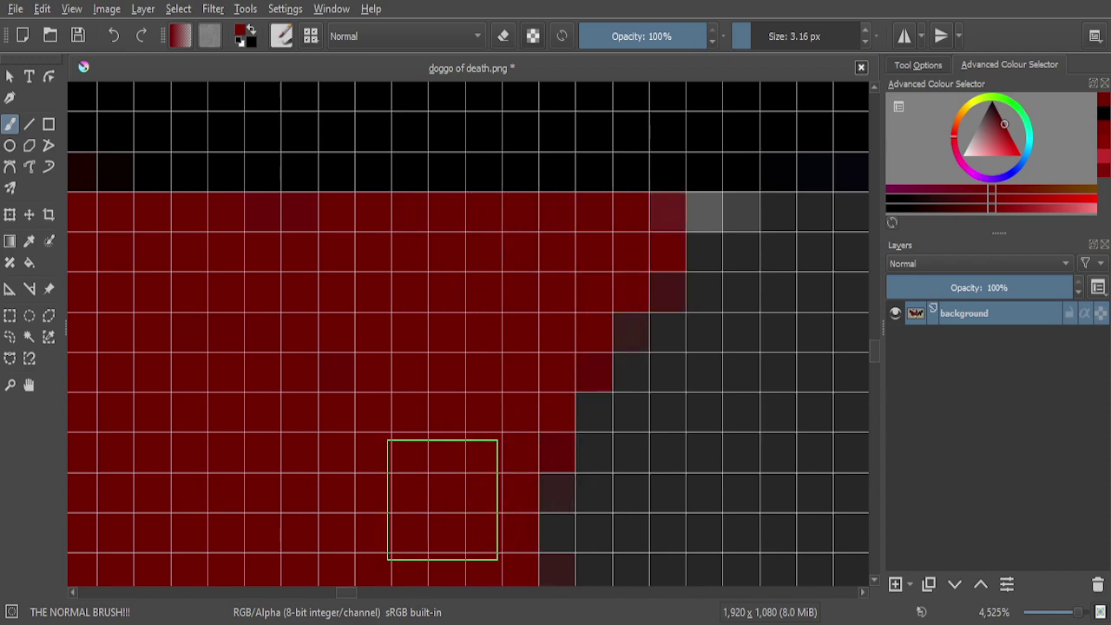
With a 1.16 px brush, paint dark red over the grey and blended pixels at the patch's upper inner corner
scroll(409, 385, down, 1)
scroll(409, 384, up, 6)
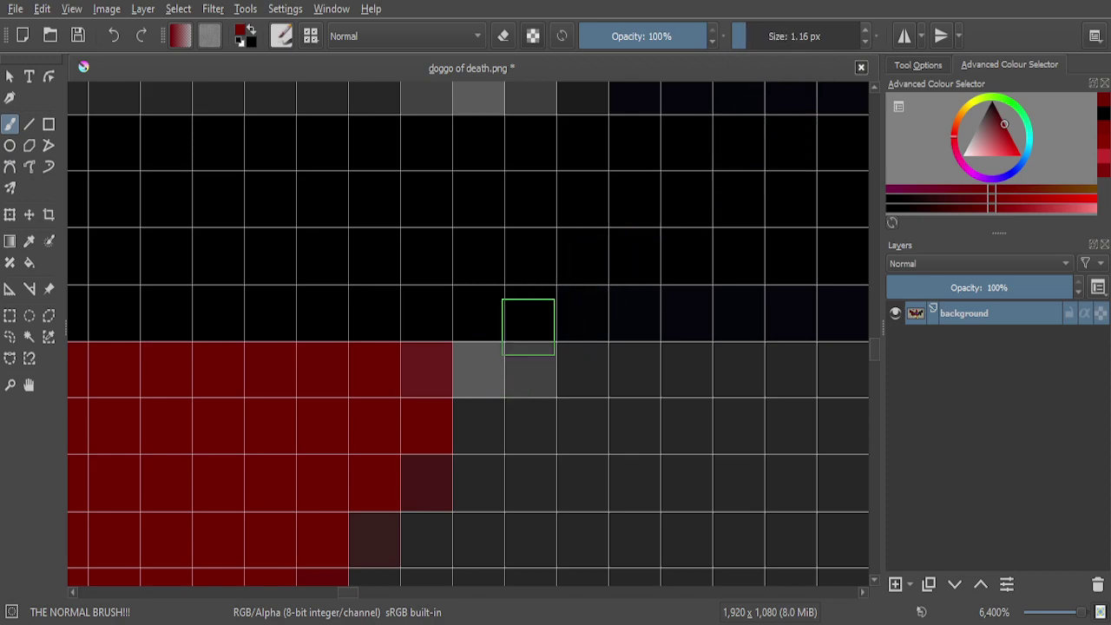
mouse_move(488, 369)
mouse_down()
mouse_move(380, 372)
mouse_move(530, 363)
mouse_move(387, 361)
mouse_move(470, 377)
mouse_up()
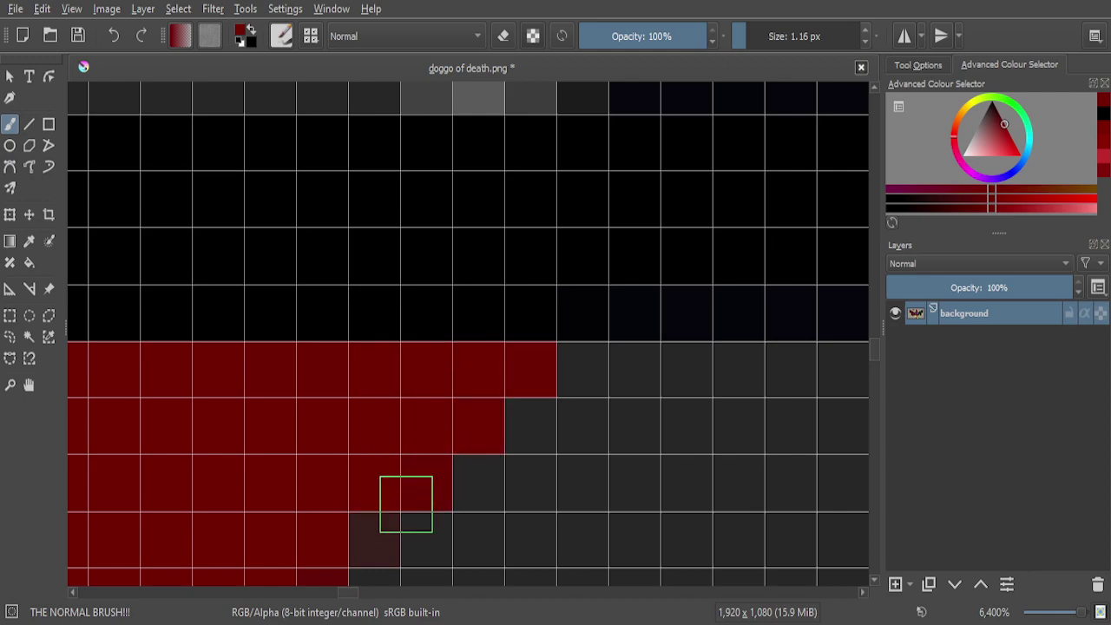
scroll(408, 437, down, 4)
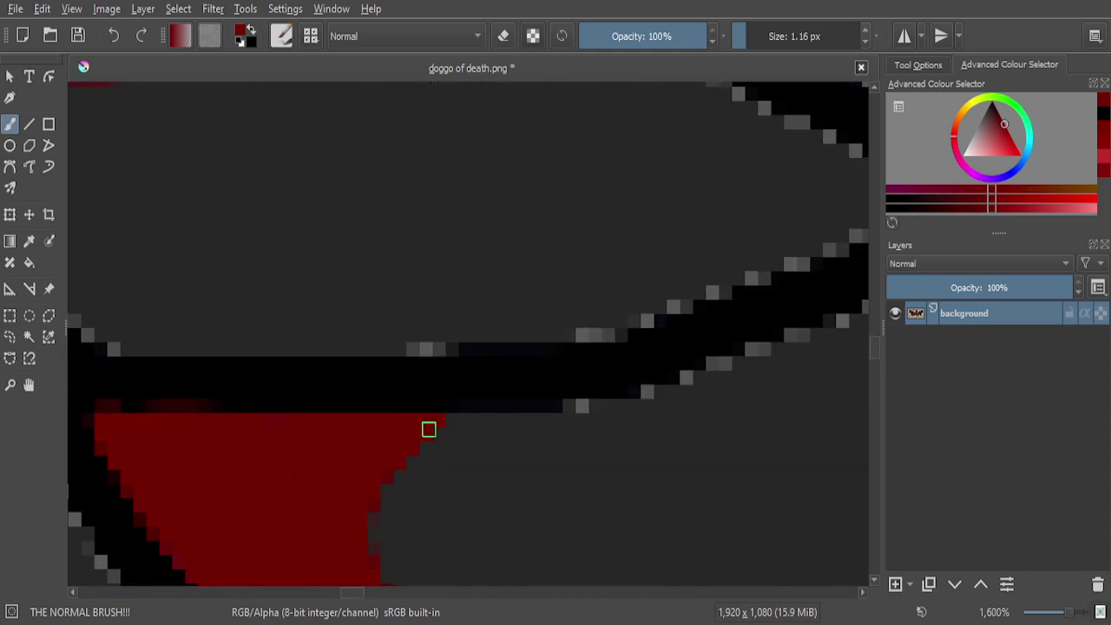
Outline a rounded dark red patch at the inner end of the small lower feather with the 1.16 px brush
scroll(486, 391, down, 7)
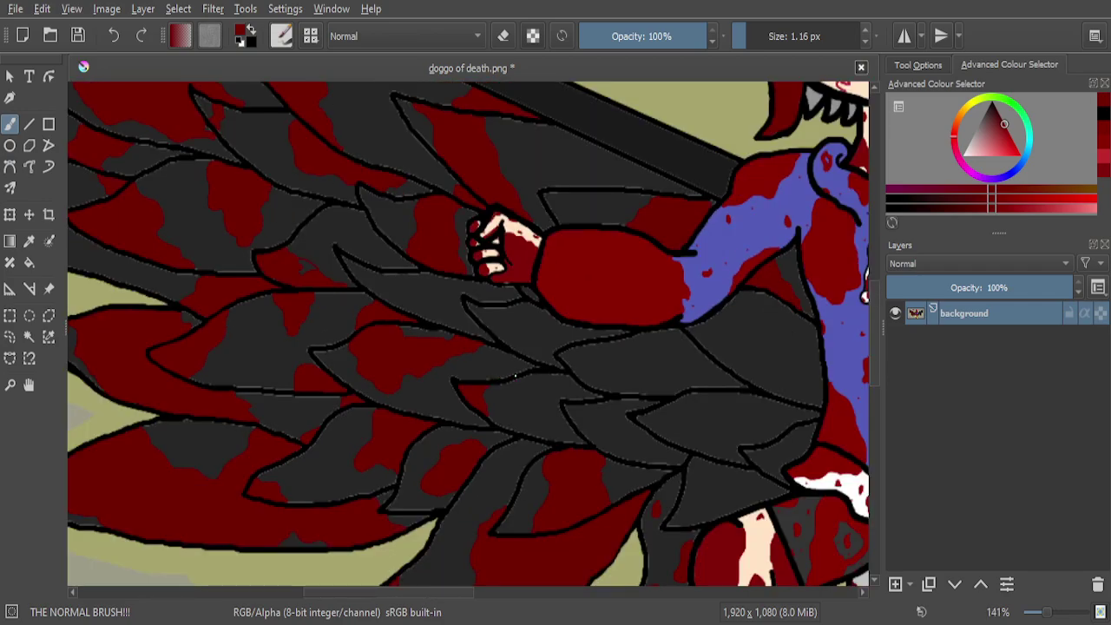
scroll(515, 376, down, 2)
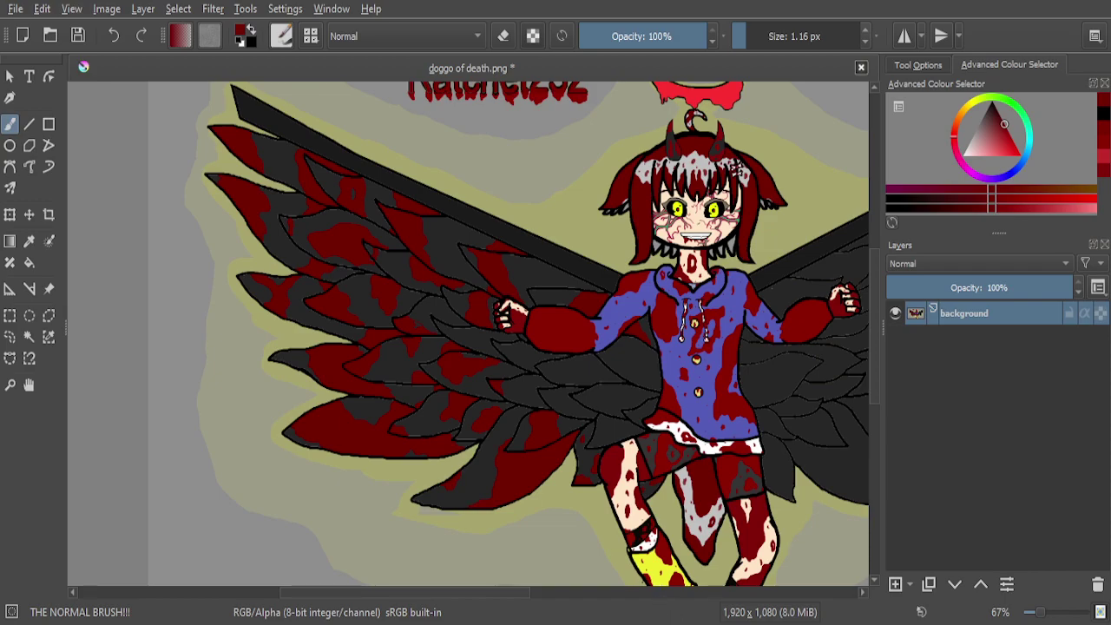
scroll(499, 383, up, 4)
scroll(548, 408, up, 2)
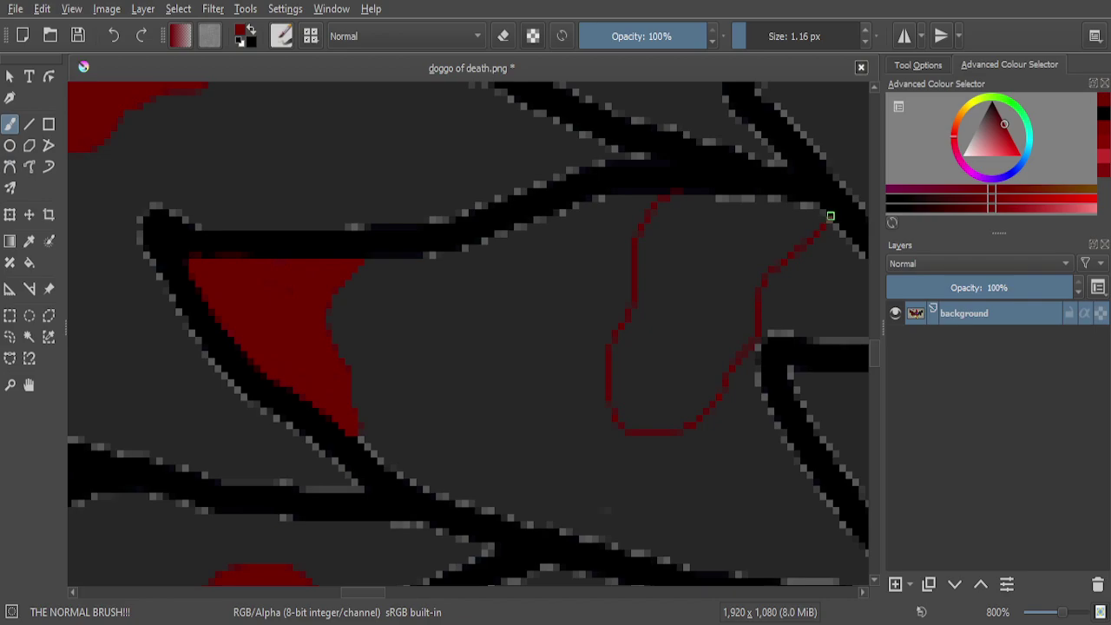
scroll(755, 26, up, 2)
Enlarge the brush to 3.16 px and thicken the patch's outline along the feather's upper edge and outer side
scroll(817, 194, up, 3)
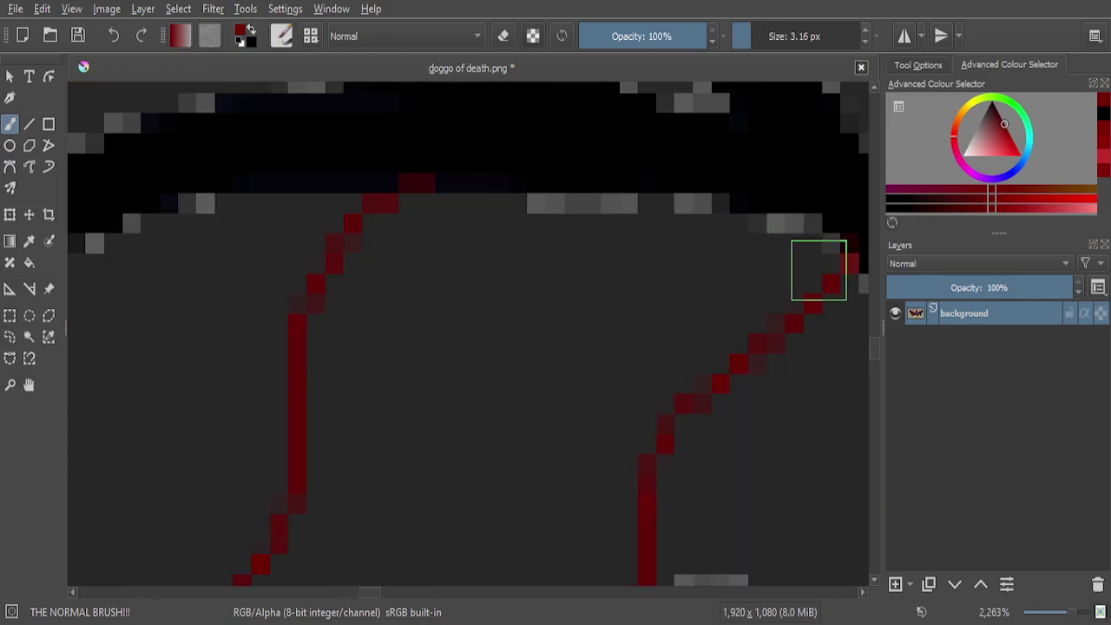
mouse_move(807, 240)
mouse_down()
mouse_move(385, 229)
mouse_move(341, 284)
mouse_move(318, 343)
mouse_move(336, 462)
mouse_move(339, 402)
mouse_move(398, 282)
mouse_move(397, 318)
mouse_move(432, 329)
mouse_up()
scroll(432, 330, down, 2)
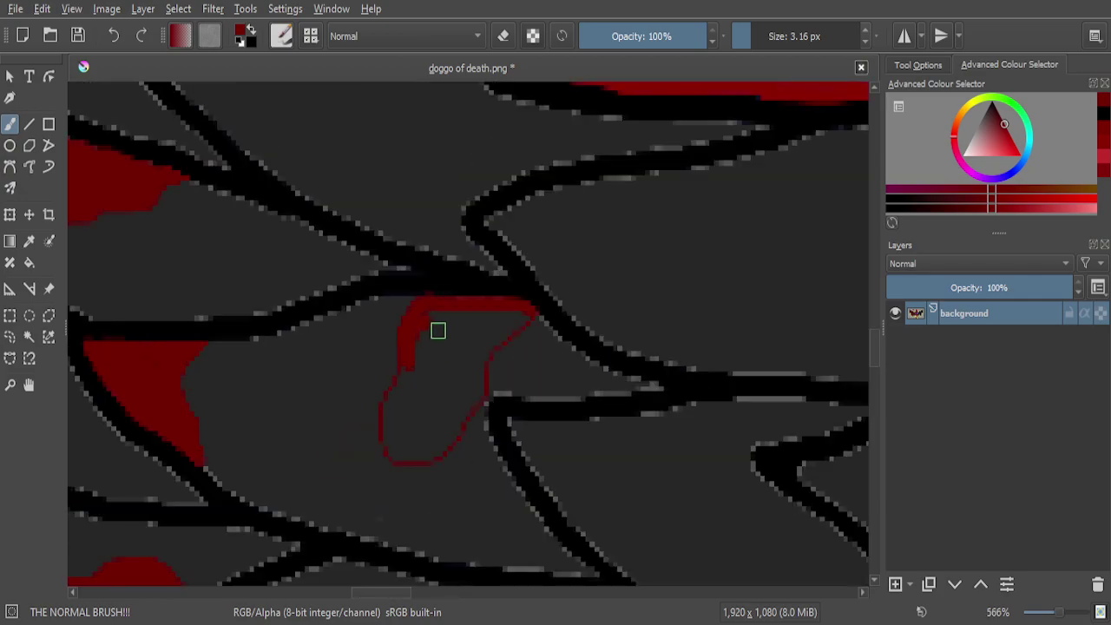
scroll(407, 460, up, 4)
scroll(360, 486, down, 3)
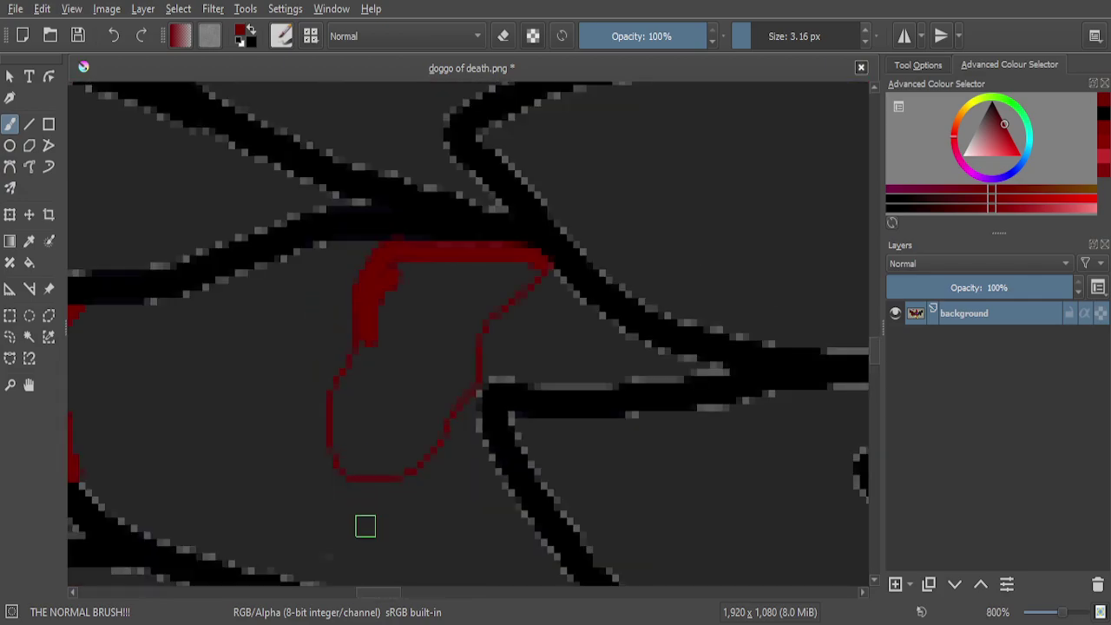
Fill the rounded lower half of the outlined patch with dark red
scroll(365, 526, up, 3)
mouse_move(287, 280)
mouse_down()
mouse_move(298, 345)
mouse_move(339, 412)
mouse_move(403, 443)
mouse_move(496, 384)
mouse_move(531, 326)
mouse_move(462, 345)
mouse_move(410, 390)
mouse_move(368, 398)
mouse_move(350, 293)
mouse_move(389, 439)
mouse_move(412, 466)
mouse_move(464, 441)
mouse_move(468, 376)
mouse_move(449, 275)
mouse_move(412, 384)
mouse_up()
drag(402, 313, 325, 211)
mouse_move(336, 380)
mouse_down()
mouse_move(300, 248)
mouse_move(296, 164)
mouse_move(322, 267)
mouse_move(360, 161)
mouse_move(382, 279)
mouse_move(434, 205)
mouse_move(451, 284)
mouse_move(417, 185)
mouse_up()
drag(431, 298, 512, 282)
mouse_move(531, 197)
mouse_down()
mouse_move(528, 303)
mouse_move(570, 199)
mouse_move(575, 254)
mouse_move(538, 318)
mouse_move(504, 346)
mouse_up()
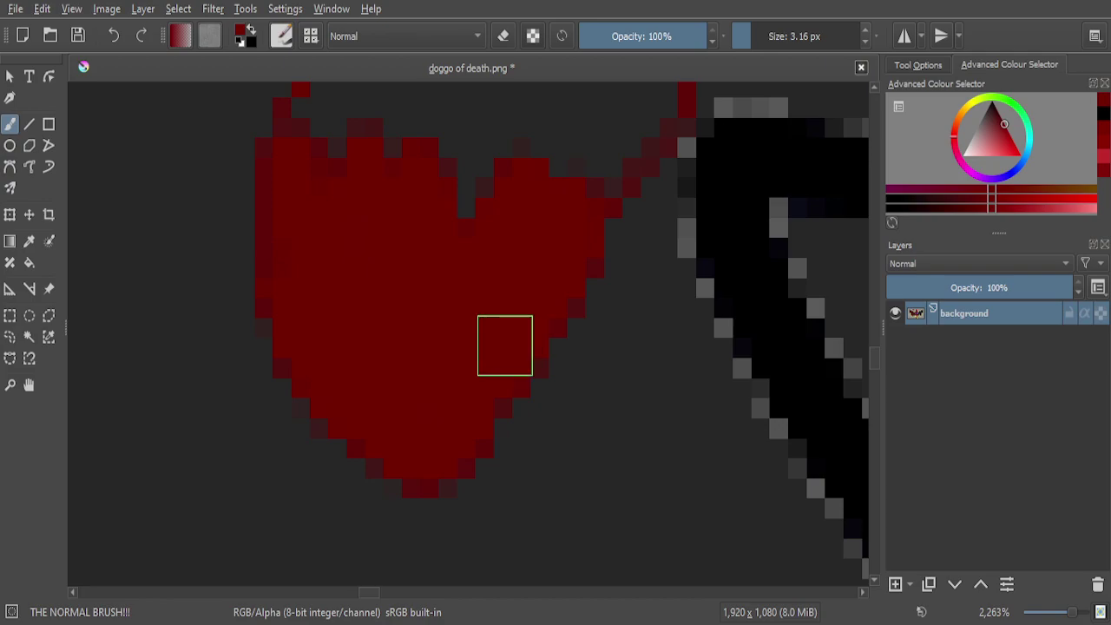
Fill the middle of the patch with dark red and join it to the outline beside the neighbouring feather's tip
scroll(504, 345, down, 5)
scroll(479, 243, up, 5)
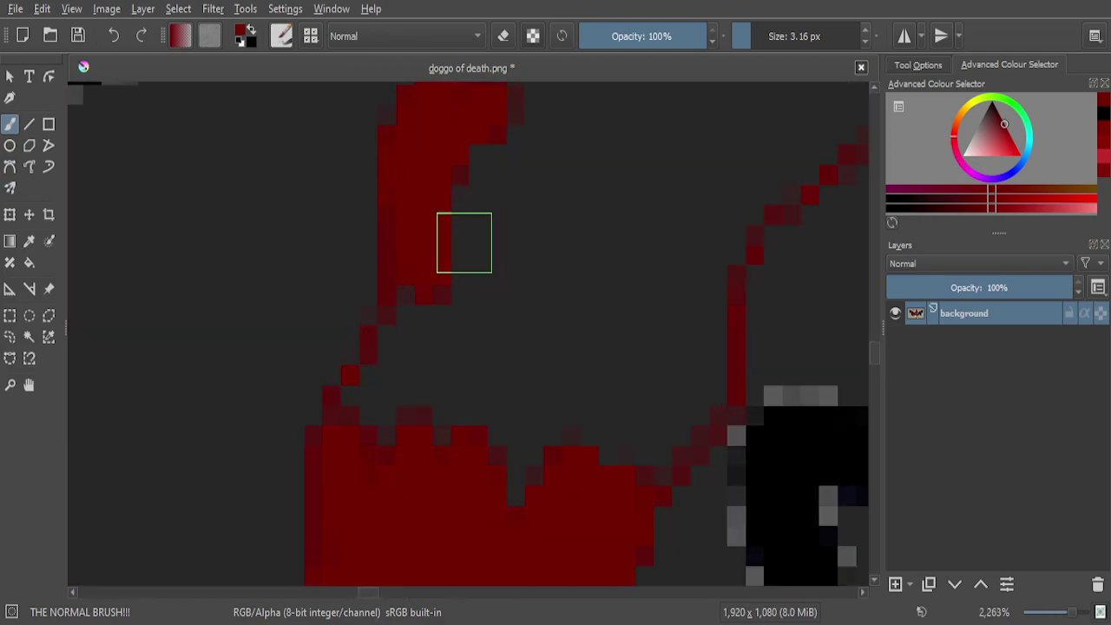
drag(444, 247, 362, 410)
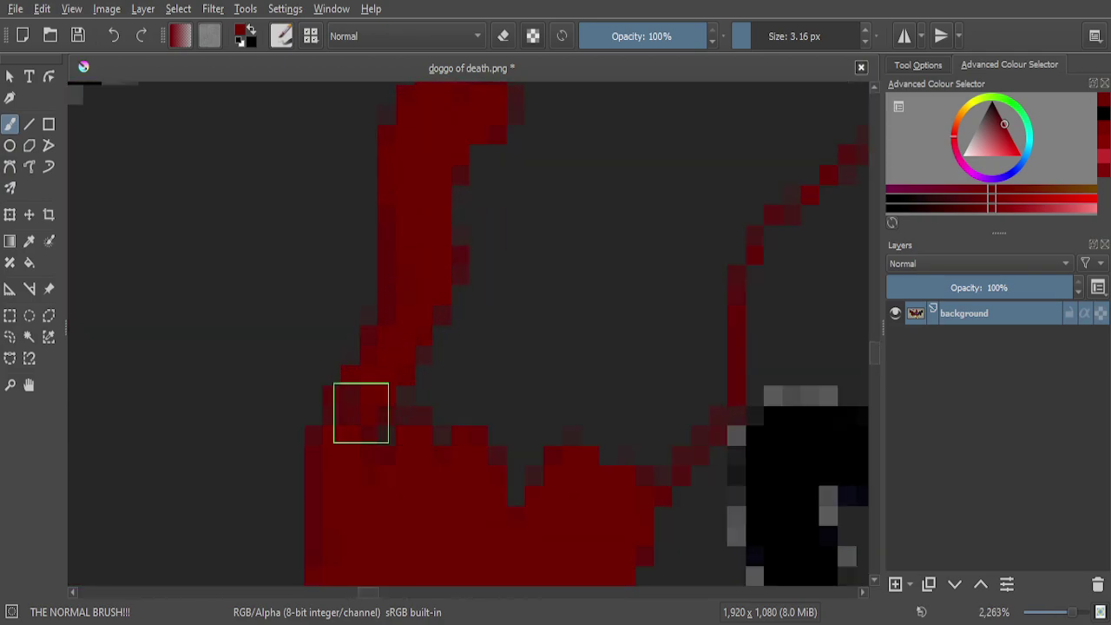
mouse_move(417, 447)
mouse_down()
mouse_move(459, 278)
mouse_move(391, 466)
mouse_move(465, 334)
mouse_move(457, 461)
mouse_move(471, 365)
mouse_move(489, 339)
mouse_move(528, 508)
mouse_move(567, 326)
mouse_move(569, 392)
mouse_move(547, 464)
mouse_move(563, 260)
mouse_move(517, 439)
mouse_move(522, 214)
mouse_move(474, 356)
mouse_move(479, 145)
mouse_up()
mouse_move(525, 324)
mouse_down()
mouse_move(563, 351)
mouse_move(674, 241)
mouse_move(751, 197)
mouse_move(712, 353)
mouse_up()
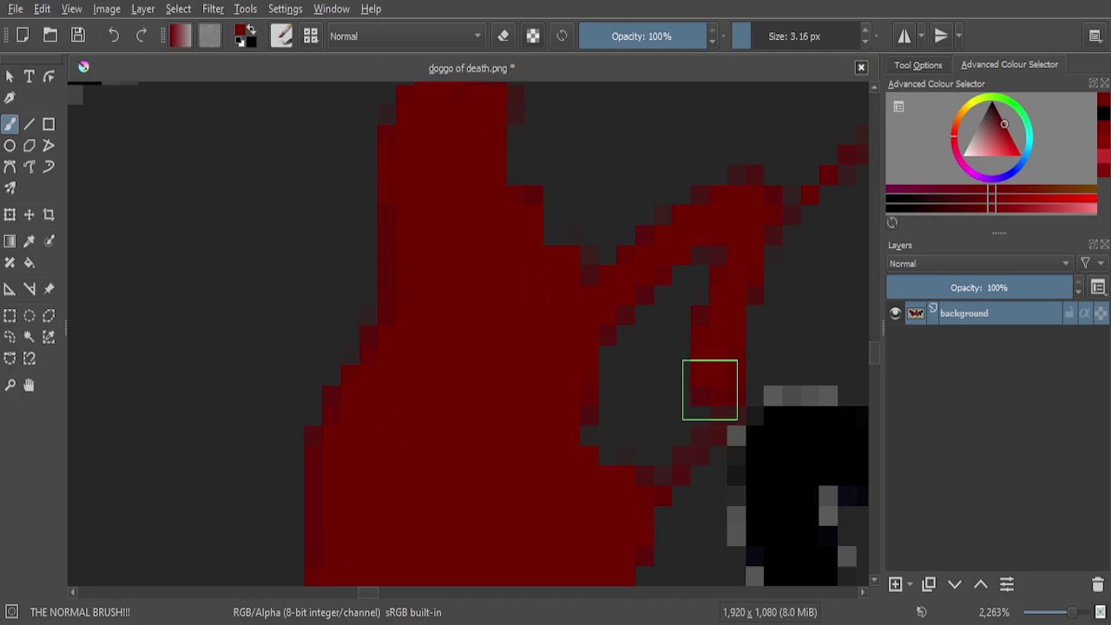
scroll(623, 339, down, 1)
scroll(657, 381, up, 4)
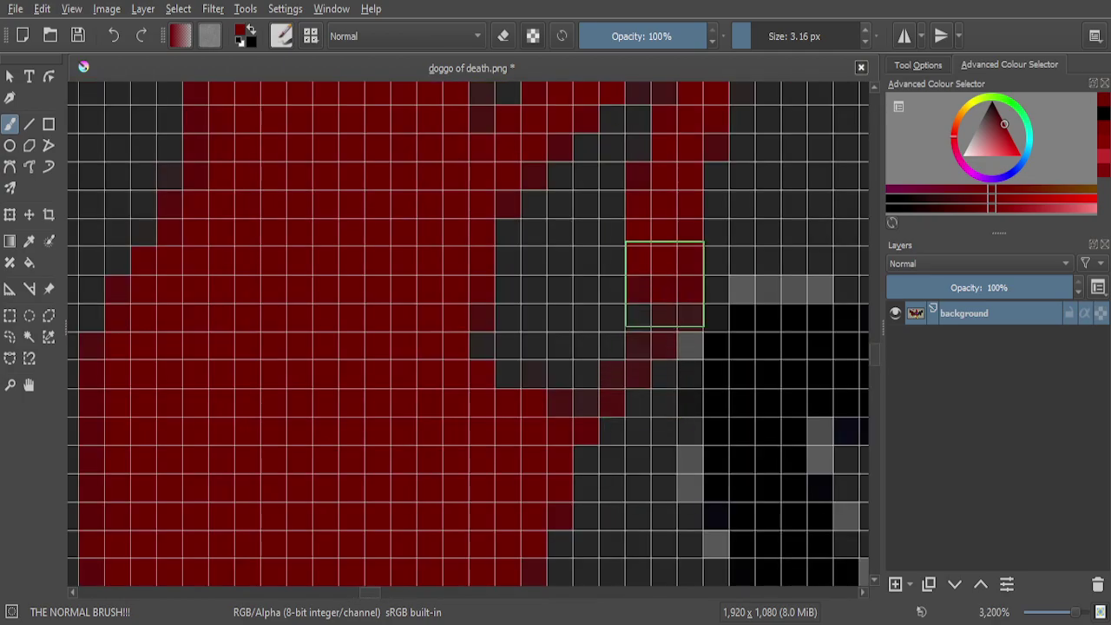
mouse_move(549, 425)
mouse_down()
mouse_move(566, 373)
mouse_move(638, 271)
mouse_move(512, 373)
mouse_move(579, 225)
mouse_move(500, 339)
mouse_move(504, 289)
mouse_move(560, 155)
mouse_up()
scroll(608, 221, down, 2)
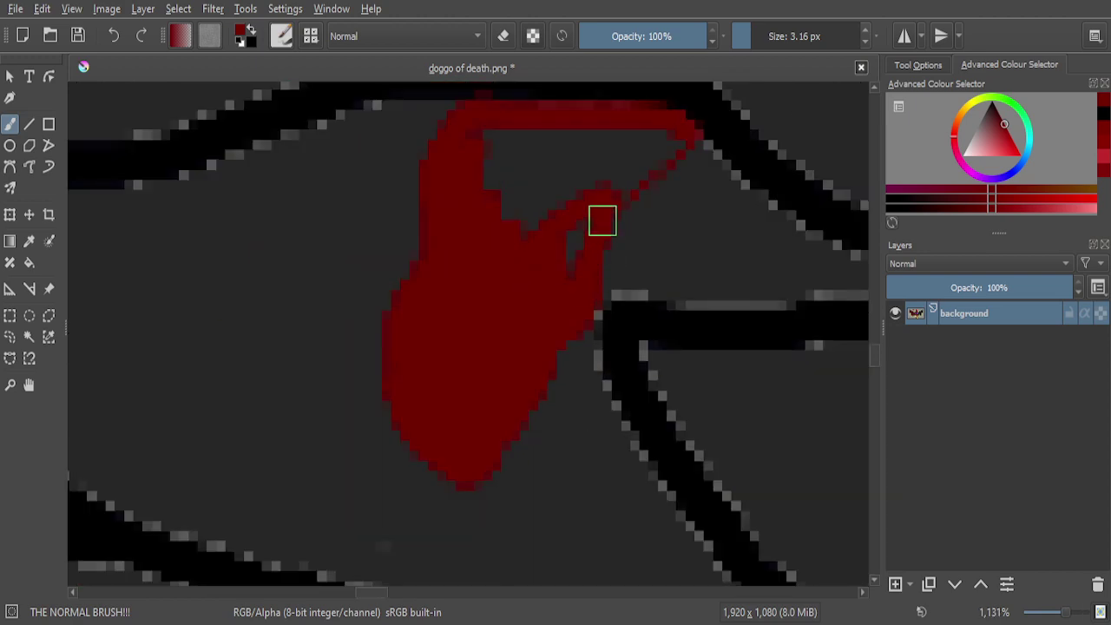
Fill the remaining gap in the upper part of the patch with dark red up to the feather's black outline
scroll(570, 223, up, 2)
scroll(535, 313, down, 1)
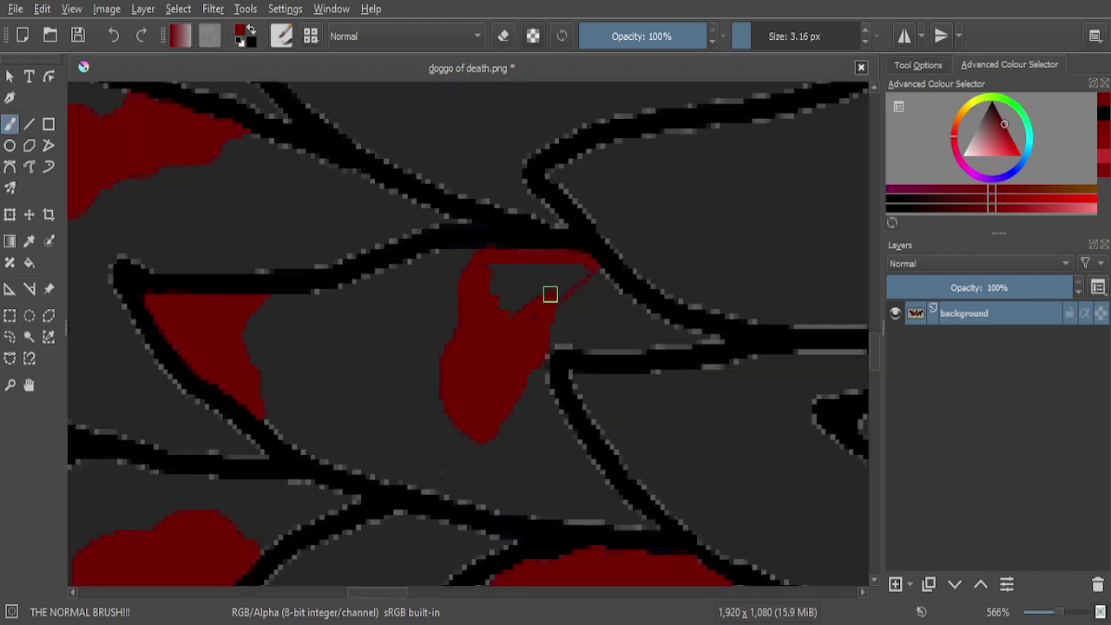
scroll(550, 295, up, 4)
mouse_move(578, 350)
mouse_down()
mouse_move(629, 328)
mouse_move(670, 260)
mouse_move(715, 221)
mouse_move(739, 221)
mouse_move(682, 196)
mouse_move(626, 273)
mouse_move(433, 422)
mouse_move(407, 294)
mouse_move(405, 207)
mouse_move(382, 176)
mouse_move(363, 221)
mouse_move(393, 388)
mouse_move(348, 206)
mouse_move(325, 173)
mouse_up()
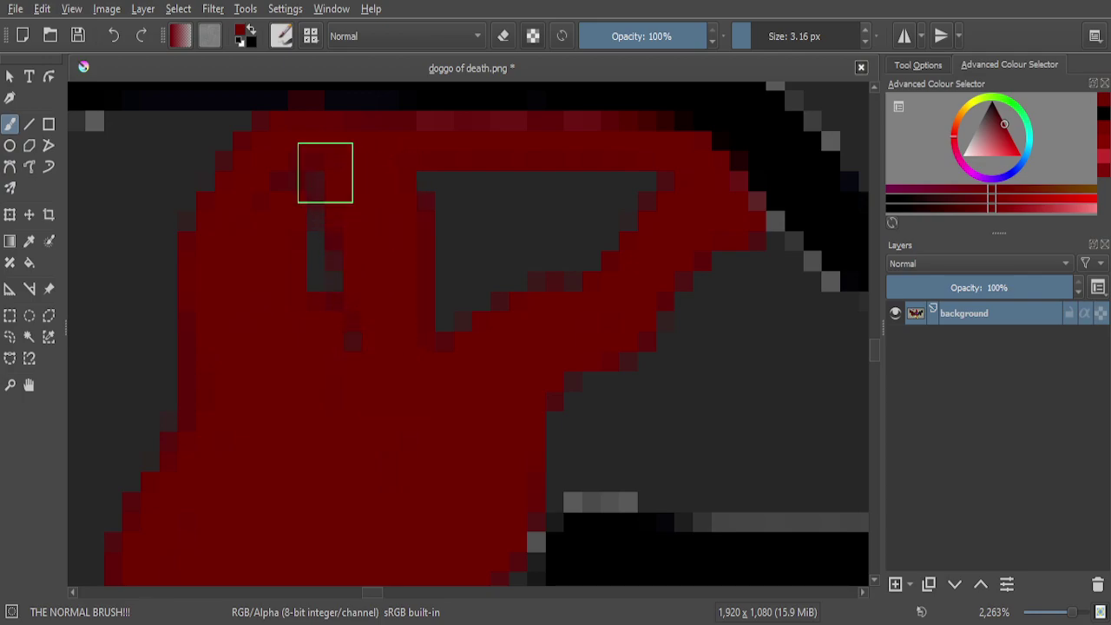
mouse_move(286, 231)
mouse_down()
mouse_move(348, 353)
mouse_move(287, 177)
mouse_move(298, 277)
mouse_move(366, 323)
mouse_move(440, 217)
mouse_move(449, 184)
mouse_move(427, 292)
mouse_move(418, 194)
mouse_move(443, 341)
mouse_move(480, 186)
mouse_move(501, 300)
mouse_move(516, 192)
mouse_move(537, 273)
mouse_move(555, 190)
mouse_move(579, 268)
mouse_move(630, 190)
mouse_move(644, 233)
mouse_move(675, 189)
mouse_move(669, 176)
mouse_move(591, 185)
mouse_move(590, 202)
mouse_move(657, 219)
mouse_move(751, 217)
mouse_move(770, 236)
mouse_move(698, 199)
mouse_up()
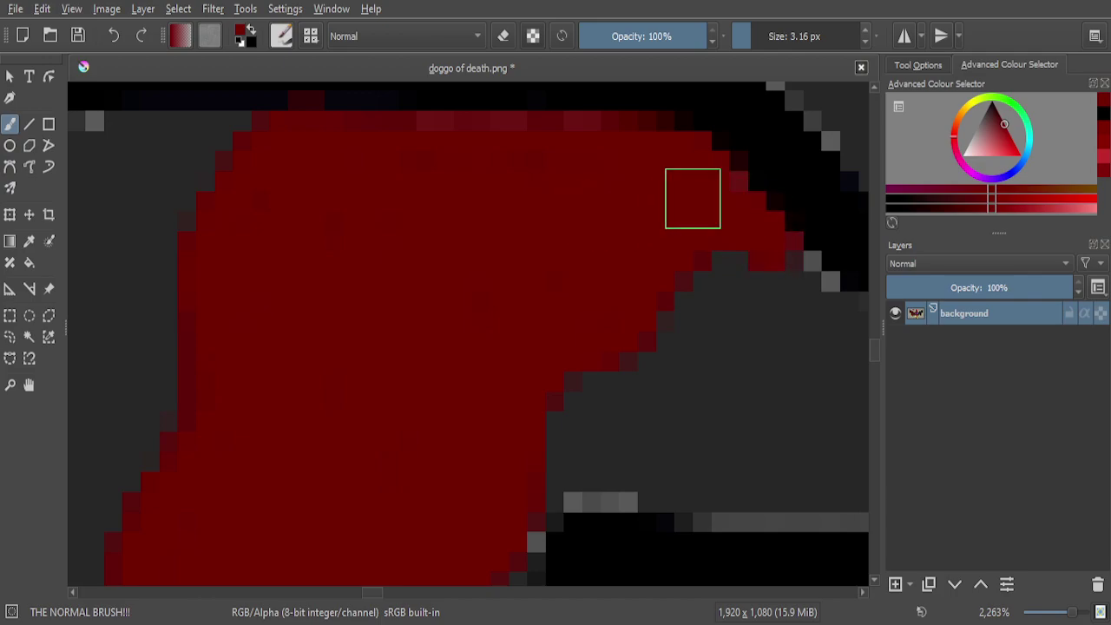
scroll(662, 196, down, 7)
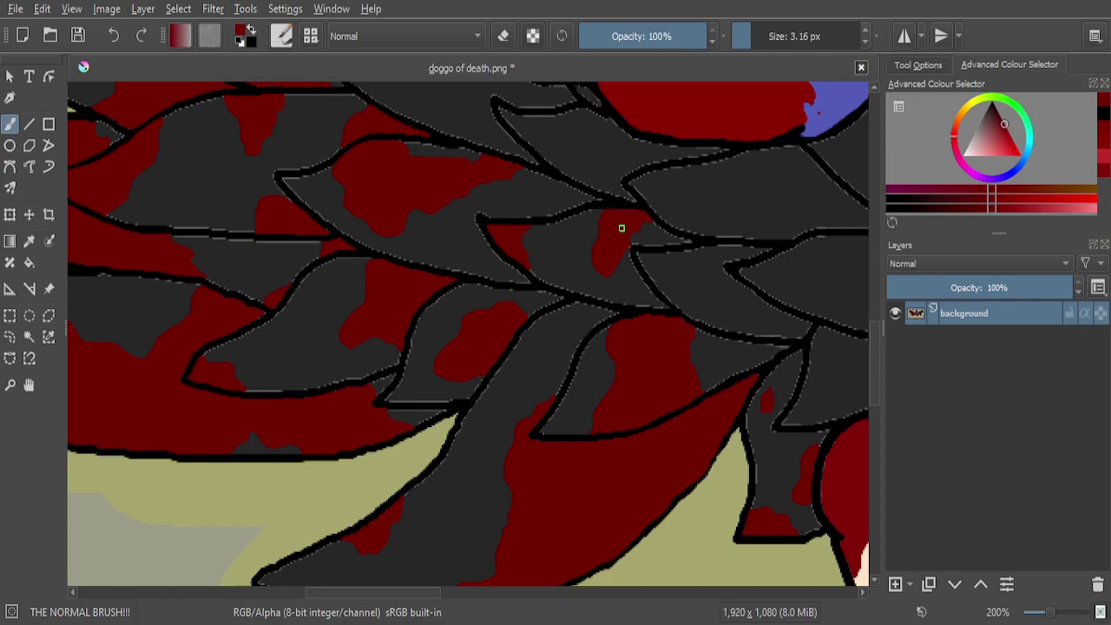
Paint a wavy dark red boundary line across the tip of the unpainted feather beside the fist with the 3.16 px brush
scroll(622, 227, down, 1)
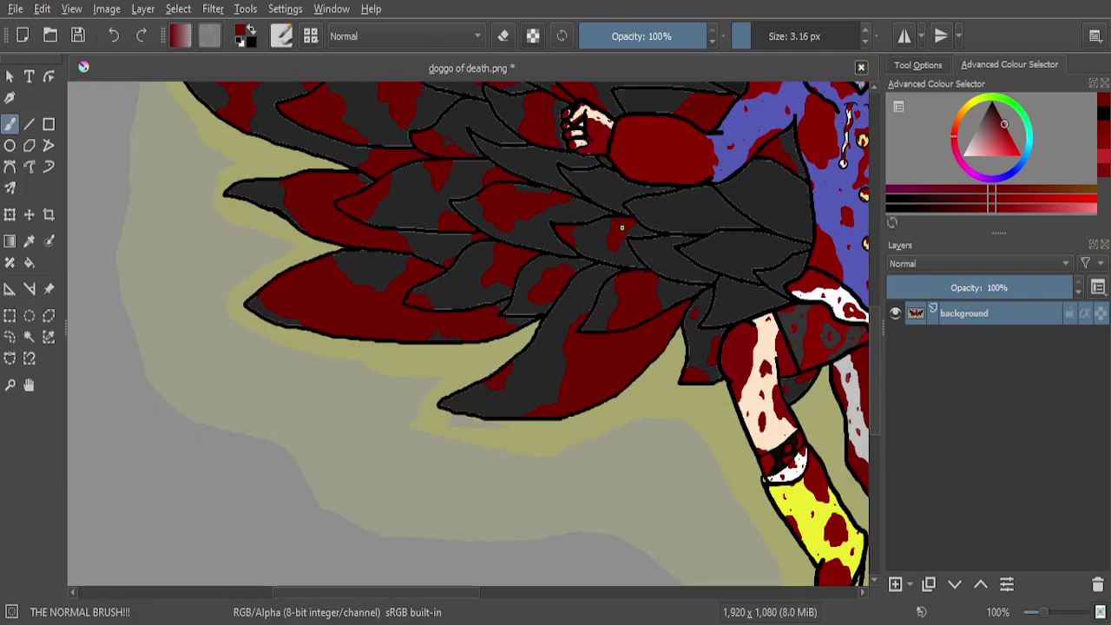
scroll(622, 227, down, 2)
scroll(626, 142, up, 3)
scroll(626, 142, up, 1)
scroll(625, 141, down, 1)
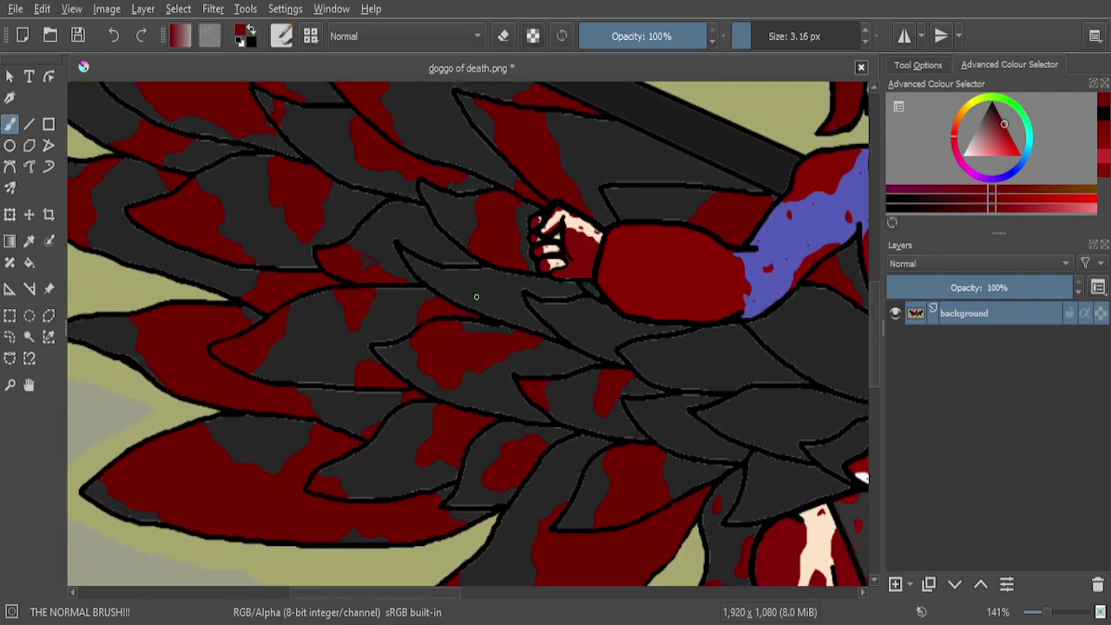
scroll(450, 281, up, 1)
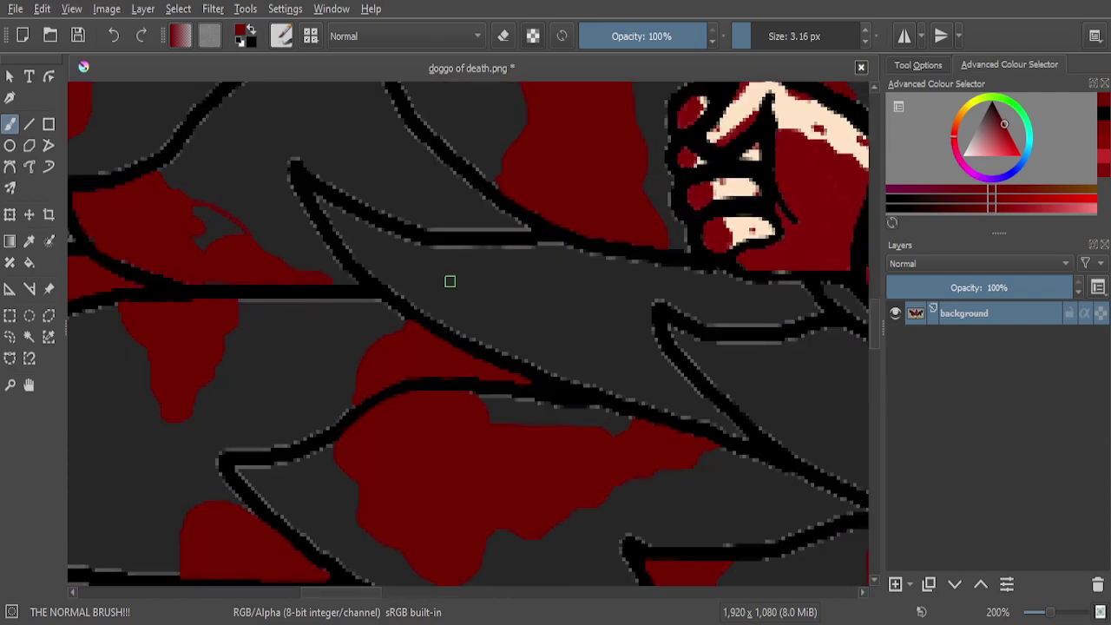
scroll(476, 281, up, 1)
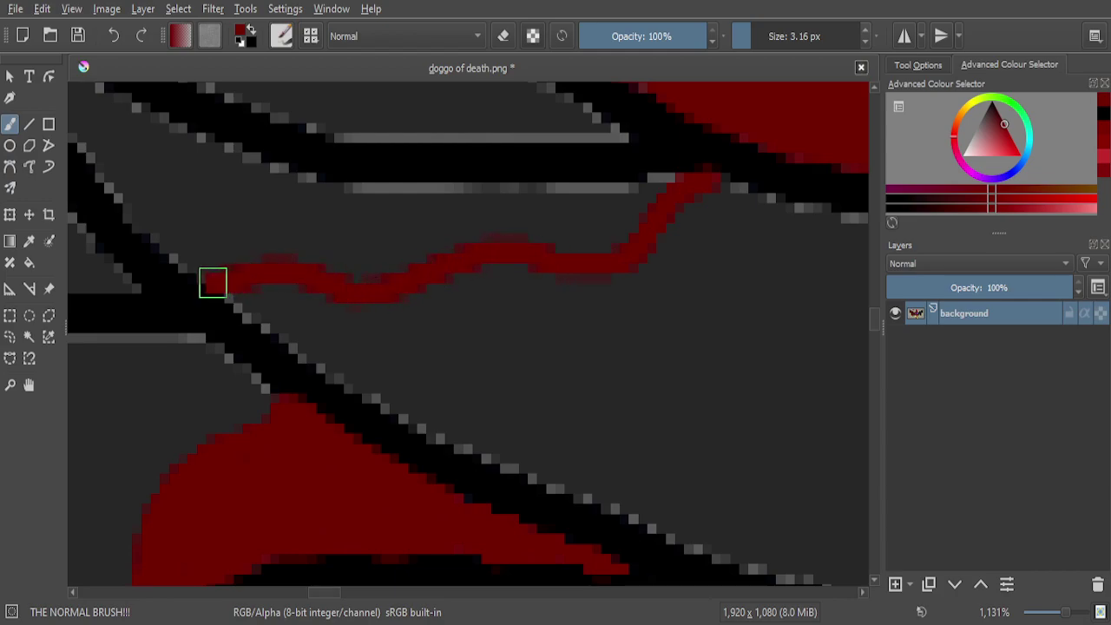
scroll(337, 262, down, 1)
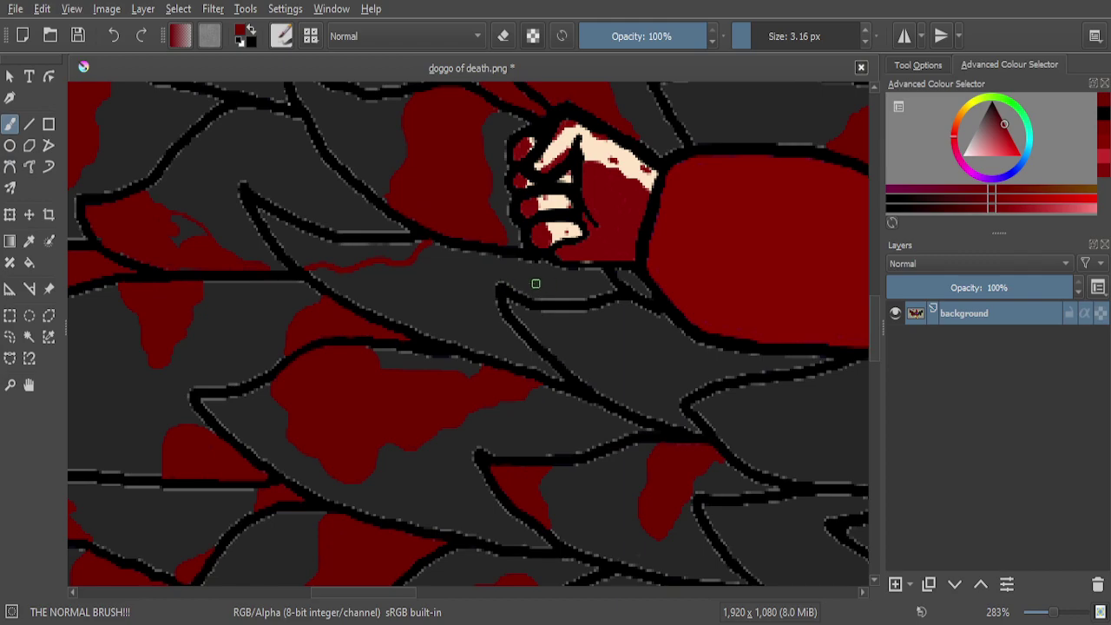
Paint dark red boundary lines from beneath the fist to the overlapping feather, and from that feather's lower edge to the outline below
scroll(533, 282, up, 4)
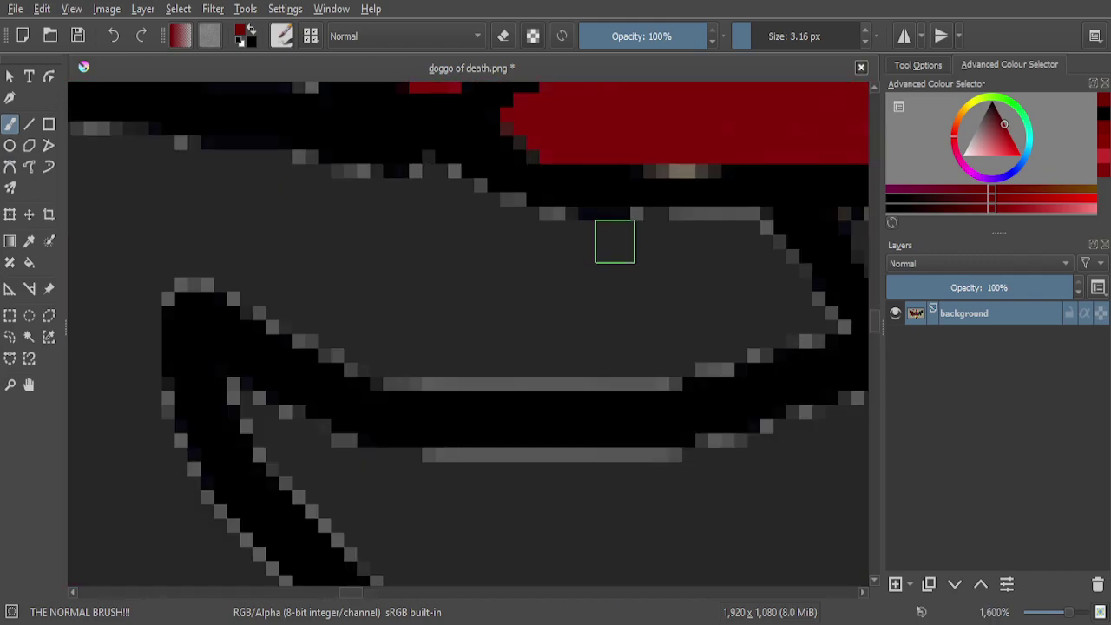
mouse_move(562, 256)
mouse_down()
mouse_move(552, 288)
mouse_move(512, 323)
mouse_move(474, 340)
mouse_up()
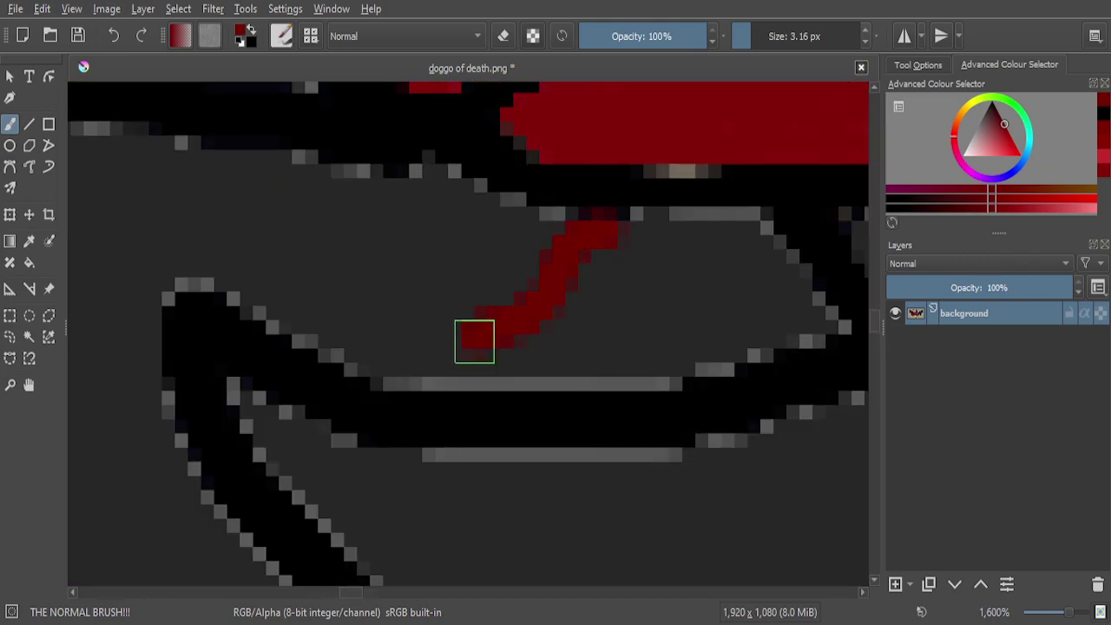
drag(437, 371, 405, 371)
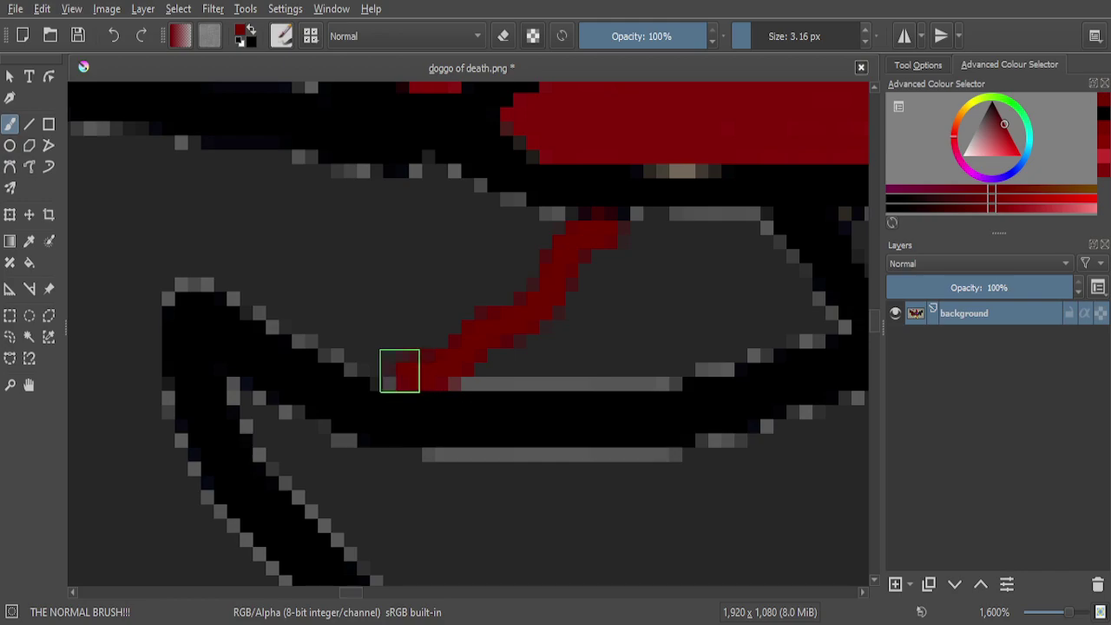
scroll(449, 331, down, 3)
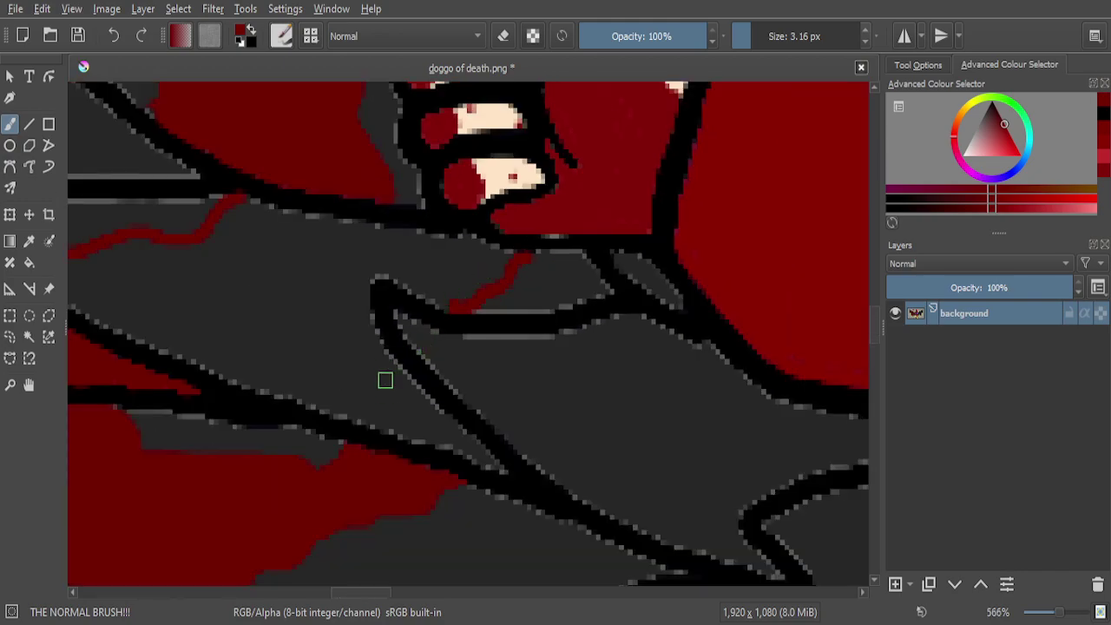
scroll(388, 375, up, 1)
drag(438, 380, 442, 403)
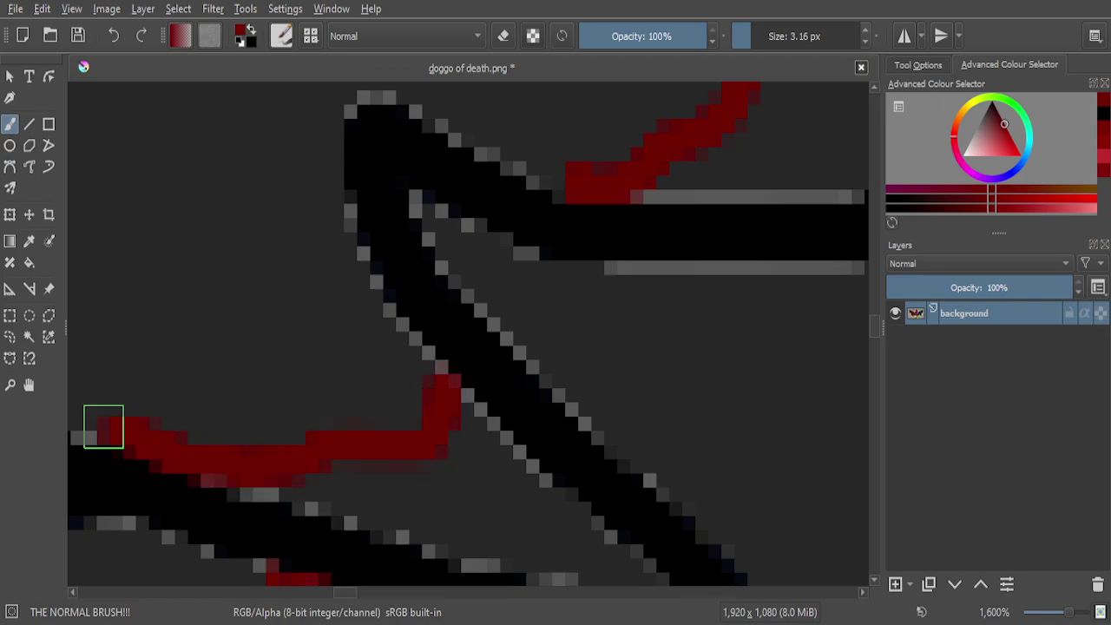
Trace dark red along the outer edge of the overlapping feather beneath the fist and around its pointed tip
scroll(222, 397, down, 4)
scroll(251, 397, up, 1)
scroll(252, 397, up, 6)
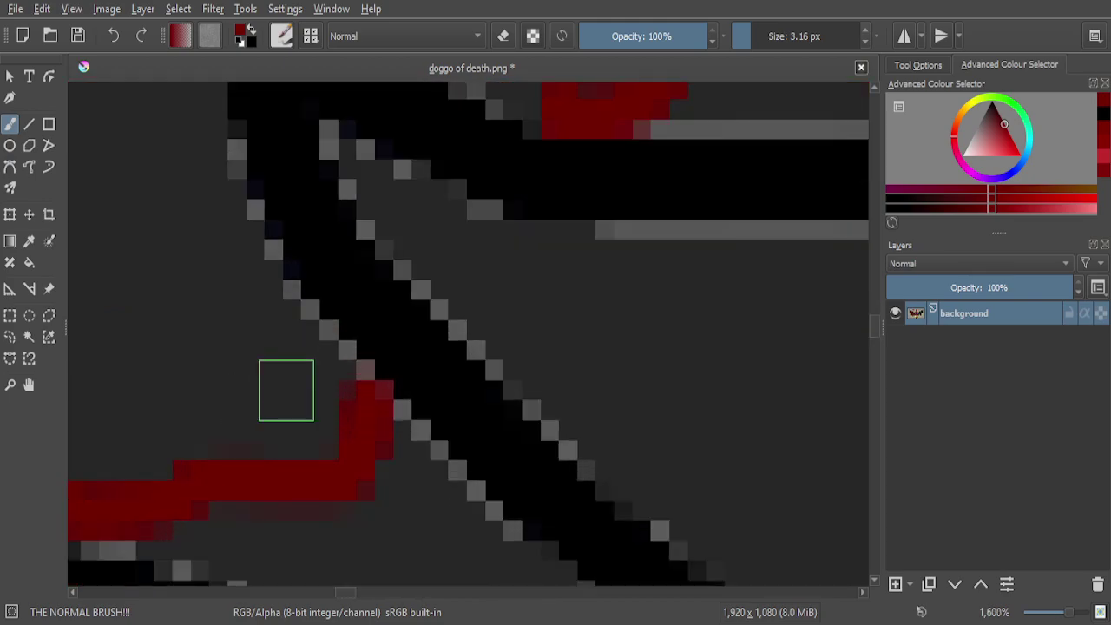
mouse_move(316, 270)
mouse_down()
mouse_move(400, 352)
mouse_move(424, 402)
mouse_move(286, 225)
mouse_move(218, 91)
mouse_up()
scroll(362, 332, down, 6)
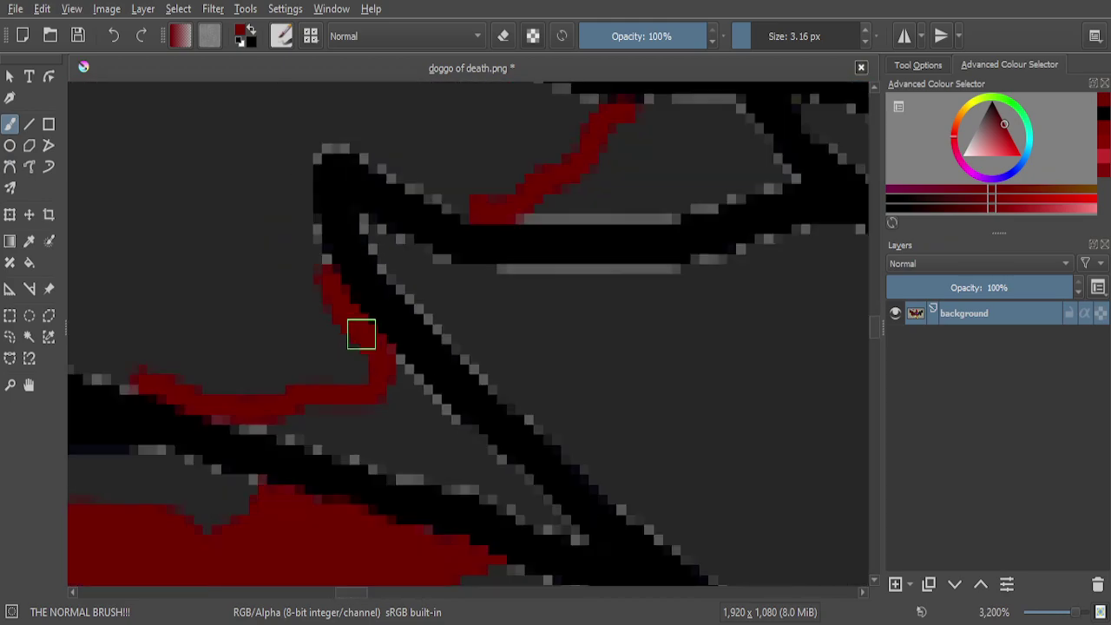
scroll(317, 231, up, 5)
click(287, 203)
drag(293, 244, 322, 367)
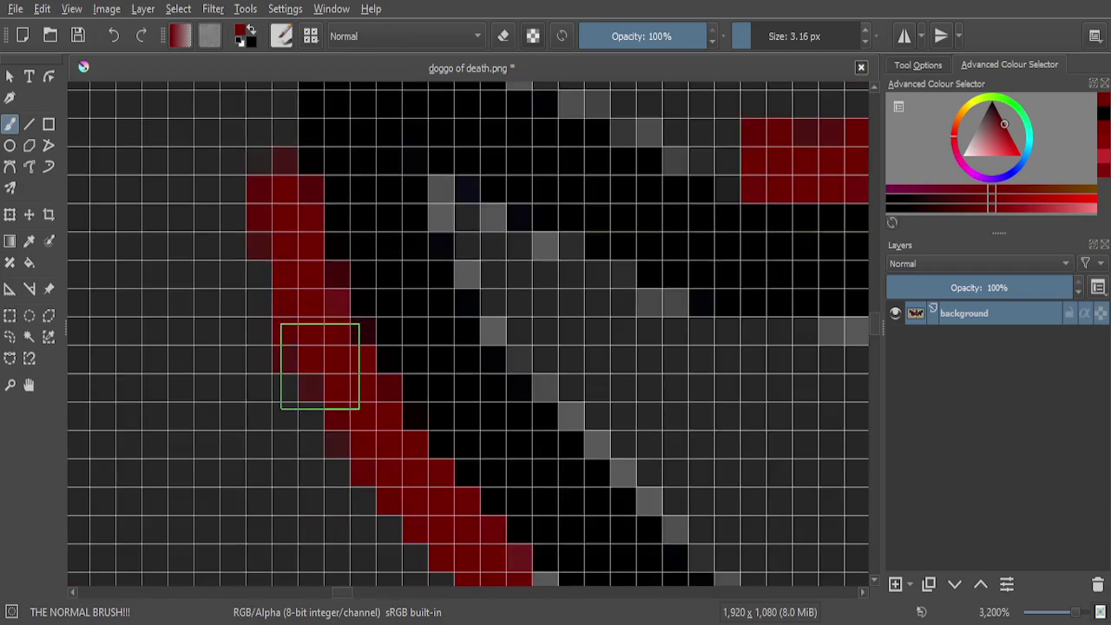
scroll(325, 335, down, 3)
scroll(293, 236, up, 4)
mouse_move(339, 207)
mouse_down()
mouse_move(315, 442)
mouse_move(334, 244)
mouse_move(348, 210)
mouse_move(335, 413)
mouse_move(353, 185)
mouse_move(442, 140)
mouse_move(348, 216)
mouse_move(349, 235)
mouse_move(407, 224)
mouse_move(429, 206)
mouse_move(254, 220)
mouse_move(394, 236)
mouse_move(242, 244)
mouse_move(332, 252)
mouse_move(479, 309)
mouse_move(418, 317)
mouse_move(435, 297)
mouse_move(516, 348)
mouse_move(472, 354)
mouse_move(585, 386)
mouse_move(625, 442)
mouse_move(599, 408)
mouse_up()
Close the gap between the dark red edging at the feather's tip and the boundary line coming from the fist
scroll(406, 224, down, 1)
scroll(406, 224, up, 2)
scroll(462, 278, down, 5)
scroll(462, 278, up, 5)
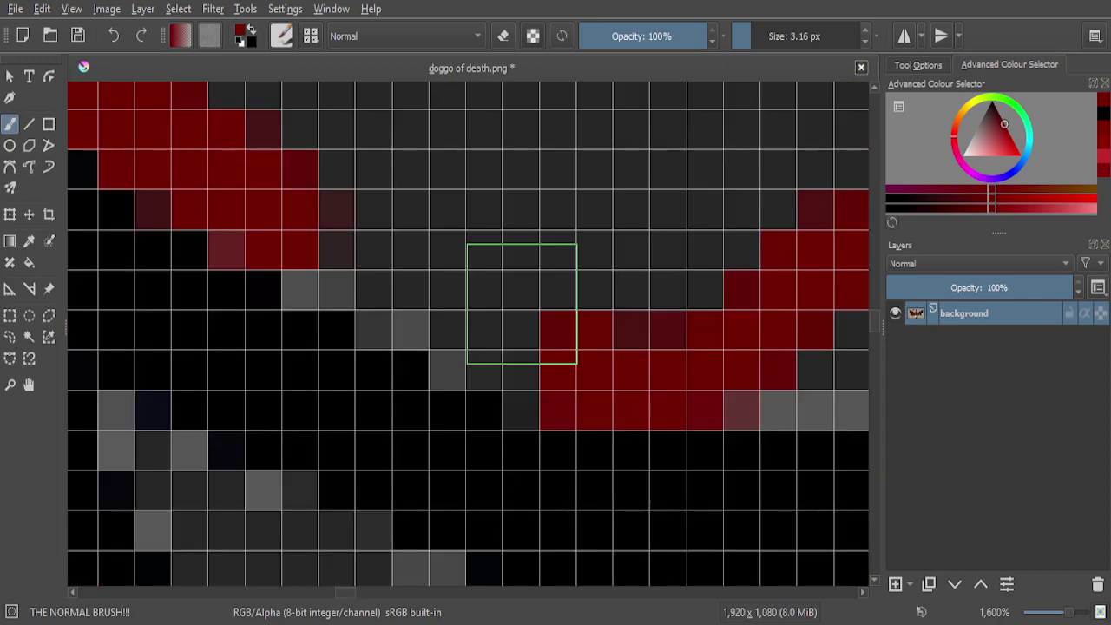
click(570, 390)
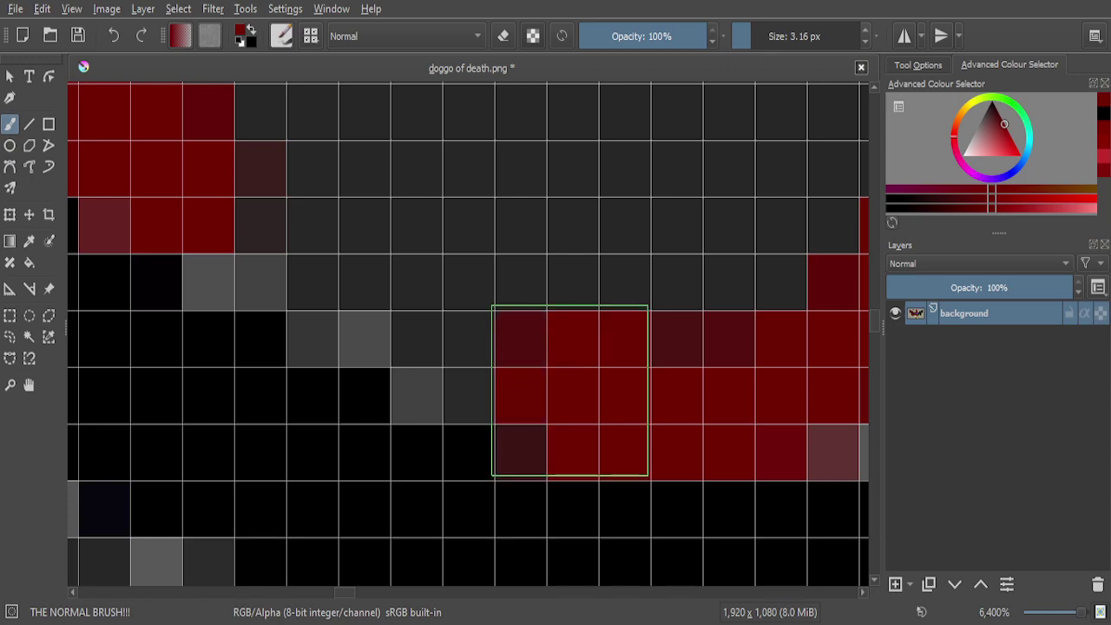
mouse_move(570, 390)
mouse_down()
mouse_move(453, 337)
mouse_move(241, 212)
mouse_move(300, 230)
mouse_move(351, 264)
mouse_move(239, 212)
mouse_move(331, 287)
mouse_move(416, 329)
mouse_move(482, 329)
mouse_up()
scroll(483, 329, down, 1)
scroll(459, 288, down, 3)
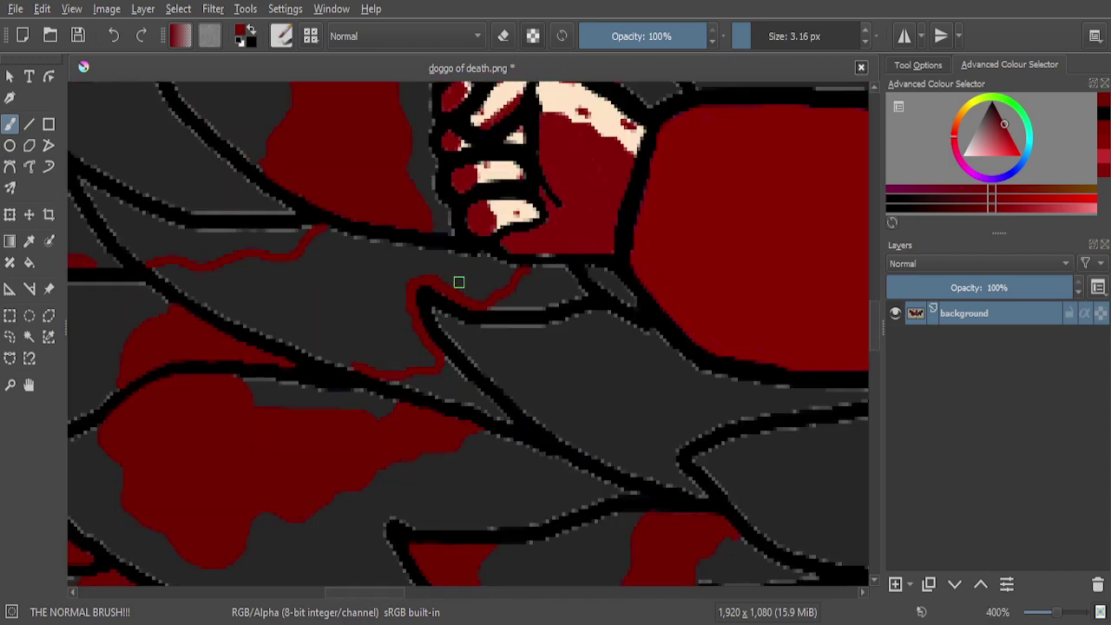
Fill the grey corner beneath the fist between the dark red boundary line and the black outline
scroll(404, 301, up, 7)
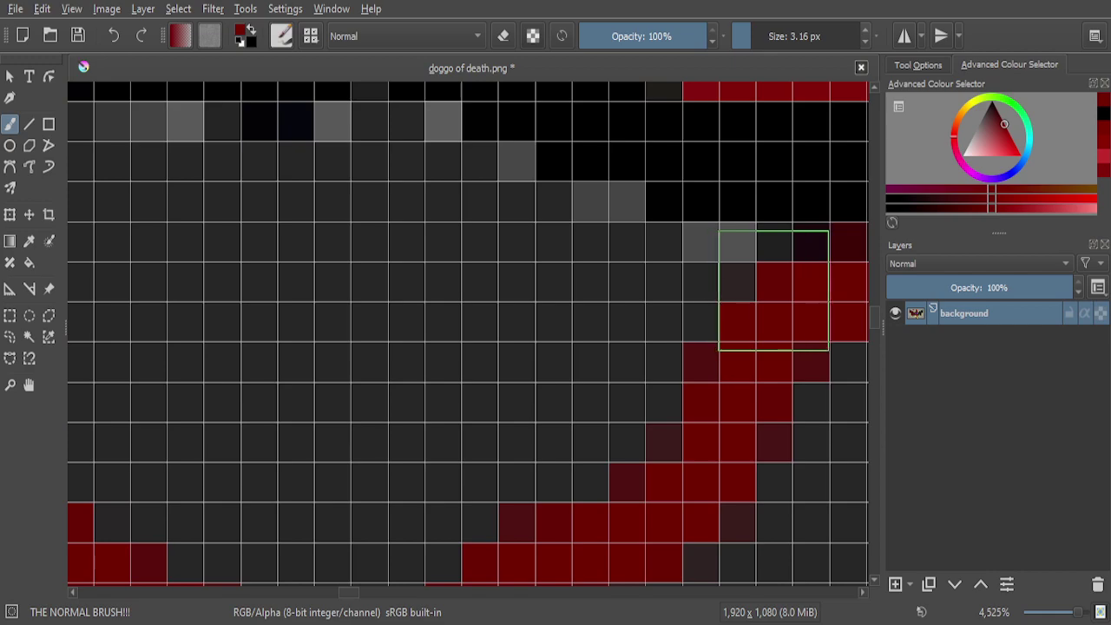
mouse_move(797, 279)
mouse_down()
mouse_move(501, 259)
mouse_move(538, 252)
mouse_move(697, 308)
mouse_move(654, 405)
mouse_move(527, 476)
mouse_move(574, 310)
mouse_move(601, 466)
mouse_move(562, 375)
mouse_move(596, 238)
mouse_move(565, 255)
mouse_move(613, 243)
mouse_move(488, 238)
mouse_move(492, 183)
mouse_move(469, 476)
mouse_move(470, 349)
mouse_move(425, 219)
mouse_move(471, 317)
mouse_up()
scroll(489, 347, down, 4)
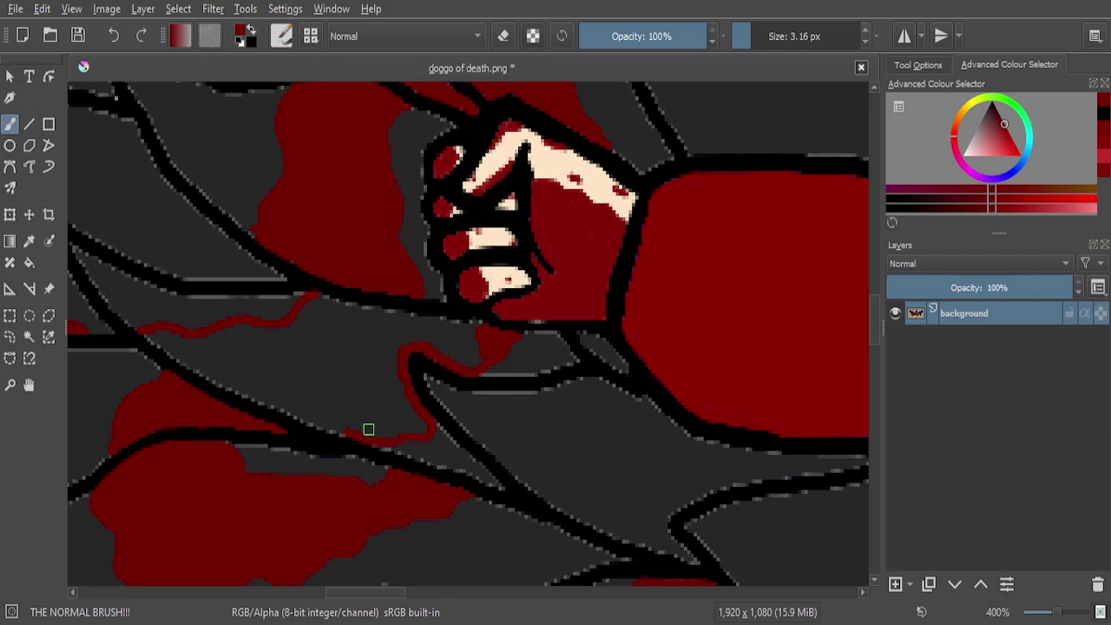
Fill the grey corner between the overlapping feather's edge and the lower dark red boundary line
scroll(382, 414, up, 8)
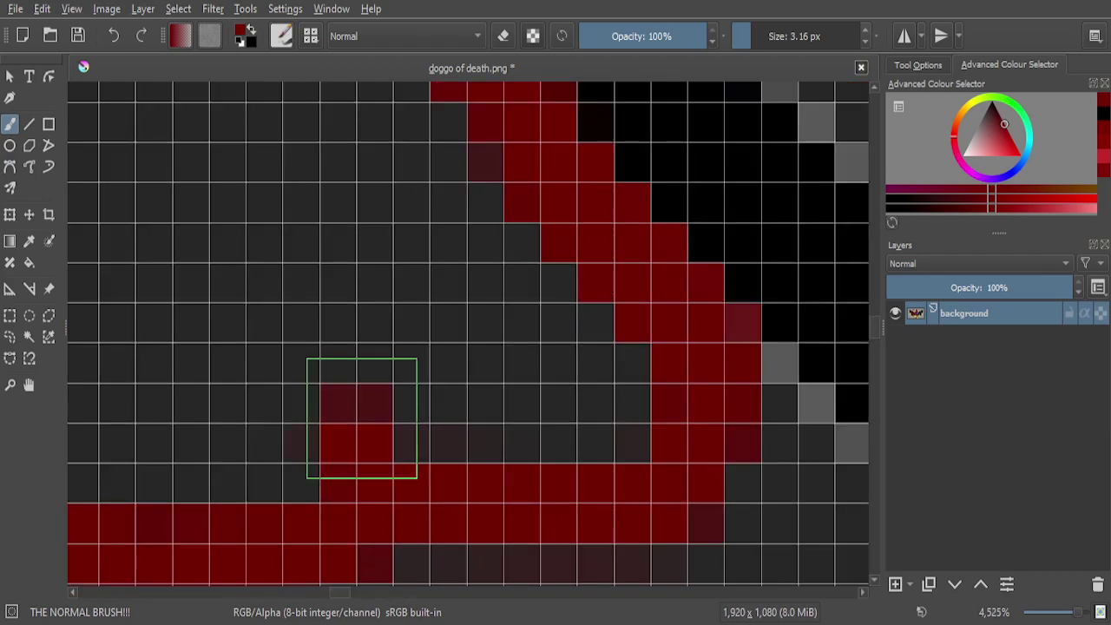
mouse_move(361, 418)
mouse_down()
mouse_move(469, 256)
mouse_move(558, 215)
mouse_move(498, 319)
mouse_move(412, 414)
mouse_move(437, 446)
mouse_move(601, 307)
mouse_move(615, 405)
mouse_move(575, 444)
mouse_move(495, 407)
mouse_move(562, 380)
mouse_up()
scroll(561, 376, down, 5)
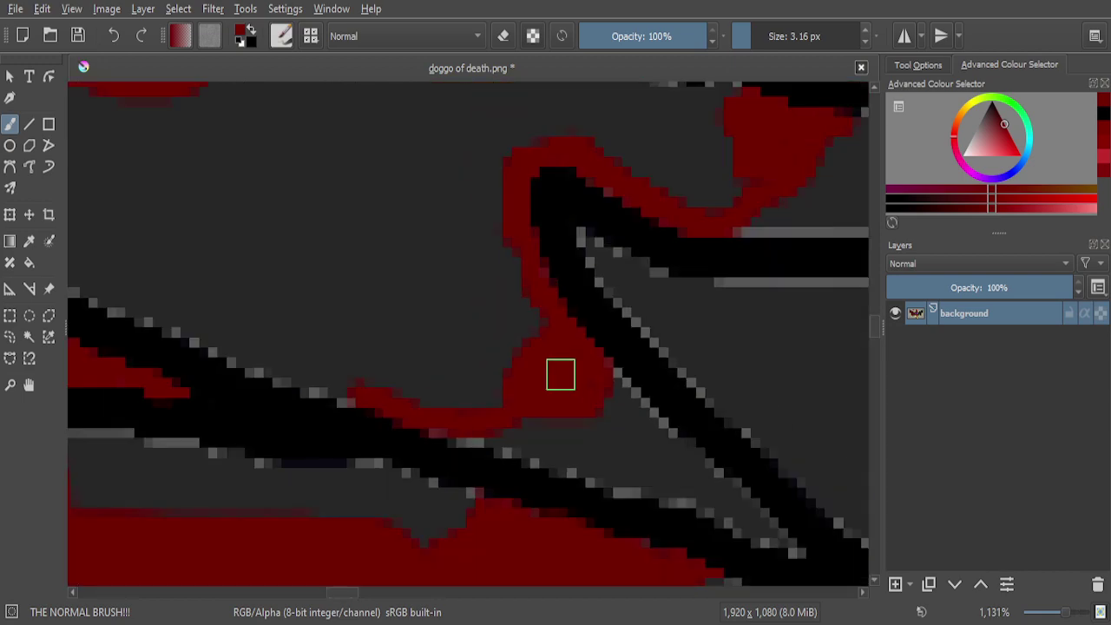
scroll(561, 374, down, 3)
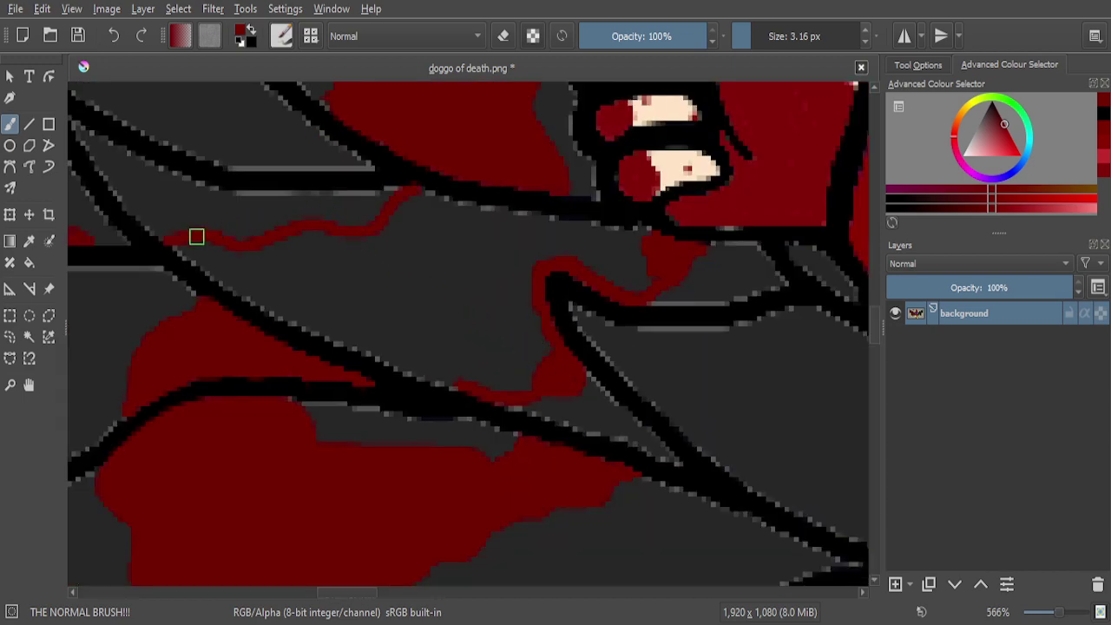
Paint a rounded dark red patch against the feather's lower outline where the wavy boundary line begins near its tip
scroll(214, 230, up, 5)
mouse_move(187, 243)
mouse_down()
mouse_move(252, 295)
mouse_move(167, 218)
mouse_move(218, 287)
mouse_move(444, 455)
mouse_move(593, 529)
mouse_move(567, 421)
mouse_move(526, 346)
mouse_move(473, 297)
mouse_move(341, 231)
mouse_move(259, 223)
mouse_move(429, 424)
mouse_move(547, 459)
mouse_move(529, 425)
mouse_move(382, 293)
mouse_up()
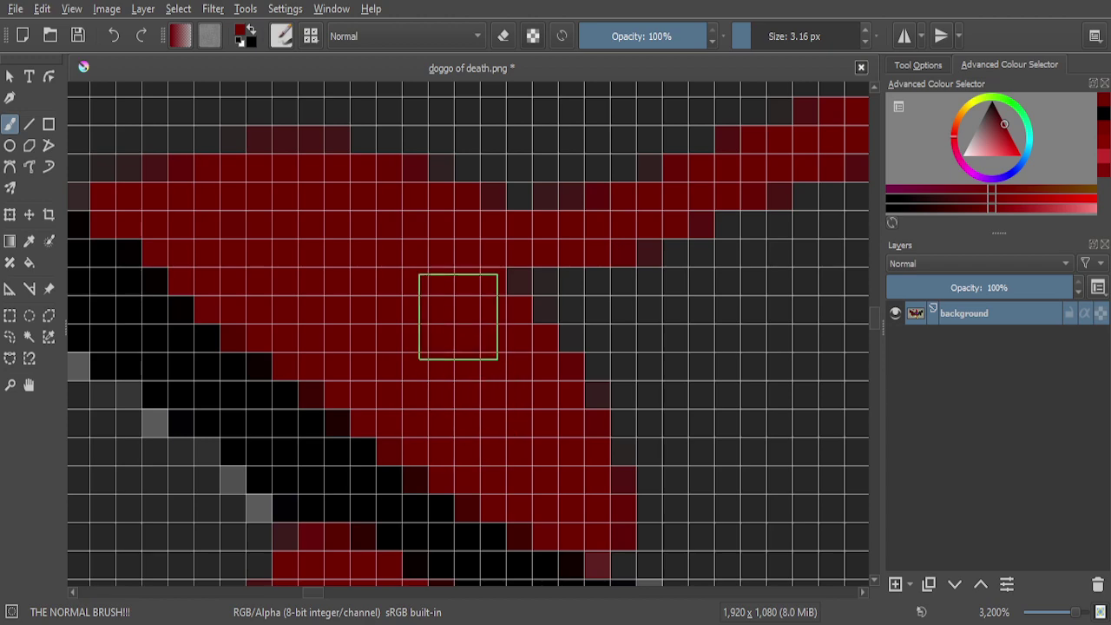
scroll(459, 325, down, 4)
scroll(495, 297, down, 3)
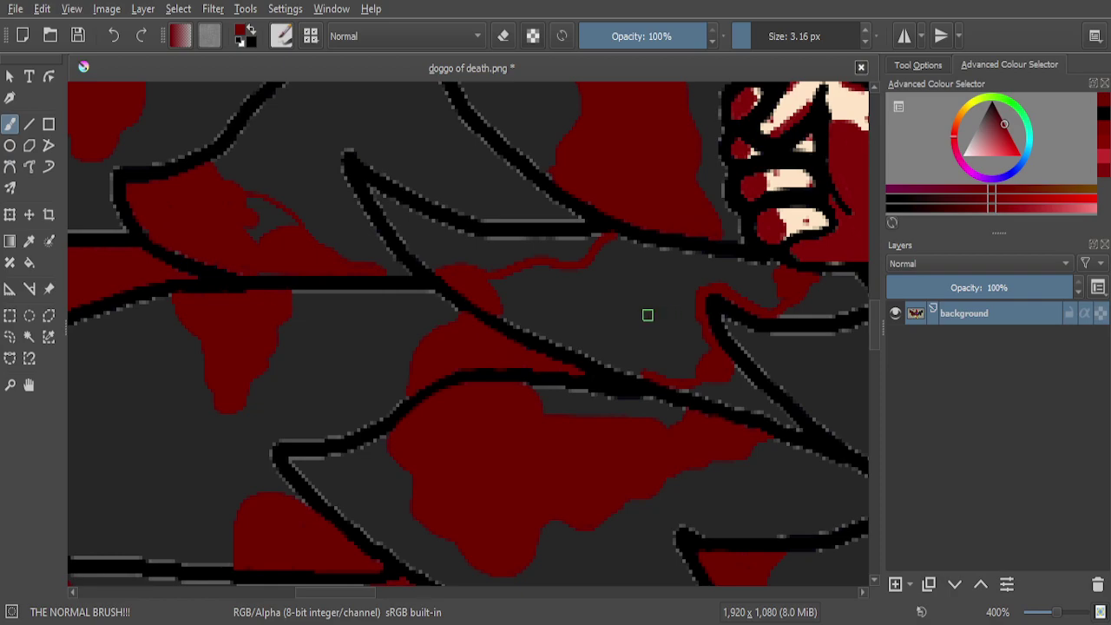
scroll(648, 315, down, 2)
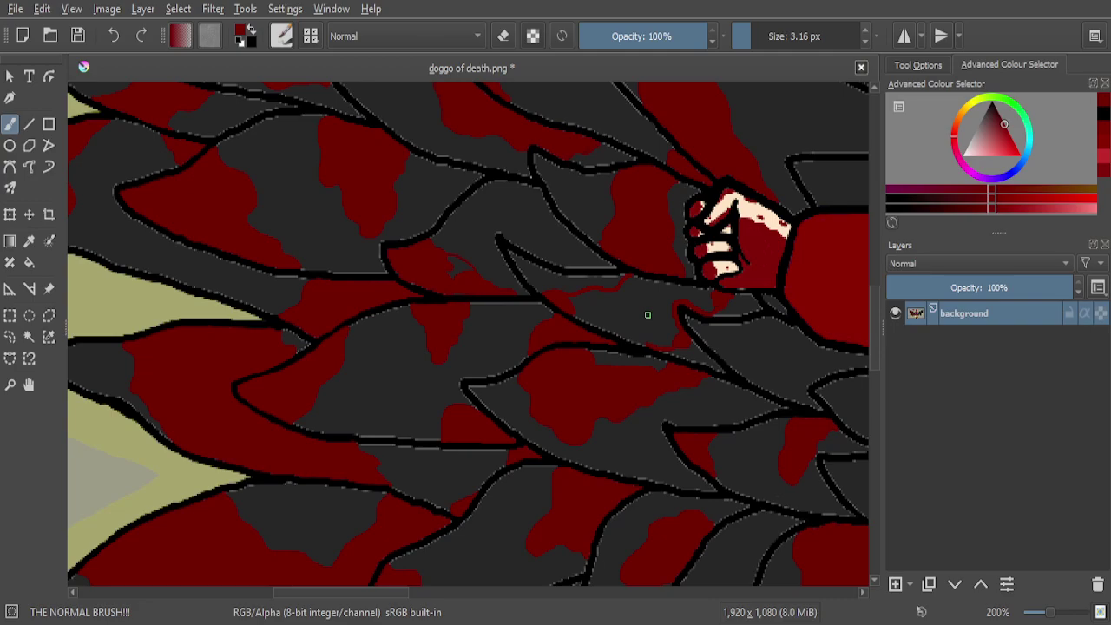
Enlarge the brush to 8.16 px and paint a dark red band along the feather's upper outline to the area beneath the fist
scroll(647, 314, up, 5)
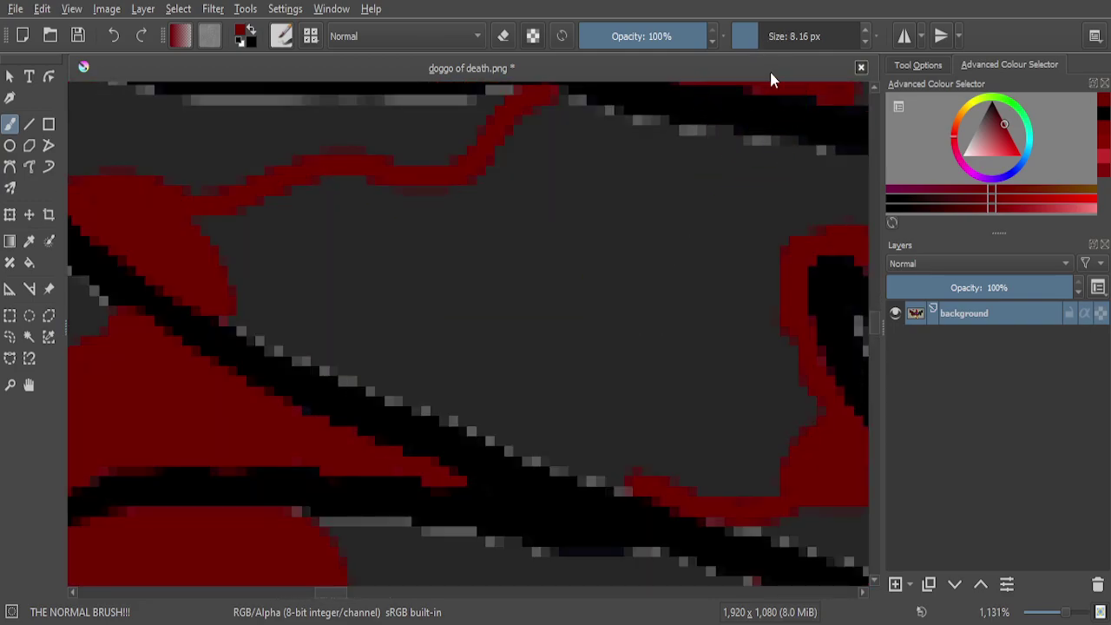
scroll(716, 172, down, 2)
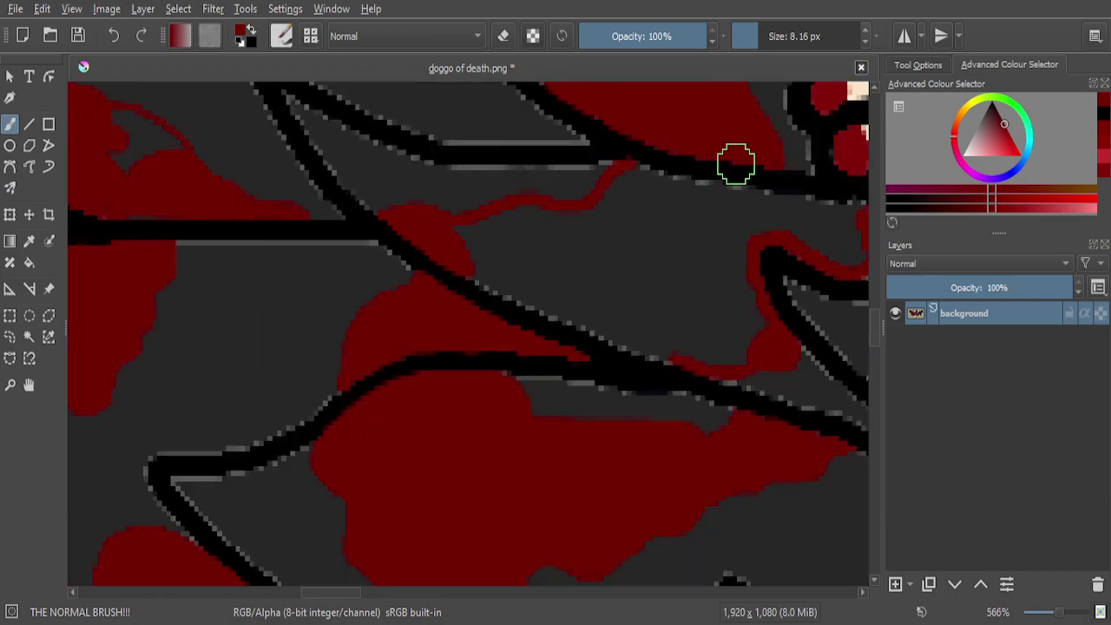
scroll(736, 164, down, 1)
scroll(739, 176, up, 6)
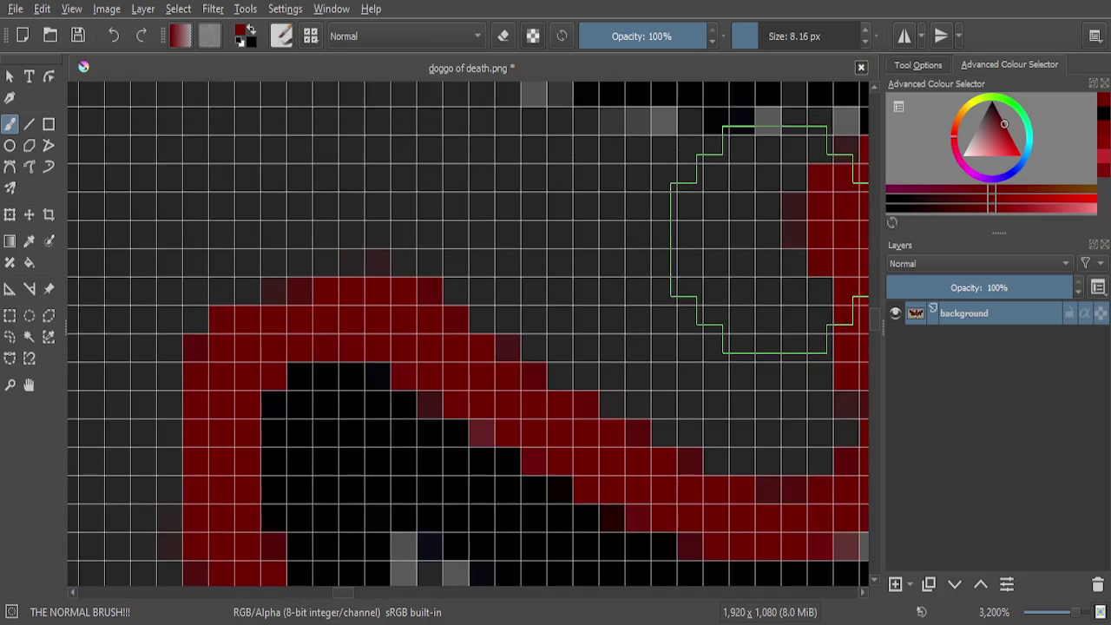
scroll(781, 235, down, 5)
scroll(736, 211, up, 4)
mouse_move(658, 341)
mouse_down()
mouse_move(322, 315)
mouse_move(131, 268)
mouse_move(442, 327)
mouse_move(300, 276)
mouse_move(413, 411)
mouse_move(508, 428)
mouse_move(370, 411)
mouse_move(183, 359)
mouse_move(208, 350)
mouse_move(384, 404)
mouse_move(567, 488)
mouse_up()
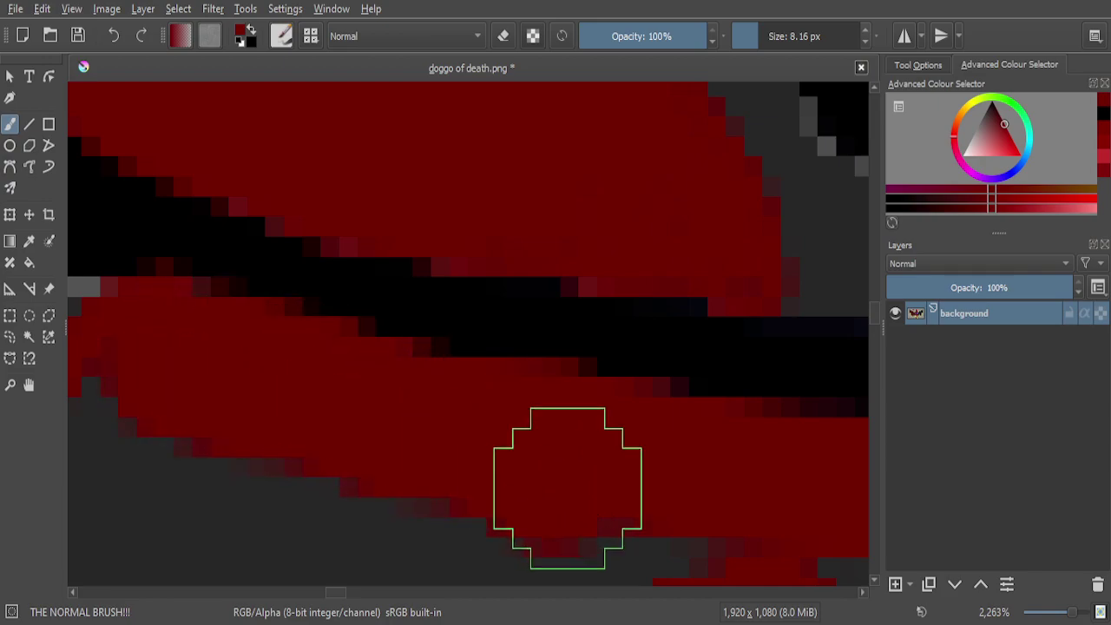
scroll(533, 385, down, 3)
scroll(645, 406, up, 4)
mouse_move(610, 432)
mouse_down()
mouse_move(603, 460)
mouse_move(542, 473)
mouse_move(435, 400)
mouse_move(588, 408)
mouse_up()
scroll(596, 391, down, 5)
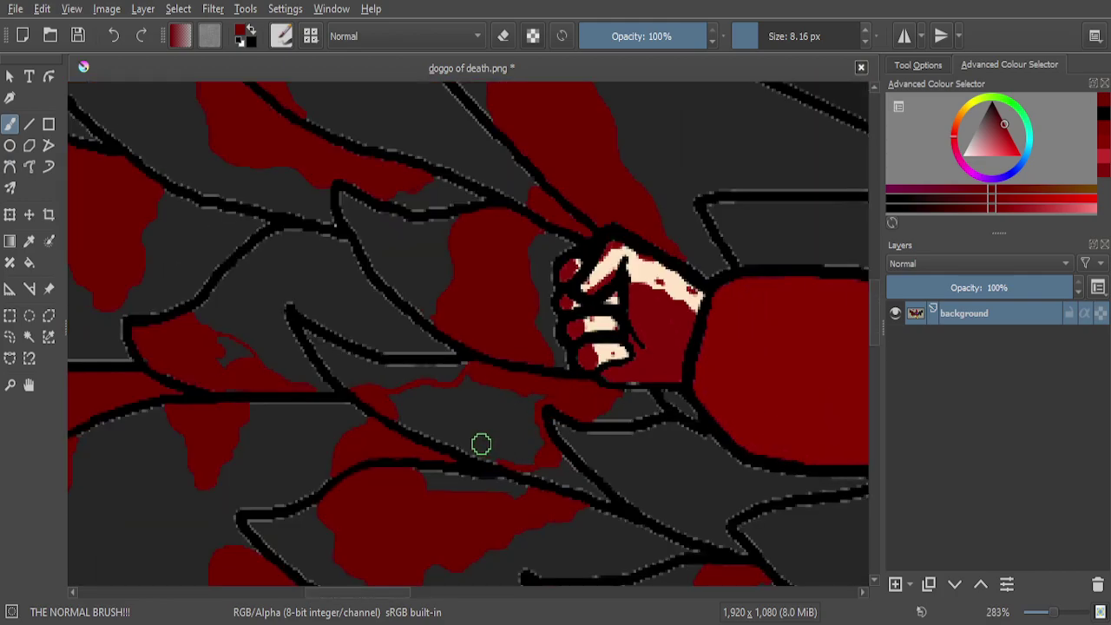
Paint a thick dark red band along the feather's lower outline from the tip patch toward the overlapping feather
scroll(492, 448, up, 6)
mouse_move(276, 365)
mouse_down()
mouse_move(457, 451)
mouse_move(353, 393)
mouse_move(531, 492)
mouse_move(640, 506)
mouse_up()
scroll(437, 313, down, 1)
scroll(588, 374, down, 2)
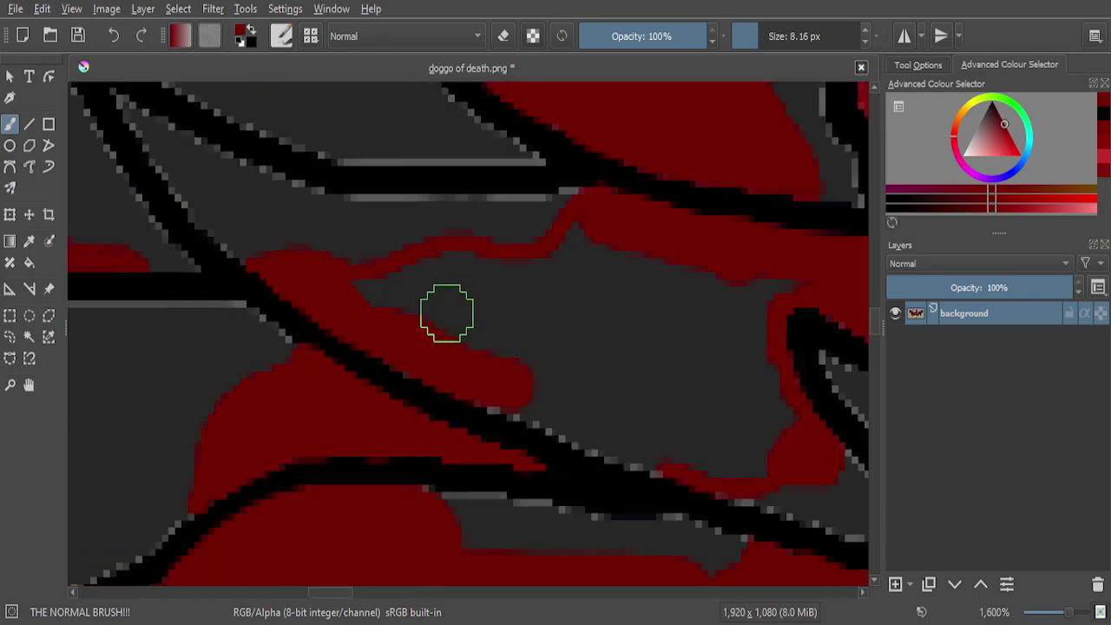
scroll(595, 404, up, 4)
mouse_move(632, 416)
mouse_down()
mouse_move(419, 357)
mouse_move(296, 299)
mouse_move(226, 257)
mouse_move(238, 183)
mouse_up()
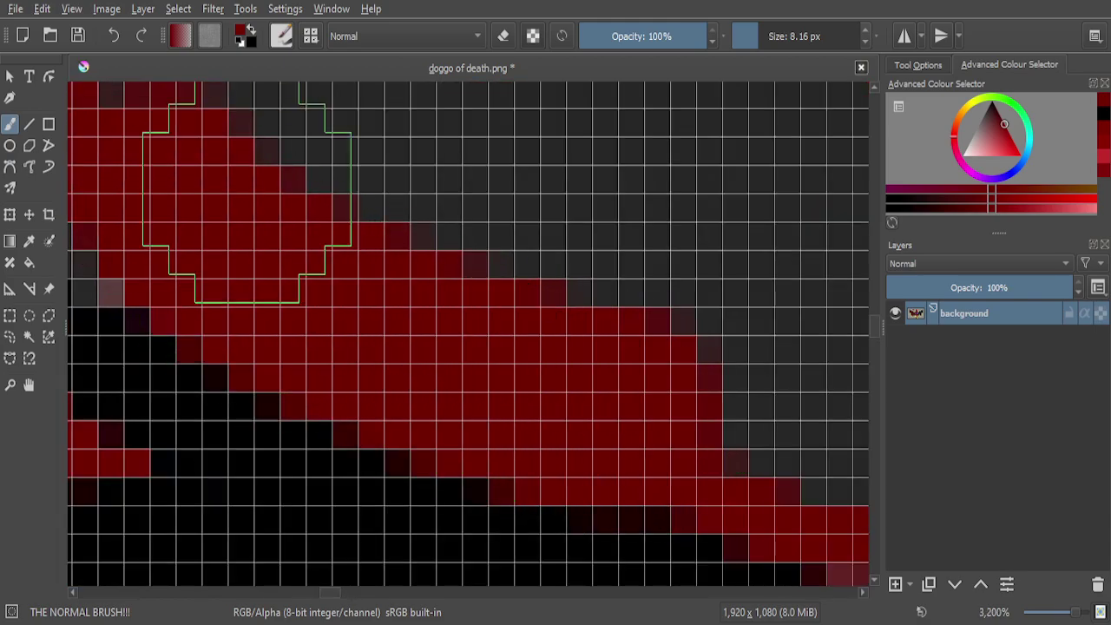
scroll(238, 190, down, 4)
scroll(303, 243, up, 5)
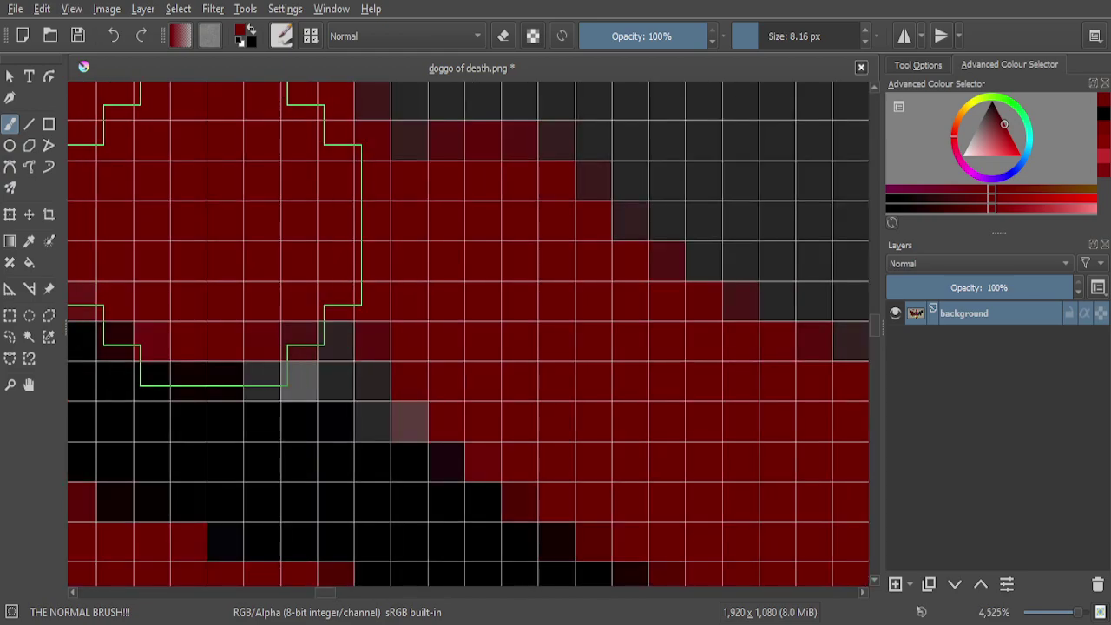
scroll(599, 369, down, 5)
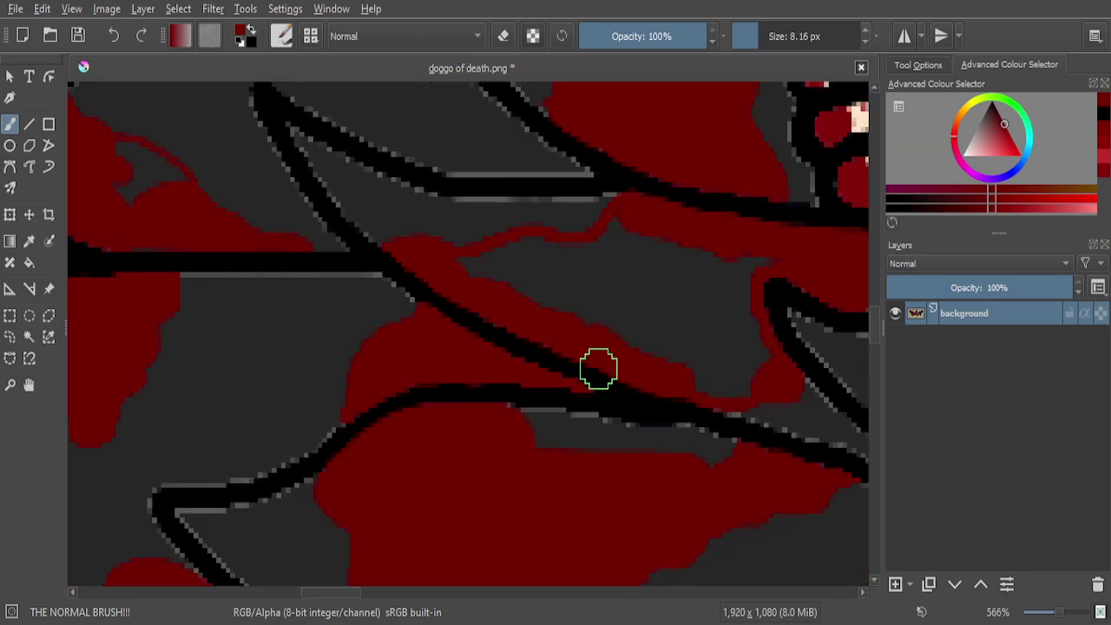
Fill the grey area around the overlapping feather's pointed tip with dark red, joining the upper and lower bands
scroll(746, 351, up, 3)
mouse_move(746, 352)
mouse_down()
mouse_move(764, 412)
mouse_move(741, 449)
mouse_move(707, 472)
mouse_move(584, 468)
mouse_move(533, 418)
mouse_move(653, 355)
mouse_move(727, 287)
mouse_move(739, 268)
mouse_move(736, 222)
mouse_move(705, 171)
mouse_move(600, 225)
mouse_move(444, 372)
mouse_move(412, 310)
mouse_move(476, 183)
mouse_move(571, 132)
mouse_move(617, 362)
mouse_up()
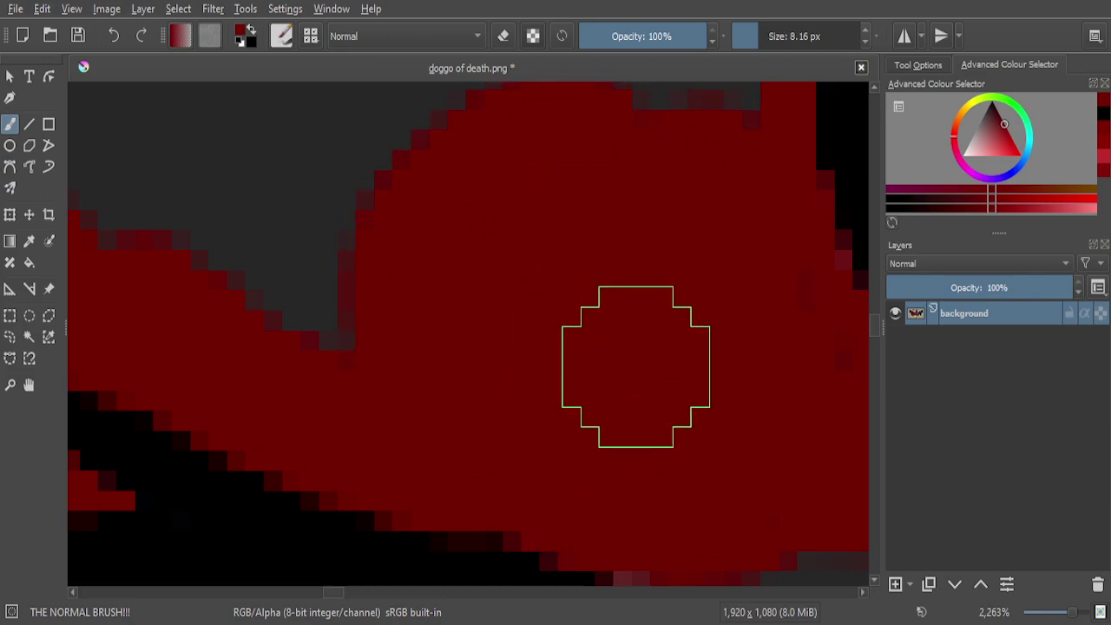
scroll(645, 367, down, 5)
scroll(645, 367, up, 5)
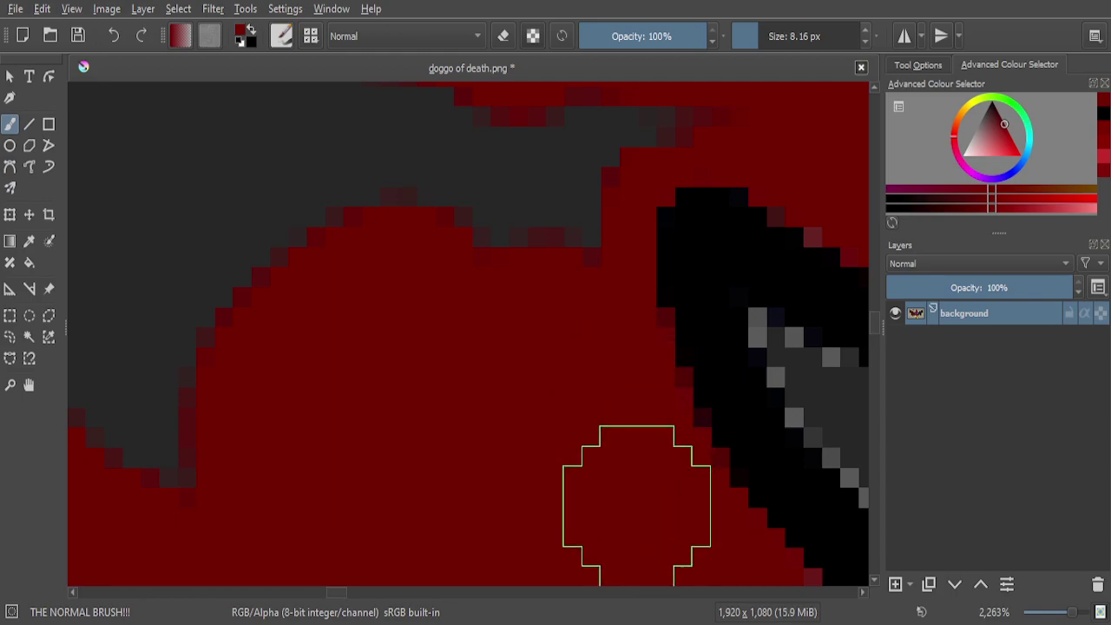
mouse_move(524, 252)
mouse_down()
mouse_move(570, 181)
mouse_move(646, 141)
mouse_move(710, 128)
mouse_up()
scroll(531, 394, down, 3)
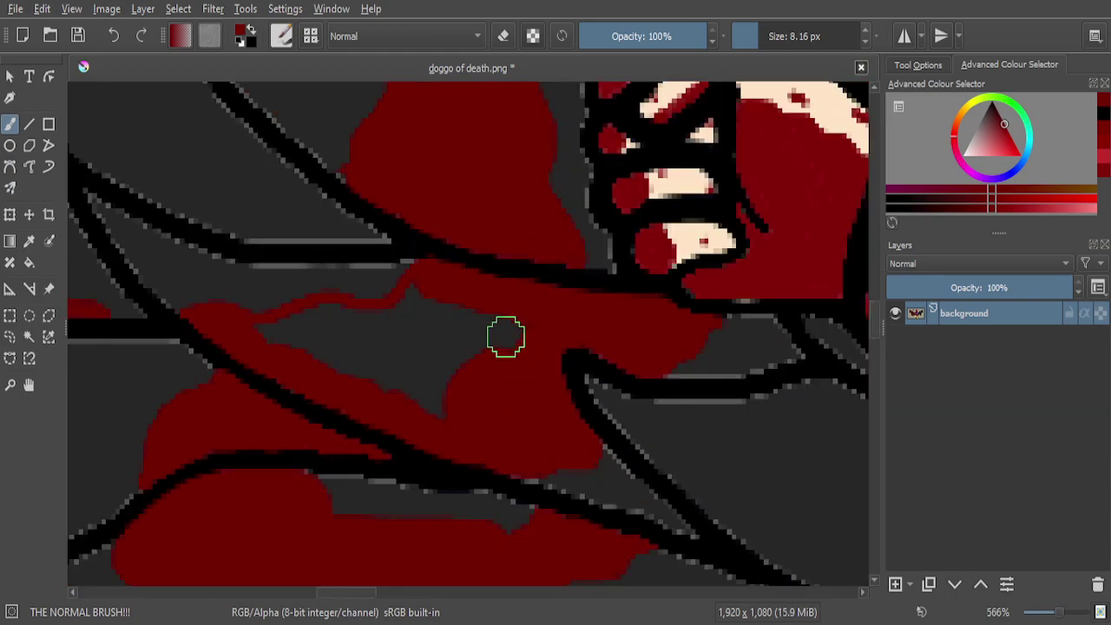
Thicken the wavy boundary line inward and fill the narrow grey gap between it and the lower band near the tip
scroll(286, 343, up, 2)
scroll(486, 292, up, 2)
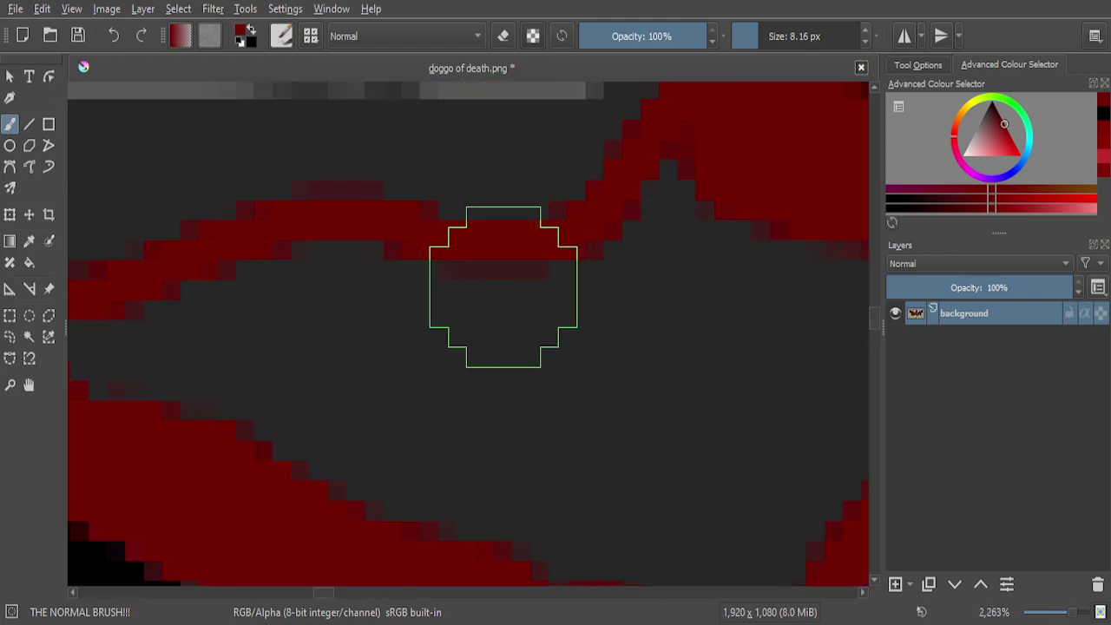
mouse_move(483, 298)
mouse_down()
mouse_move(382, 288)
mouse_move(258, 298)
mouse_move(141, 342)
mouse_up()
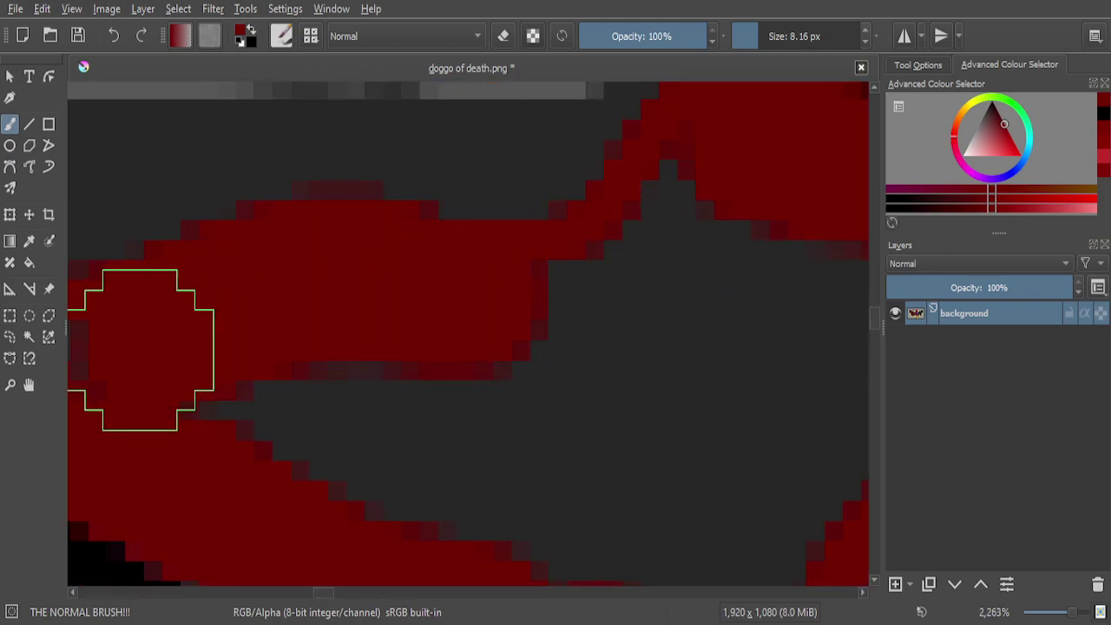
scroll(428, 354, down, 1)
scroll(260, 361, down, 2)
scroll(270, 330, up, 3)
mouse_move(269, 329)
mouse_down()
mouse_move(273, 367)
mouse_move(768, 384)
mouse_move(576, 453)
mouse_move(543, 442)
mouse_move(715, 490)
mouse_move(682, 434)
mouse_up()
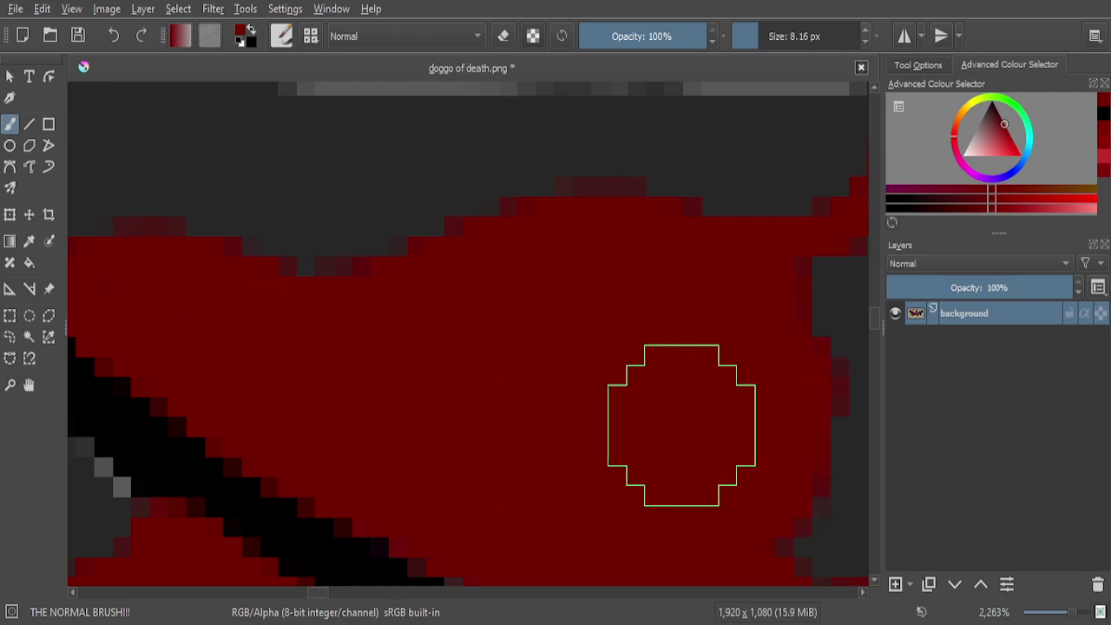
Fill the remaining grey hole enclosed by the blood patch on the feather beneath the fist with dark red
scroll(582, 426, down, 4)
scroll(689, 384, up, 4)
mouse_move(659, 381)
mouse_down()
mouse_move(475, 489)
mouse_move(602, 360)
mouse_move(526, 400)
mouse_up()
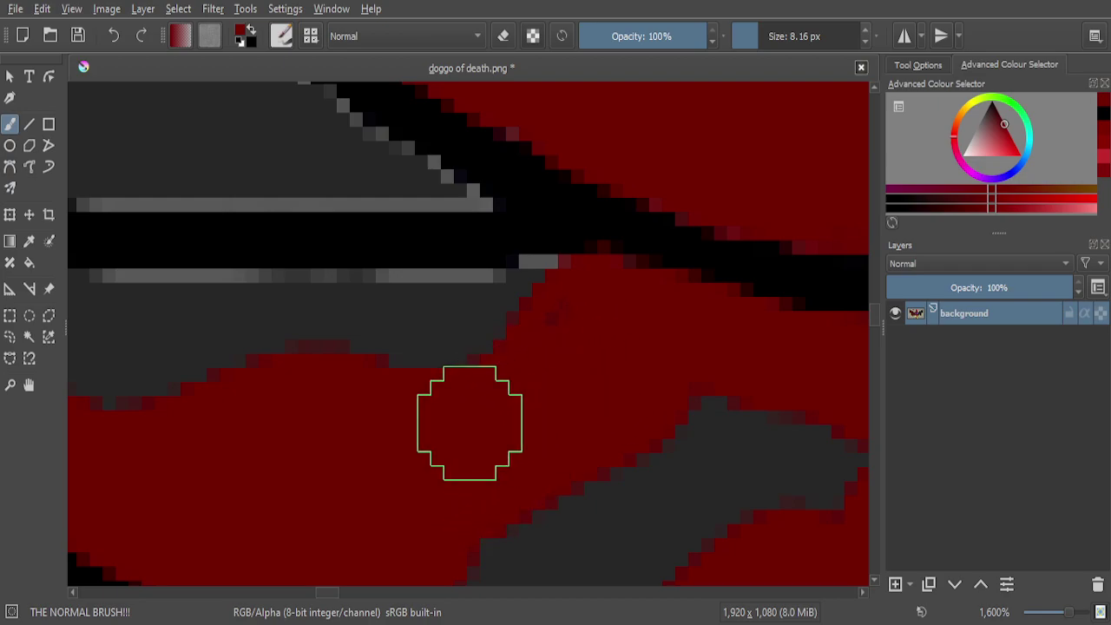
scroll(586, 322, down, 5)
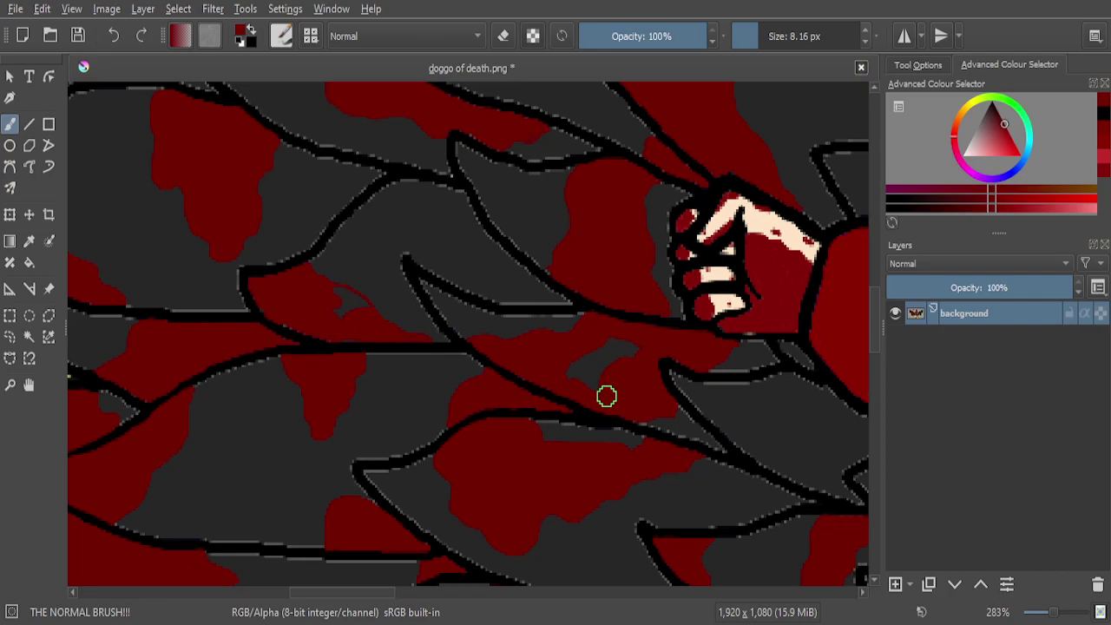
scroll(606, 395, up, 6)
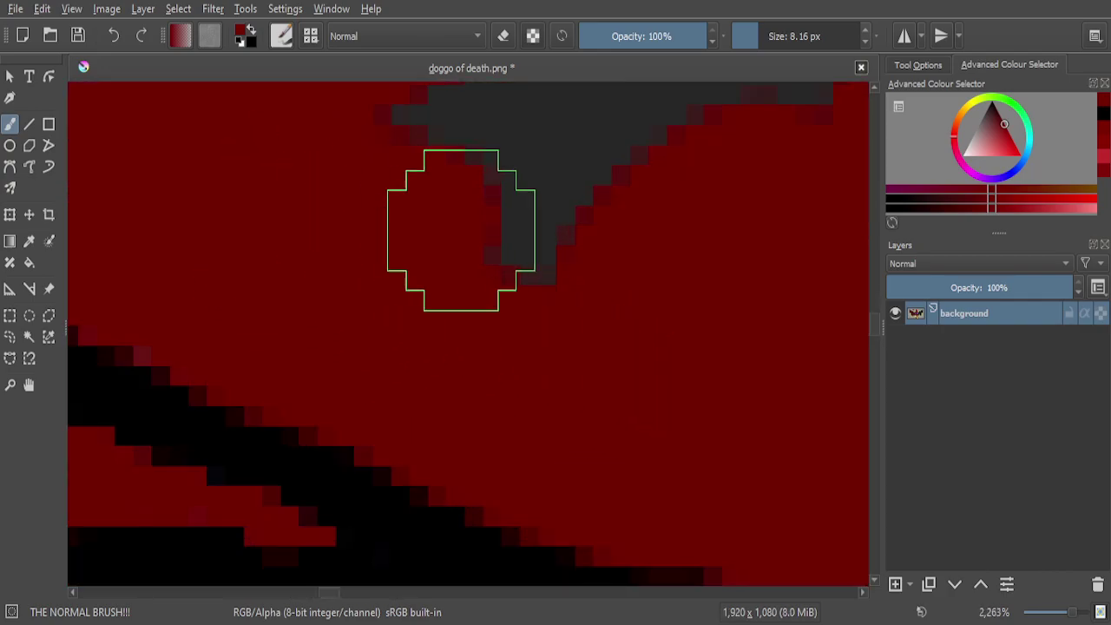
scroll(649, 248, down, 5)
scroll(662, 300, up, 4)
mouse_move(663, 300)
mouse_down()
mouse_move(605, 405)
mouse_move(587, 304)
mouse_move(503, 420)
mouse_move(486, 284)
mouse_move(451, 383)
mouse_move(411, 447)
mouse_move(521, 310)
mouse_up()
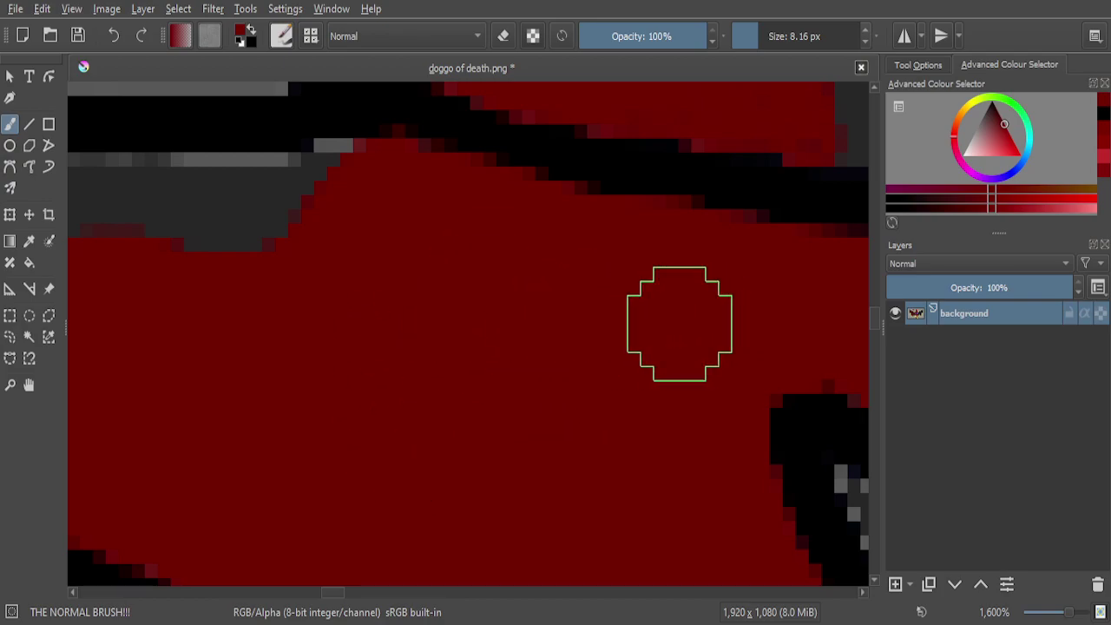
scroll(679, 324, down, 1)
scroll(650, 344, down, 4)
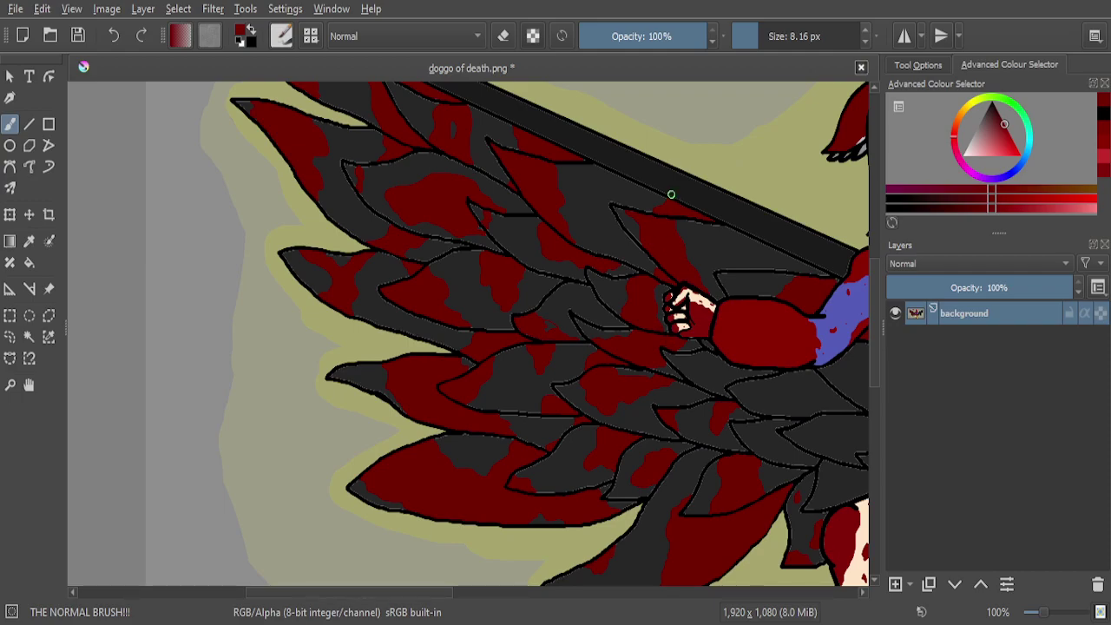
Outline and fill a small dark red drip hanging from the upper outline of the feather above the forearm, using a 3.16 px brush
scroll(671, 194, down, 1)
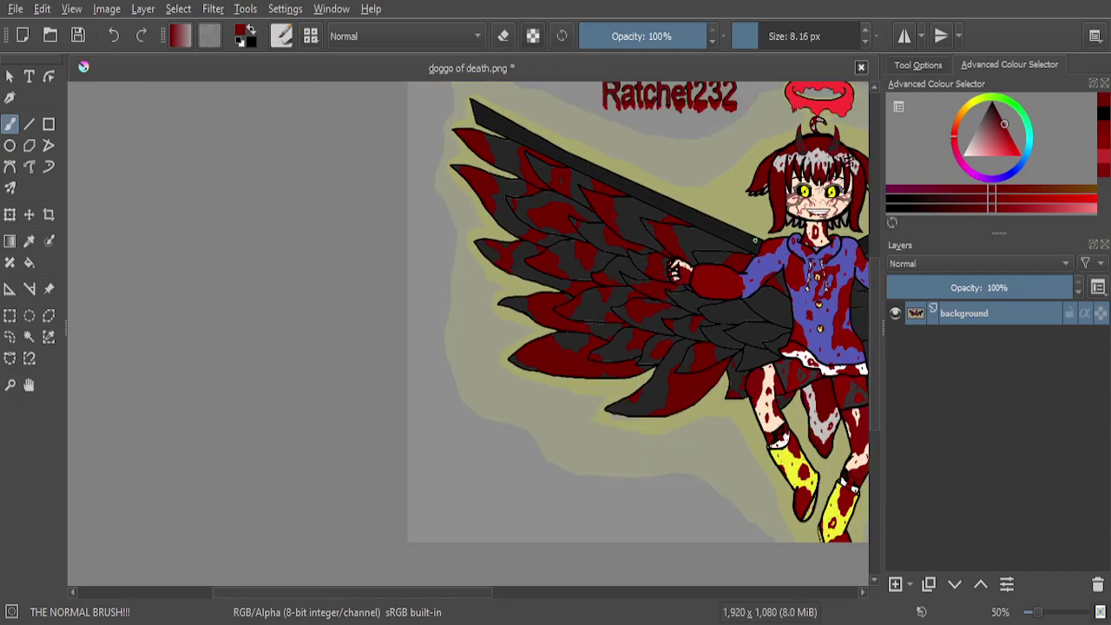
scroll(743, 236, up, 3)
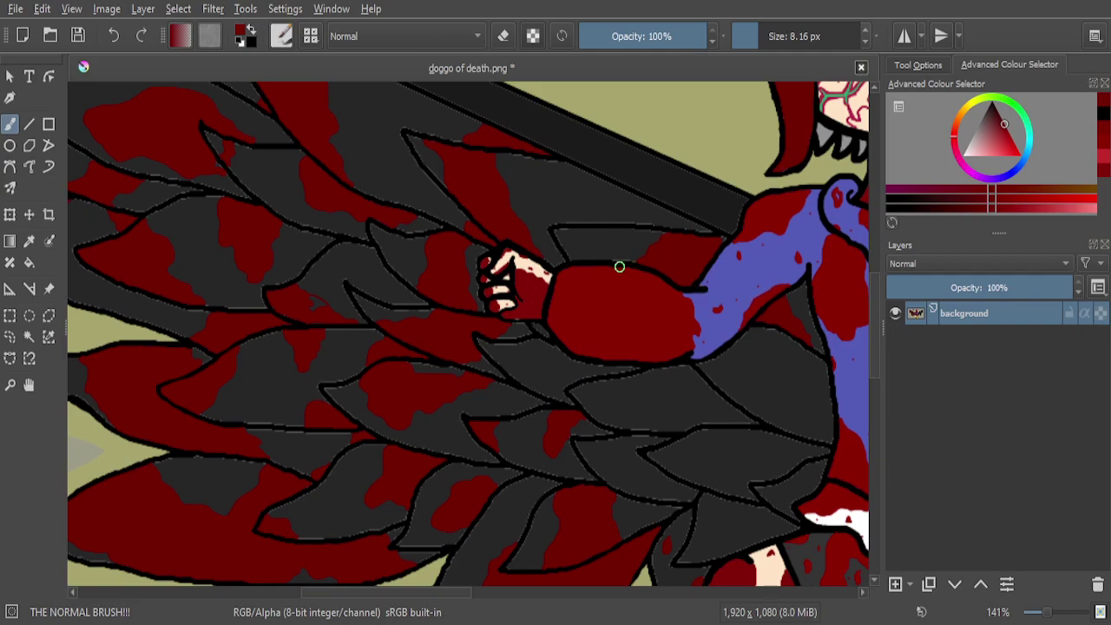
scroll(582, 234, up, 7)
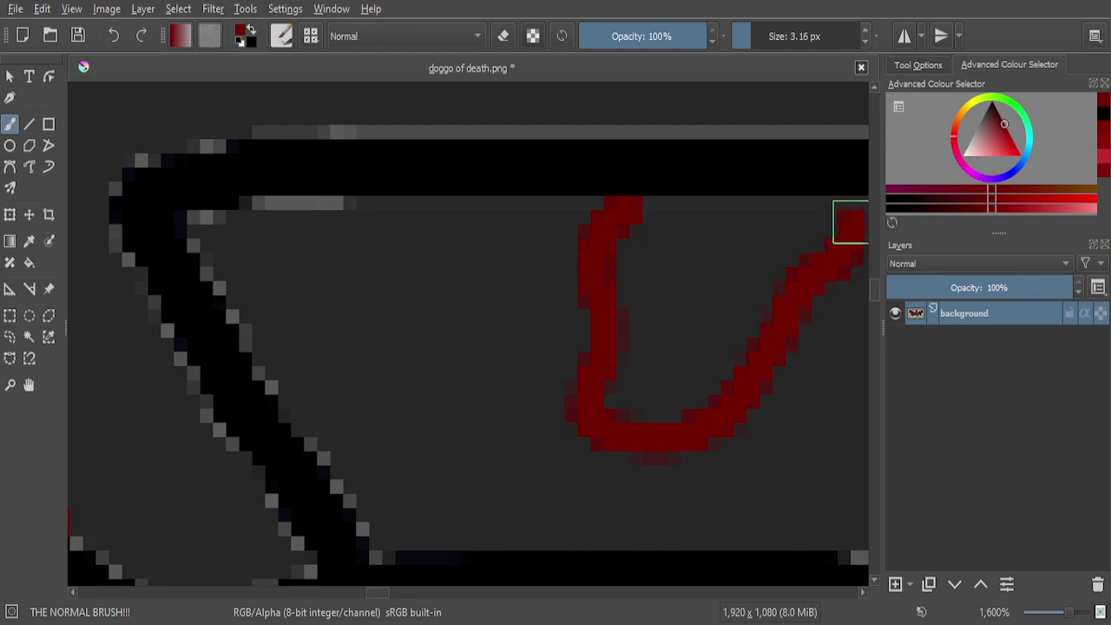
drag(807, 215, 701, 217)
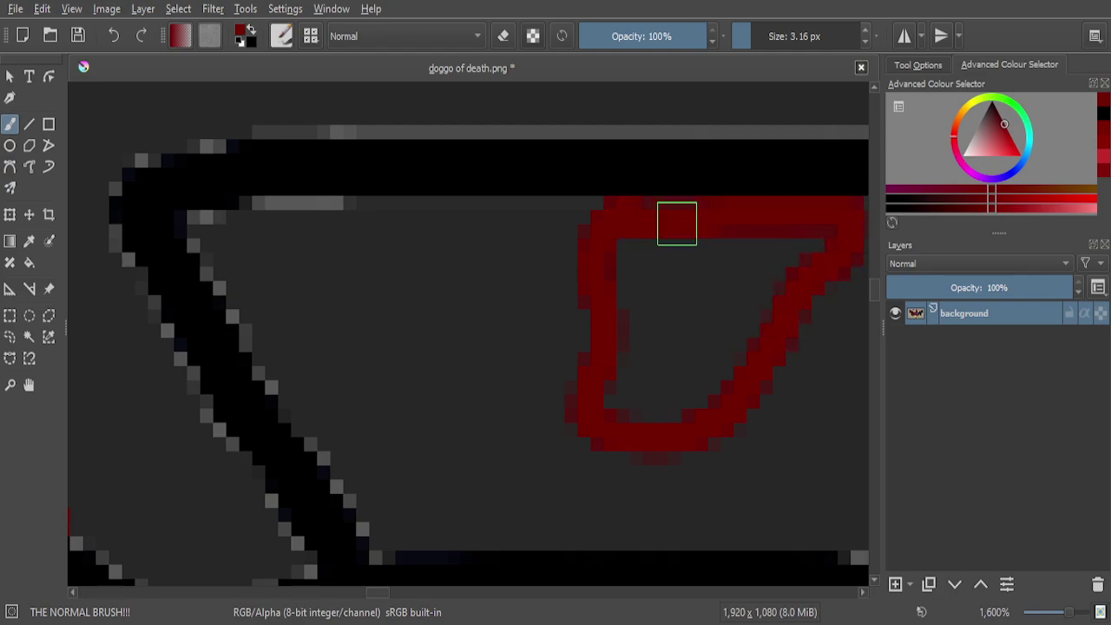
drag(644, 264, 643, 322)
key(ctrl+z)
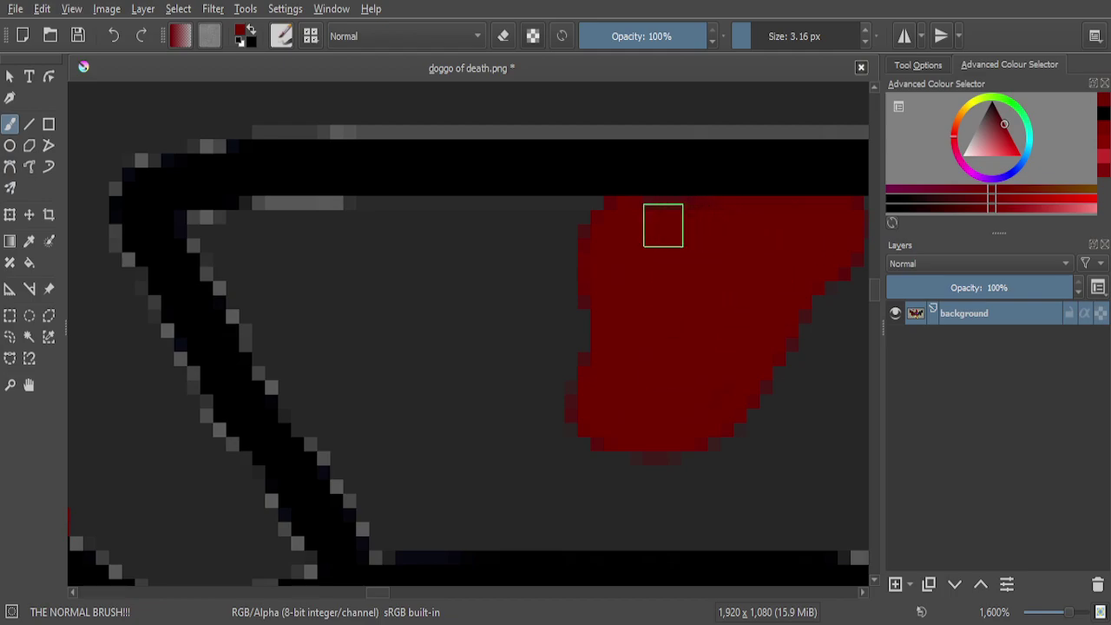
scroll(663, 283, down, 10)
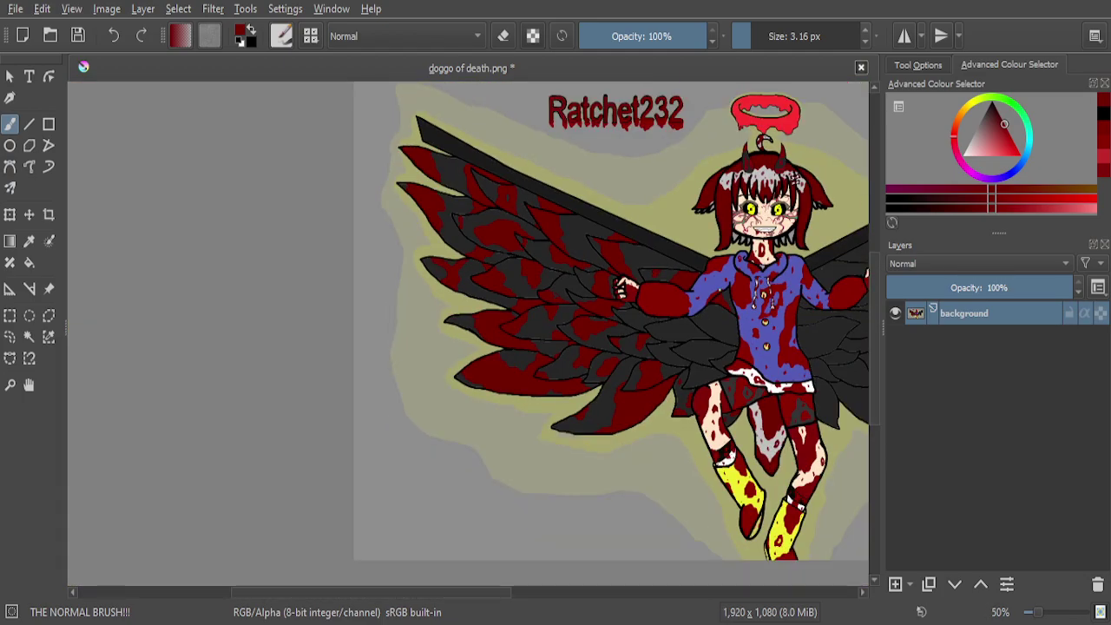
scroll(729, 317, up, 2)
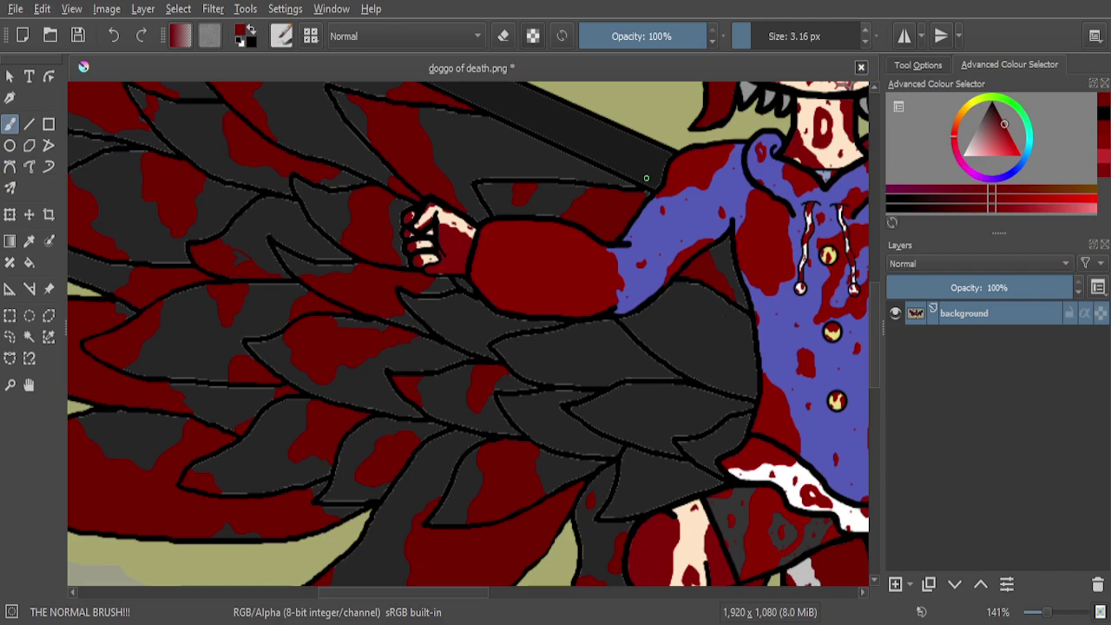
Paint a small dark red patch between the two black outlines at the narrowing end of the feather above the forearm
scroll(590, 126, up, 7)
mouse_move(625, 290)
mouse_down()
mouse_move(571, 290)
mouse_move(525, 368)
mouse_up()
mouse_move(426, 489)
mouse_down()
mouse_move(462, 507)
mouse_move(593, 498)
mouse_up()
mouse_move(470, 492)
mouse_down()
mouse_move(476, 467)
mouse_move(600, 428)
mouse_move(523, 454)
mouse_move(566, 431)
mouse_move(556, 393)
mouse_up()
drag(593, 334, 615, 473)
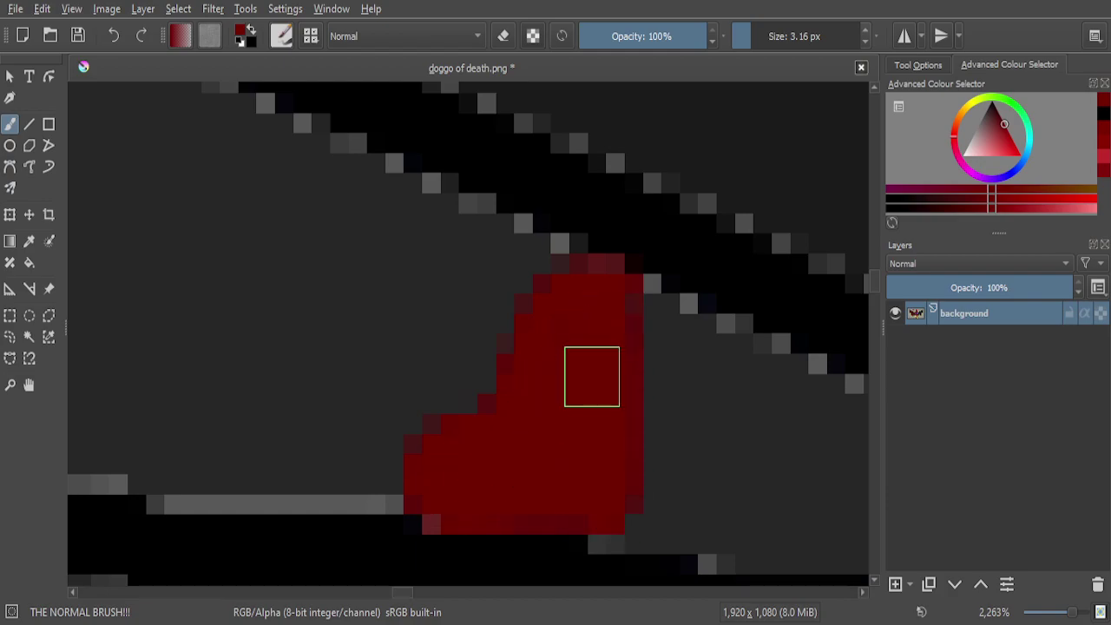
Paint a second dark red patch beside the first, towards the shoulder, and fill the grey gaps inside it
scroll(568, 306, down, 1)
scroll(646, 333, up, 6)
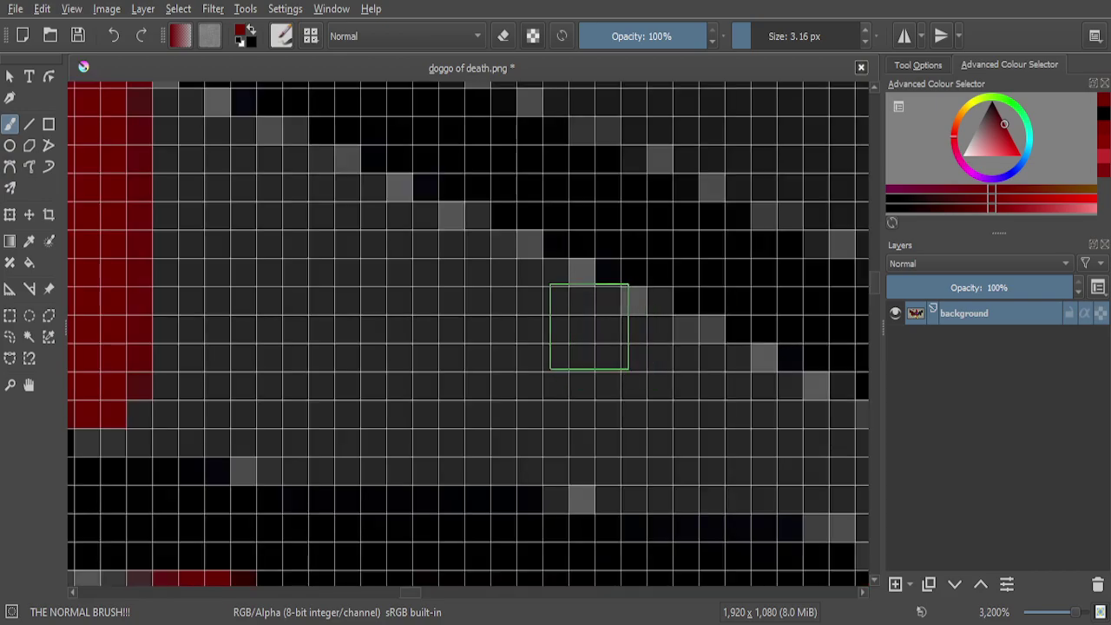
mouse_move(538, 266)
mouse_down()
mouse_move(538, 314)
mouse_move(632, 360)
mouse_move(653, 407)
mouse_move(650, 443)
mouse_move(739, 470)
mouse_move(575, 476)
mouse_move(601, 456)
mouse_move(592, 444)
mouse_move(258, 444)
mouse_move(284, 334)
mouse_move(332, 260)
mouse_move(391, 208)
mouse_move(316, 394)
mouse_move(423, 276)
mouse_move(390, 401)
mouse_move(501, 384)
mouse_up()
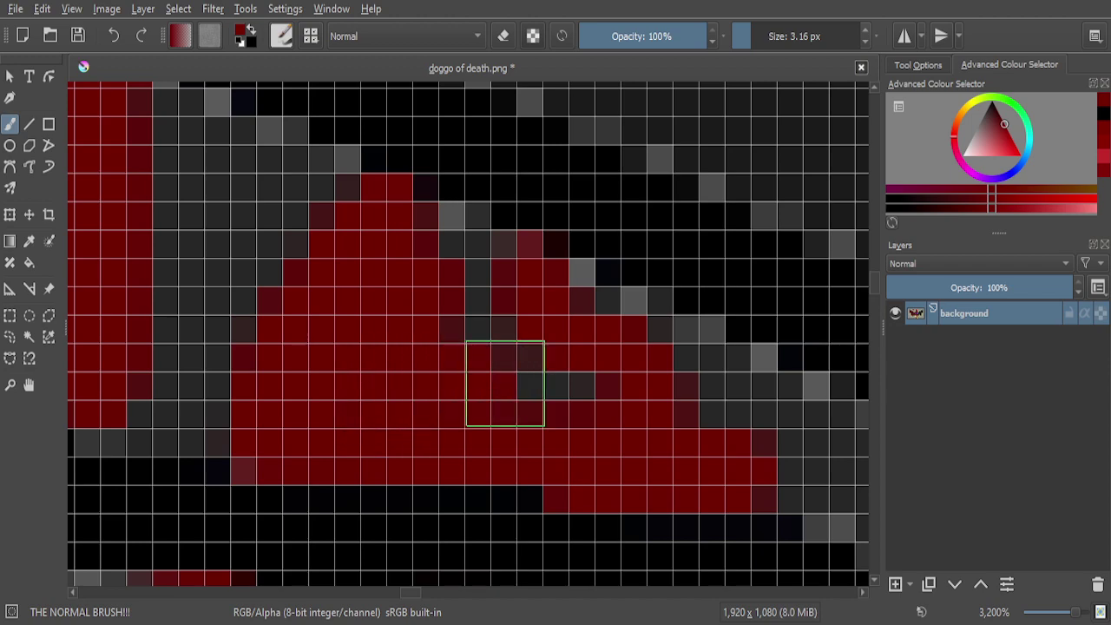
mouse_move(587, 387)
mouse_down()
mouse_move(464, 356)
mouse_move(452, 344)
mouse_move(499, 333)
mouse_move(483, 289)
mouse_move(433, 235)
mouse_move(506, 275)
mouse_move(592, 361)
mouse_up()
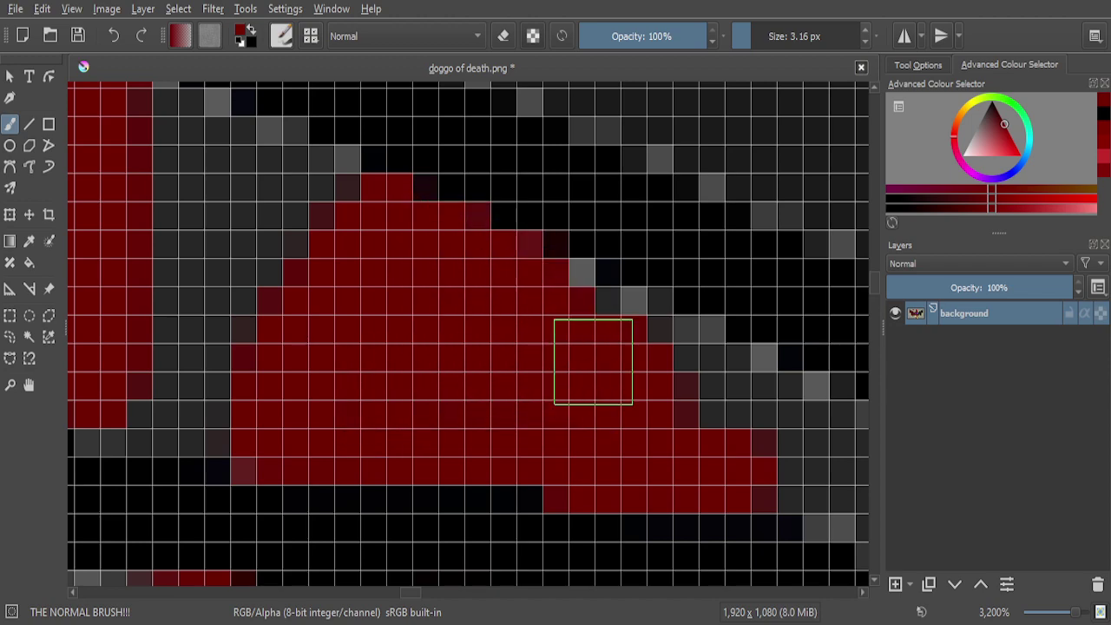
Fill the grey gap between the two patches with dark red so they form one blood patch along the upper outline
scroll(557, 343, down, 10)
scroll(424, 315, up, 10)
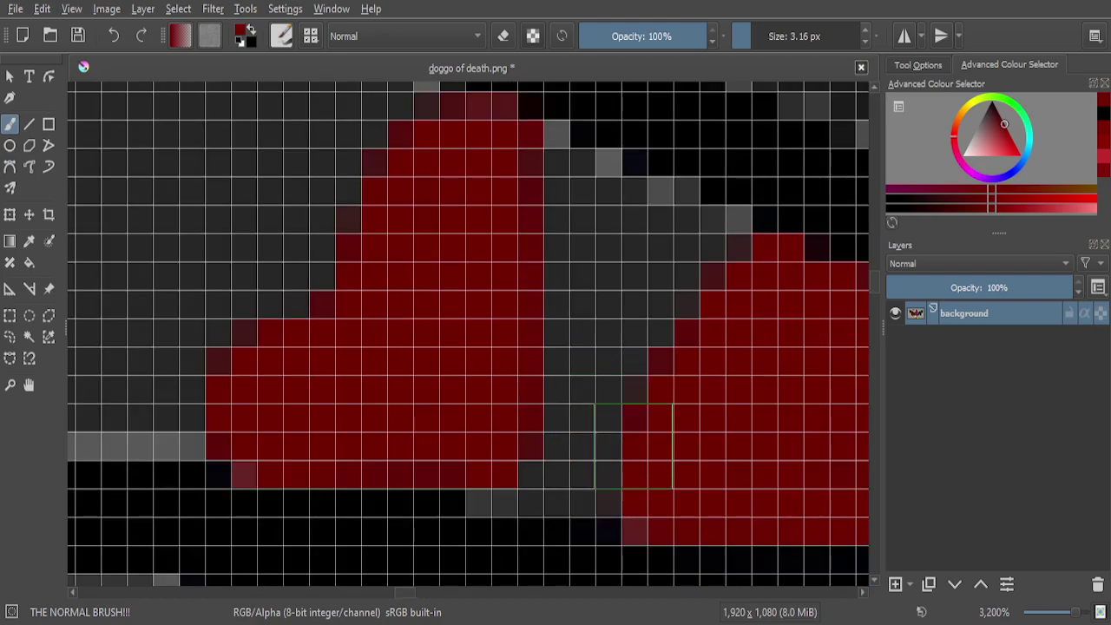
mouse_move(647, 475)
mouse_down()
mouse_move(490, 478)
mouse_move(641, 430)
mouse_move(529, 413)
mouse_move(687, 390)
mouse_move(561, 360)
mouse_move(686, 324)
mouse_move(547, 295)
mouse_move(705, 284)
mouse_move(531, 215)
mouse_move(519, 156)
mouse_move(544, 155)
mouse_move(744, 264)
mouse_move(587, 182)
mouse_up()
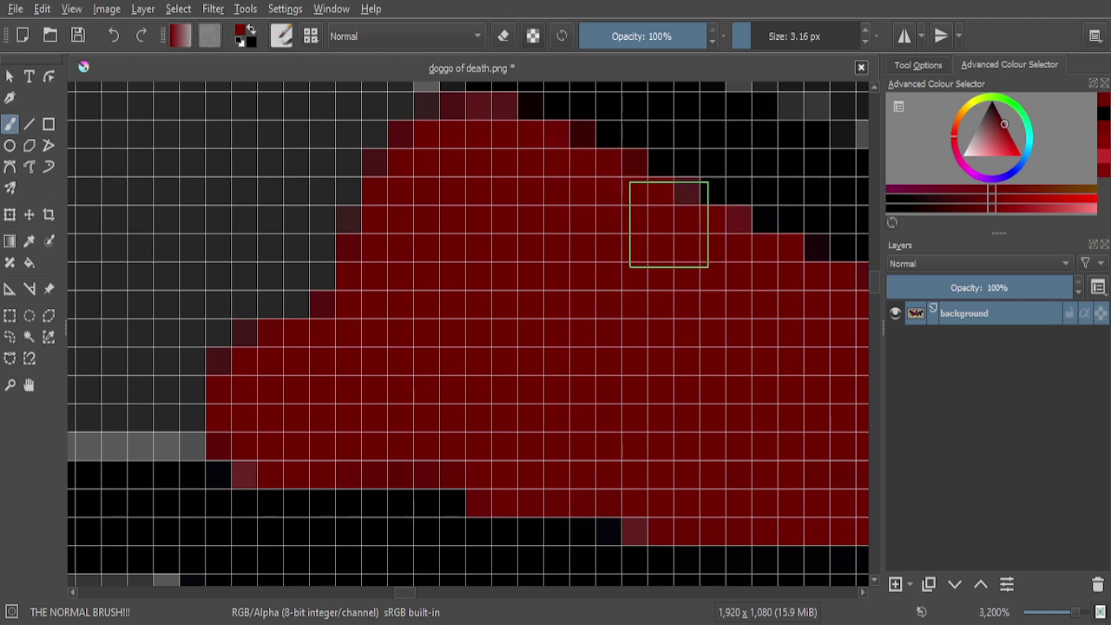
scroll(668, 208, up, 2)
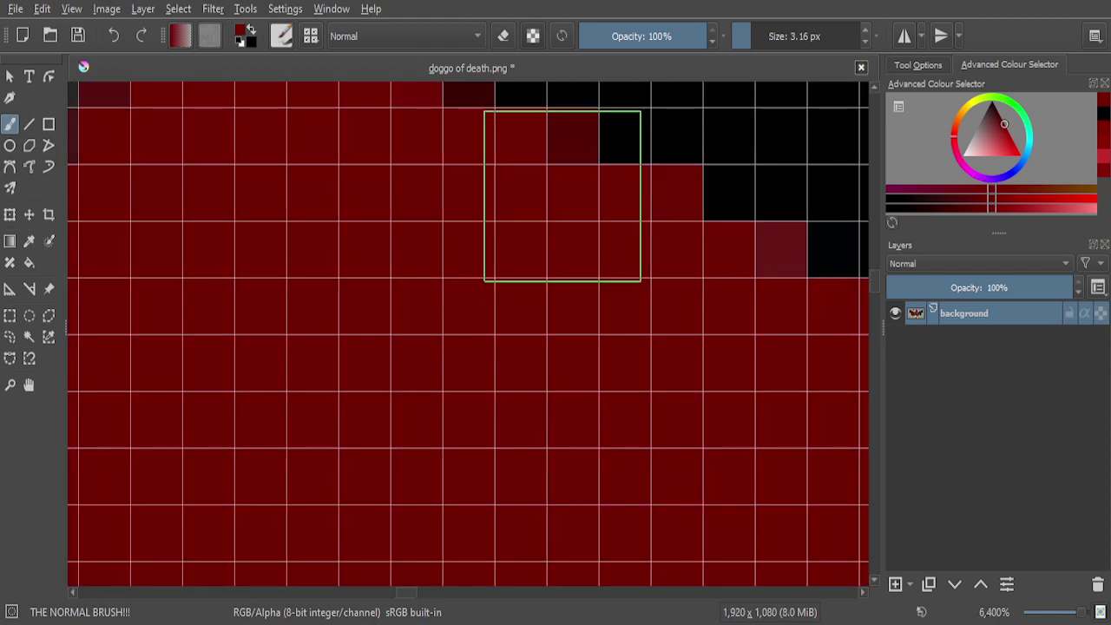
scroll(555, 204, down, 5)
scroll(555, 205, down, 4)
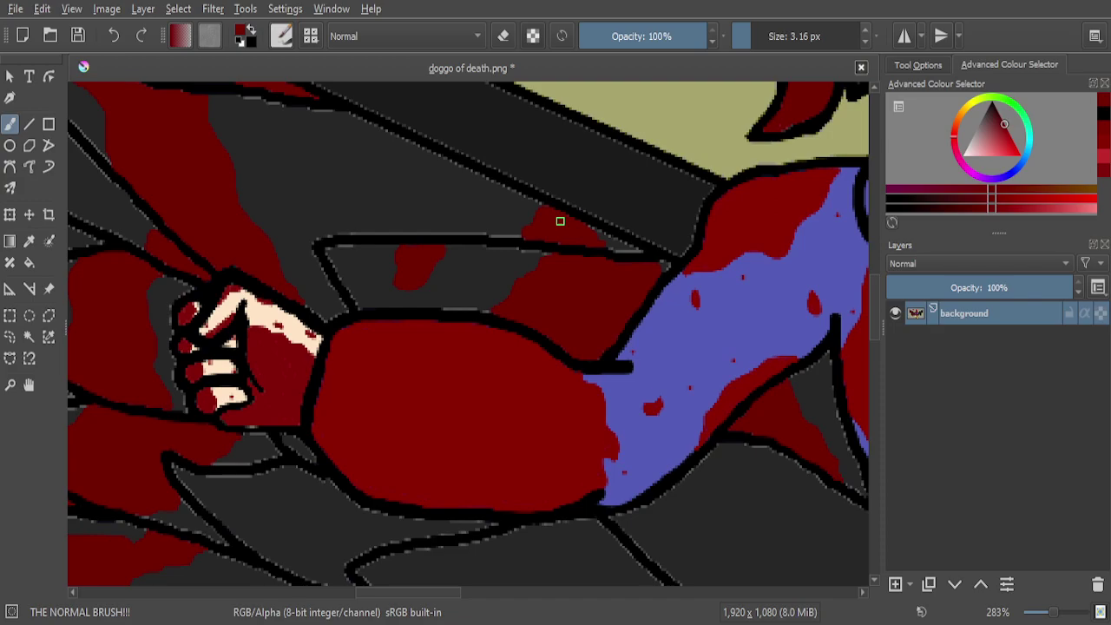
scroll(593, 226, up, 1)
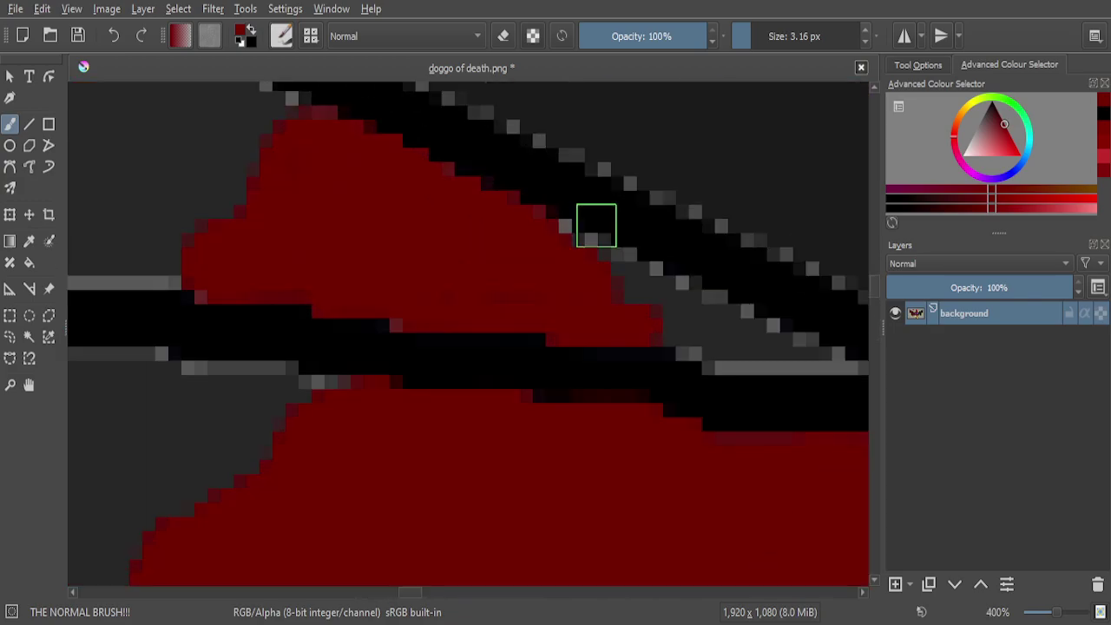
scroll(597, 226, up, 4)
scroll(597, 226, down, 6)
scroll(595, 226, down, 3)
scroll(593, 226, down, 4)
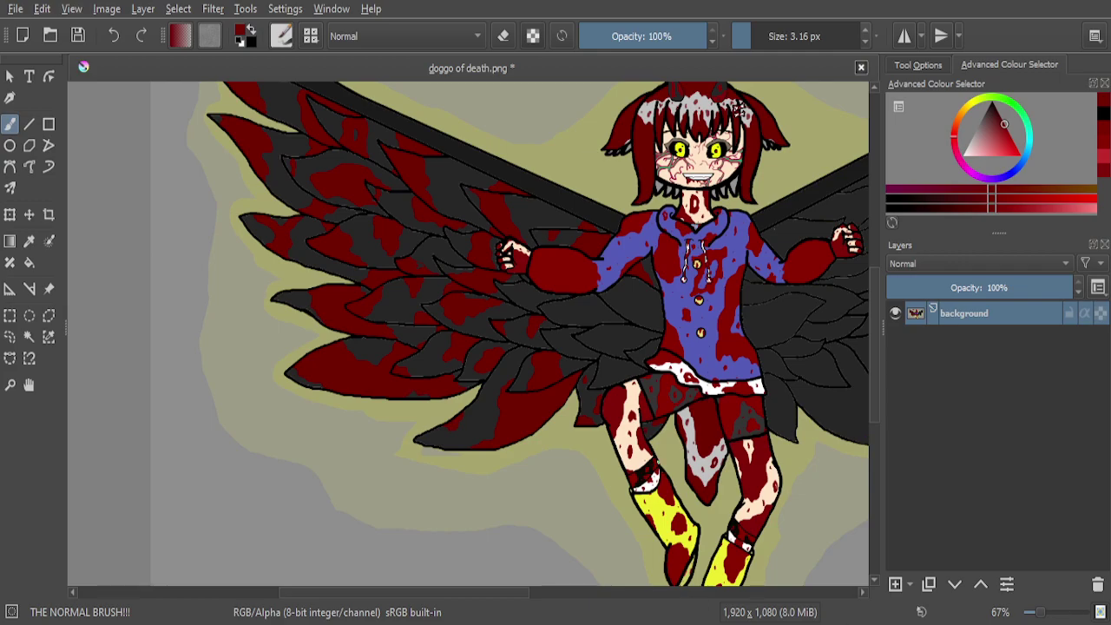
Draw a wavy dark red patch outline on the feather below the fist and start tracing its lower black edge
scroll(593, 321, up, 2)
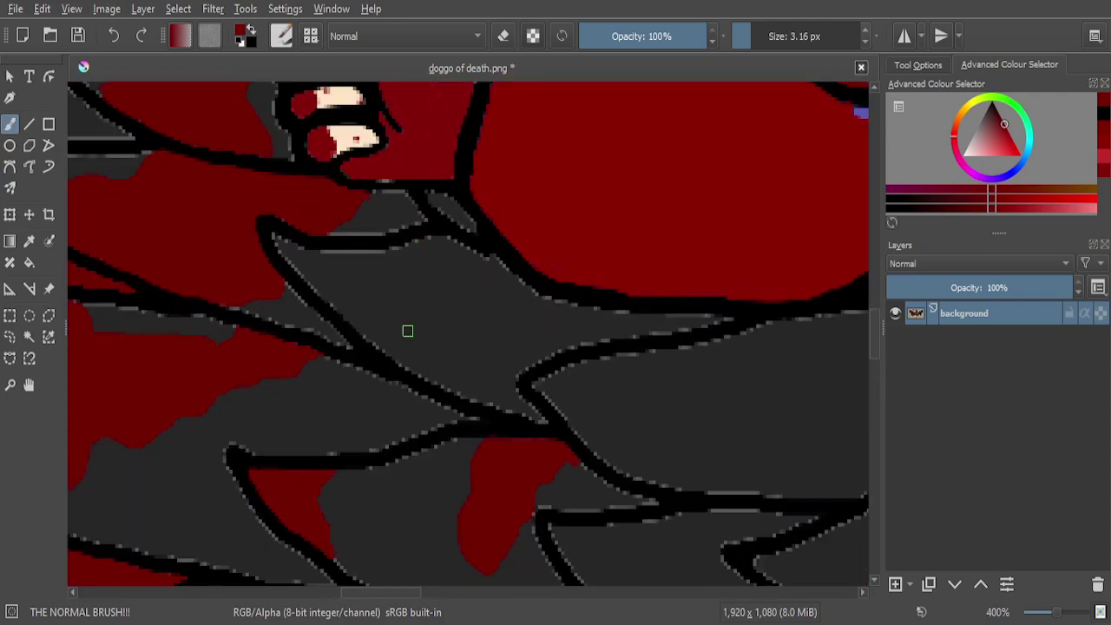
scroll(405, 328, up, 3)
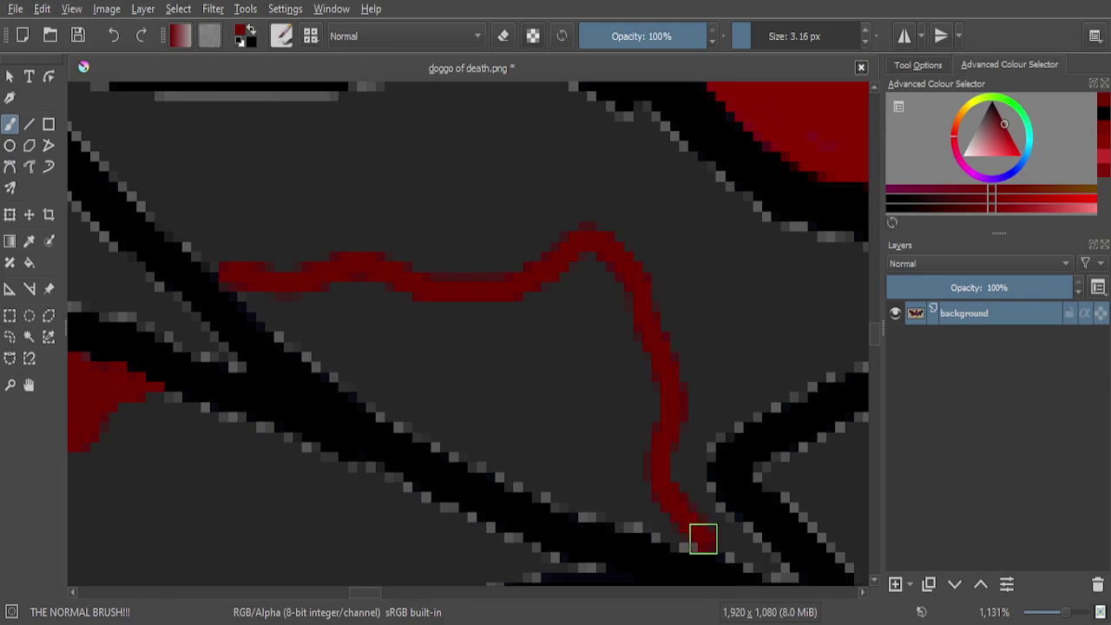
scroll(298, 332, up, 4)
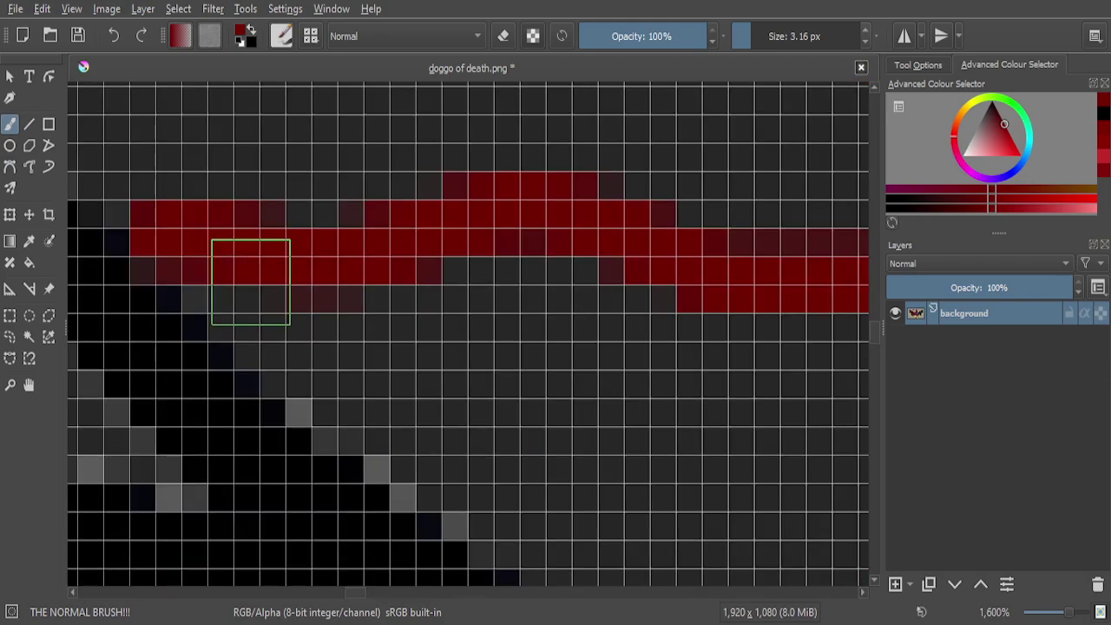
mouse_move(234, 304)
mouse_down()
mouse_move(415, 479)
mouse_move(534, 548)
mouse_up()
scroll(534, 548, down, 4)
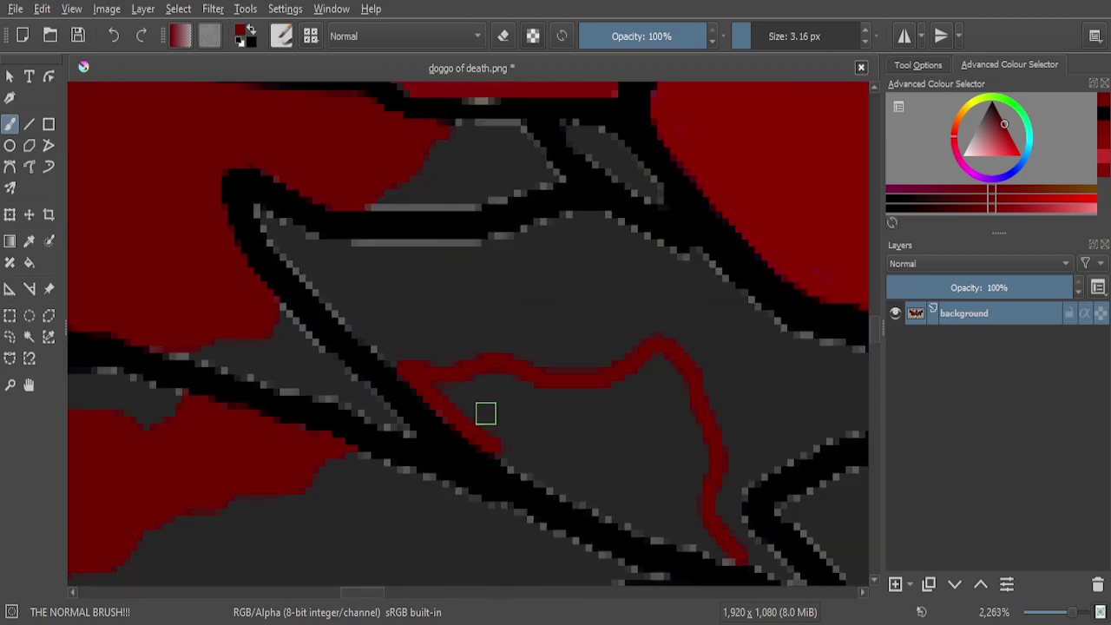
Extend the dark red band along the feather's lower black outline until it joins both ends of the wavy patch outline
scroll(738, 554, up, 8)
scroll(686, 324, down, 2)
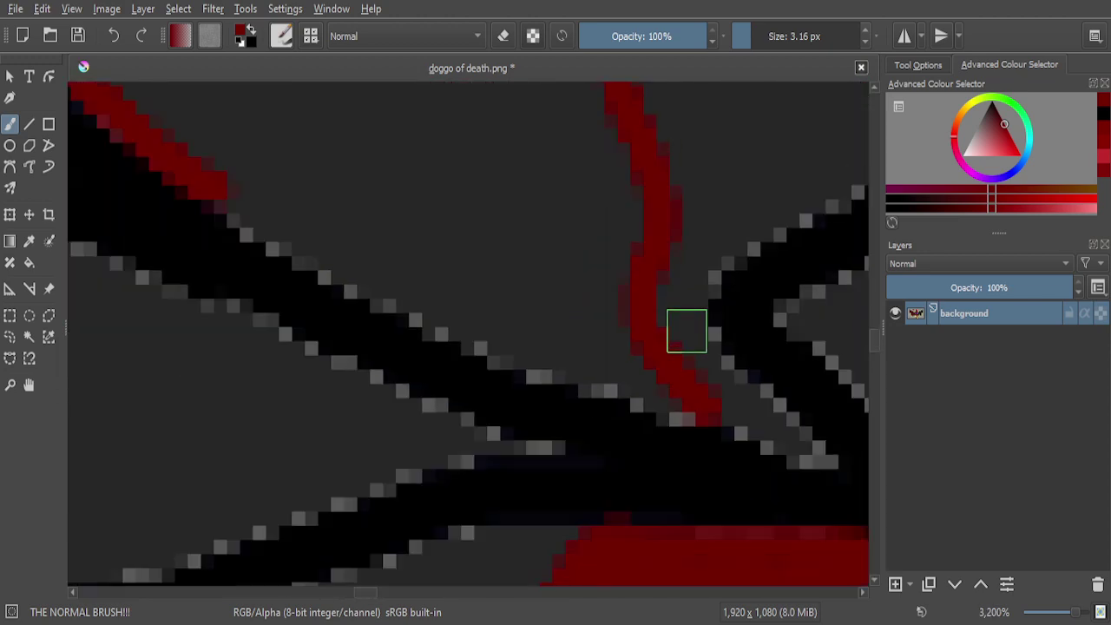
scroll(710, 431, up, 3)
mouse_move(669, 402)
mouse_down()
mouse_move(596, 399)
mouse_move(402, 312)
mouse_move(308, 246)
mouse_move(314, 214)
mouse_move(573, 332)
mouse_move(514, 291)
mouse_move(470, 194)
mouse_up()
scroll(541, 274, down, 1)
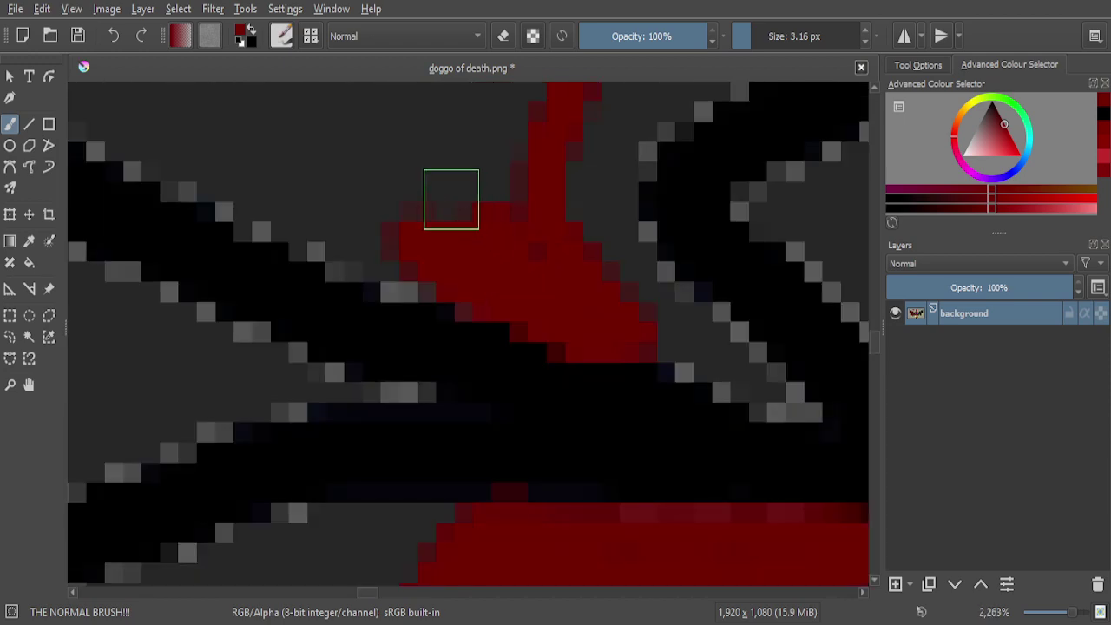
scroll(503, 290, down, 5)
scroll(442, 268, up, 3)
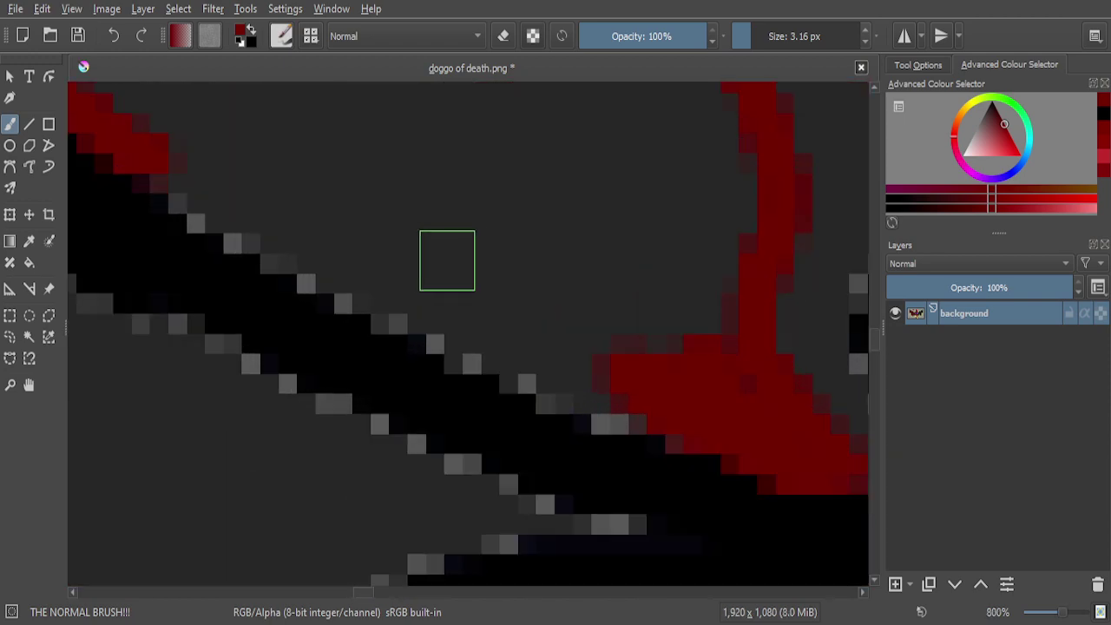
mouse_move(372, 280)
mouse_down()
mouse_move(601, 405)
mouse_move(685, 428)
mouse_up()
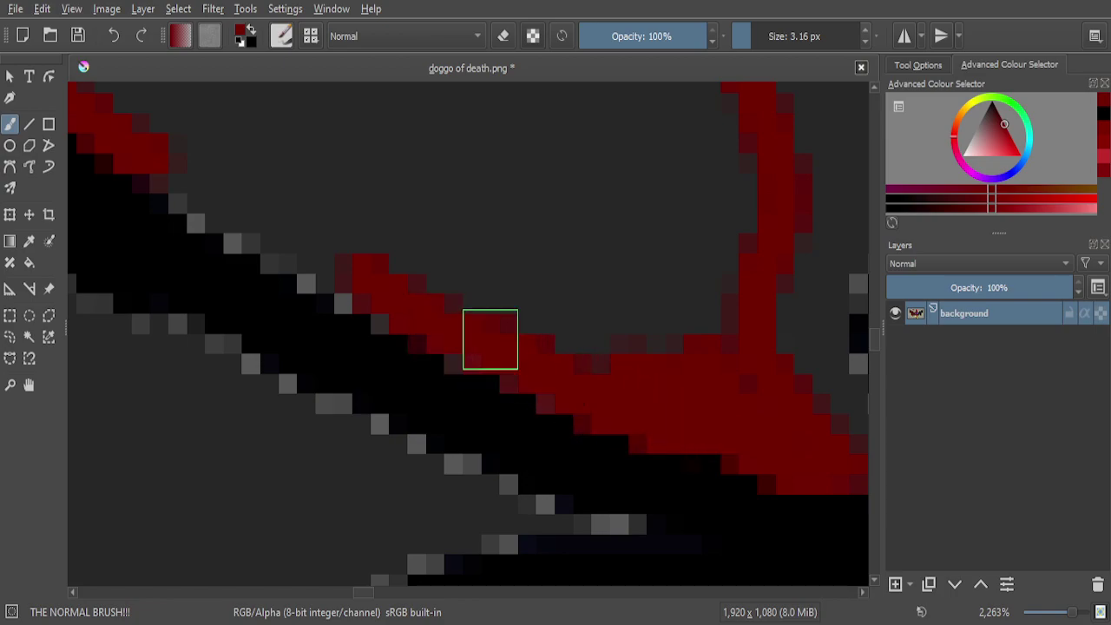
mouse_move(371, 281)
mouse_down()
mouse_move(207, 205)
mouse_move(137, 138)
mouse_move(232, 168)
mouse_move(351, 236)
mouse_up()
mouse_move(246, 179)
mouse_down()
mouse_move(360, 181)
mouse_move(646, 299)
mouse_move(704, 342)
mouse_up()
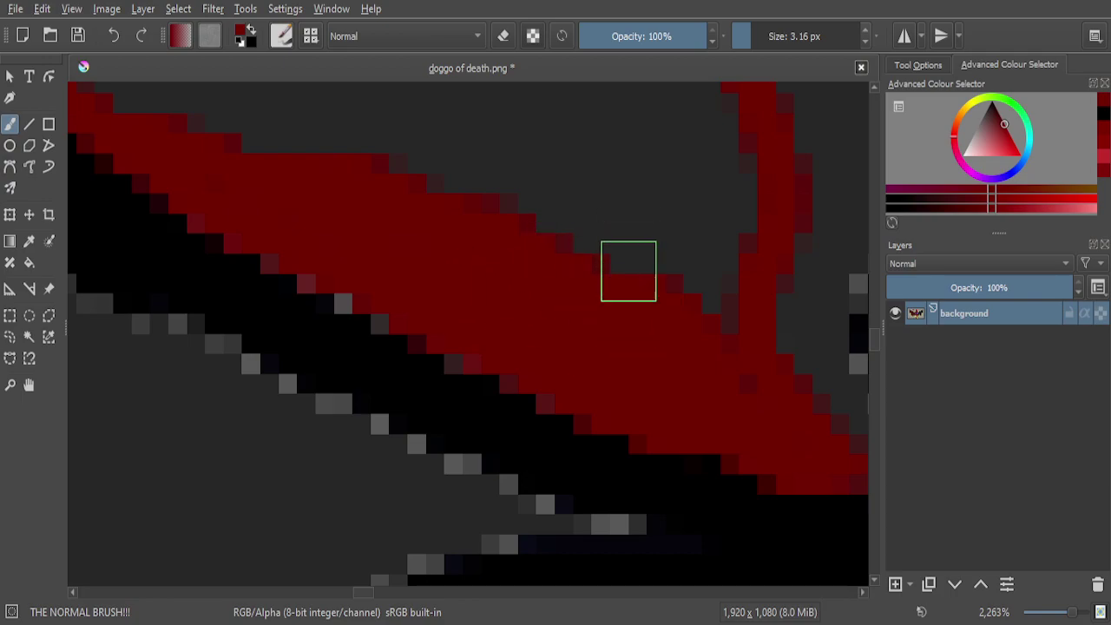
Fill the peaked part of the outlined patch with dark red using a 9.16 px brush
scroll(629, 272, down, 8)
scroll(628, 264, up, 1)
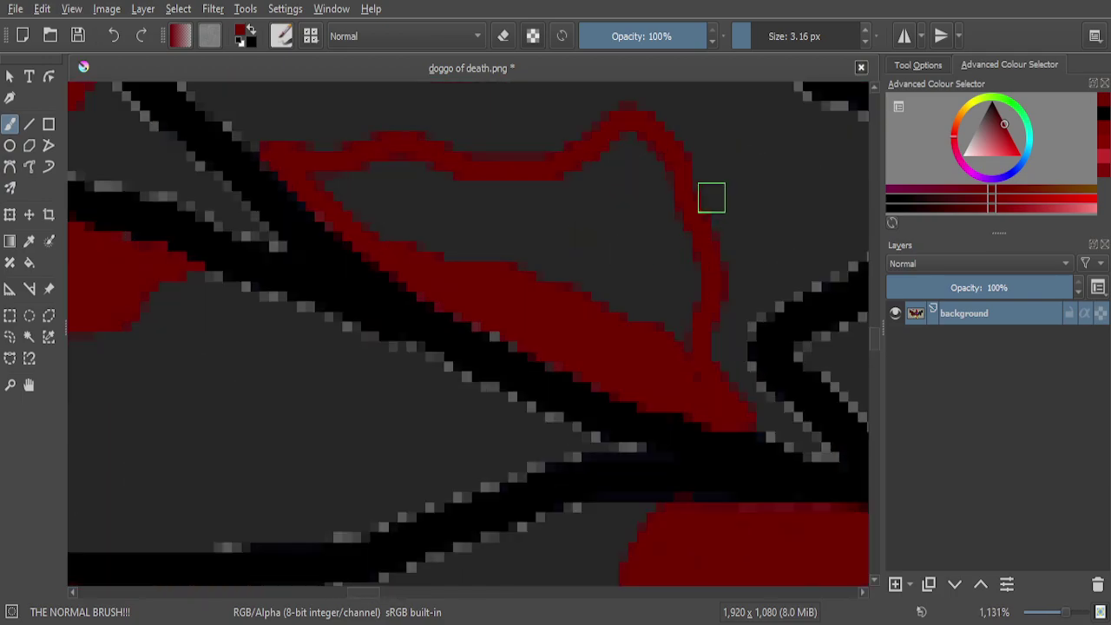
scroll(627, 382, up, 3)
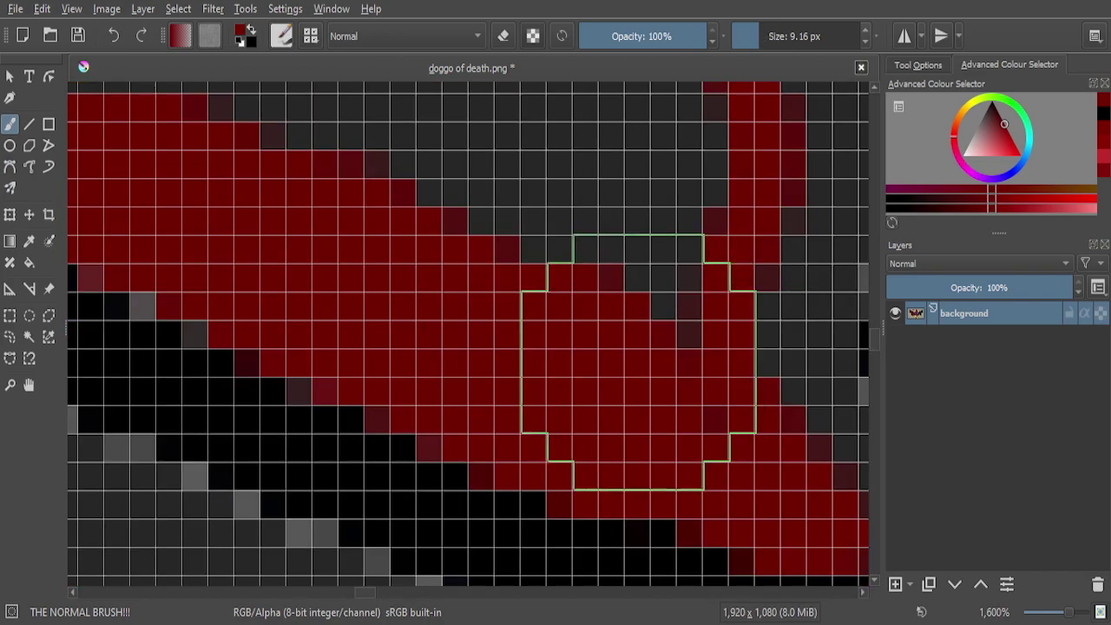
mouse_move(620, 373)
mouse_down()
mouse_move(598, 182)
mouse_move(559, 250)
mouse_move(585, 299)
mouse_move(636, 258)
mouse_move(643, 173)
mouse_move(608, 339)
mouse_up()
scroll(608, 339, down, 4)
scroll(598, 260, up, 4)
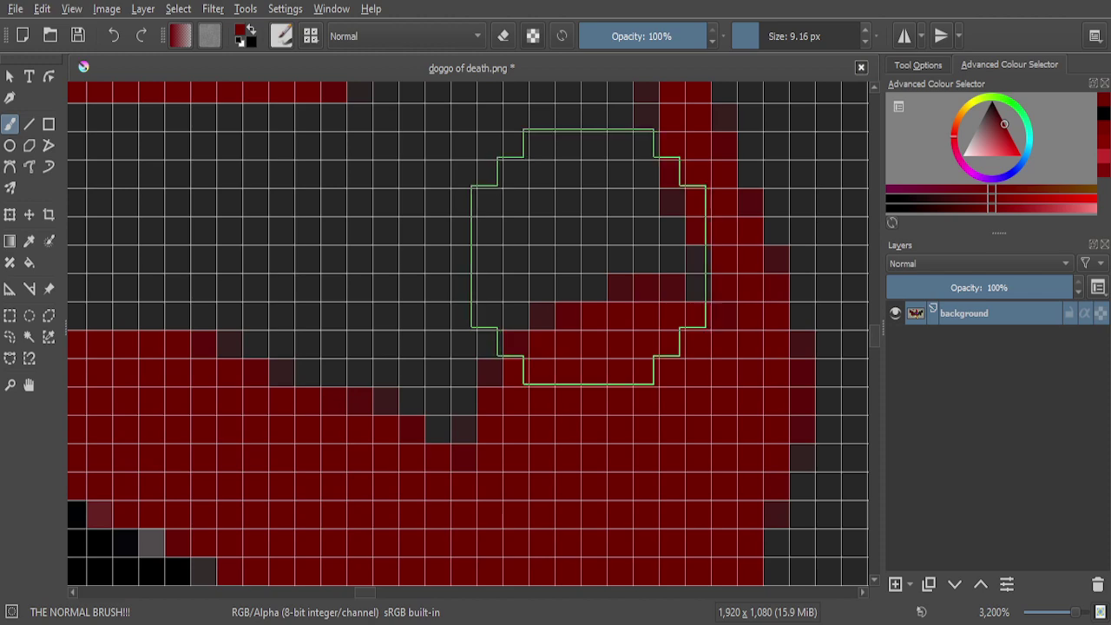
mouse_move(588, 193)
mouse_down()
mouse_move(629, 290)
mouse_move(622, 347)
mouse_move(491, 369)
mouse_move(388, 332)
mouse_move(356, 175)
mouse_move(456, 175)
mouse_move(422, 286)
mouse_up()
scroll(442, 287, down, 1)
scroll(446, 211, up, 3)
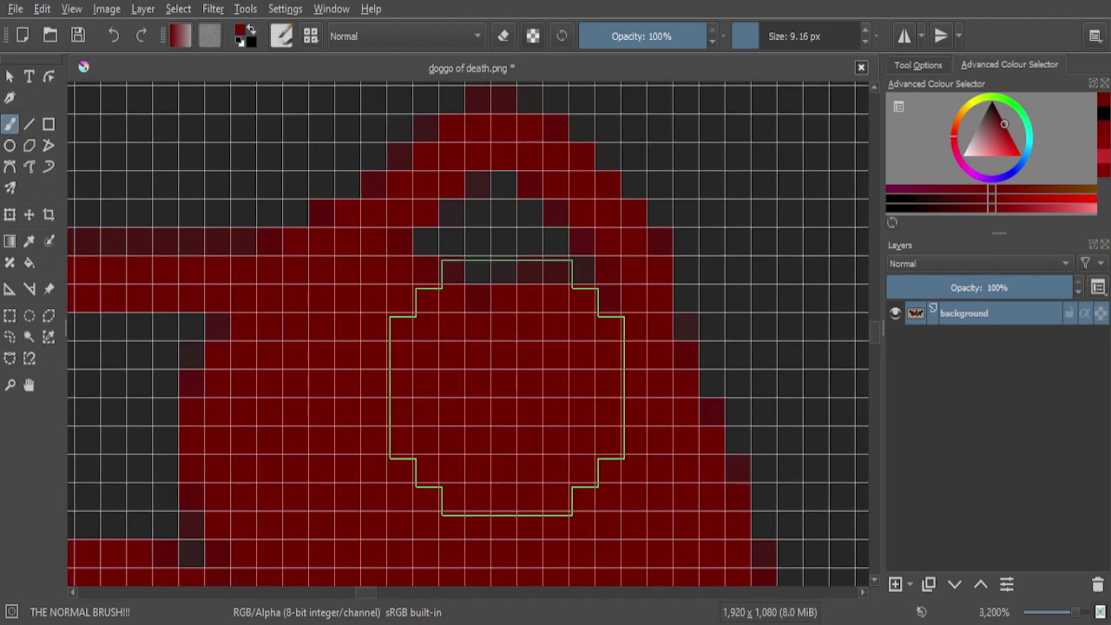
scroll(501, 248, down, 5)
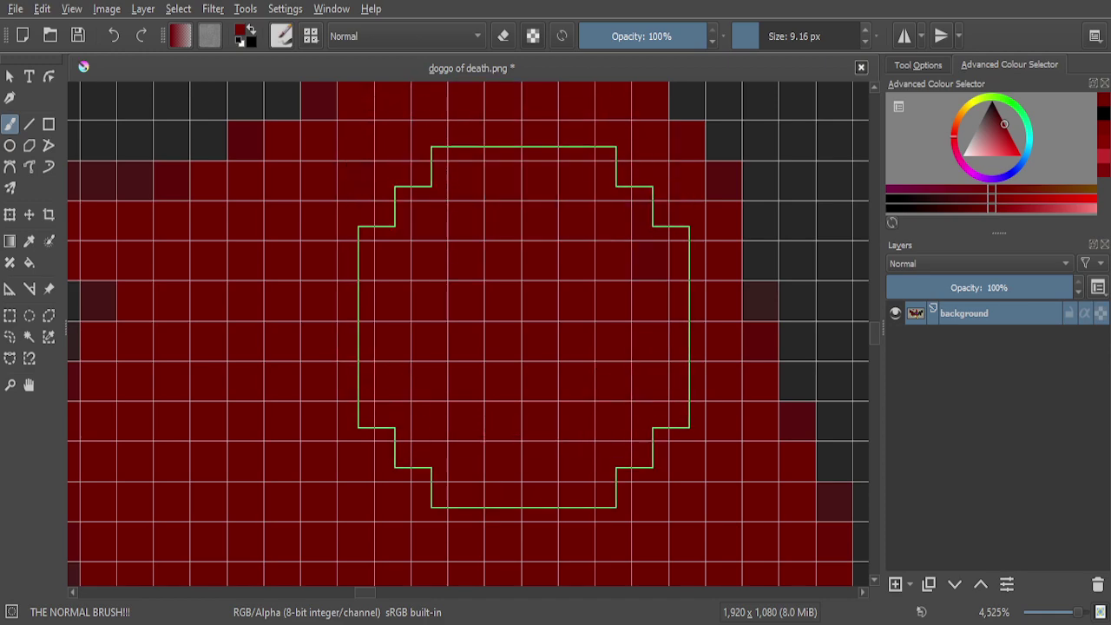
Fill the remaining grey area inside the patch towards the feather's tip with dark red, undoing one misplaced stroke
scroll(491, 330, down, 1)
scroll(402, 318, up, 3)
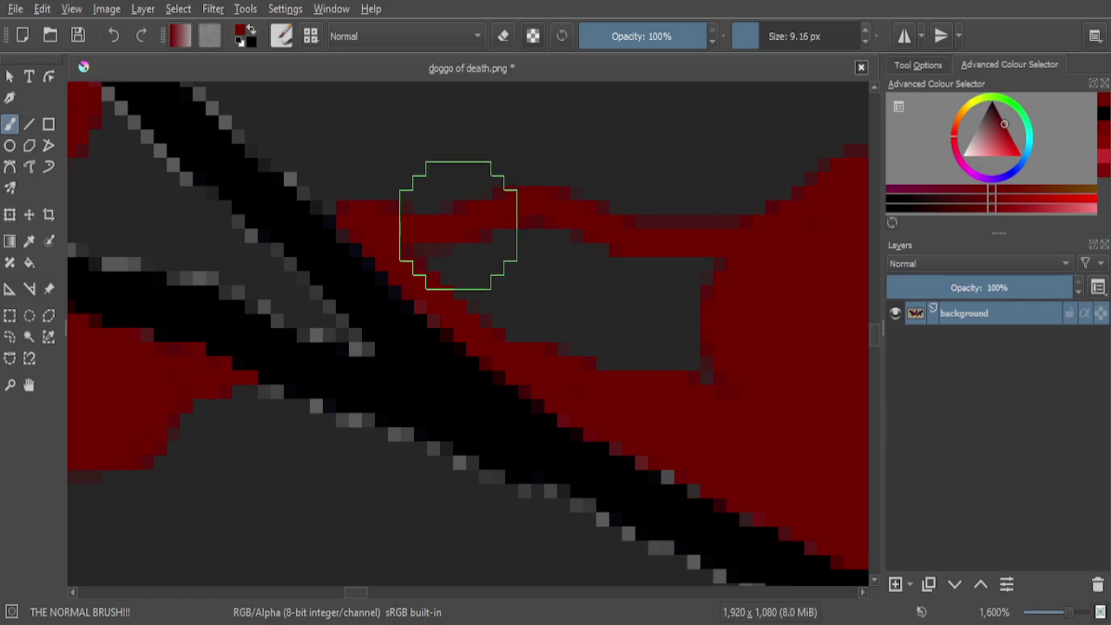
scroll(461, 221, up, 4)
drag(579, 348, 548, 322)
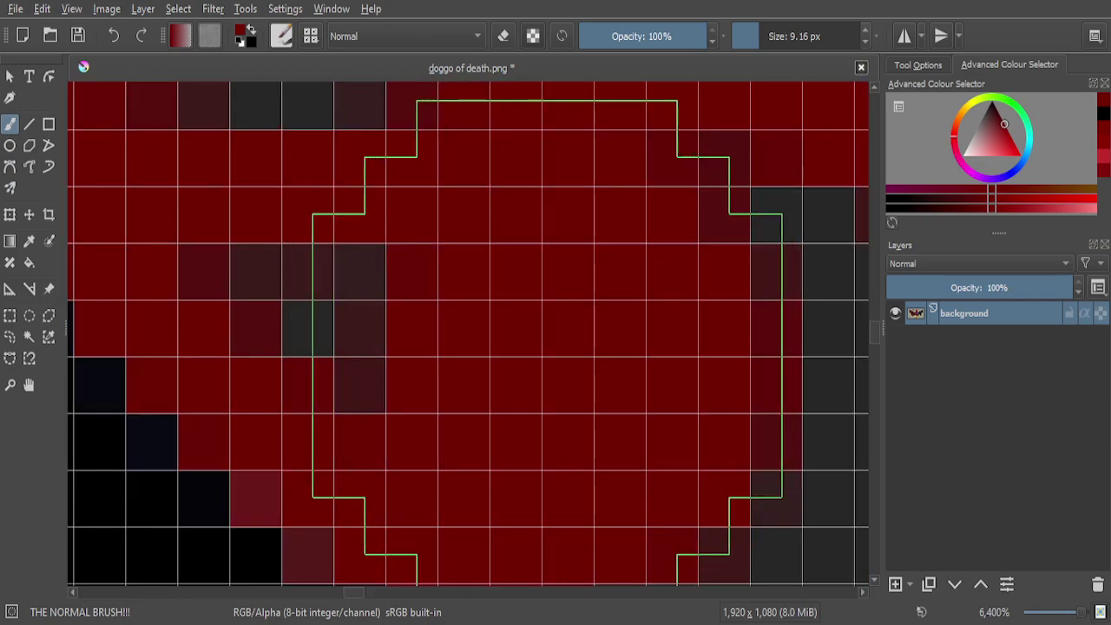
key(ctrl+z)
scroll(538, 324, down, 4)
scroll(575, 347, up, 2)
mouse_move(652, 355)
mouse_down()
mouse_move(775, 401)
mouse_move(708, 406)
mouse_move(625, 391)
mouse_move(484, 320)
mouse_move(471, 385)
mouse_move(542, 436)
mouse_move(634, 454)
mouse_move(727, 449)
mouse_move(772, 474)
mouse_move(634, 471)
mouse_move(436, 410)
mouse_up()
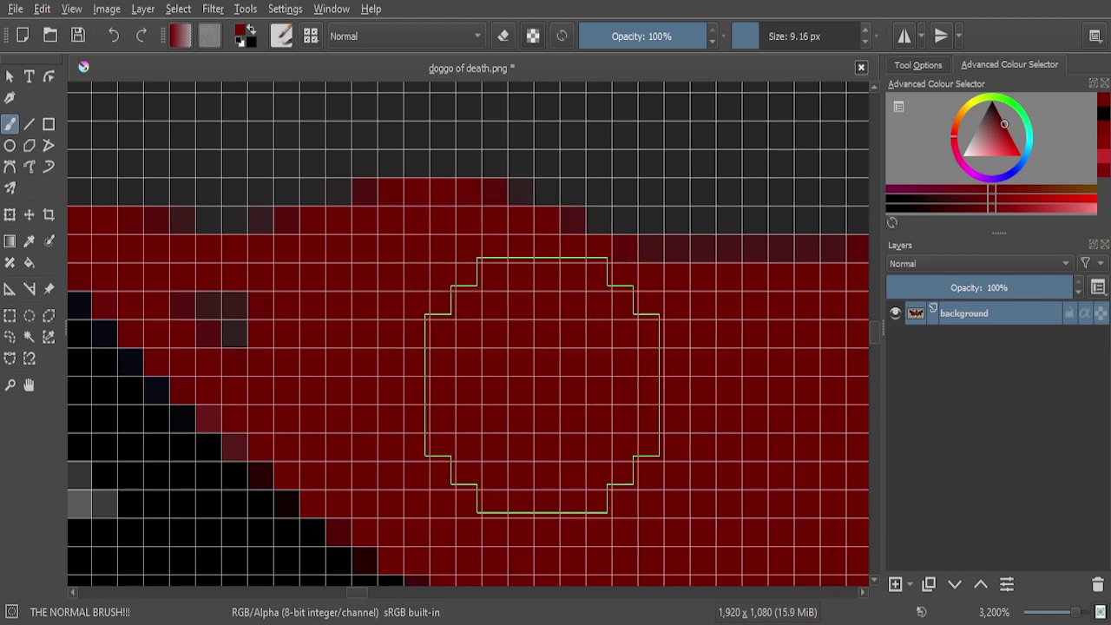
Touch up the leftover grey pixels in the patch's corner and along its black outline using a 3.16 px brush
scroll(533, 384, down, 5)
scroll(541, 385, up, 6)
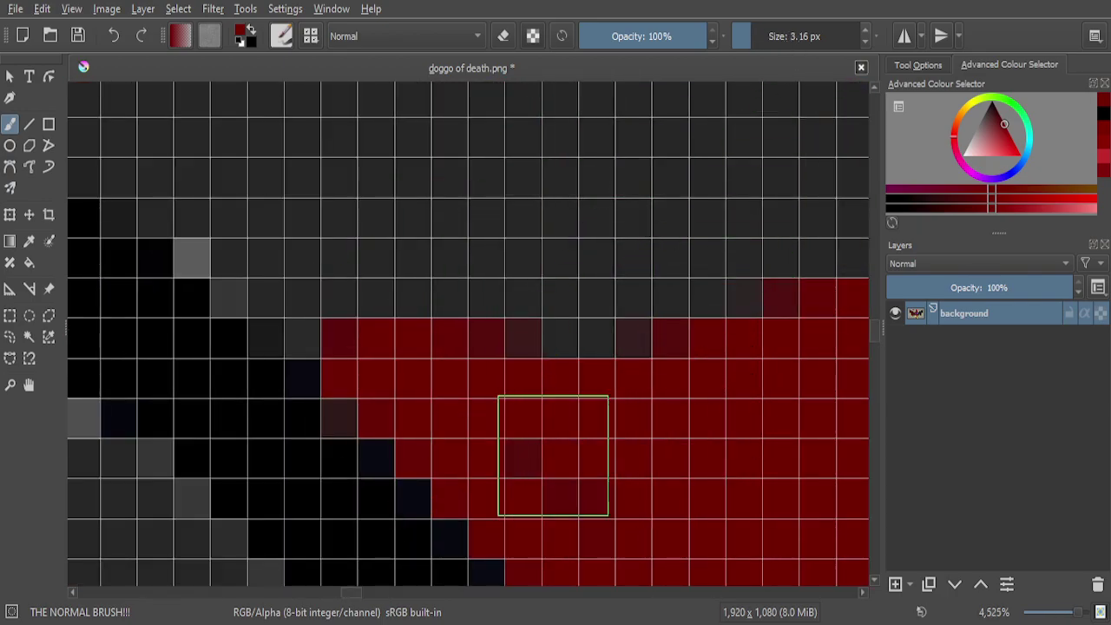
scroll(521, 280, down, 2)
scroll(522, 279, up, 6)
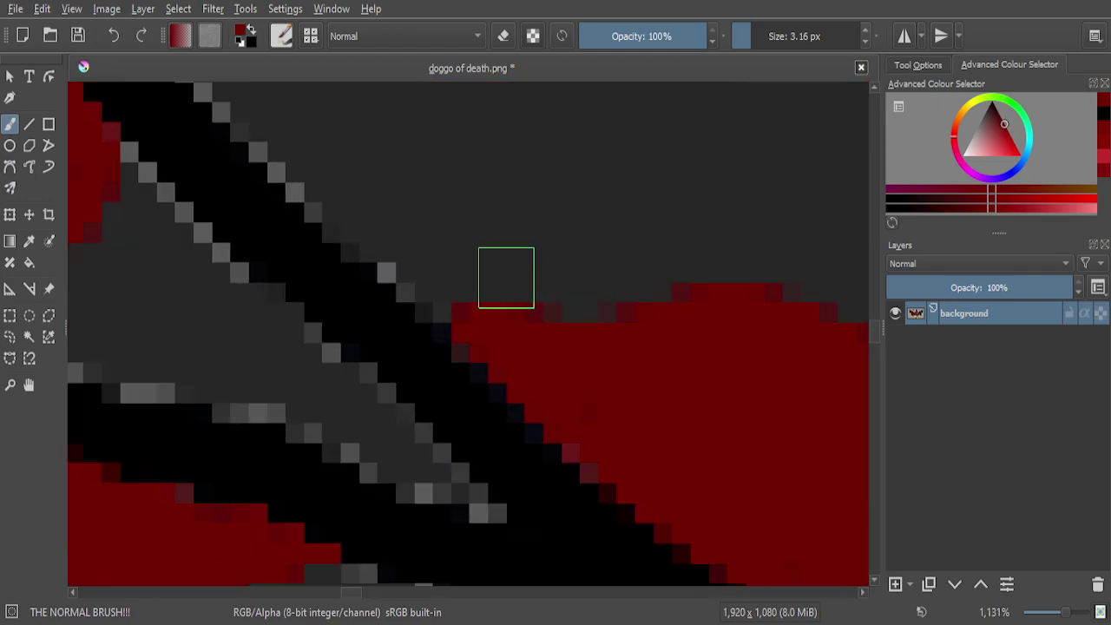
scroll(535, 362, down, 5)
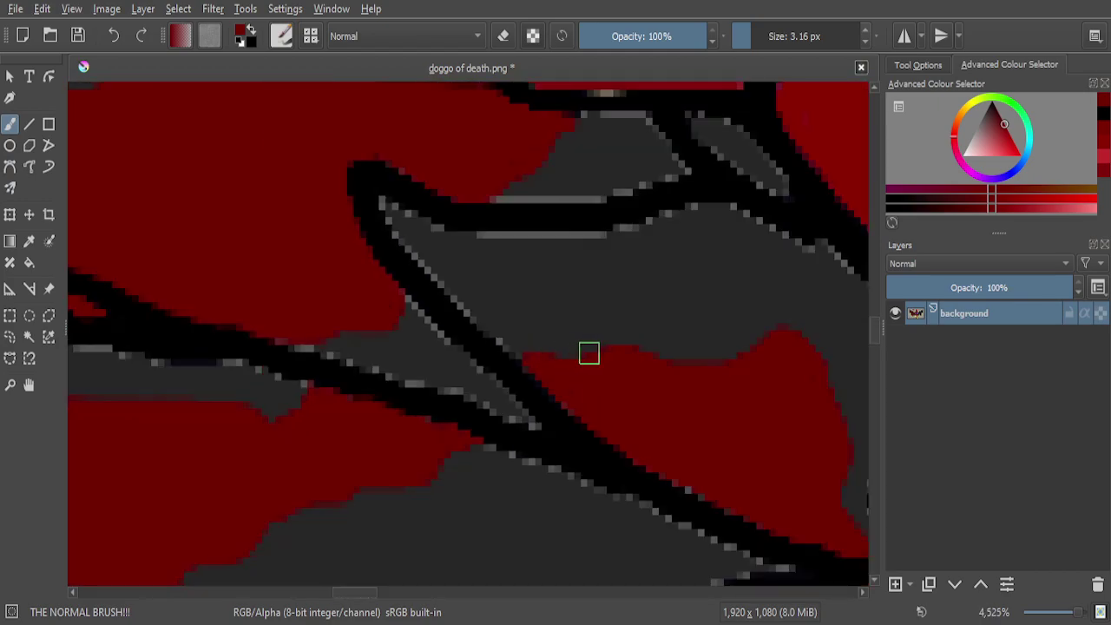
scroll(733, 494, up, 4)
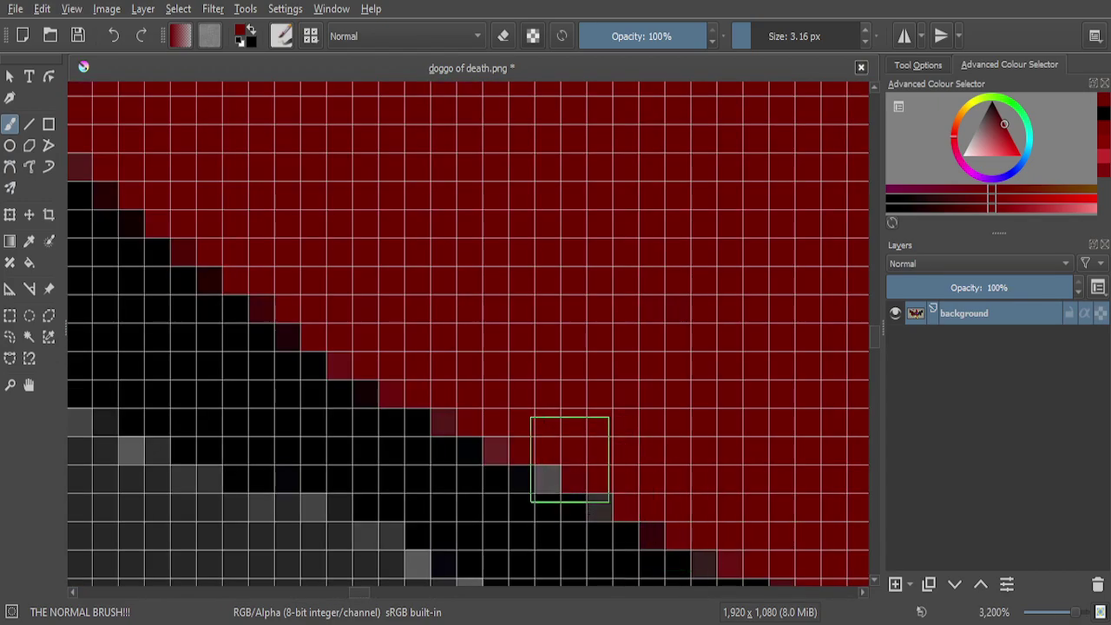
scroll(621, 486, down, 2)
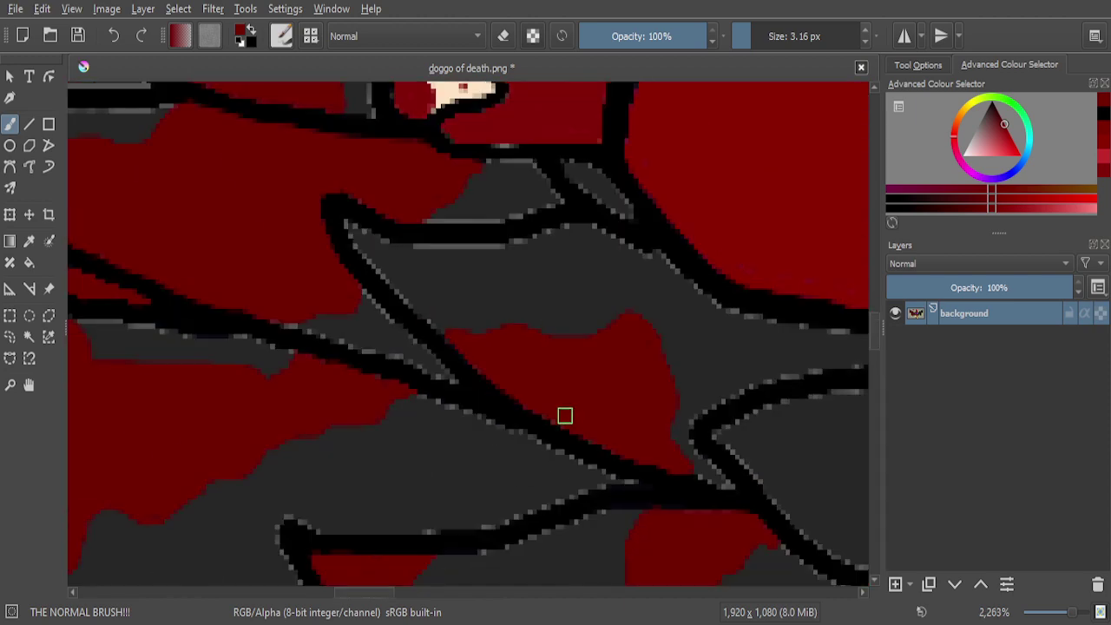
Paint a small dark red patch across the narrow grey gap between the sleeve's lower outline and the feather below, using a 3.16 px brush
scroll(565, 411, down, 2)
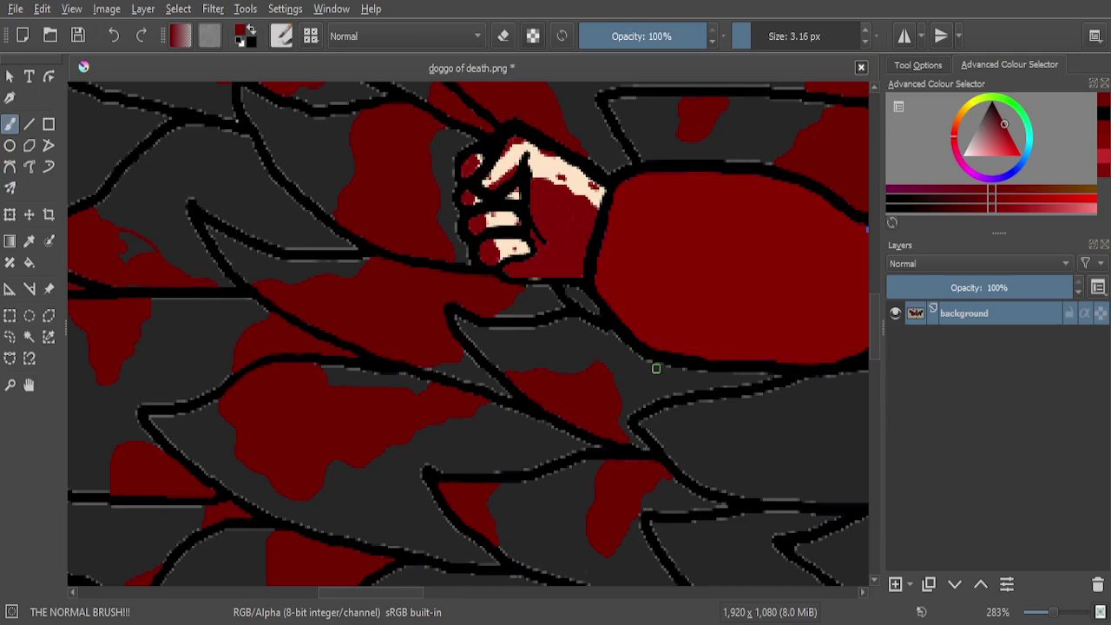
scroll(644, 372, up, 1)
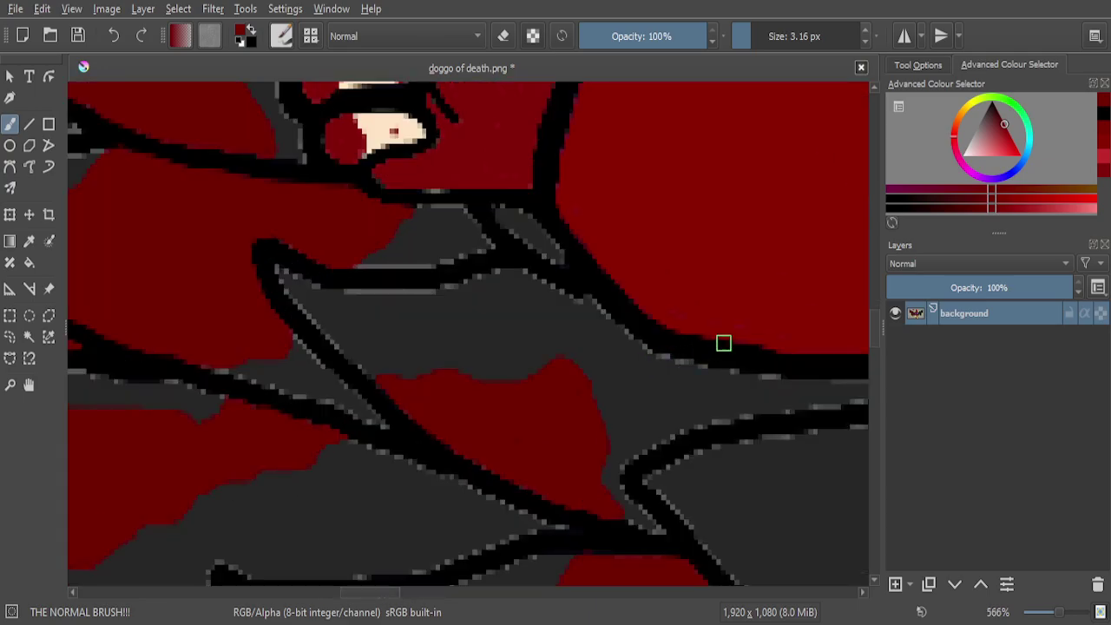
scroll(738, 252, down, 2)
scroll(784, 322, up, 6)
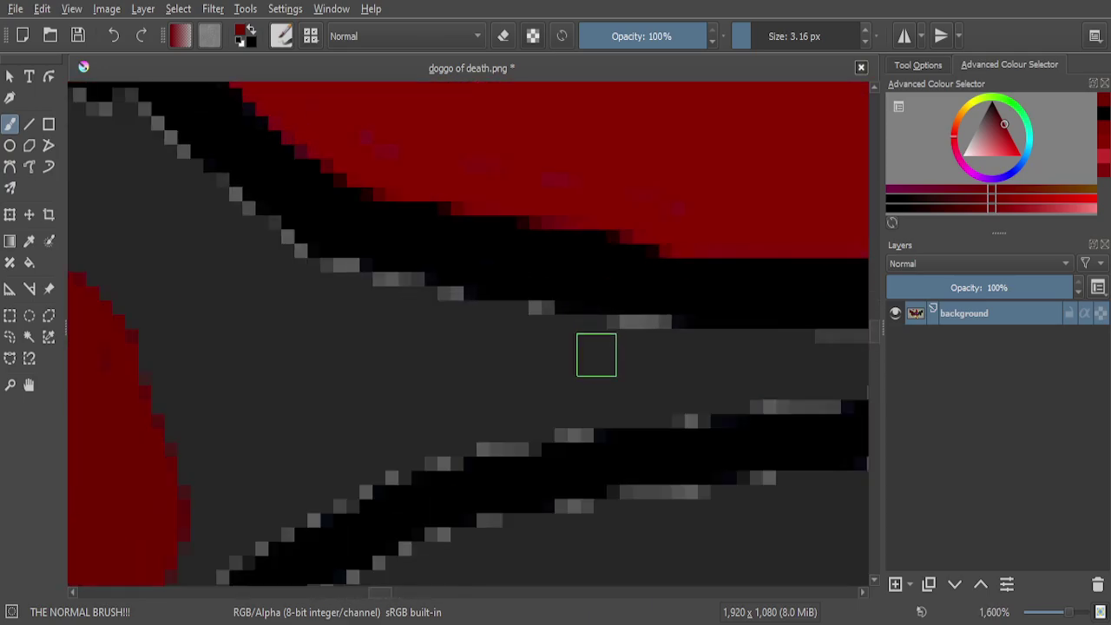
mouse_move(539, 309)
mouse_down()
mouse_move(492, 309)
mouse_move(443, 435)
mouse_move(385, 487)
mouse_up()
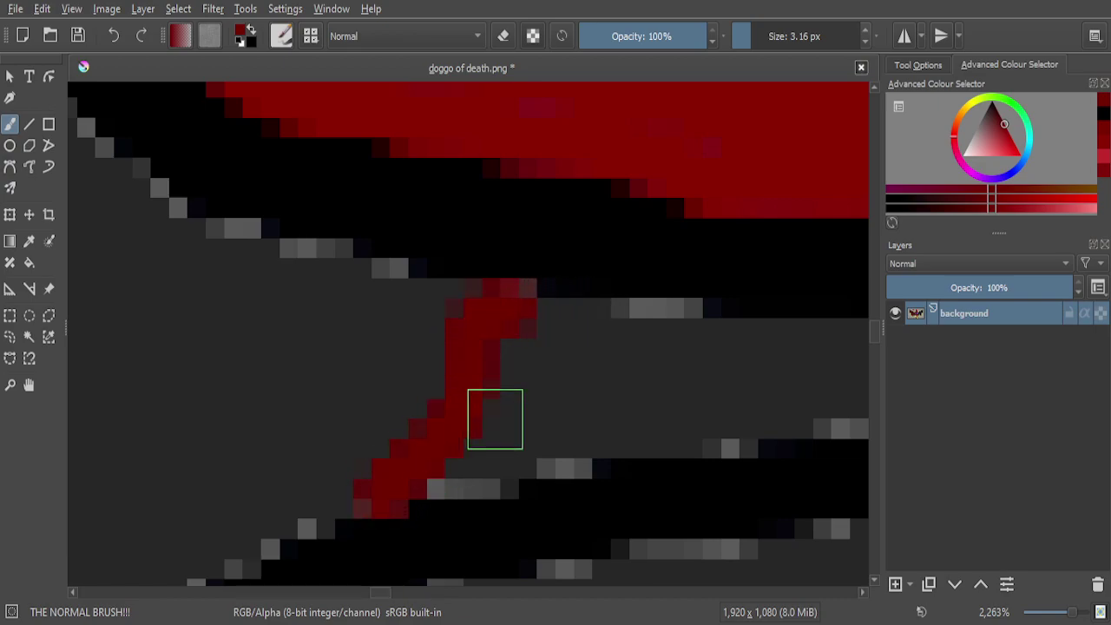
mouse_move(655, 323)
mouse_down()
mouse_move(615, 350)
mouse_move(615, 409)
mouse_move(590, 431)
mouse_move(439, 476)
mouse_move(538, 365)
mouse_up()
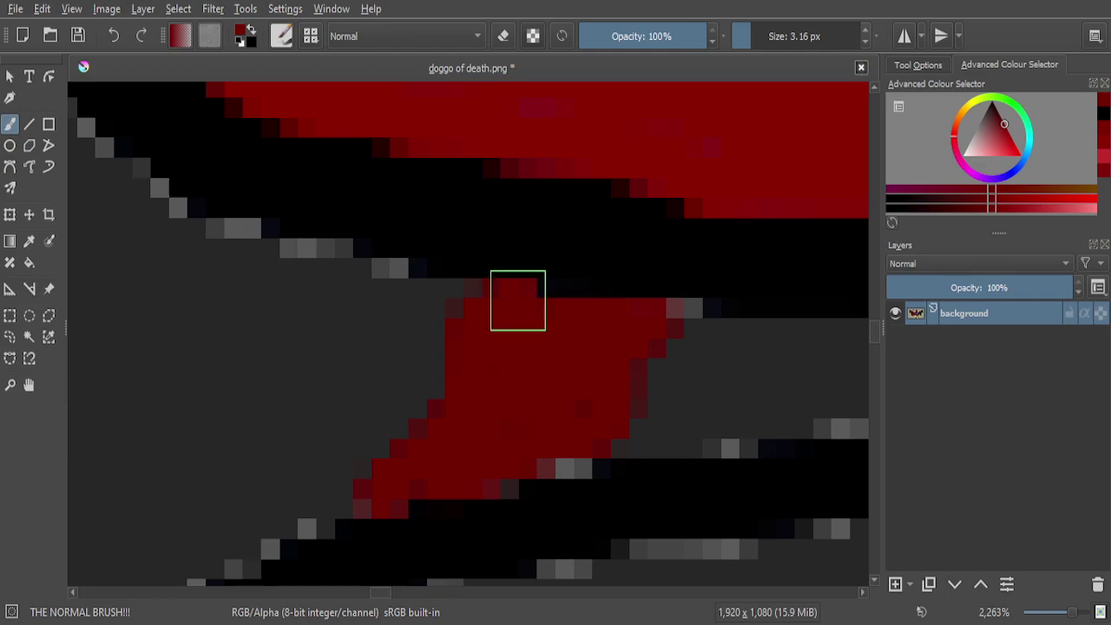
mouse_move(658, 324)
mouse_down()
mouse_move(688, 324)
mouse_move(679, 351)
mouse_move(735, 367)
mouse_up()
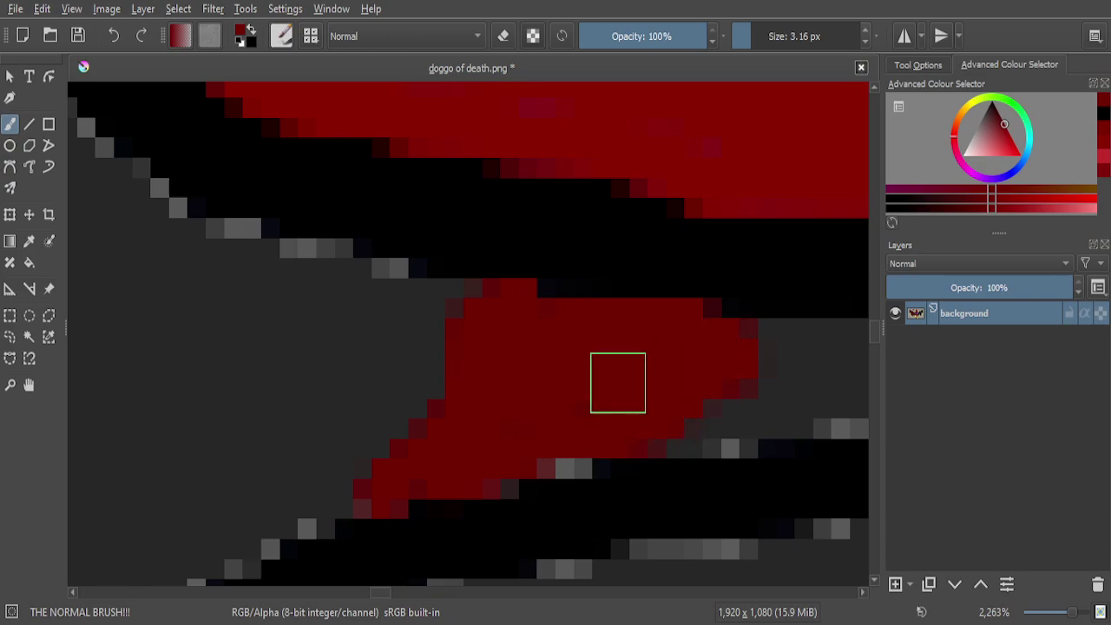
scroll(617, 383, down, 5)
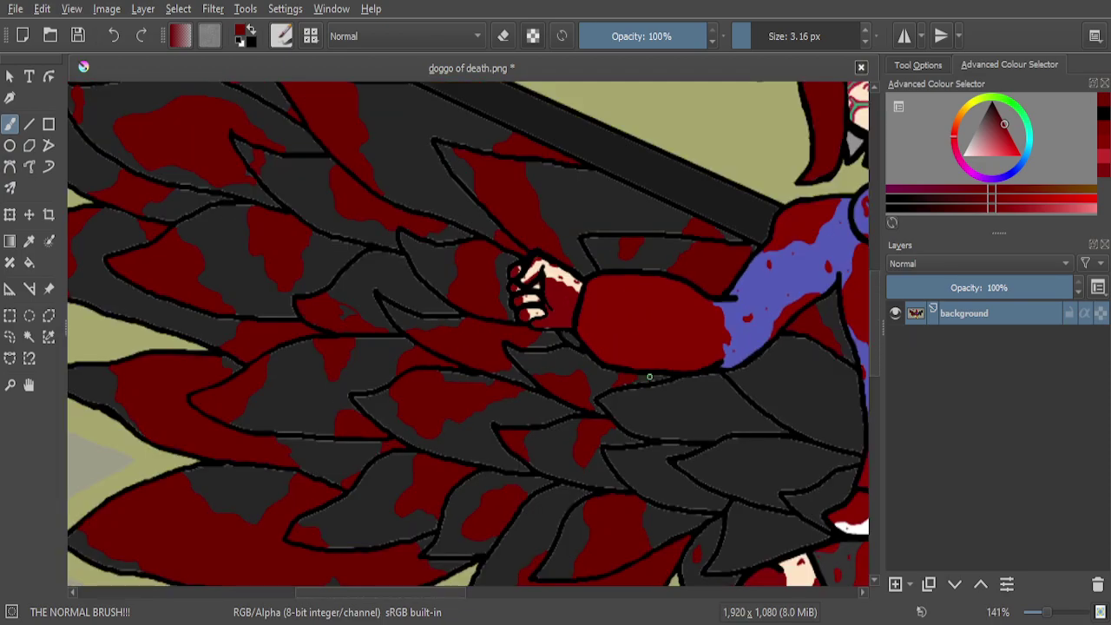
Draw a wavy dark red patch outline across the plain grey feather between the sleeve and the hoodie's side
scroll(654, 350, down, 1)
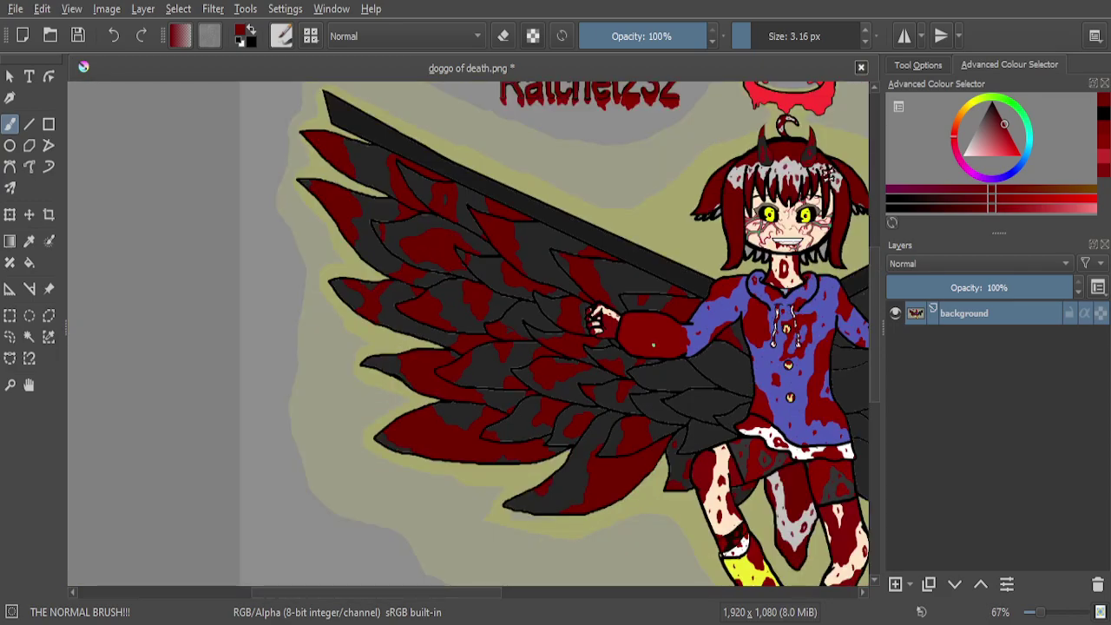
scroll(651, 343, down, 1)
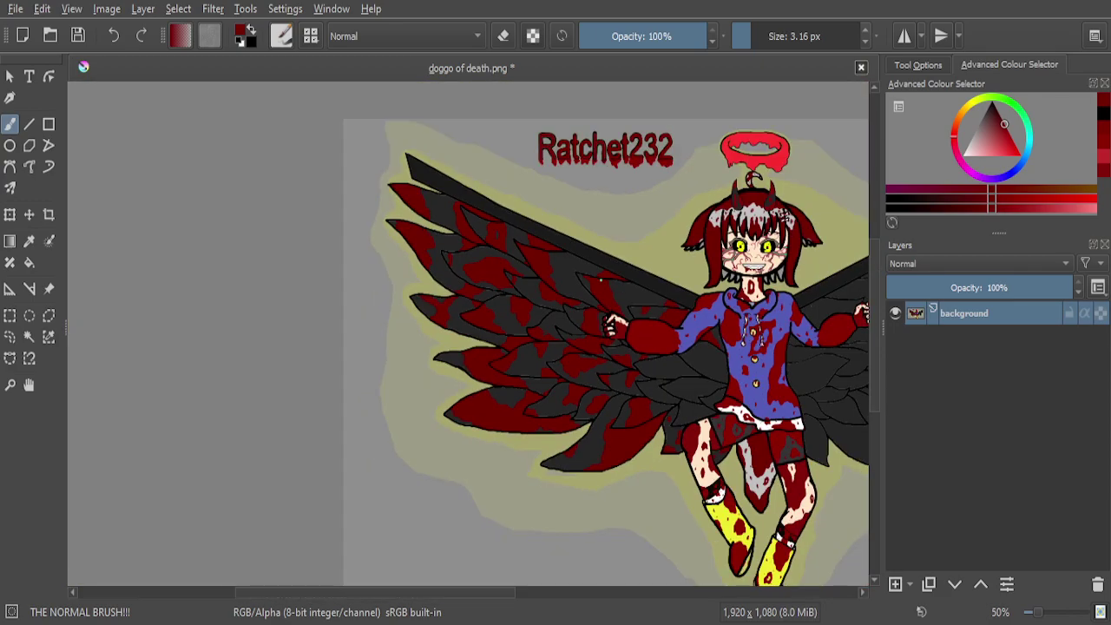
scroll(705, 373, up, 3)
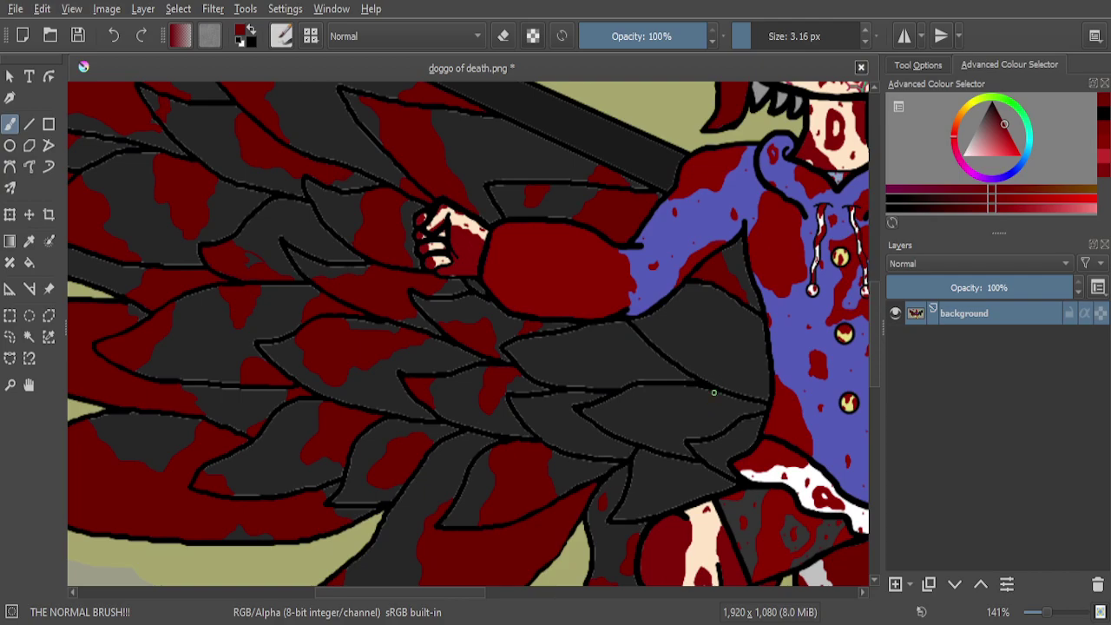
scroll(770, 364, up, 3)
scroll(755, 269, up, 1)
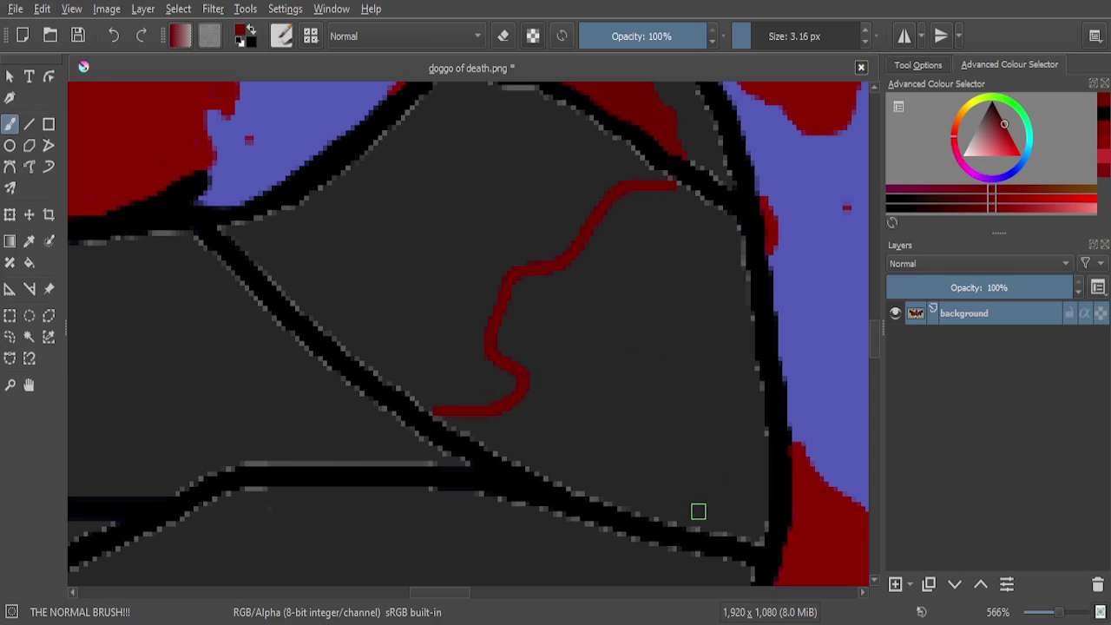
Fill the wavy outline's lower end with dark red down to the feather's lower black outline
scroll(408, 298, up, 5)
scroll(315, 248, down, 2)
scroll(220, 246, up, 3)
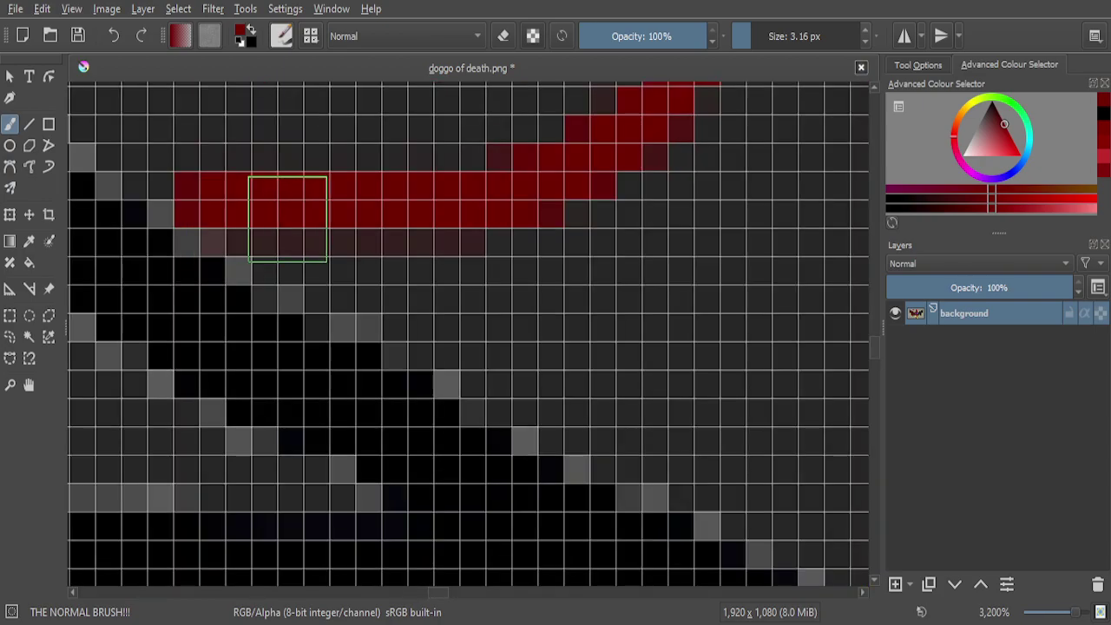
mouse_move(496, 210)
mouse_down()
mouse_move(579, 228)
mouse_move(606, 329)
mouse_move(600, 380)
mouse_move(538, 390)
mouse_move(483, 382)
mouse_move(183, 205)
mouse_move(285, 242)
mouse_move(471, 245)
mouse_move(531, 259)
mouse_move(561, 296)
mouse_move(469, 297)
mouse_up()
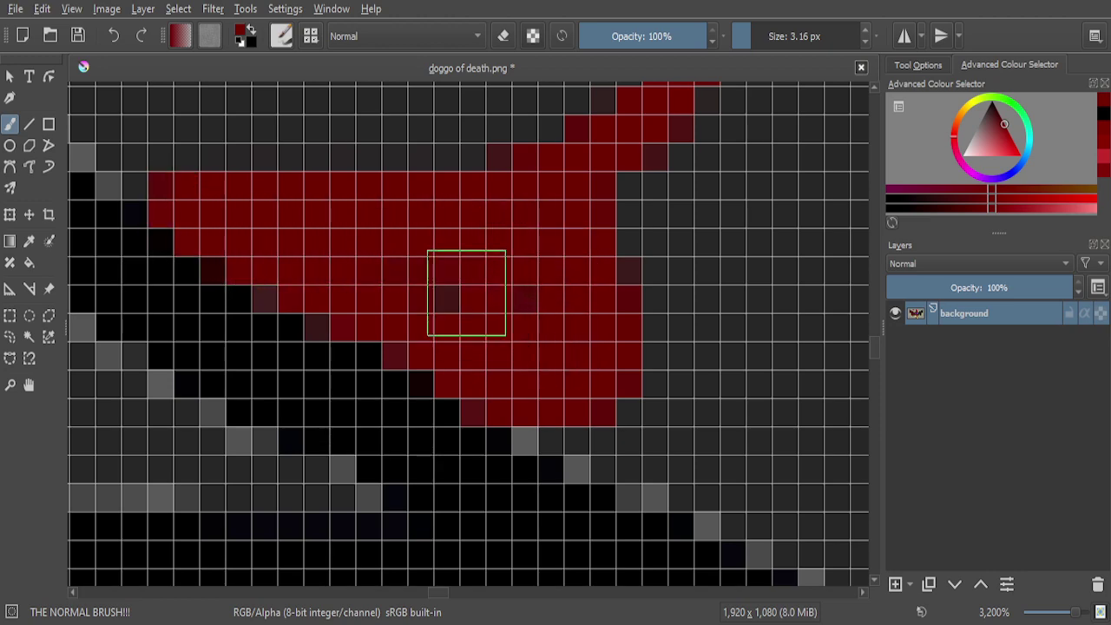
scroll(494, 287, down, 10)
scroll(508, 246, up, 10)
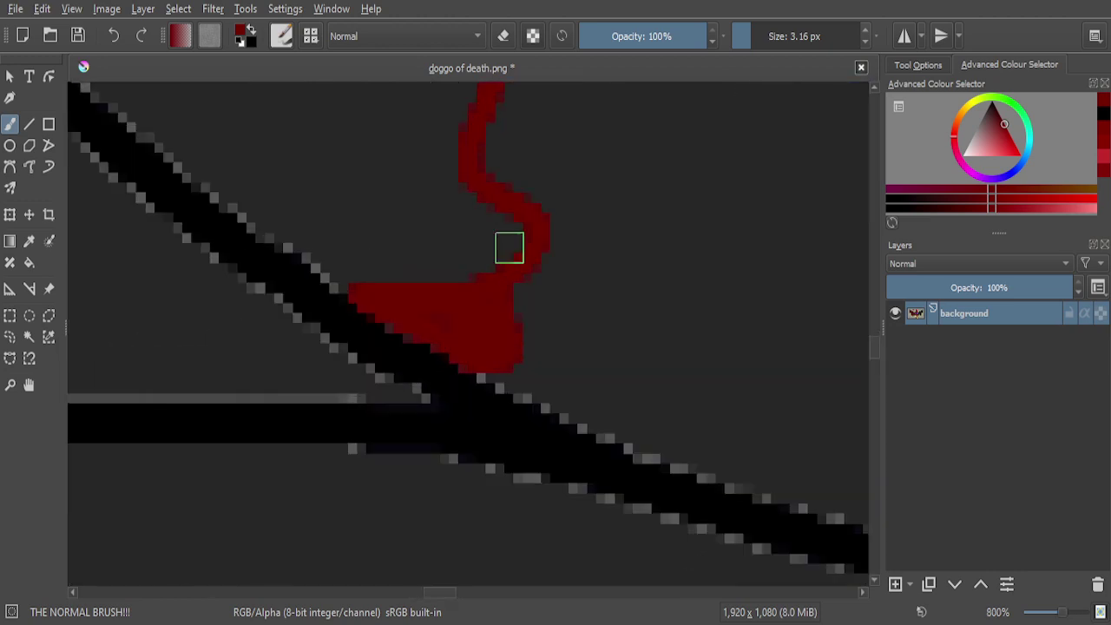
mouse_move(486, 278)
mouse_down()
mouse_move(471, 315)
mouse_move(551, 287)
mouse_move(328, 391)
mouse_up()
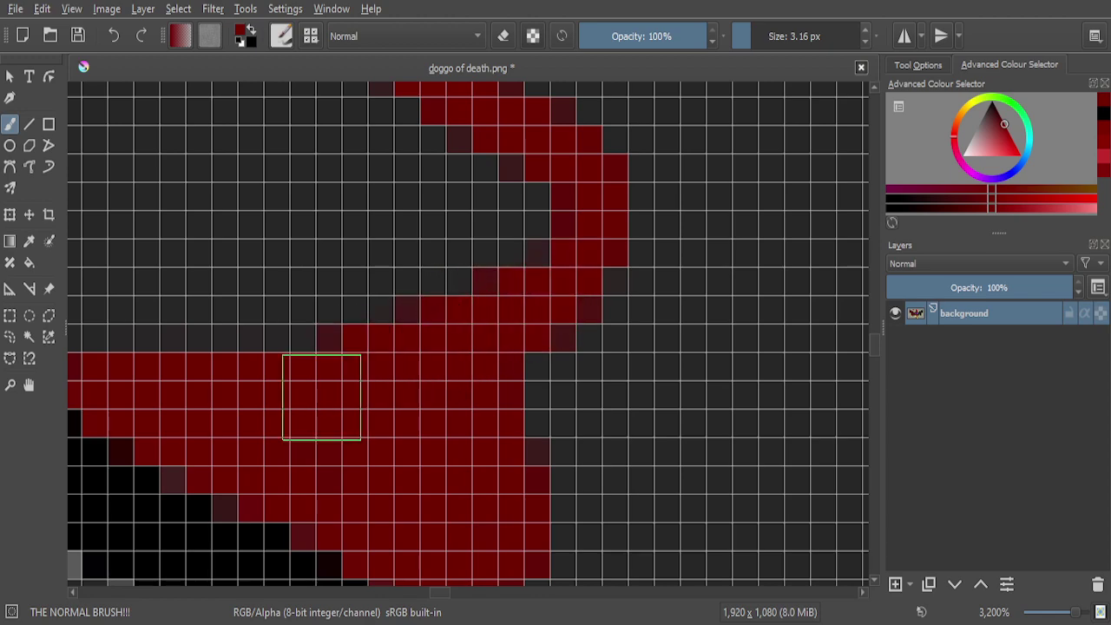
scroll(348, 410, down, 7)
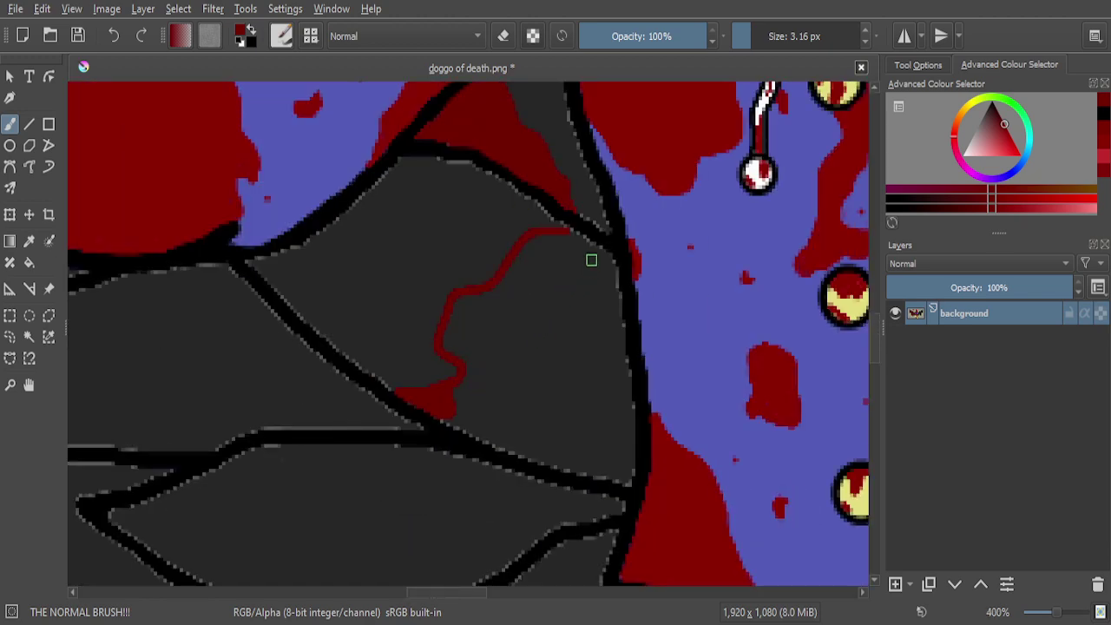
Thicken the wavy outline's upper end with dark red so it meets the feather's upper black outline
scroll(589, 263, up, 7)
mouse_move(390, 313)
mouse_down()
mouse_move(508, 262)
mouse_move(695, 366)
mouse_move(541, 264)
mouse_move(442, 230)
mouse_move(335, 266)
mouse_move(319, 282)
mouse_move(309, 334)
mouse_move(508, 336)
mouse_move(604, 385)
mouse_move(541, 264)
mouse_up()
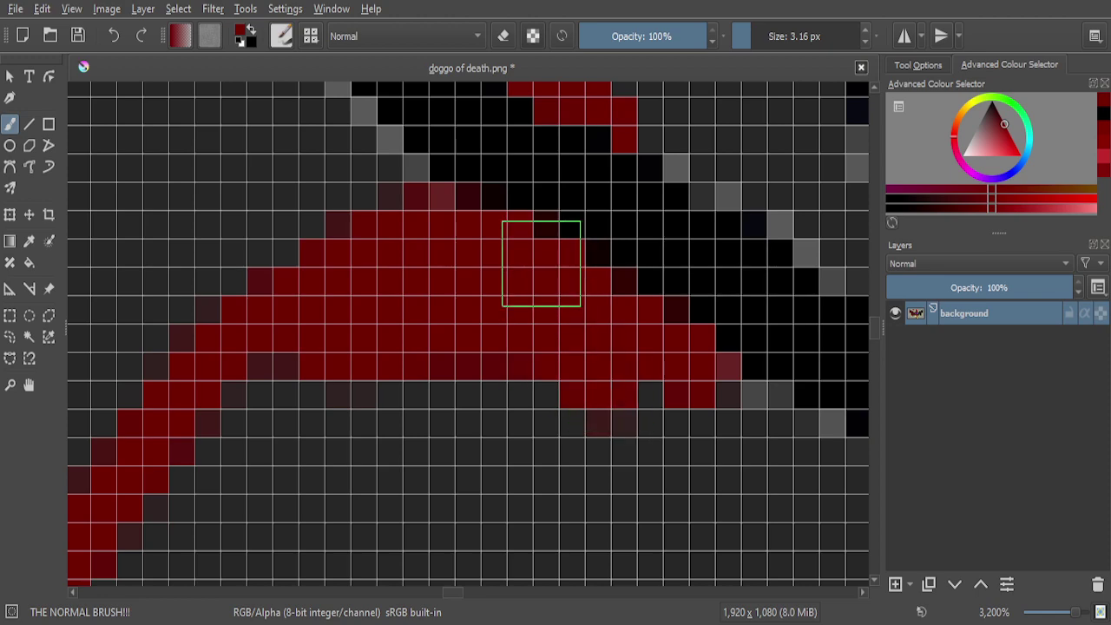
scroll(540, 264, down, 5)
scroll(640, 333, up, 5)
scroll(615, 330, down, 3)
scroll(610, 298, up, 2)
scroll(620, 323, up, 3)
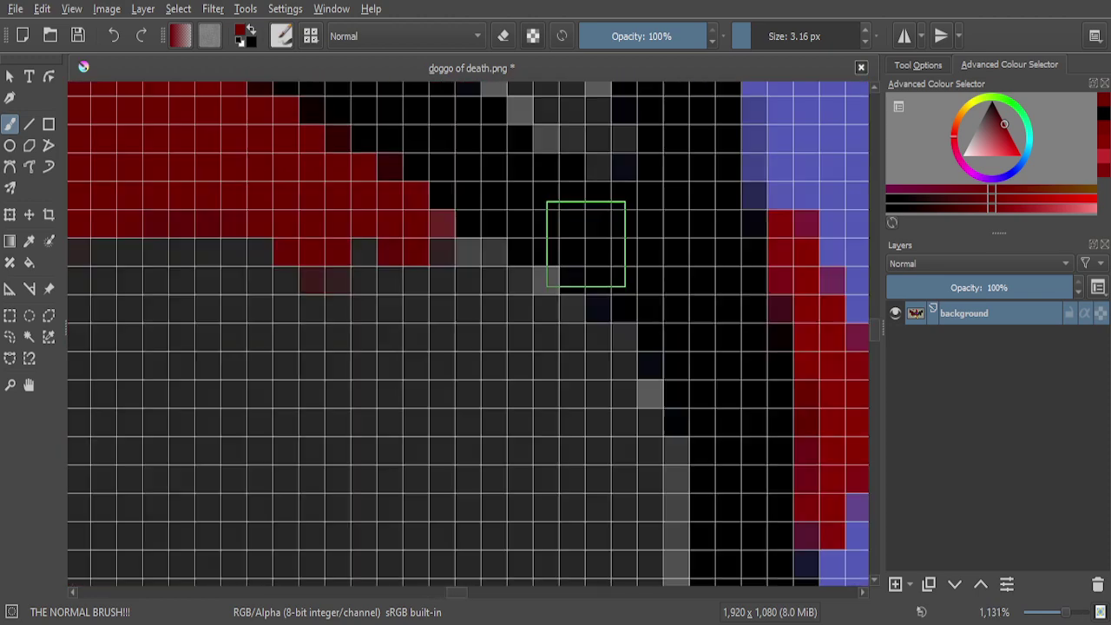
Extend the dark red edge into the feather's upper corner and down along the hoodie's black outline
mouse_move(618, 380)
mouse_down()
mouse_move(587, 350)
mouse_move(404, 248)
mouse_move(448, 251)
mouse_move(547, 293)
mouse_move(622, 364)
mouse_move(653, 441)
mouse_move(644, 529)
mouse_move(570, 402)
mouse_up()
scroll(605, 395, down, 1)
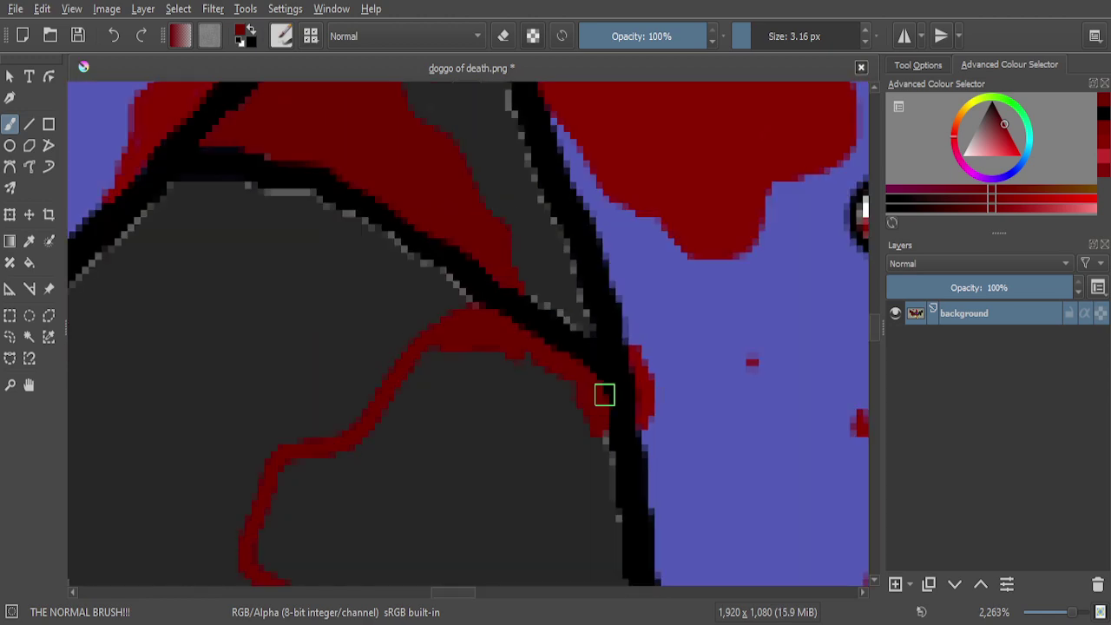
scroll(623, 425, down, 1)
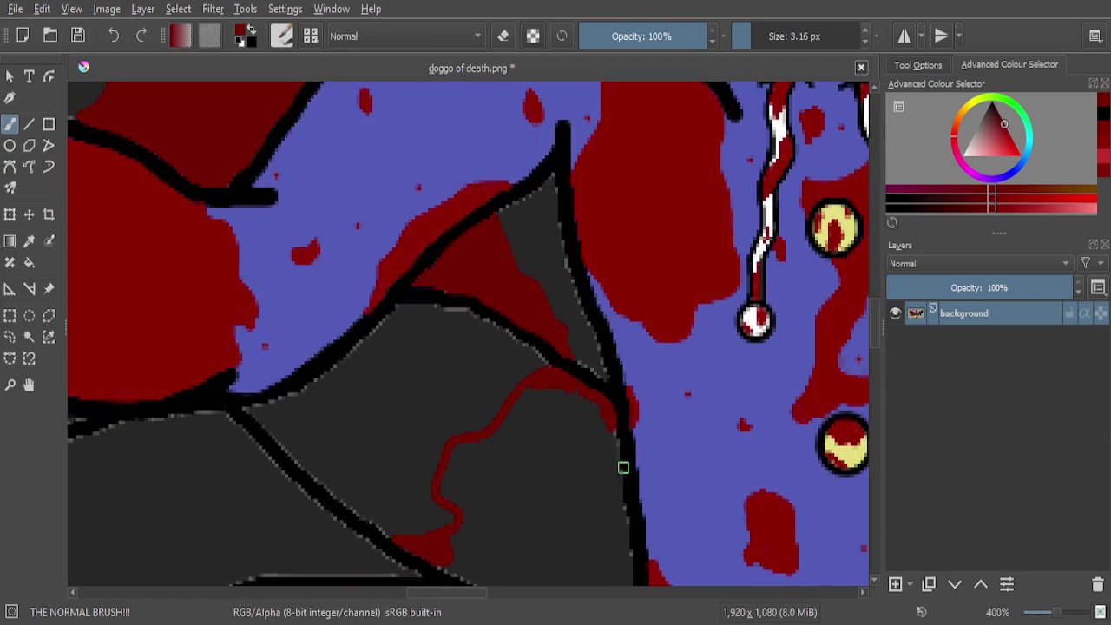
scroll(623, 468, up, 6)
click(593, 343)
mouse_move(593, 343)
mouse_down()
mouse_move(616, 407)
mouse_move(619, 555)
mouse_up()
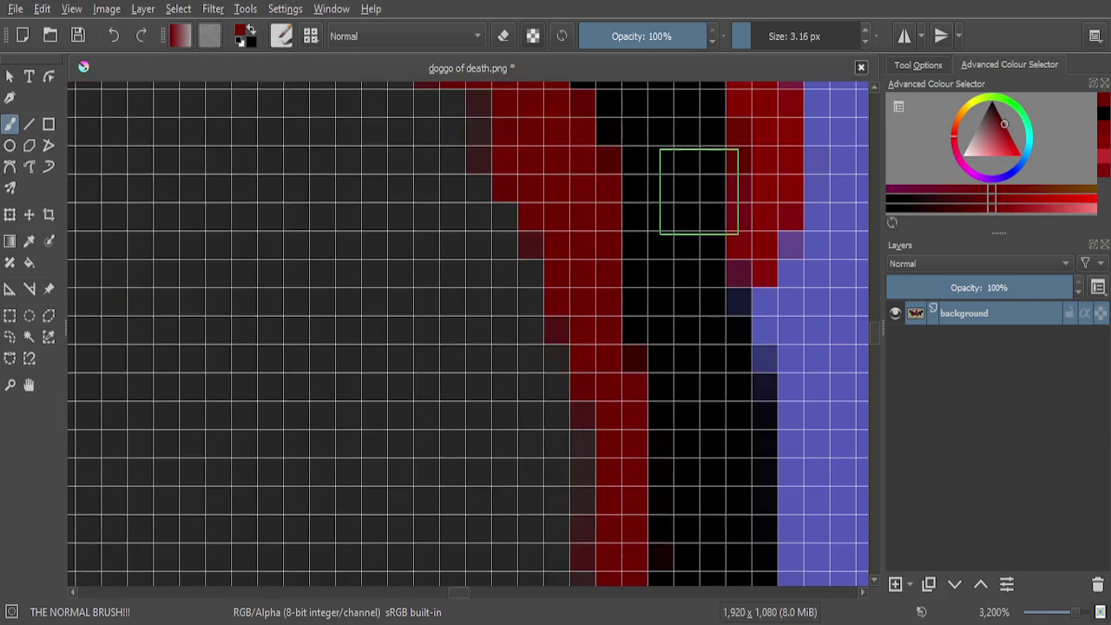
drag(760, 39, 772, 39)
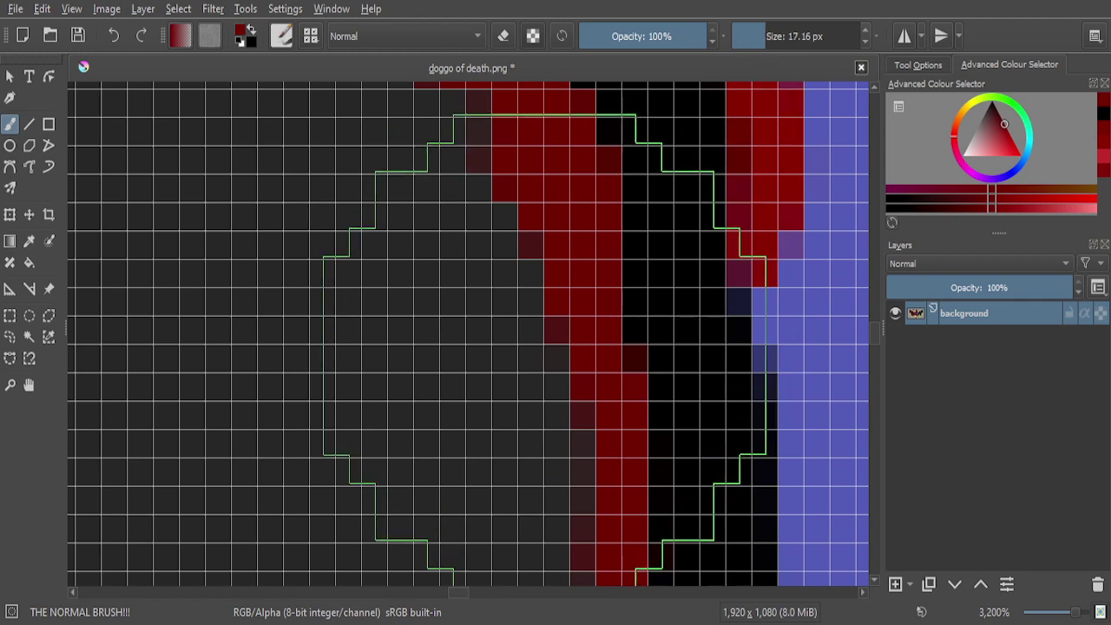
scroll(525, 352, down, 5)
scroll(492, 352, up, 6)
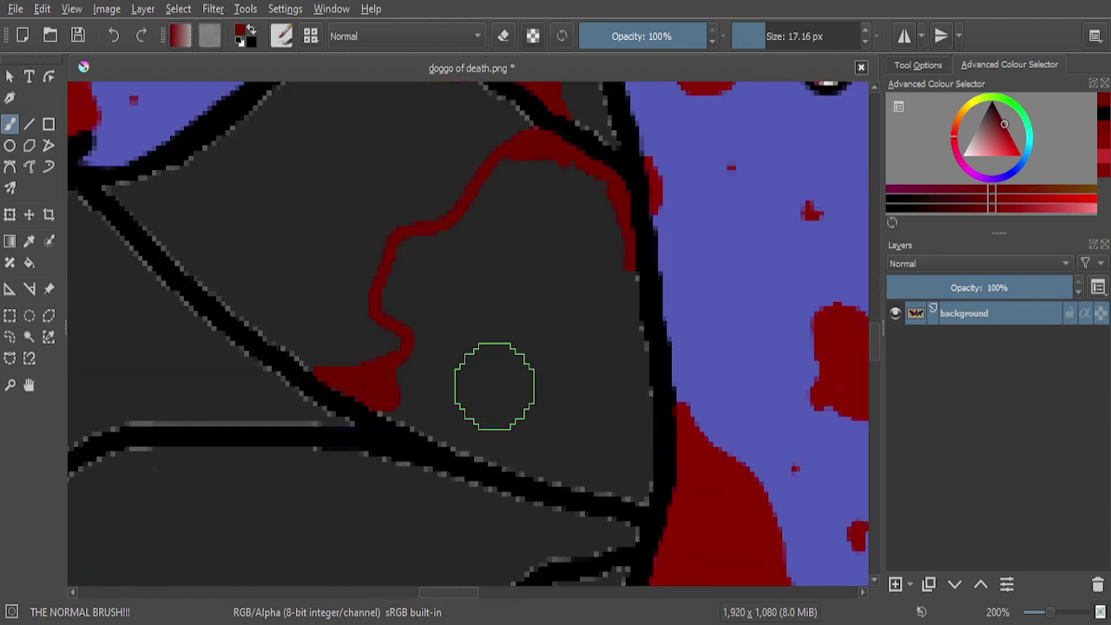
scroll(459, 375, down, 2)
scroll(499, 422, down, 1)
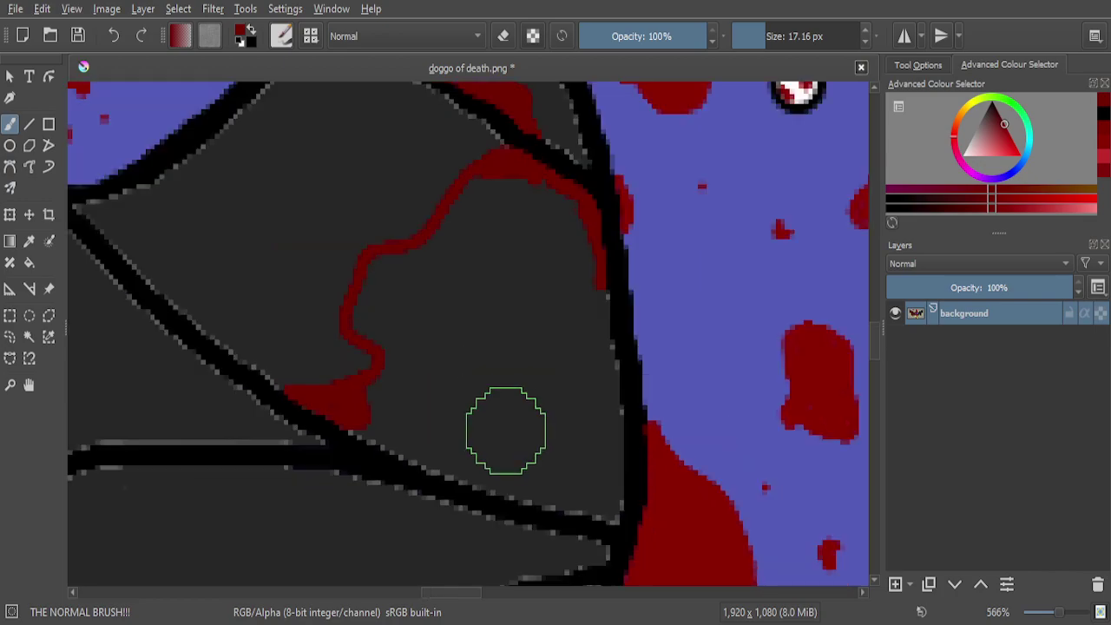
scroll(495, 456, up, 2)
mouse_move(471, 439)
mouse_down()
mouse_move(301, 390)
mouse_move(243, 347)
mouse_up()
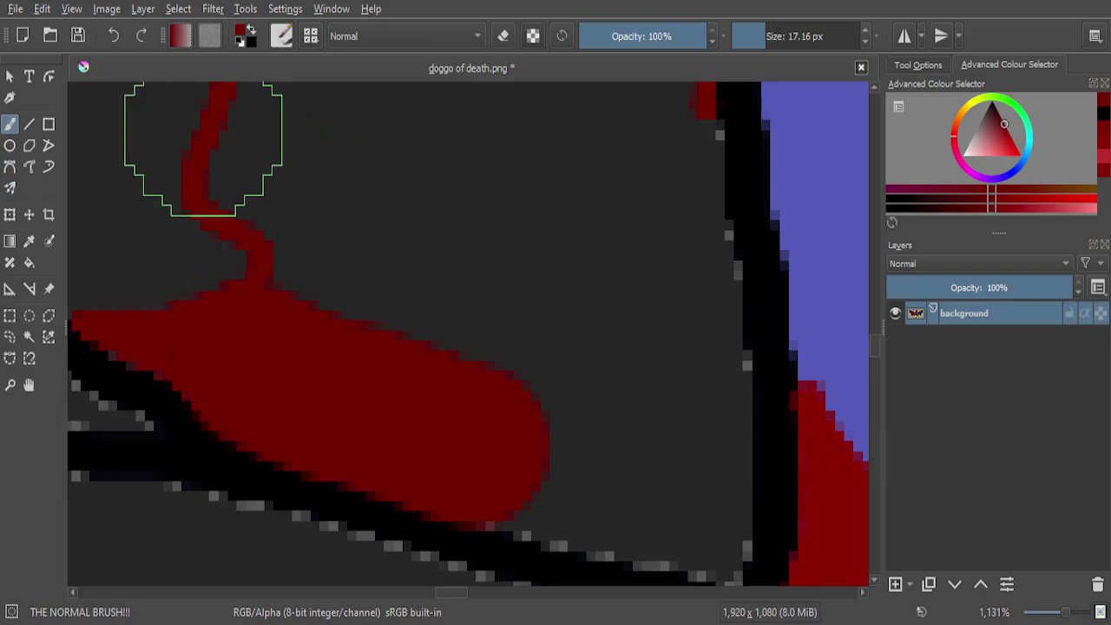
click(113, 35)
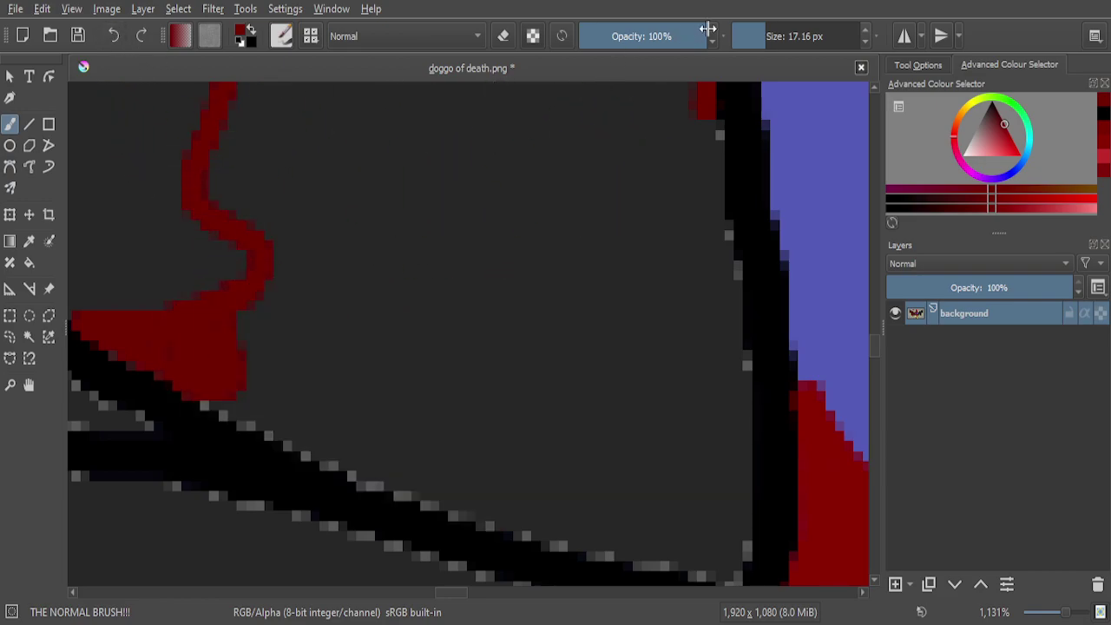
Paint a wider dark red band down the feather's edge along the hoodie's black outline using an 8.16 px brush
drag(800, 42, 796, 43)
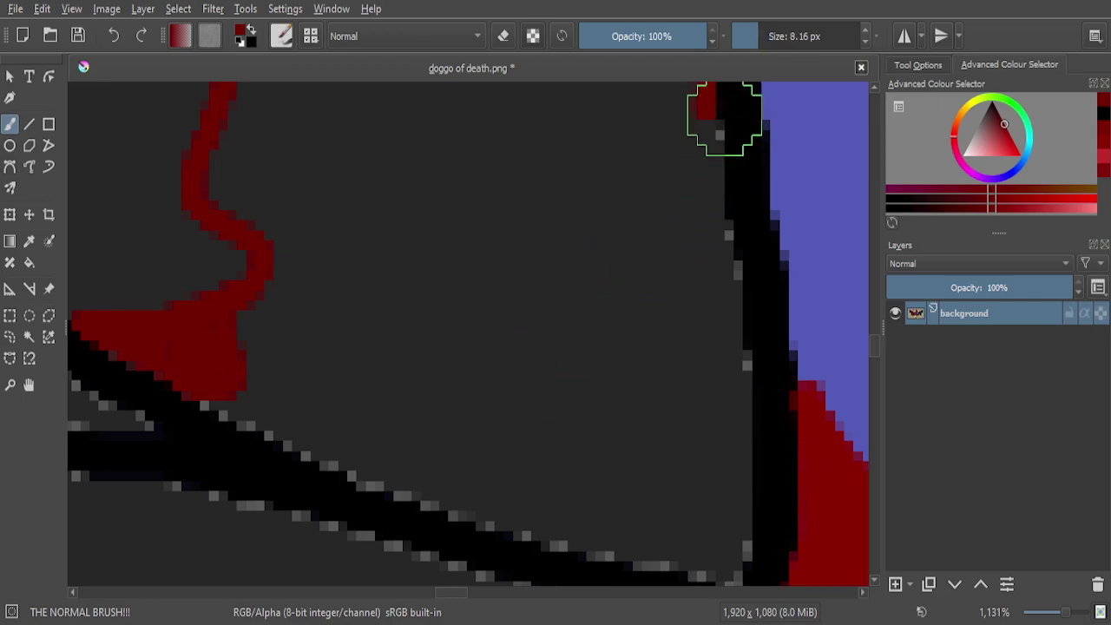
scroll(677, 288, down, 1)
scroll(704, 254, down, 2)
scroll(703, 214, up, 4)
scroll(681, 211, up, 2)
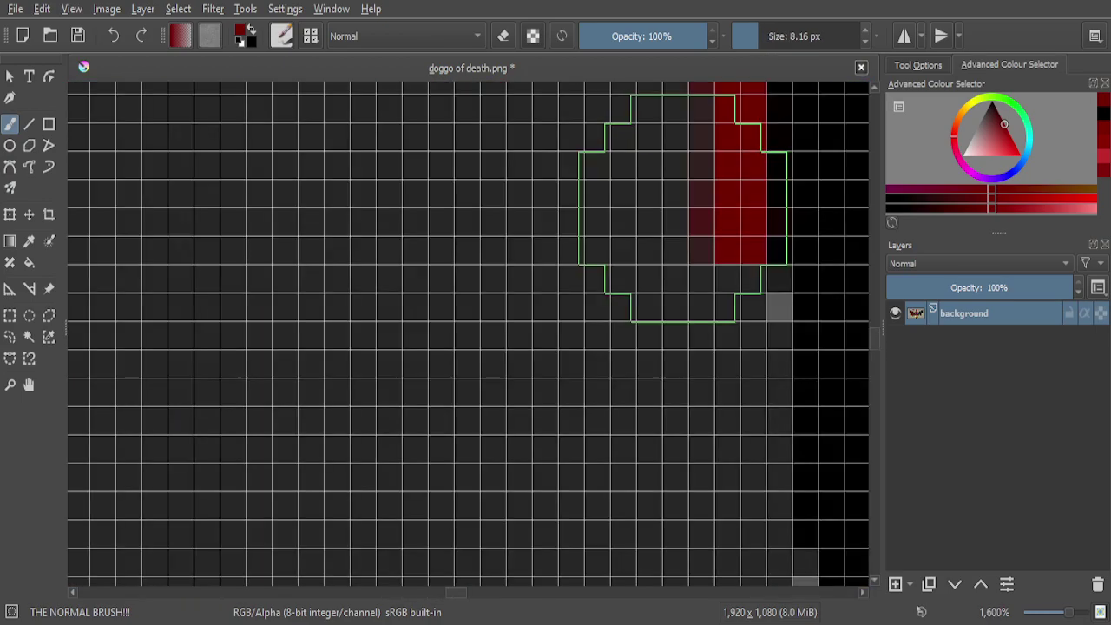
mouse_move(684, 208)
mouse_down()
mouse_move(709, 290)
mouse_move(698, 538)
mouse_up()
scroll(702, 365, down, 5)
scroll(702, 365, up, 4)
drag(648, 310, 667, 521)
scroll(639, 293, down, 5)
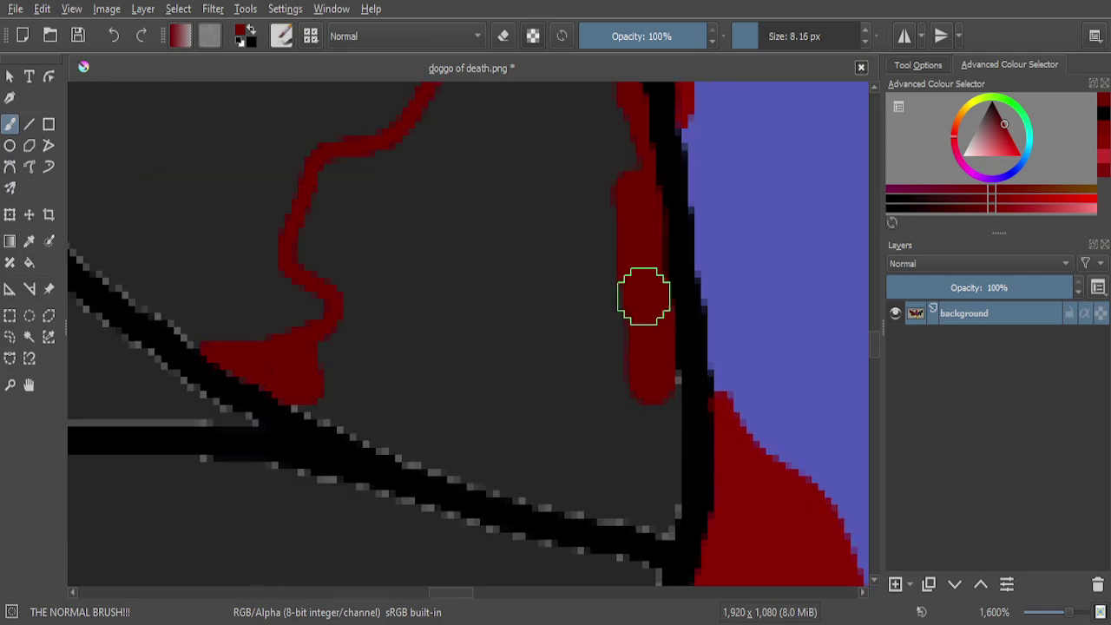
Continue the dark red band down the hoodie's outline into the feather's lower corner
scroll(646, 352, up, 4)
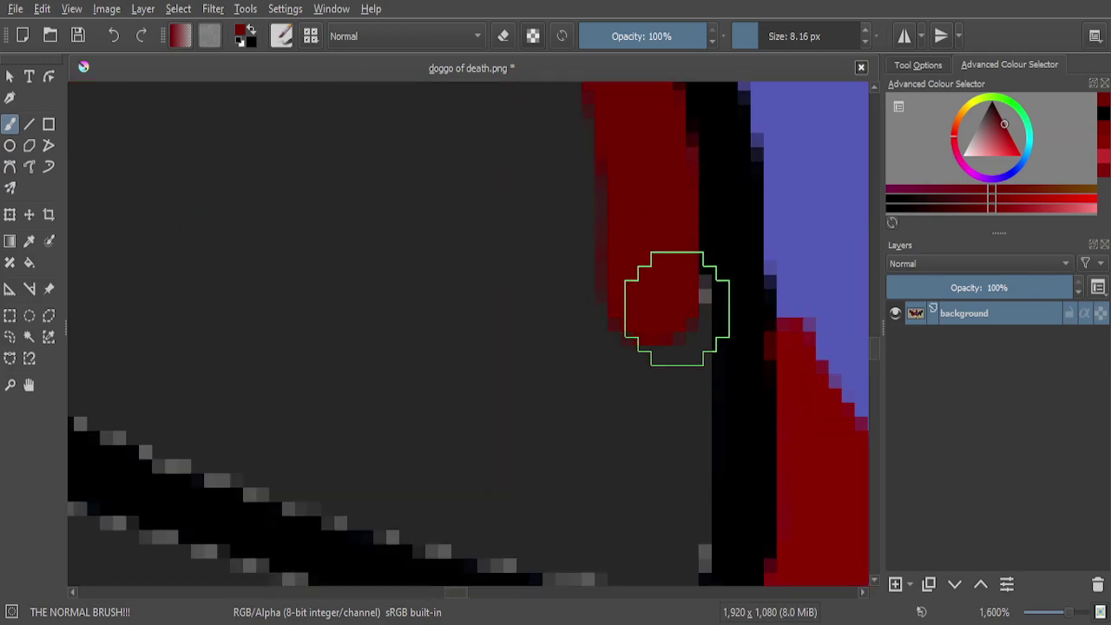
mouse_move(674, 302)
mouse_down()
mouse_move(663, 292)
mouse_move(655, 447)
mouse_move(674, 533)
mouse_up()
scroll(616, 372, down, 6)
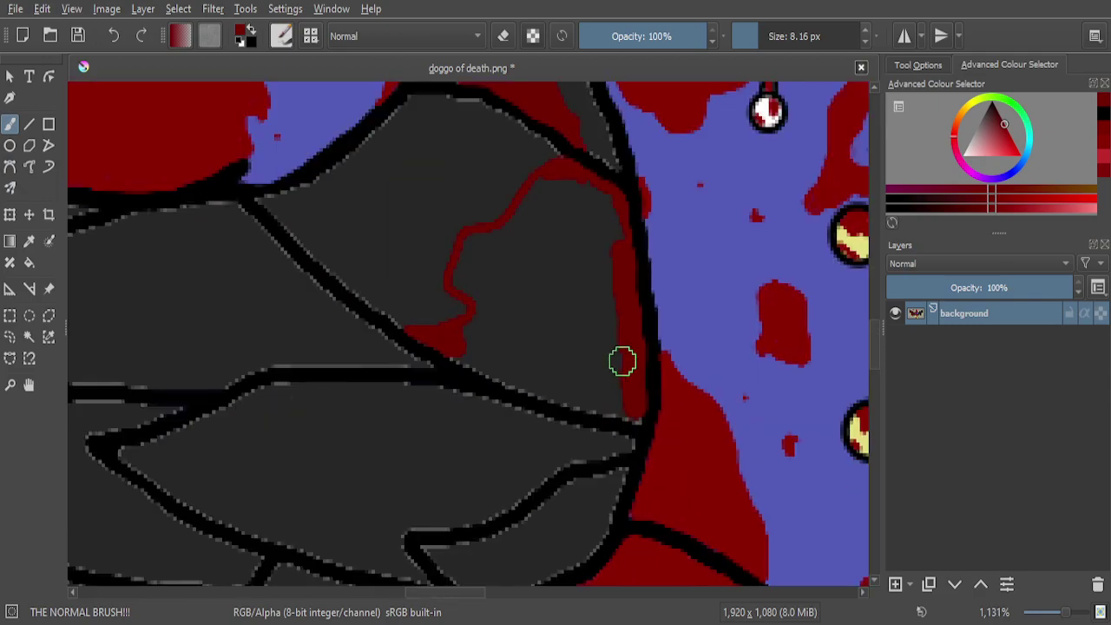
scroll(620, 360, up, 3)
scroll(616, 407, up, 5)
drag(654, 404, 668, 404)
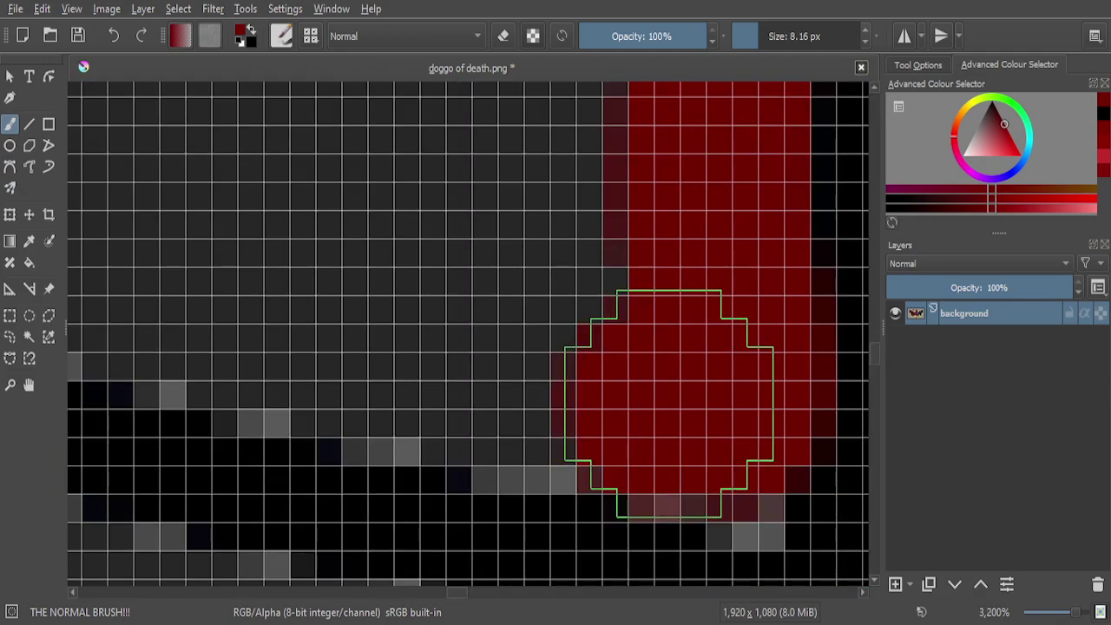
Extend the dark red band along the feather's lower black outline until it joins the wavy outline's lower end
mouse_move(499, 388)
mouse_down()
mouse_move(260, 315)
mouse_move(166, 248)
mouse_move(311, 260)
mouse_up()
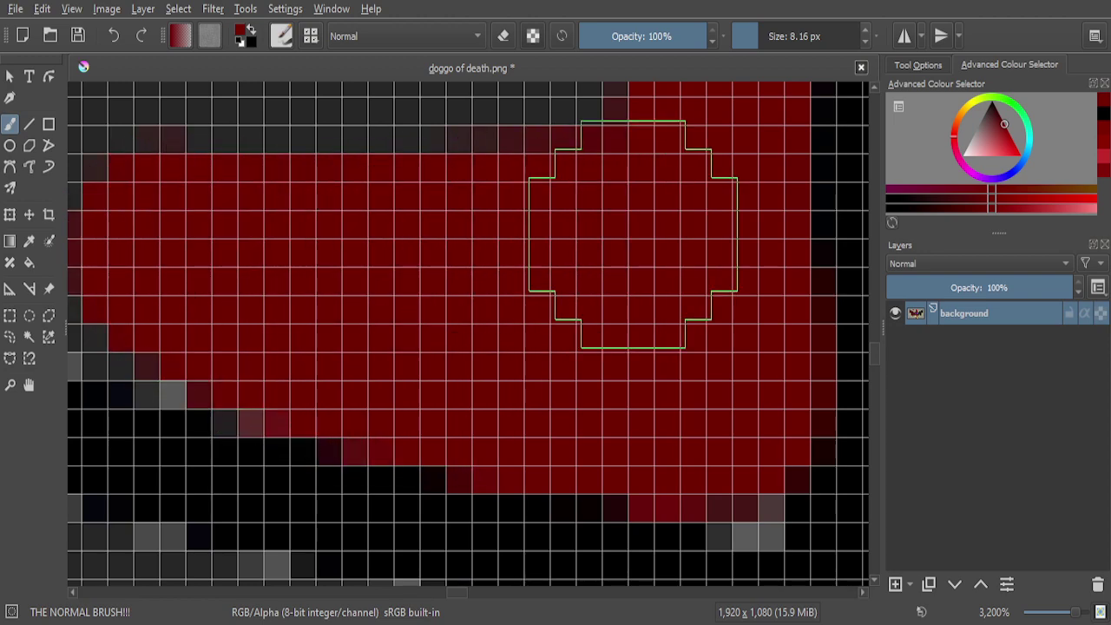
scroll(625, 238, down, 7)
scroll(612, 250, up, 7)
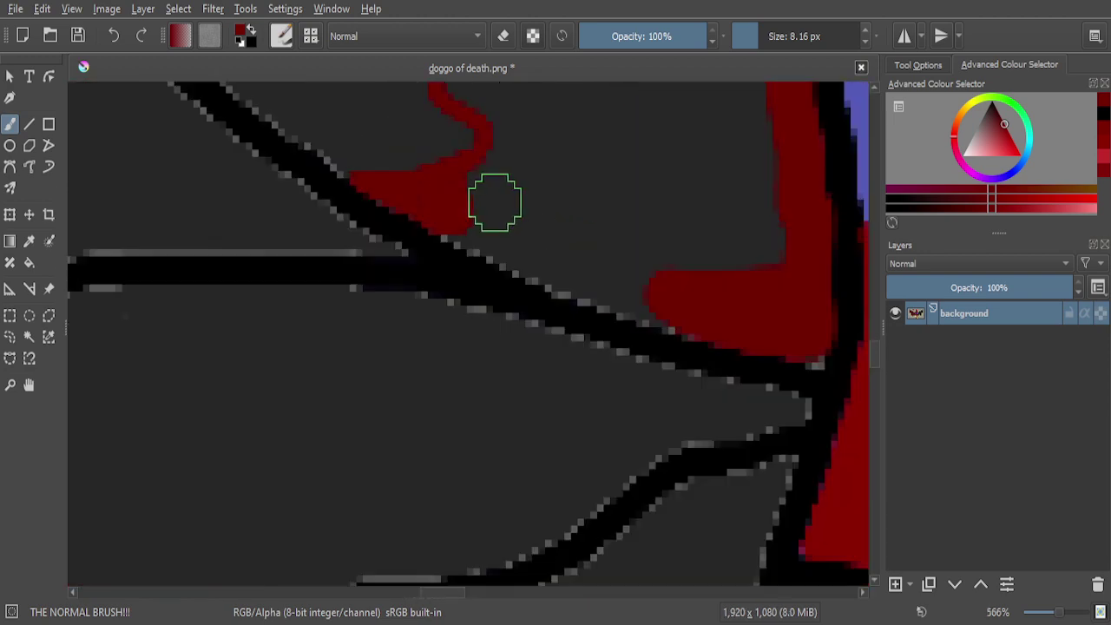
mouse_move(503, 300)
mouse_down()
mouse_move(707, 372)
mouse_move(532, 298)
mouse_up()
scroll(645, 293, down, 5)
scroll(757, 361, up, 3)
mouse_move(757, 361)
mouse_down()
mouse_move(807, 408)
mouse_move(701, 403)
mouse_move(525, 353)
mouse_move(223, 235)
mouse_move(408, 248)
mouse_up()
scroll(538, 306, down, 5)
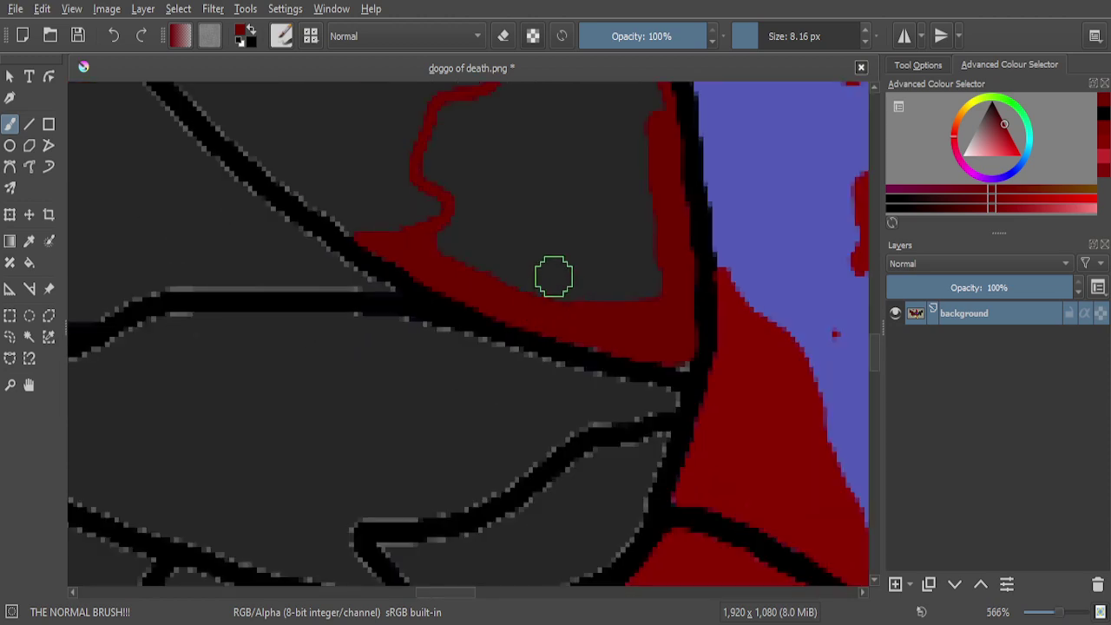
Fill the lower part of the outlined patch on the feather beside the hoodie with dark red using an 18.16 px brush
scroll(553, 277, down, 2)
scroll(565, 139, up, 1)
scroll(768, 48, up, 4)
scroll(807, 36, up, 5)
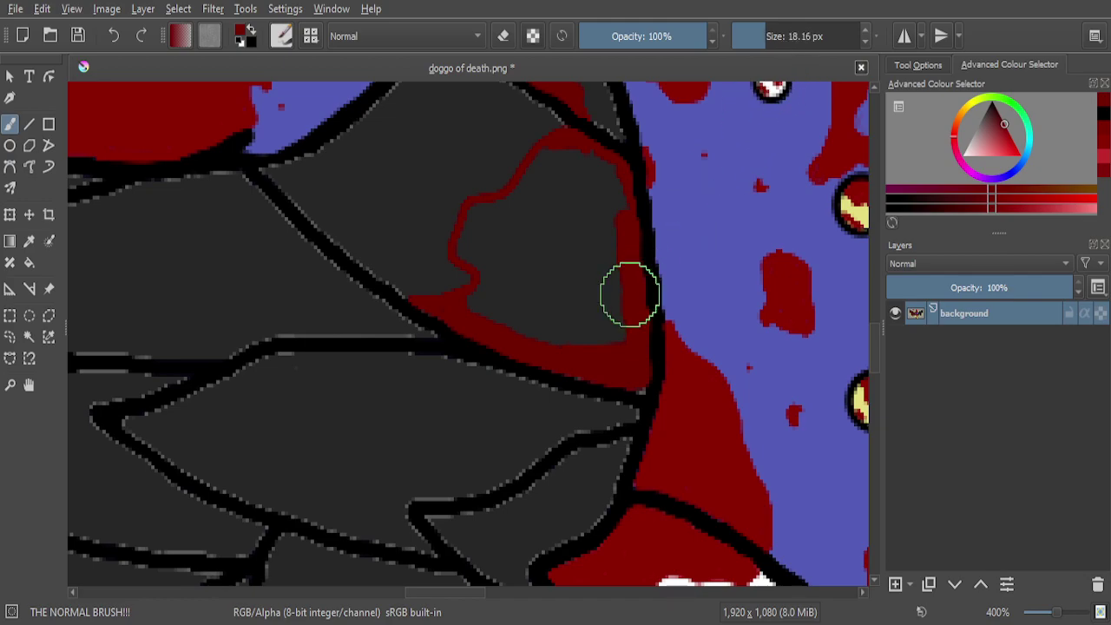
scroll(595, 322, up, 3)
mouse_move(651, 180)
mouse_down()
mouse_move(638, 331)
mouse_move(616, 371)
mouse_move(285, 292)
mouse_move(354, 150)
mouse_move(497, 184)
mouse_move(551, 282)
mouse_move(551, 255)
mouse_move(526, 302)
mouse_move(607, 325)
mouse_move(519, 347)
mouse_up()
scroll(565, 320, down, 5)
scroll(551, 254, up, 4)
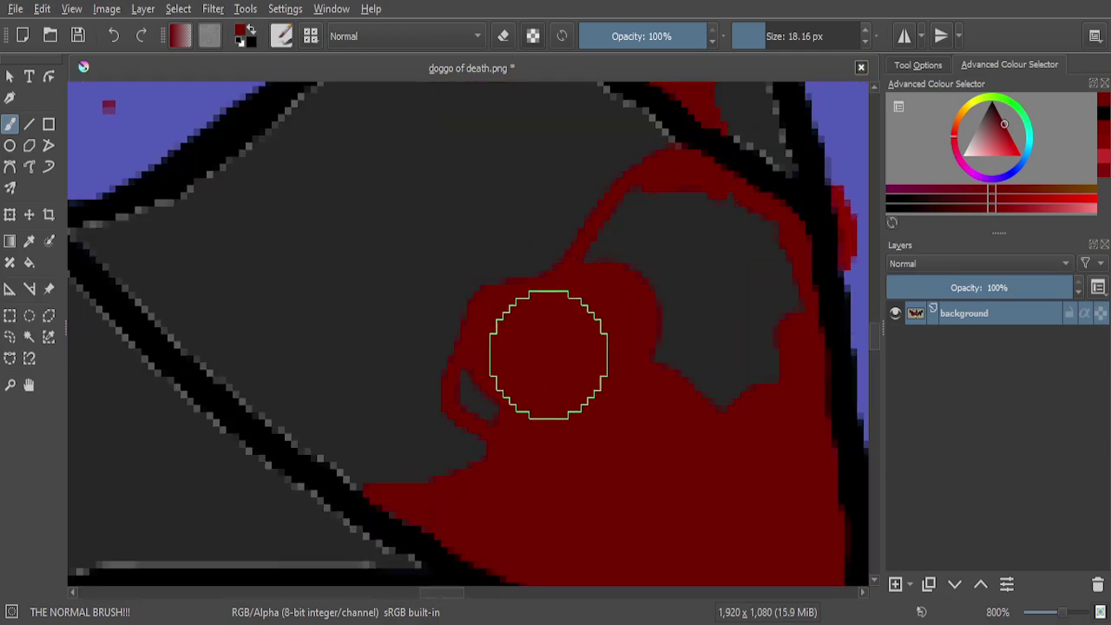
scroll(521, 352, up, 3)
scroll(431, 384, down, 8)
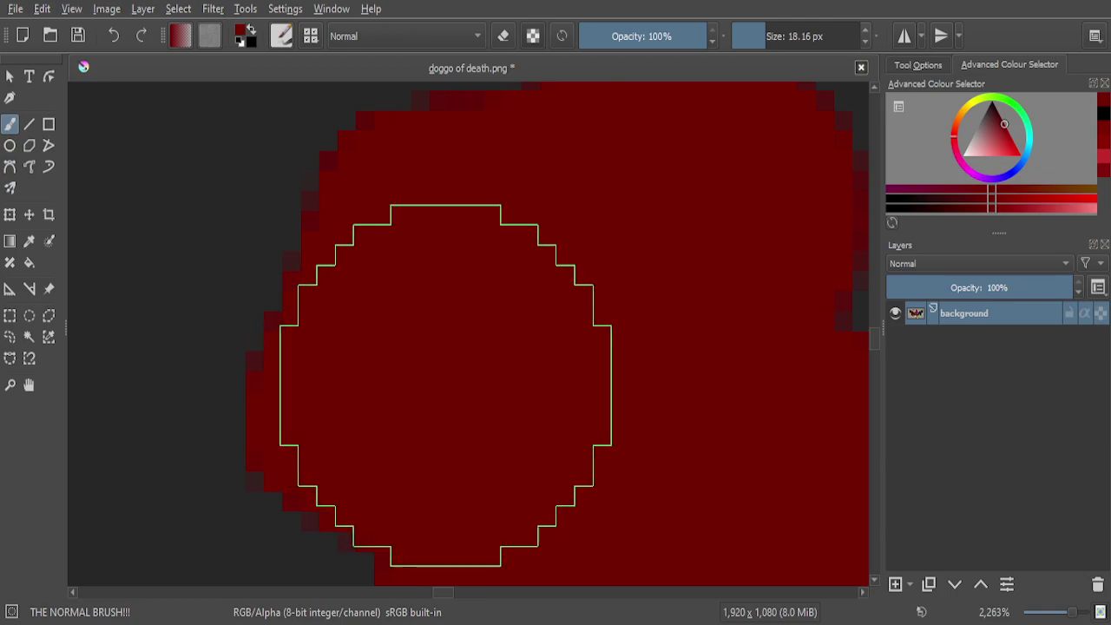
Fill the patch's remaining grey area up to its upper edge with dark red and save the image
scroll(654, 361, up, 6)
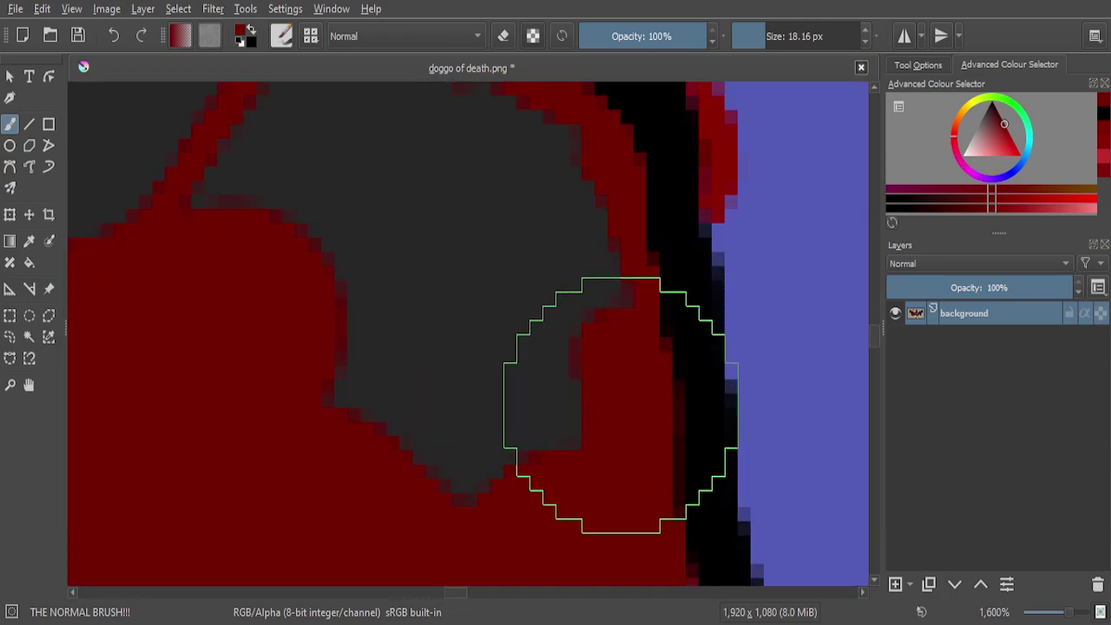
mouse_move(509, 367)
mouse_down()
mouse_move(484, 438)
mouse_move(424, 446)
mouse_move(398, 363)
mouse_move(429, 254)
mouse_move(516, 204)
mouse_up()
scroll(521, 365, down, 4)
scroll(508, 373, up, 4)
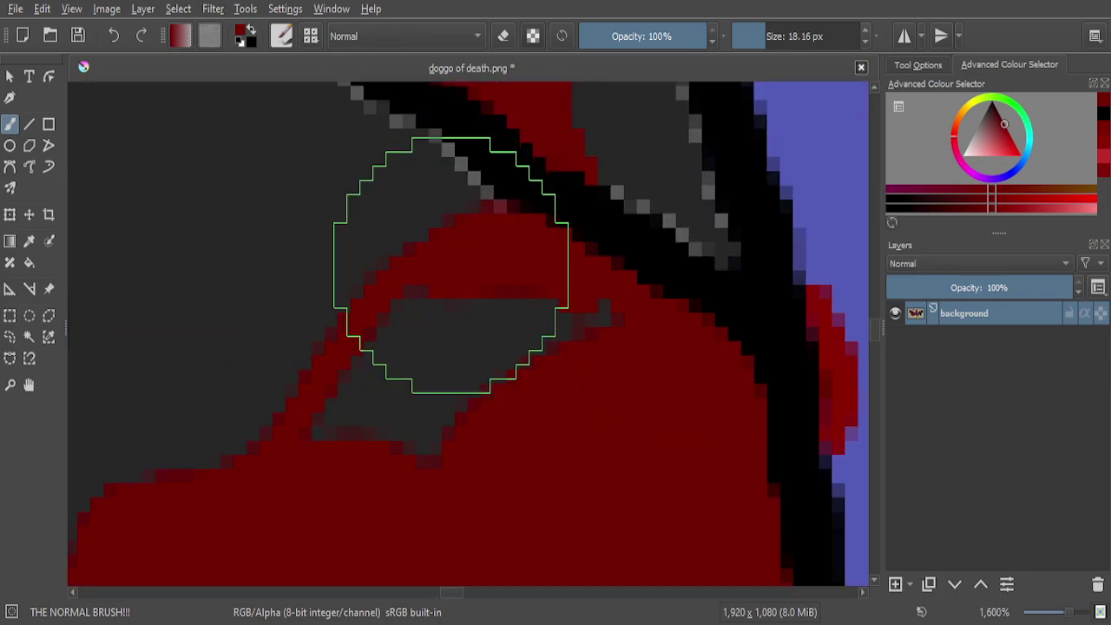
mouse_move(574, 390)
mouse_down()
mouse_move(492, 379)
mouse_move(436, 388)
mouse_move(437, 457)
mouse_up()
scroll(435, 451, down, 8)
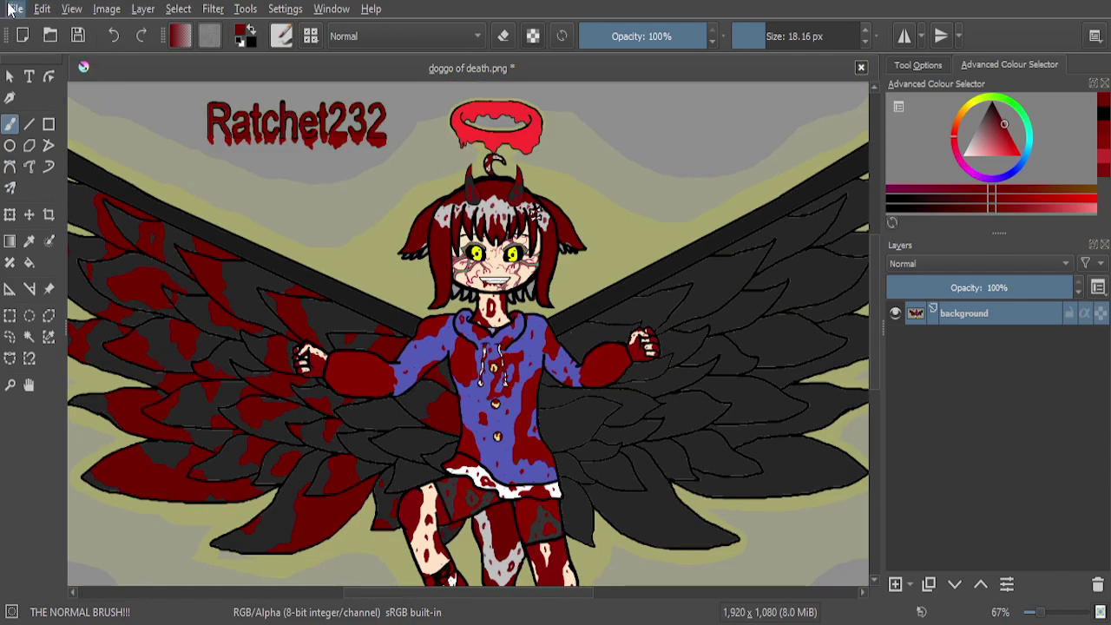
key(ctrl+s)
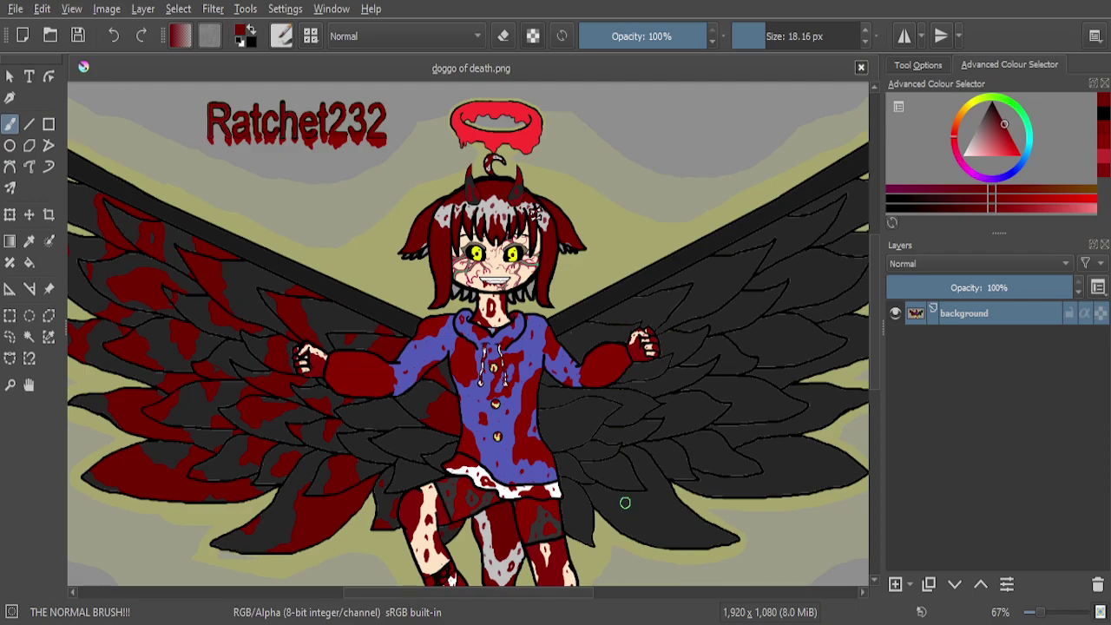
Outline a small dark red drip on the same feather, hanging from the sleeve's black outline, using a 2.16 px brush
scroll(635, 519, down, 2)
scroll(456, 408, up, 2)
scroll(453, 408, up, 1)
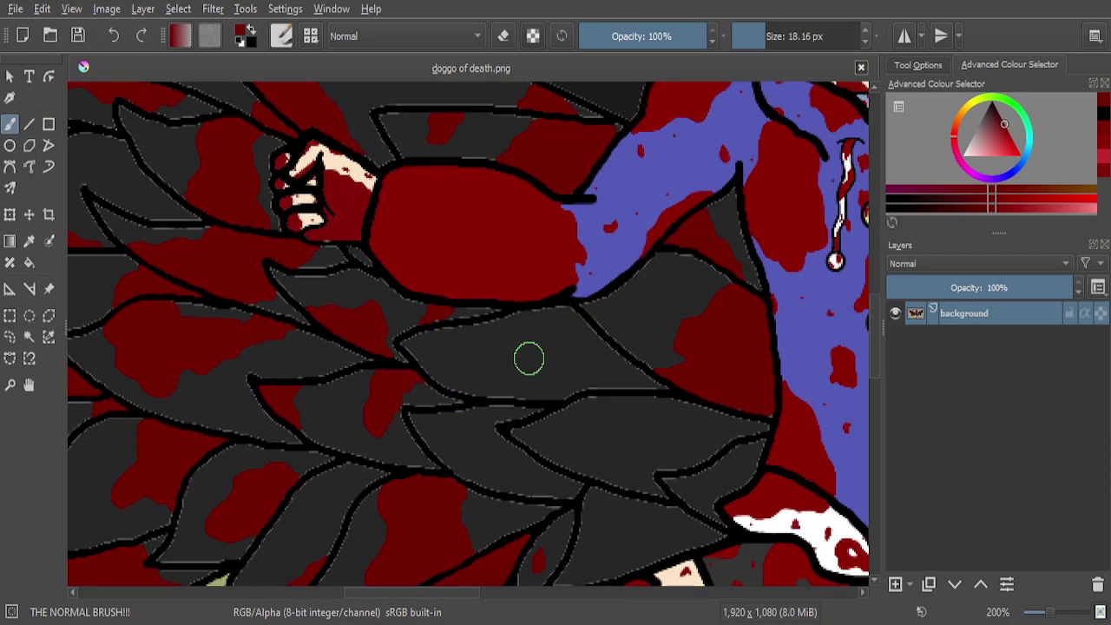
scroll(651, 272, up, 2)
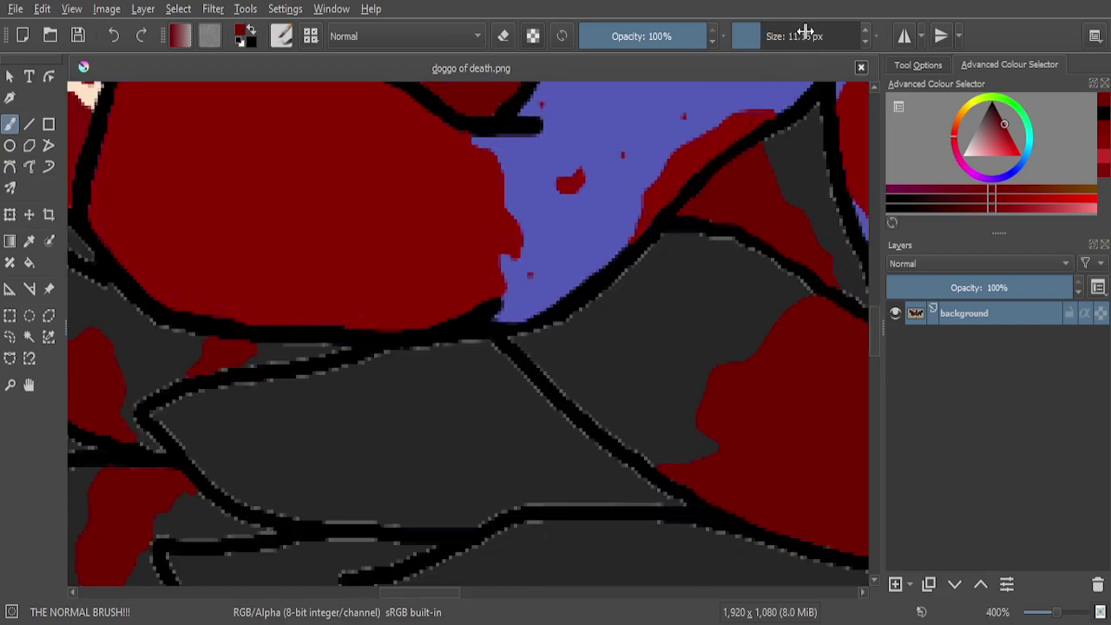
drag(807, 31, 788, 27)
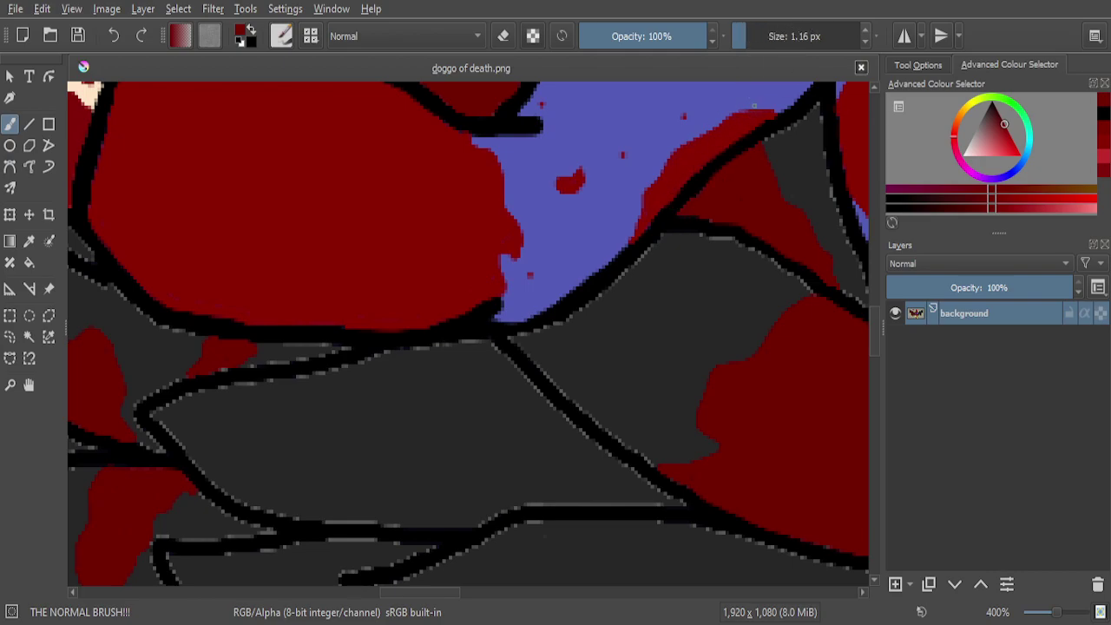
drag(766, 35, 769, 34)
scroll(653, 270, up, 1)
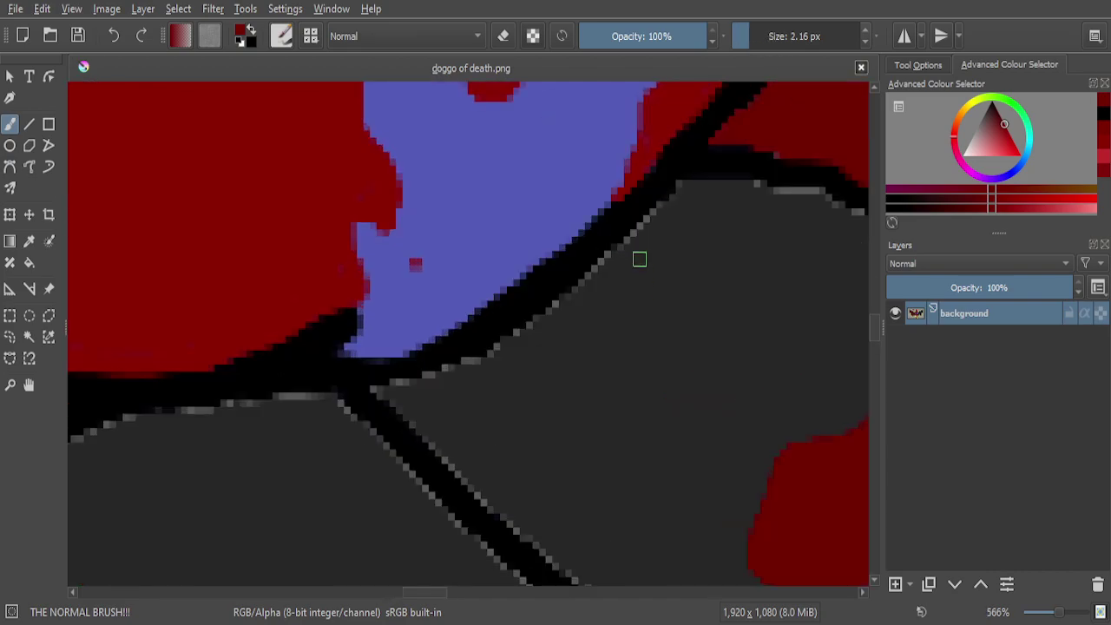
scroll(640, 260, up, 4)
mouse_move(689, 168)
mouse_down()
mouse_move(669, 278)
mouse_move(690, 334)
mouse_move(693, 407)
mouse_move(613, 540)
mouse_move(565, 571)
mouse_move(534, 569)
mouse_up()
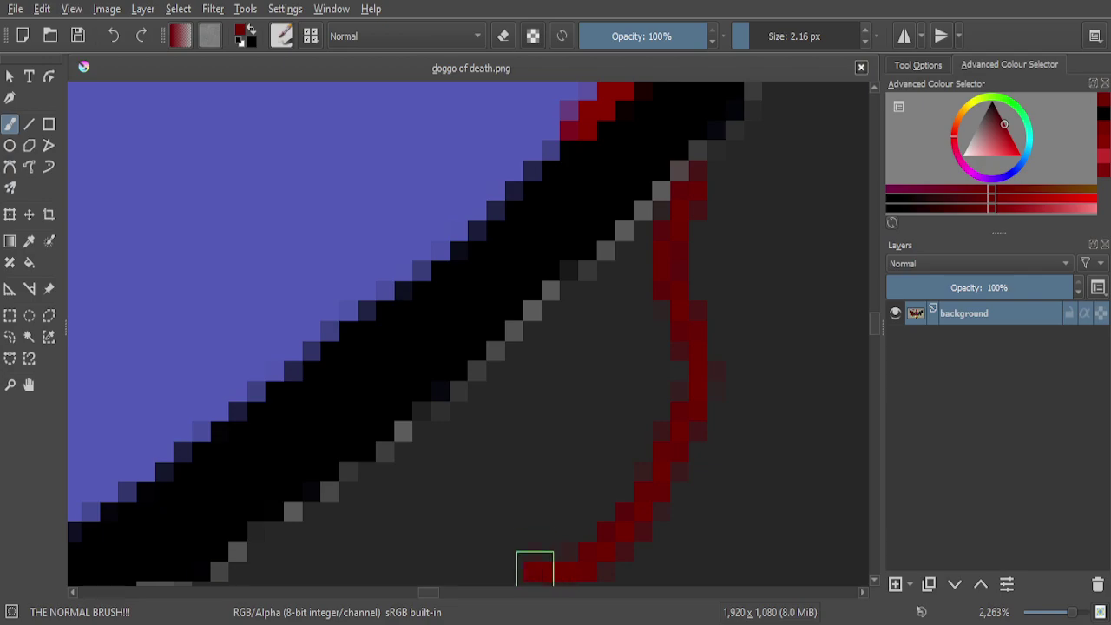
scroll(558, 379, down, 5)
scroll(582, 364, up, 6)
mouse_move(620, 321)
mouse_down()
mouse_move(568, 320)
mouse_move(521, 240)
mouse_move(427, 157)
mouse_move(422, 147)
mouse_move(476, 104)
mouse_up()
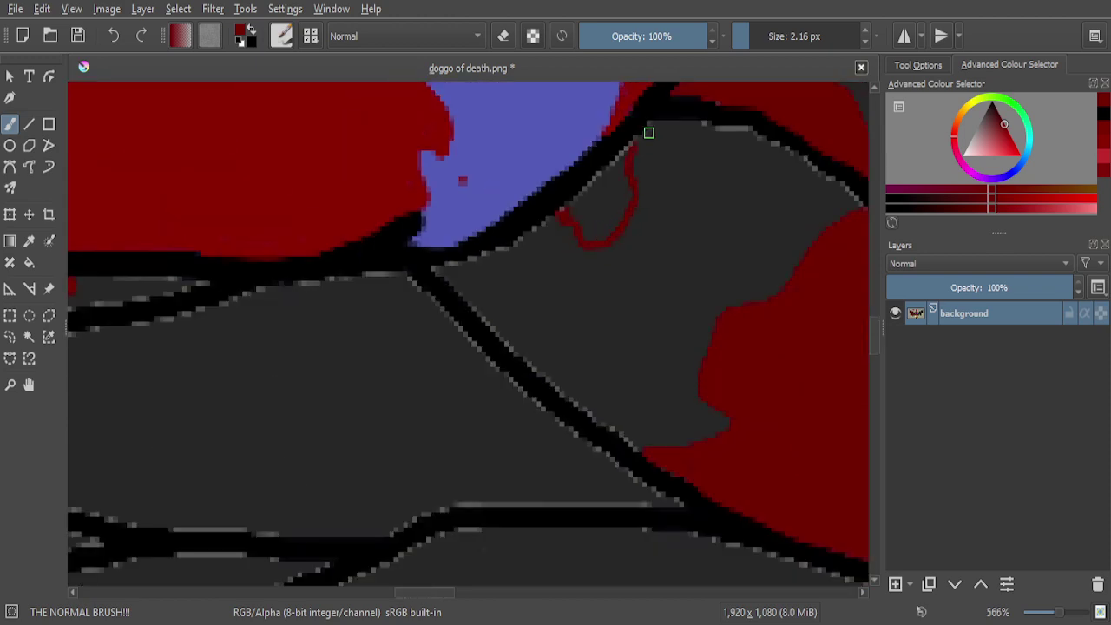
Close the drip's outline with a dark red line along the sleeve's black outline, covering the grey edge pixels
scroll(652, 136, up, 6)
mouse_move(720, 142)
mouse_down()
mouse_move(506, 382)
mouse_move(449, 420)
mouse_move(382, 499)
mouse_up()
scroll(496, 392, down, 4)
scroll(540, 330, up, 2)
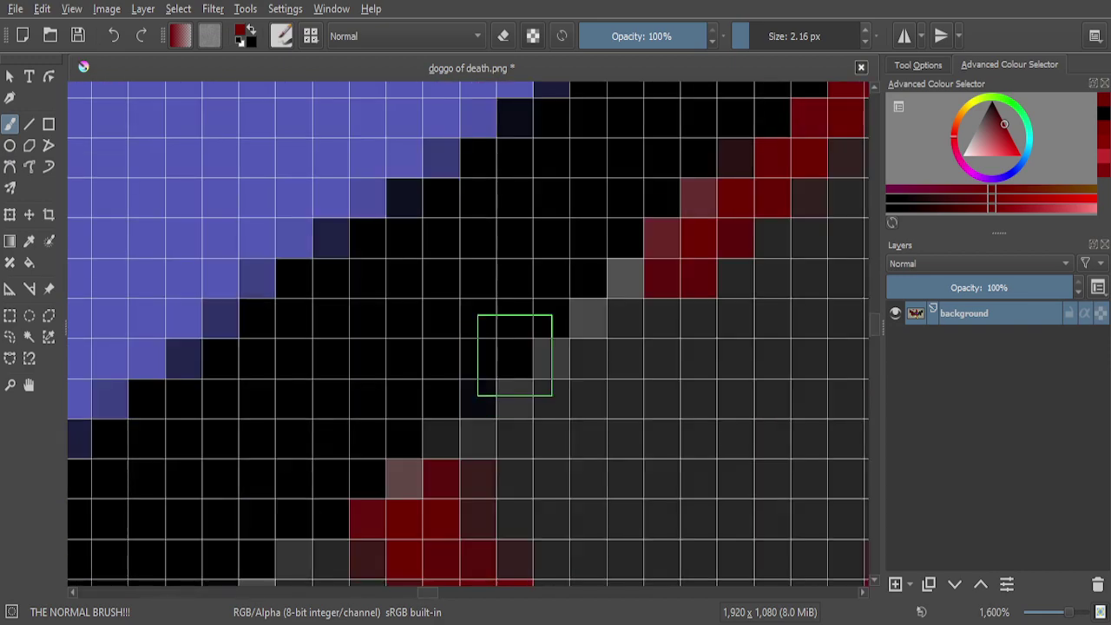
mouse_move(720, 195)
mouse_down()
mouse_move(682, 248)
mouse_move(434, 491)
mouse_up()
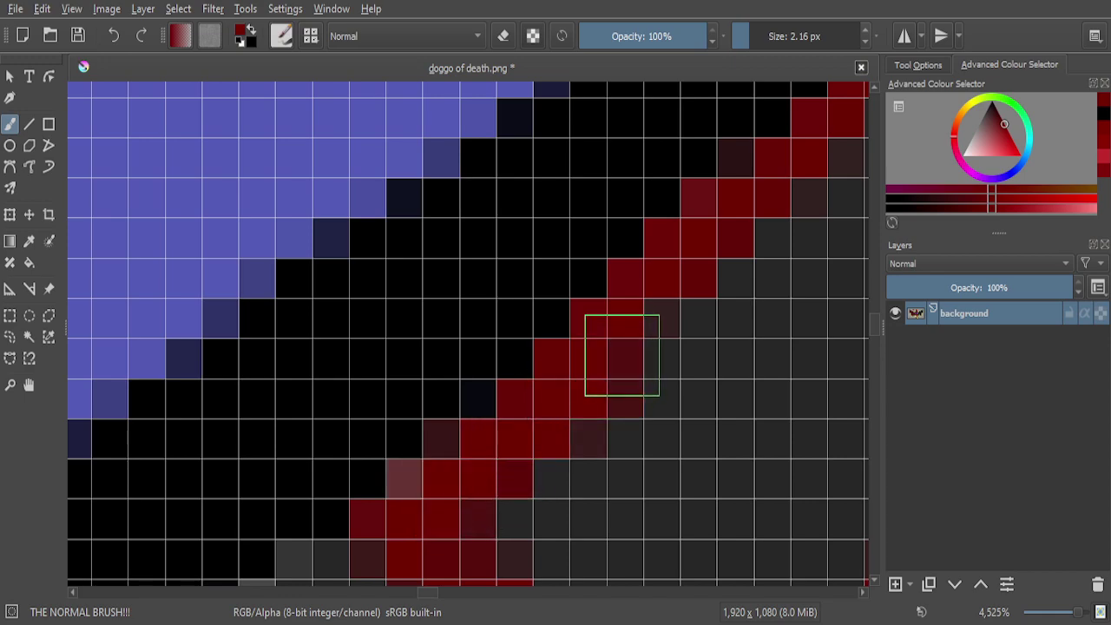
scroll(621, 355, down, 5)
scroll(658, 323, up, 4)
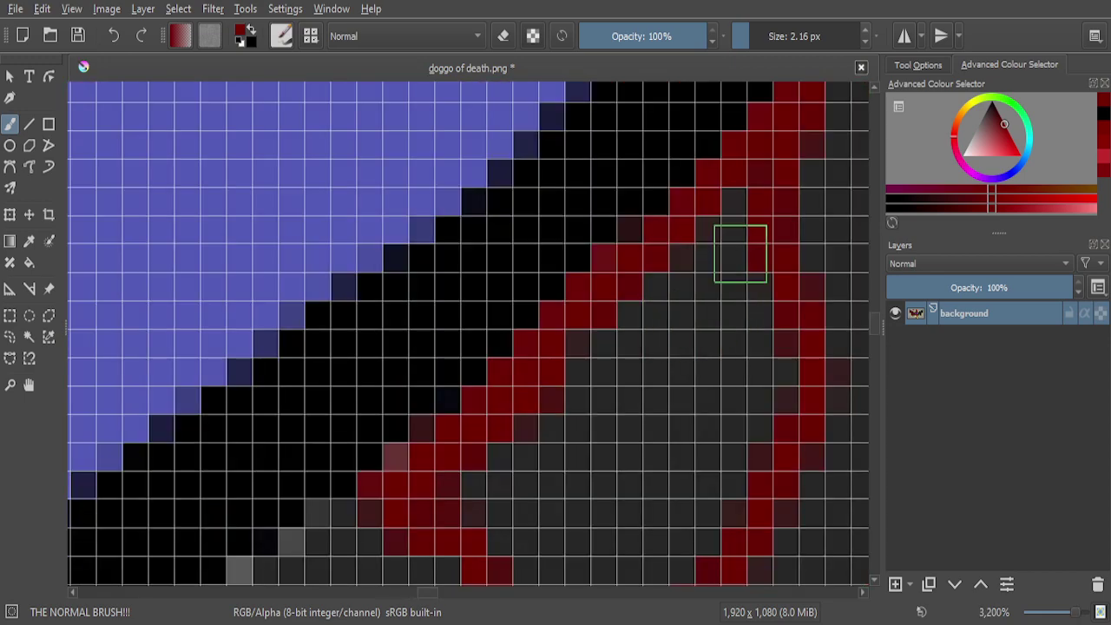
Fill the inside of the small drip below the sleeve with dark red using a 5.16 px brush
click(754, 35)
scroll(811, 39, down, 1)
mouse_move(728, 217)
mouse_down()
mouse_move(757, 378)
mouse_move(728, 458)
mouse_move(681, 485)
mouse_move(682, 381)
mouse_move(706, 298)
mouse_move(620, 361)
mouse_move(572, 423)
mouse_move(569, 456)
mouse_move(611, 384)
mouse_move(632, 438)
mouse_move(584, 442)
mouse_move(605, 364)
mouse_move(650, 343)
mouse_move(582, 426)
mouse_move(477, 433)
mouse_move(437, 390)
mouse_move(383, 296)
mouse_move(406, 278)
mouse_move(499, 268)
mouse_move(591, 298)
mouse_up()
scroll(570, 456, down, 4)
scroll(684, 417, up, 2)
scroll(633, 437, up, 2)
scroll(594, 291, down, 1)
scroll(593, 293, down, 2)
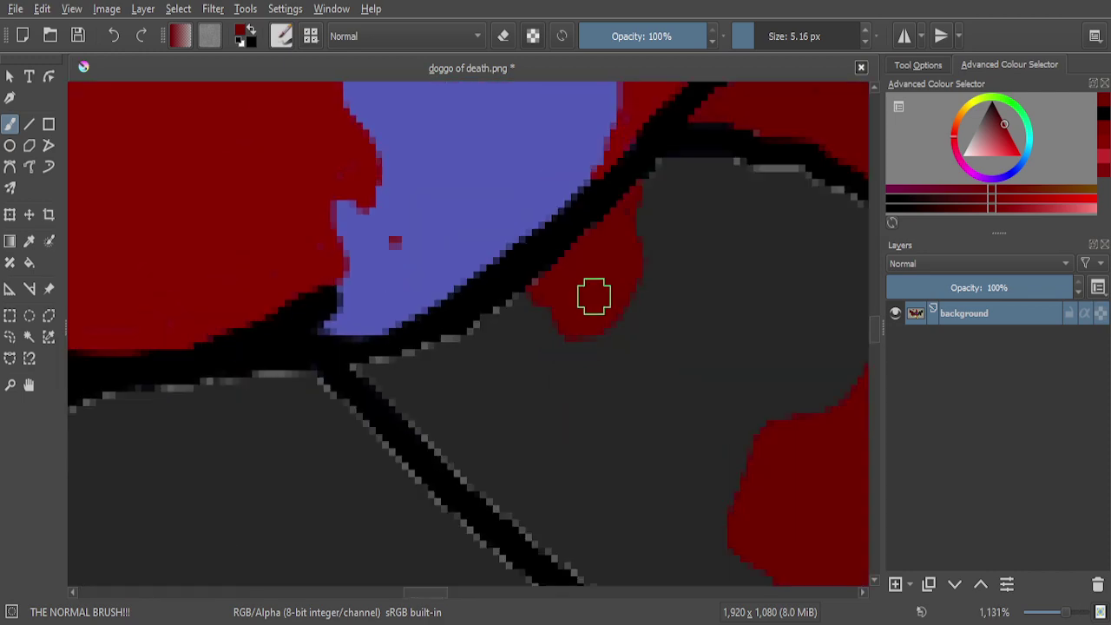
scroll(592, 293, up, 2)
scroll(648, 140, up, 4)
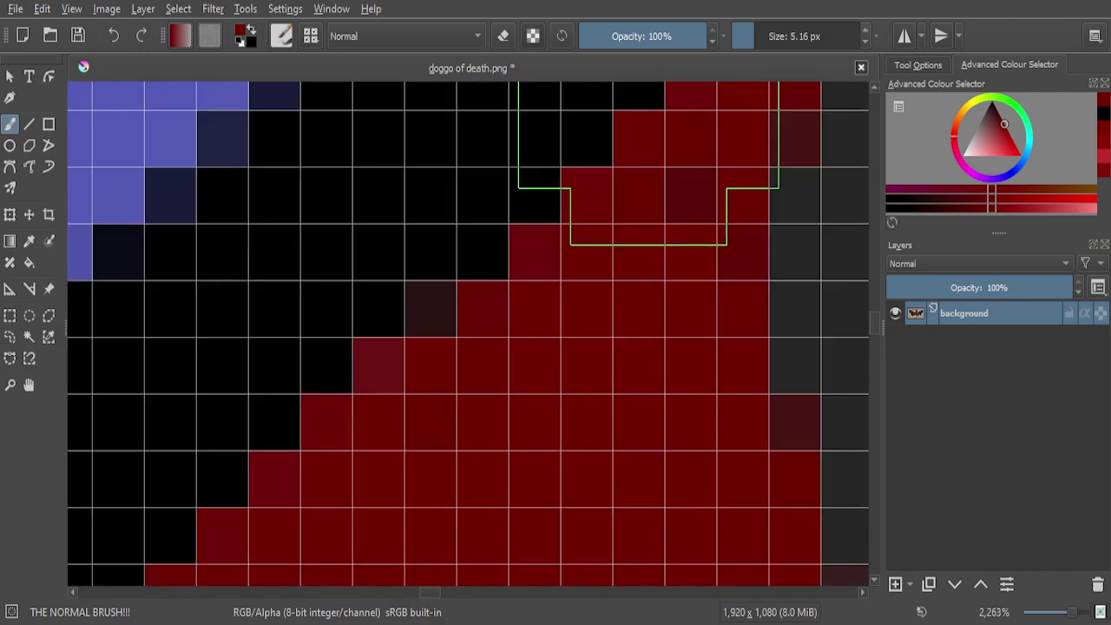
scroll(660, 271, down, 12)
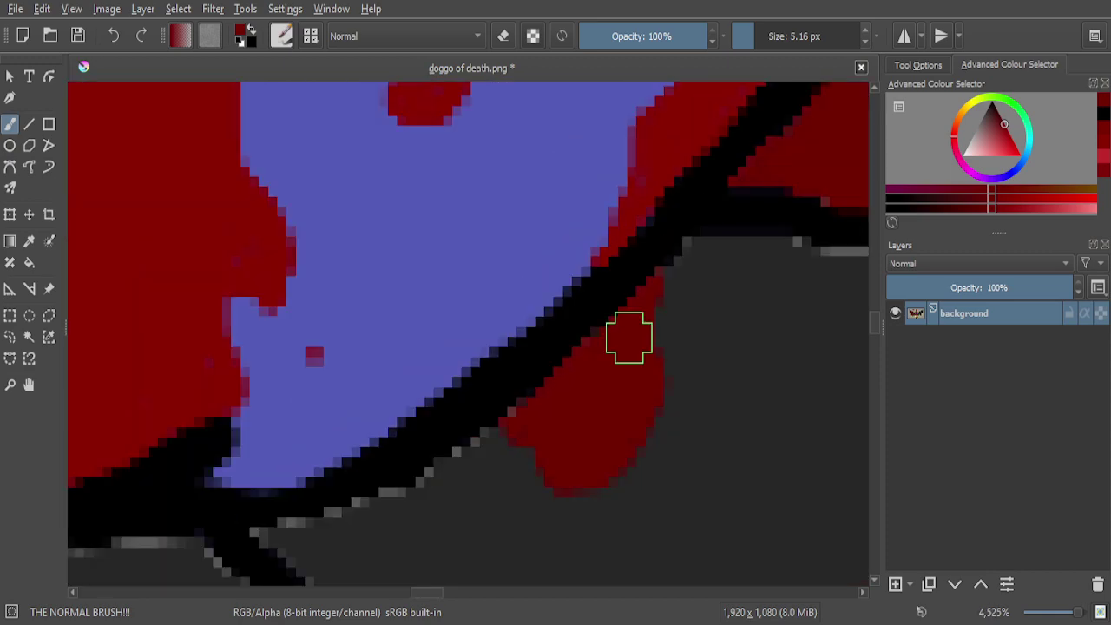
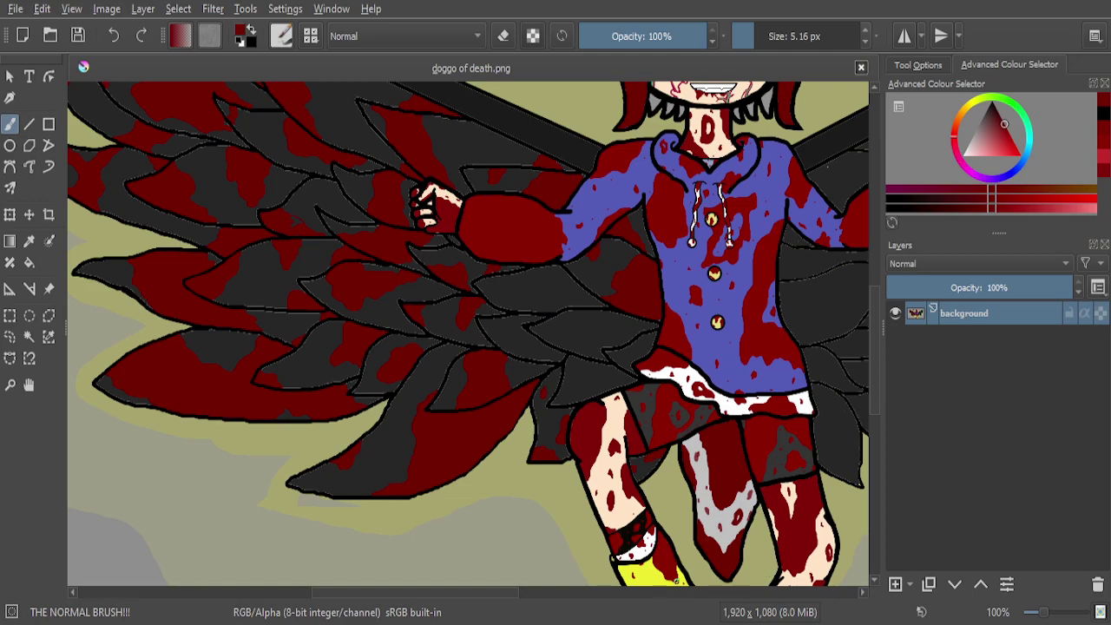
Examine the blood-stained wing for feathers that are still plain dark grey
key(minus)
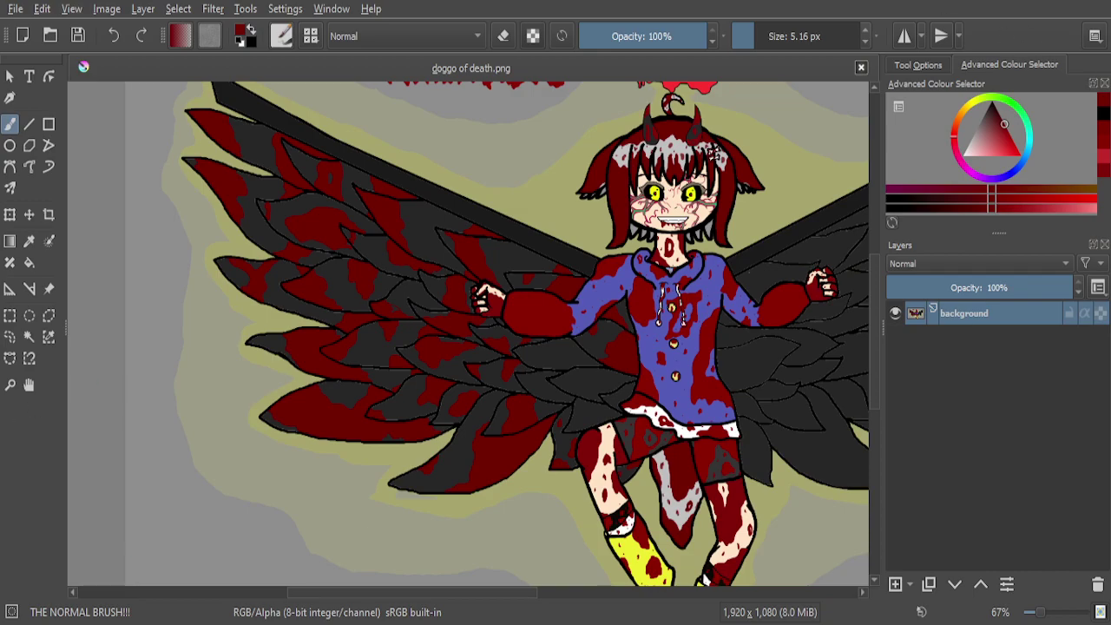
key(plus)
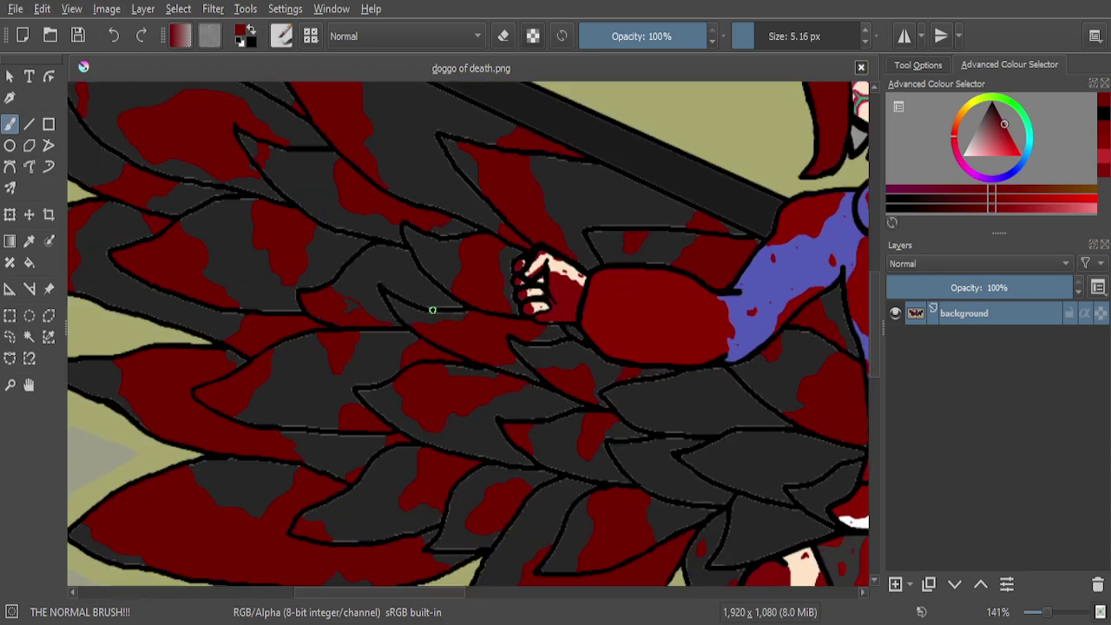
key(minus)
key(minus)
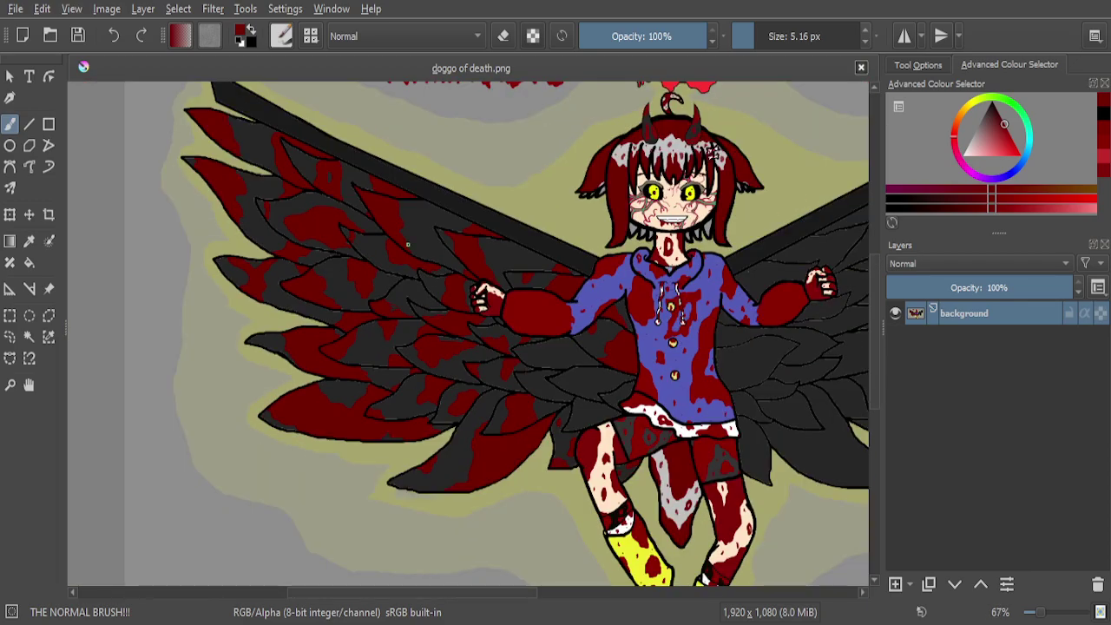
key(plus)
key(plus)
key(plus)
key(plus)
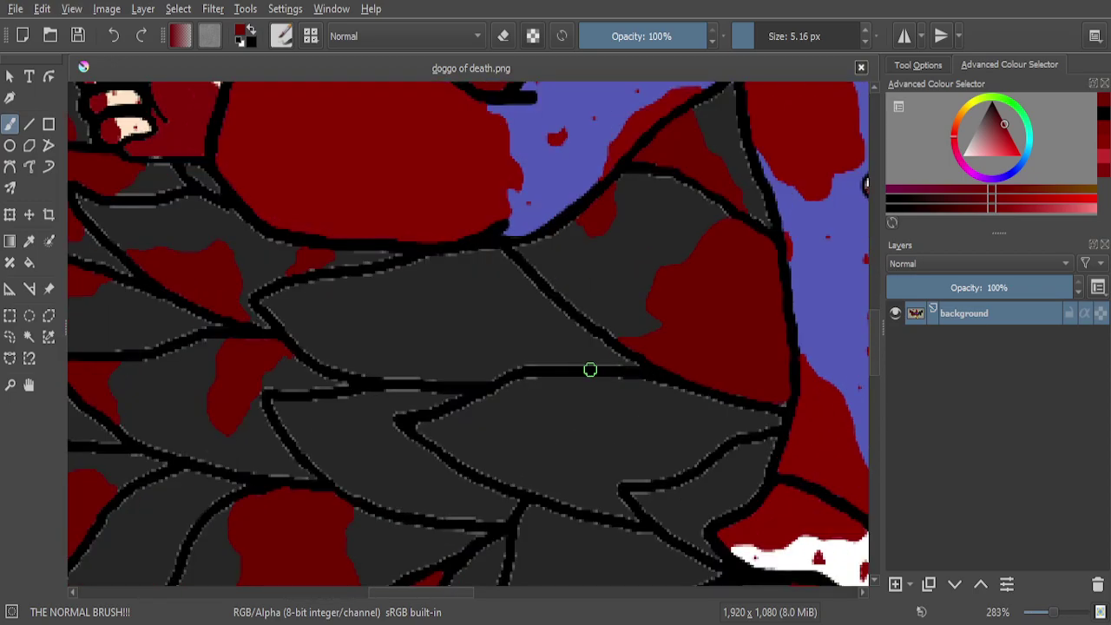
key(minus)
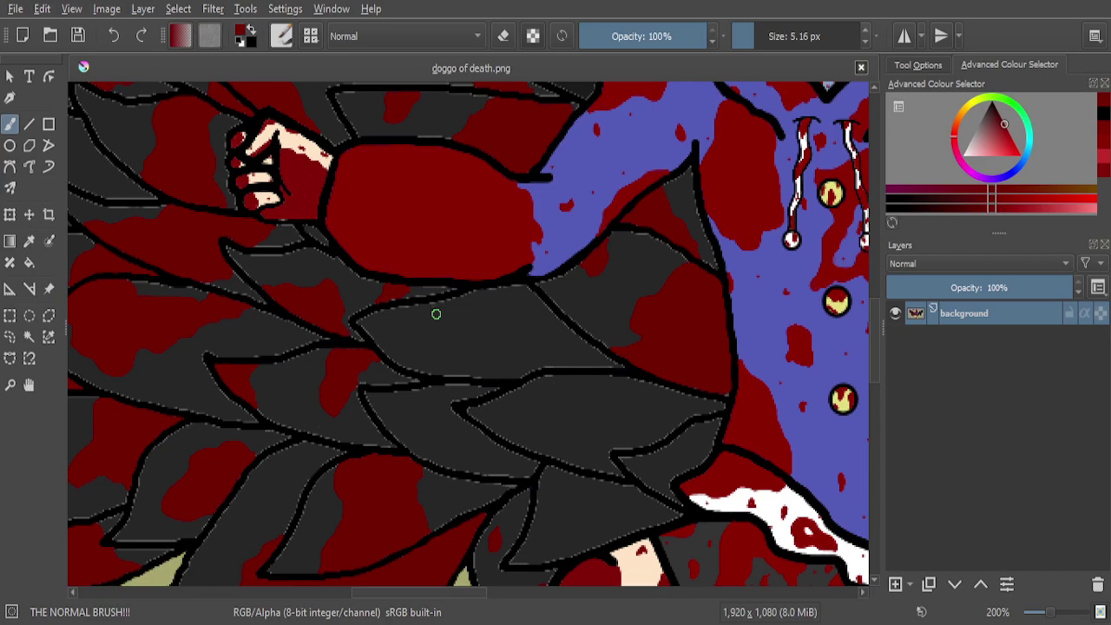
key(plus)
key(plus)
key(plus)
key(plus)
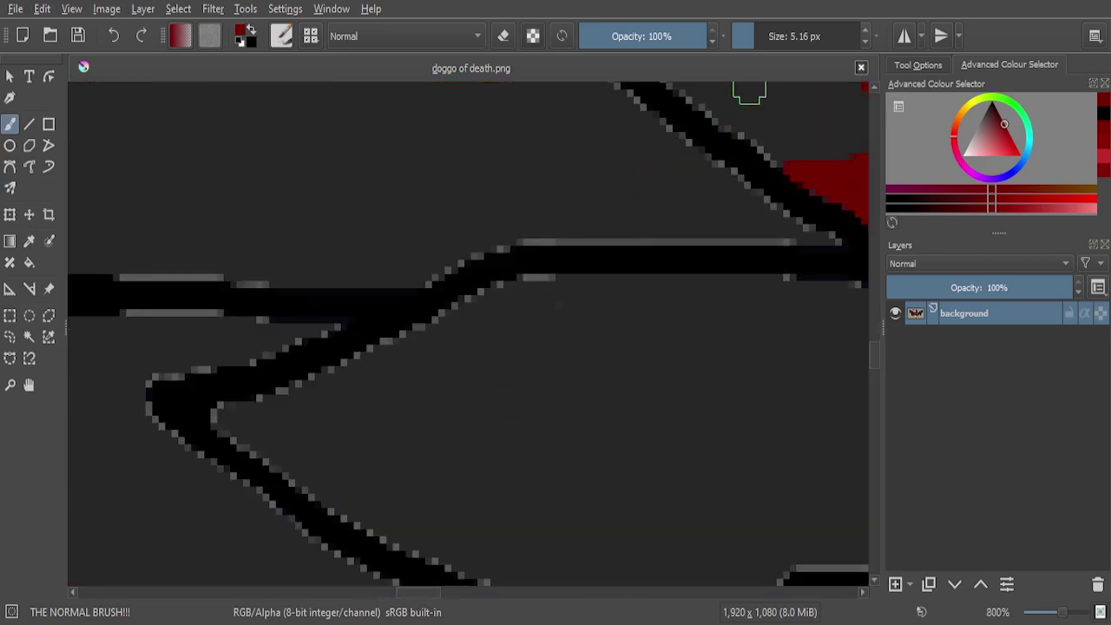
Outline a pointed dark red patch near the tip of the grey feather below the sleeve using a 2.16 px brush
key(minus)
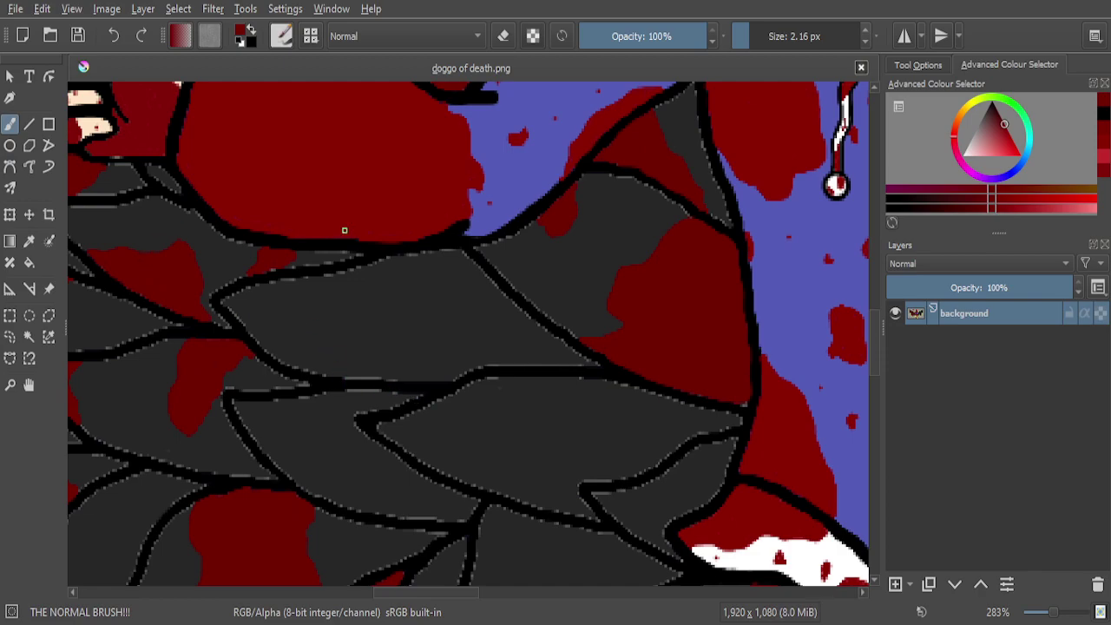
key(plus)
key(plus)
key(plus)
key(plus)
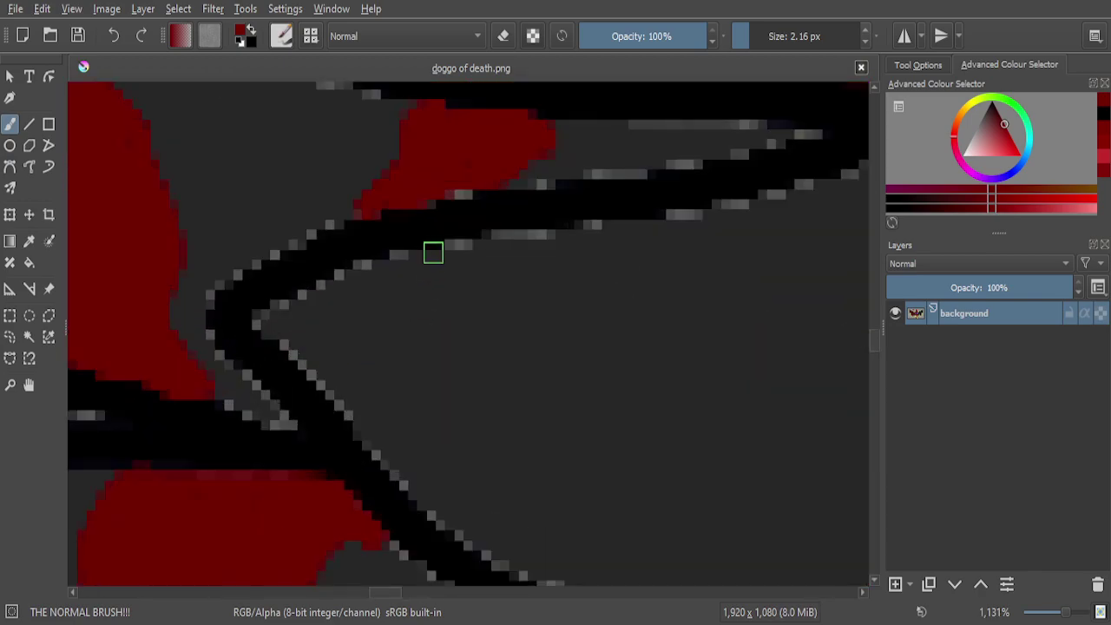
mouse_move(433, 250)
mouse_down()
mouse_move(488, 318)
mouse_move(534, 339)
mouse_move(556, 399)
mouse_up()
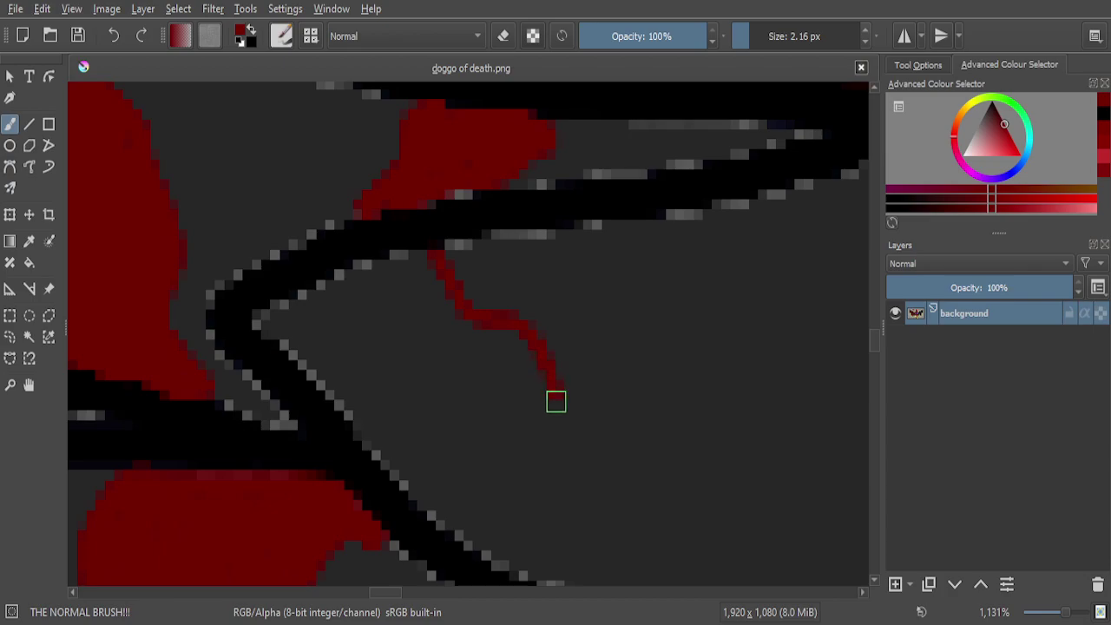
mouse_move(594, 441)
mouse_down()
mouse_move(667, 488)
mouse_move(617, 515)
mouse_up()
mouse_move(544, 502)
mouse_down()
mouse_move(473, 521)
mouse_move(414, 498)
mouse_up()
Thicken the pointed corner where the new patch's two dark red outline strokes meet
scroll(645, 483, up, 8)
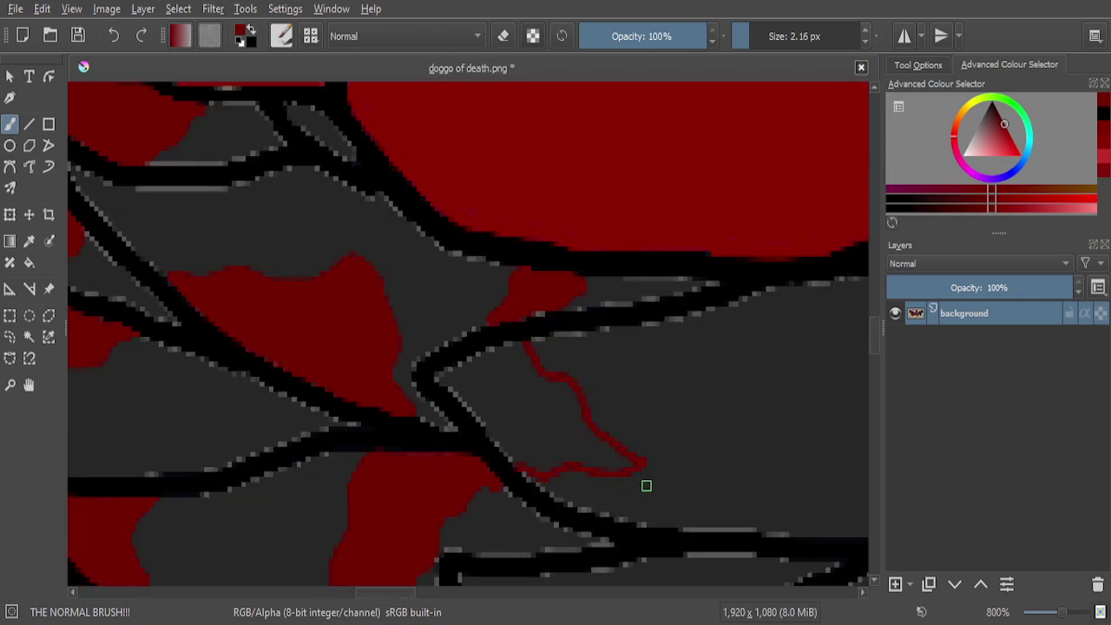
mouse_move(536, 311)
mouse_down()
mouse_move(494, 230)
mouse_move(557, 303)
mouse_move(559, 397)
mouse_move(525, 438)
mouse_move(549, 313)
mouse_up()
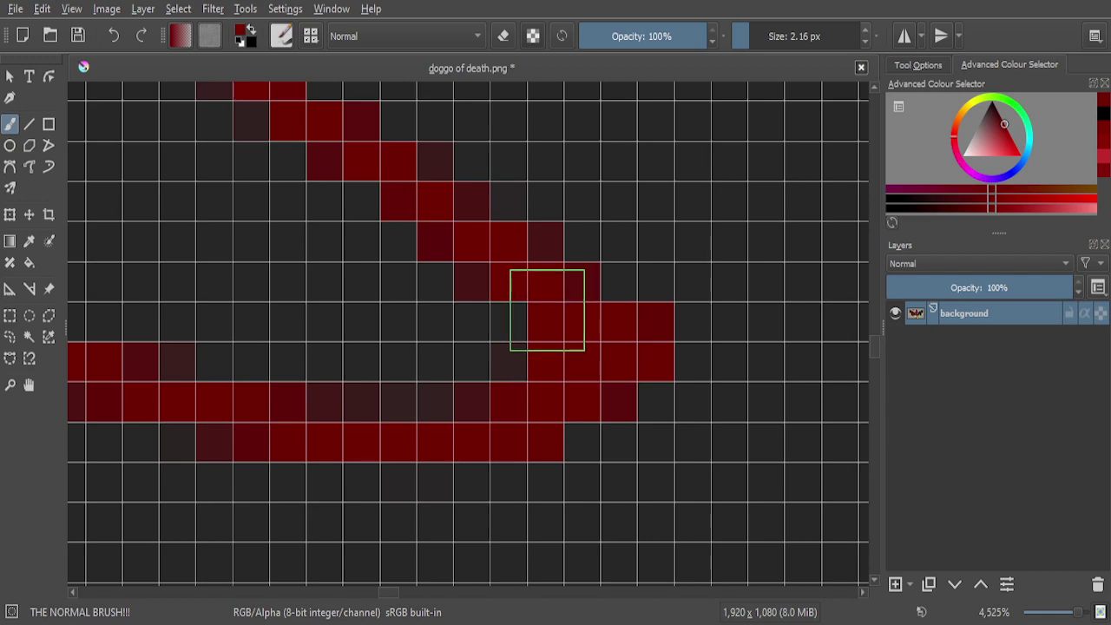
scroll(548, 313, down, 8)
scroll(543, 309, down, 4)
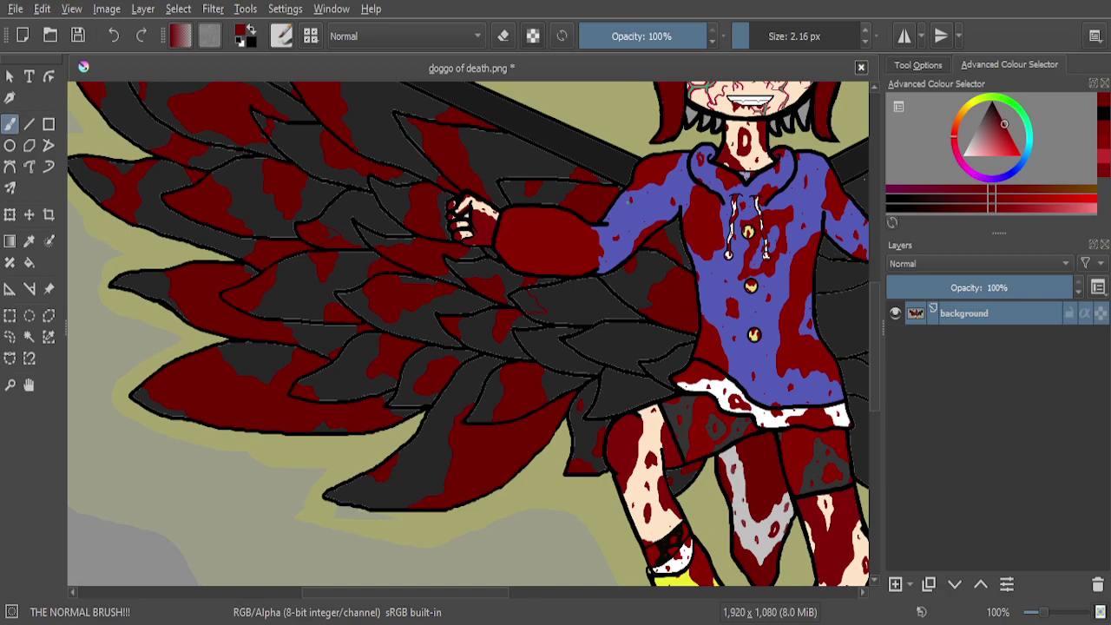
Outline the wavy far side and underside of a large blood patch on the feather below the sleeve using a 3.16 px dark red brush
scroll(553, 265, up, 4)
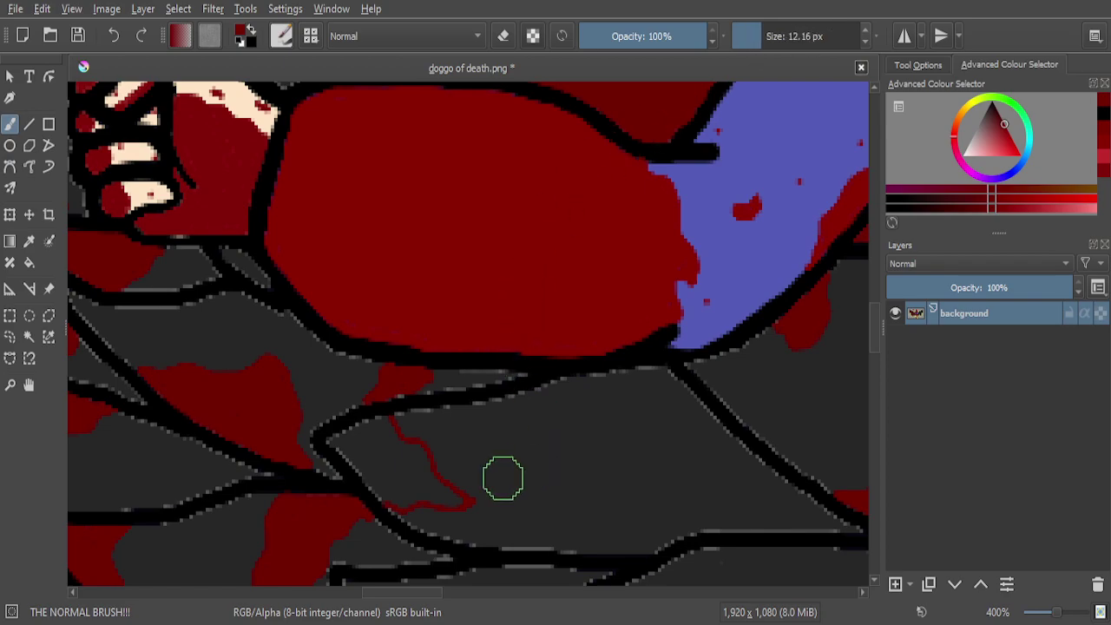
scroll(479, 497, up, 4)
scroll(476, 488, up, 1)
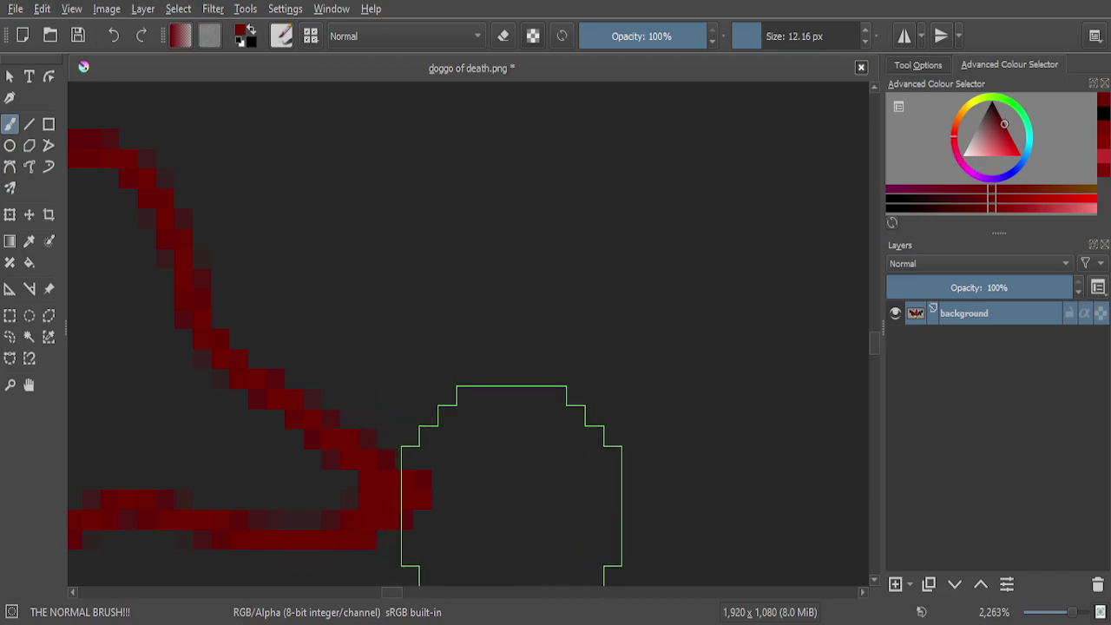
scroll(548, 523, down, 5)
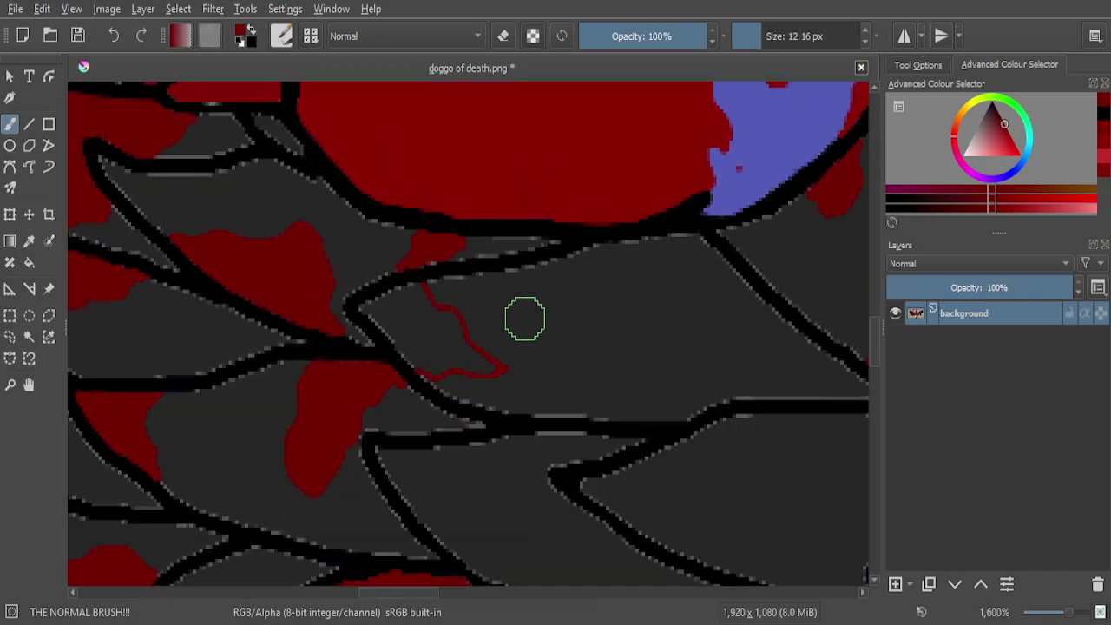
scroll(501, 355, down, 3)
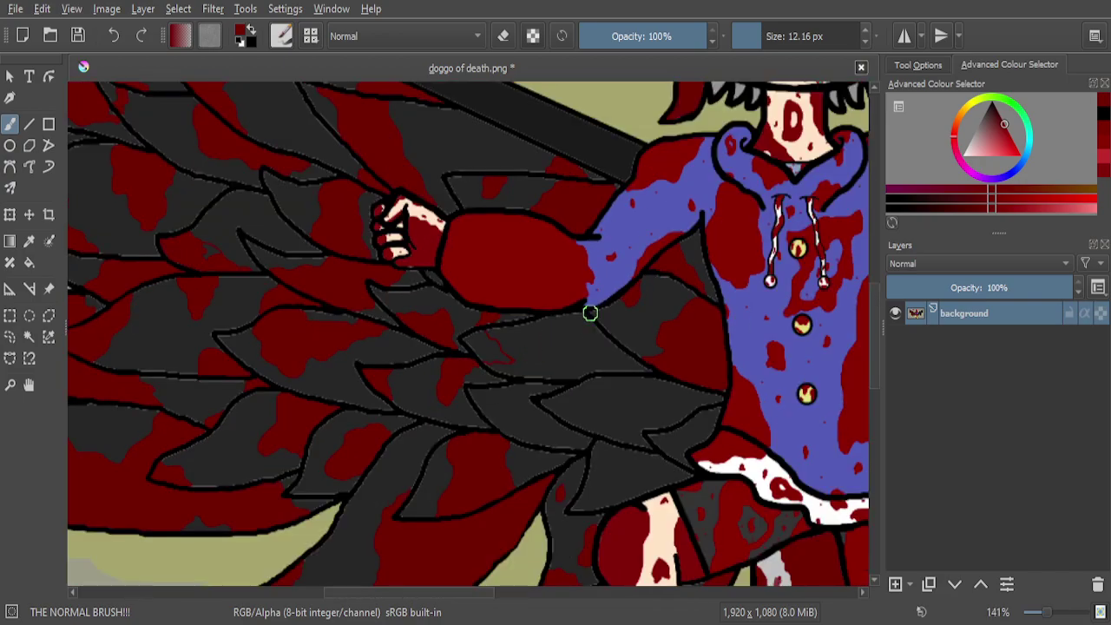
scroll(484, 350, up, 3)
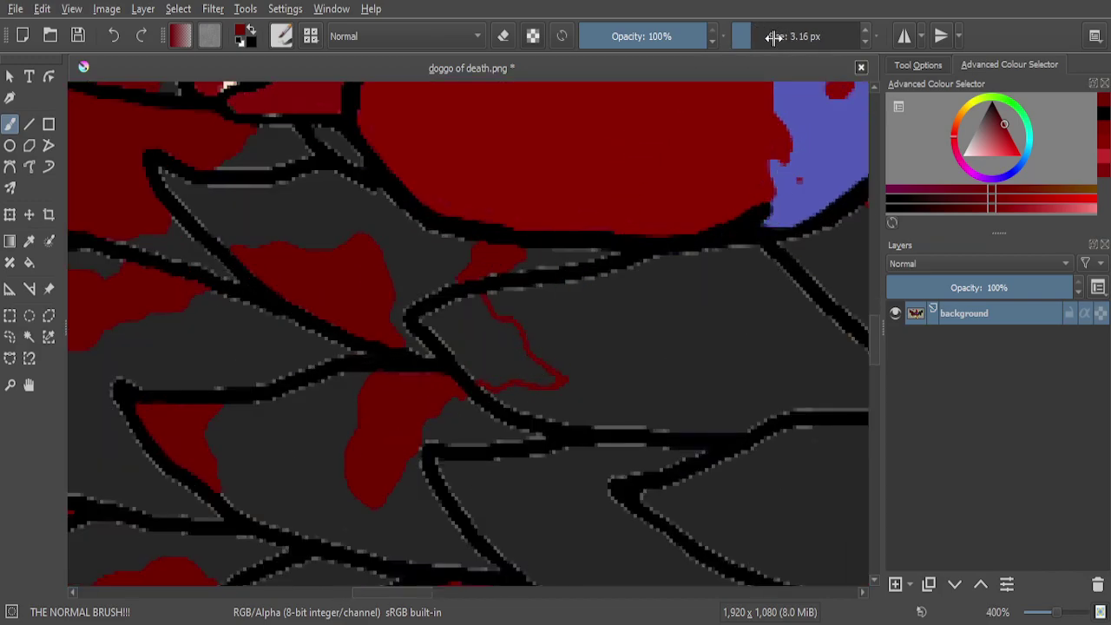
scroll(765, 382, up, 4)
scroll(737, 322, down, 3)
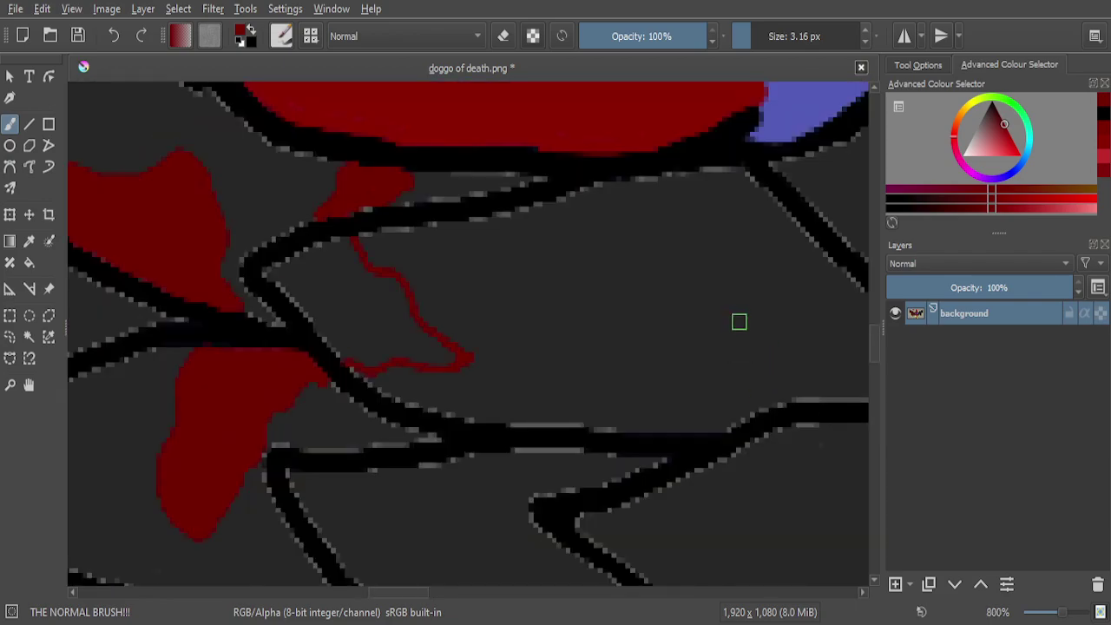
scroll(738, 315, up, 1)
mouse_move(631, 120)
mouse_down()
mouse_move(660, 127)
mouse_move(688, 162)
mouse_move(700, 229)
mouse_move(734, 251)
mouse_up()
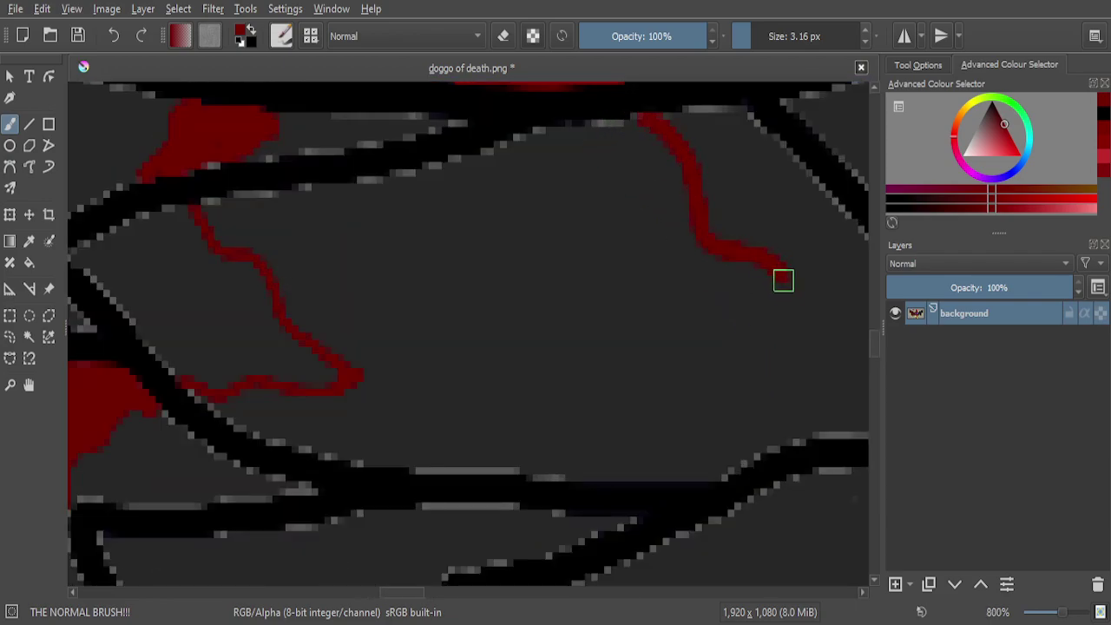
mouse_move(747, 340)
mouse_down()
mouse_move(693, 387)
mouse_move(637, 393)
mouse_move(604, 382)
mouse_move(515, 424)
mouse_move(381, 413)
mouse_up()
scroll(605, 383, up, 1)
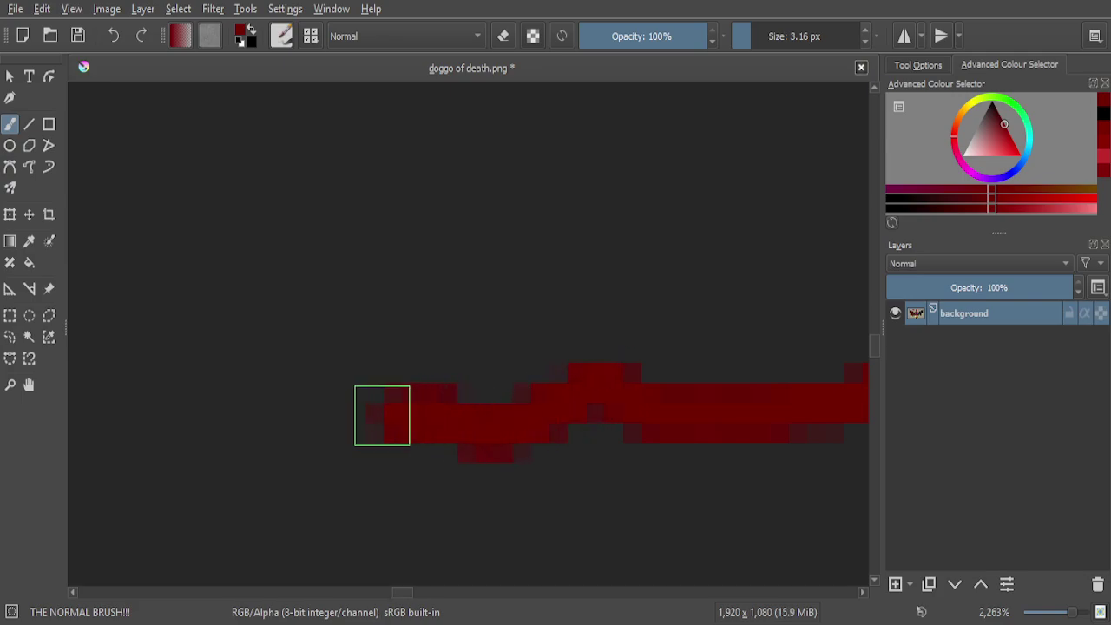
scroll(378, 413, down, 3)
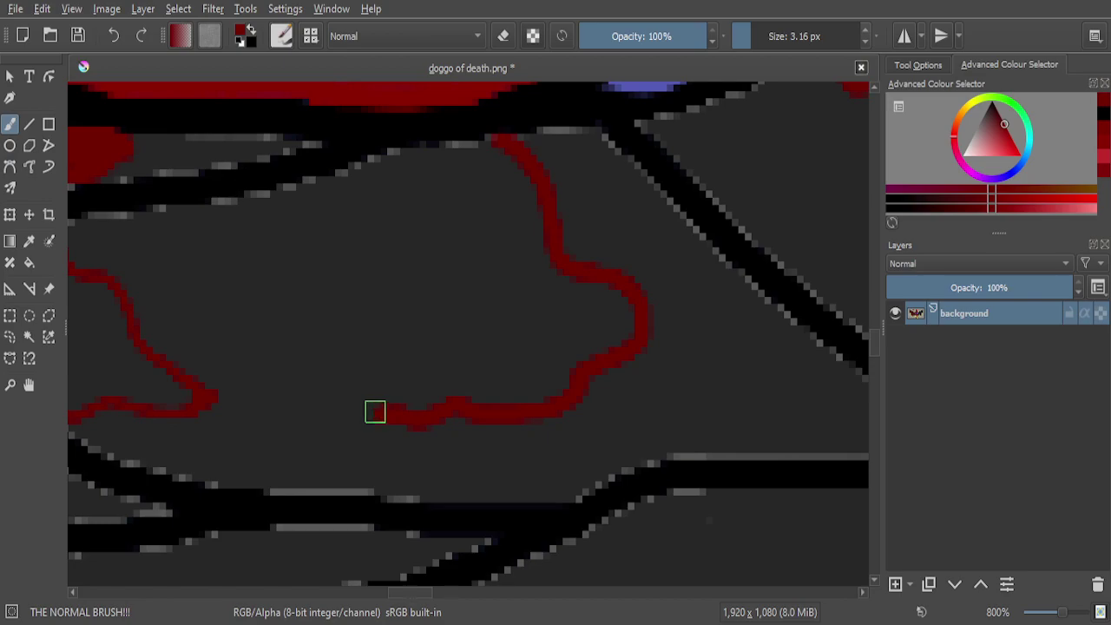
scroll(250, 282, down, 1)
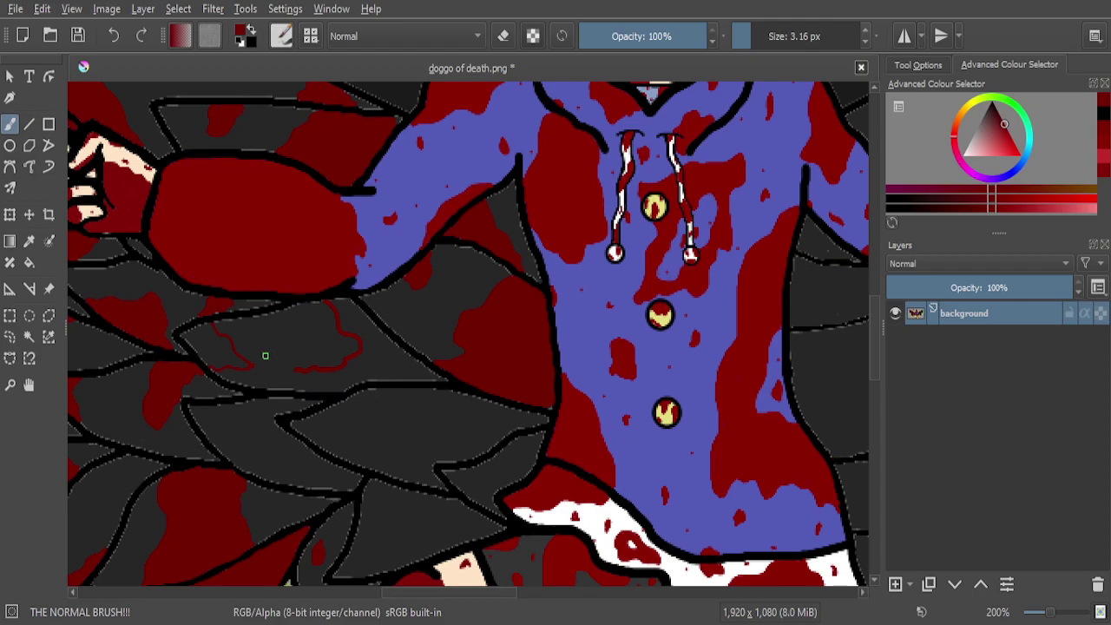
scroll(275, 355, up, 4)
scroll(649, 477, up, 1)
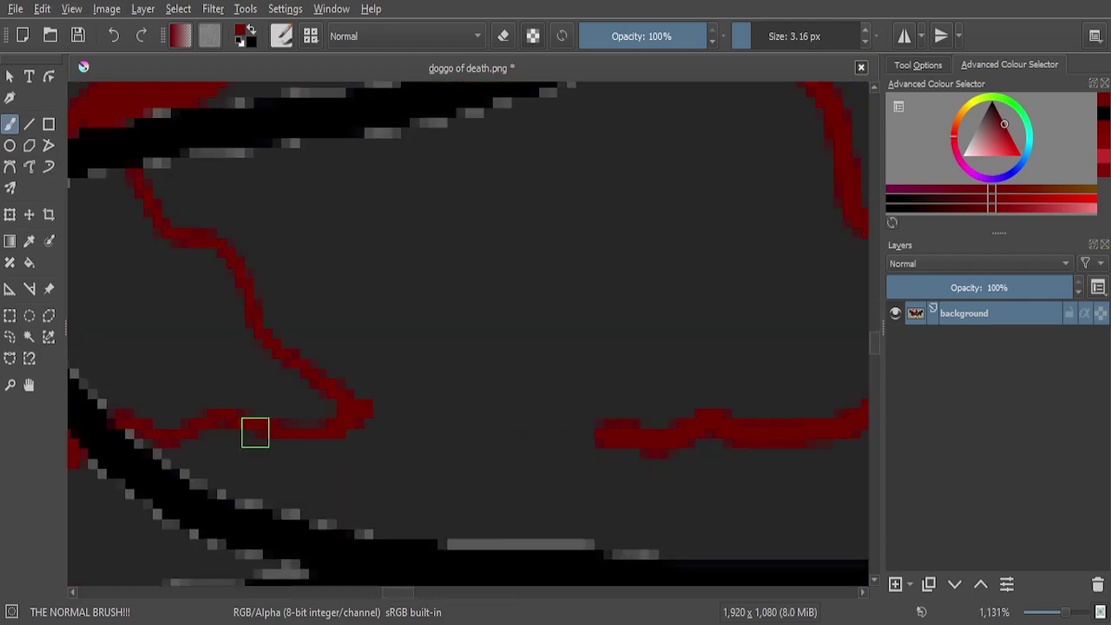
right_click(255, 432)
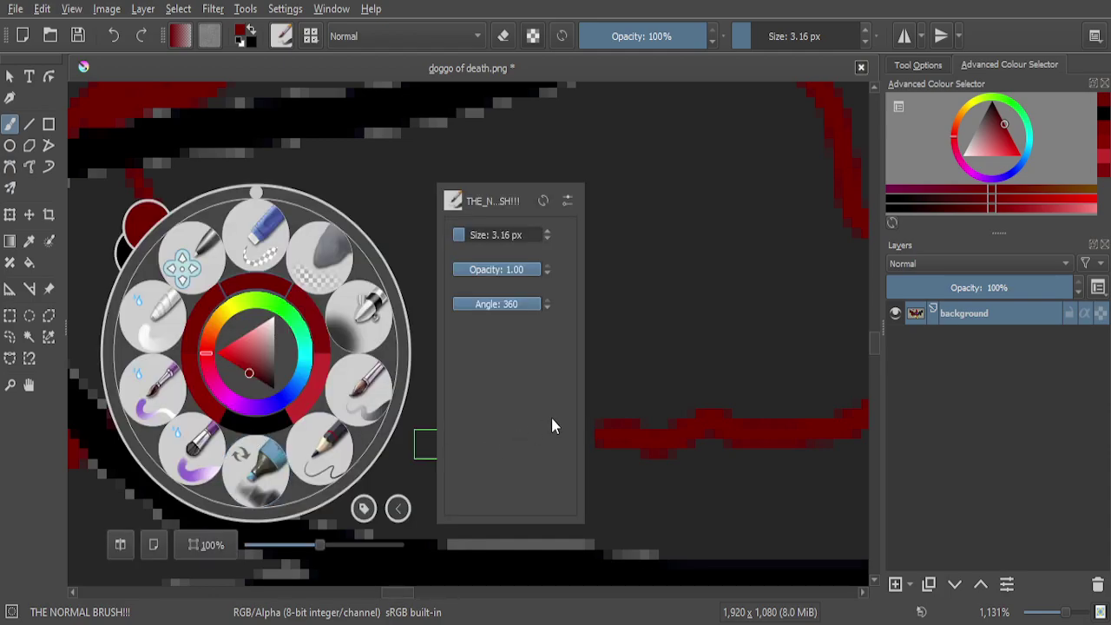
click(617, 393)
scroll(608, 383, down, 3)
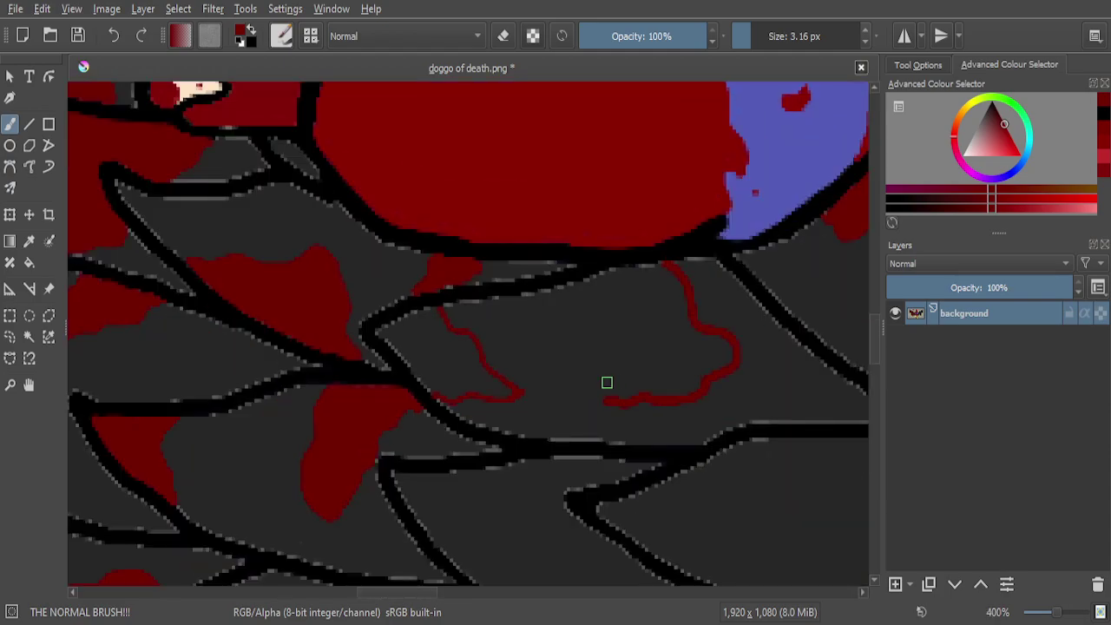
Extend the loose end of the wavy lower outline to the feather's black lower edge and thicken it into a solid dark red blot
scroll(638, 388, up, 3)
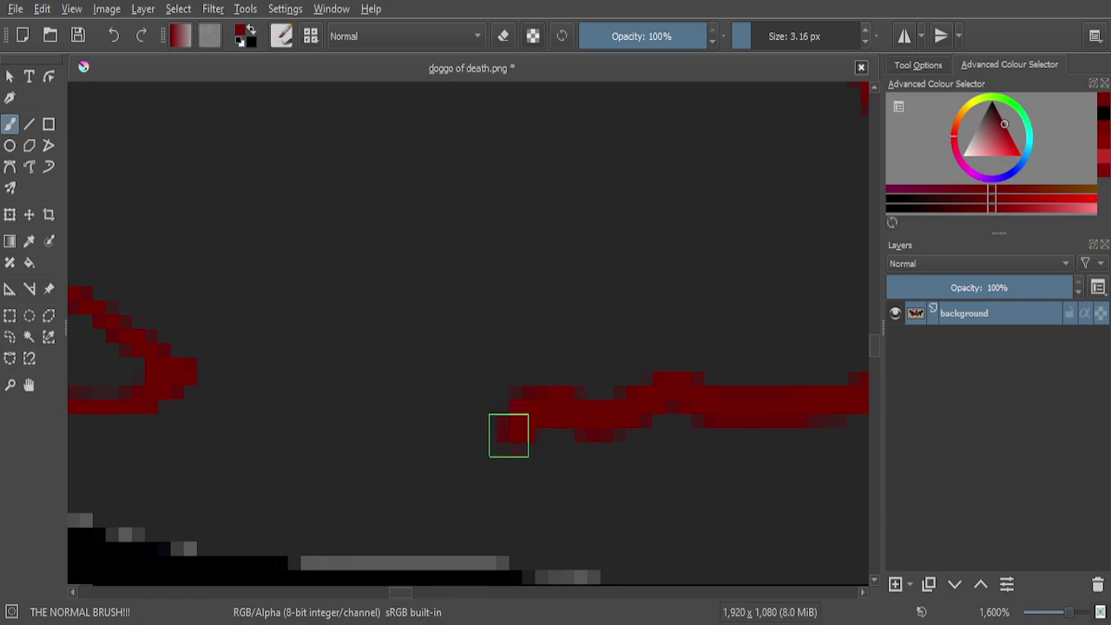
scroll(311, 491, down, 4)
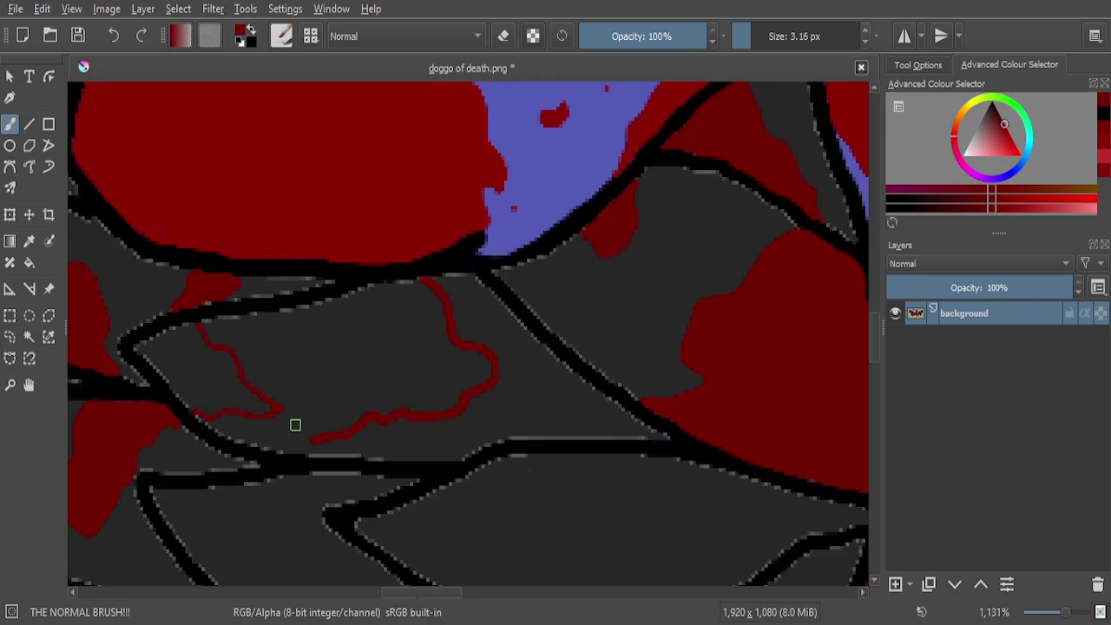
scroll(298, 421, up, 2)
scroll(381, 465, up, 1)
mouse_move(448, 457)
mouse_down()
mouse_move(392, 488)
mouse_move(347, 526)
mouse_up()
scroll(267, 453, up, 3)
mouse_move(327, 464)
mouse_down()
mouse_move(368, 468)
mouse_move(204, 474)
mouse_move(202, 449)
mouse_move(201, 489)
mouse_move(218, 332)
mouse_move(252, 409)
mouse_move(275, 298)
mouse_move(344, 451)
mouse_up()
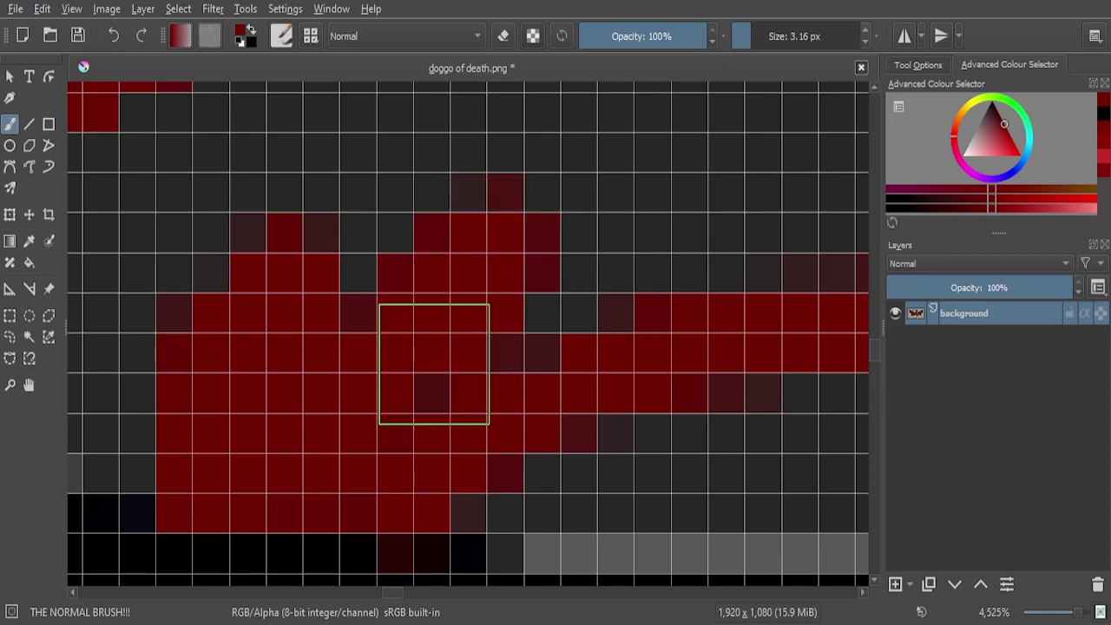
Fill the strip between the pointed patch's lower outline and the feather's black edge with dark red
scroll(518, 304, down, 1)
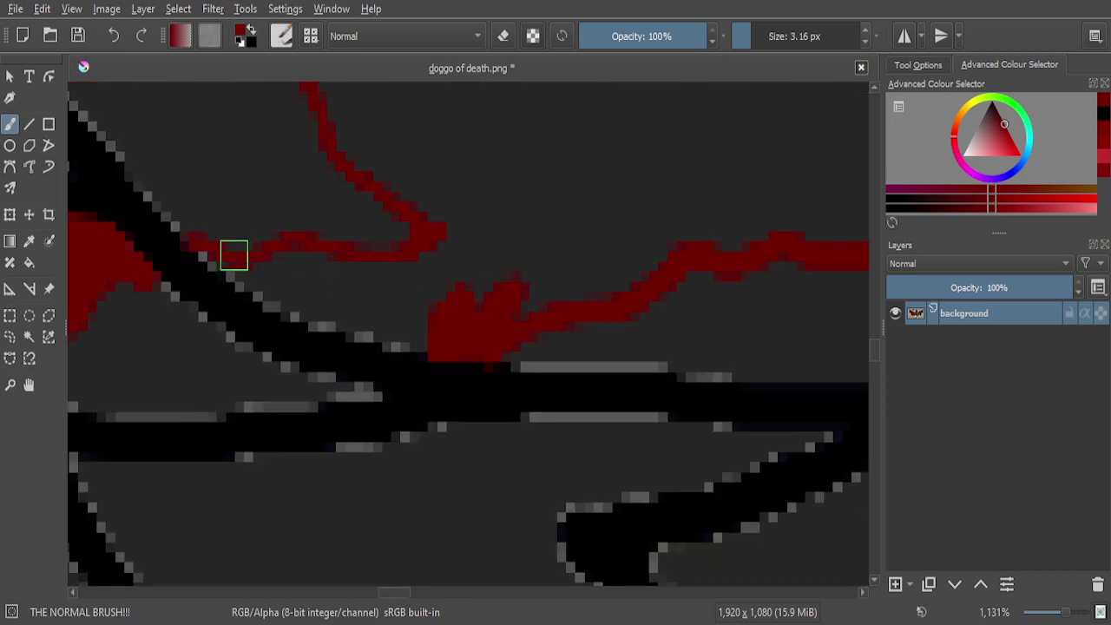
scroll(233, 255, up, 4)
mouse_move(121, 233)
mouse_down()
mouse_move(358, 402)
mouse_move(466, 458)
mouse_move(558, 484)
mouse_move(446, 384)
mouse_move(330, 330)
mouse_move(410, 280)
mouse_move(507, 251)
mouse_move(553, 330)
mouse_move(570, 332)
mouse_move(579, 268)
mouse_move(618, 270)
mouse_move(547, 306)
mouse_move(480, 309)
mouse_move(572, 415)
mouse_move(610, 372)
mouse_up()
scroll(610, 372, down, 6)
scroll(607, 371, down, 1)
Paint dark red across the gap along the feather's lower edge to join the pointed patch with the neighbouring blot
scroll(808, 425, up, 1)
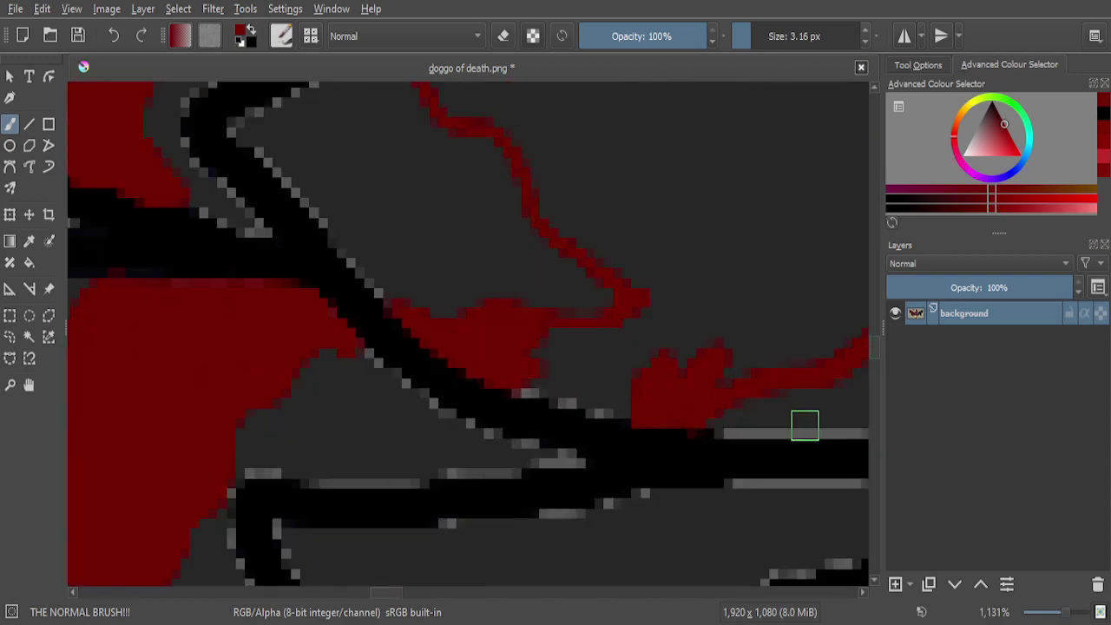
scroll(614, 414, up, 6)
mouse_move(665, 385)
mouse_down()
mouse_move(551, 383)
mouse_move(648, 347)
mouse_move(548, 331)
mouse_move(412, 334)
mouse_move(463, 326)
mouse_move(390, 302)
mouse_move(266, 302)
mouse_up()
mouse_move(388, 296)
mouse_down()
mouse_move(386, 217)
mouse_move(400, 165)
mouse_move(431, 163)
mouse_move(499, 258)
mouse_move(328, 185)
mouse_up()
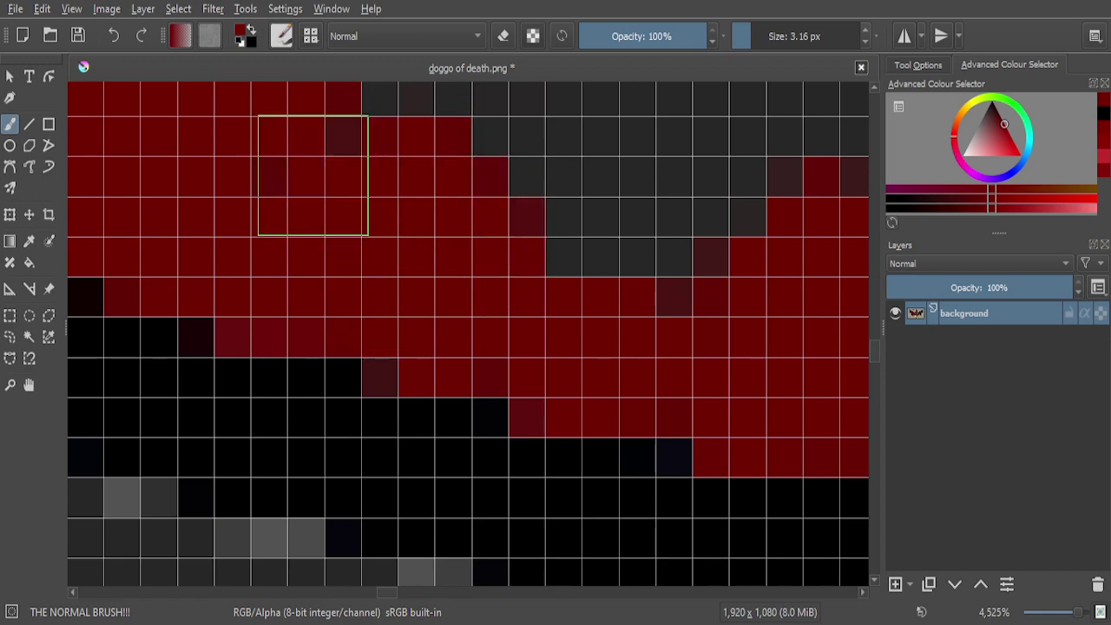
Cover the leftover grey specks and the notch beside the pointed corner where the two patches join with dark red
scroll(610, 267, down, 2)
scroll(610, 267, down, 3)
scroll(625, 229, up, 4)
drag(637, 253, 417, 282)
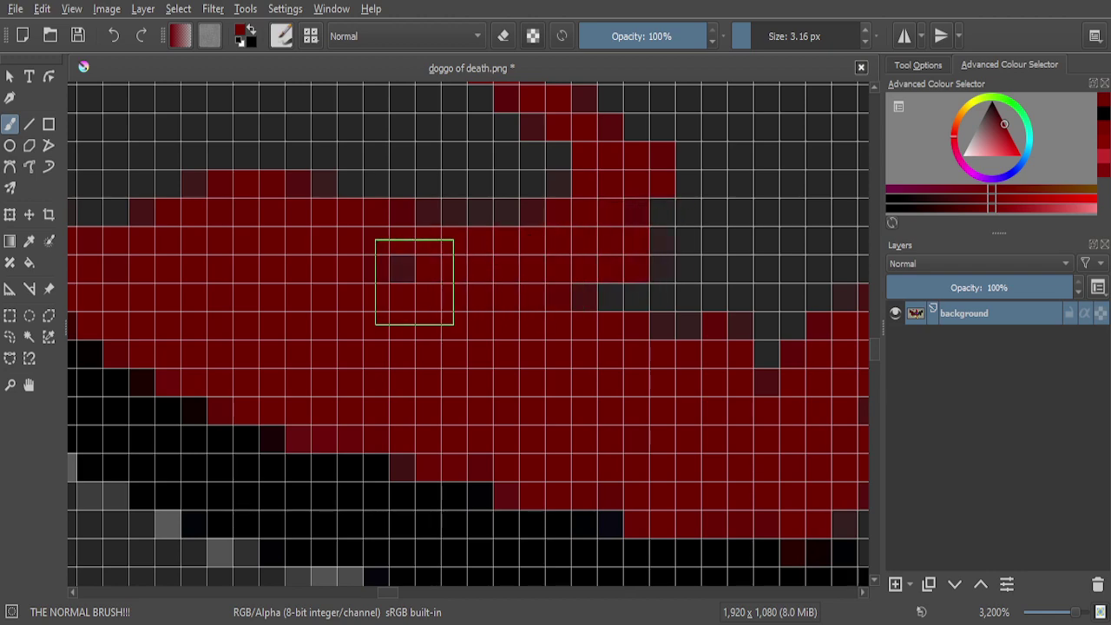
drag(583, 304, 625, 253)
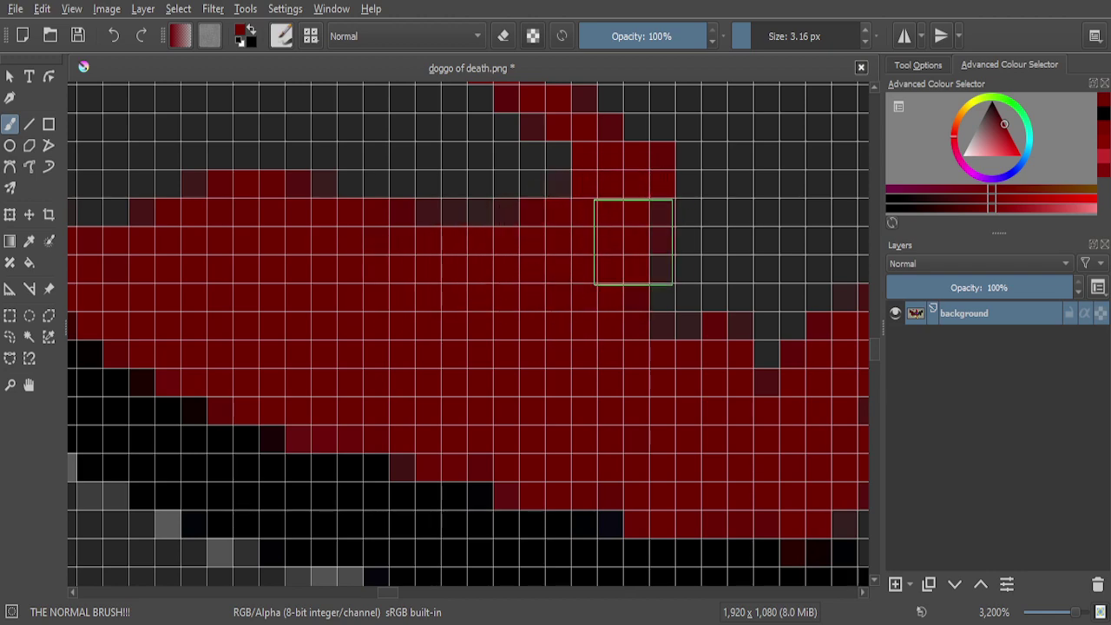
mouse_move(672, 337)
mouse_down()
mouse_move(684, 233)
mouse_move(754, 270)
mouse_move(772, 389)
mouse_move(793, 189)
mouse_move(723, 322)
mouse_up()
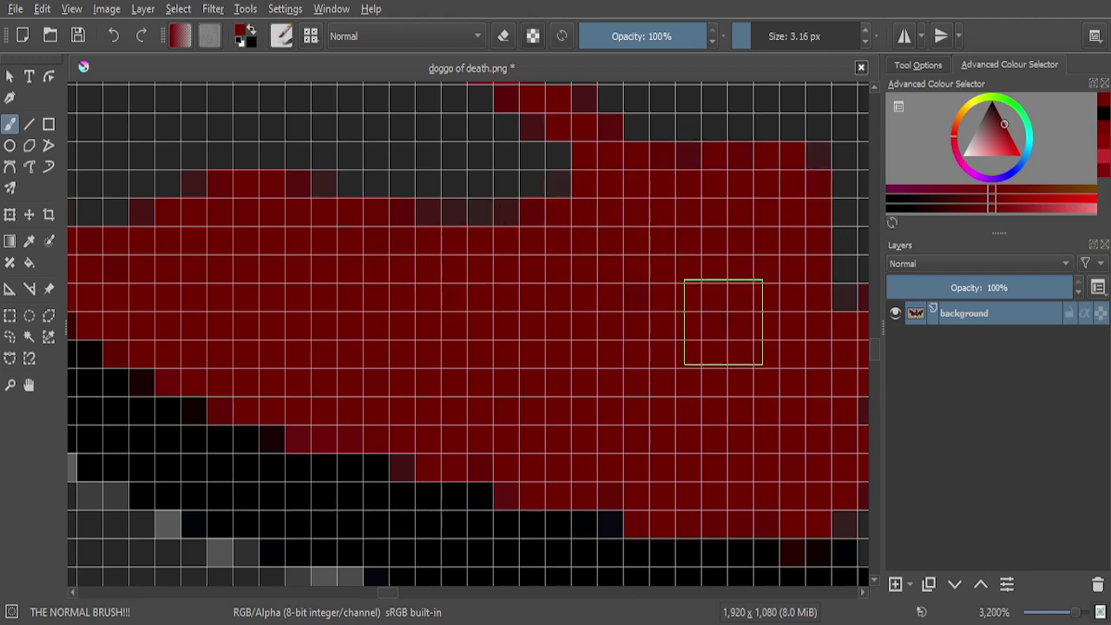
scroll(719, 223, down, 10)
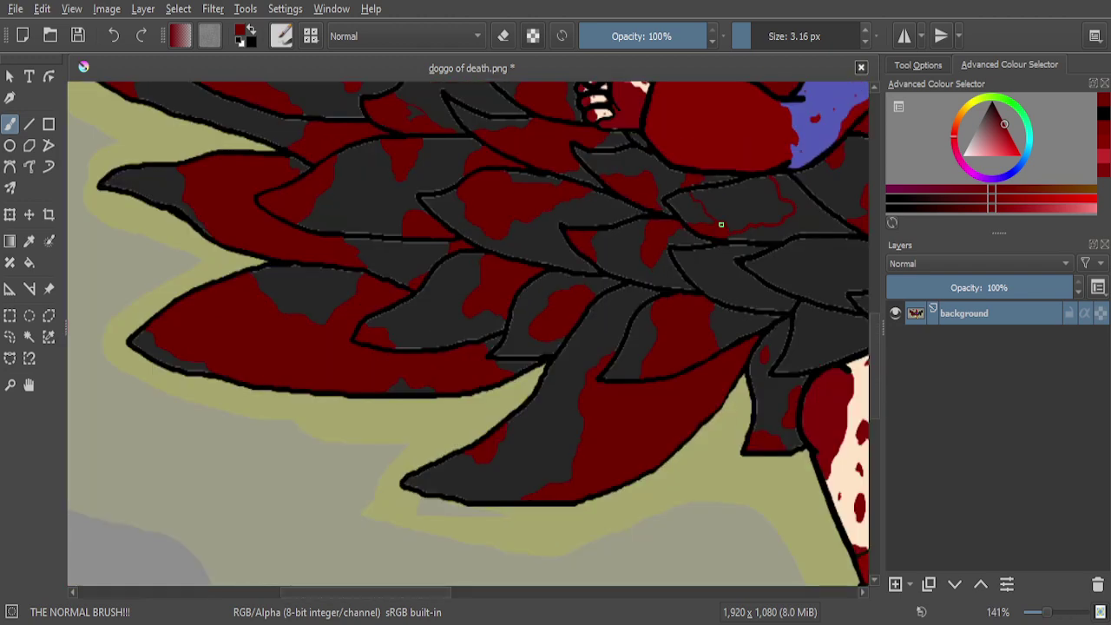
Extend the wavy outline's upper end in dark red along the underside of the feather's black top edge
scroll(770, 187, up, 10)
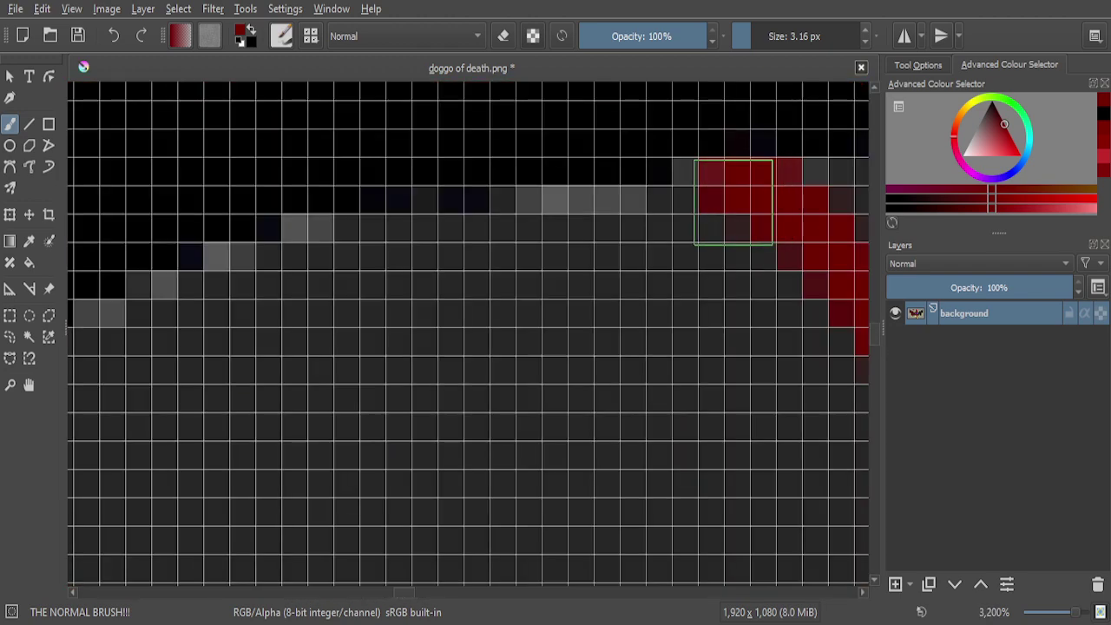
mouse_move(705, 202)
mouse_down()
mouse_move(335, 246)
mouse_move(226, 272)
mouse_move(108, 335)
mouse_move(78, 382)
mouse_up()
scroll(495, 261, down, 1)
scroll(495, 261, down, 3)
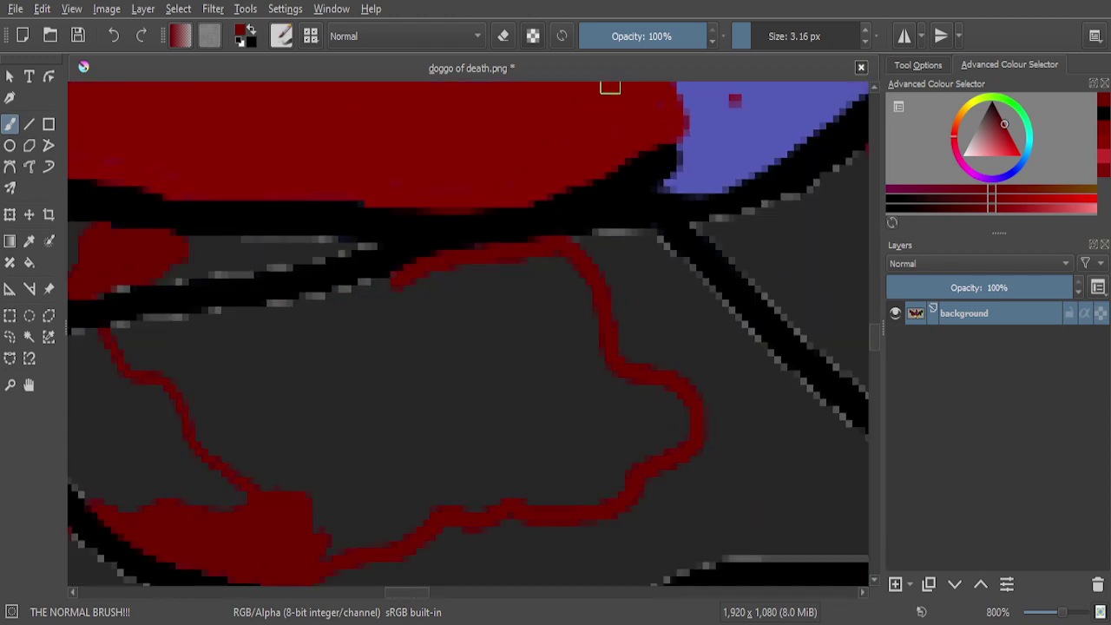
Join the upper end of the pointed patch's outline to the feather's top edge with a solid dark red blot
scroll(157, 324, up, 4)
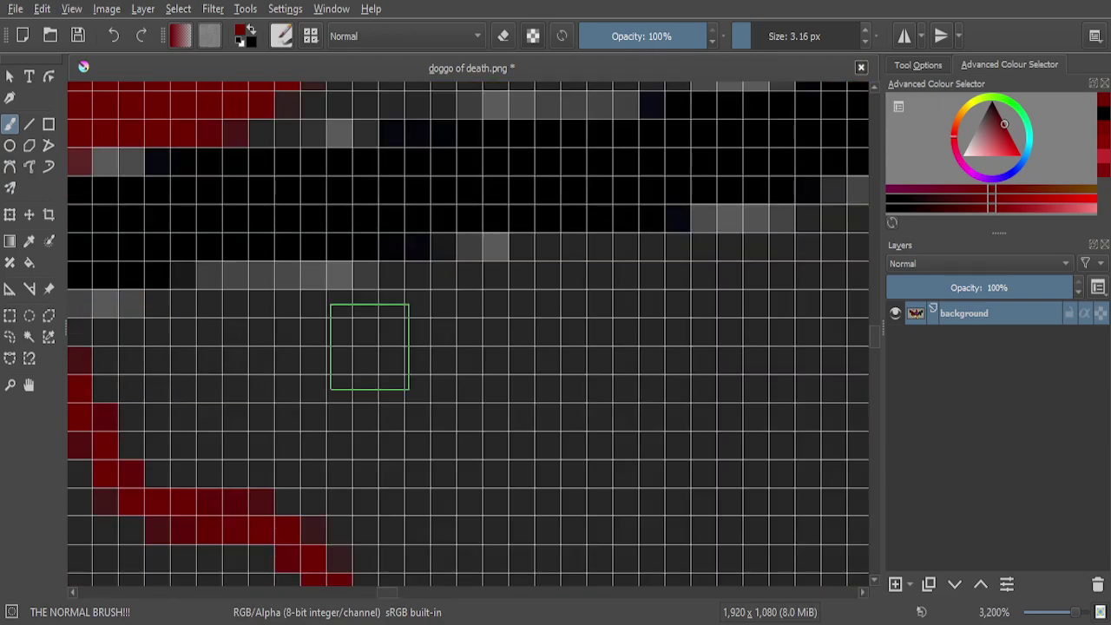
scroll(303, 352, down, 3)
scroll(405, 359, up, 5)
mouse_move(400, 372)
mouse_down()
mouse_move(466, 339)
mouse_move(638, 367)
mouse_move(685, 399)
mouse_move(430, 454)
mouse_move(644, 486)
mouse_move(662, 454)
mouse_up()
scroll(567, 356, down, 4)
scroll(568, 356, up, 4)
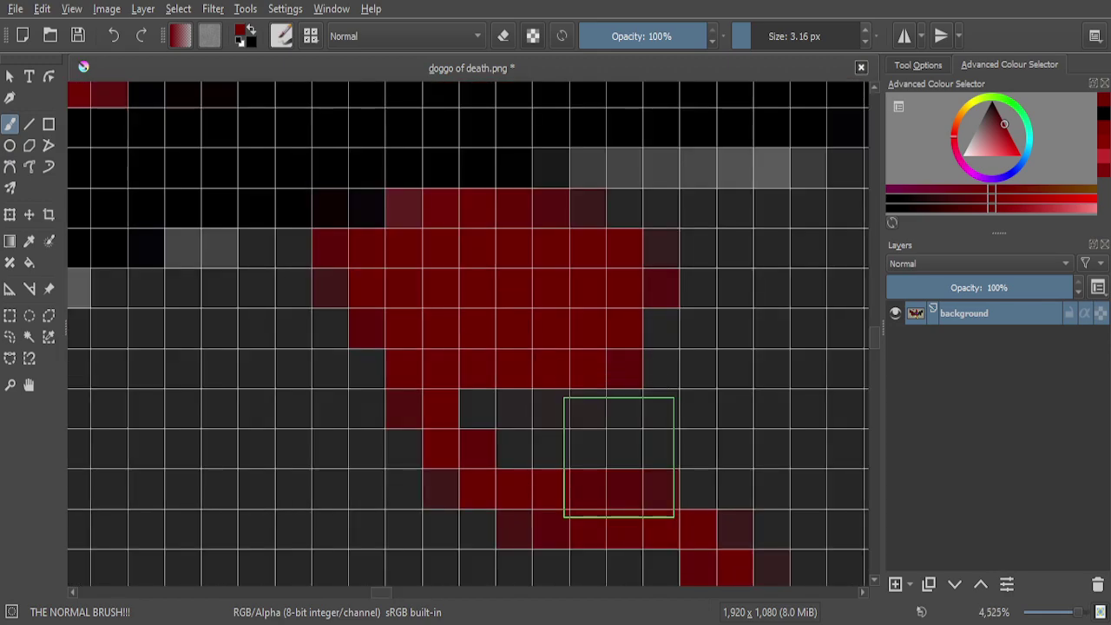
mouse_move(551, 400)
mouse_down()
mouse_move(723, 470)
mouse_move(632, 330)
mouse_move(560, 256)
mouse_move(773, 272)
mouse_up()
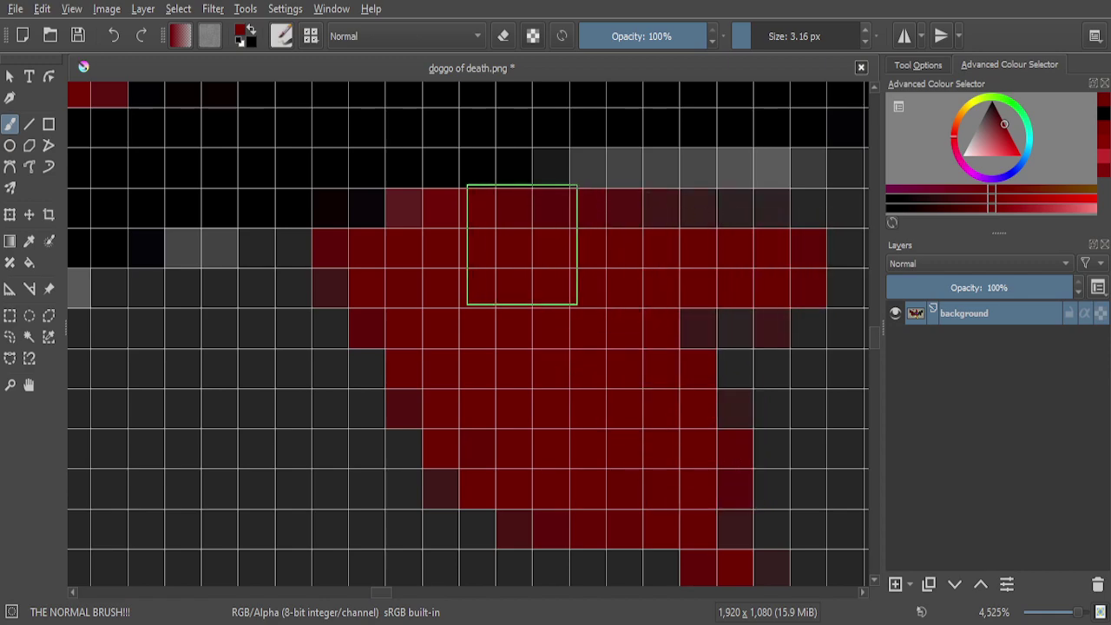
scroll(522, 244, down, 8)
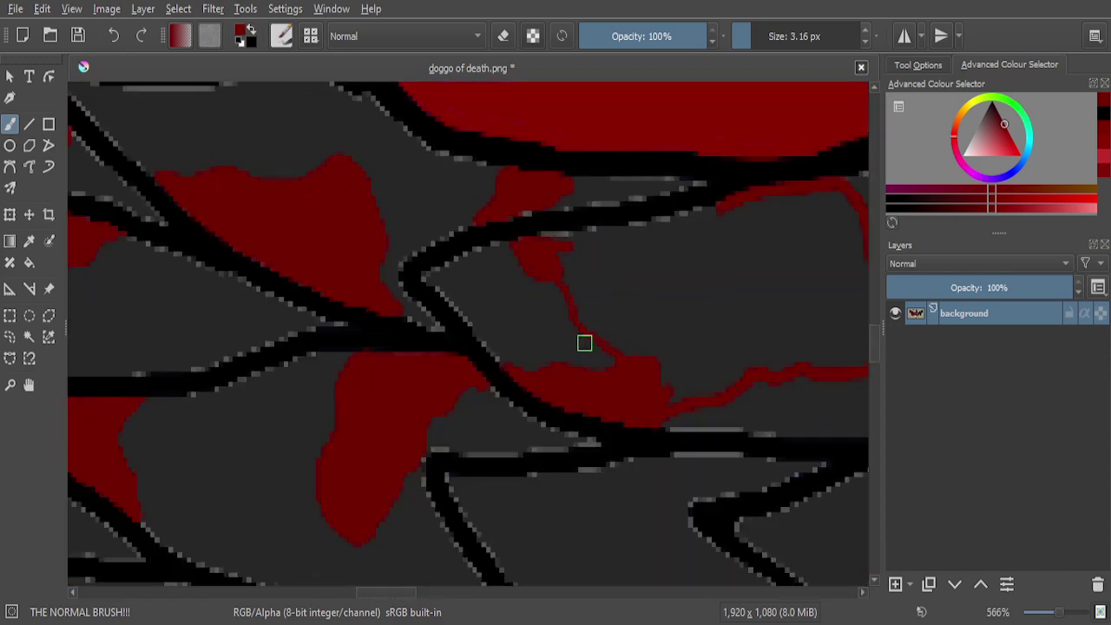
Start filling the large outlined patch with dark red above the joined lower blots using a 9.16 px brush
scroll(581, 342, down, 1)
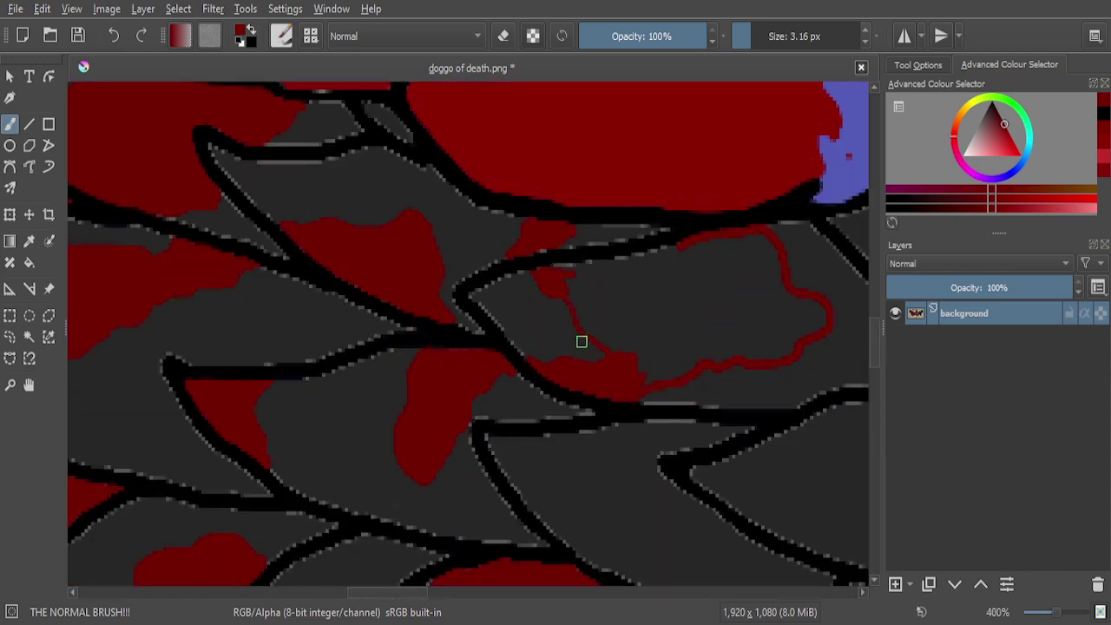
scroll(660, 345, up, 4)
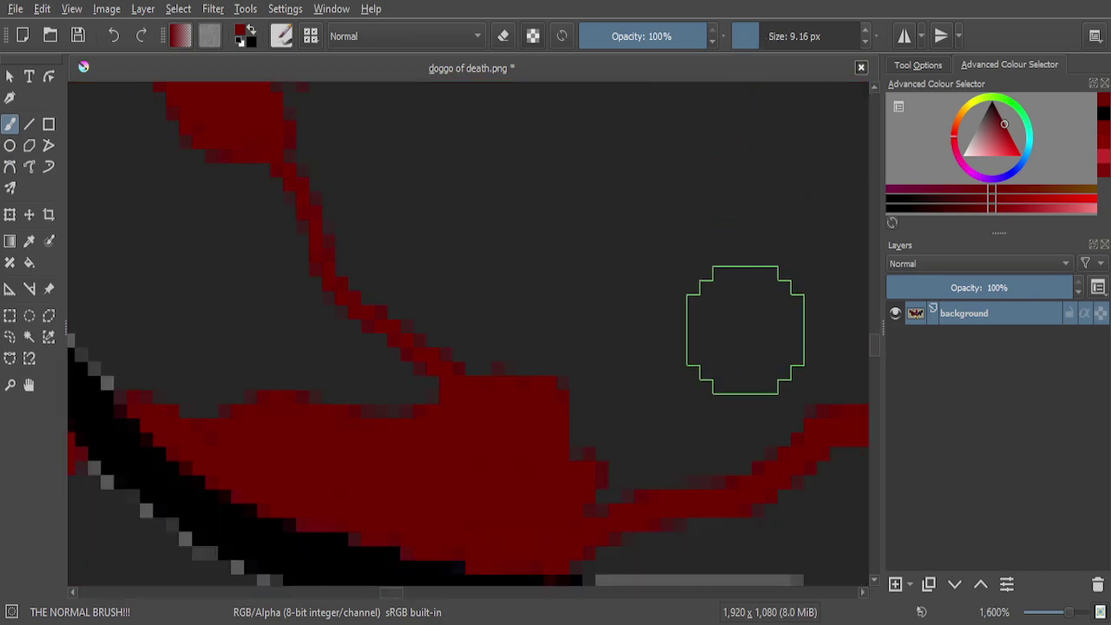
mouse_move(738, 356)
mouse_down()
mouse_move(591, 435)
mouse_move(501, 316)
mouse_move(403, 222)
mouse_move(535, 228)
mouse_up()
scroll(669, 322, down, 5)
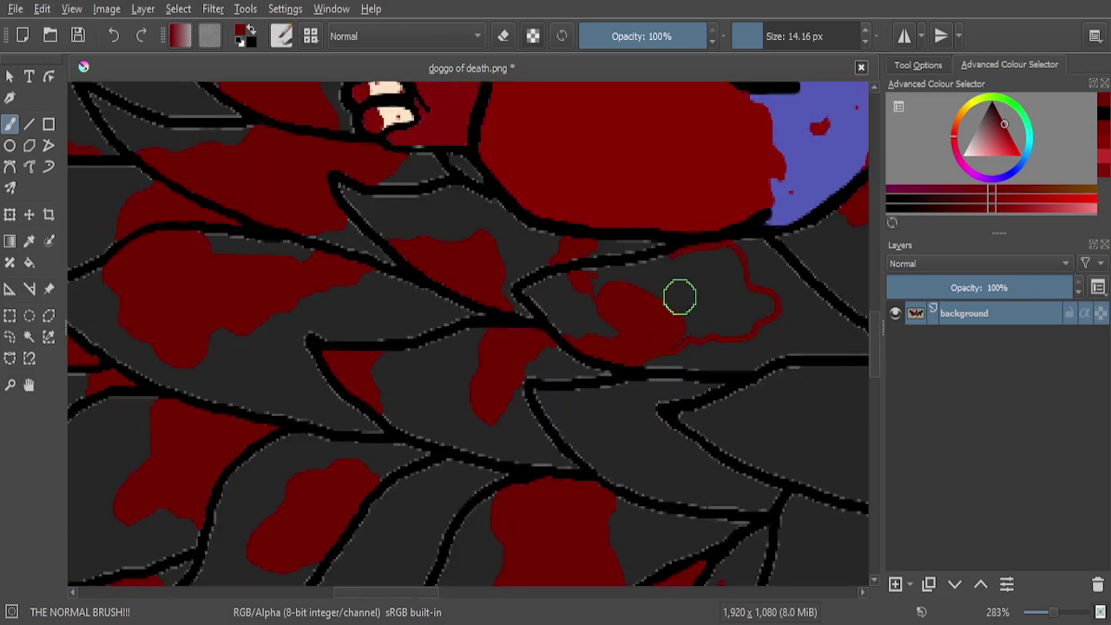
Fill the outlined patch with dark red along the feather's black top edge using a 14.16 px brush, undoing the first stroke
scroll(675, 308, up, 5)
mouse_move(624, 326)
mouse_down()
mouse_move(545, 326)
mouse_move(449, 357)
mouse_move(306, 366)
mouse_move(337, 390)
mouse_move(355, 431)
mouse_move(474, 477)
mouse_move(640, 395)
mouse_move(630, 402)
mouse_move(662, 277)
mouse_move(674, 310)
mouse_up()
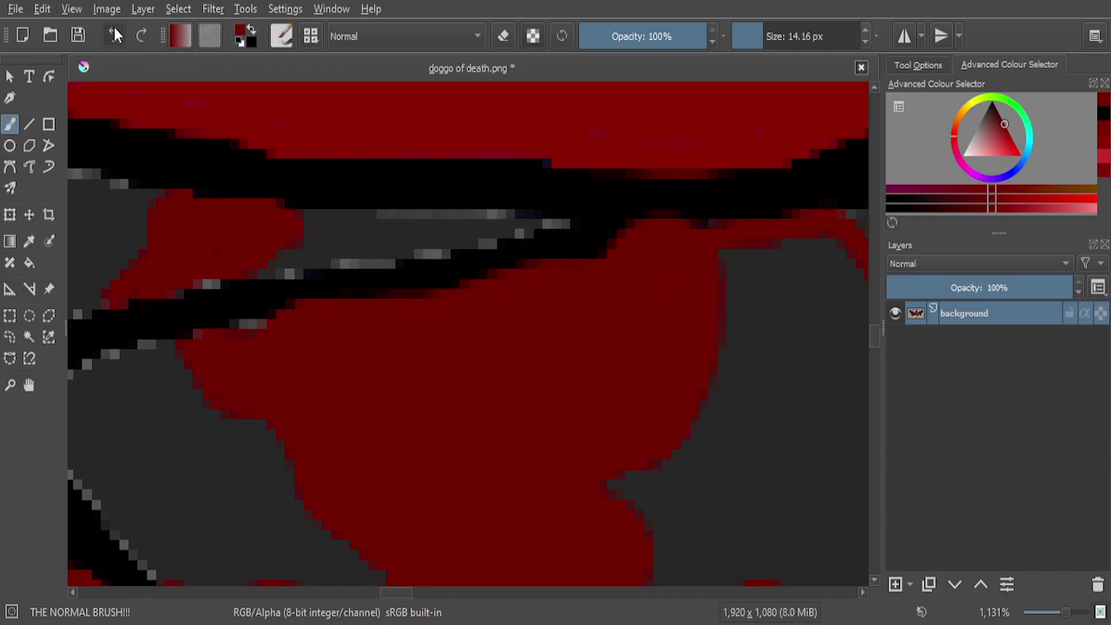
click(113, 33)
mouse_move(310, 386)
mouse_down()
mouse_move(362, 390)
mouse_move(541, 342)
mouse_up()
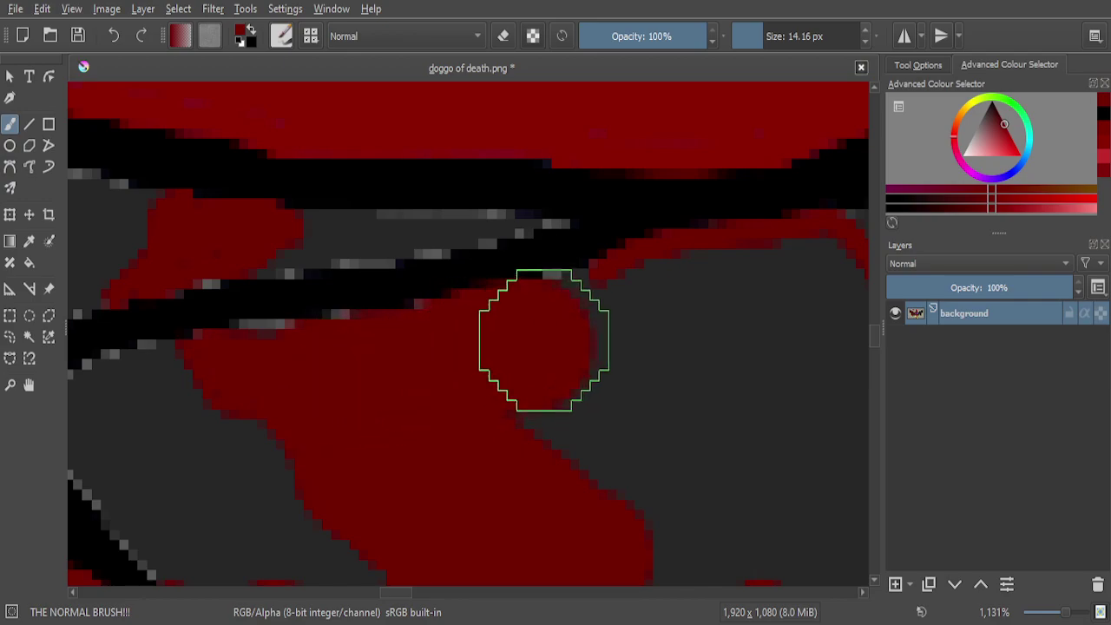
scroll(608, 337, down, 4)
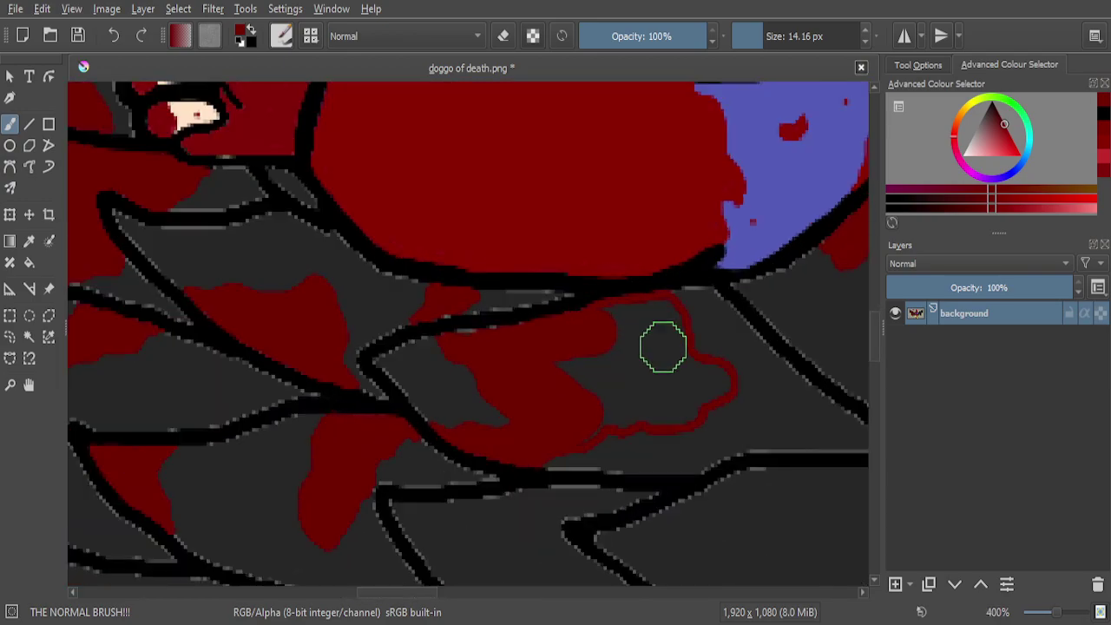
Continue the dark red fill through the patch's upper right section, up to the outline below the sleeve
scroll(664, 347, up, 4)
mouse_move(657, 261)
mouse_down()
mouse_move(502, 290)
mouse_move(453, 386)
mouse_move(414, 412)
mouse_move(378, 402)
mouse_move(485, 444)
mouse_move(577, 408)
mouse_move(661, 358)
mouse_move(682, 330)
mouse_move(682, 307)
mouse_move(550, 342)
mouse_up()
scroll(573, 340, down, 1)
key(ctrl+z)
scroll(575, 340, down, 2)
Fill the remaining rounded right lobe with dark red and cover the grey specks left along the patch's lower outline
scroll(607, 335, up, 4)
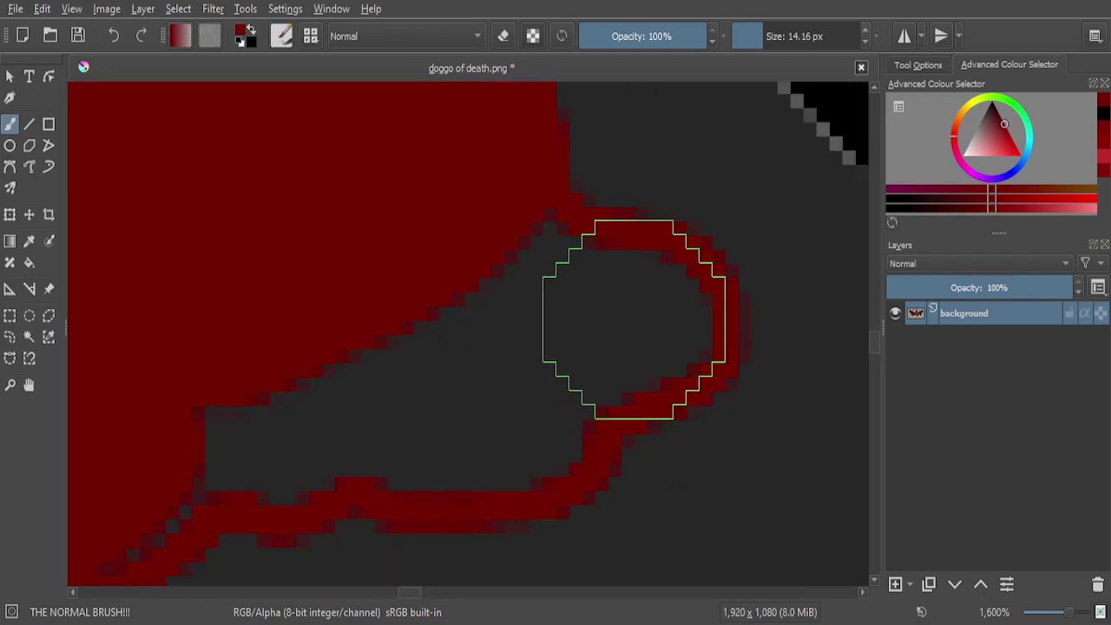
mouse_move(634, 319)
mouse_down()
mouse_move(507, 279)
mouse_move(527, 326)
mouse_move(532, 396)
mouse_move(519, 409)
mouse_move(376, 412)
mouse_move(332, 364)
mouse_move(296, 424)
mouse_move(237, 413)
mouse_move(213, 395)
mouse_up()
scroll(212, 396, down, 3)
scroll(268, 373, up, 6)
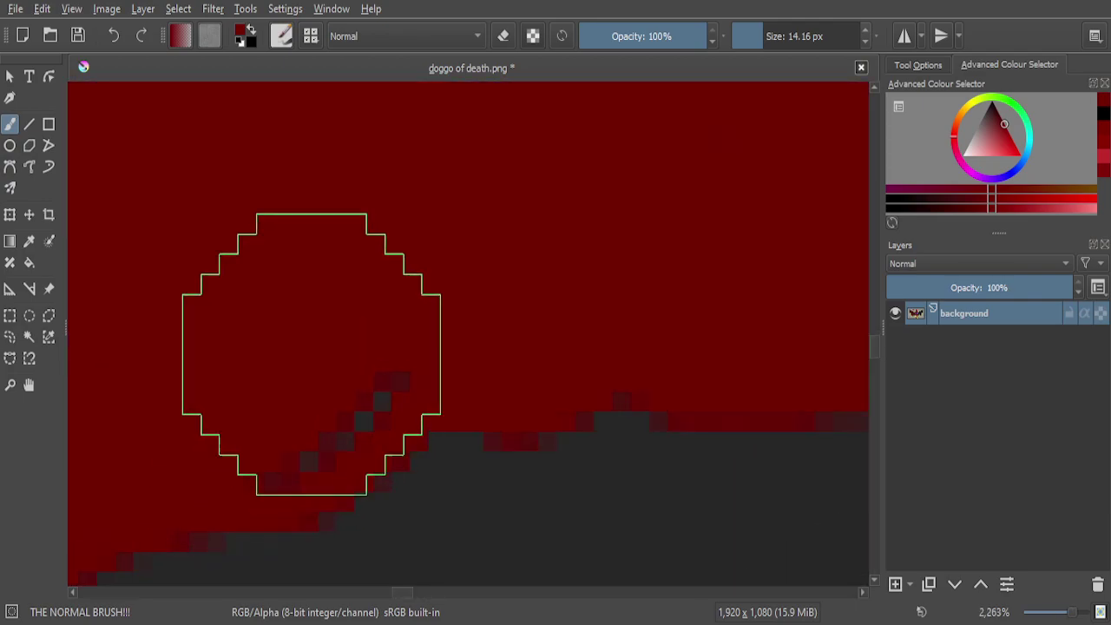
scroll(488, 369, down, 1)
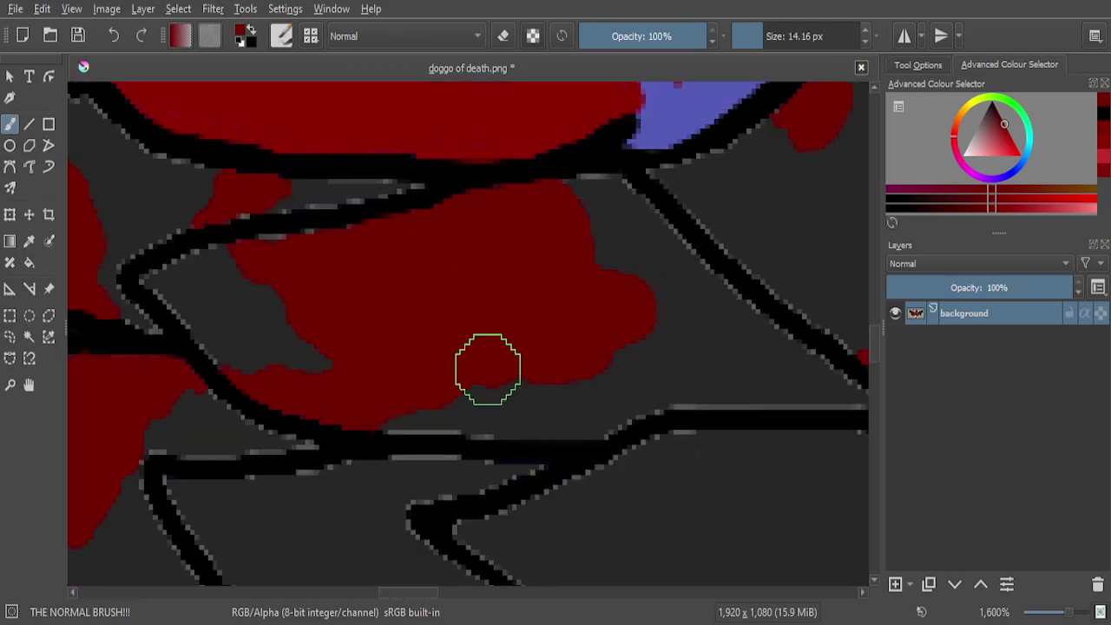
scroll(491, 377, down, 3)
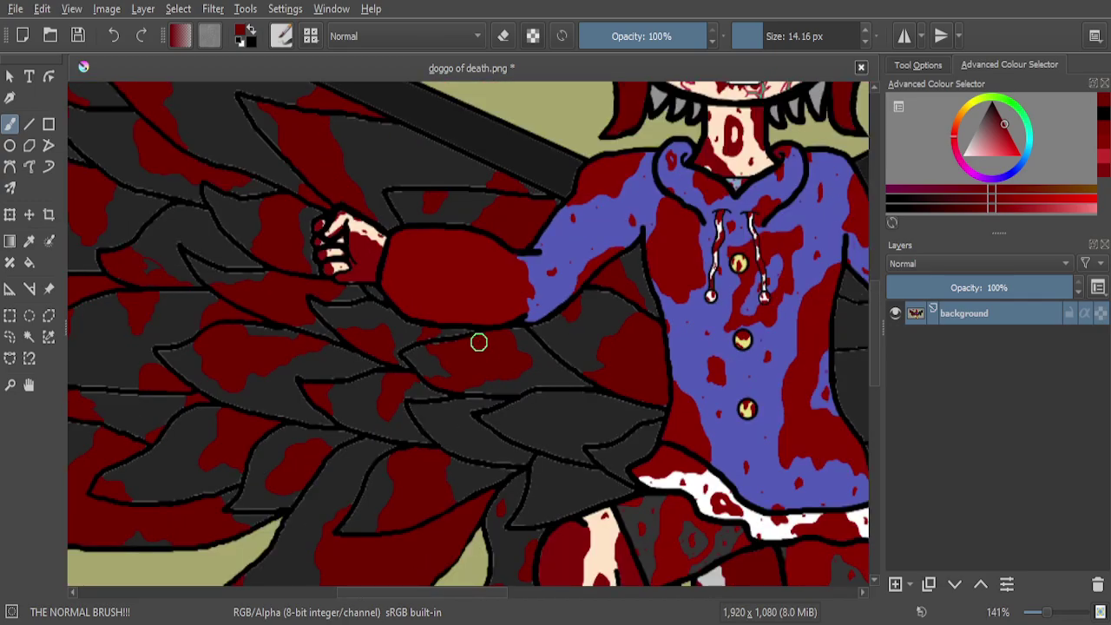
Paint over the light grey pixels between the patch and the feather's black top edge with a 2.16 px dark red brush
scroll(479, 342, up, 5)
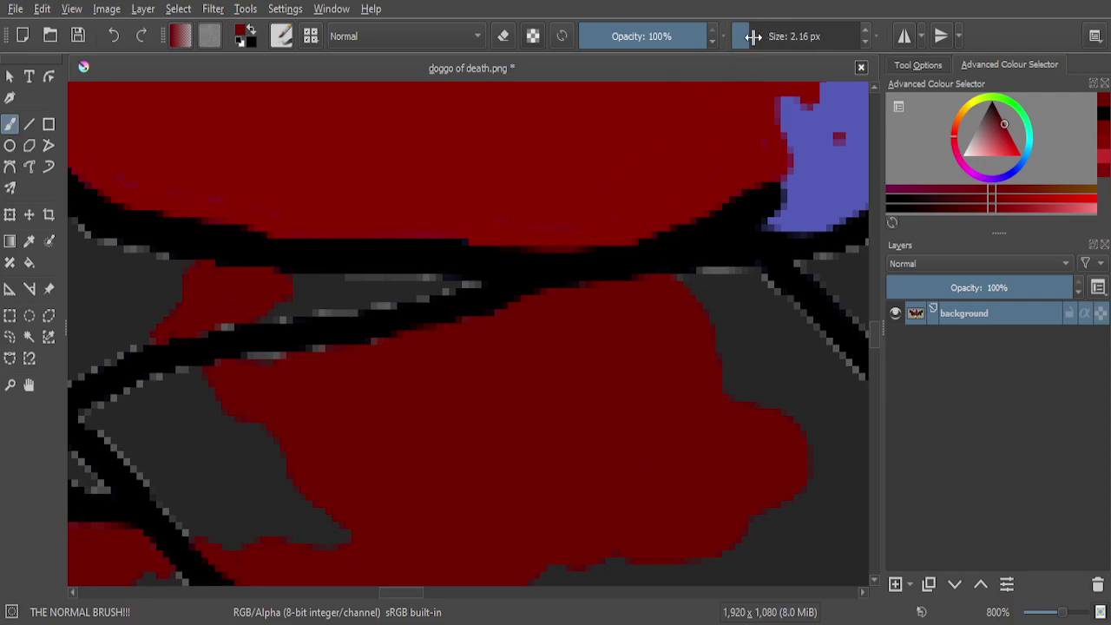
scroll(362, 394, up, 5)
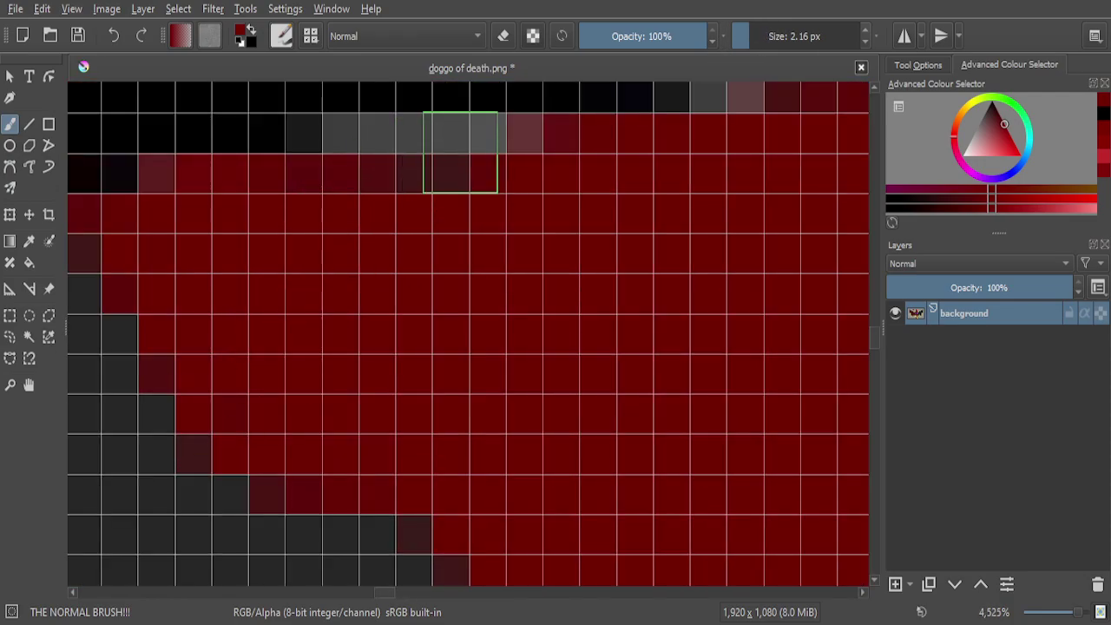
mouse_move(519, 152)
mouse_down()
mouse_move(348, 153)
mouse_move(664, 146)
mouse_up()
drag(727, 121, 793, 139)
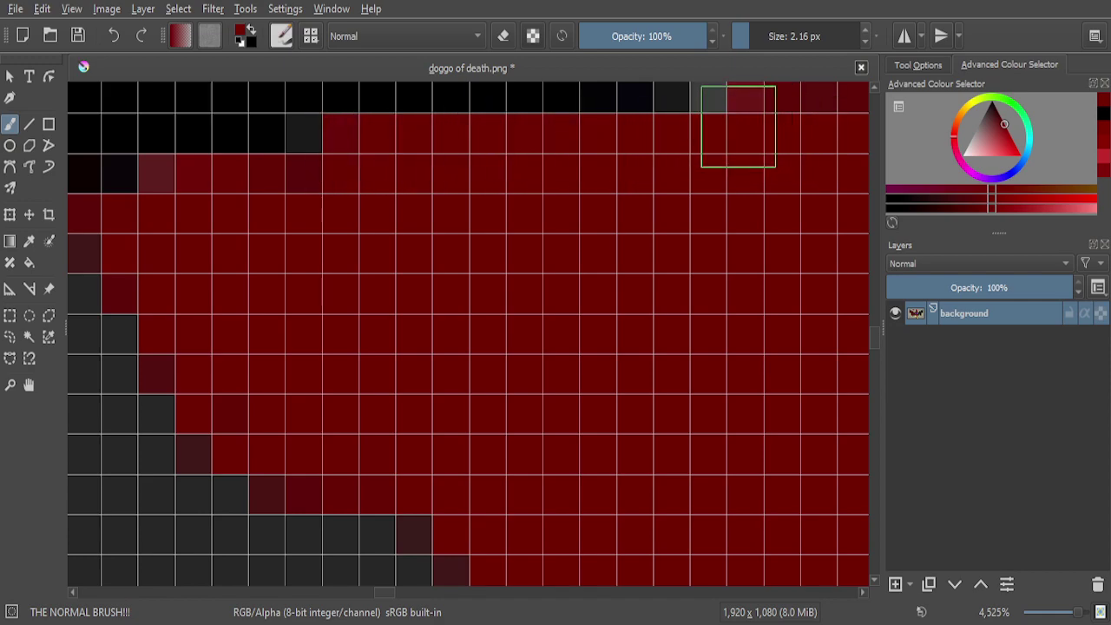
scroll(672, 263, down, 10)
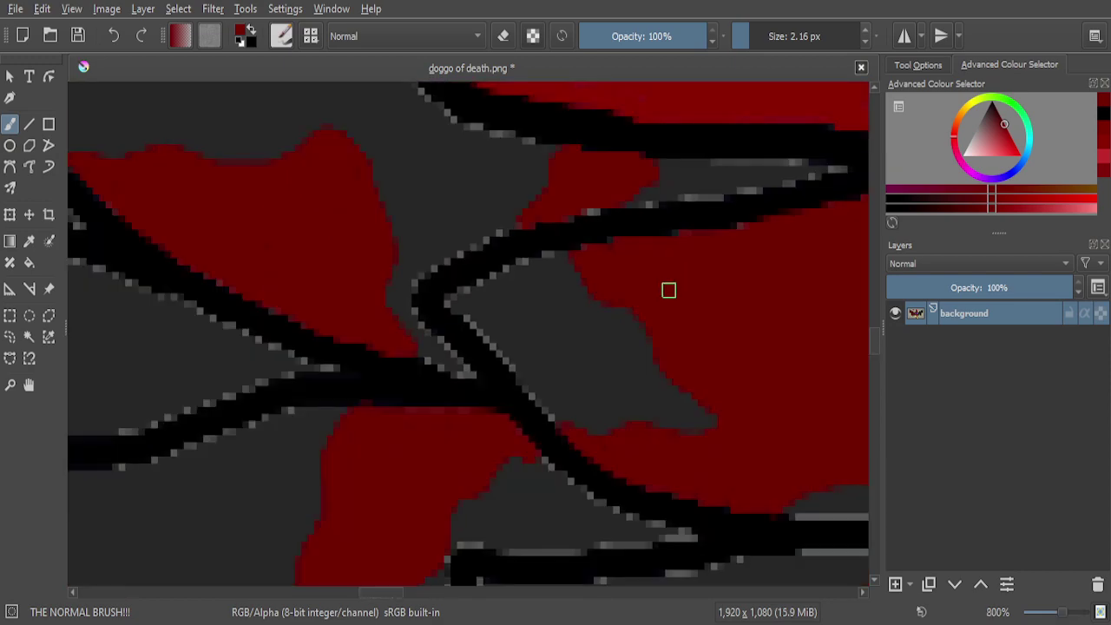
Extend the patch's upper left corner a few pixels in dark red along the underside of the black top edge
scroll(669, 295, up, 10)
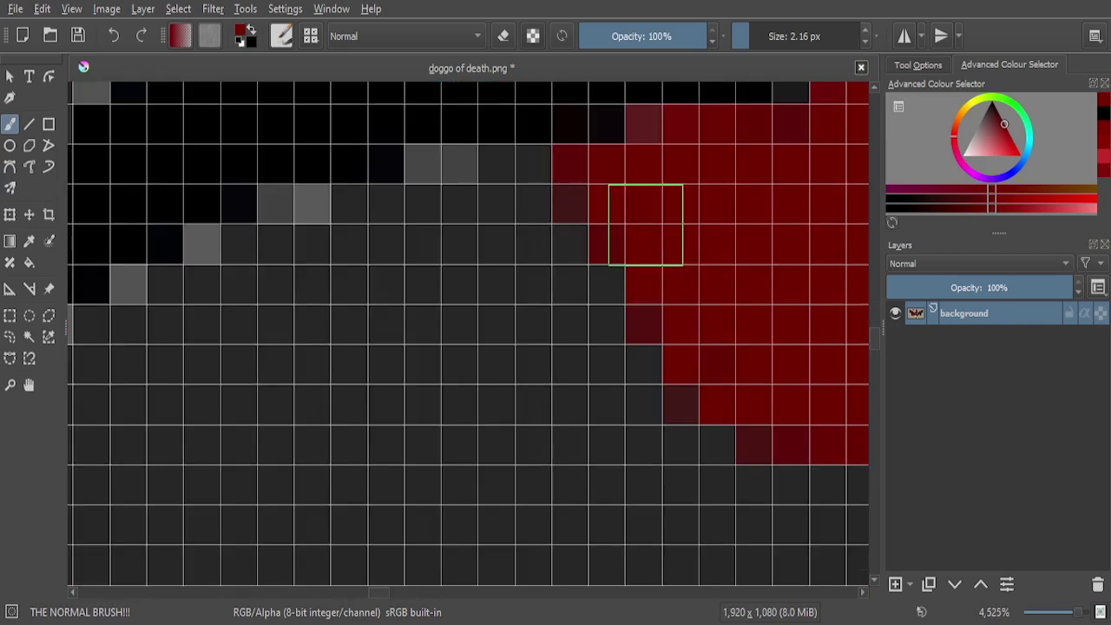
mouse_move(600, 218)
mouse_down()
mouse_move(515, 171)
mouse_move(639, 189)
mouse_up()
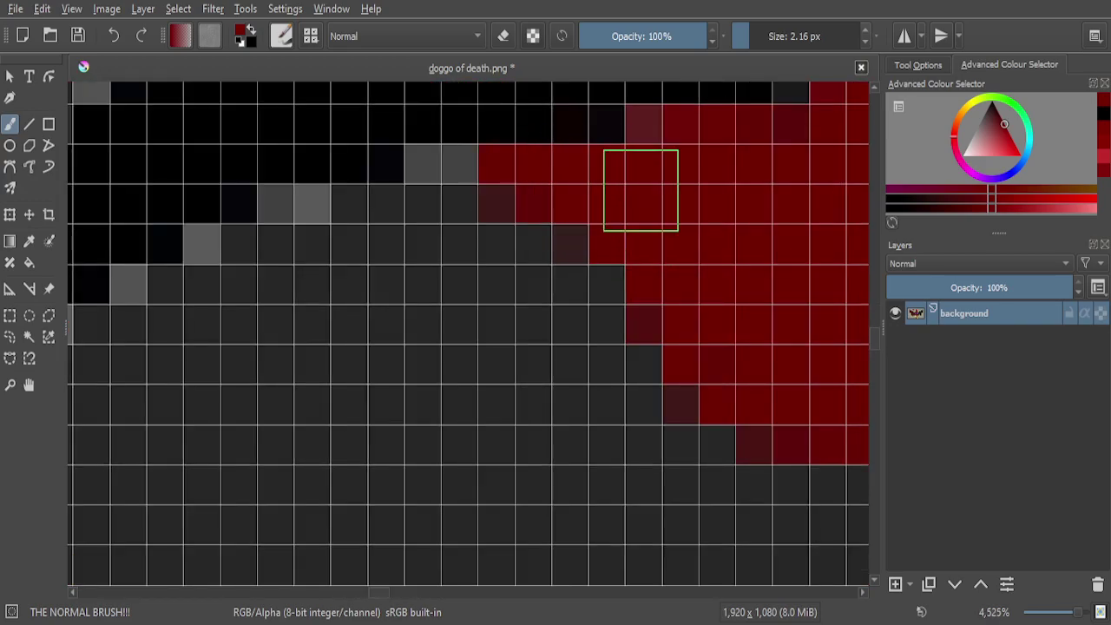
scroll(653, 194, down, 14)
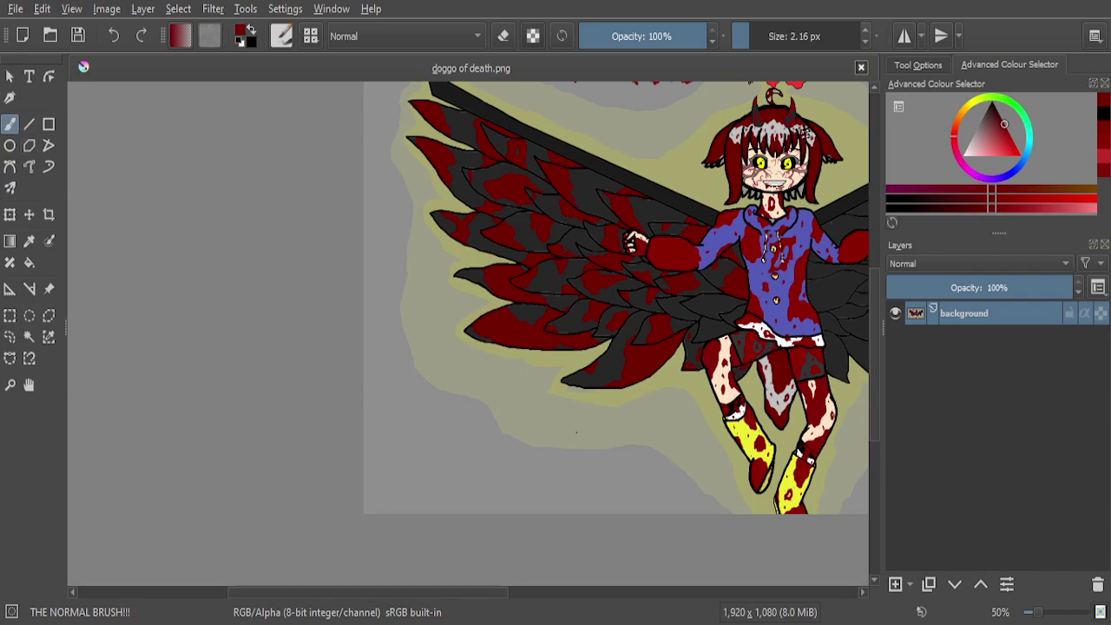
Examine the wing on the left side of the drawing for feathers that still lack blood patches
scroll(658, 325, down, 2)
scroll(658, 325, up, 5)
scroll(658, 325, down, 2)
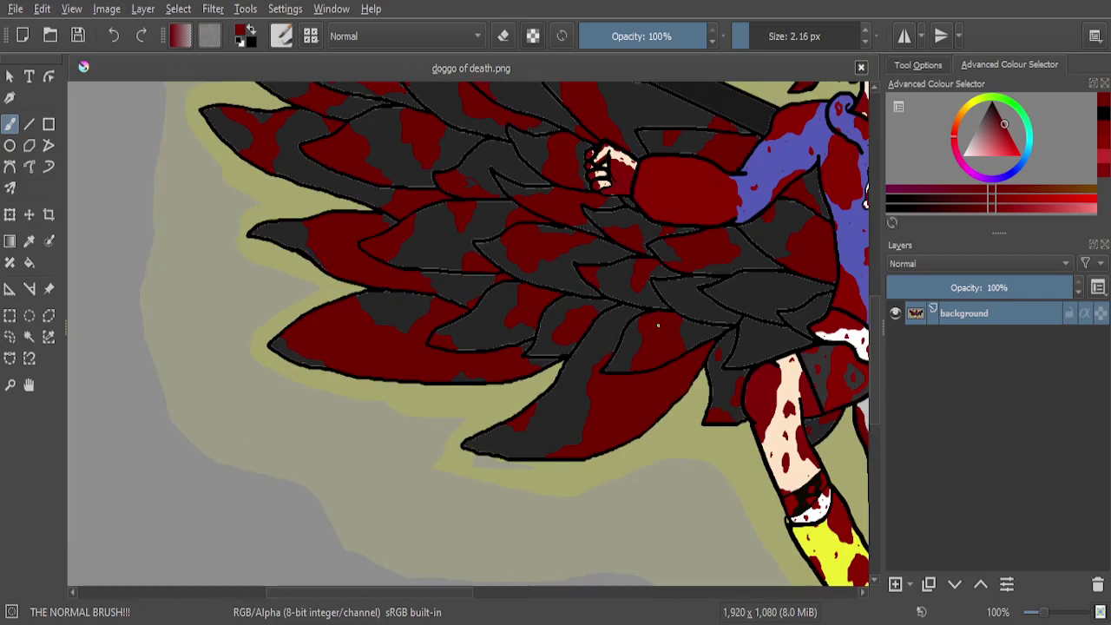
scroll(726, 243, down, 1)
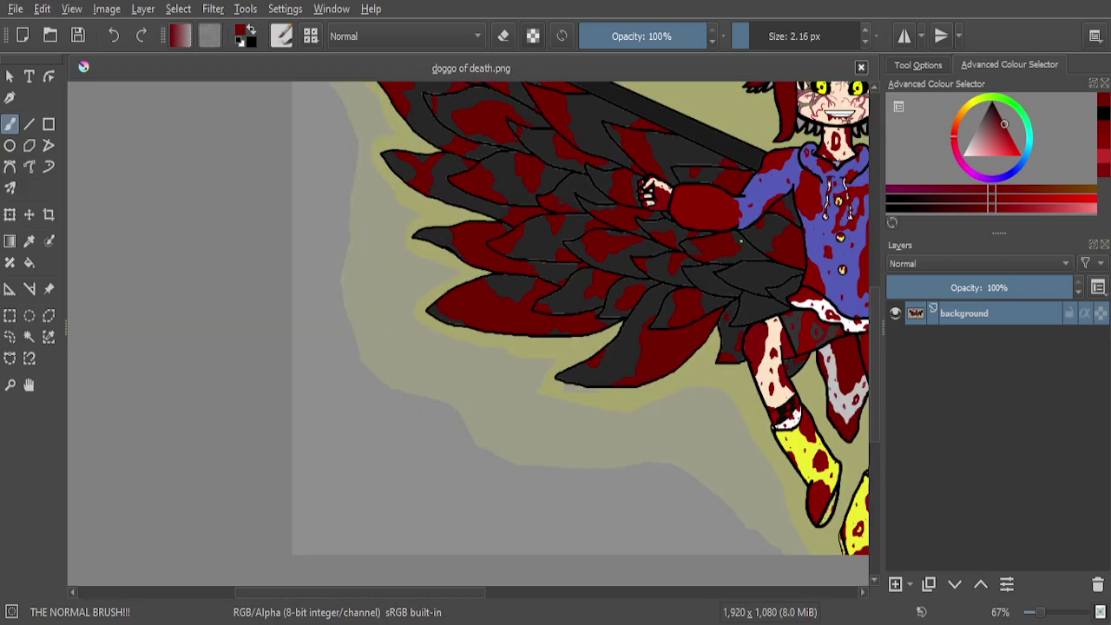
scroll(617, 182, down, 2)
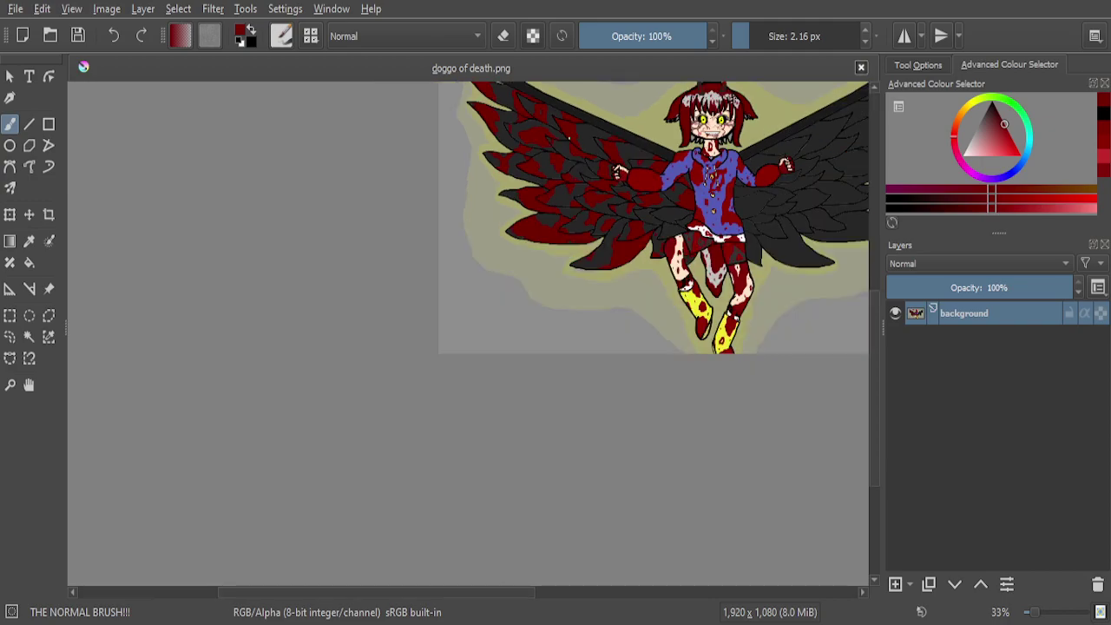
scroll(667, 182, up, 5)
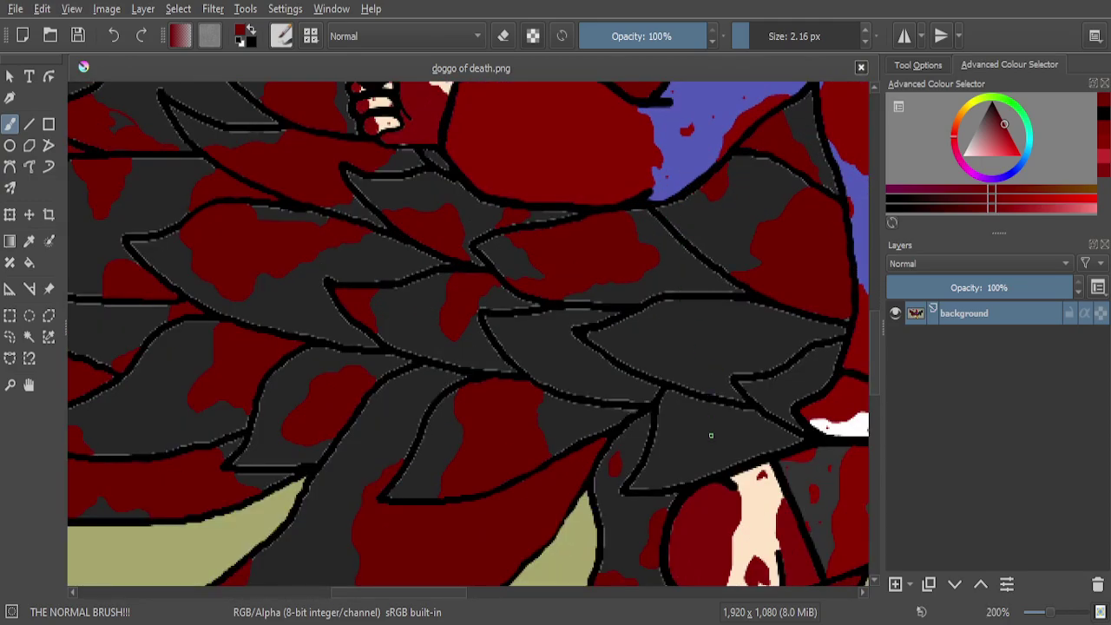
scroll(711, 453, up, 4)
scroll(694, 454, down, 3)
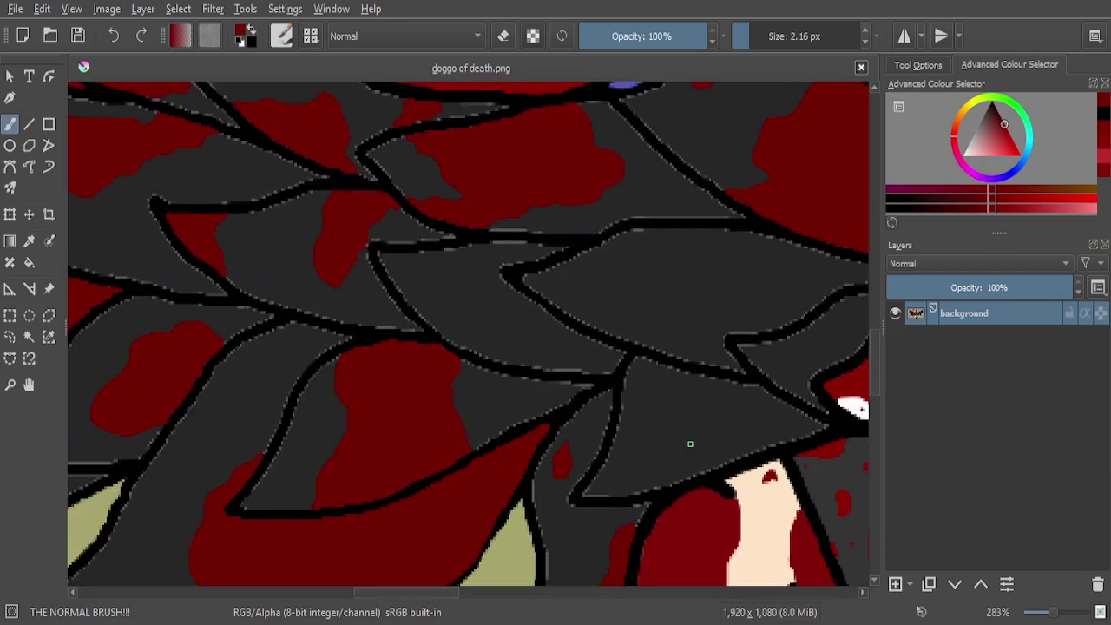
scroll(679, 492, up, 1)
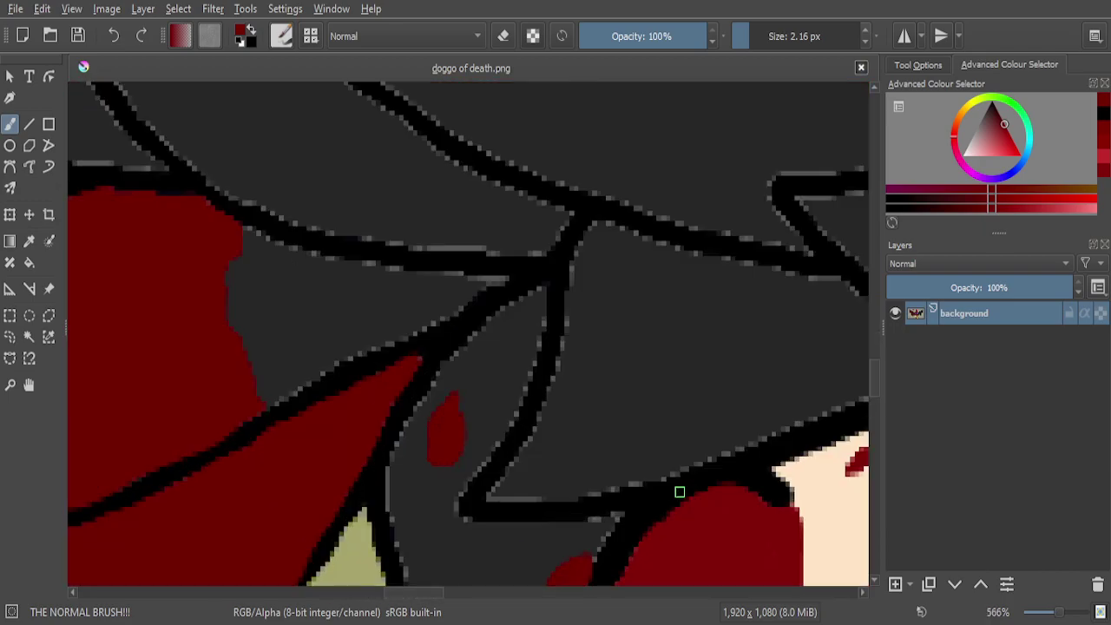
scroll(679, 492, down, 3)
scroll(686, 336, up, 1)
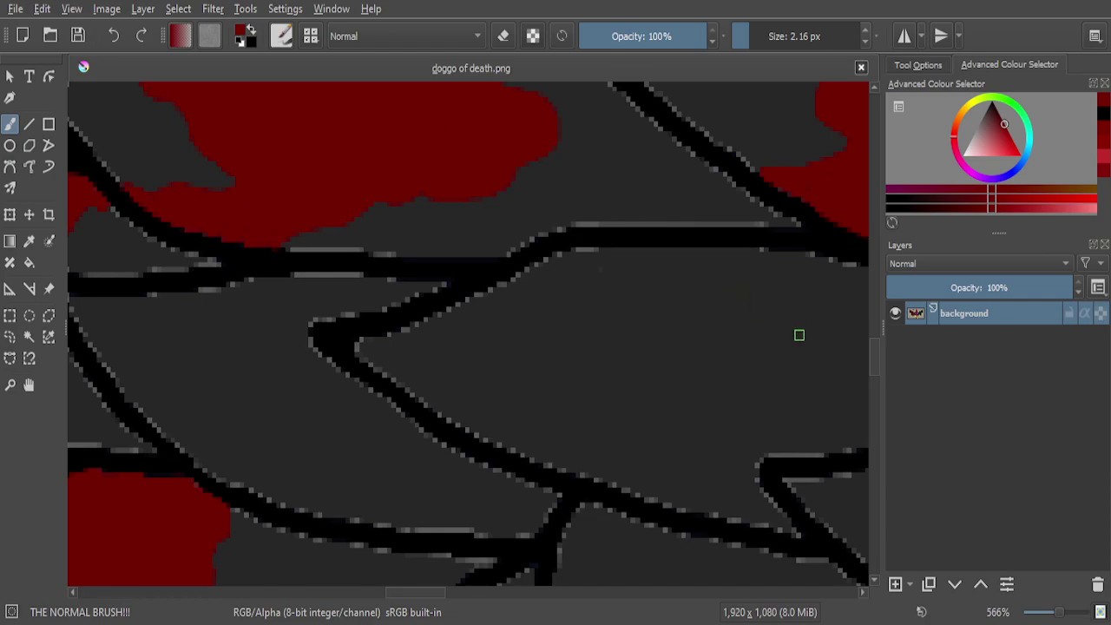
scroll(799, 335, down, 5)
Outline a bean-shaped dark red patch in the large plain feather beside the hoodie and fill its left lobe with a 7.16 px brush
scroll(779, 339, up, 5)
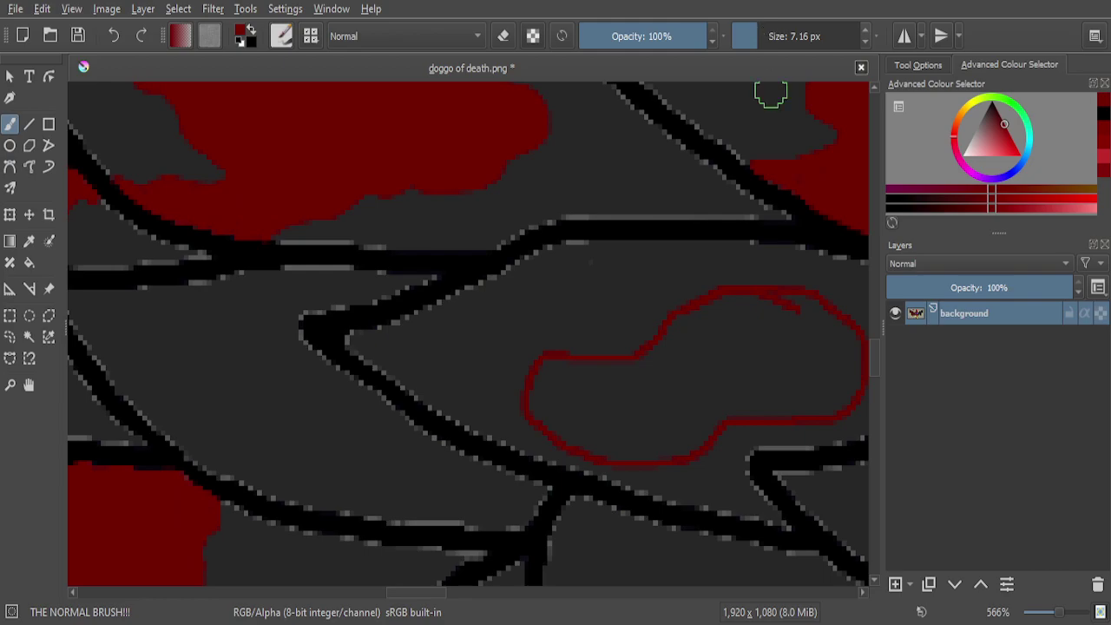
scroll(693, 427, up, 10)
mouse_move(657, 434)
mouse_down()
mouse_move(294, 453)
mouse_move(322, 399)
mouse_up()
scroll(248, 335, down, 5)
scroll(298, 285, up, 3)
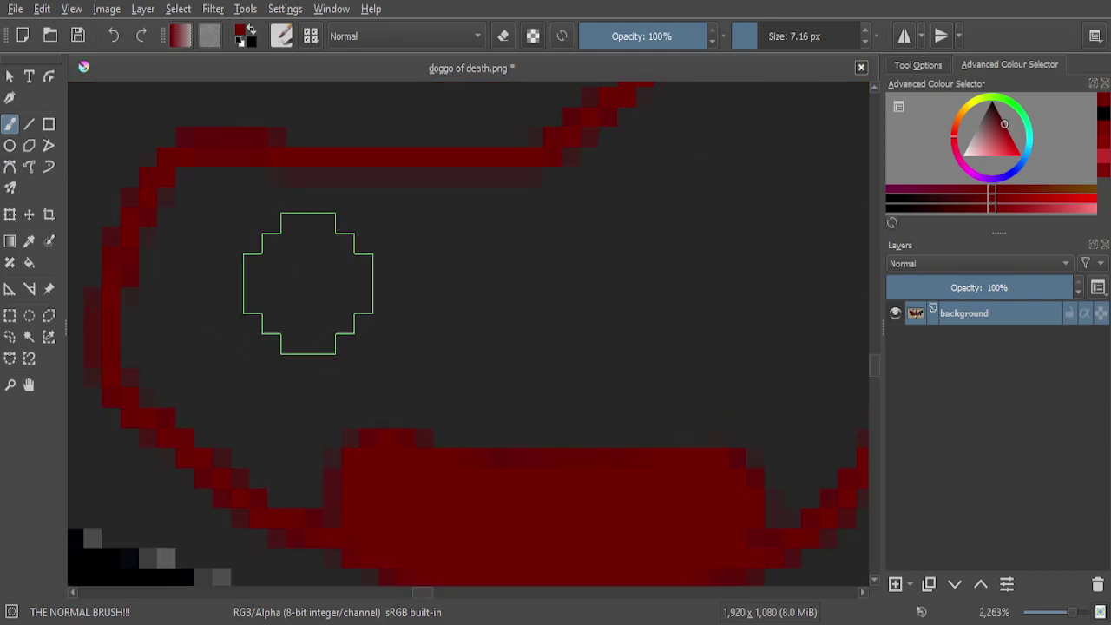
mouse_move(375, 206)
mouse_down()
mouse_move(217, 216)
mouse_move(182, 239)
mouse_move(166, 338)
mouse_move(199, 398)
mouse_move(279, 458)
mouse_move(368, 484)
mouse_move(333, 419)
mouse_move(263, 359)
mouse_move(241, 284)
mouse_move(380, 282)
mouse_move(472, 305)
mouse_move(491, 400)
mouse_up()
mouse_move(344, 331)
mouse_down()
mouse_move(405, 295)
mouse_move(376, 239)
mouse_move(384, 227)
mouse_move(655, 197)
mouse_move(714, 241)
mouse_move(768, 334)
mouse_move(776, 454)
mouse_move(755, 490)
mouse_move(719, 504)
mouse_move(675, 386)
mouse_move(671, 330)
mouse_move(588, 296)
mouse_move(500, 329)
mouse_move(427, 381)
mouse_move(529, 435)
mouse_move(627, 403)
mouse_move(677, 496)
mouse_up()
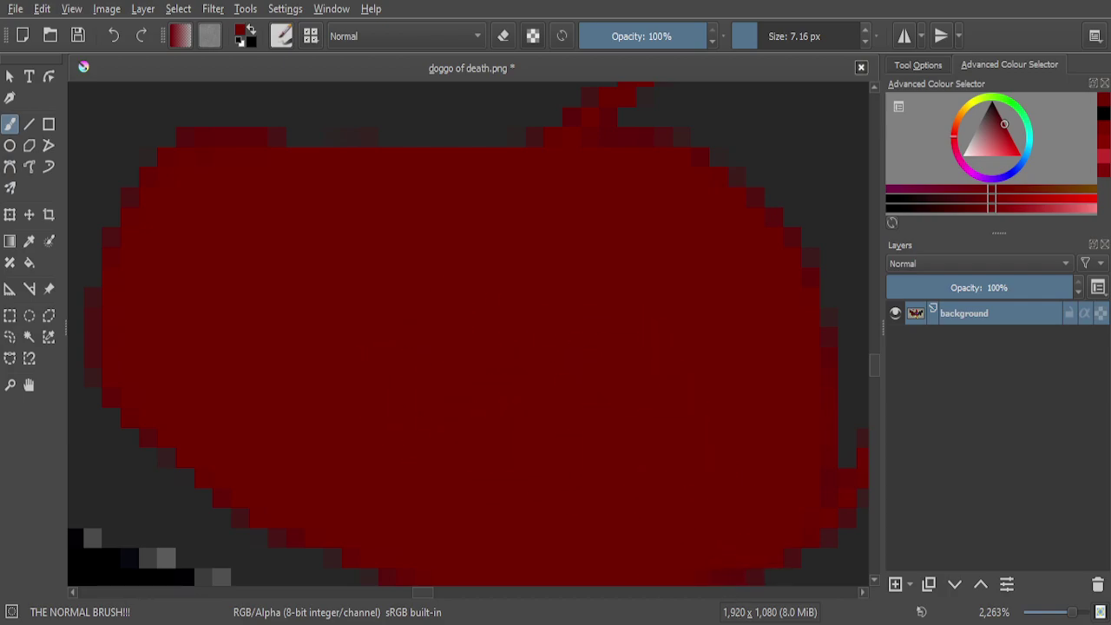
Fill the bean-shaped patch's middle section with dark red, from the left lobe up towards its upper outline
scroll(568, 417, down, 4)
scroll(677, 426, up, 4)
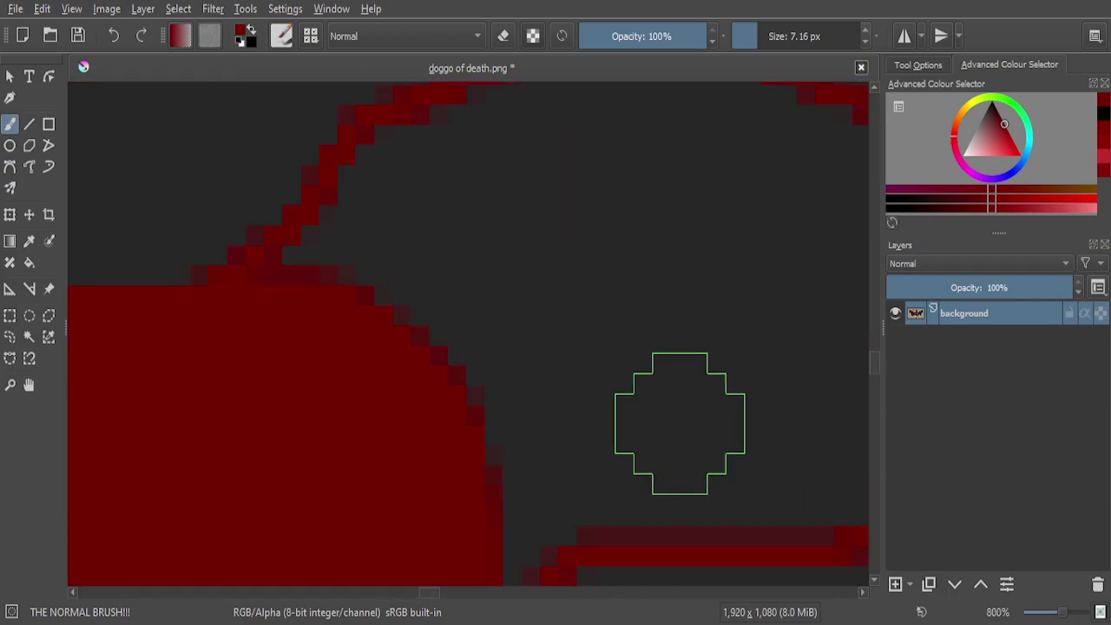
mouse_move(683, 477)
mouse_down()
mouse_move(625, 486)
mouse_move(524, 533)
mouse_move(468, 545)
mouse_move(606, 358)
mouse_move(583, 339)
mouse_move(487, 385)
mouse_move(559, 237)
mouse_move(411, 332)
mouse_move(477, 247)
mouse_move(330, 276)
mouse_move(243, 326)
mouse_move(274, 357)
mouse_up()
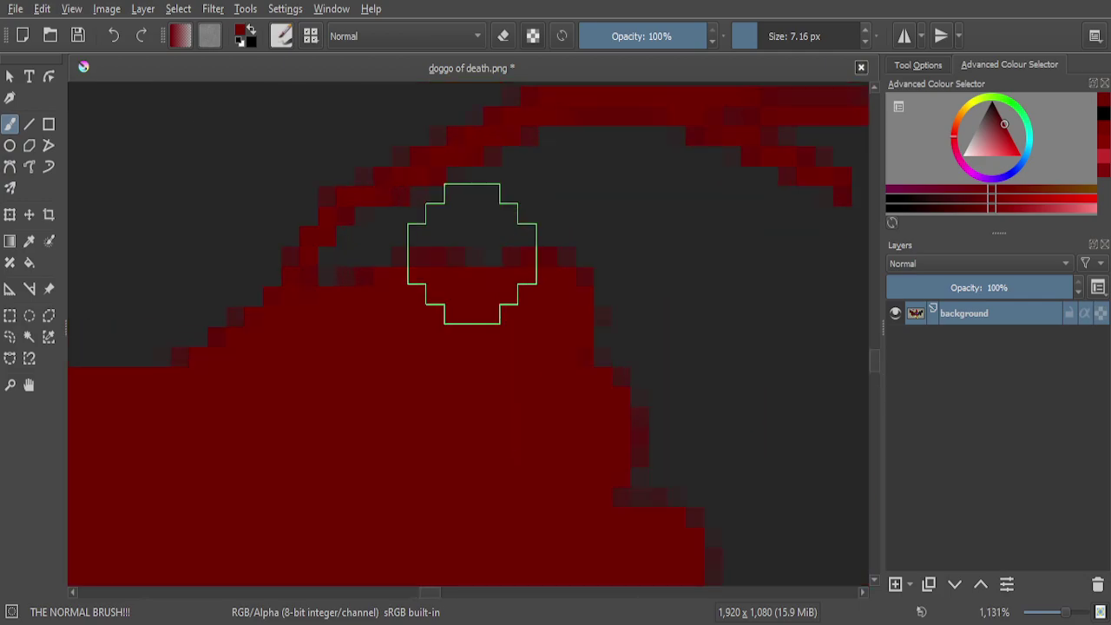
mouse_move(454, 249)
mouse_down()
mouse_move(527, 177)
mouse_move(343, 276)
mouse_move(340, 319)
mouse_move(536, 174)
mouse_move(712, 168)
mouse_move(533, 286)
mouse_up()
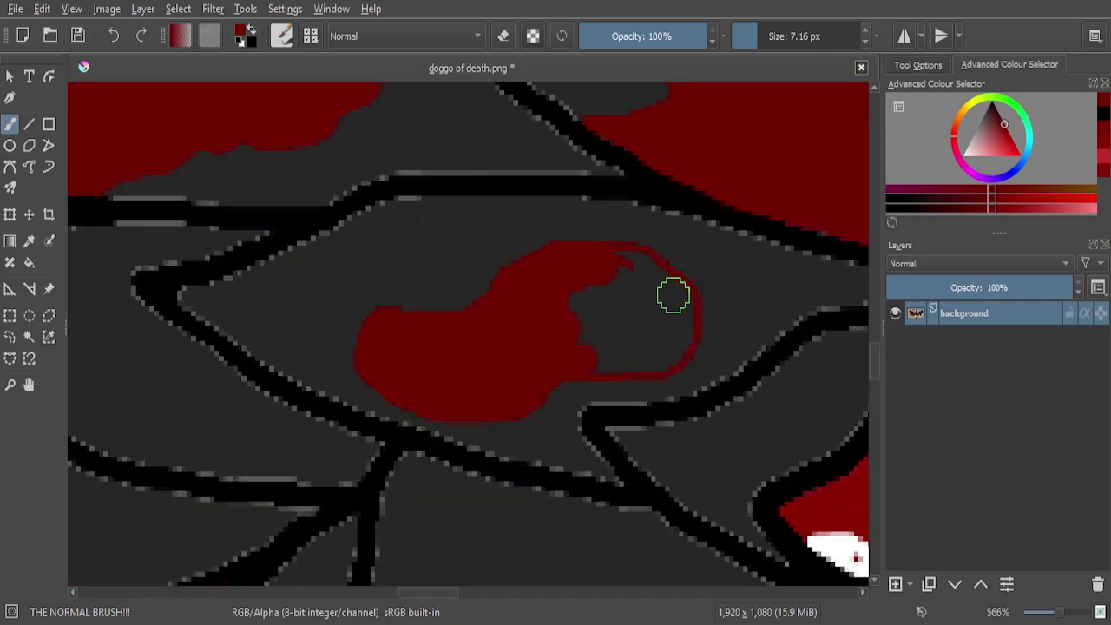
Fill the upper part of the bean-shaped patch's right lobe with dark red, covering the stray line inside the outline
scroll(674, 295, up, 5)
mouse_move(651, 229)
mouse_down()
mouse_move(487, 242)
mouse_move(718, 310)
mouse_move(785, 363)
mouse_move(640, 374)
mouse_move(248, 473)
mouse_up()
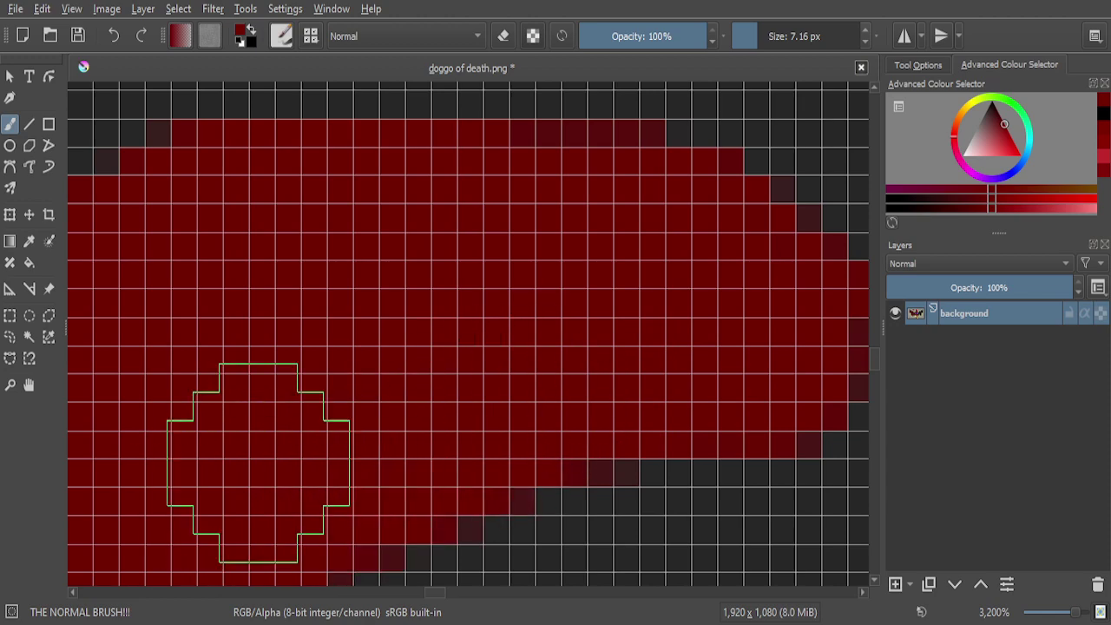
scroll(496, 310, down, 2)
scroll(714, 376, up, 1)
scroll(574, 353, up, 1)
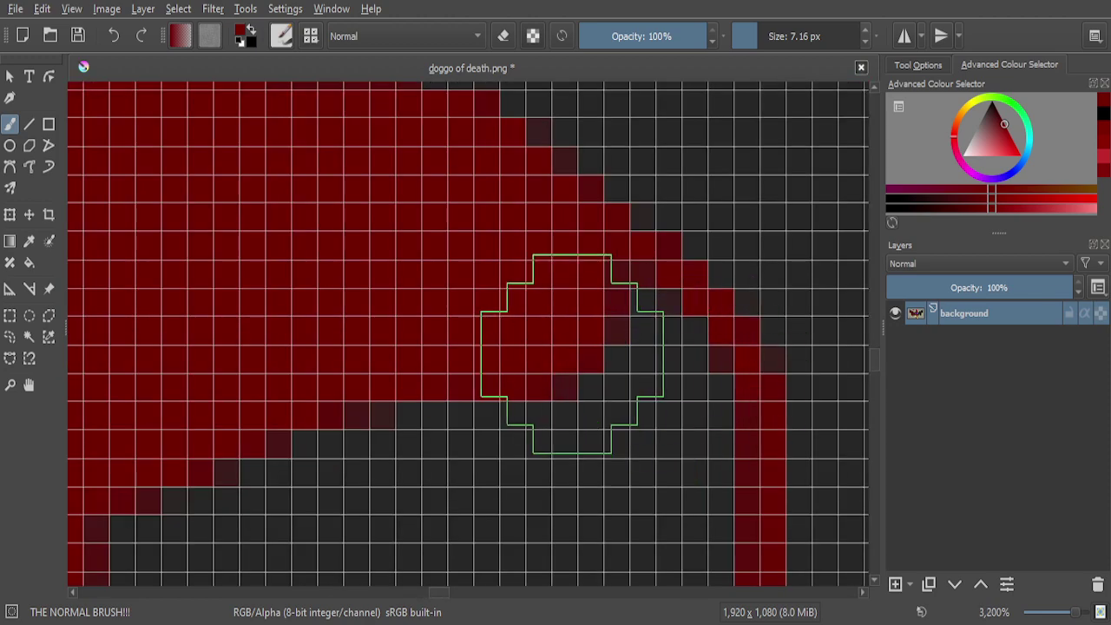
Fill the rest of the right lobe with dark red out to its rounded end and lower outline
mouse_move(581, 300)
mouse_down()
mouse_move(660, 362)
mouse_move(650, 489)
mouse_up()
scroll(598, 256, down, 2)
scroll(616, 384, down, 1)
scroll(625, 385, up, 2)
mouse_move(623, 252)
mouse_down()
mouse_move(610, 324)
mouse_move(531, 416)
mouse_move(432, 433)
mouse_move(114, 432)
mouse_move(187, 287)
mouse_move(358, 236)
mouse_move(458, 296)
mouse_move(483, 285)
mouse_up()
scroll(458, 229, down, 2)
scroll(450, 221, up, 1)
mouse_move(451, 222)
mouse_down()
mouse_move(481, 284)
mouse_move(518, 312)
mouse_move(548, 194)
mouse_move(605, 332)
mouse_move(551, 348)
mouse_move(502, 282)
mouse_move(401, 283)
mouse_move(268, 344)
mouse_move(189, 406)
mouse_move(184, 365)
mouse_move(197, 348)
mouse_move(456, 419)
mouse_move(531, 407)
mouse_up()
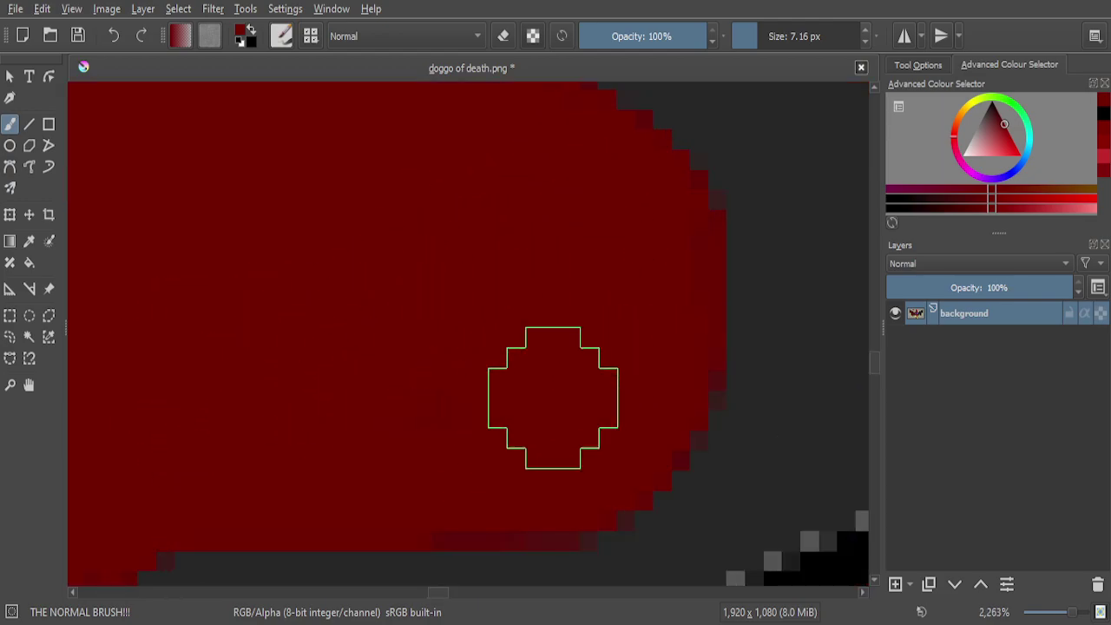
Make the bean-shaped patch's lower edge irregular by adding small dark red bulges with the 7.16 px brush
scroll(639, 367, down, 4)
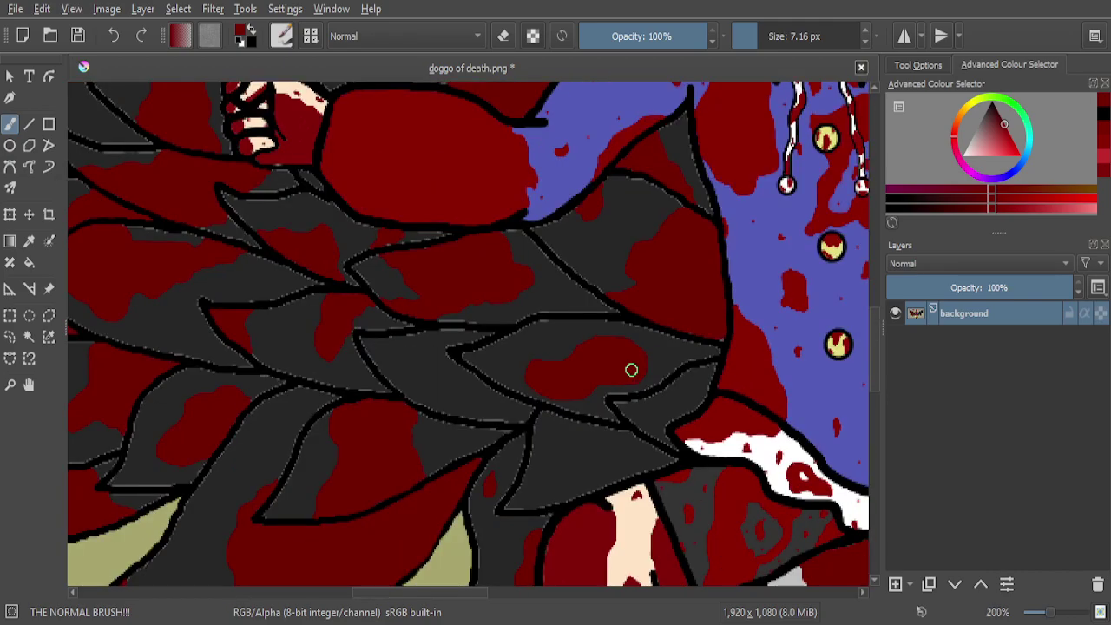
scroll(603, 375, up, 4)
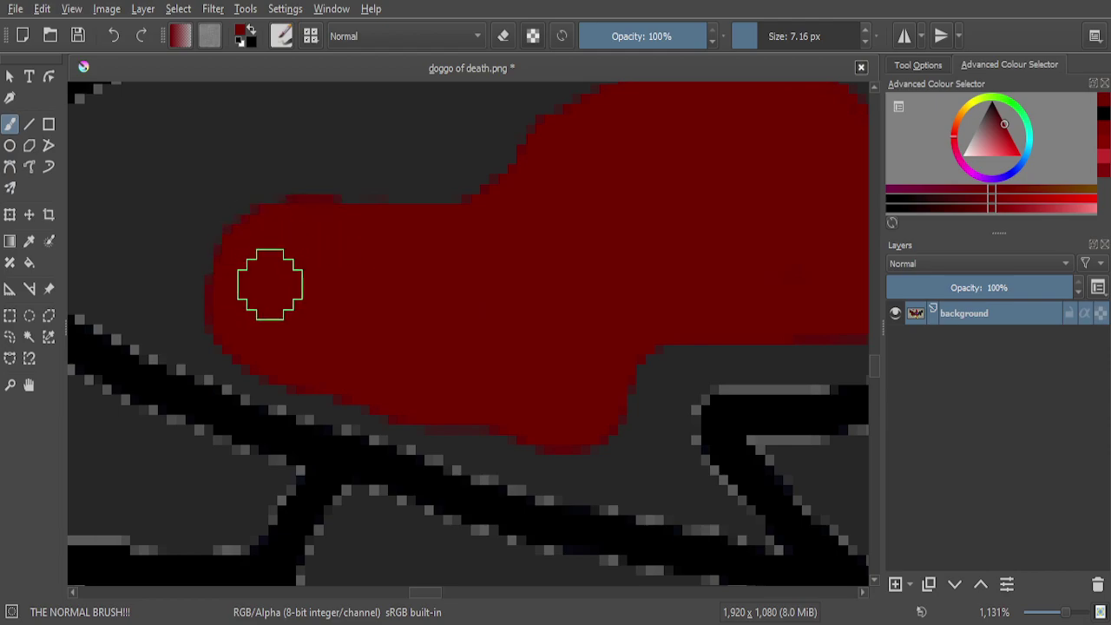
scroll(269, 287, up, 2)
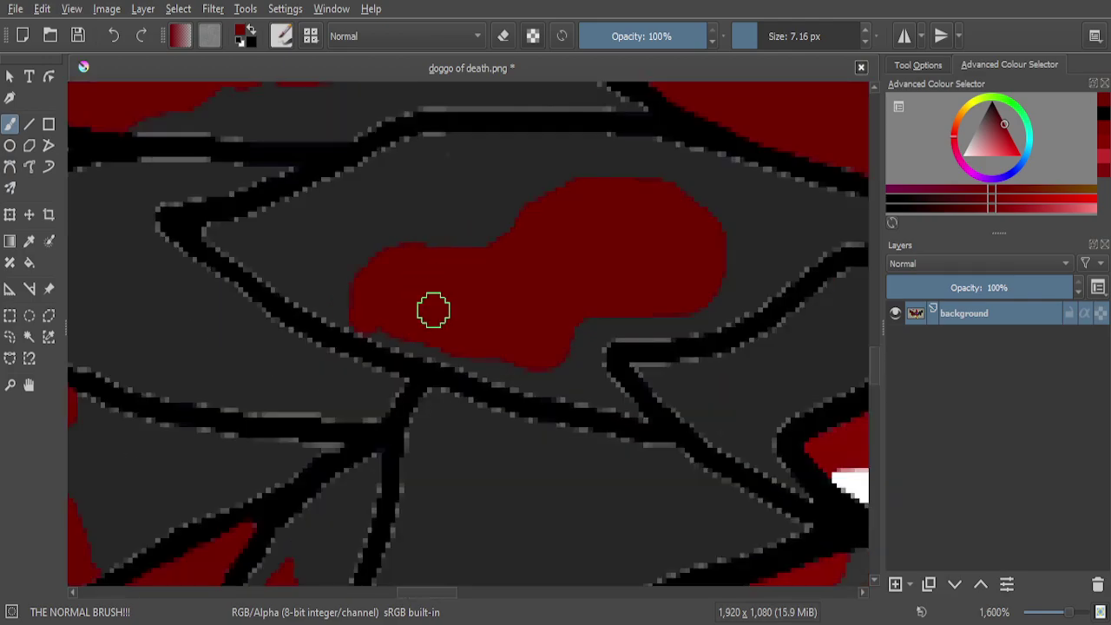
scroll(461, 377, down, 8)
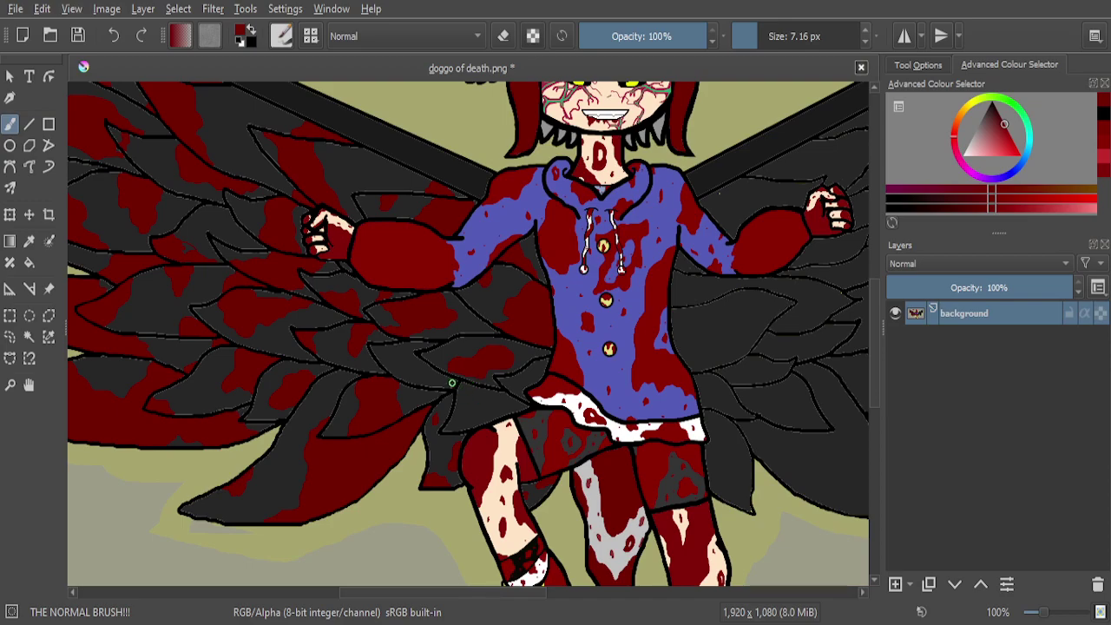
scroll(409, 364, up, 2)
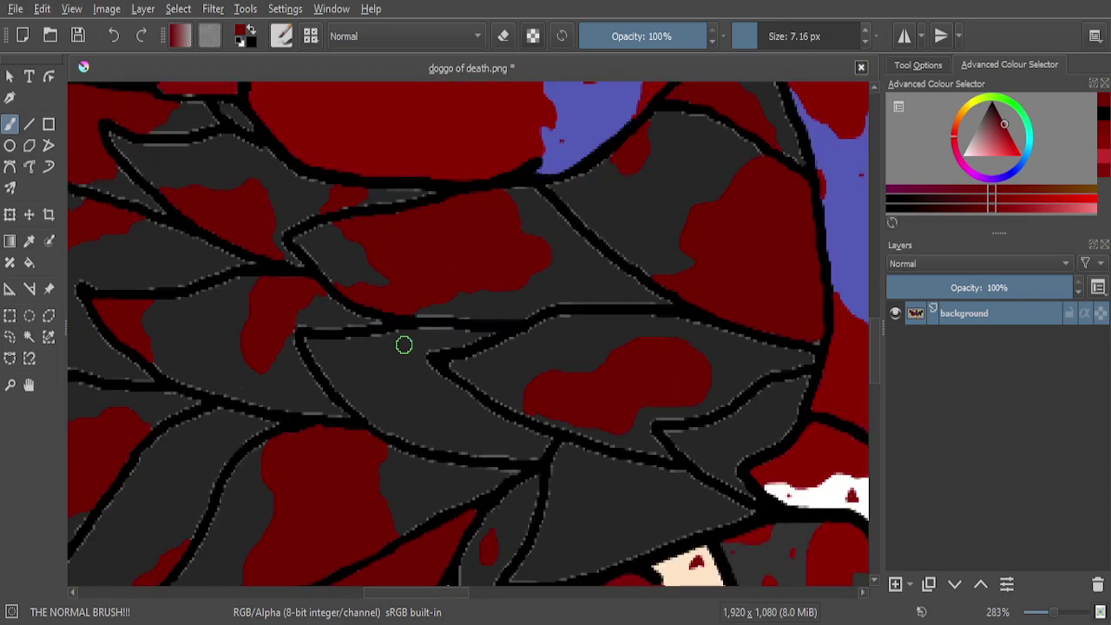
Outline a new blood patch's left and lower edges on the feather beside the bean-shaped patch, using dark red and a 3.16 px brush
scroll(402, 346, up, 3)
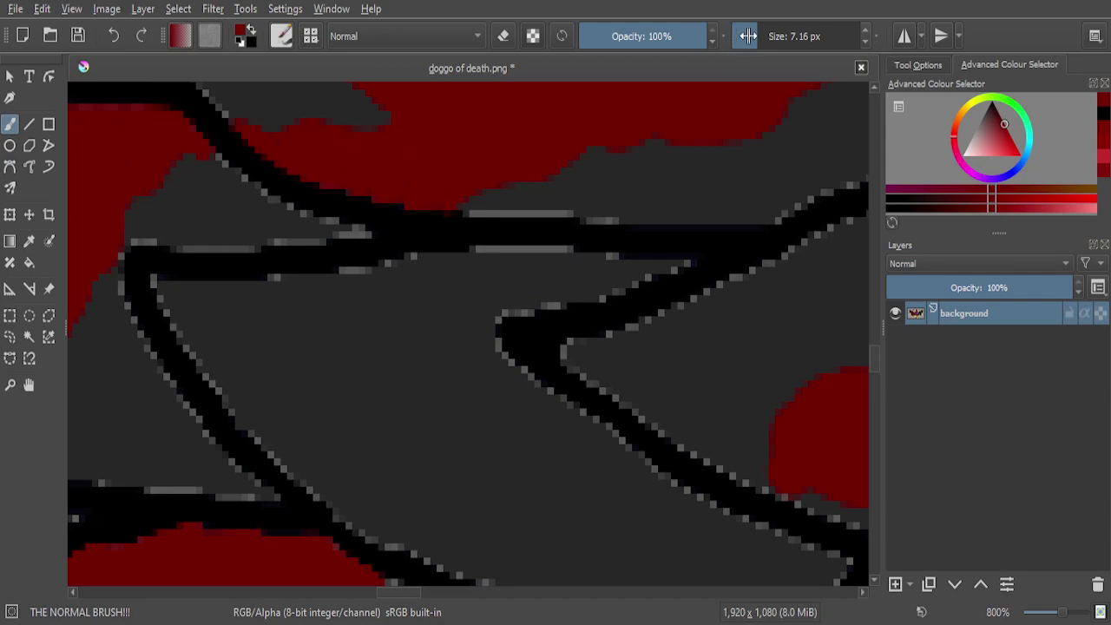
scroll(364, 380, up, 1)
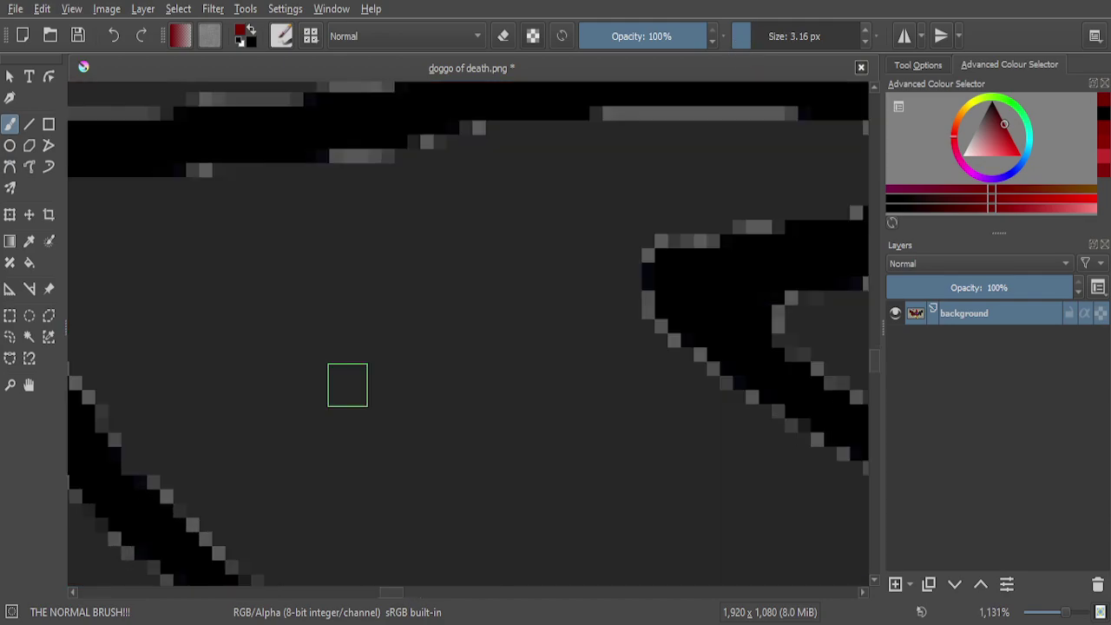
scroll(345, 312, down, 2)
scroll(345, 290, up, 1)
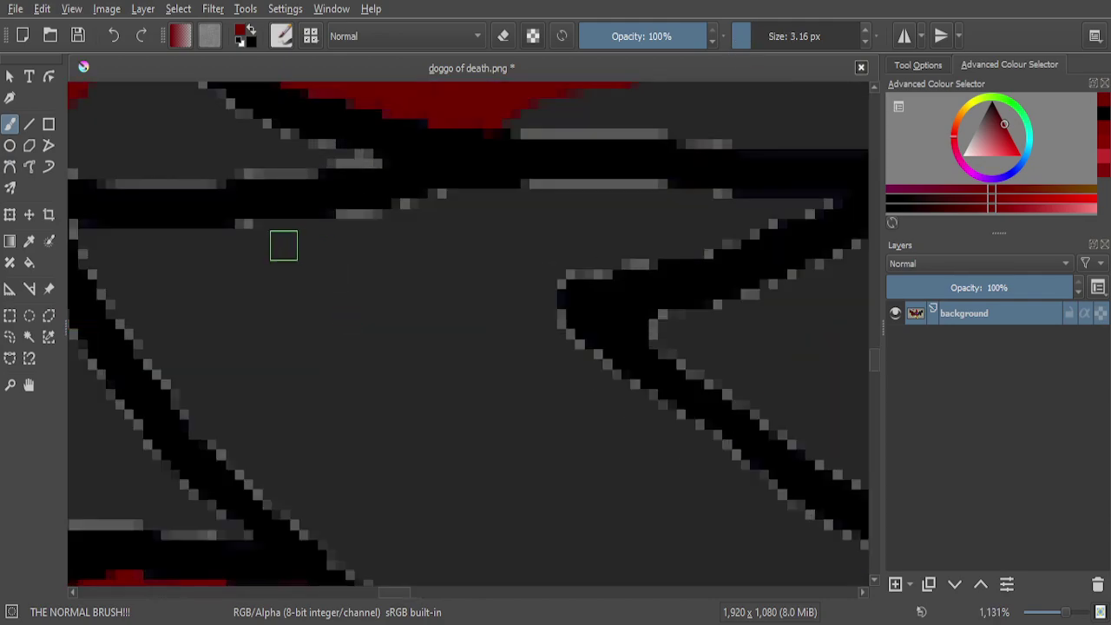
scroll(184, 249, down, 3)
scroll(162, 248, up, 5)
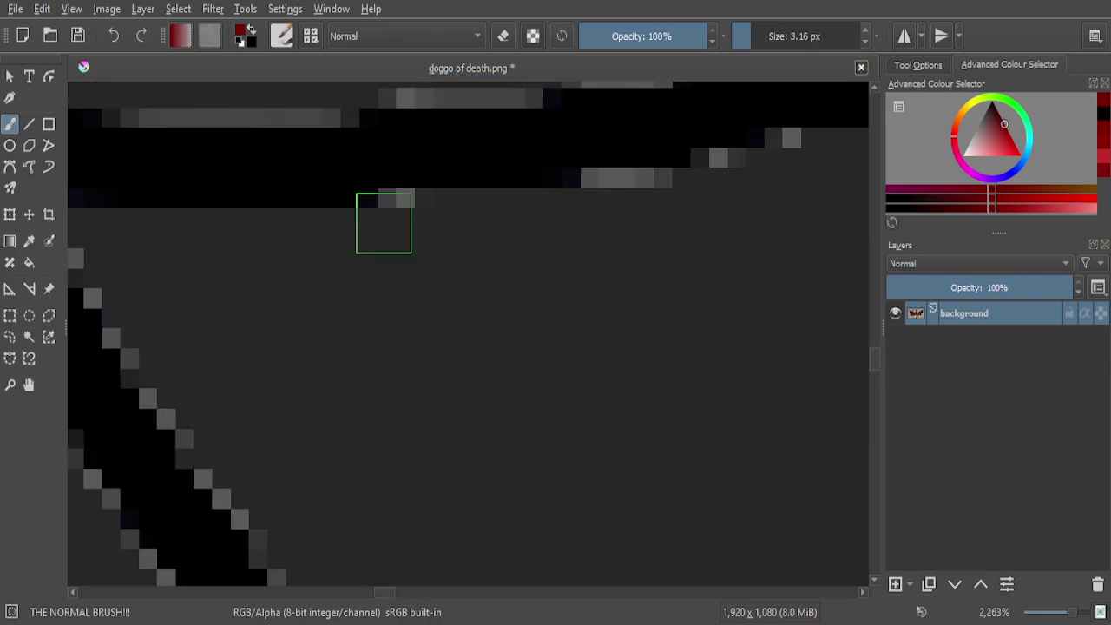
mouse_move(507, 201)
mouse_down()
mouse_move(456, 250)
mouse_move(452, 308)
mouse_move(513, 521)
mouse_up()
scroll(553, 388, down, 5)
scroll(659, 438, up, 3)
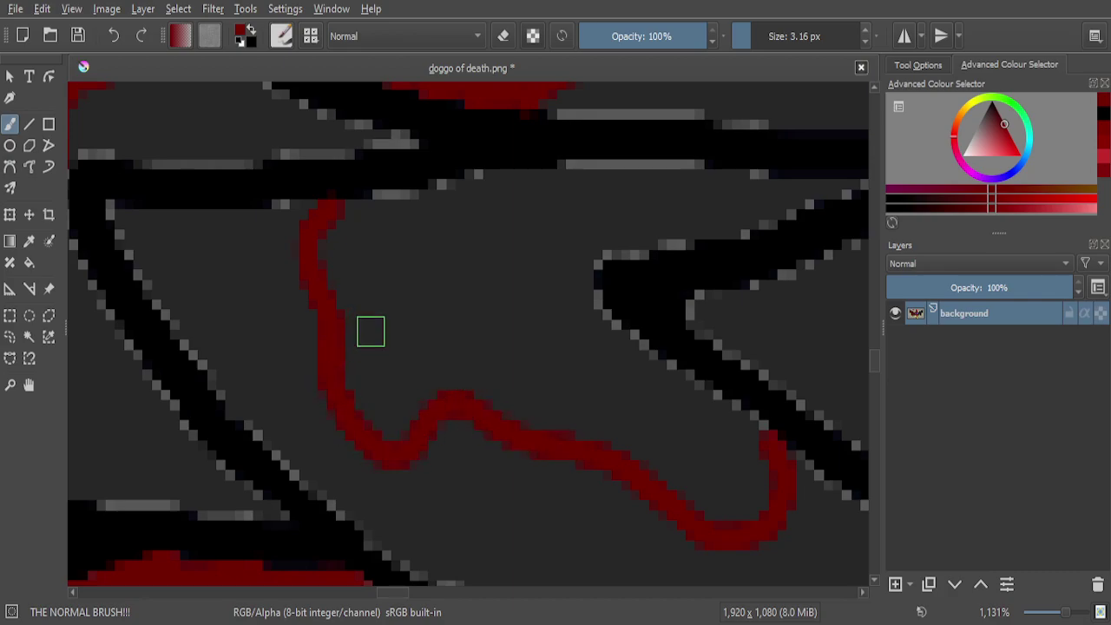
Trace the patch's top edge in dark red beneath the feather's upper black line, from the narrow notch back to the left outline
scroll(606, 242, down, 4)
scroll(657, 221, up, 3)
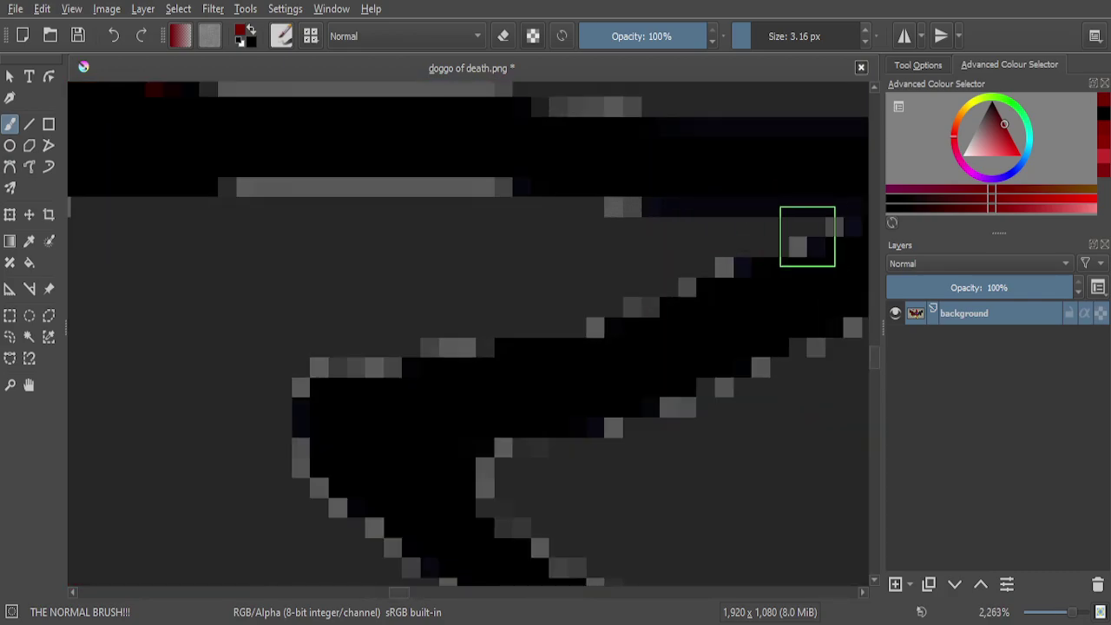
drag(829, 236, 630, 240)
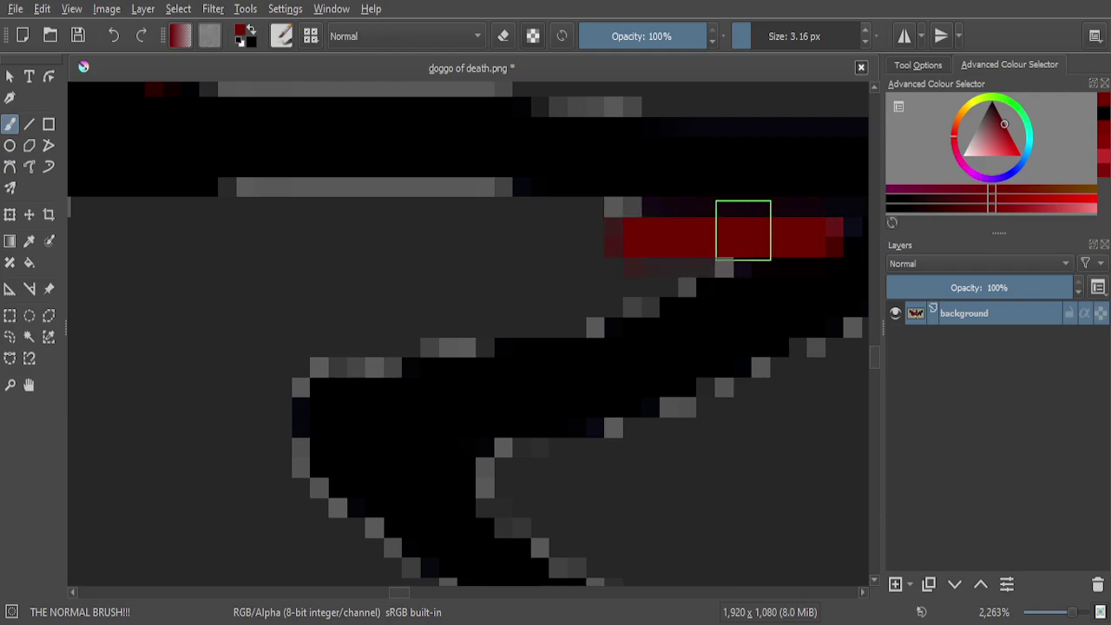
mouse_move(734, 230)
mouse_down()
mouse_move(488, 225)
mouse_move(487, 203)
mouse_move(299, 219)
mouse_move(315, 219)
mouse_move(383, 207)
mouse_move(214, 208)
mouse_up()
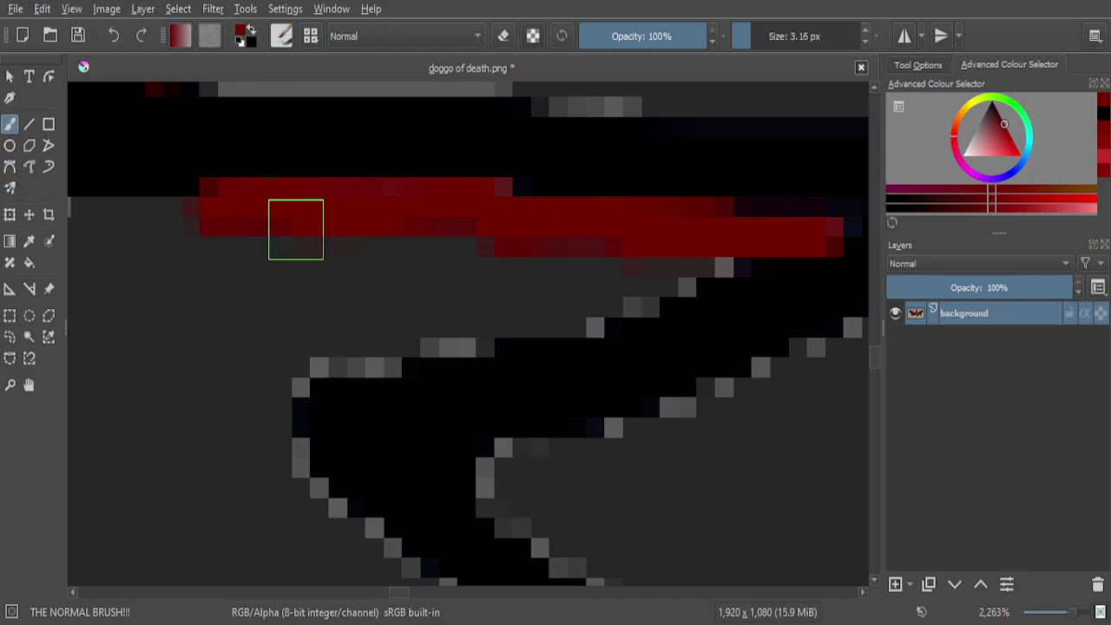
scroll(430, 243, down, 4)
scroll(373, 293, up, 5)
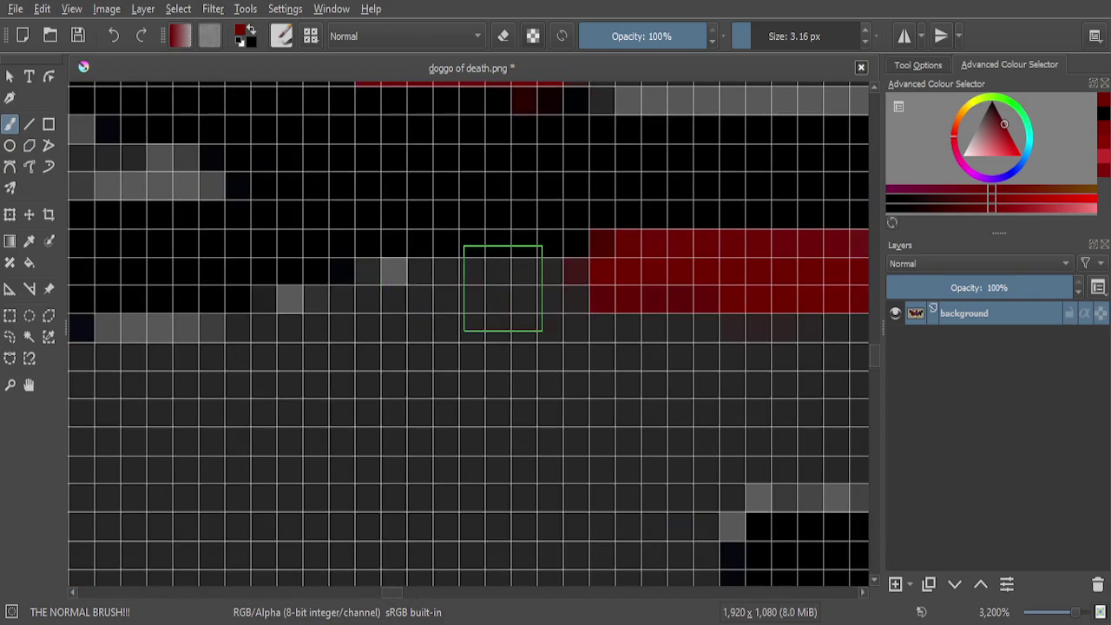
mouse_move(582, 297)
mouse_down()
mouse_move(363, 294)
mouse_move(304, 332)
mouse_move(203, 359)
mouse_move(104, 369)
mouse_up()
Cover the leftover grey pixels where the patch's top edge meets its left outline with dark red
scroll(296, 373, down, 3)
scroll(217, 375, up, 3)
scroll(169, 380, up, 2)
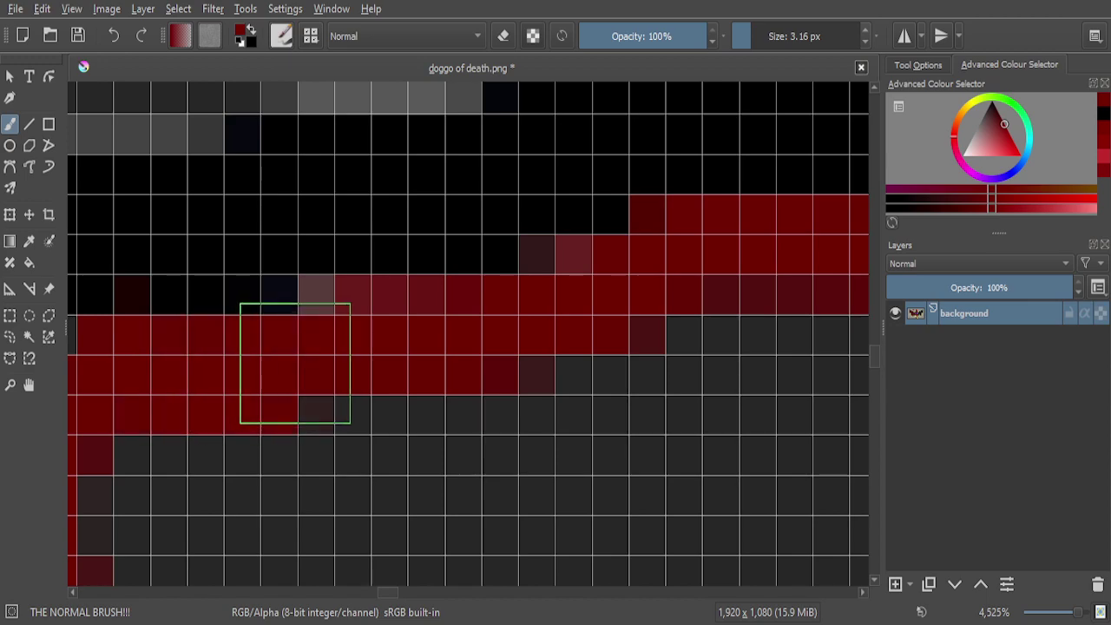
drag(334, 319, 456, 434)
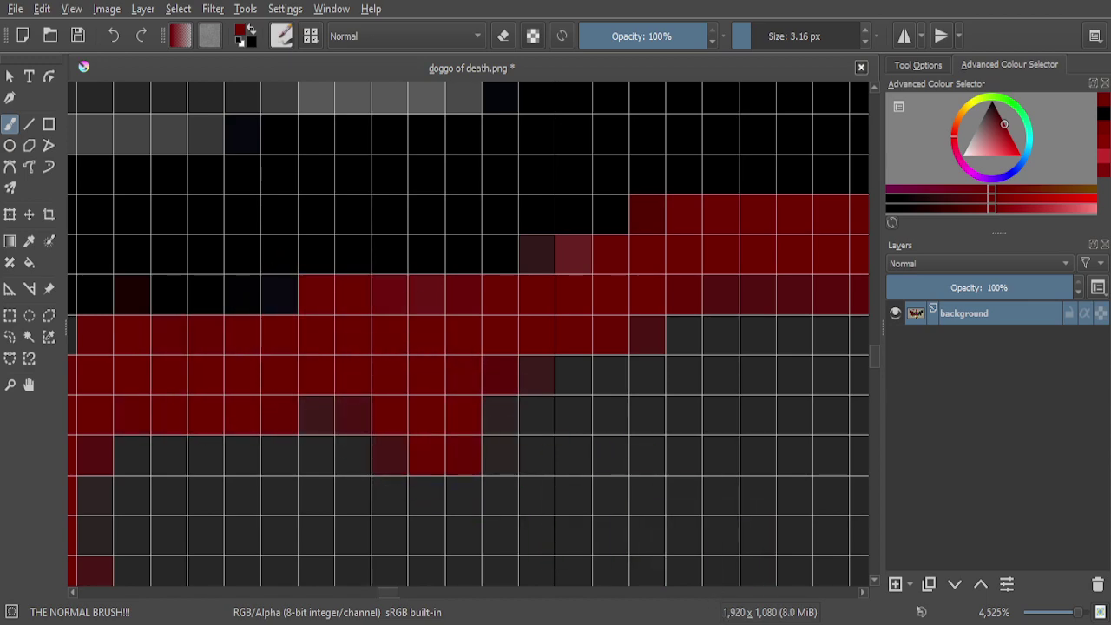
scroll(475, 341, down, 10)
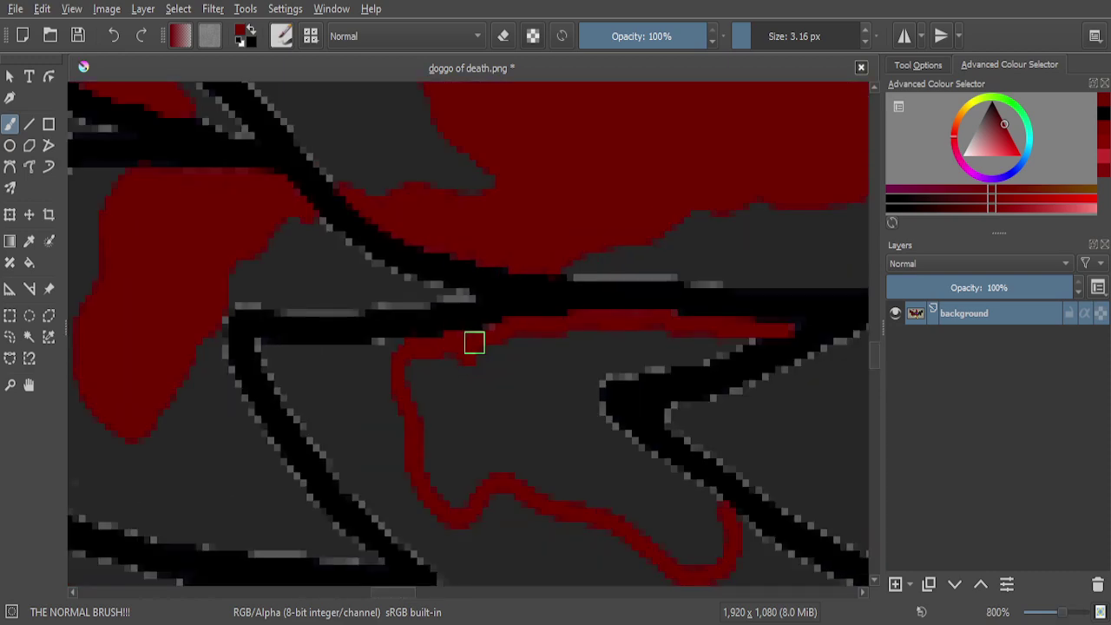
Close the patch outline in dark red along the neighbouring feather's pointed tip and lower black line
scroll(605, 427, up, 7)
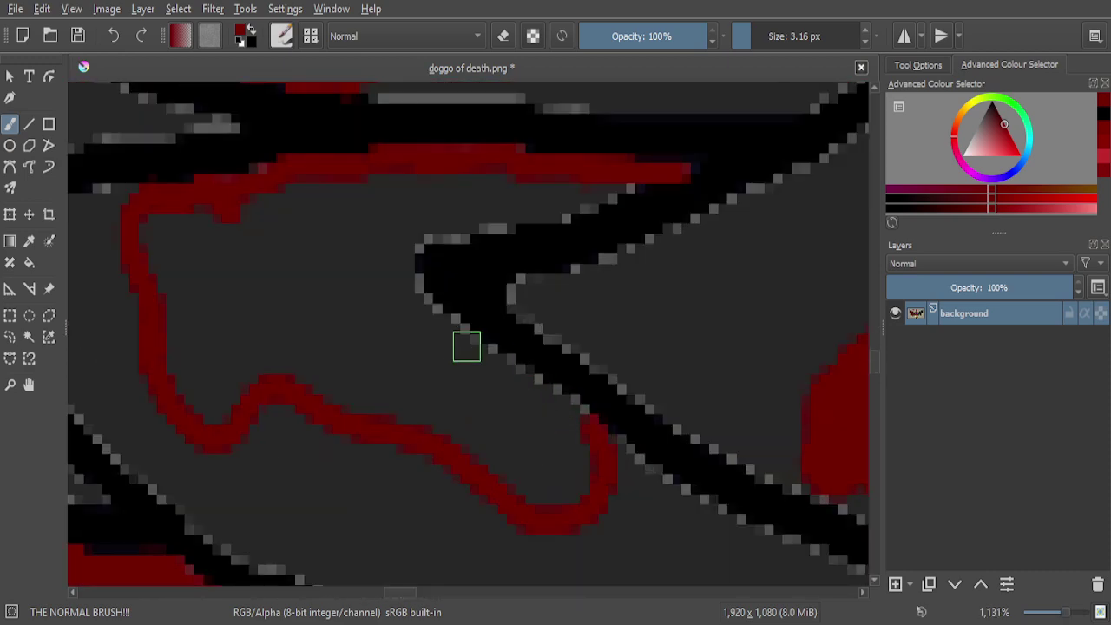
mouse_move(395, 269)
mouse_down()
mouse_move(514, 360)
mouse_move(700, 456)
mouse_move(733, 531)
mouse_up()
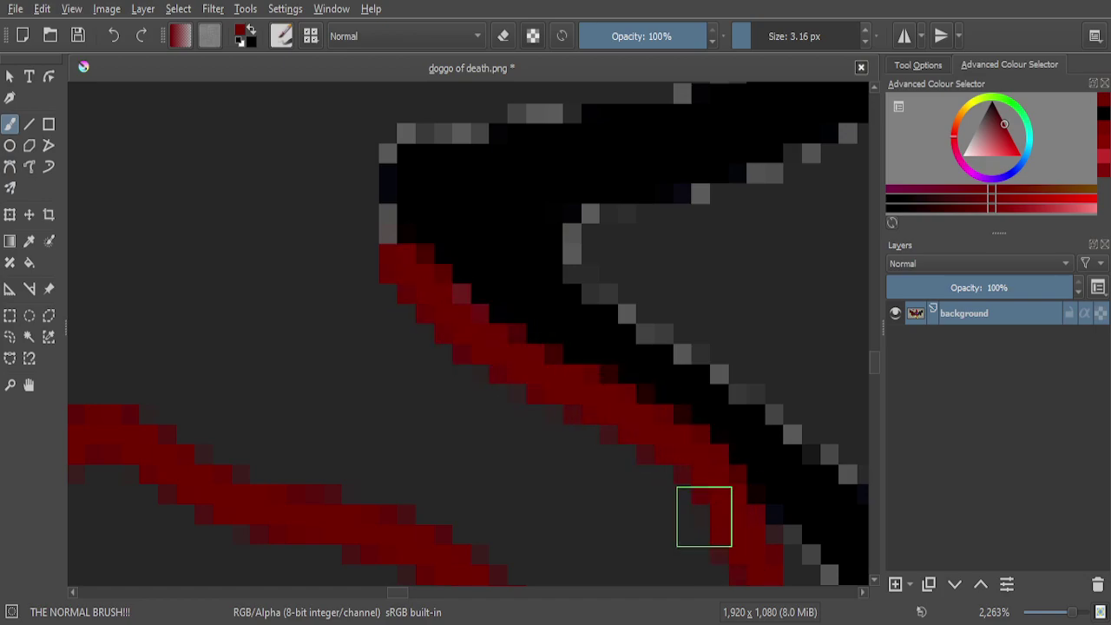
mouse_move(370, 246)
mouse_down()
mouse_move(366, 150)
mouse_move(380, 231)
mouse_up()
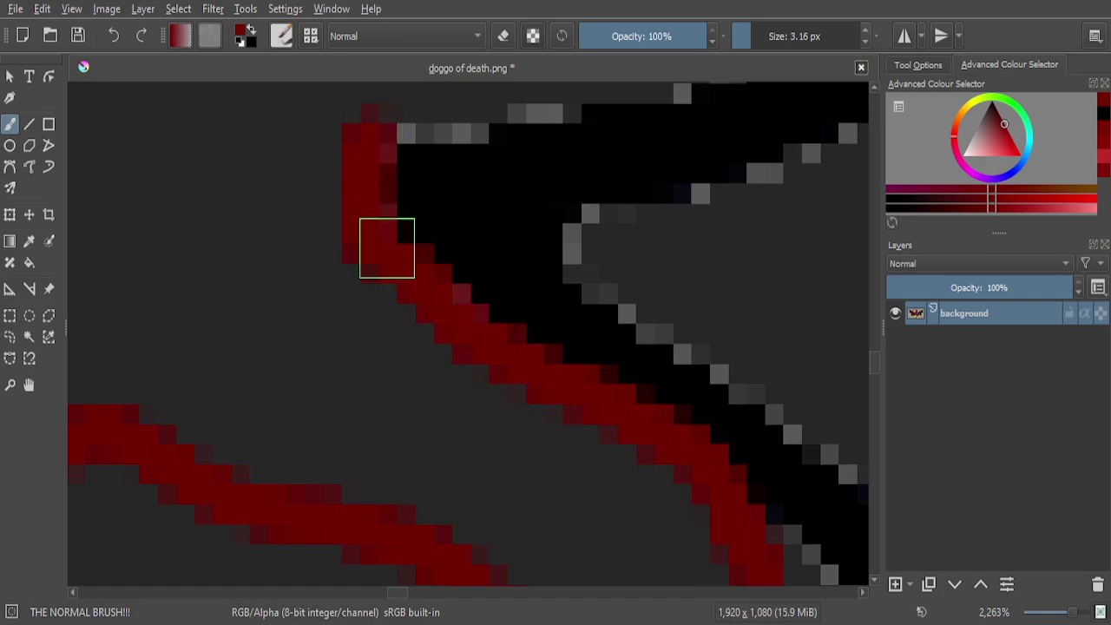
scroll(386, 266, down, 2)
Fill the narrow wedge between the patch's top edge and the neighbouring feather's tip with dark red
scroll(588, 216, up, 3)
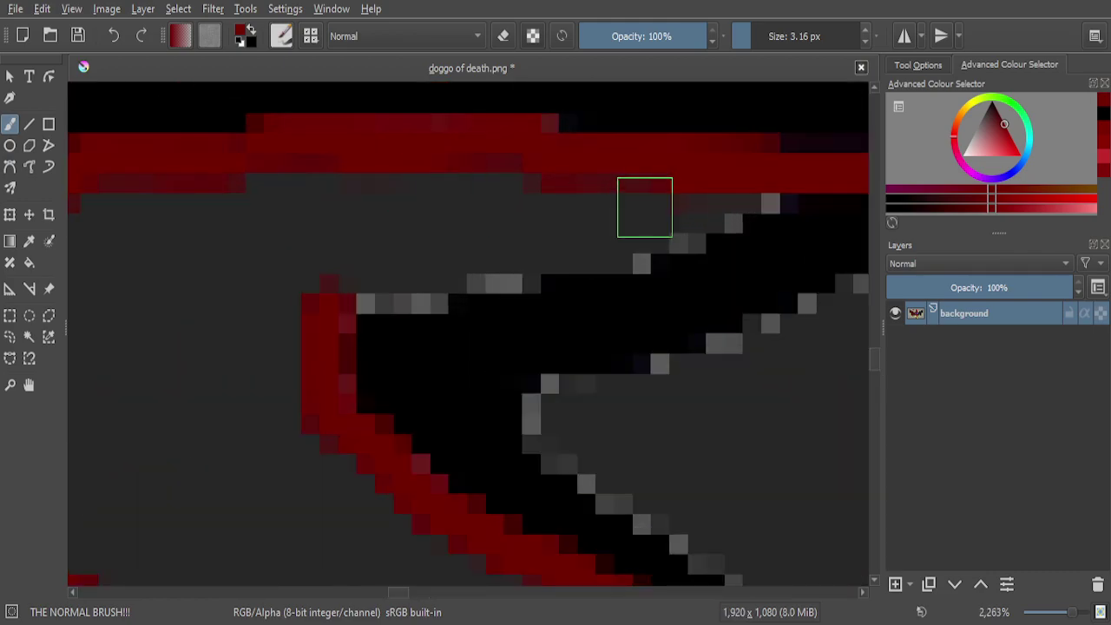
scroll(685, 196, up, 1)
mouse_move(815, 178)
mouse_down()
mouse_move(654, 253)
mouse_move(378, 296)
mouse_move(285, 341)
mouse_move(190, 353)
mouse_move(197, 231)
mouse_move(225, 189)
mouse_move(250, 188)
mouse_move(256, 233)
mouse_move(226, 277)
mouse_move(444, 189)
mouse_move(644, 190)
mouse_up()
mouse_move(469, 238)
mouse_down()
mouse_move(392, 234)
mouse_move(288, 289)
mouse_move(424, 166)
mouse_up()
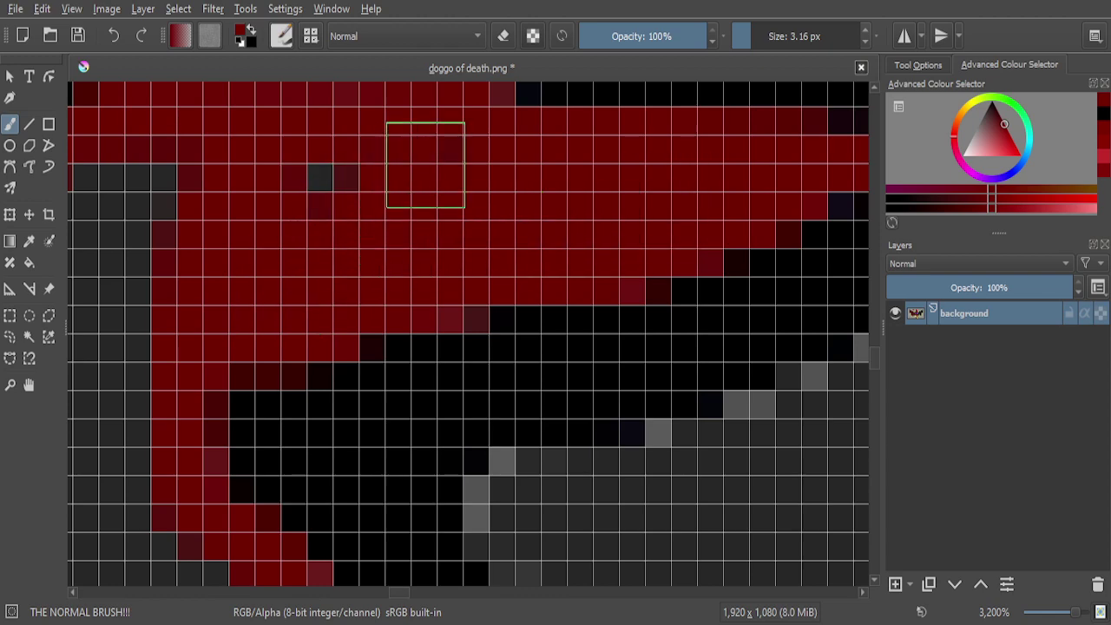
Fill the patch's lower right lobe and middle with dark red using an 8.16 px brush
scroll(308, 203, down, 4)
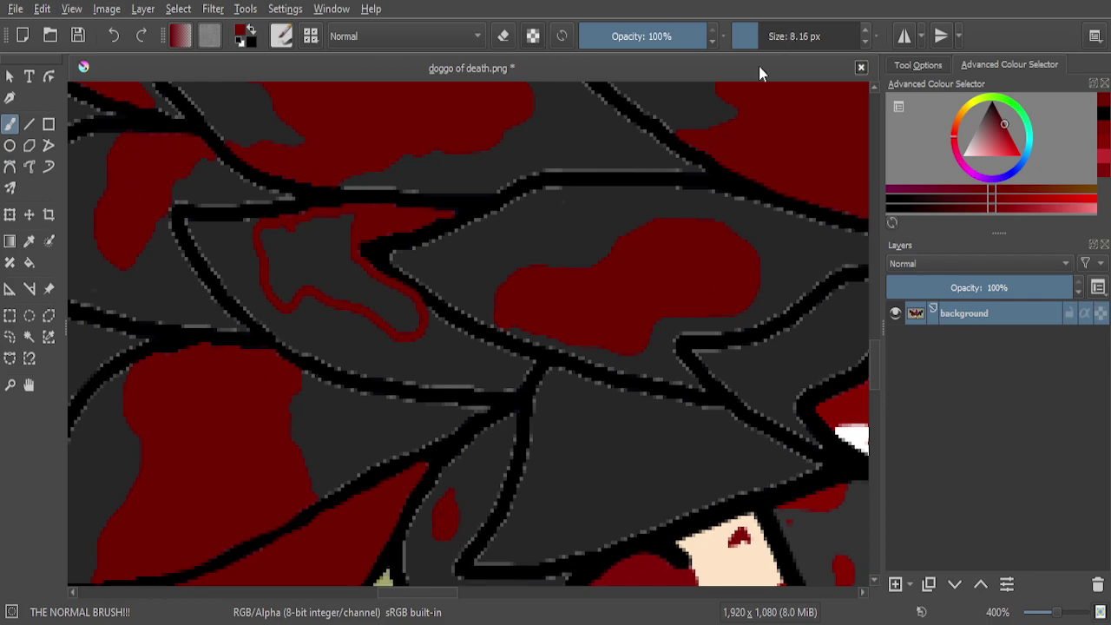
scroll(397, 285, up, 5)
mouse_move(243, 248)
mouse_down()
mouse_move(526, 398)
mouse_move(549, 439)
mouse_move(549, 478)
mouse_move(525, 498)
mouse_move(471, 481)
mouse_move(293, 361)
mouse_move(129, 295)
mouse_move(153, 230)
mouse_move(203, 171)
mouse_up()
scroll(261, 286, down, 4)
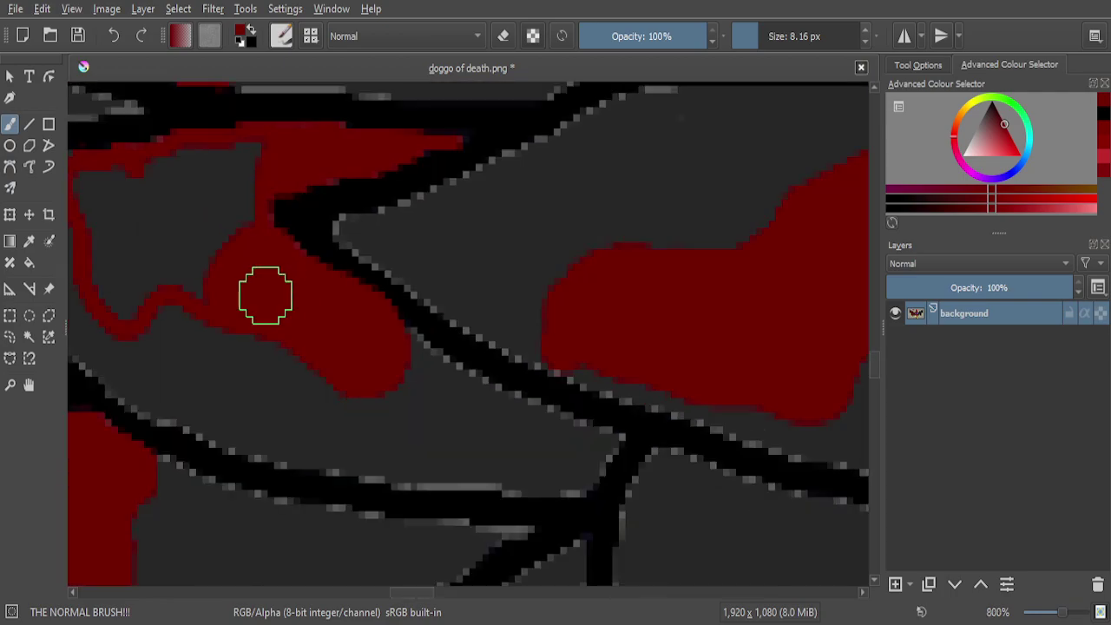
scroll(155, 256, up, 2)
scroll(155, 256, up, 3)
mouse_move(165, 298)
mouse_down()
mouse_move(265, 338)
mouse_move(362, 399)
mouse_move(433, 398)
mouse_move(377, 241)
mouse_move(422, 187)
mouse_move(492, 174)
mouse_up()
scroll(322, 273, down, 4)
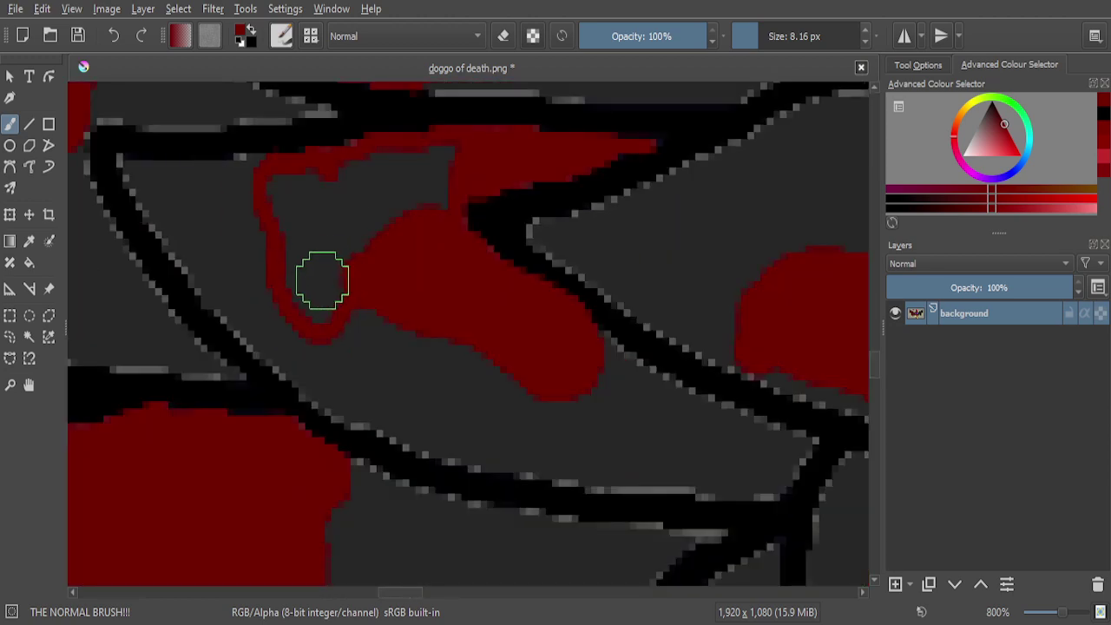
Fill the patch's left lobe and the remaining grey gap under its top edge with dark red
scroll(291, 300, up, 4)
mouse_move(292, 300)
mouse_down()
mouse_move(280, 203)
mouse_move(337, 297)
mouse_move(377, 330)
mouse_move(444, 246)
mouse_move(455, 208)
mouse_move(447, 181)
mouse_move(381, 275)
mouse_move(346, 300)
mouse_move(333, 208)
mouse_move(356, 131)
mouse_move(343, 129)
mouse_move(311, 142)
mouse_move(298, 164)
mouse_move(361, 261)
mouse_move(435, 257)
mouse_move(514, 195)
mouse_move(550, 281)
mouse_move(496, 305)
mouse_move(509, 277)
mouse_up()
scroll(346, 187, down, 4)
scroll(422, 199, up, 3)
scroll(508, 278, down, 3)
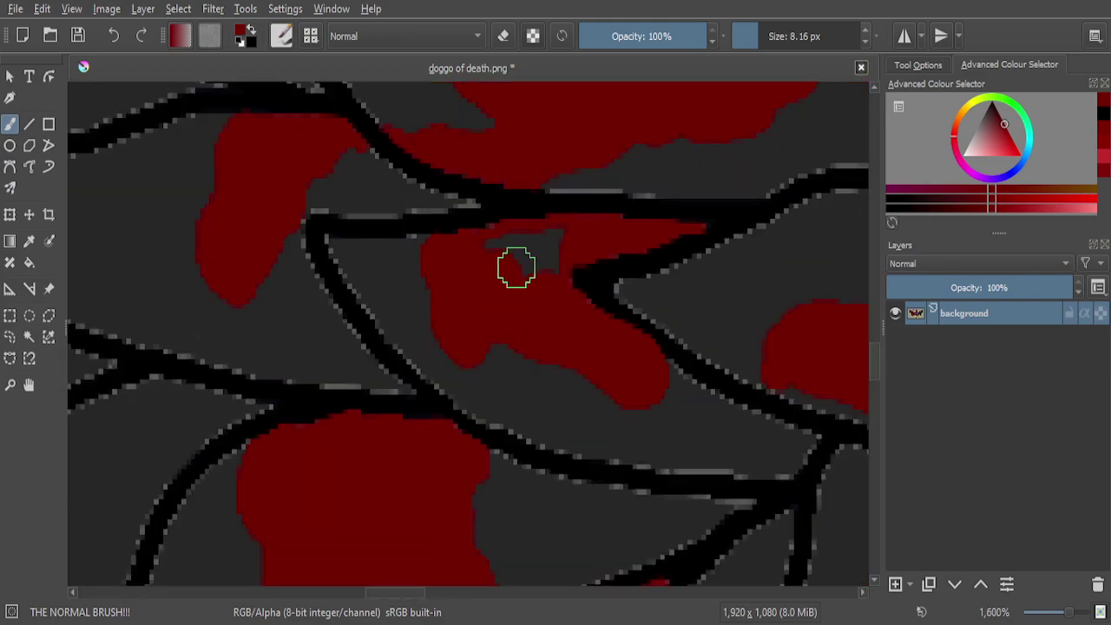
mouse_move(530, 230)
mouse_down()
mouse_move(669, 253)
mouse_move(674, 241)
mouse_move(463, 280)
mouse_move(339, 337)
mouse_move(568, 355)
mouse_move(588, 402)
mouse_move(486, 394)
mouse_move(485, 380)
mouse_up()
Draw a wavy dark red line across the wide feather above the leg, near its pointed end, with a 3.16 px brush
scroll(485, 380, down, 10)
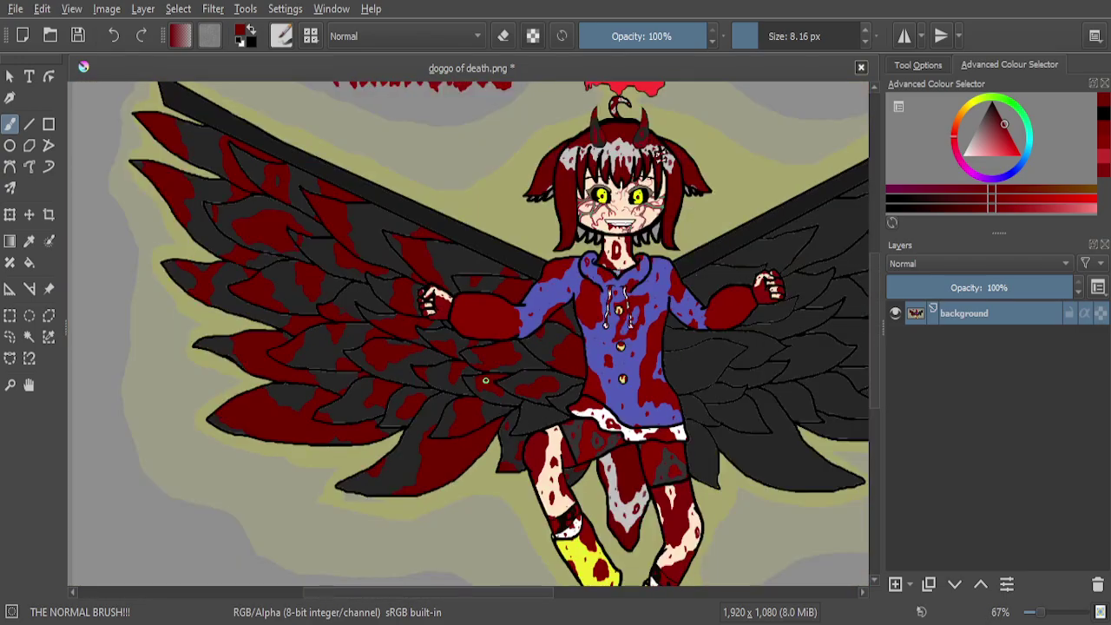
scroll(548, 399, up, 6)
scroll(550, 404, down, 4)
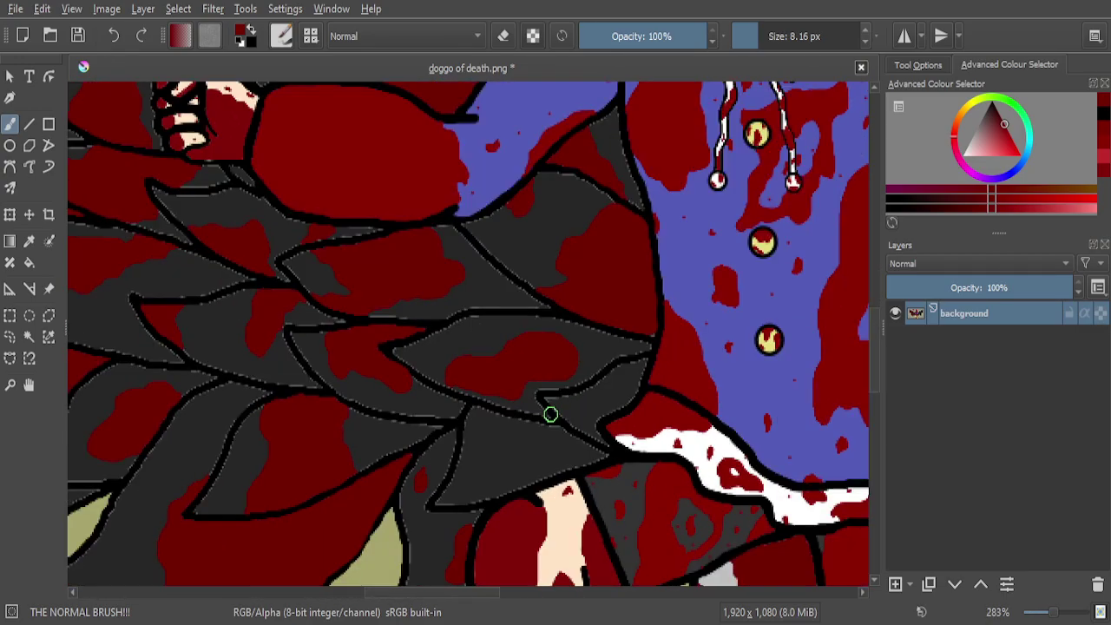
scroll(549, 416, down, 3)
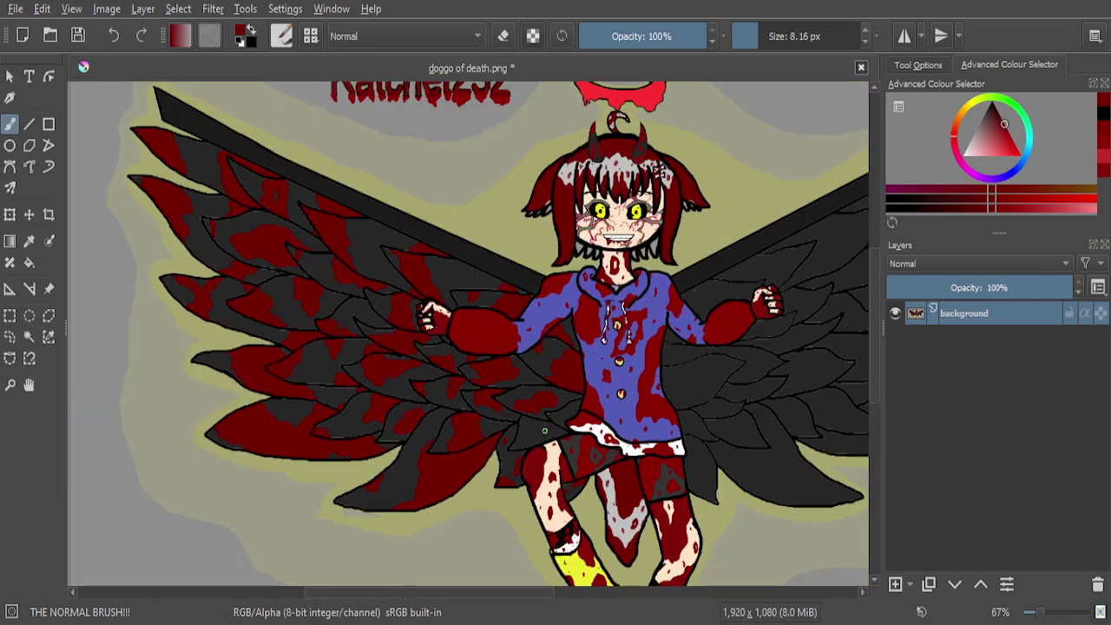
scroll(544, 436, up, 5)
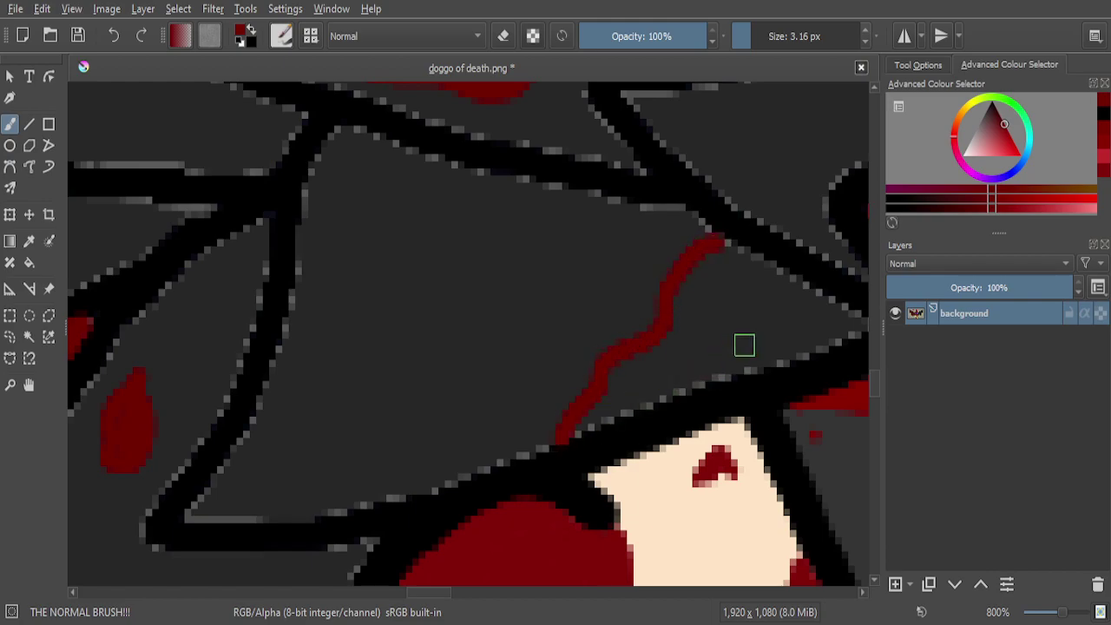
Trace both inner edges of the wide feather's pointed tip in dark red, enclosing the area beyond the wavy line
scroll(711, 300, down, 2)
scroll(754, 360, up, 5)
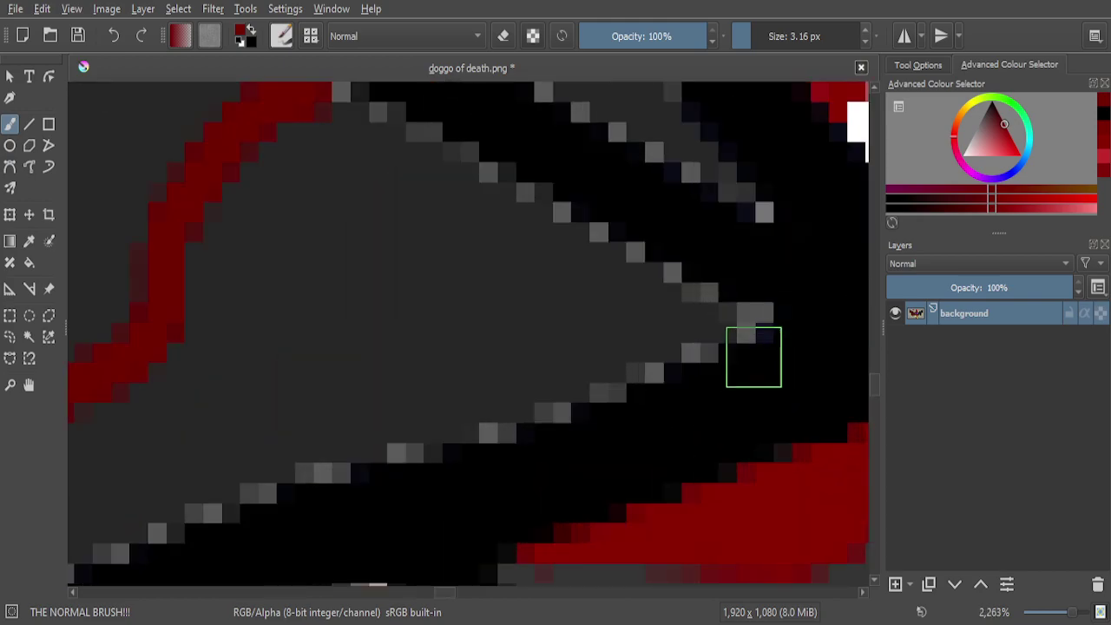
mouse_move(748, 321)
mouse_down()
mouse_move(708, 319)
mouse_move(654, 292)
mouse_up()
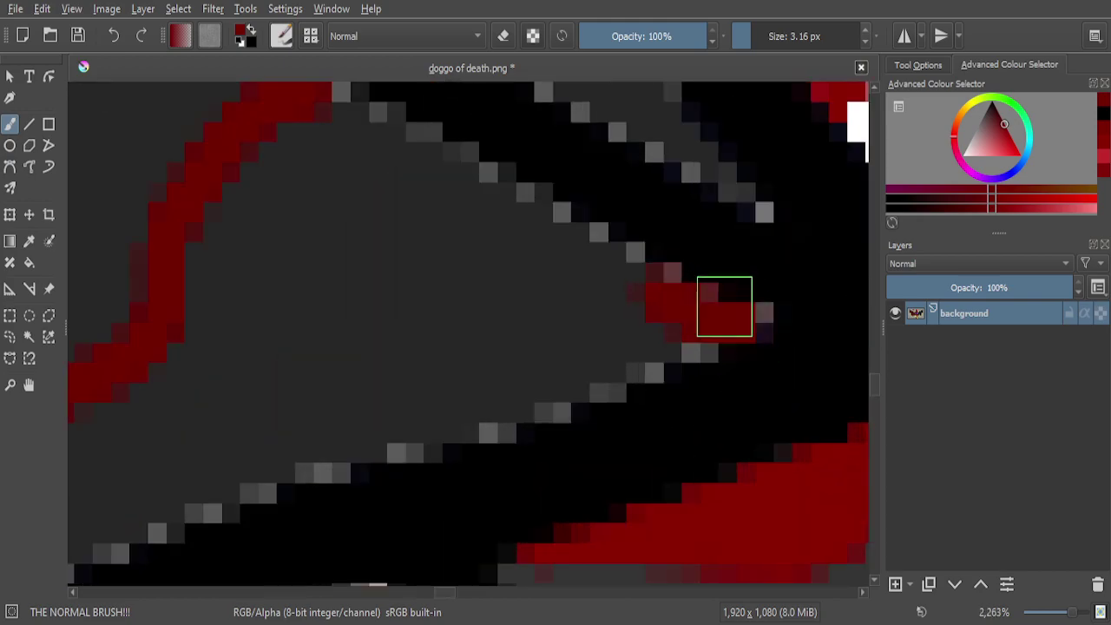
drag(750, 315, 374, 120)
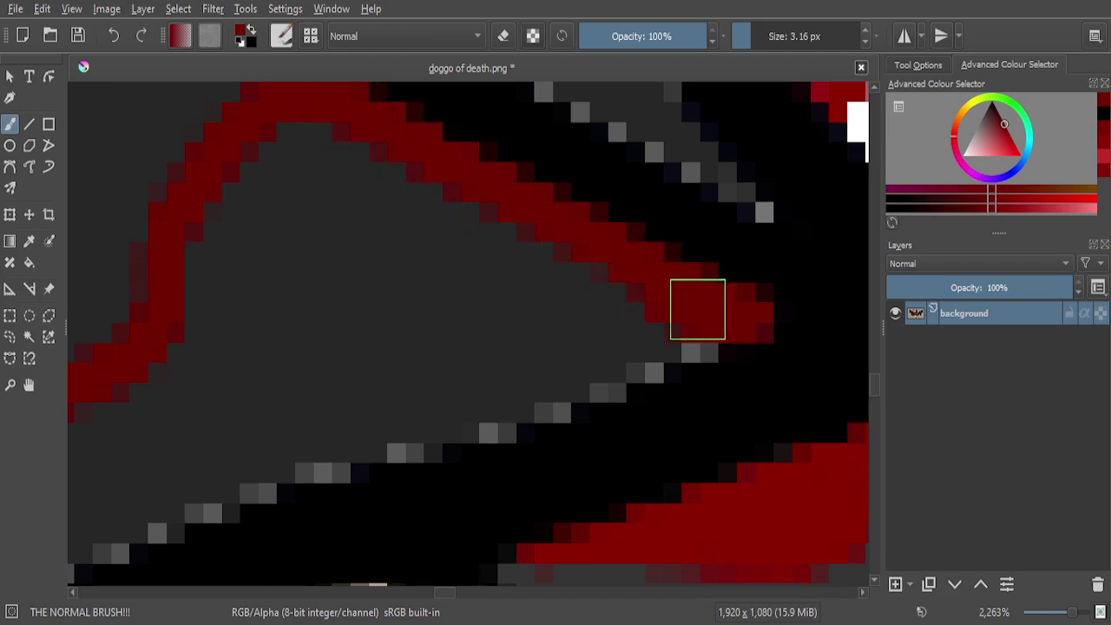
mouse_move(716, 324)
mouse_down()
mouse_move(506, 422)
mouse_move(371, 468)
mouse_move(259, 489)
mouse_up()
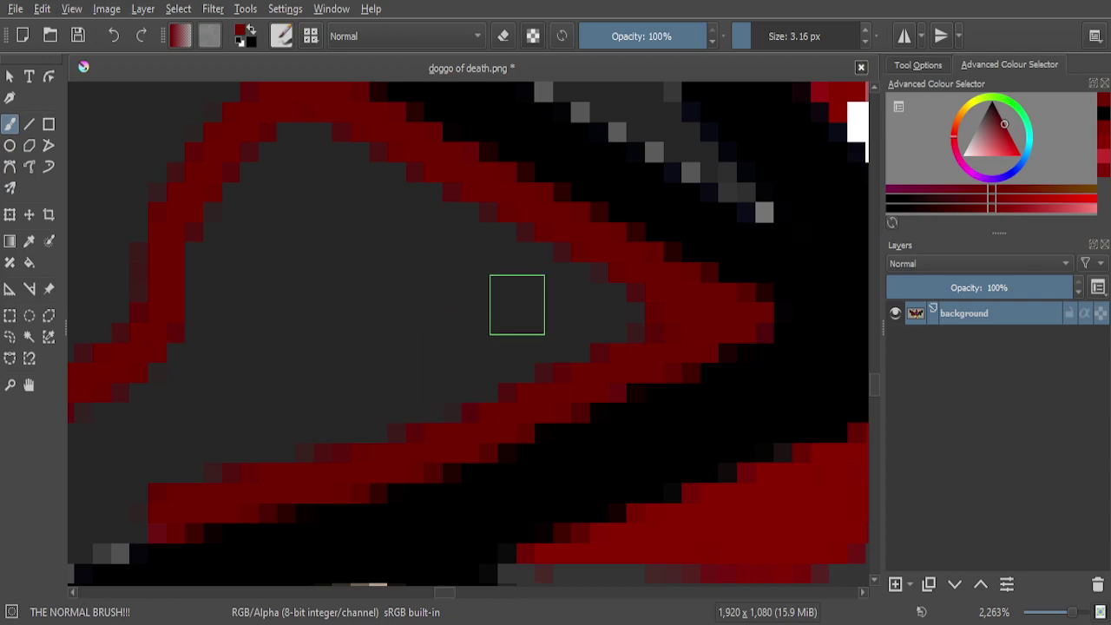
Fill the lower part of the tip patch with dark red, between the wavy line and the feather's lower black line
scroll(382, 380, down, 4)
scroll(382, 380, up, 5)
mouse_move(672, 226)
mouse_down()
mouse_move(291, 382)
mouse_move(469, 285)
mouse_move(525, 228)
mouse_move(375, 302)
mouse_move(494, 122)
mouse_up()
mouse_move(509, 190)
mouse_down()
mouse_move(544, 86)
mouse_move(568, 217)
mouse_move(658, 124)
mouse_move(625, 199)
mouse_up()
scroll(633, 197, down, 1)
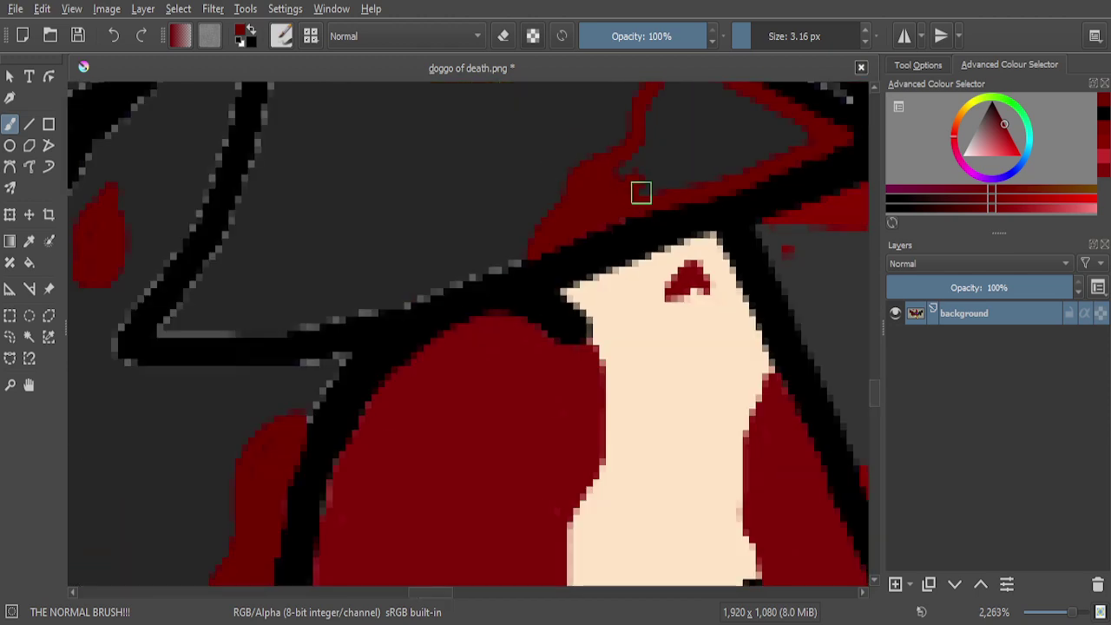
scroll(634, 198, up, 1)
mouse_move(657, 154)
mouse_down()
mouse_move(623, 243)
mouse_move(531, 312)
mouse_move(557, 303)
mouse_move(642, 171)
mouse_move(442, 285)
mouse_move(574, 142)
mouse_move(491, 258)
mouse_up()
mouse_move(658, 220)
mouse_down()
mouse_move(667, 283)
mouse_move(777, 222)
mouse_move(726, 310)
mouse_move(750, 162)
mouse_move(691, 247)
mouse_up()
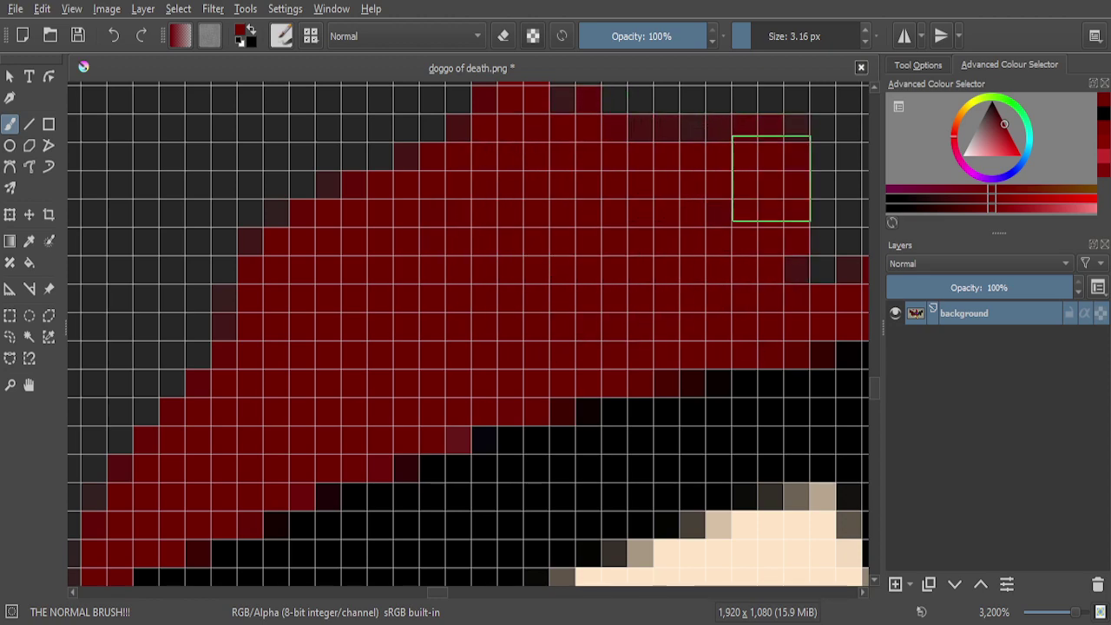
Fill the upper part of the tip patch with dark red up to the feather's upper black line
scroll(773, 201, down, 5)
scroll(782, 177, up, 4)
mouse_move(784, 156)
mouse_down()
mouse_move(789, 107)
mouse_move(624, 304)
mouse_move(710, 155)
mouse_move(665, 243)
mouse_move(611, 300)
mouse_move(653, 154)
mouse_move(573, 269)
mouse_move(604, 155)
mouse_move(556, 259)
mouse_move(549, 156)
mouse_up()
scroll(639, 236, down, 1)
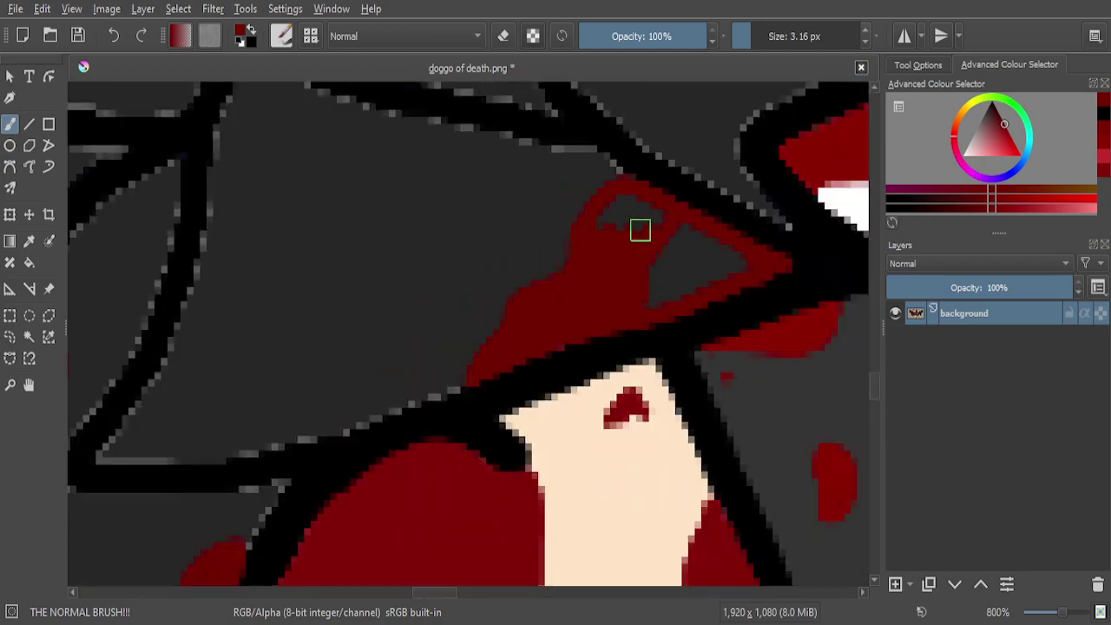
scroll(642, 225, up, 1)
mouse_move(683, 304)
mouse_down()
mouse_move(660, 244)
mouse_move(648, 323)
mouse_move(630, 317)
mouse_move(608, 238)
mouse_move(591, 354)
mouse_up()
mouse_move(576, 251)
mouse_down()
mouse_move(535, 318)
mouse_move(536, 250)
mouse_move(505, 349)
mouse_move(548, 390)
mouse_move(609, 320)
mouse_move(672, 289)
mouse_up()
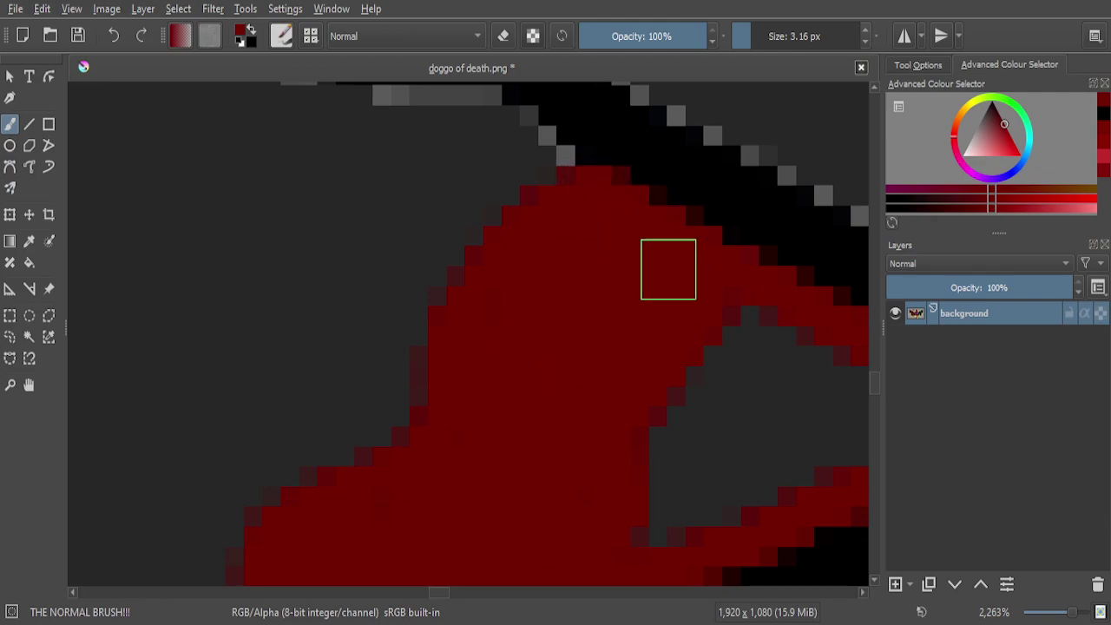
Fill the remaining grey gap in the tip patch of the wide feather above the leg with dark red
scroll(672, 332, down, 3)
scroll(700, 330, up, 3)
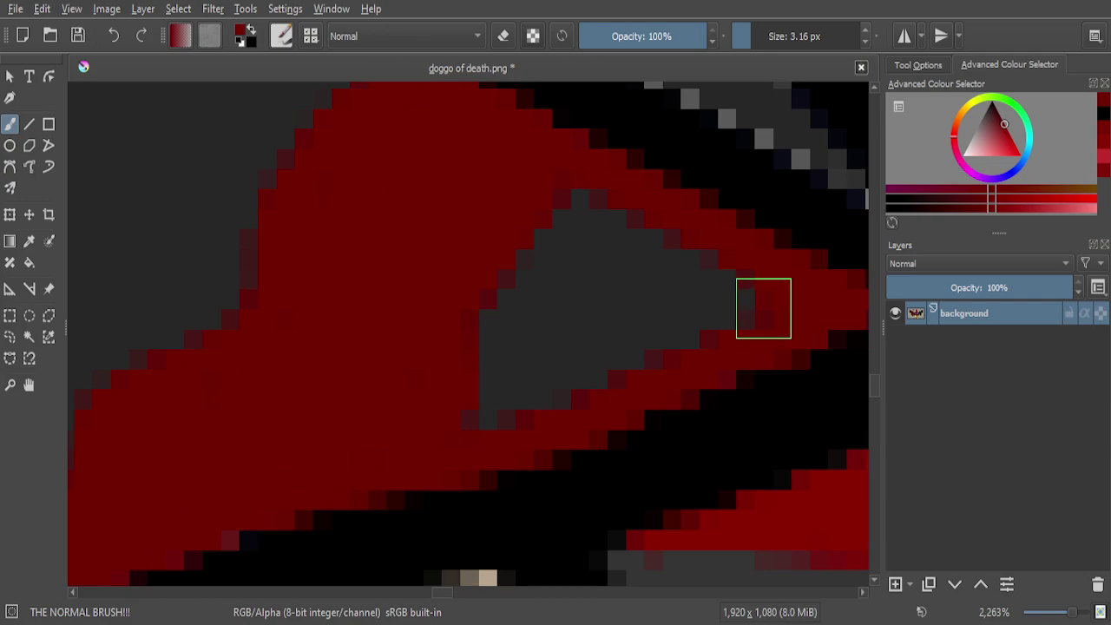
mouse_move(600, 371)
mouse_down()
mouse_move(454, 424)
mouse_move(750, 267)
mouse_move(611, 285)
mouse_move(504, 334)
mouse_move(462, 385)
mouse_up()
mouse_move(540, 237)
mouse_down()
mouse_move(581, 199)
mouse_move(674, 257)
mouse_up()
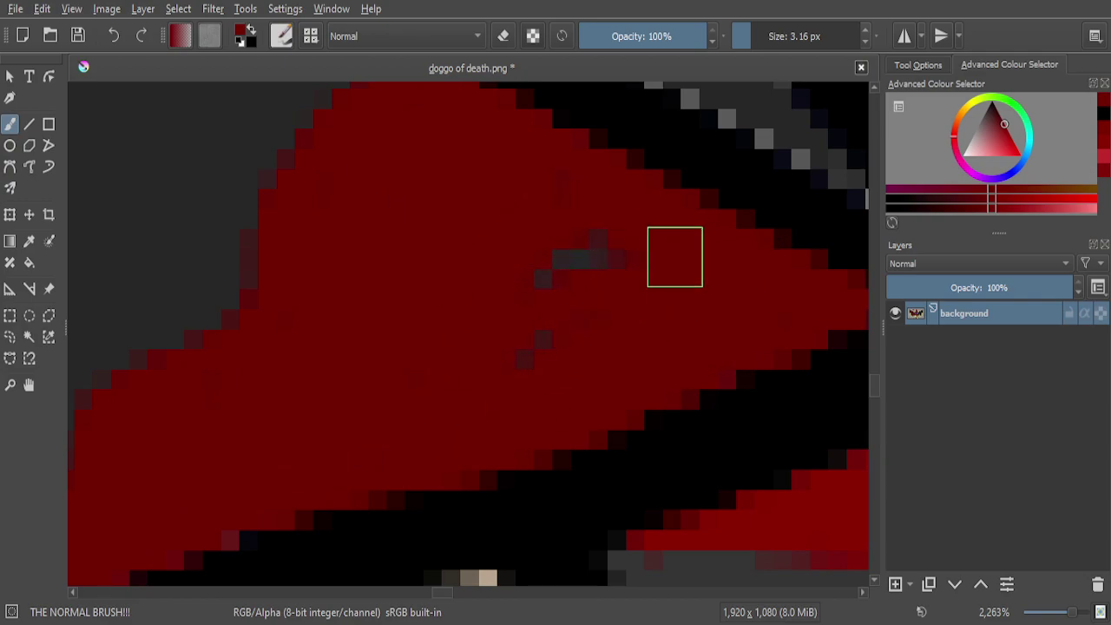
mouse_move(526, 314)
mouse_down()
mouse_move(534, 373)
mouse_move(574, 337)
mouse_move(554, 184)
mouse_move(456, 272)
mouse_move(422, 350)
mouse_up()
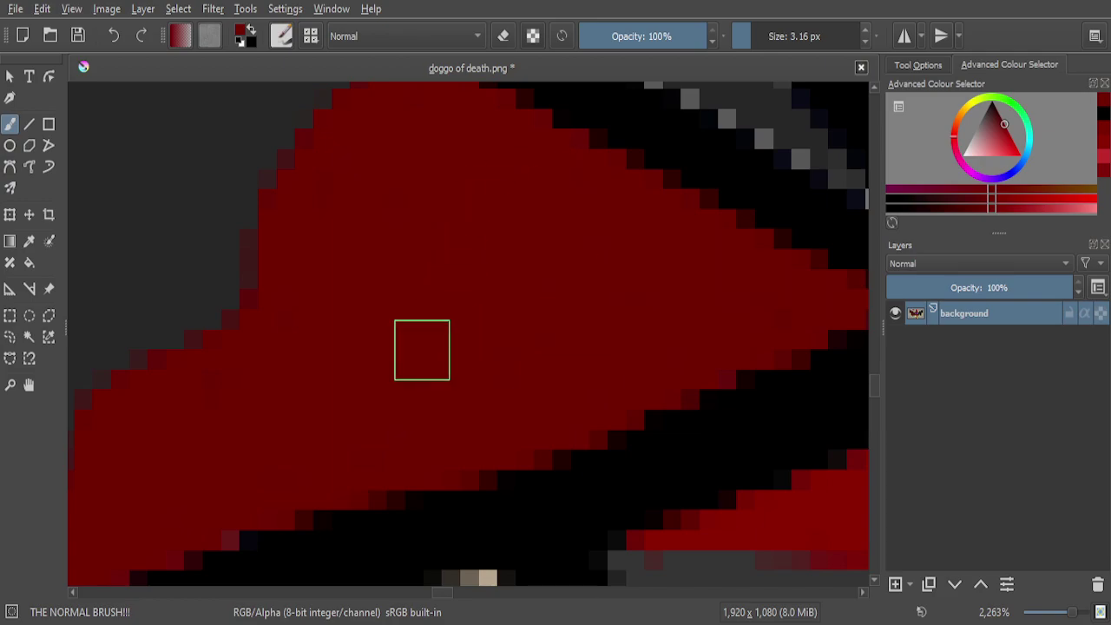
Outline a dark red patch in the opposite upper corner of the wide feather, against its black lines, with the 3.16 px brush
scroll(404, 300, down, 6)
scroll(200, 280, up, 3)
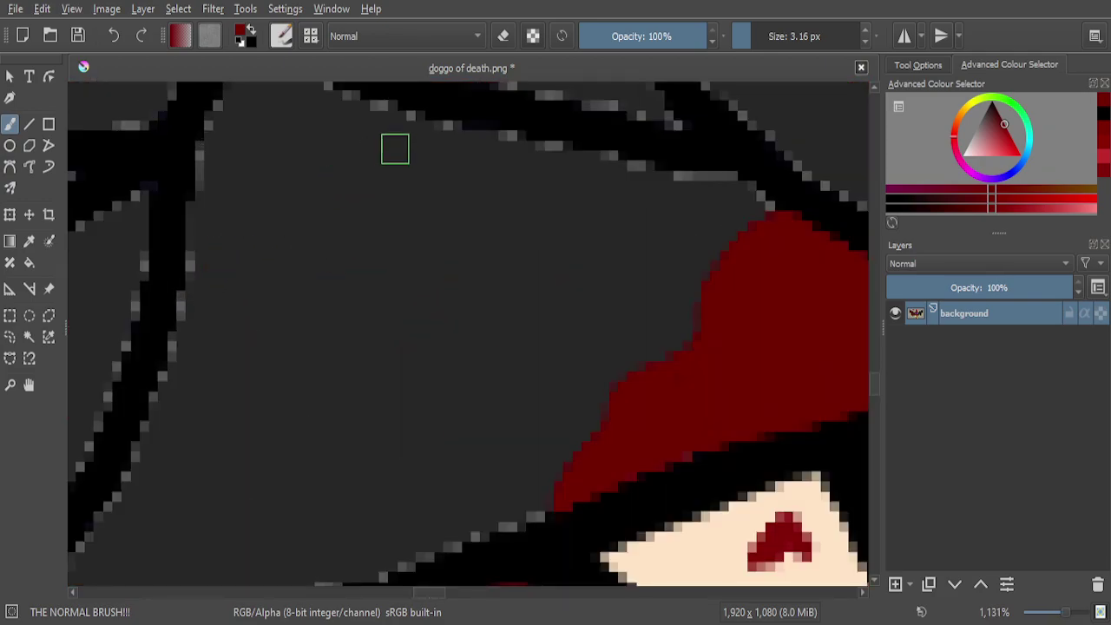
scroll(395, 149, down, 1)
scroll(358, 132, up, 4)
mouse_move(470, 225)
mouse_down()
mouse_move(431, 296)
mouse_move(435, 395)
mouse_move(380, 407)
mouse_move(308, 386)
mouse_move(251, 393)
mouse_move(237, 357)
mouse_move(242, 308)
mouse_move(279, 202)
mouse_move(359, 170)
mouse_move(439, 219)
mouse_up()
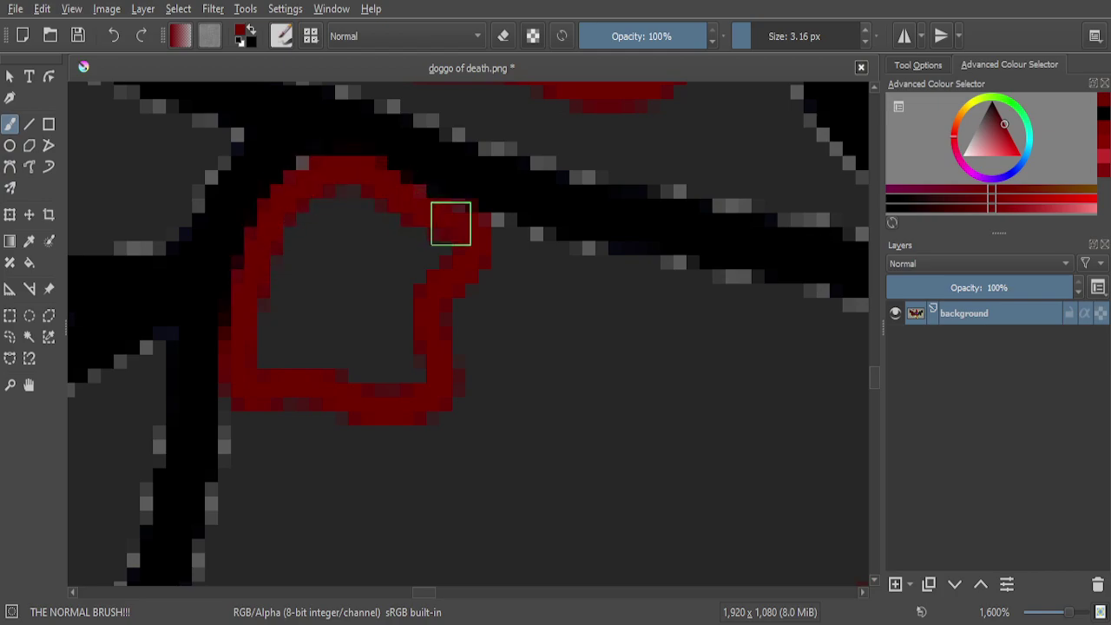
Fill the corner patch's outline completely with dark red up to the feather's black lines
scroll(324, 193, up, 5)
mouse_move(324, 316)
mouse_down()
mouse_move(312, 160)
mouse_move(373, 337)
mouse_move(385, 207)
mouse_move(447, 371)
mouse_move(437, 229)
mouse_move(530, 394)
mouse_move(539, 341)
mouse_move(521, 281)
mouse_move(635, 403)
mouse_move(673, 378)
mouse_move(491, 325)
mouse_move(437, 341)
mouse_move(426, 365)
mouse_move(431, 259)
mouse_move(479, 117)
mouse_move(495, 252)
mouse_move(481, 348)
mouse_move(521, 202)
mouse_move(542, 186)
mouse_move(566, 399)
mouse_move(562, 164)
mouse_move(630, 415)
mouse_move(641, 406)
mouse_move(627, 151)
mouse_move(655, 204)
mouse_move(698, 380)
mouse_move(713, 262)
mouse_move(709, 142)
mouse_move(724, 349)
mouse_move(701, 420)
mouse_move(673, 382)
mouse_move(723, 333)
mouse_move(739, 254)
mouse_move(706, 267)
mouse_up()
scroll(614, 268, down, 4)
scroll(582, 329, up, 4)
scroll(704, 267, down, 3)
scroll(697, 278, up, 4)
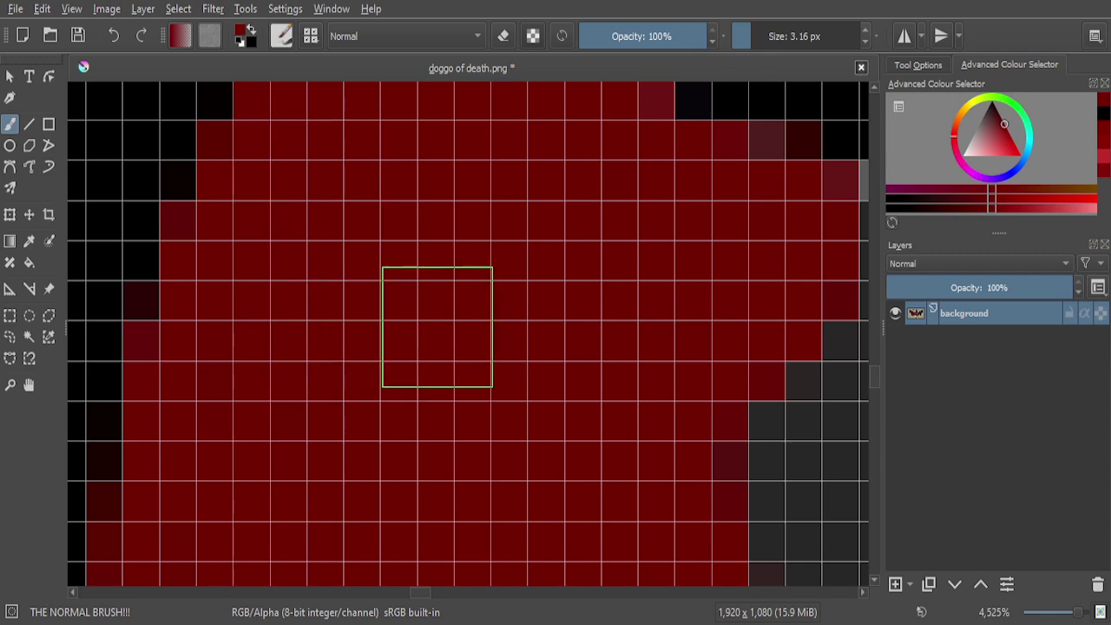
Paint a small solid dark red spot in the middle of the wide feather, between its two patches
scroll(439, 330, down, 5)
scroll(443, 336, down, 6)
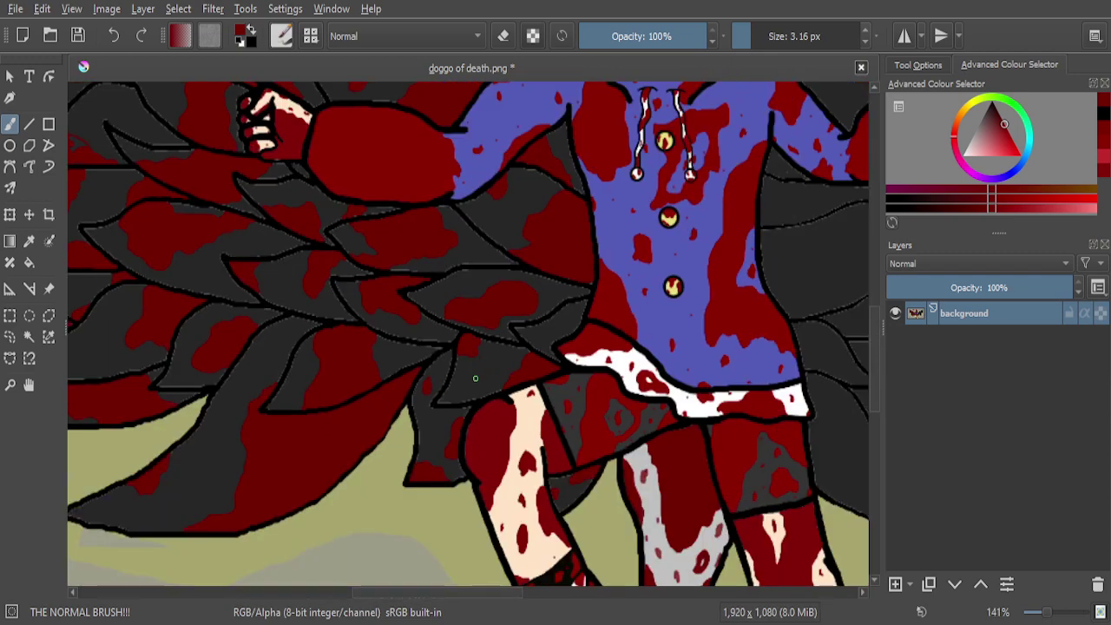
scroll(521, 383, up, 8)
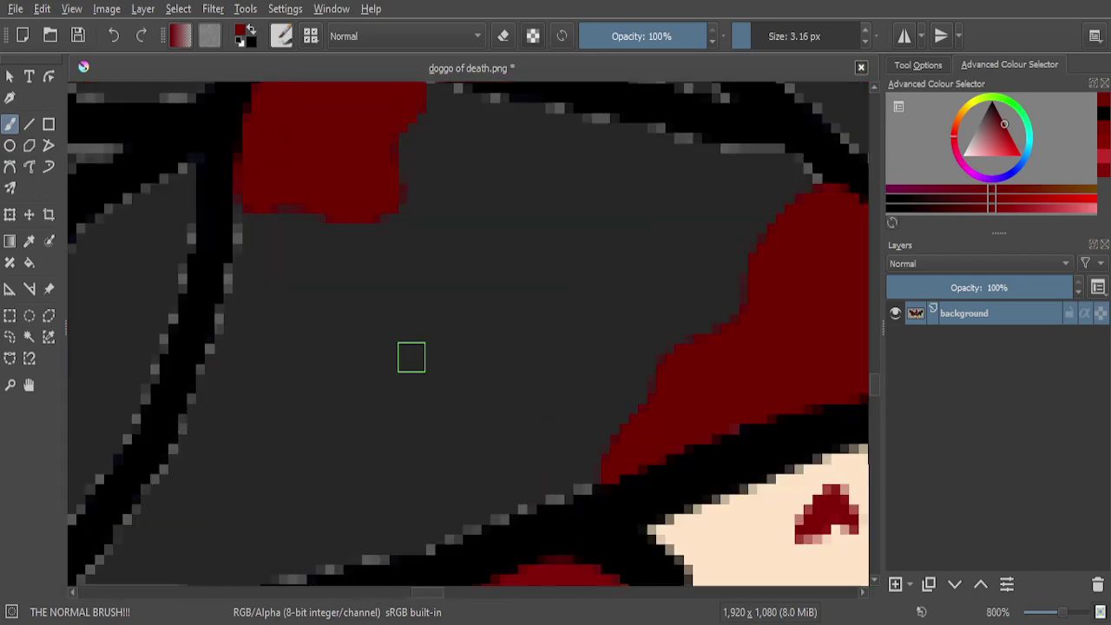
mouse_move(501, 302)
mouse_down()
mouse_move(442, 363)
mouse_move(432, 406)
mouse_move(508, 418)
mouse_move(556, 352)
mouse_move(544, 285)
mouse_move(523, 257)
mouse_move(513, 375)
mouse_up()
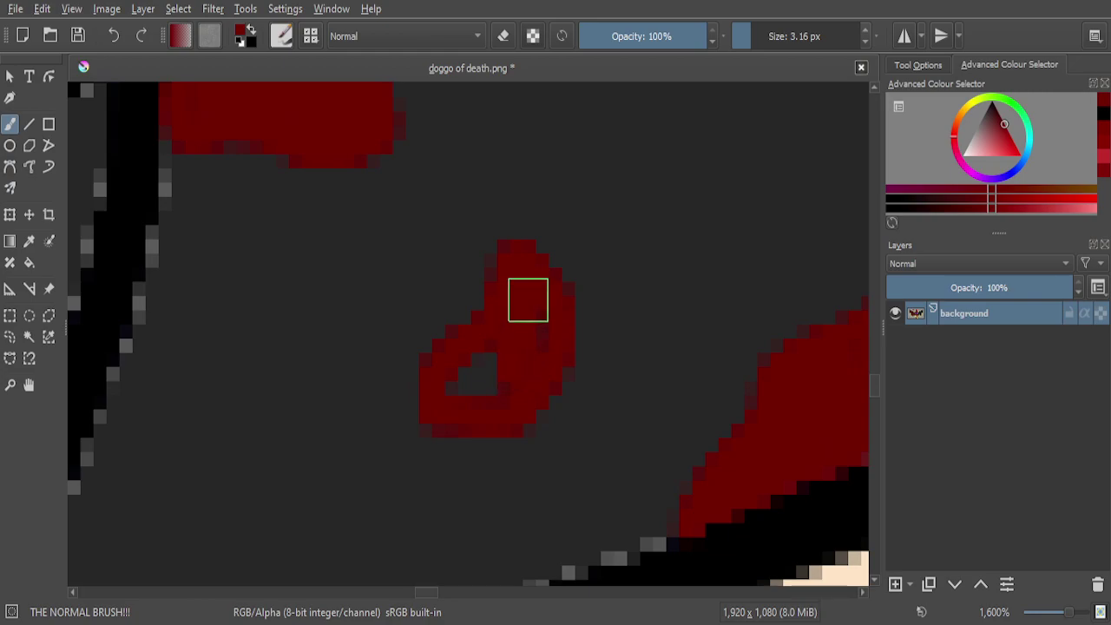
scroll(506, 351, down, 8)
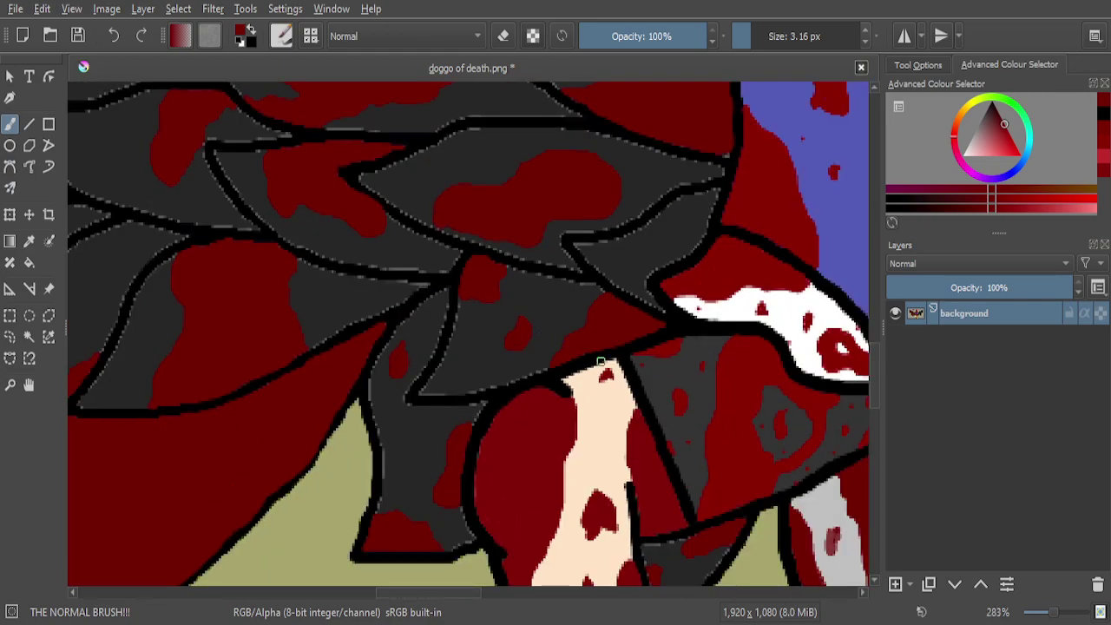
Paint a solid dark red patch in the pointed tip of the small feather beside the white shirt hem
scroll(649, 312, up, 4)
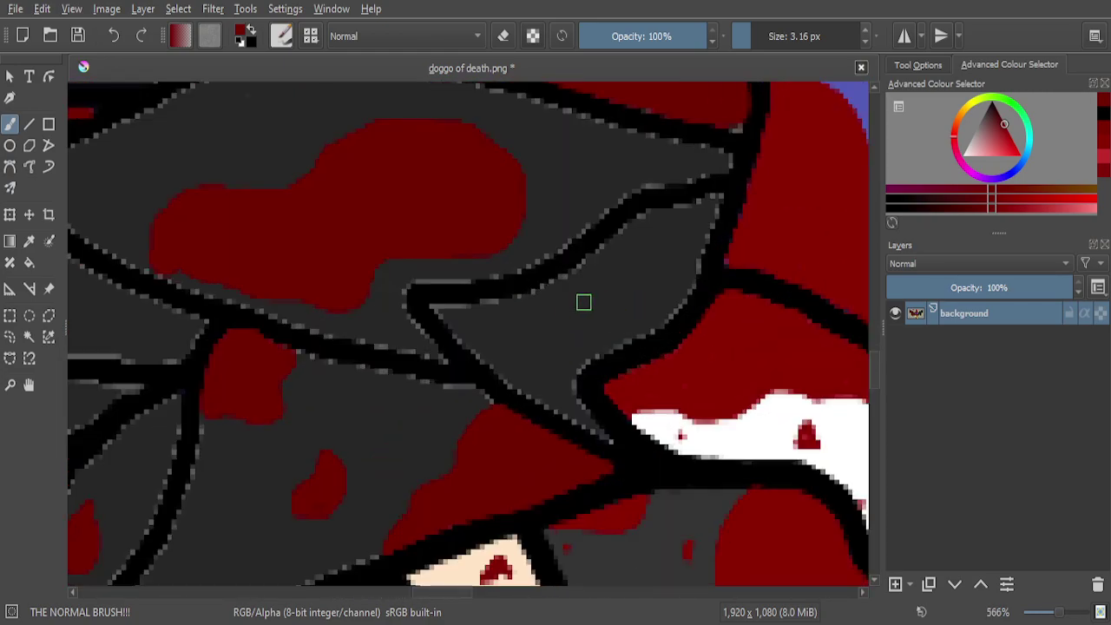
scroll(590, 302, up, 5)
mouse_move(304, 305)
mouse_down()
mouse_move(475, 466)
mouse_move(434, 441)
mouse_move(379, 370)
mouse_move(306, 317)
mouse_move(526, 285)
mouse_move(682, 290)
mouse_move(707, 363)
mouse_move(677, 393)
mouse_move(668, 427)
mouse_move(677, 497)
mouse_move(564, 541)
mouse_move(526, 533)
mouse_move(436, 460)
mouse_move(397, 371)
mouse_move(653, 335)
mouse_move(651, 410)
mouse_move(616, 472)
mouse_move(545, 482)
mouse_move(471, 419)
mouse_move(618, 384)
mouse_move(545, 438)
mouse_move(520, 415)
mouse_up()
scroll(520, 415, down, 3)
scroll(541, 469, up, 6)
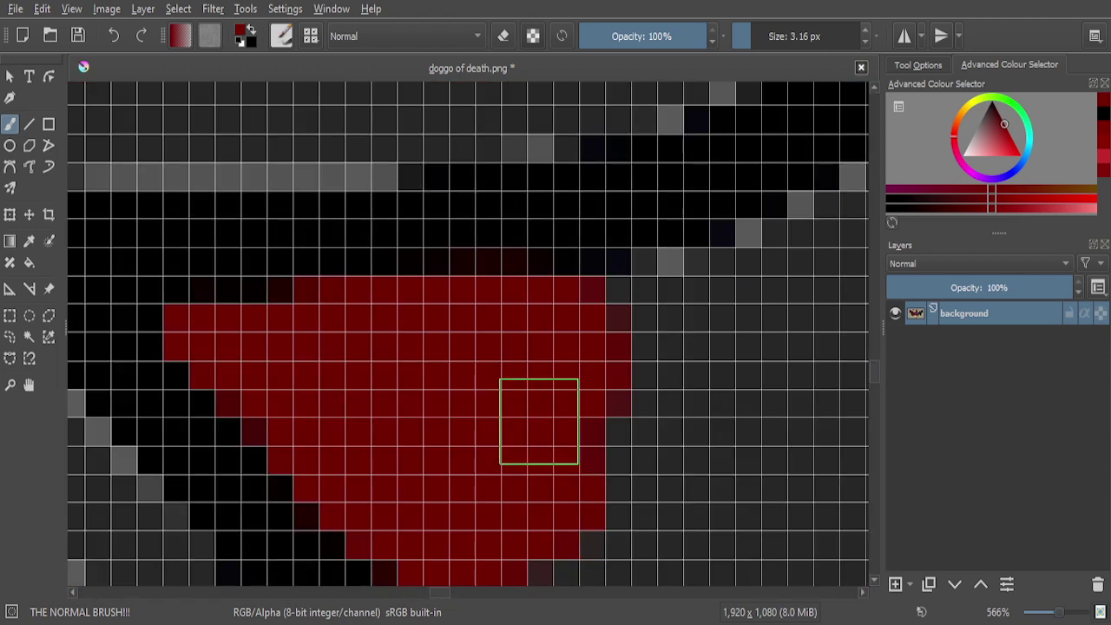
Extend the small feather's tip patch in dark red down along its lower black line, tapering to a narrow end
scroll(536, 414, down, 2)
scroll(539, 365, up, 4)
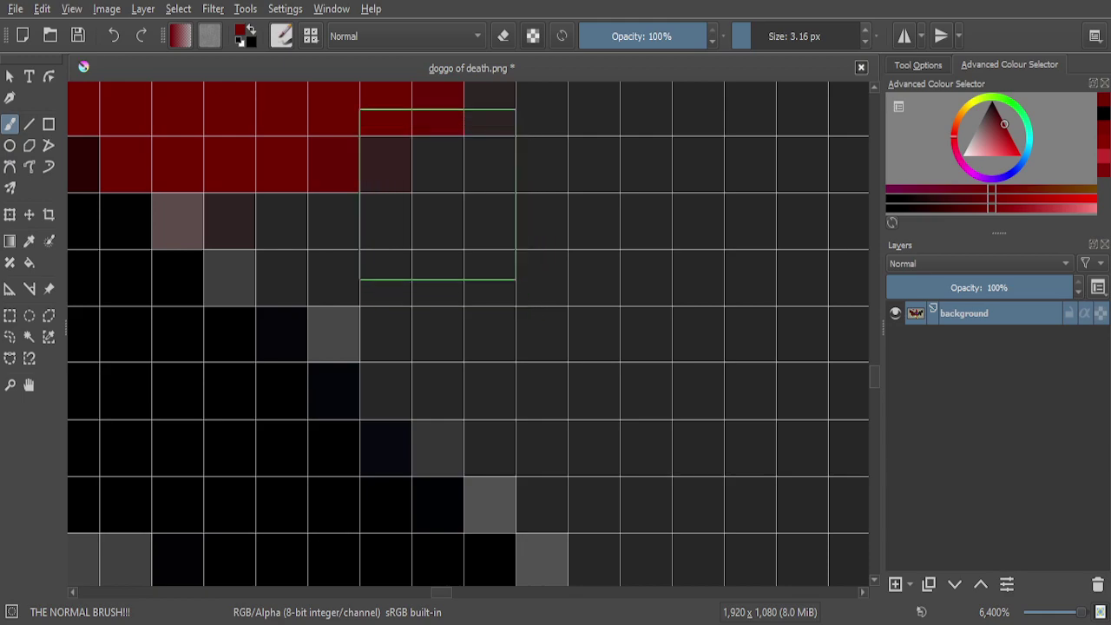
mouse_move(407, 157)
mouse_down()
mouse_move(427, 220)
mouse_move(500, 300)
mouse_move(512, 407)
mouse_move(543, 485)
mouse_move(332, 256)
mouse_move(230, 187)
mouse_move(254, 220)
mouse_up()
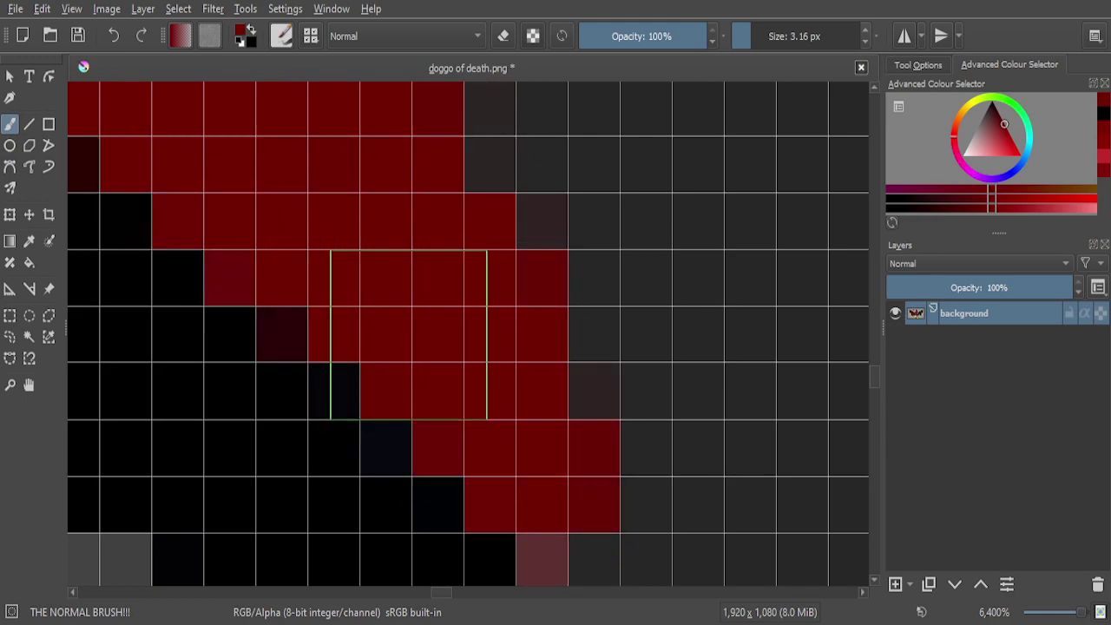
scroll(504, 437, down, 6)
scroll(536, 431, up, 5)
mouse_move(489, 466)
mouse_down()
mouse_move(511, 426)
mouse_move(581, 512)
mouse_up()
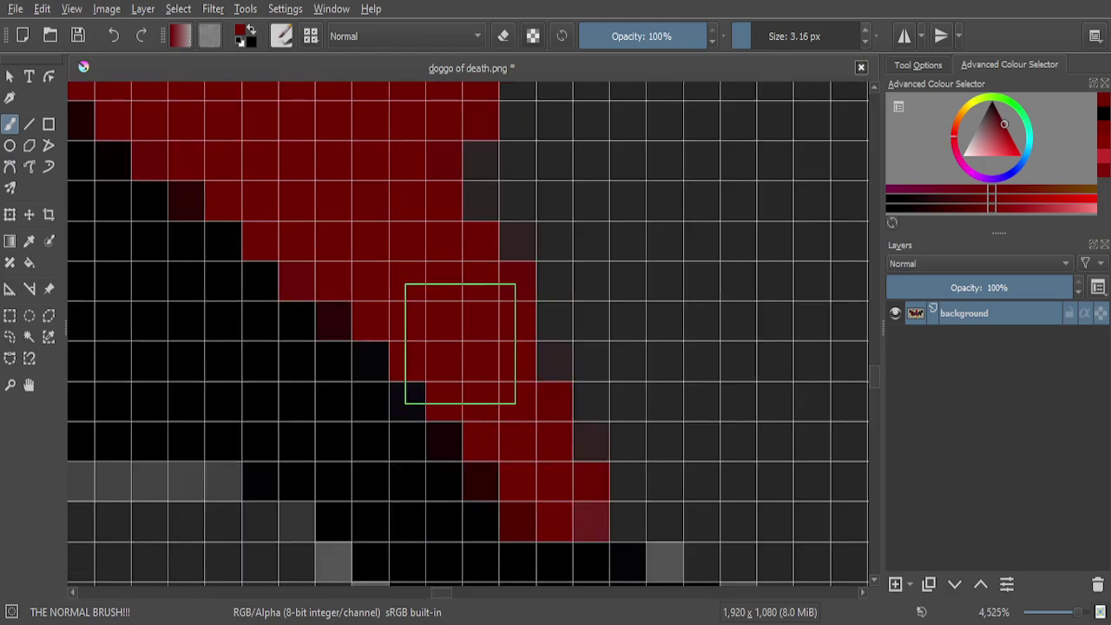
scroll(581, 402, down, 5)
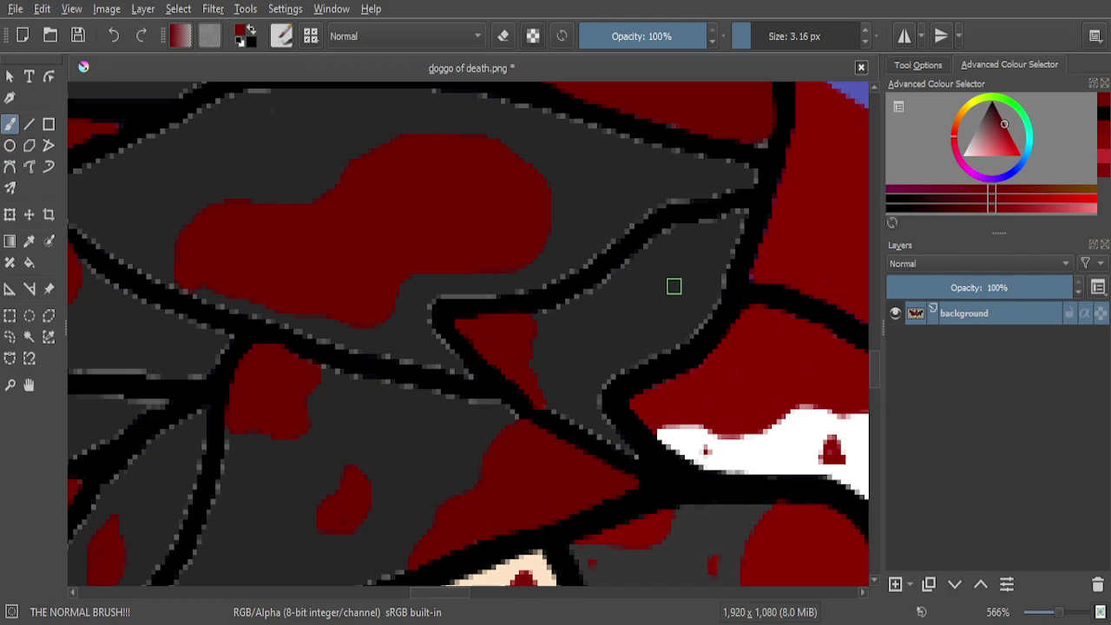
Outline a long dark red patch at the small feather's end next to the shirt, following its upper and side black lines
scroll(702, 227, up, 4)
mouse_move(691, 224)
mouse_down()
mouse_move(654, 249)
mouse_move(637, 305)
mouse_up()
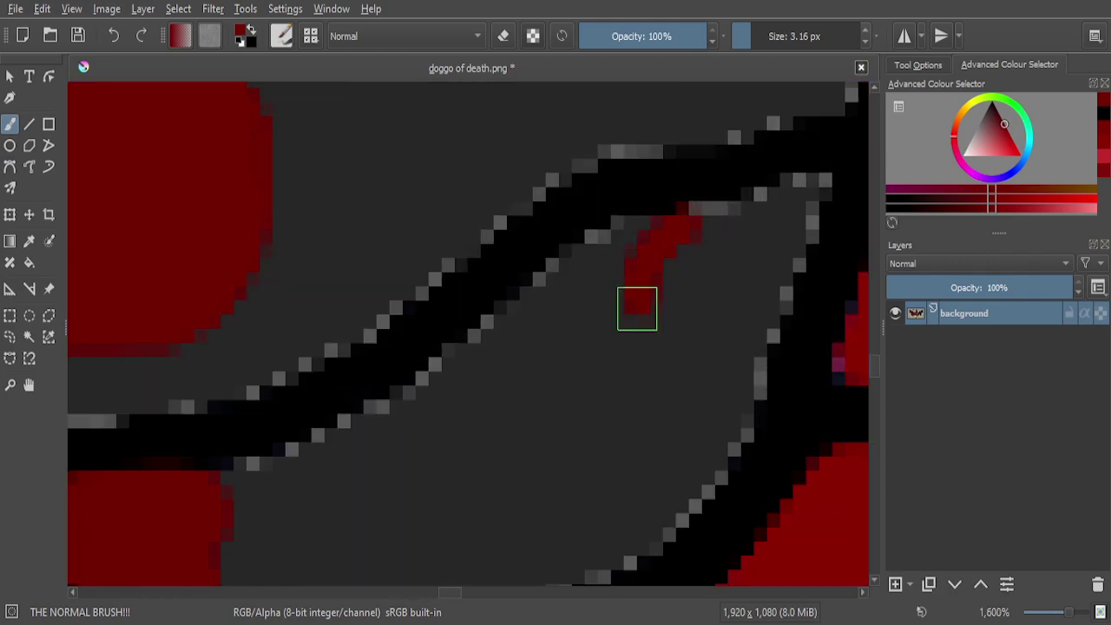
drag(647, 378, 615, 466)
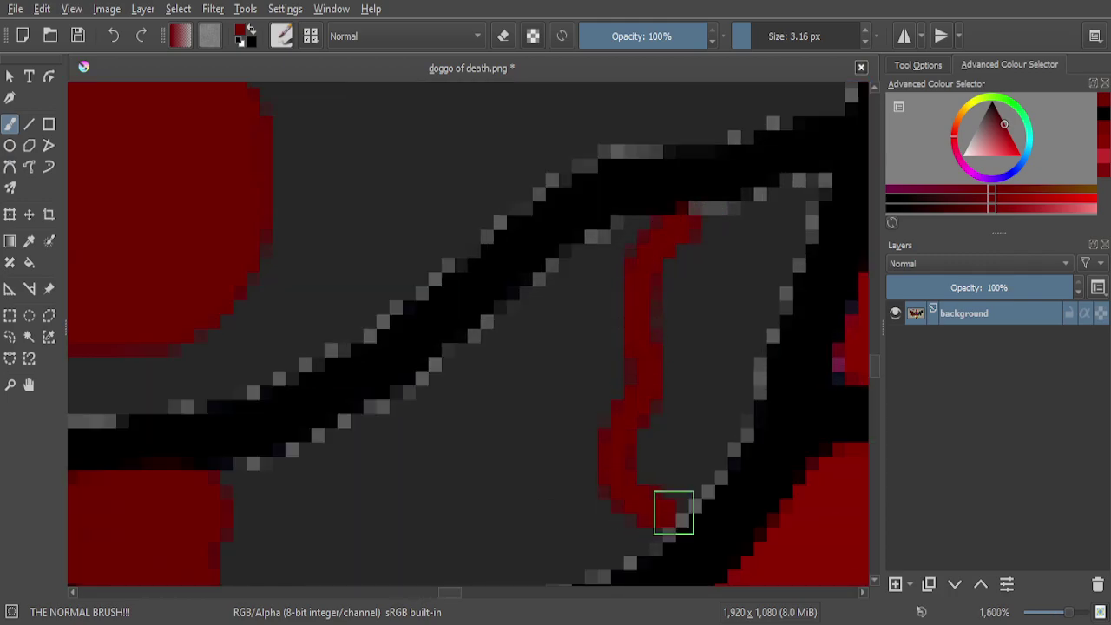
drag(673, 512, 713, 456)
drag(734, 411, 767, 285)
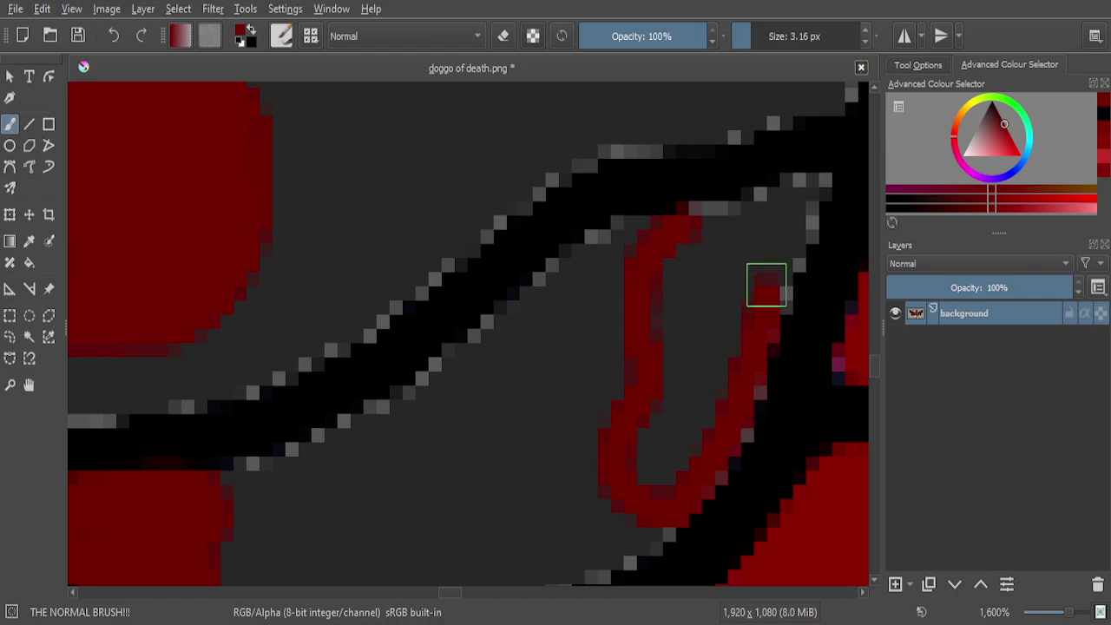
drag(824, 180, 688, 236)
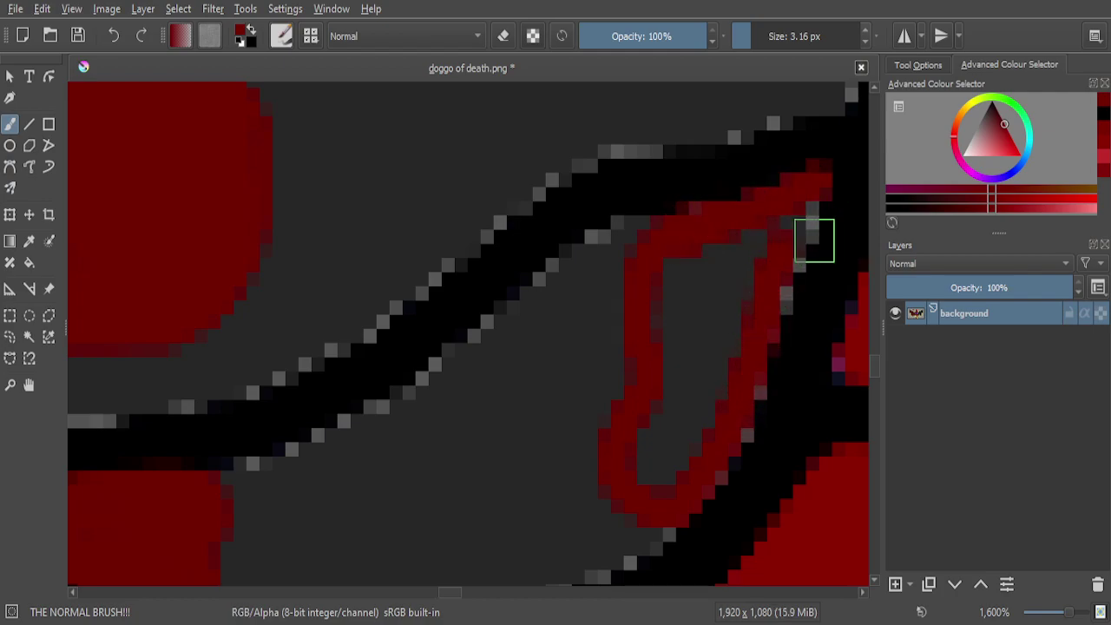
Fill the long patch beside the shirt with dark red, including its narrow upper corner
drag(815, 190, 794, 235)
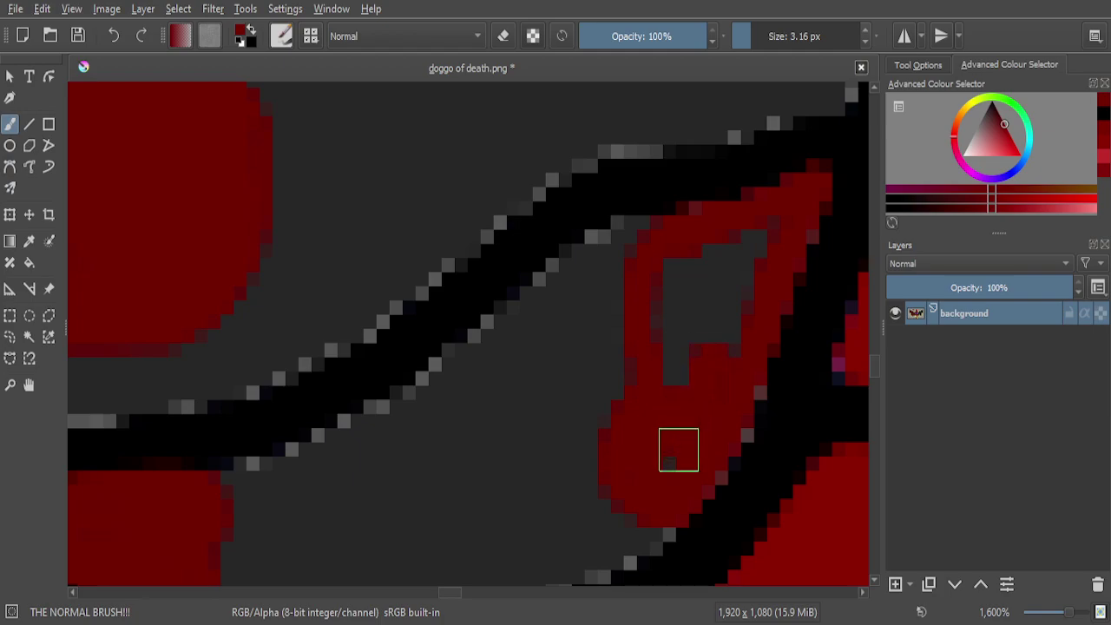
drag(681, 402, 670, 307)
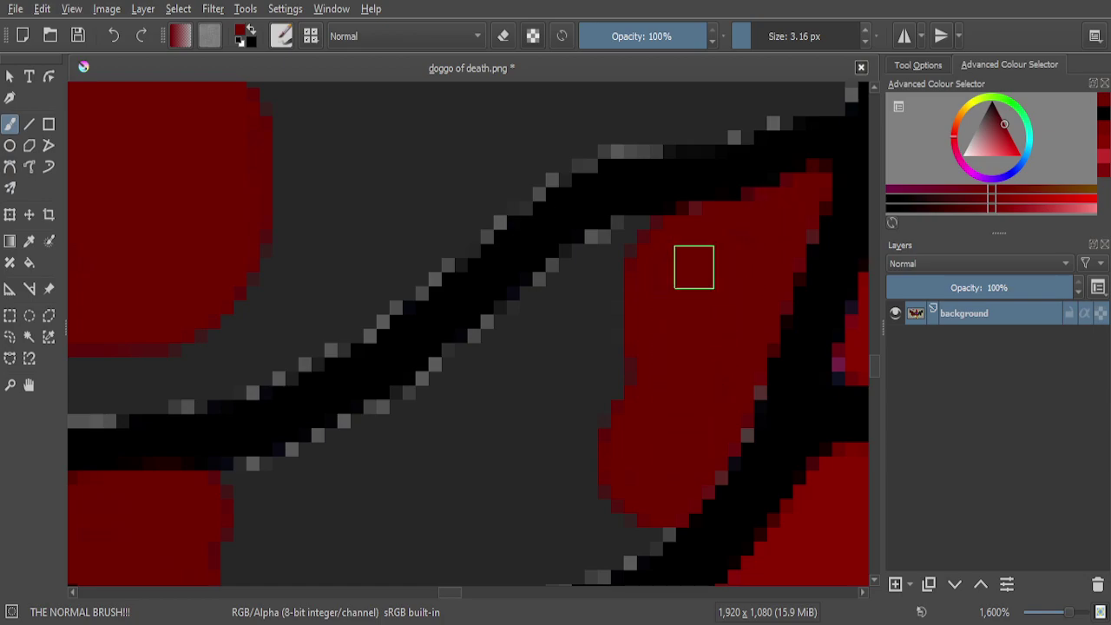
scroll(731, 294, down, 8)
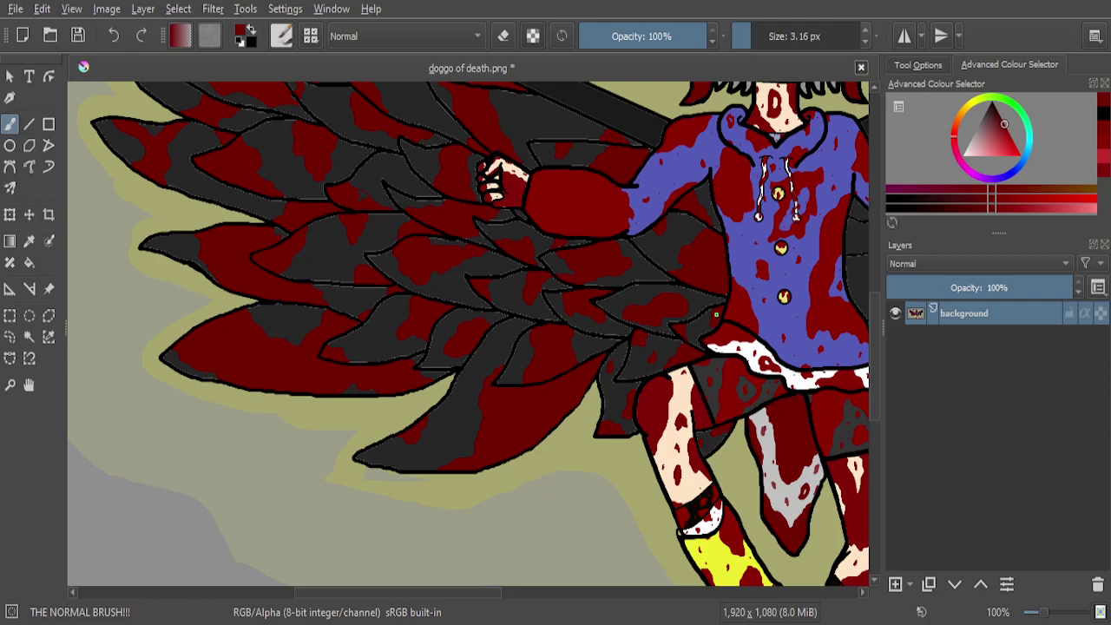
Outline an irregular dark red spot on the bare grey part of the feather beneath the wing's top bar with the 3.16 px brush
scroll(716, 315, down, 2)
scroll(590, 244, up, 3)
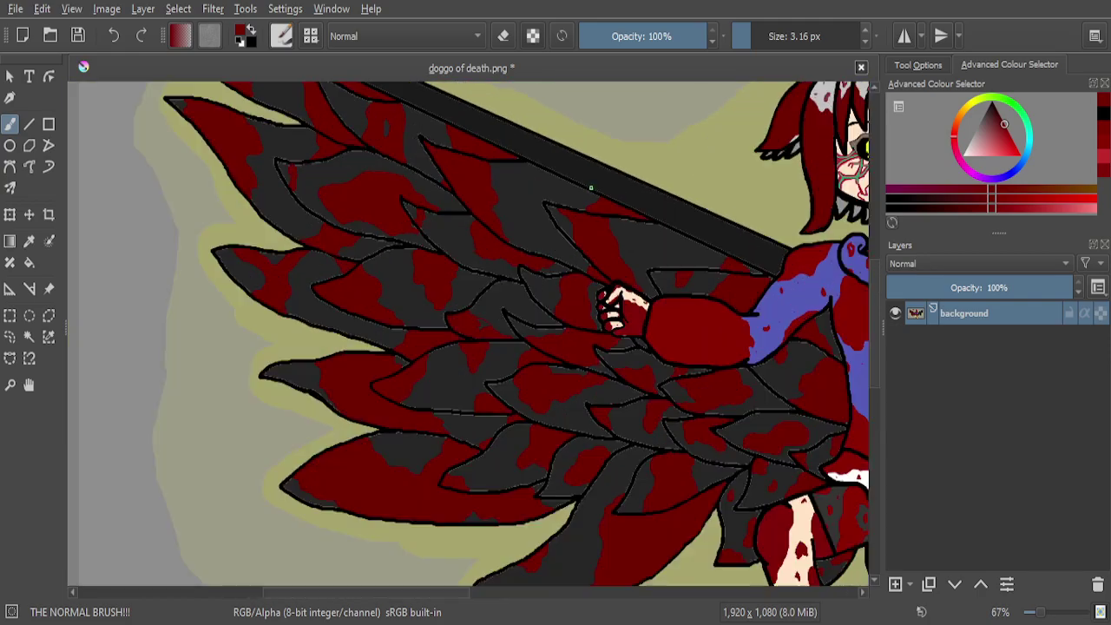
scroll(591, 244, down, 3)
scroll(591, 244, up, 3)
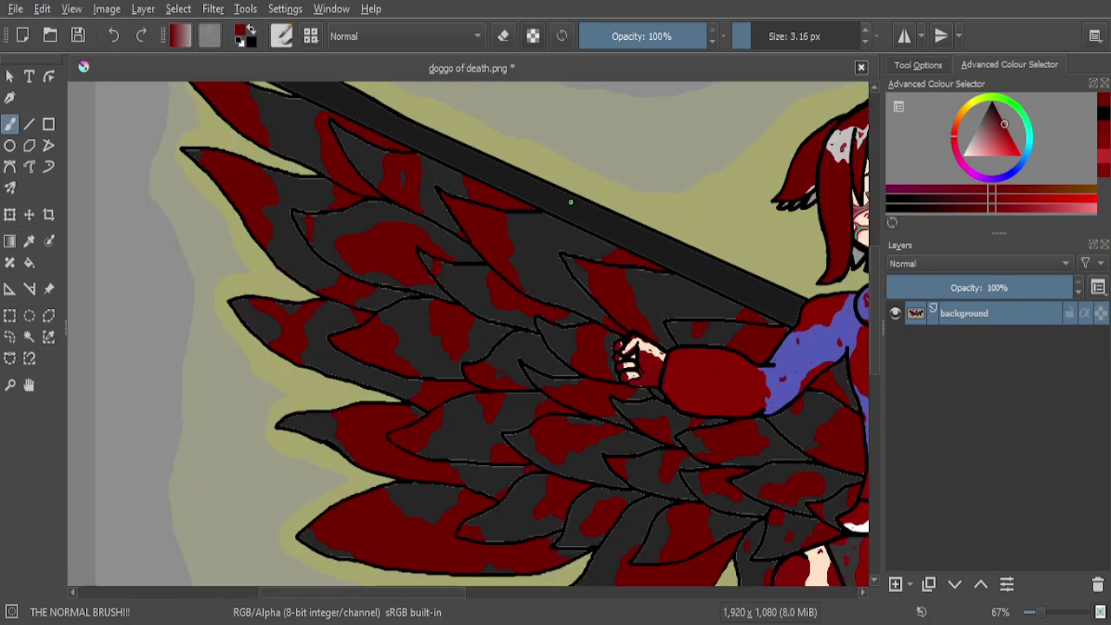
scroll(521, 212, up, 3)
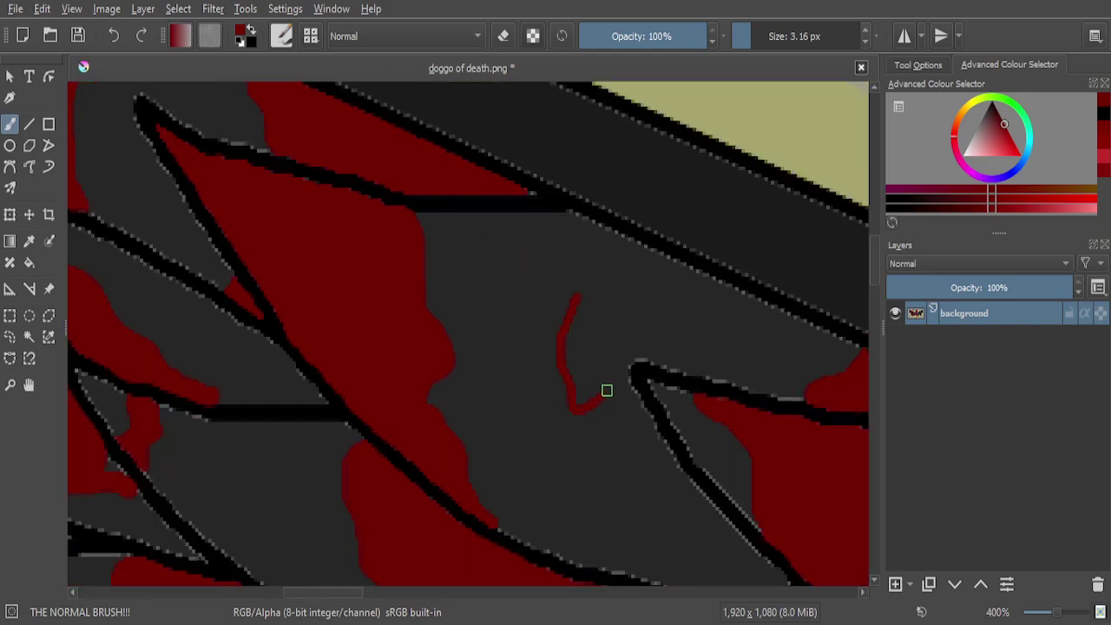
scroll(622, 319, up, 1)
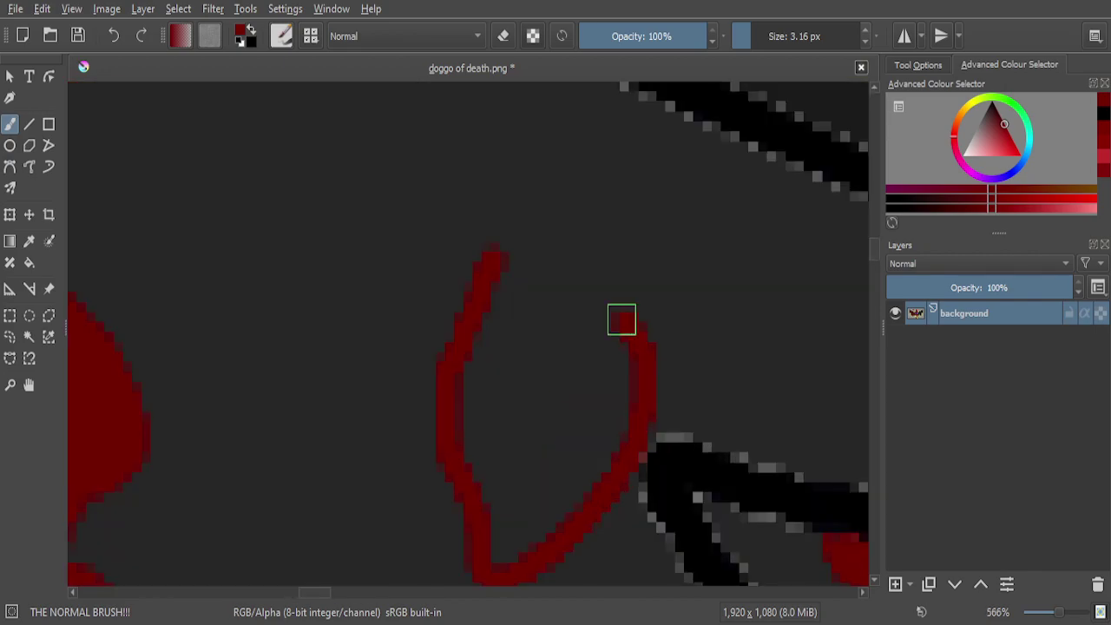
drag(583, 311, 544, 257)
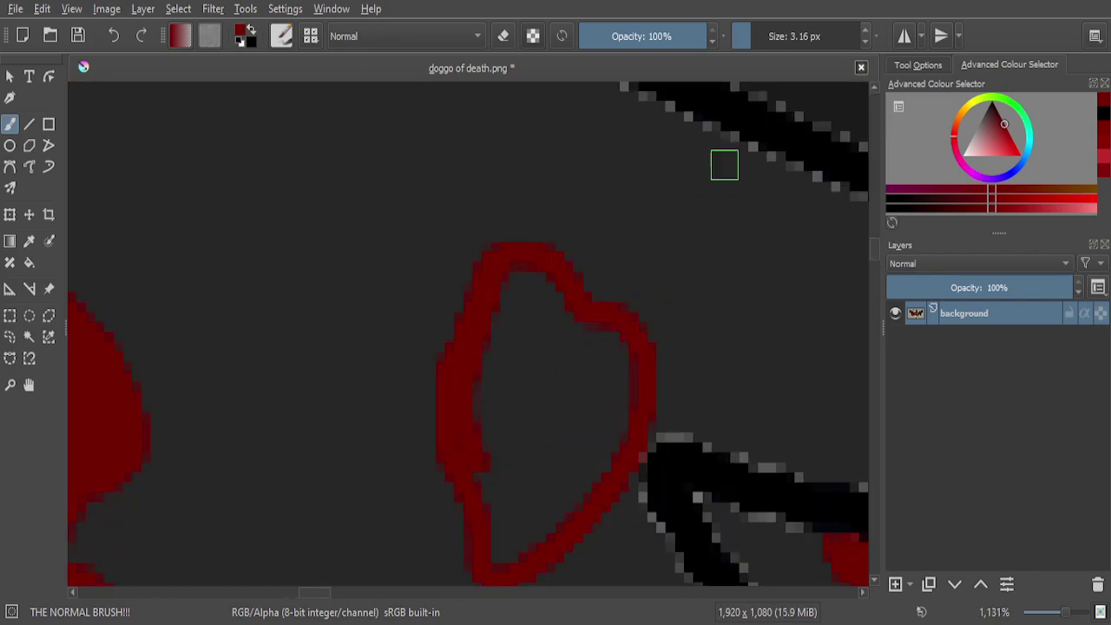
Fill the spot beneath the wing's top bar with dark red, using a 7.16 px brush
scroll(766, 34, up, 1)
mouse_move(585, 347)
mouse_down()
mouse_move(556, 346)
mouse_move(517, 287)
mouse_move(618, 373)
mouse_move(577, 504)
mouse_move(509, 552)
mouse_move(474, 408)
mouse_move(490, 316)
mouse_move(511, 304)
mouse_move(518, 416)
mouse_move(537, 479)
mouse_move(575, 430)
mouse_move(581, 386)
mouse_move(564, 363)
mouse_move(554, 398)
mouse_up()
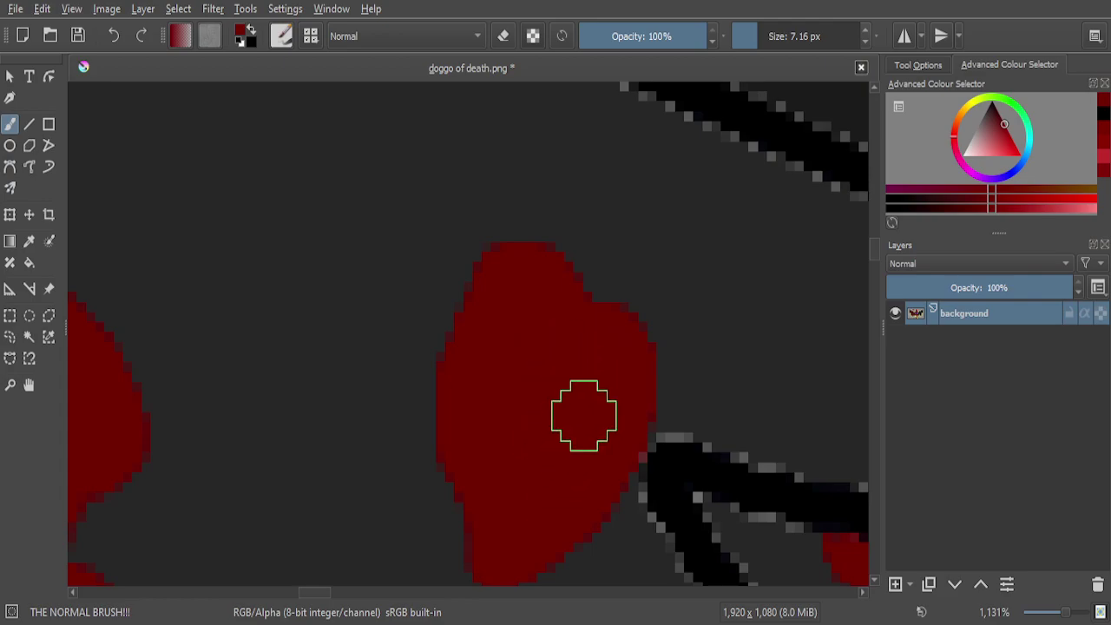
scroll(578, 404, down, 5)
scroll(593, 389, down, 3)
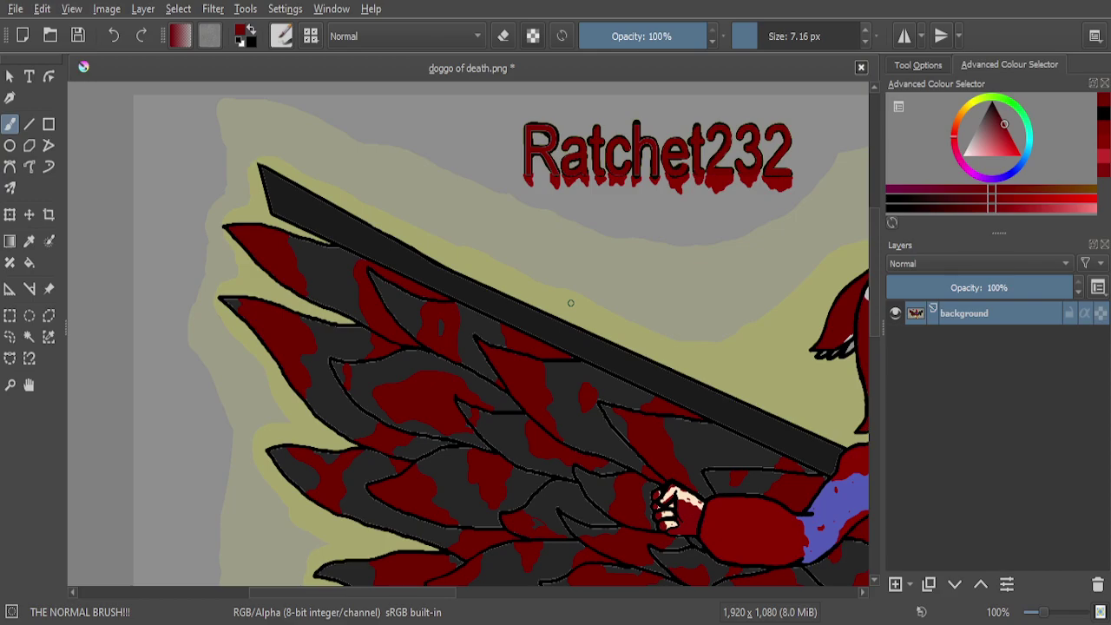
Outline a dark red patch inside the outer tip of the wing's top bar with the 7.16 px brush
scroll(570, 303, down, 1)
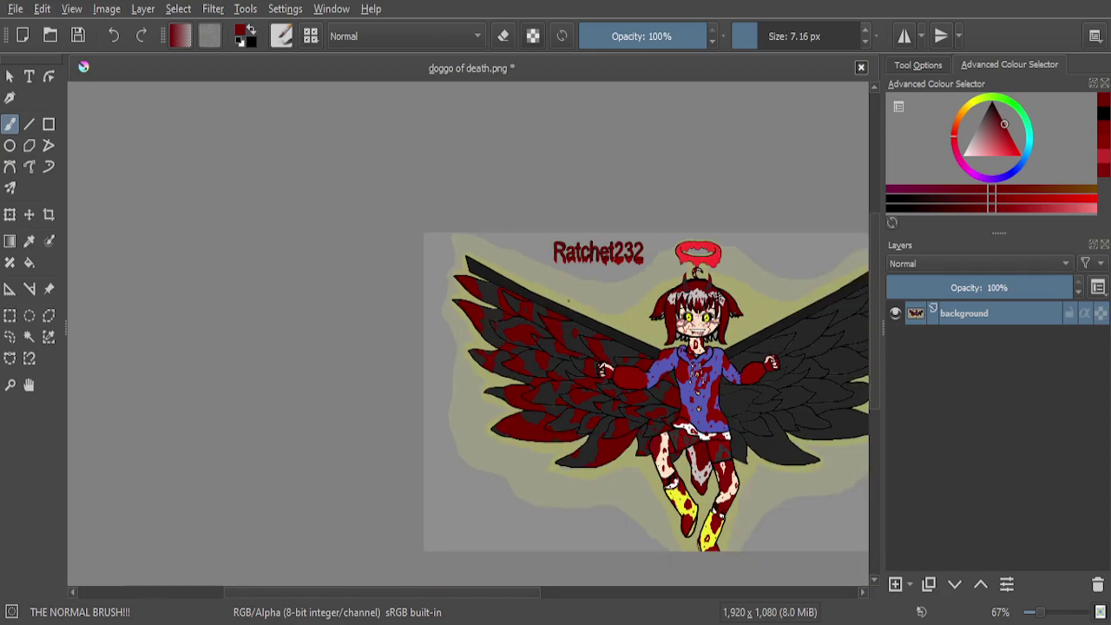
scroll(569, 301, up, 3)
scroll(588, 340, down, 2)
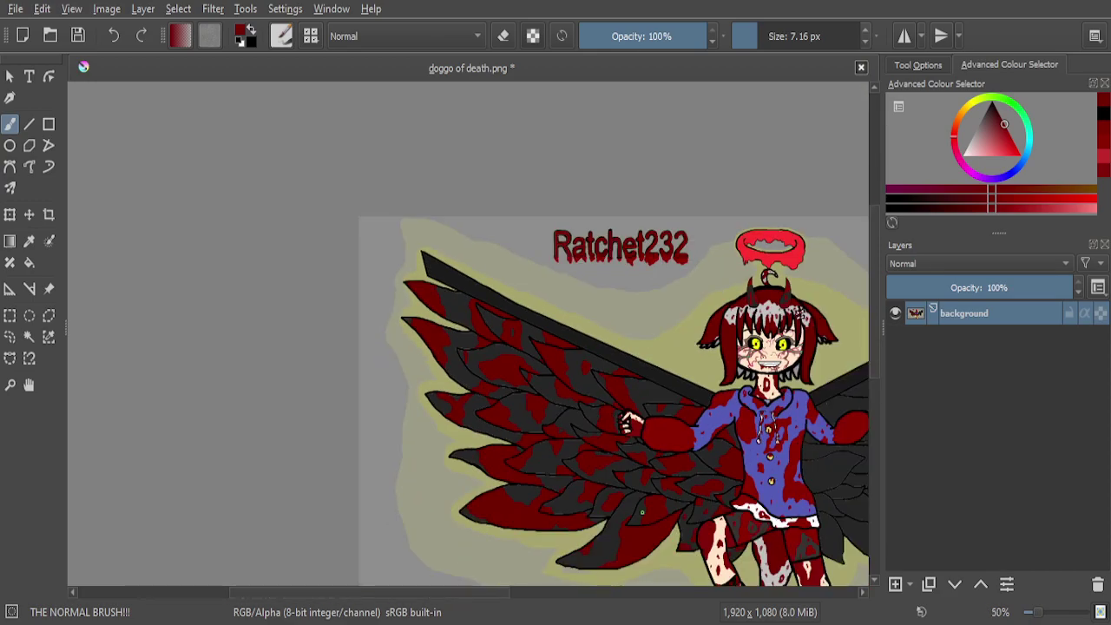
scroll(642, 512, up, 1)
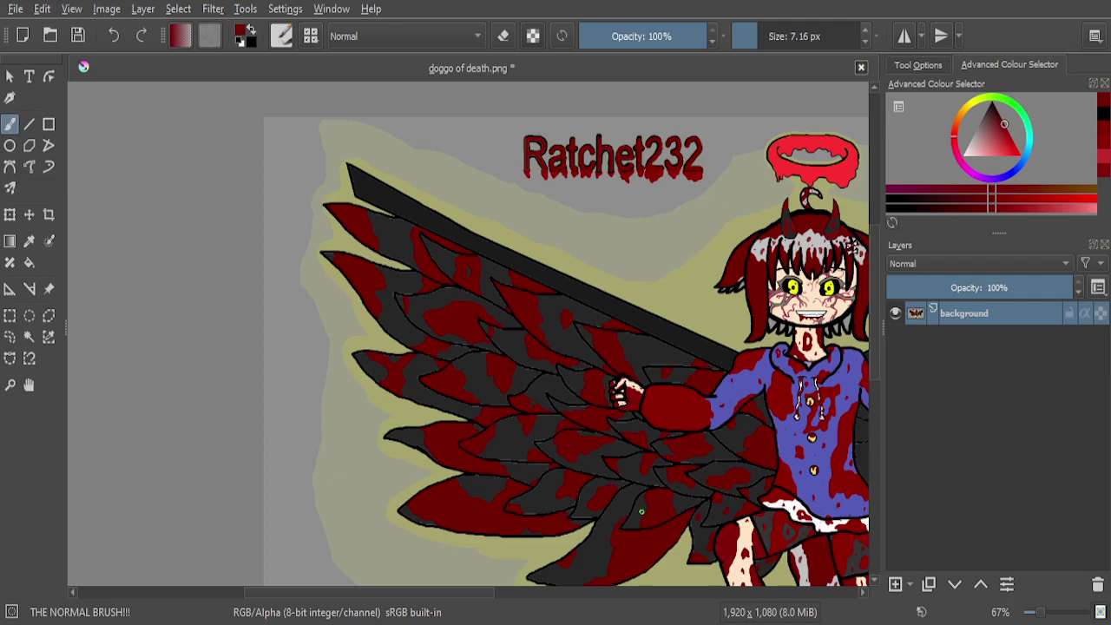
scroll(425, 193, up, 5)
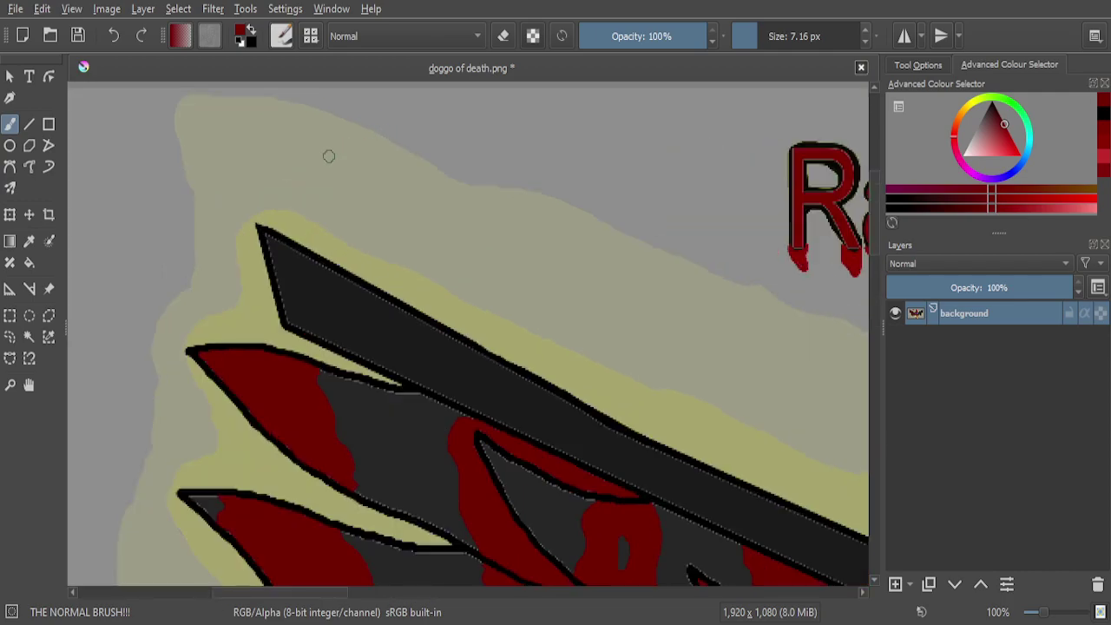
scroll(340, 317, up, 1)
mouse_move(349, 321)
mouse_down()
mouse_move(391, 362)
mouse_move(399, 398)
mouse_up()
drag(435, 497, 452, 524)
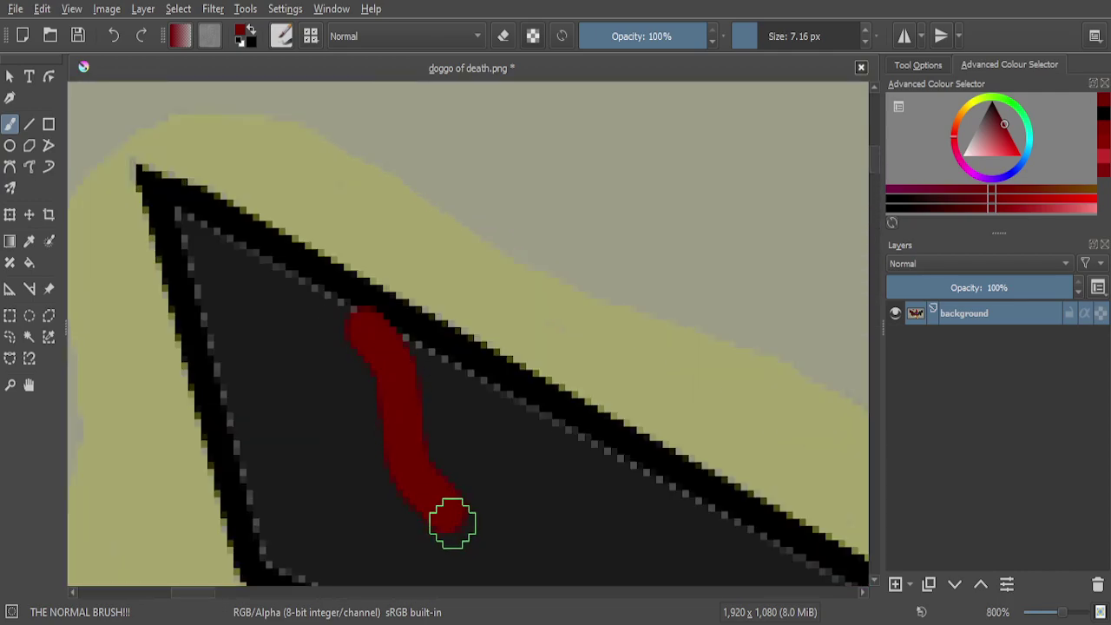
drag(379, 514, 332, 437)
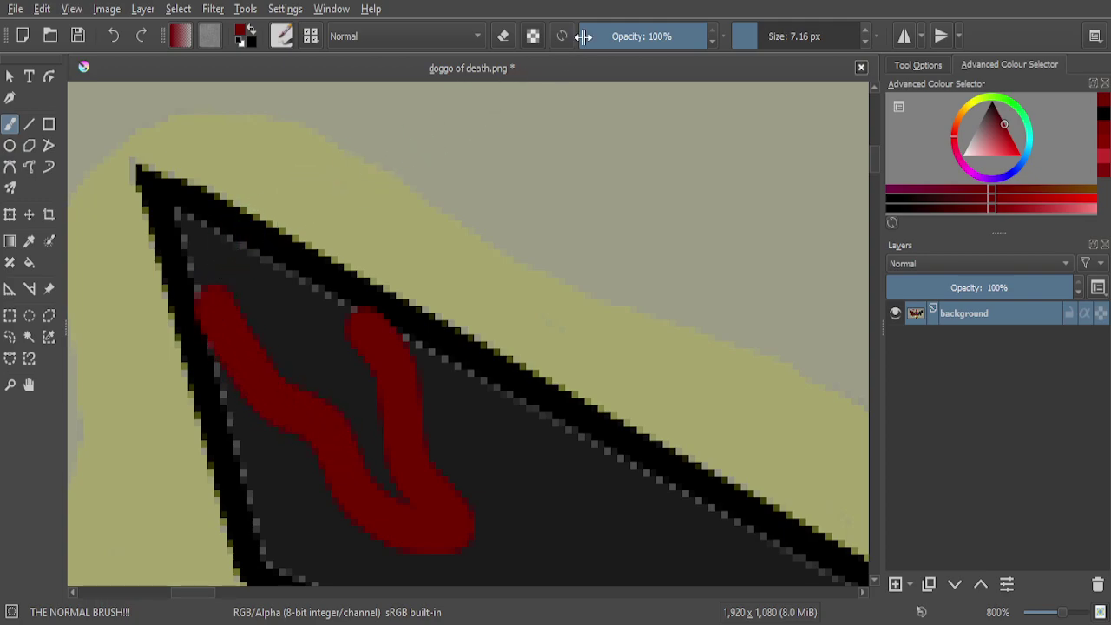
Trace both inner edges of the top bar's pointed tip in dark red along the black lines, using a 2.16 px brush
scroll(169, 290, up, 3)
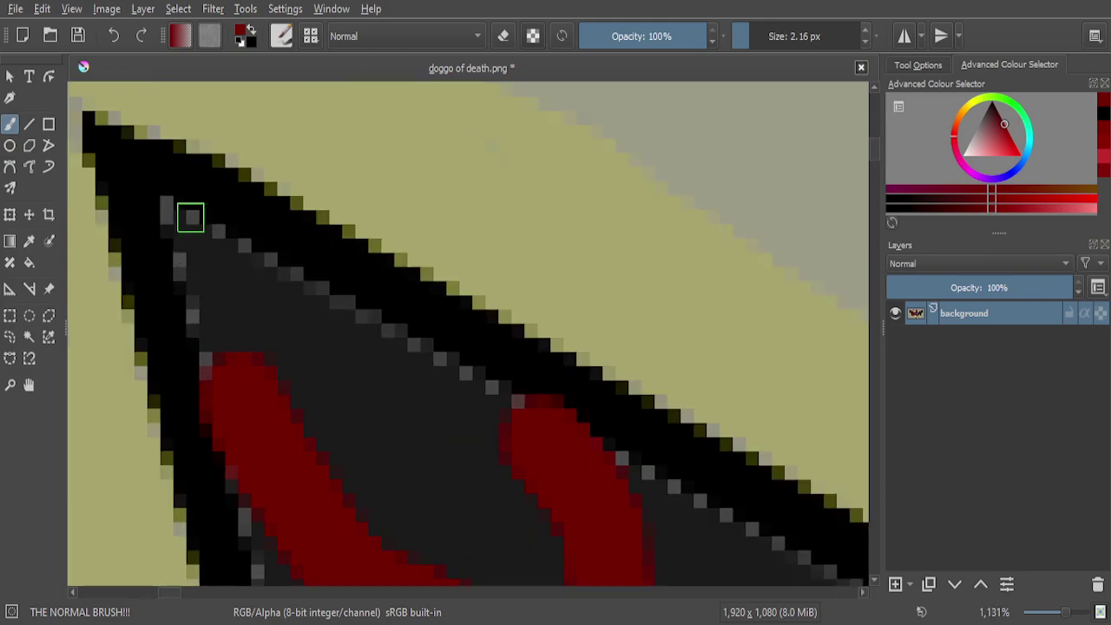
mouse_move(153, 206)
mouse_down()
mouse_move(355, 313)
mouse_move(675, 510)
mouse_up()
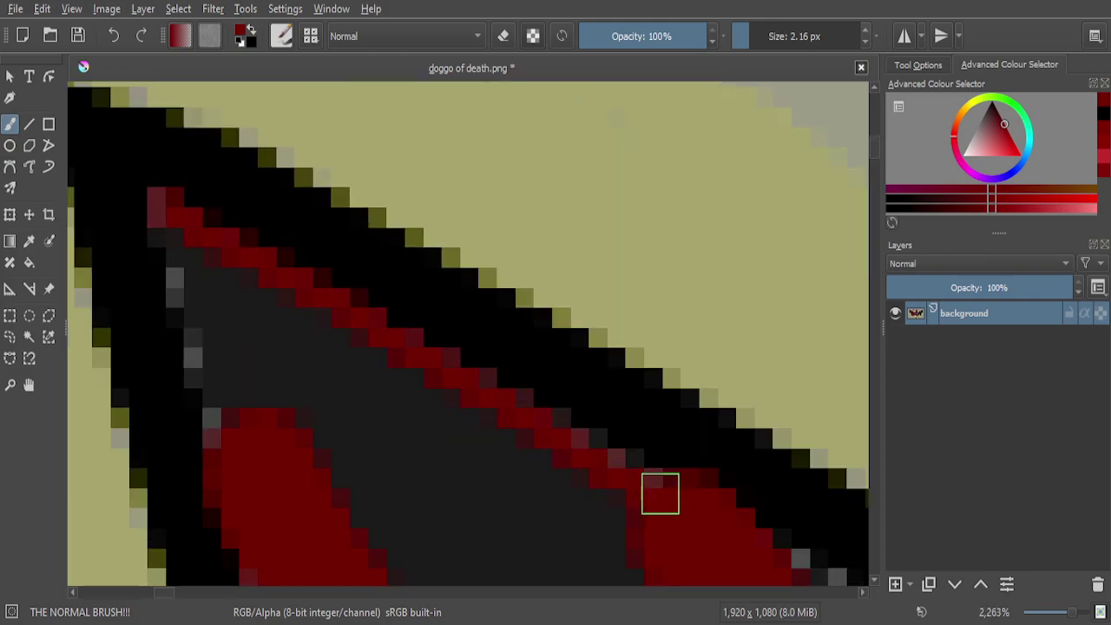
drag(156, 198, 231, 423)
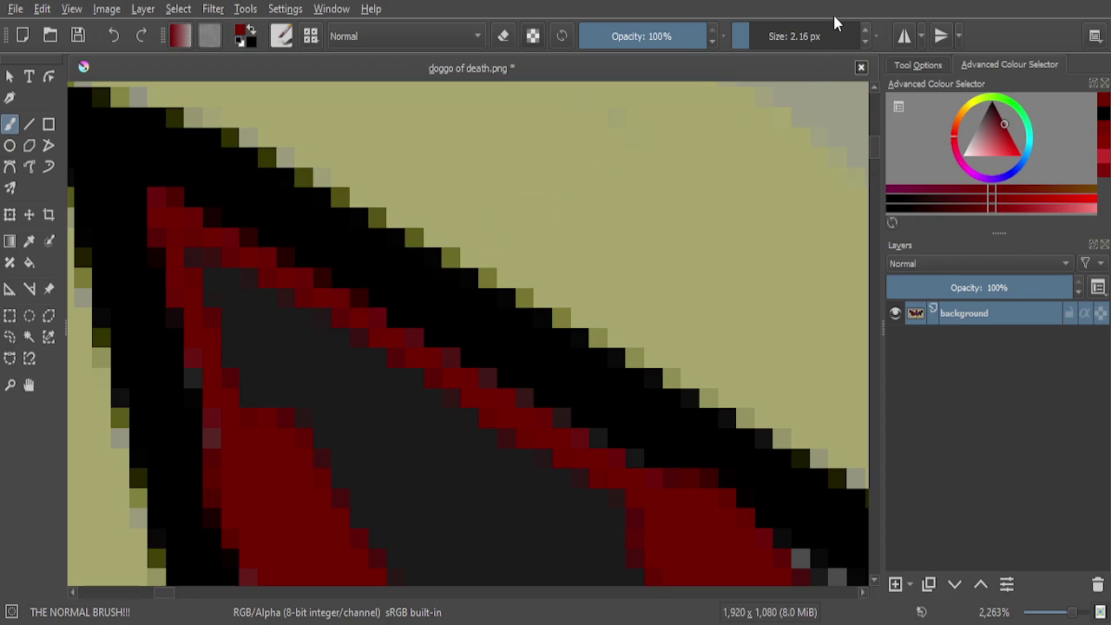
Fill the outlined patch at the top bar's outer tip with dark red, using a 5.16 px brush
mouse_move(304, 397)
mouse_down()
mouse_move(285, 397)
mouse_move(235, 322)
mouse_move(230, 294)
mouse_move(327, 352)
mouse_move(334, 410)
mouse_up()
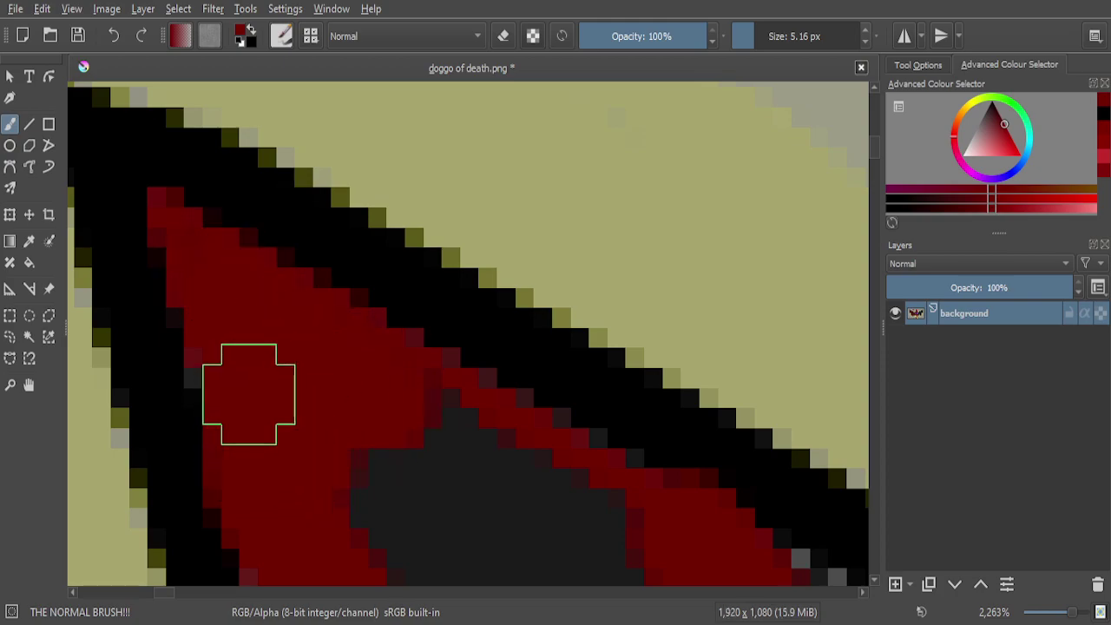
scroll(258, 345, down, 1)
scroll(356, 451, up, 1)
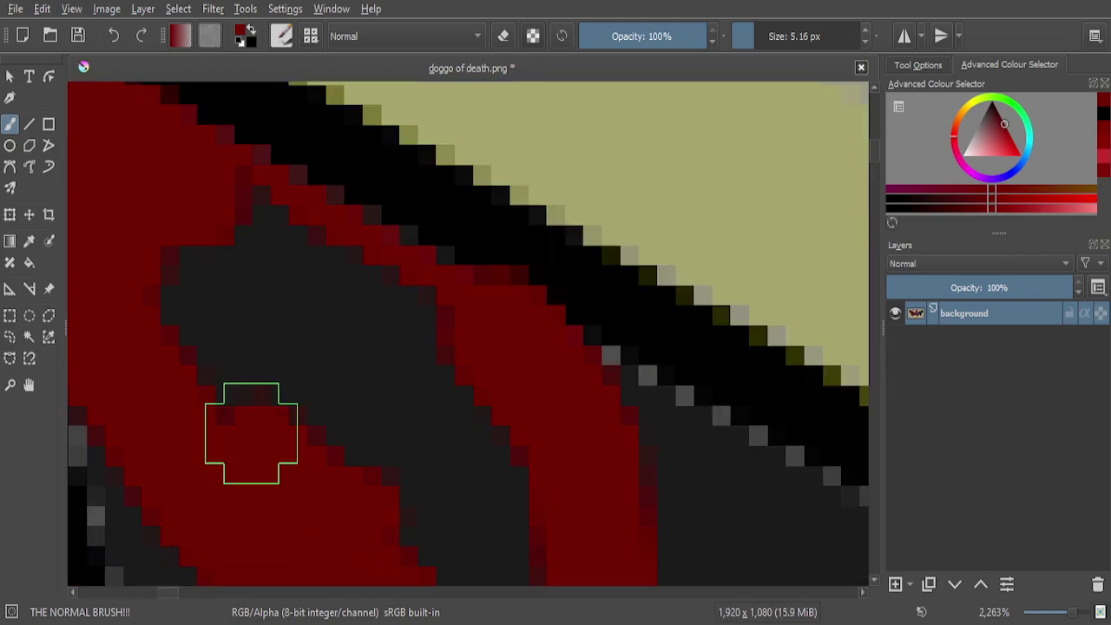
mouse_move(180, 266)
mouse_down()
mouse_move(216, 289)
mouse_move(306, 432)
mouse_move(389, 468)
mouse_move(424, 387)
mouse_move(405, 324)
mouse_move(239, 198)
mouse_move(290, 362)
mouse_move(317, 310)
mouse_up()
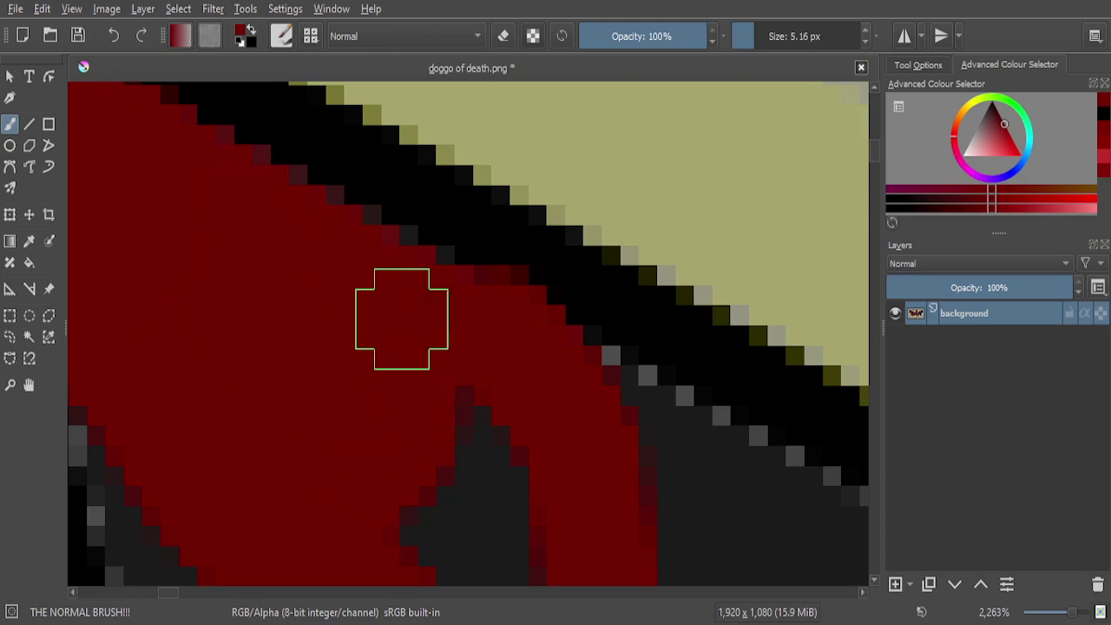
scroll(433, 313, down, 1)
scroll(465, 430, up, 3)
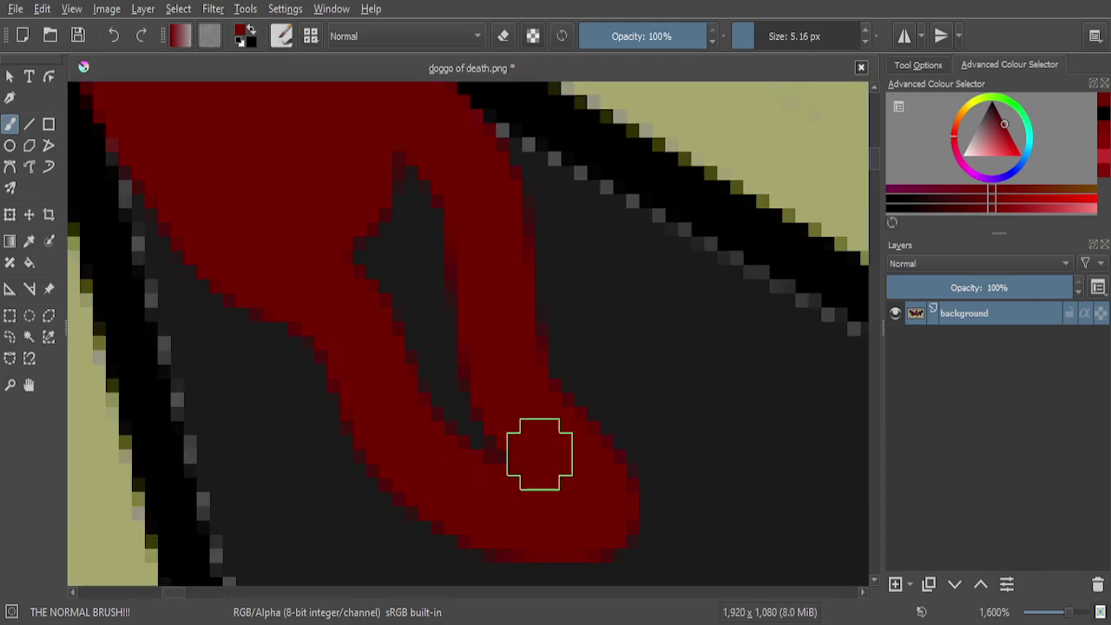
mouse_move(399, 150)
mouse_down()
mouse_move(481, 393)
mouse_move(431, 275)
mouse_move(441, 343)
mouse_move(513, 454)
mouse_up()
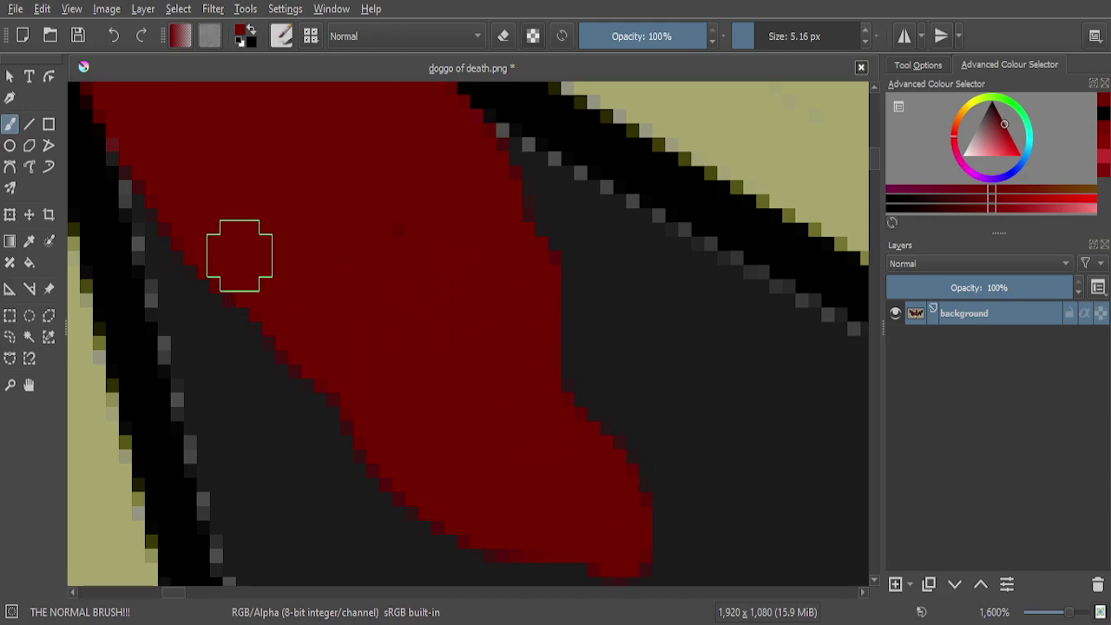
scroll(302, 260, down, 6)
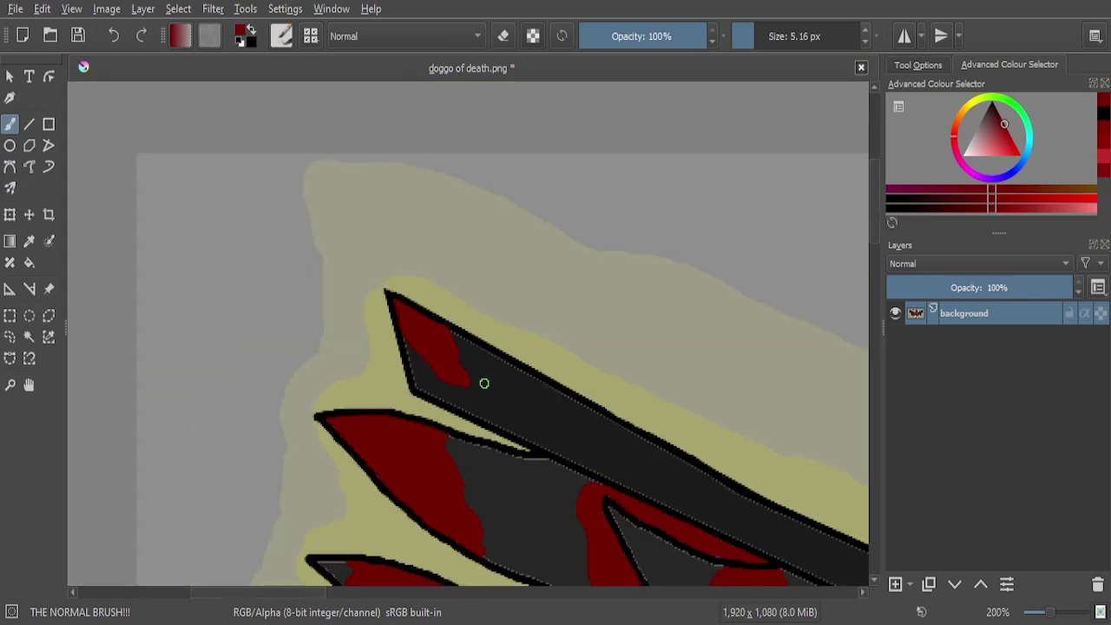
Outline a curved dark red patch hanging from the top bar's upper black line near the shoulder
scroll(484, 383, down, 4)
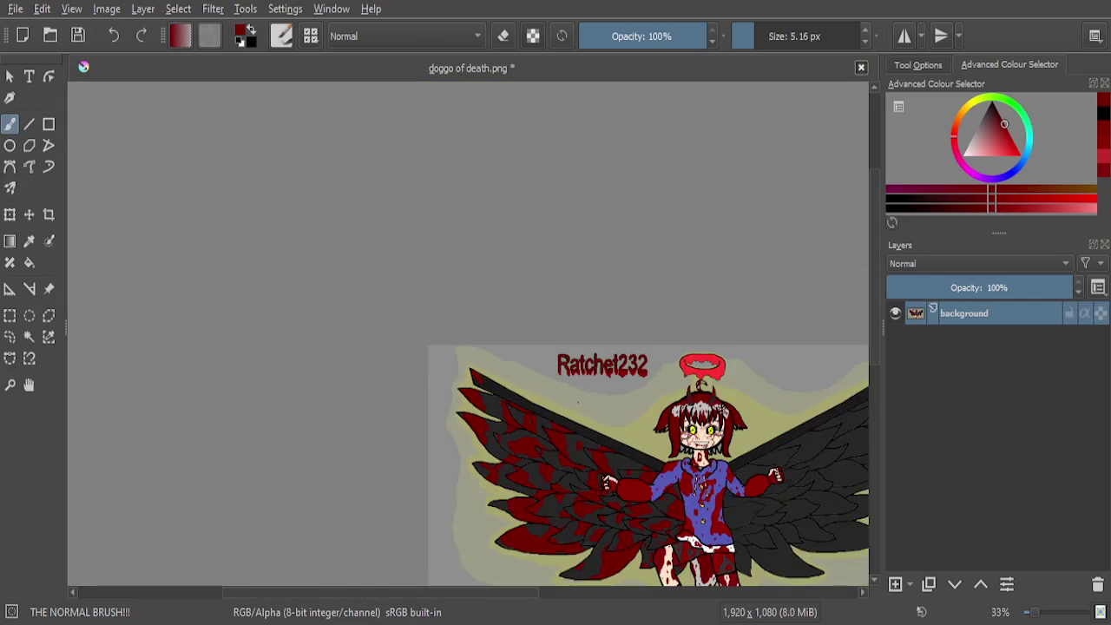
scroll(647, 500, up, 5)
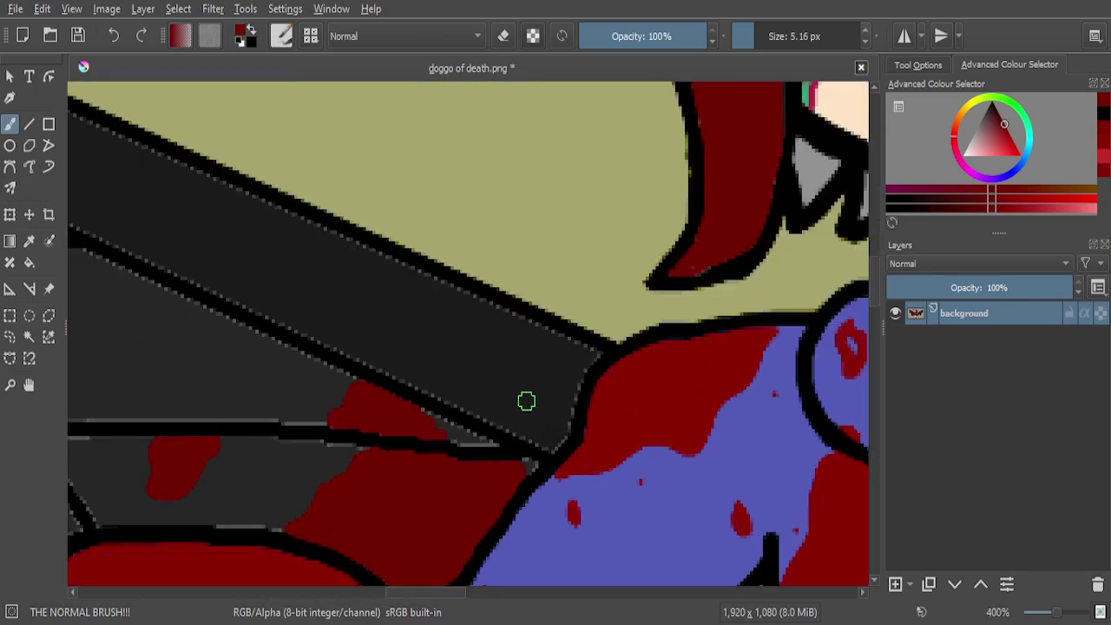
scroll(424, 330, up, 5)
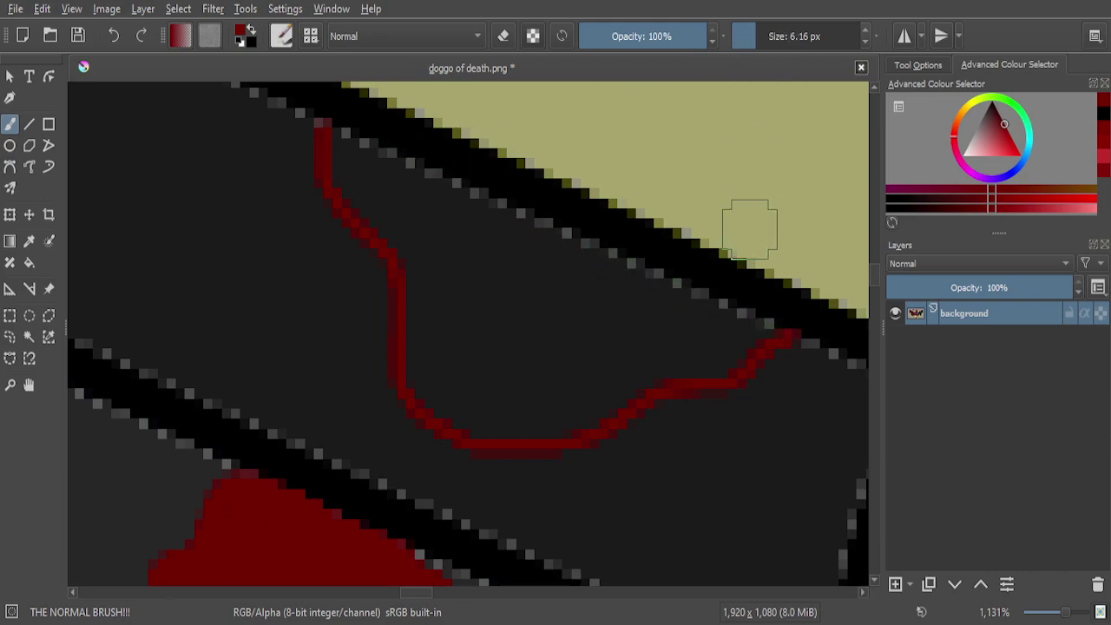
scroll(749, 326, up, 4)
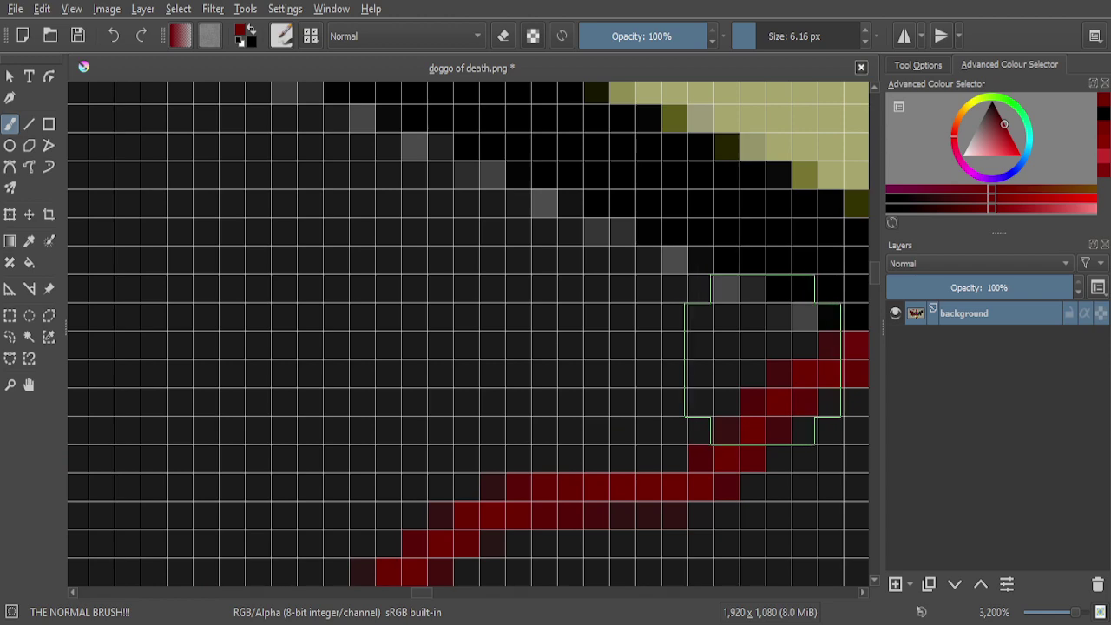
drag(675, 302, 611, 279)
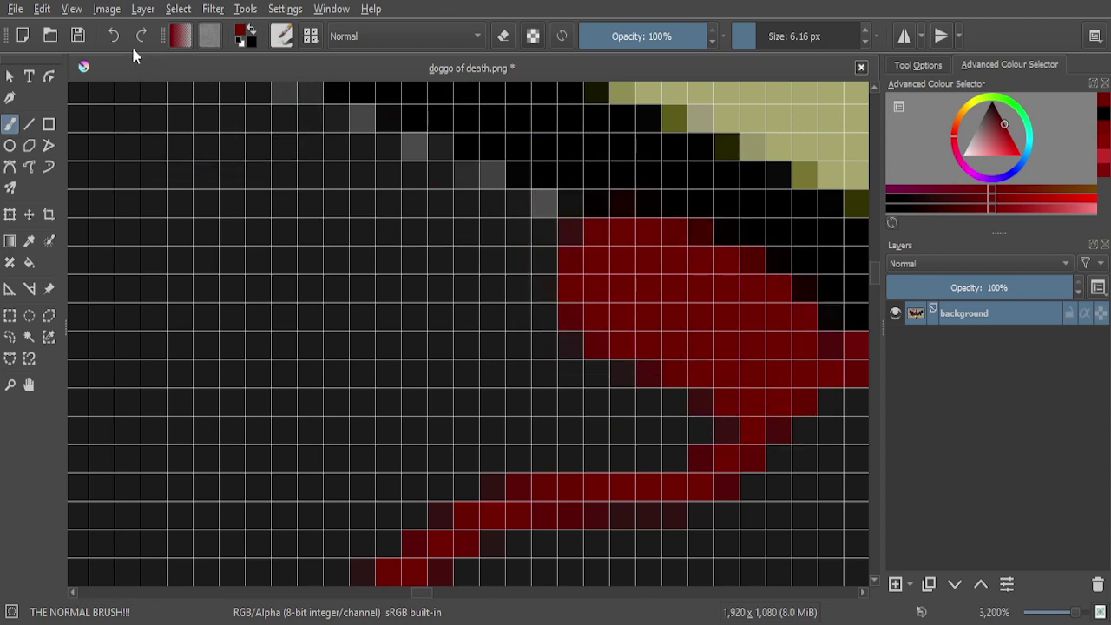
key(ctrl+z)
Fill the two upper corners of the patch near the shoulder with dark red, using a 5.16 px brush
drag(771, 38, 766, 39)
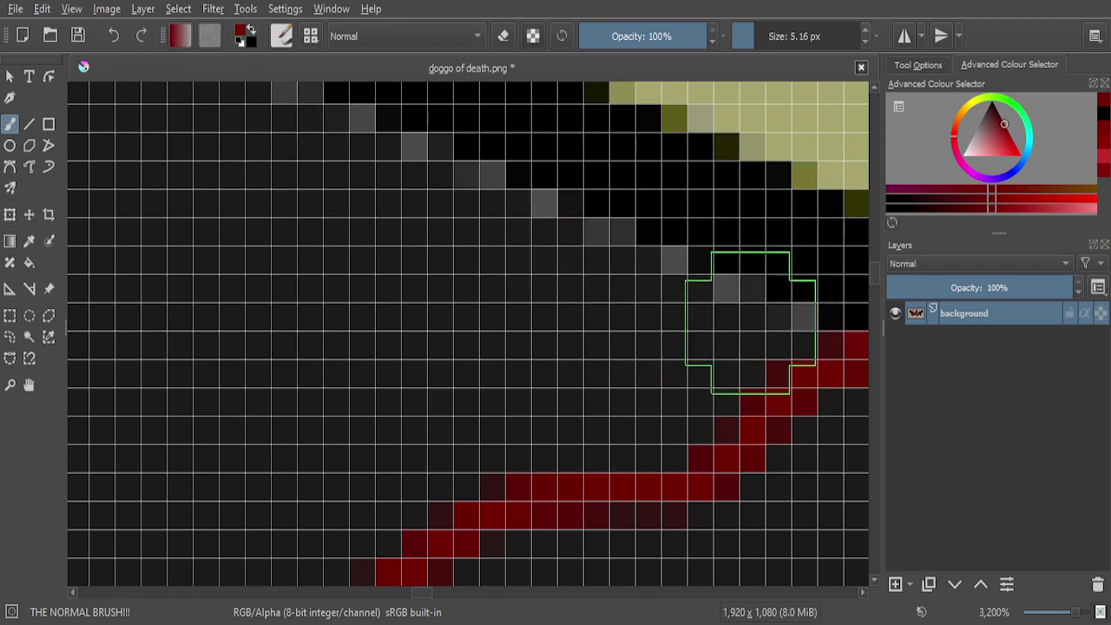
mouse_move(695, 339)
mouse_down()
mouse_move(669, 339)
mouse_move(579, 408)
mouse_move(637, 417)
mouse_move(732, 367)
mouse_move(761, 335)
mouse_move(558, 272)
mouse_move(404, 186)
mouse_up()
scroll(679, 310, down, 4)
scroll(396, 178, up, 4)
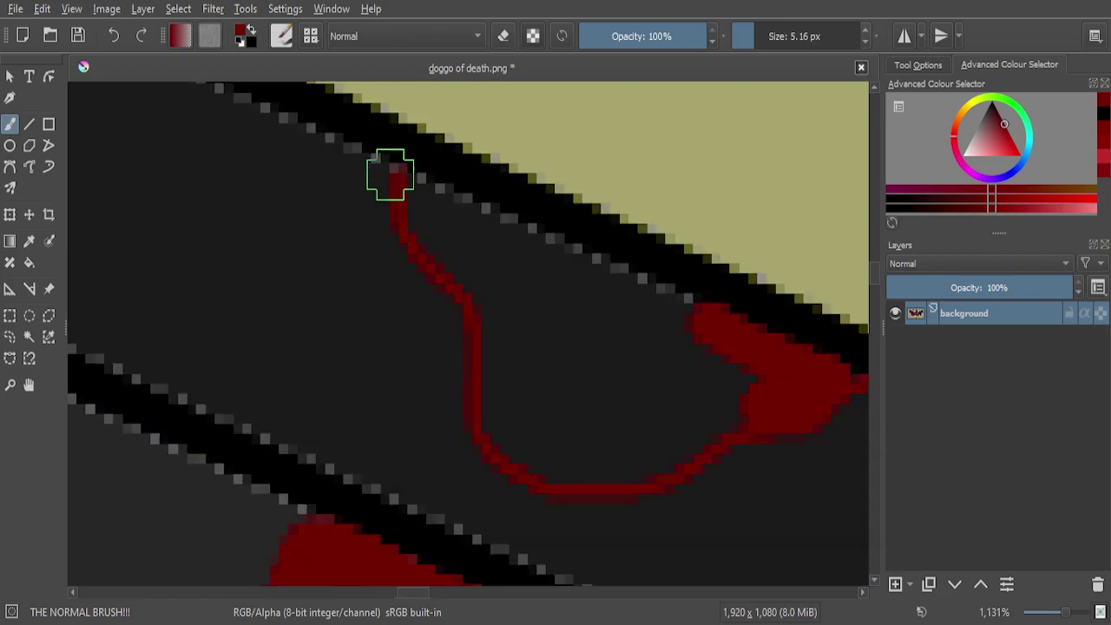
mouse_move(397, 187)
mouse_down()
mouse_move(652, 300)
mouse_move(537, 318)
mouse_move(442, 275)
mouse_move(549, 419)
mouse_move(660, 471)
mouse_move(626, 404)
mouse_move(643, 335)
mouse_move(624, 431)
mouse_up()
scroll(557, 353, down, 5)
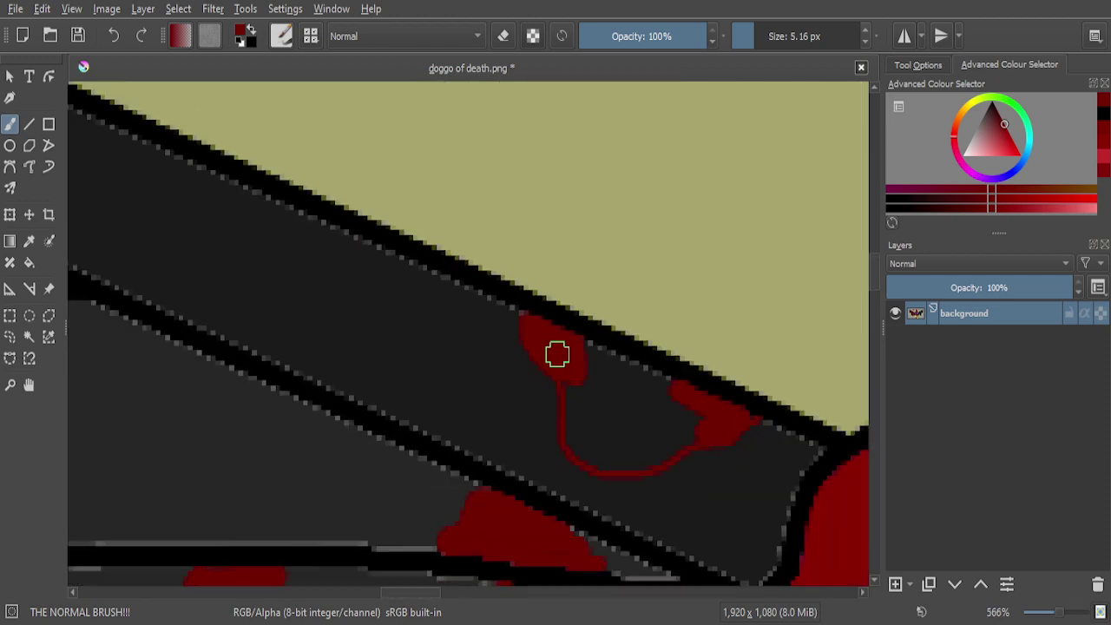
Fill the middle and curved lower part of the patch near the shoulder with dark red
scroll(624, 387, up, 4)
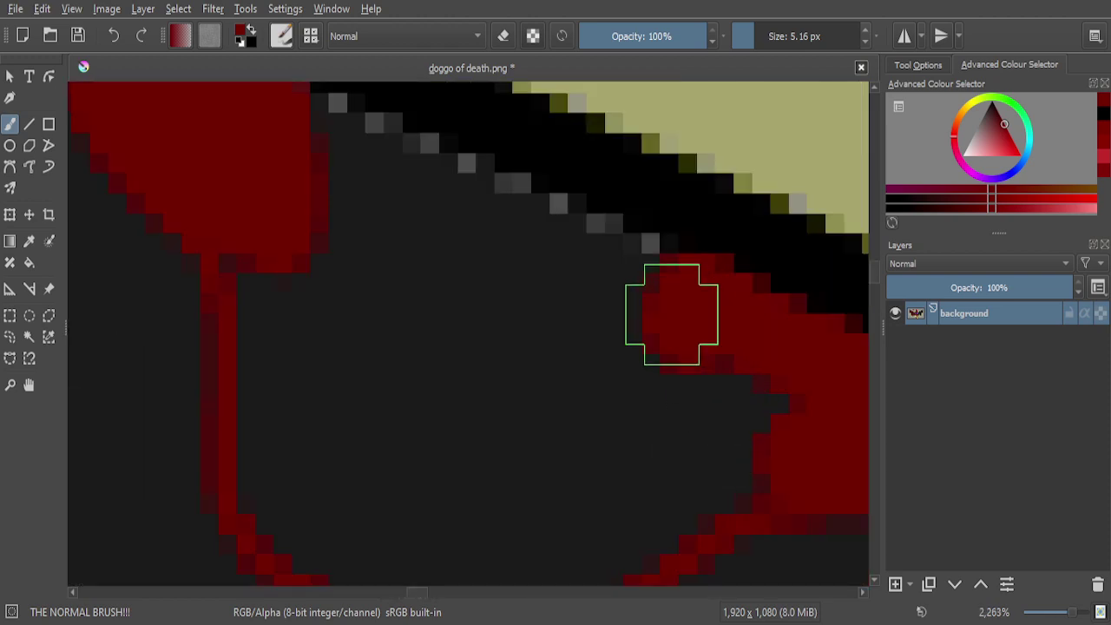
mouse_move(635, 290)
mouse_down()
mouse_move(455, 182)
mouse_move(305, 128)
mouse_move(300, 162)
mouse_move(393, 309)
mouse_move(351, 198)
mouse_move(438, 311)
mouse_move(405, 216)
mouse_move(500, 348)
mouse_move(481, 237)
mouse_move(573, 363)
mouse_move(653, 410)
mouse_move(613, 342)
mouse_move(547, 288)
mouse_move(612, 361)
mouse_move(821, 405)
mouse_move(709, 489)
mouse_move(649, 499)
mouse_move(671, 499)
mouse_move(742, 404)
mouse_move(575, 435)
mouse_move(522, 397)
mouse_move(501, 340)
mouse_move(524, 462)
mouse_move(420, 306)
mouse_move(438, 436)
mouse_move(372, 285)
mouse_move(364, 439)
mouse_move(296, 247)
mouse_move(288, 414)
mouse_move(254, 235)
mouse_up()
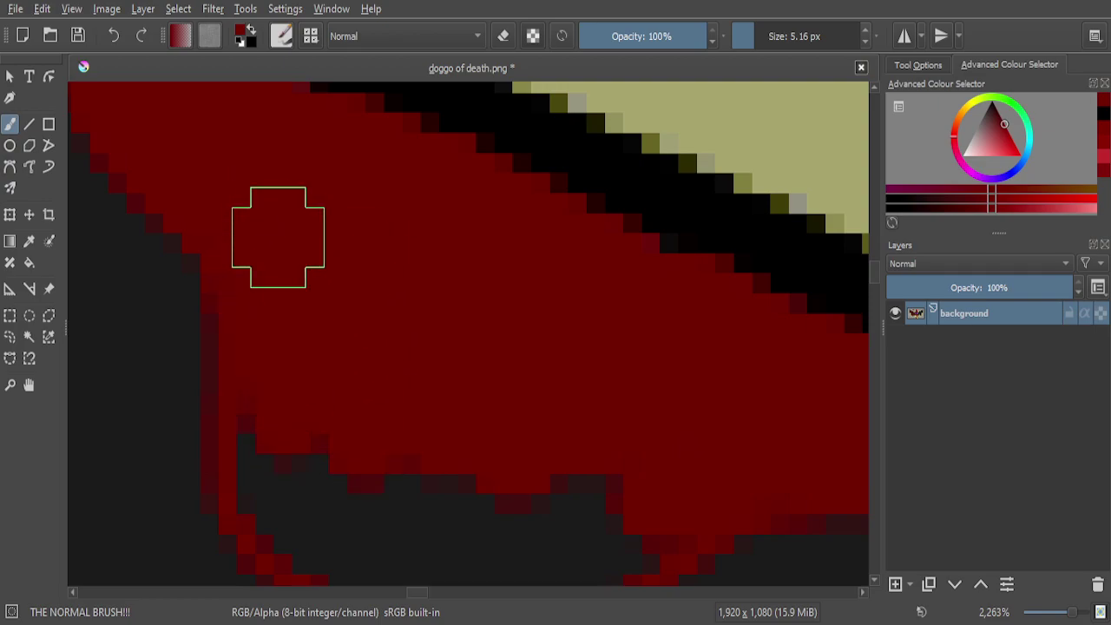
scroll(275, 237, down, 1)
scroll(362, 352, up, 3)
mouse_move(318, 359)
mouse_down()
mouse_move(249, 374)
mouse_move(223, 356)
mouse_move(170, 303)
mouse_move(154, 222)
mouse_move(156, 310)
mouse_move(183, 349)
mouse_move(256, 389)
mouse_move(319, 399)
mouse_move(545, 351)
mouse_up()
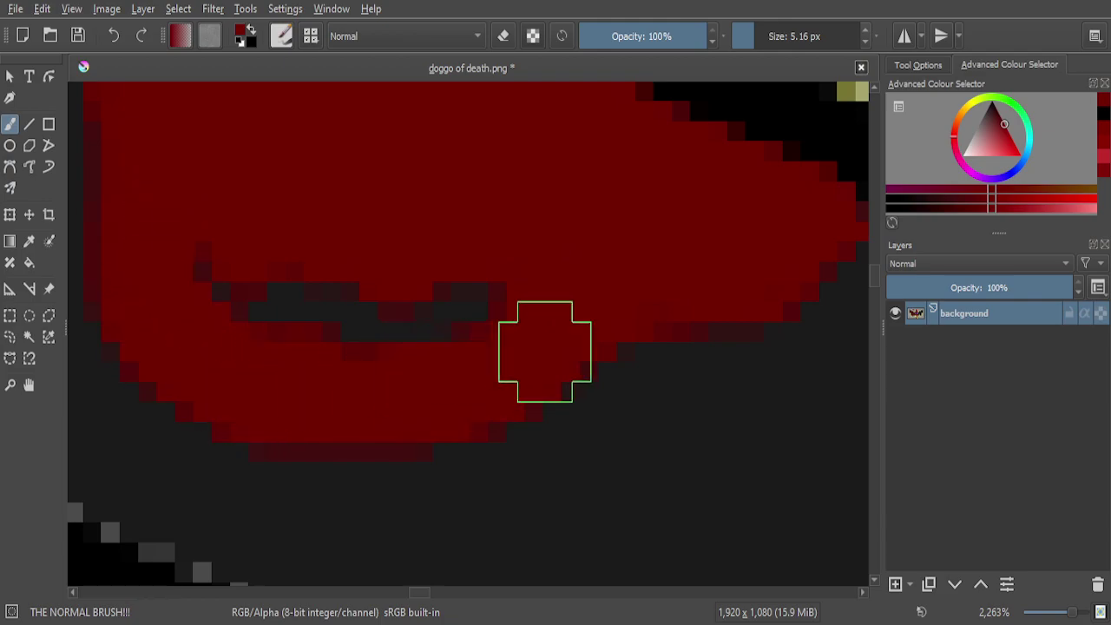
mouse_move(499, 294)
mouse_down()
mouse_move(253, 296)
mouse_move(193, 219)
mouse_up()
Draw a wavy dark red patch edge across the middle of the top bar, from upper to lower black line, with a 2.16 px brush
scroll(431, 265, down, 6)
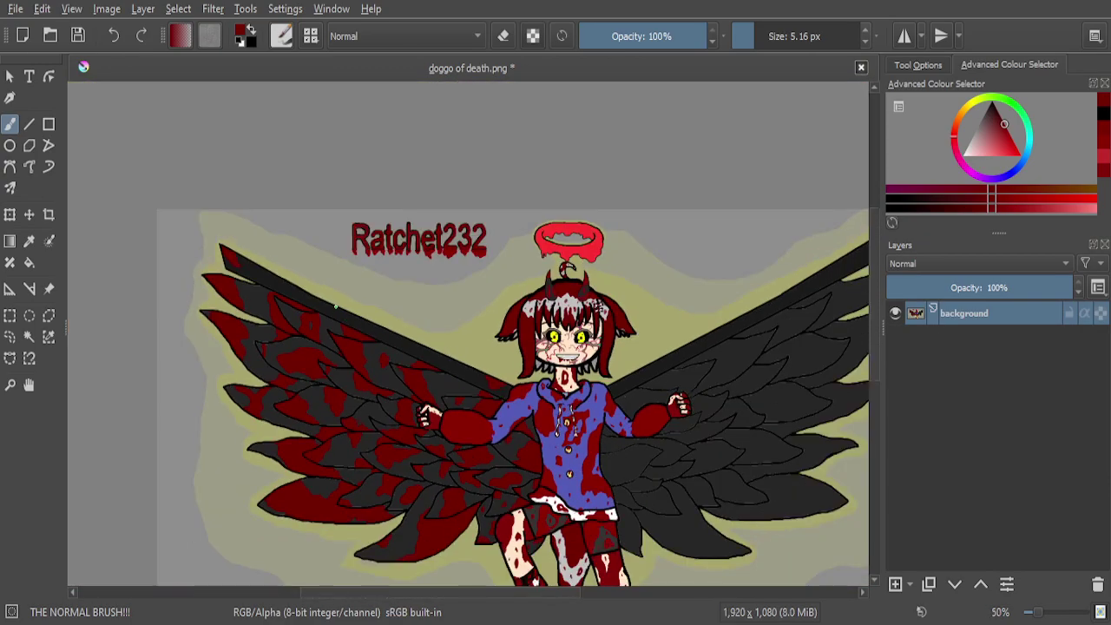
scroll(336, 309, up, 6)
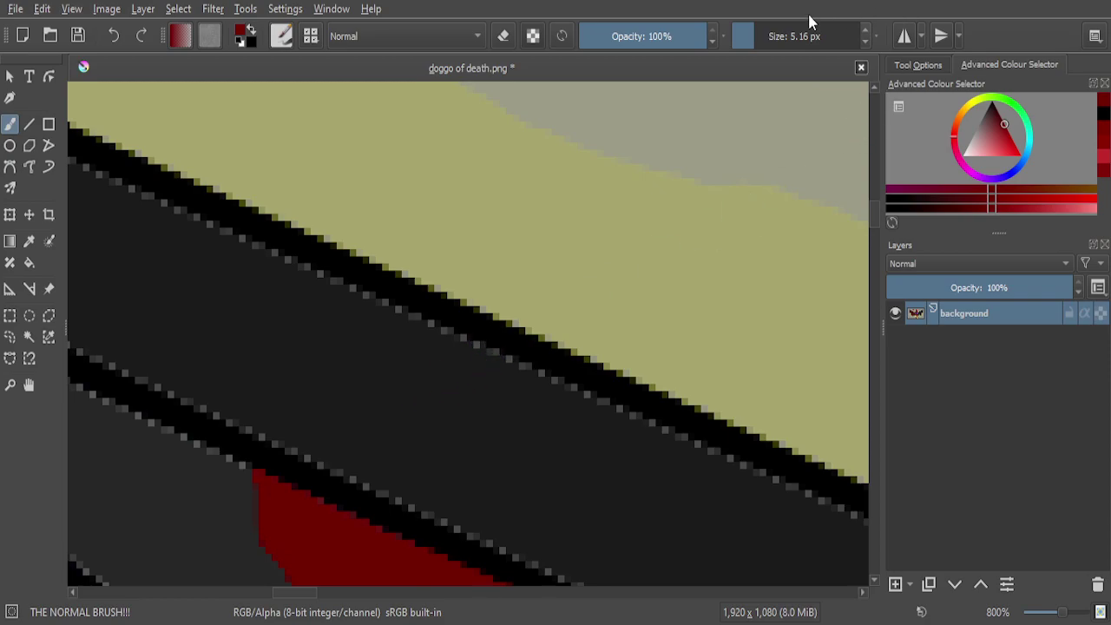
scroll(446, 384, down, 4)
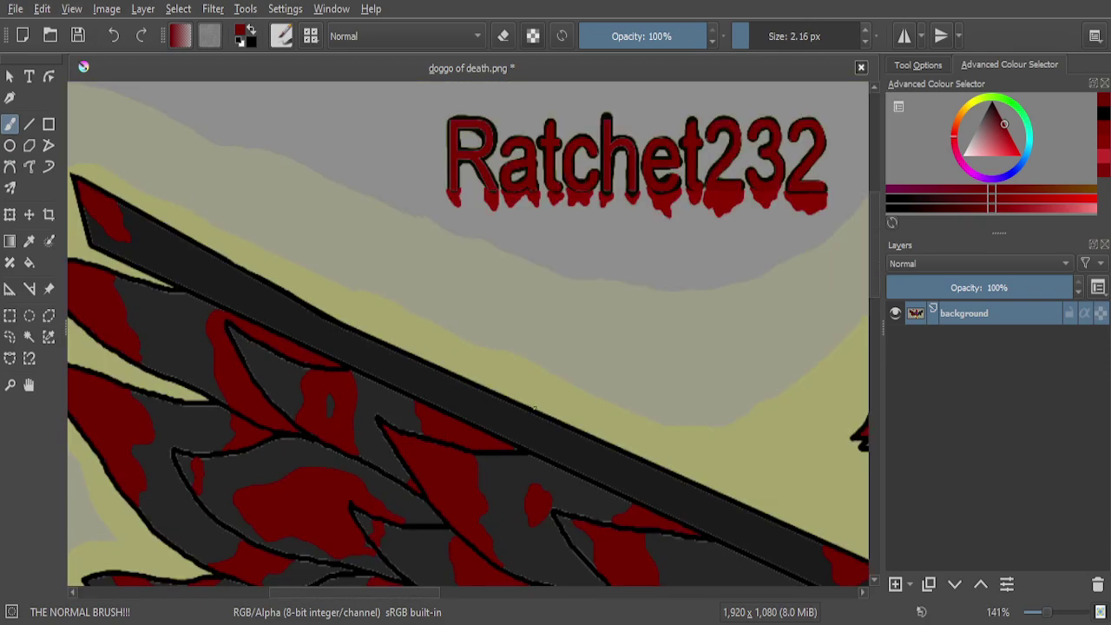
scroll(558, 453, up, 4)
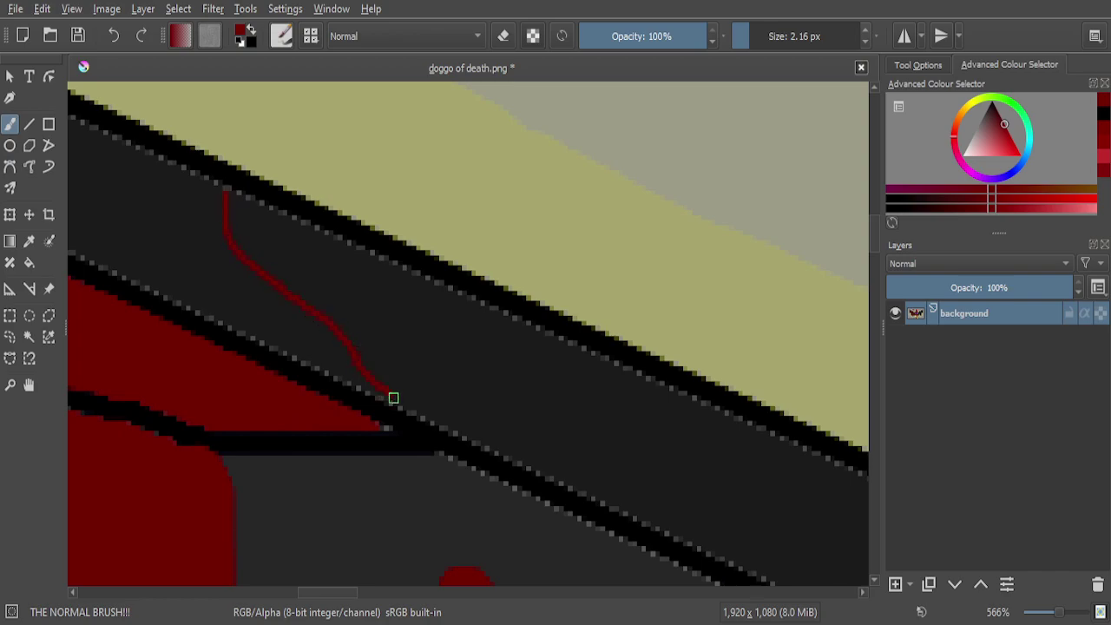
drag(654, 411, 662, 457)
Fill the upper part of the top bar's middle patch with dark red along the upper black line, using a 6.16 px brush
scroll(232, 200, up, 4)
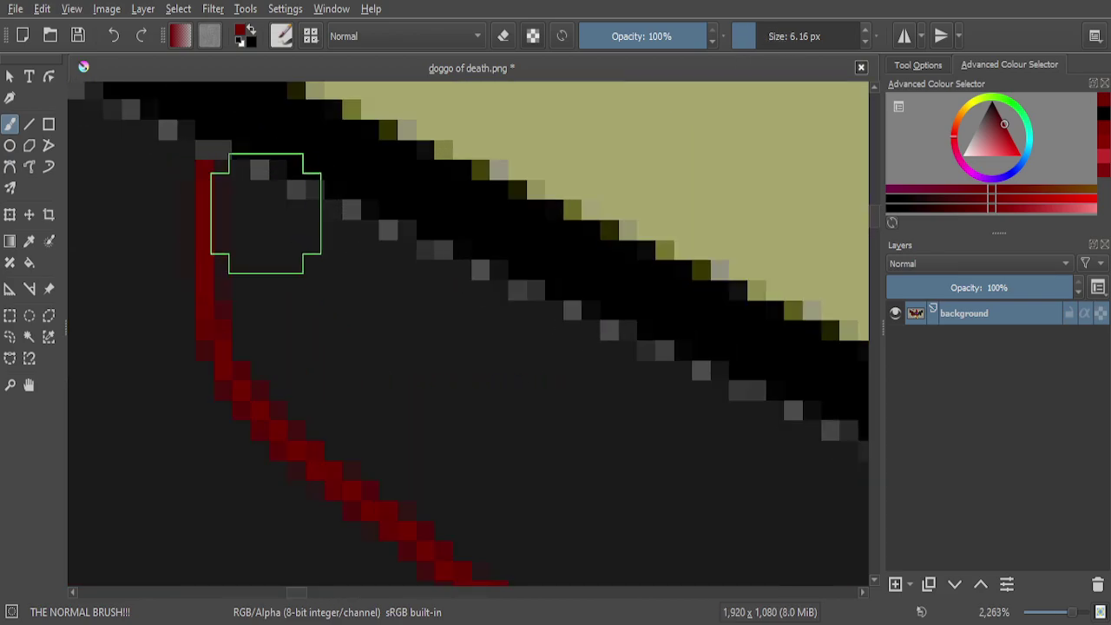
mouse_move(182, 176)
mouse_down()
mouse_move(377, 260)
mouse_move(584, 365)
mouse_up()
mouse_move(212, 218)
mouse_down()
mouse_move(280, 295)
mouse_move(224, 229)
mouse_move(317, 385)
mouse_move(459, 486)
mouse_move(361, 416)
mouse_move(288, 382)
mouse_move(269, 331)
mouse_move(365, 366)
mouse_move(496, 455)
mouse_move(389, 332)
mouse_up()
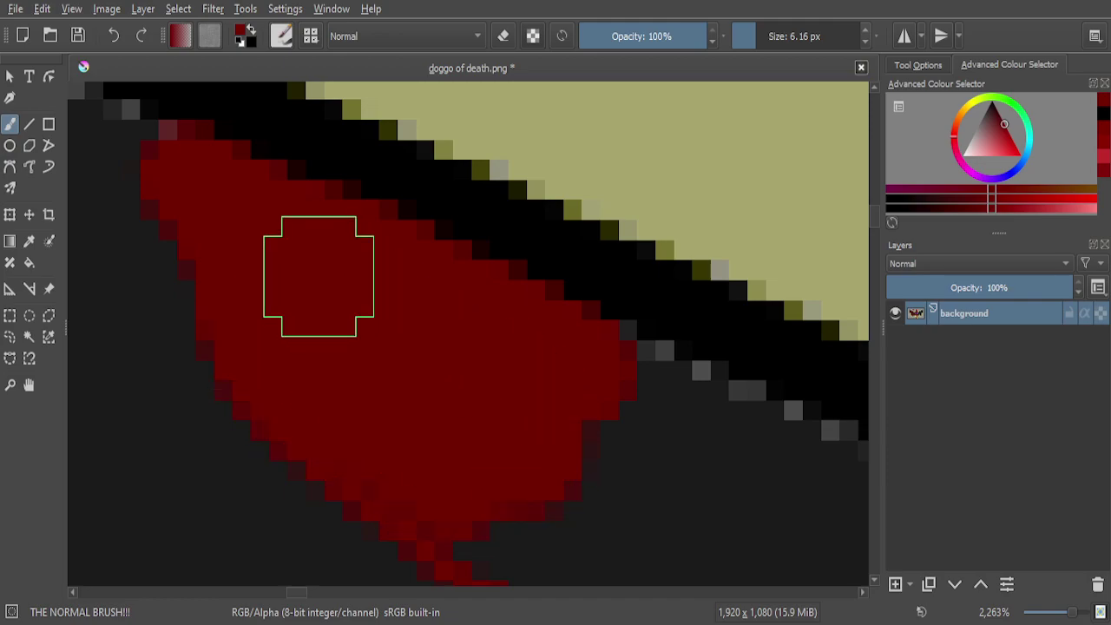
Extend the dark red fill of the middle patch along its wavy edge down to the top bar's lower black line
scroll(369, 303, down, 1)
scroll(416, 373, up, 4)
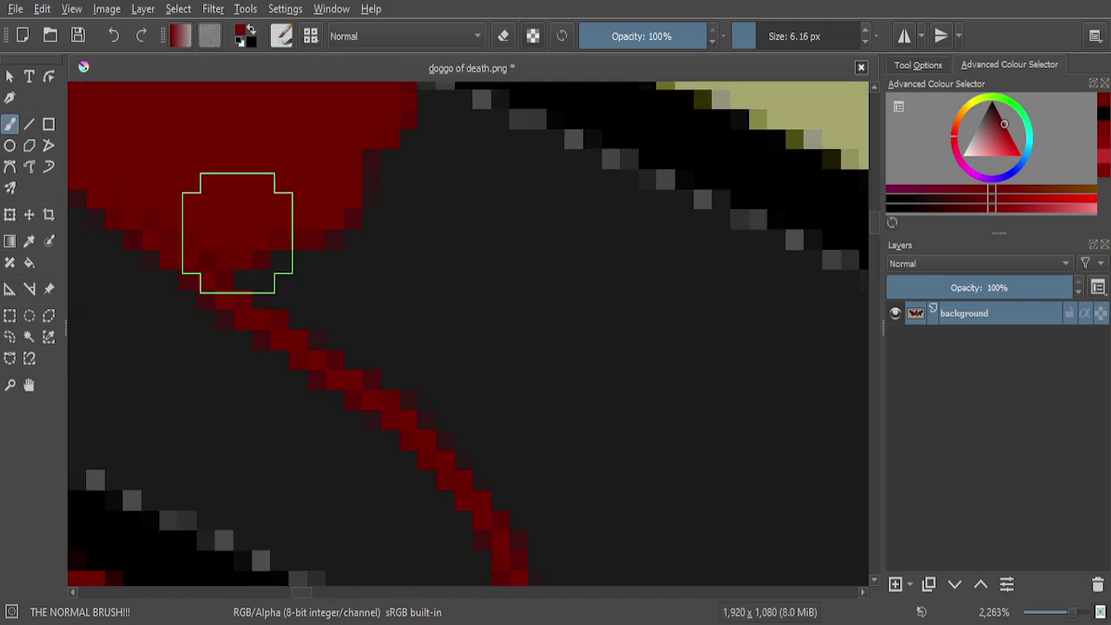
mouse_move(235, 220)
mouse_down()
mouse_move(508, 451)
mouse_move(545, 514)
mouse_move(563, 513)
mouse_move(542, 415)
mouse_move(362, 230)
mouse_move(345, 158)
mouse_move(597, 361)
mouse_up()
scroll(597, 363, down, 3)
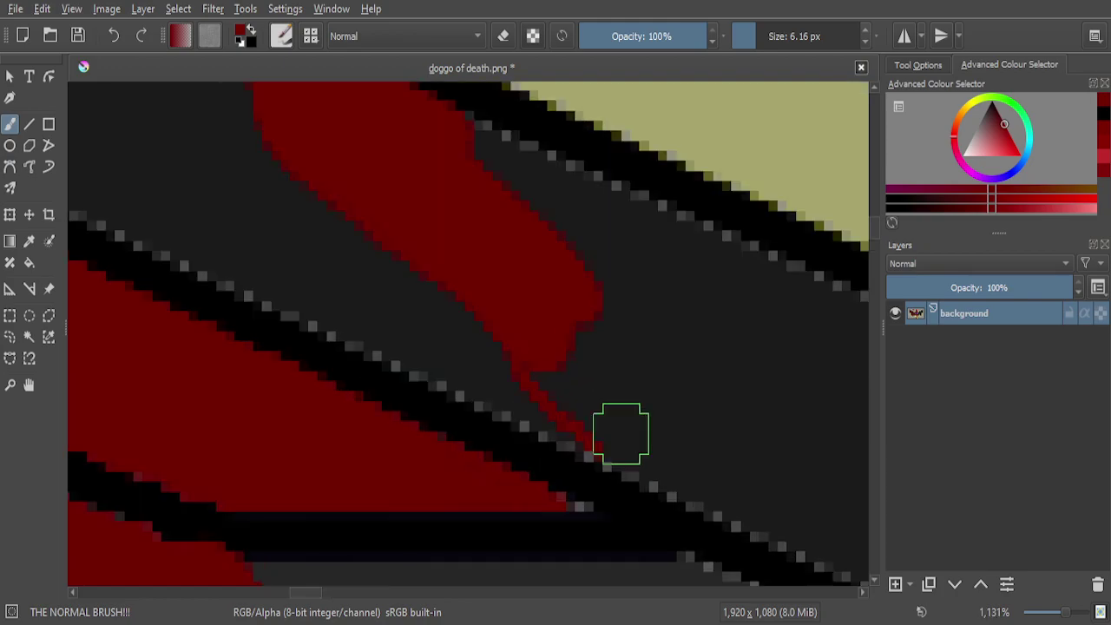
scroll(608, 416, up, 4)
mouse_move(400, 212)
mouse_down()
mouse_move(457, 307)
mouse_move(709, 501)
mouse_move(733, 503)
mouse_up()
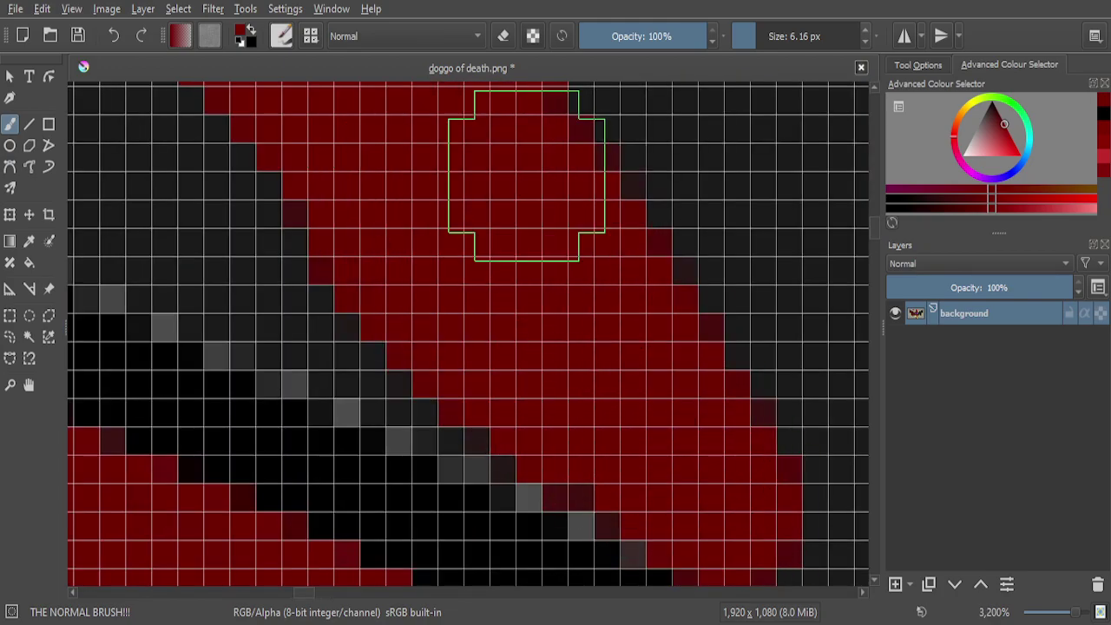
Paint dark red lobes around the lower end of the thin stroke, along the top bar's lower black line, with a 6.16 px brush
scroll(599, 234, down, 10)
scroll(681, 261, up, 10)
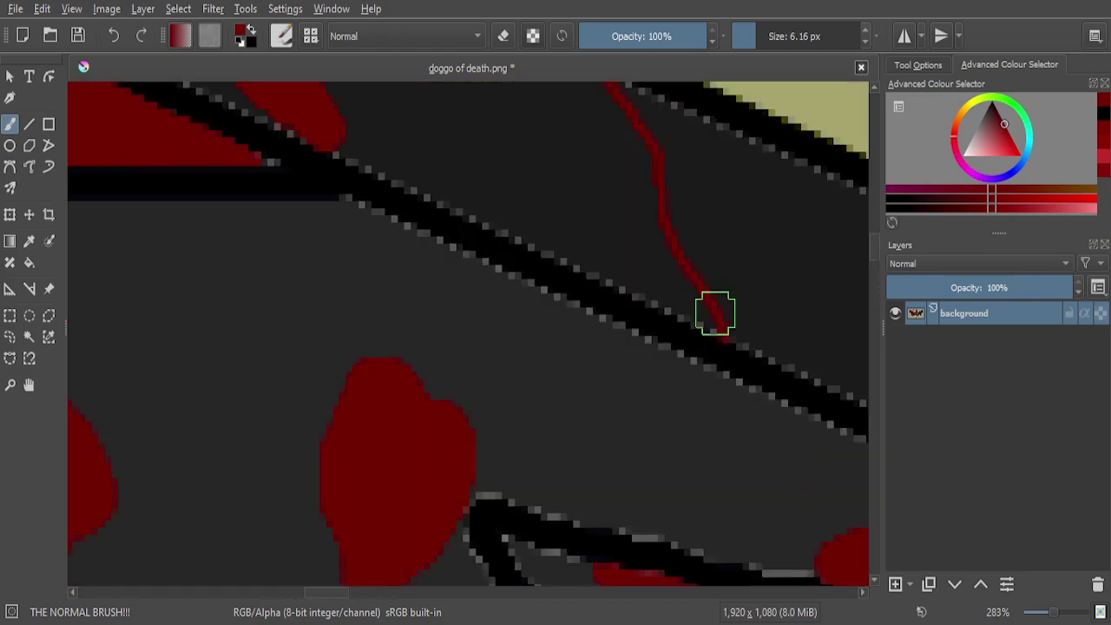
mouse_move(486, 188)
mouse_down()
mouse_move(678, 339)
mouse_move(611, 283)
mouse_move(492, 143)
mouse_up()
scroll(492, 157, down, 10)
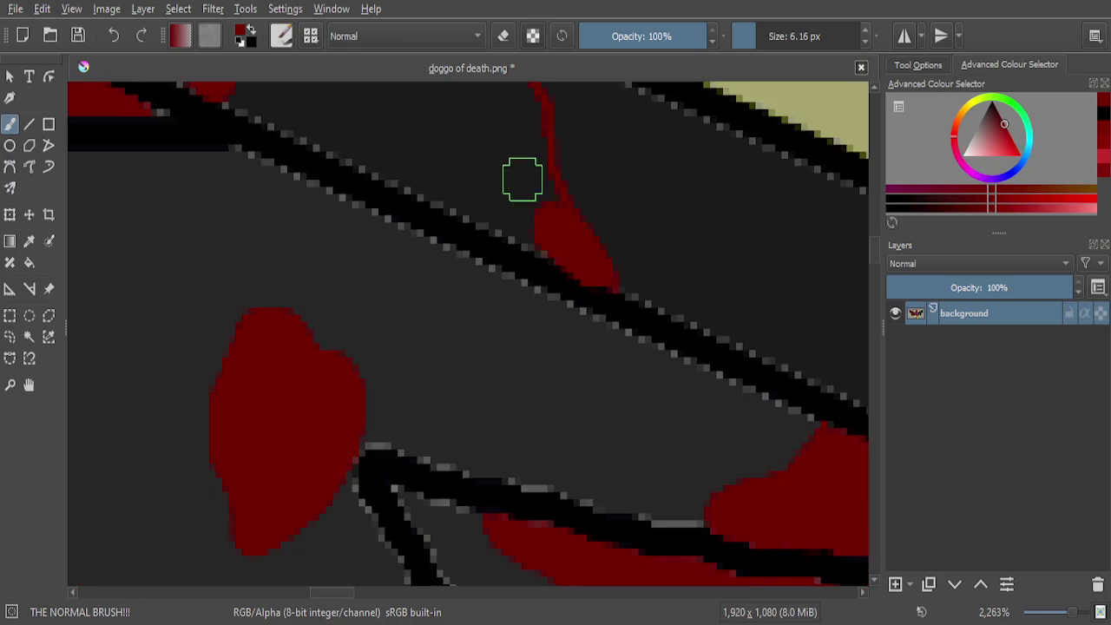
scroll(532, 191, up, 10)
mouse_move(327, 295)
mouse_down()
mouse_move(347, 322)
mouse_move(515, 417)
mouse_move(670, 558)
mouse_move(700, 473)
mouse_move(637, 265)
mouse_move(694, 405)
mouse_move(622, 282)
mouse_move(603, 198)
mouse_move(446, 310)
mouse_up()
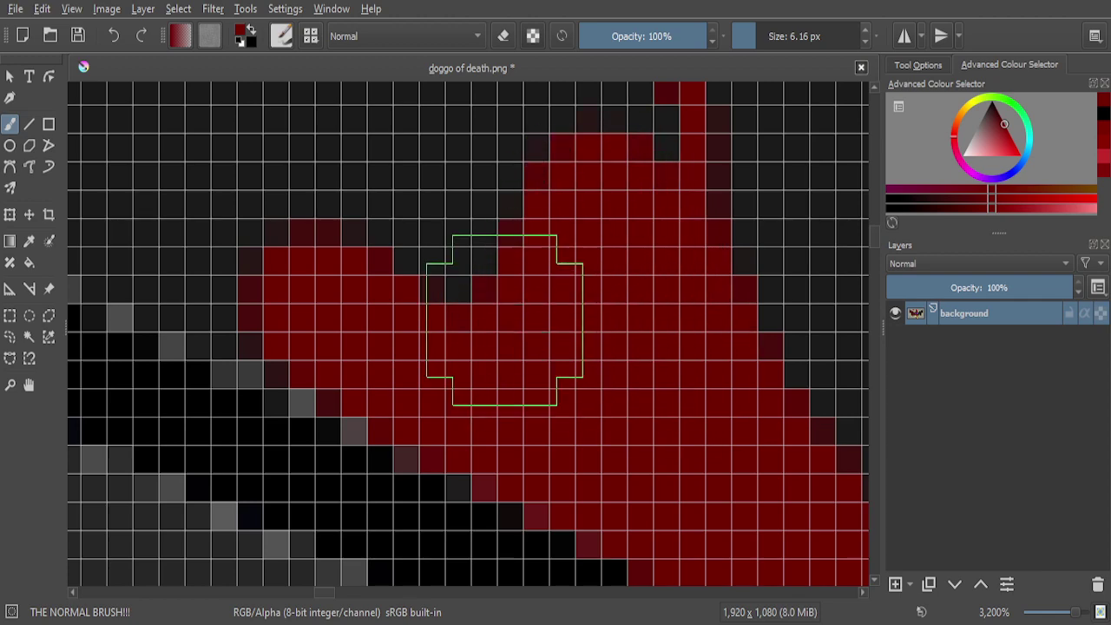
Join the lobed blood patch to the middle patch with a dark red band along the top bar's lower black line
scroll(484, 260, down, 6)
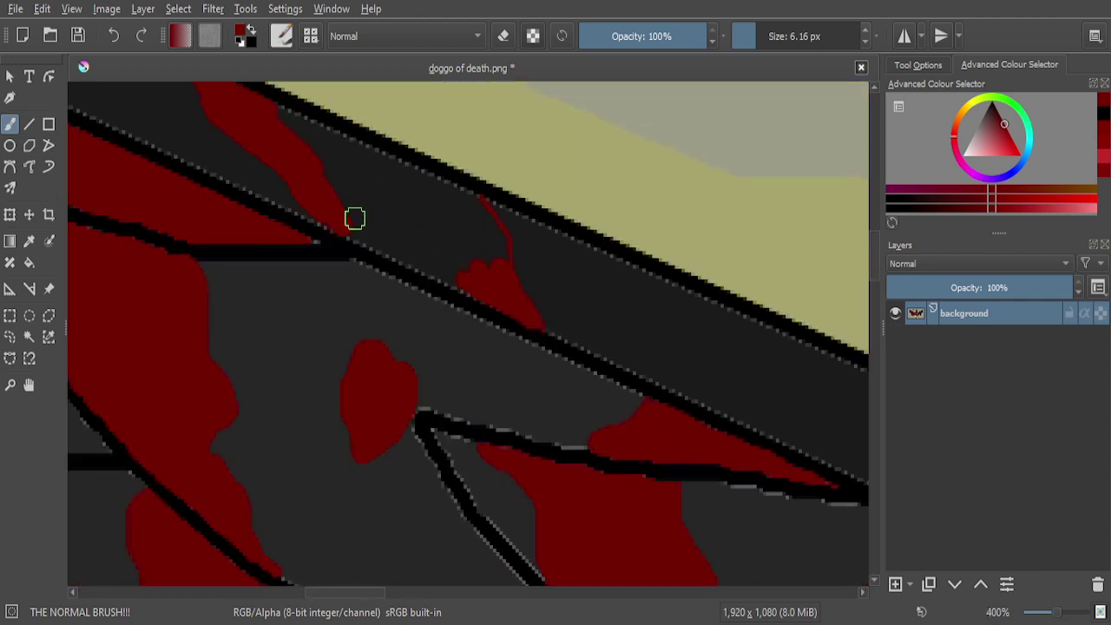
scroll(355, 216, up, 5)
mouse_move(339, 248)
mouse_down()
mouse_move(354, 195)
mouse_move(368, 200)
mouse_move(405, 230)
mouse_move(746, 379)
mouse_move(774, 390)
mouse_up()
scroll(565, 271, down, 1)
scroll(720, 314, up, 4)
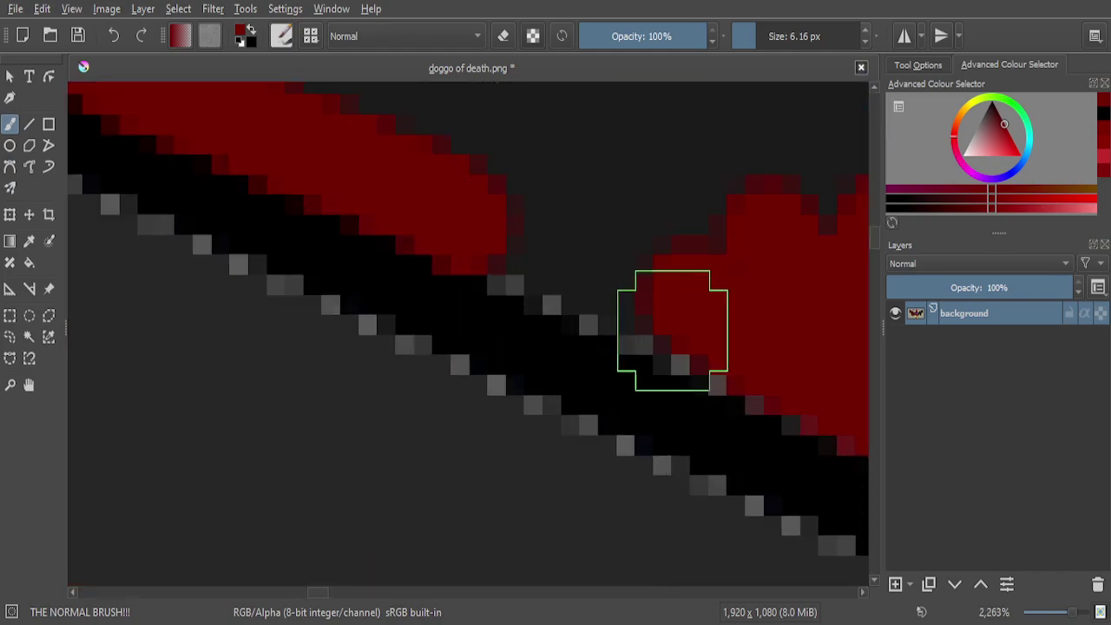
mouse_move(744, 357)
mouse_down()
mouse_move(648, 322)
mouse_move(612, 323)
mouse_move(587, 290)
mouse_move(494, 234)
mouse_move(525, 223)
mouse_up()
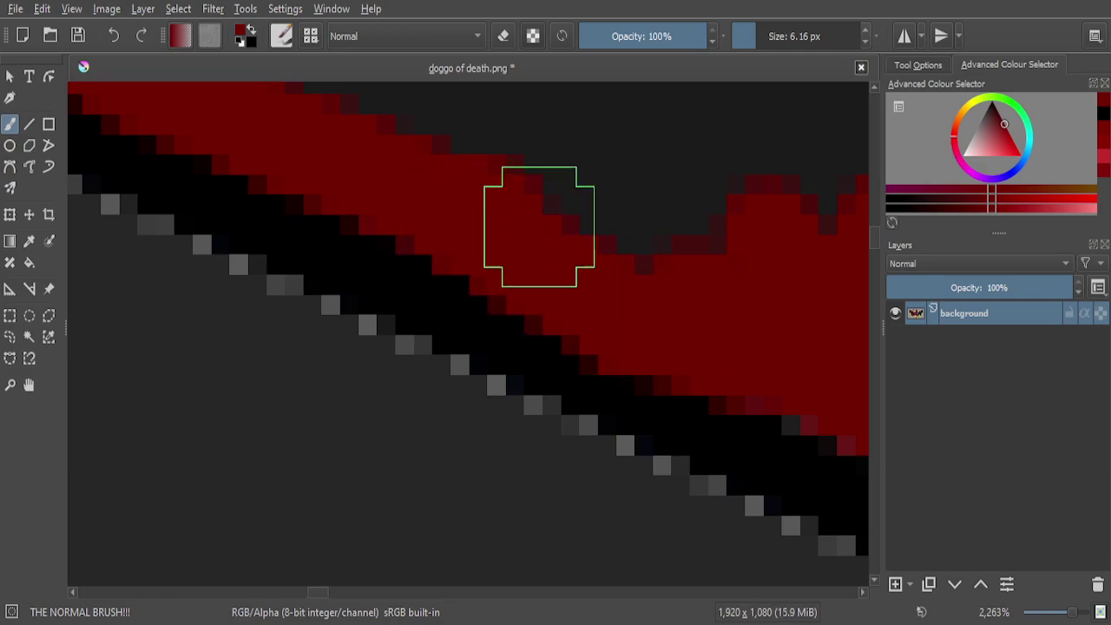
Paint a dark red band under the upper black line, joining the thin stroke to the middle patch
scroll(690, 269, down, 5)
scroll(708, 188, up, 5)
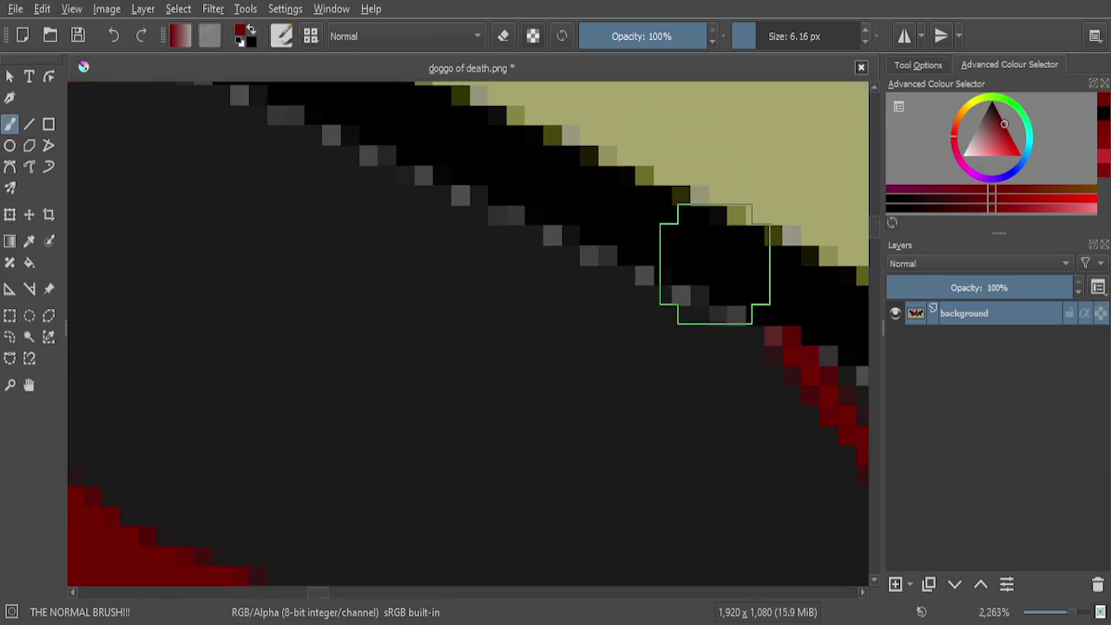
mouse_move(761, 359)
mouse_down()
mouse_move(741, 365)
mouse_move(646, 327)
mouse_move(363, 198)
mouse_move(327, 208)
mouse_up()
scroll(454, 286, down, 3)
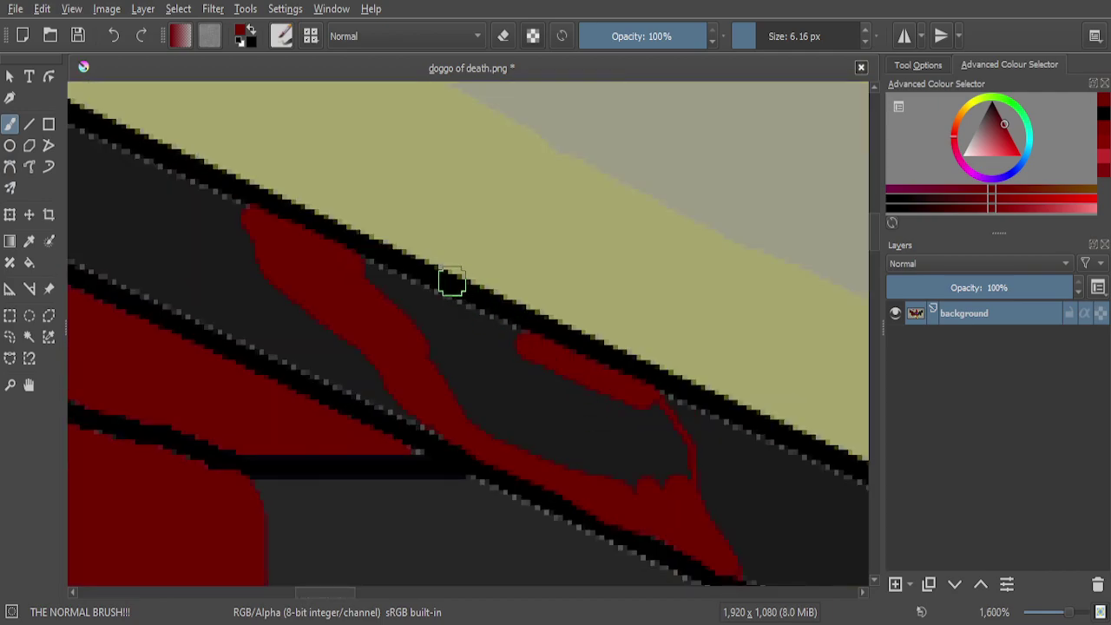
scroll(377, 293, up, 3)
mouse_move(105, 236)
mouse_down()
mouse_move(388, 368)
mouse_move(564, 427)
mouse_move(798, 556)
mouse_up()
scroll(507, 327, down, 1)
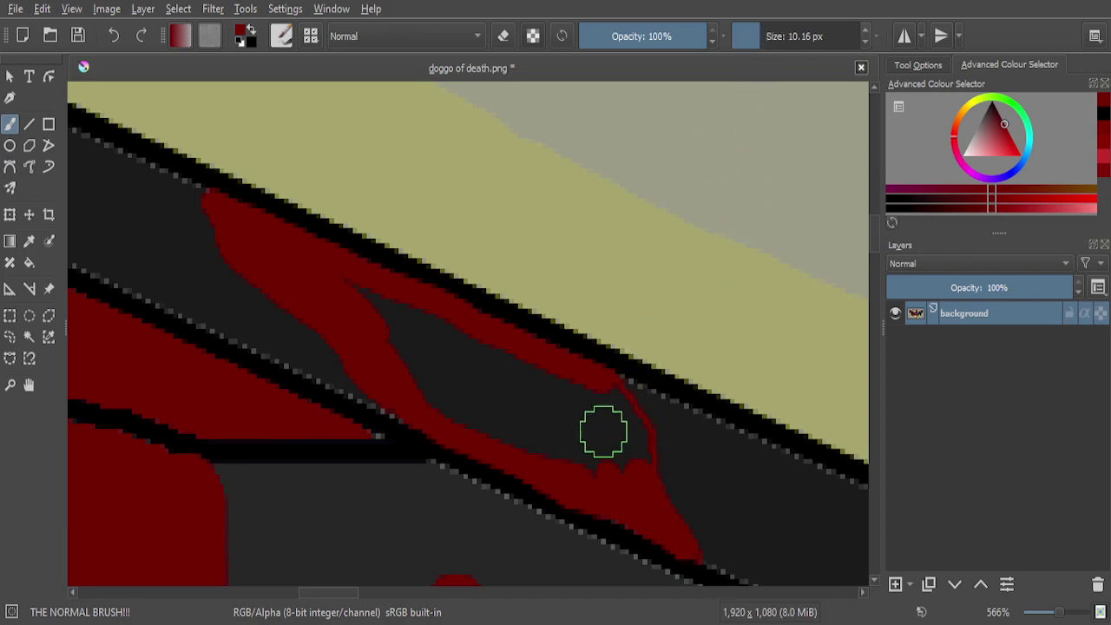
Fill the grey area enclosed by the joined patches with dark red, using a 10.16 px brush
scroll(606, 427, up, 4)
mouse_move(582, 451)
mouse_down()
mouse_move(607, 265)
mouse_move(626, 255)
mouse_move(704, 390)
mouse_move(719, 433)
mouse_move(718, 505)
mouse_move(670, 519)
mouse_move(574, 512)
mouse_move(258, 385)
mouse_move(282, 323)
mouse_move(495, 228)
mouse_move(500, 349)
mouse_move(434, 340)
mouse_up()
scroll(434, 339, down, 4)
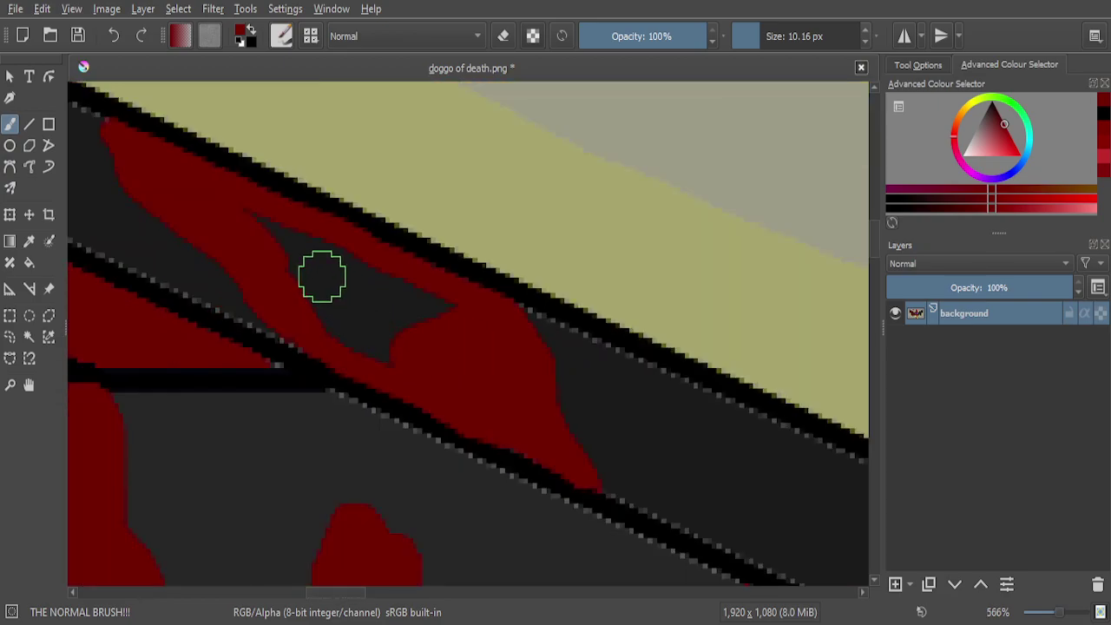
scroll(325, 280, up, 1)
mouse_move(291, 246)
mouse_down()
mouse_move(144, 152)
mouse_move(204, 187)
mouse_move(296, 297)
mouse_move(341, 392)
mouse_move(438, 493)
mouse_move(555, 535)
mouse_move(616, 534)
mouse_move(683, 492)
mouse_move(724, 441)
mouse_move(672, 391)
mouse_move(564, 331)
mouse_move(305, 213)
mouse_move(497, 415)
mouse_move(607, 434)
mouse_up()
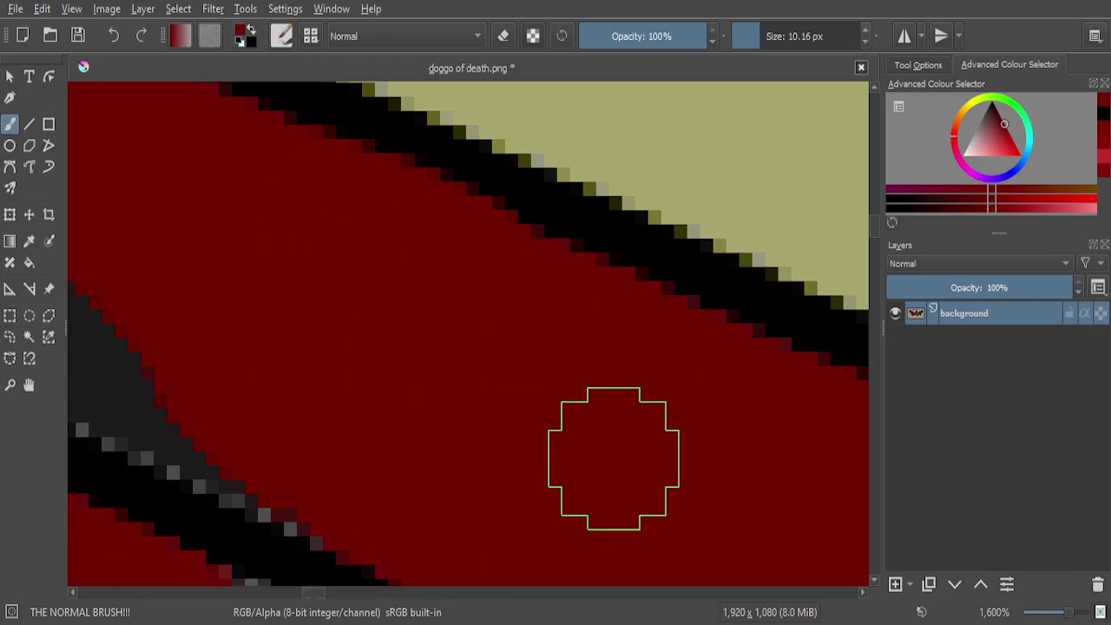
scroll(607, 395, down, 1)
scroll(608, 395, down, 6)
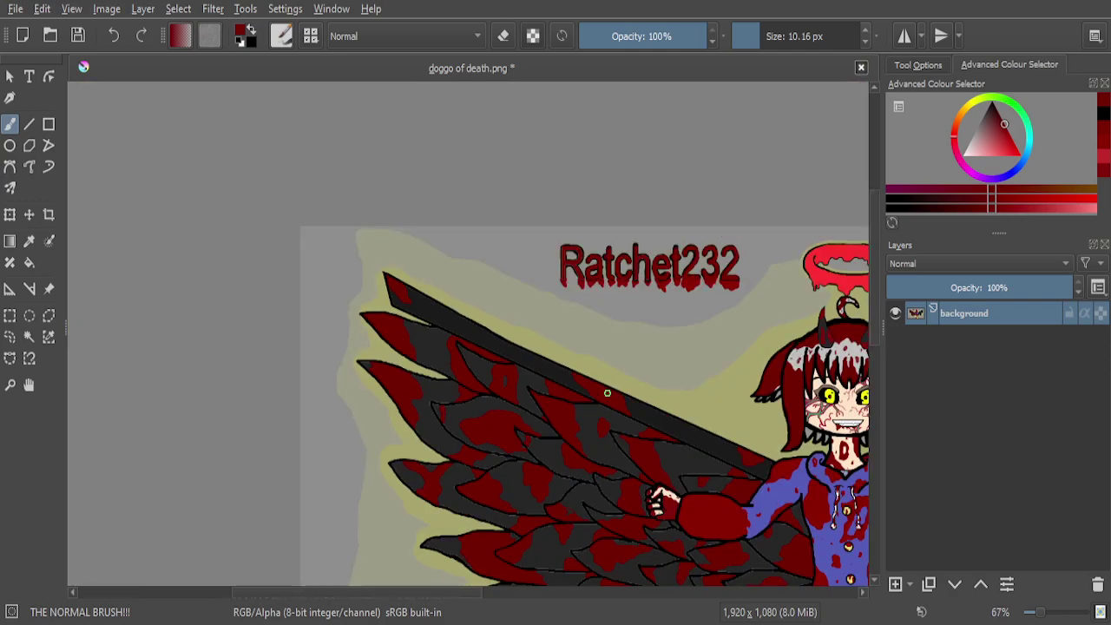
Paint a small bumpy dark red patch on the bar's lower black line, between wing tip and middle patch, with a 3.16 px brush
scroll(525, 359, up, 7)
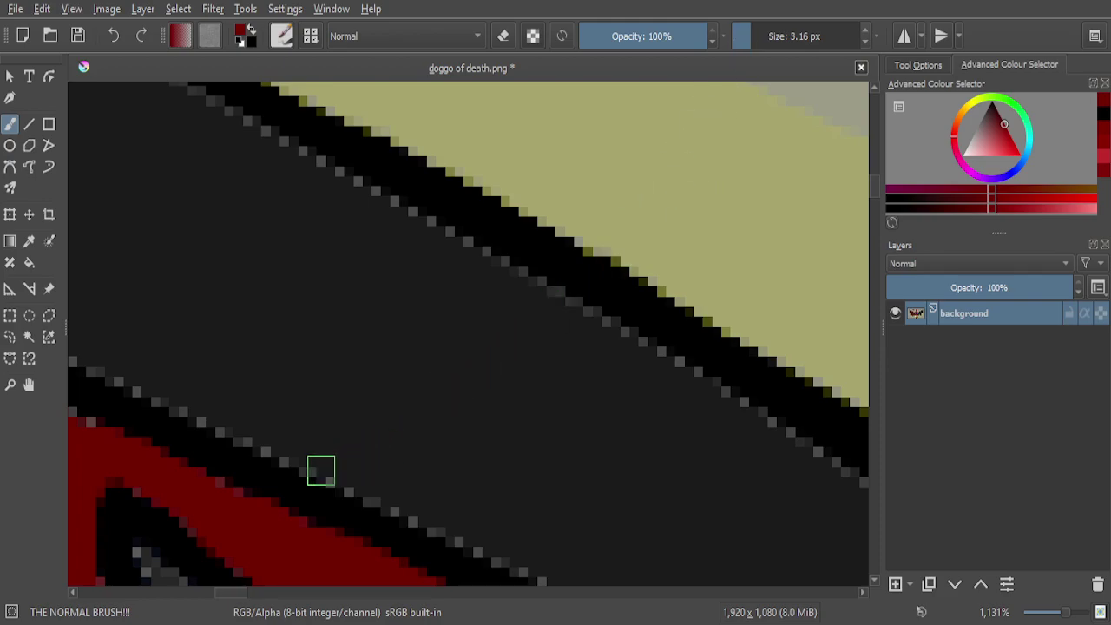
scroll(321, 469, down, 7)
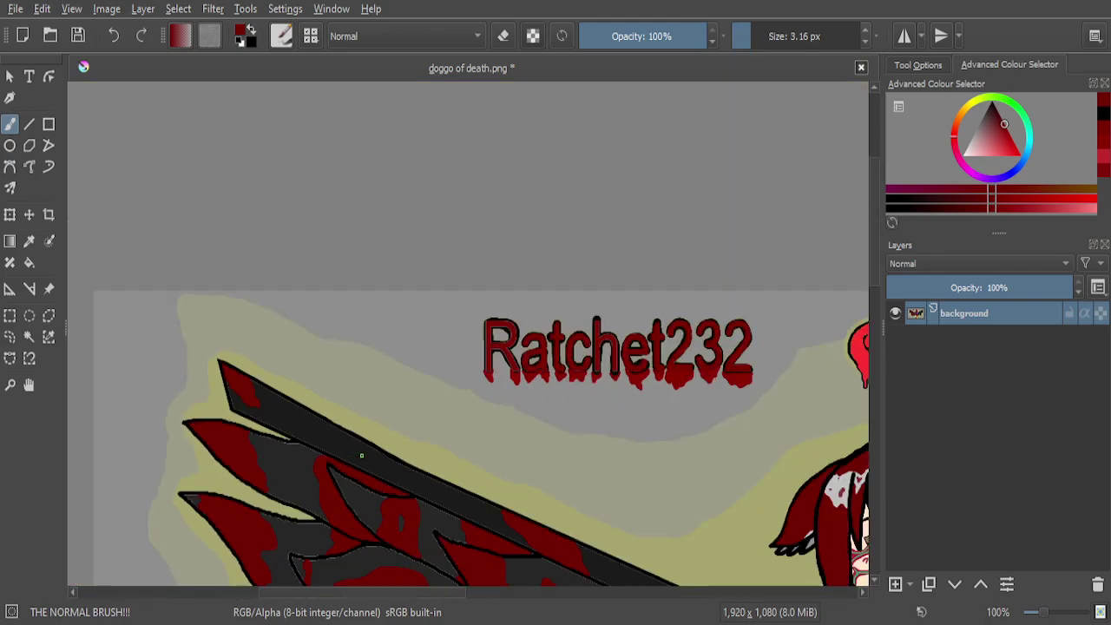
scroll(368, 453, up, 6)
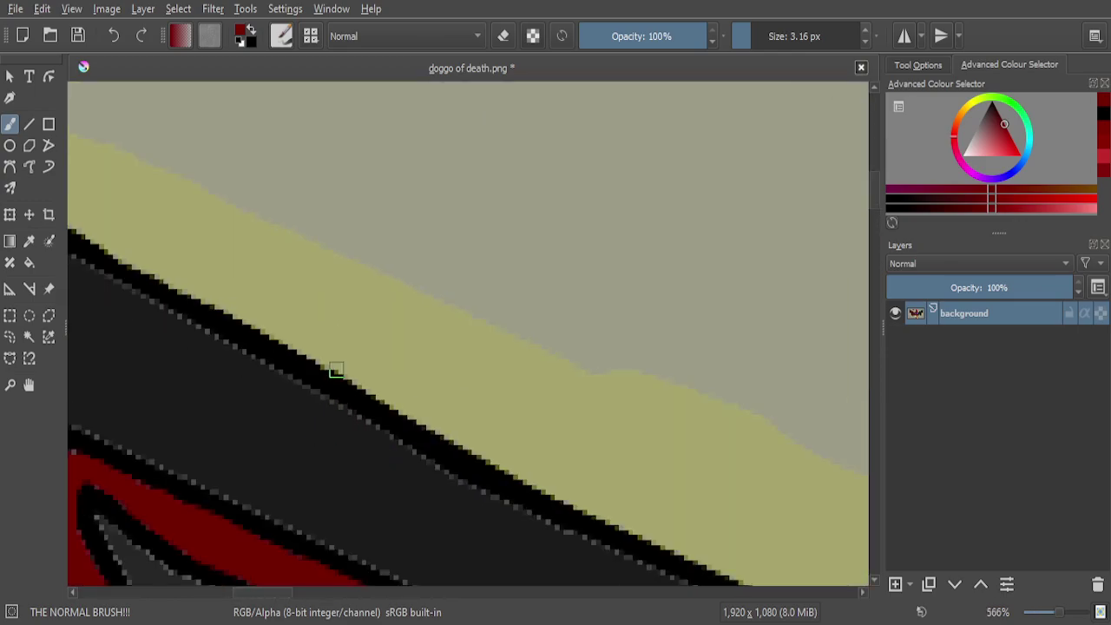
scroll(364, 451, down, 2)
scroll(317, 457, up, 3)
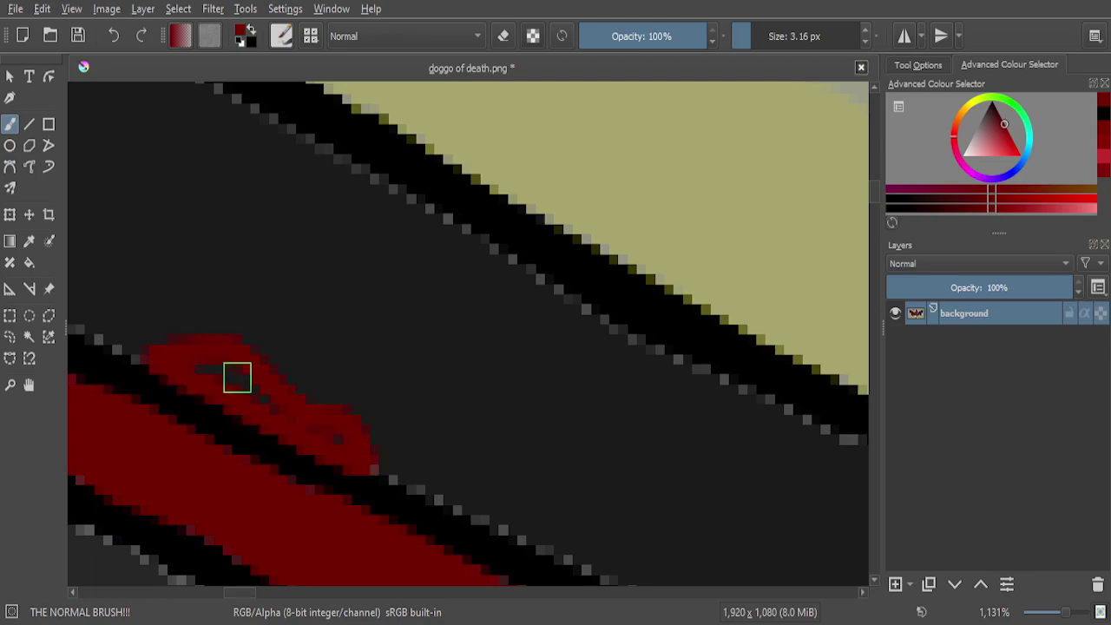
scroll(237, 378, up, 2)
mouse_move(313, 439)
mouse_down()
mouse_move(387, 492)
mouse_move(455, 518)
mouse_up()
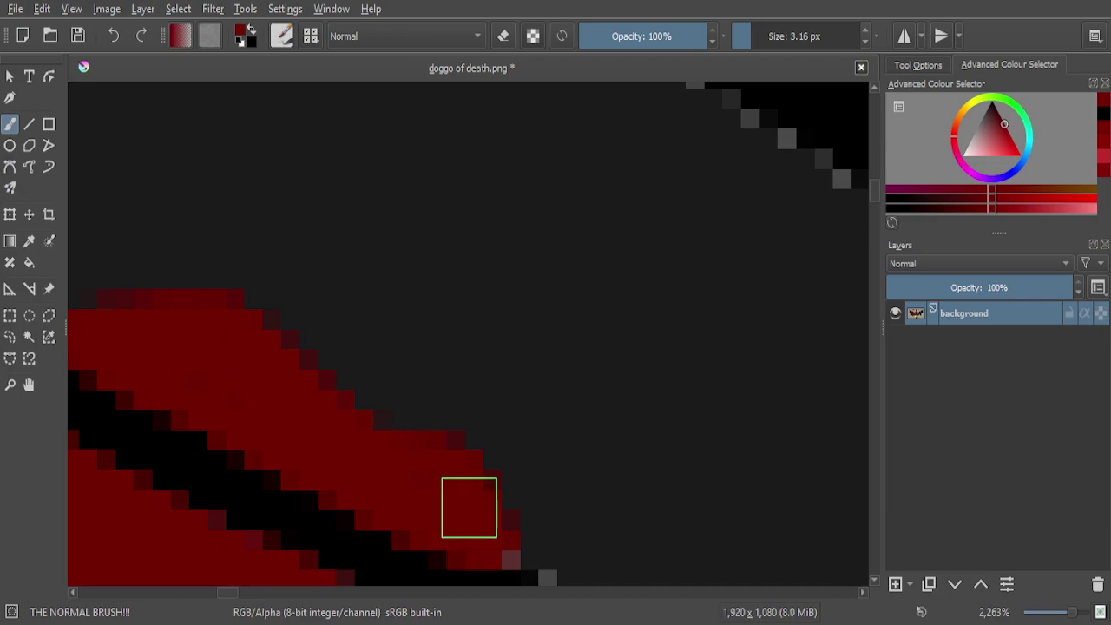
scroll(569, 477, down, 6)
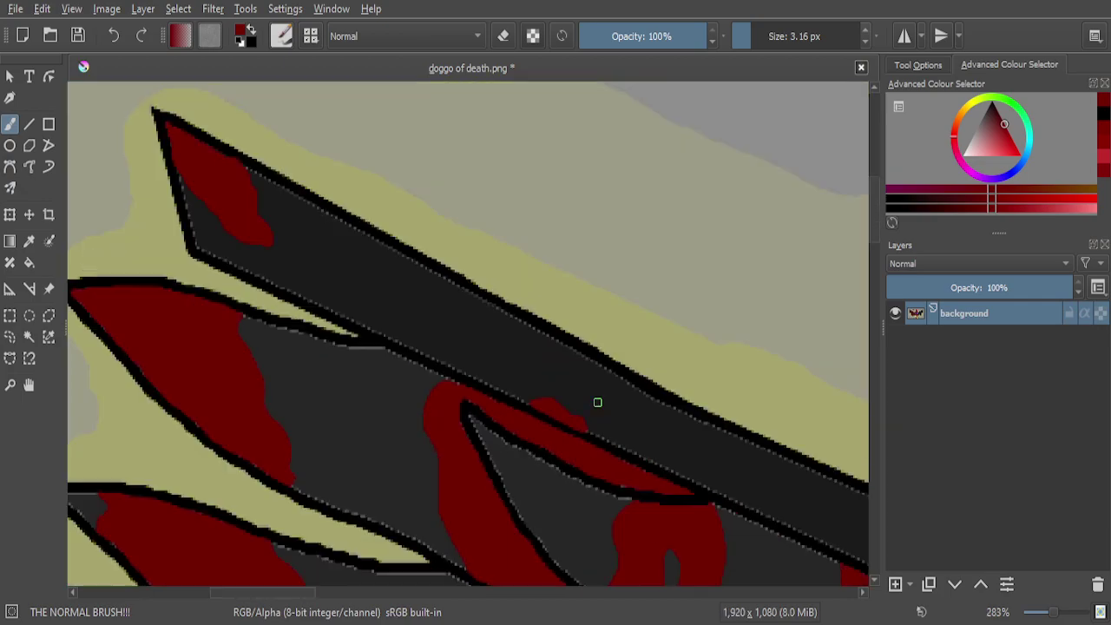
Paint and fill a small dark red drop inside the top bar, just inward of the wing-tip patch
scroll(423, 262, up, 4)
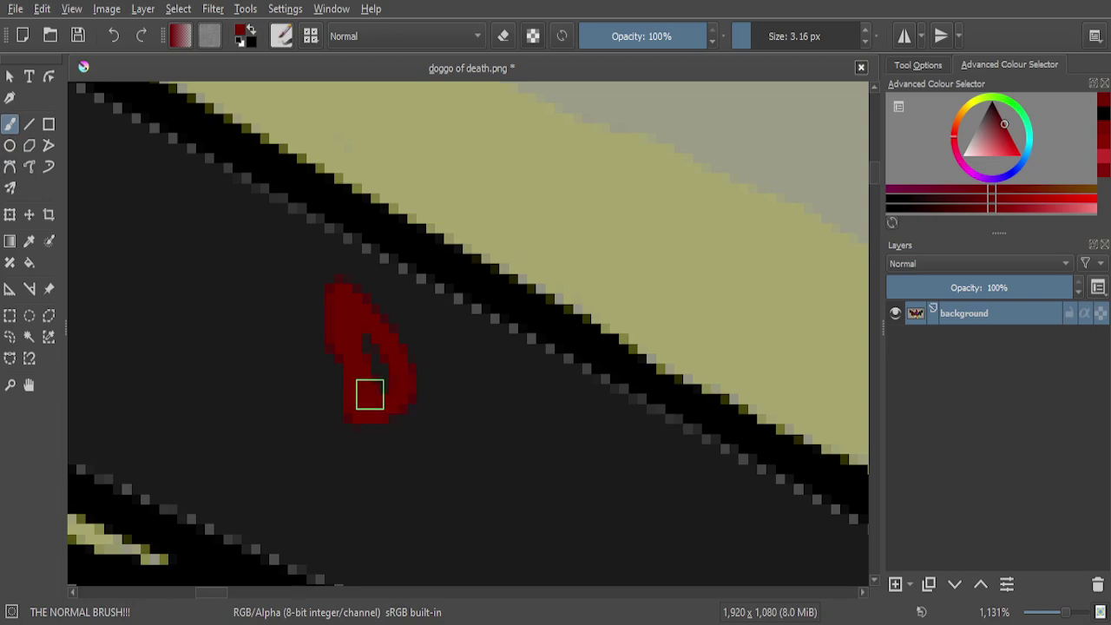
scroll(369, 397, up, 4)
mouse_move(370, 385)
mouse_down()
mouse_move(379, 389)
mouse_move(390, 261)
mouse_move(358, 216)
mouse_up()
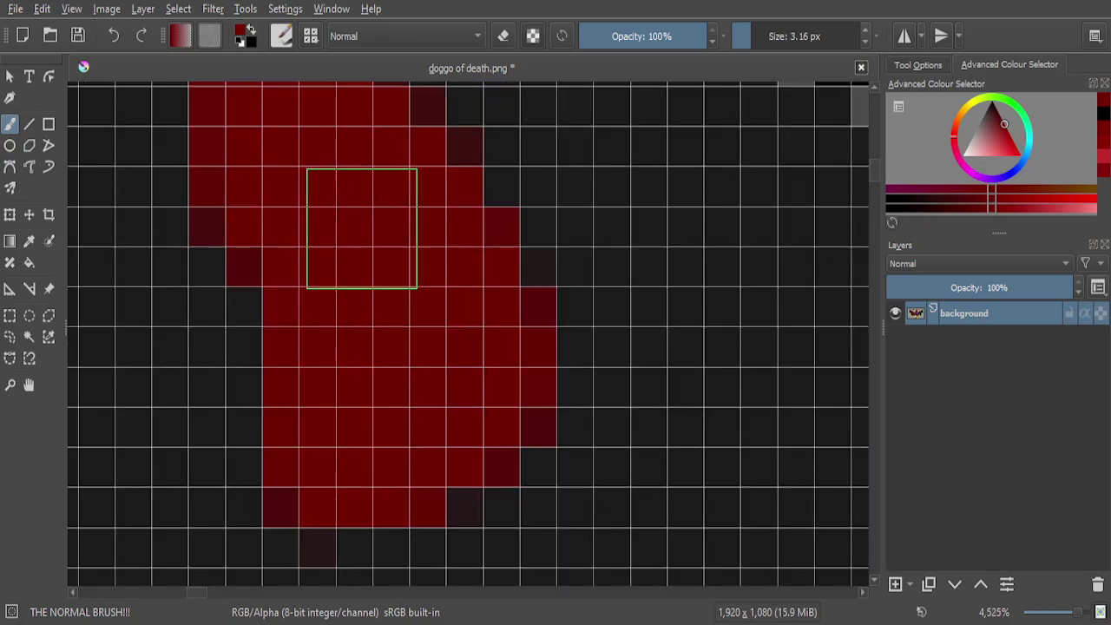
scroll(409, 328, down, 4)
scroll(428, 336, down, 2)
scroll(428, 336, down, 2)
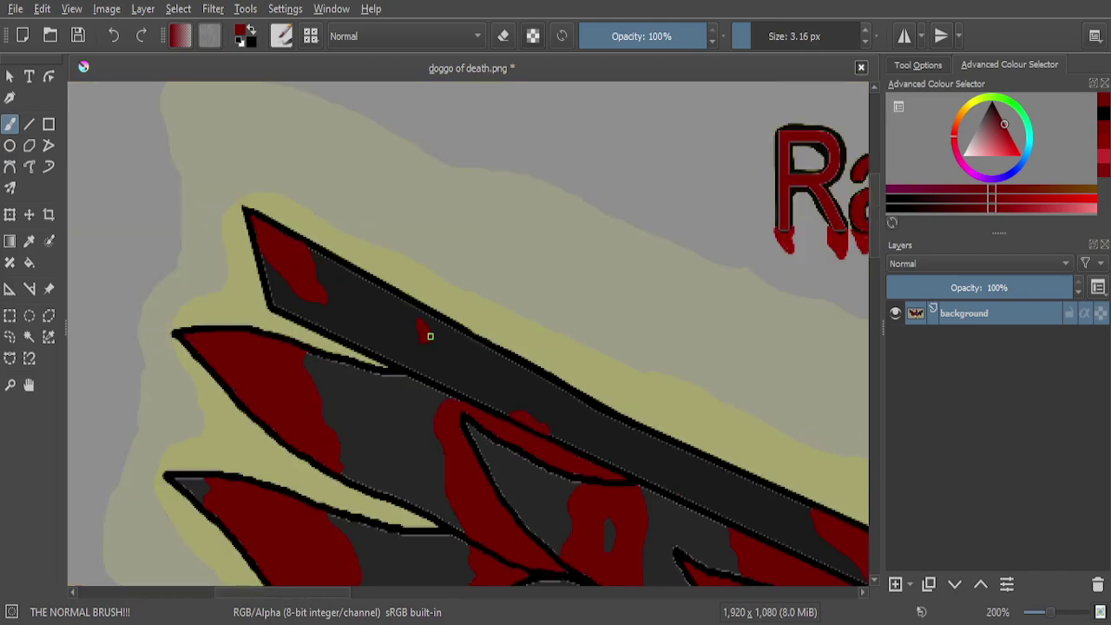
scroll(427, 373, down, 4)
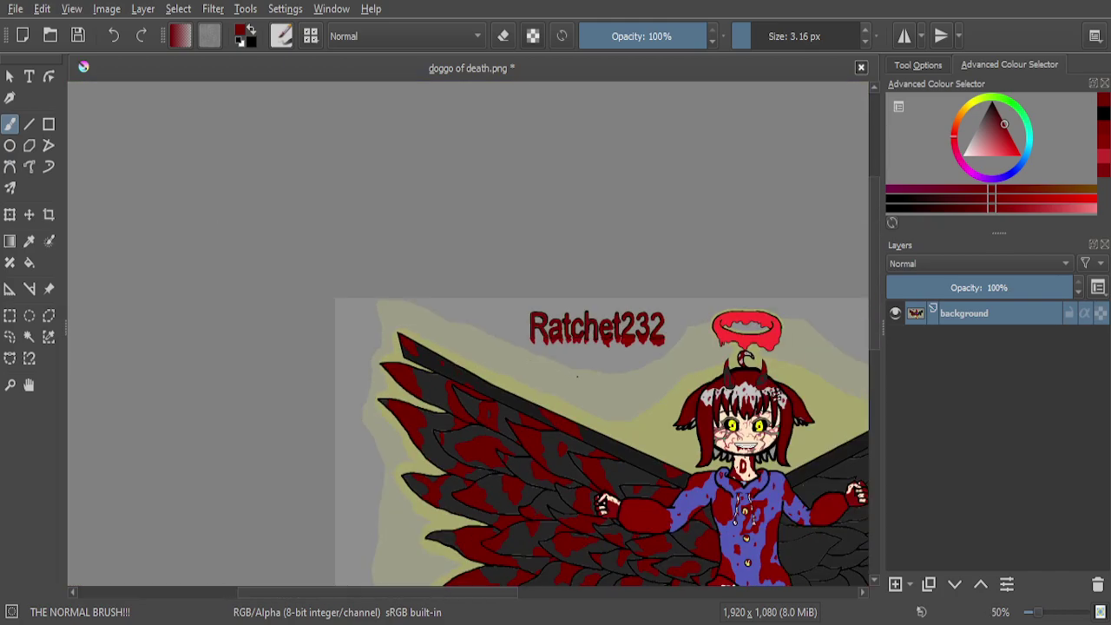
Outline a bumpy dark red patch on the bar's lower black line near the shoulder and fill its lower part
scroll(572, 375, up, 3)
scroll(572, 375, down, 4)
scroll(581, 373, up, 4)
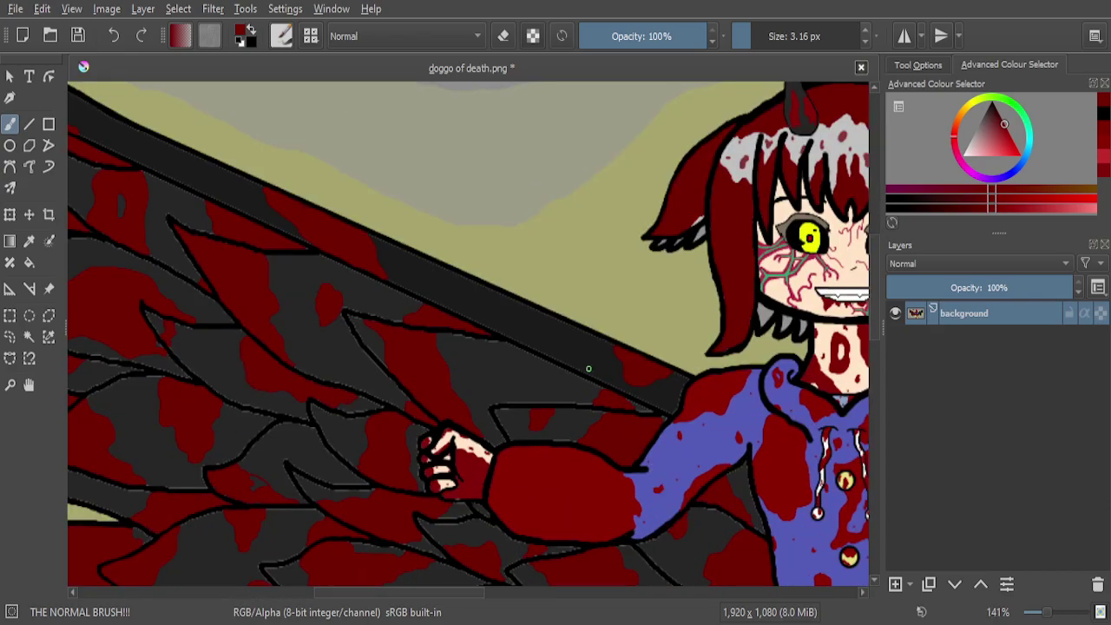
scroll(591, 371, up, 7)
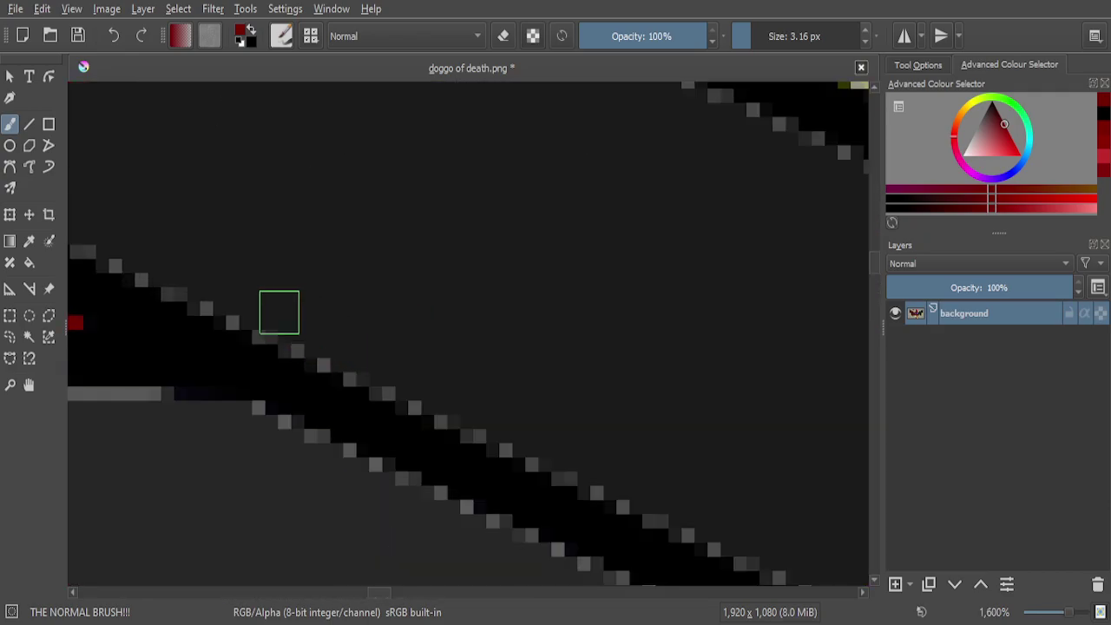
click(274, 312)
mouse_move(274, 313)
mouse_down()
mouse_move(331, 312)
mouse_move(415, 243)
mouse_move(472, 255)
mouse_move(490, 317)
mouse_move(562, 348)
mouse_move(597, 451)
mouse_move(632, 502)
mouse_move(333, 341)
mouse_move(227, 307)
mouse_move(487, 423)
mouse_up()
scroll(487, 422, up, 3)
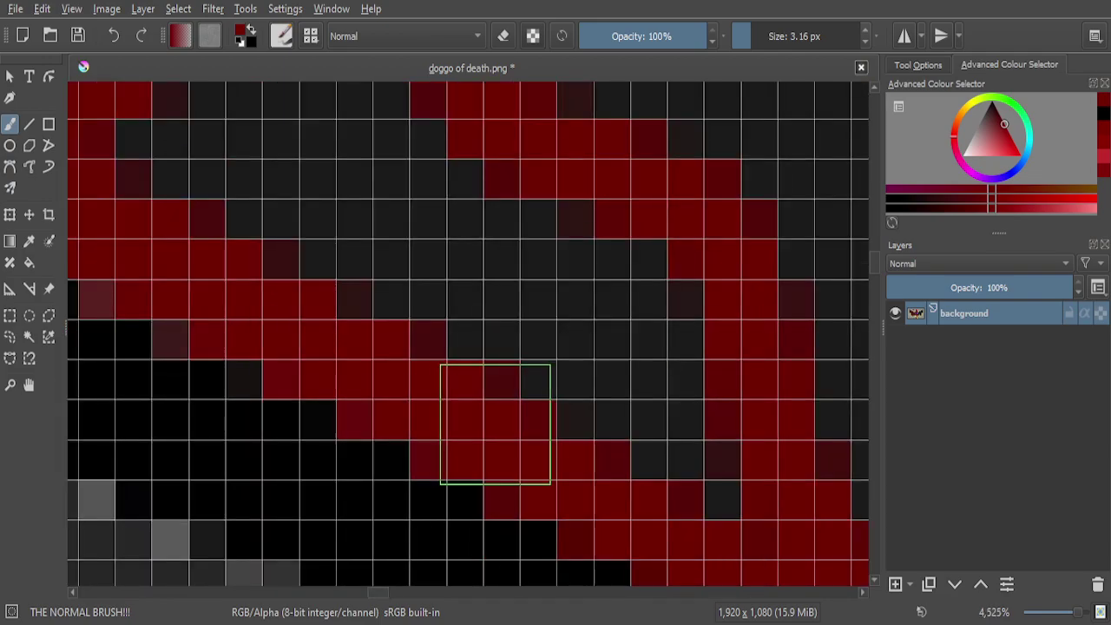
mouse_move(648, 485)
mouse_down()
mouse_move(559, 343)
mouse_move(433, 247)
mouse_move(327, 213)
mouse_move(373, 277)
mouse_move(496, 356)
mouse_move(504, 314)
mouse_move(405, 160)
mouse_move(410, 149)
mouse_move(573, 245)
mouse_move(514, 298)
mouse_move(127, 171)
mouse_up()
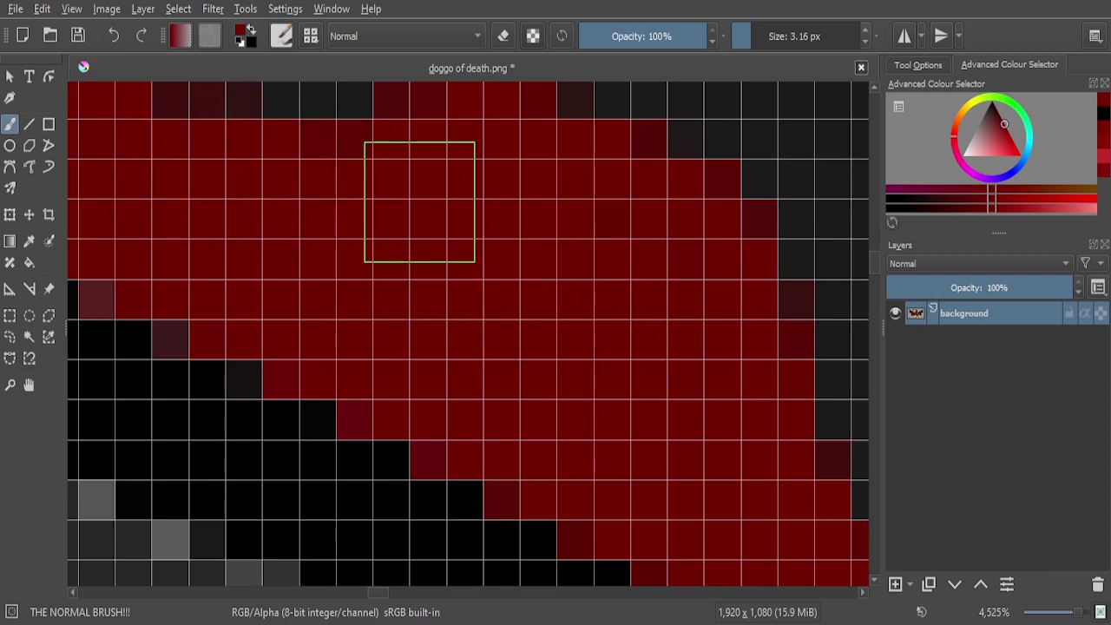
scroll(530, 308, down, 3)
scroll(480, 257, up, 4)
scroll(478, 253, down, 4)
scroll(466, 238, up, 3)
mouse_move(520, 303)
mouse_down()
mouse_move(409, 396)
mouse_move(477, 409)
mouse_move(577, 338)
mouse_move(626, 361)
mouse_move(618, 400)
mouse_move(575, 425)
mouse_move(525, 418)
mouse_move(128, 578)
mouse_move(83, 580)
mouse_up()
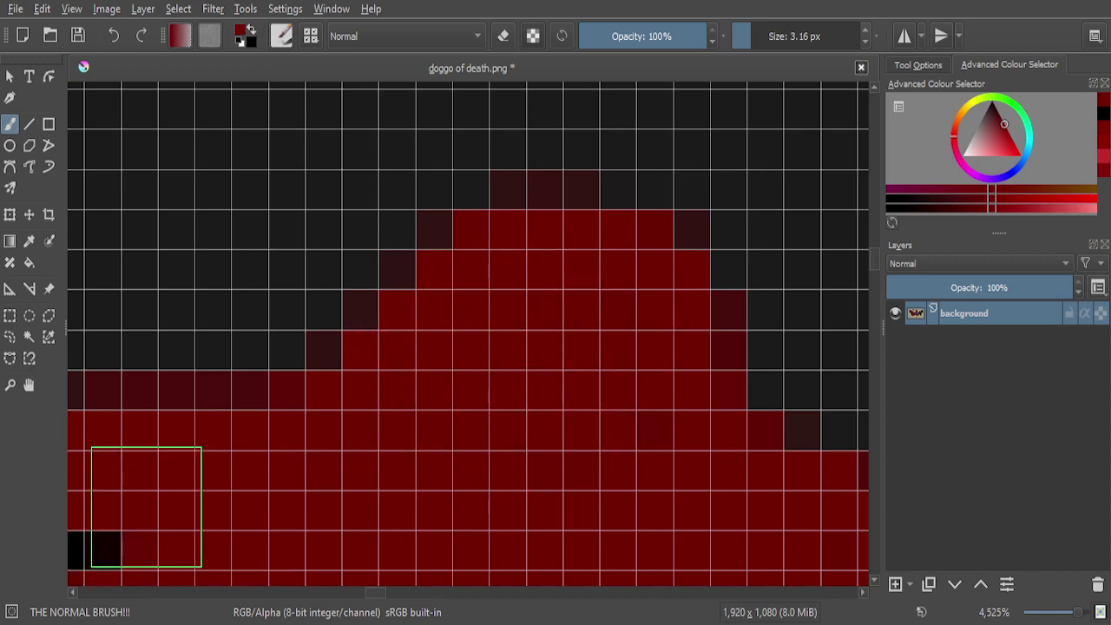
scroll(243, 464, down, 3)
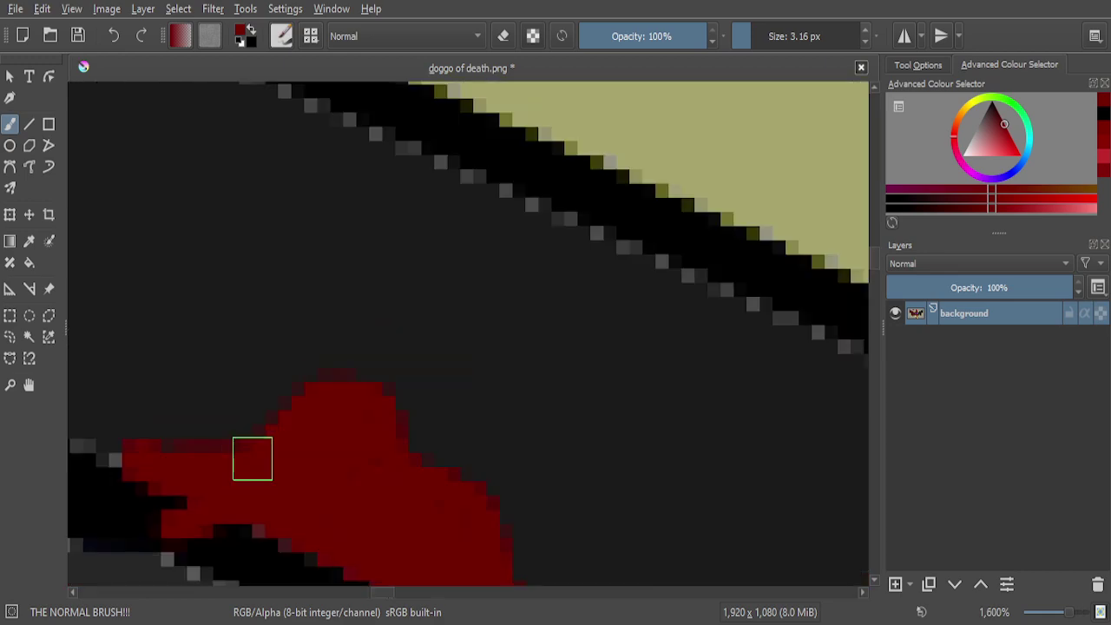
click(113, 36)
Fill the hollow in the upper bump of the new patch near the shoulder with dark red and smooth its sloping edge
scroll(331, 424, up, 1)
scroll(333, 442, up, 1)
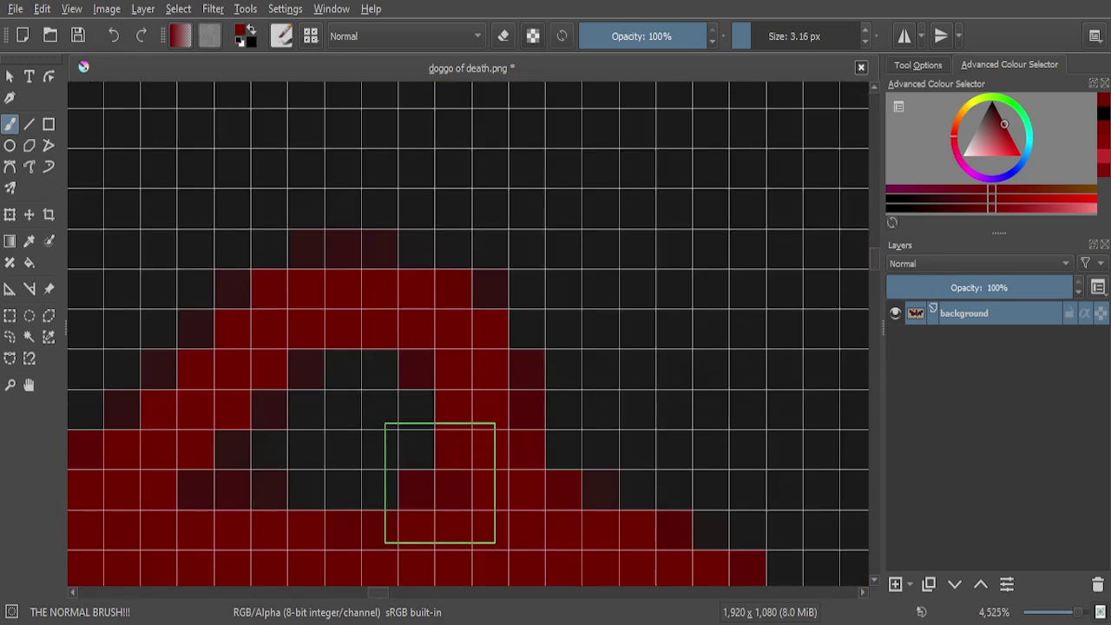
mouse_move(218, 478)
mouse_down()
mouse_move(374, 386)
mouse_move(412, 377)
mouse_move(416, 432)
mouse_move(330, 388)
mouse_move(316, 359)
mouse_move(343, 458)
mouse_move(405, 468)
mouse_move(480, 404)
mouse_move(507, 417)
mouse_up()
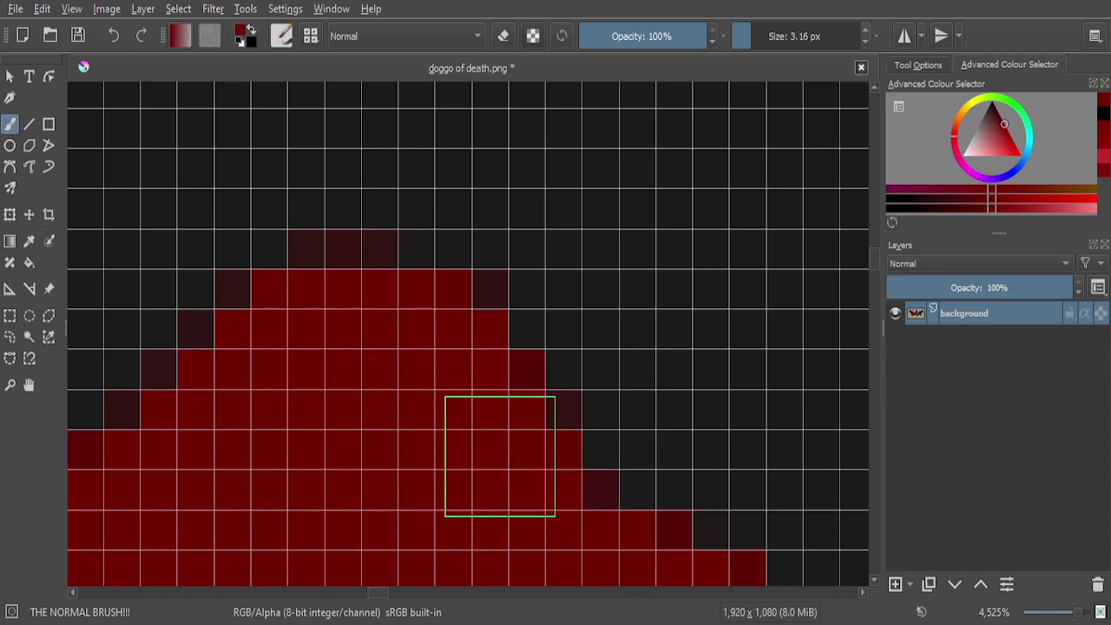
scroll(508, 416, down, 10)
scroll(508, 417, down, 2)
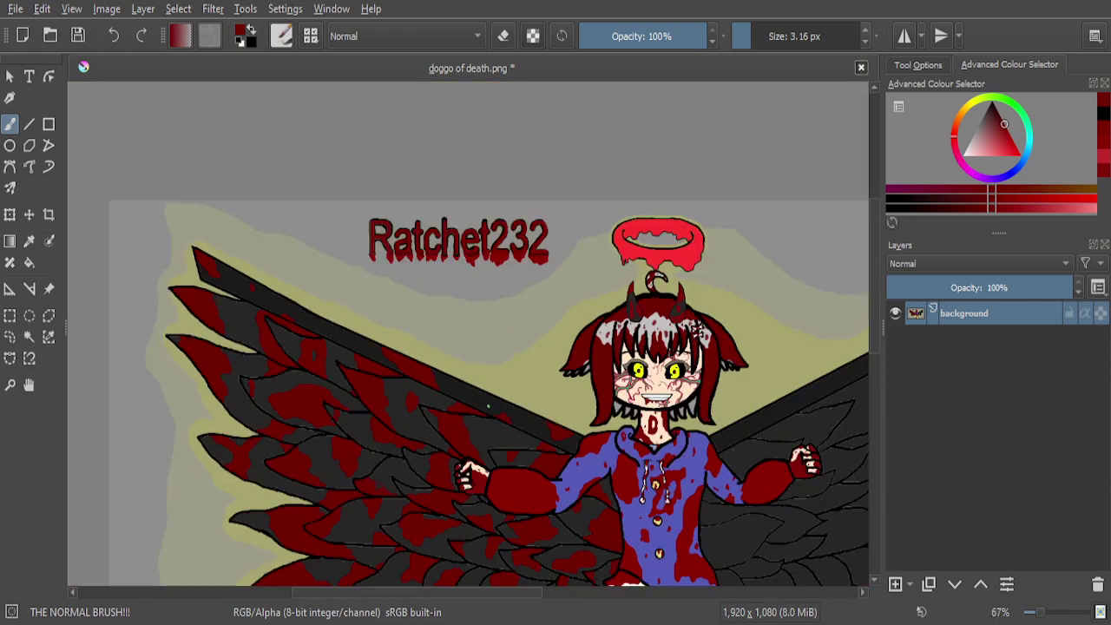
Paint a small dark red drop below the upper black line, just outward of the large middle patch
scroll(343, 335, up, 8)
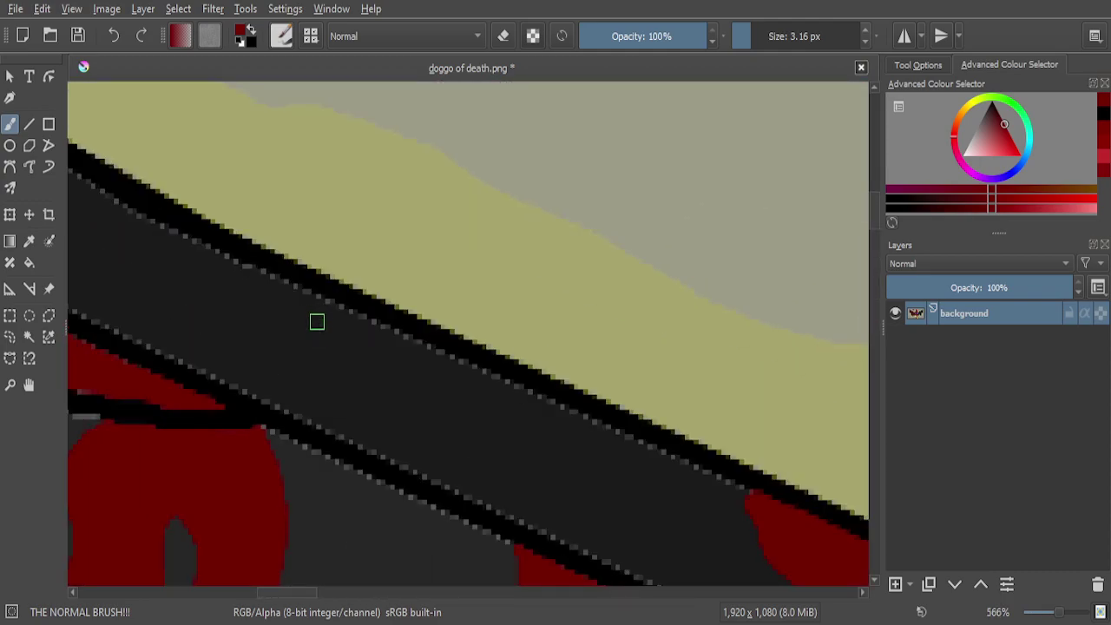
mouse_move(491, 374)
mouse_down()
mouse_move(476, 418)
mouse_move(502, 457)
mouse_move(526, 466)
mouse_move(536, 456)
mouse_move(535, 427)
mouse_move(503, 401)
mouse_move(496, 369)
mouse_move(491, 417)
mouse_move(517, 447)
mouse_up()
scroll(488, 397, down, 8)
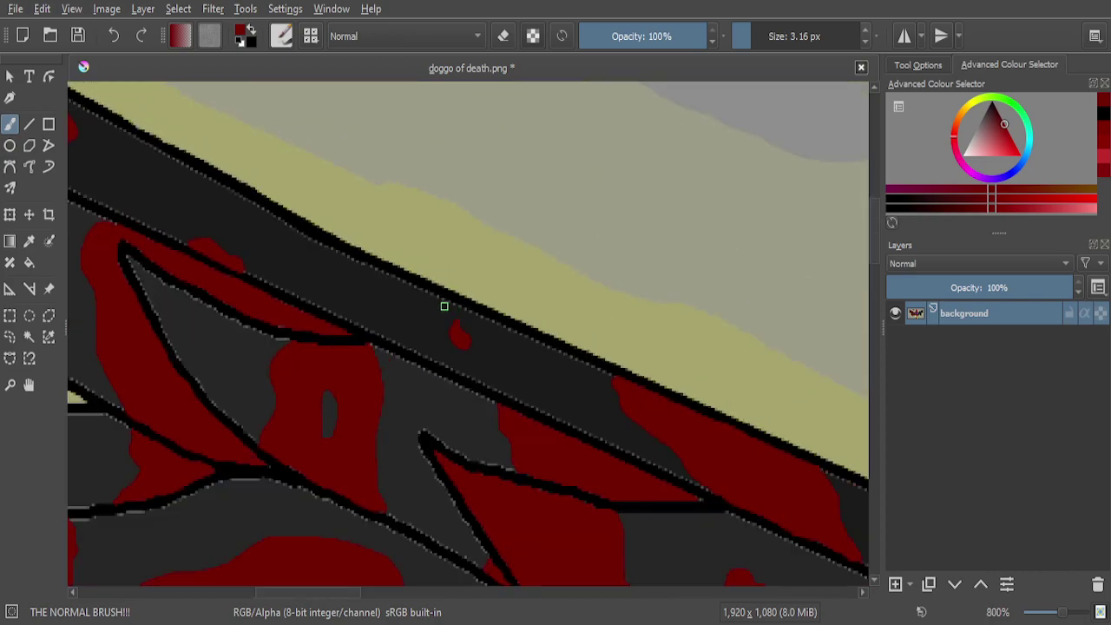
Paint a small dark red drop below the upper black line, between the large middle patch and the shoulder
scroll(622, 390, up, 9)
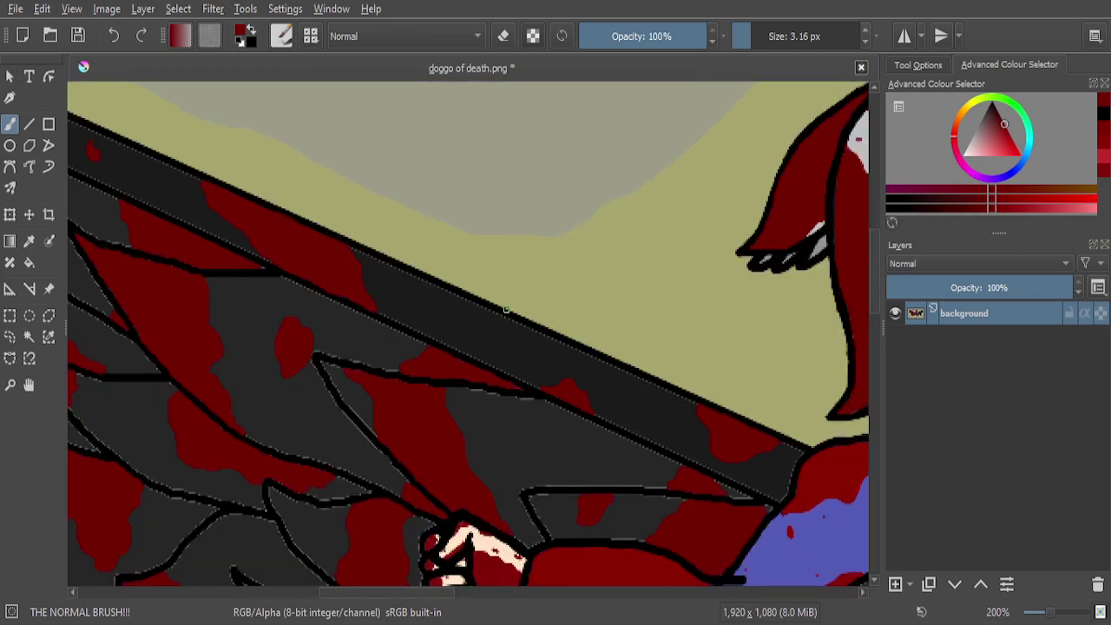
mouse_move(366, 327)
mouse_down()
mouse_move(352, 374)
mouse_move(370, 408)
mouse_move(393, 413)
mouse_move(368, 352)
mouse_move(386, 337)
mouse_move(377, 394)
mouse_move(396, 322)
mouse_move(413, 322)
mouse_move(415, 351)
mouse_move(385, 397)
mouse_up()
scroll(385, 397, down, 8)
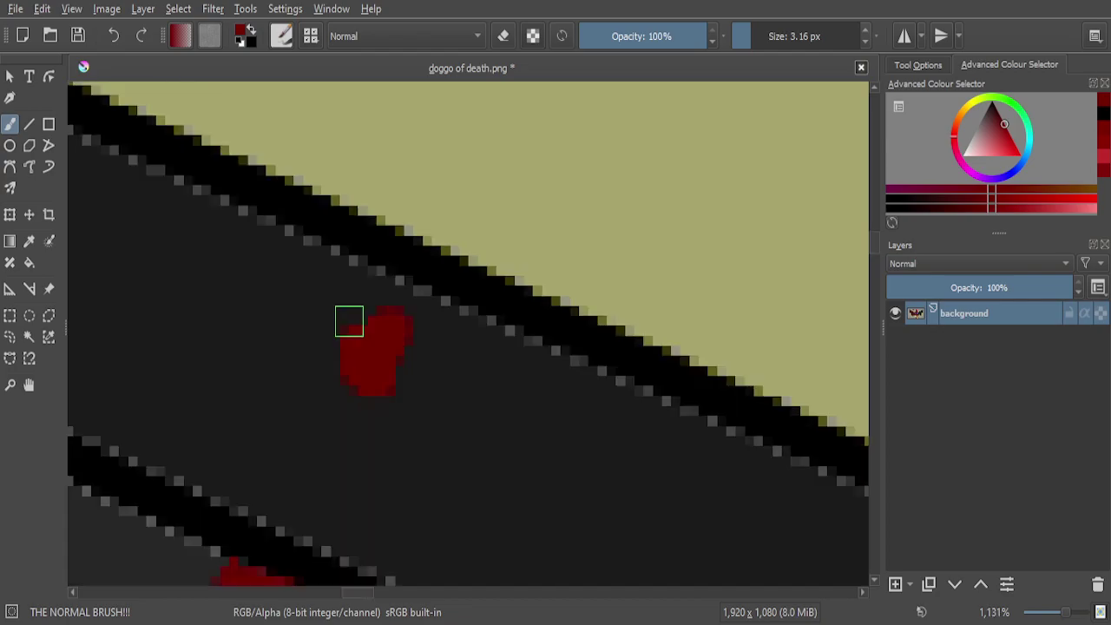
scroll(479, 408, down, 1)
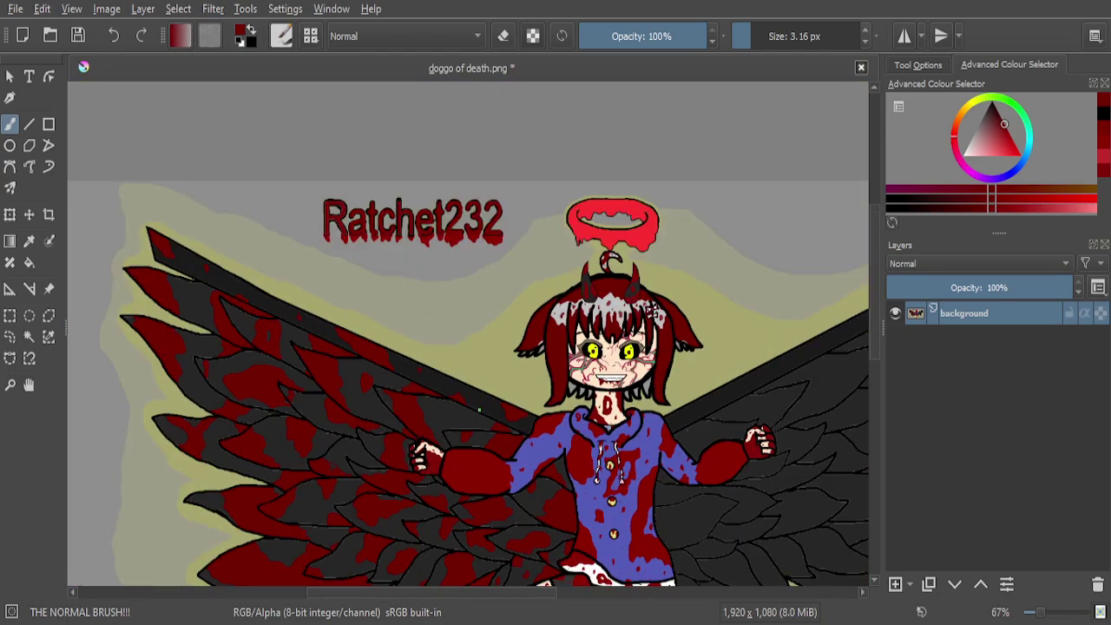
Check the finished wing's blood stains and save the drawing
scroll(205, 255, up, 2)
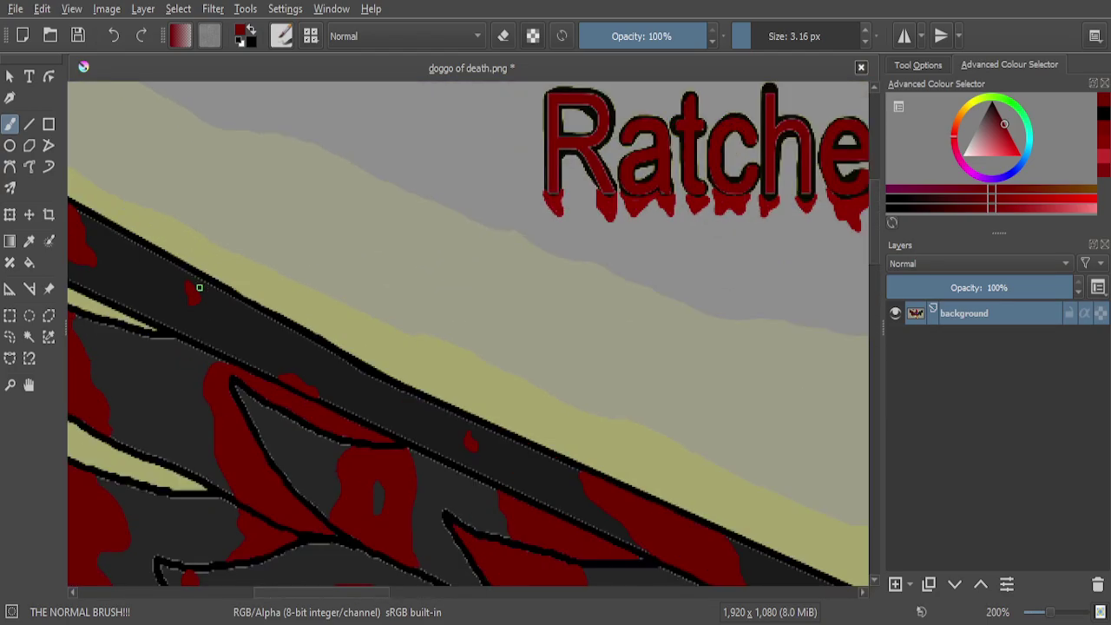
scroll(198, 295, down, 2)
scroll(198, 300, down, 2)
scroll(240, 416, up, 3)
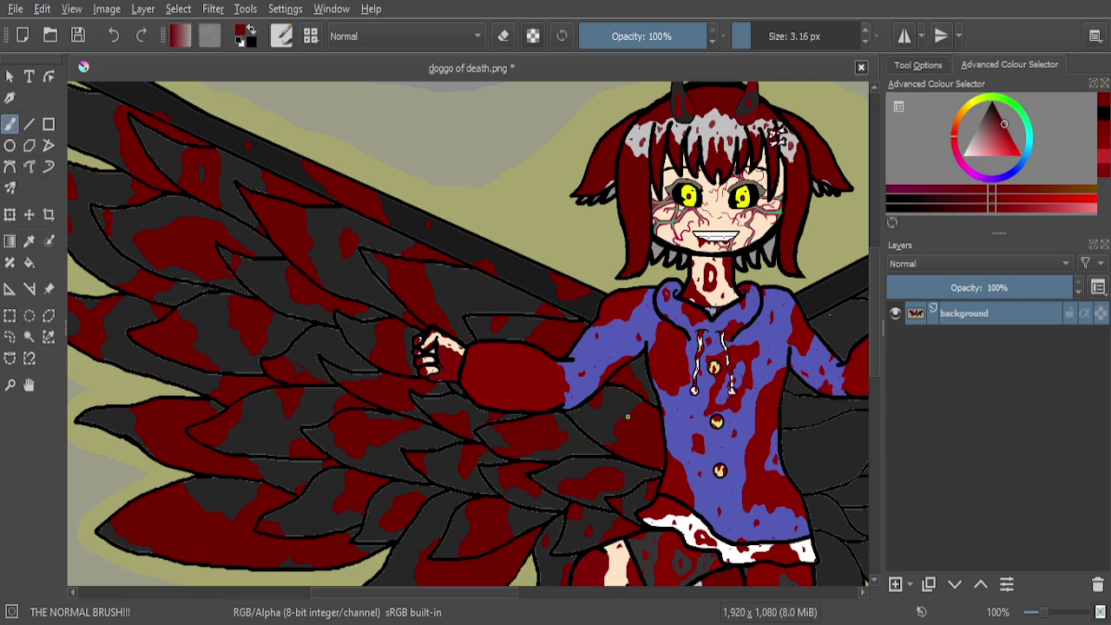
scroll(653, 385, up, 4)
scroll(653, 386, down, 6)
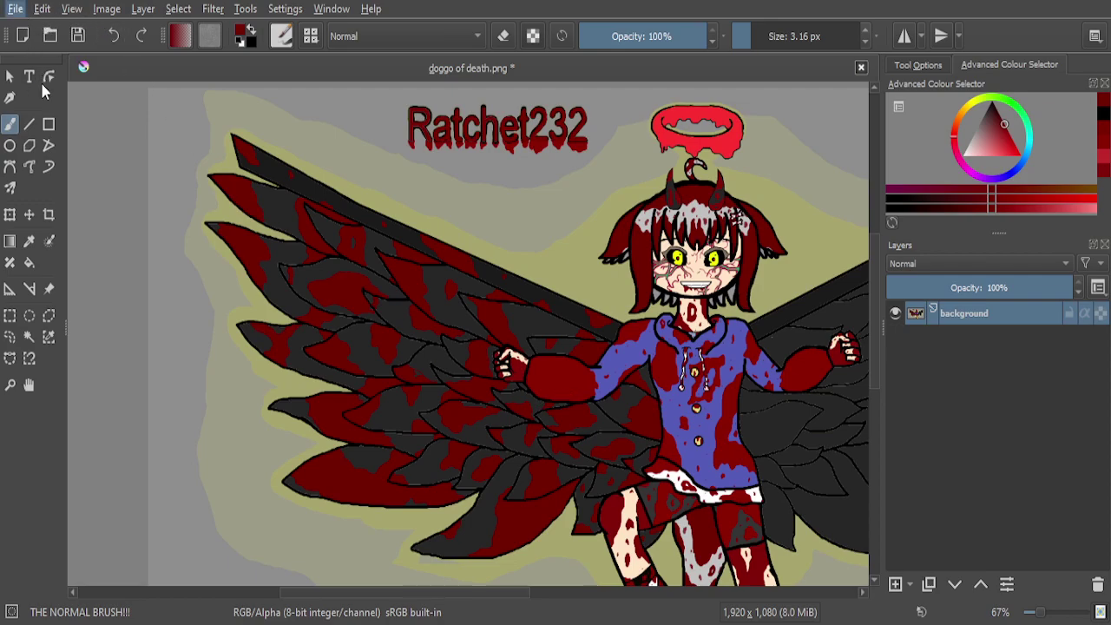
key(ctrl+s)
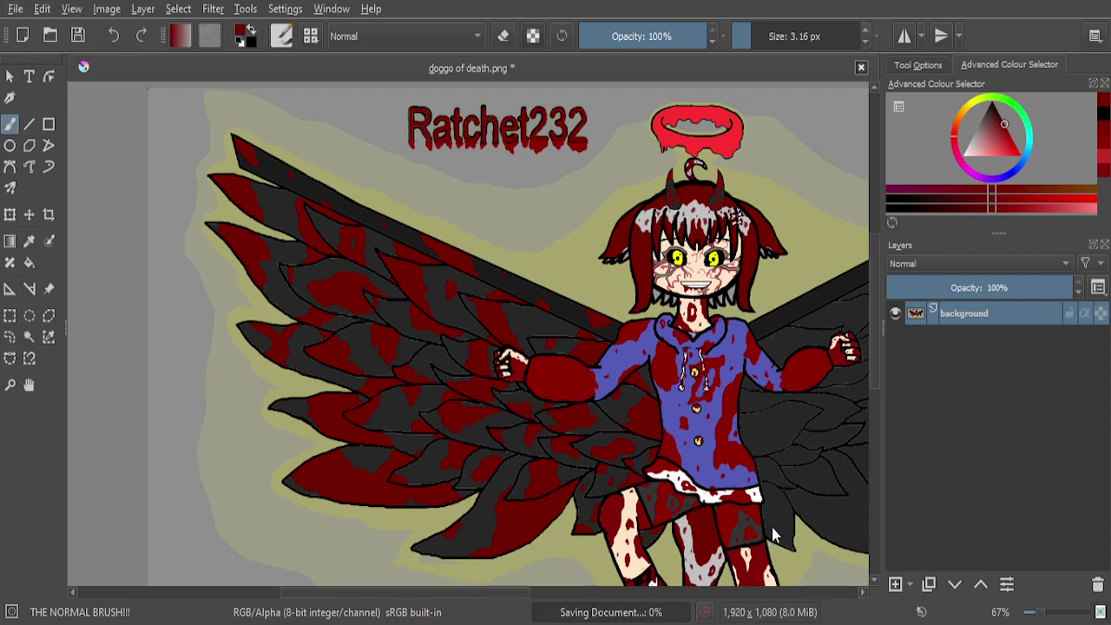